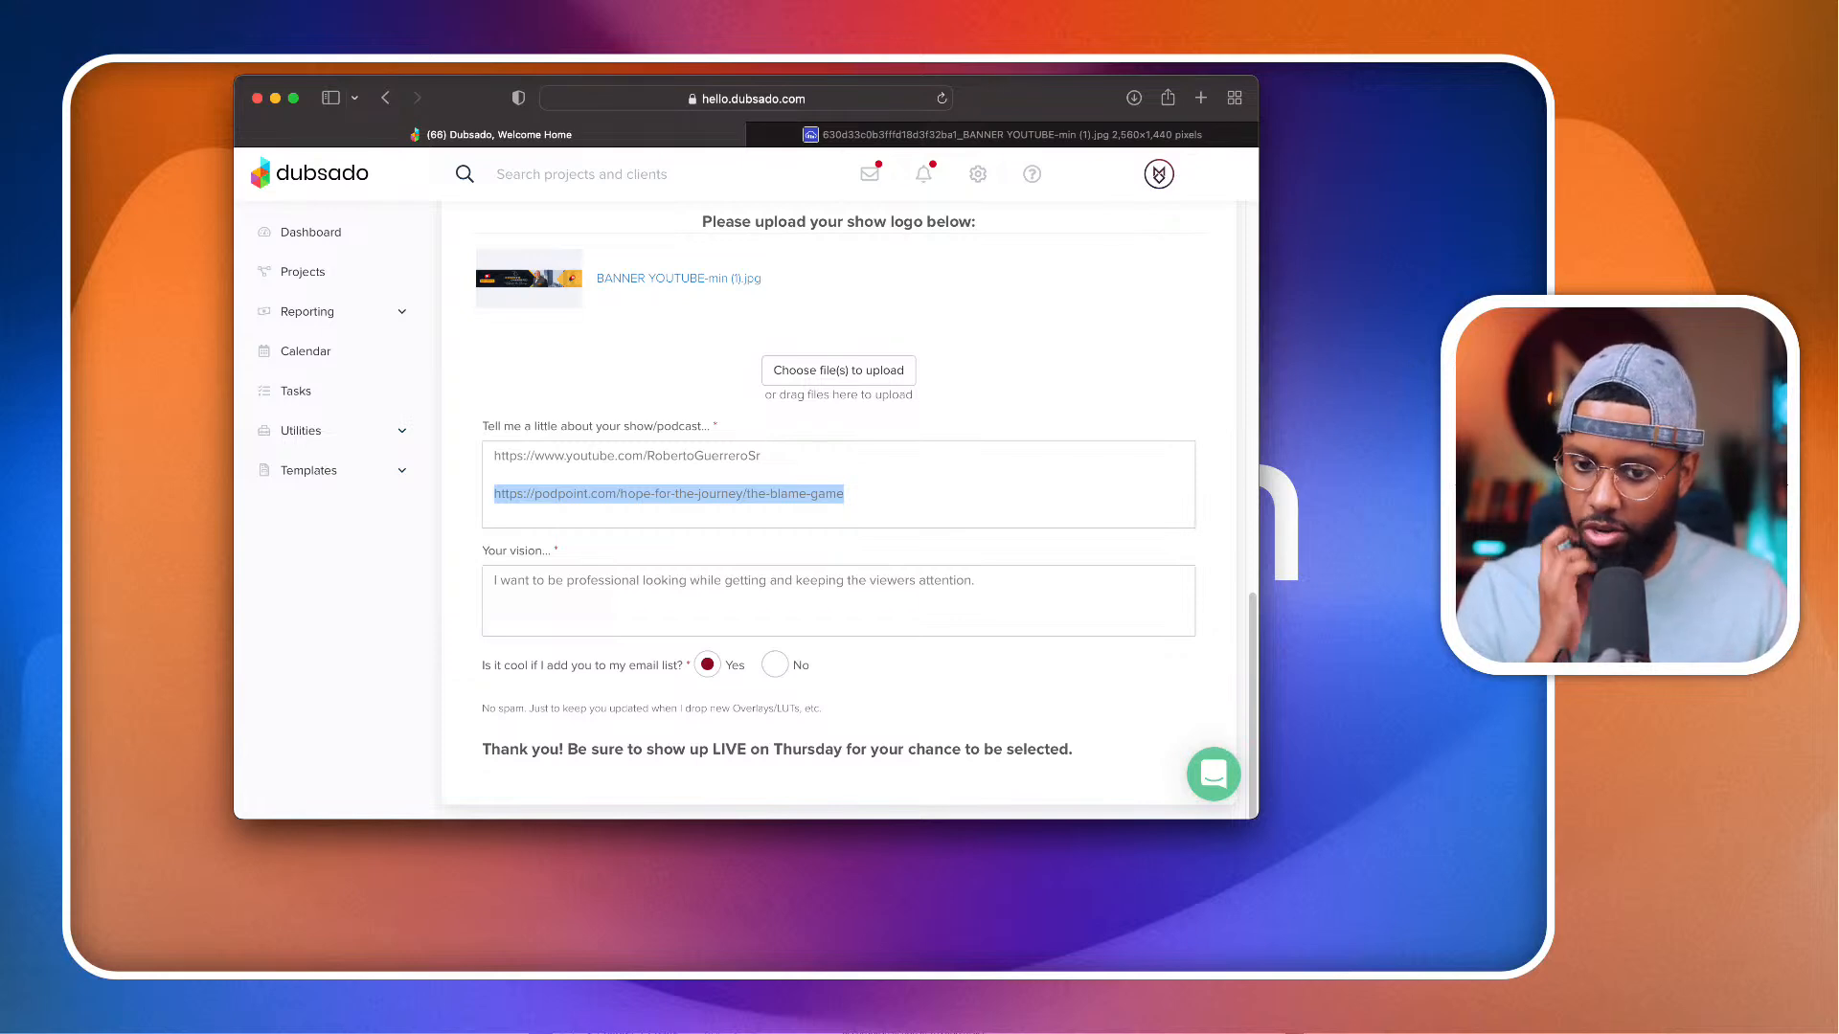
Step: Load the copied podpoint.com link to the podcast episode The Blame Game in a new browser tab
click(1200, 97)
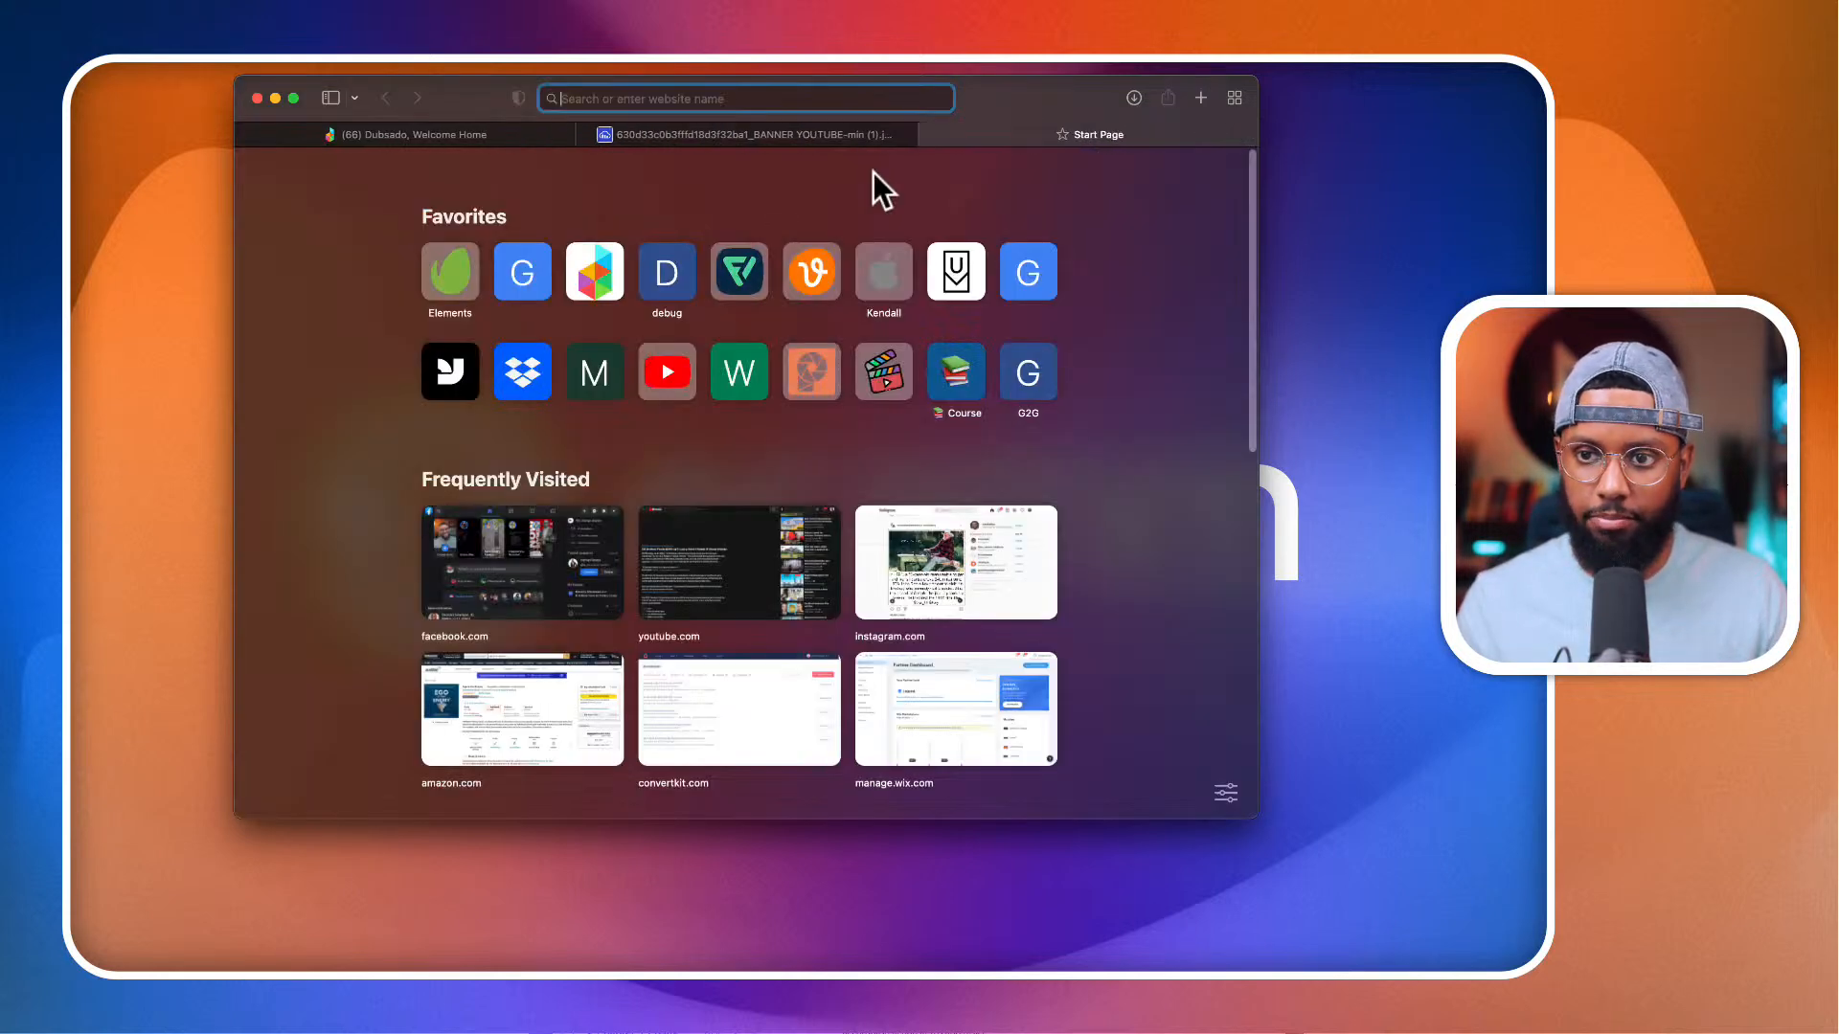
key(super+v)
key(Return)
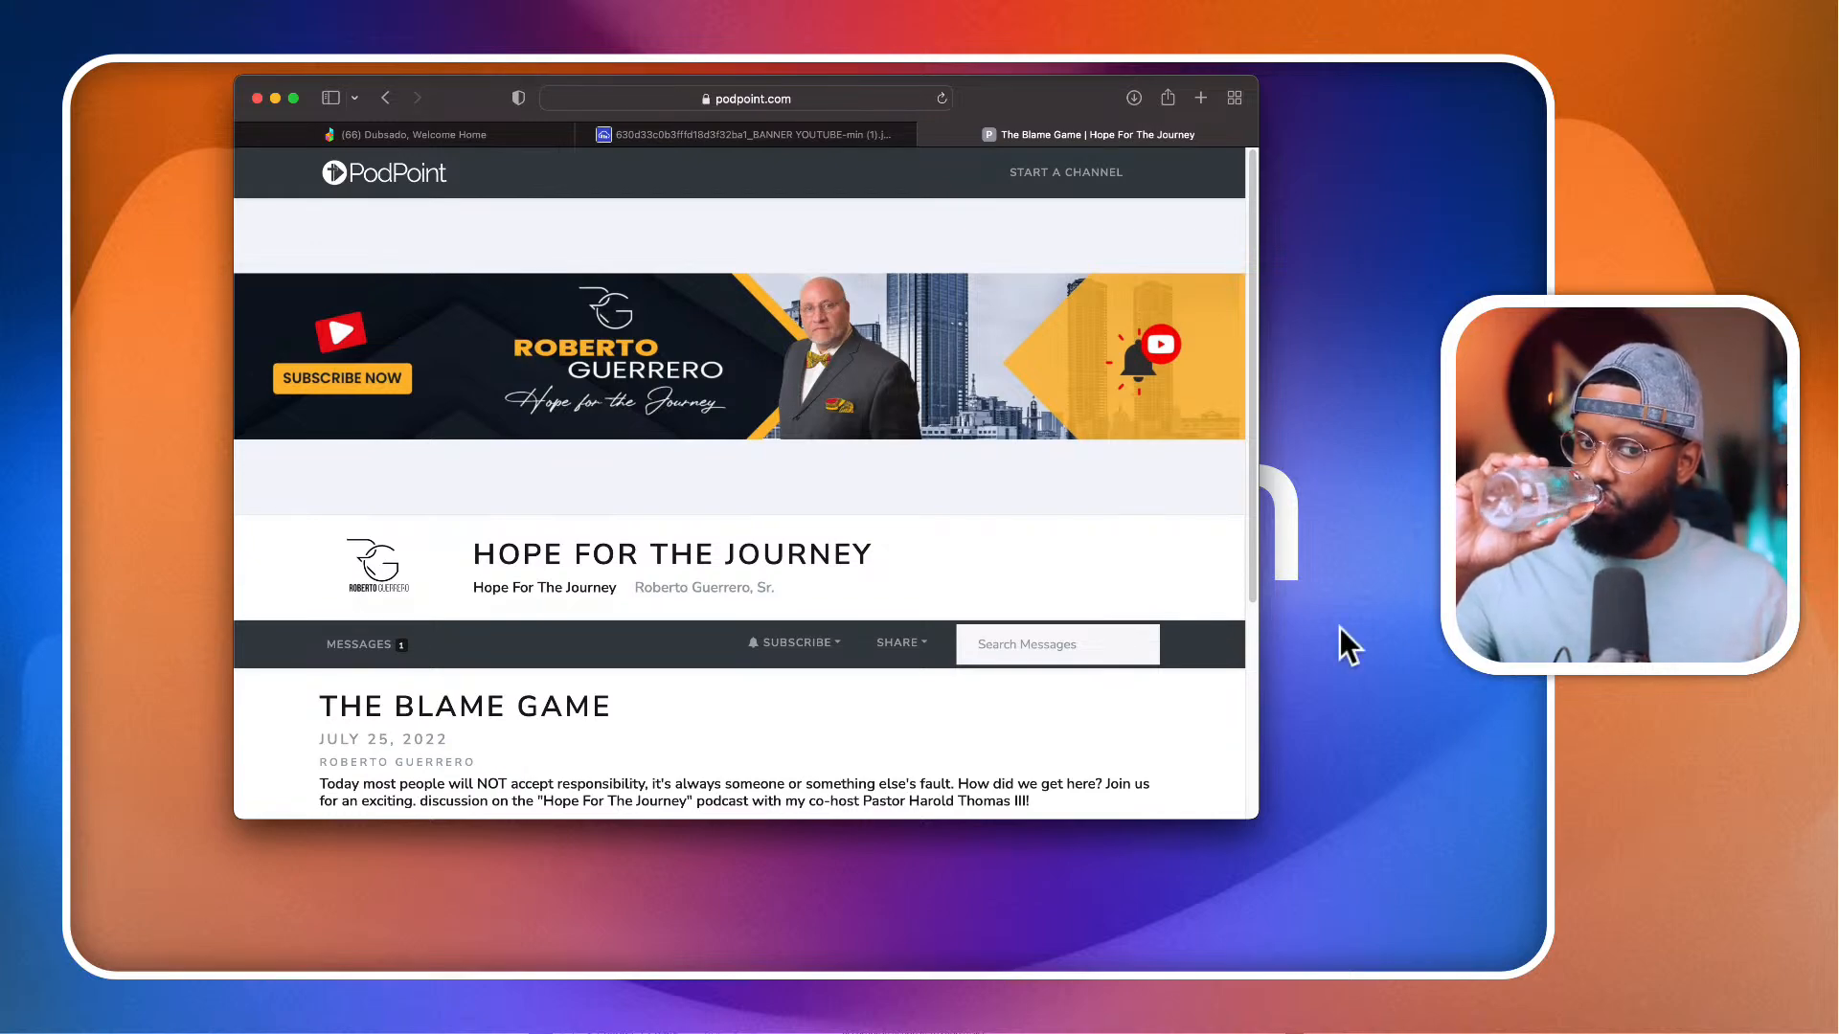
Step: Examine the banner, logo, episode description and media player on The Blame Game episode page
scroll(888, 604, down, 4)
scroll(890, 616, up, 4)
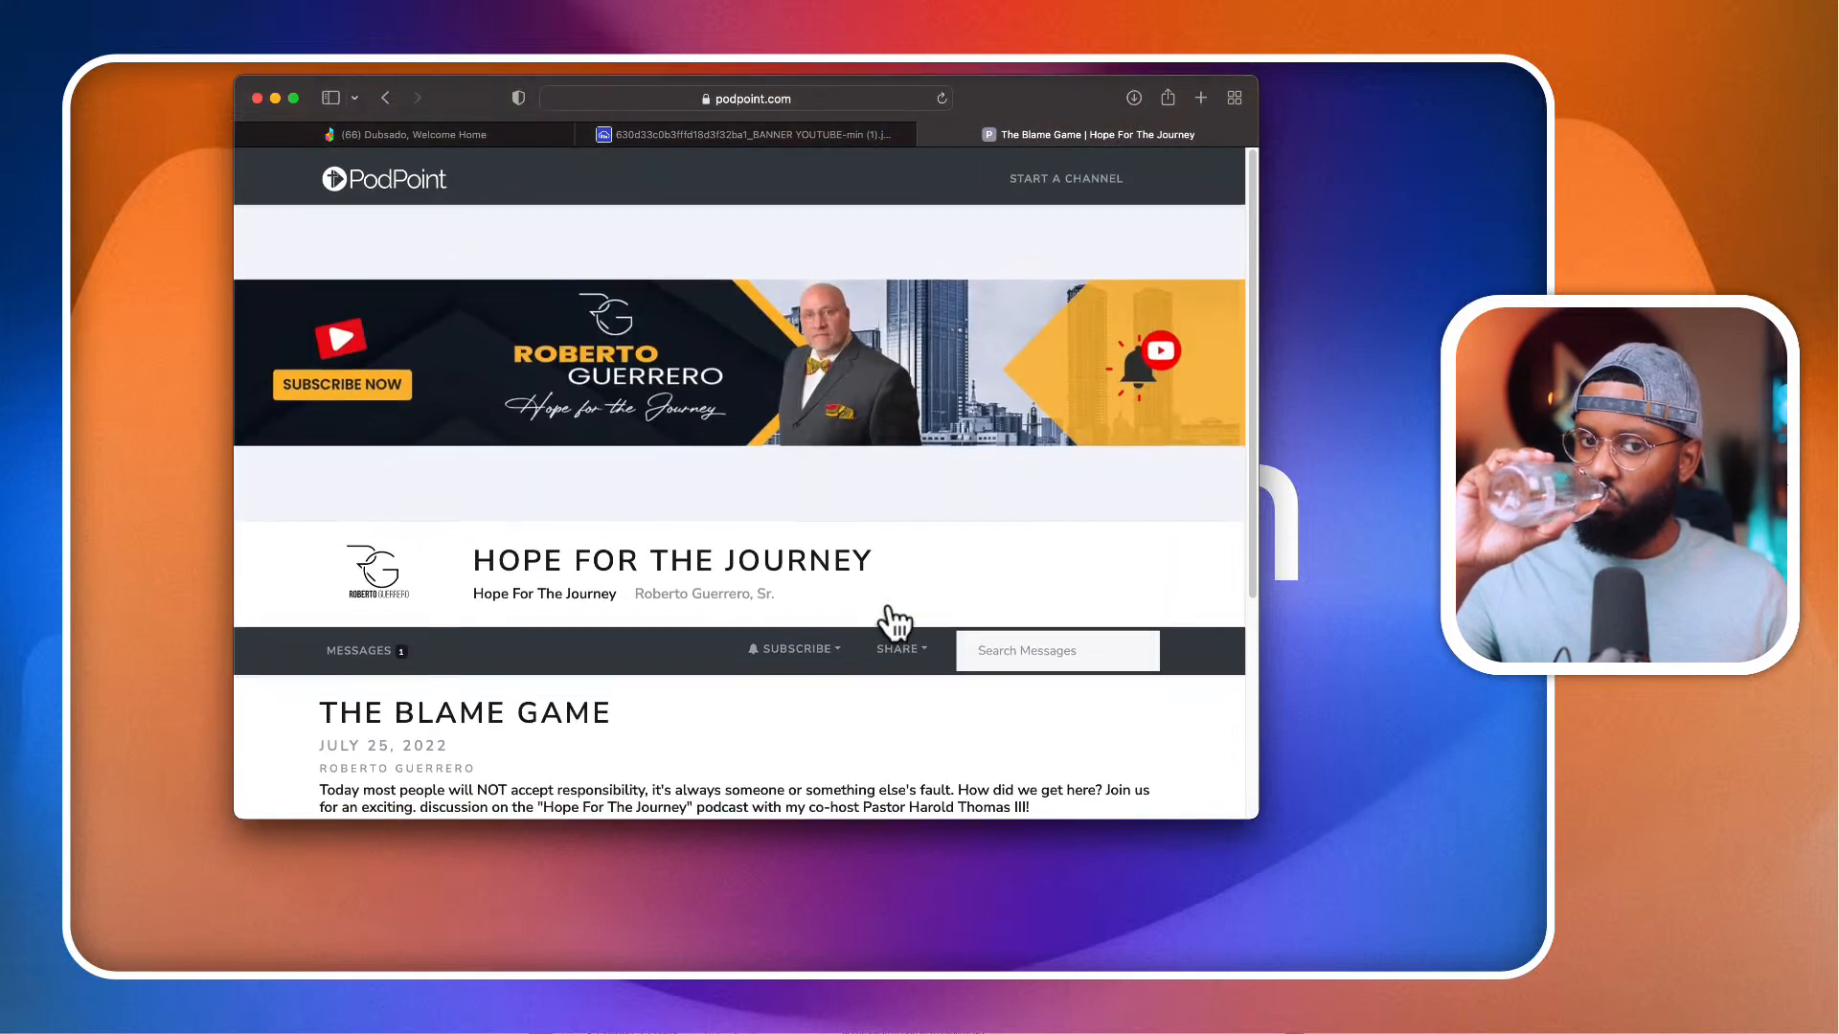
scroll(891, 616, down, 4)
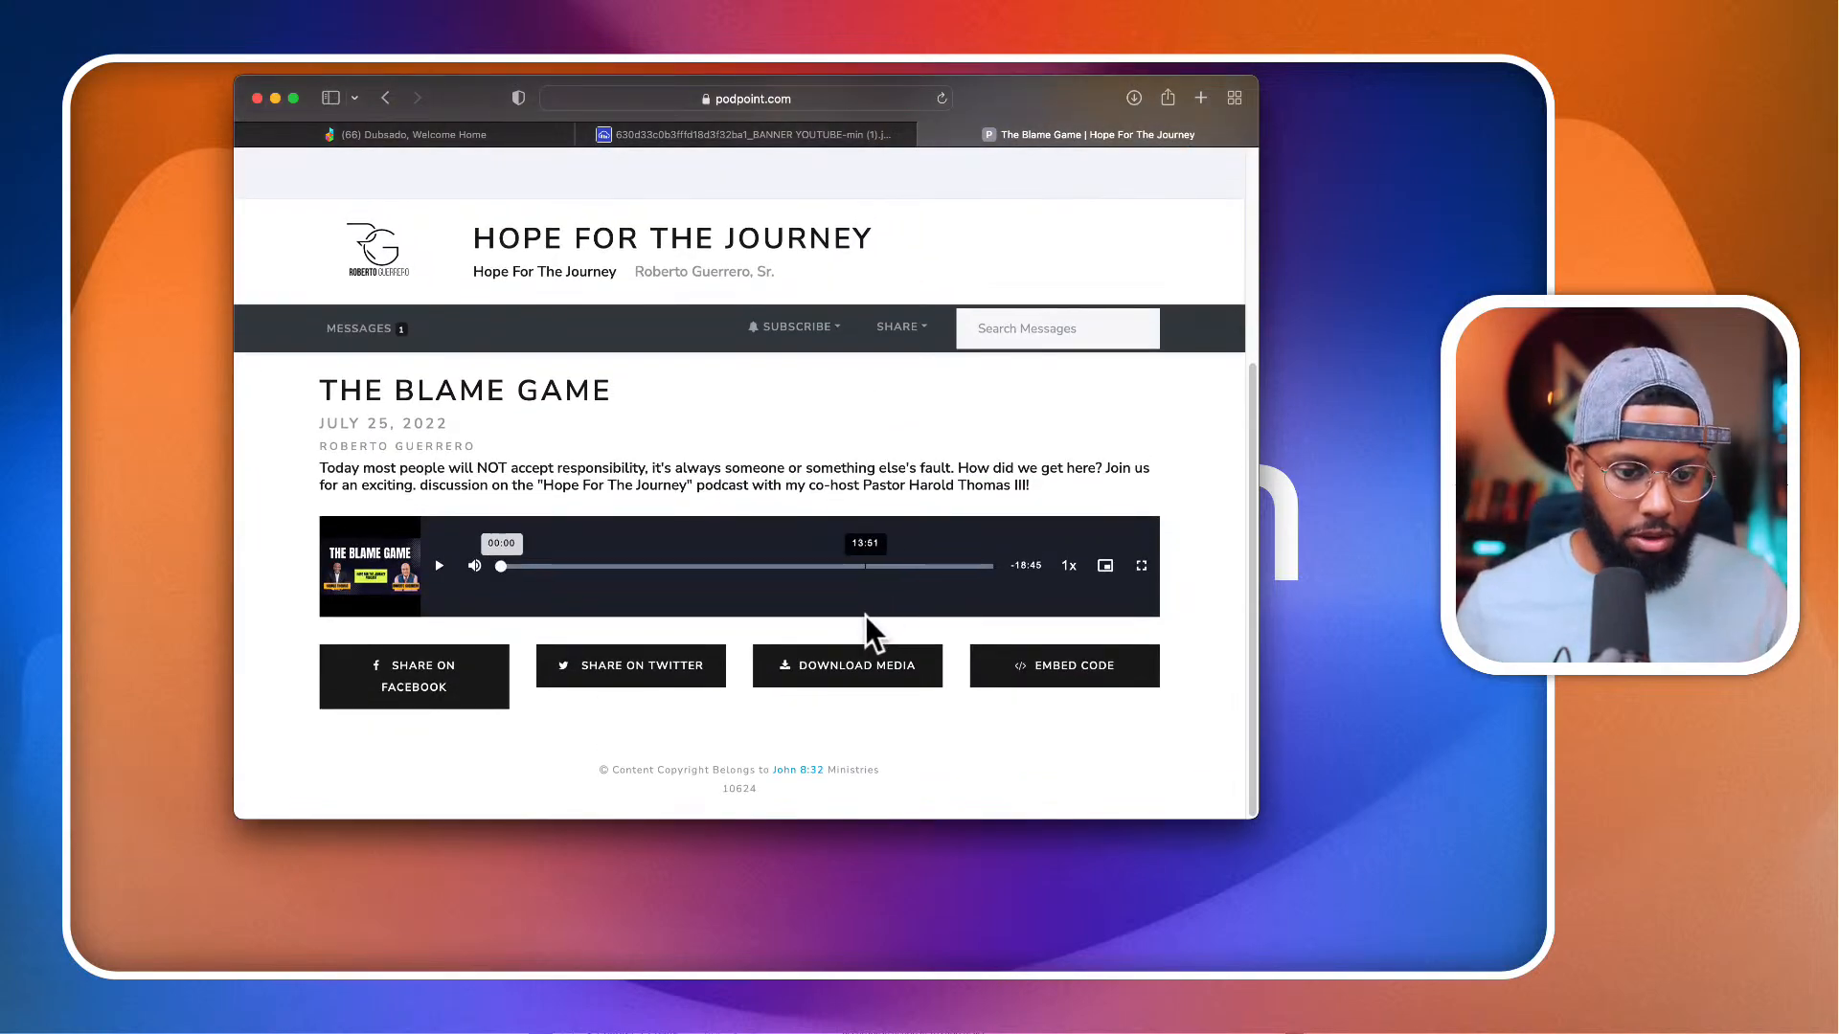
scroll(865, 617, up, 4)
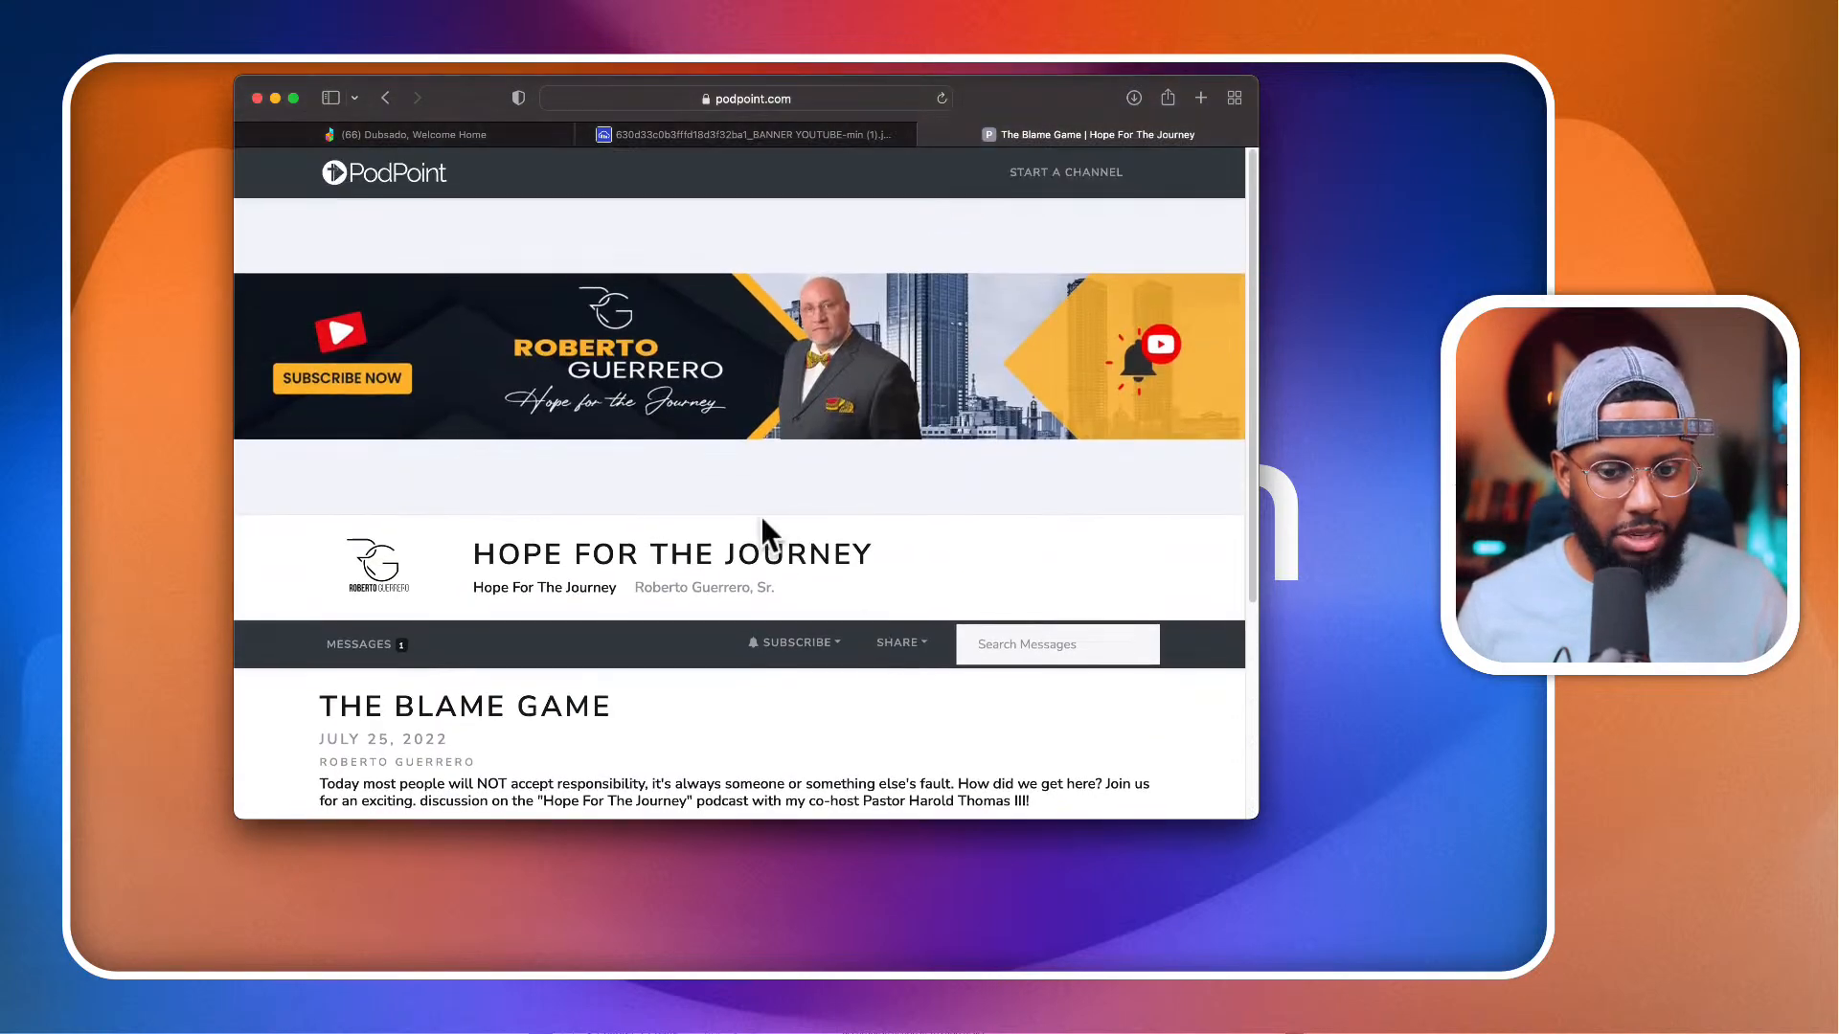
scroll(671, 603, down, 4)
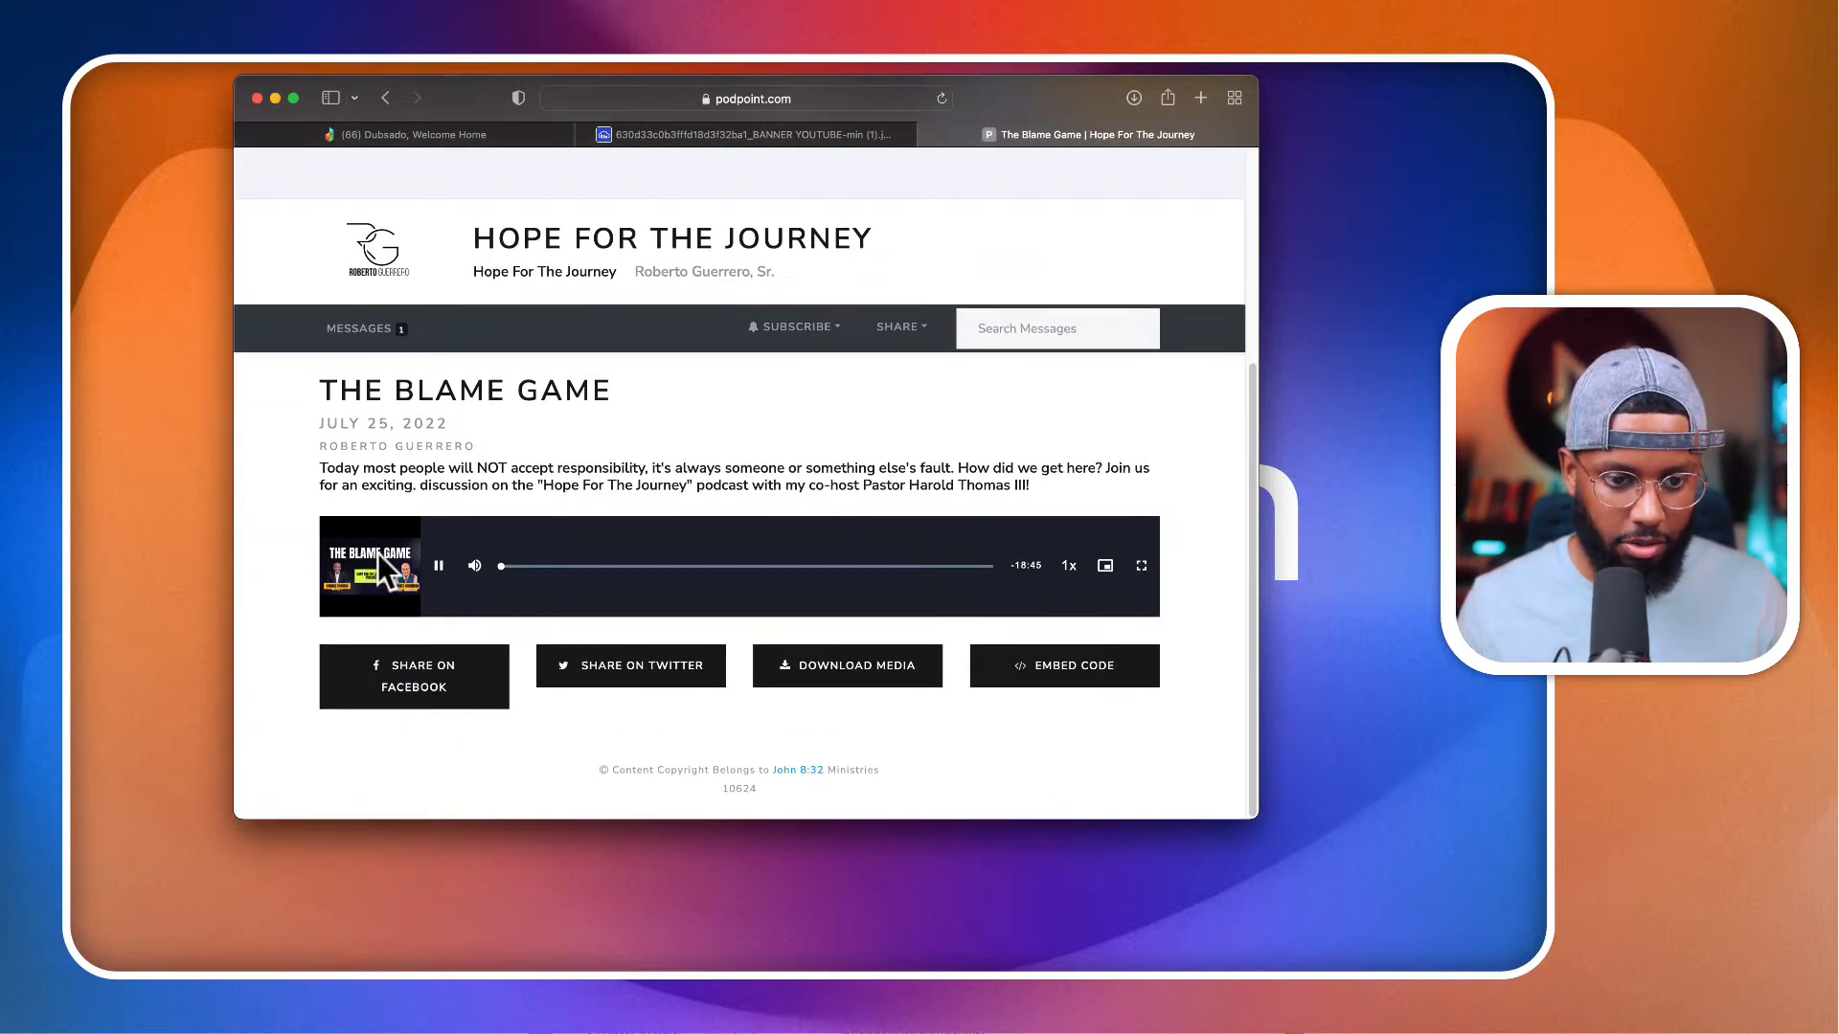
click(439, 566)
scroll(474, 479, up, 3)
scroll(479, 413, up, 2)
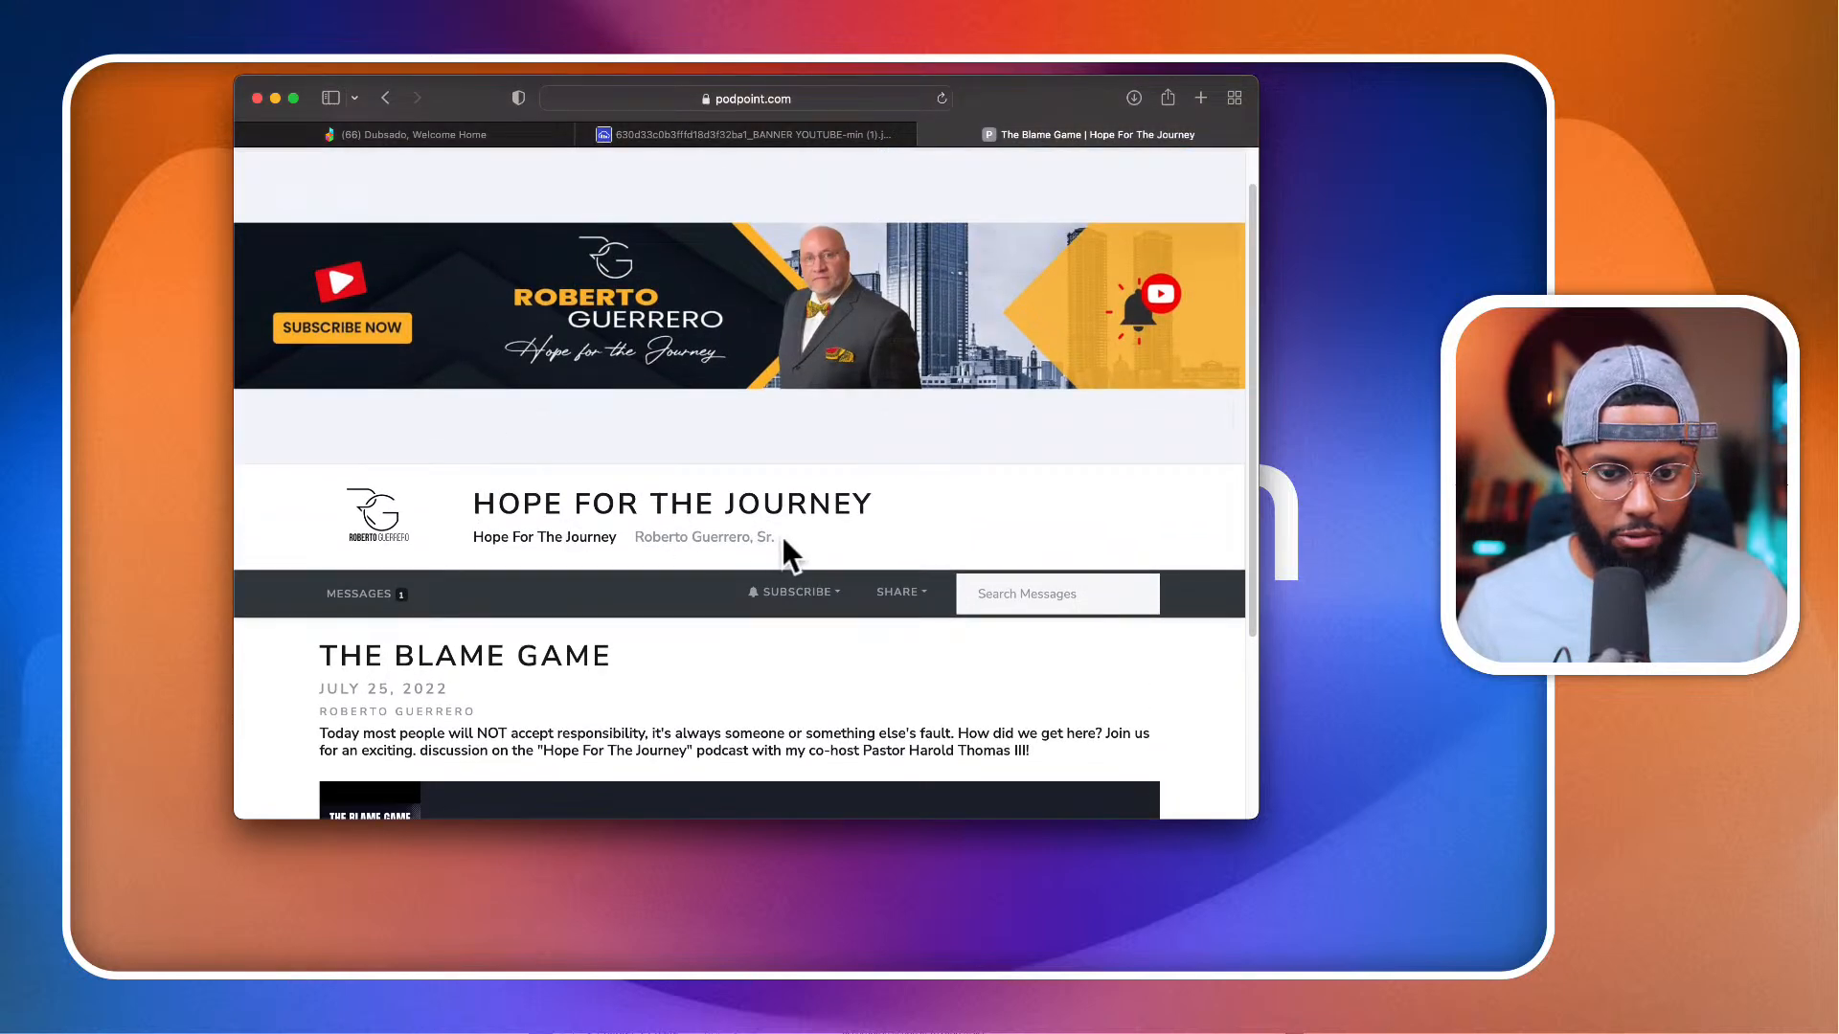
scroll(593, 492, up, 2)
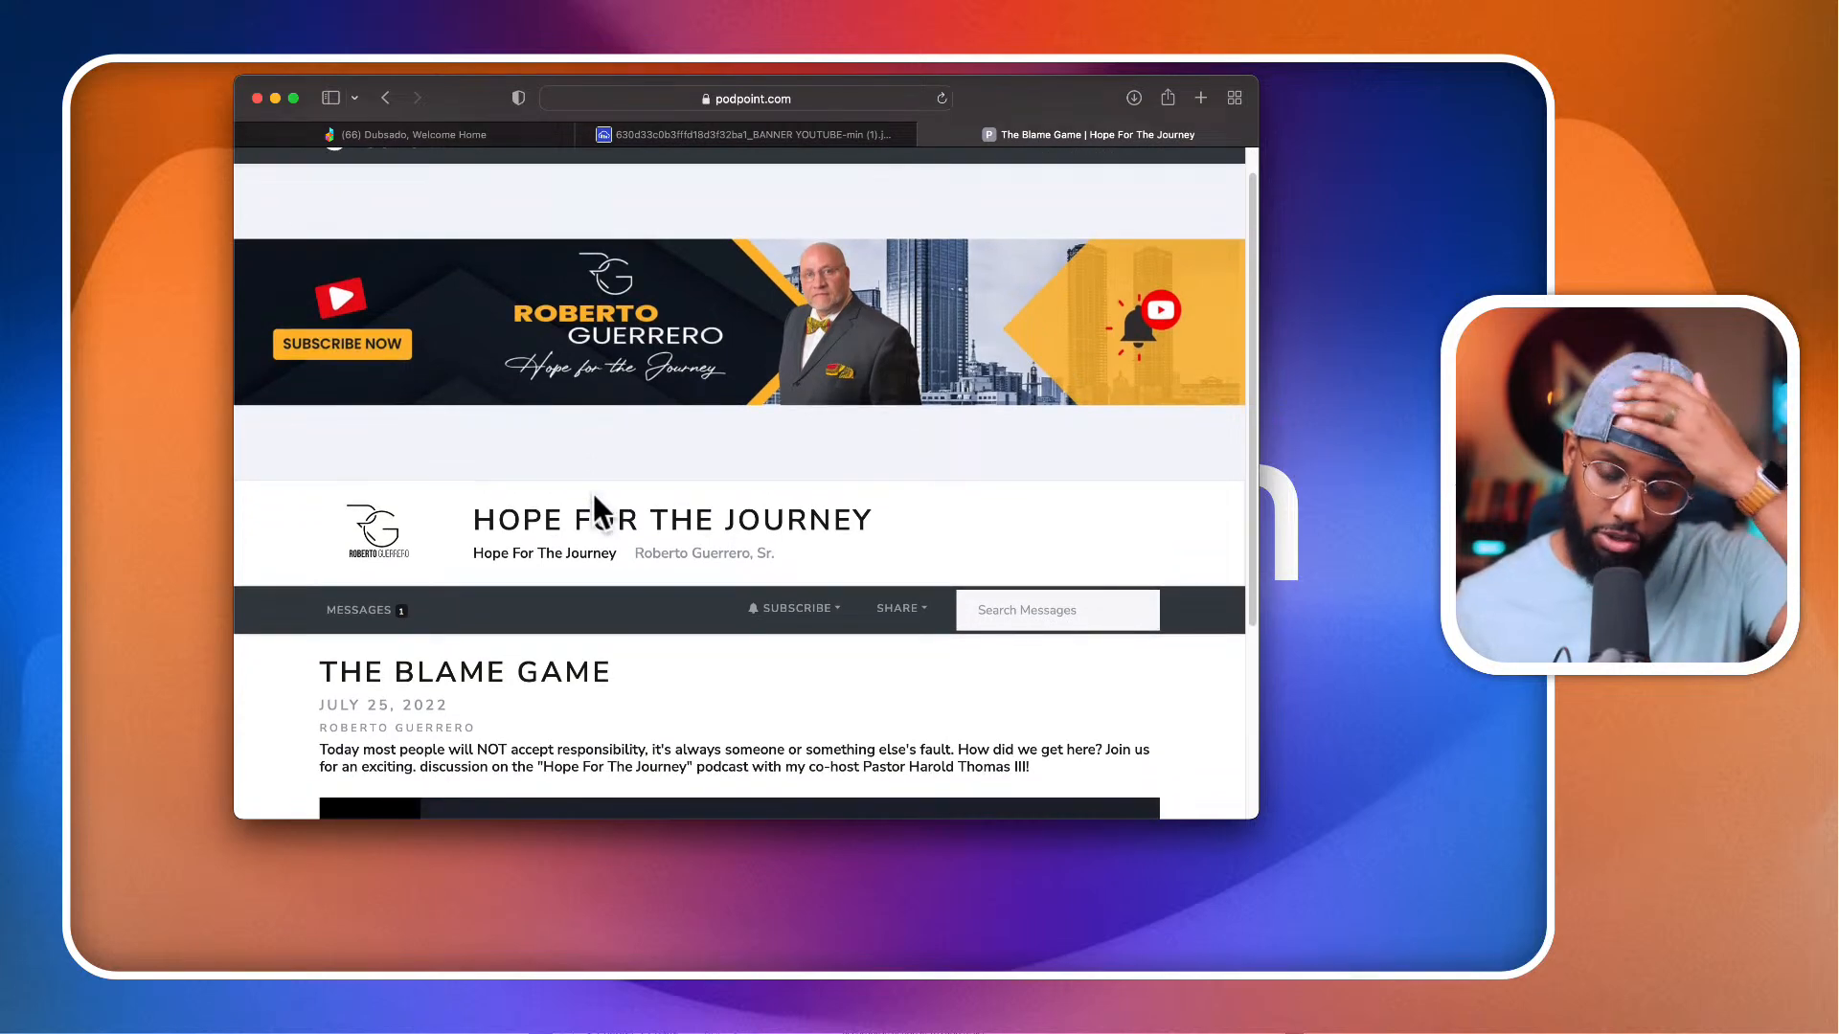
scroll(594, 496, down, 2)
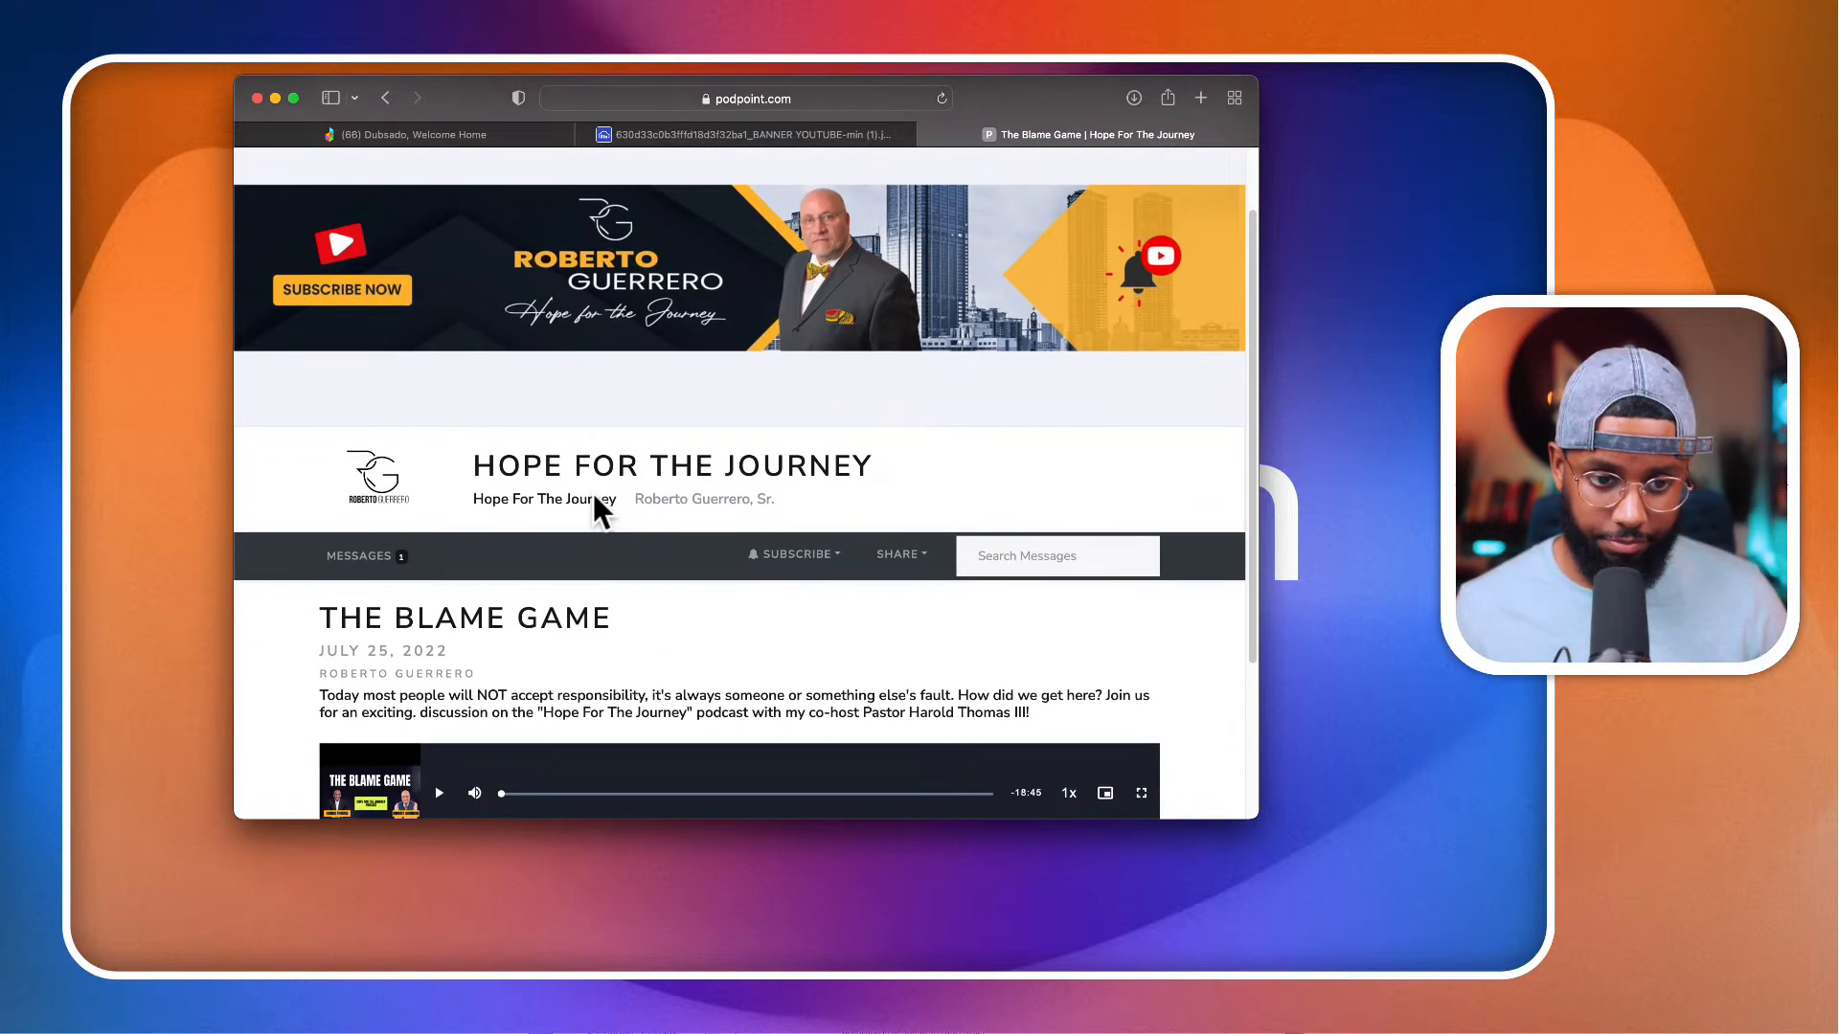
Step: Go to the Hope For The Journey channel page and load its logo image in a separate tab using the copied image address
click(385, 475)
scroll(440, 575, down, 3)
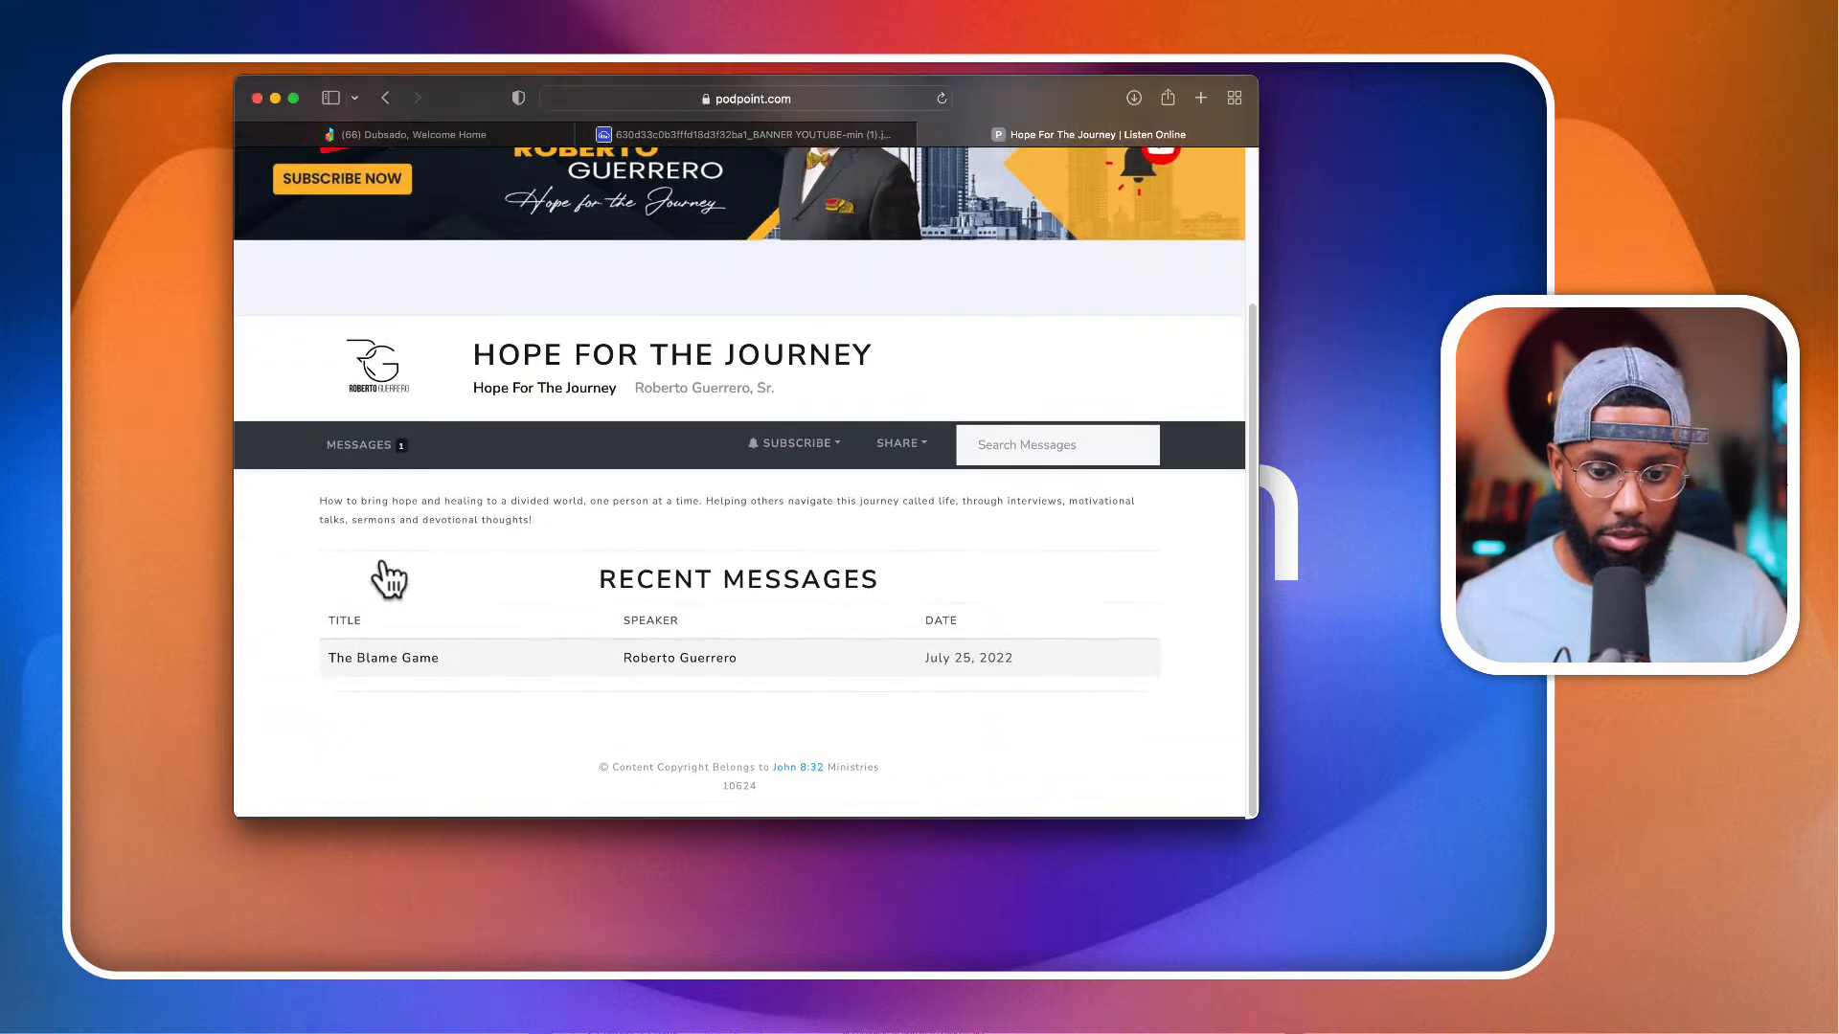
right_click(370, 401)
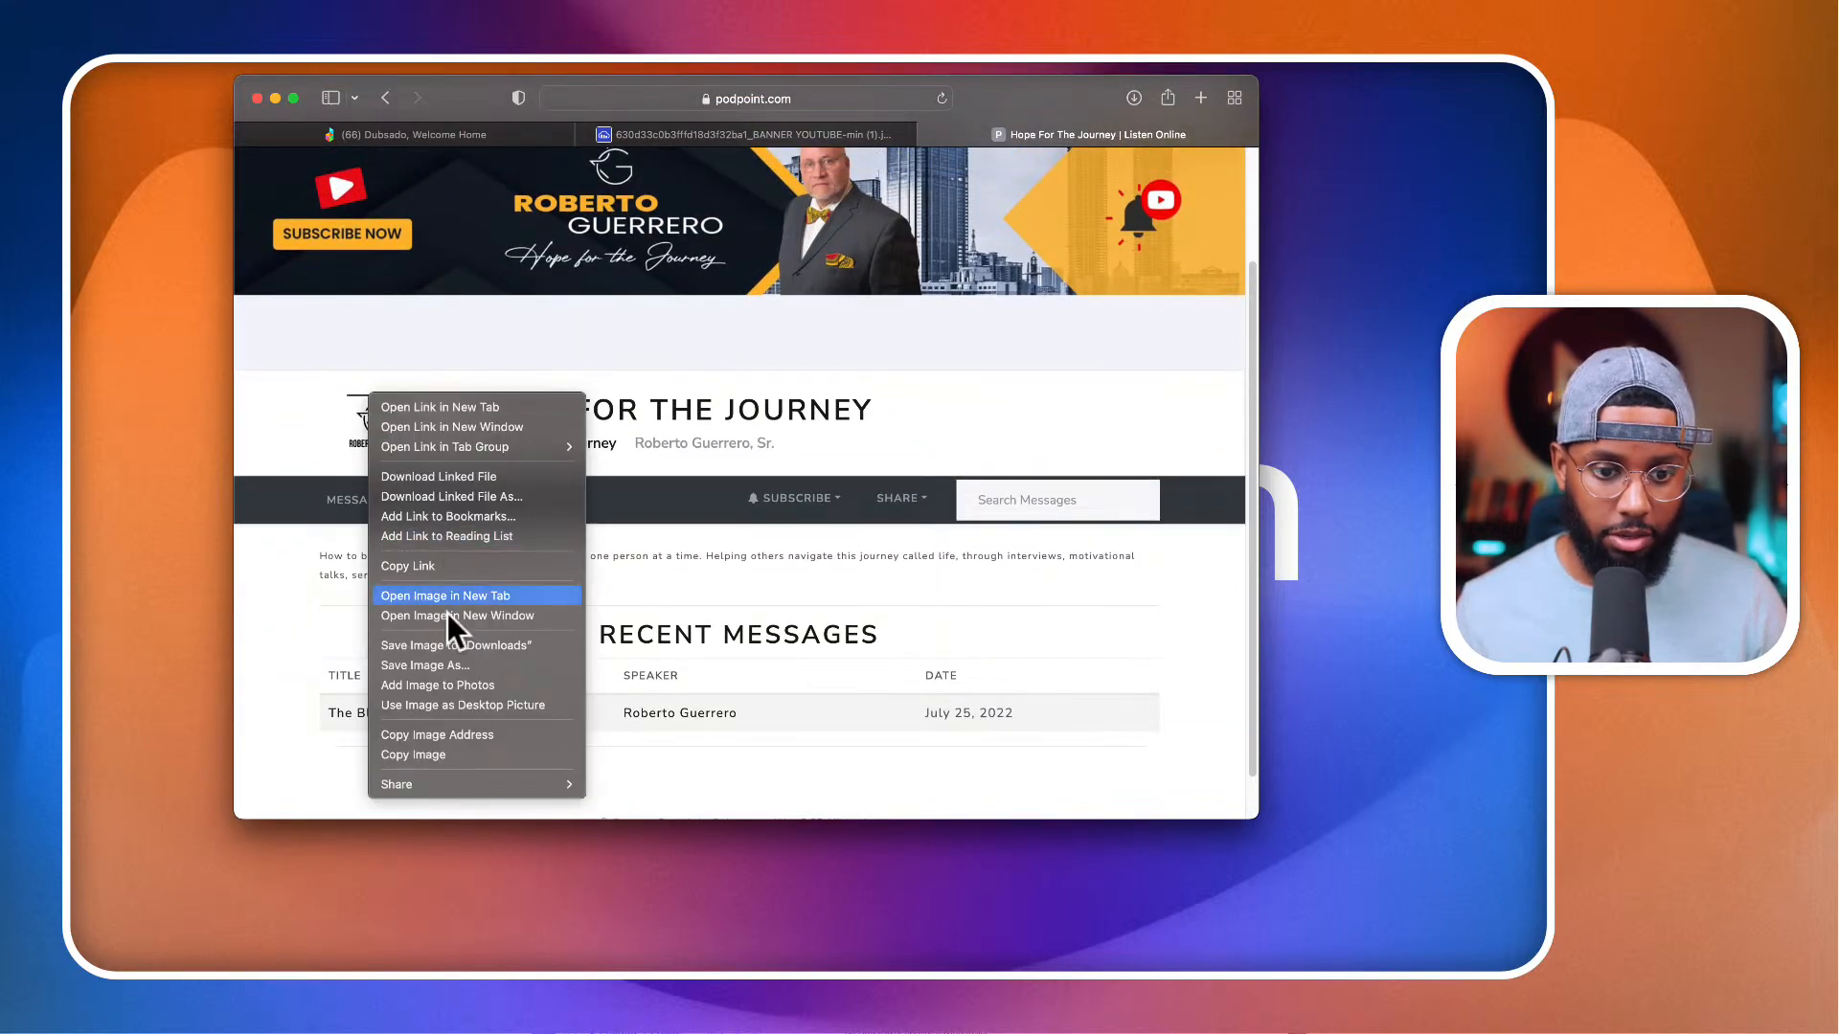
click(450, 735)
click(1203, 95)
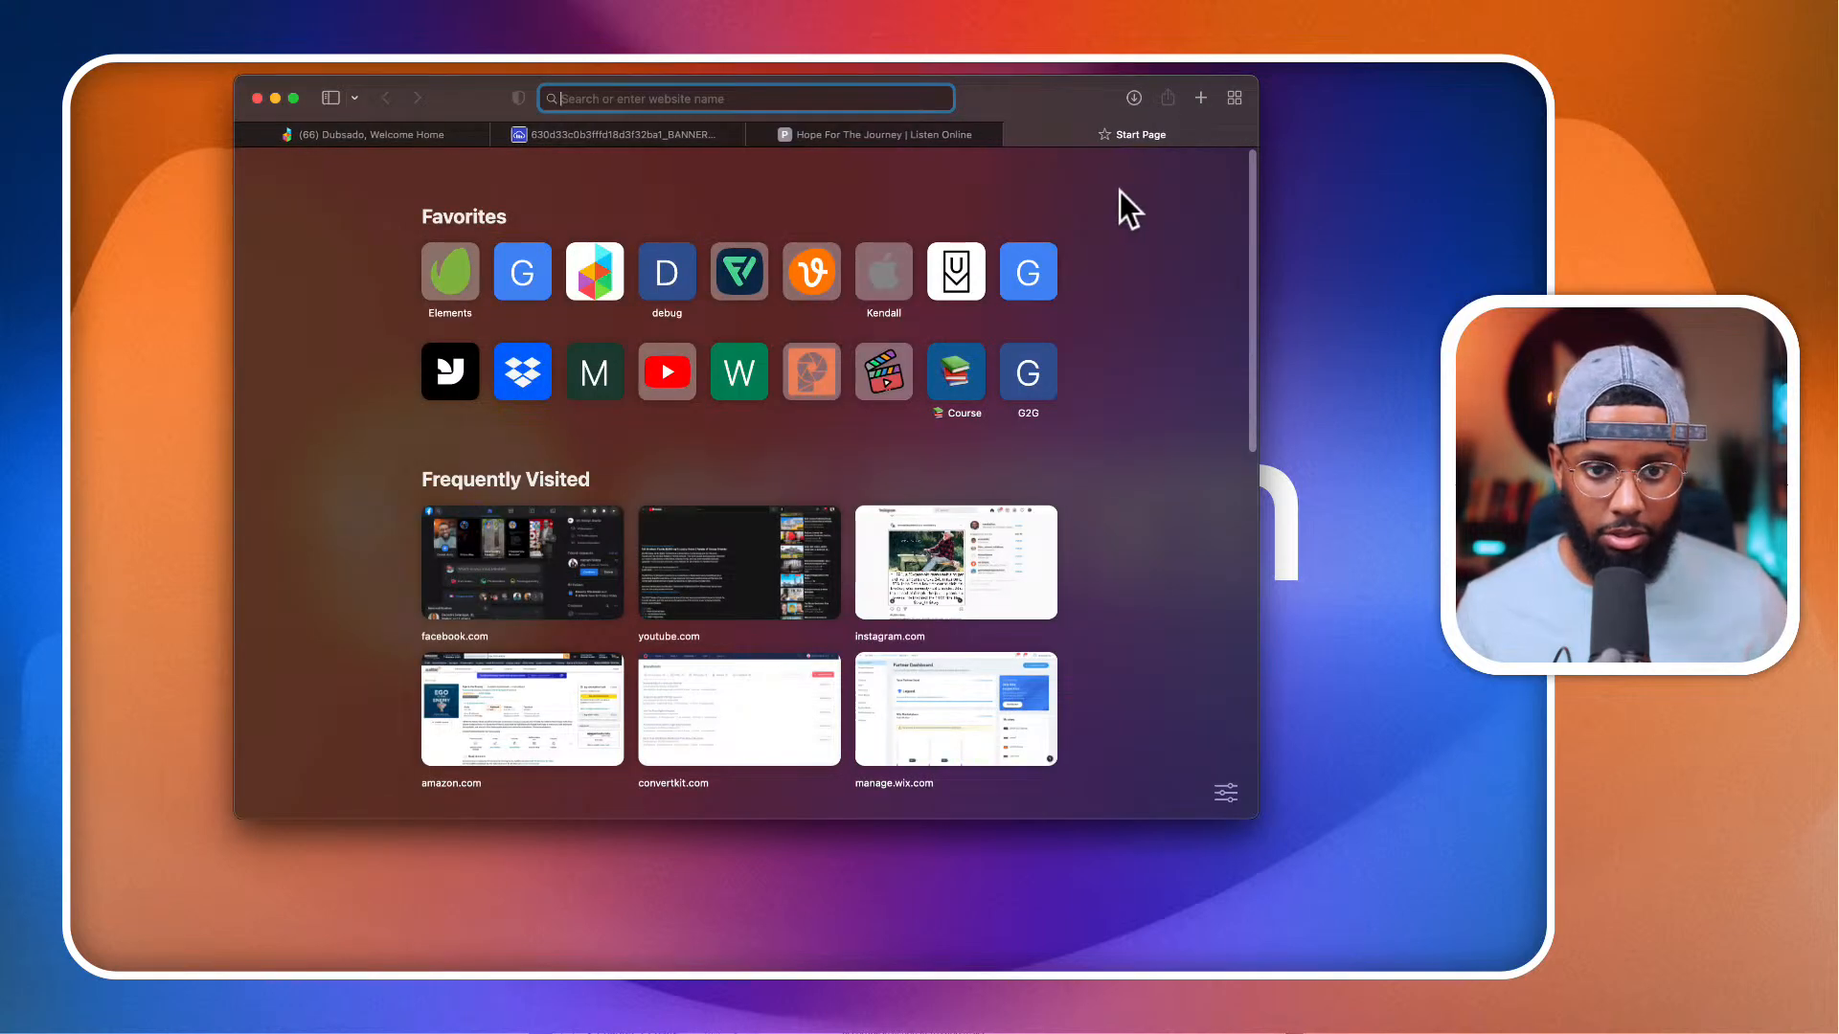
key(super+v)
key(Return)
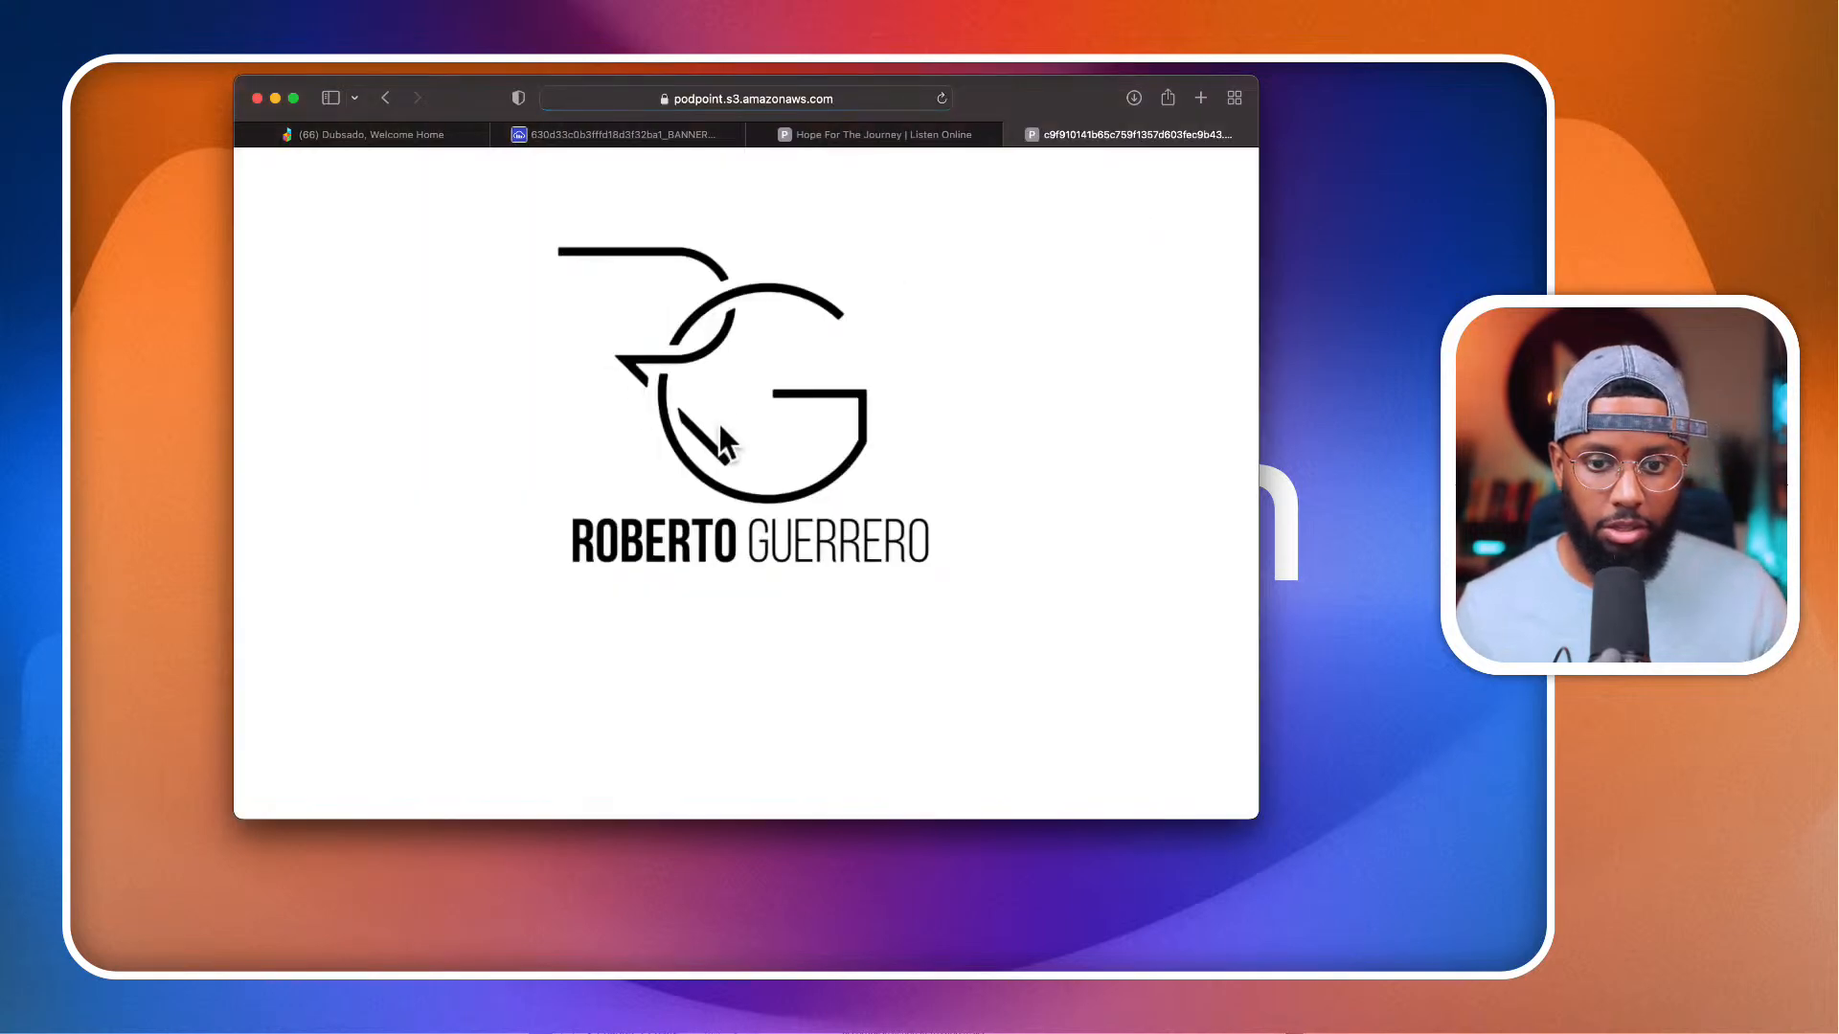
Step: Save the full-size logo image in the Episode 11 folder under the name RG Logo
right_click(720, 422)
click(767, 448)
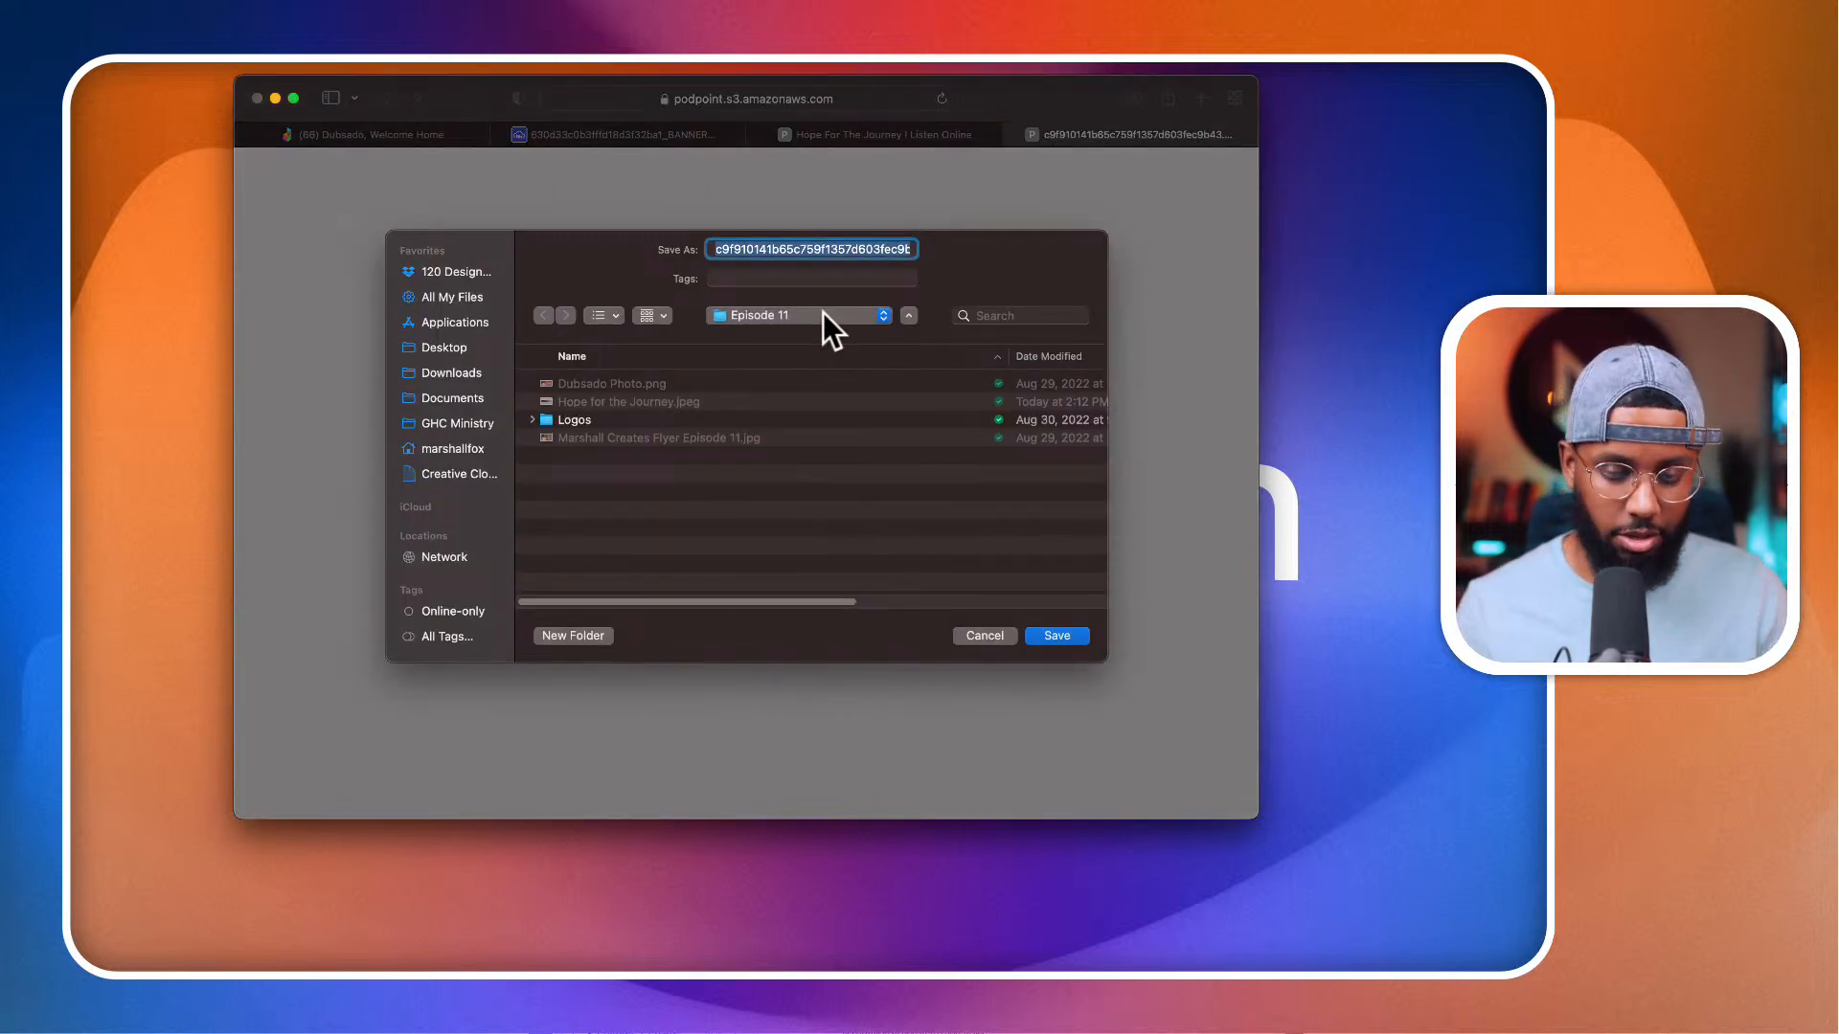
text(RG Logo)
key(Return)
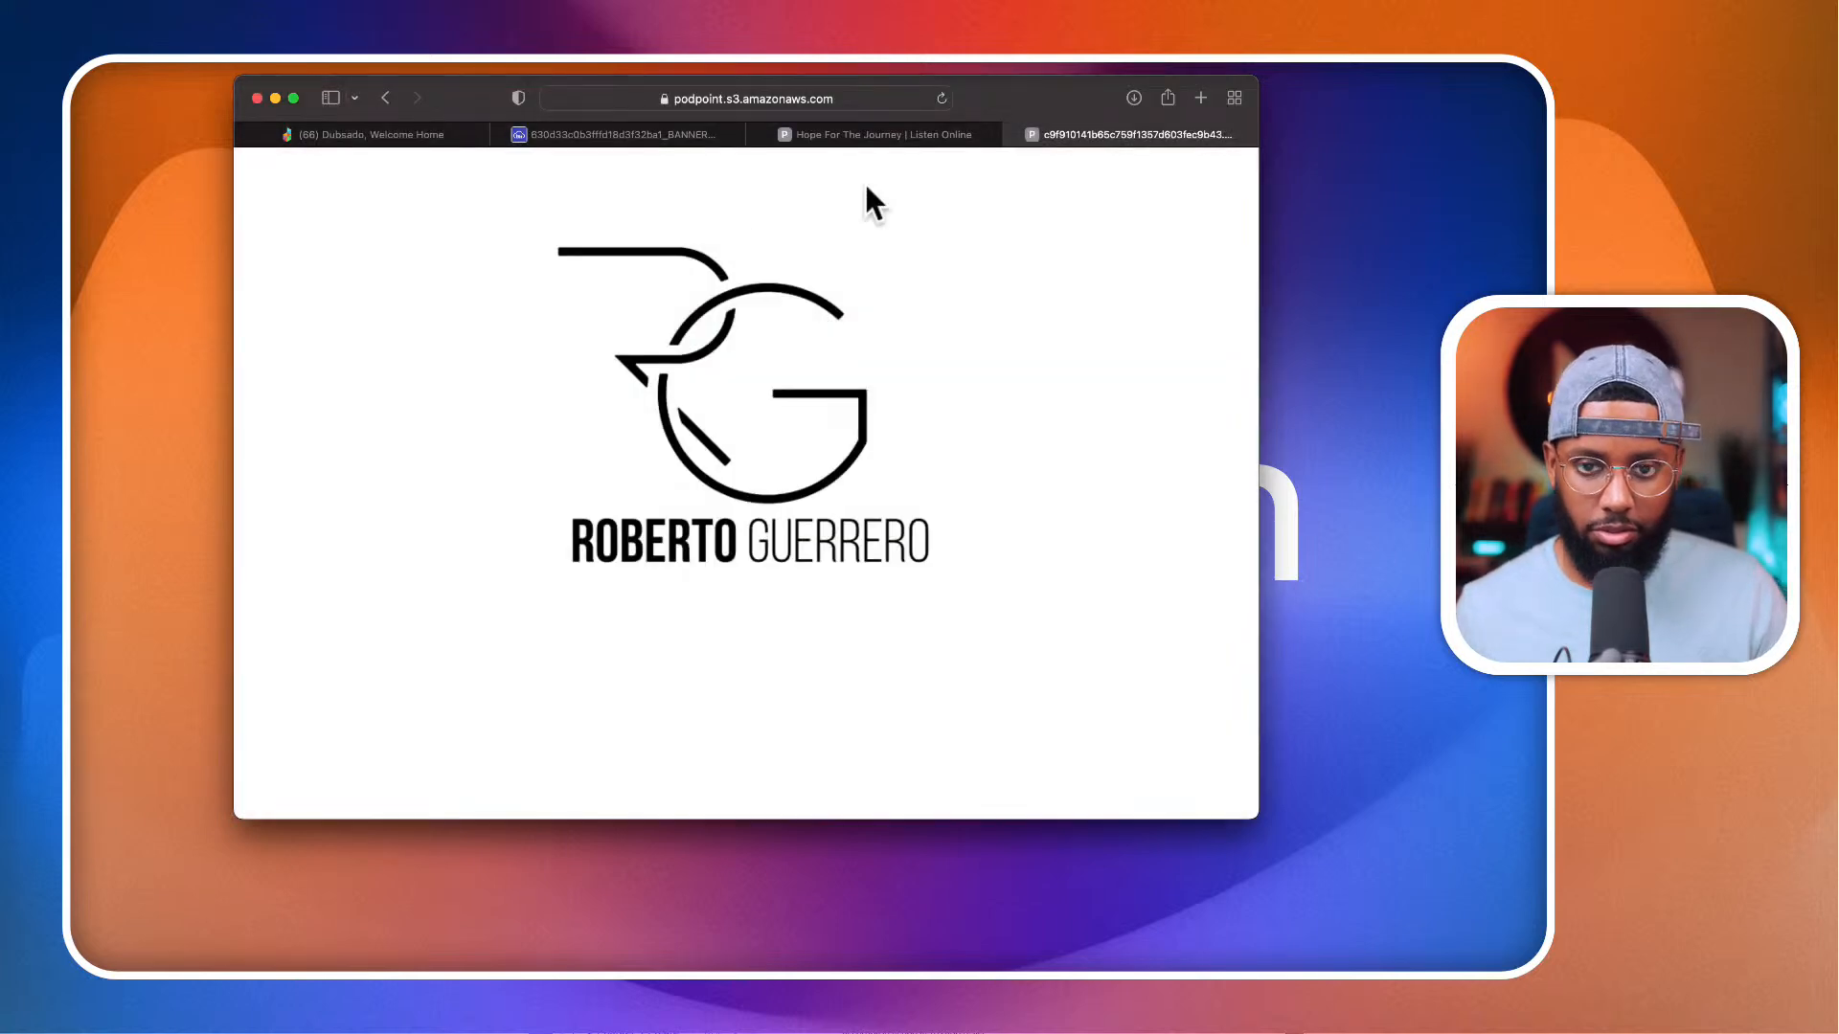
Step: Return to the Hope For The Journey channel page and review its banner, tagline and recent messages
click(883, 135)
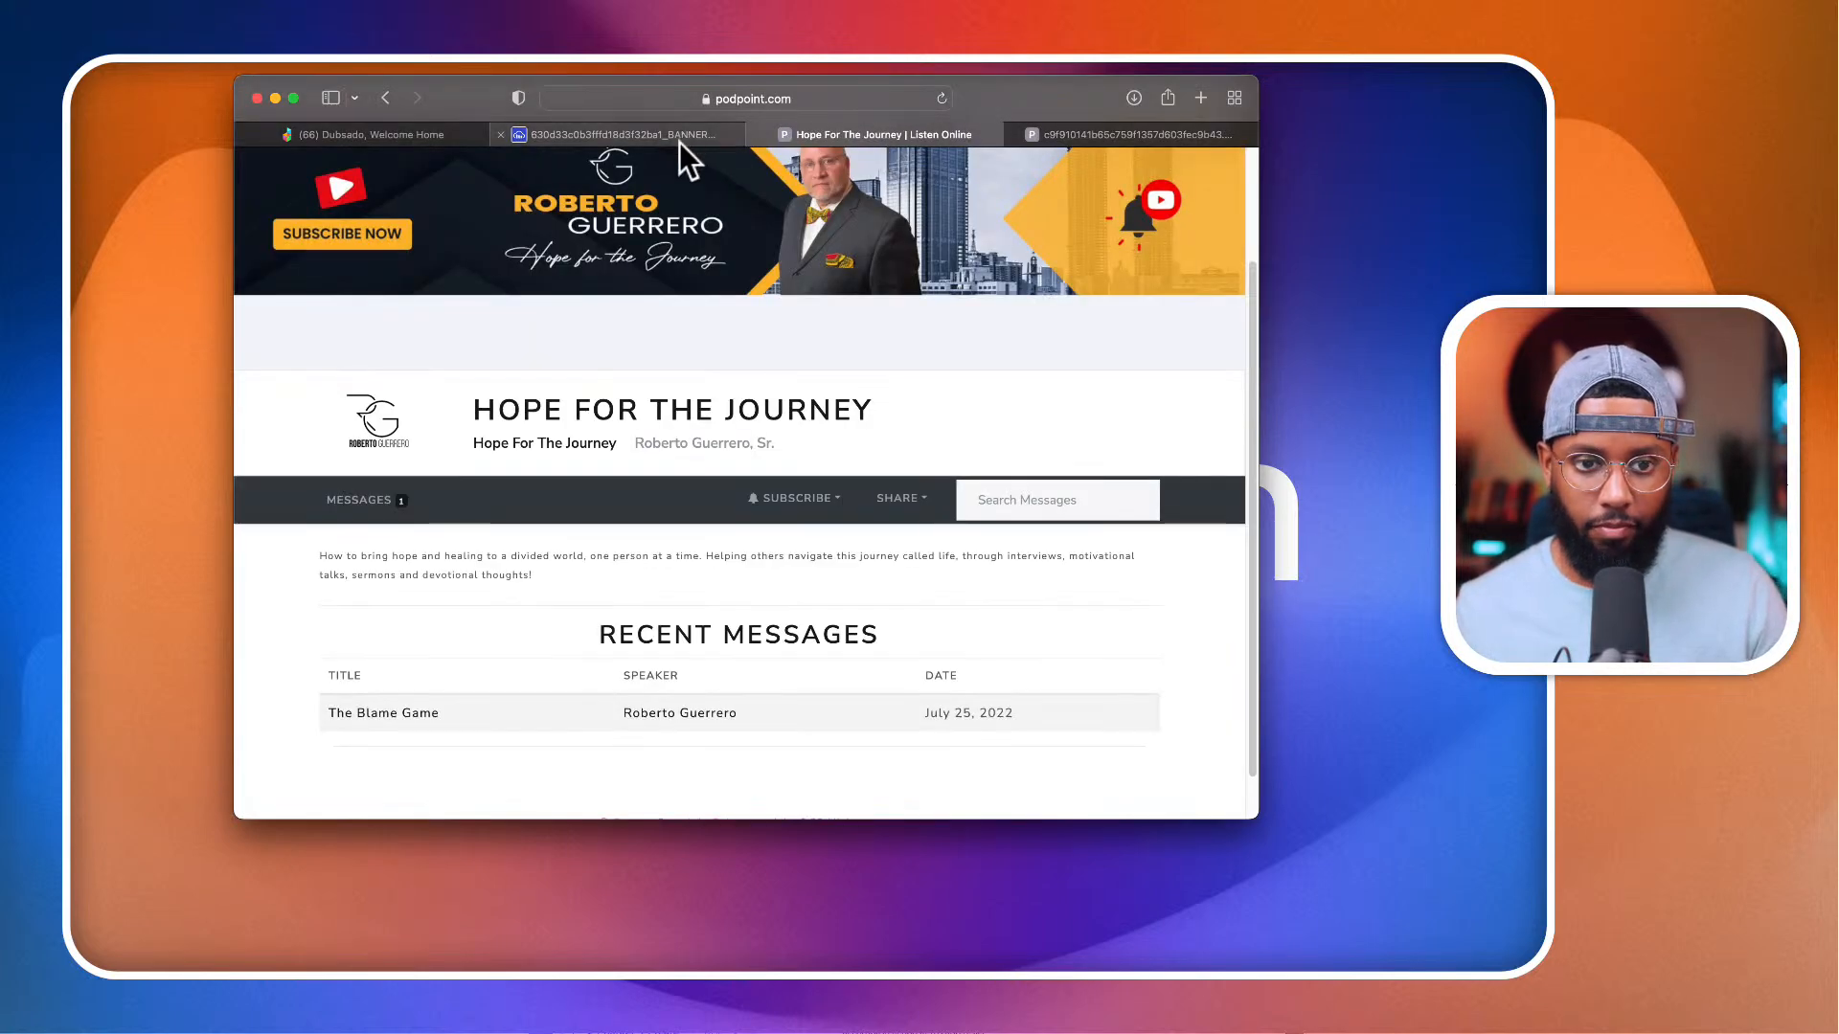
scroll(680, 174, up, 3)
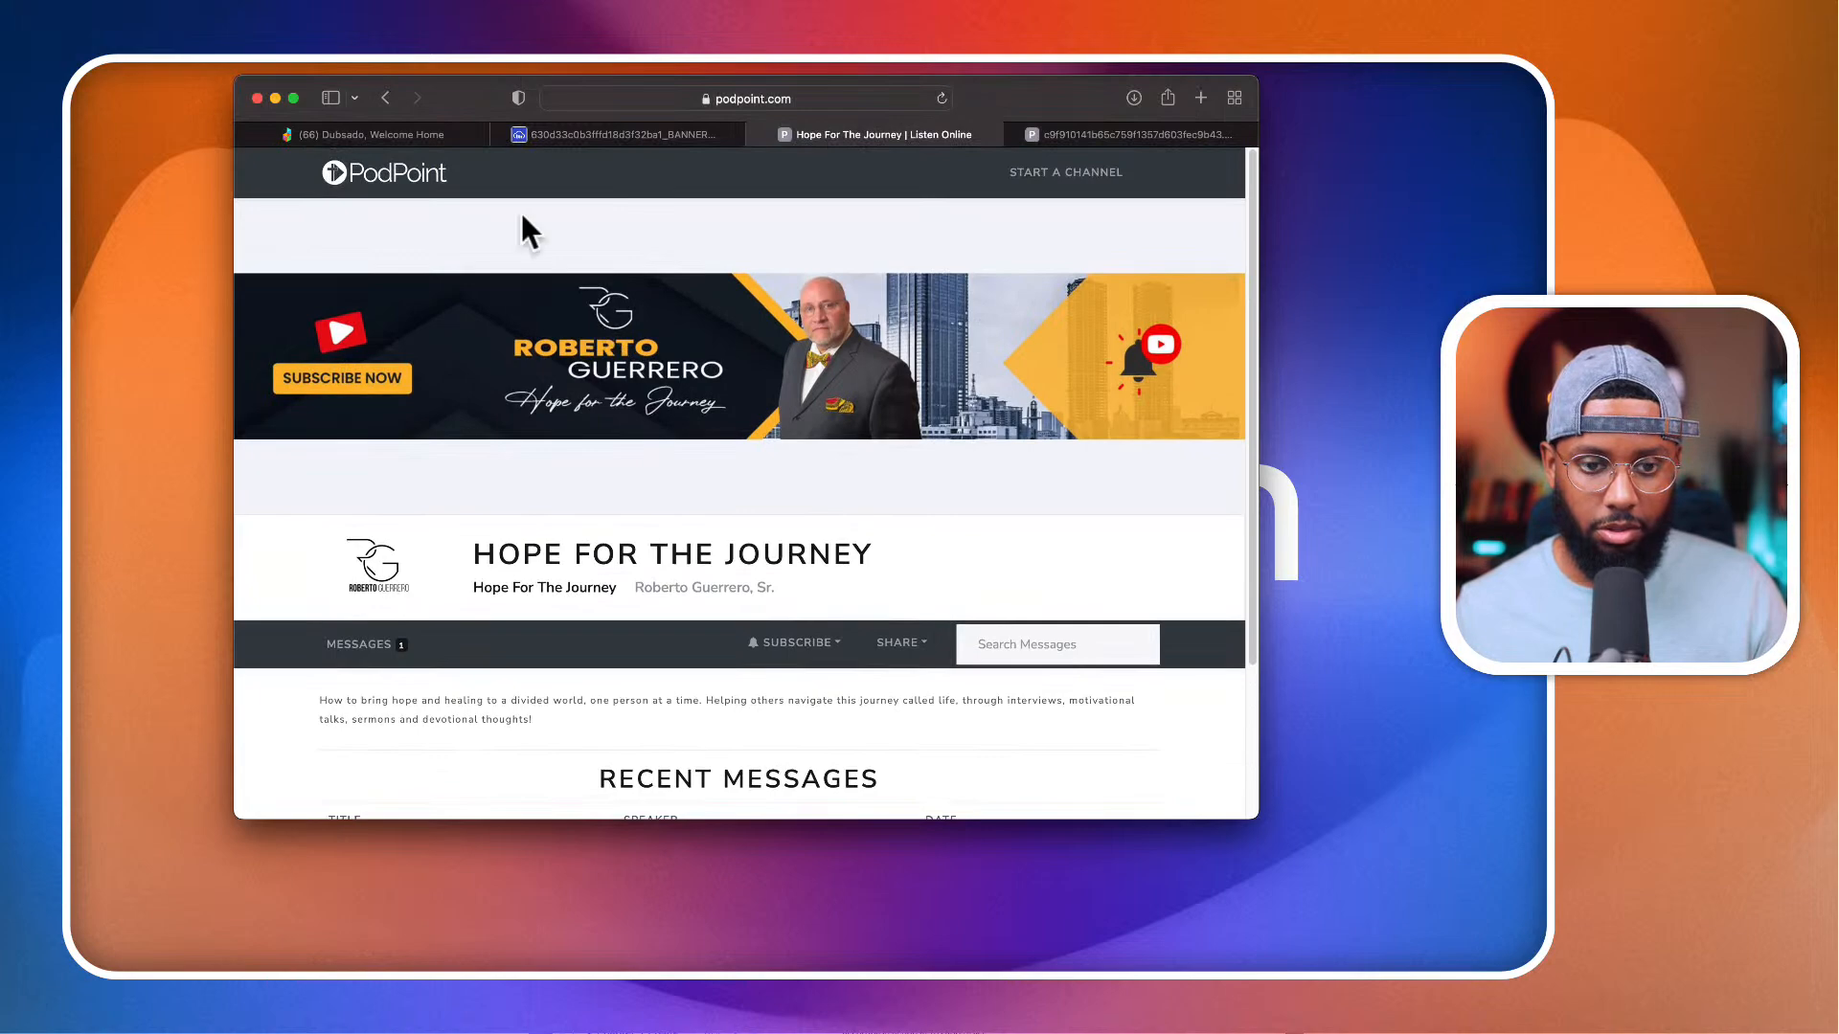
scroll(544, 308, down, 3)
scroll(544, 297, up, 5)
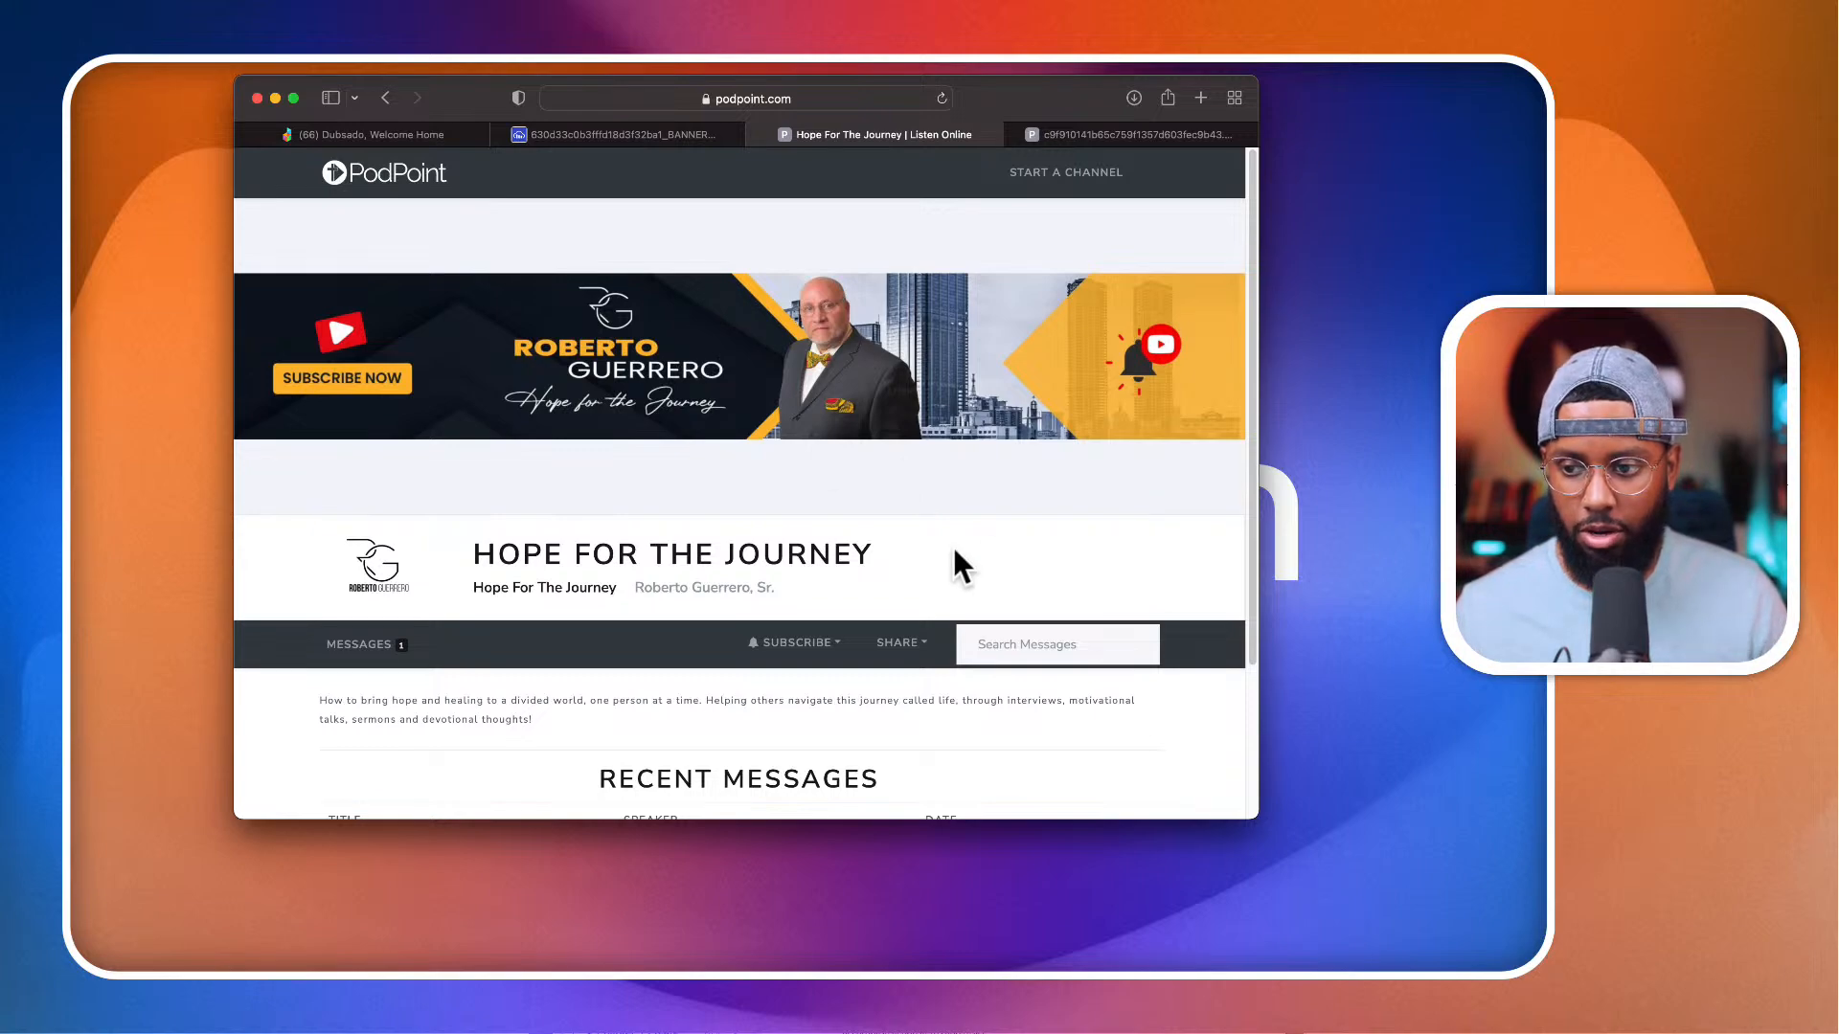
scroll(955, 565, down, 3)
scroll(955, 565, up, 3)
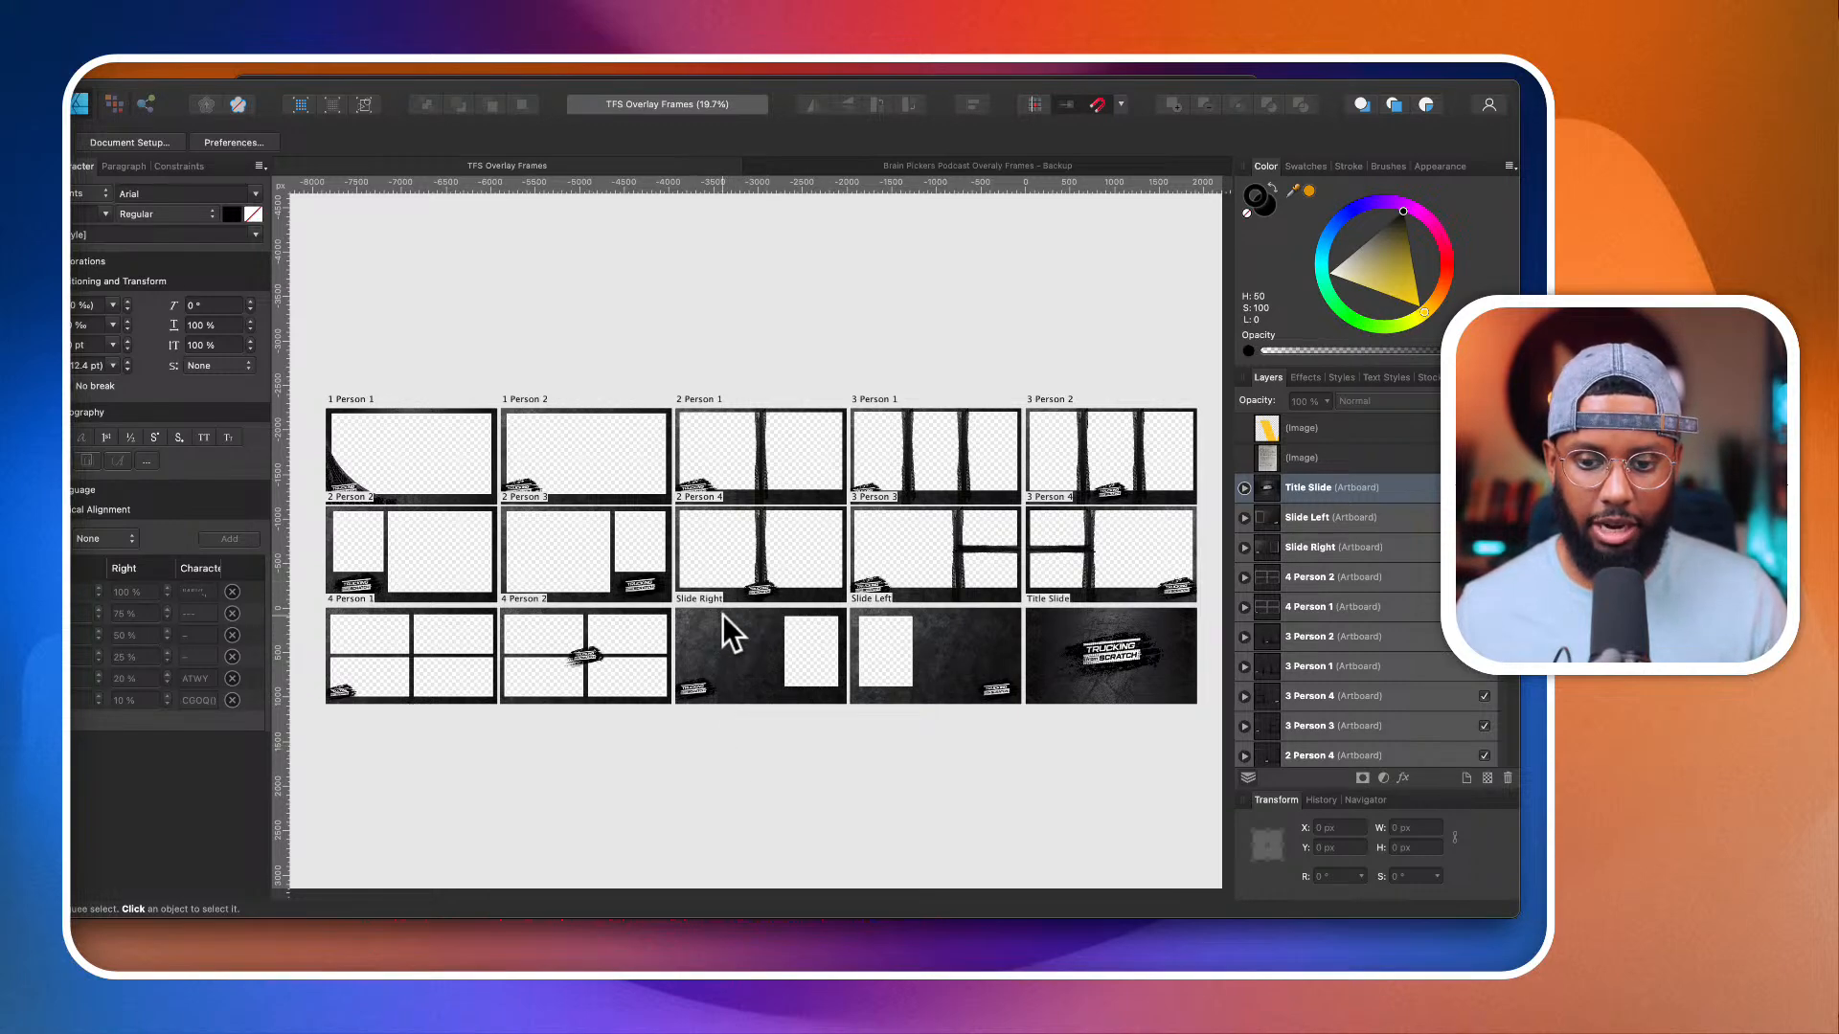
Step: In Affinity Designer, examine the TFS Overlay Frames artboards and the hand-drawn layout sketches beside them
scroll(722, 615, up, 6)
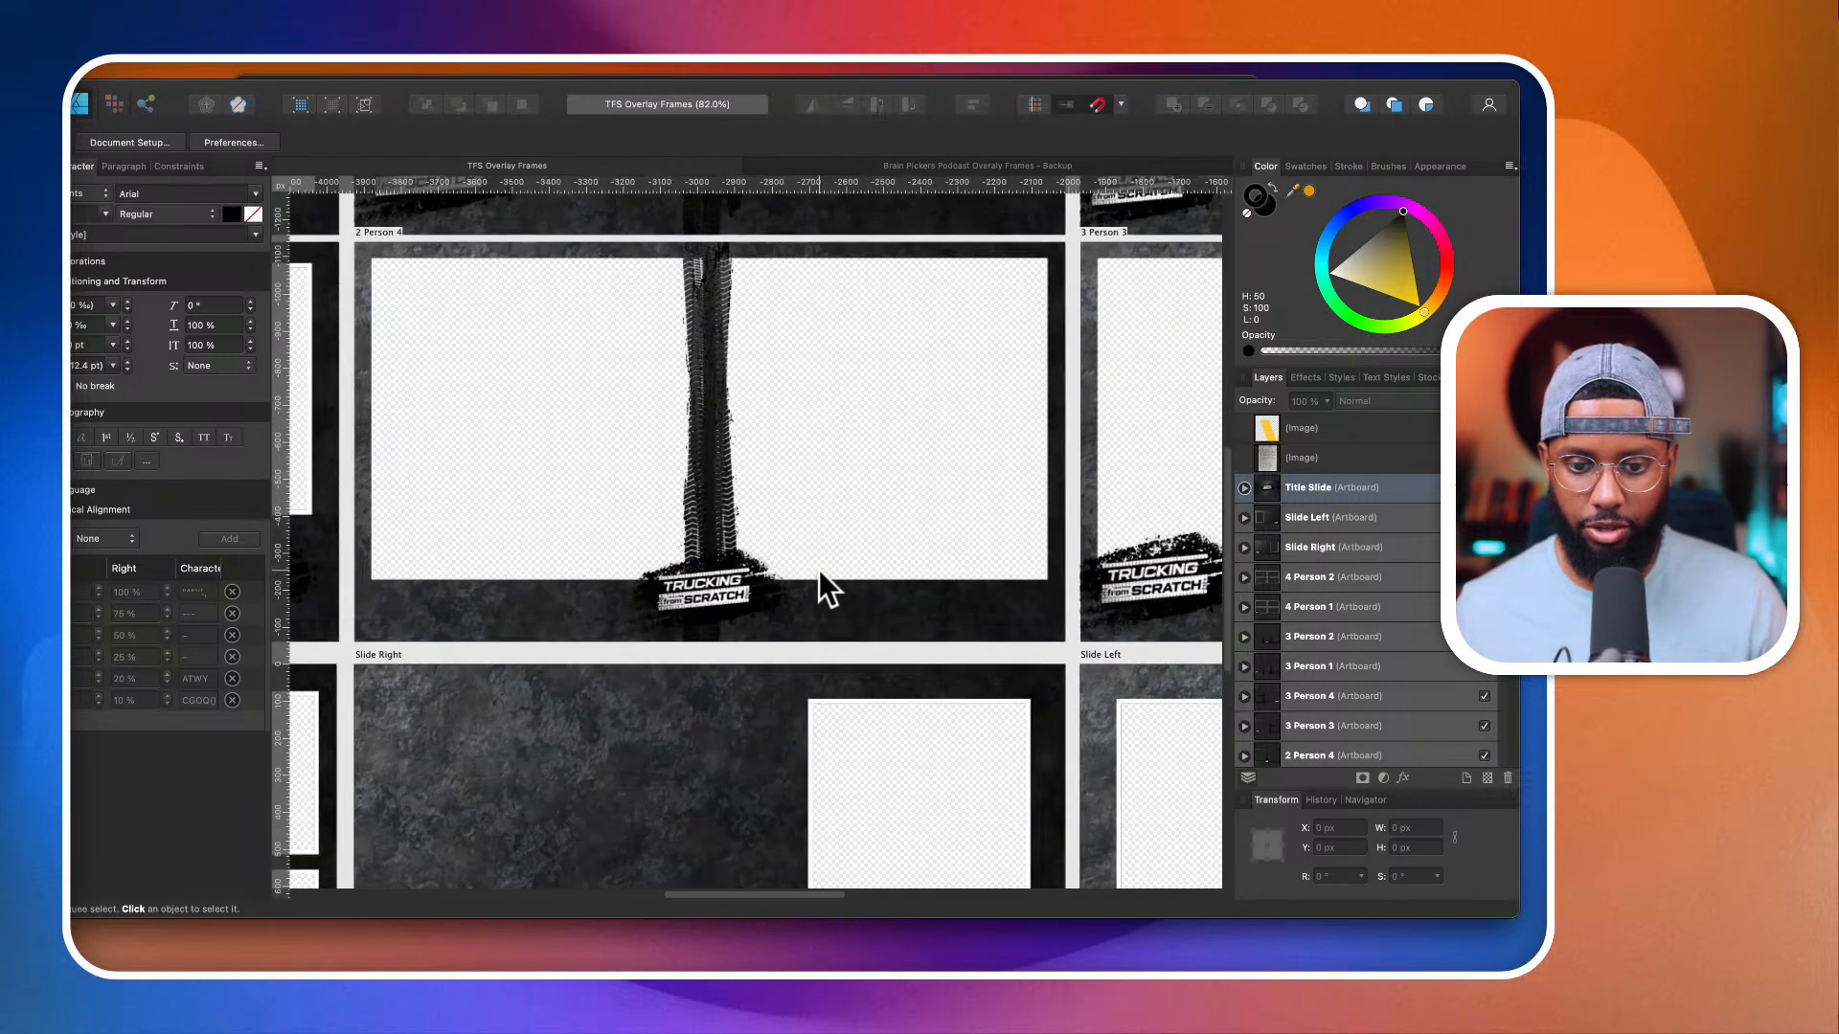
scroll(821, 575, down, 4)
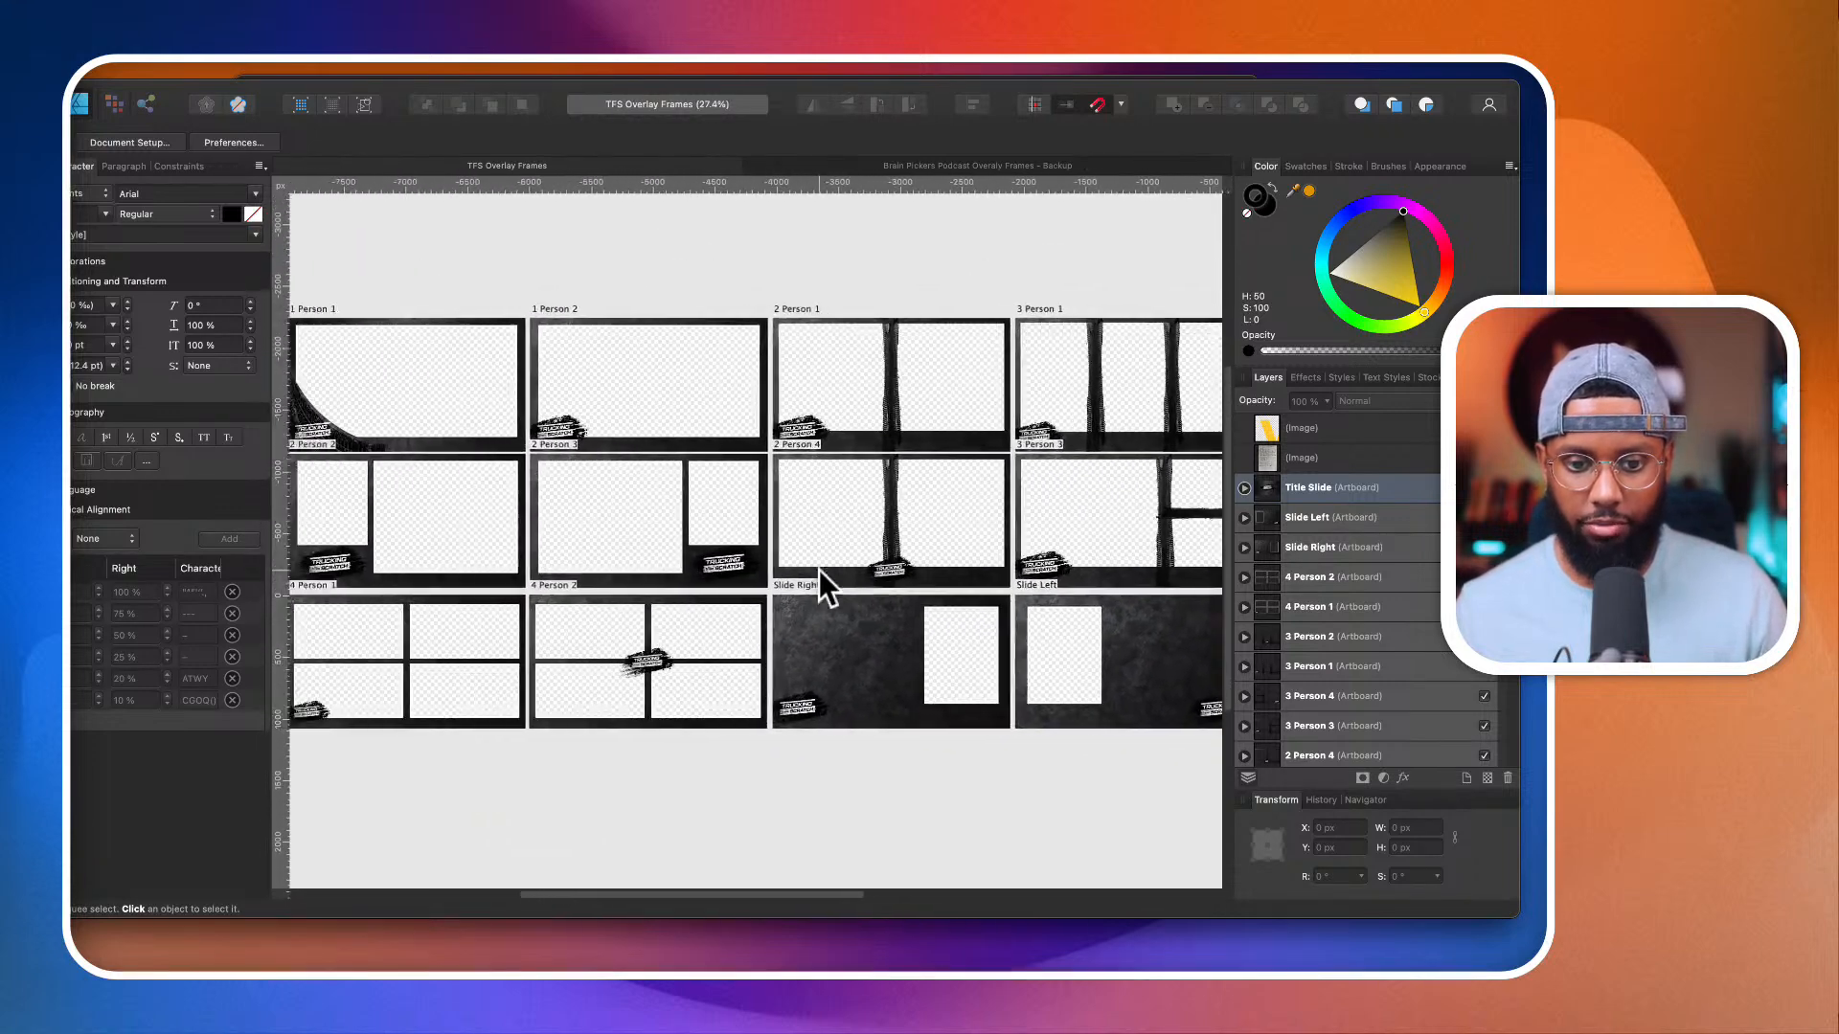
scroll(774, 481, up, 4)
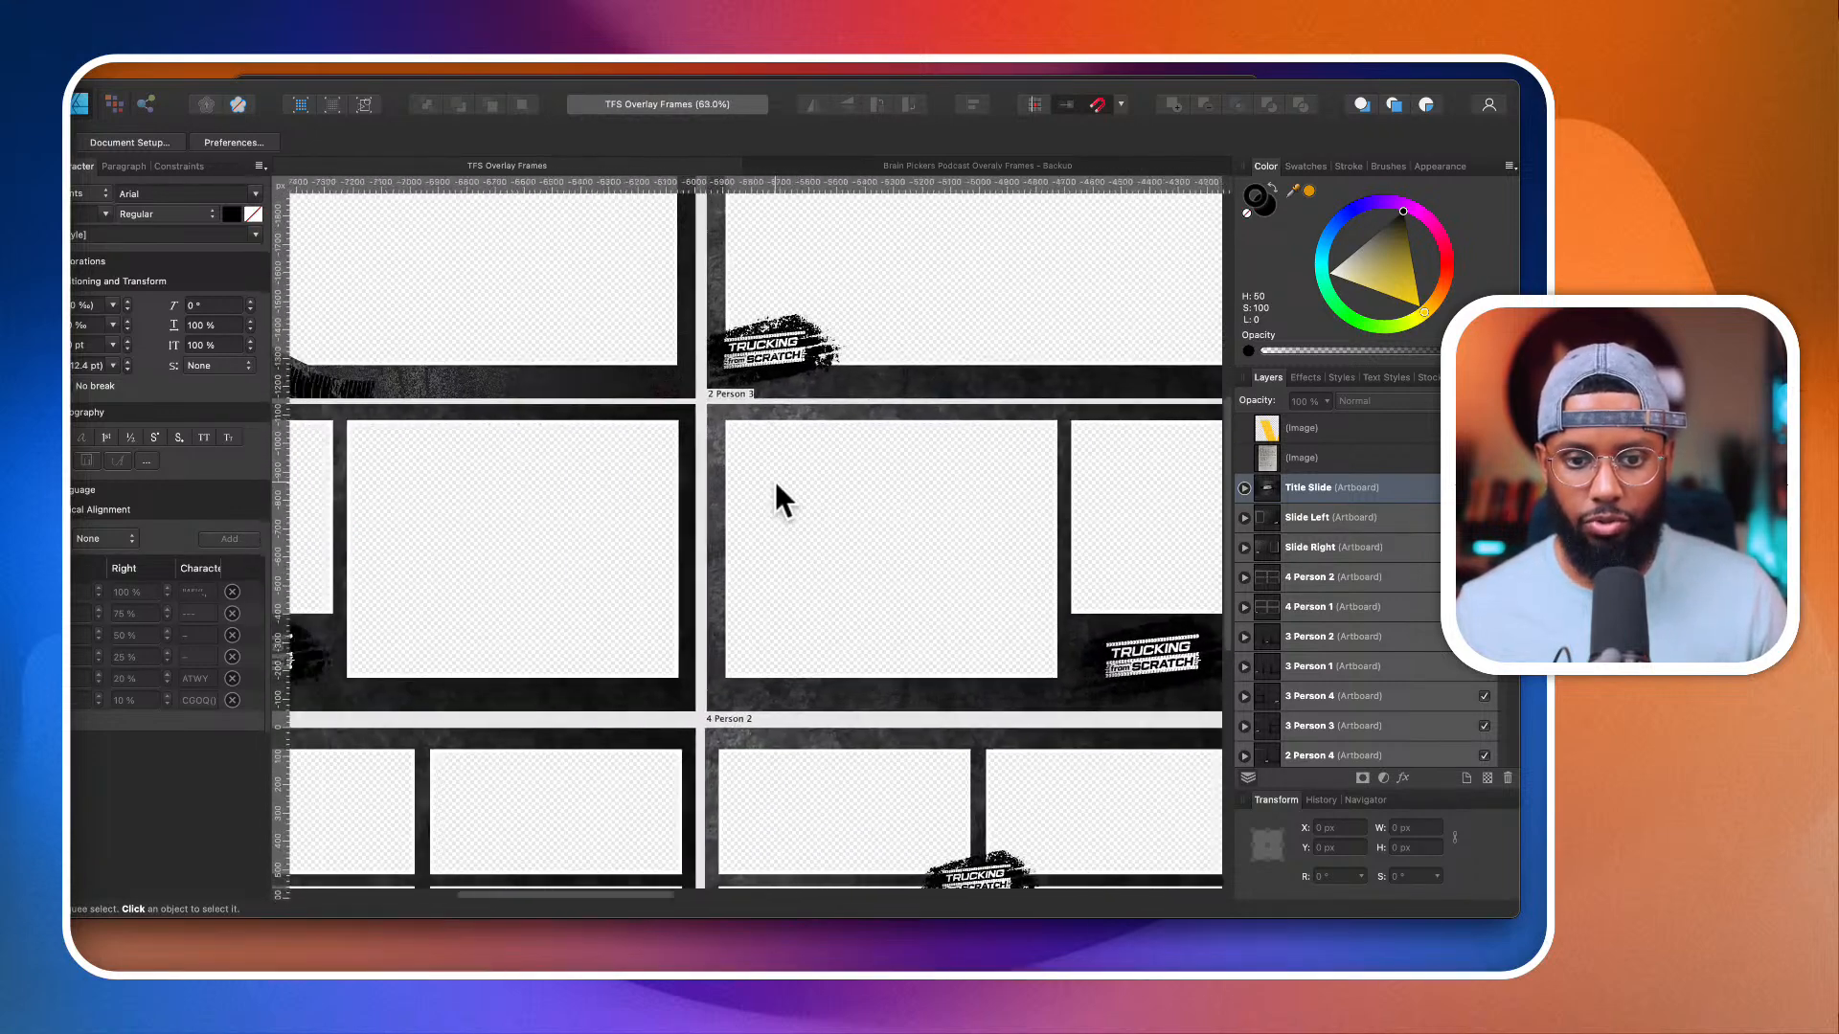
scroll(774, 481, down, 5)
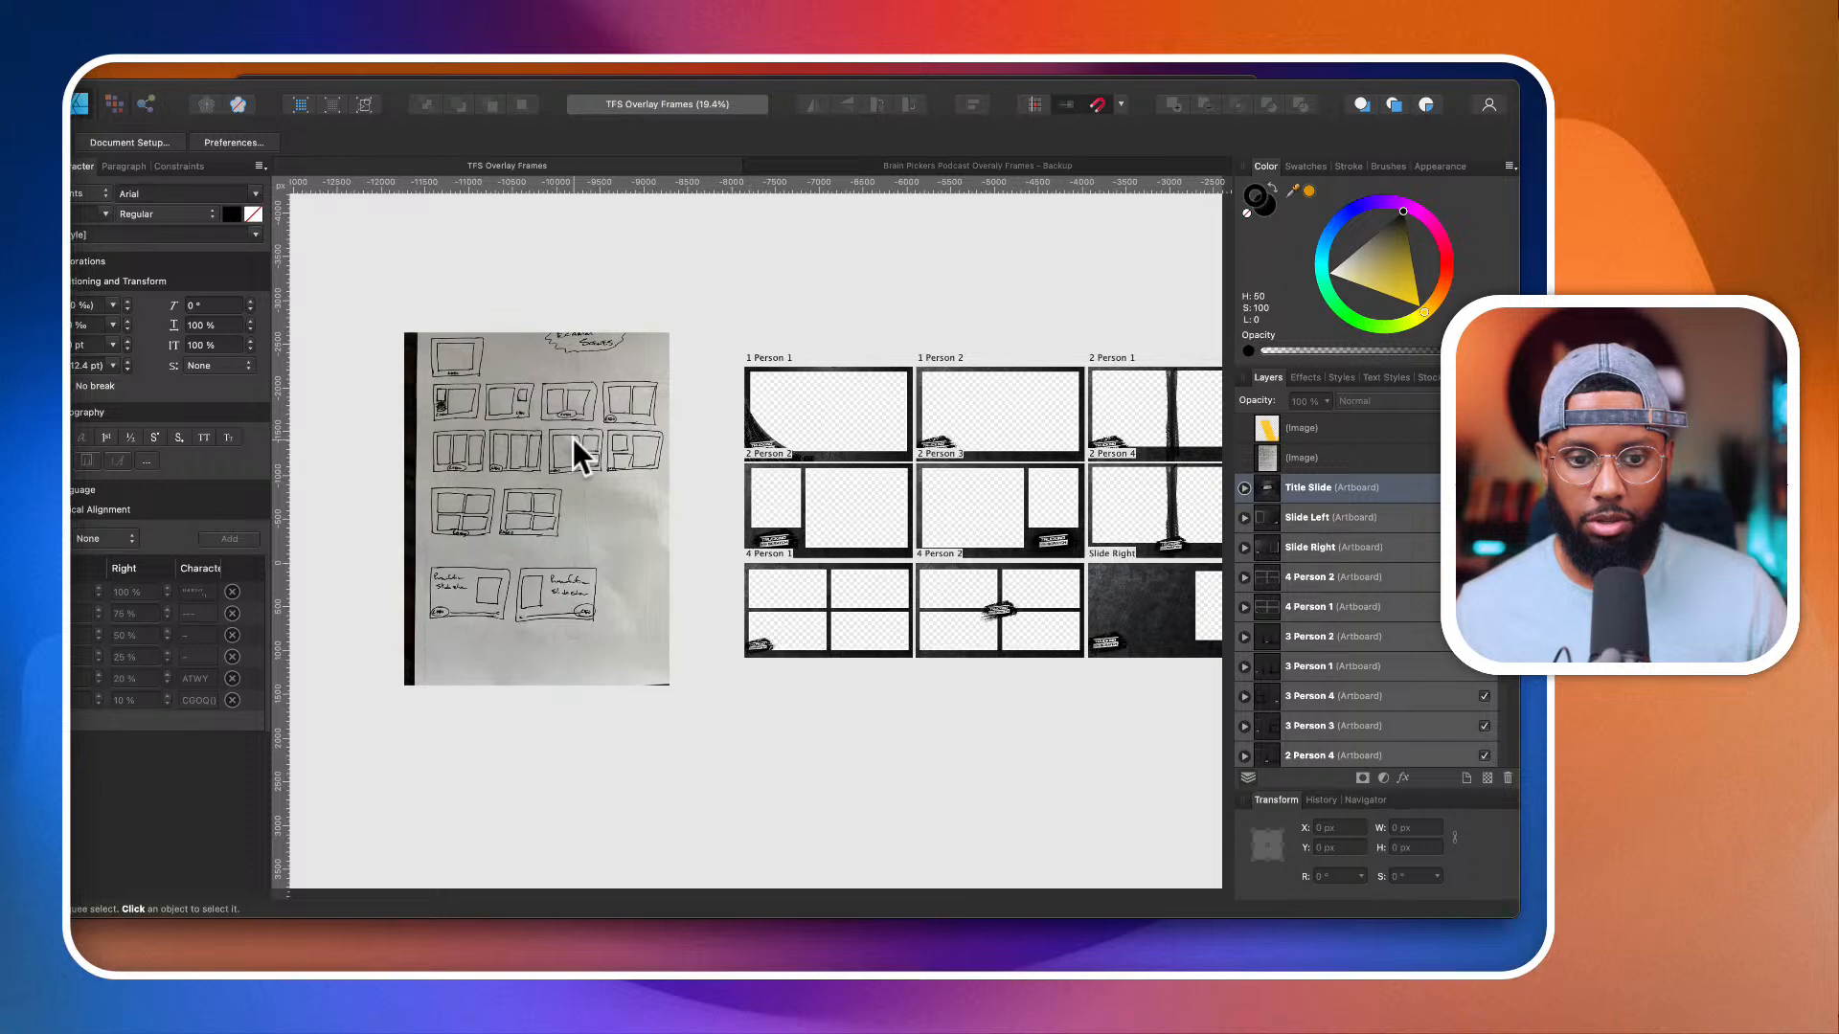
scroll(509, 467, up, 4)
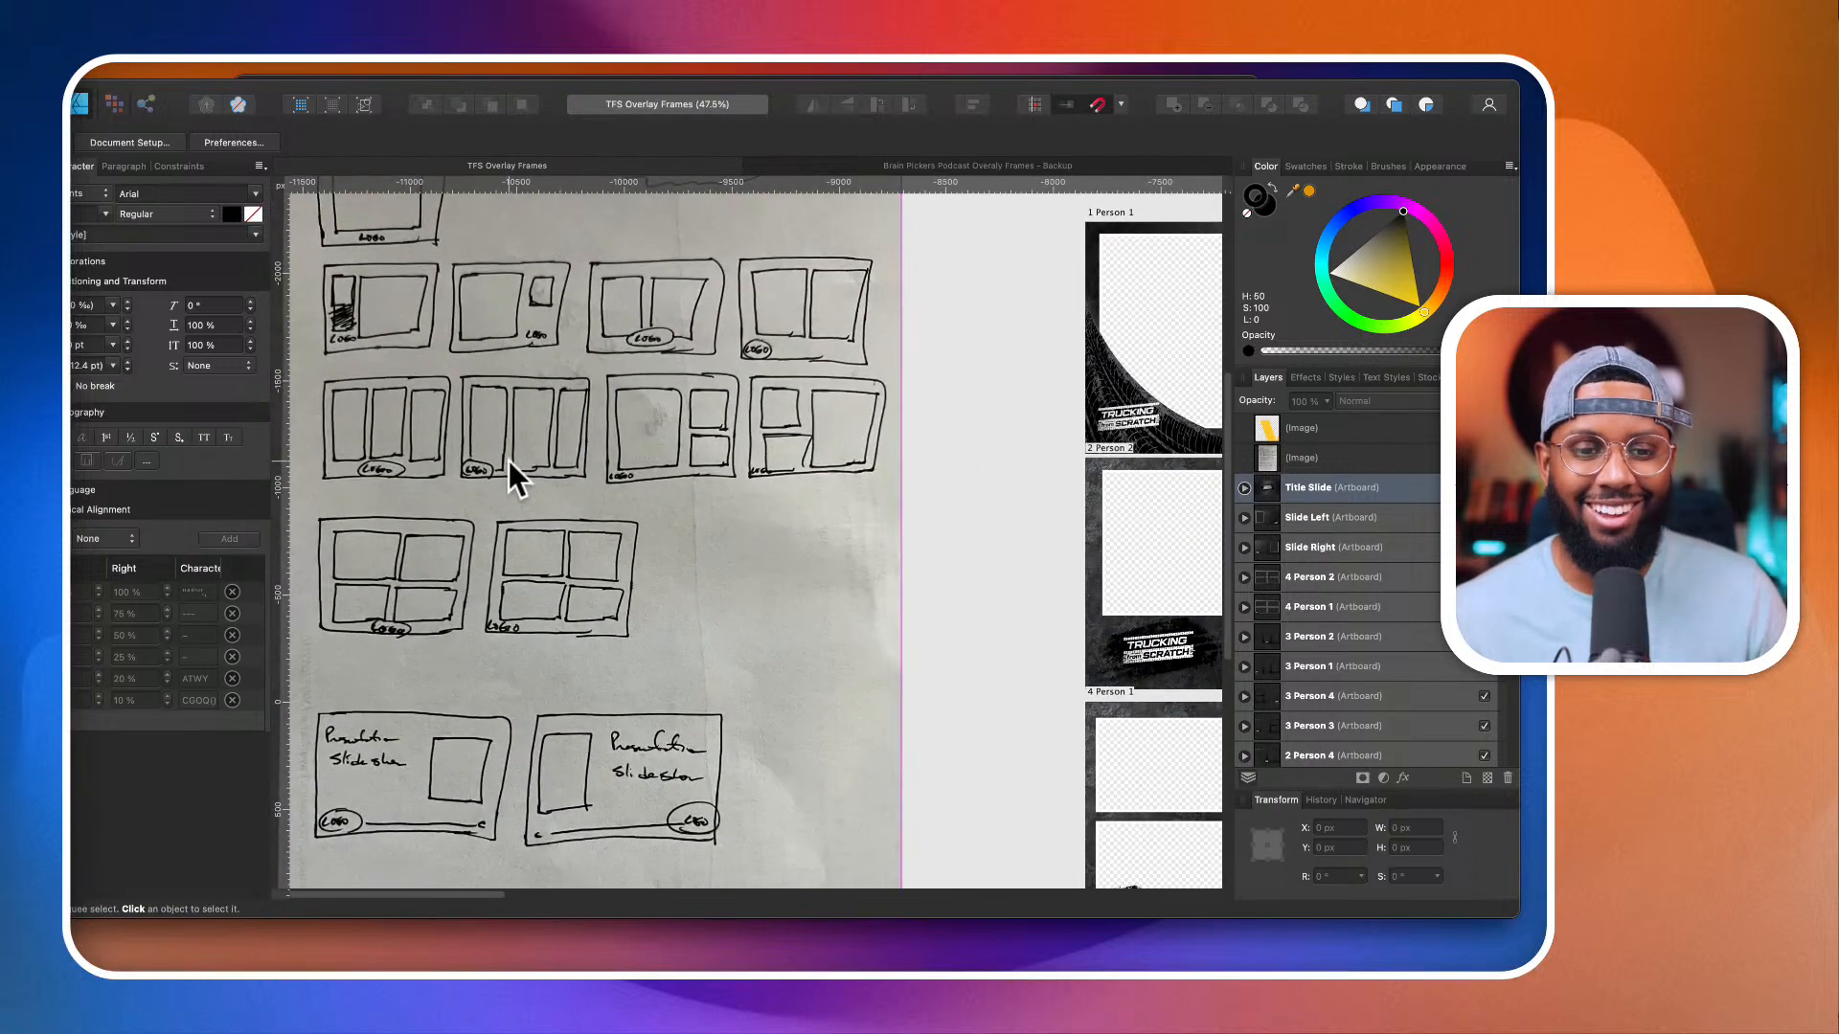
scroll(519, 452, down, 4)
scroll(520, 452, right, 5)
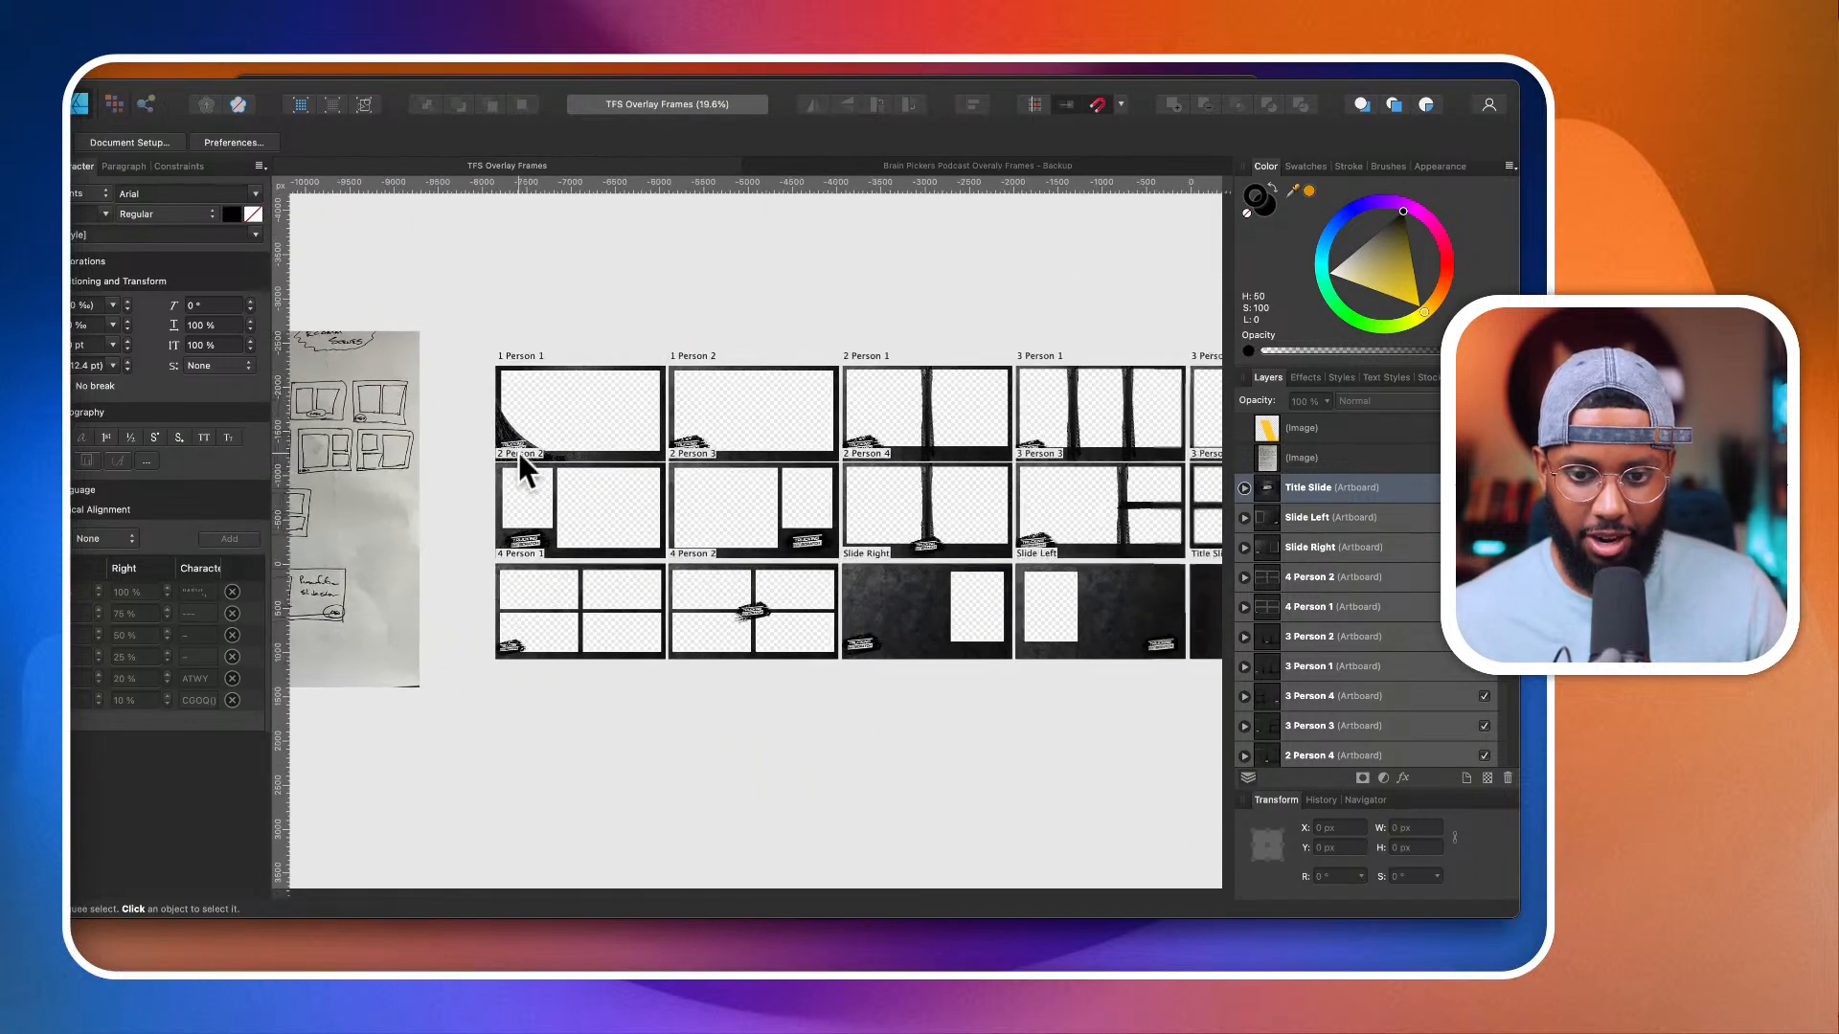
scroll(560, 449, up, 4)
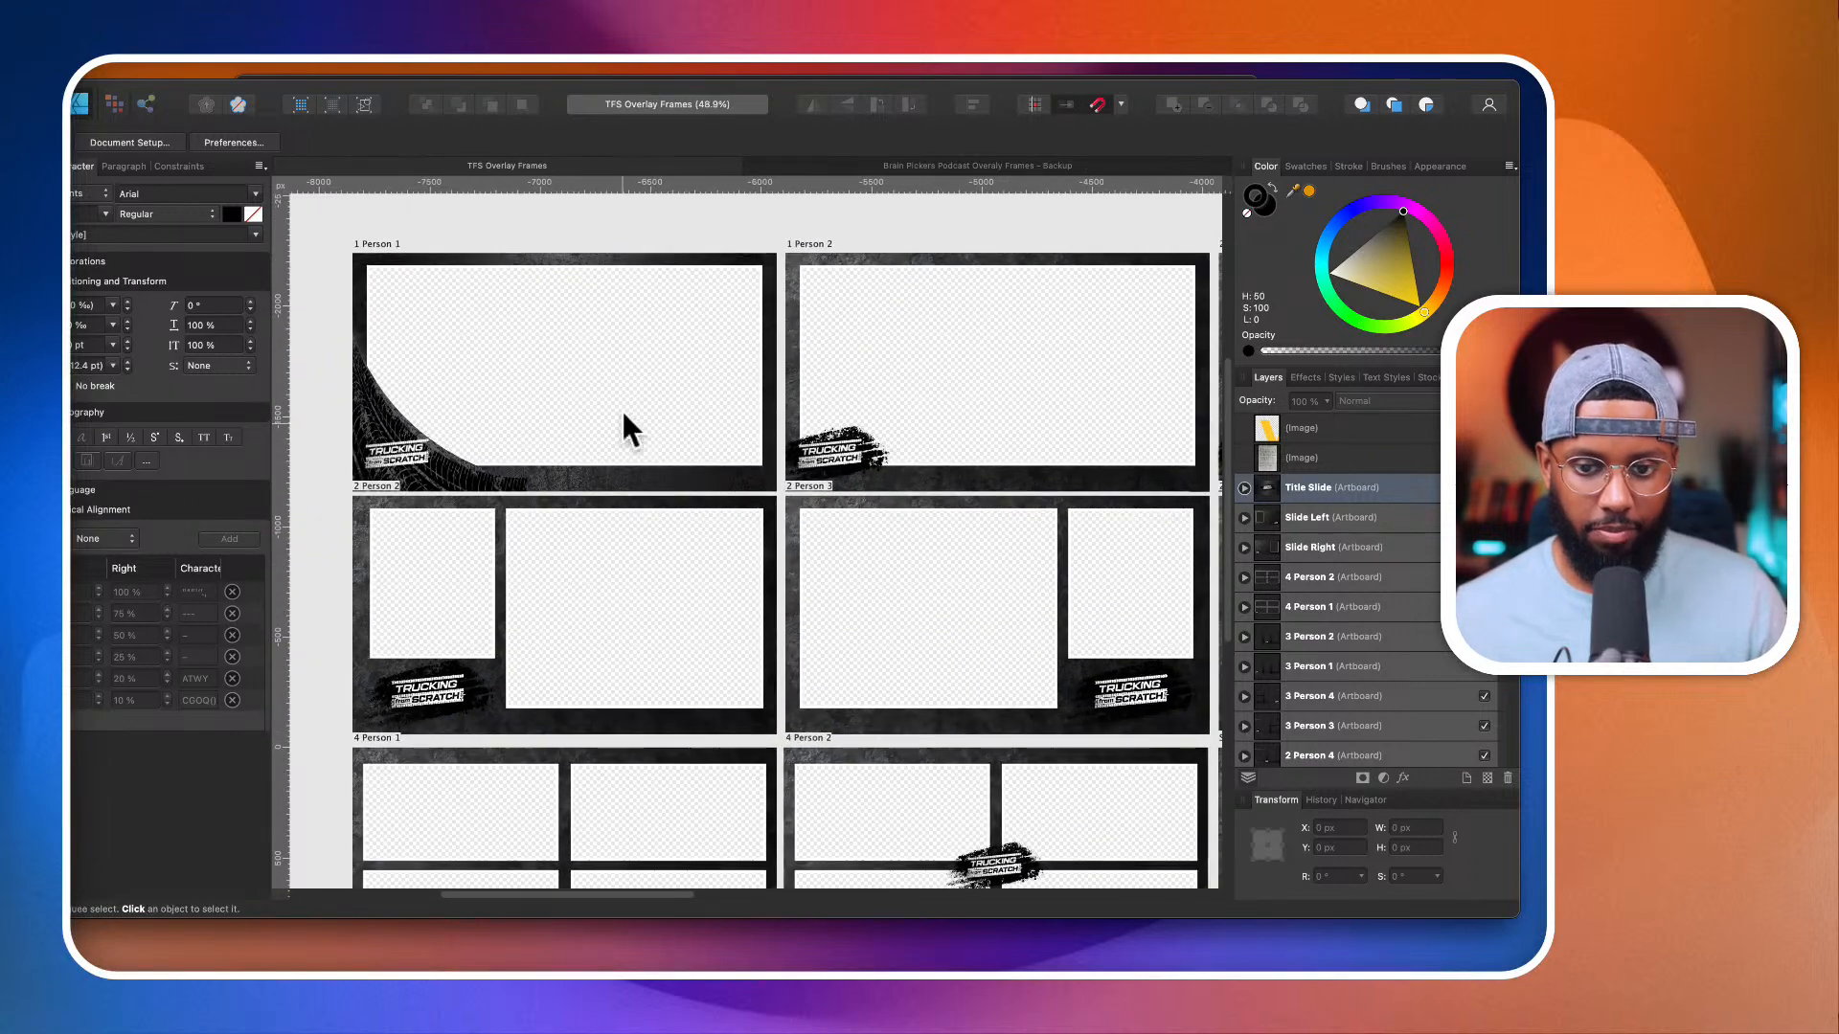
Step: Switch to the Brain Pickers podcast overlay backup document and examine its frame, logo screen and stream-starting artboards
click(887, 163)
scroll(752, 517, up, 4)
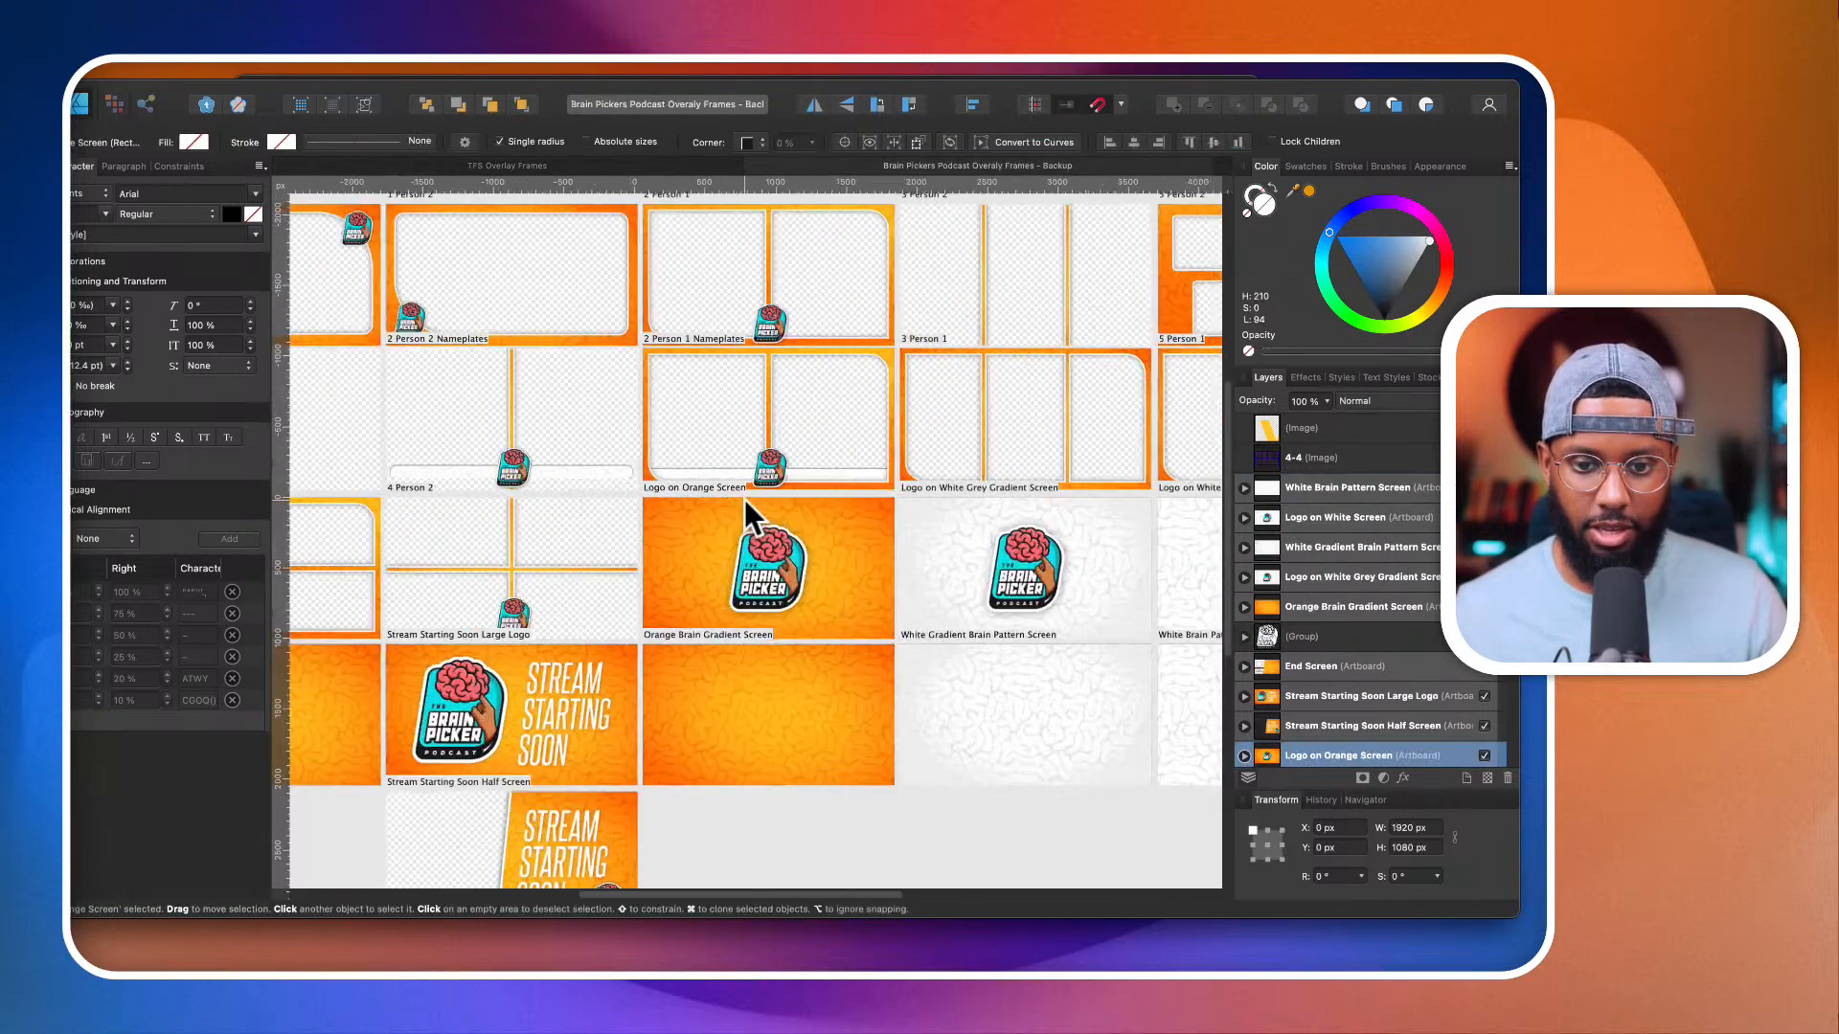
scroll(752, 517, left, 10)
scroll(752, 517, up, 3)
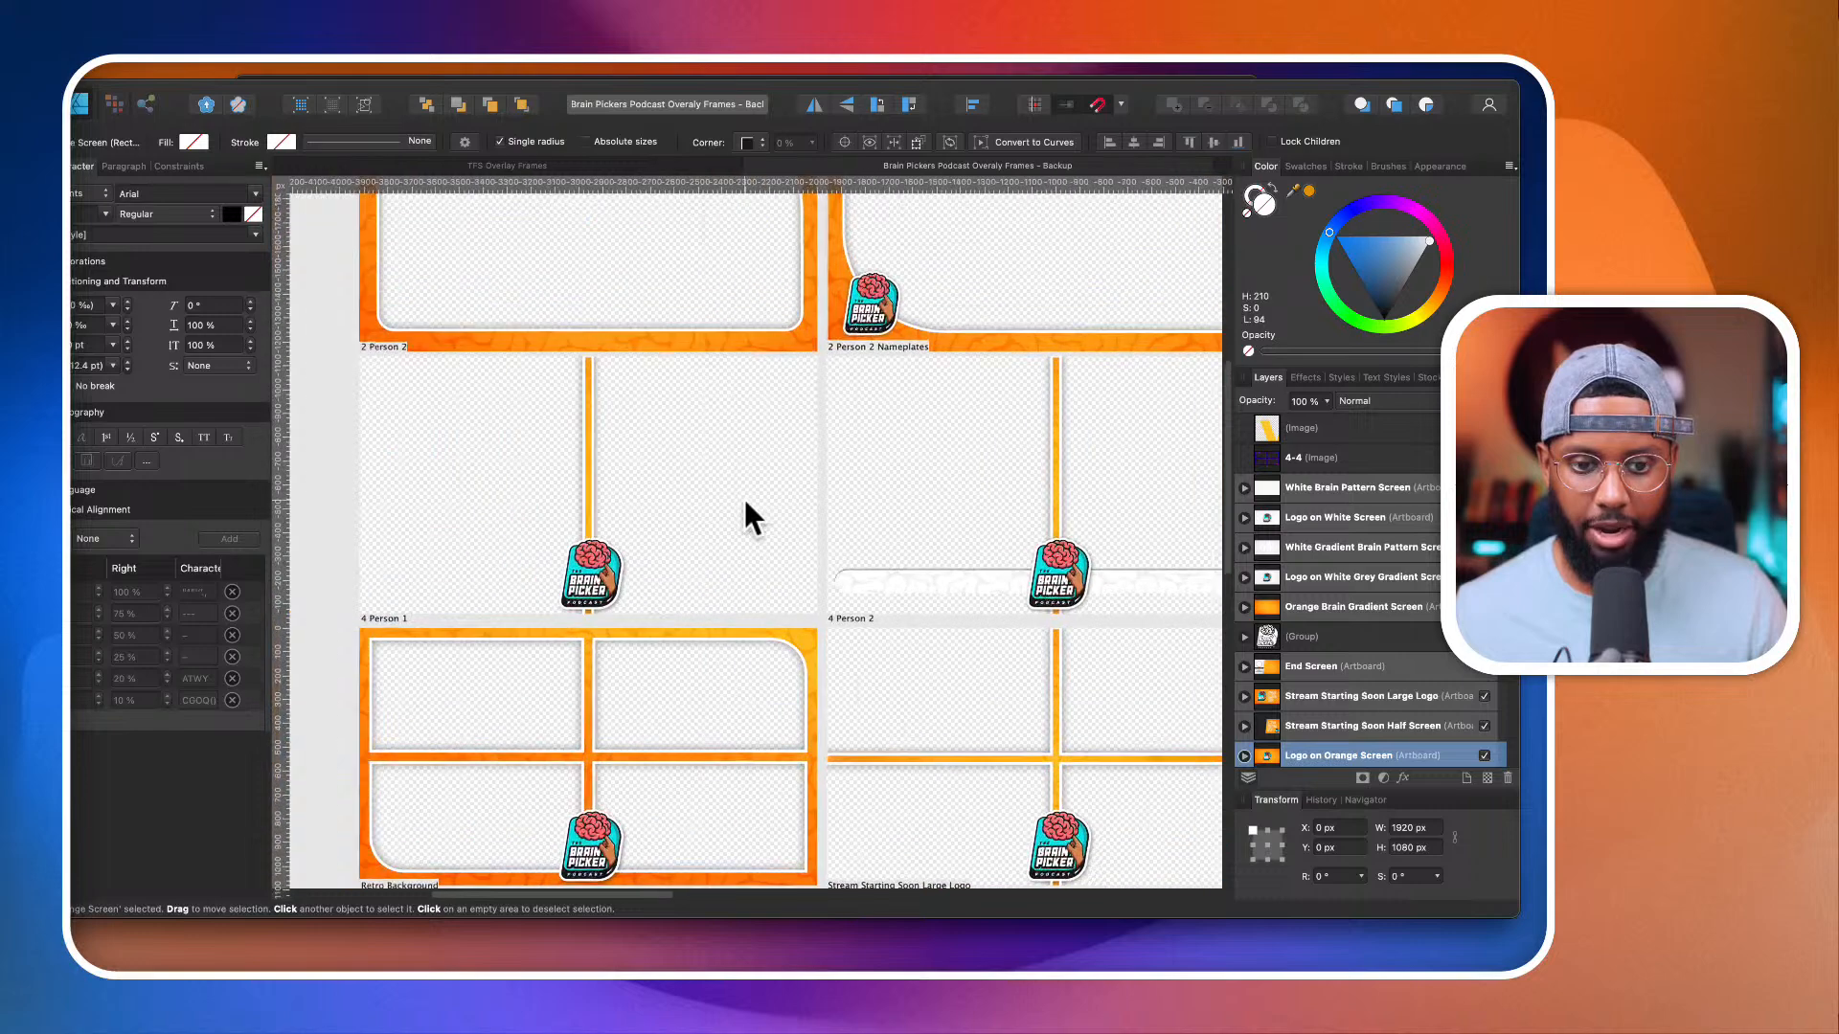
scroll(842, 460, up, 2)
scroll(903, 431, down, 6)
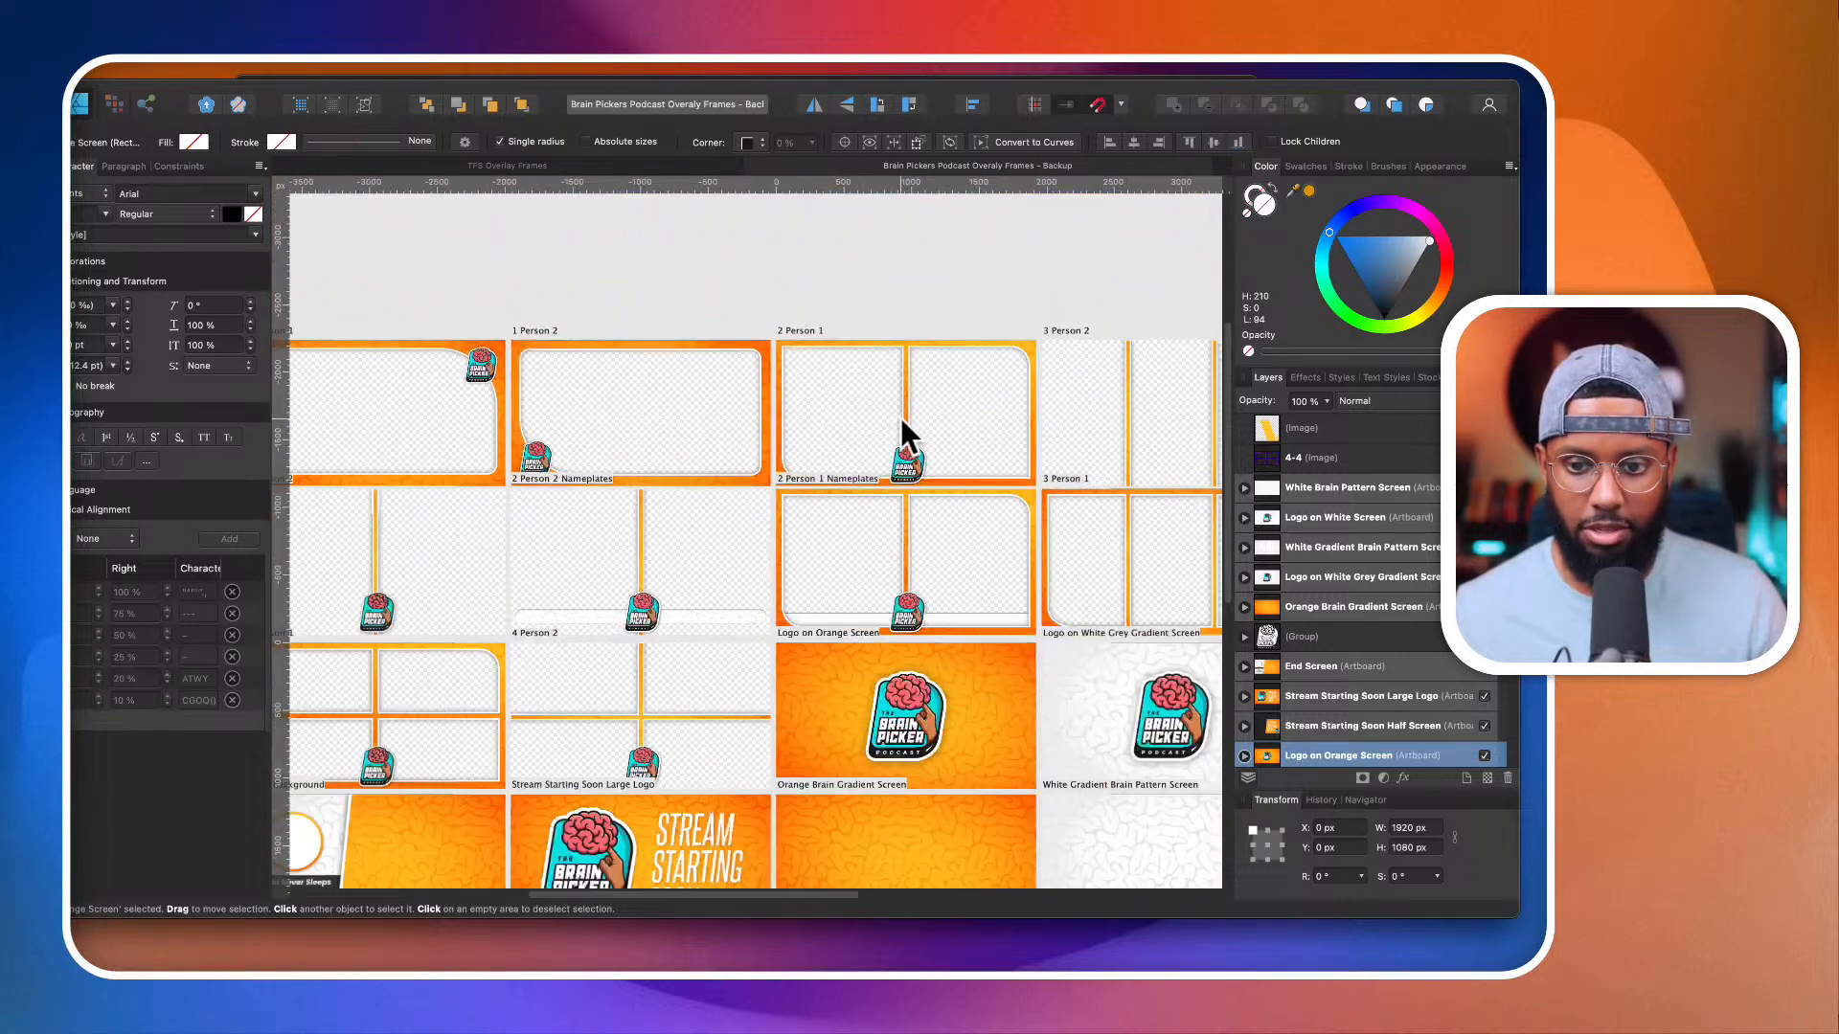
scroll(903, 435, right, 4)
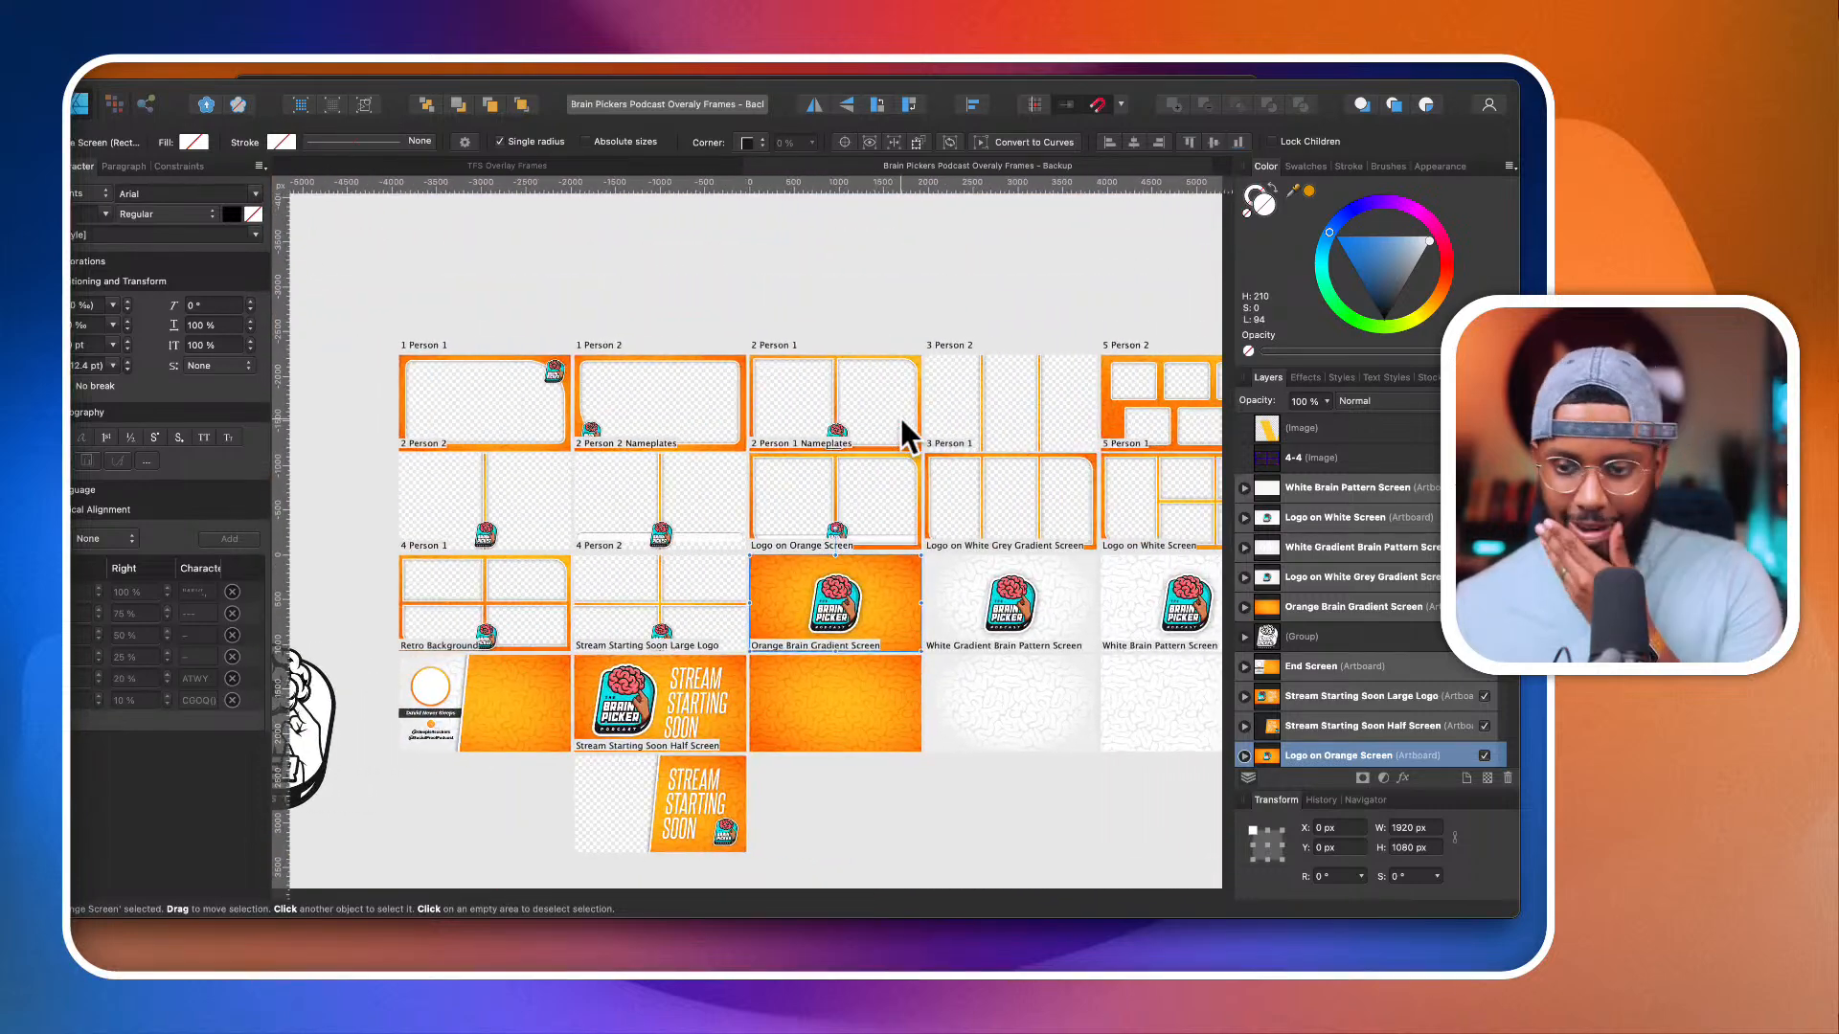
scroll(904, 433, right, 2)
scroll(903, 433, up, 2)
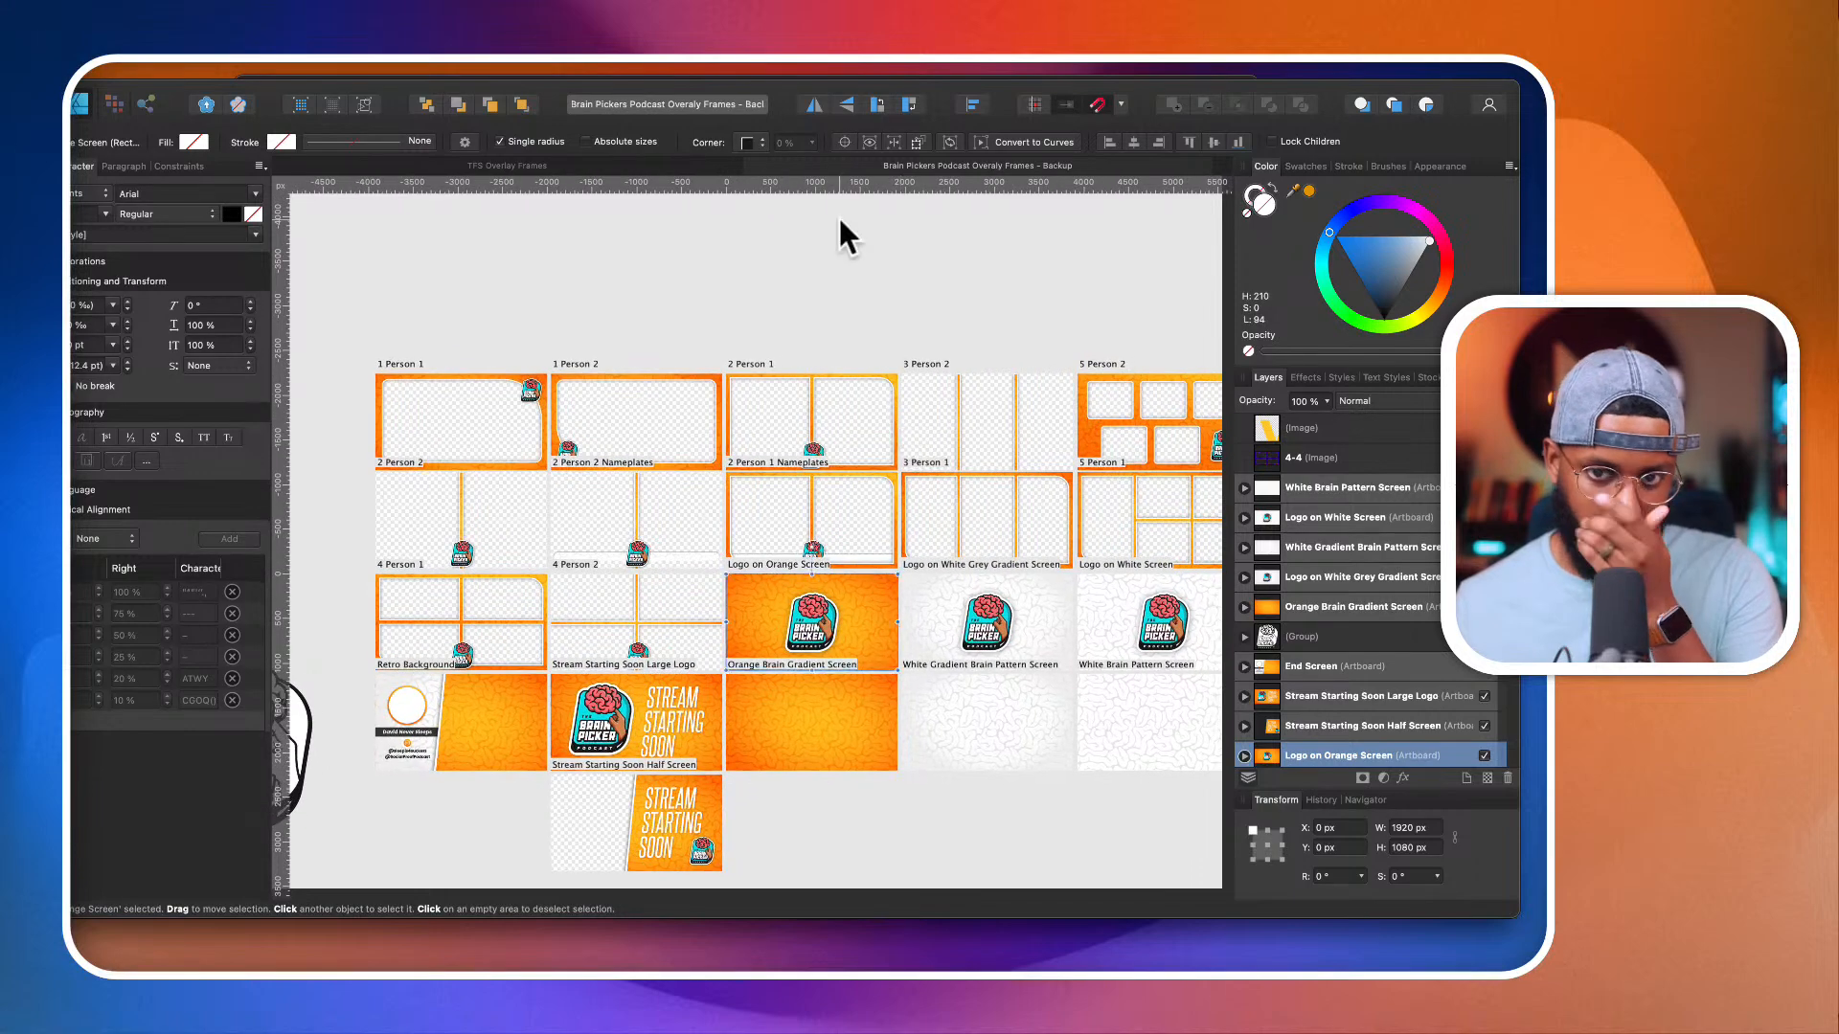
scroll(680, 225, left, 2)
scroll(680, 225, down, 1)
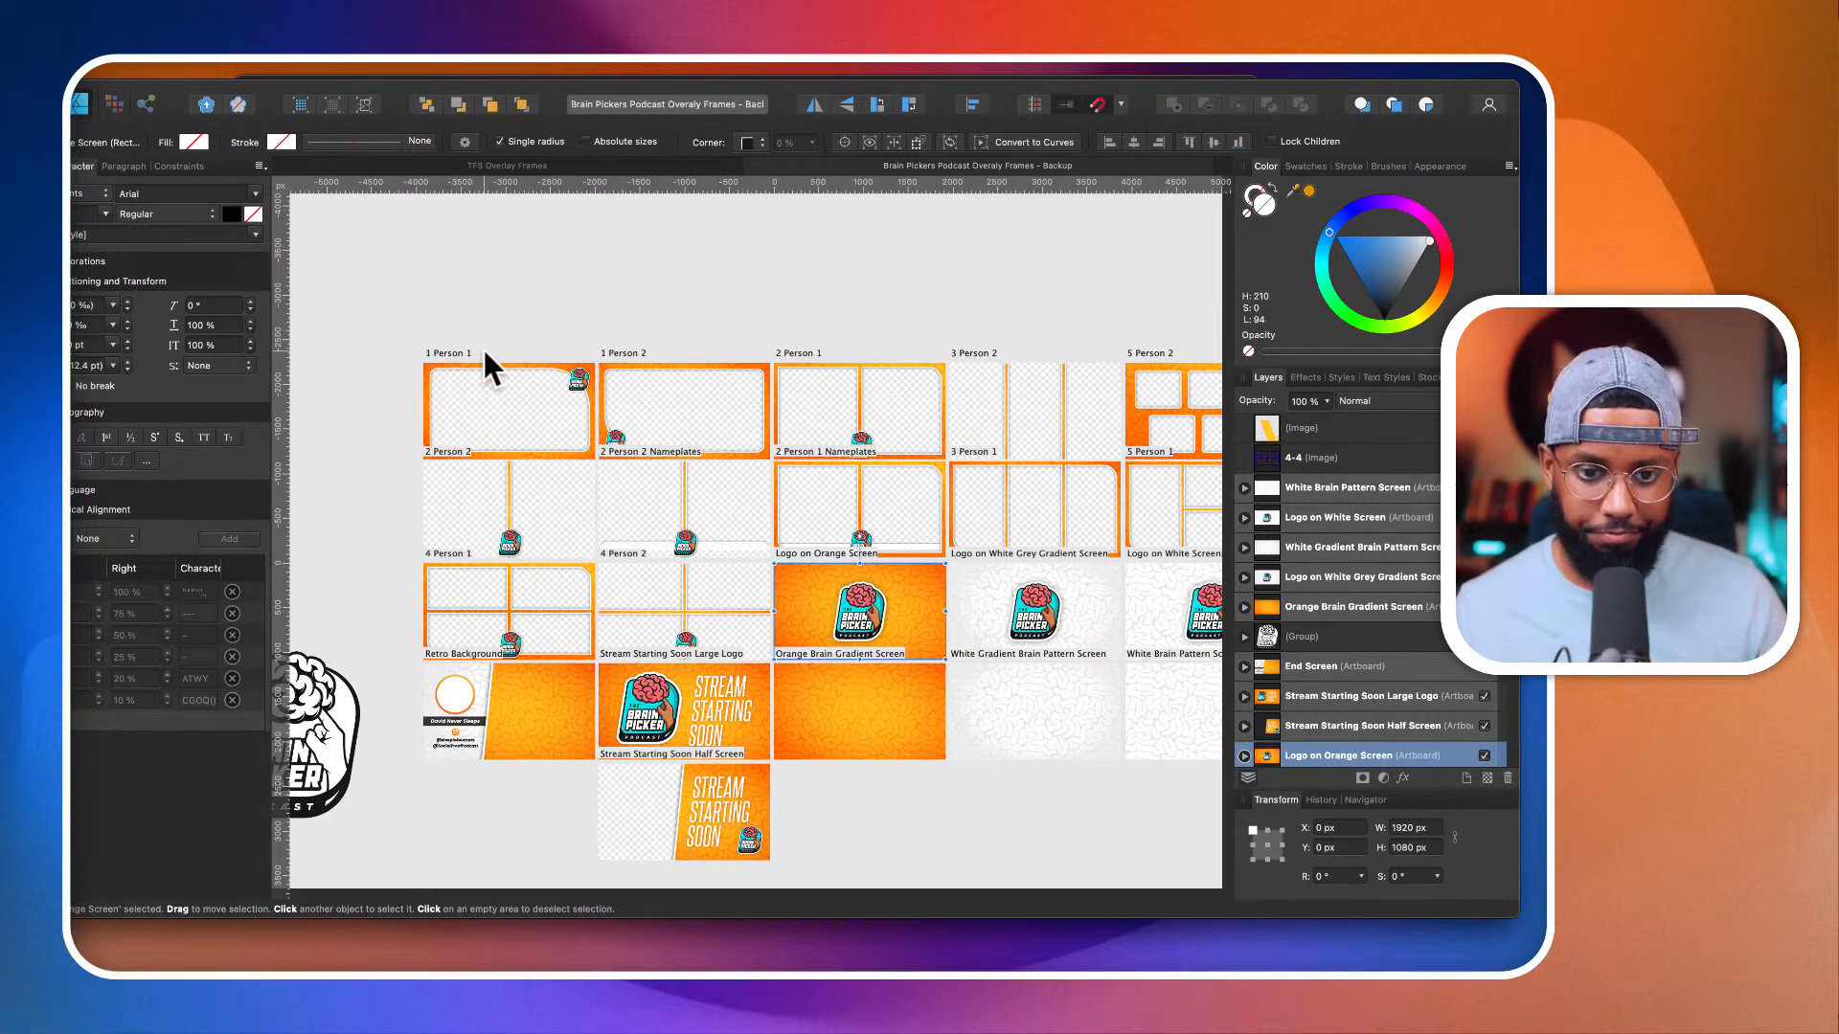
Step: Create a new document with an artboard 3840 px wide and 2160 px high
click(122, 63)
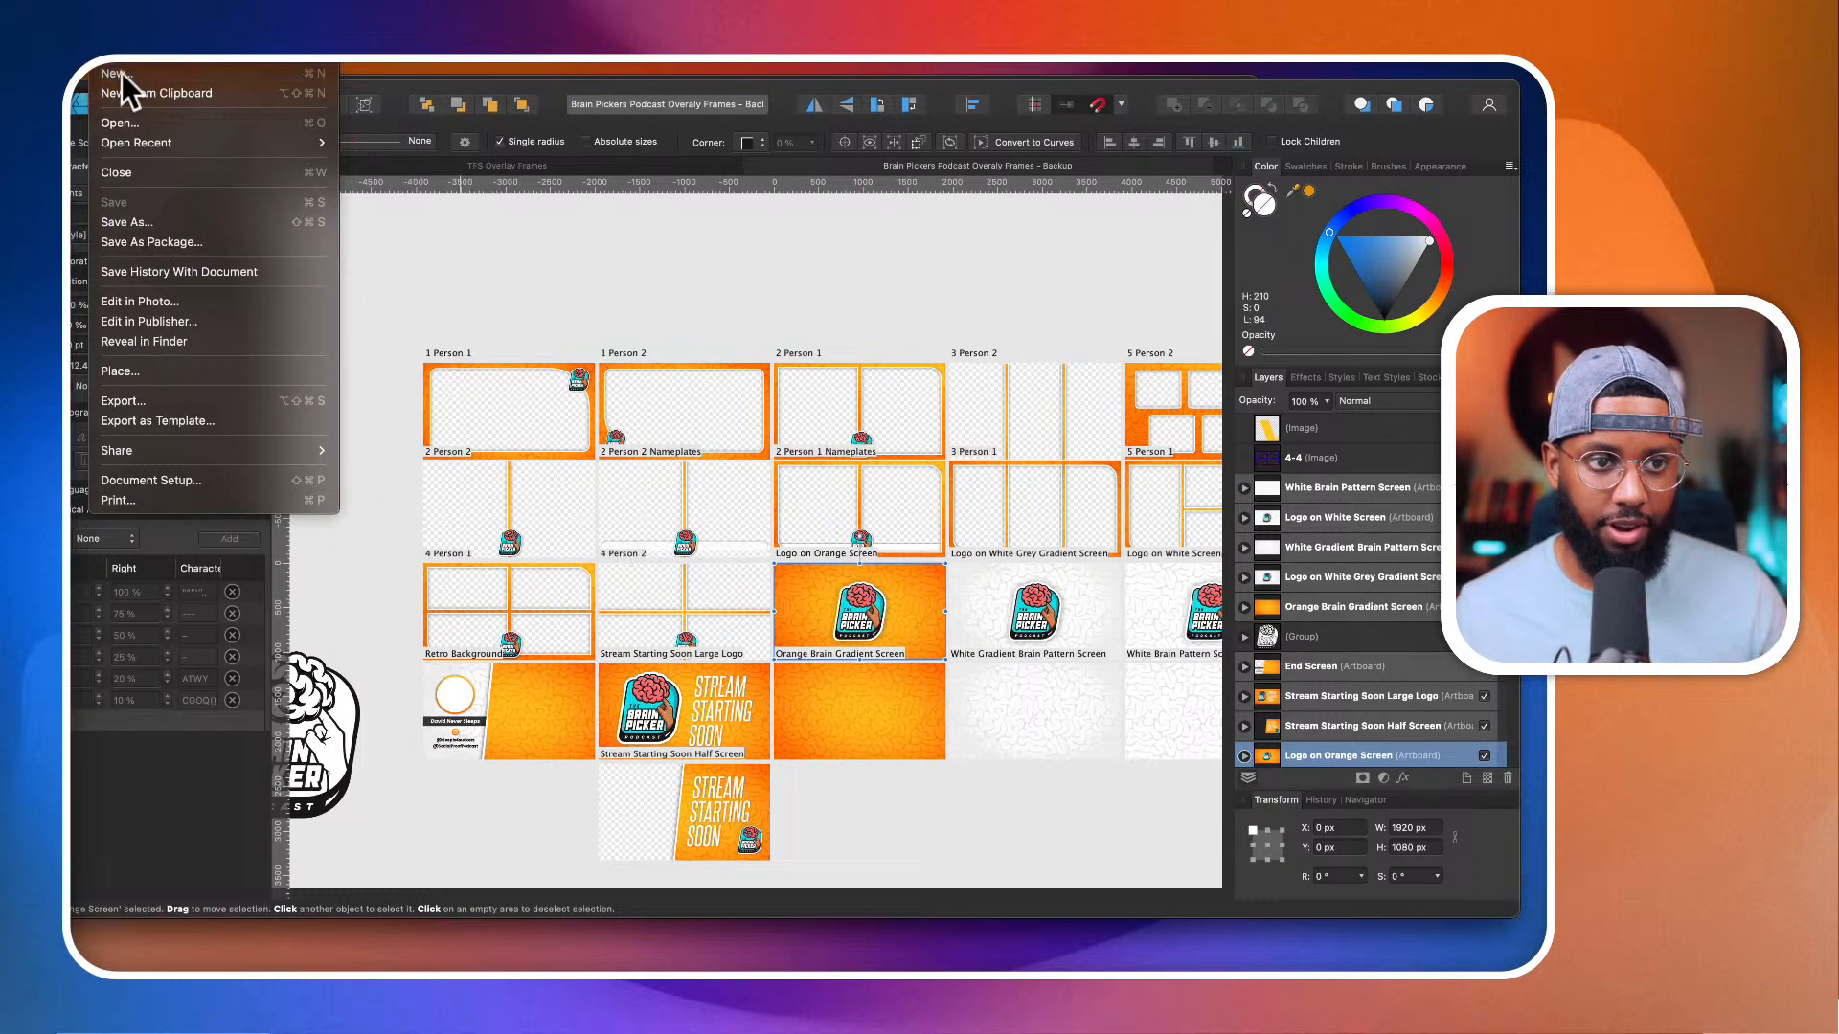
click(123, 73)
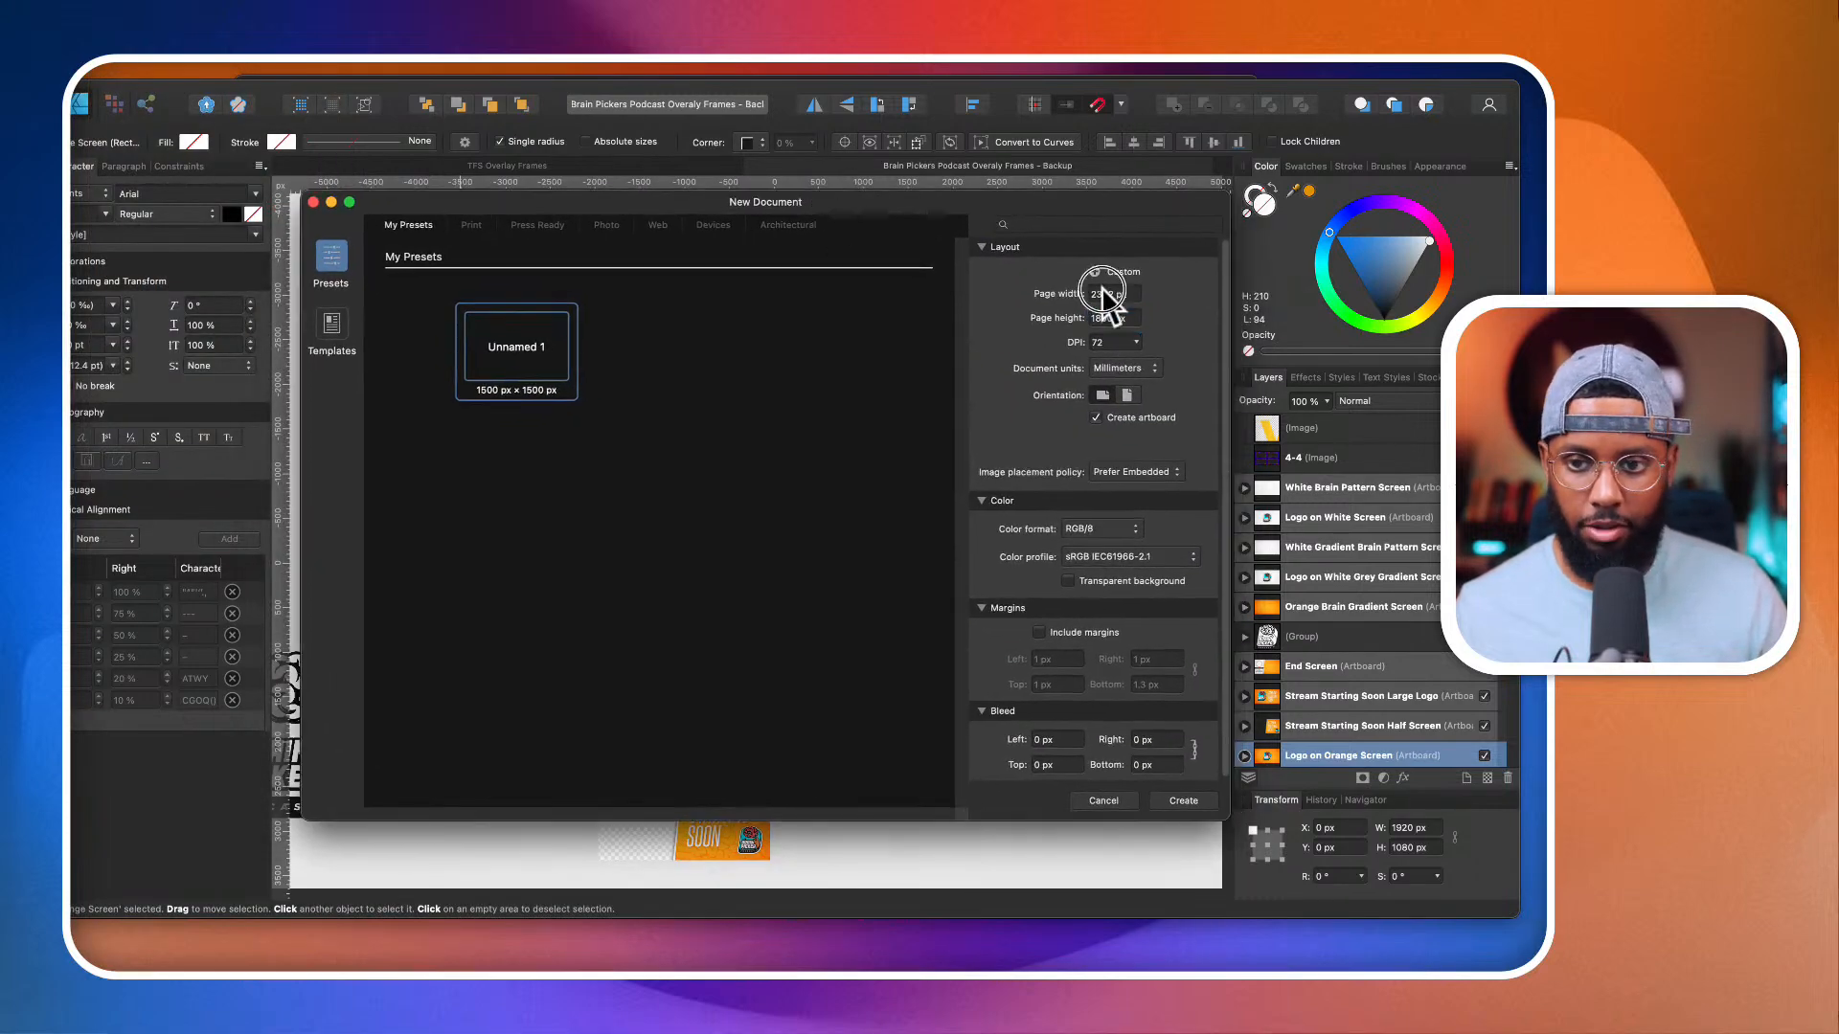
double_click(1103, 290)
text(38)
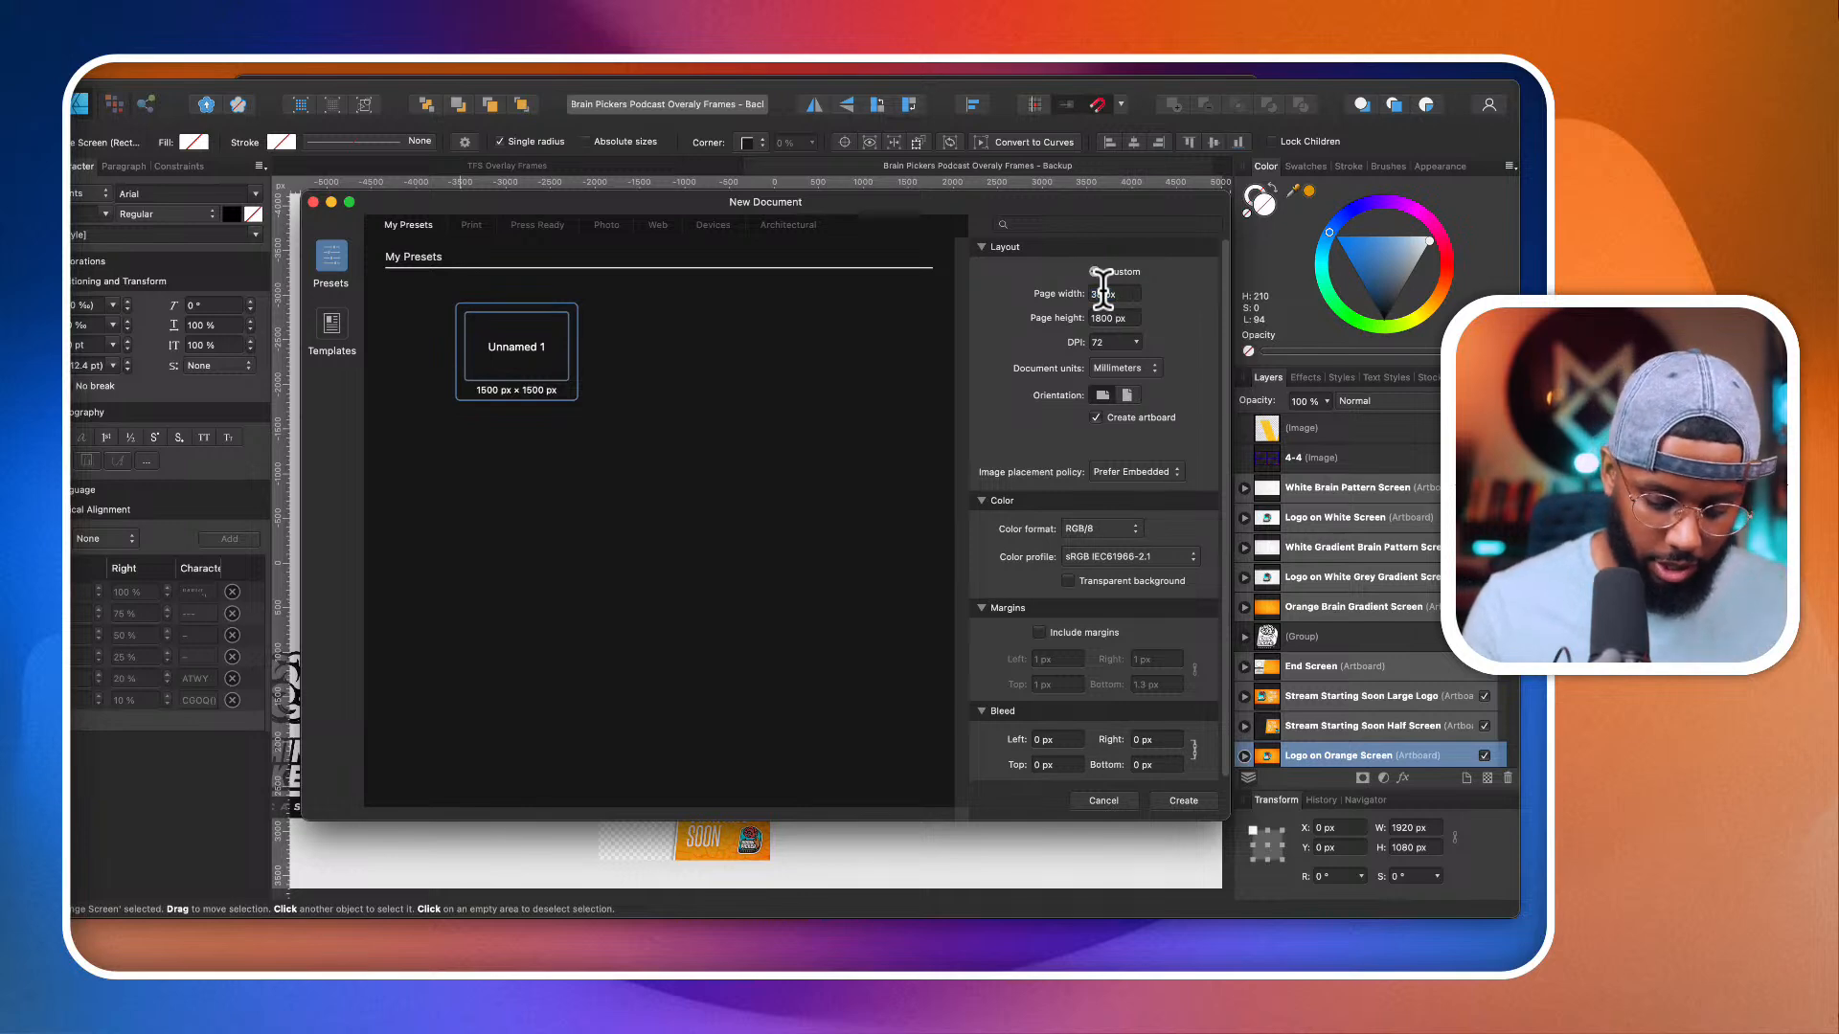
text(40)
key(Tab)
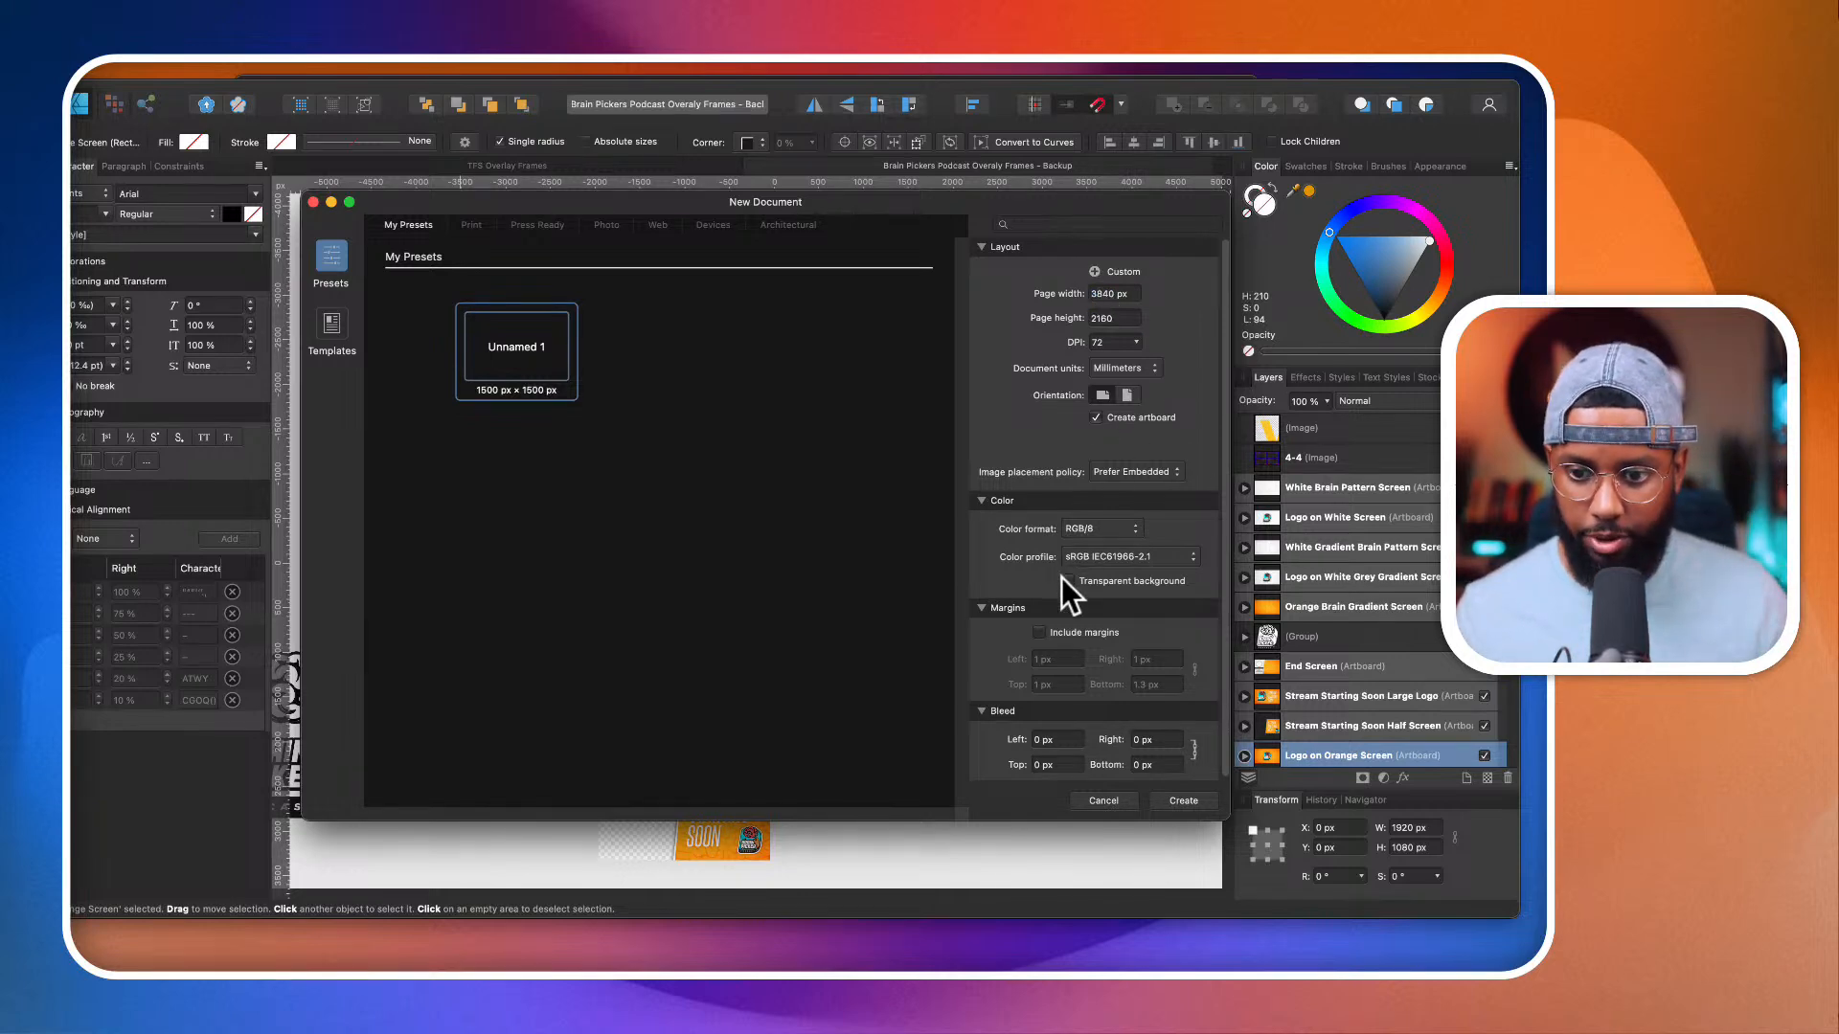
click(1185, 803)
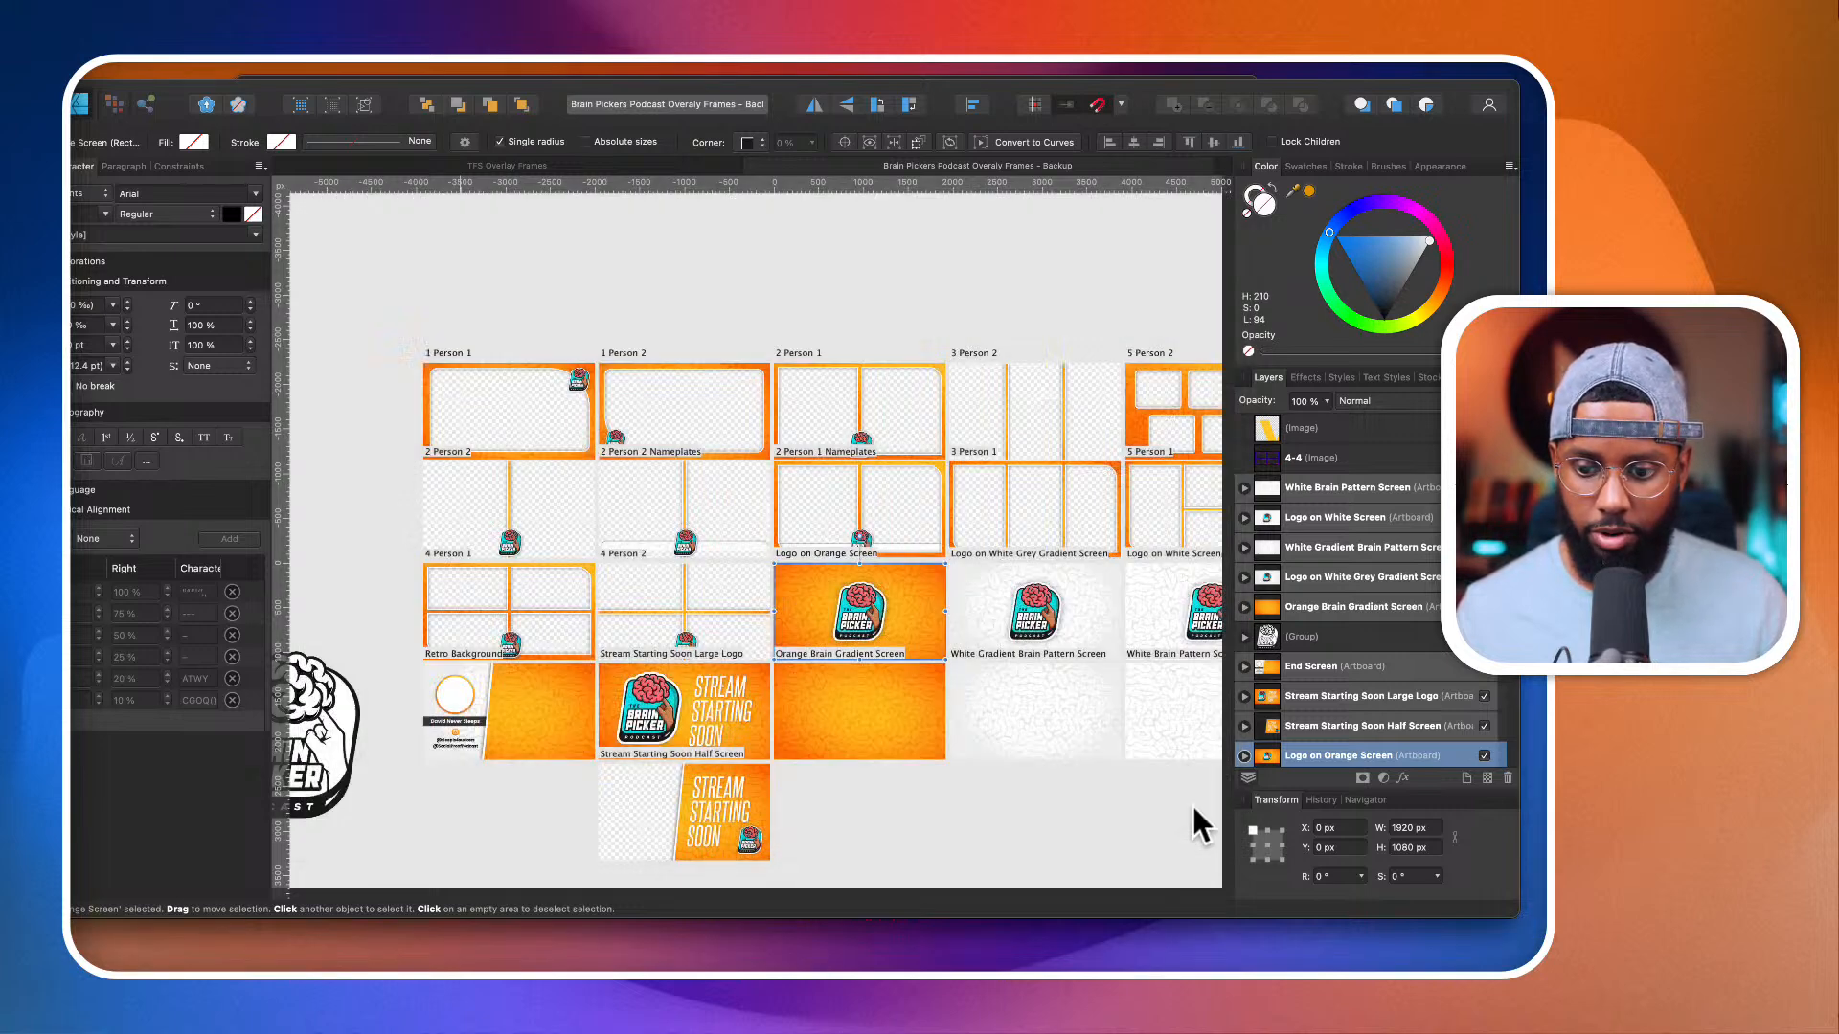
scroll(951, 628, down, 3)
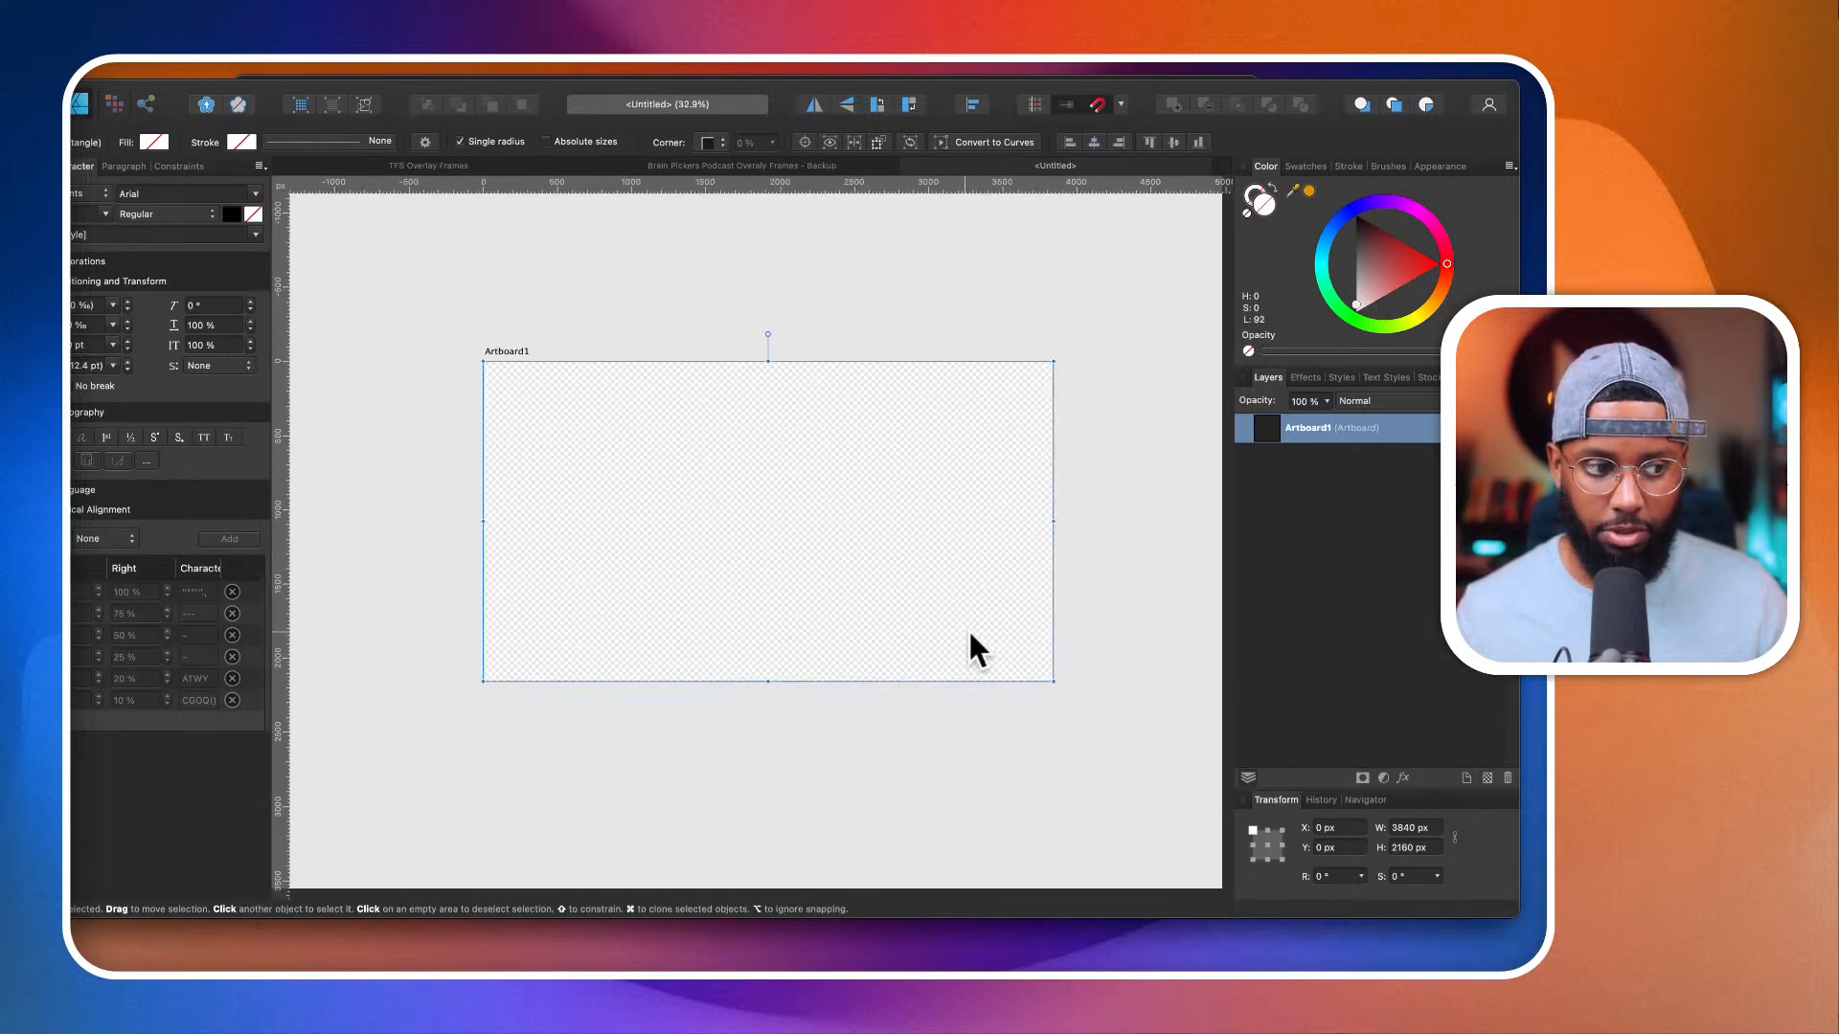
scroll(1017, 610, up, 2)
scroll(1019, 609, down, 1)
click(1020, 609)
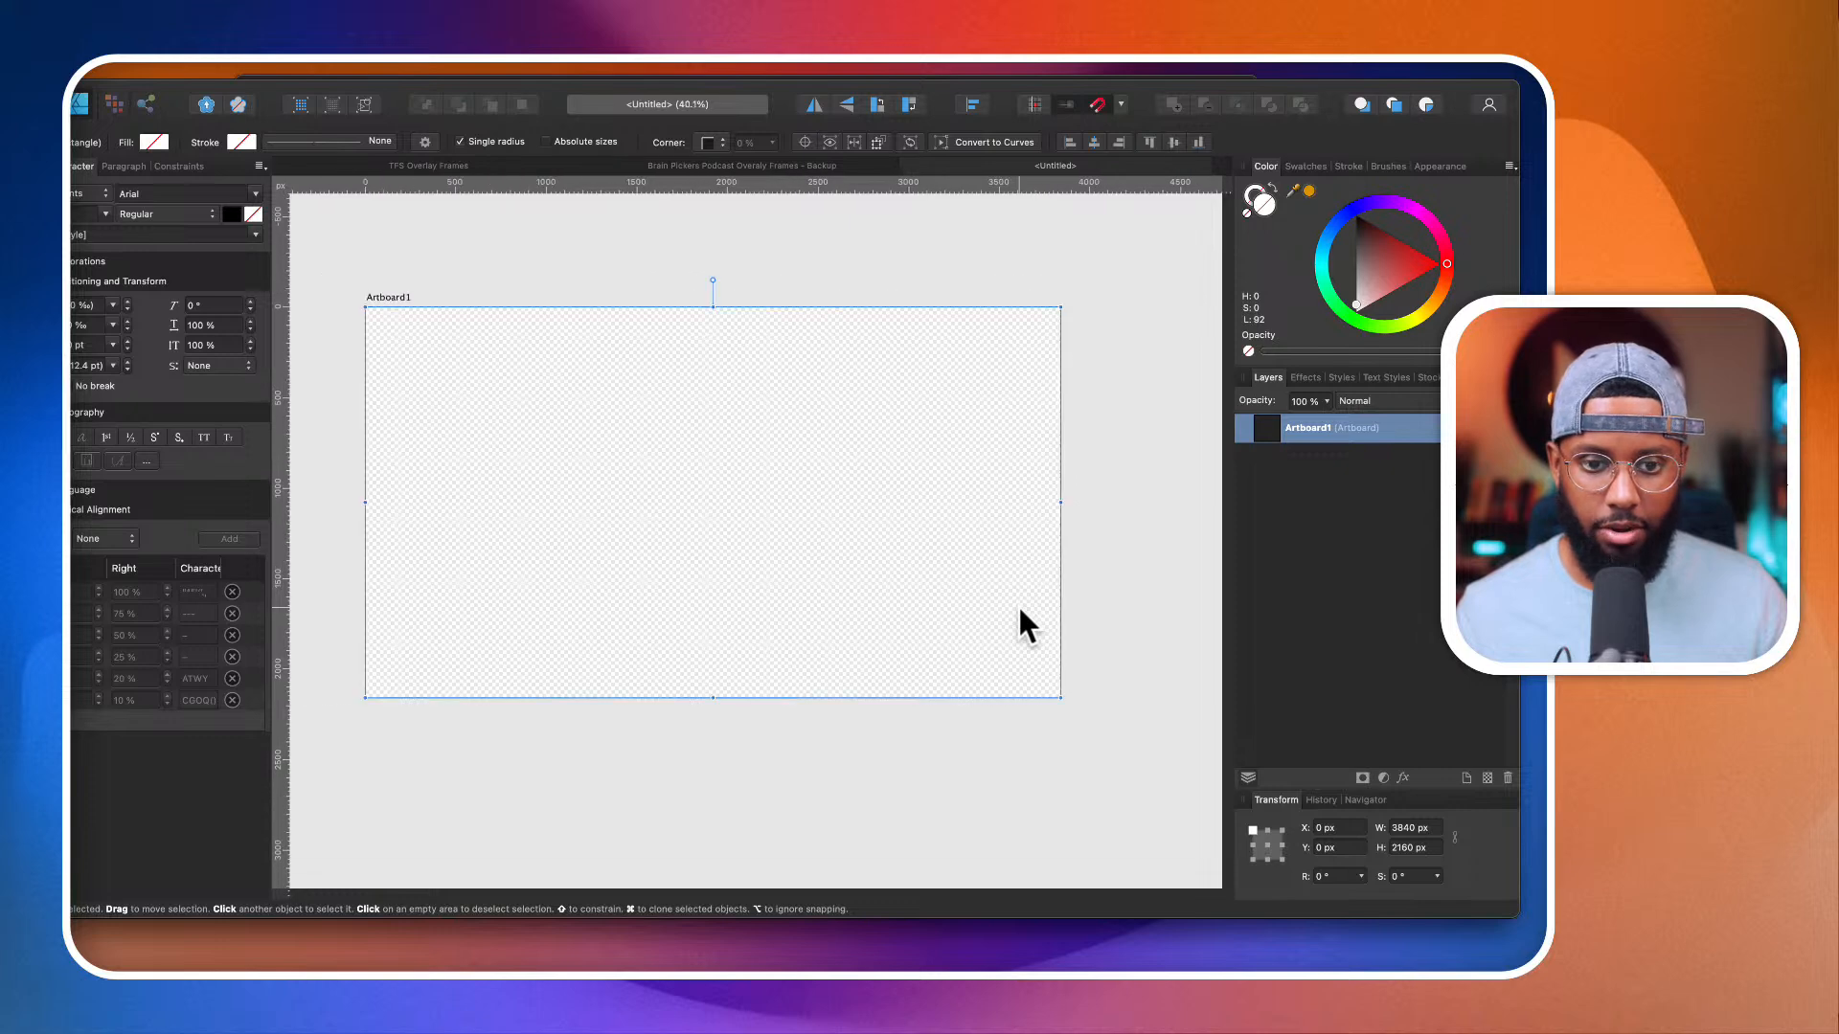
right_click(1021, 611)
click(847, 774)
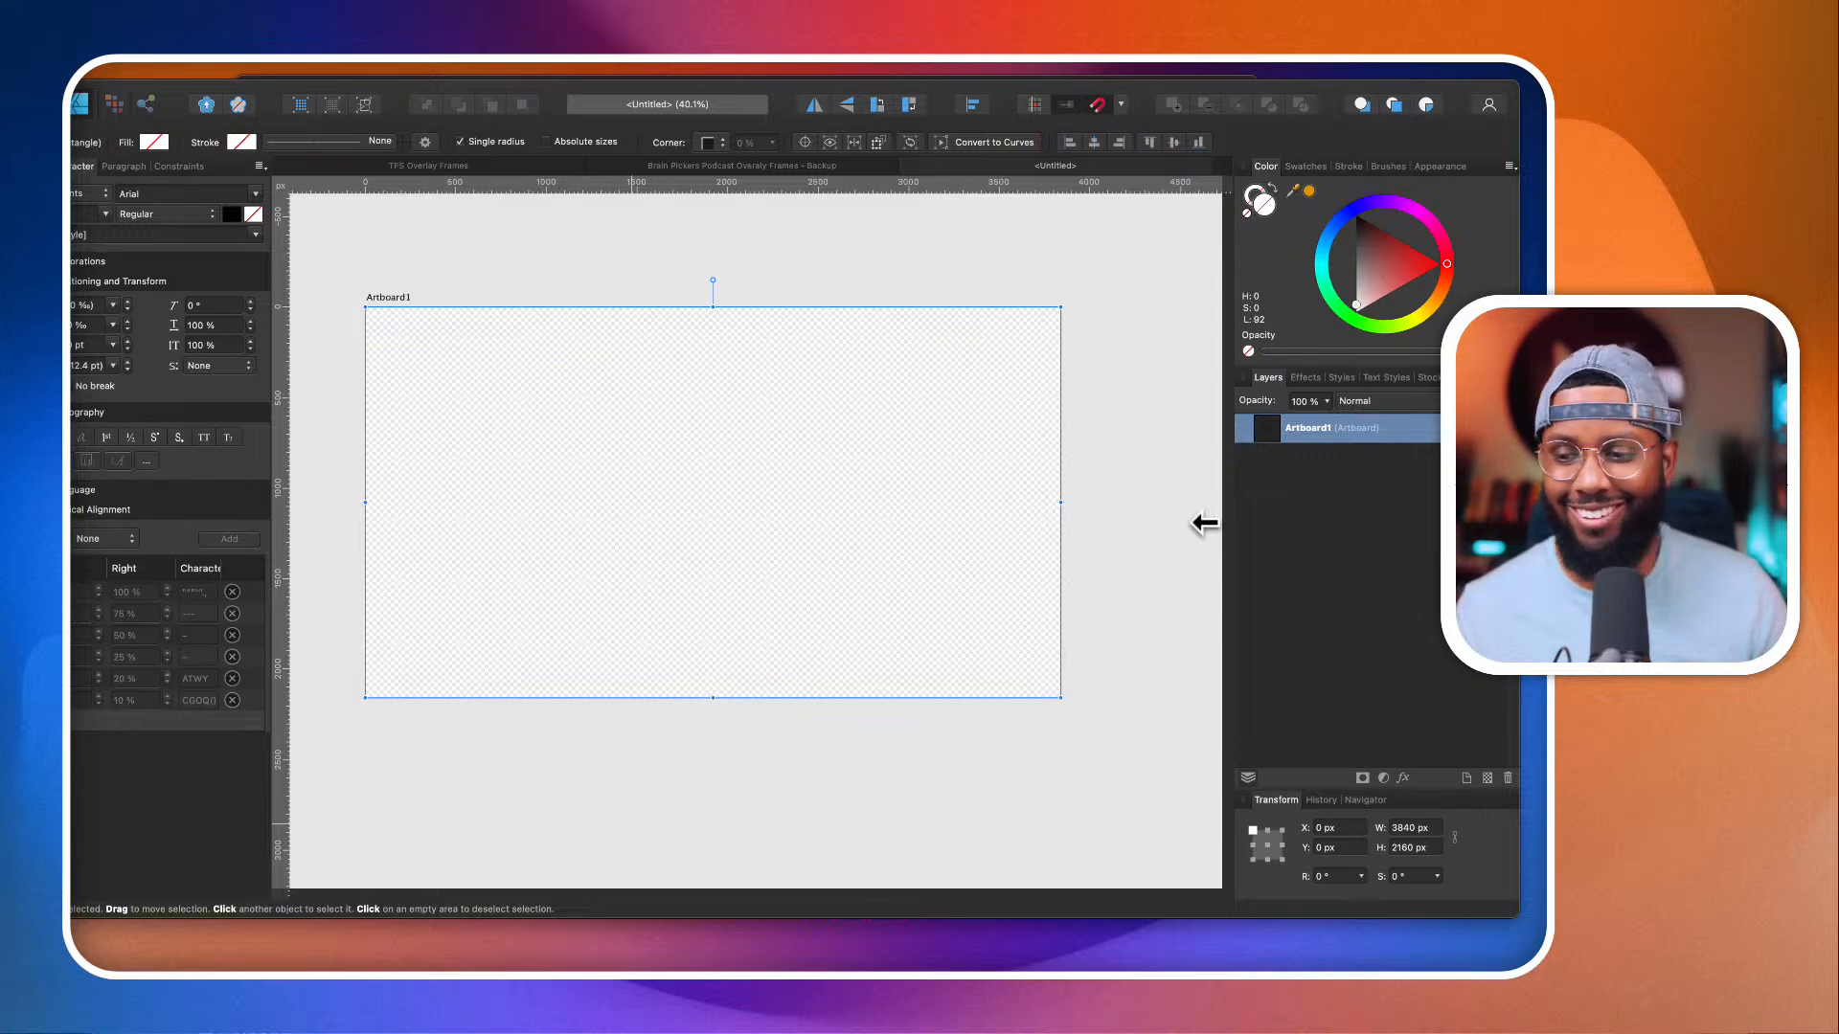
Step: Return to the TFS Overlay Frames document and open the Hope for the Journey.jpeg banner from Finder
click(822, 167)
click(540, 166)
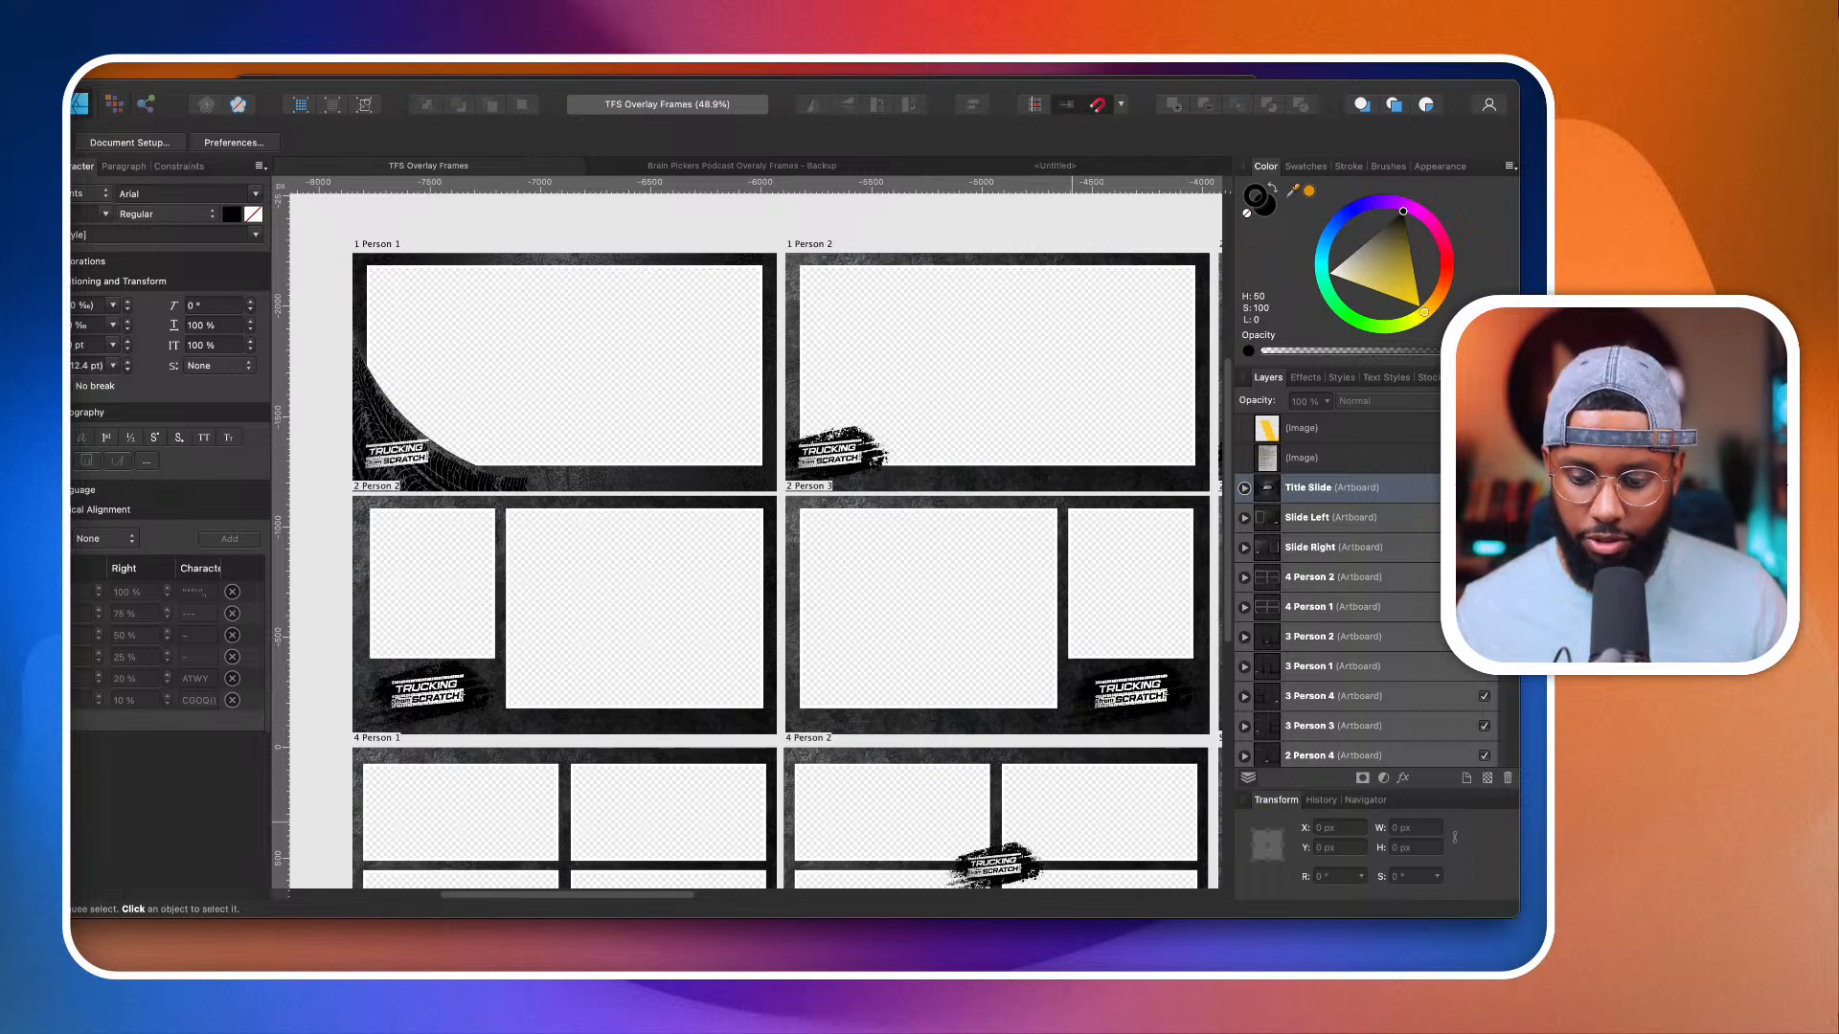
key(super+Tab)
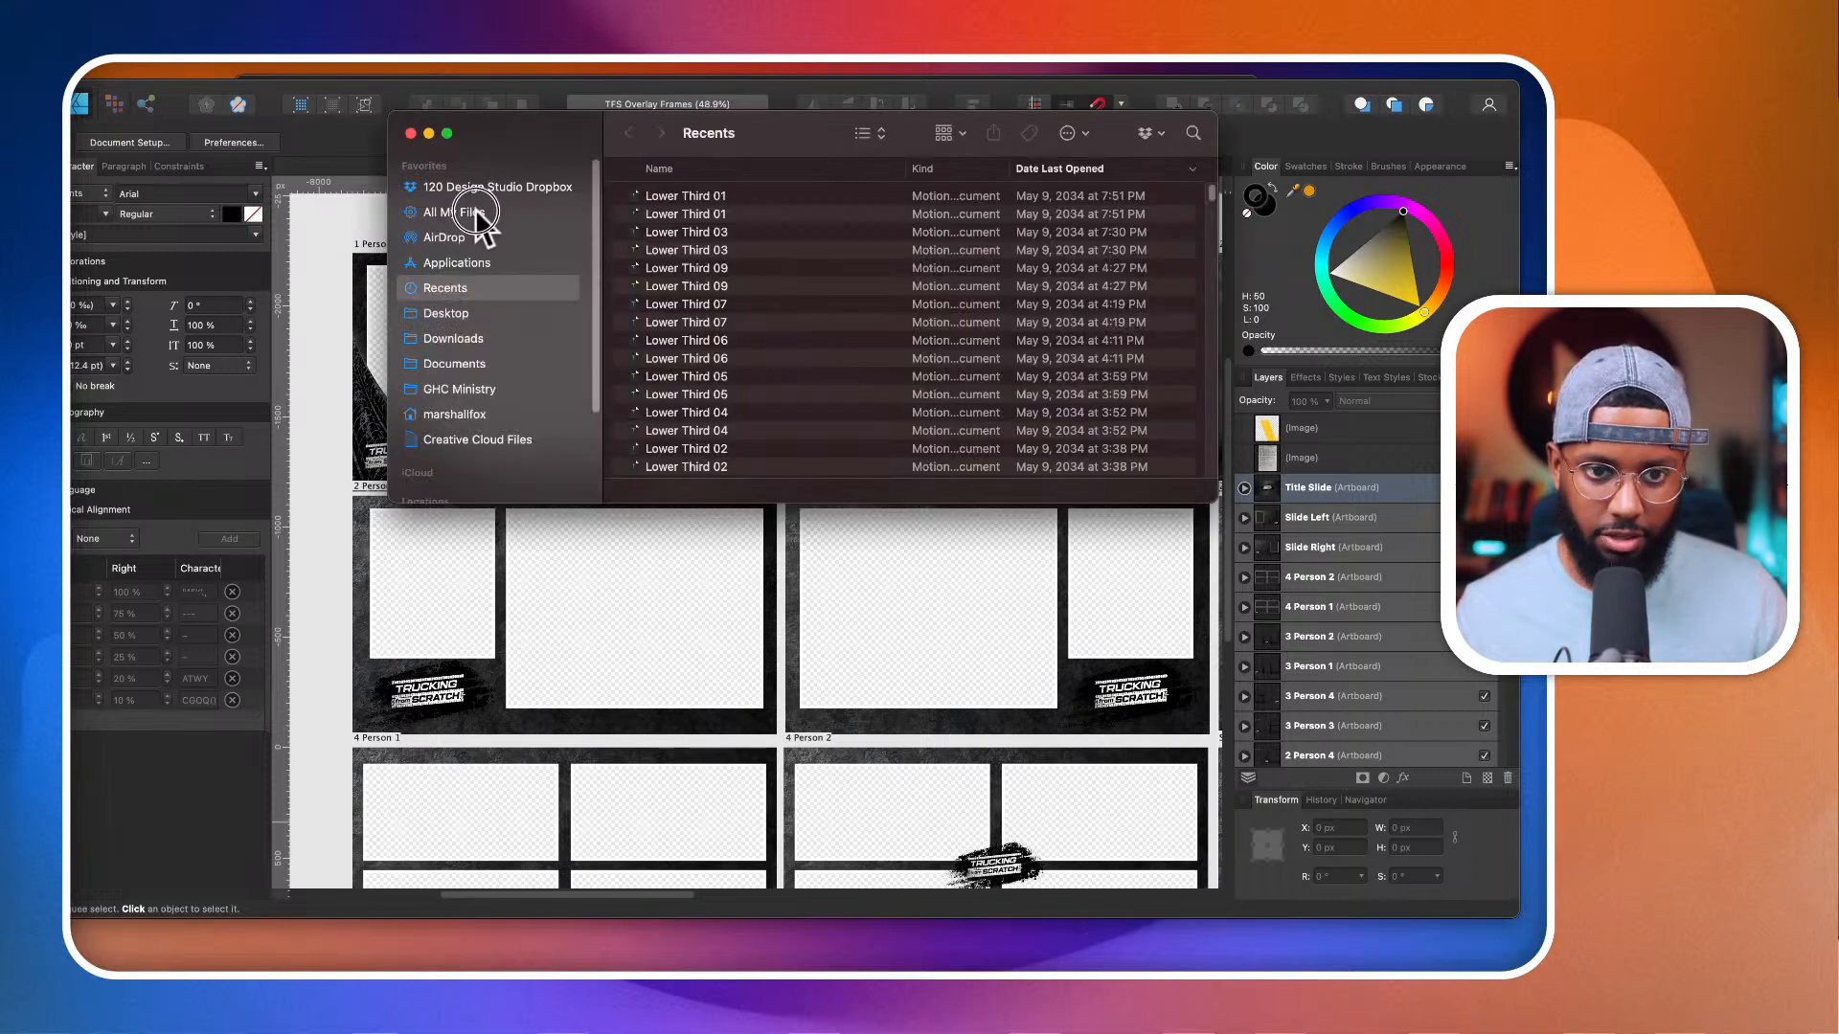
click(471, 208)
click(680, 214)
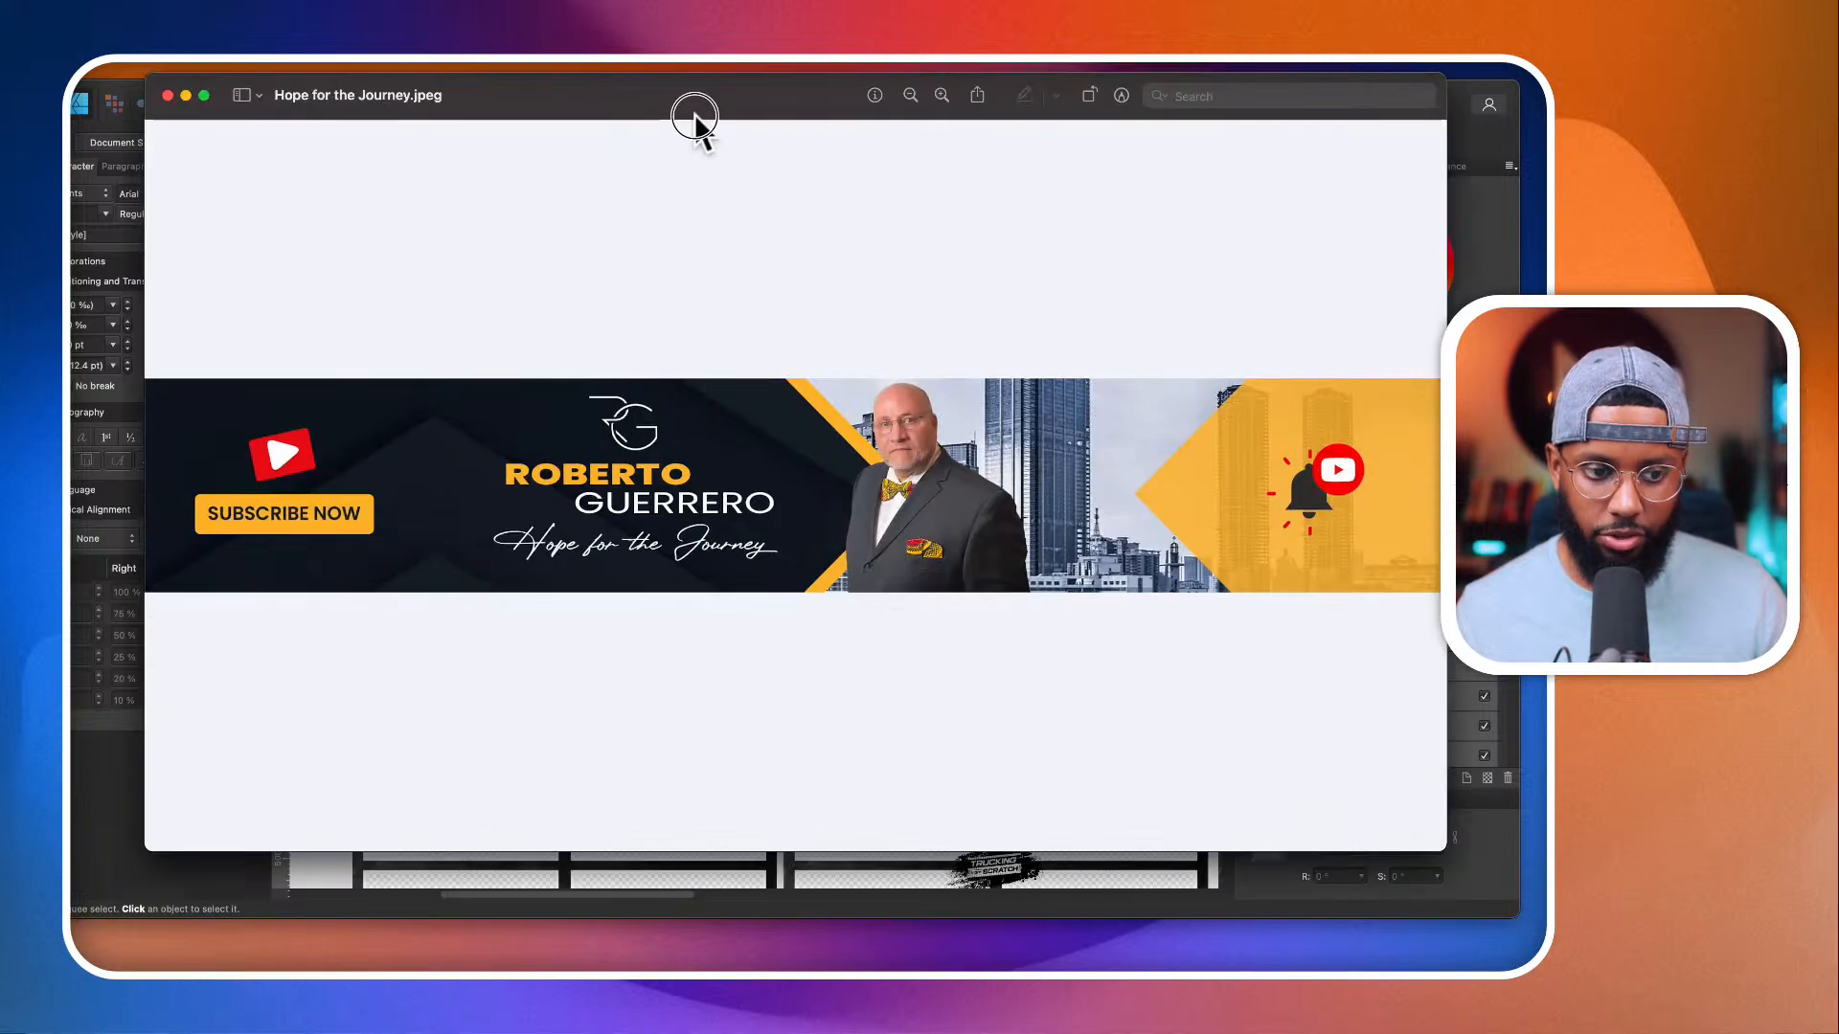
Step: Inspect the banner's logo, name lettering and tagline up close for image quality, and close the preview
drag(692, 114, 736, 135)
scroll(696, 578, up, 3)
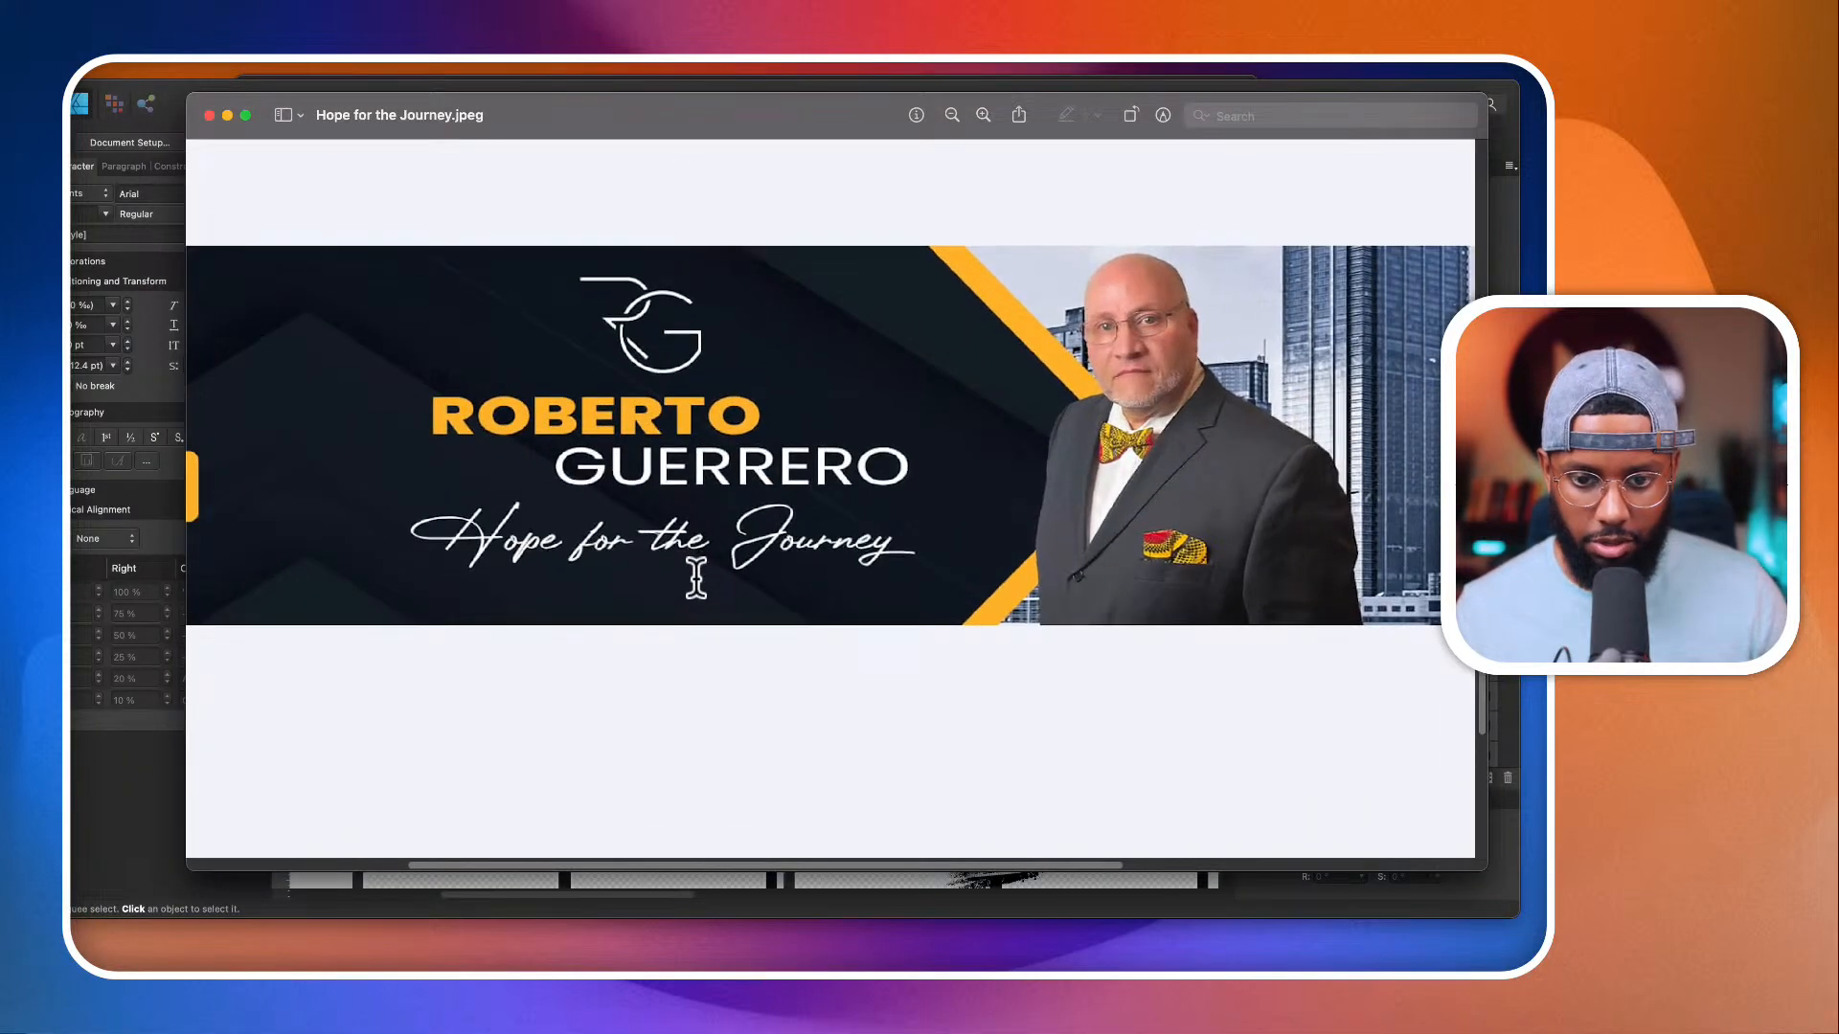
scroll(696, 578, up, 3)
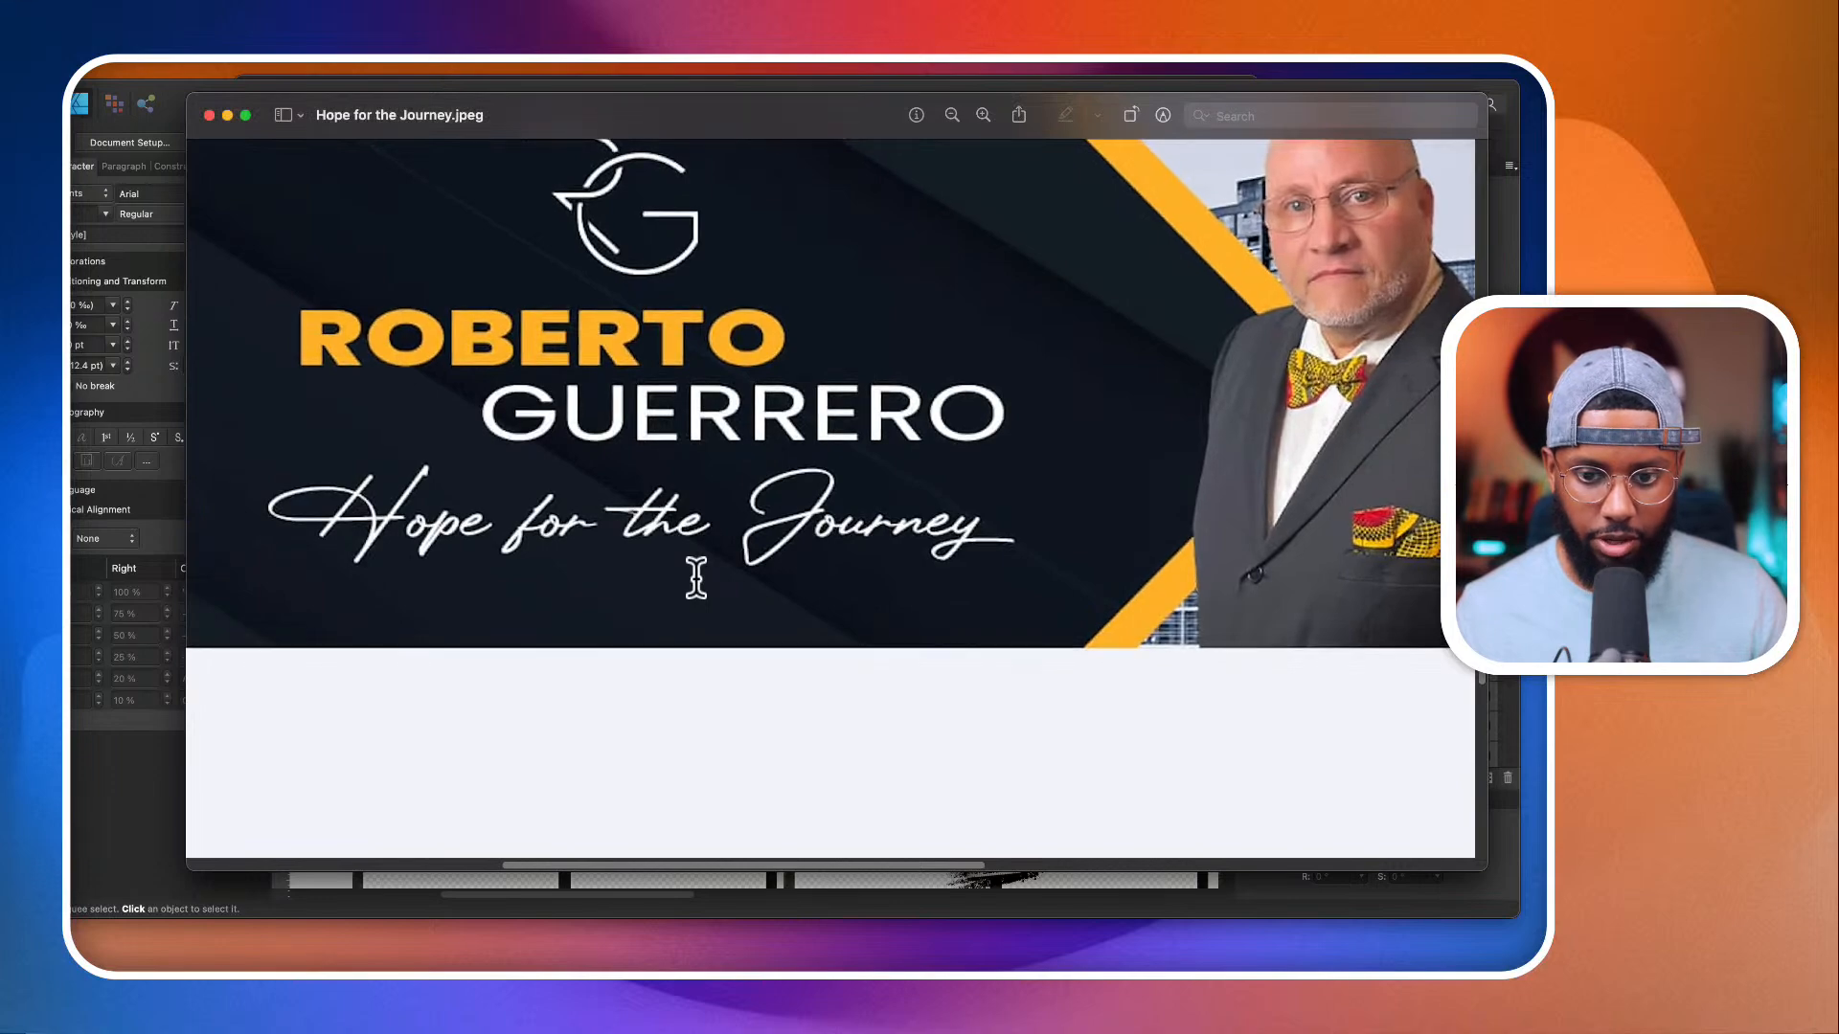
scroll(696, 579, down, 5)
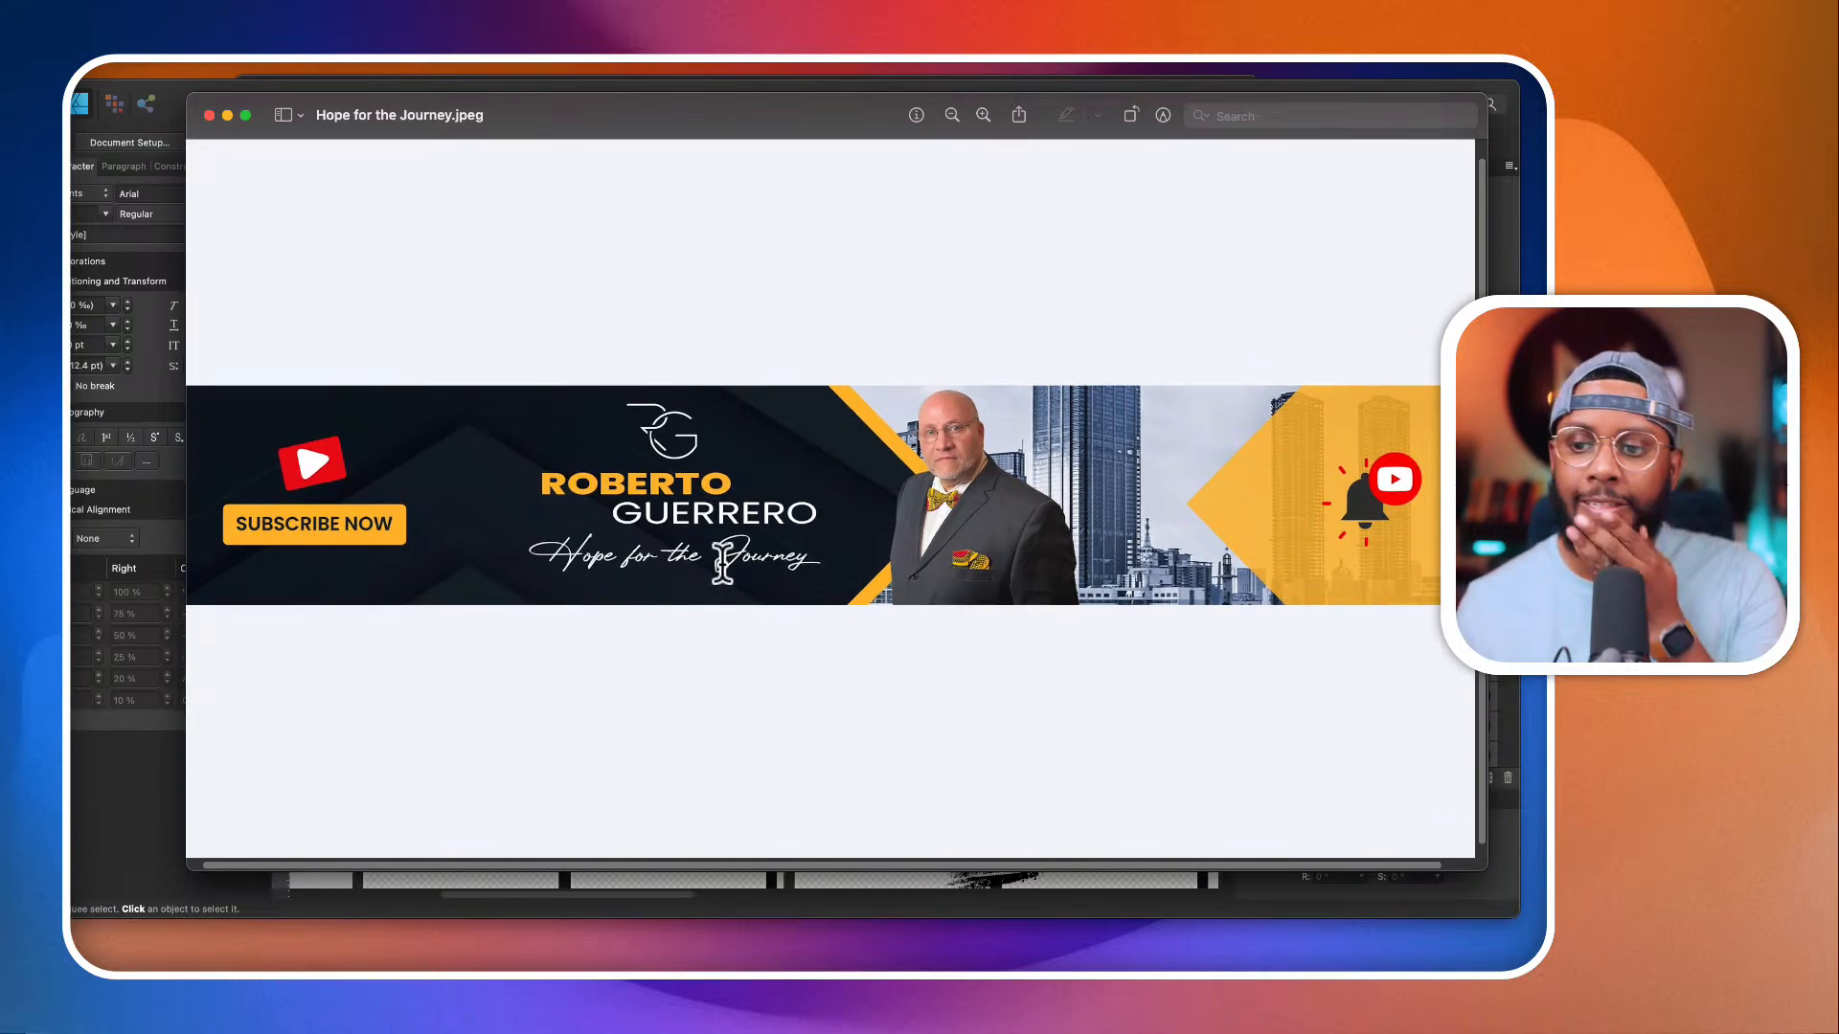
click(208, 115)
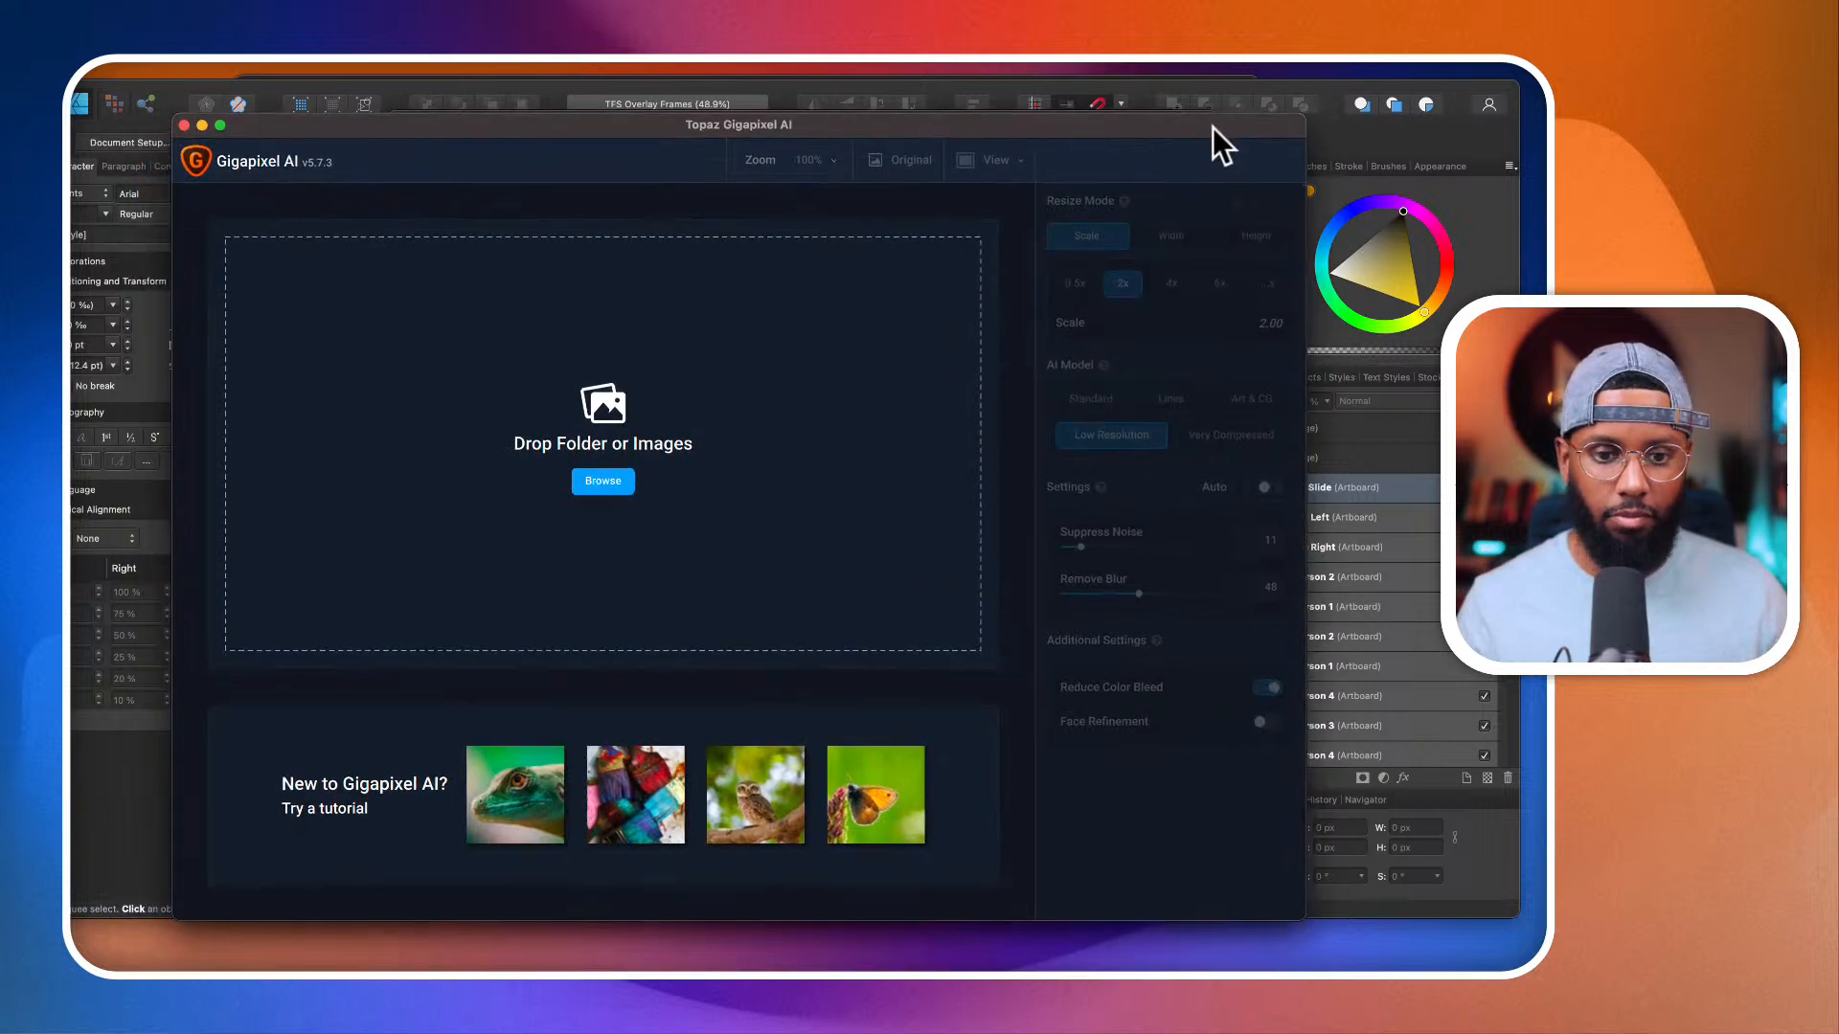
Step: In Topaz Gigapixel AI, load Hope for the Journey.jpeg from the Episode 11 folder
click(604, 481)
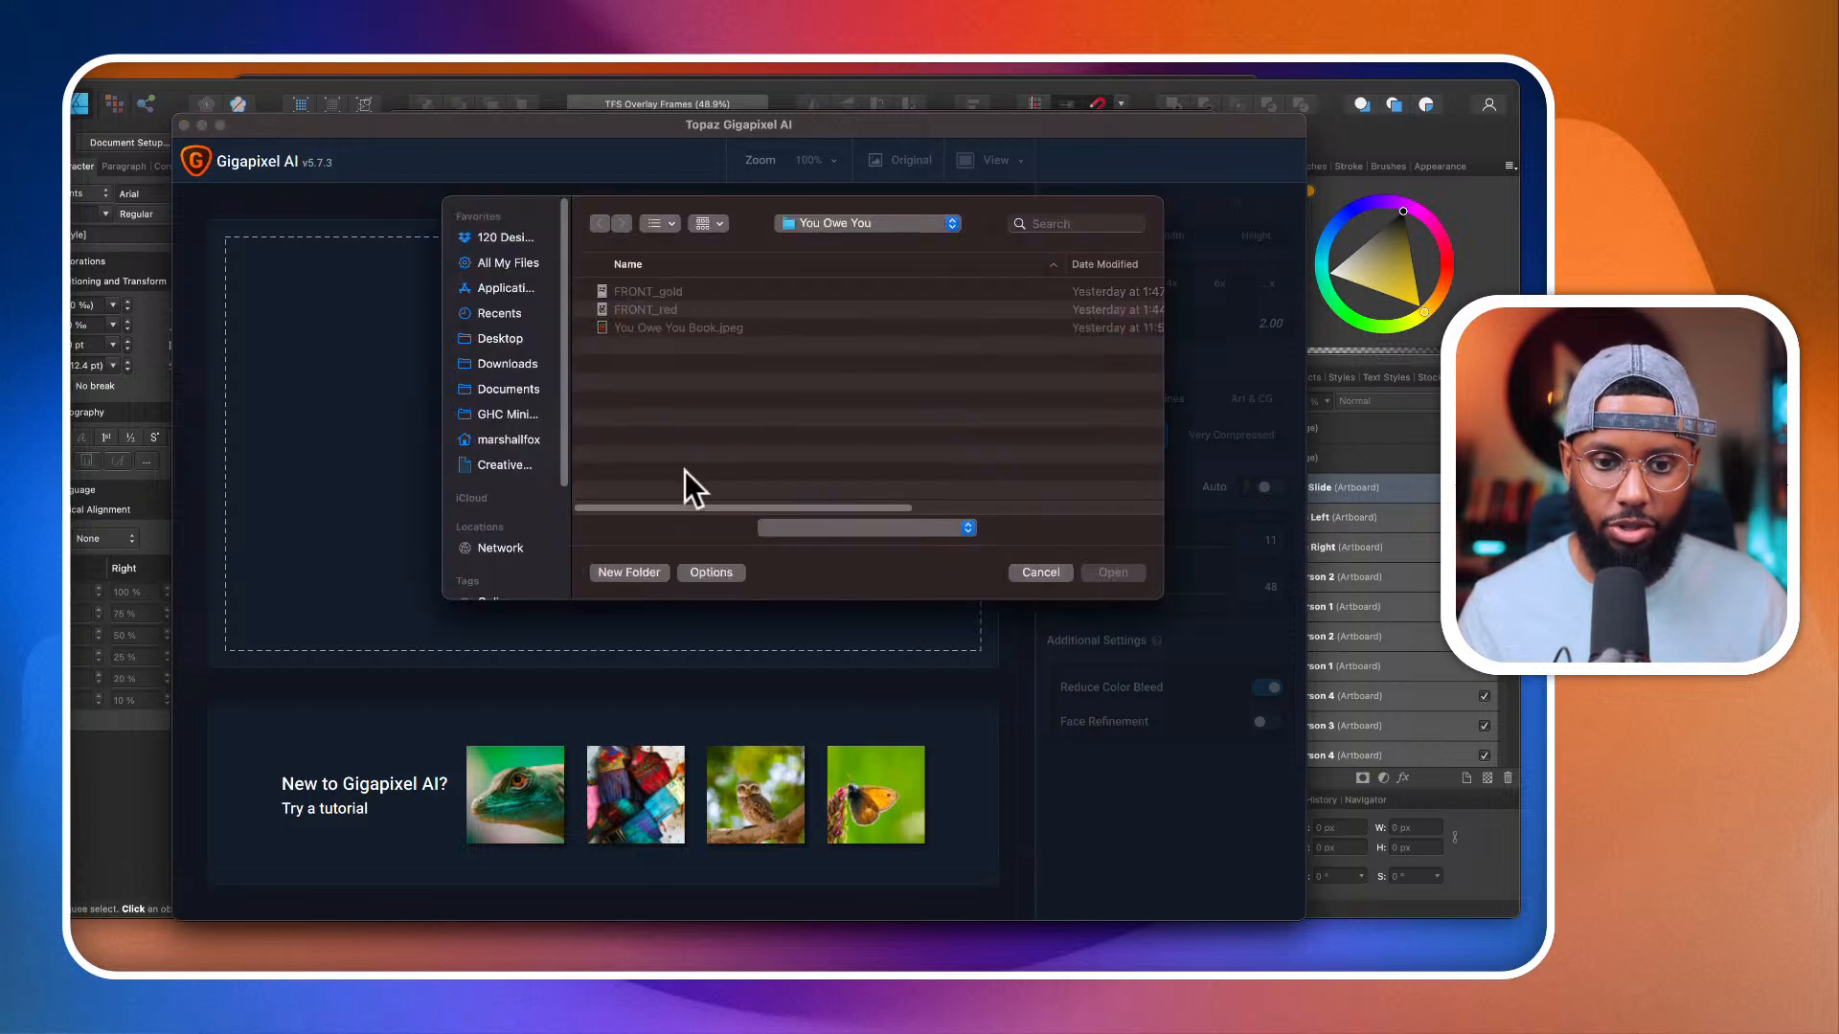
click(812, 230)
click(831, 413)
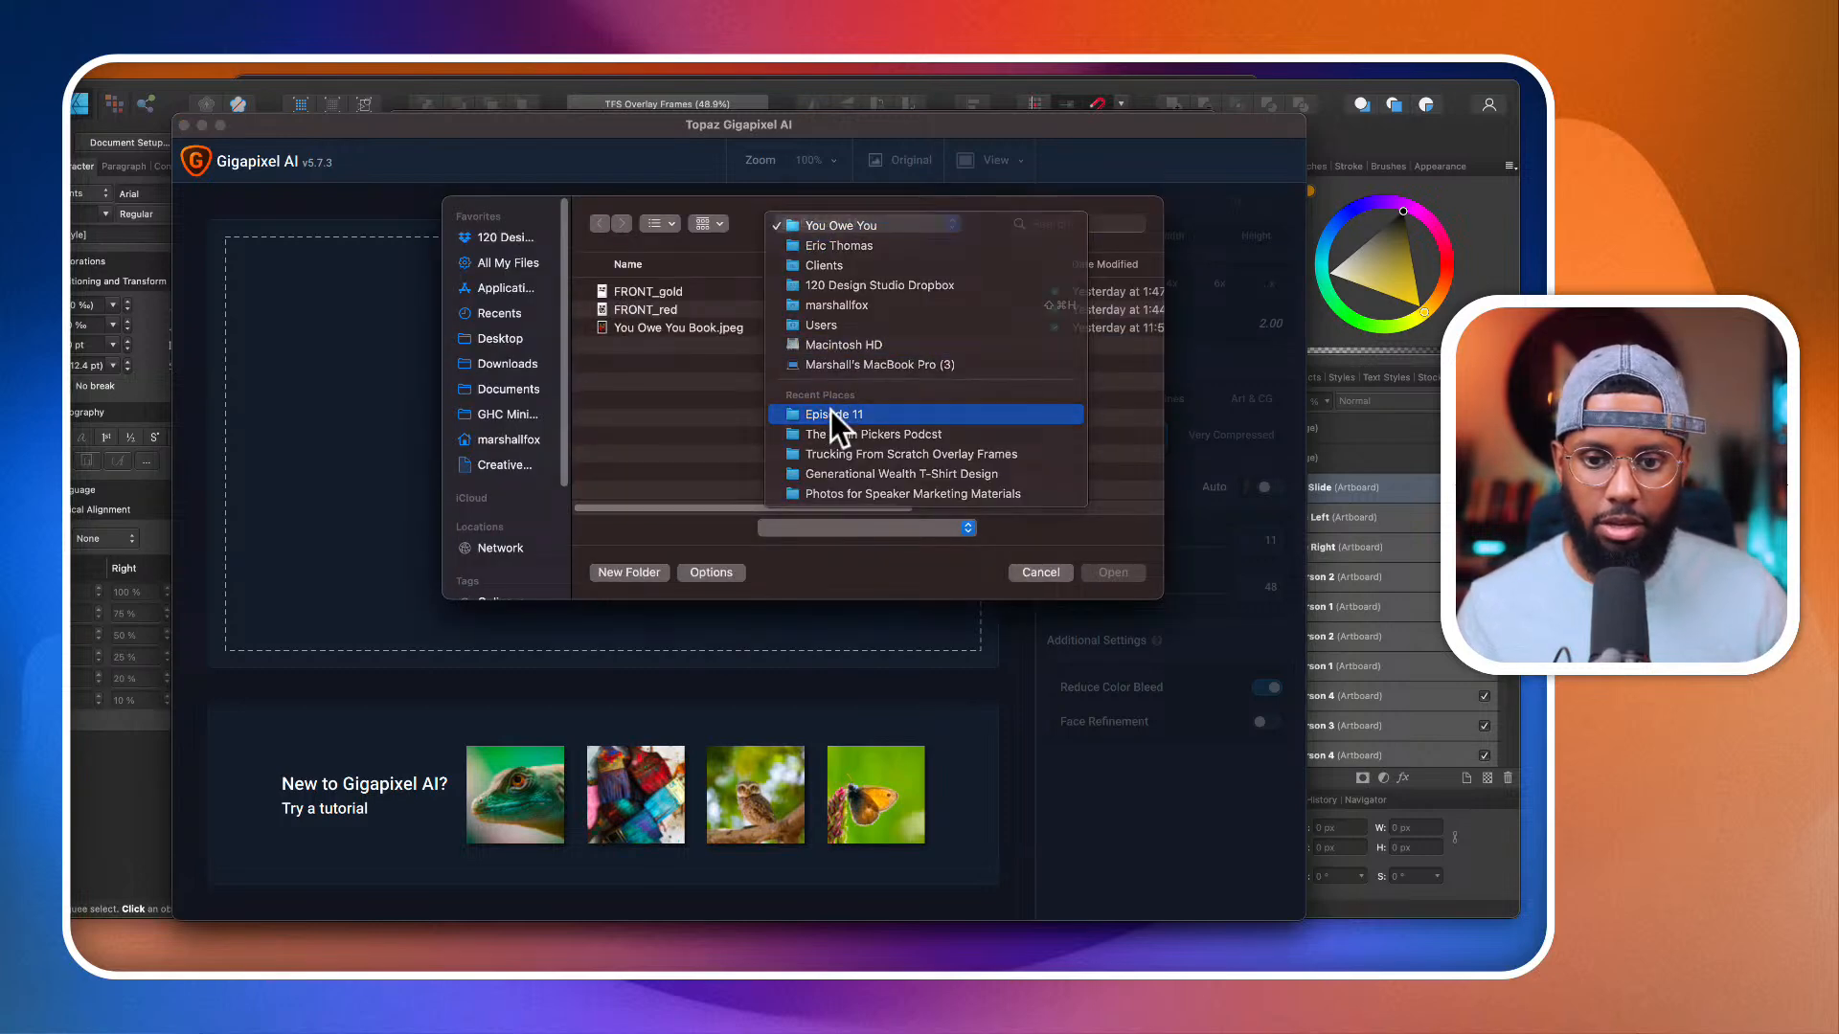
click(713, 310)
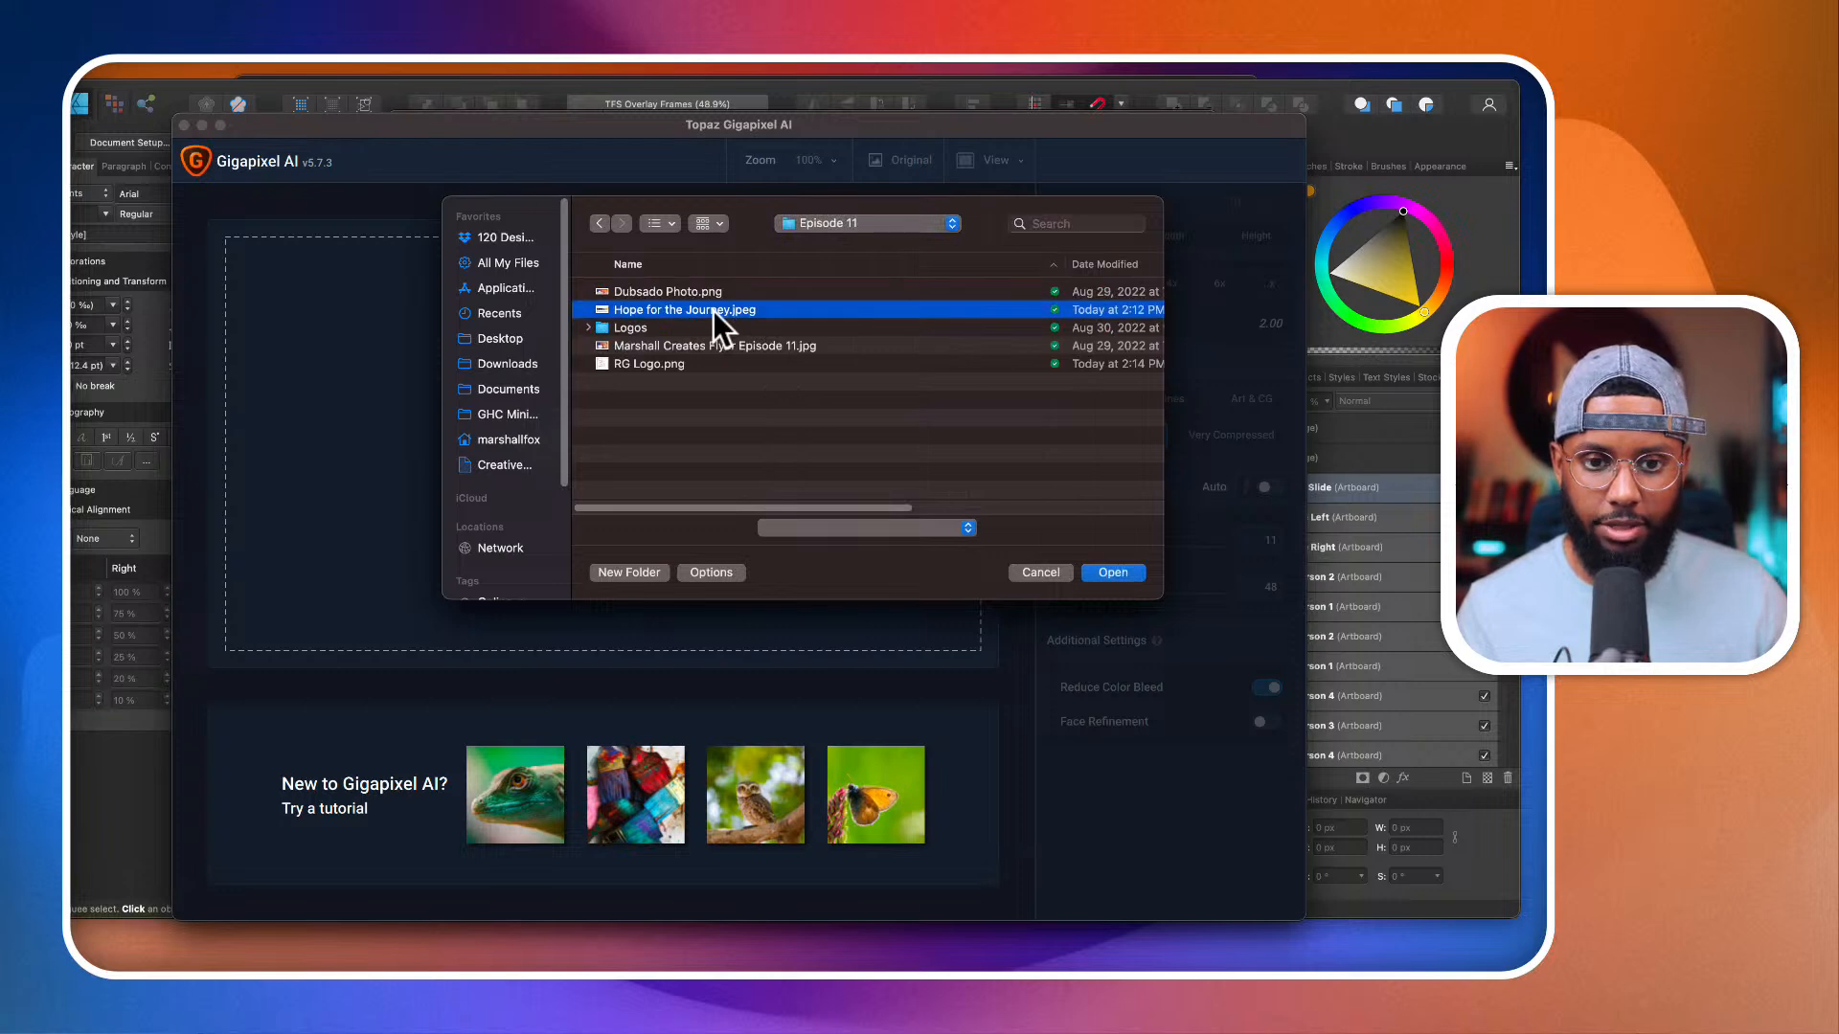
key(space)
key(space)
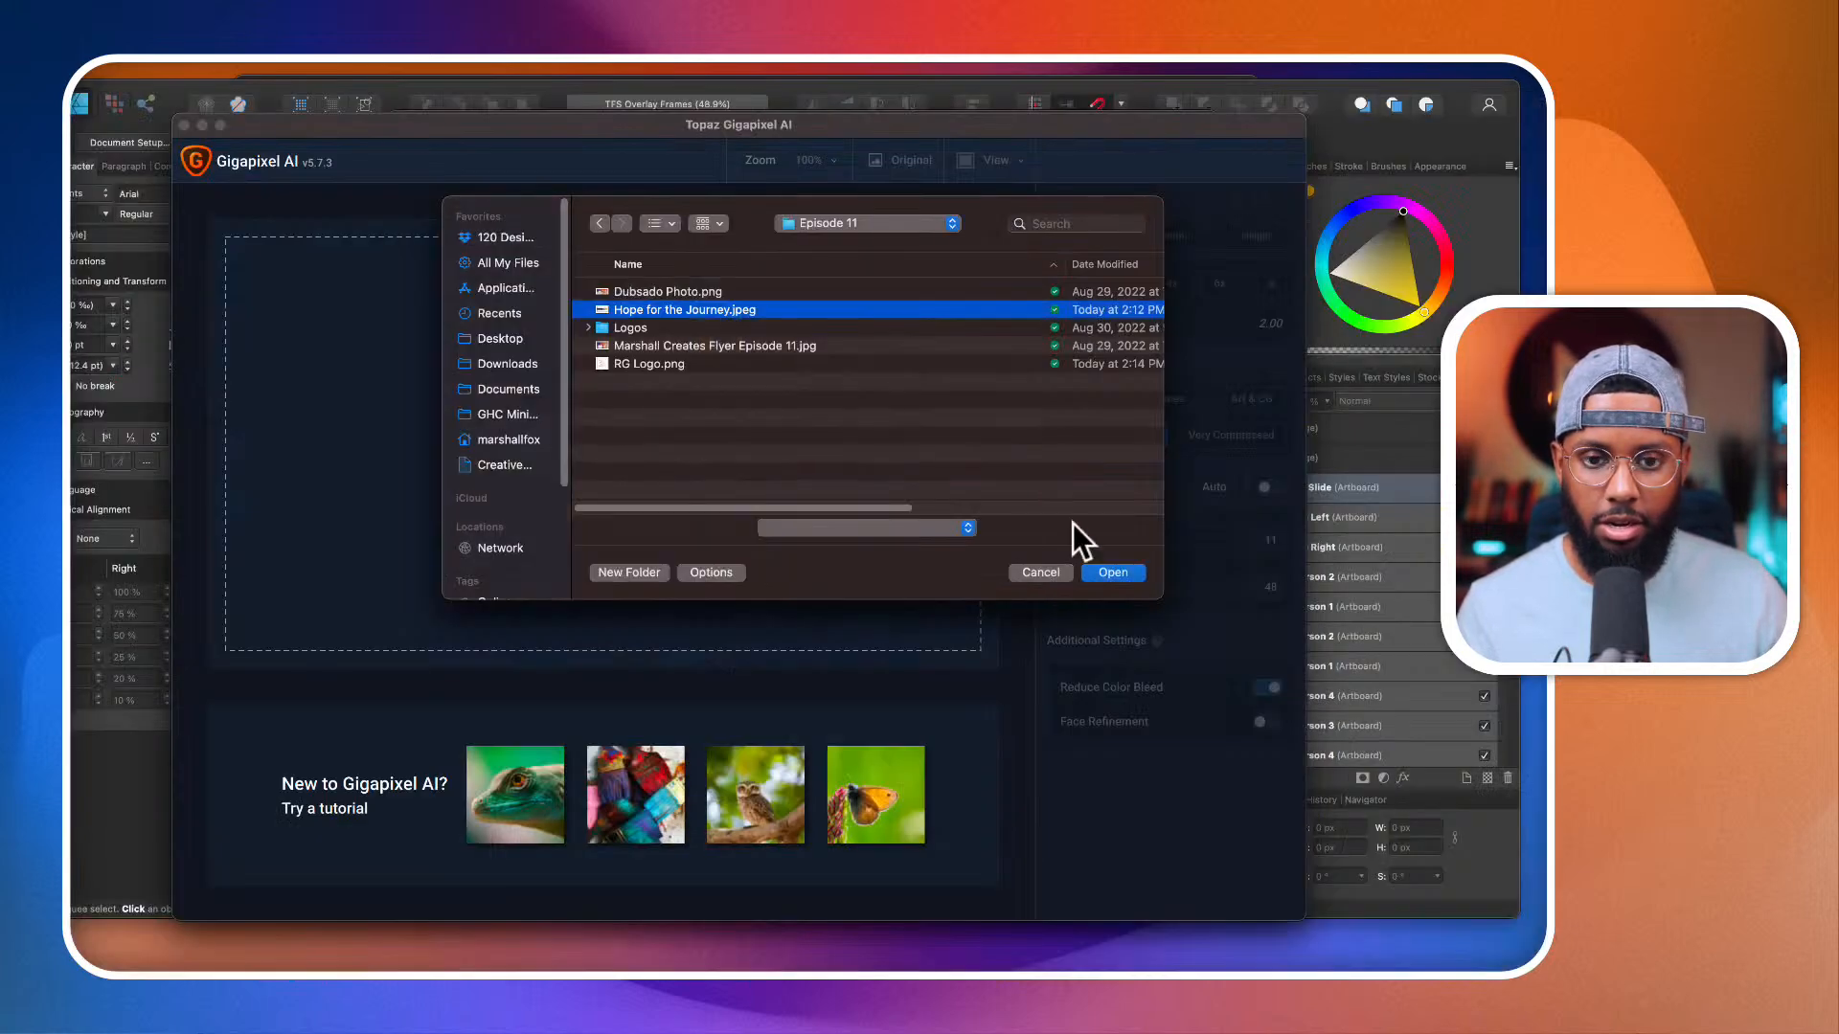
click(1122, 572)
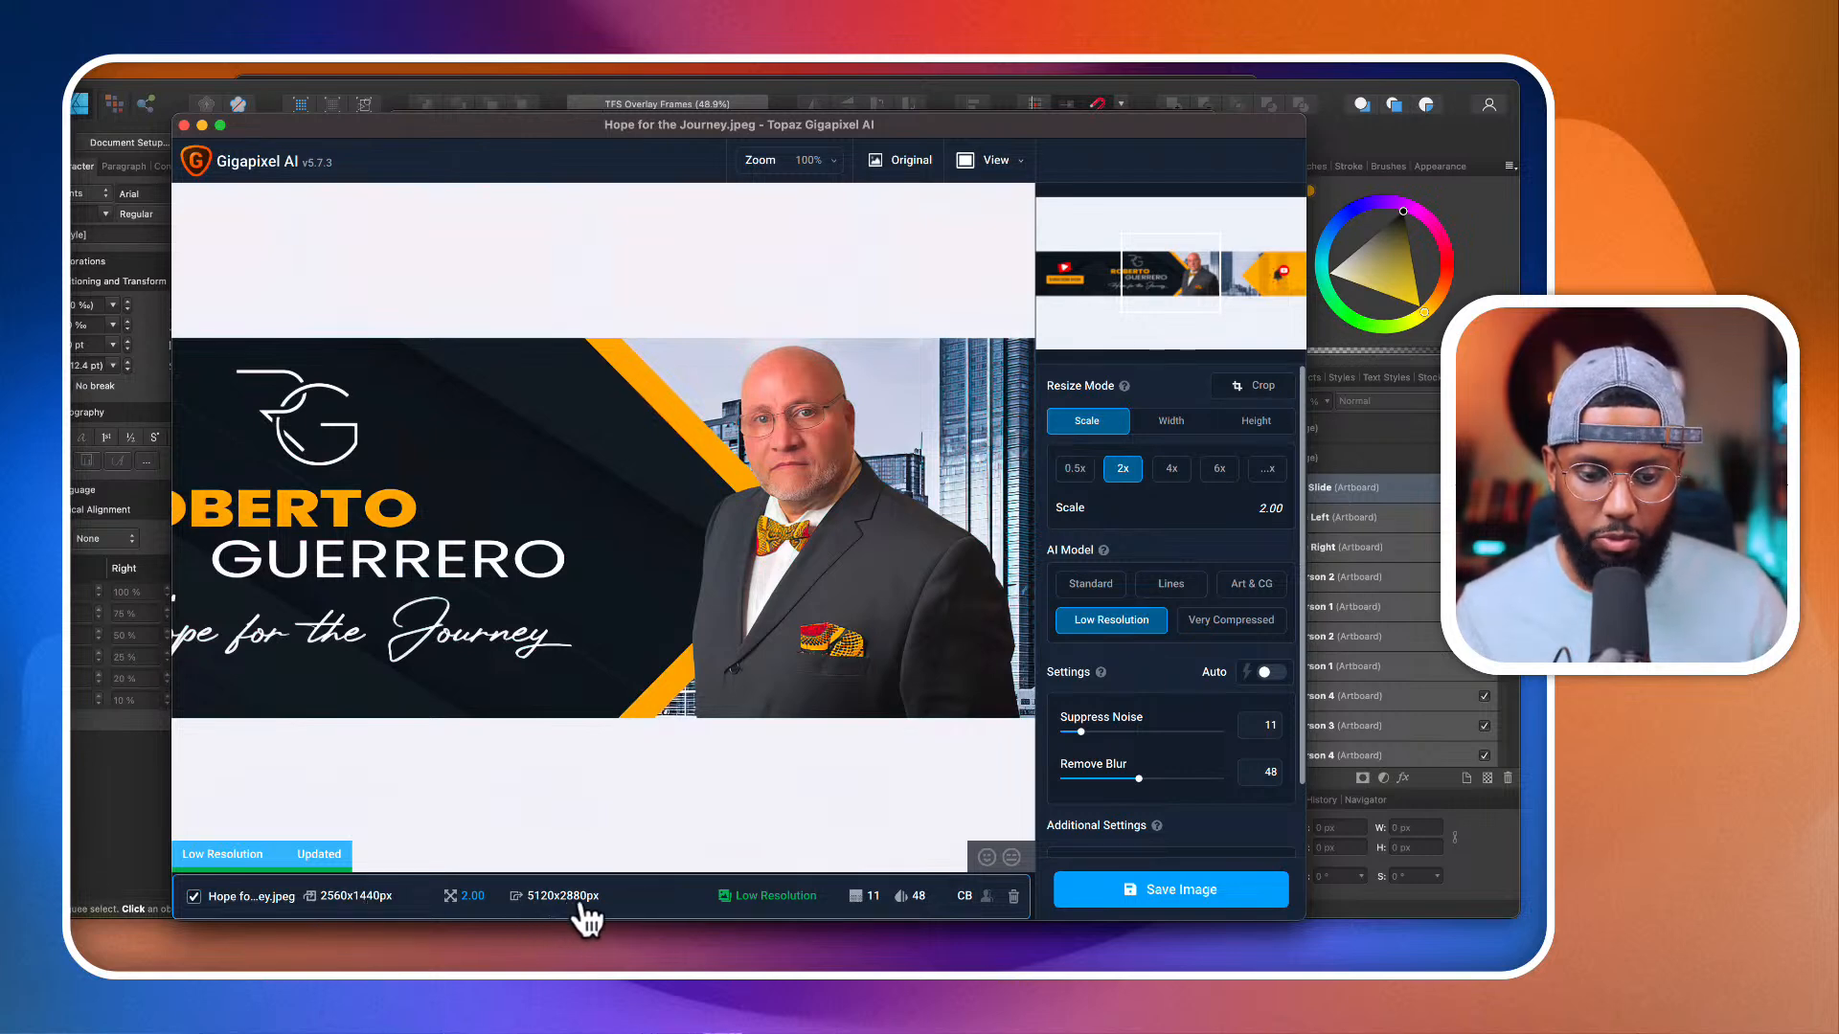
Step: Compare the original banner with its processed version around the logo and tagline
click(900, 169)
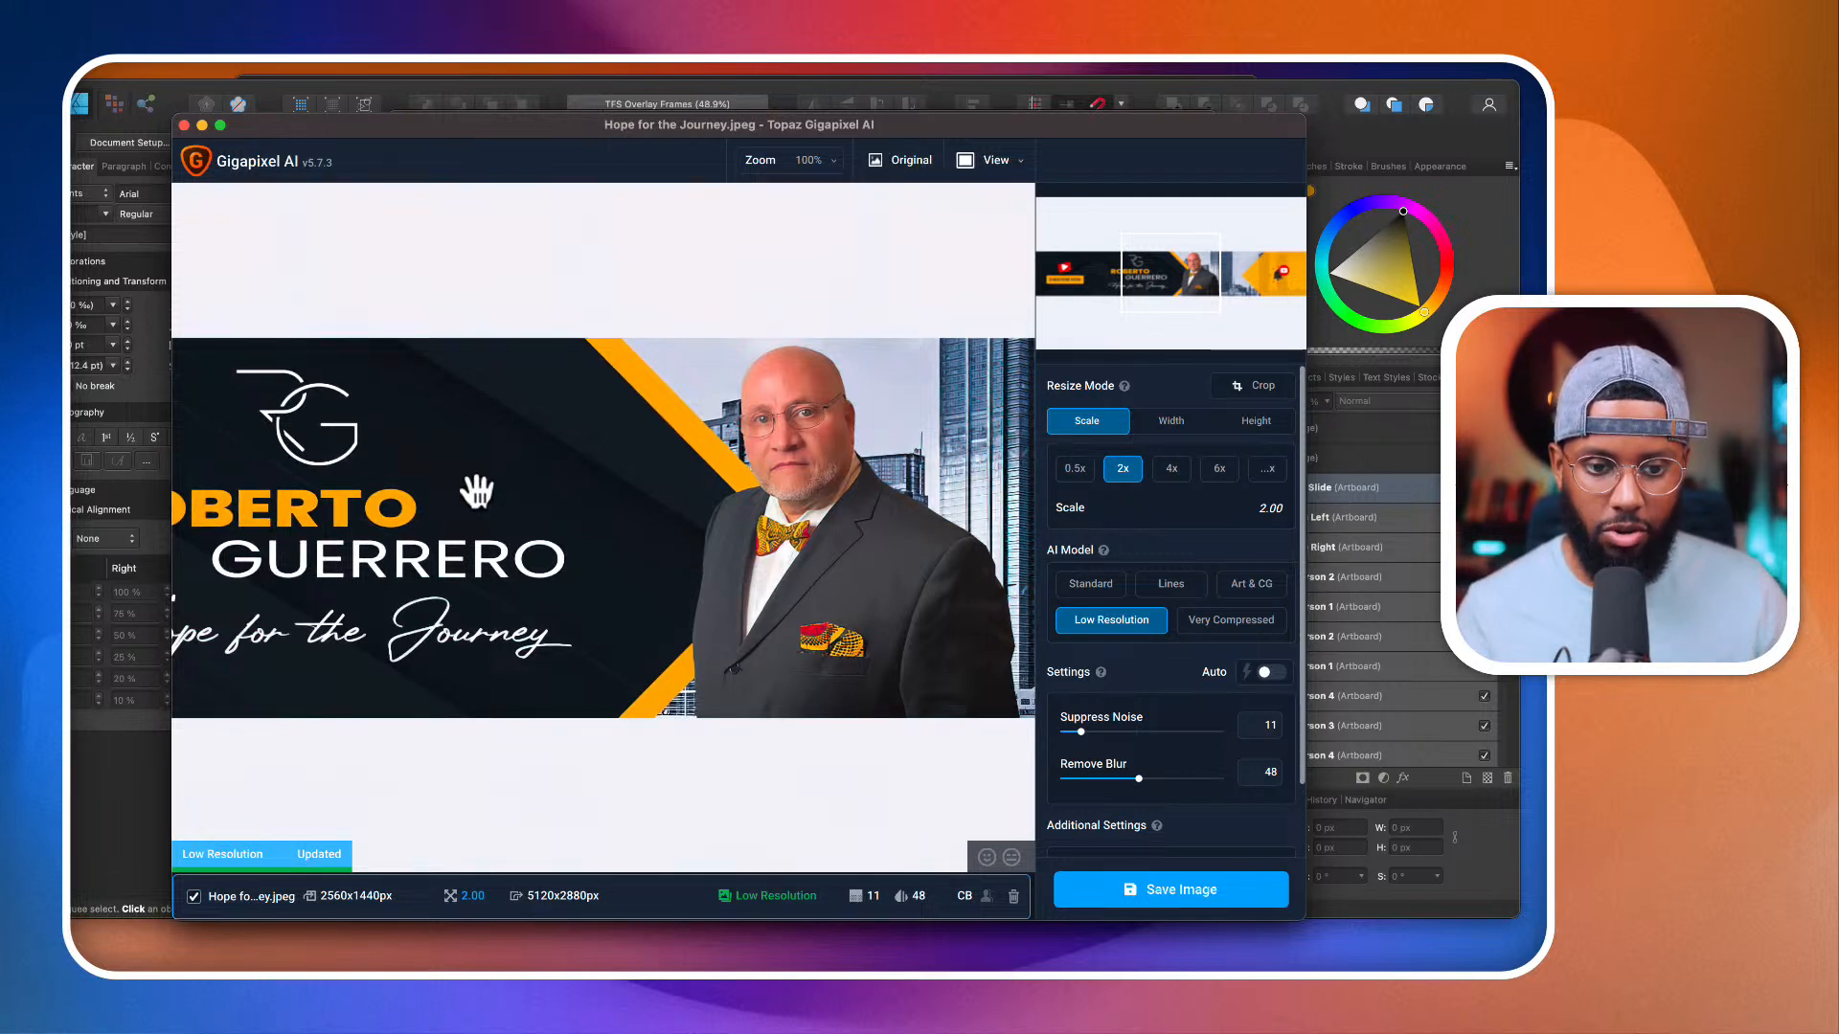
drag(559, 560, 792, 559)
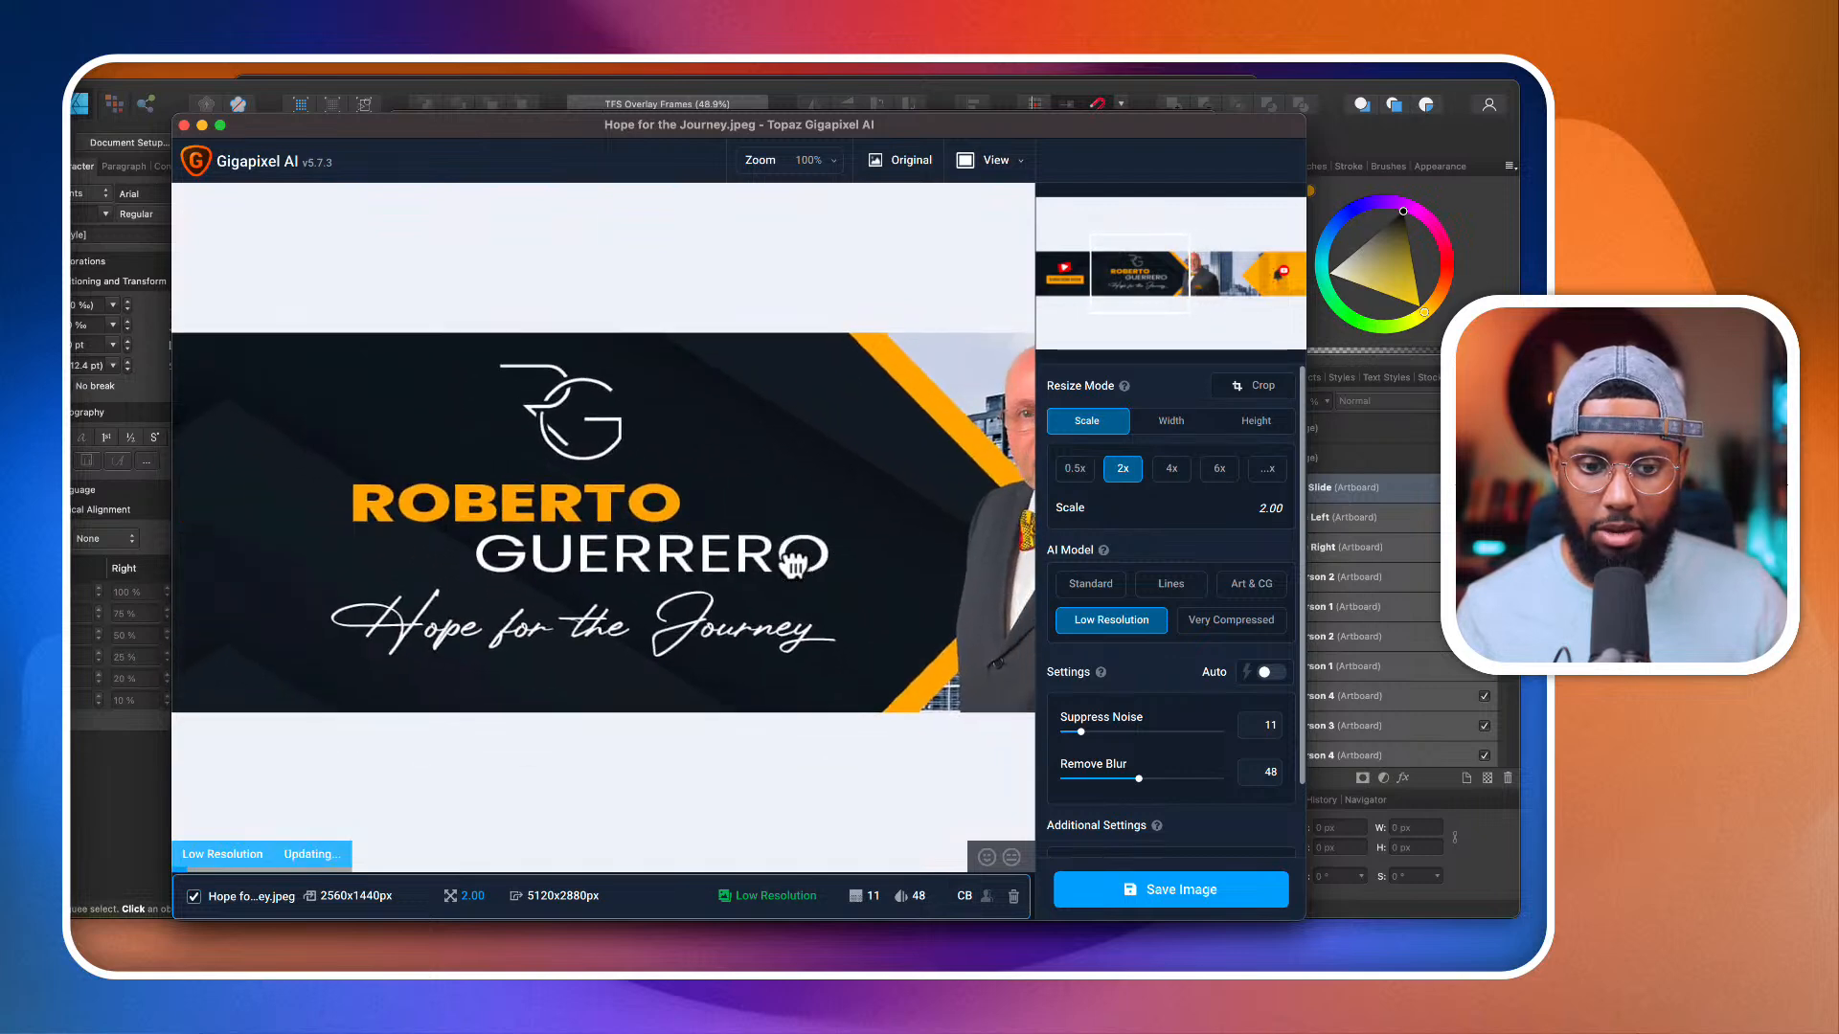
click(891, 161)
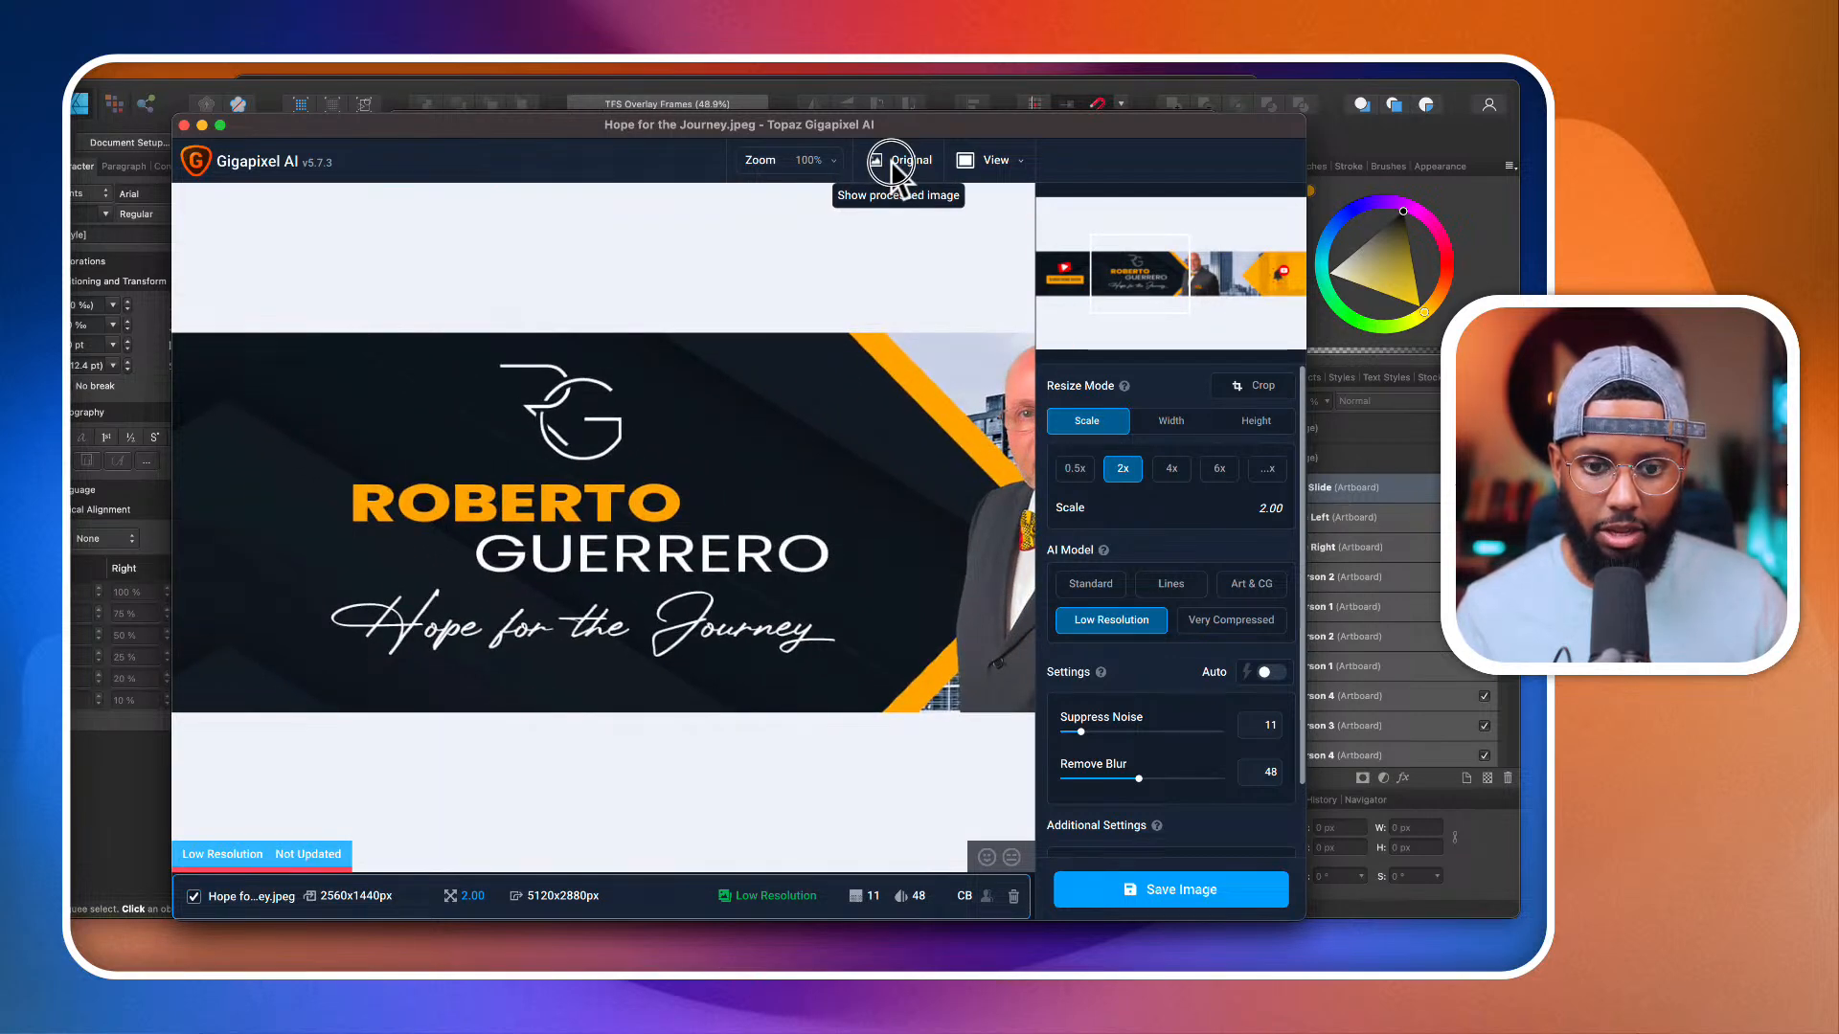
click(893, 168)
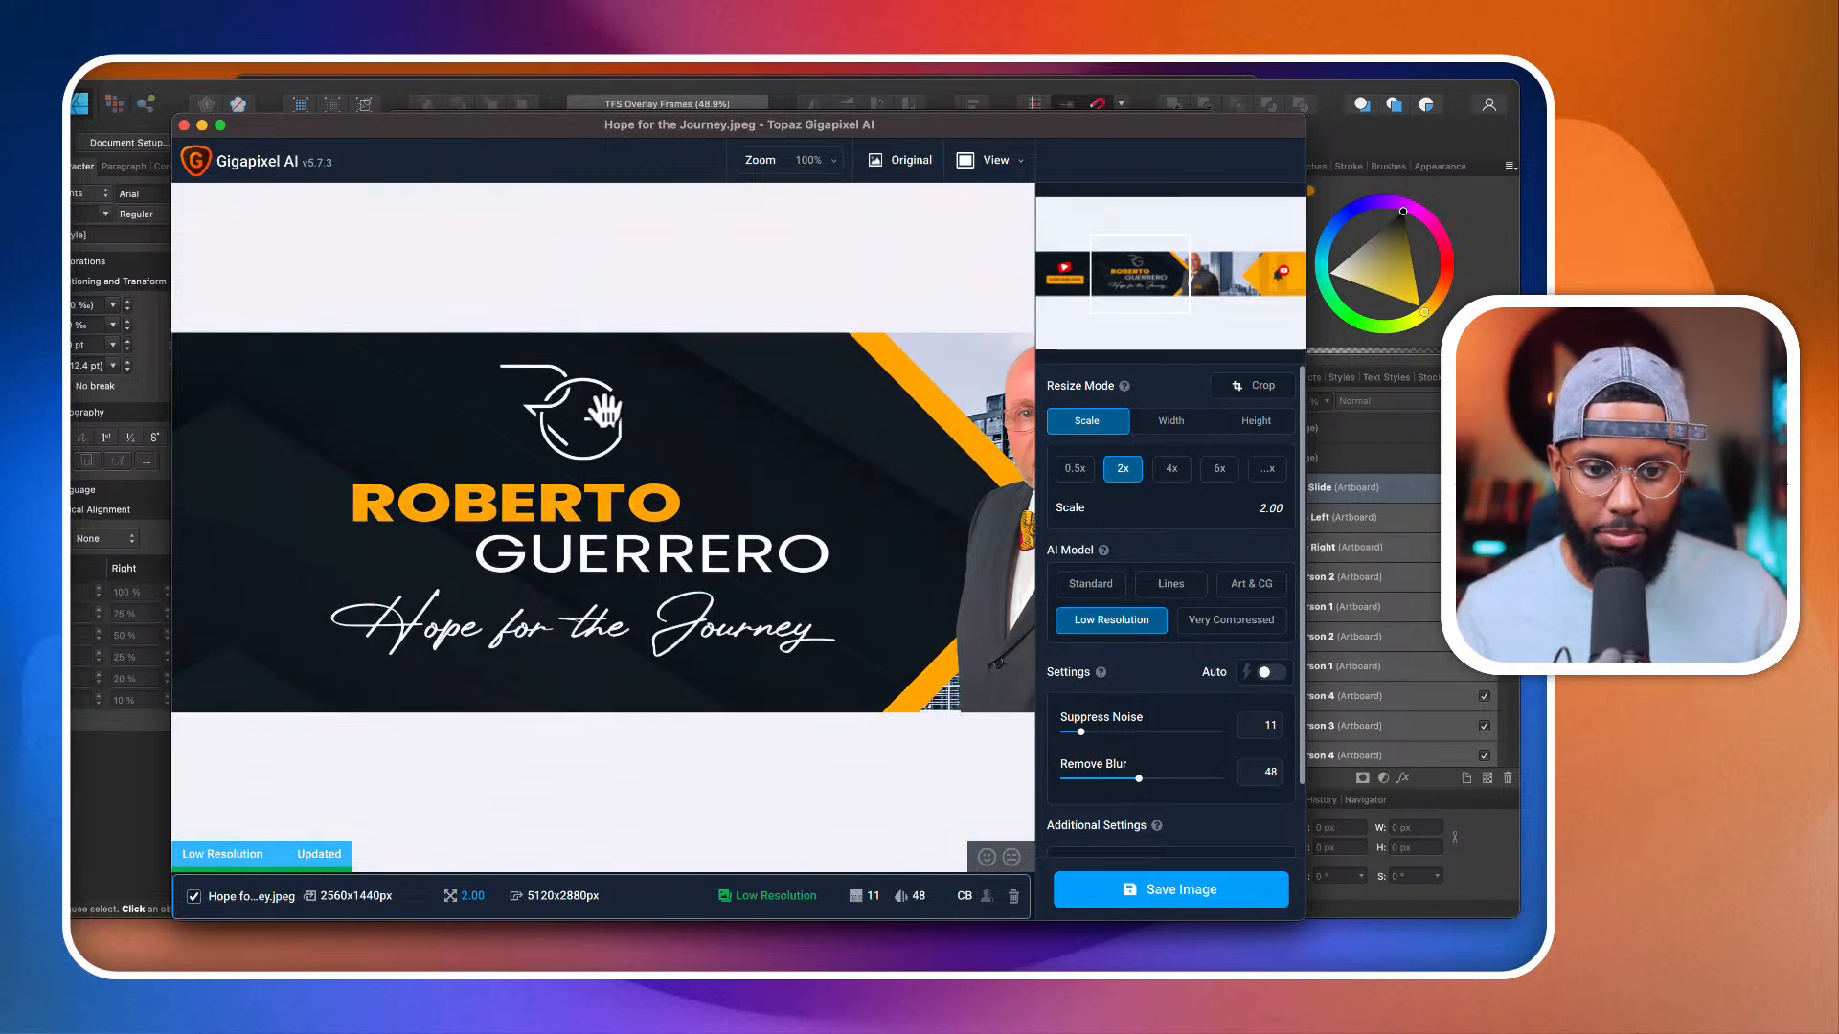
Step: Try the Standard AI model on the banner and switch to the Lines model
click(1106, 592)
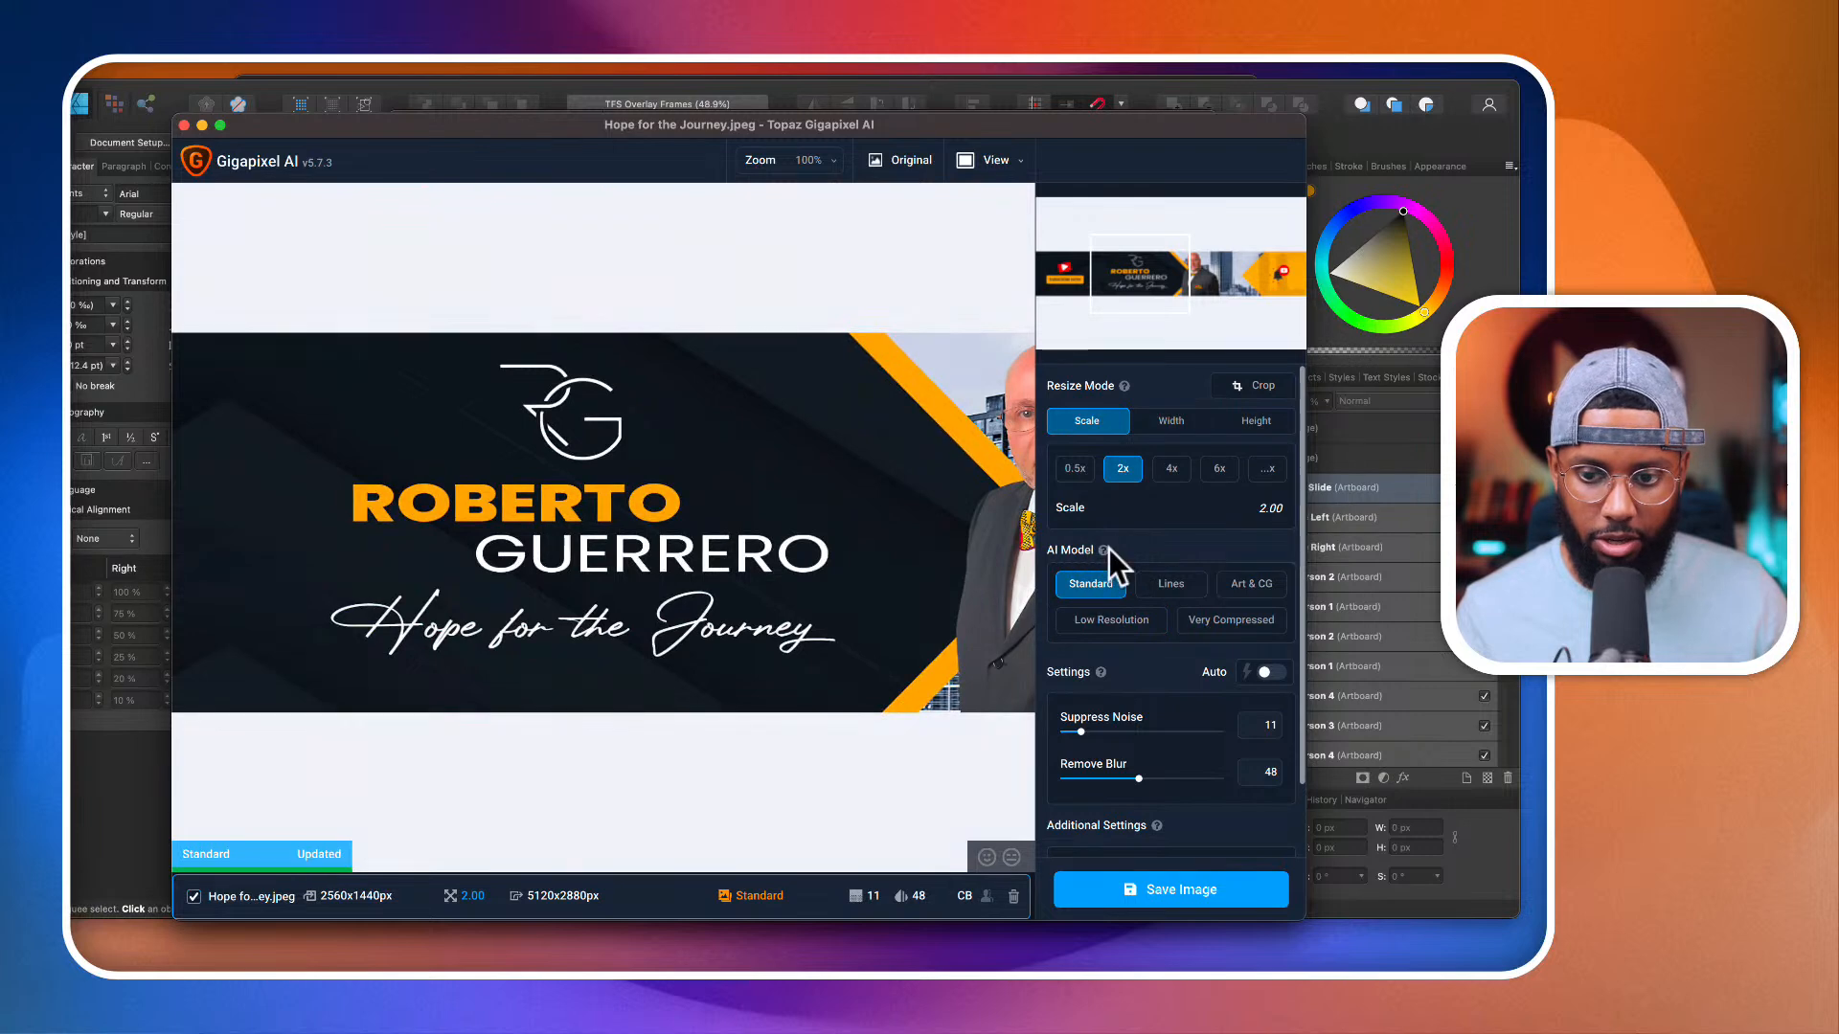
mouse_move(1107, 549)
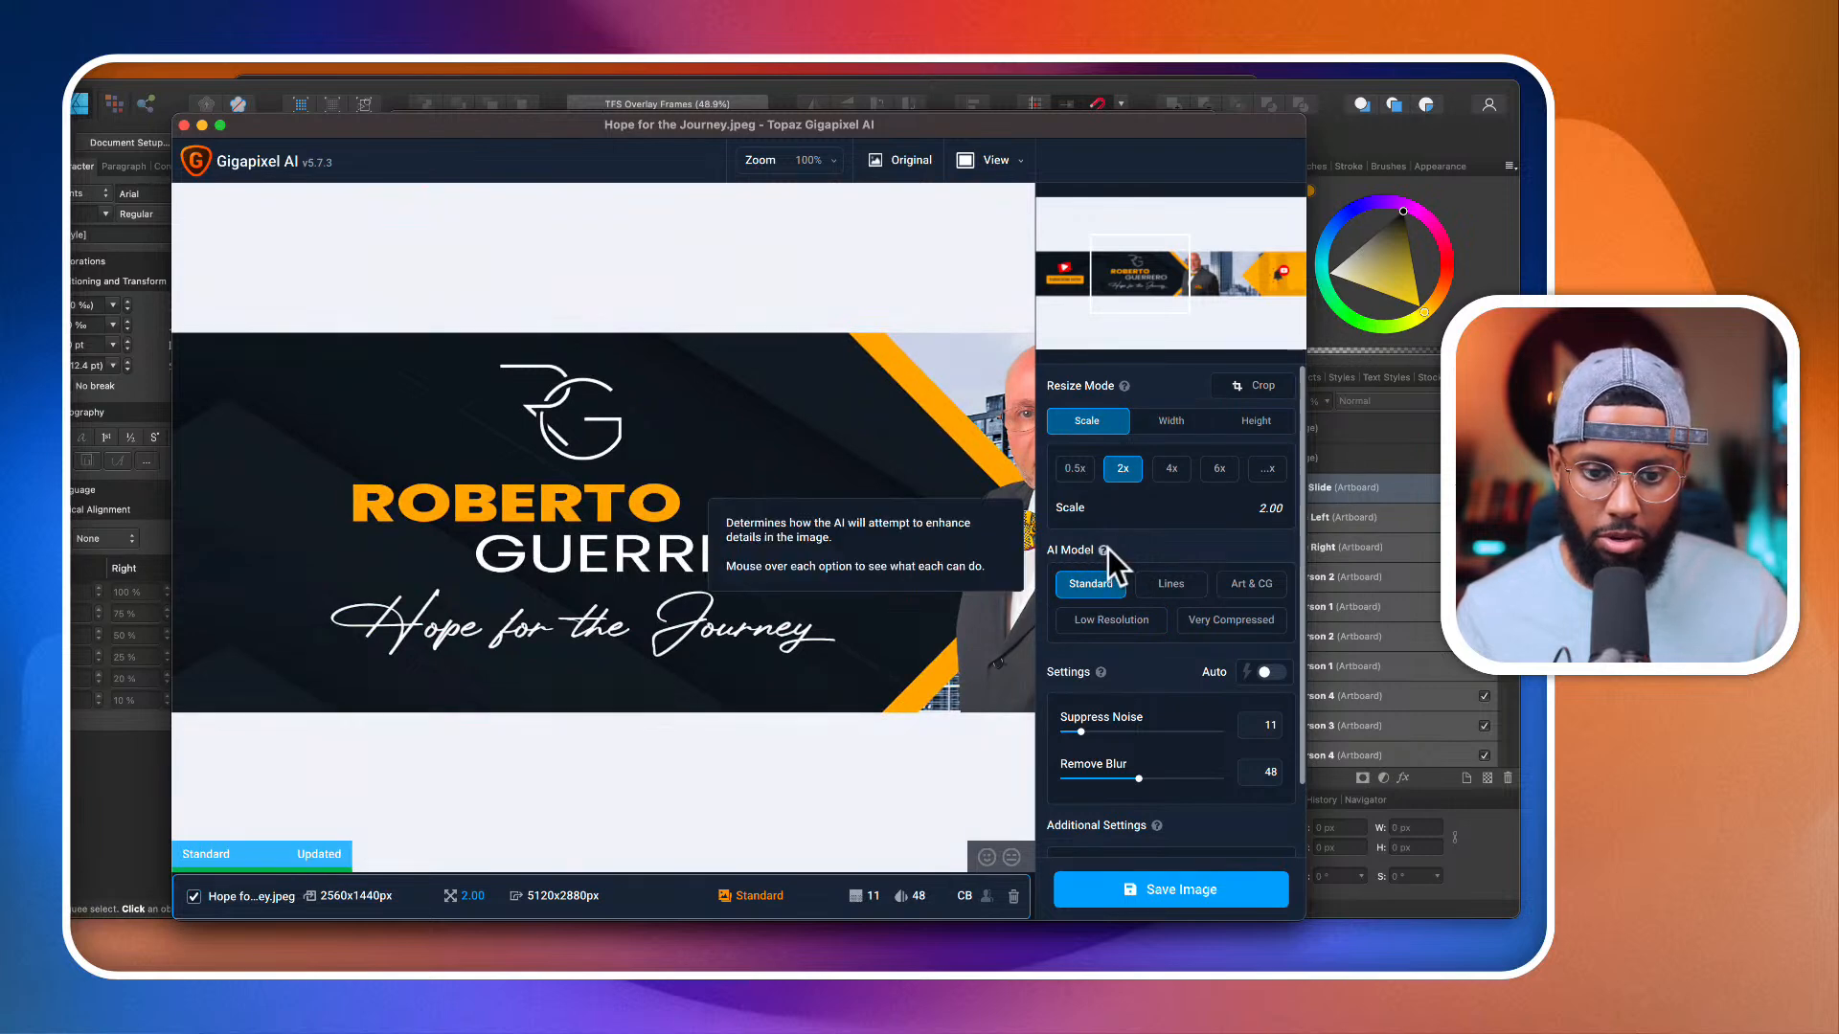
click(1183, 589)
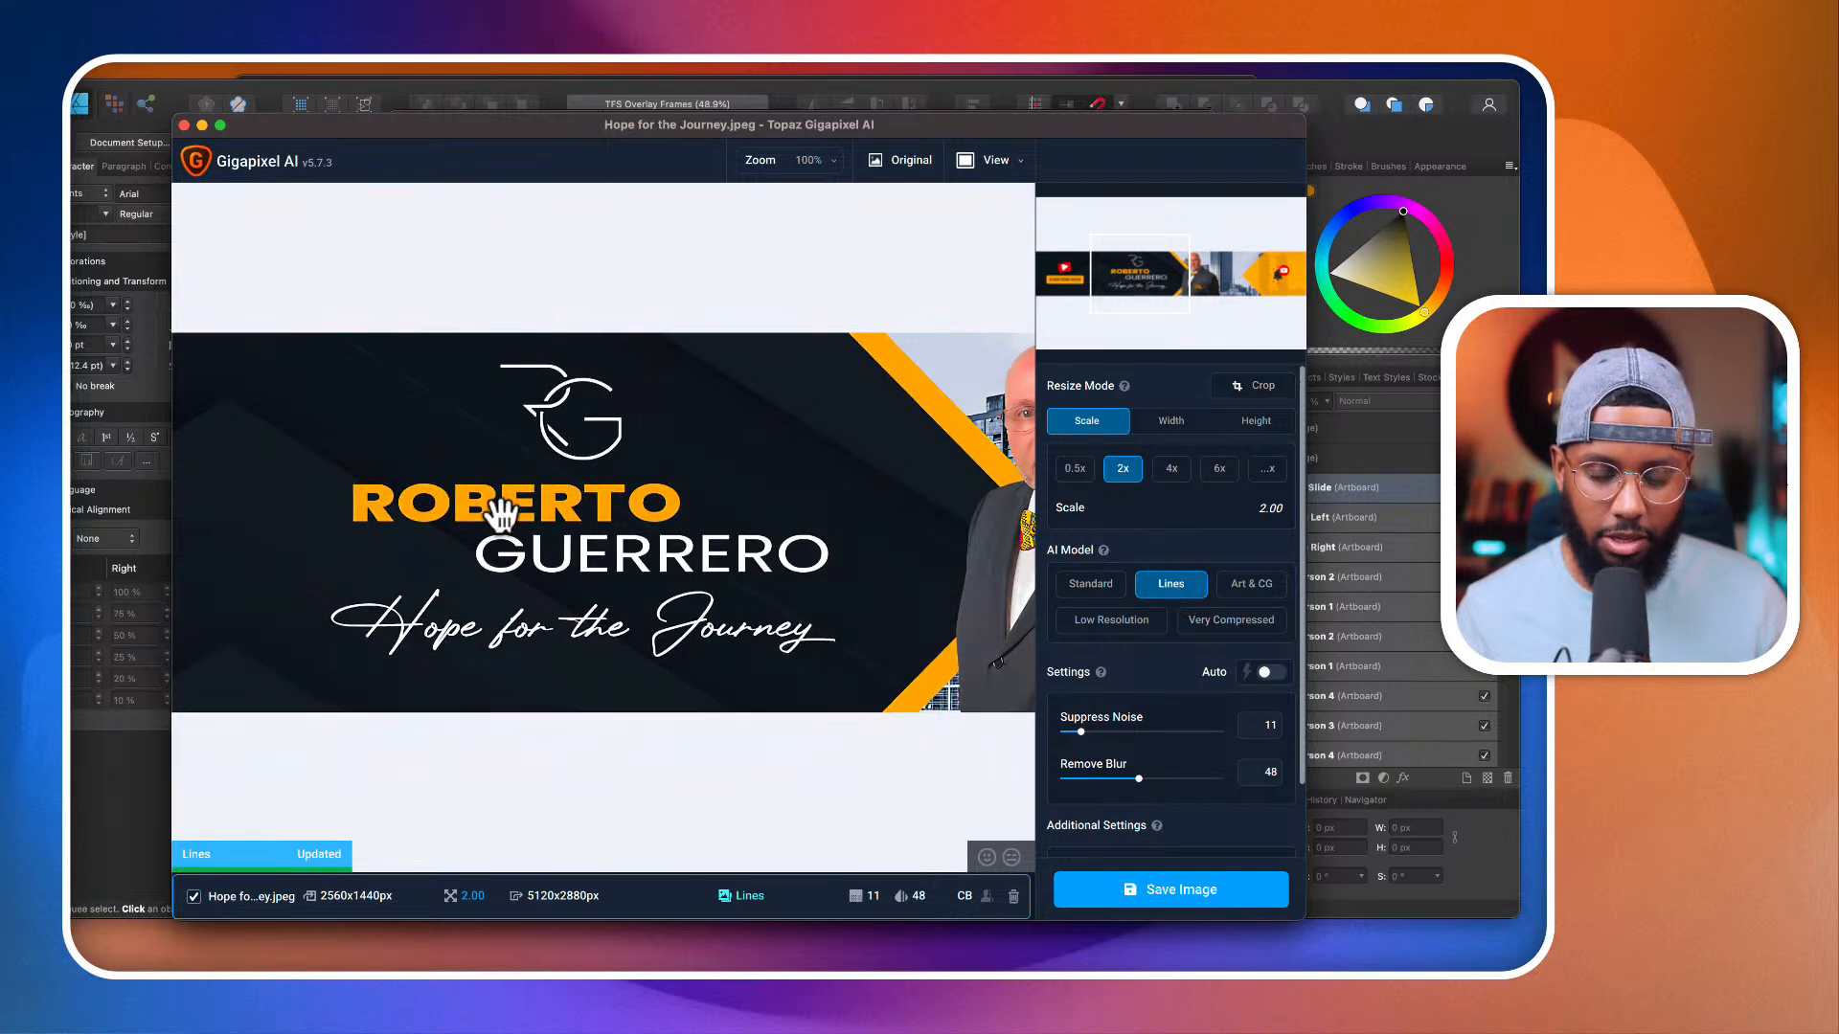
Step: Compare the original and the Lines-processed logo and lettering at 200% zoom
click(830, 161)
click(807, 291)
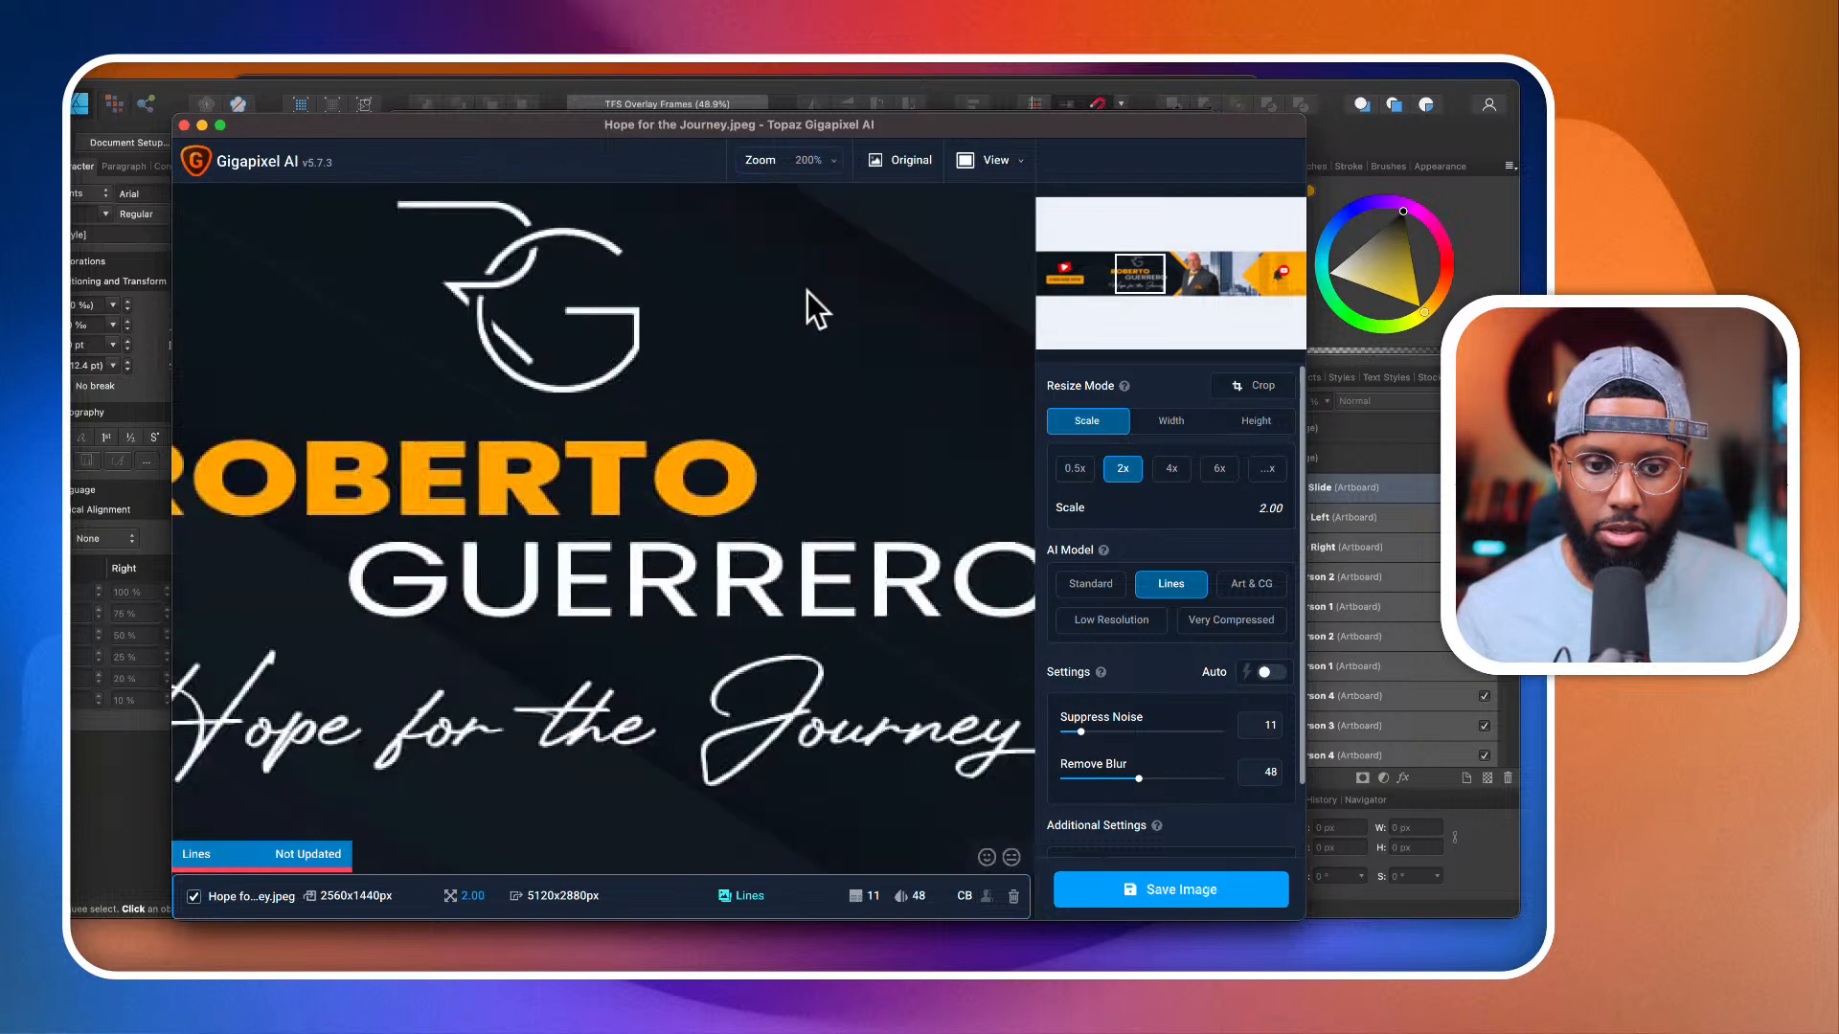
drag(550, 518, 764, 477)
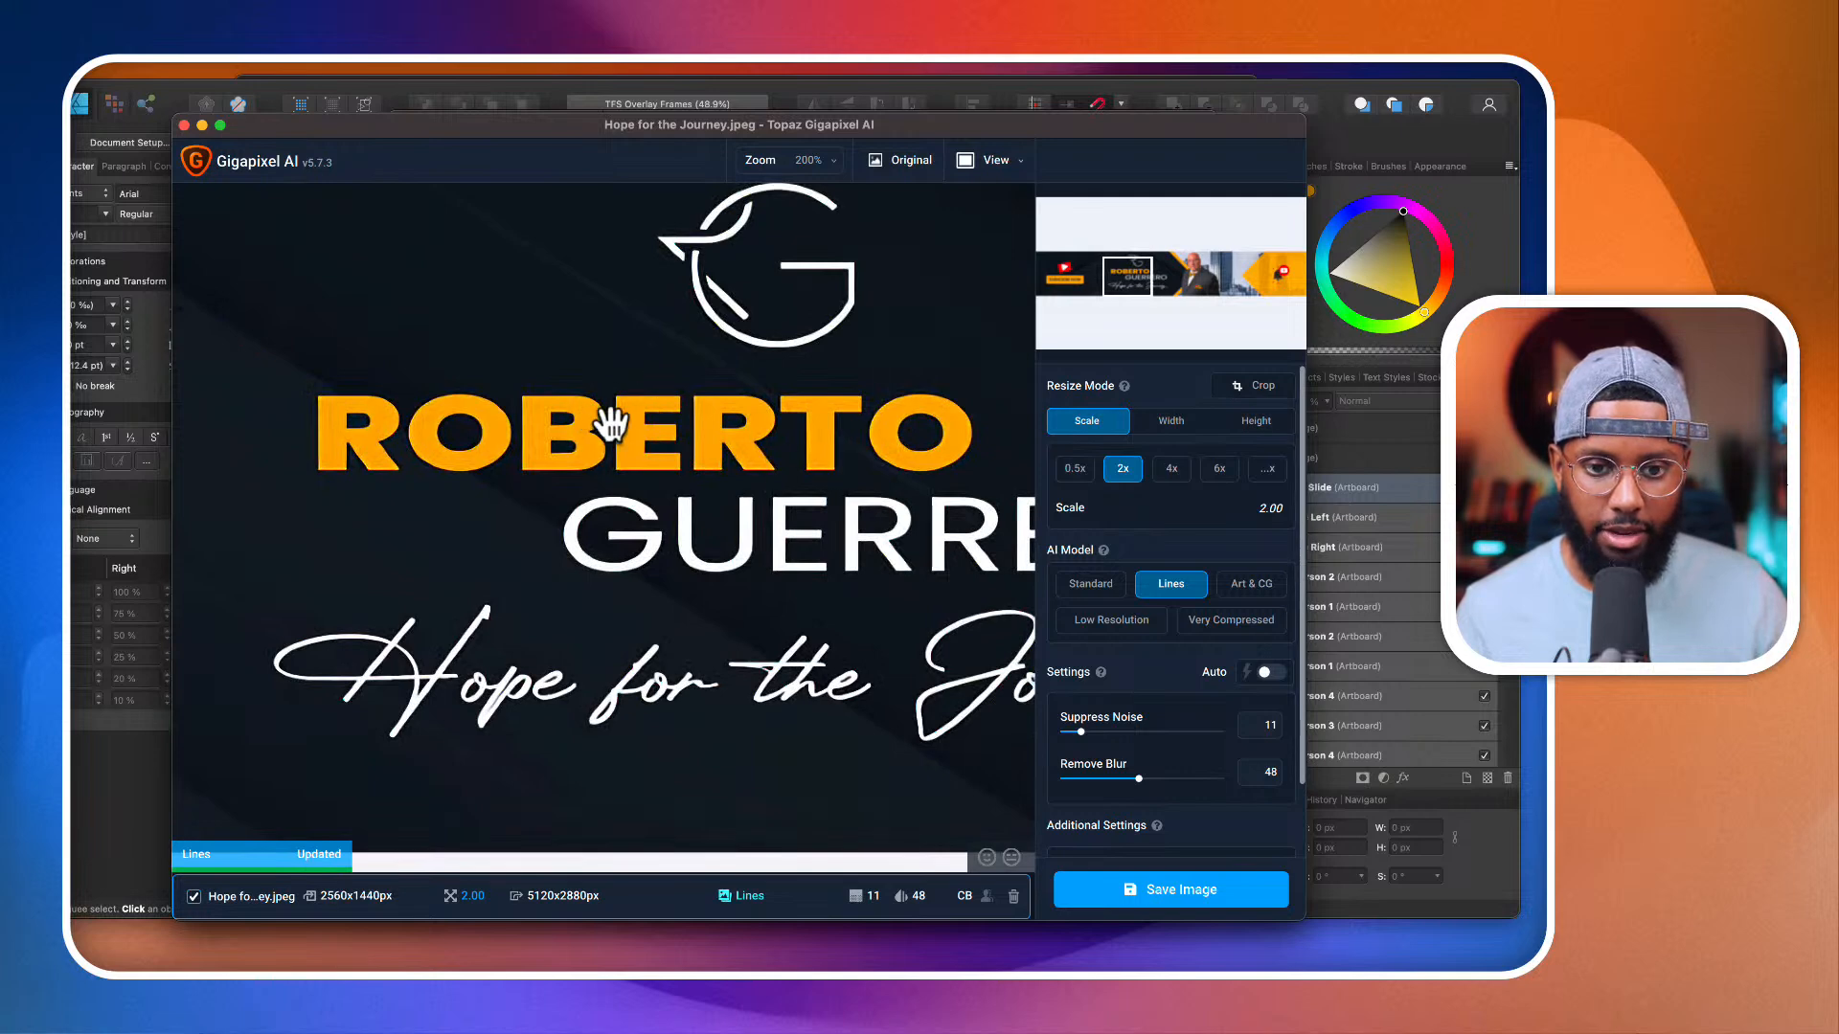
click(903, 161)
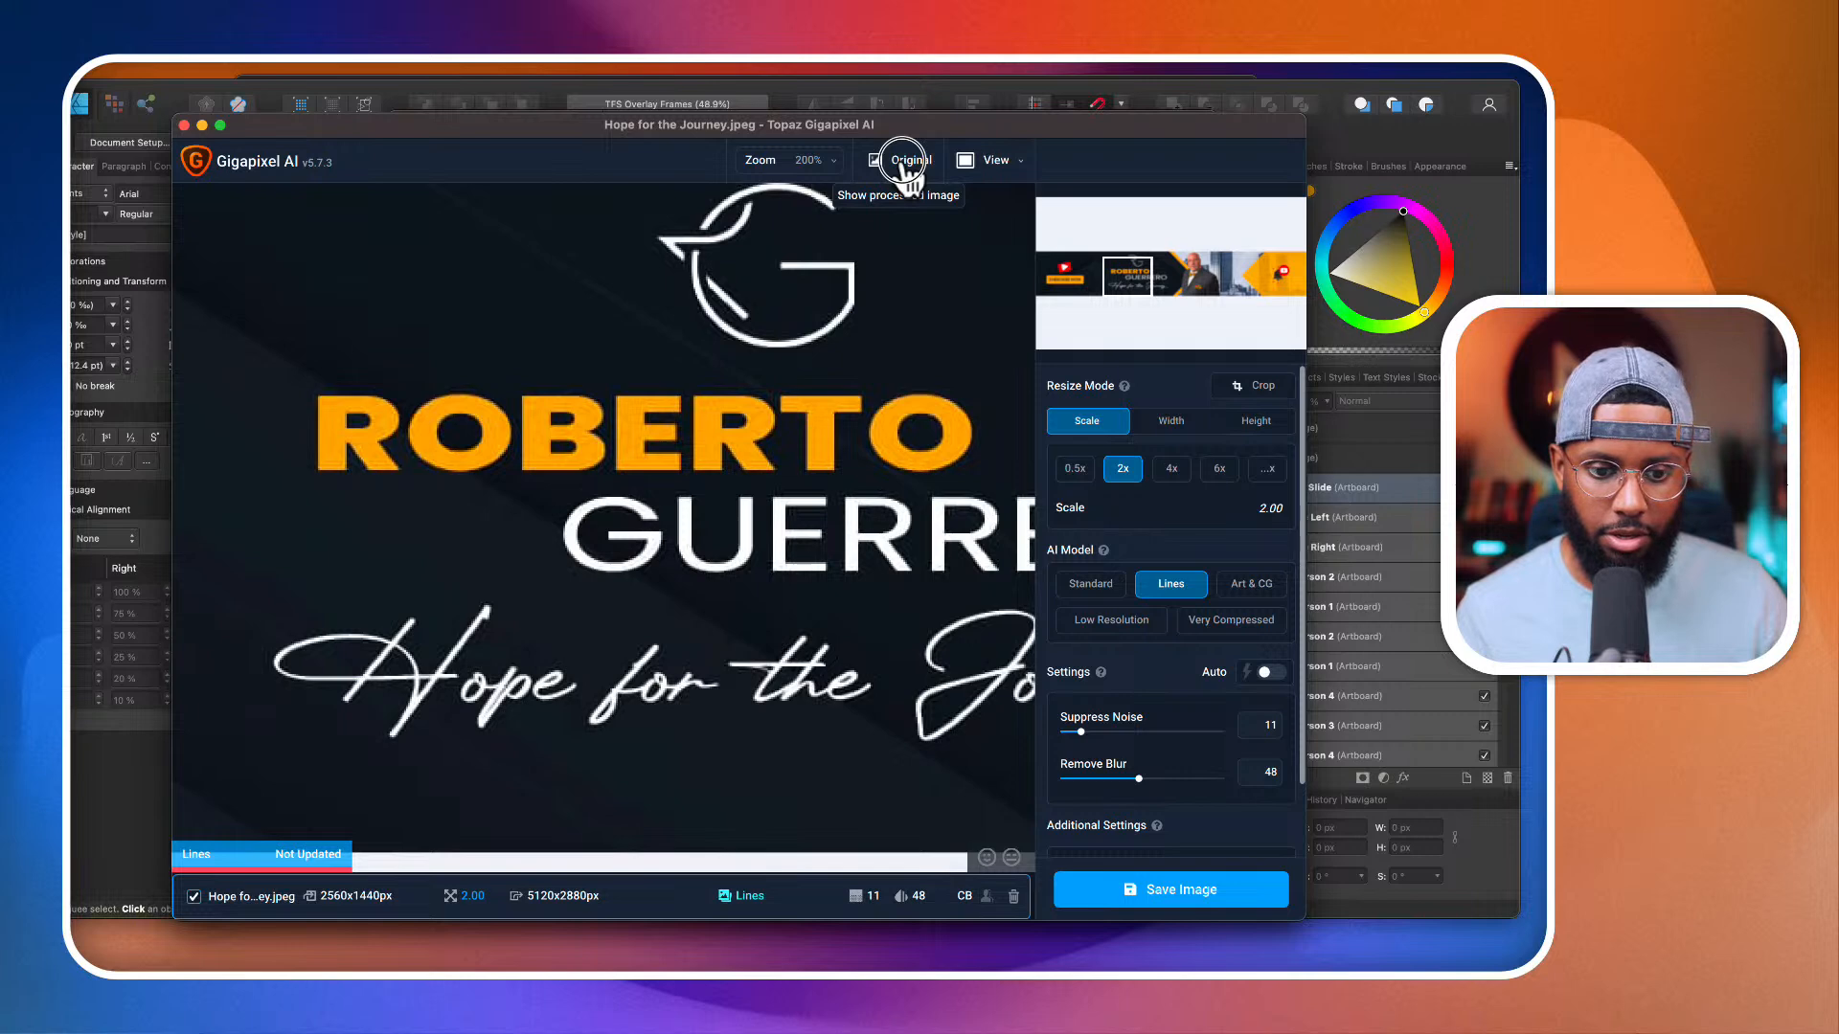
click(903, 162)
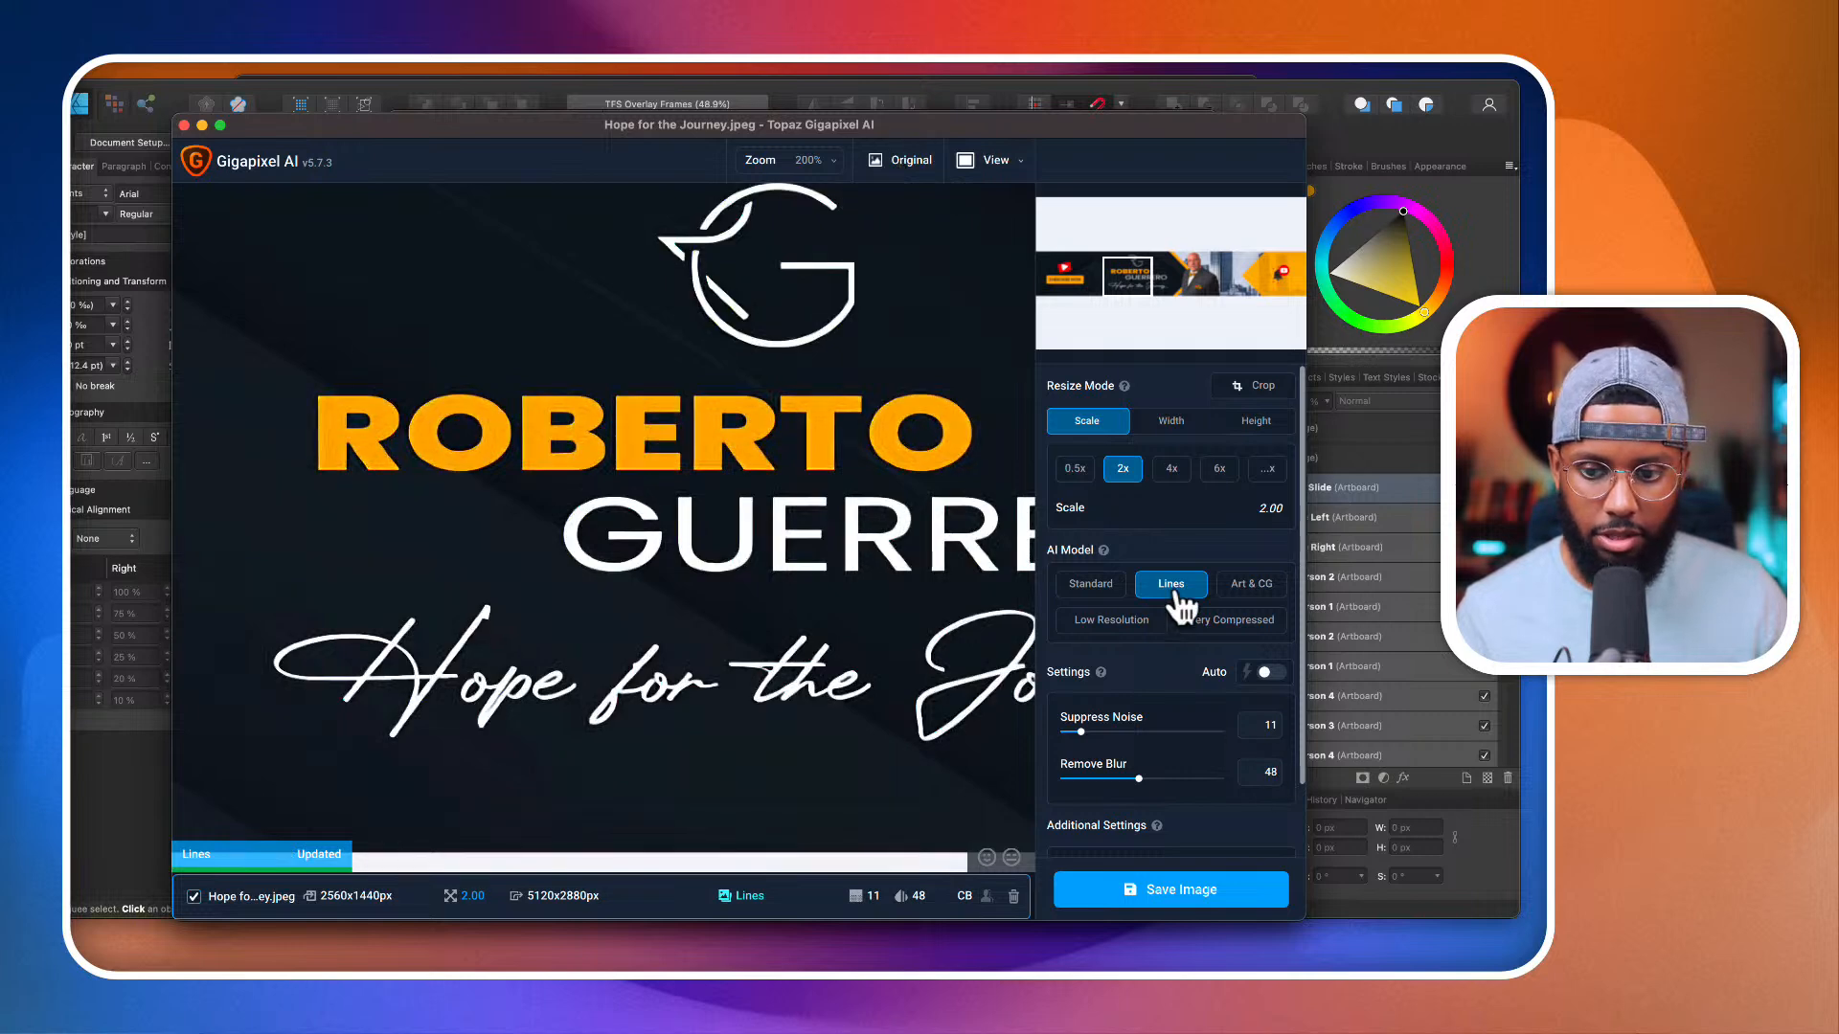
Step: Test the Low Resolution, Very Compressed and Standard AI models on the lettering, and return to Lines
click(1116, 632)
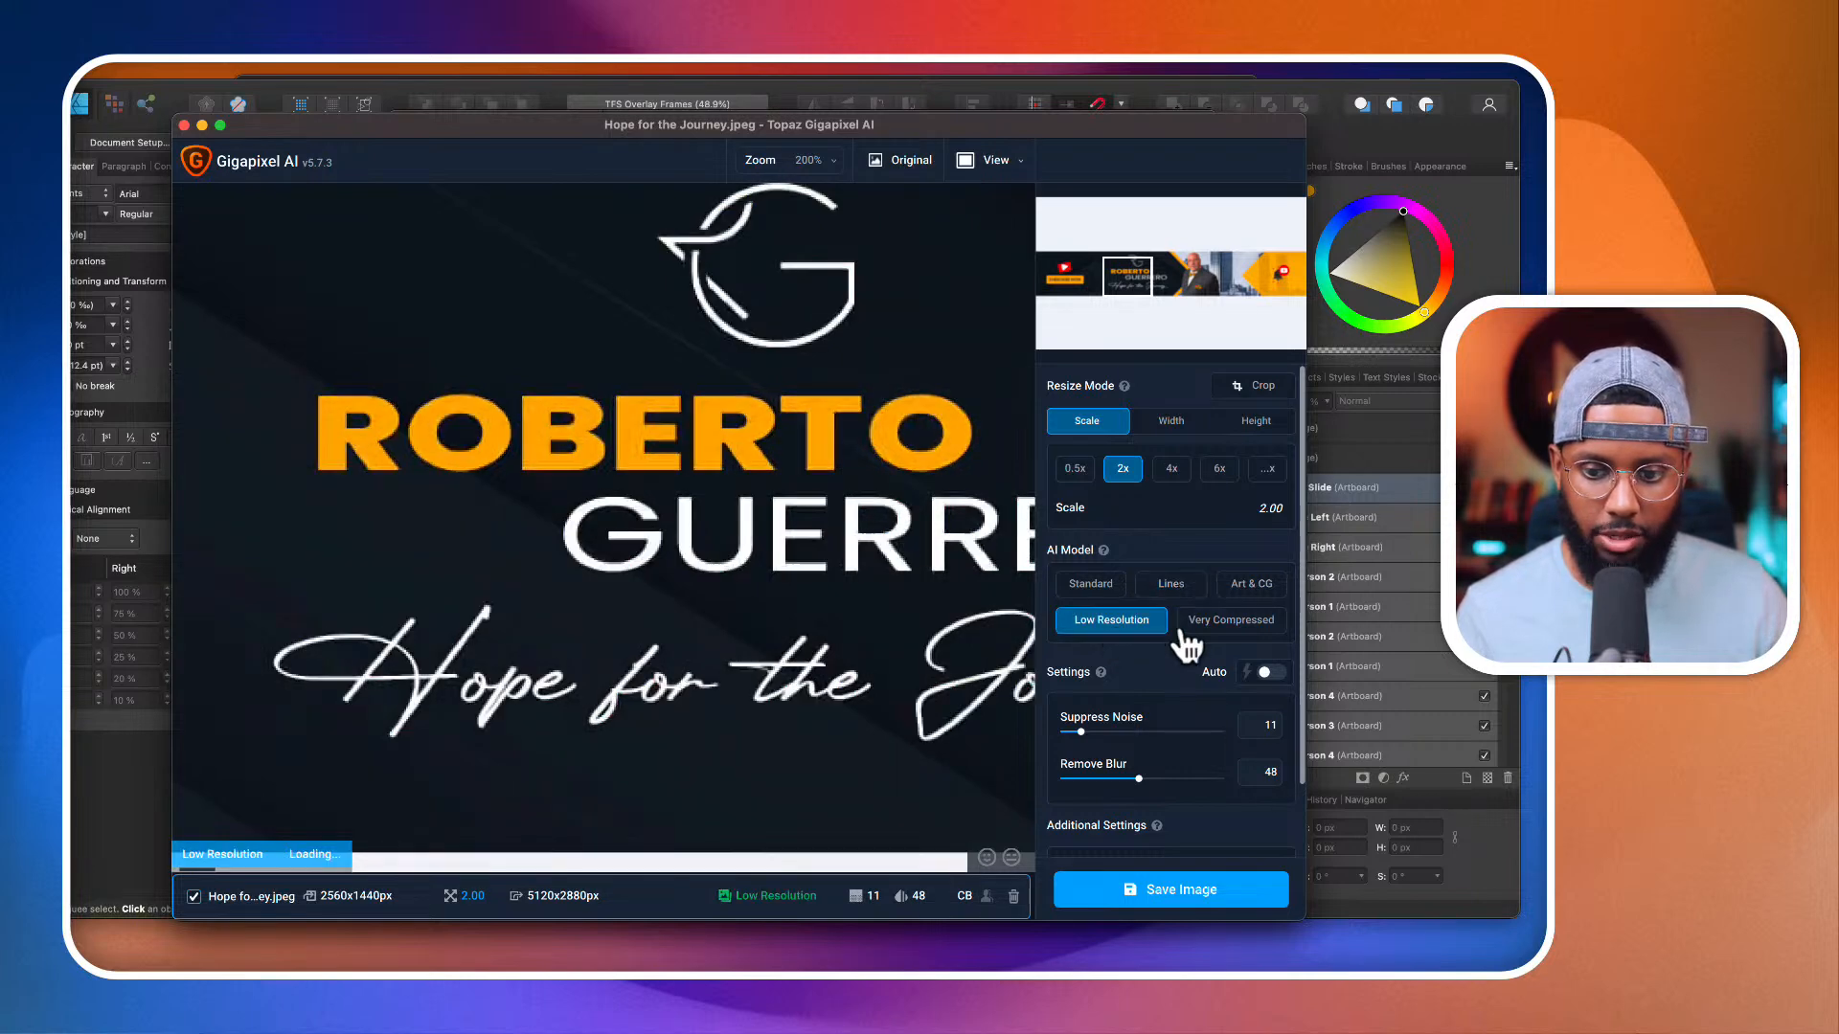
click(1252, 630)
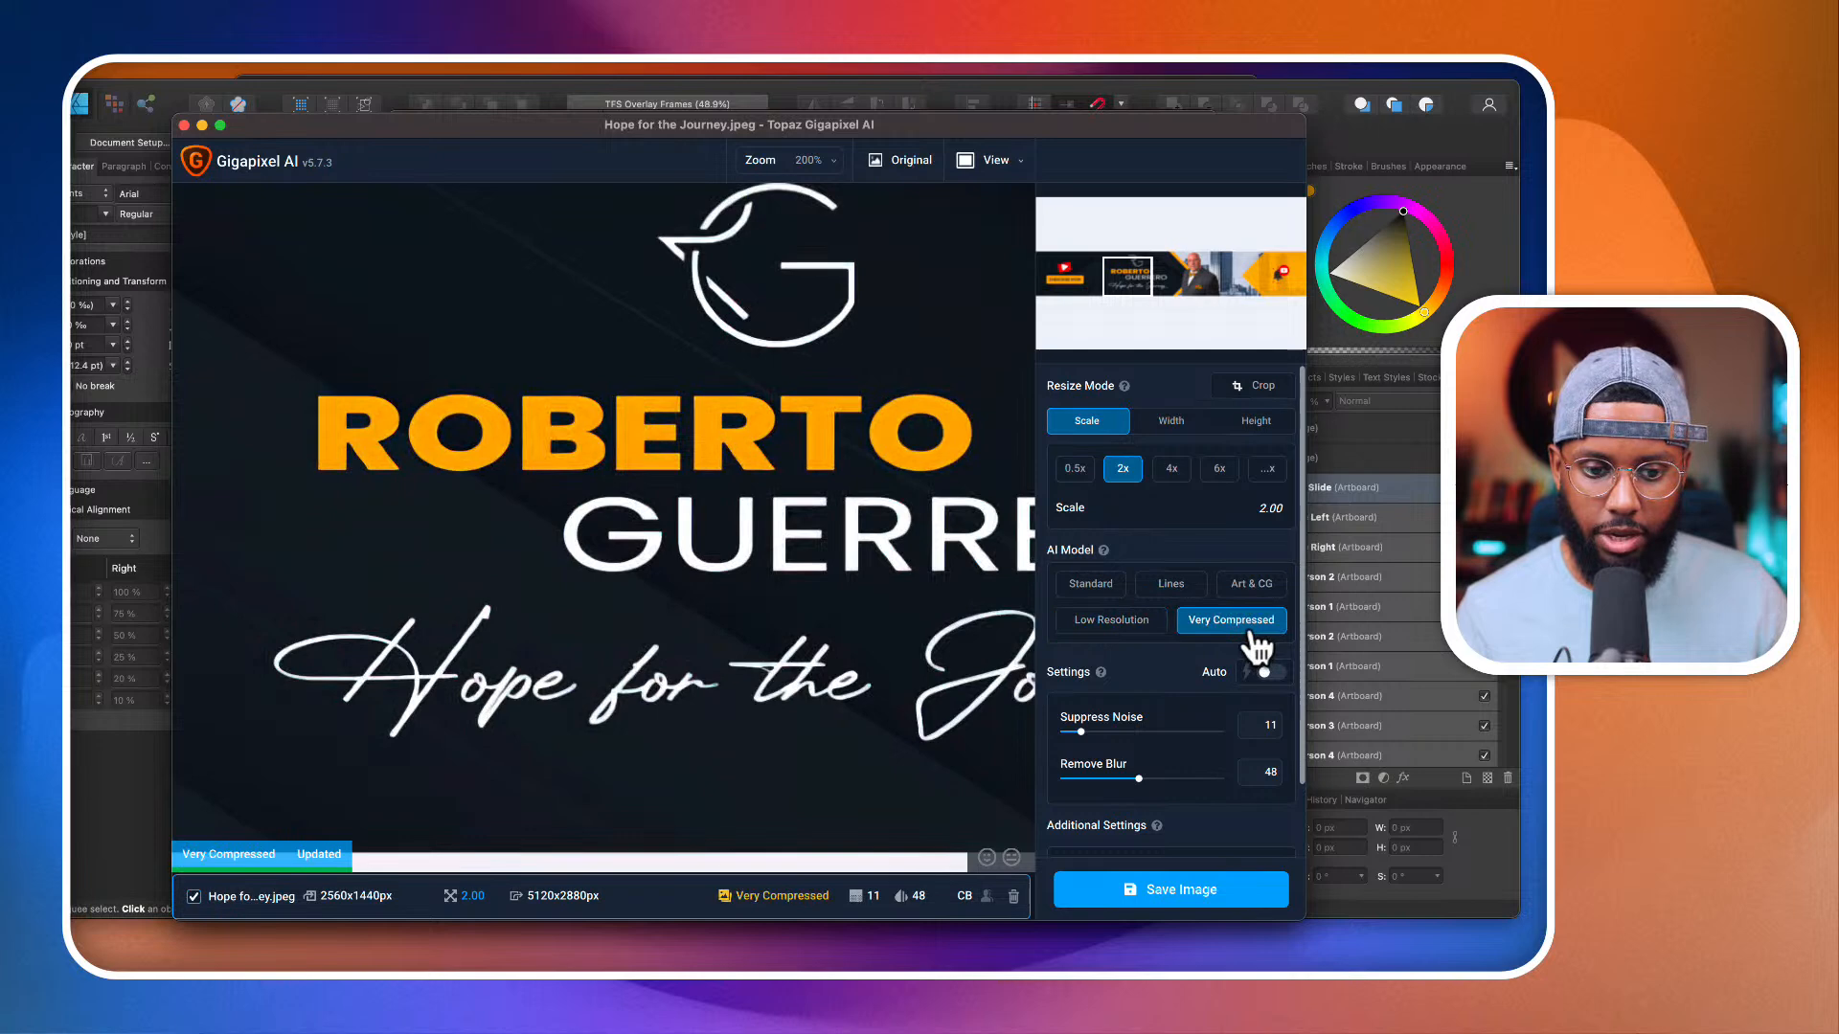
click(1119, 592)
click(1172, 592)
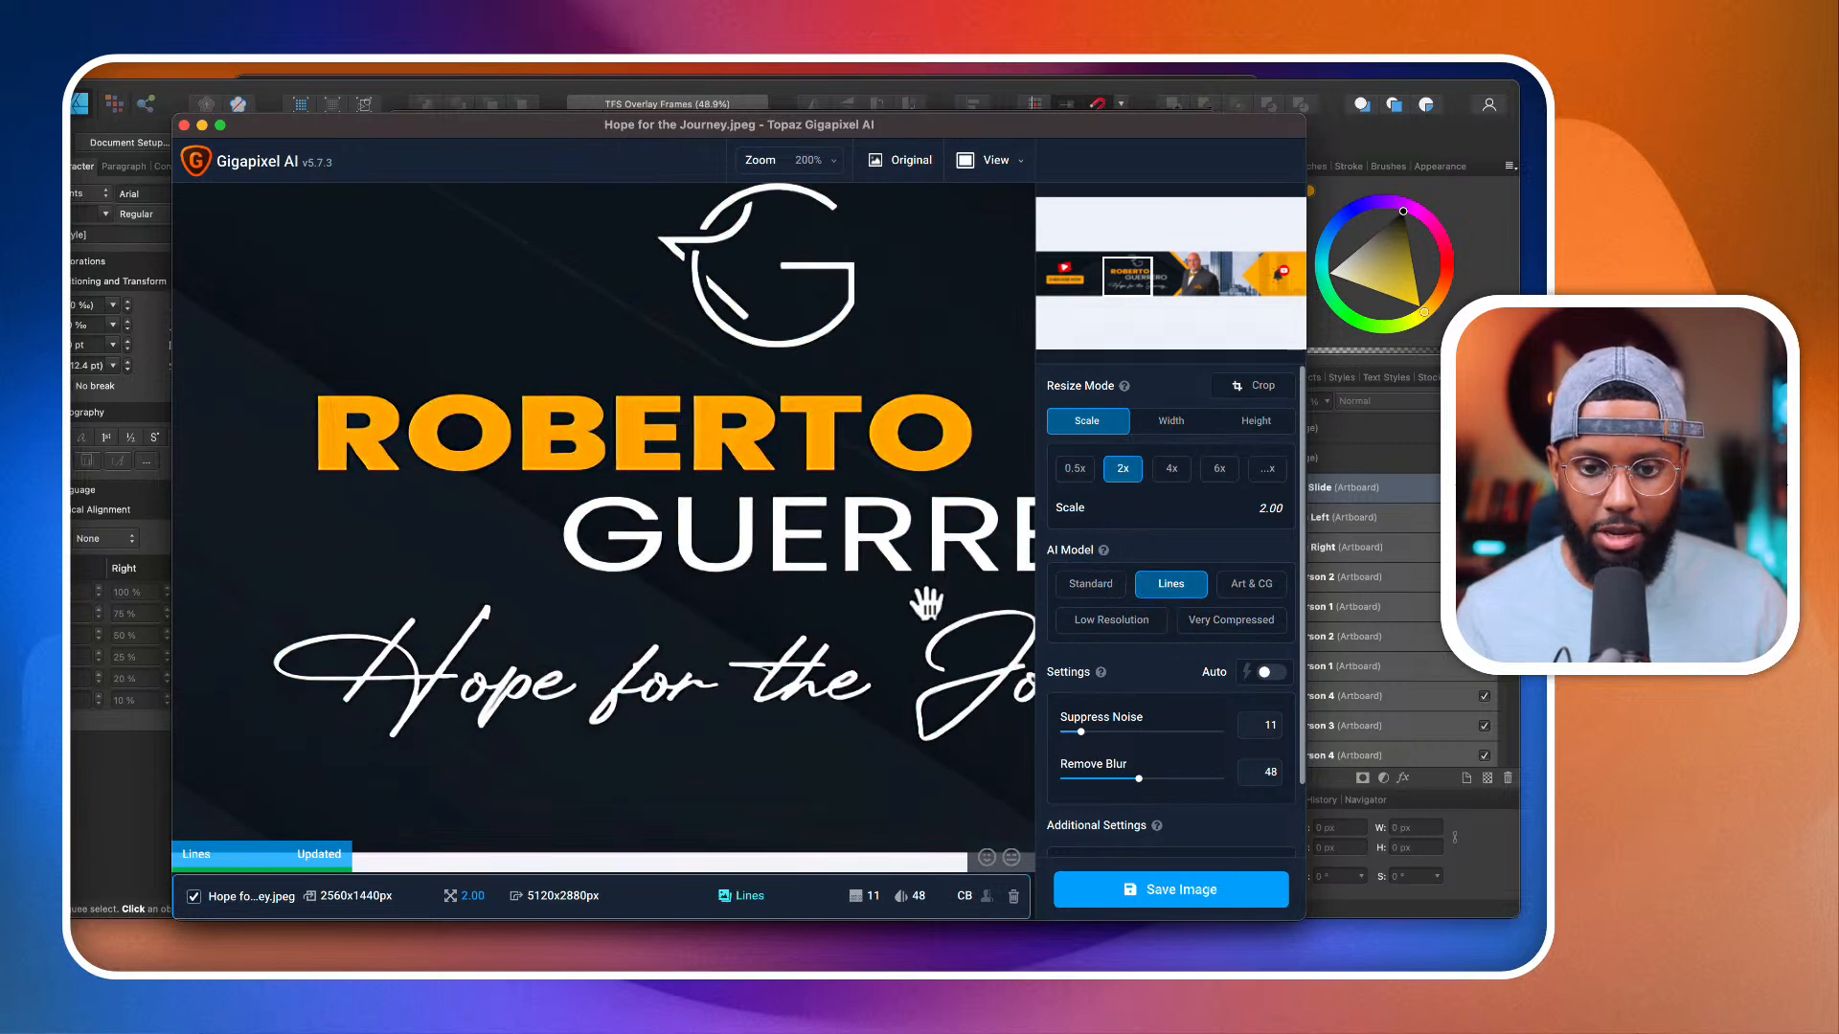
Step: Save the Lines-processed 2x banner as "Hope for the Journey-lines-scale-2_00x-", preserving the source format and directory
click(1155, 893)
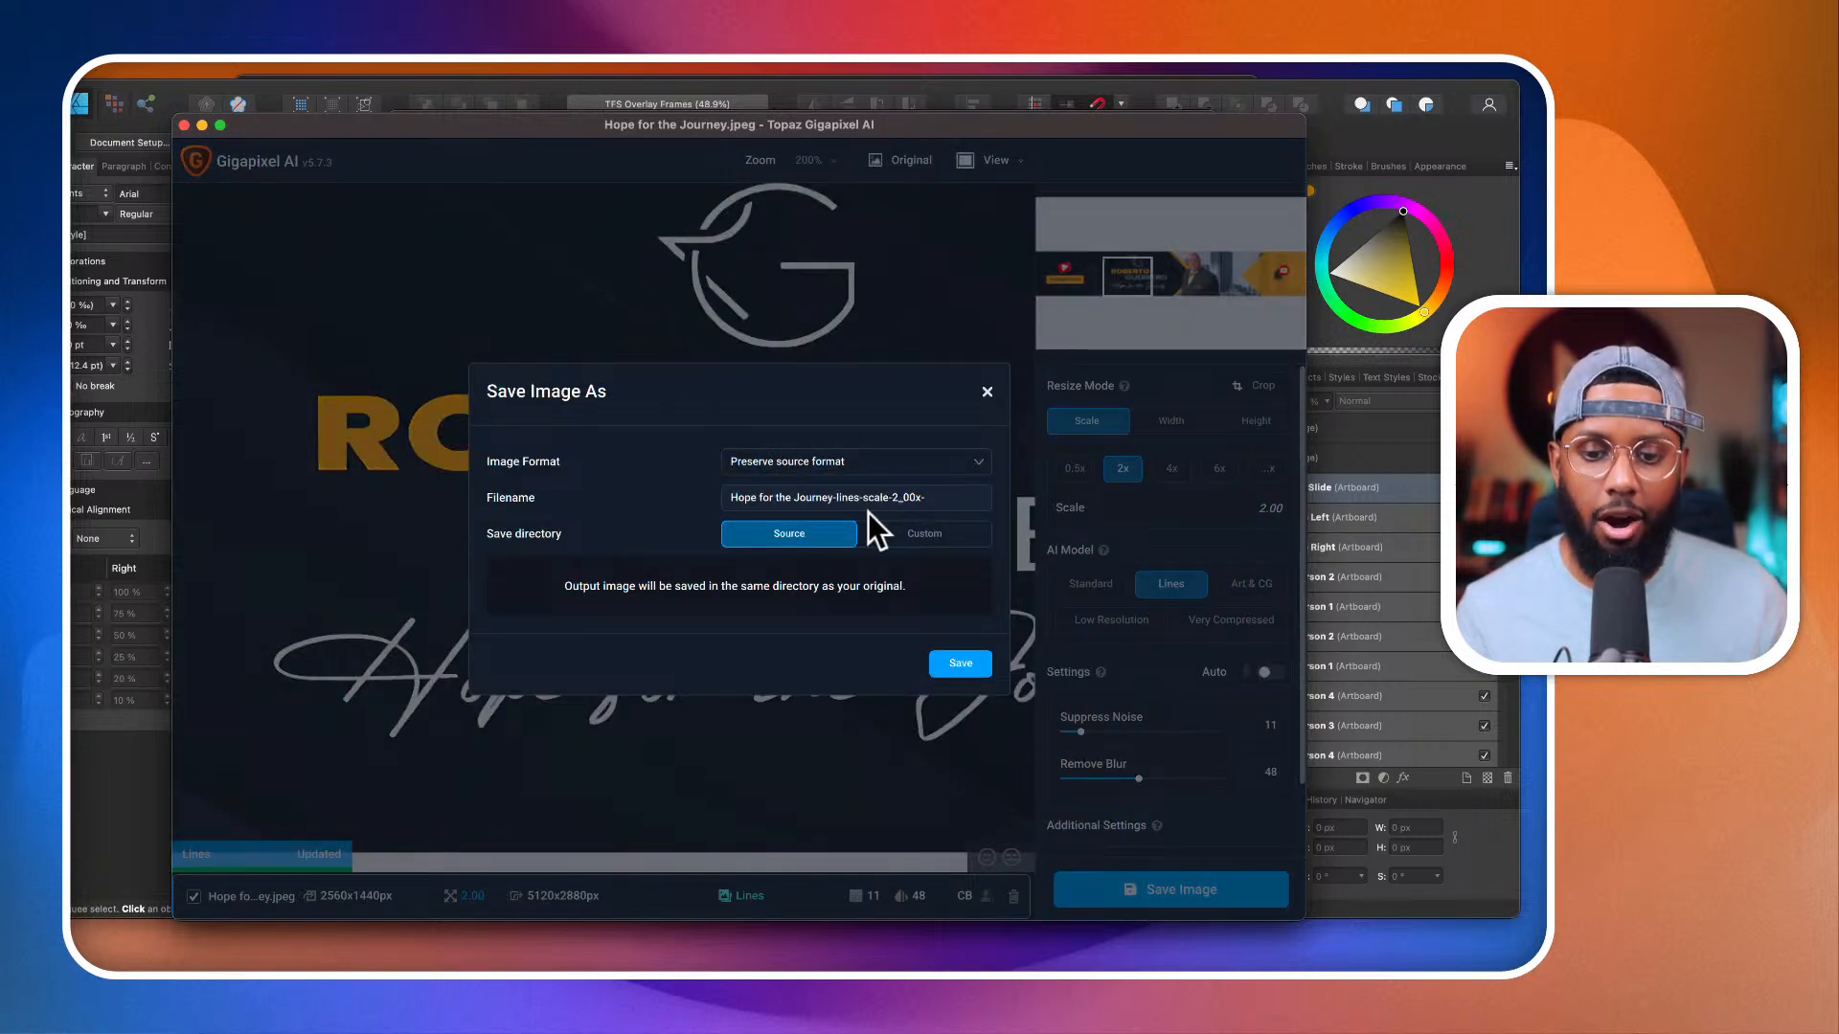
click(953, 663)
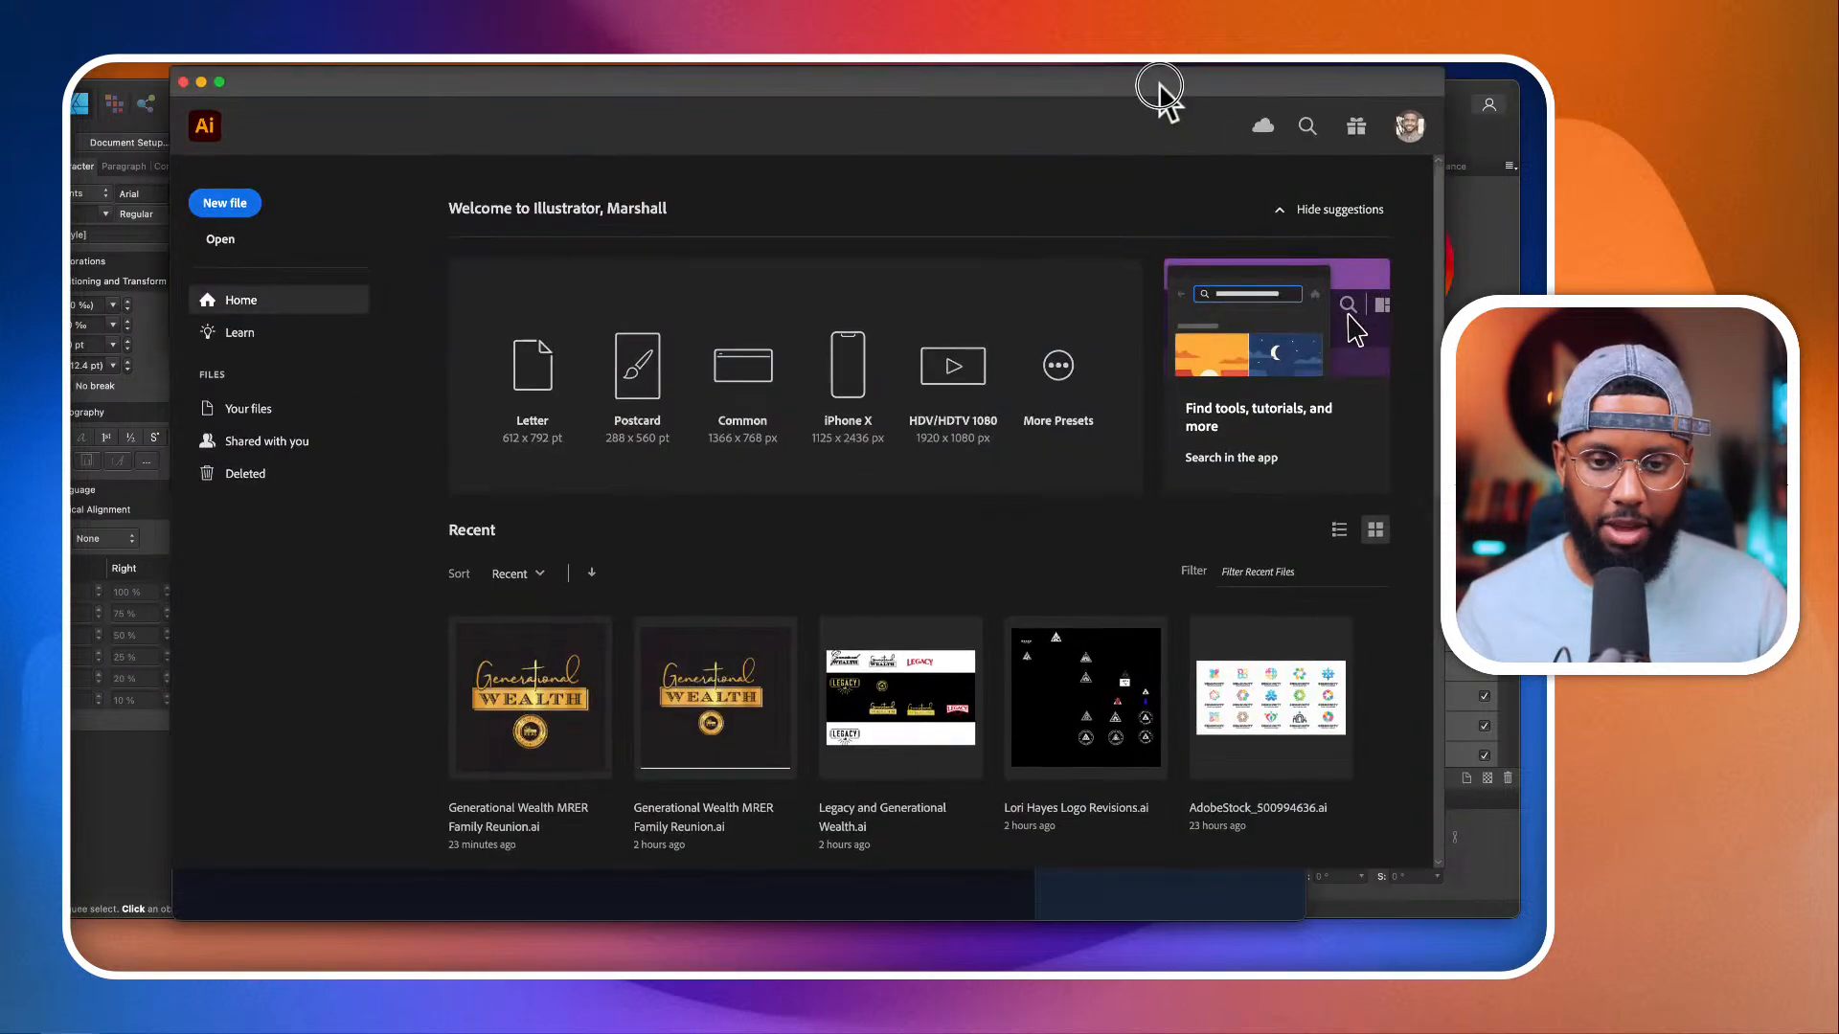
Step: Switch to Illustrator and open the recent file Frenzy Logo Template New.ai
scroll(862, 555, down, 5)
scroll(852, 594, up, 5)
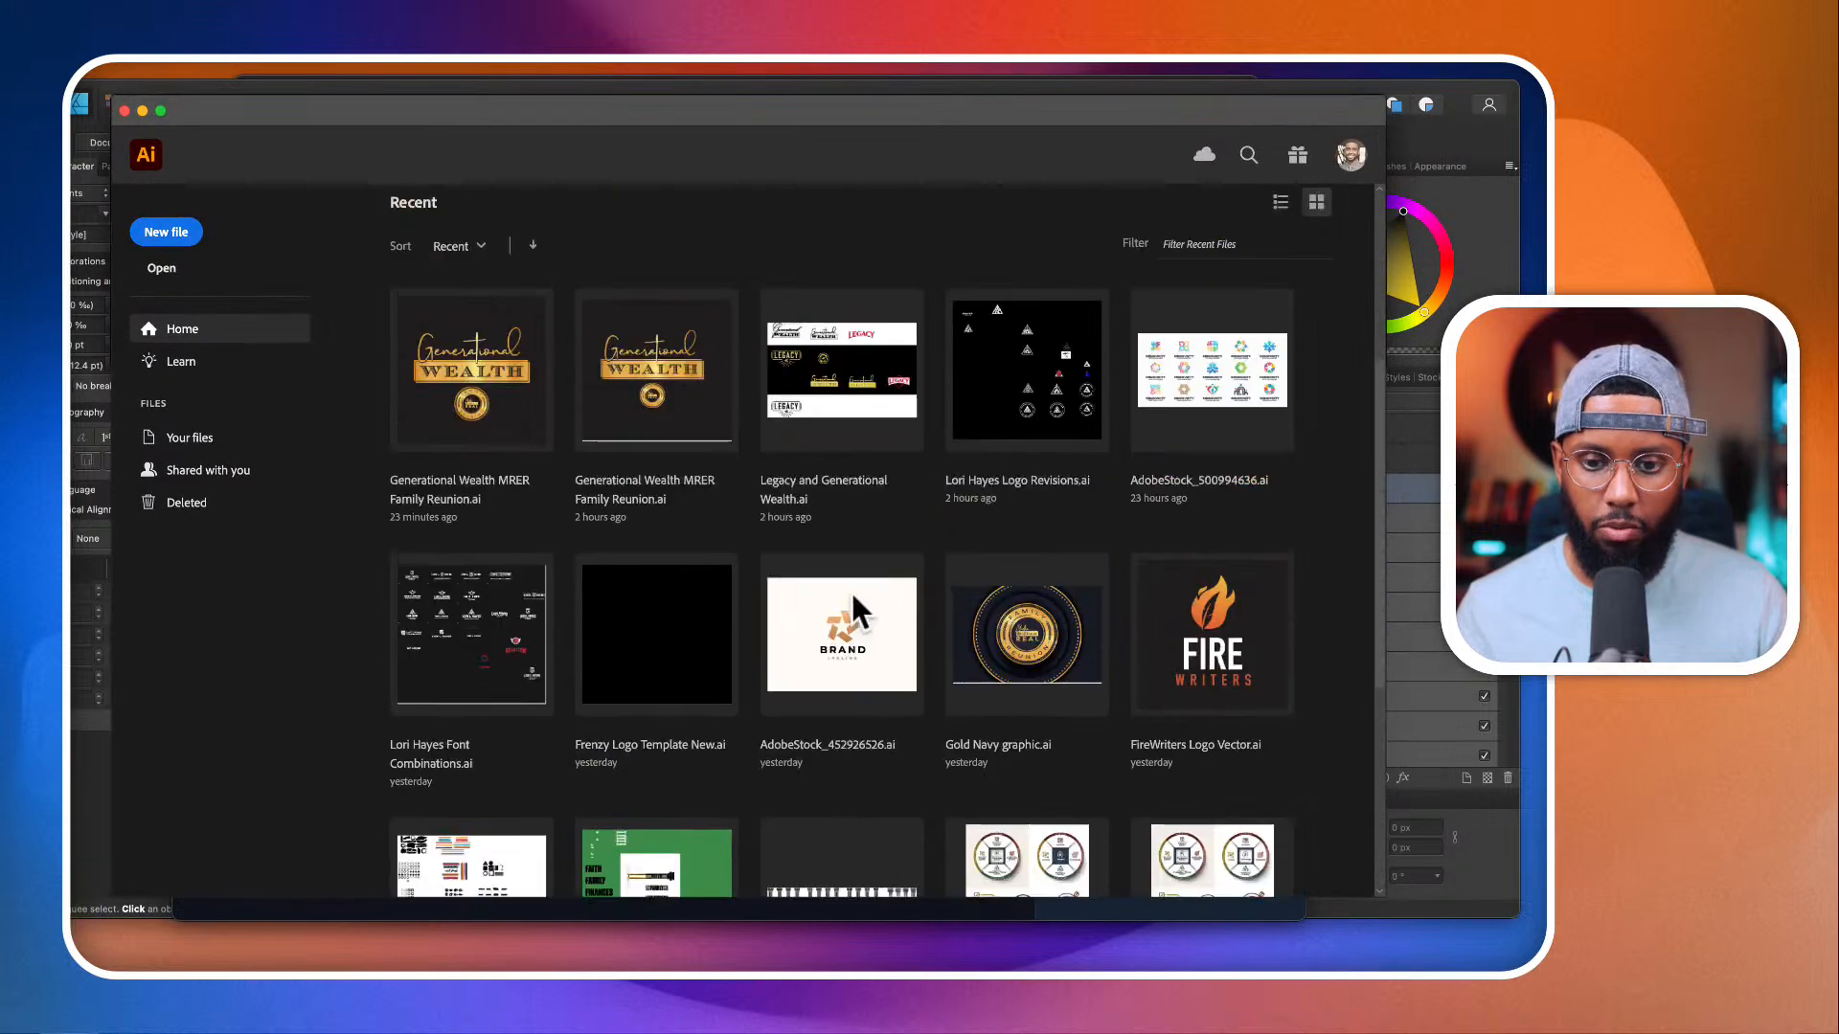
click(641, 659)
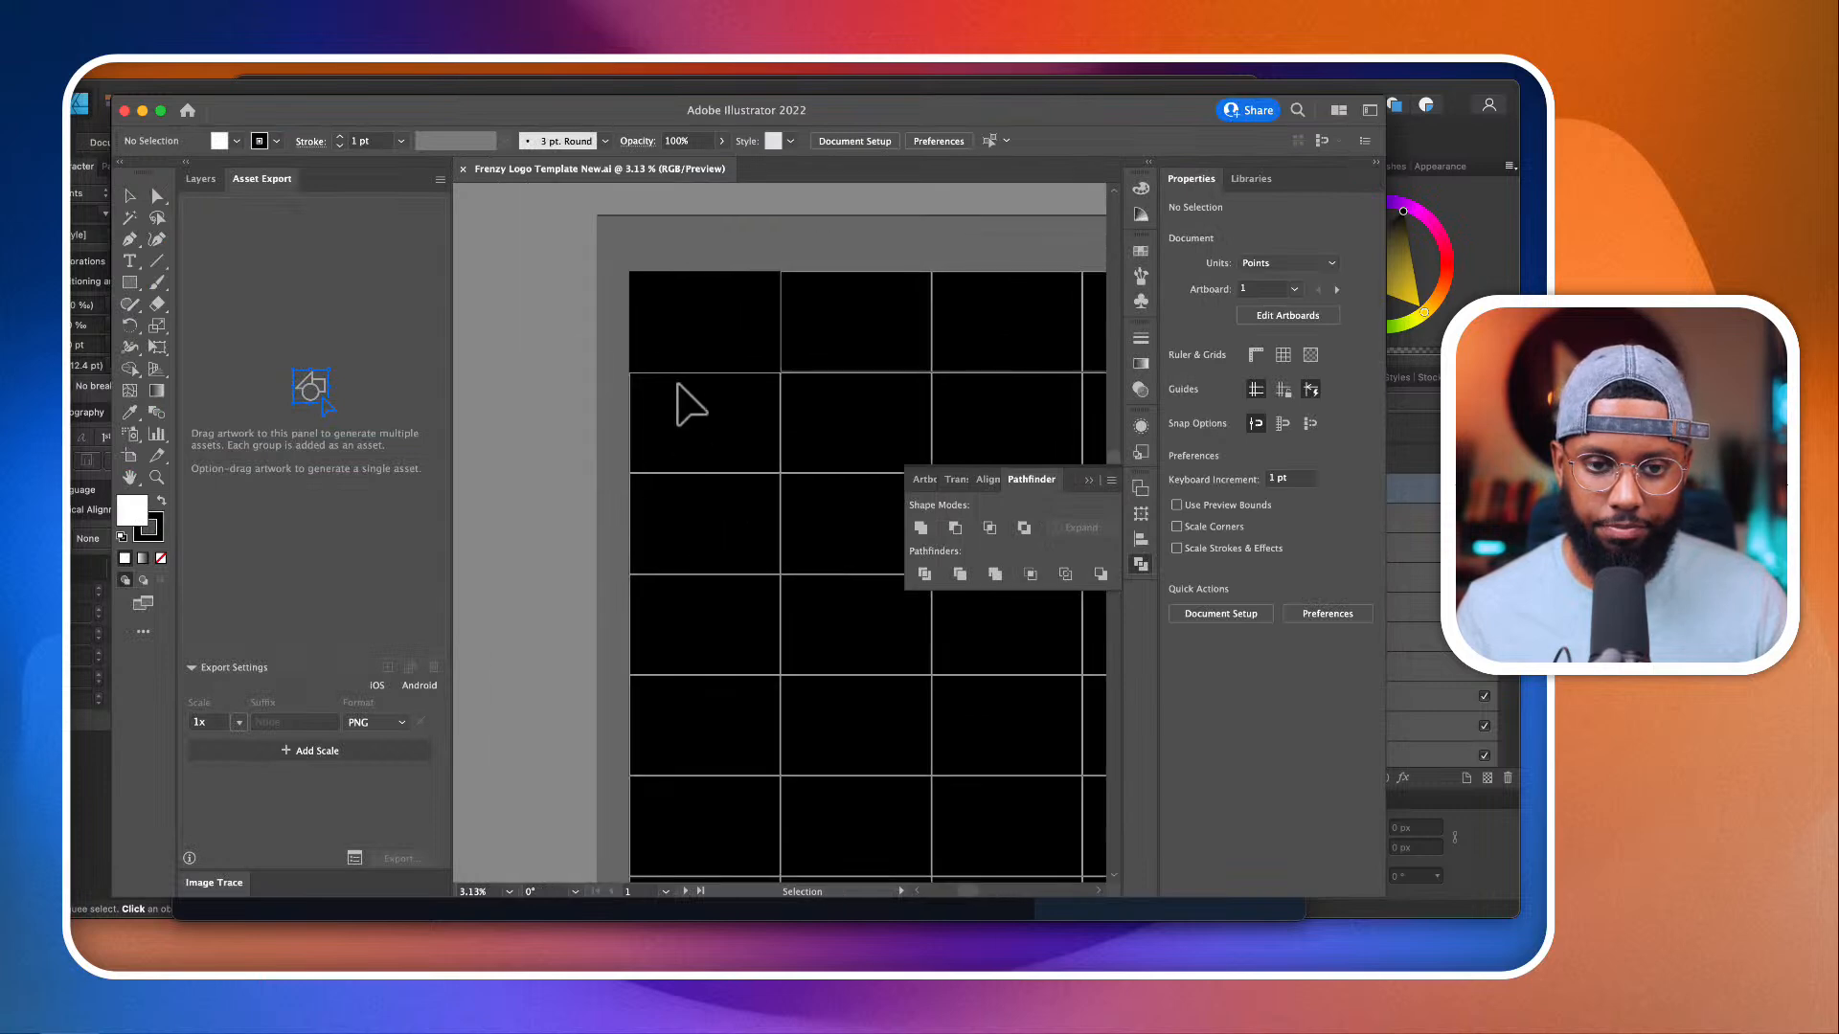
Step: Hide the black background rectangle in Layer 1 and collapse the floating Pathfinder panel
click(202, 179)
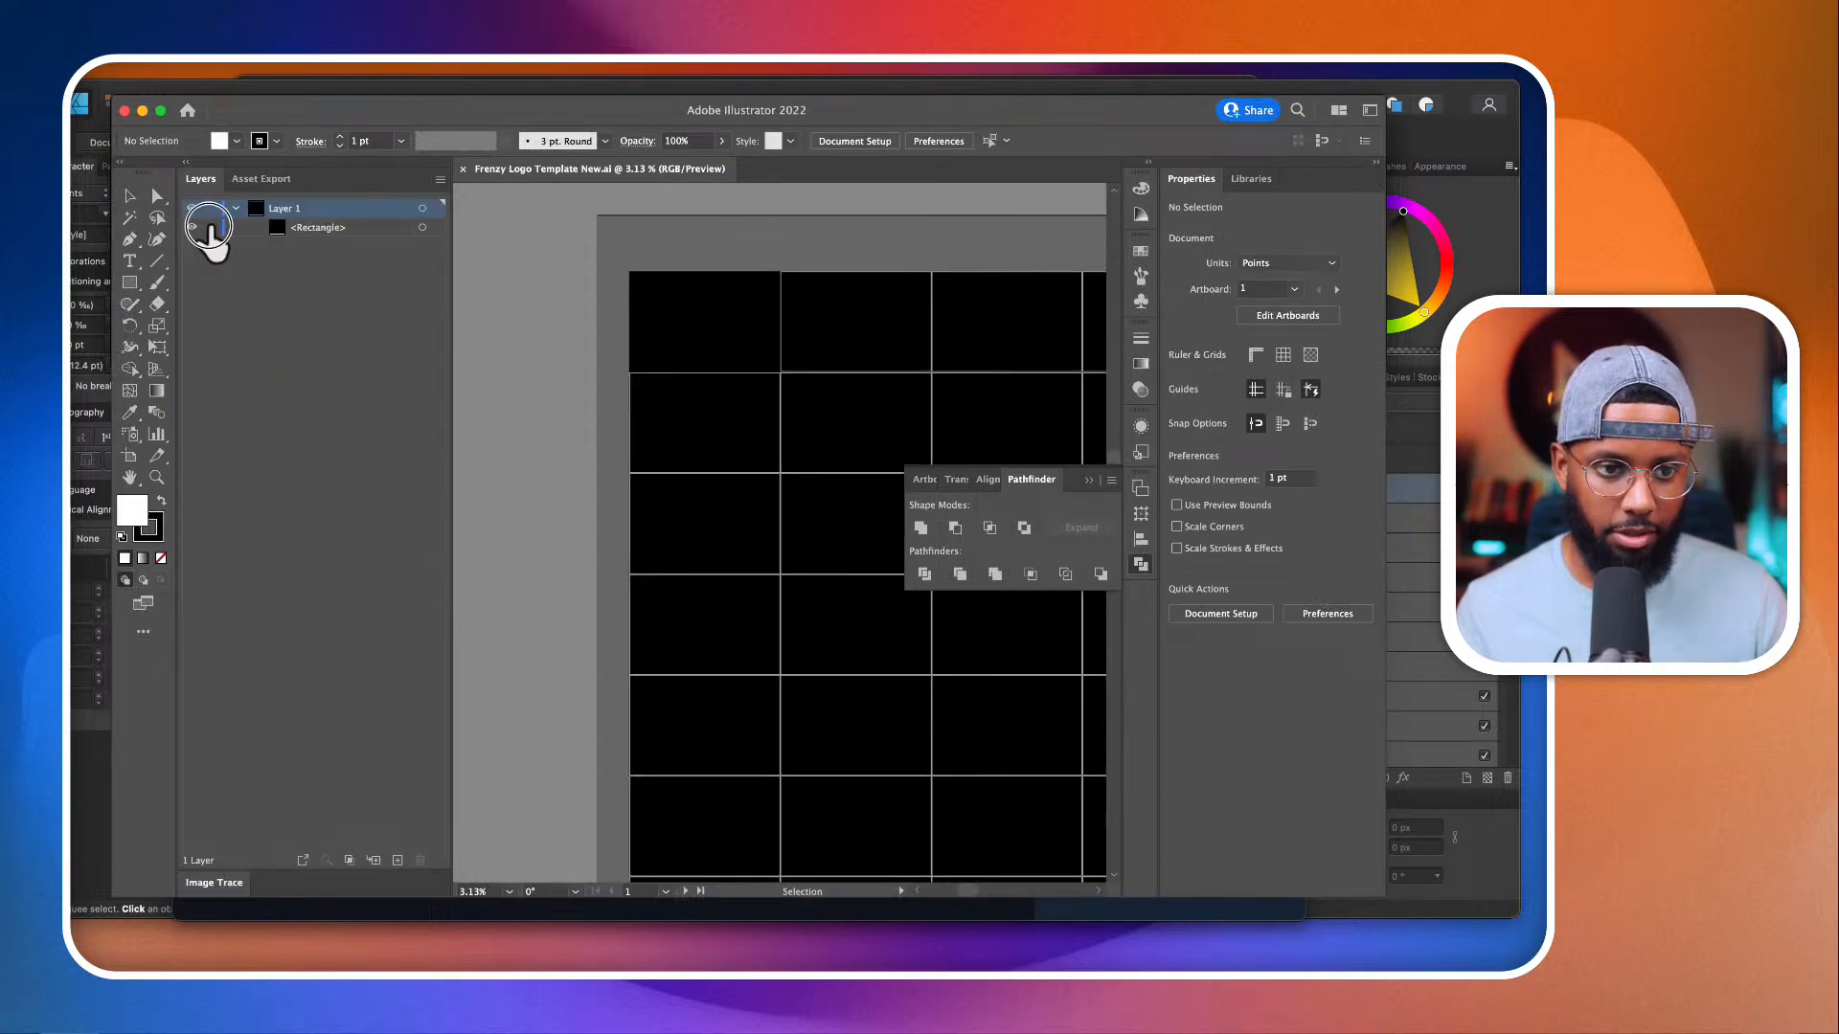
click(211, 228)
click(192, 228)
scroll(754, 387, up, 3)
scroll(755, 387, up, 2)
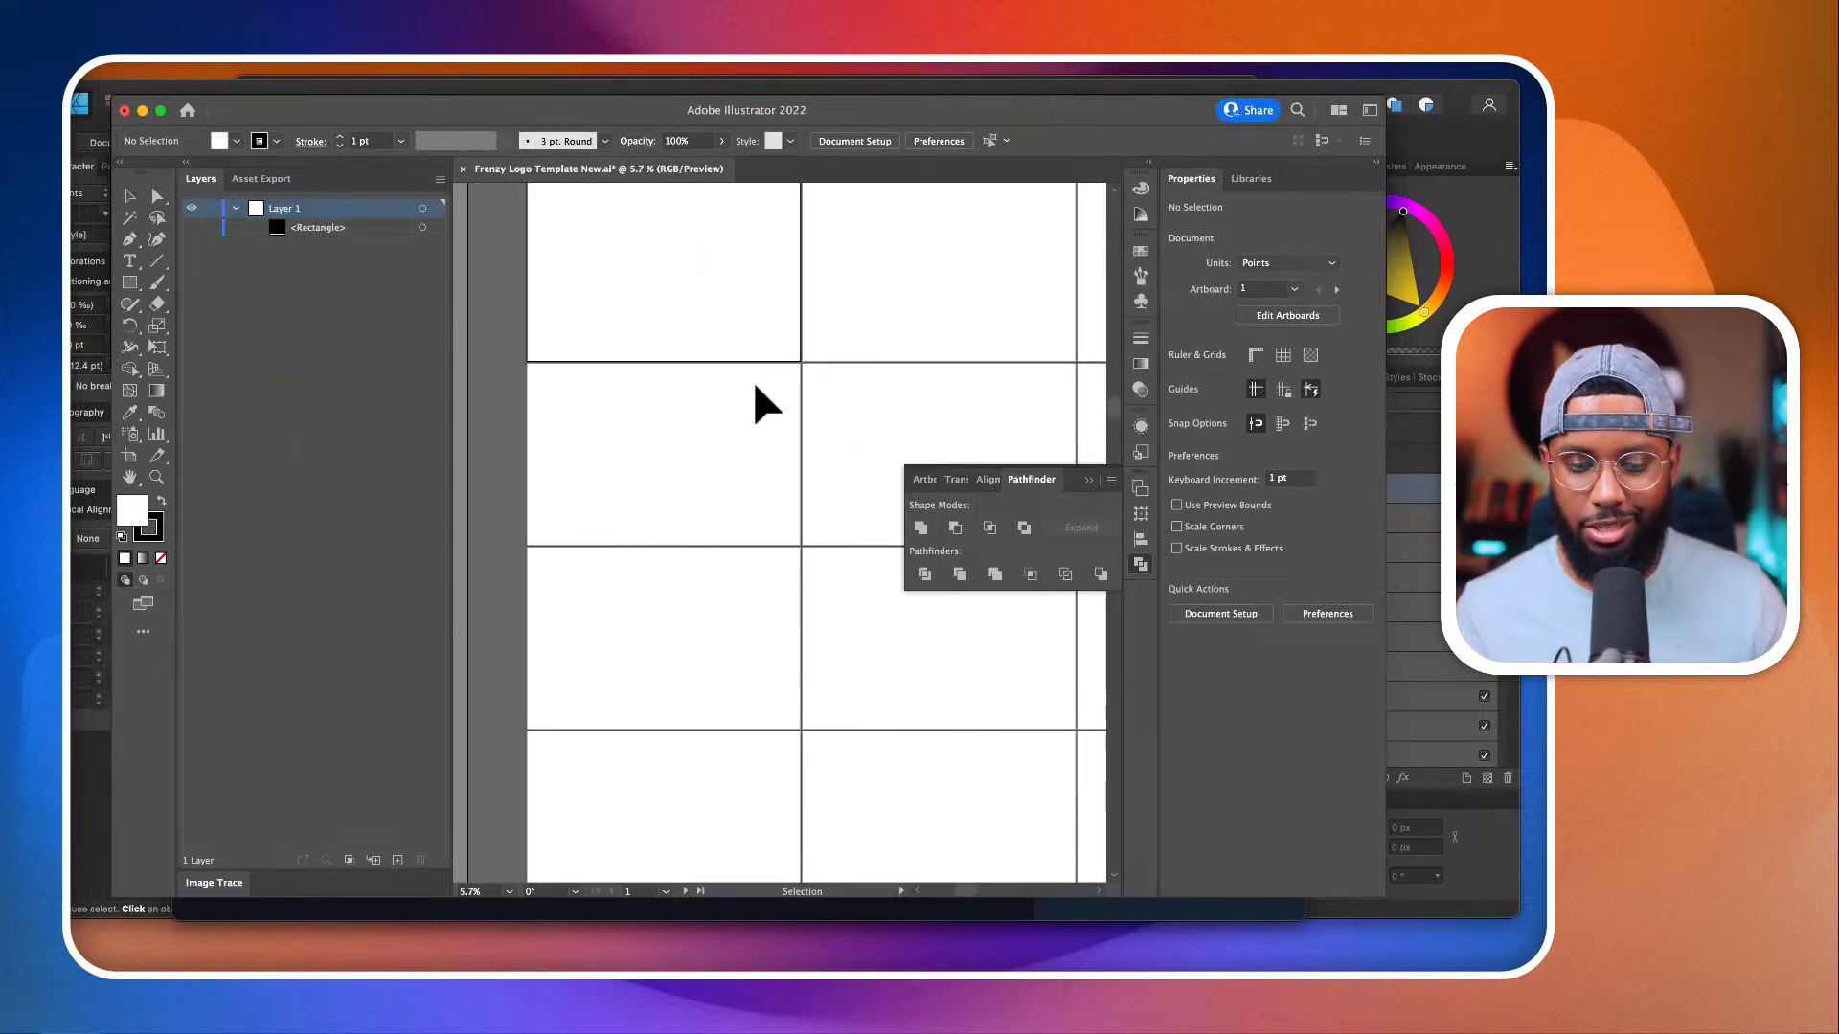
scroll(754, 387, up, 3)
scroll(755, 387, up, 5)
scroll(755, 387, left, 4)
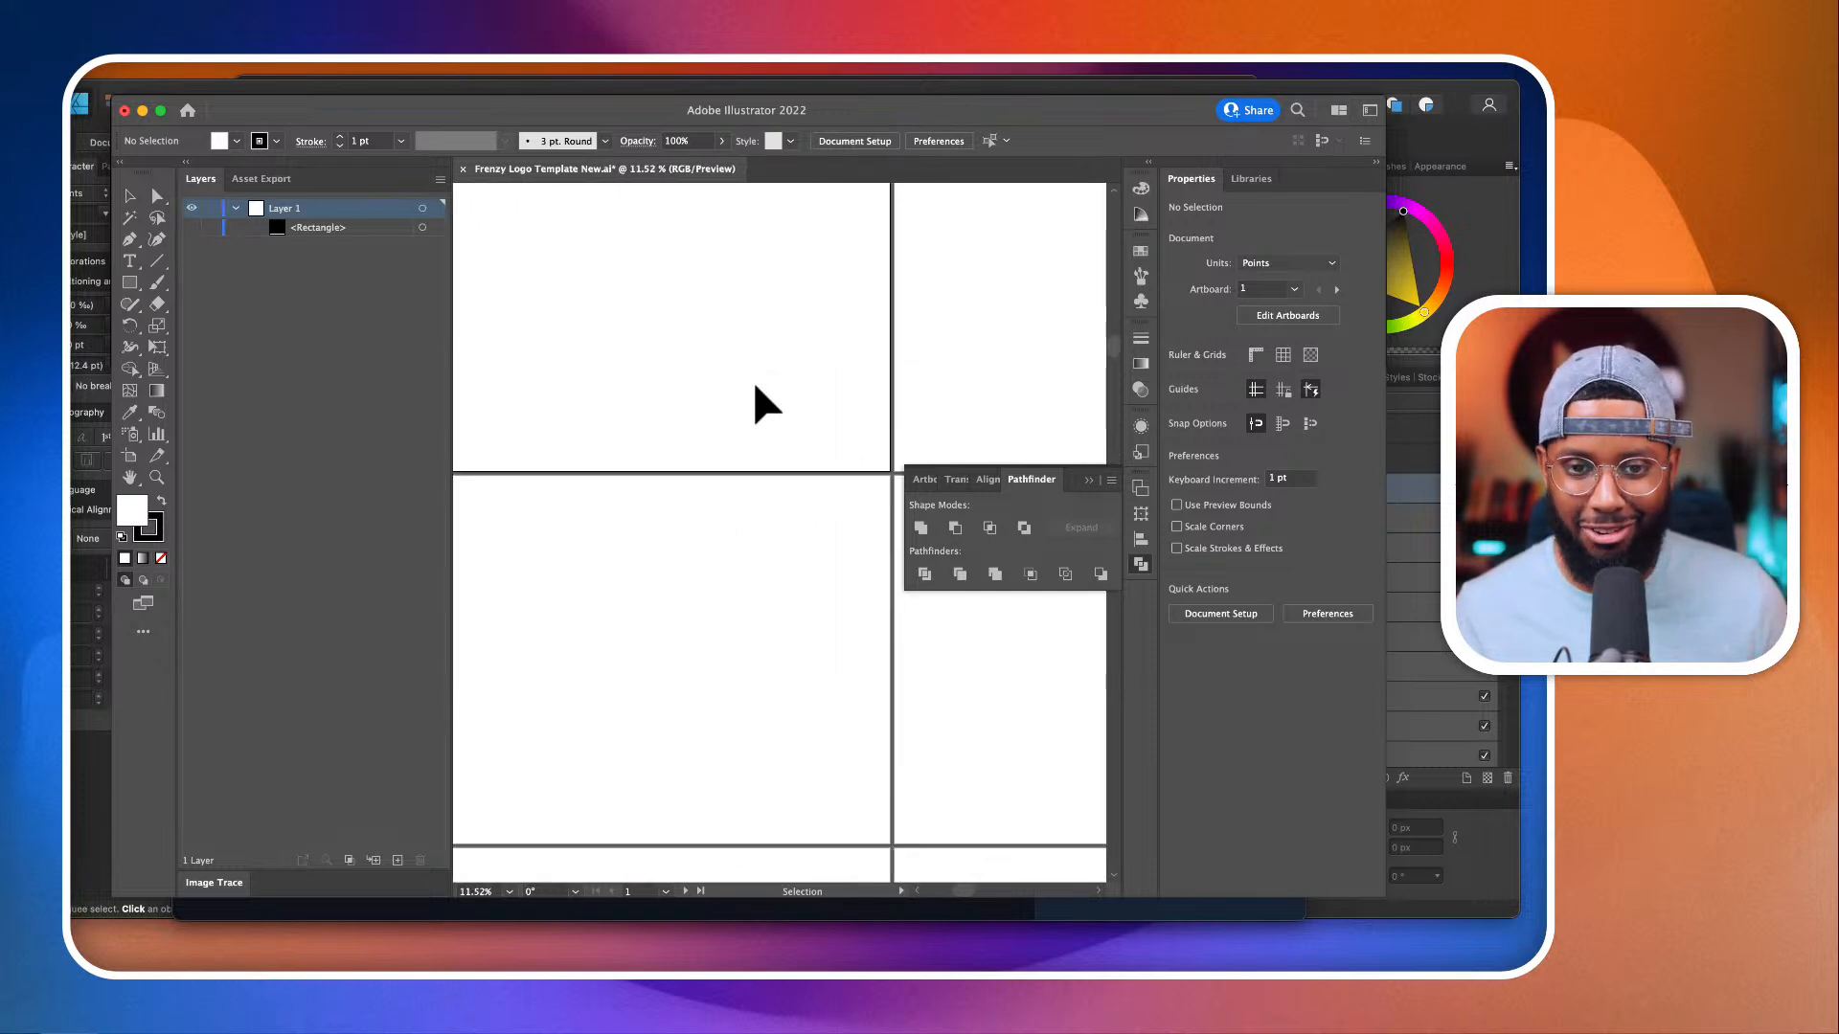
click(1095, 485)
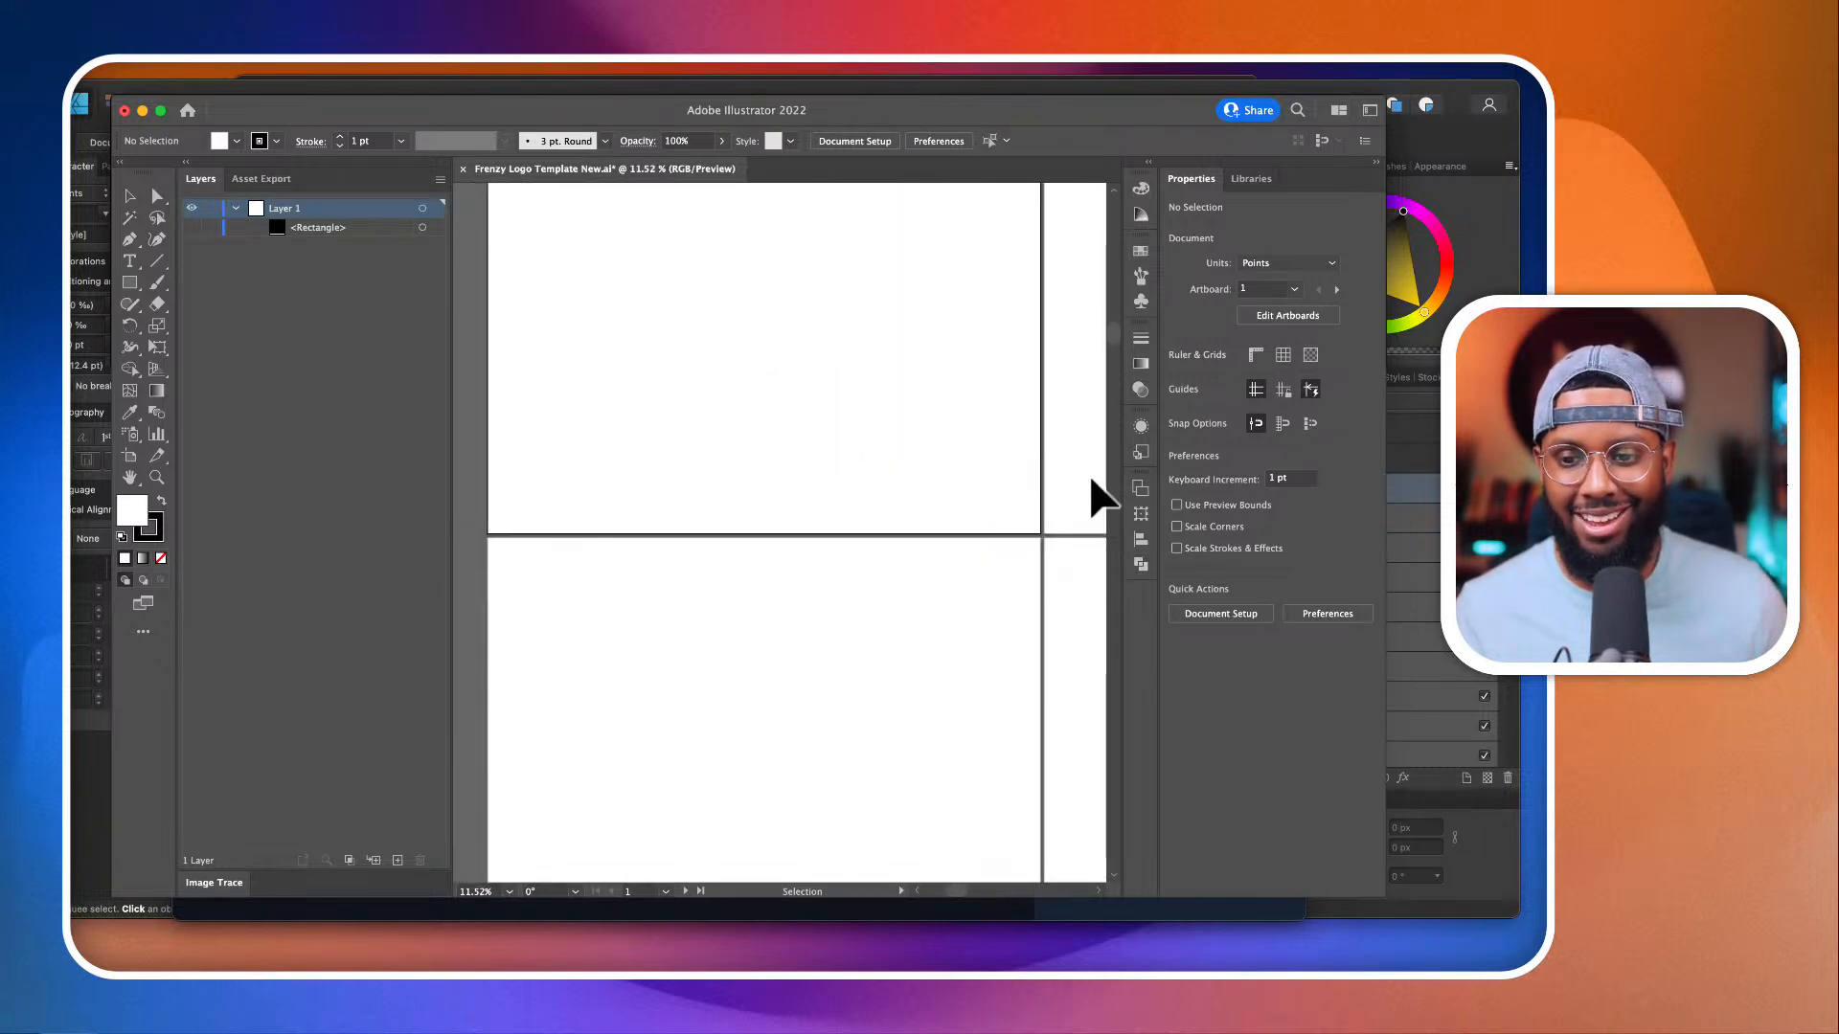
scroll(1012, 503, up, 3)
scroll(1012, 501, down, 2)
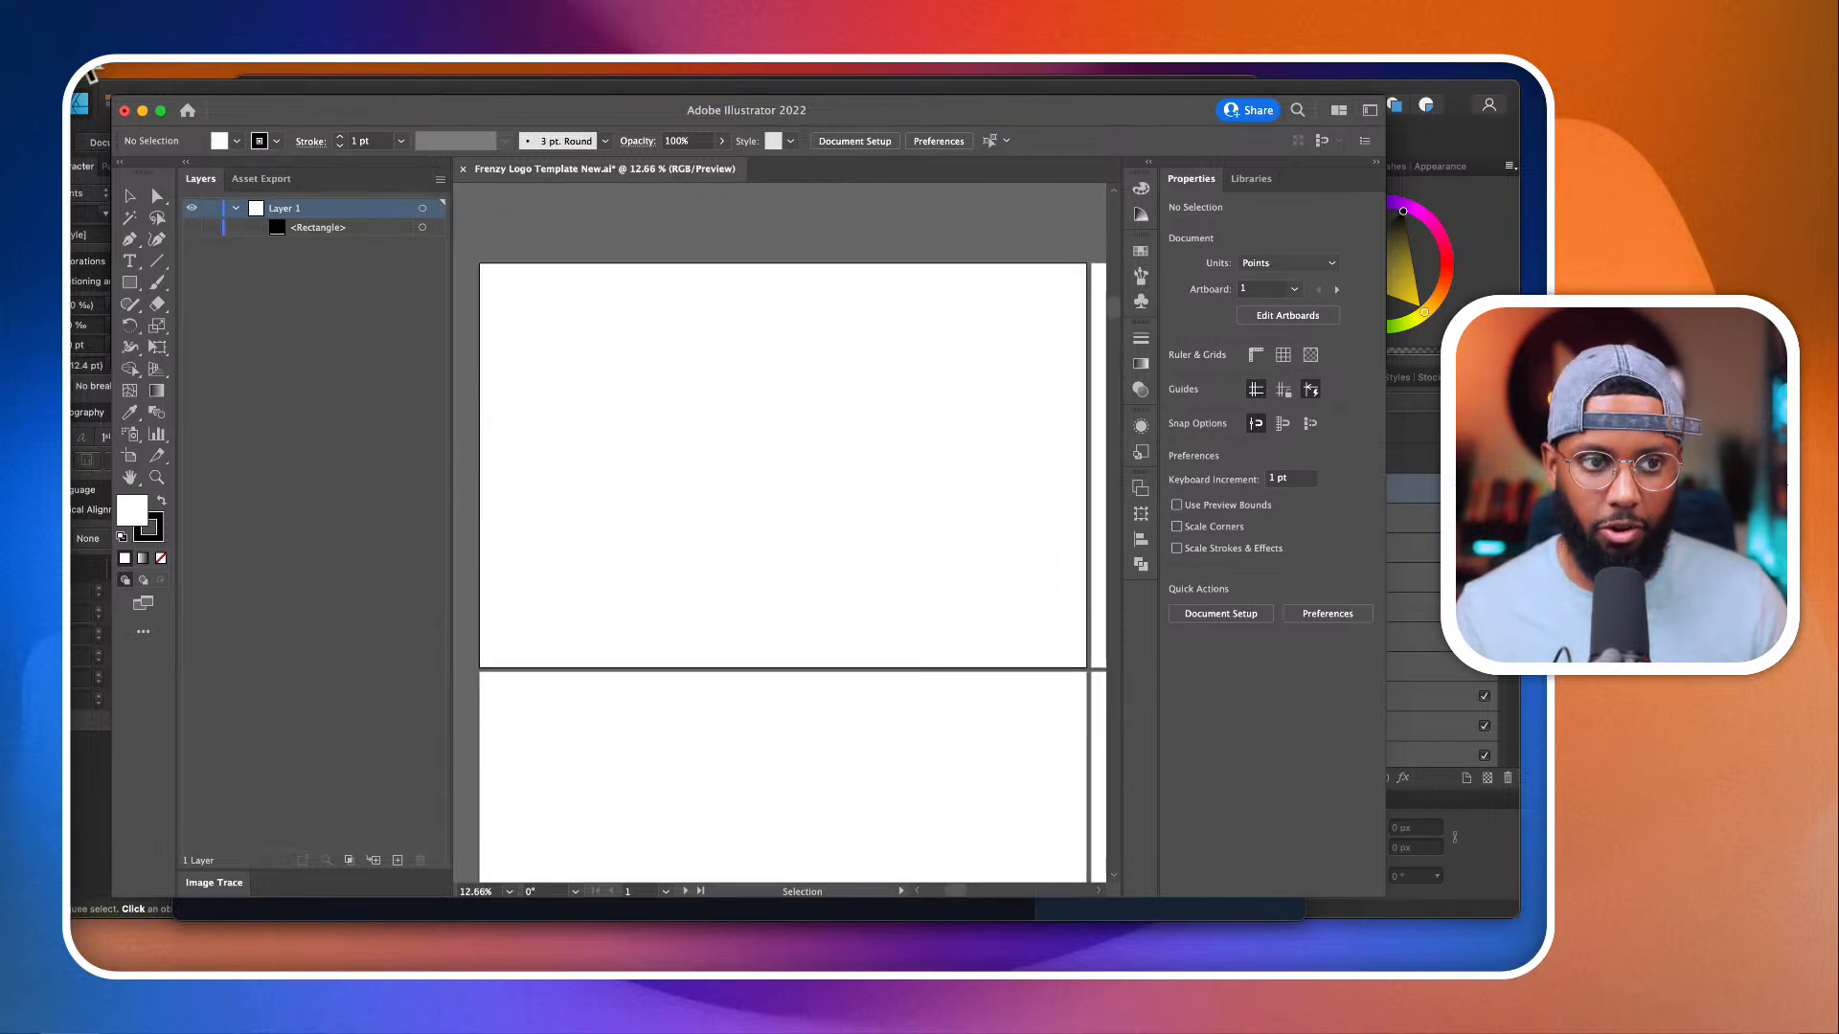
Step: Place Hope for the Journey-lines-scale-2_00x-.jpeg from the Episode 11 folder into the template at full size
click(73, 53)
click(147, 381)
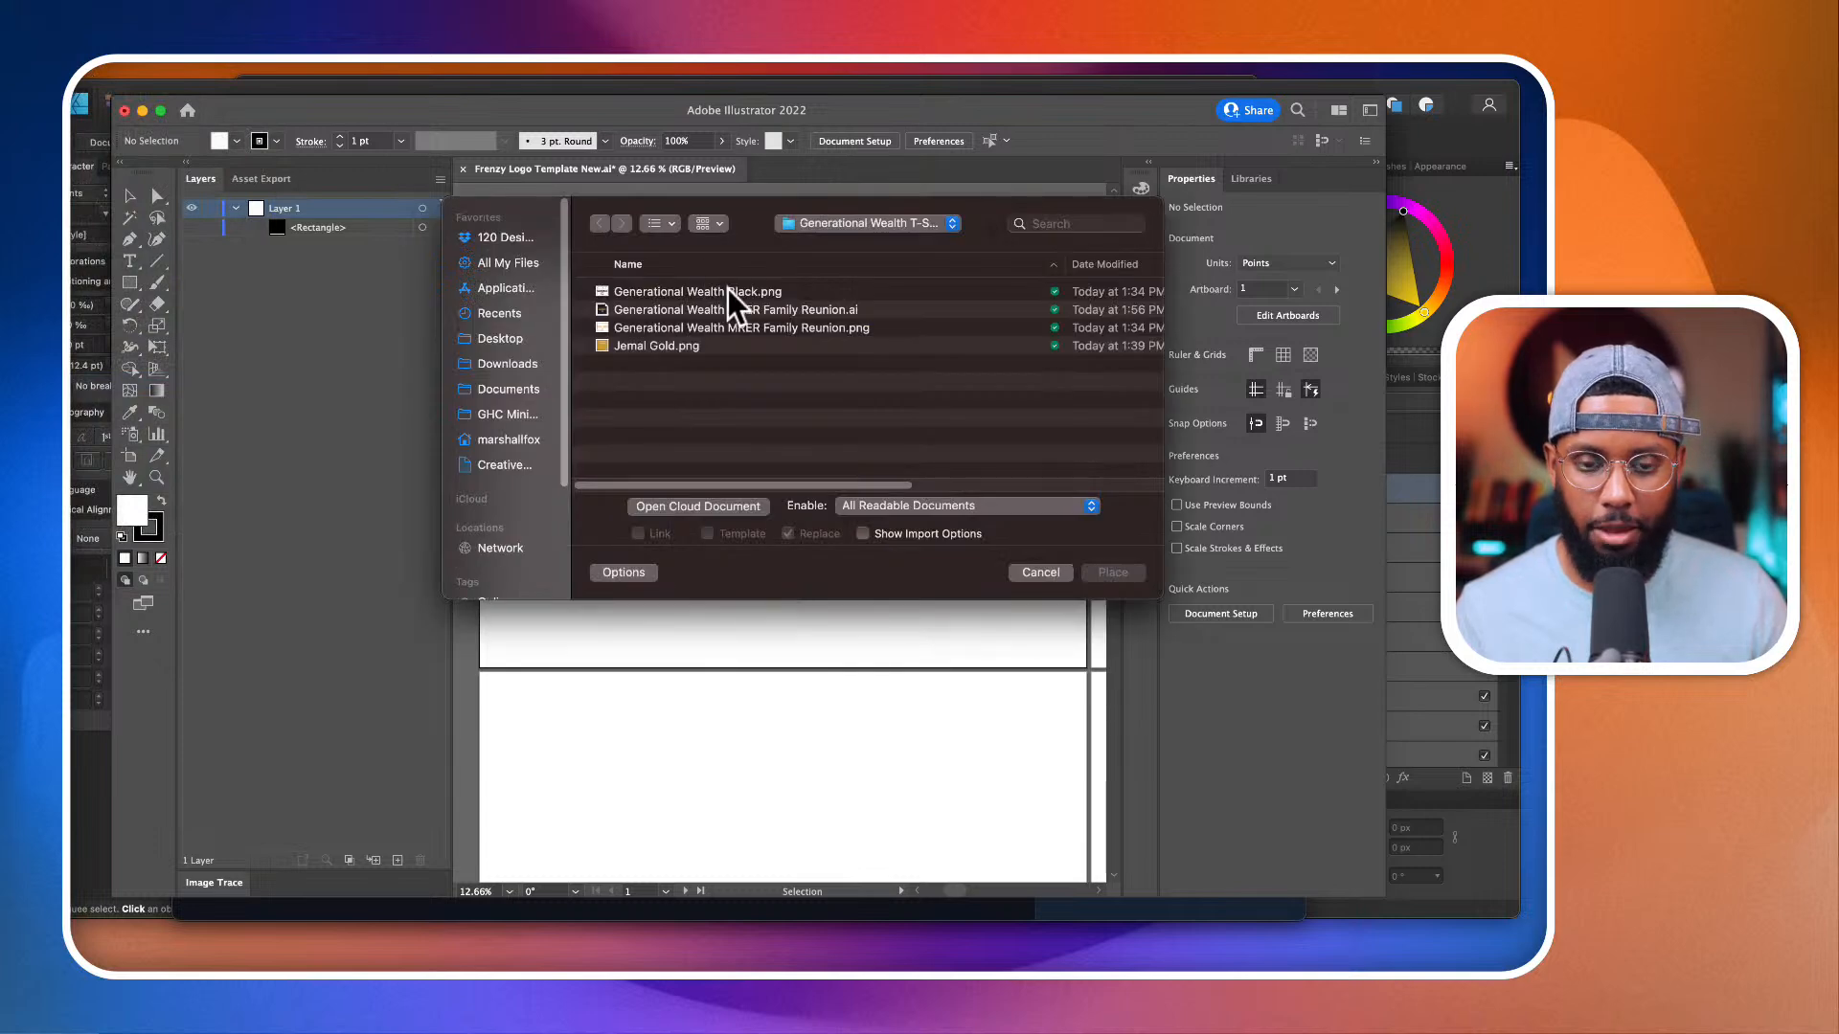
click(841, 226)
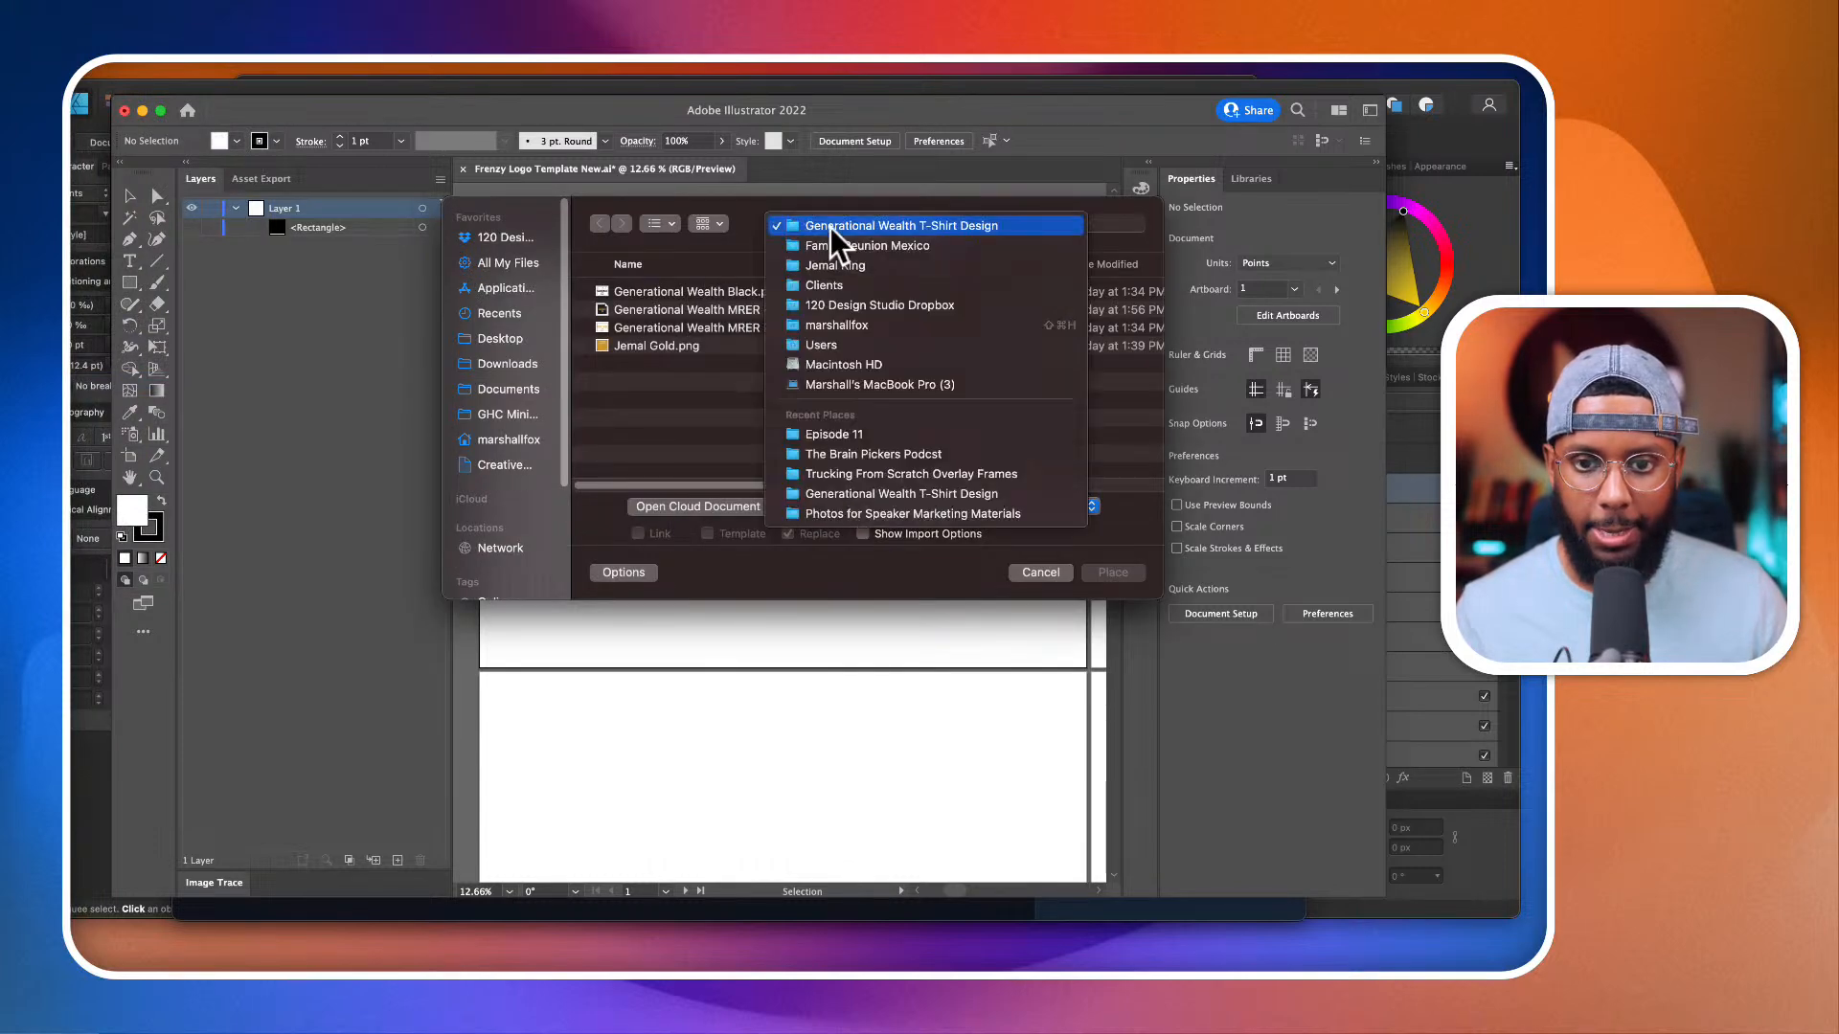
click(849, 438)
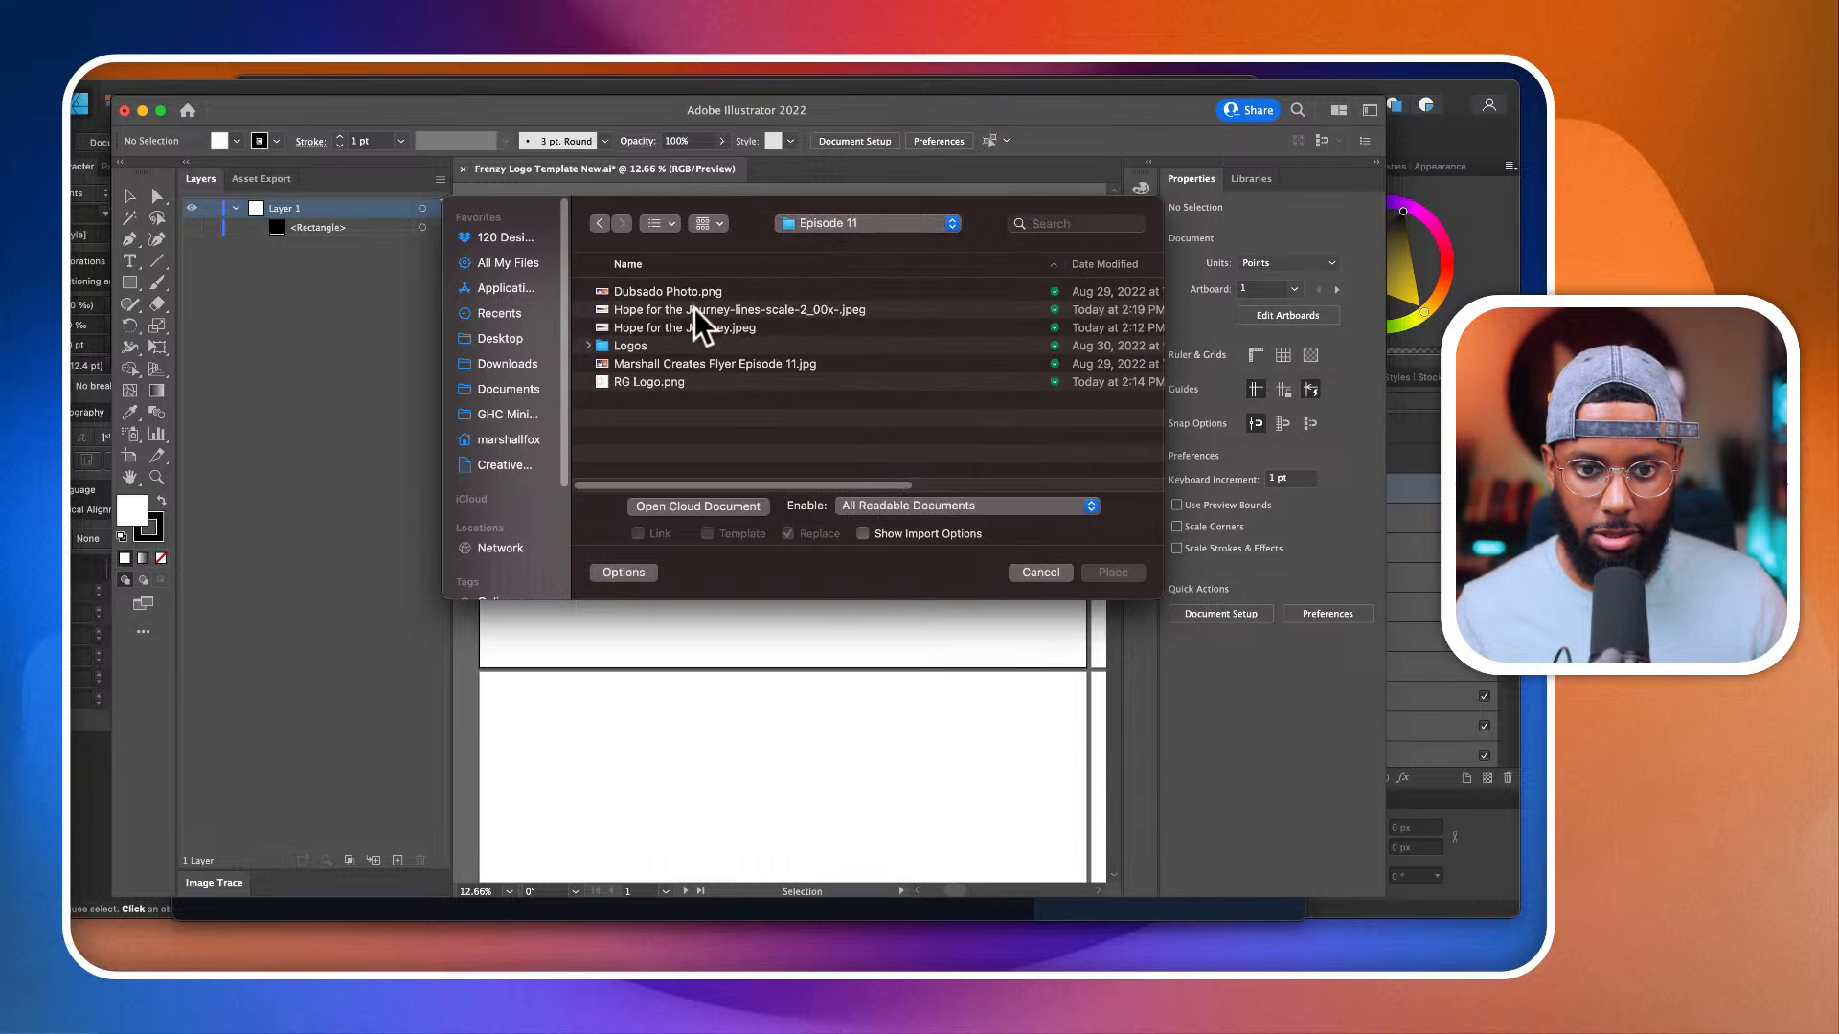
click(694, 309)
click(1111, 572)
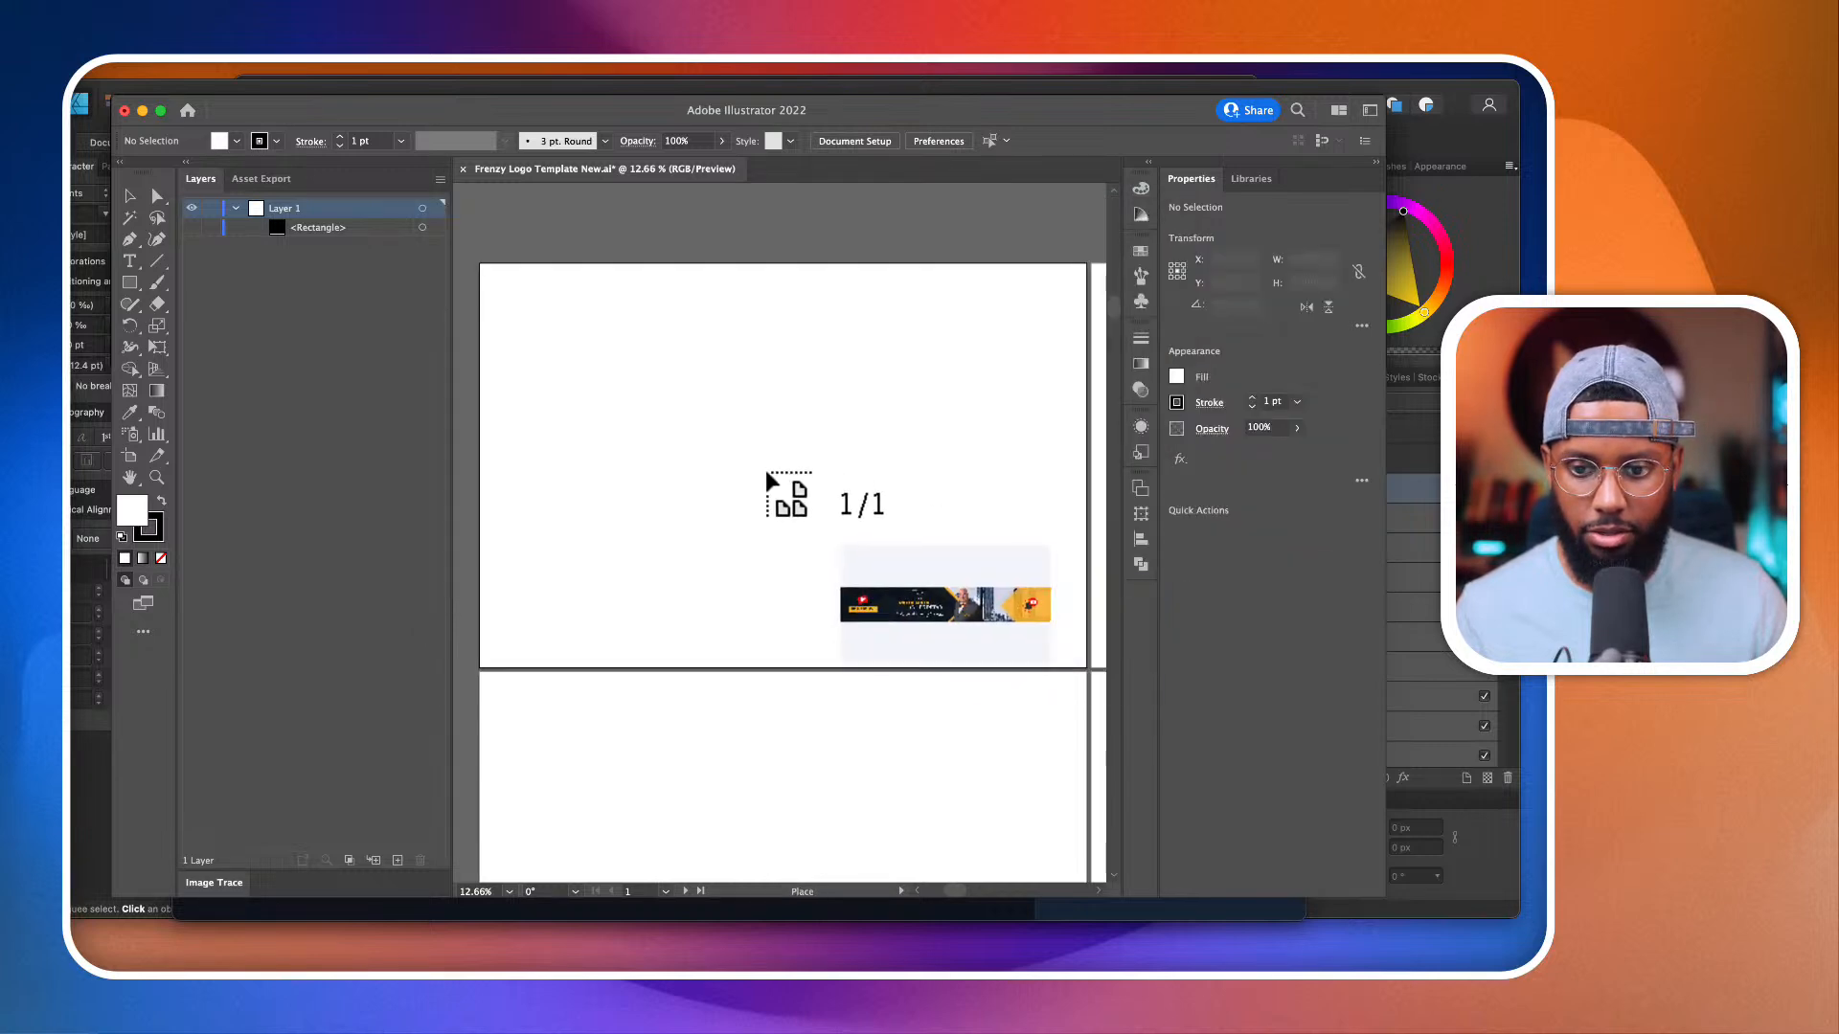
click(706, 451)
Step: Move the placed banner up onto the first artboard
scroll(985, 623, down, 3)
scroll(986, 623, right, 3)
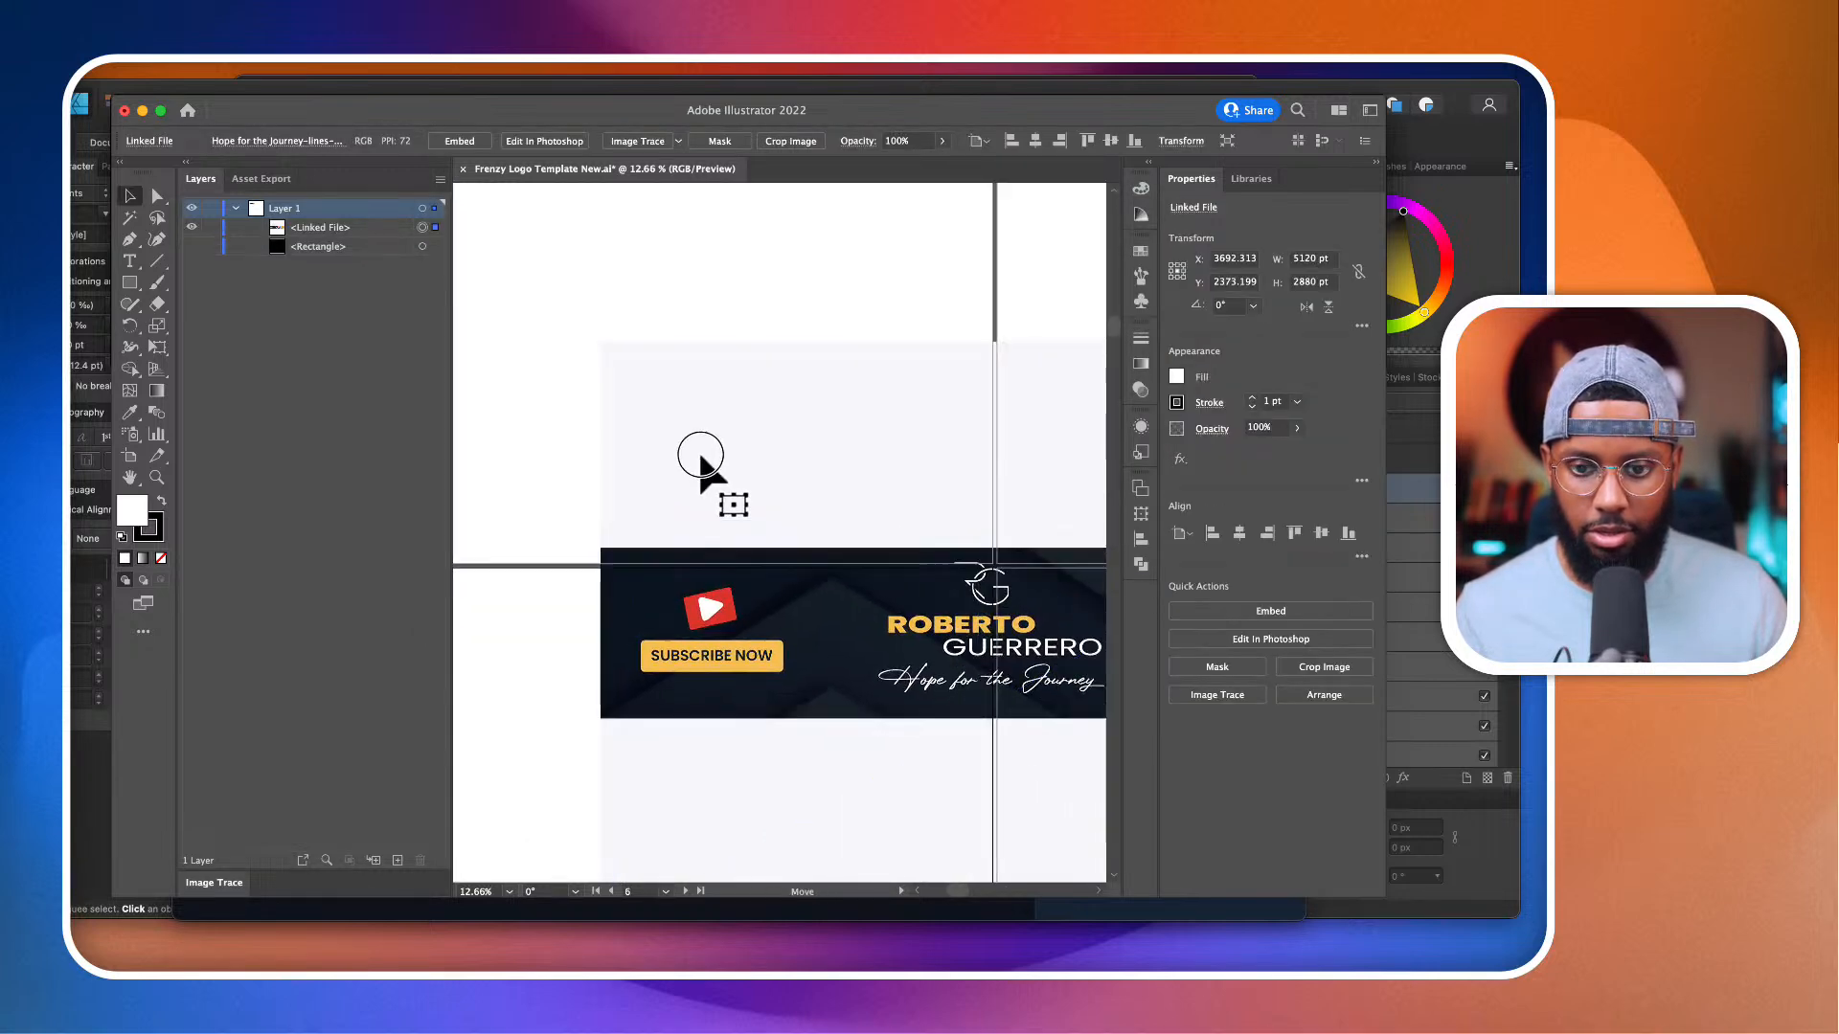
drag(700, 456, 593, 277)
drag(697, 400, 594, 391)
Step: Examine the edge quality of the upscaled logo, name lettering and tagline script up close
scroll(594, 390, up, 5)
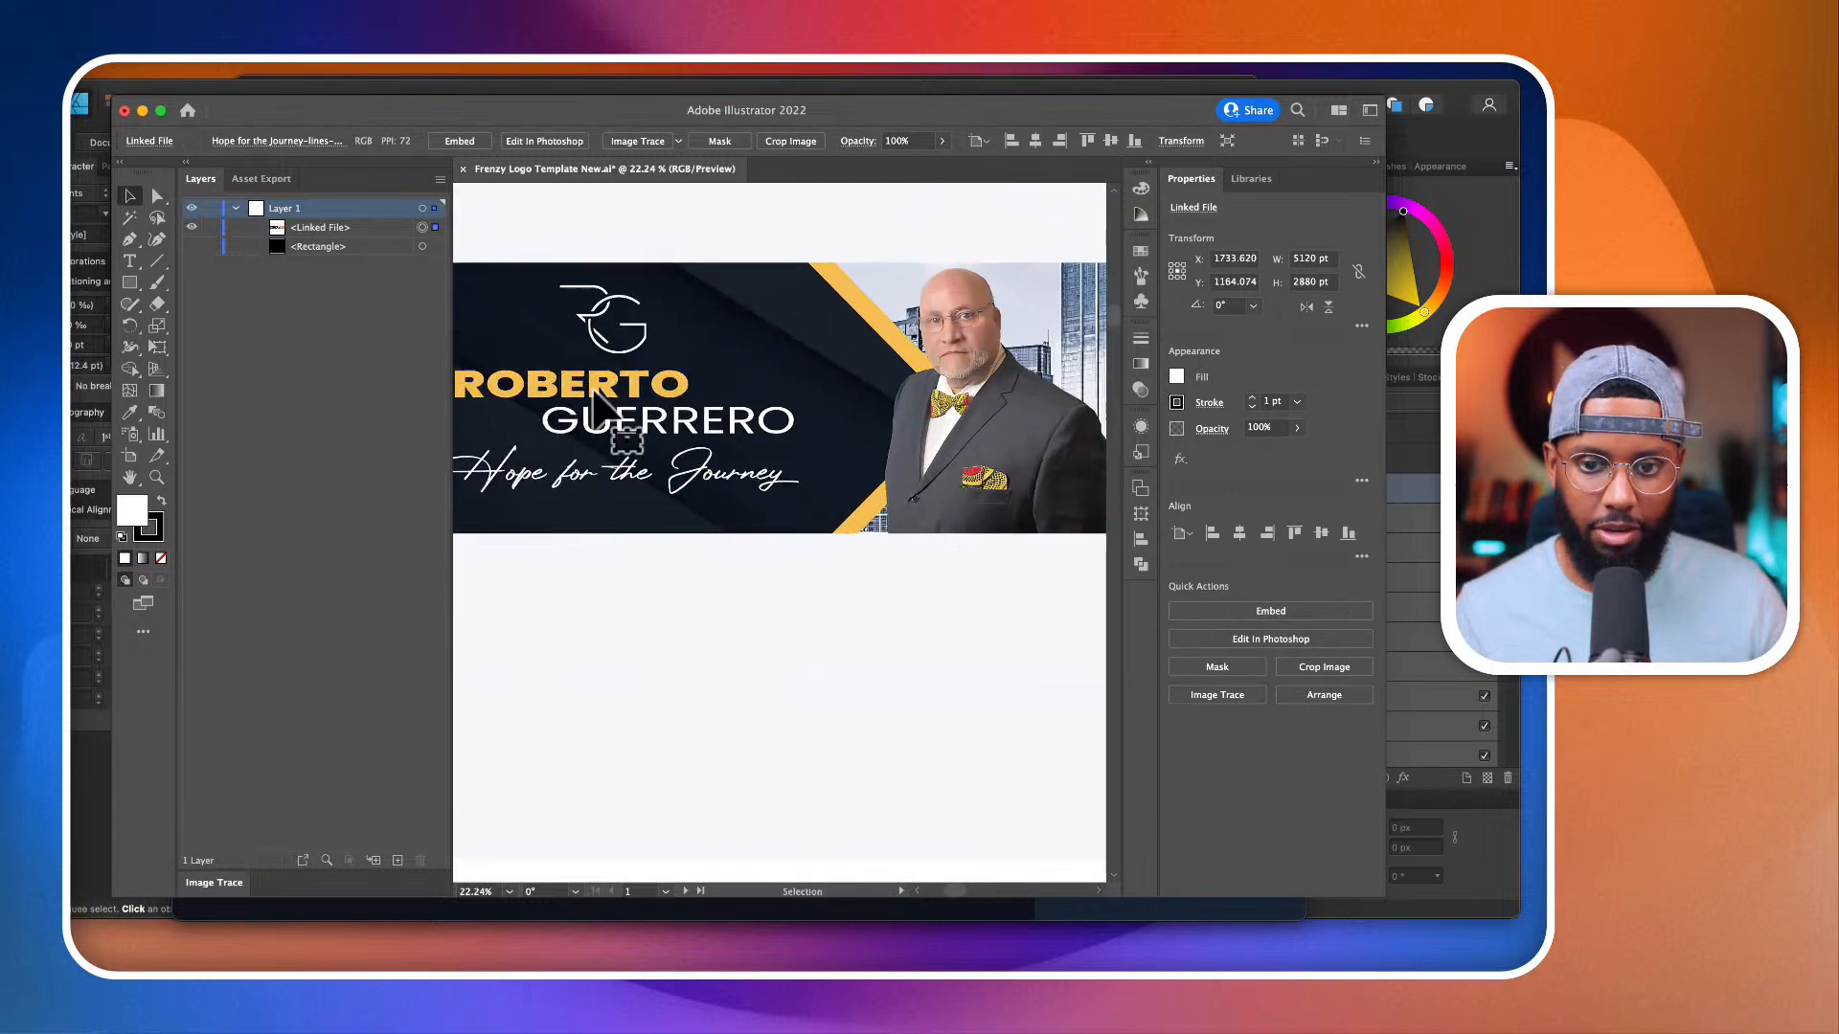
scroll(594, 403, up, 2)
scroll(670, 407, left, 2)
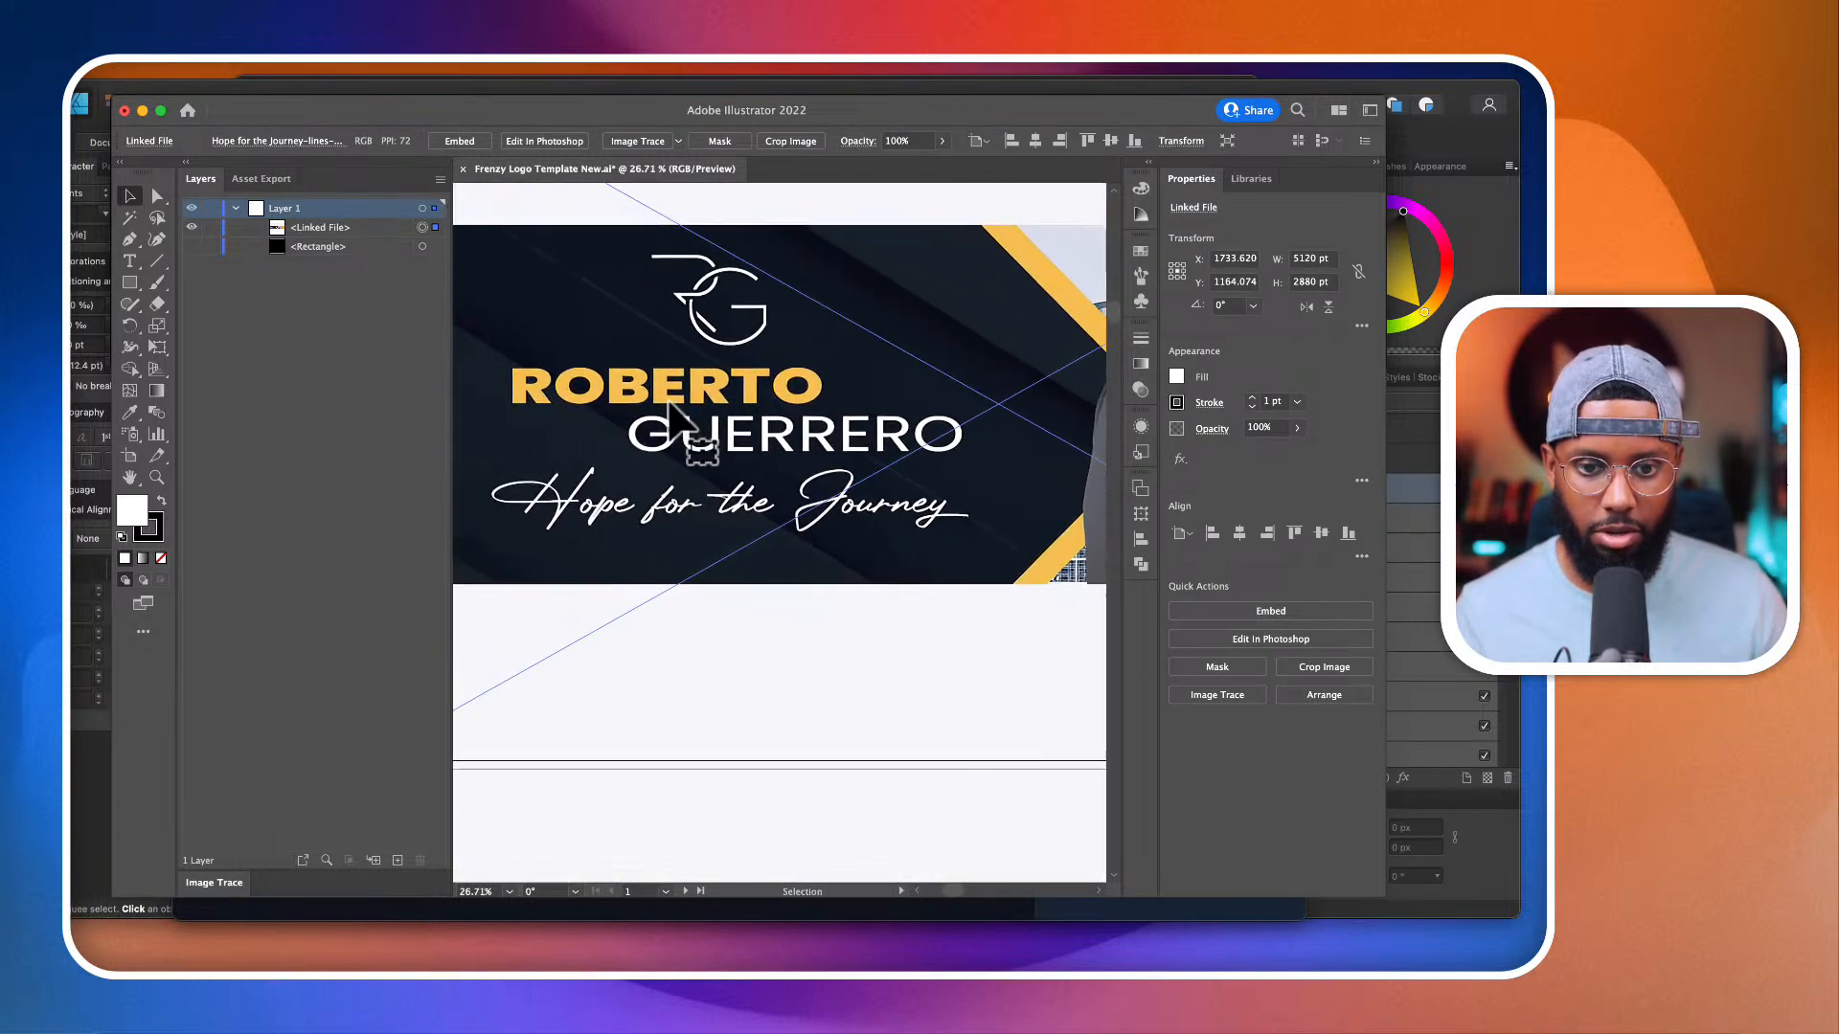
scroll(671, 412, down, 2)
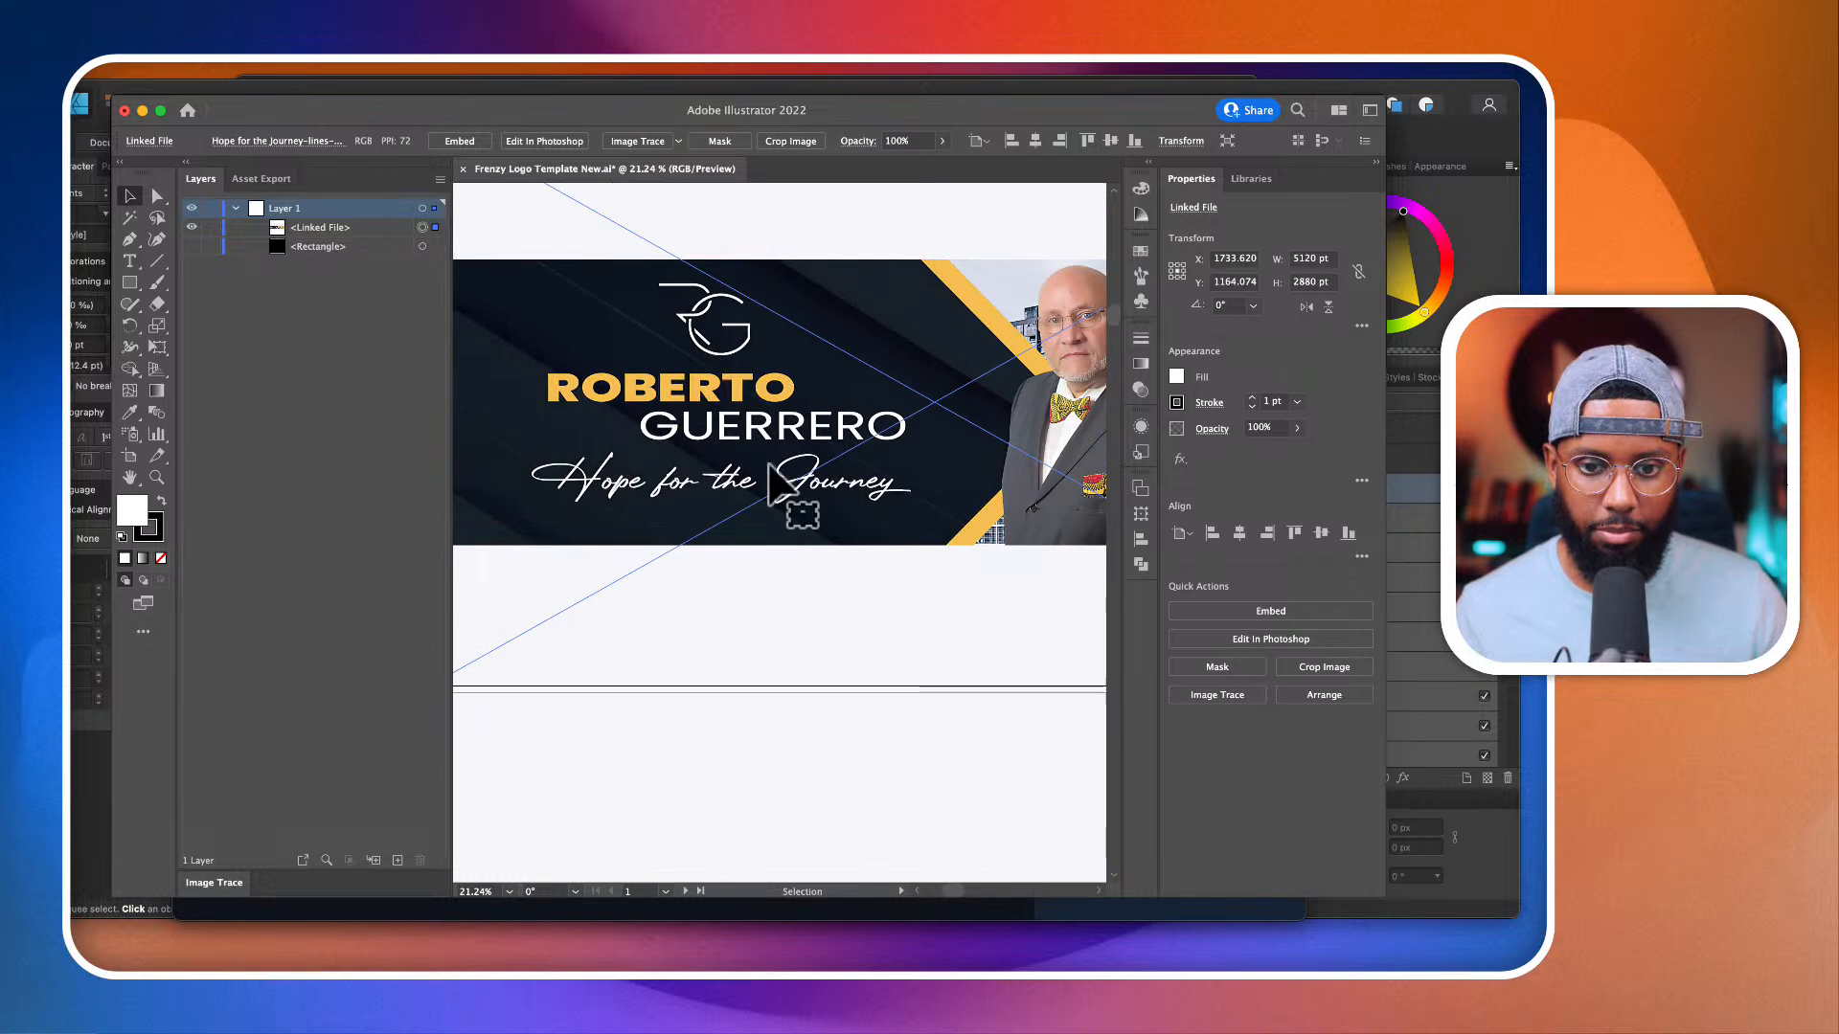
scroll(843, 522, up, 8)
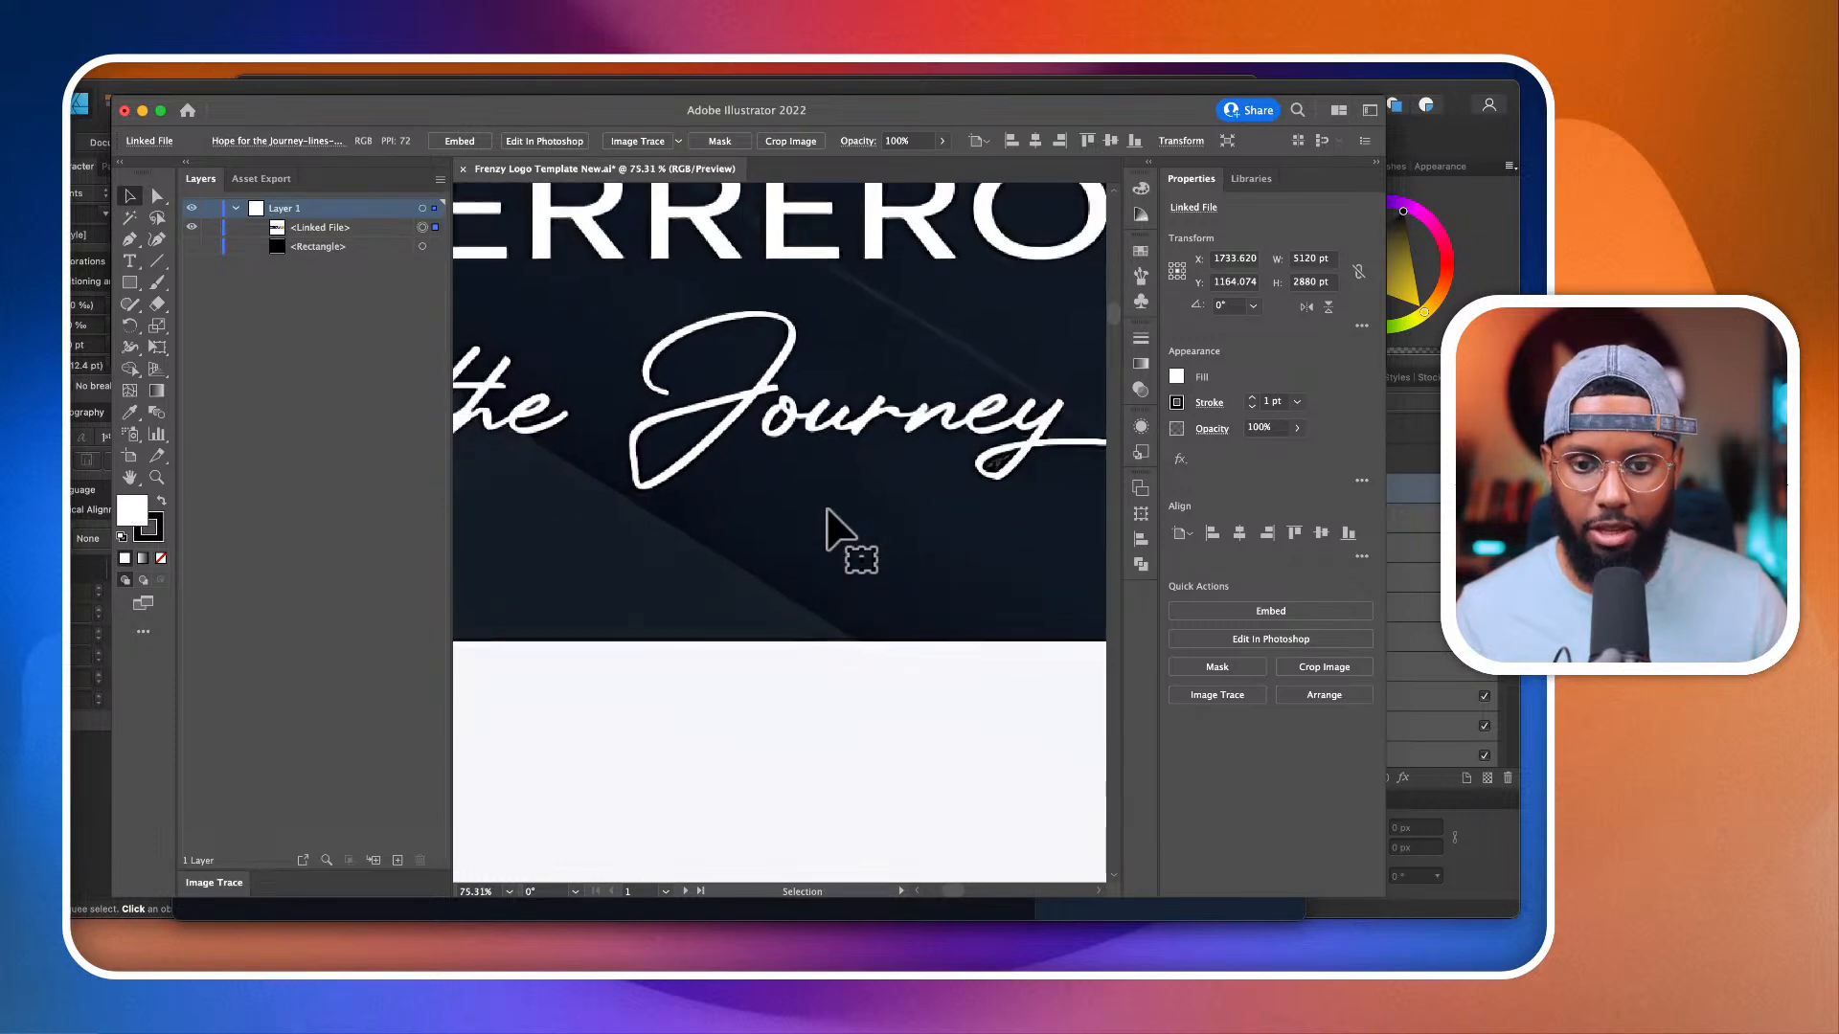
scroll(829, 510, down, 5)
scroll(747, 402, up, 1)
scroll(747, 402, left, 1)
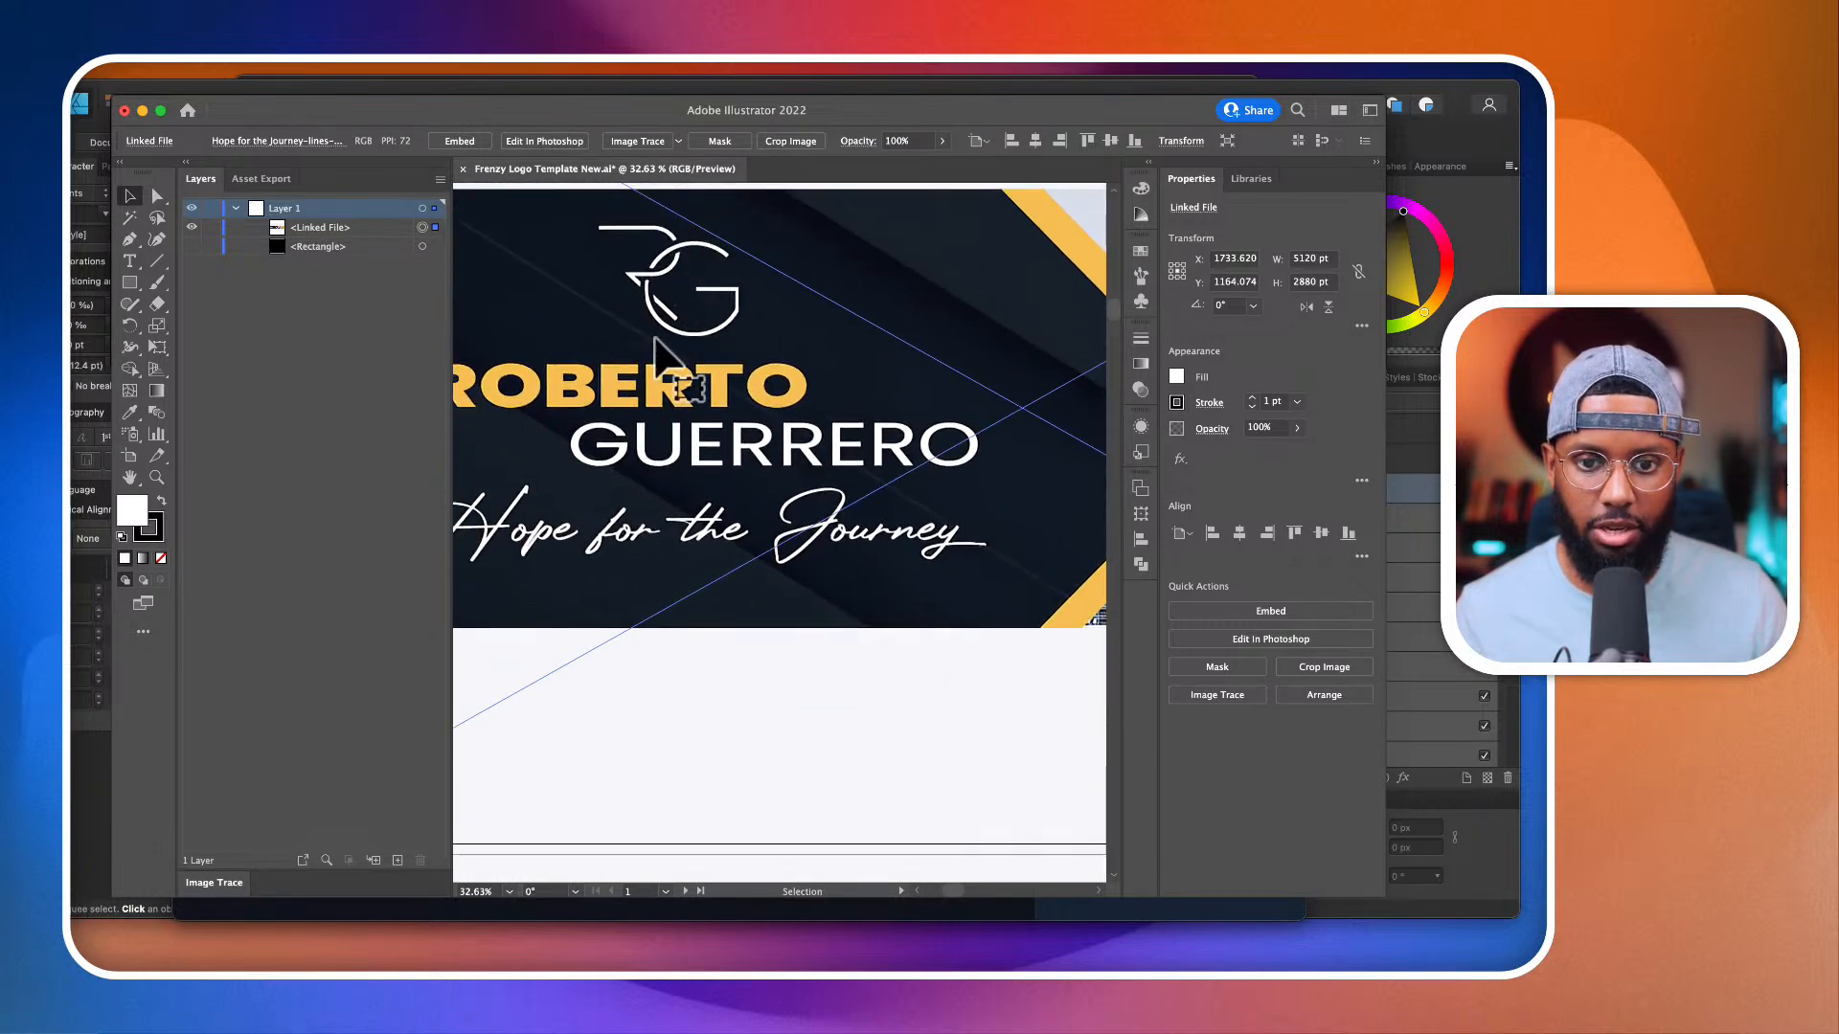
scroll(656, 338, down, 2)
scroll(661, 339, left, 2)
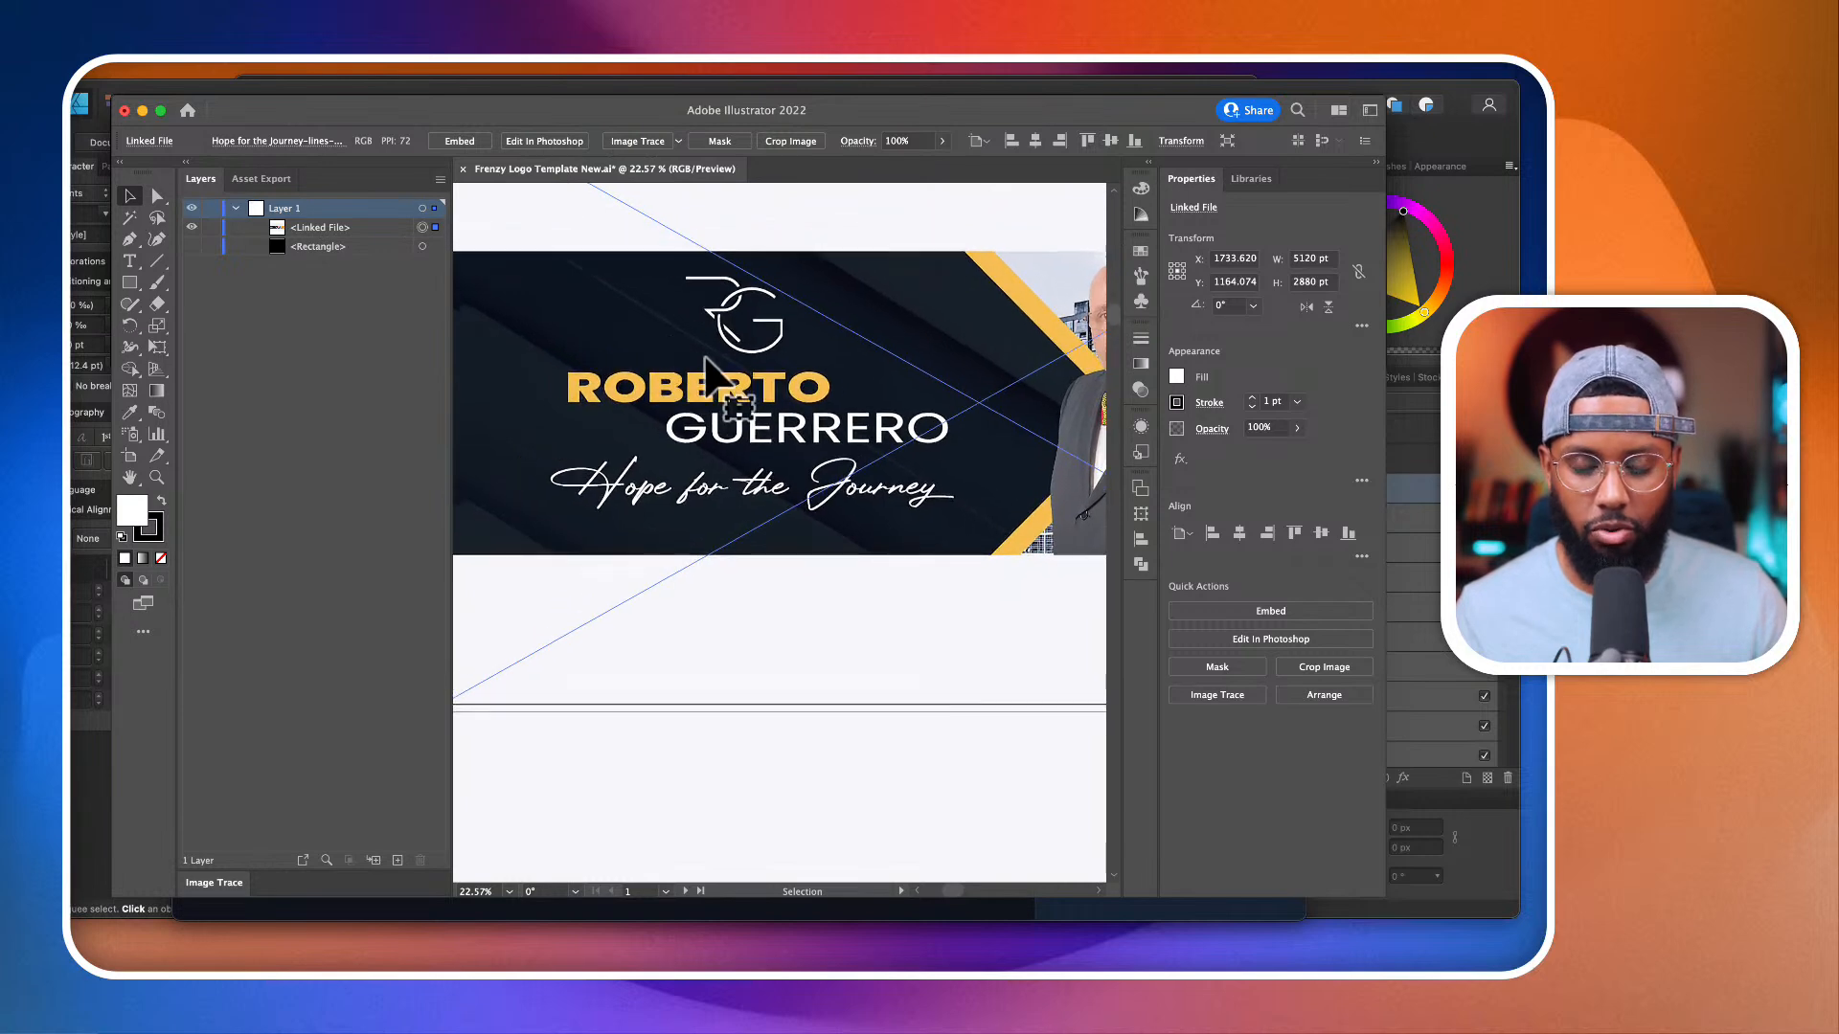
scroll(709, 374, up, 9)
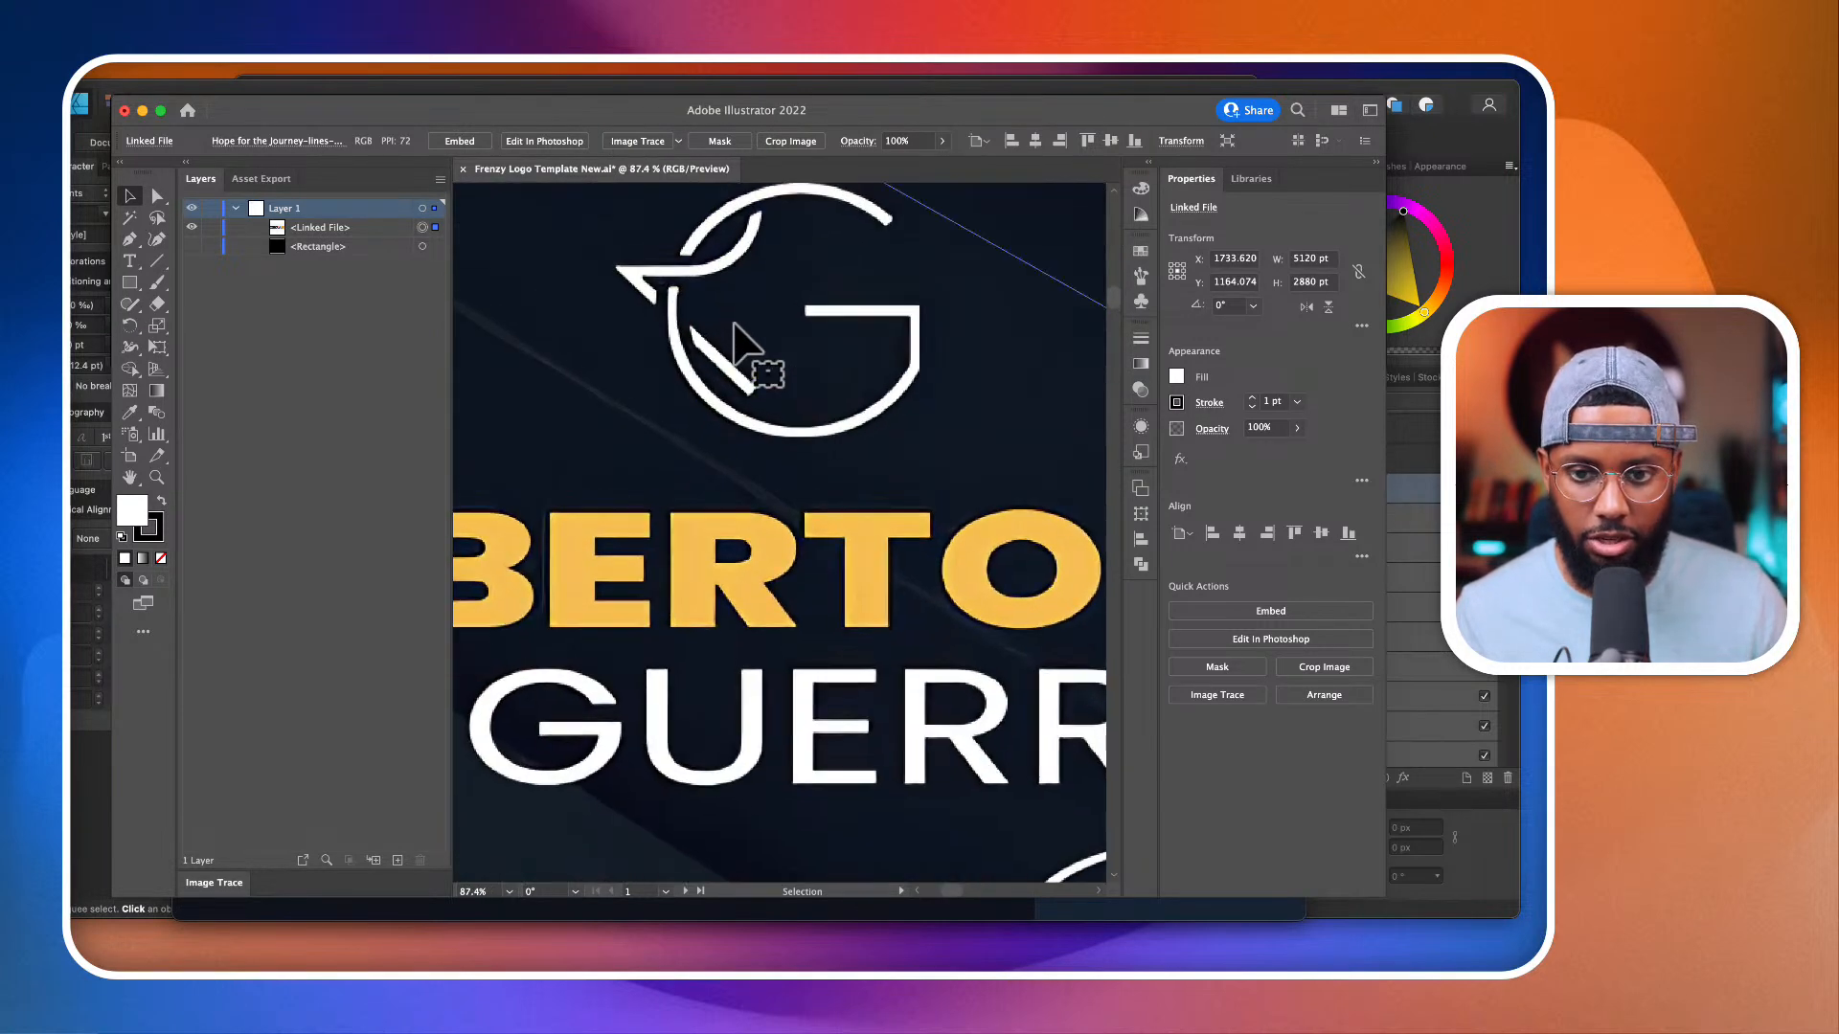
scroll(1018, 485, down, 7)
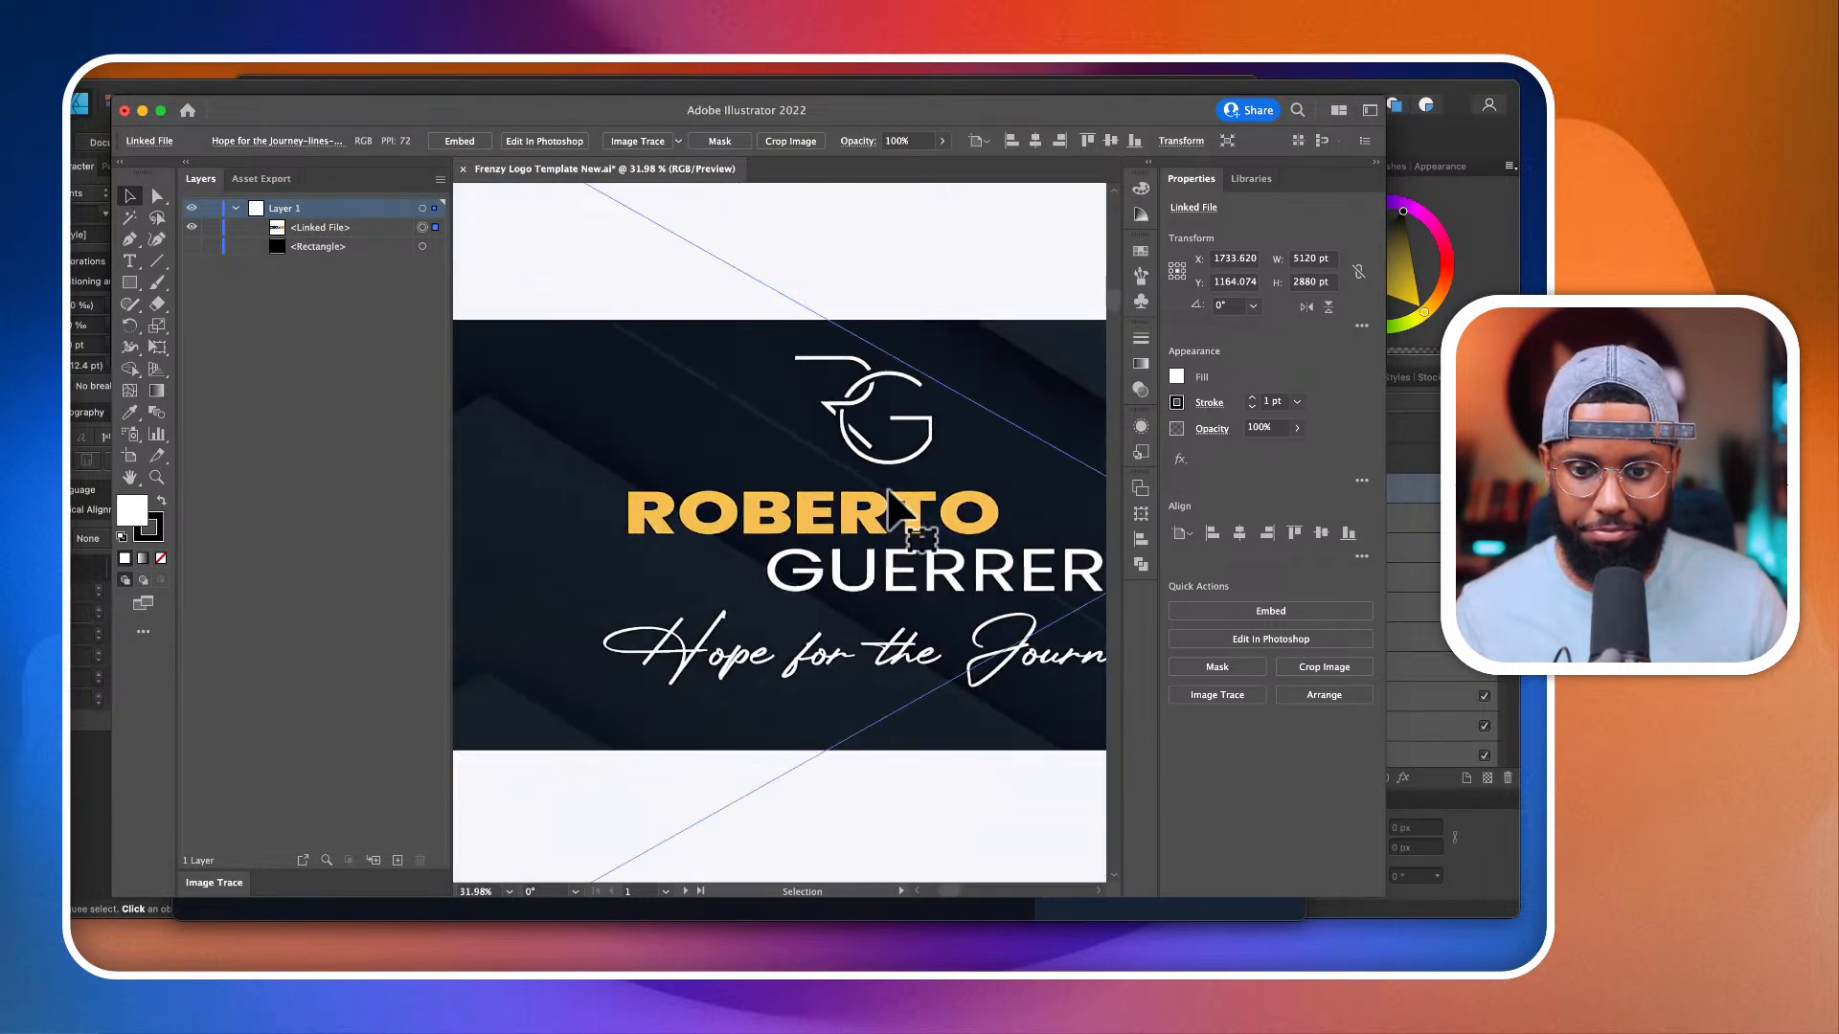
Step: Trace the placed banner with the default Image Trace preset, accepting the large-image tracing, and open the detailed trace settings
click(637, 141)
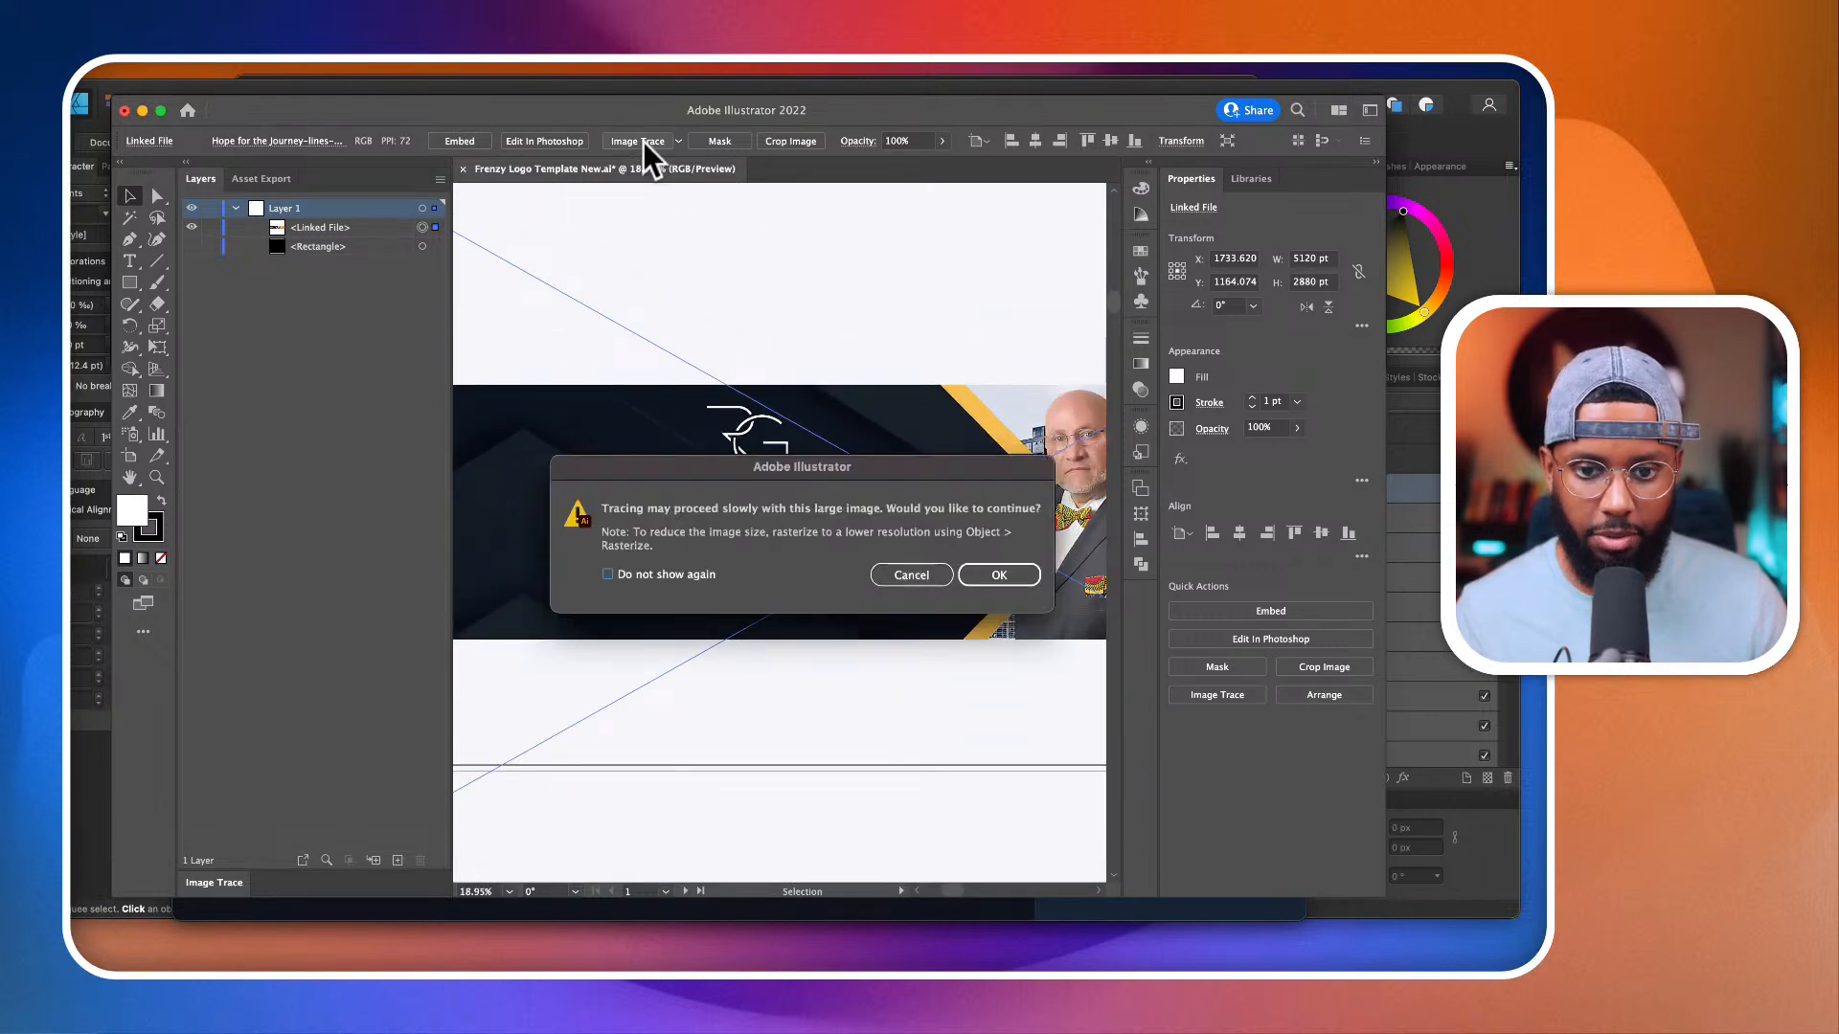
click(1005, 575)
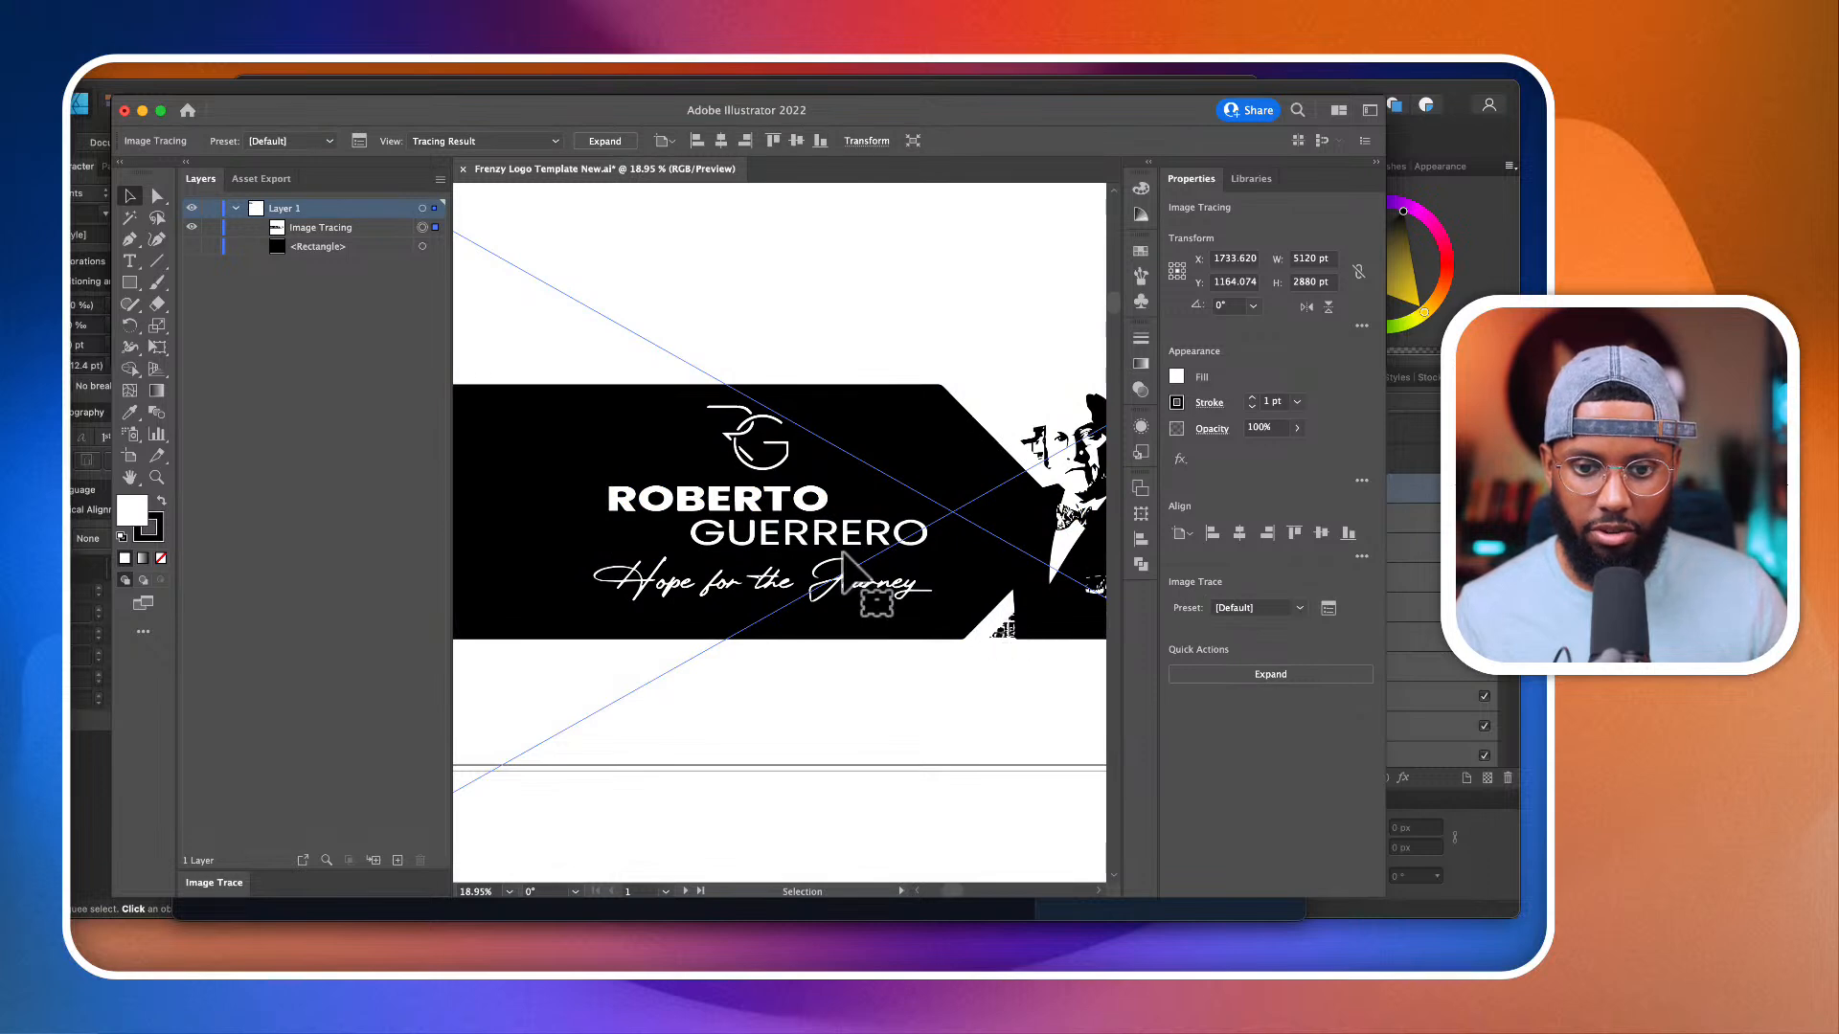
scroll(802, 527, up, 5)
scroll(801, 527, down, 4)
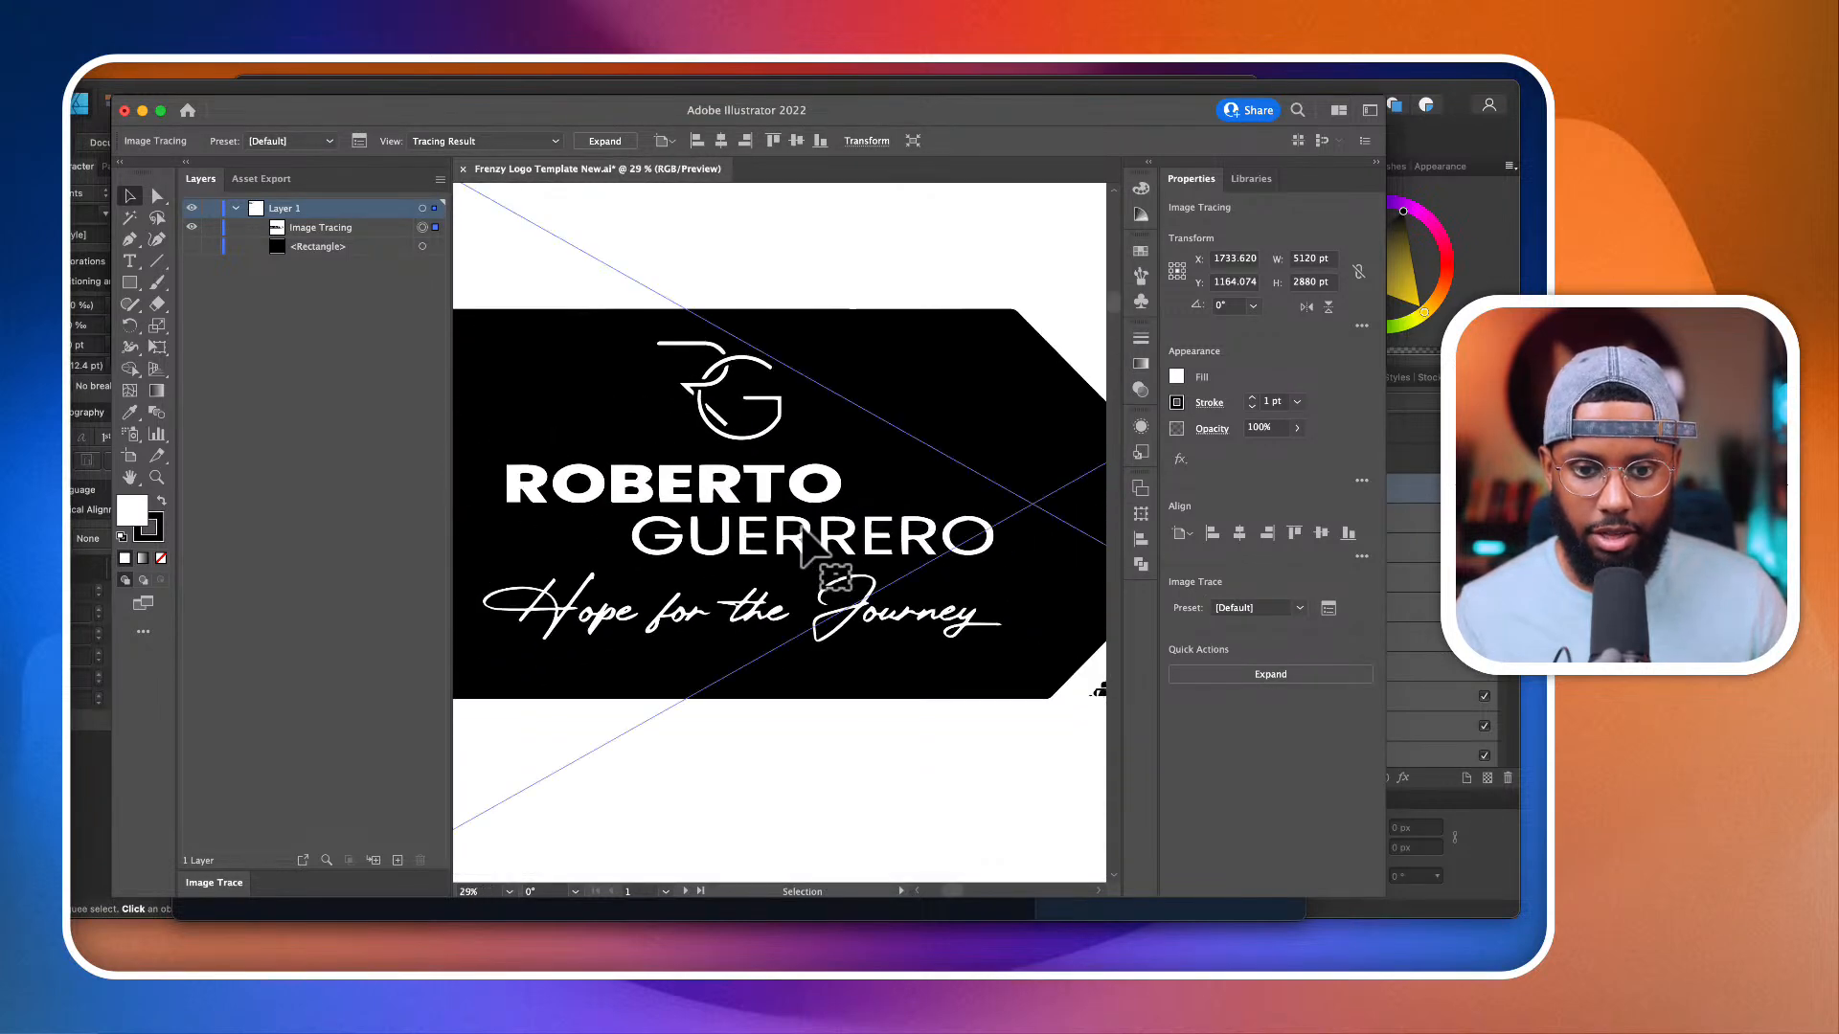
click(1328, 609)
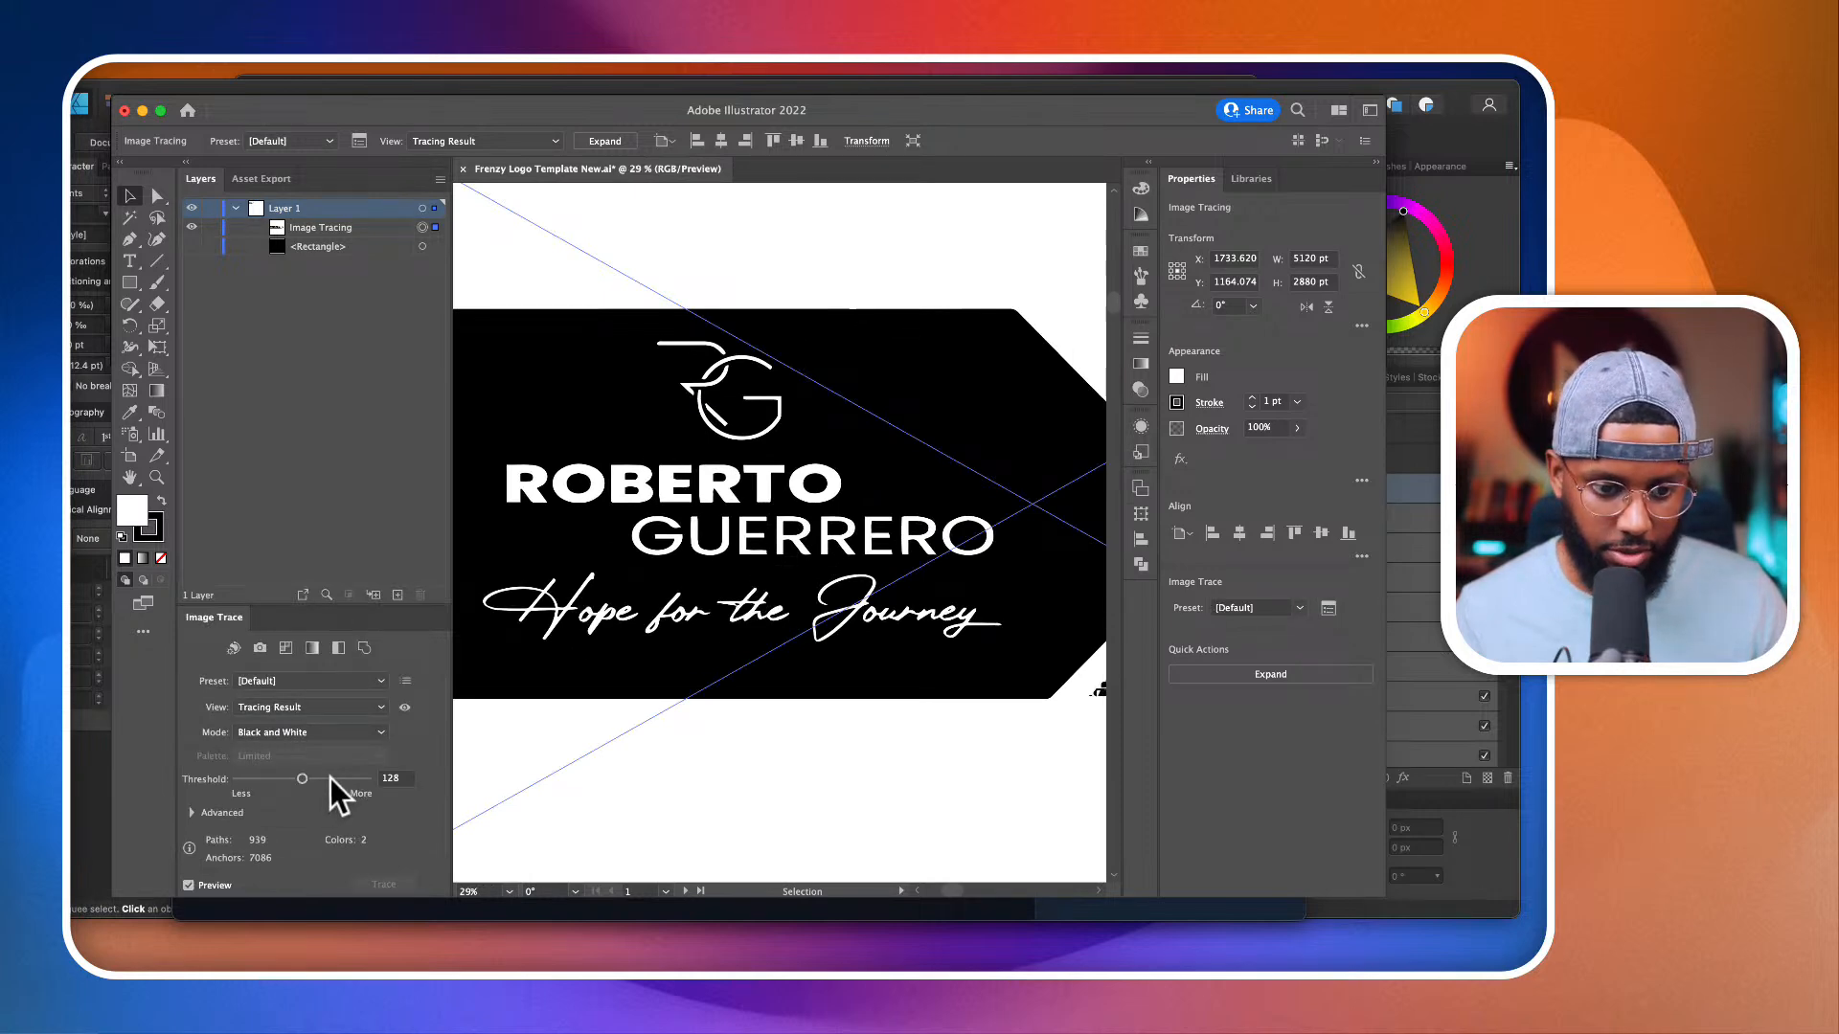
Step: Try threshold values of 159, 139 and 149 on the black-and-white trace
drag(335, 779, 319, 779)
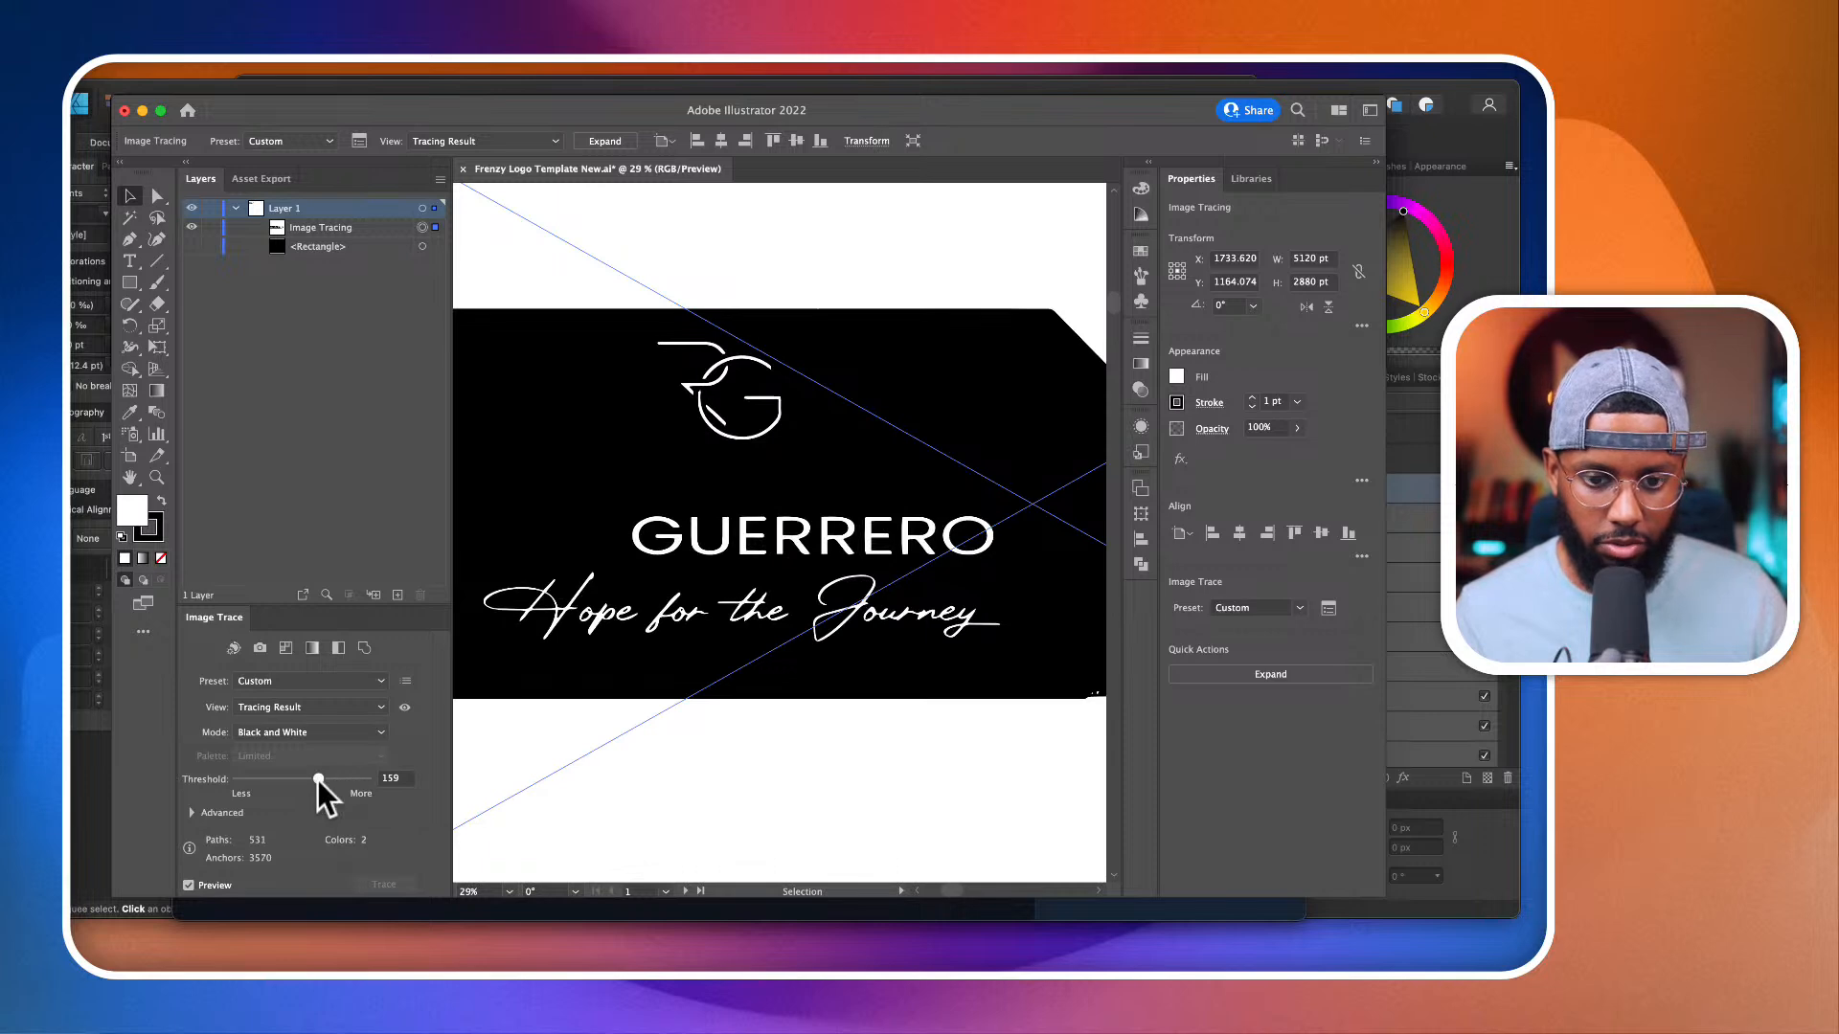
drag(318, 779, 308, 778)
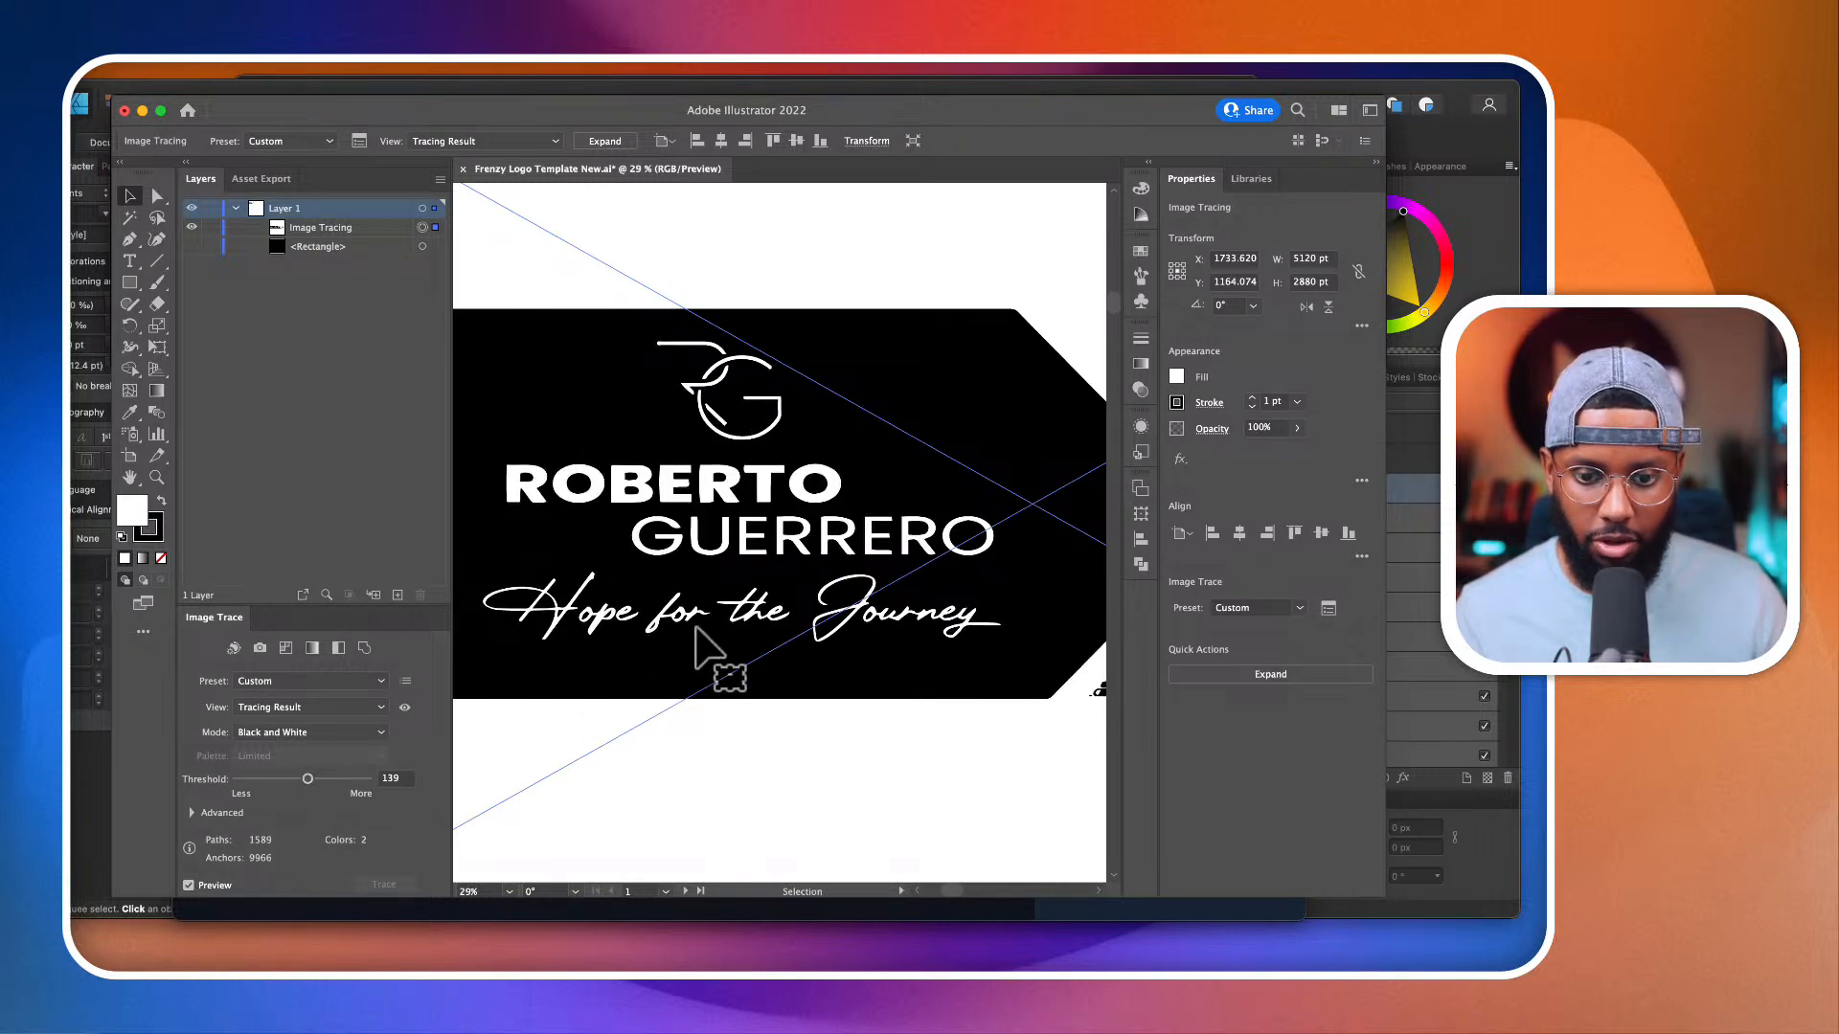
click(359, 772)
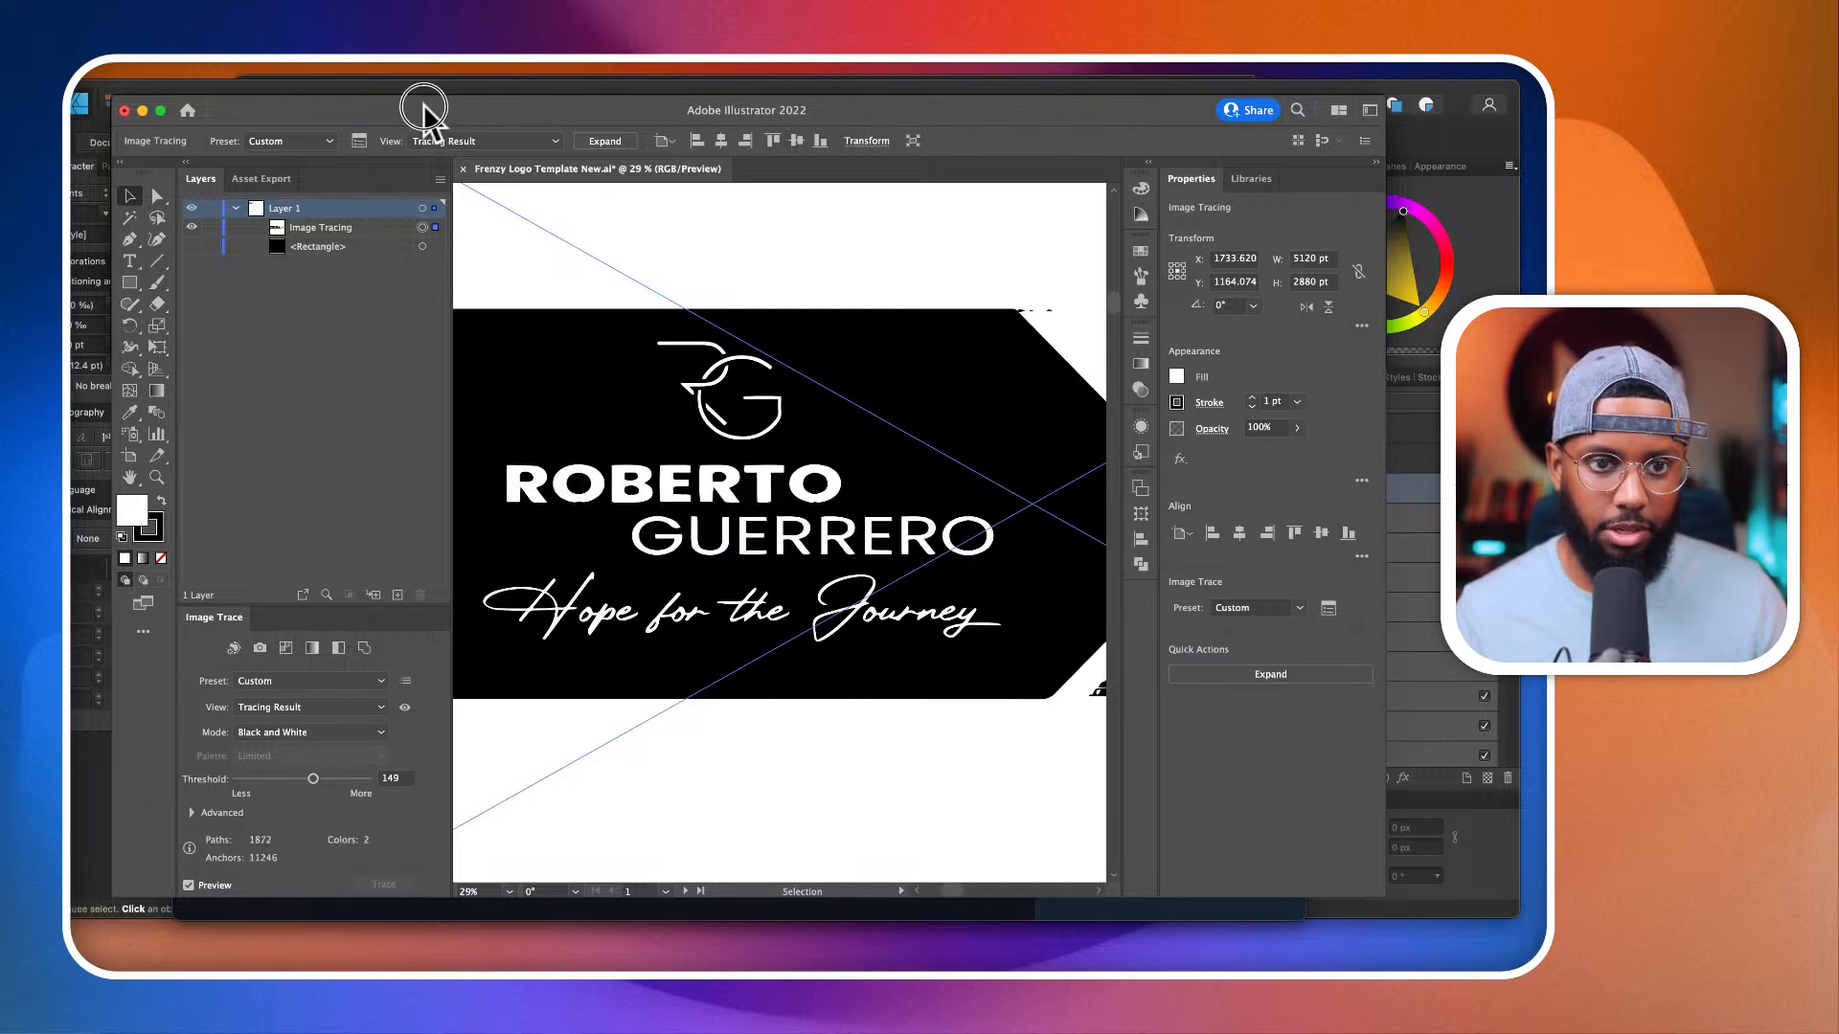
Step: Enlarge the Illustrator window downward and set the trace threshold to 159
drag(423, 106, 423, 62)
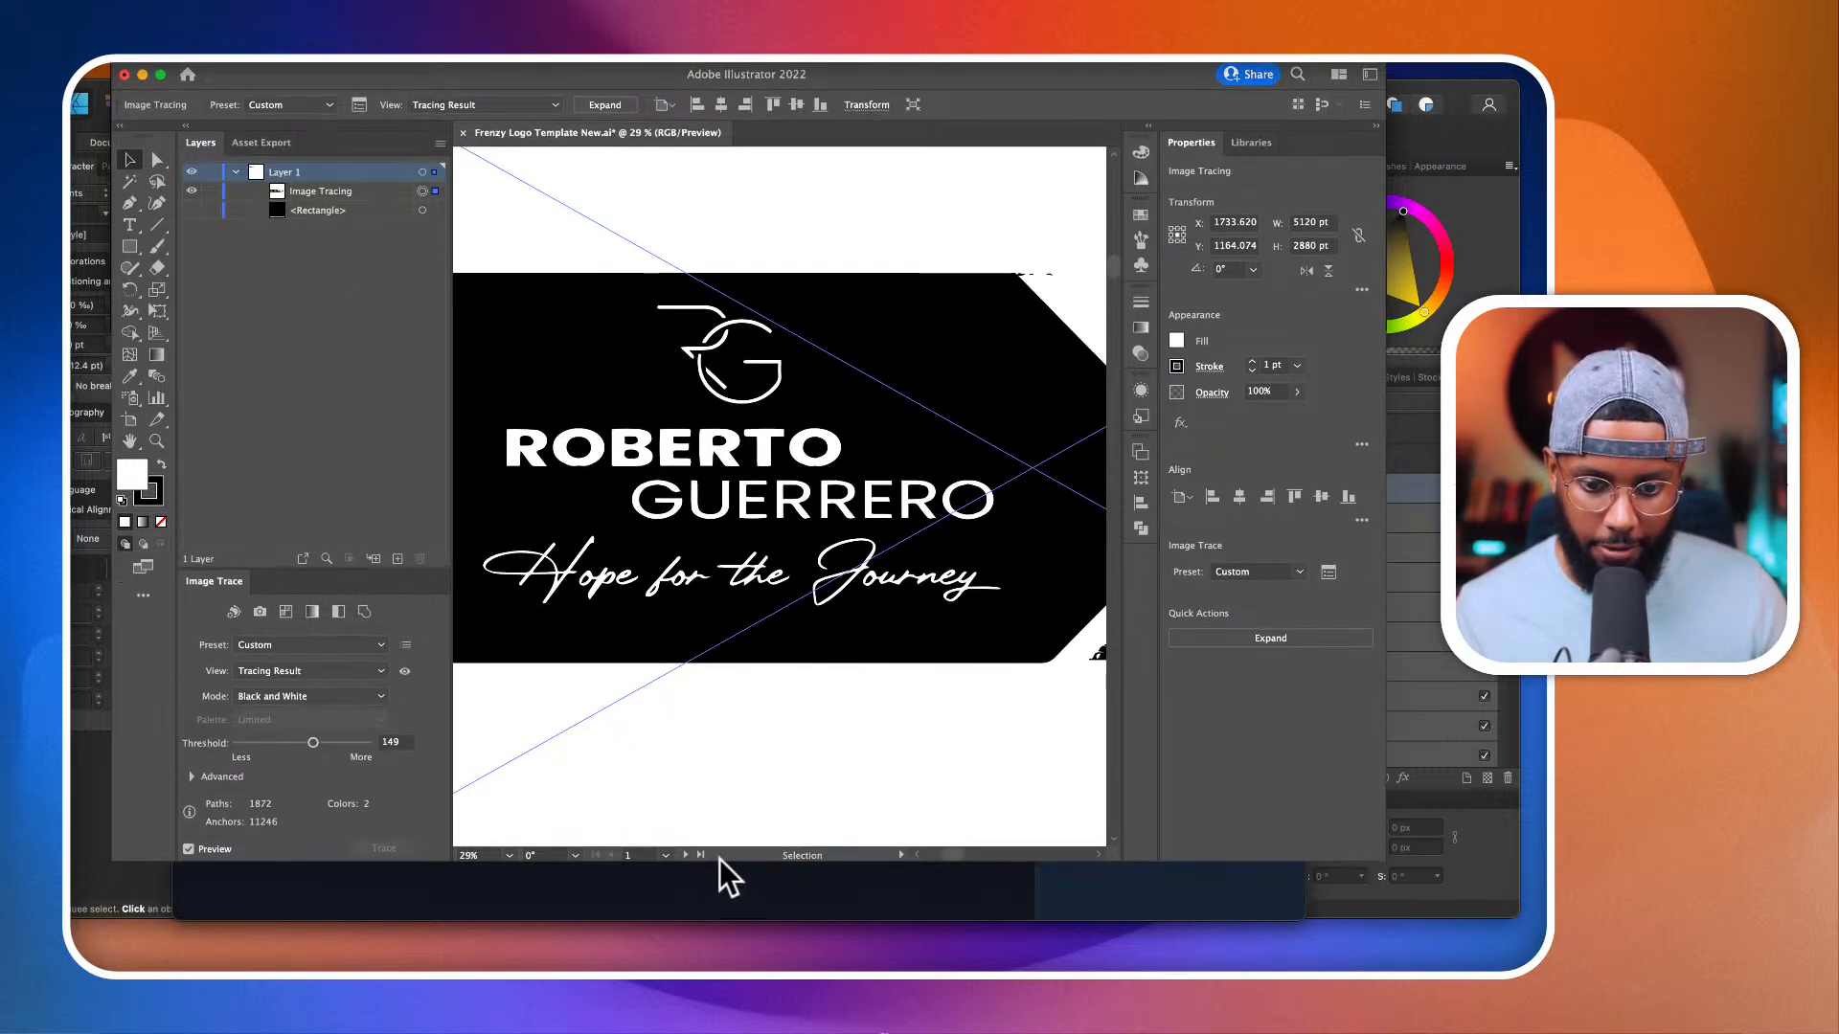
drag(721, 862, 721, 972)
drag(312, 880, 315, 881)
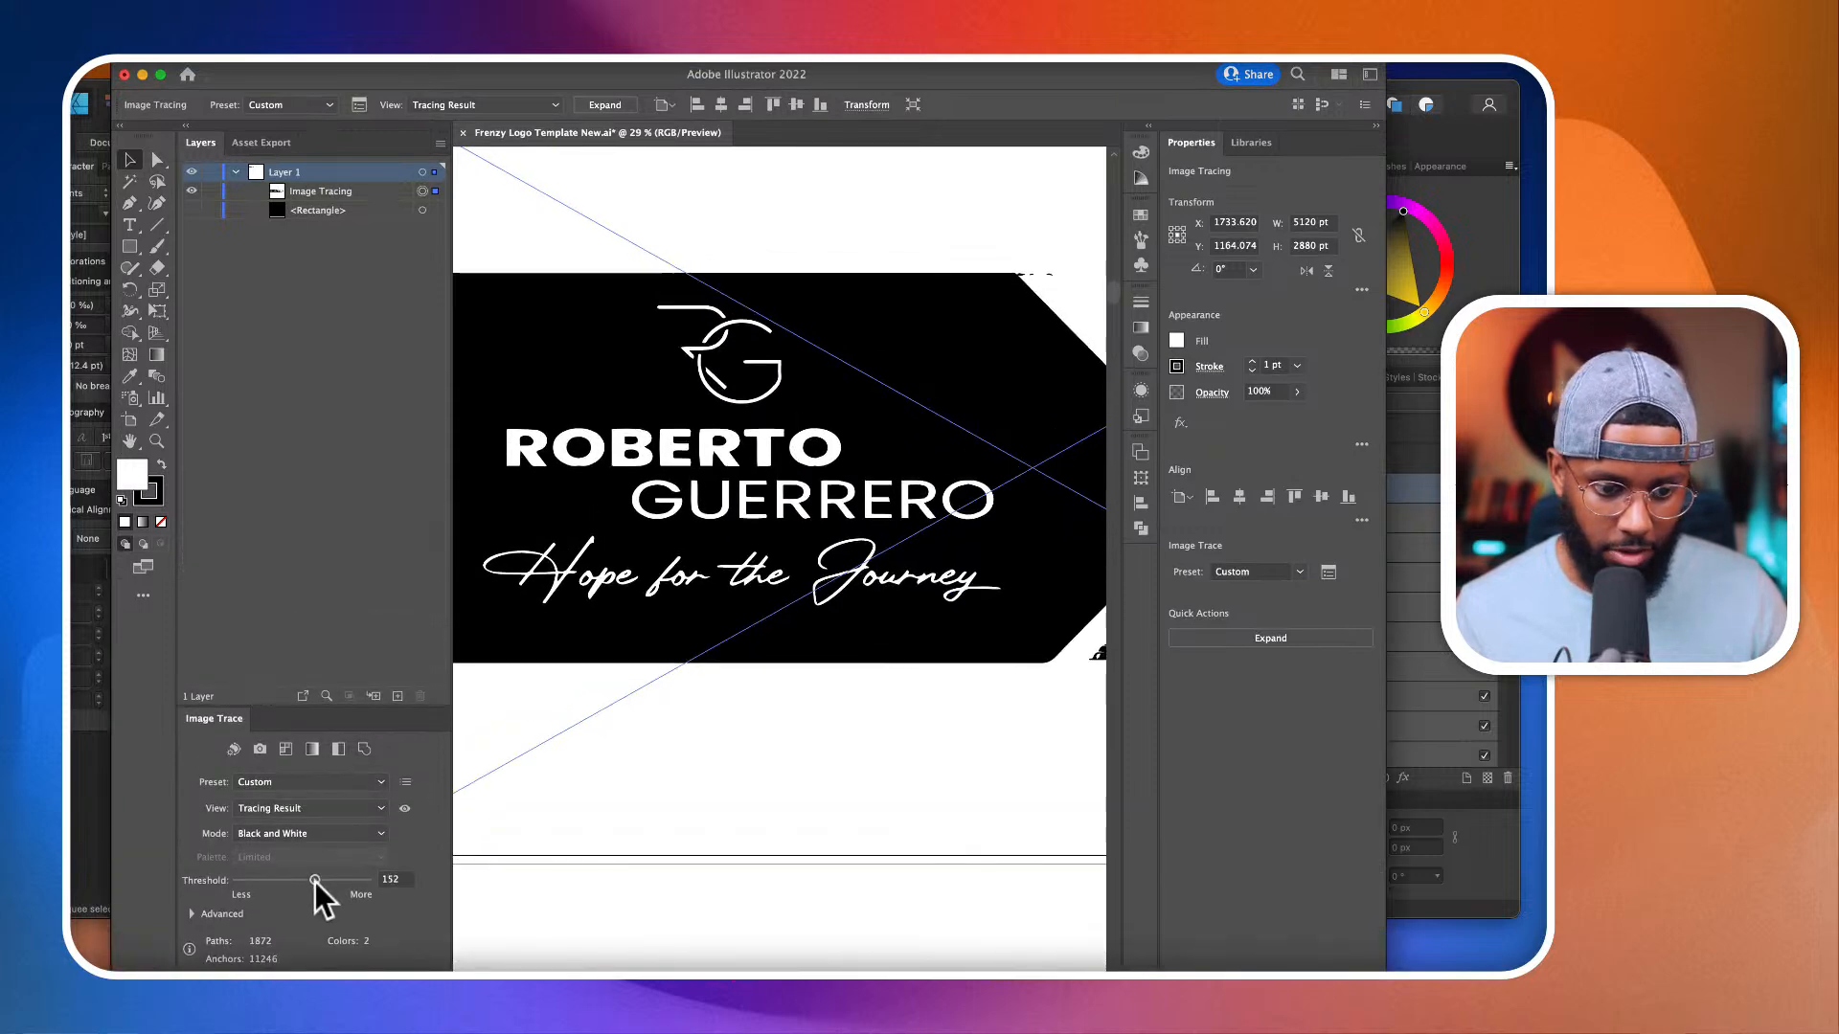
Step: Expand the advanced trace options and set Paths to 95%
click(203, 913)
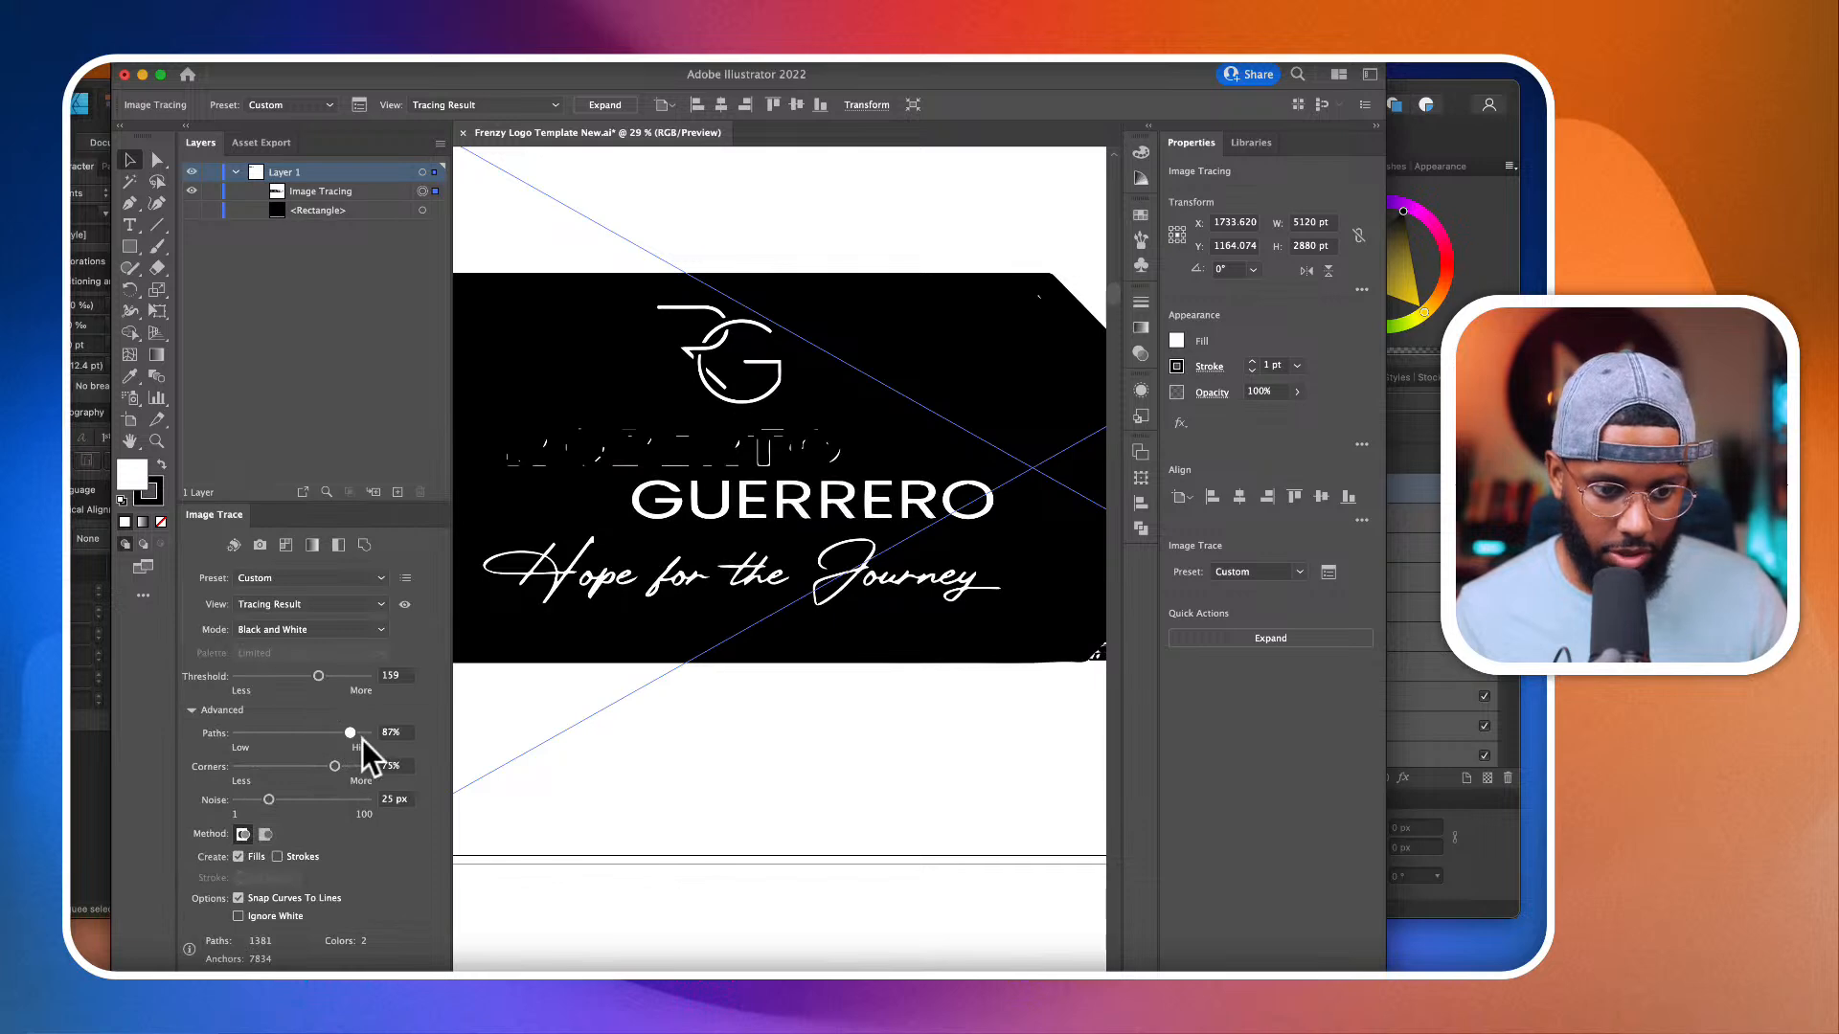
drag(362, 739, 362, 740)
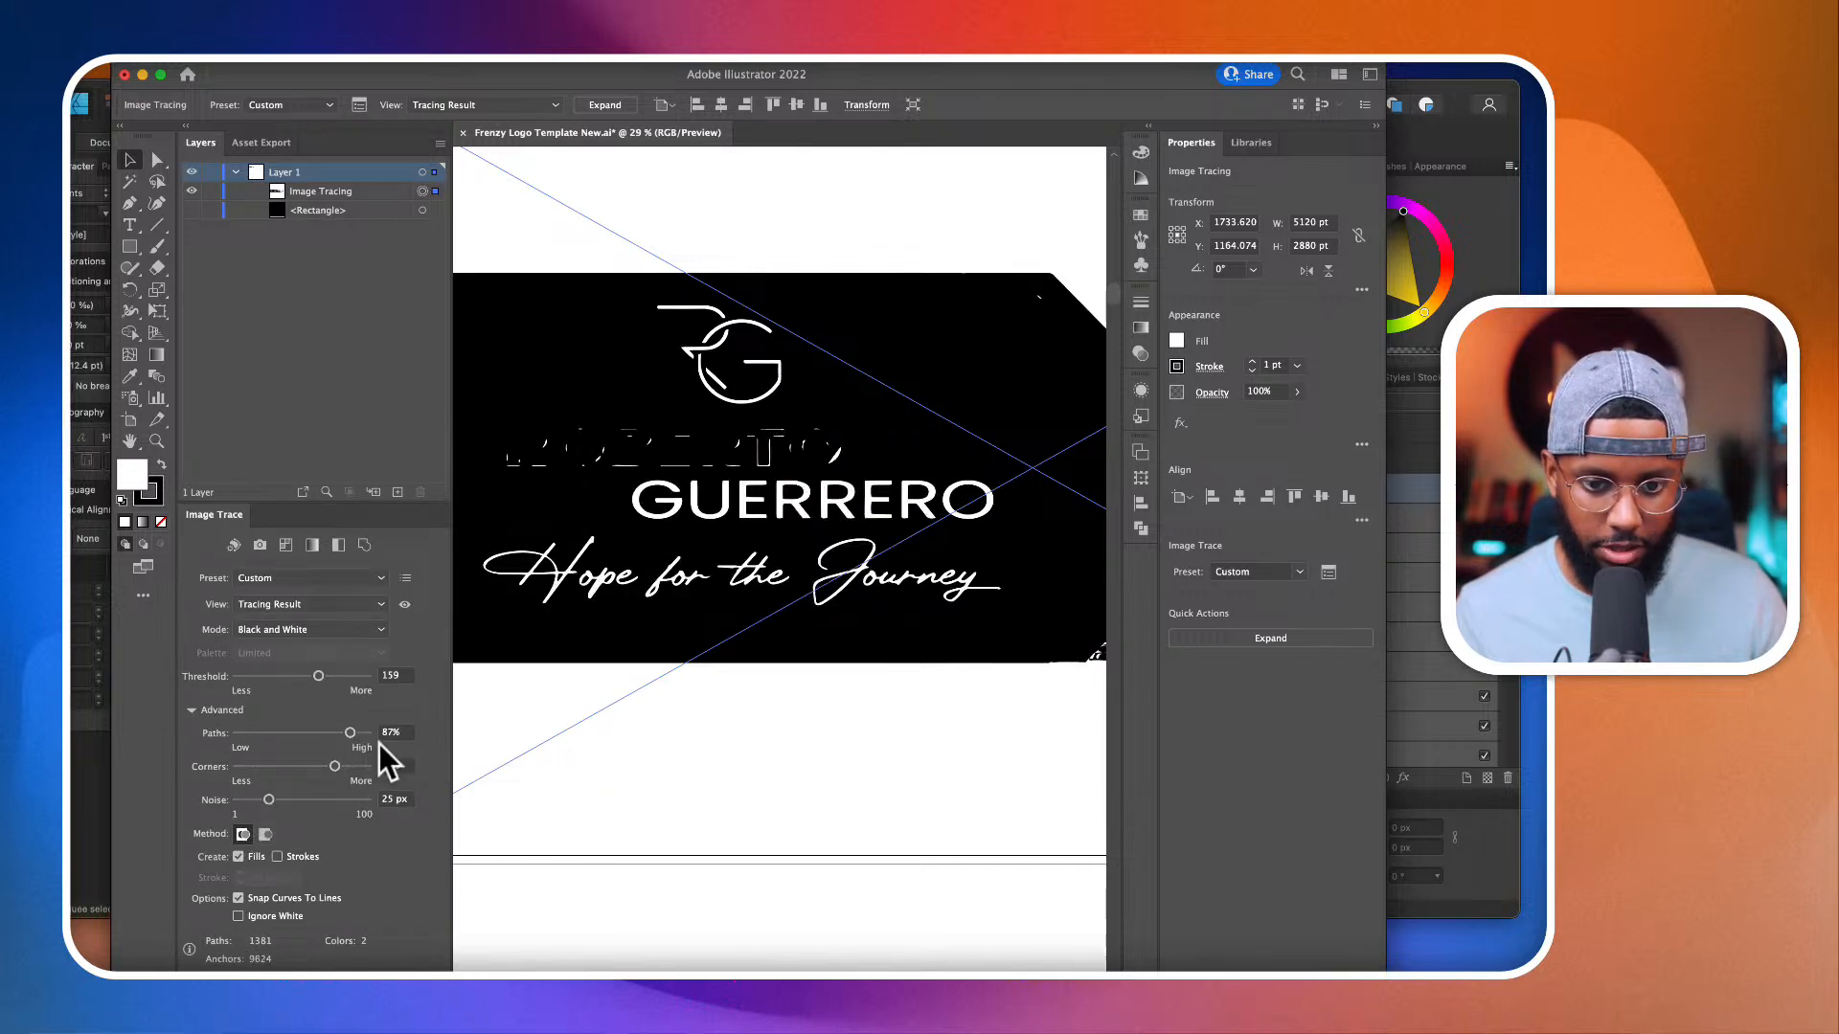
click(360, 734)
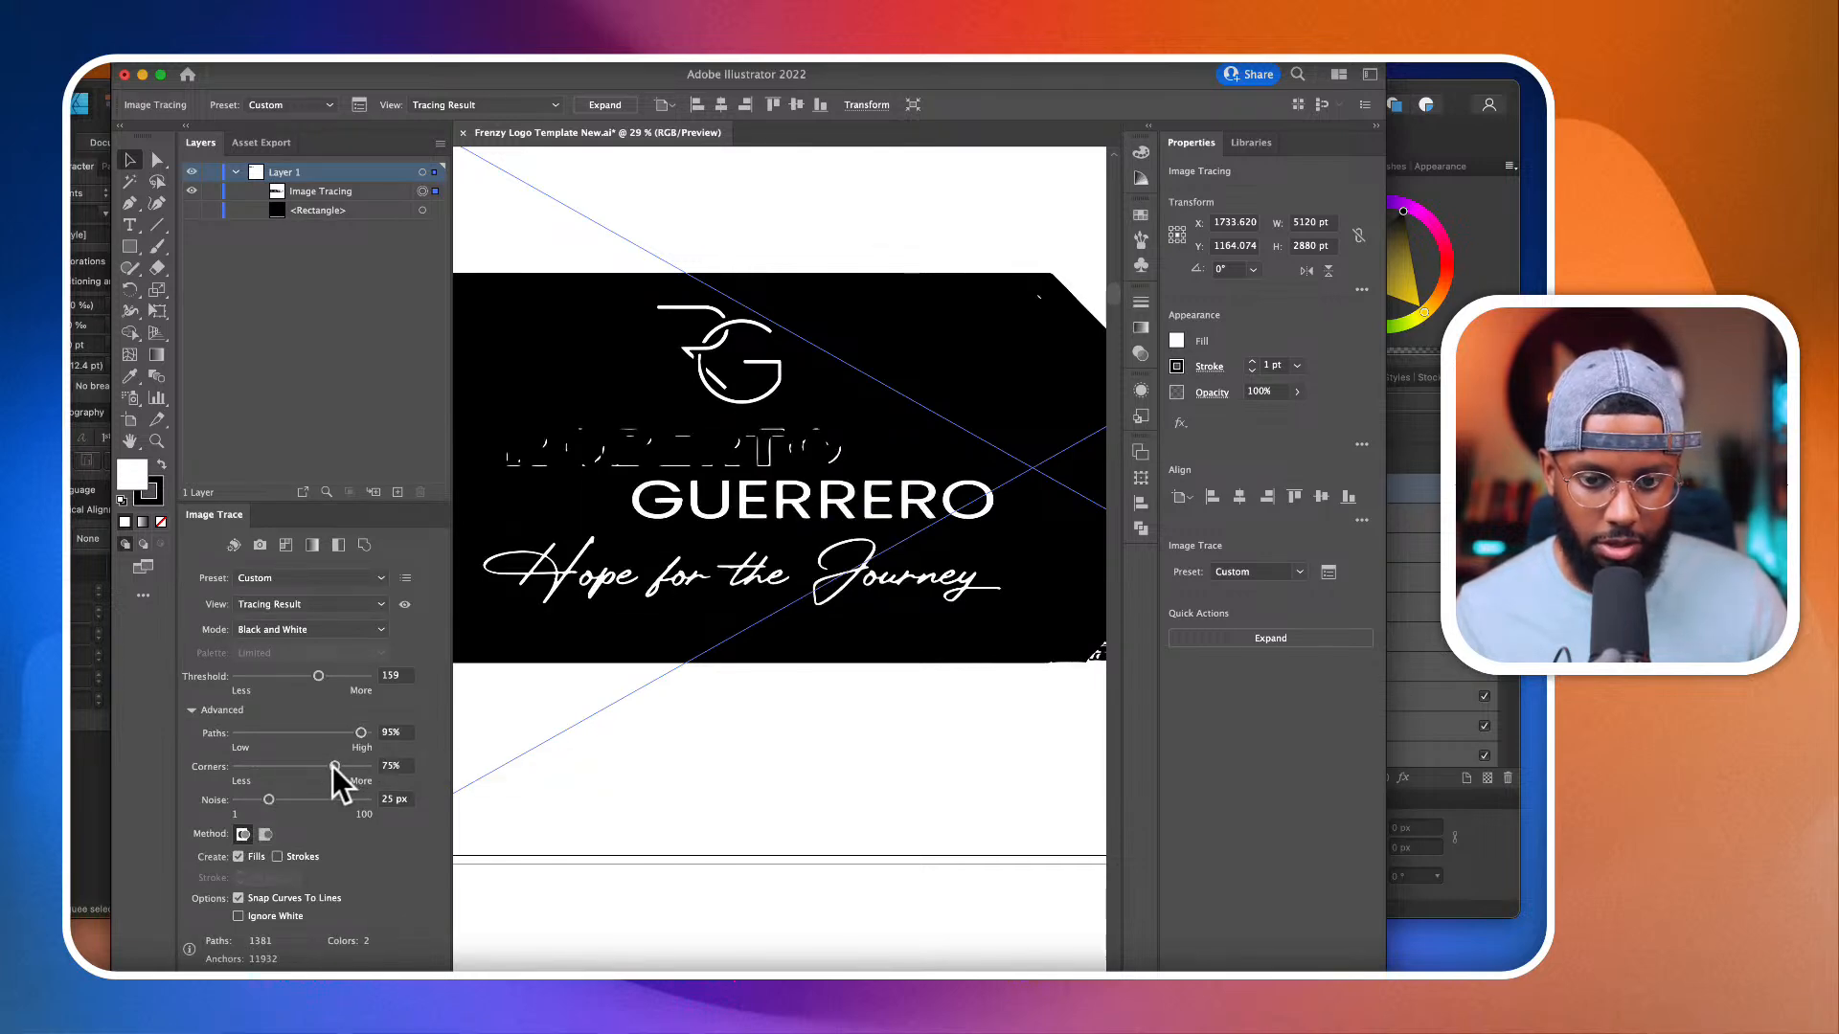
scroll(608, 596, up, 5)
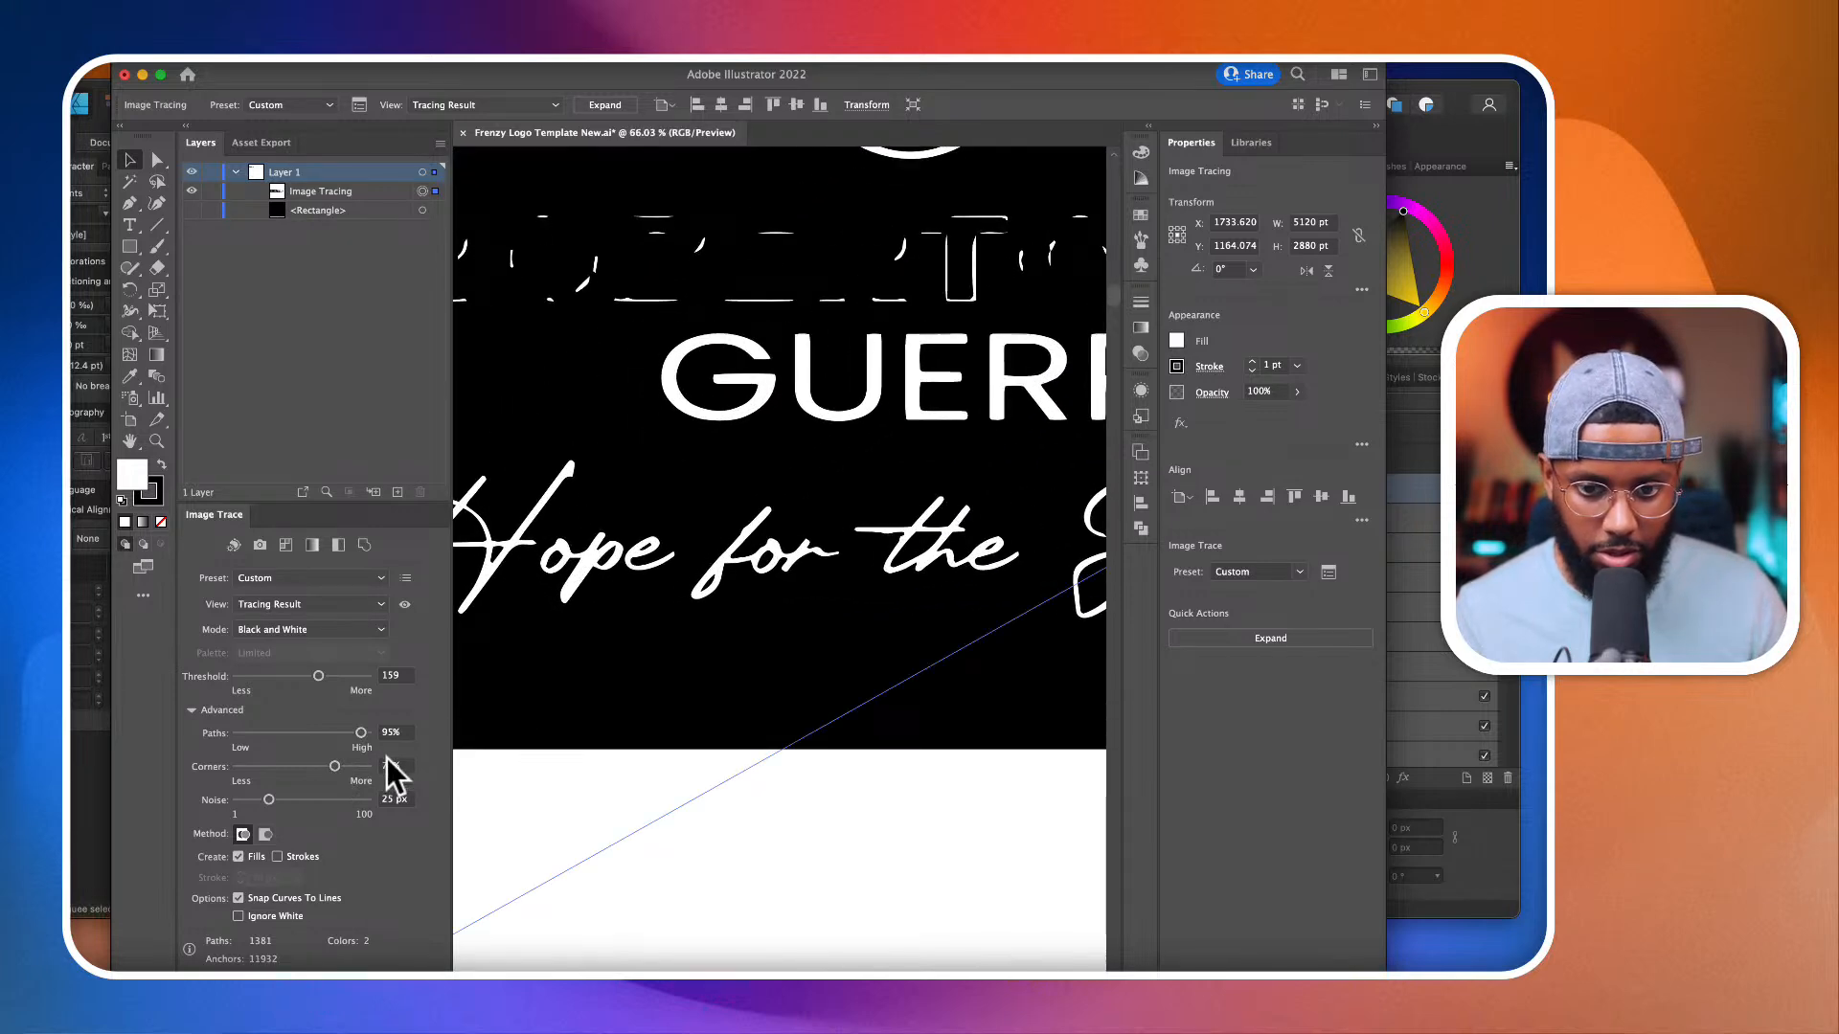
Step: Try Corners values of 87% and 4% on the trace, and set Noise to 15 px and Corners to 42%
click(354, 768)
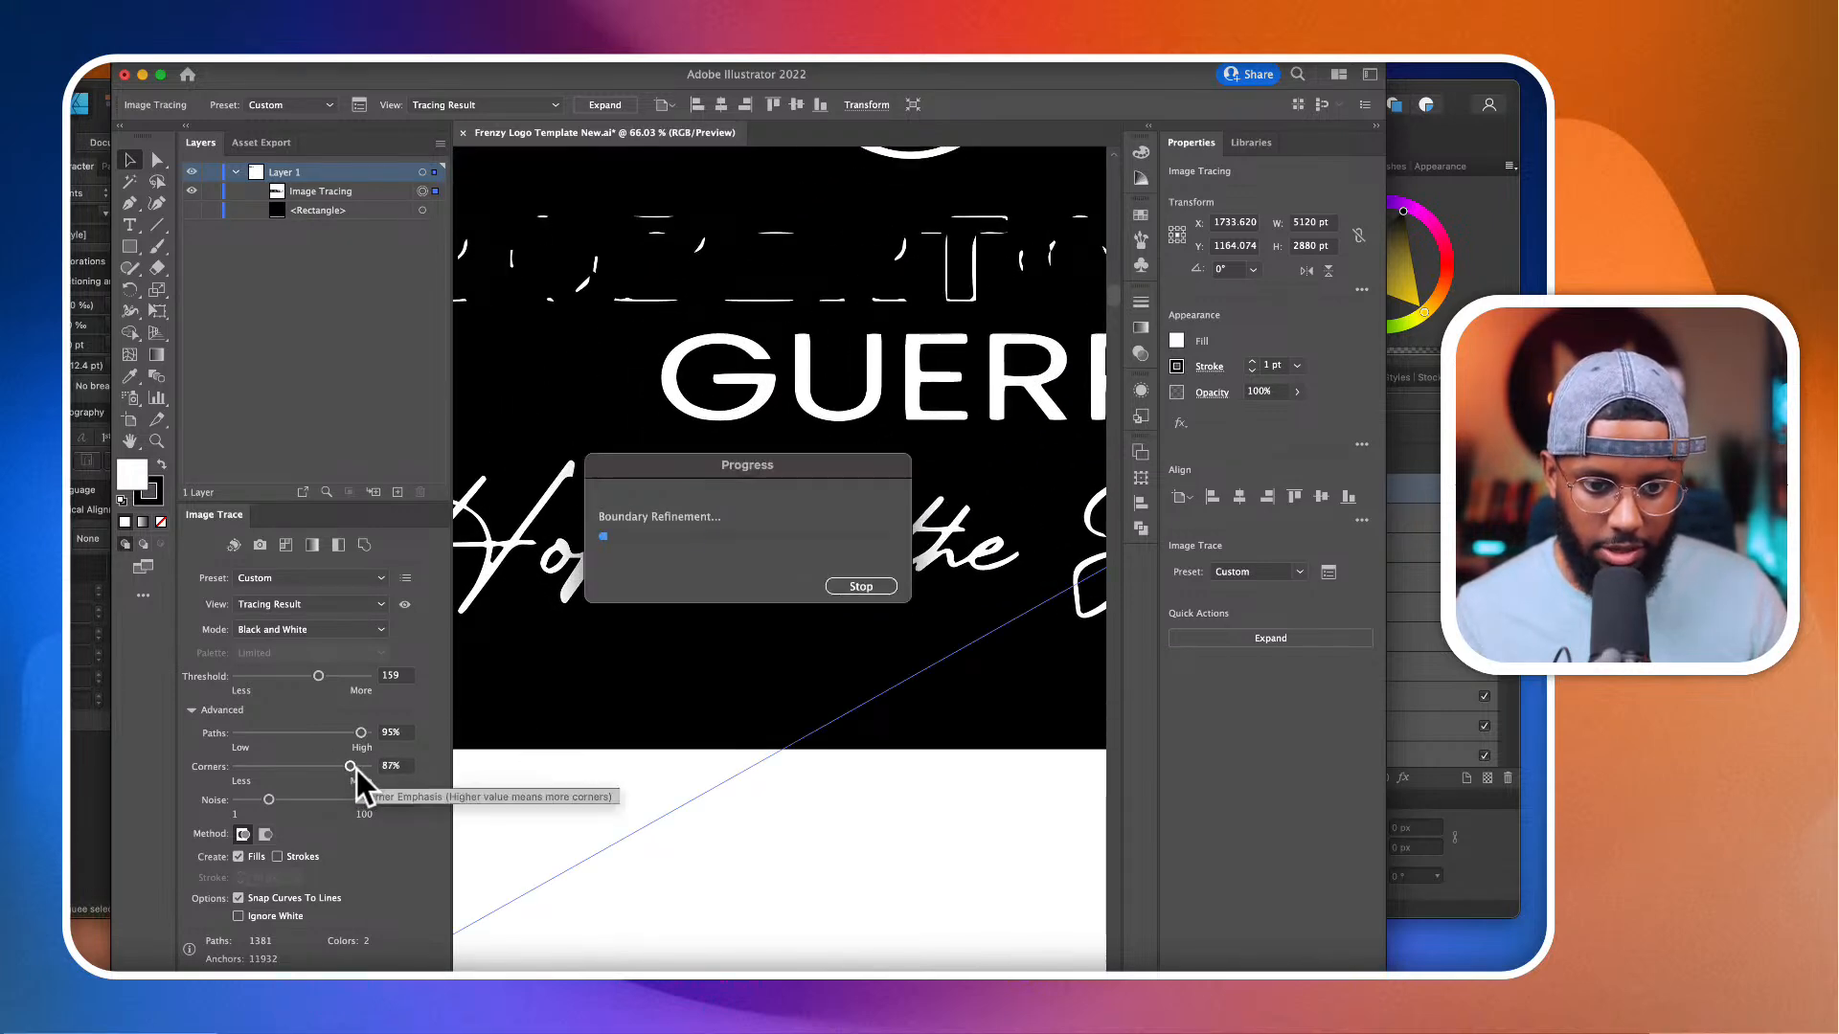
drag(356, 768, 243, 778)
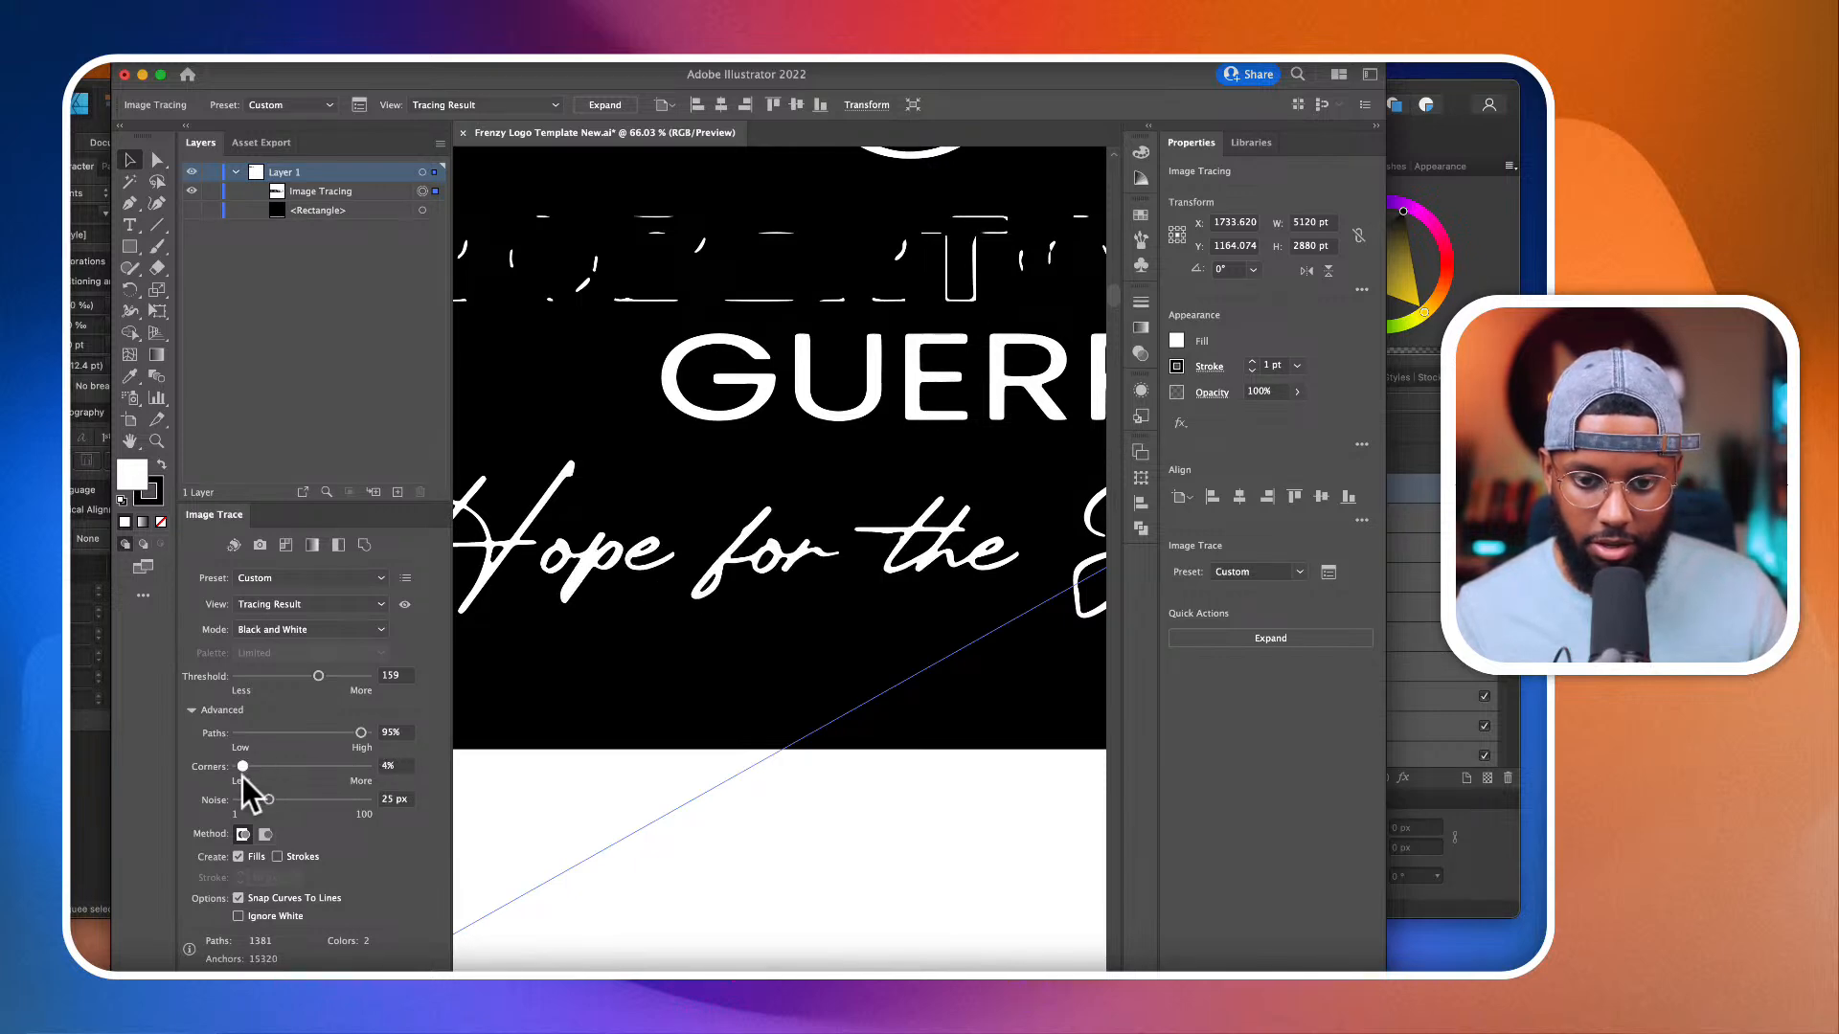
click(289, 798)
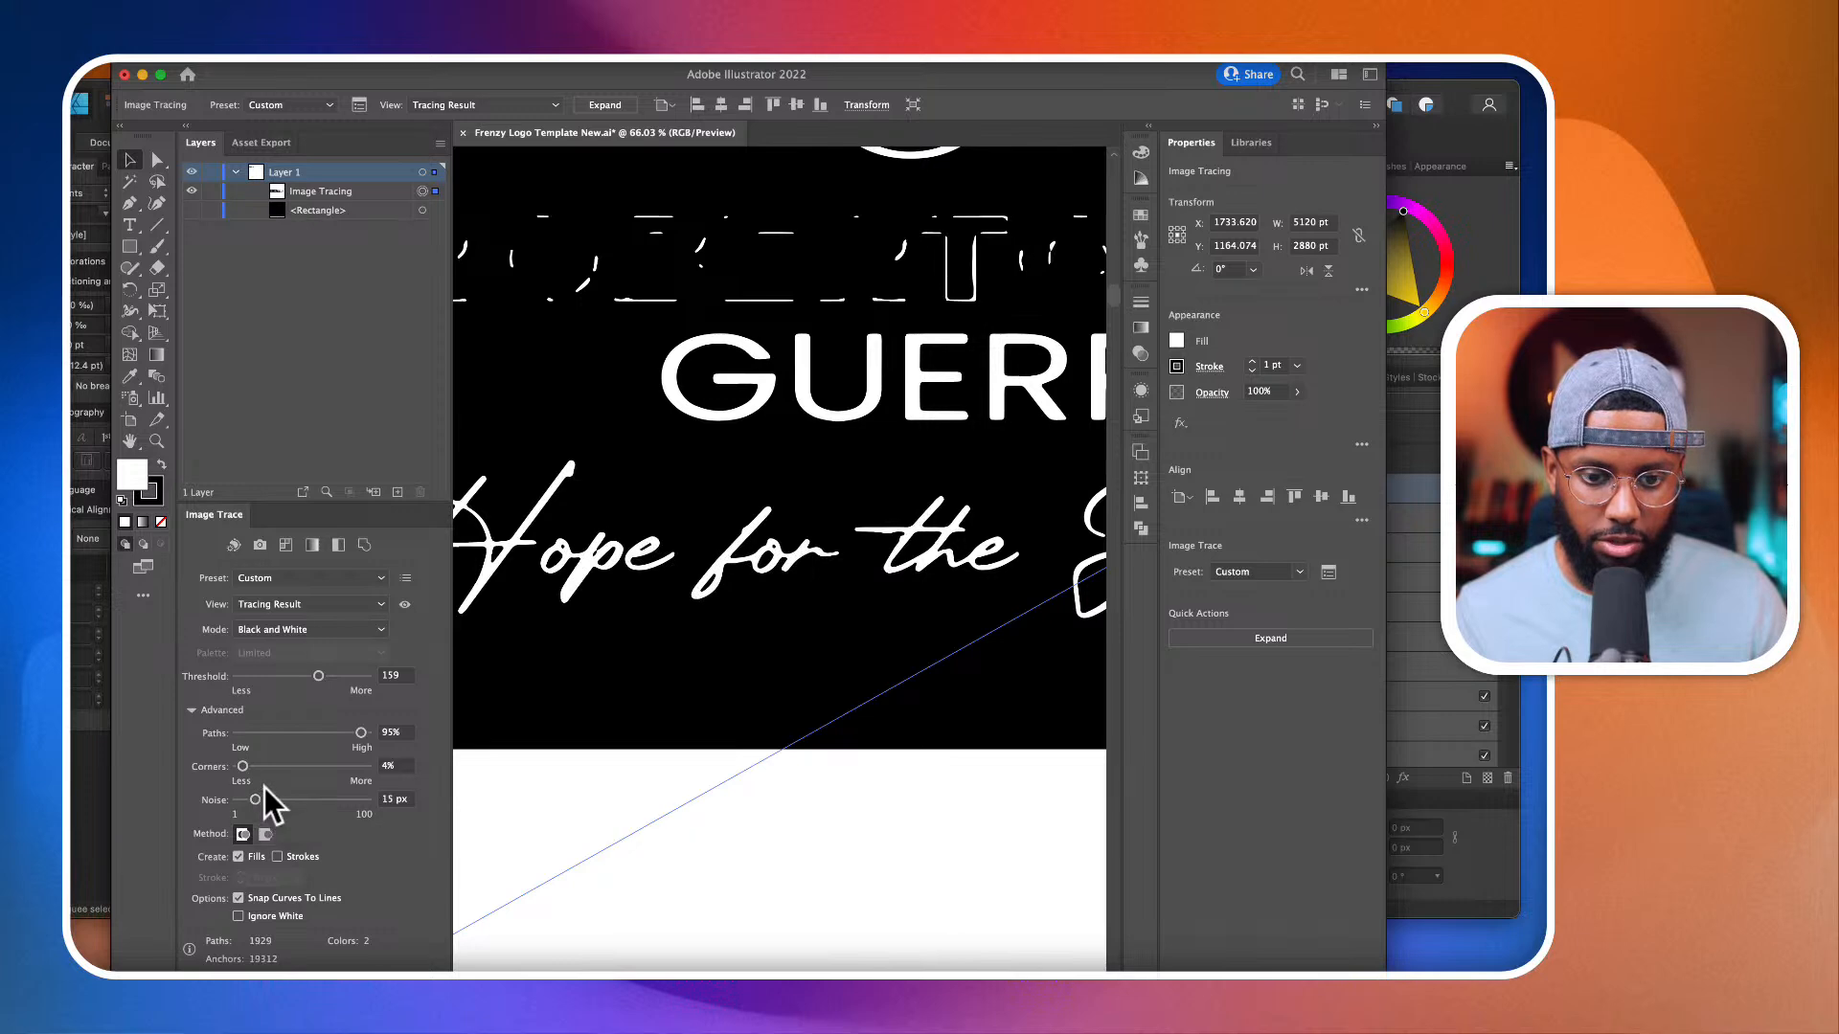
click(263, 767)
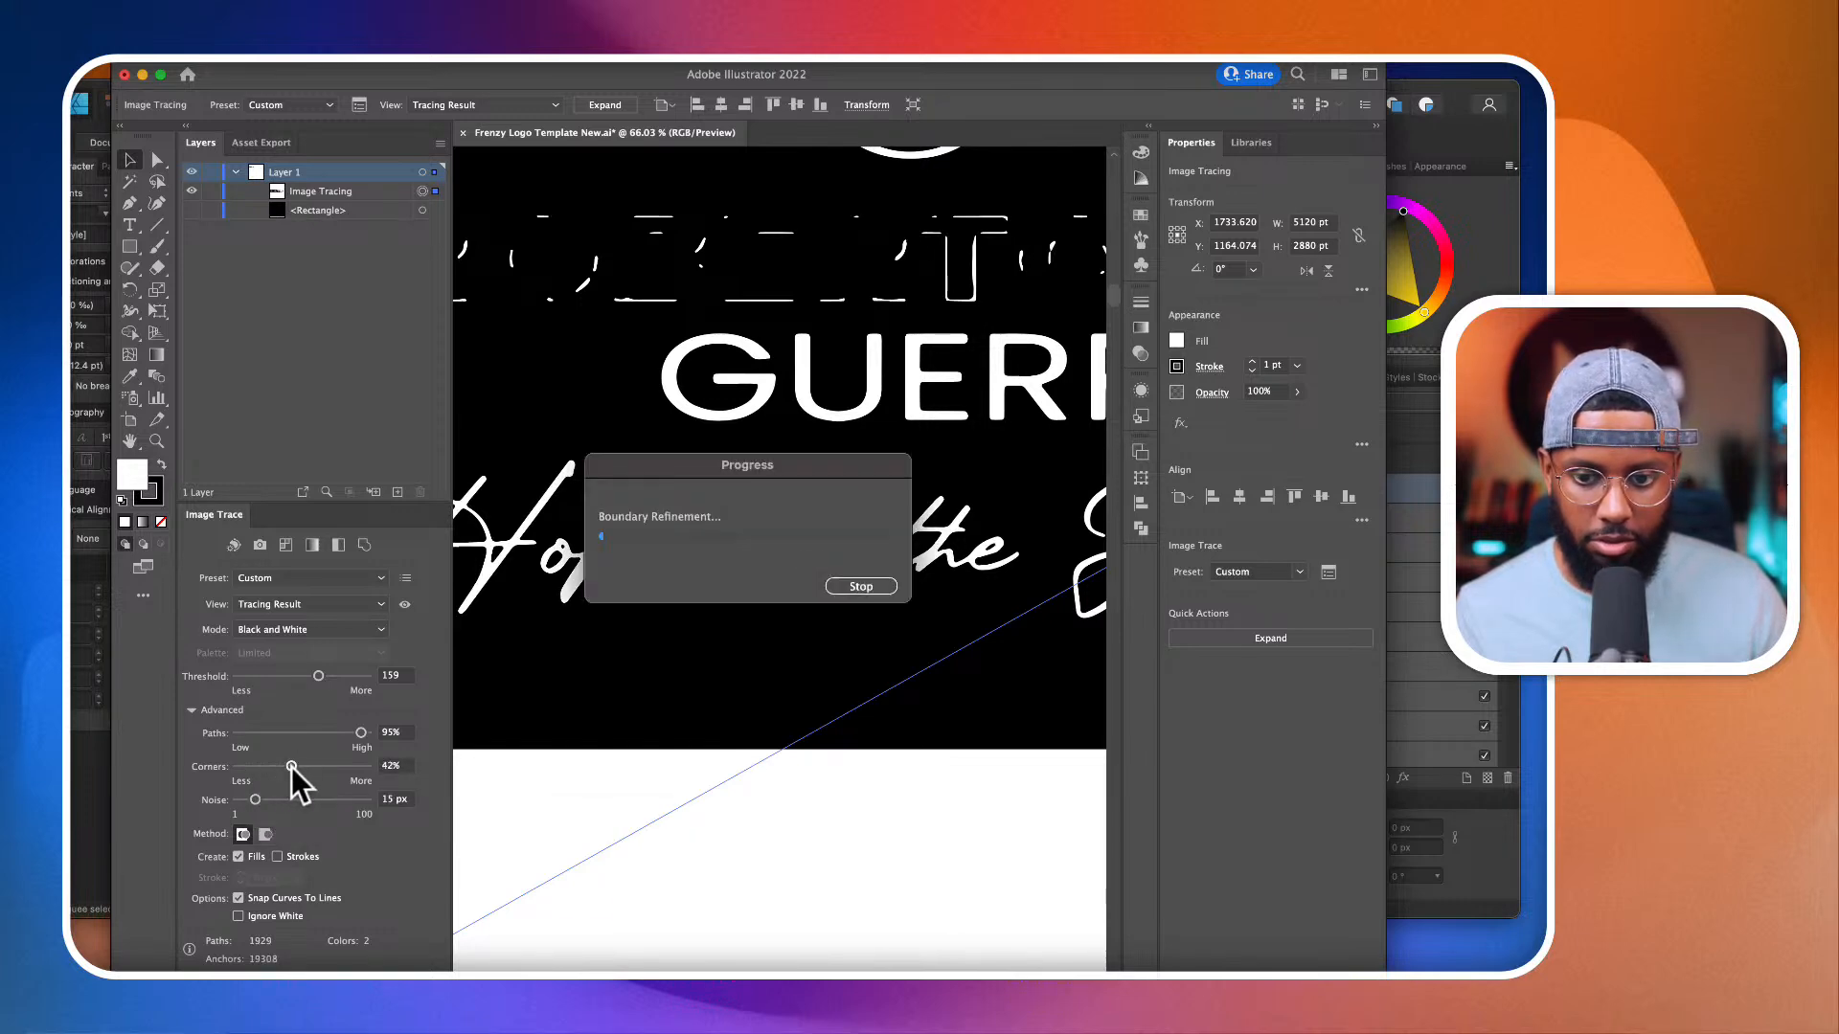
Step: Test trace thresholds of 141, 188, 38 and 73, and settle on a threshold of 125 with Paths at 79%
click(308, 676)
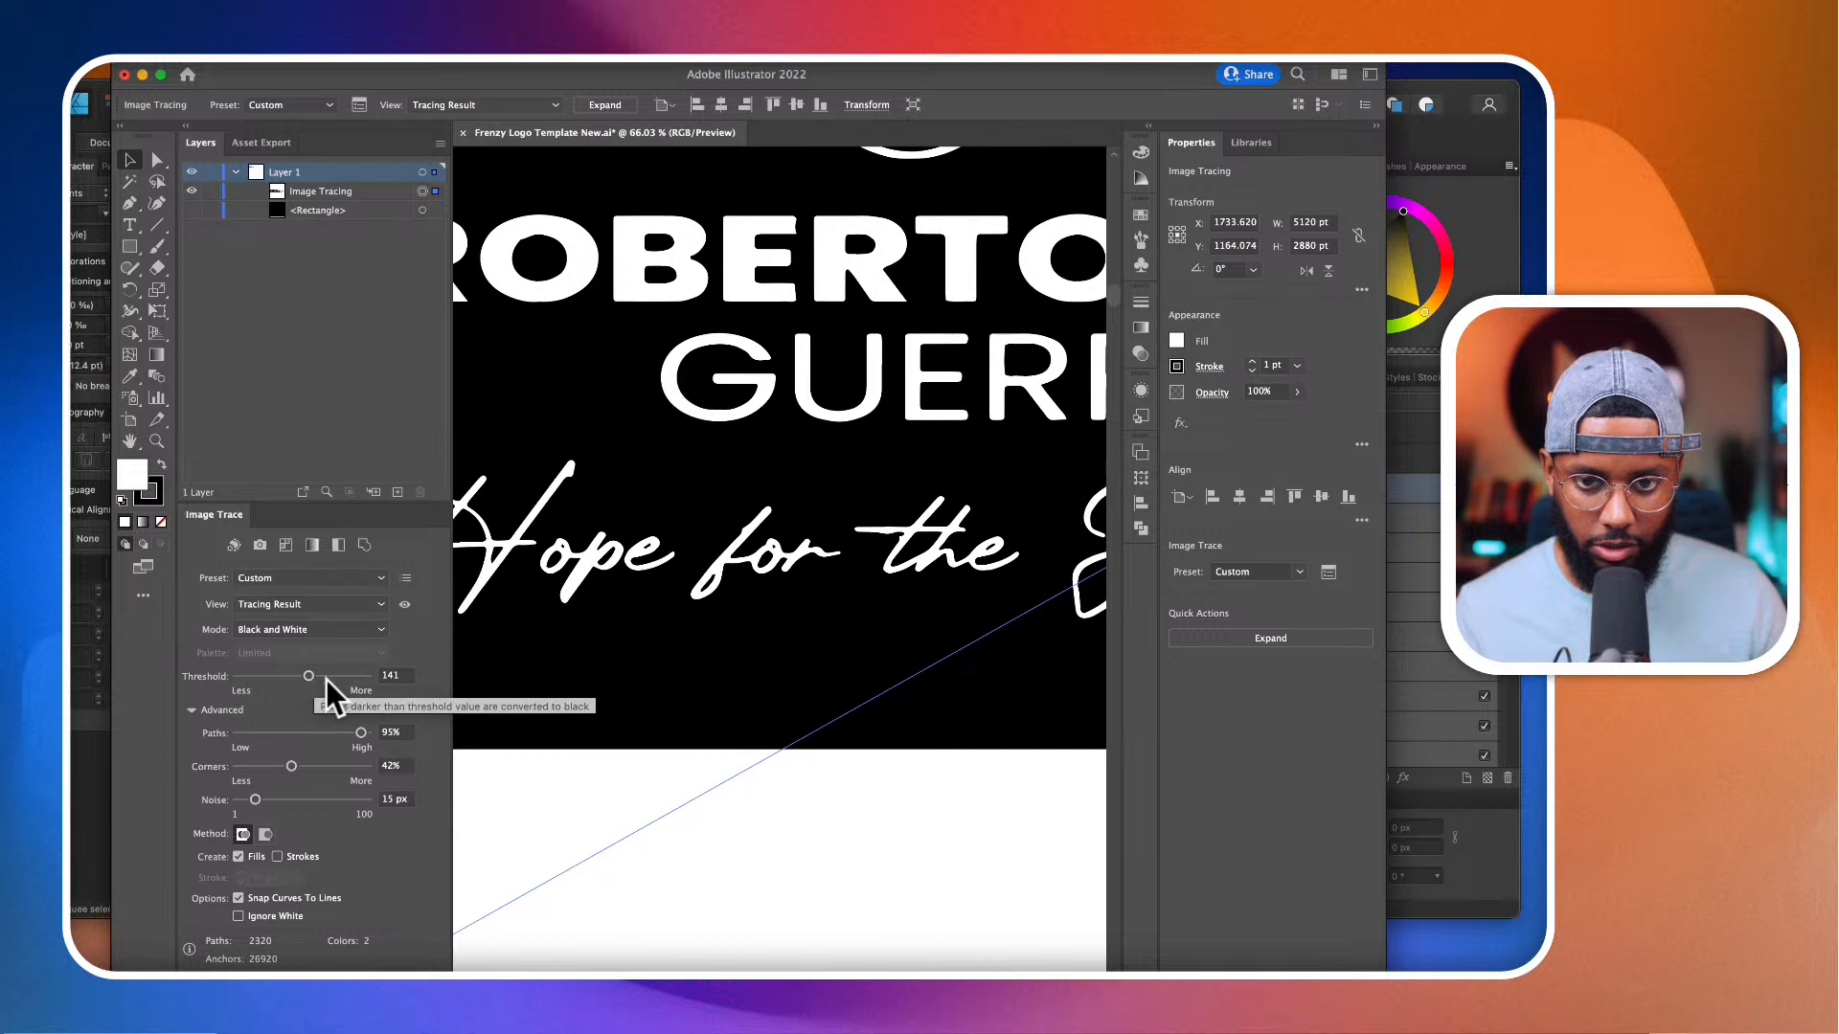
alt+scroll(996, 411, down, 3)
scroll(991, 391, right, 5)
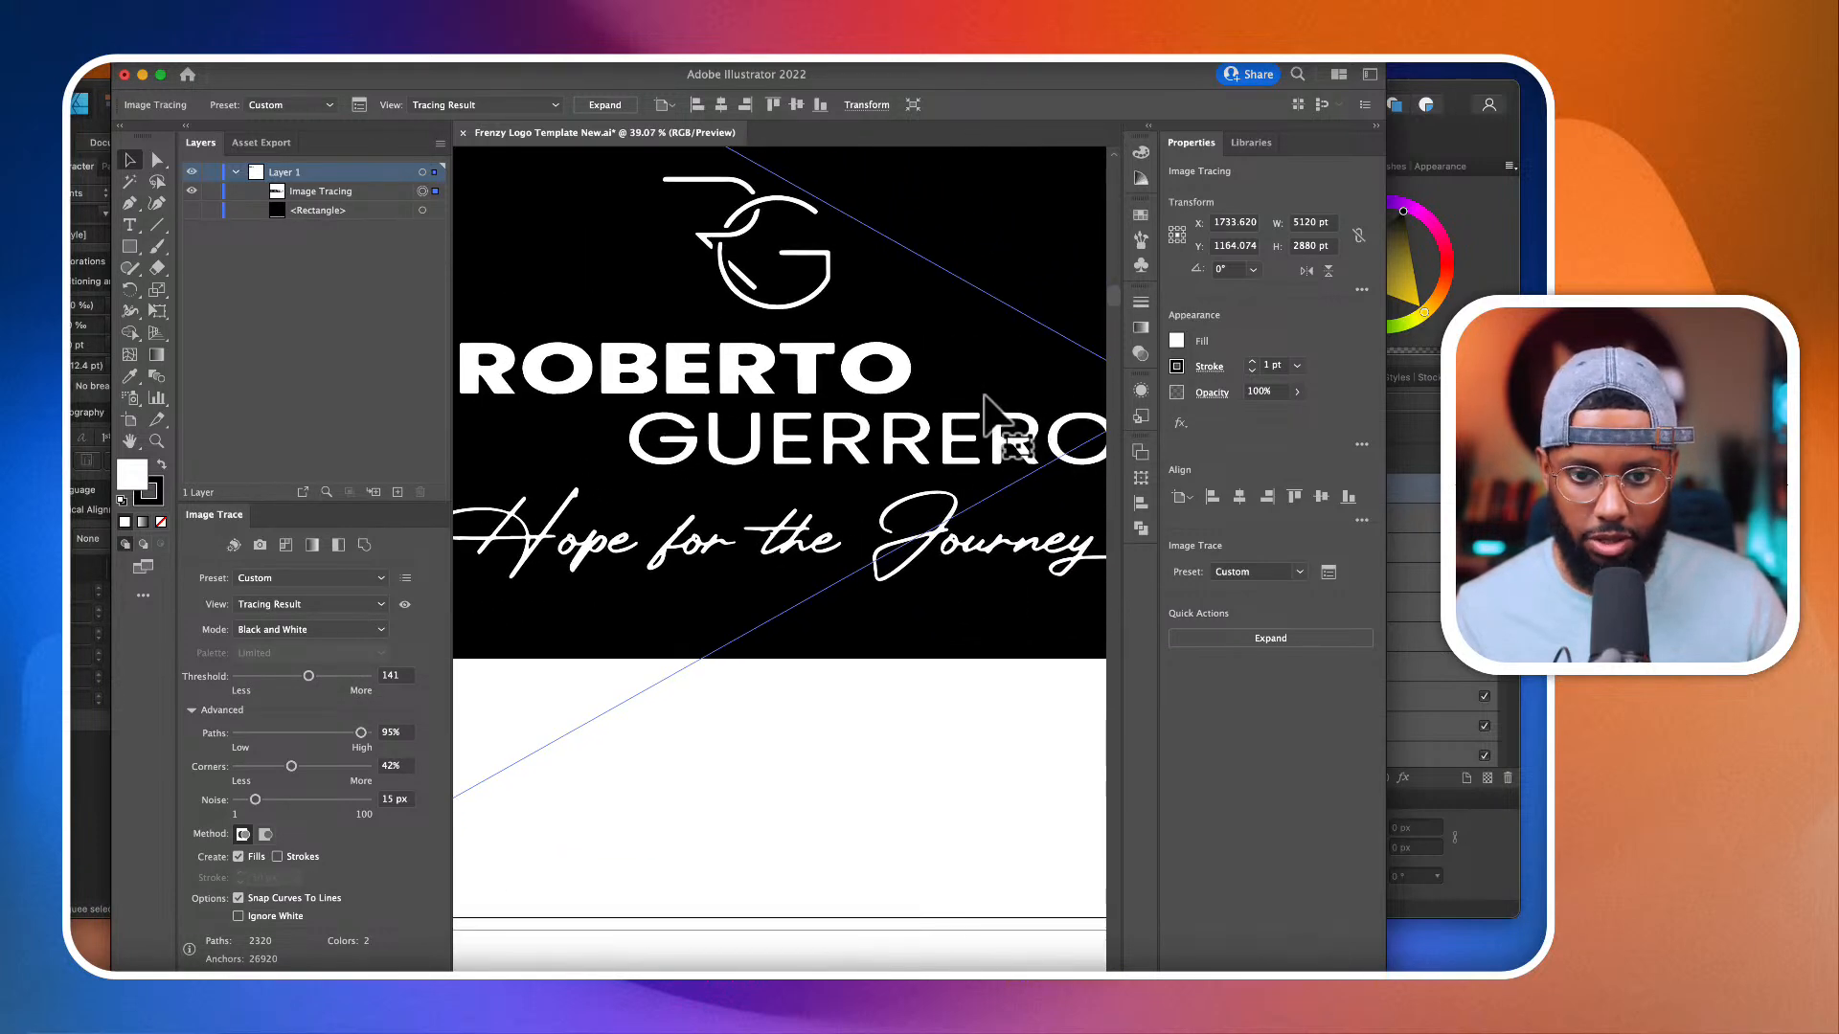
click(332, 678)
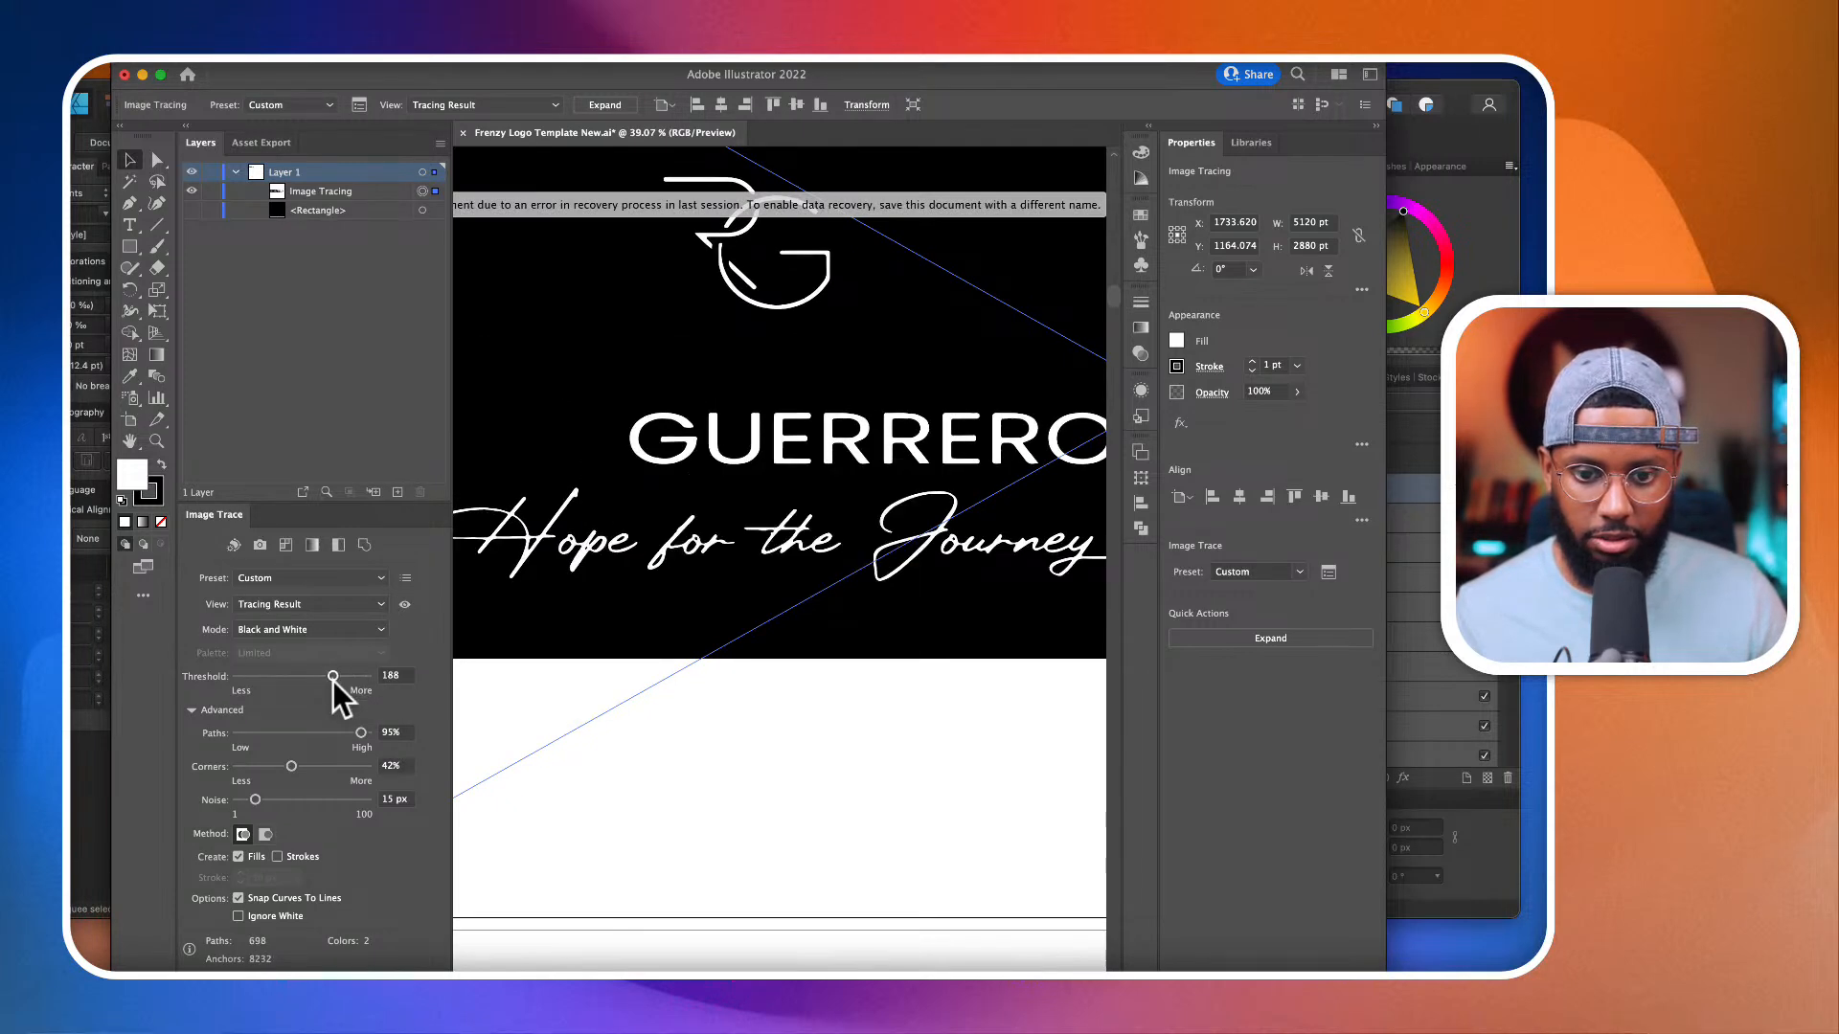
click(245, 686)
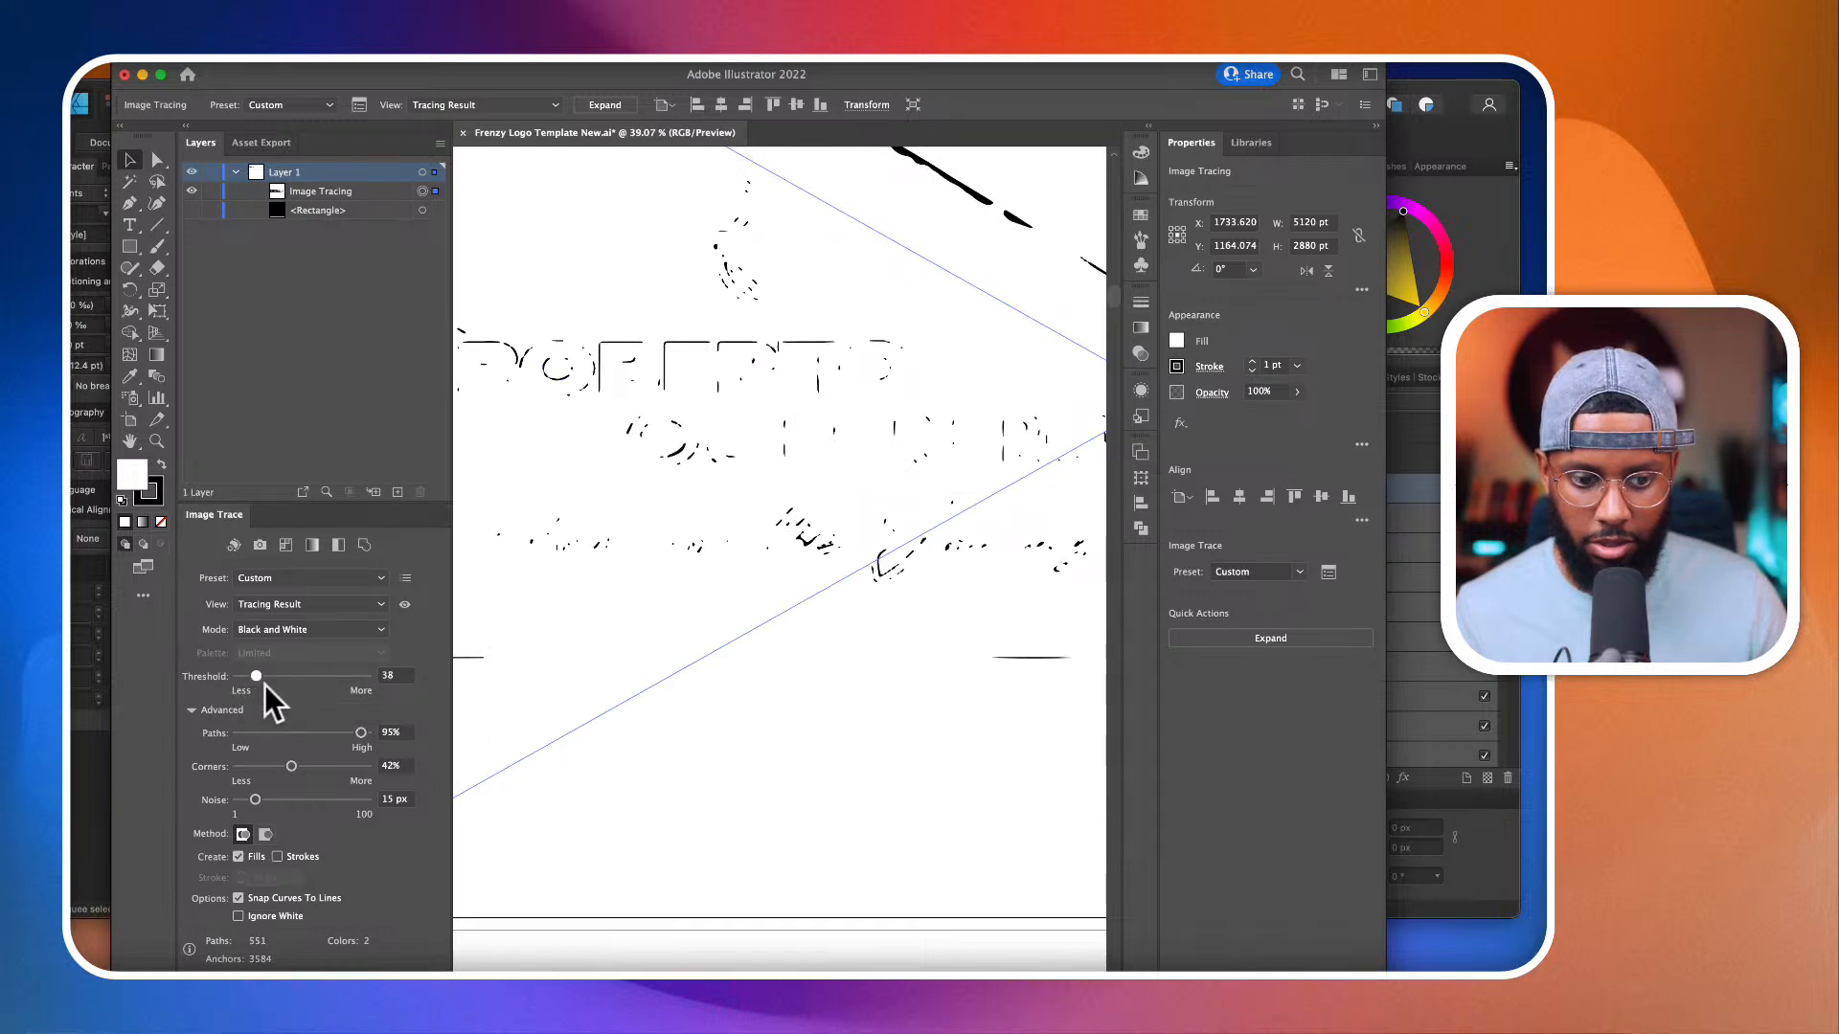
click(274, 682)
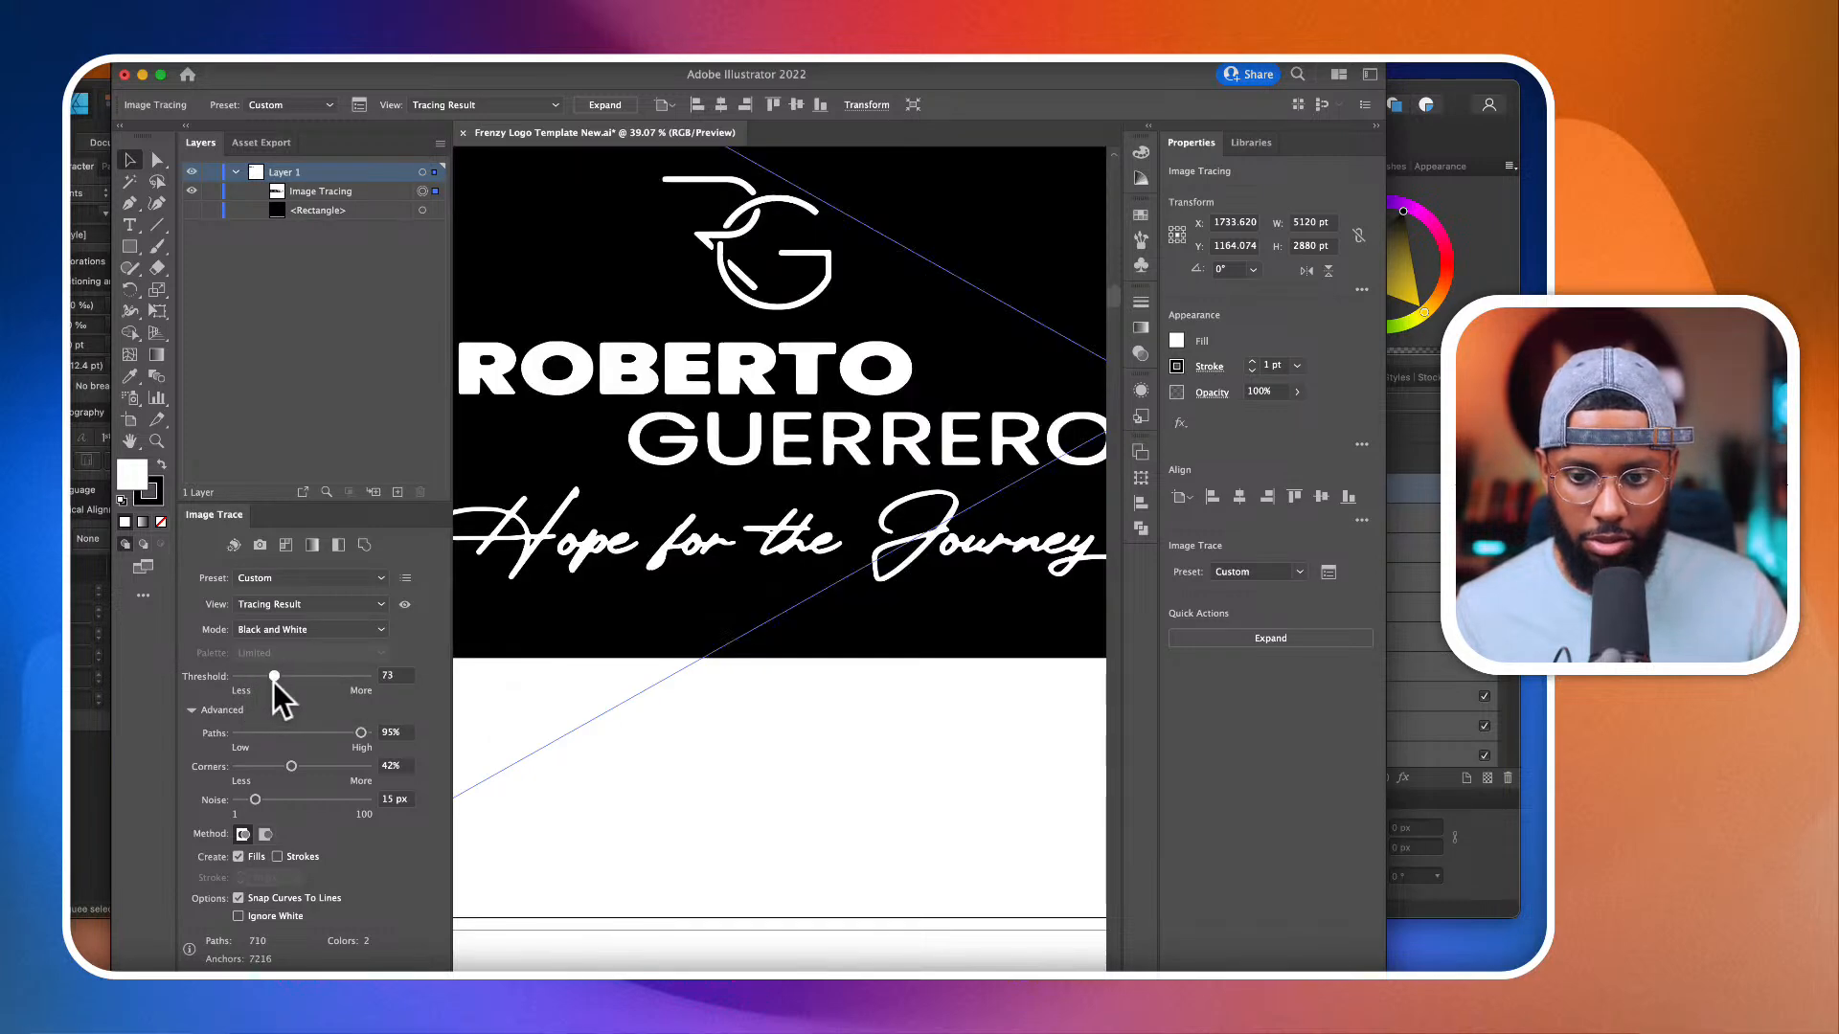
drag(273, 681, 295, 676)
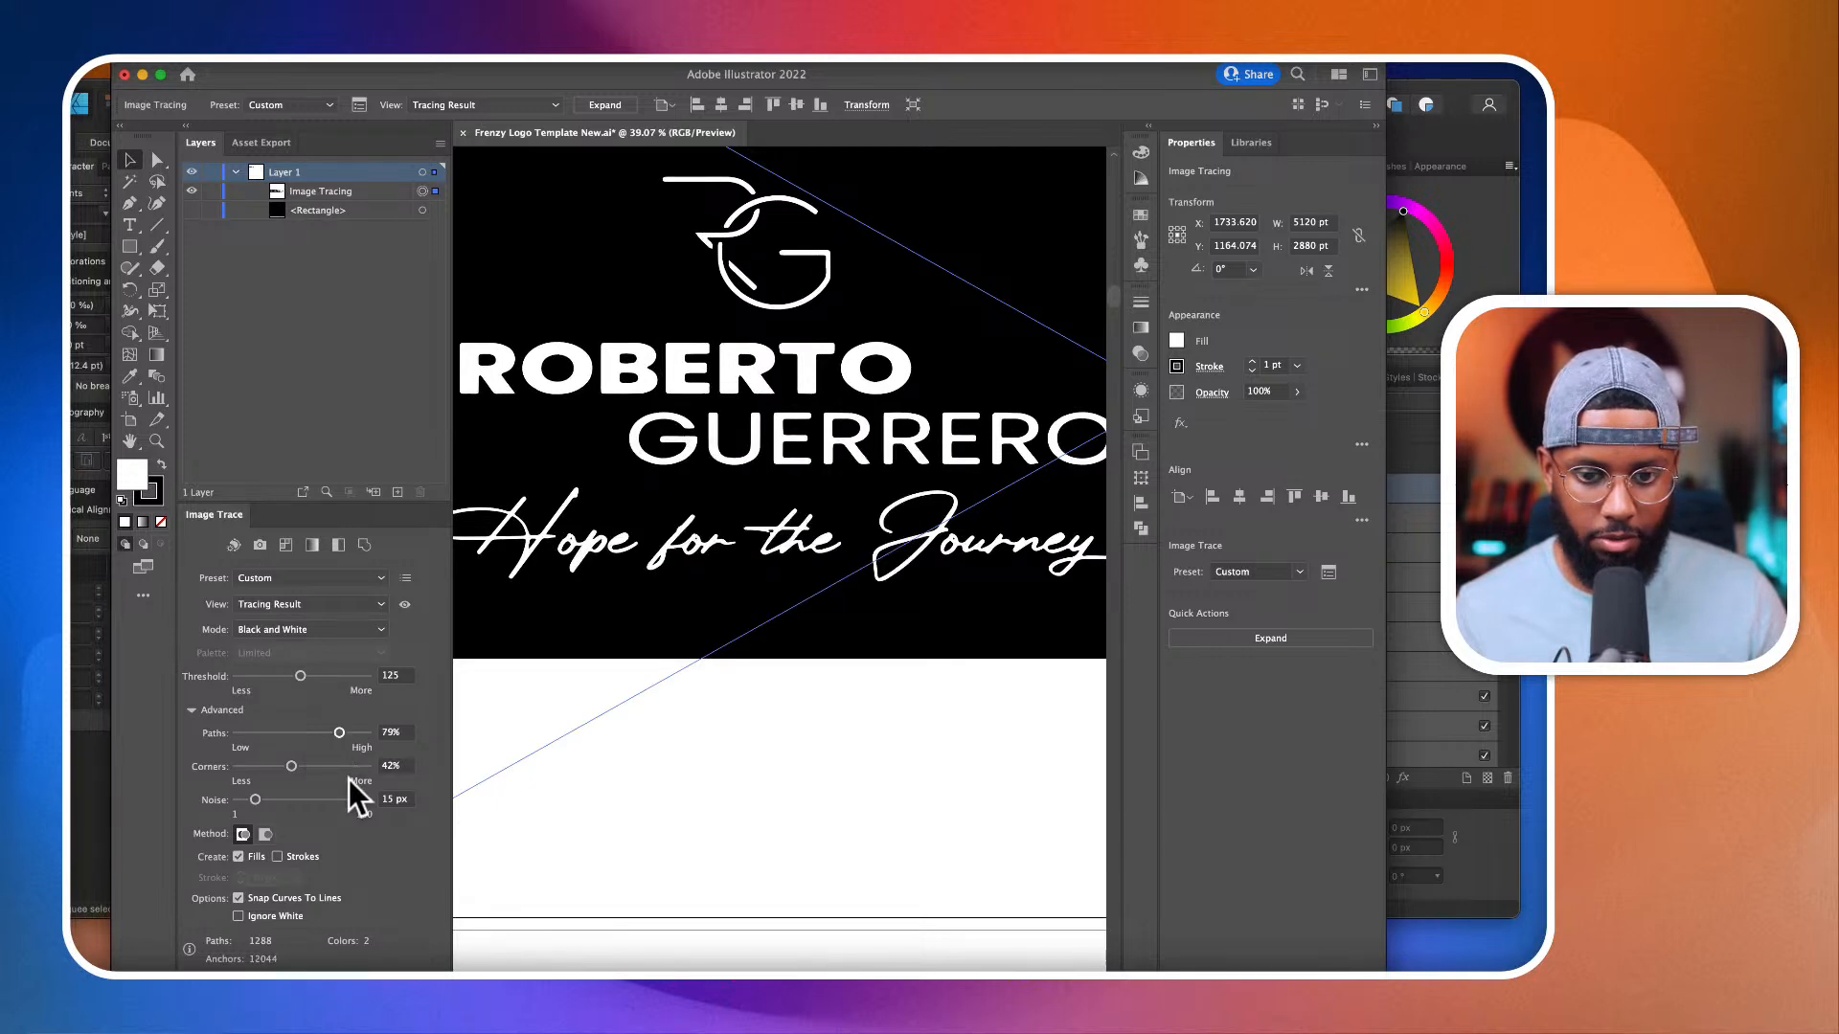
Step: Try Corners values of 86%, 51% and 40%, and set Corners to 31%
drag(348, 779, 349, 779)
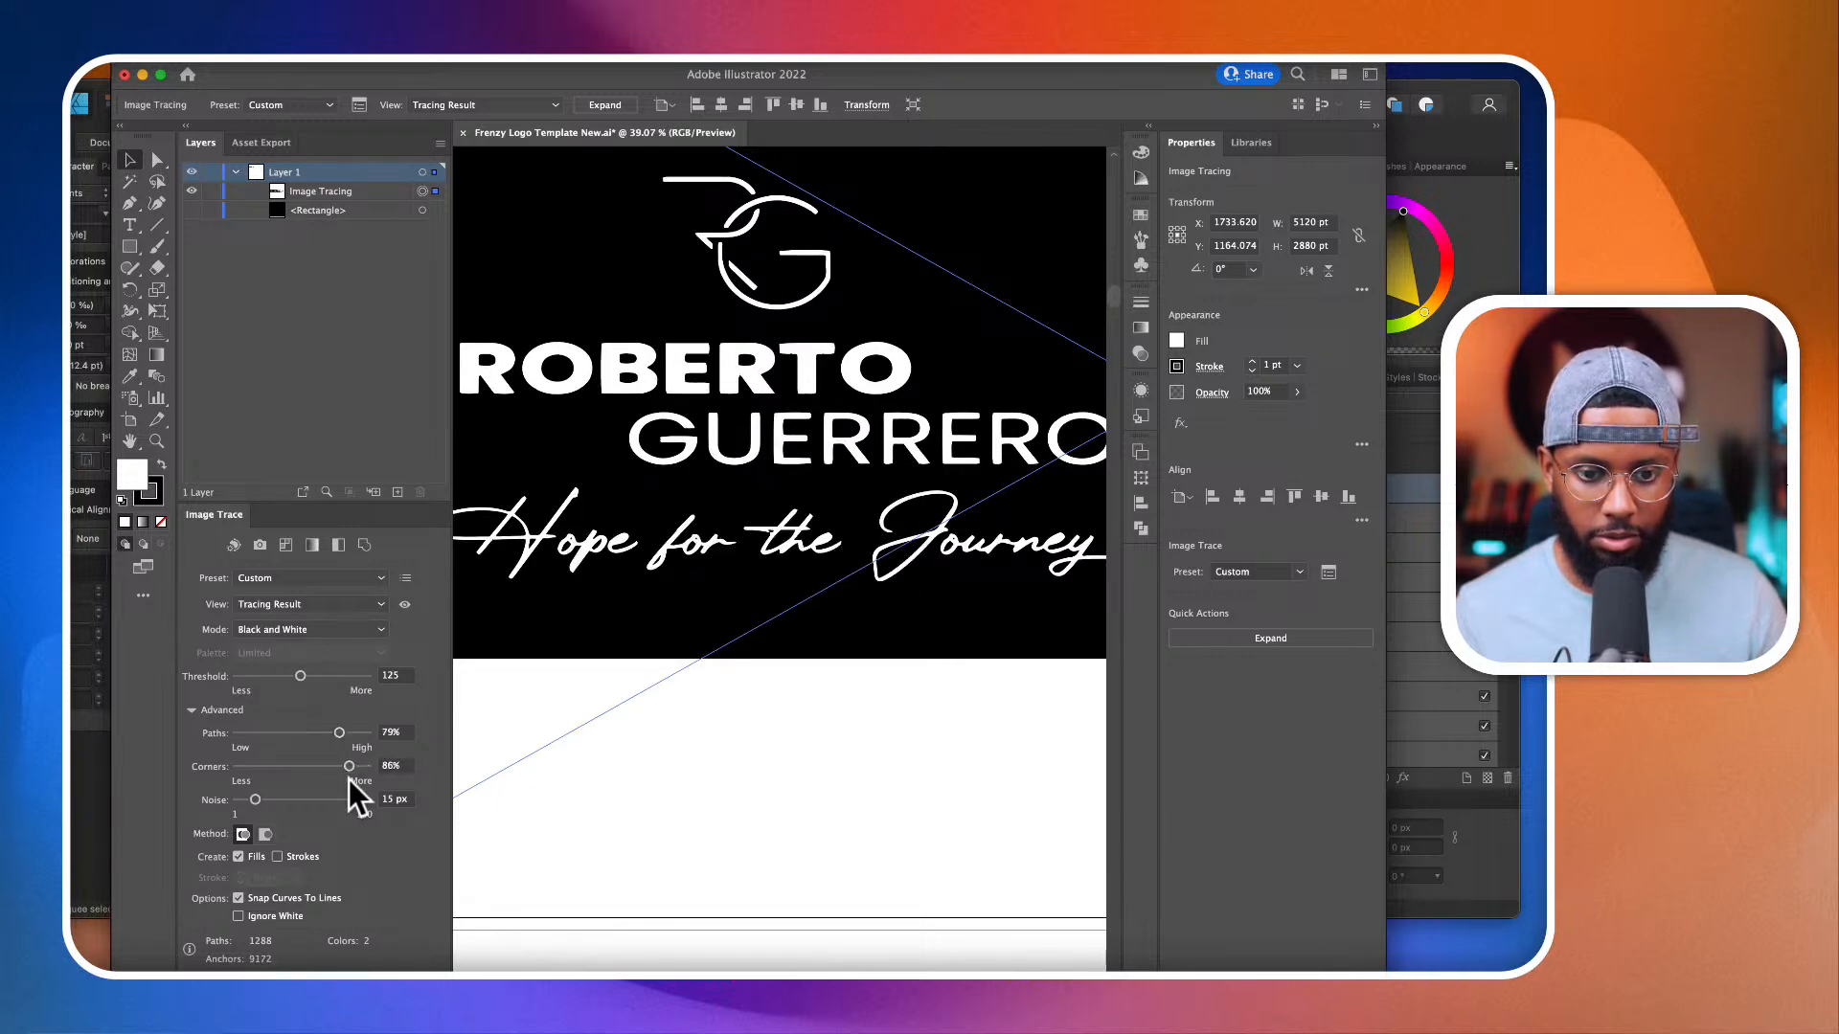
drag(332, 784, 331, 784)
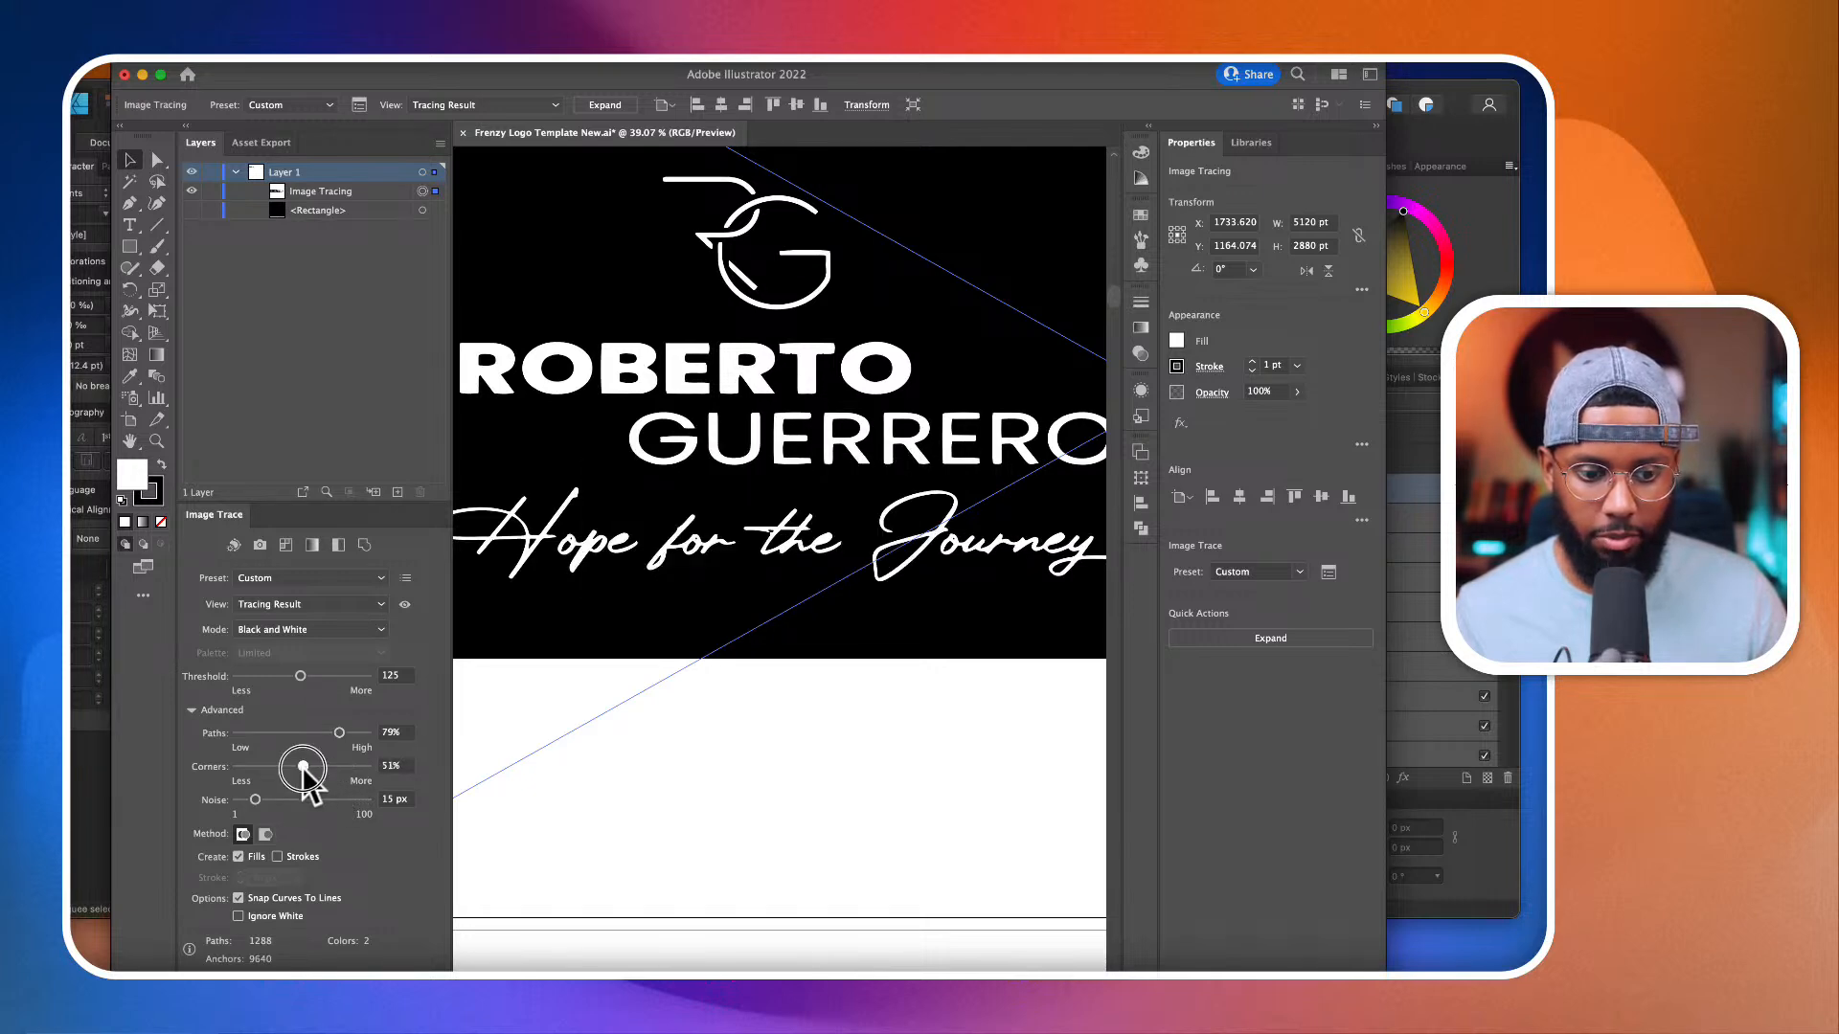
drag(303, 768, 289, 769)
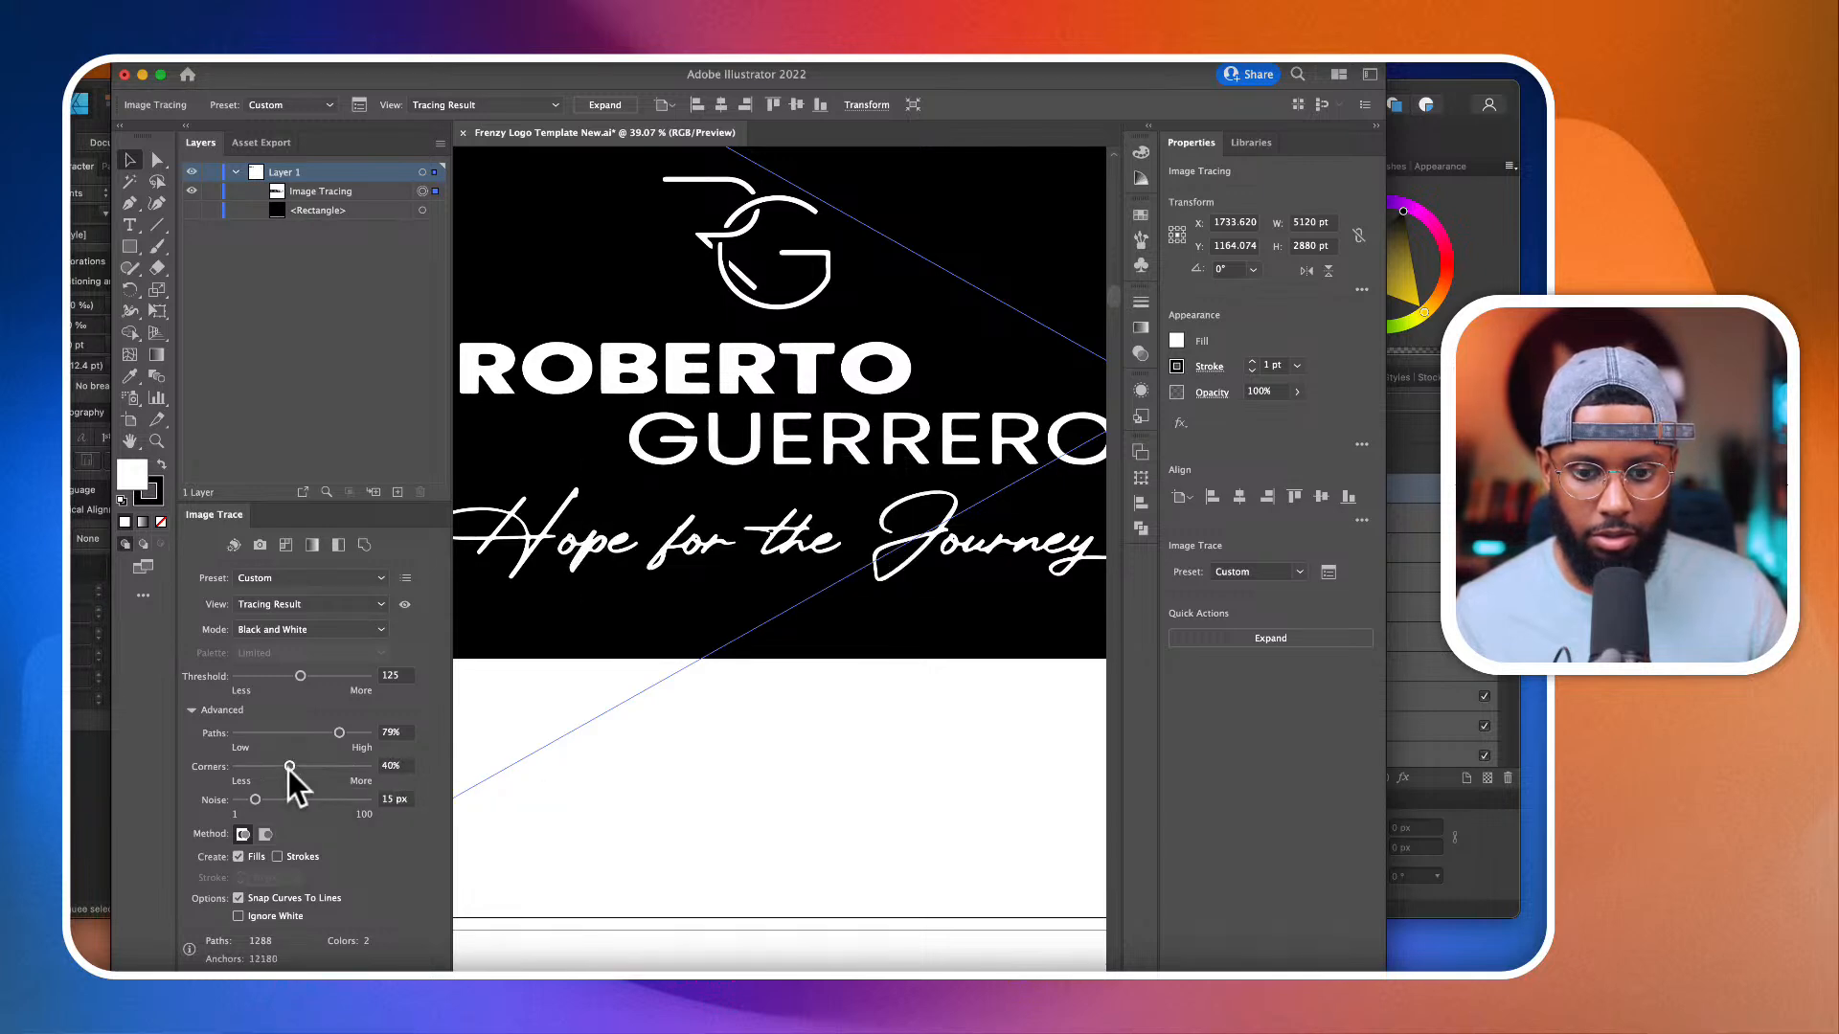
key(super+0)
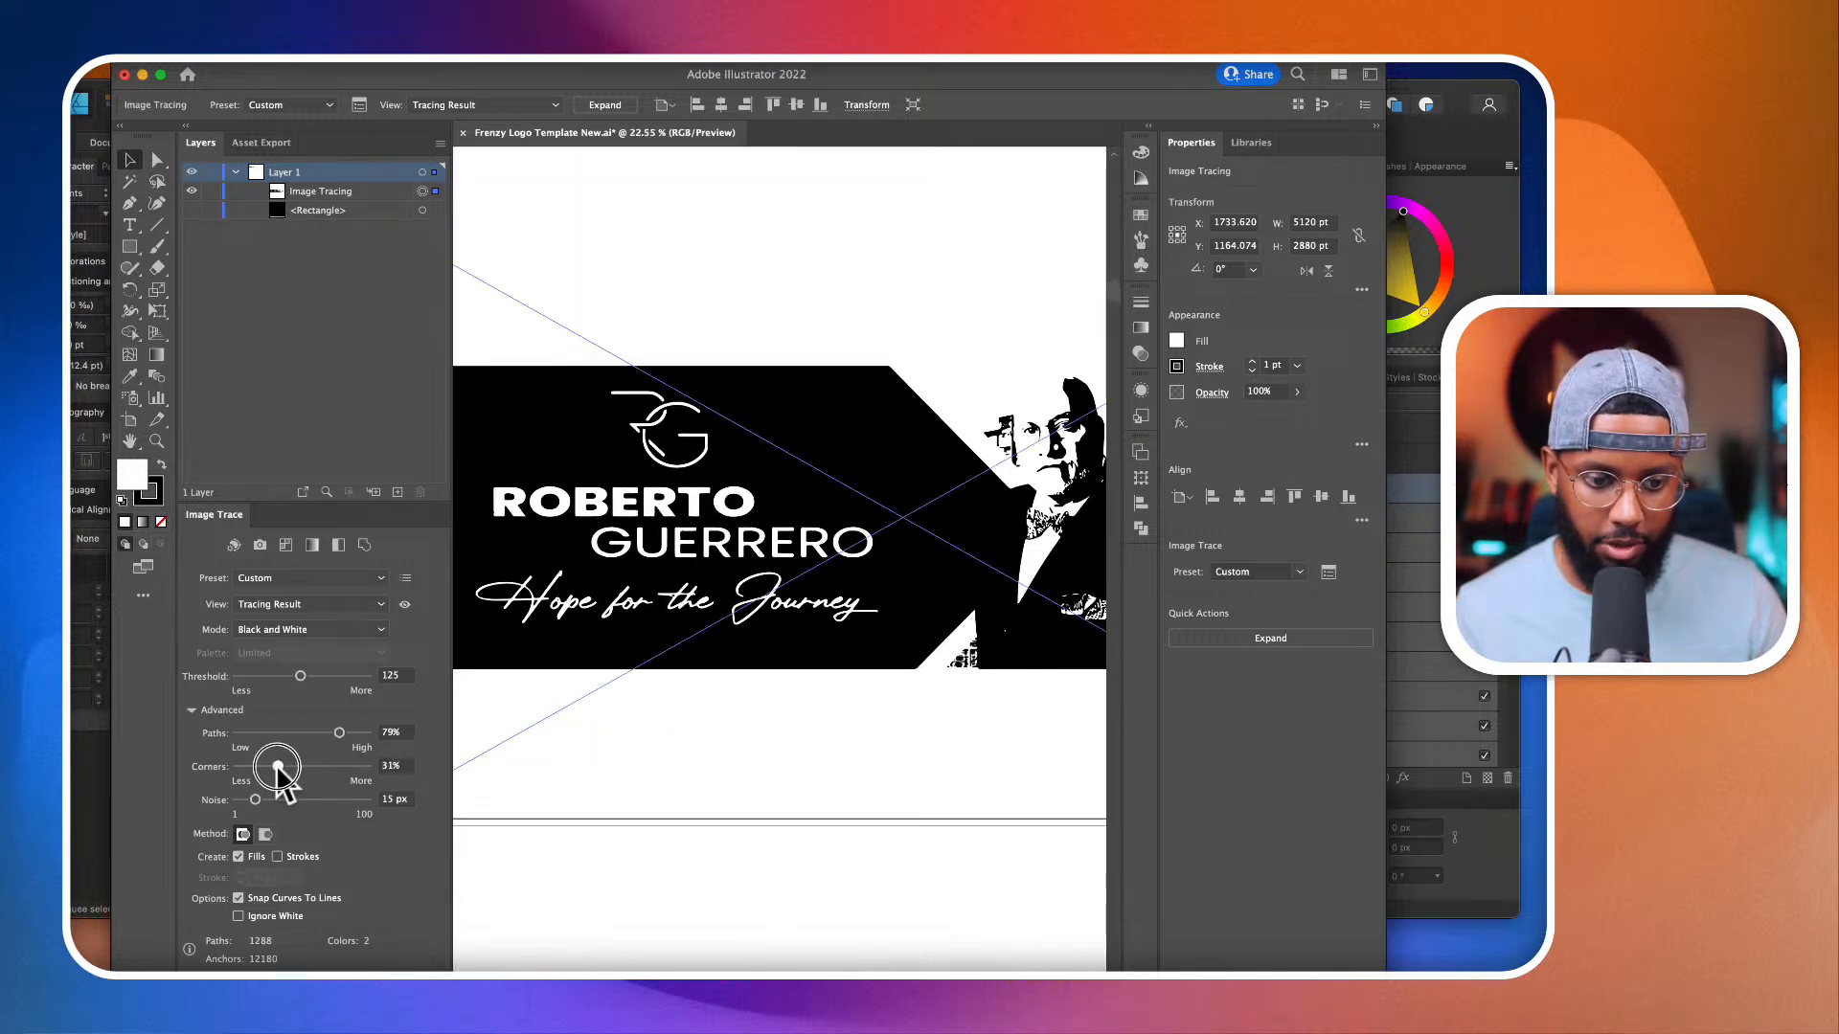
drag(278, 768, 278, 768)
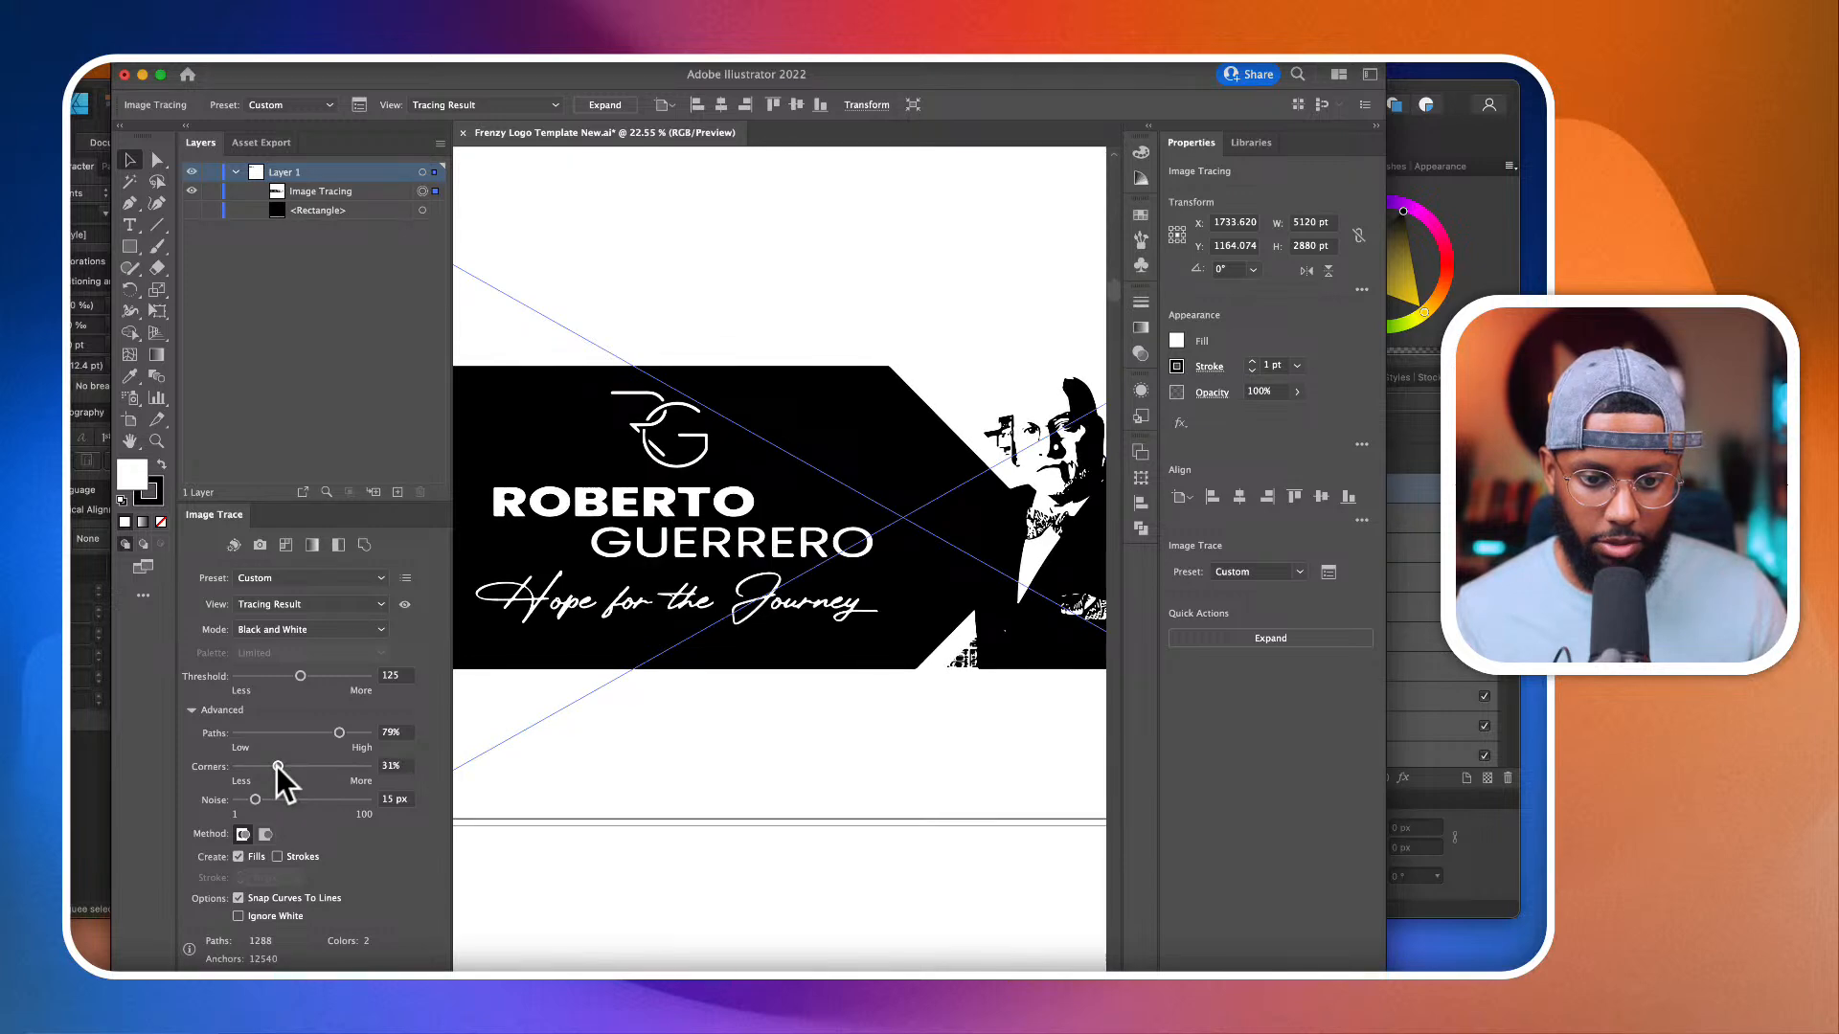
Step: Try ignoring white in the trace, turn that option back off, and expand the tracing into editable paths
click(241, 917)
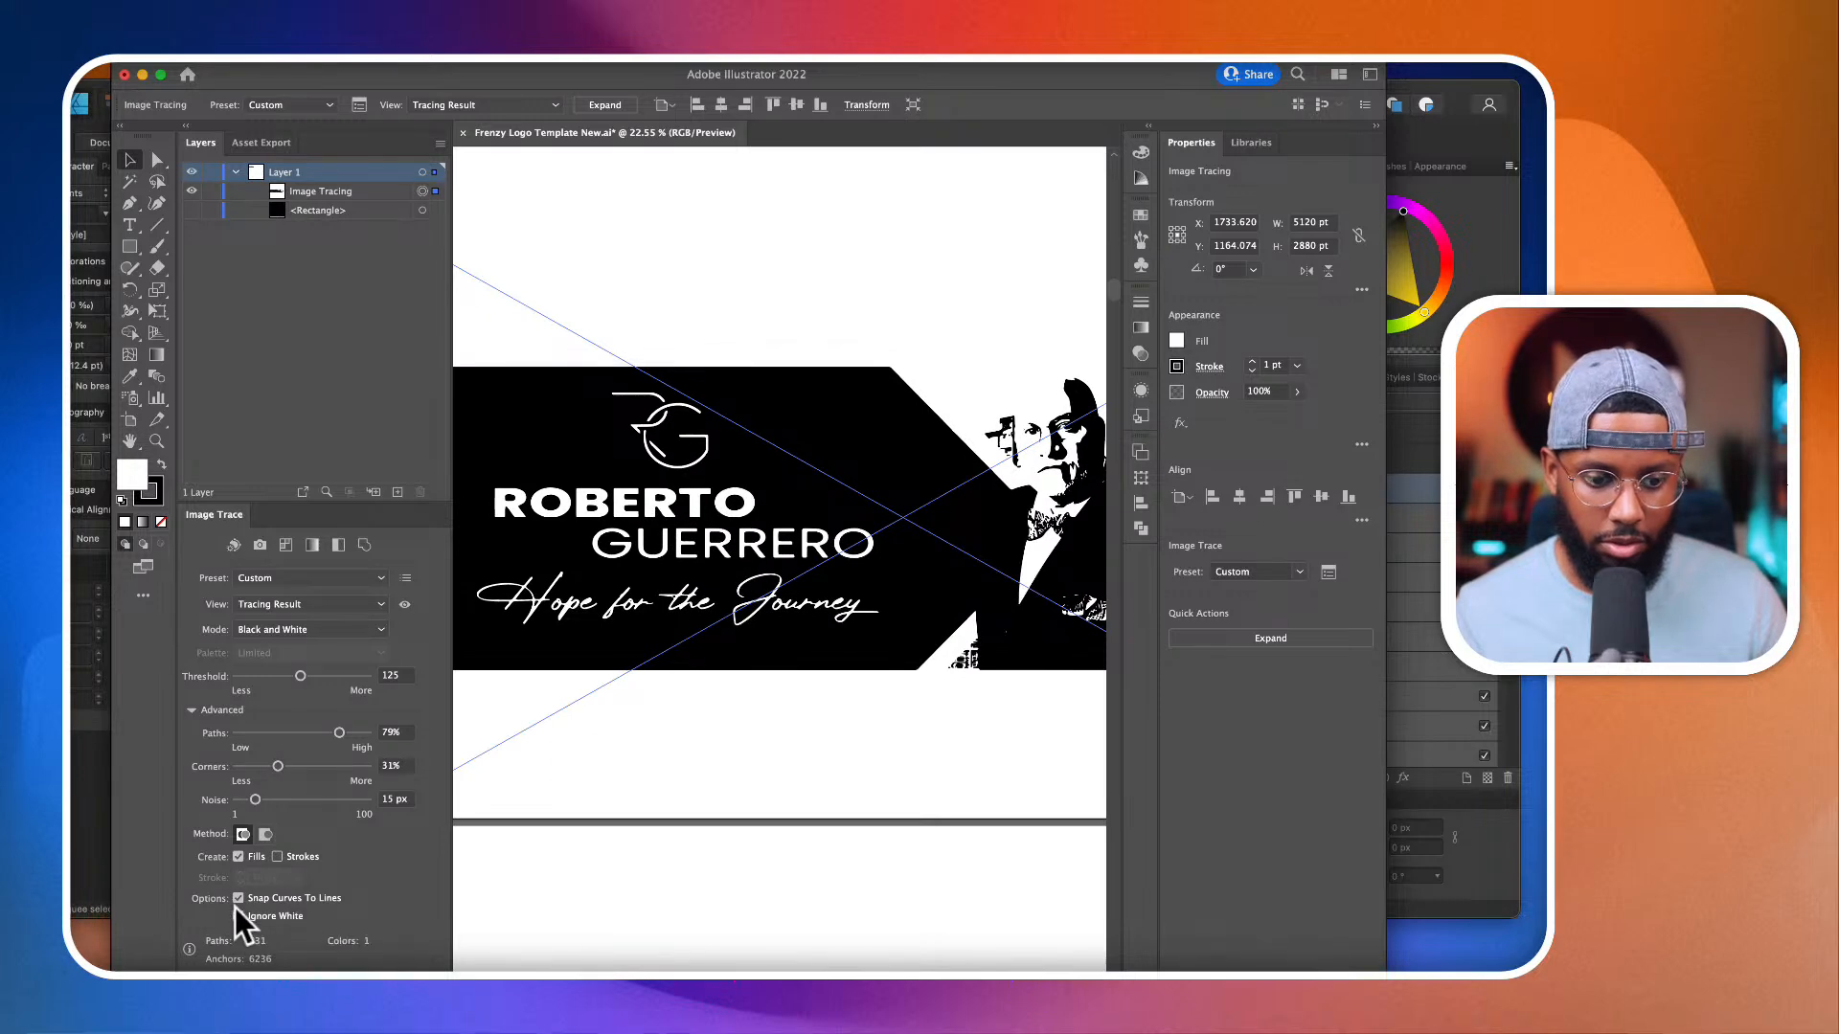
click(238, 917)
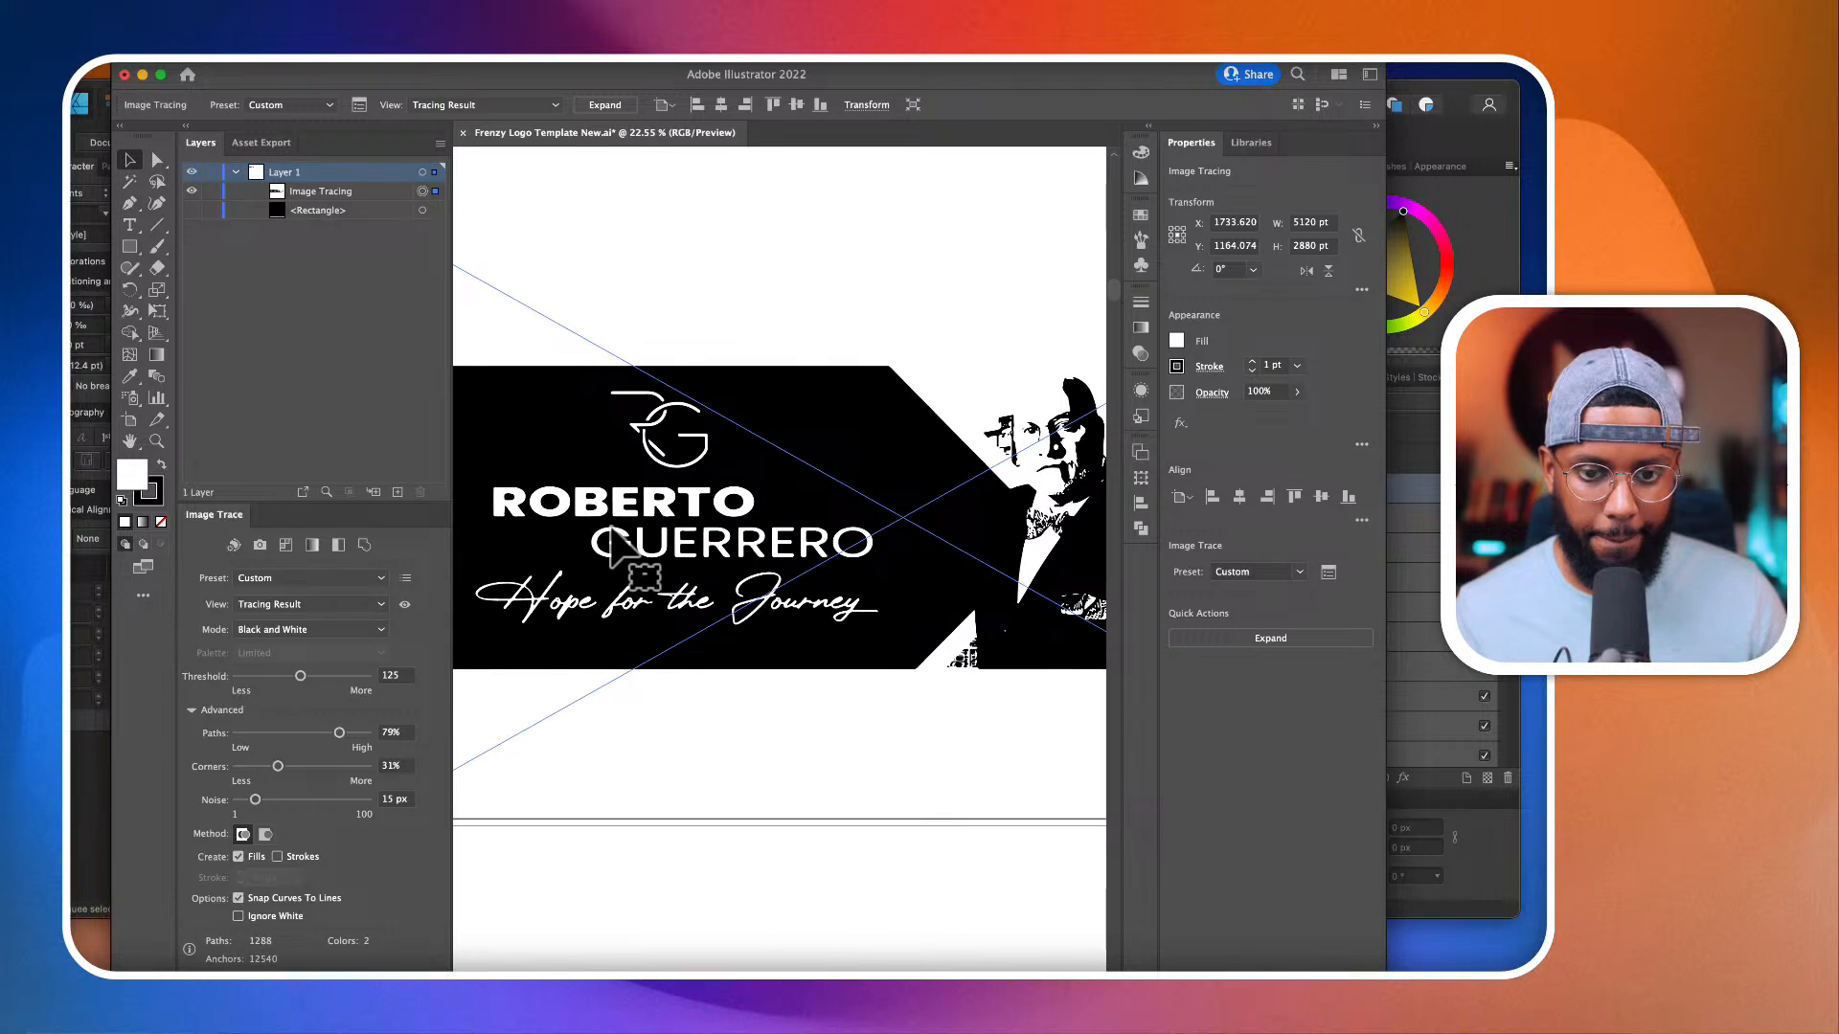
click(603, 104)
Step: Directly select and delete the traced banner background together with the Subscribe Now button area
scroll(785, 589, down, 3)
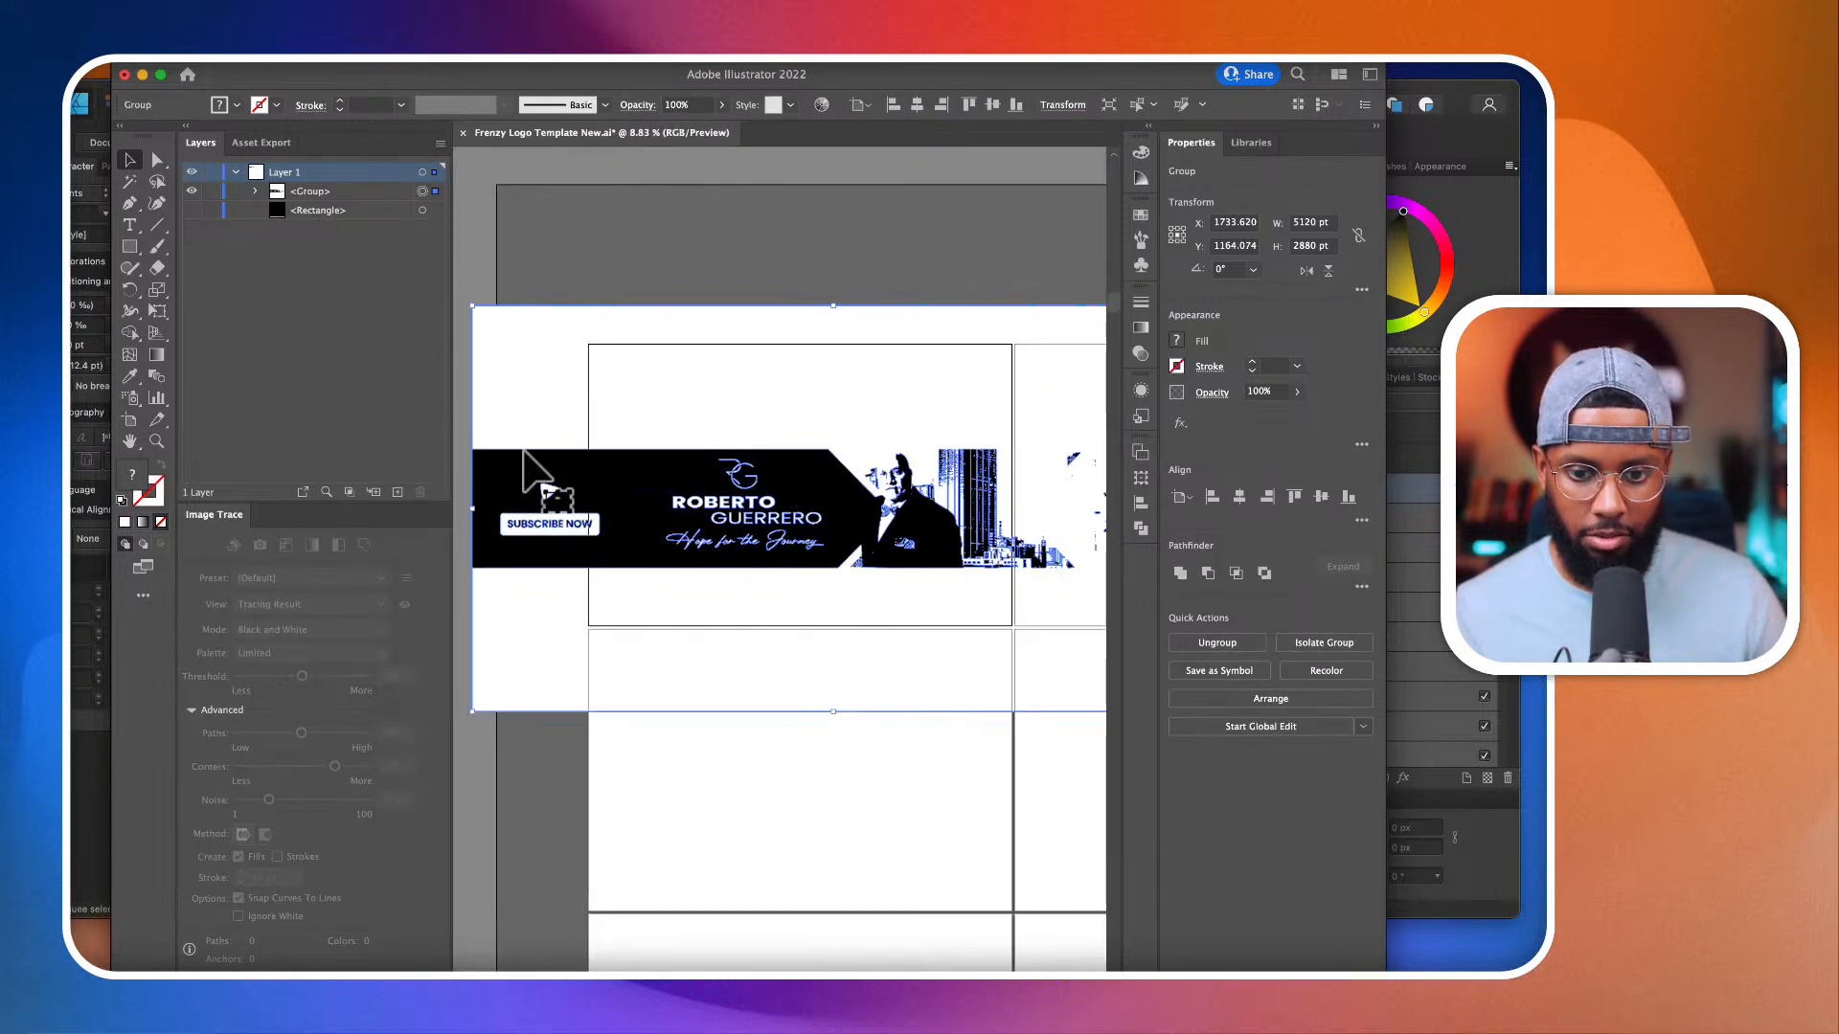
click(155, 157)
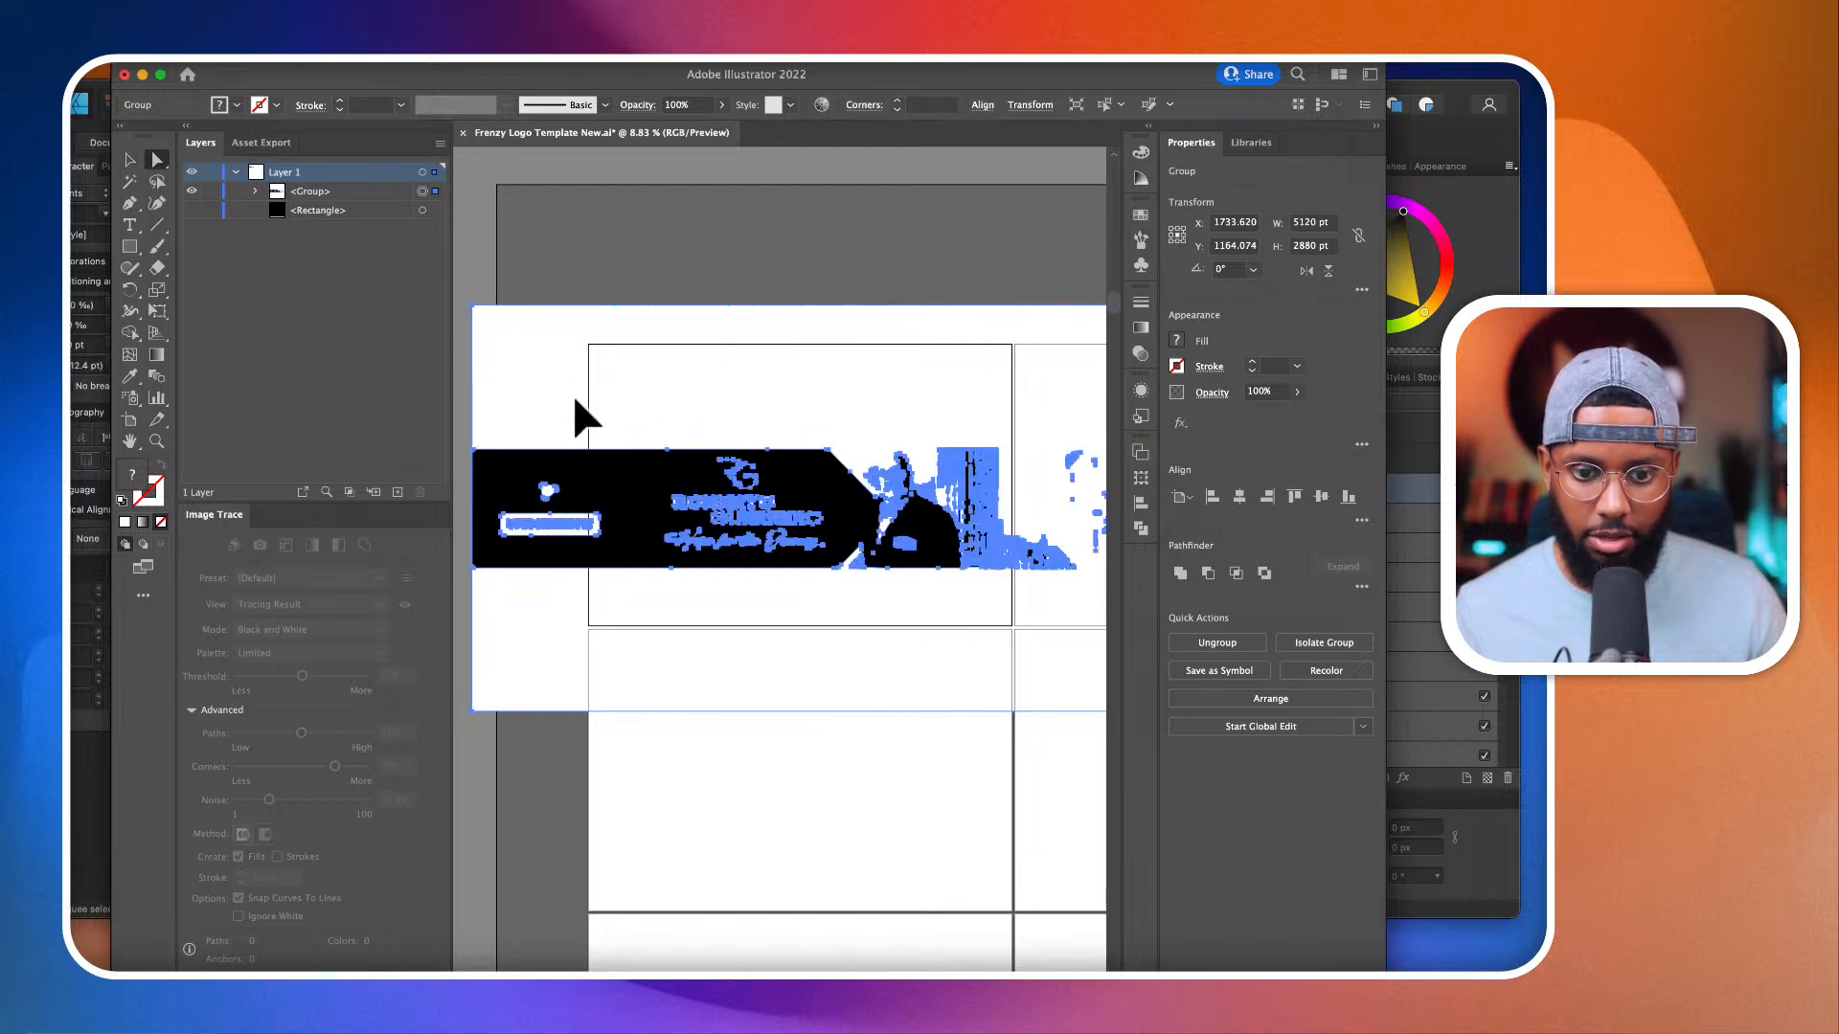
click(591, 257)
drag(469, 306, 648, 751)
key(Delete)
key(Delete)
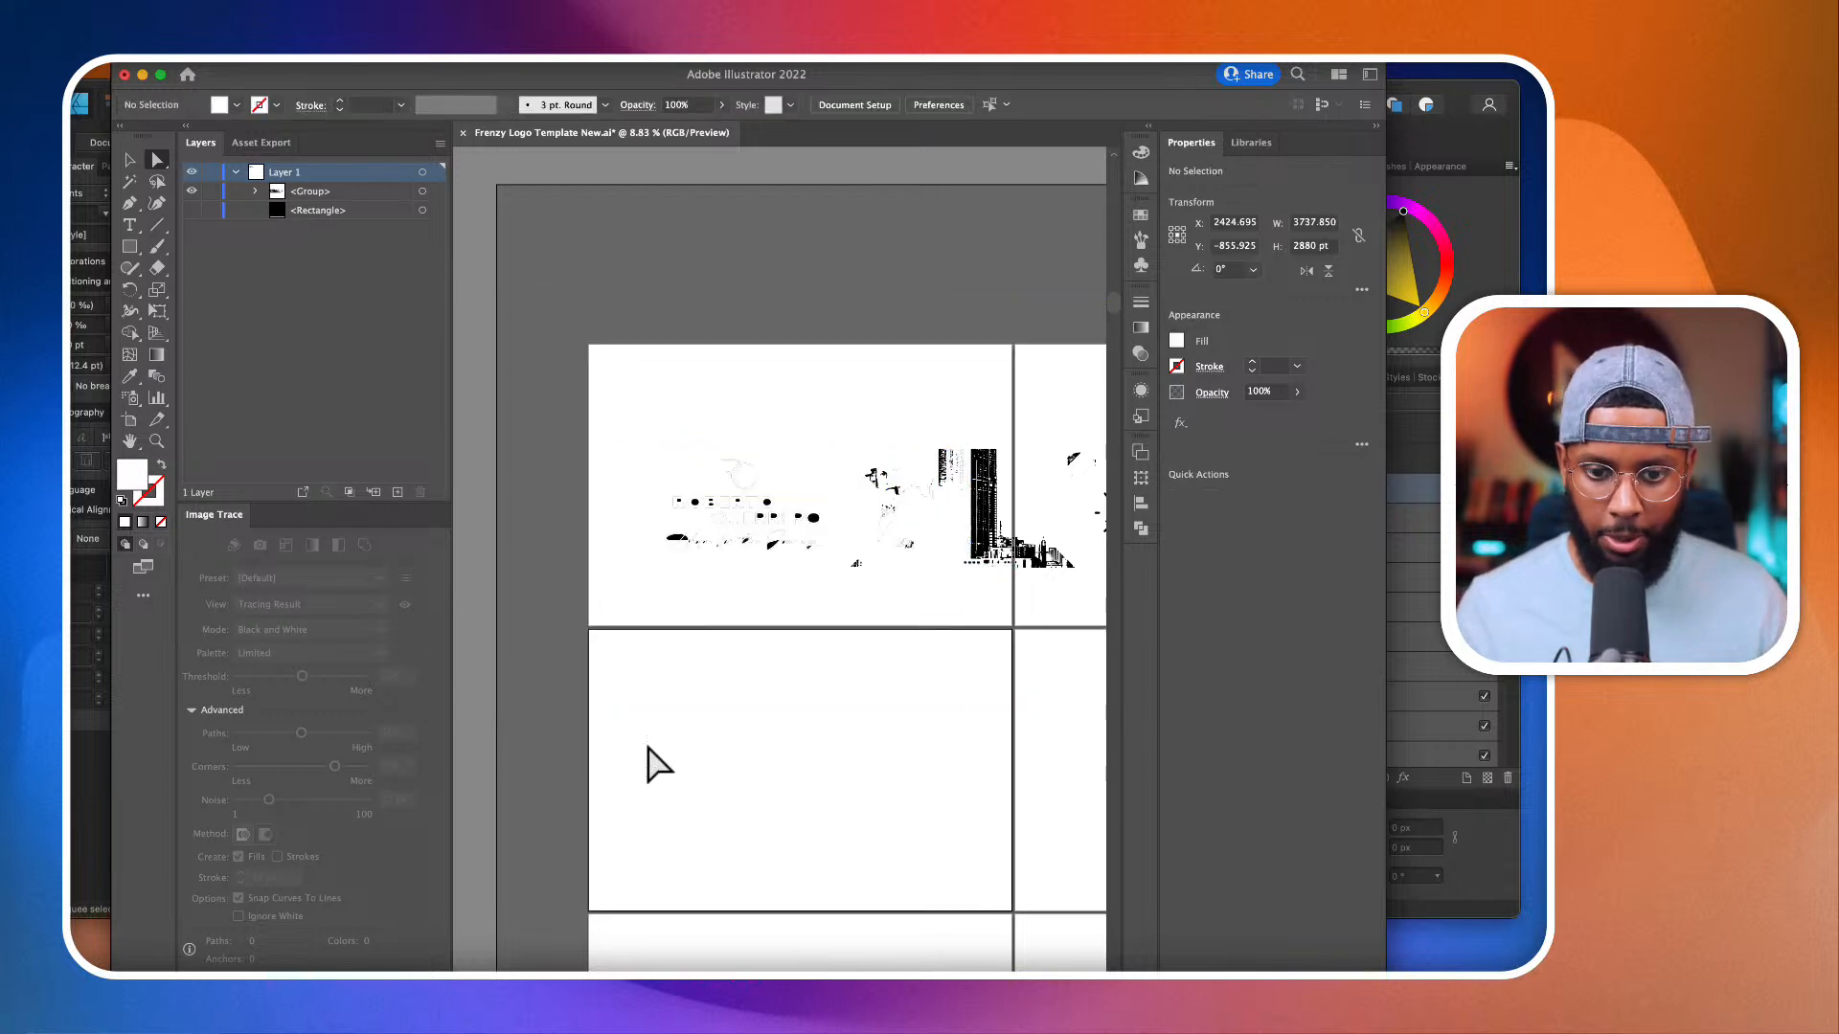
Step: Delete the traced portrait, skyline and YouTube bell icon paths beside the lettering
scroll(843, 421, right, 2)
click(783, 396)
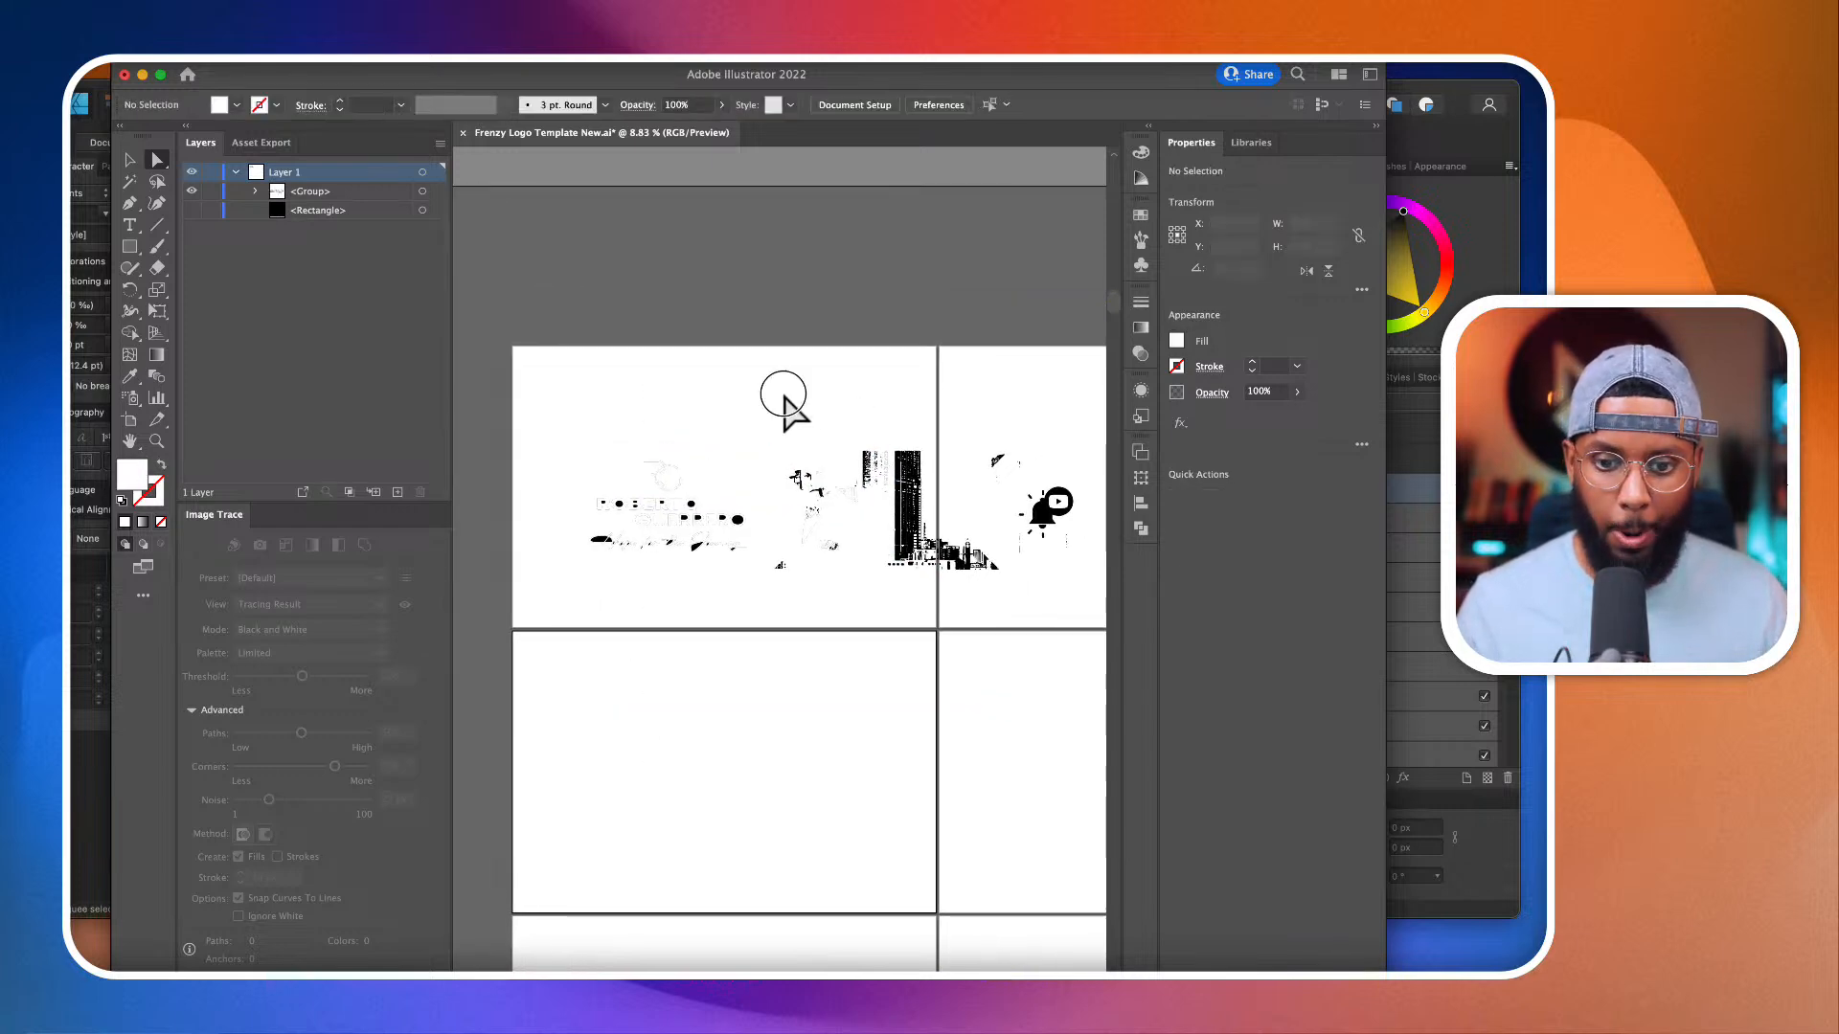
drag(784, 396, 1113, 750)
key(Delete)
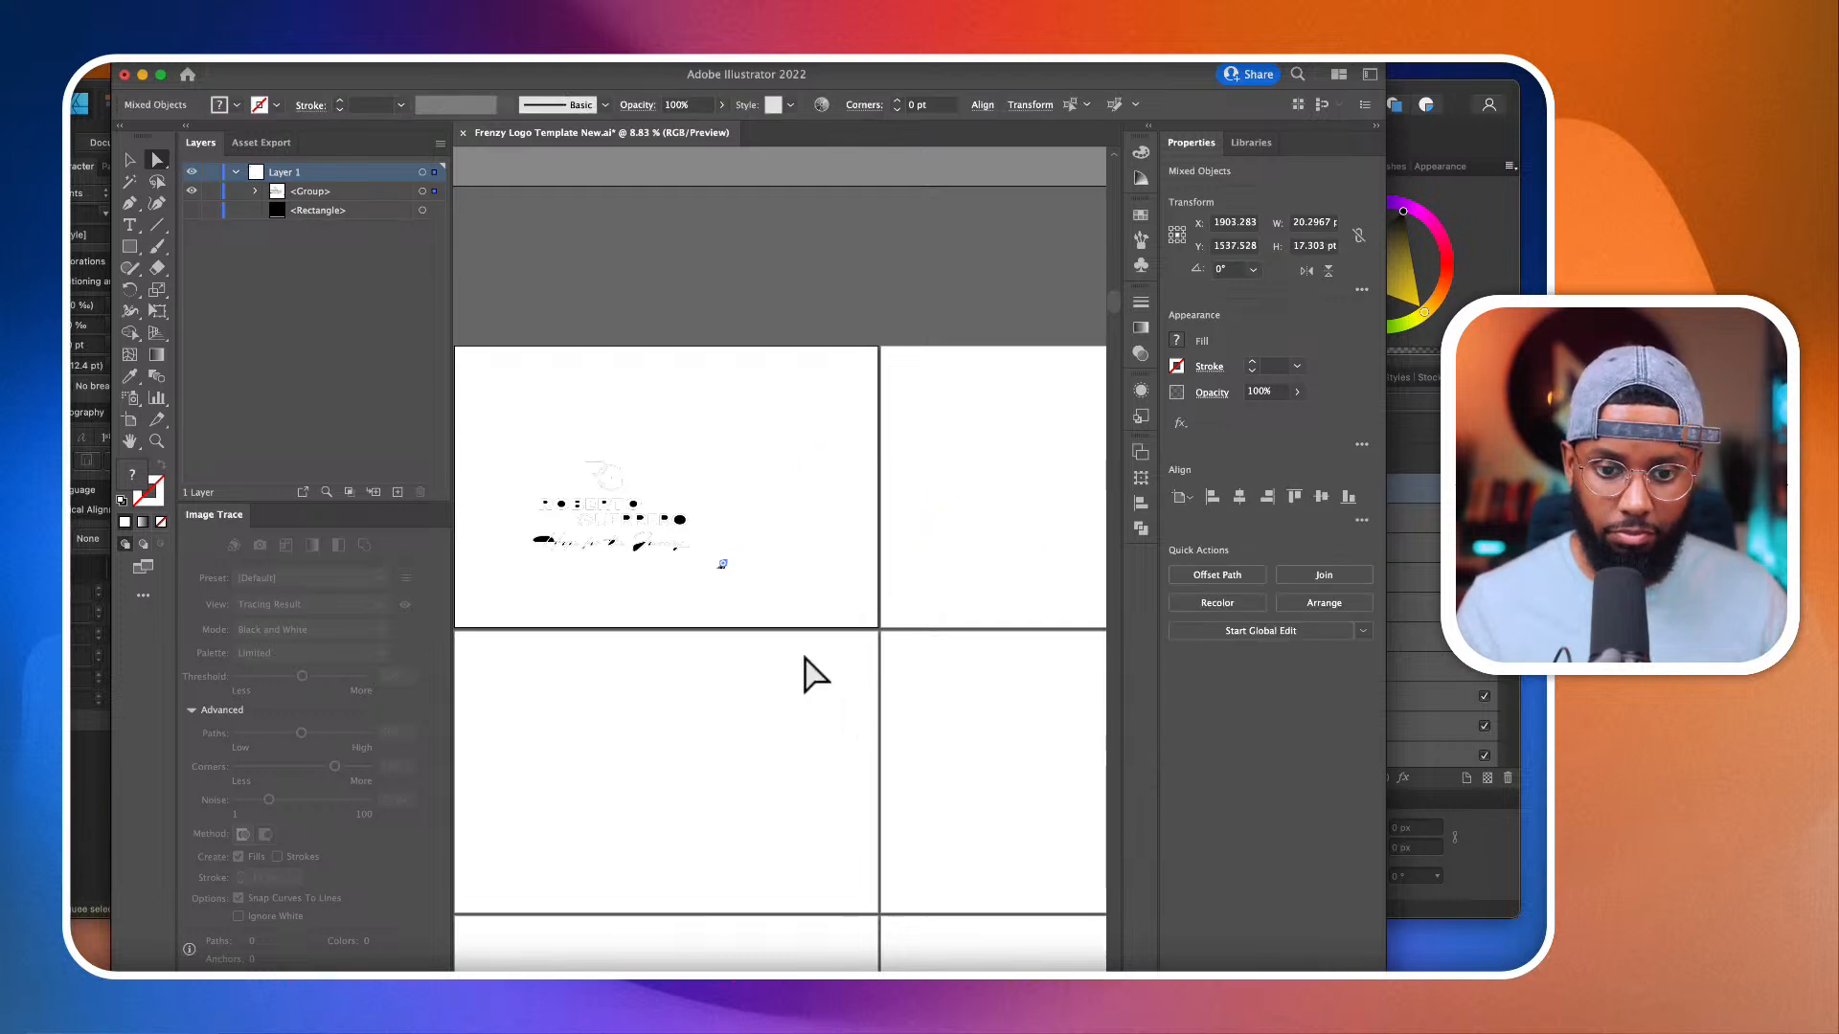
Step: Delete the small stray path fragments left beside the script tagline
drag(718, 537, 812, 631)
key(Delete)
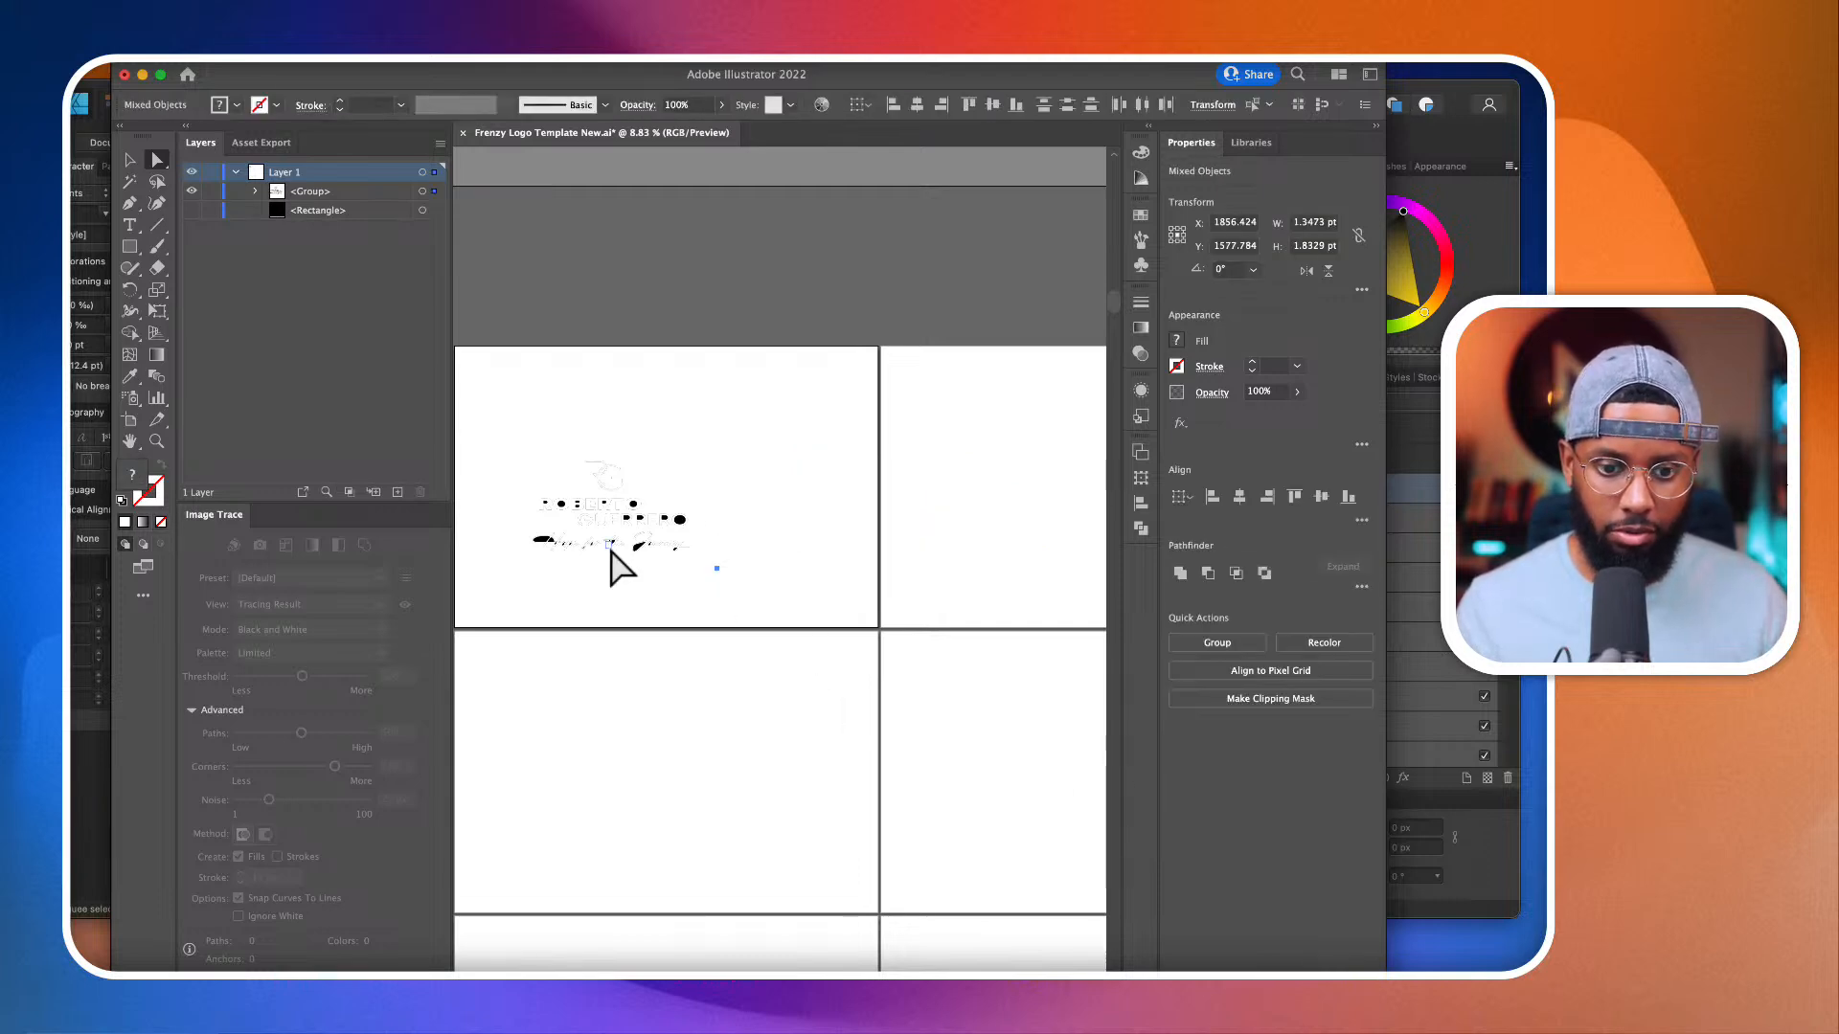
scroll(747, 637, up, 4)
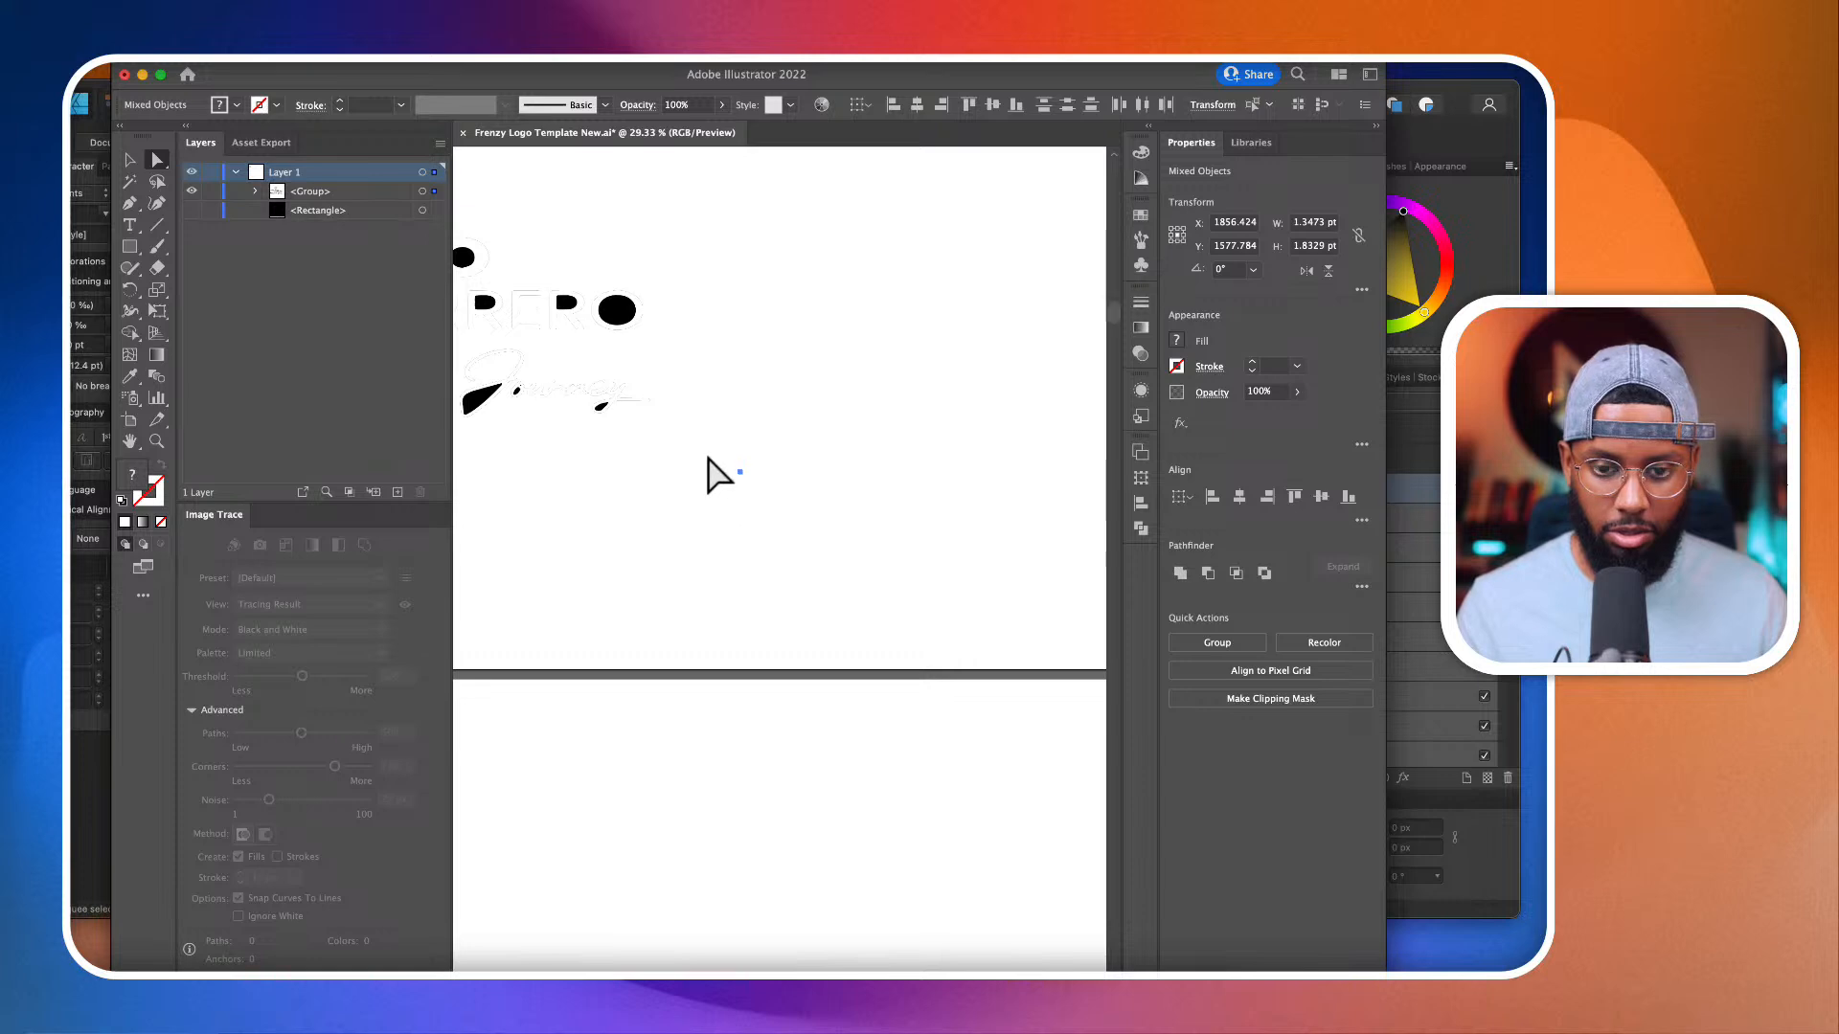
scroll(708, 459, down, 2)
drag(706, 454, 834, 541)
key(Delete)
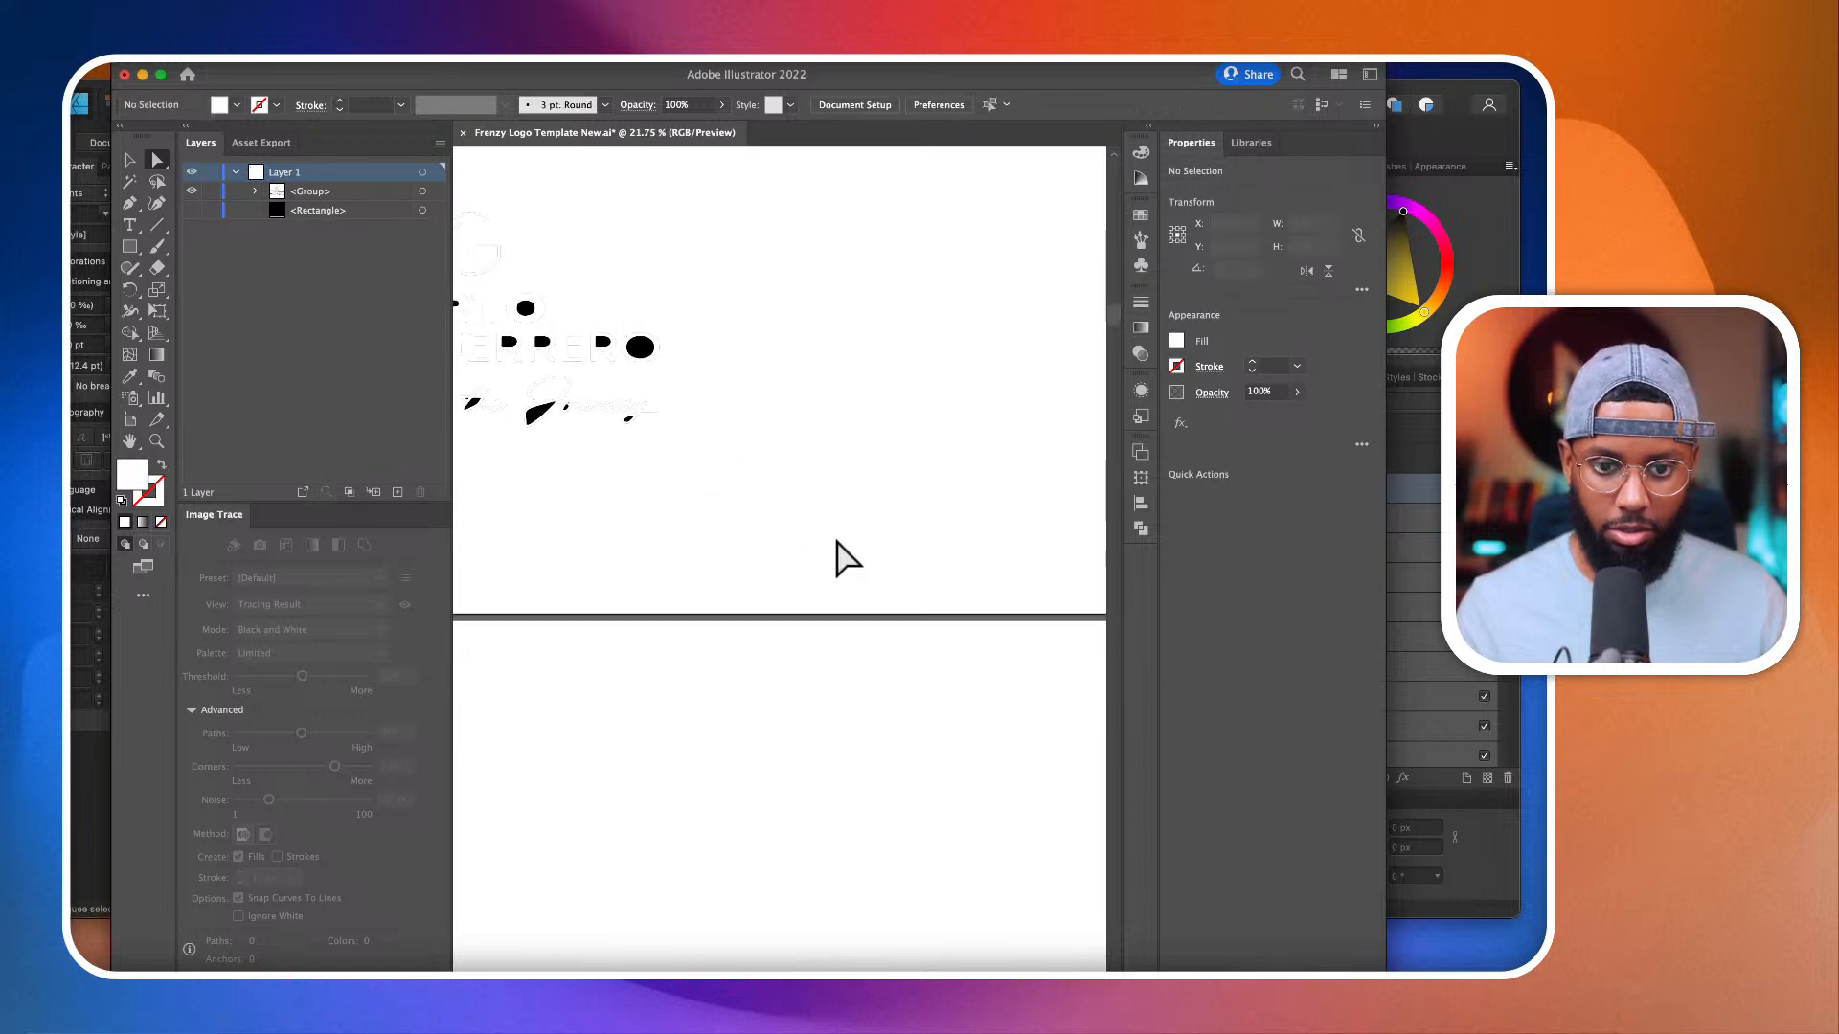
Step: Delete the traced monogram and the name lettering above the script tagline
scroll(848, 559, left, 5)
drag(488, 234, 902, 440)
key(Delete)
Step: Select the script tagline and remove the black areas enclosed by the letters of "Hope" with the Shape Builder tool
drag(487, 395, 906, 659)
scroll(621, 575, up, 4)
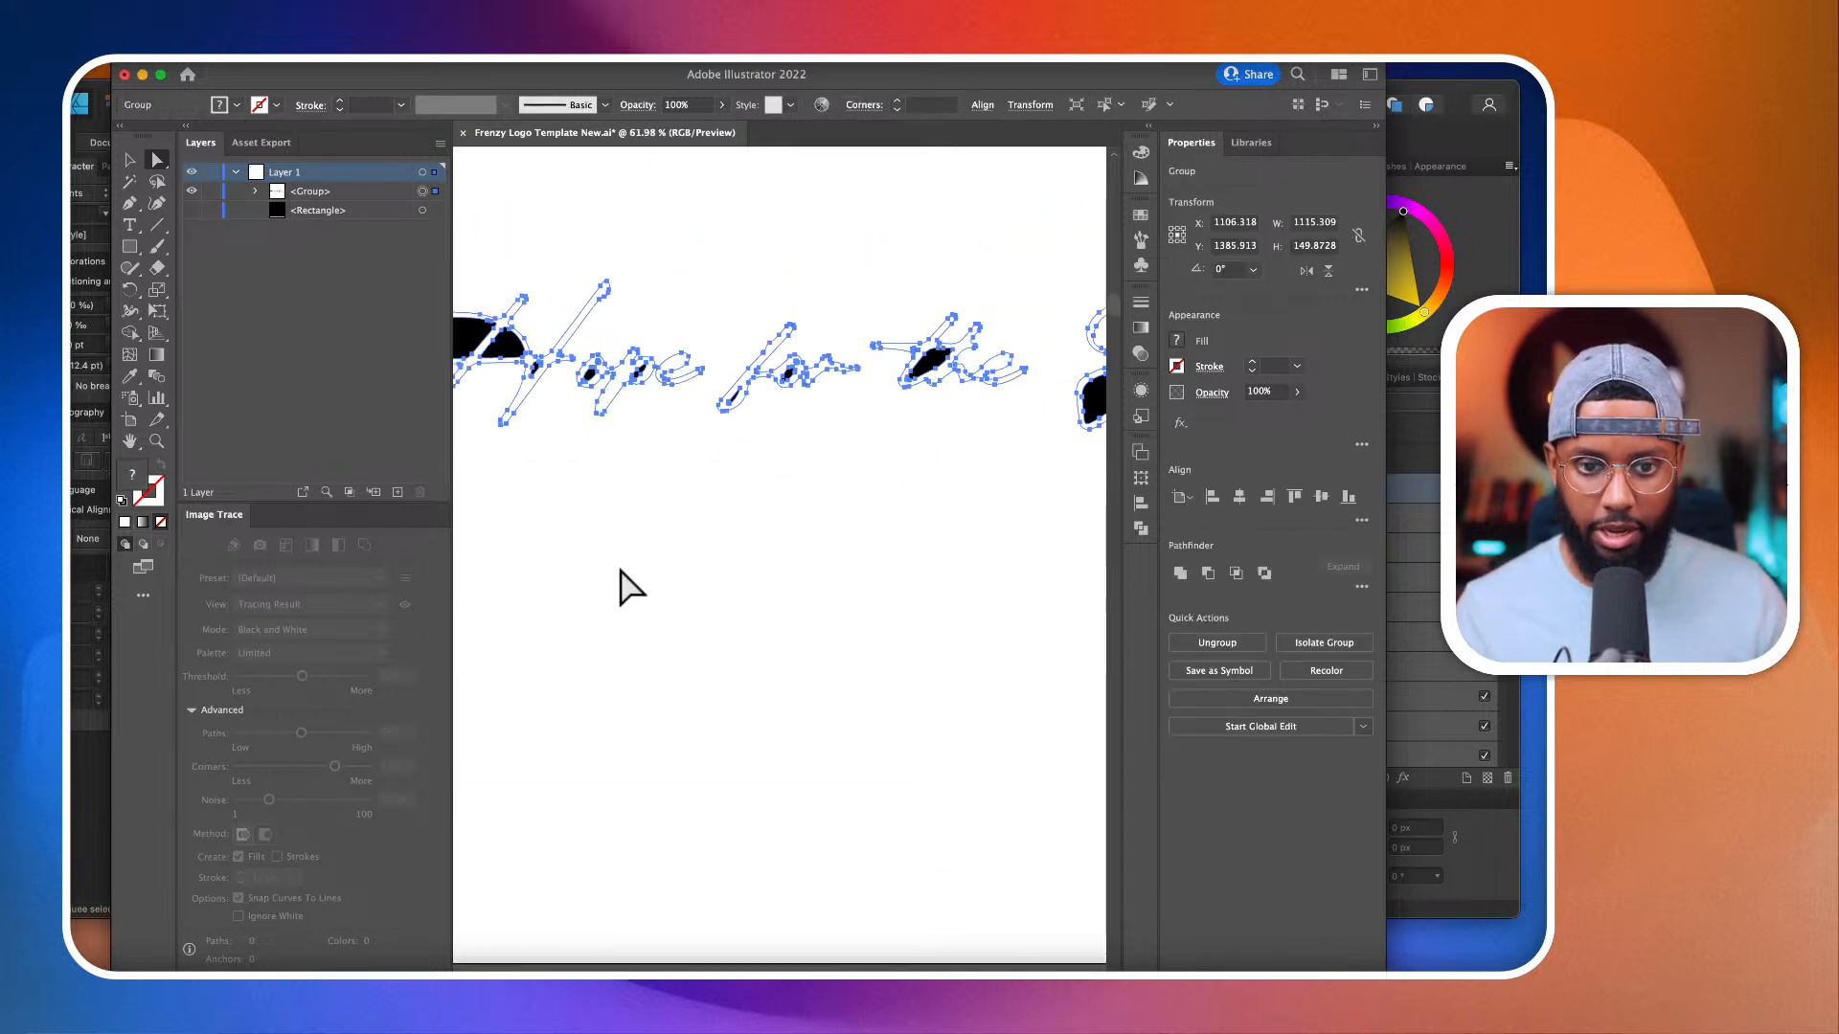
scroll(621, 572, left, 3)
click(127, 335)
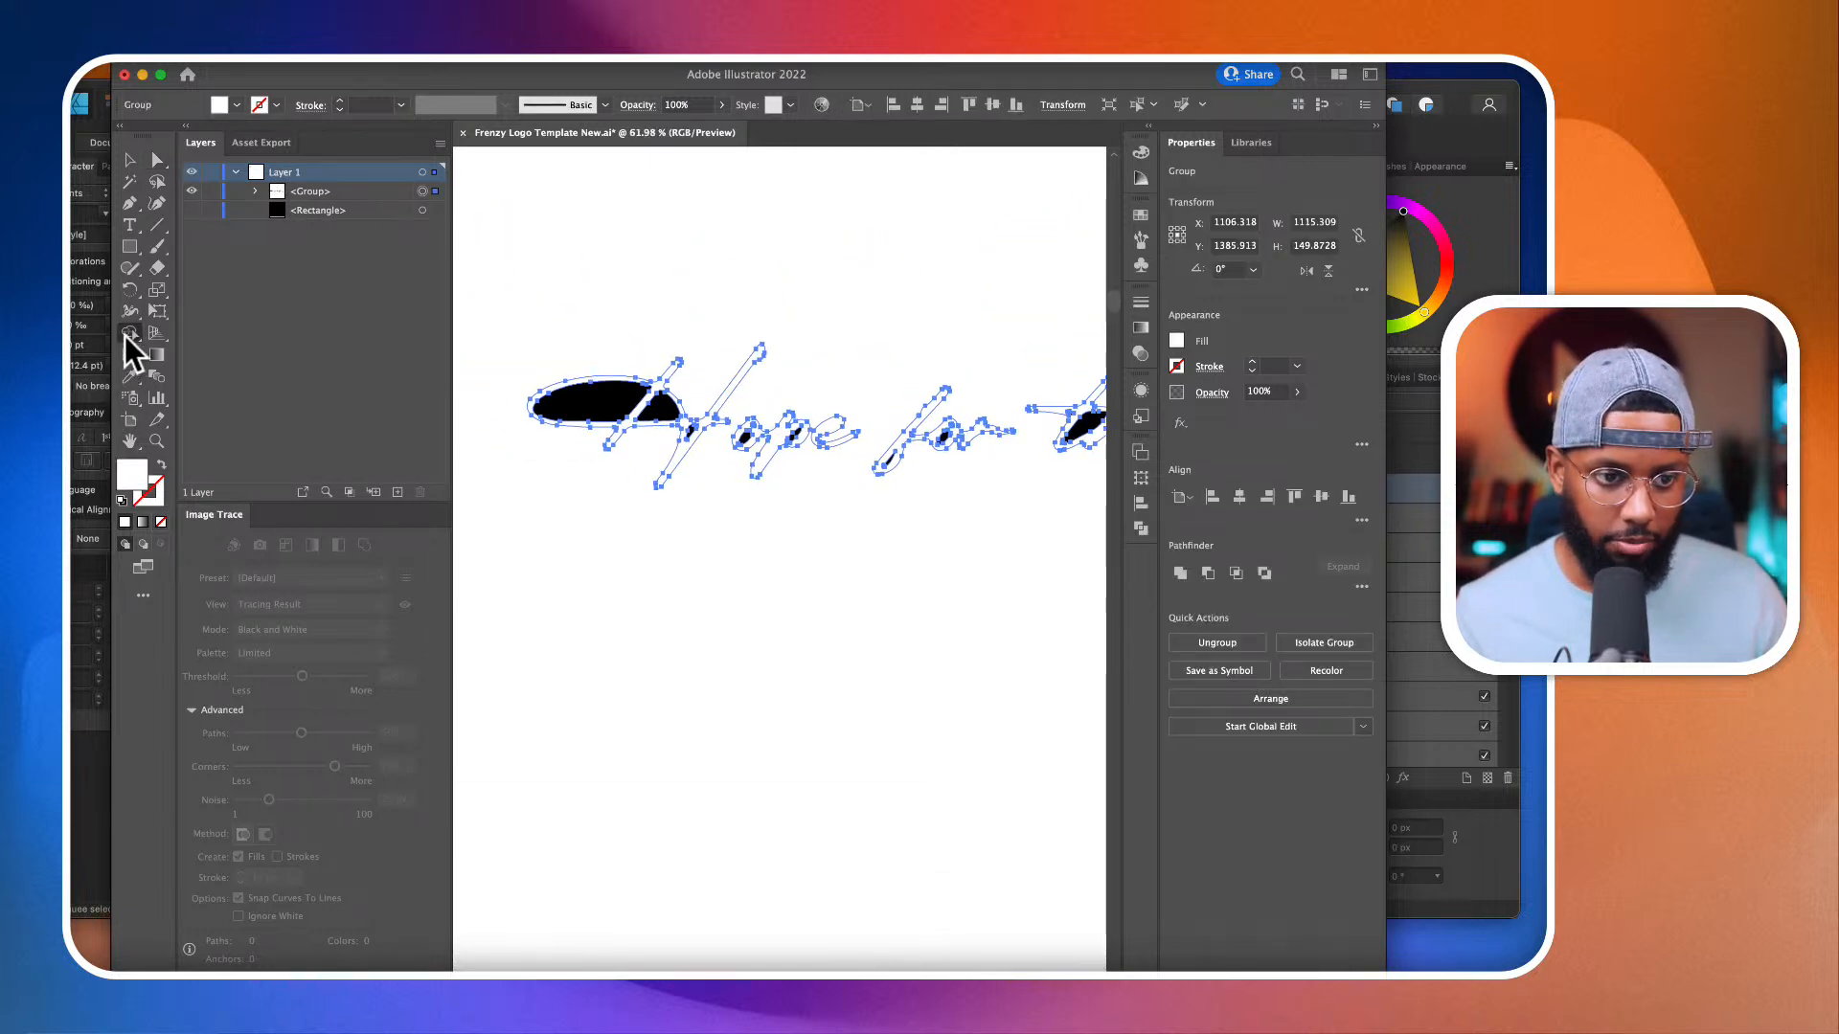
click(610, 396)
click(661, 402)
scroll(716, 424, up, 2)
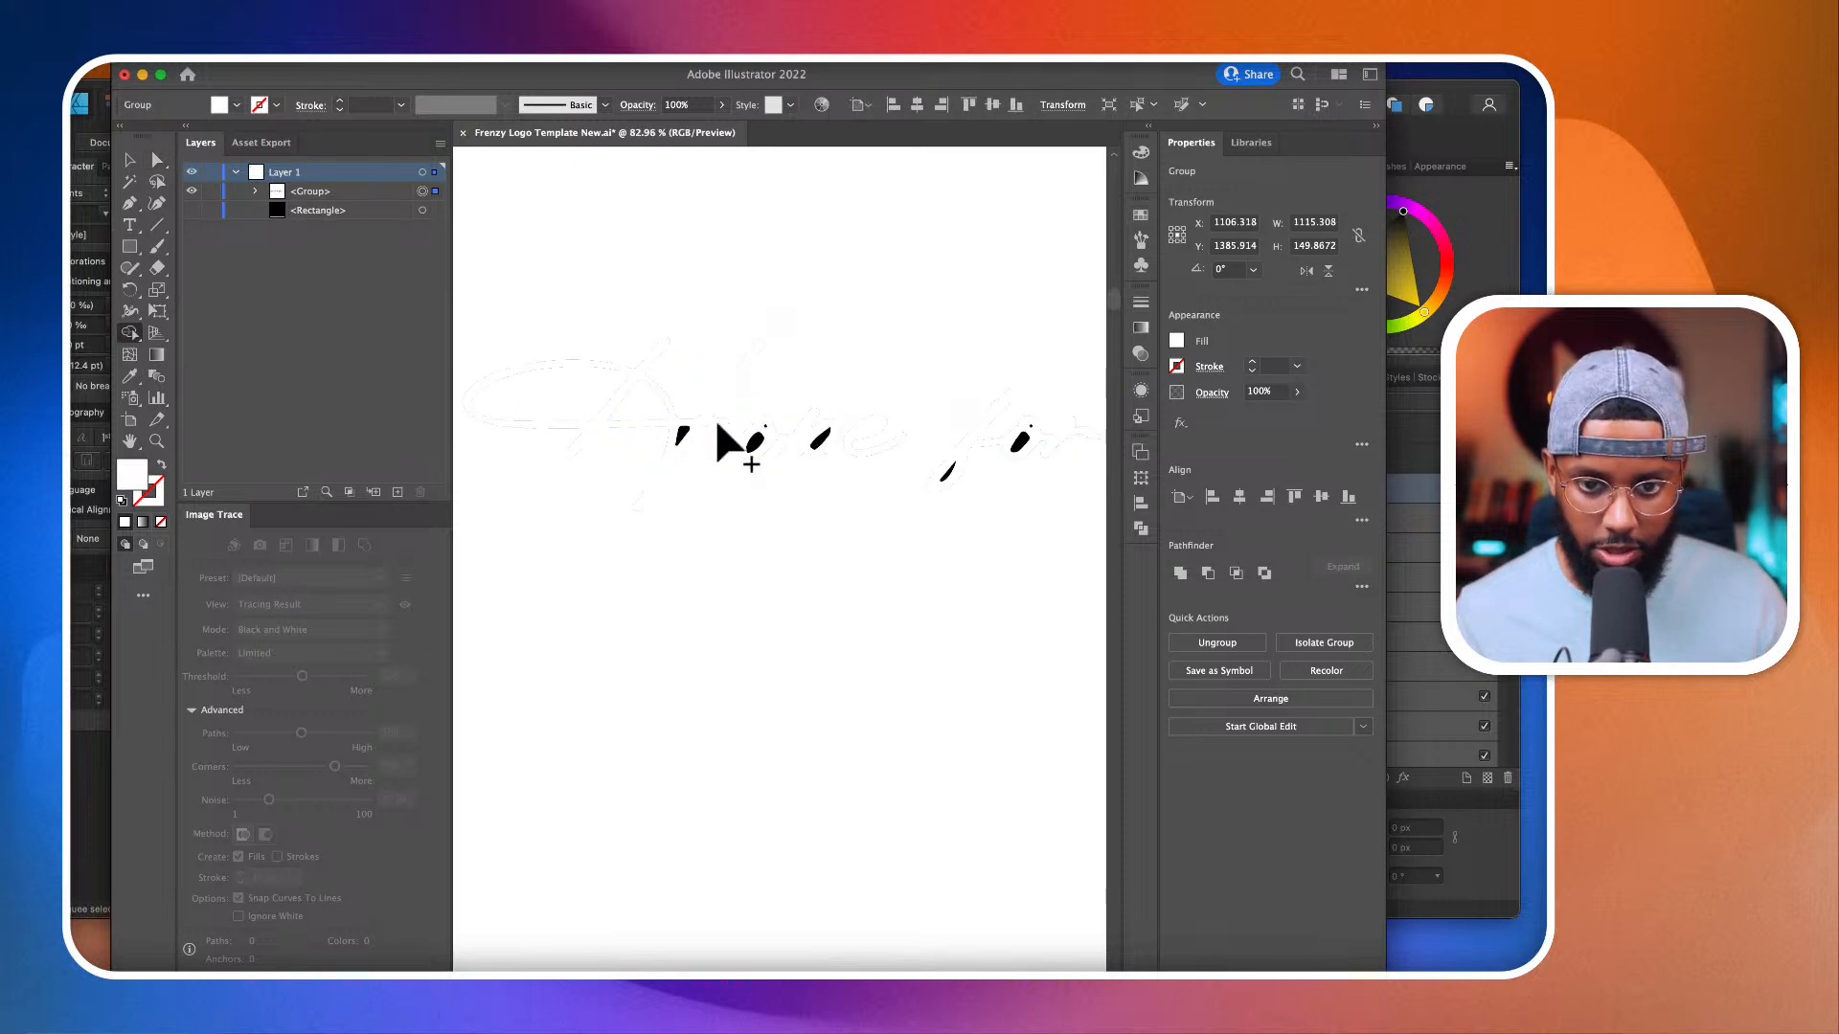
scroll(717, 423, up, 3)
click(668, 449)
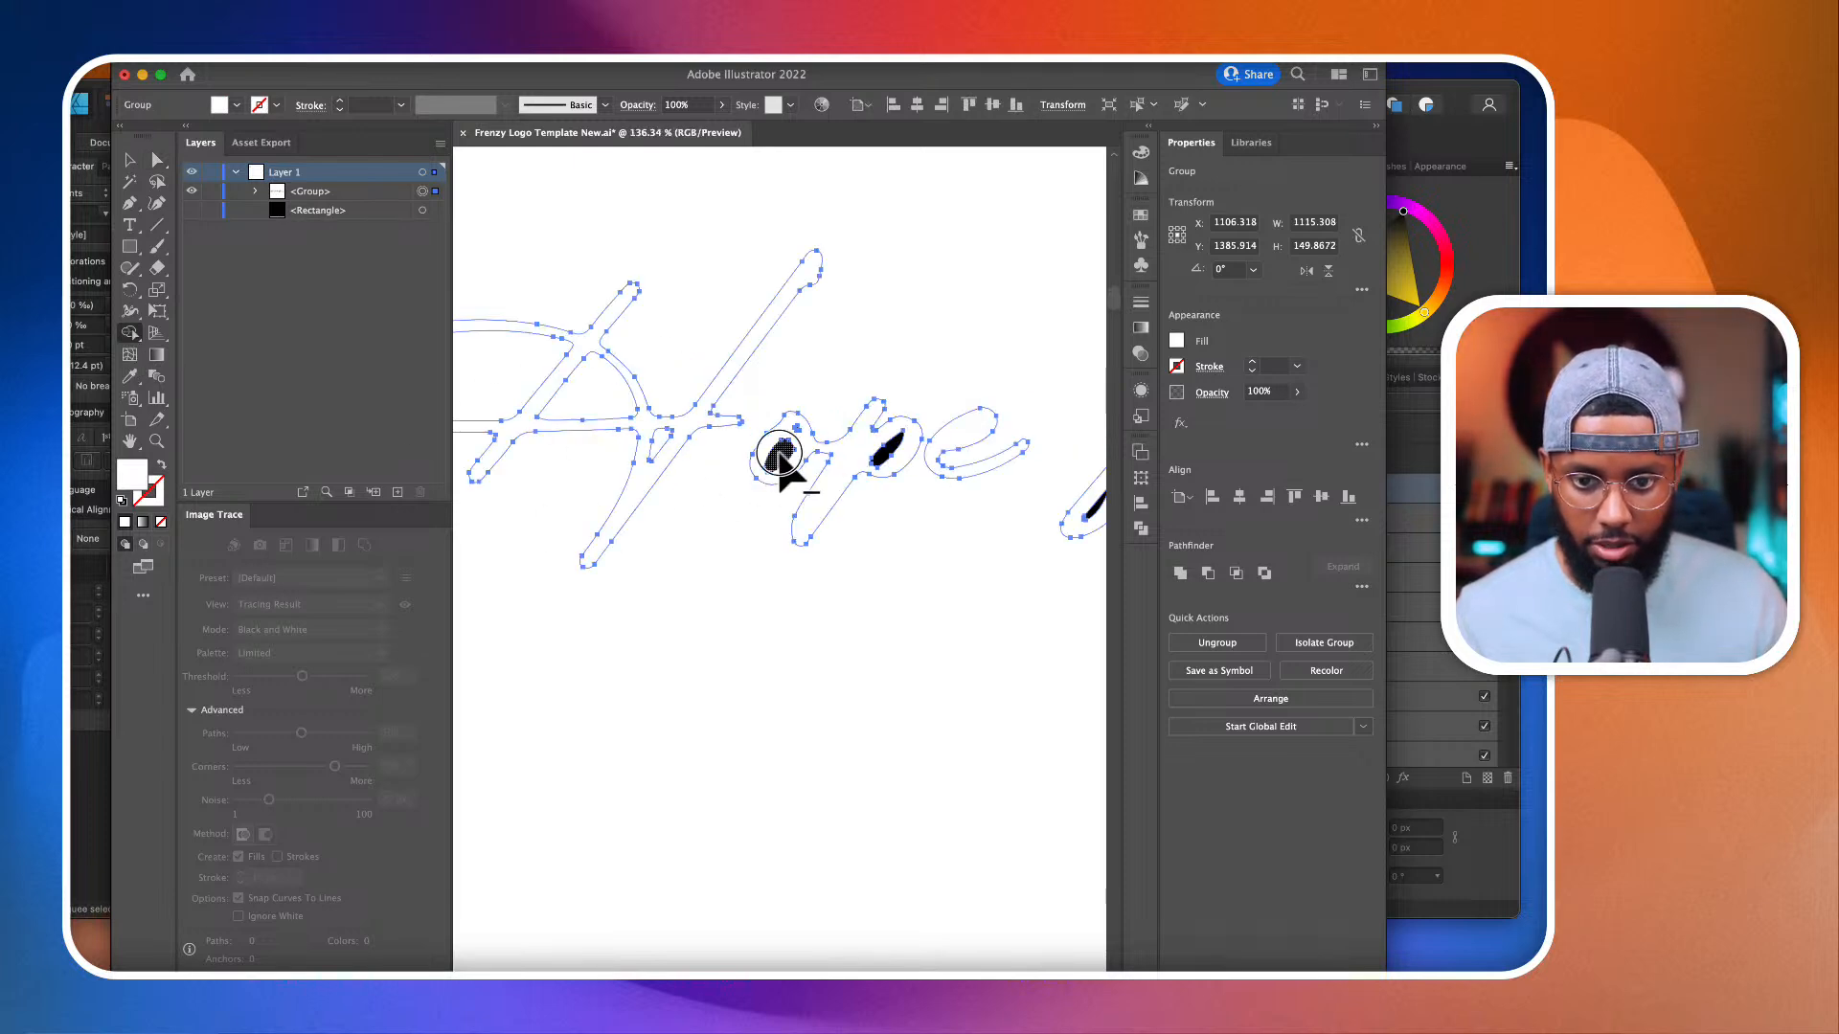
Step: Remove the black enclosed areas from the words "for" and "the" with Shape Builder
scroll(887, 458, right, 5)
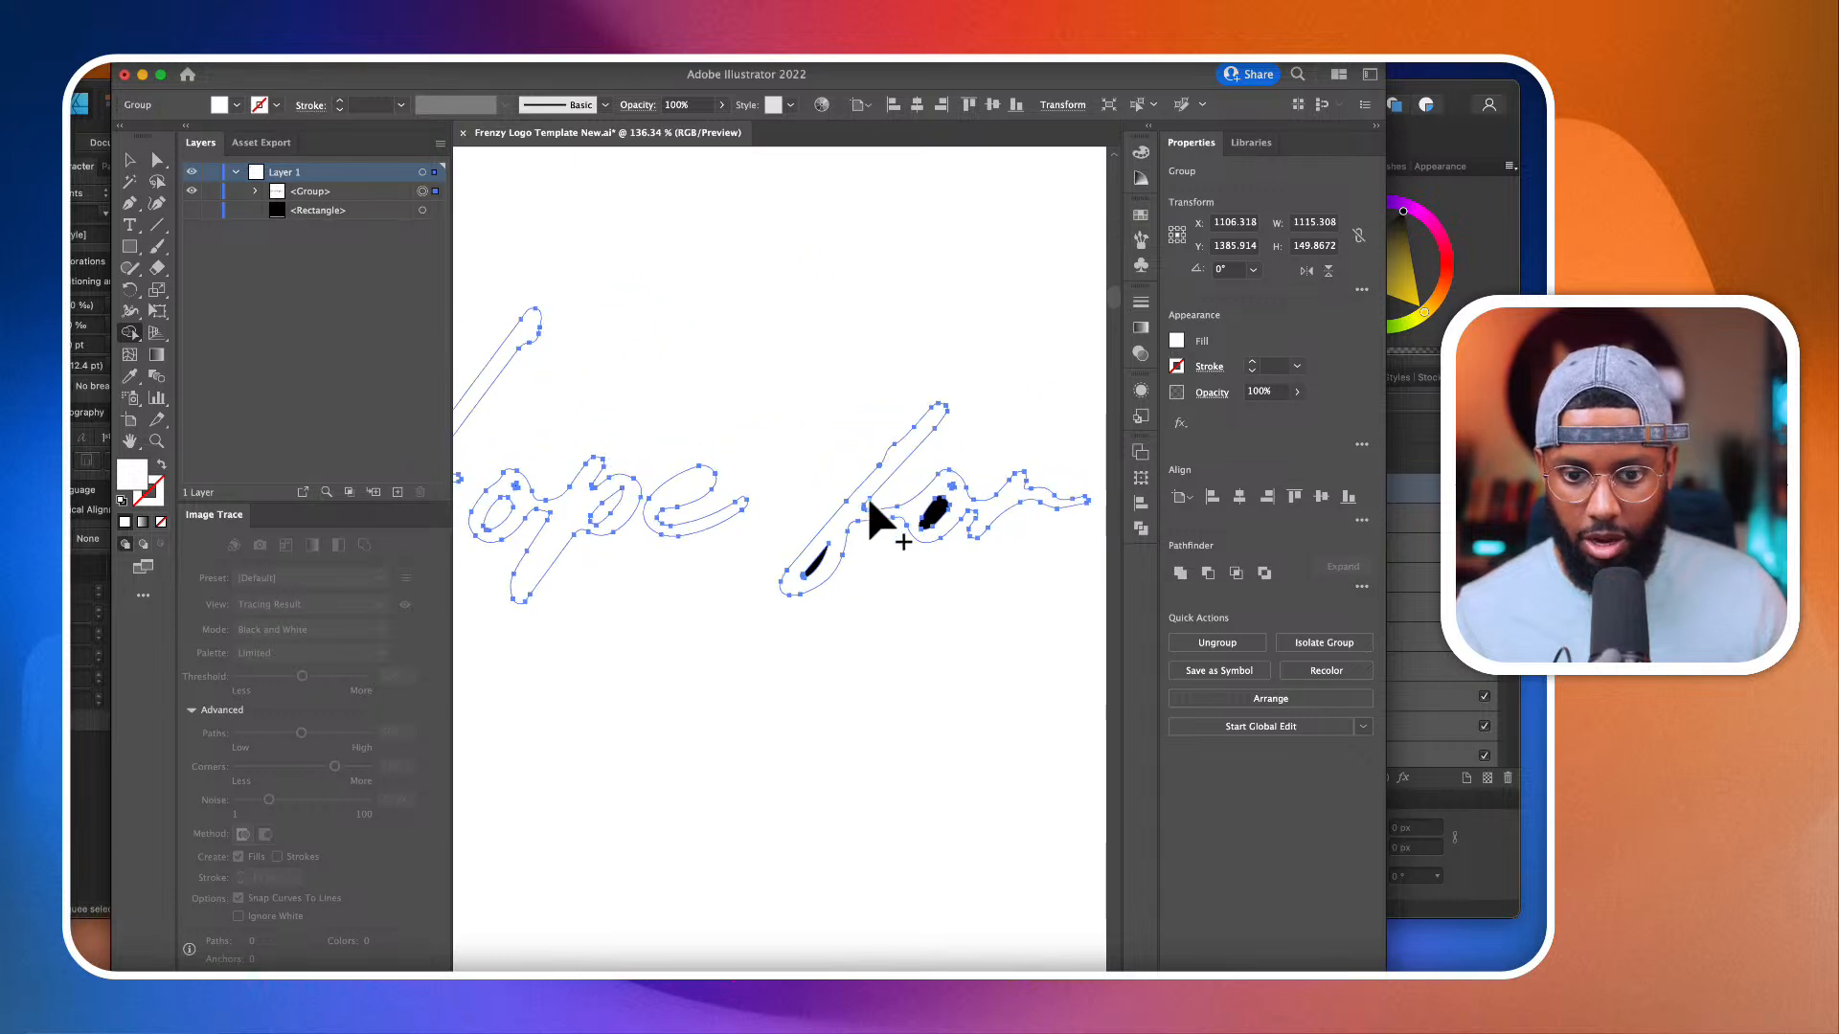
alt+click(934, 513)
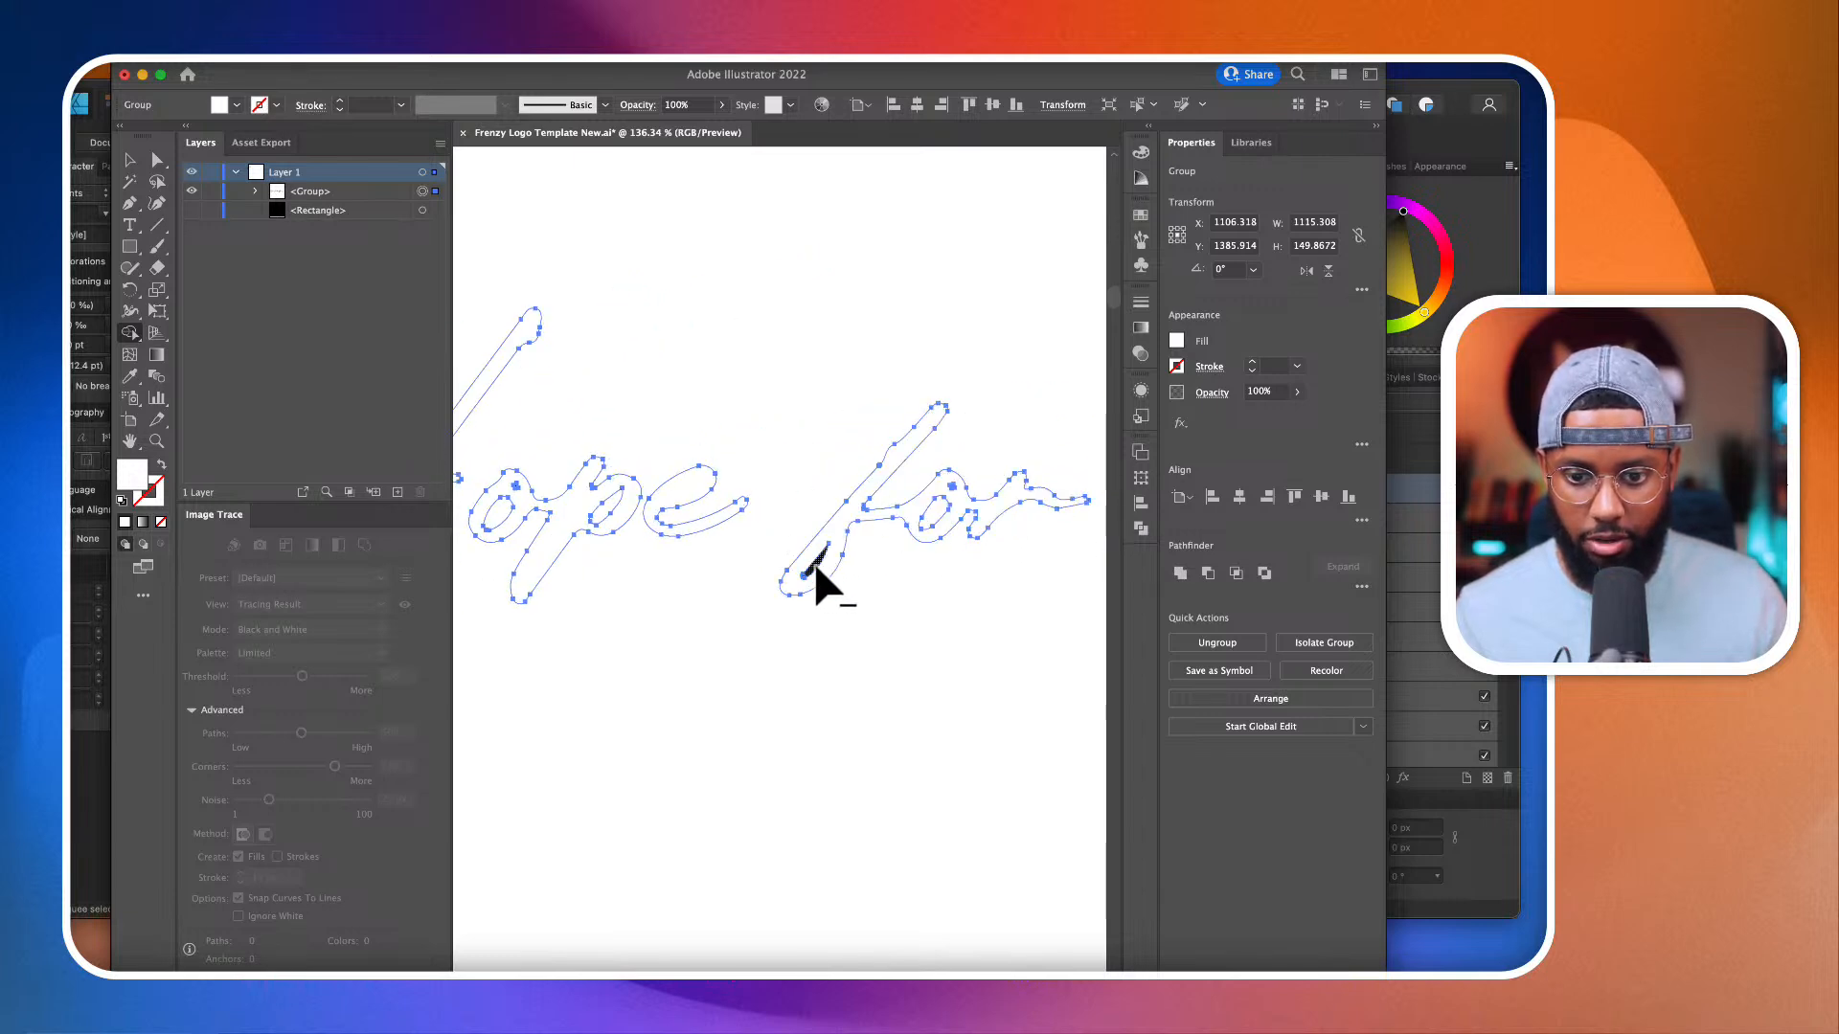
alt+click(814, 564)
scroll(815, 567, right, 4)
scroll(805, 554, right, 3)
alt+click(767, 522)
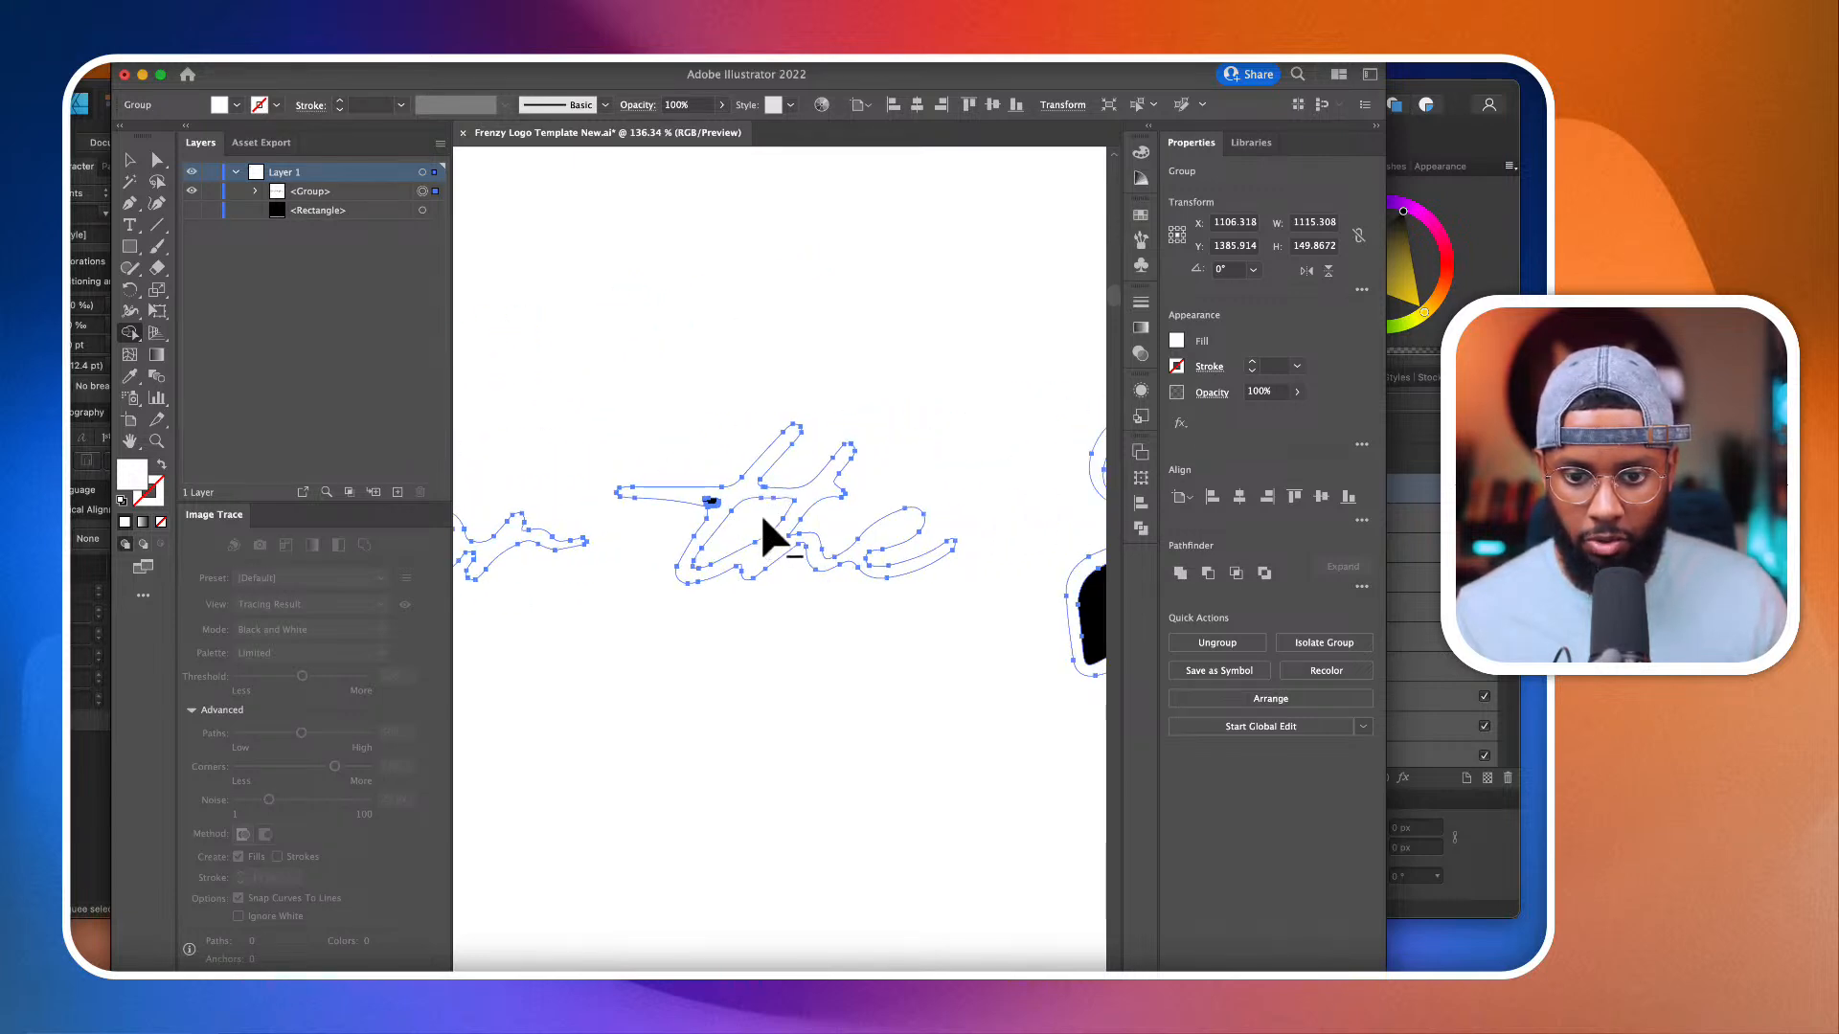
scroll(728, 507, up, 4)
scroll(707, 498, down, 4)
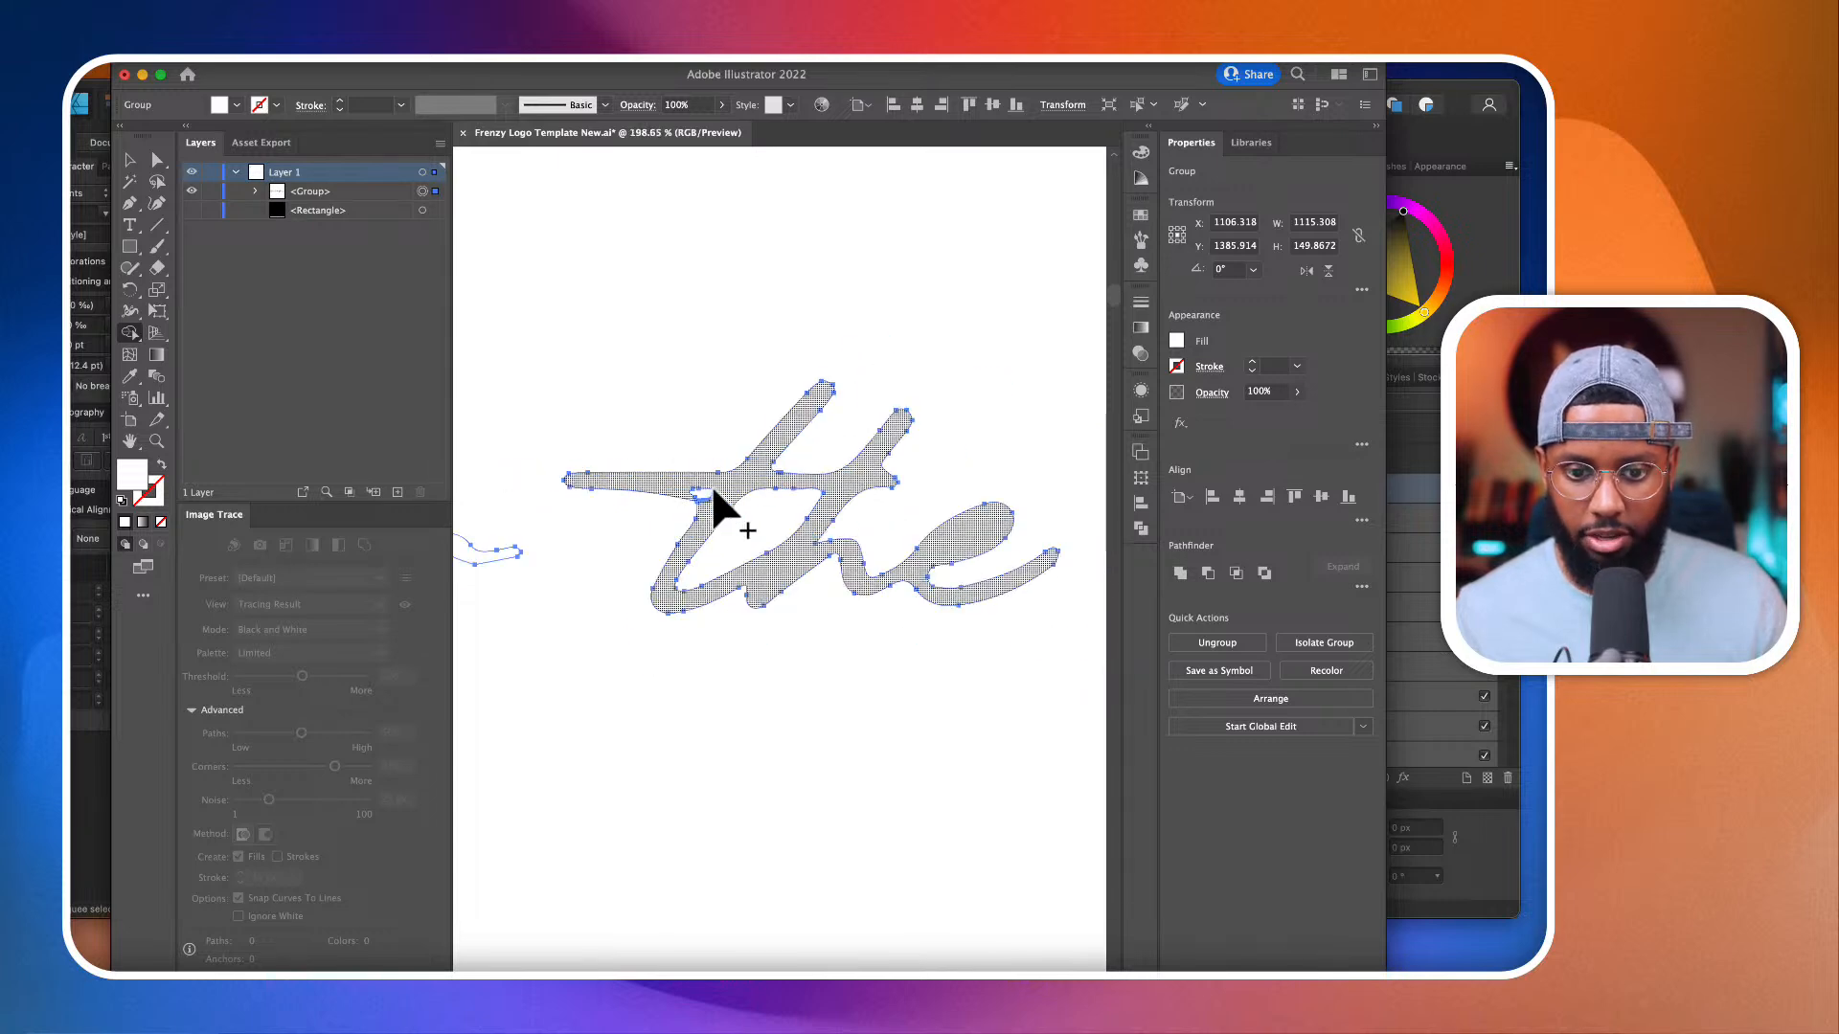
Step: Remove the black enclosed areas from the J, o and y of "Journey" with Shape Builder
scroll(711, 501, right, 5)
alt+click(879, 642)
scroll(895, 618, right, 1)
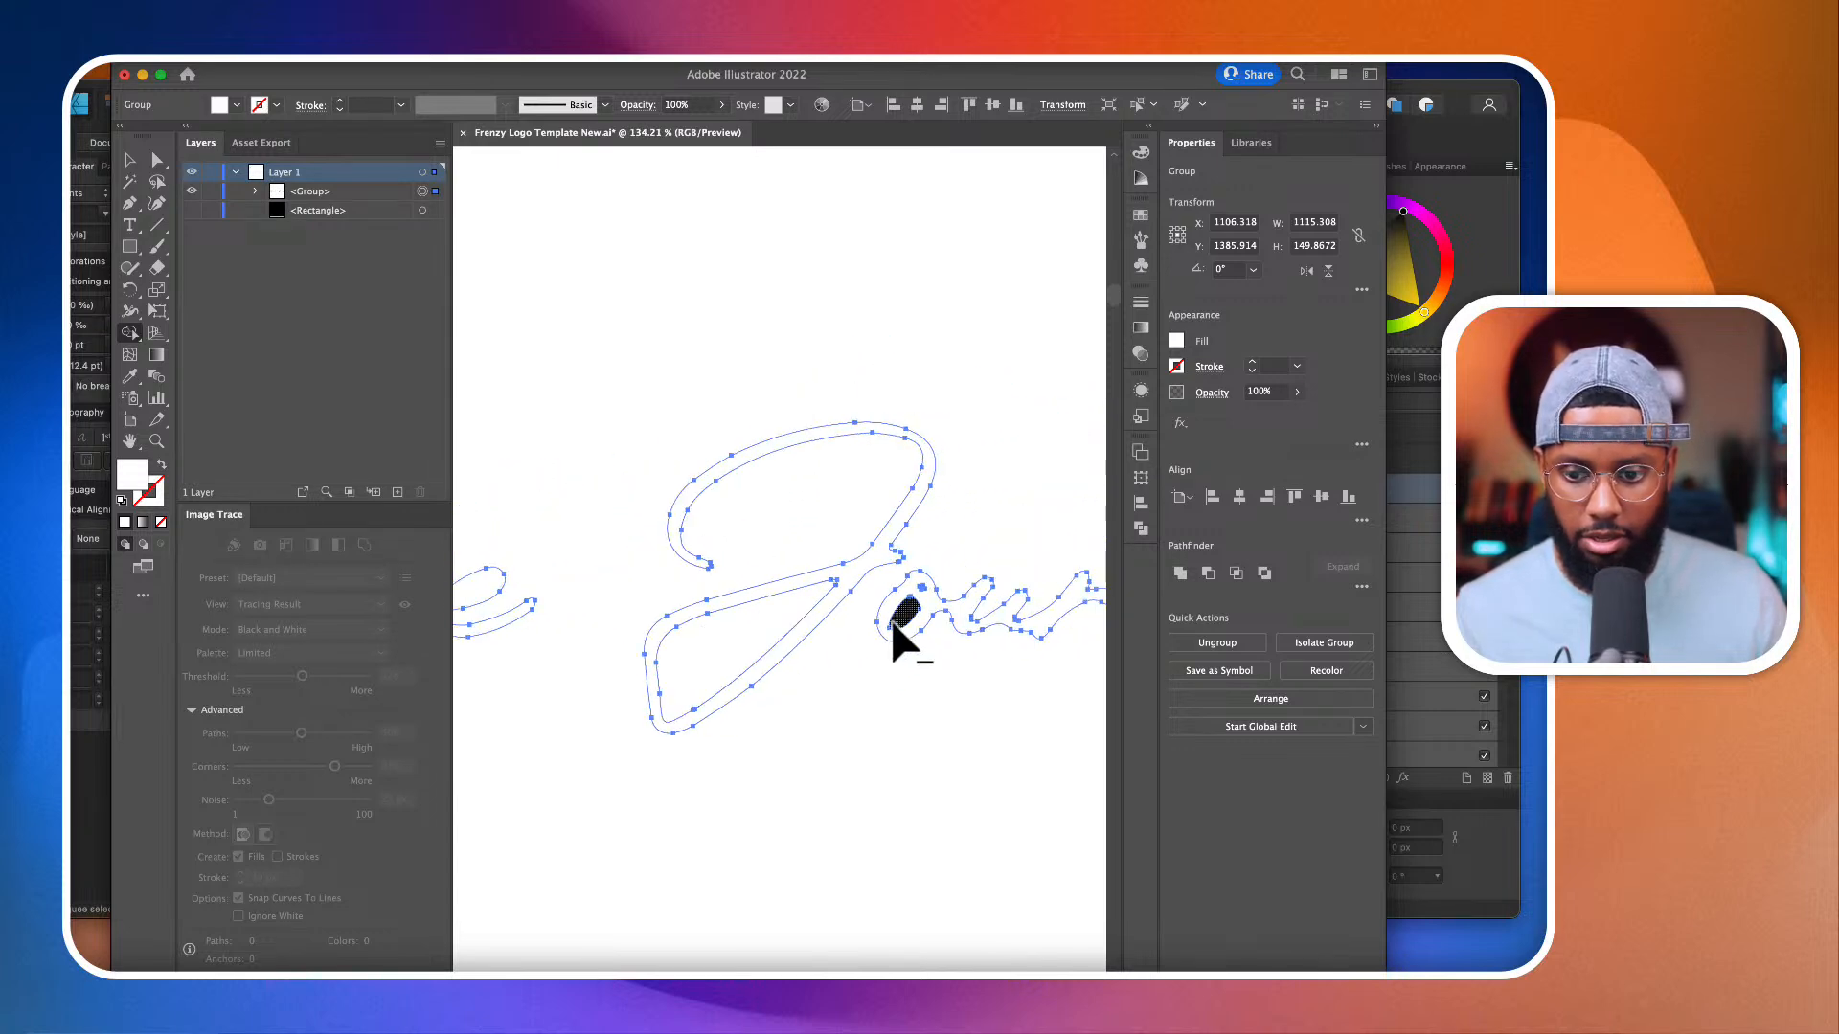
scroll(898, 613, right, 4)
alt+click(937, 714)
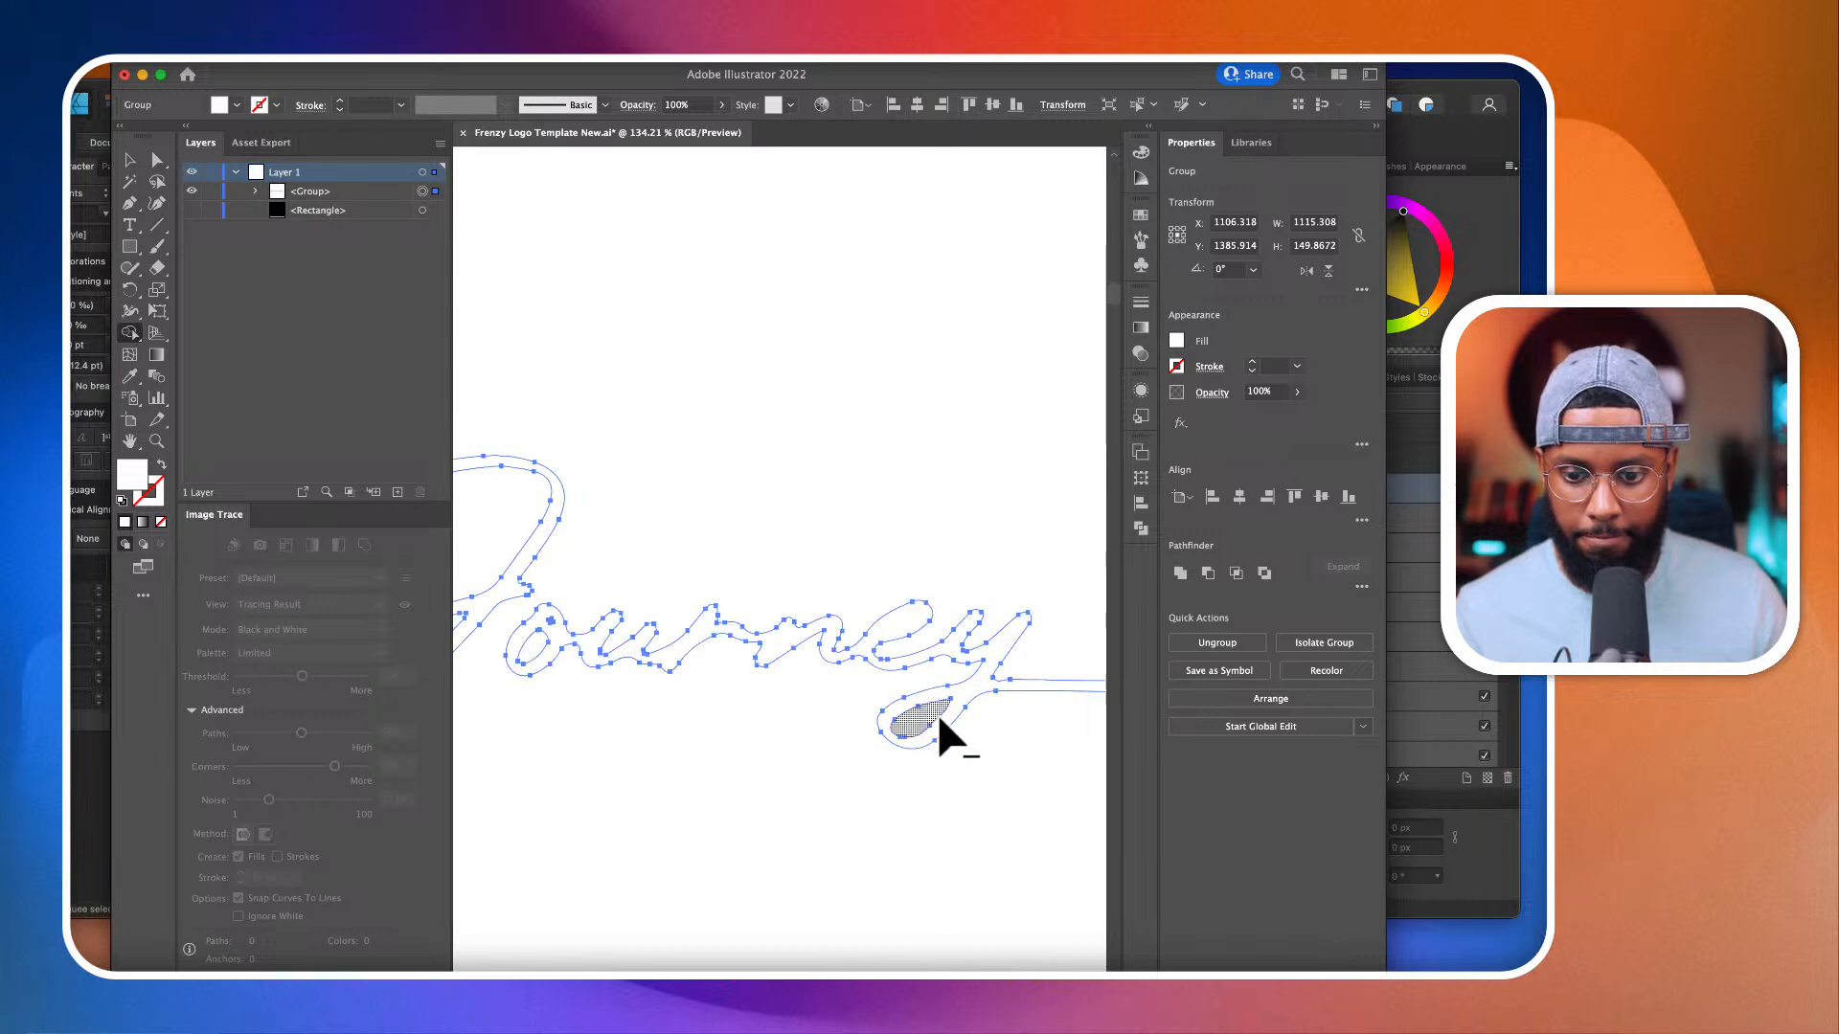
Step: Set the fill of the script tagline to black
scroll(937, 713, right, 3)
scroll(936, 713, down, 4)
scroll(939, 718, left, 2)
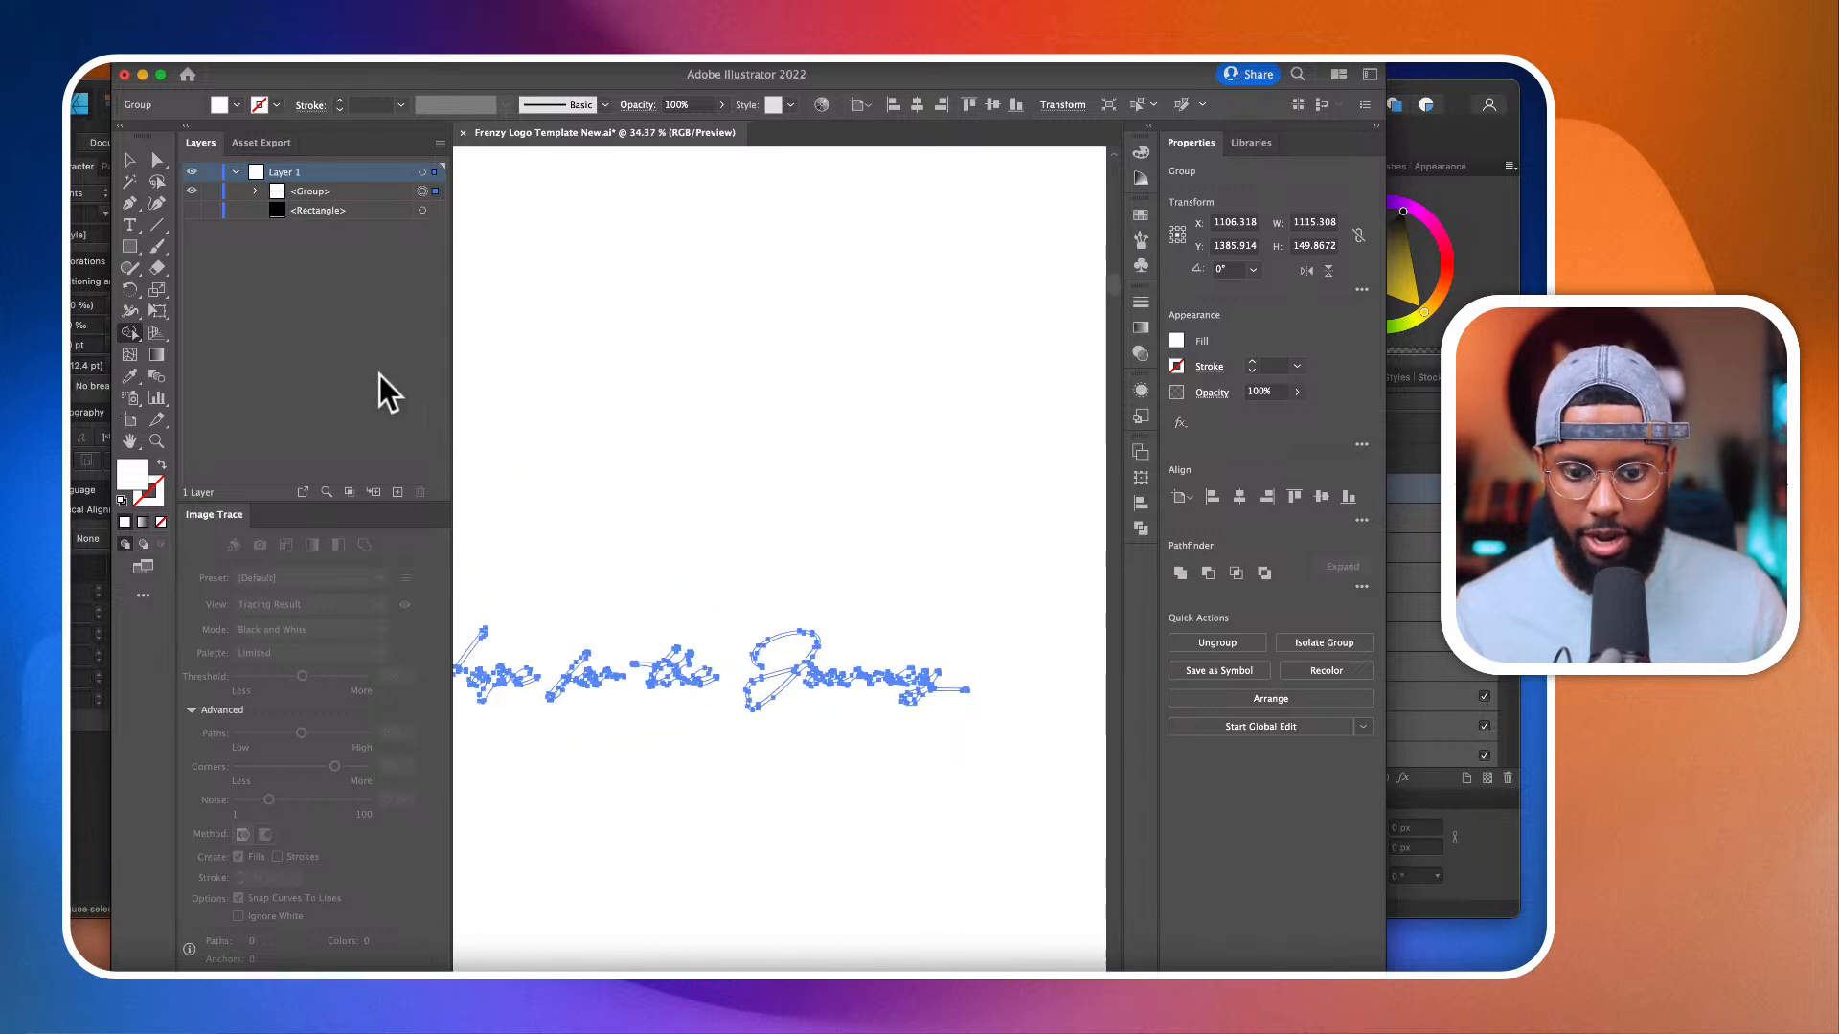
click(132, 161)
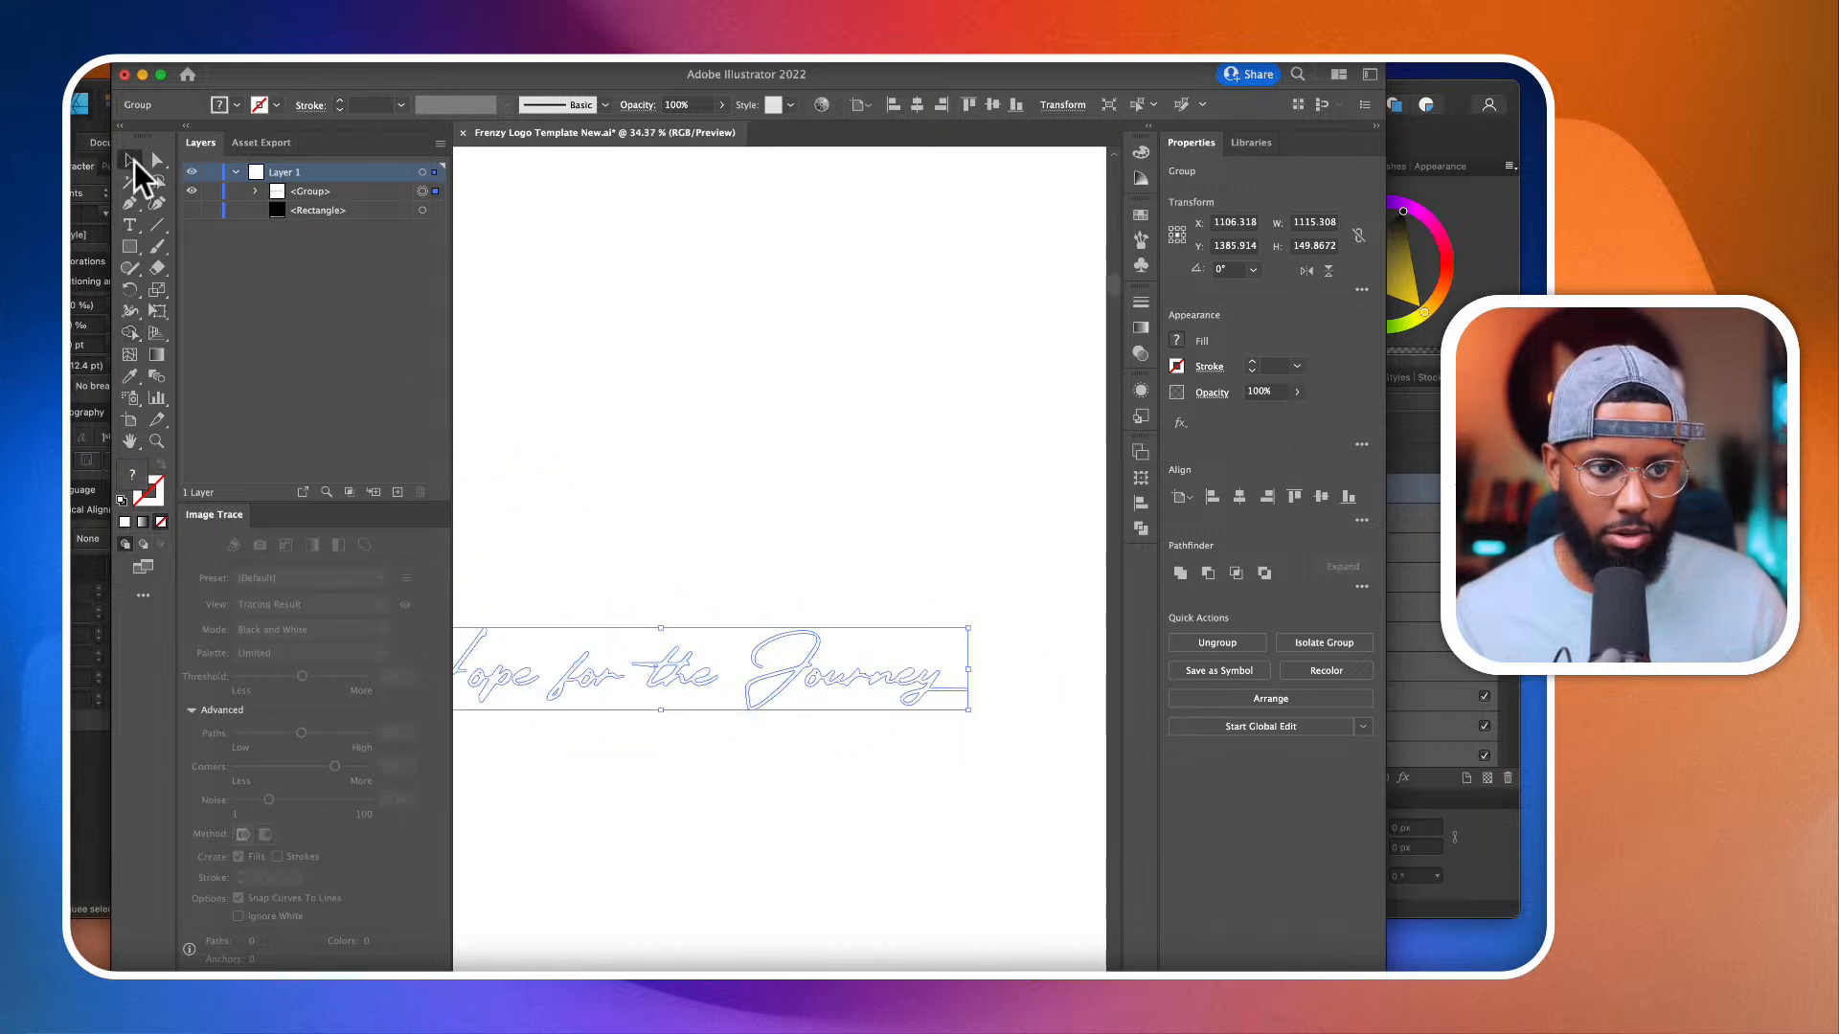
click(1176, 341)
click(1018, 406)
key(Escape)
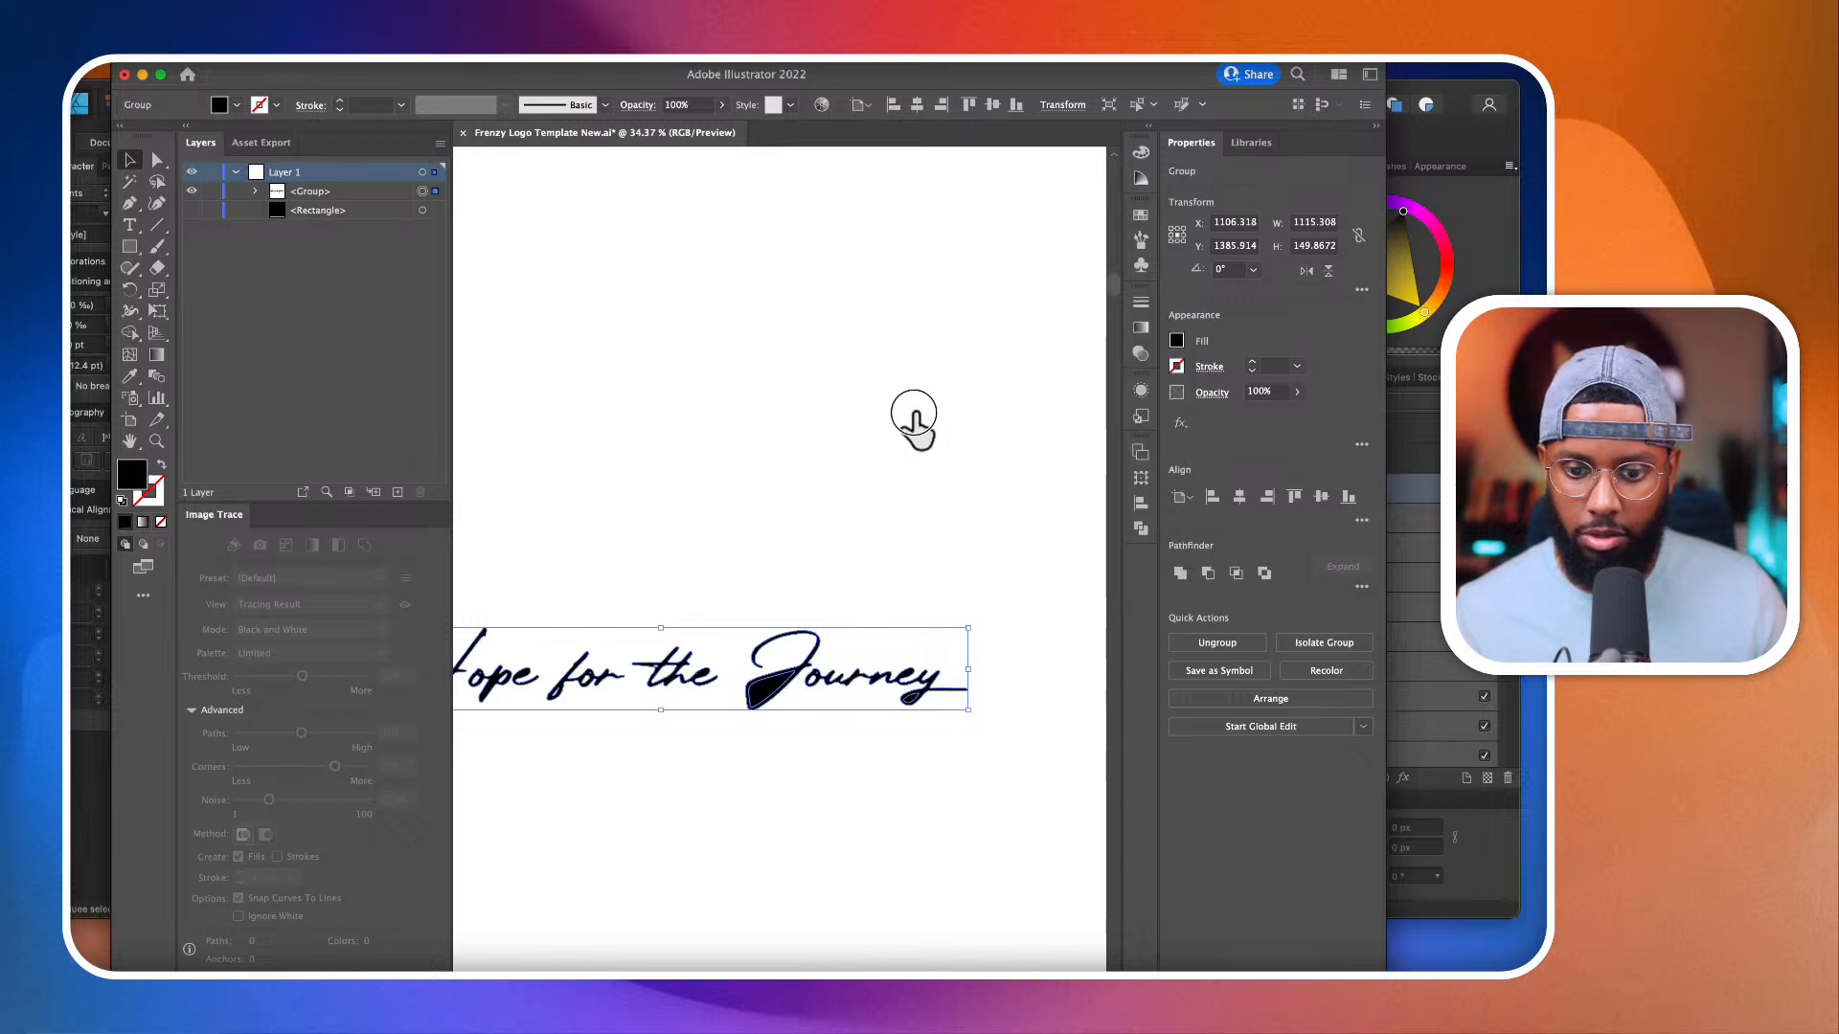
Step: Remove the black area enclosed by the lower loop of the J in "Journey" with the Shape Builder tool
alt+scroll(911, 408, down, 3)
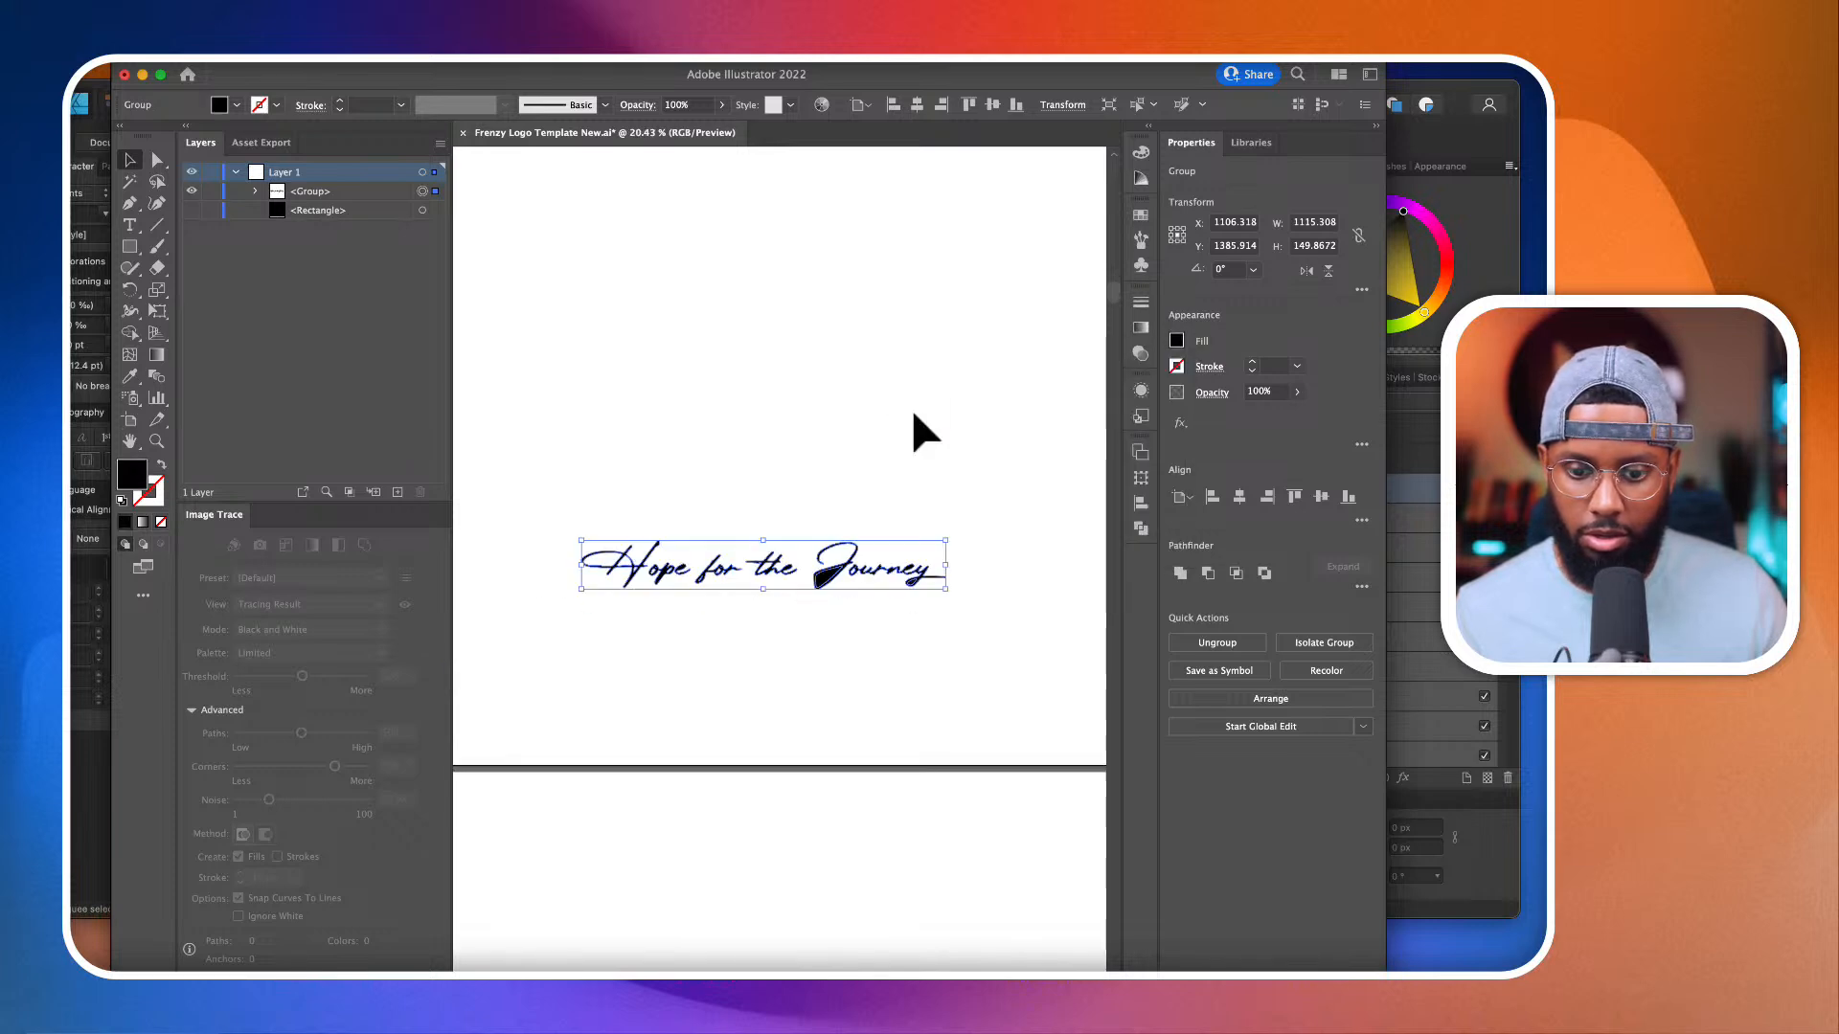
click(129, 333)
alt+scroll(839, 650, up, 5)
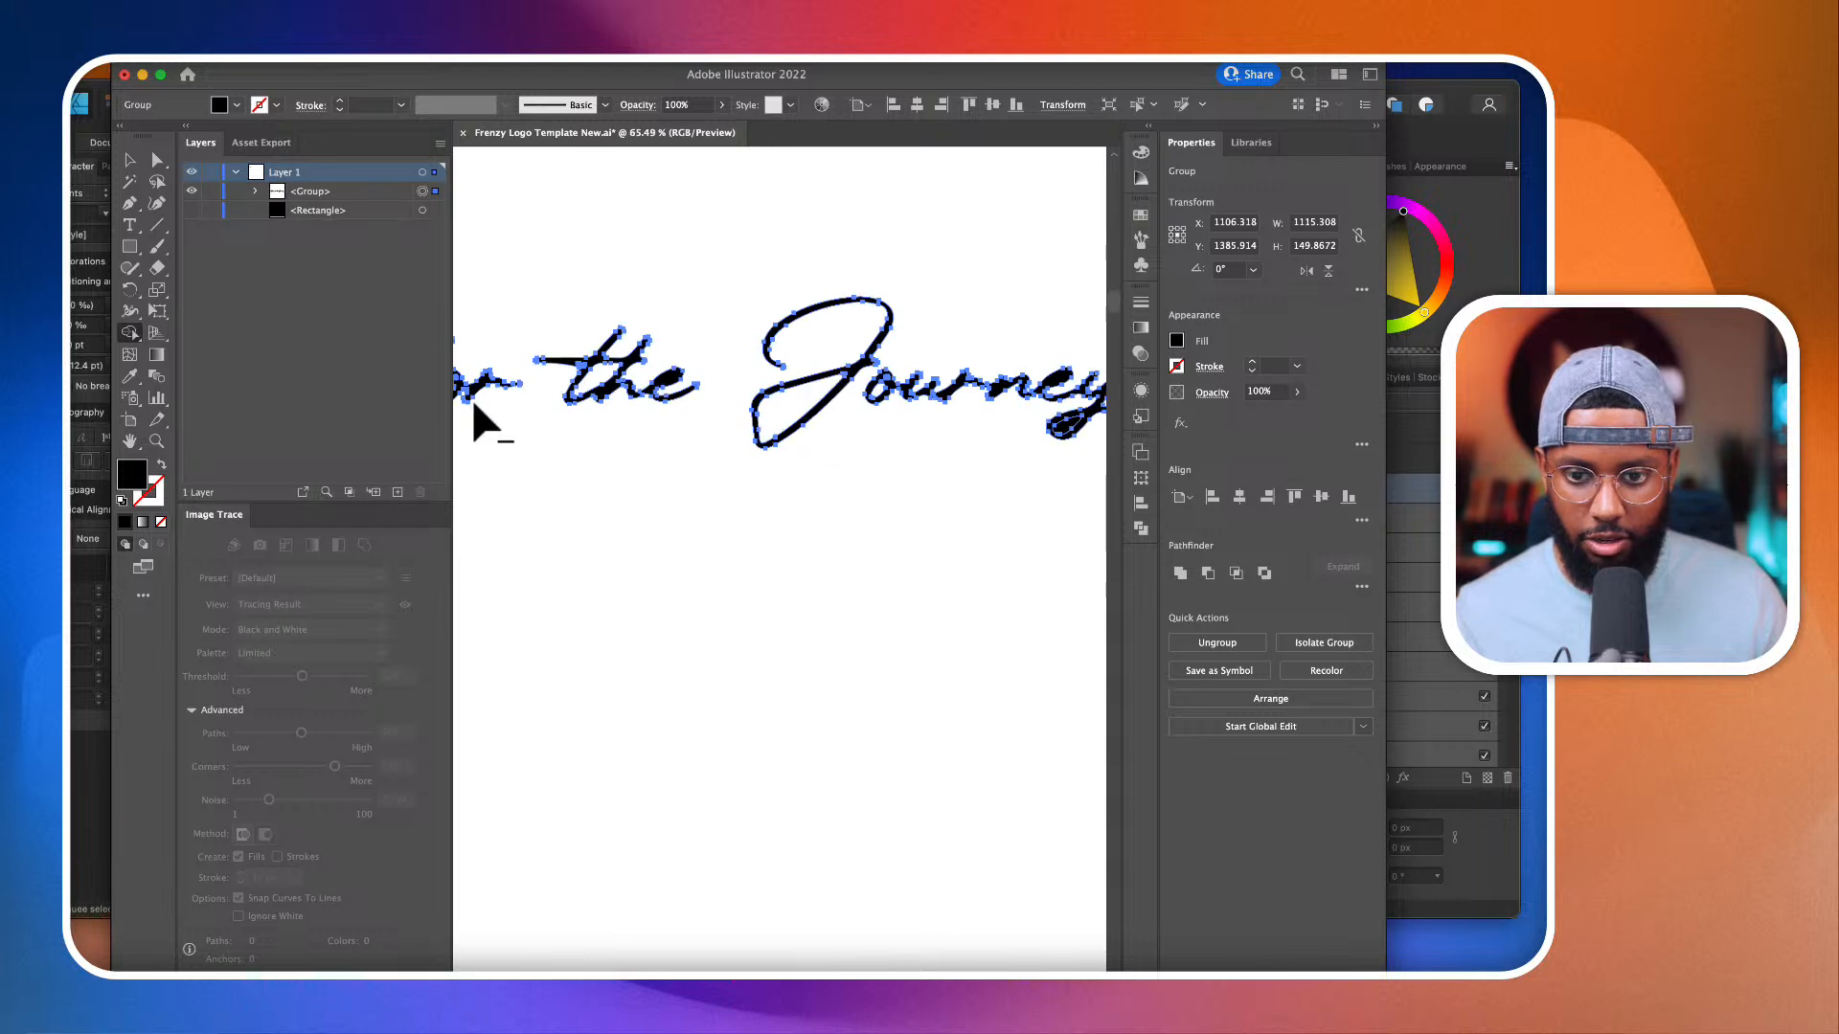
Step: Draw a closed leaf-shaped path with the Pen tool inside the filled eye of the e in "the"
click(157, 161)
scroll(590, 364, up, 5)
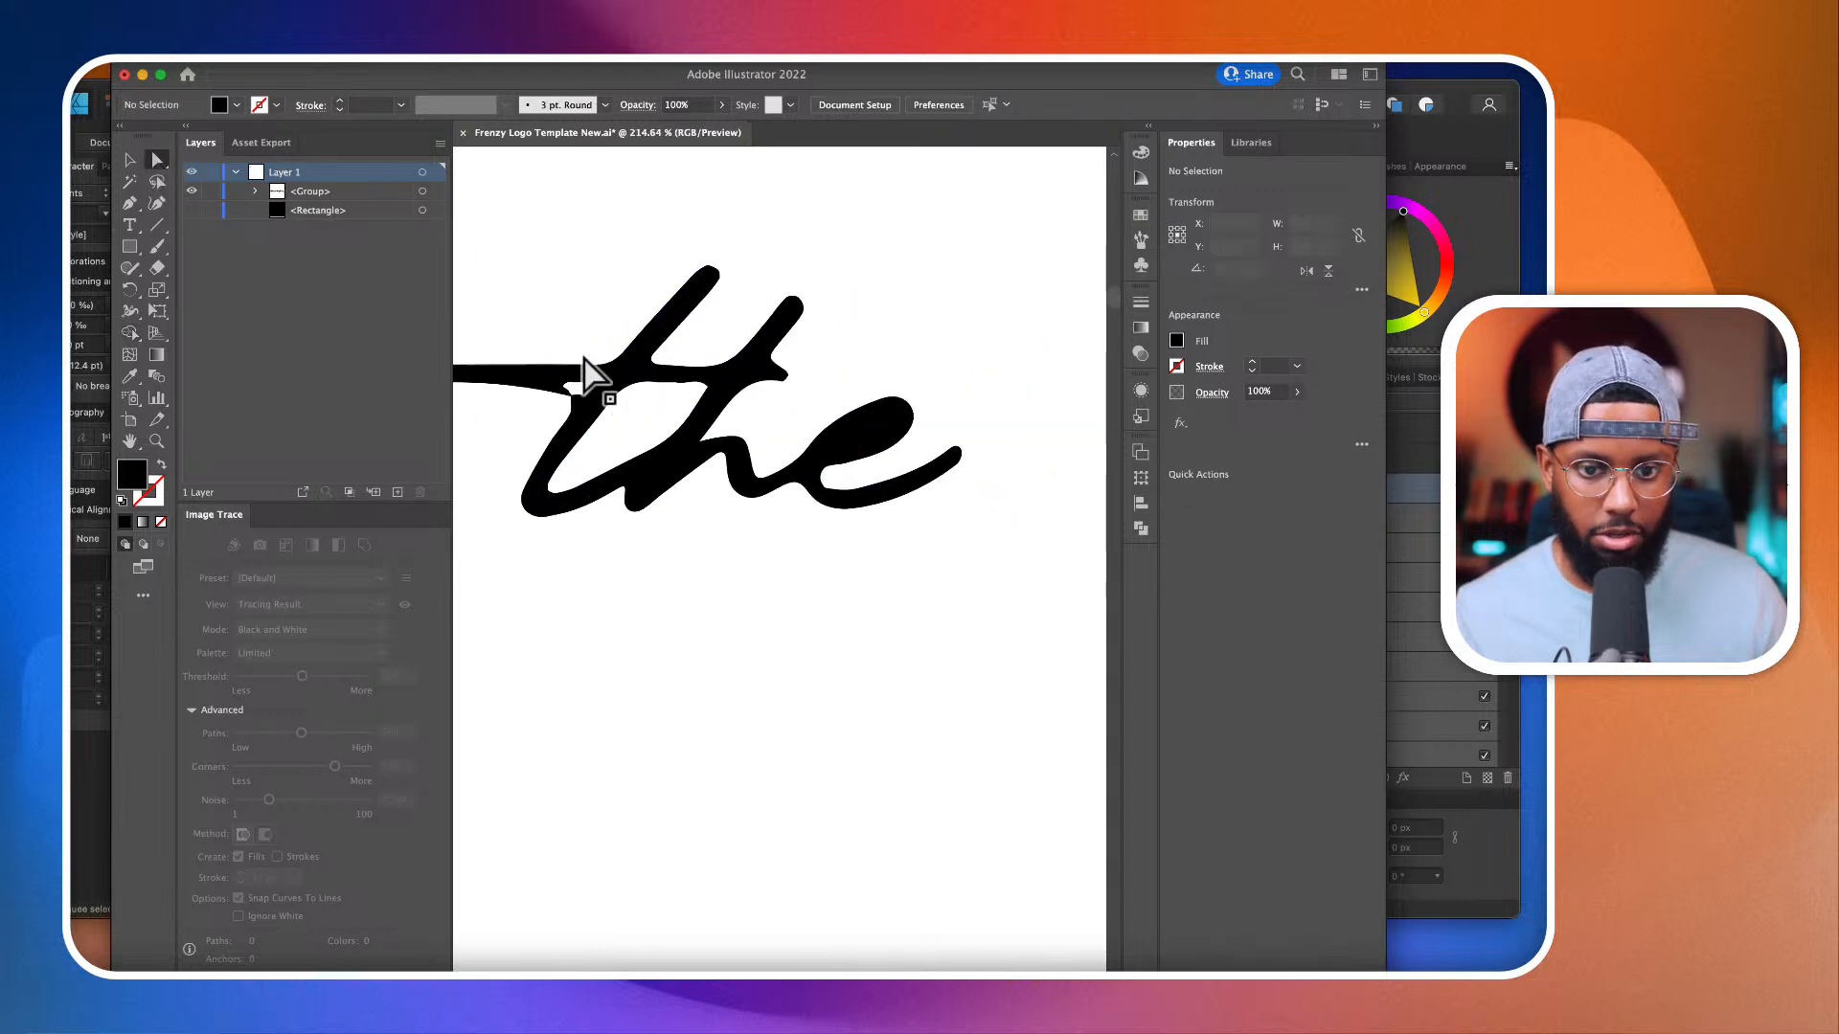
click(129, 203)
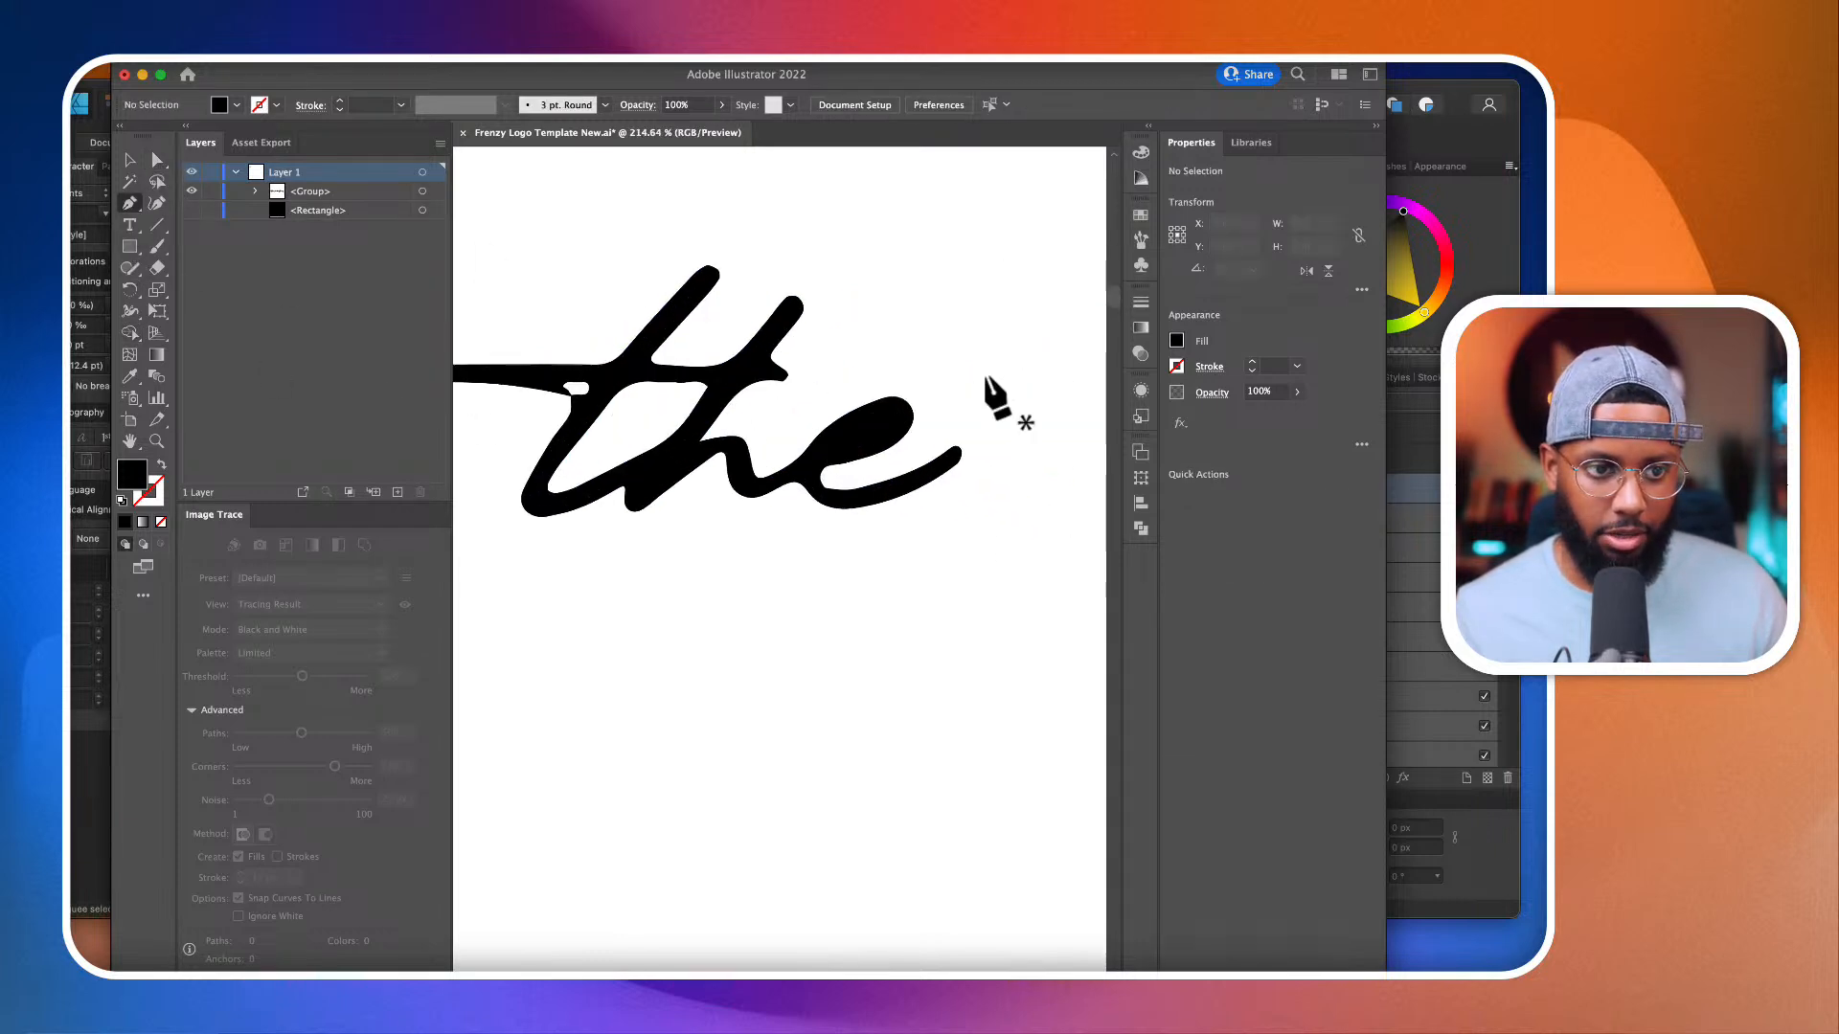
scroll(896, 451, up, 3)
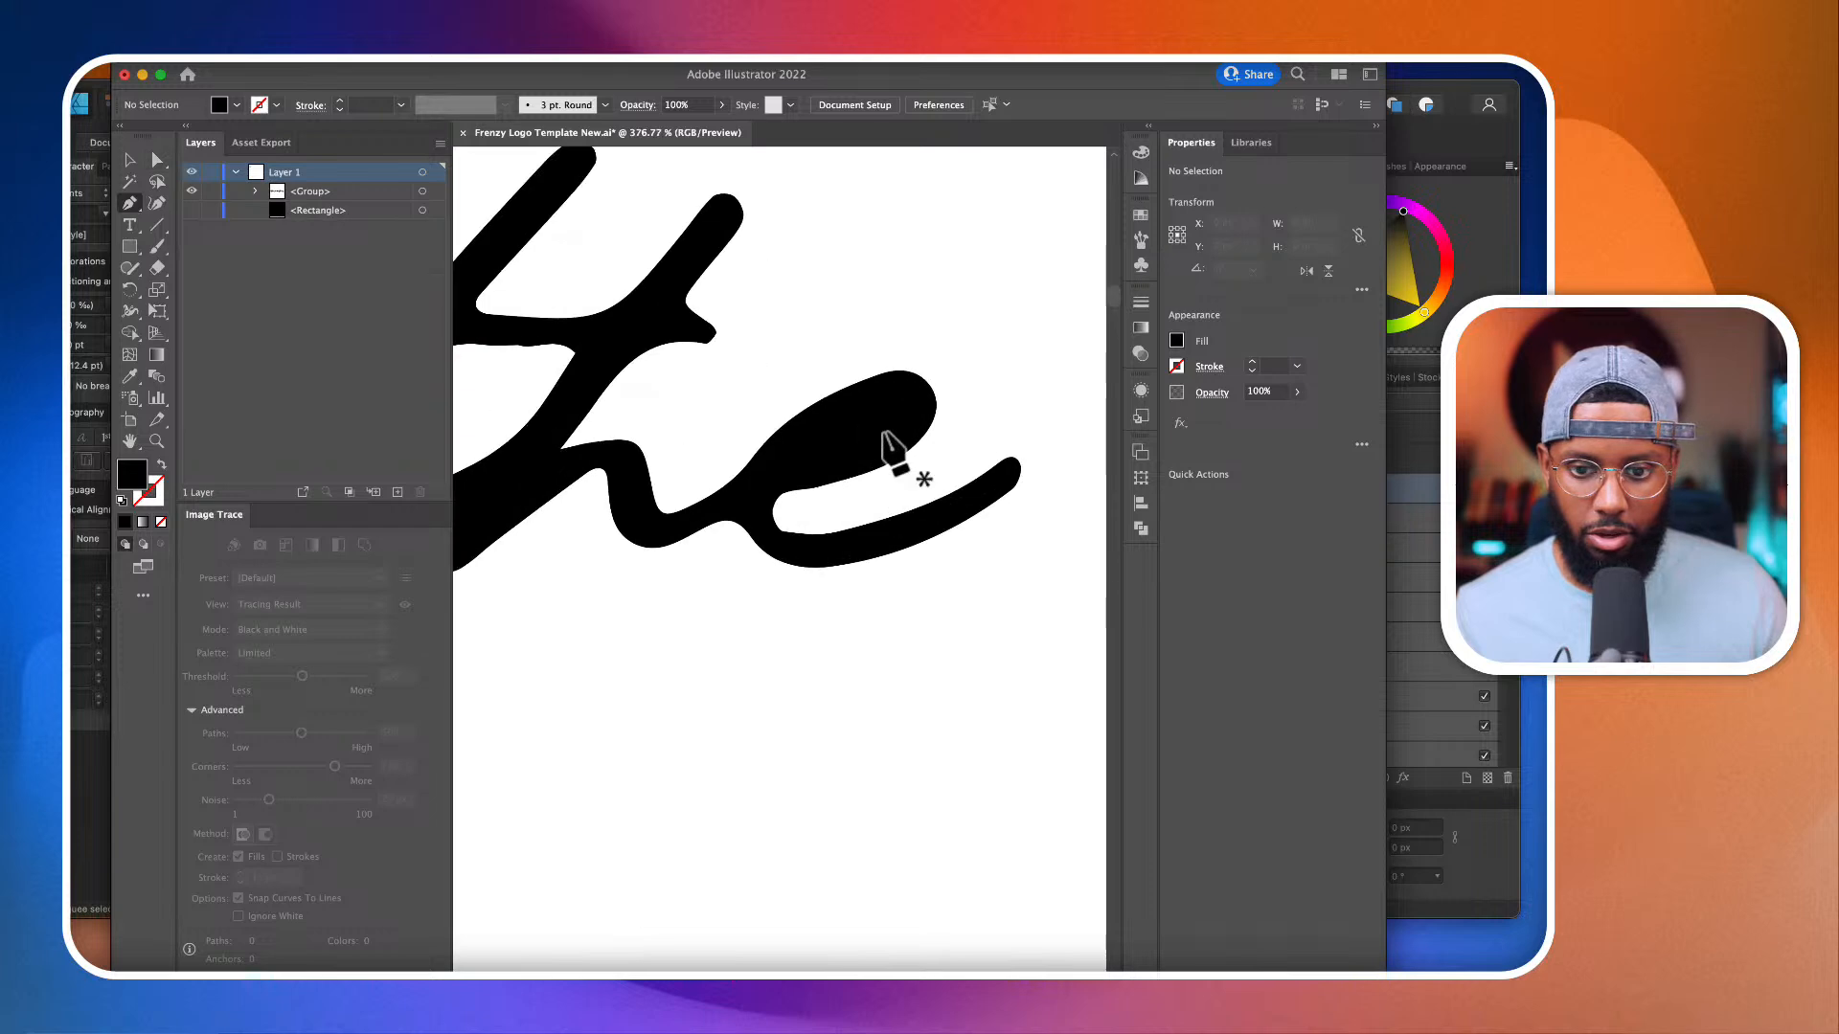
click(794, 466)
drag(904, 439, 887, 391)
click(825, 436)
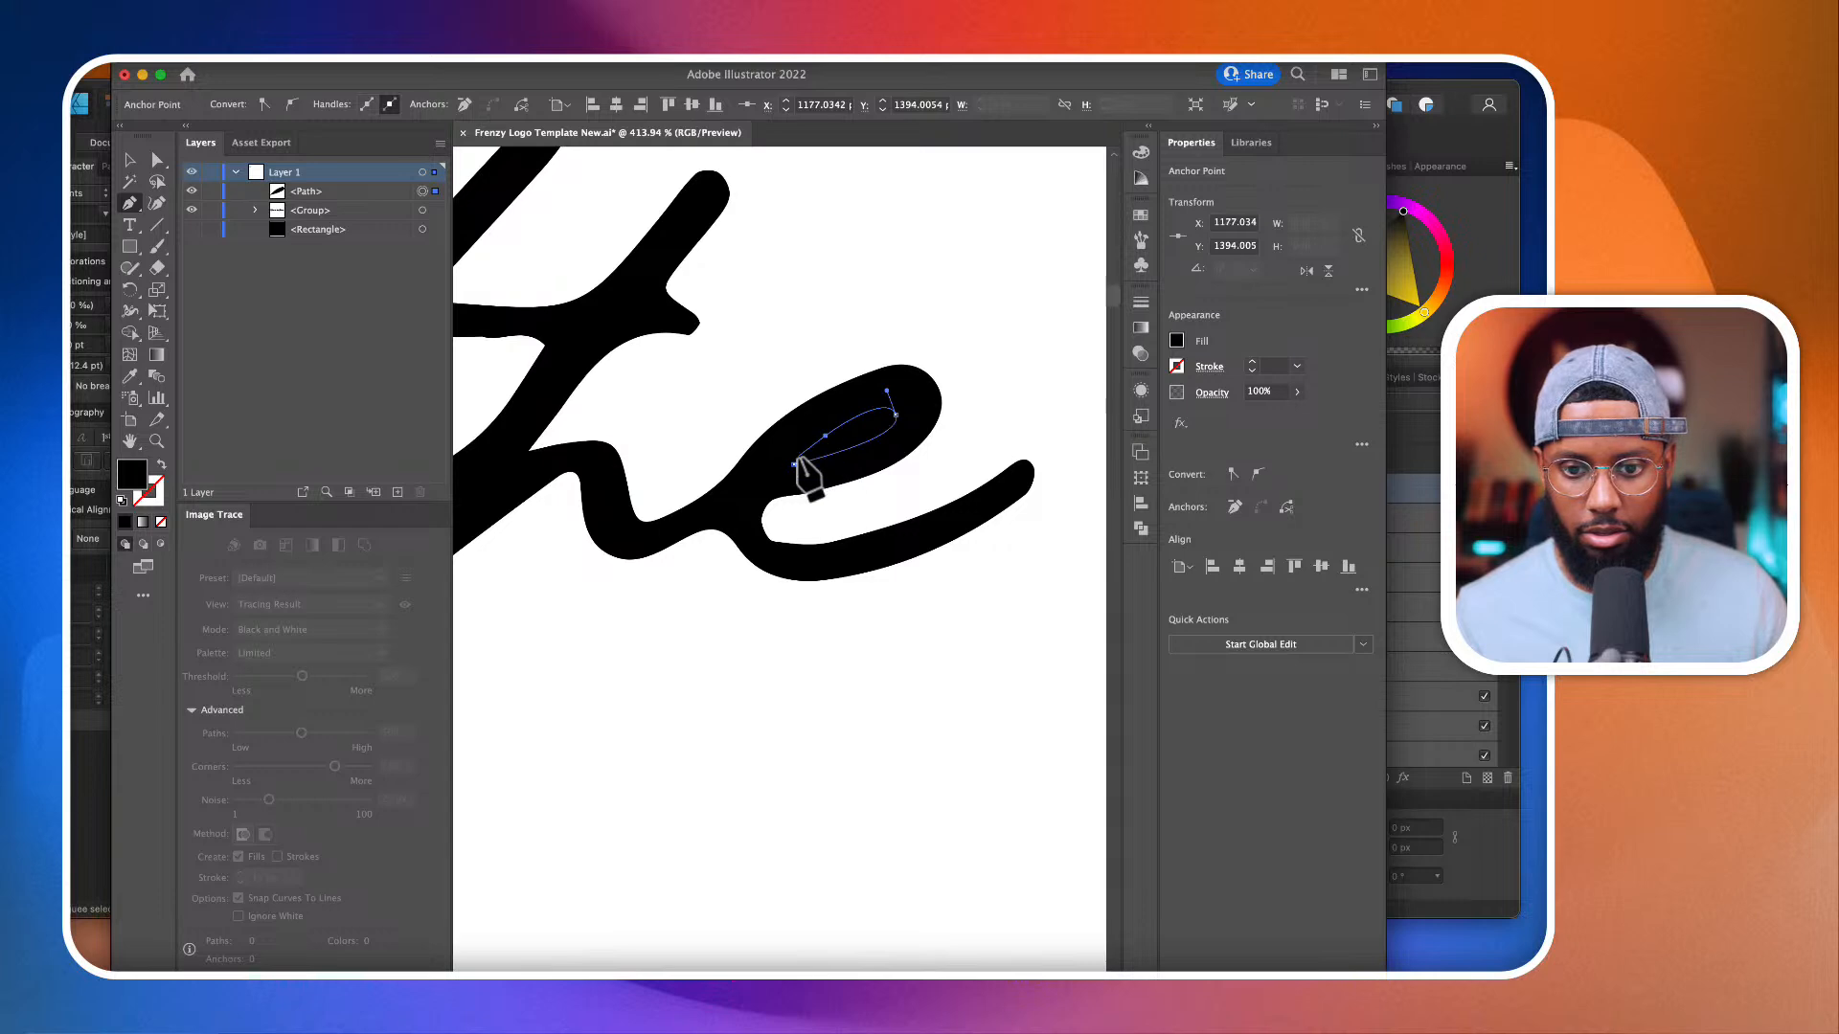
click(794, 464)
Step: Fill the leaf-shaped path in the e of "the" with white, sampled from the artboard with the Eyedropper
click(130, 376)
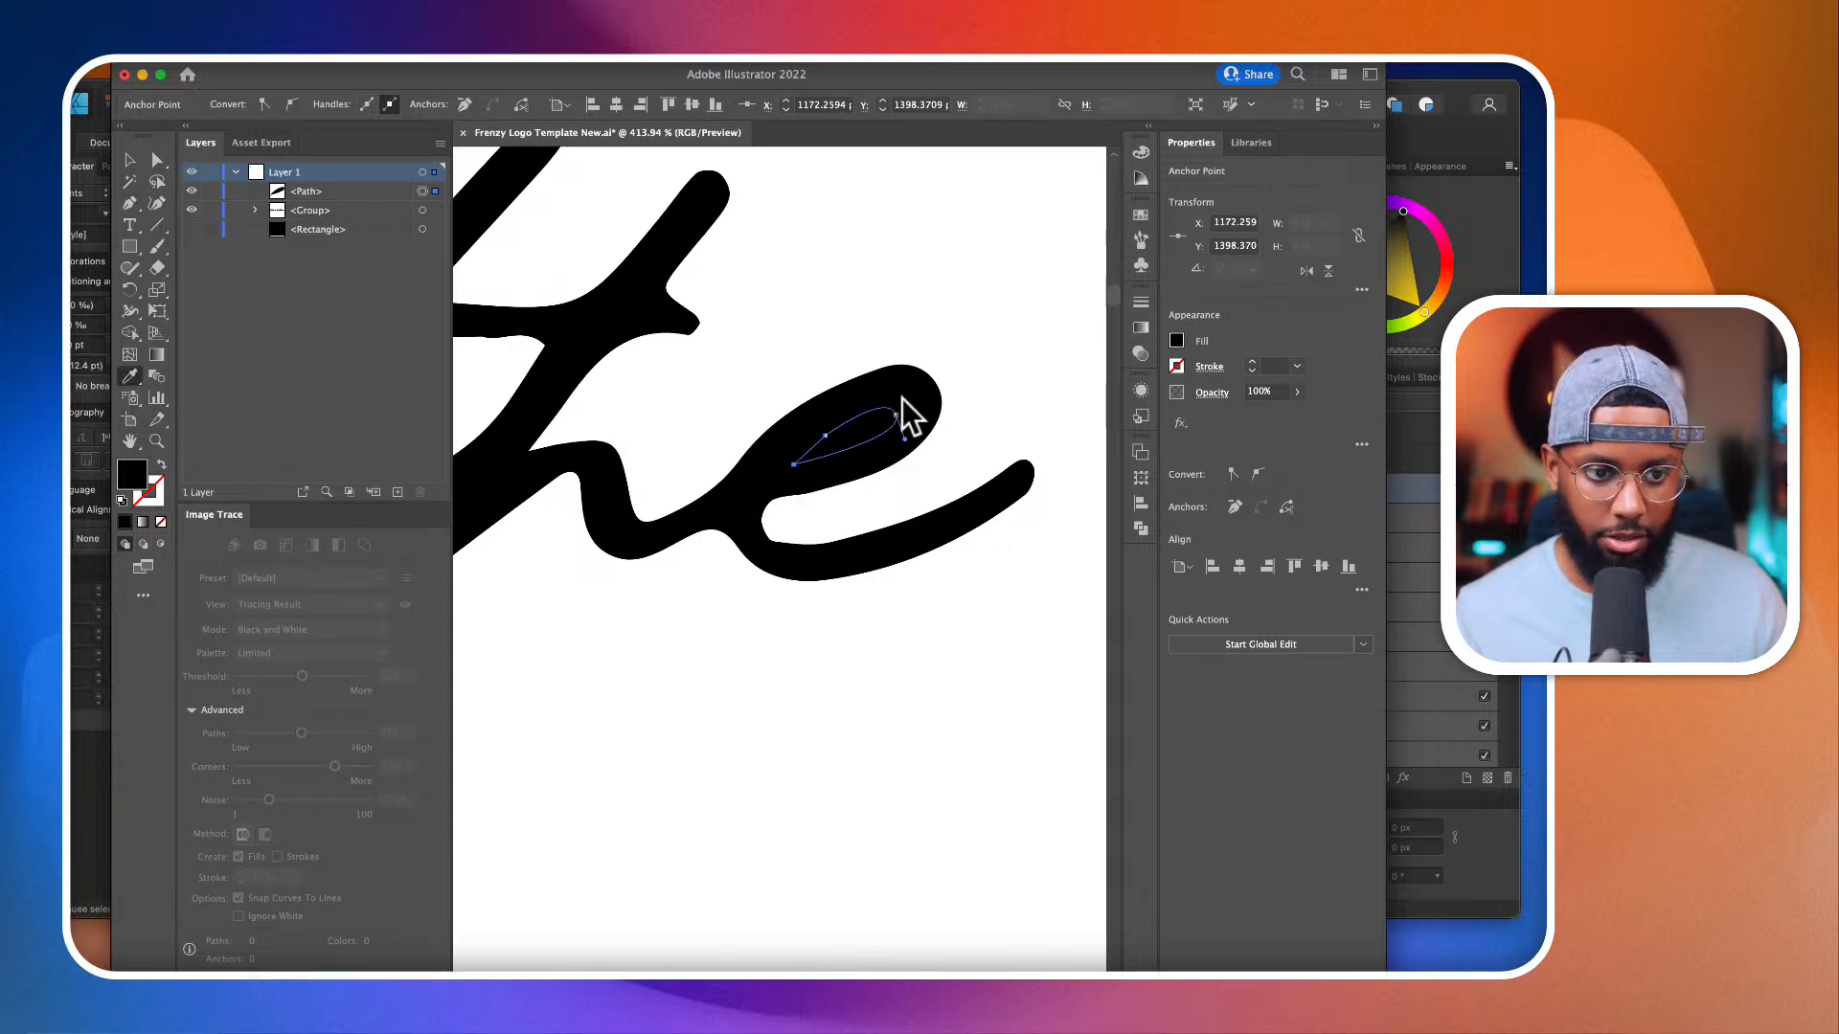
click(933, 291)
scroll(933, 291, down, 10)
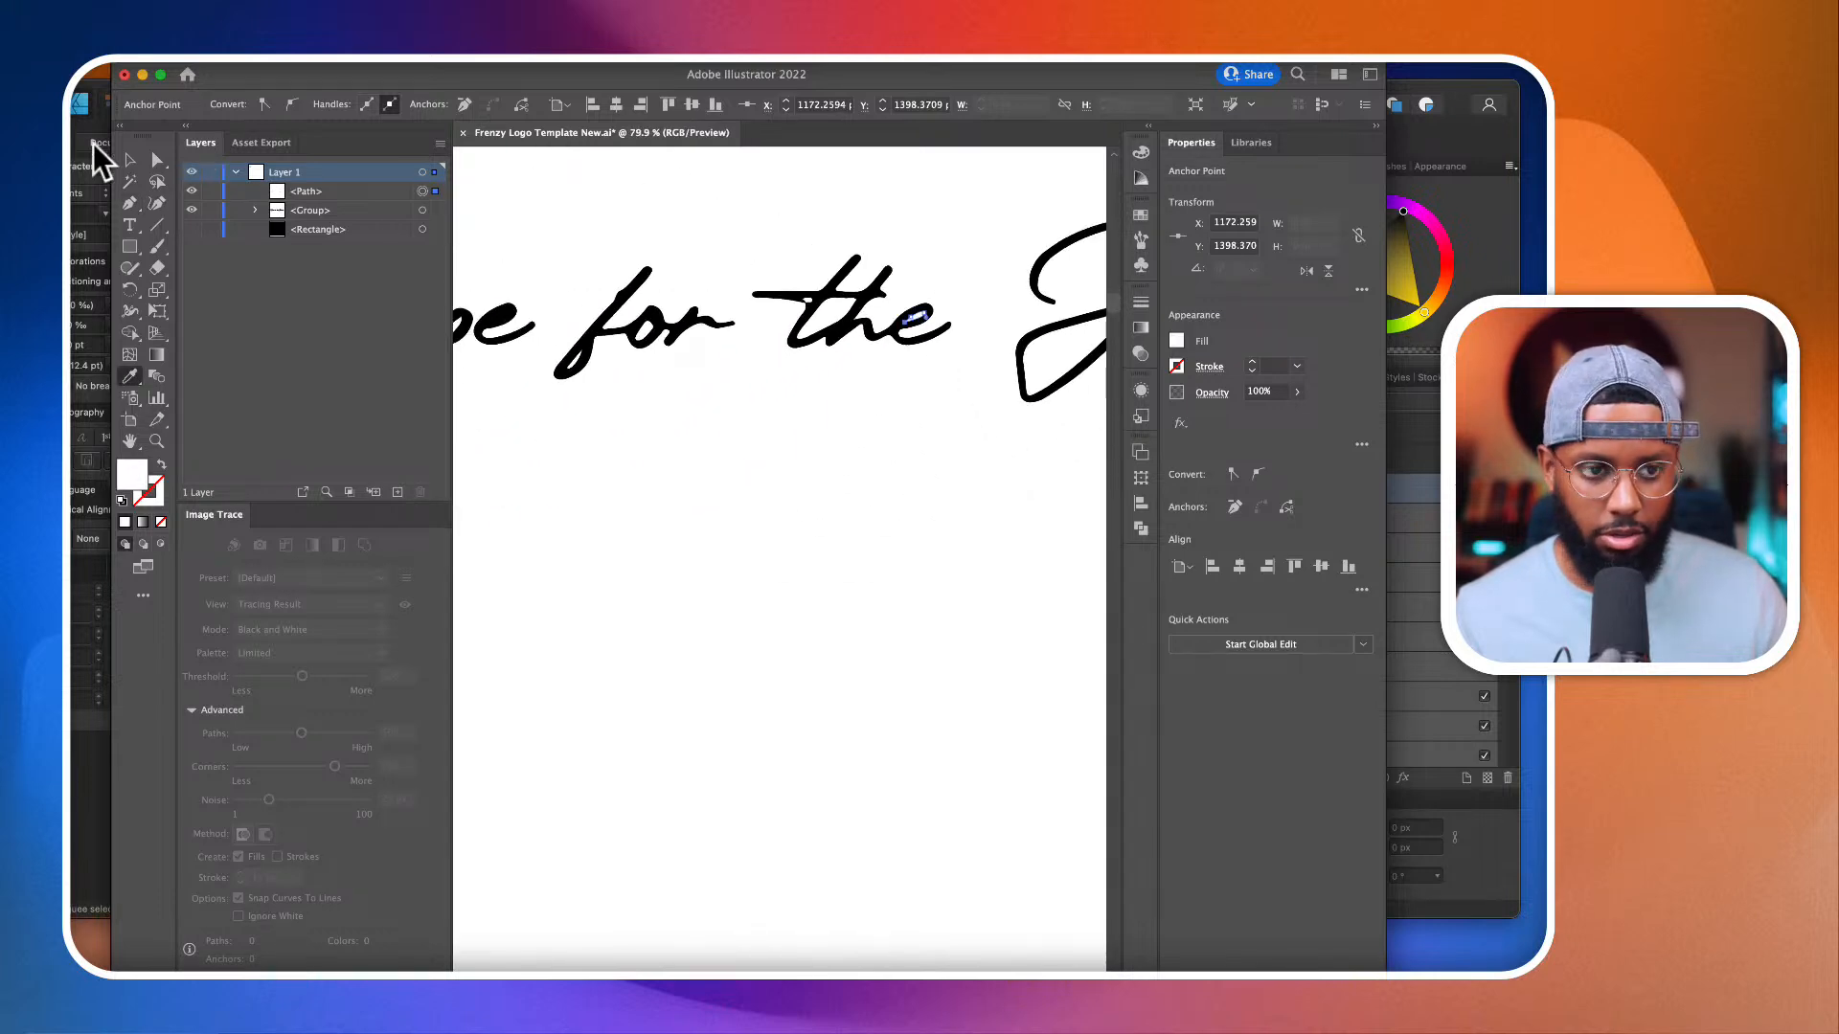
Step: Duplicate the white leaf shape and place the copy in the eye of the e in "Hope"
click(120, 154)
scroll(915, 306, up, 5)
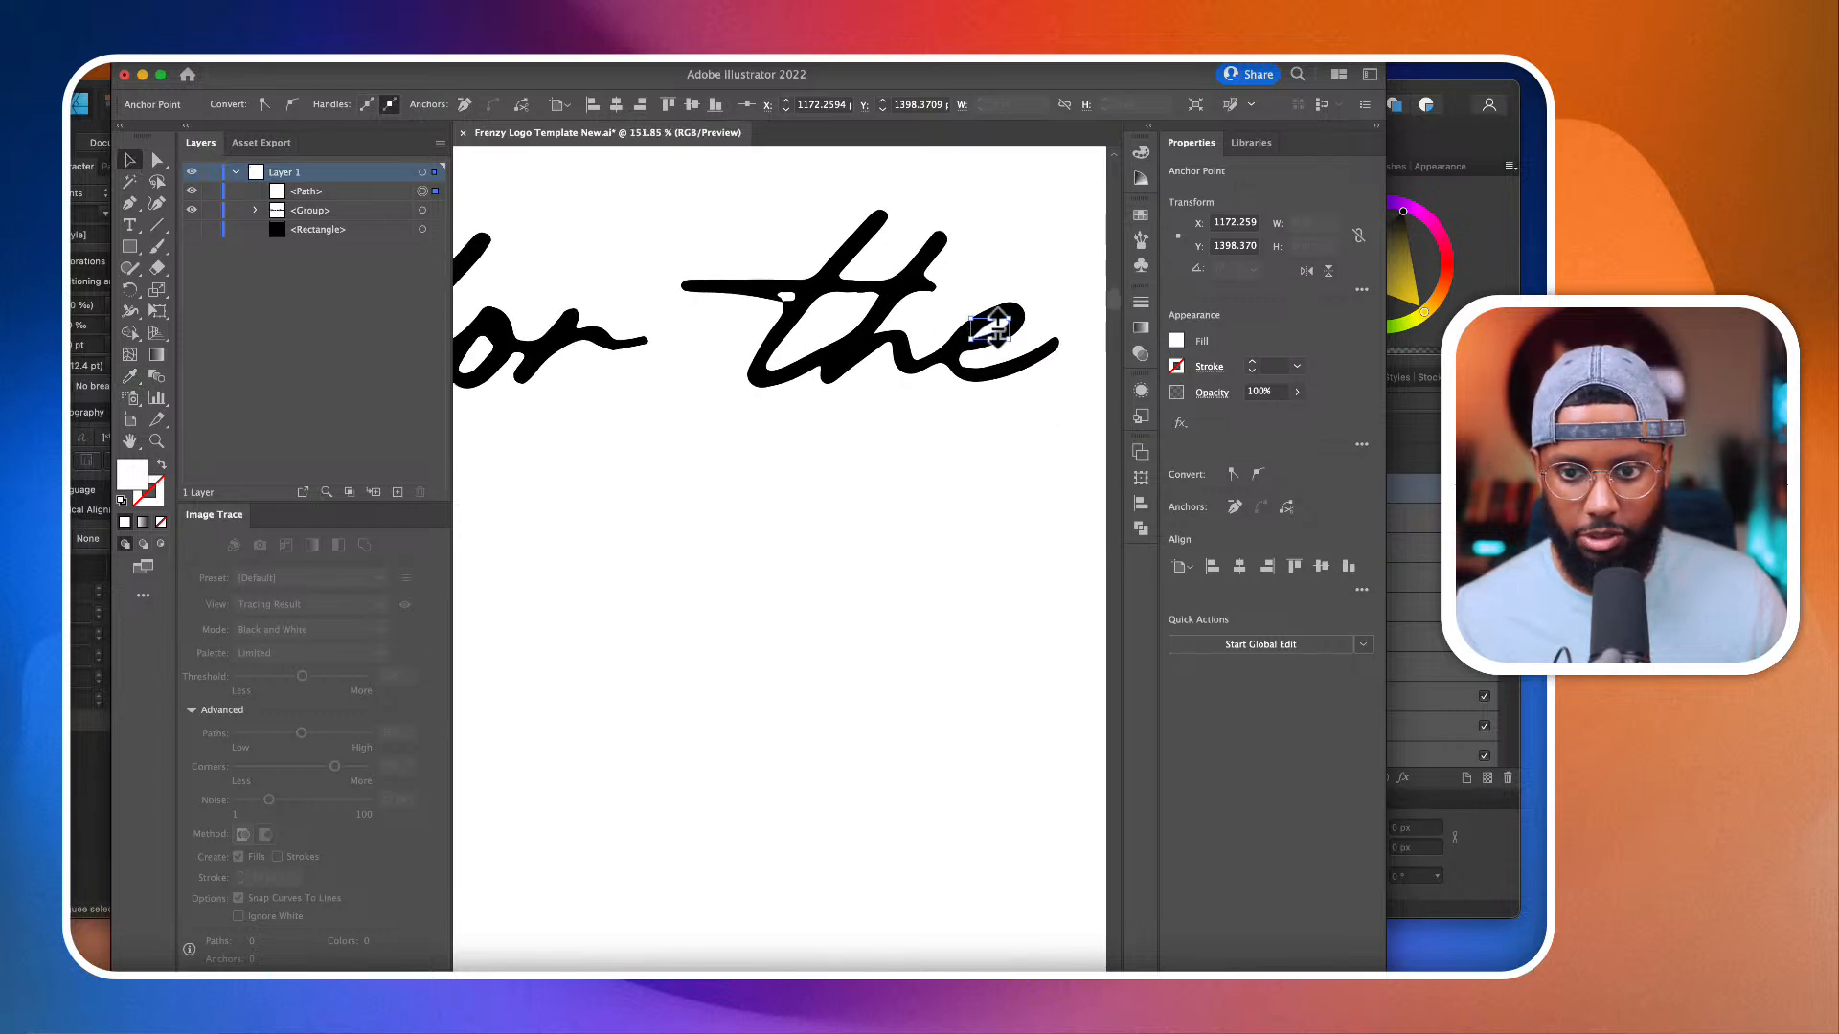
drag(558, 343, 558, 345)
scroll(559, 347, left, 5)
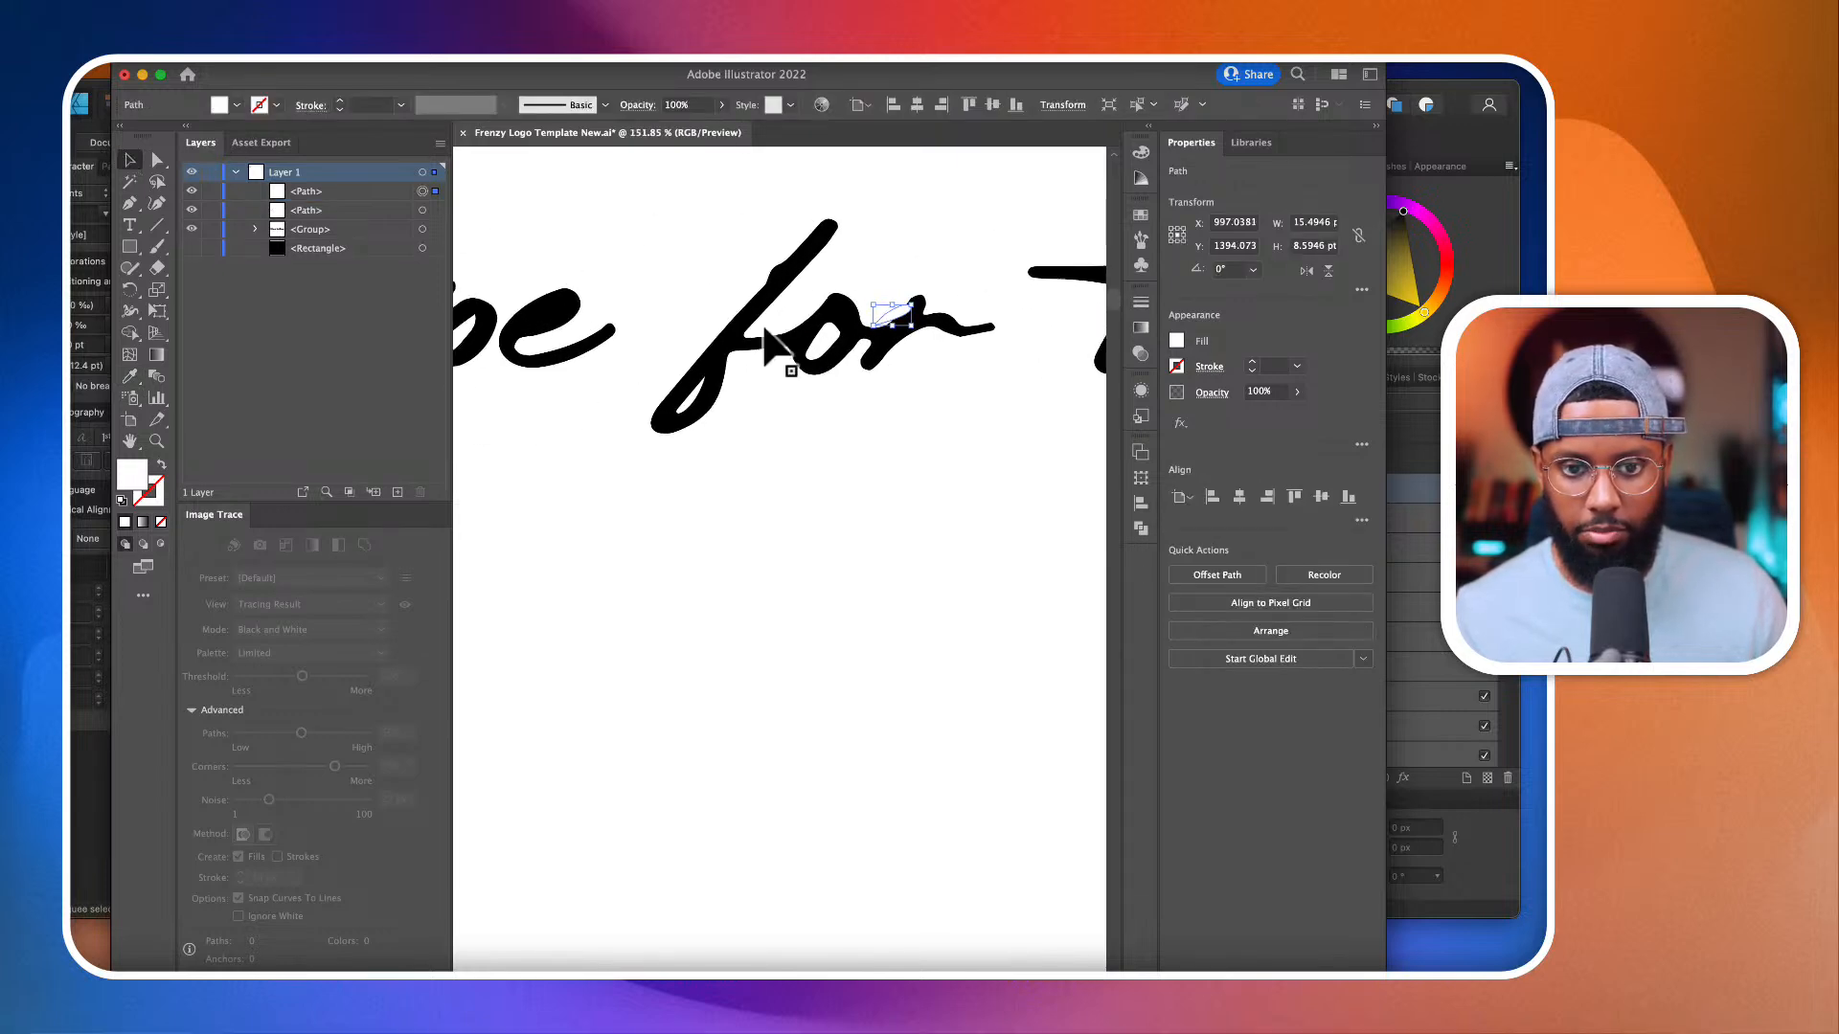
drag(887, 321, 542, 325)
scroll(544, 326, down, 7)
scroll(548, 335, left, 4)
scroll(547, 337, left, 3)
scroll(547, 337, right, 10)
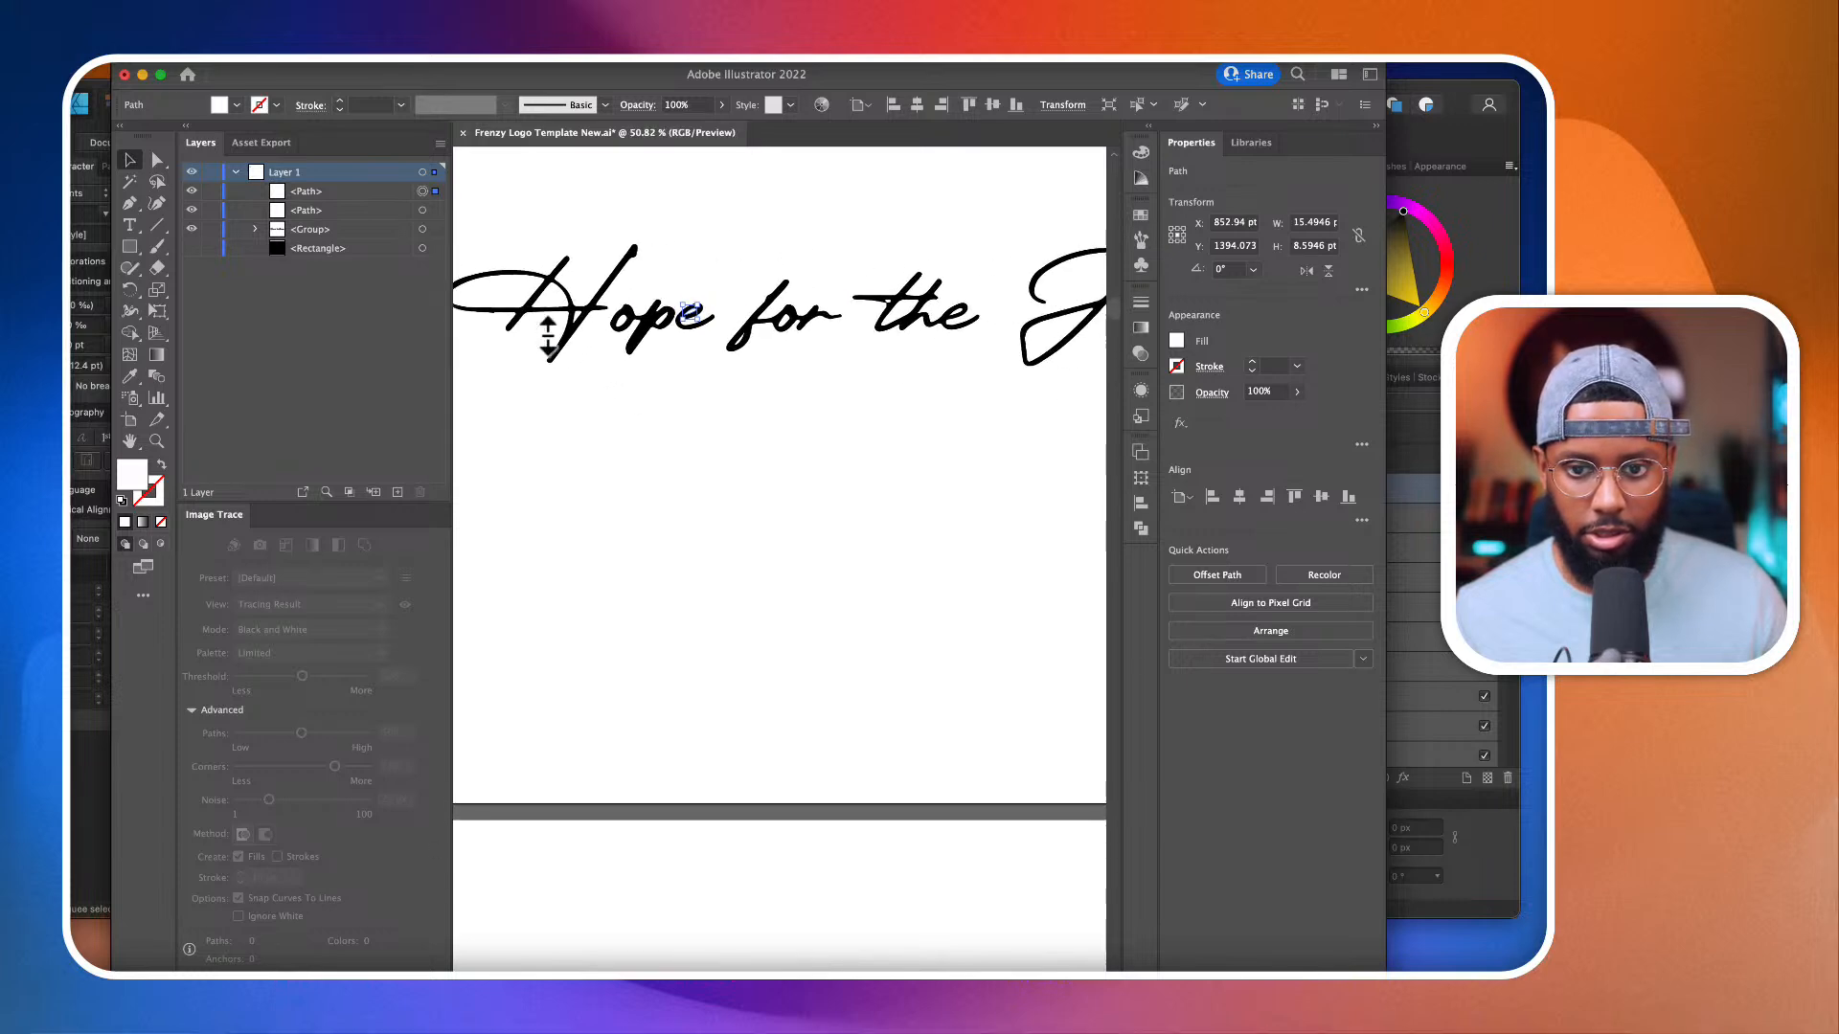
scroll(747, 347, left, 6)
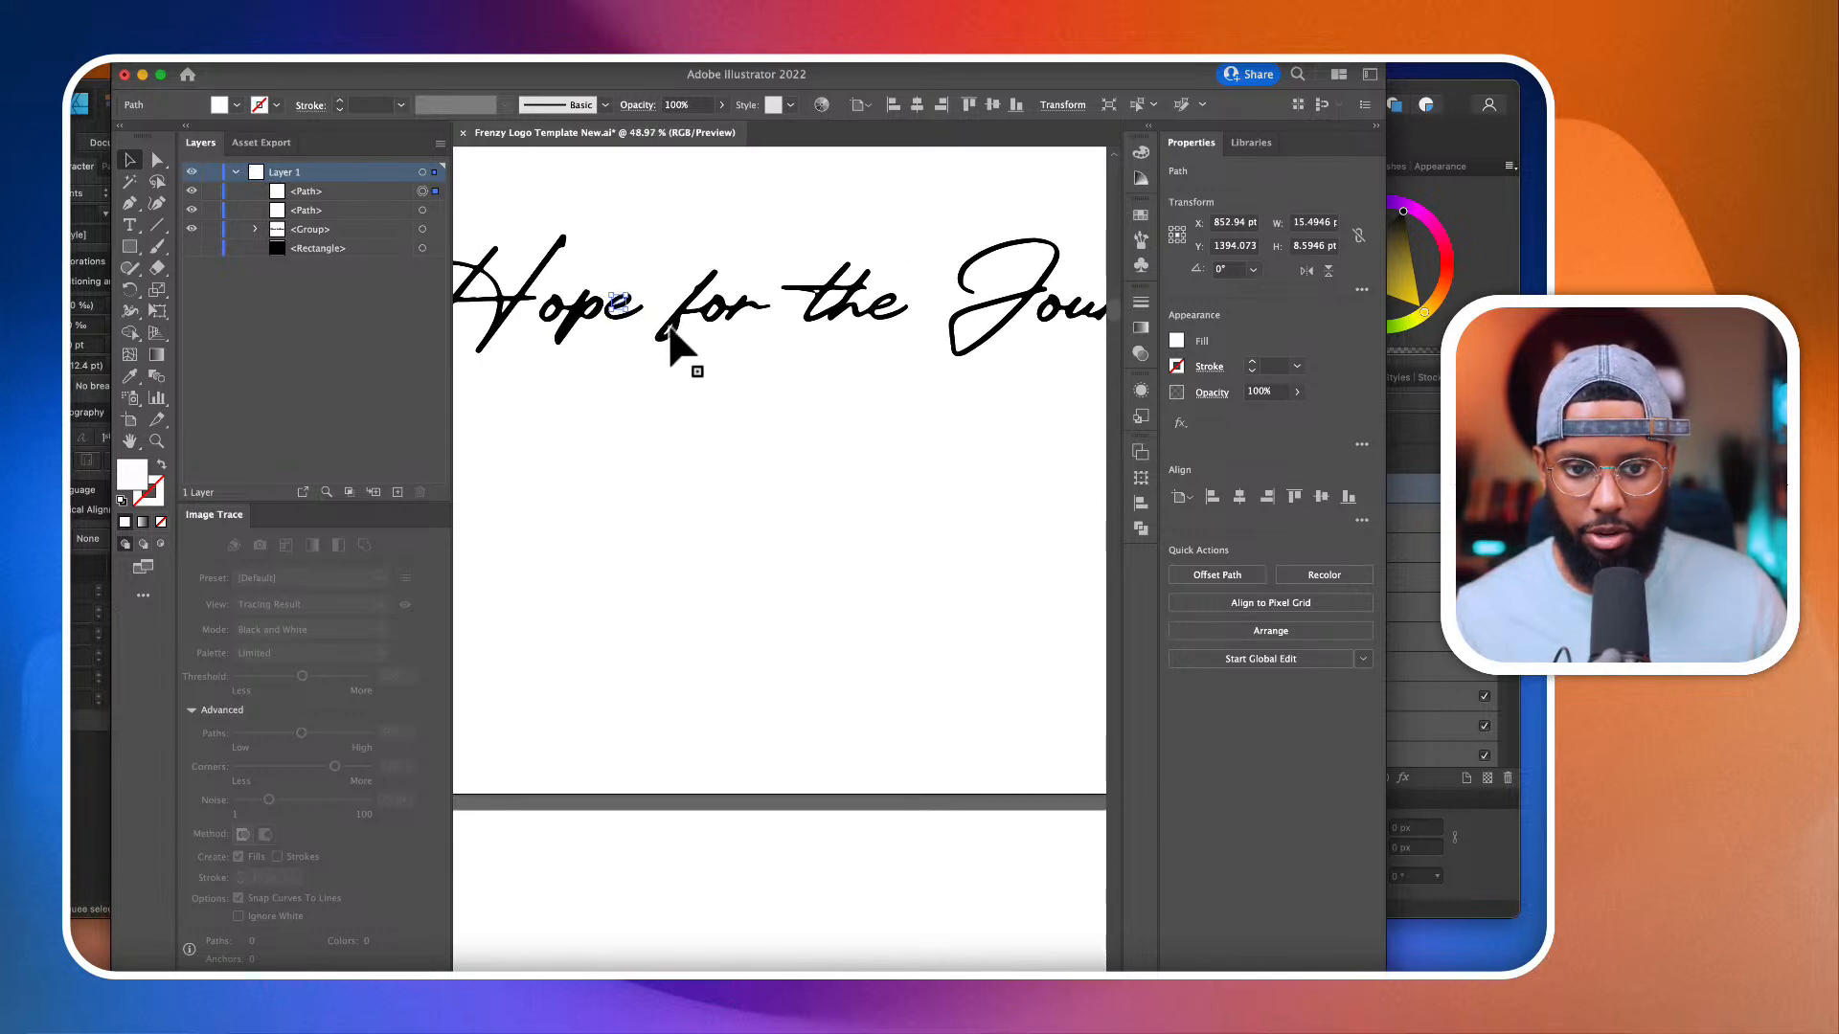
Step: Duplicate the white leaf shape from "Hope" into the eye of the e in "Journey"
scroll(698, 361, down, 3)
scroll(642, 314, down, 2)
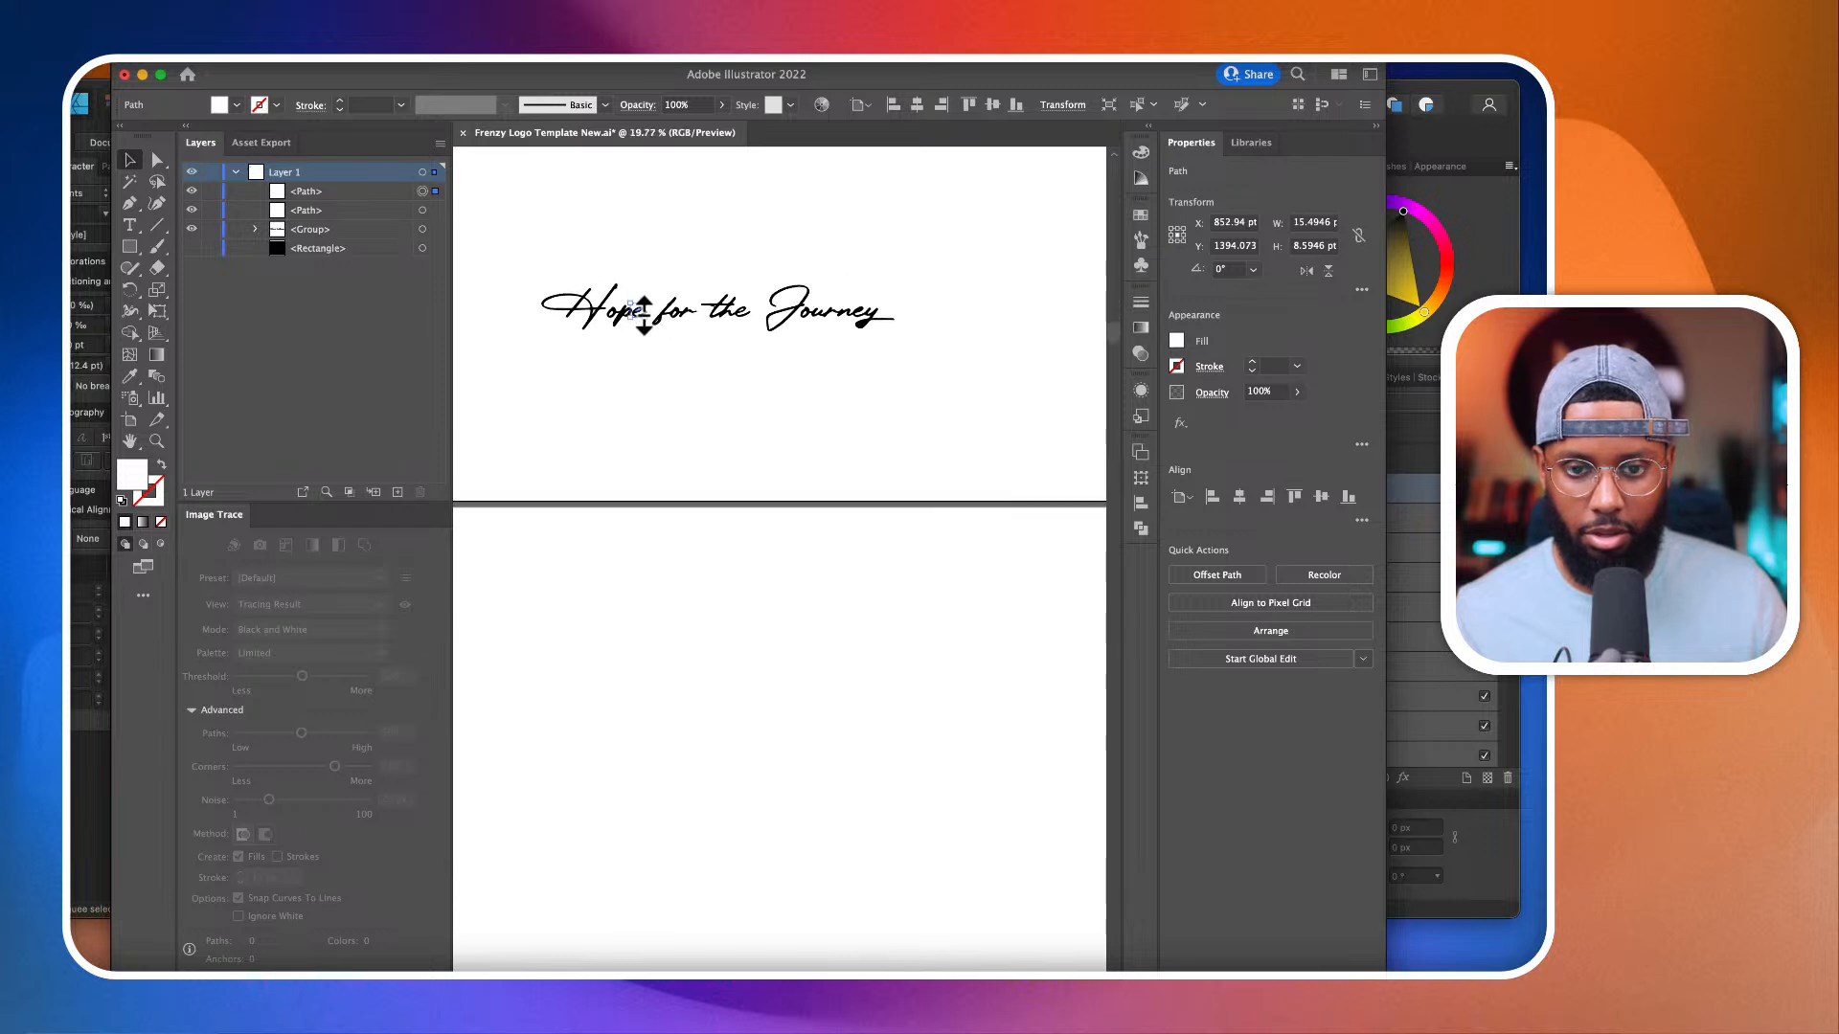
drag(642, 314, 862, 325)
scroll(860, 316, up, 11)
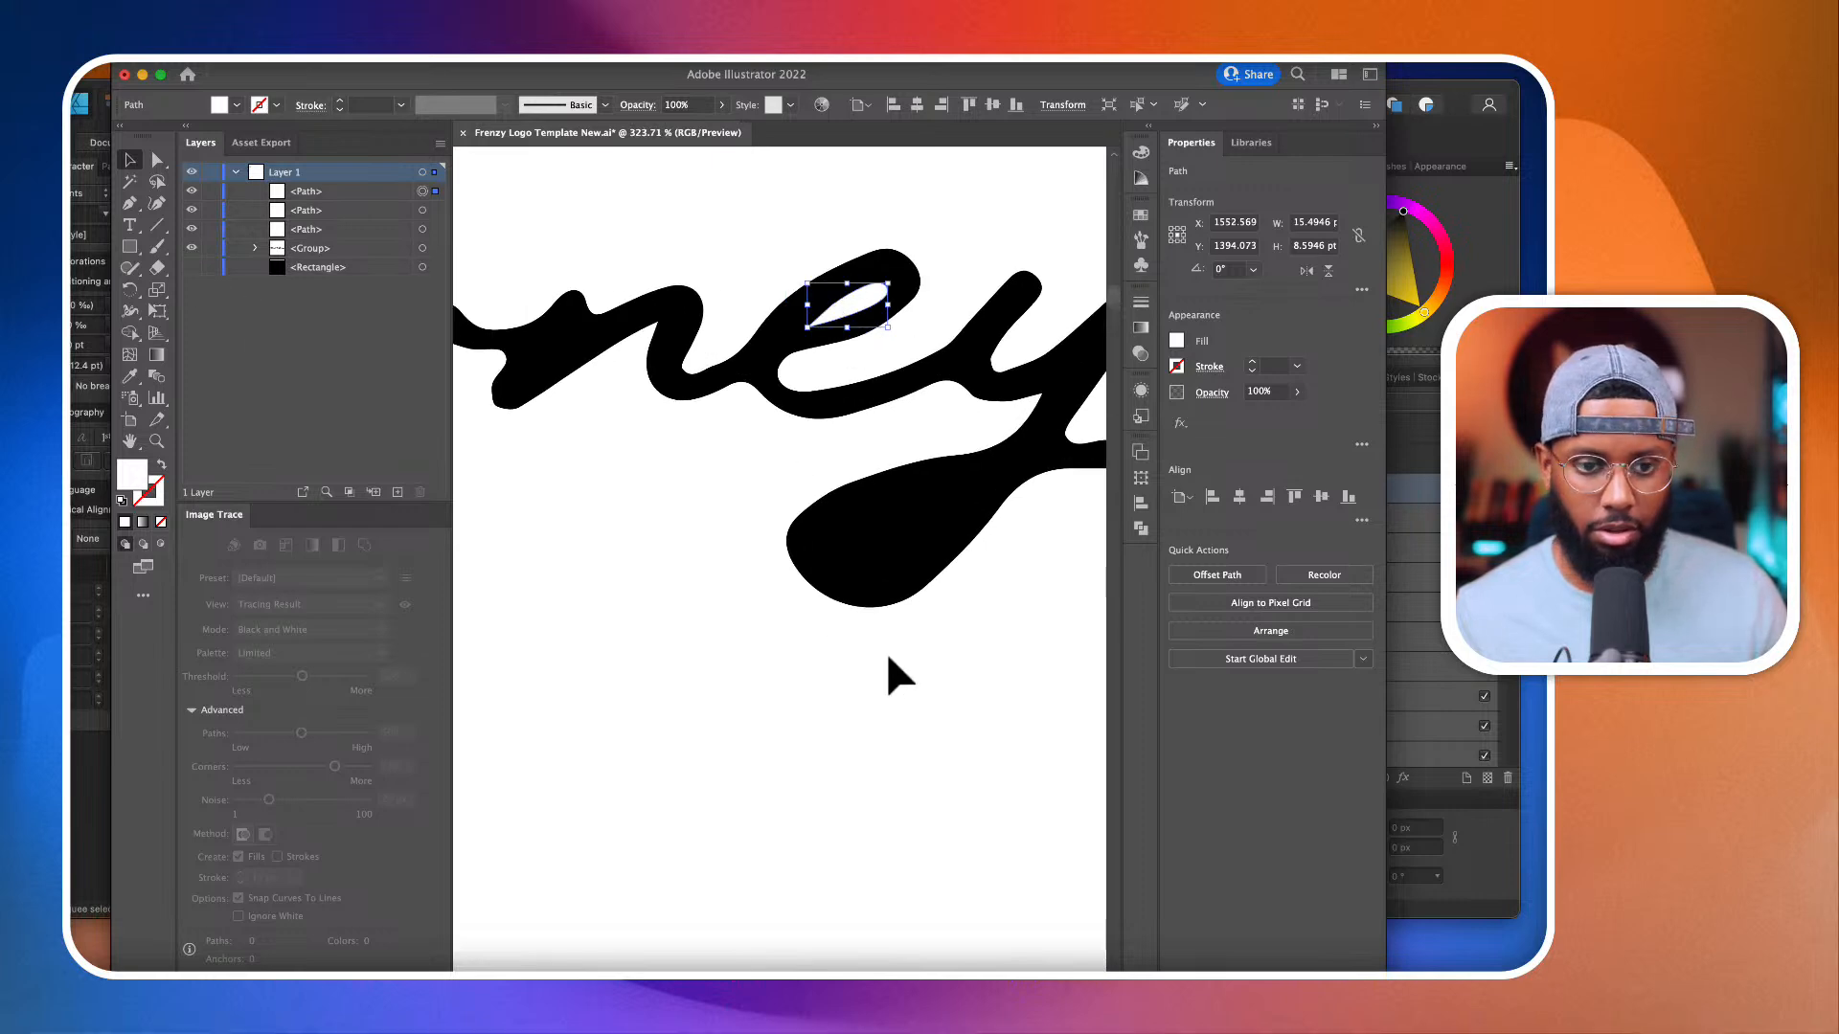
Step: Select the lettering group and remove the black area inside the y loop of "Journey" with Shape Builder
click(887, 563)
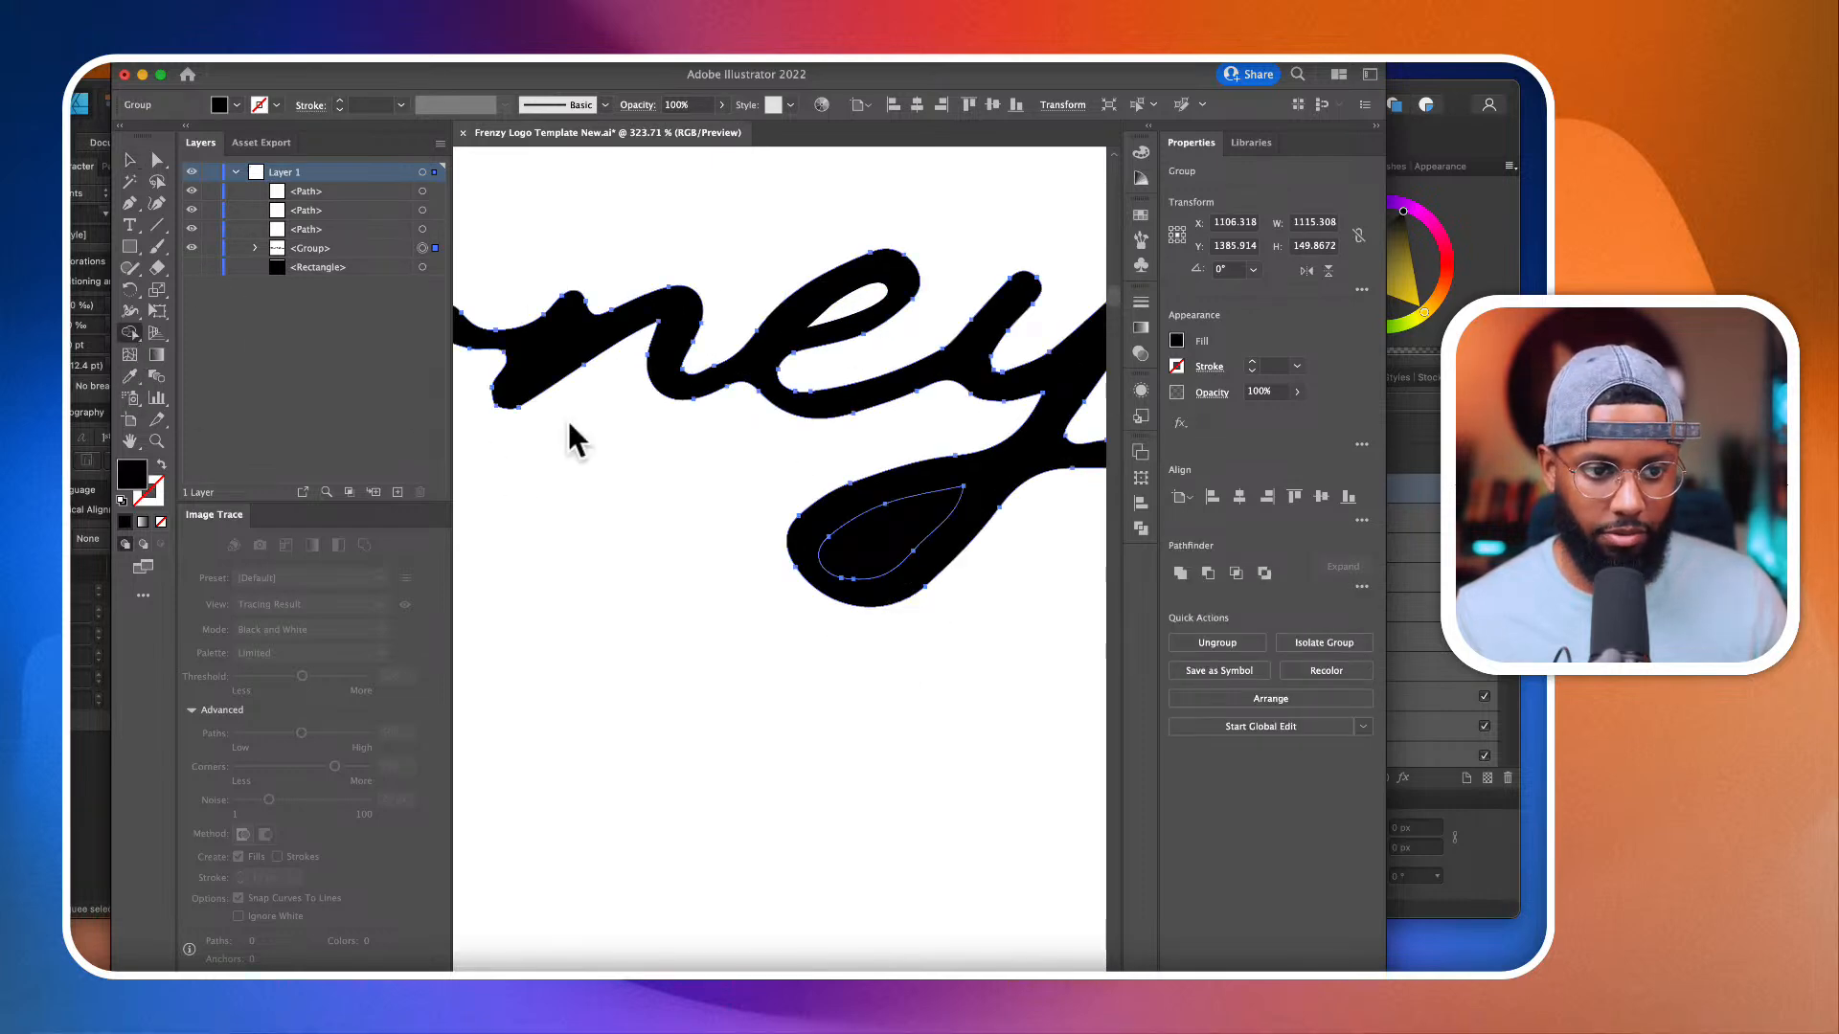
key(shift+m)
scroll(935, 533, down, 5)
scroll(921, 517, down, 10)
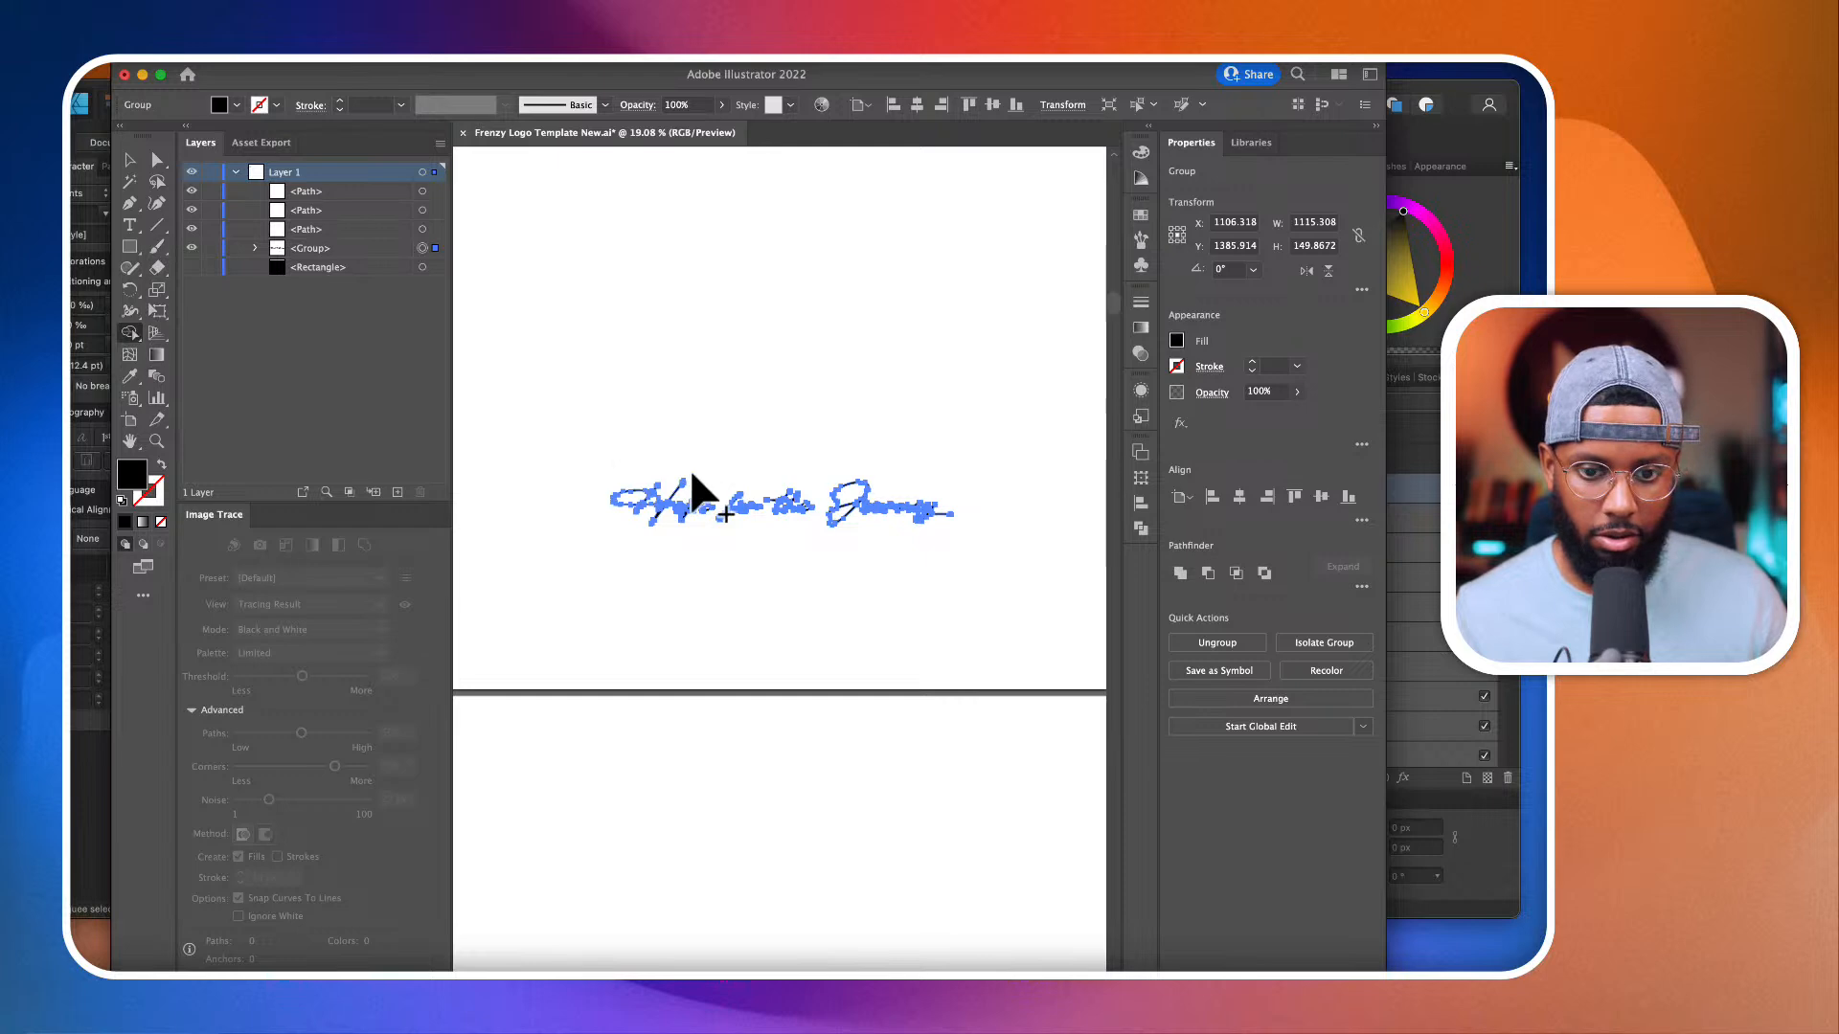
Step: Select the lettering together with the three leaf shapes and cut out the eye of the e in "Hope" with Shape Builder
scroll(715, 588, up, 5)
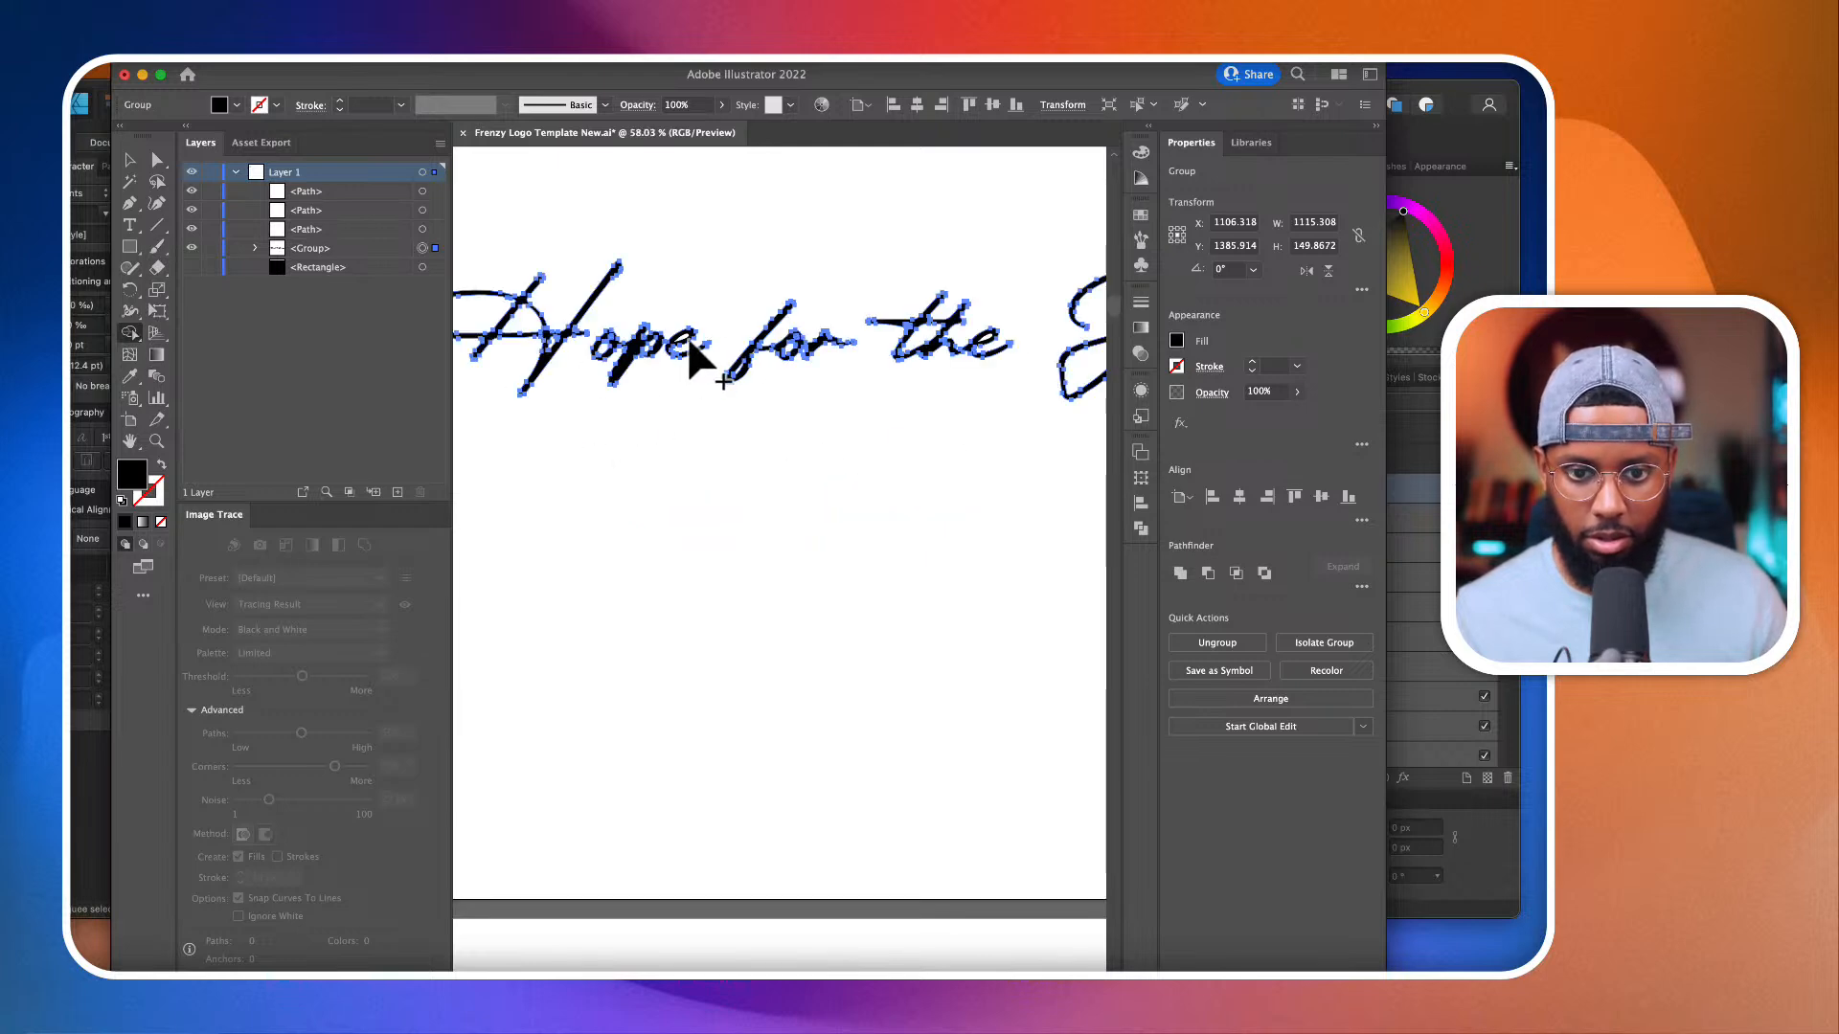
scroll(686, 335, down, 4)
click(157, 160)
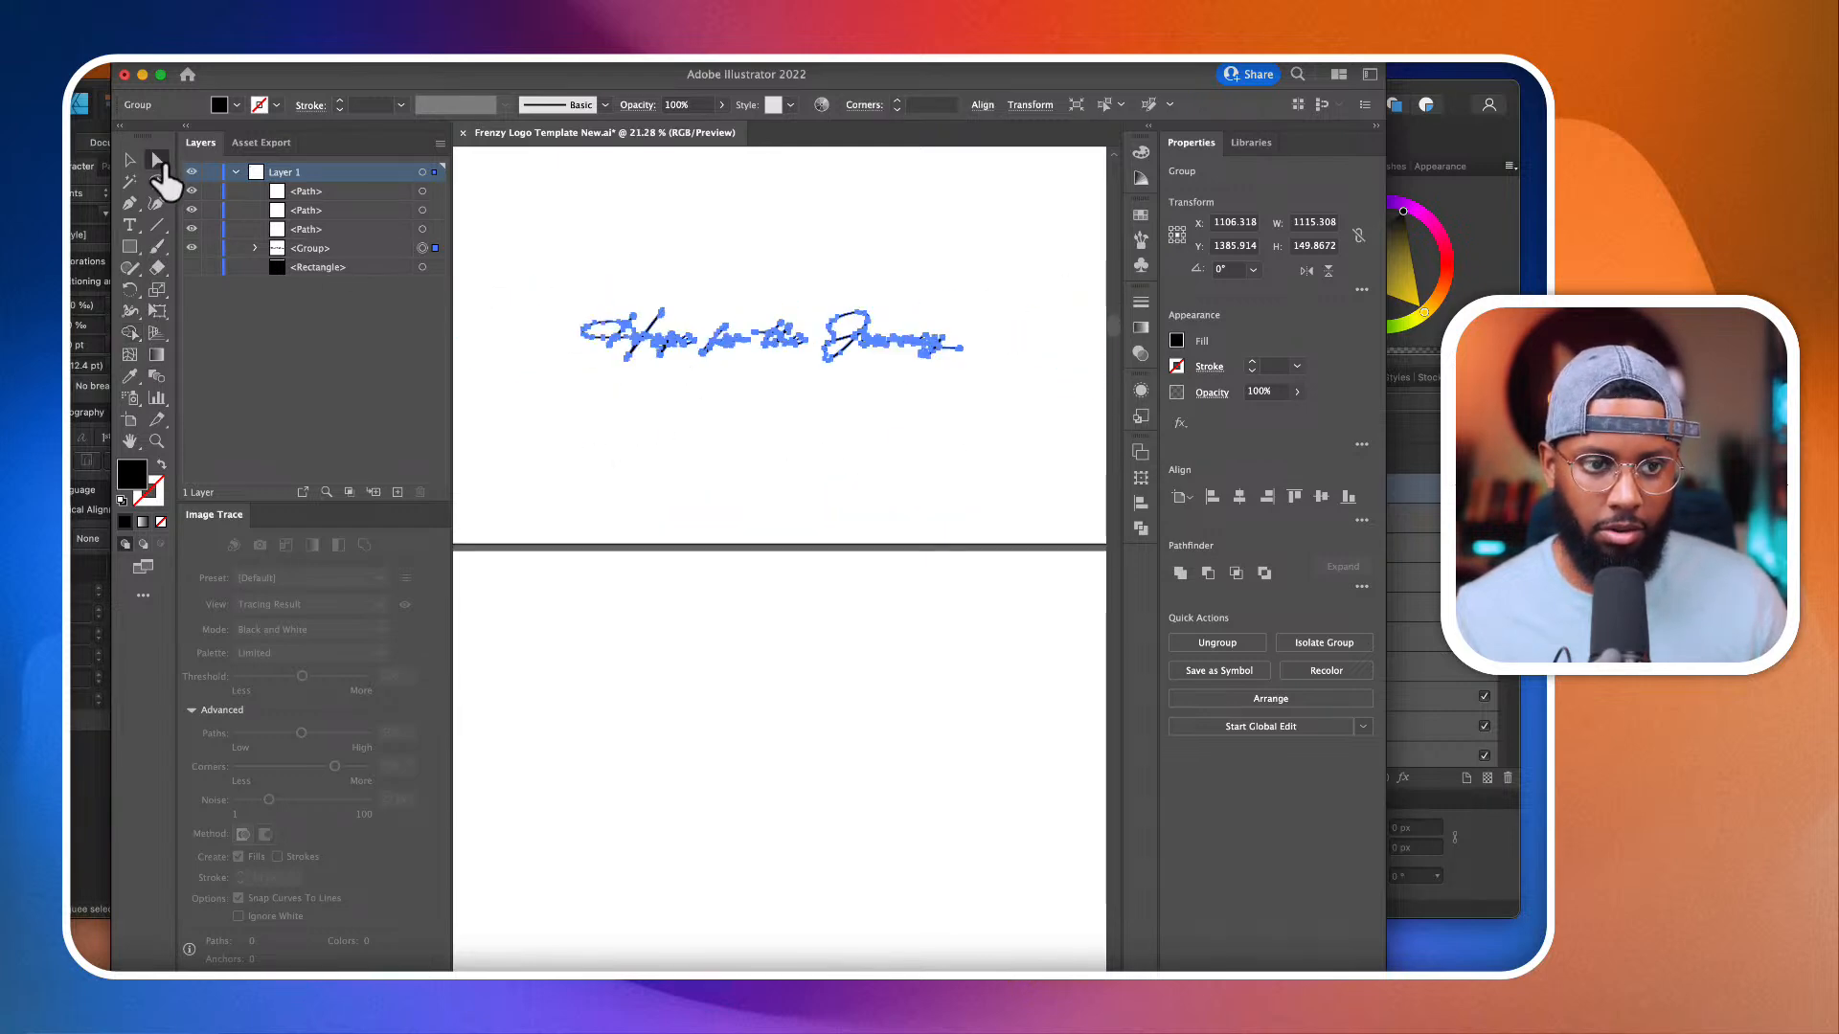
drag(583, 258, 994, 485)
drag(549, 249, 1011, 467)
click(130, 332)
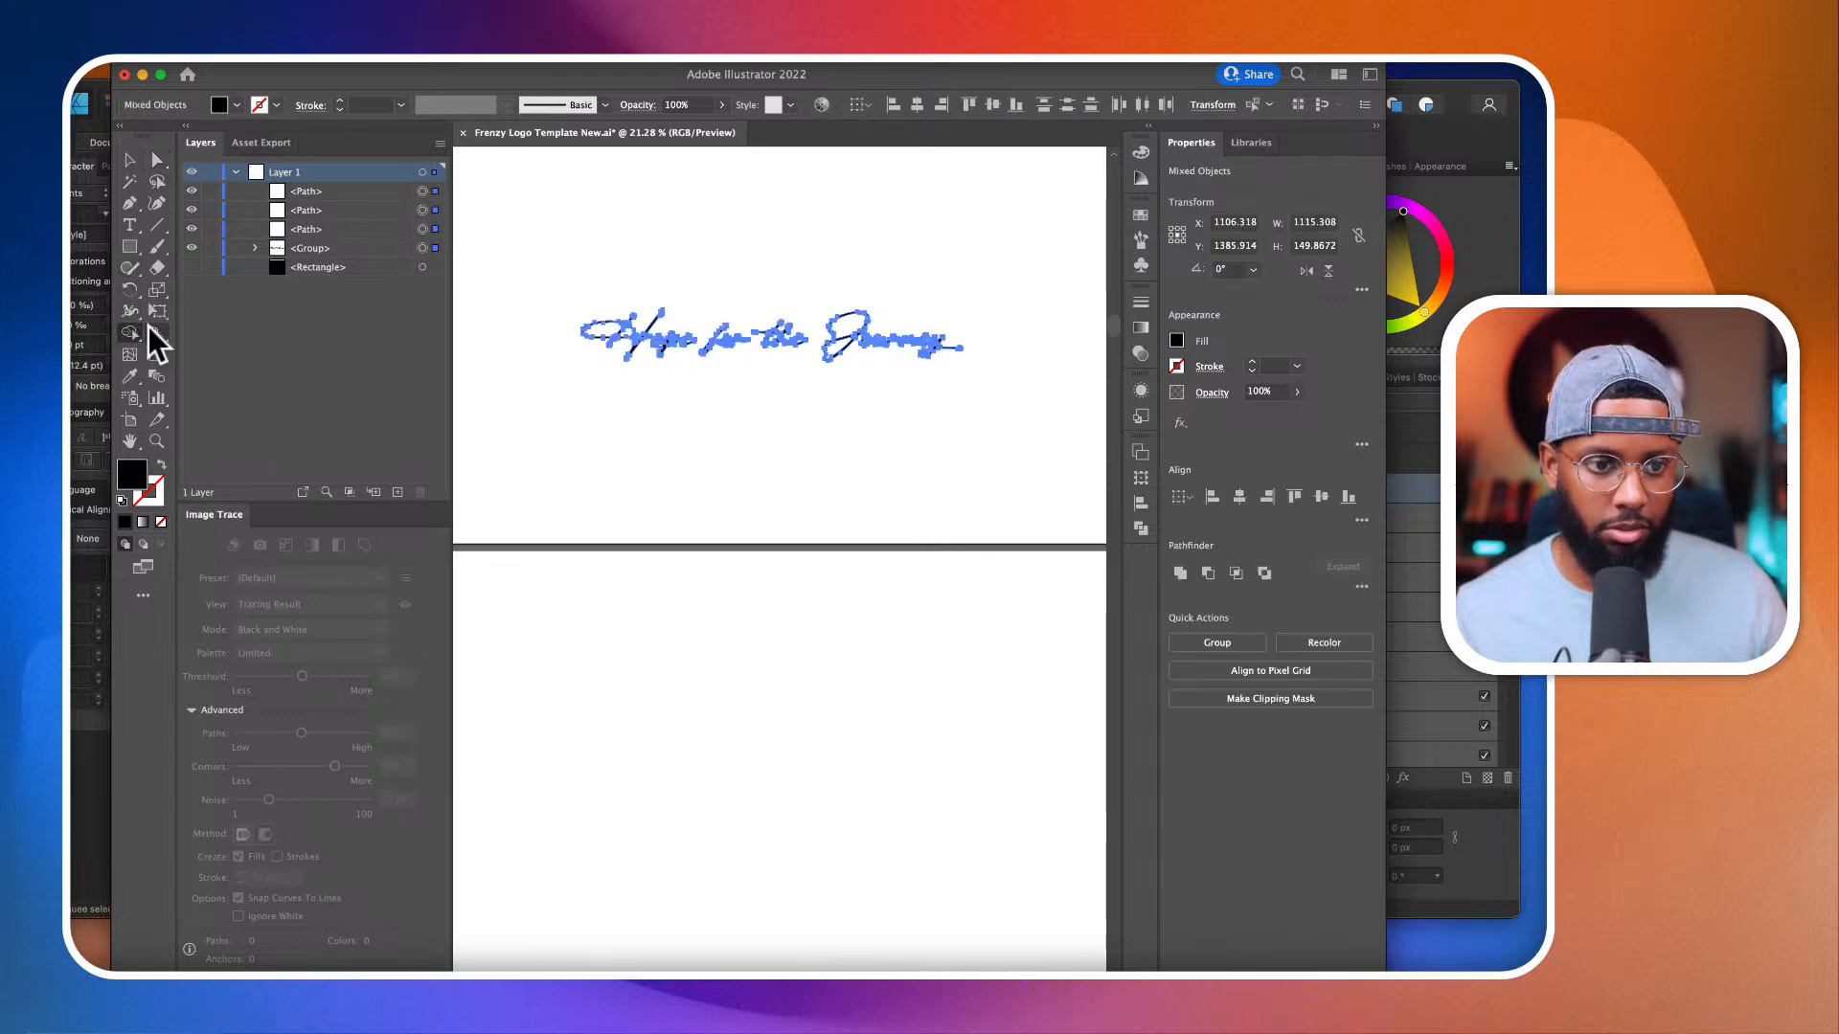
scroll(690, 361, up, 10)
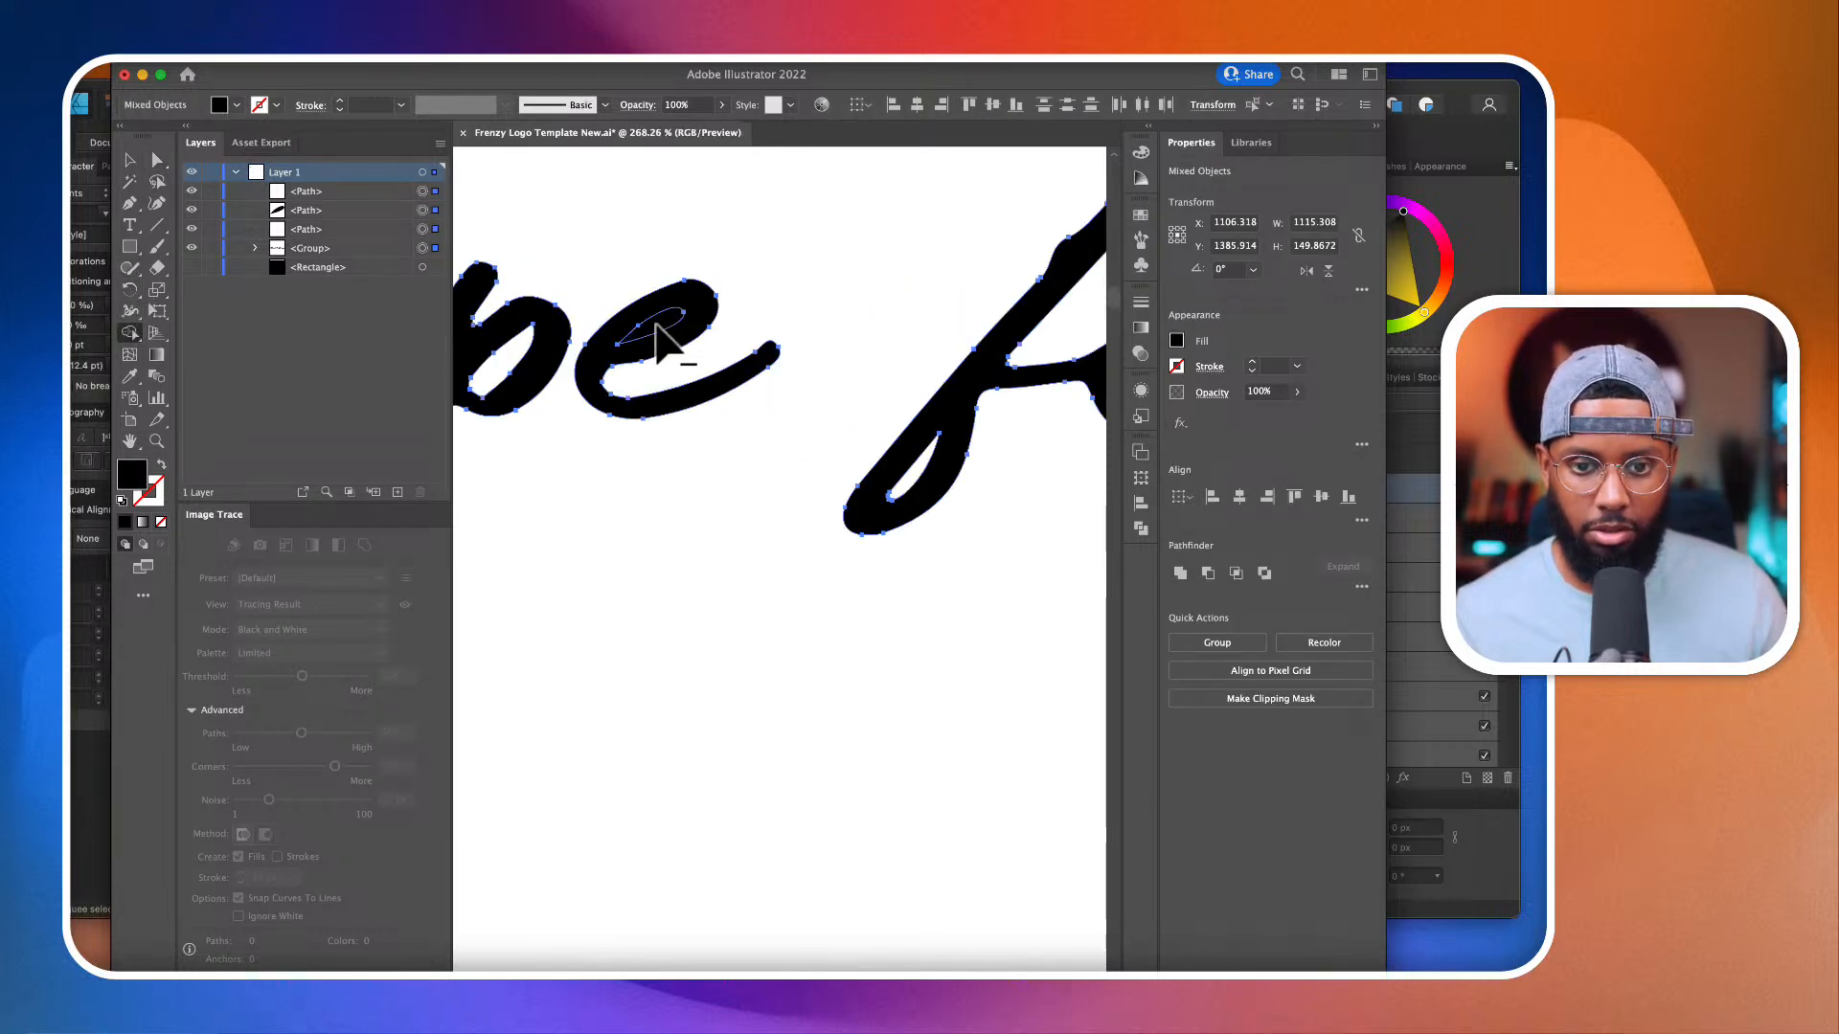
scroll(658, 337, right, 5)
scroll(670, 335, left, 3)
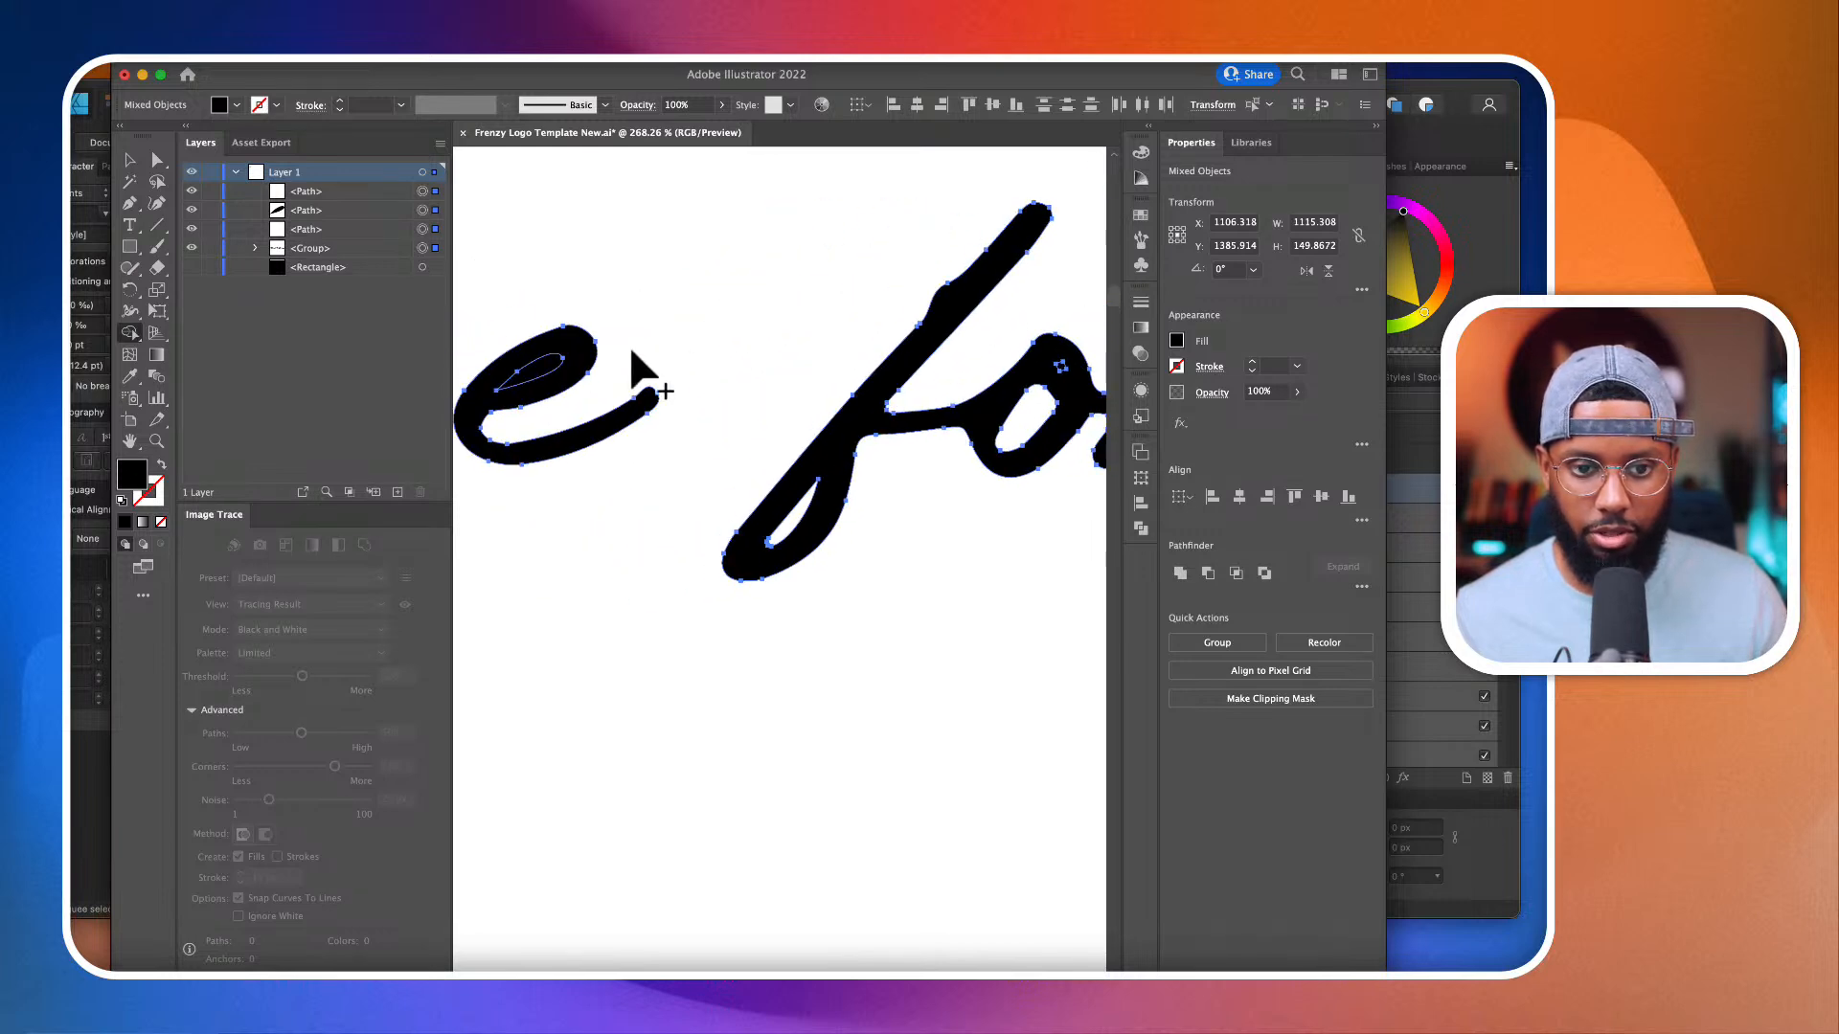
alt+click(539, 373)
Step: Cut the leaf shape out of the e in "the" with Shape Builder
scroll(847, 357, right, 3)
scroll(886, 367, up, 3)
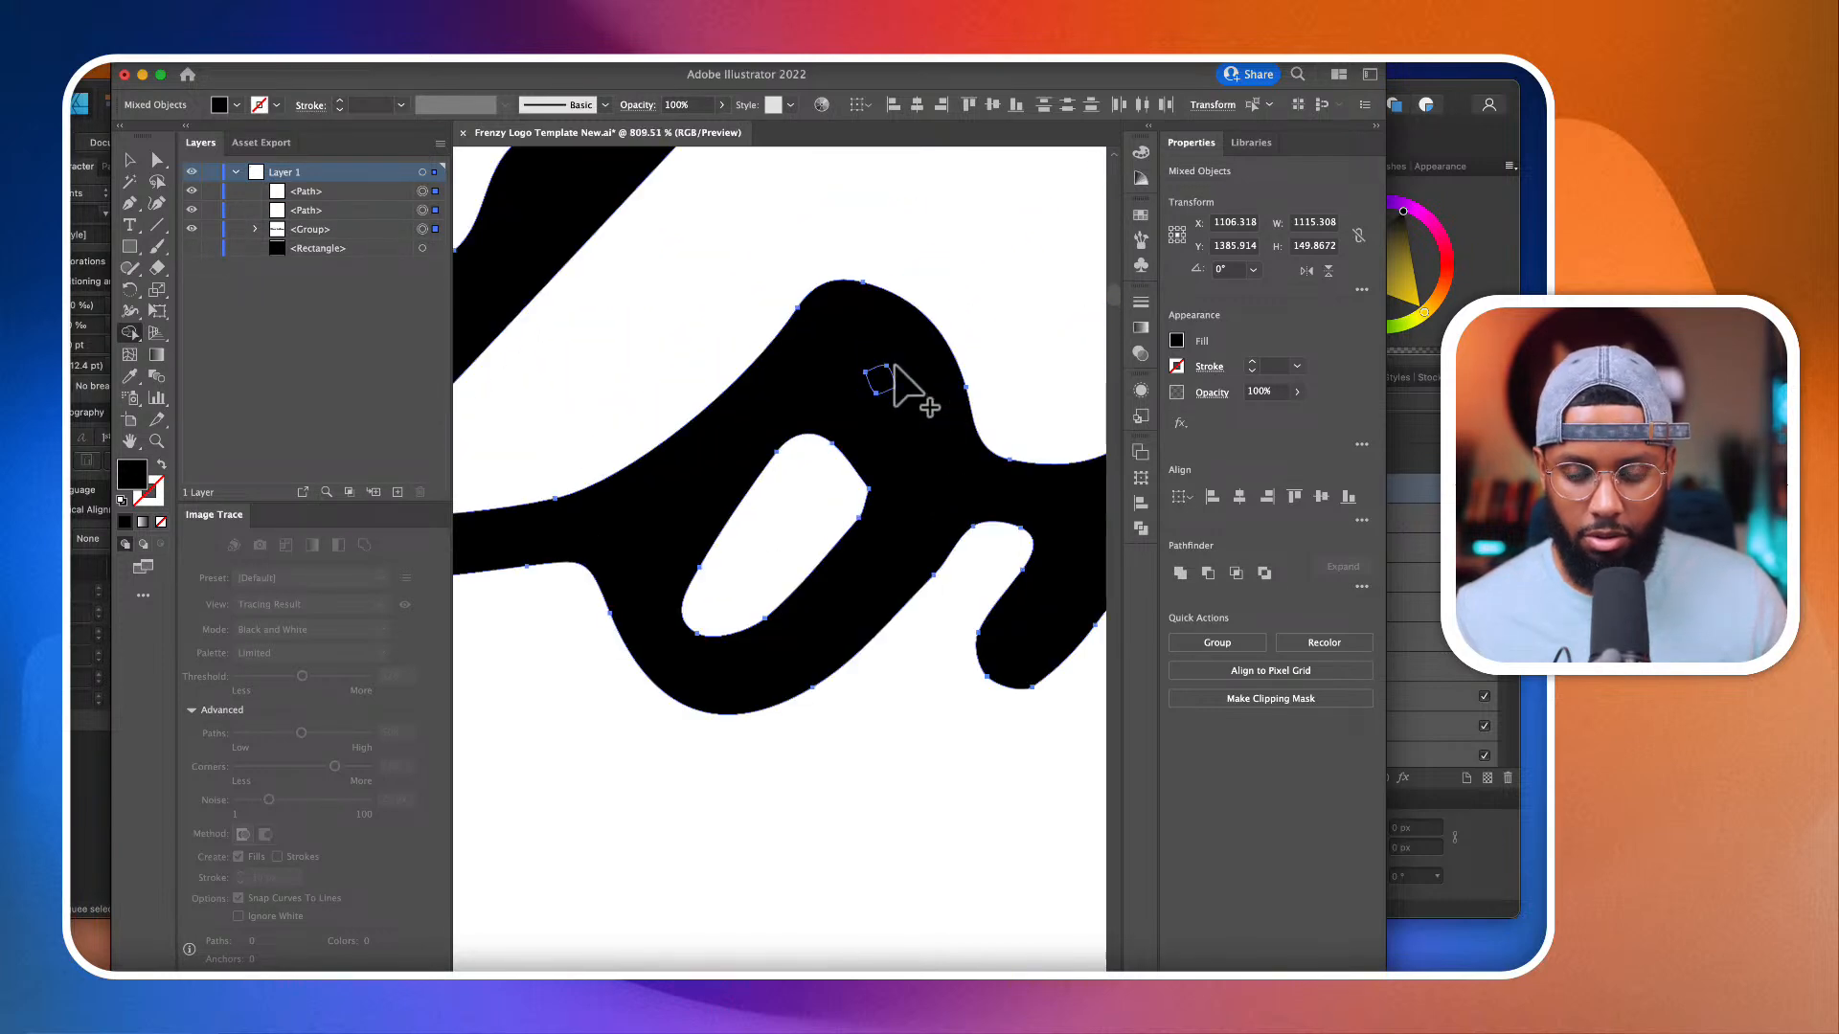
scroll(882, 381, down, 2)
scroll(882, 381, down, 3)
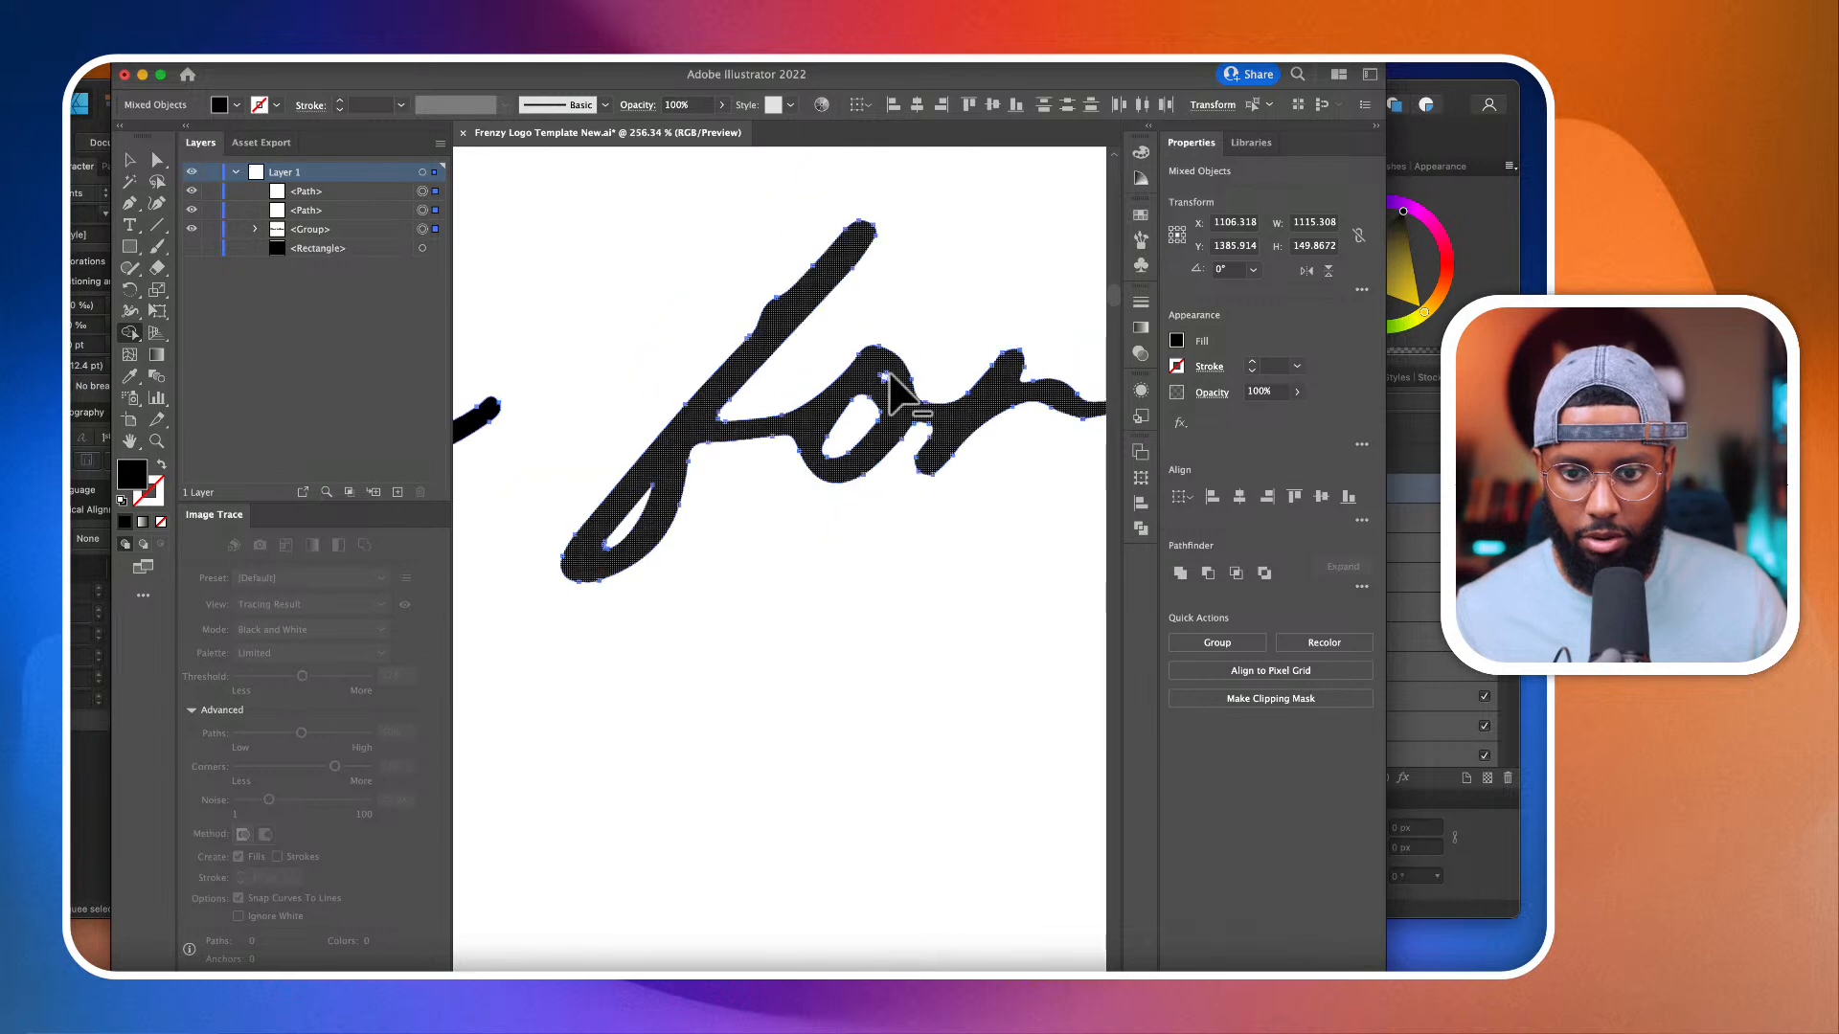
scroll(891, 388, right, 6)
scroll(892, 381, down, 1)
scroll(891, 392, right, 5)
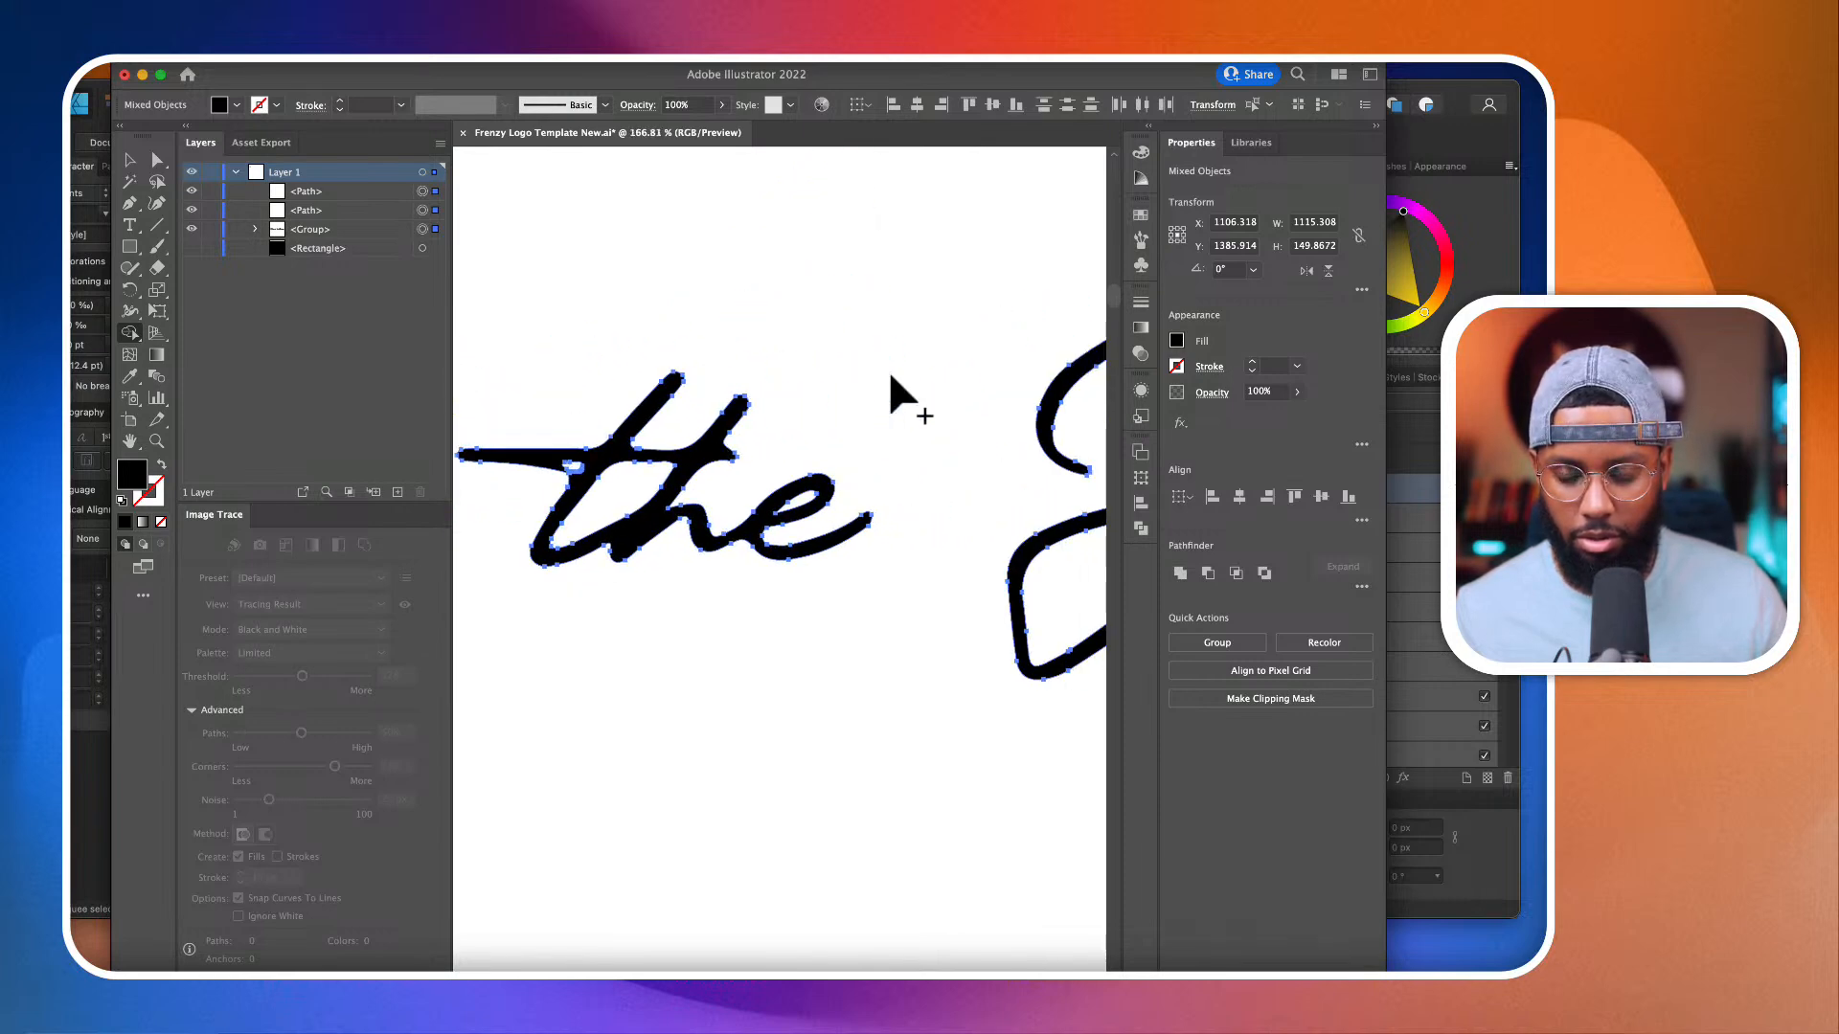
scroll(652, 526, down, 3)
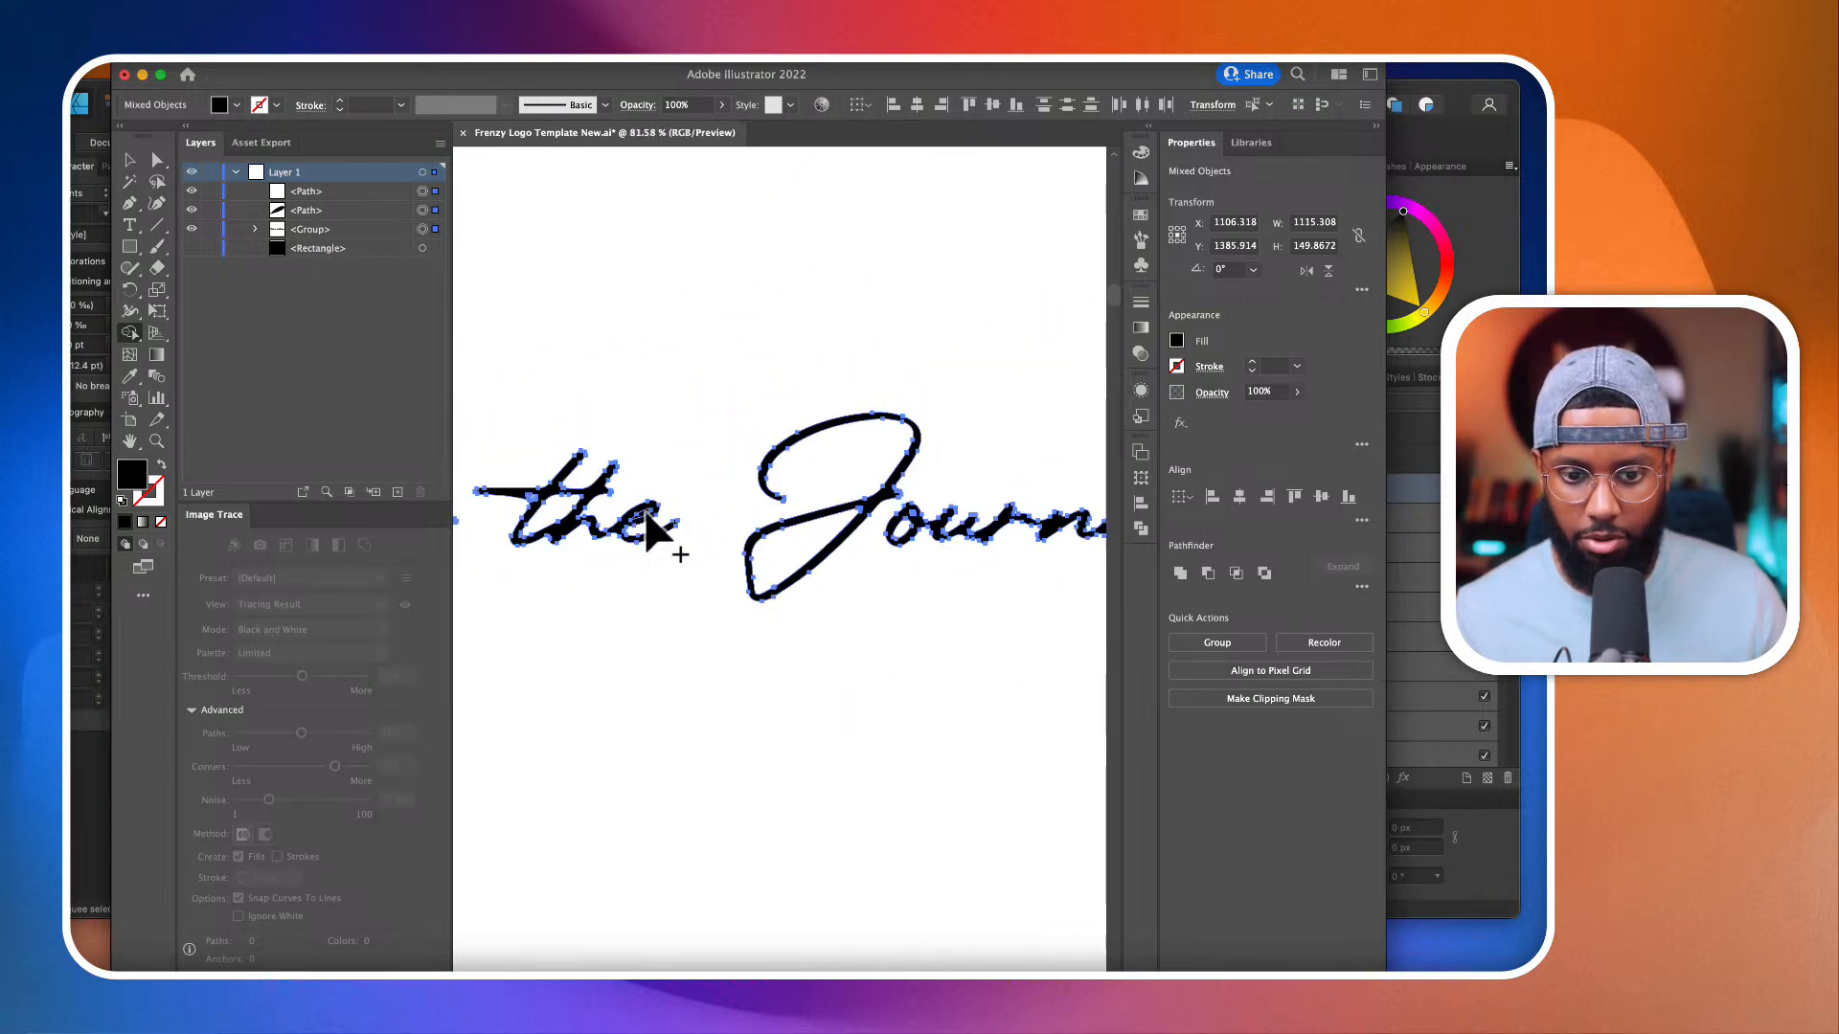
scroll(657, 522, up, 5)
click(657, 522)
scroll(651, 527, down, 3)
scroll(647, 517, down, 2)
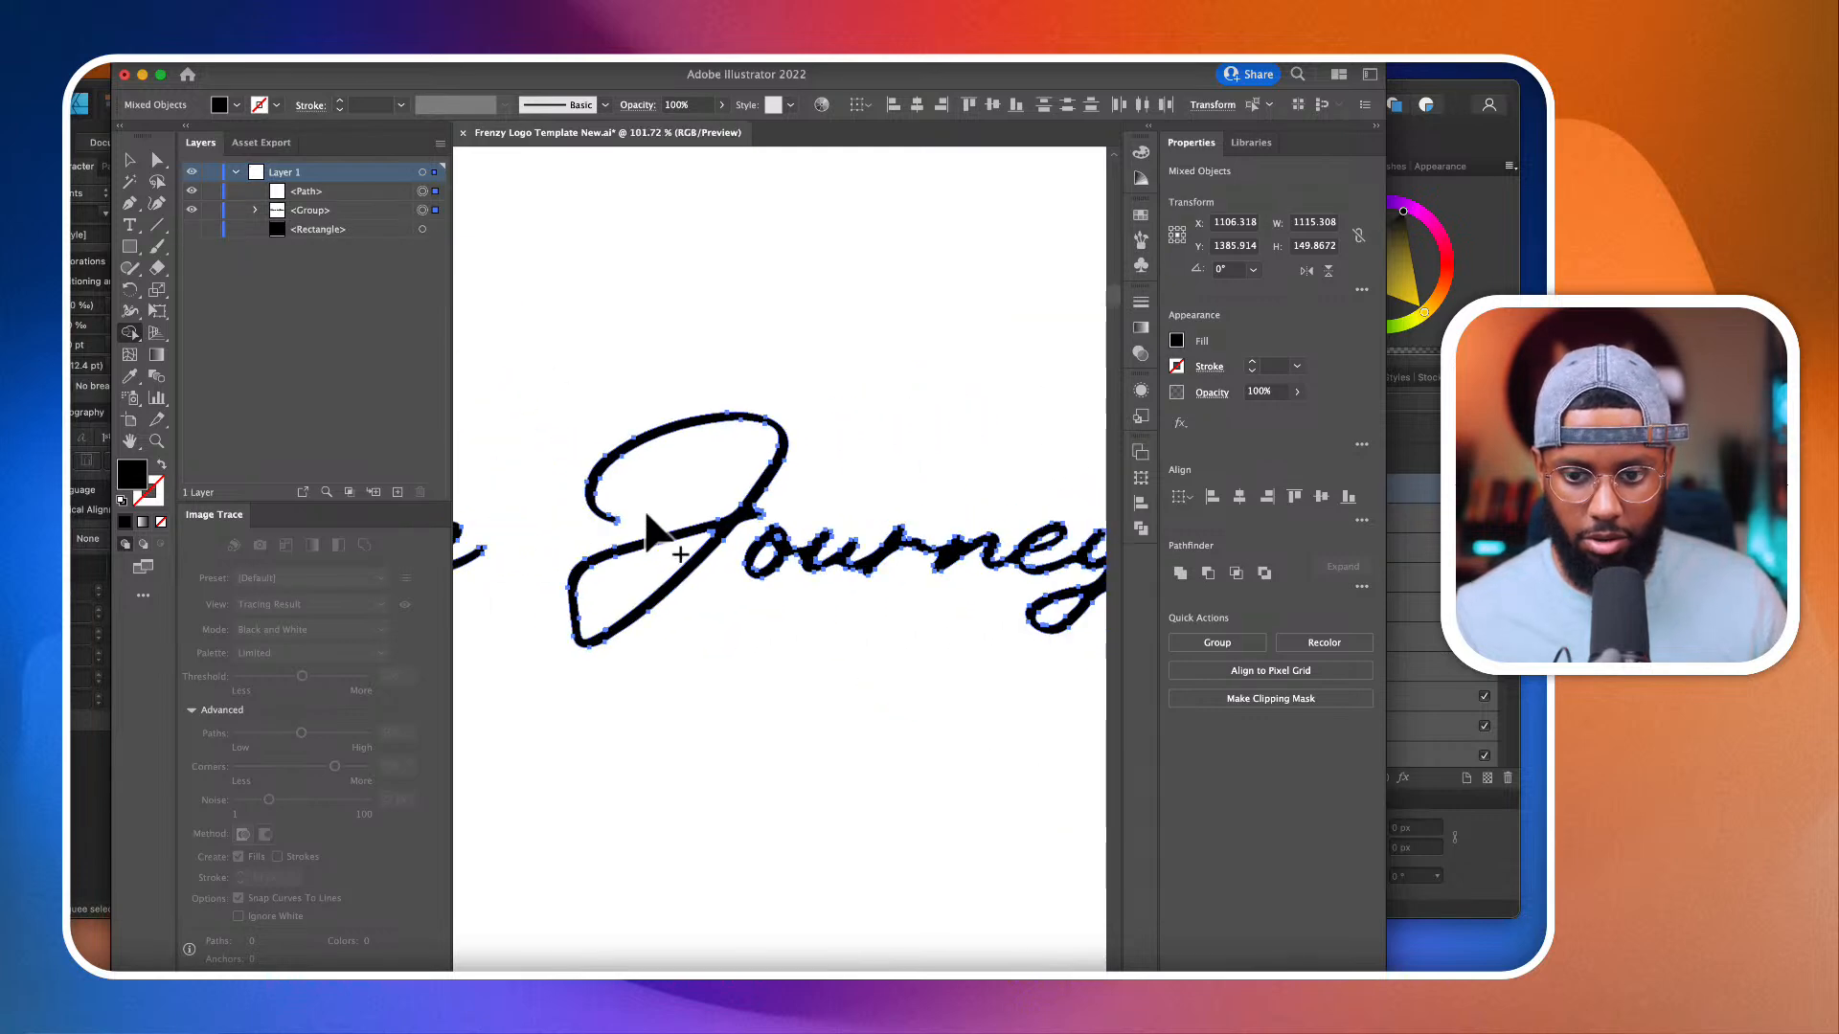
Step: Cut the leaf shape out of the e in "Journey" with Shape Builder
scroll(652, 509, right, 4)
scroll(884, 572, up, 5)
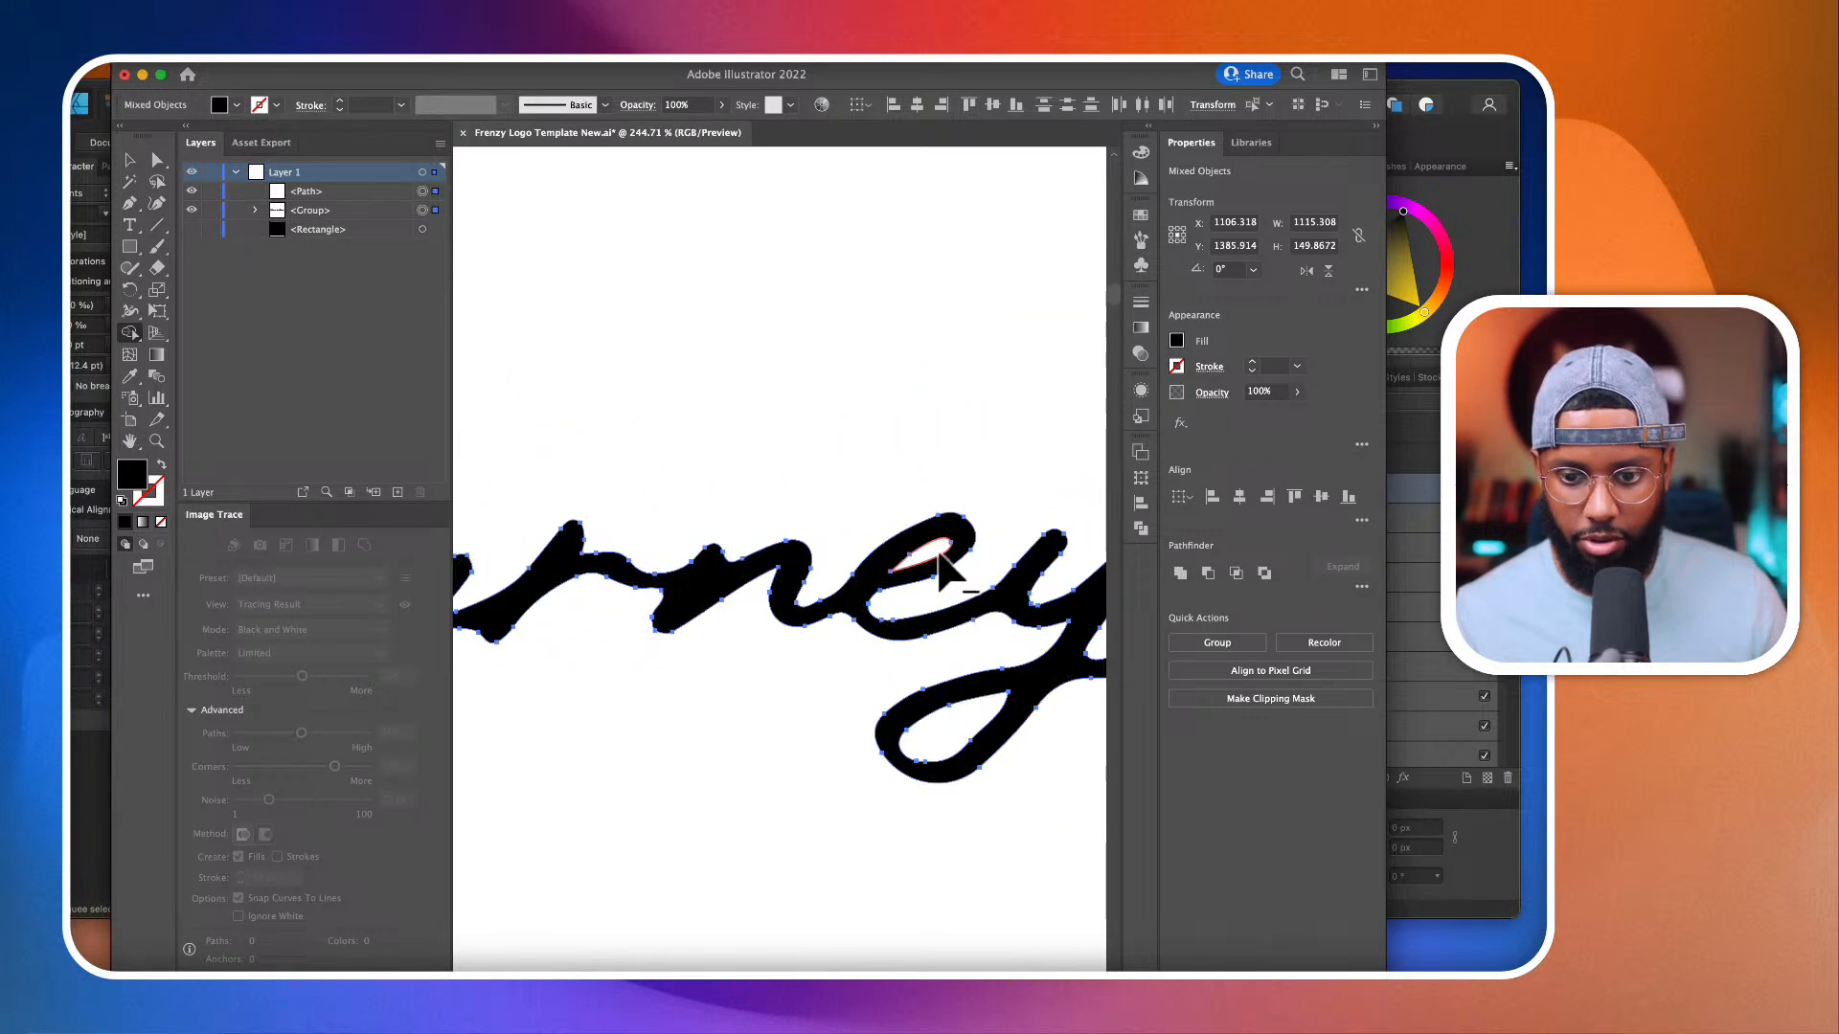
scroll(934, 560, down, 3)
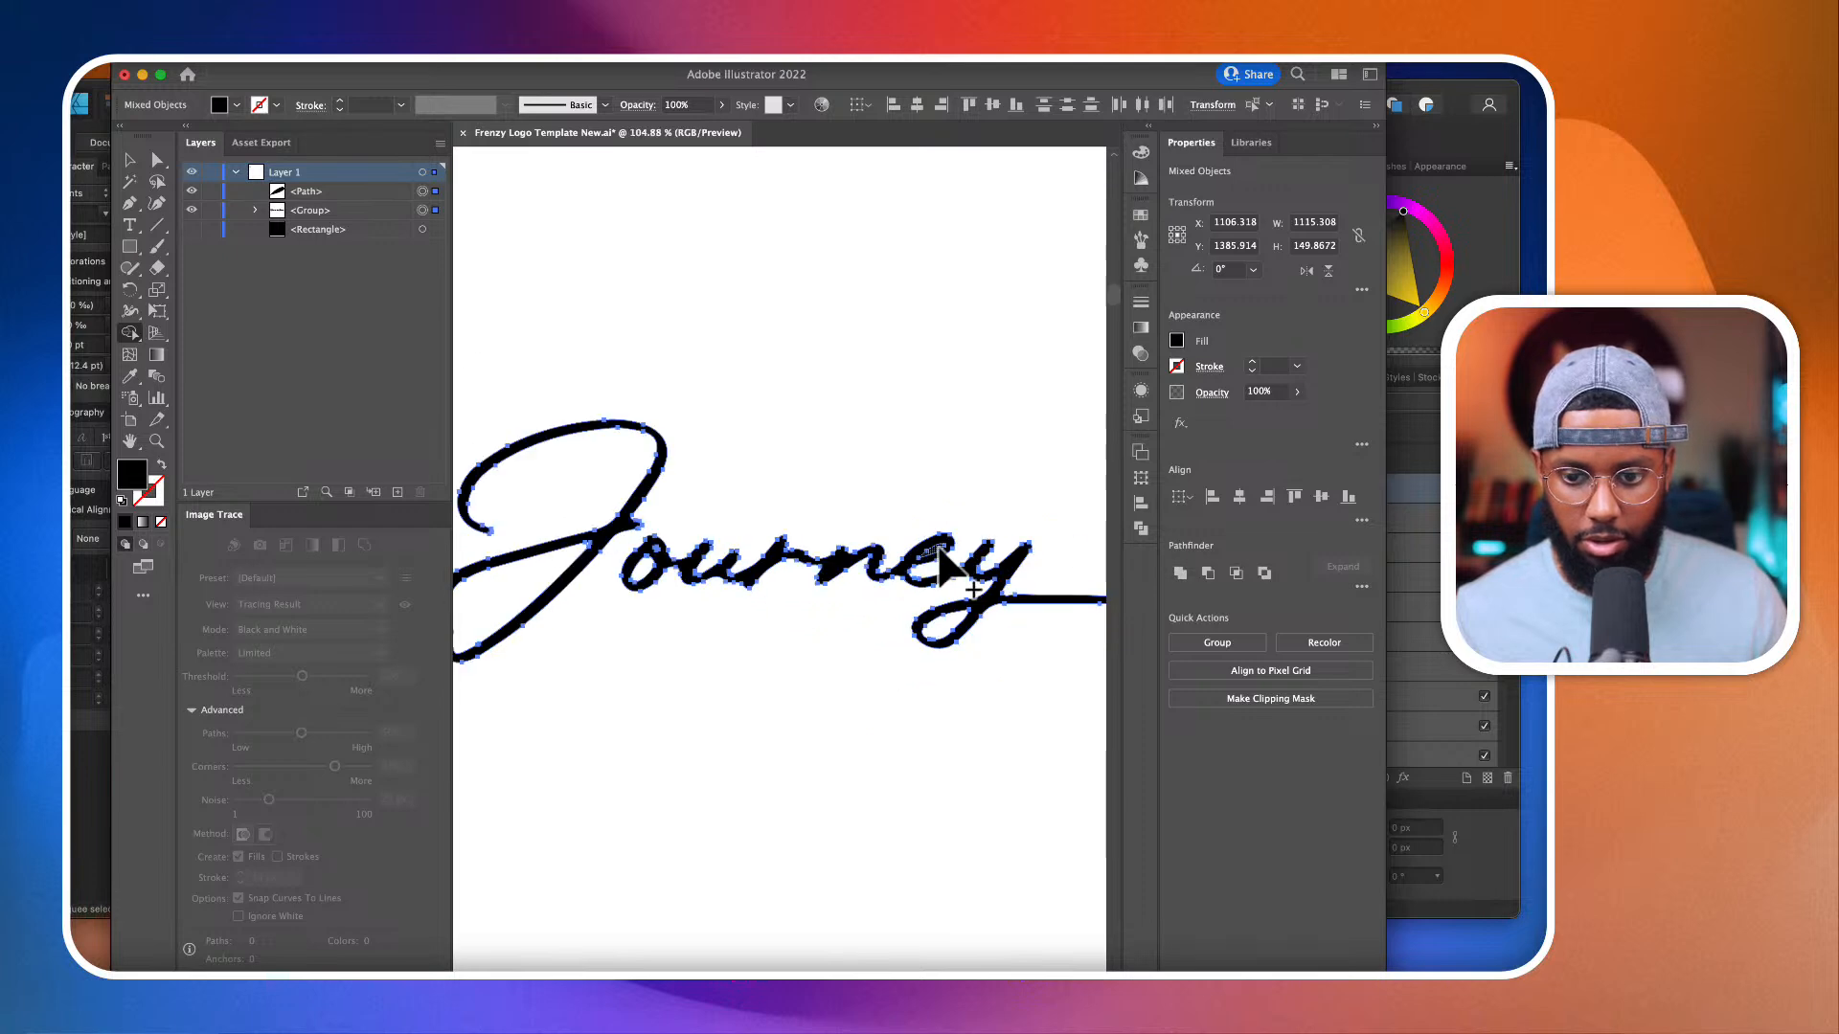
Step: Group the finished lettering and deselect it
key(super+g)
scroll(938, 551, down, 8)
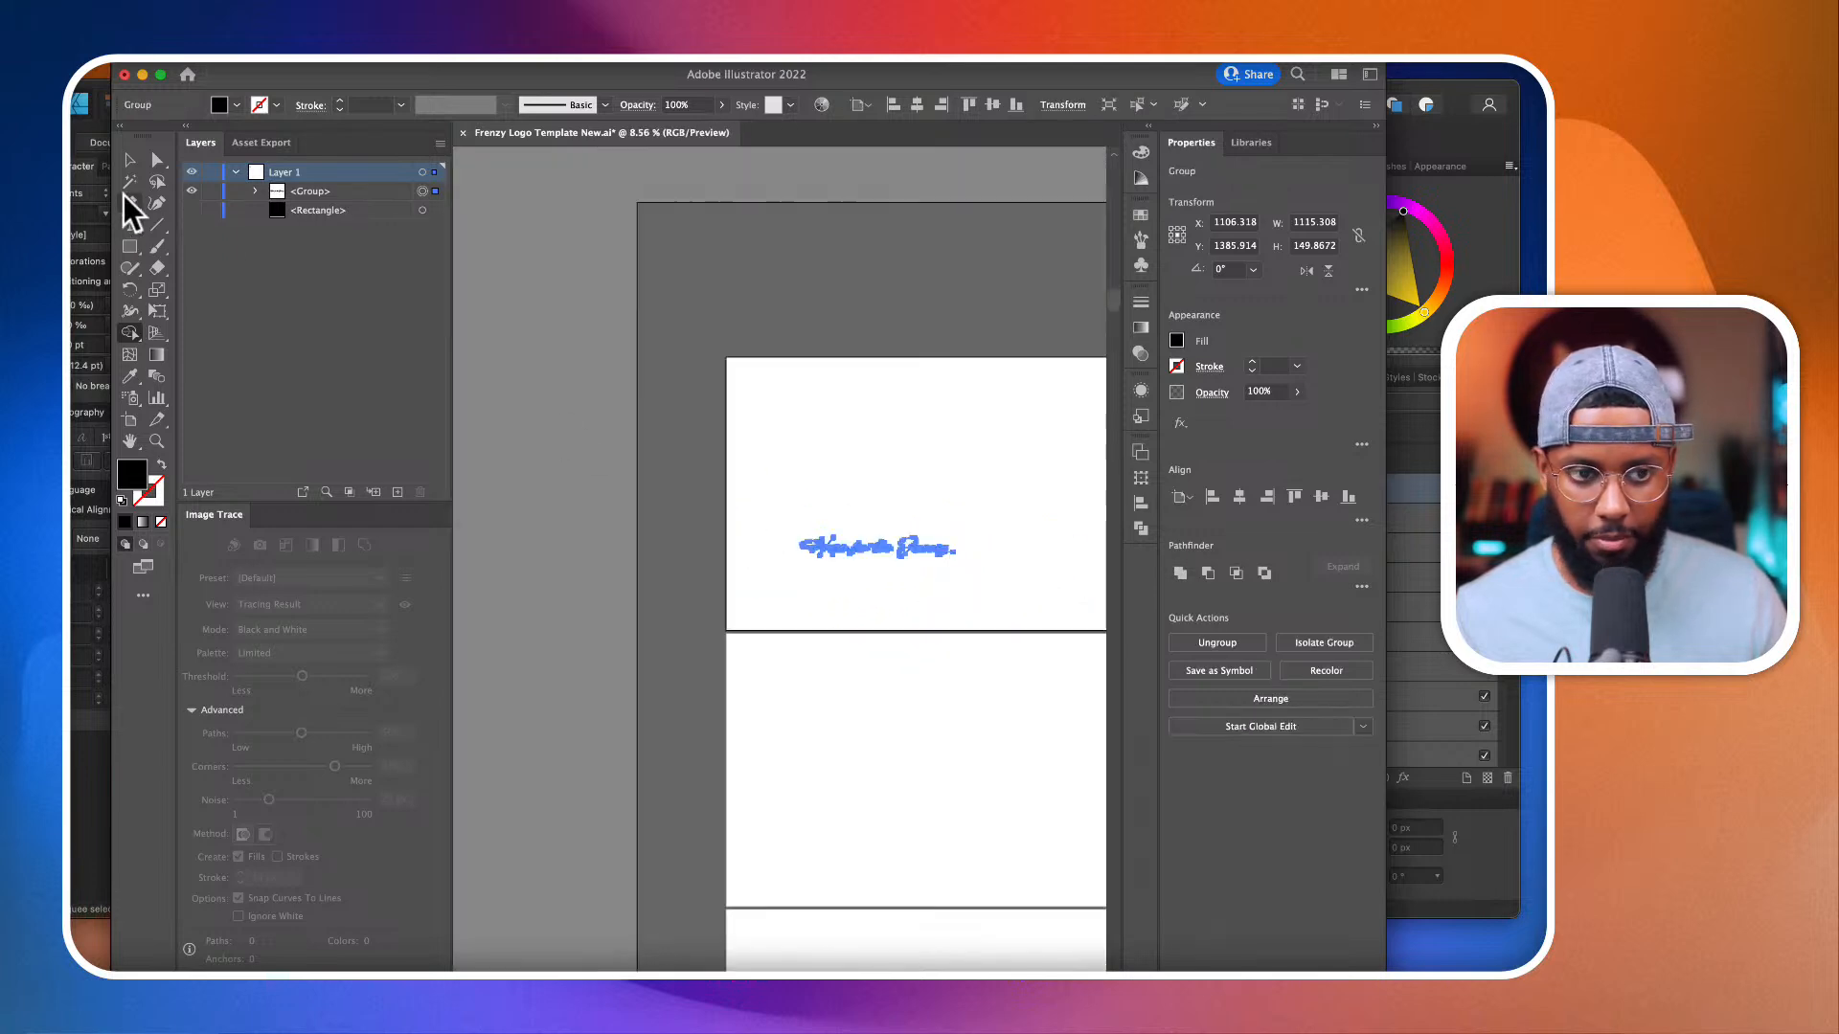
key(v)
click(1048, 629)
scroll(935, 540, up, 4)
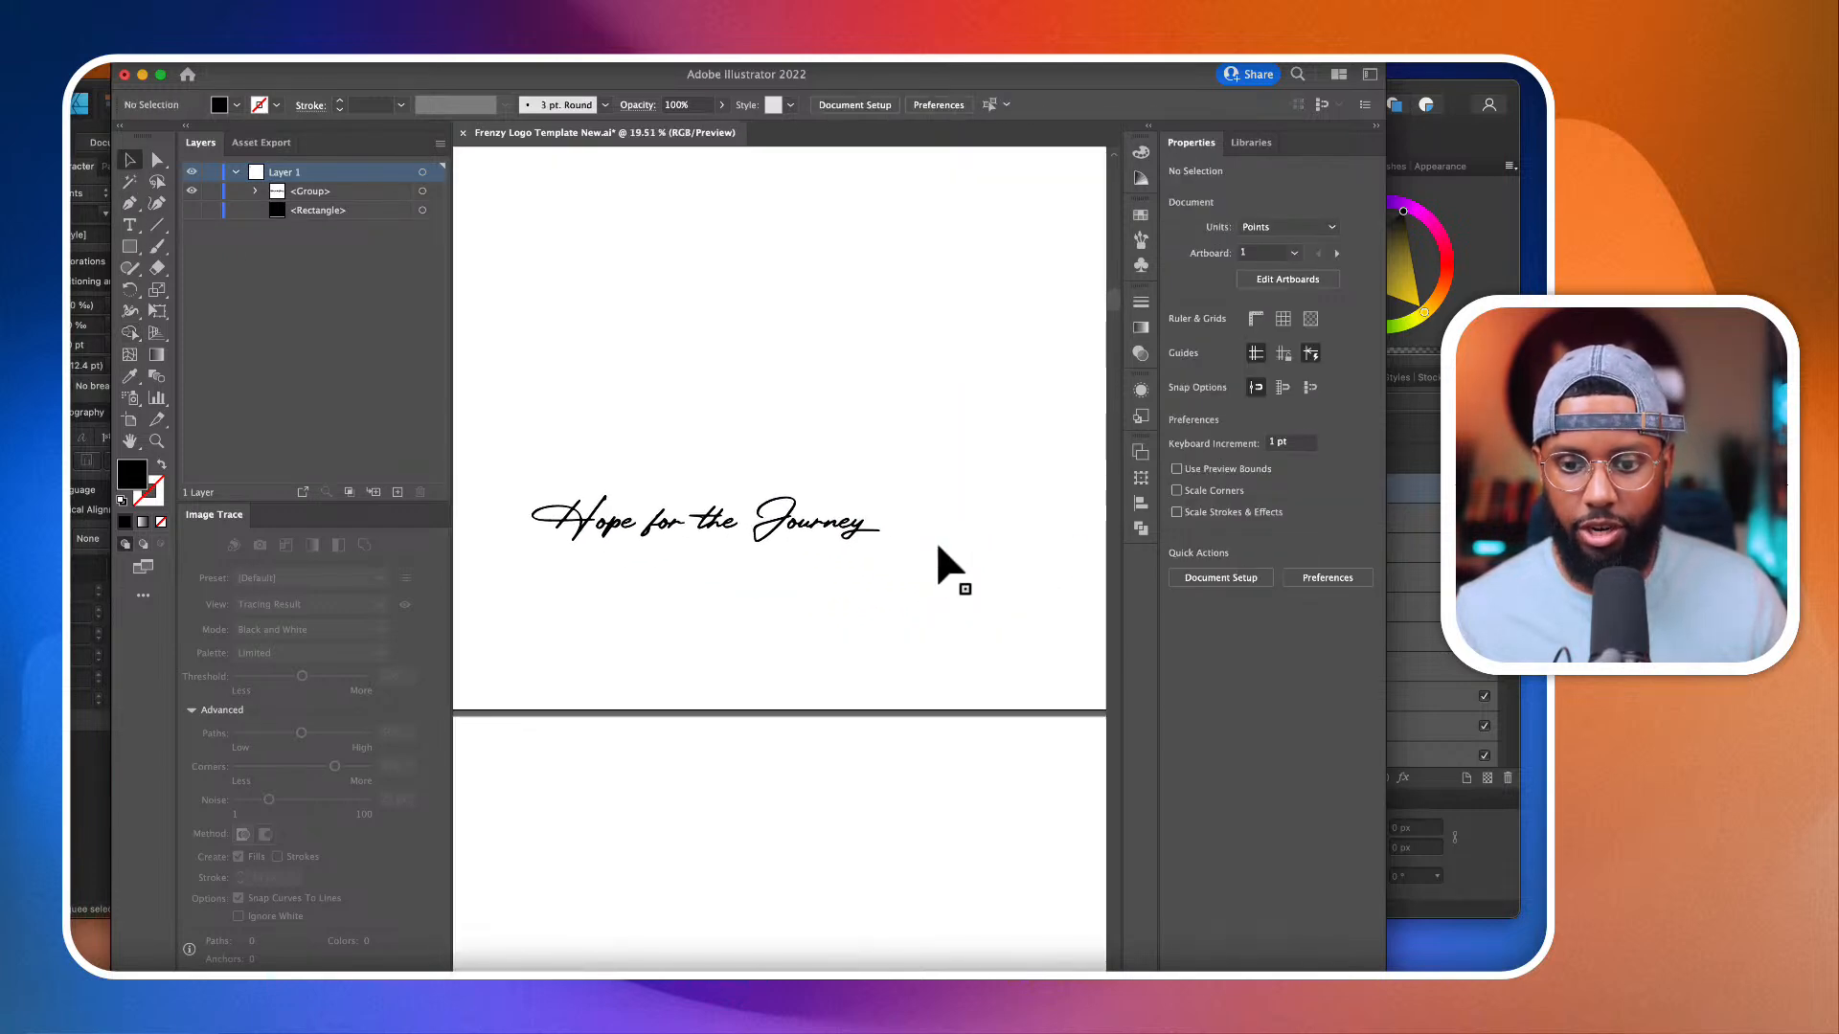
Step: Select the whole Hope for the Journey lettering and duplicate it so two copies are stacked on the first artboard
click(158, 159)
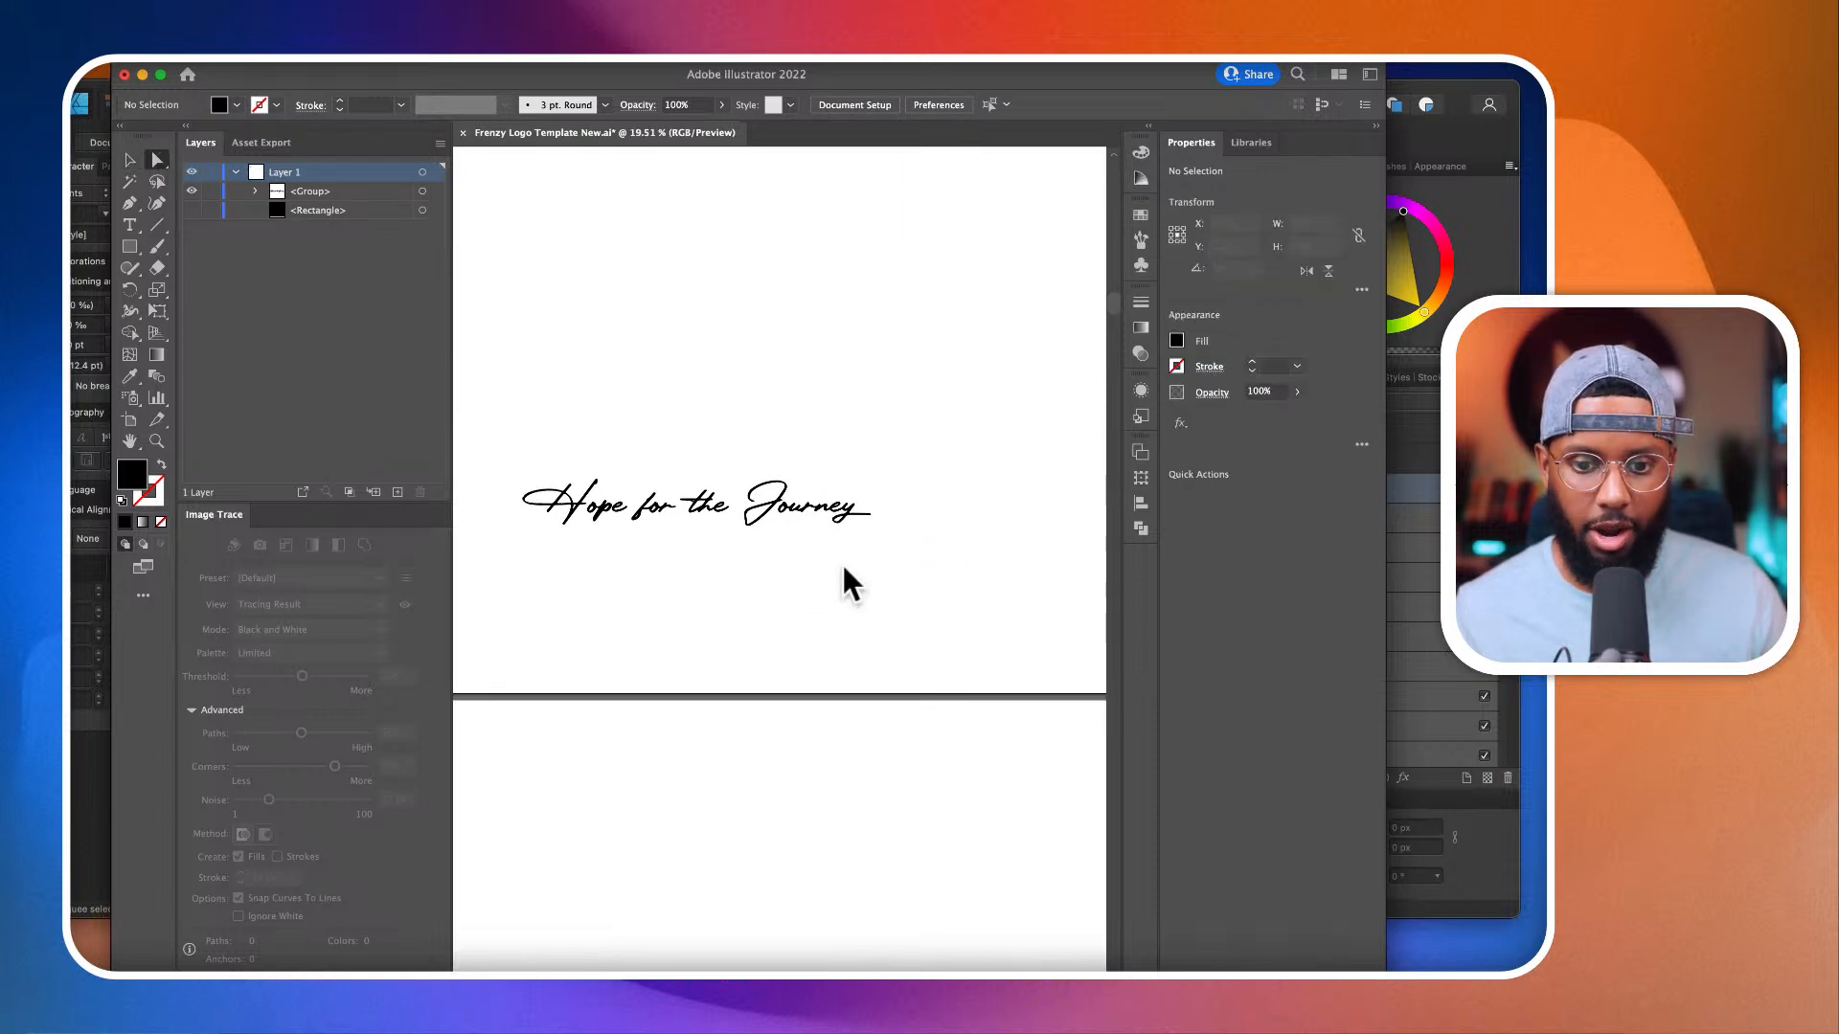
drag(954, 611, 522, 427)
click(139, 159)
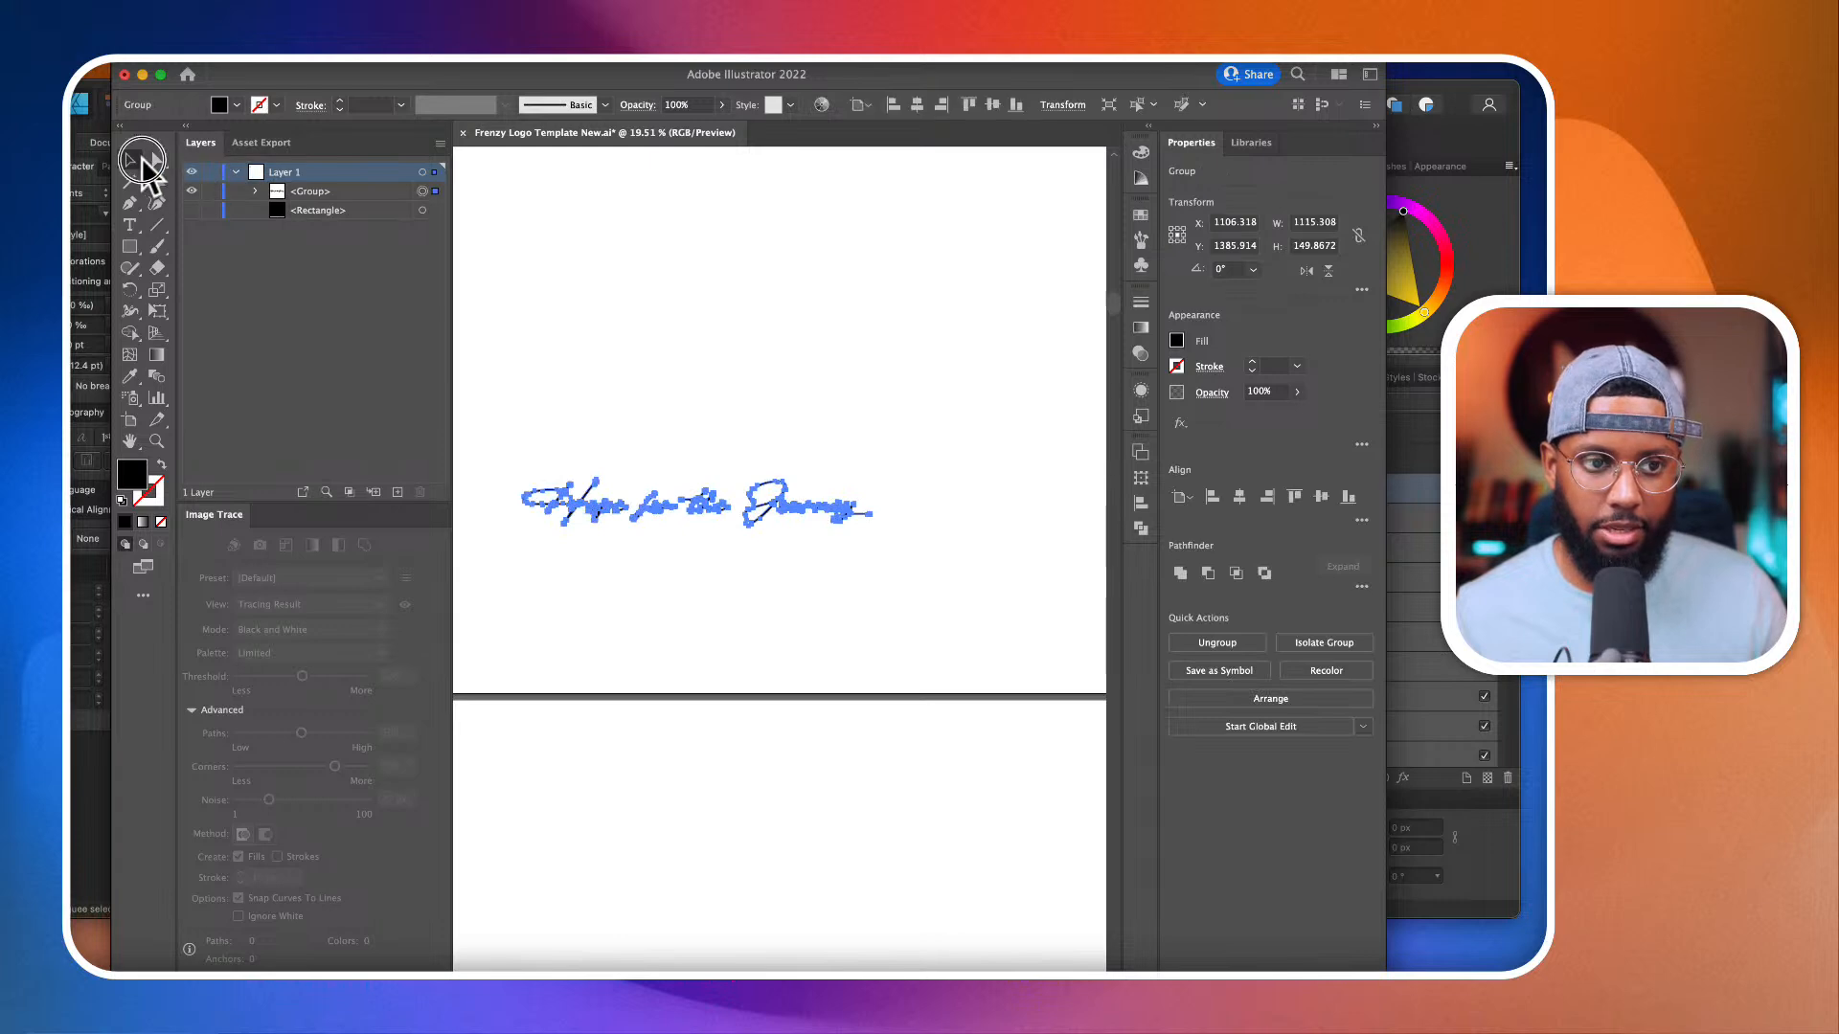
drag(671, 505, 791, 444)
Step: In the lower lettering copy, move "the Journey" beneath "Hope for" to form a staggered two-line version, and deselect it
scroll(779, 427, up, 3)
click(159, 161)
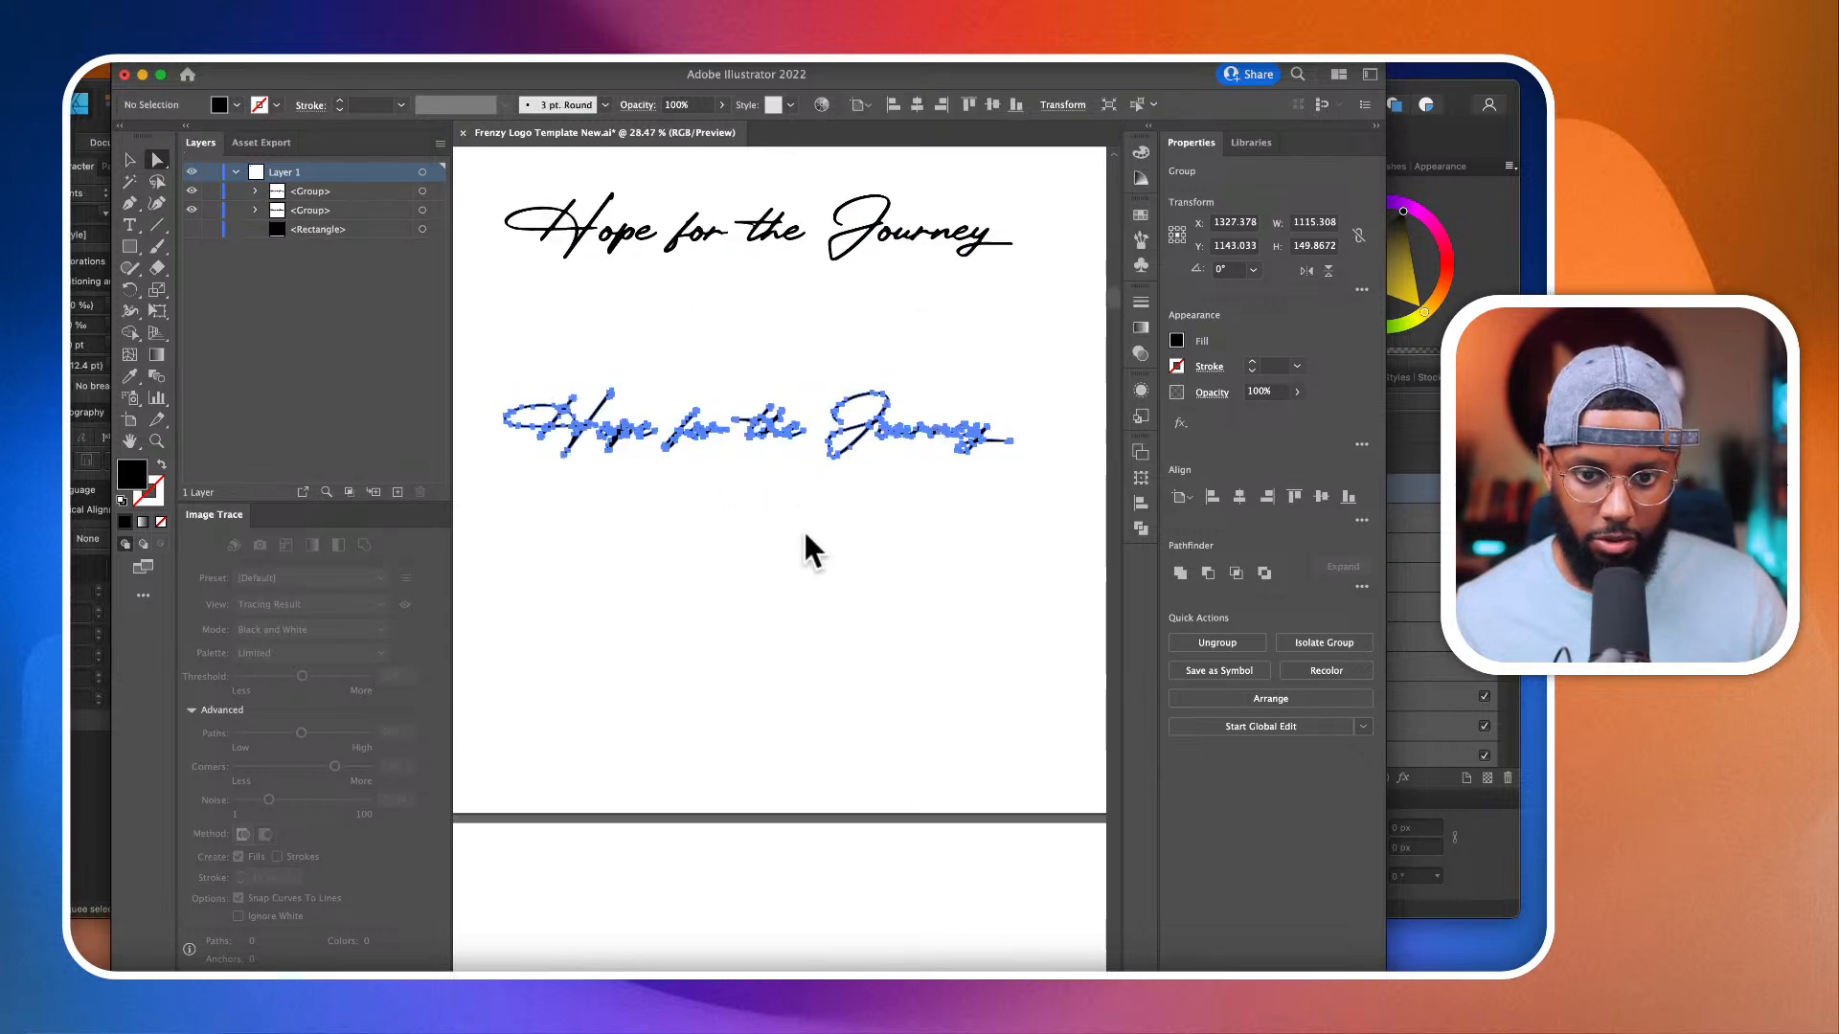
click(803, 529)
drag(732, 381, 1054, 498)
click(125, 157)
drag(857, 424, 729, 466)
scroll(731, 468, down, 5)
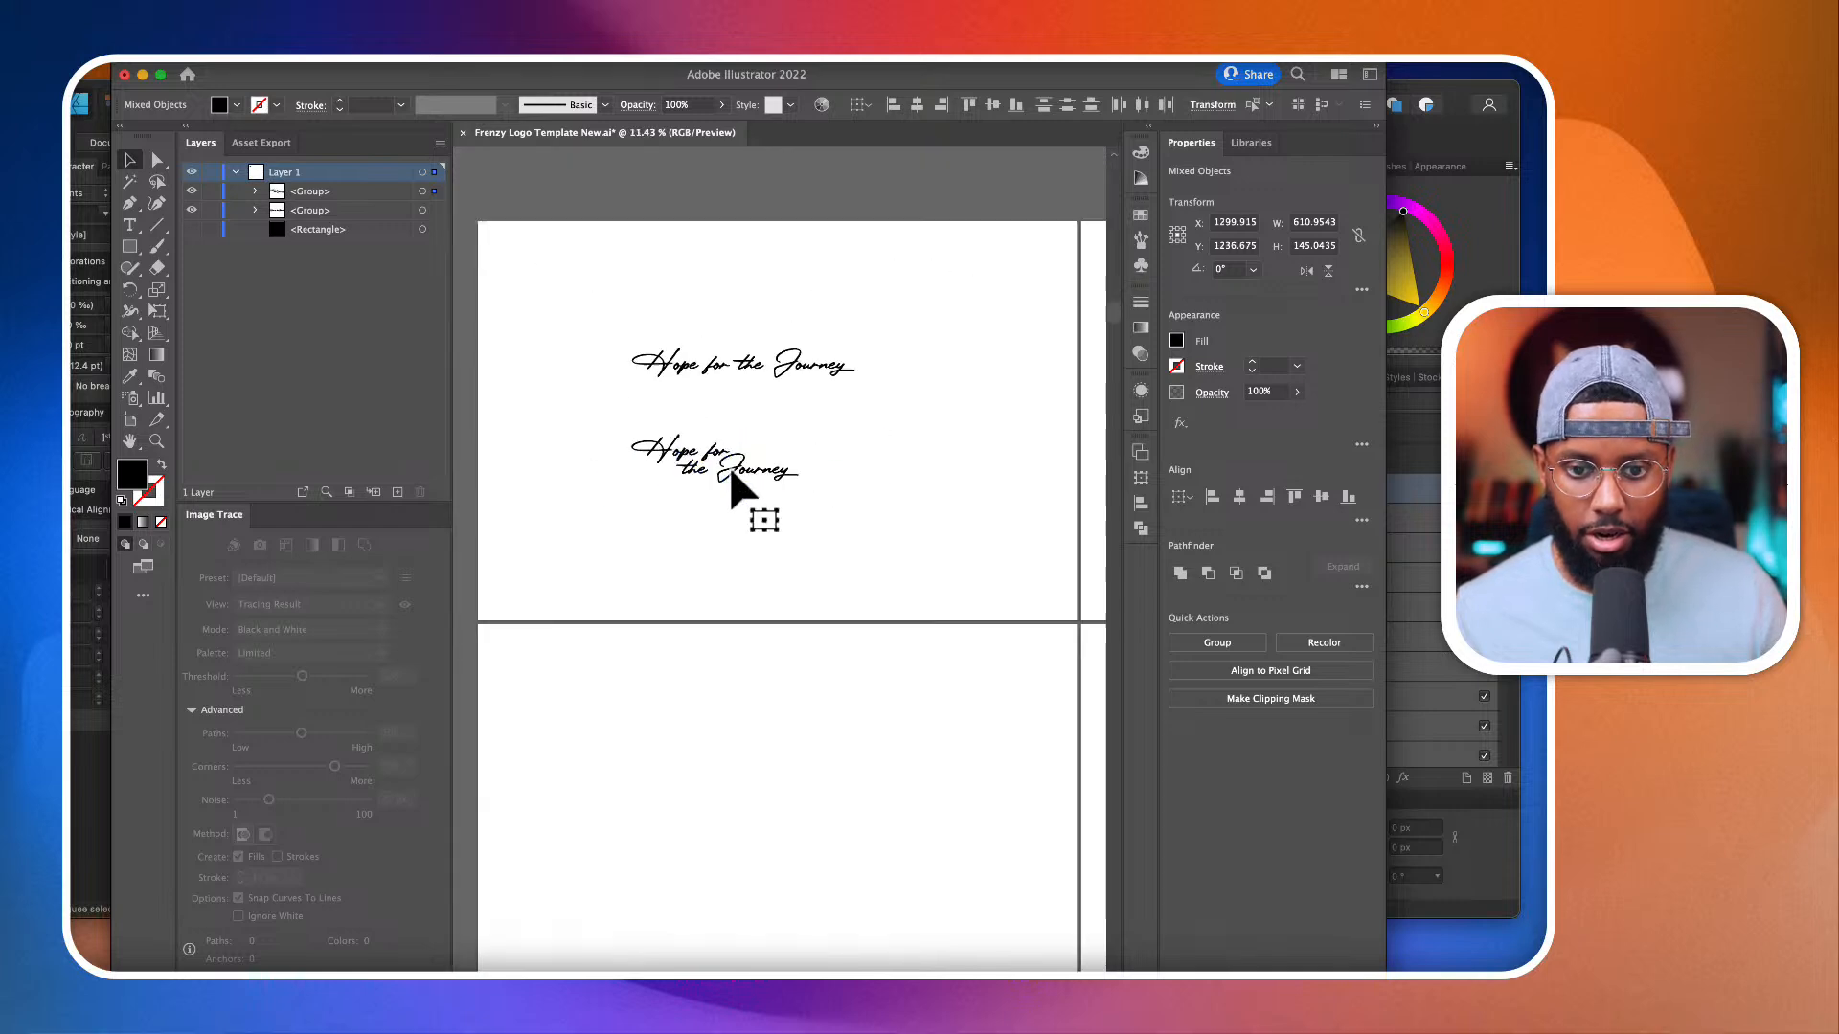
click(843, 490)
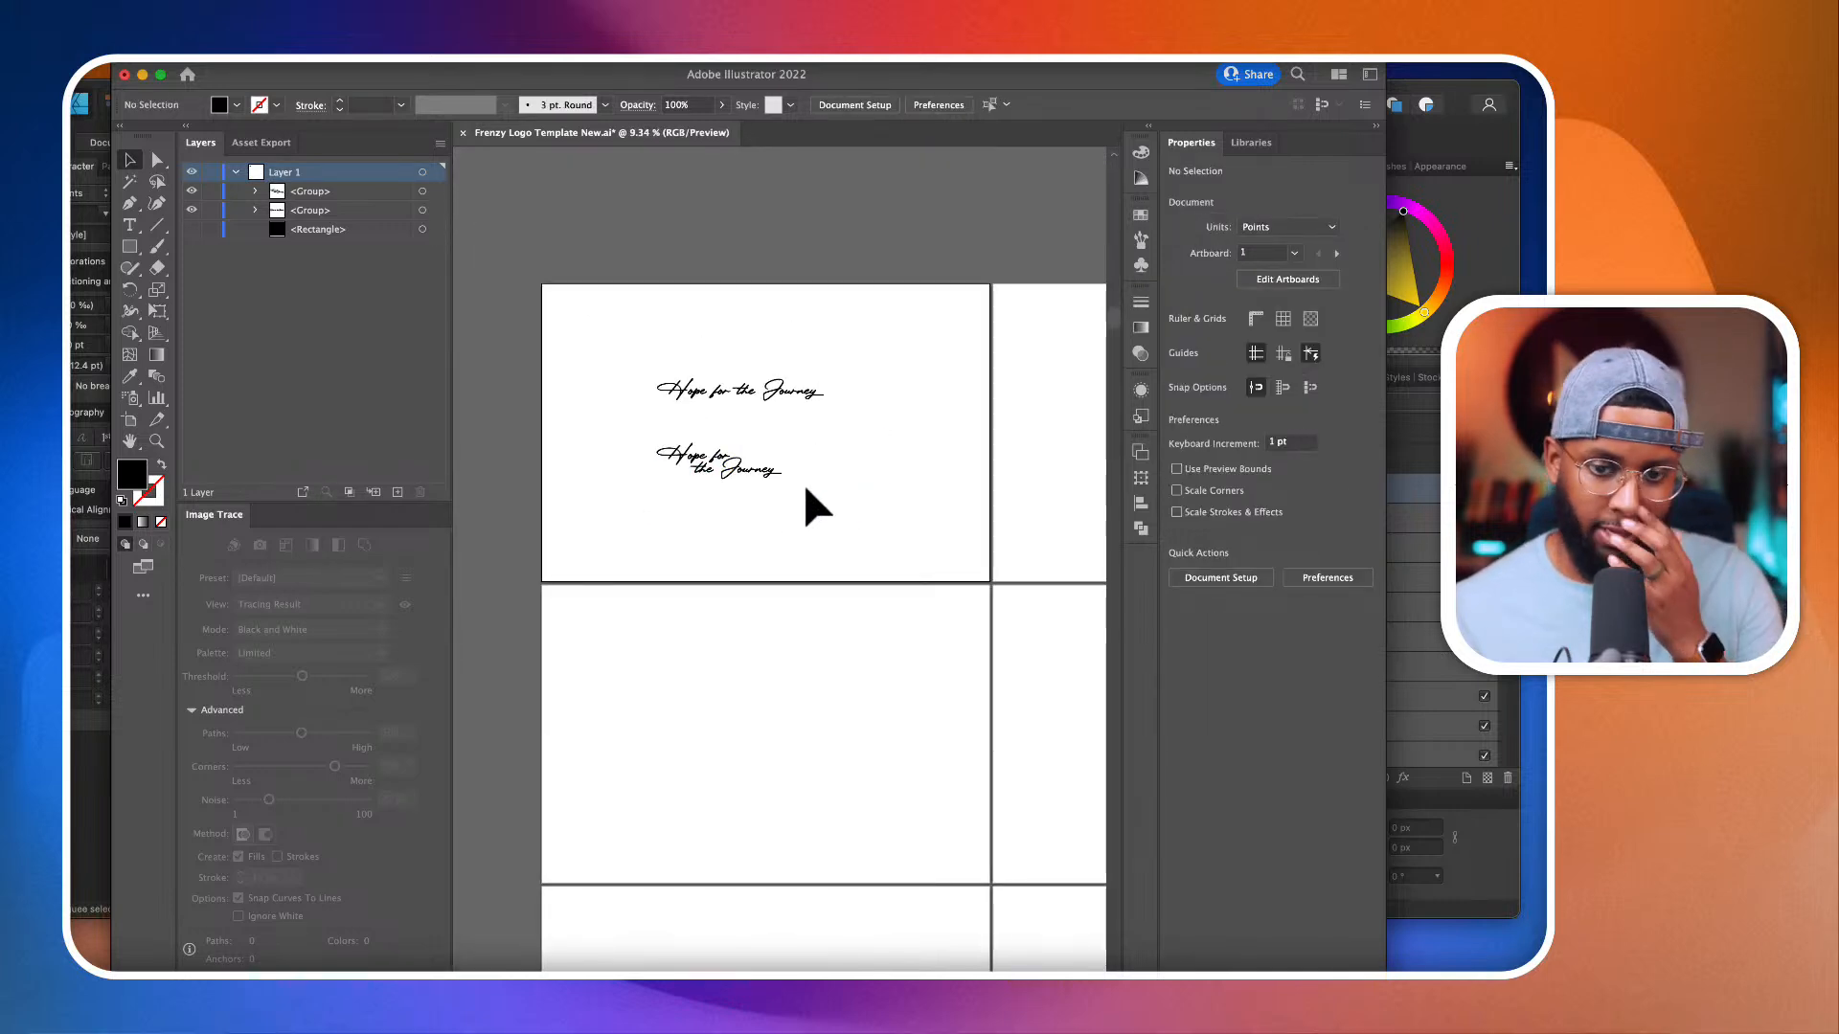
Step: Examine the one-line and two-line versions of the lettering, checking the spacing and the clean-up of the letterforms
scroll(747, 452, up, 5)
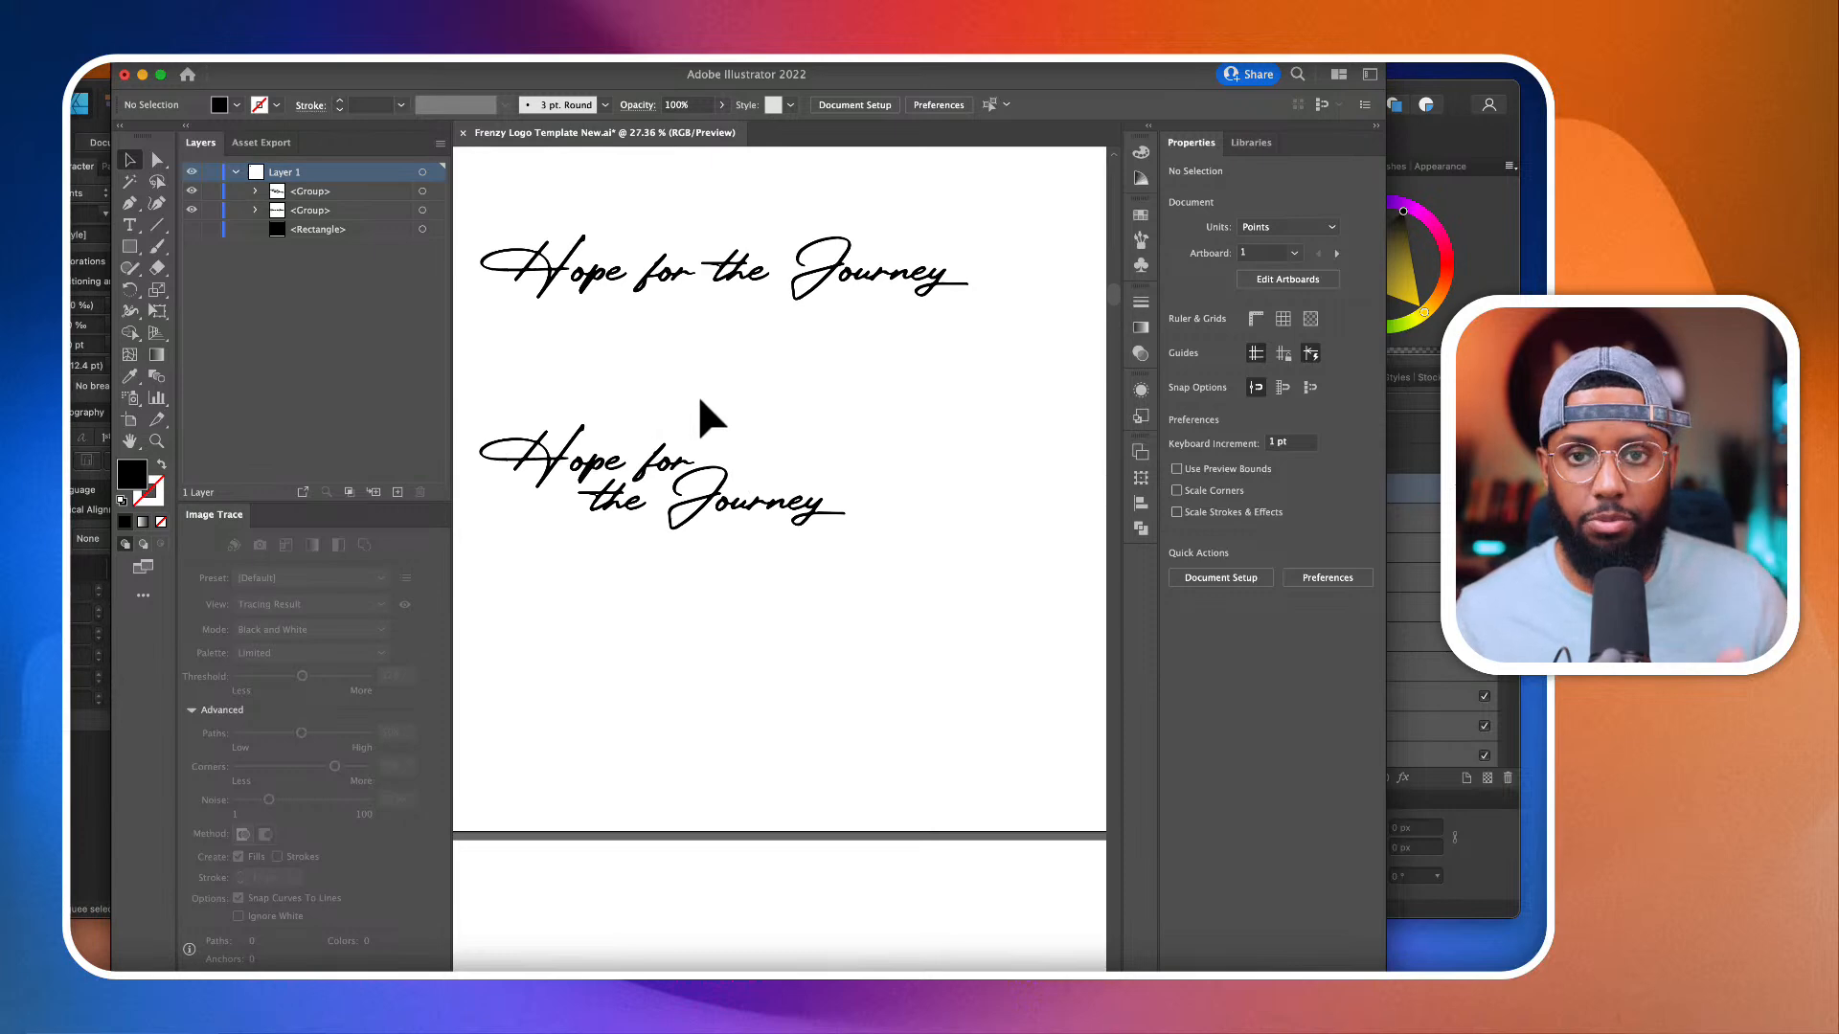
scroll(700, 402, down, 3)
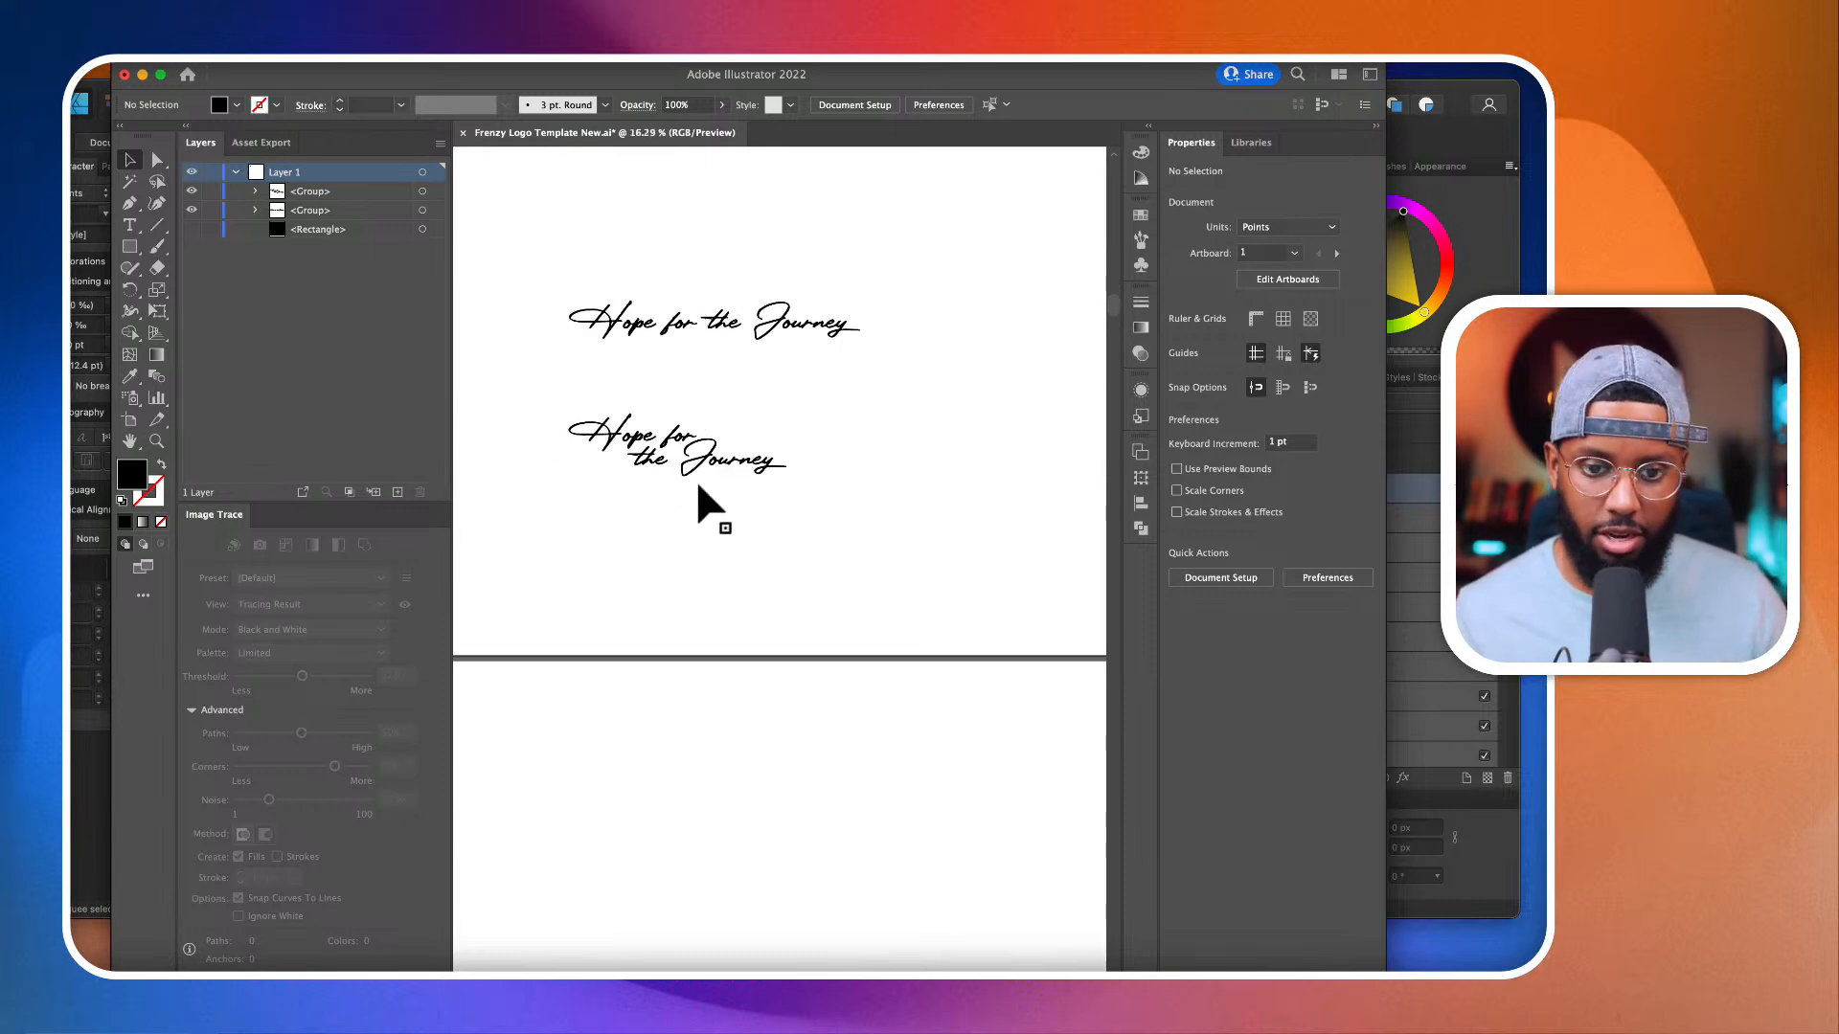
scroll(699, 498, up, 4)
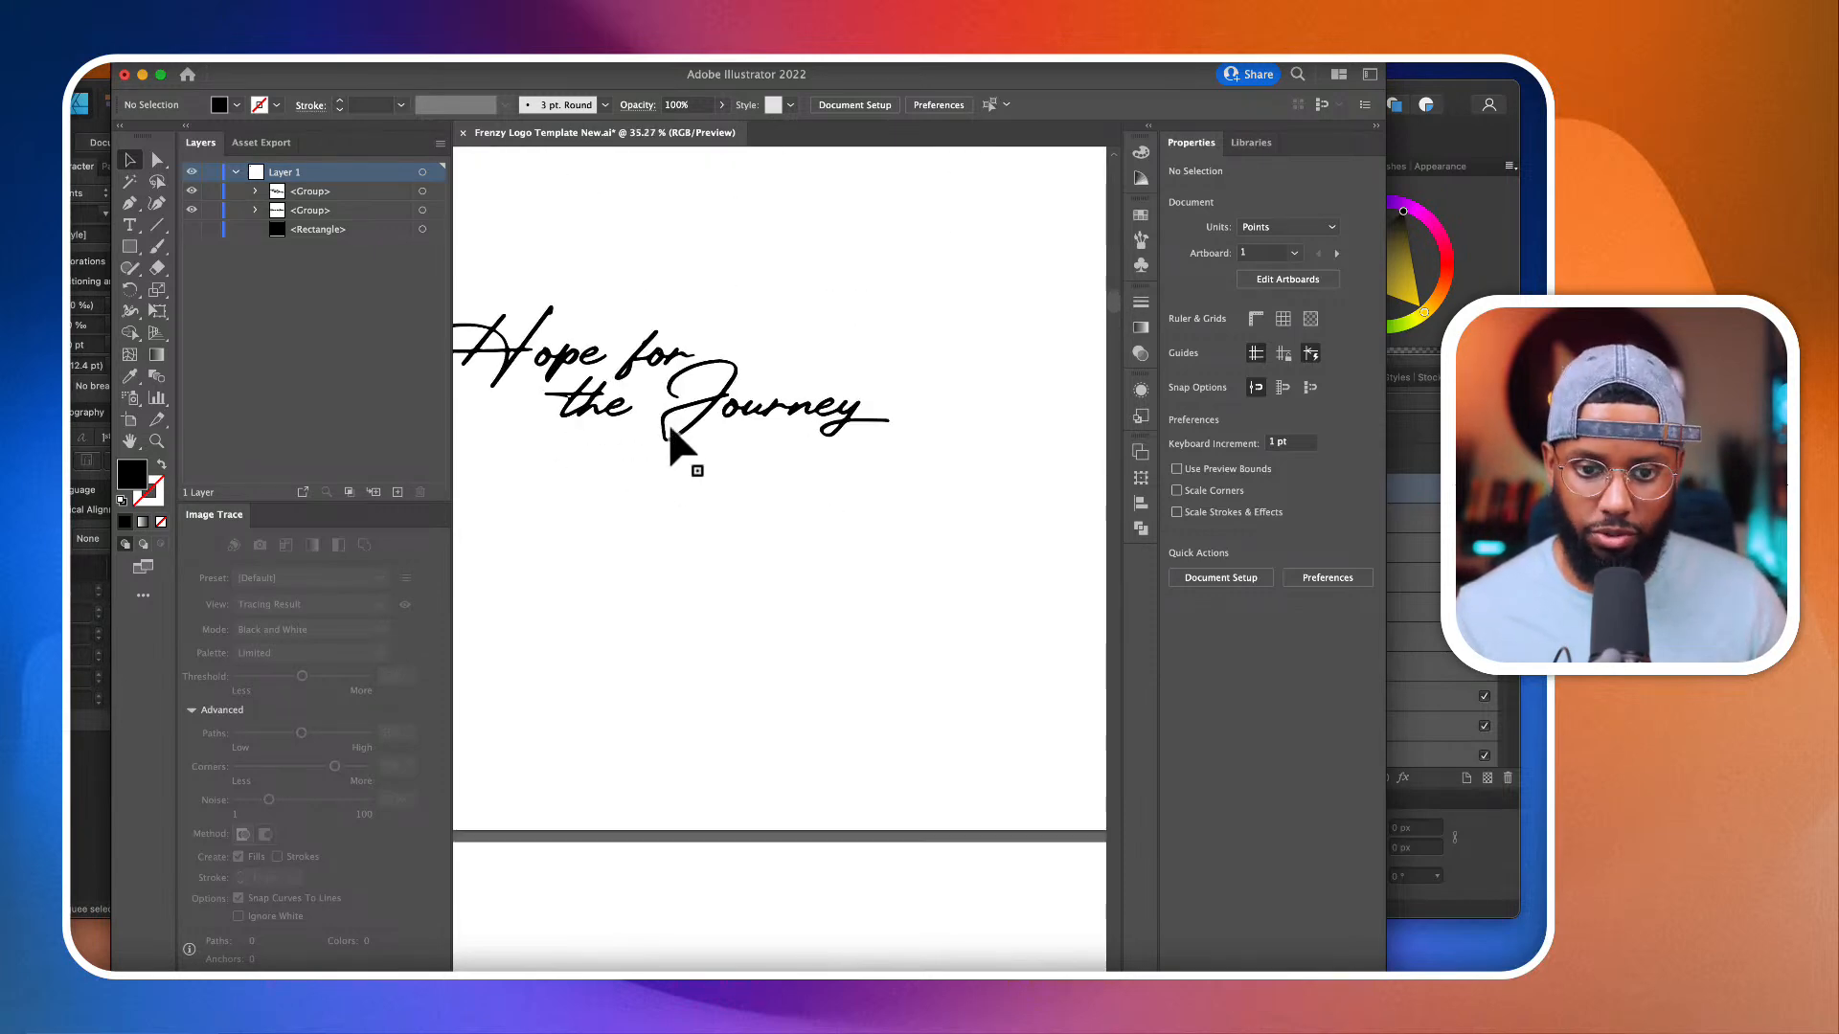
scroll(670, 431, up, 2)
scroll(673, 433, down, 5)
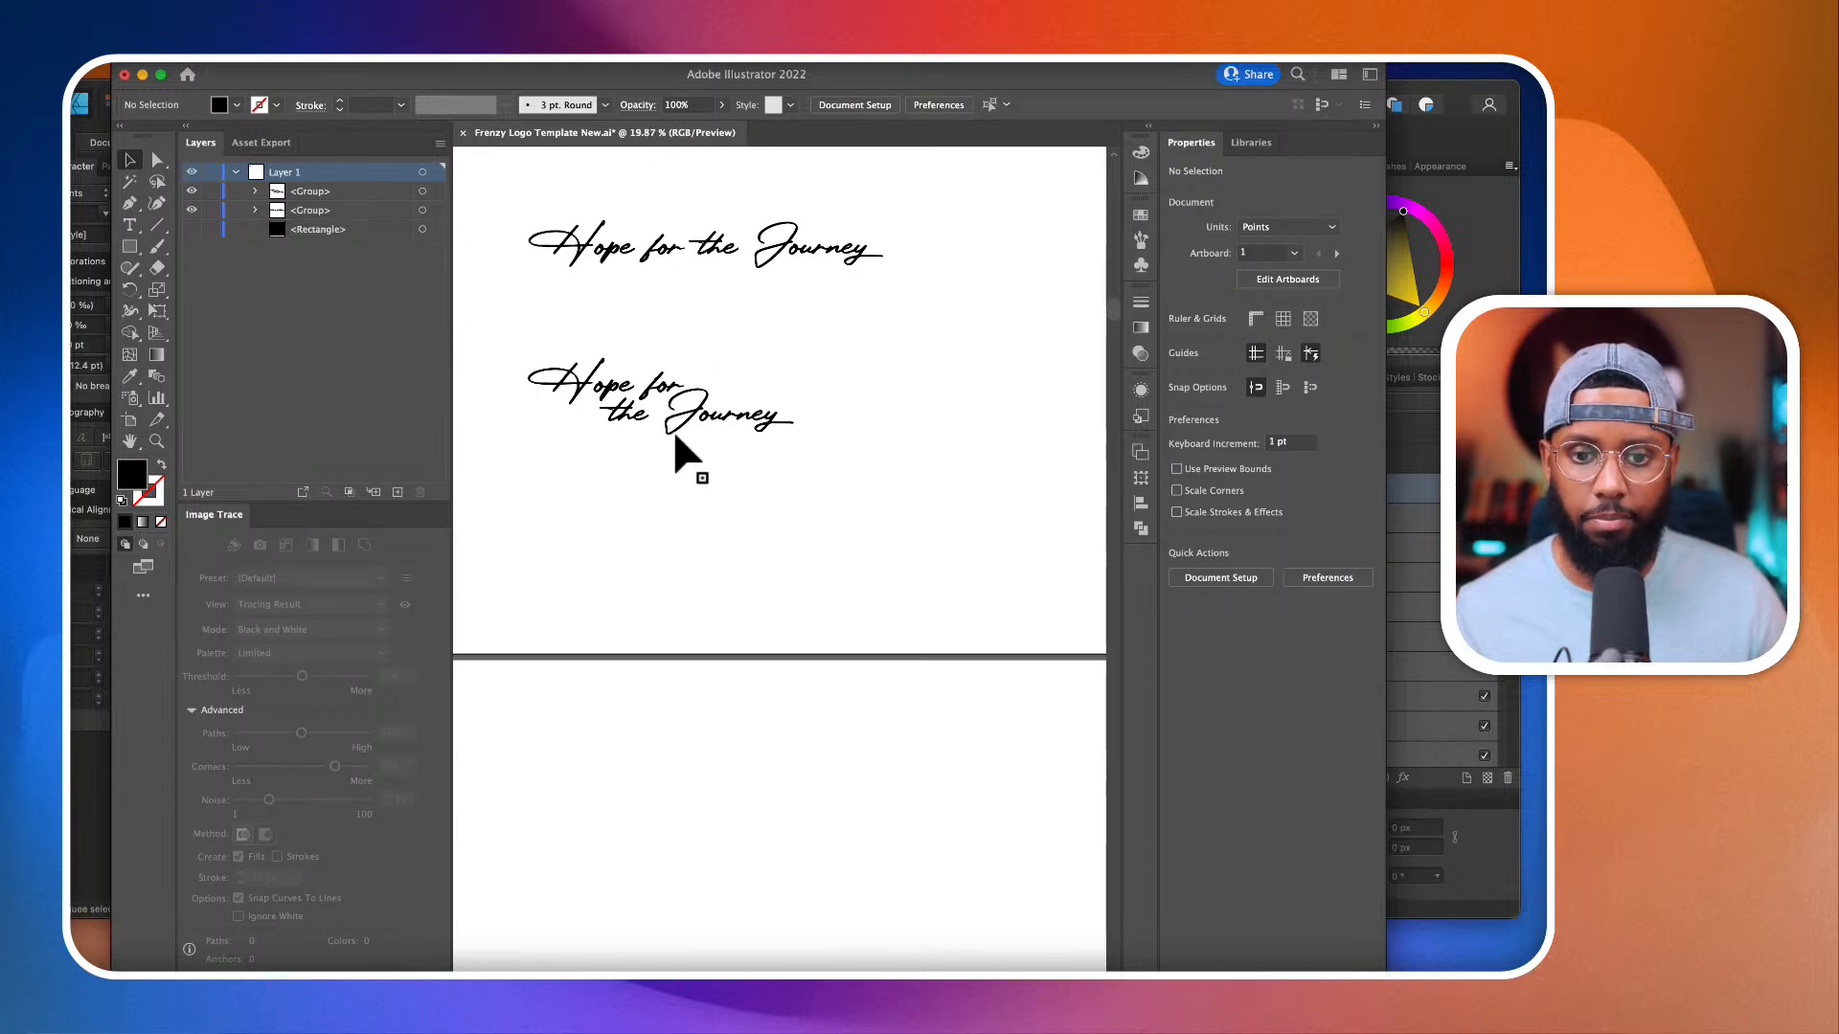
scroll(676, 439, up, 4)
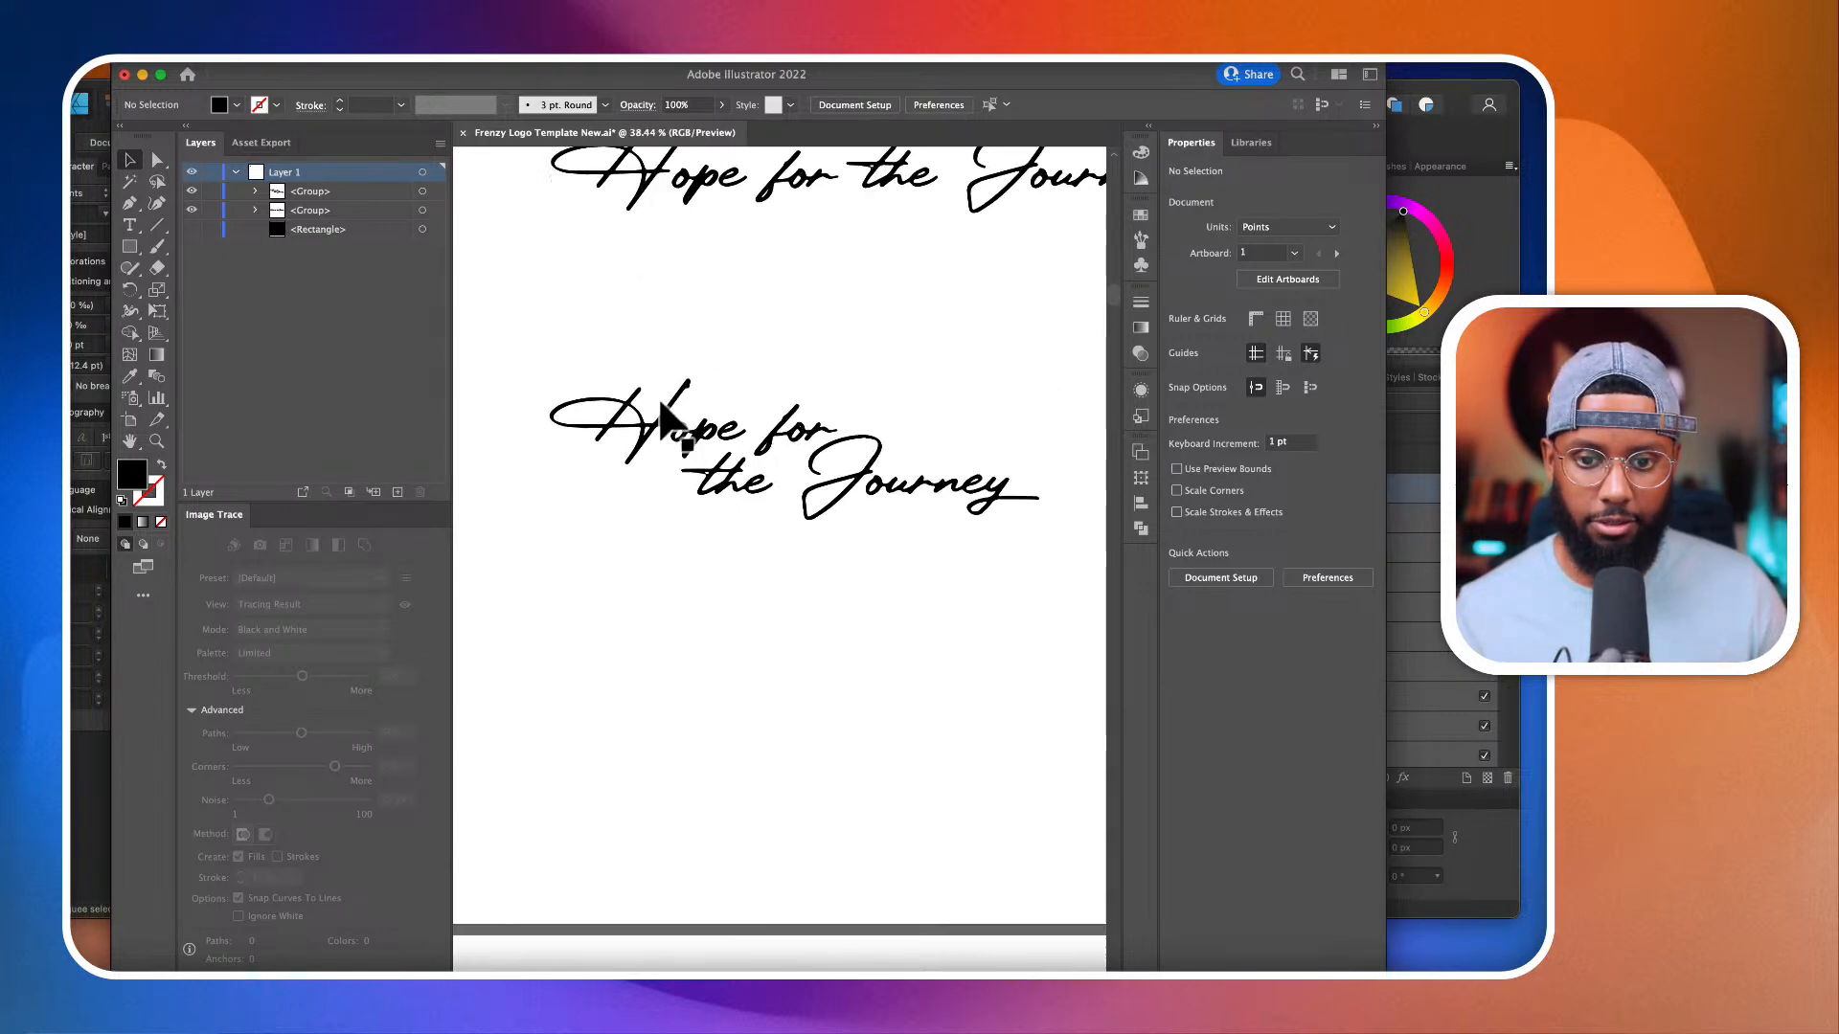
scroll(661, 417, up, 1)
scroll(660, 417, down, 2)
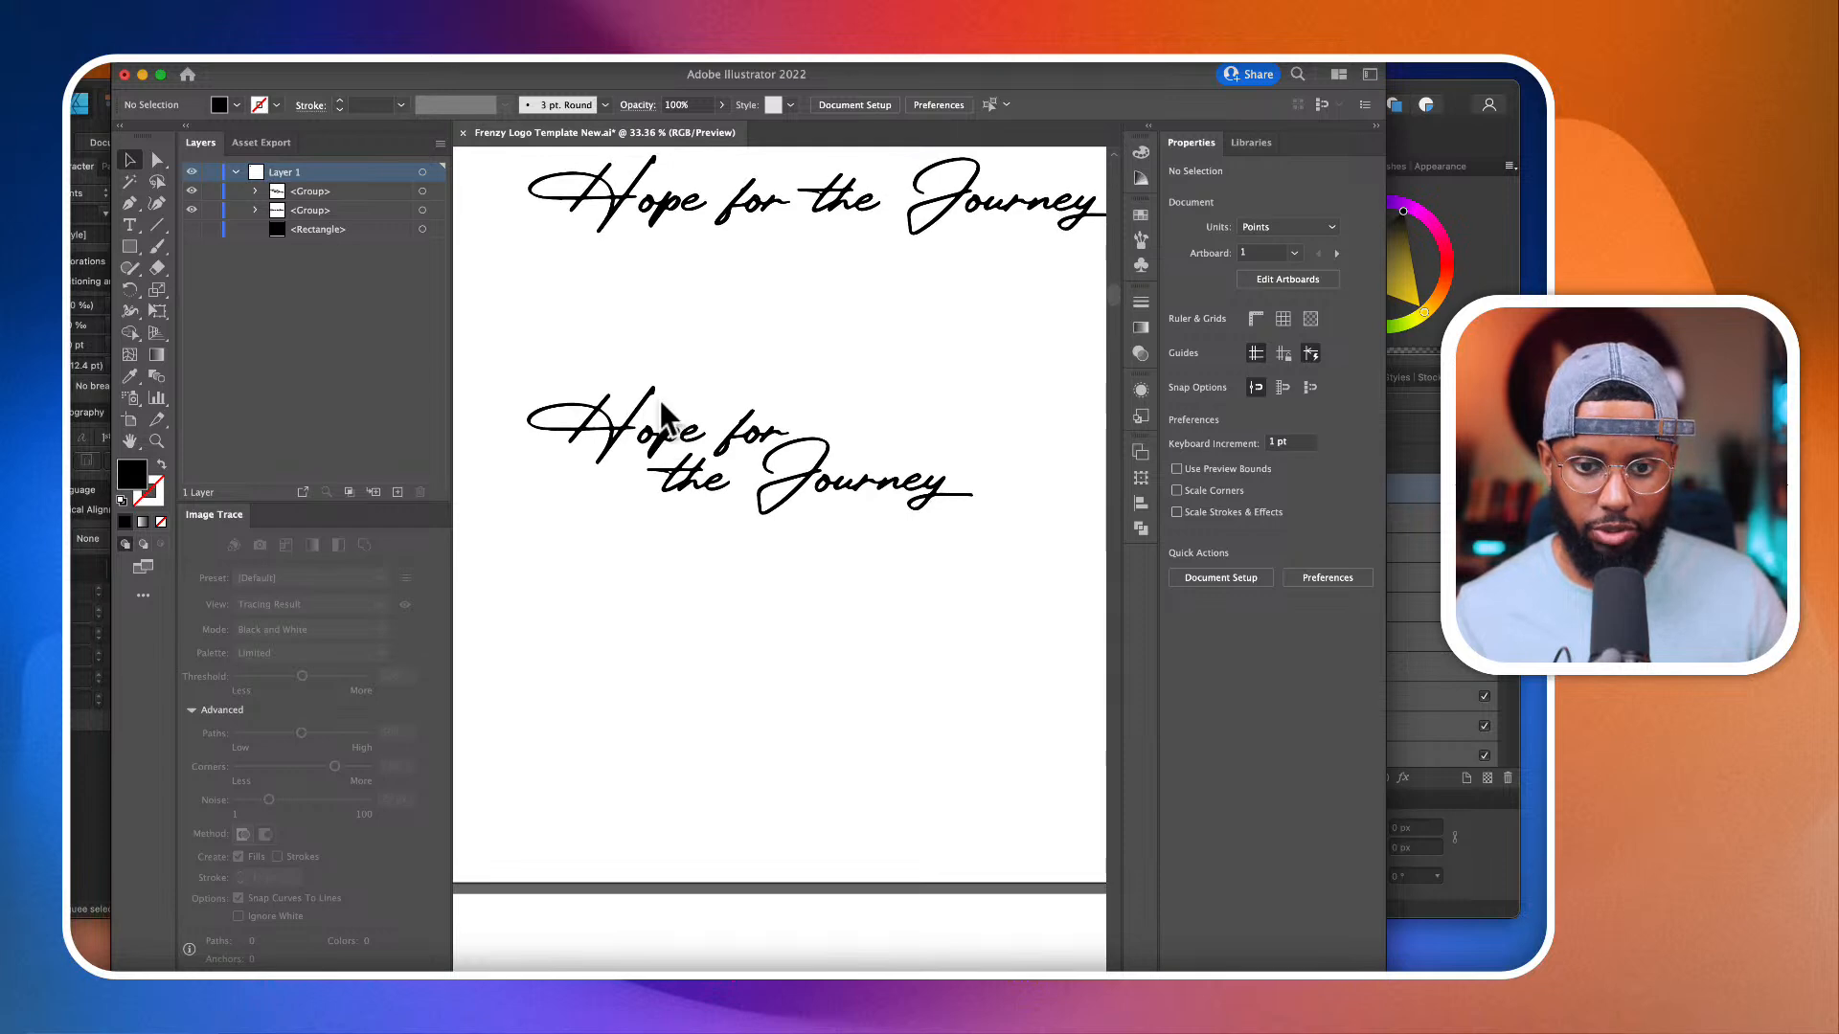
scroll(926, 532, down, 2)
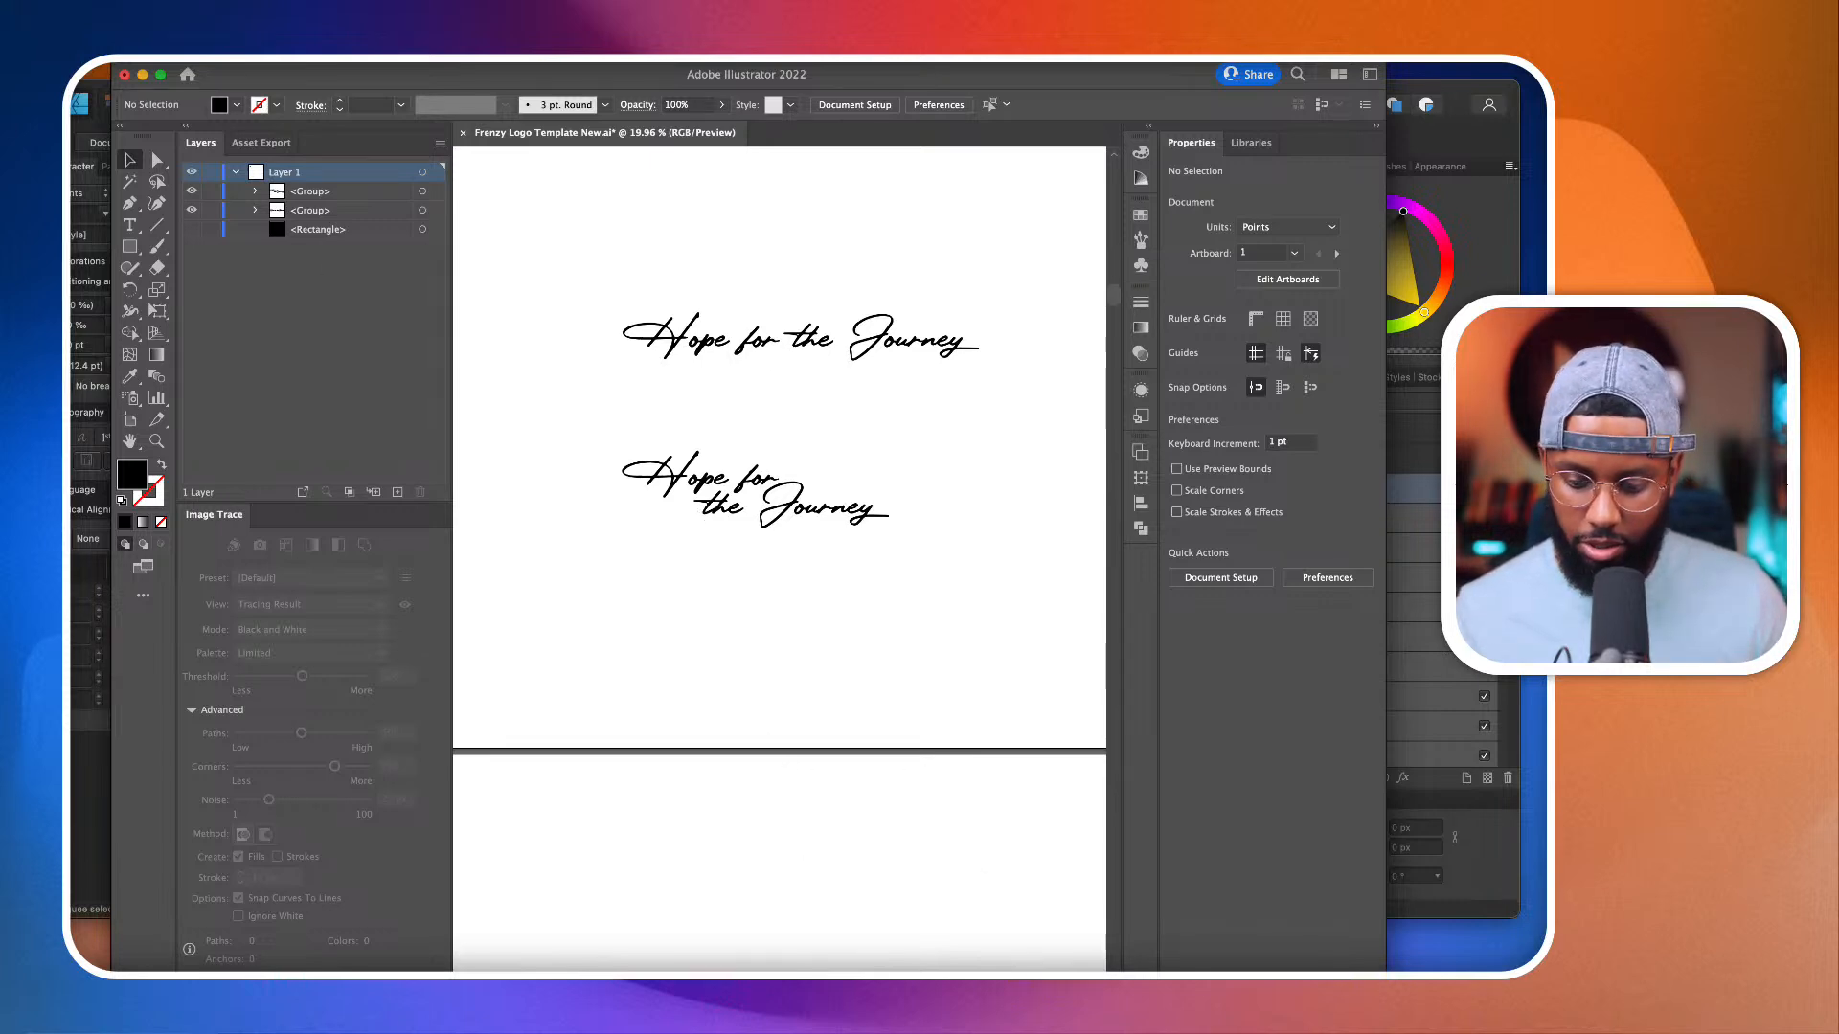
Step: Switch to Topaz Gigapixel AI, remove the processed image from the list and open RG Logo.png from the Episode 11 folder
key(super+Tab)
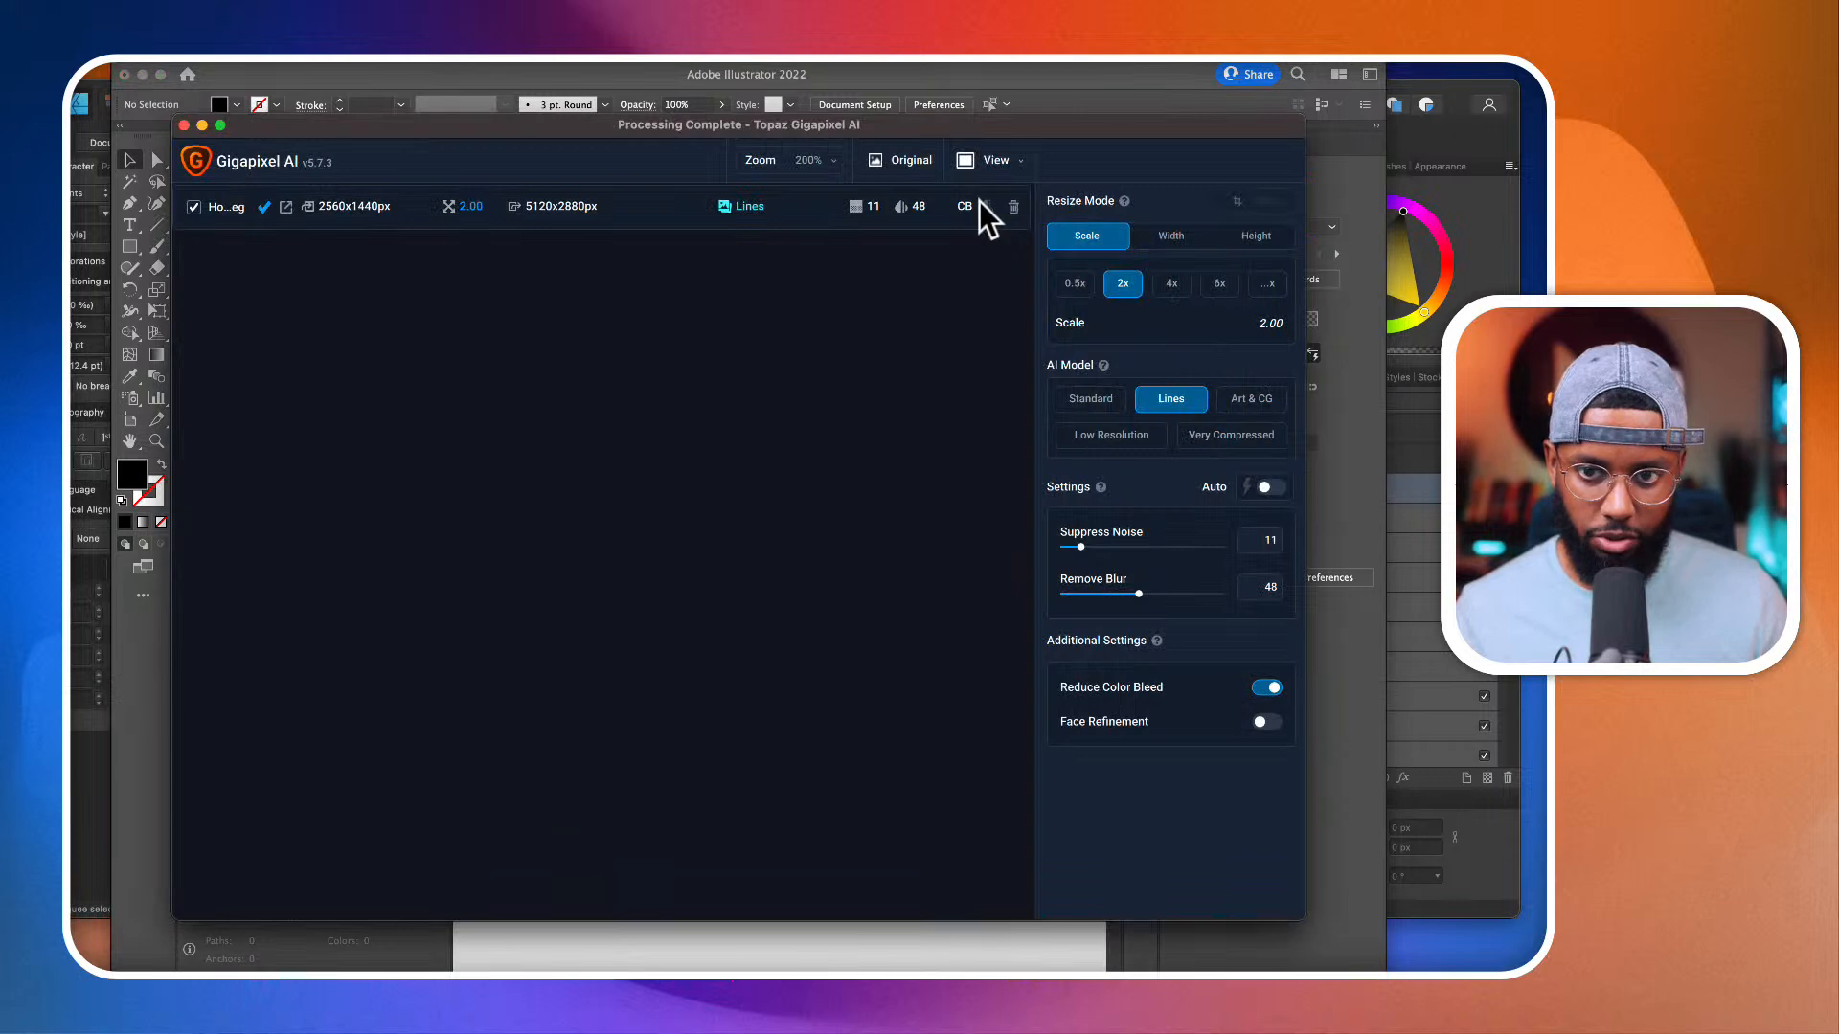
click(1013, 206)
click(600, 483)
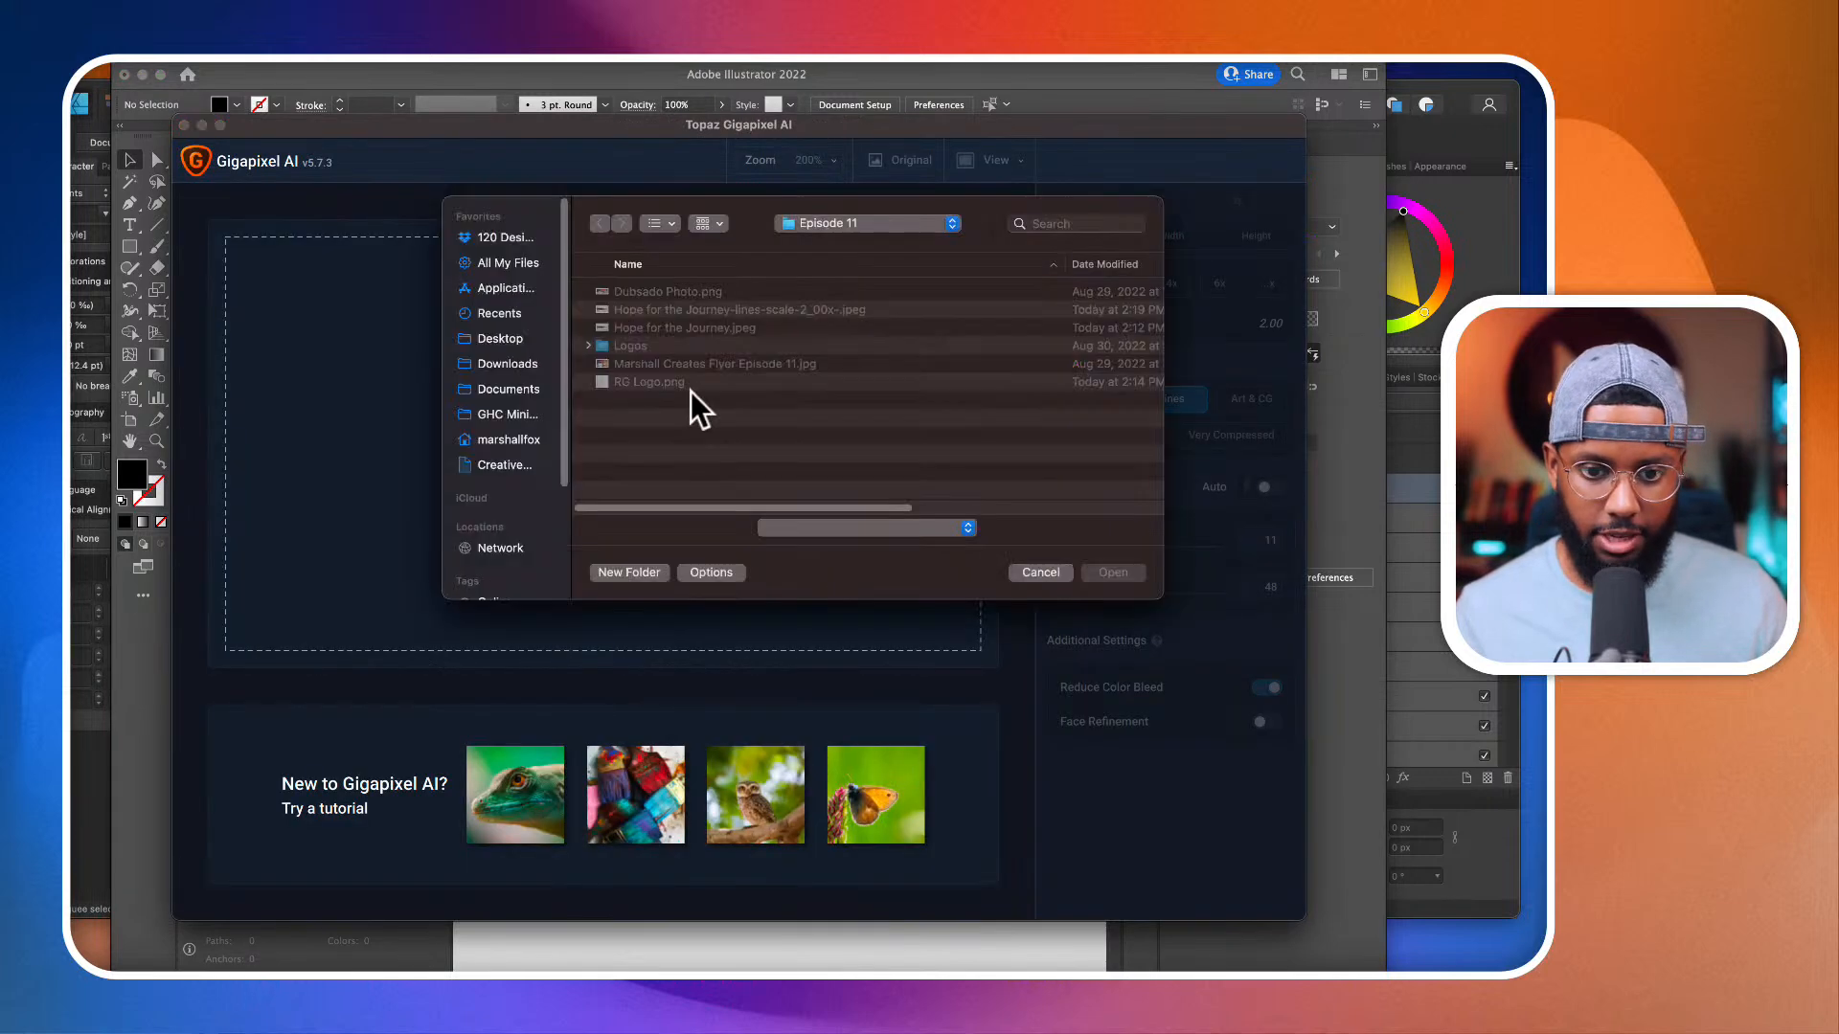
click(652, 383)
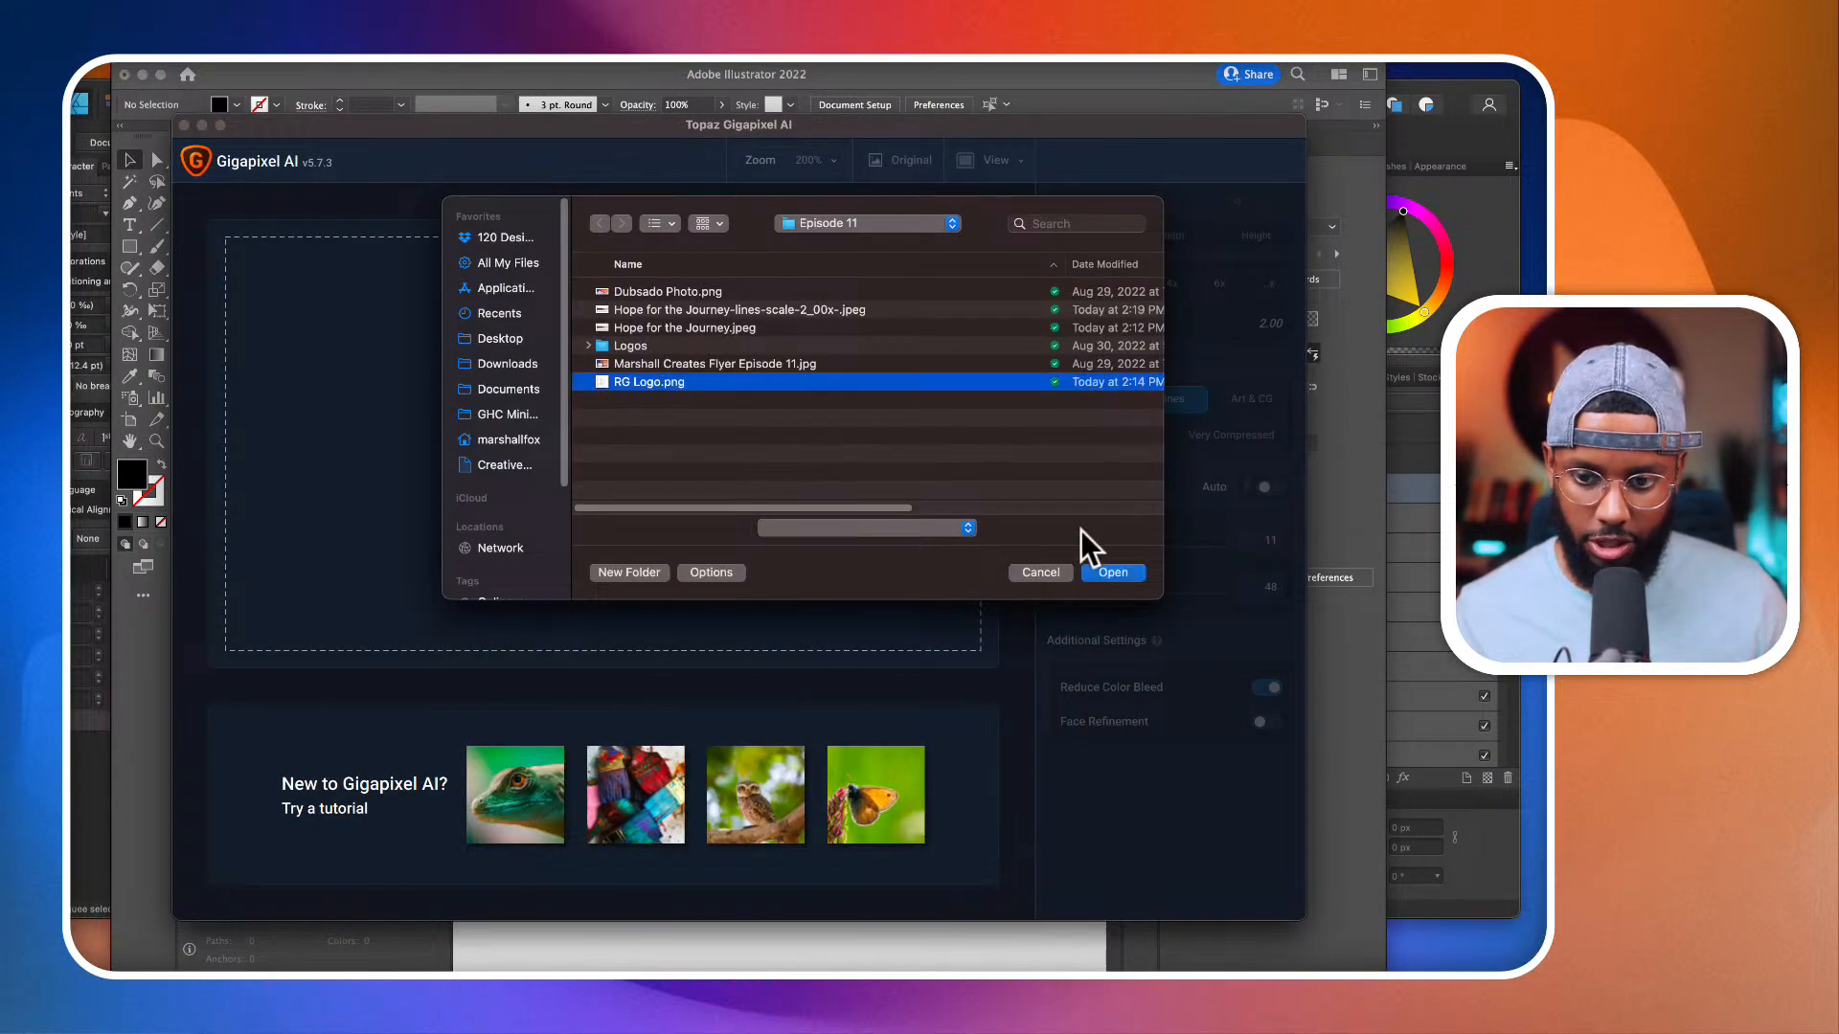
click(1111, 572)
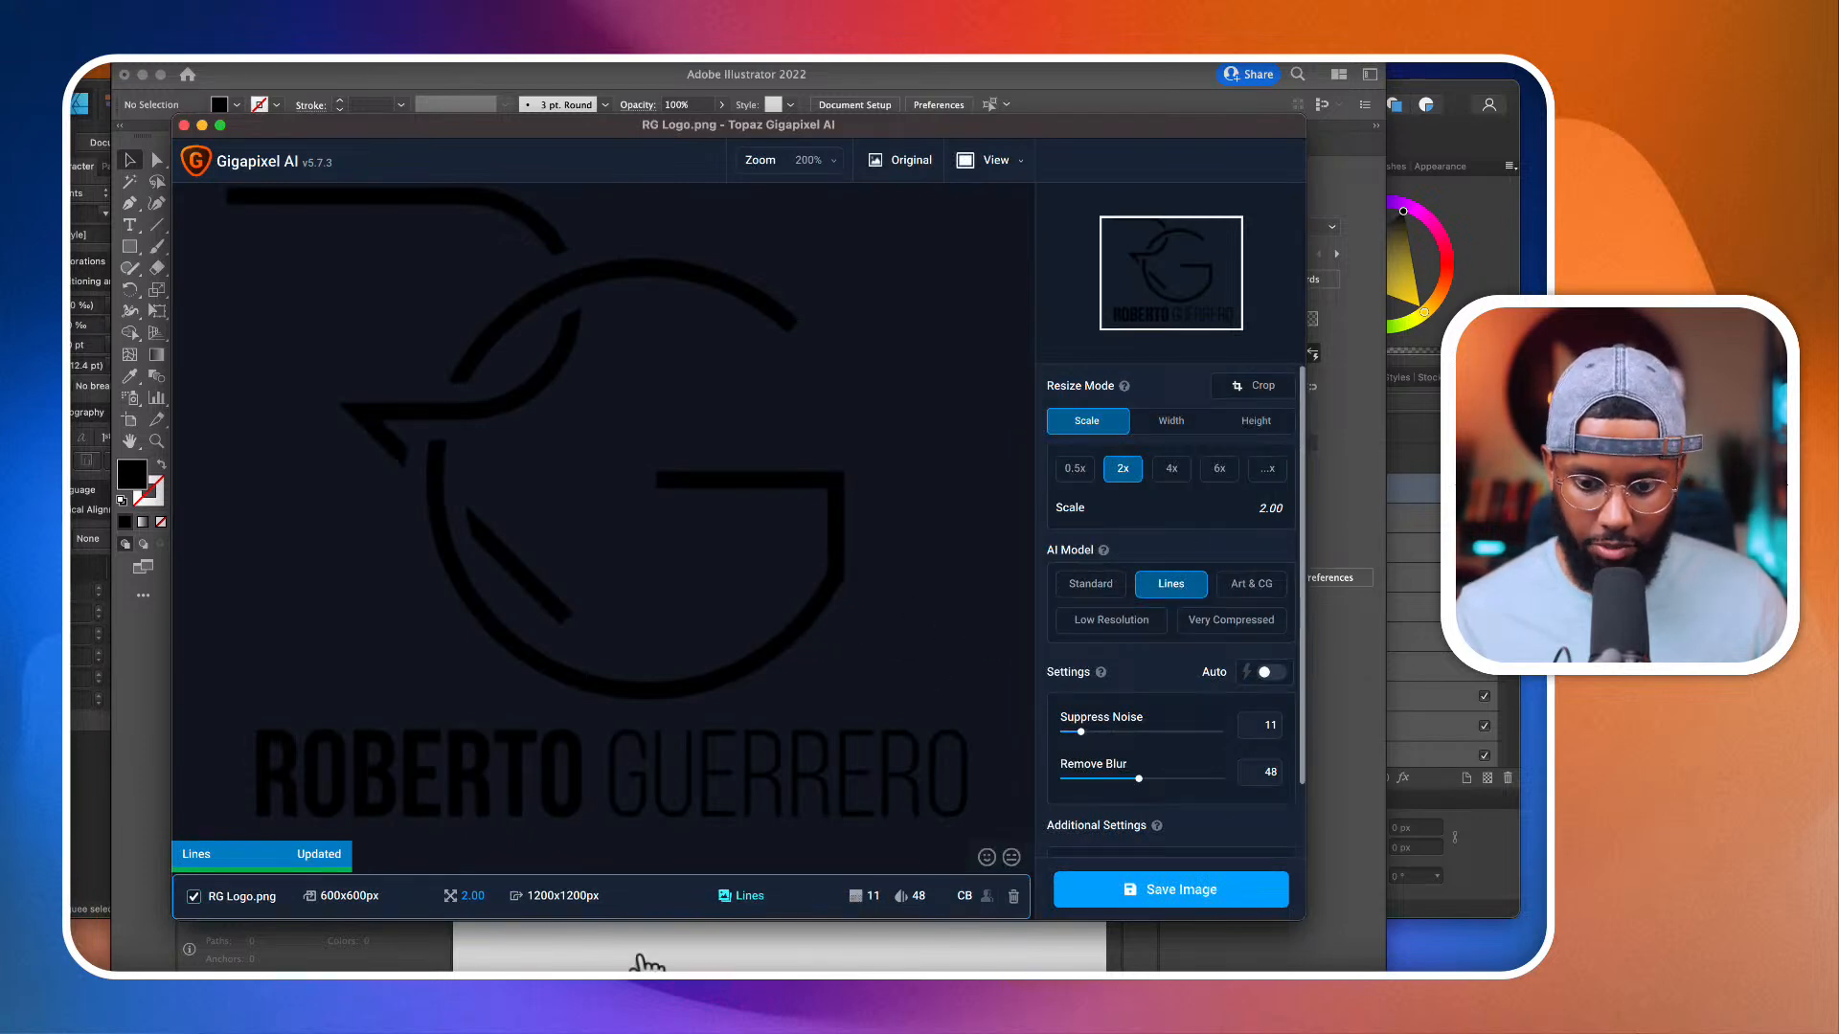
Step: Set the logo's upscale factor to 4x with the Lines model and save the upscaled image
click(1169, 469)
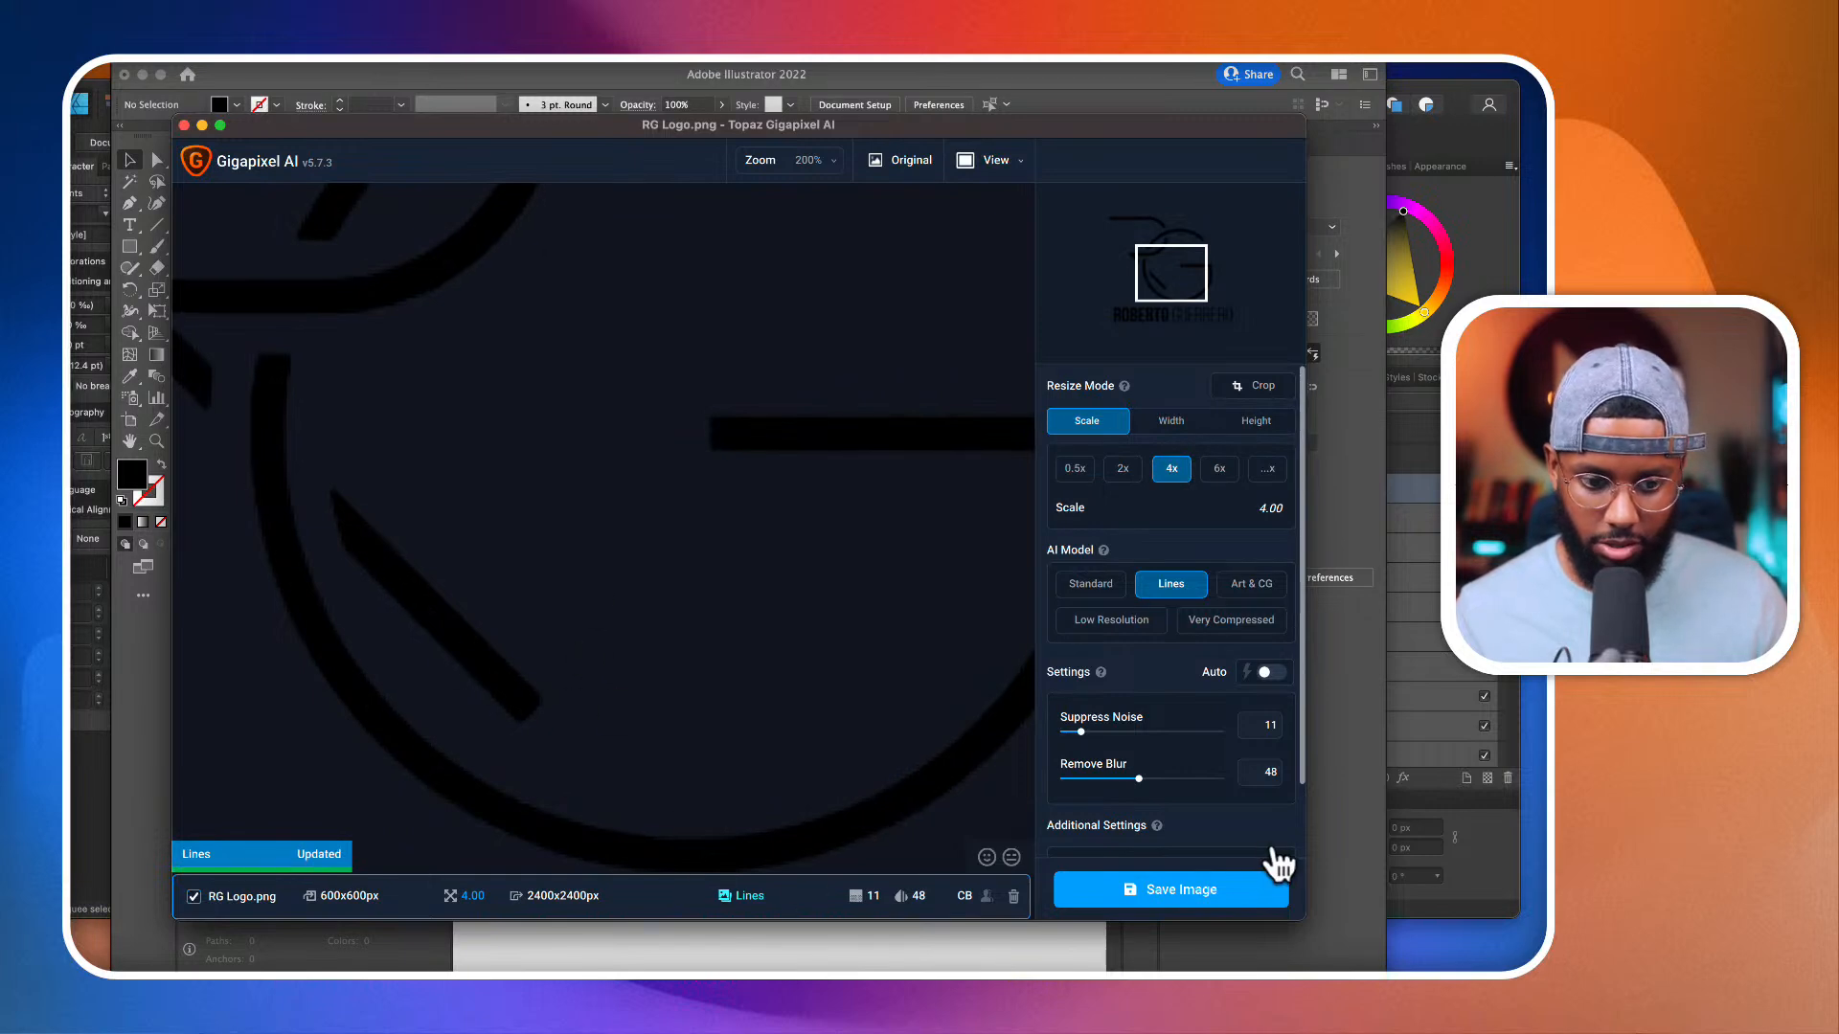
click(1233, 897)
click(960, 663)
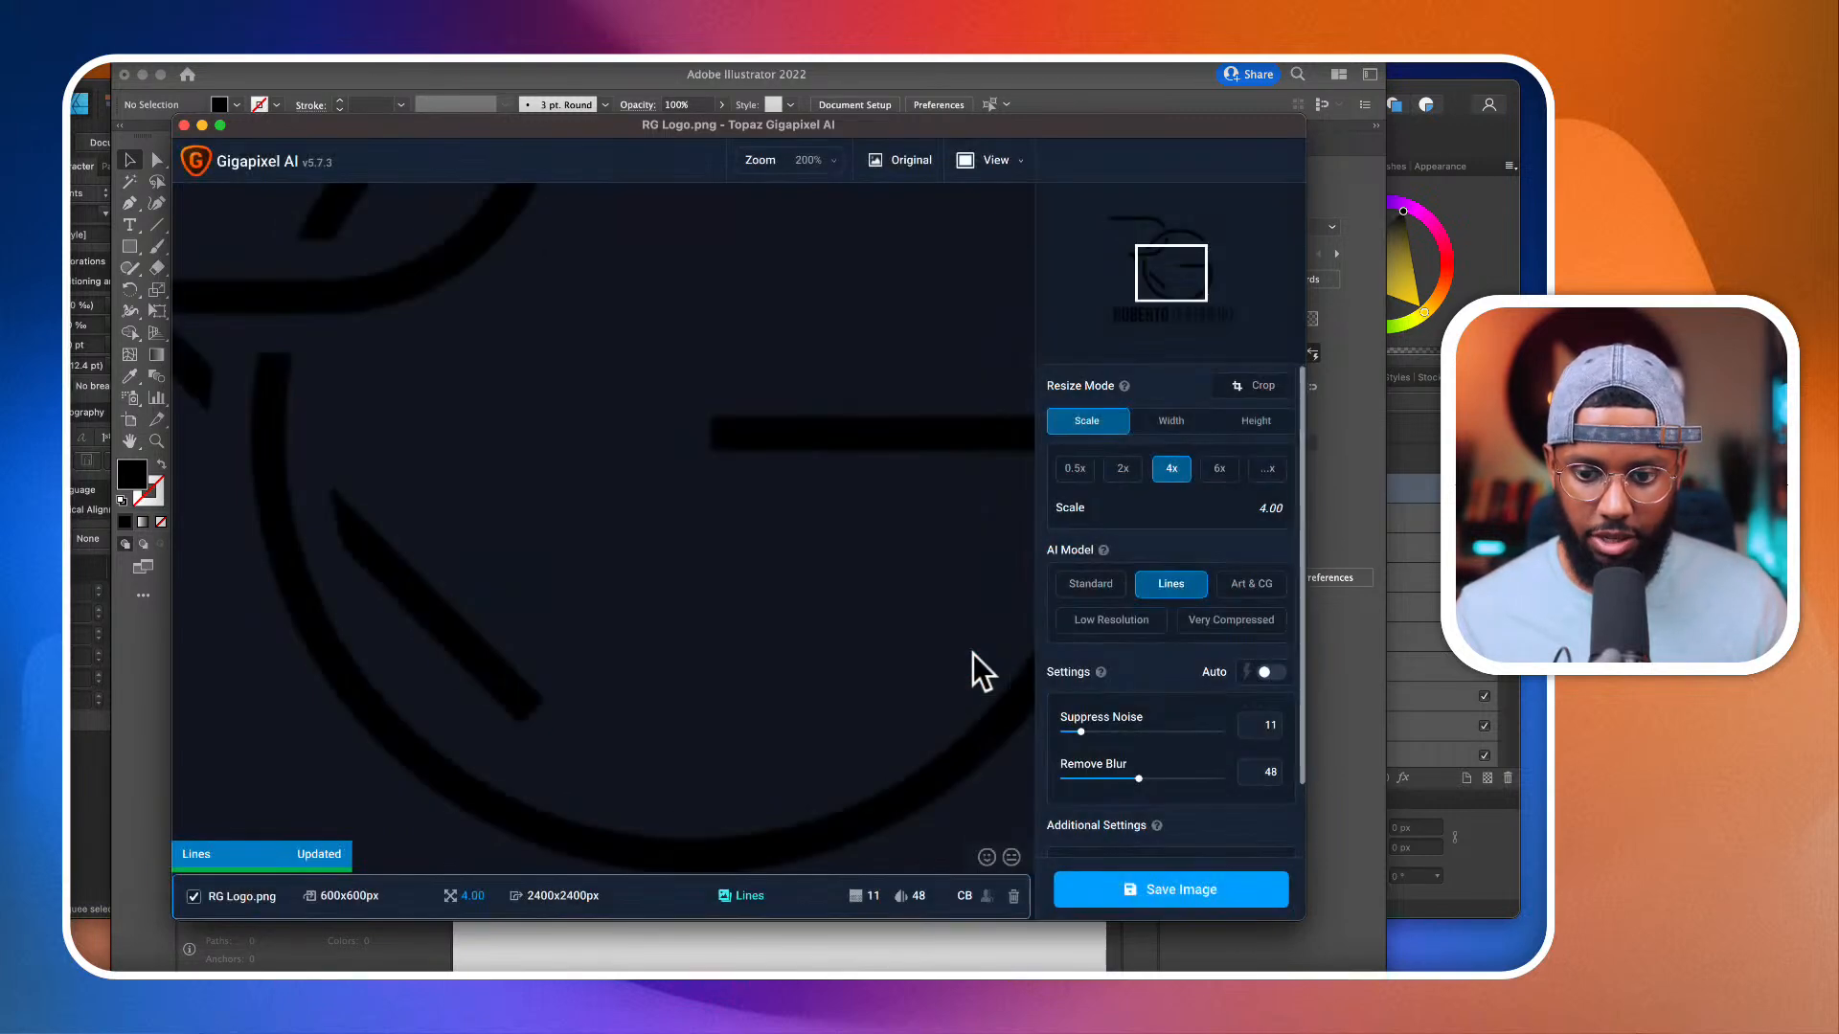
Step: Switch to Illustrator, place the 4x upscaled RG logo file and position it on the artboard beside the lettering
click(896, 943)
scroll(895, 961, right, 5)
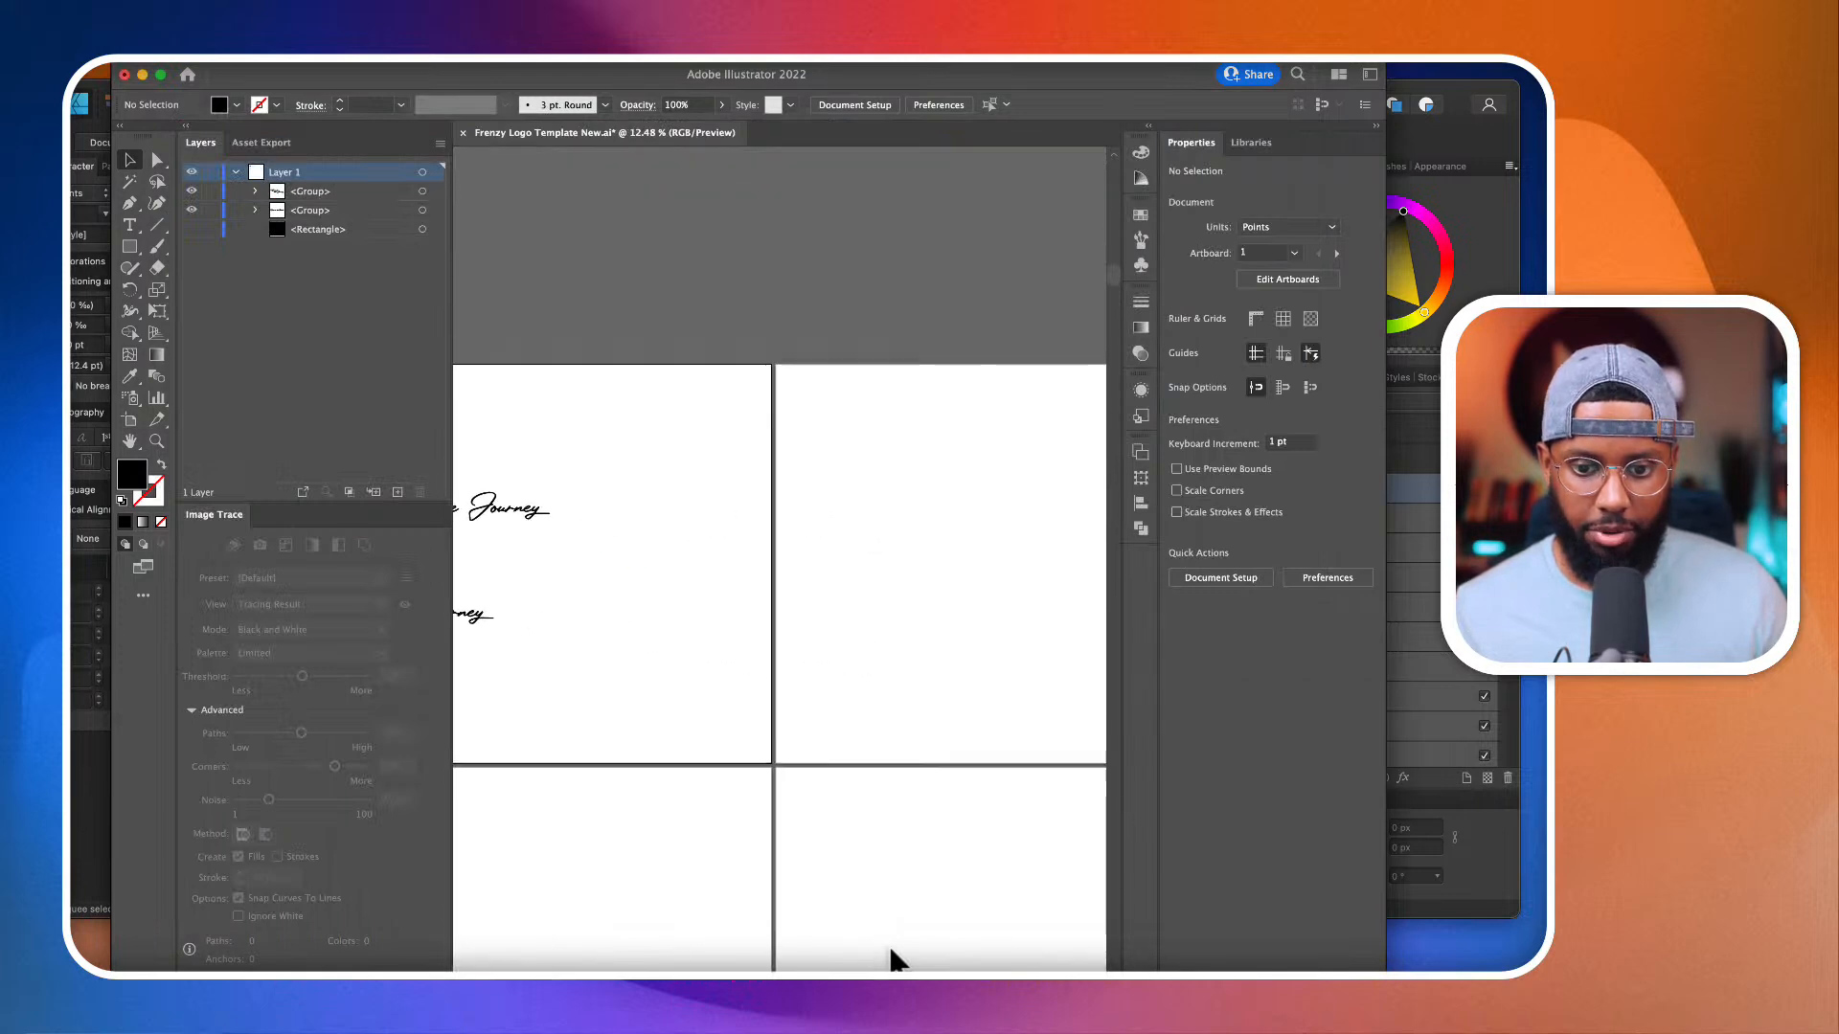
click(111, 66)
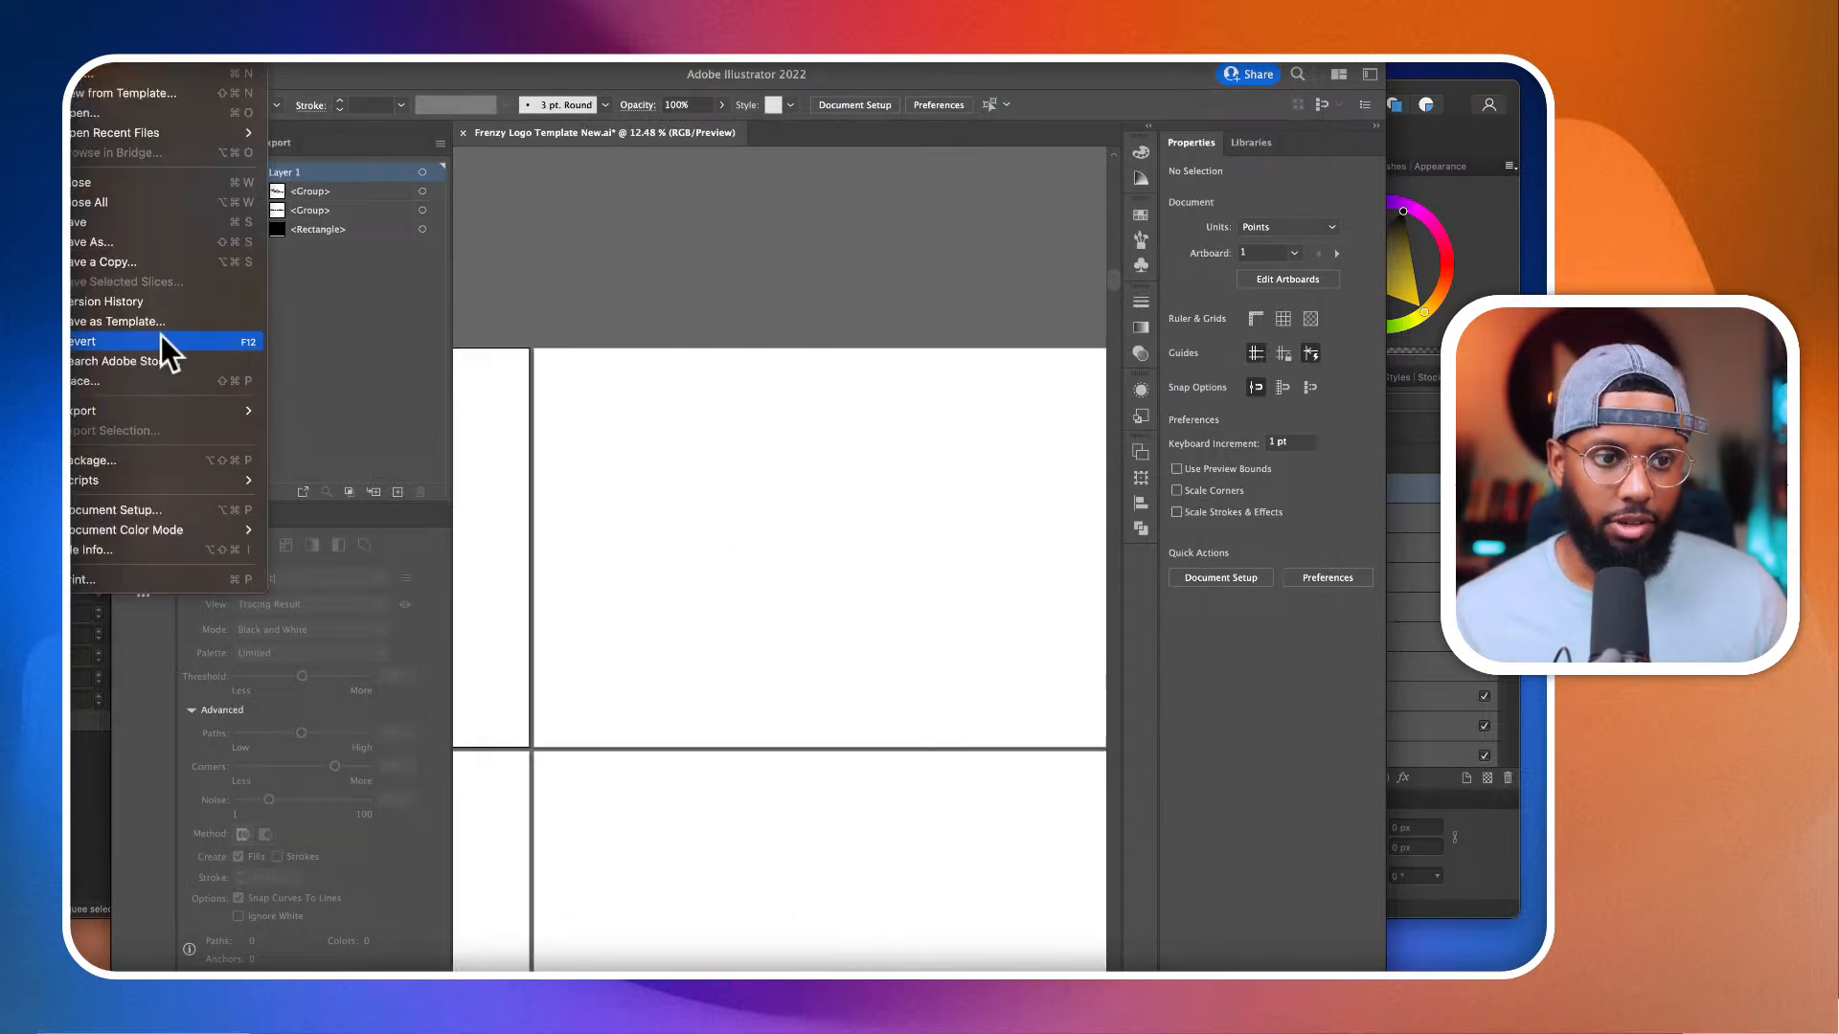
click(140, 380)
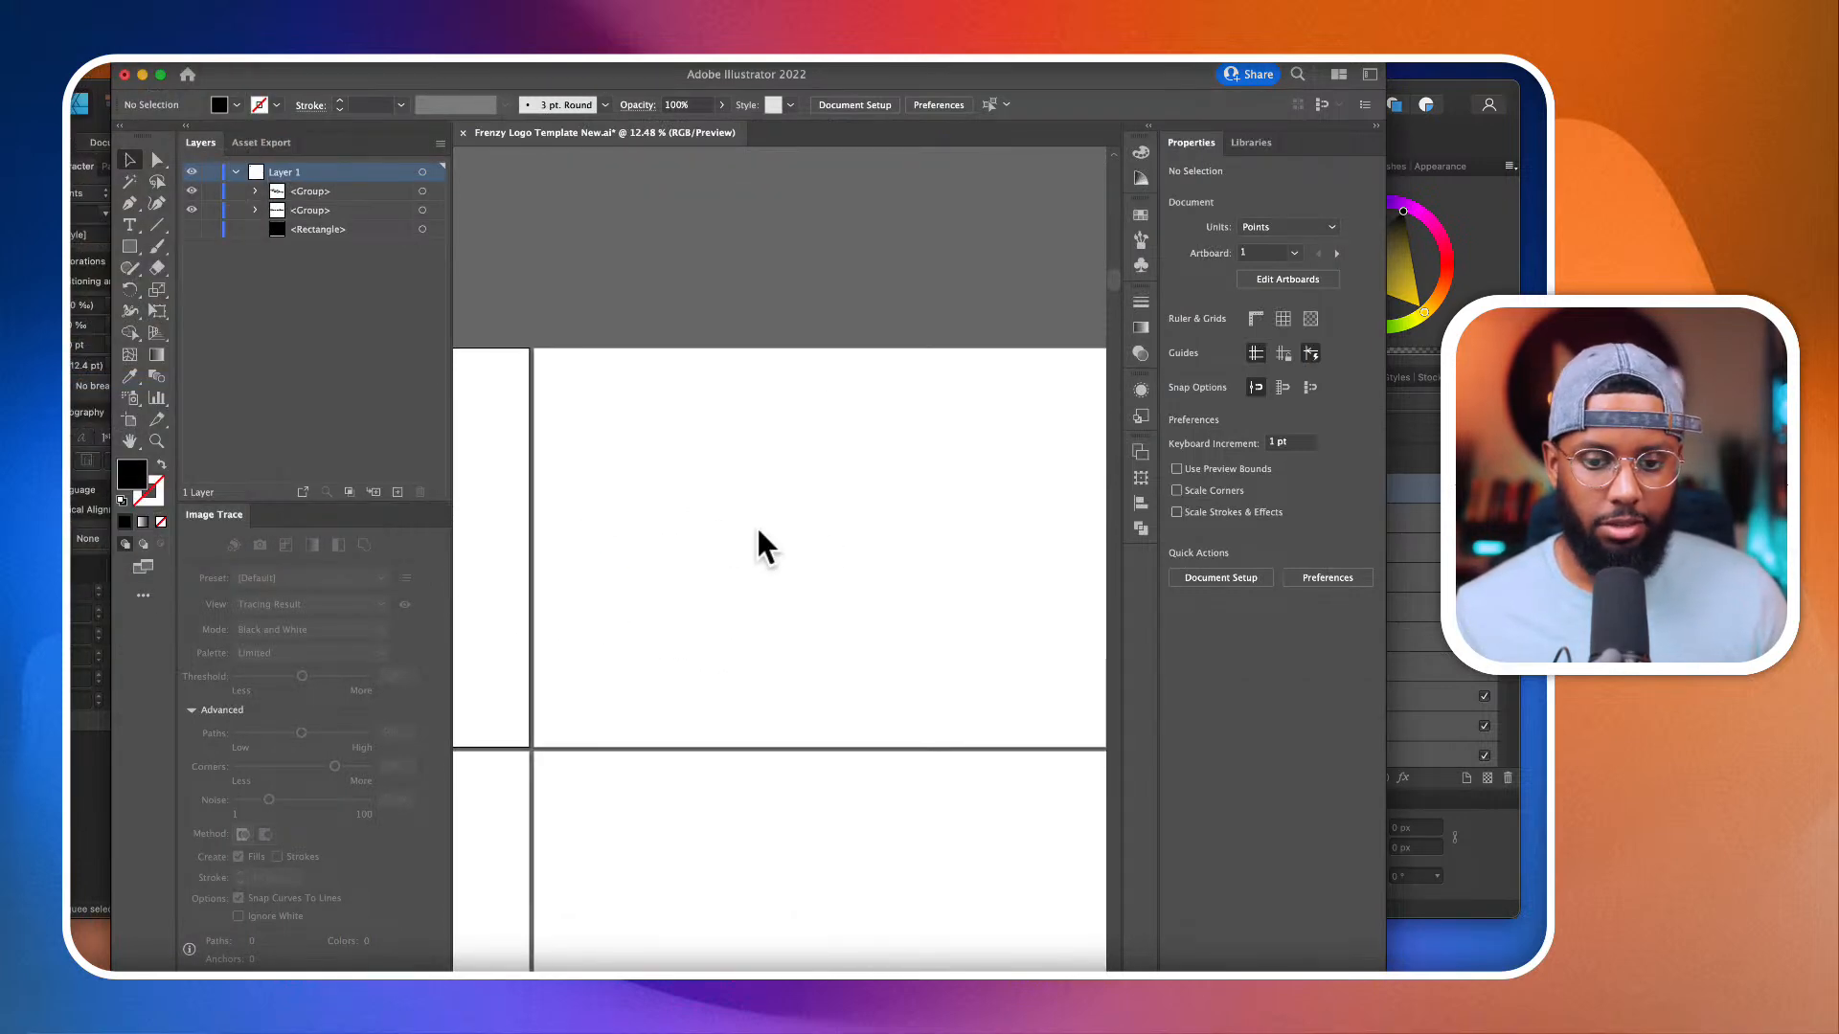
click(715, 382)
click(1114, 573)
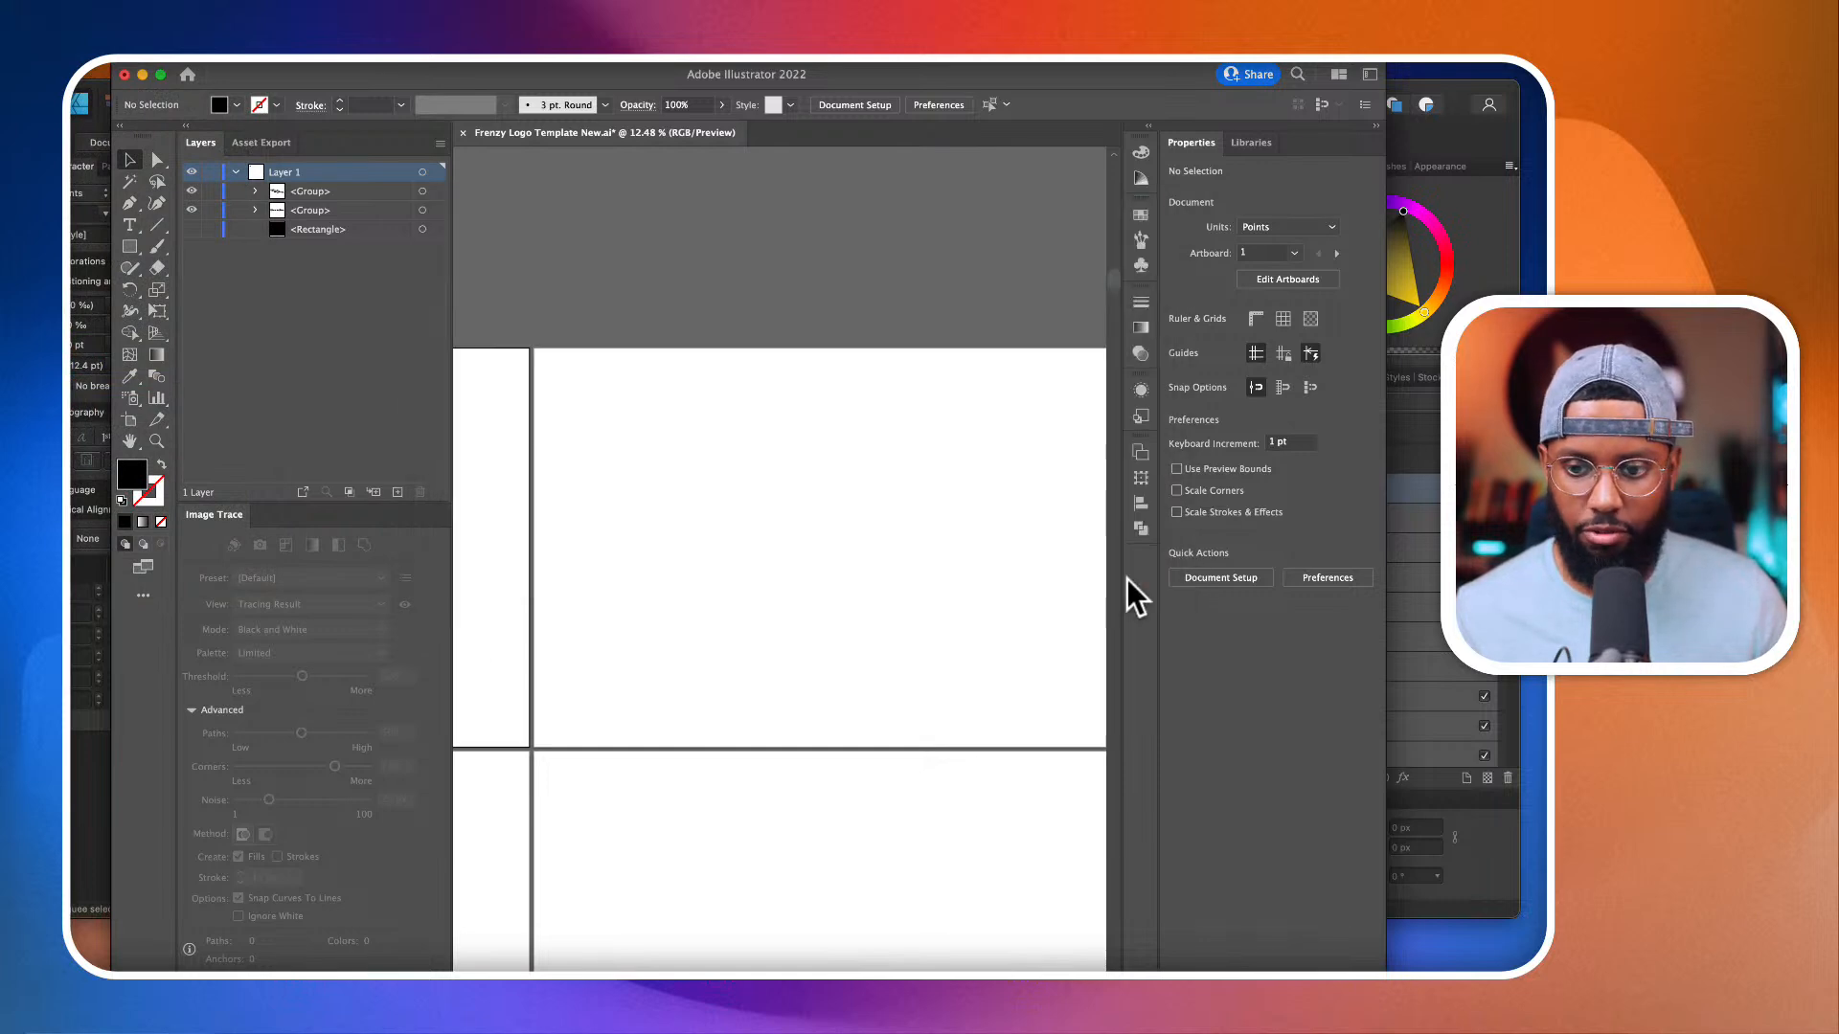
click(844, 533)
drag(1033, 653, 801, 428)
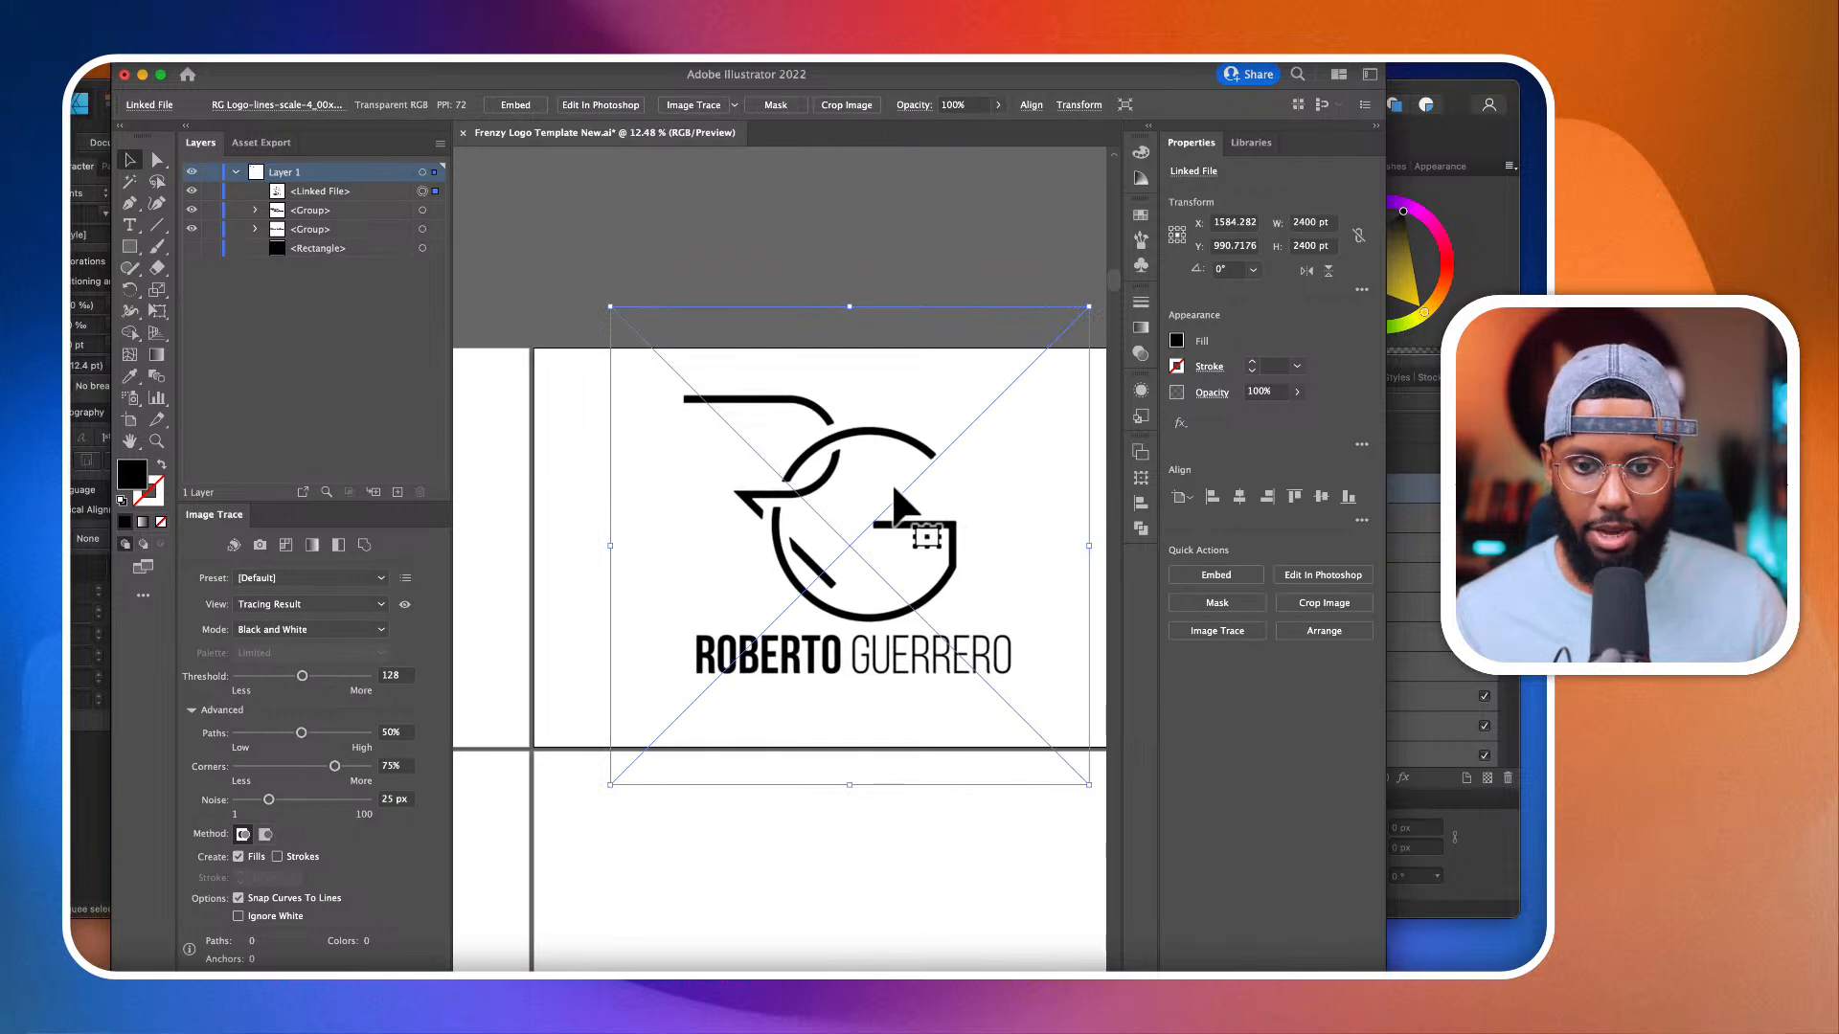
Step: Image Trace the placed RG logo in black and white with Paths at 77% and Corners at 93%
scroll(905, 500, up, 5)
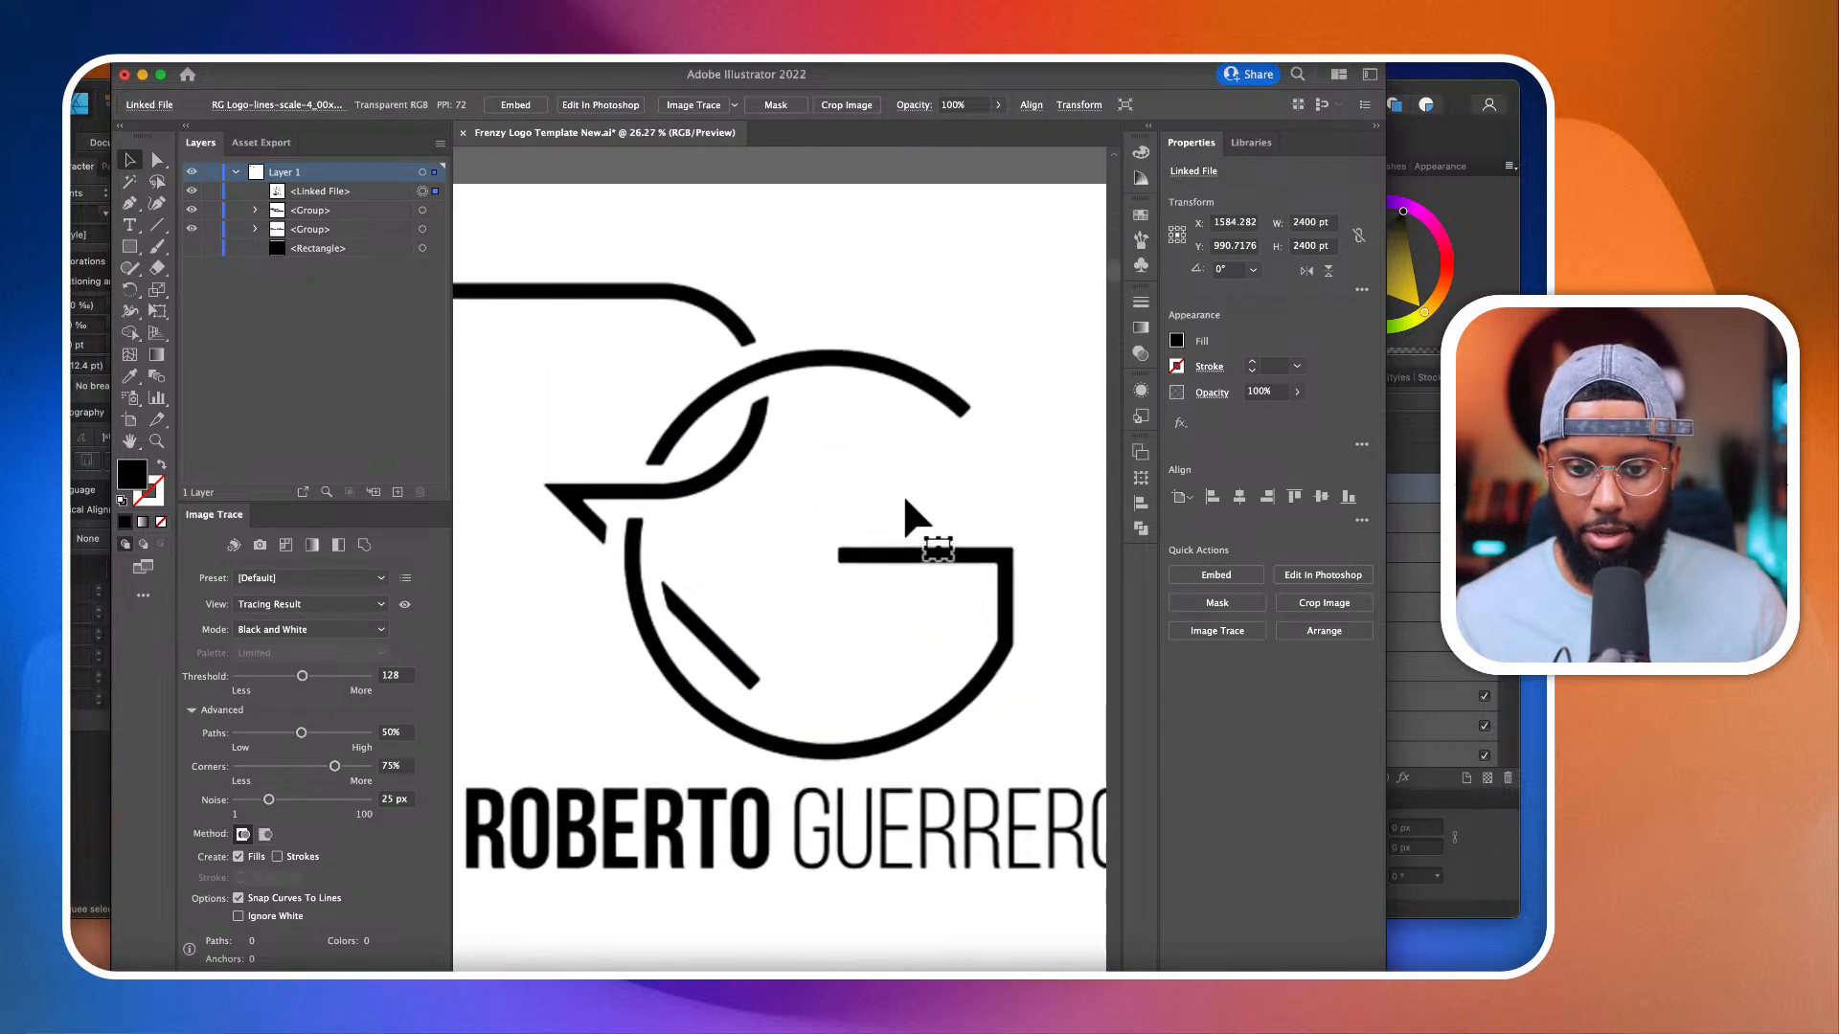
scroll(906, 500, down, 4)
click(705, 103)
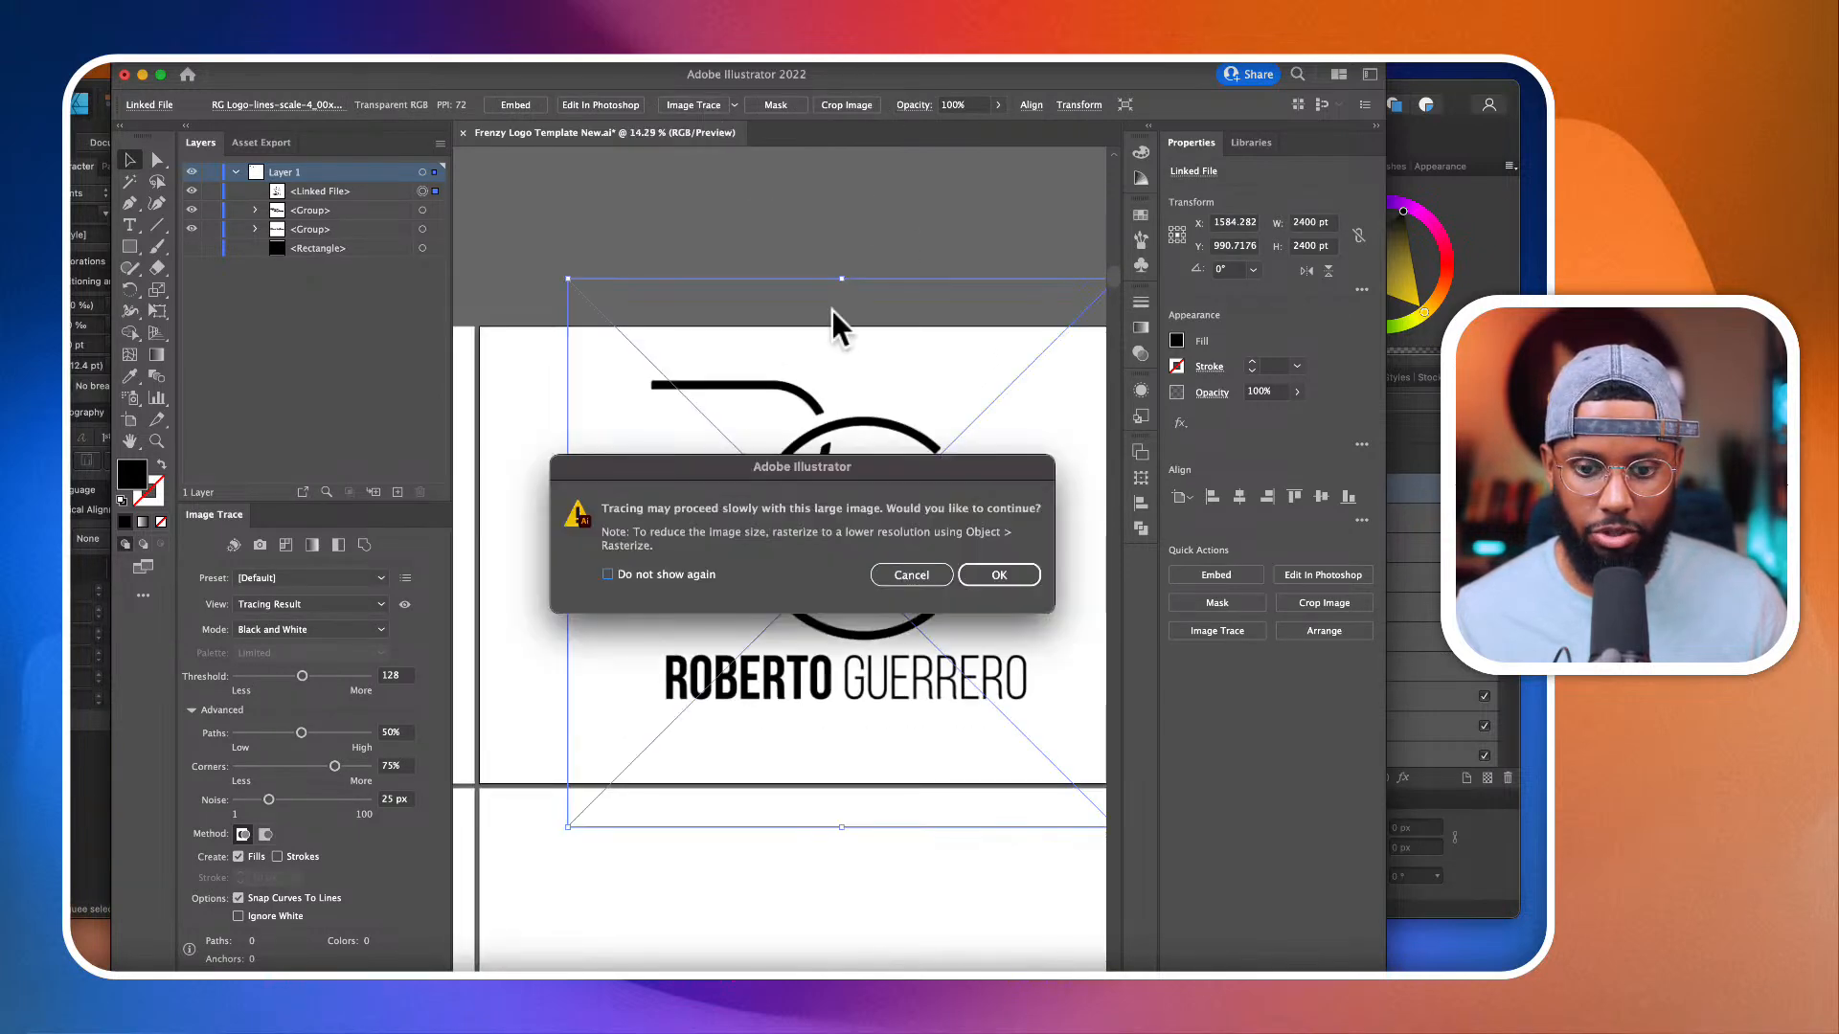
click(996, 572)
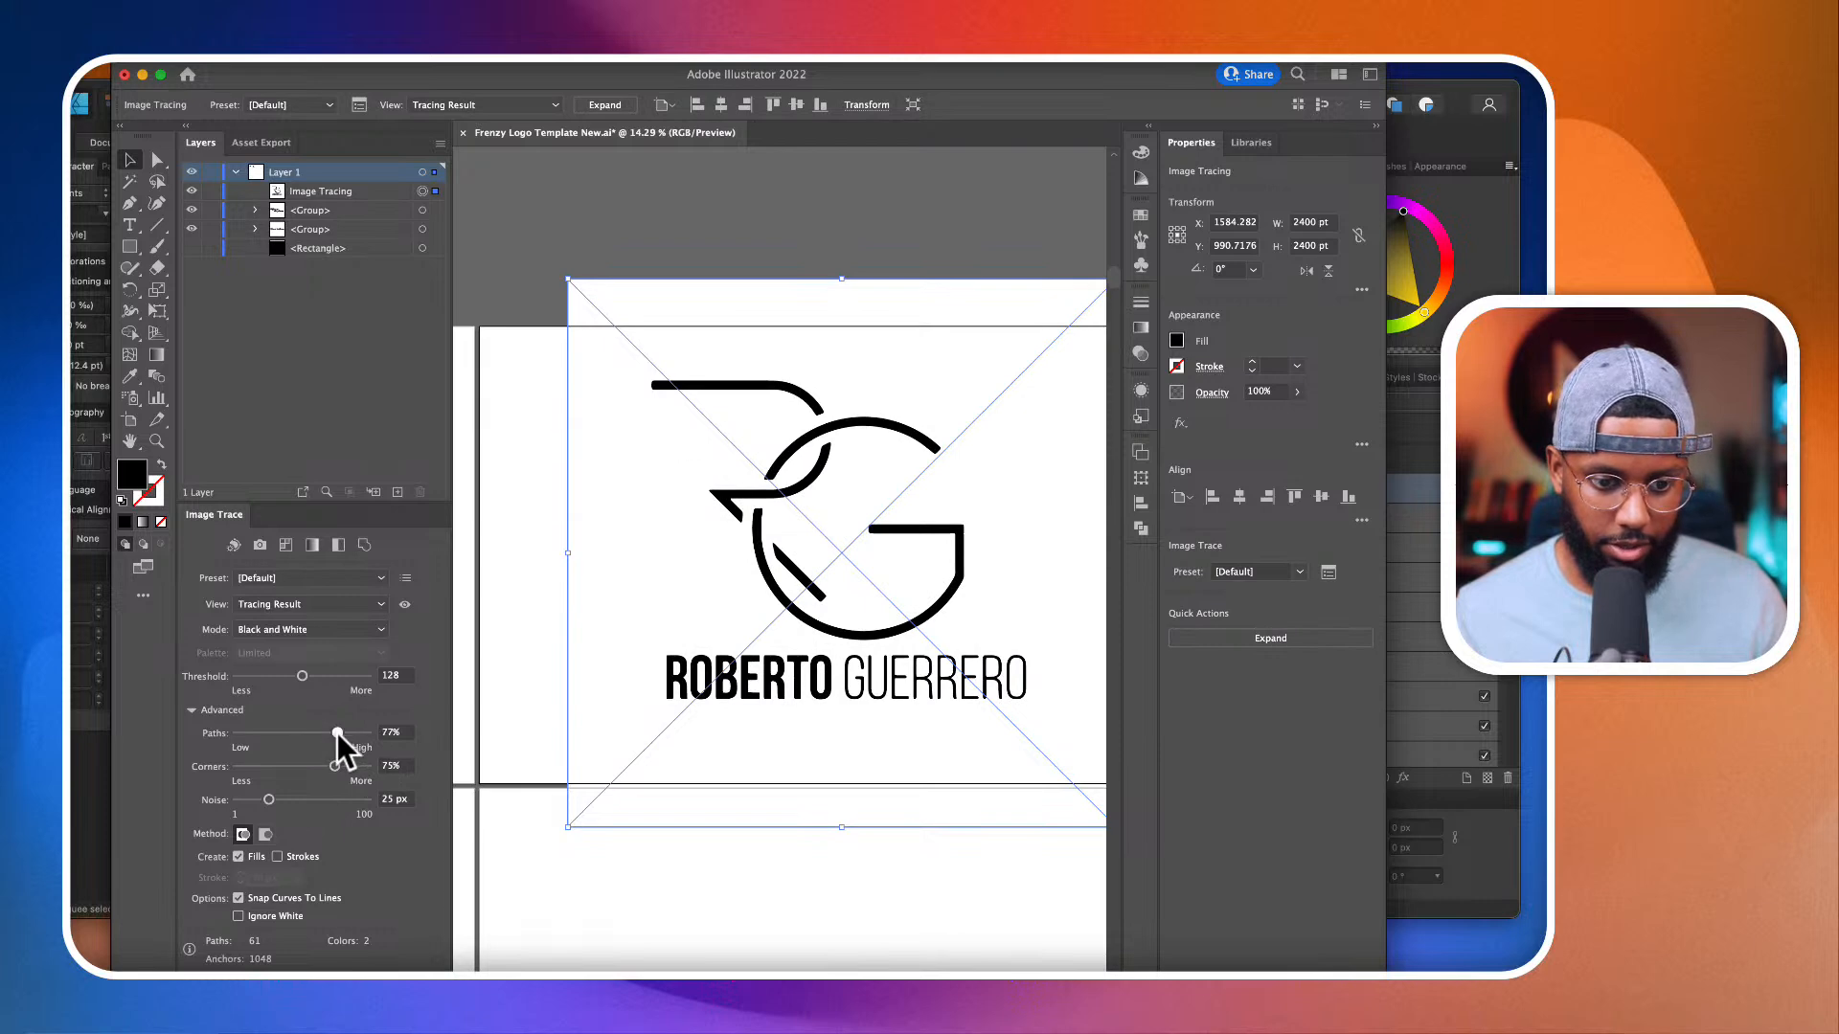
click(359, 766)
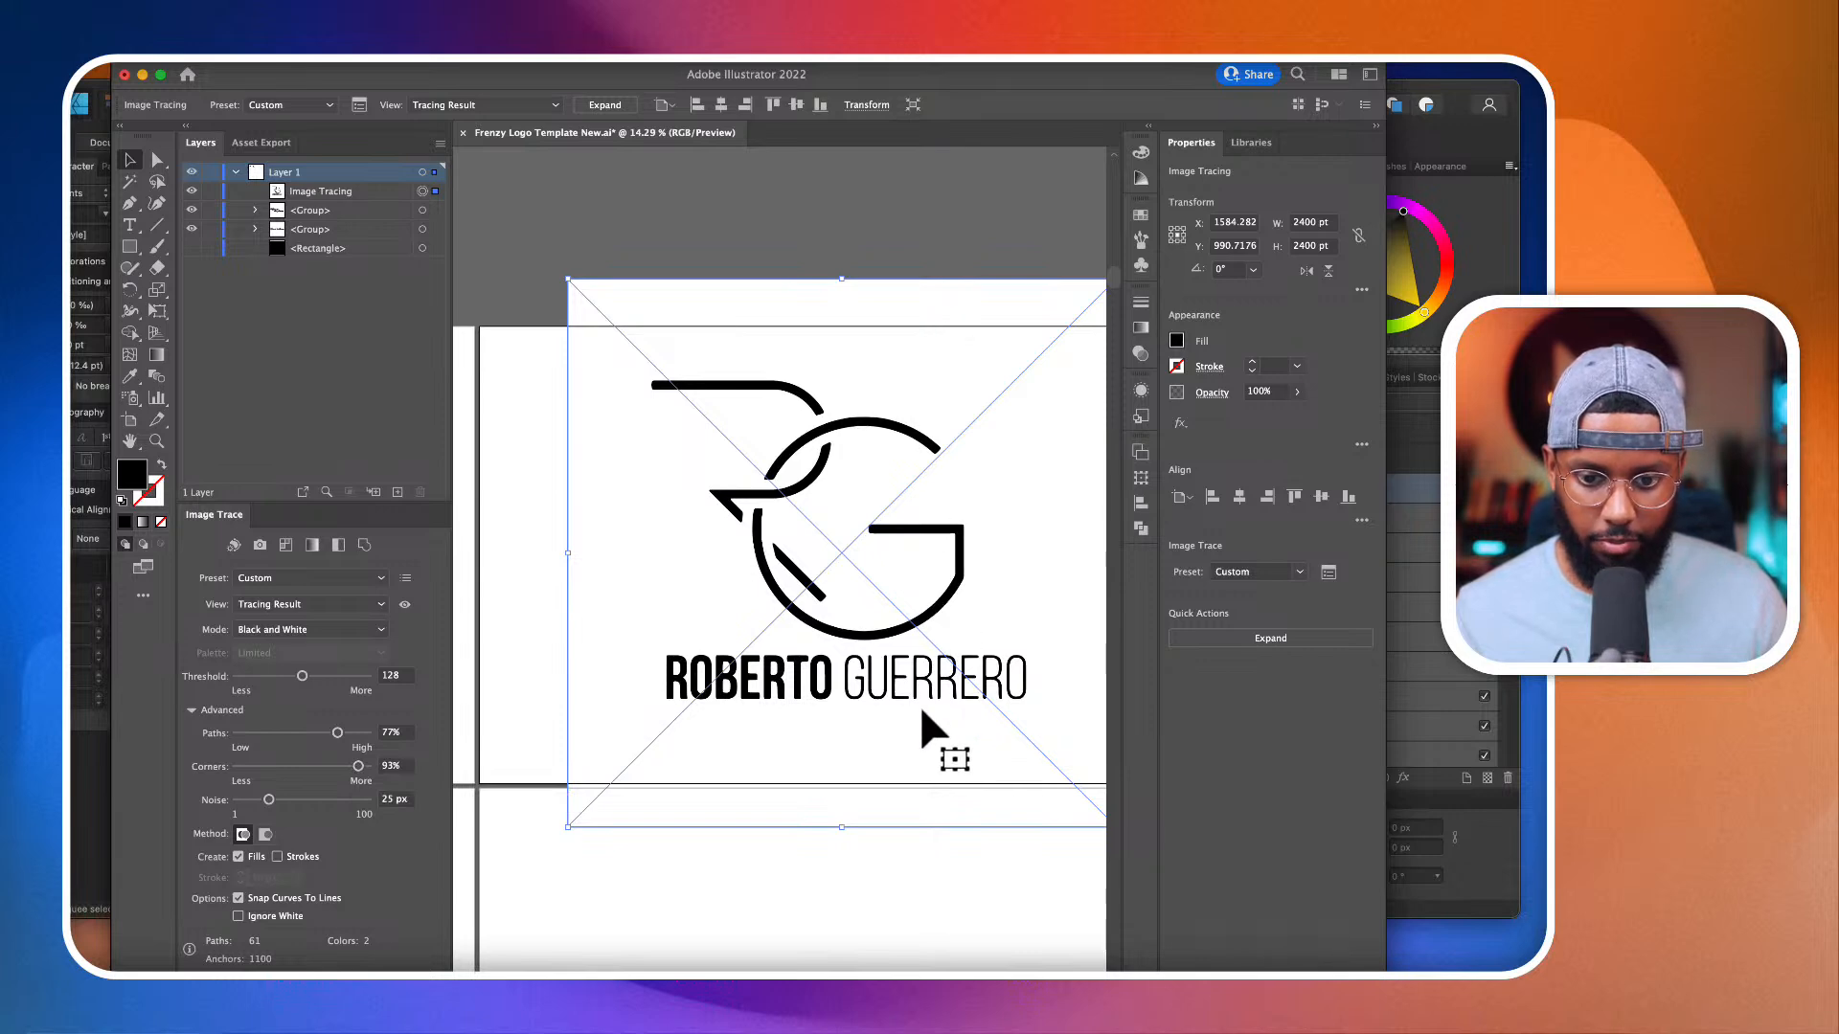
Step: Make the logo trace ignore white, raise Paths to 87% and expand the tracing into vector shapes
scroll(920, 705, up, 1)
scroll(757, 532, up, 5)
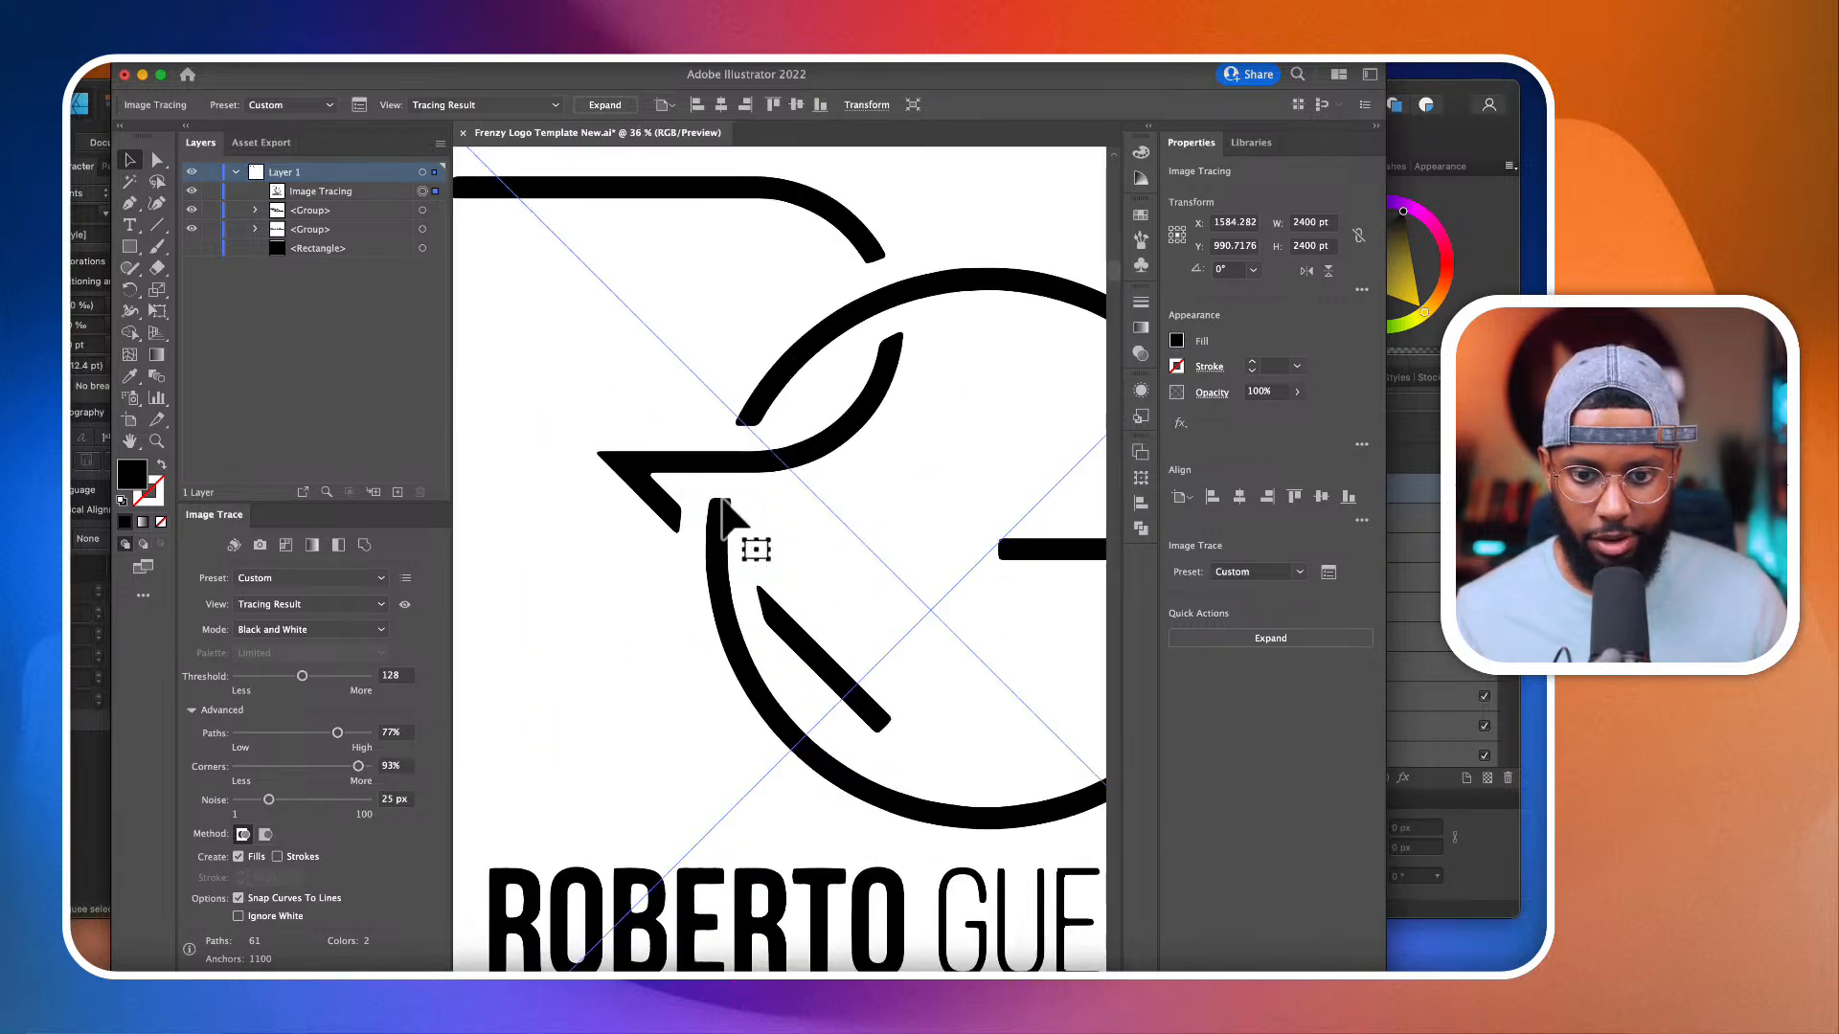
scroll(728, 522, down, 5)
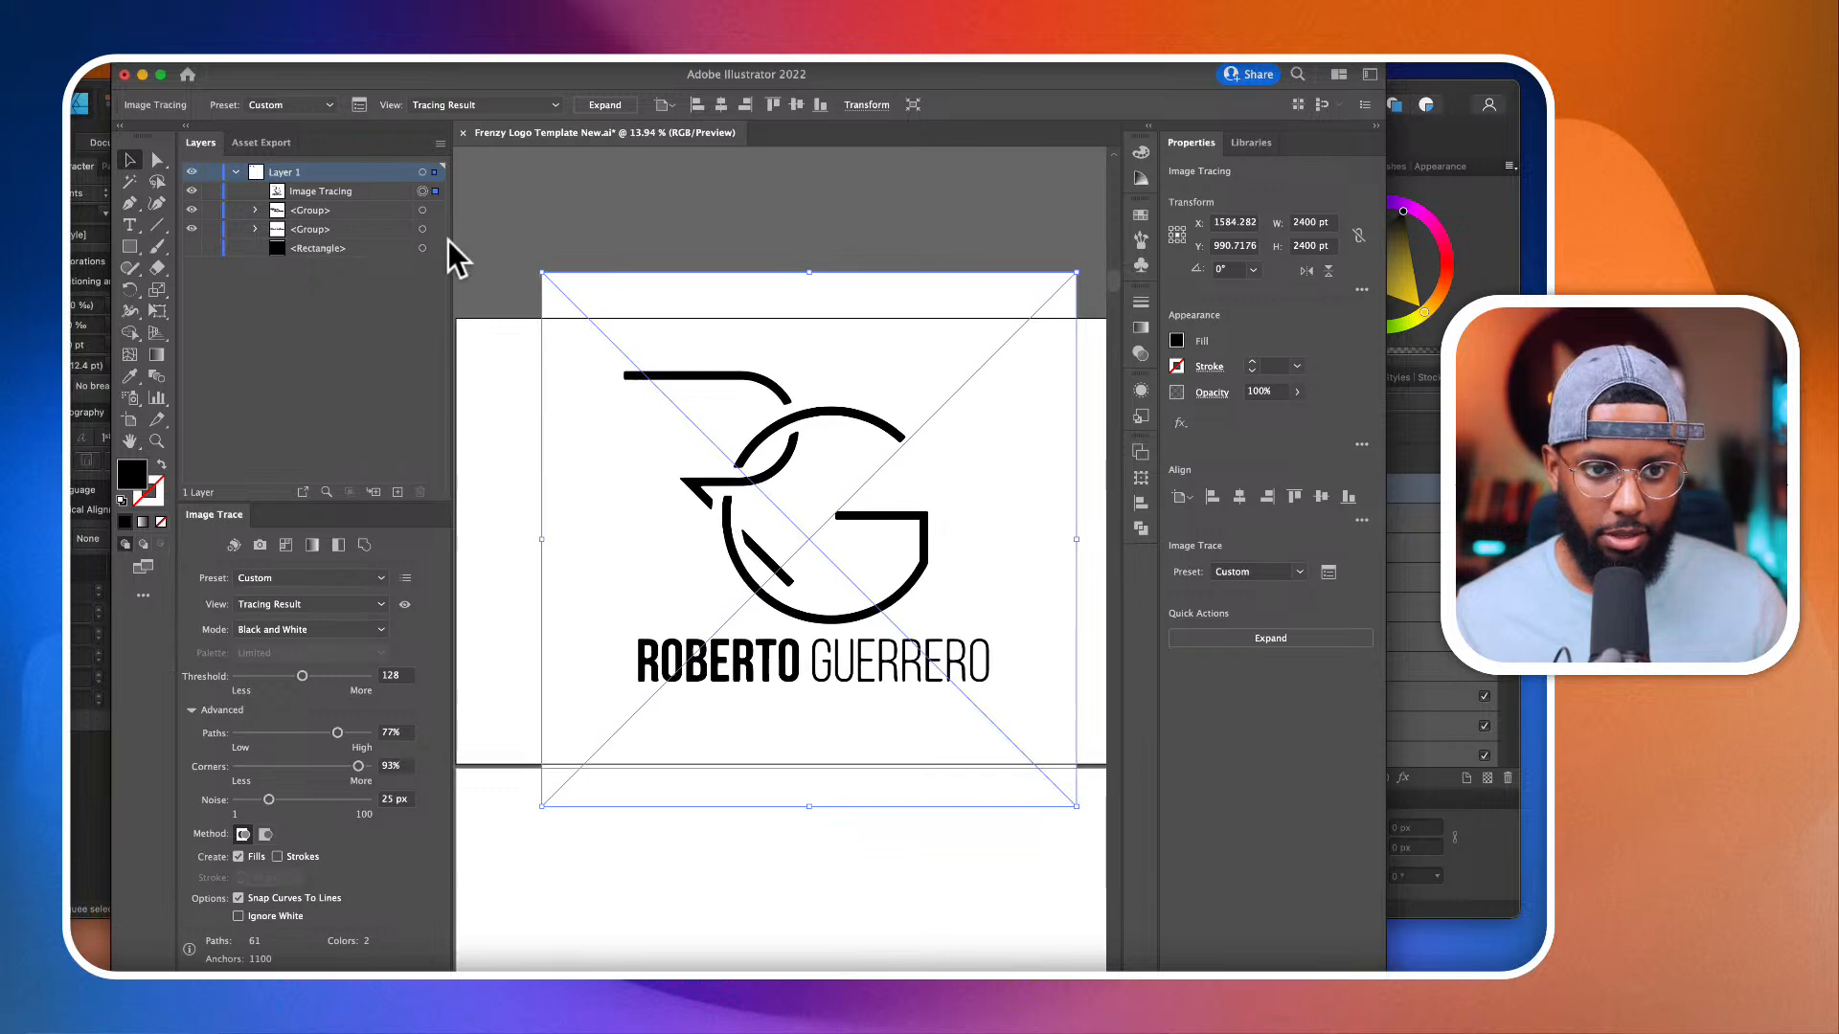
click(237, 916)
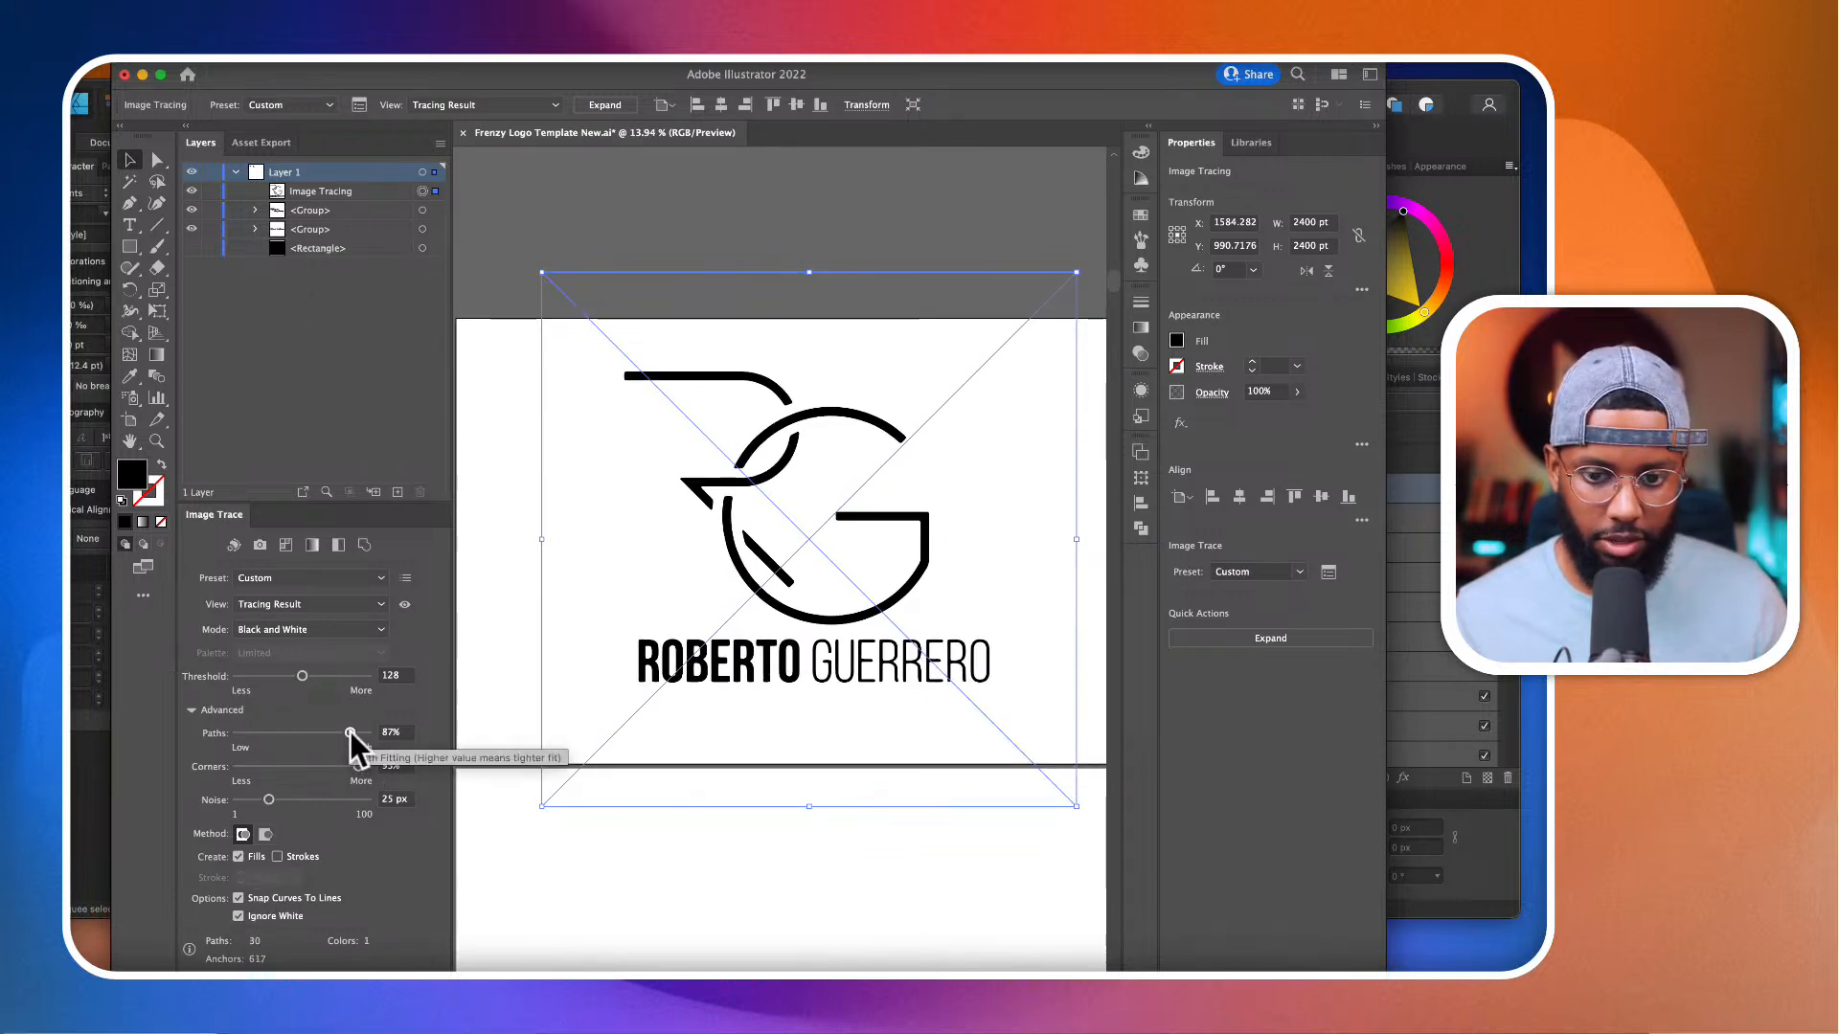
click(620, 105)
Step: Draw a text box about 1716 by 405 pt below the expanded RG logo and enter the logo's first name in capitals
scroll(575, 699, up, 10)
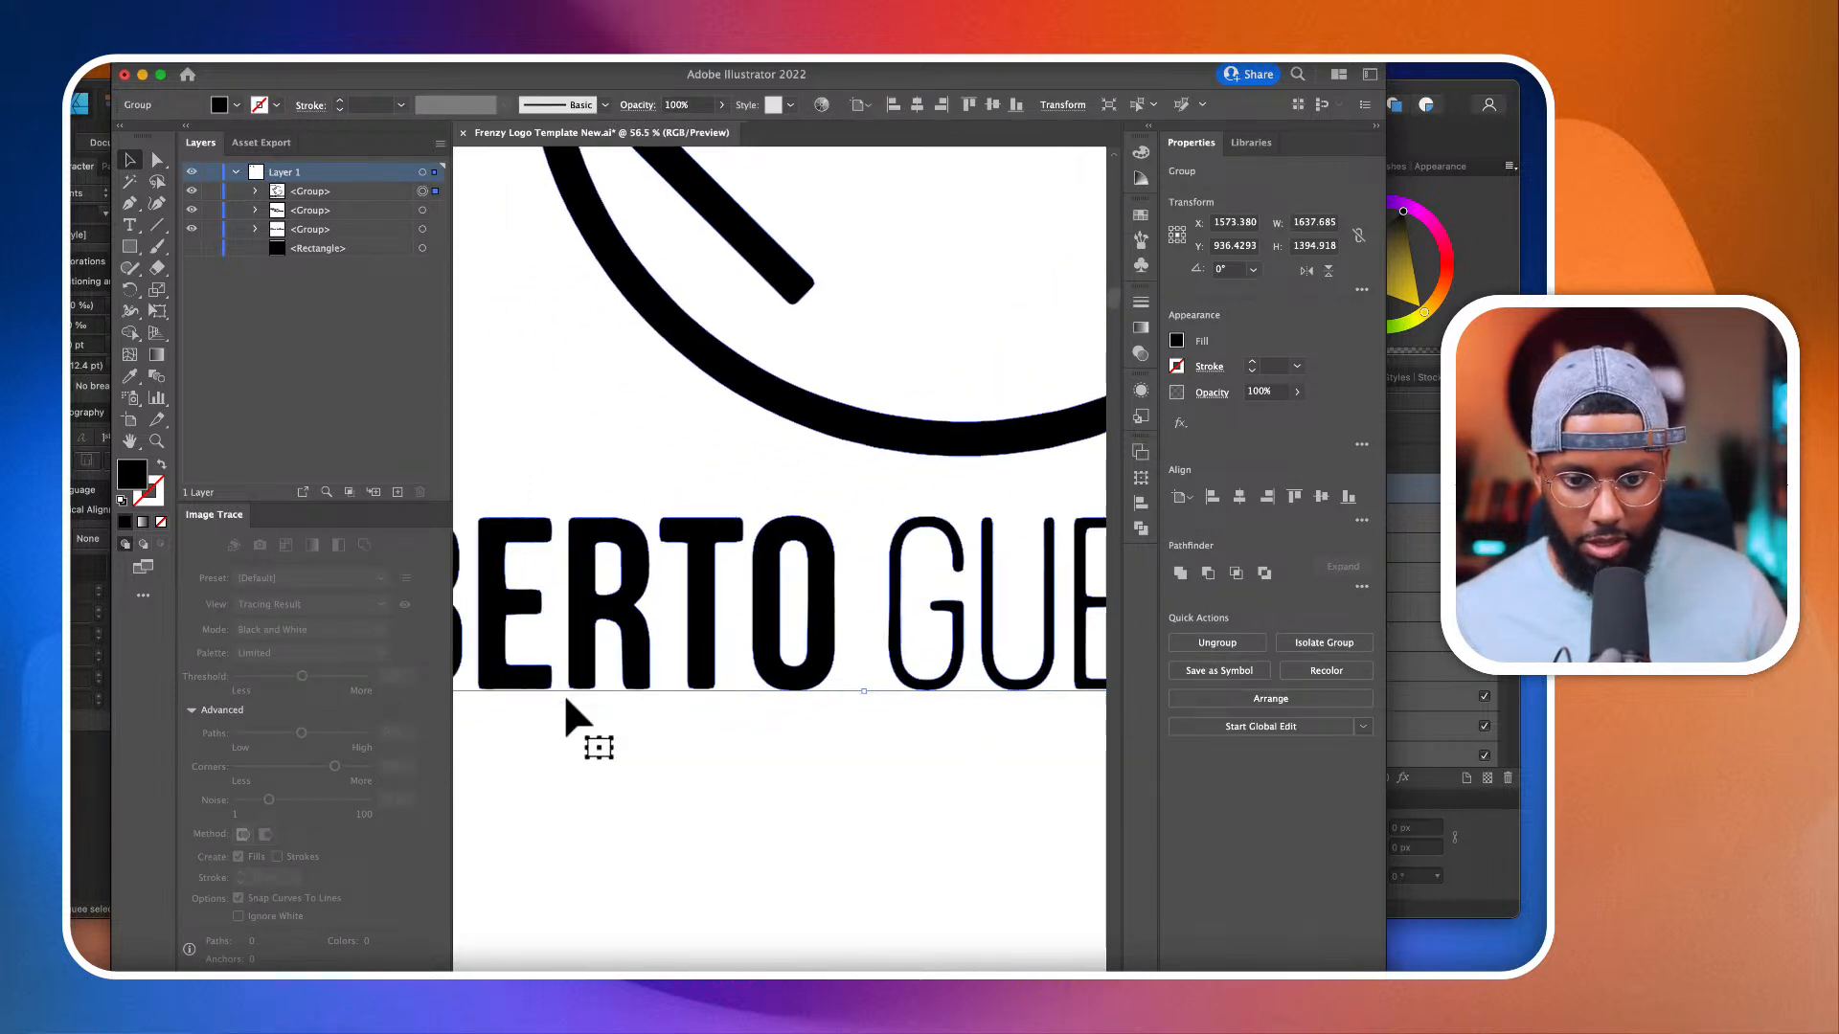
scroll(563, 693, down, 4)
scroll(548, 670, up, 6)
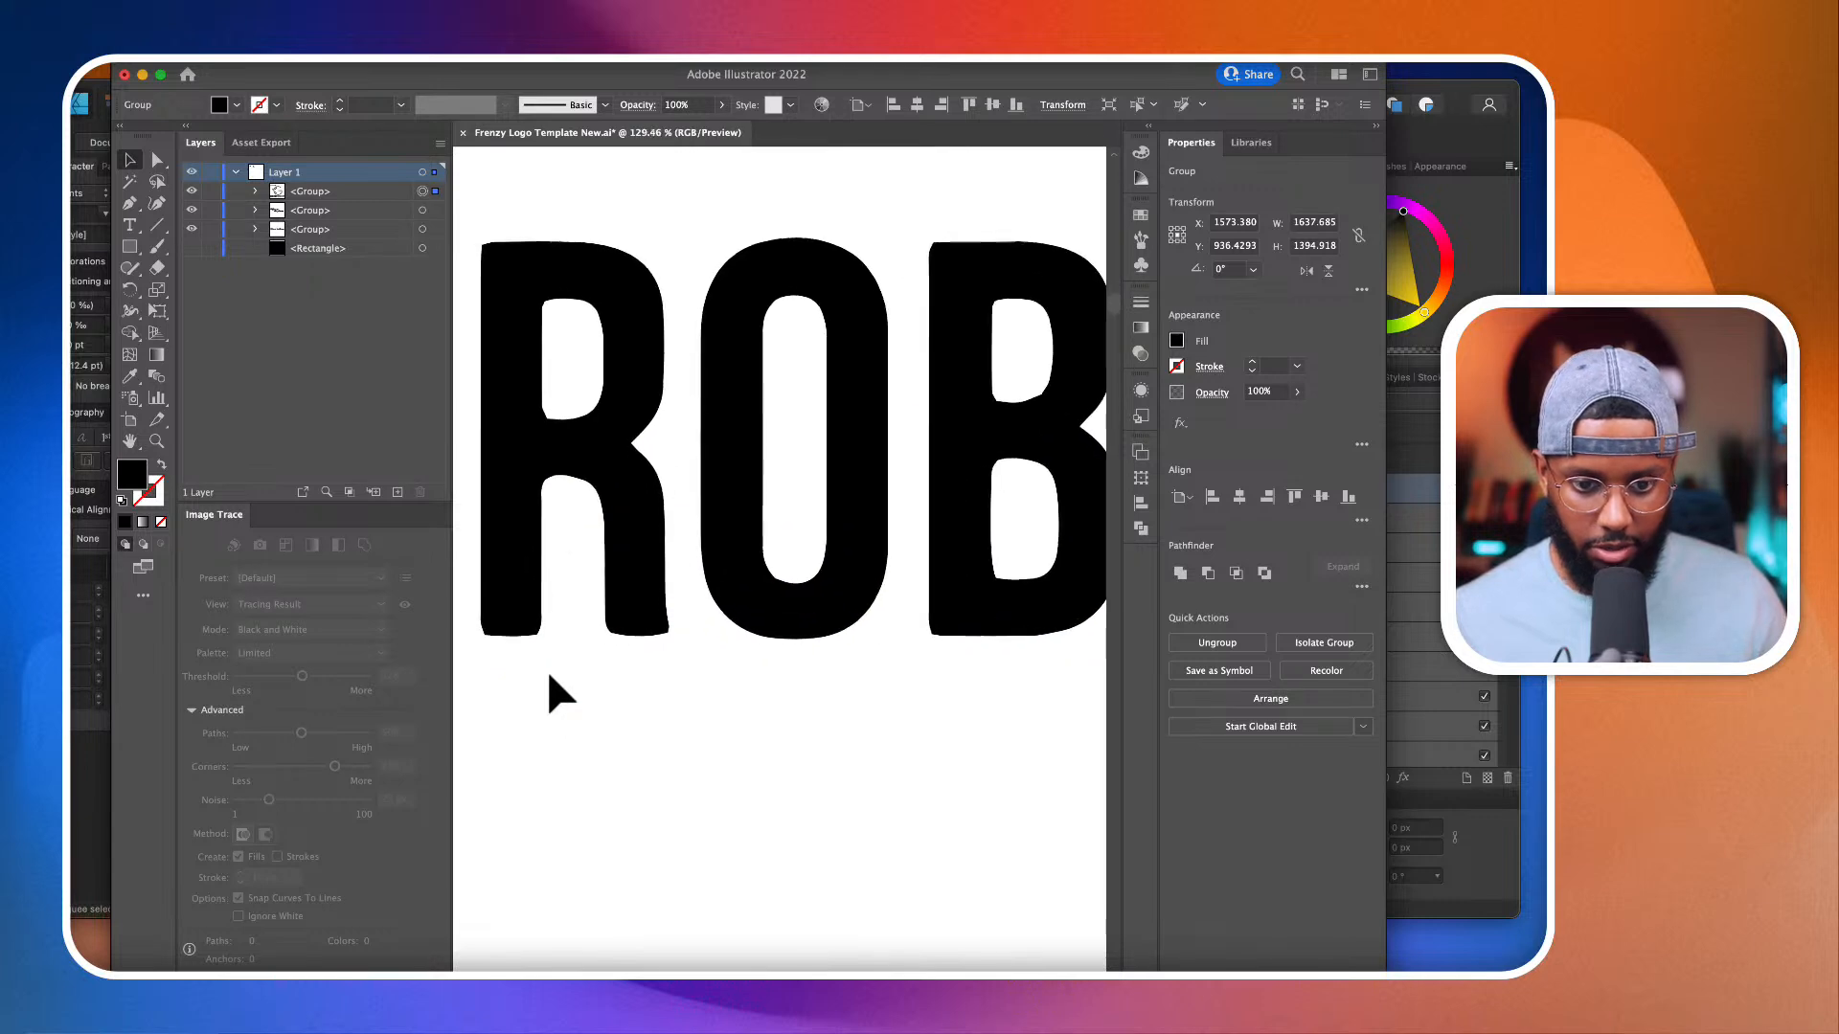
scroll(548, 670, down, 8)
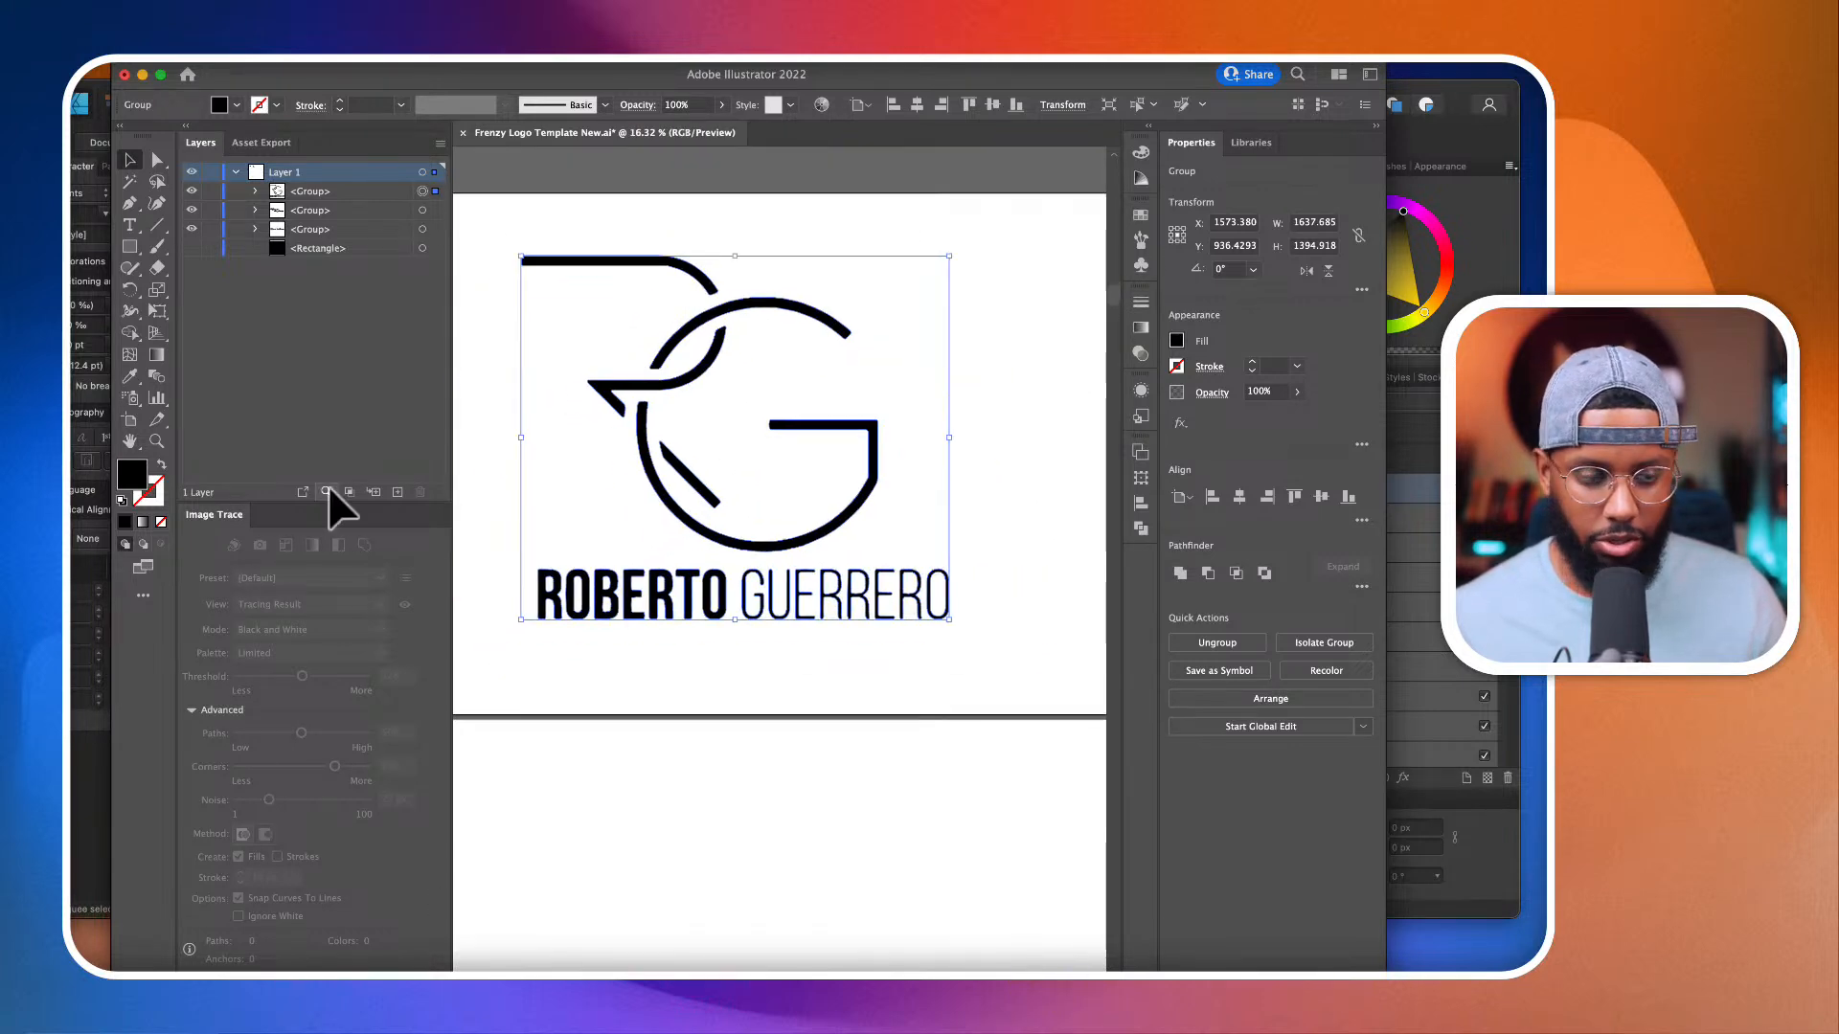
click(127, 226)
drag(528, 656, 977, 762)
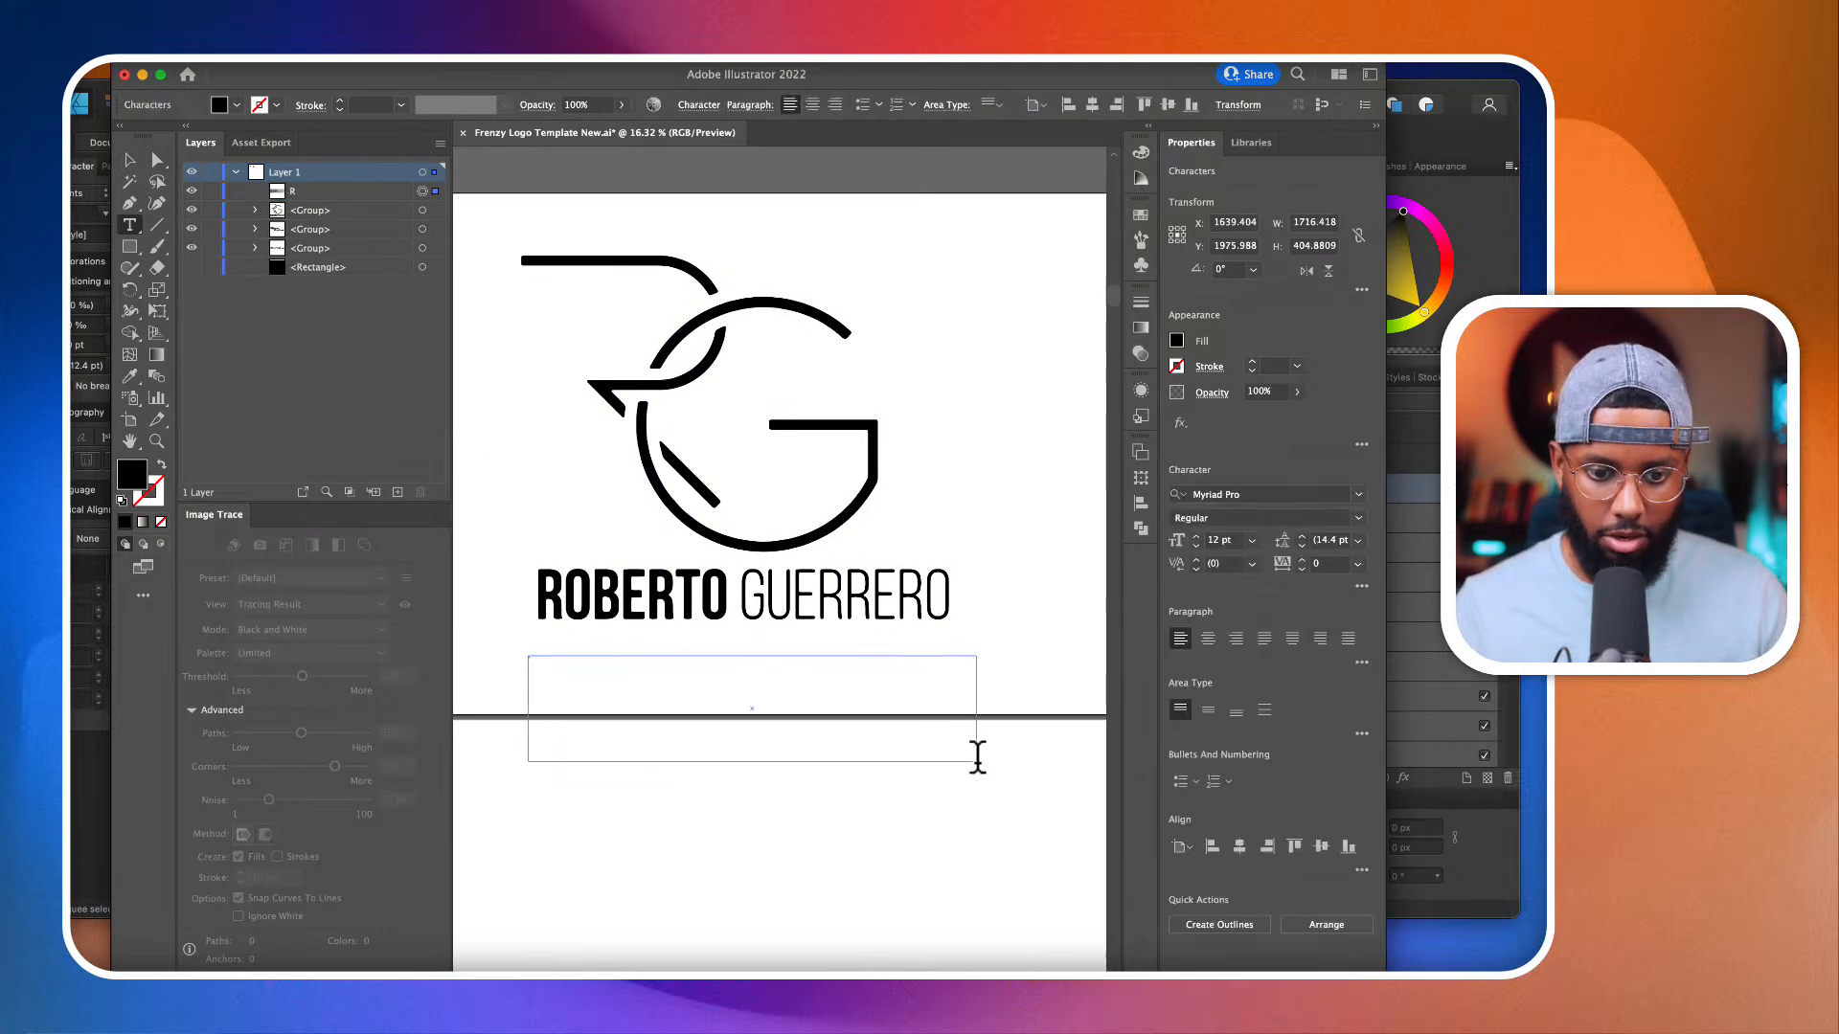
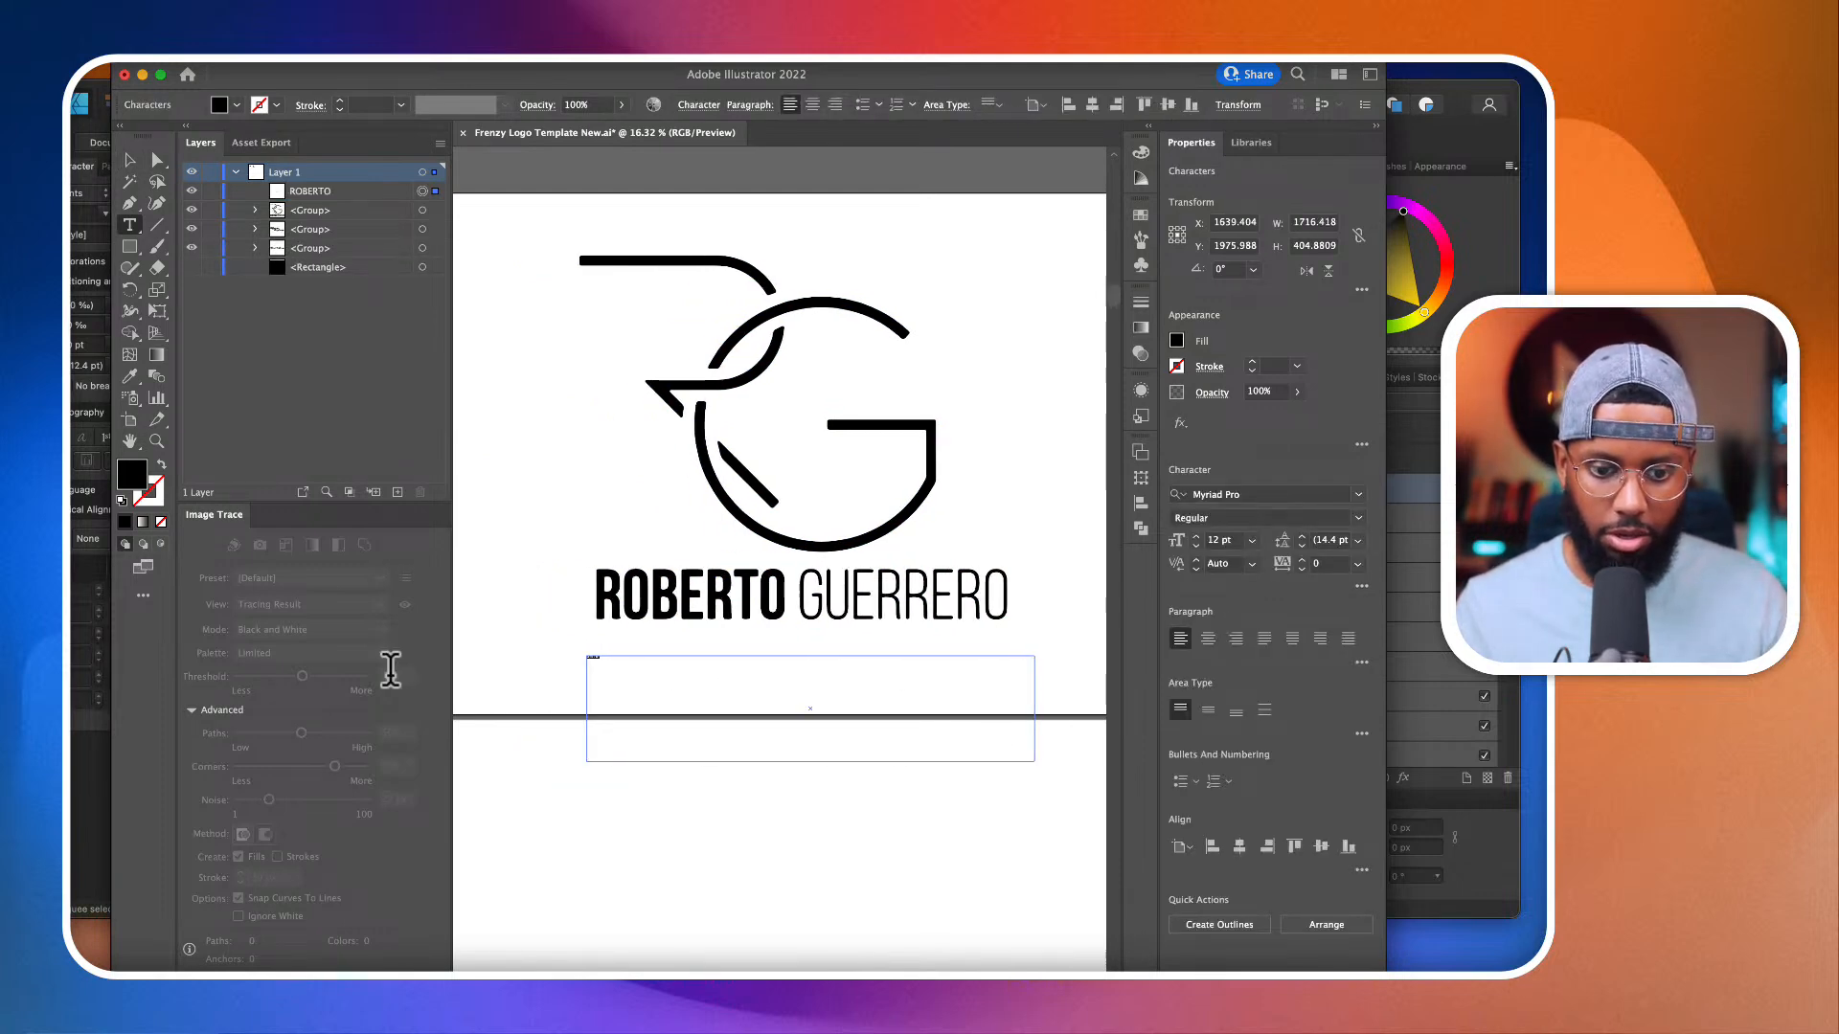
text(175)
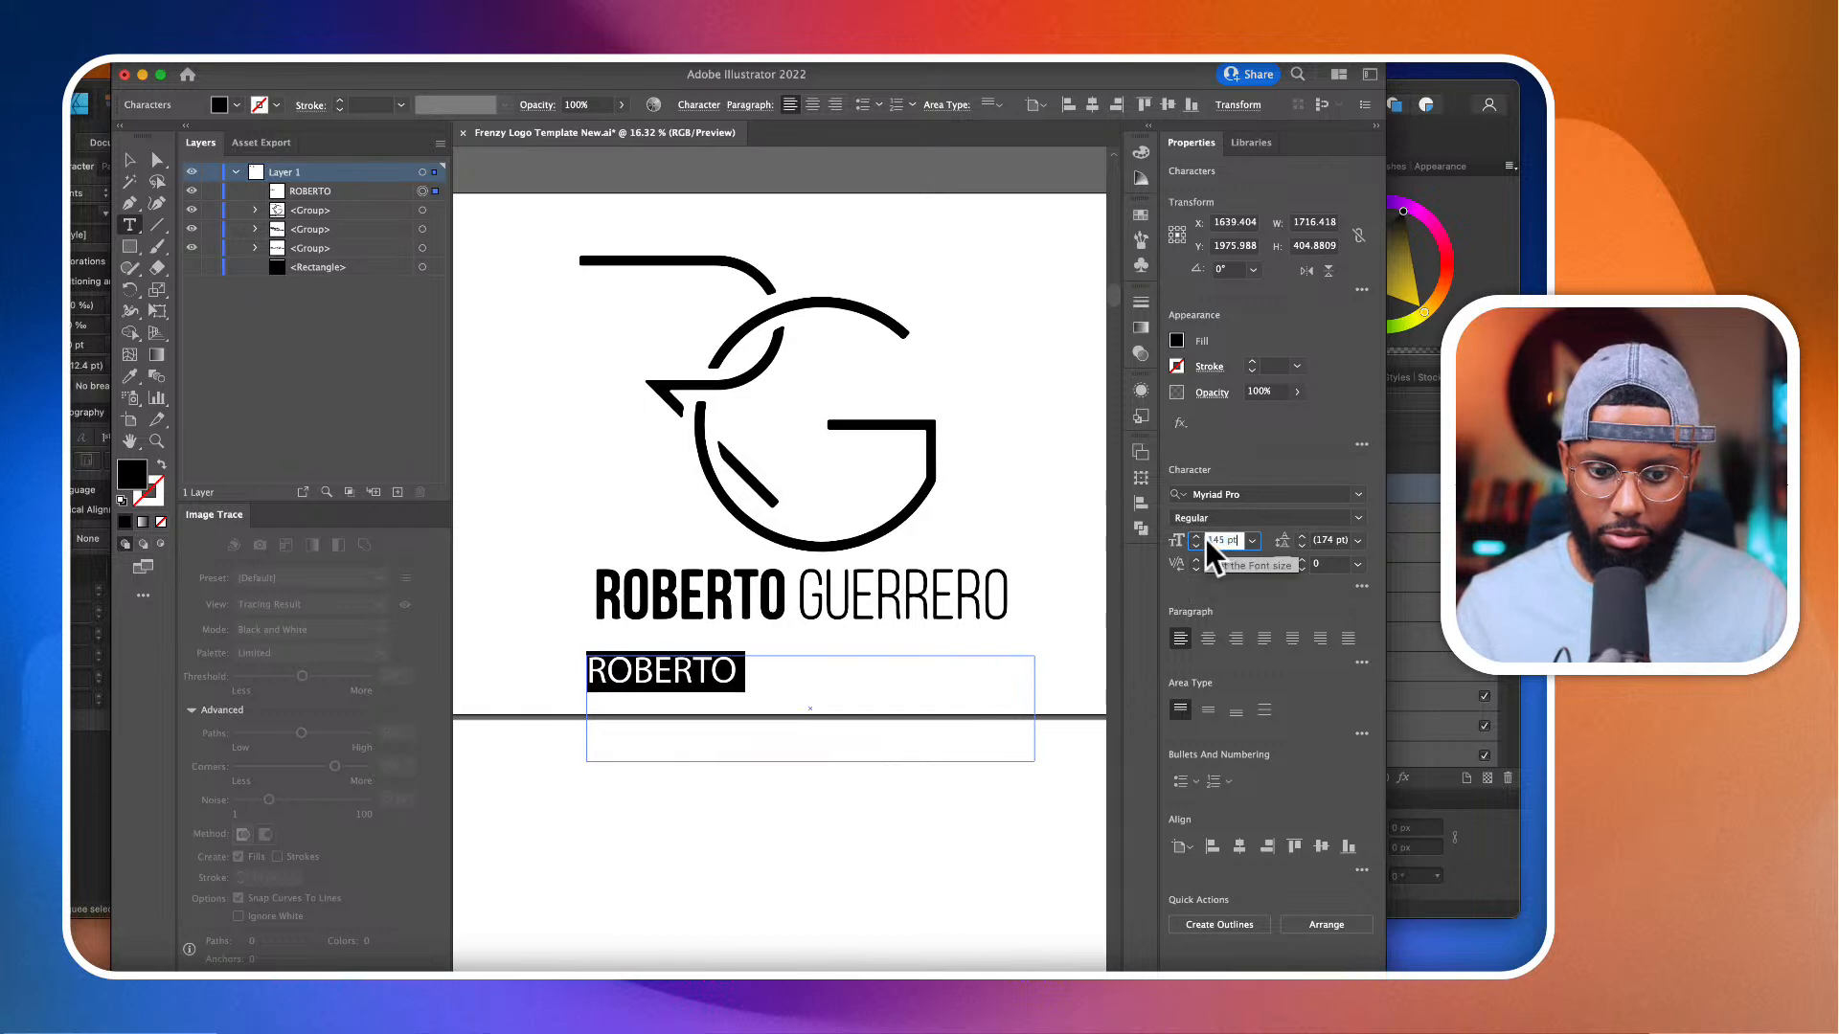
Step: Set the first name's font size to 175 pt and add the logo's surname after it in capitals
key(Return)
click(789, 675)
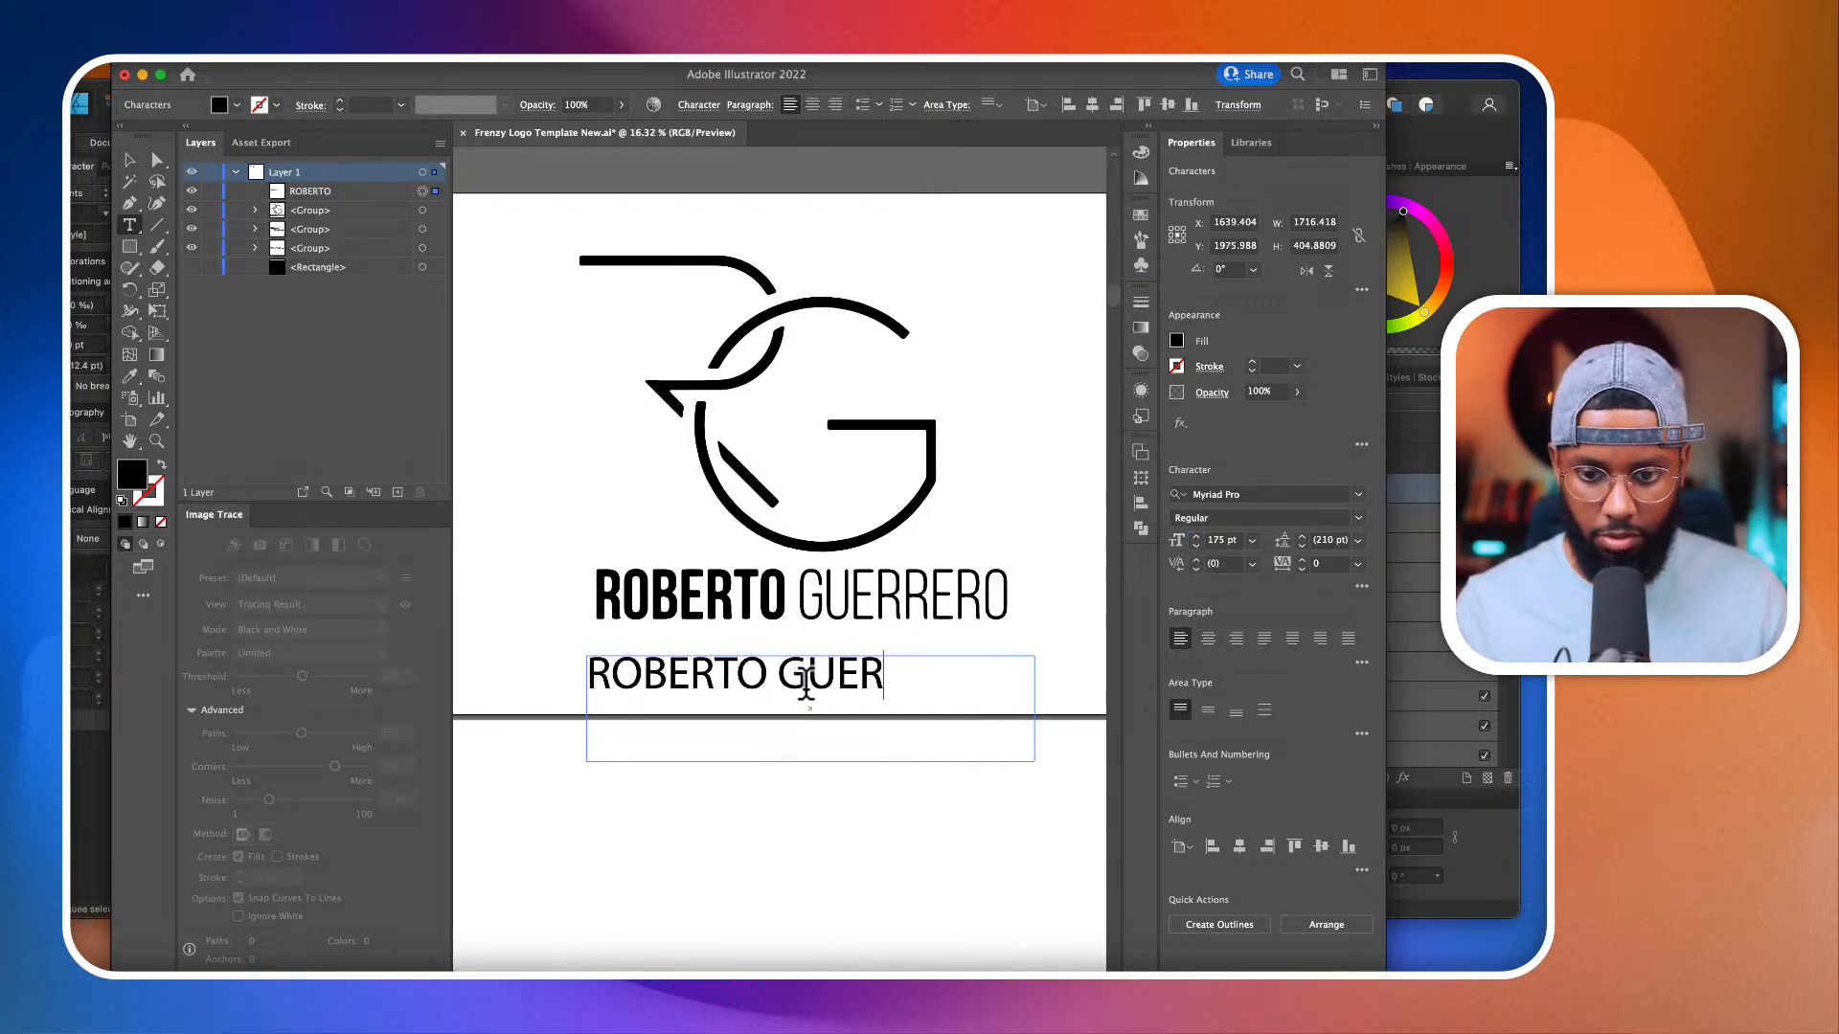
Step: Change the font of the full name in the text box to Bebas Neue Regular
triple_click(798, 682)
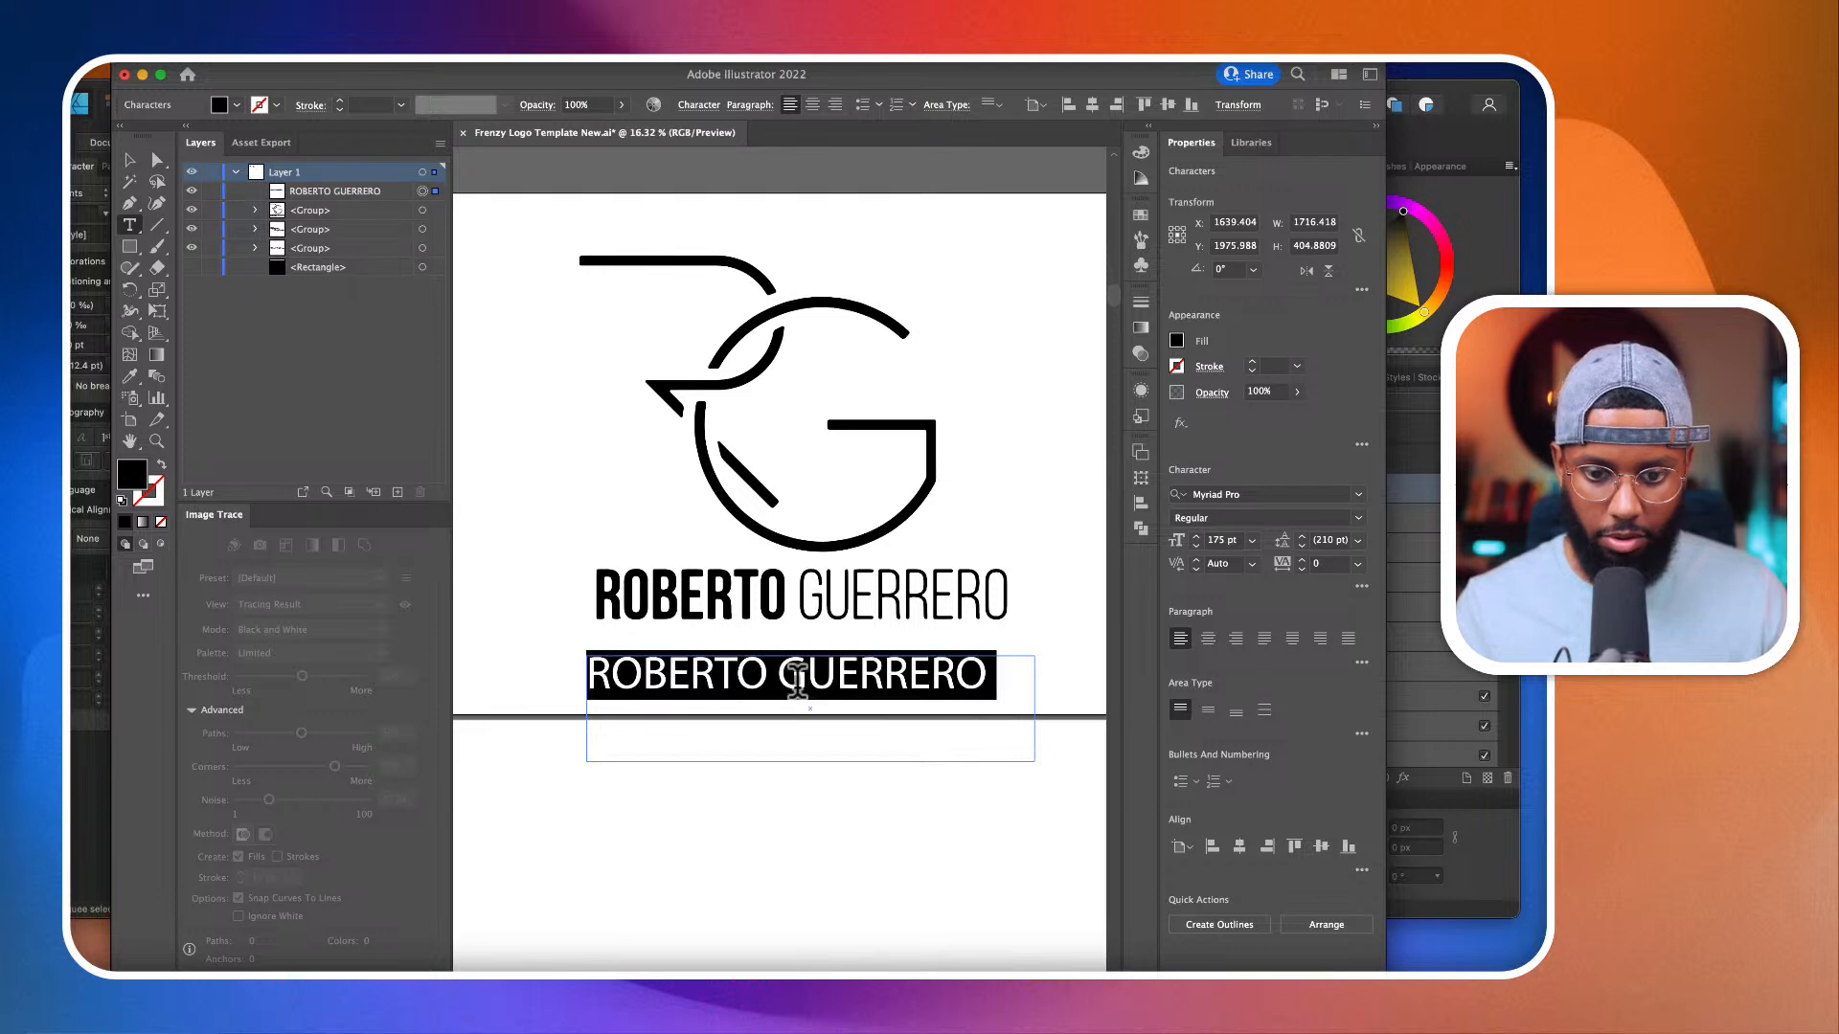
drag(789, 680, 422, 679)
triple_click(883, 688)
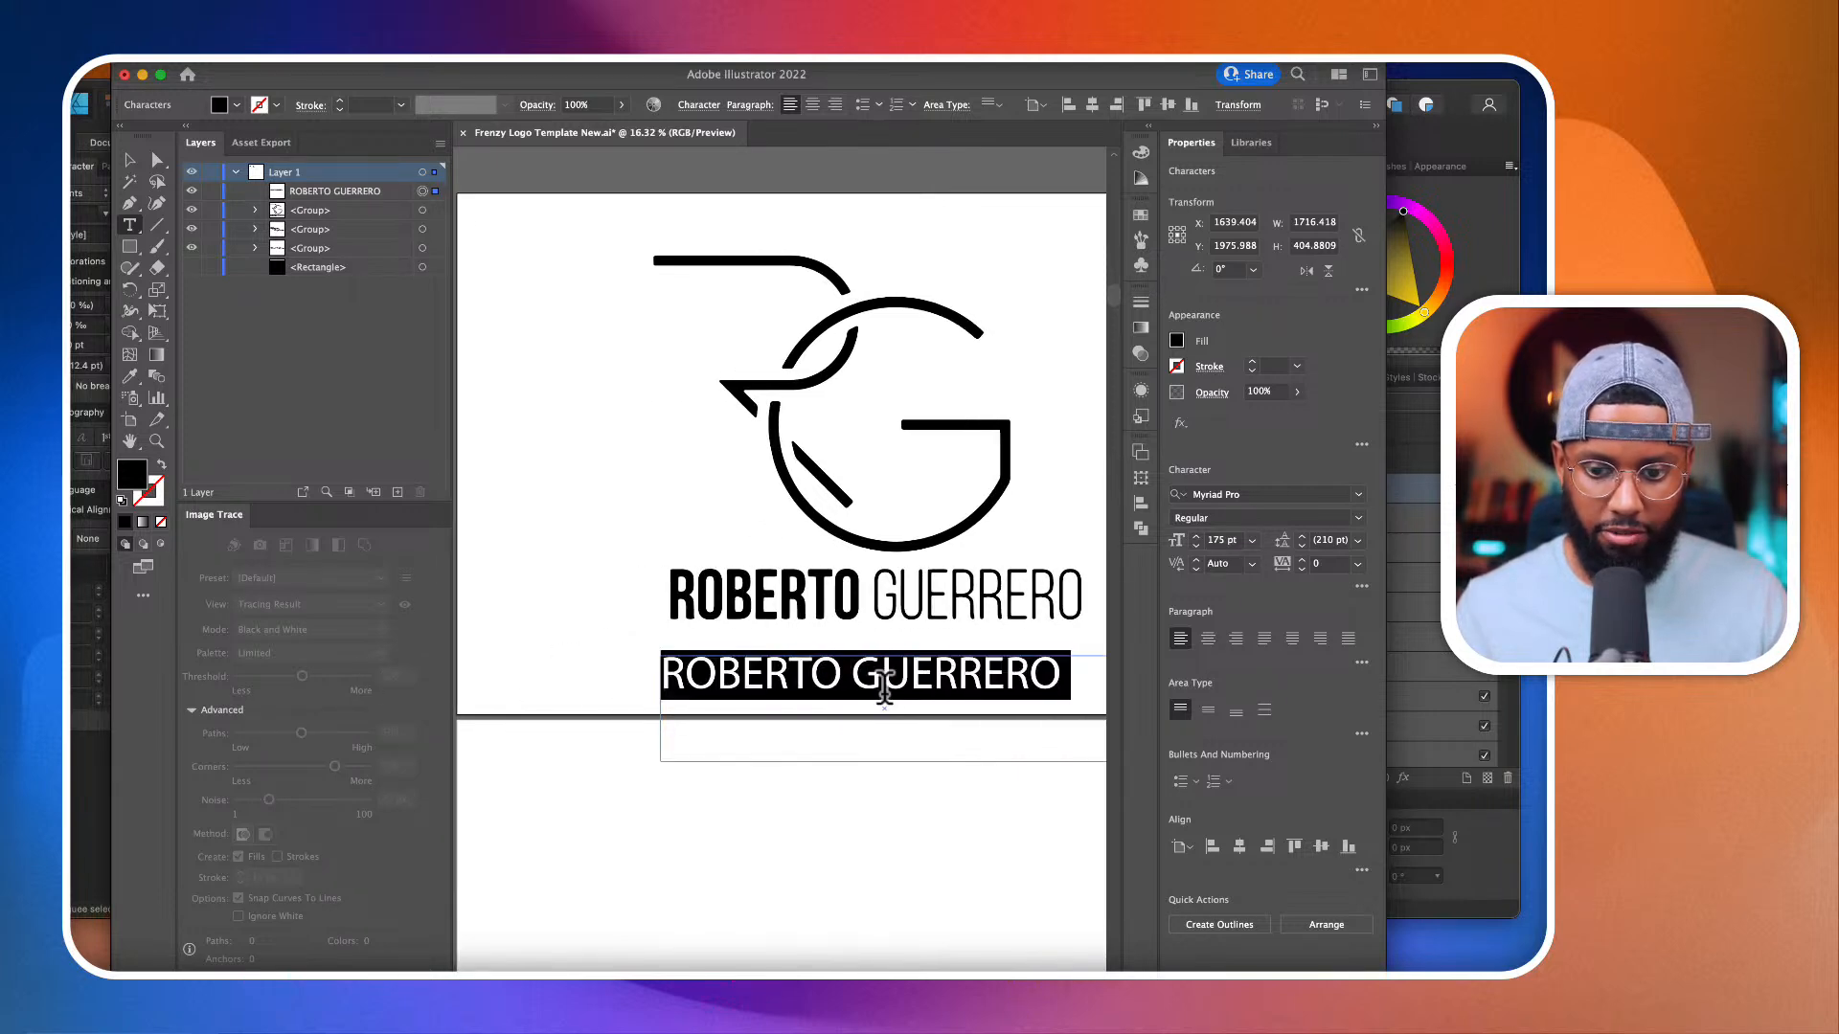
click(1245, 495)
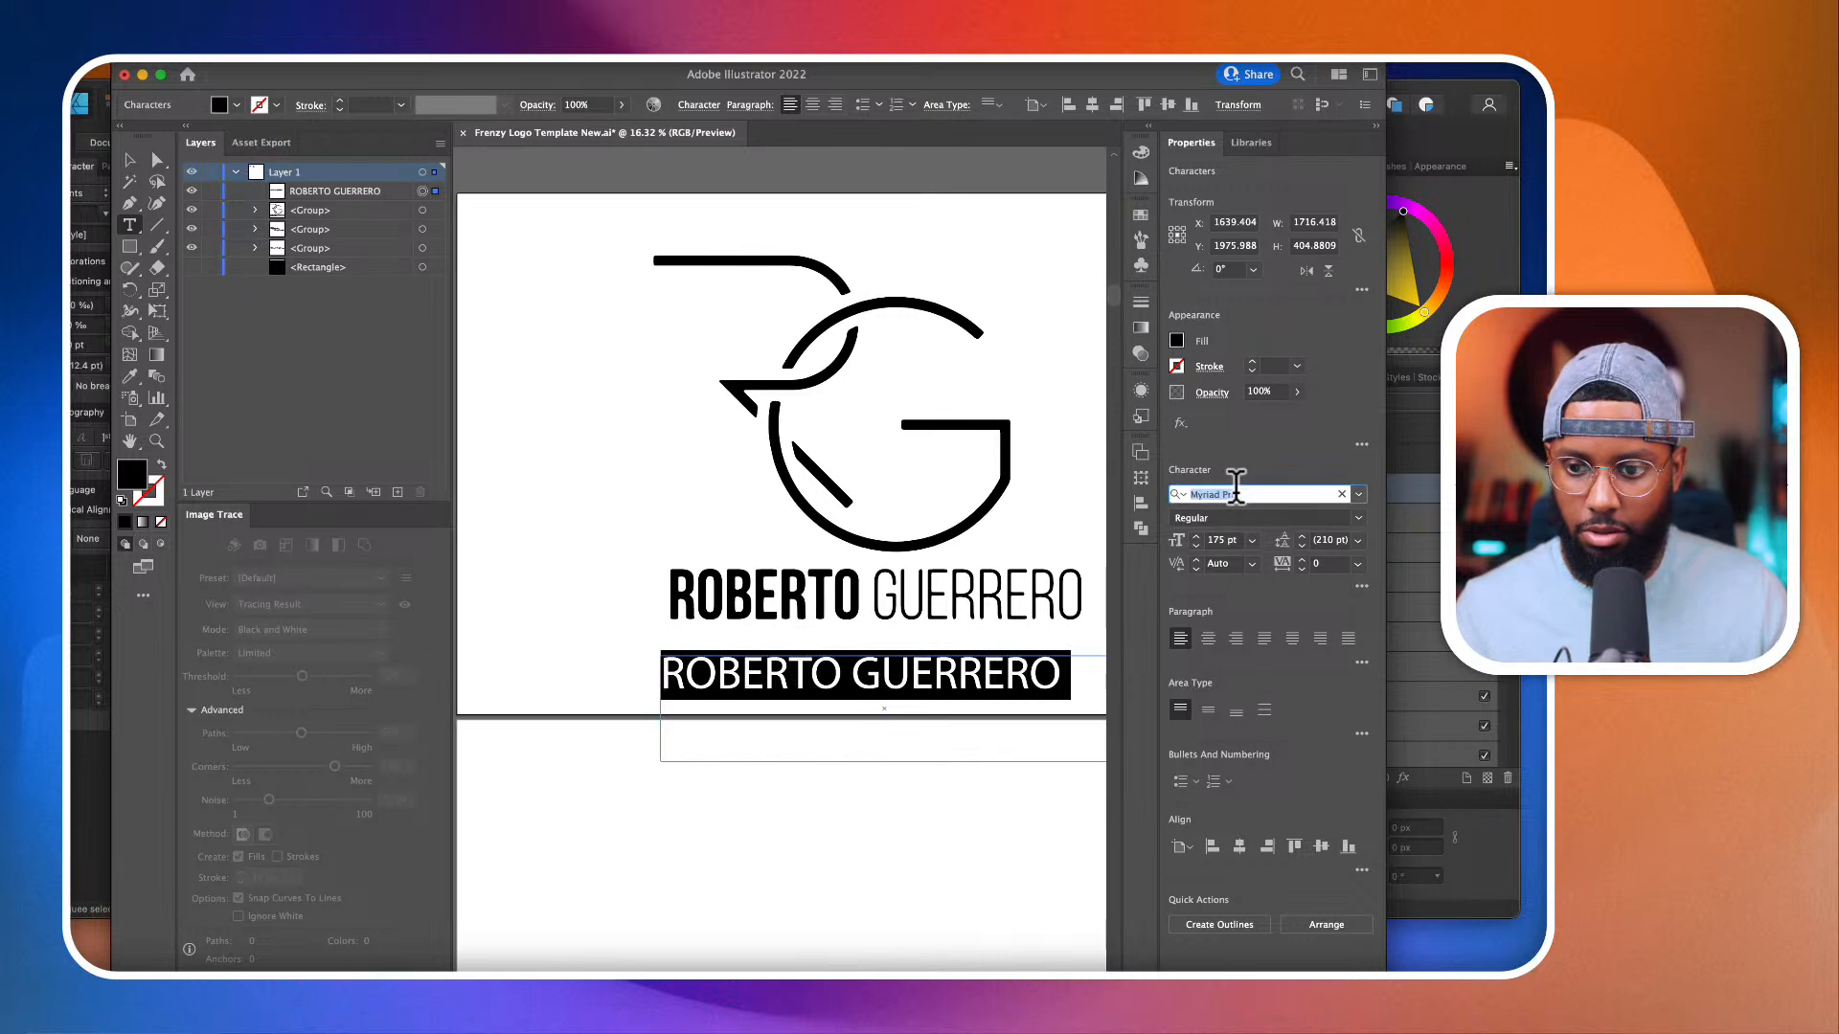
text(BEBAS)
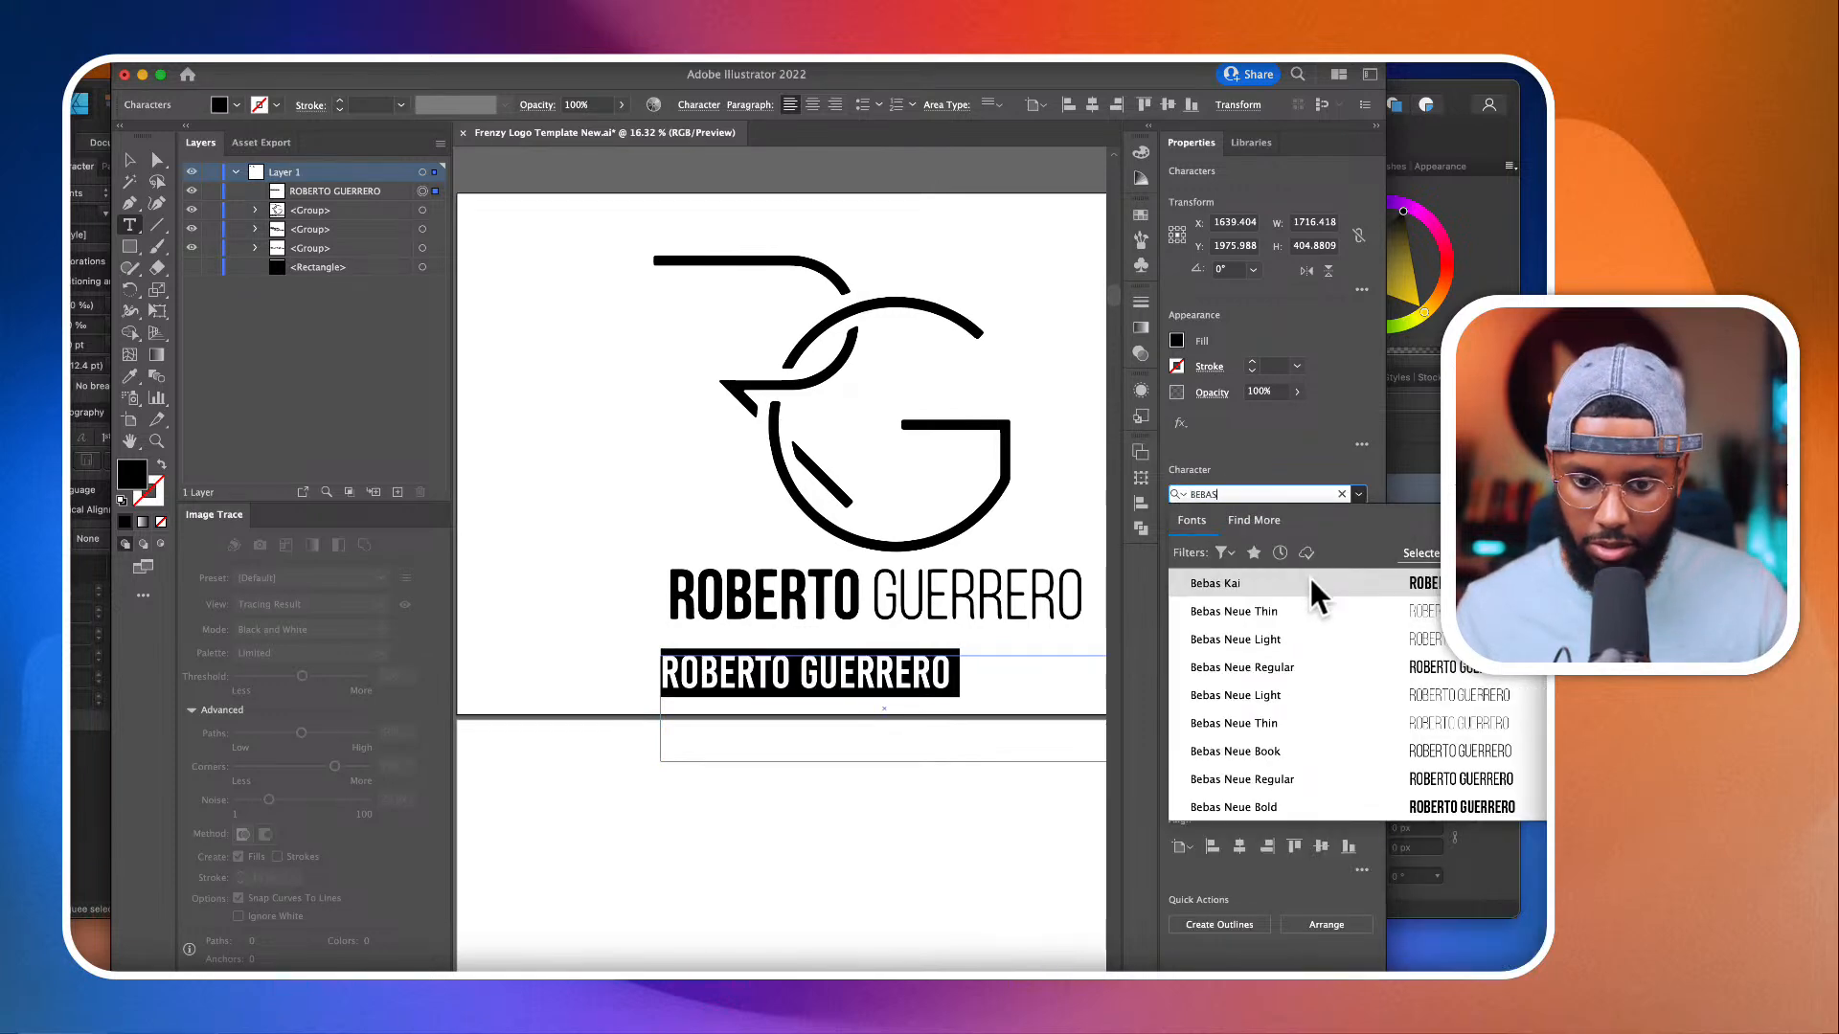
click(1324, 661)
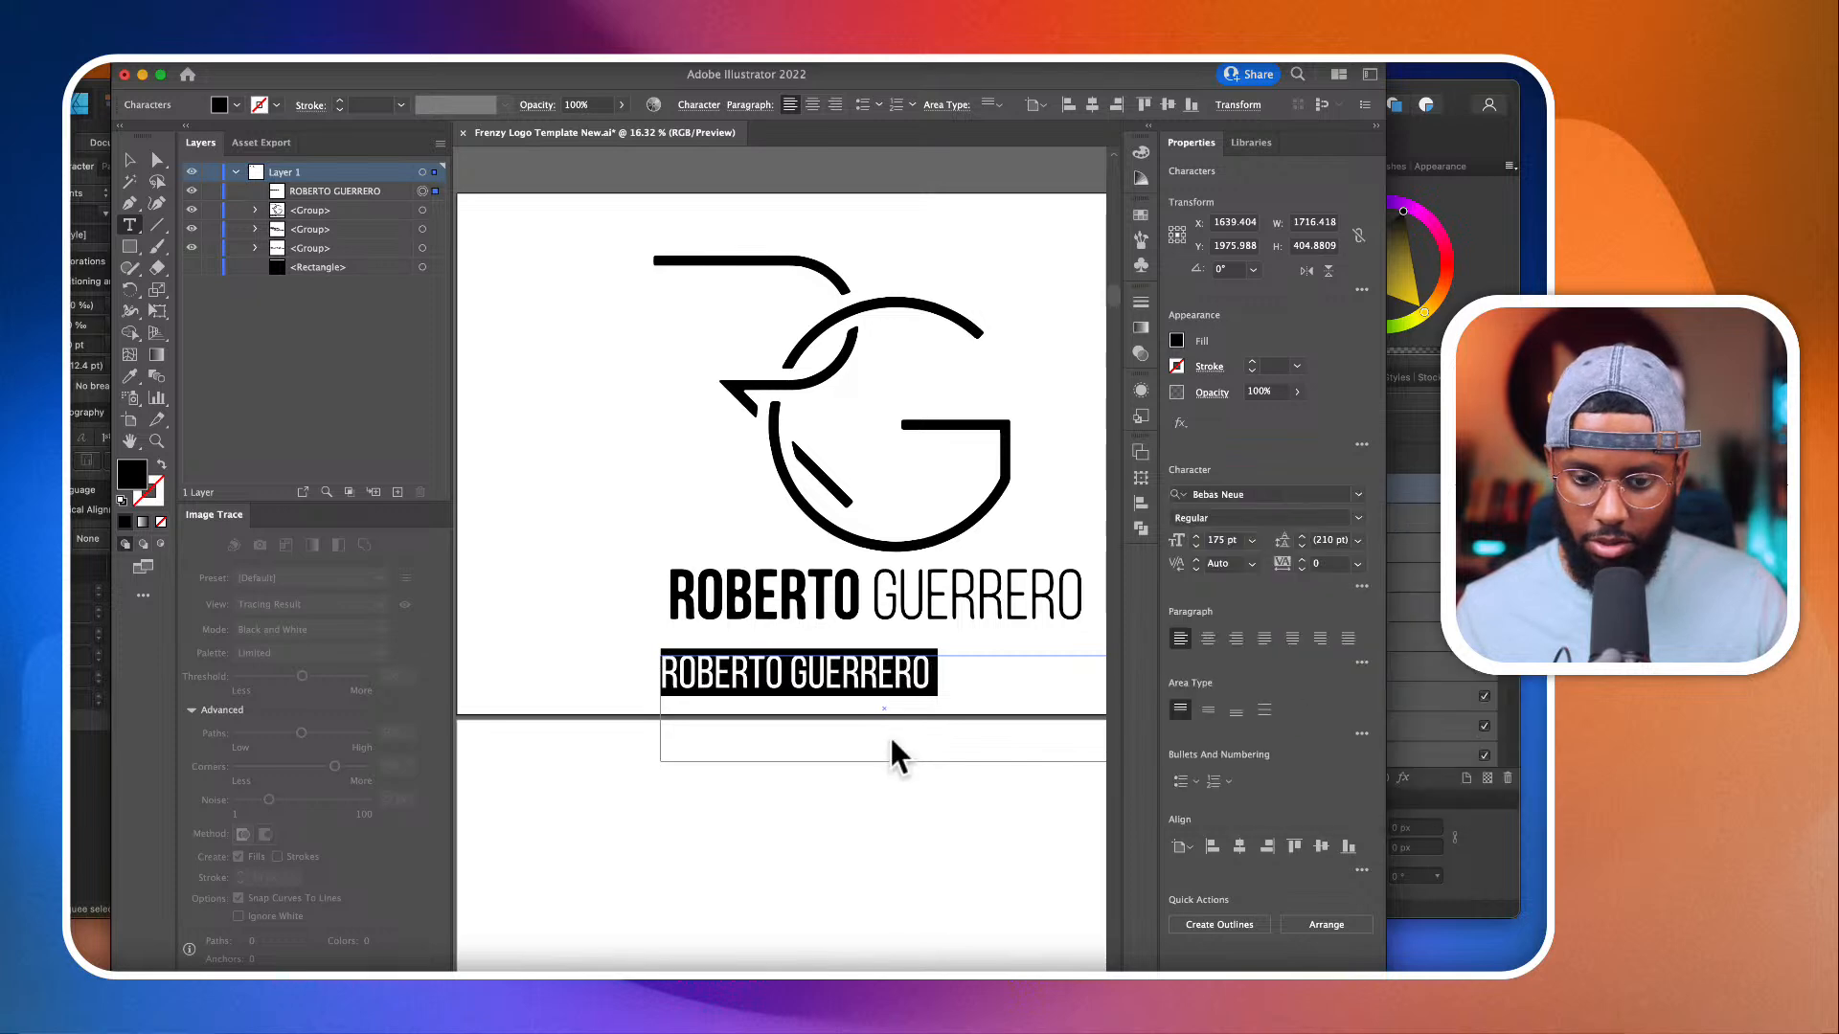
Step: Select only the first name in the text box and examine which Bebas Neue weights are available for it
click(783, 682)
double_click(780, 678)
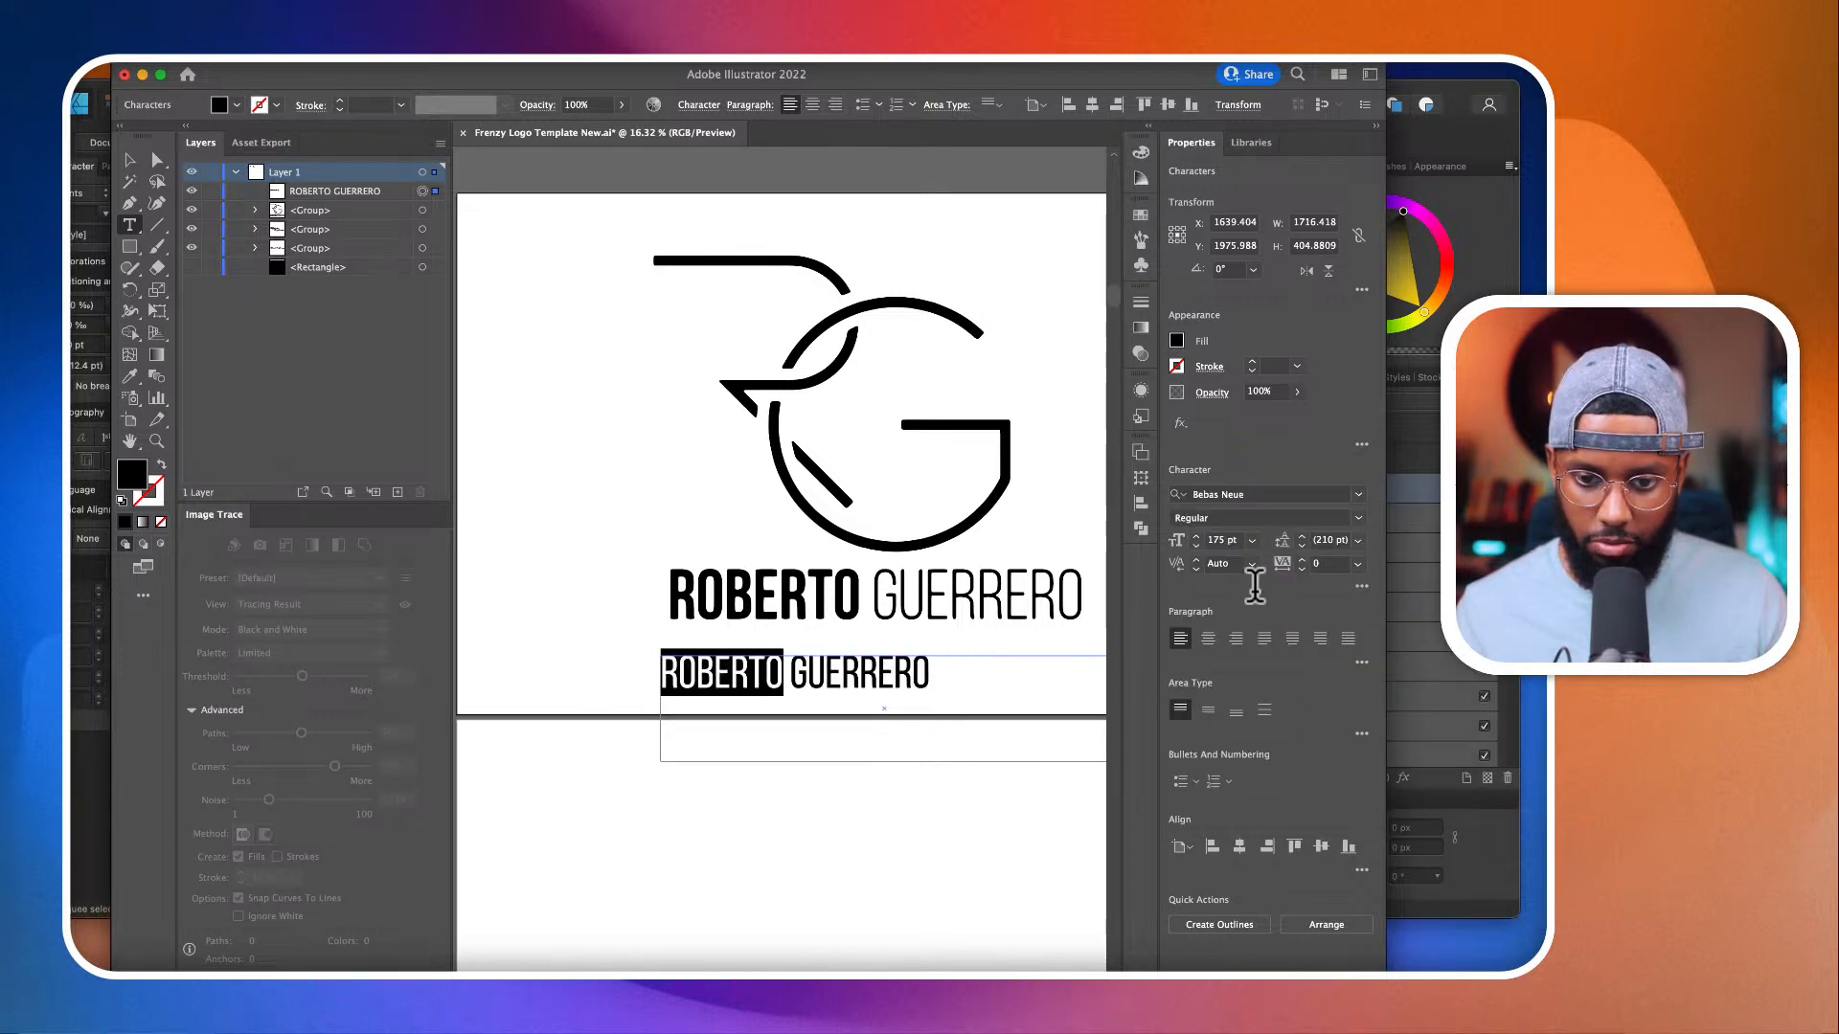
click(1358, 565)
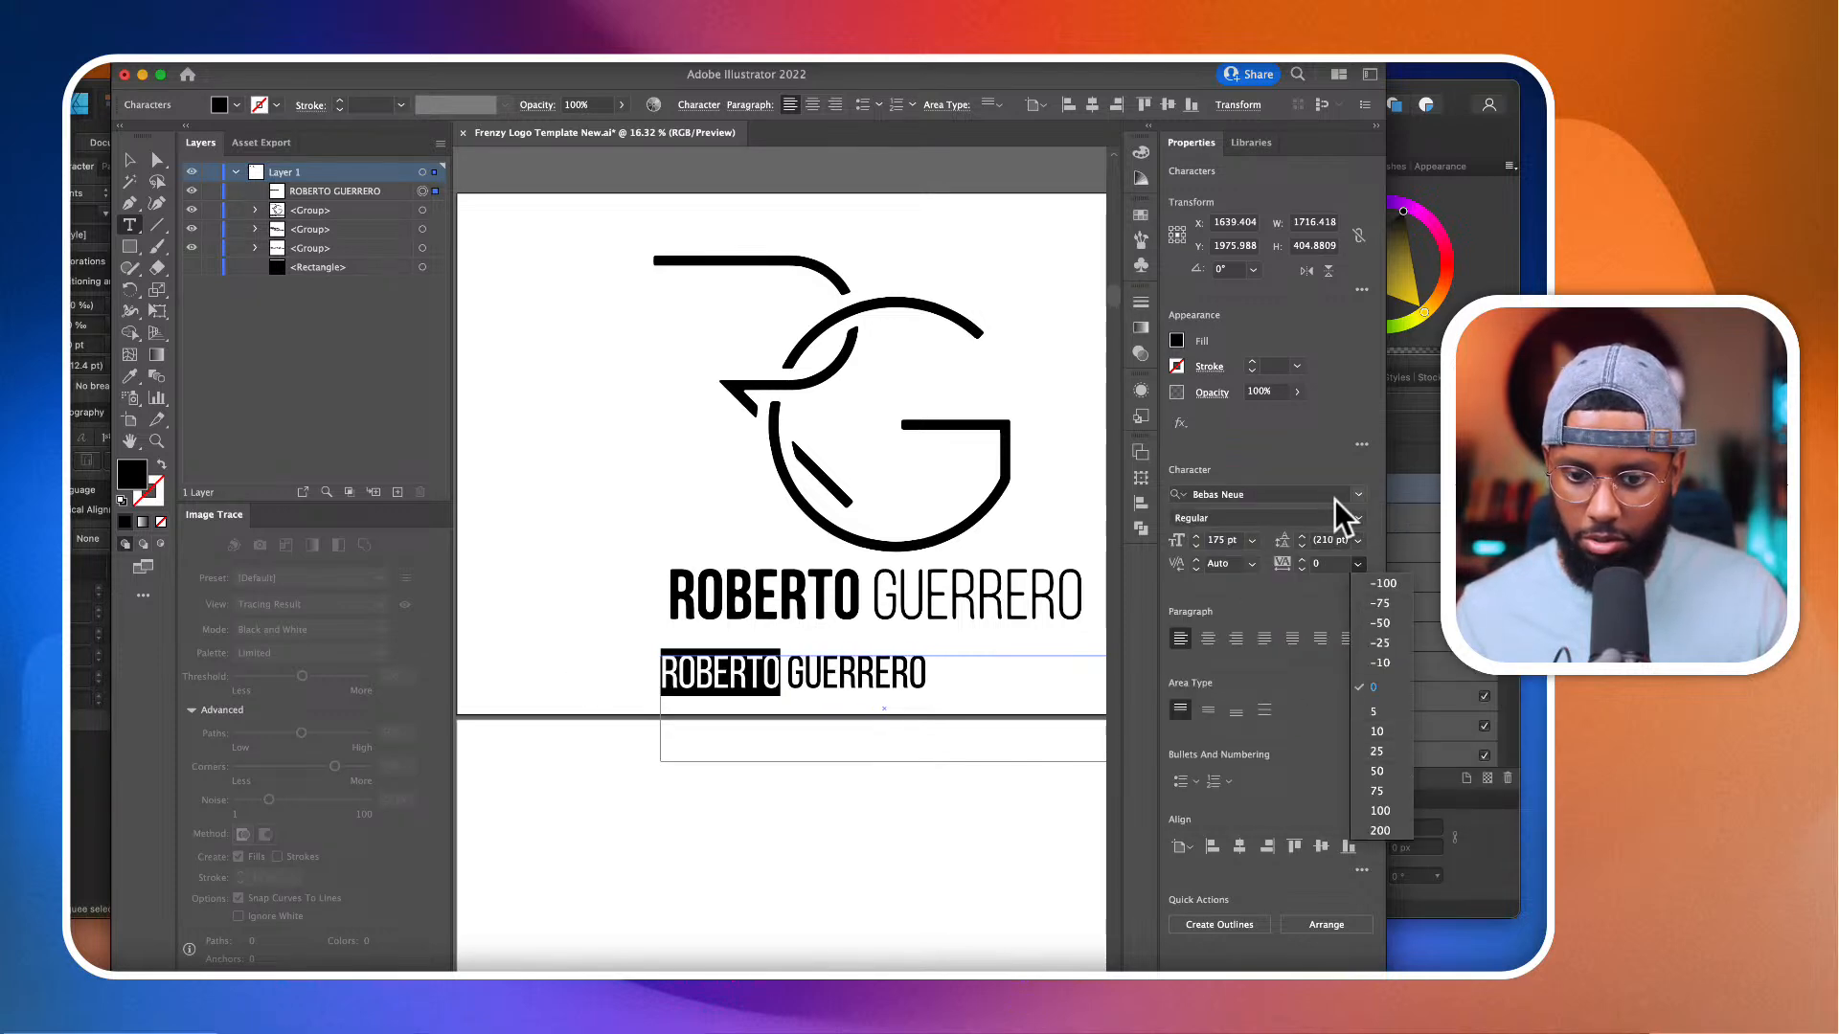
click(1341, 501)
click(1354, 515)
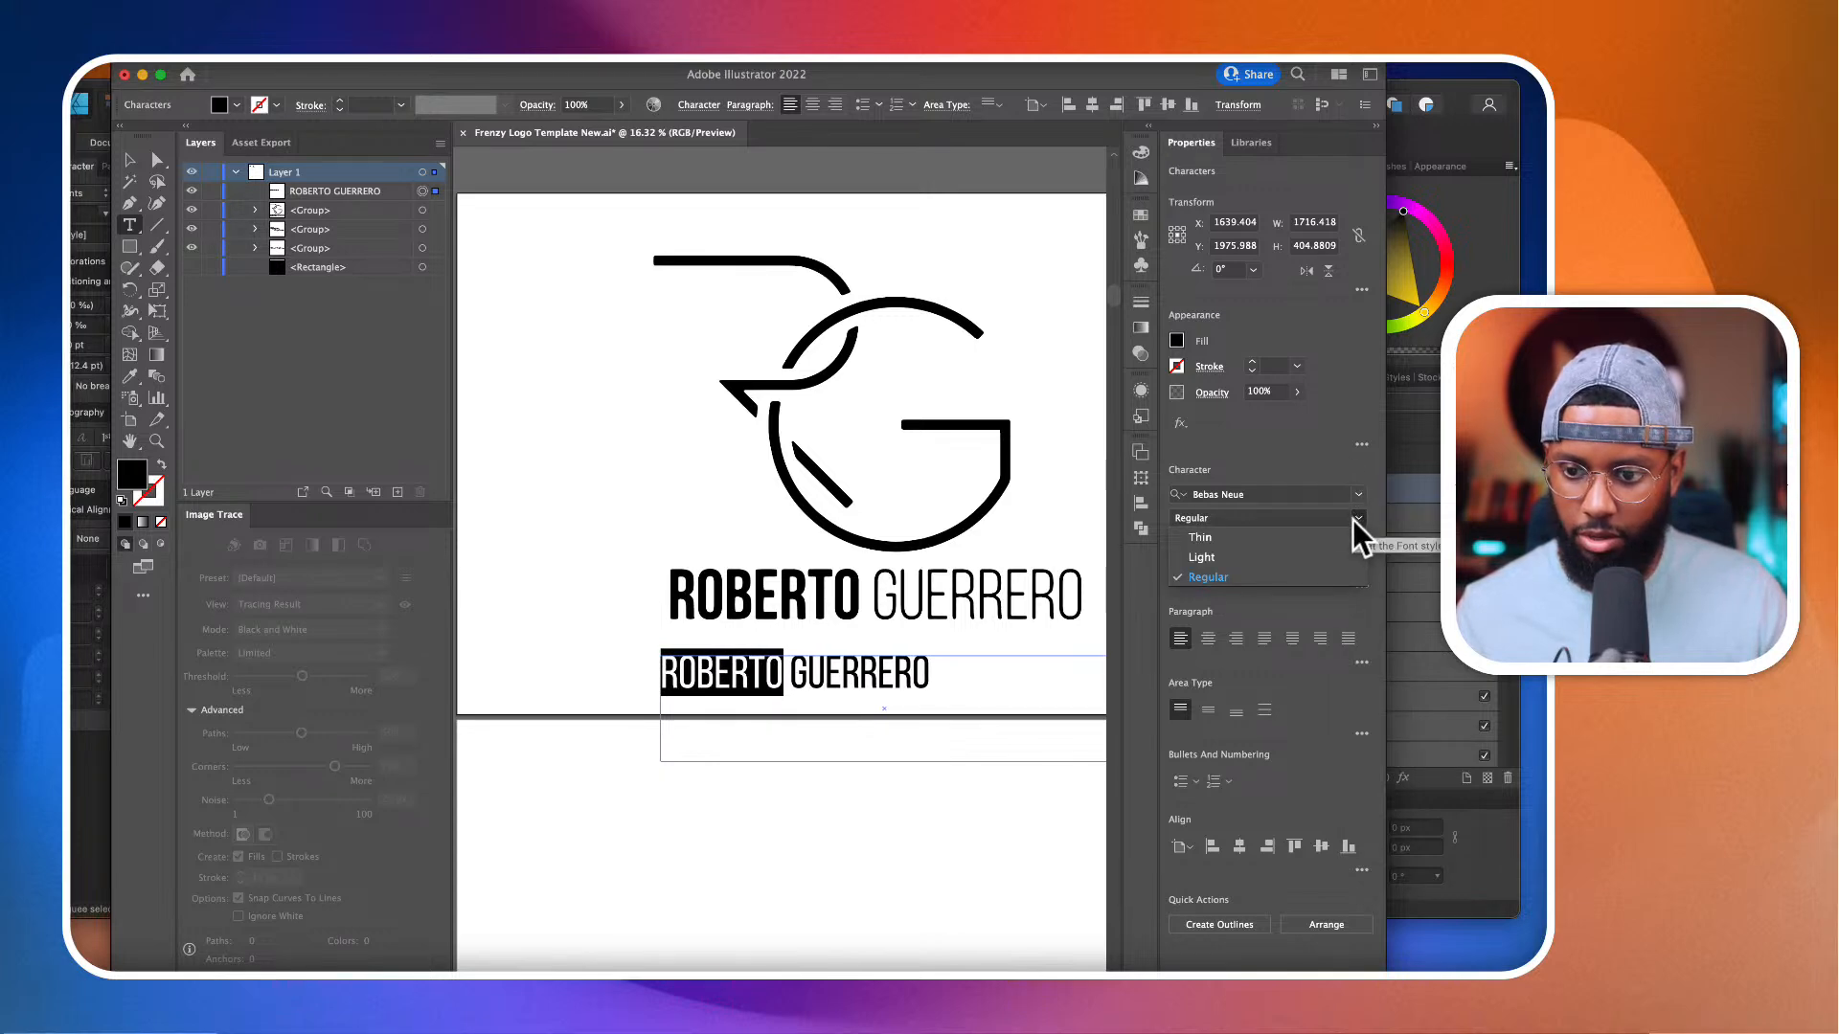
click(1353, 502)
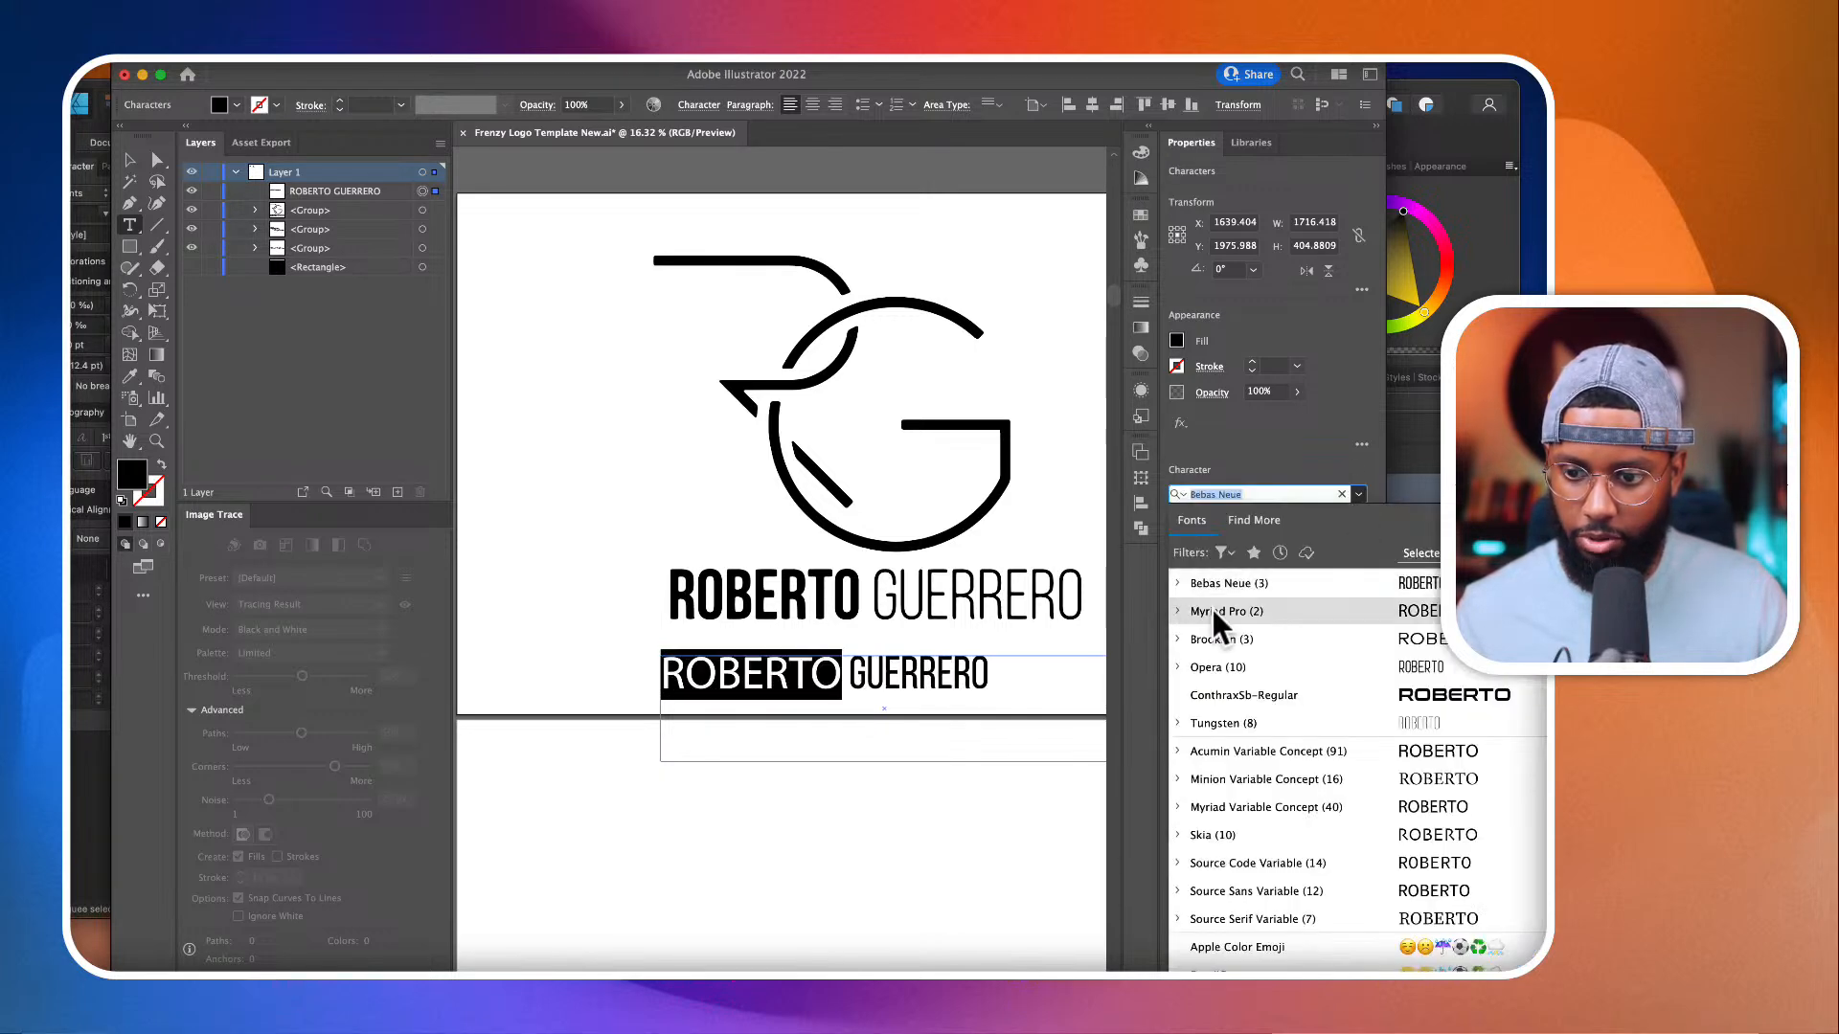
click(1179, 582)
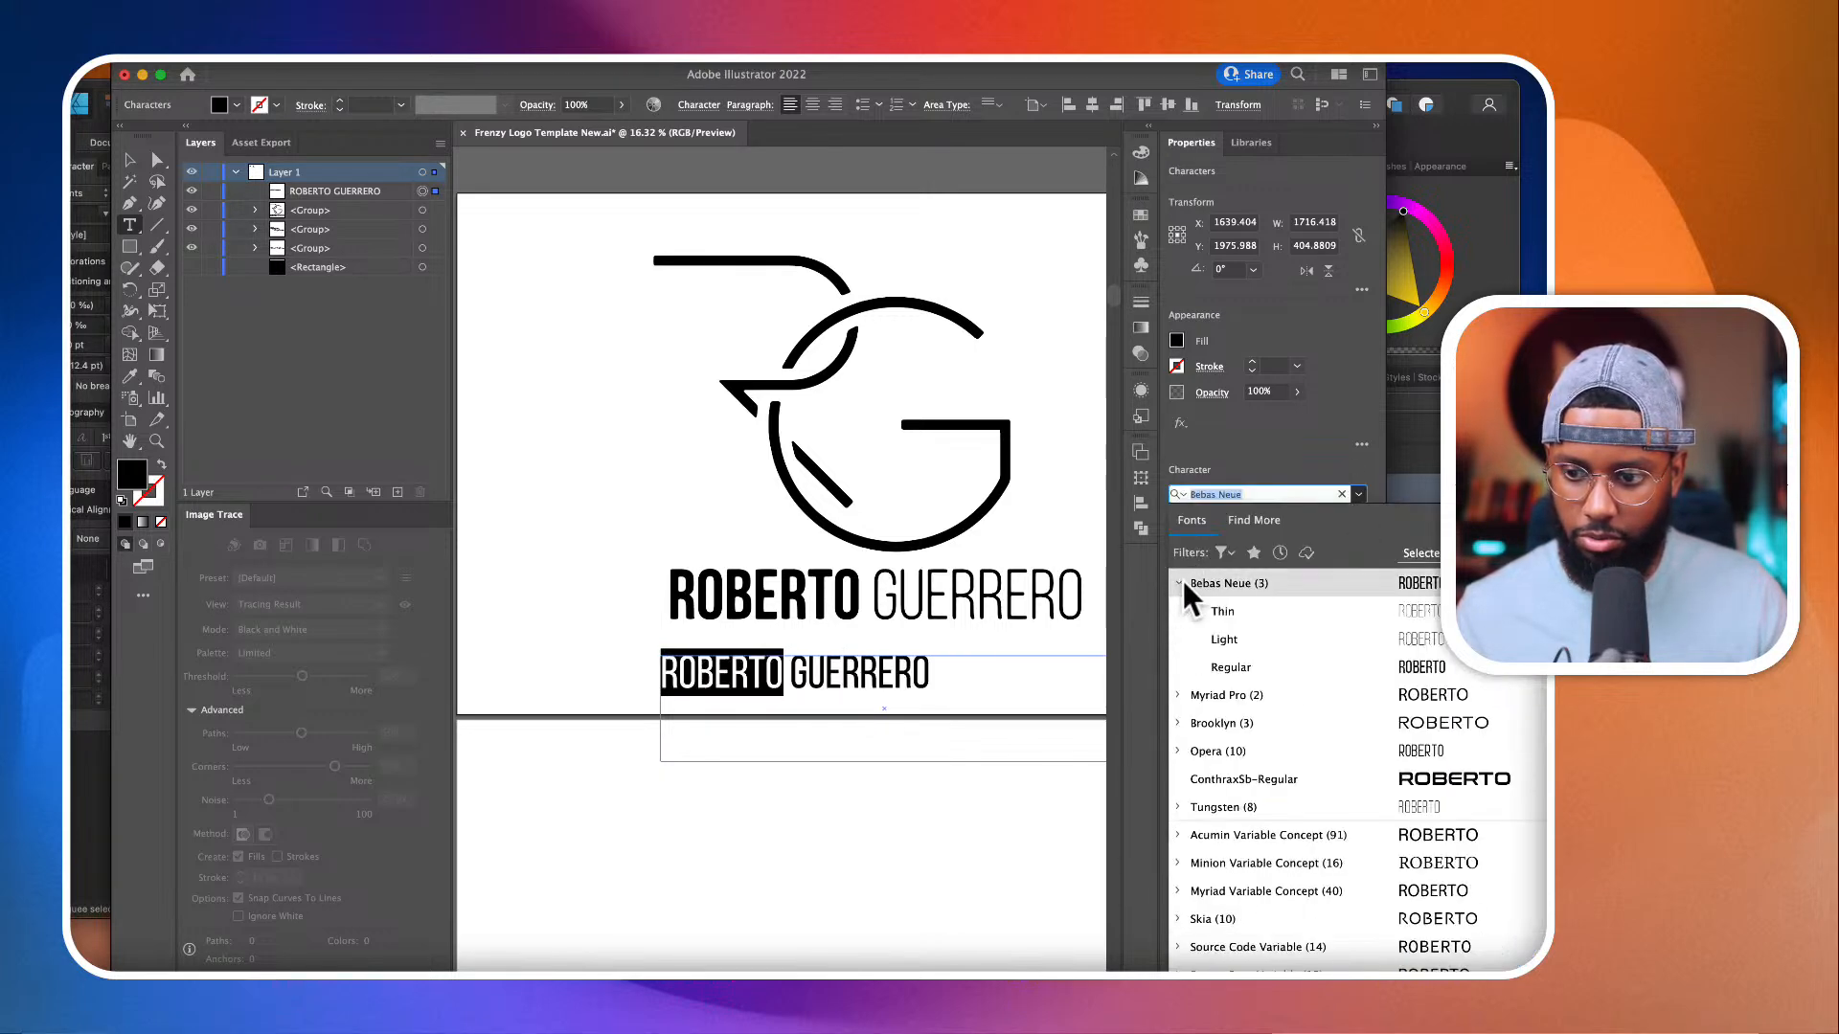
click(1211, 659)
click(1327, 494)
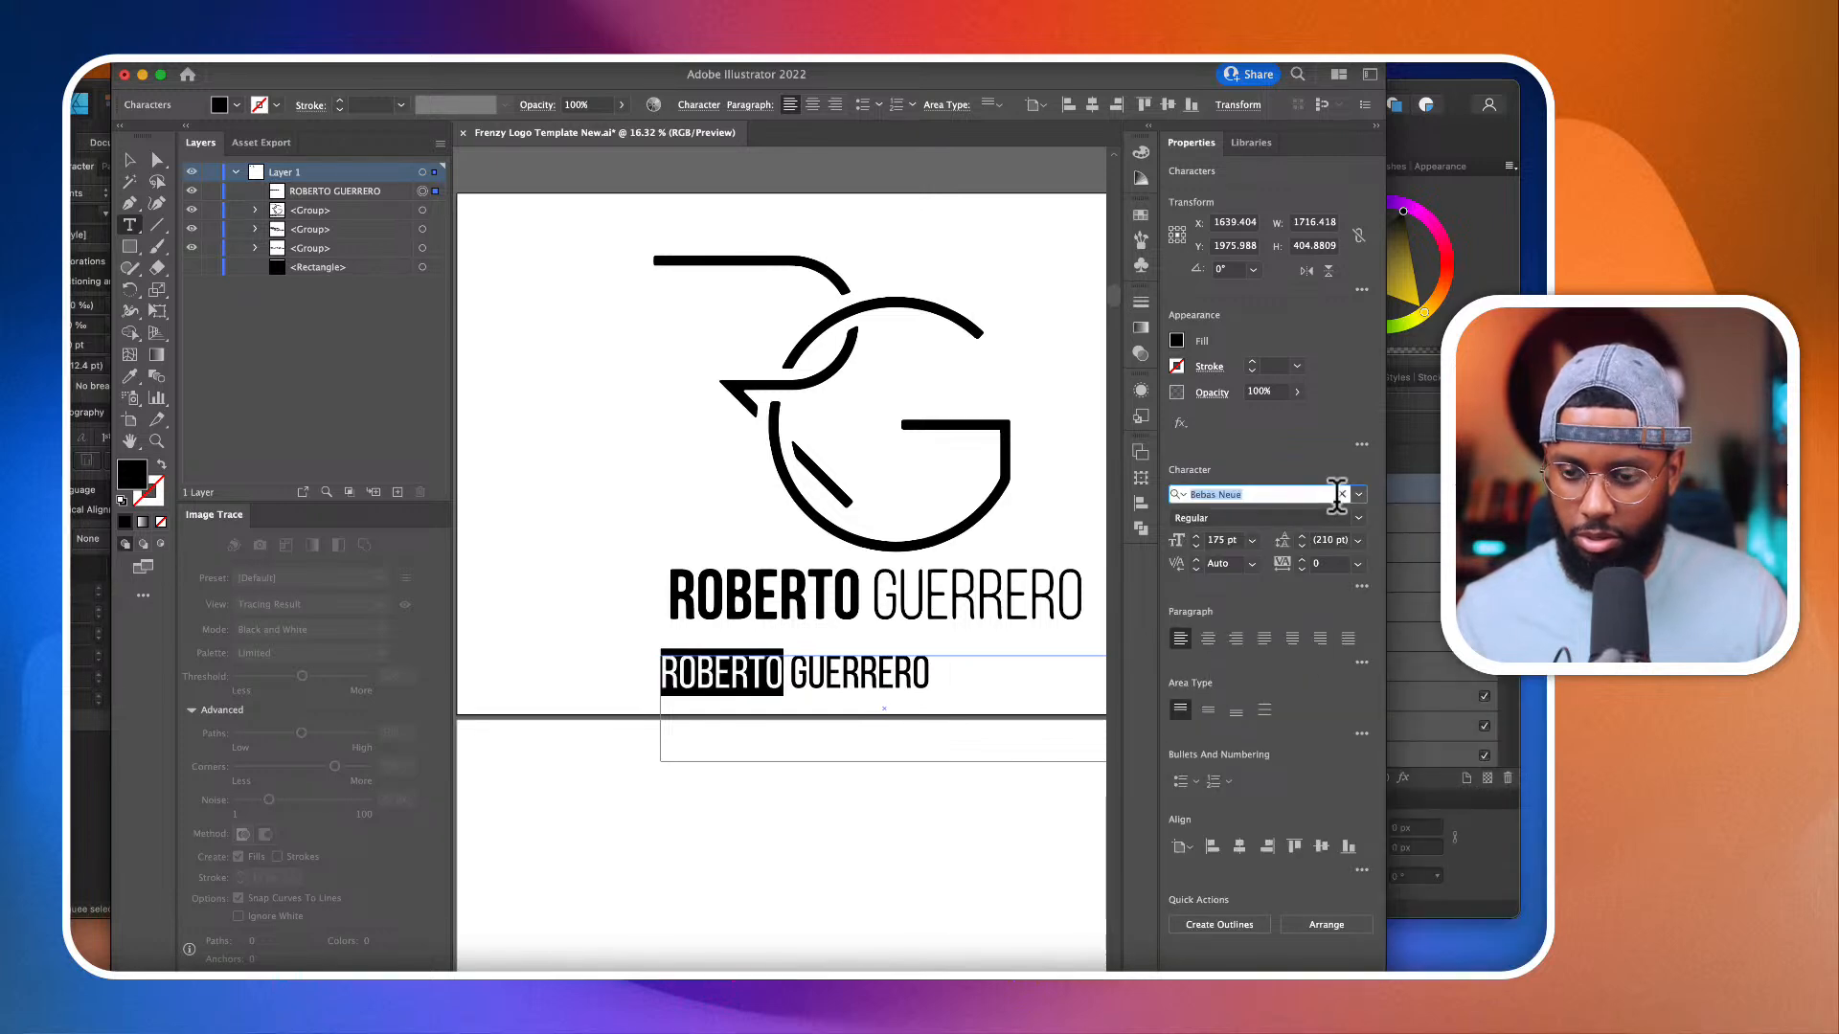
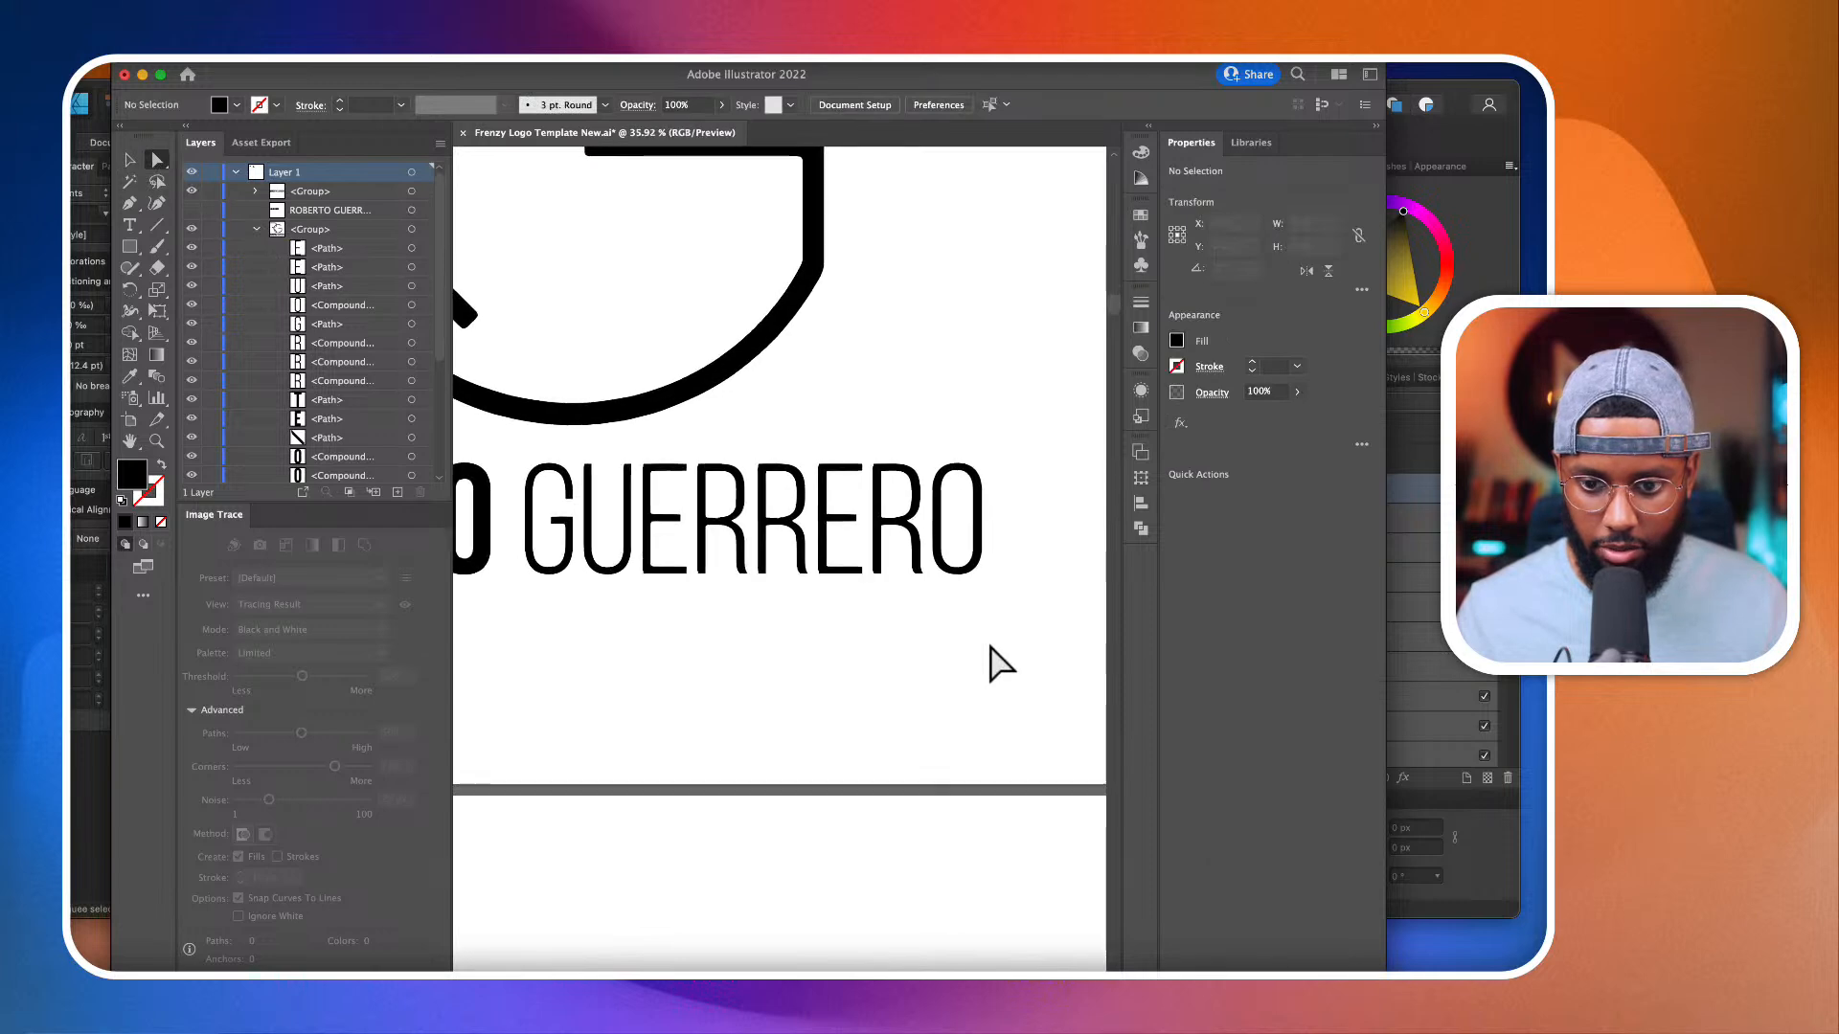
click(511, 572)
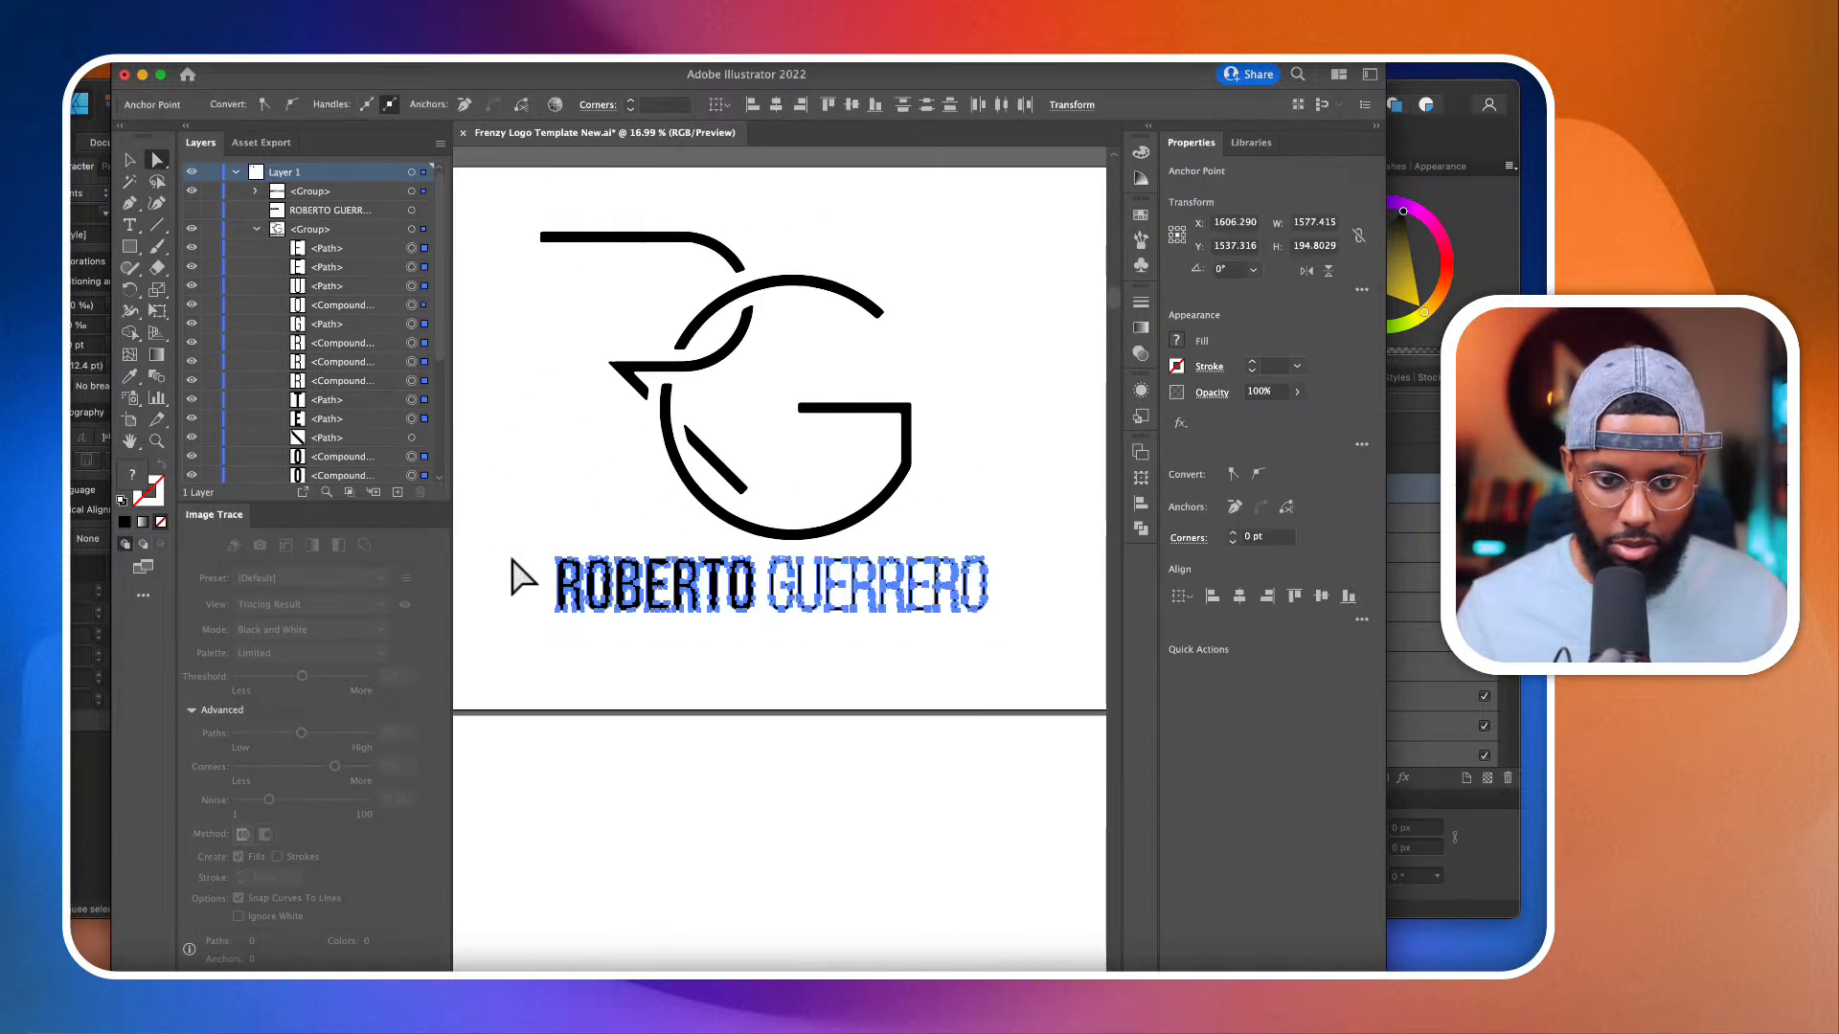
key(Delete)
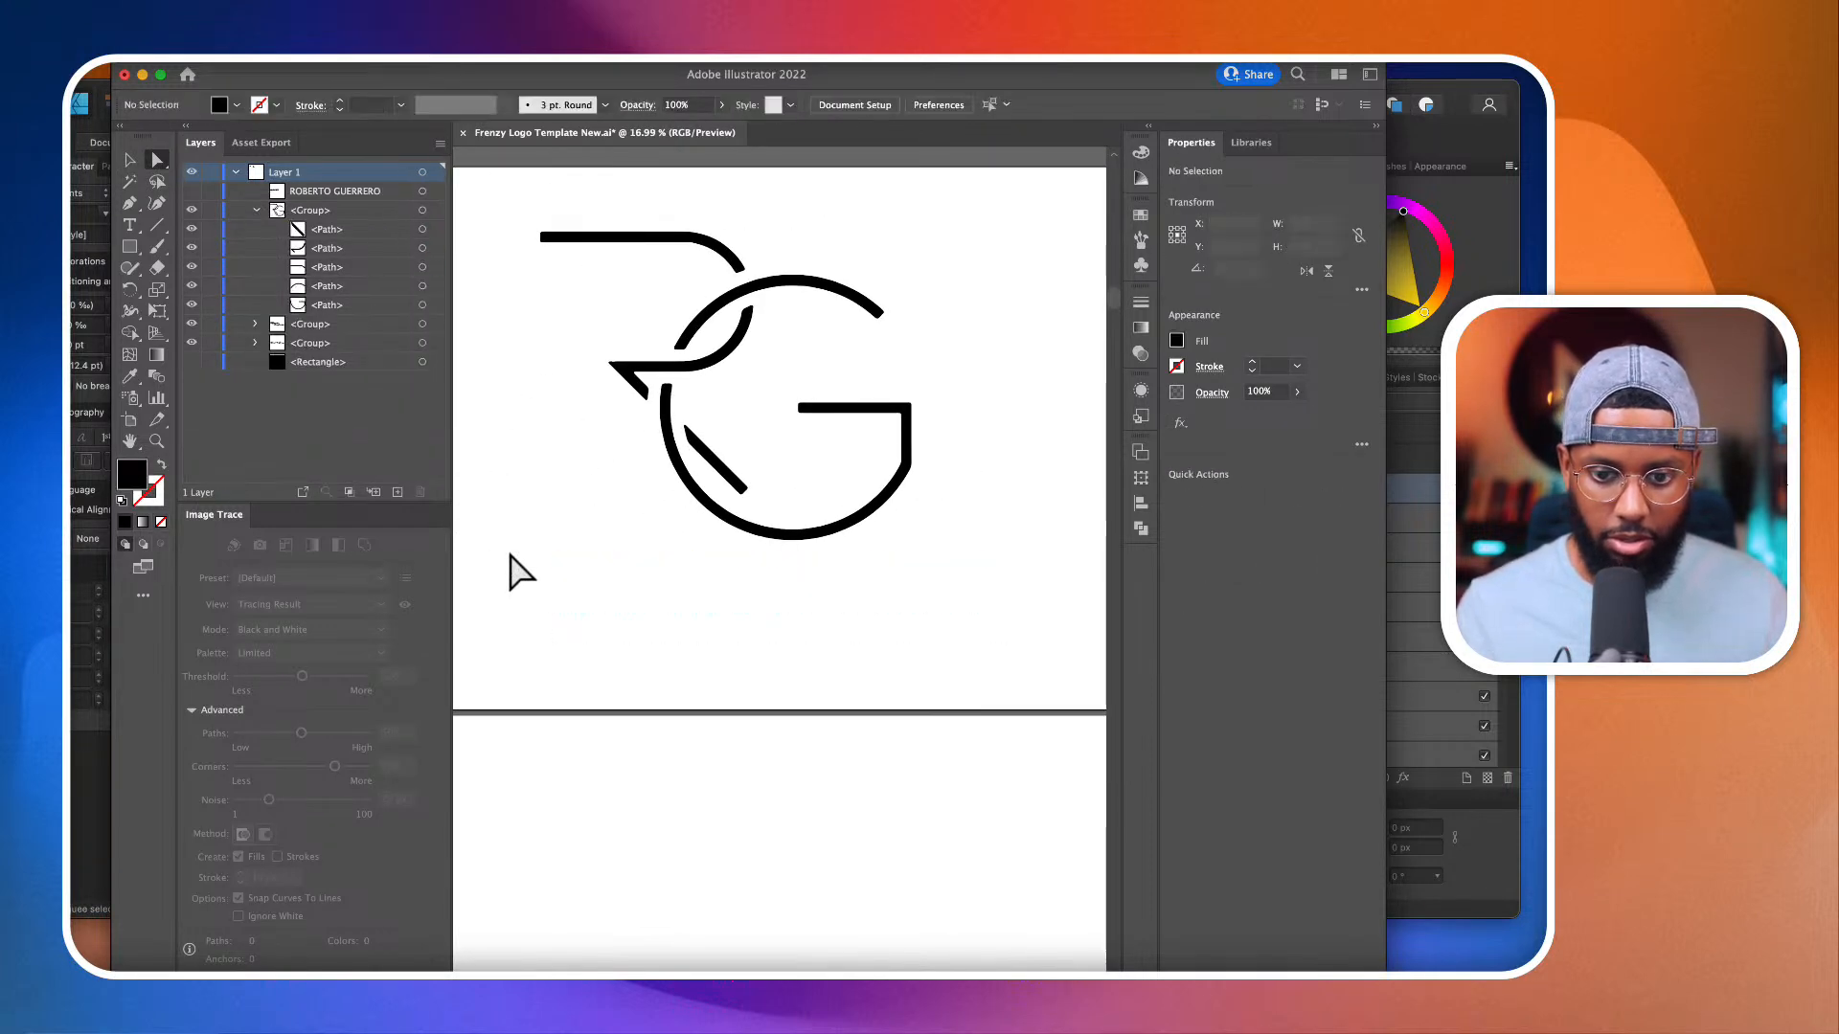
click(191, 191)
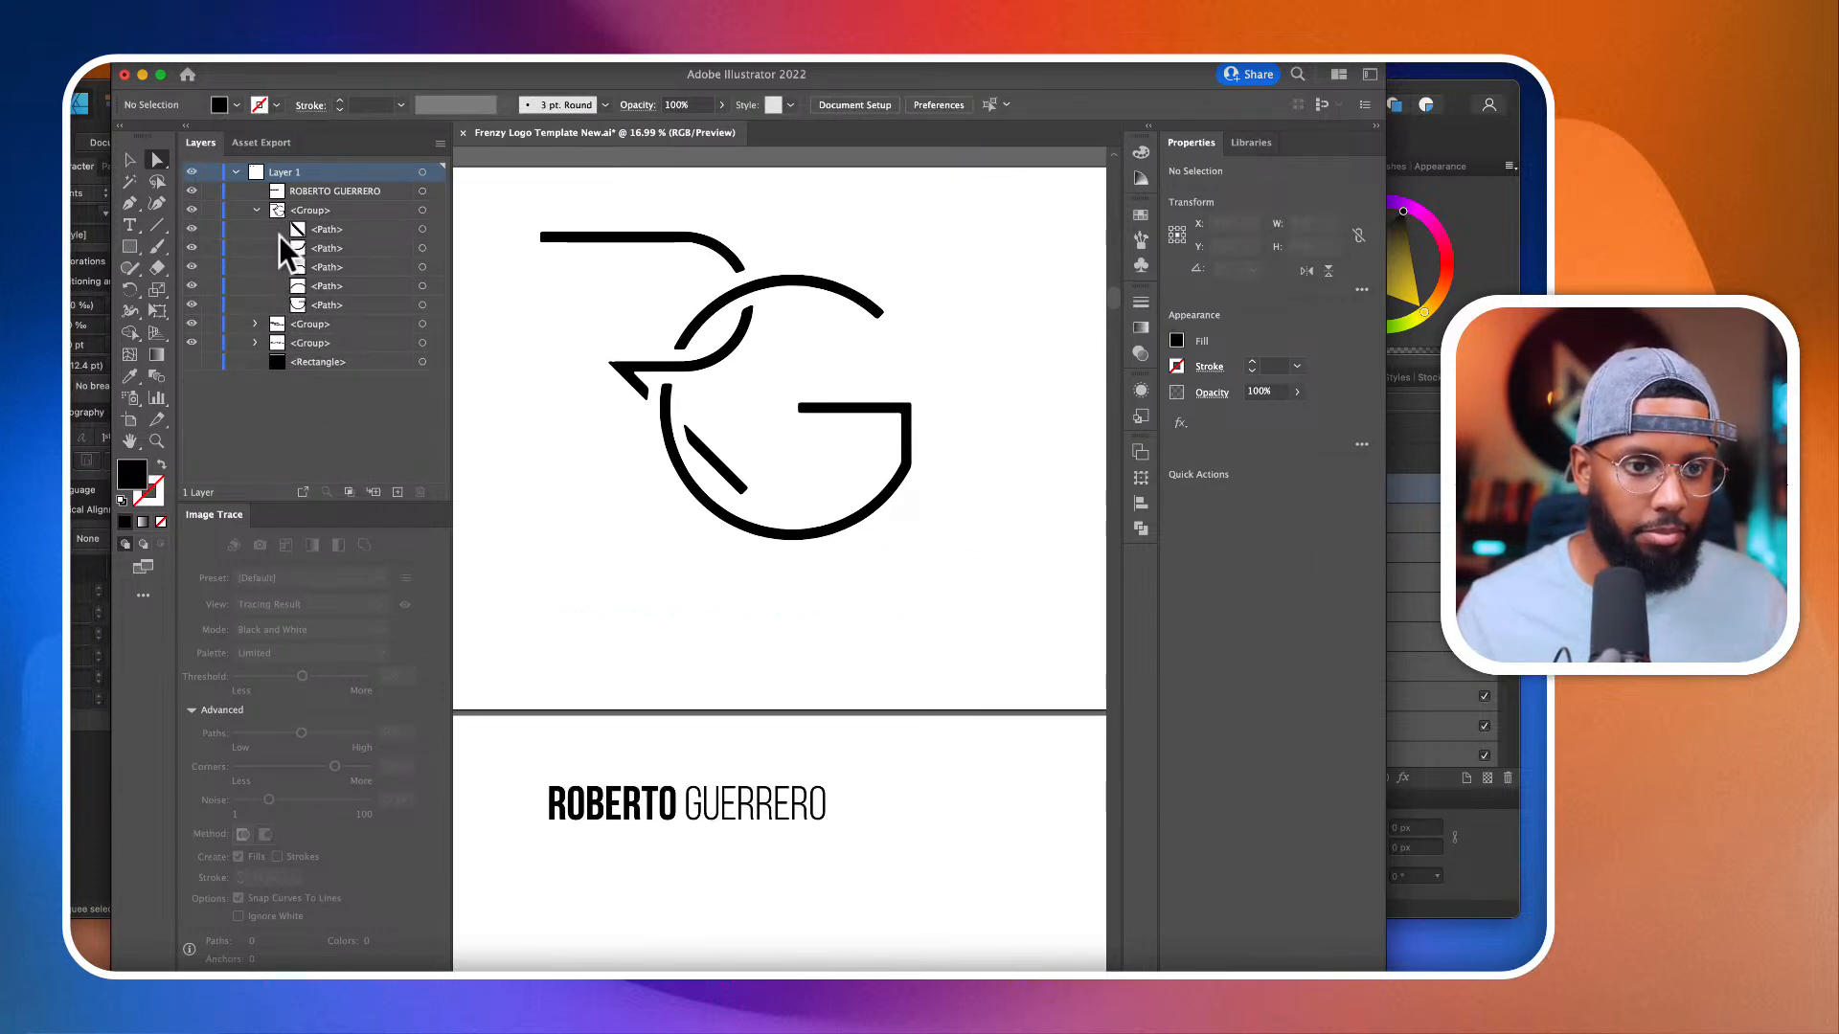
click(423, 192)
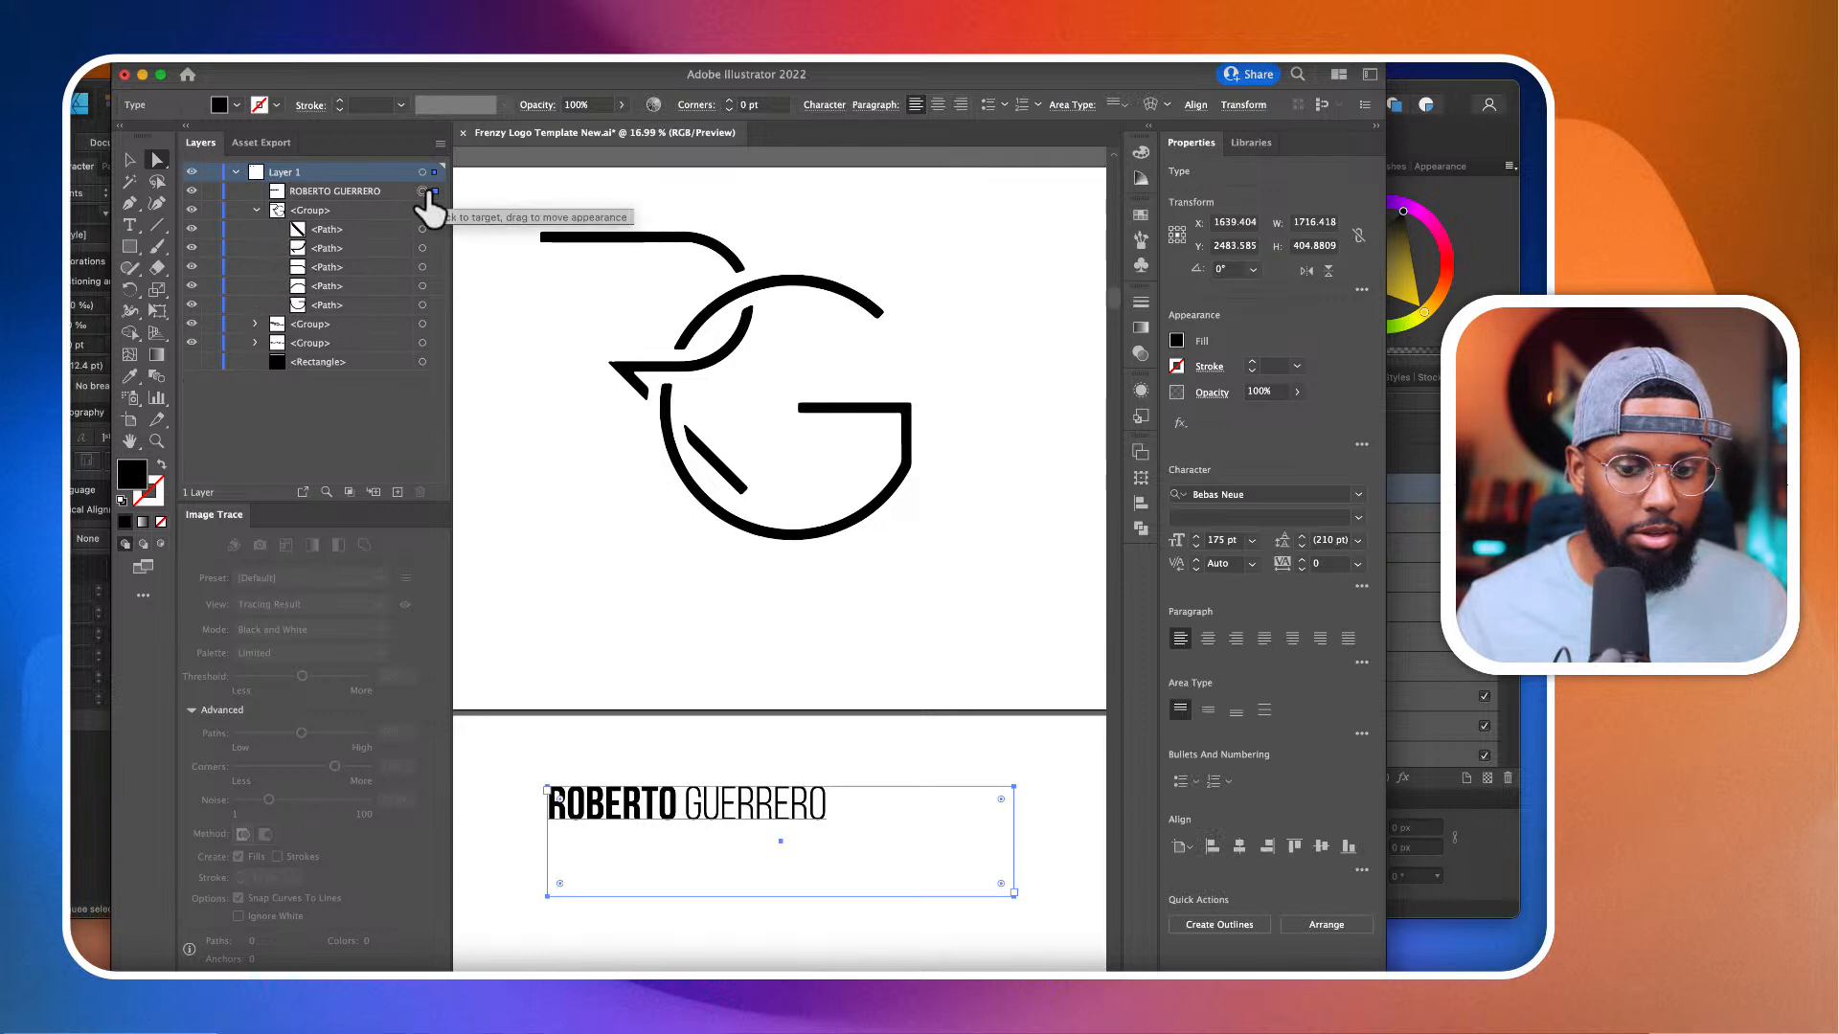
key(super+z)
key(super+z)
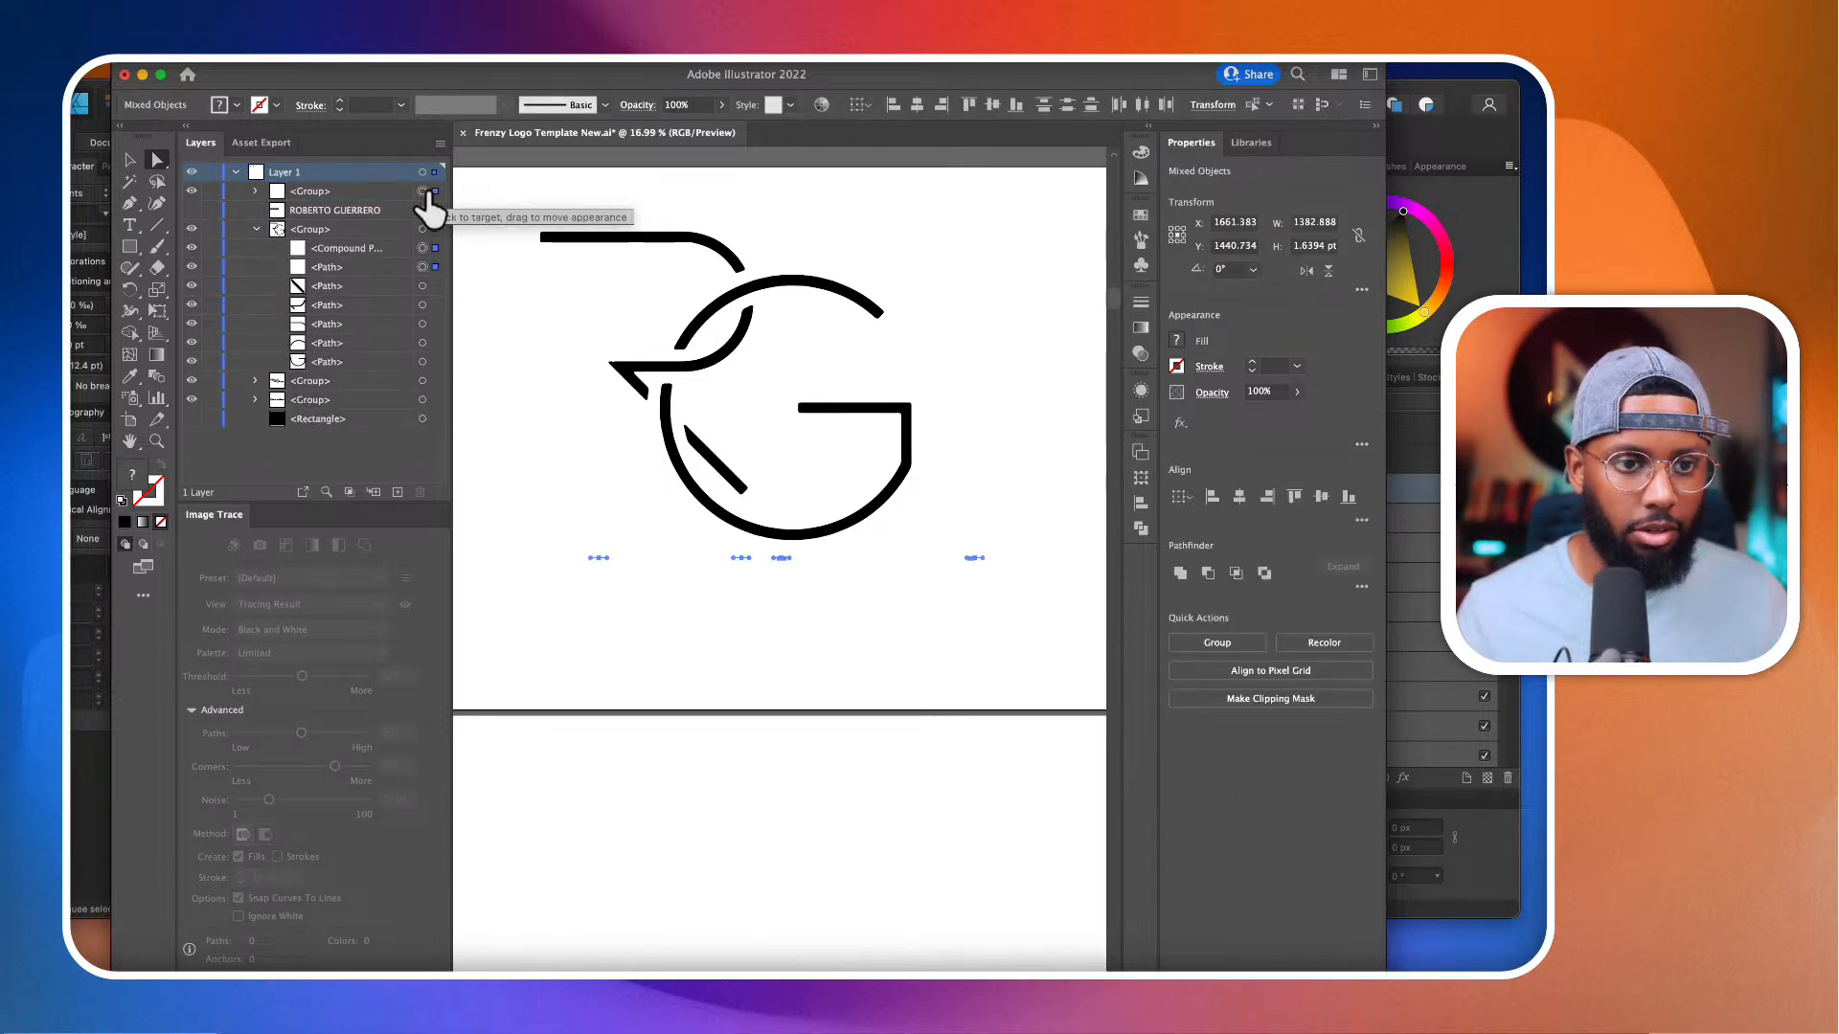
key(super+z)
key(super+z)
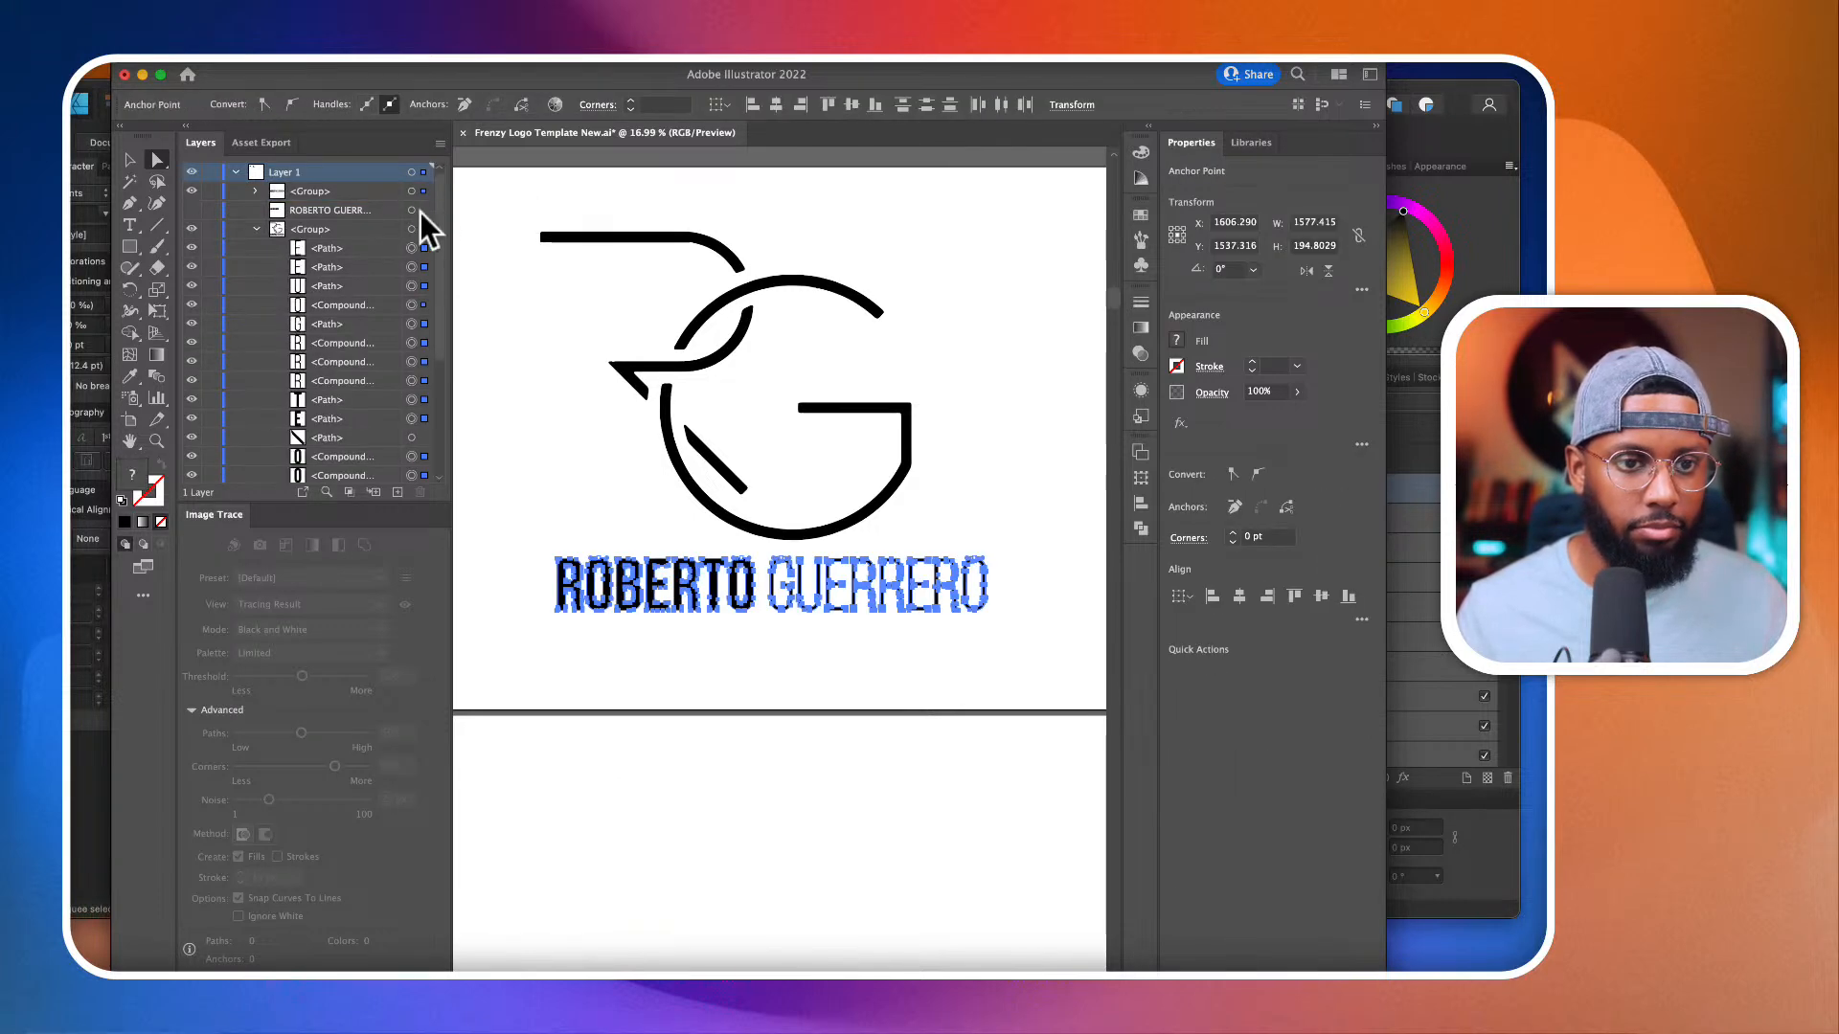
Step: Delete the traced name lettering below the RG logo, keeping the outlined Bebas Neue name group visible and the live text hidden
click(413, 189)
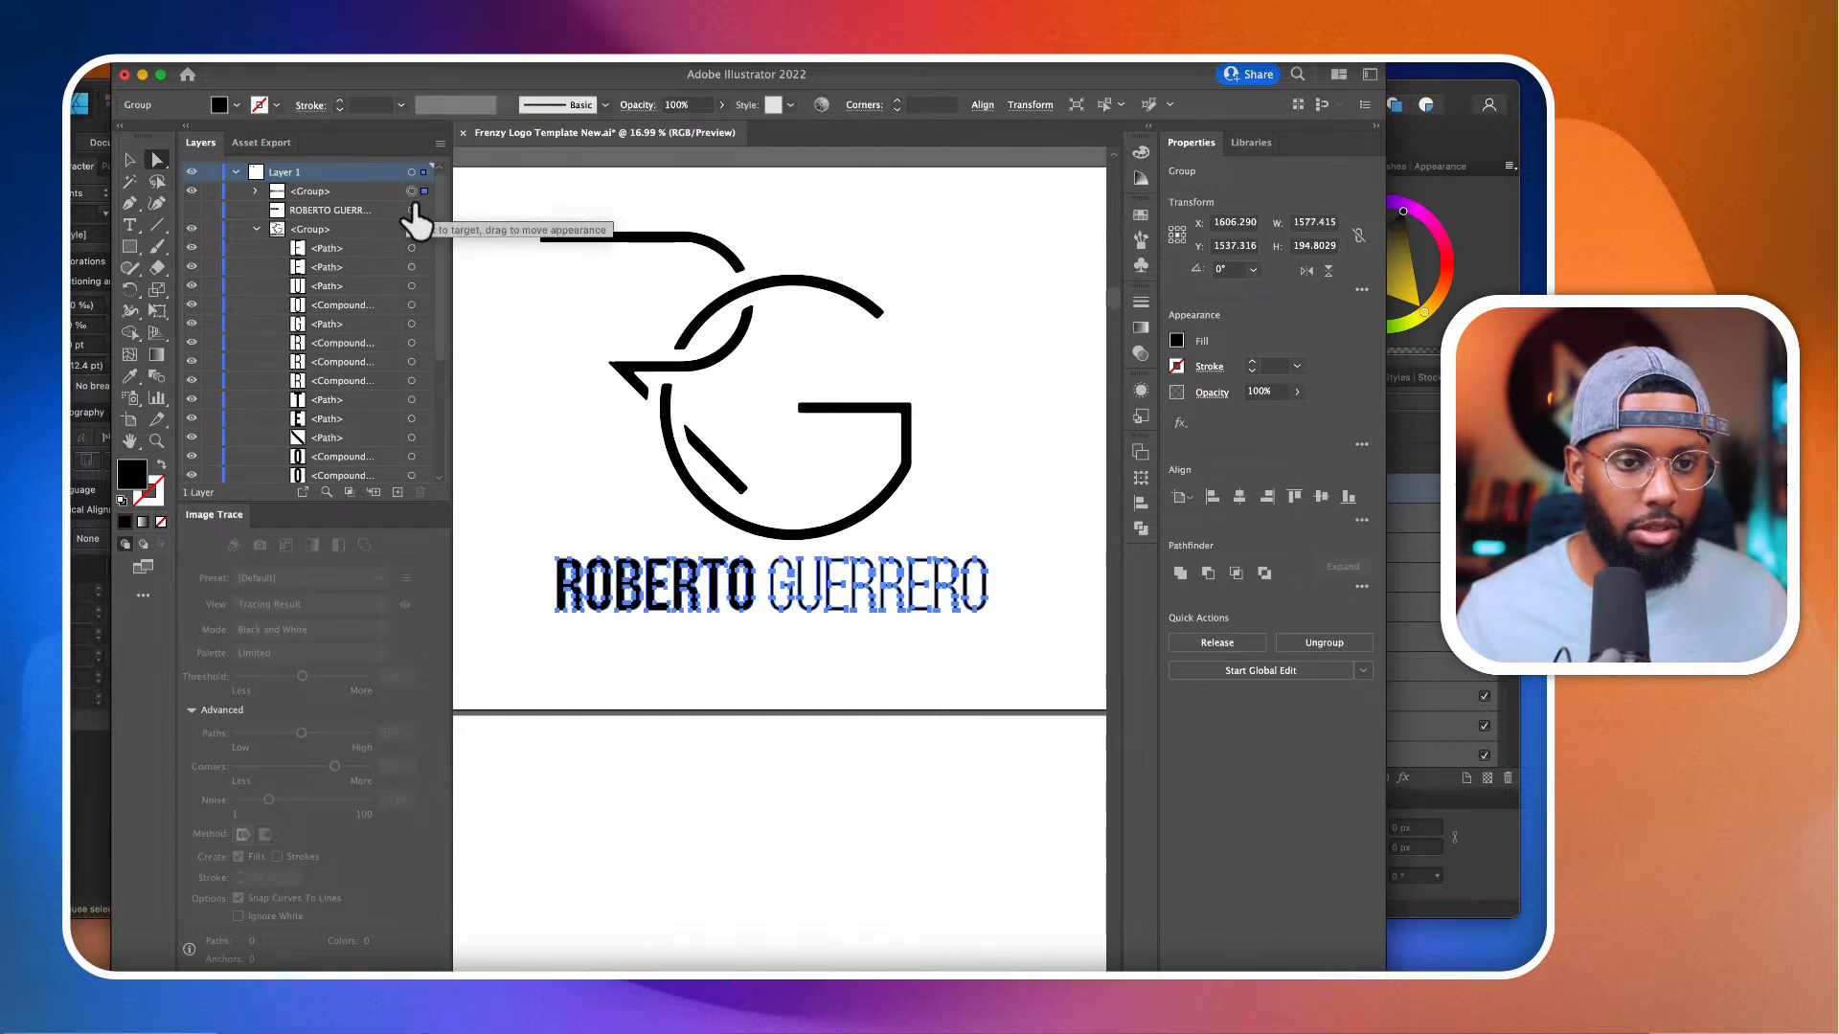
click(417, 209)
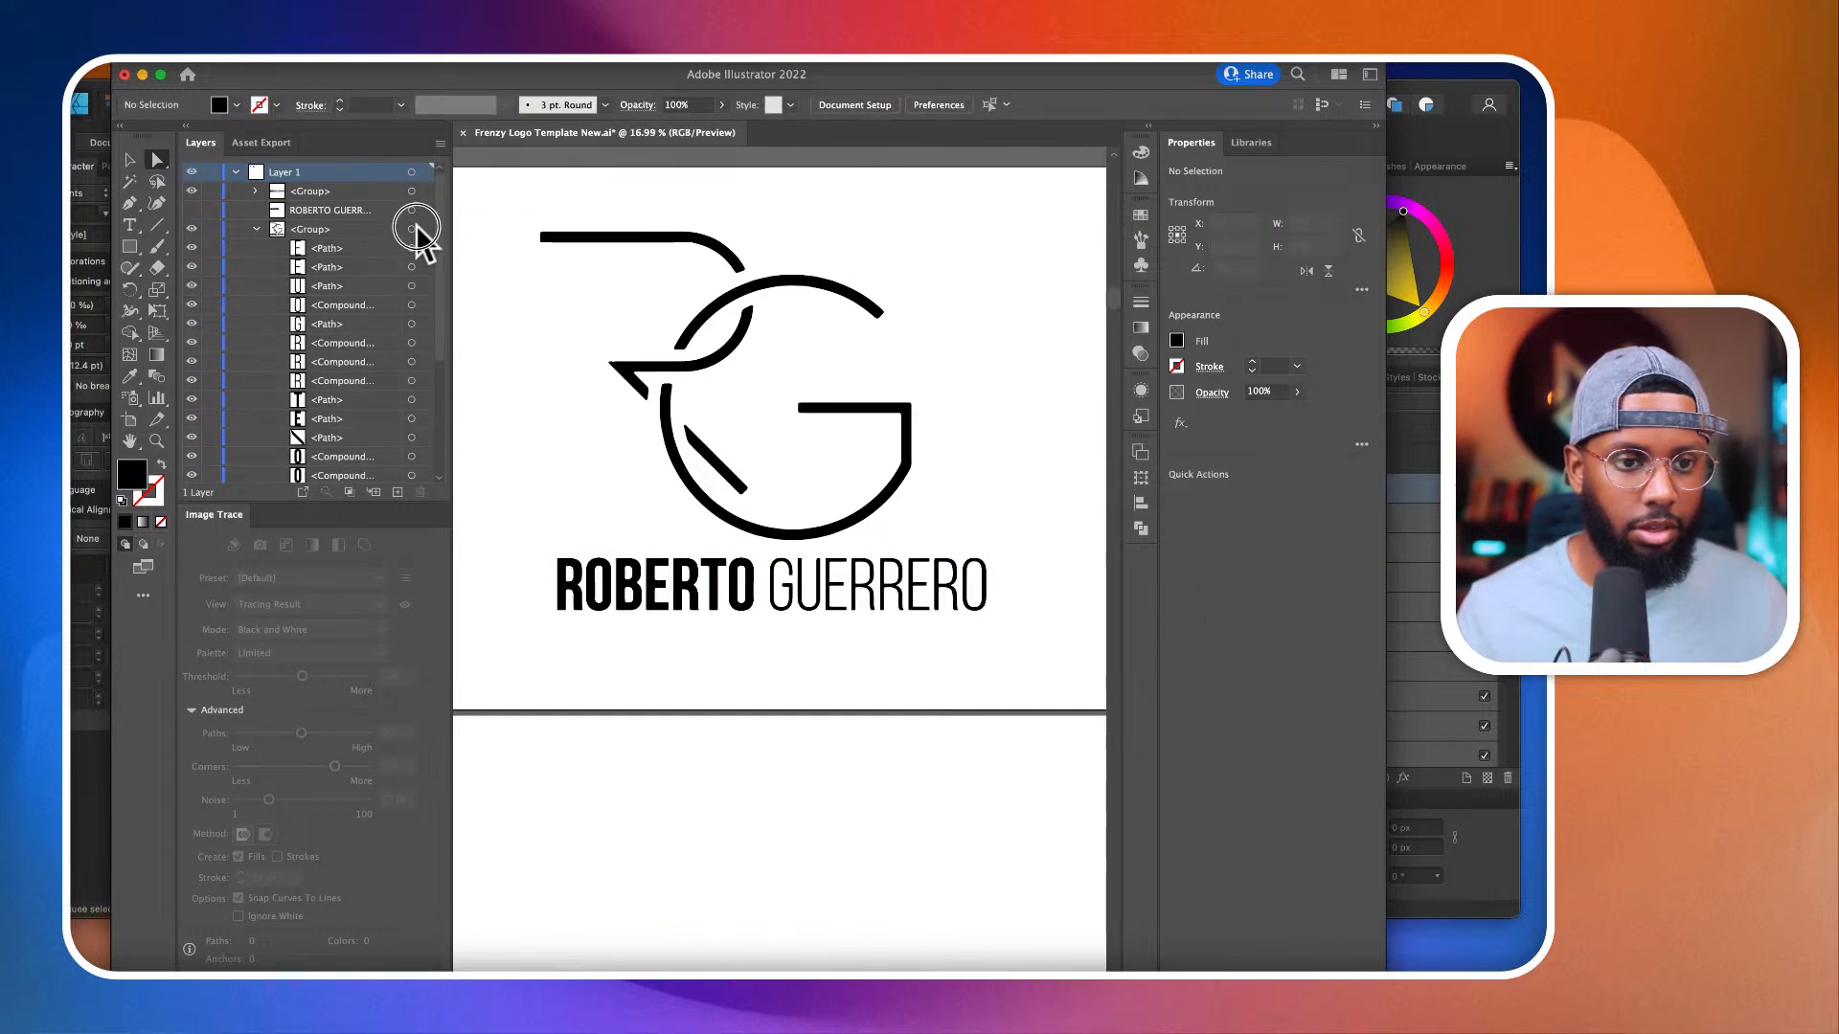
click(415, 229)
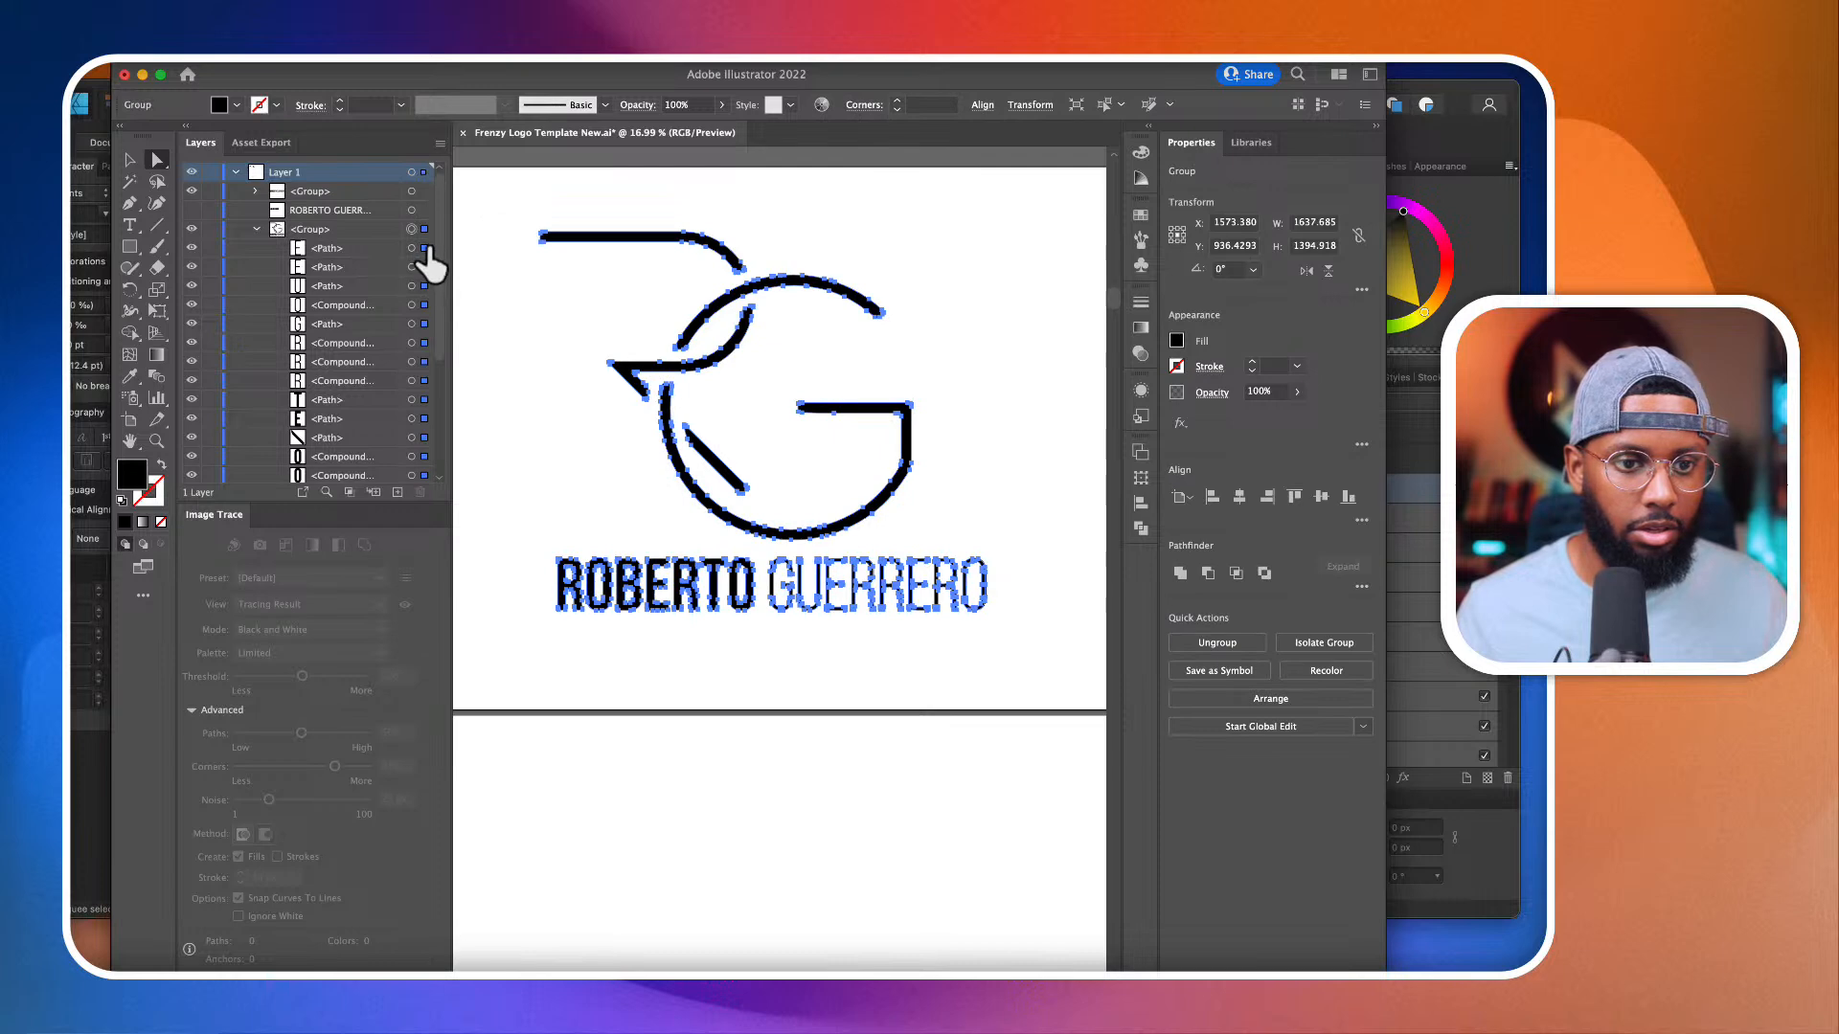
click(416, 249)
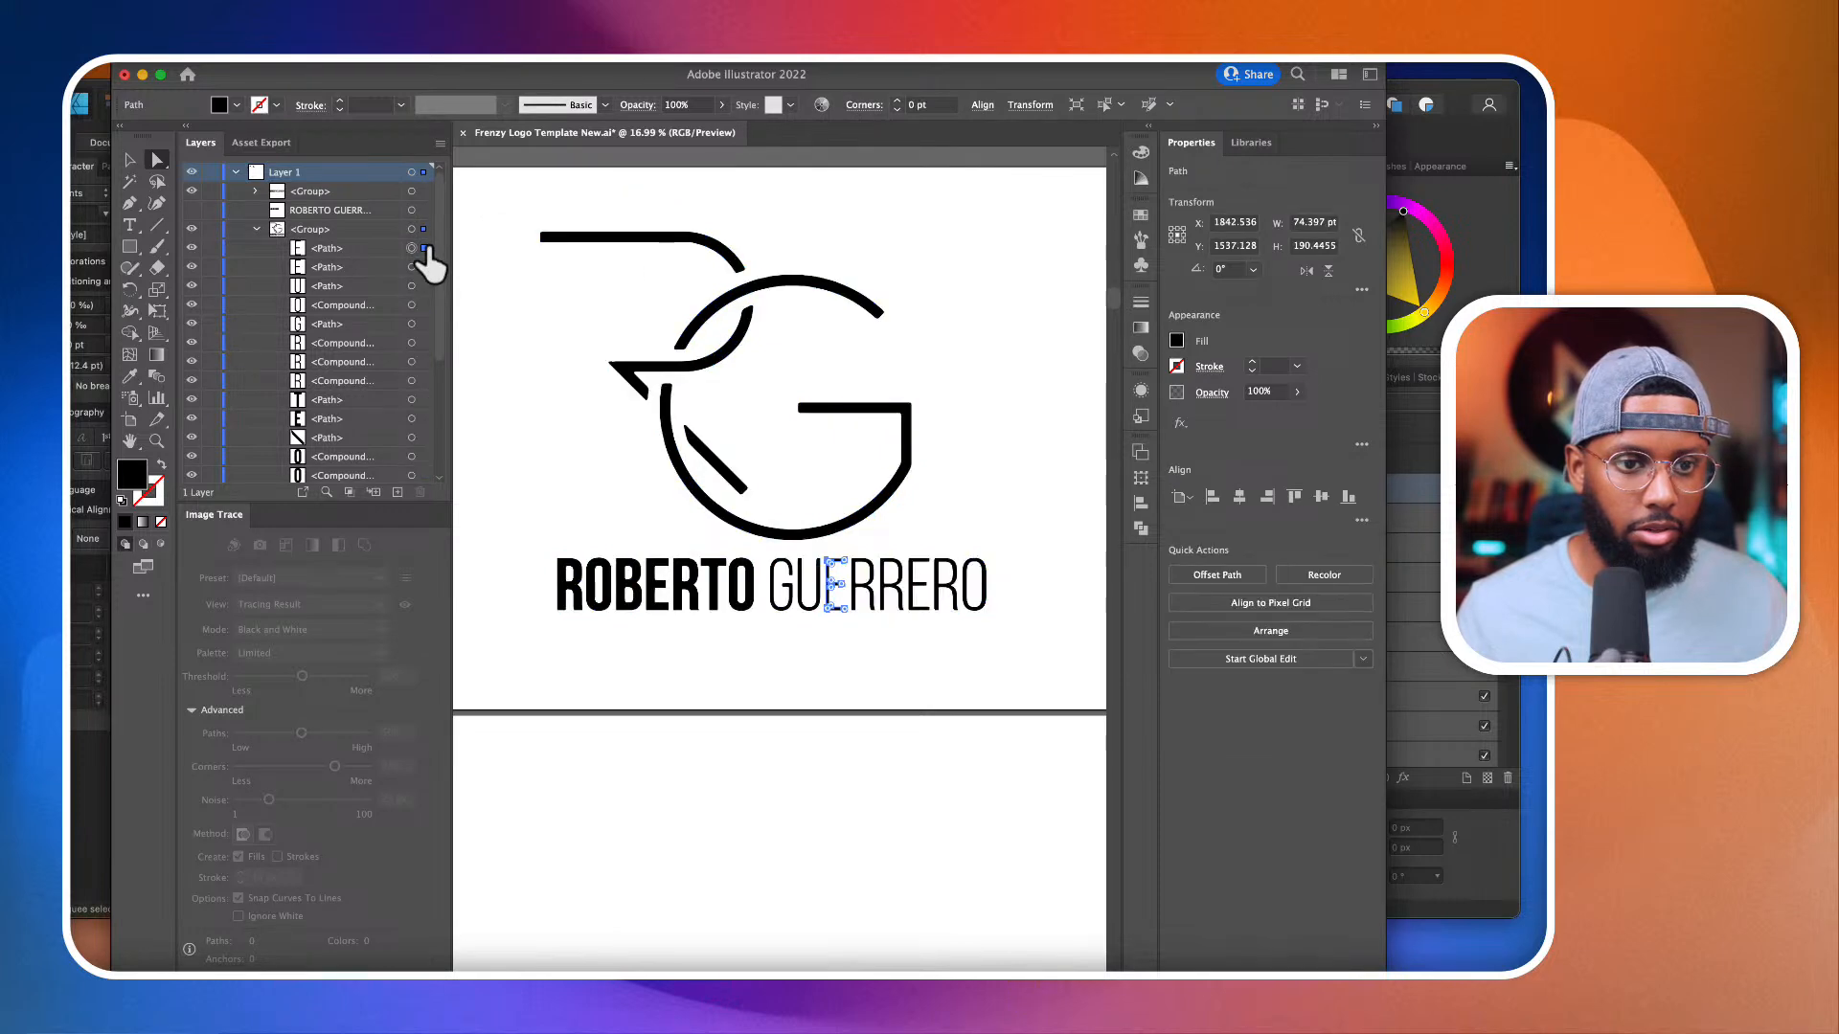
click(190, 210)
click(191, 210)
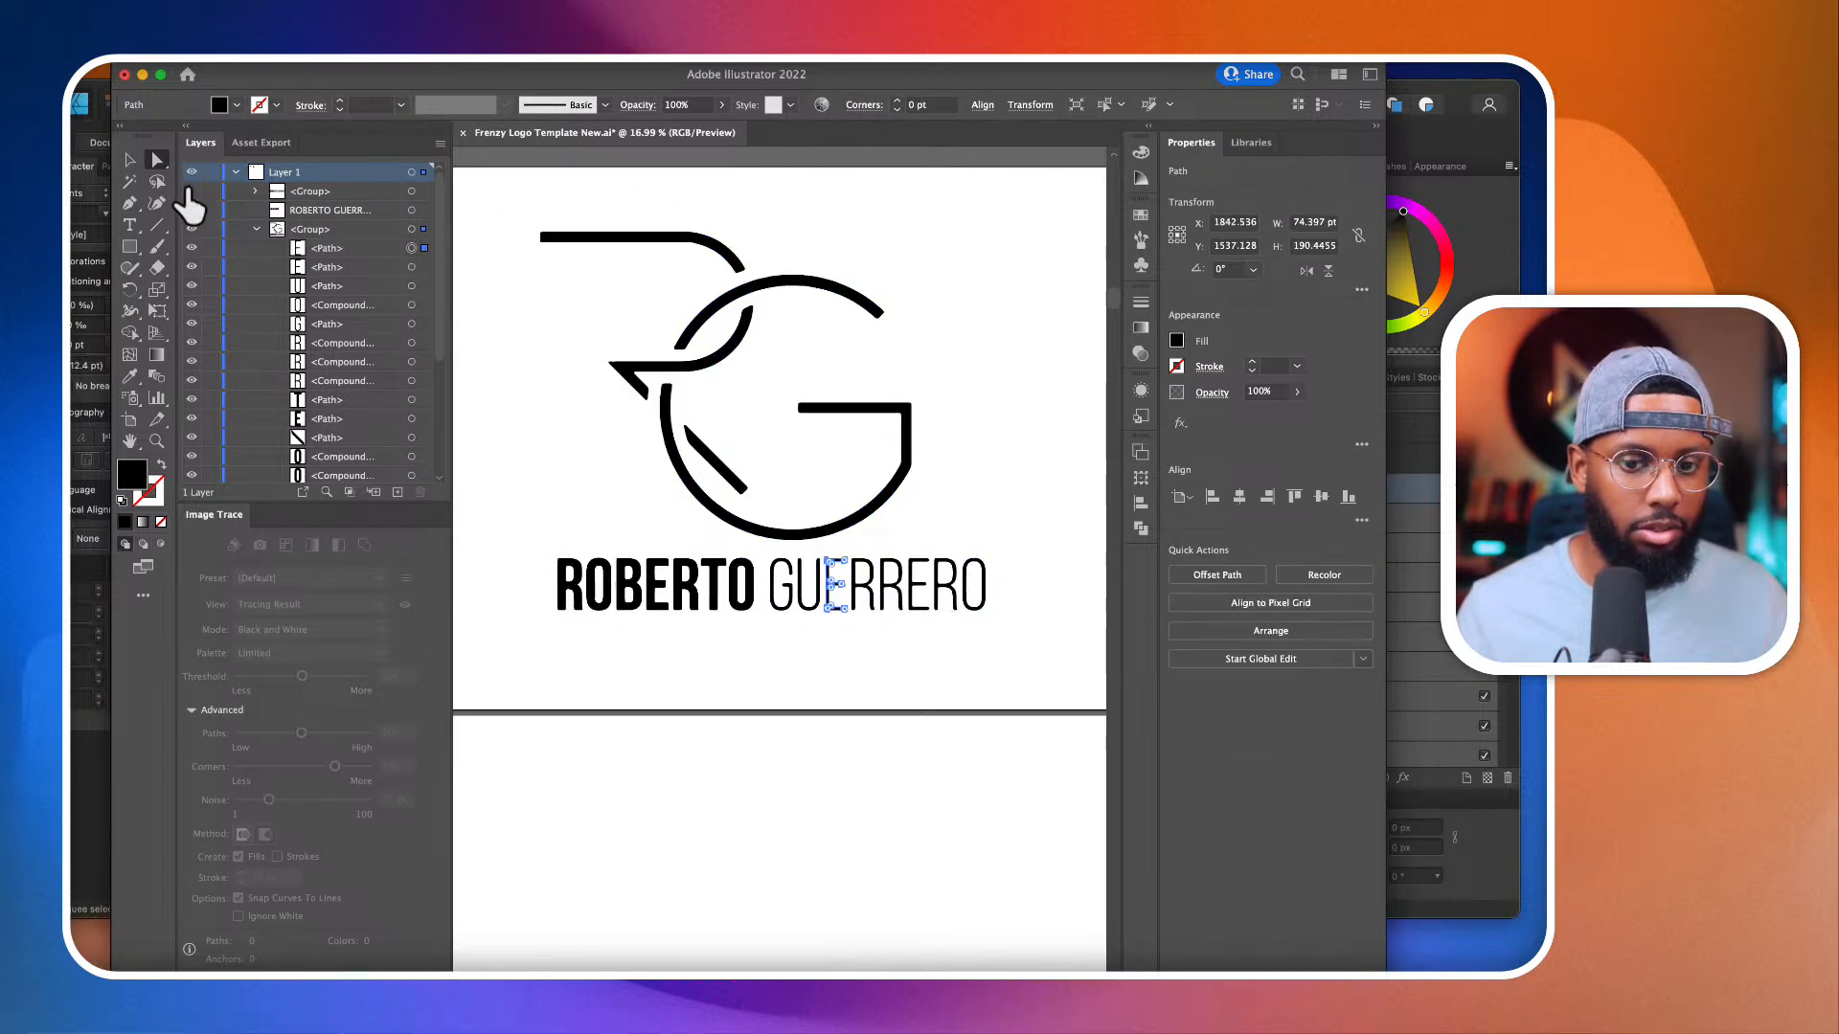
drag(1042, 704, 485, 552)
key(Delete)
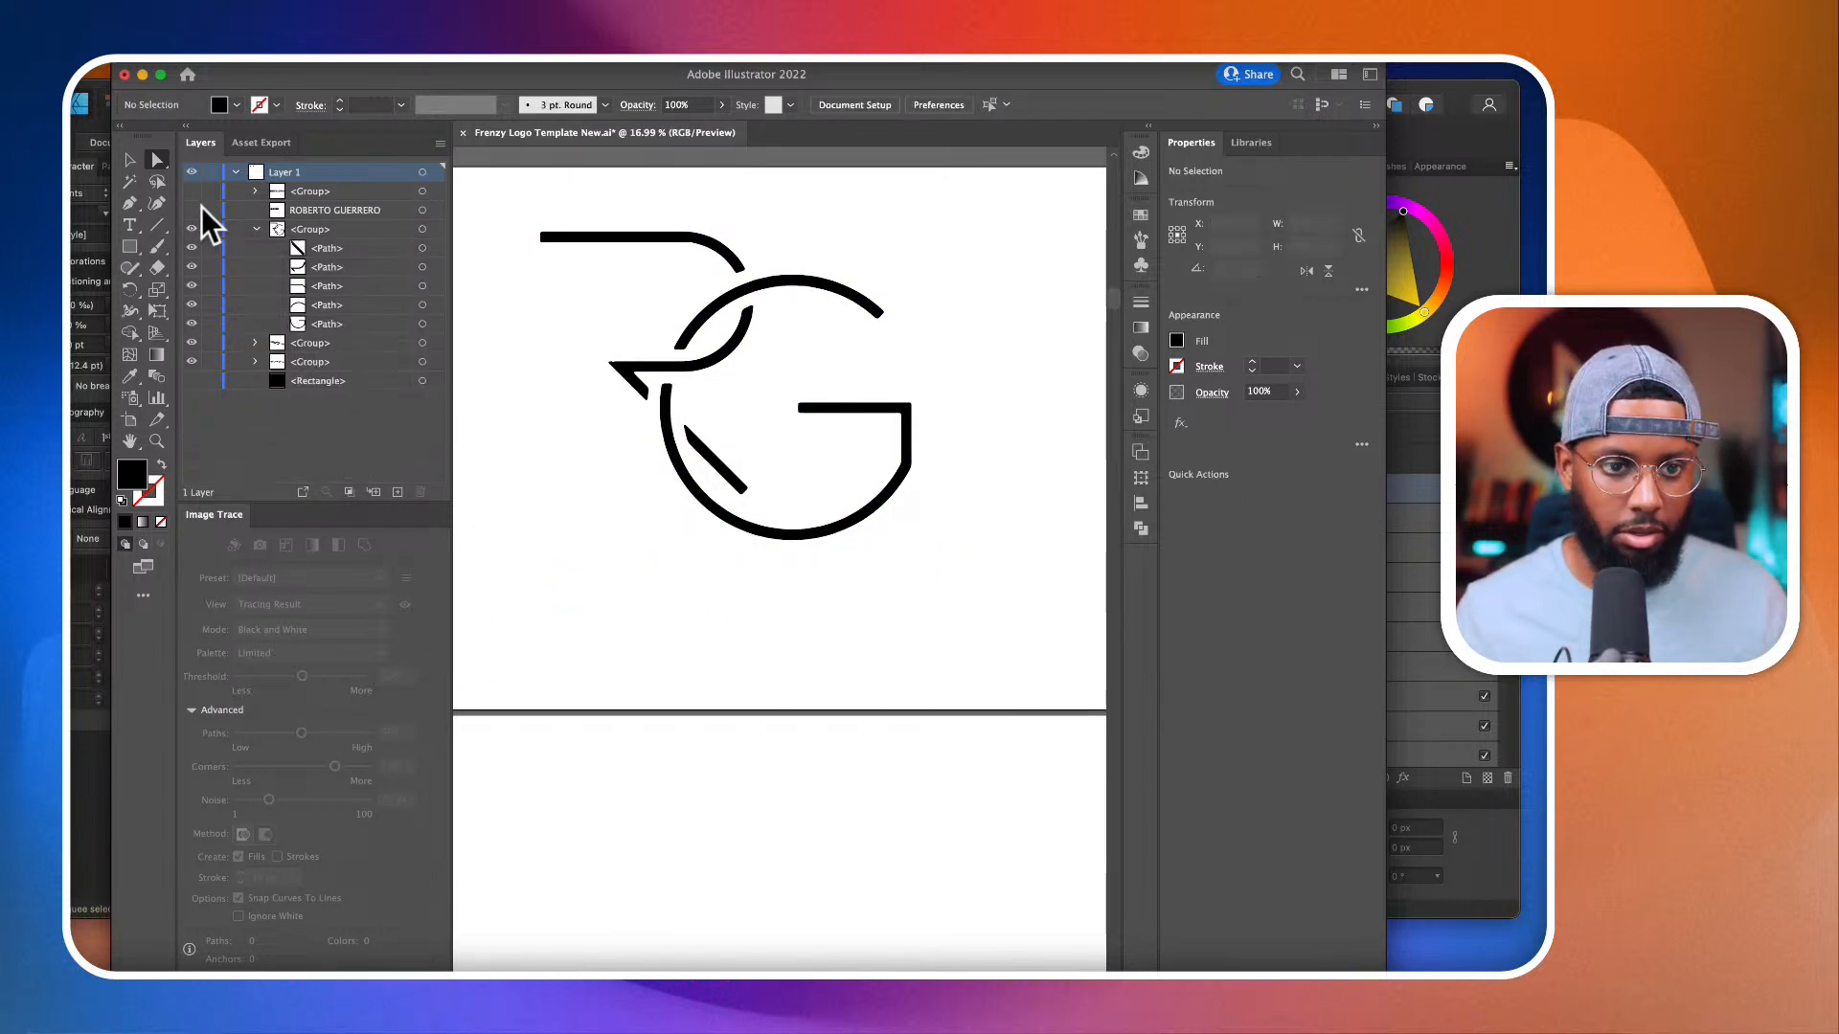
click(191, 209)
click(192, 191)
click(192, 210)
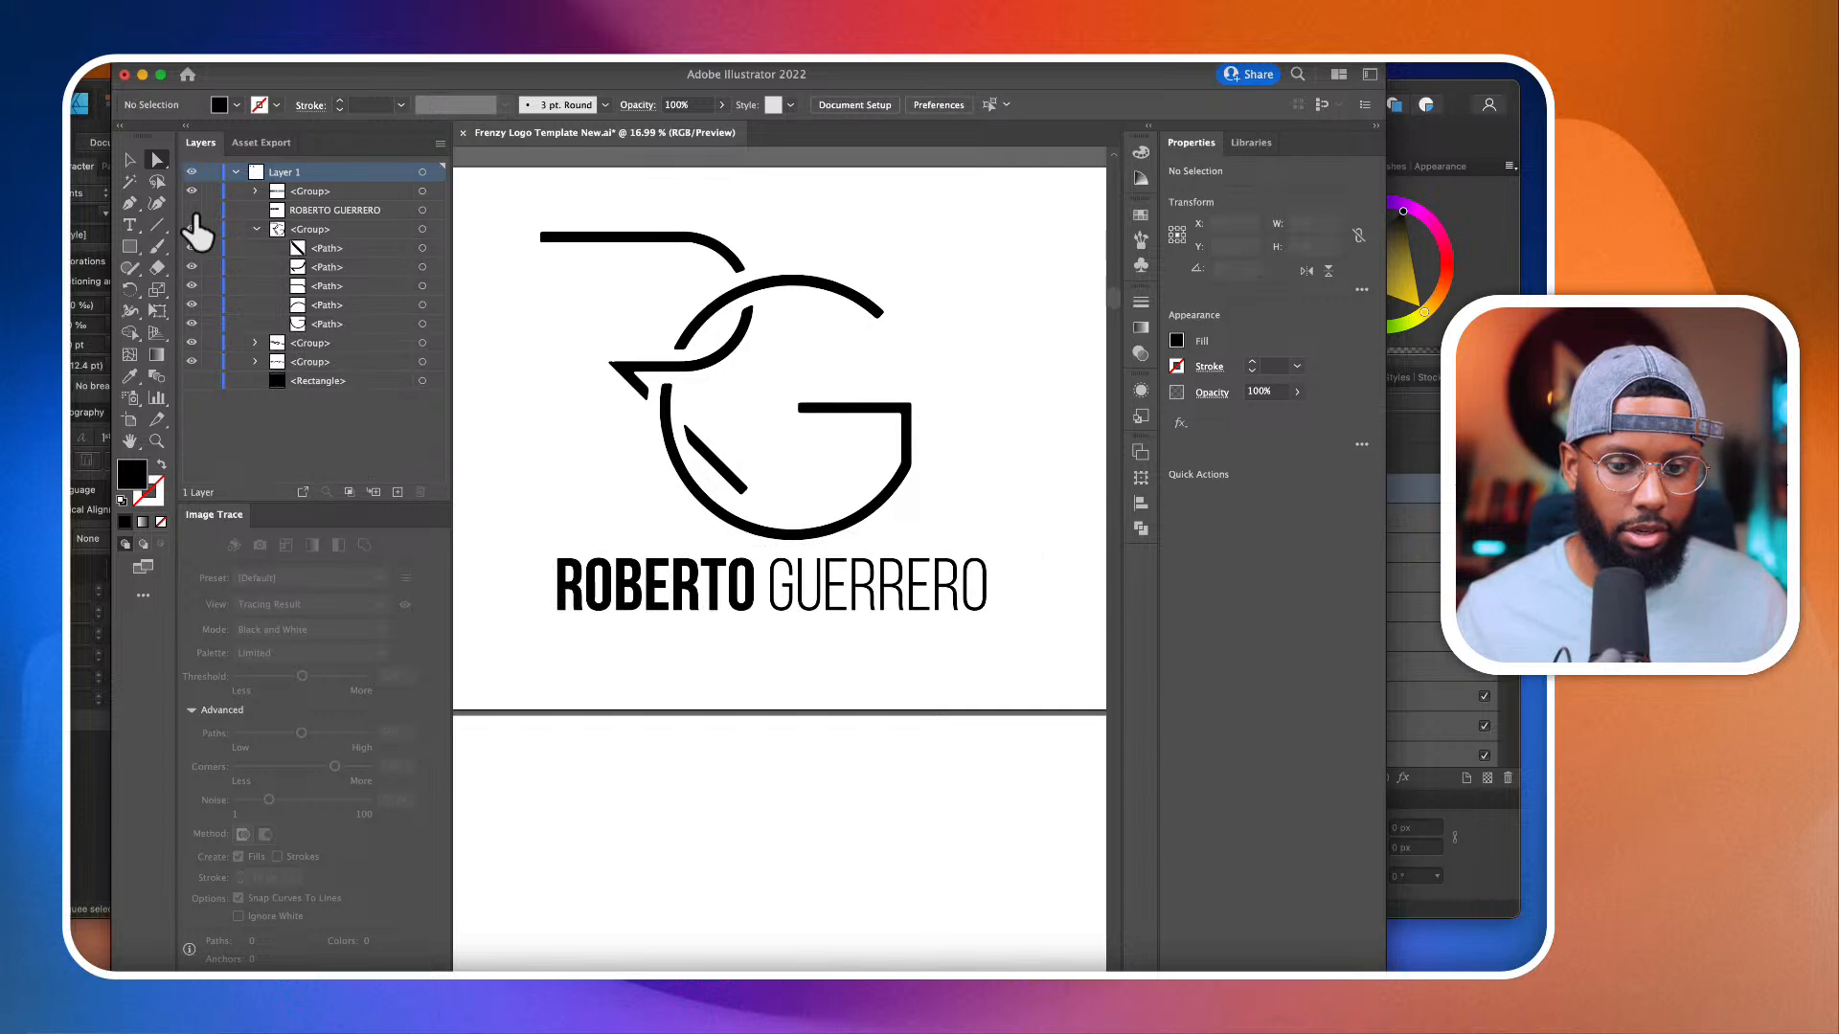
Step: Square the upper corner at the free inner end of the G's crossbar by repositioning its anchor and converting it to a corner point
scroll(831, 662, down, 5)
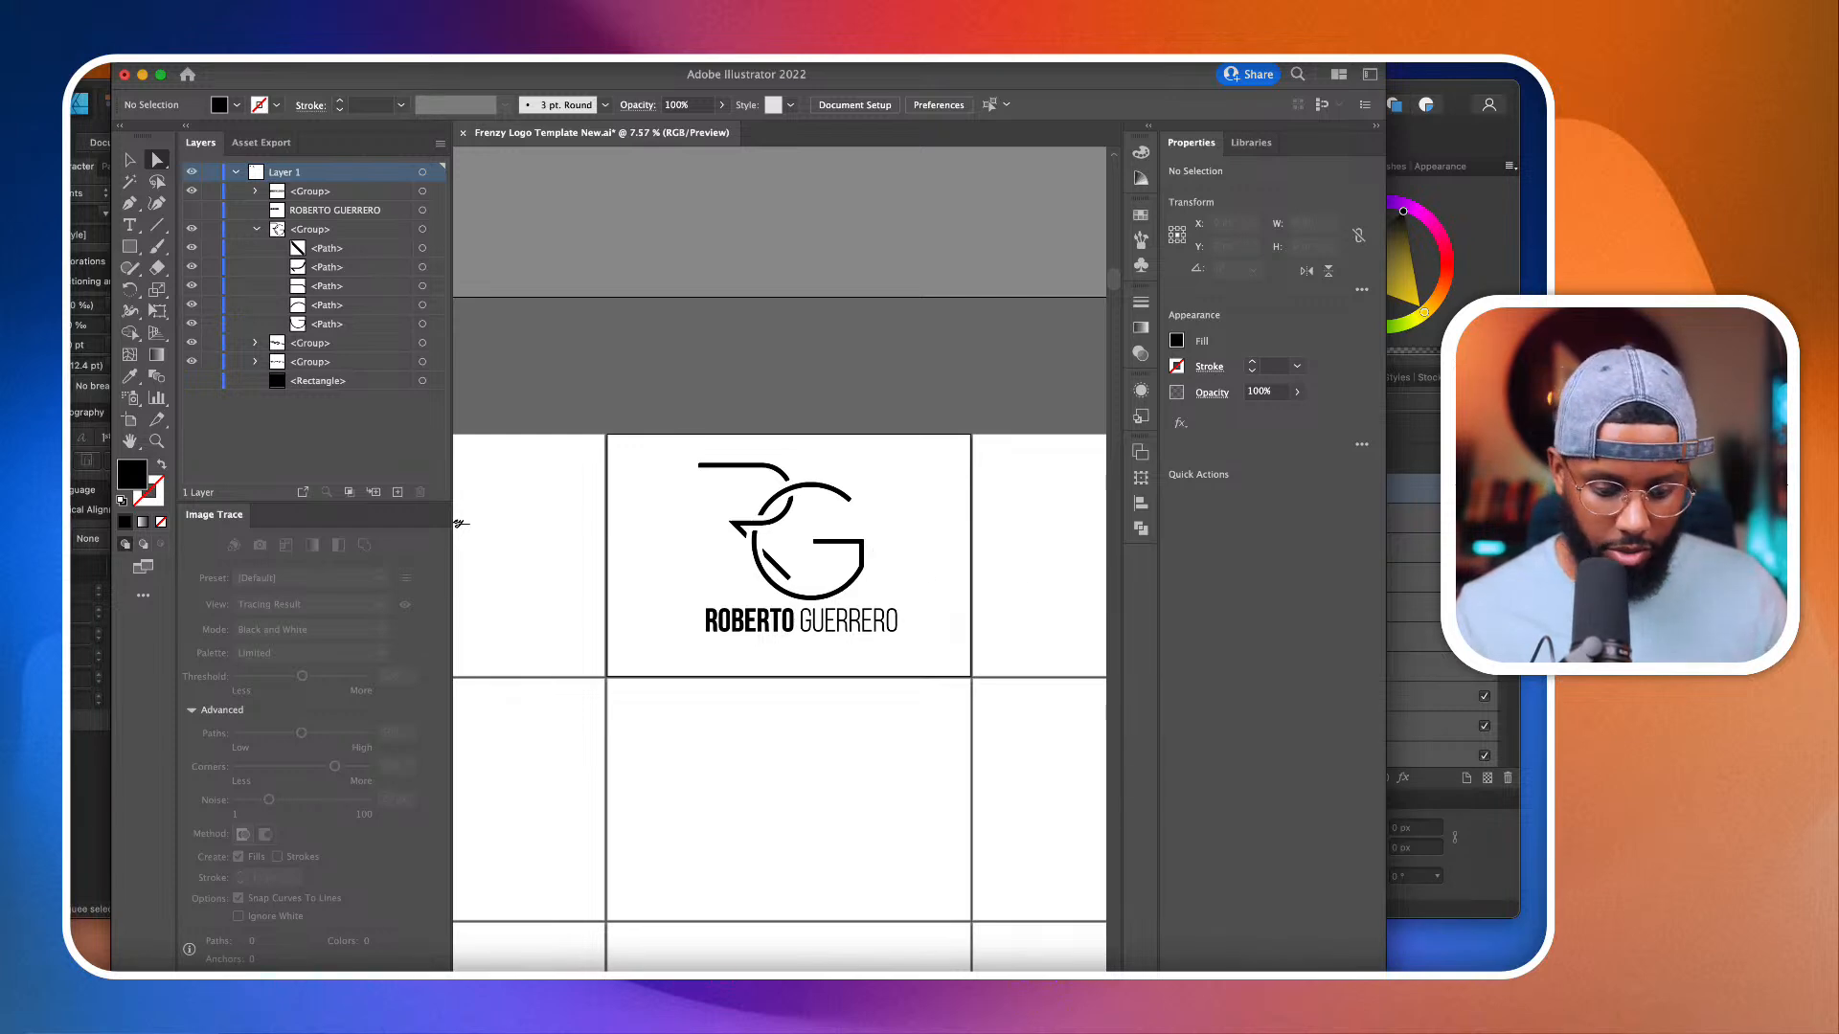
key(super+Tab)
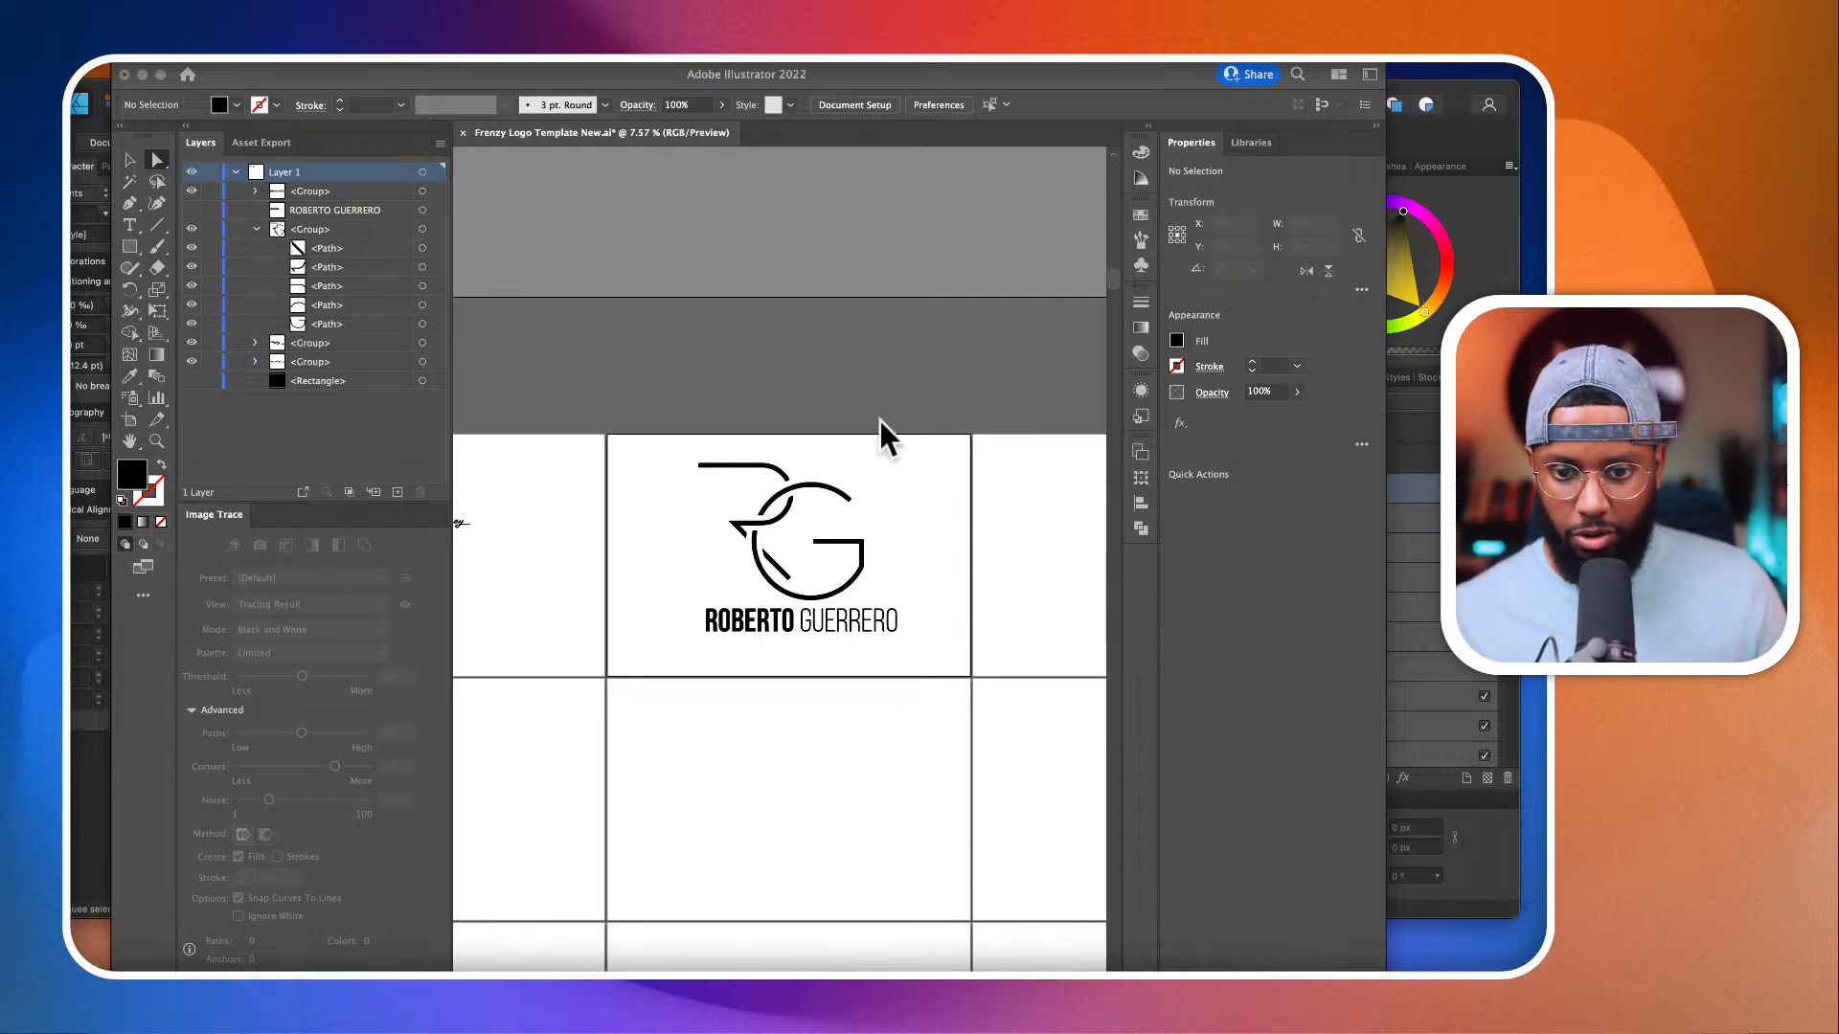
scroll(888, 517, up, 10)
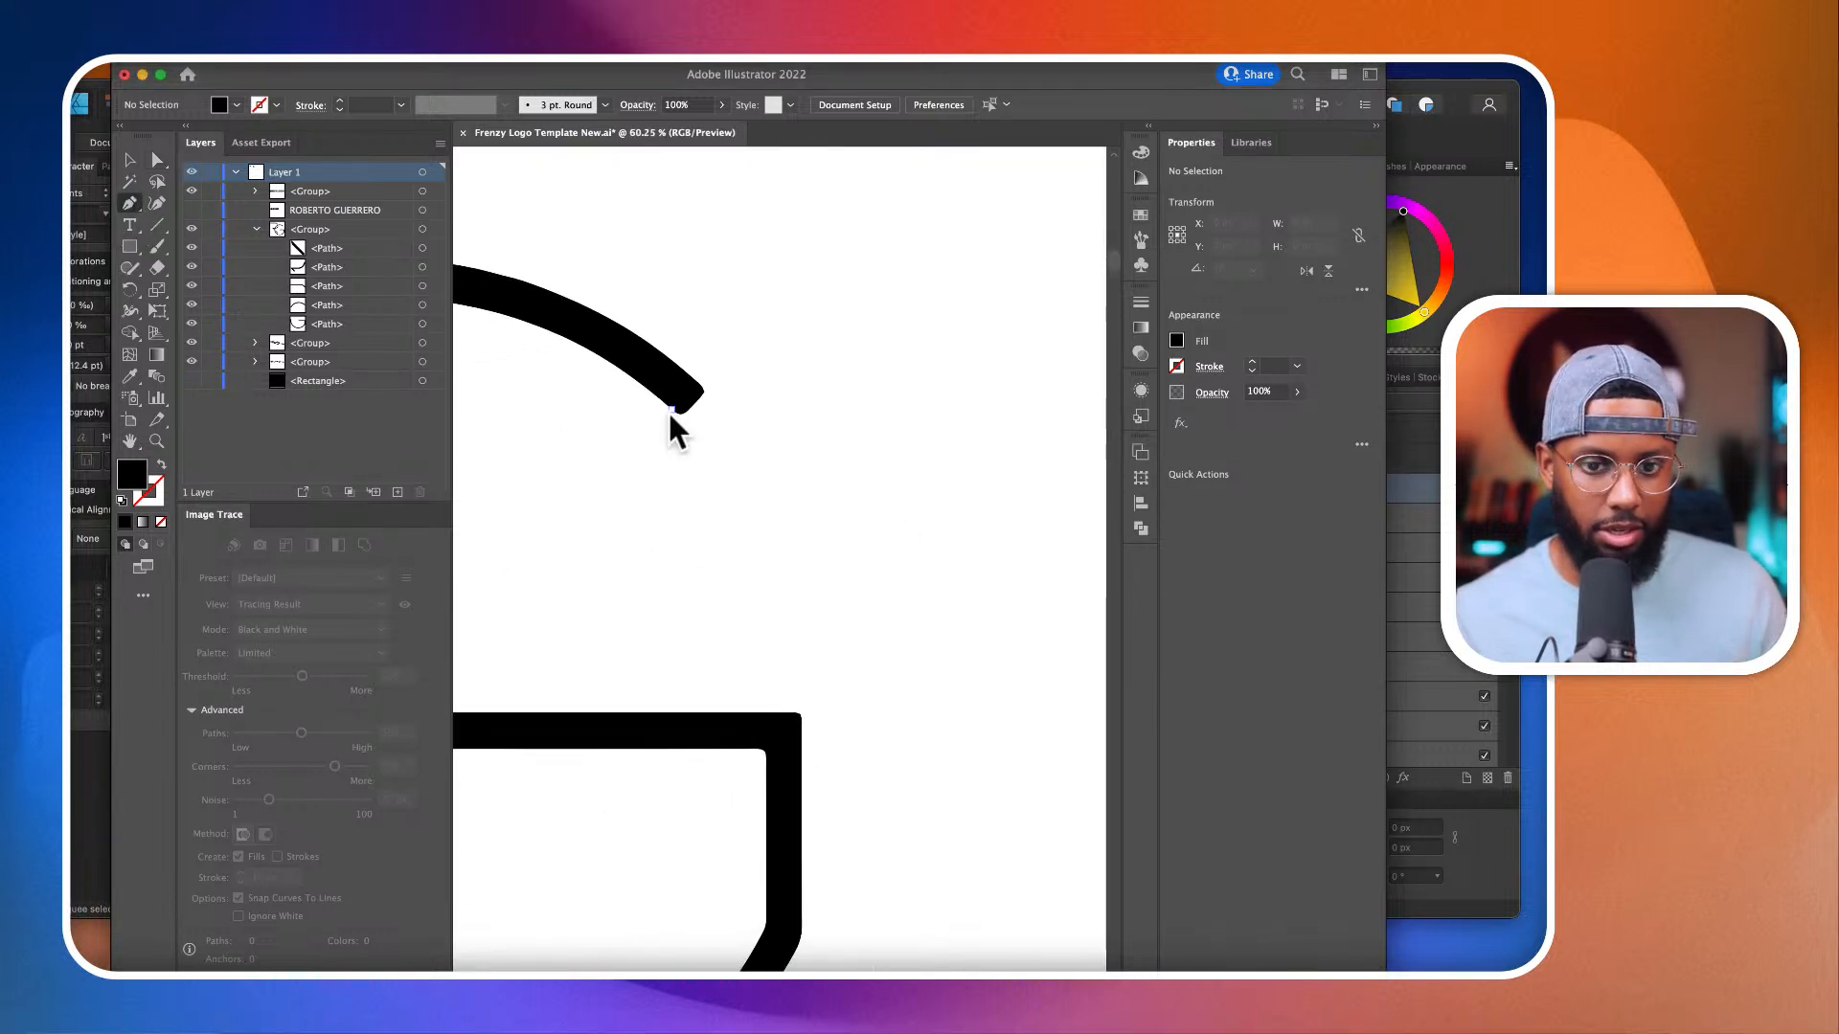
scroll(671, 431, up, 5)
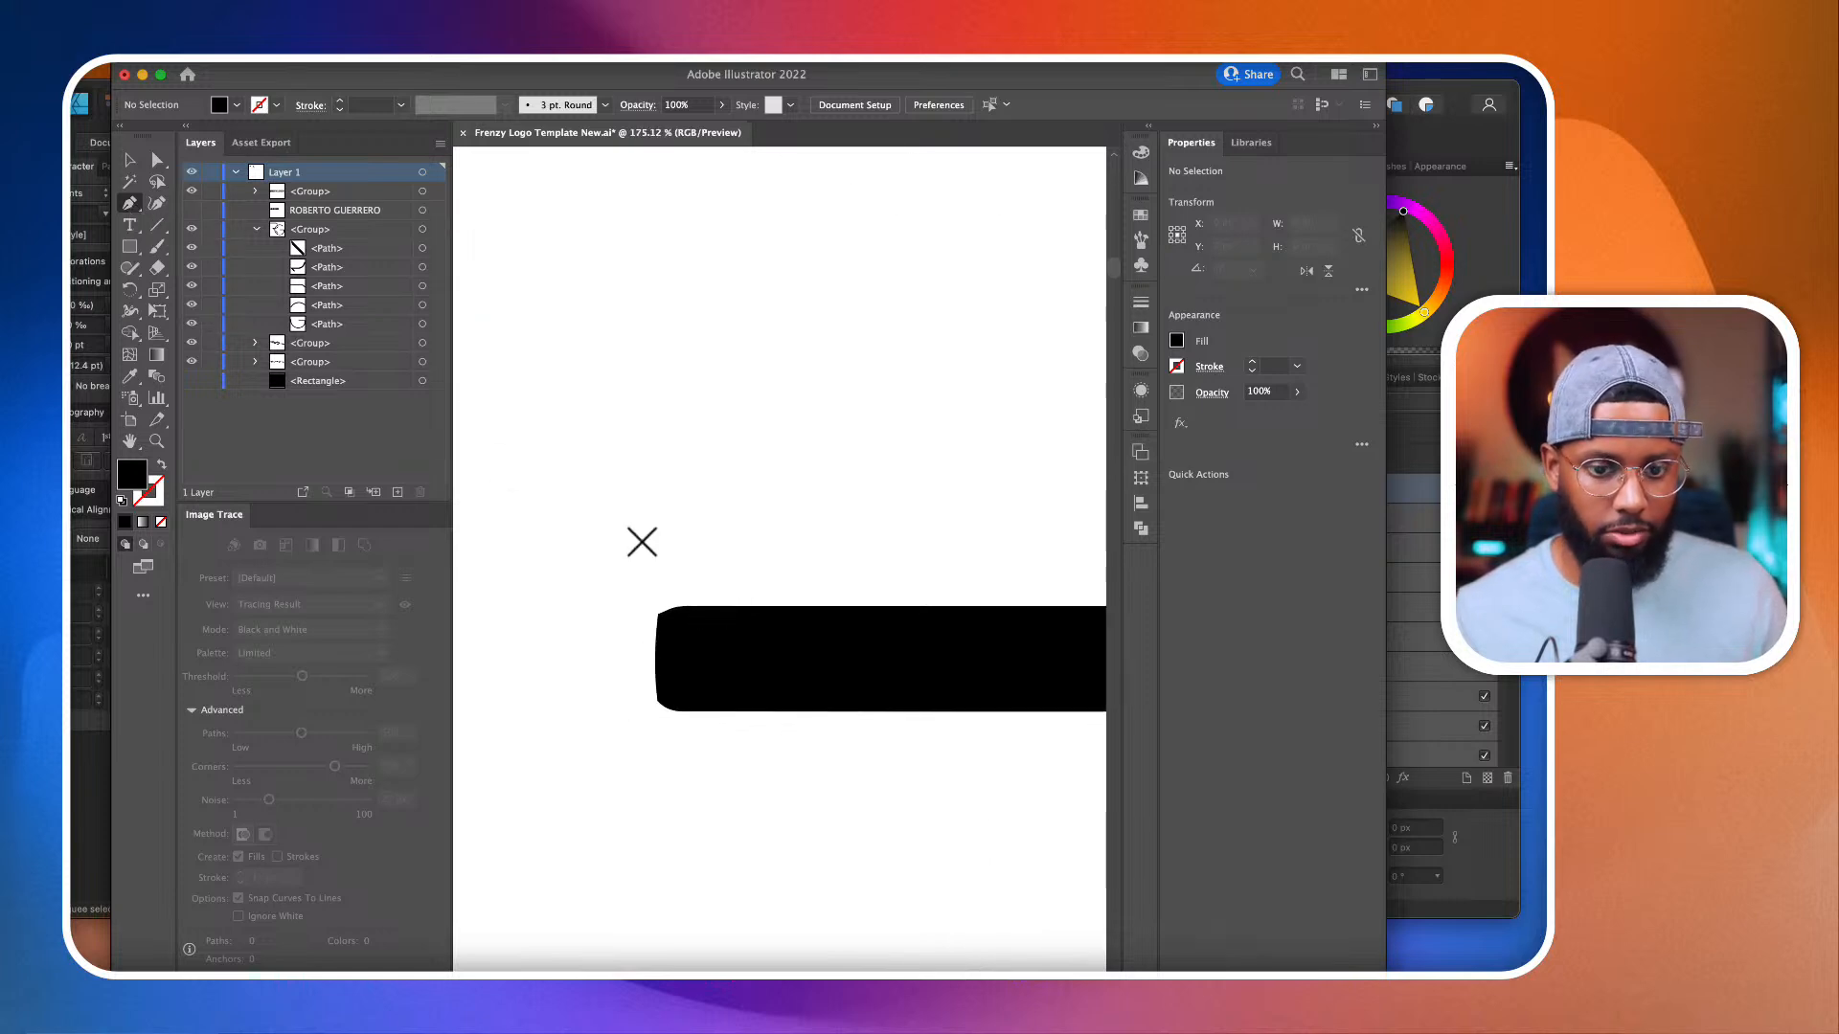
click(698, 649)
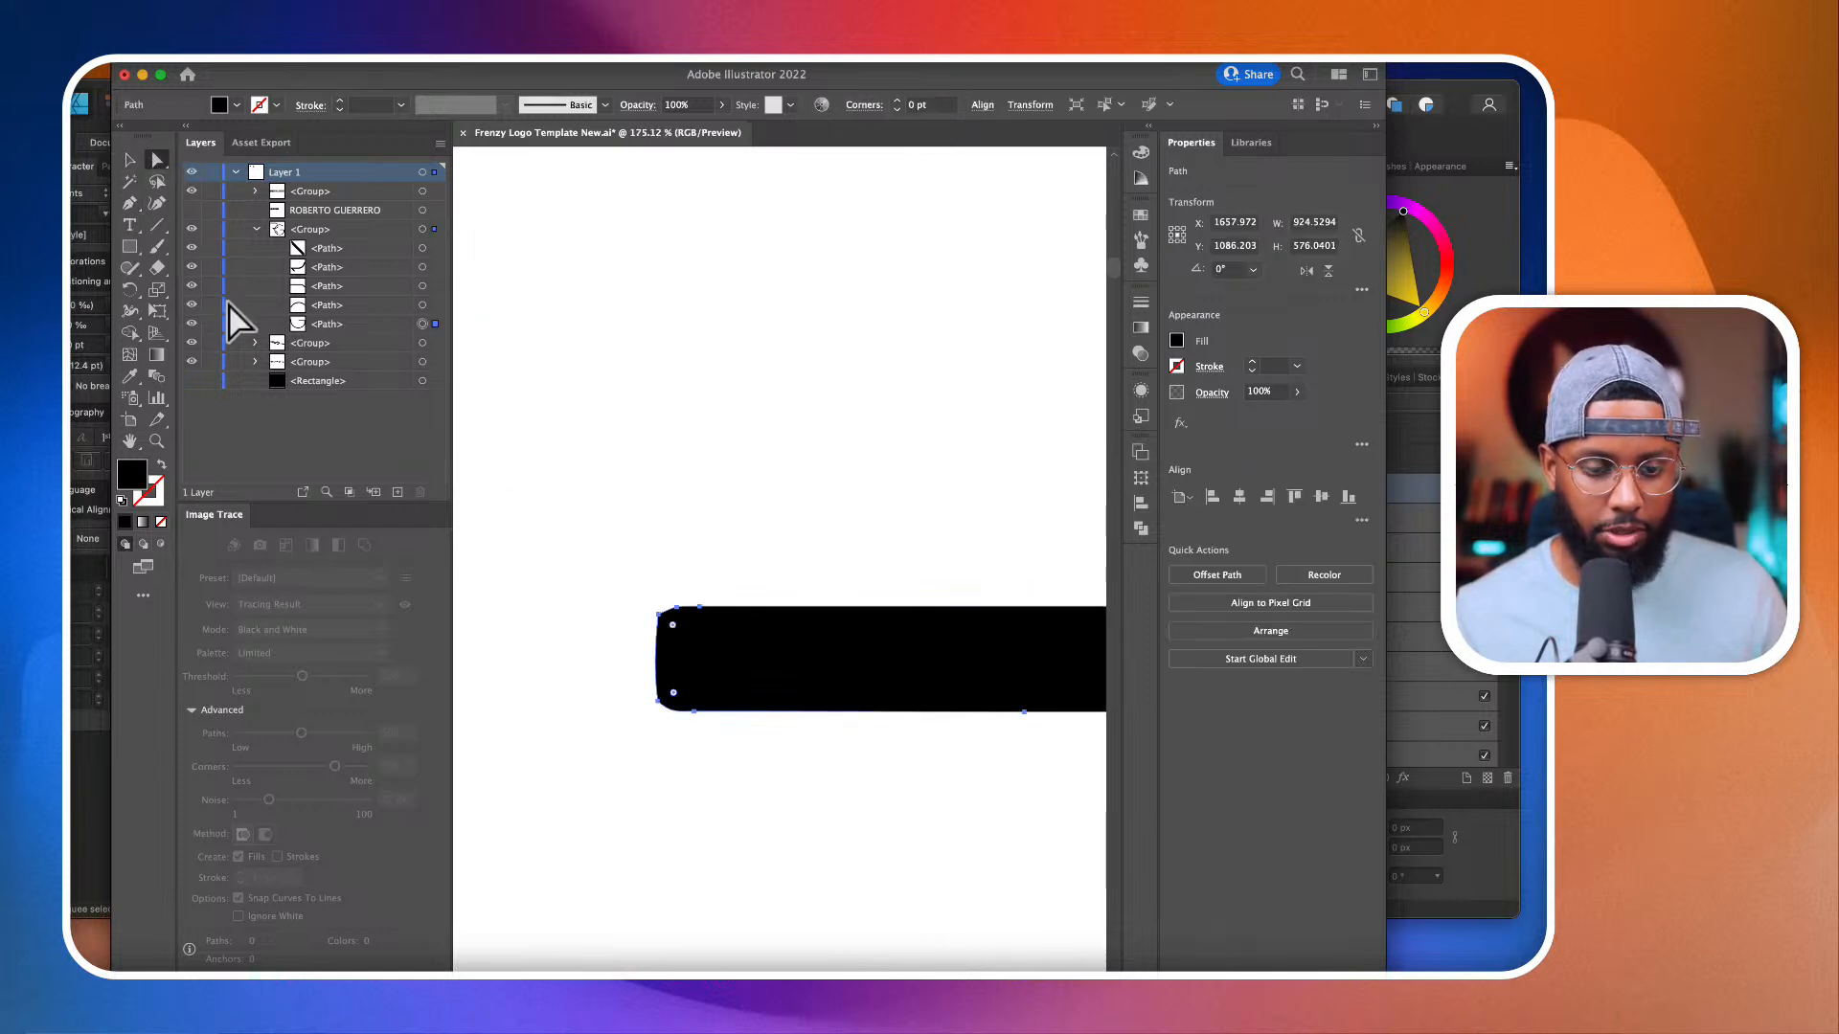
click(520, 231)
click(134, 203)
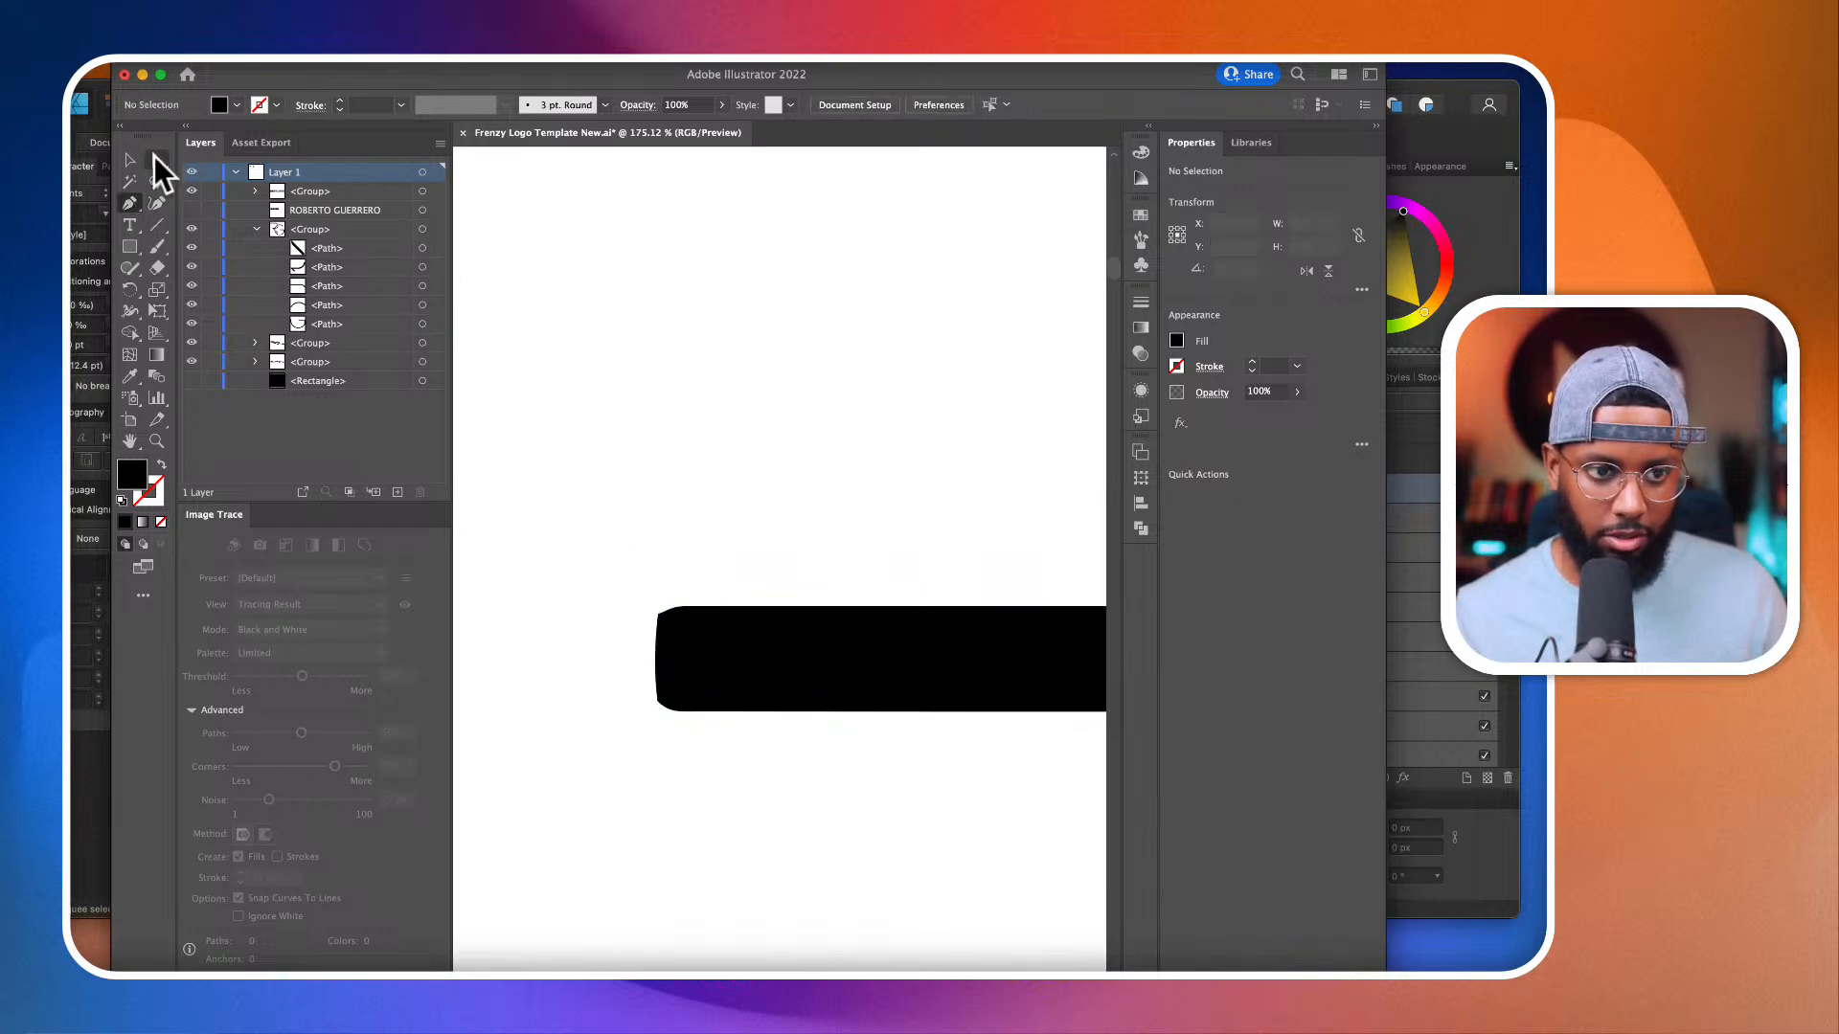
click(157, 160)
click(663, 648)
scroll(664, 634, up, 3)
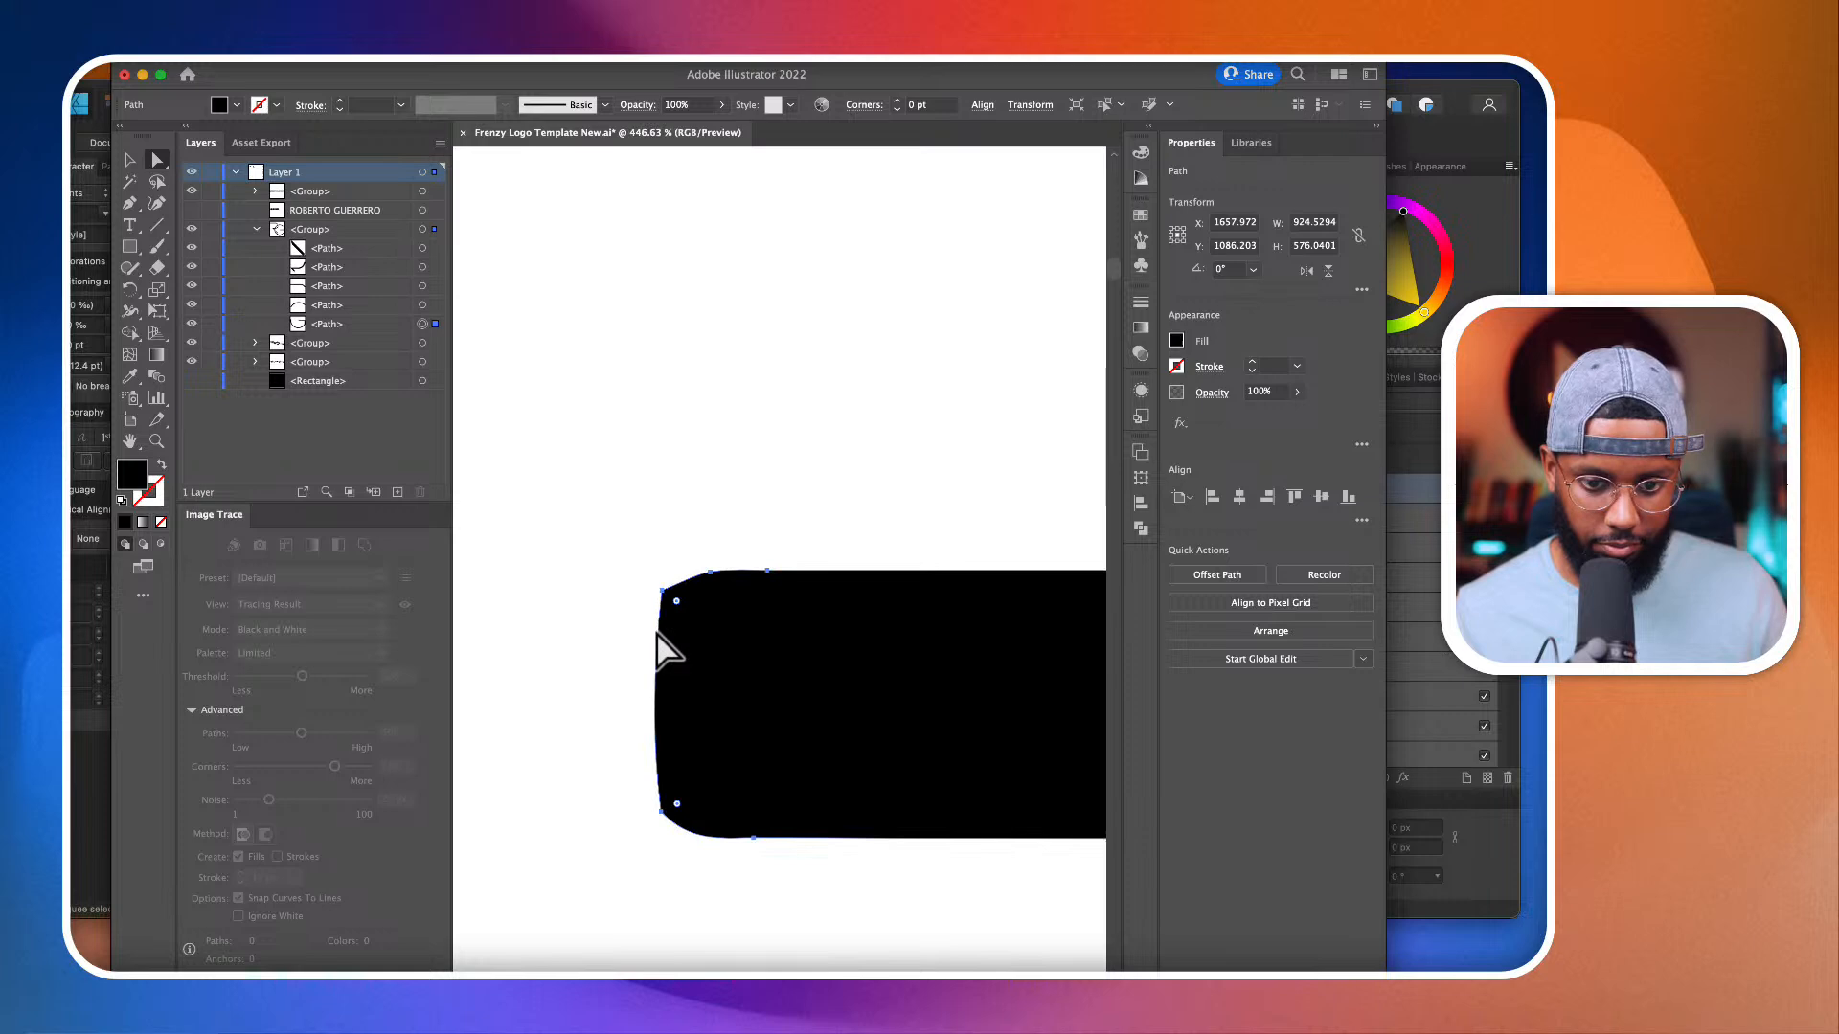
click(660, 575)
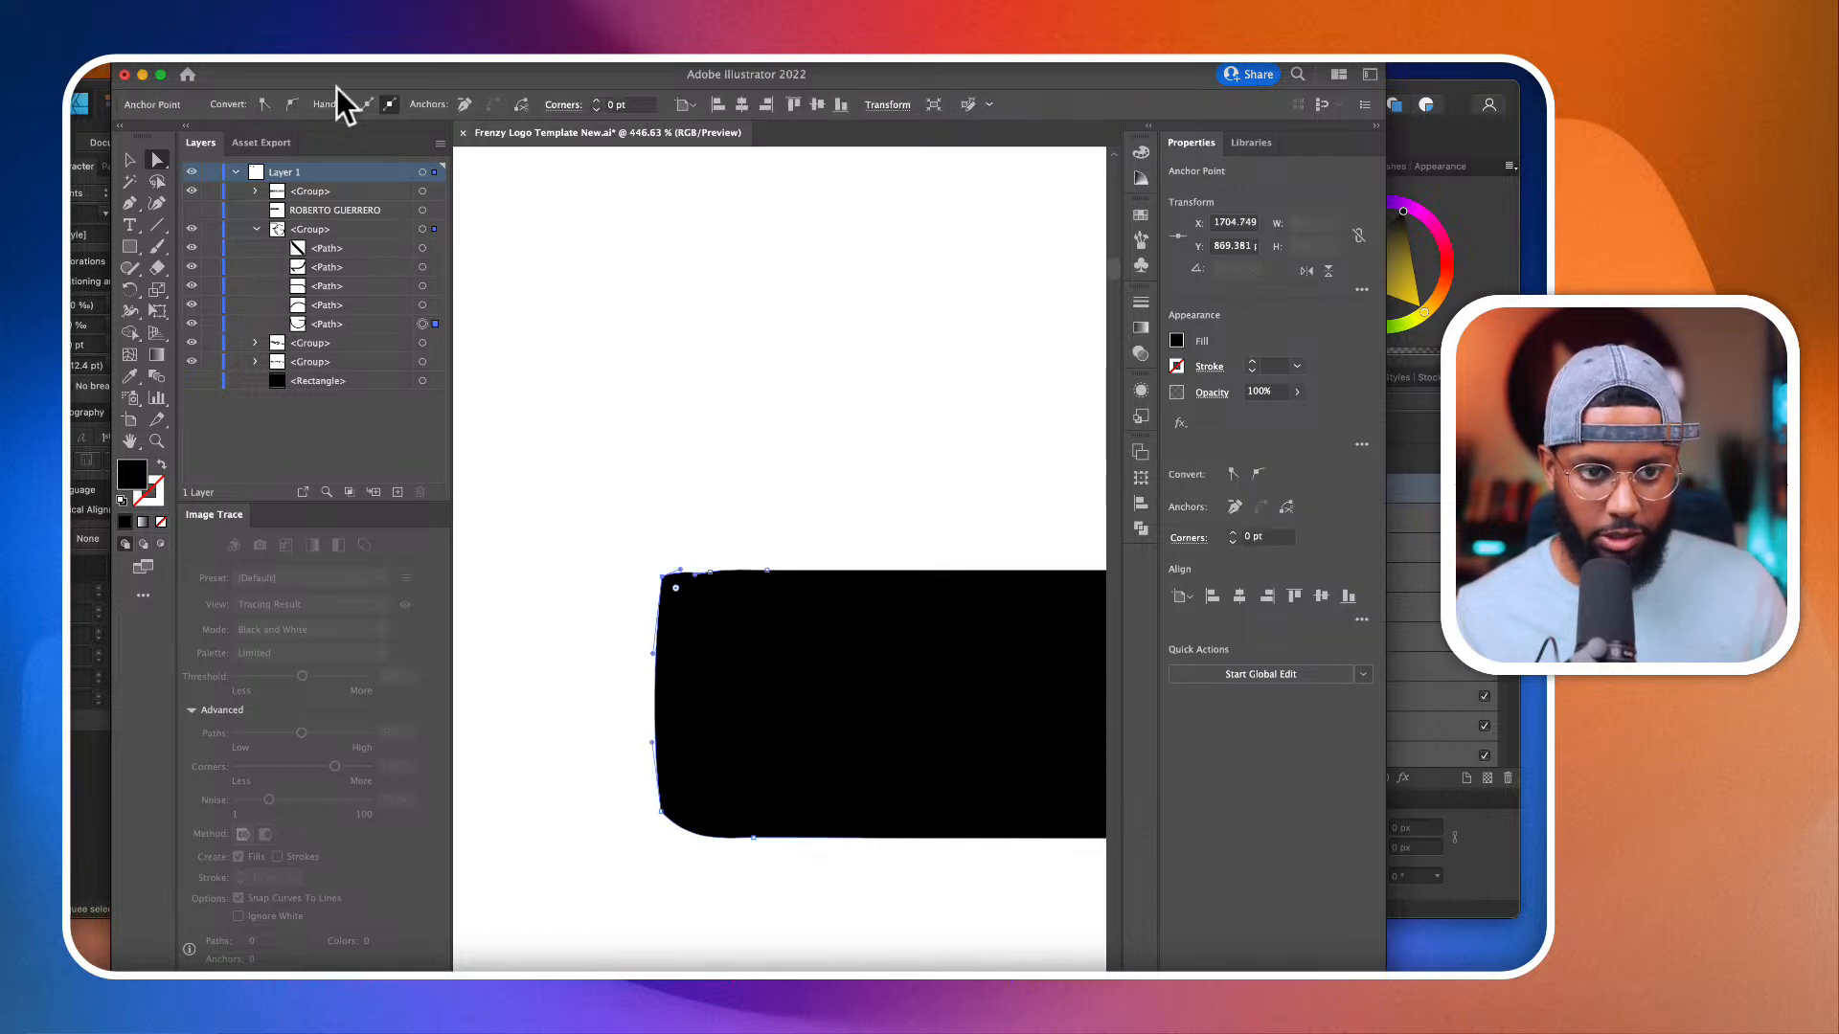
click(263, 104)
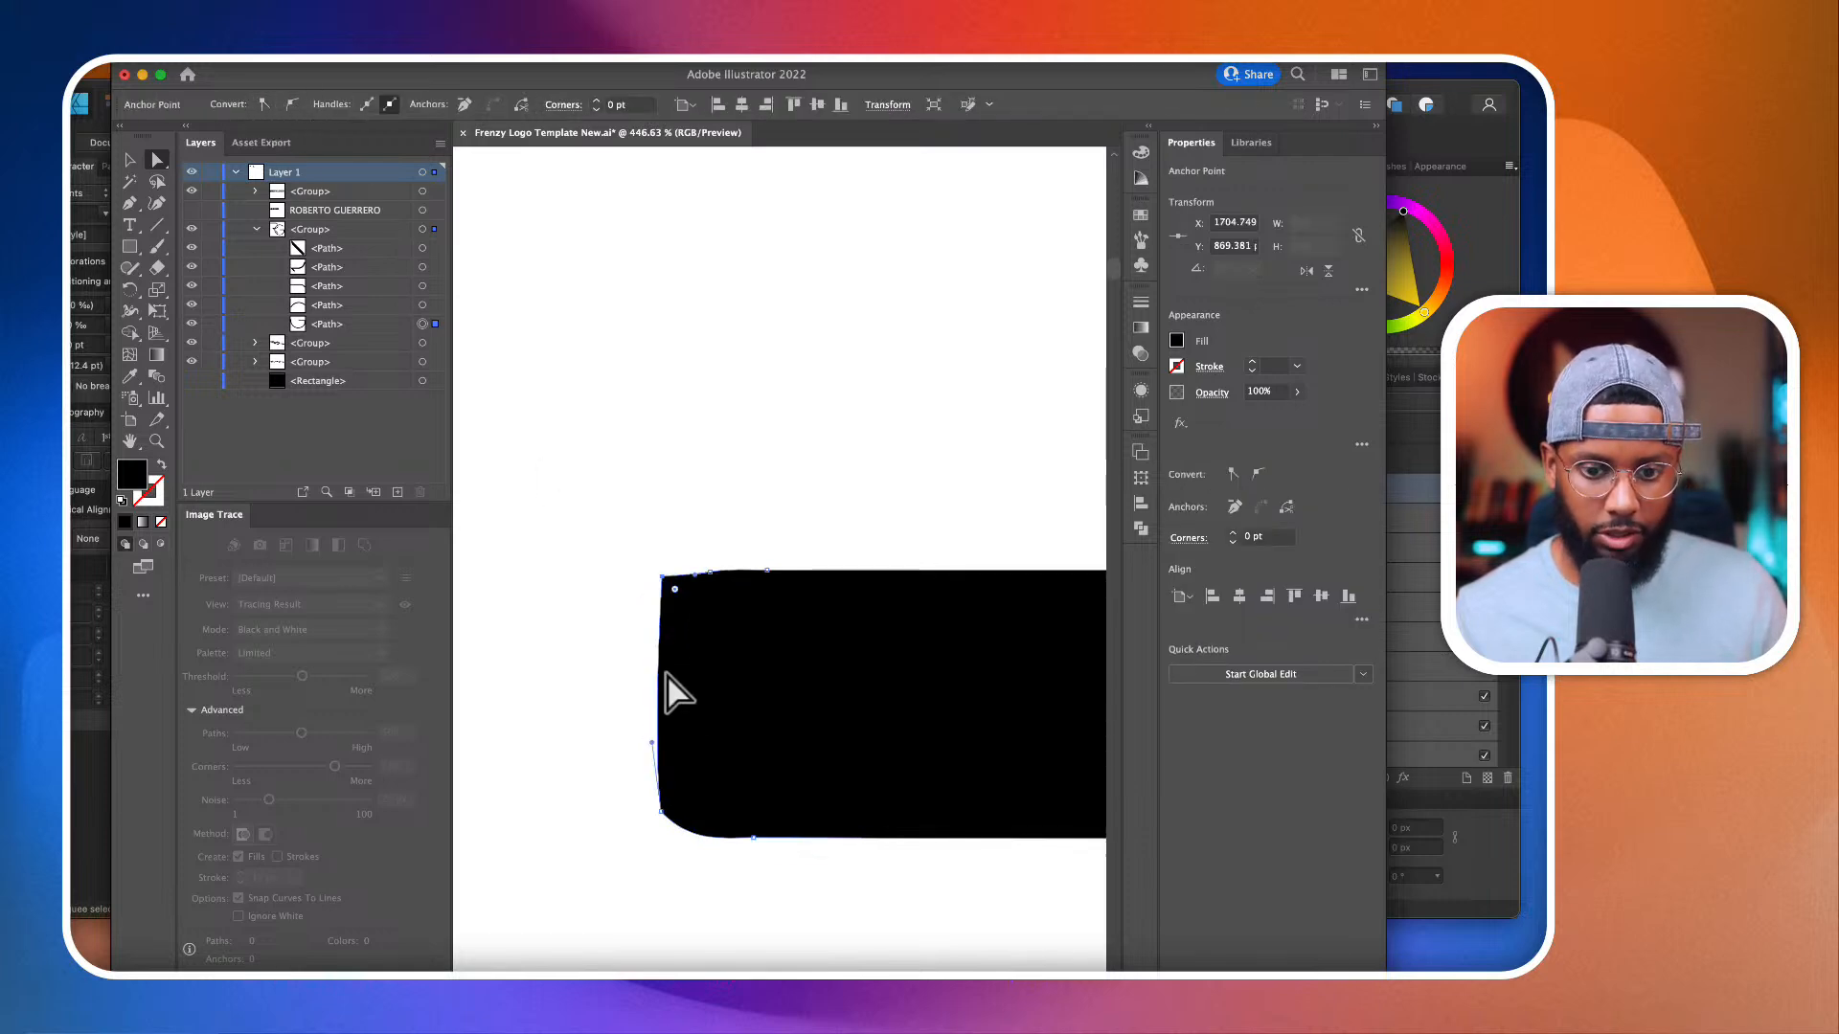
Step: Square the lower corner of the same crossbar end with a repositioned corner anchor, and fine-tune the upper corner anchor's position
click(661, 816)
click(662, 838)
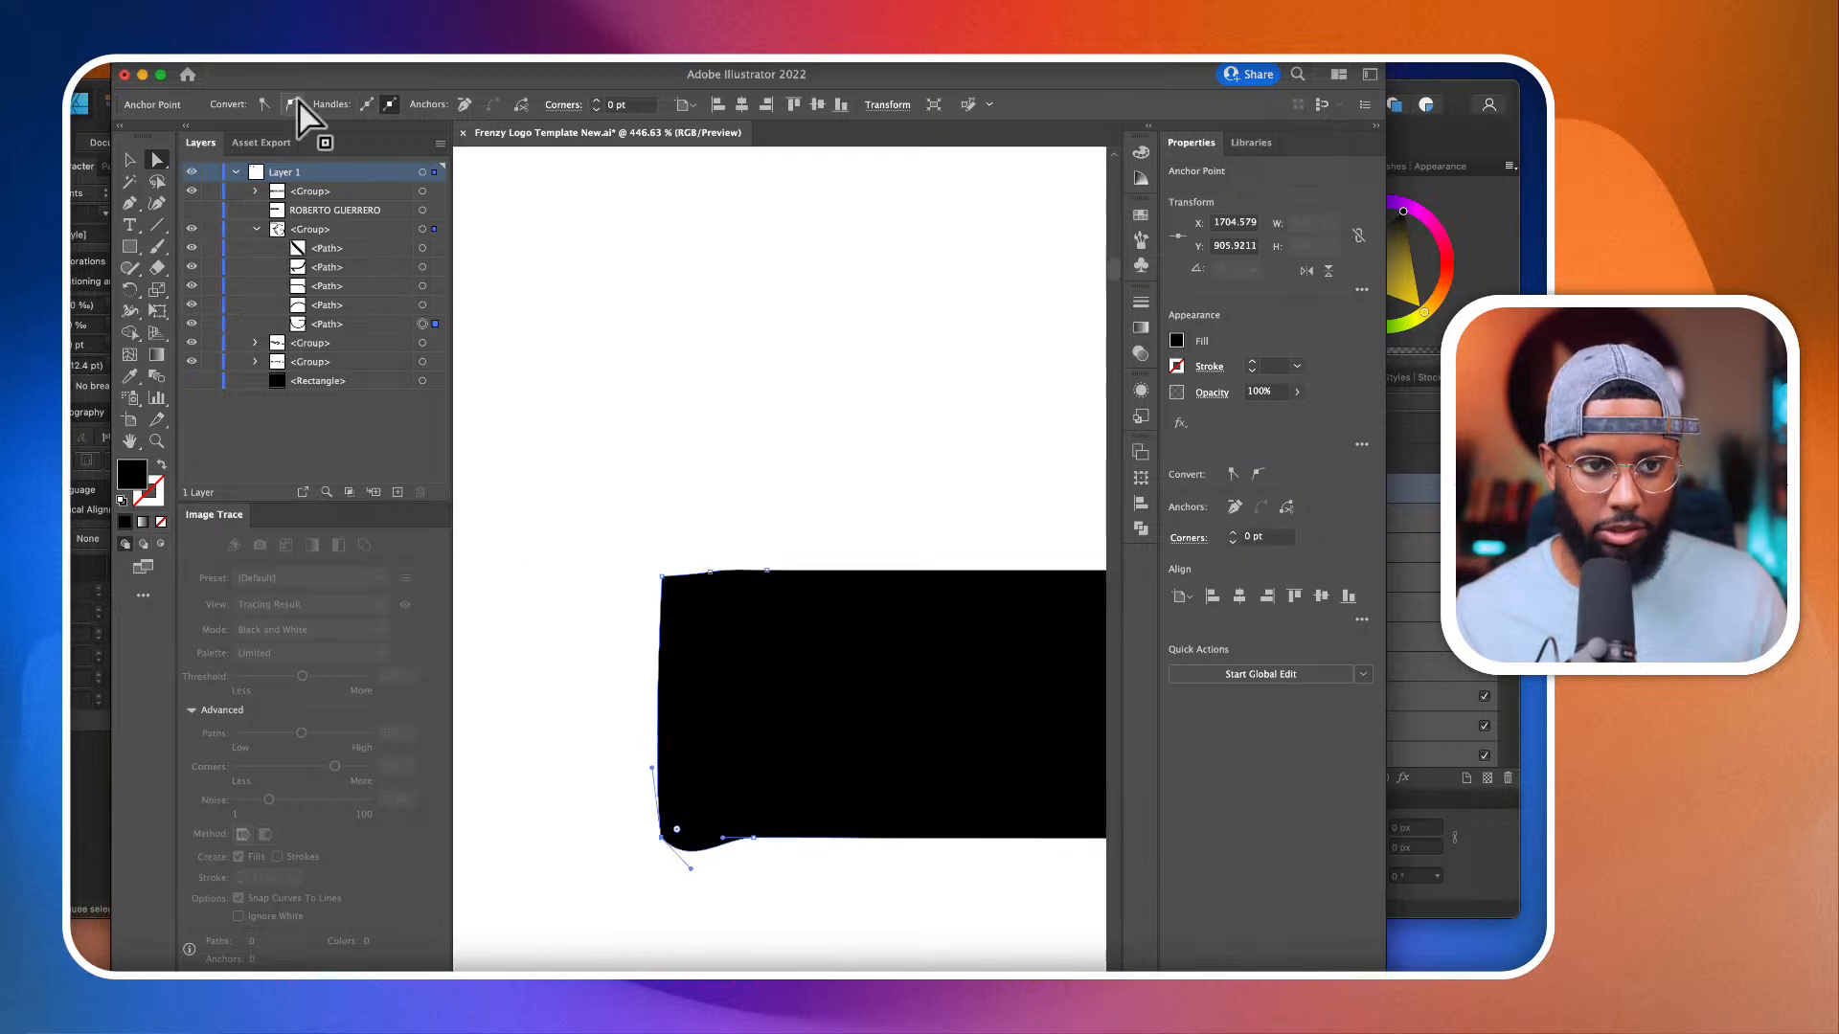
click(262, 105)
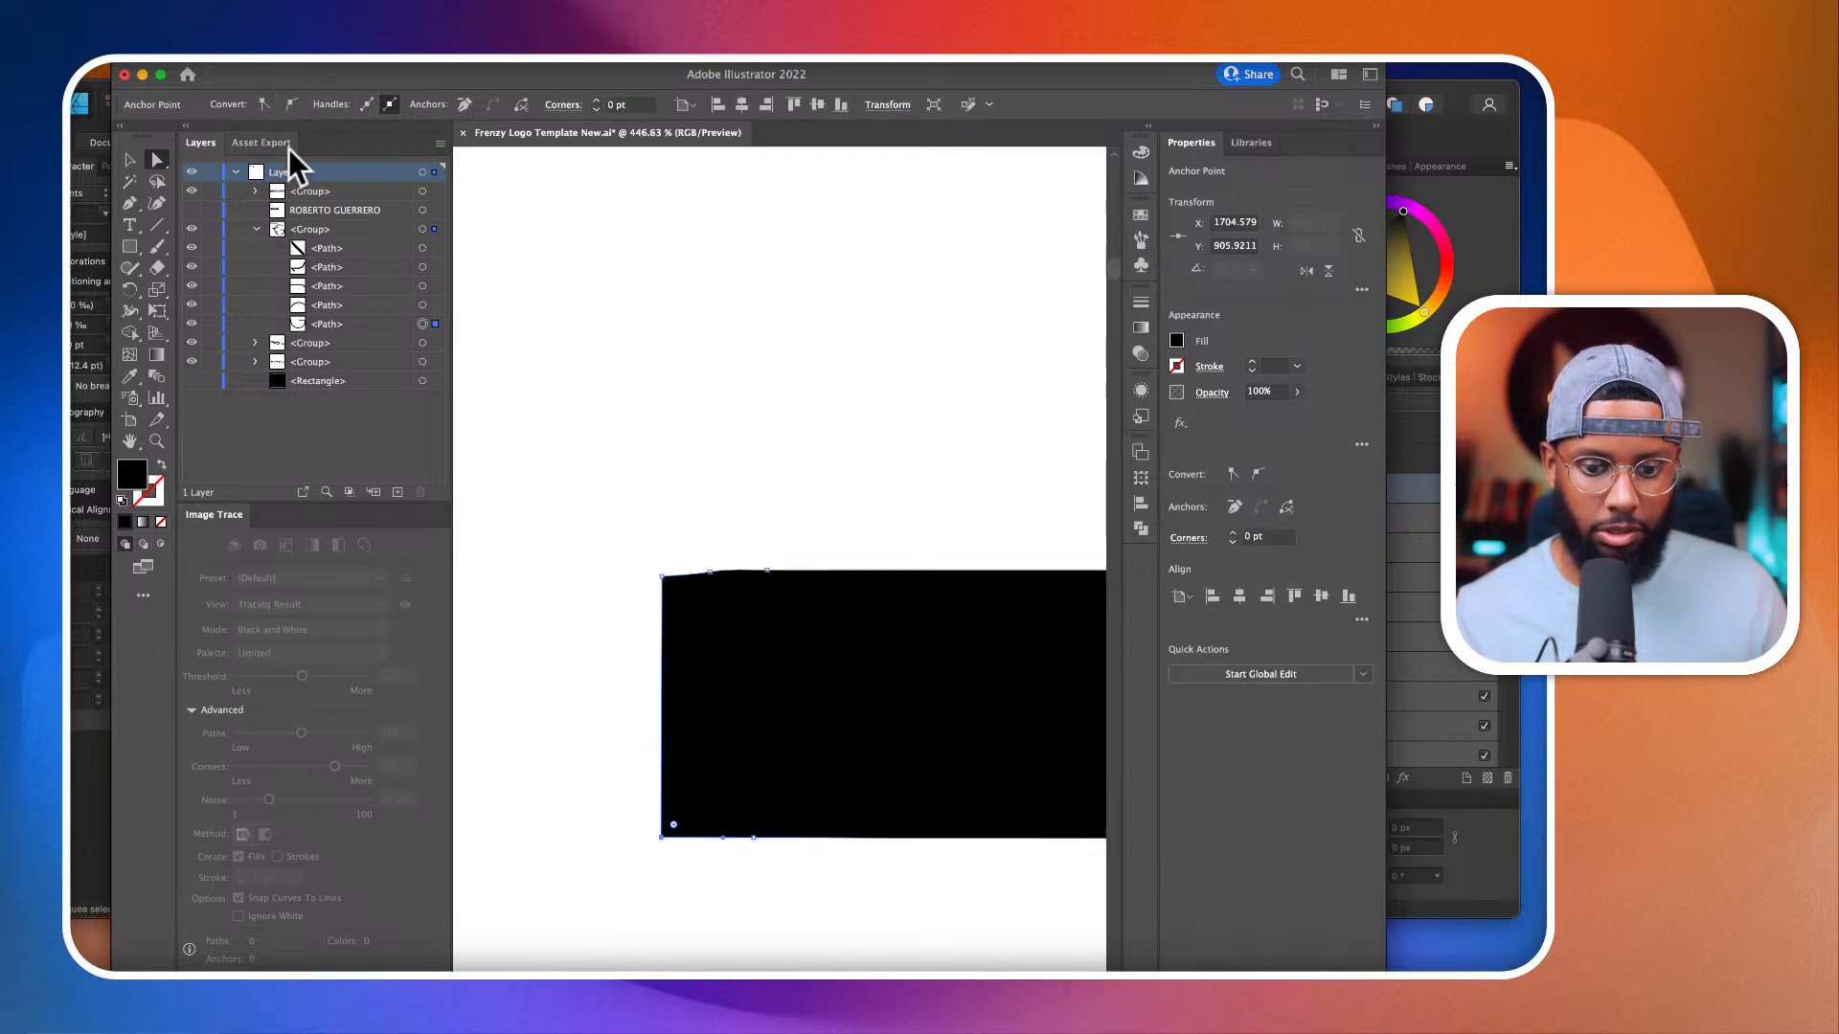
scroll(669, 587, up, 3)
click(657, 578)
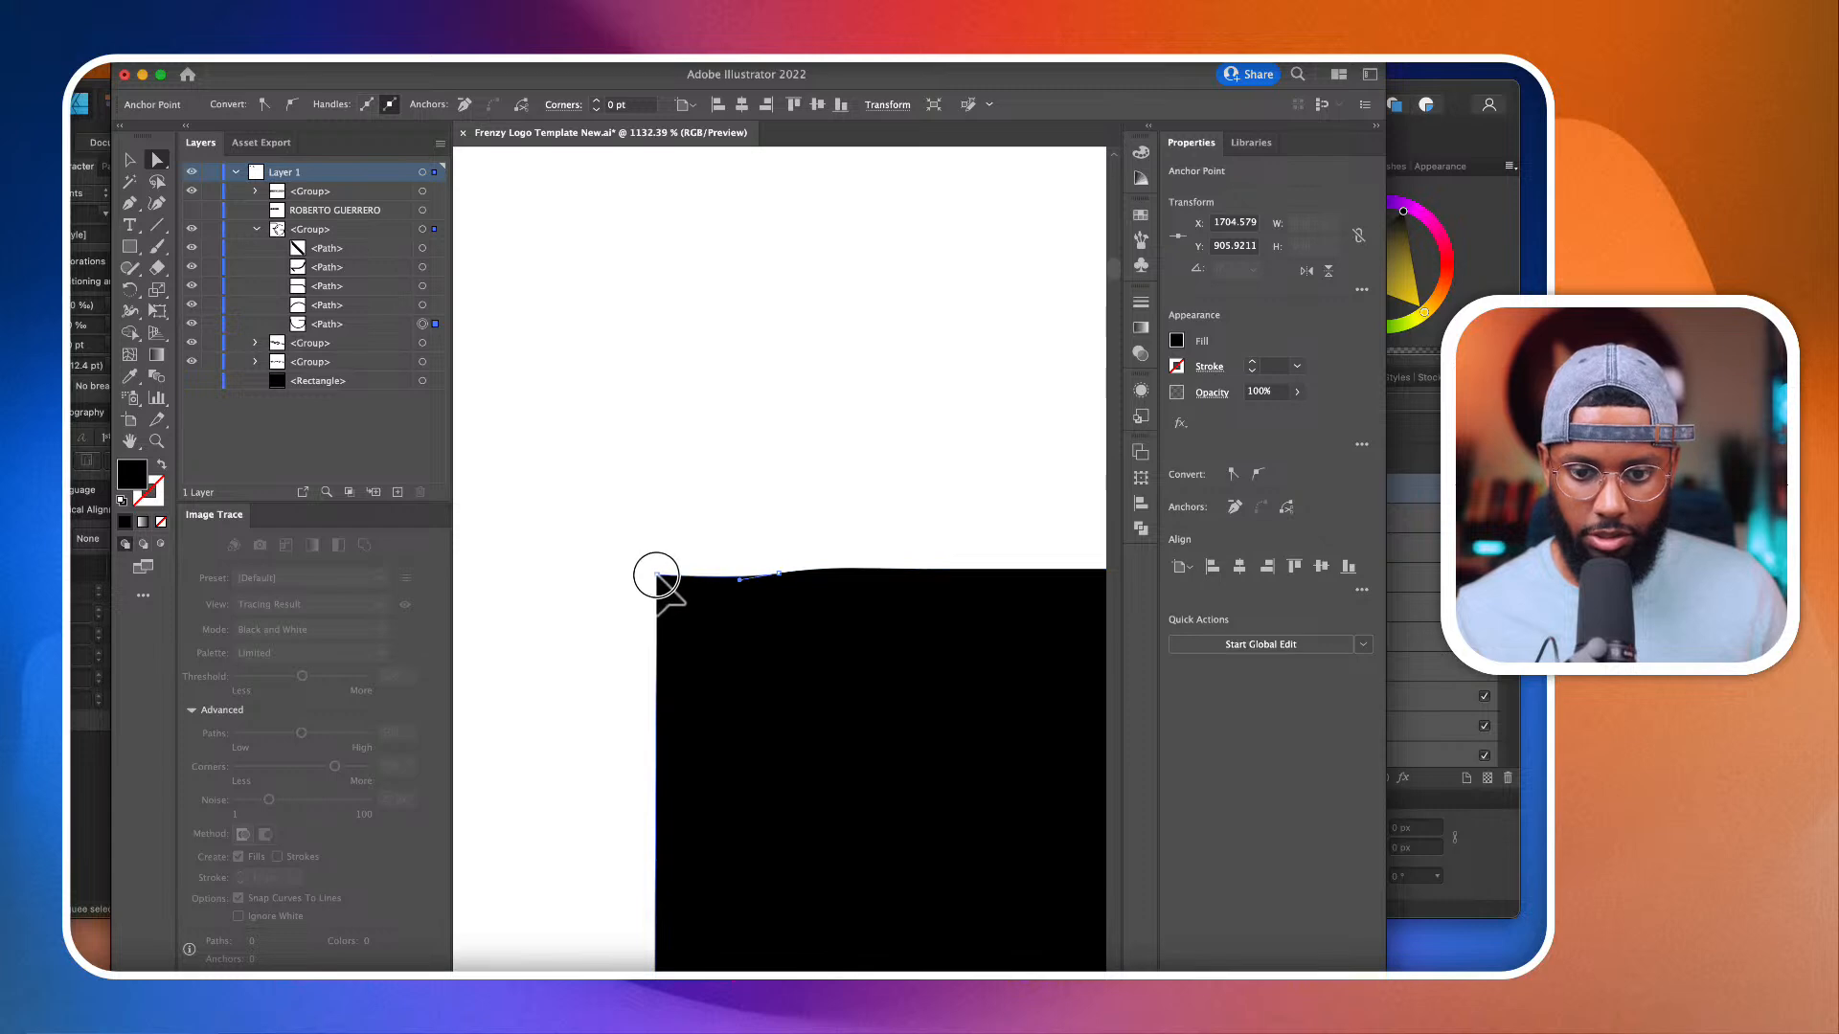
click(658, 577)
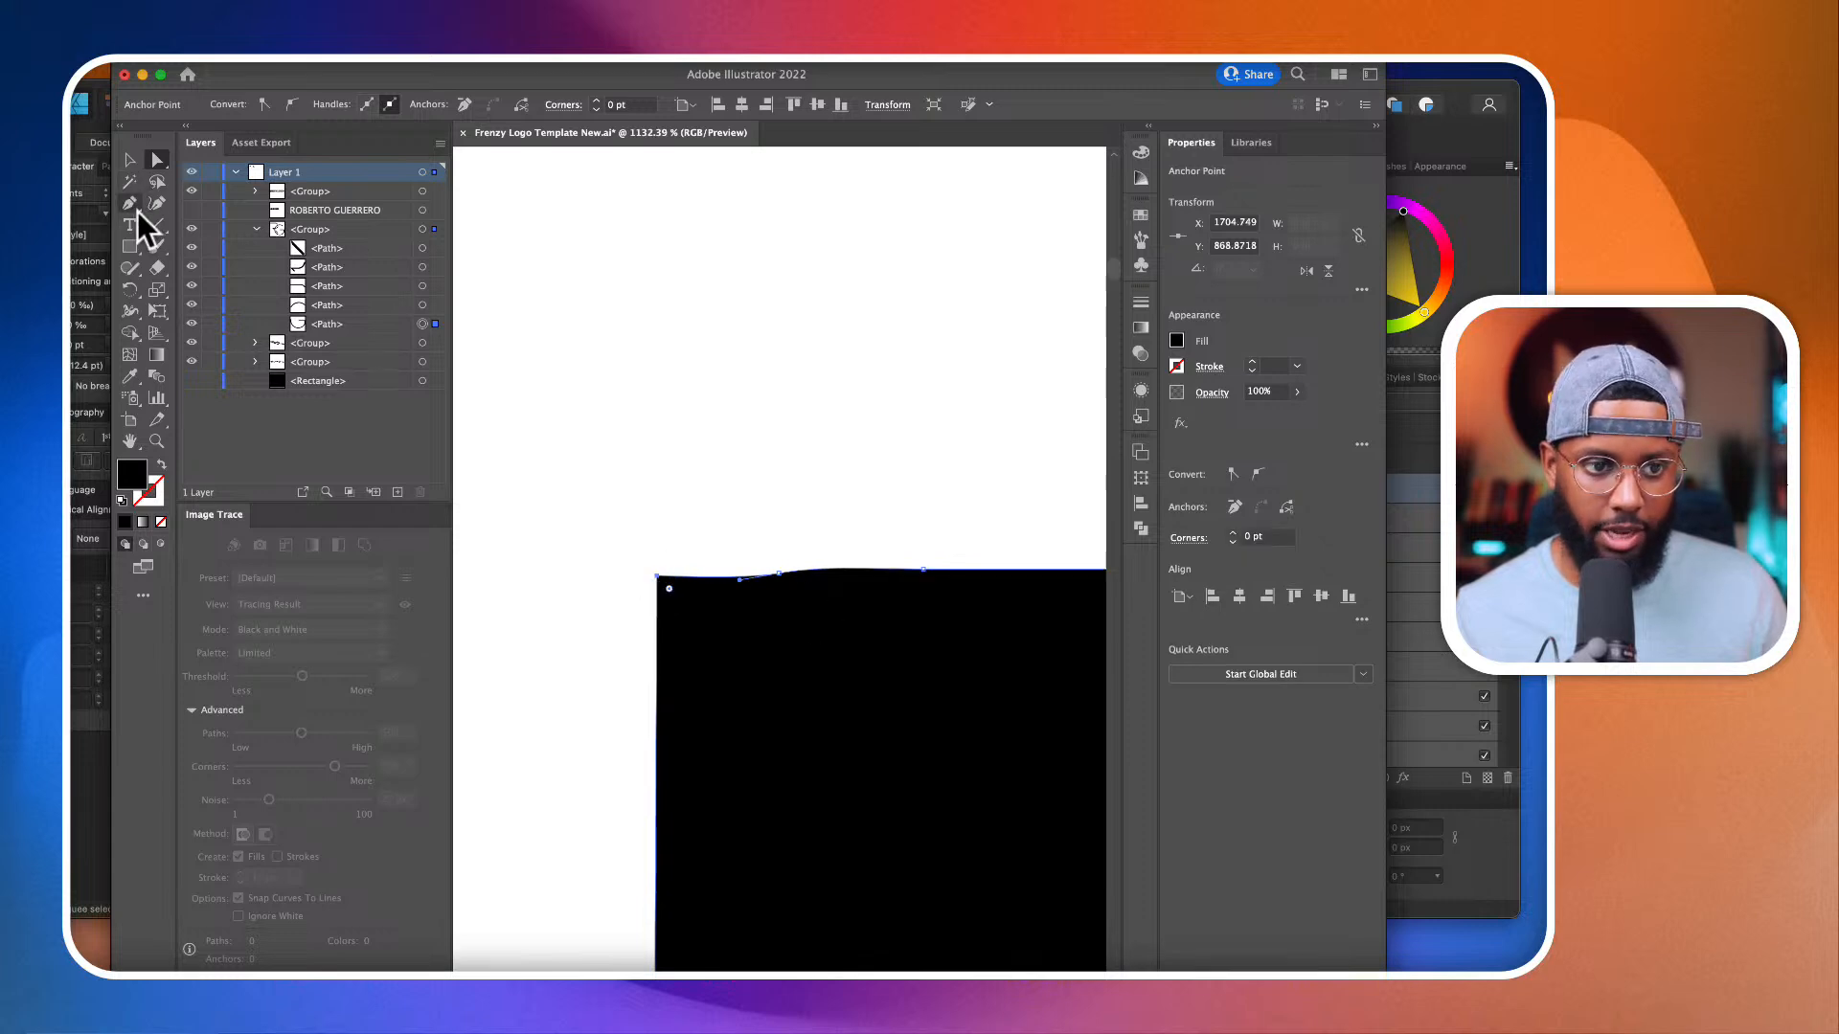
Step: Remove the surplus anchor points along the upper and lower edges beside the squared crossbar end with the Delete Anchor Point tool
drag(134, 203, 191, 260)
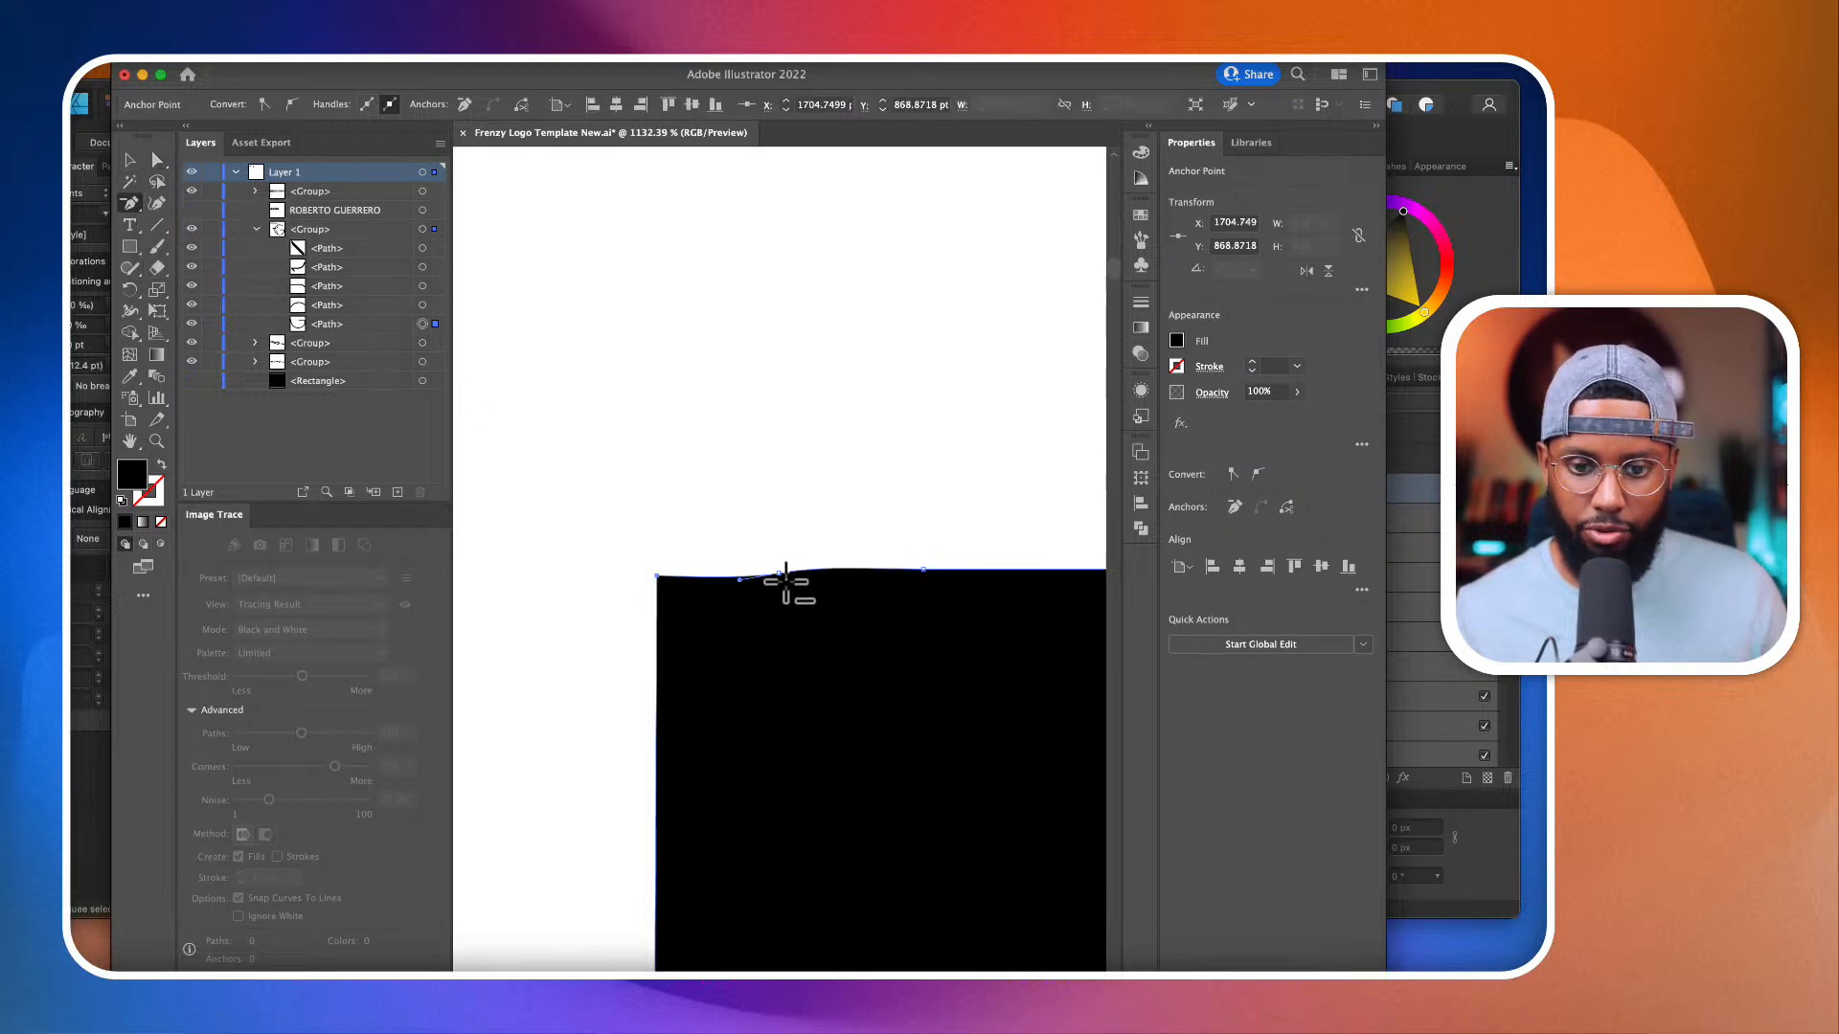
click(779, 574)
click(923, 570)
scroll(924, 571, down, 5)
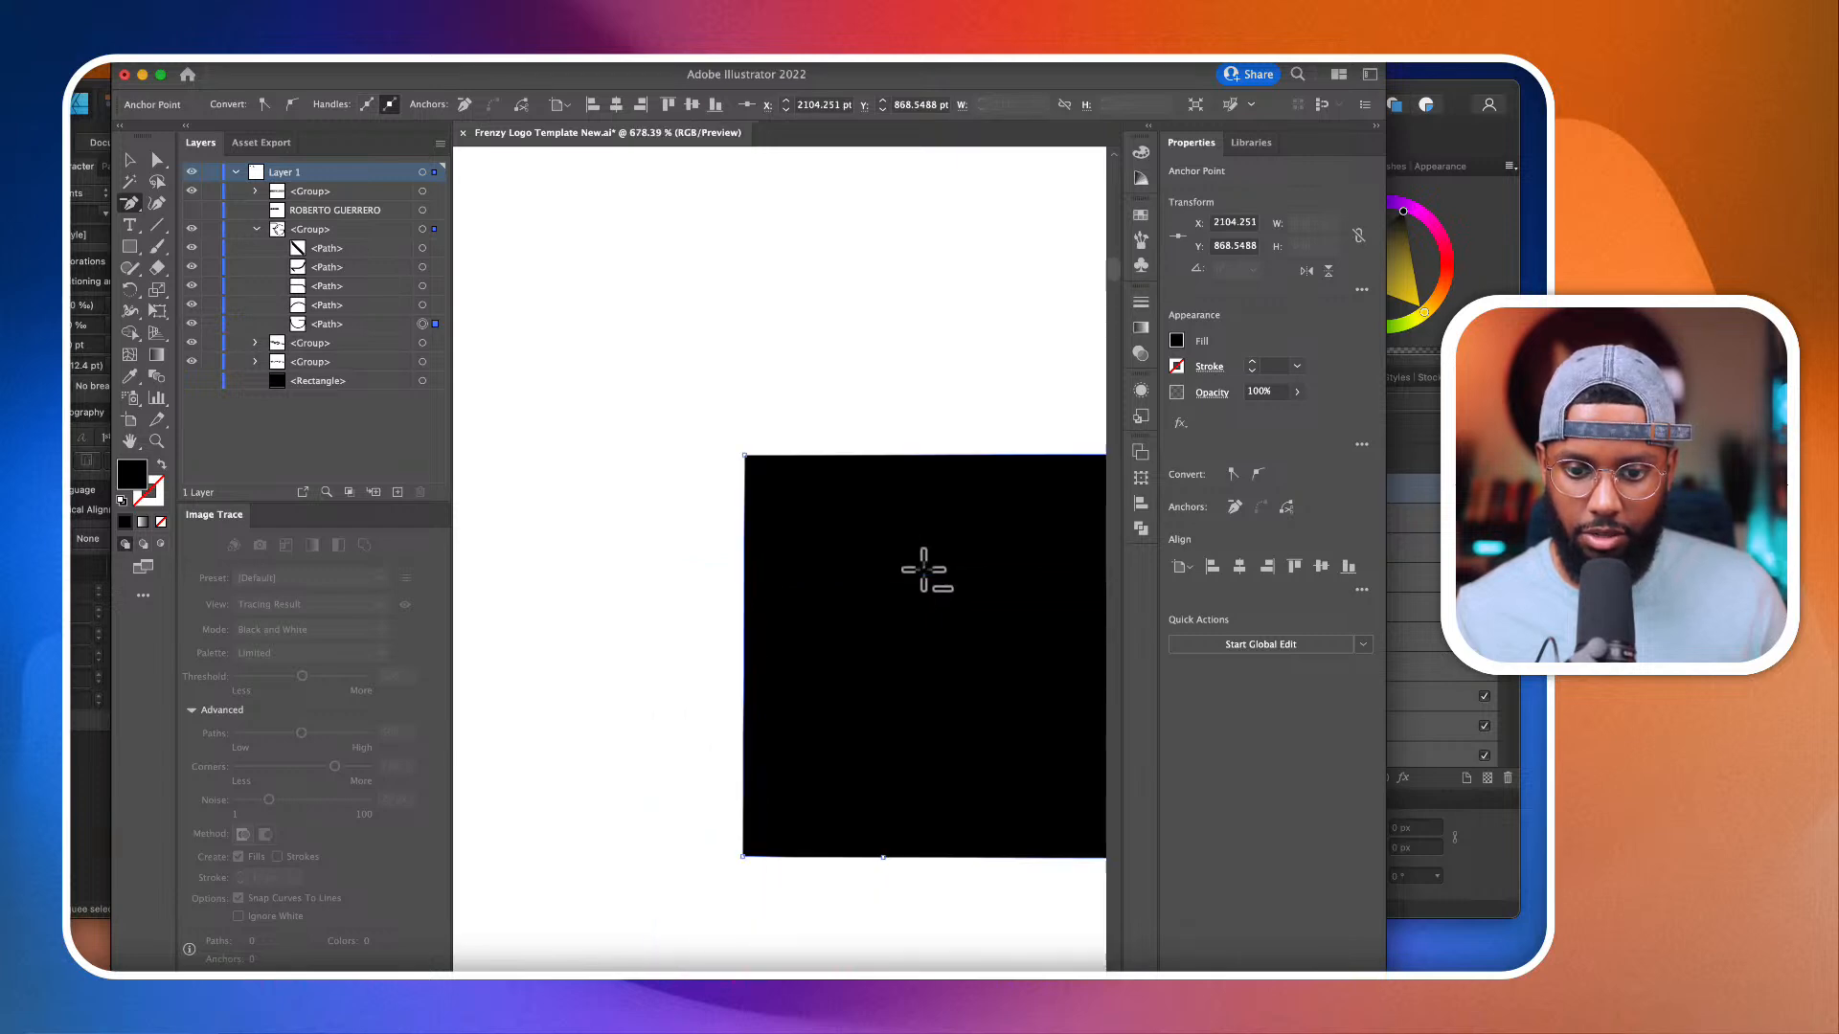
click(860, 821)
Step: Square the outer corner where the G's crossbar meets its vertical stem by drawing a closed black triangular Pen patch, about 42 by 60 pt
scroll(861, 822, down, 12)
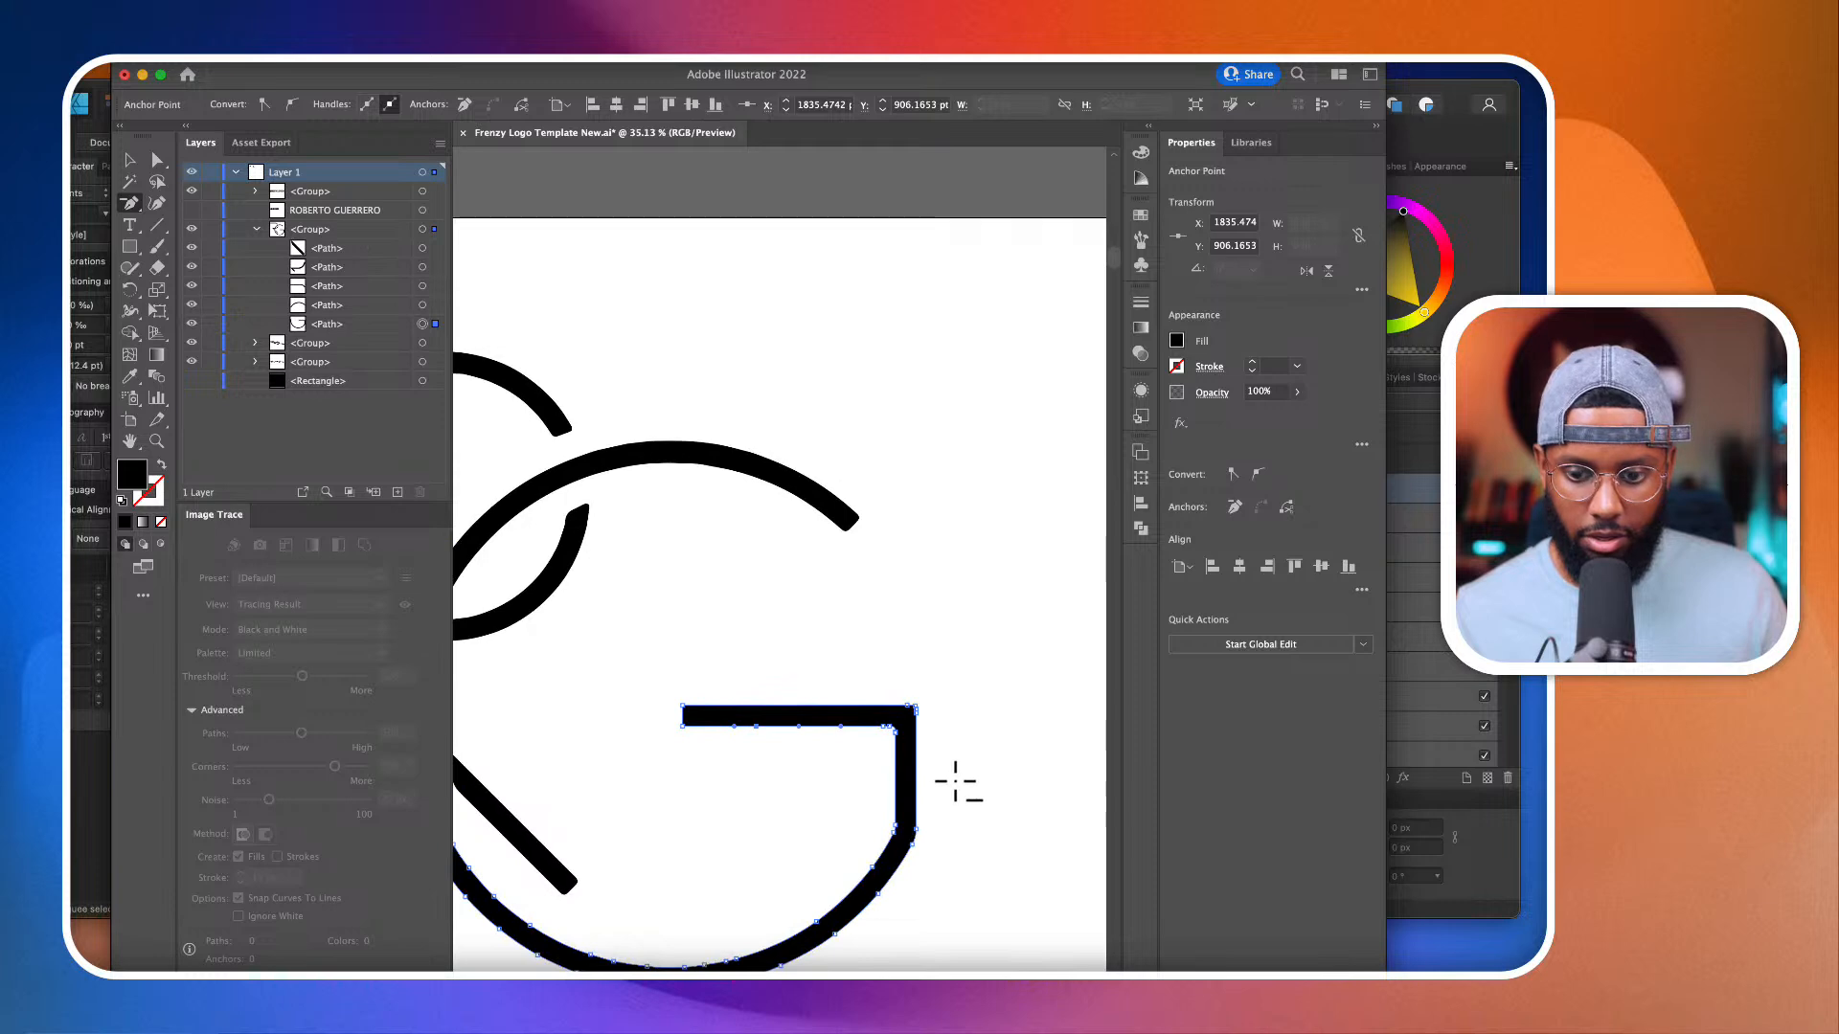
scroll(952, 780, up, 5)
drag(131, 204, 182, 193)
click(157, 160)
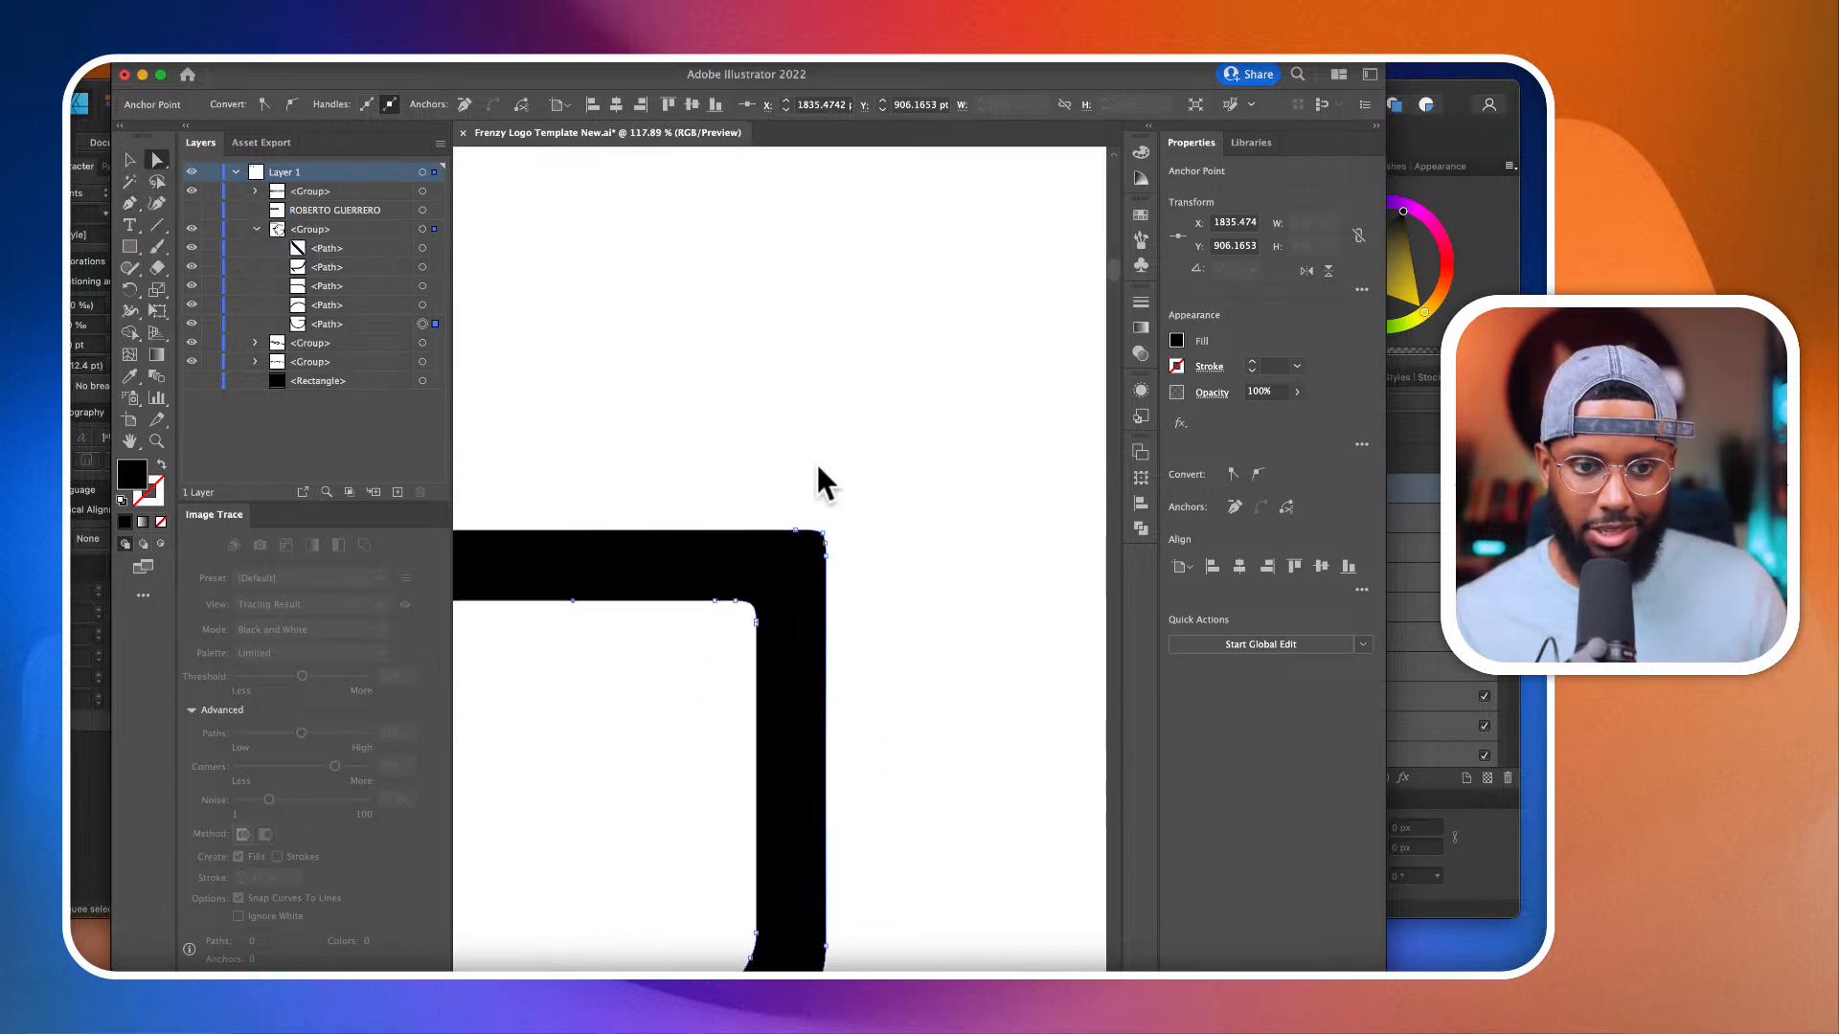
click(814, 461)
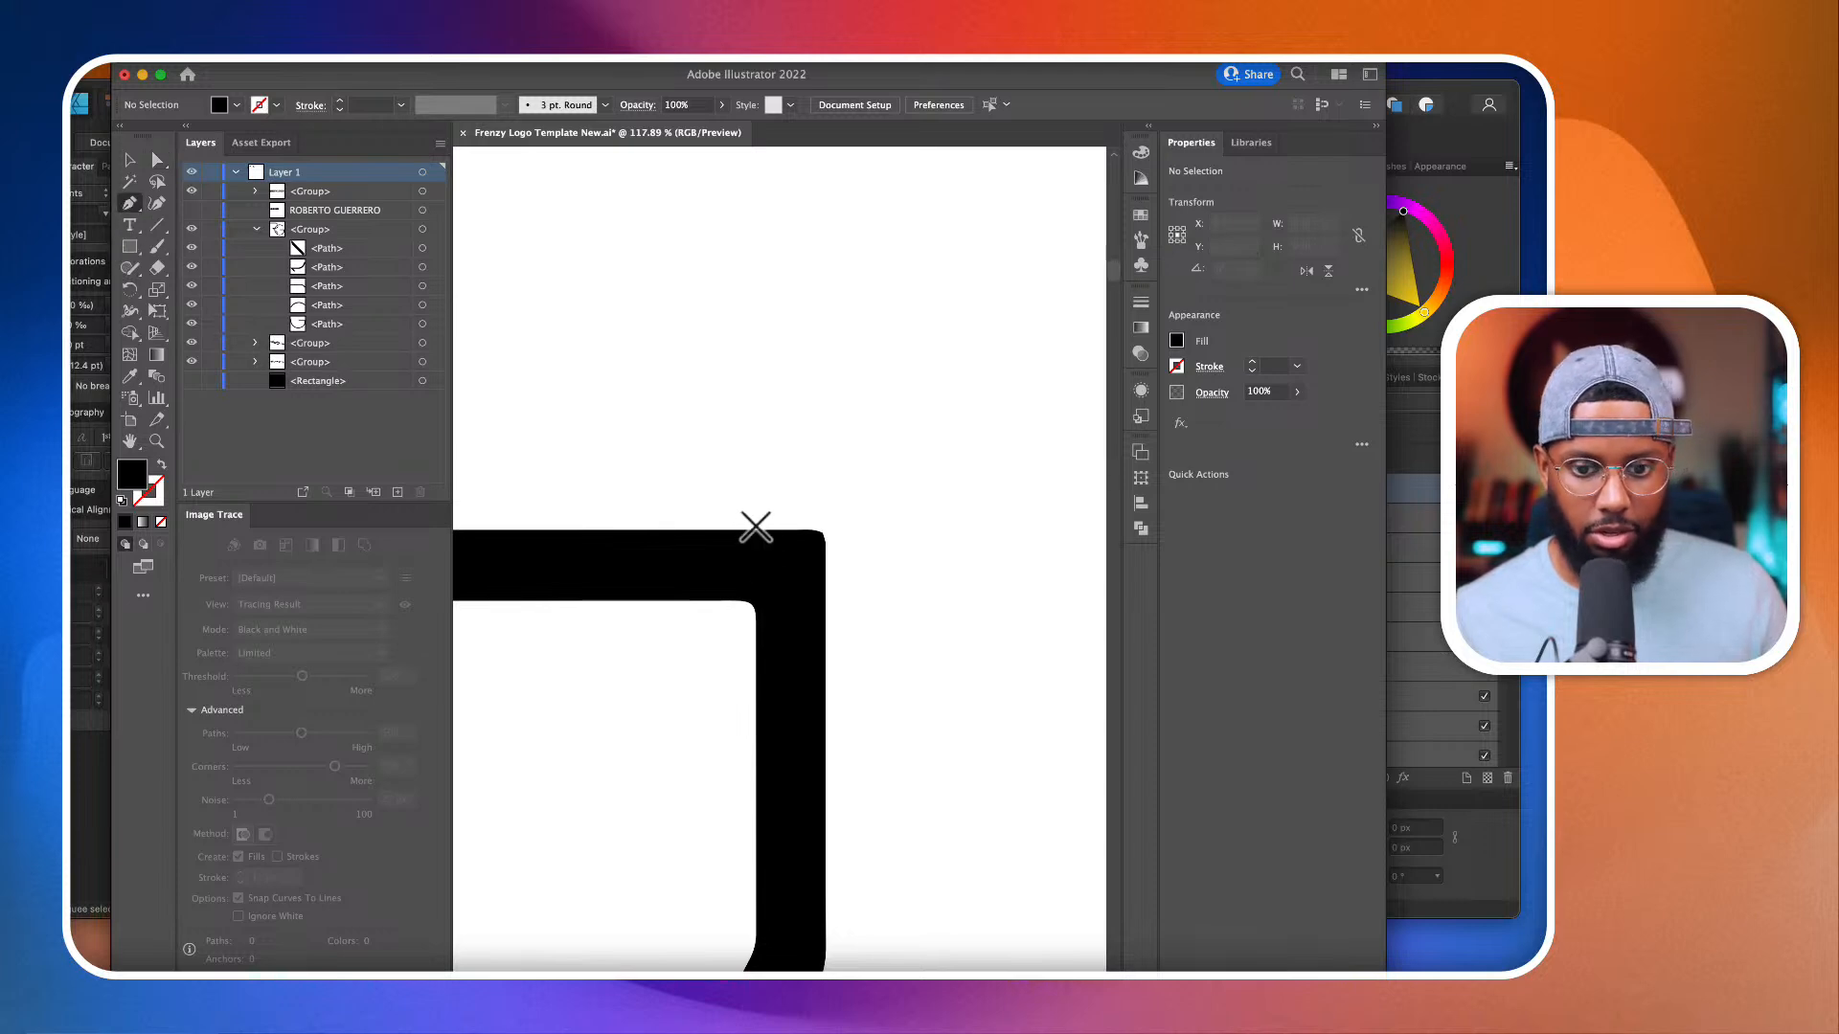
click(747, 530)
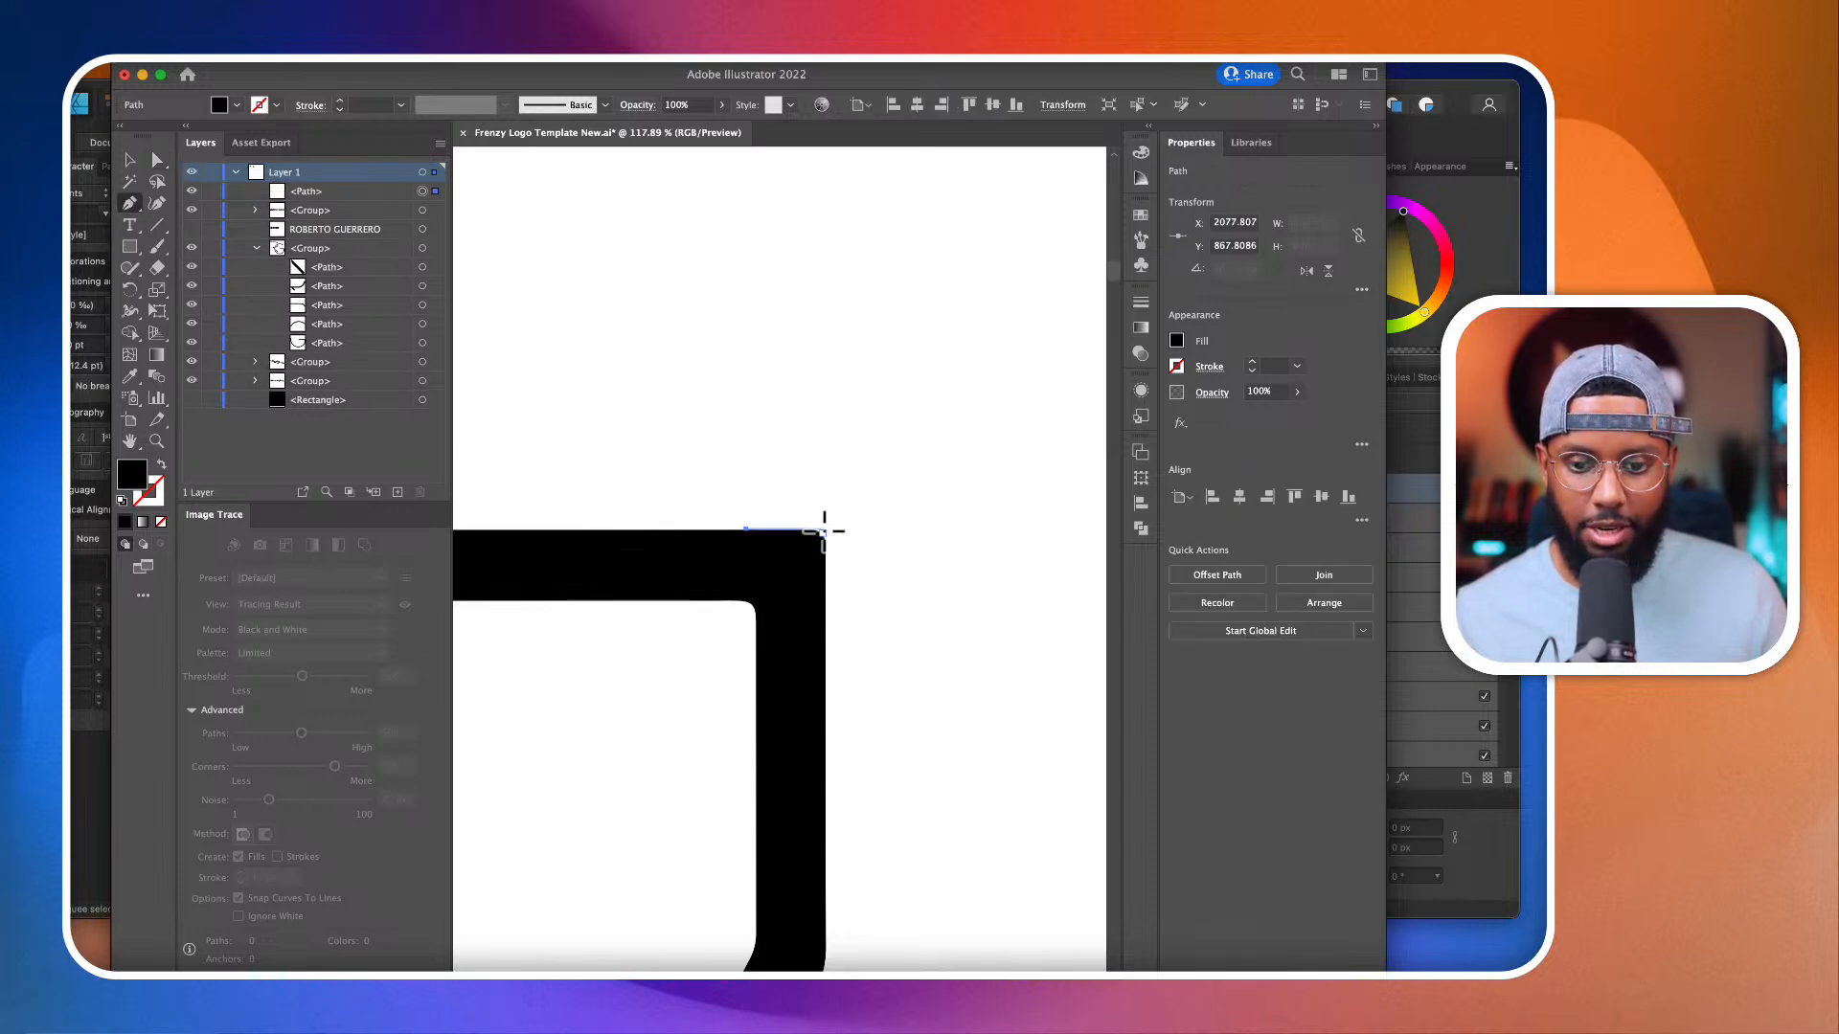
click(822, 530)
scroll(826, 625, up, 5)
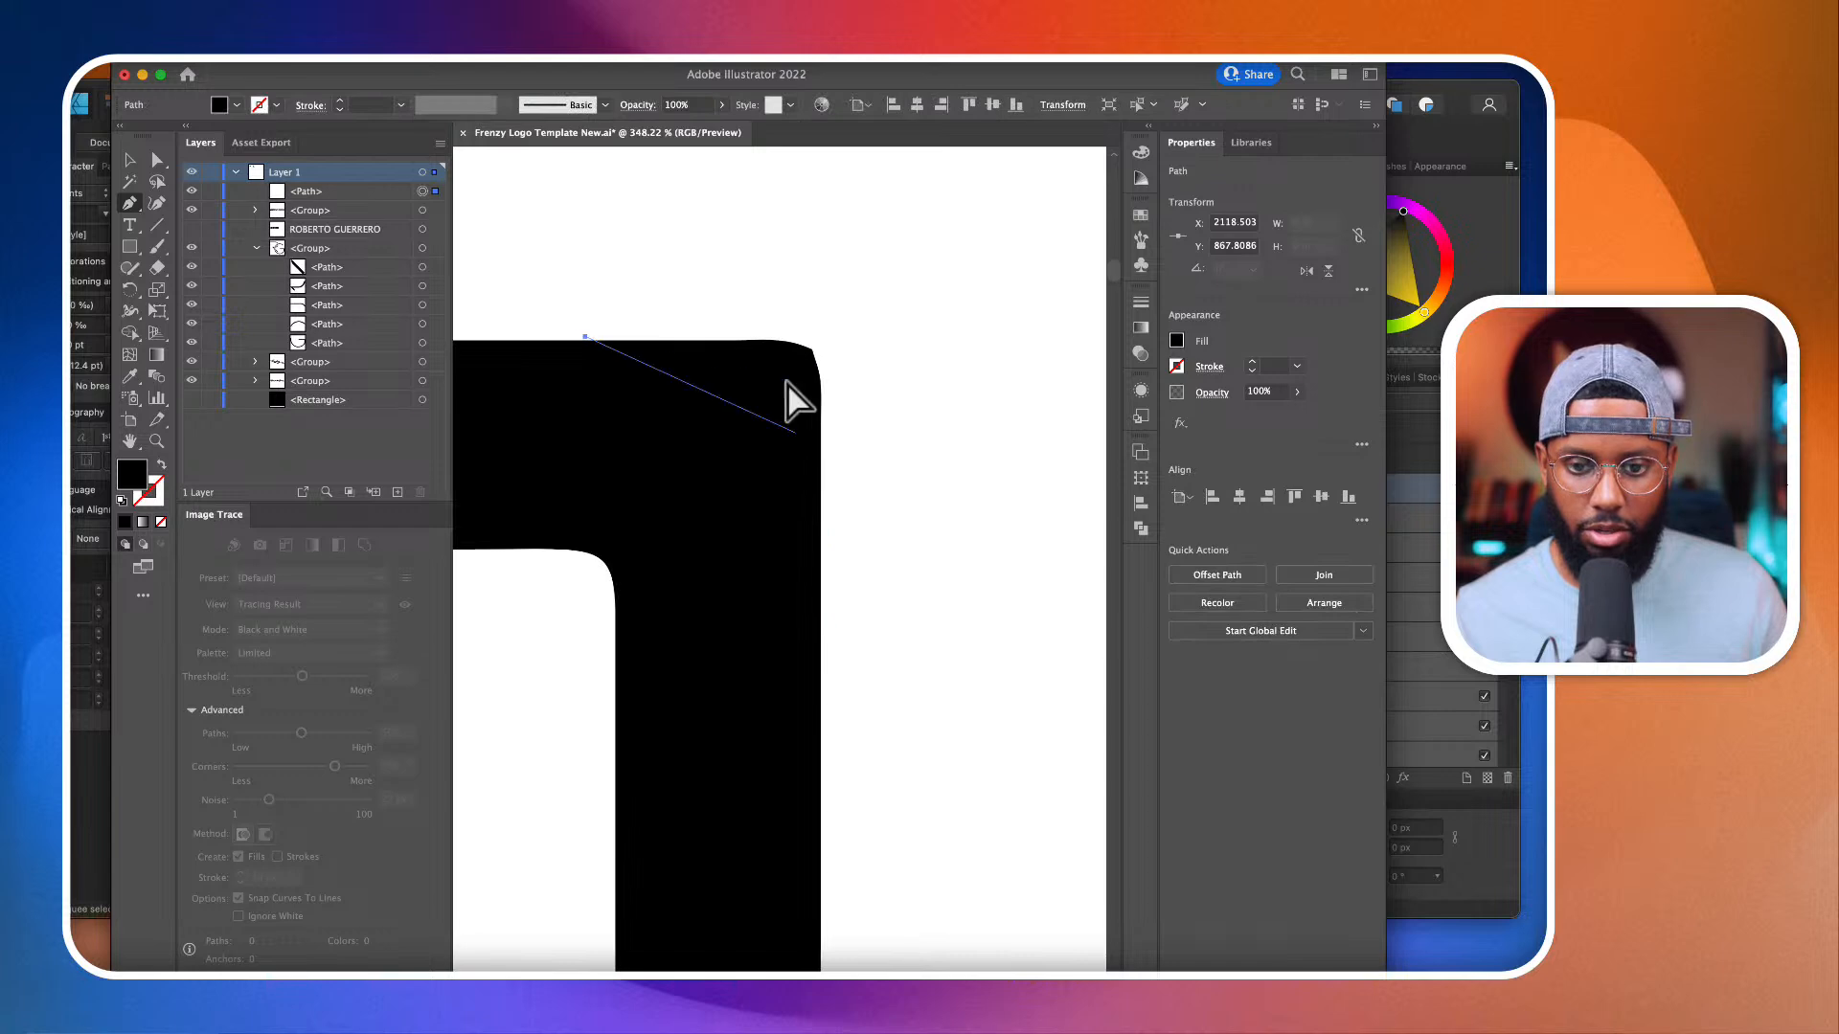
click(817, 337)
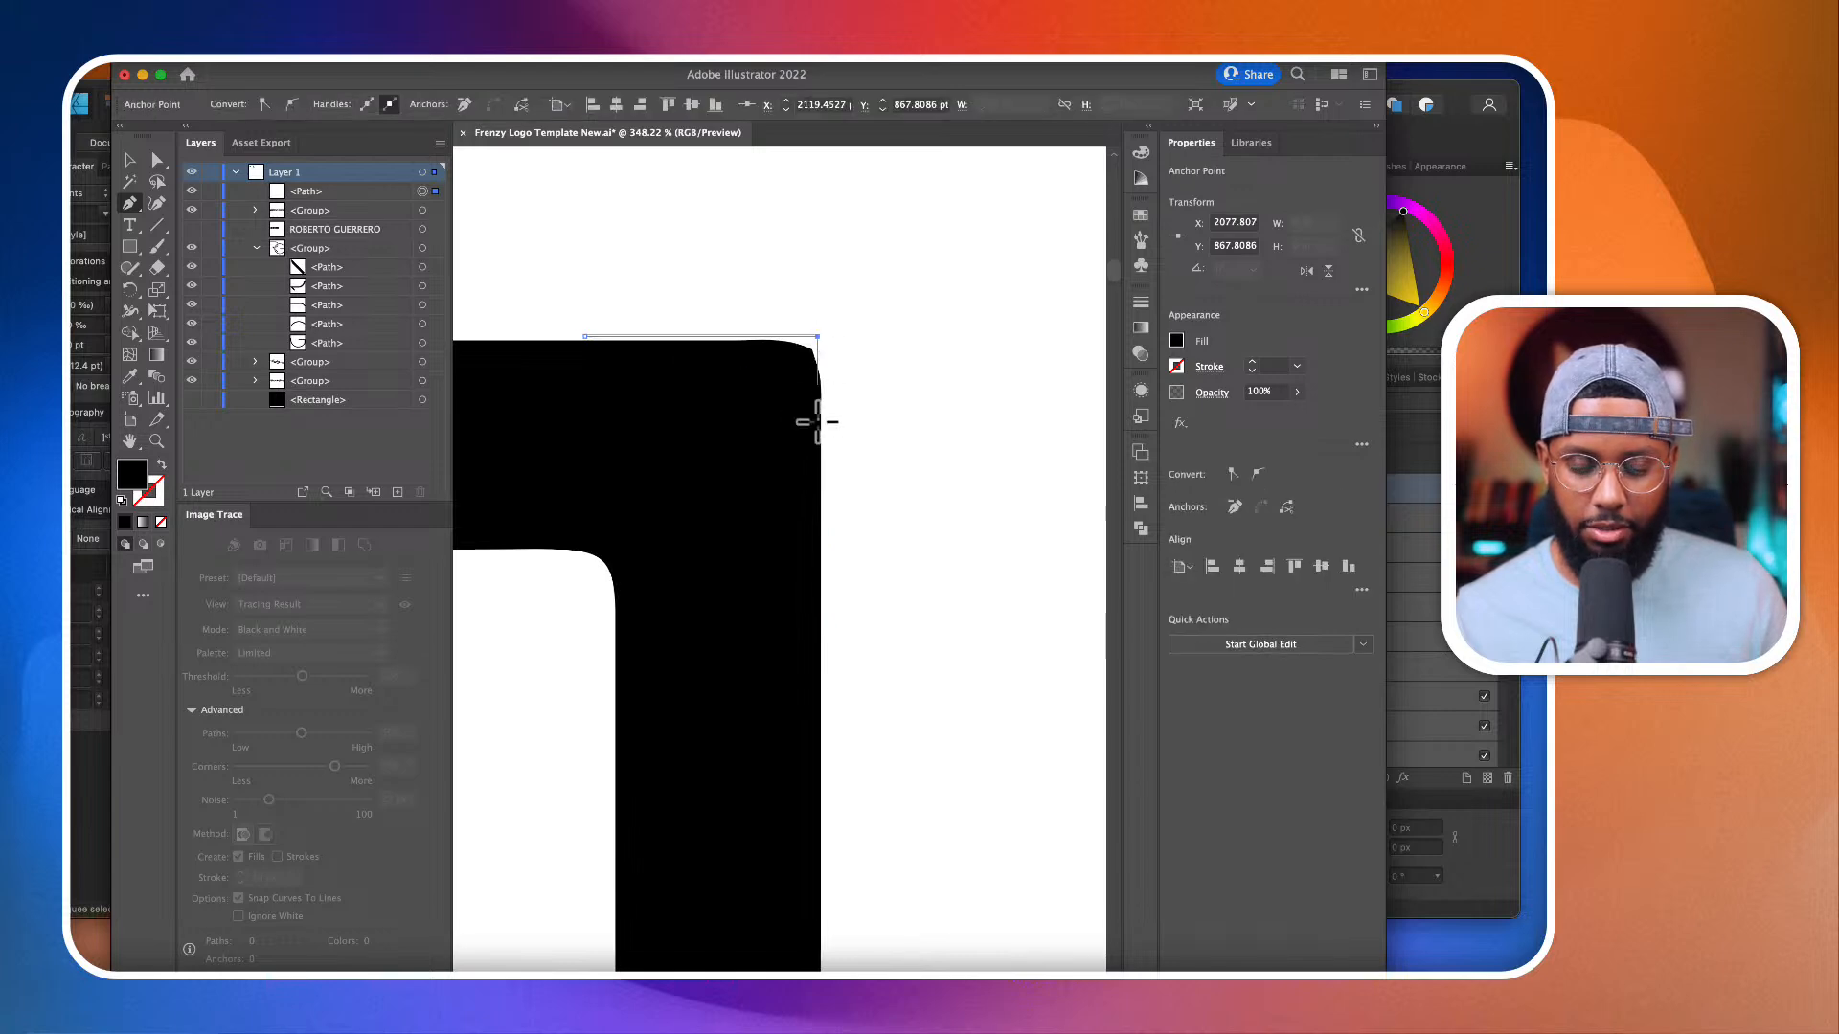
scroll(821, 322, up, 2)
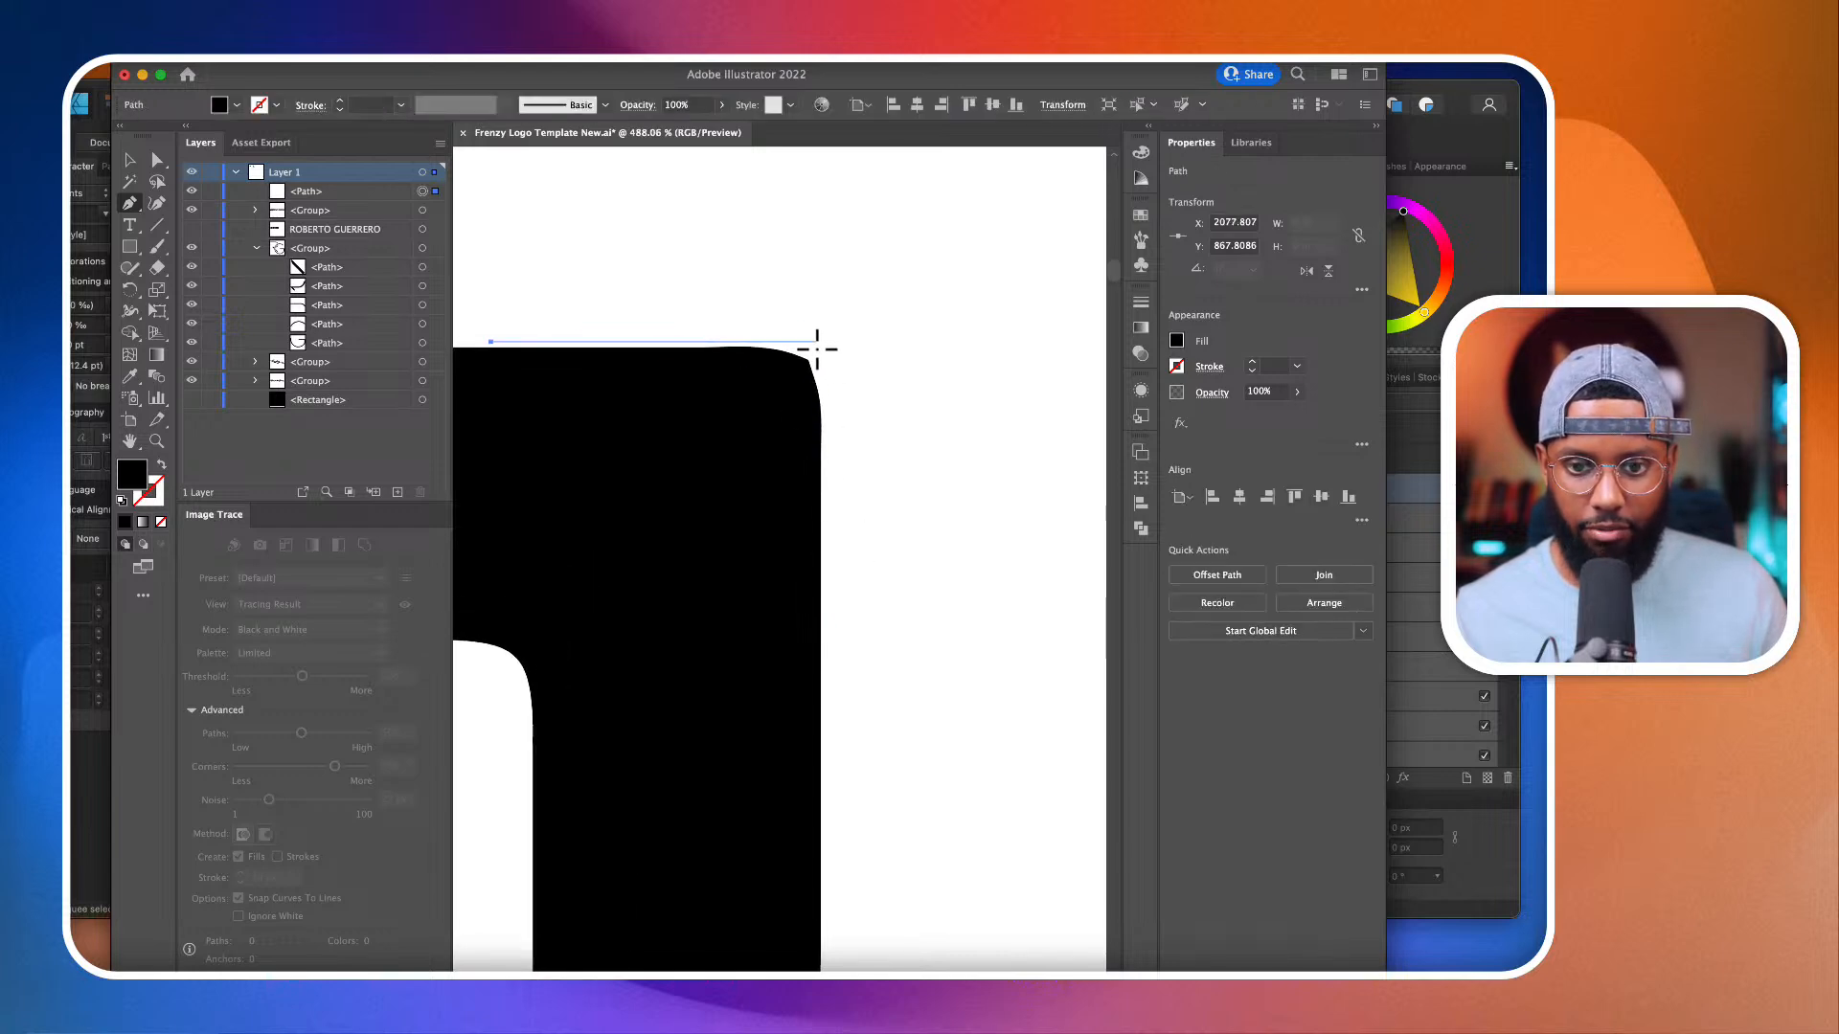
scroll(817, 353, down, 2)
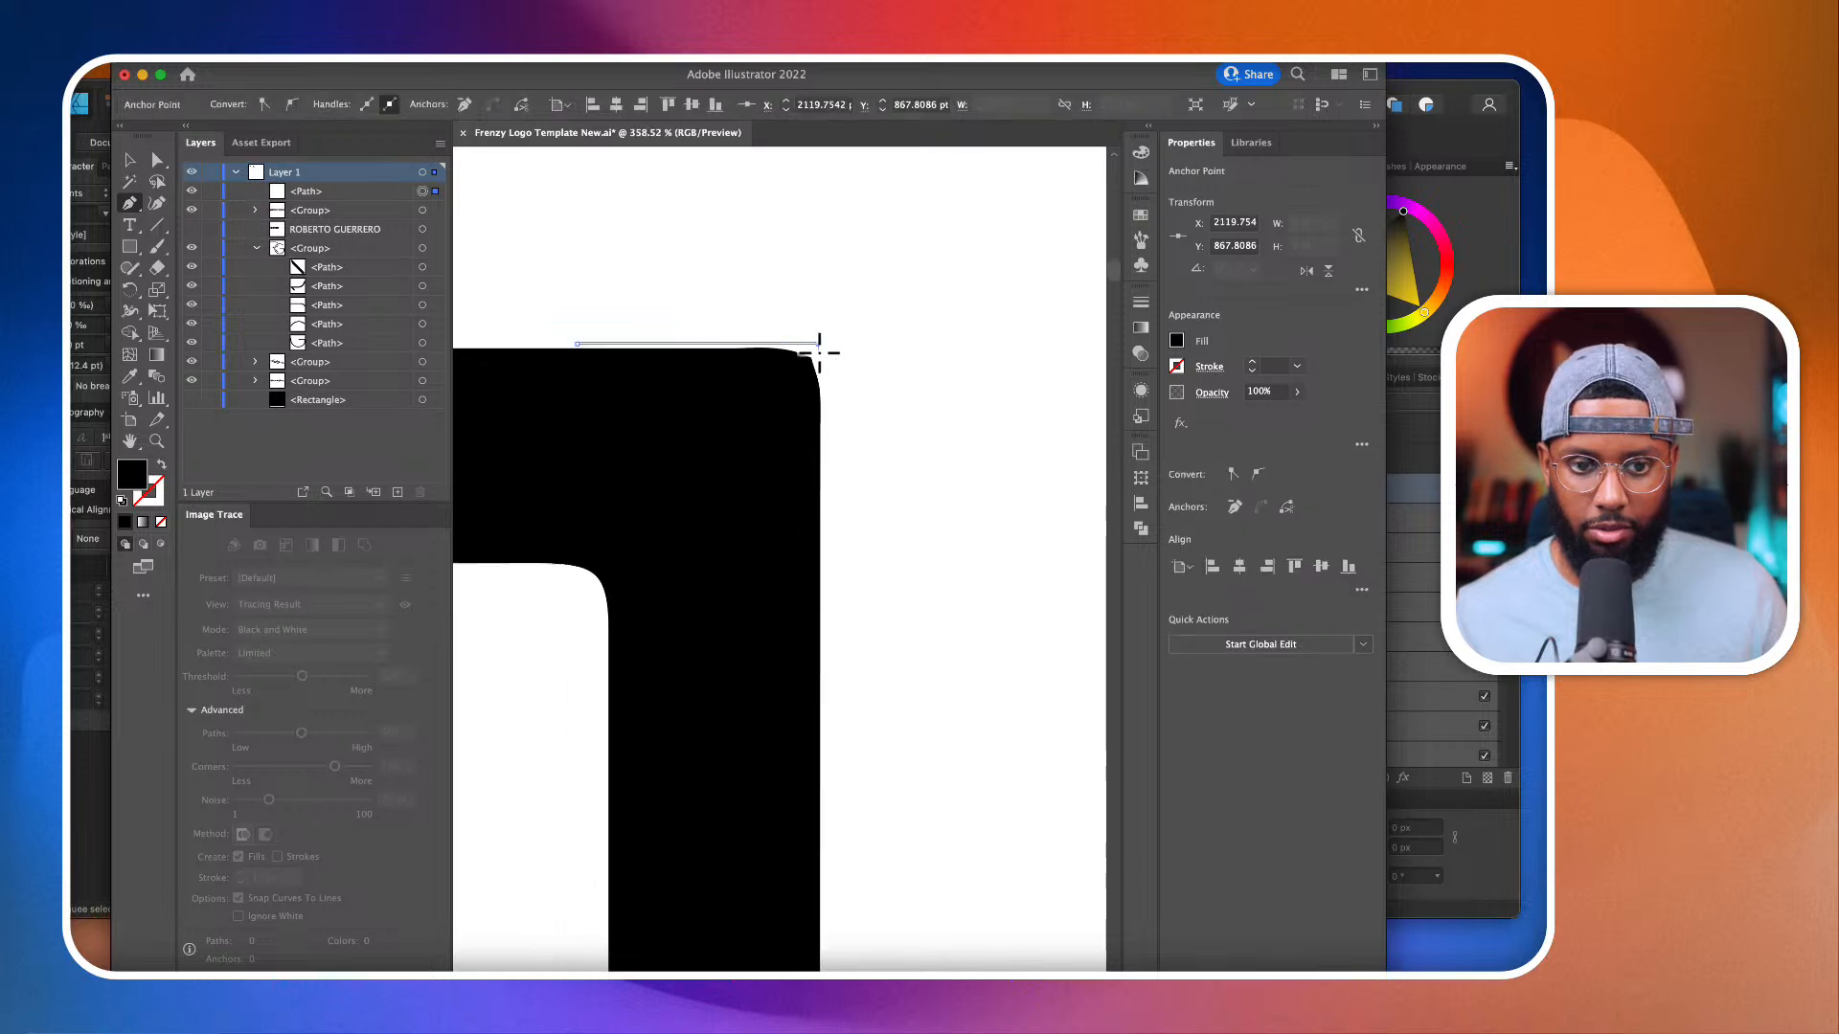
click(821, 688)
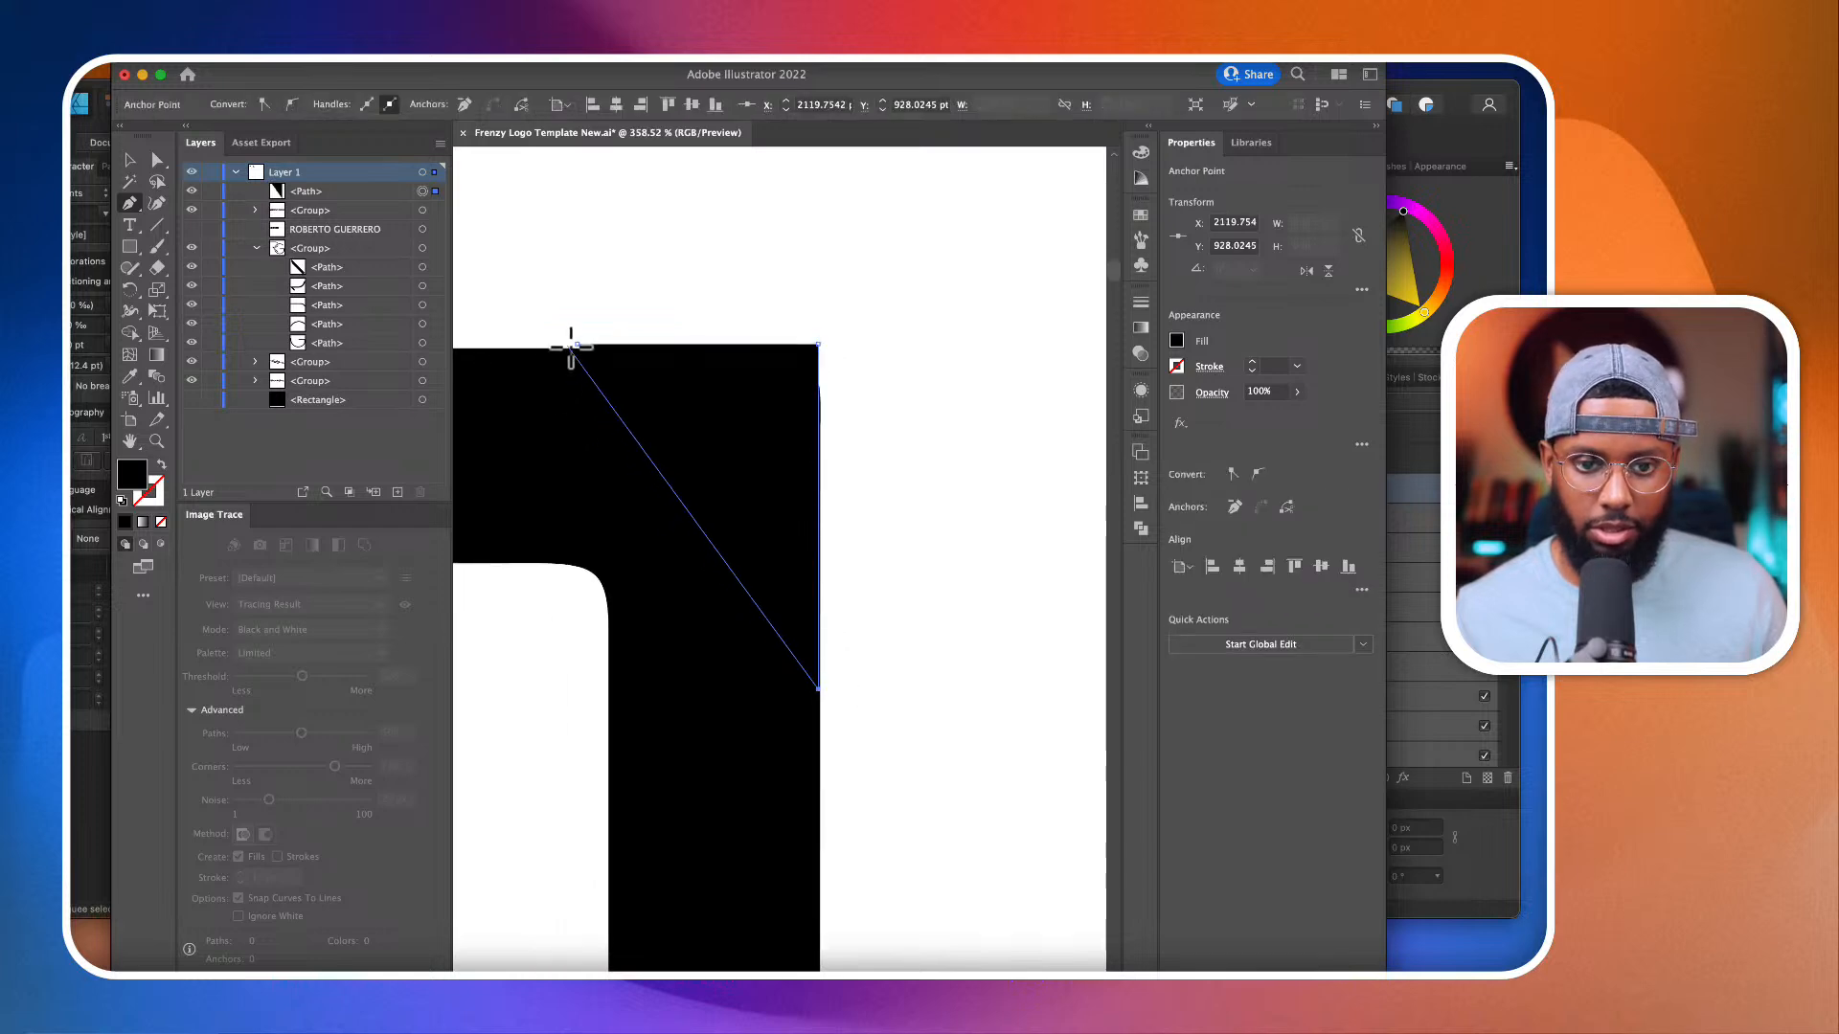
click(576, 345)
click(157, 161)
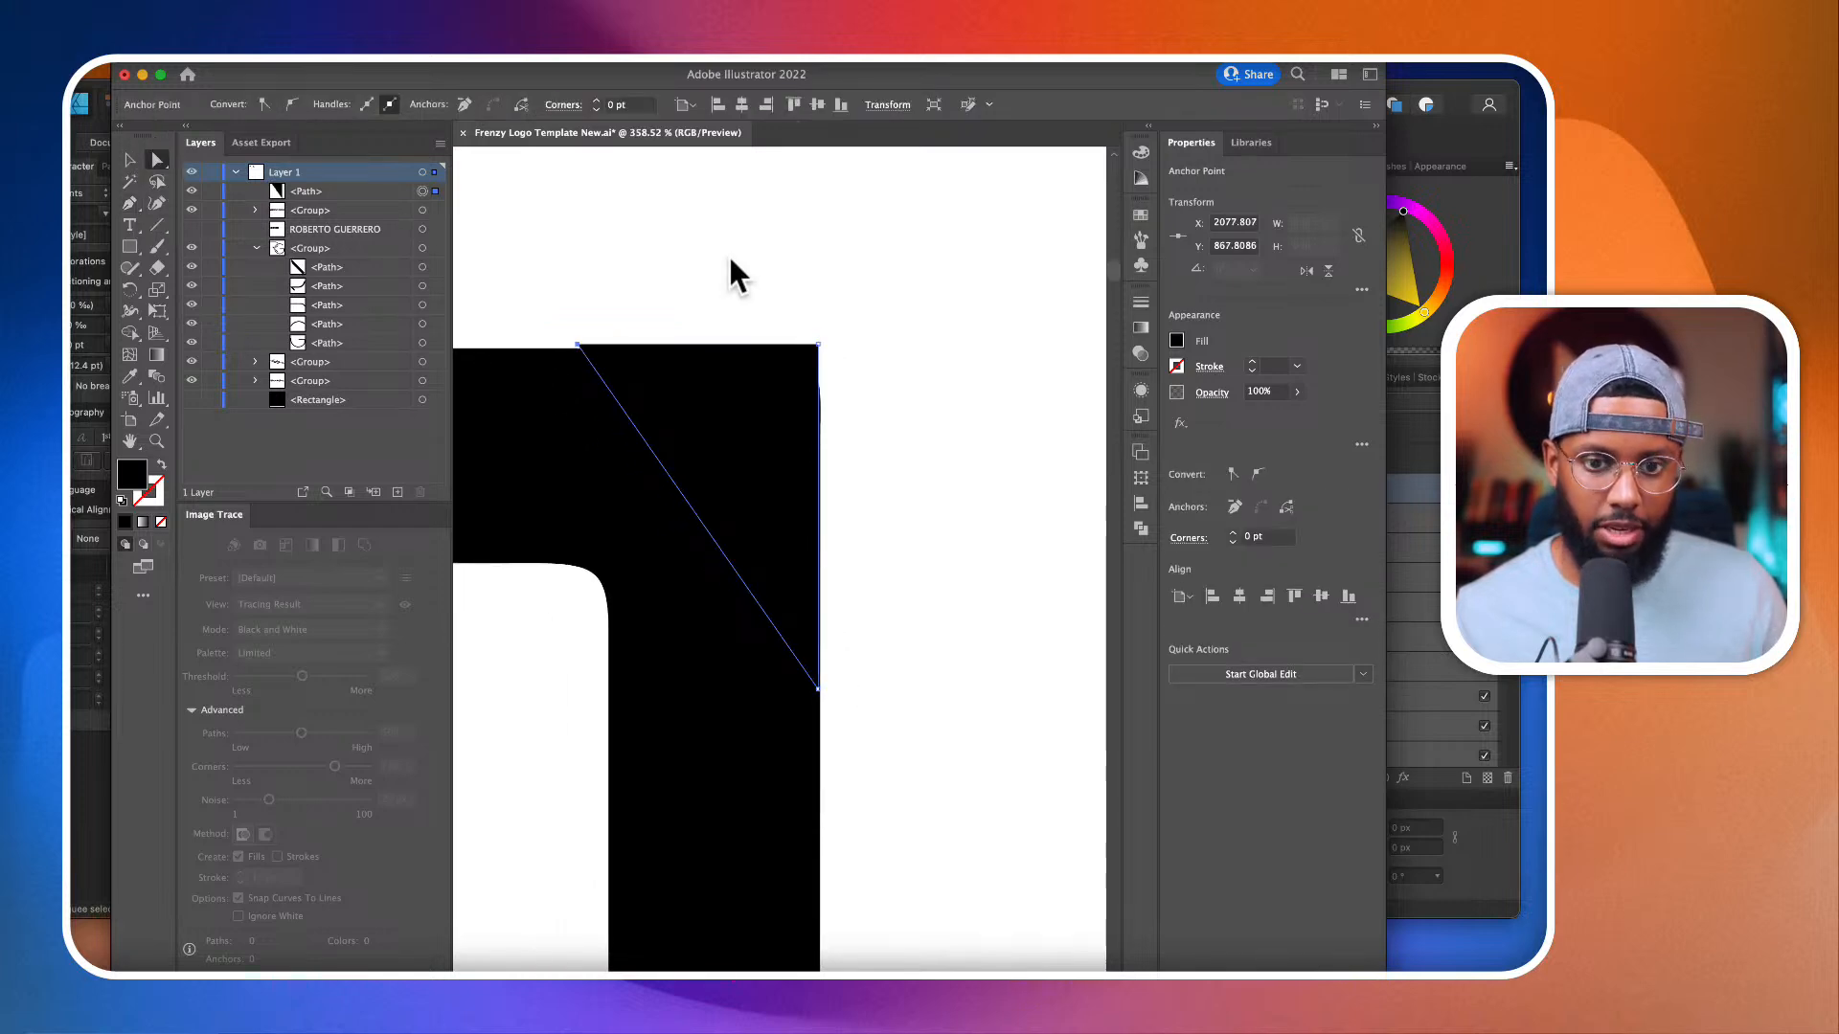
click(728, 253)
scroll(783, 373, up, 2)
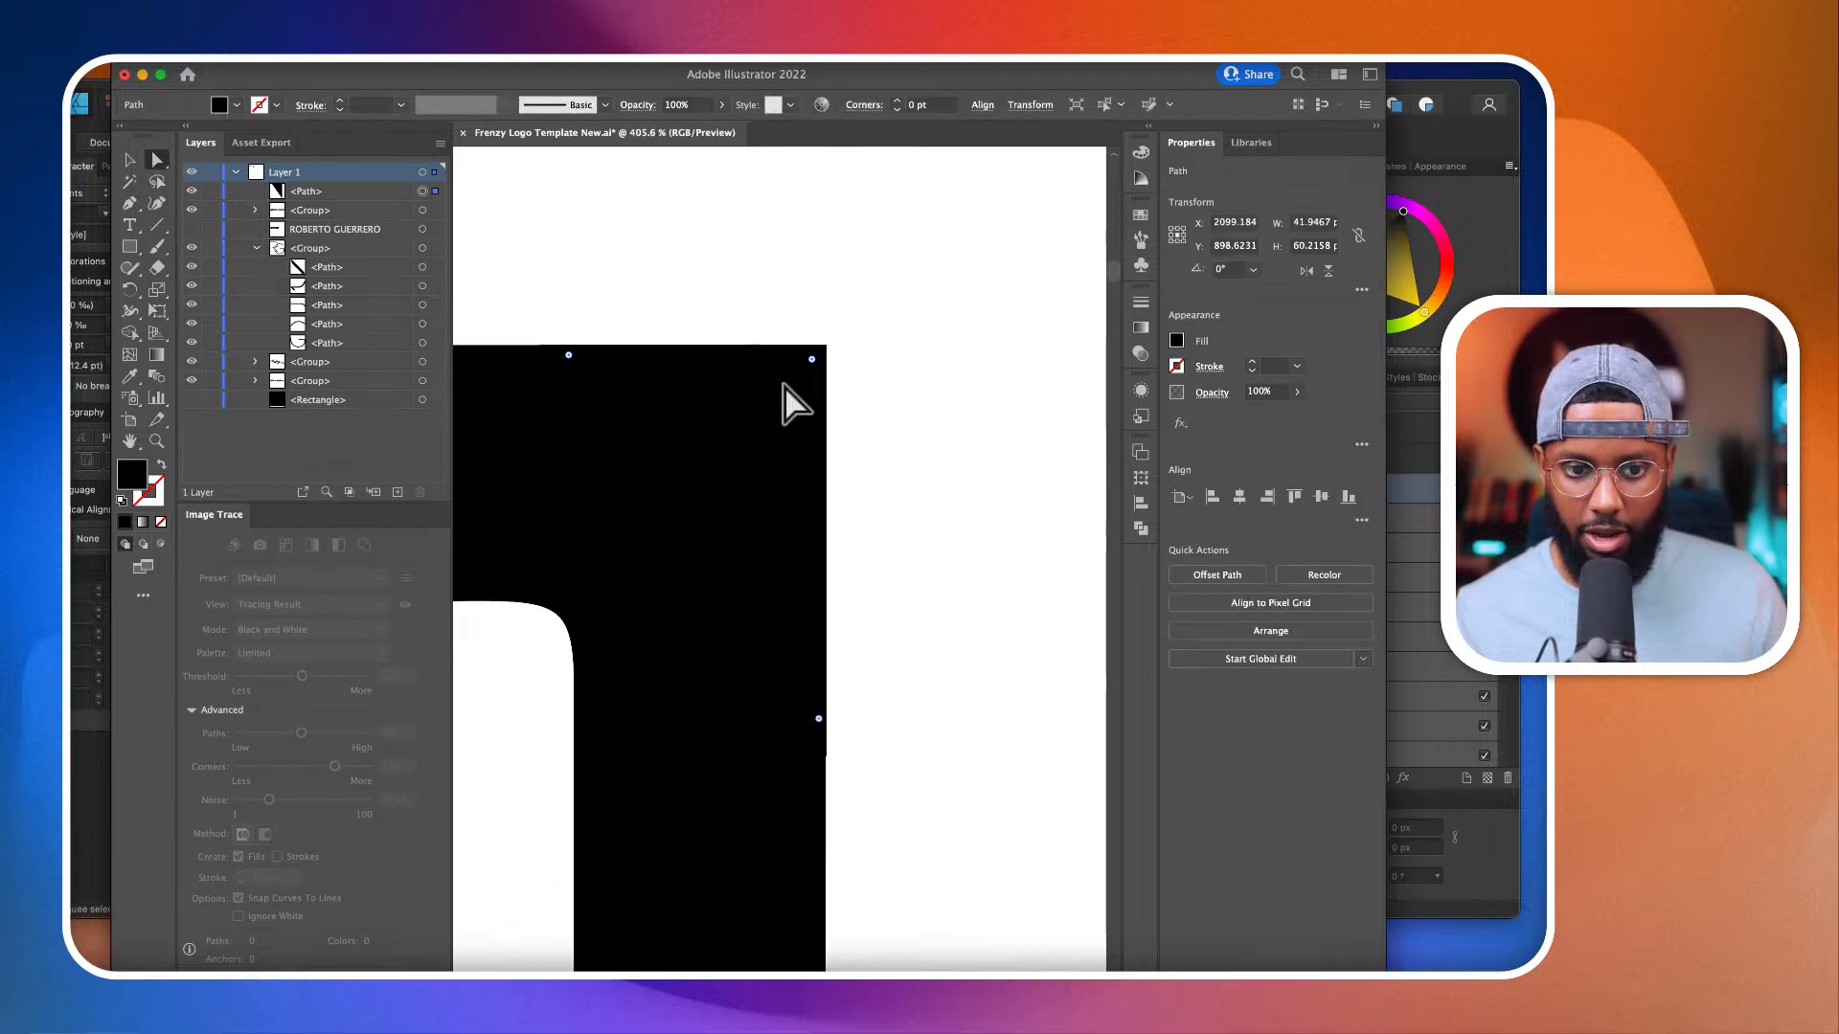
scroll(853, 271, down, 6)
scroll(853, 271, down, 2)
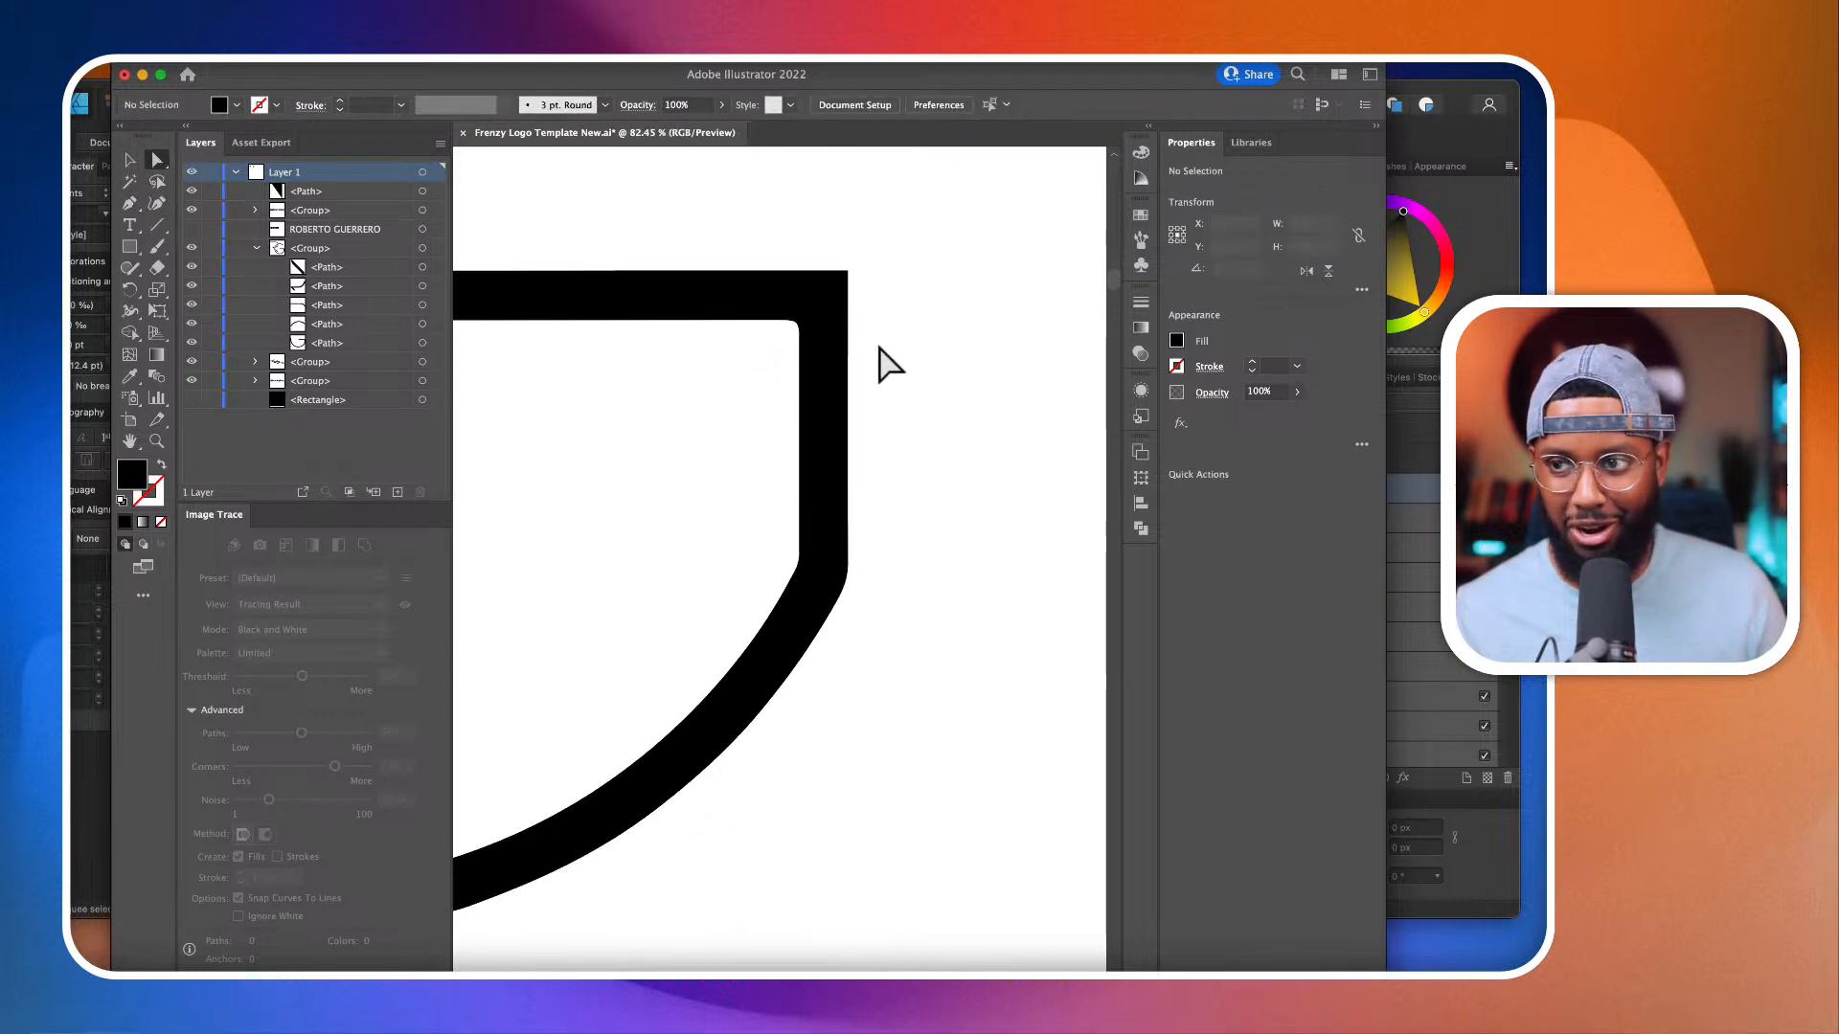
Step: Draw a closed black triangular Pen patch over the rounded inner corner between the G's crossbar and vertical stem
scroll(781, 316, up, 3)
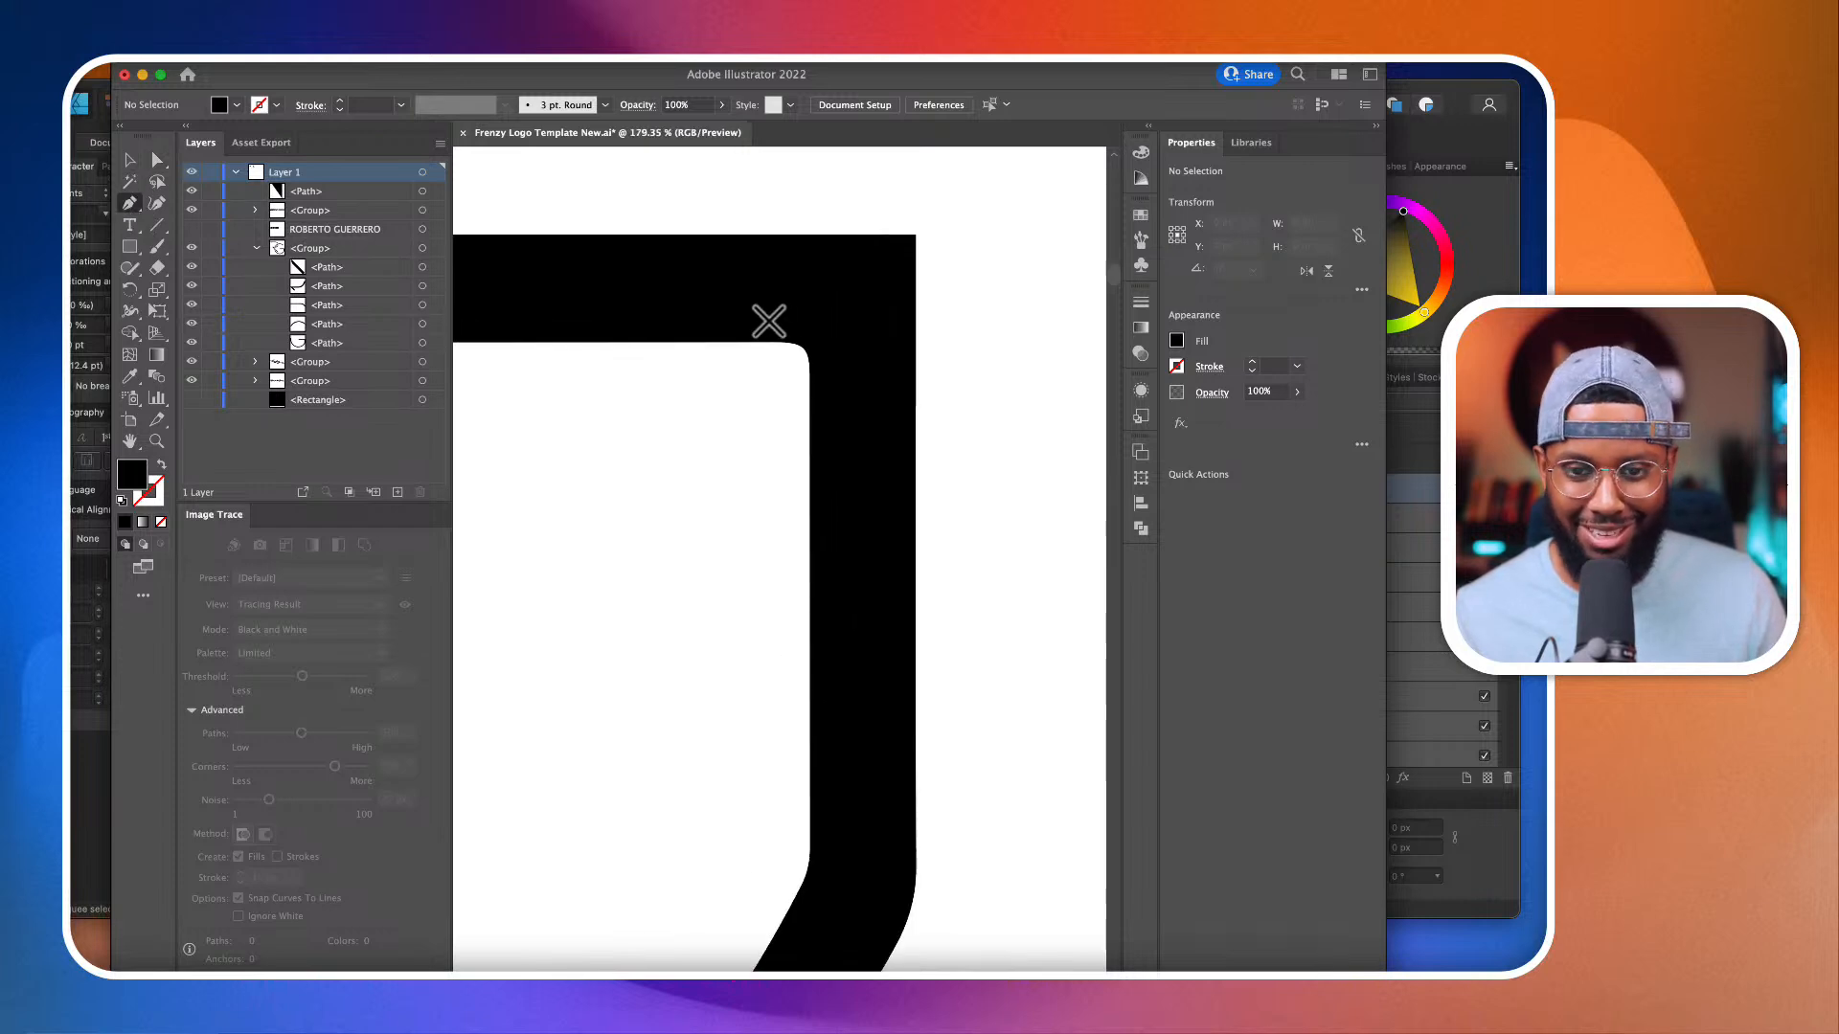
click(724, 343)
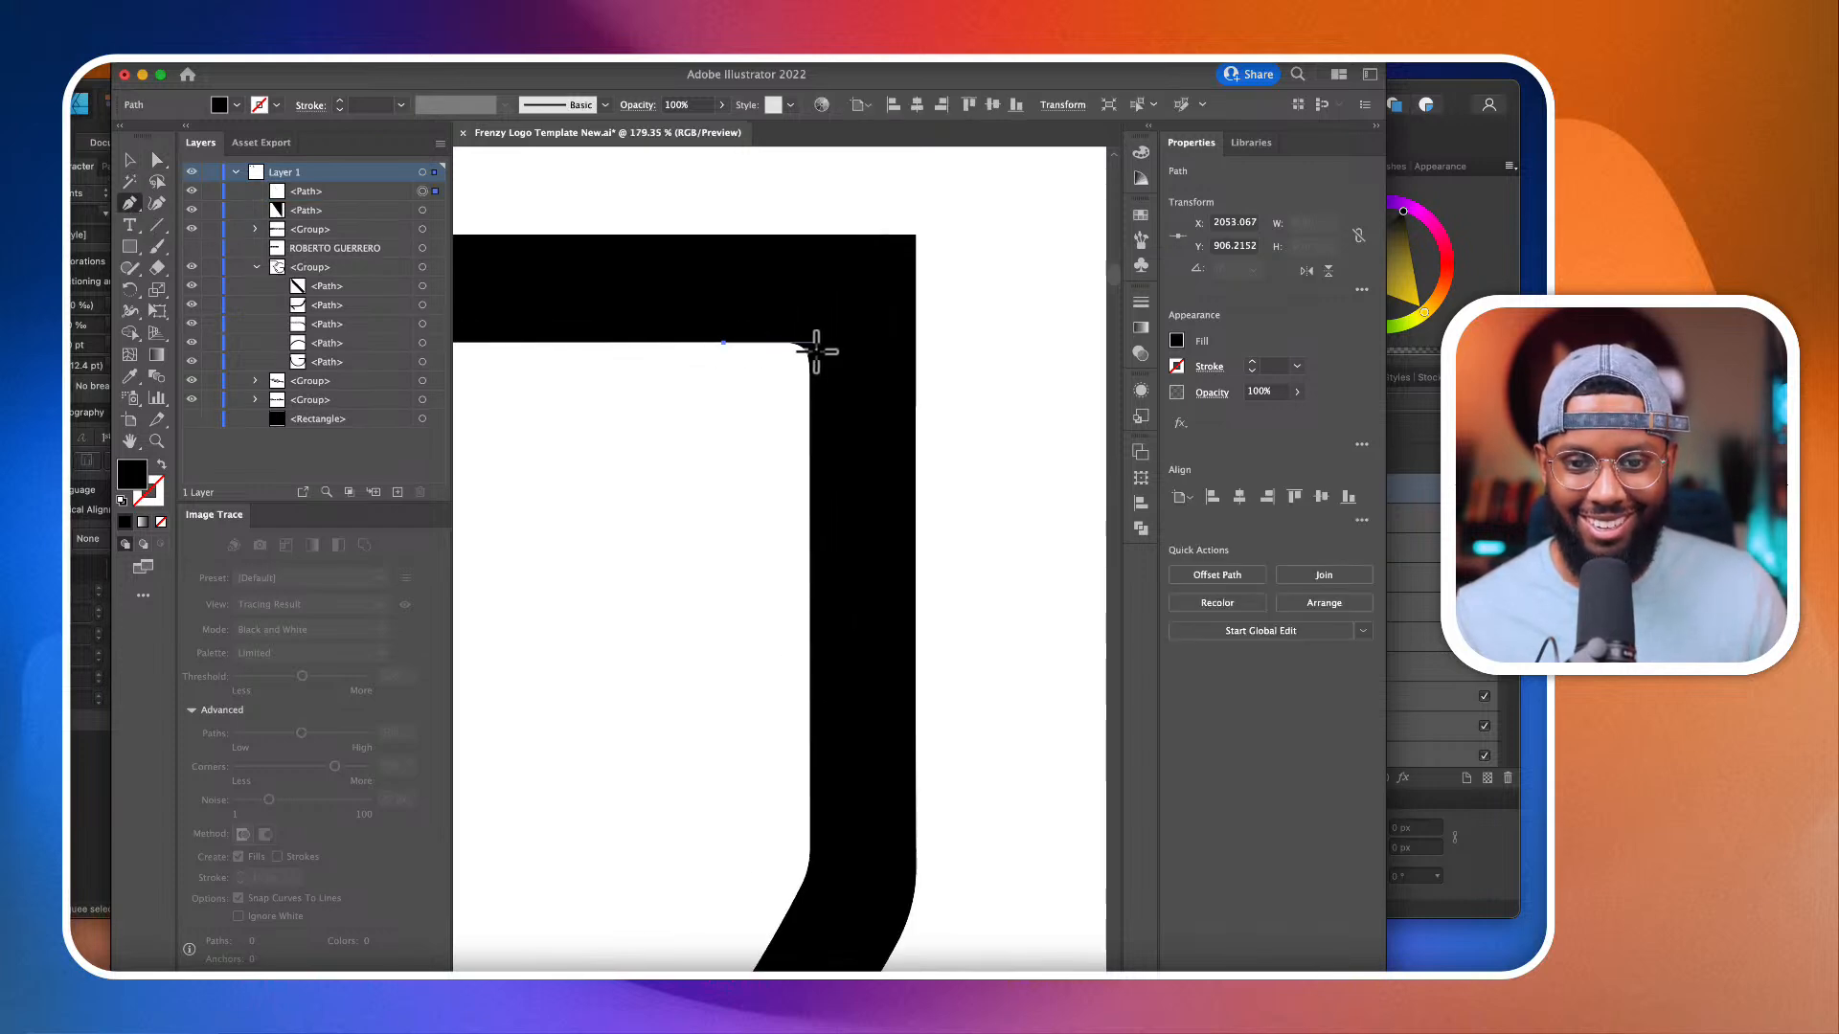
click(811, 343)
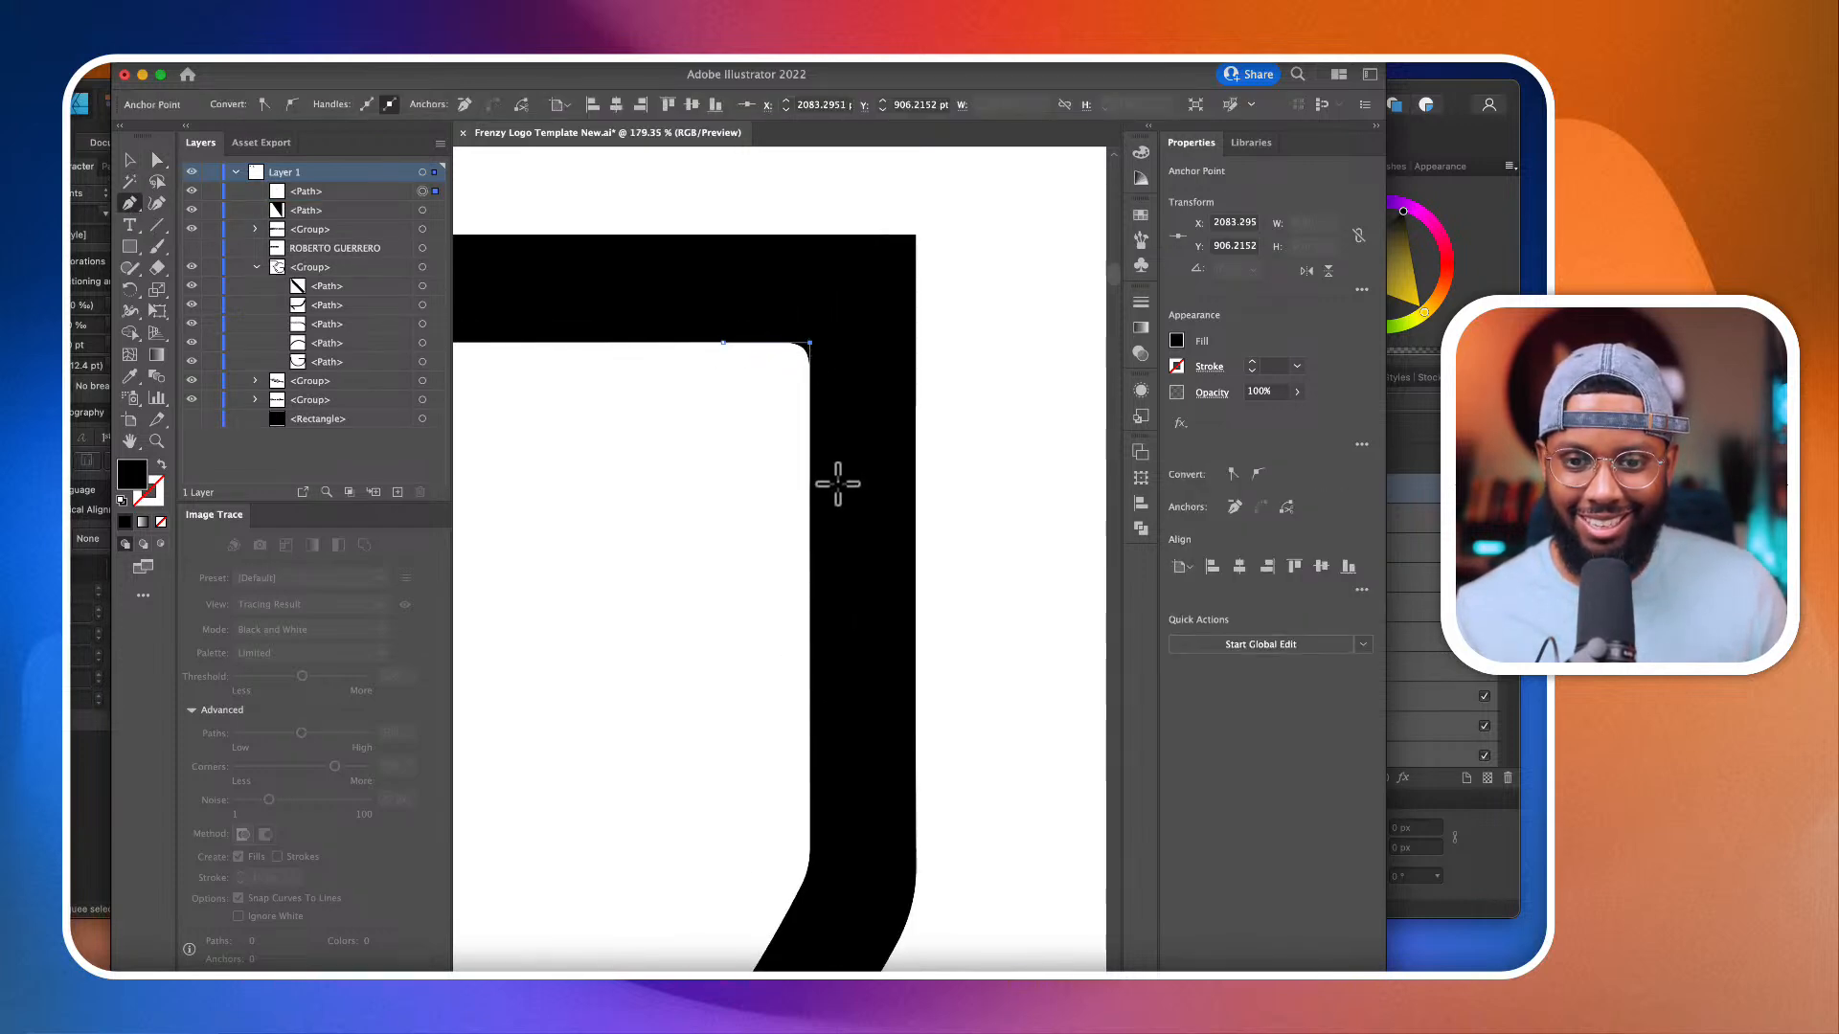
click(810, 500)
click(724, 342)
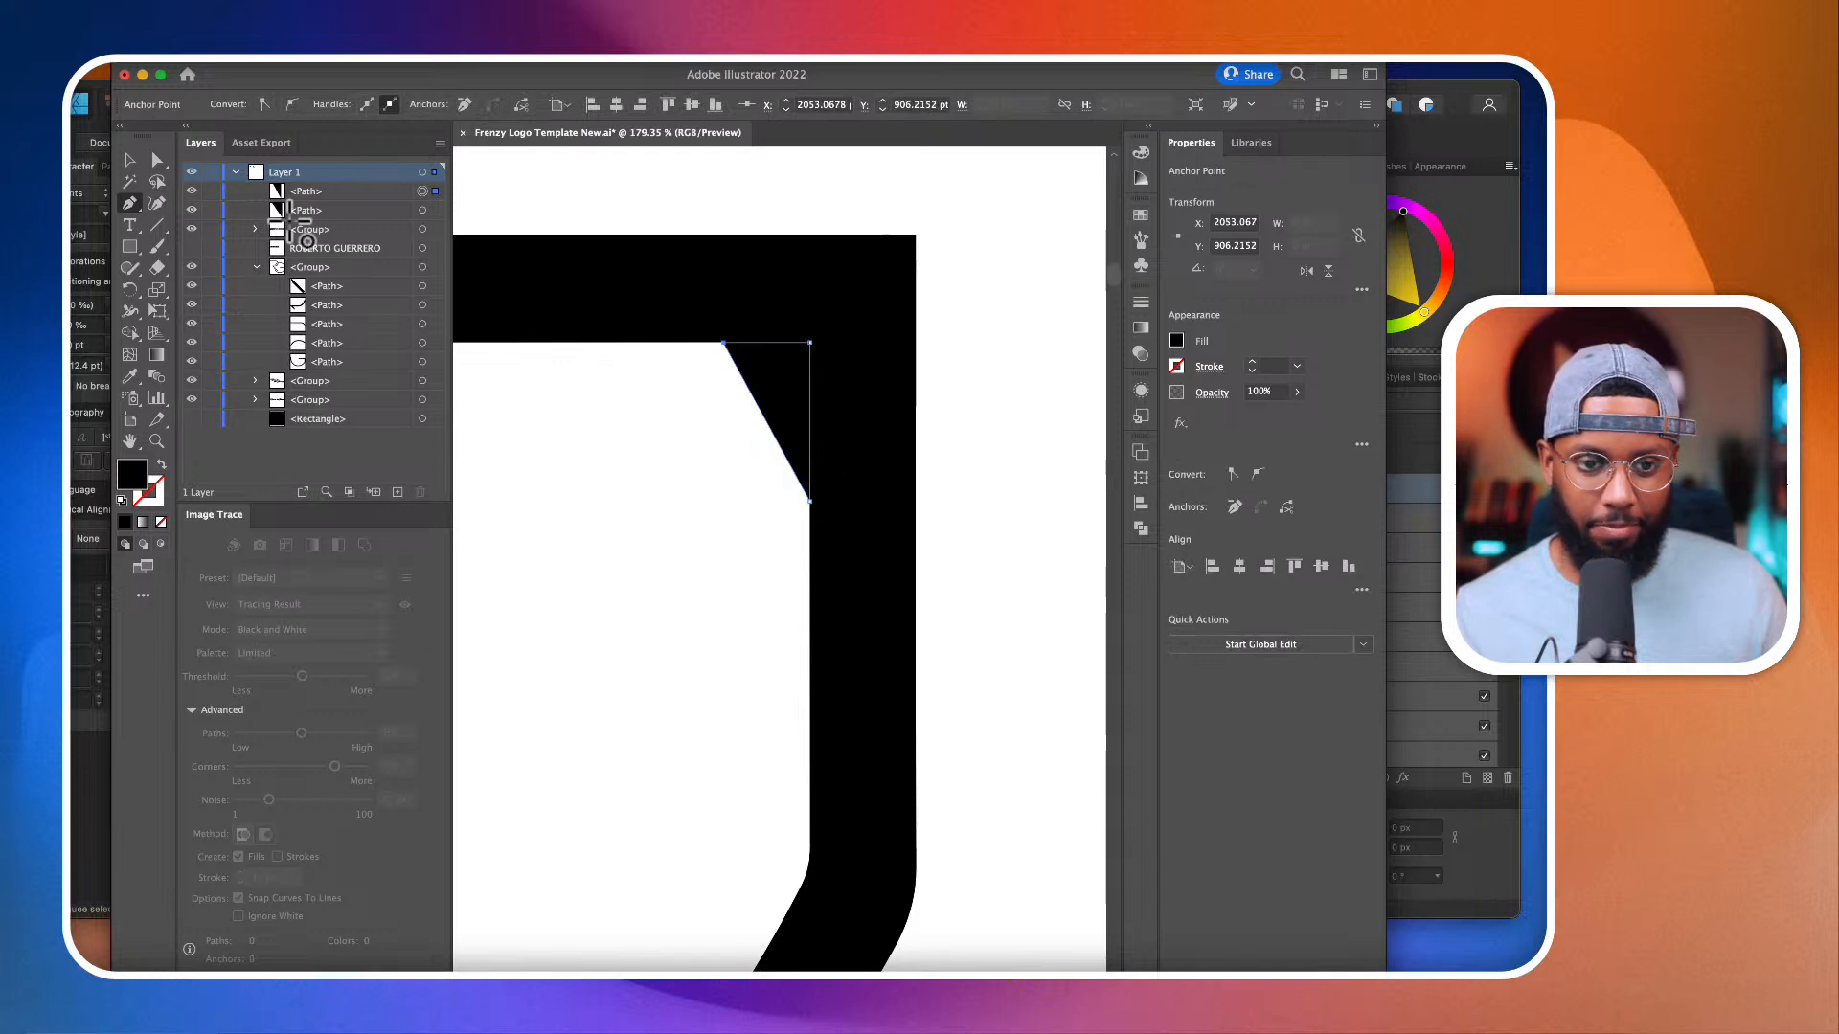
Step: Use the Shape Builder on the inner-corner patch and the G path to fill the square corner and remove the surplus triangle
click(157, 162)
shift+click(644, 297)
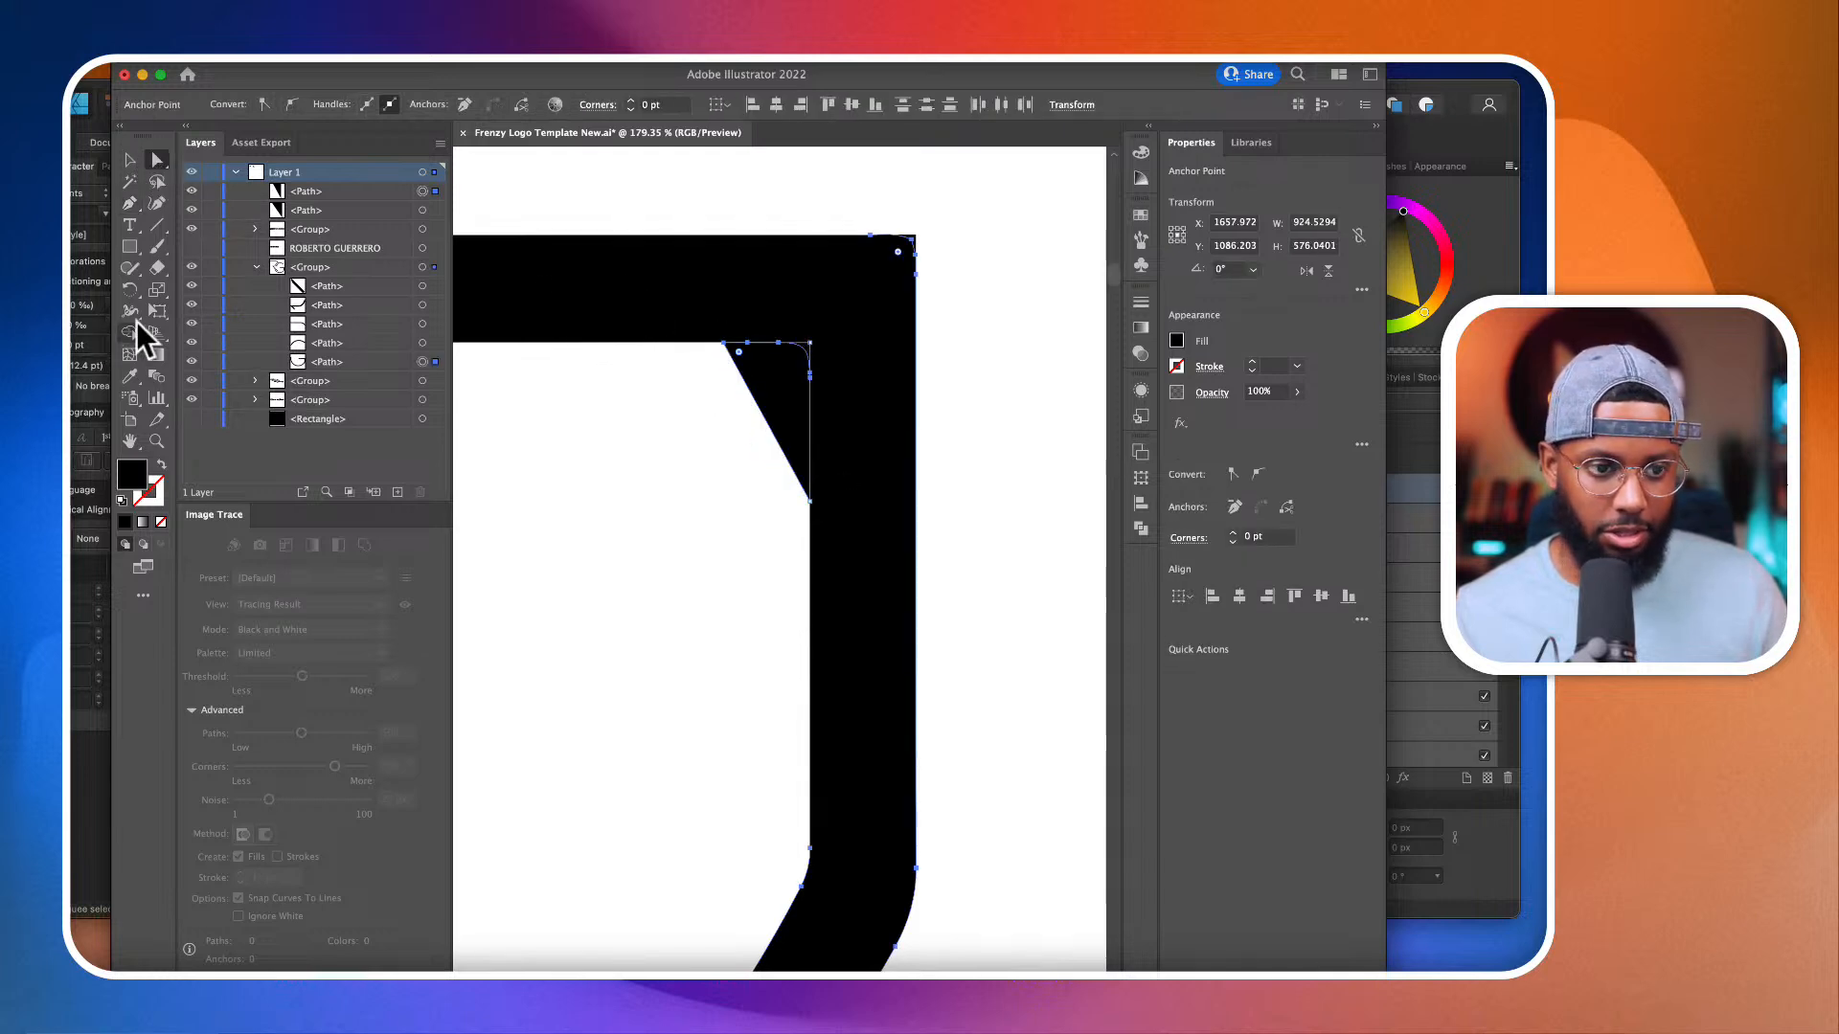
click(130, 332)
scroll(832, 385, up, 5)
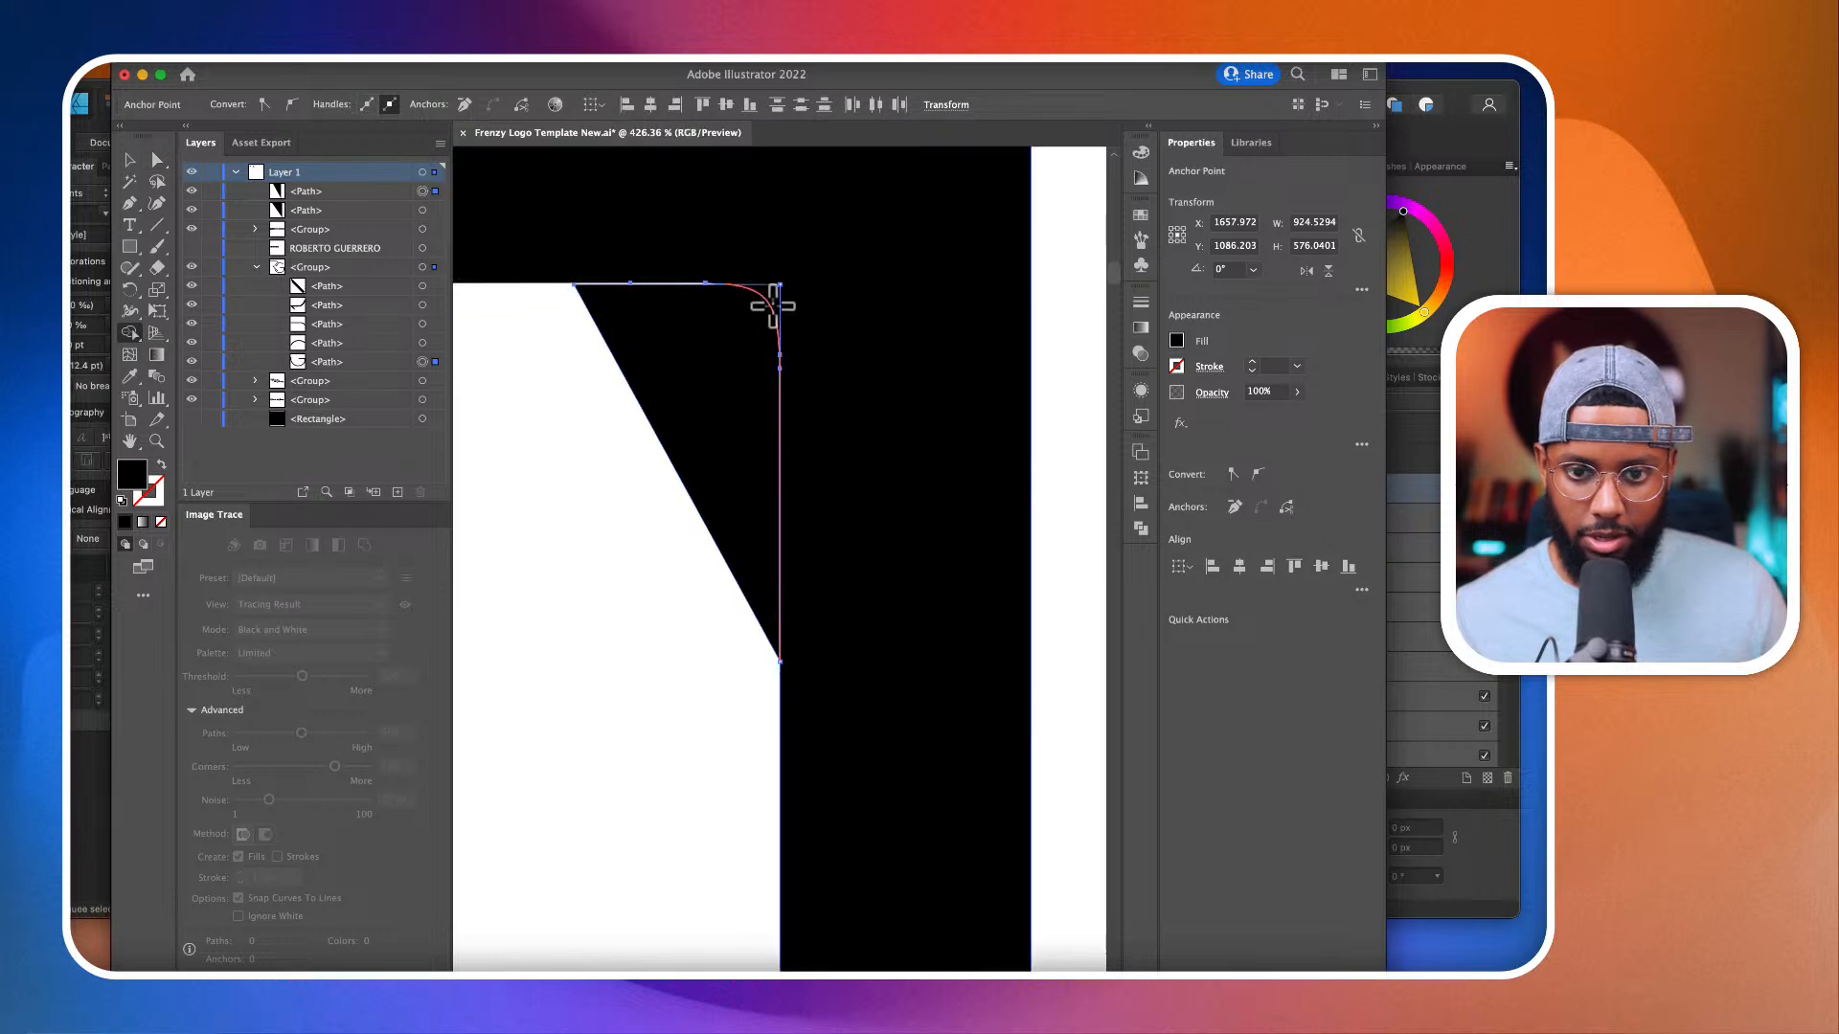
drag(773, 302, 745, 337)
alt+click(725, 378)
scroll(727, 377, down, 10)
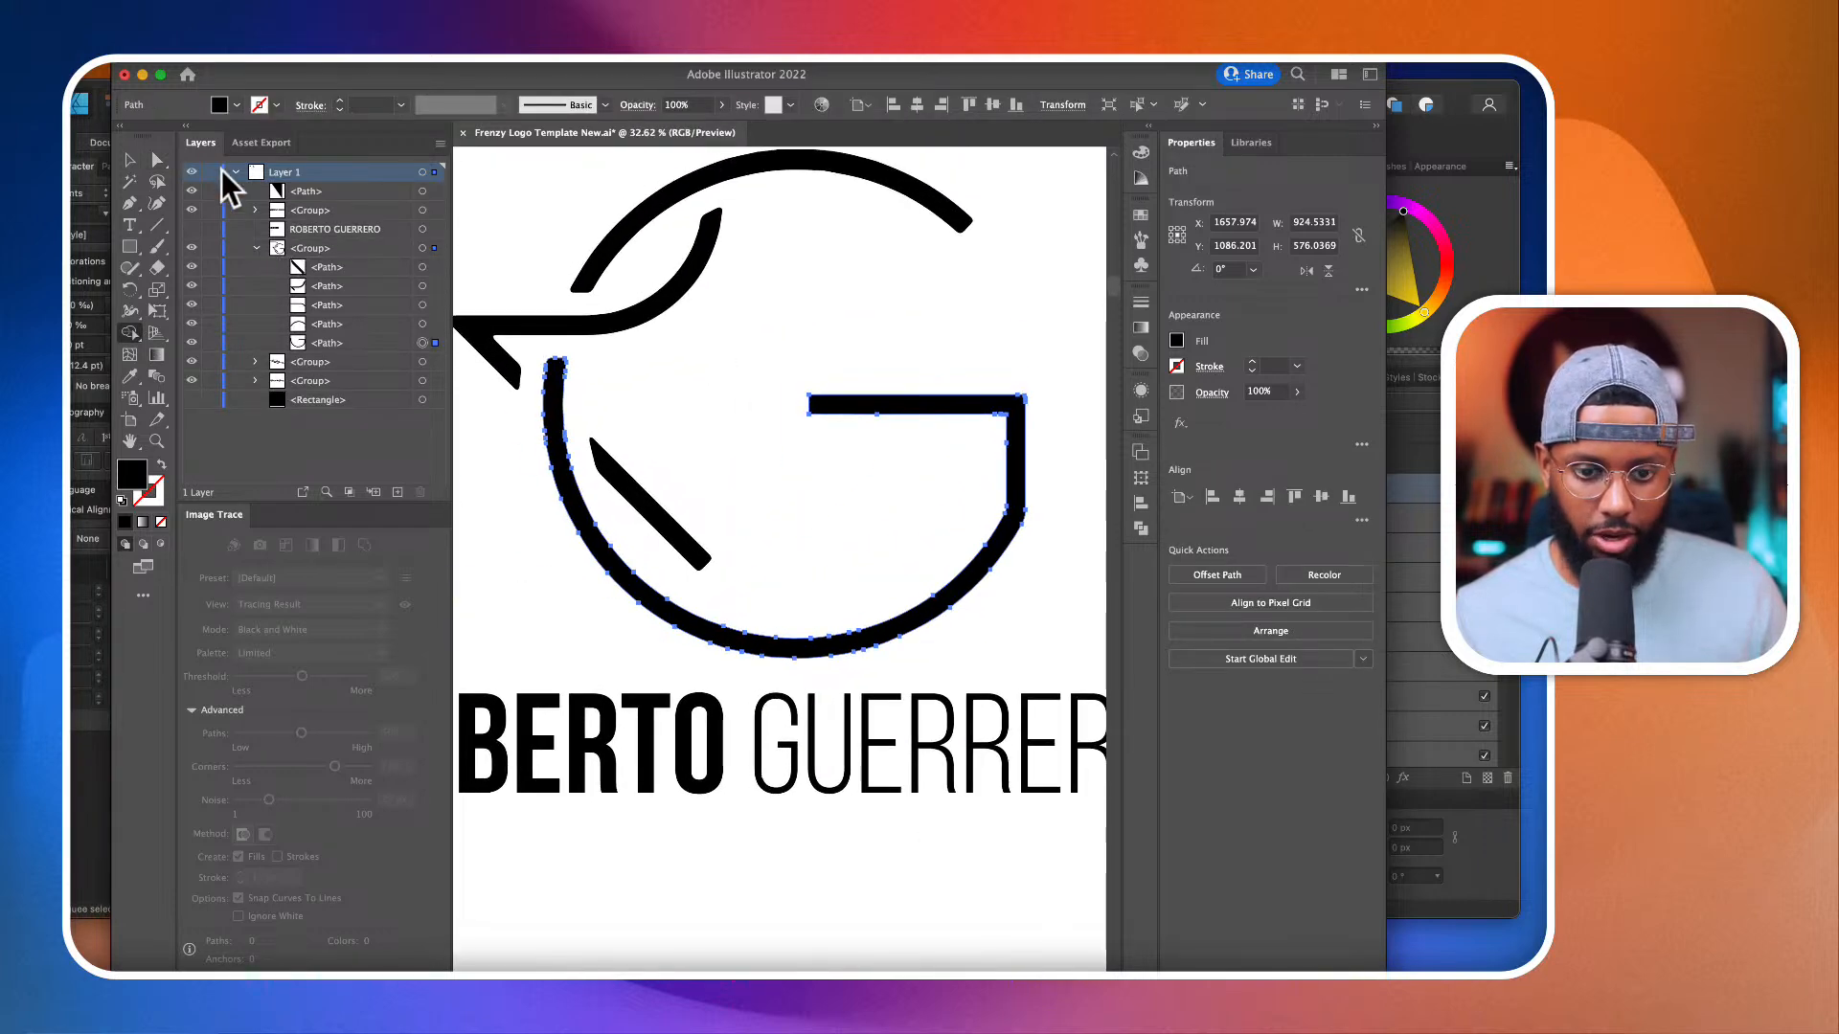
click(155, 161)
click(767, 492)
Step: Draw a closed four-point black Pen patch over the rounded lower end of the R's detached diagonal leg
scroll(719, 552, up, 4)
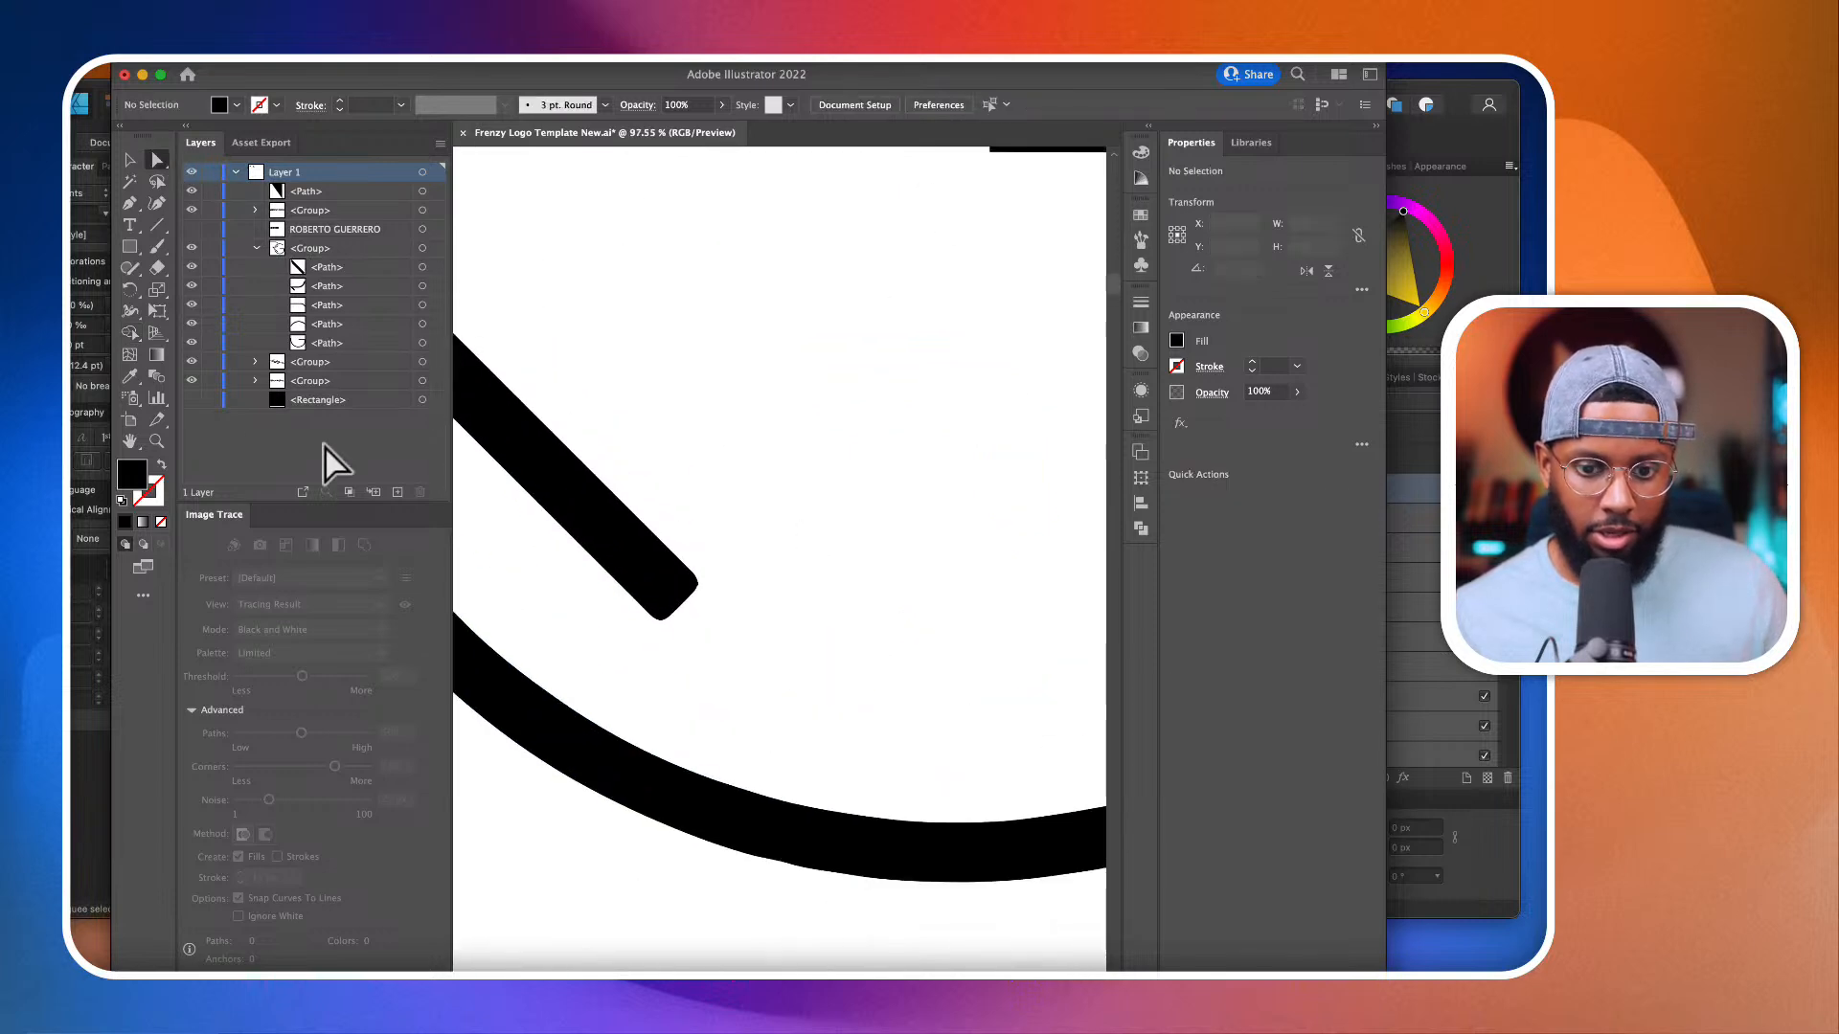
scroll(591, 548, up, 2)
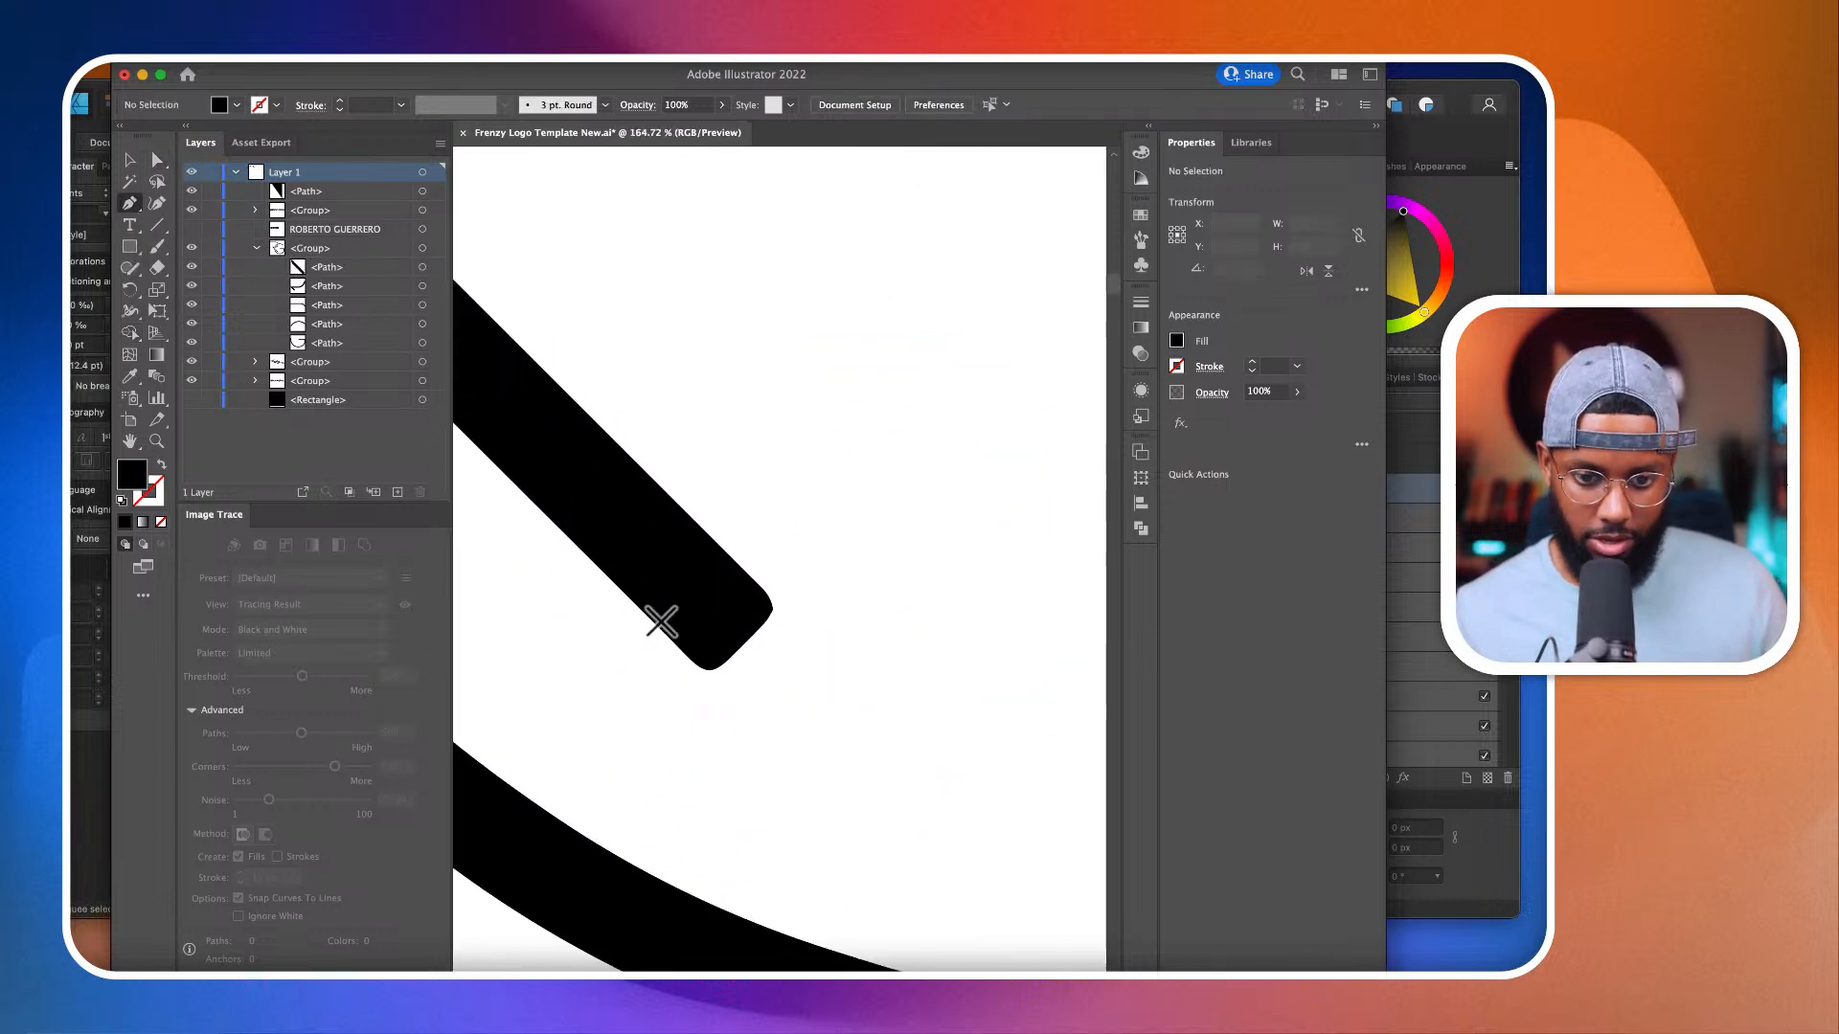
click(680, 649)
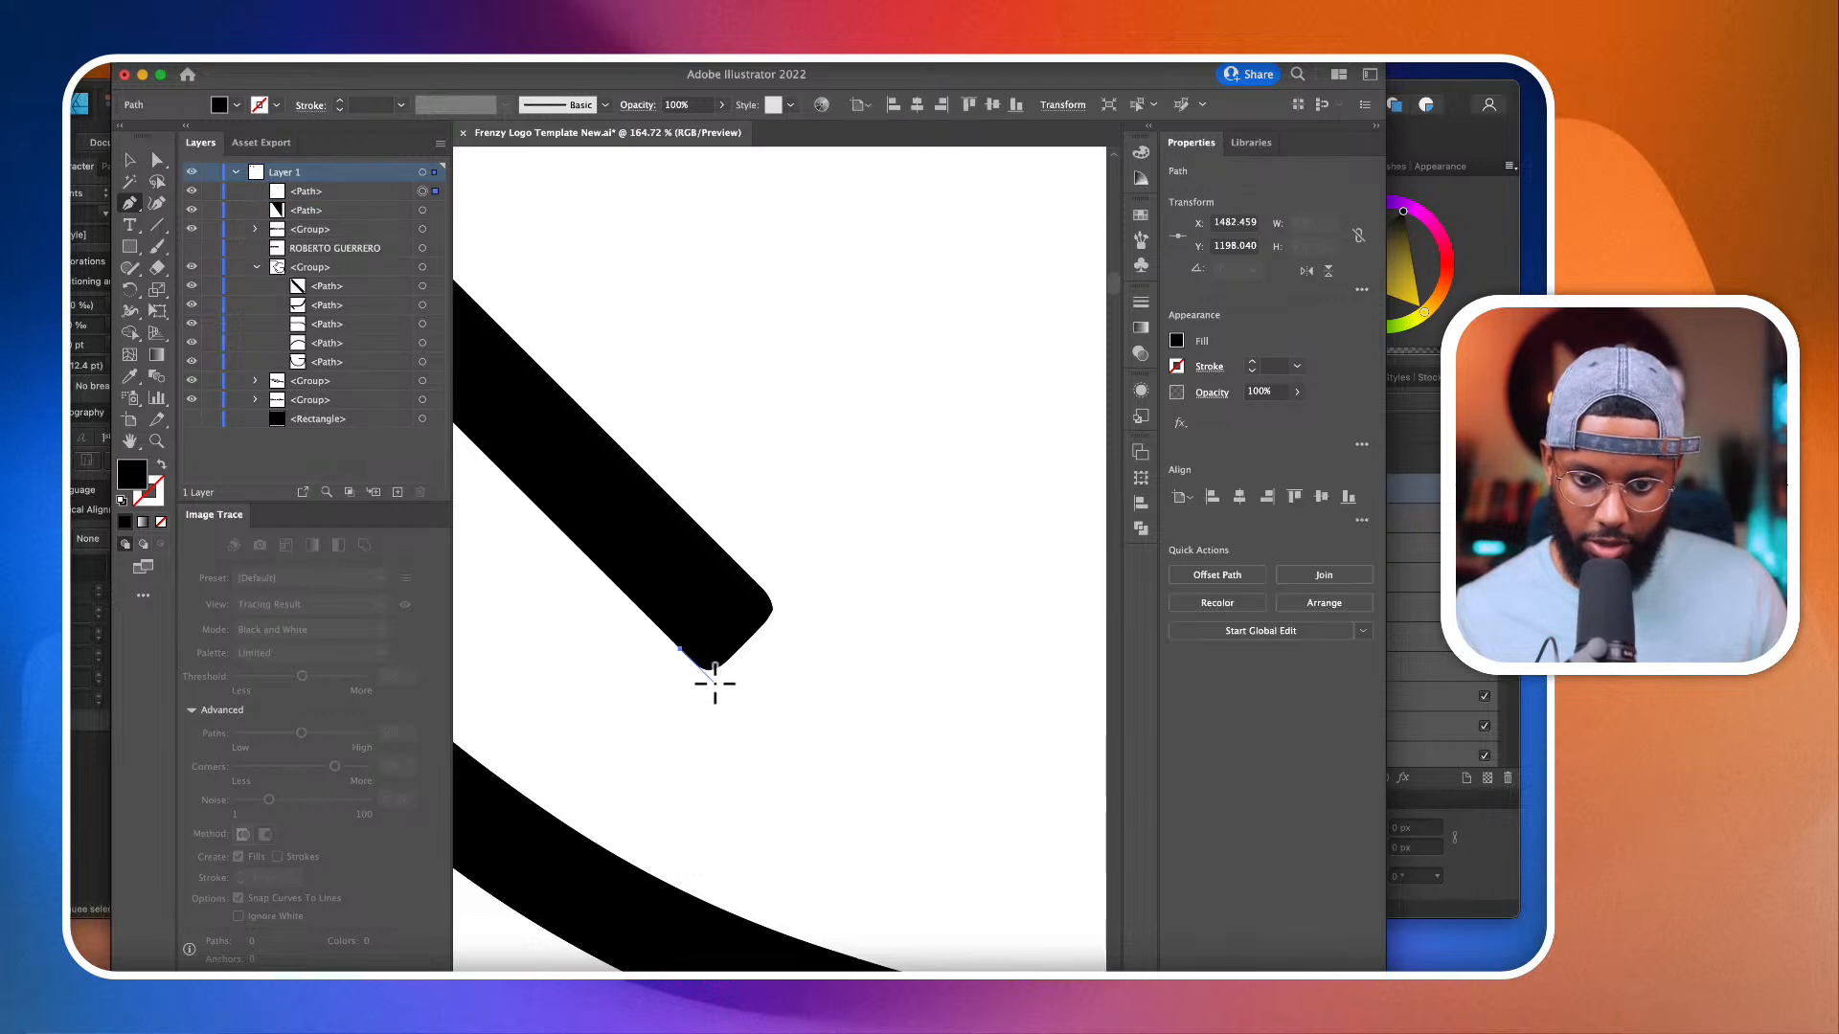
click(714, 682)
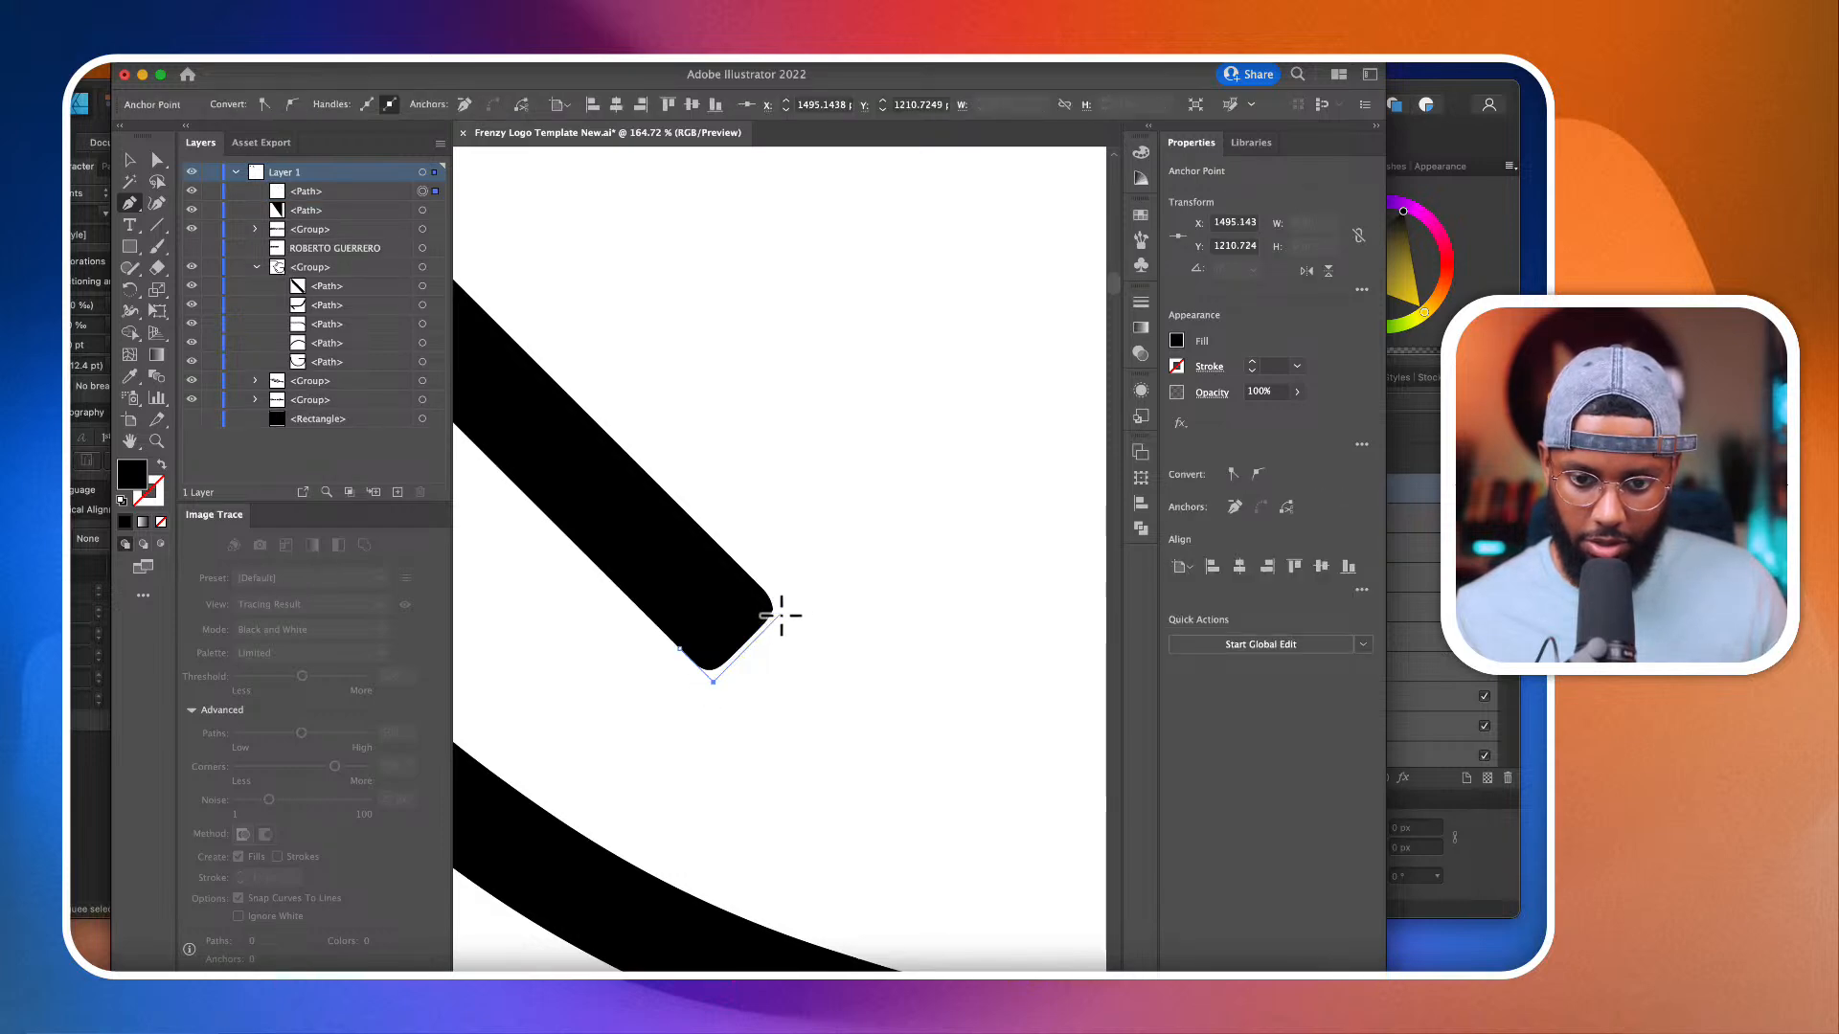
click(779, 614)
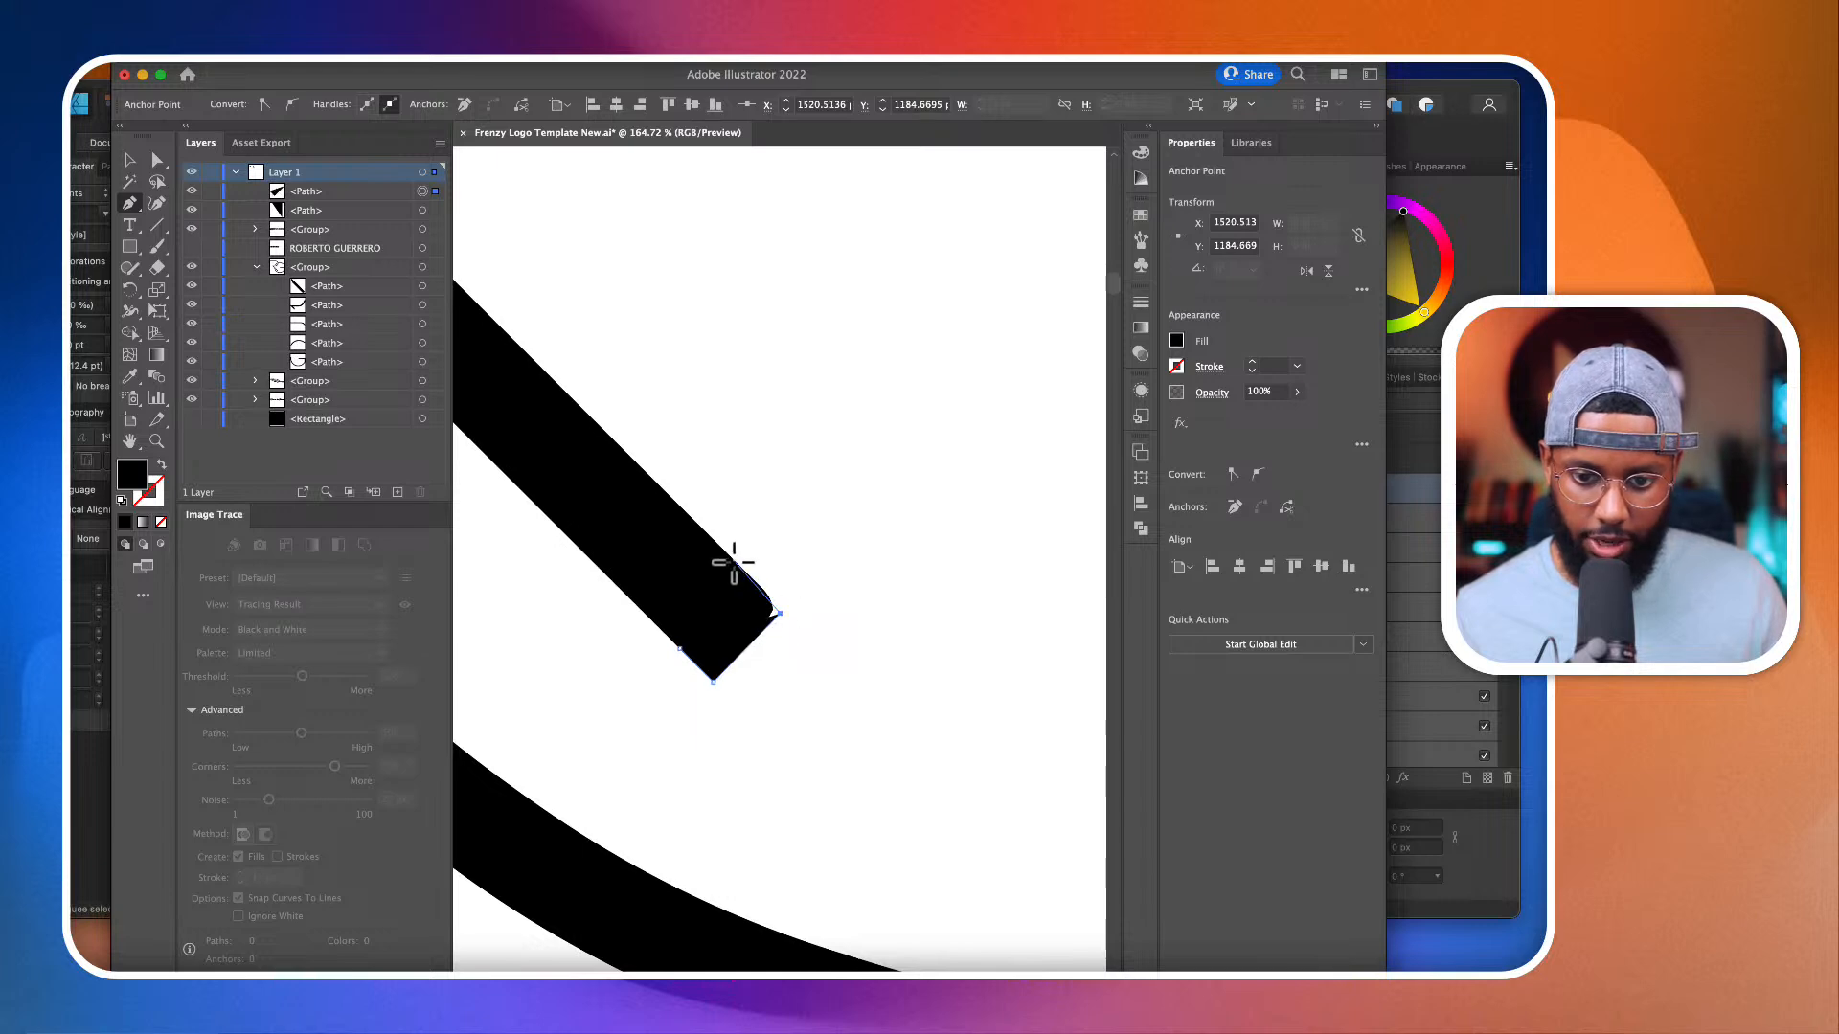
click(734, 562)
click(680, 649)
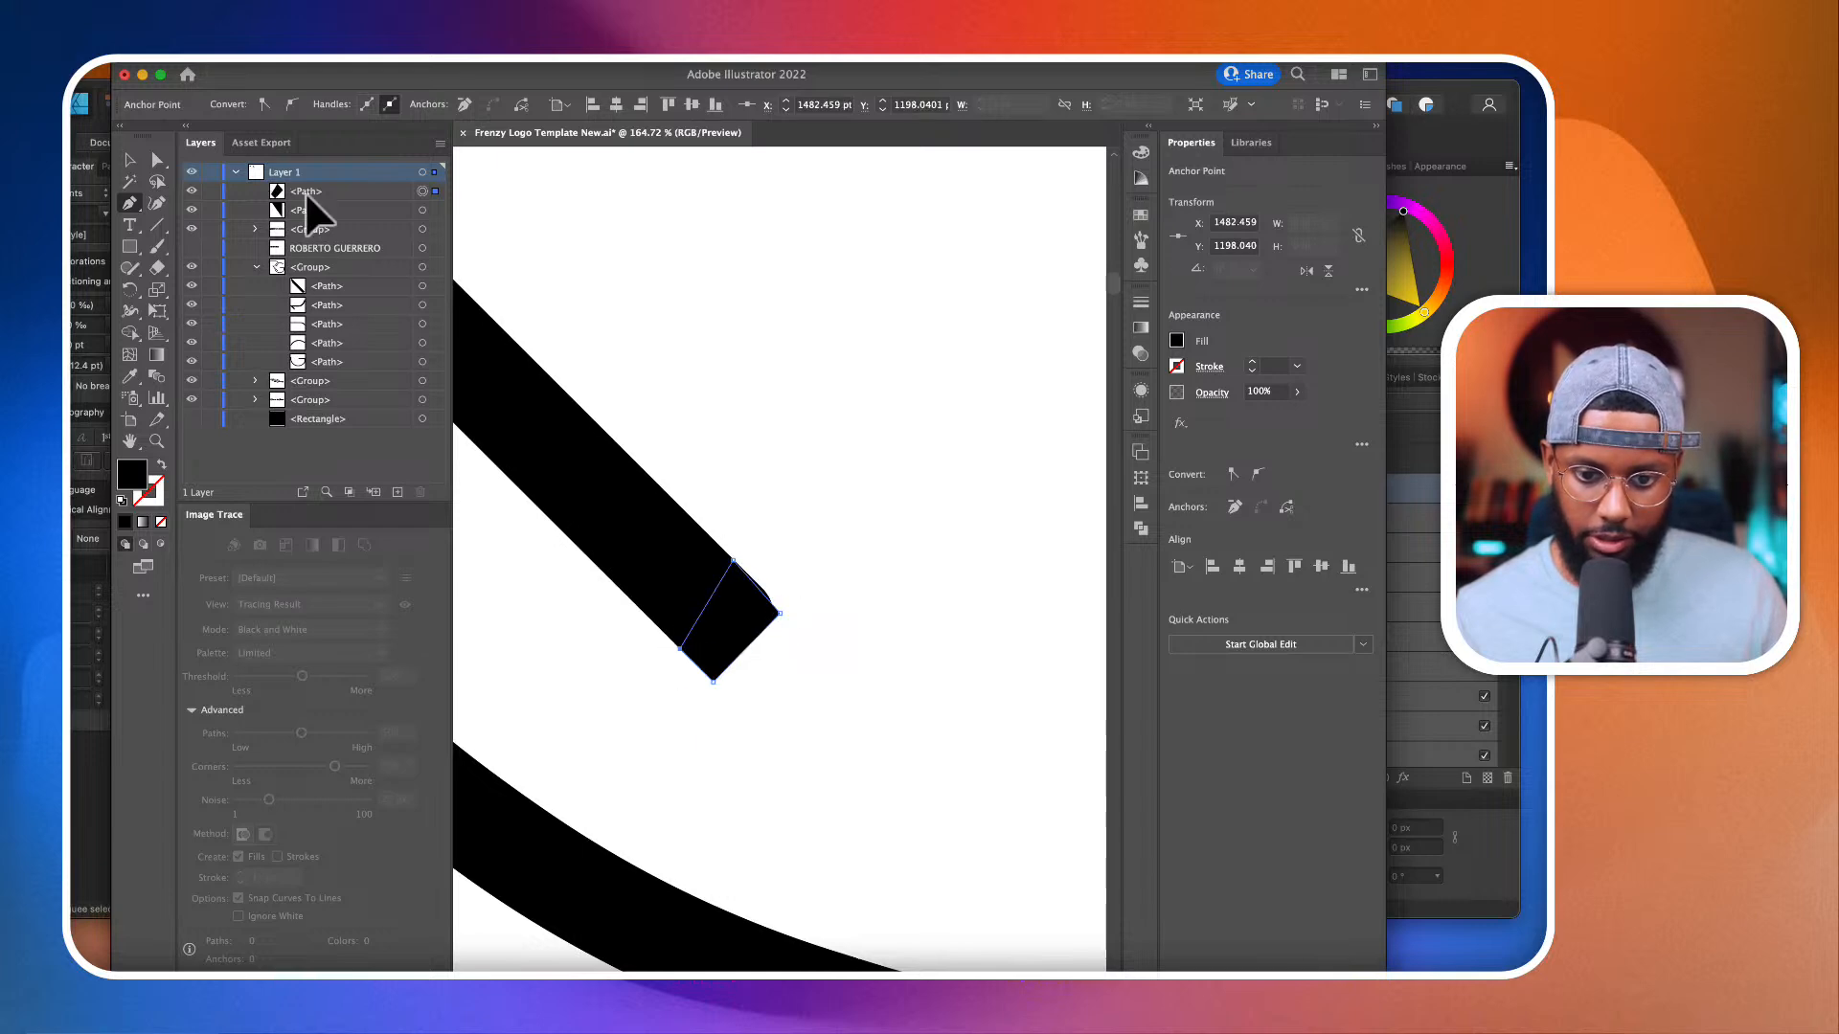
Step: Move the patch's outer upper-right anchor slightly outward to square the leg end, and deselect the patch
click(157, 160)
alt+scroll(815, 763, up, 4)
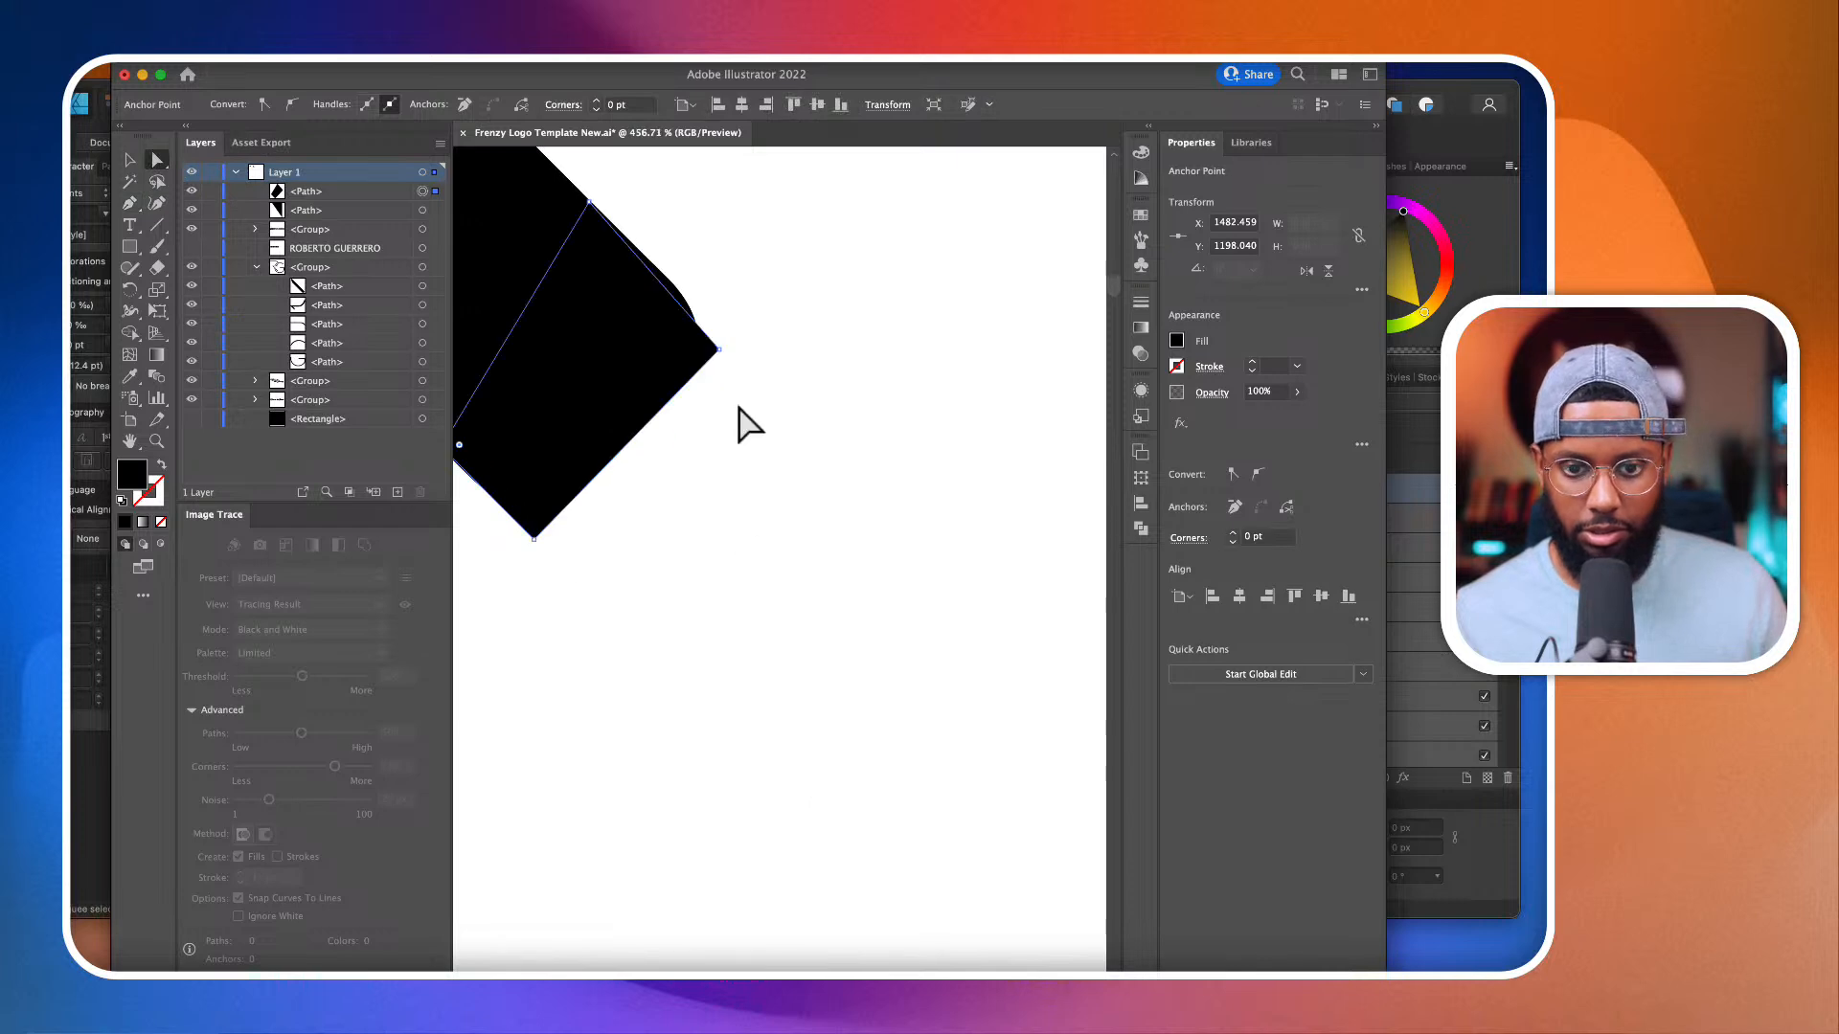
drag(719, 350, 735, 335)
alt+scroll(737, 340, down, 9)
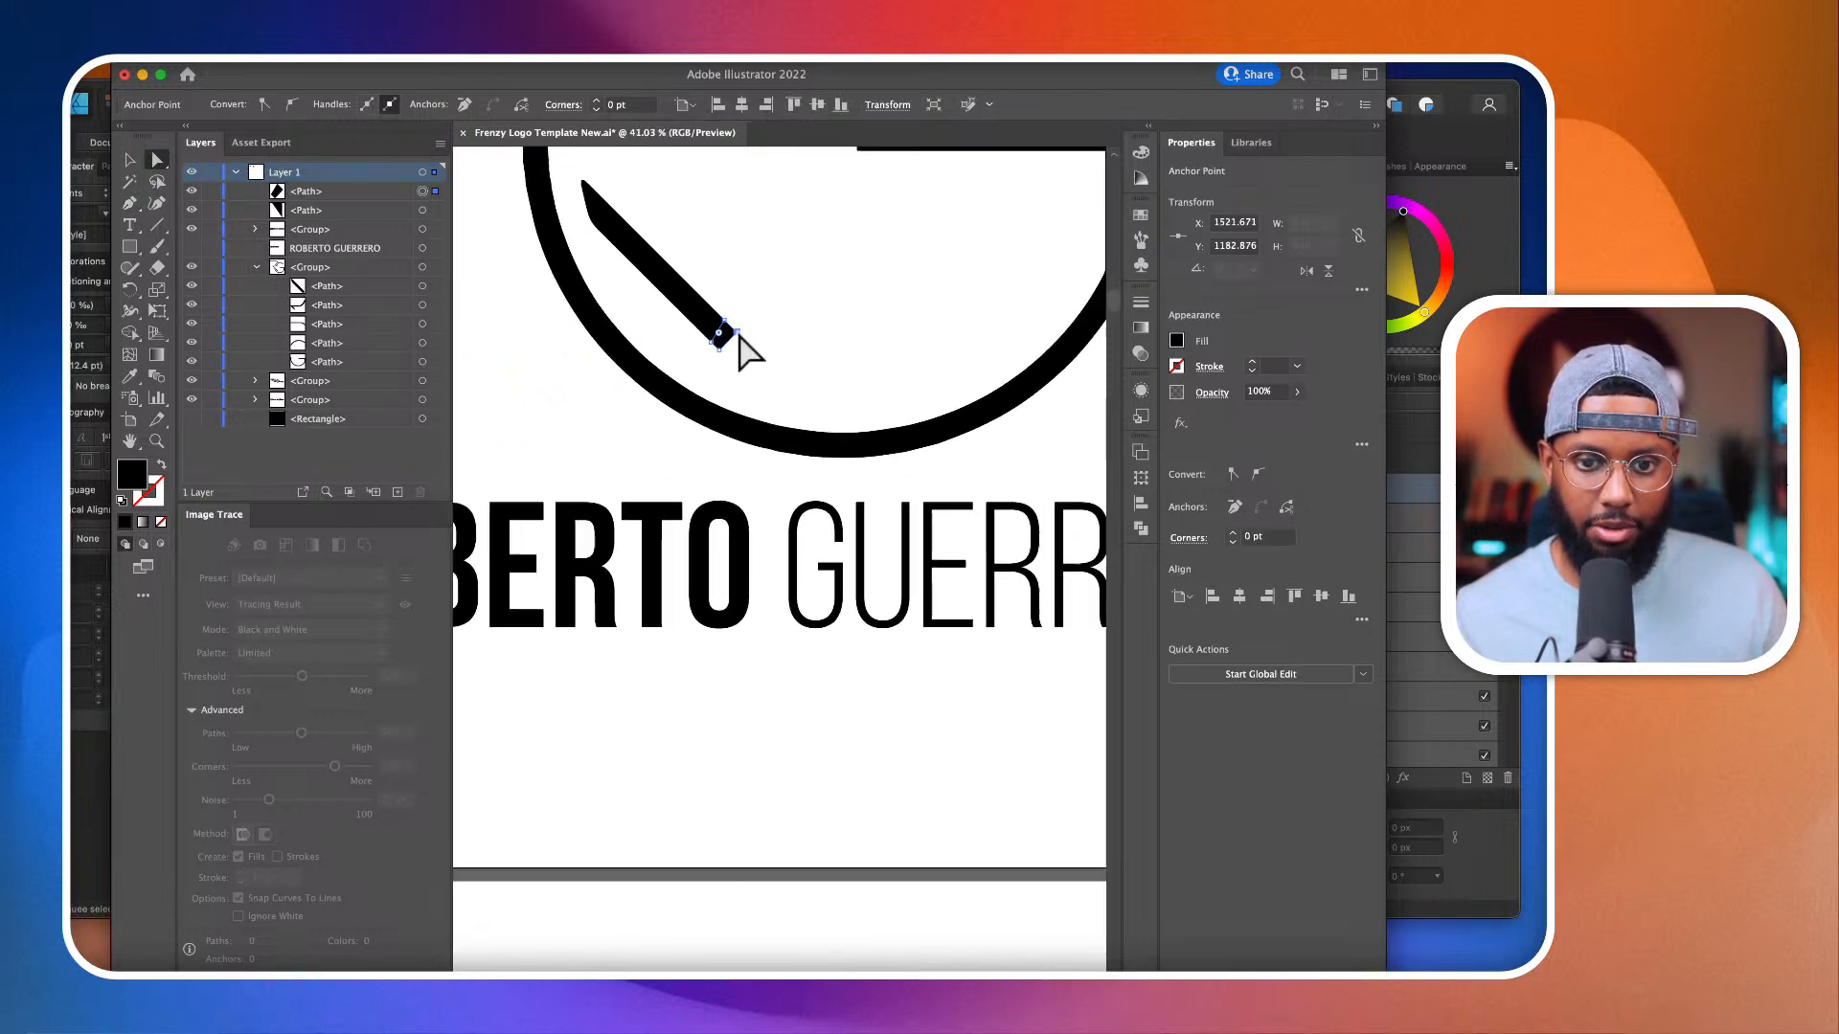
click(747, 358)
Step: Sharpen the rounded inner angle beside the R's pointed left tip with a closed black triangular Pen patch along both edges
alt+scroll(744, 361, down, 2)
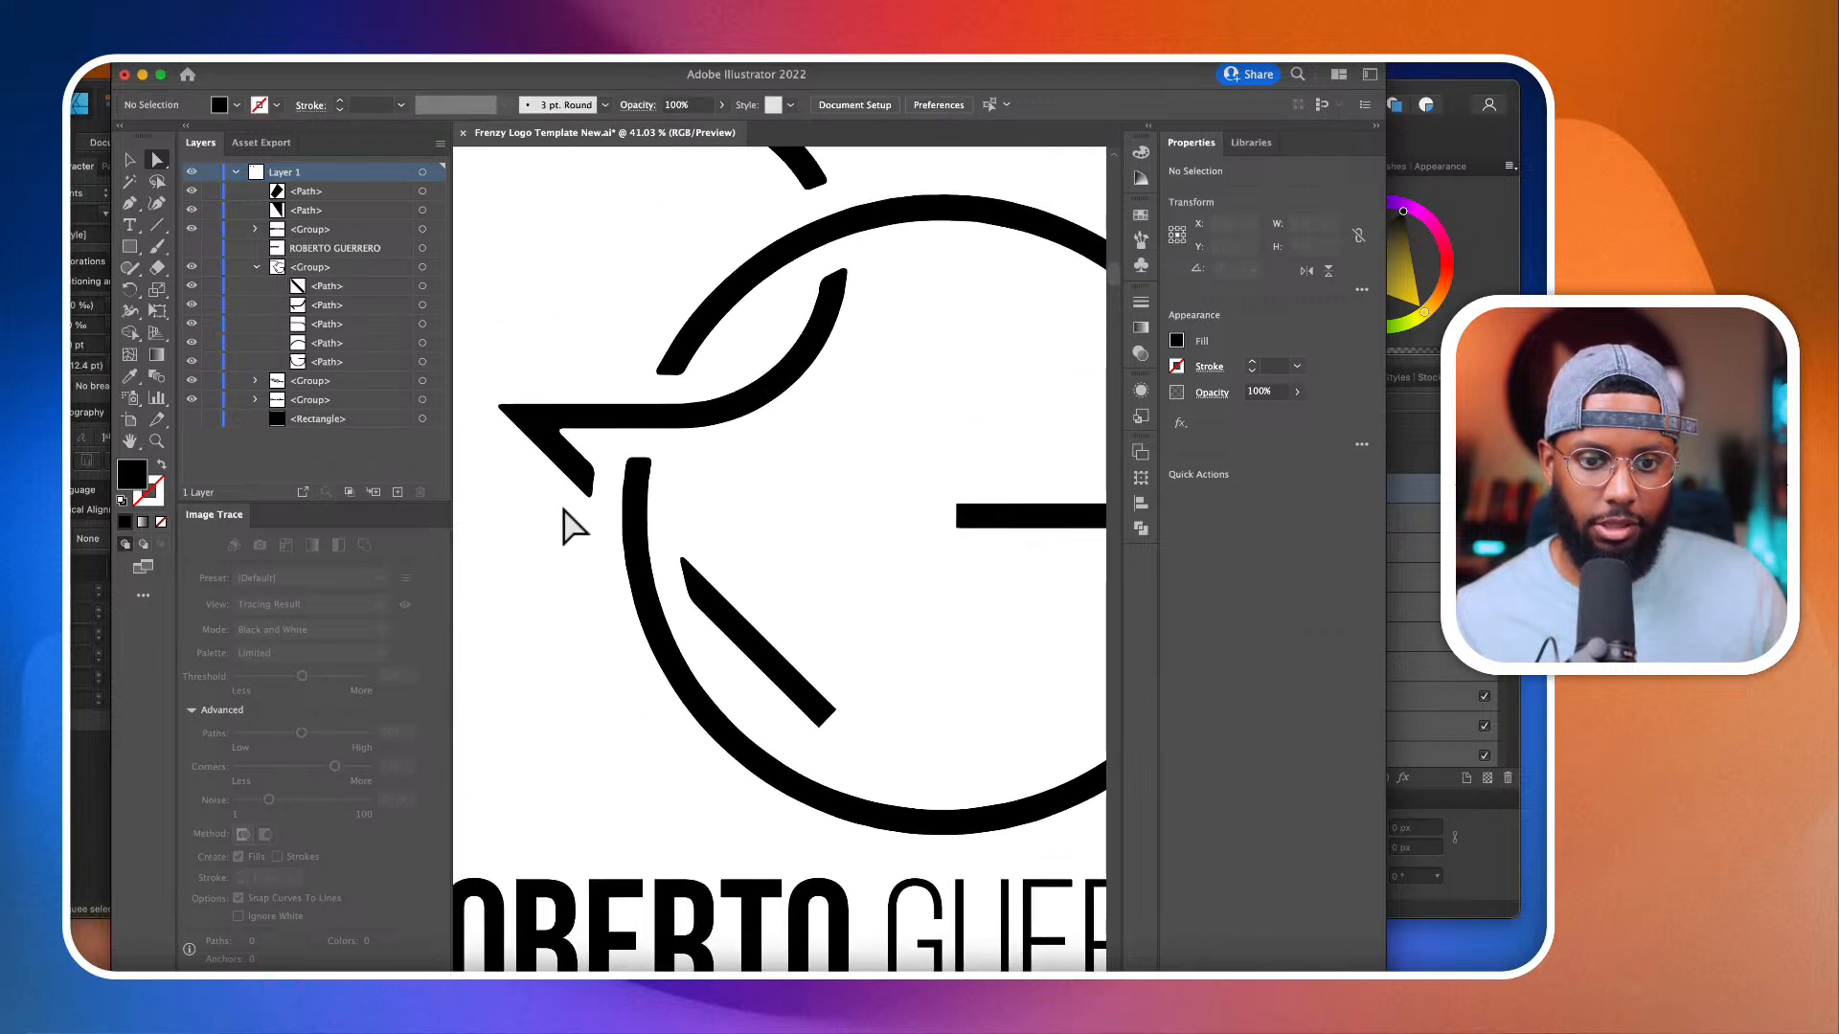
alt+scroll(574, 525, up, 5)
alt+scroll(594, 479, up, 5)
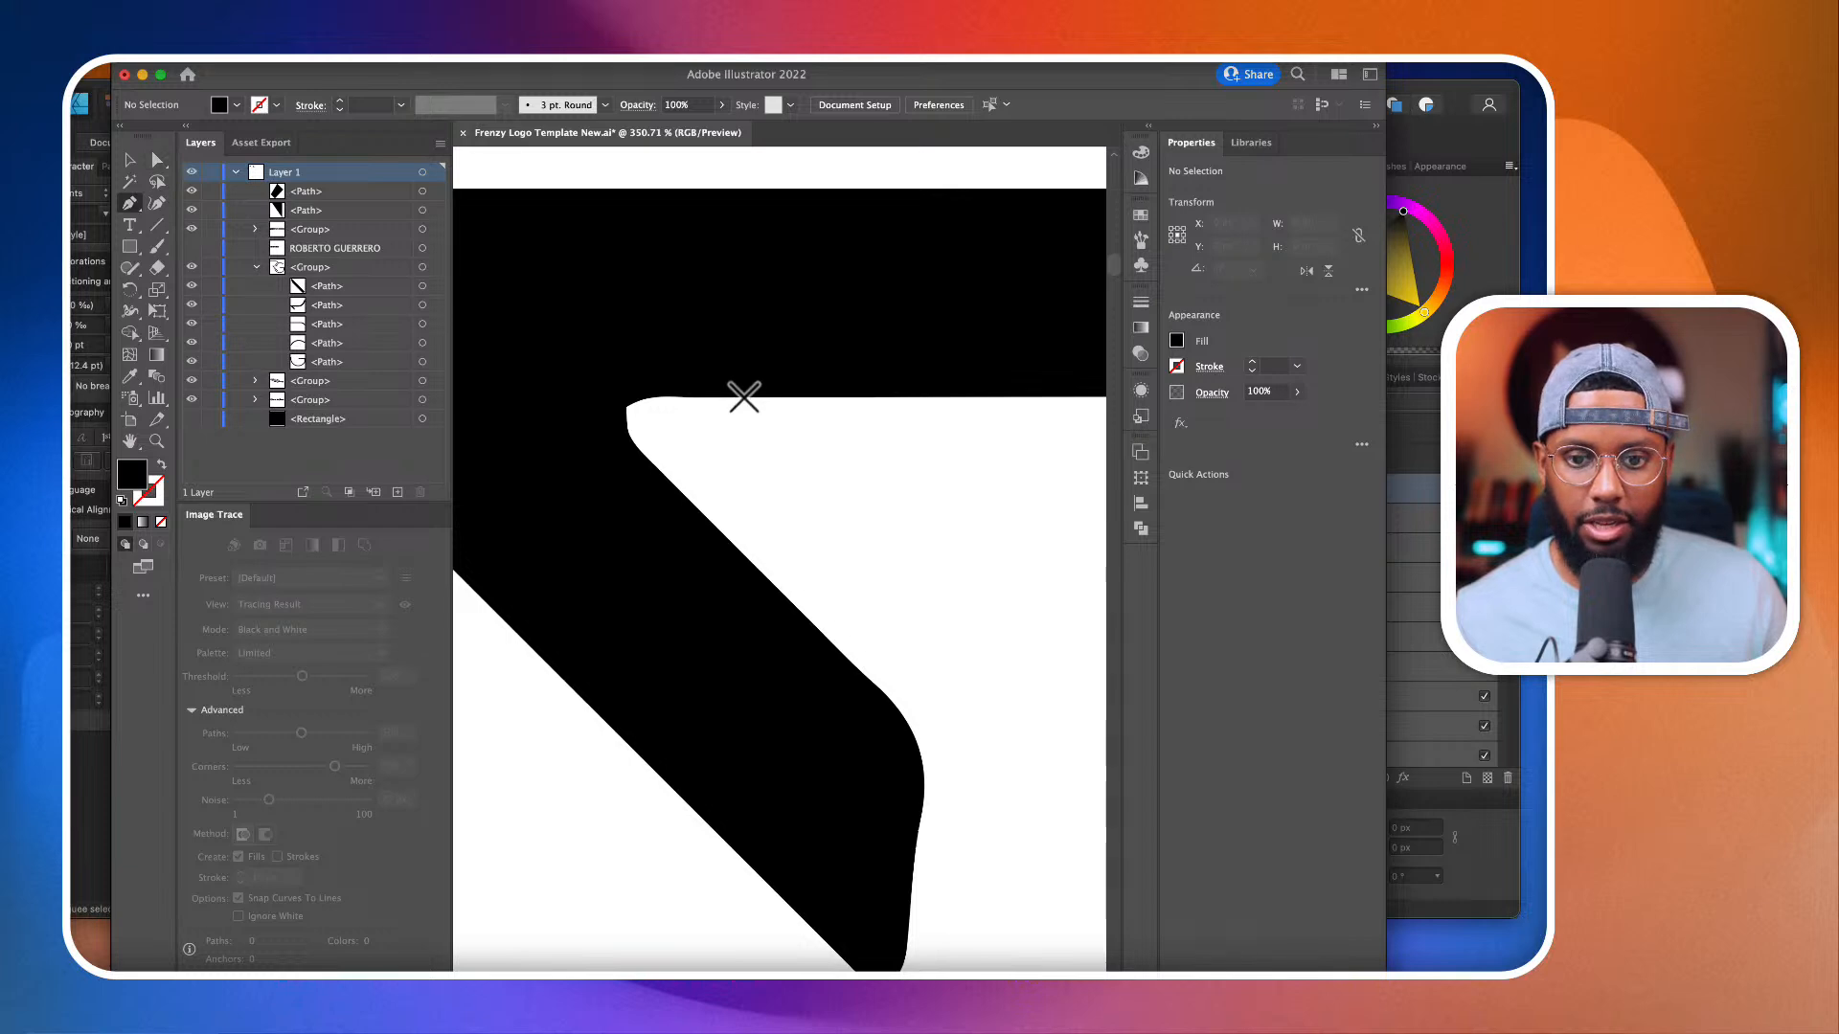
click(744, 397)
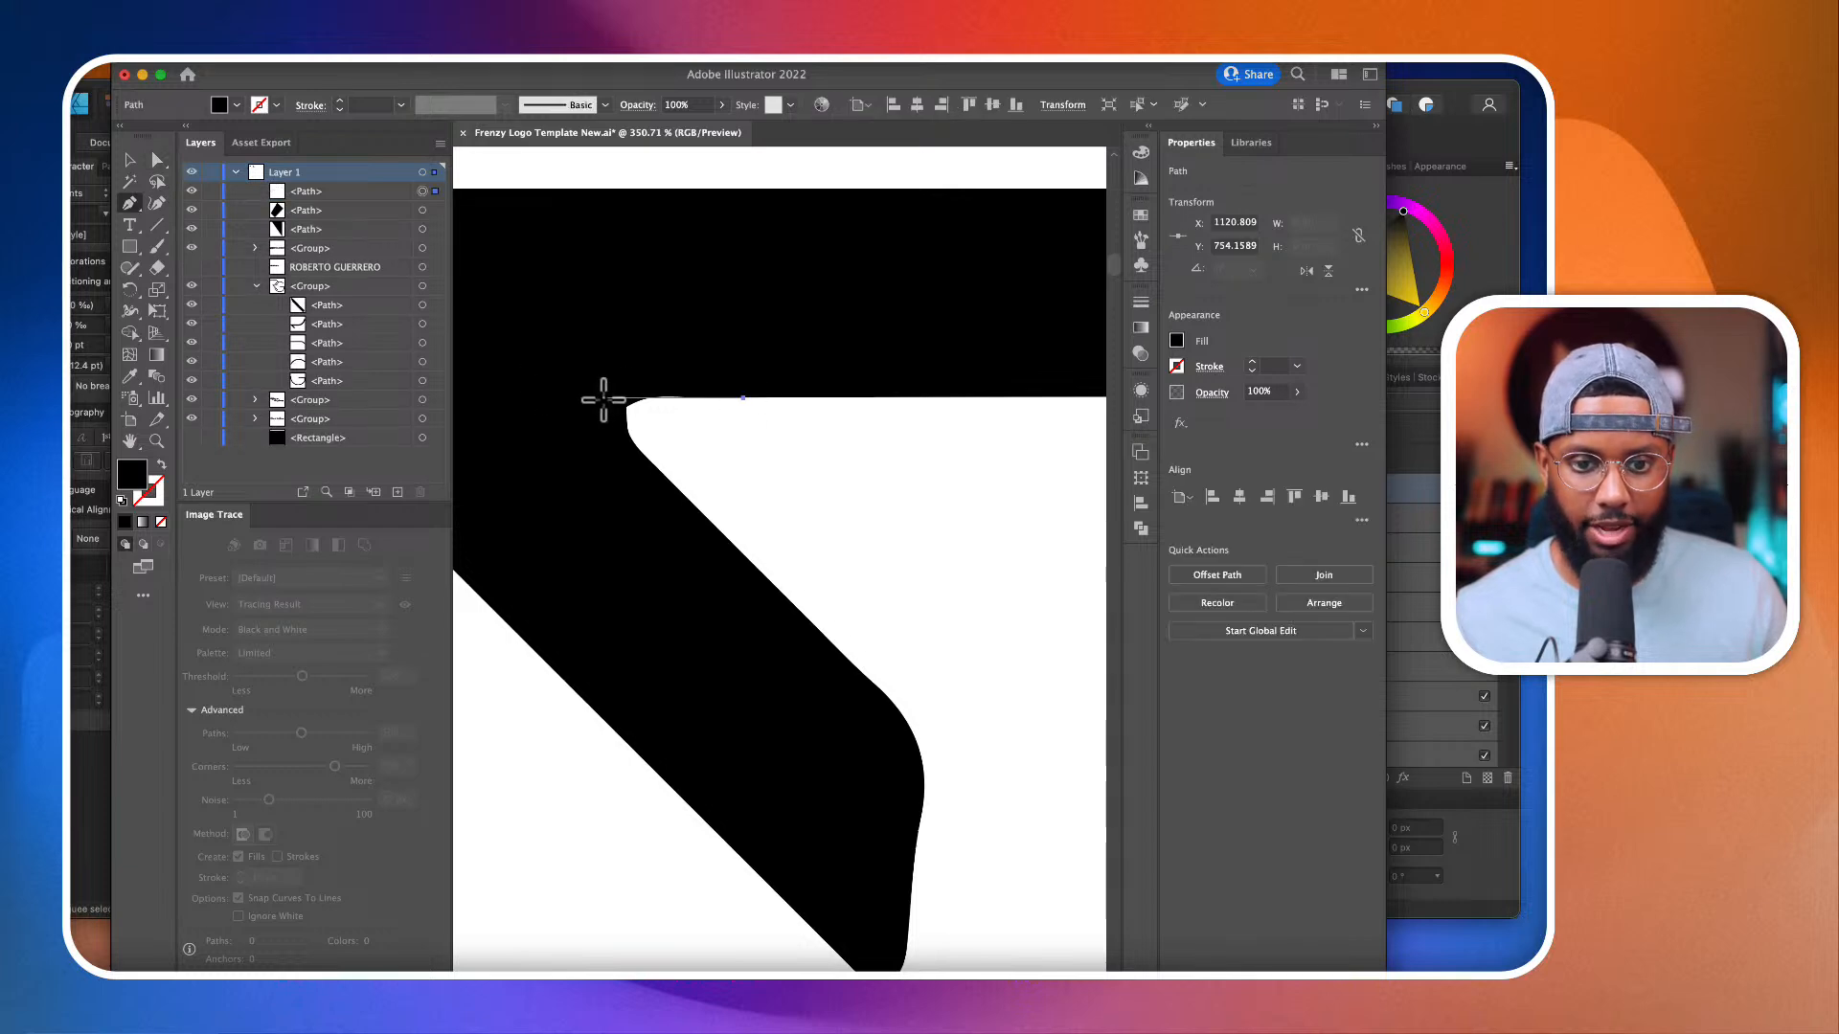
click(587, 399)
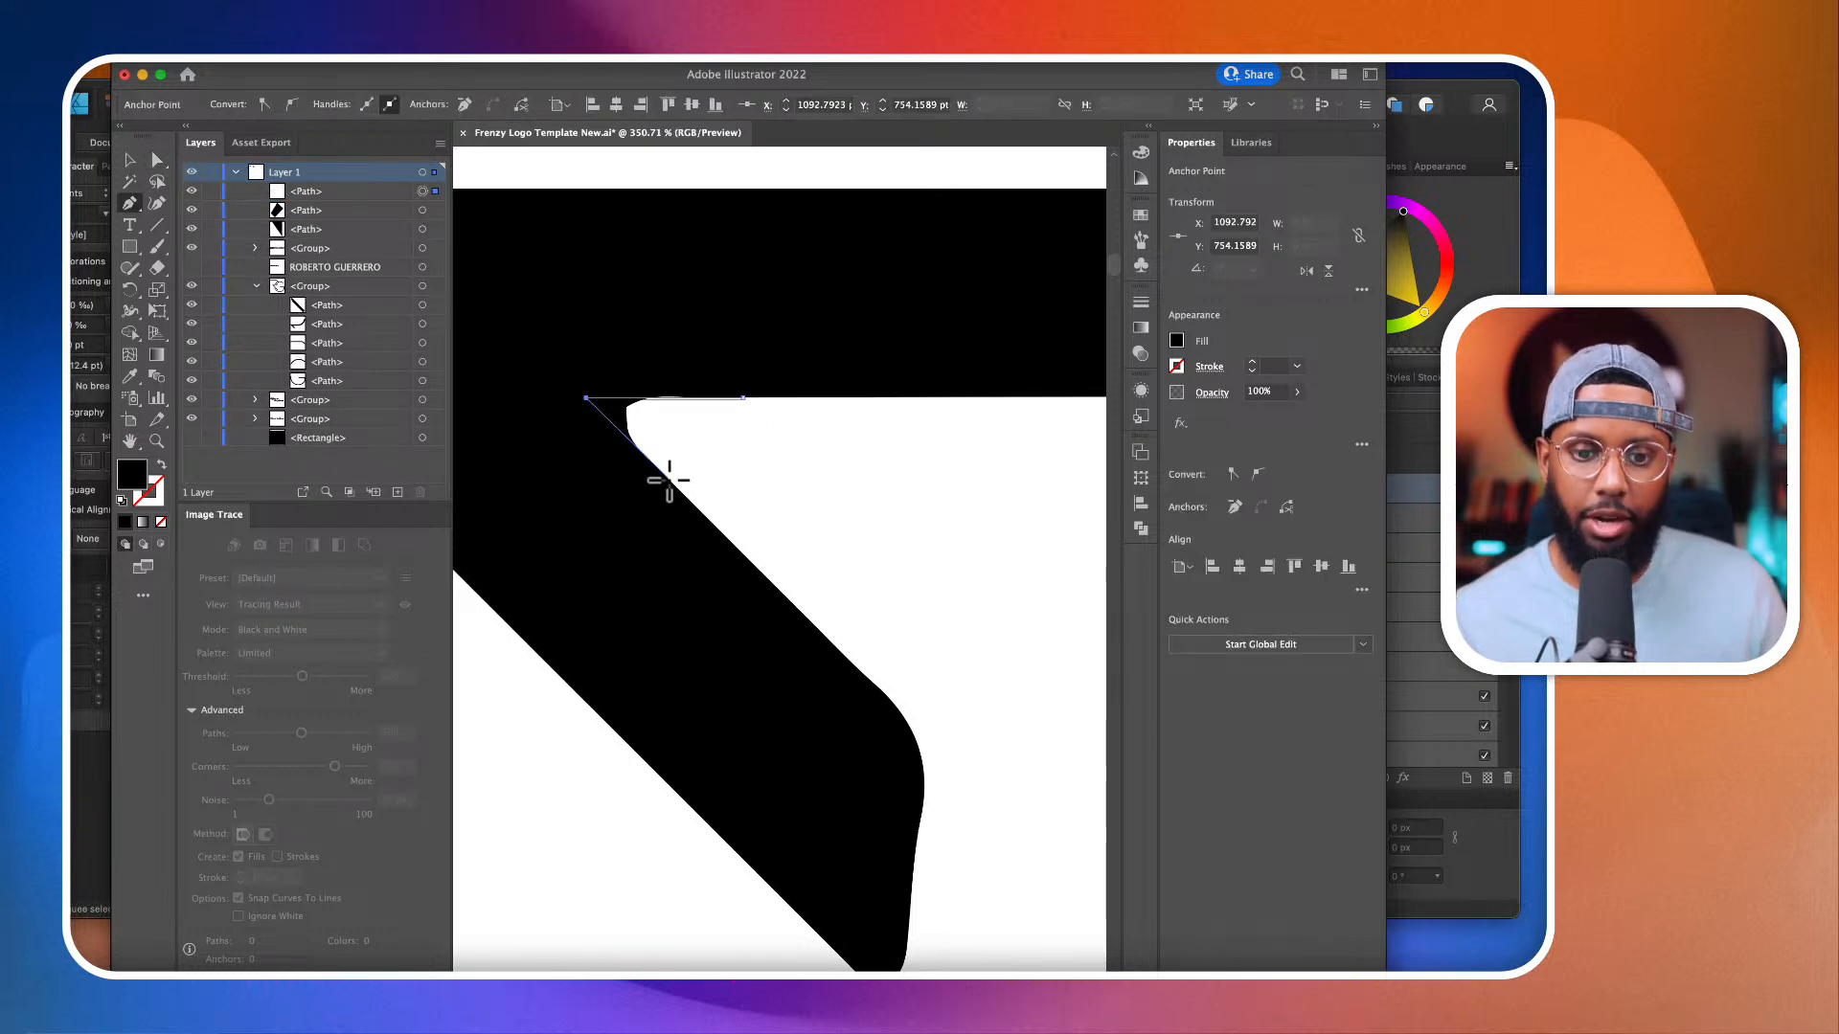
click(669, 478)
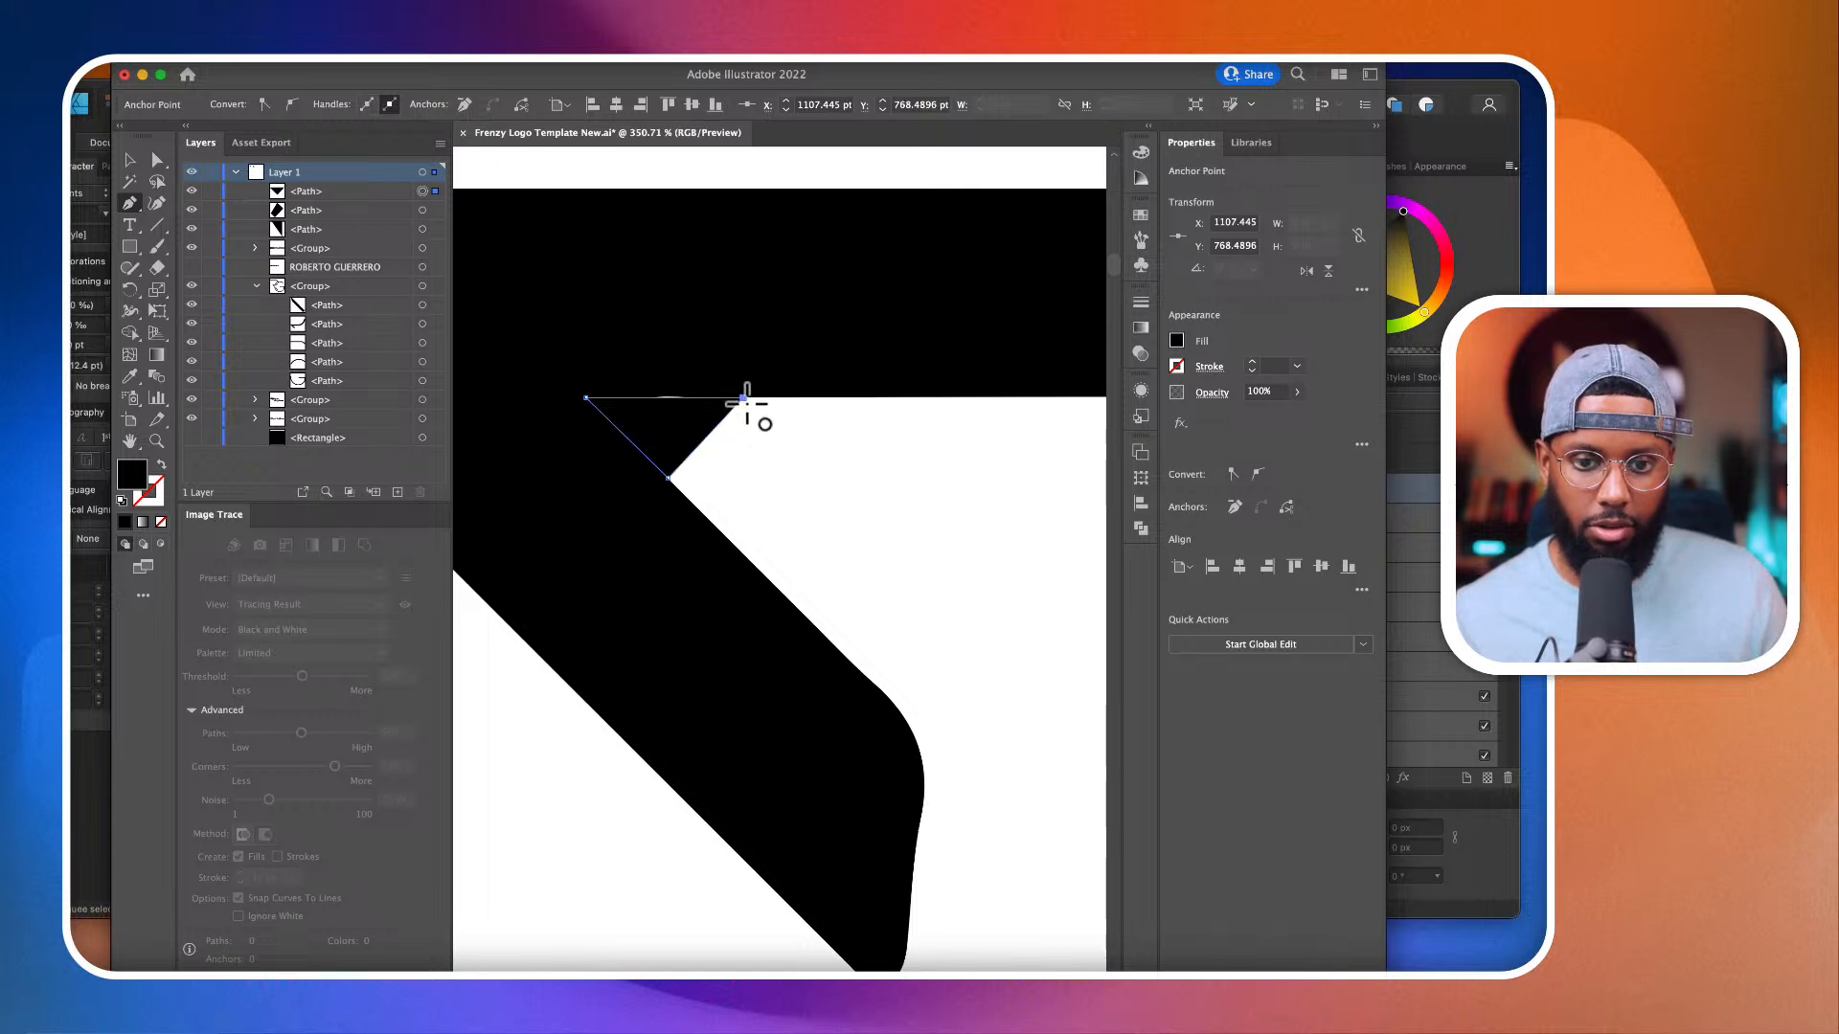
click(744, 398)
scroll(744, 399, down, 10)
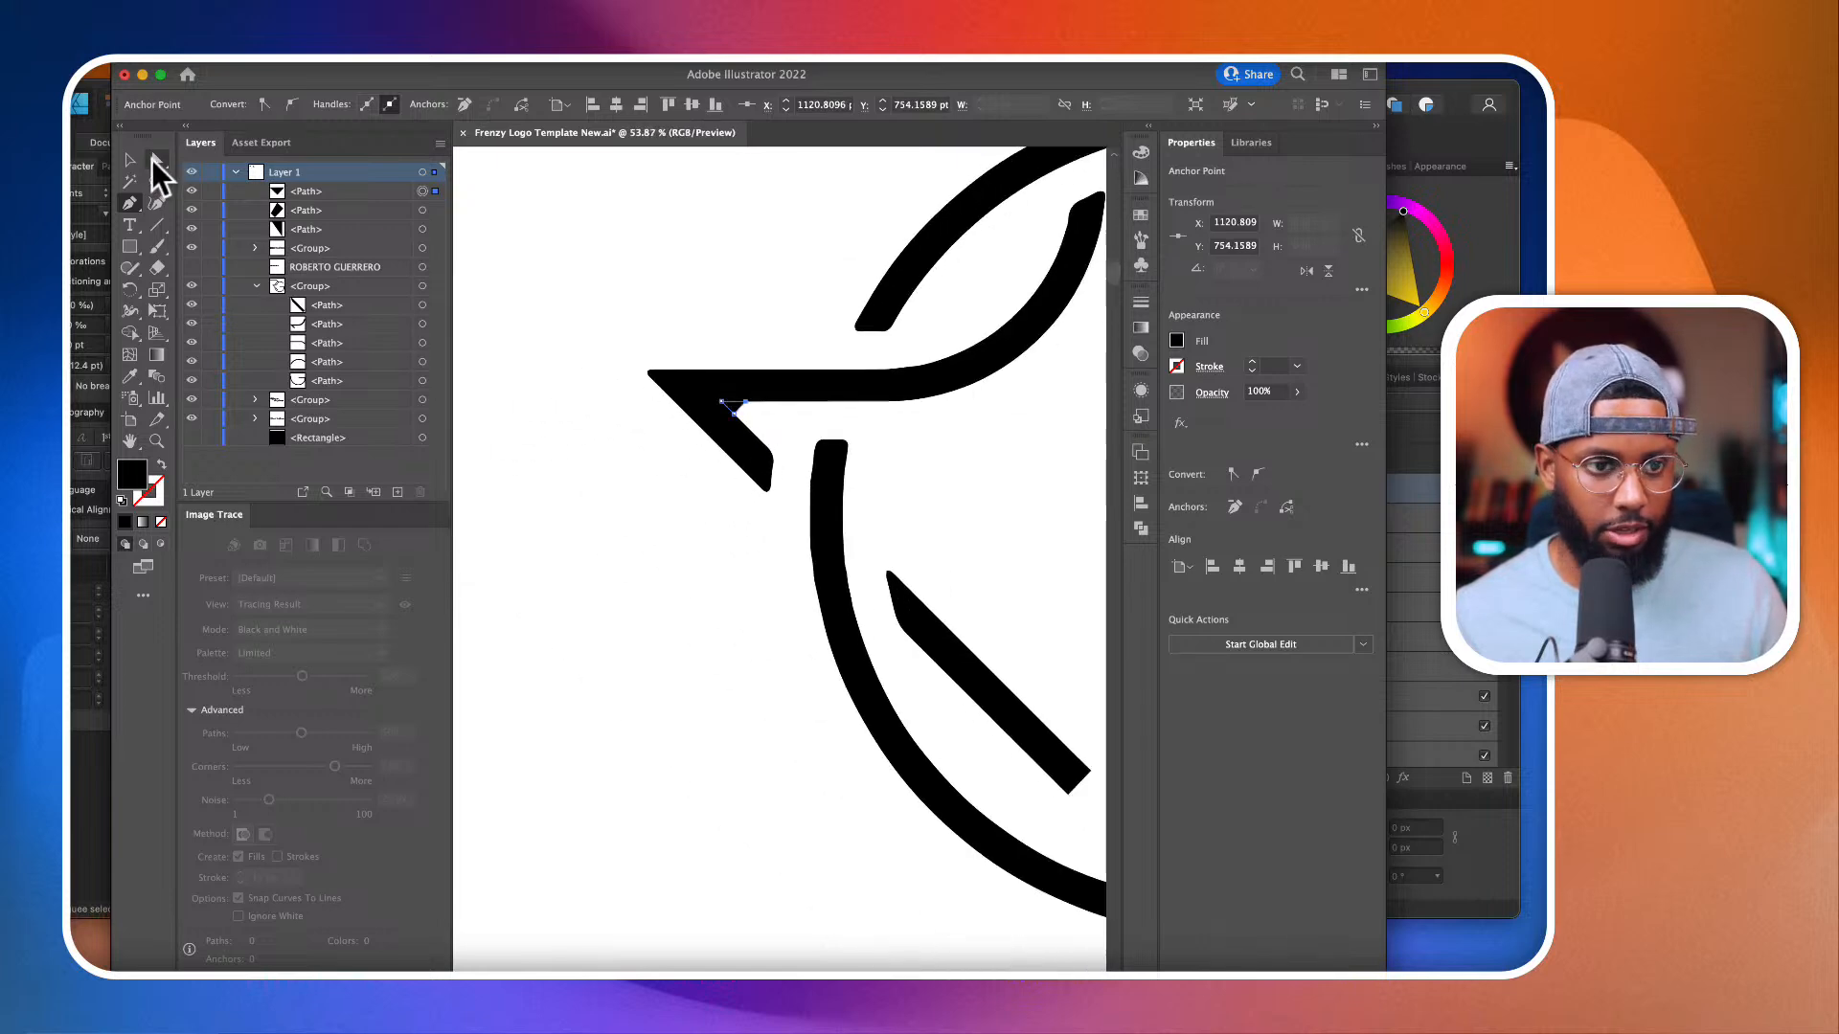
click(155, 161)
scroll(534, 364, down, 5)
scroll(603, 382, up, 5)
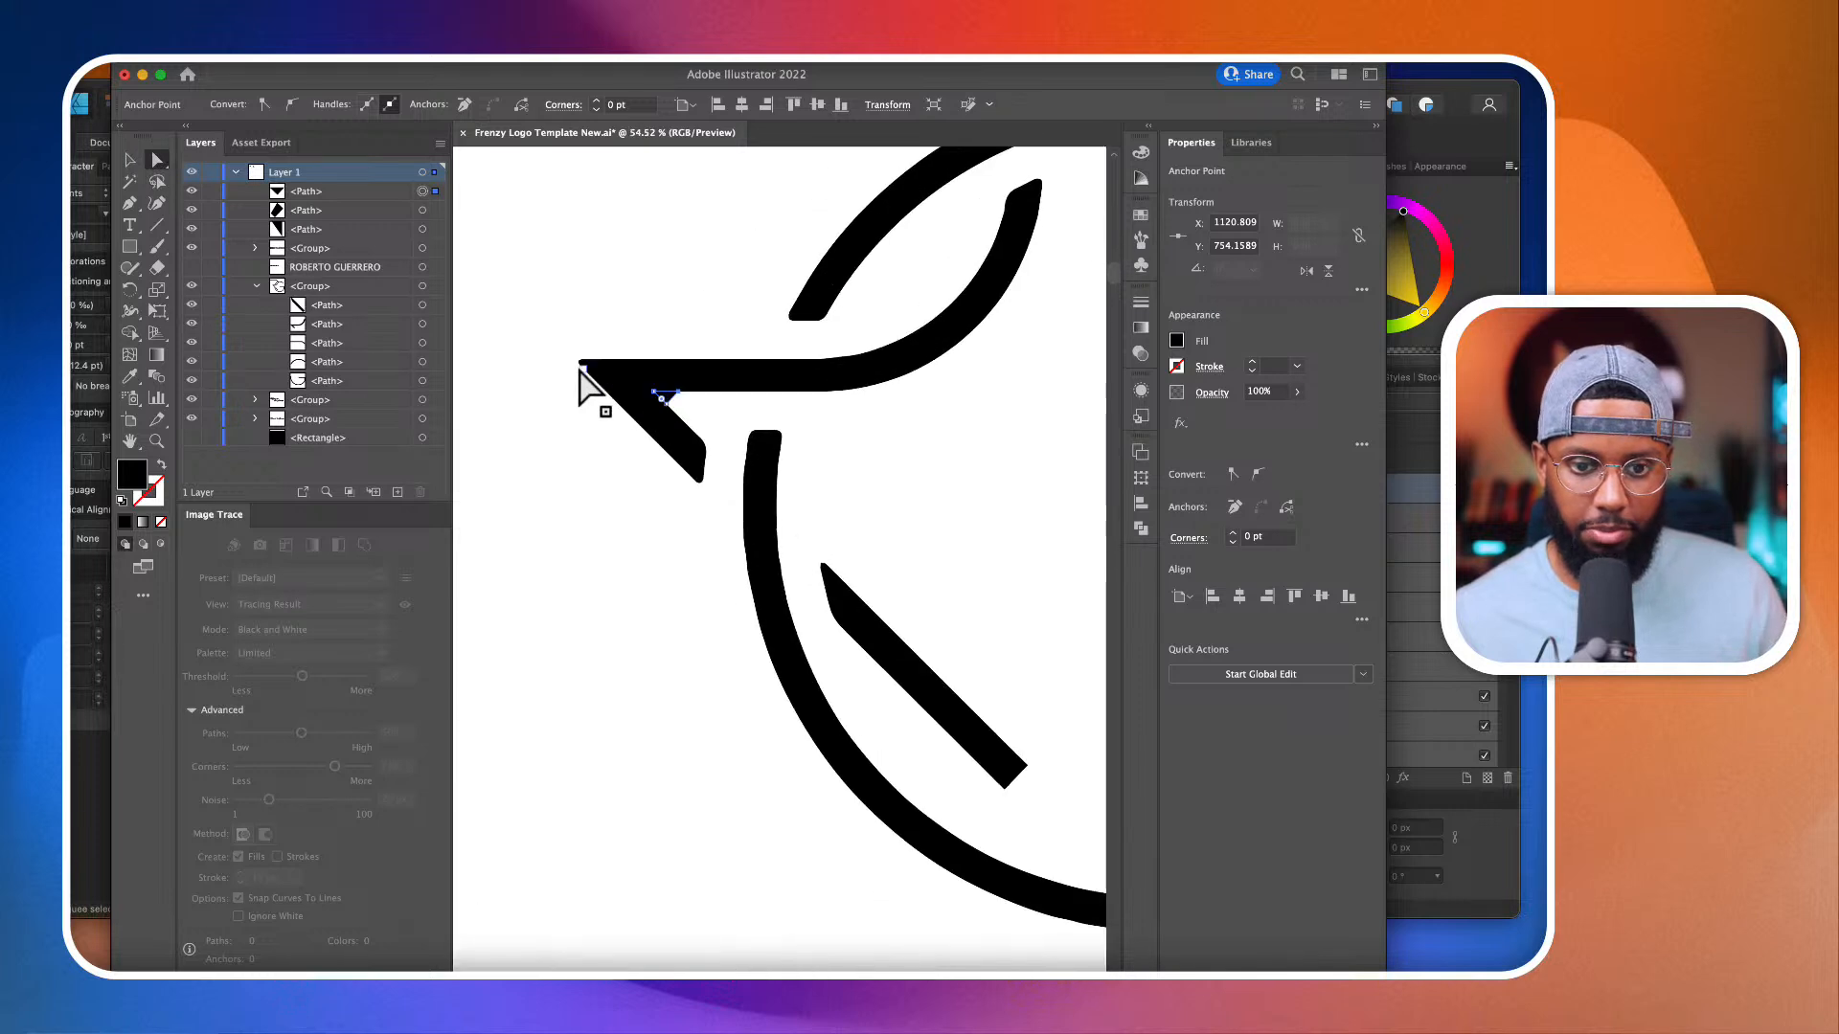
scroll(581, 372, down, 4)
scroll(580, 373, up, 3)
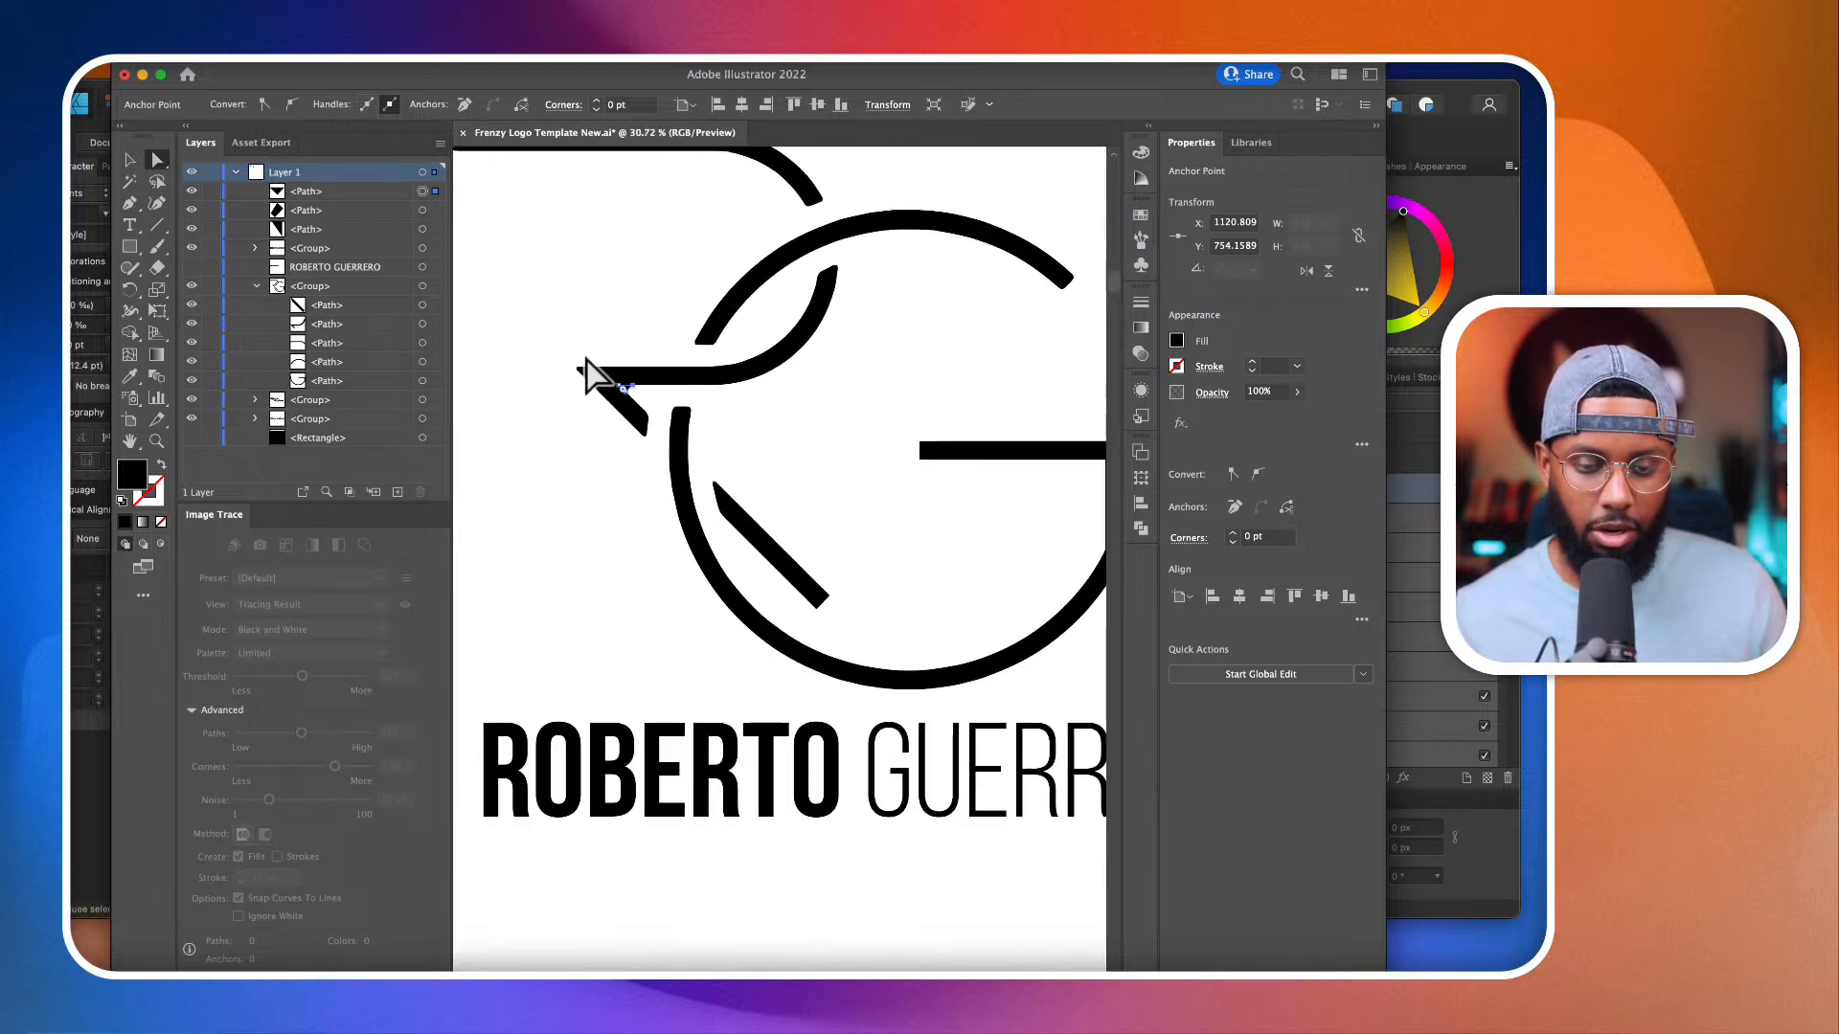
Step: Fill the triangular patch in the R's inner angle with red to distinguish it from the black lettering
drag(586, 347, 733, 508)
scroll(660, 427, up, 10)
scroll(514, 406, left, 2)
scroll(515, 406, up, 1)
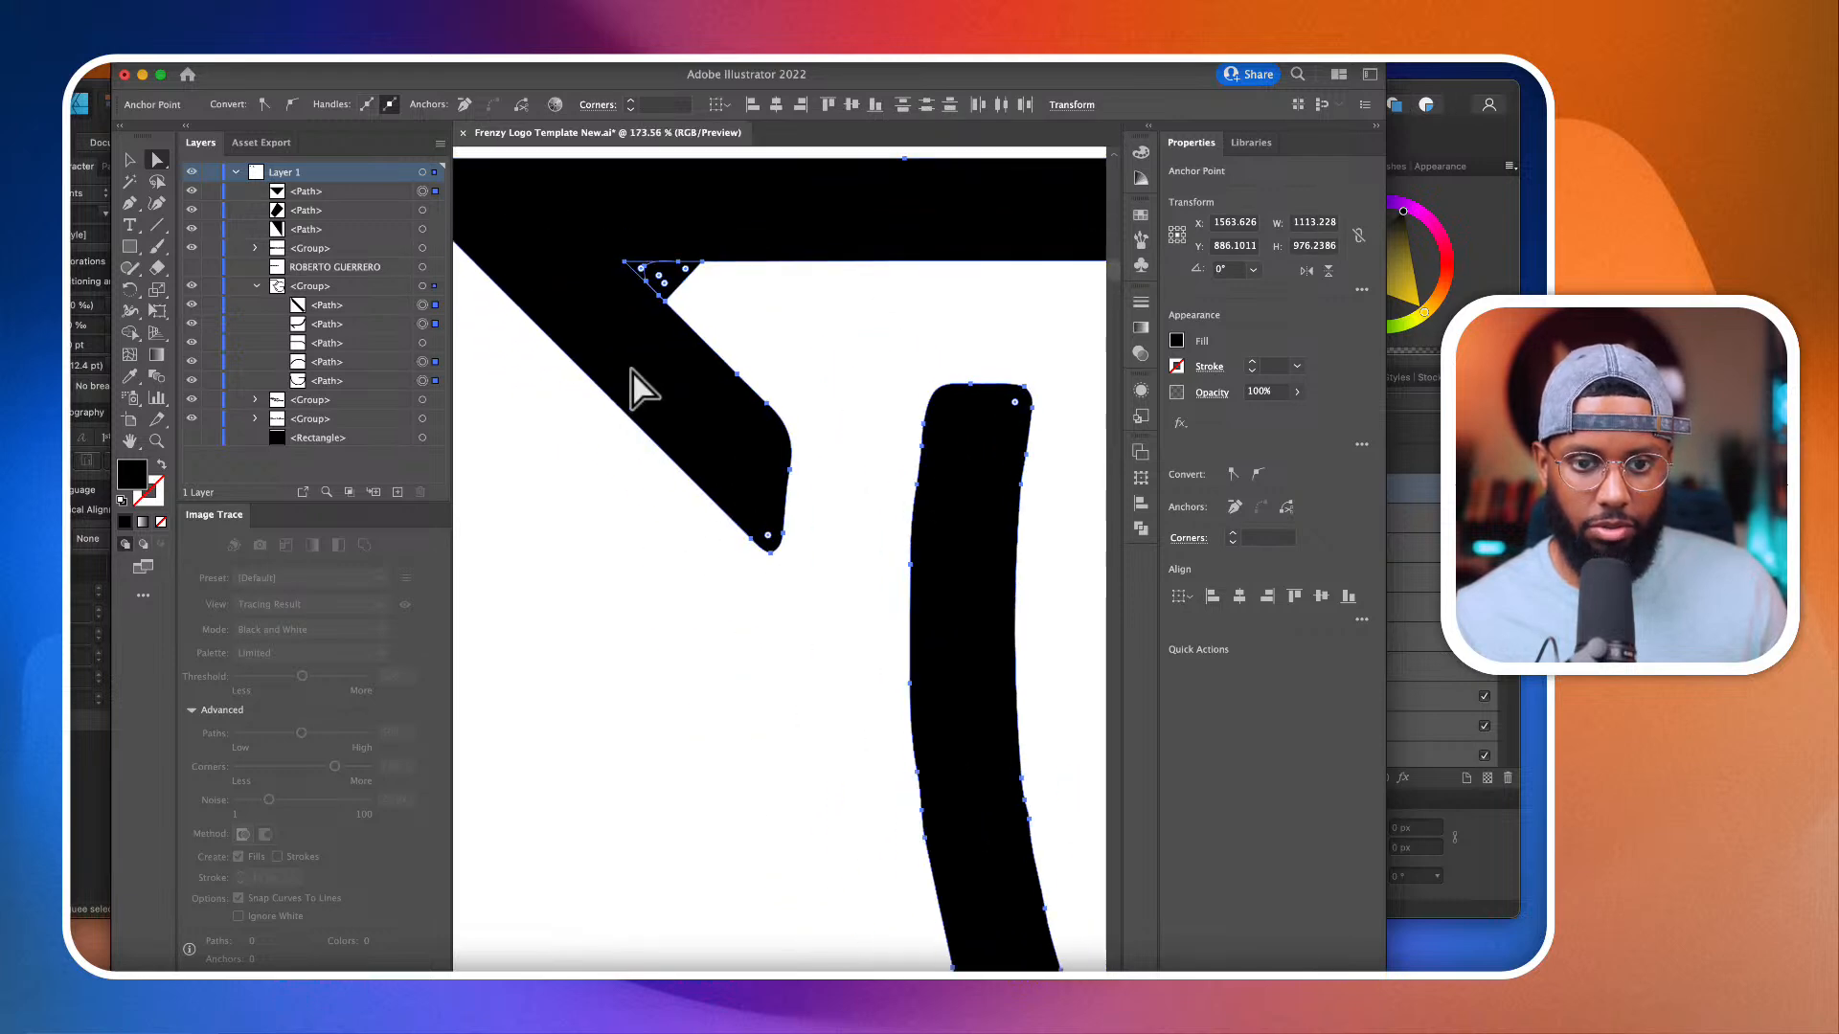
click(631, 368)
scroll(638, 264, up, 4)
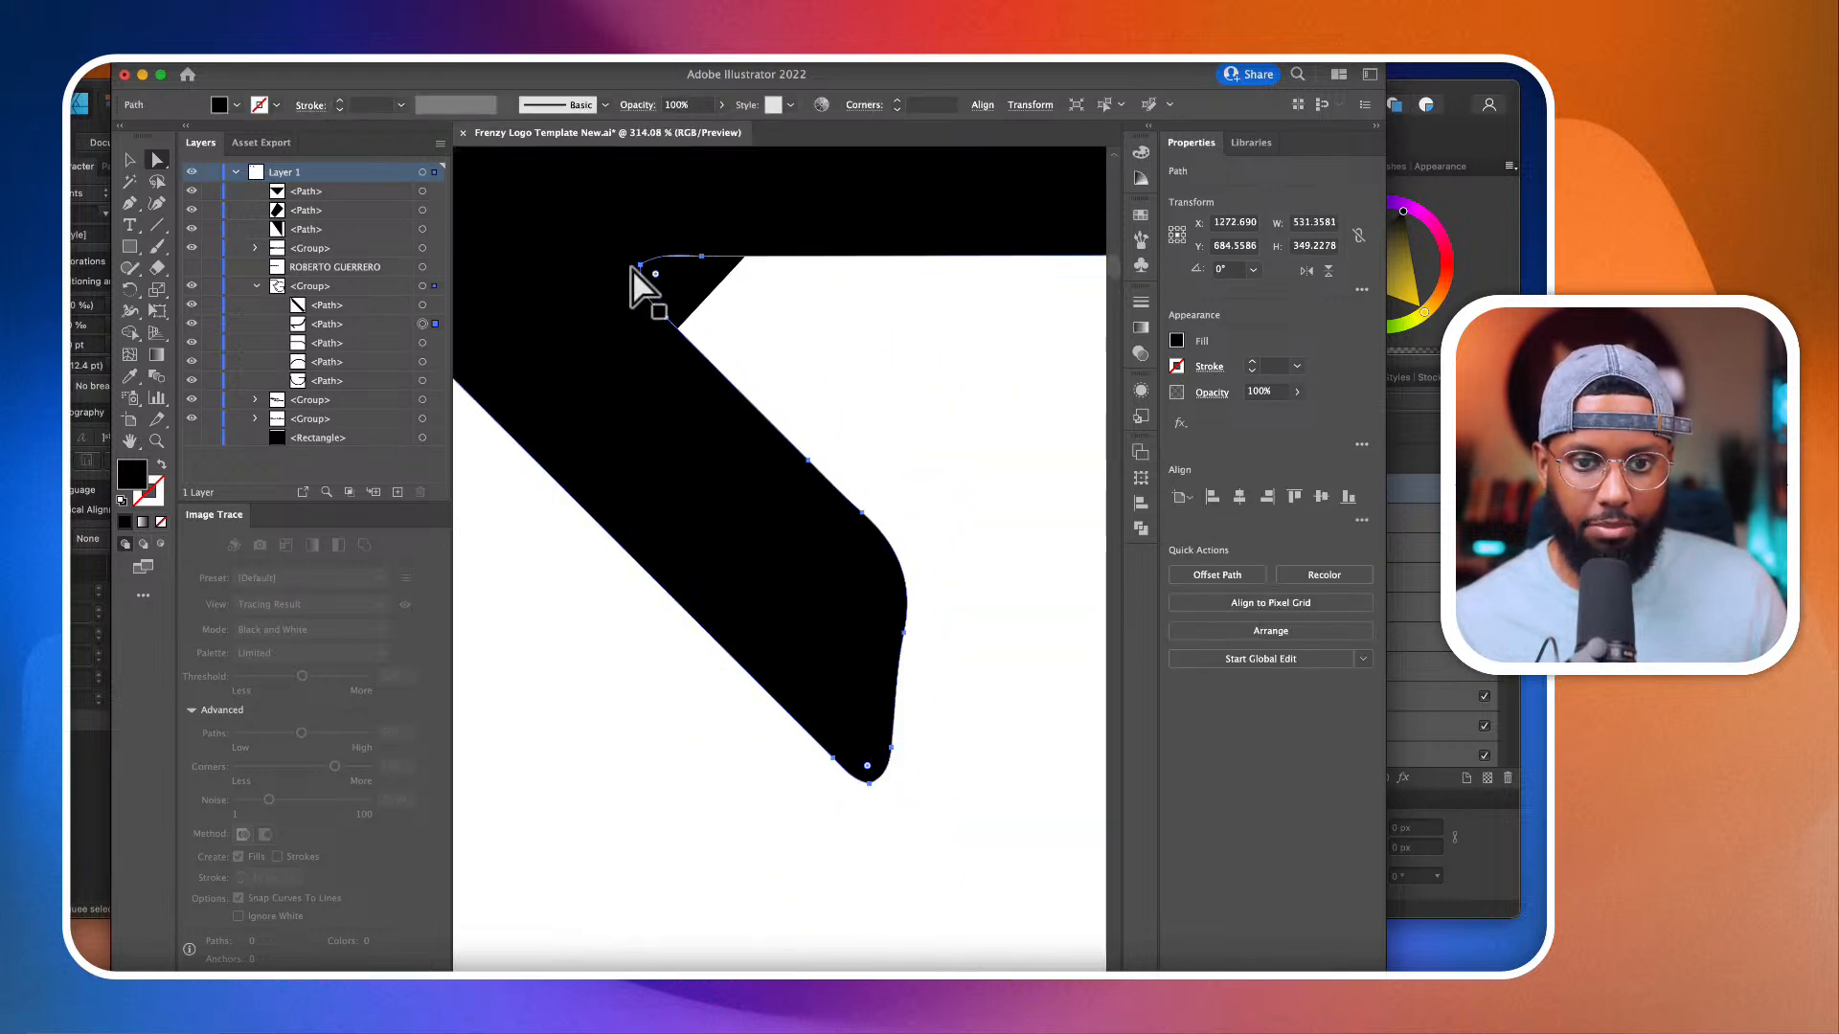
shift+click(690, 296)
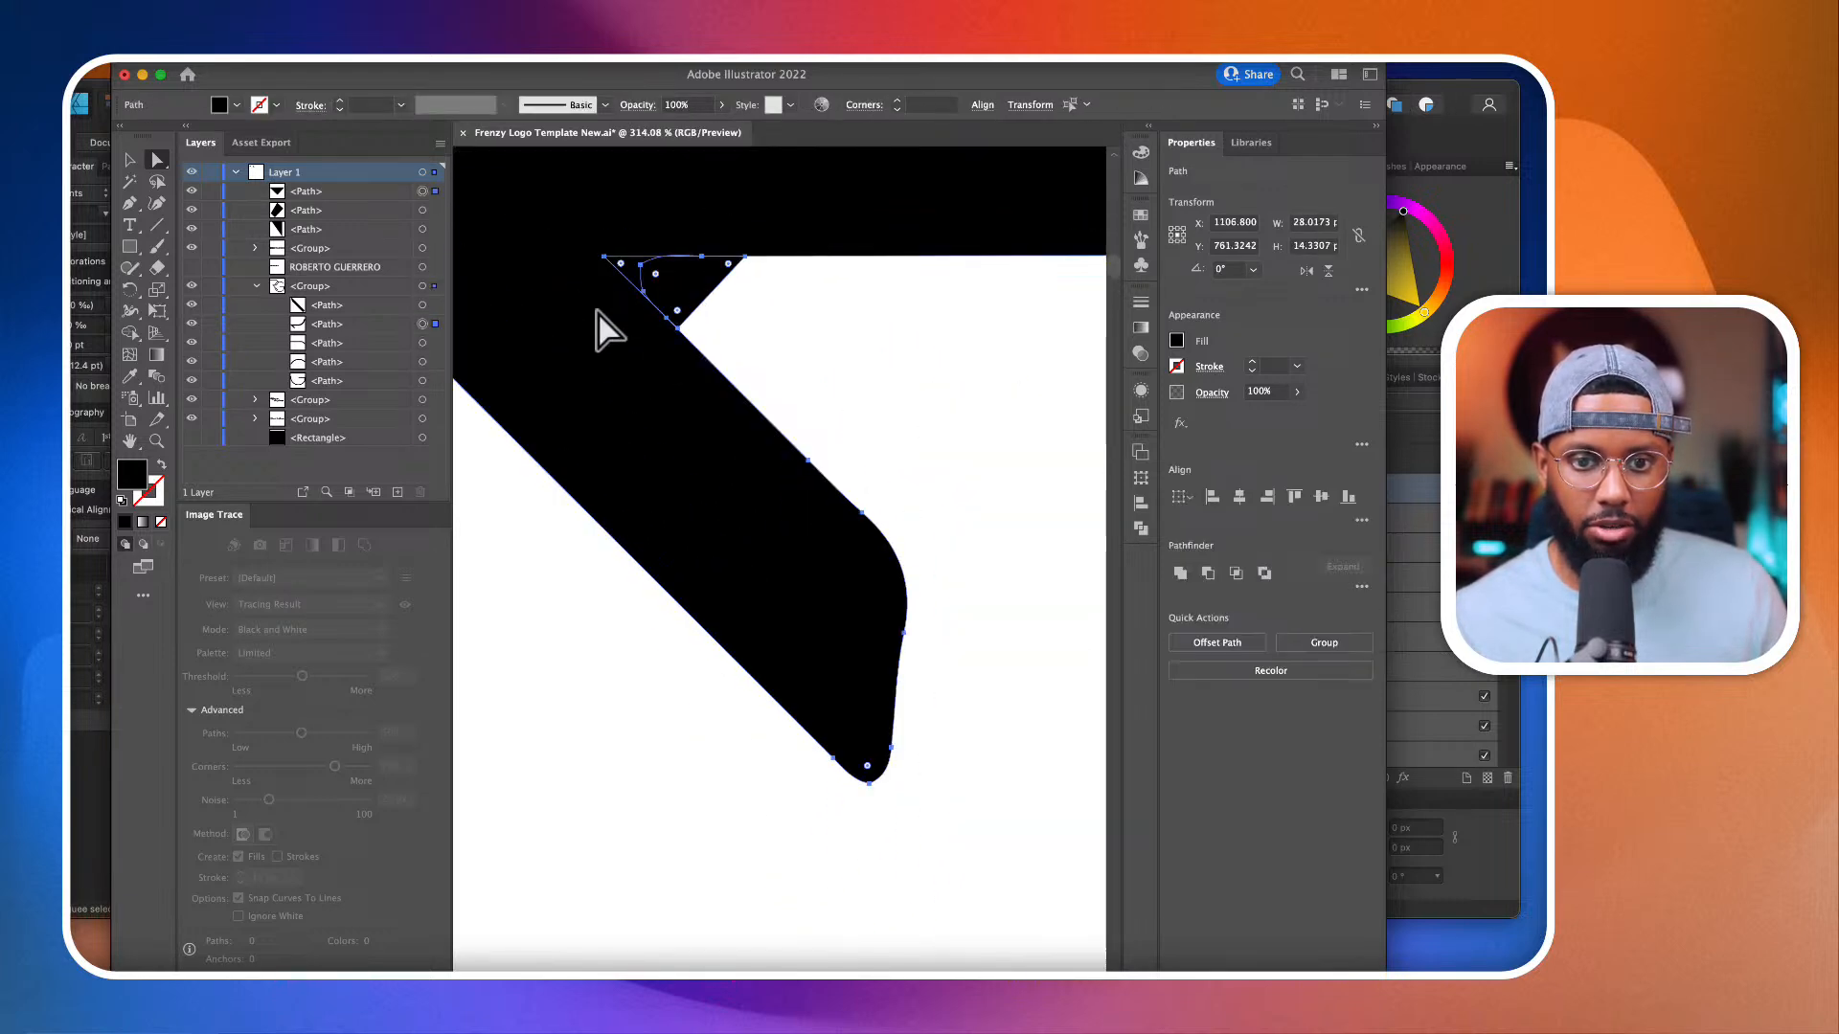
click(903, 329)
click(698, 296)
click(1176, 341)
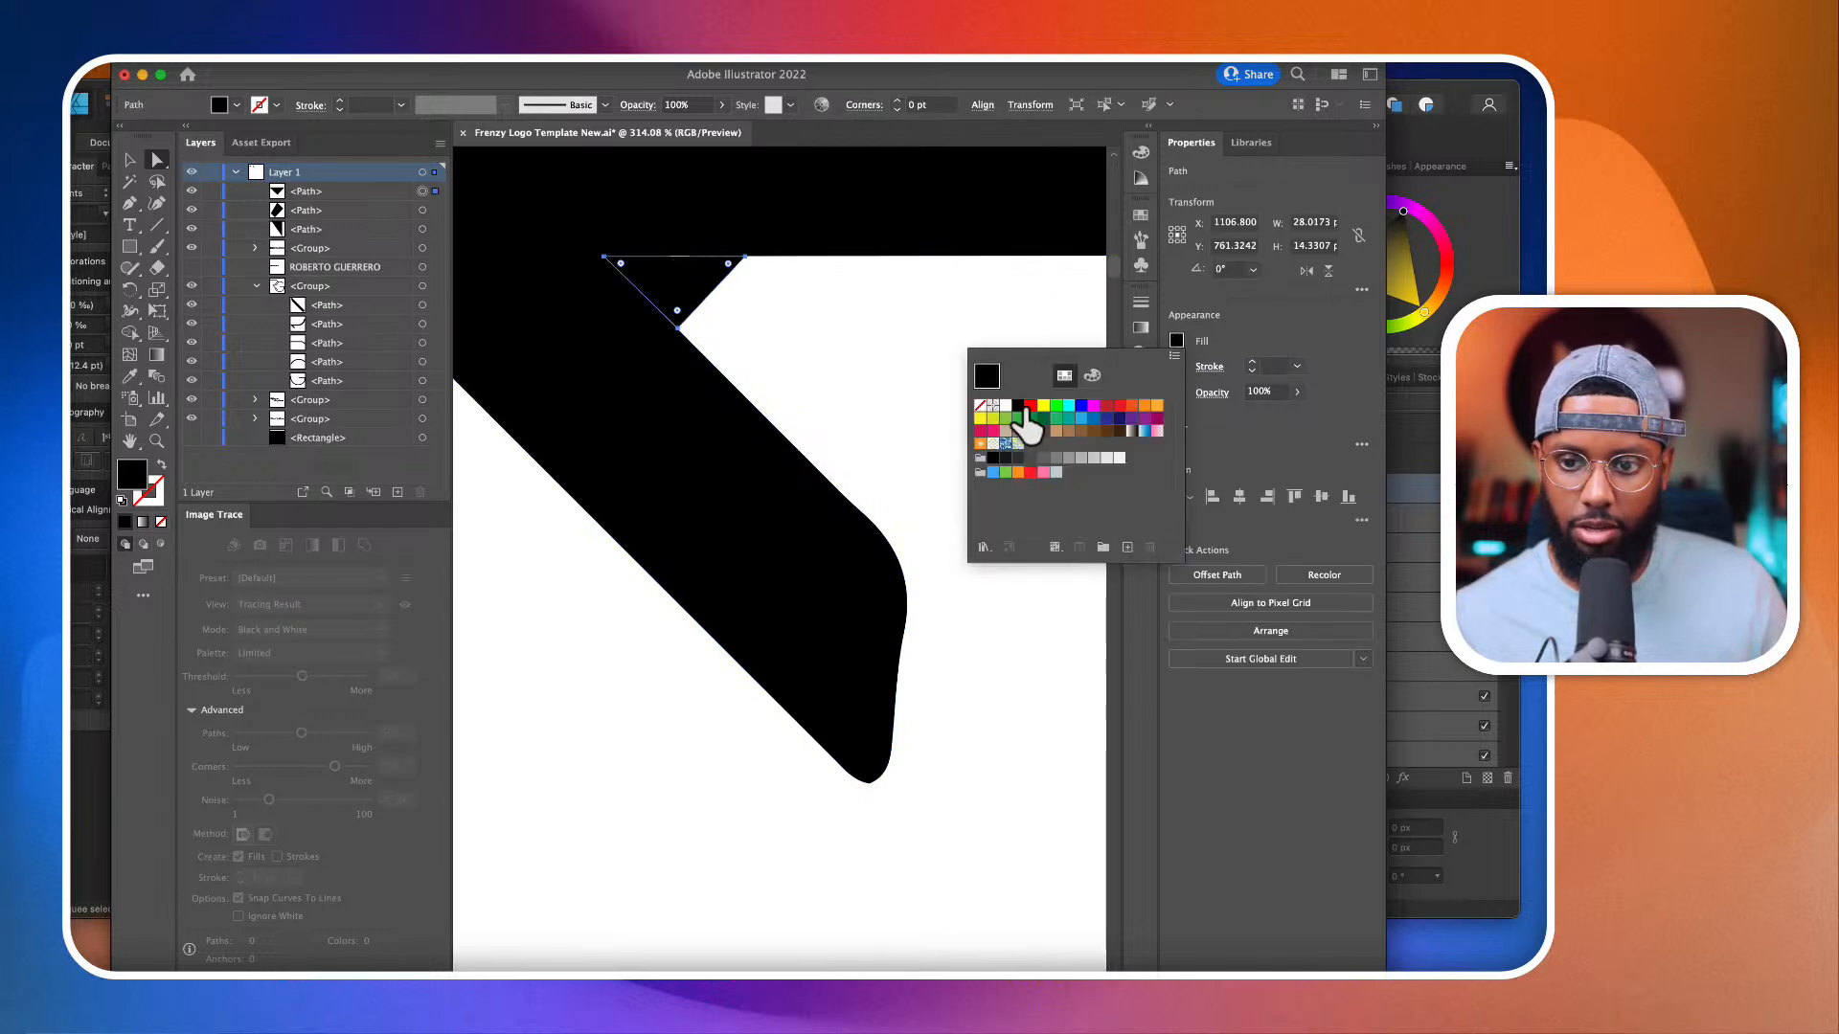
click(1029, 407)
Step: Use the Shape Builder on the red patch and the R path to cut the triangle away, leaving a sharp inner angle
click(845, 322)
click(646, 407)
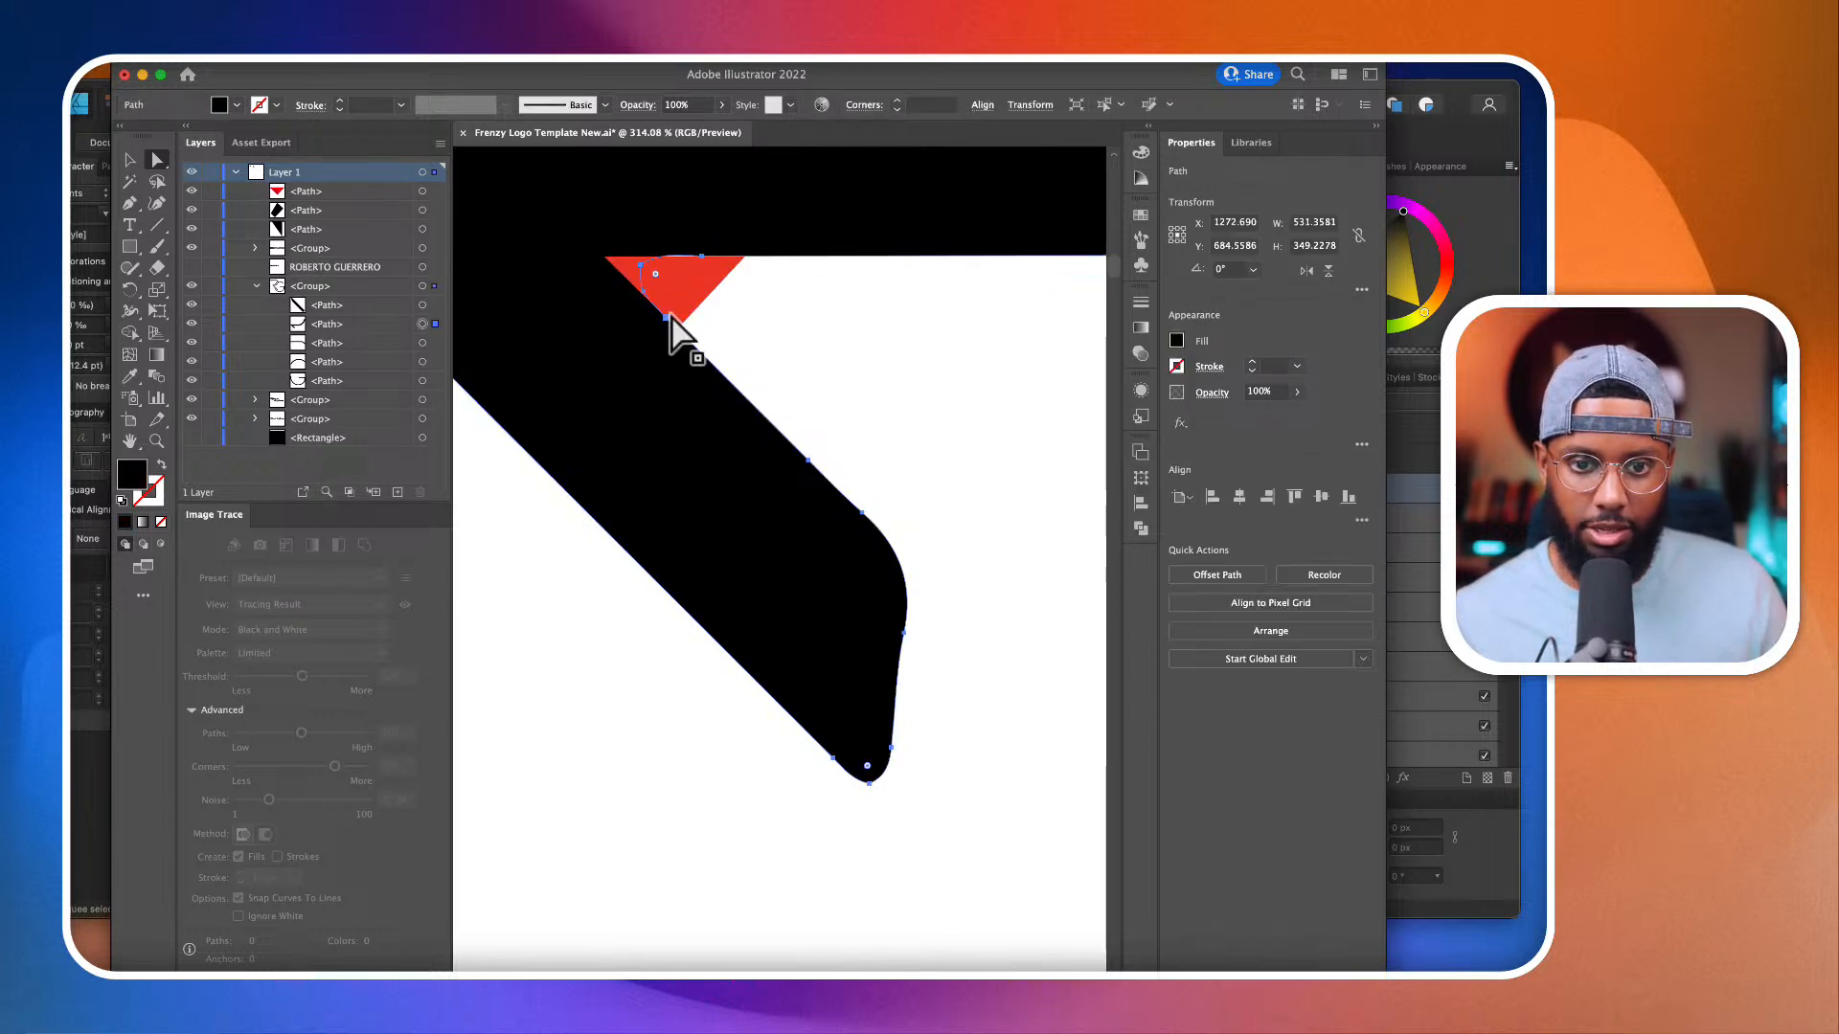
shift+click(627, 267)
scroll(630, 267, up, 3)
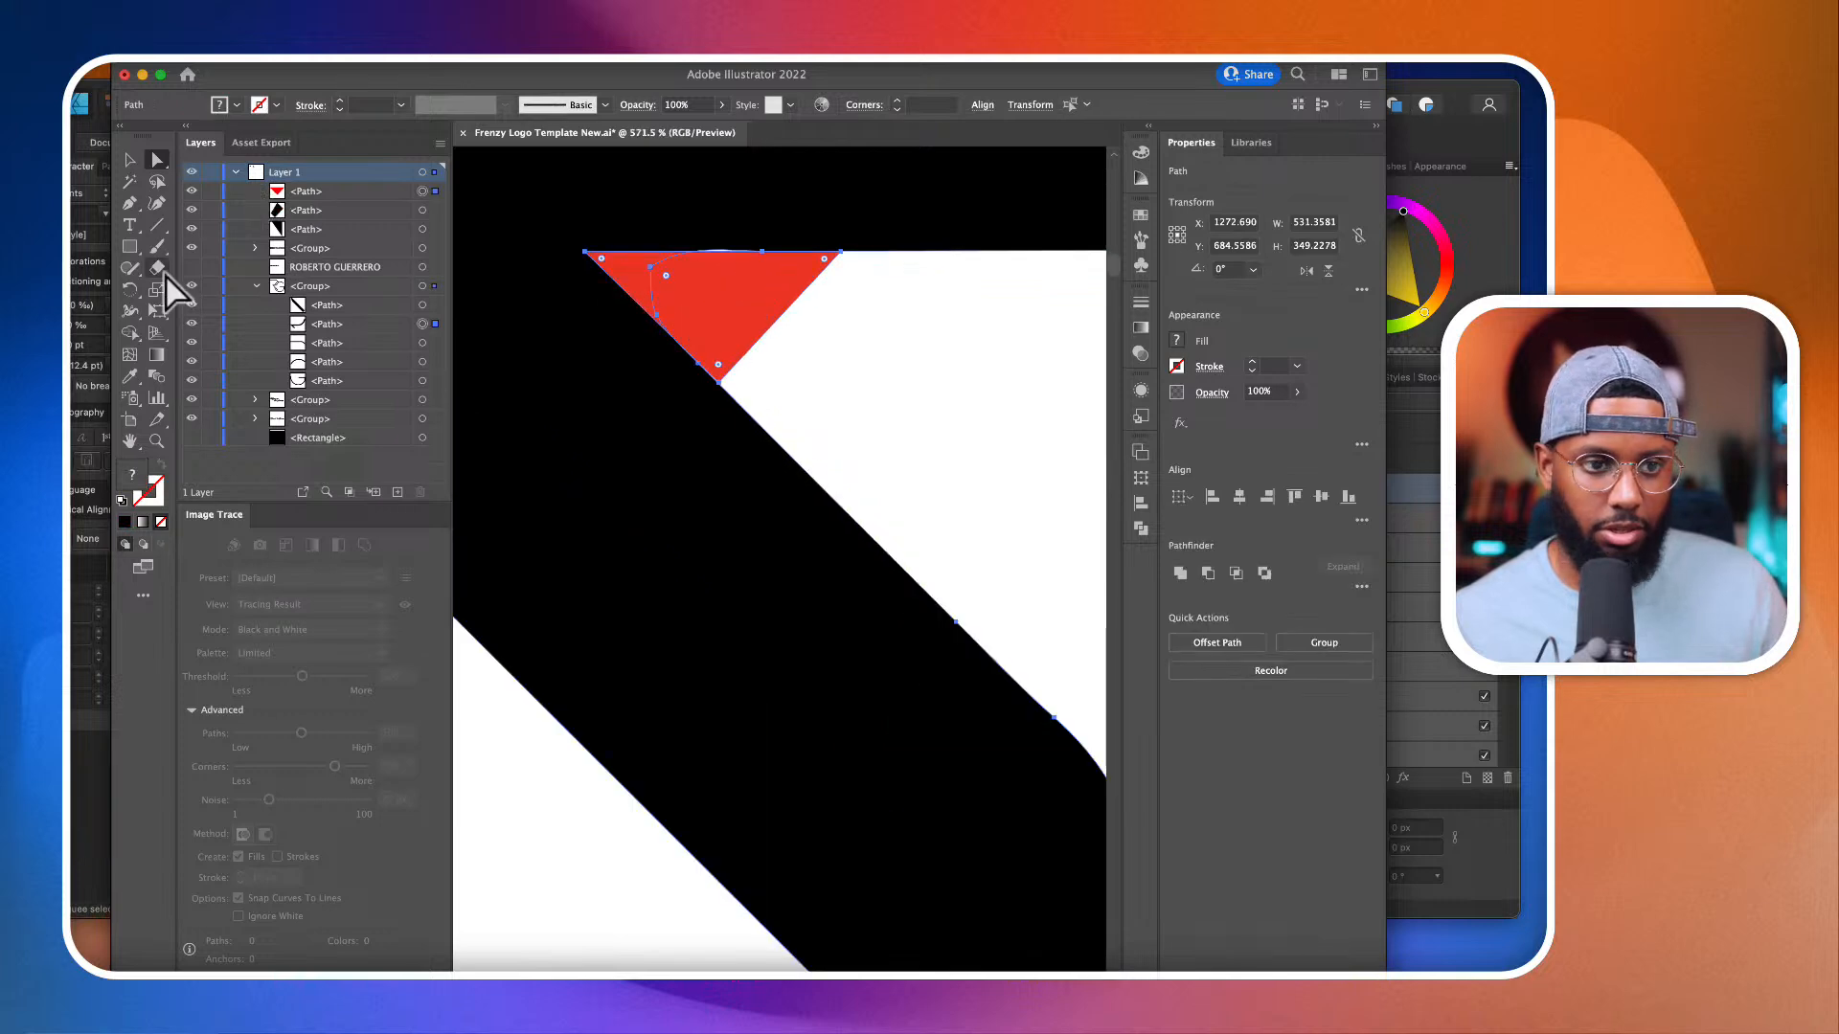
click(132, 329)
click(624, 275)
scroll(633, 275, down, 5)
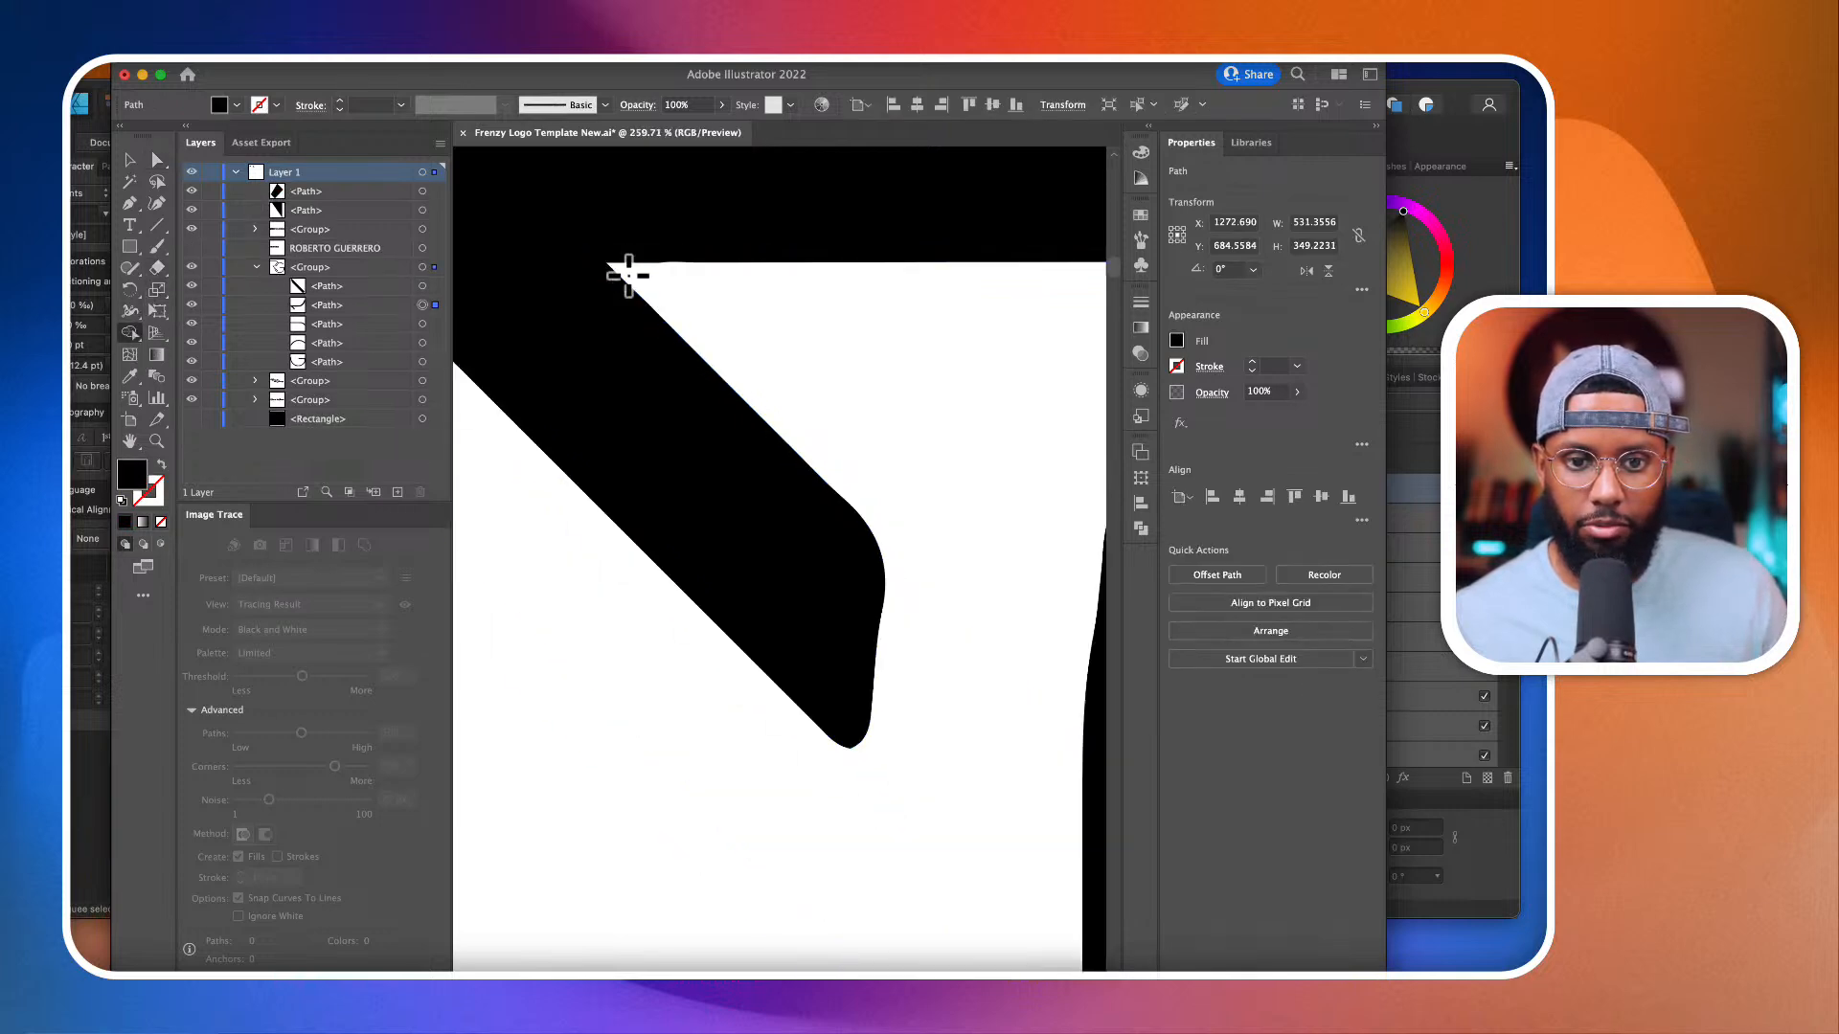
Step: Draw a closed black Pen patch over the upper tip of the R's detached diagonal leg, extending it to a point with a curved inner edge
scroll(867, 441, right, 3)
scroll(867, 440, down, 2)
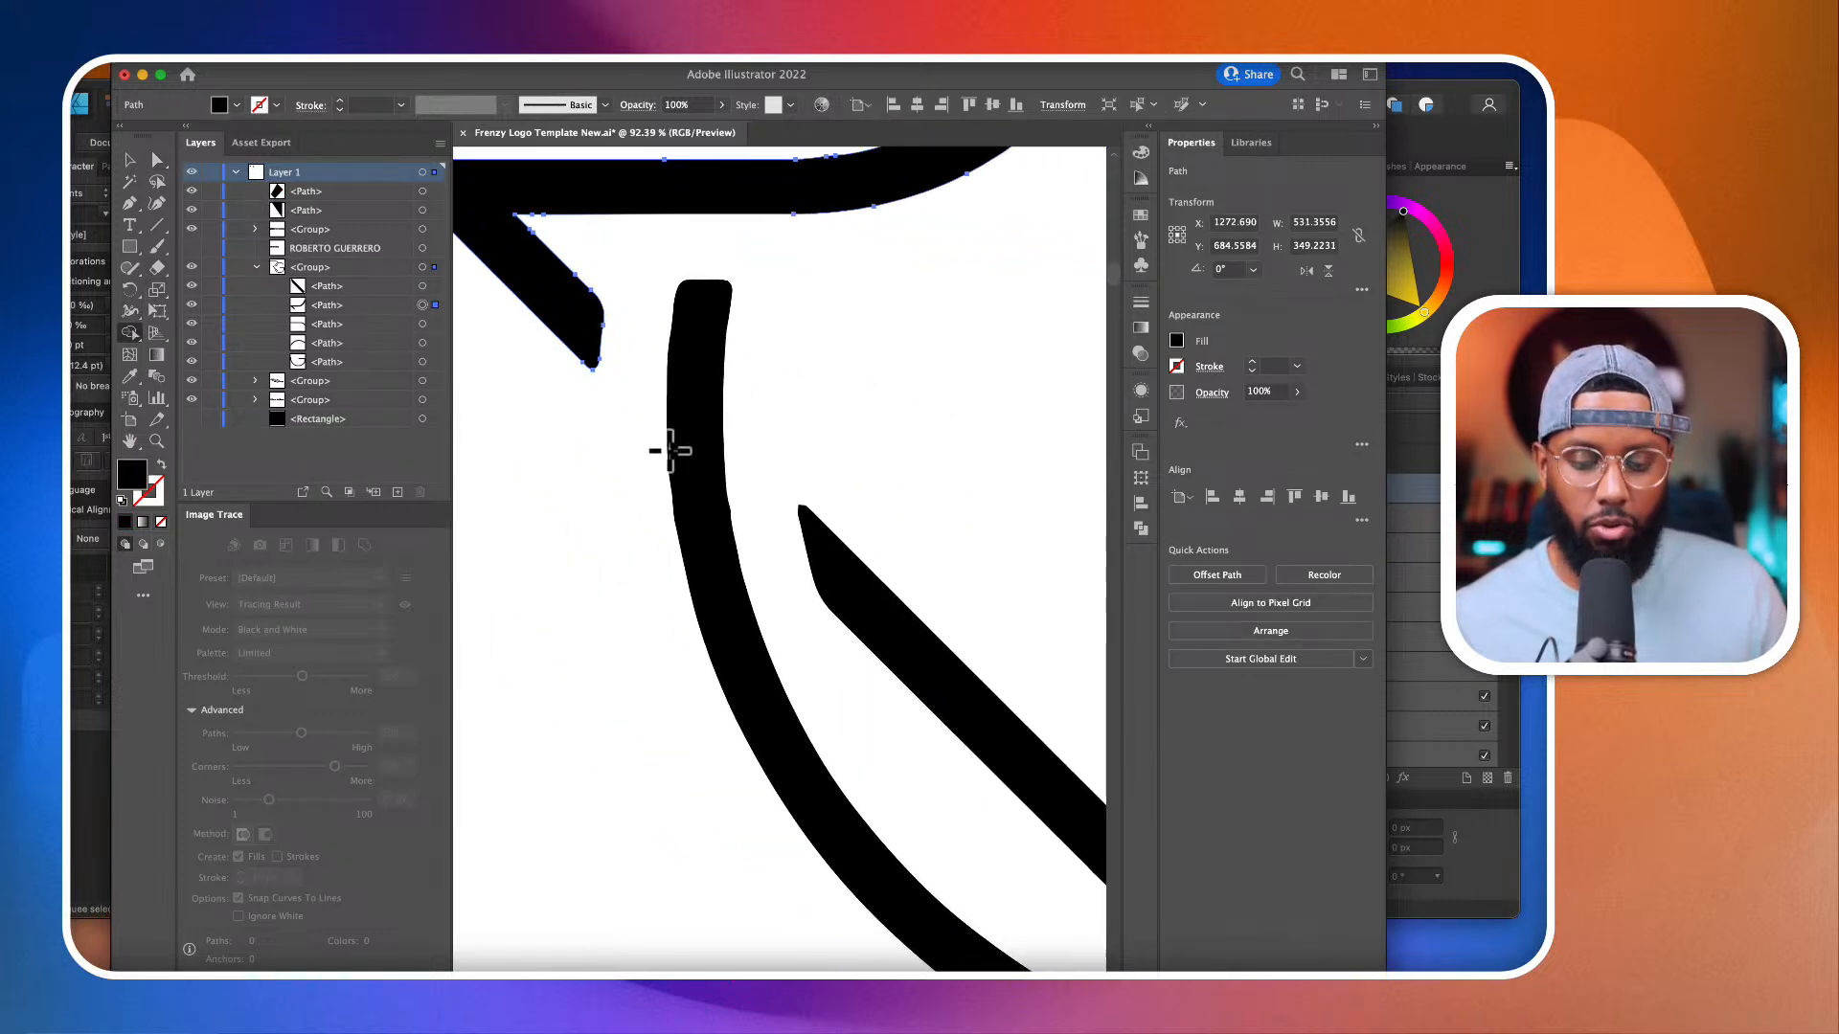
click(130, 199)
scroll(623, 340, down, 2)
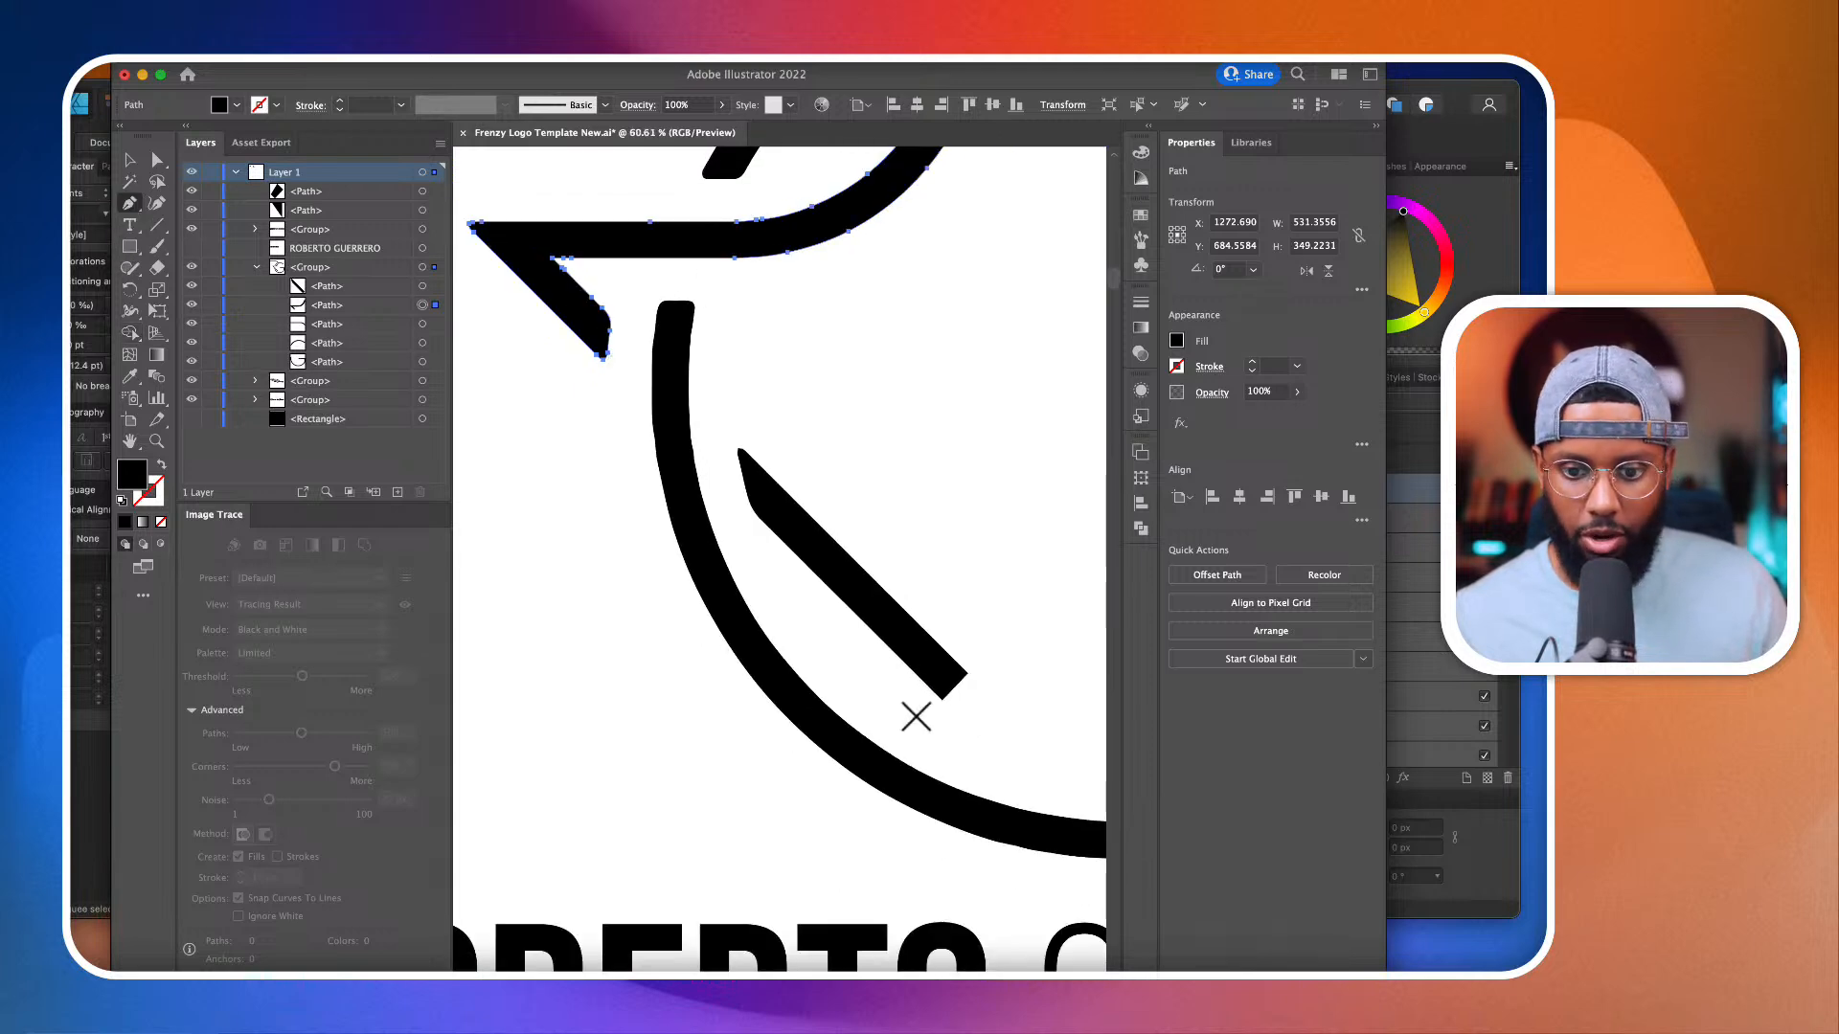
scroll(754, 467, up, 4)
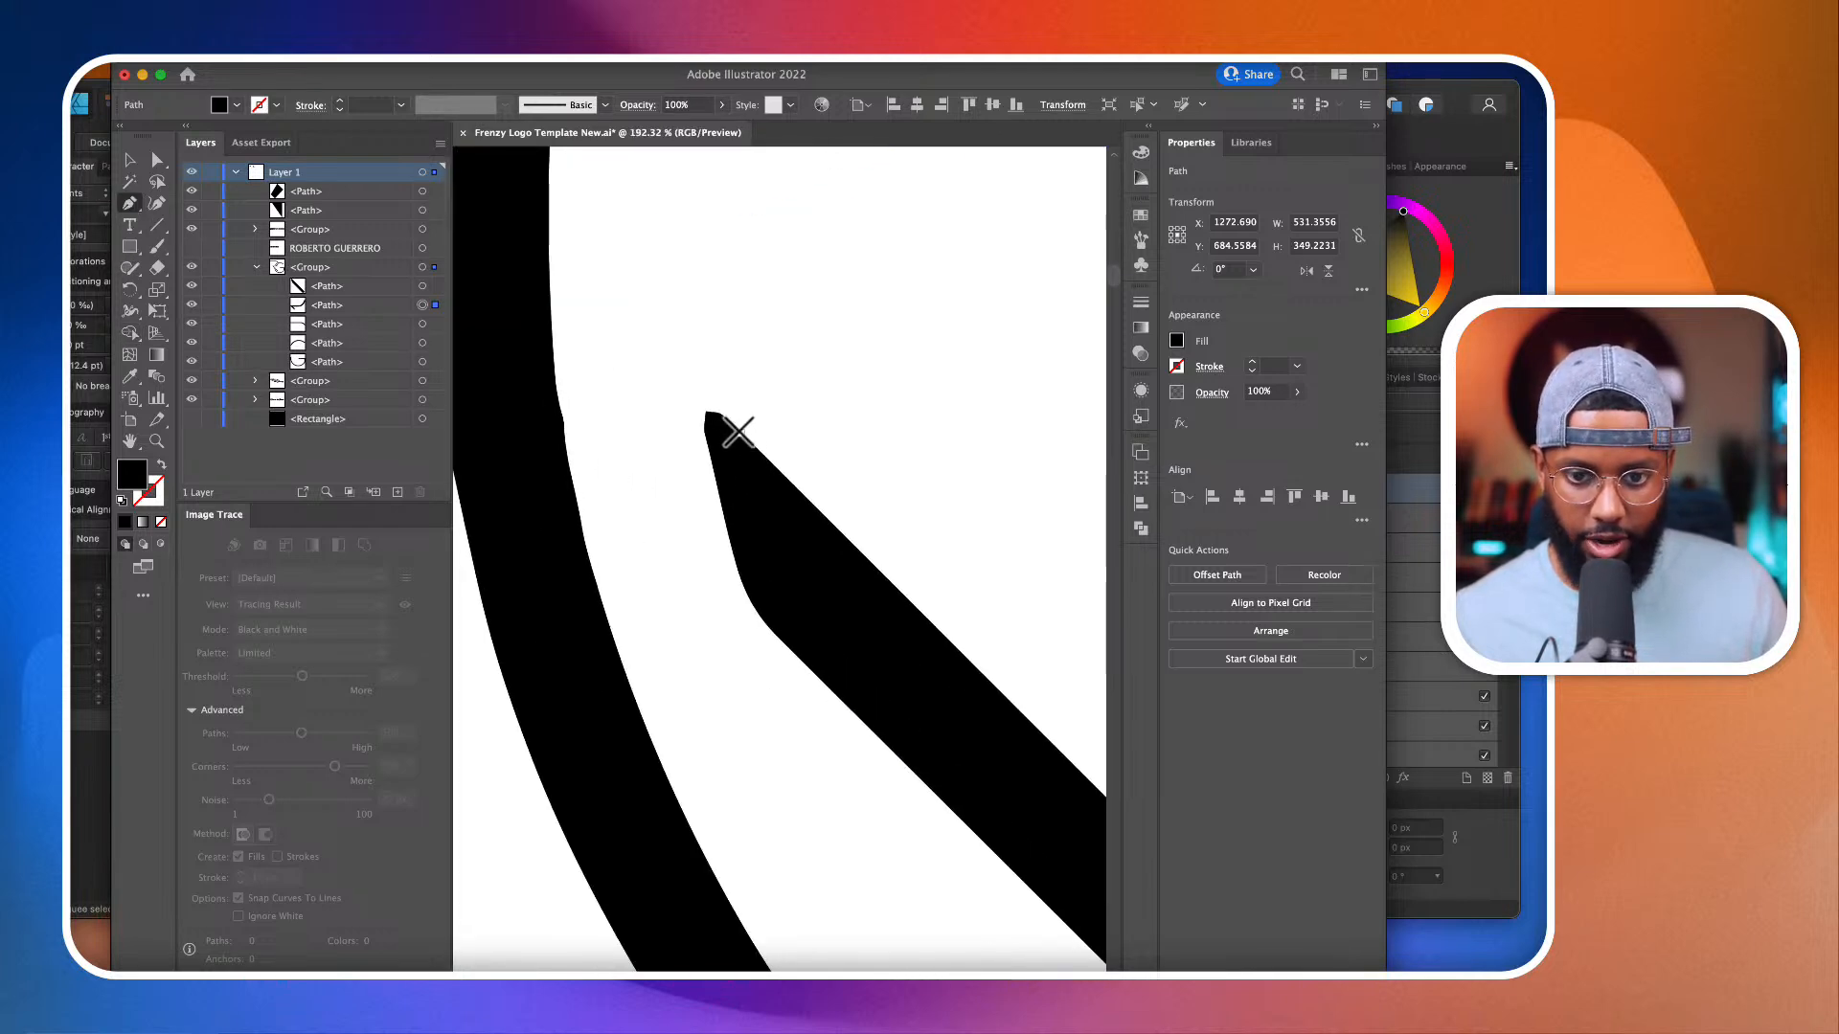
click(740, 436)
scroll(714, 411, up, 2)
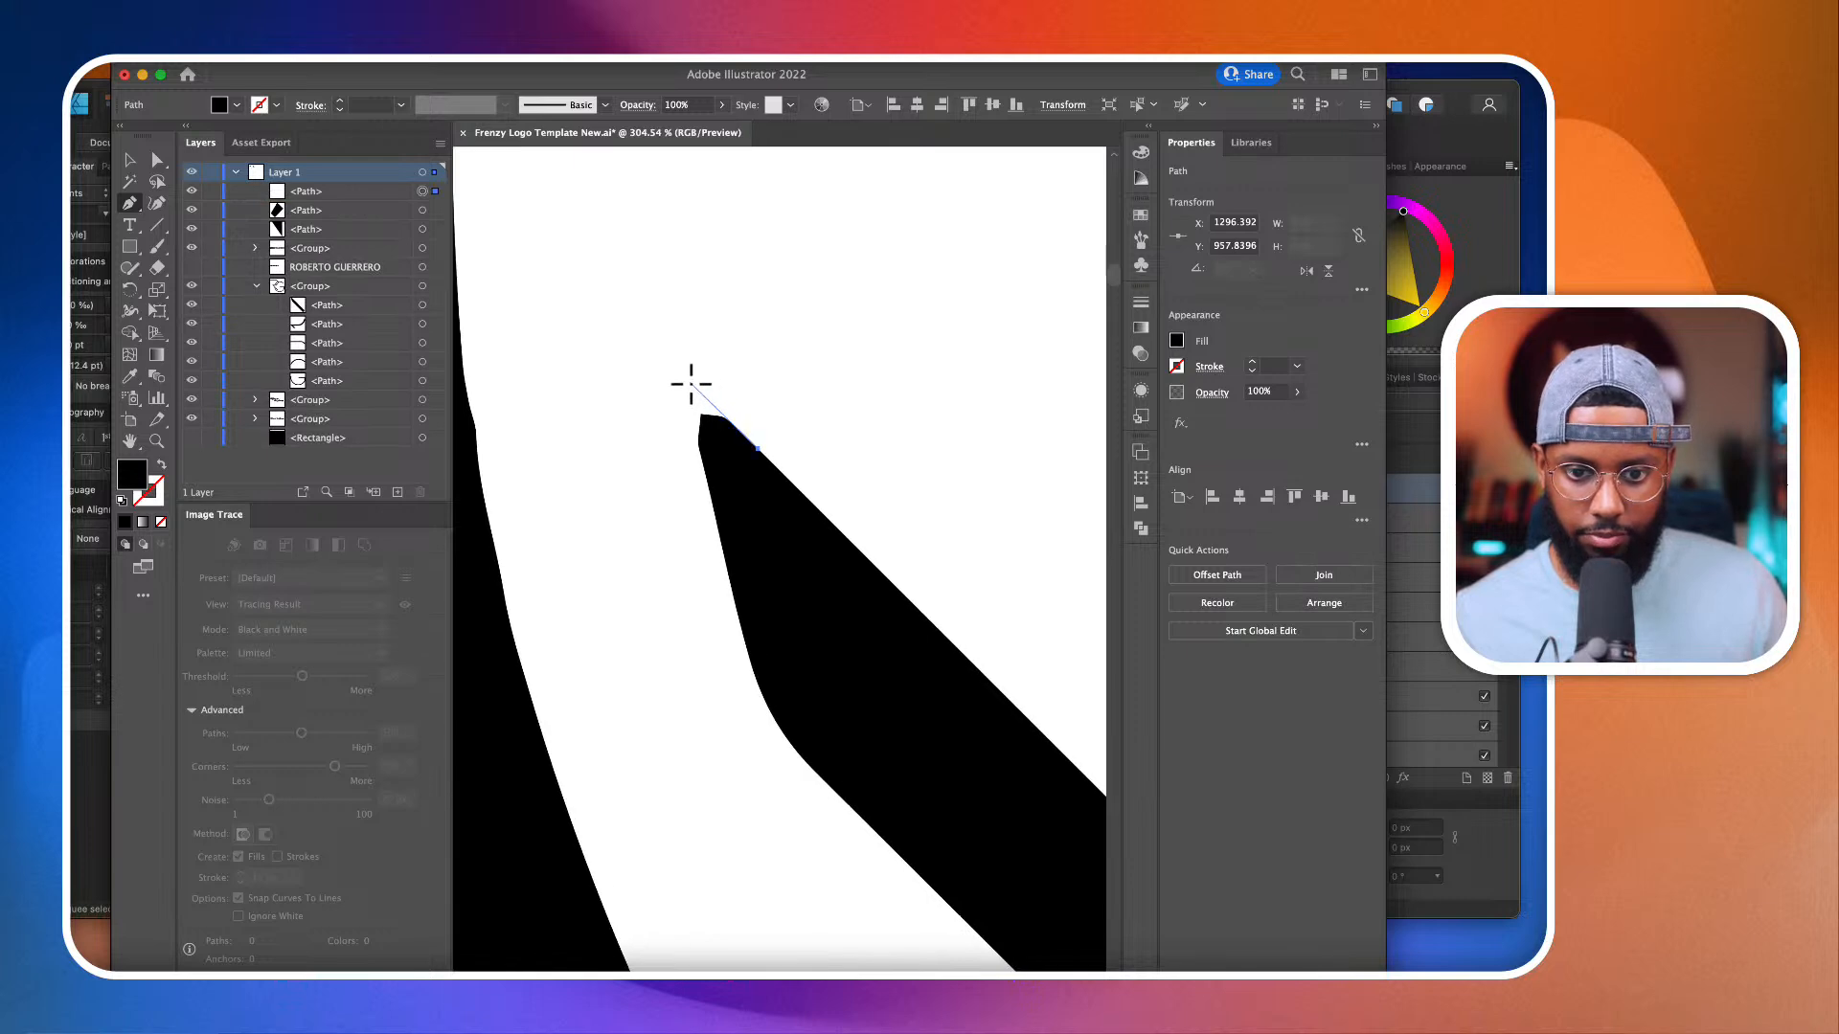
click(689, 382)
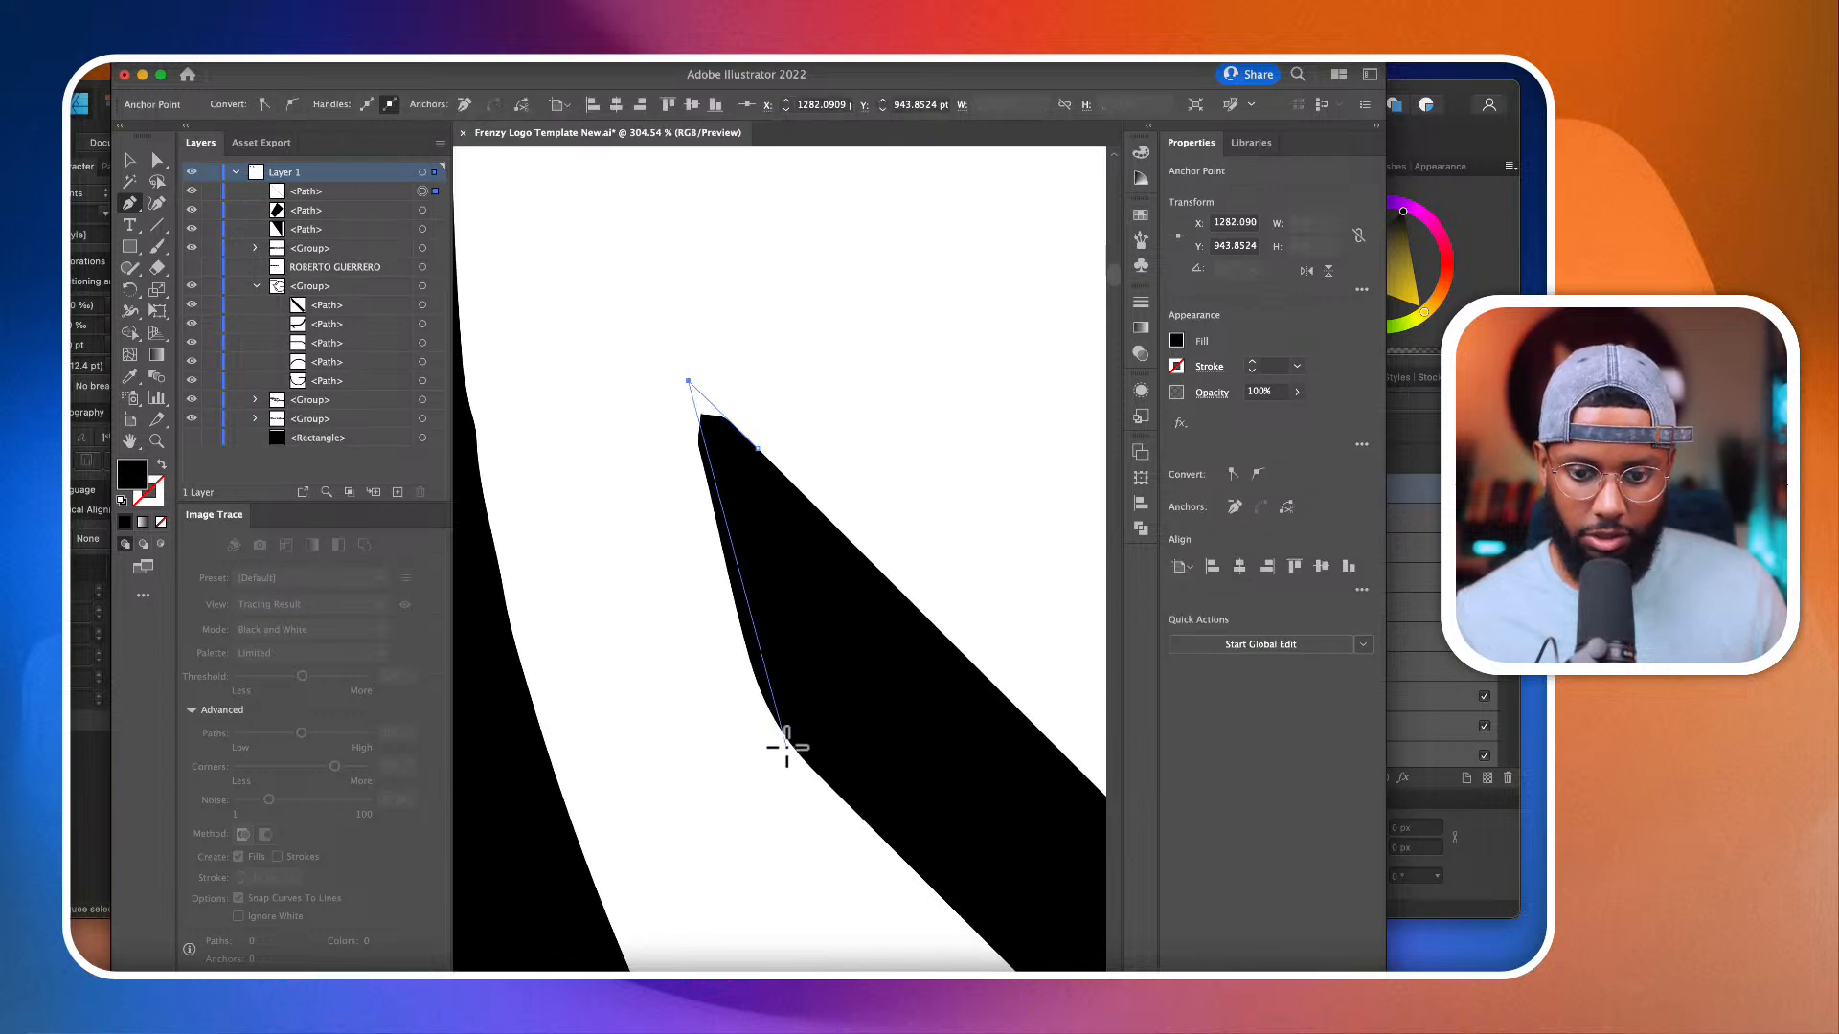
drag(776, 725, 846, 864)
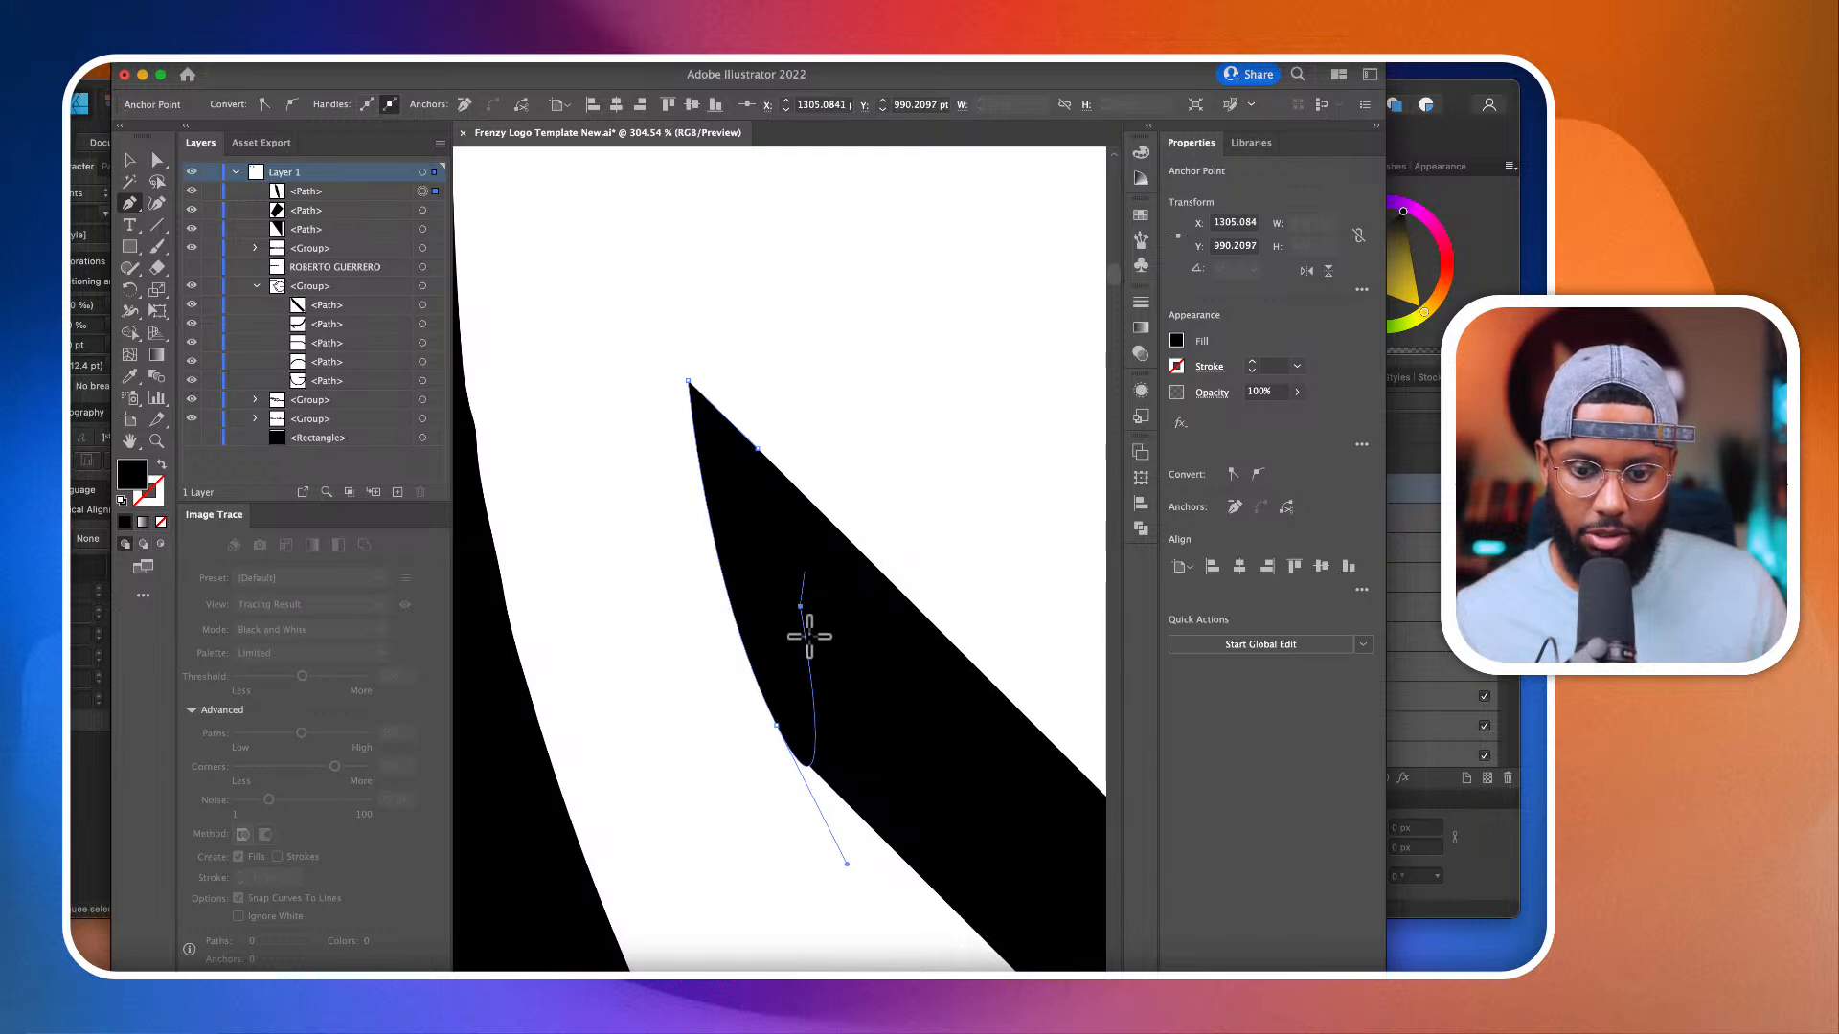
click(776, 725)
scroll(761, 454, down, 8)
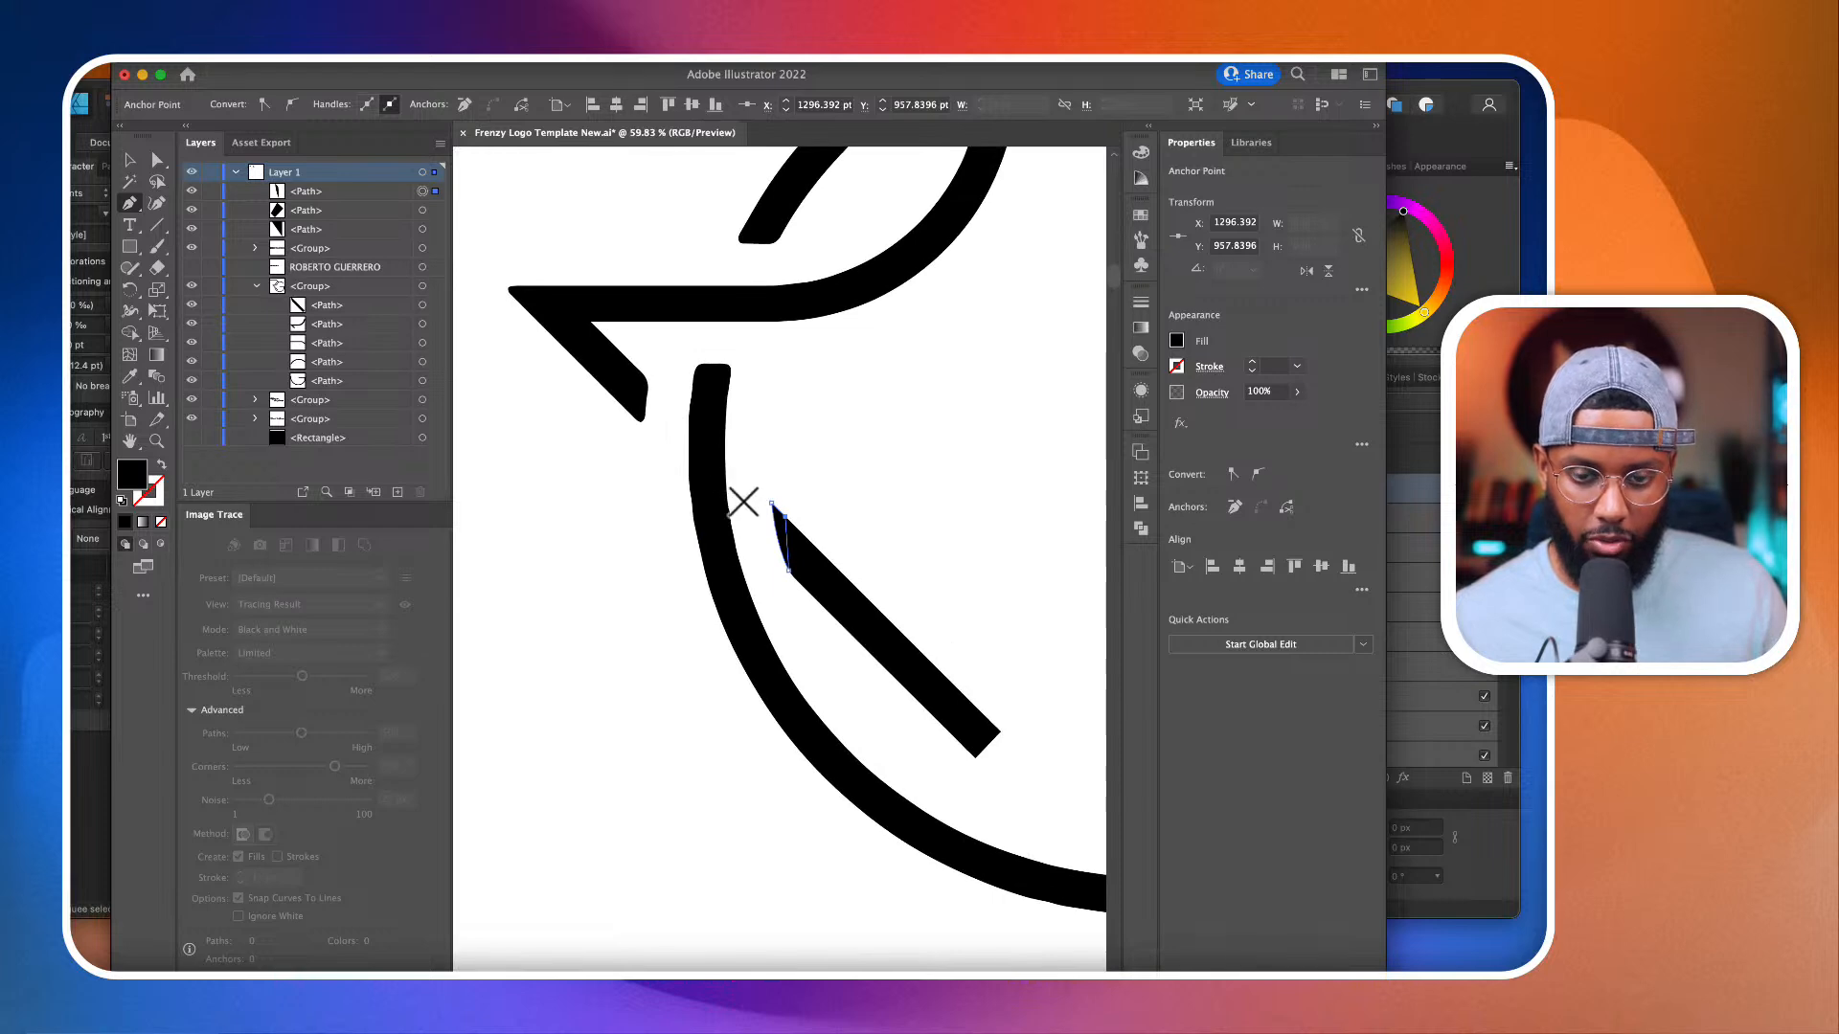
Step: Draw a black Pen patch over the rounded upper end of the G's lower arc, squaring both corners and following the outer curve
scroll(743, 501, up, 6)
scroll(735, 311, up, 2)
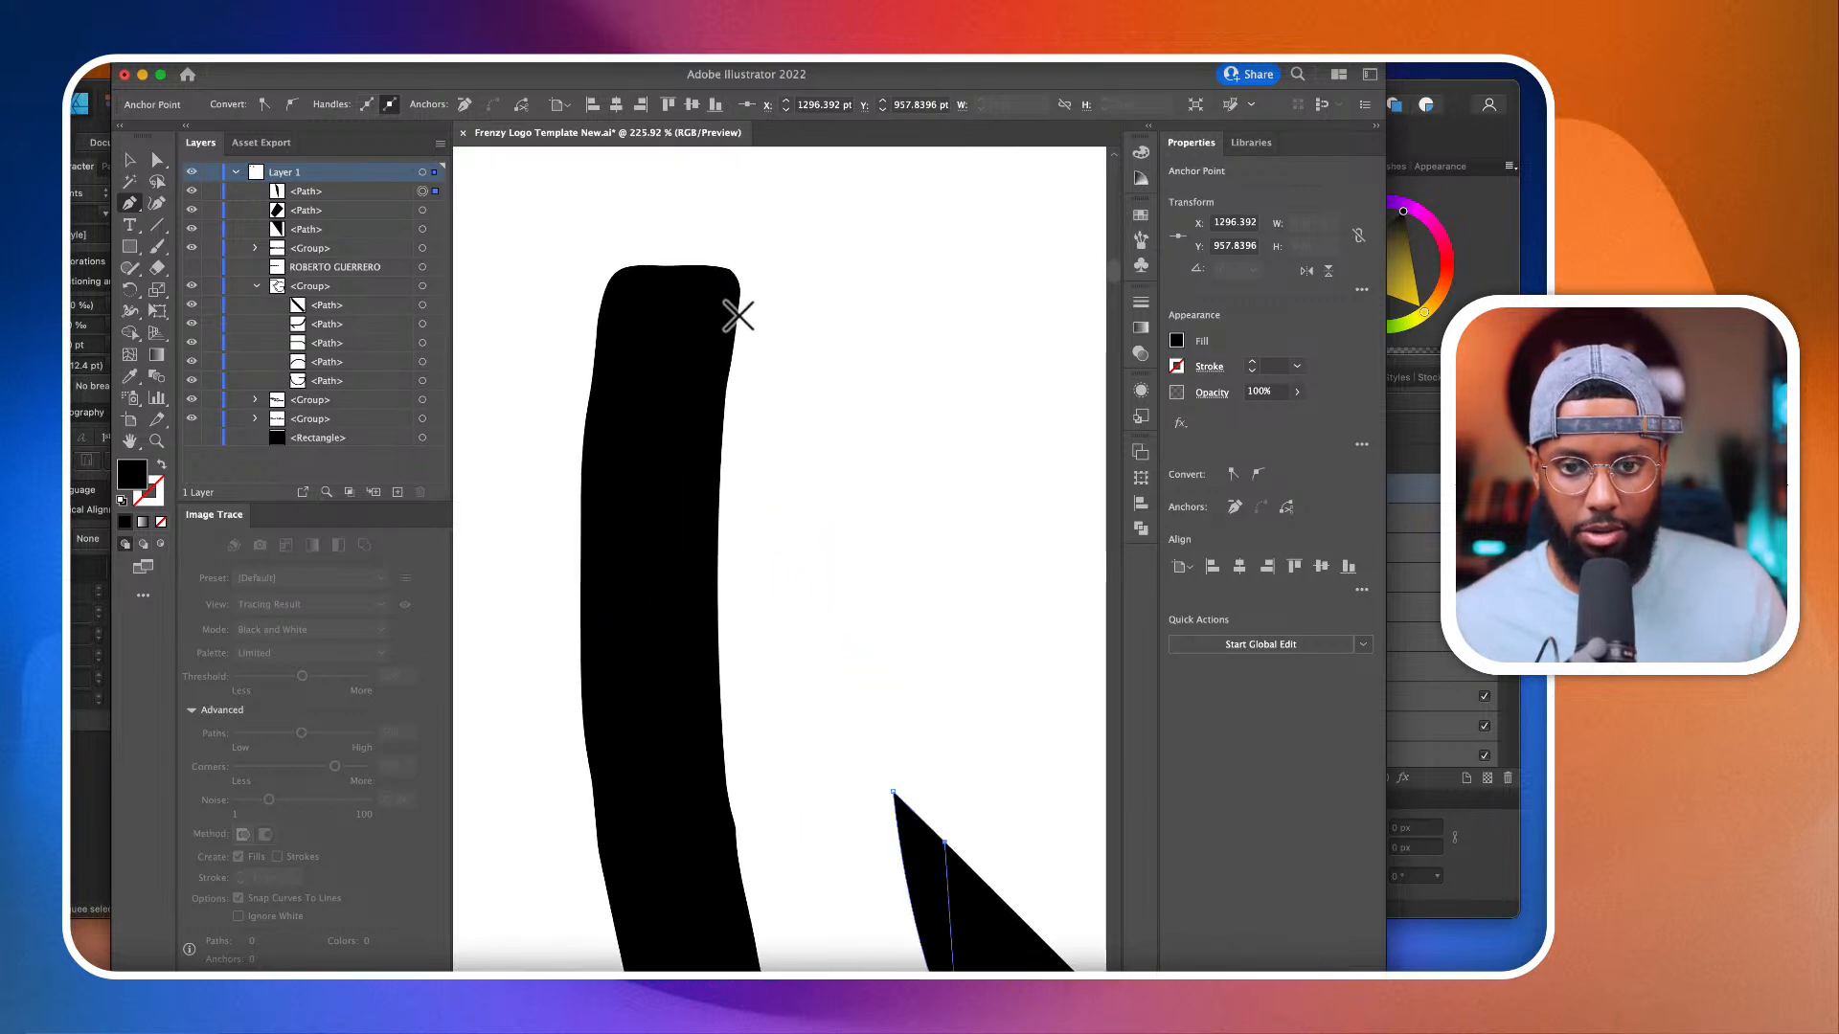
click(739, 316)
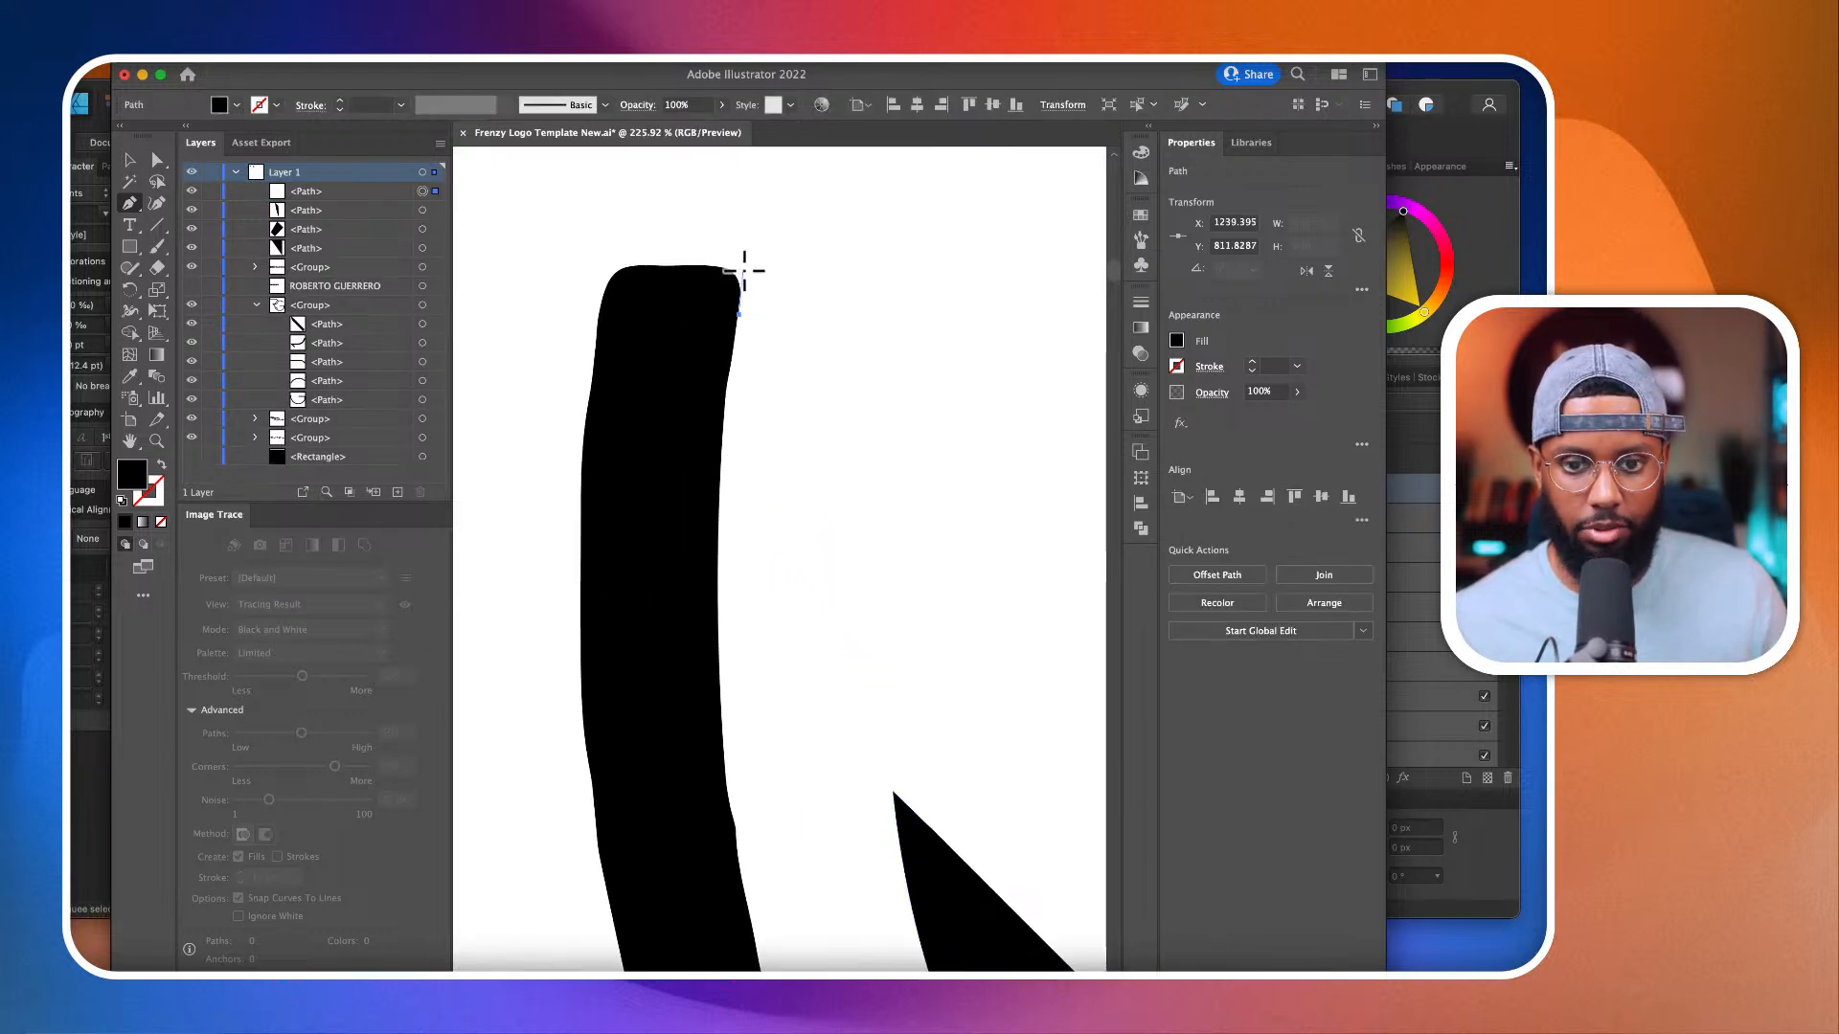
click(625, 269)
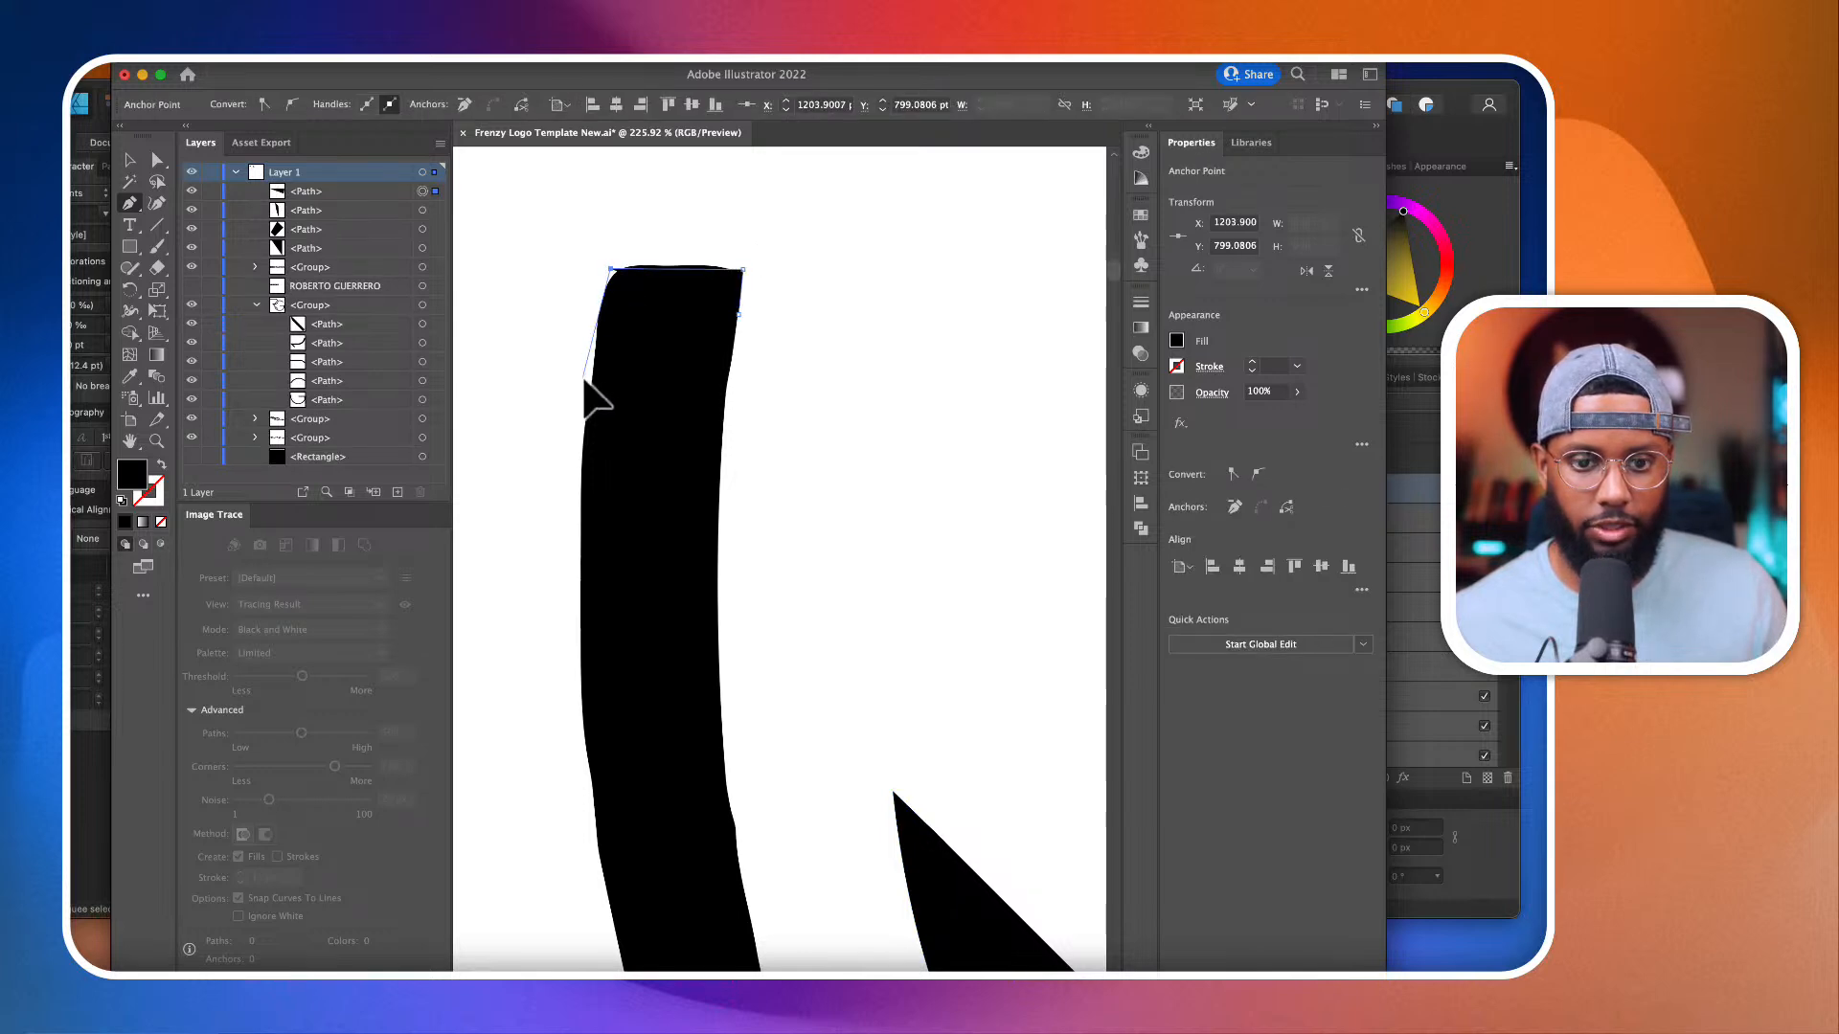
drag(584, 436, 580, 500)
click(705, 357)
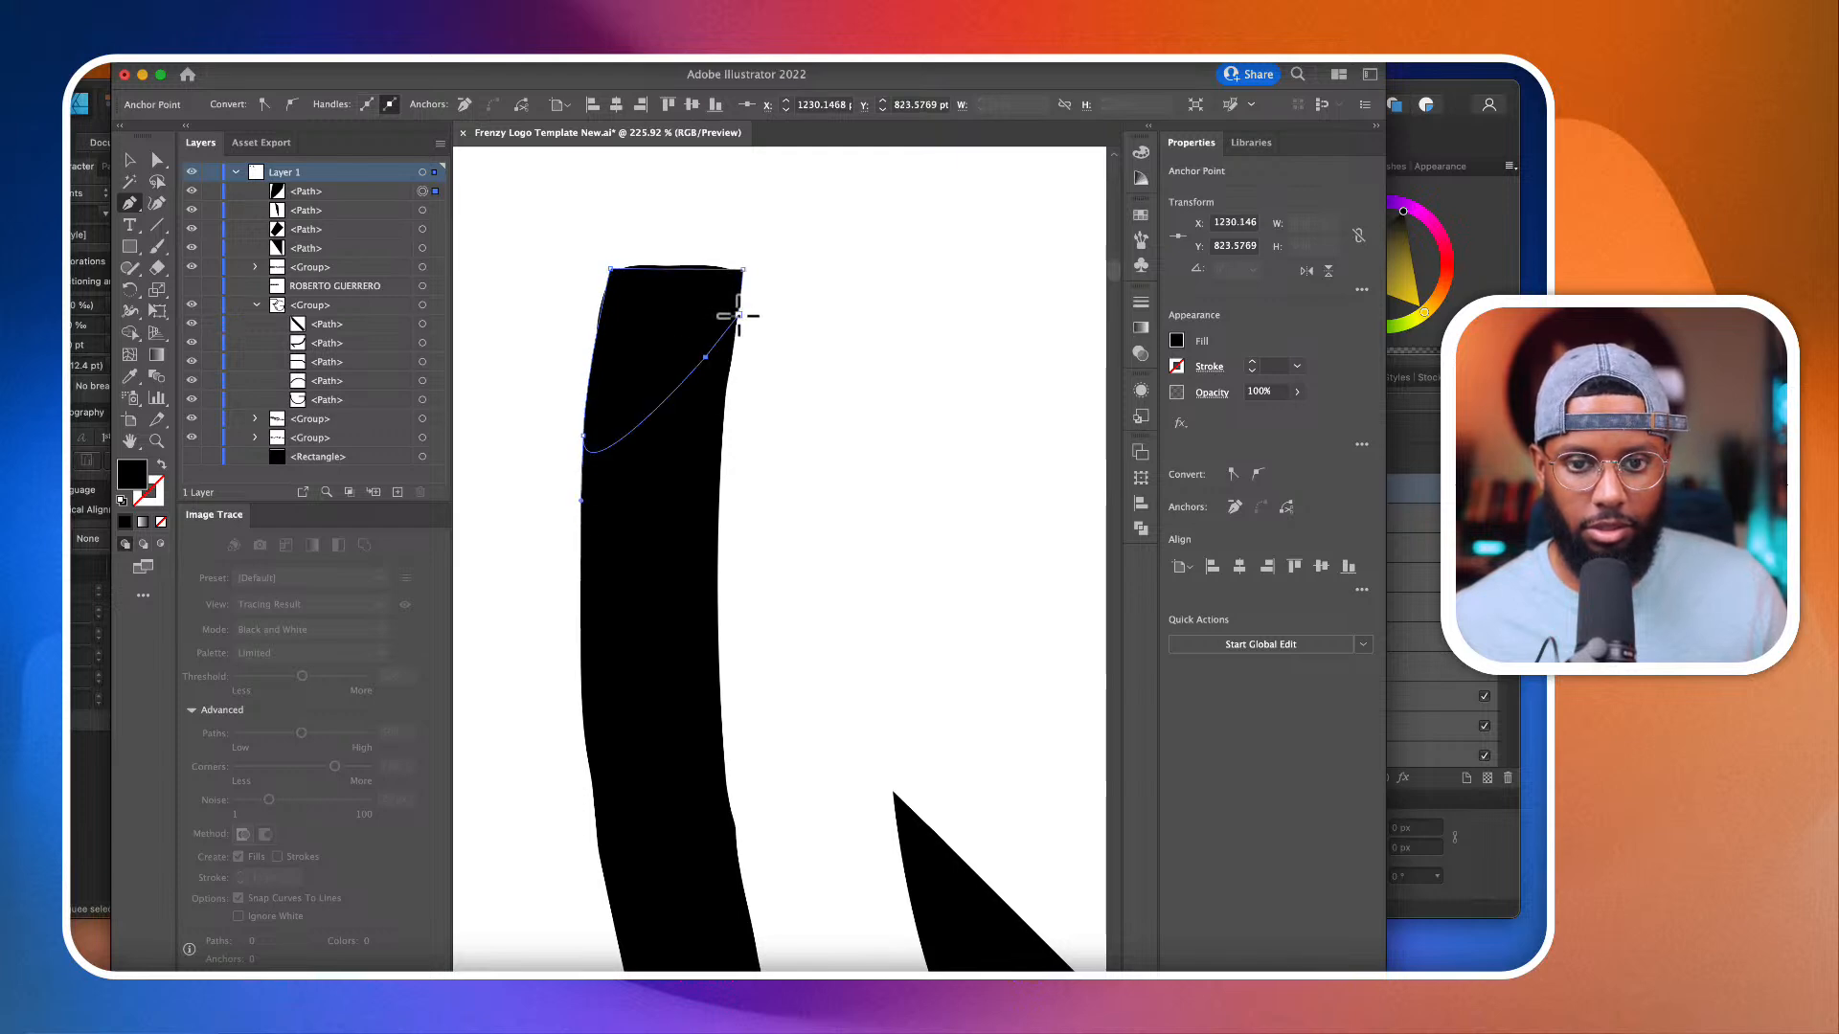
Step: Use the Shape Builder on the patch and the G arc to remove the surplus bulge above the squared end
click(157, 160)
mouse_move(573, 222)
mouse_down()
mouse_move(714, 508)
mouse_move(813, 636)
mouse_up()
click(129, 332)
scroll(716, 302, up, 3)
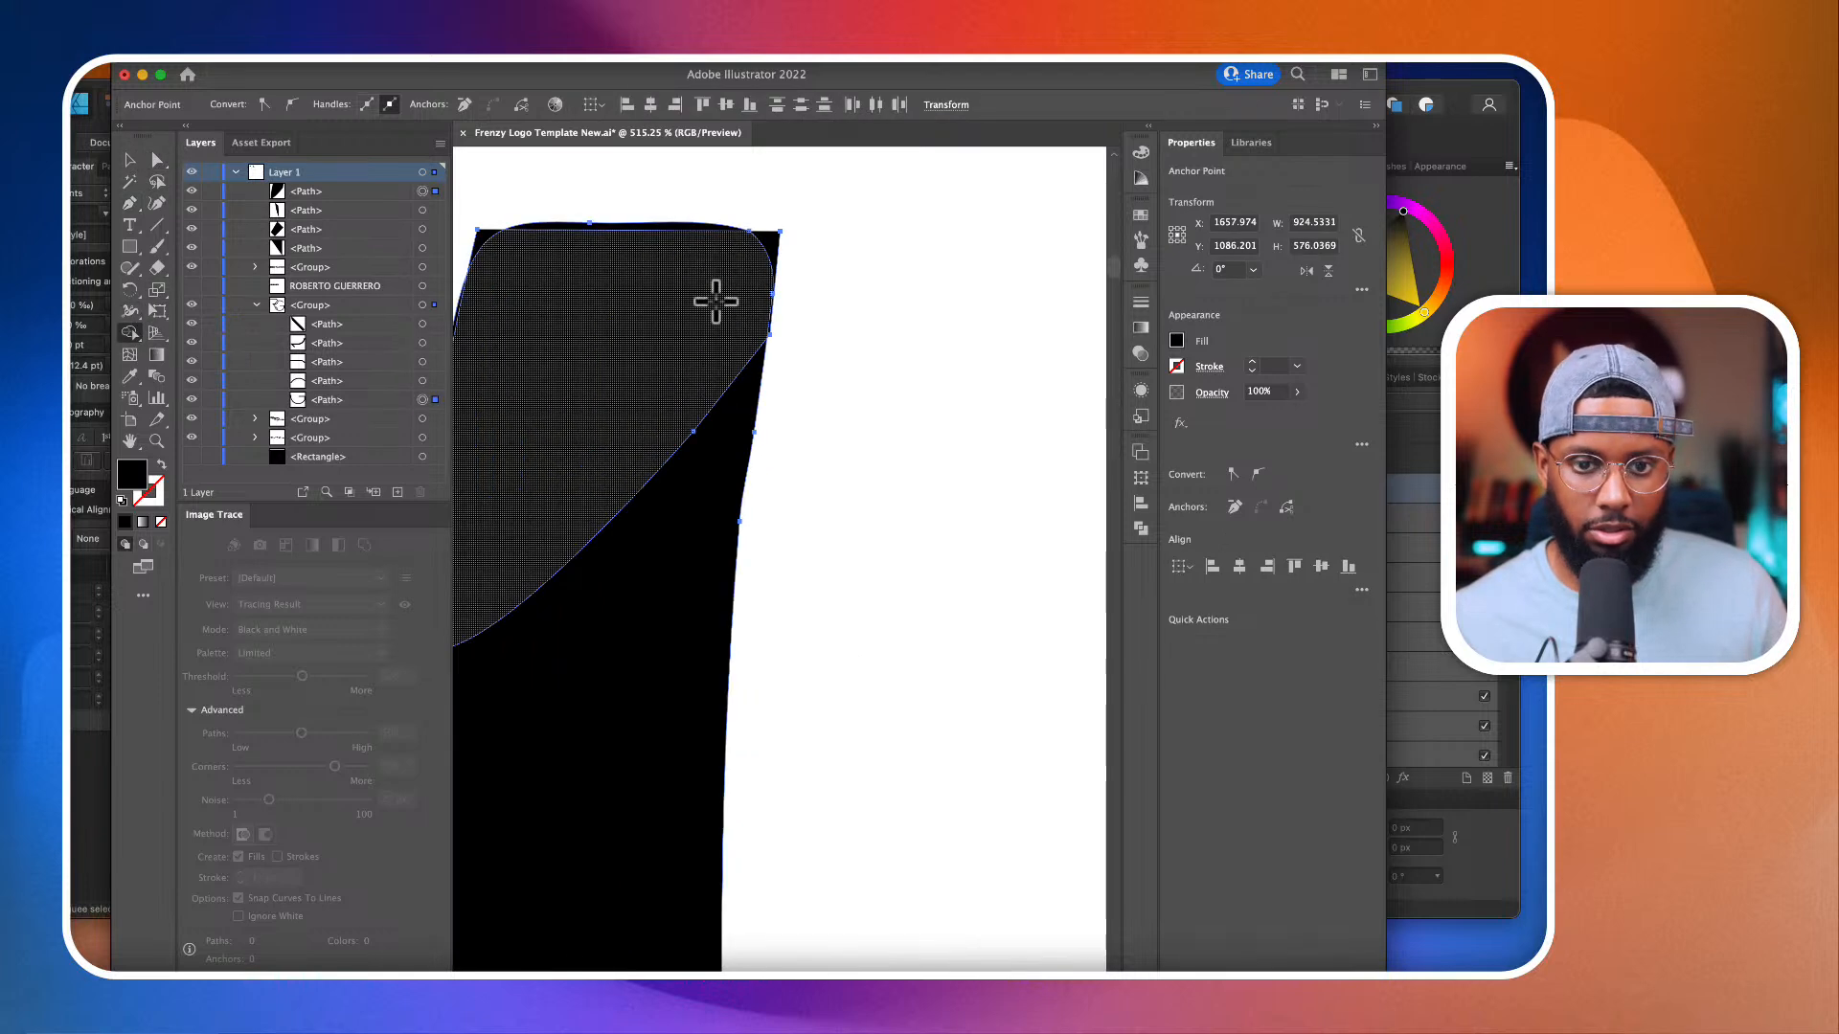
click(694, 227)
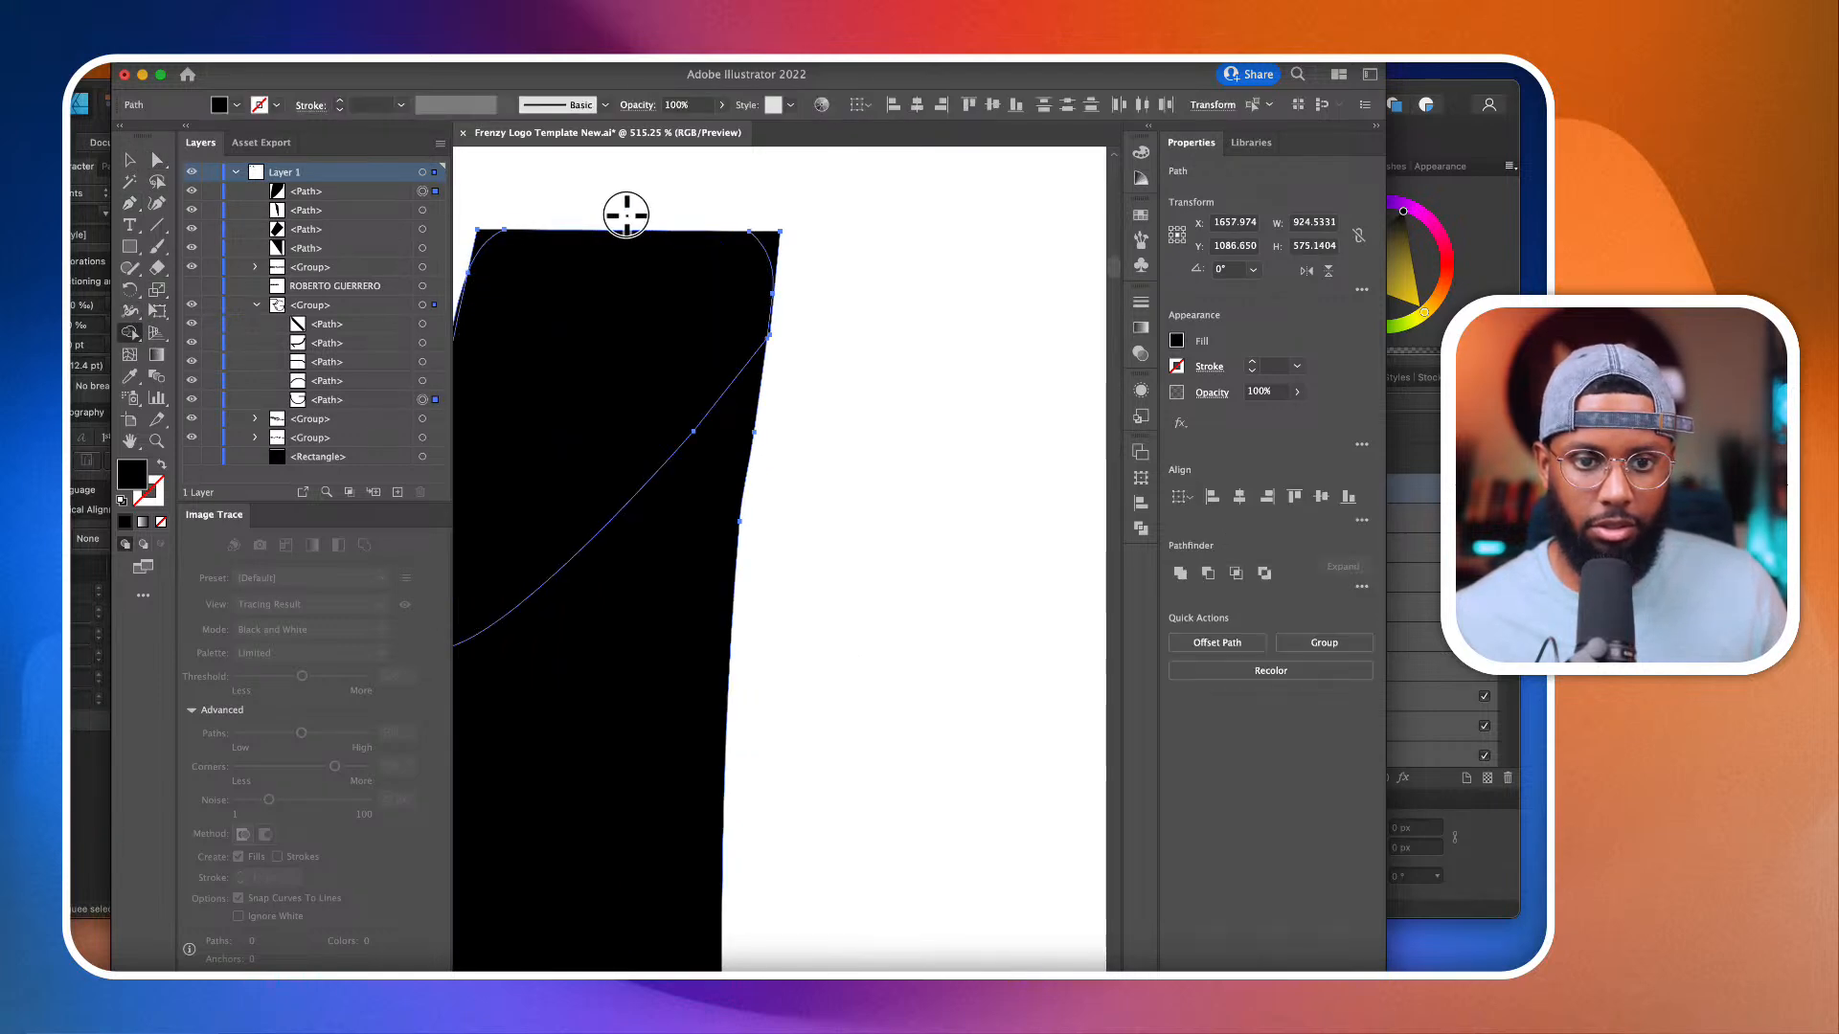
scroll(742, 271, down, 7)
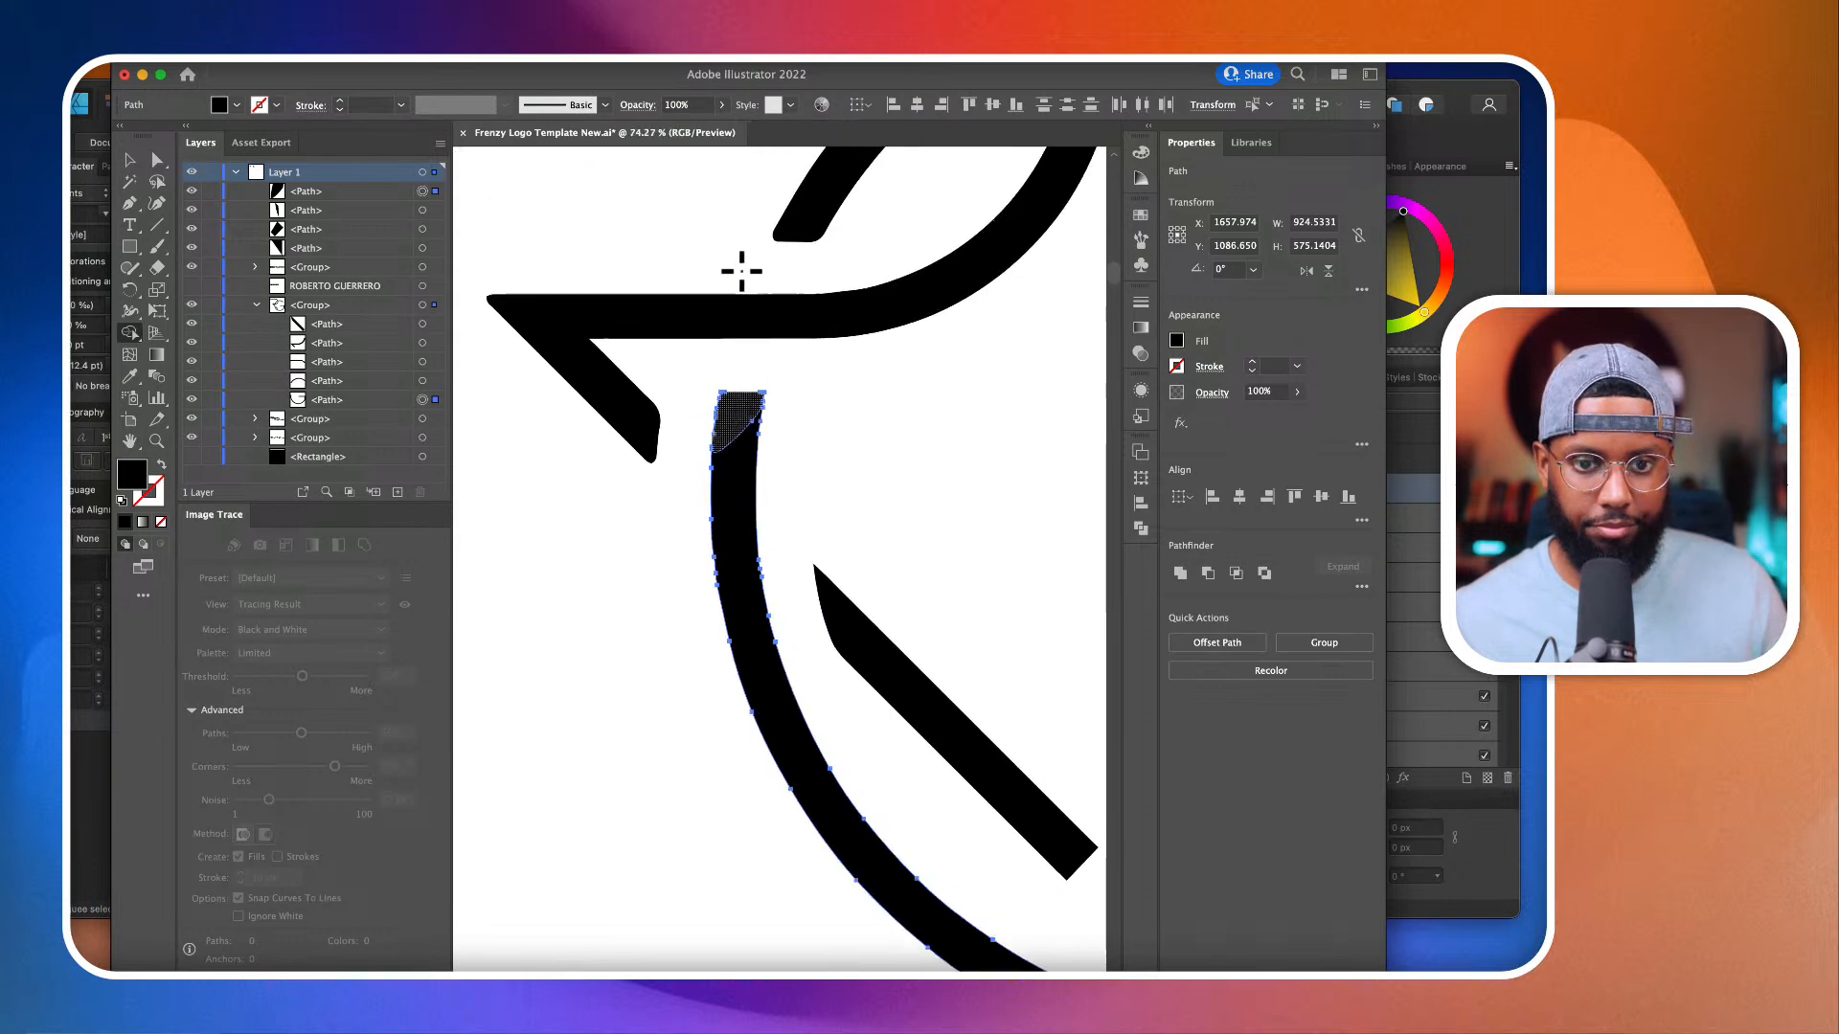
Step: Draw a closed black Pen patch over the rounded lower end of the R's short diagonal stroke, giving it two sharp corners and a curved edge
click(129, 203)
scroll(513, 345, up, 3)
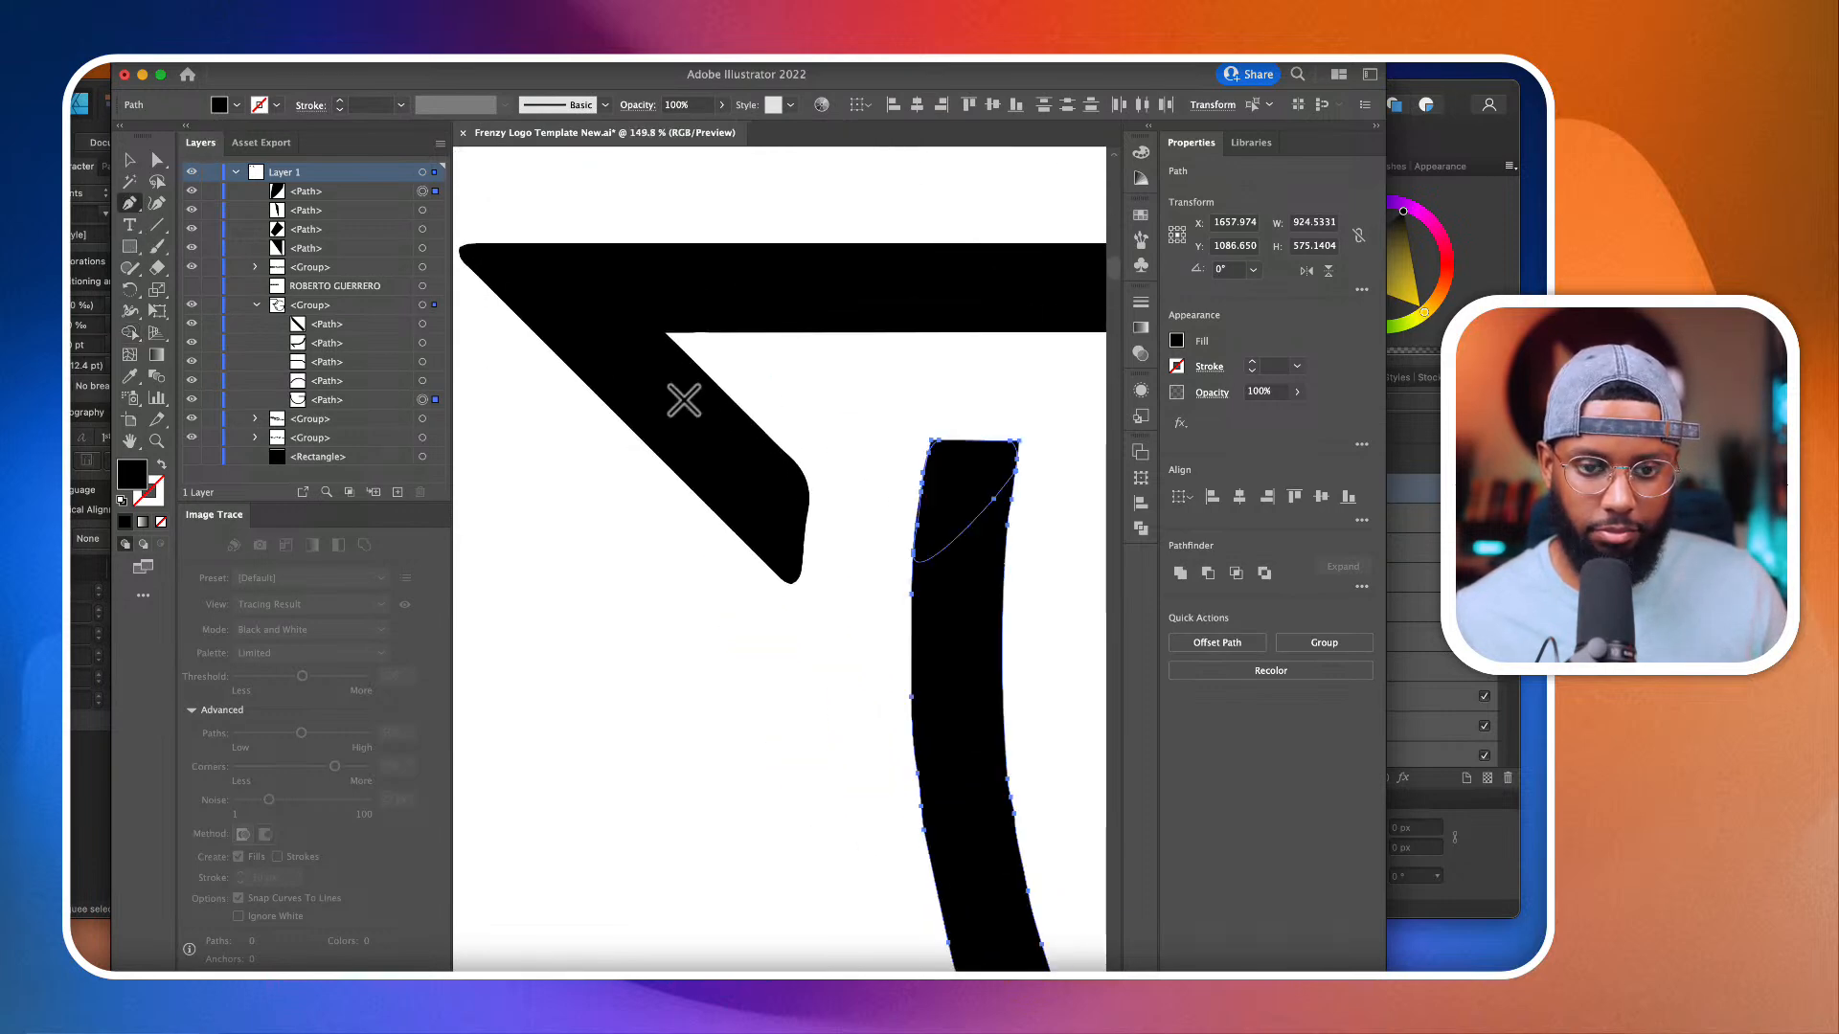
click(760, 431)
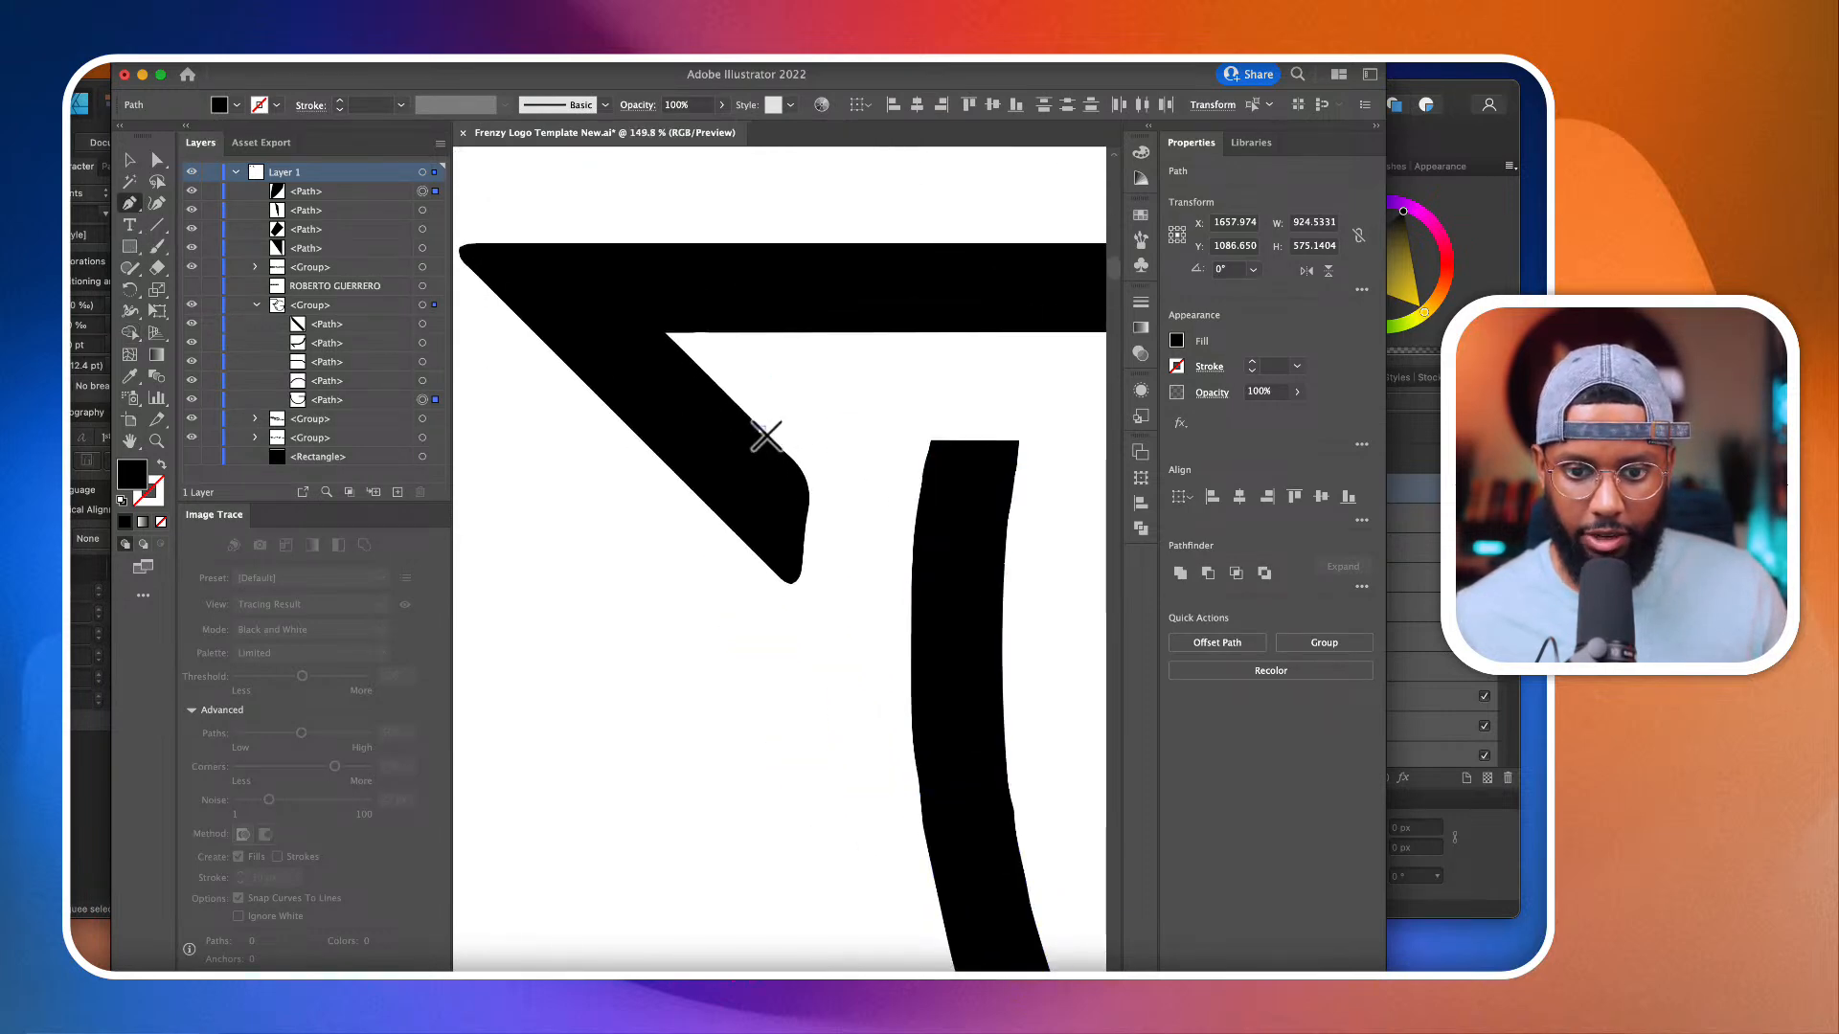
scroll(805, 464, up, 3)
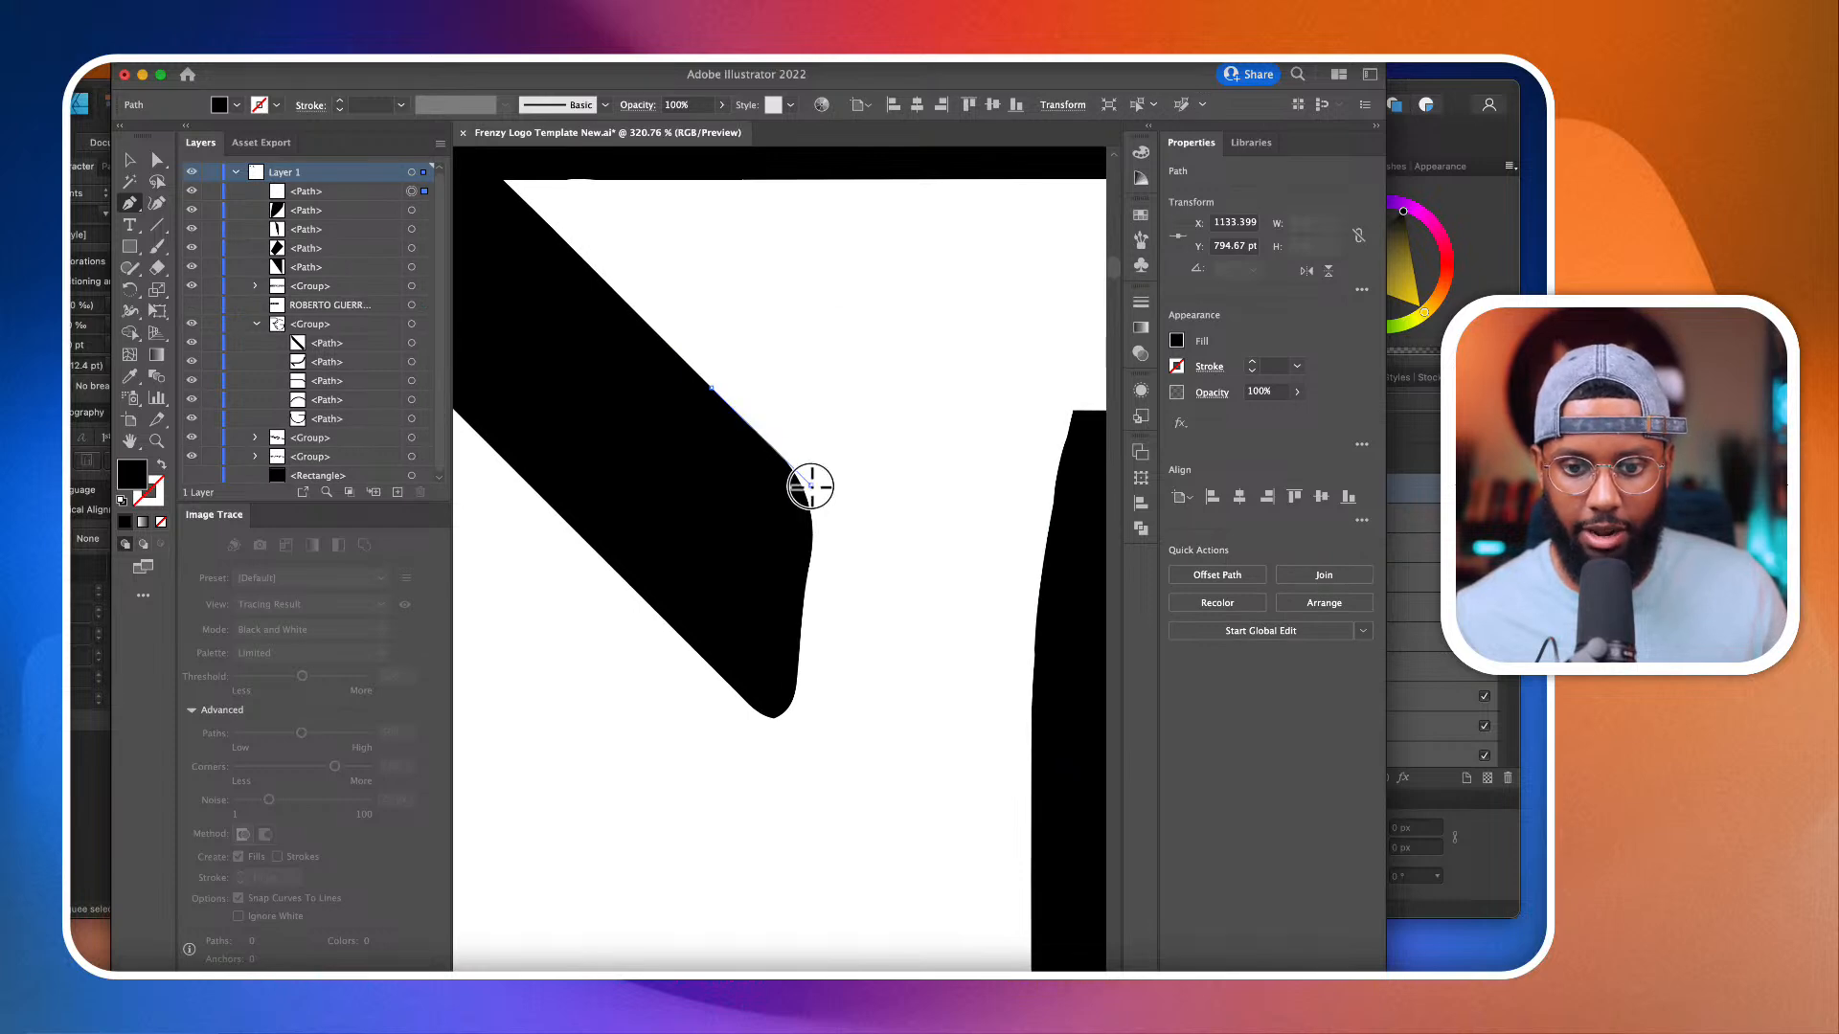
drag(810, 519, 809, 690)
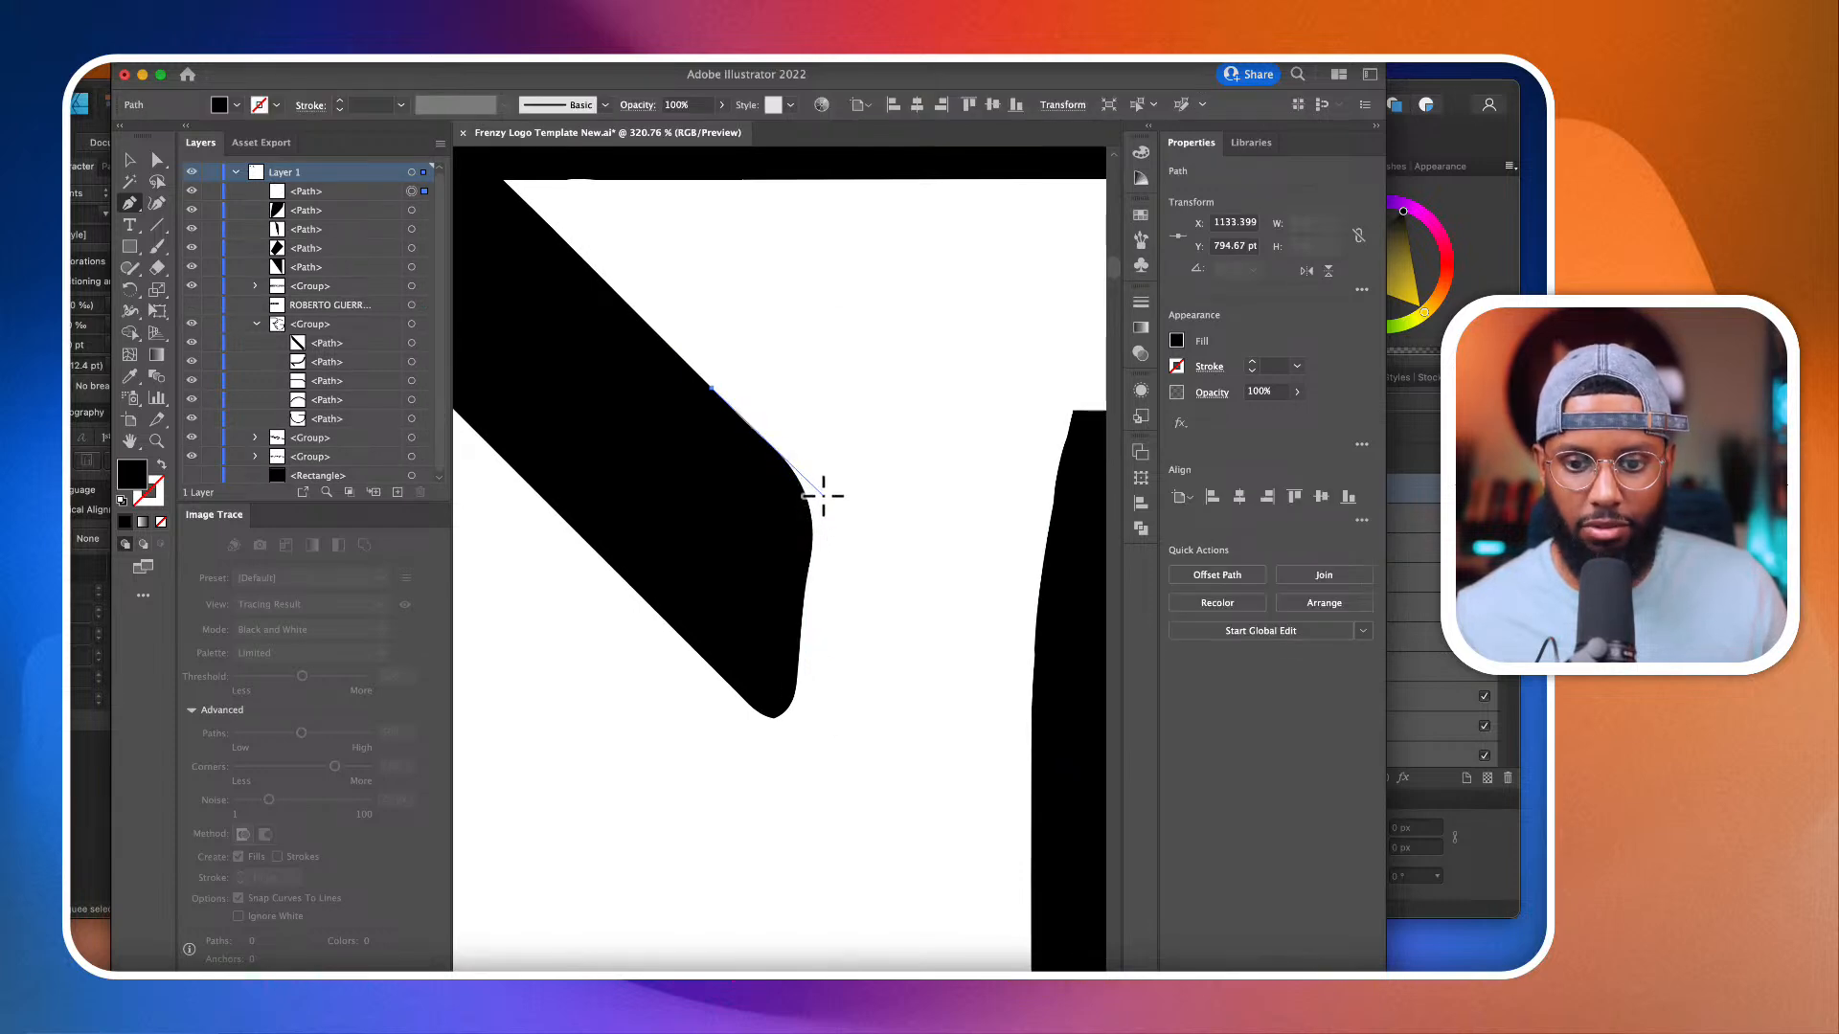
click(818, 493)
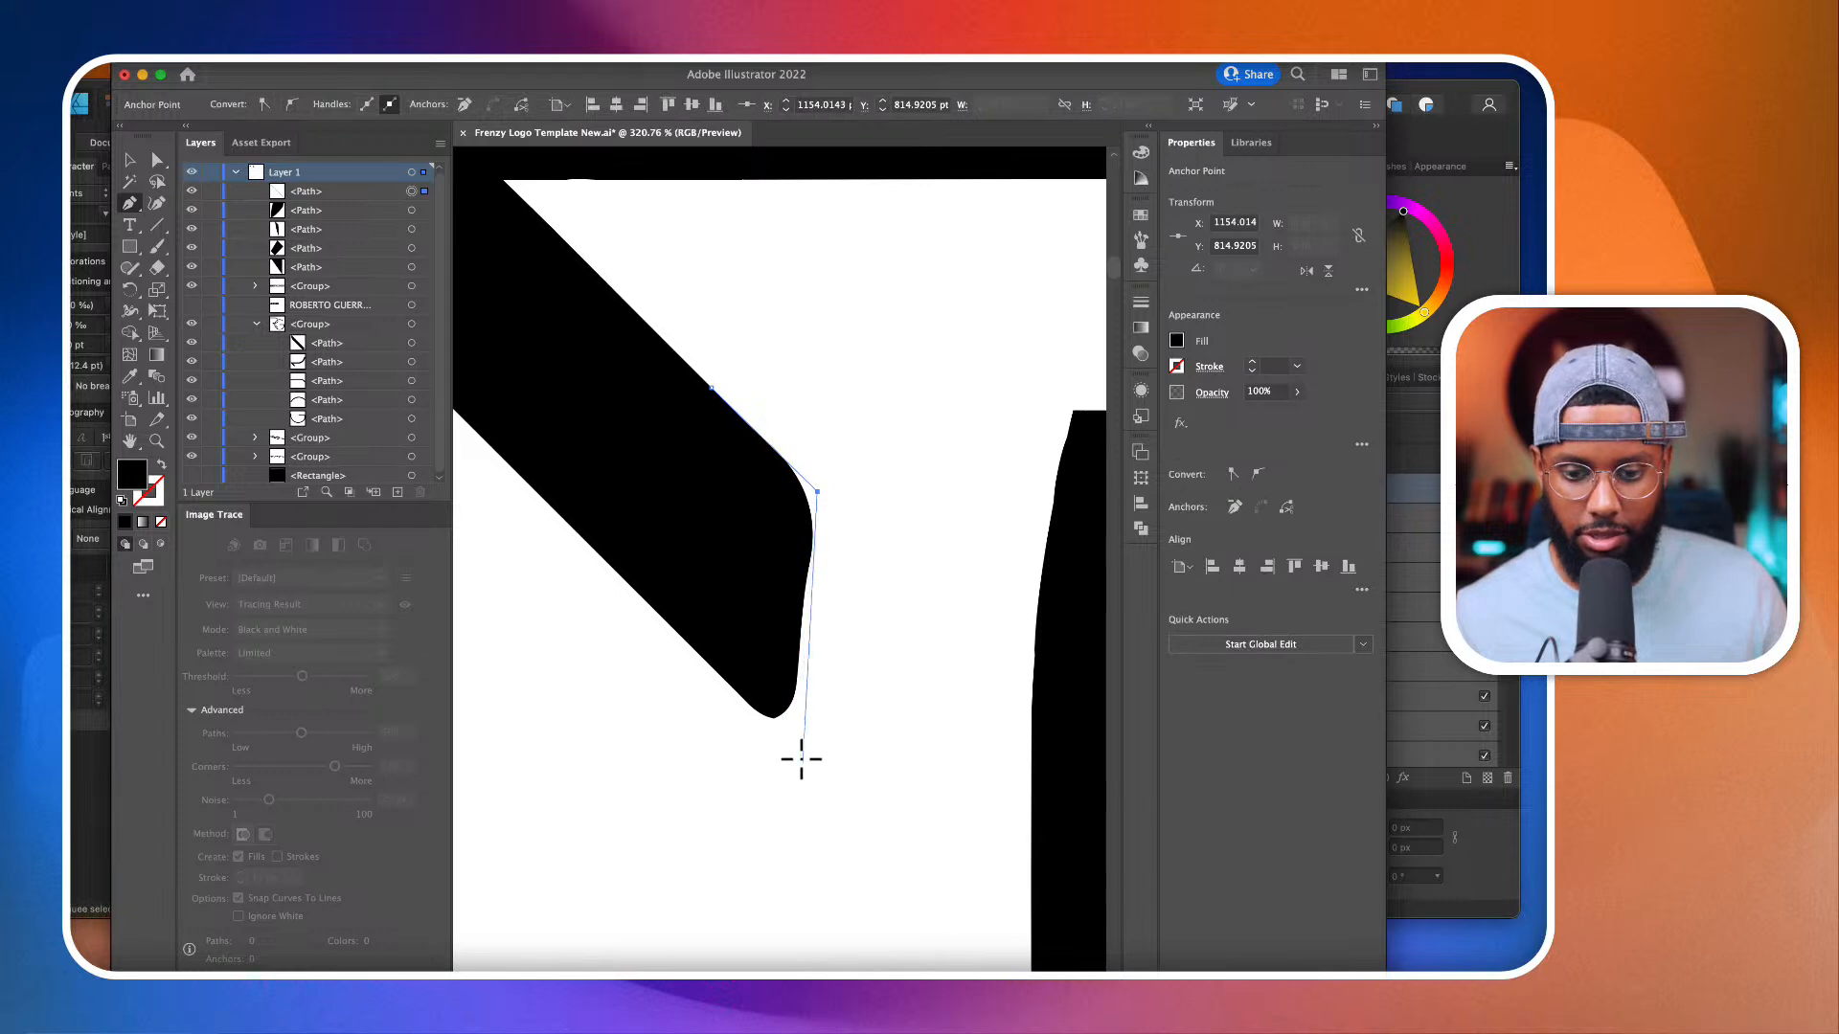
drag(792, 733, 793, 824)
key(super+z)
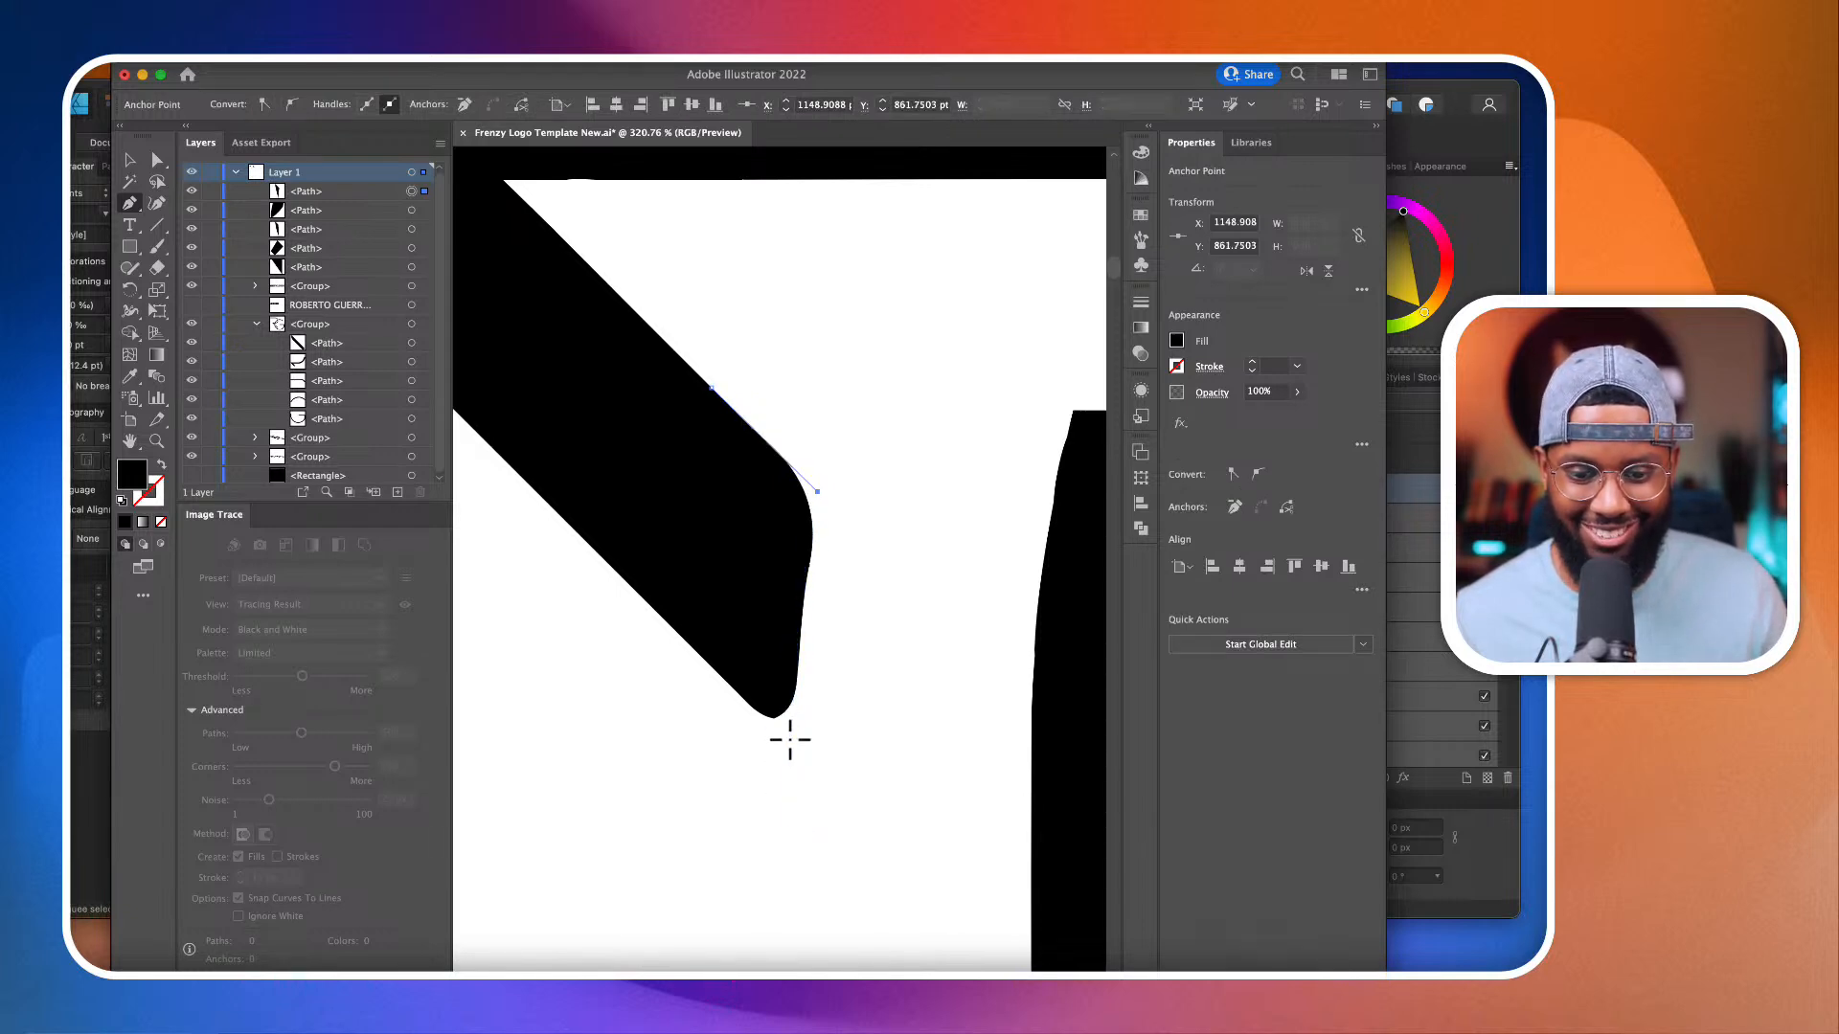
drag(789, 748, 793, 803)
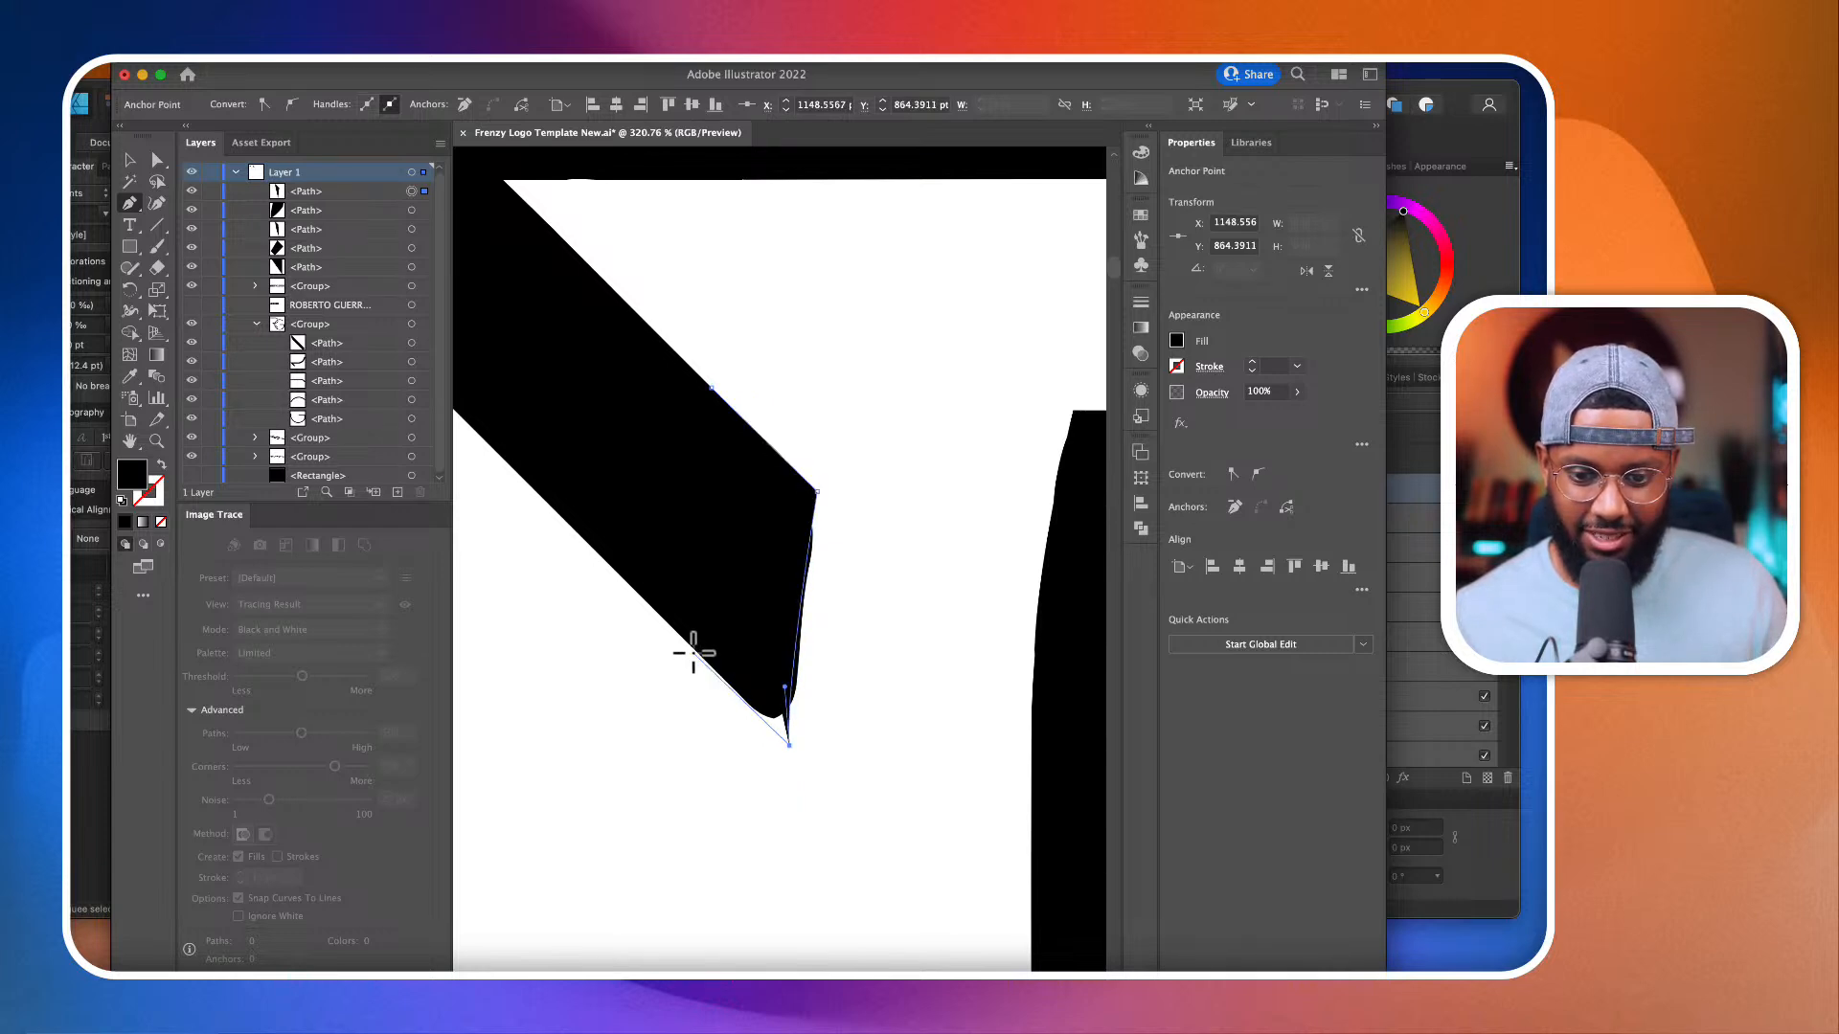
click(691, 649)
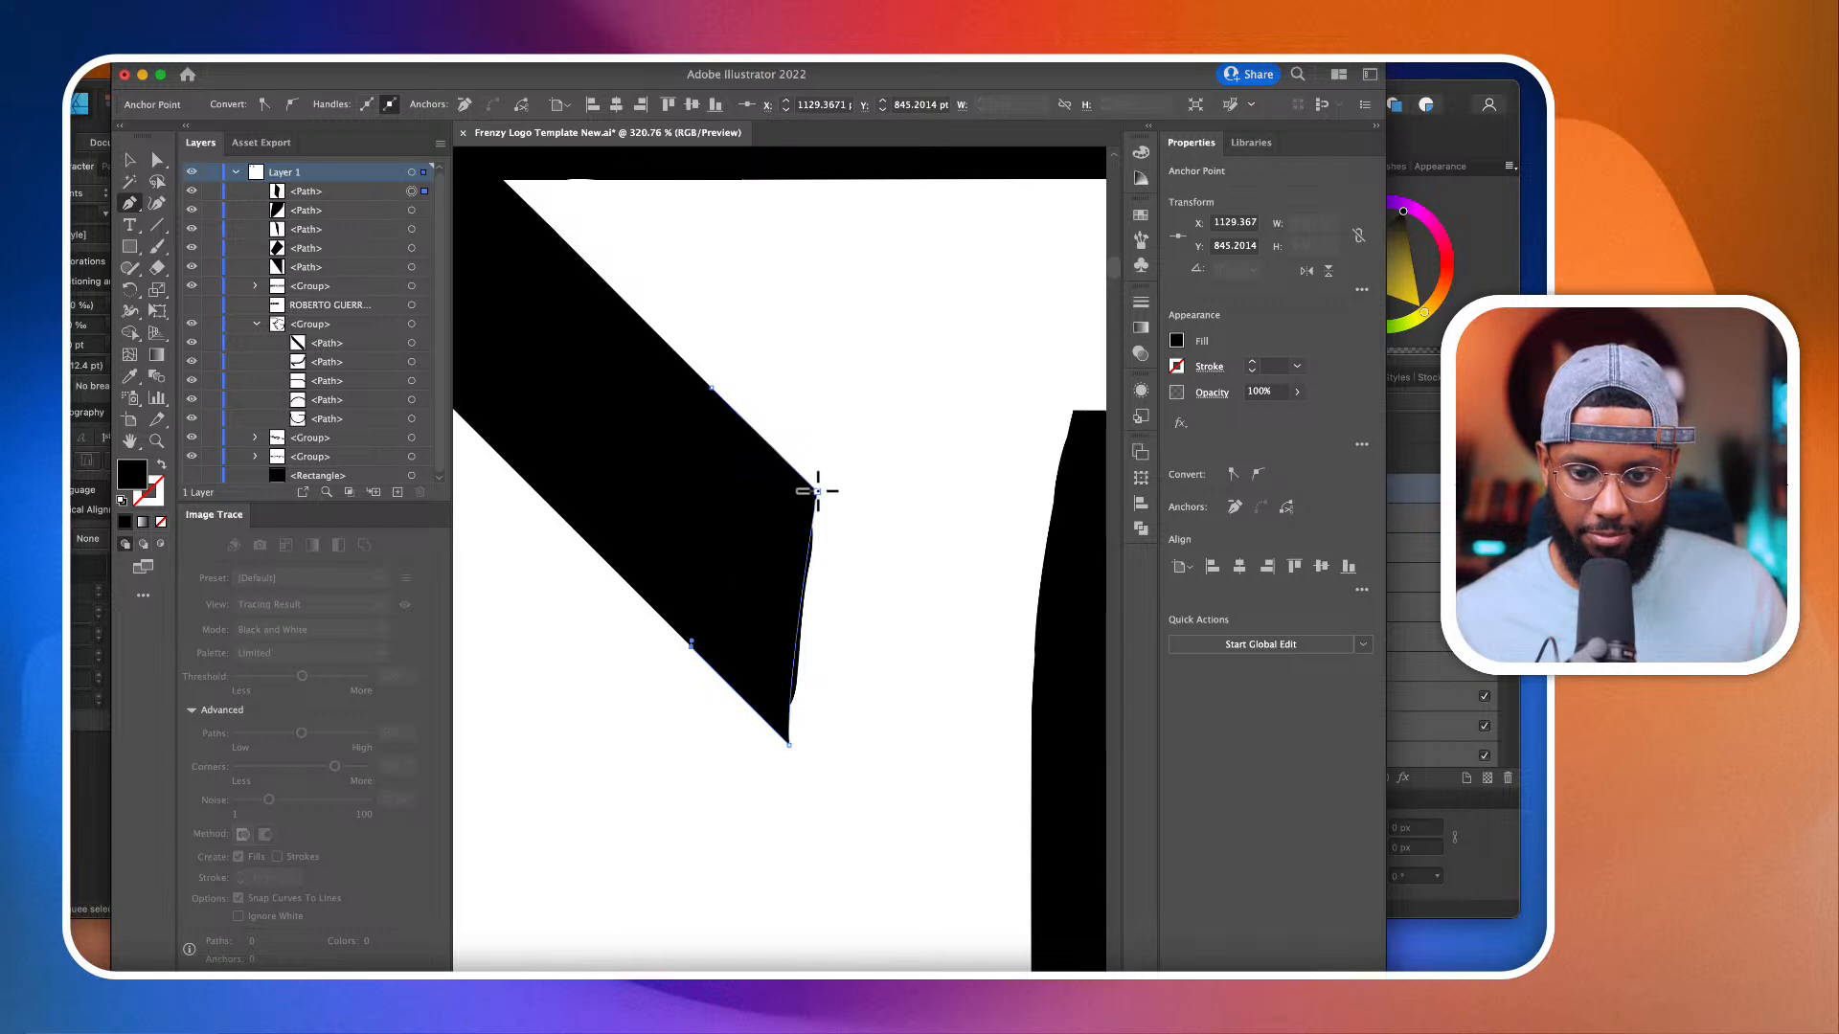
click(817, 491)
key(ctrl+z)
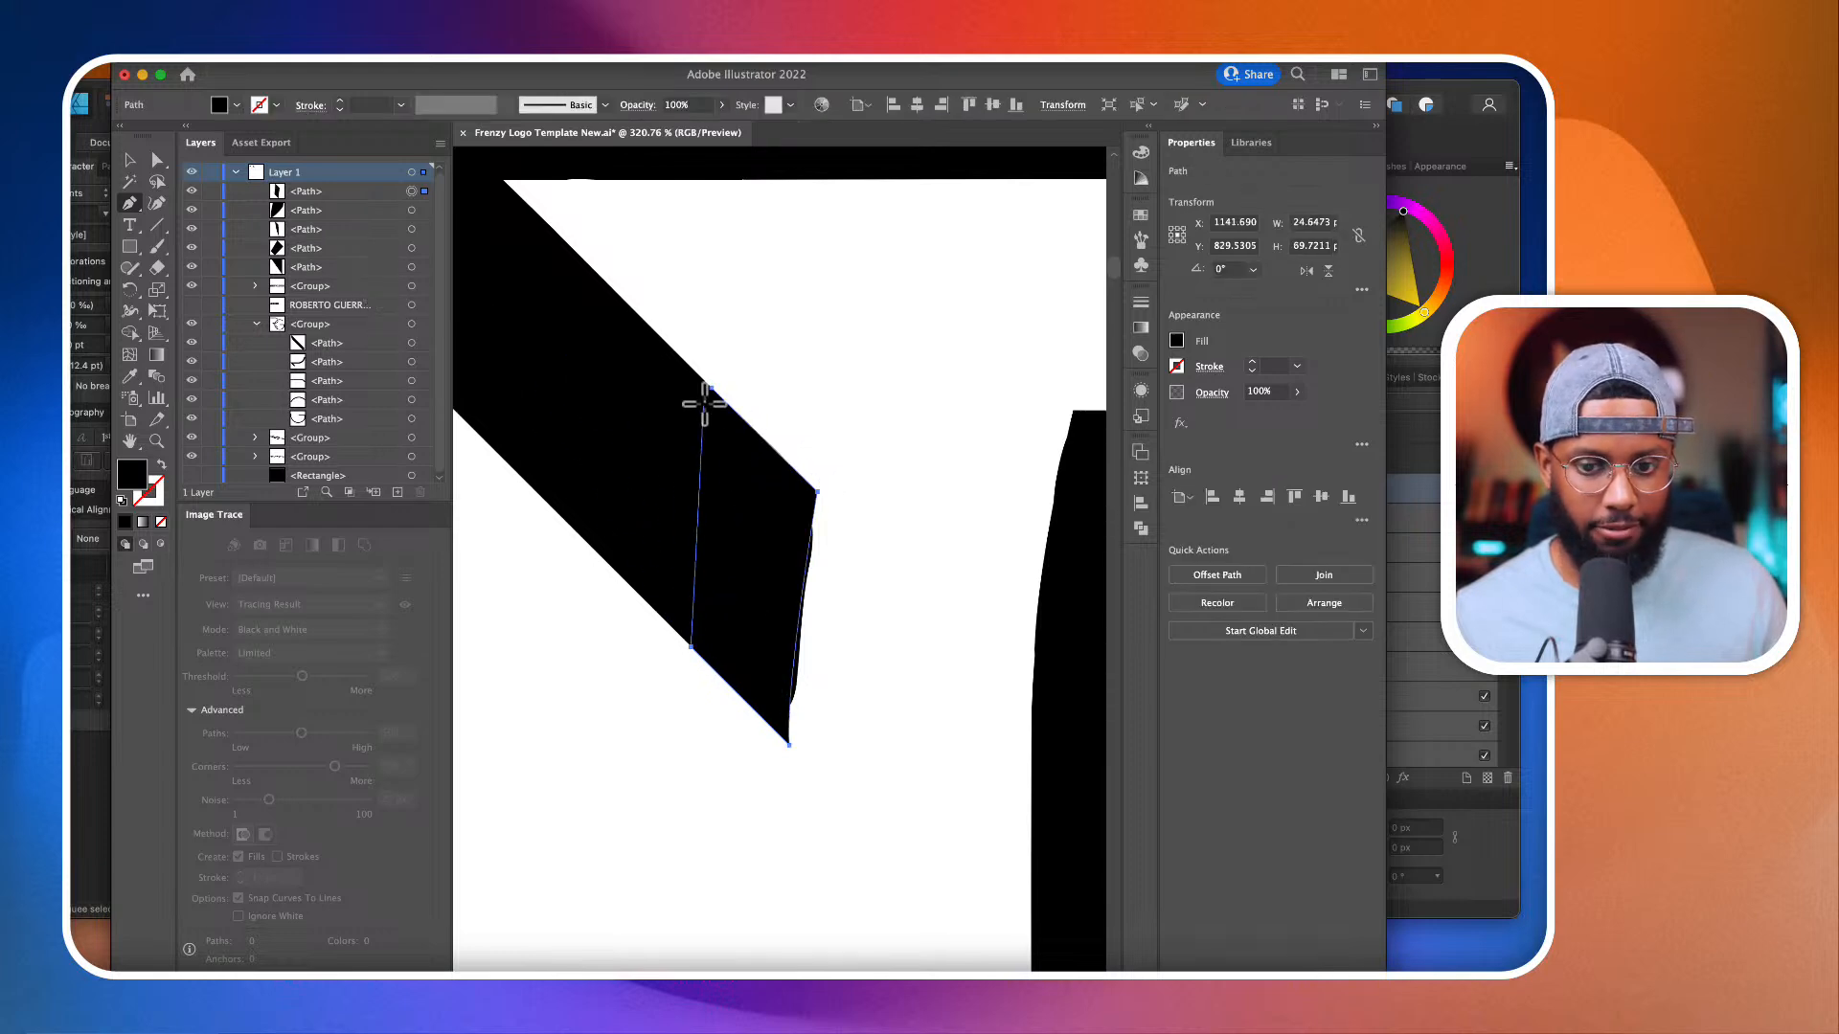
click(709, 388)
Step: Use the Shape Builder on the patch and the R path to remove the surplus sliver along the stroke end's curved edge
click(157, 161)
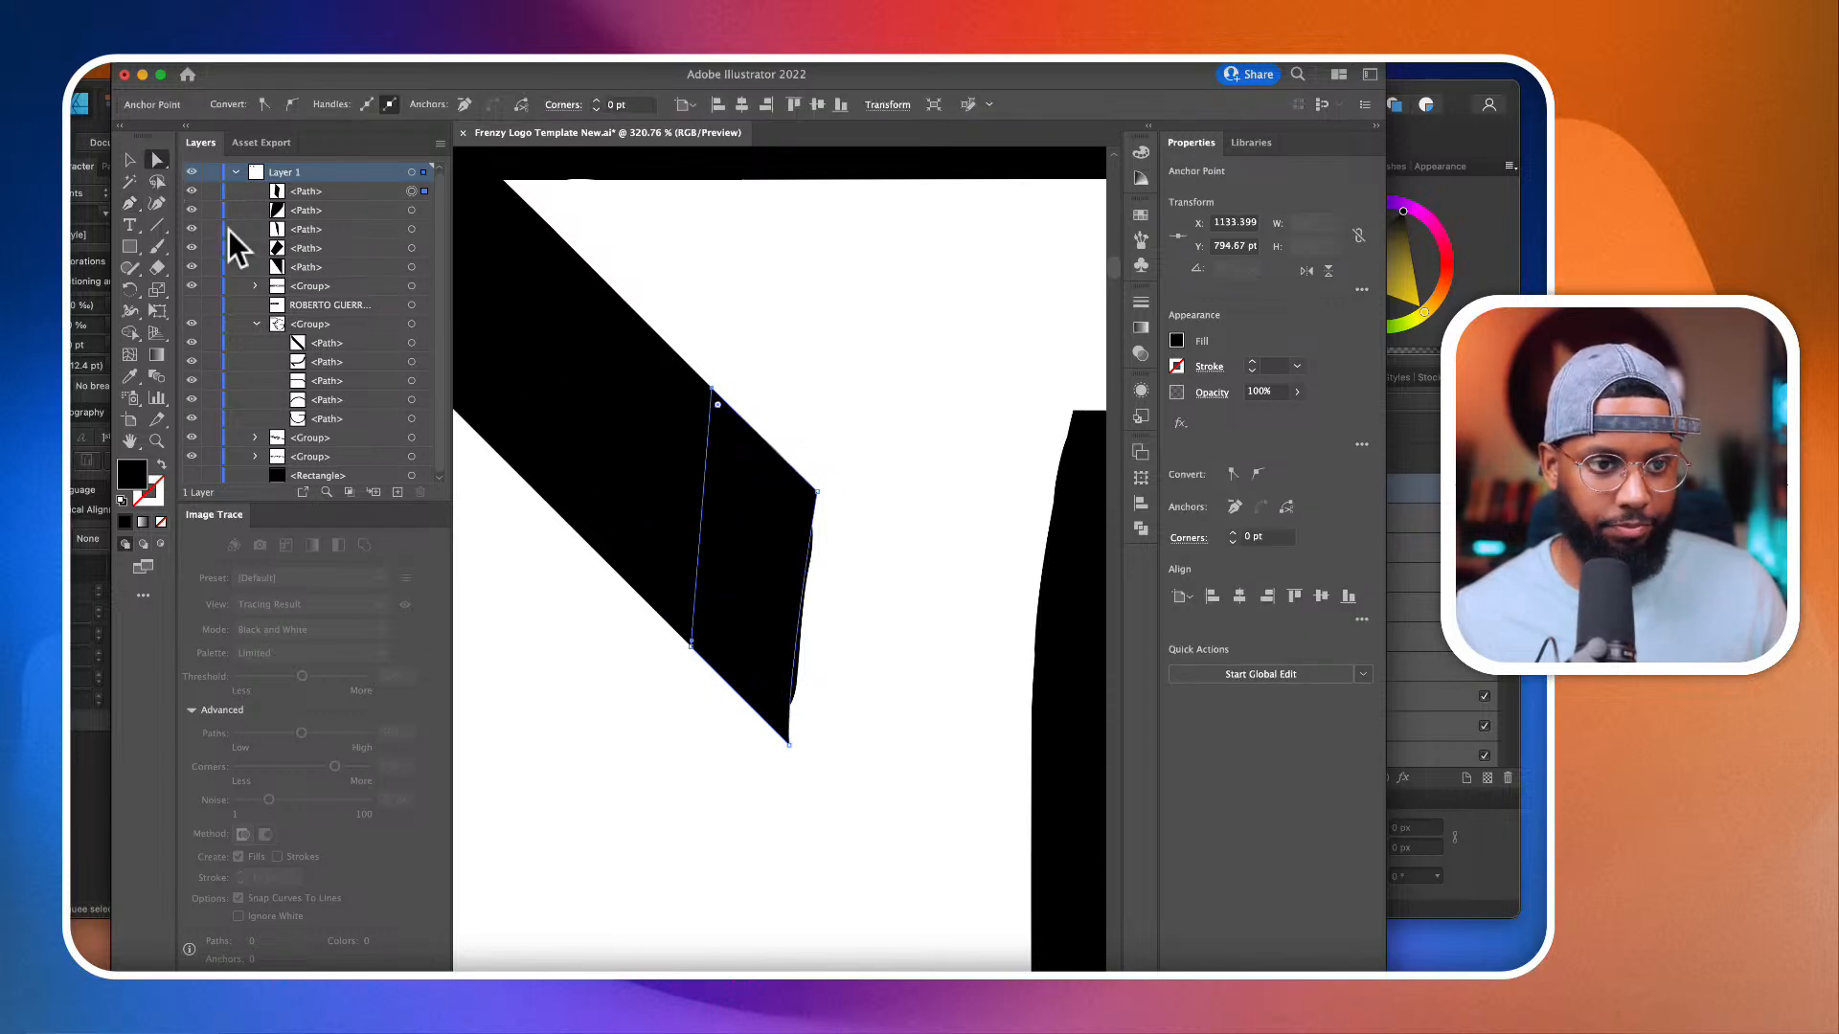
shift+click(649, 491)
click(128, 337)
scroll(714, 584, up, 5)
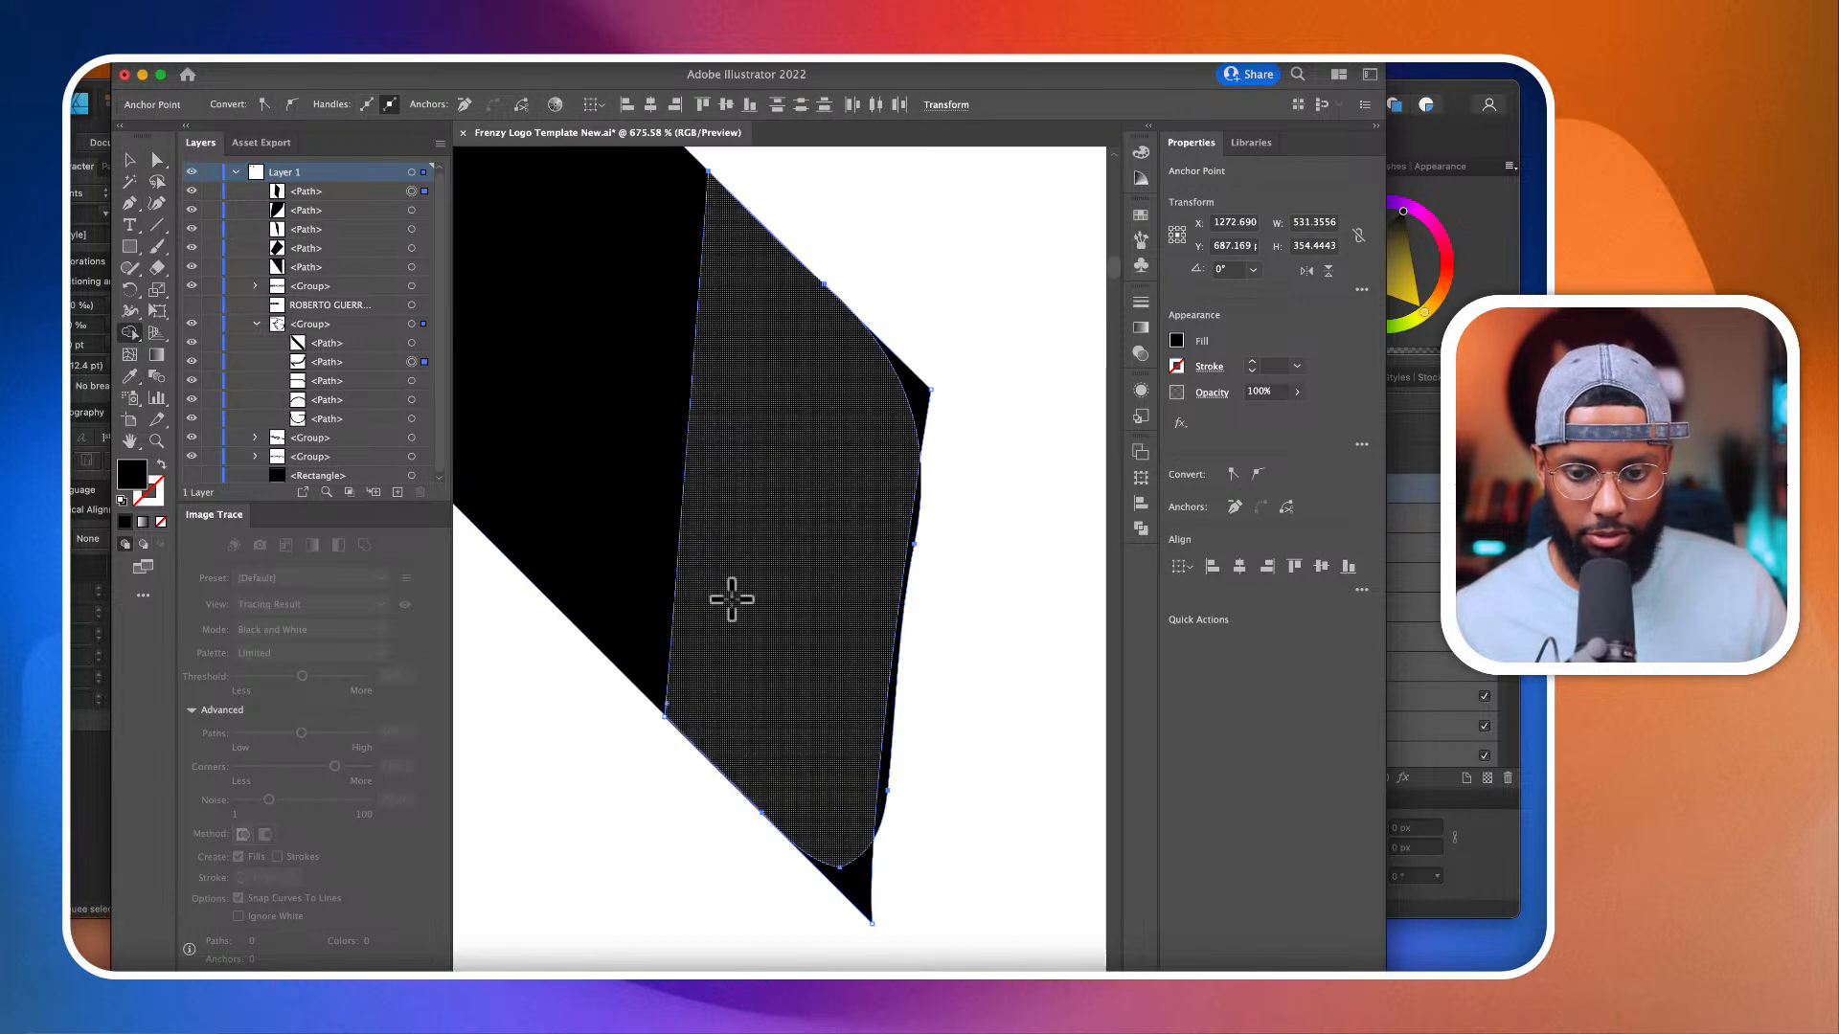
drag(959, 704, 893, 702)
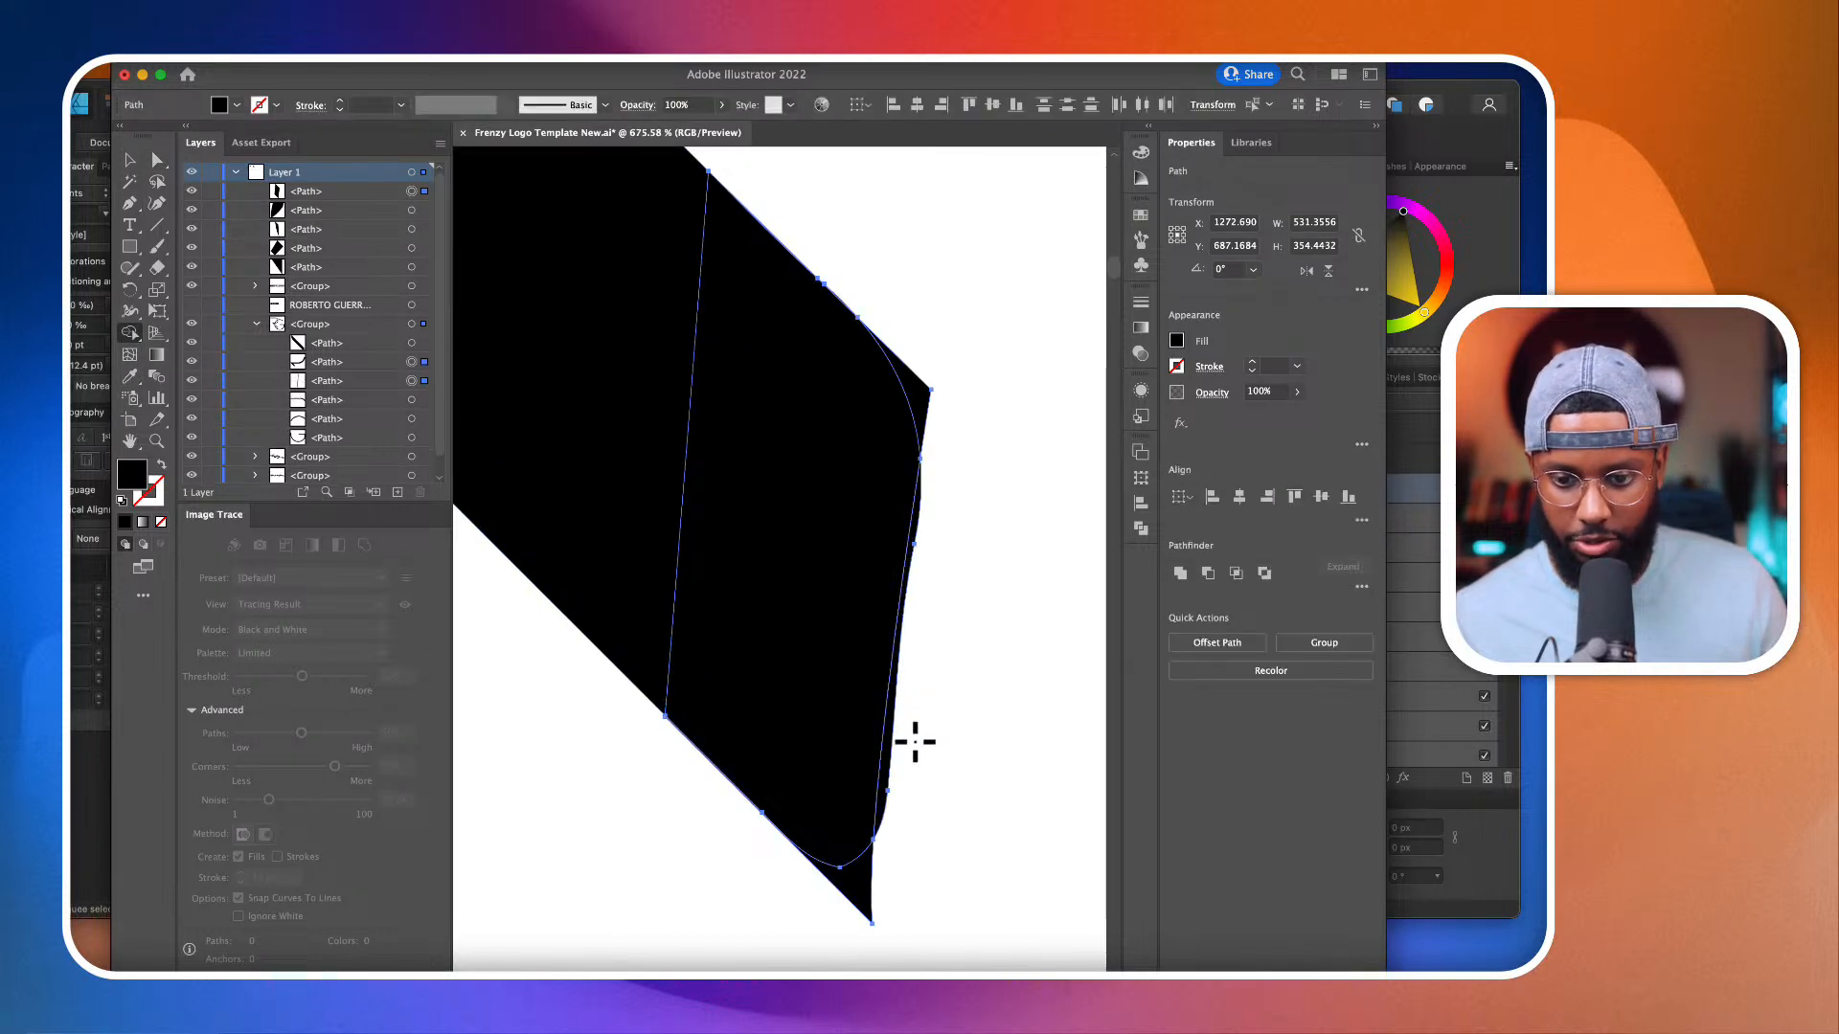
alt+click(890, 735)
scroll(890, 734, down, 10)
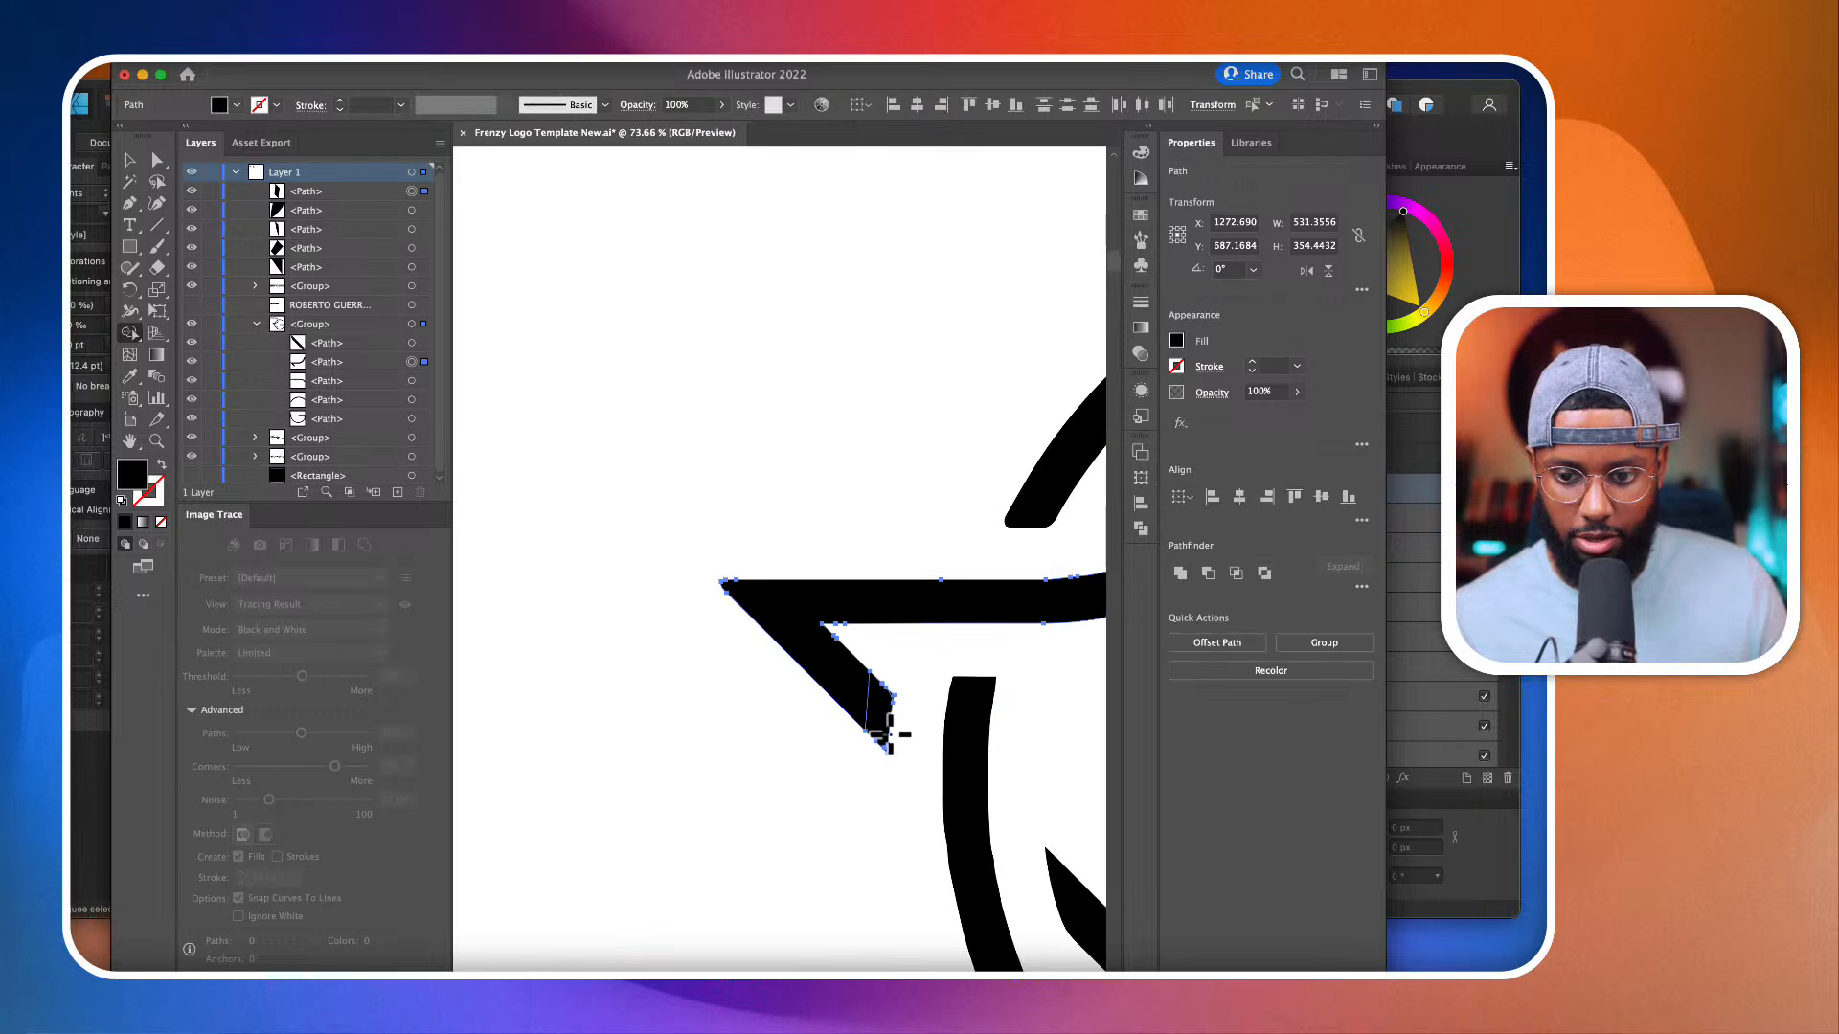
scroll(732, 594, down, 4)
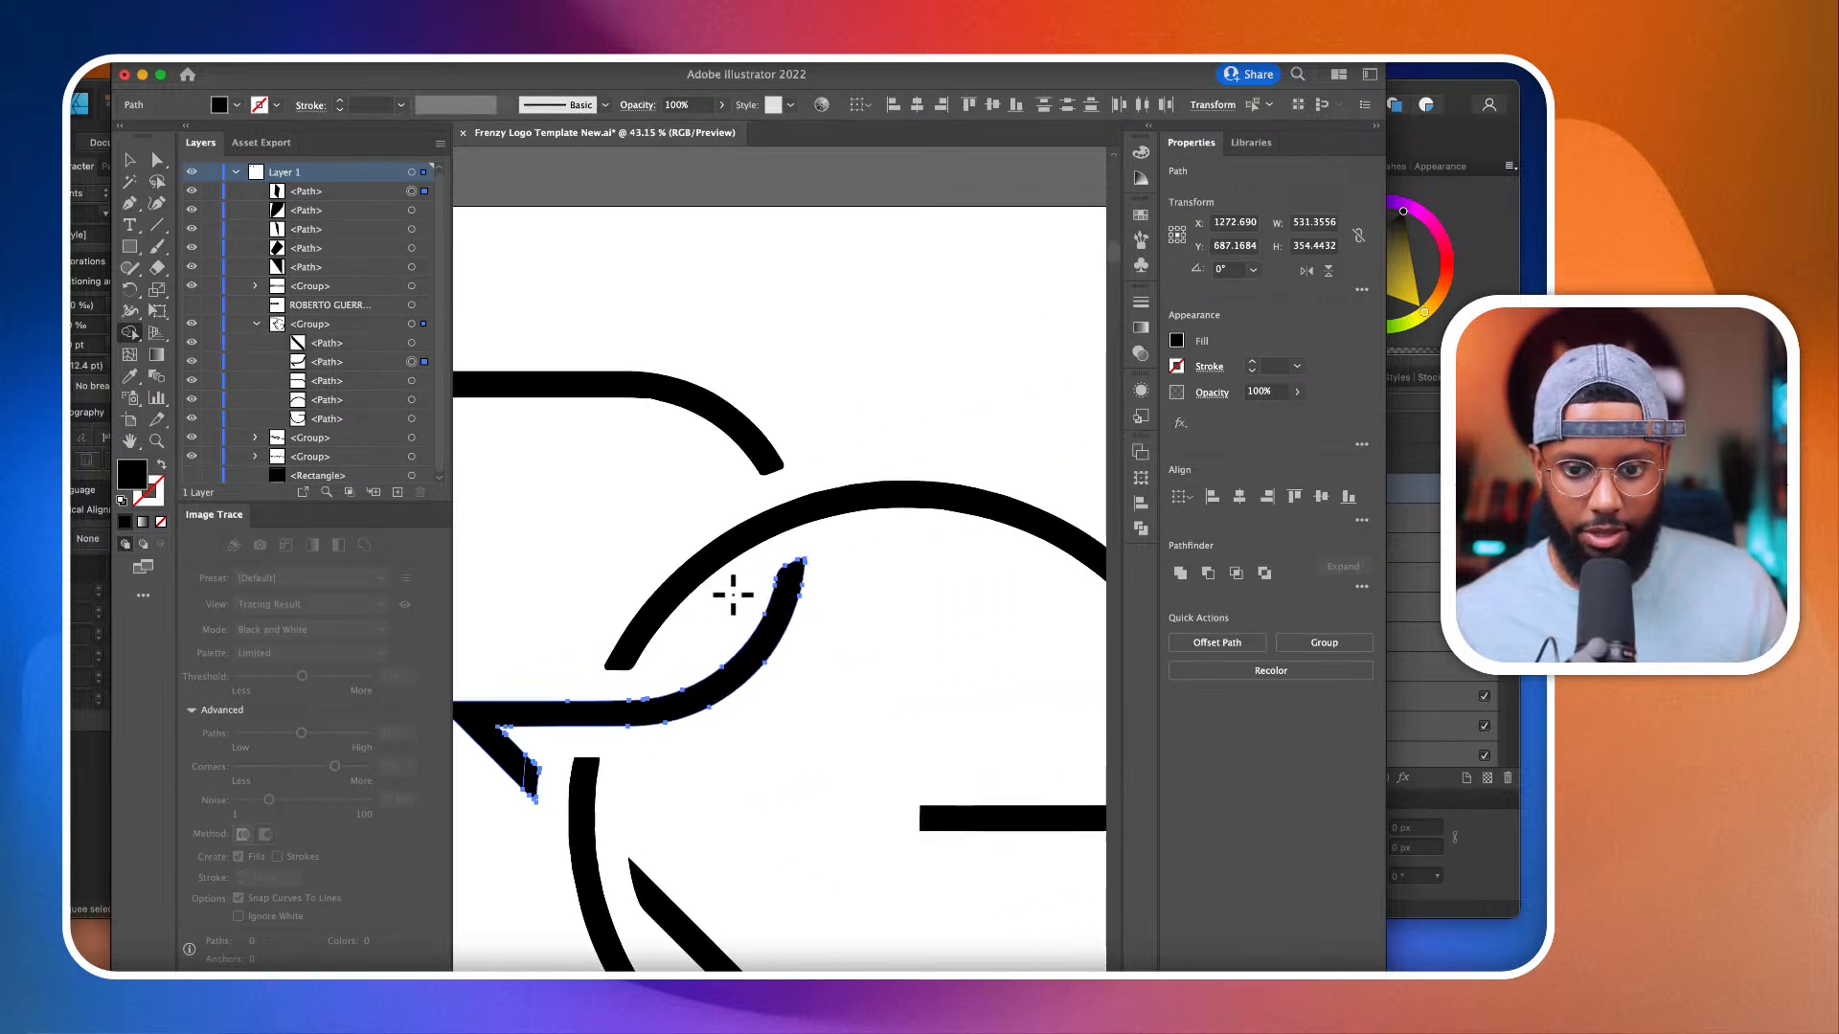
Step: Examine the finished RG logo and the Hope for the Journey lettering across their artboards
click(157, 159)
click(717, 343)
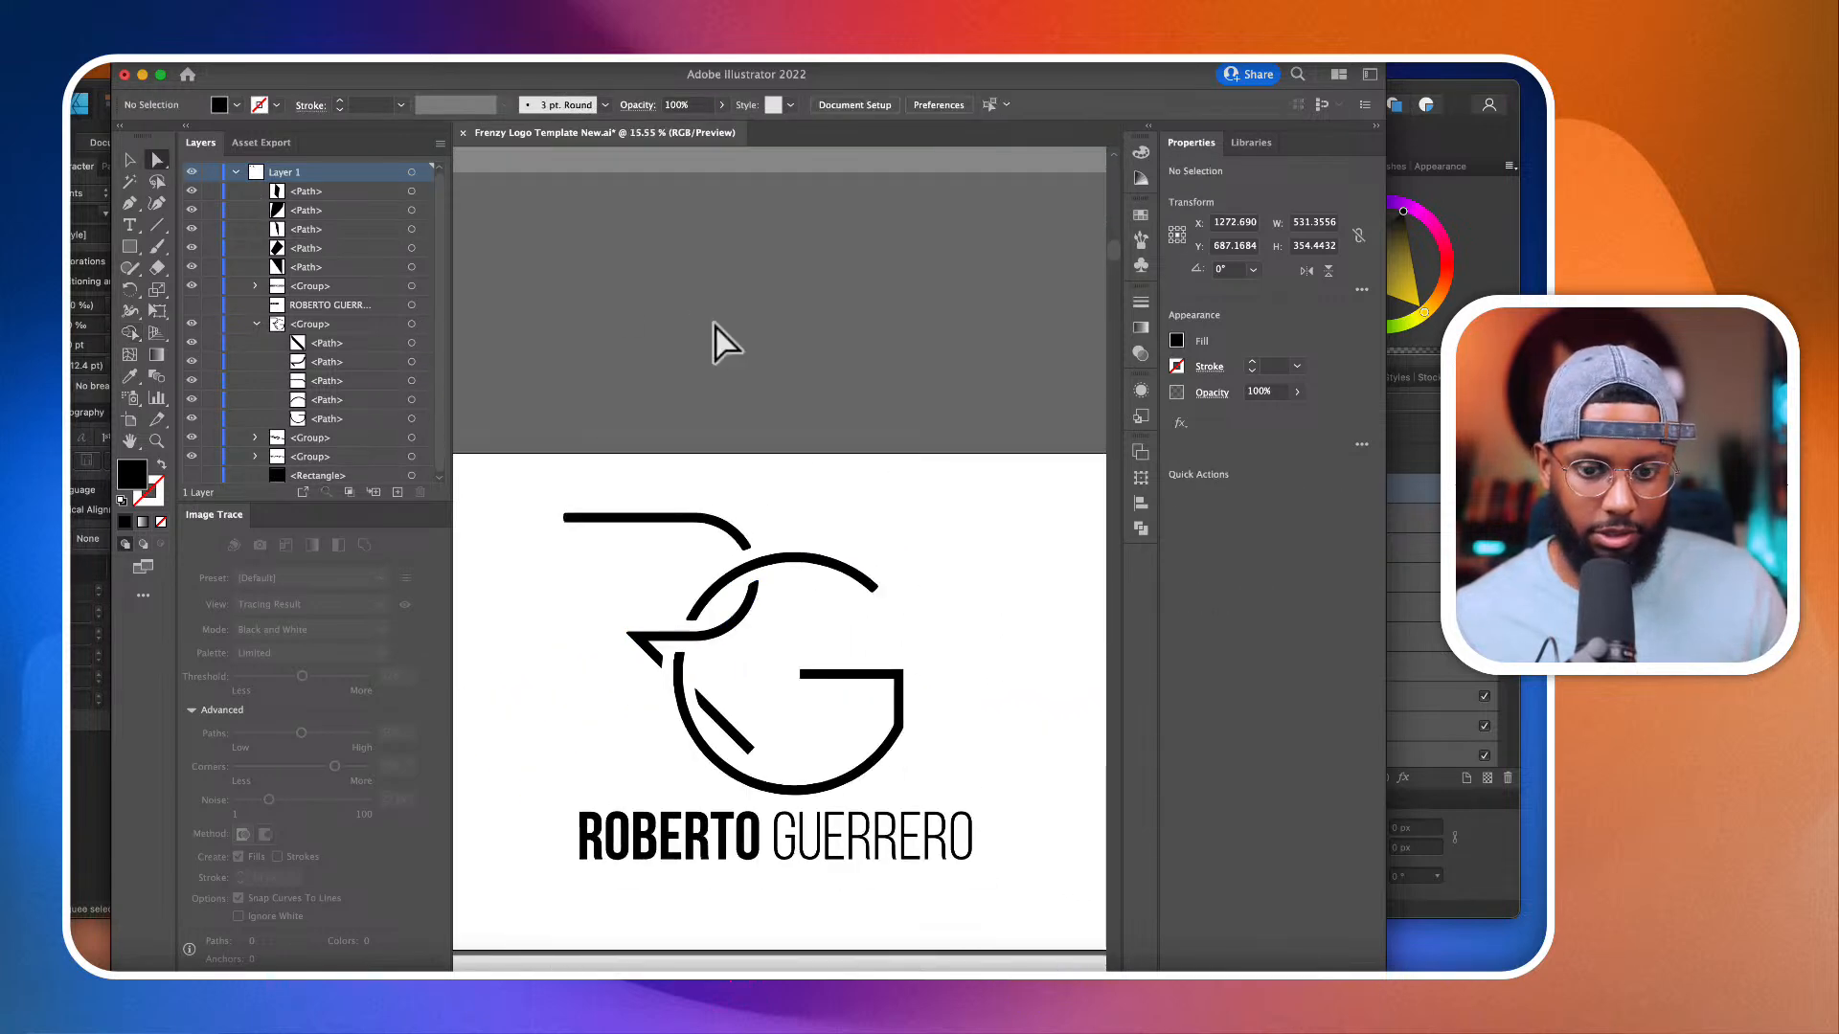
scroll(737, 412, down, 2)
scroll(756, 574, up, 4)
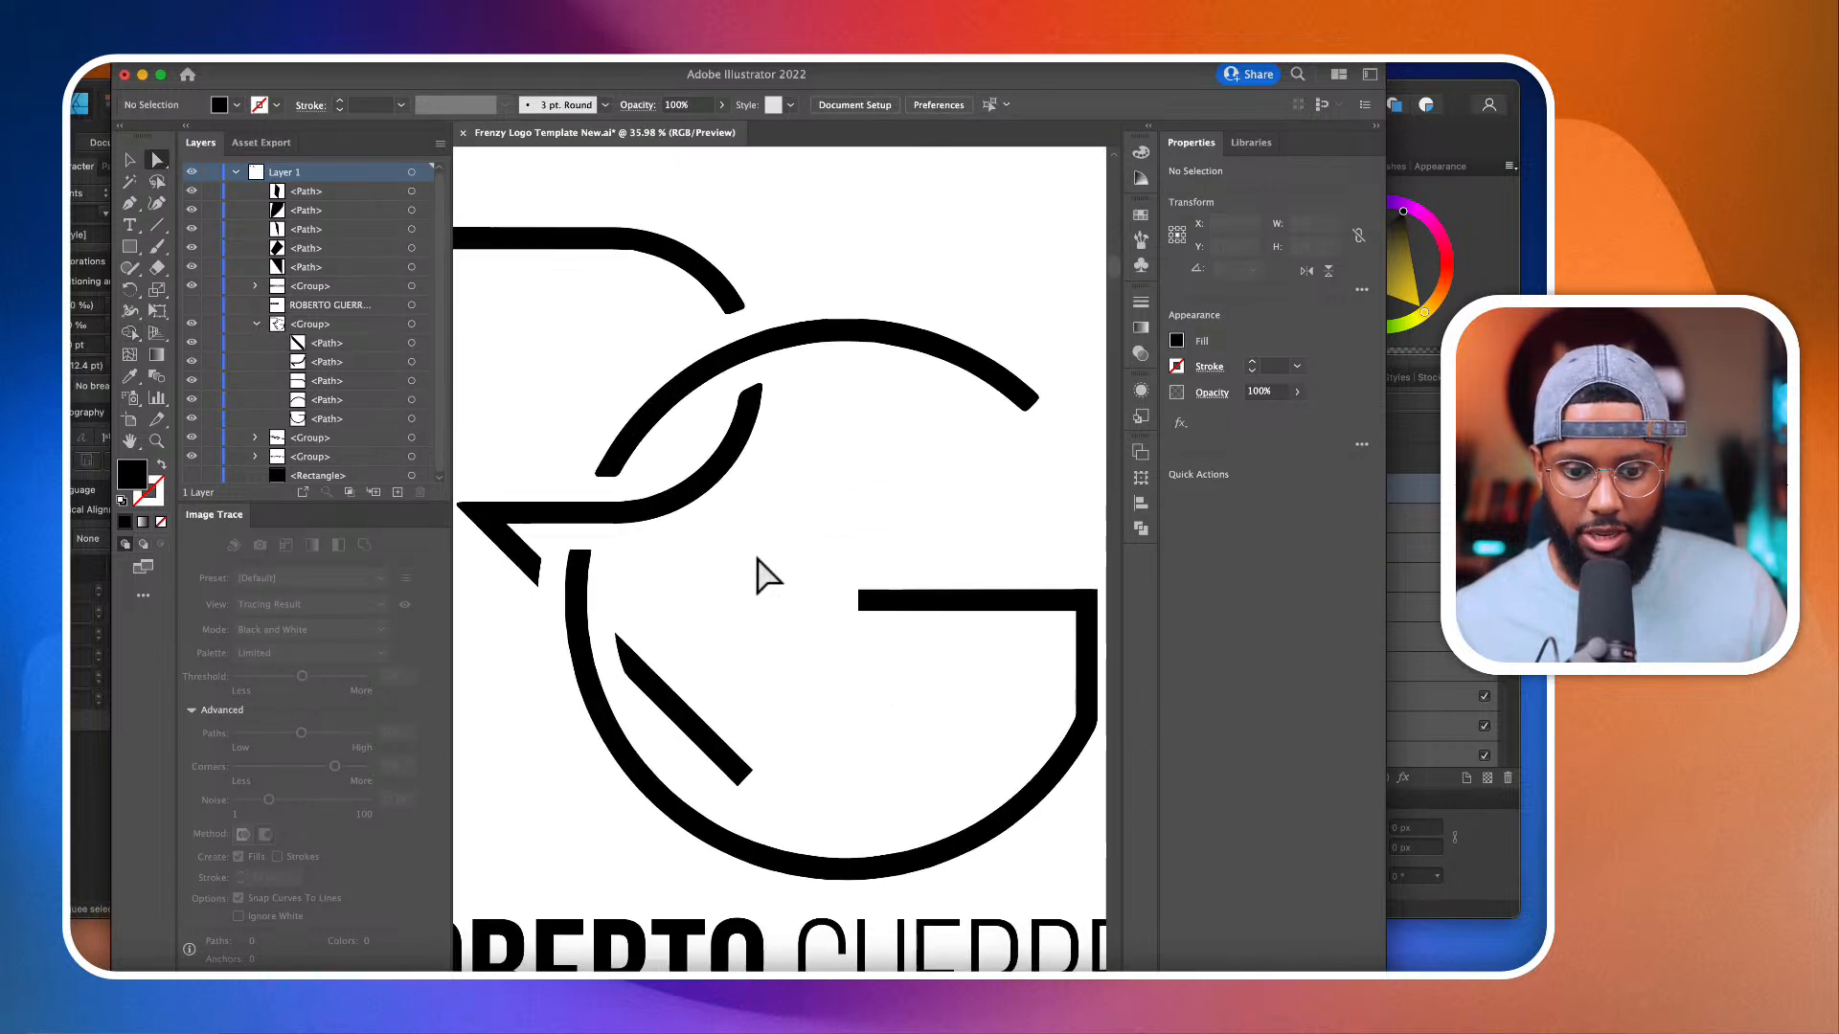
scroll(909, 413, down, 4)
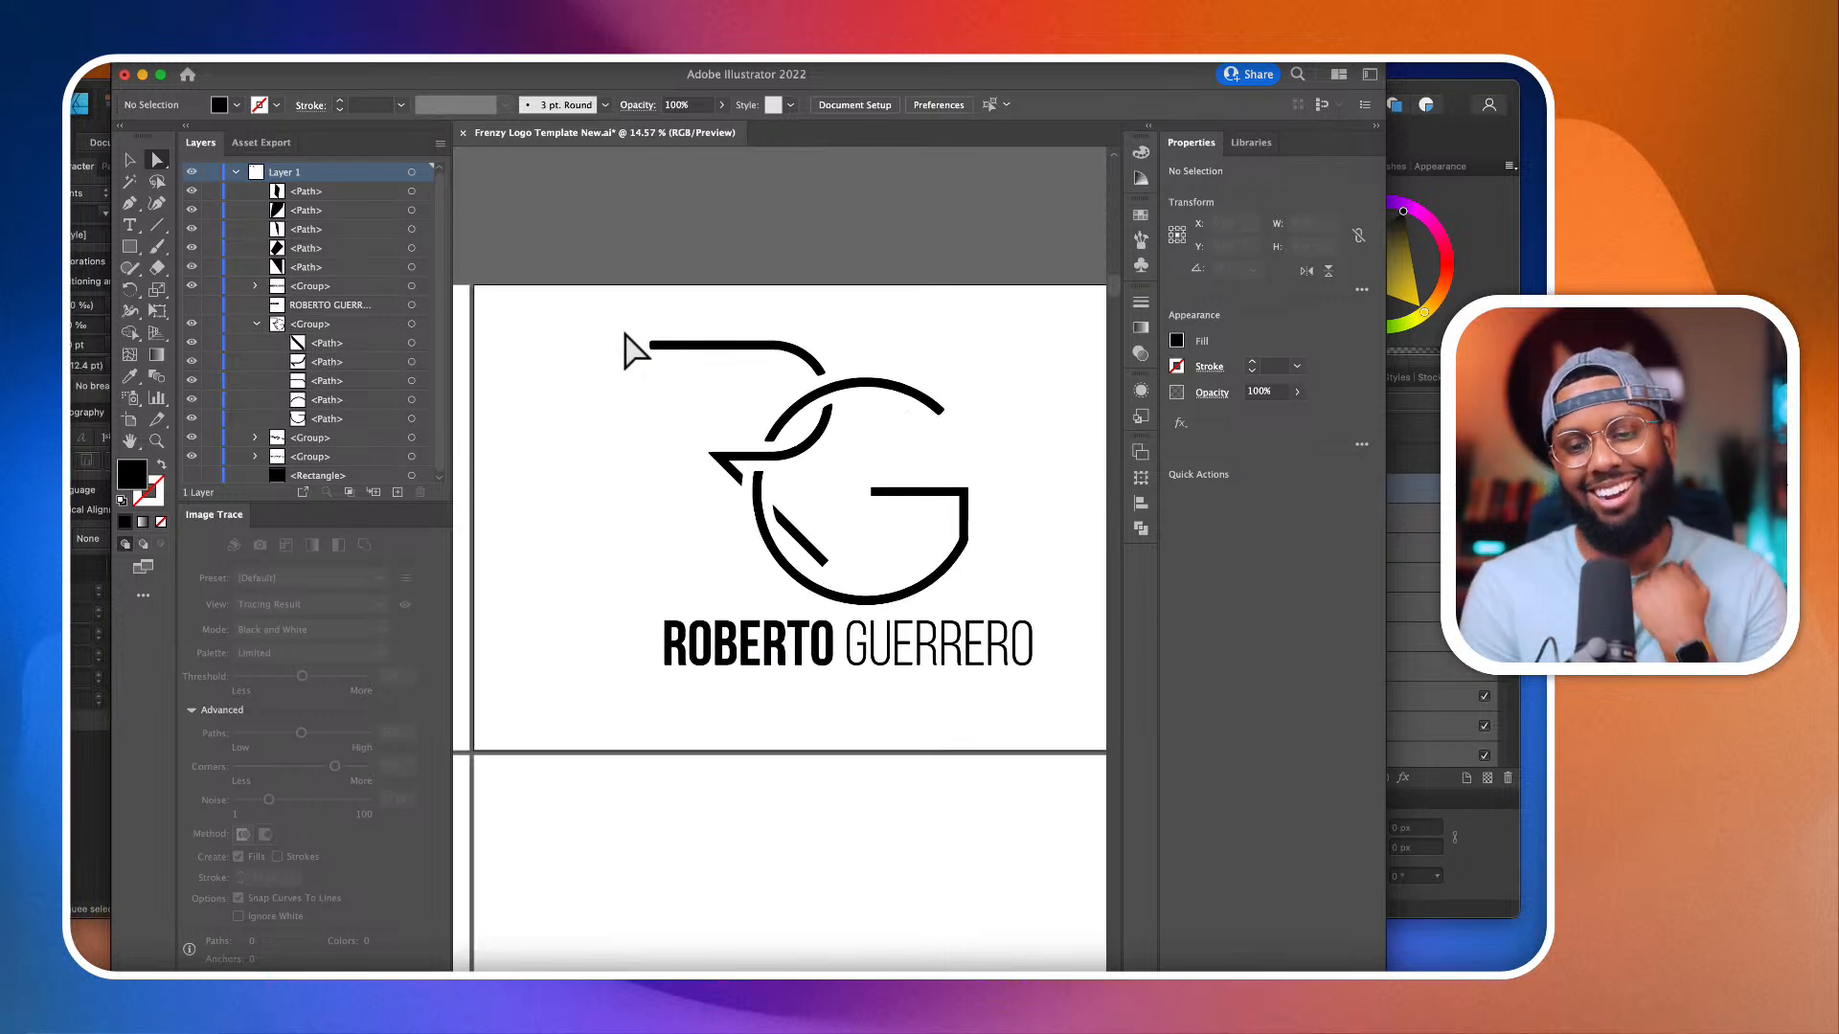
scroll(706, 446, down, 1)
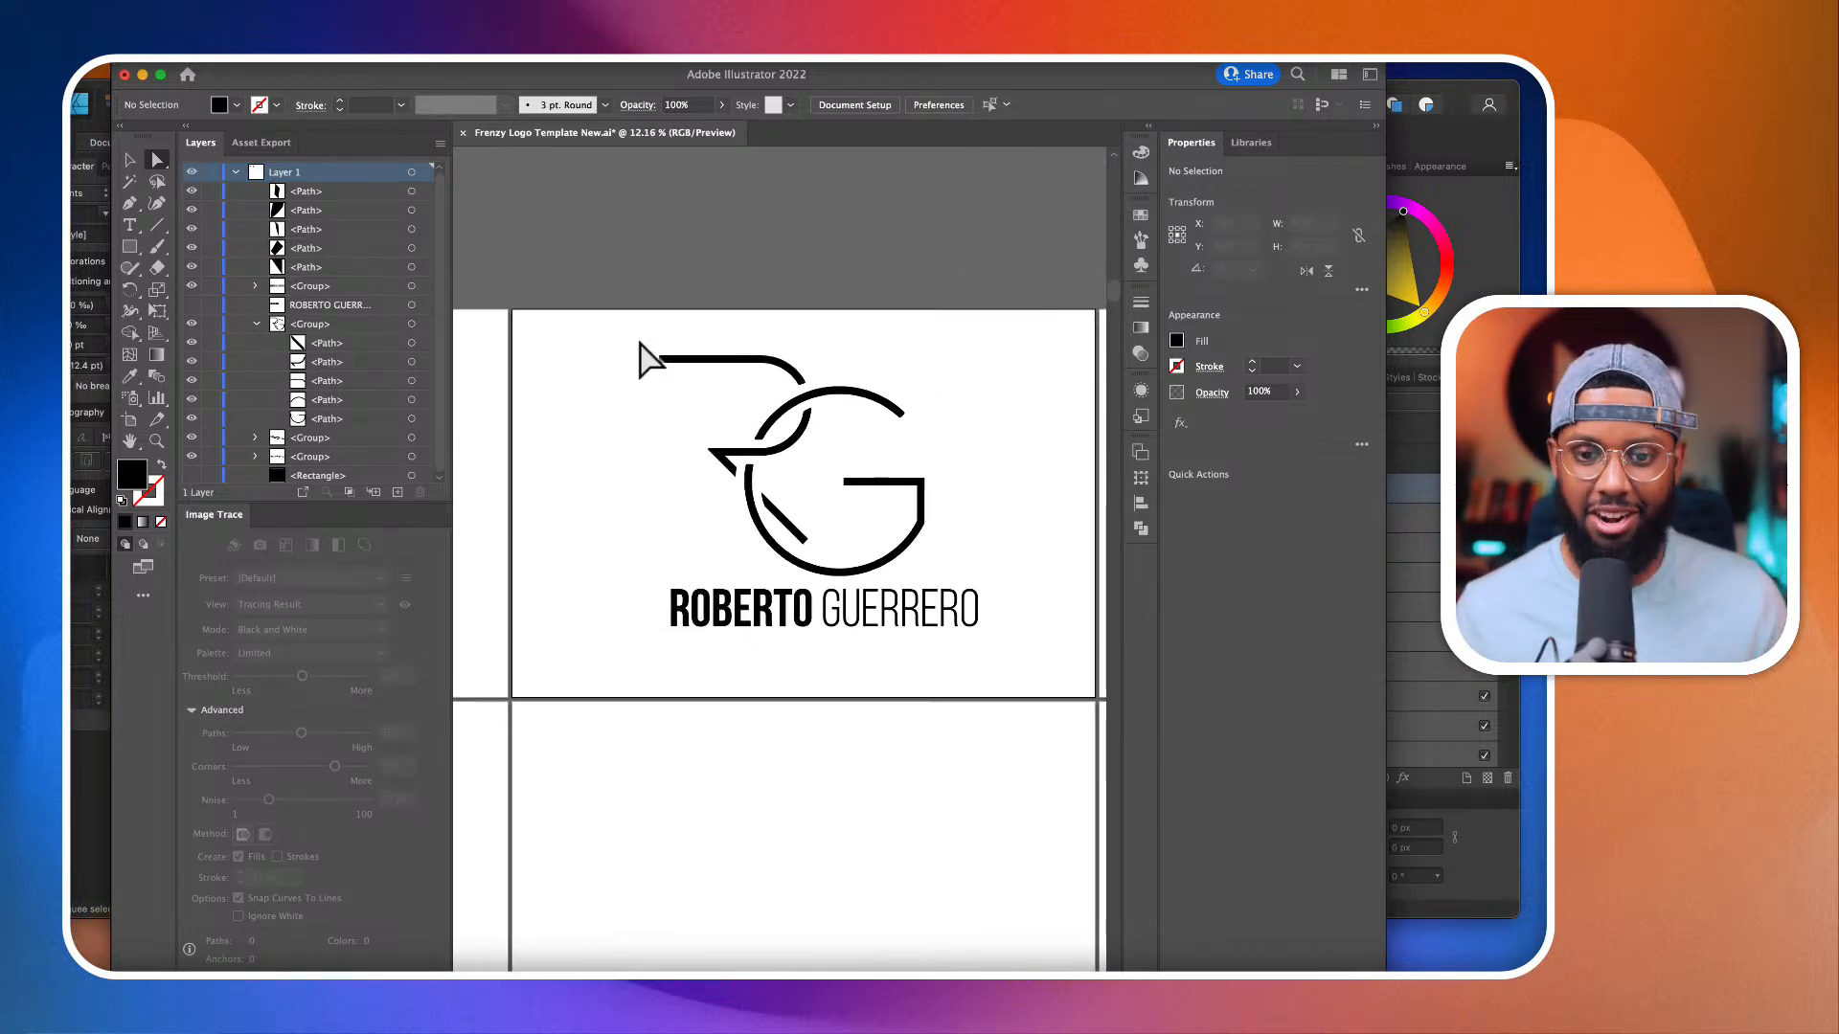
scroll(613, 334, down, 2)
drag(608, 328, 997, 681)
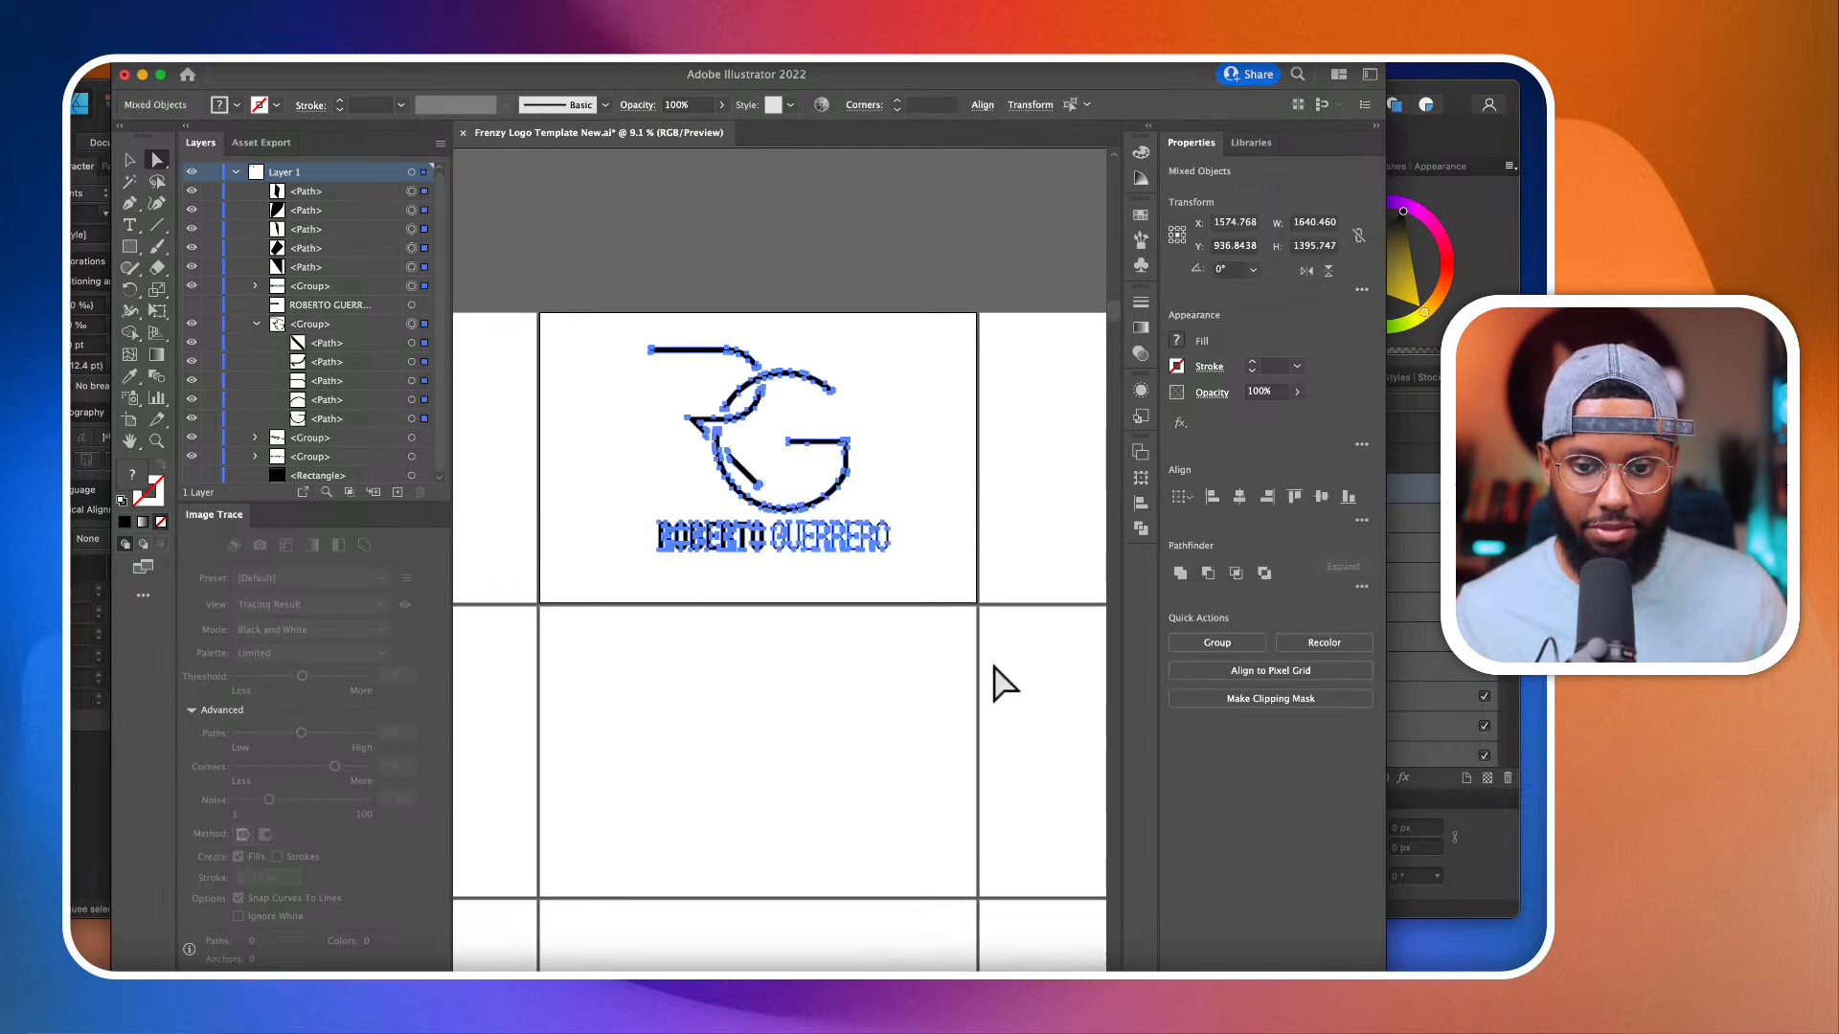
scroll(997, 681, down, 3)
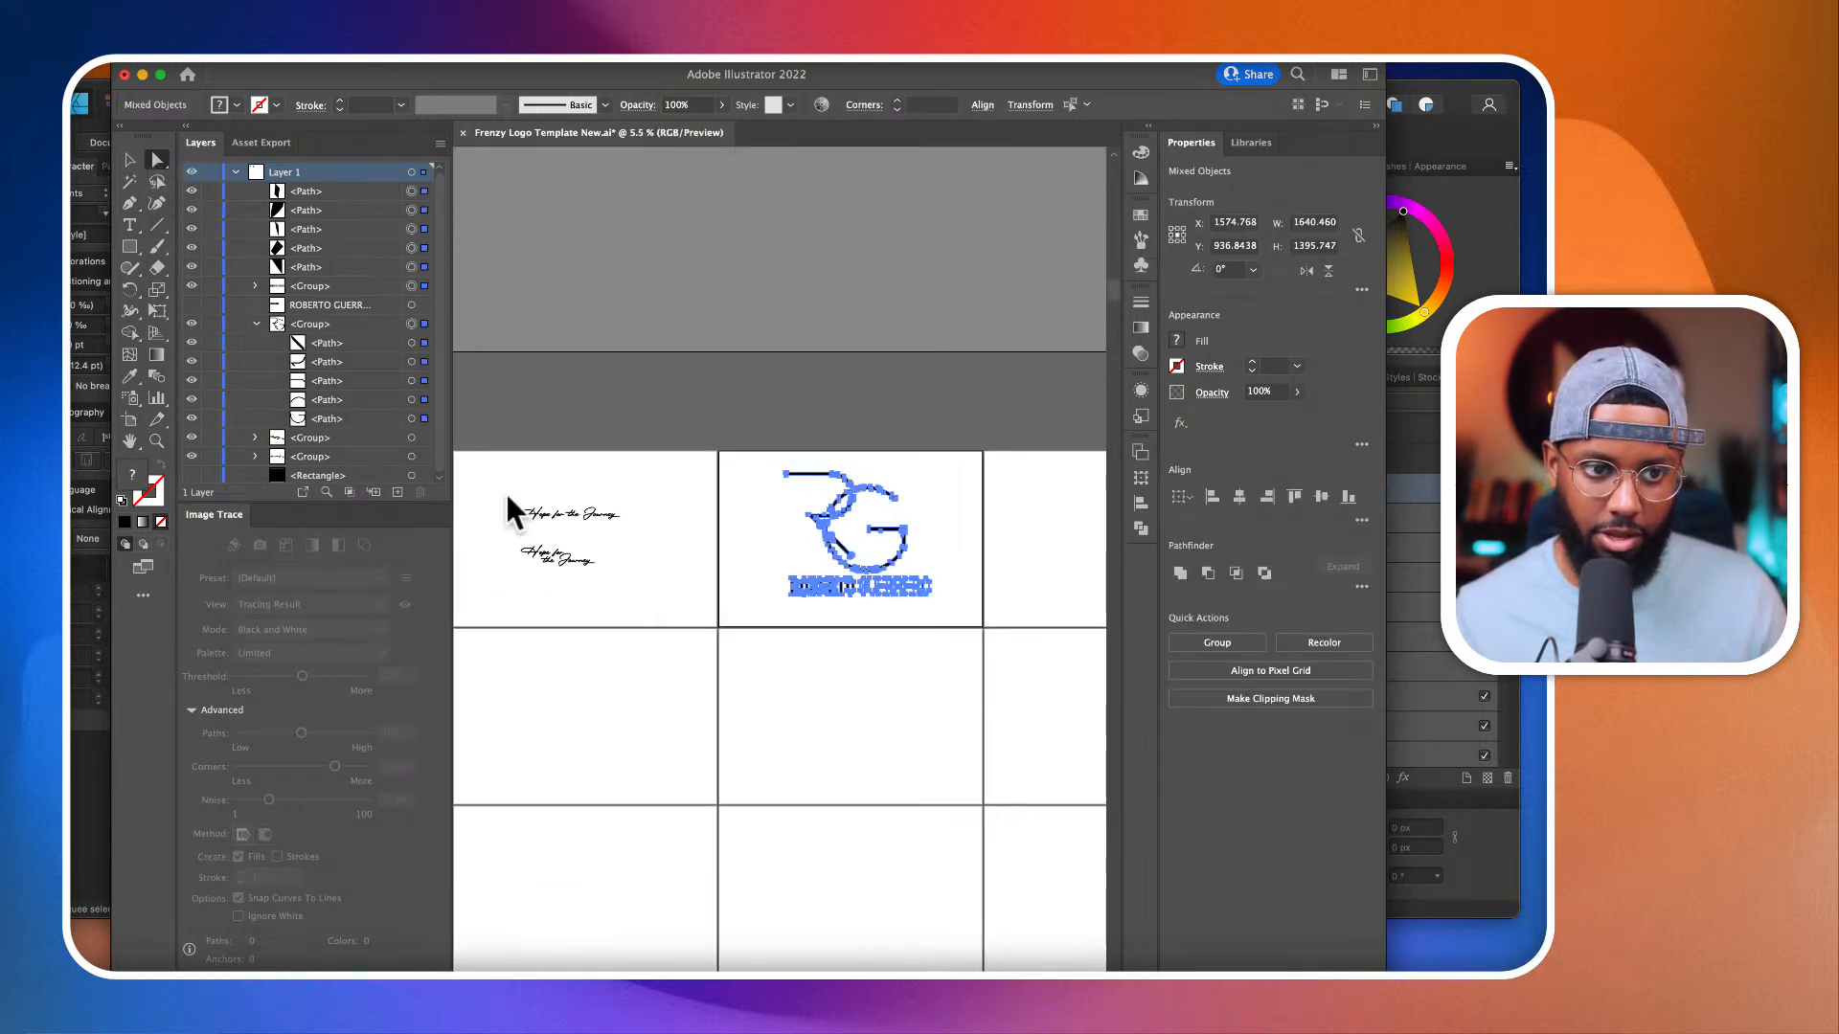
click(832, 663)
scroll(832, 663, up, 1)
scroll(579, 565, up, 2)
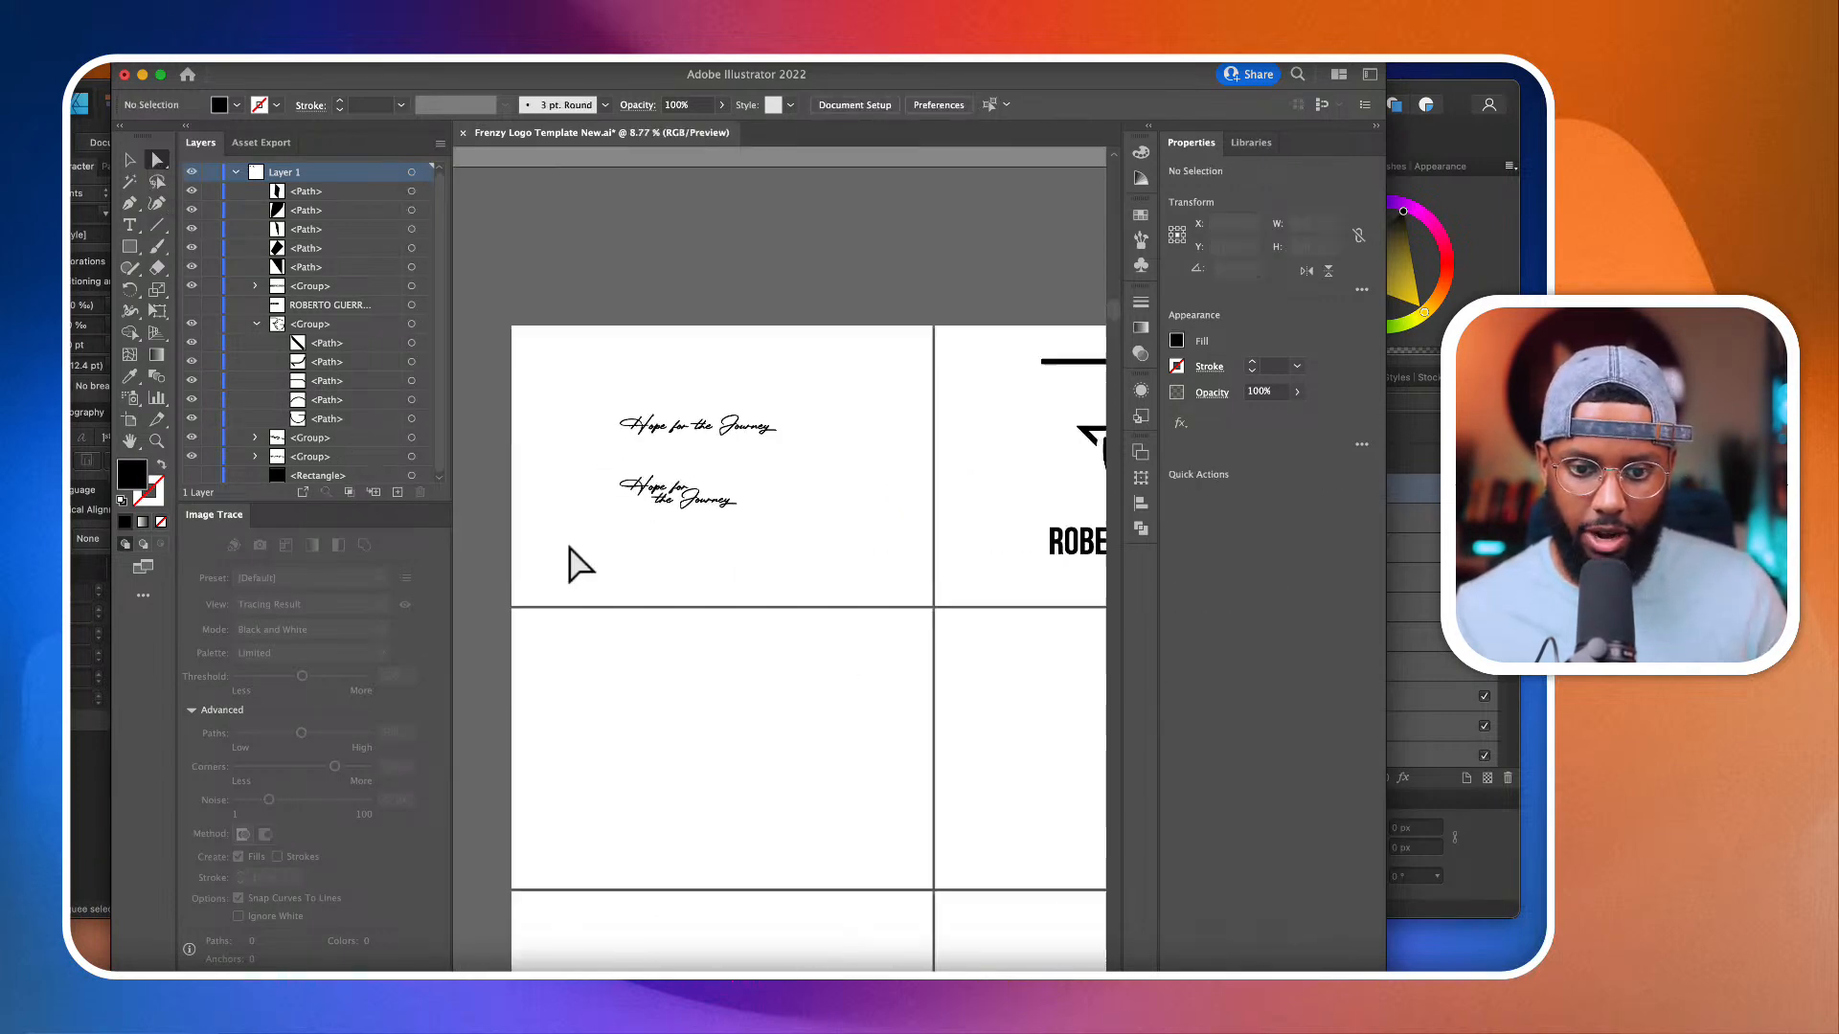
scroll(579, 565, up, 1)
Step: Save the document as "Hope for the journey Assets.ai" in the Episode 11 folder
click(110, 69)
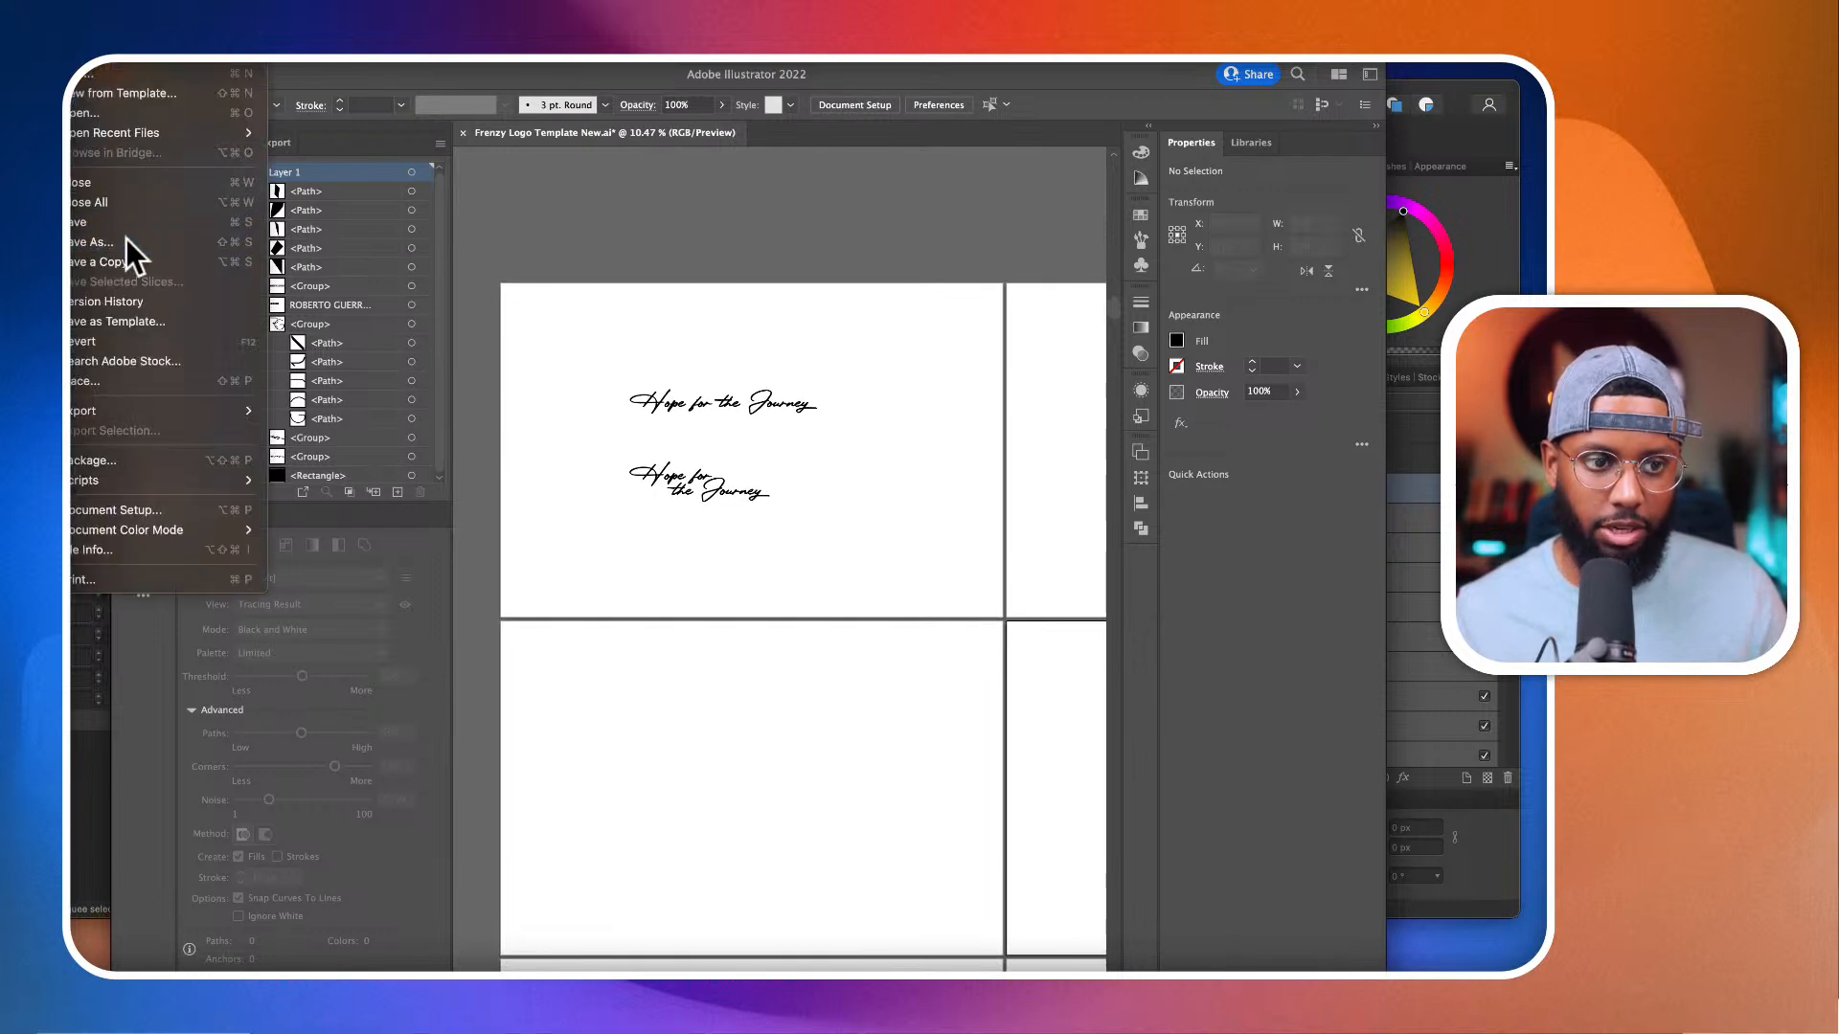
click(124, 242)
click(866, 313)
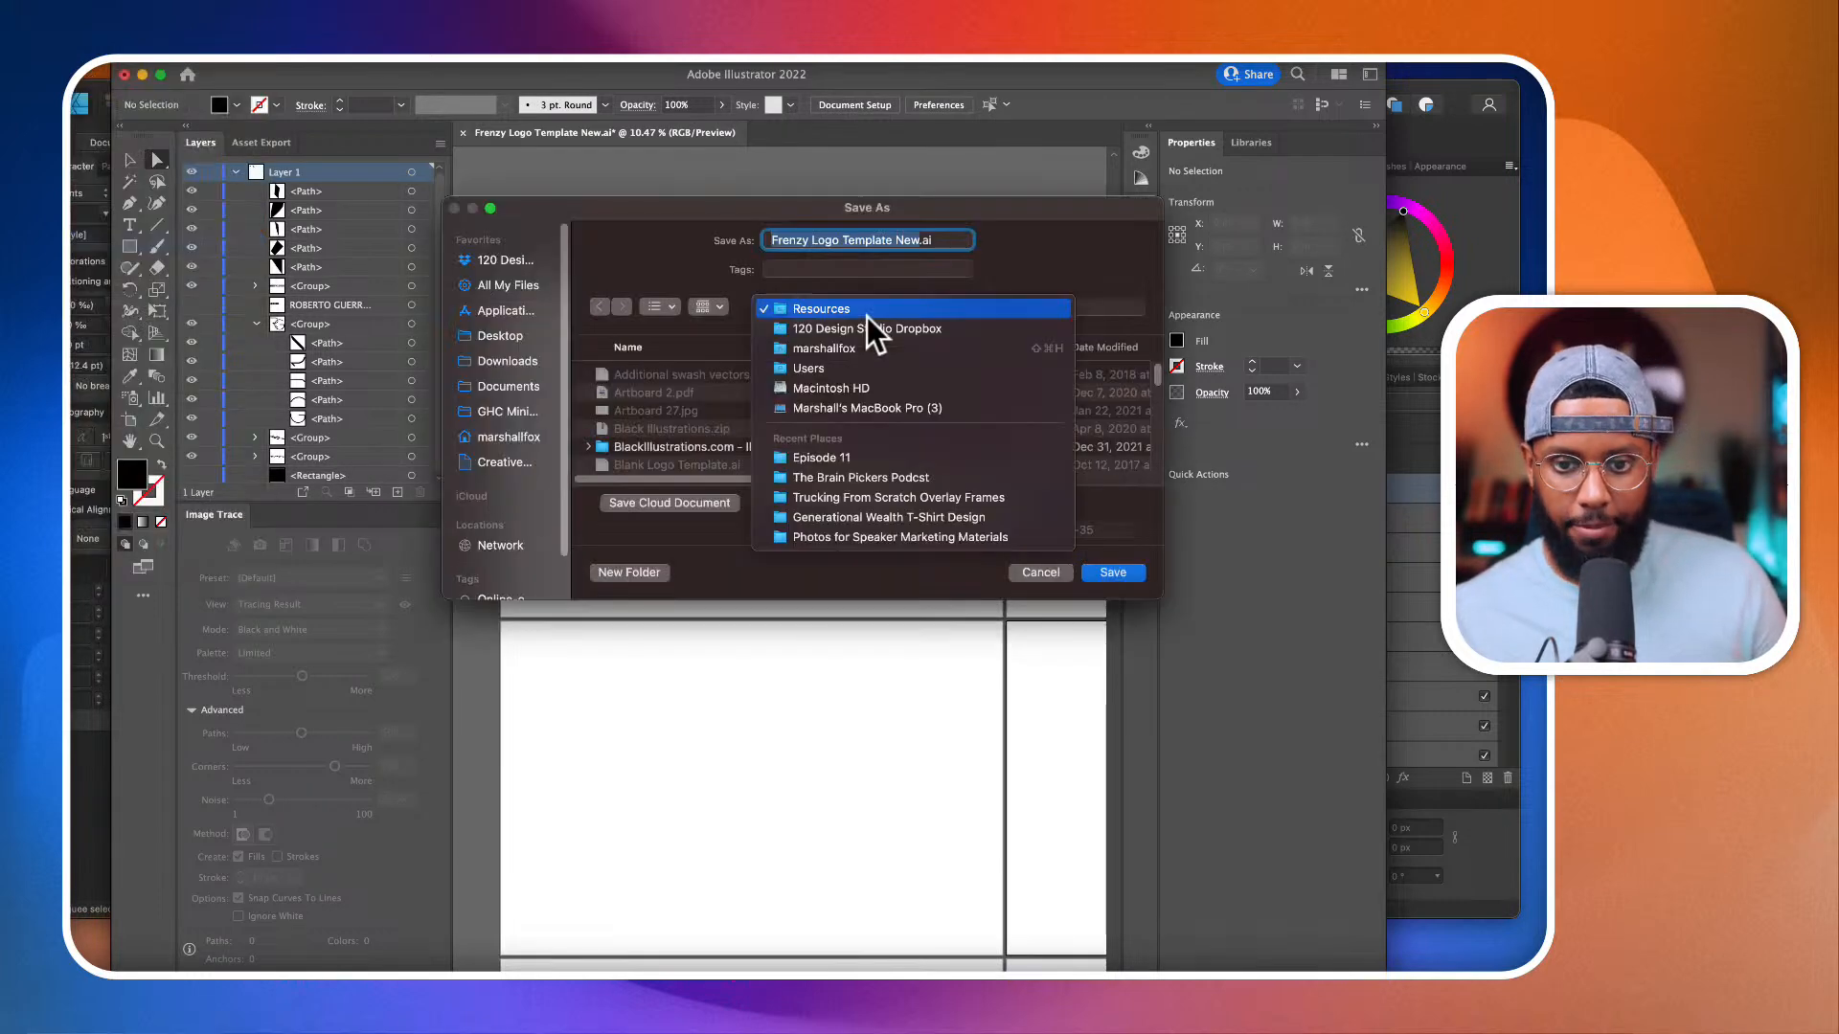
click(841, 462)
text(HOP)
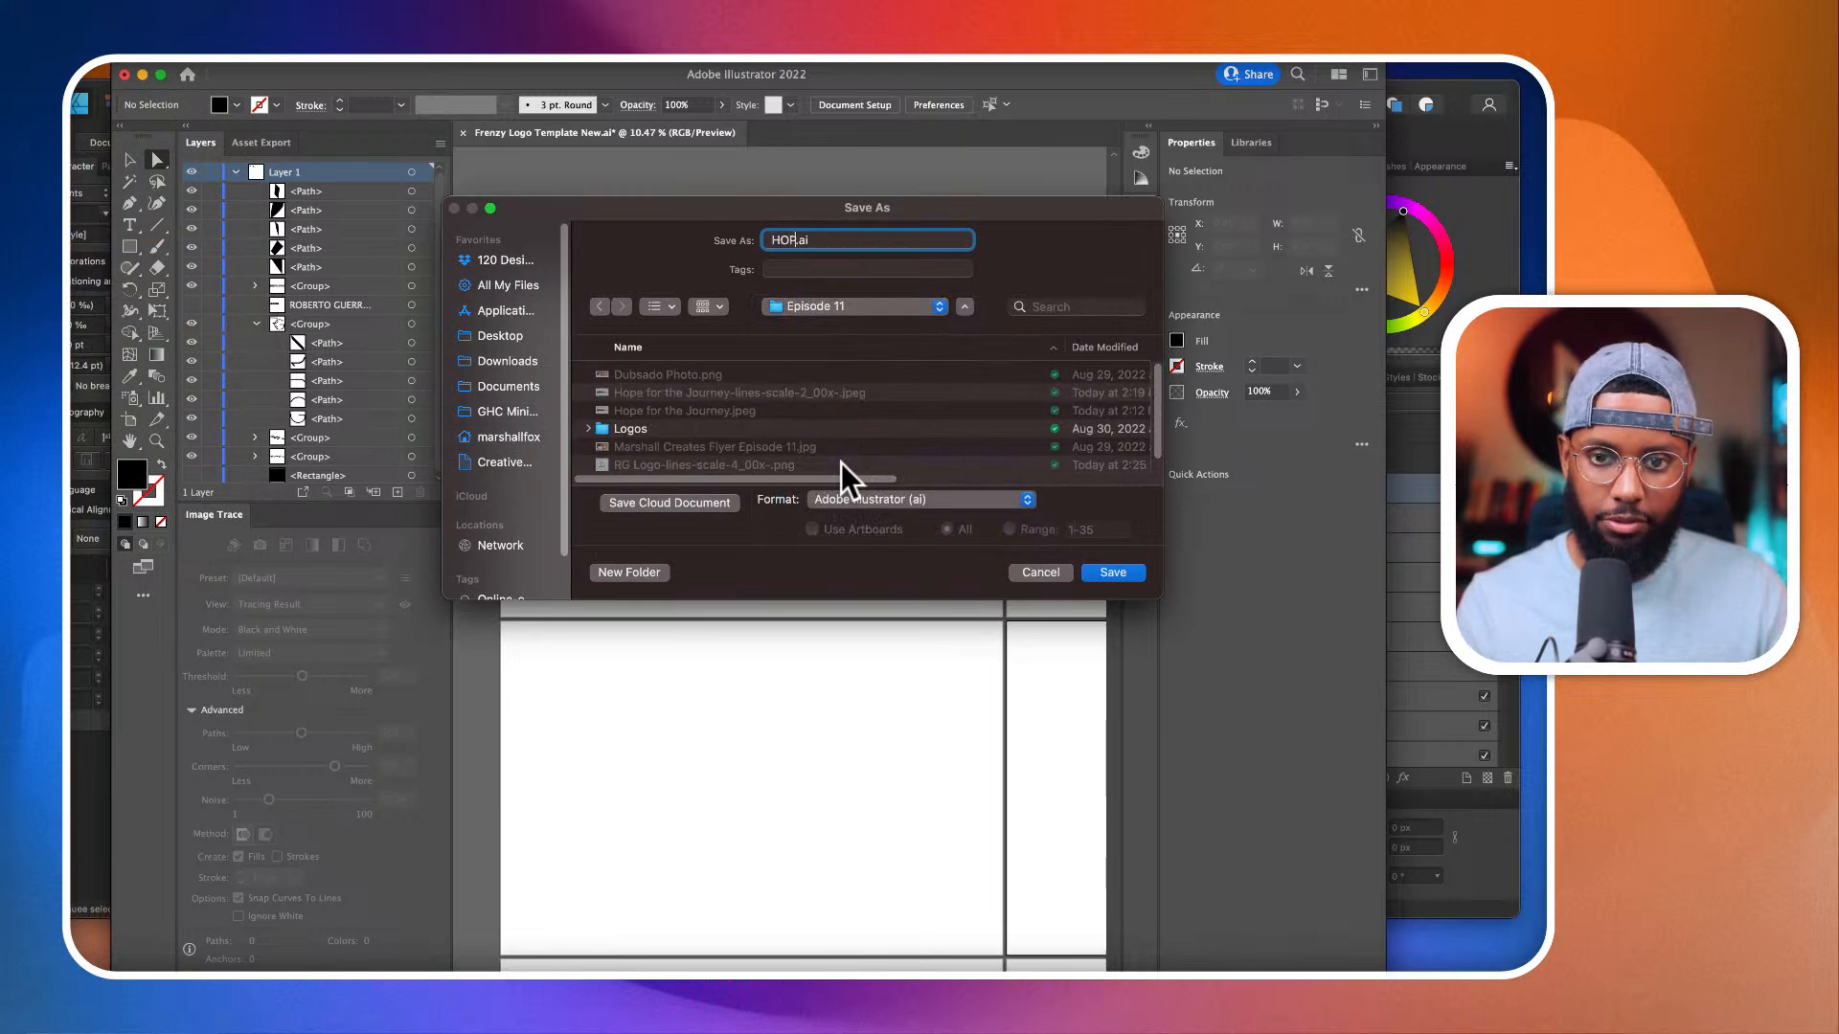
key(BackSpace)
key(BackSpace)
text(ope for the jo)
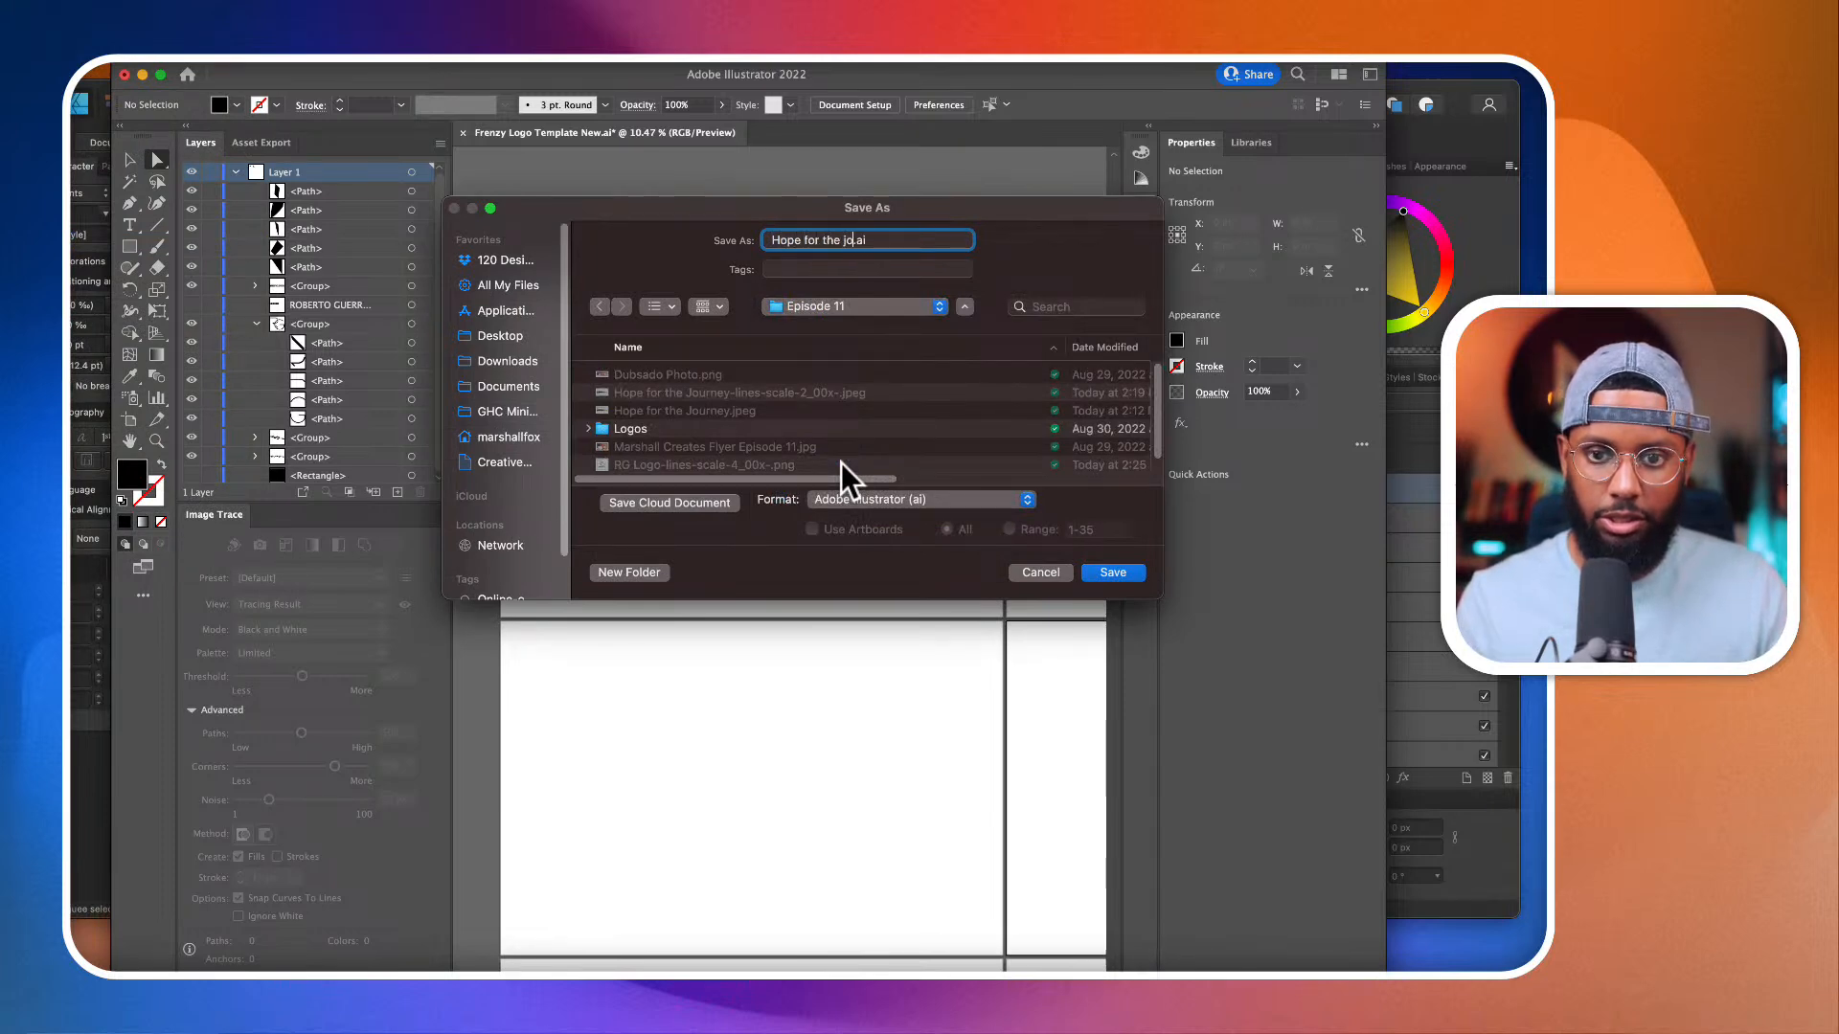
text(urney Assets)
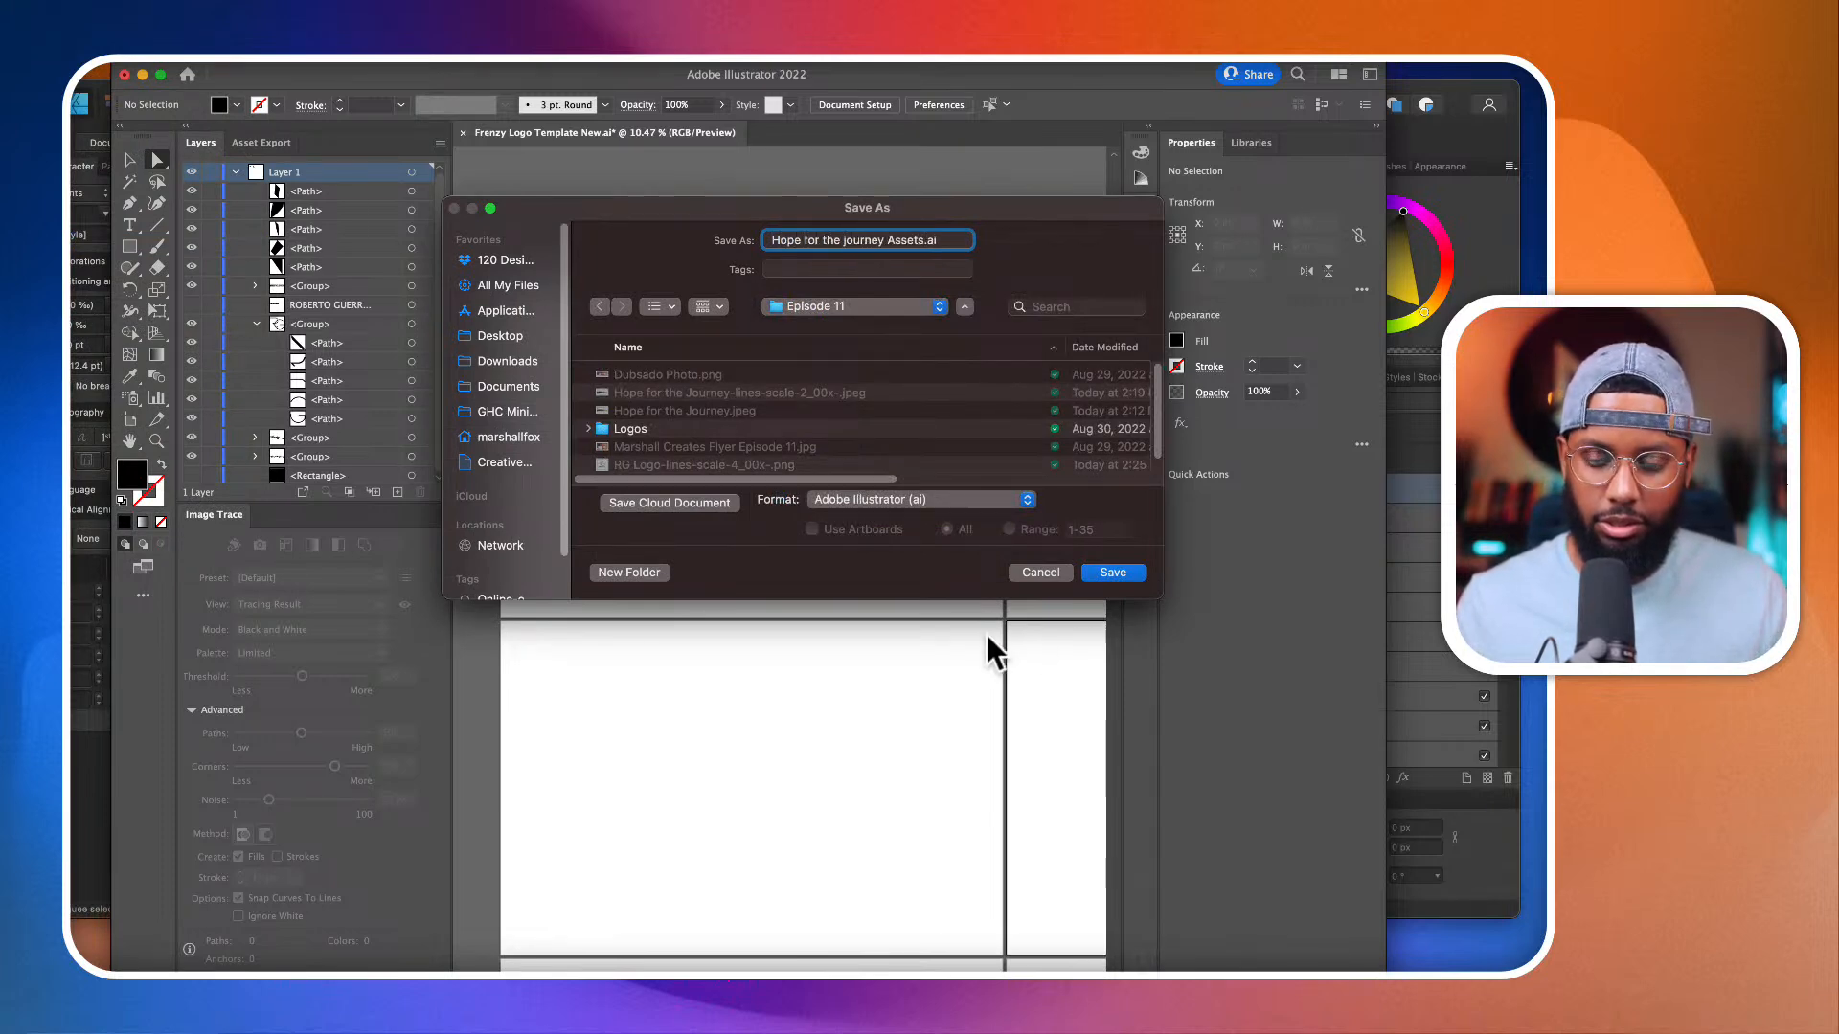
click(1115, 572)
click(948, 792)
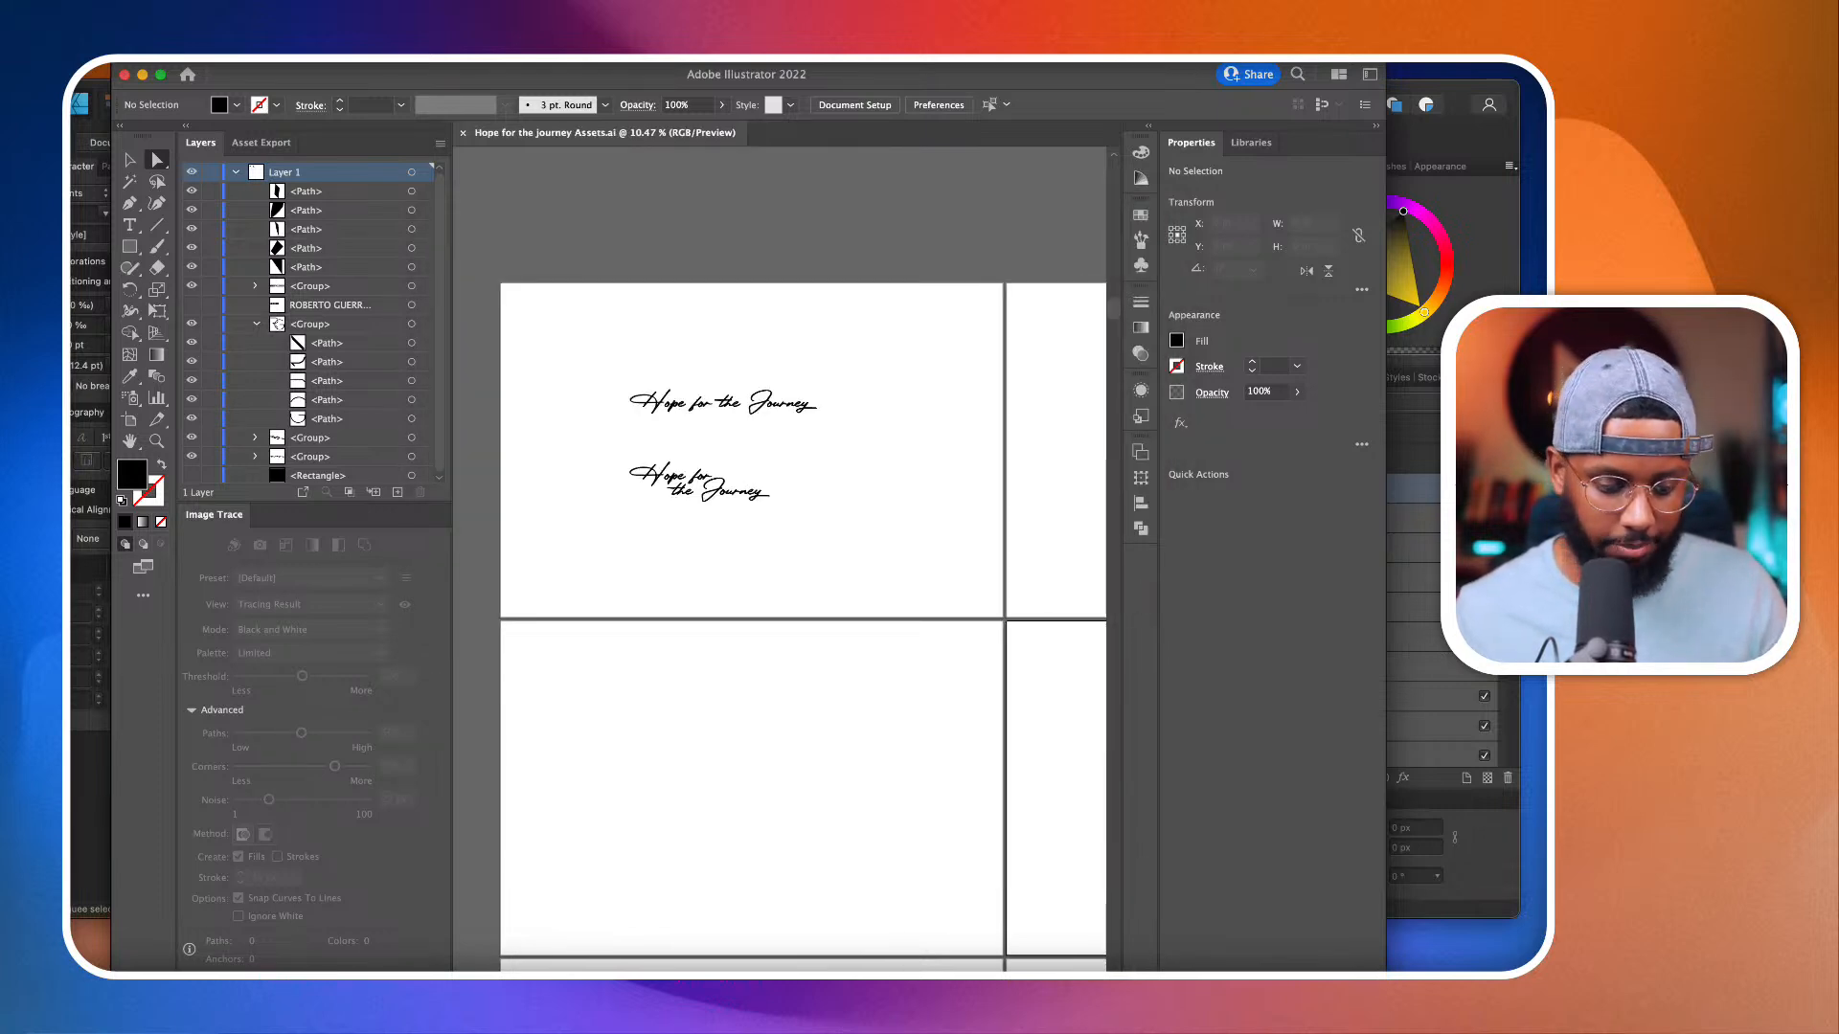
Step: Switch to Affinity Designer and bring up the untitled document with the blank artboard, leaving nothing selected
key(super+Tab)
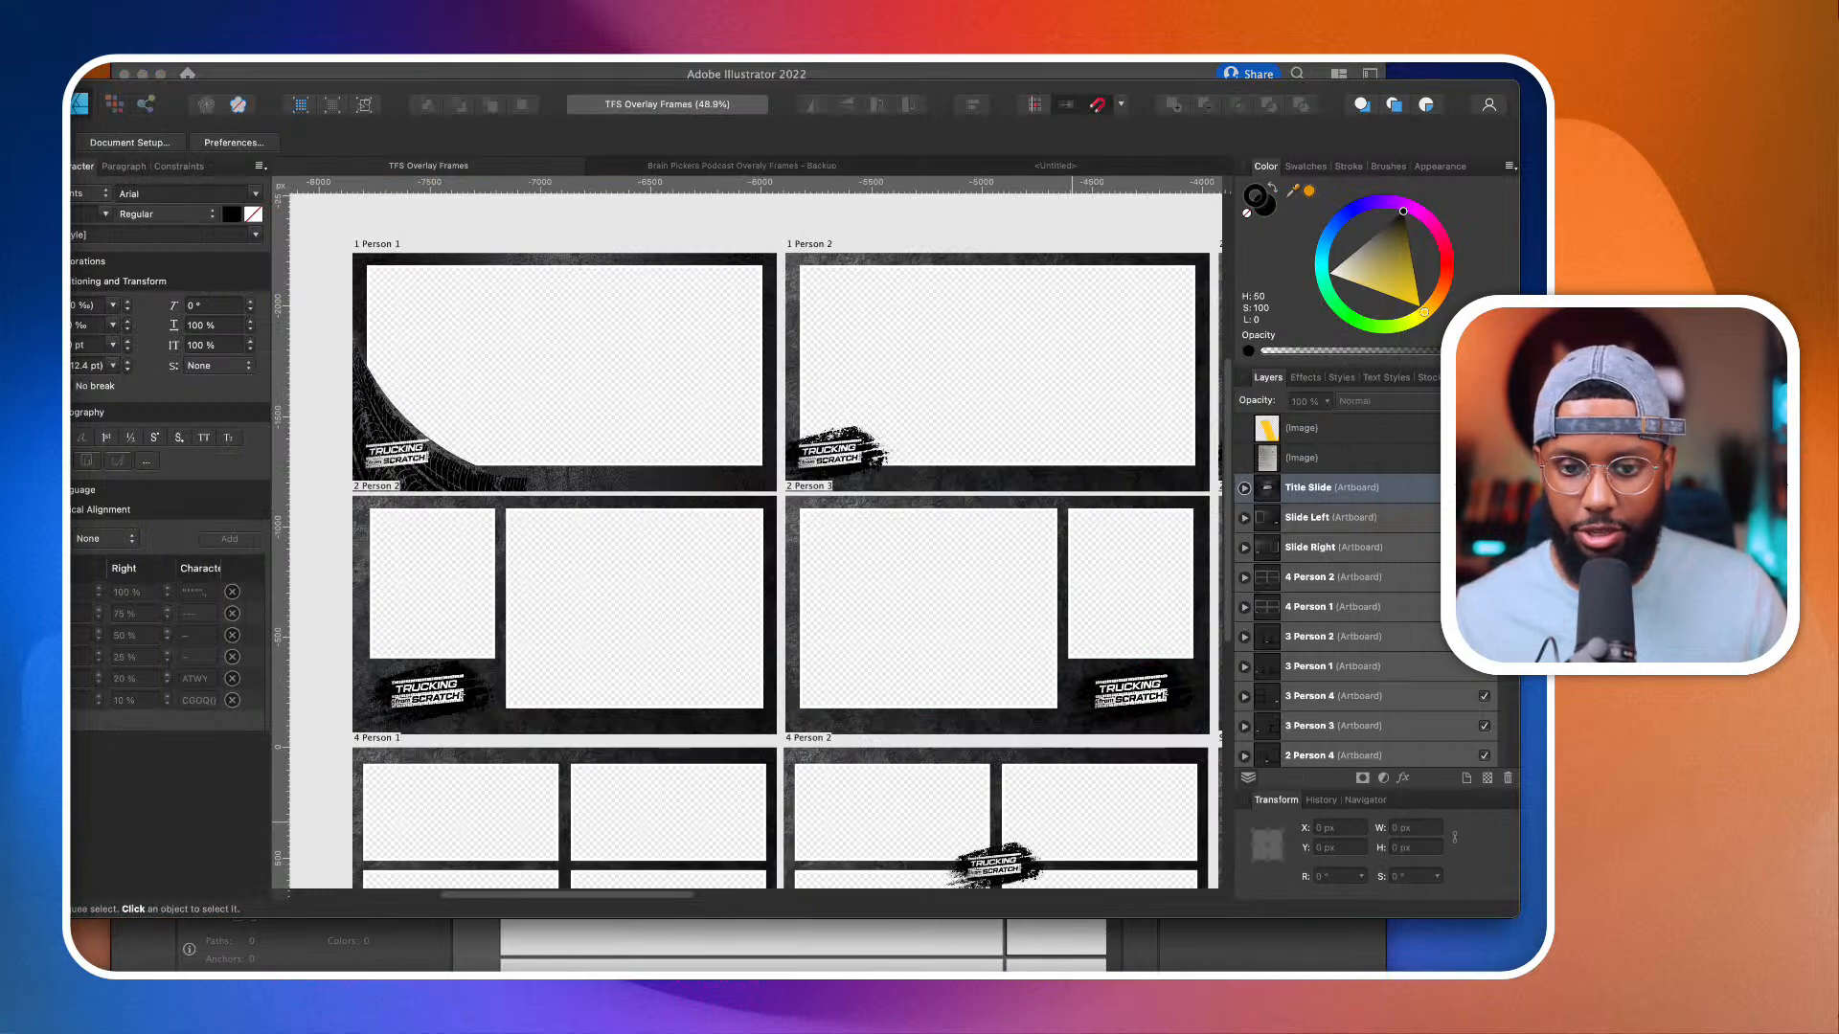
click(1090, 172)
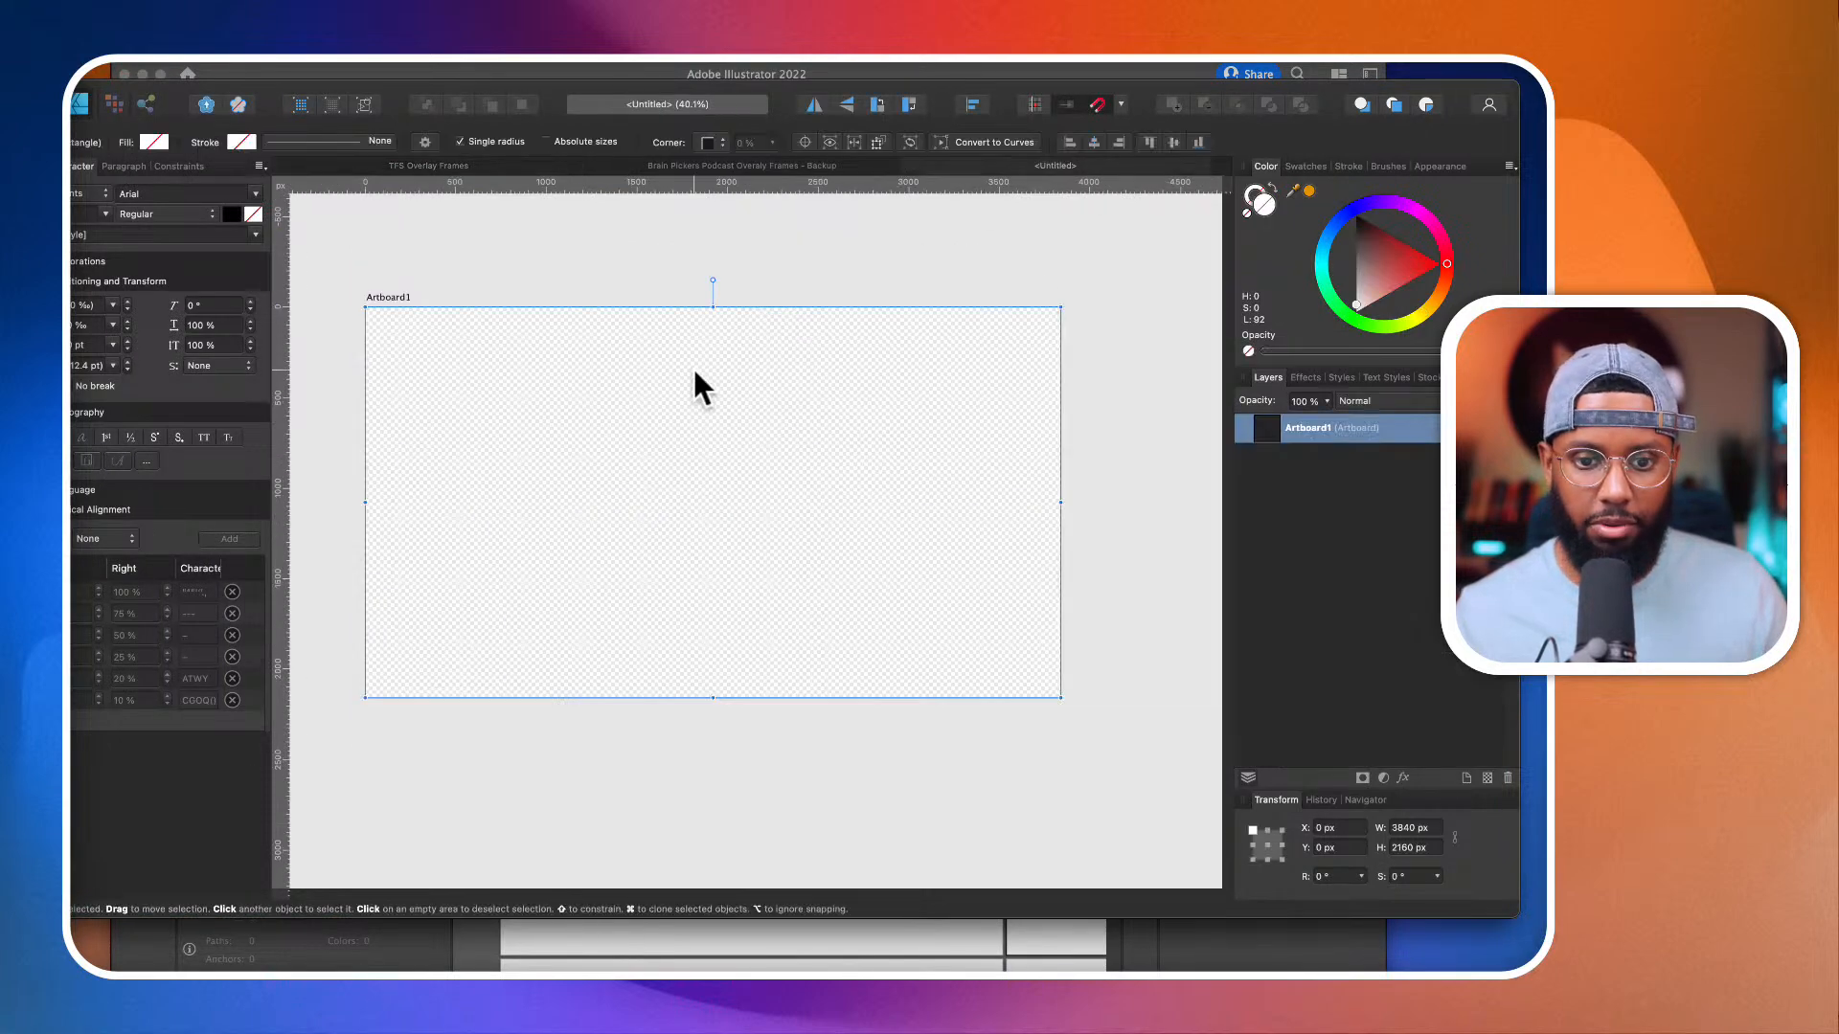
scroll(693, 366, left, 2)
click(788, 255)
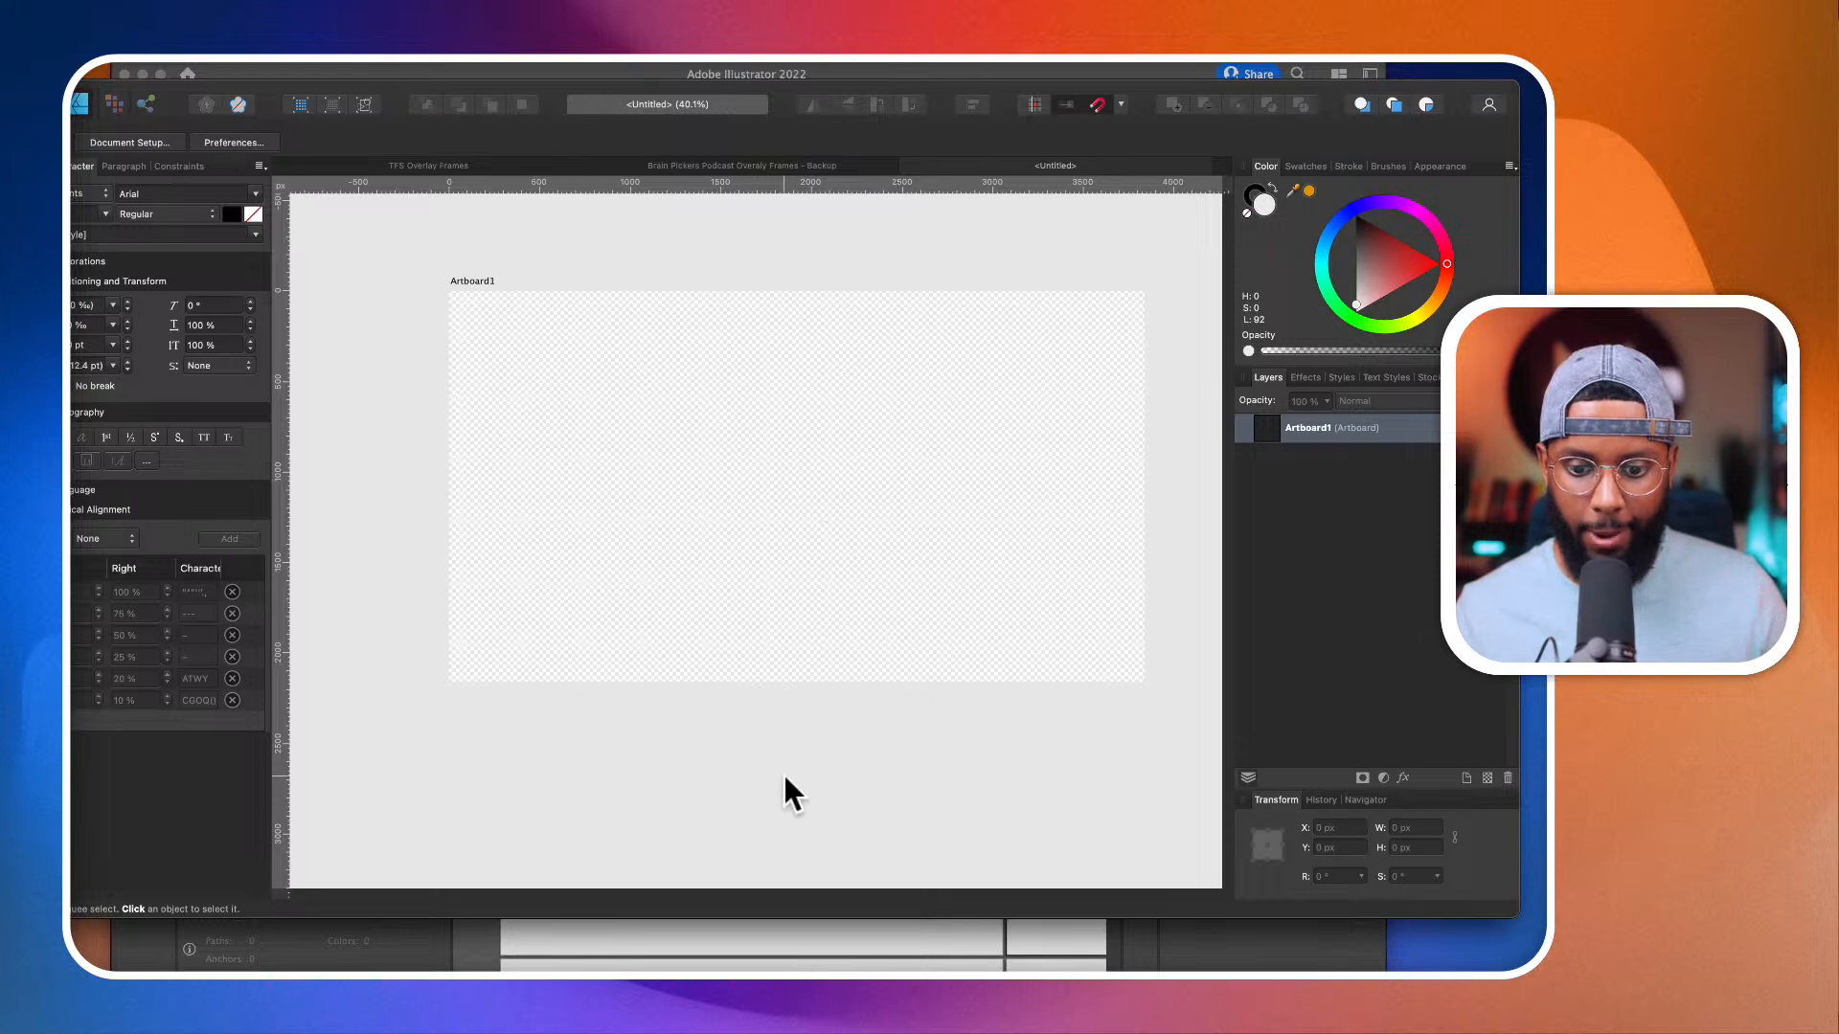
Step: Place the image "Hope for the Journey-lines-scale-2_00x-.jpeg" from the Episode 11 folder into the document
click(103, 67)
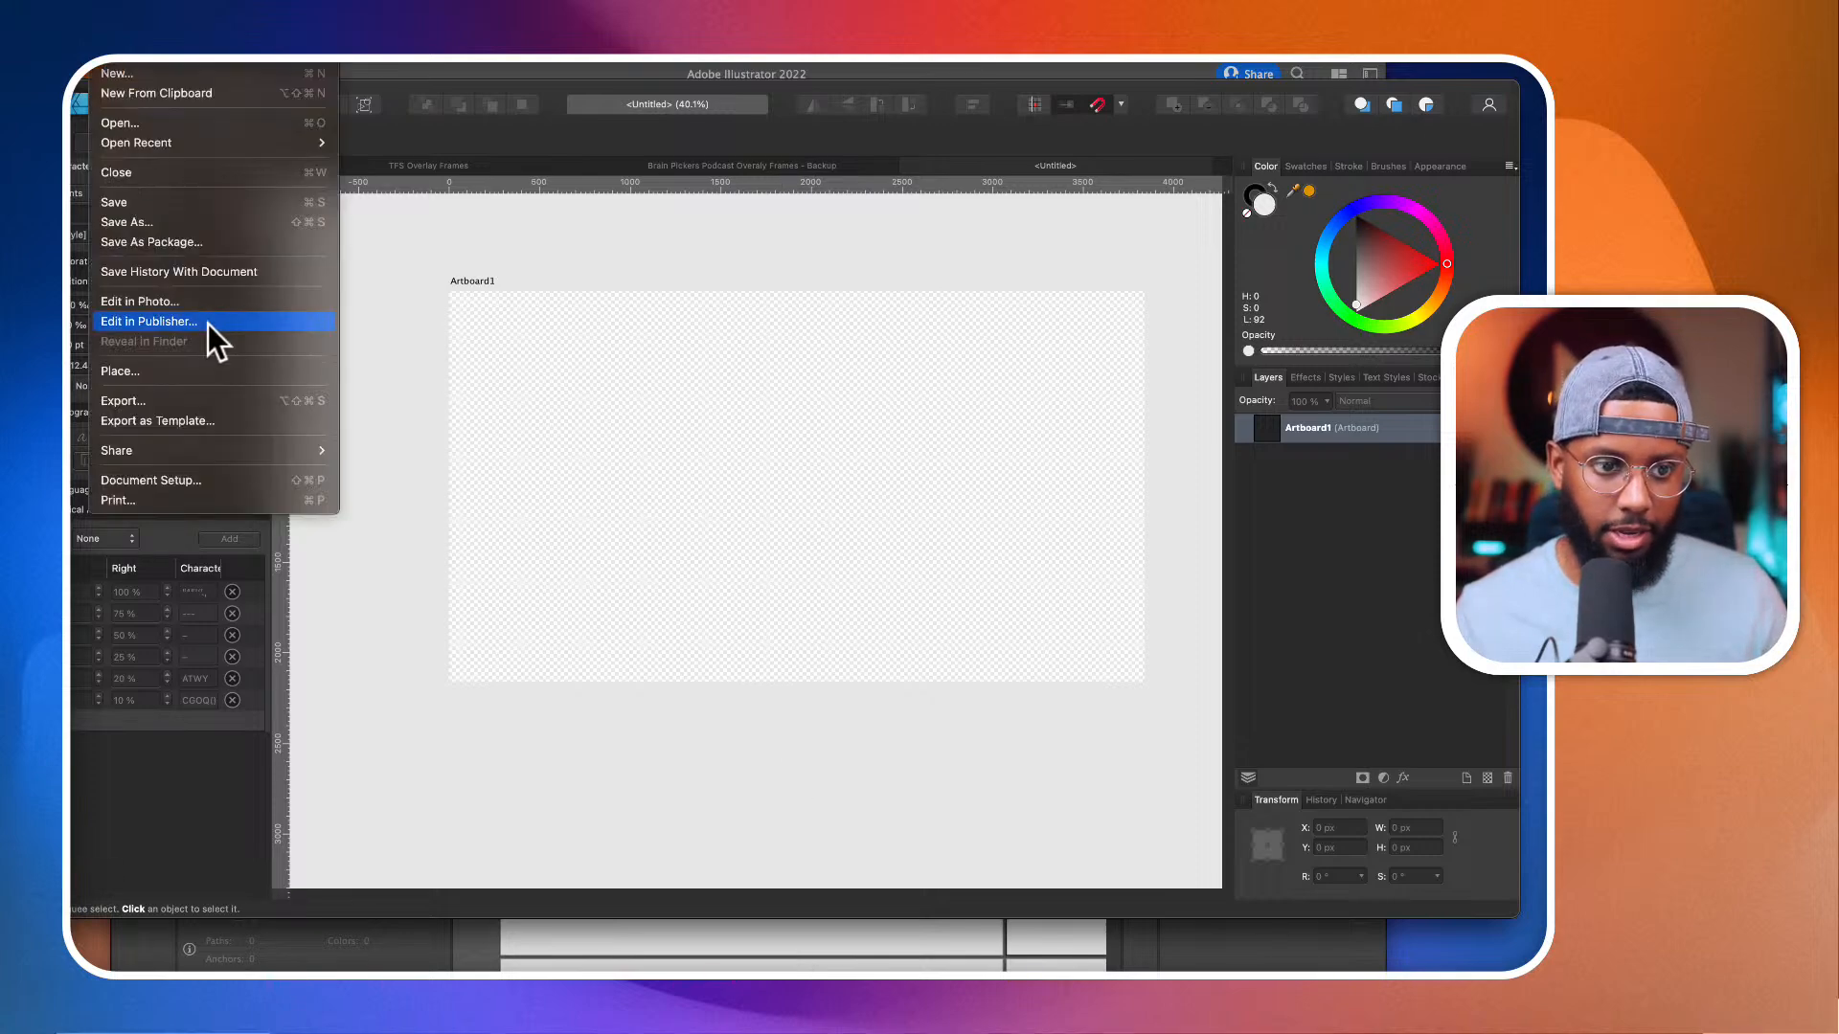
click(199, 374)
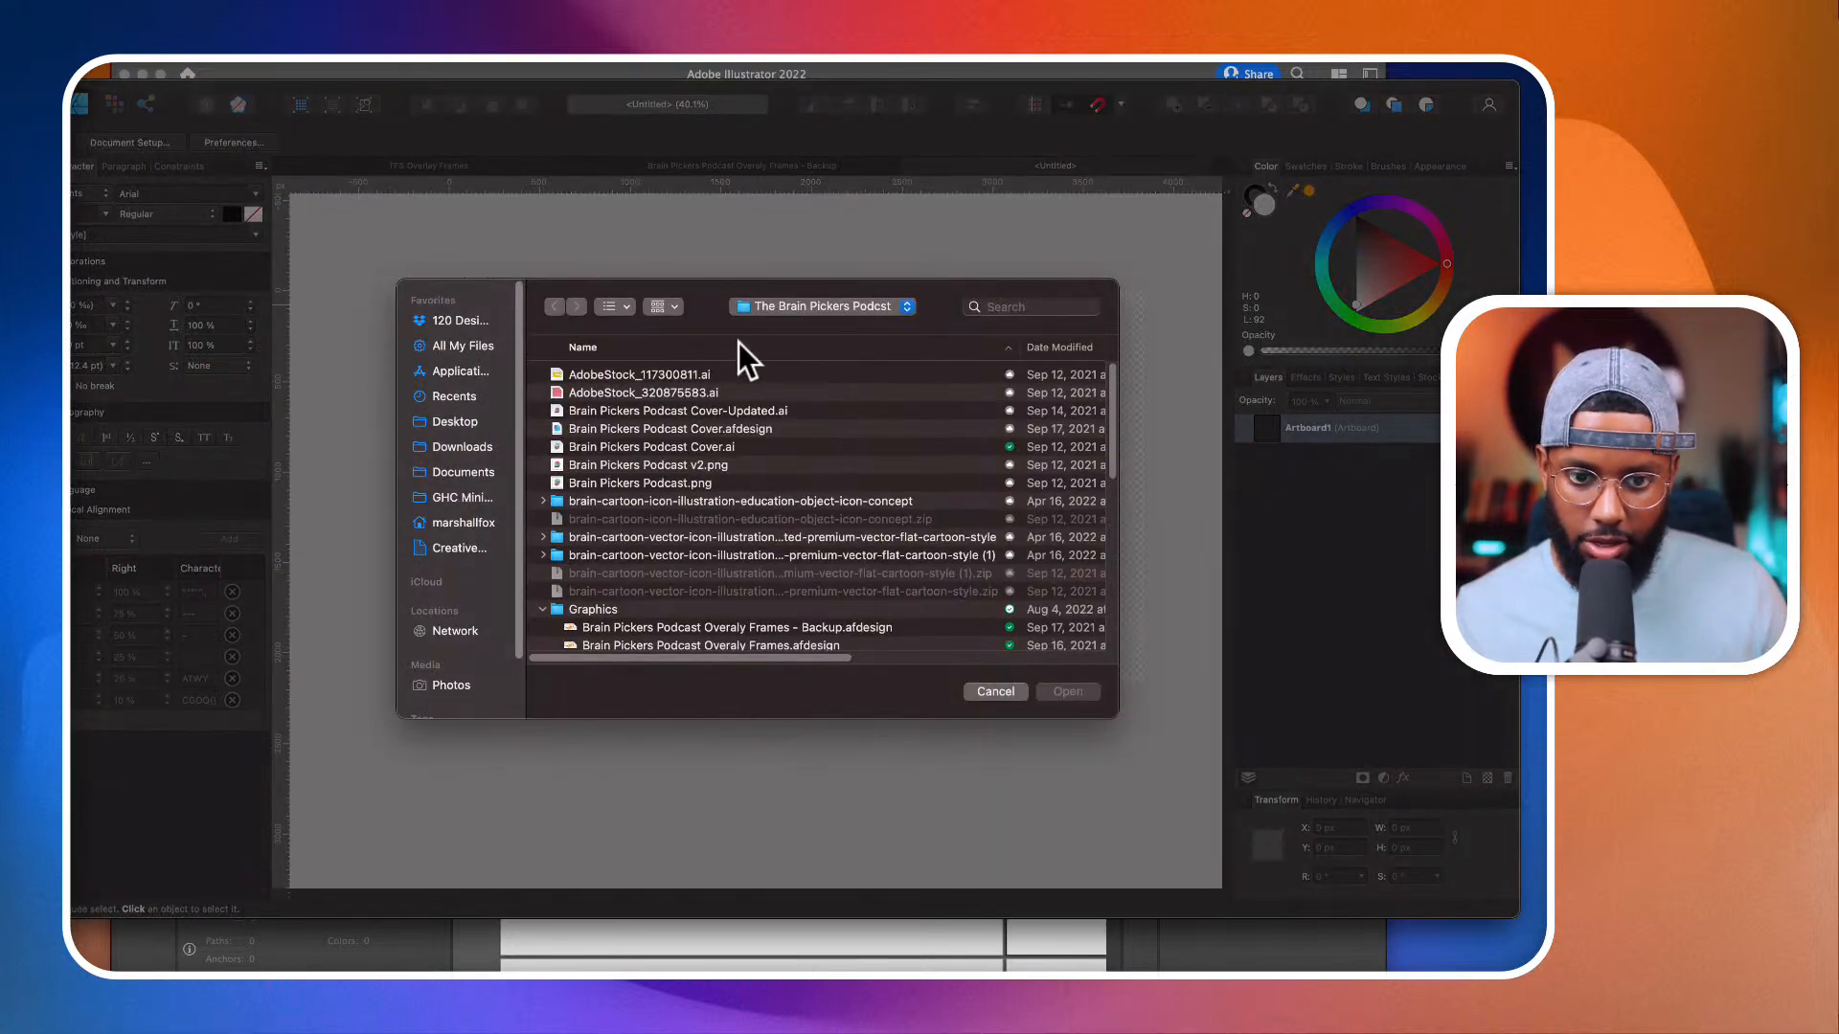
click(797, 309)
click(804, 567)
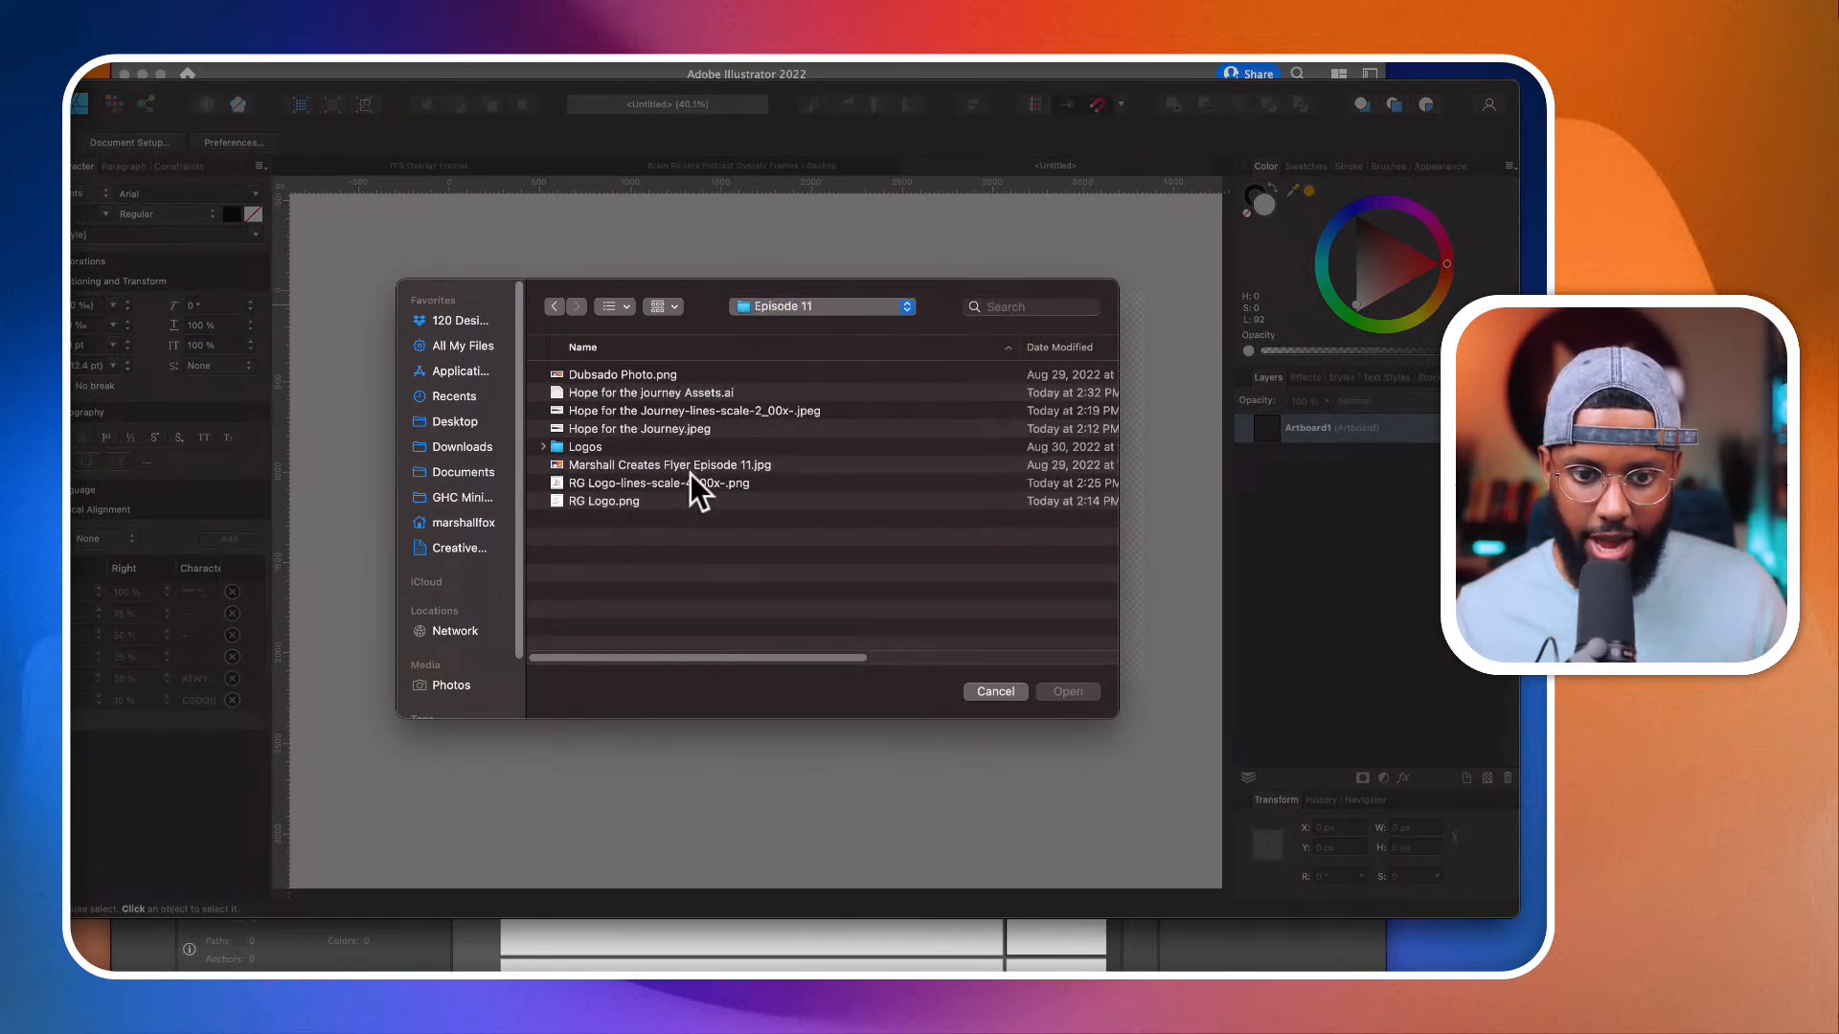
click(721, 410)
click(1080, 699)
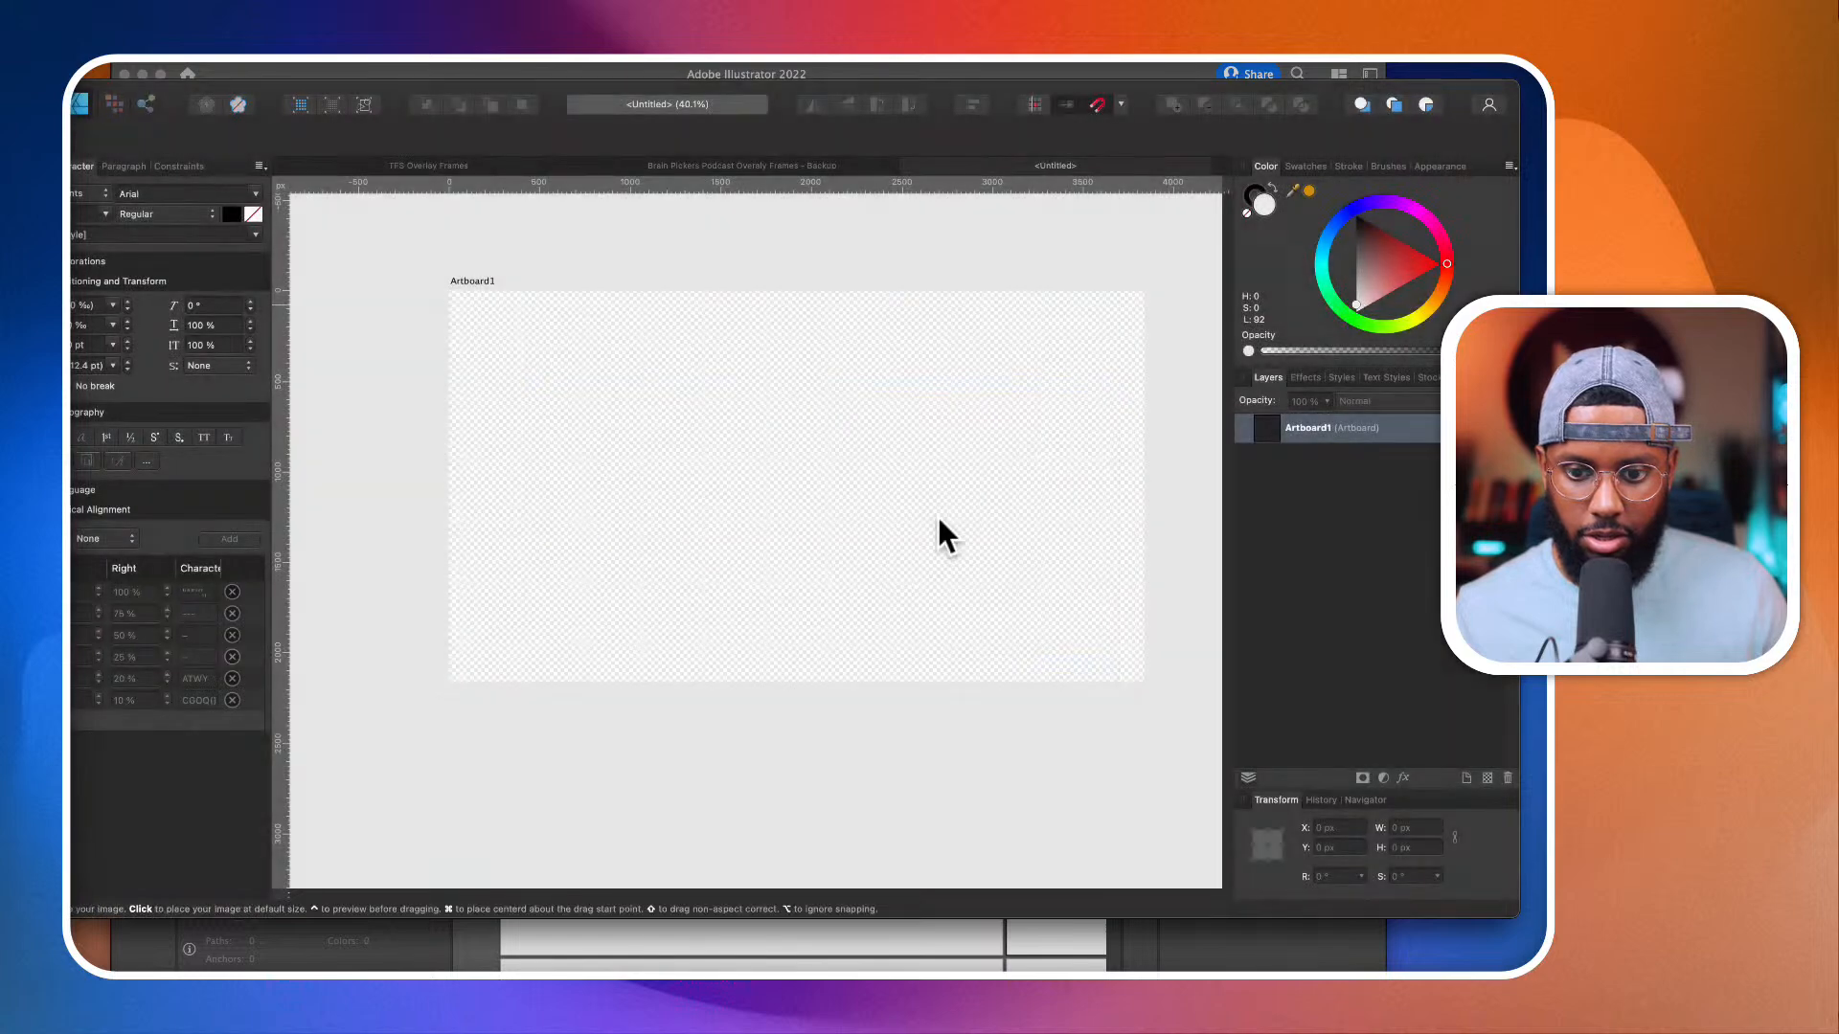
scroll(938, 516, down, 4)
scroll(938, 515, up, 1)
click(840, 297)
Step: Move the placed banner image out of the artboard to the empty canvas above it
scroll(911, 431, down, 1)
scroll(914, 431, down, 3)
click(913, 431)
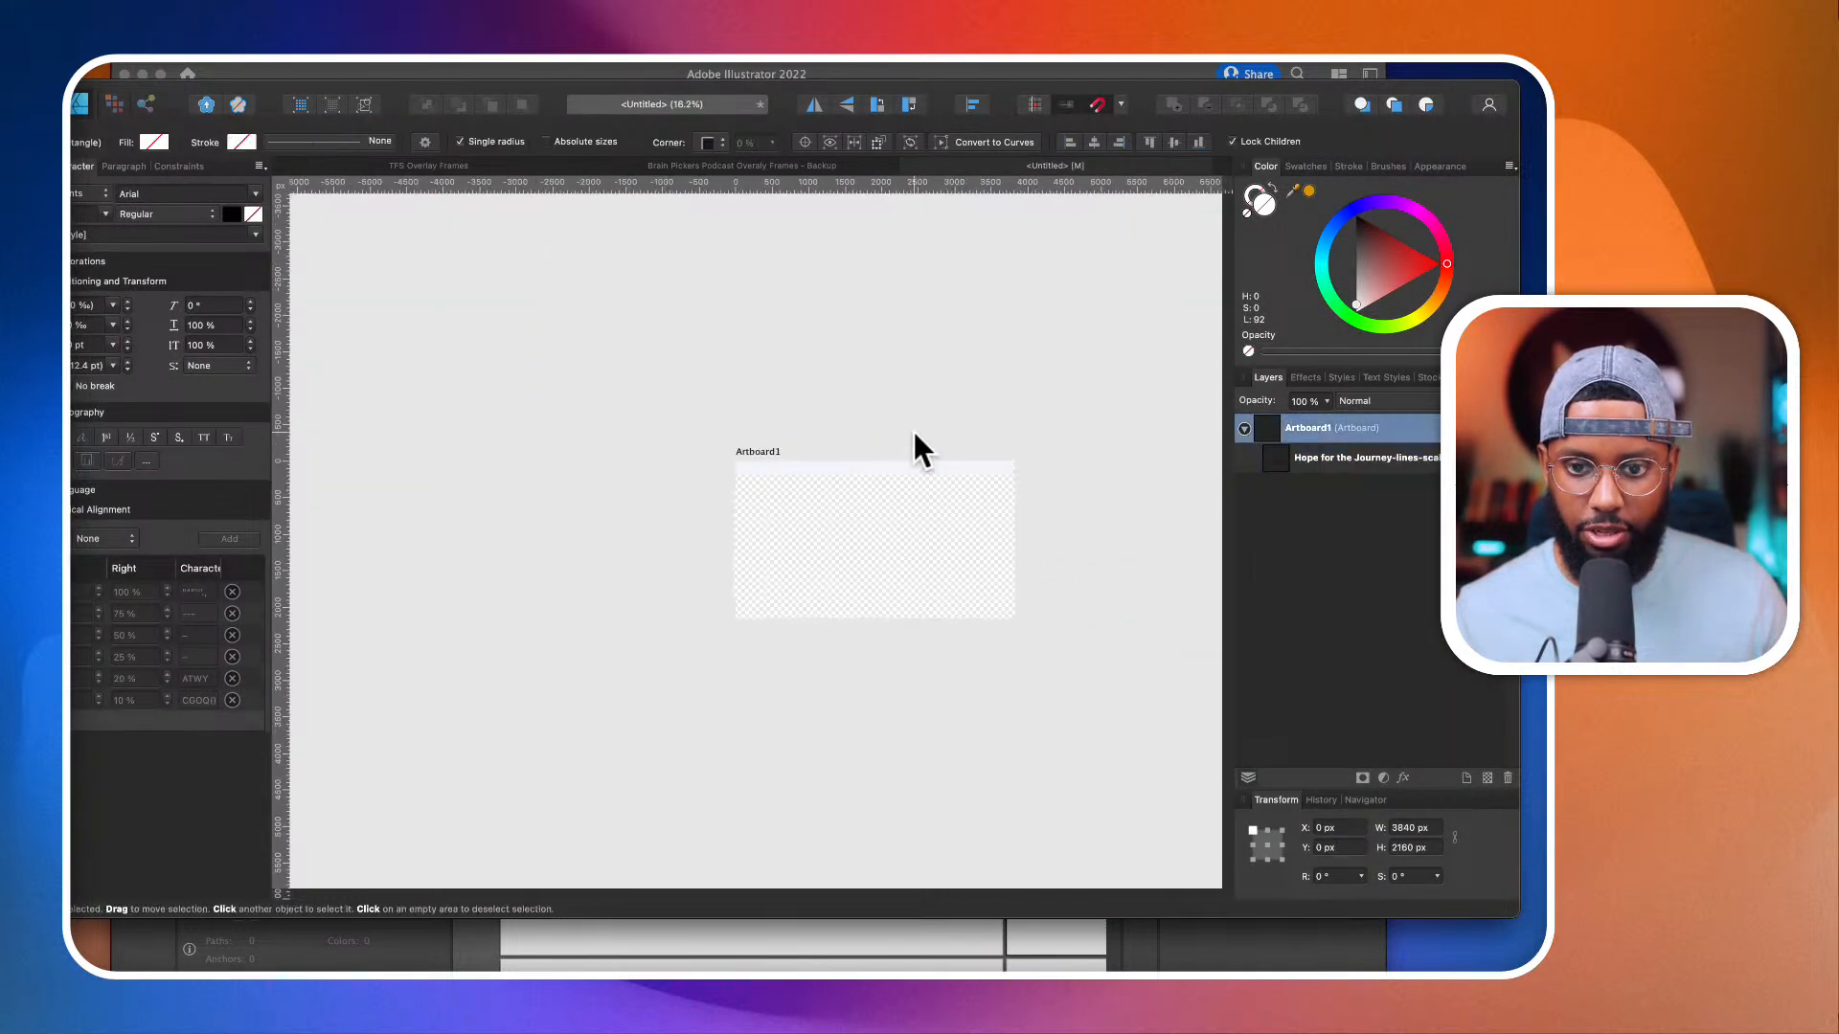
scroll(914, 431, up, 3)
drag(913, 432, 914, 362)
click(896, 551)
drag(895, 551, 896, 473)
Step: Crop away the white bands above and below the banner with the Vector Crop tool
key(c)
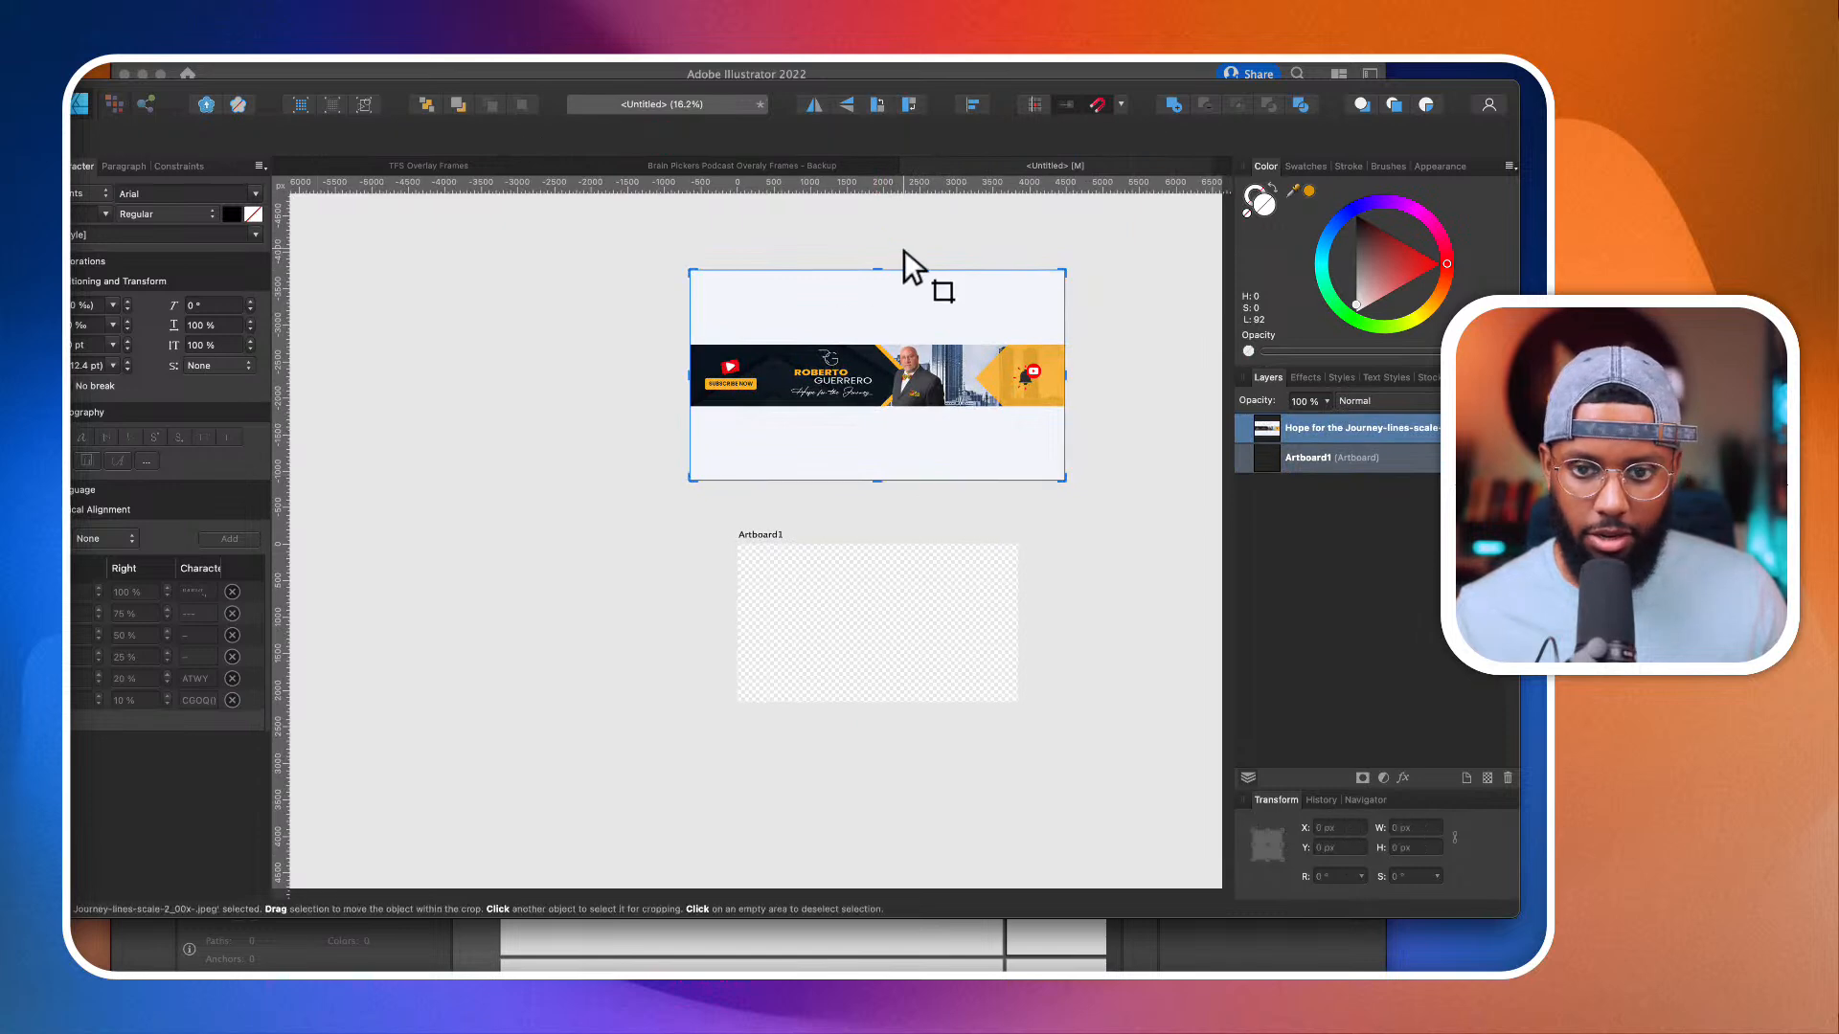
drag(877, 271, 875, 341)
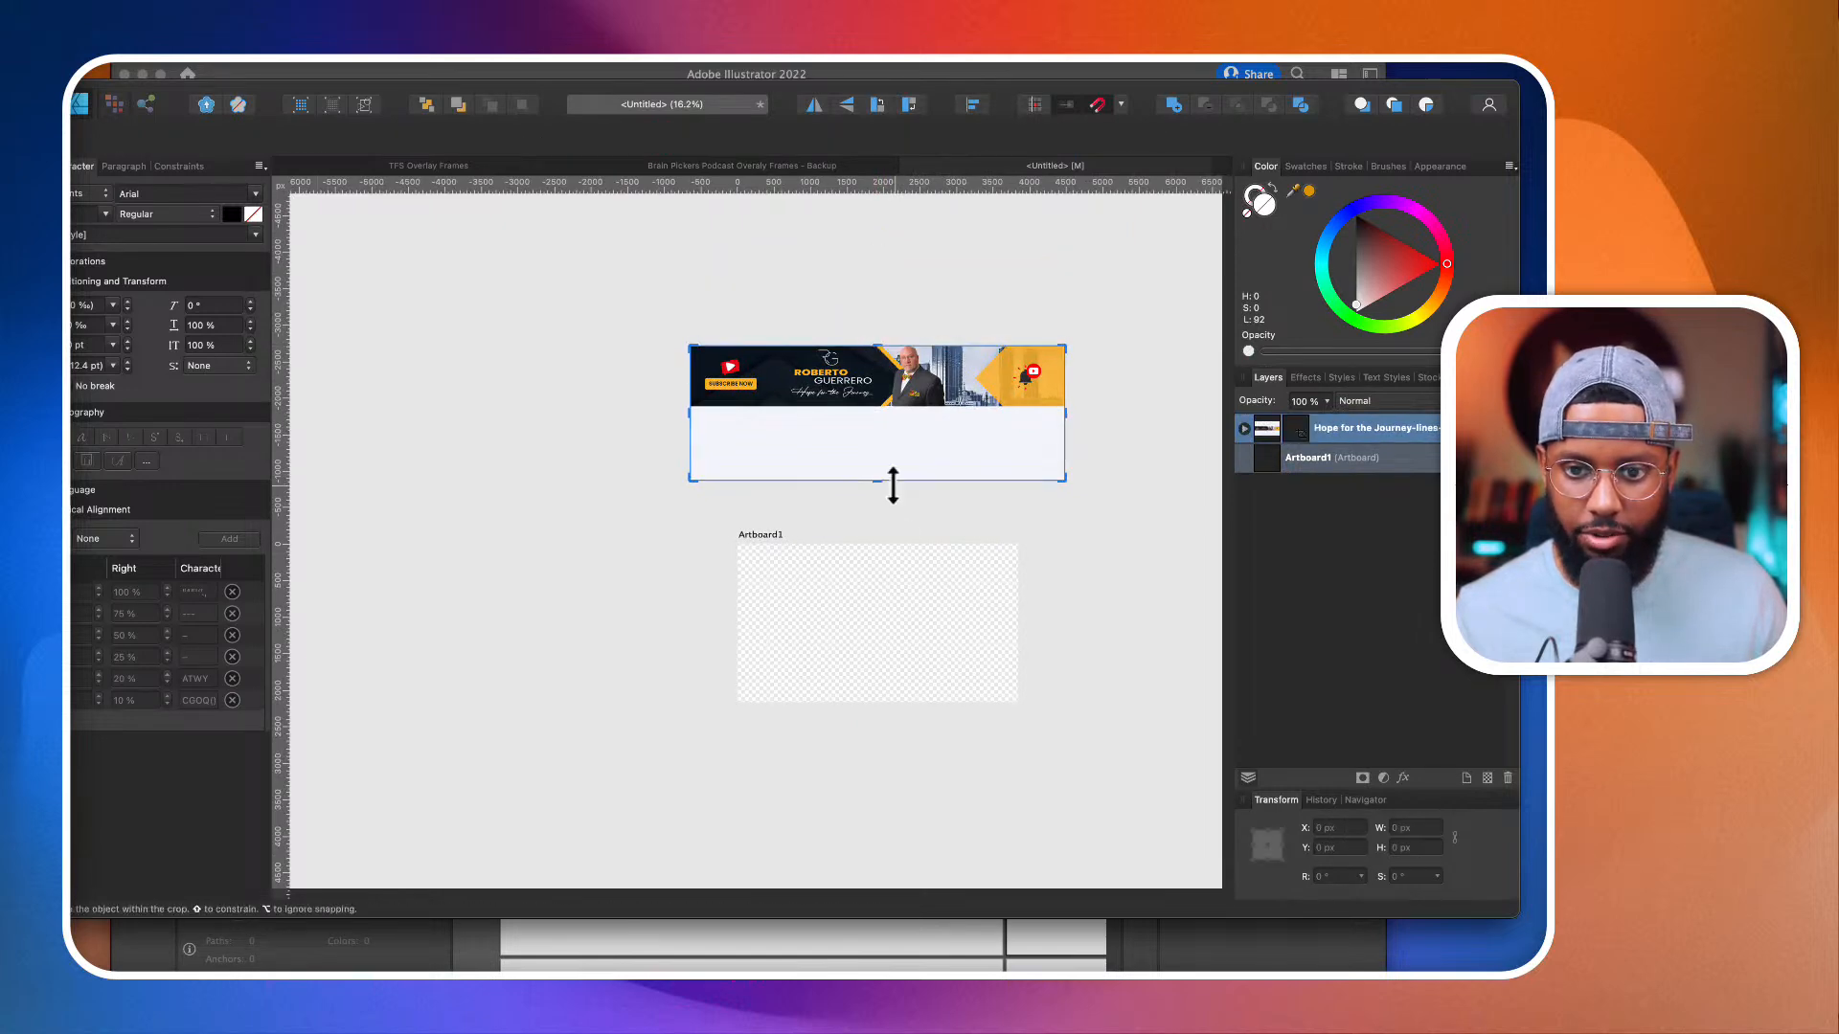
drag(877, 479, 920, 513)
key(v)
scroll(933, 571, up, 2)
scroll(933, 572, up, 1)
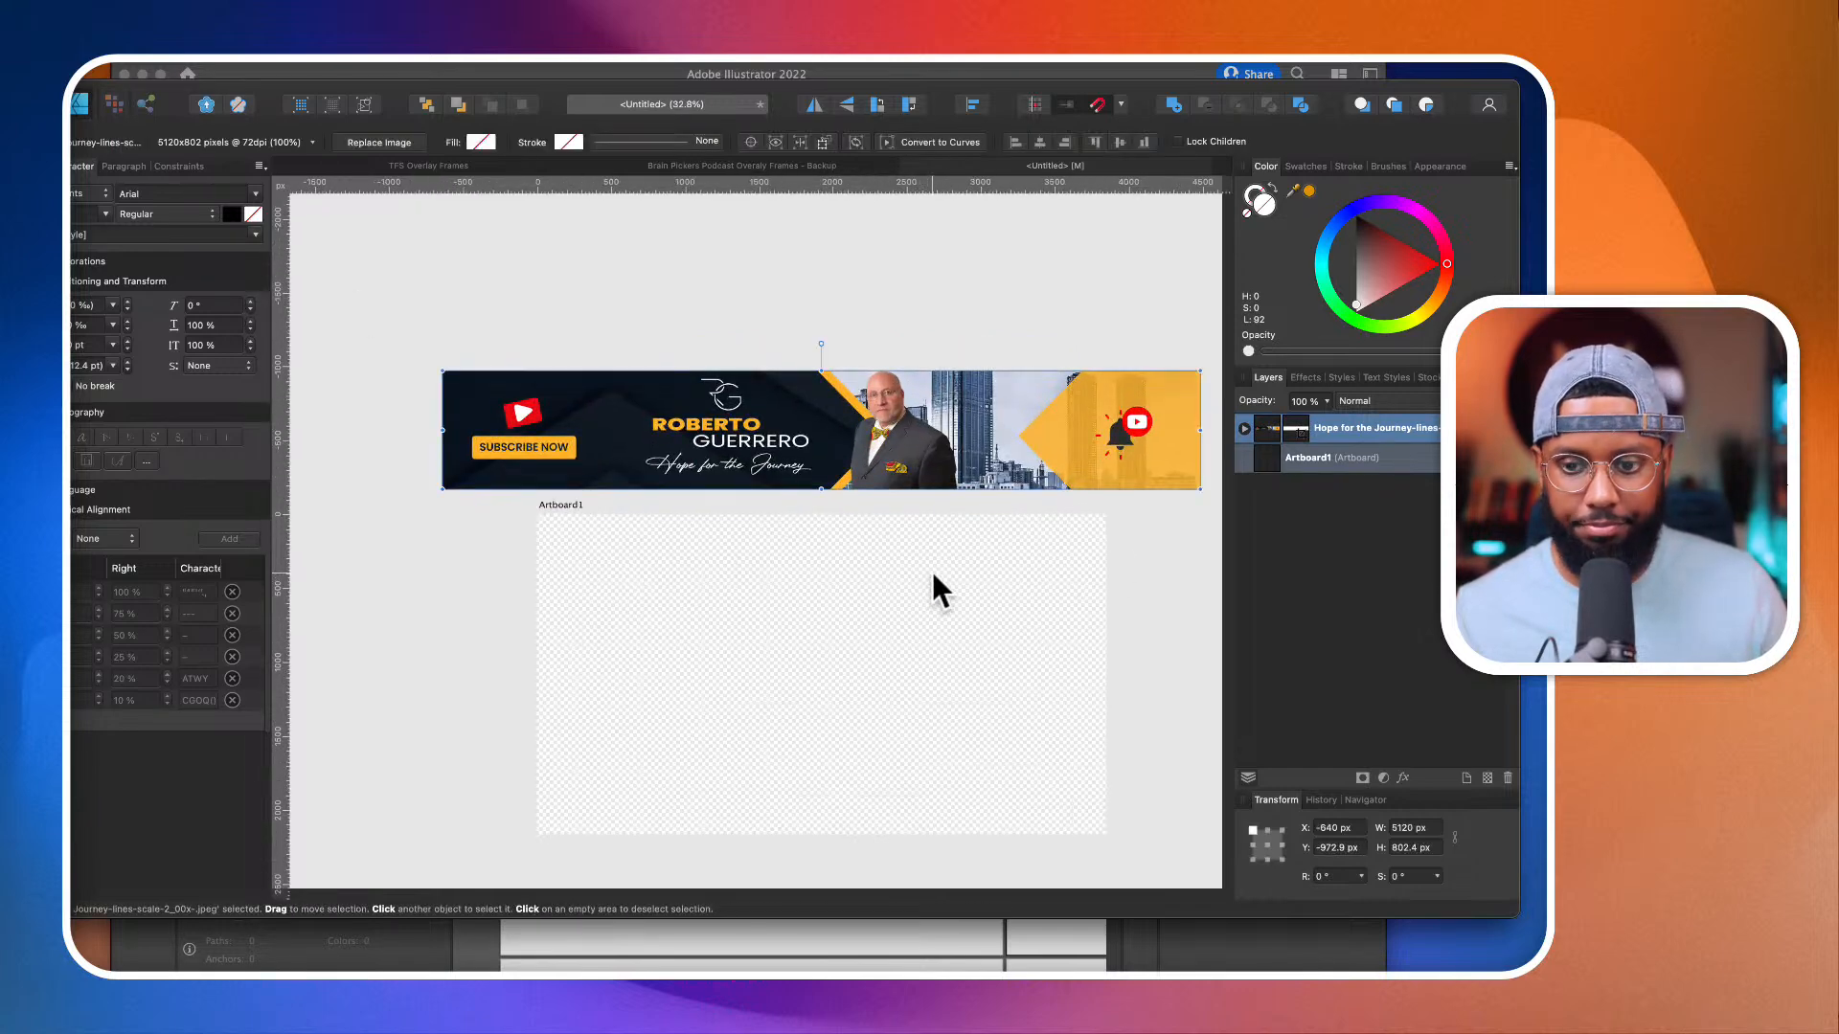
Step: Scale the cropped banner down to about 3612 px wide and position it centered just above the artboard
drag(1200, 489, 1105, 474)
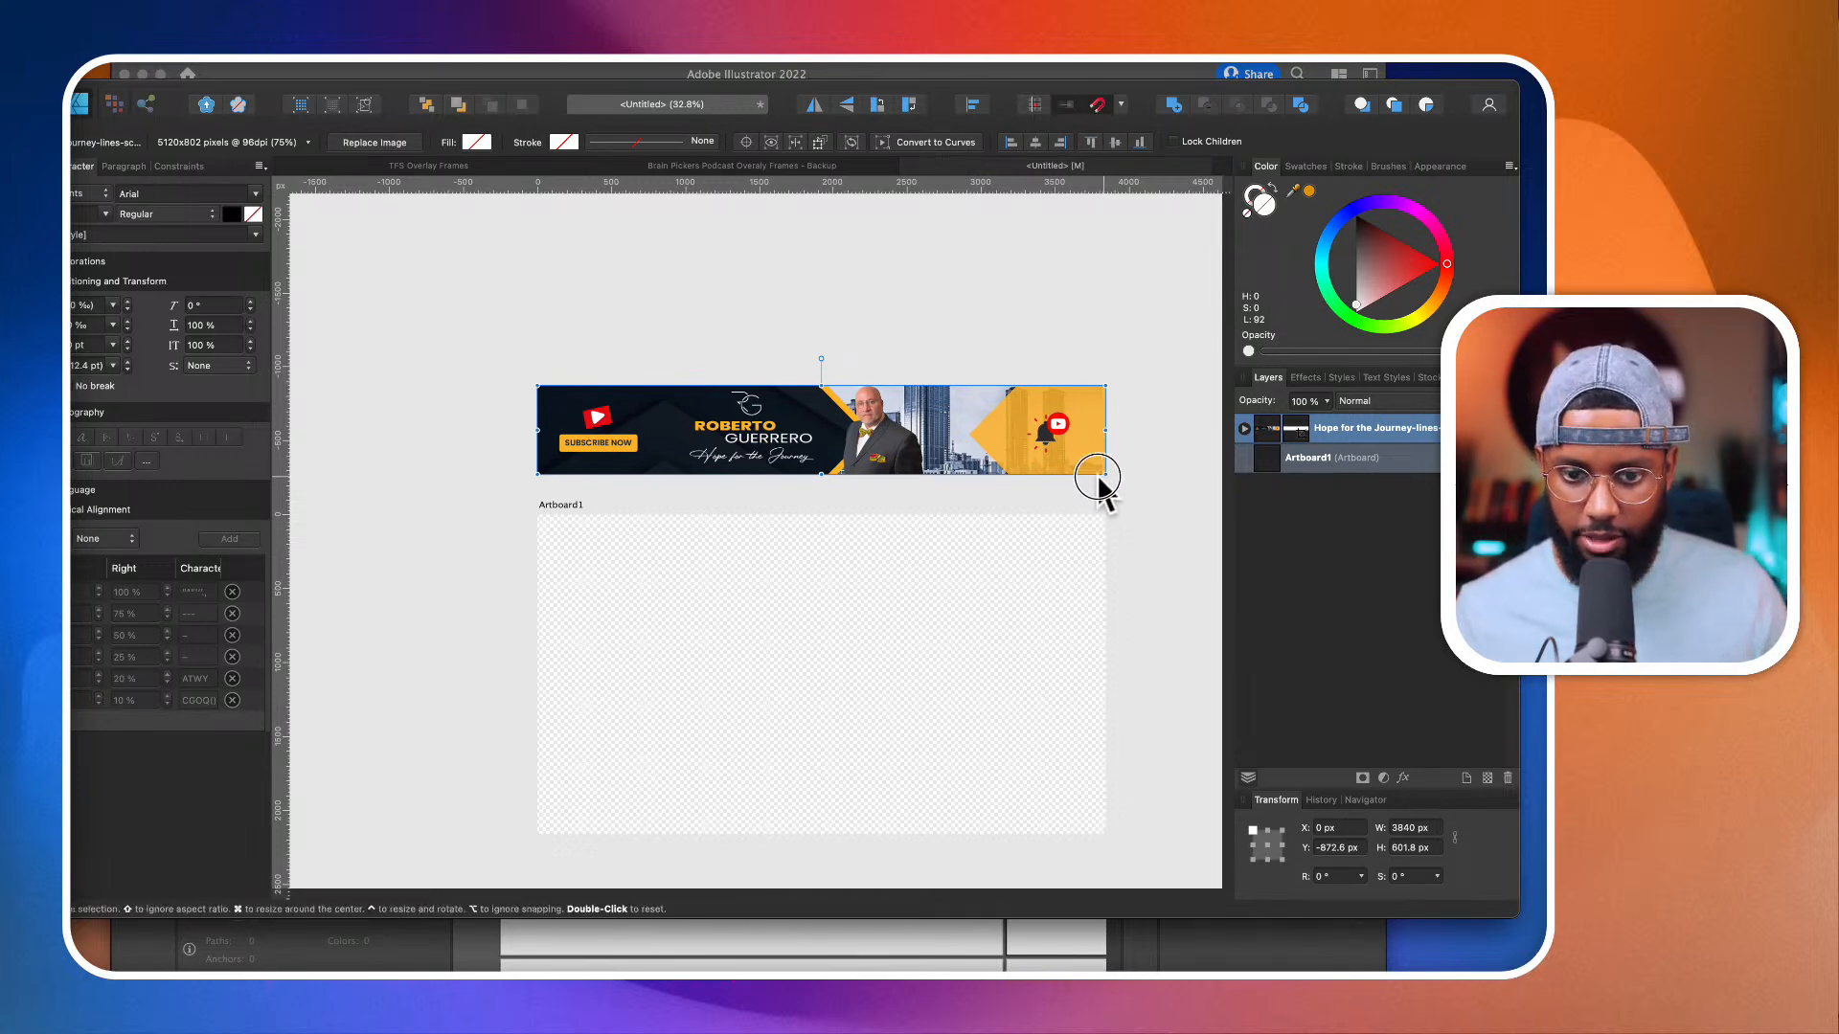
drag(1103, 476, 1018, 460)
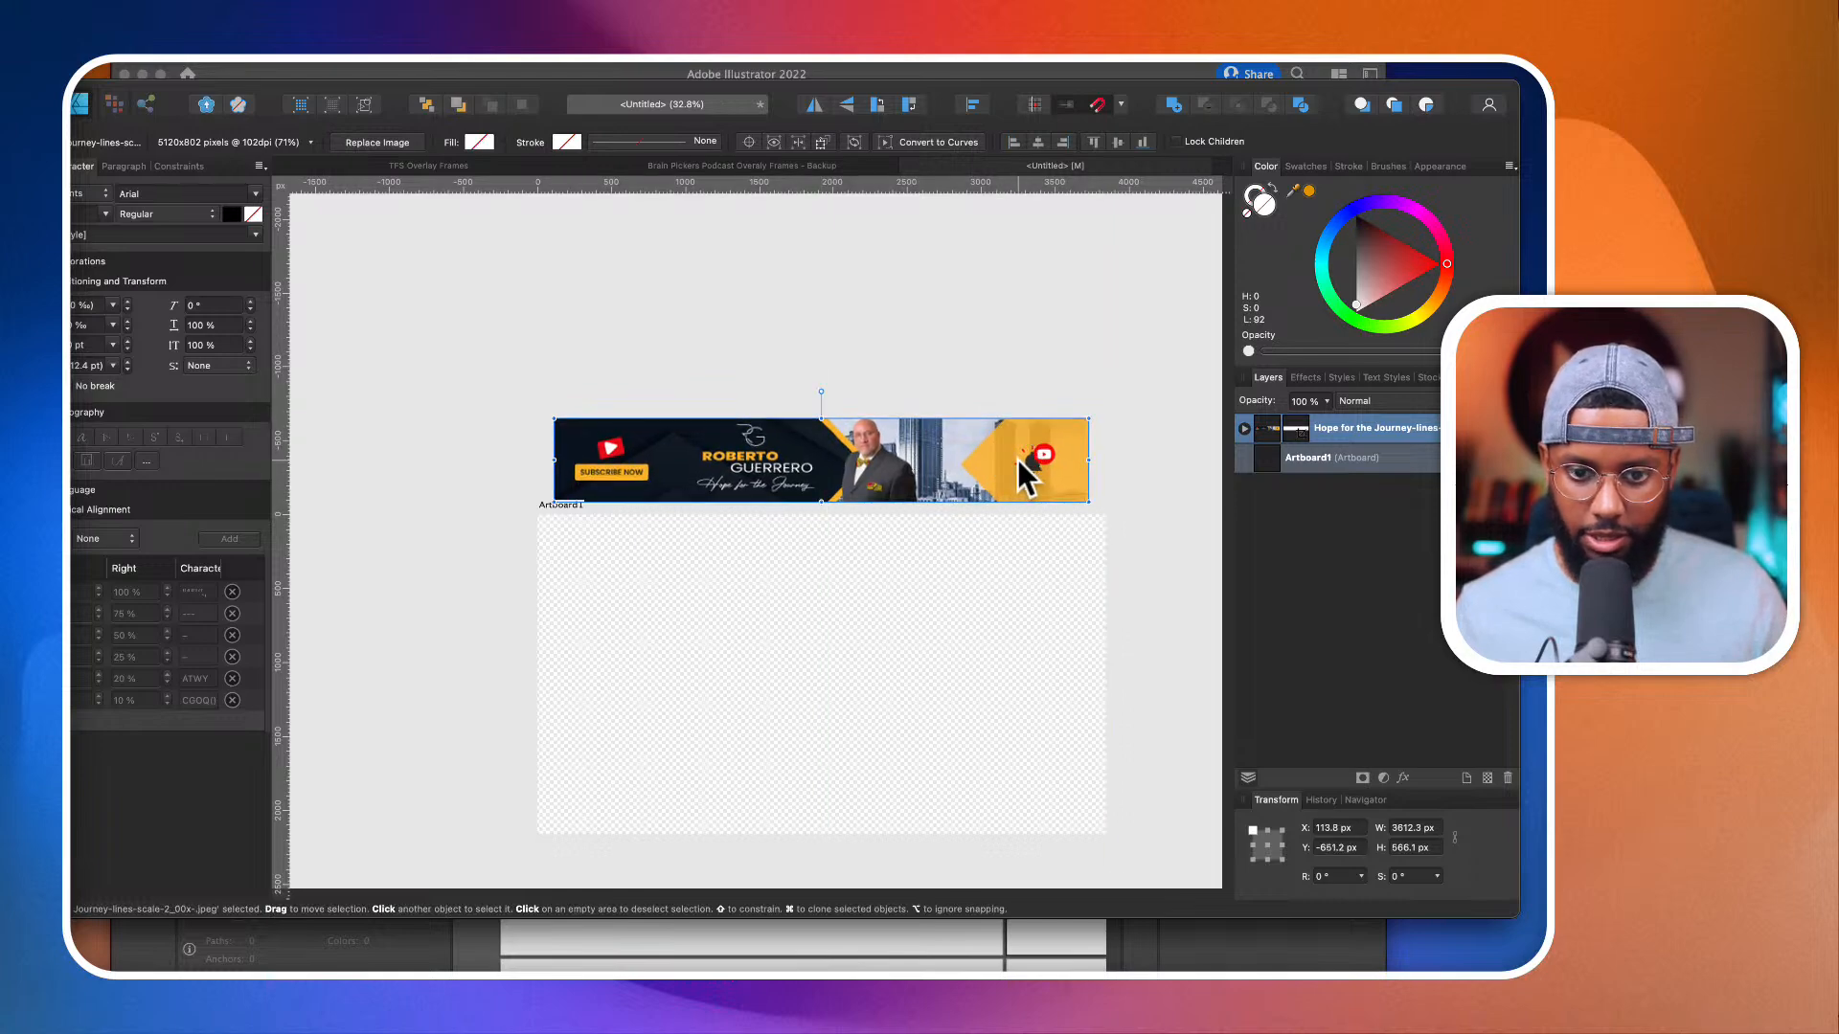
scroll(1018, 460, up, 5)
scroll(1018, 460, down, 6)
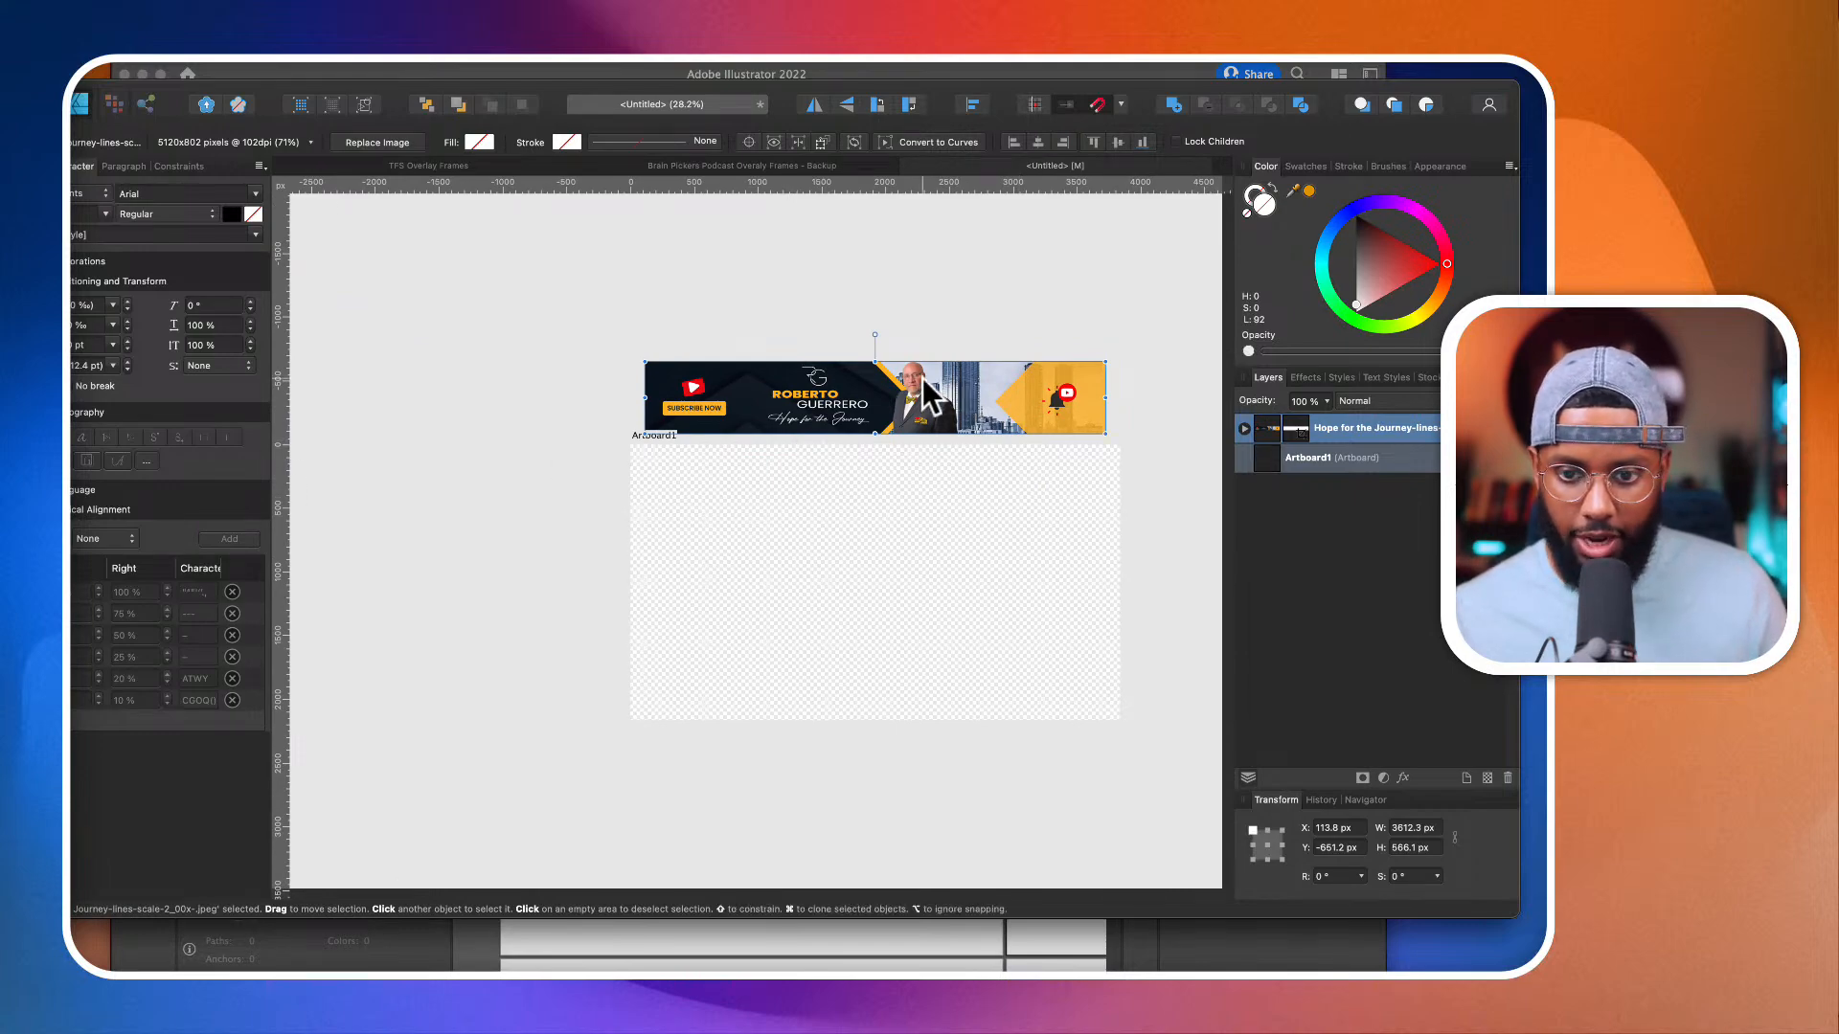
scroll(1019, 427, up, 4)
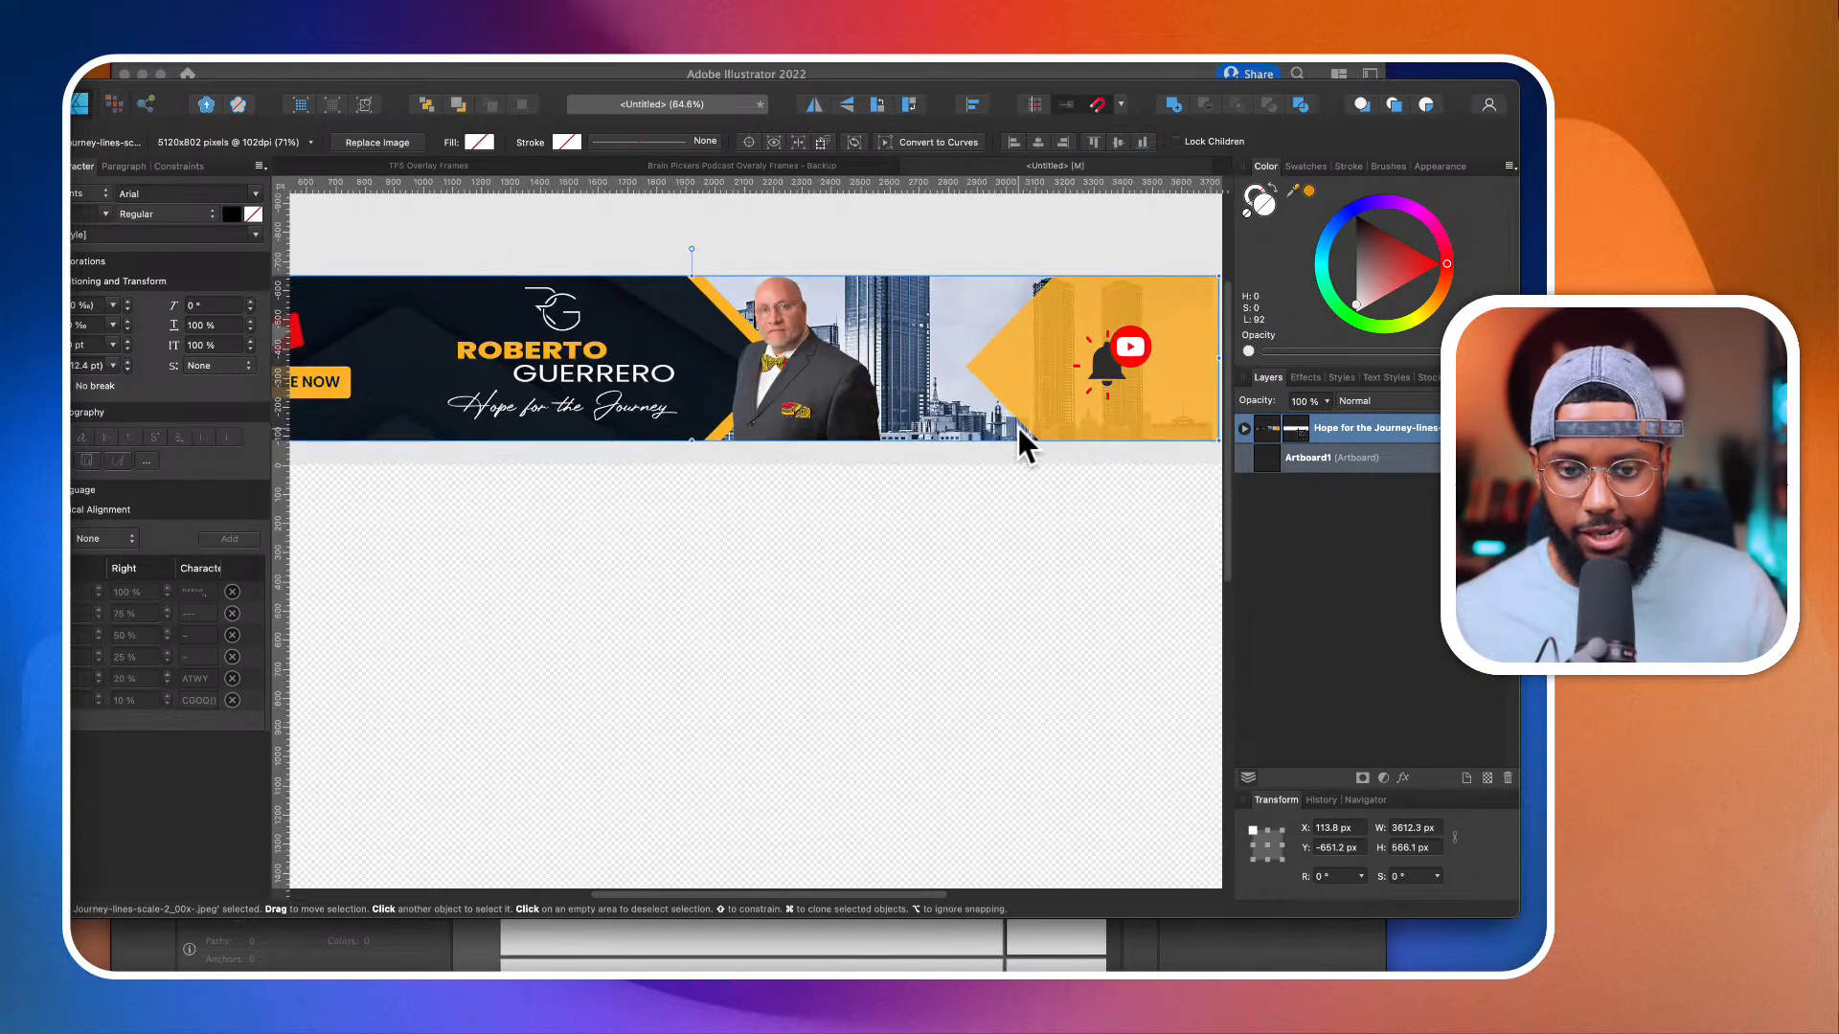
scroll(1019, 427, down, 2)
scroll(1015, 460, down, 2)
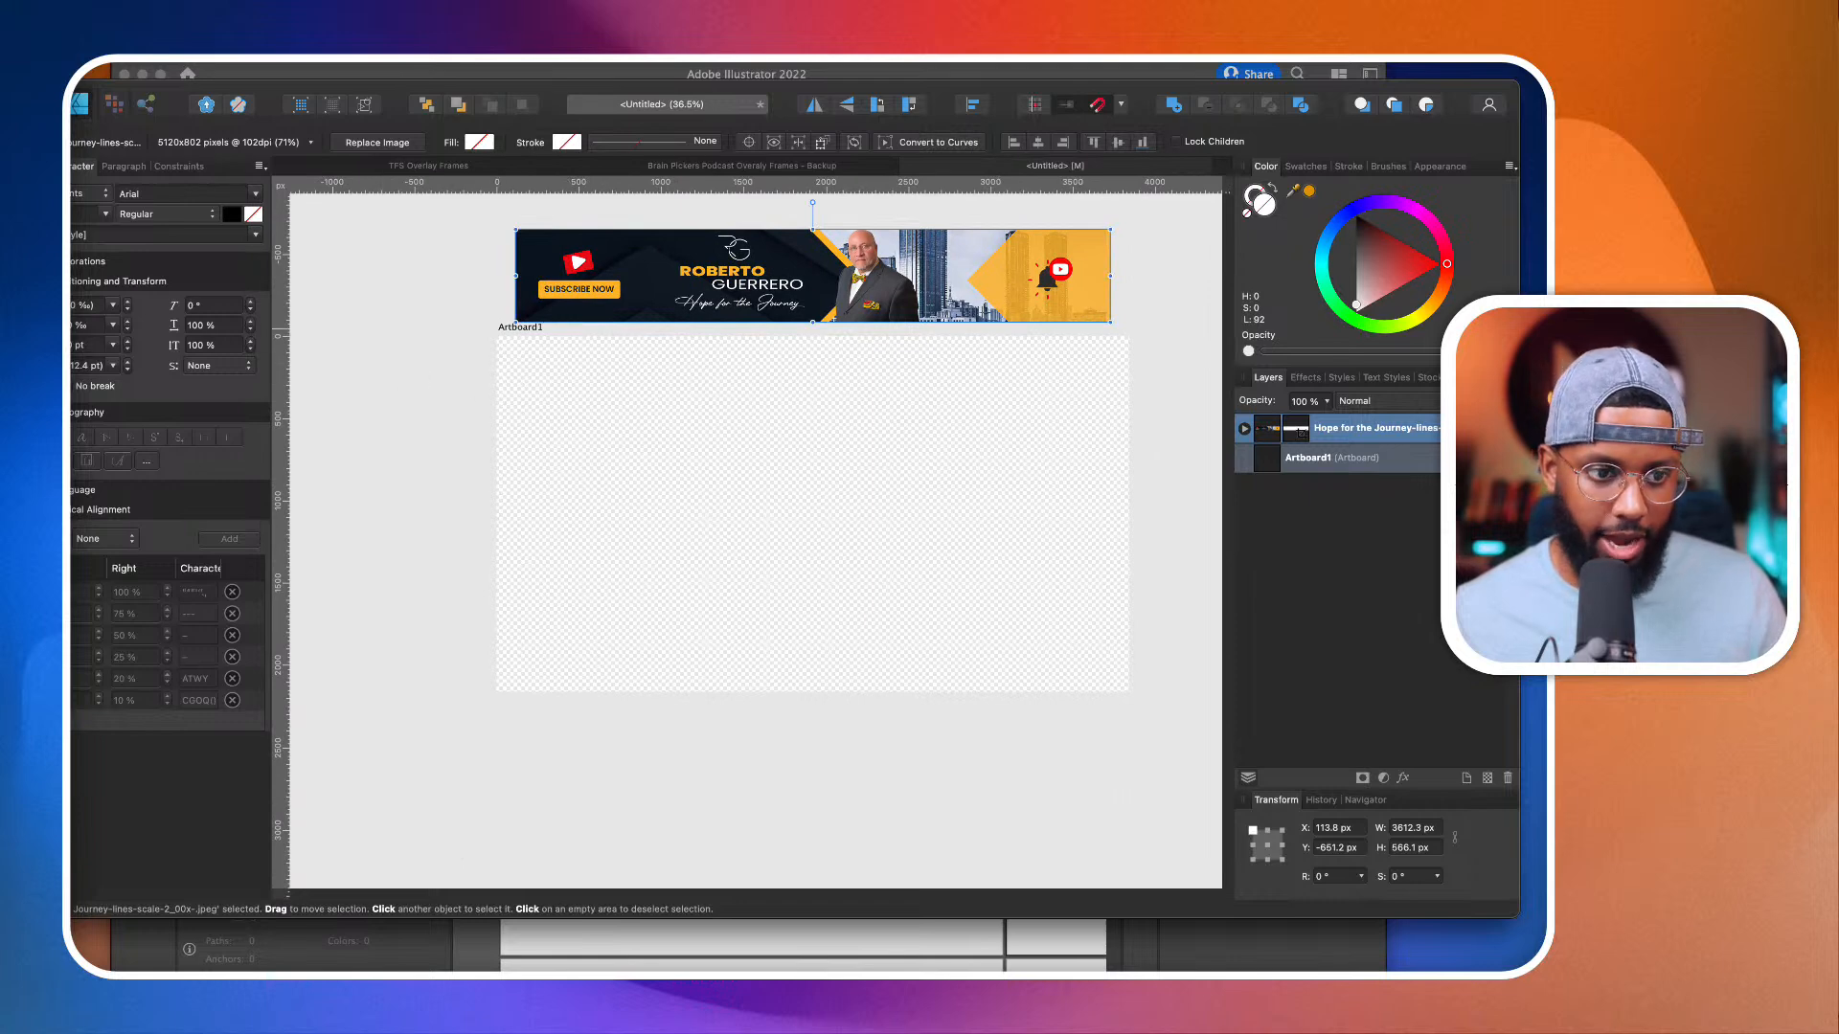
Step: Draw a rectangle about 2618 × 2429 px over the artboard's left part and fill it with dark navy sampled from the banner
key(m)
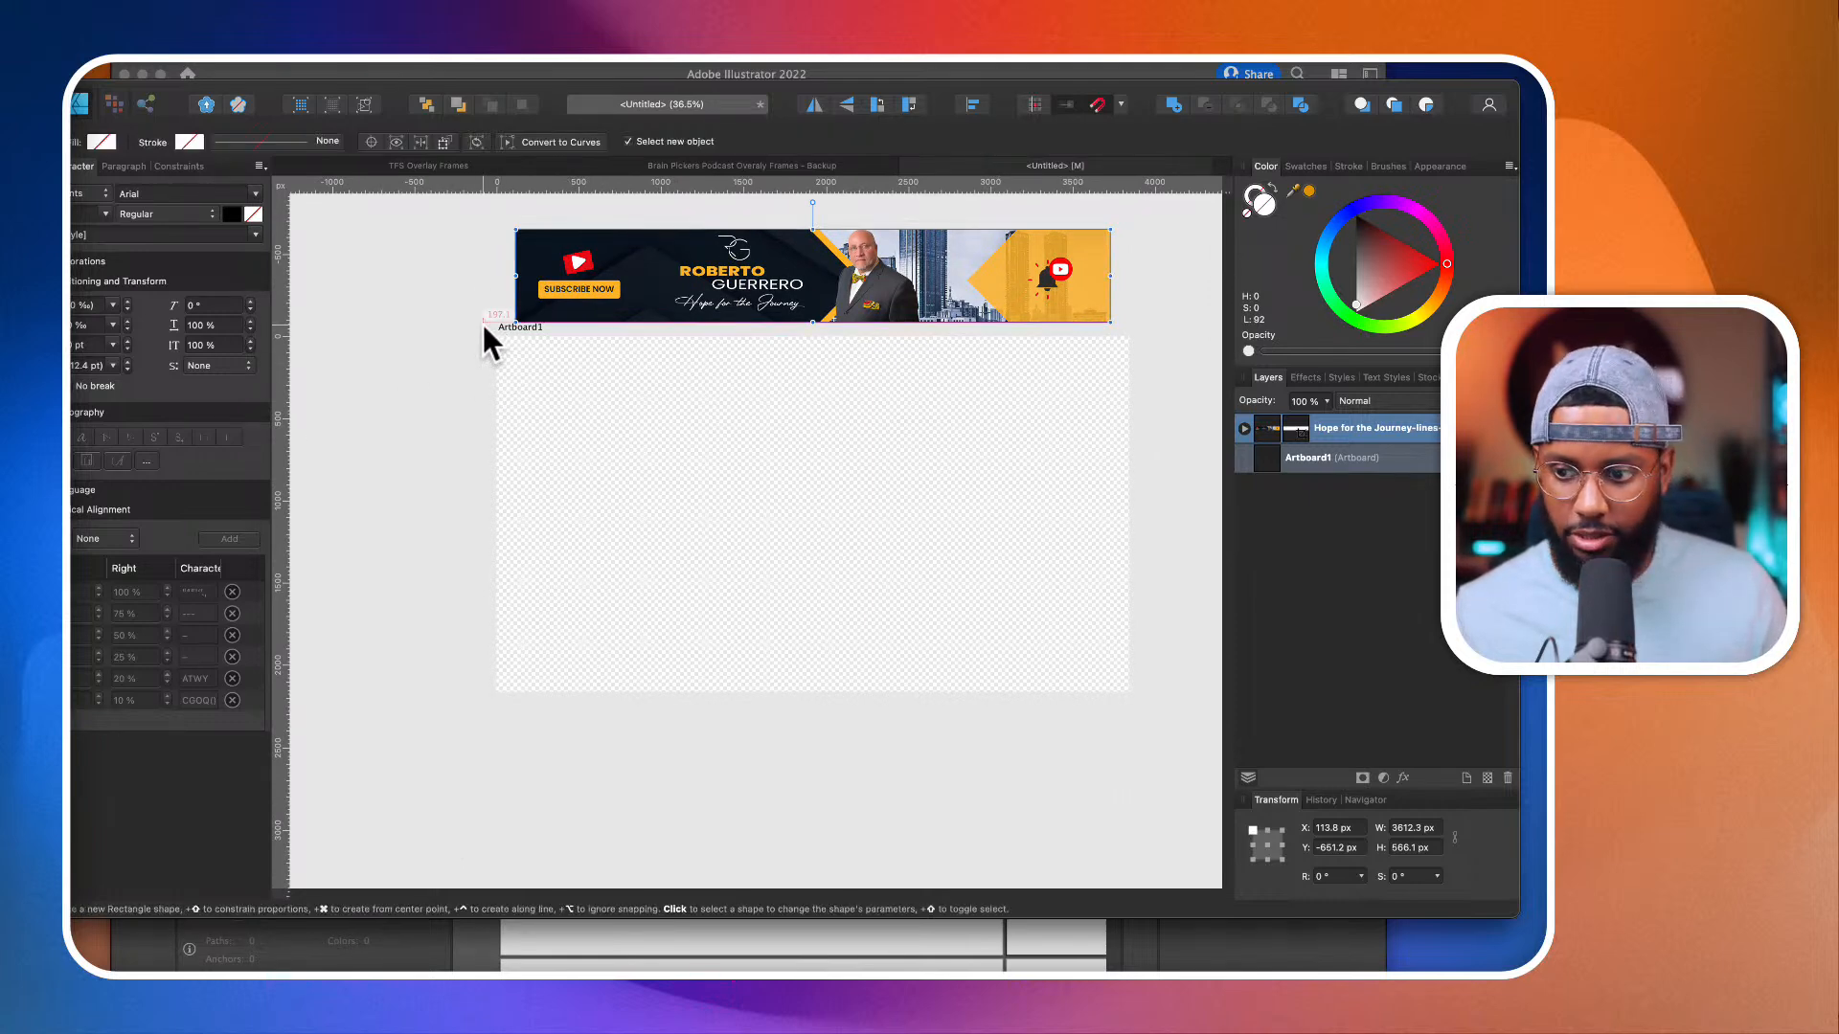
mouse_move(484, 323)
mouse_down()
mouse_move(846, 699)
mouse_move(931, 709)
mouse_move(911, 719)
mouse_up()
drag(779, 255, 794, 251)
click(1309, 191)
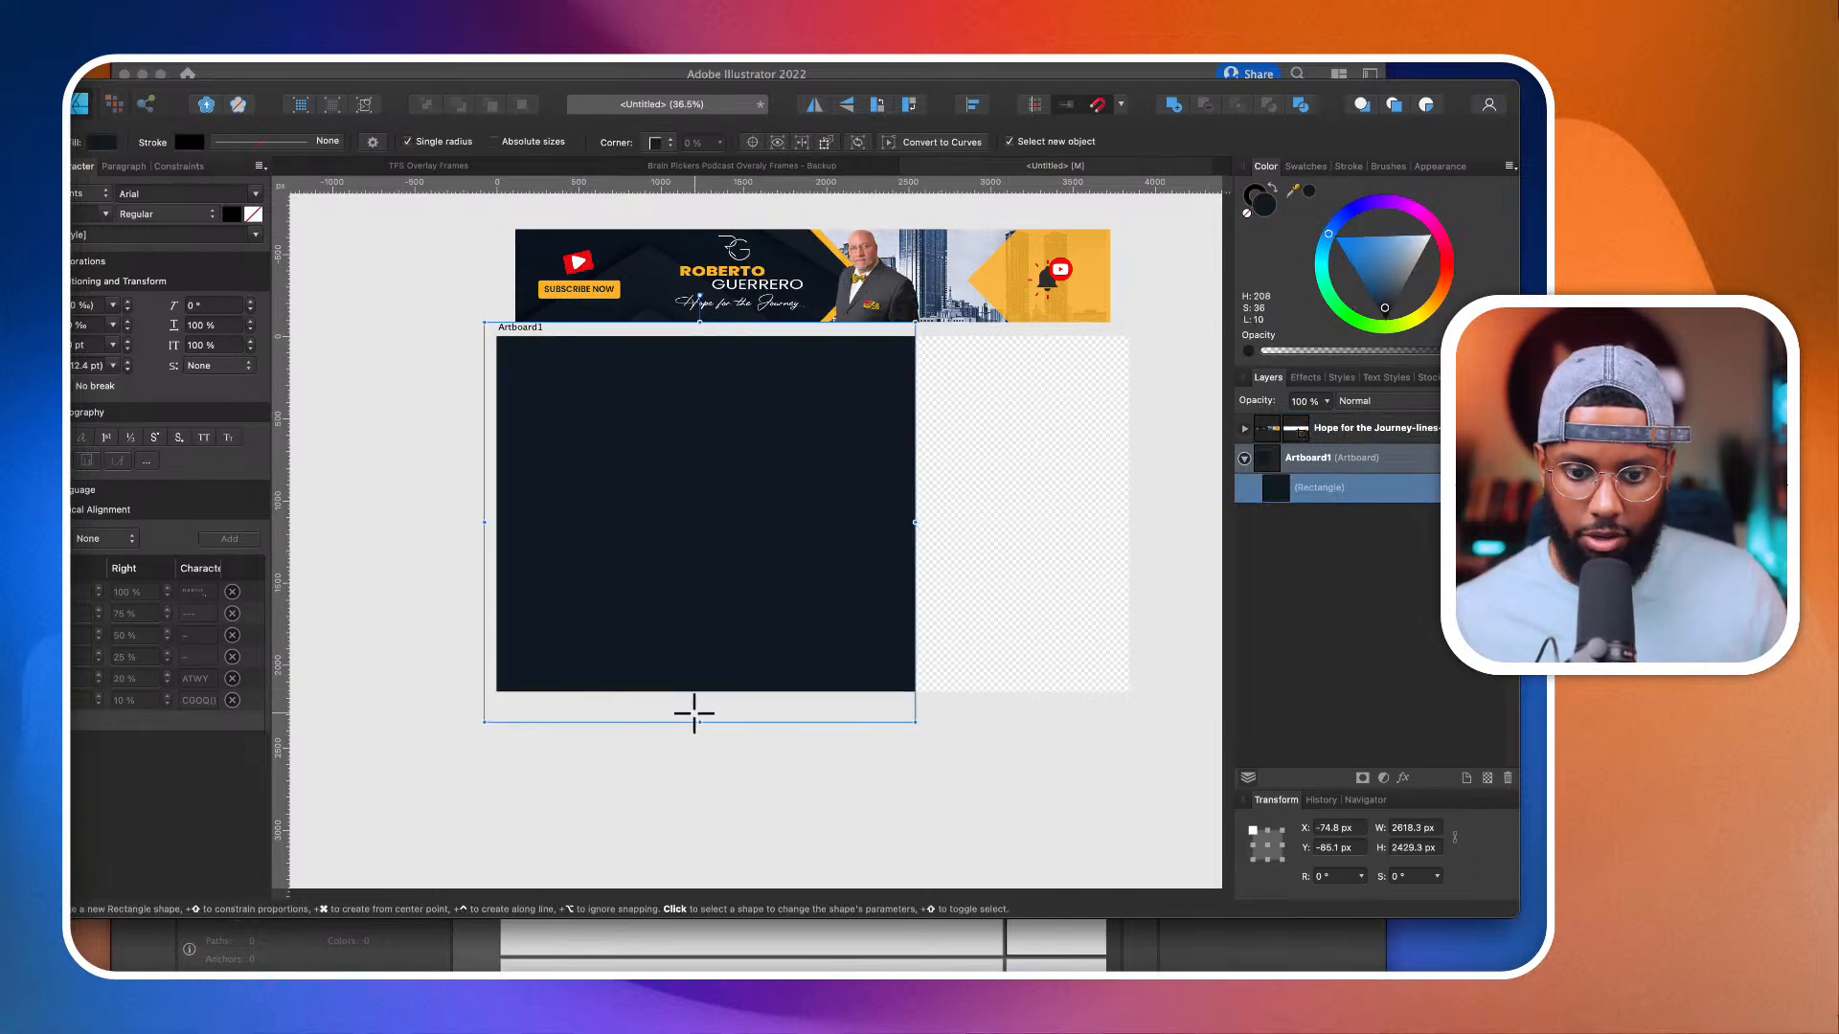
Step: Resize the navy rectangle to about 2600 × 2160 px, fitting its top and bottom edges to the artboard
drag(699, 721, 698, 696)
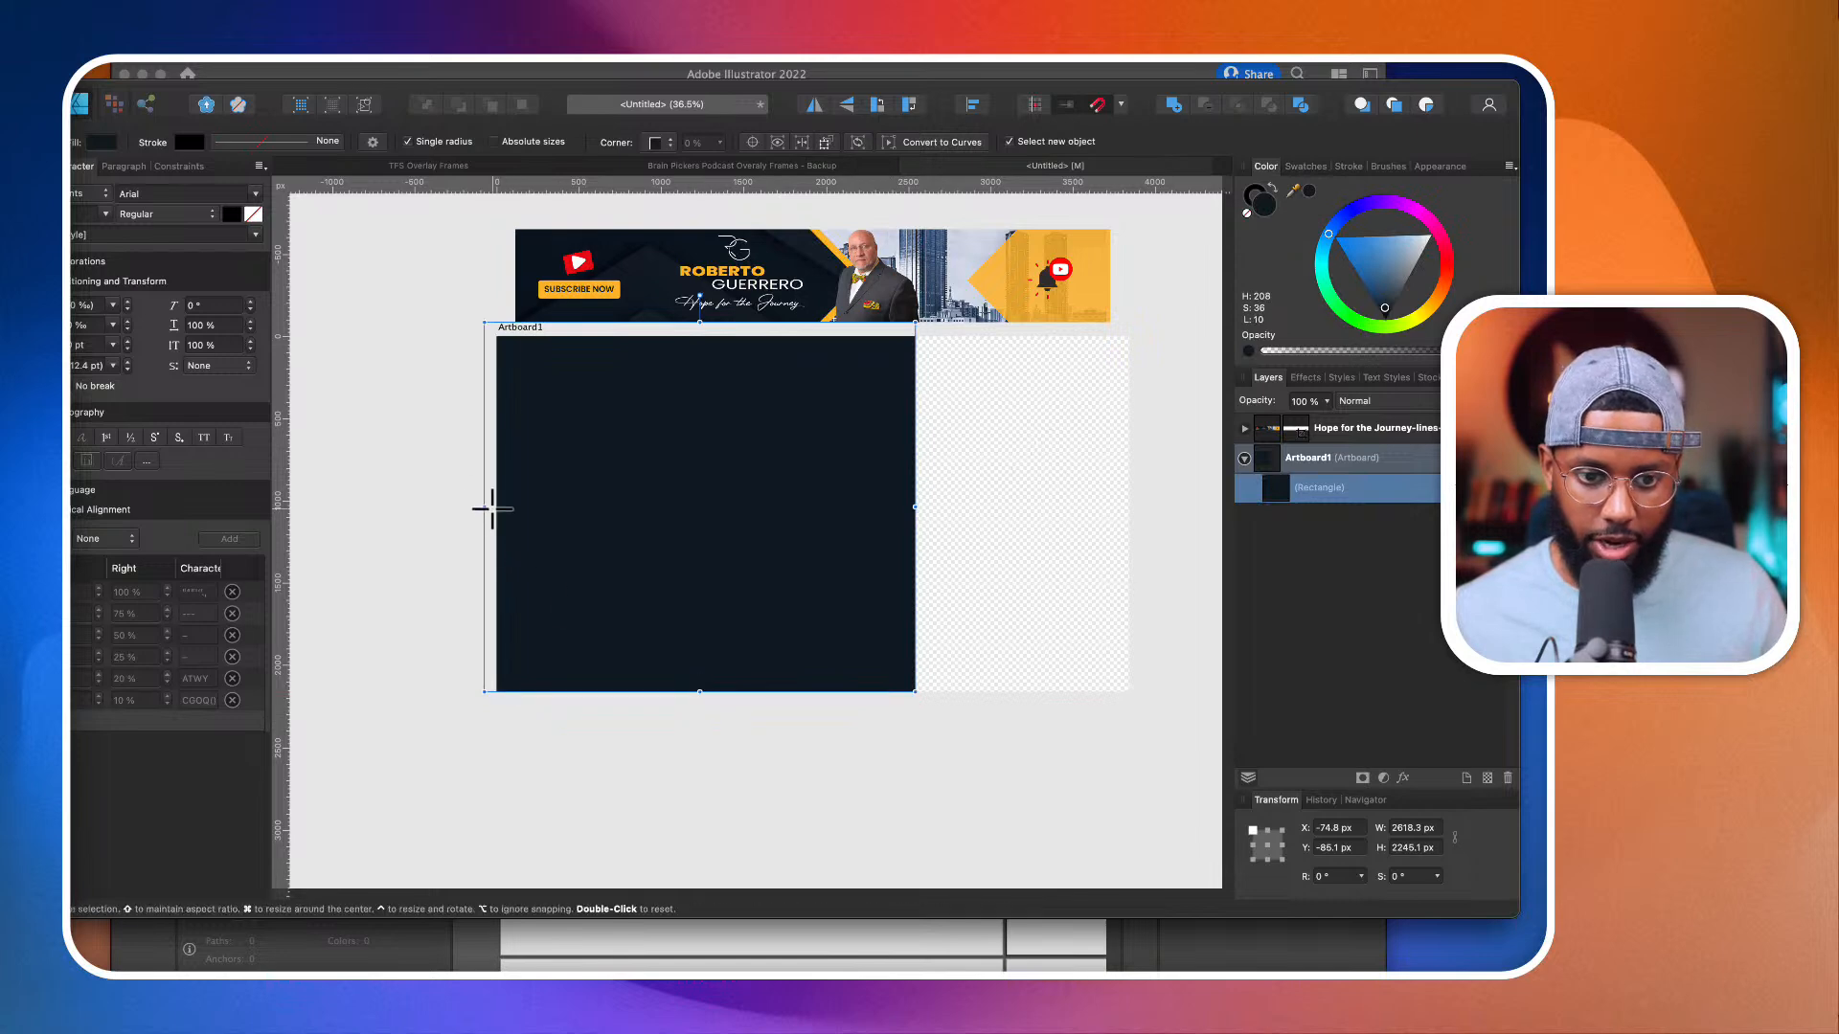
drag(480, 505, 488, 505)
drag(726, 316, 699, 336)
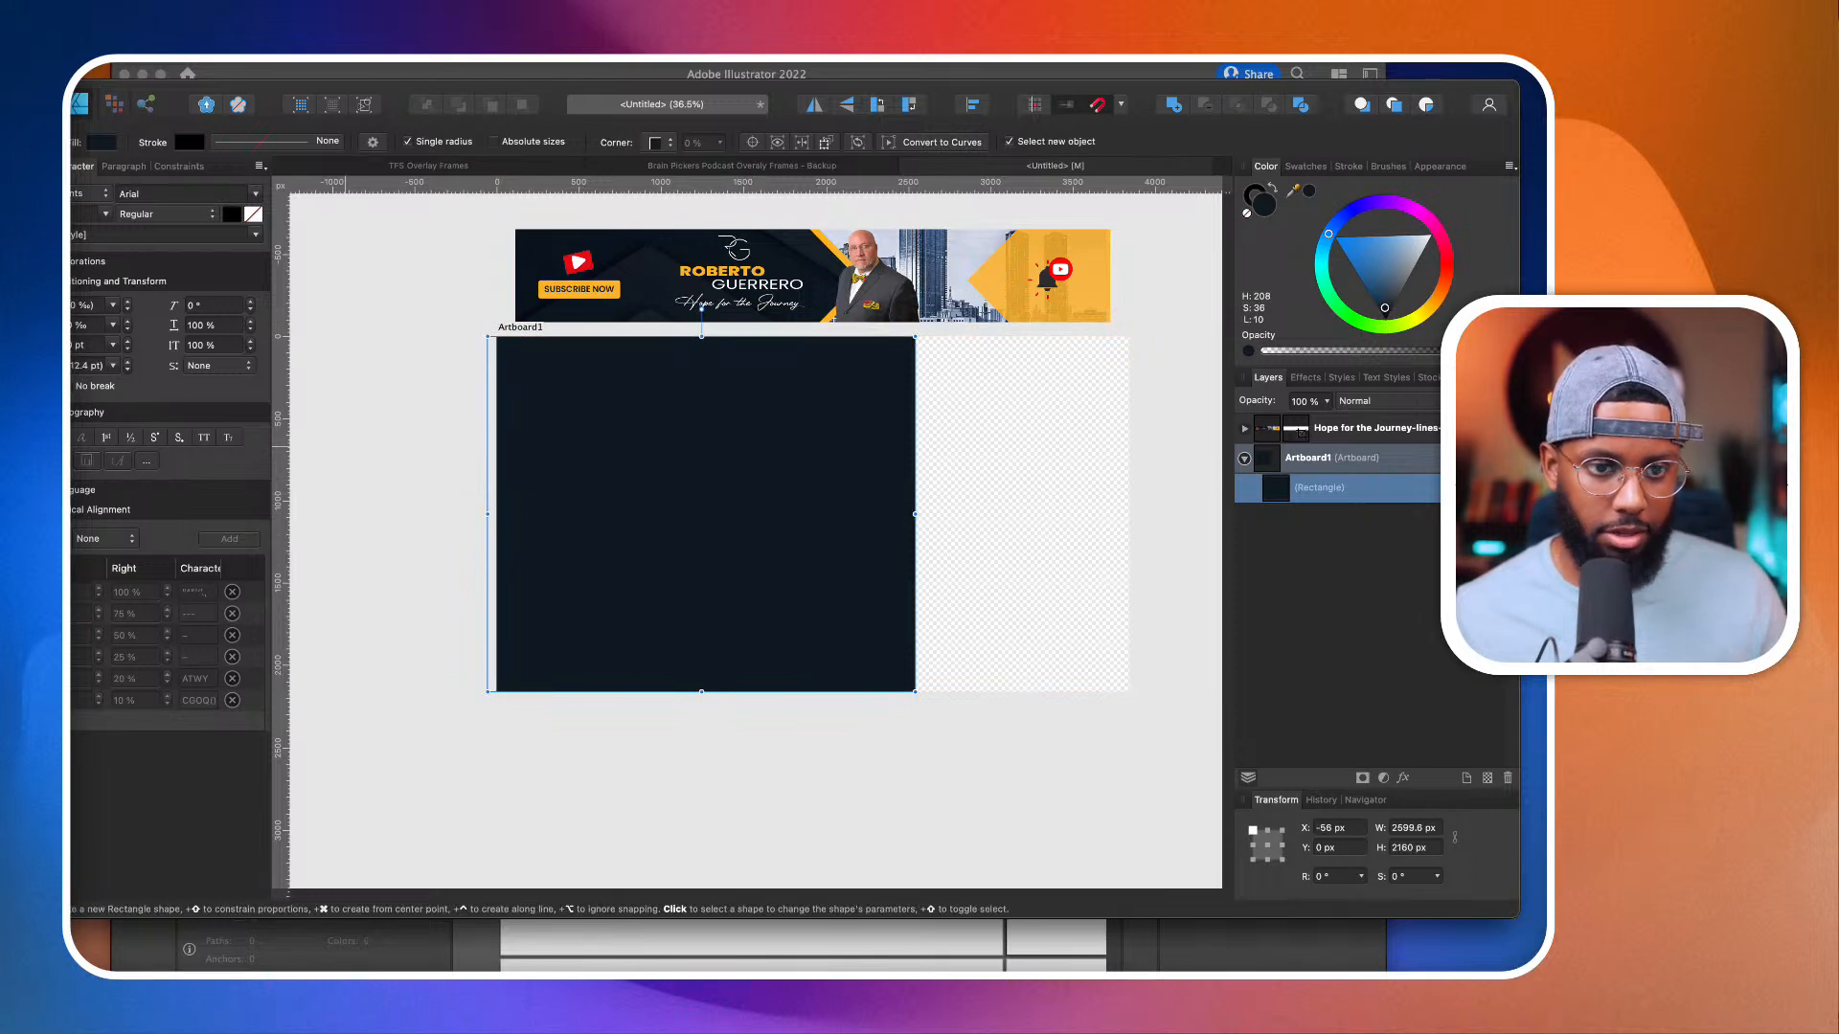
Step: Convert the navy rectangle to curves so that its individual nodes can be edited
key(a)
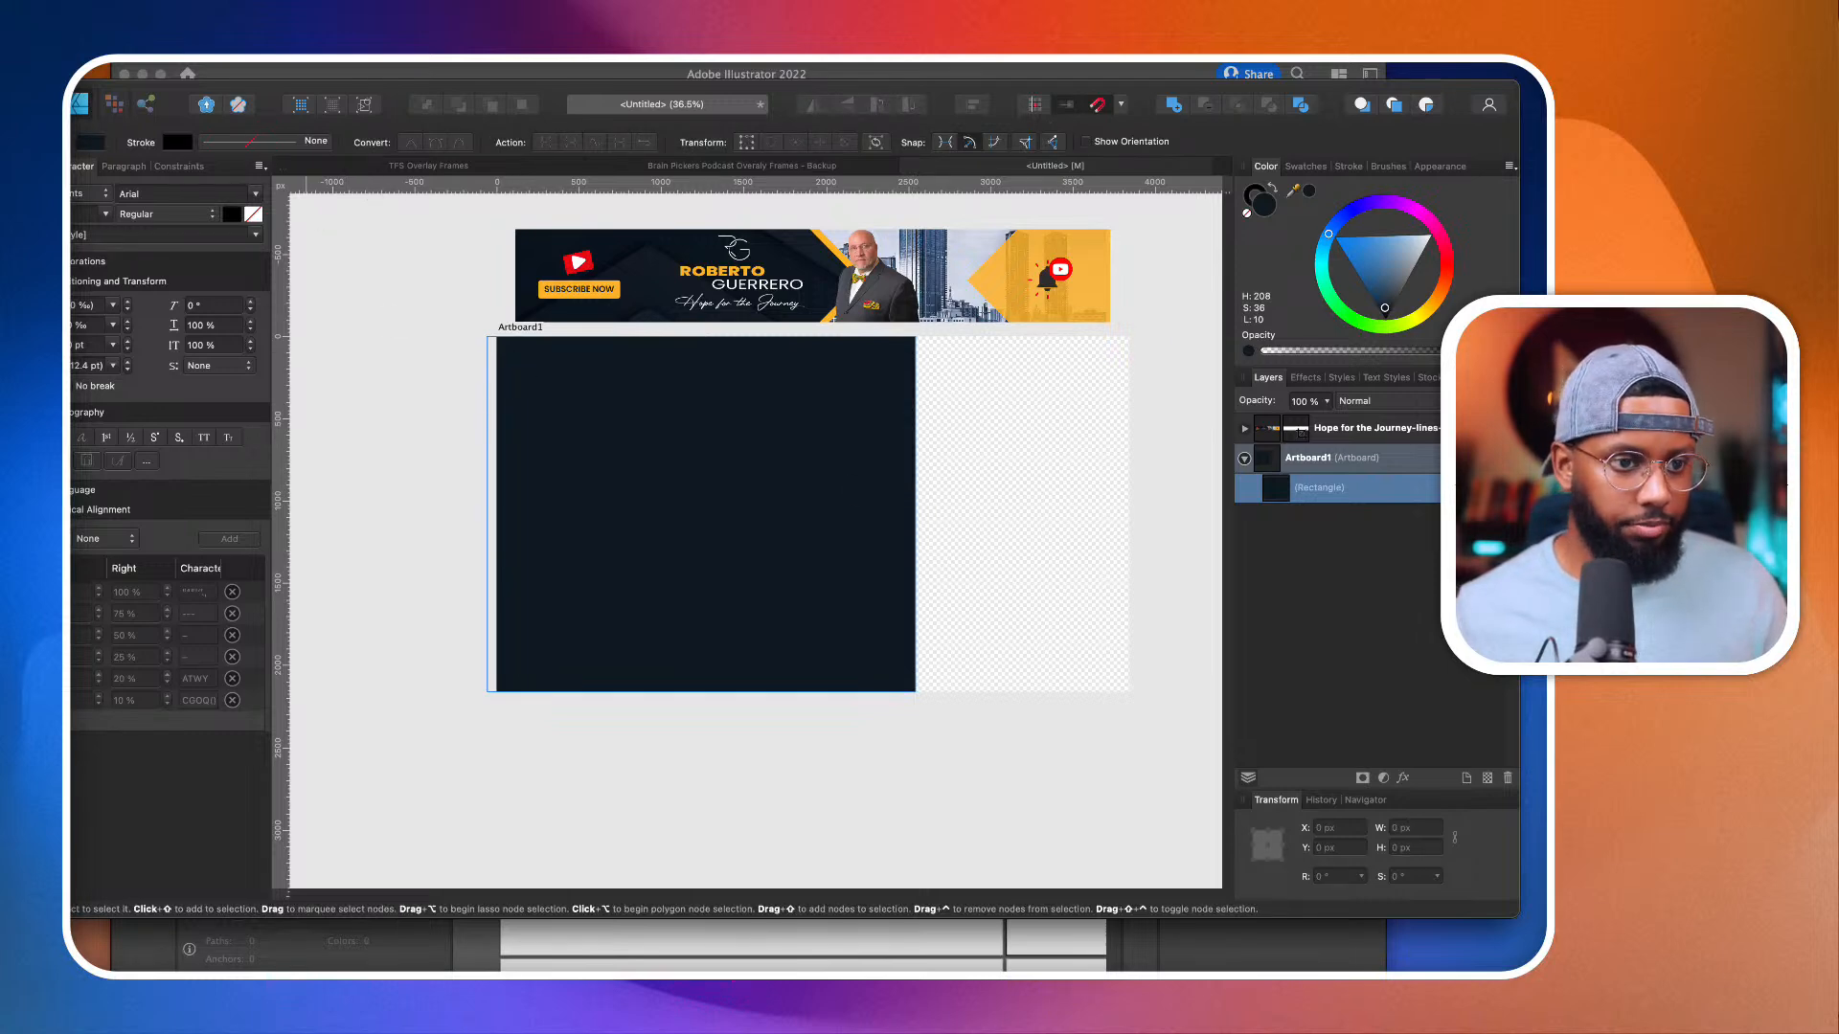
key(p)
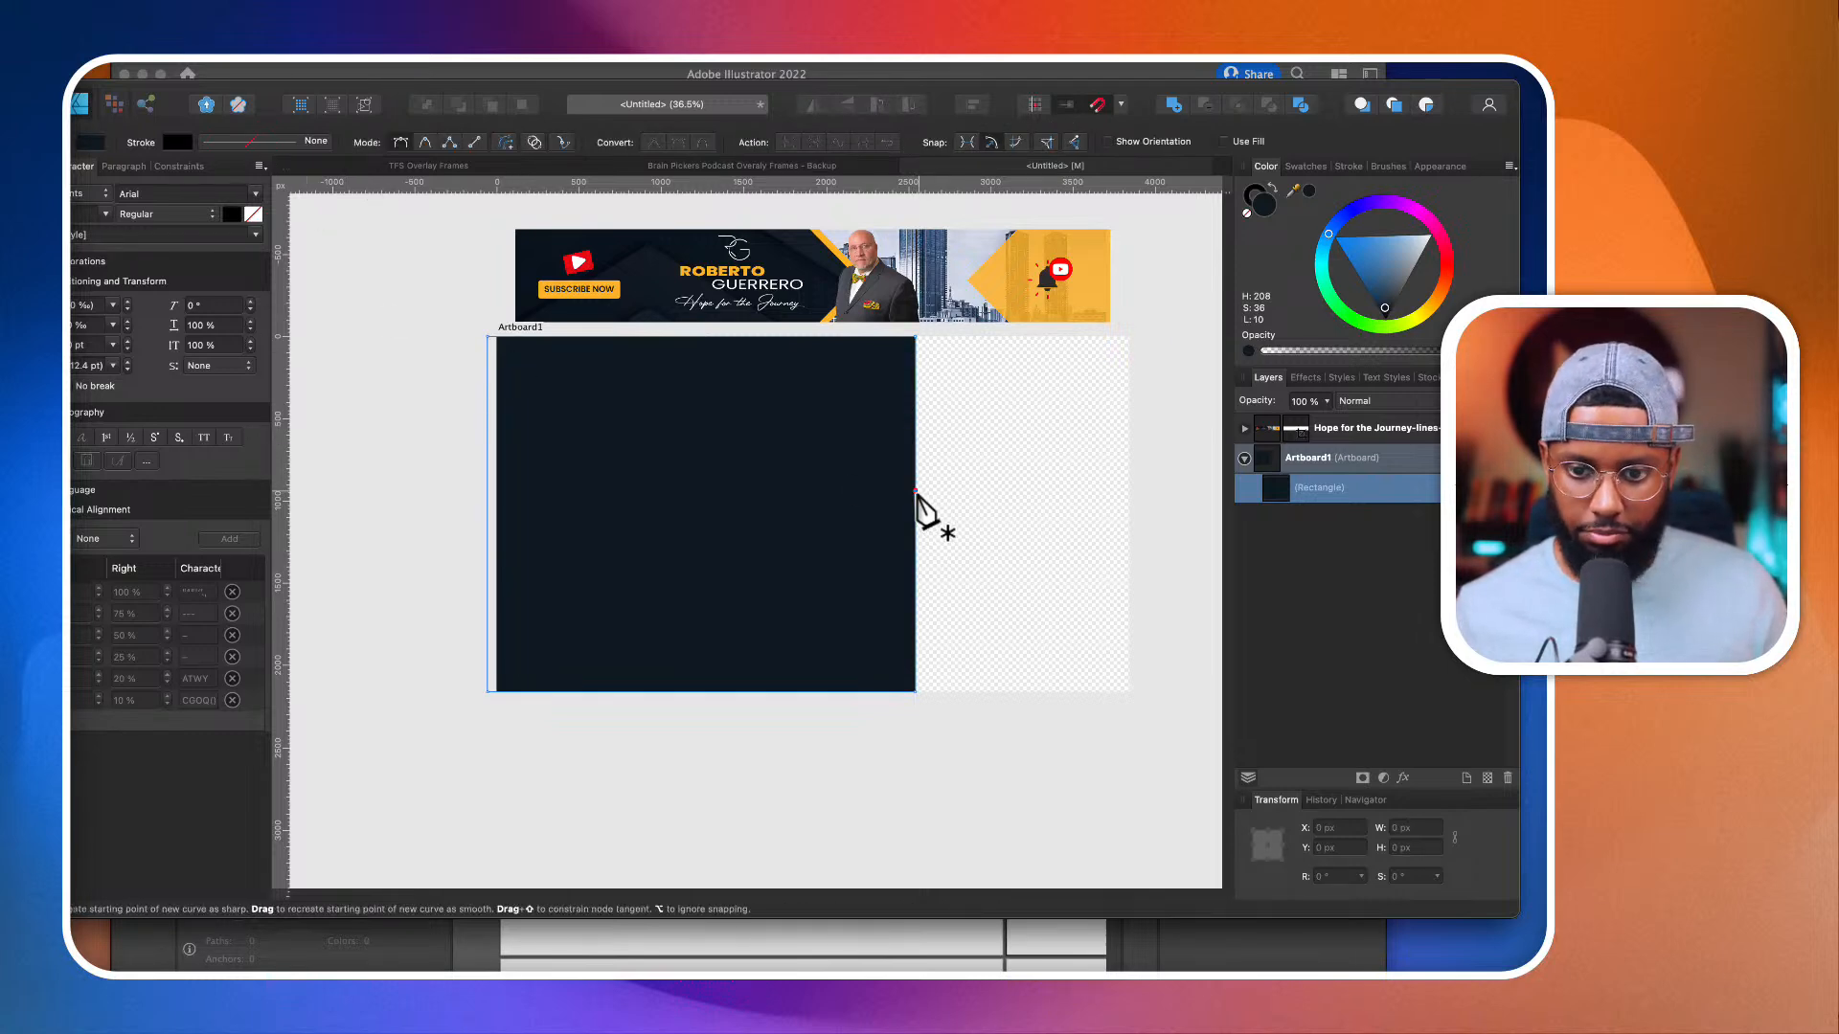
key(a)
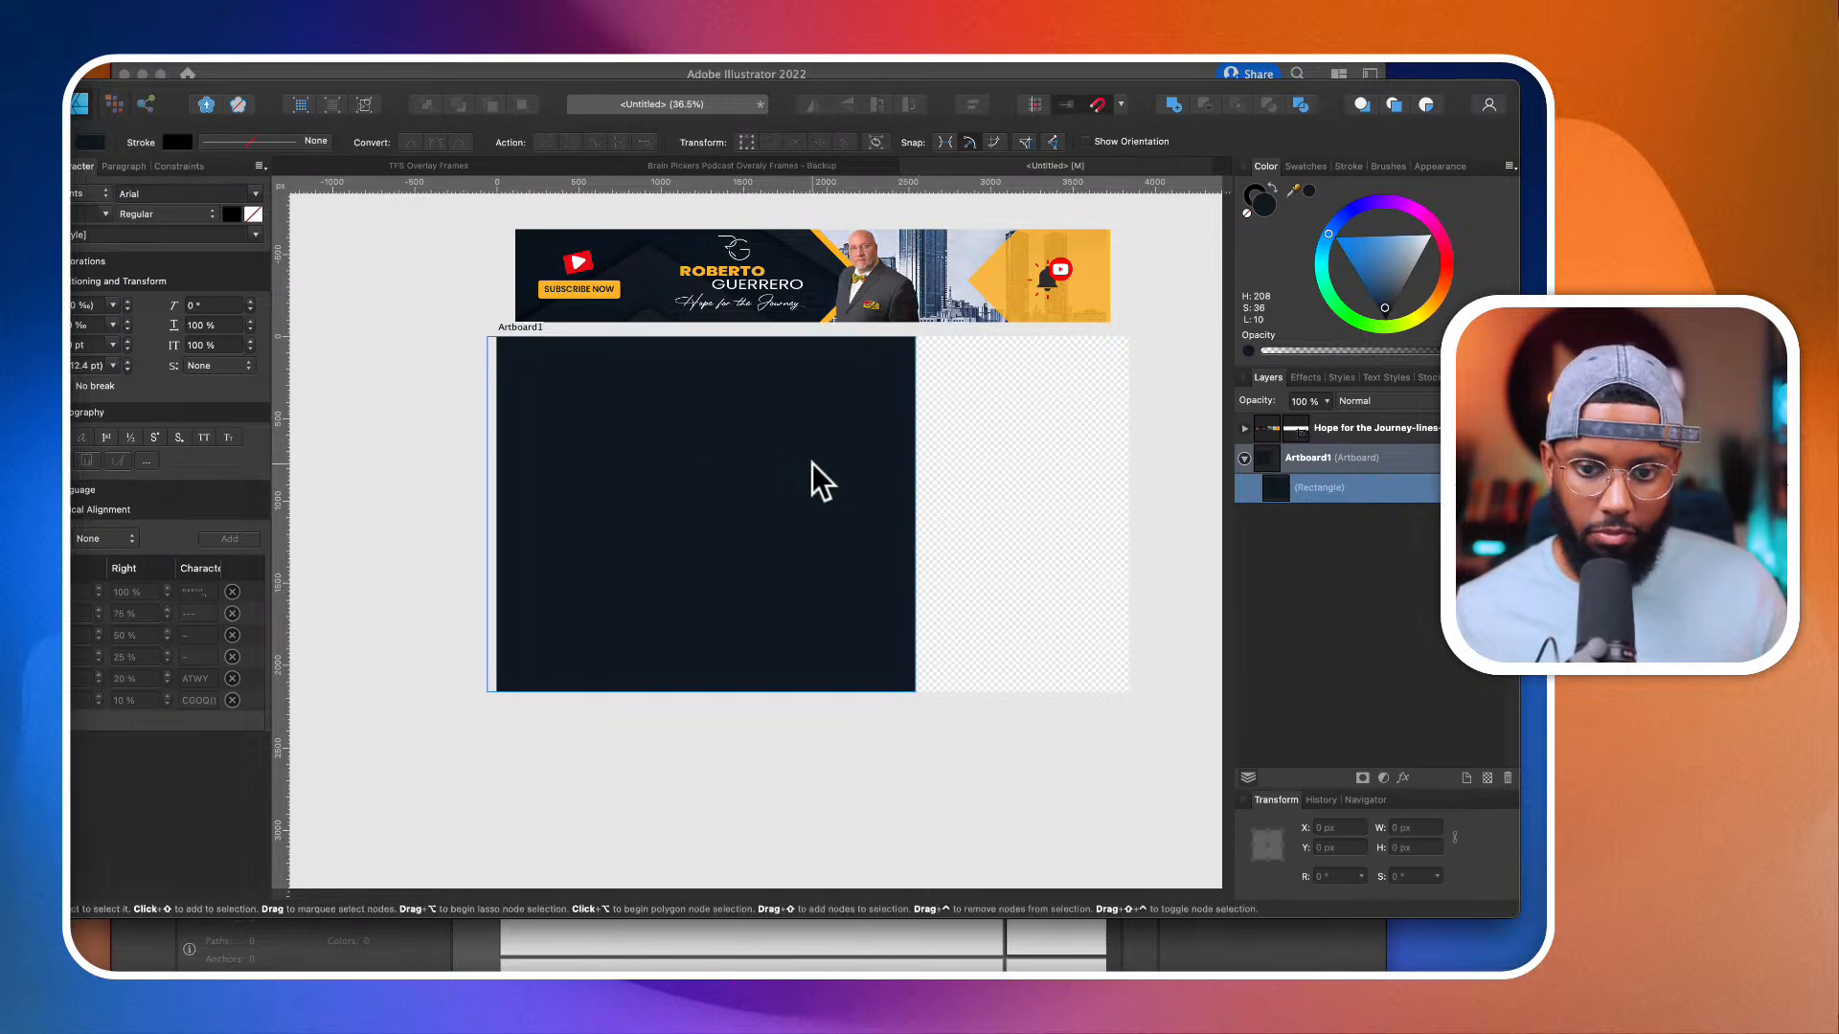
key(v)
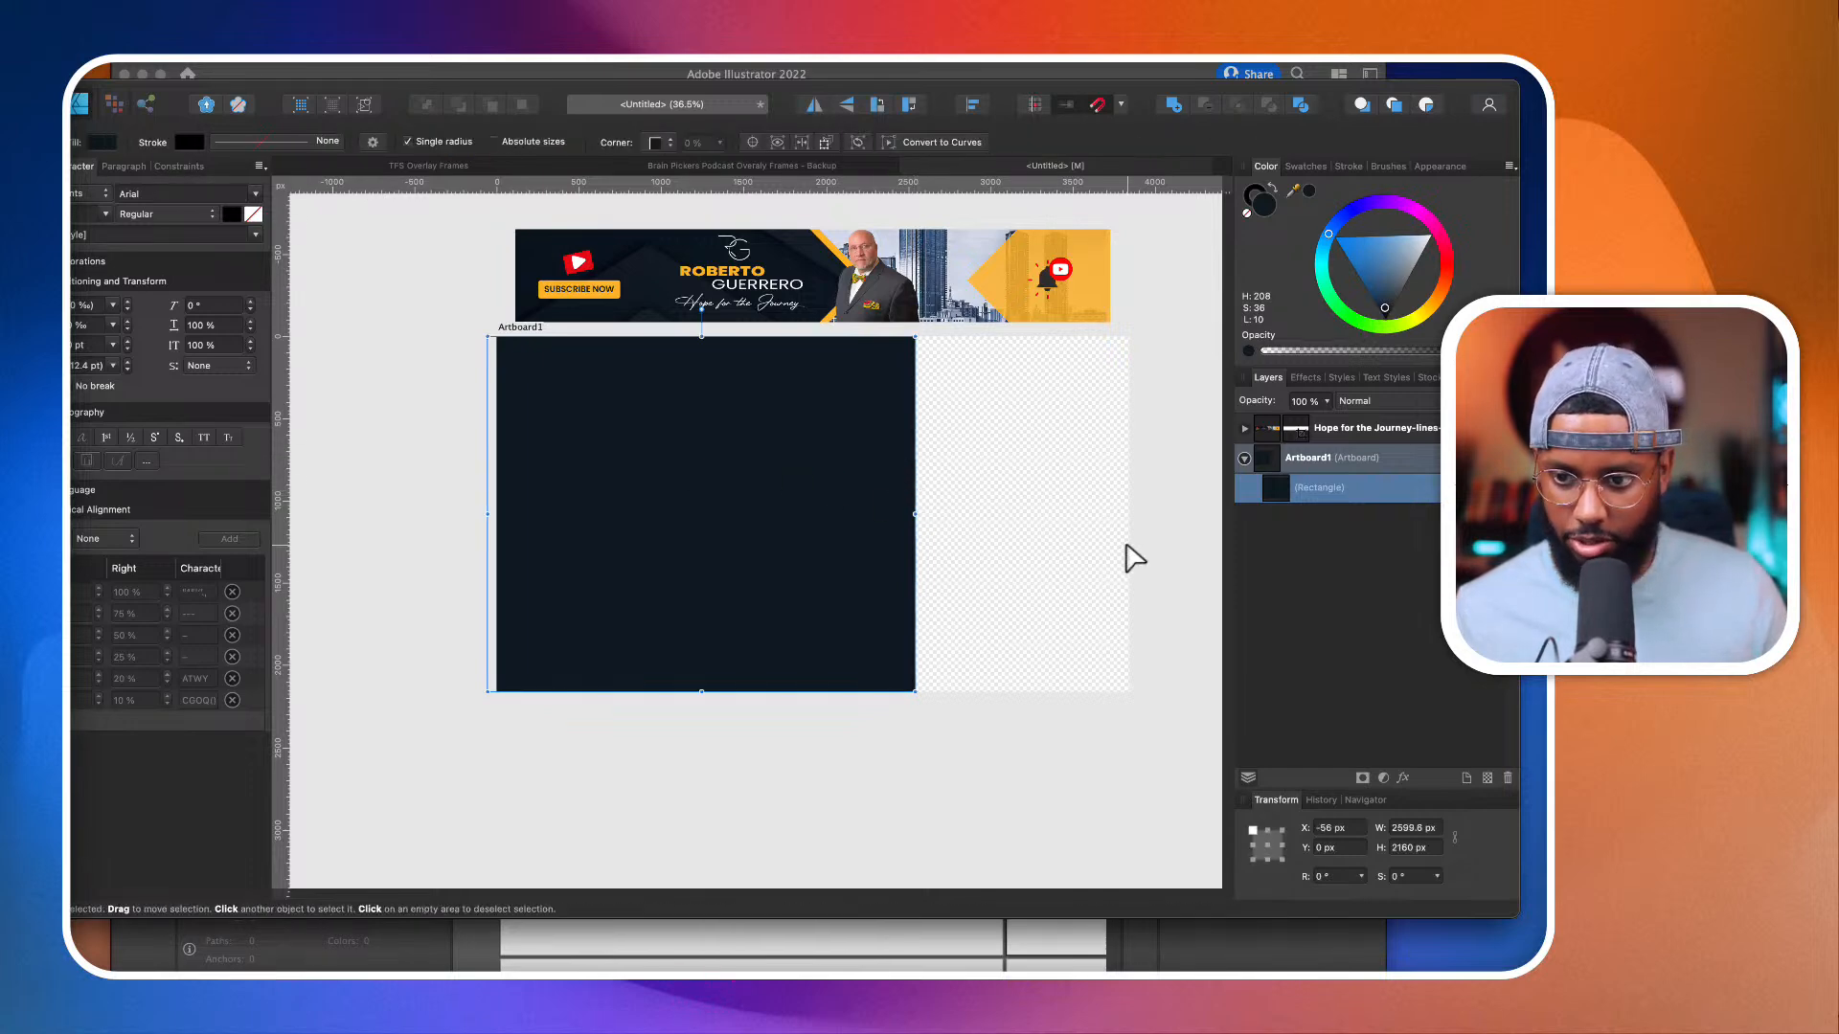
click(240, 71)
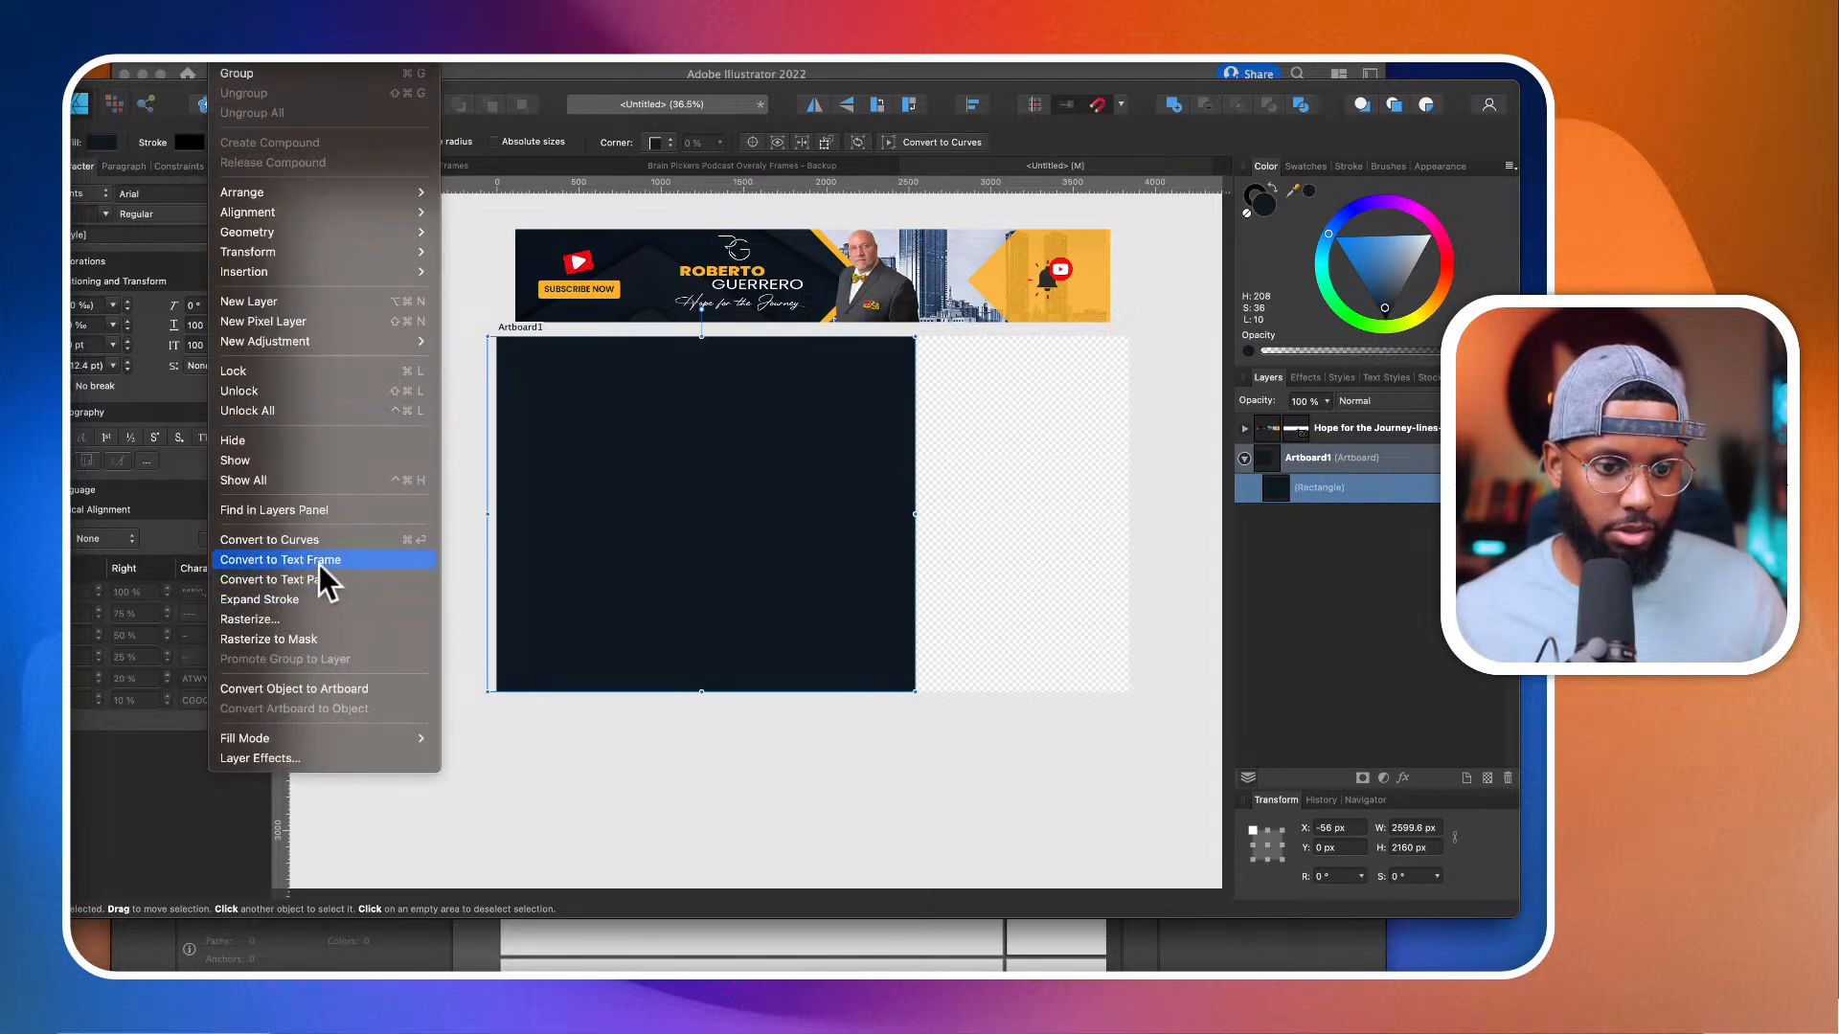
click(326, 540)
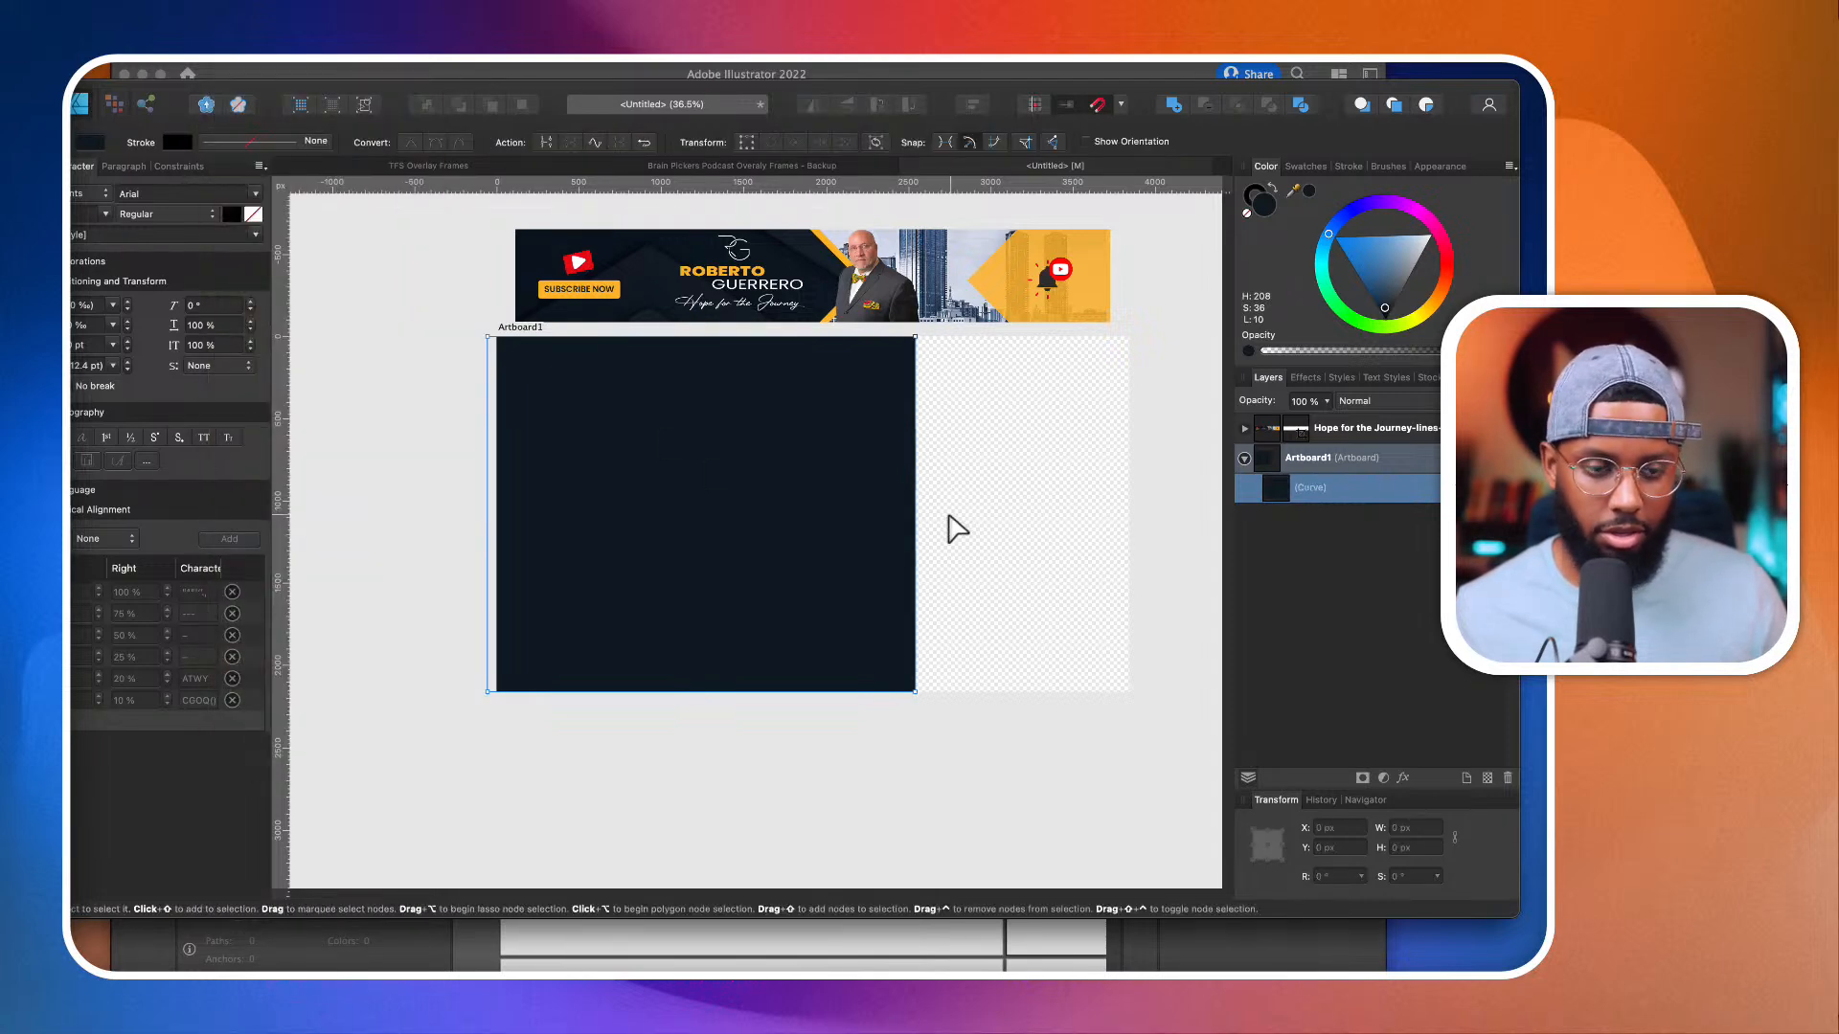
Step: Add a node near the middle of the navy shape's right edge and pull it outward into a sharp point
drag(917, 511, 953, 506)
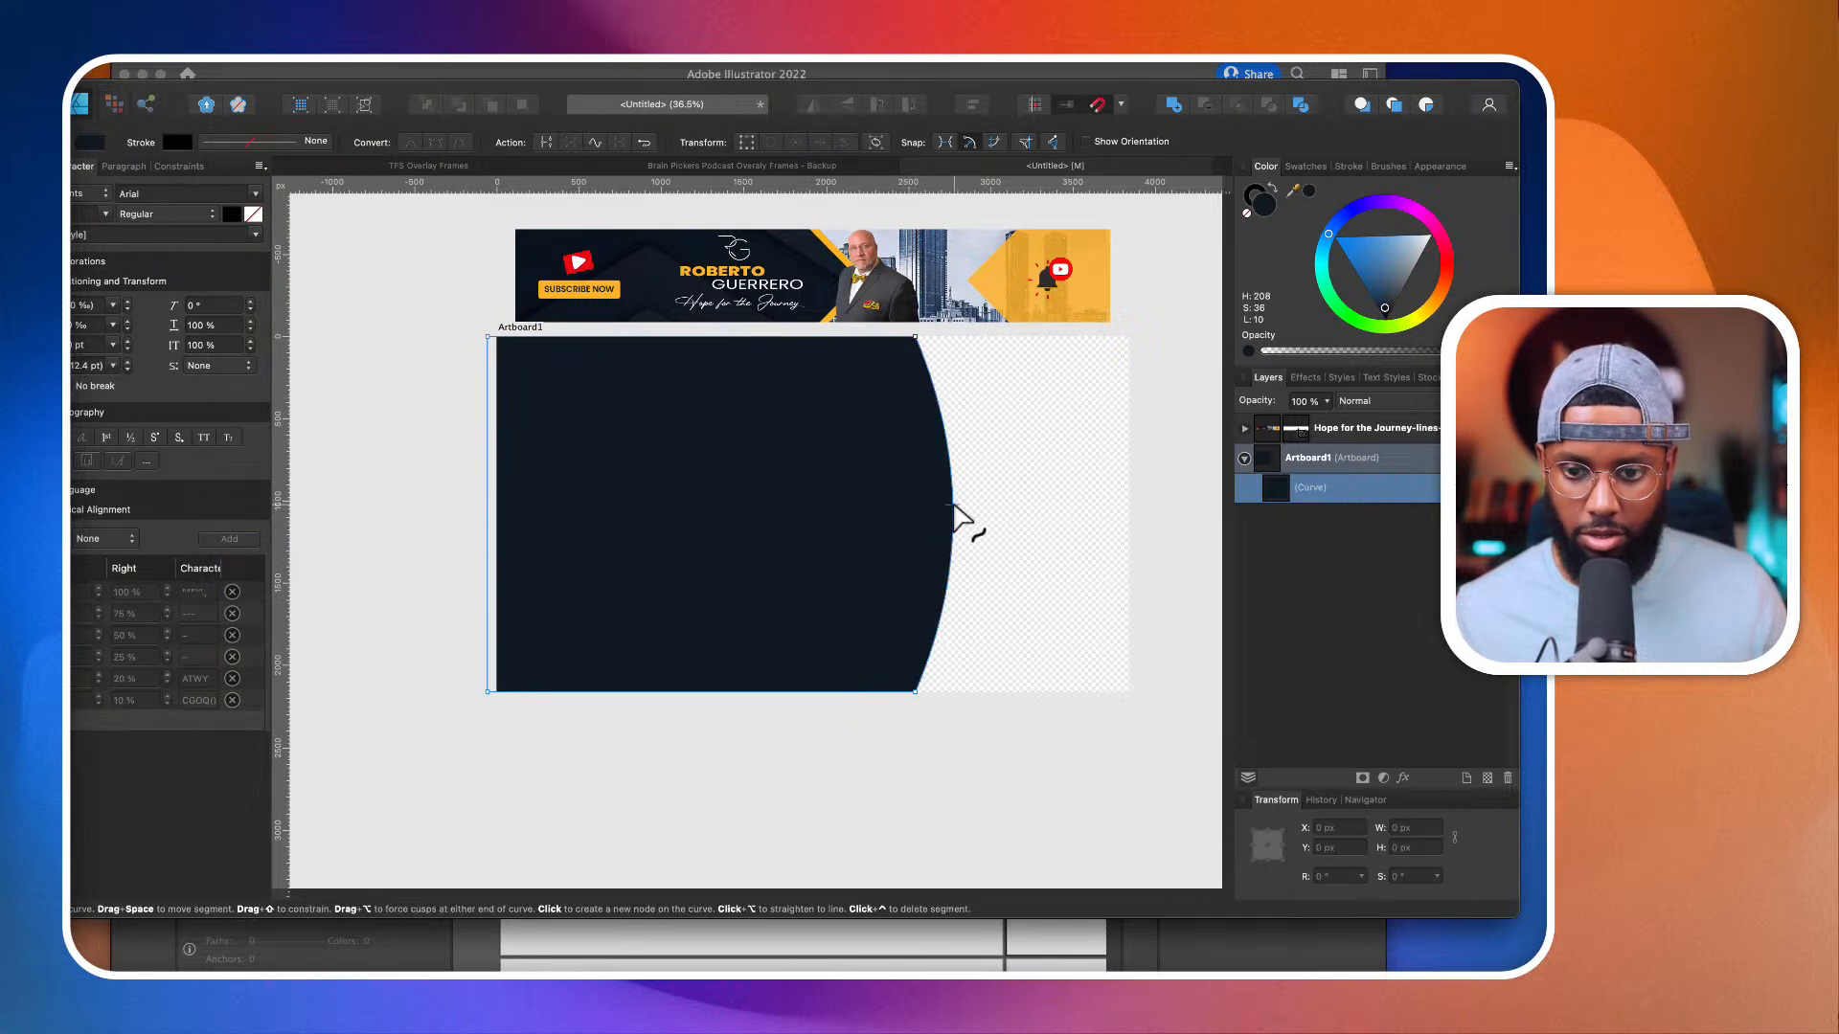
key(super+z)
click(915, 498)
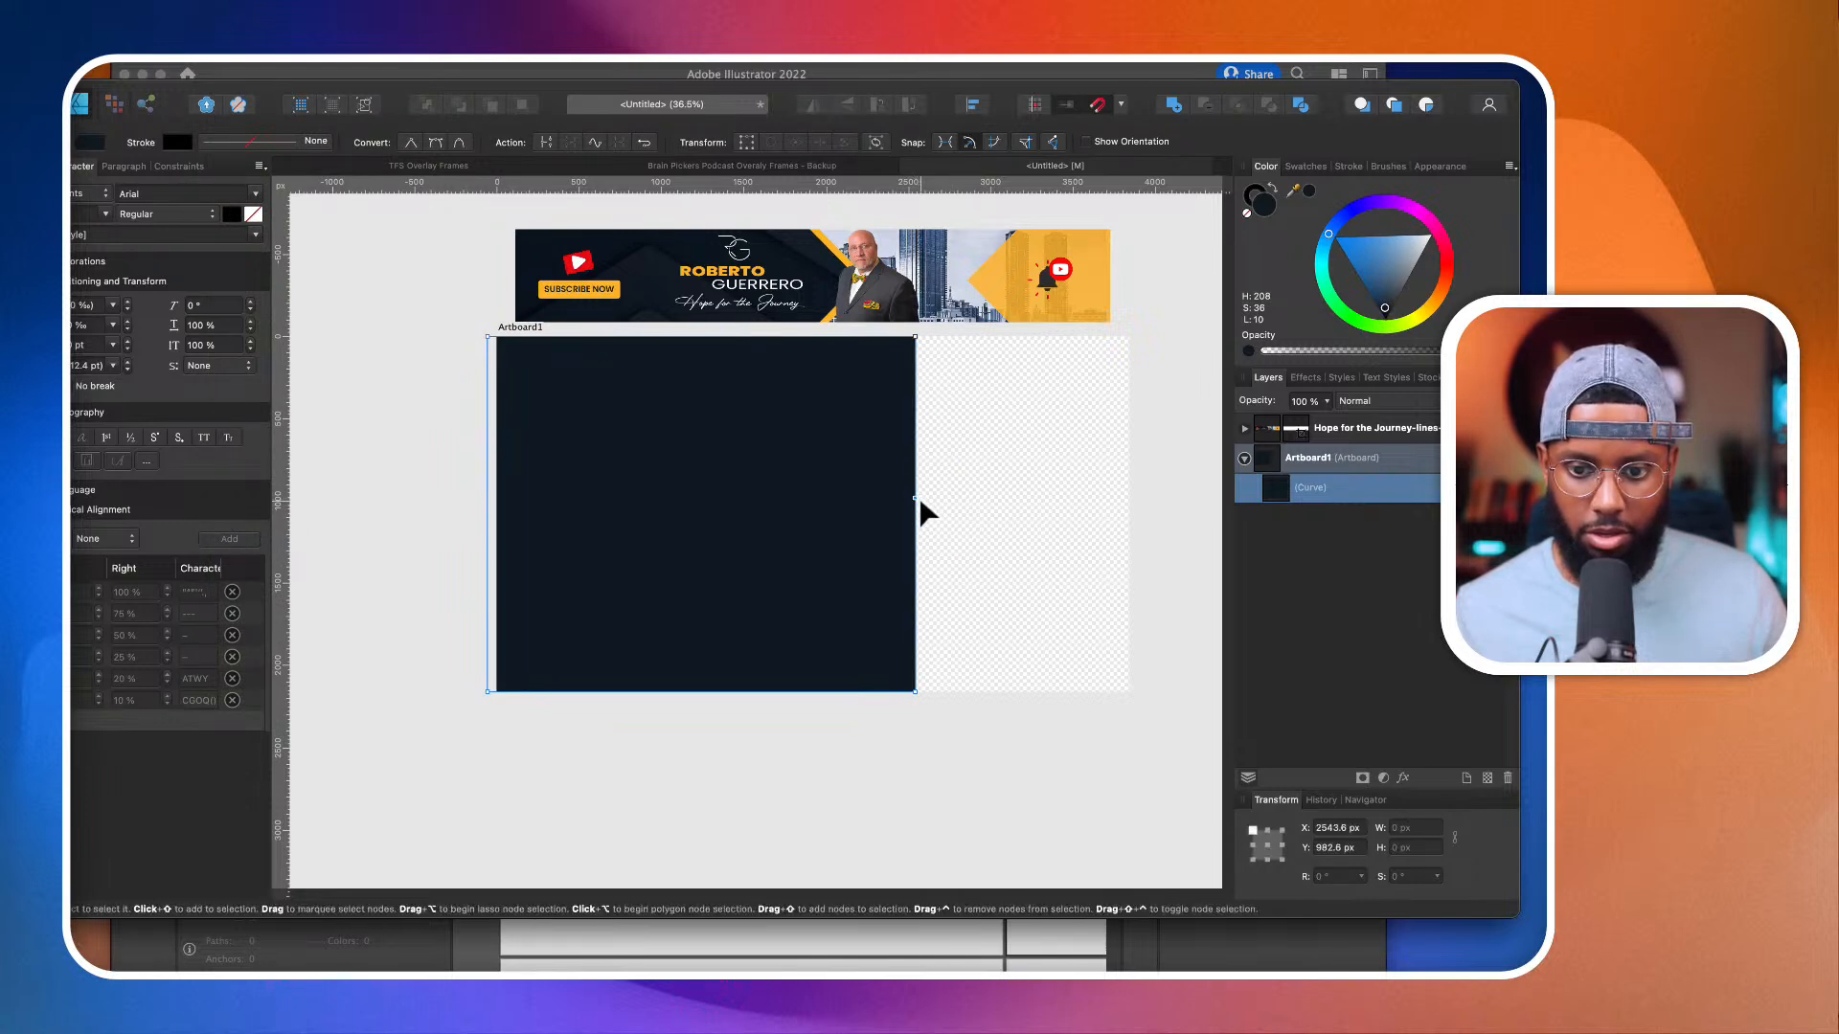
drag(918, 499, 961, 513)
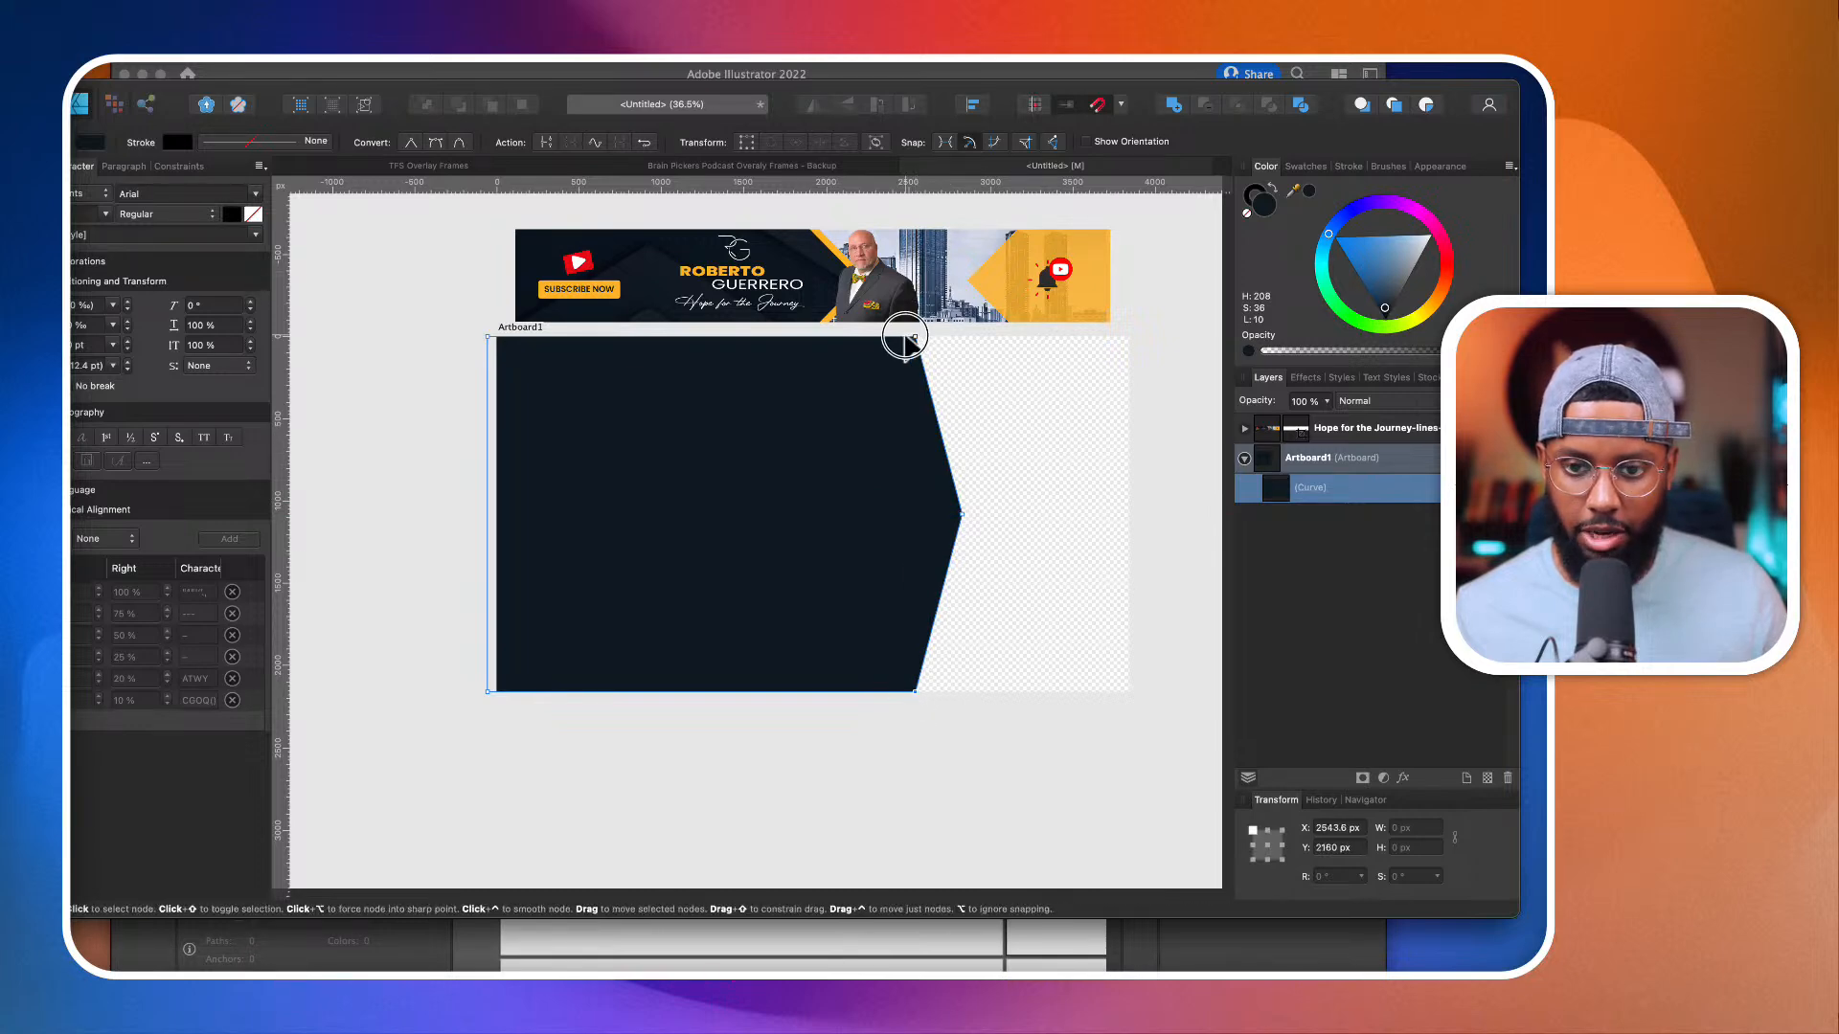
Step: Move the navy shape's top-right and bottom-right nodes inward to about X 2379 px, and its point to about X 2690 px
drag(905, 338, 888, 337)
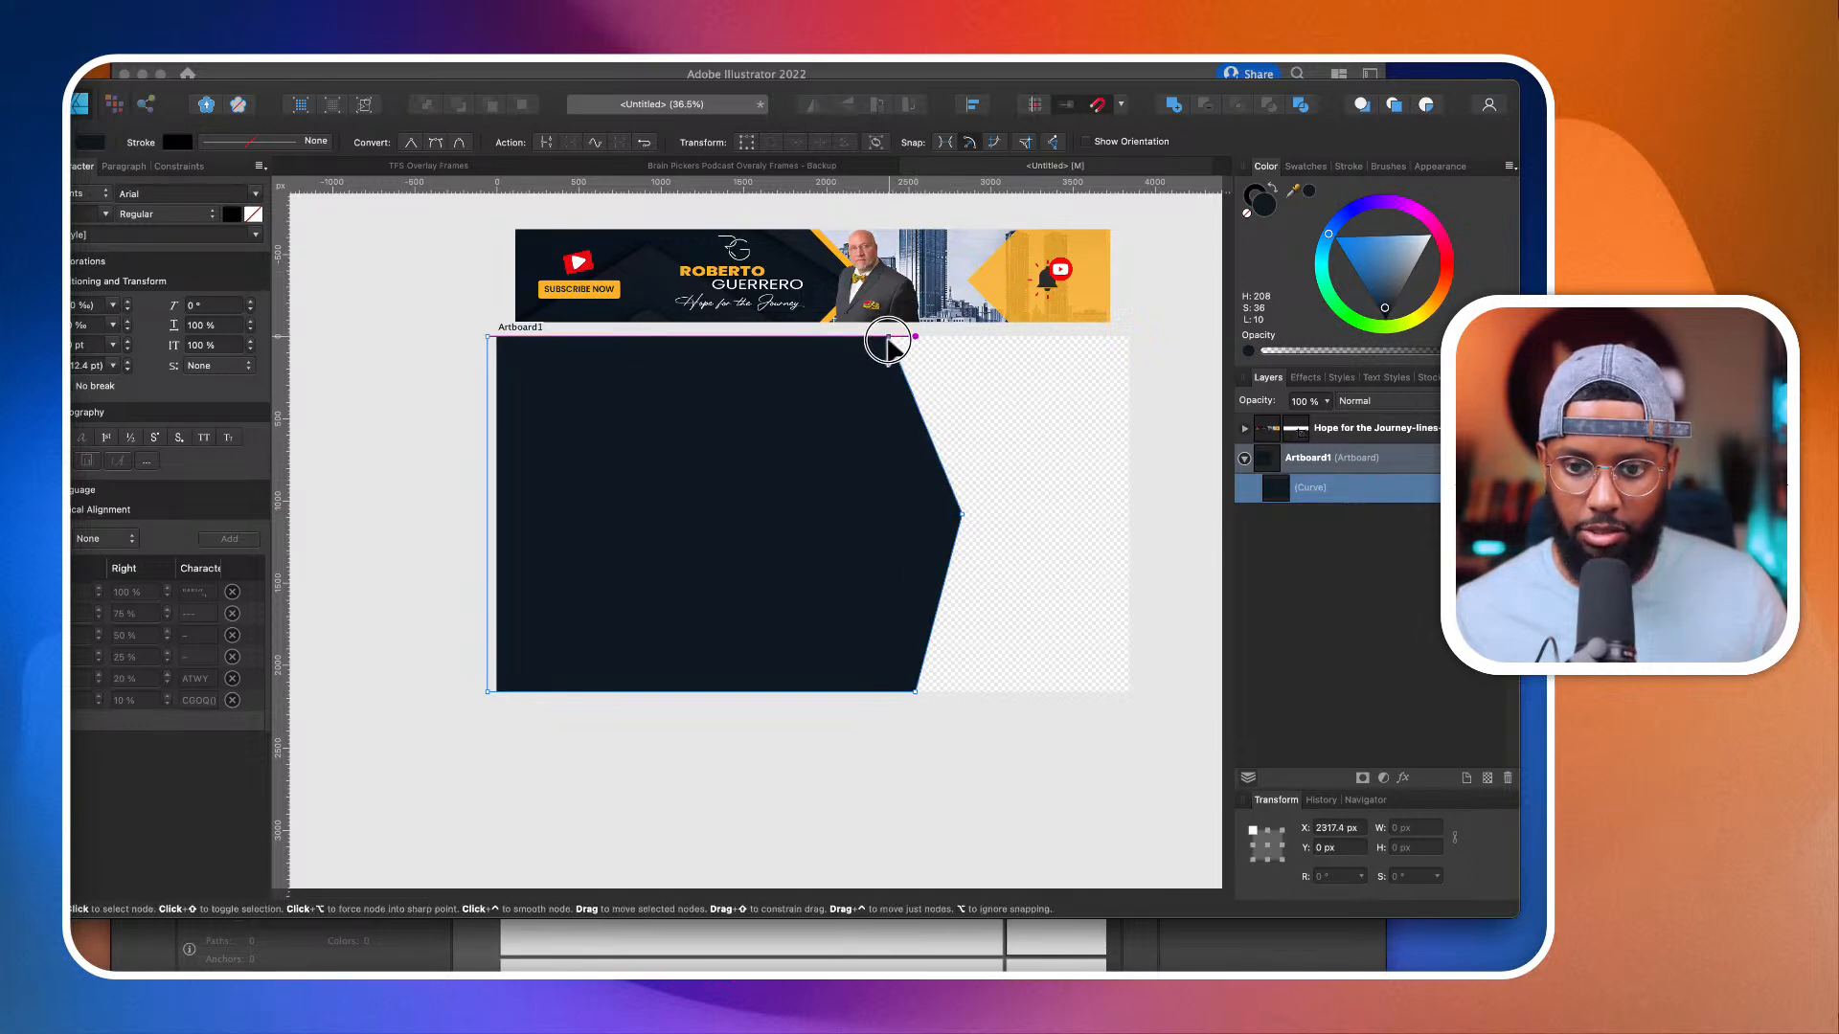
click(915, 691)
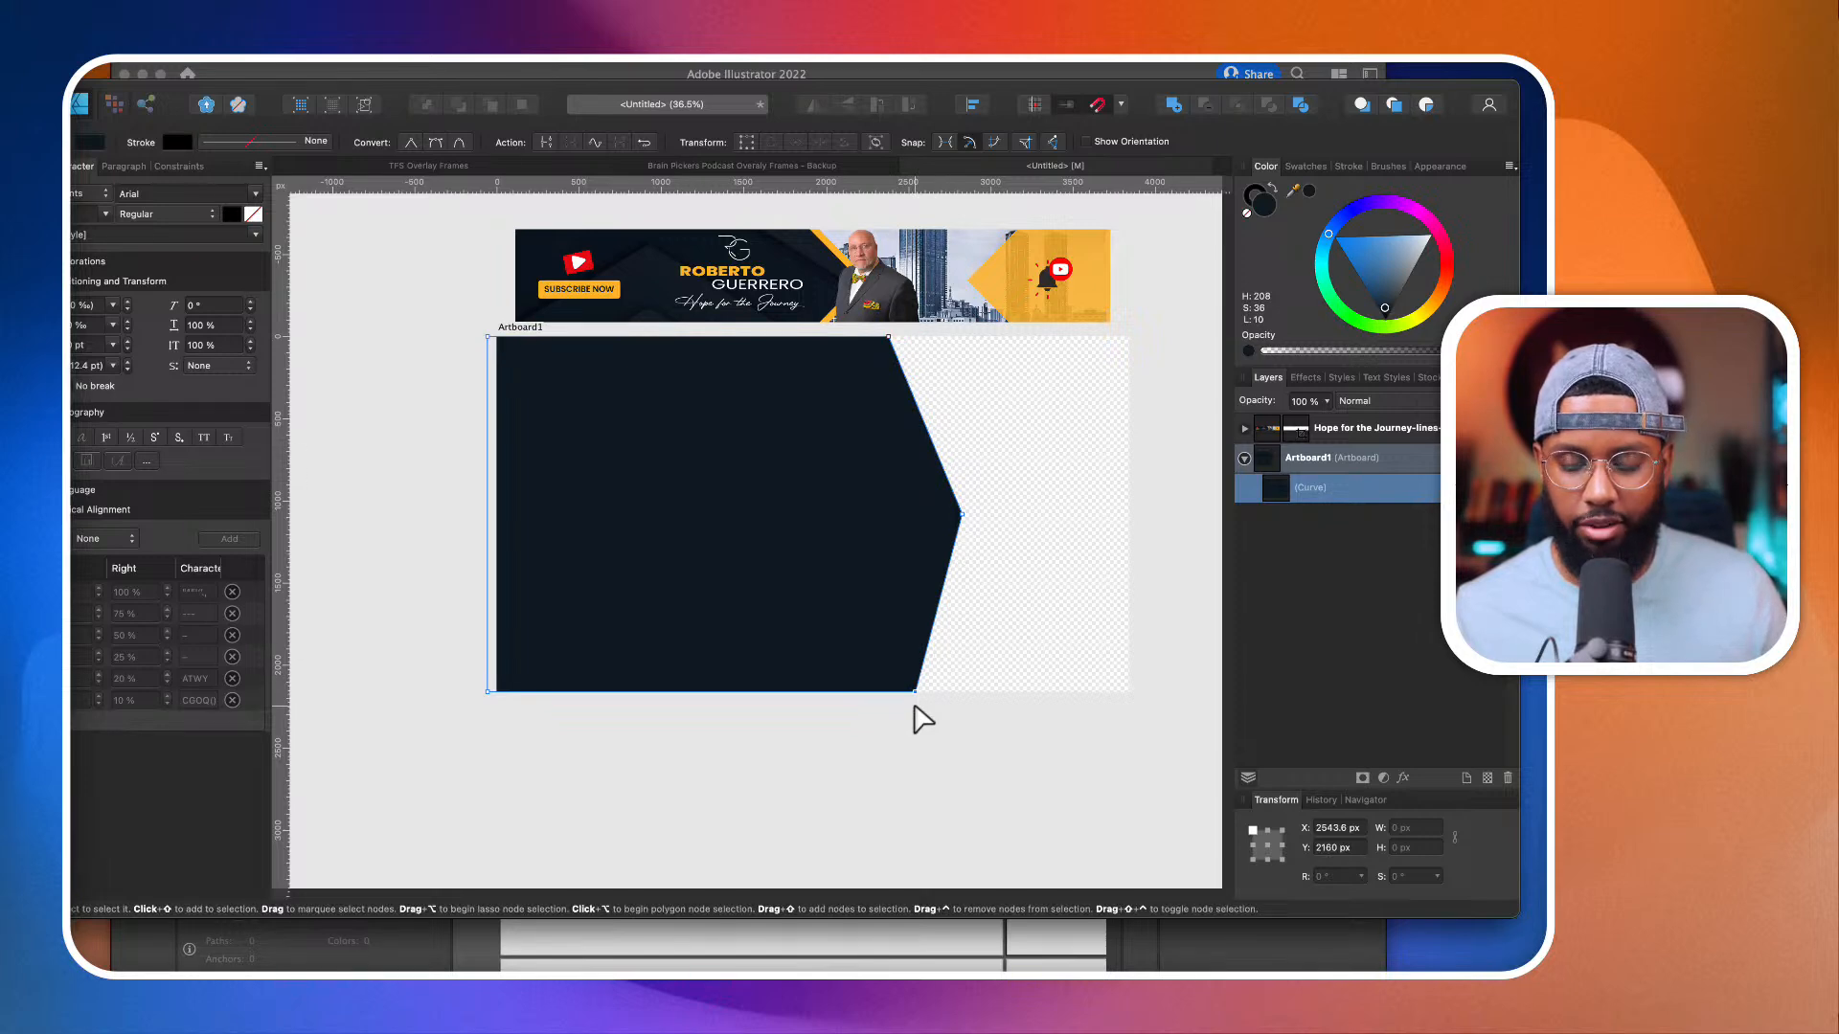
drag(914, 691, 888, 691)
mouse_move(961, 515)
mouse_down()
mouse_move(920, 529)
mouse_move(938, 538)
mouse_move(938, 514)
mouse_up()
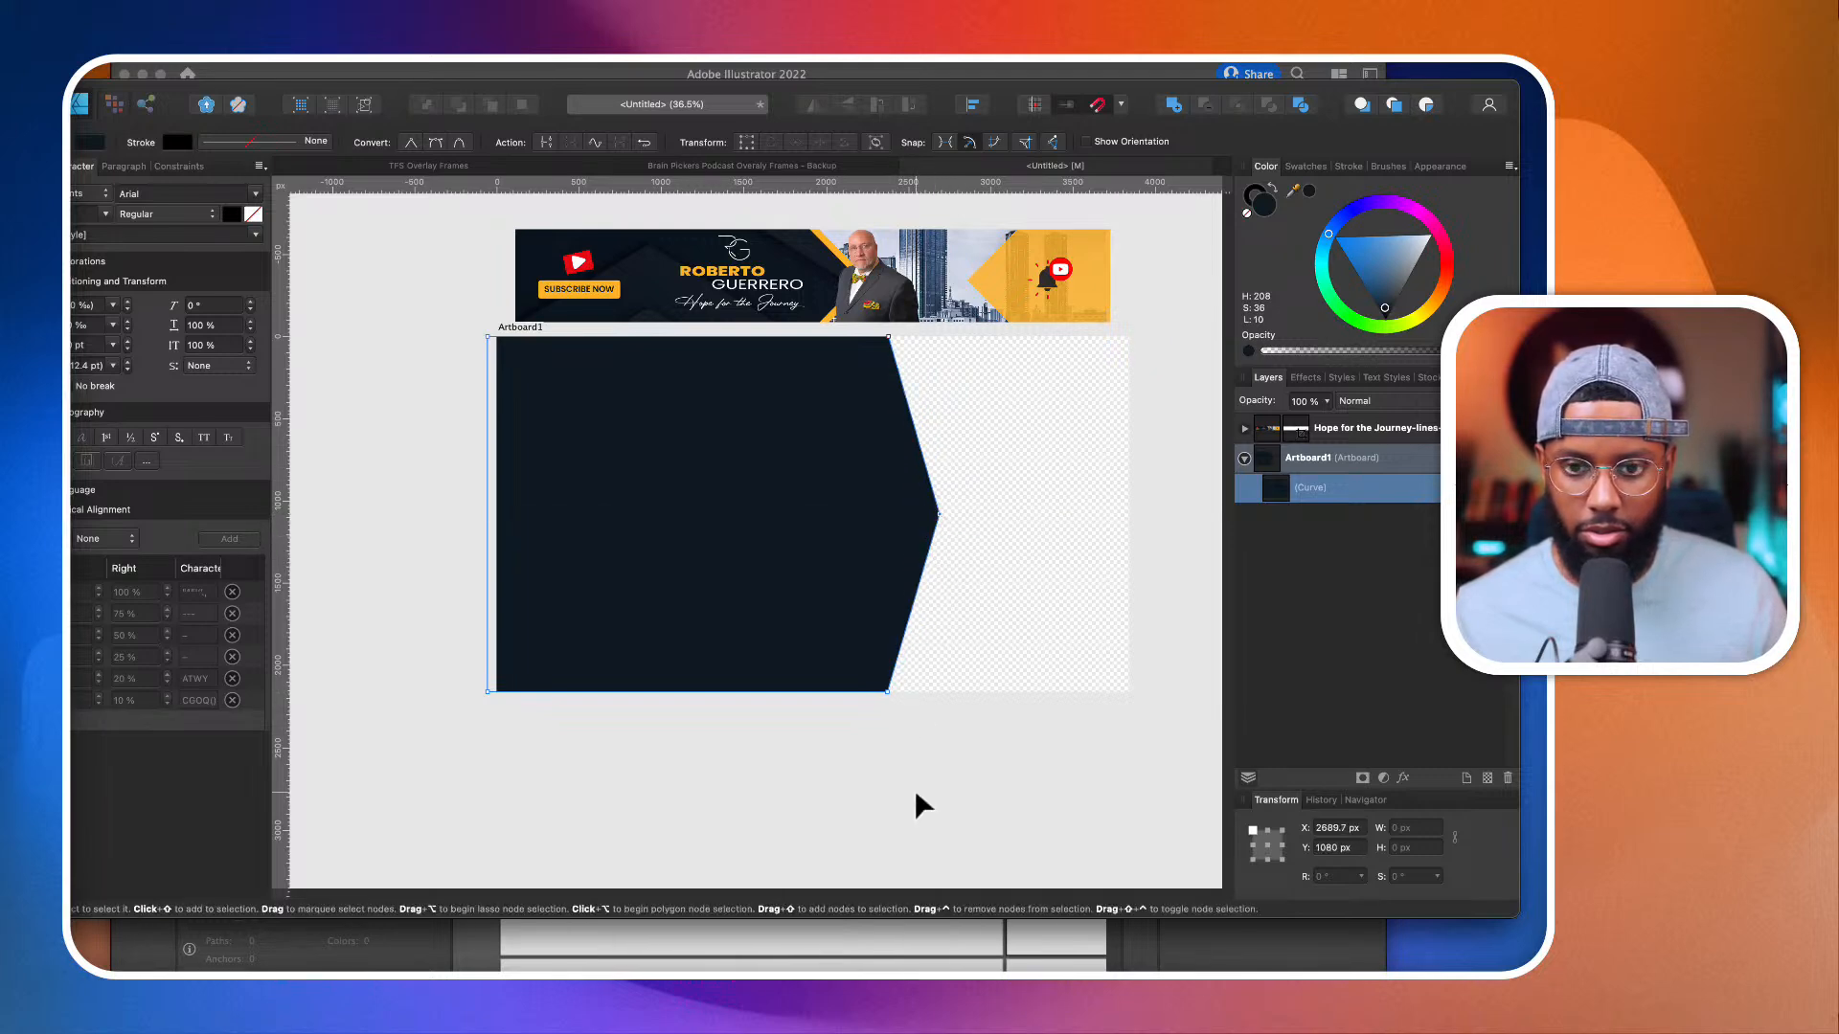
click(915, 803)
click(855, 522)
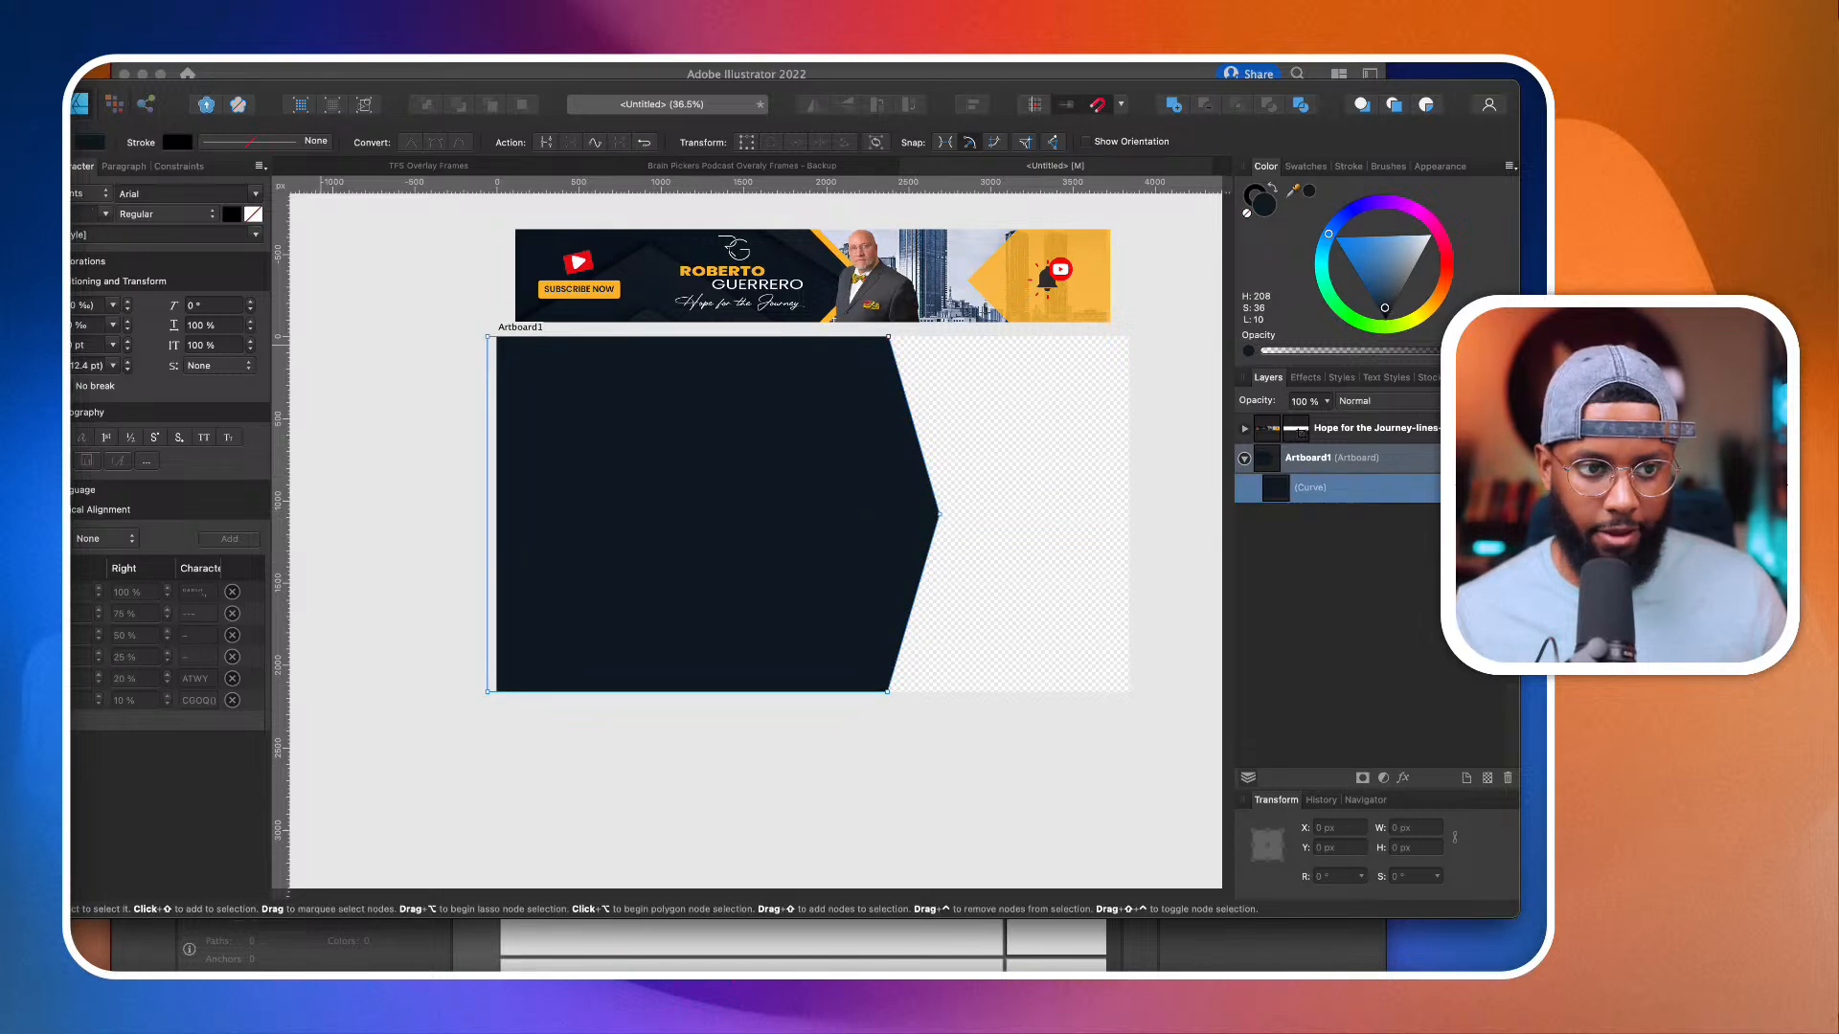
Step: Place a copy of the navy arrow shape about 95 px to the left of the original
key(v)
scroll(804, 534, up, 3)
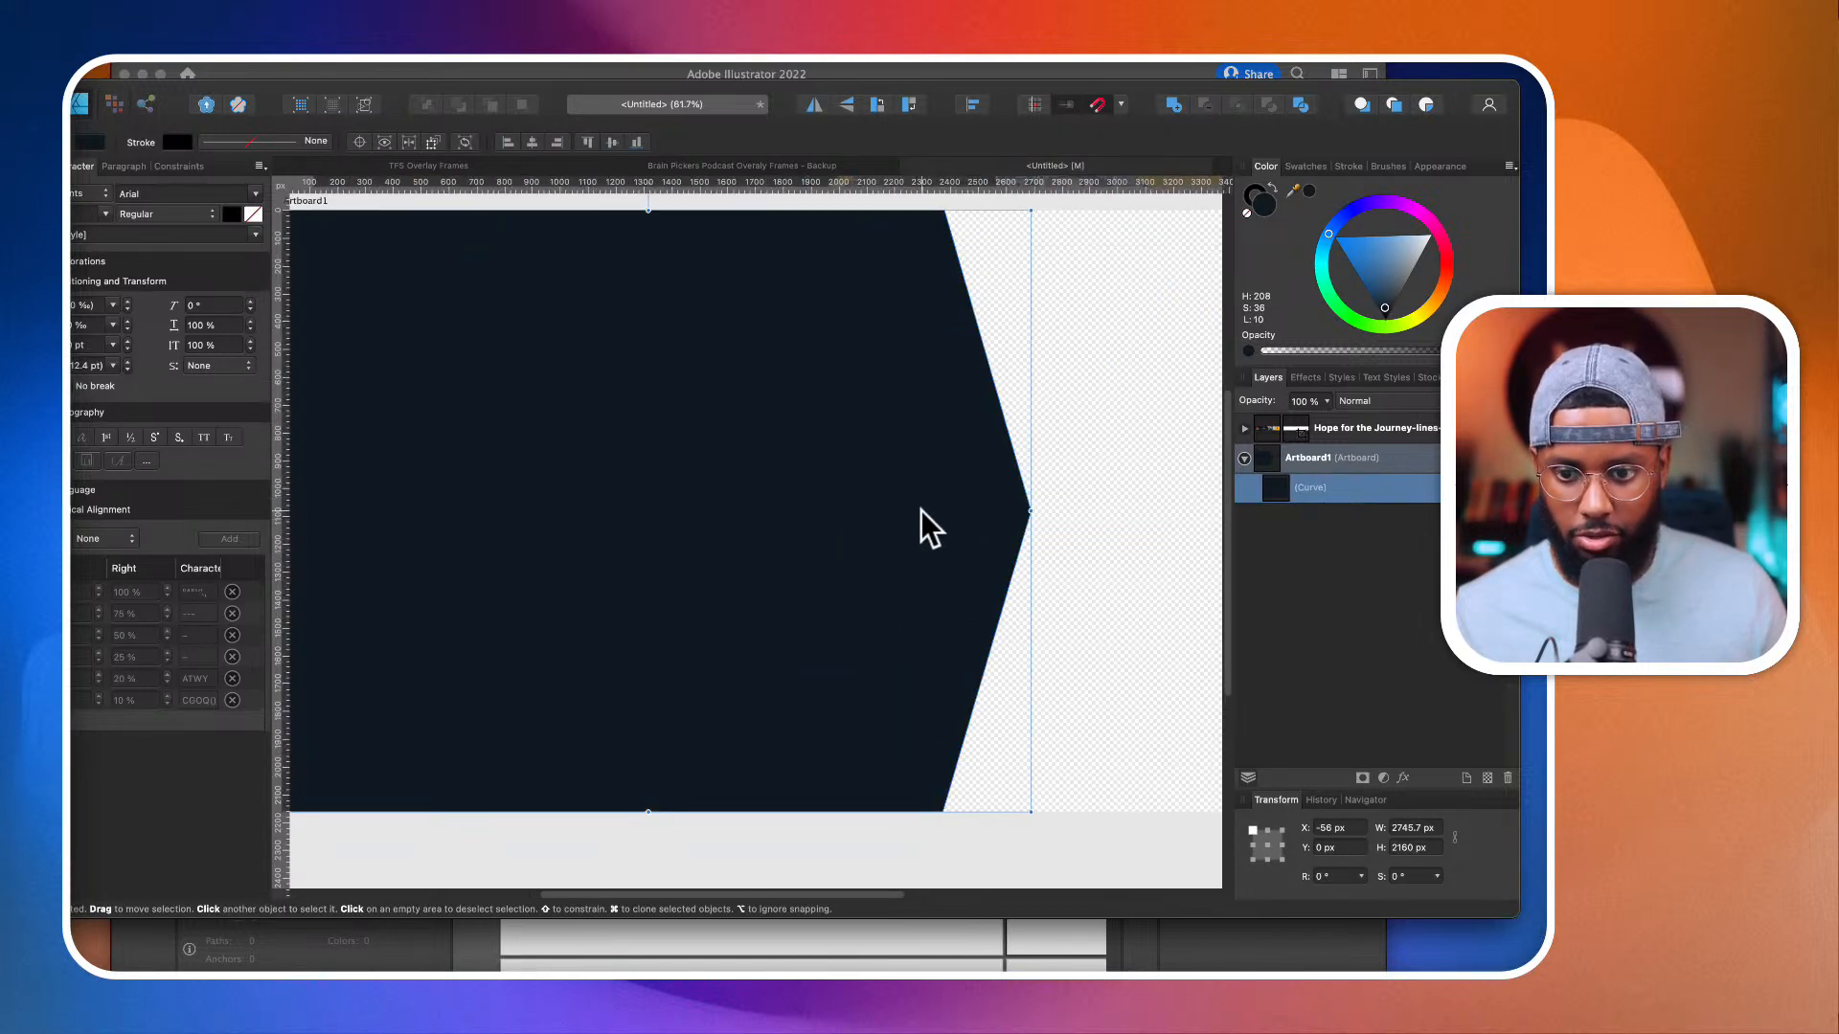
drag(922, 511, 894, 515)
scroll(1139, 368, down, 3)
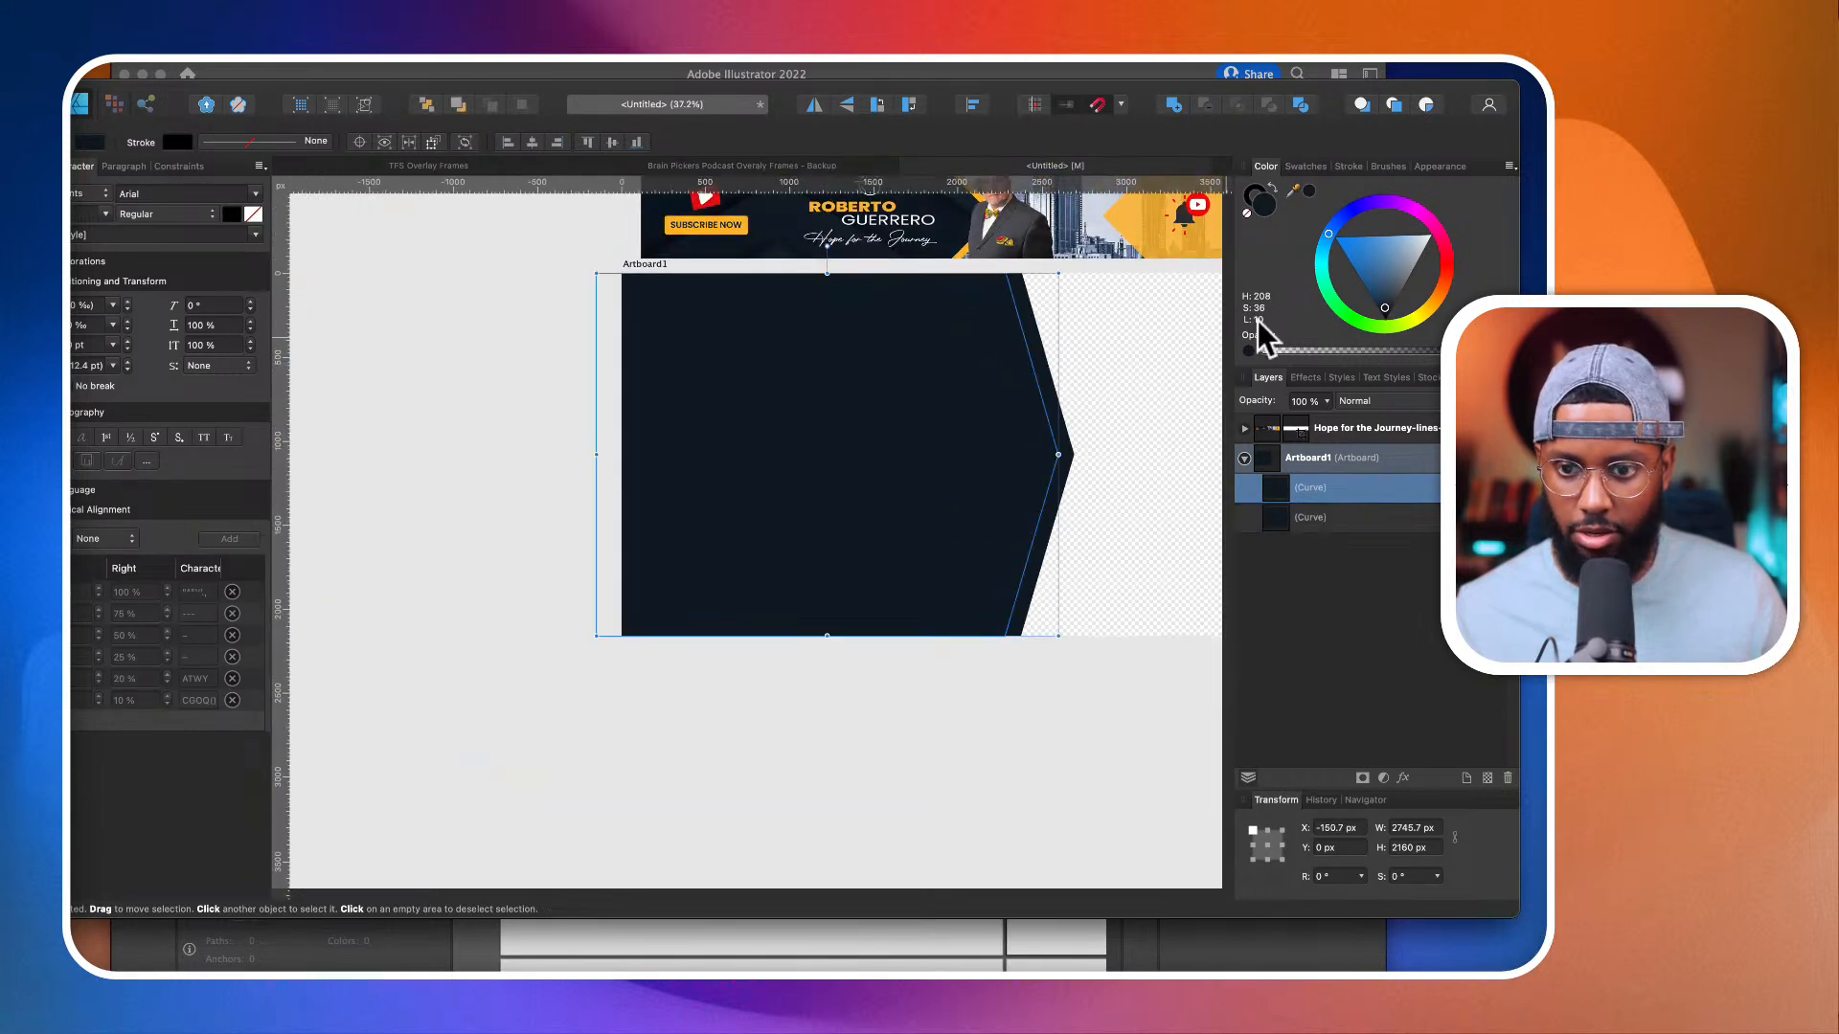
Step: Fill the lower arrow shape with the yellow-orange sampled from the banner
click(1301, 515)
scroll(985, 337, up, 3)
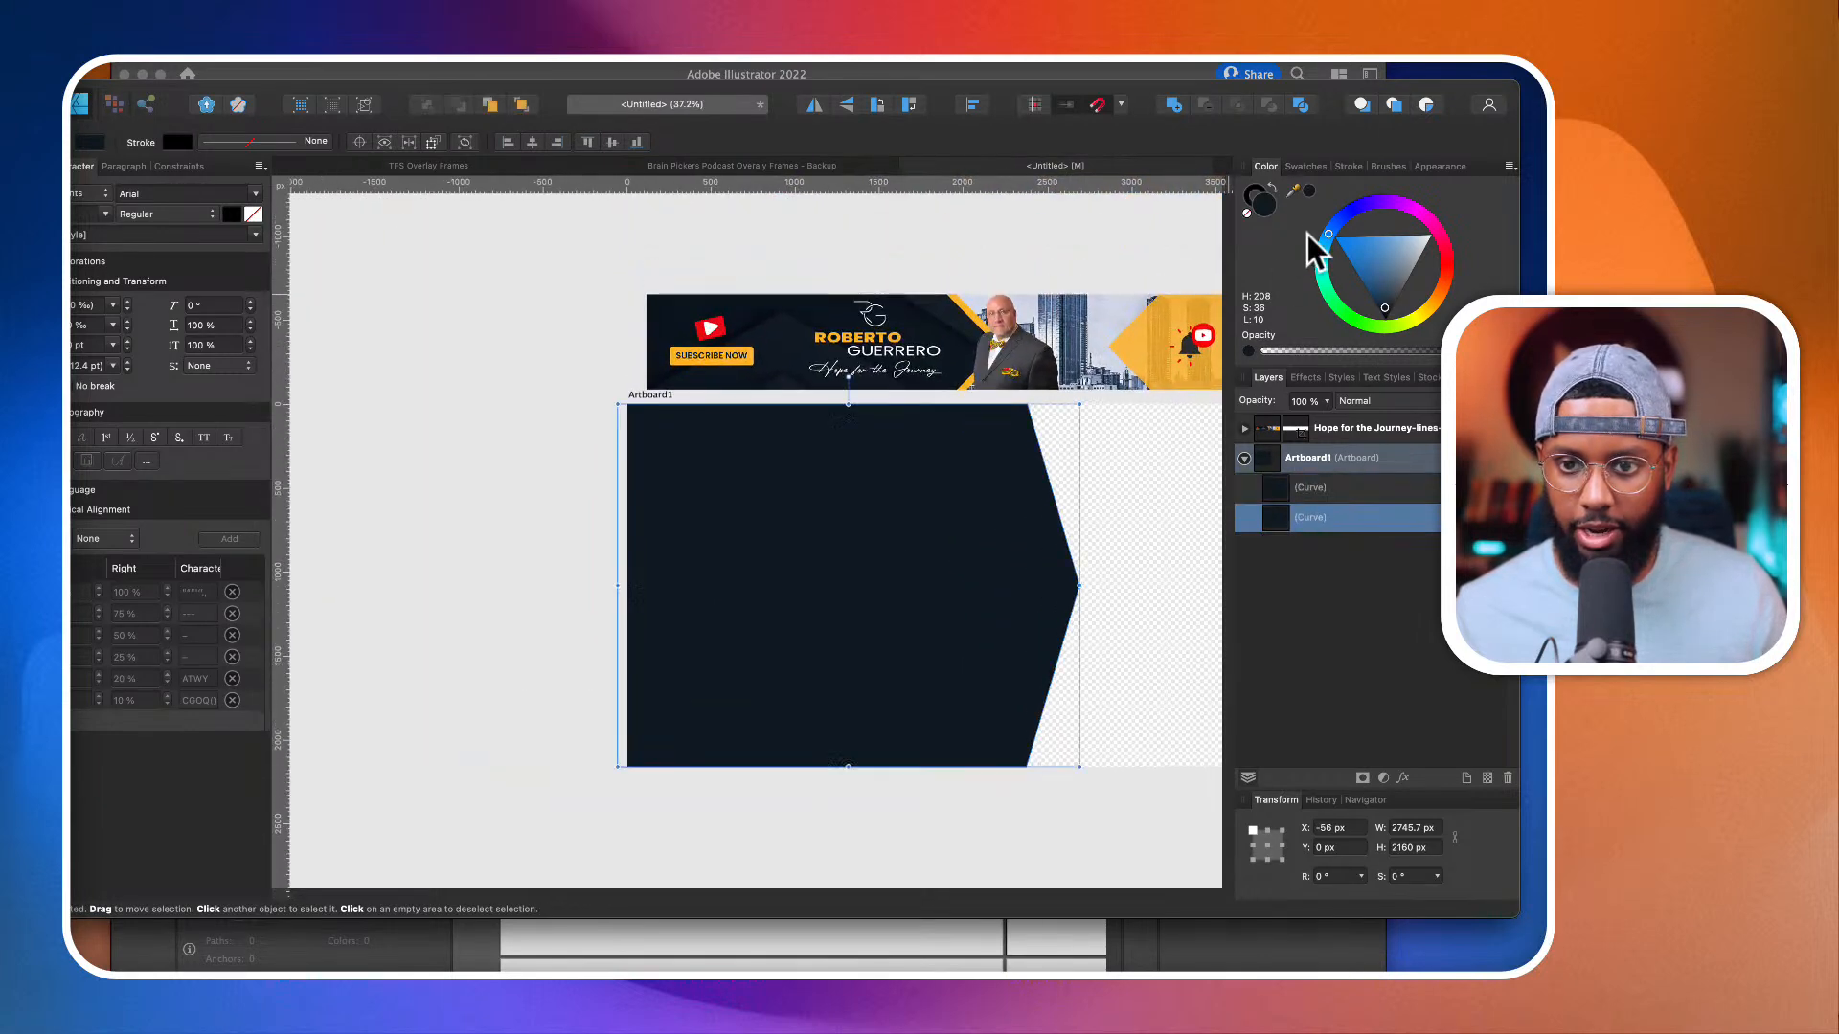
drag(1308, 191, 977, 331)
click(1308, 191)
scroll(1061, 447, down, 2)
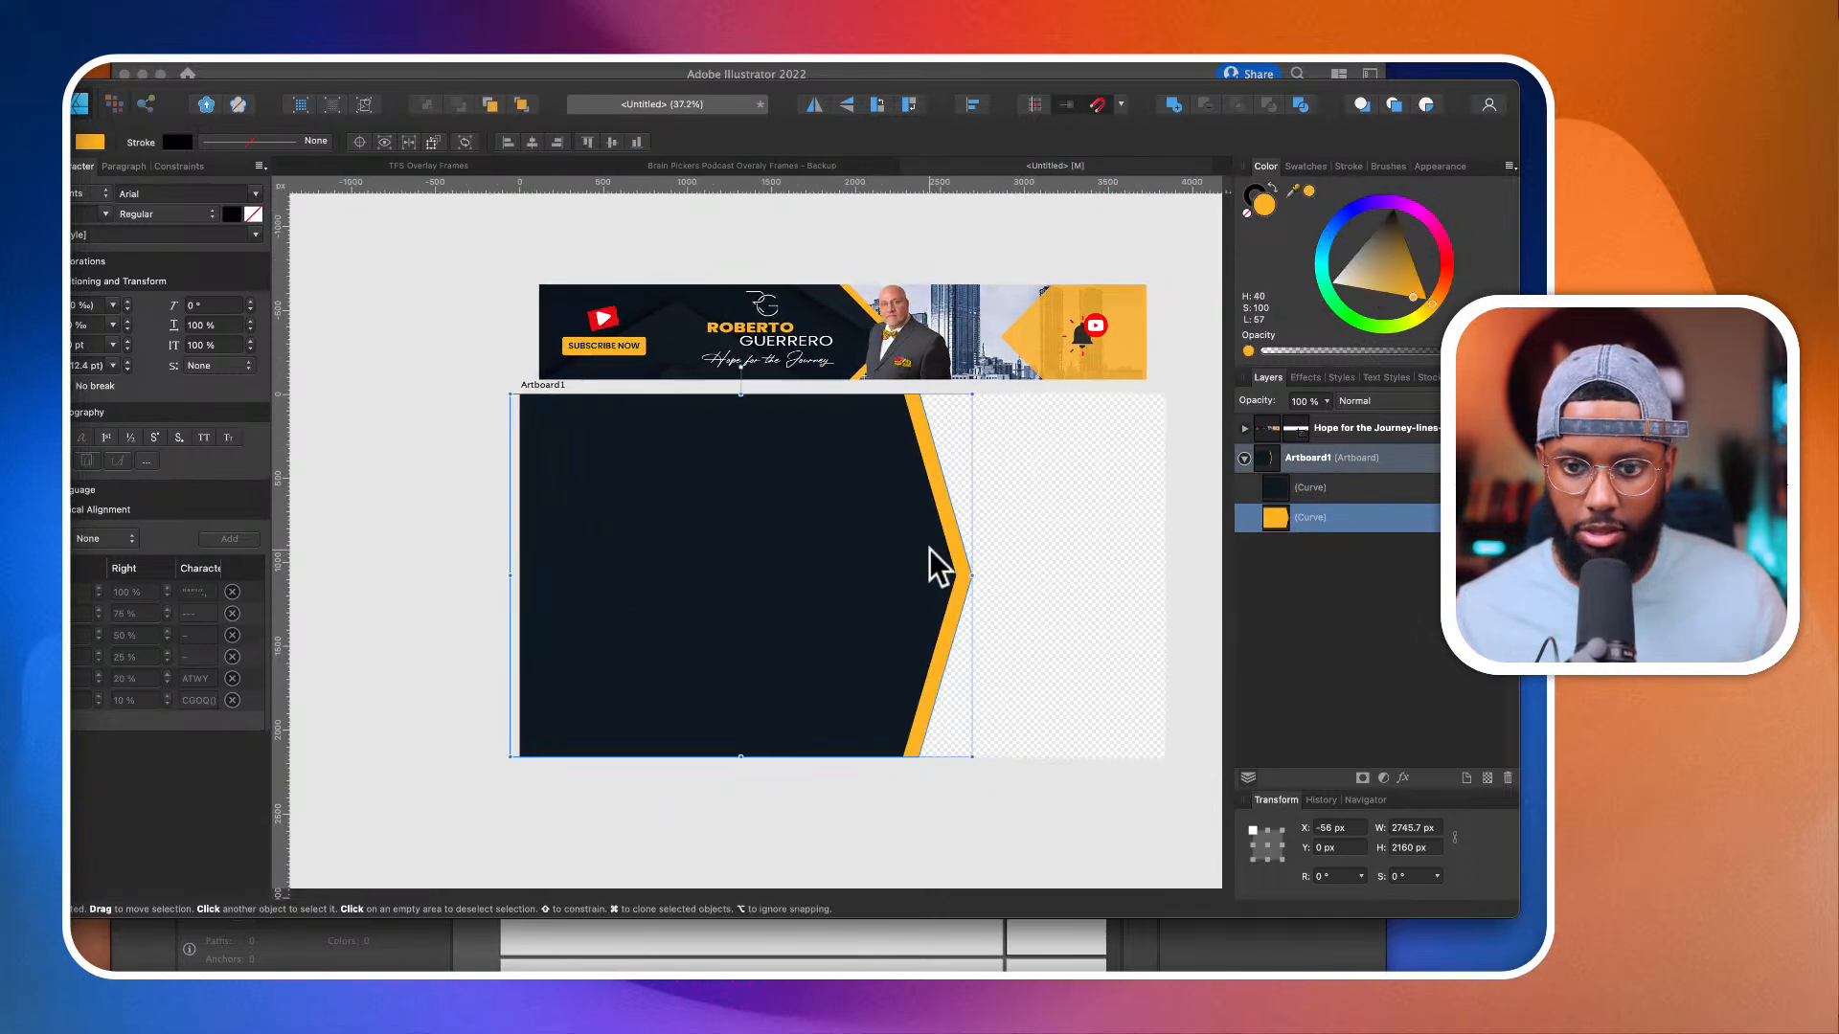
Step: Examine the banner's dark background pattern around the subscribe button and the logo text
scroll(973, 531, up, 2)
scroll(831, 469, up, 2)
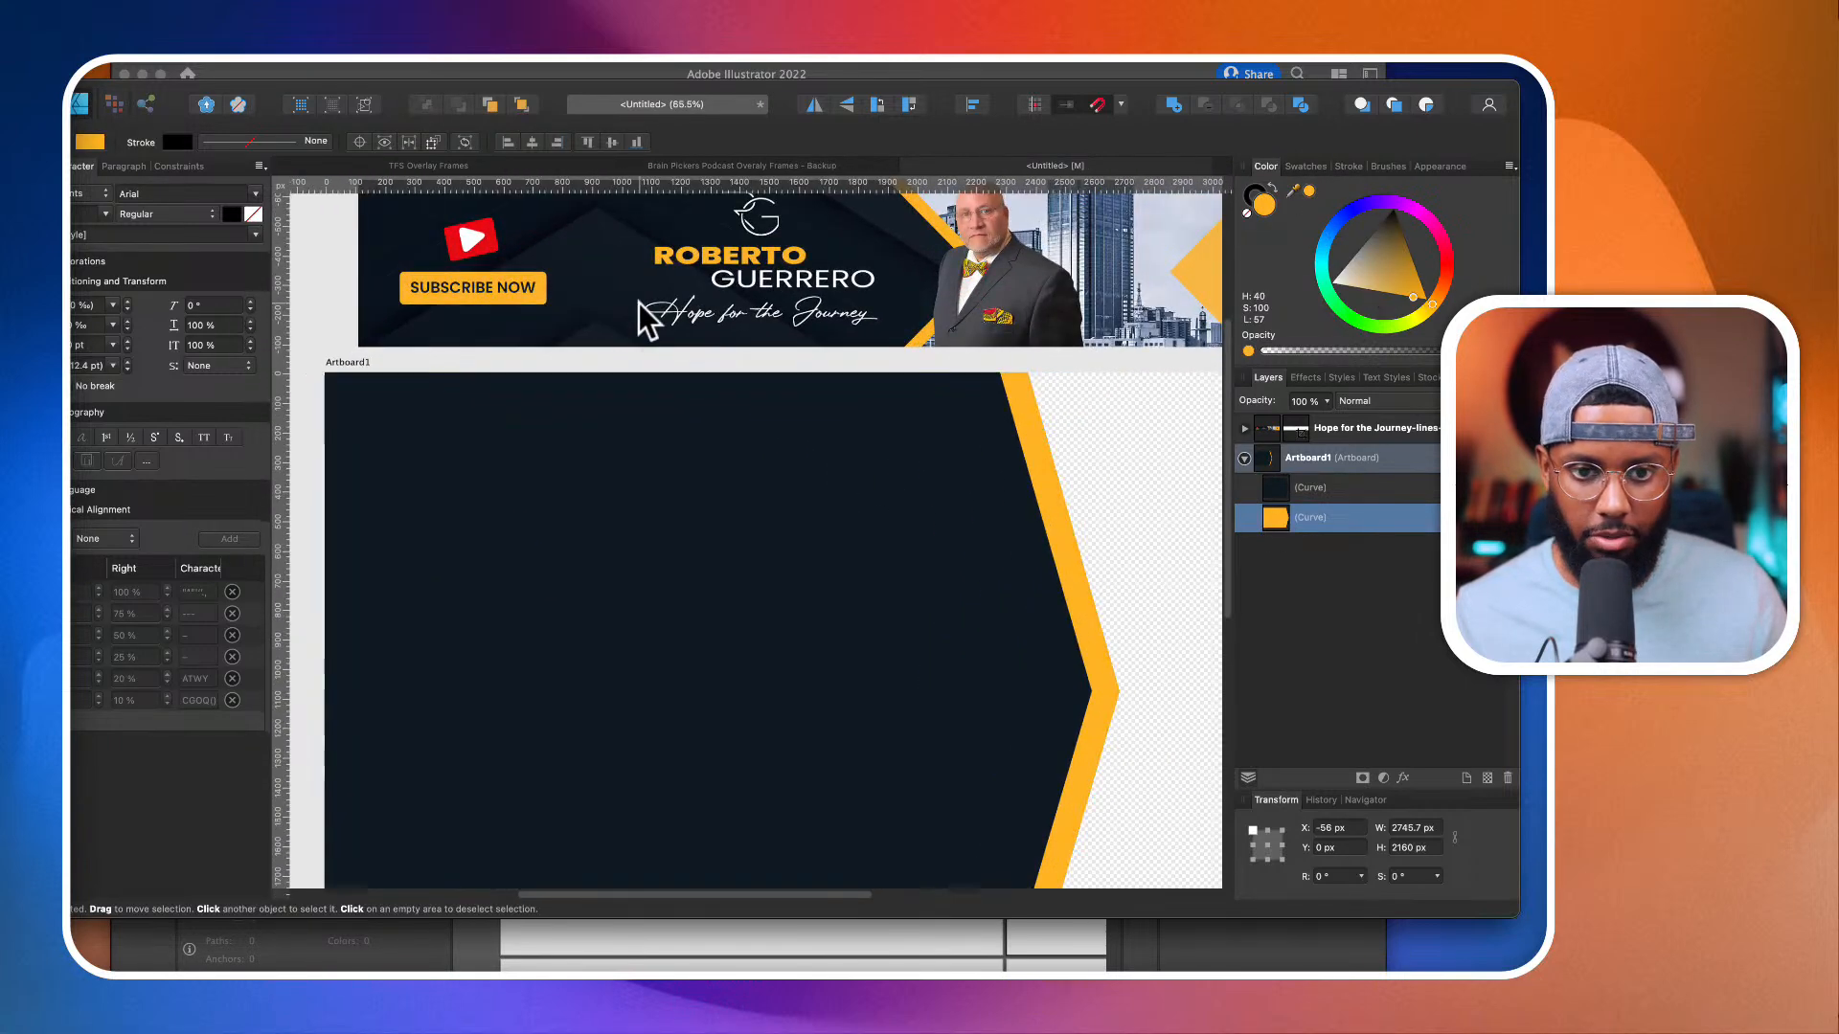
scroll(640, 302, up, 2)
scroll(623, 319, up, 3)
scroll(623, 319, down, 4)
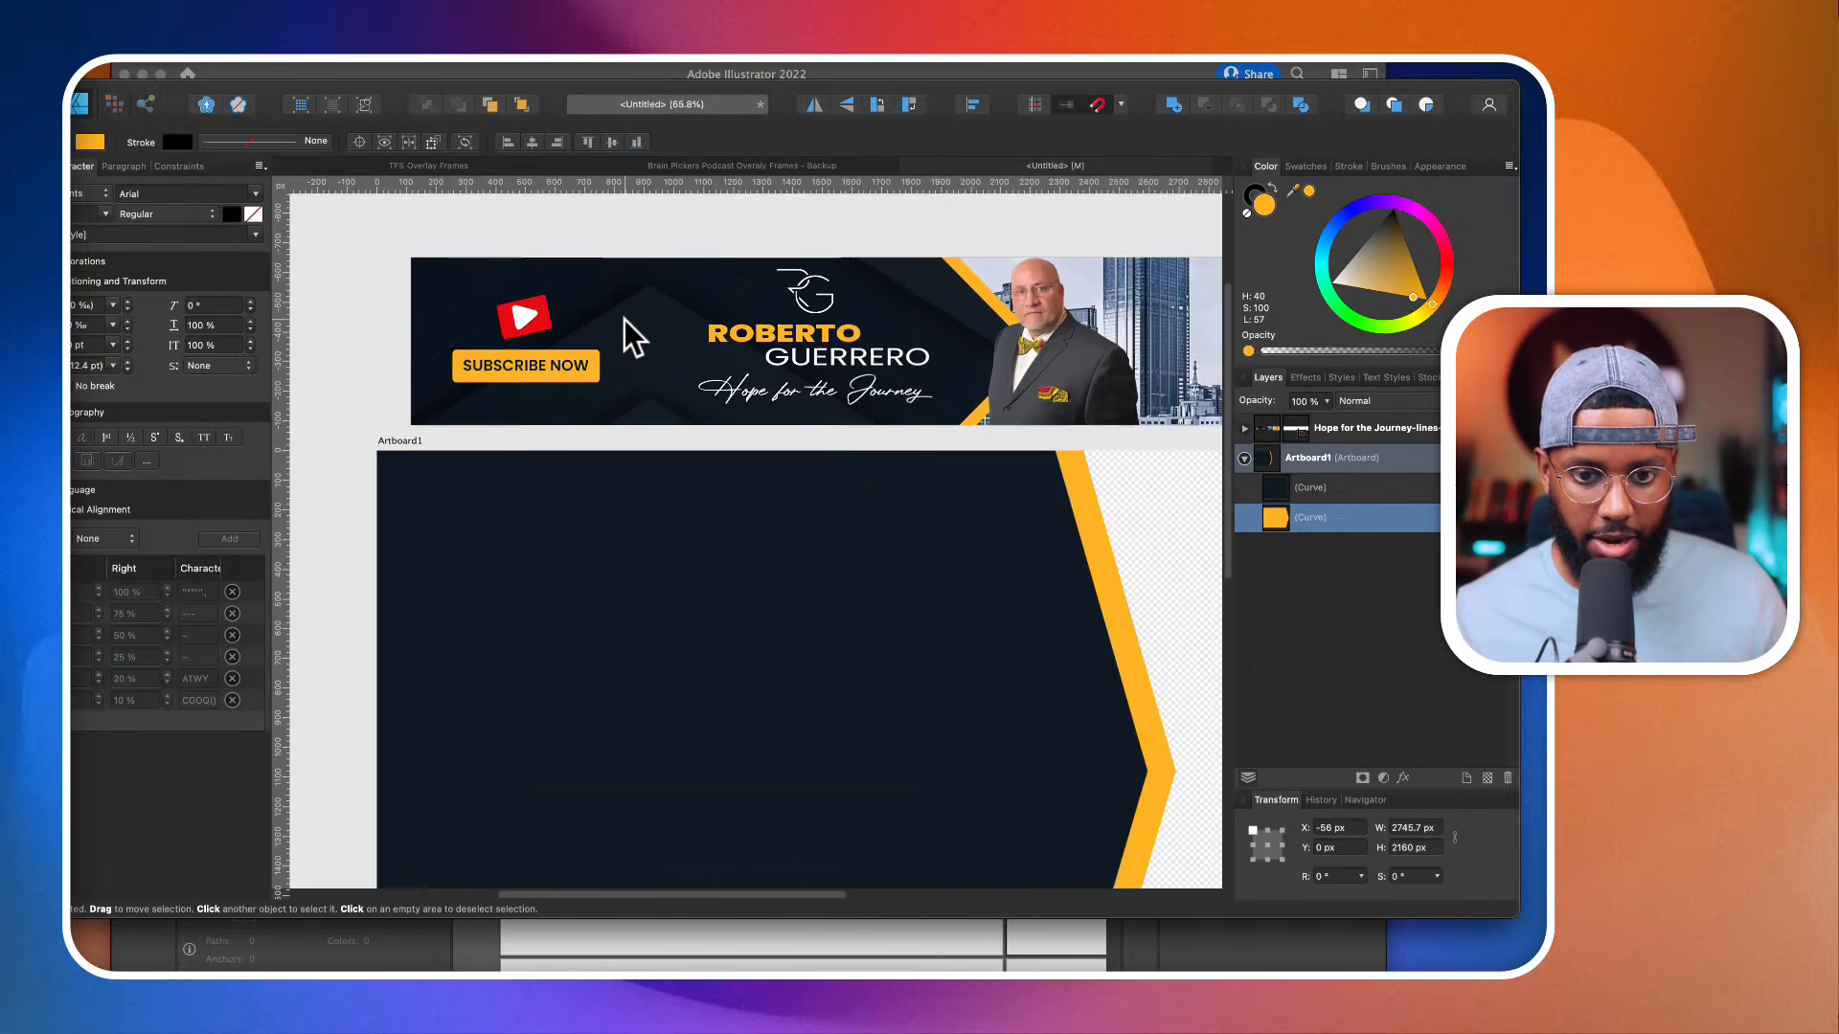
click(623, 319)
scroll(576, 457, down, 2)
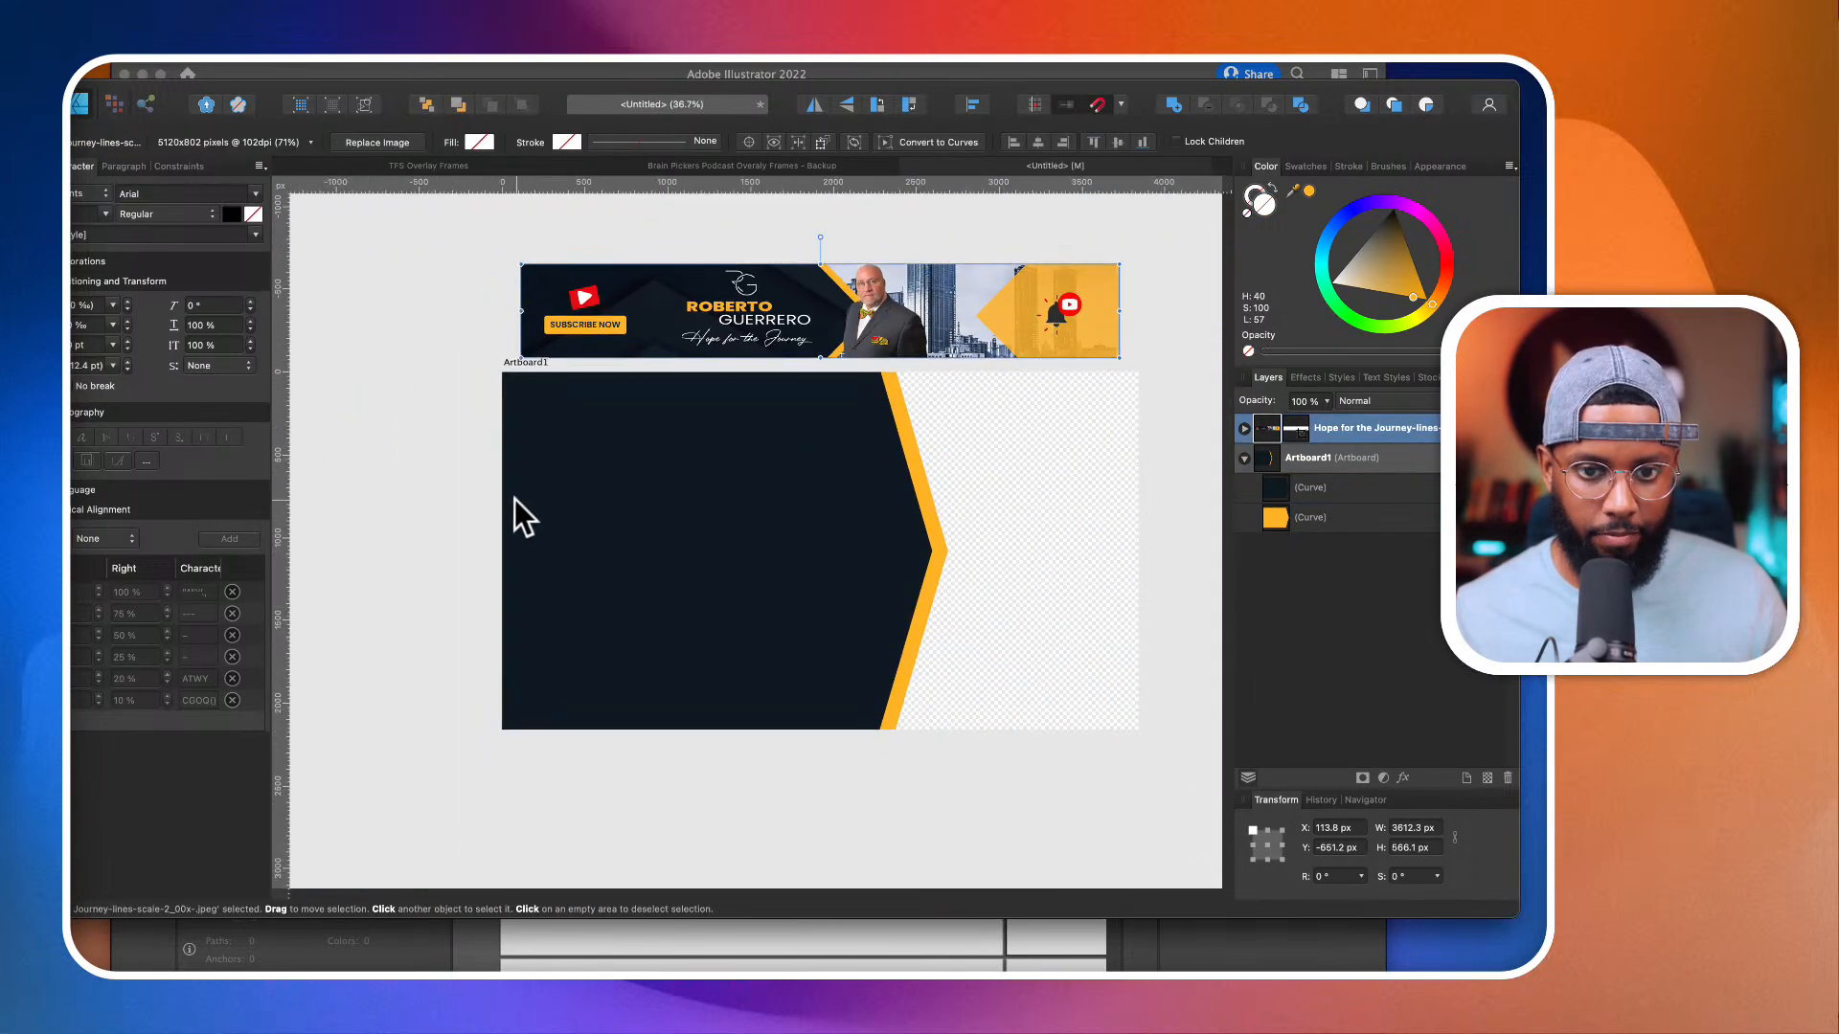
scroll(514, 499, up, 2)
key(p)
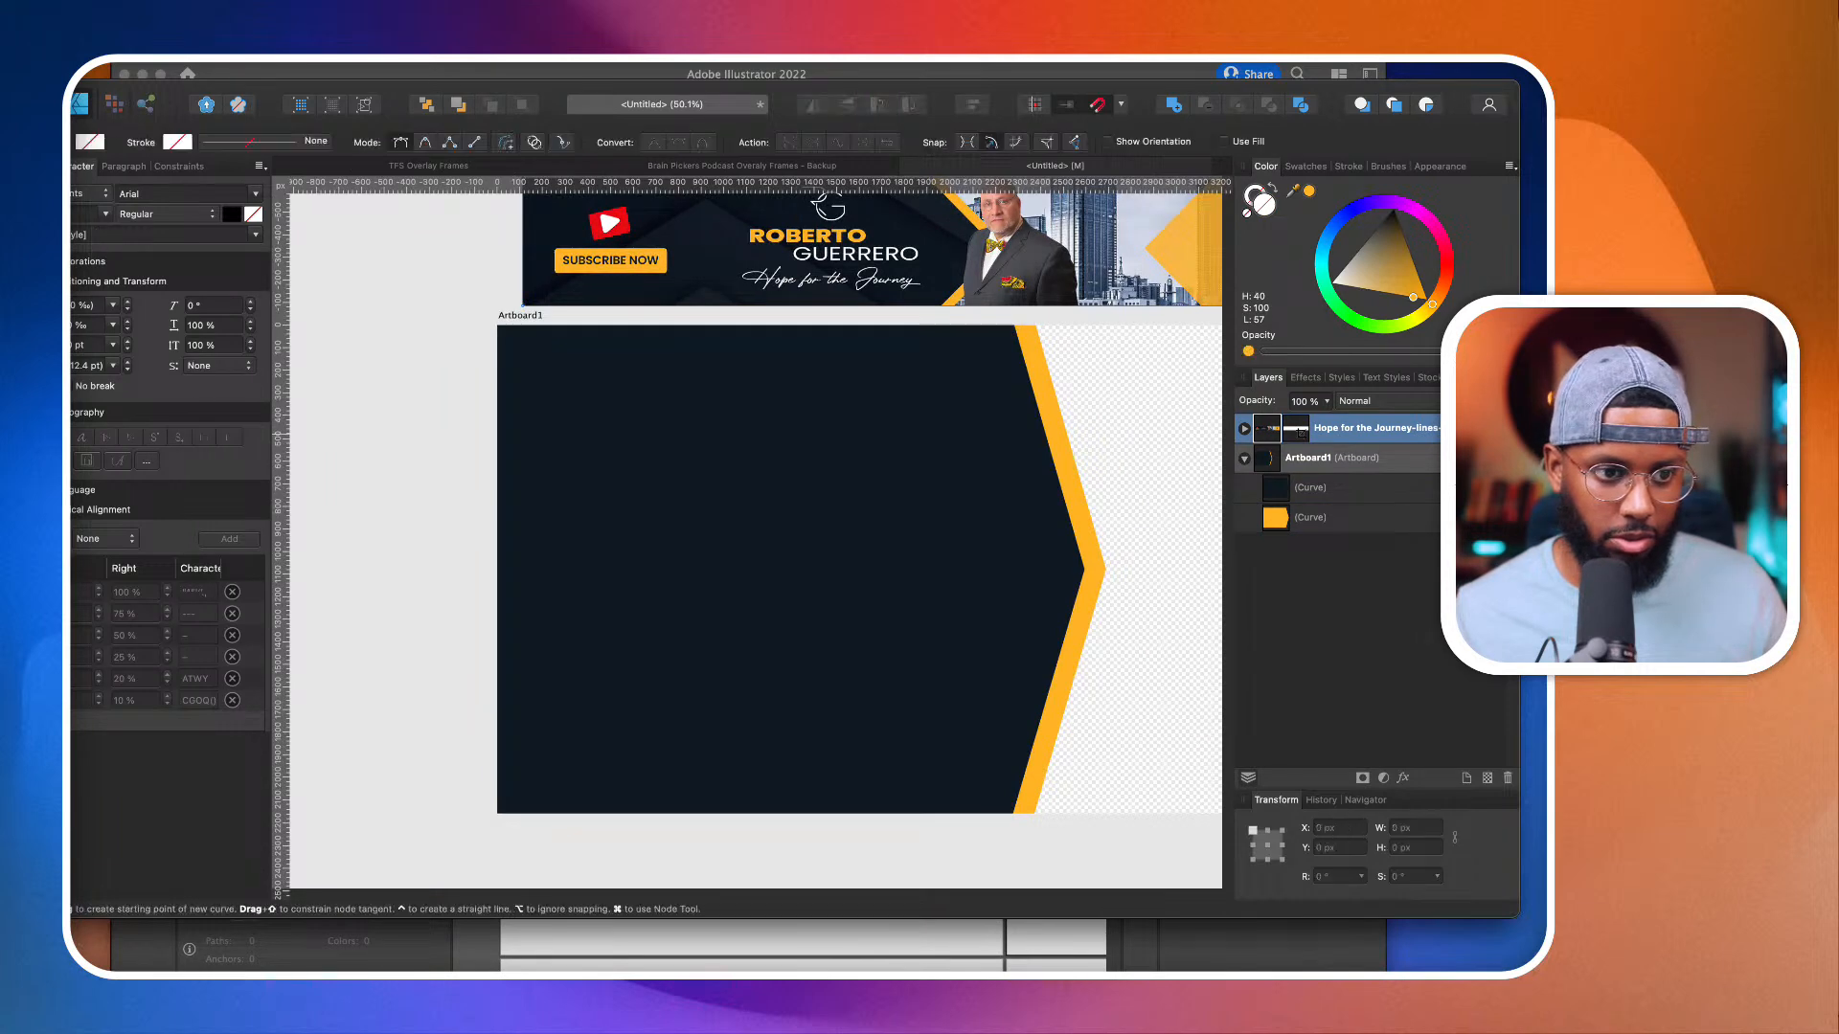
scroll(418, 570, down, 2)
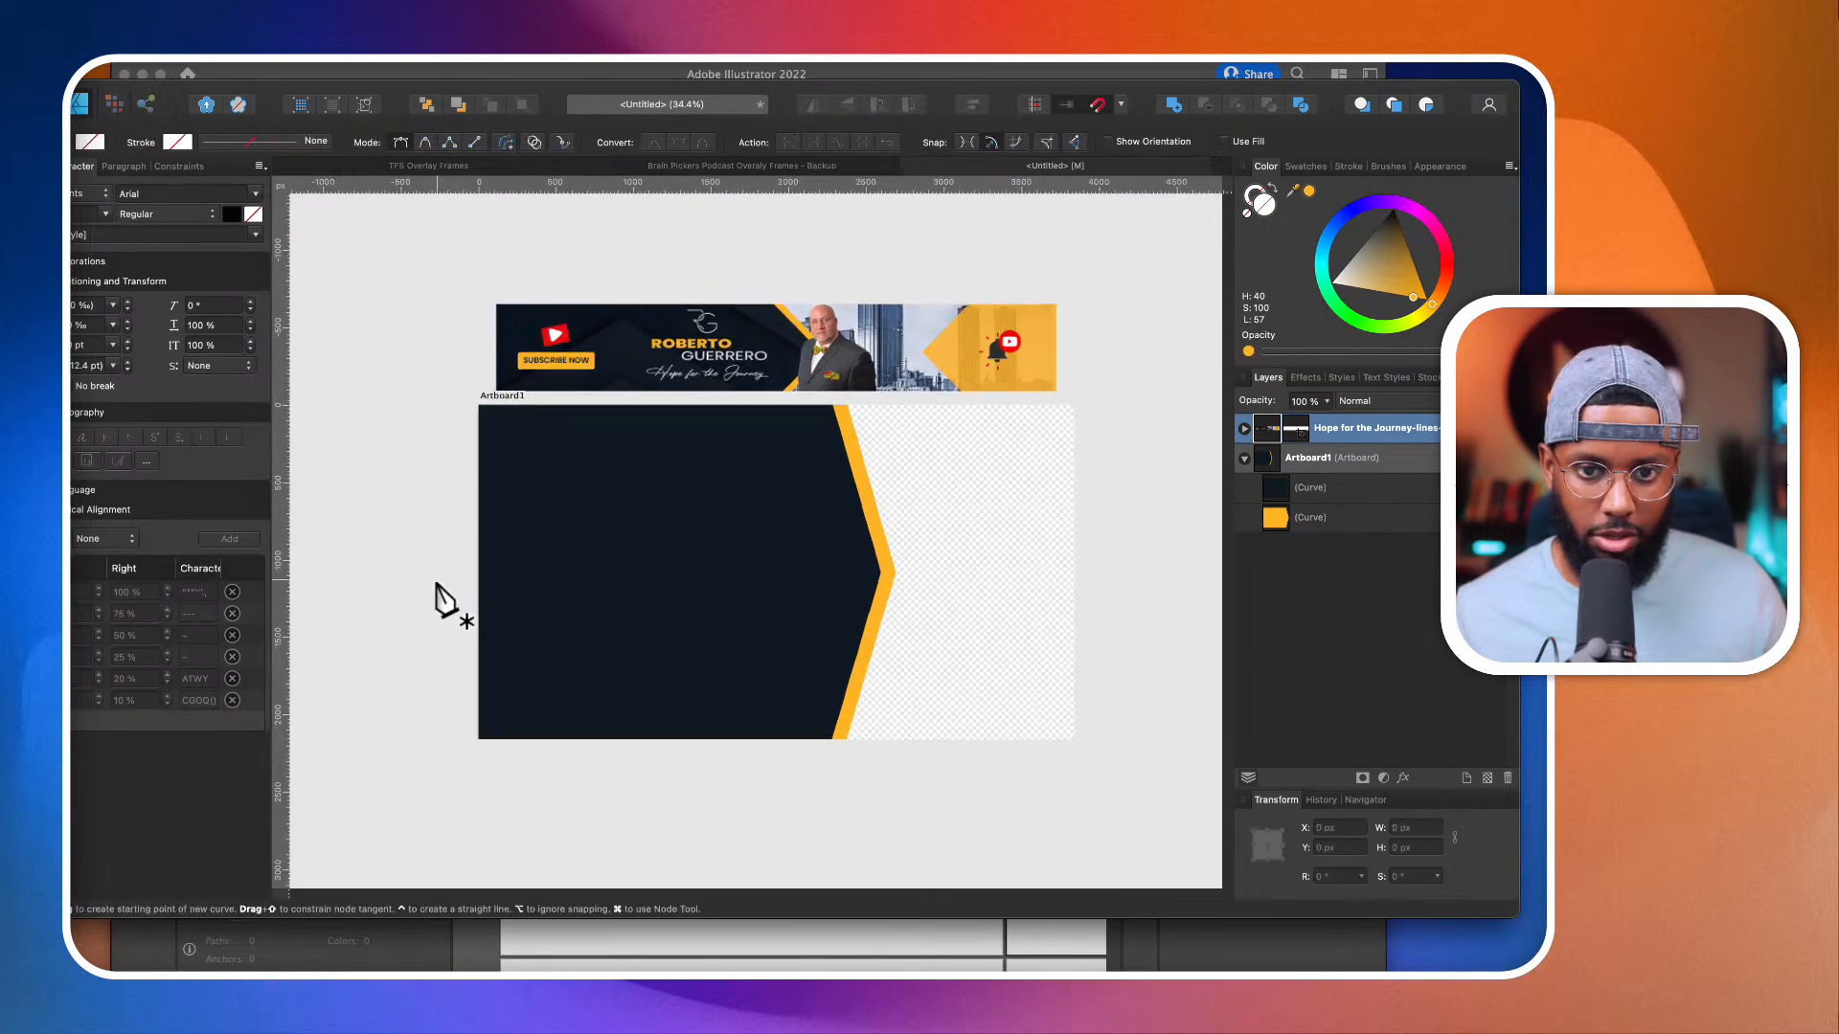
click(479, 688)
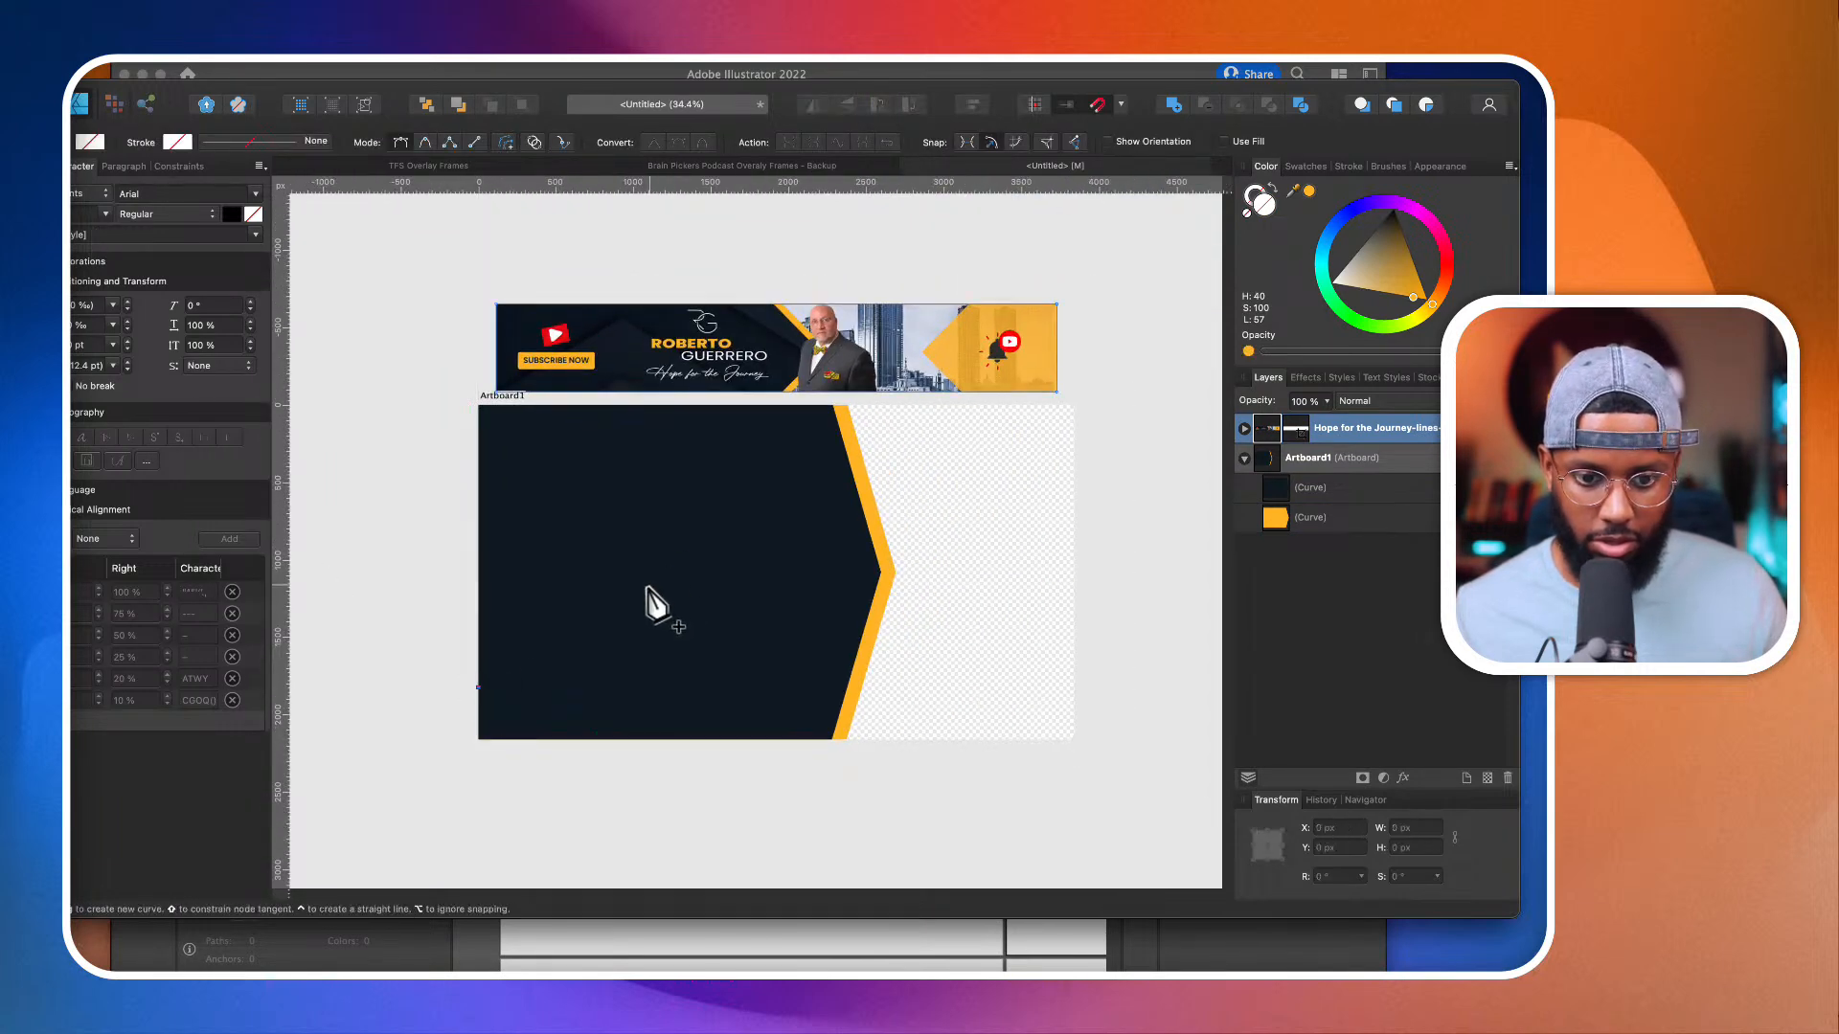
click(656, 583)
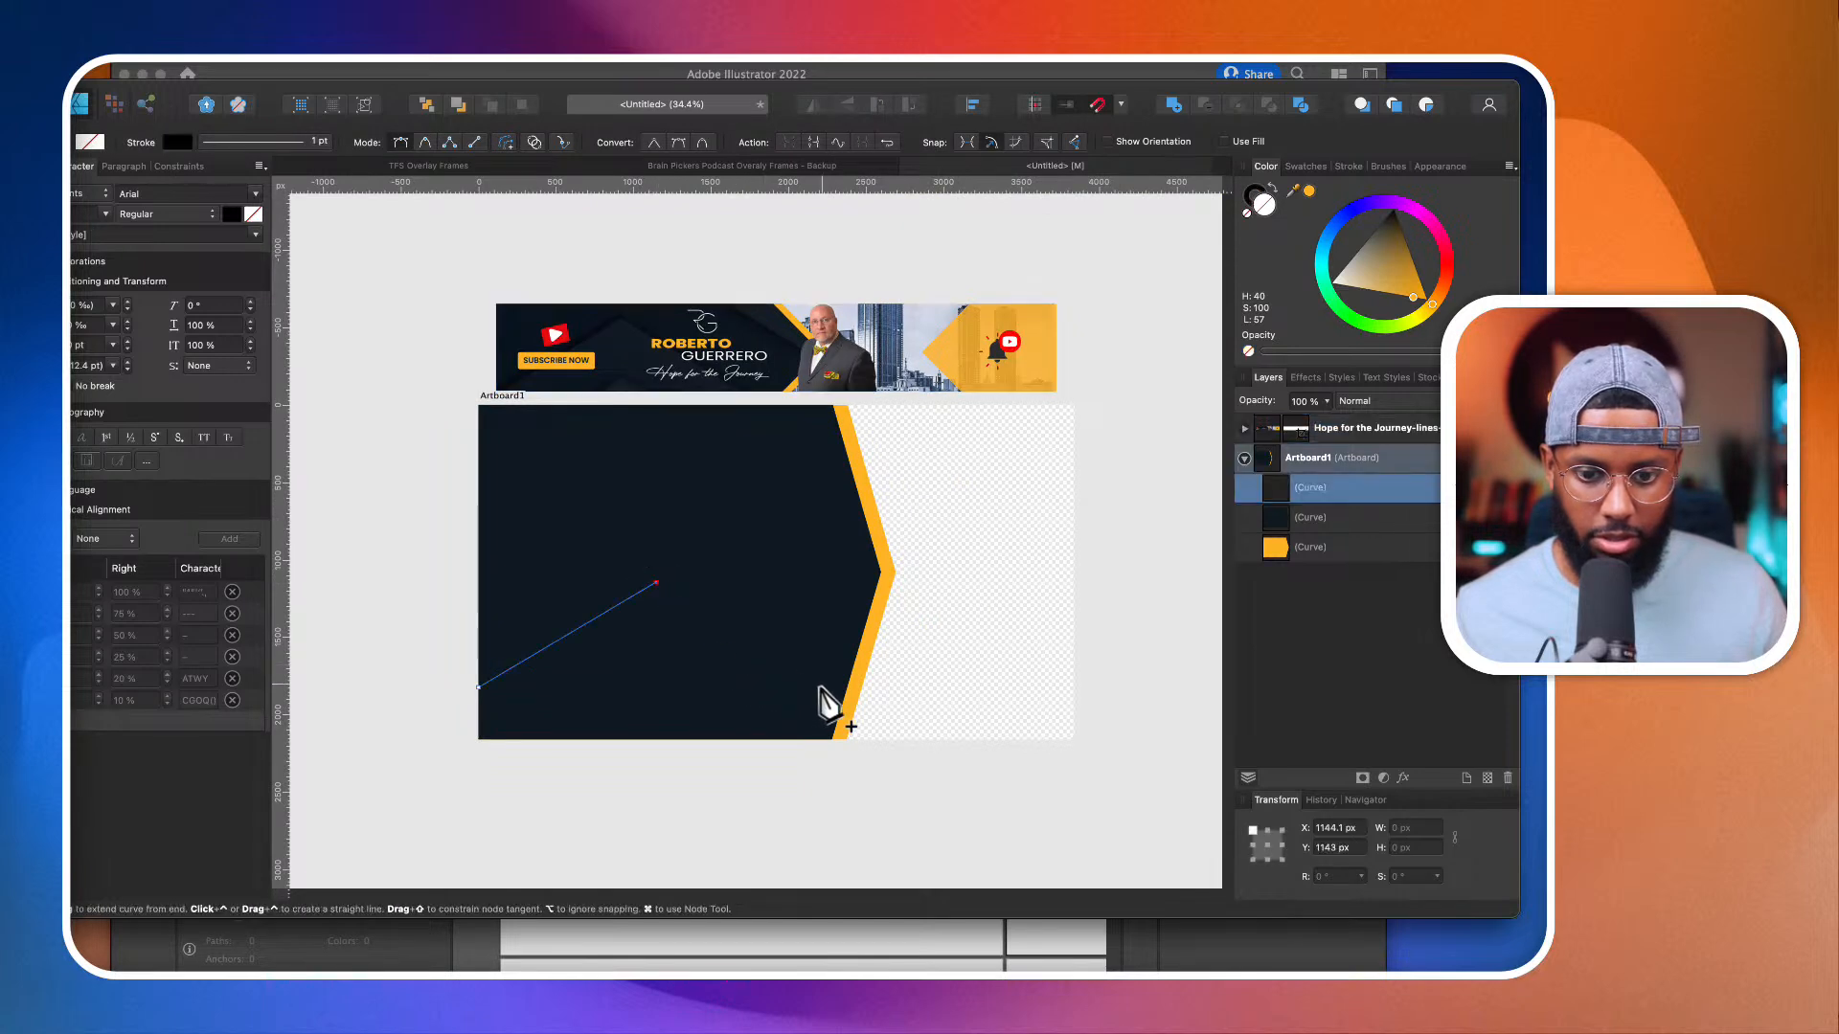
key(super+z)
click(895, 711)
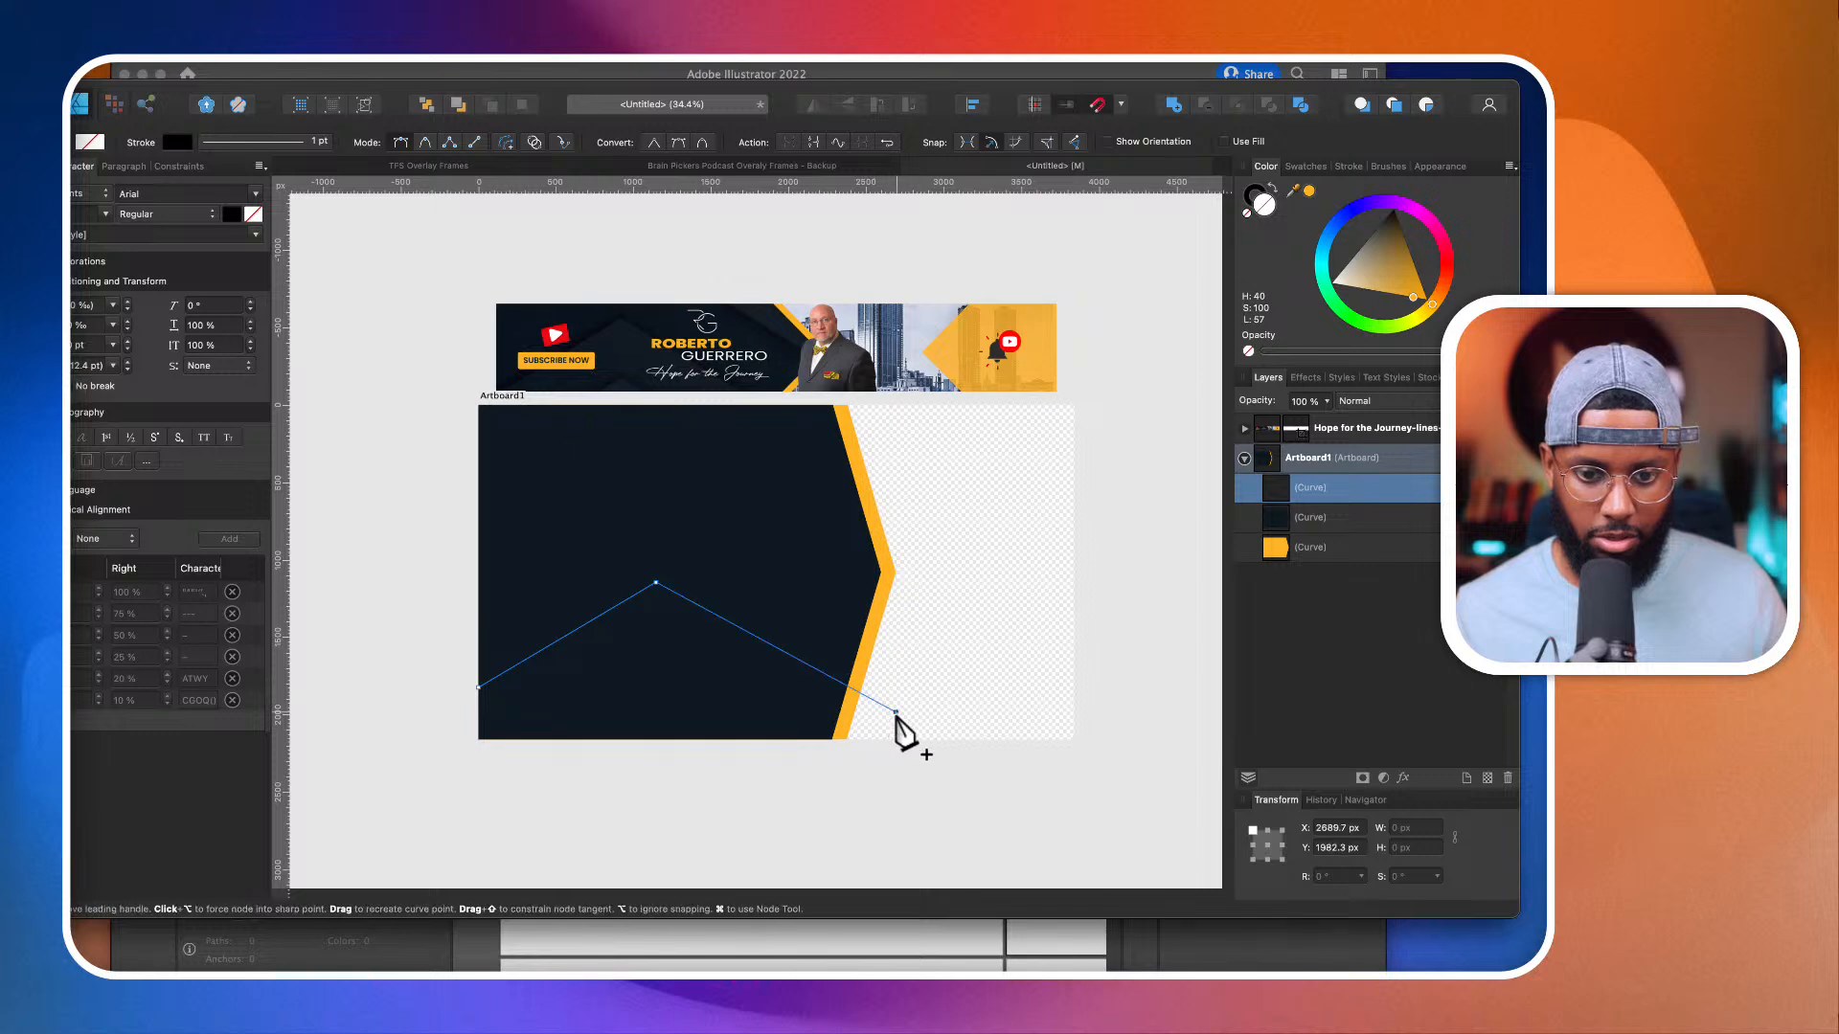
key(super+z)
key(super+z)
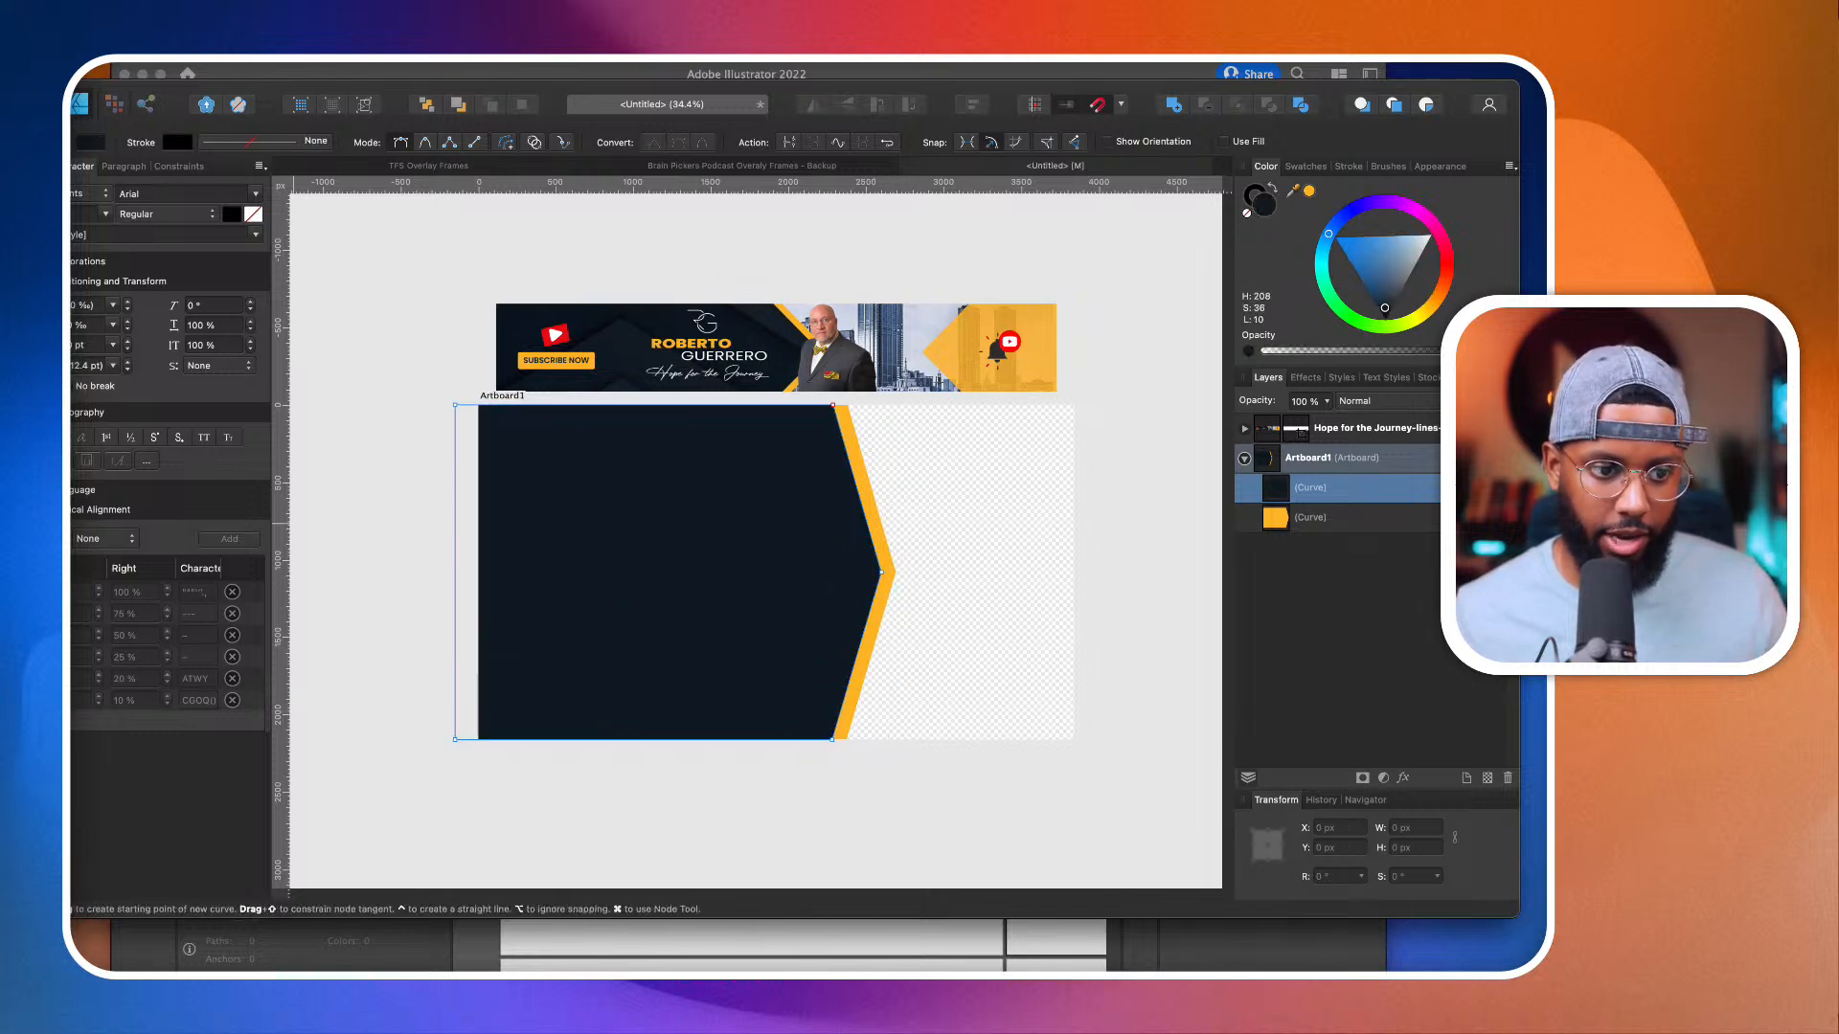
Step: Draw a yellow polygon about 1368 px wide over the navy shape's lower half and set it to 3 sides
key(m)
key(m)
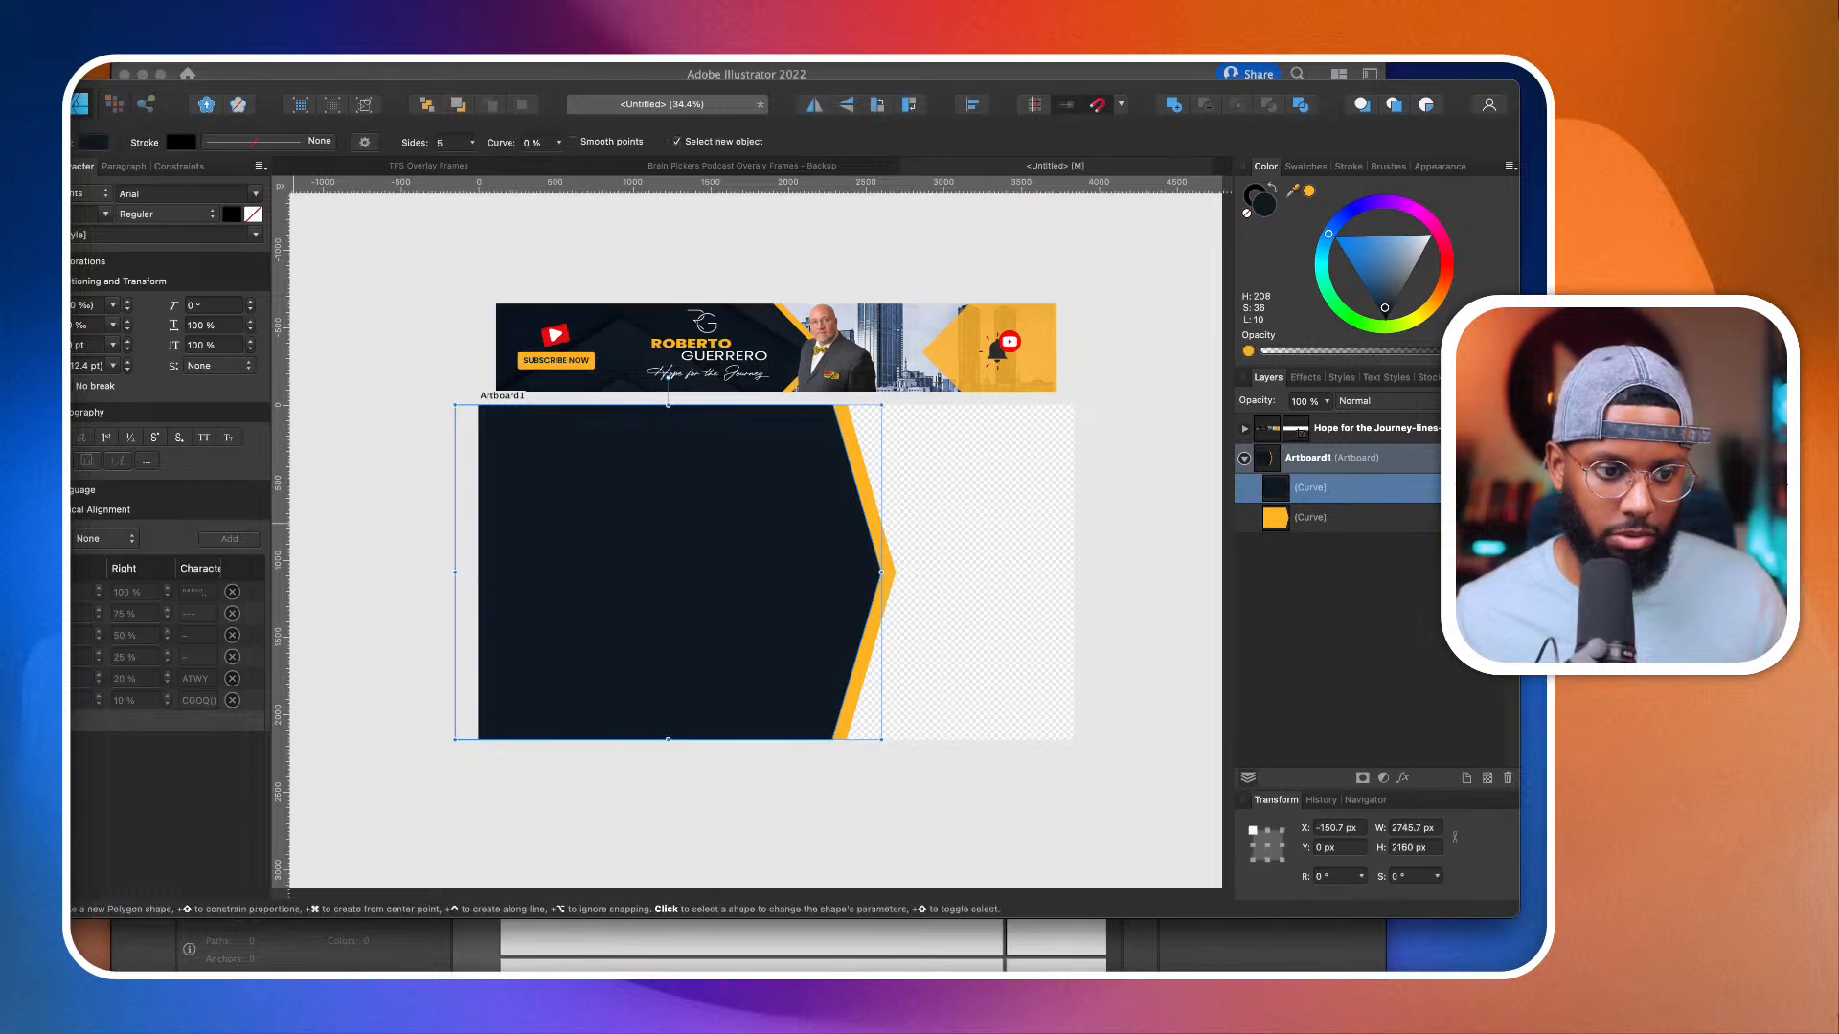
drag(601, 524, 783, 762)
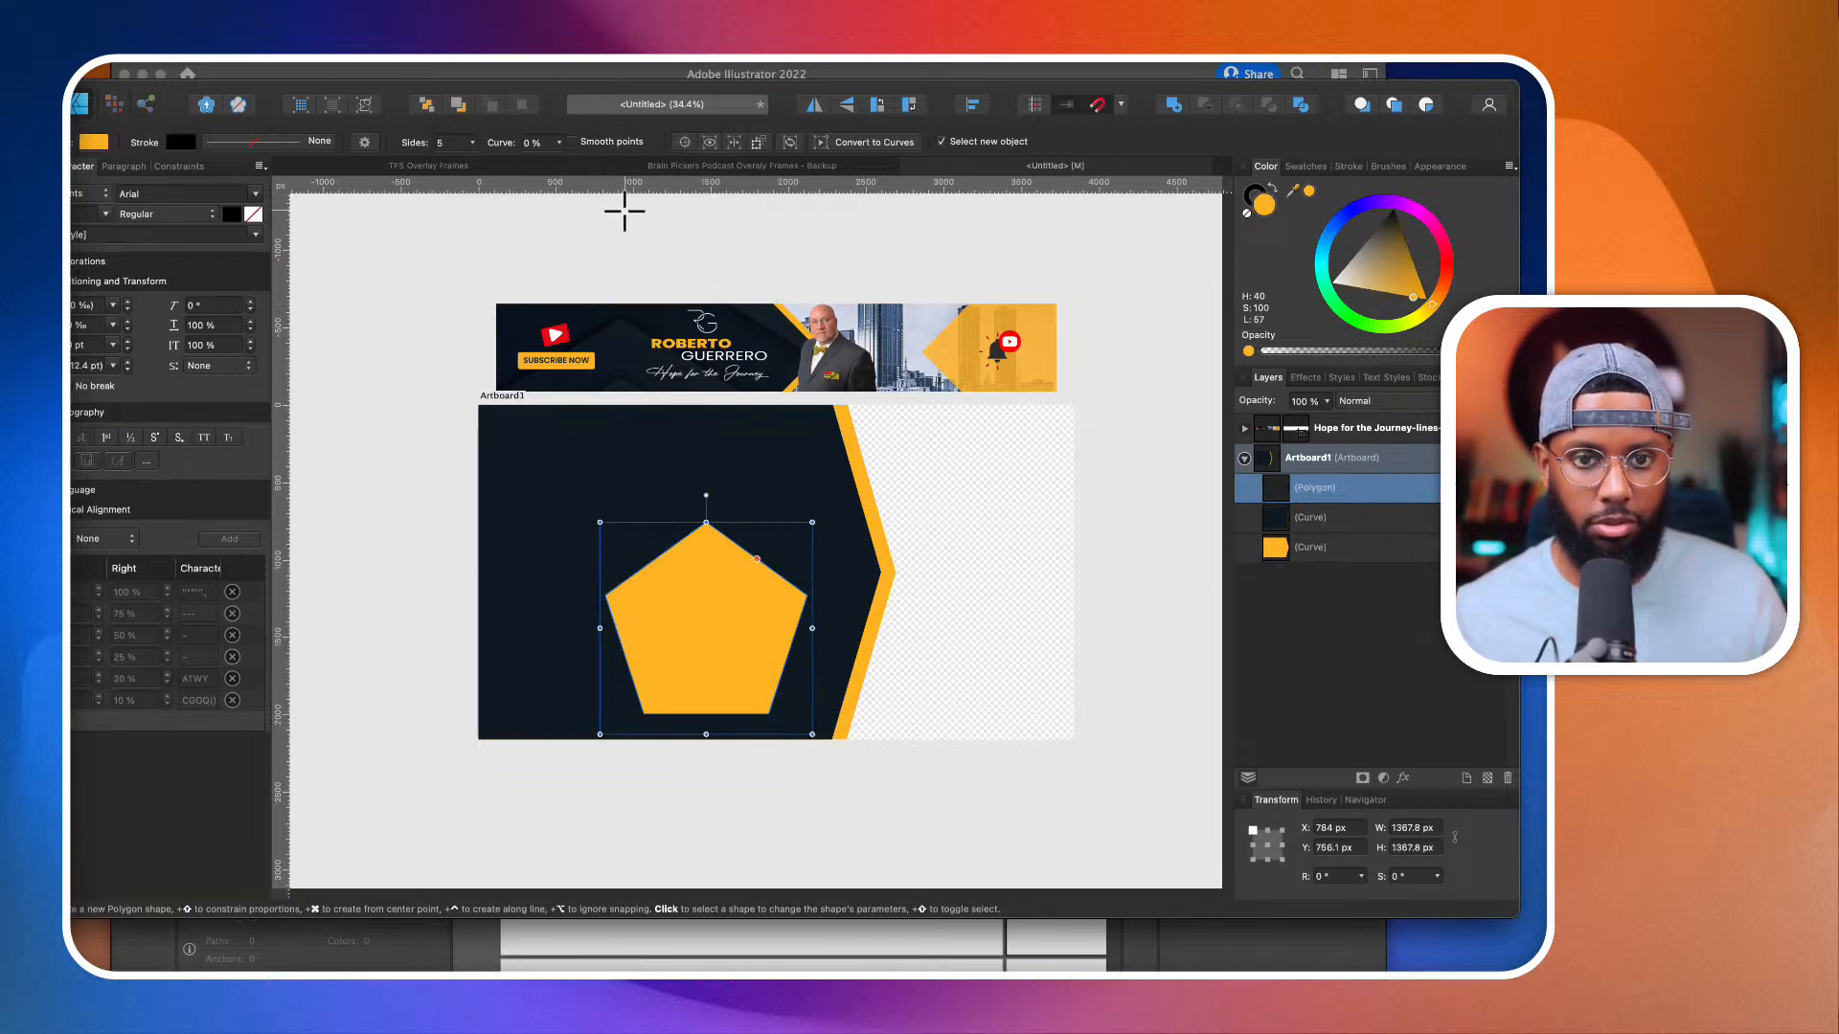
click(471, 142)
drag(471, 163, 460, 165)
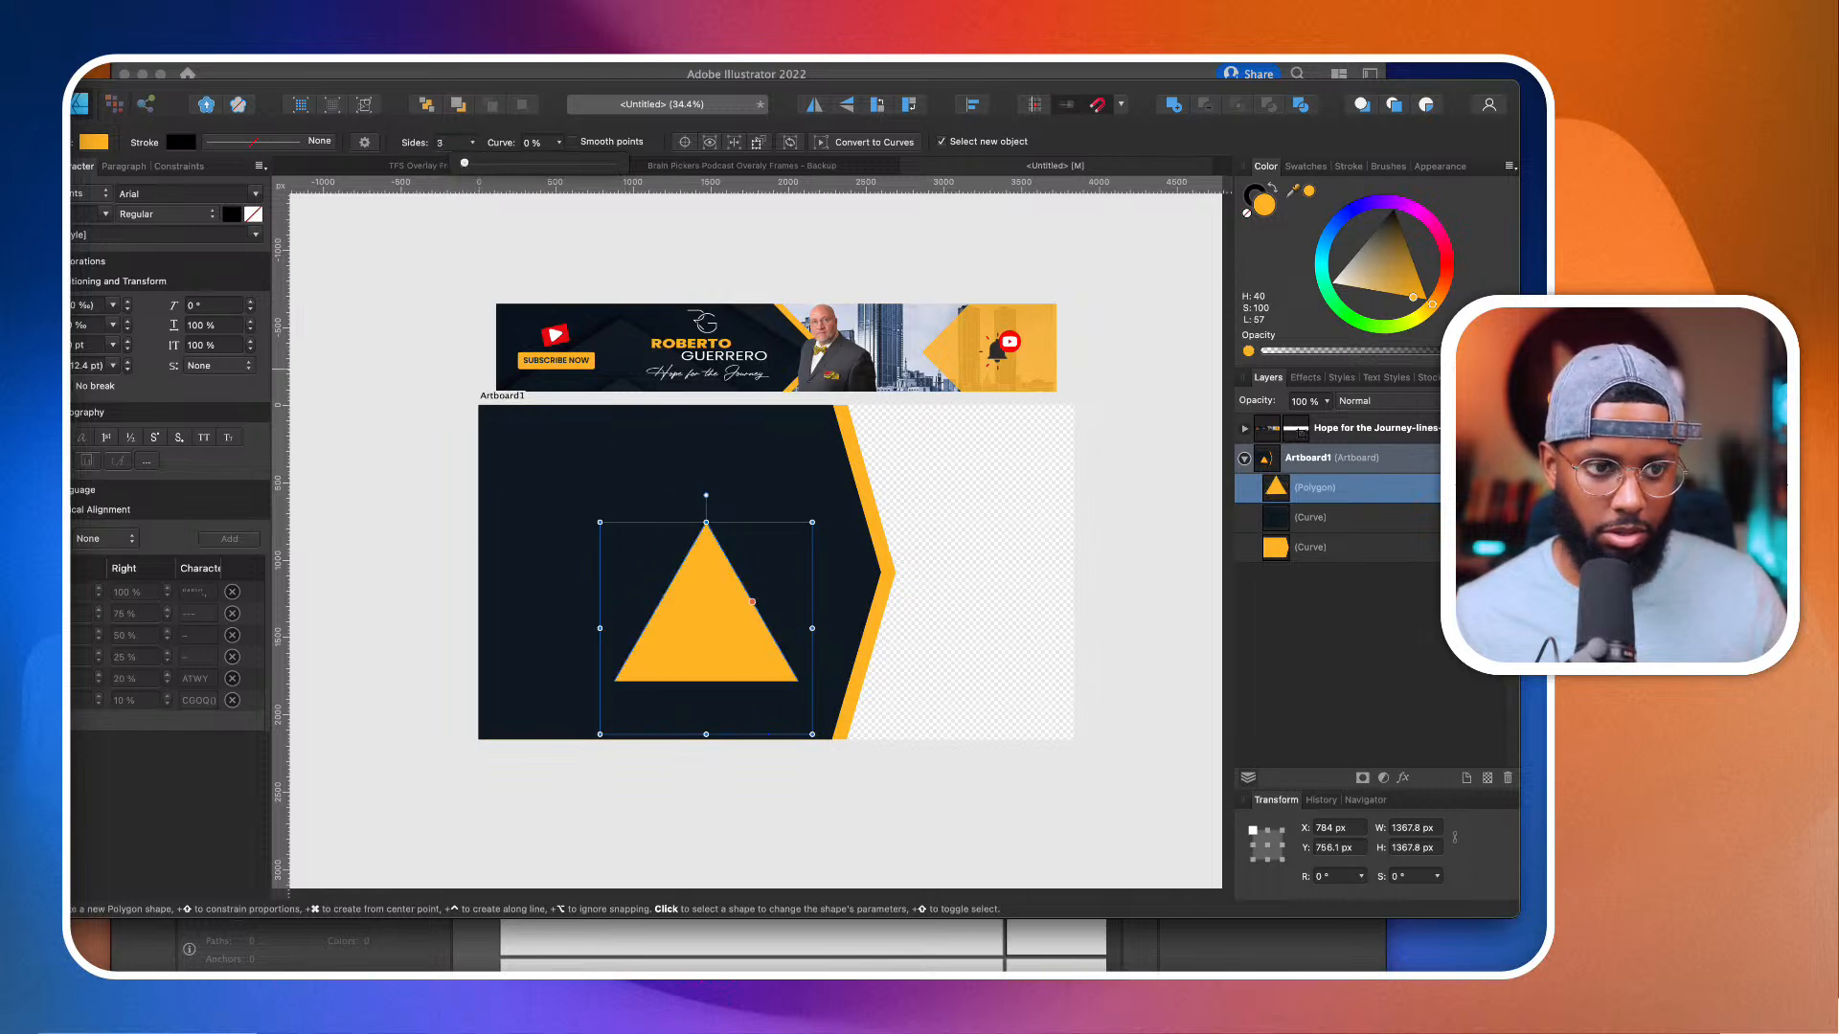
Step: Stretch the triangle's frame to about 3603 × 1530 px across the navy shape and place a copy about 466 px below it
key(v)
drag(706, 735, 985, 686)
mouse_move(764, 552)
mouse_down()
mouse_move(726, 657)
mouse_move(718, 539)
mouse_move(722, 727)
mouse_move(727, 698)
mouse_move(785, 680)
mouse_up()
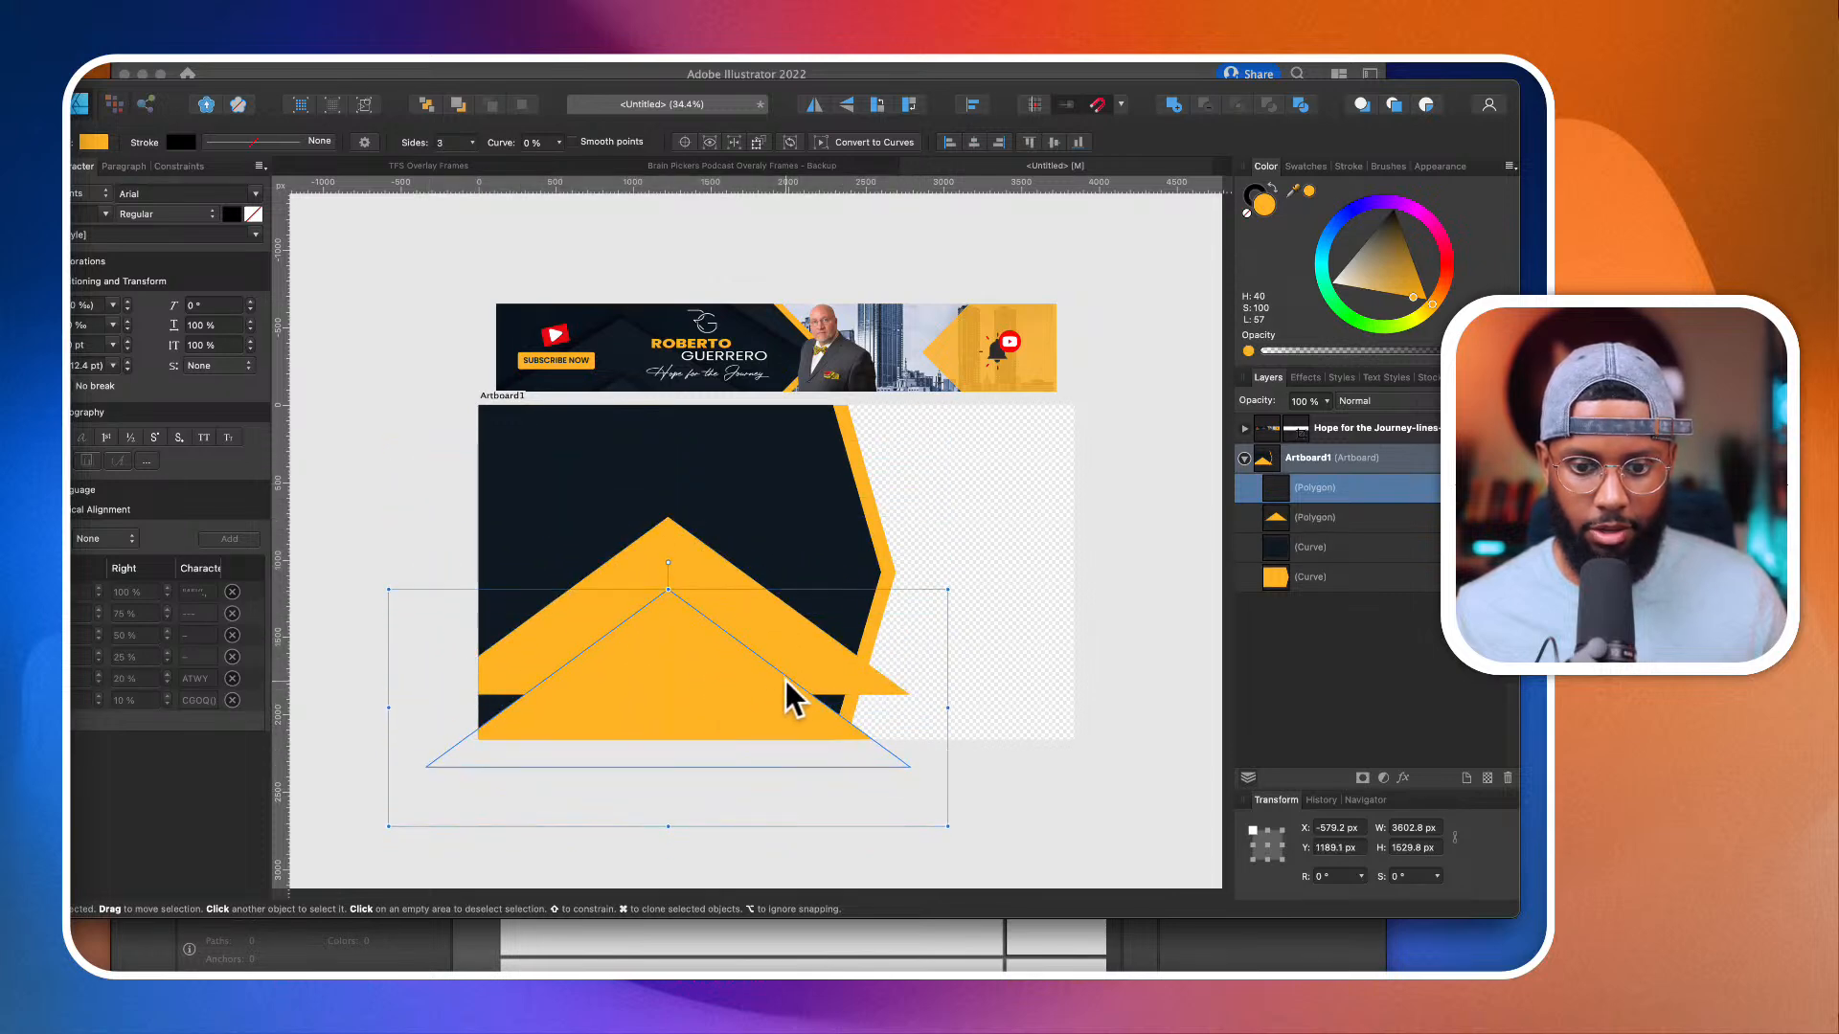
Step: Enlarge both triangles together to about 4277 × 2212 px and shift them down over the artboard's lower part
click(824, 662)
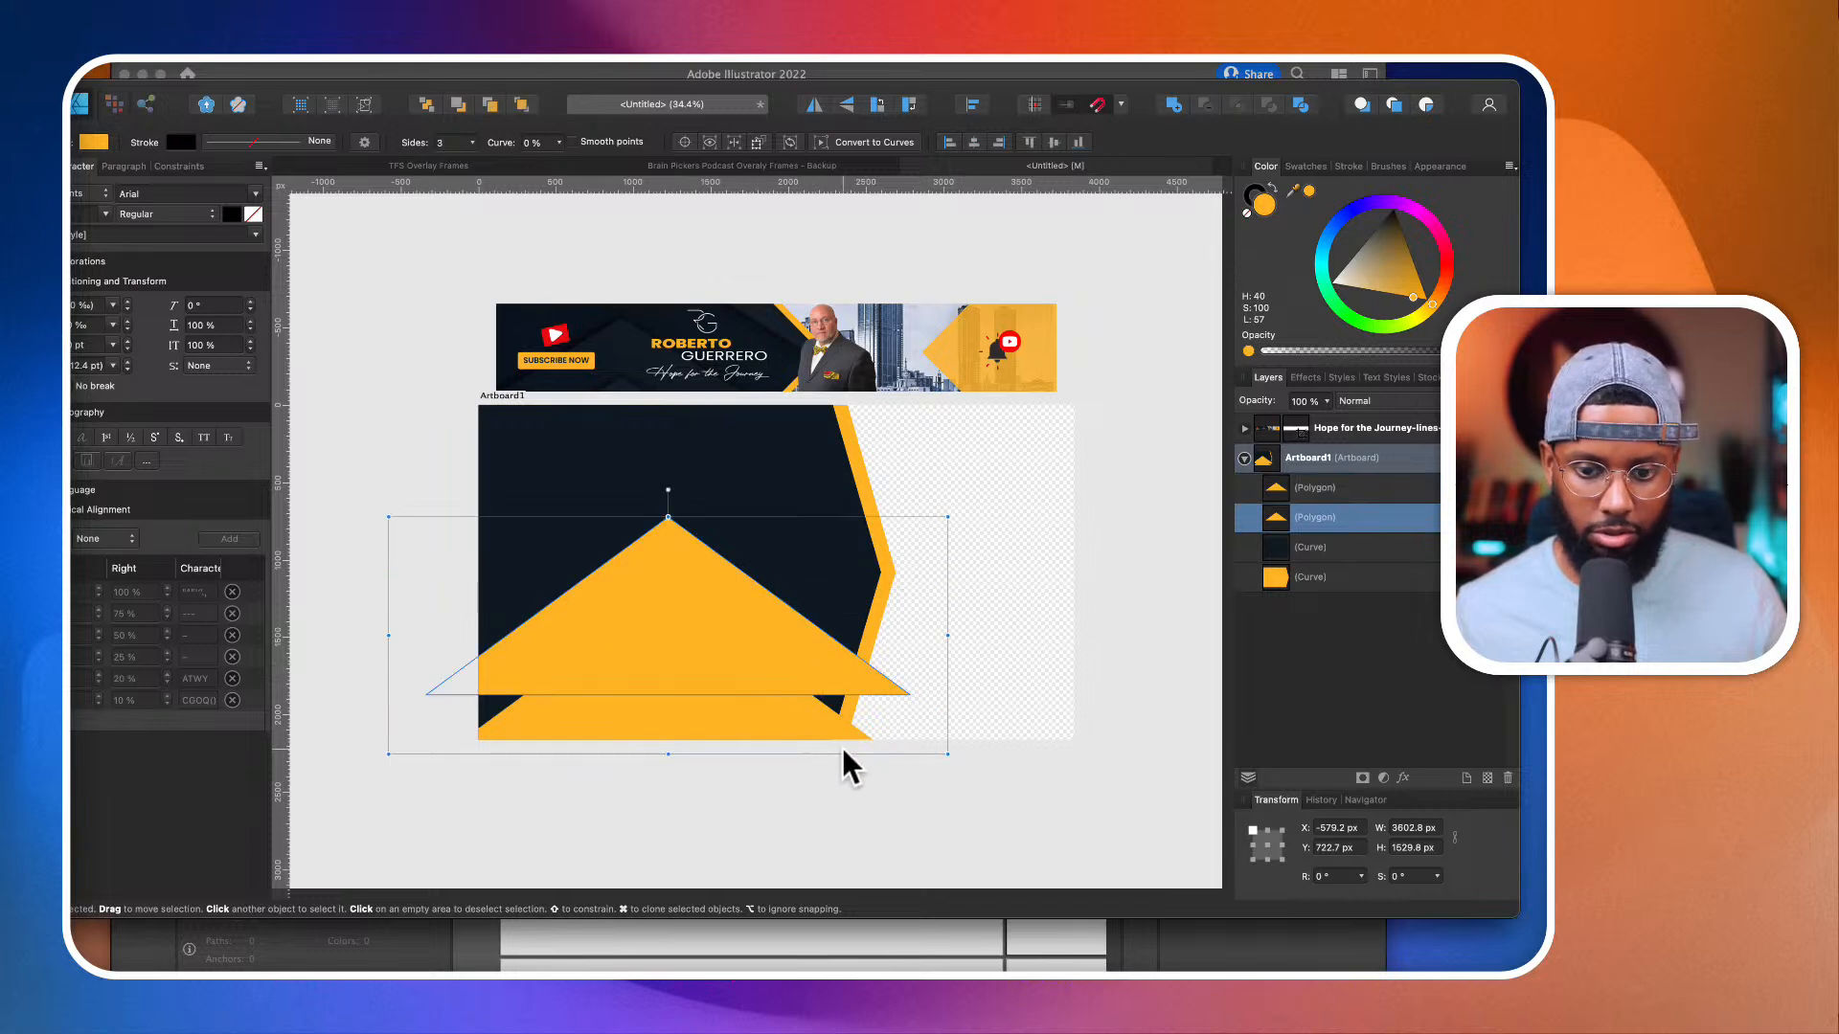
shift+click(1387, 486)
scroll(810, 809, down, 2)
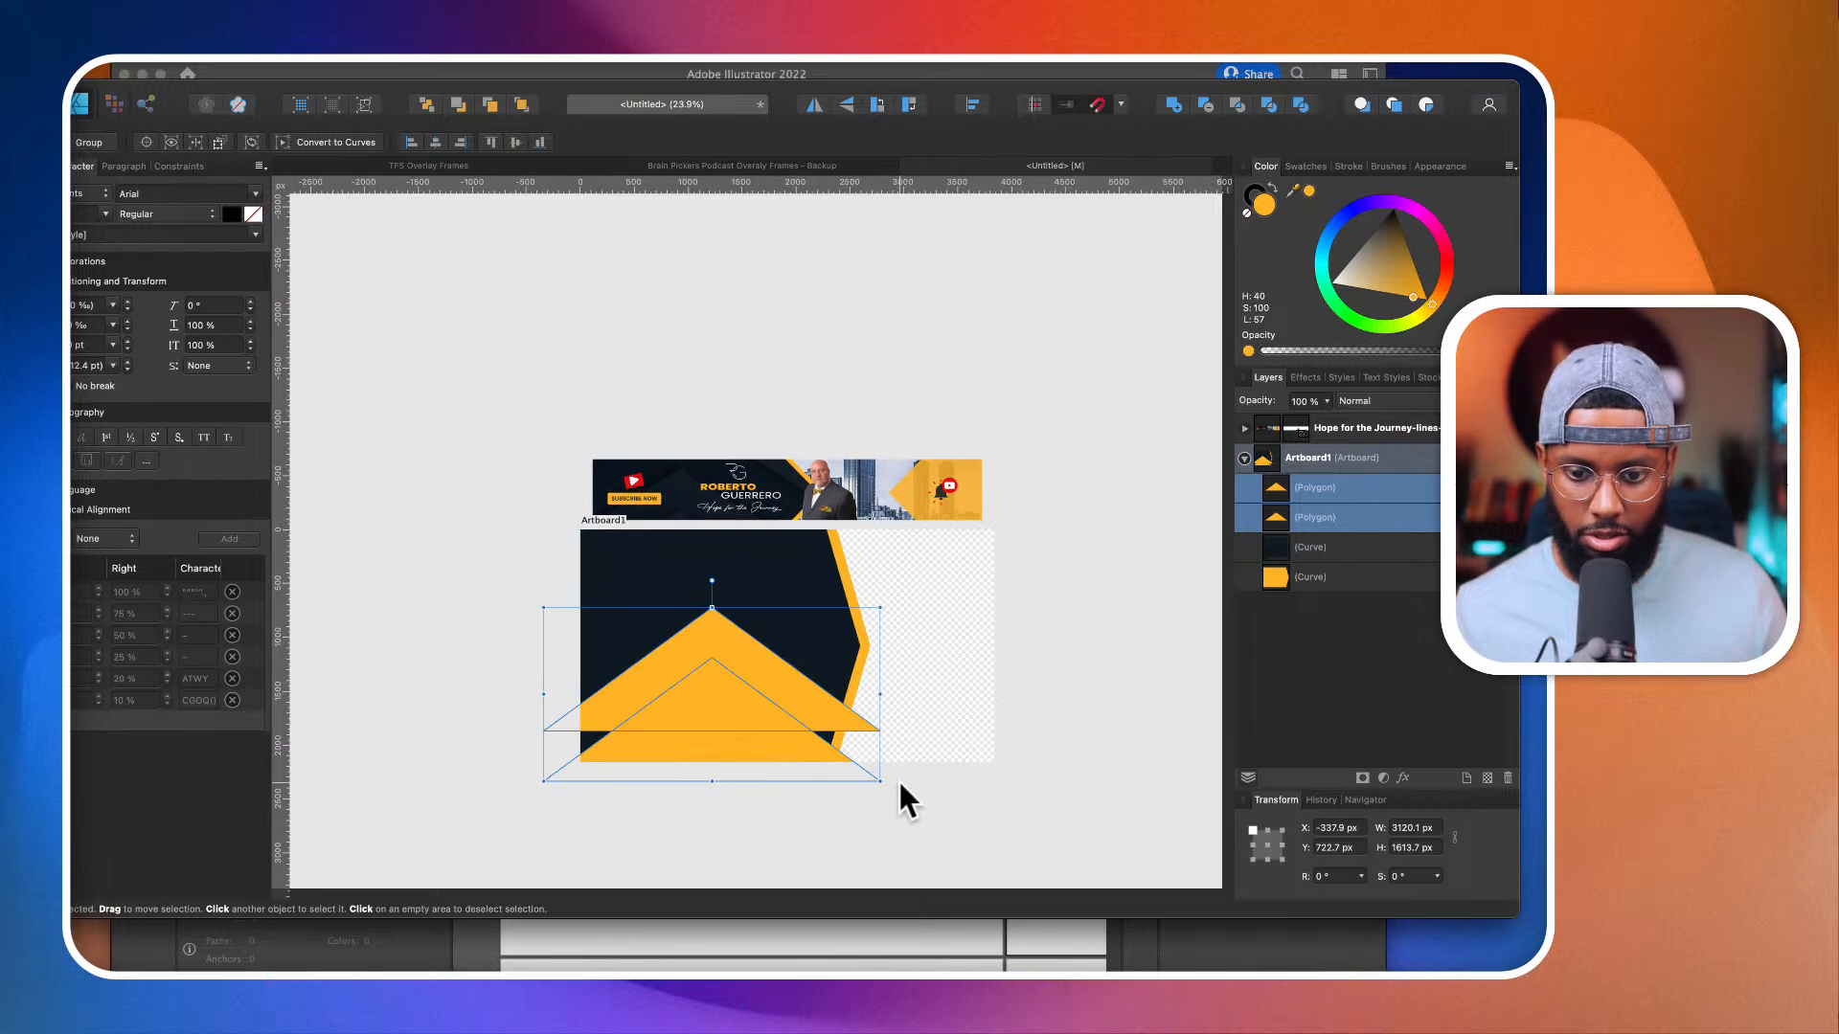
drag(878, 764, 928, 837)
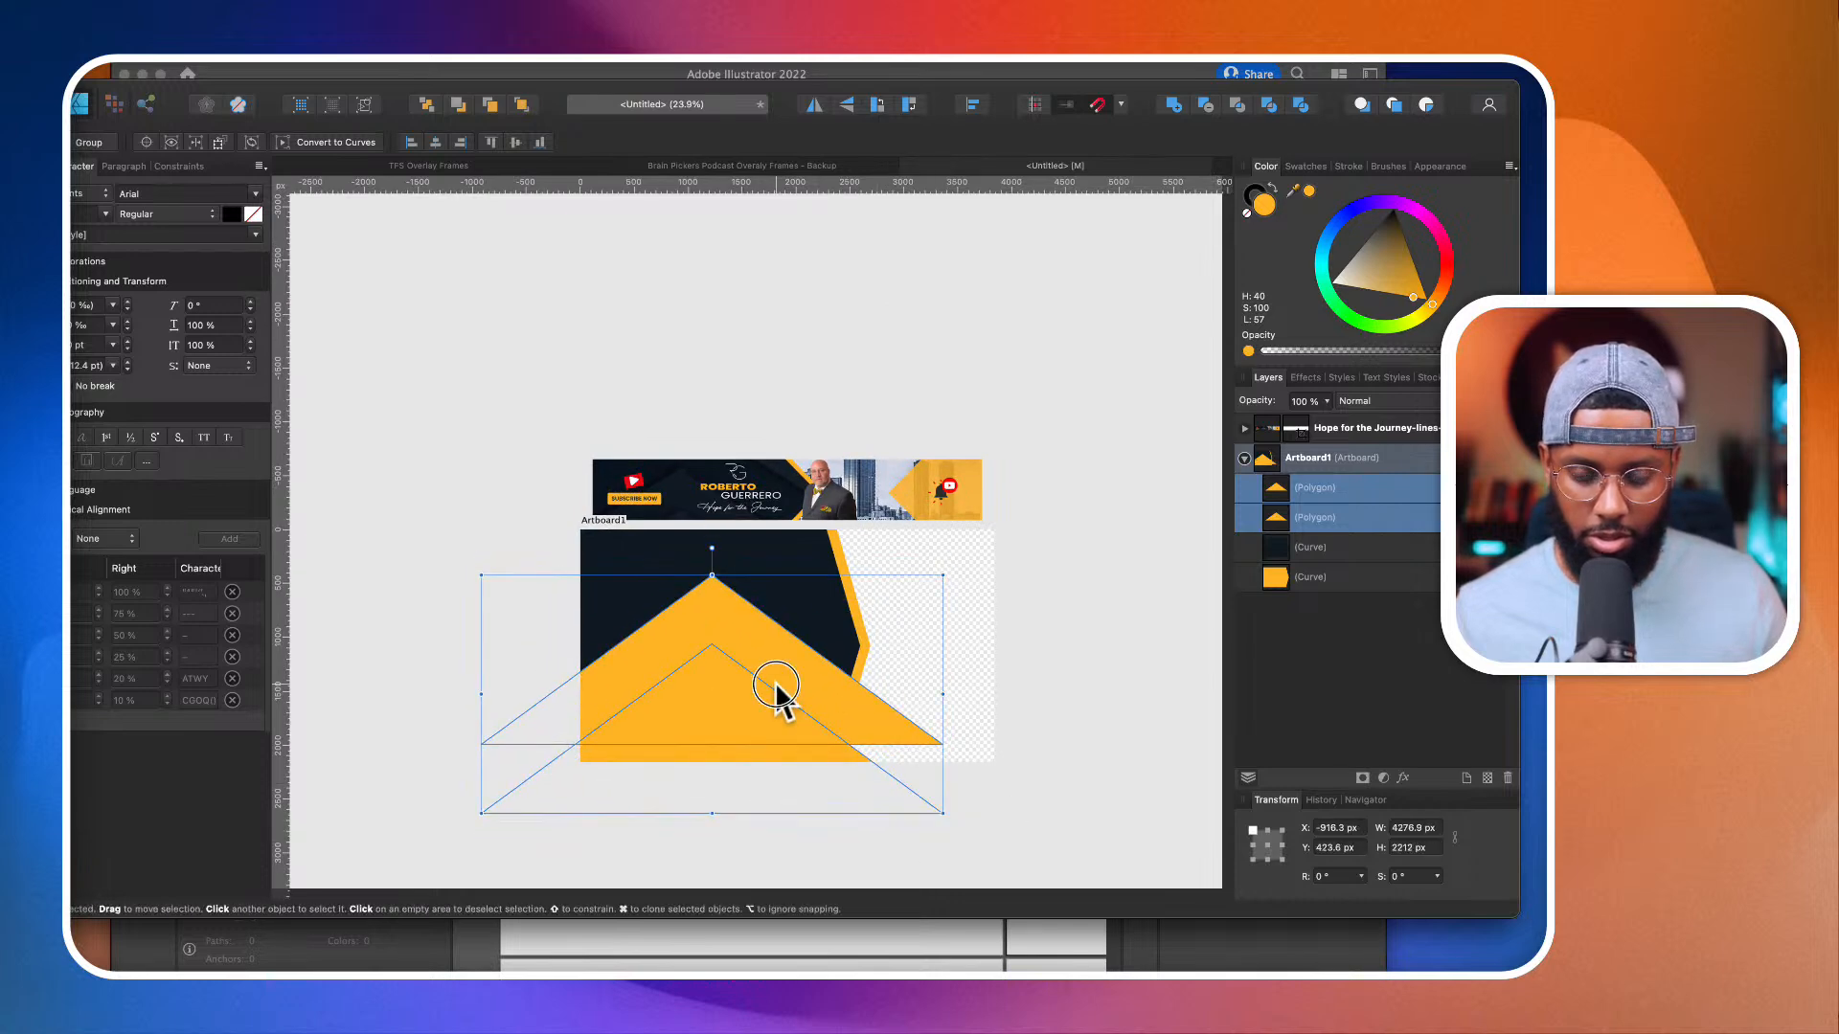
drag(780, 698, 776, 716)
Step: Move the two yellow triangles closer together so the pair spans about 2078 px in height, with the upper apex about 734 px down the artboard
click(751, 722)
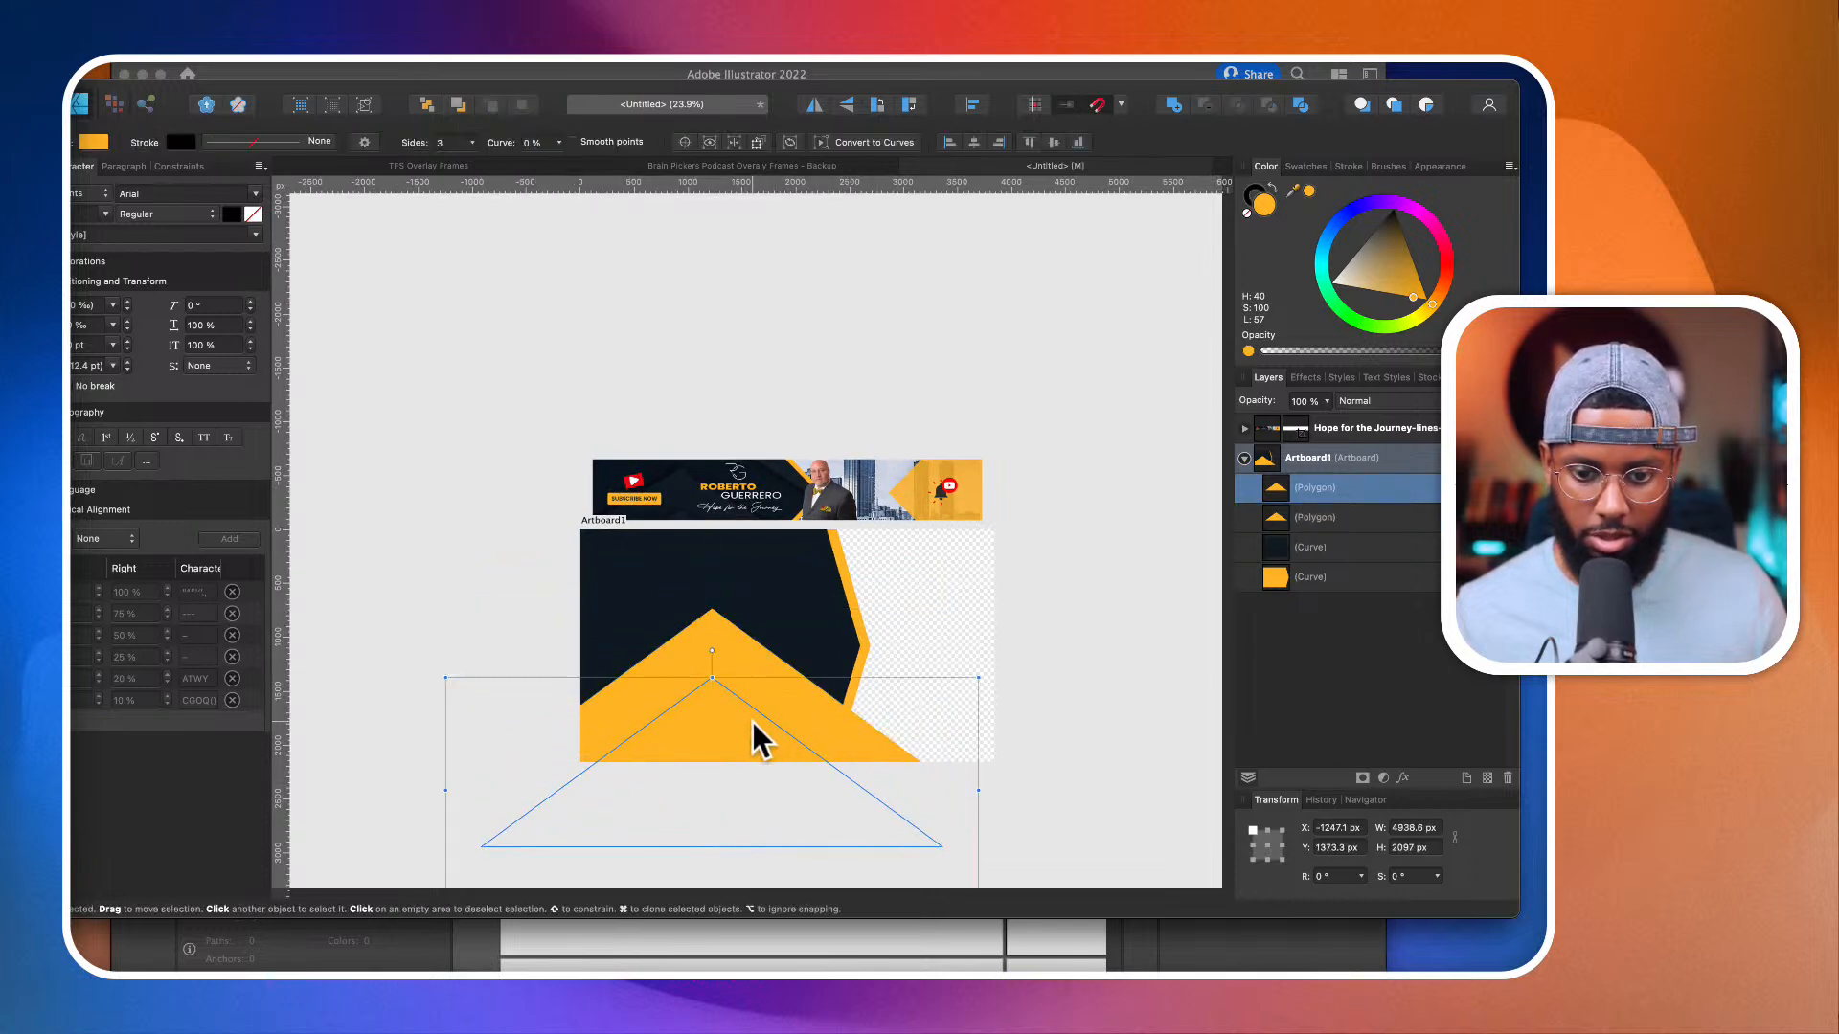
scroll(748, 712, up, 3)
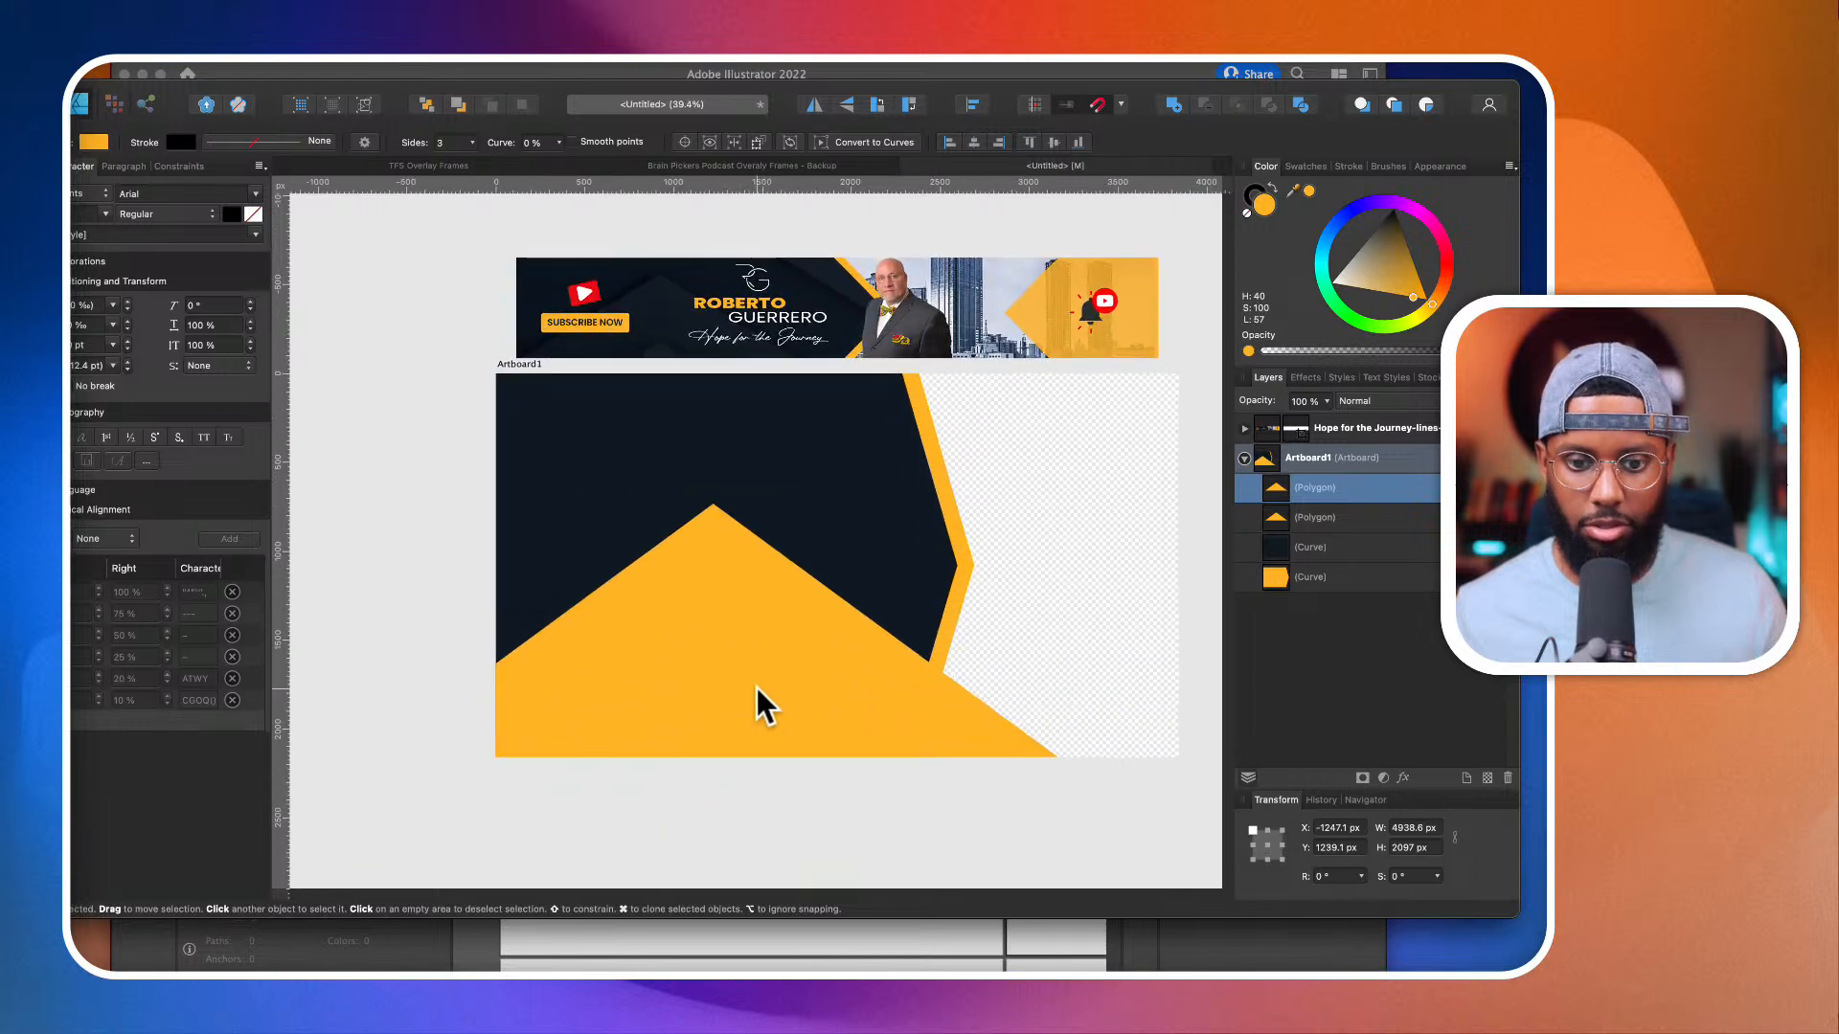
shift+click(747, 544)
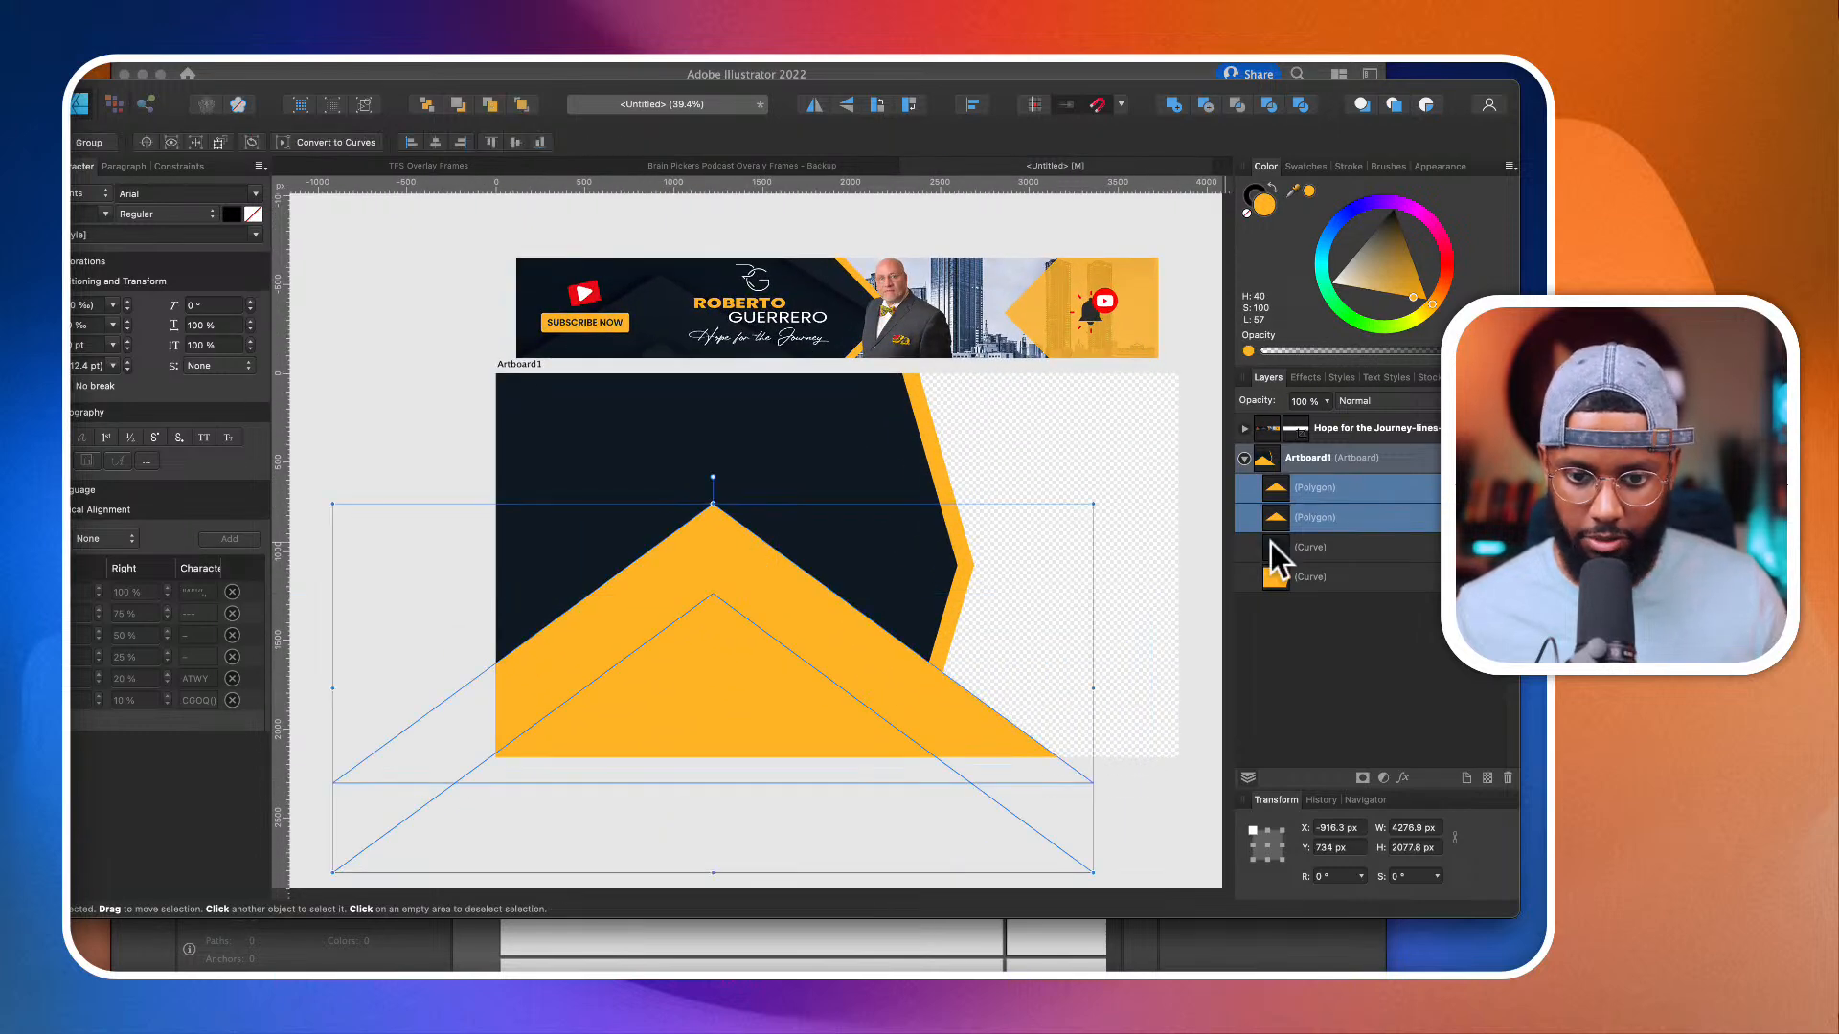
Step: Remove the stroke from both triangles and fill them with the dark navy sampled from the banner's background
click(1252, 195)
click(1248, 213)
drag(1310, 196, 645, 307)
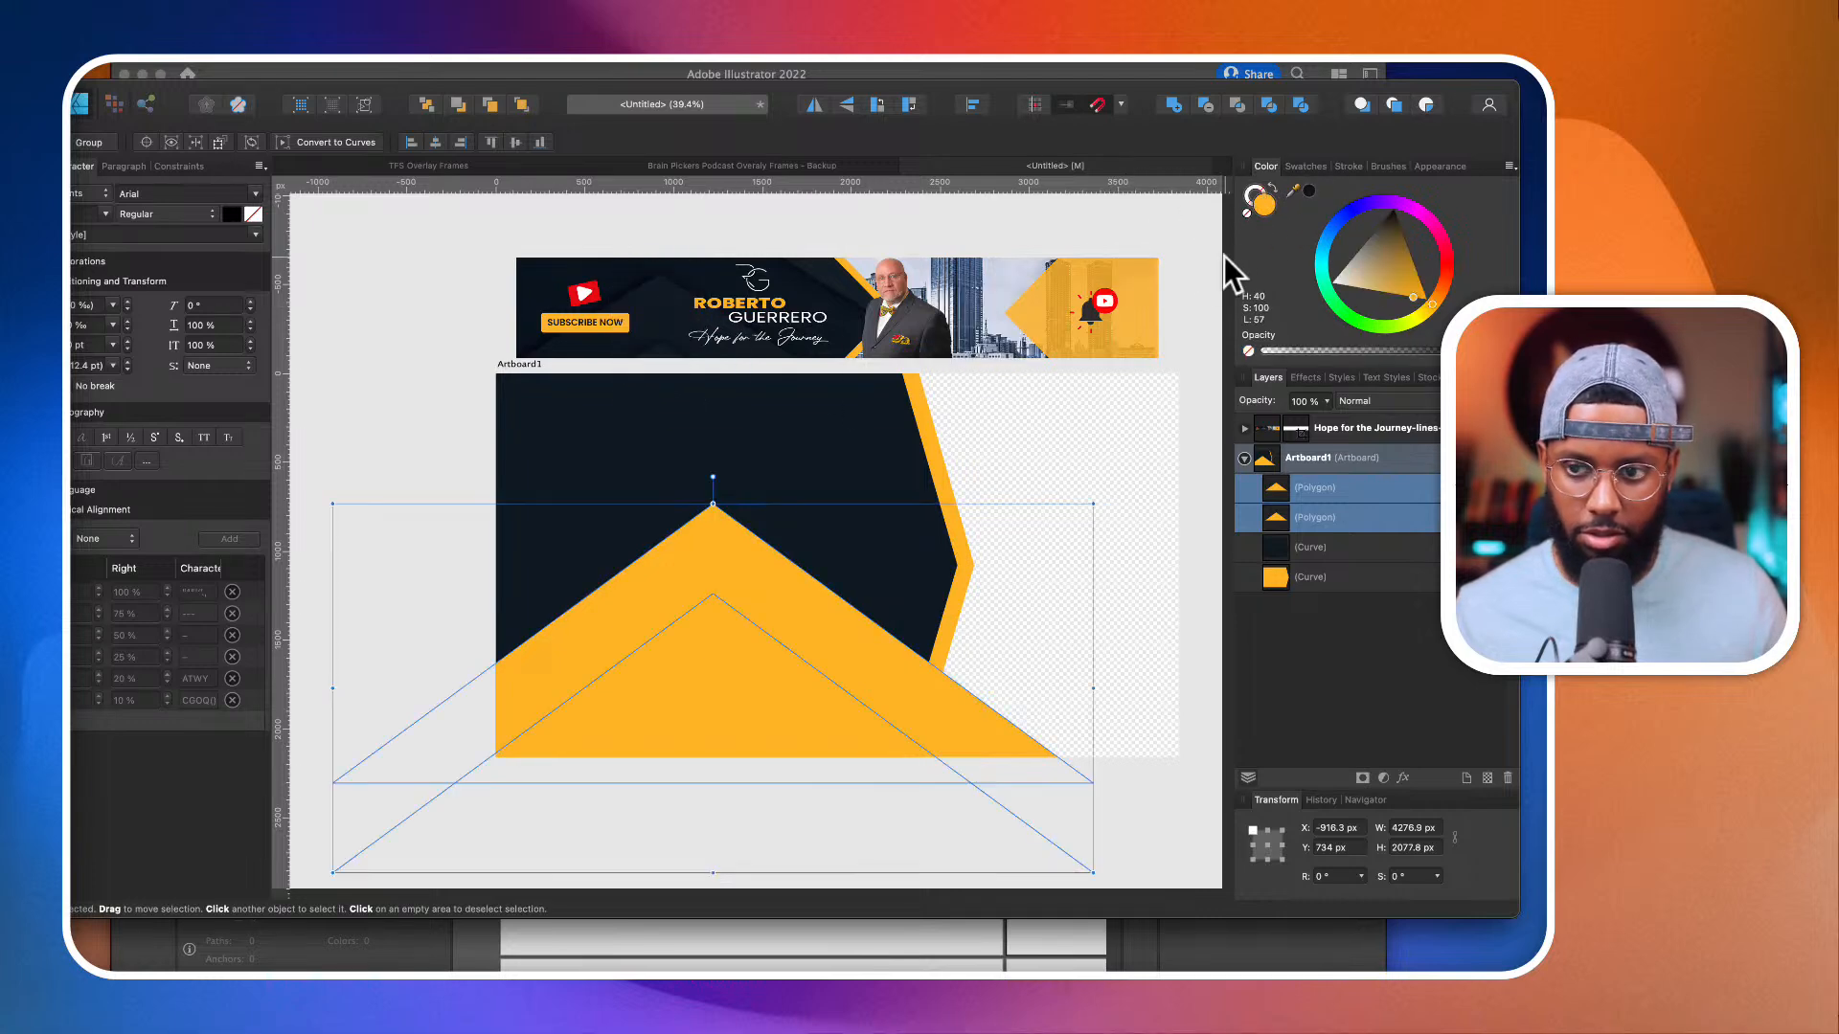
click(1309, 190)
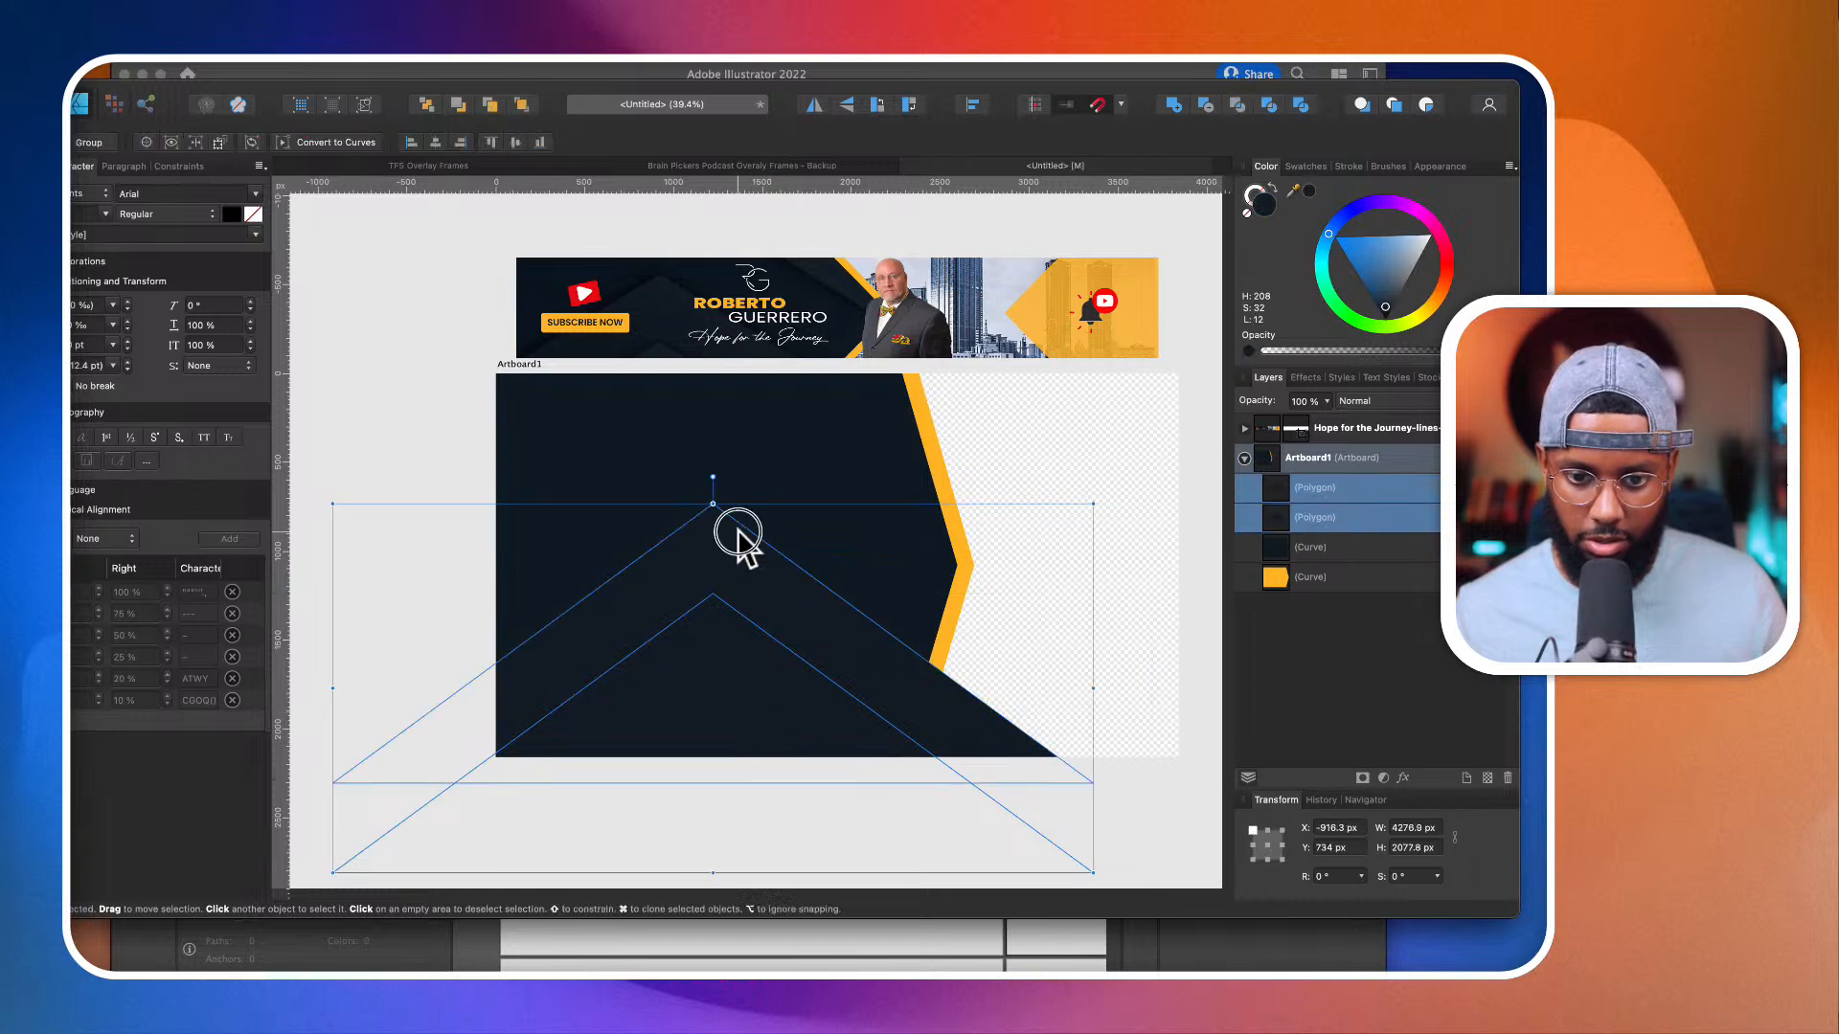
Step: Give both navy triangles an outer shadow with 100 px radius, about 77 px offset and a 90° angle
click(839, 721)
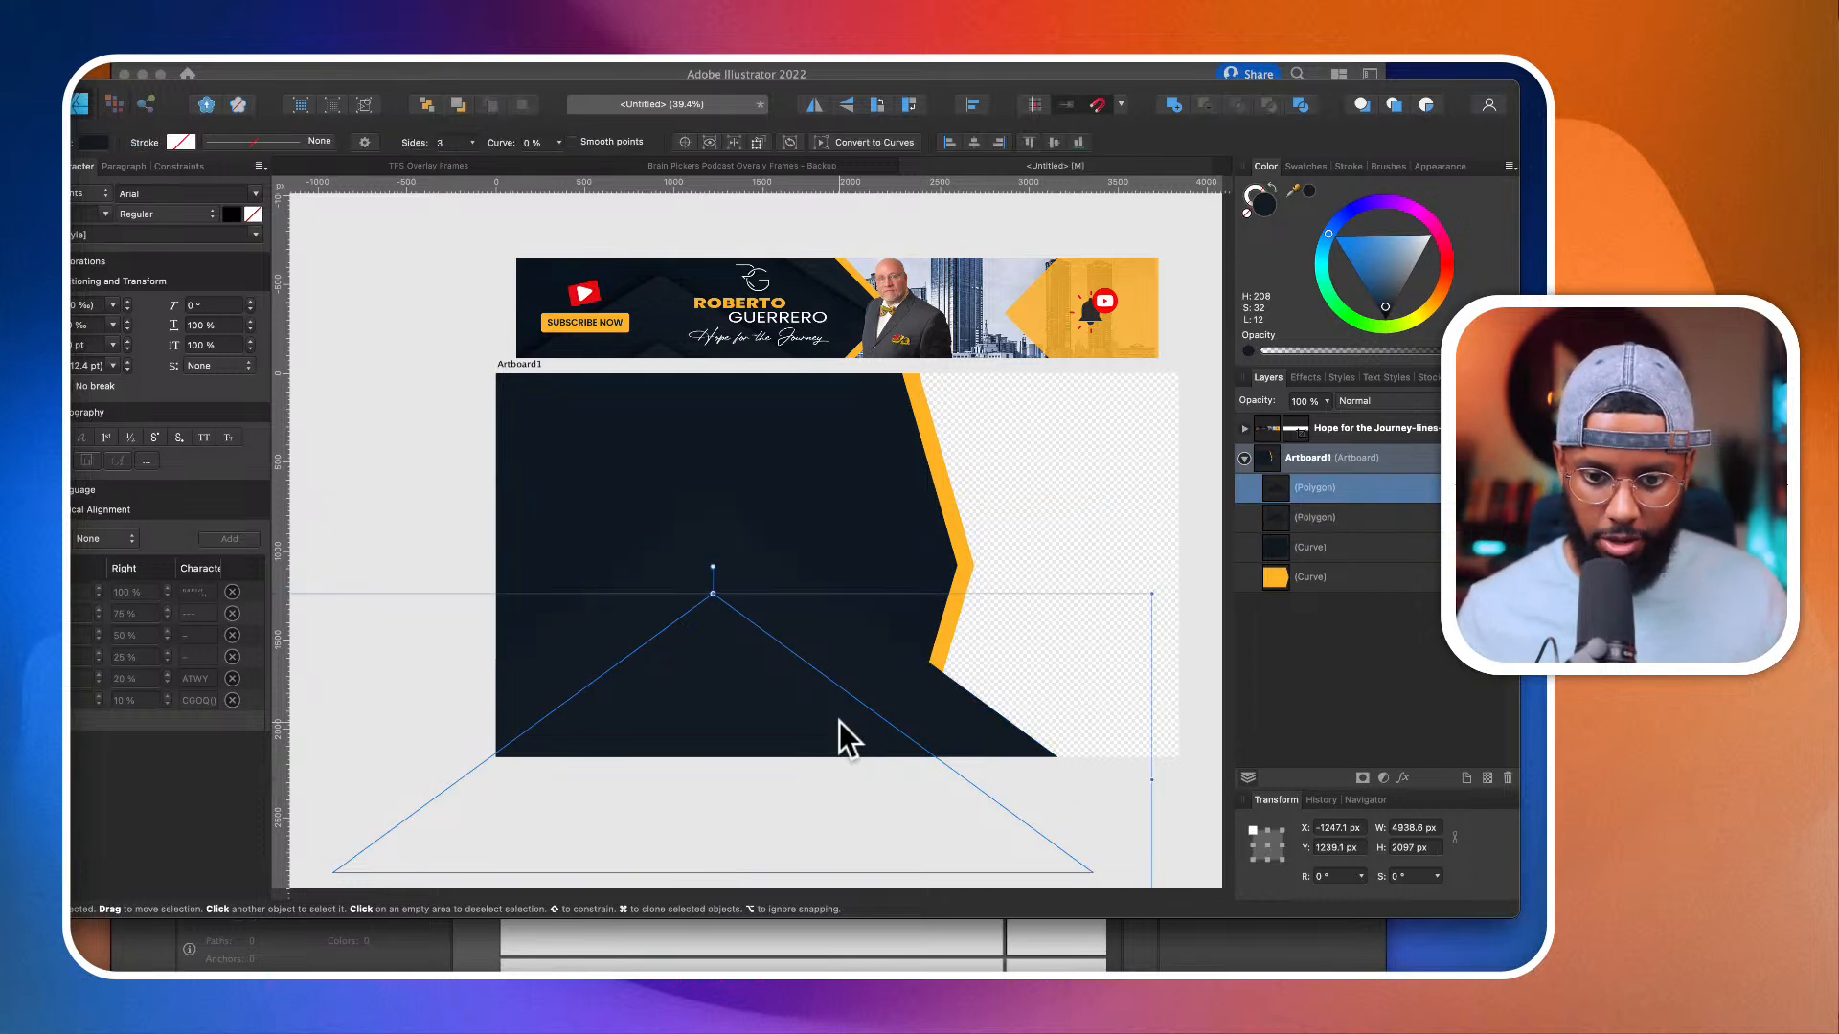
shift+click(781, 581)
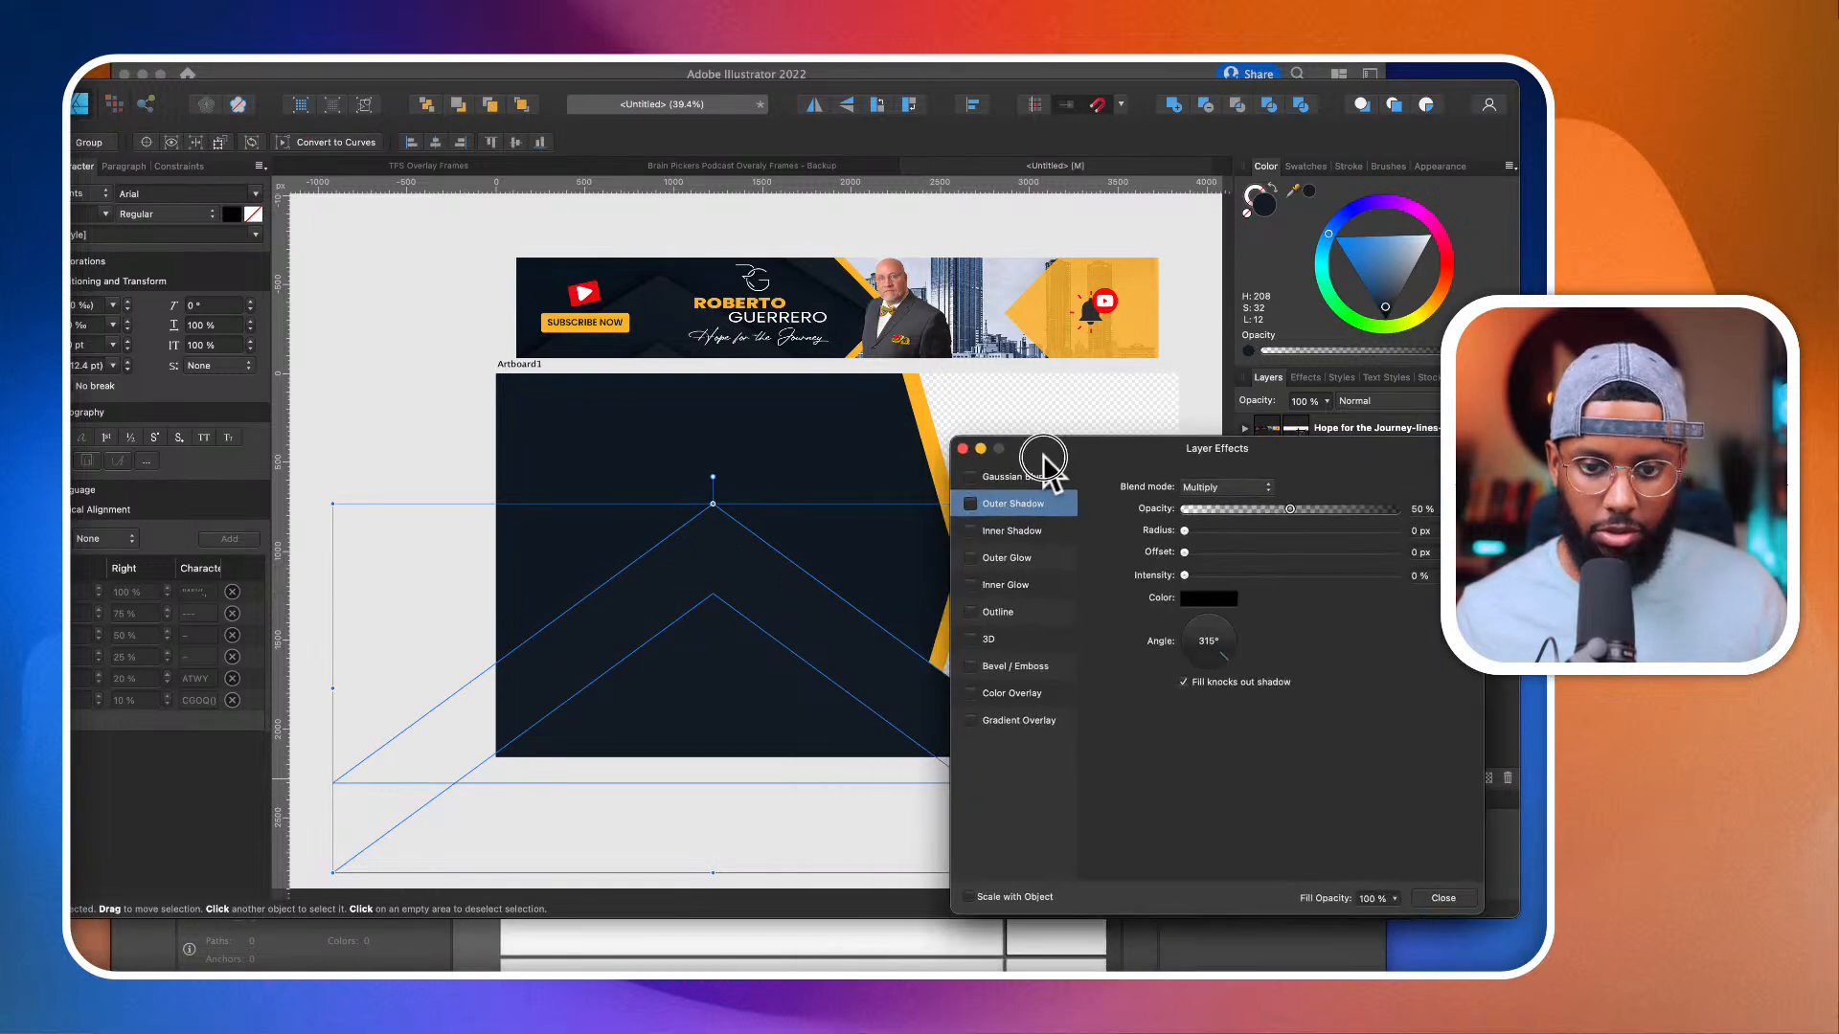
drag(1040, 453, 1049, 438)
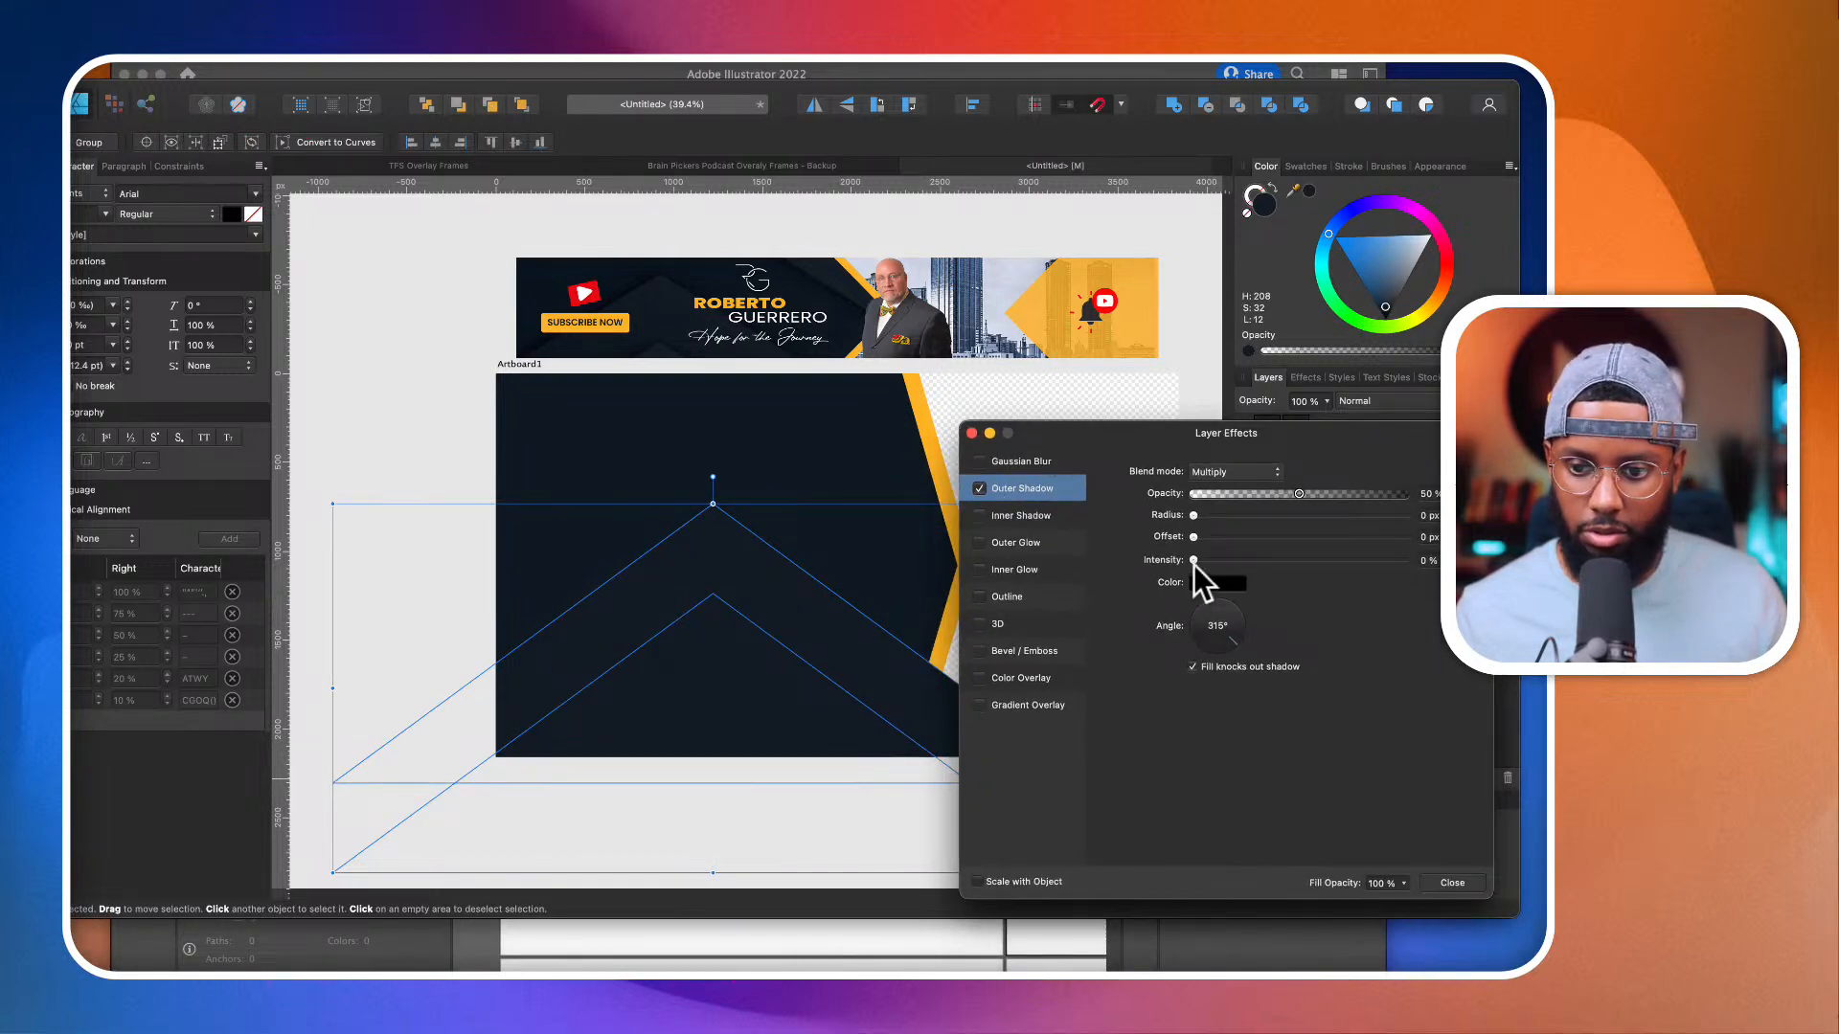
click(1218, 609)
drag(1193, 536, 1395, 542)
drag(1193, 515, 1466, 519)
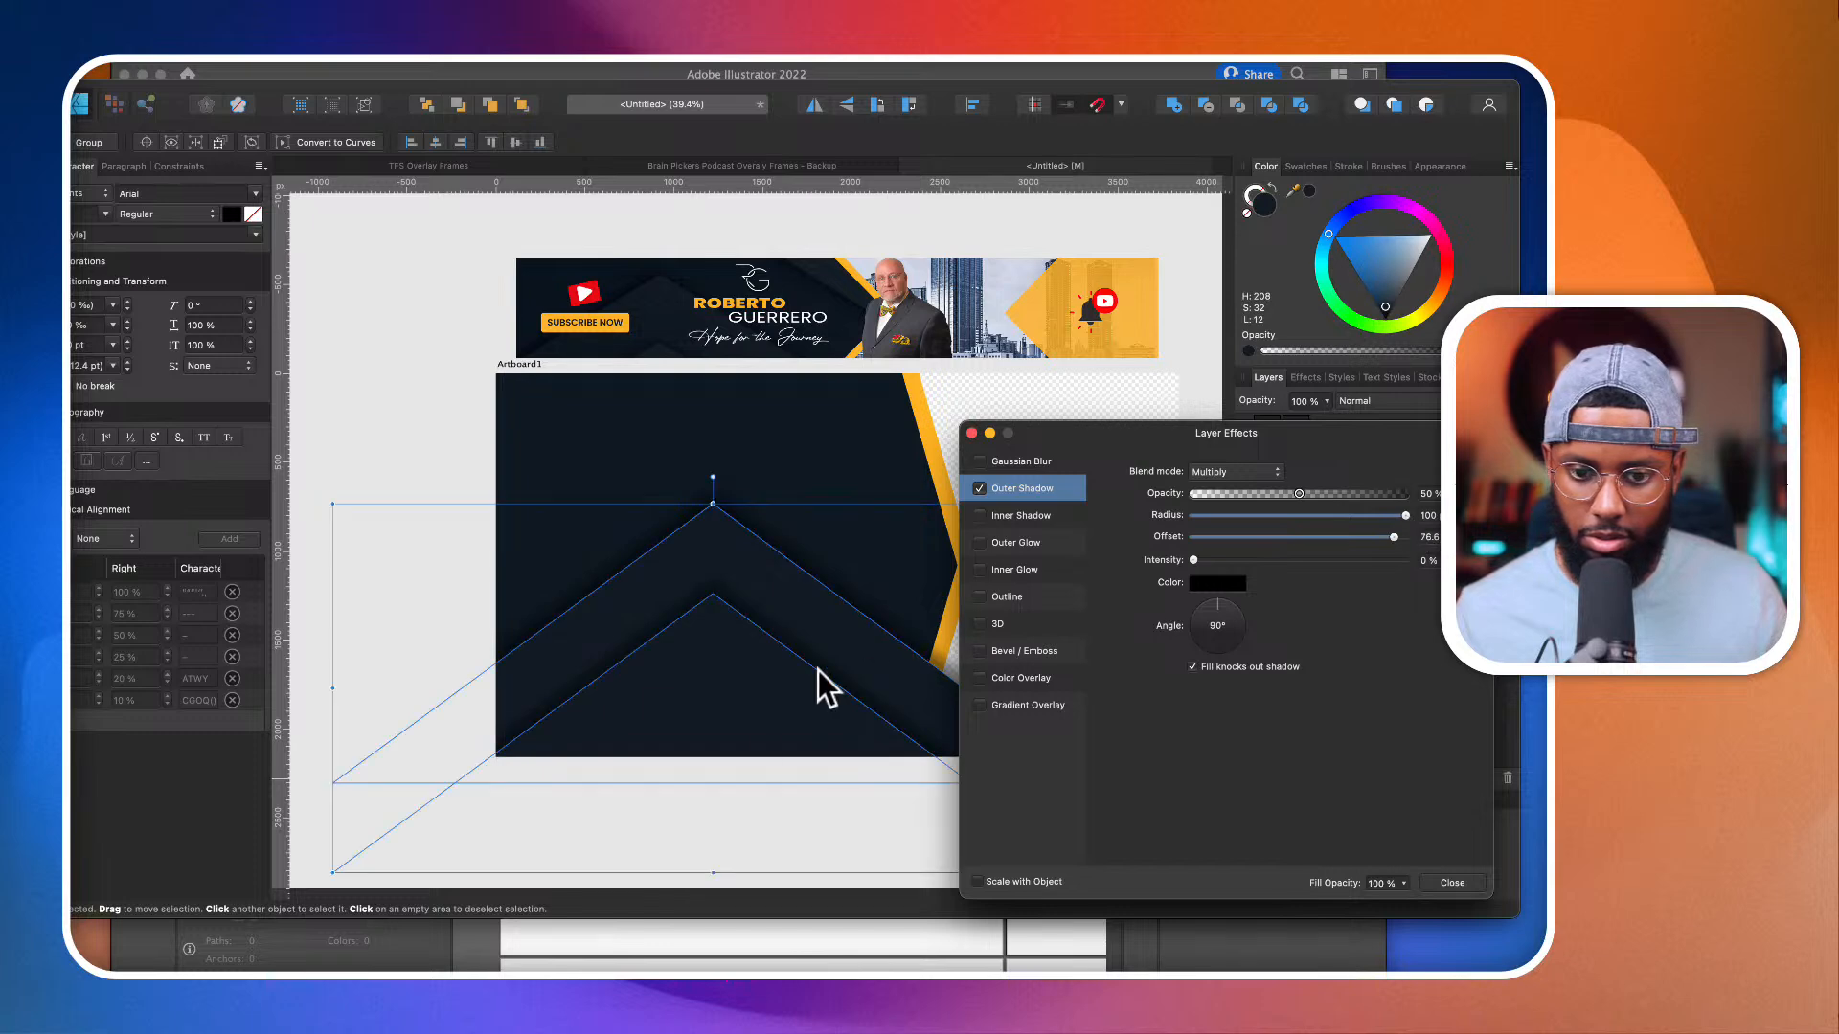
scroll(739, 743, right, 1)
scroll(740, 744, down, 3)
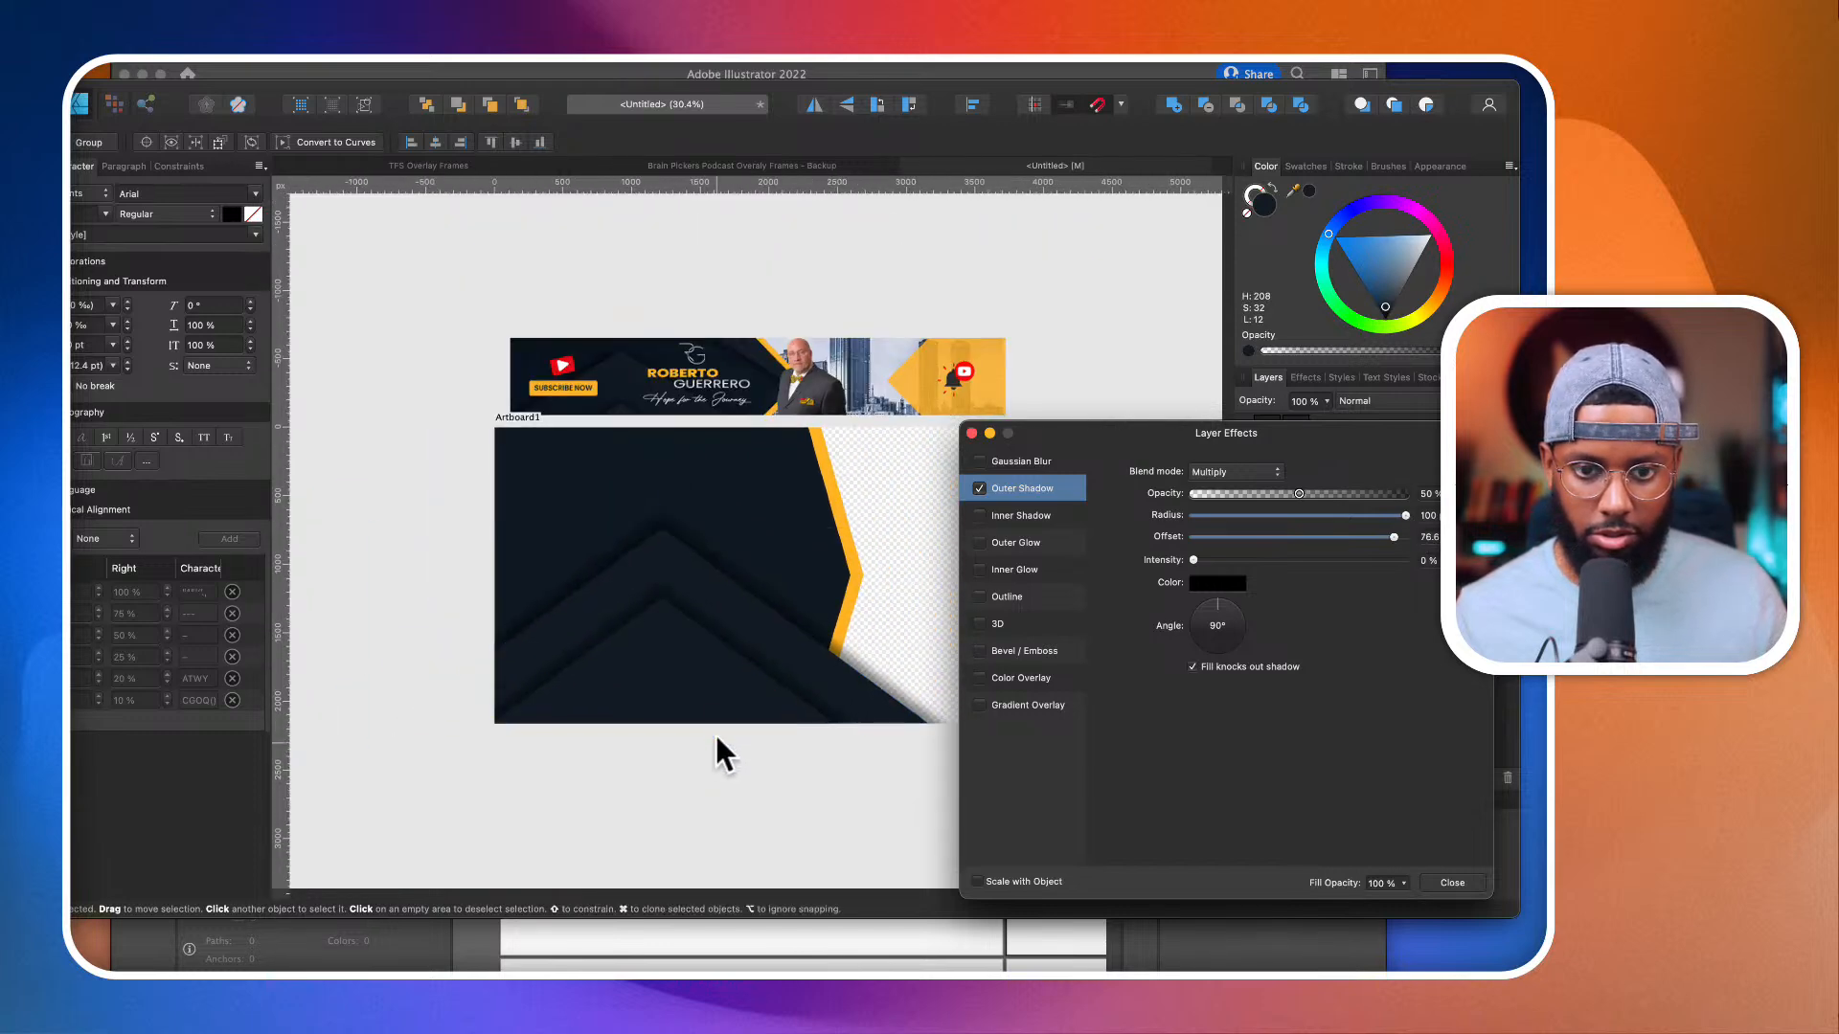
scroll(709, 715, down, 1)
click(681, 787)
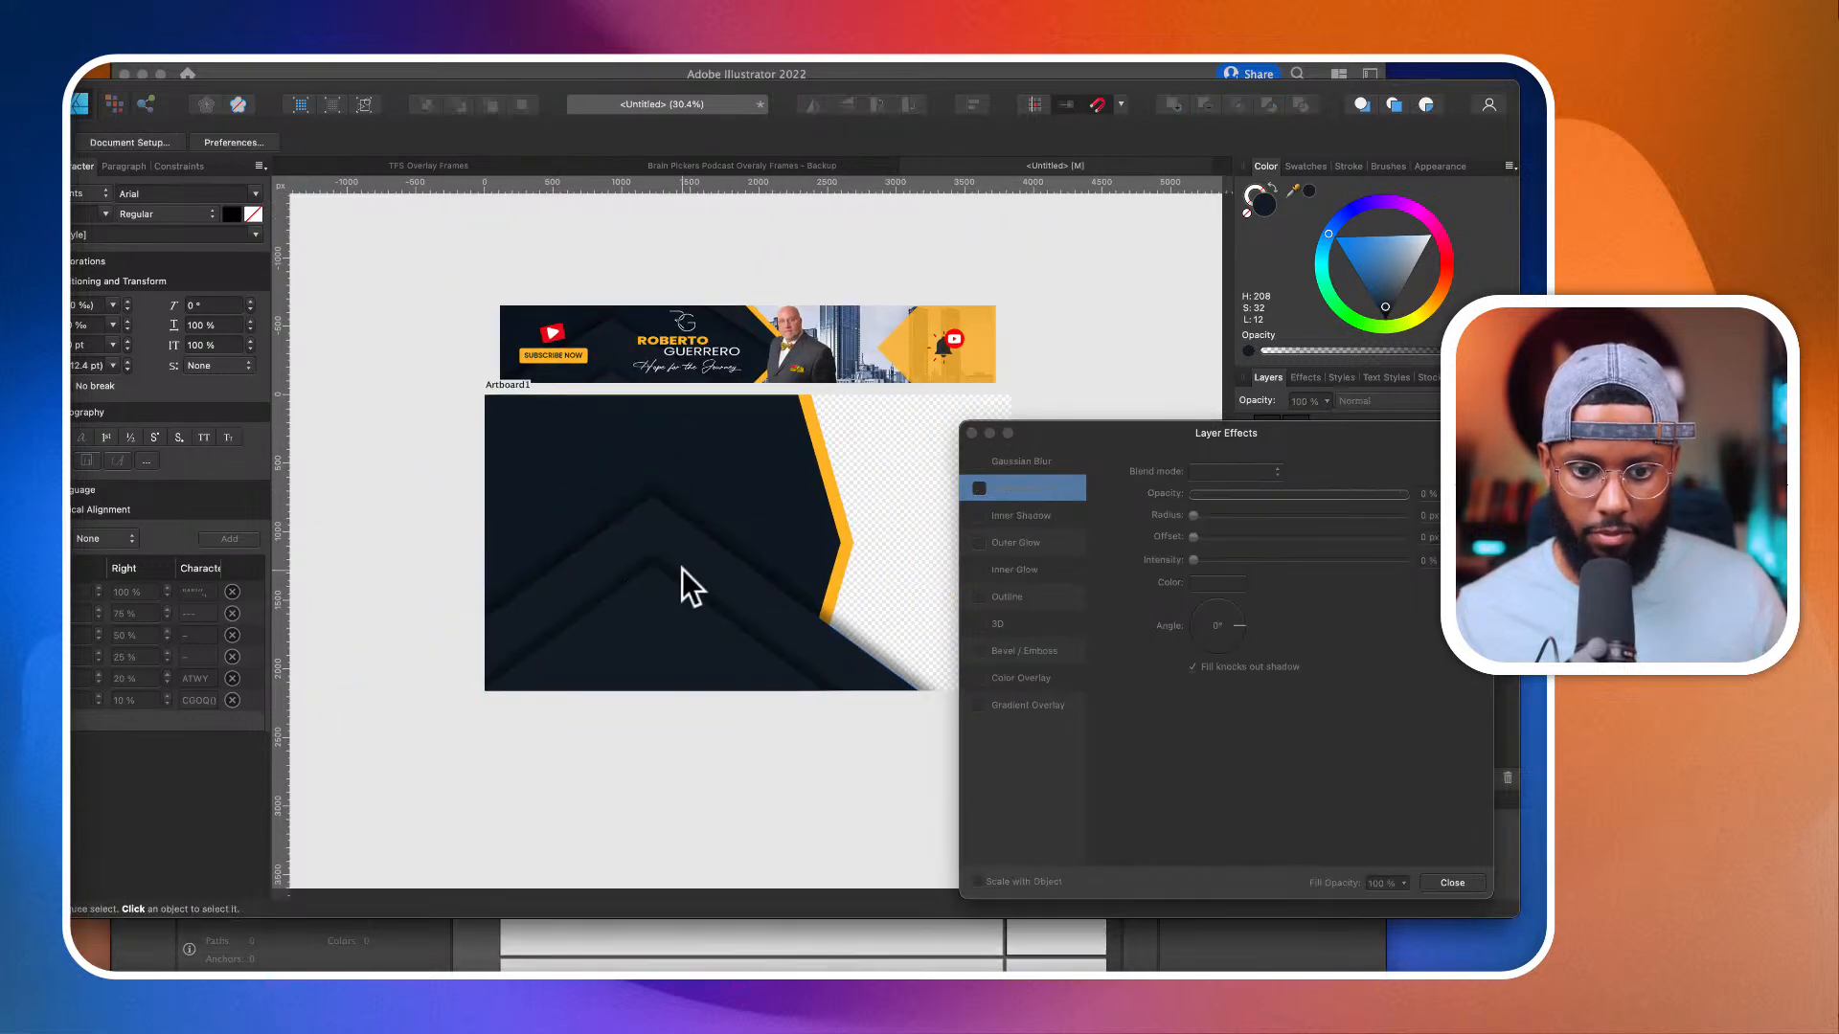
Step: Place a copy of the upper triangle about 961 px higher and replace its outer shadow with an inner shadow of 100 px radius, 100 px offset, 270° angle
click(680, 539)
drag(682, 548, 684, 416)
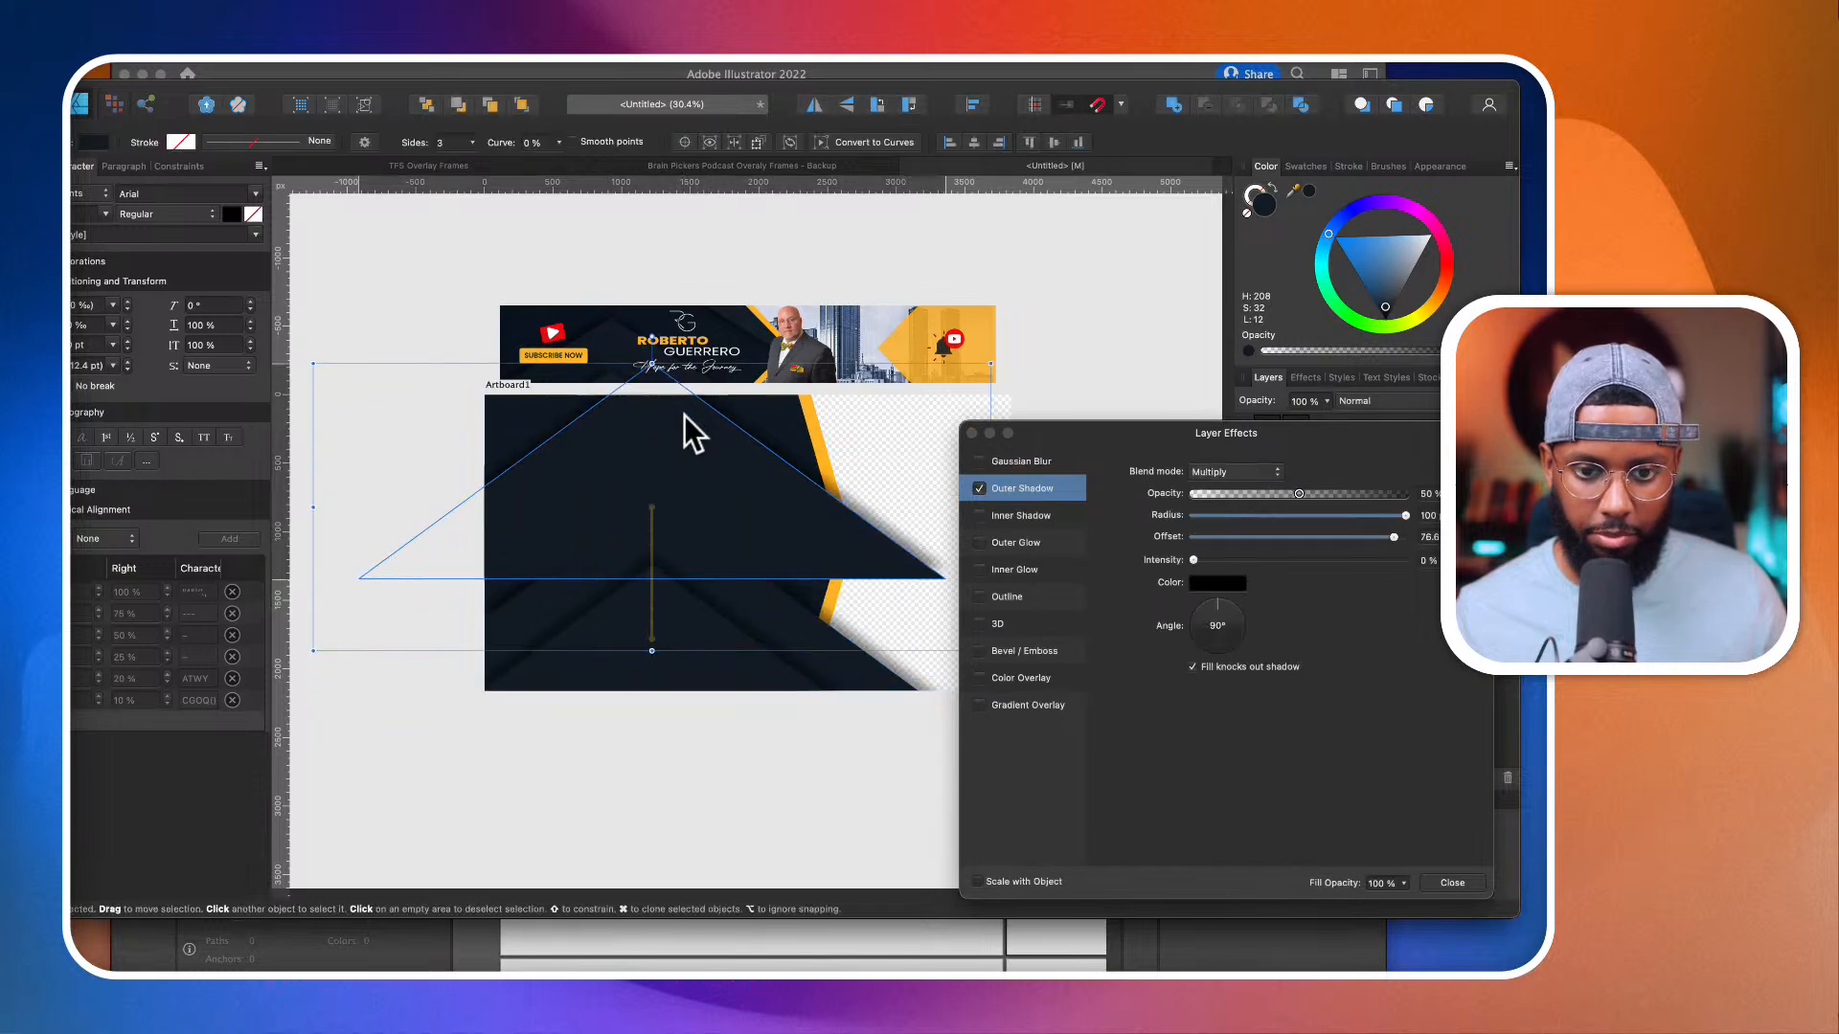
click(978, 488)
click(979, 515)
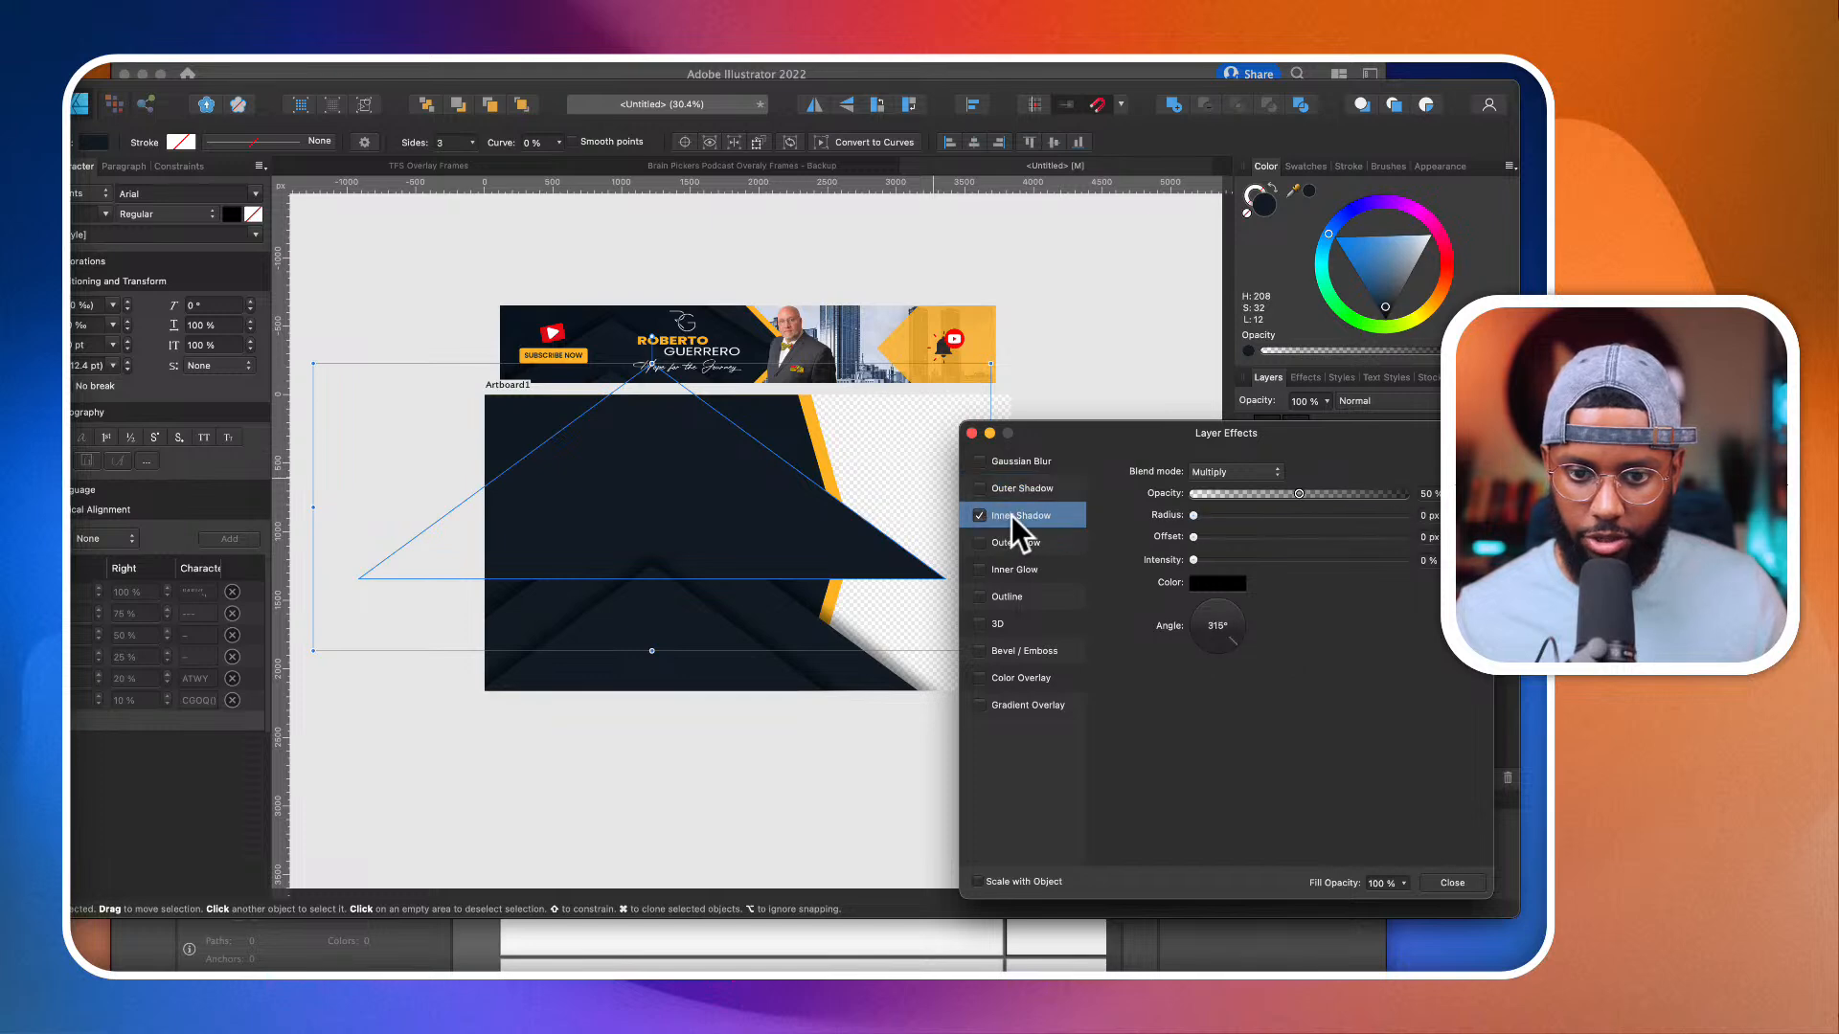
drag(1193, 536, 1410, 538)
drag(1249, 613, 1223, 659)
drag(1193, 515, 1465, 518)
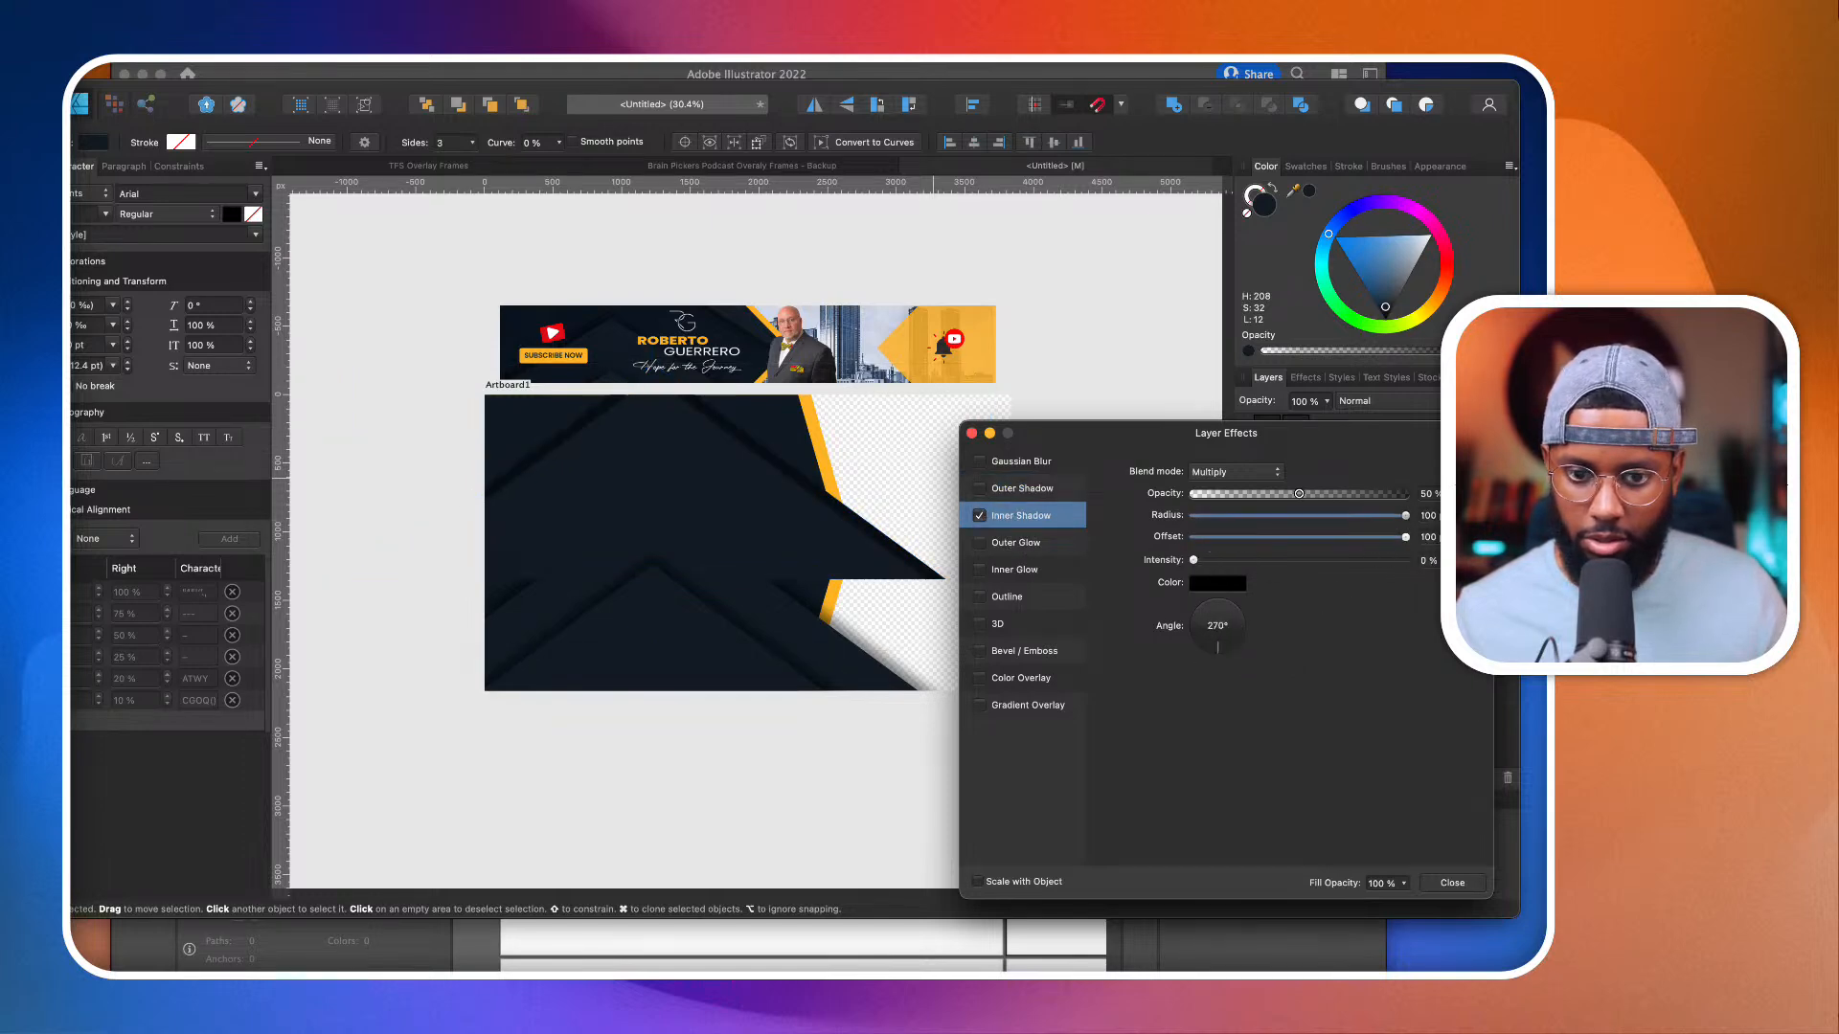
click(1452, 882)
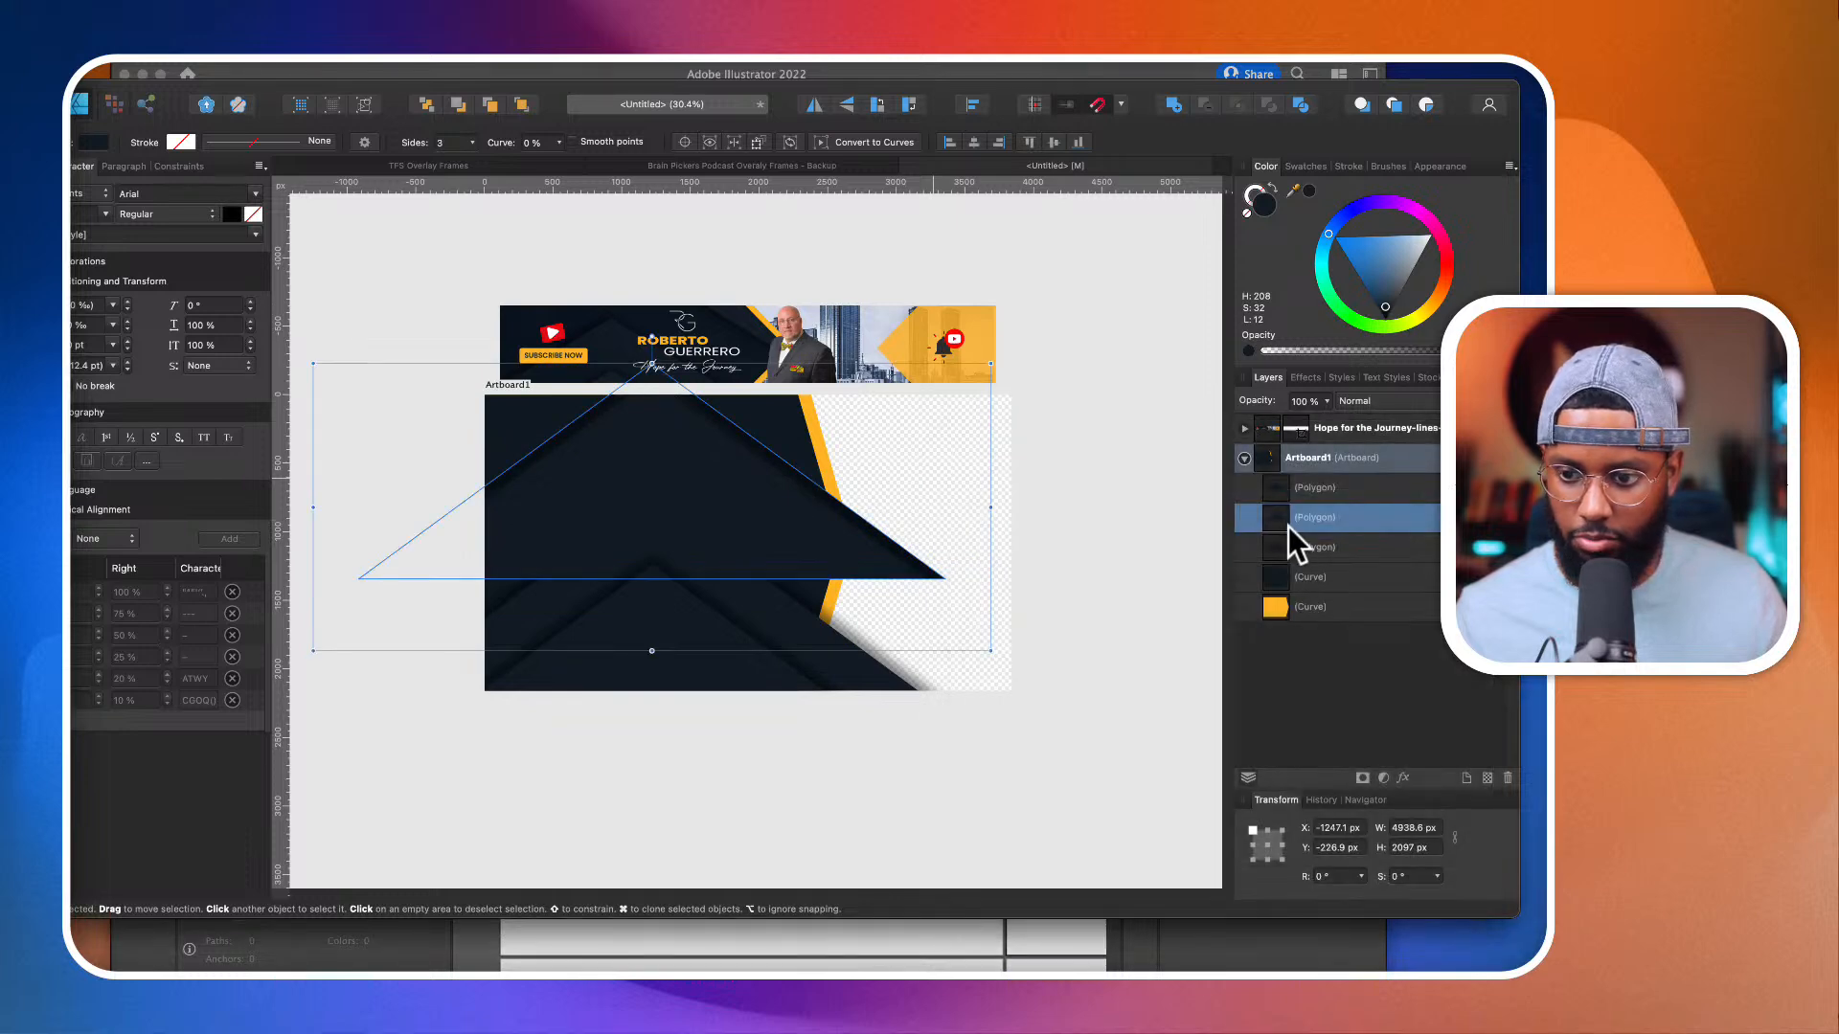
Step: Clip all three triangle layers inside the navy curve so they stay within its outline
click(1336, 474)
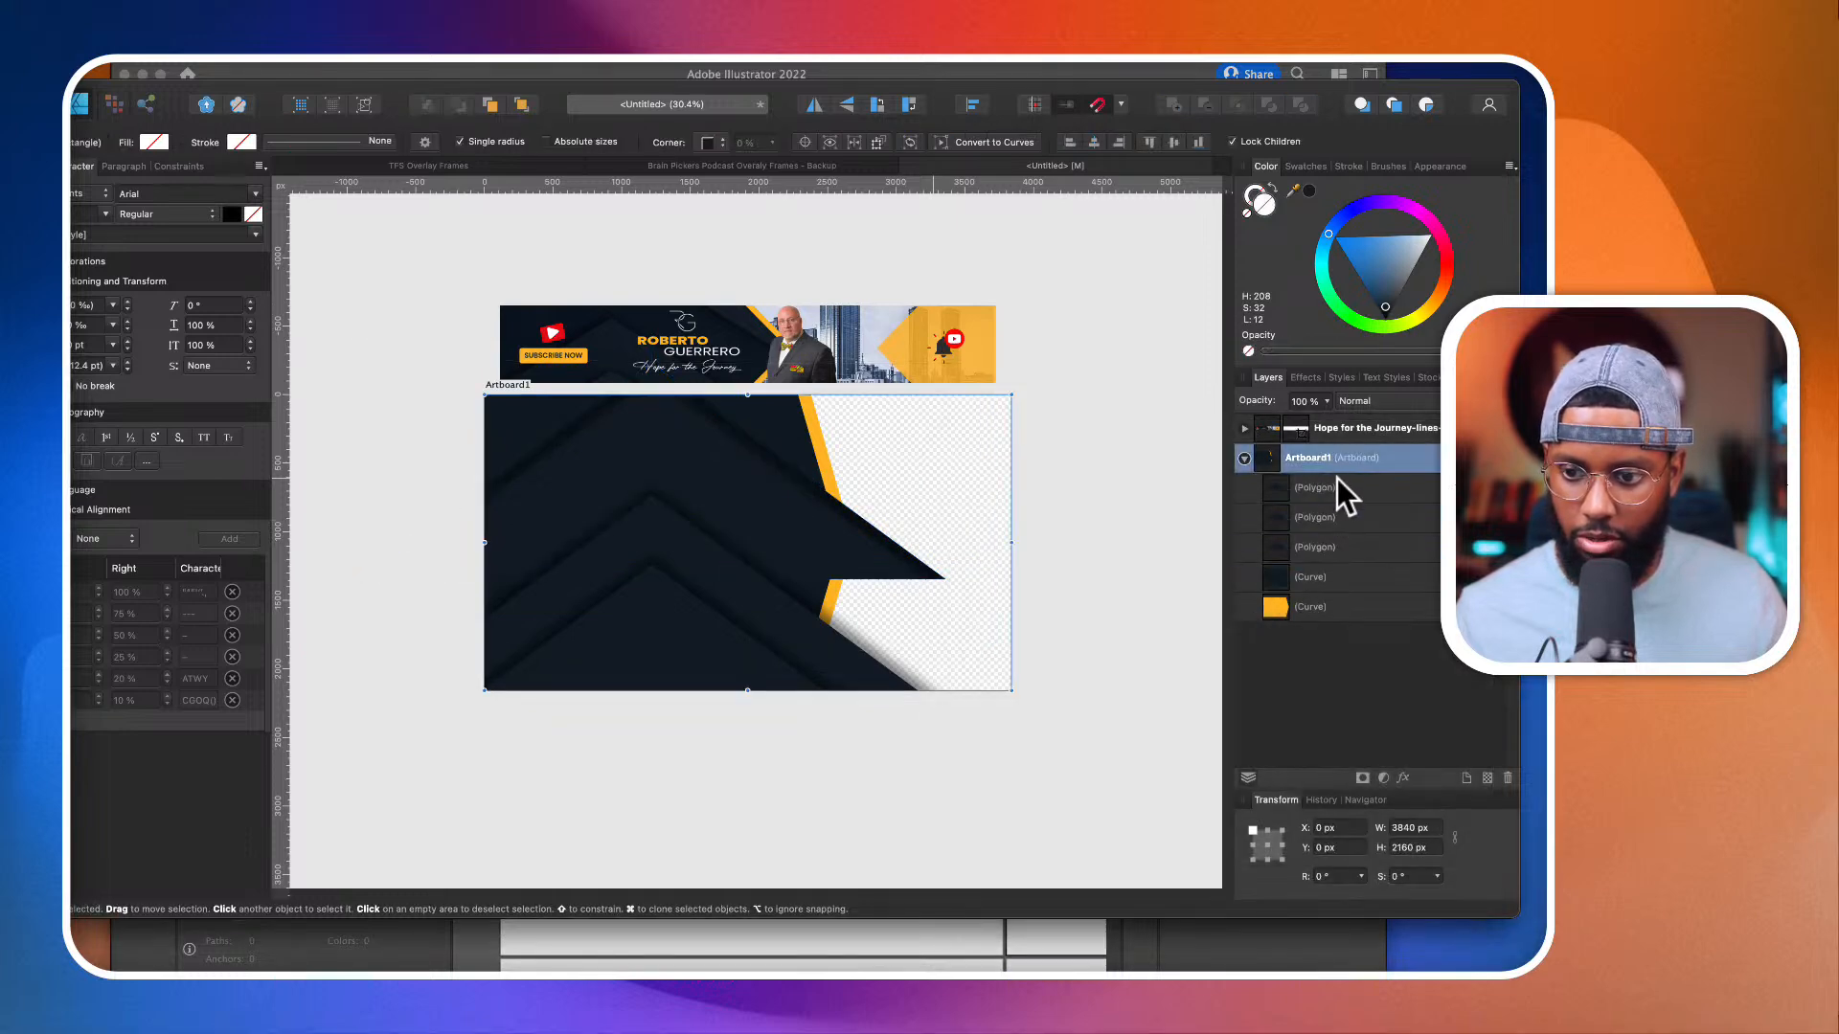
click(1337, 484)
shift+click(1328, 548)
drag(1328, 548, 1381, 582)
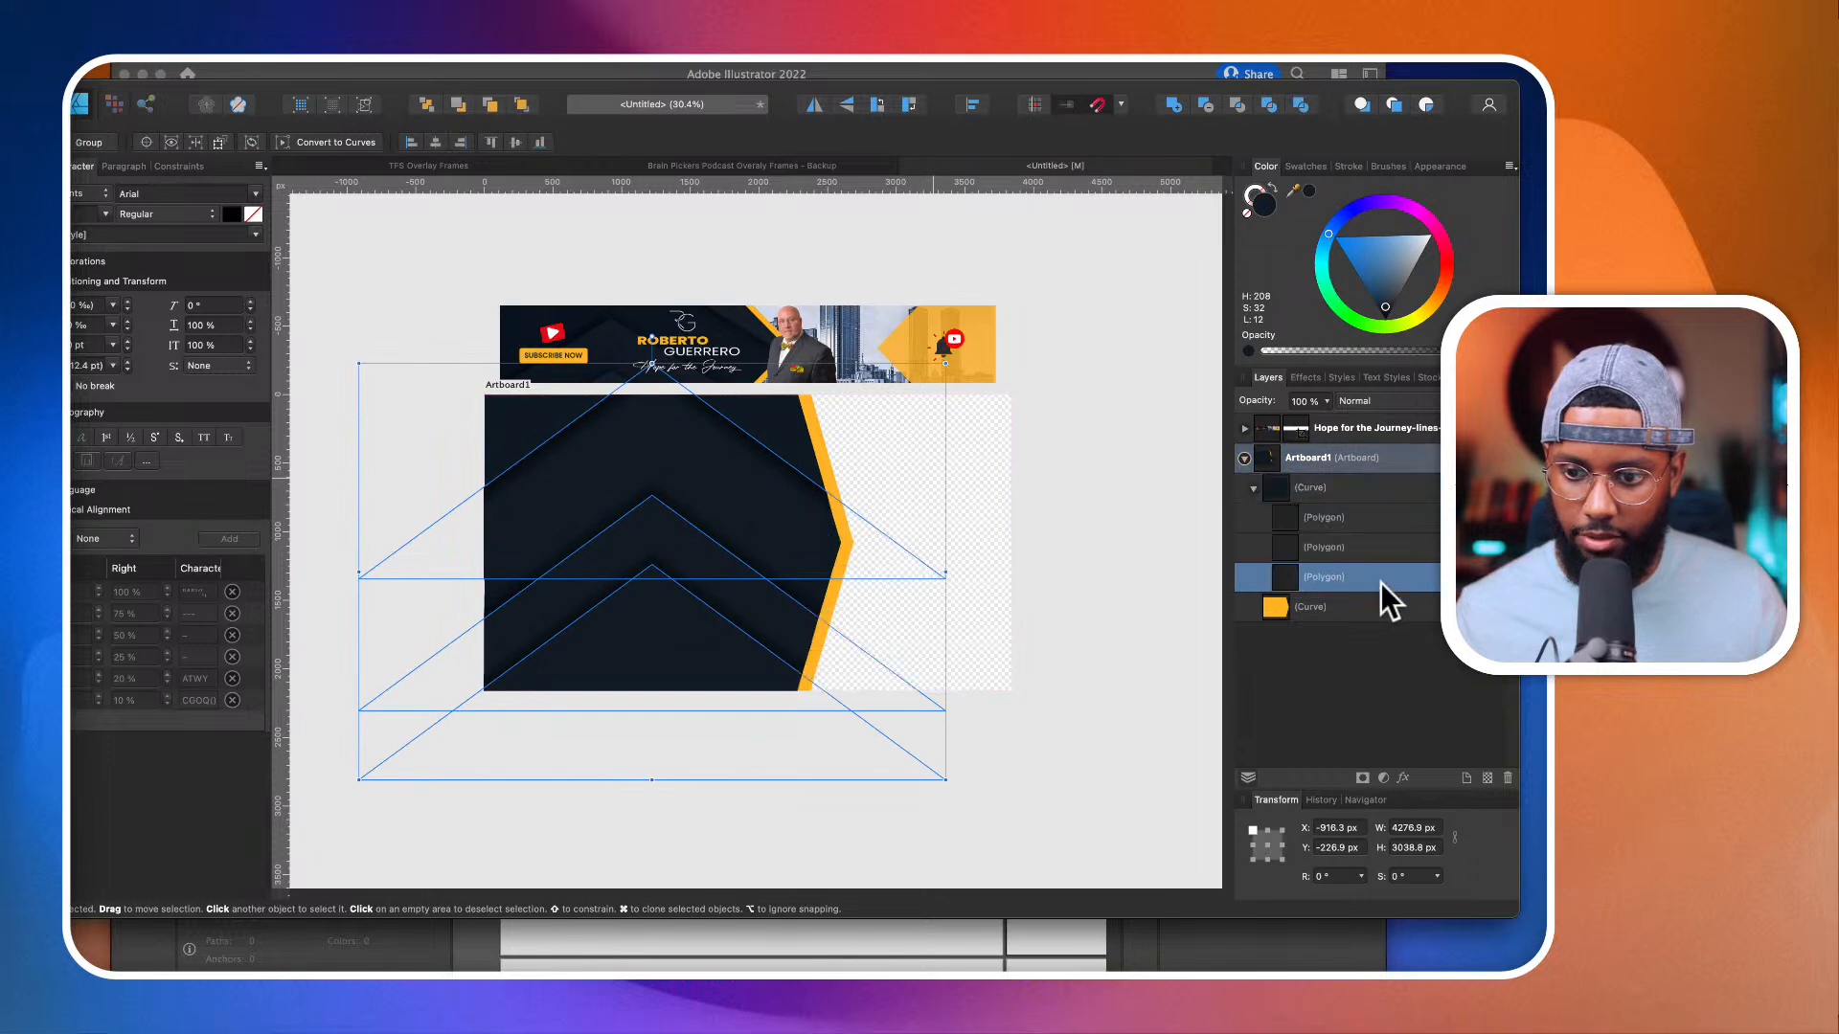
click(1095, 675)
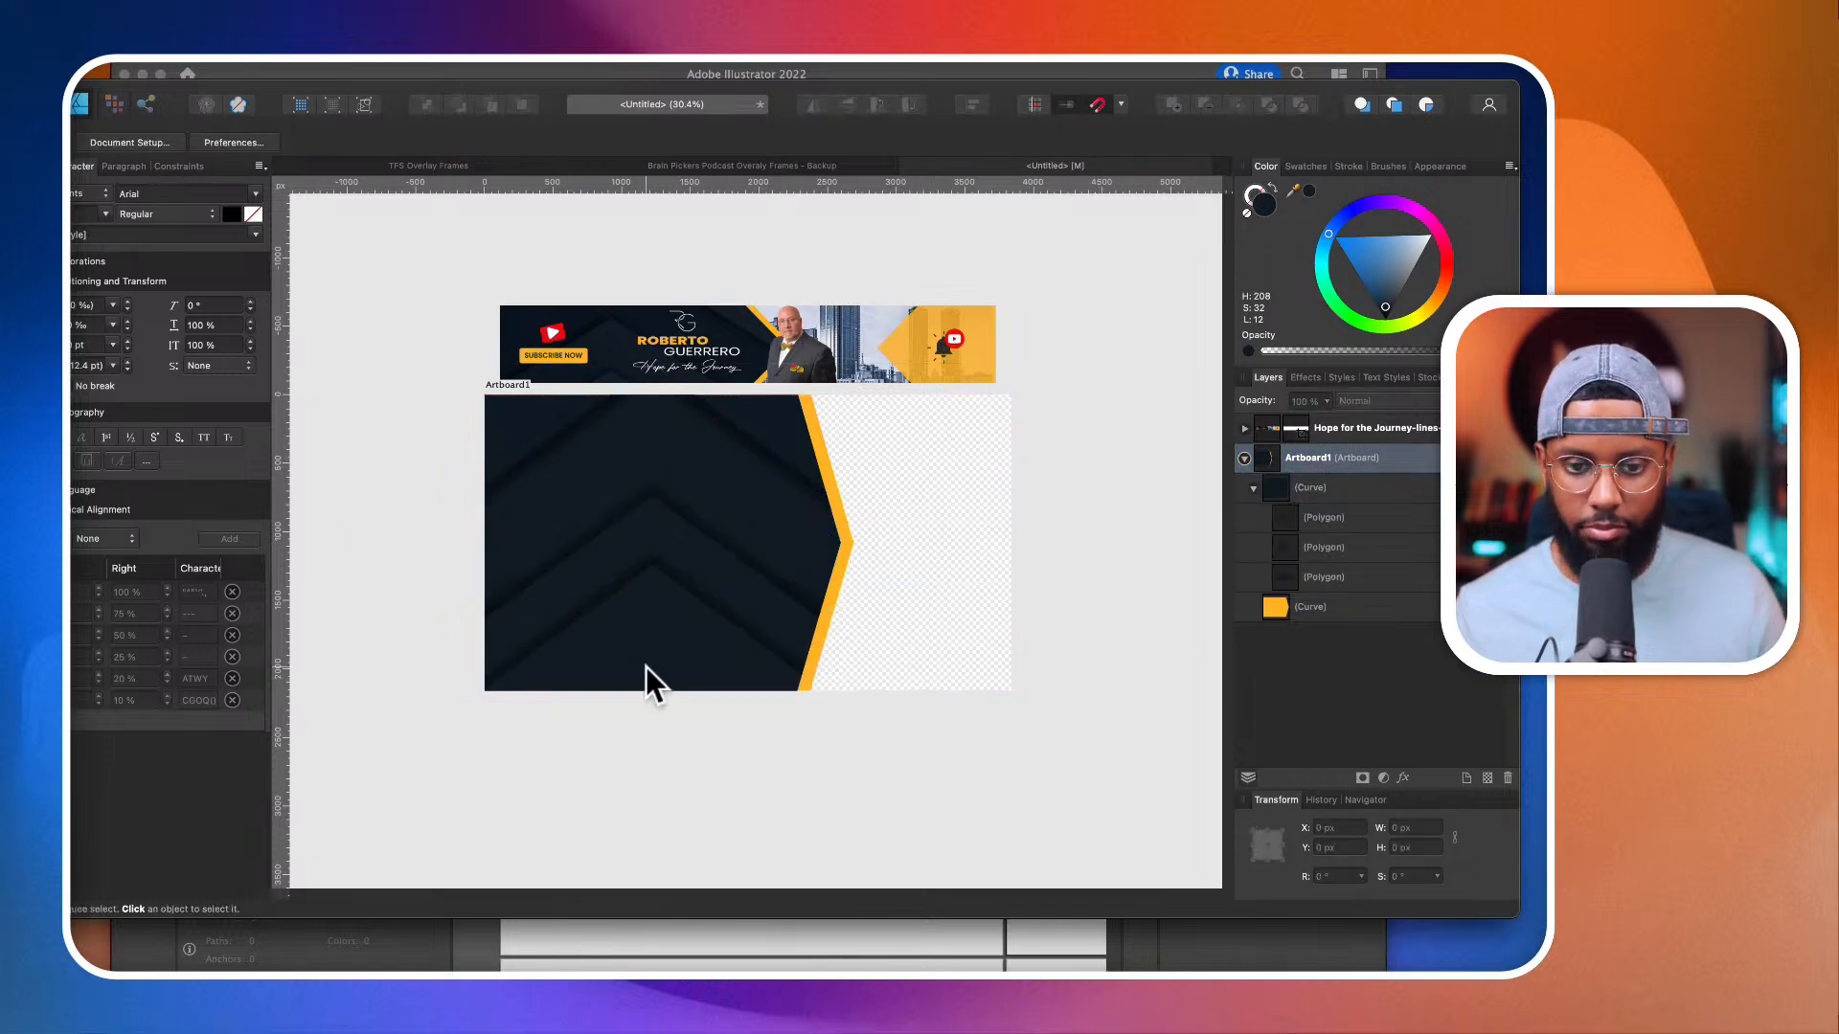
Step: Compare the artboard's layered chevron shadows with the dark background pattern in the banner
scroll(646, 667, up, 3)
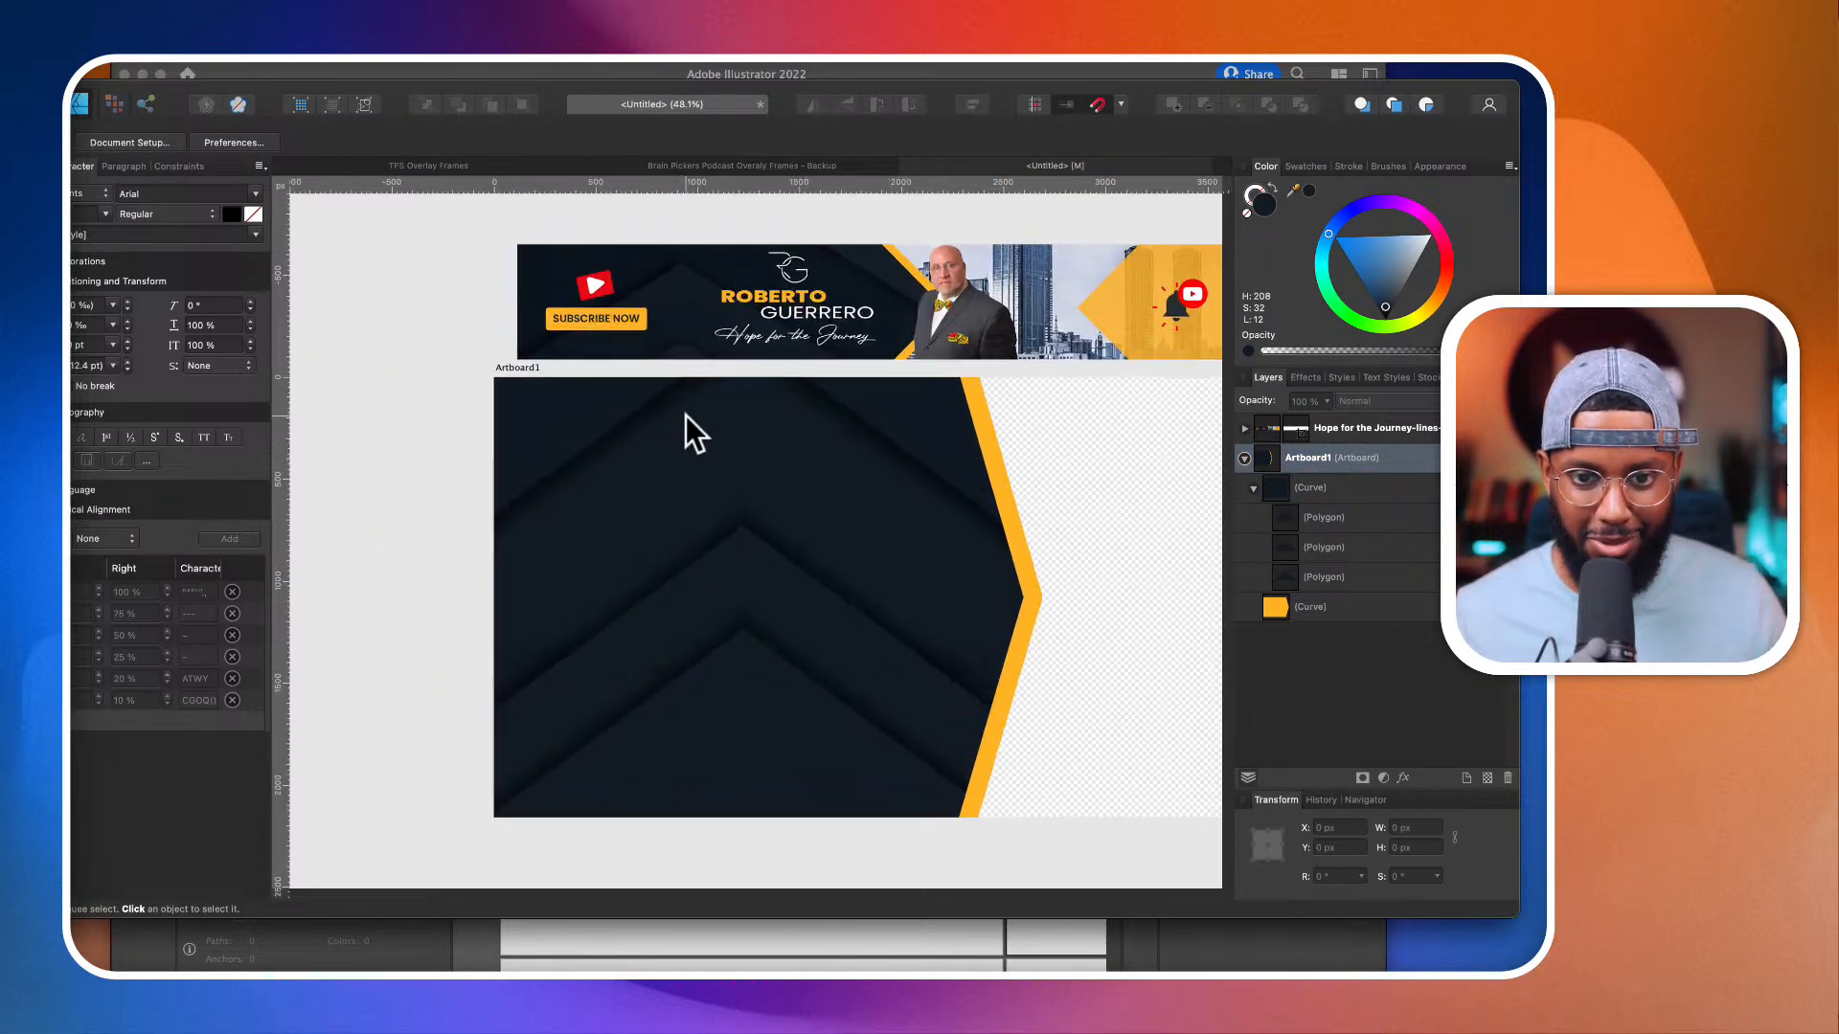
scroll(708, 383, up, 3)
scroll(733, 429, up, 3)
scroll(711, 485, up, 2)
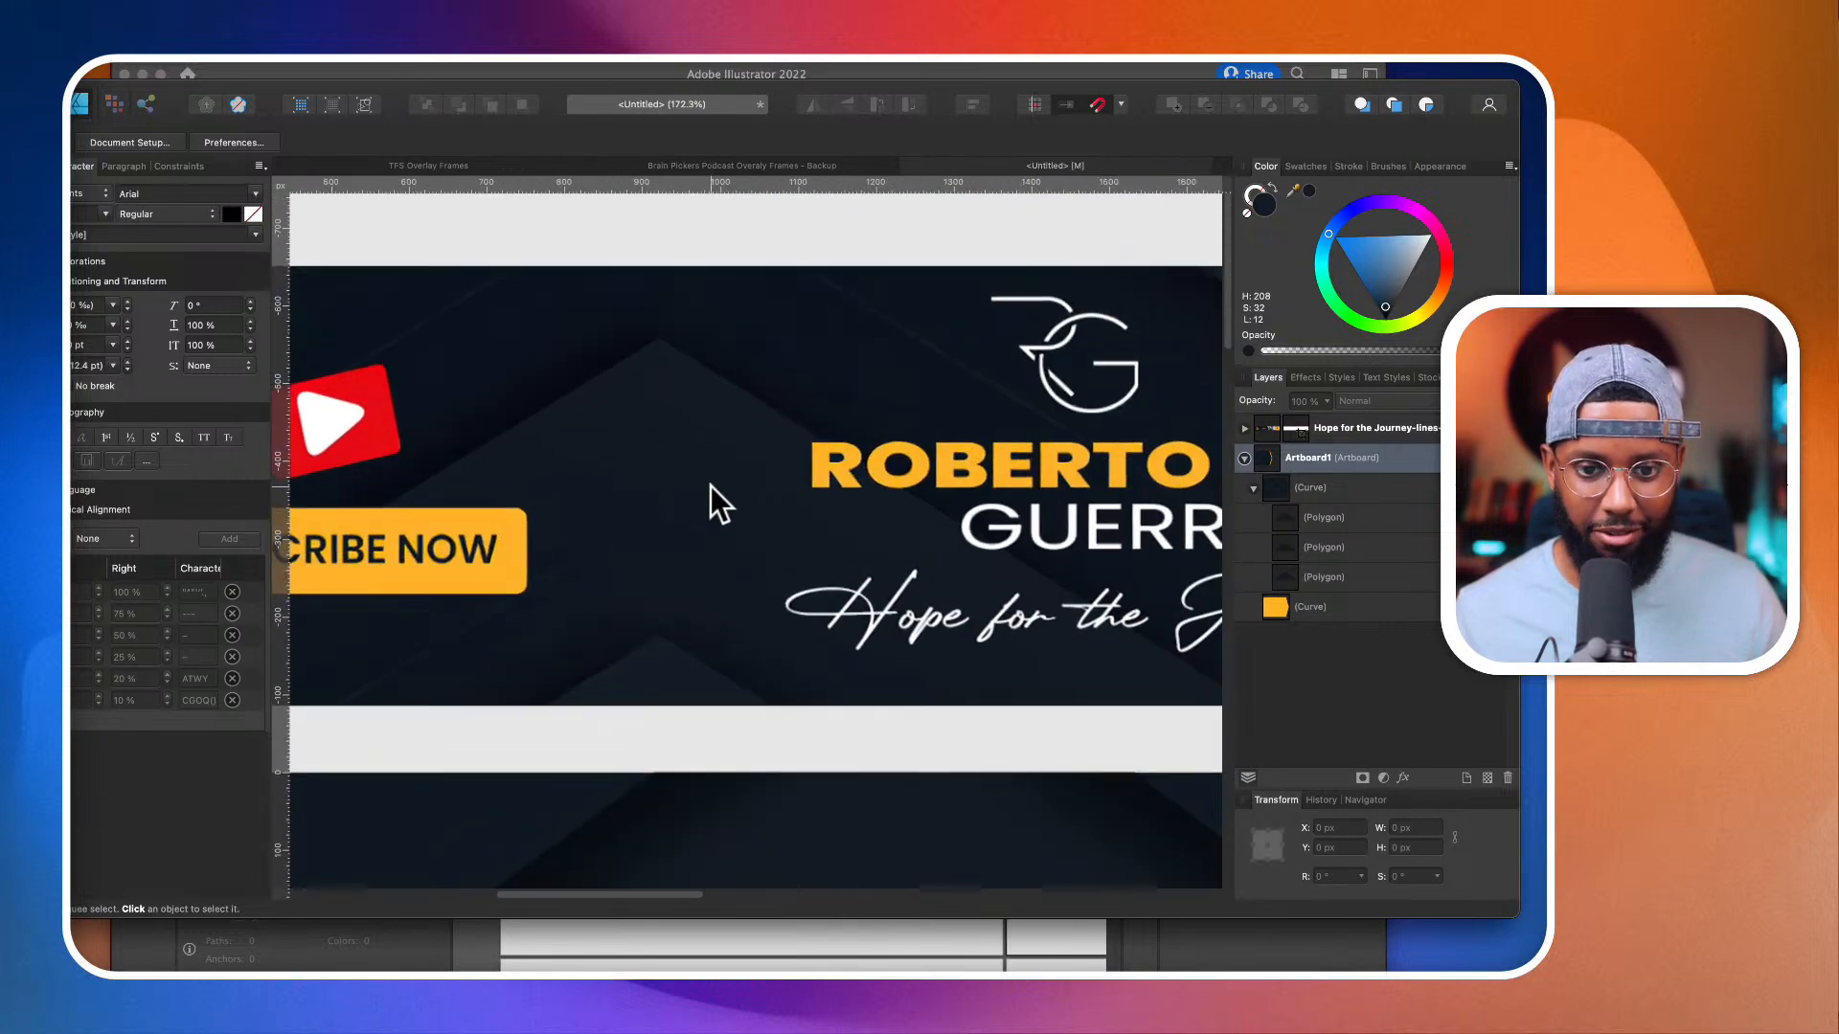
scroll(711, 485, down, 5)
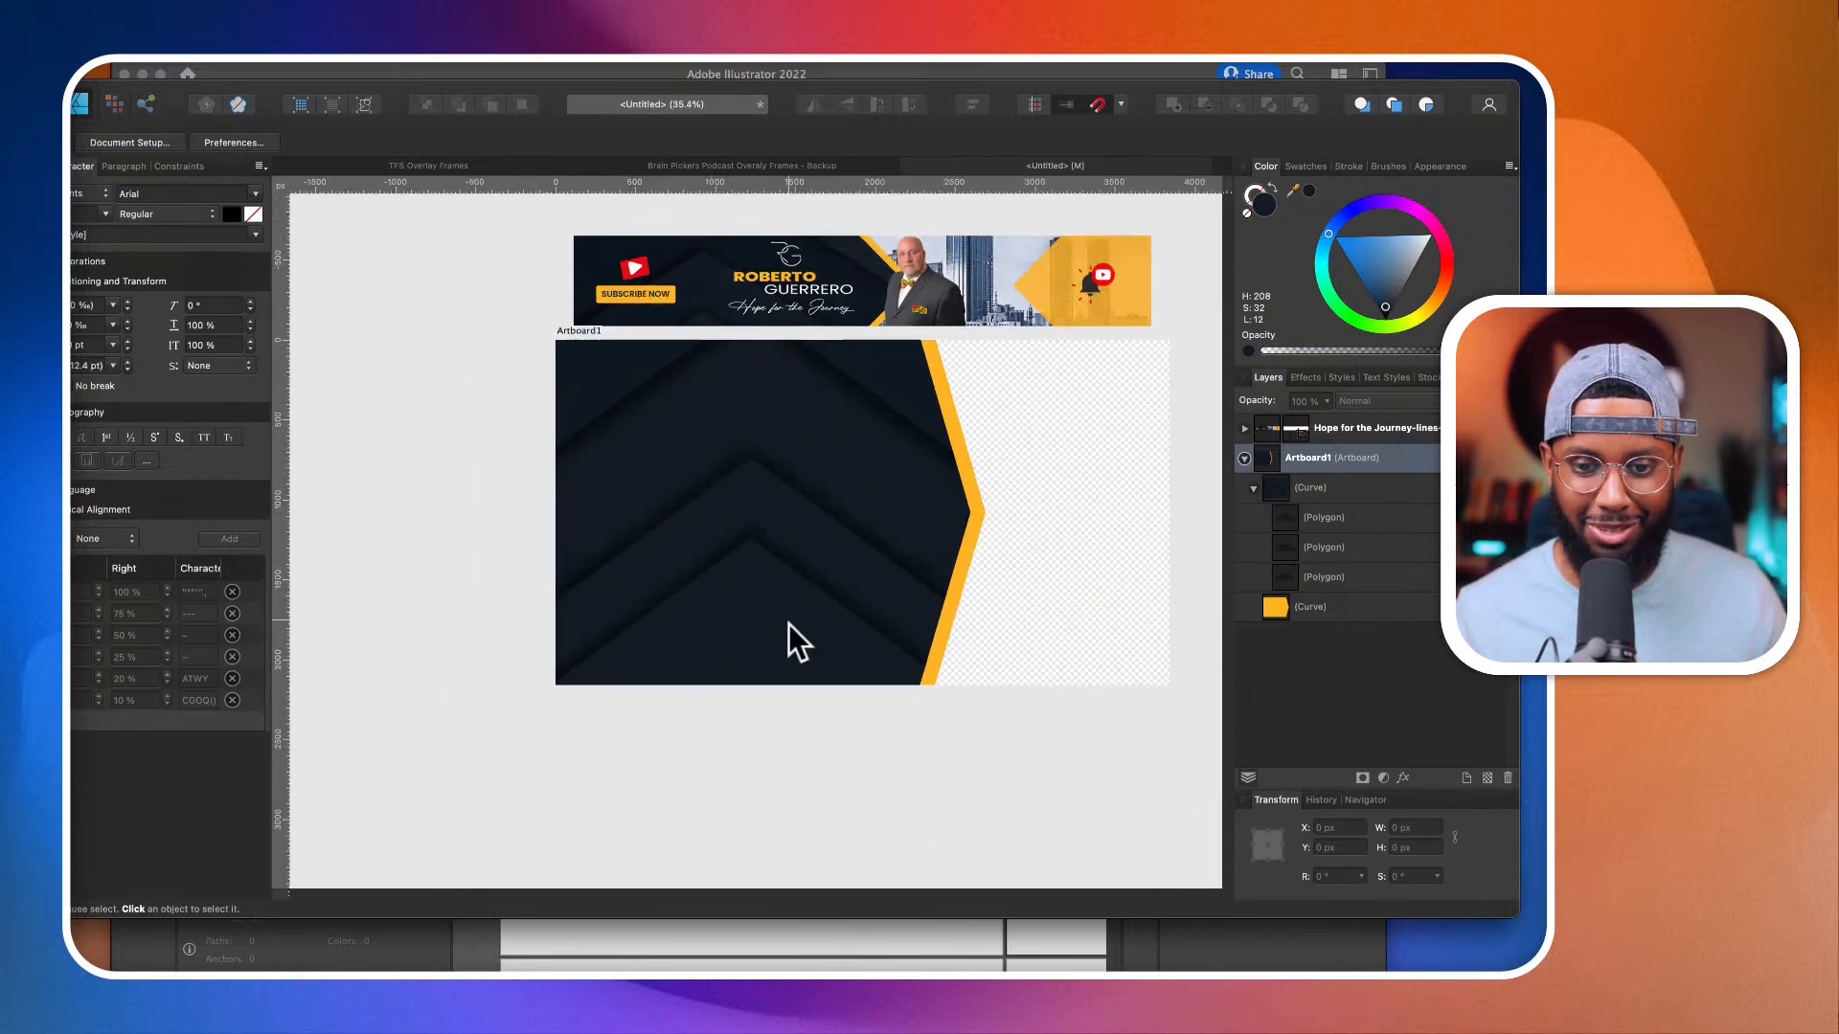
scroll(779, 642, up, 1)
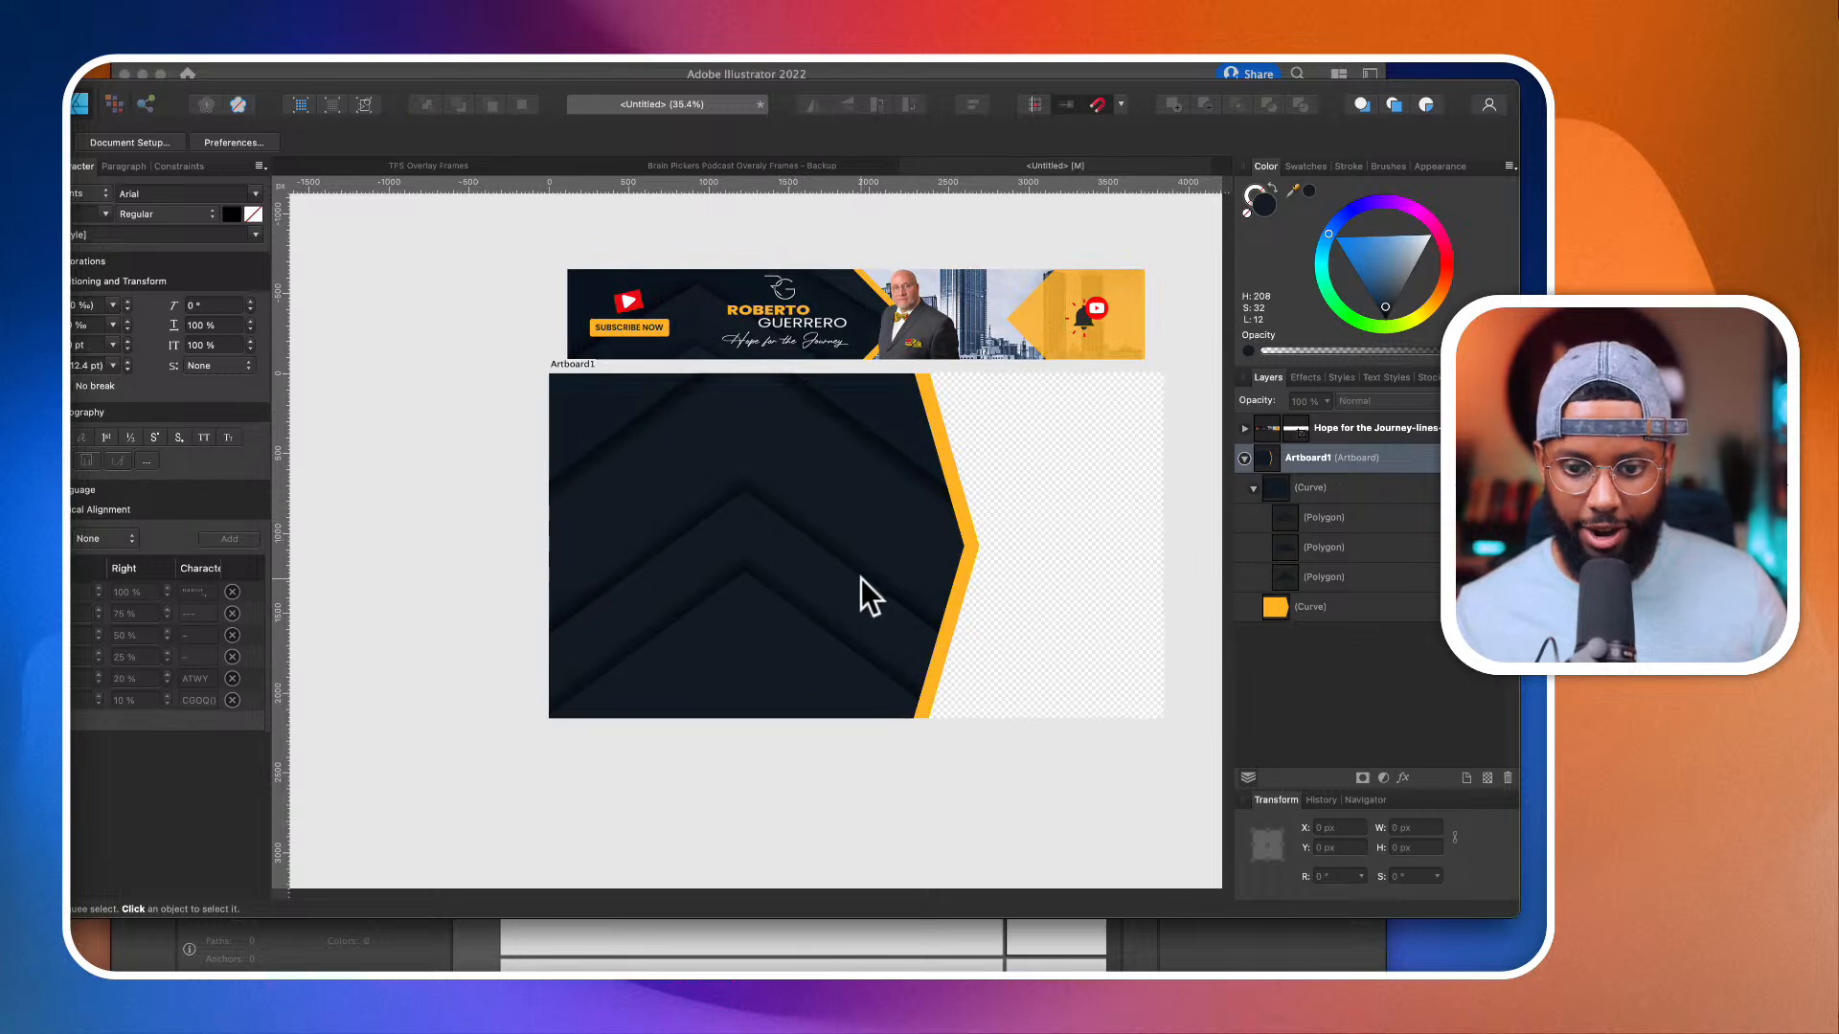
scroll(793, 502, down, 2)
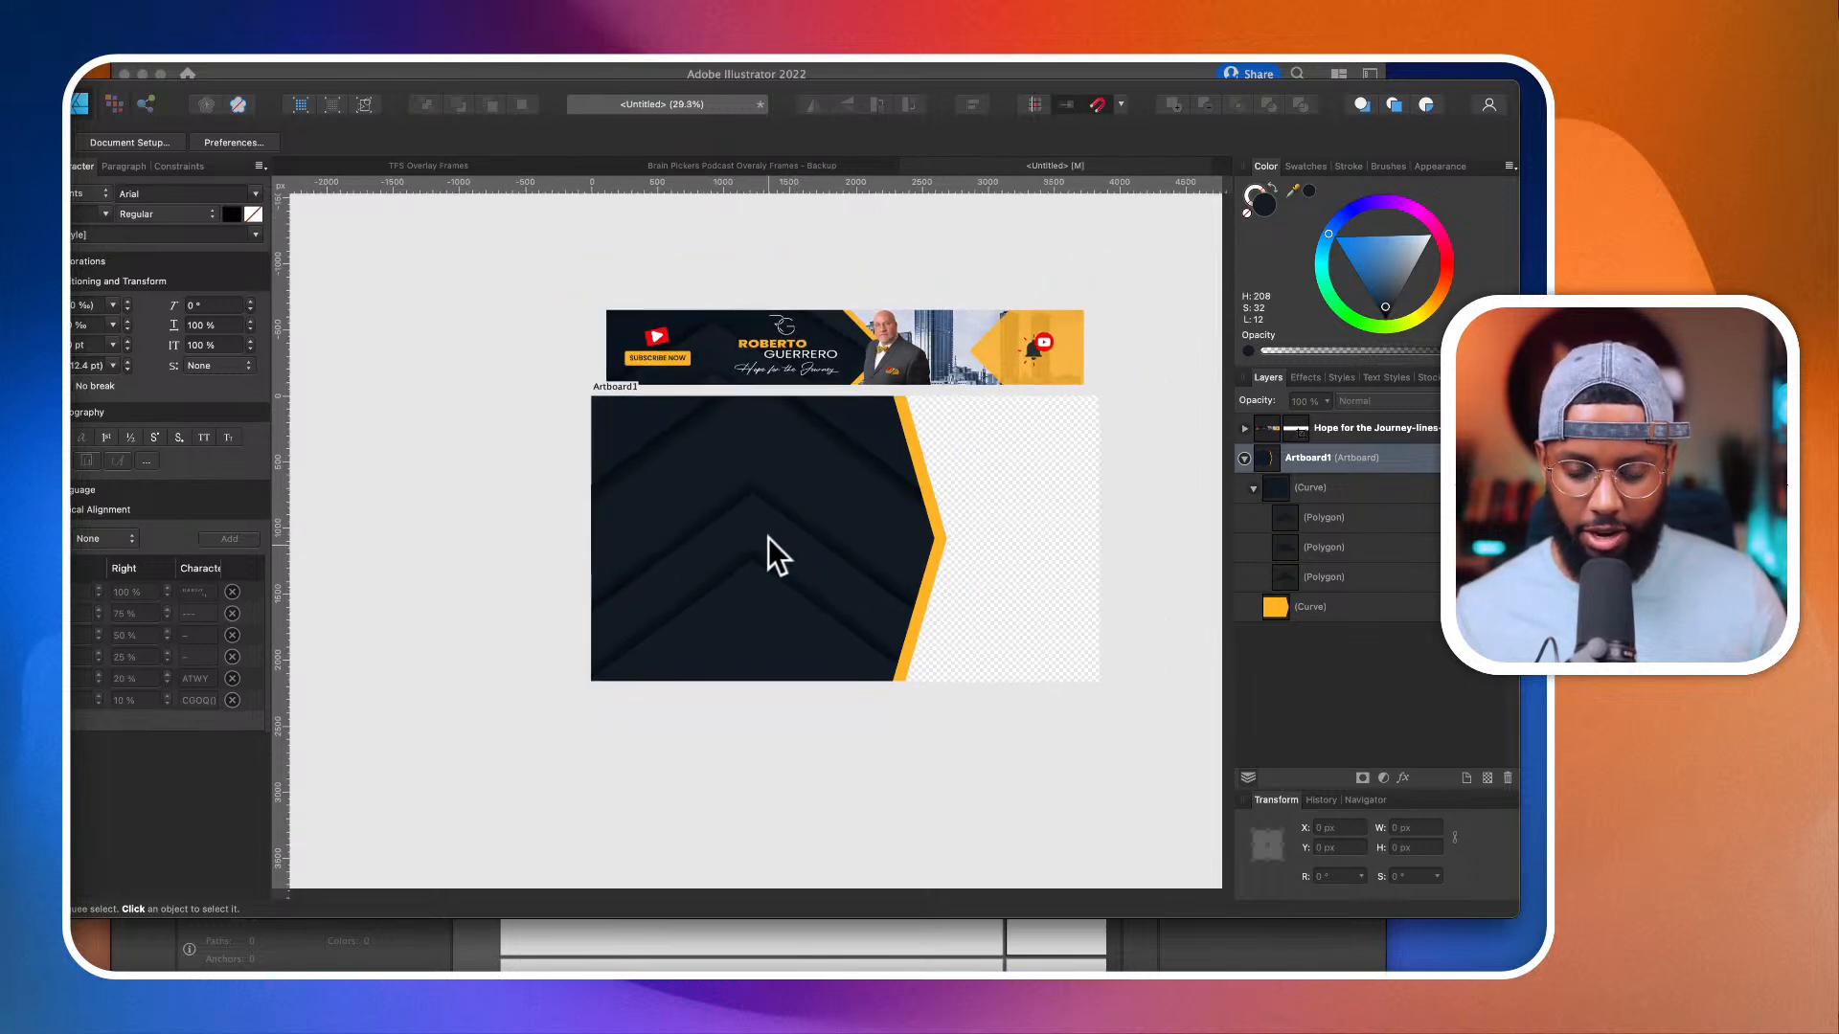
scroll(788, 521, up, 2)
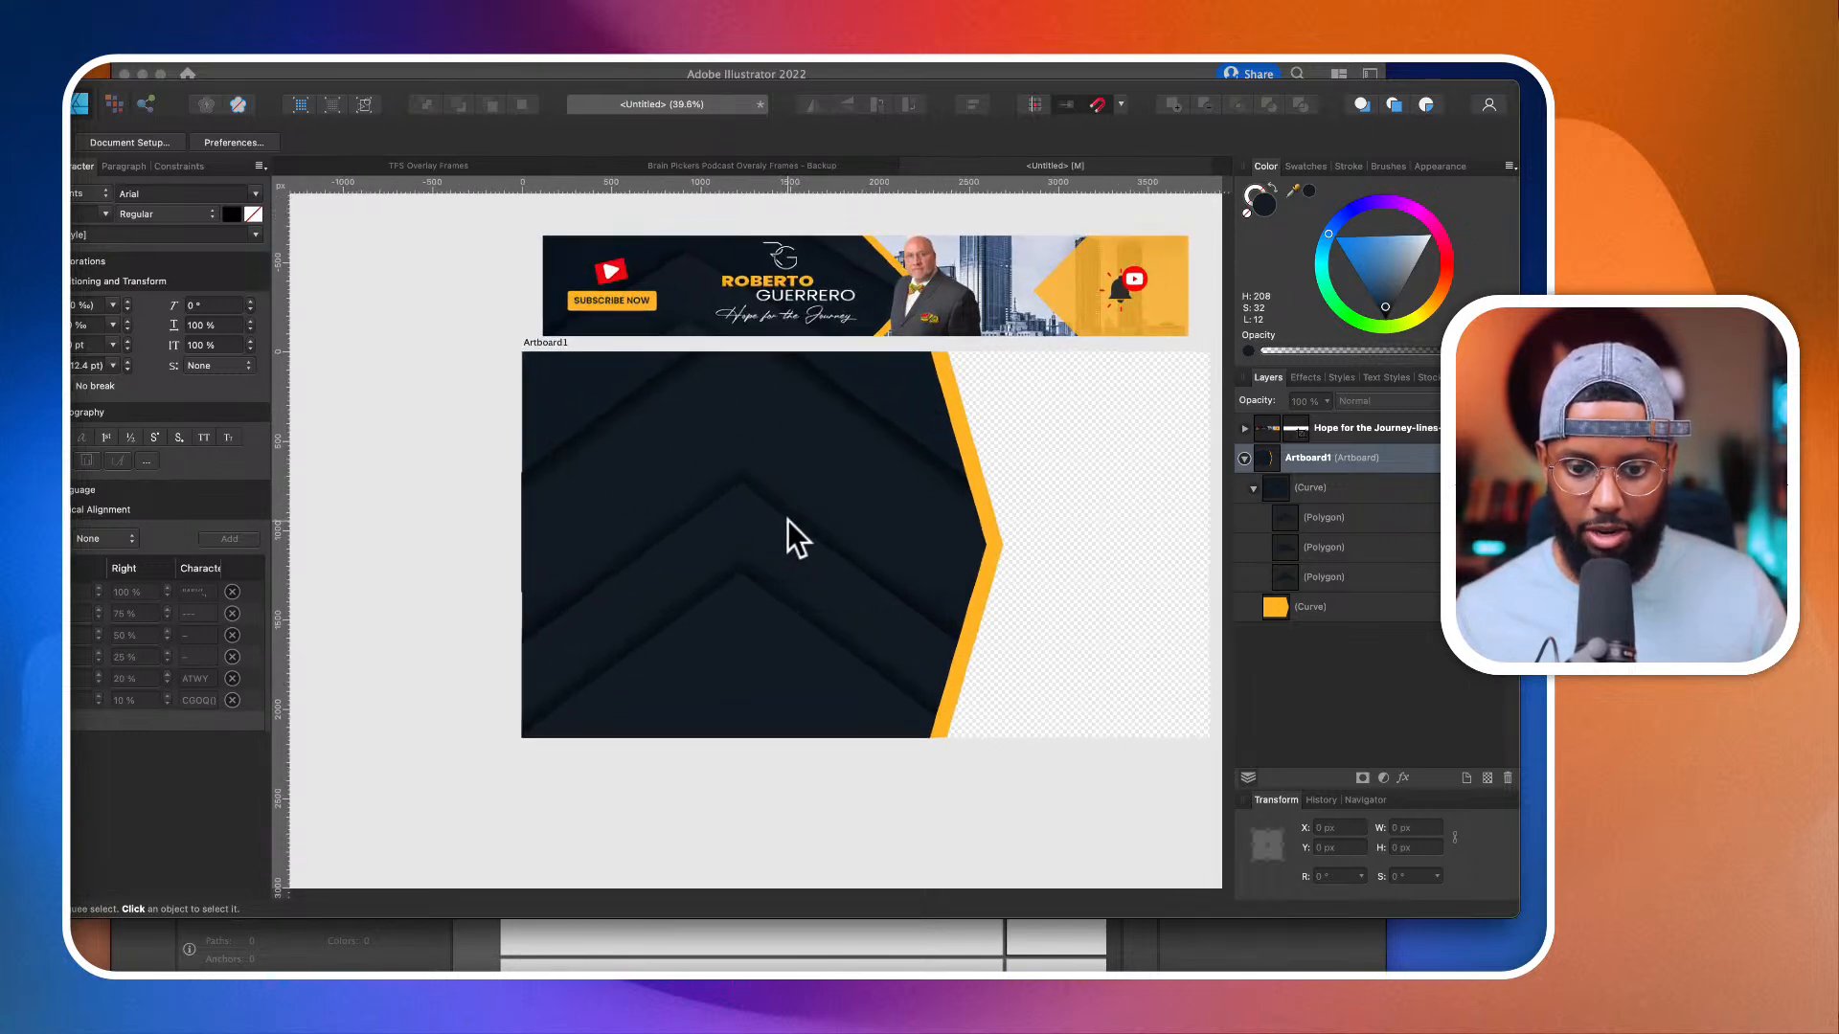
key(t)
scroll(415, 632, down, 2)
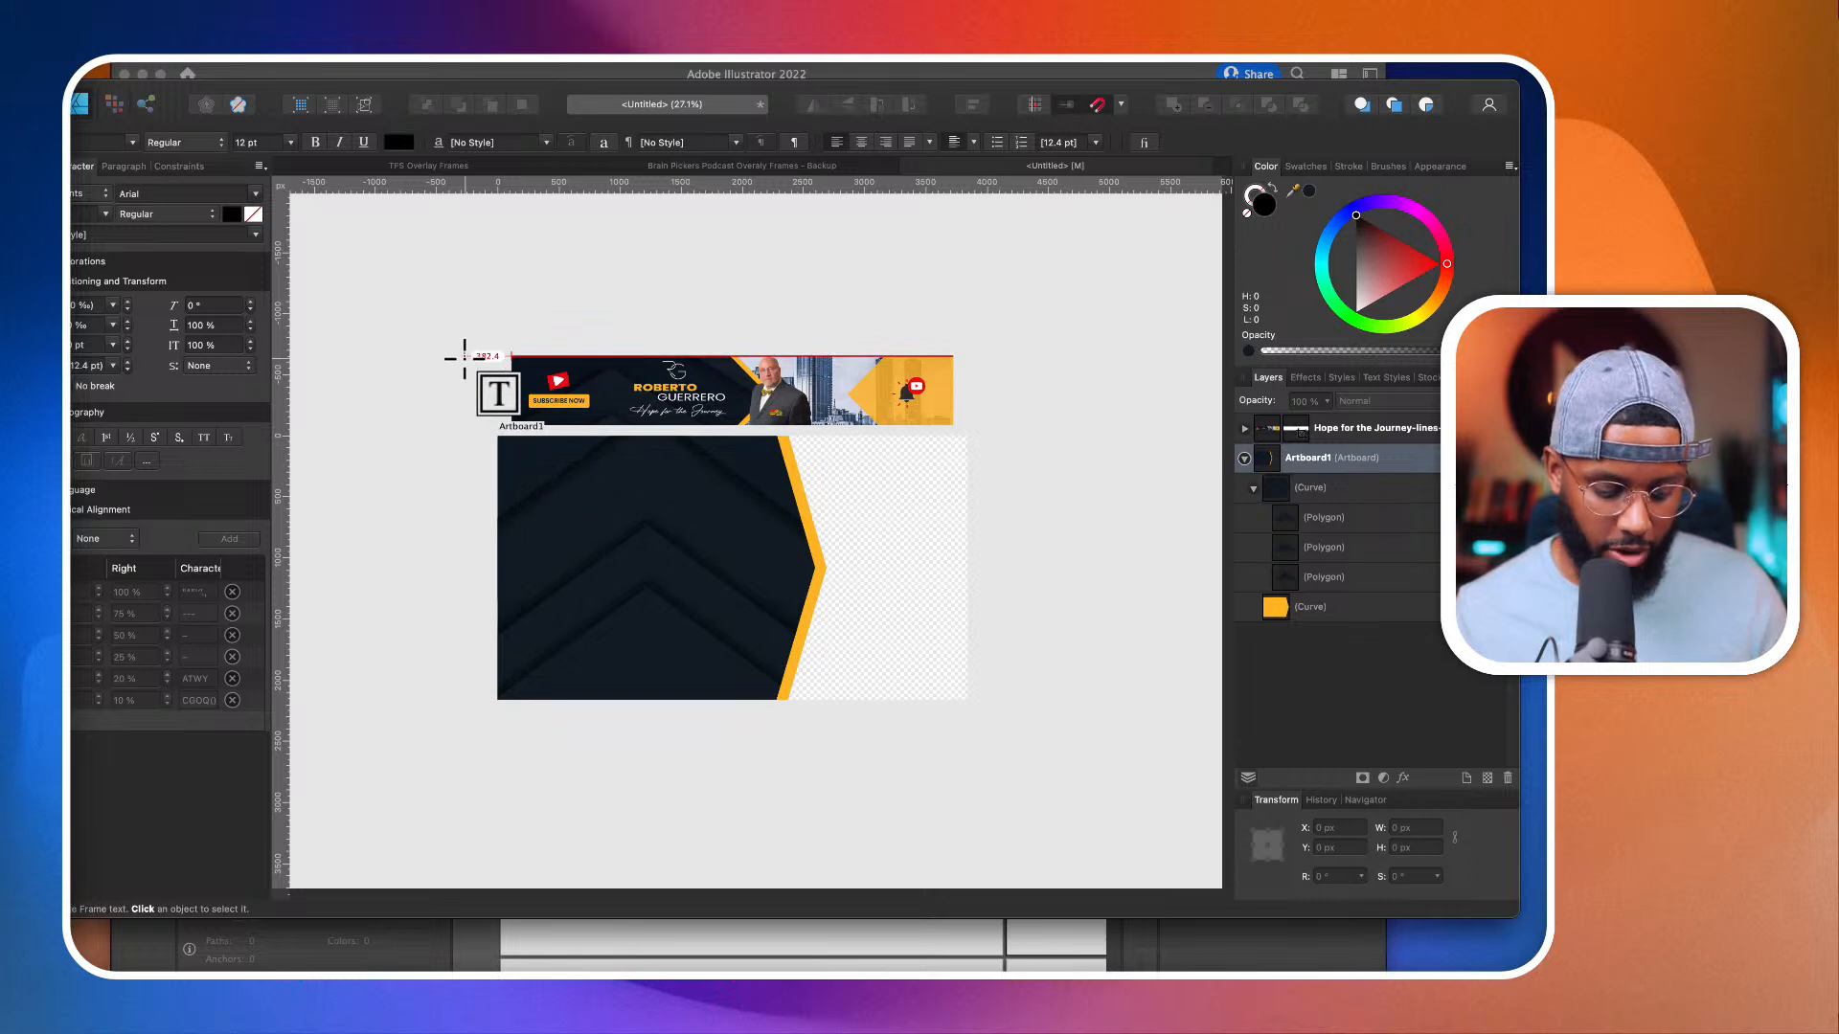
Step: Switch to Illustrator and copy the single-line "Hope for the Journey" lettering from the assets file
key(super+Tab)
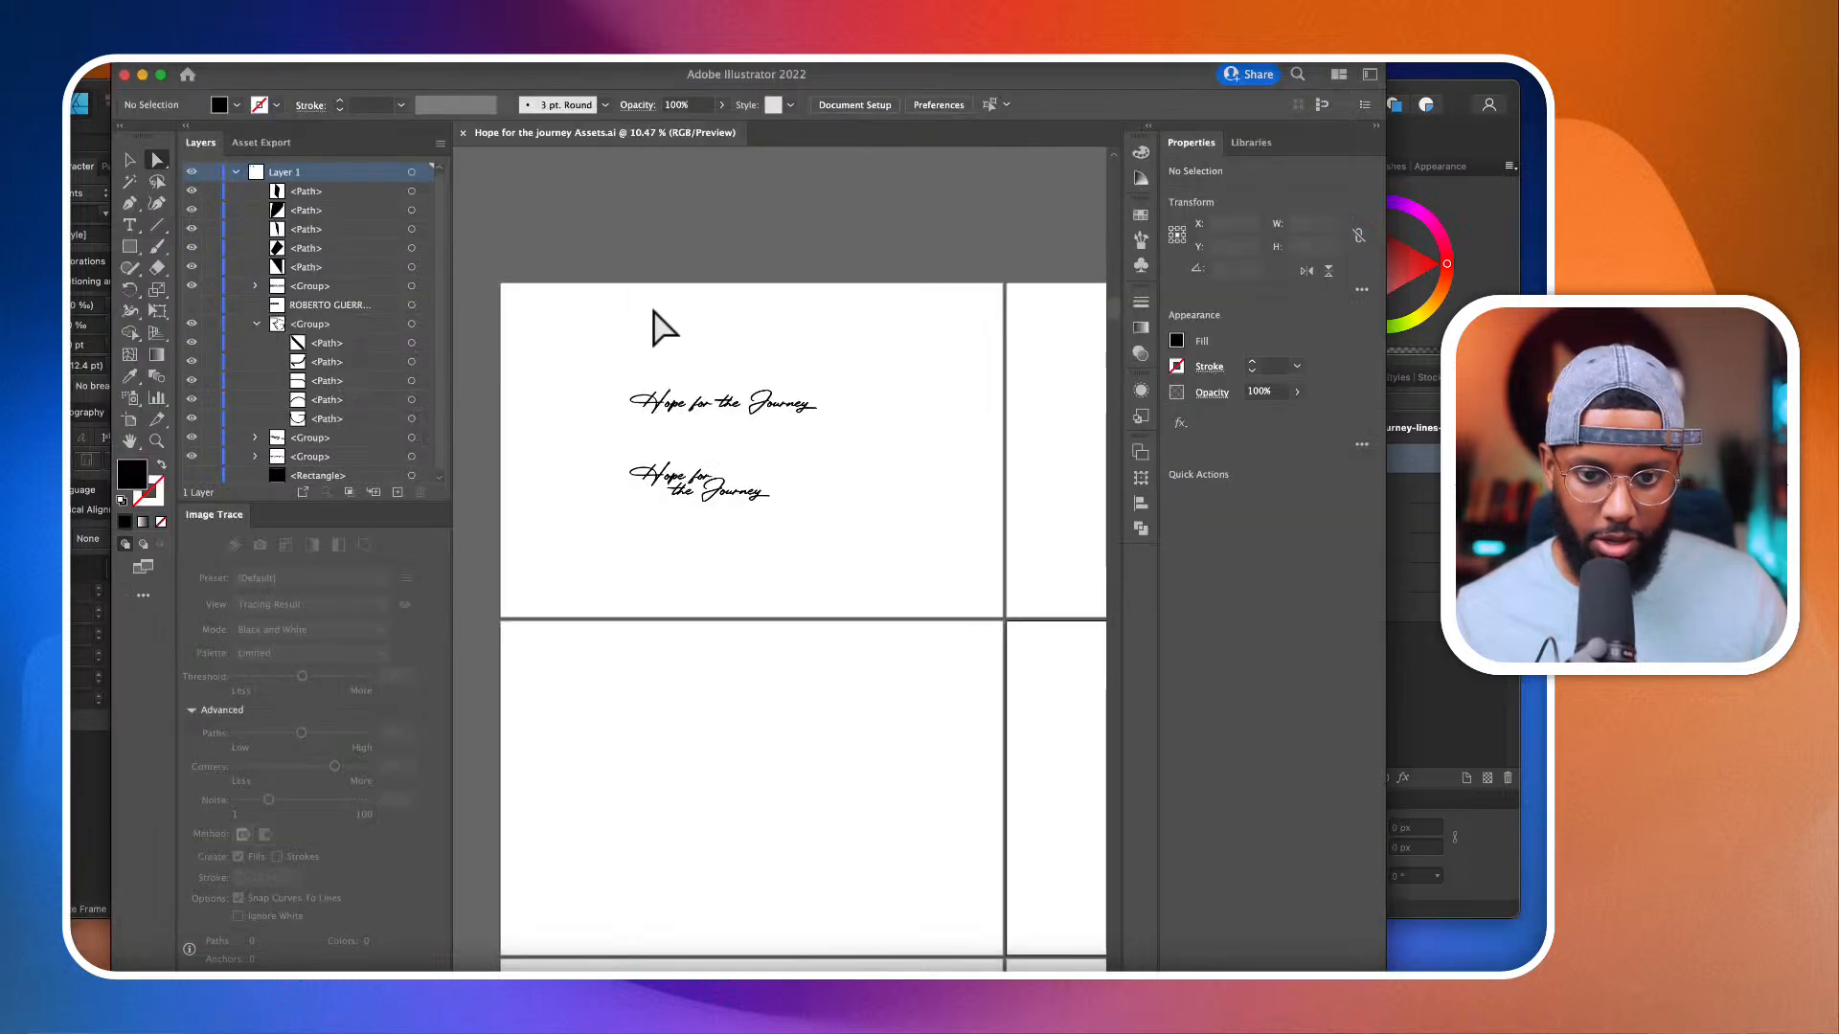
drag(596, 359, 836, 436)
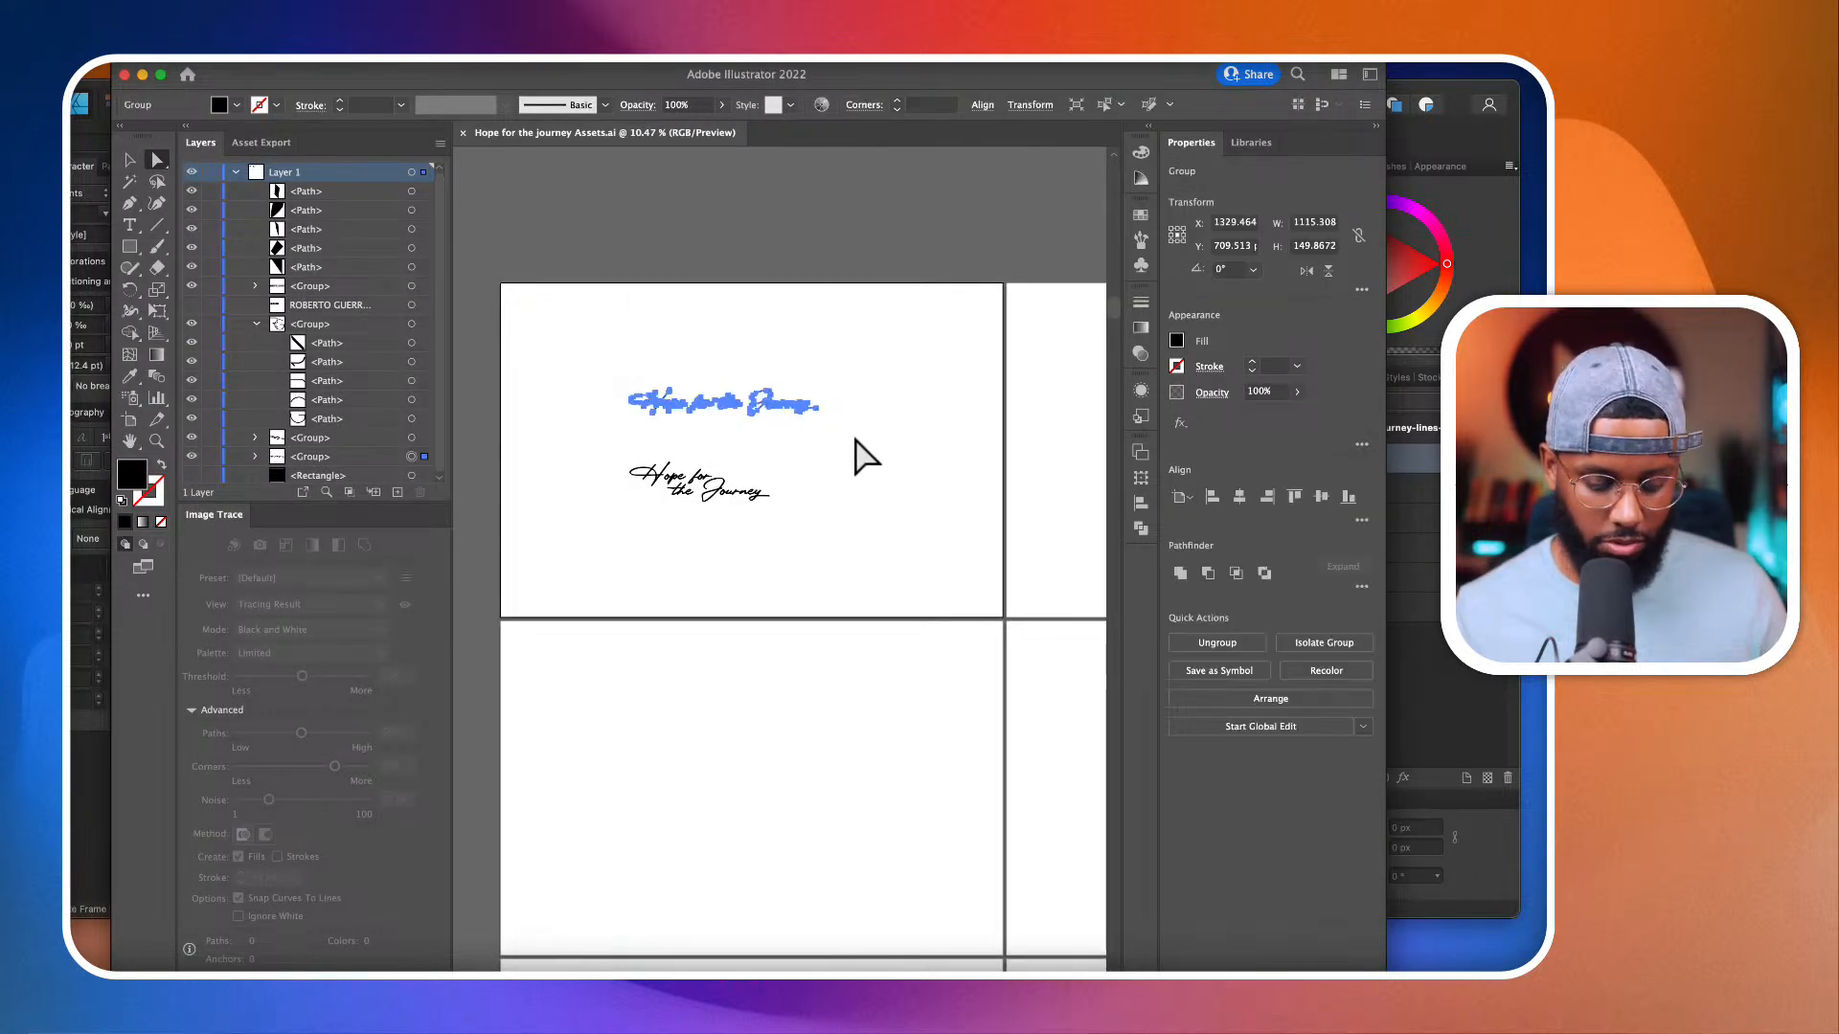
click(595, 371)
drag(596, 371, 854, 458)
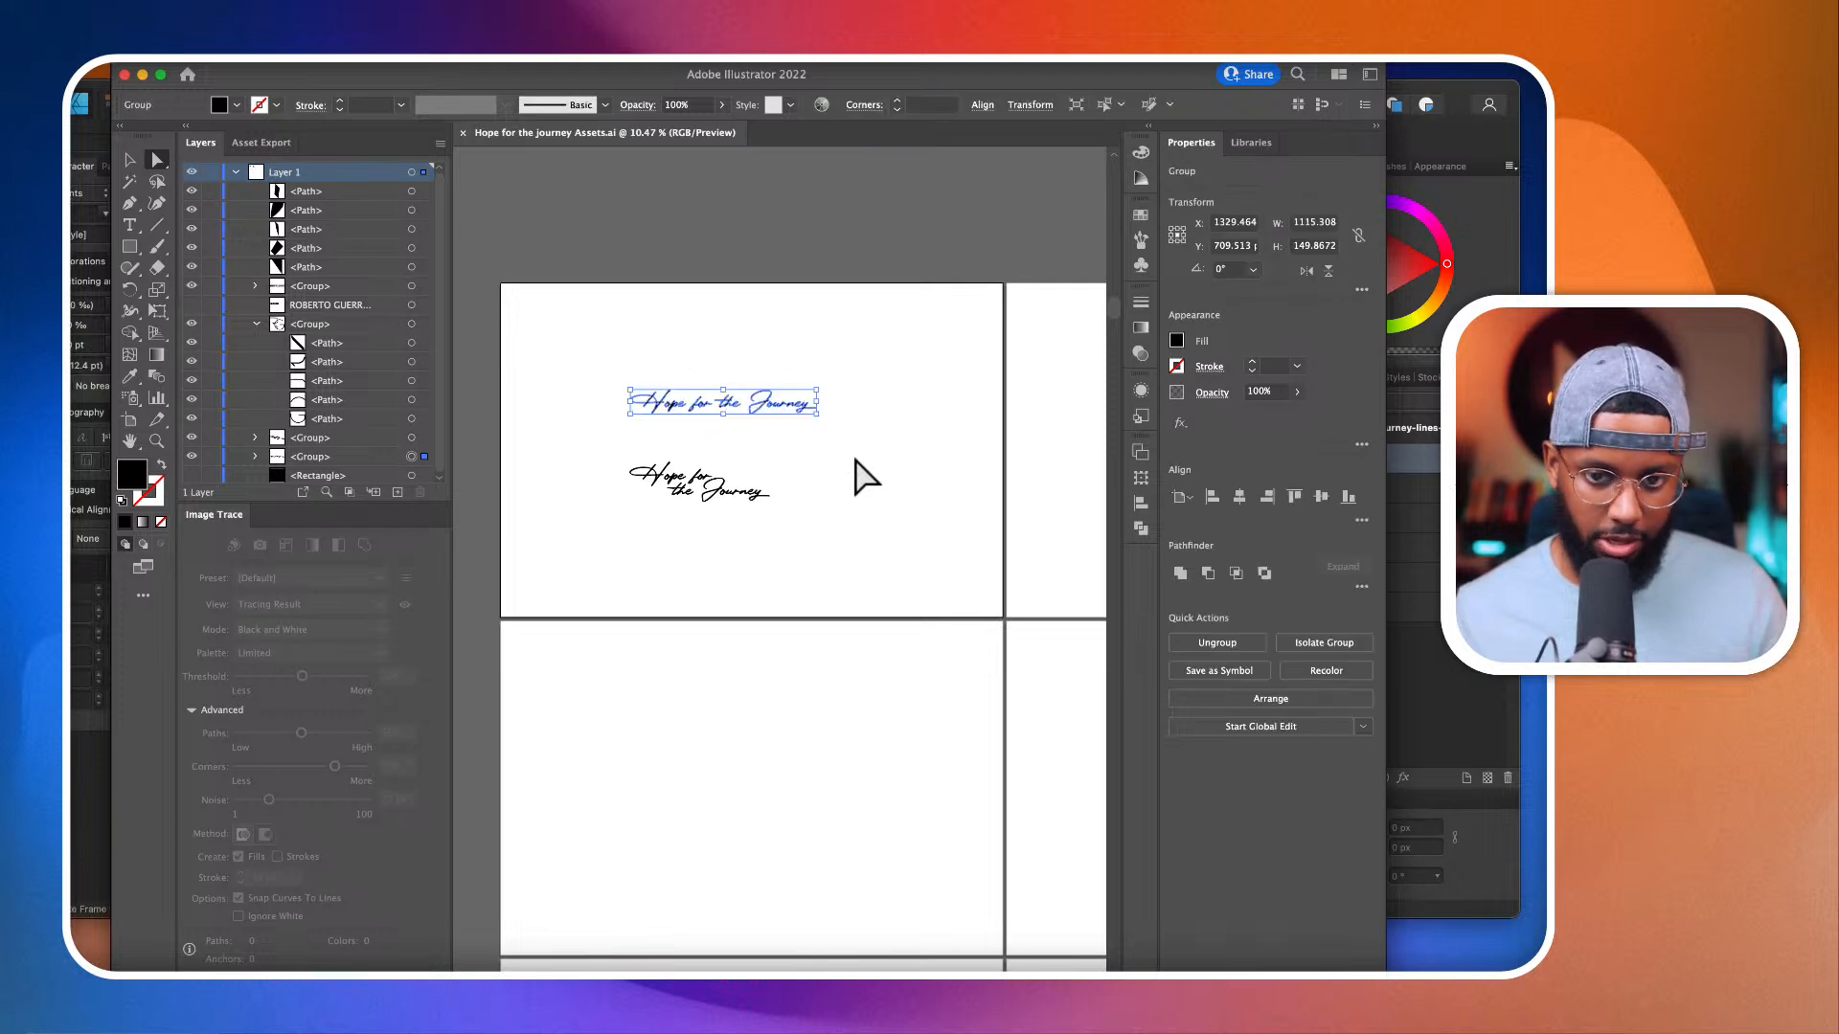
key(super+c)
Step: Return to Affinity Designer, paste the lettering onto Artboard1 and fill it with white
key(super+Tab)
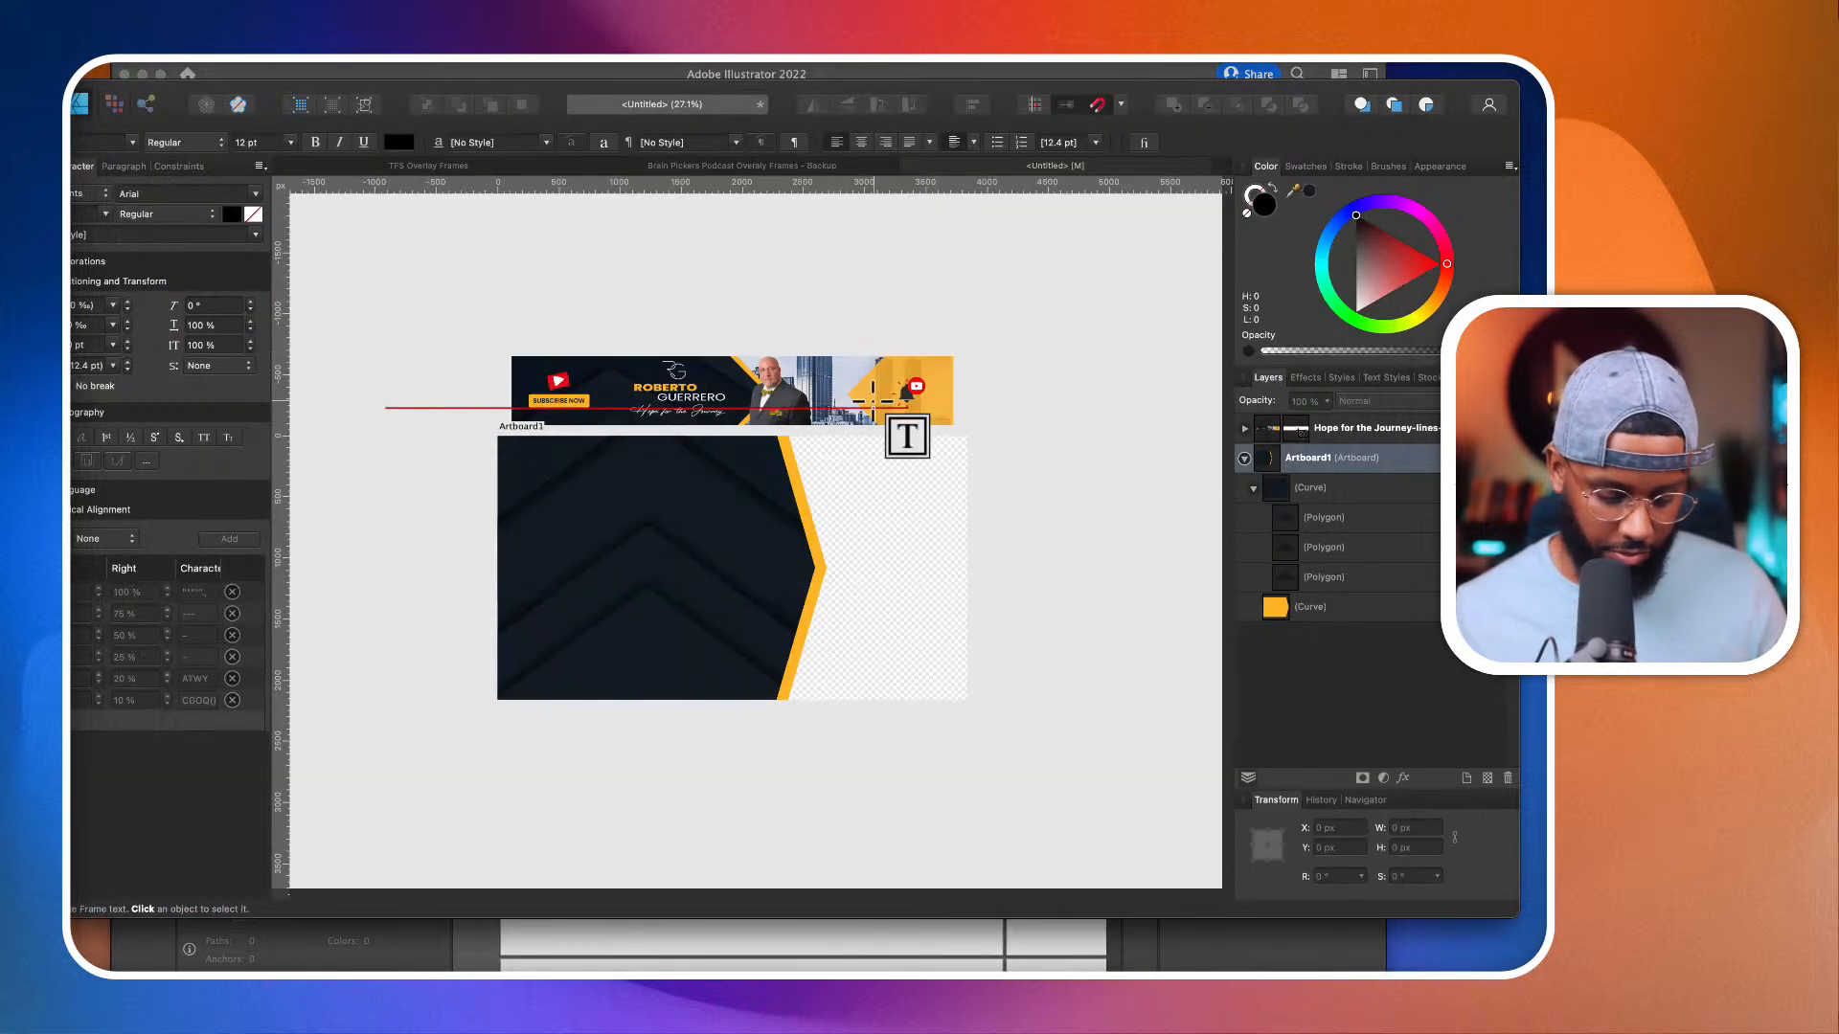
key(super+v)
click(1356, 312)
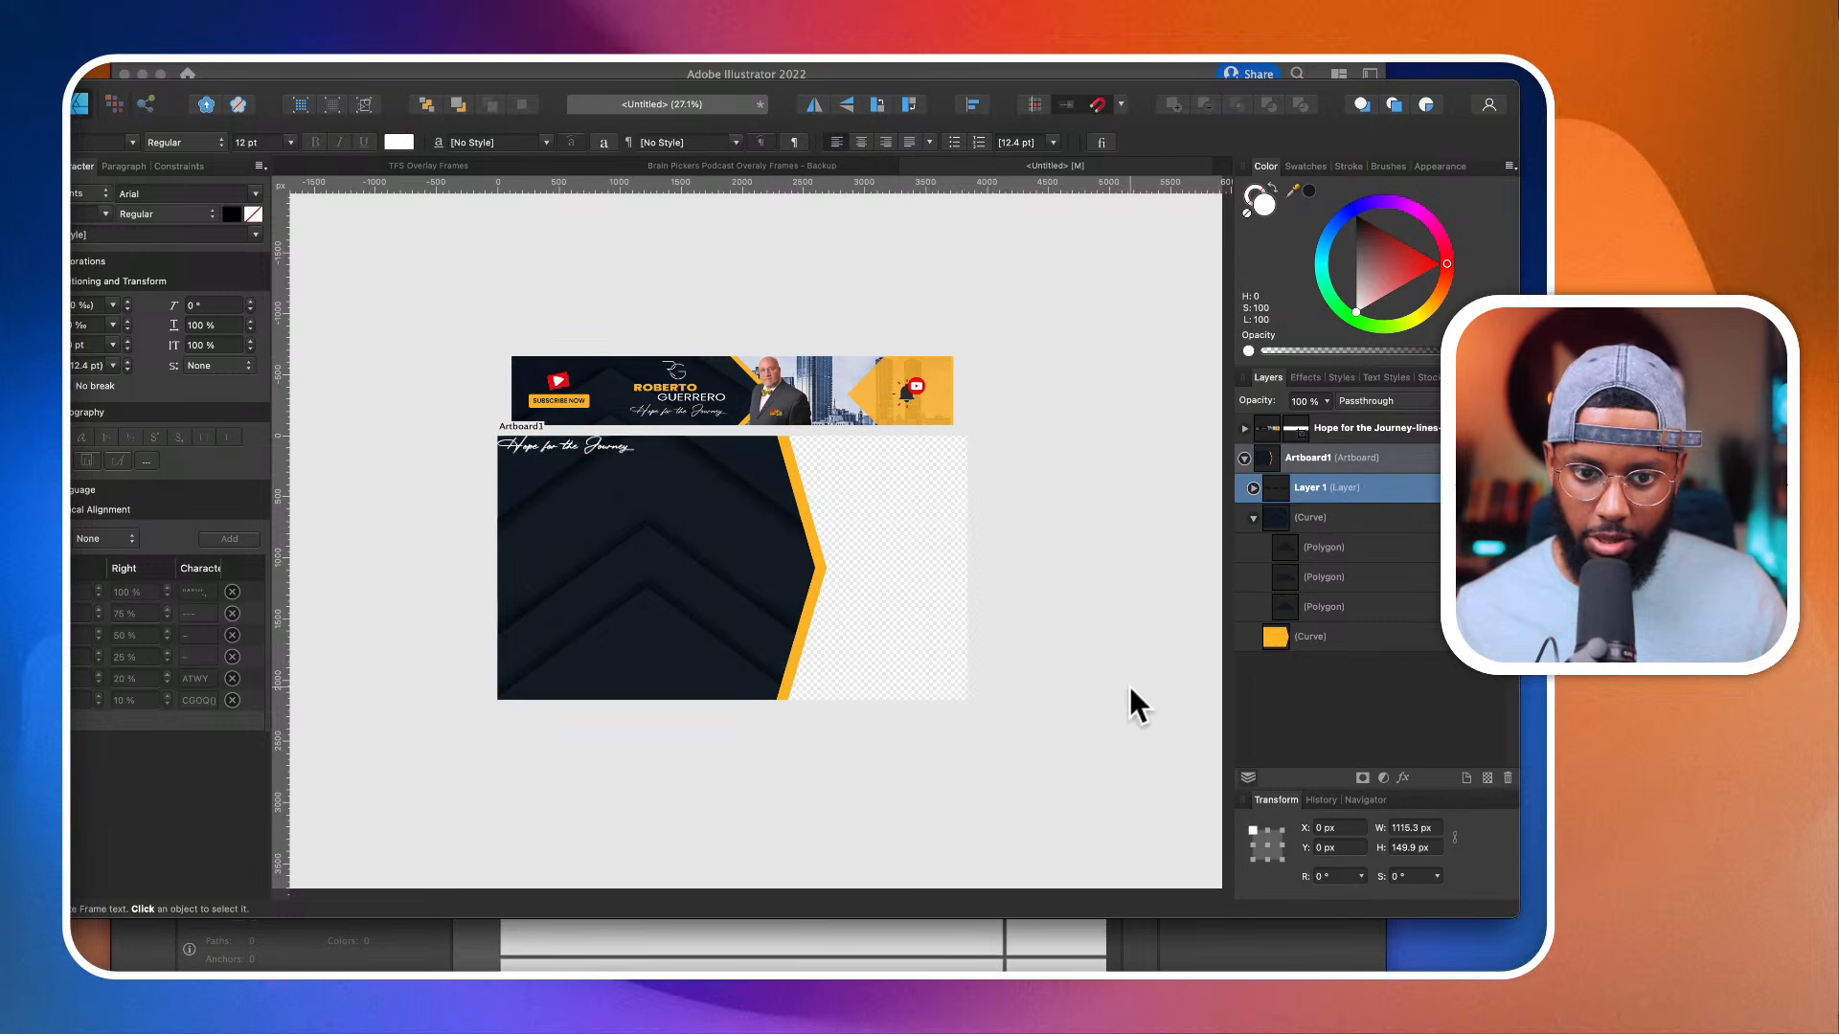
Step: Enlarge the "Hope for the Journey" lettering to about 1637 × 220 px and position it at about X 404, Y 340 px on the navy shape
key(v)
drag(617, 444, 739, 581)
scroll(692, 560, up, 5)
scroll(692, 559, down, 2)
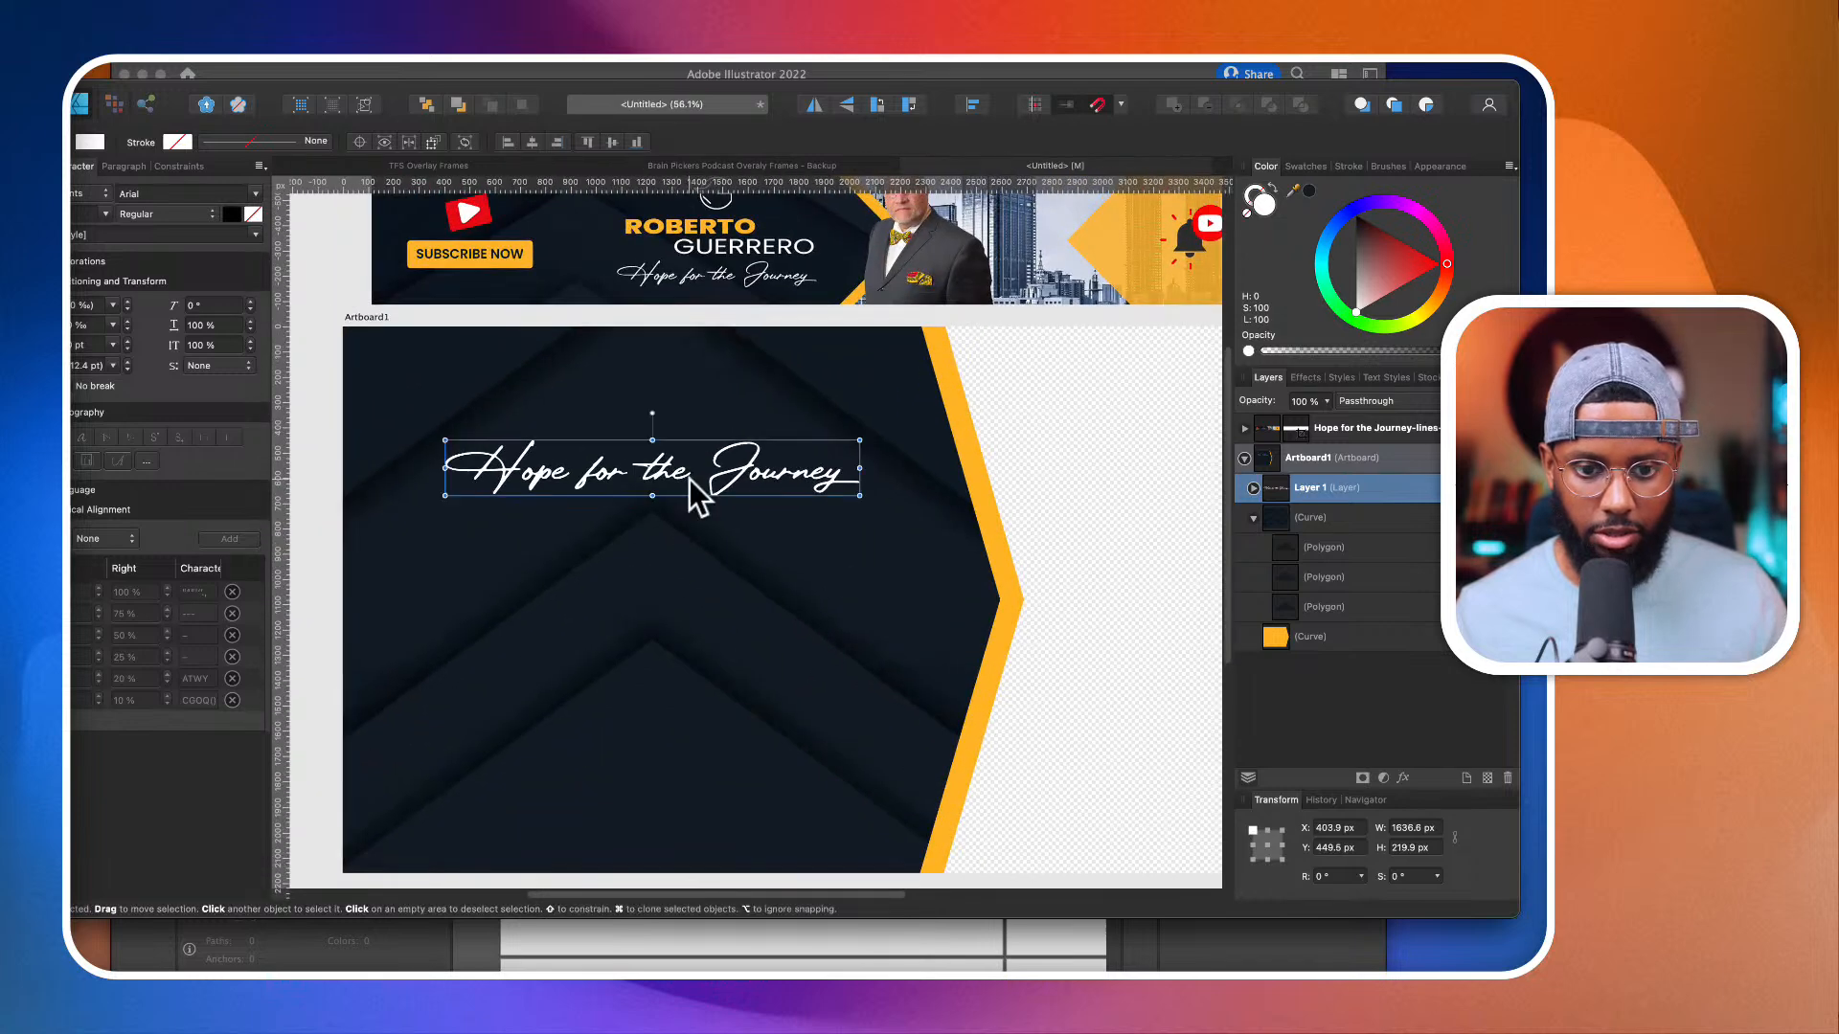
drag(687, 479, 680, 454)
scroll(681, 453, down, 2)
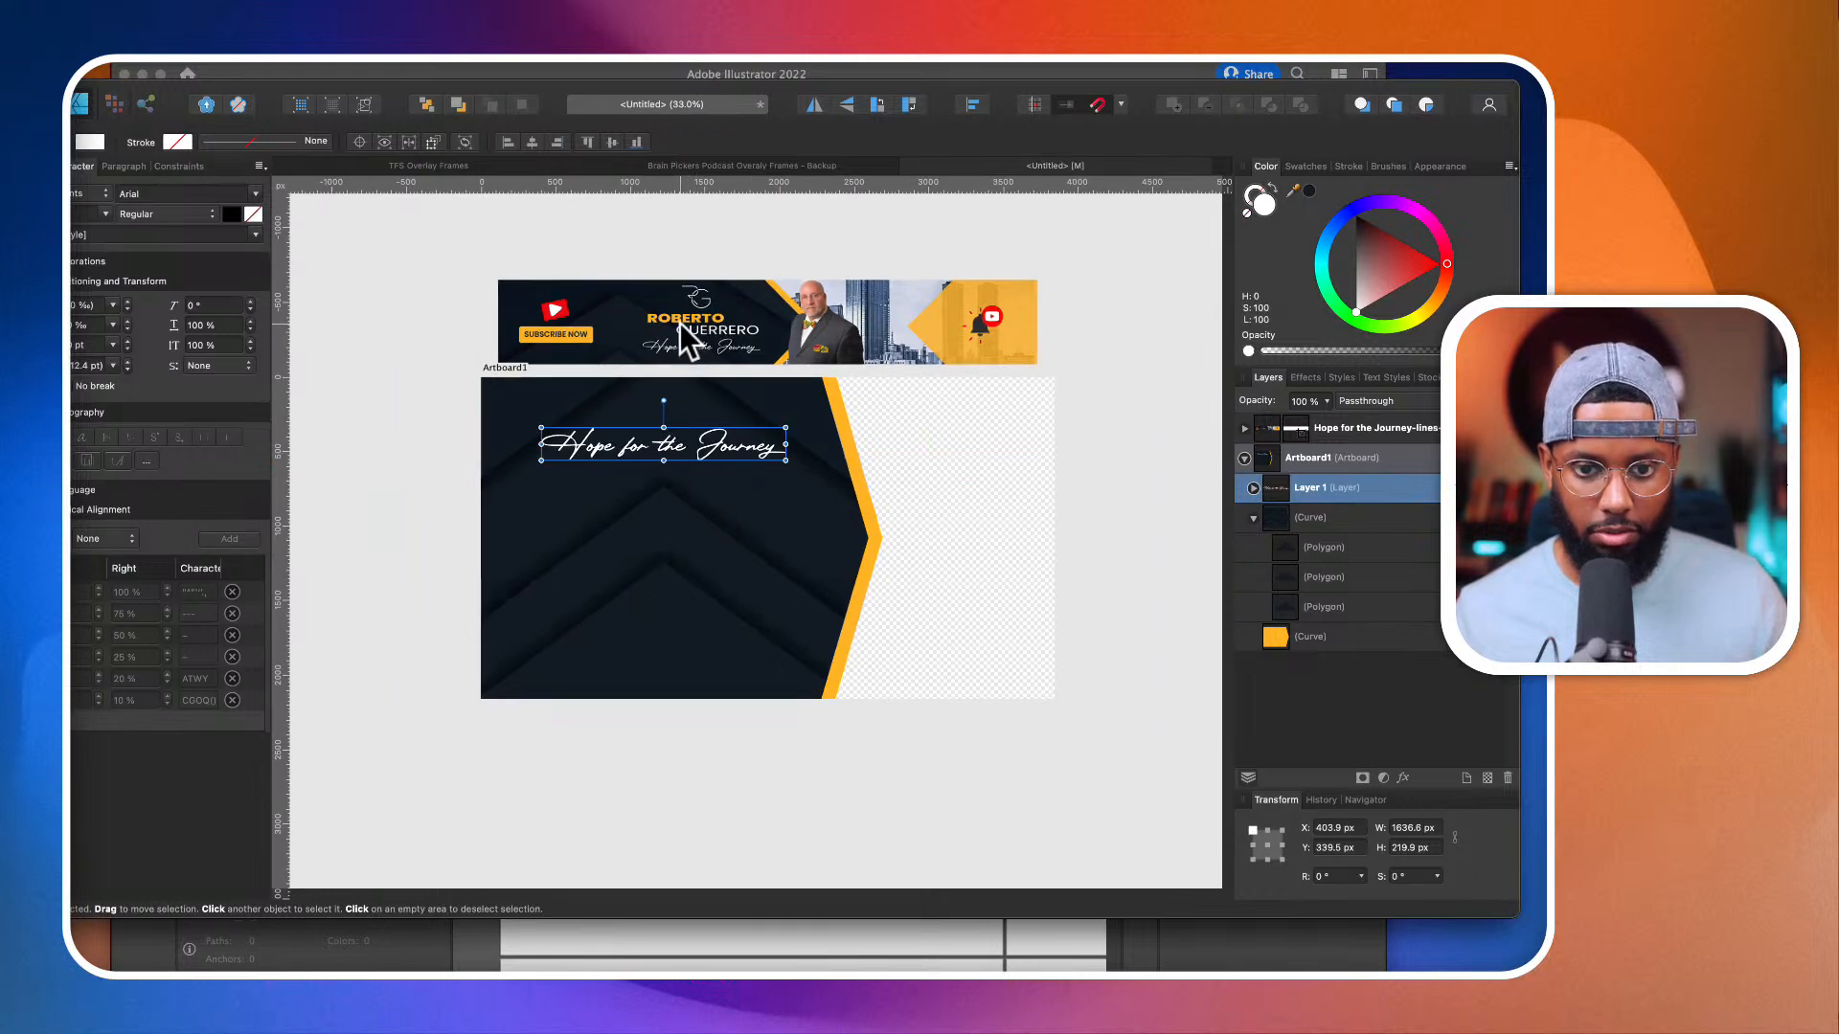
scroll(680, 324, up, 2)
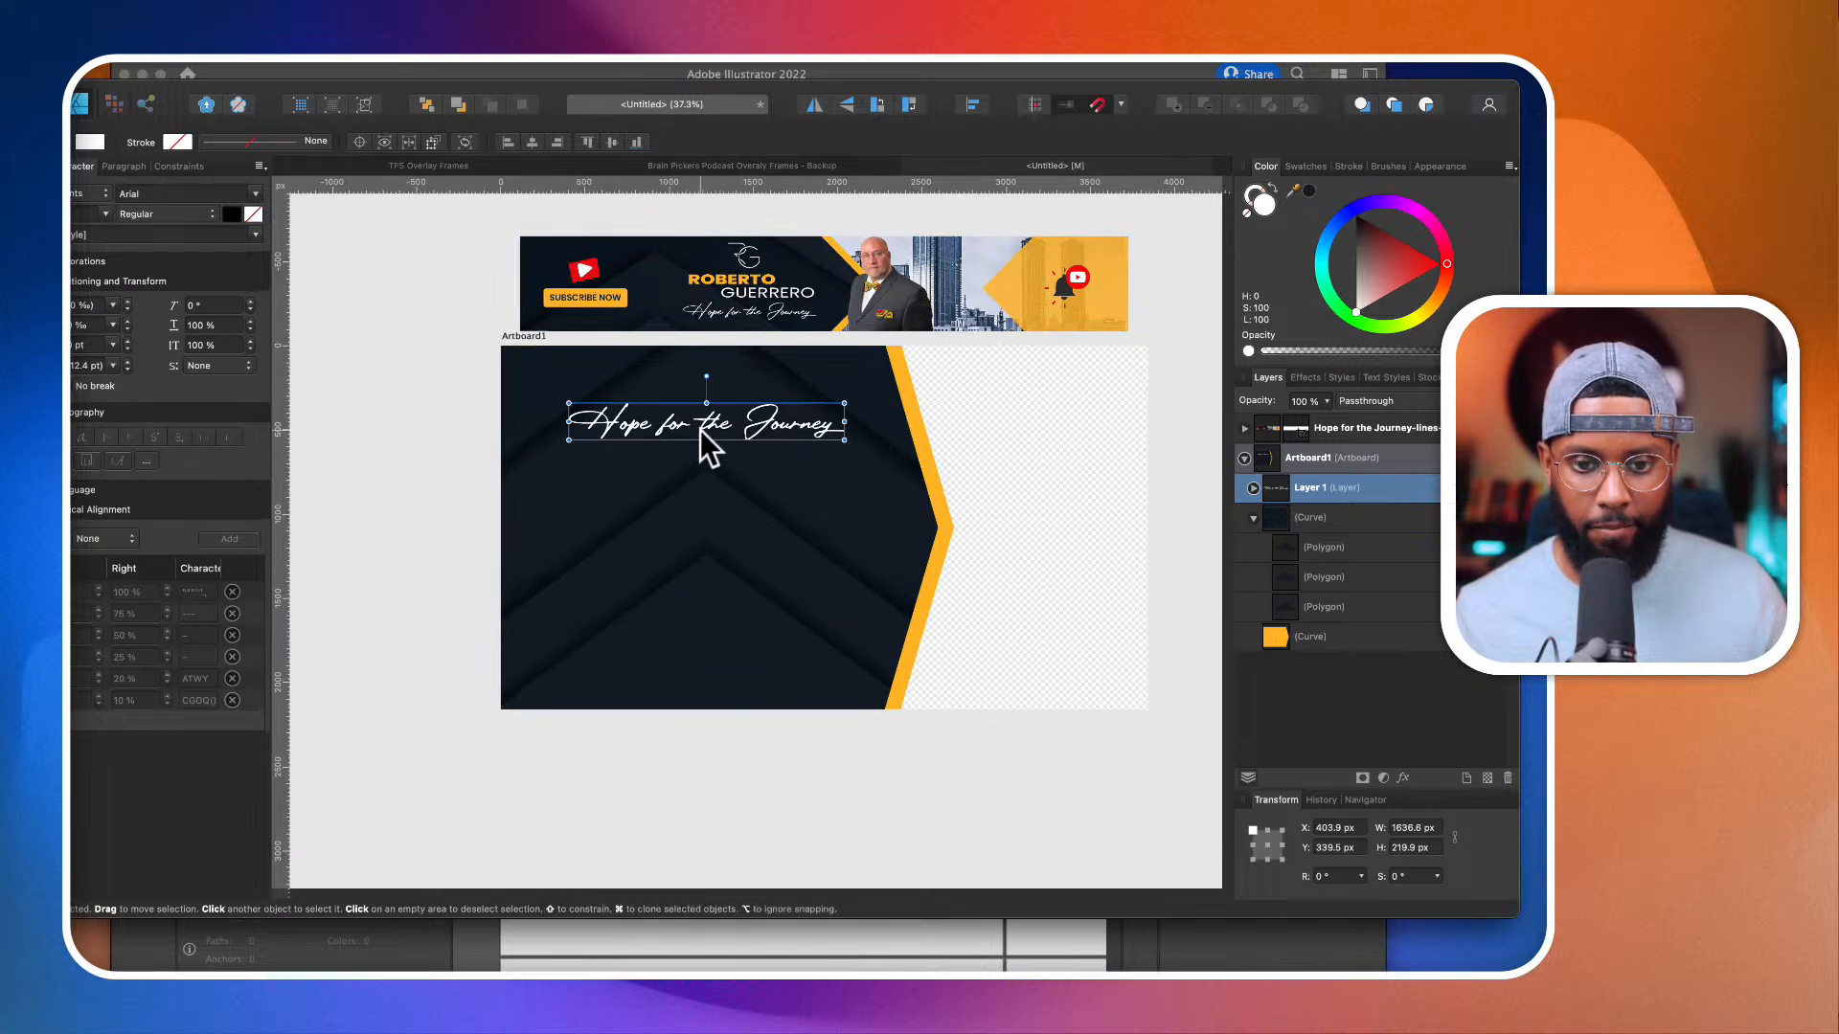
Step: Draw a text frame about 1187 × 277 px on the navy shape below the "Hope for the Journey" lettering
key(t)
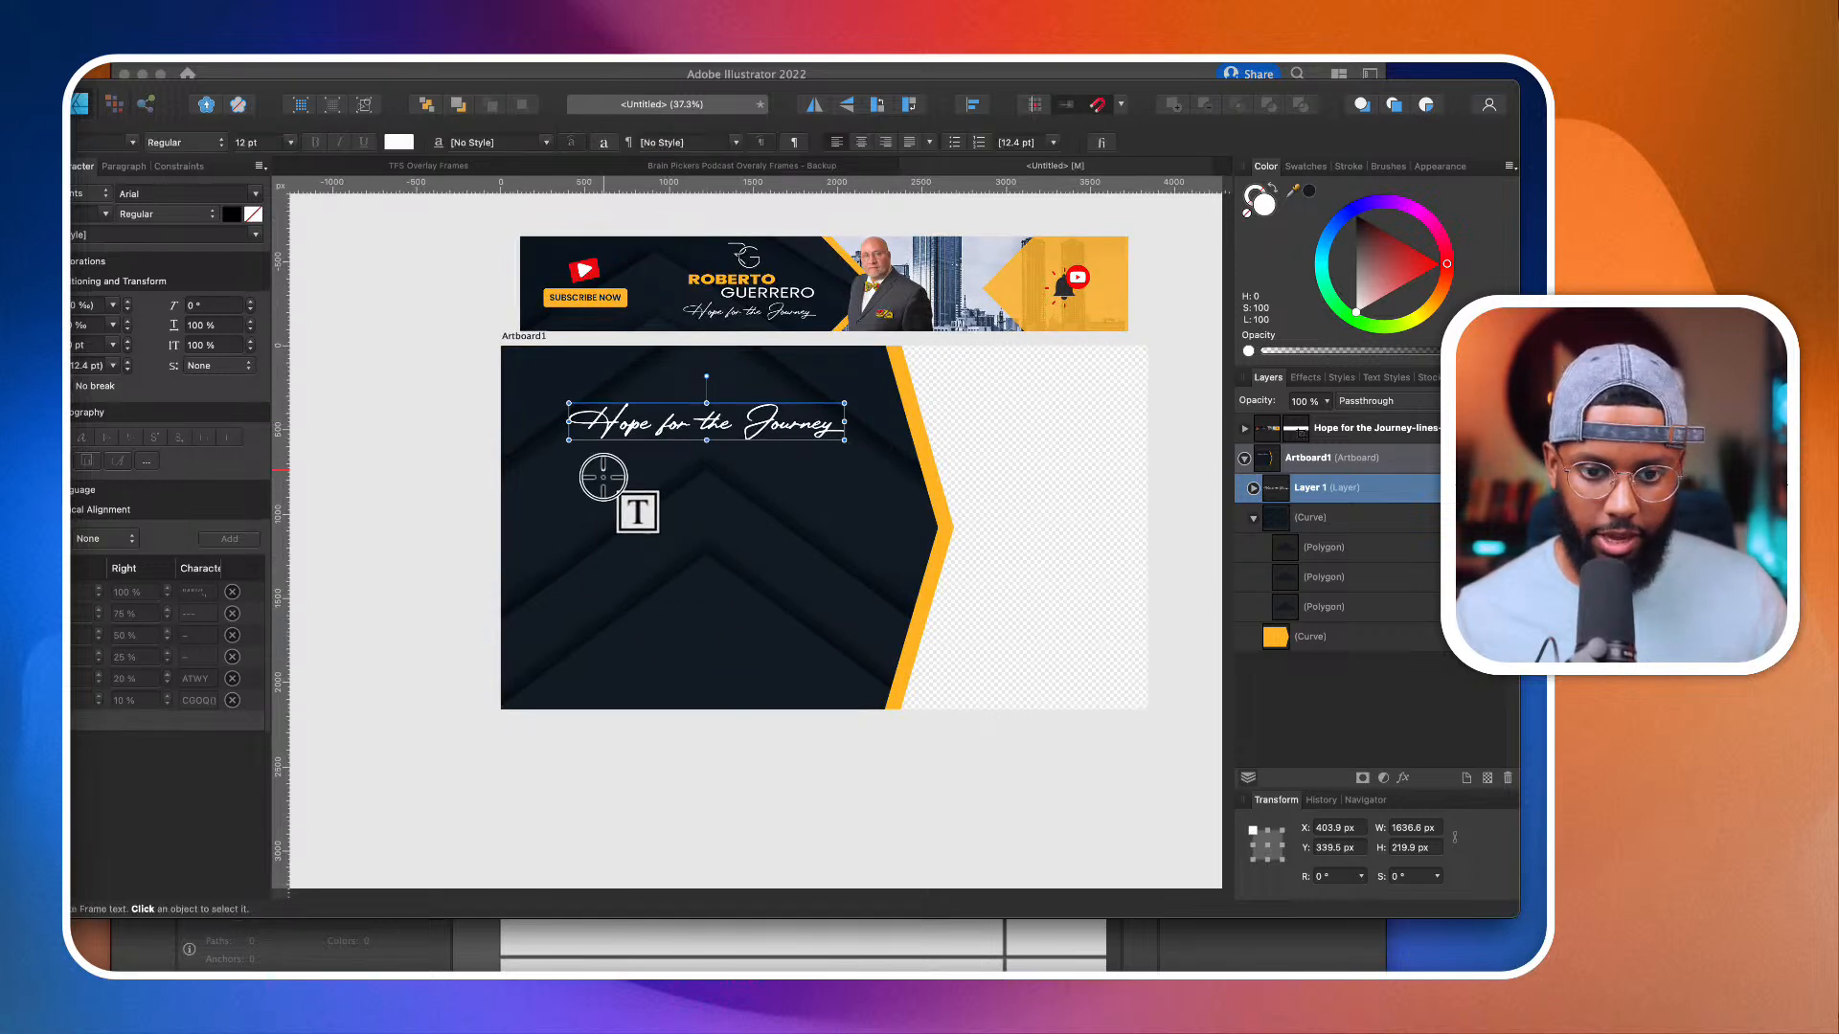
drag(602, 469, 840, 526)
key(super+z)
drag(648, 491, 849, 538)
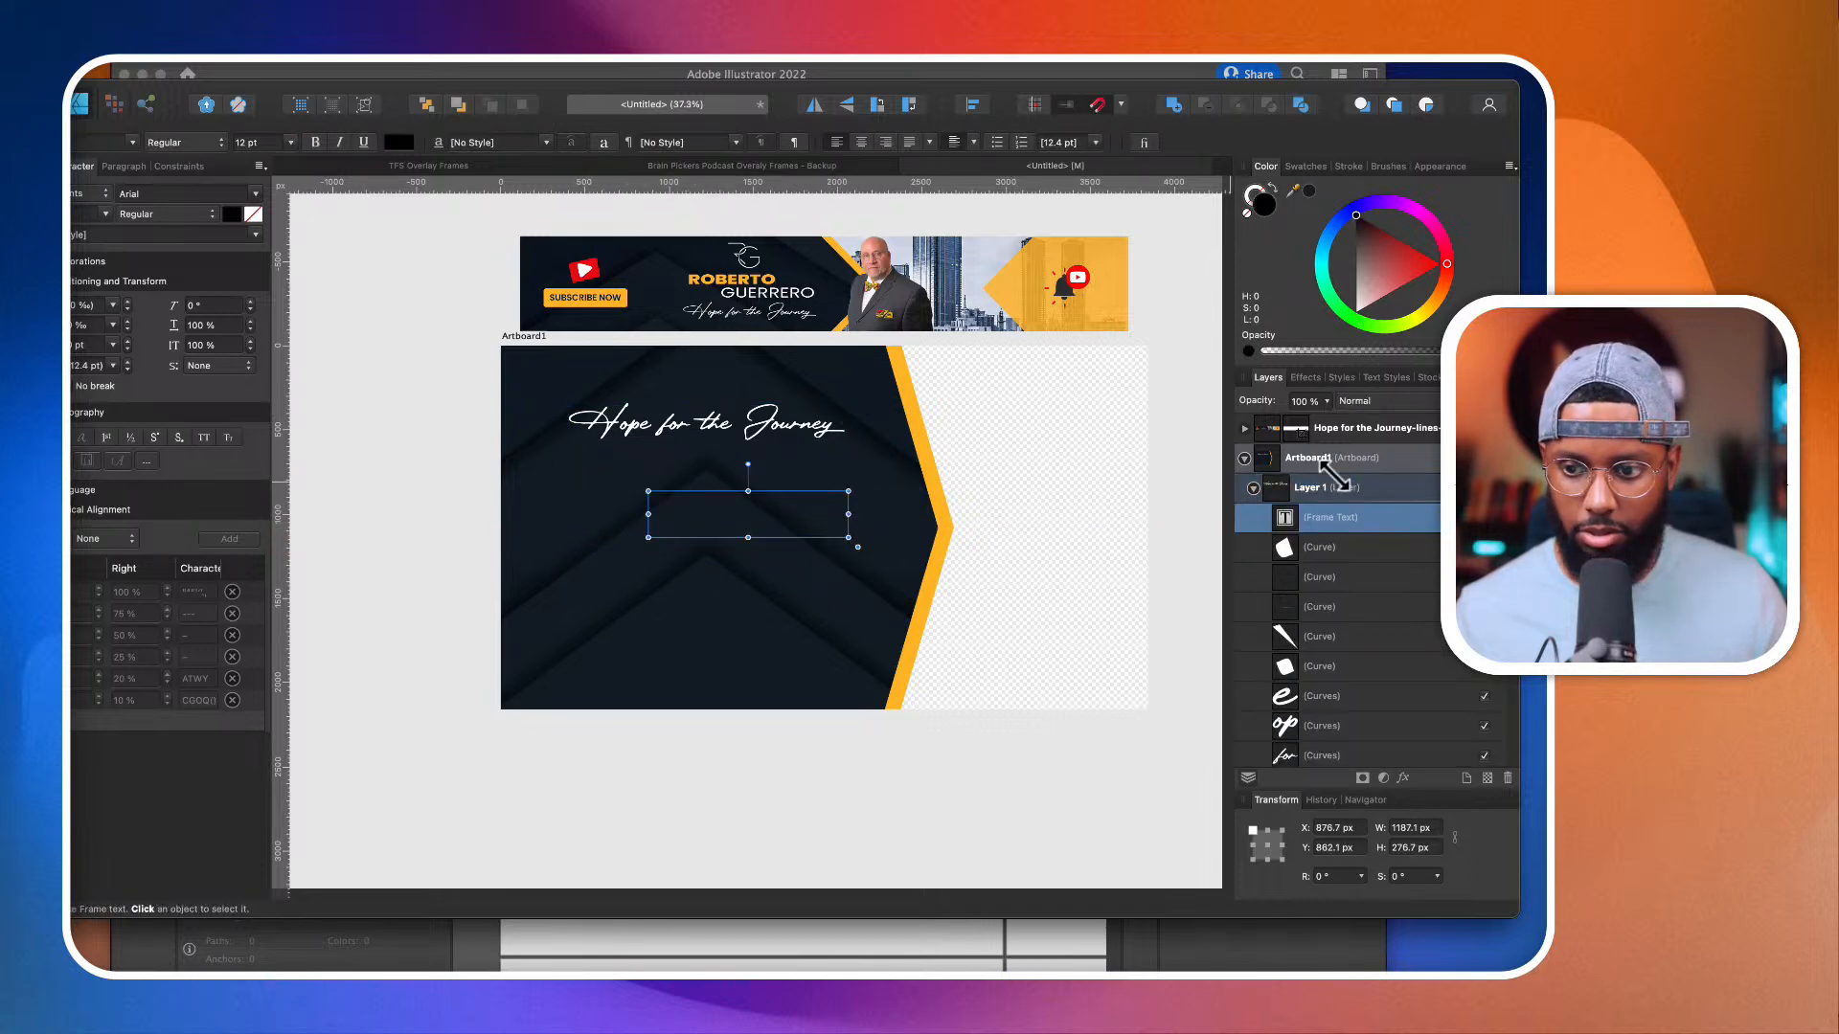
Step: Move the text frame out of Layer 1 directly under Artboard1, paste "BEGINS IN..." into it and fill the text with white
drag(1325, 508, 1352, 469)
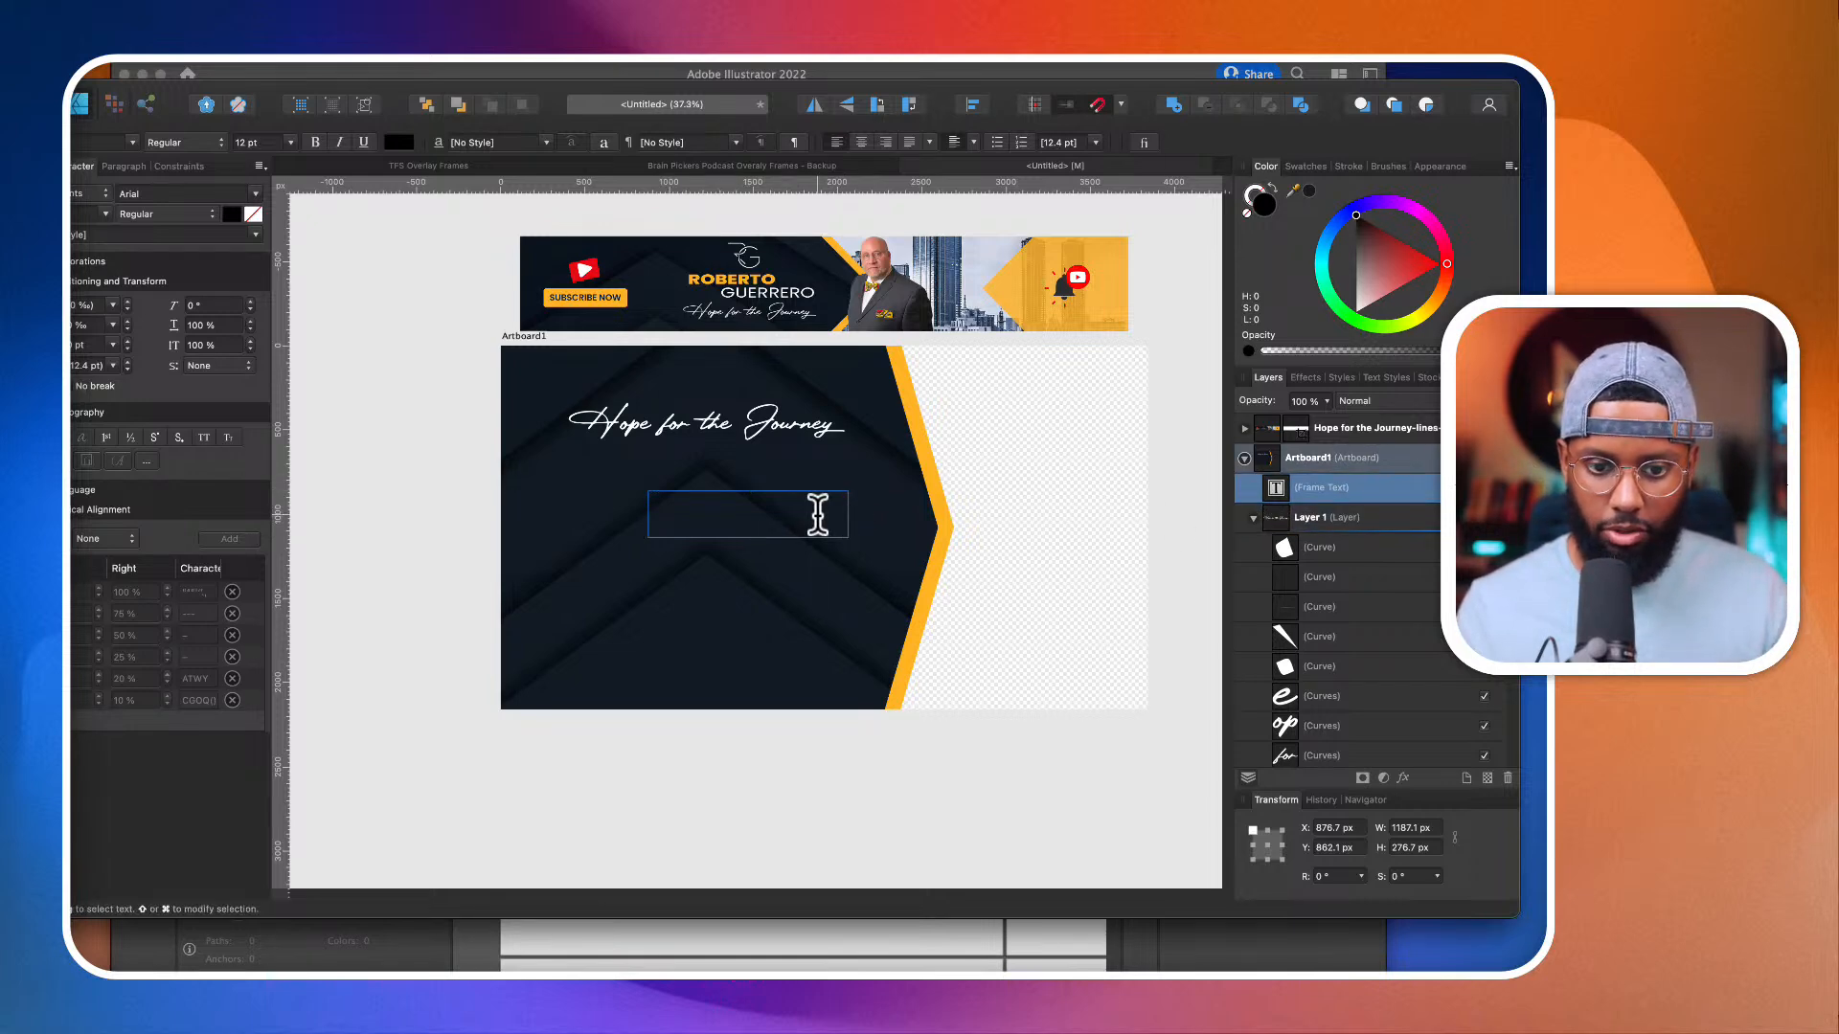
key(super+v)
key(super+a)
drag(1396, 283, 1184, 535)
Step: Set the "BEGINS IN..." text to the Bw Modelica font in ExtraBold weight
click(98, 142)
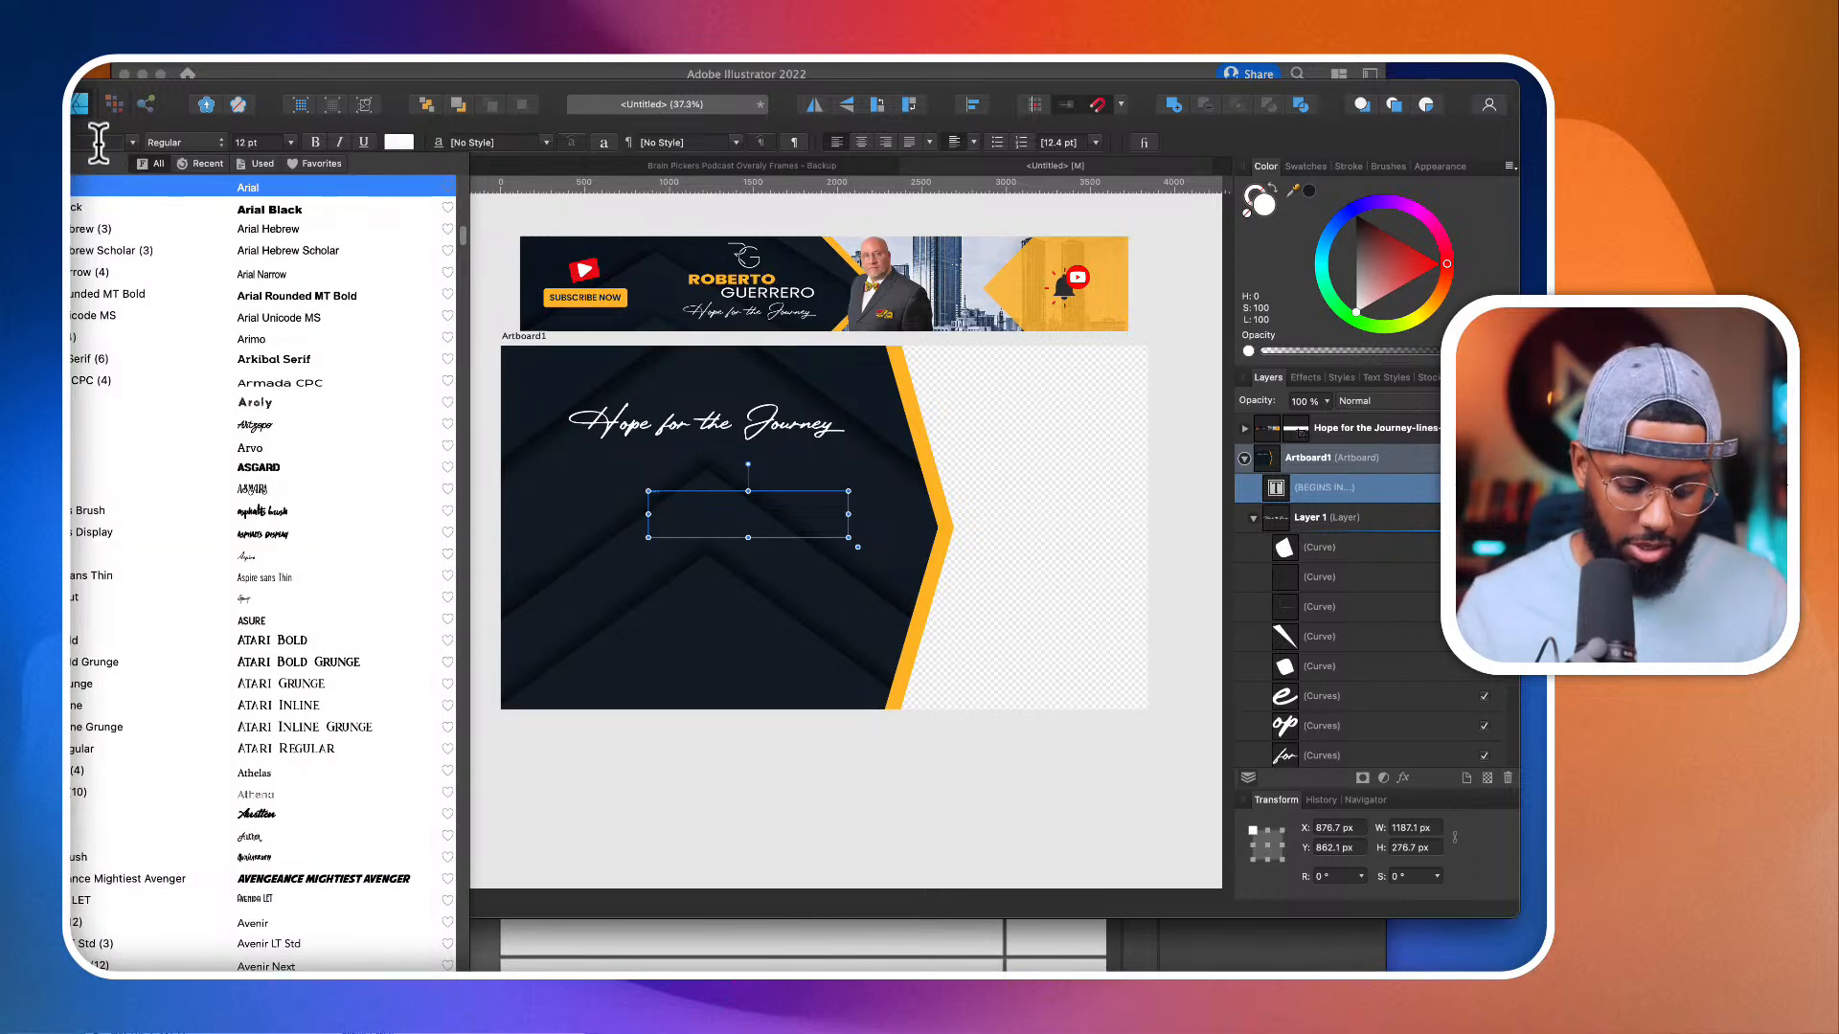
text(bw m)
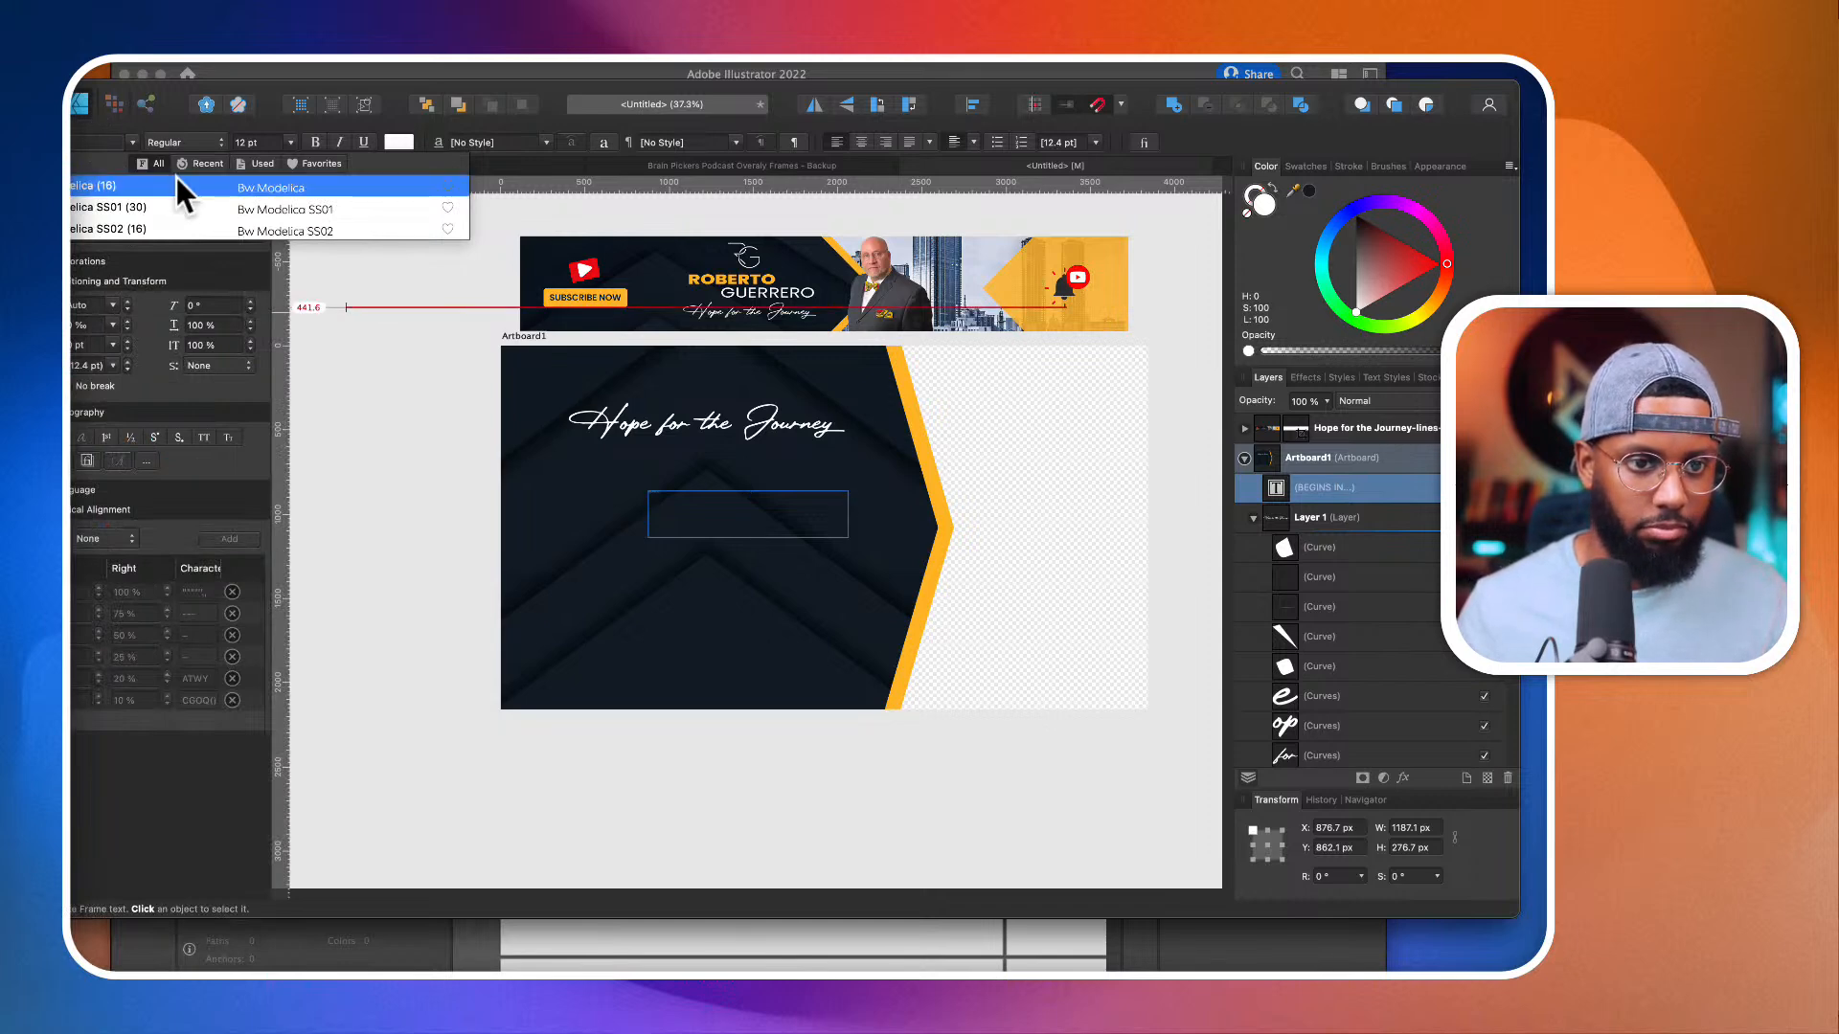
click(176, 178)
click(182, 144)
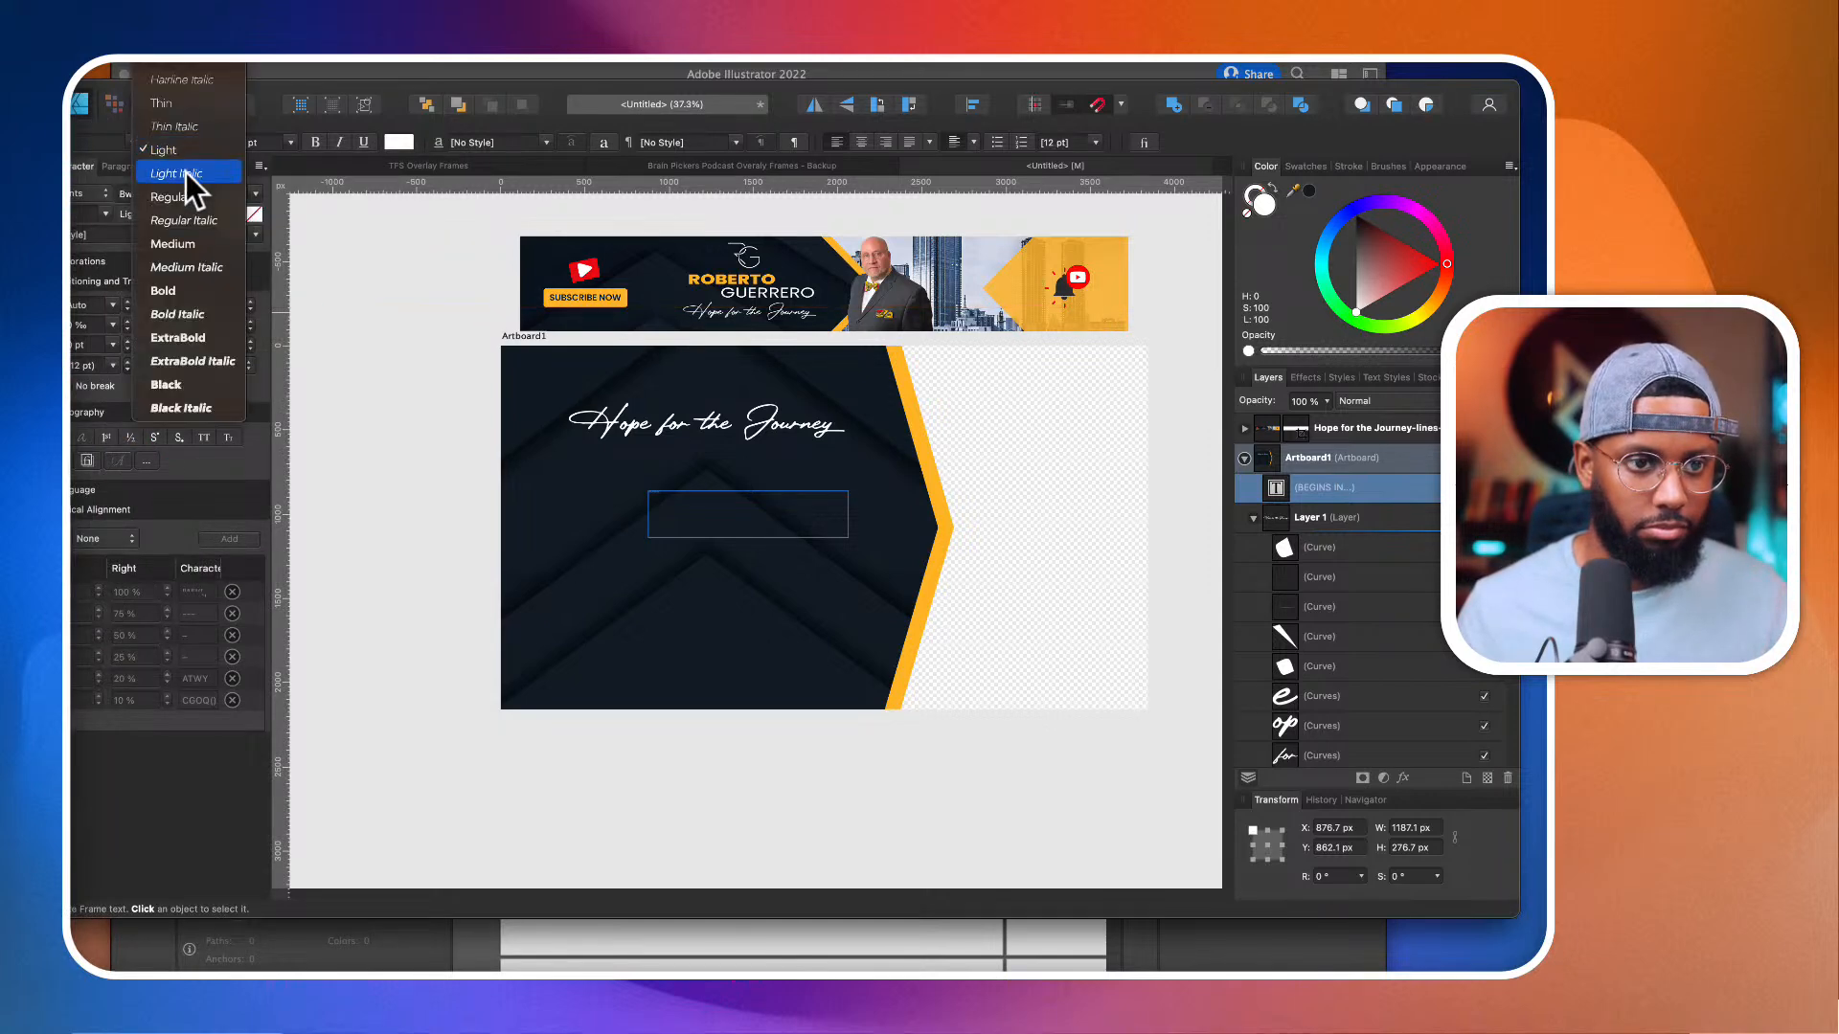
click(193, 336)
Step: Scale the "BEGINS IN..." text frame to about 1223 × 294 px and center-align its text
drag(848, 514, 1035, 681)
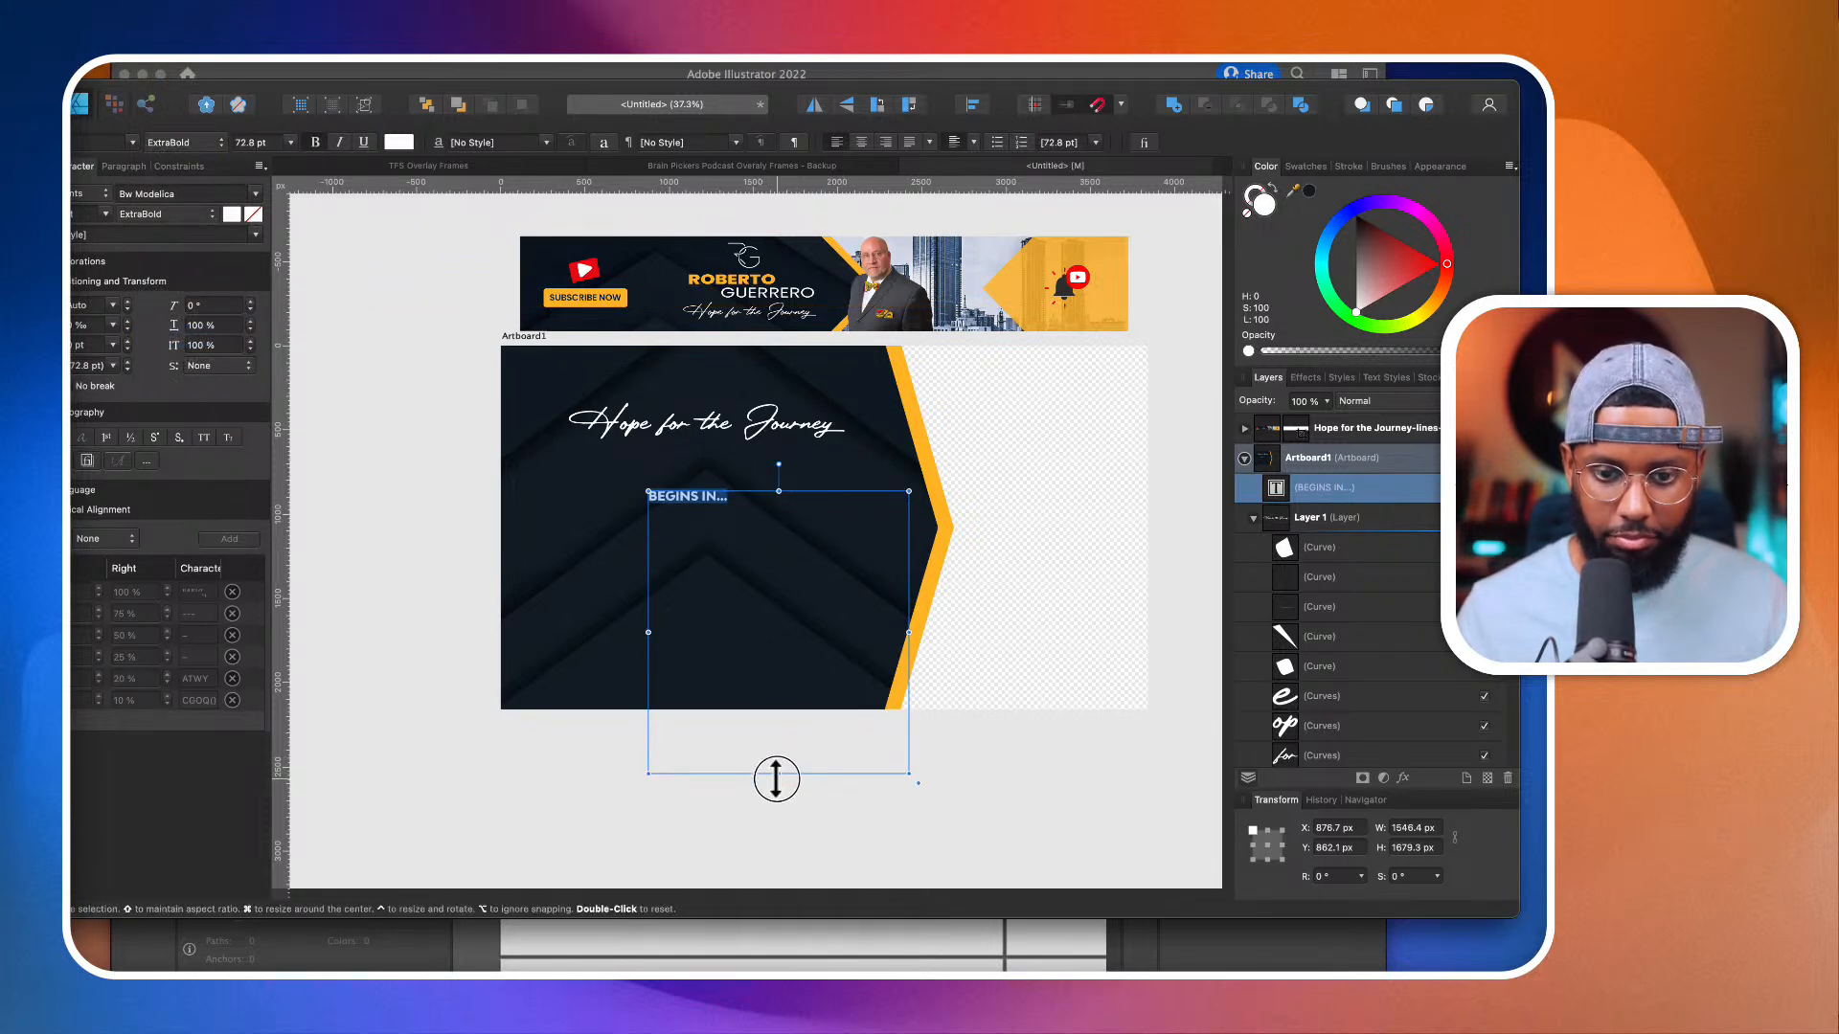
drag(778, 773, 791, 519)
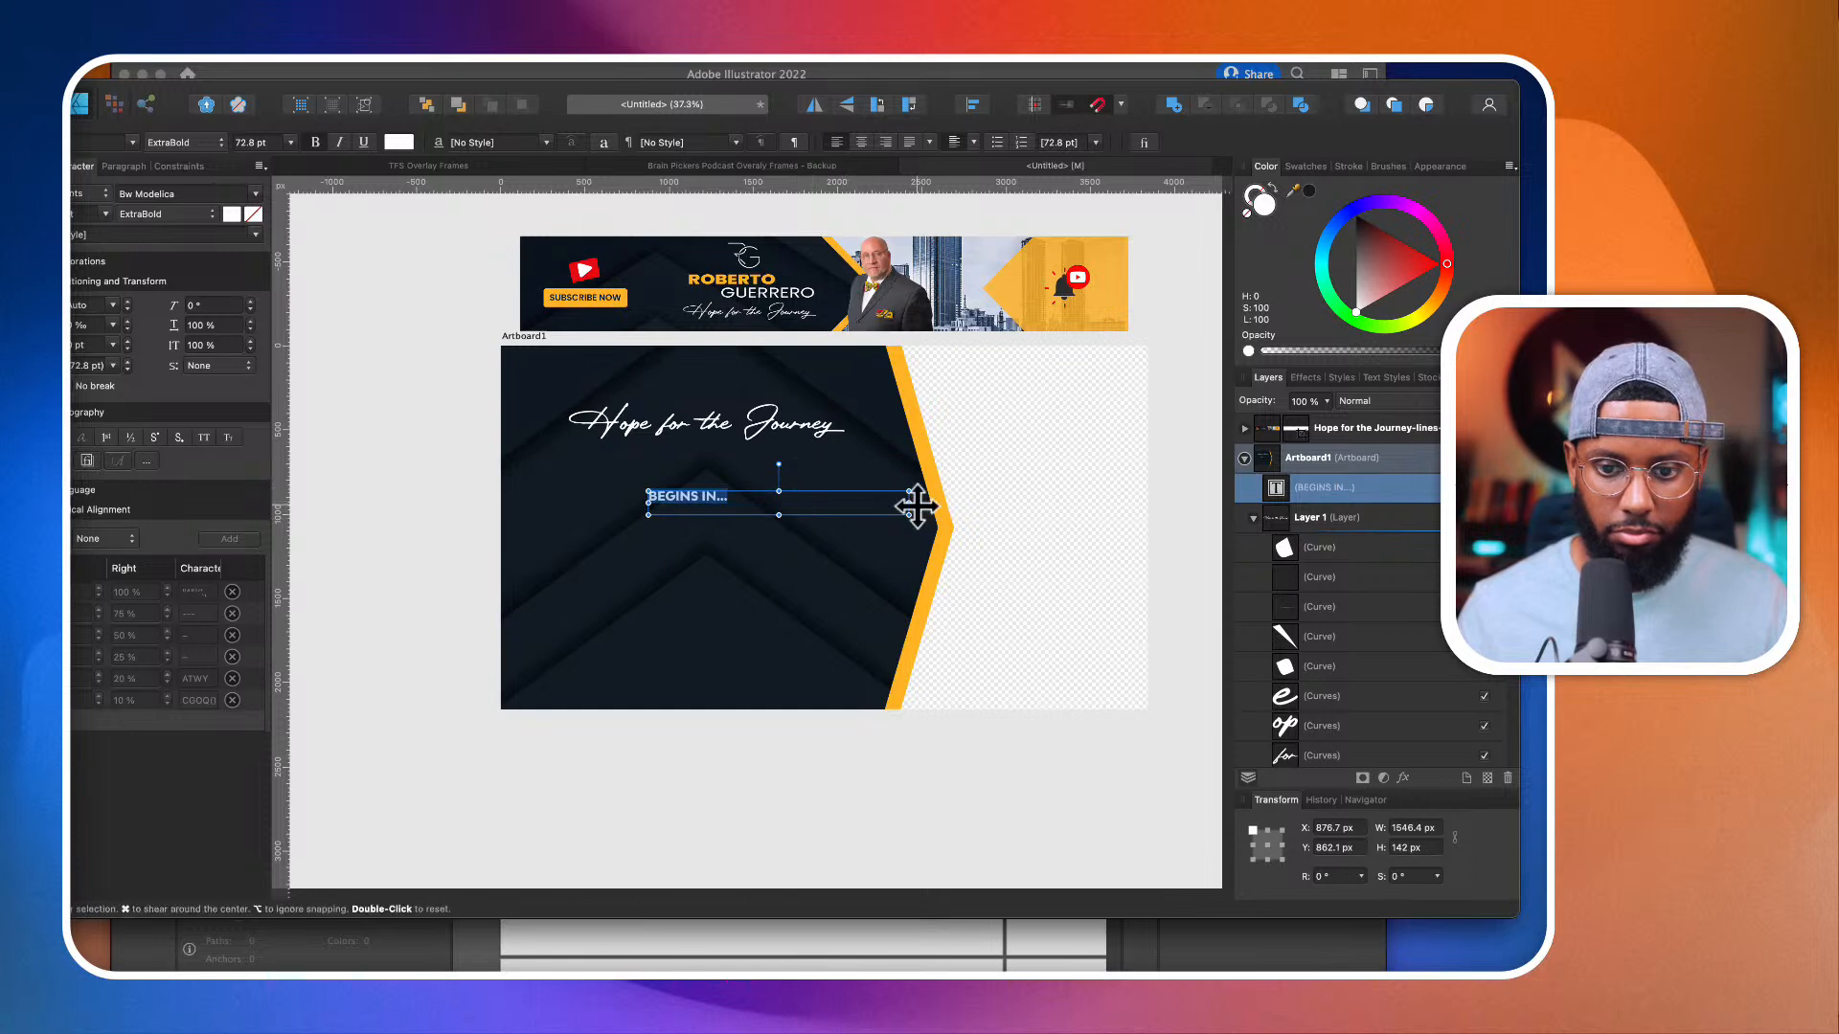
drag(909, 503, 866, 551)
click(861, 142)
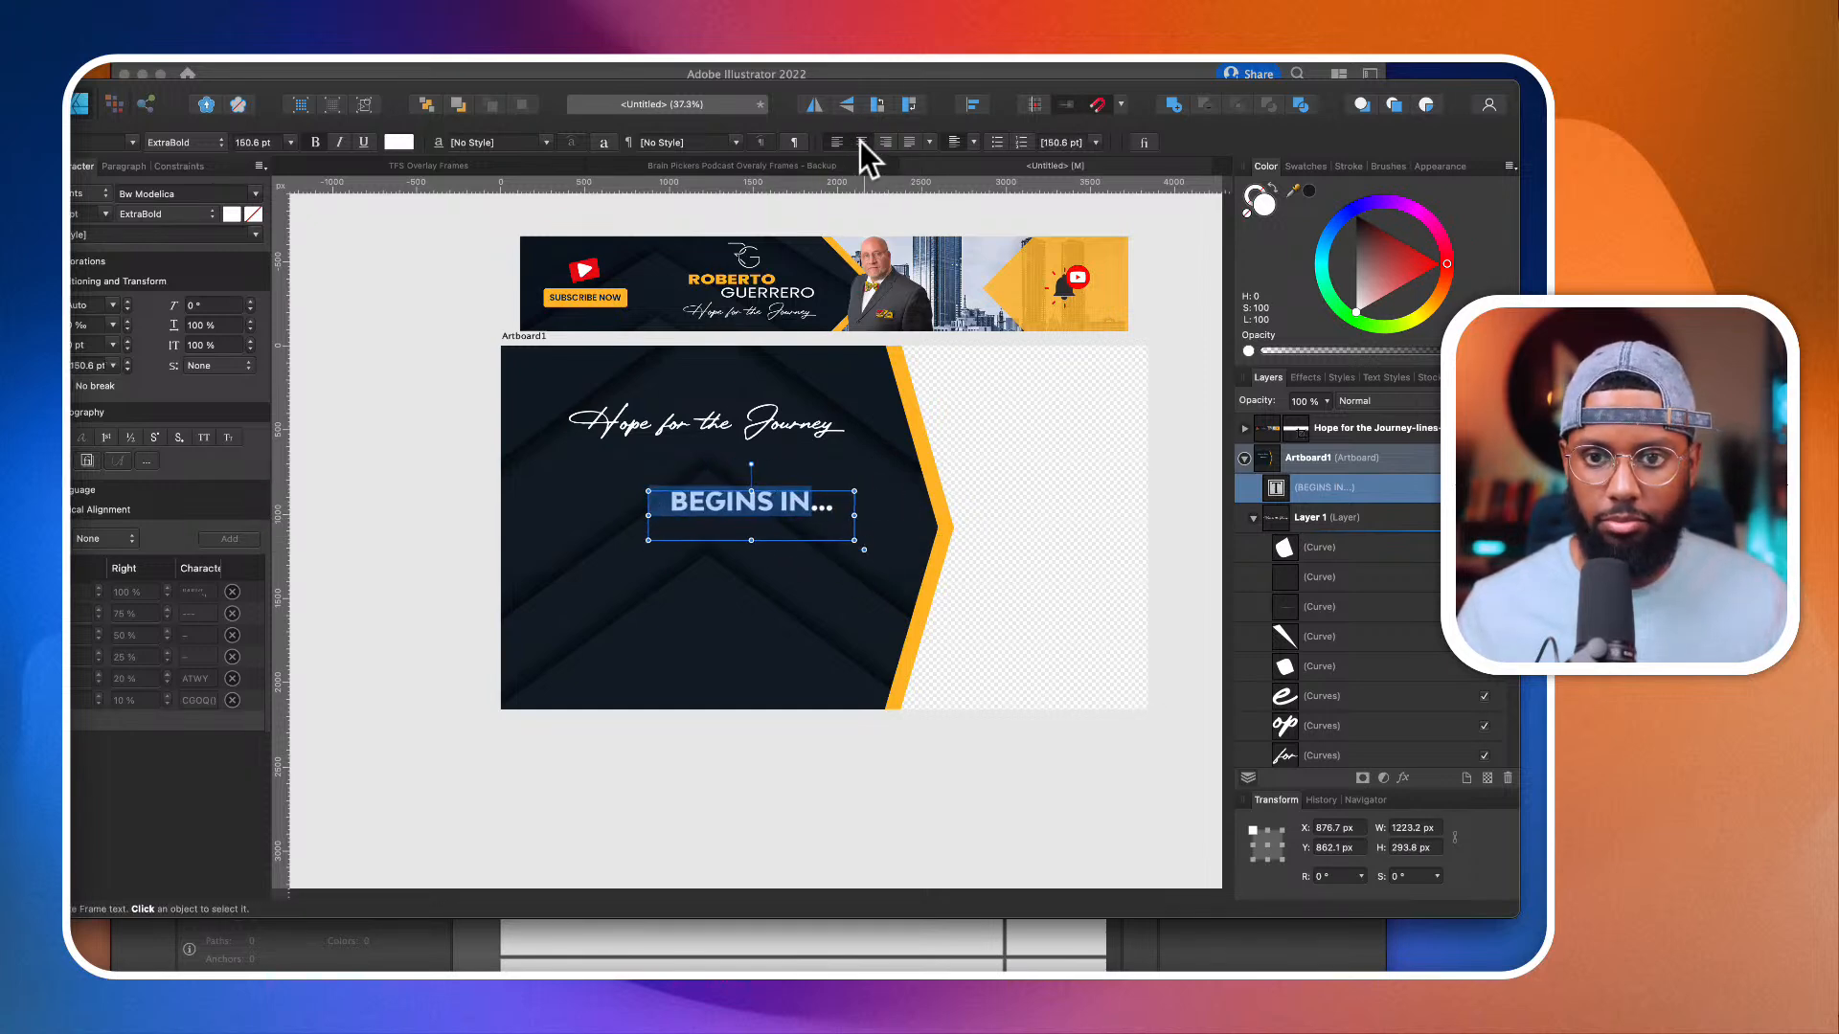
key(Escape)
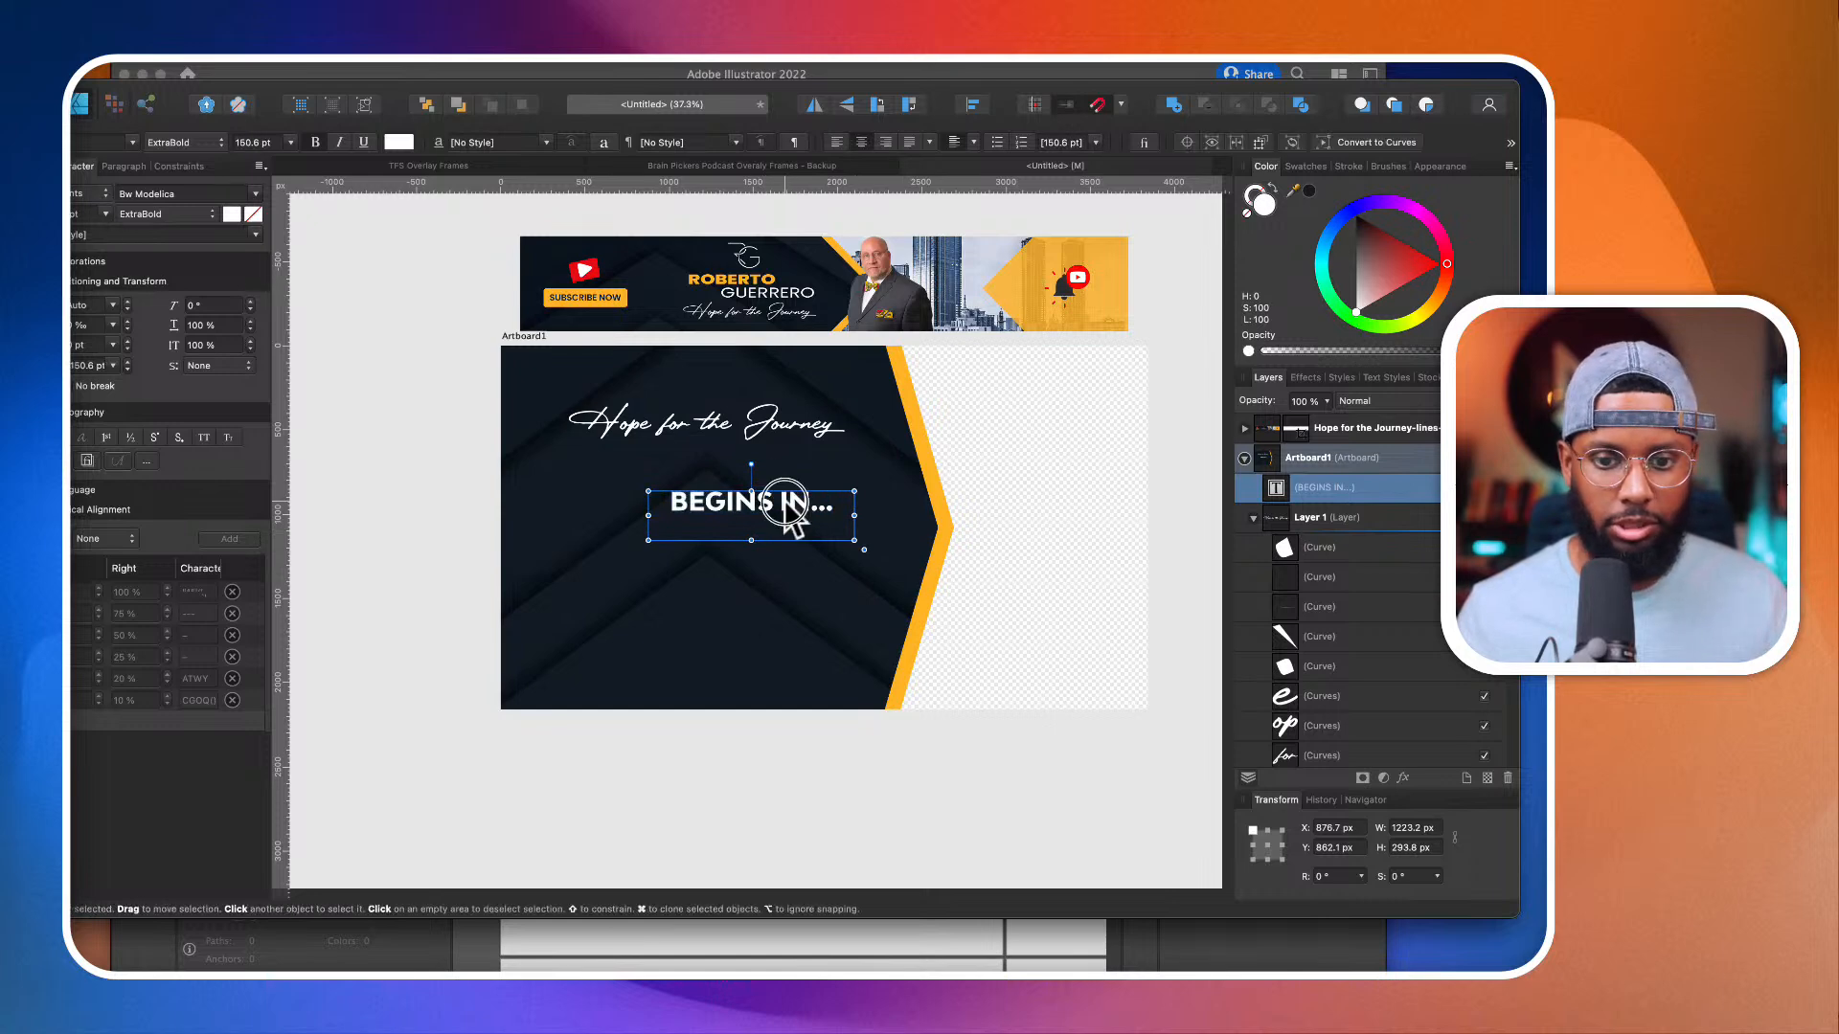
Step: Place "BEGINS IN..." under the lettering at about X 454, Y 719 px, reduced to 102.1 pt with wide letter spacing in a 1536 × 199 px frame
drag(783, 505, 729, 472)
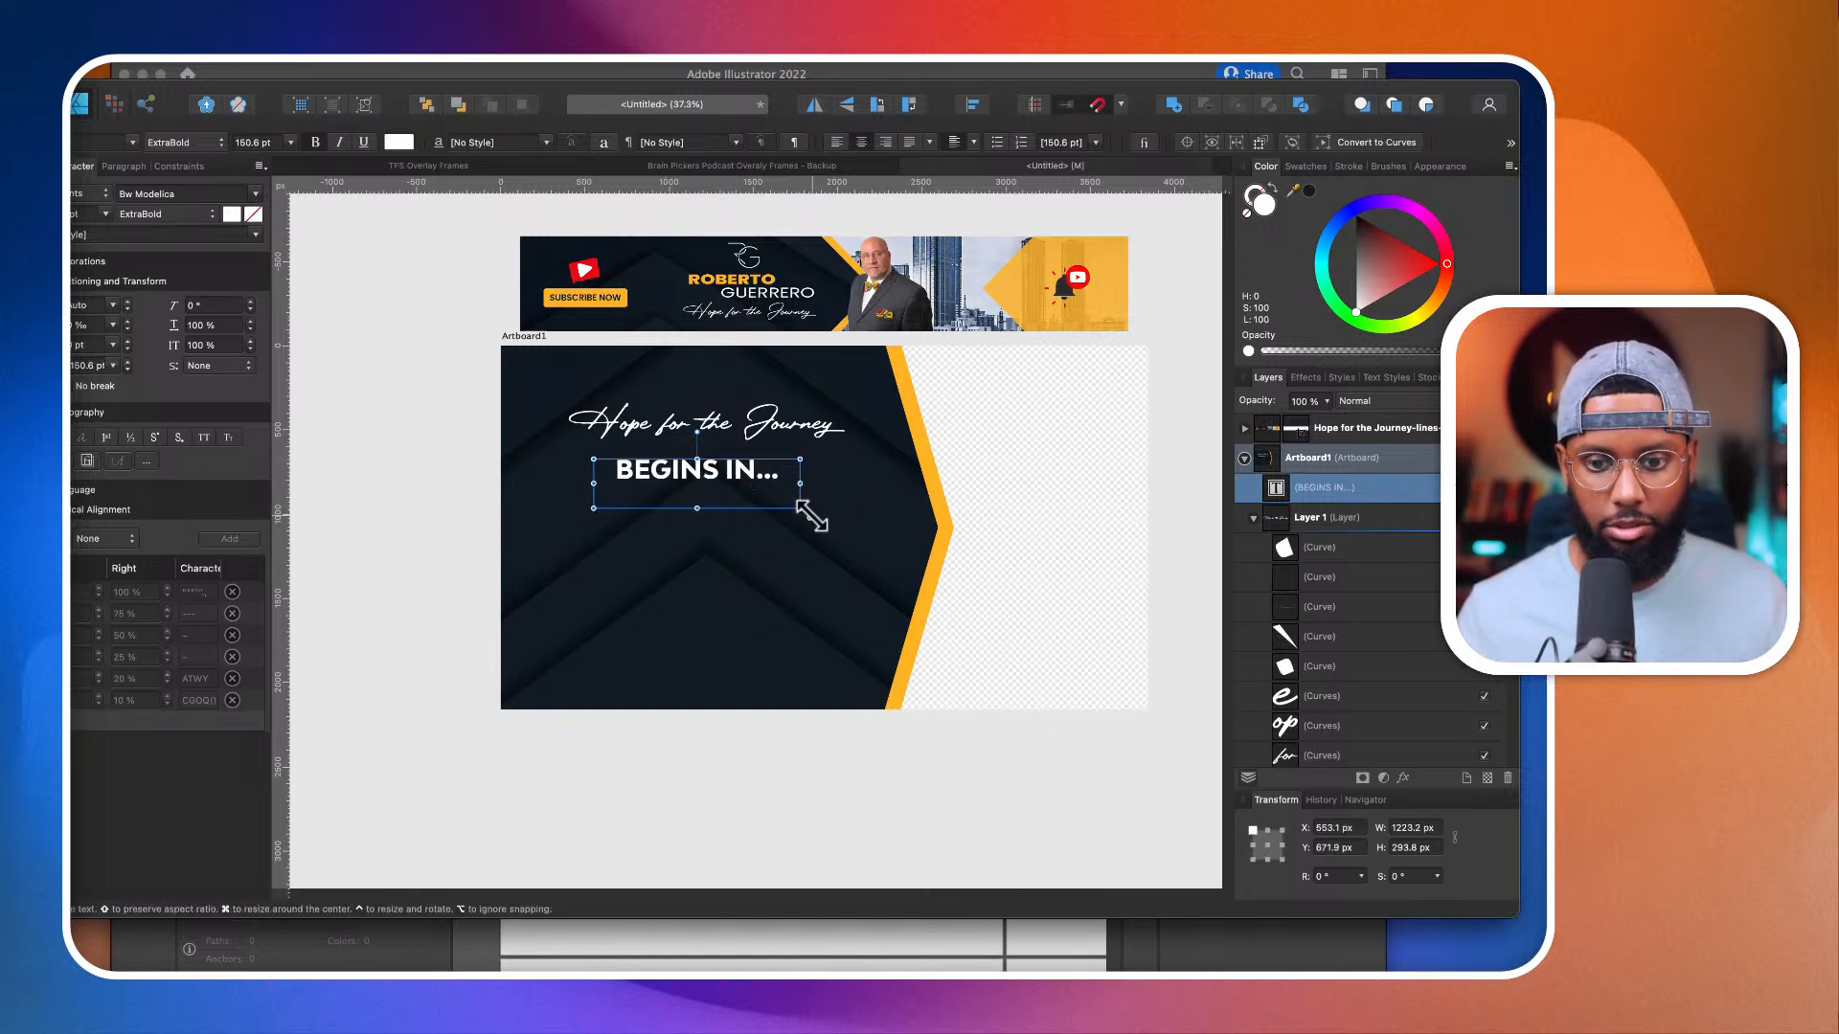
drag(811, 516, 731, 490)
double_click(768, 486)
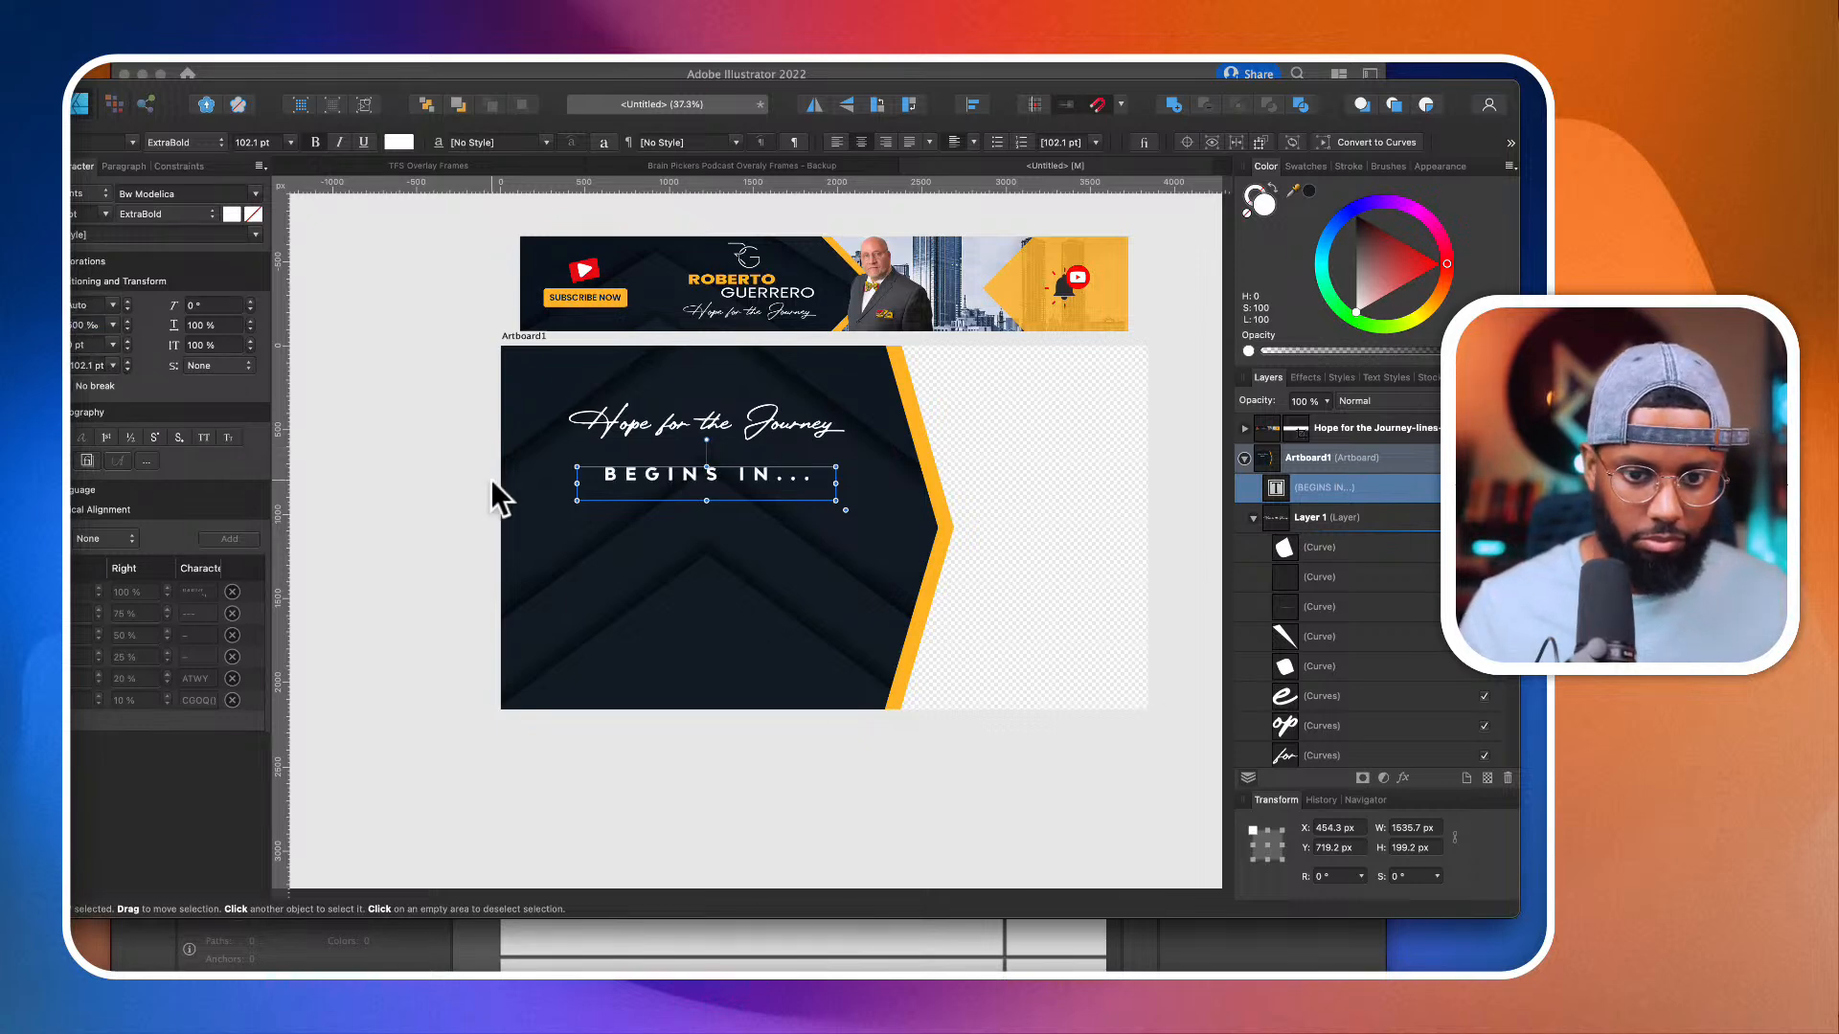
Step: Switch to Illustrator and copy the two-line "Hope for the Journey" lettering from the assets file
click(762, 424)
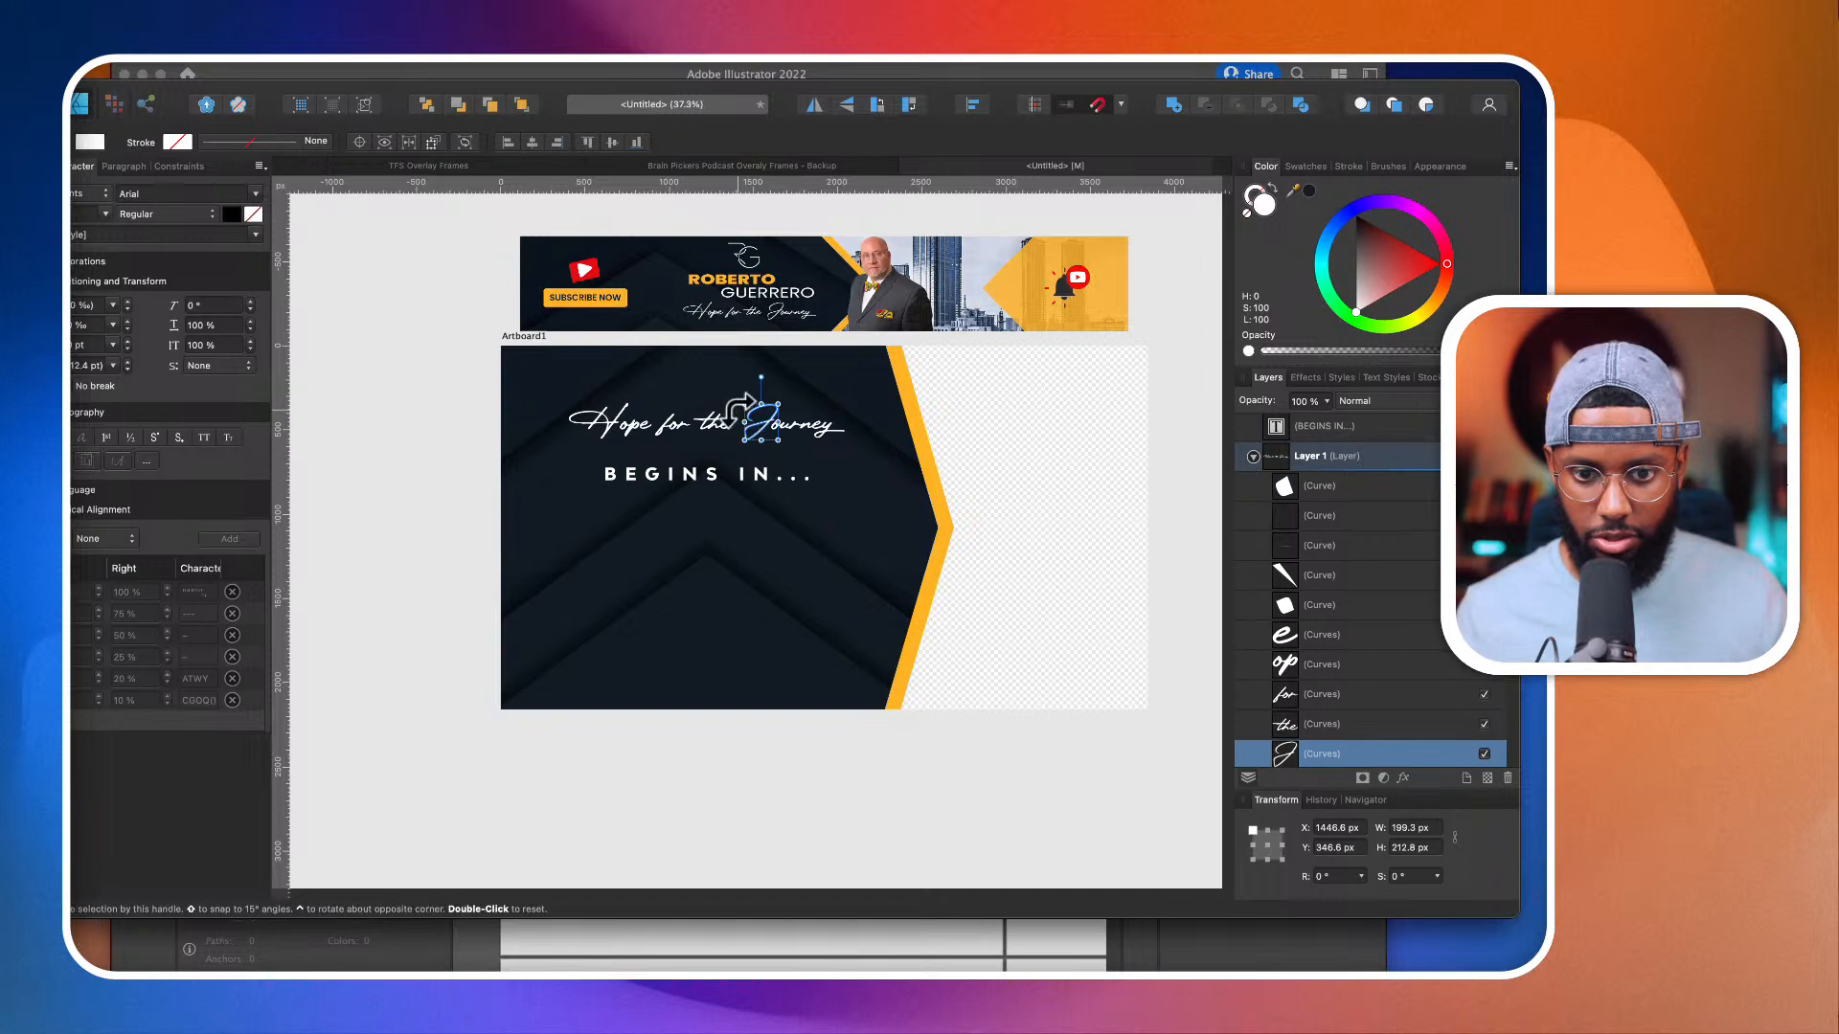
scroll(697, 419, up, 5)
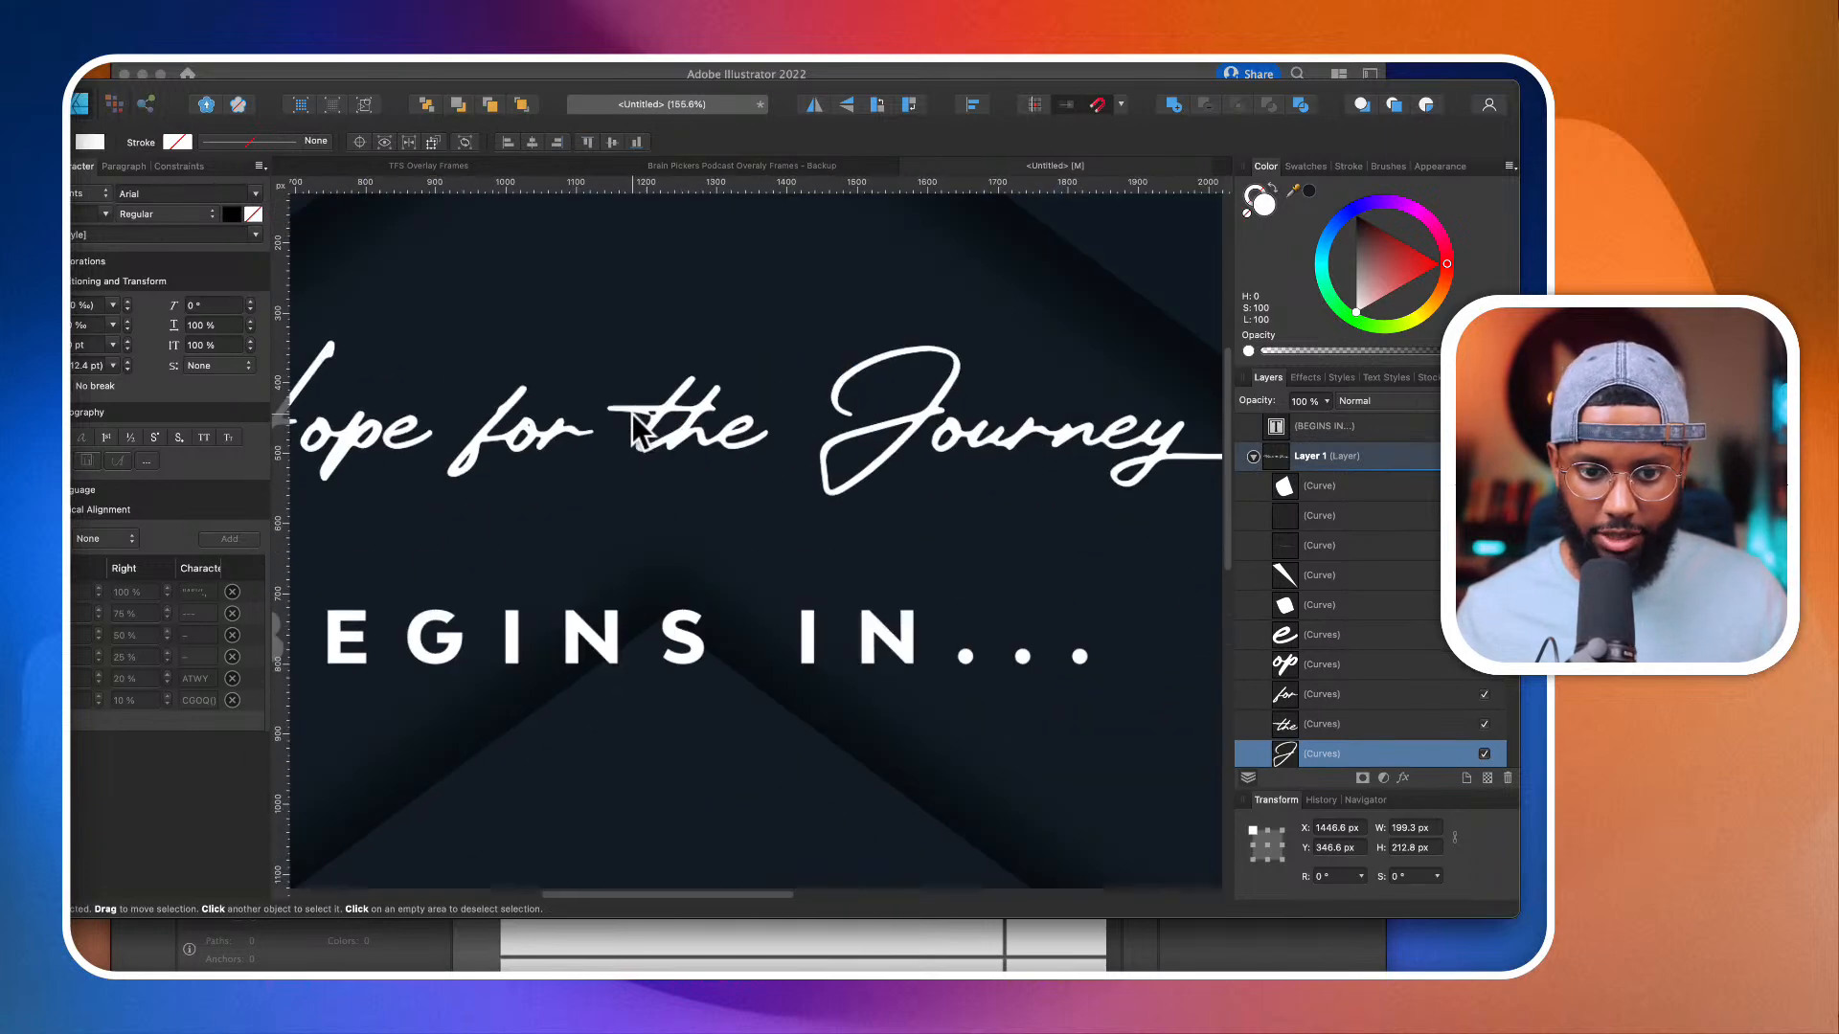
click(669, 440)
scroll(669, 440, down, 3)
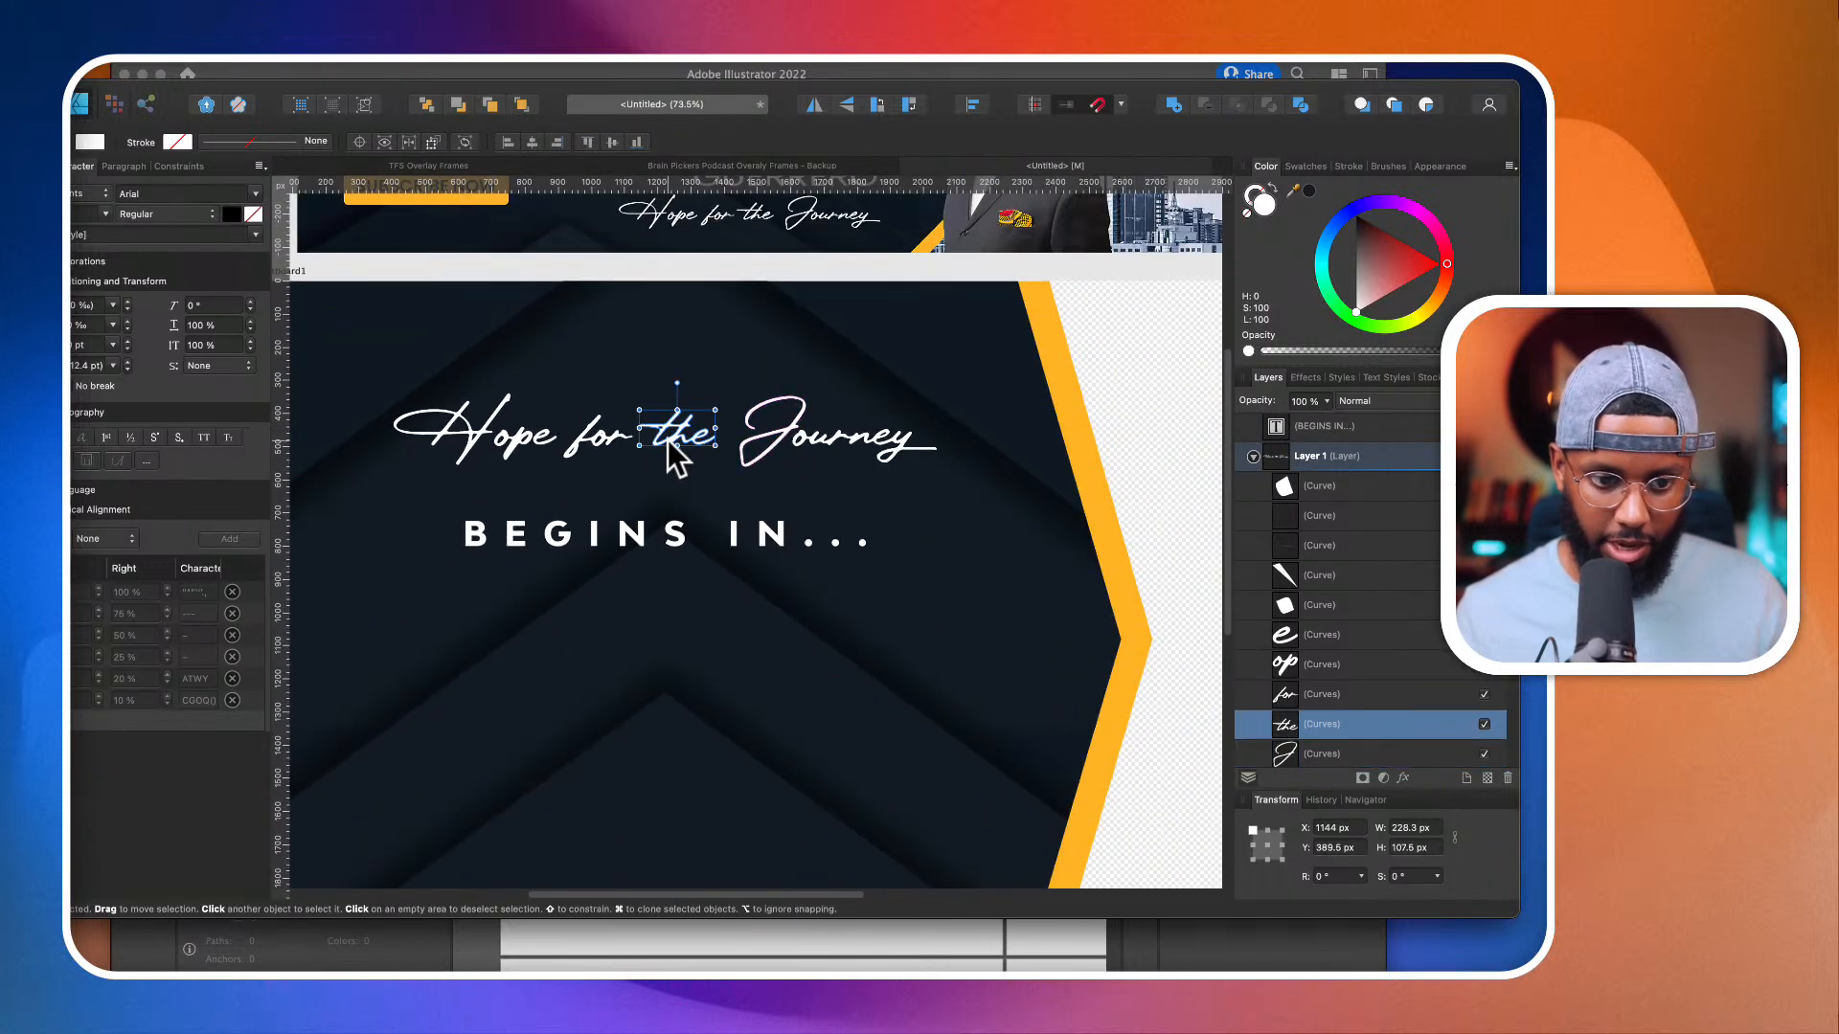
key(super+Tab)
click(652, 474)
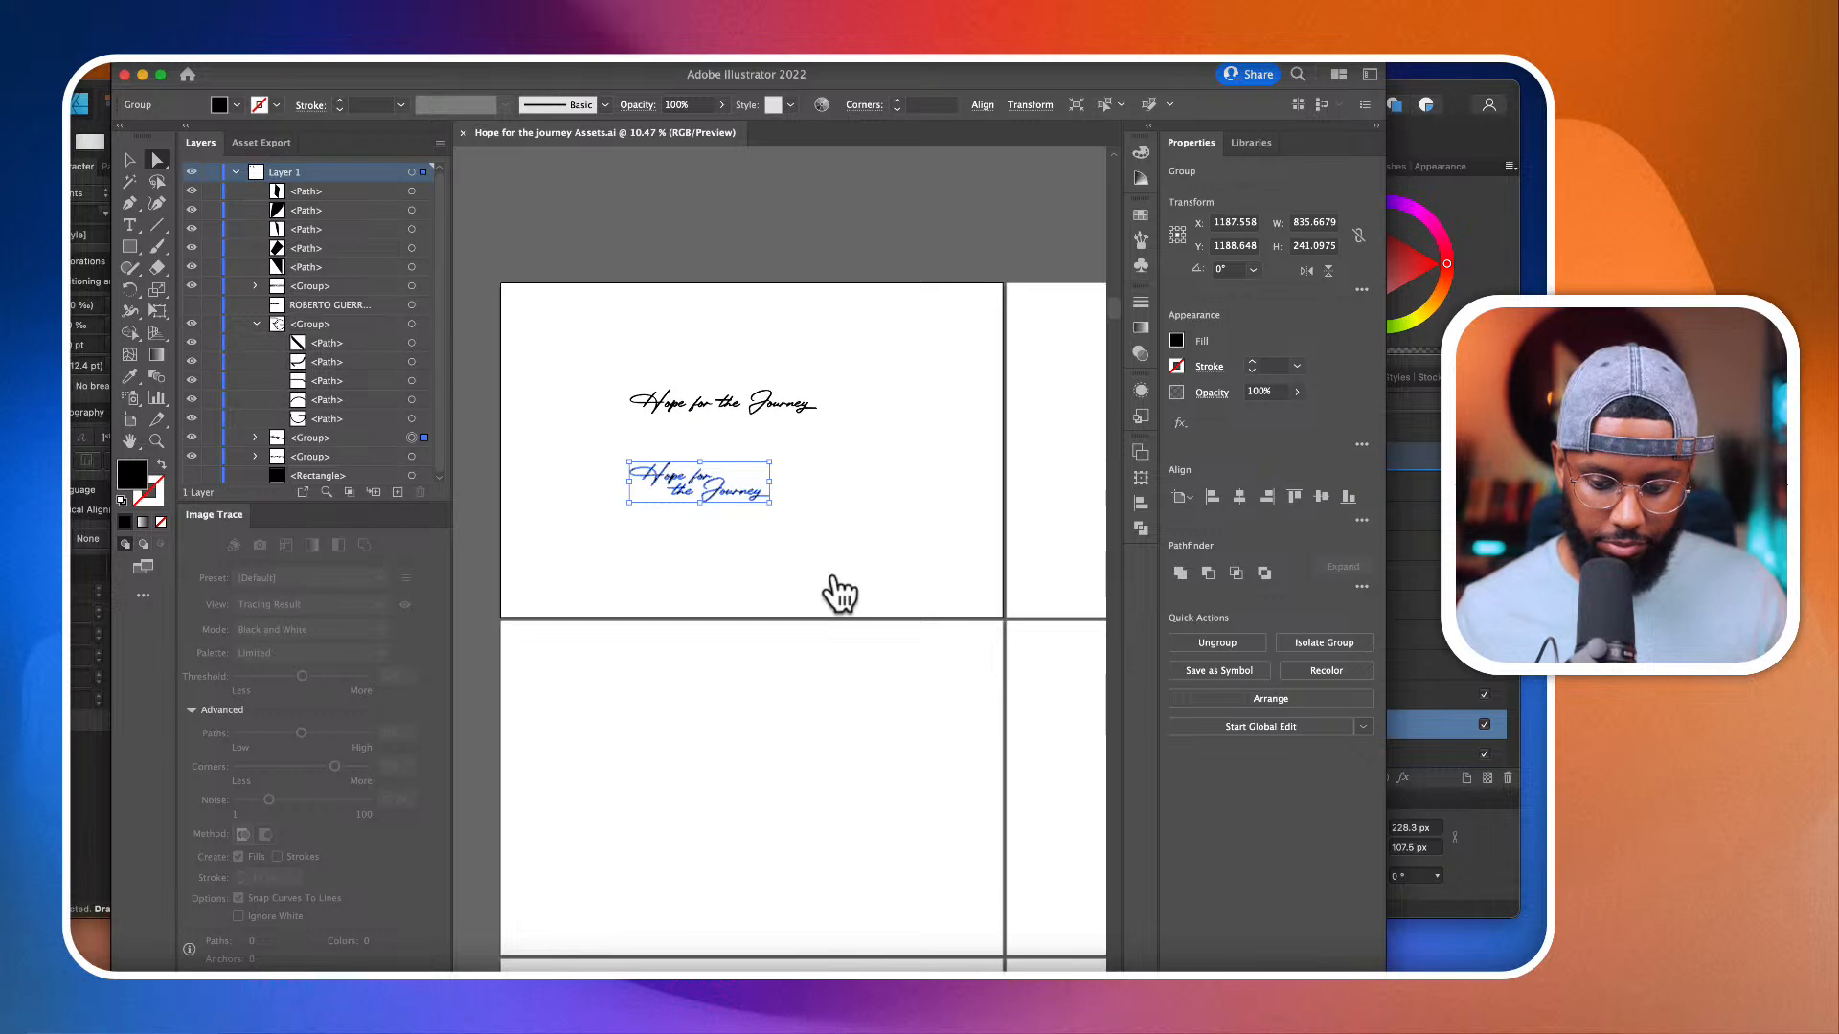
Step: Return to Affinity Designer and move the "BEGINS IN..." text down to about Y 1346 px
key(super+Tab)
scroll(843, 565, down, 3)
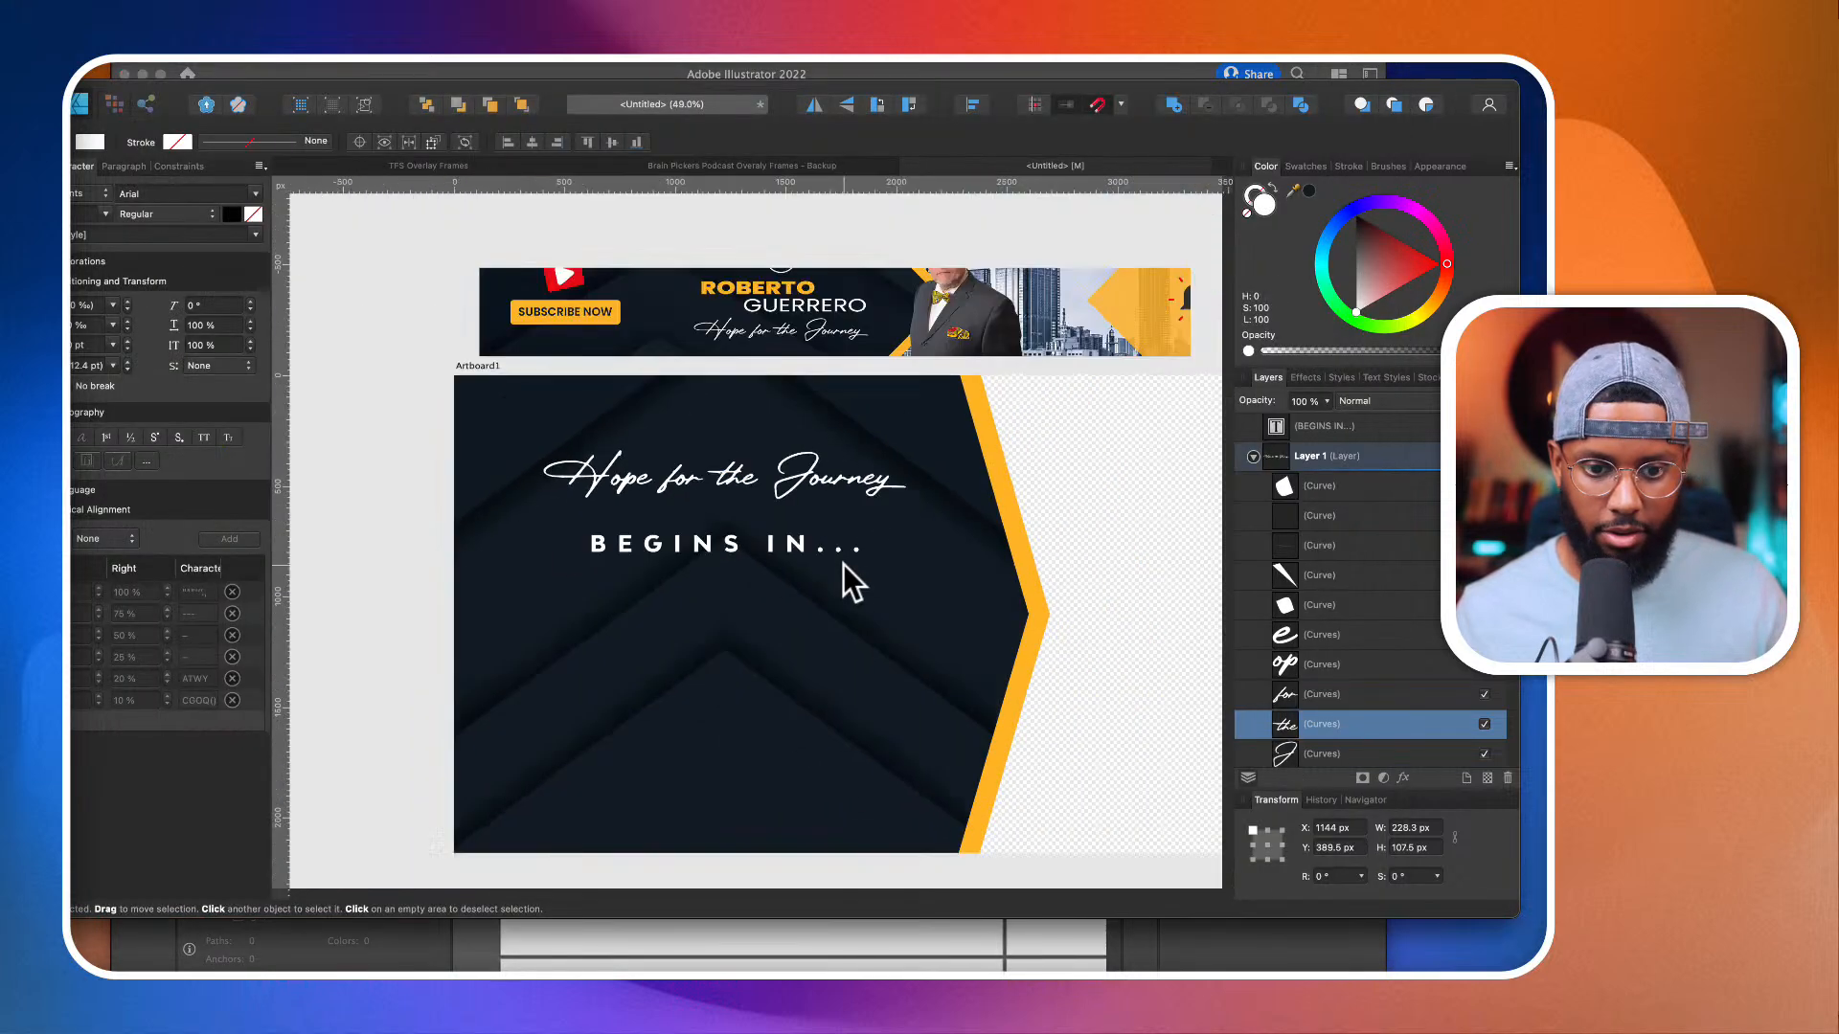
click(1253, 457)
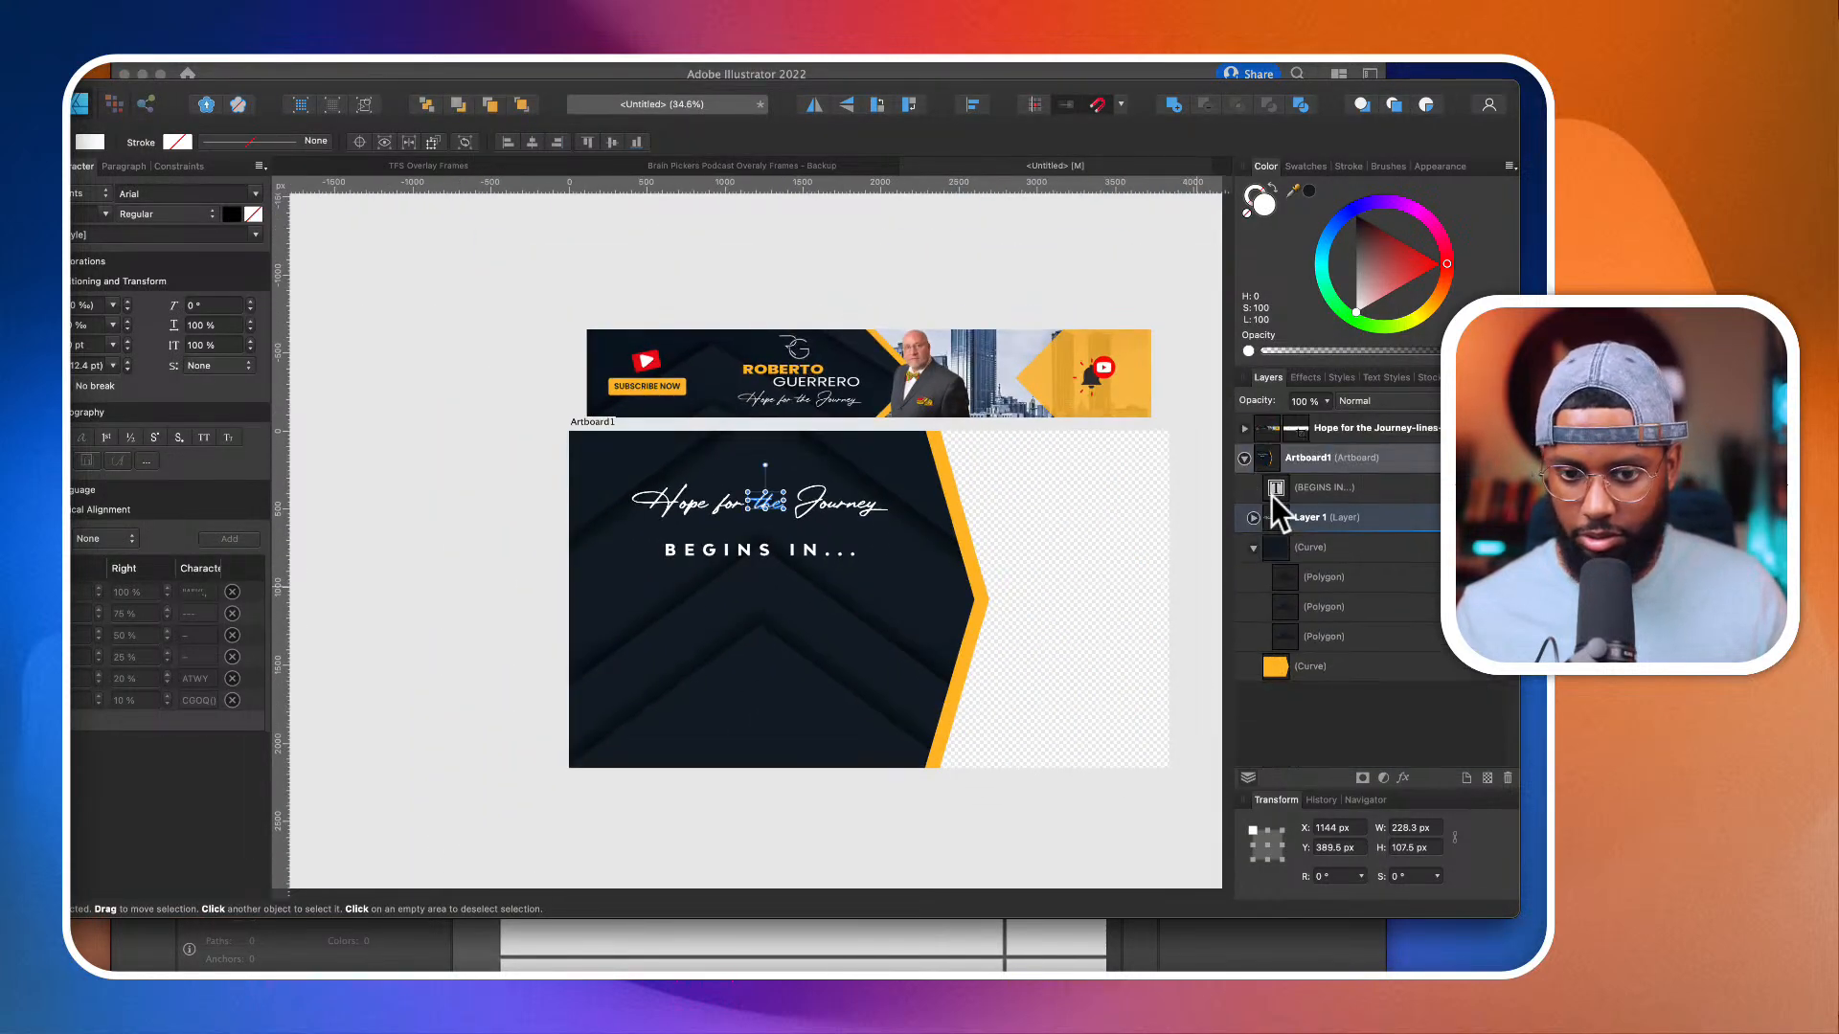
click(692, 546)
drag(738, 550, 787, 644)
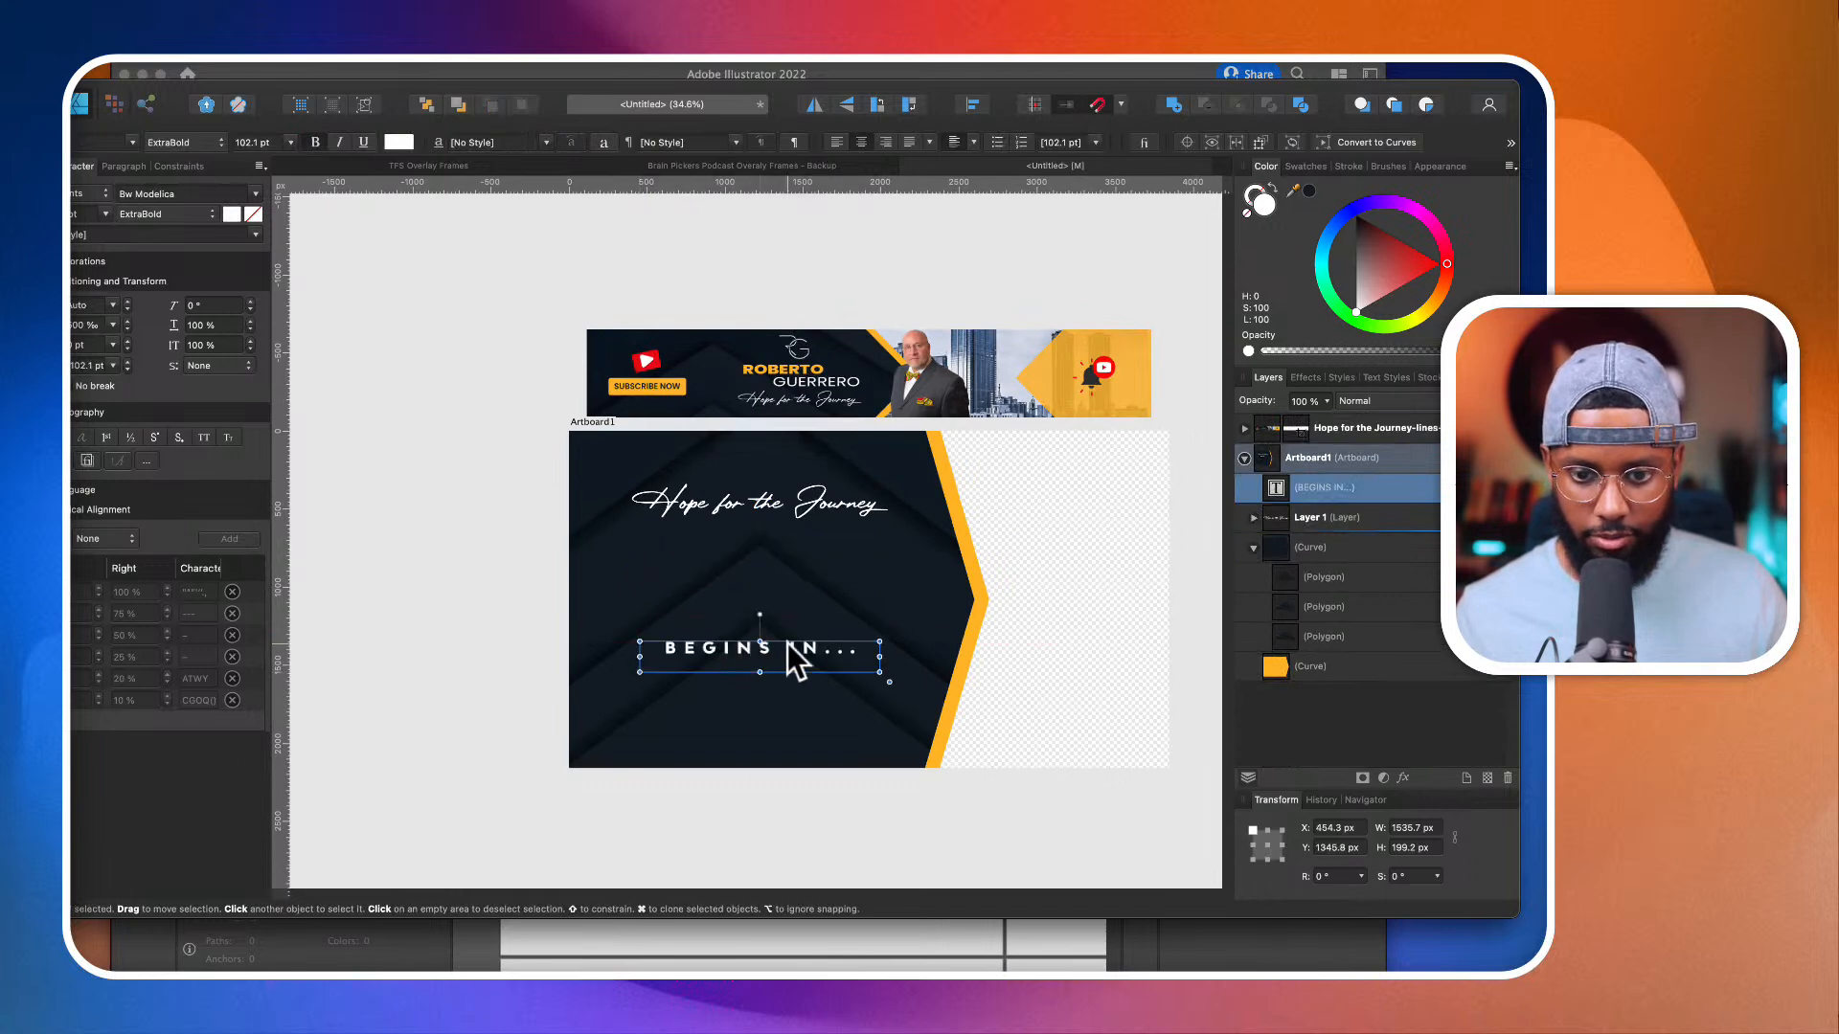
Step: Paste the two-line lettering above "BEGINS IN..." and move the single-line lettering off the artboard, above the banner
key(super+v)
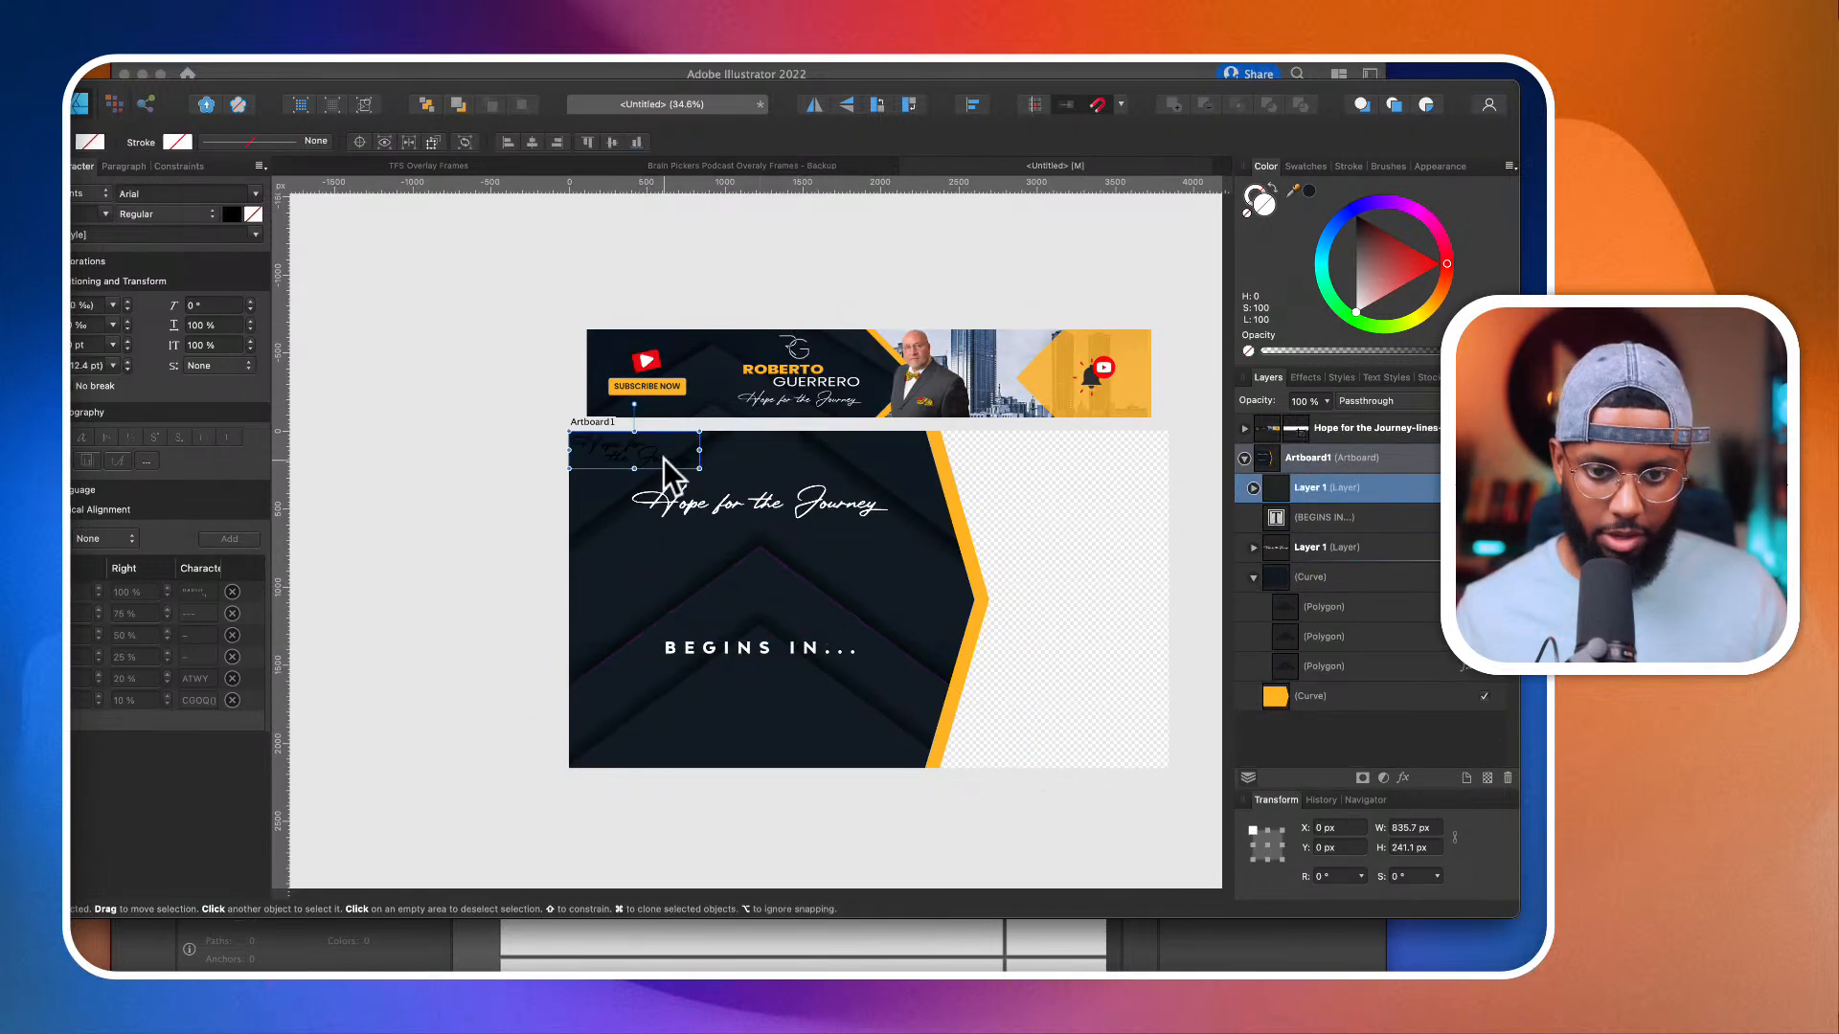
drag(661, 460, 730, 583)
click(867, 503)
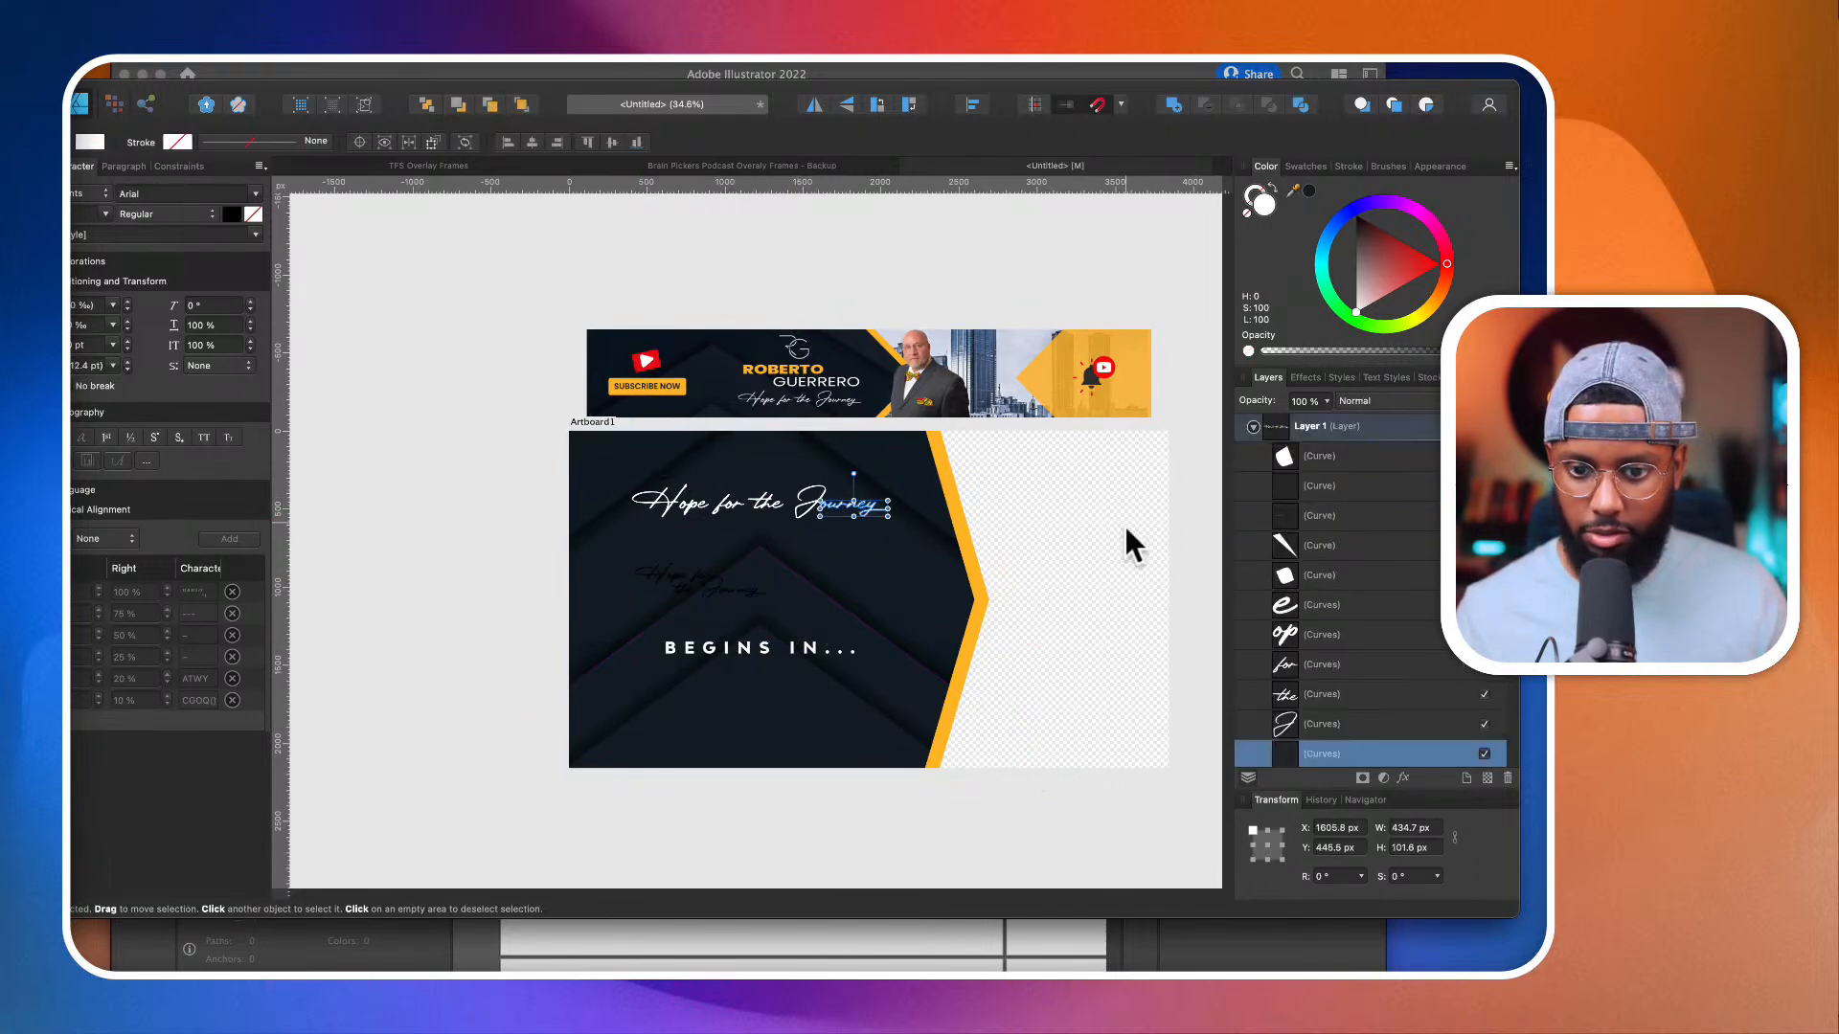
scroll(1387, 594, up, 3)
click(1349, 493)
drag(842, 505, 831, 263)
Step: Fill the two-line lettering with white, enlarge it to about 1815 × 524 px and position it at about X 315, Y 292 px
click(707, 588)
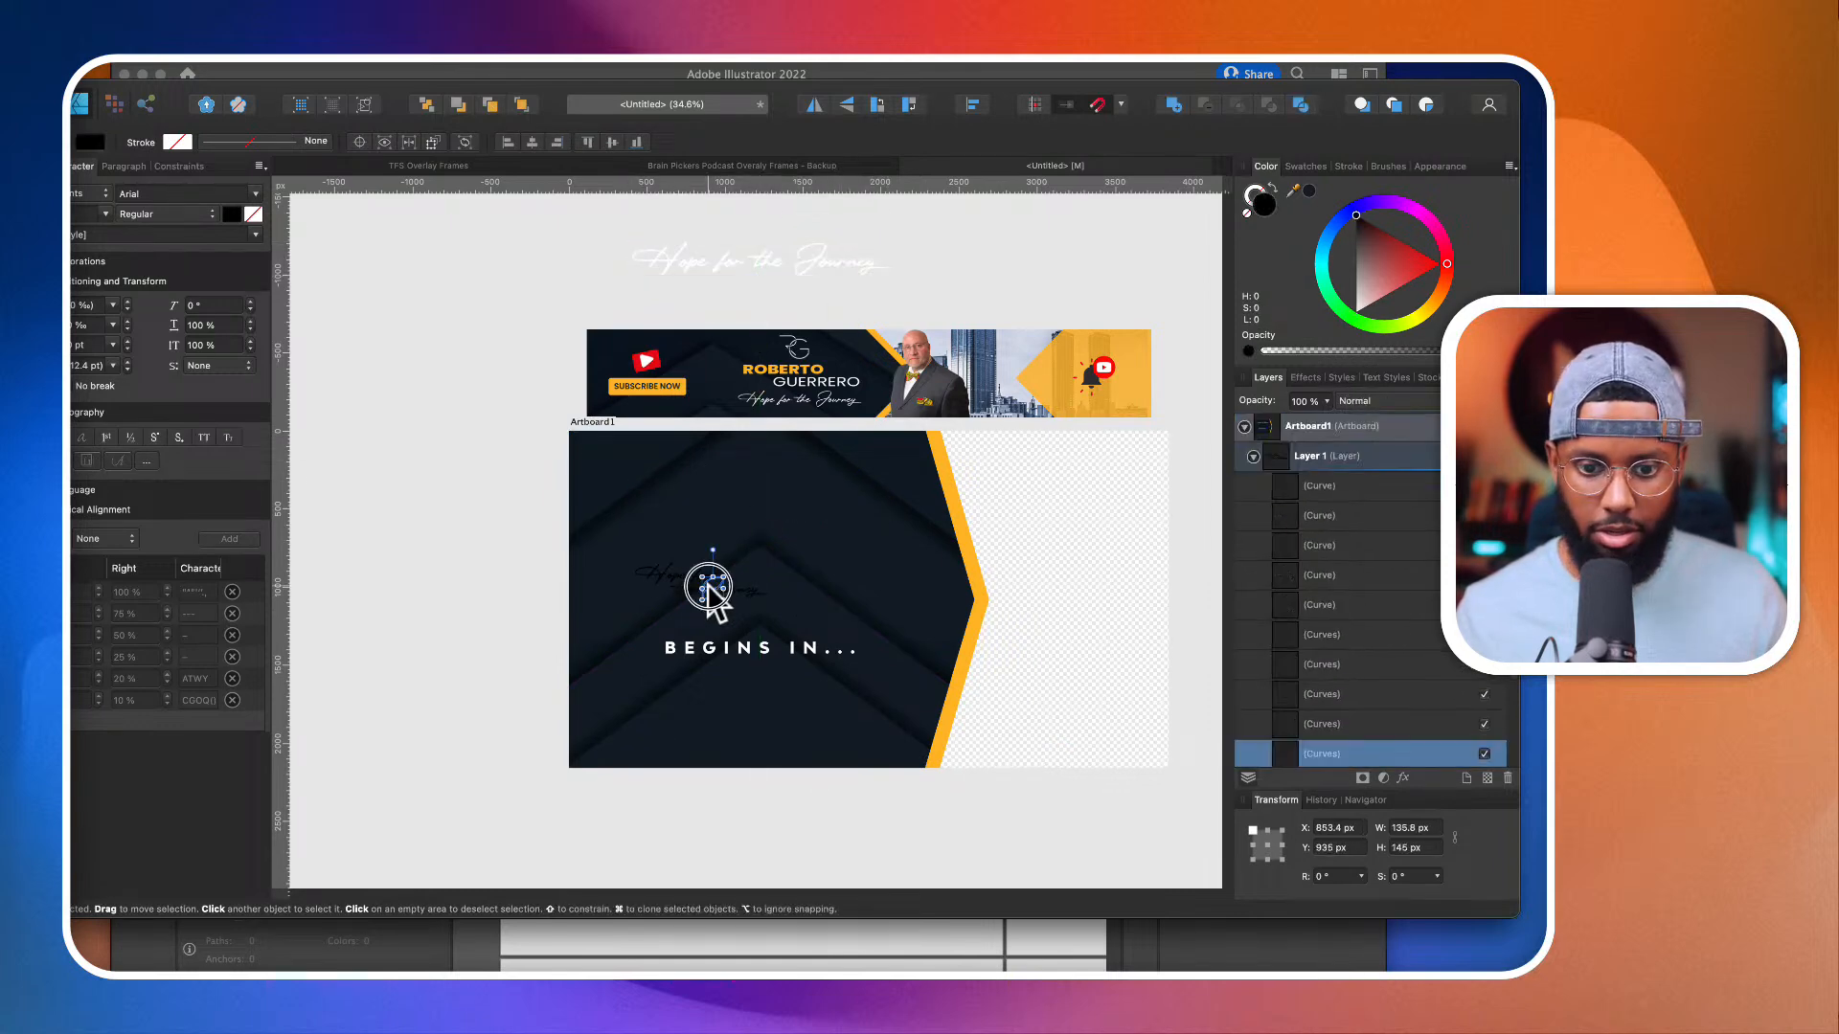
click(1333, 463)
drag(751, 575, 891, 625)
drag(1366, 278, 1236, 519)
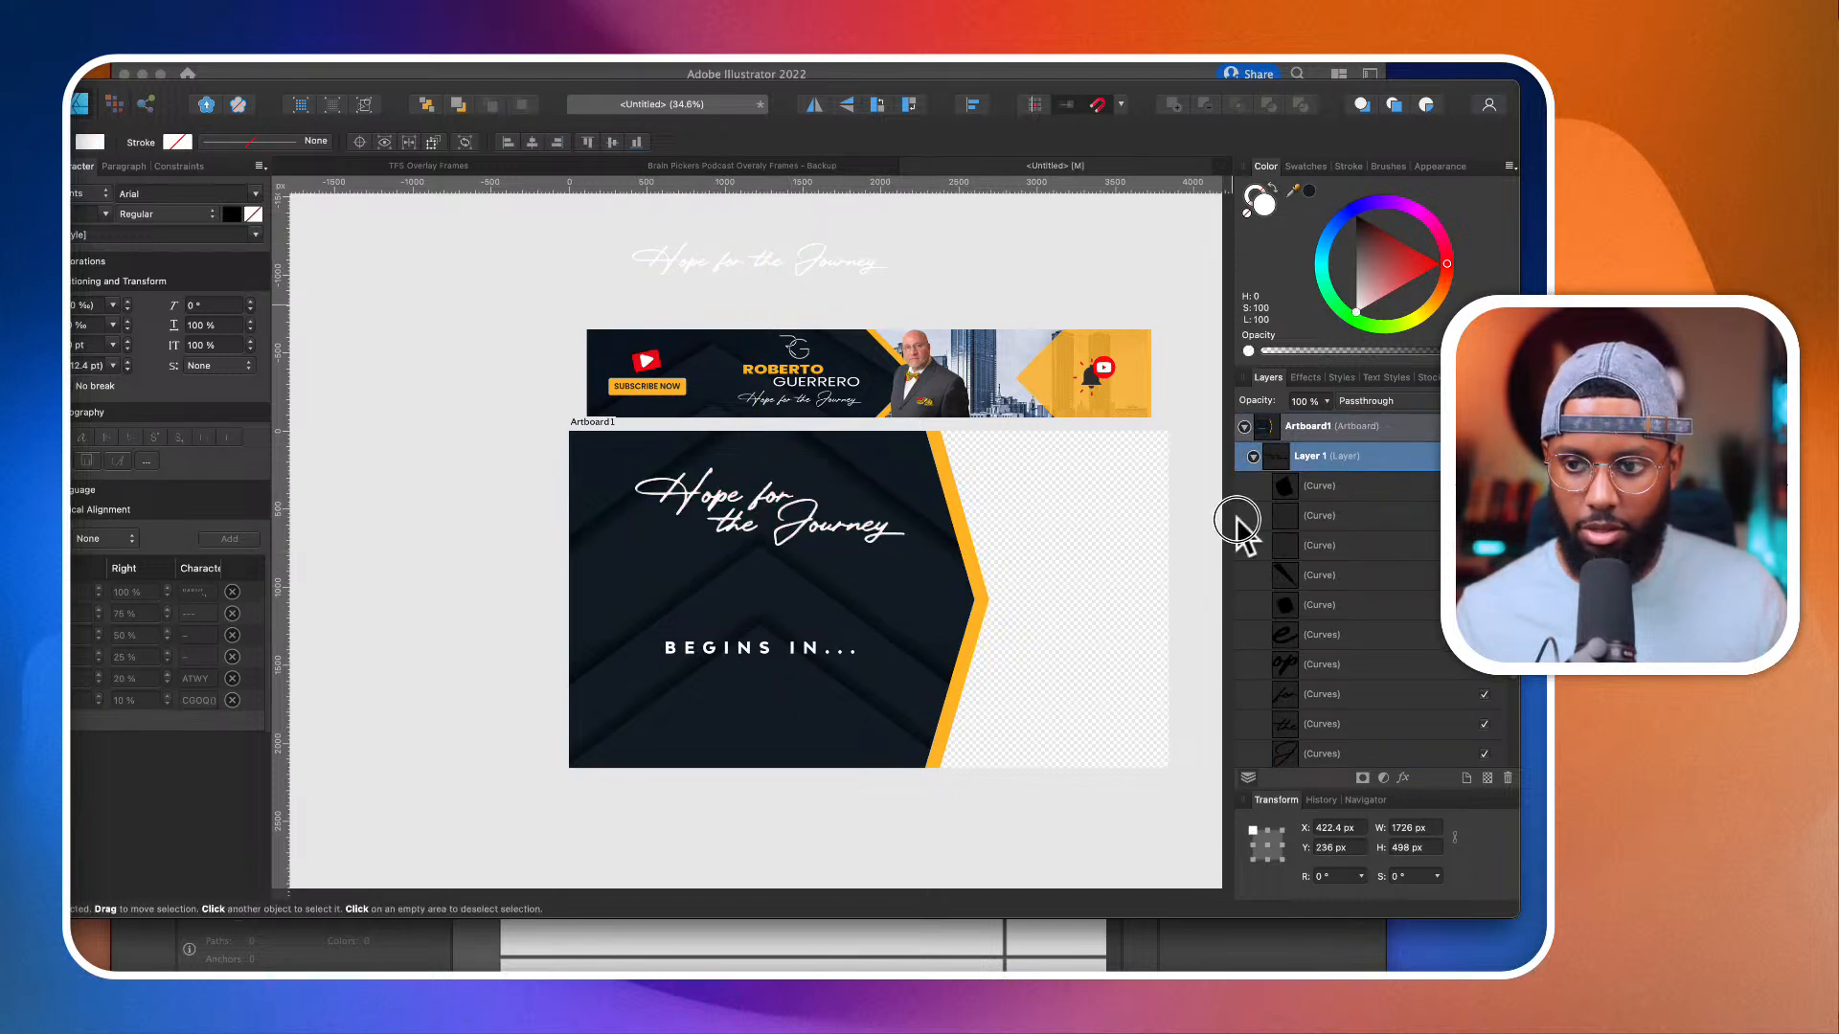
drag(853, 523, 925, 574)
scroll(843, 532, up, 3)
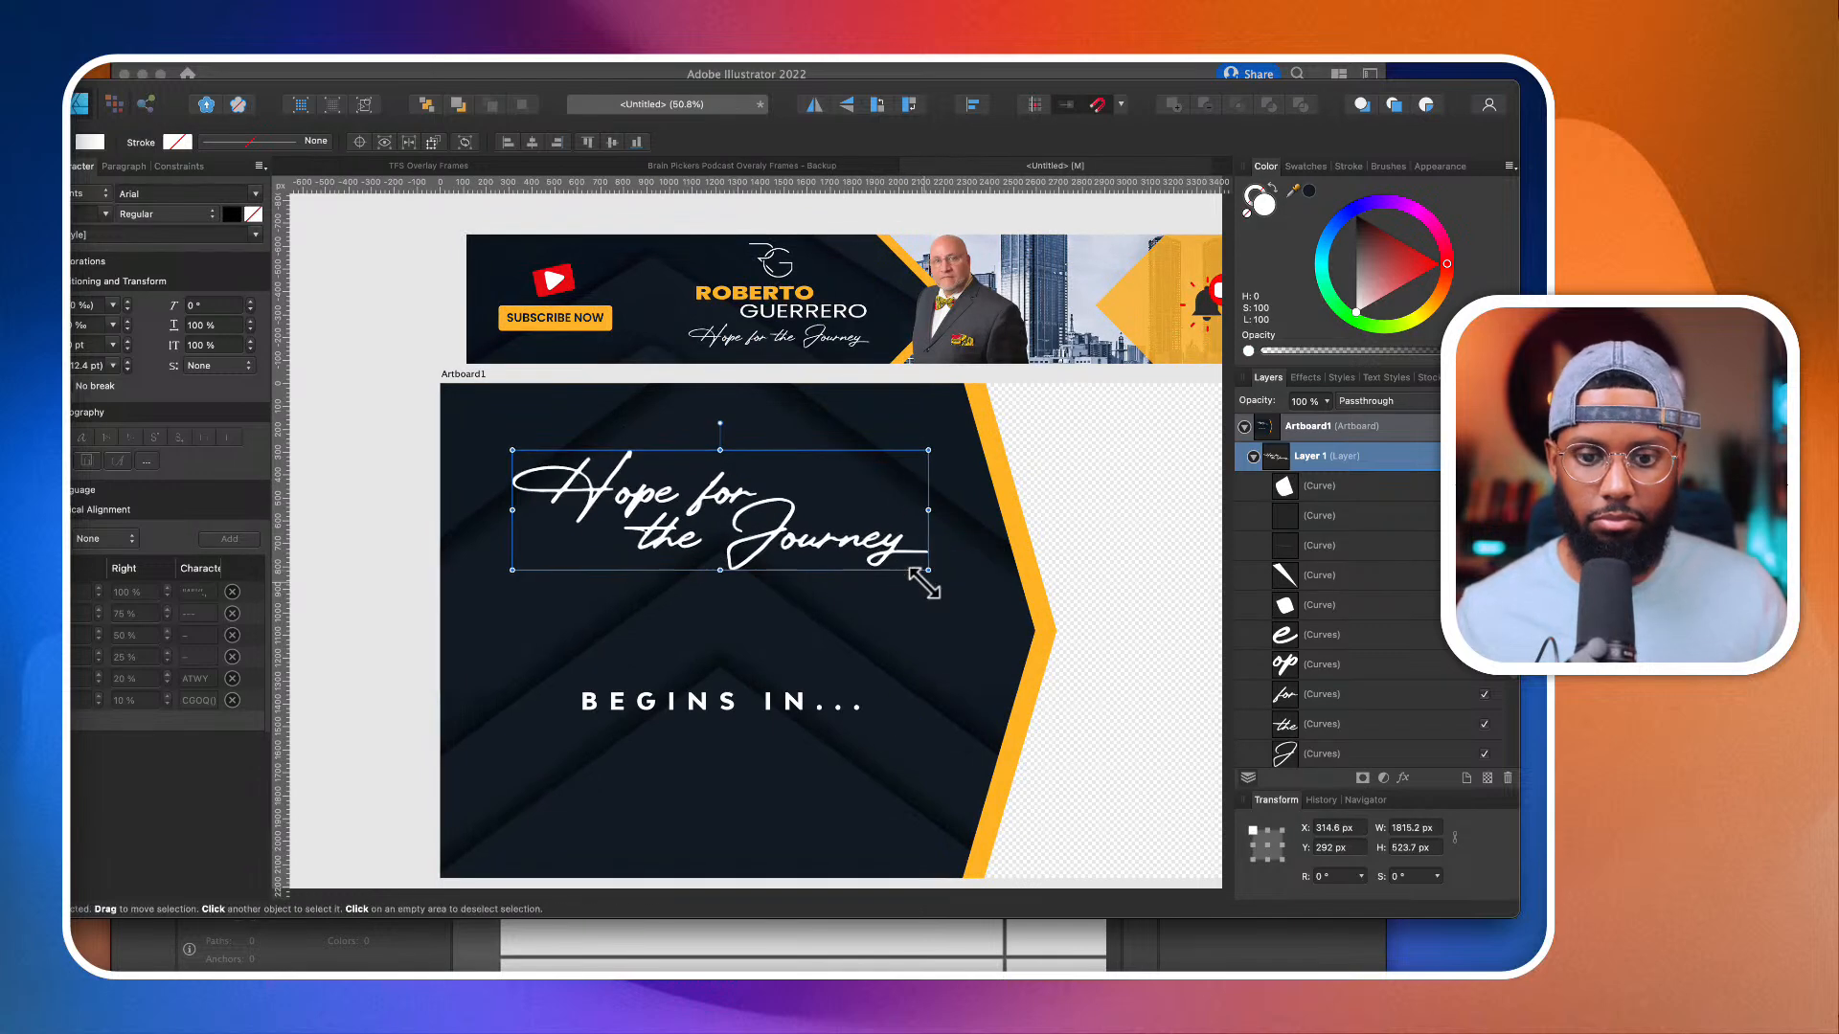
Step: Move "BEGINS IN..." up to about Y 881 px below the lettering and fill it with the orange sampled from the artwork
scroll(923, 582, down, 3)
drag(764, 605, 765, 538)
drag(1308, 192, 953, 454)
click(1310, 191)
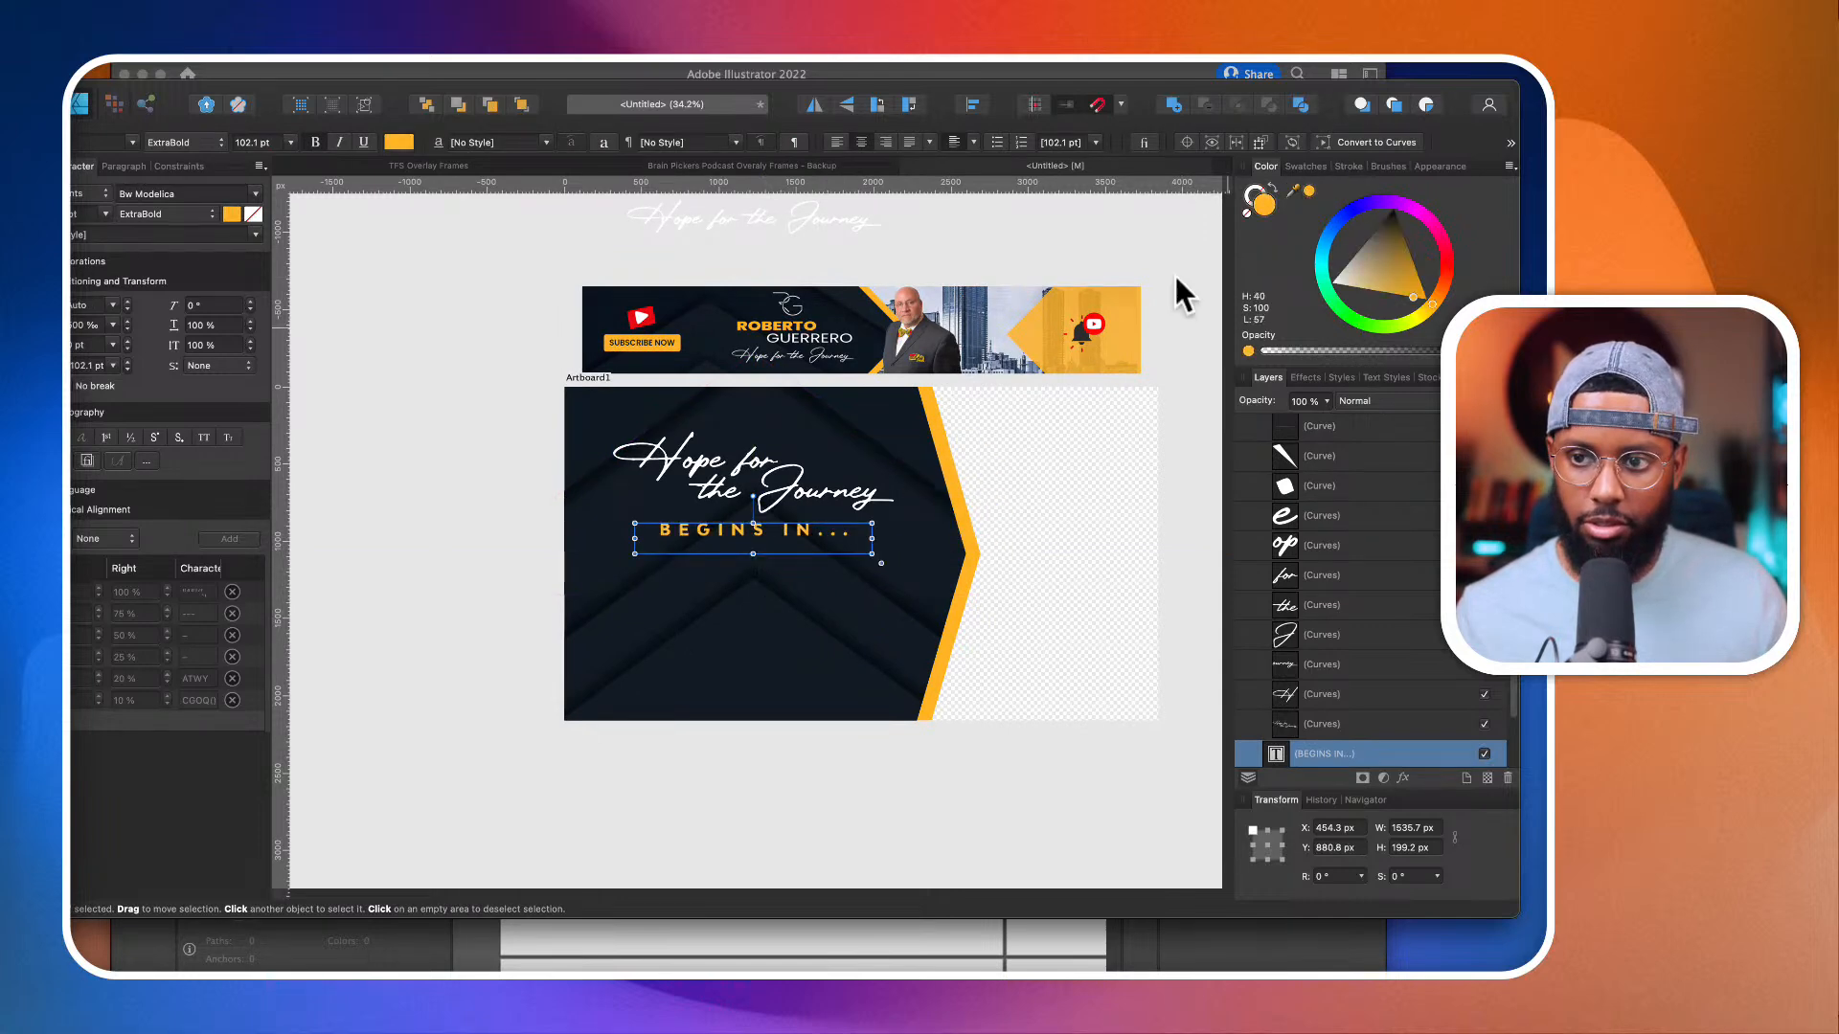
Step: Space the two-line lettering and "BEGINS IN..." farther apart, placing them at about Y 255 px and Y 916 px
scroll(740, 583, up, 3)
drag(767, 513, 769, 531)
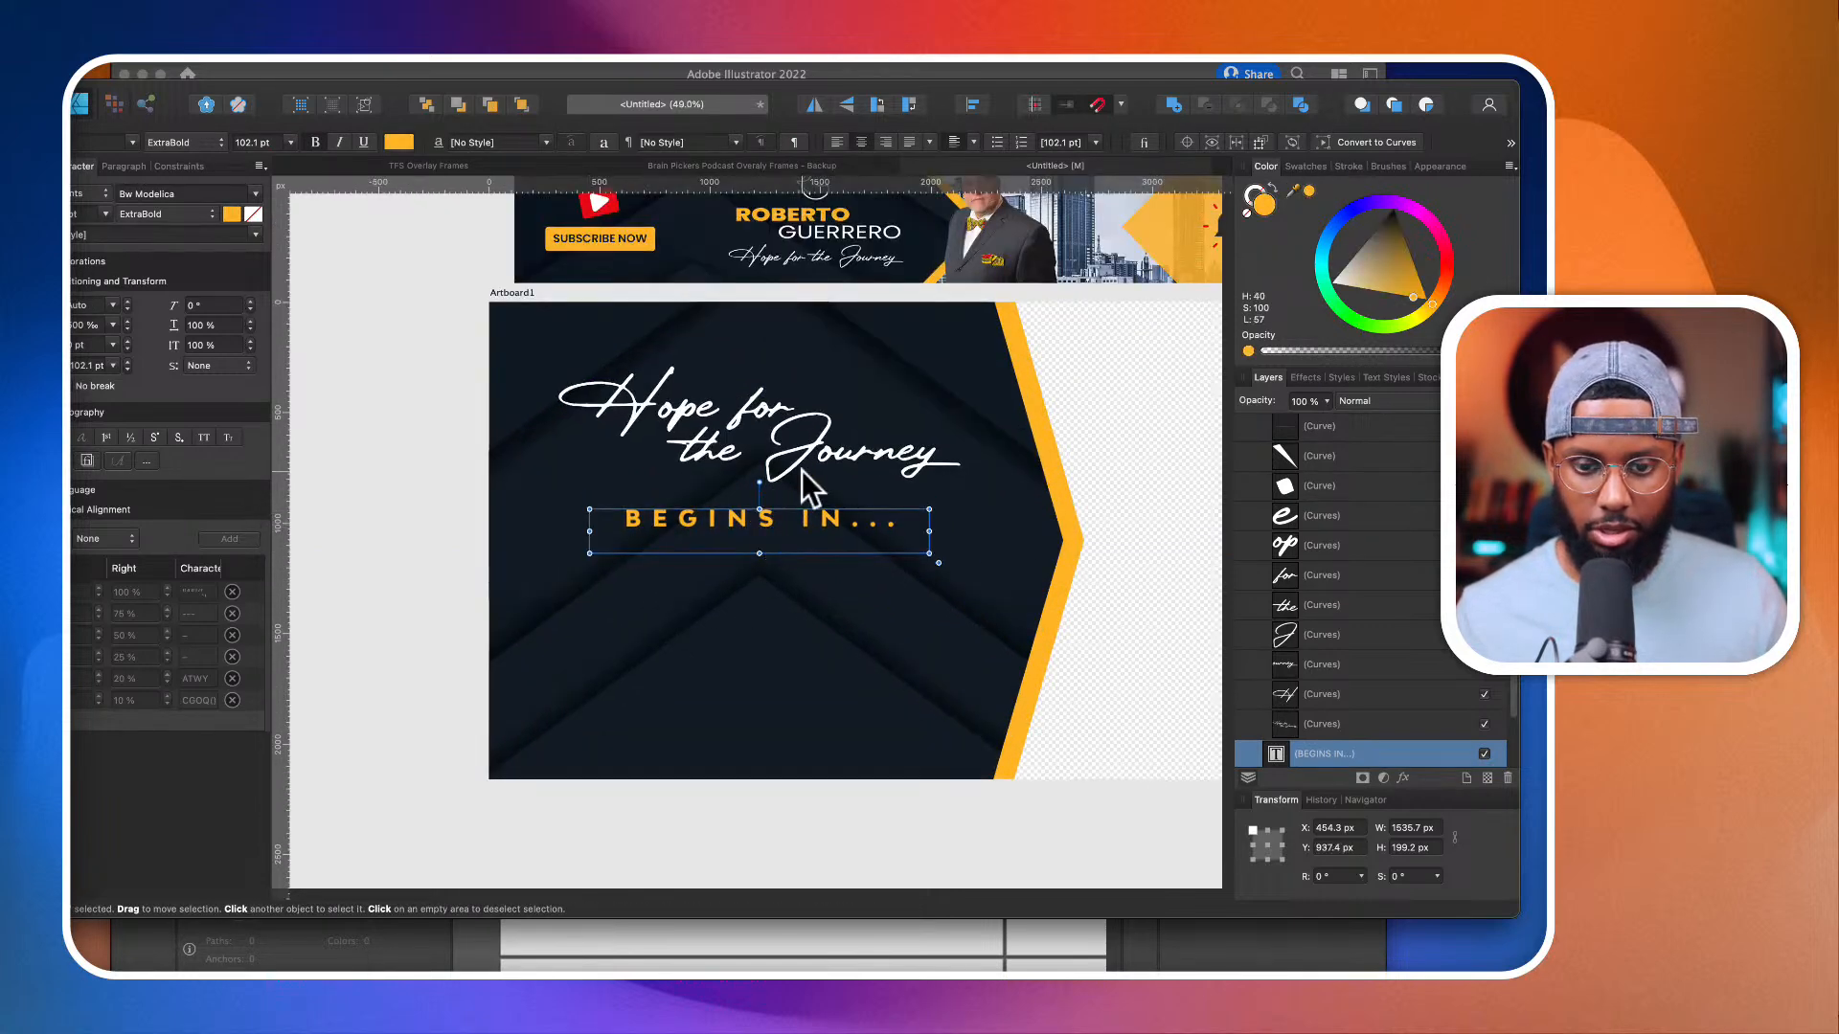
scroll(1307, 588, down, 5)
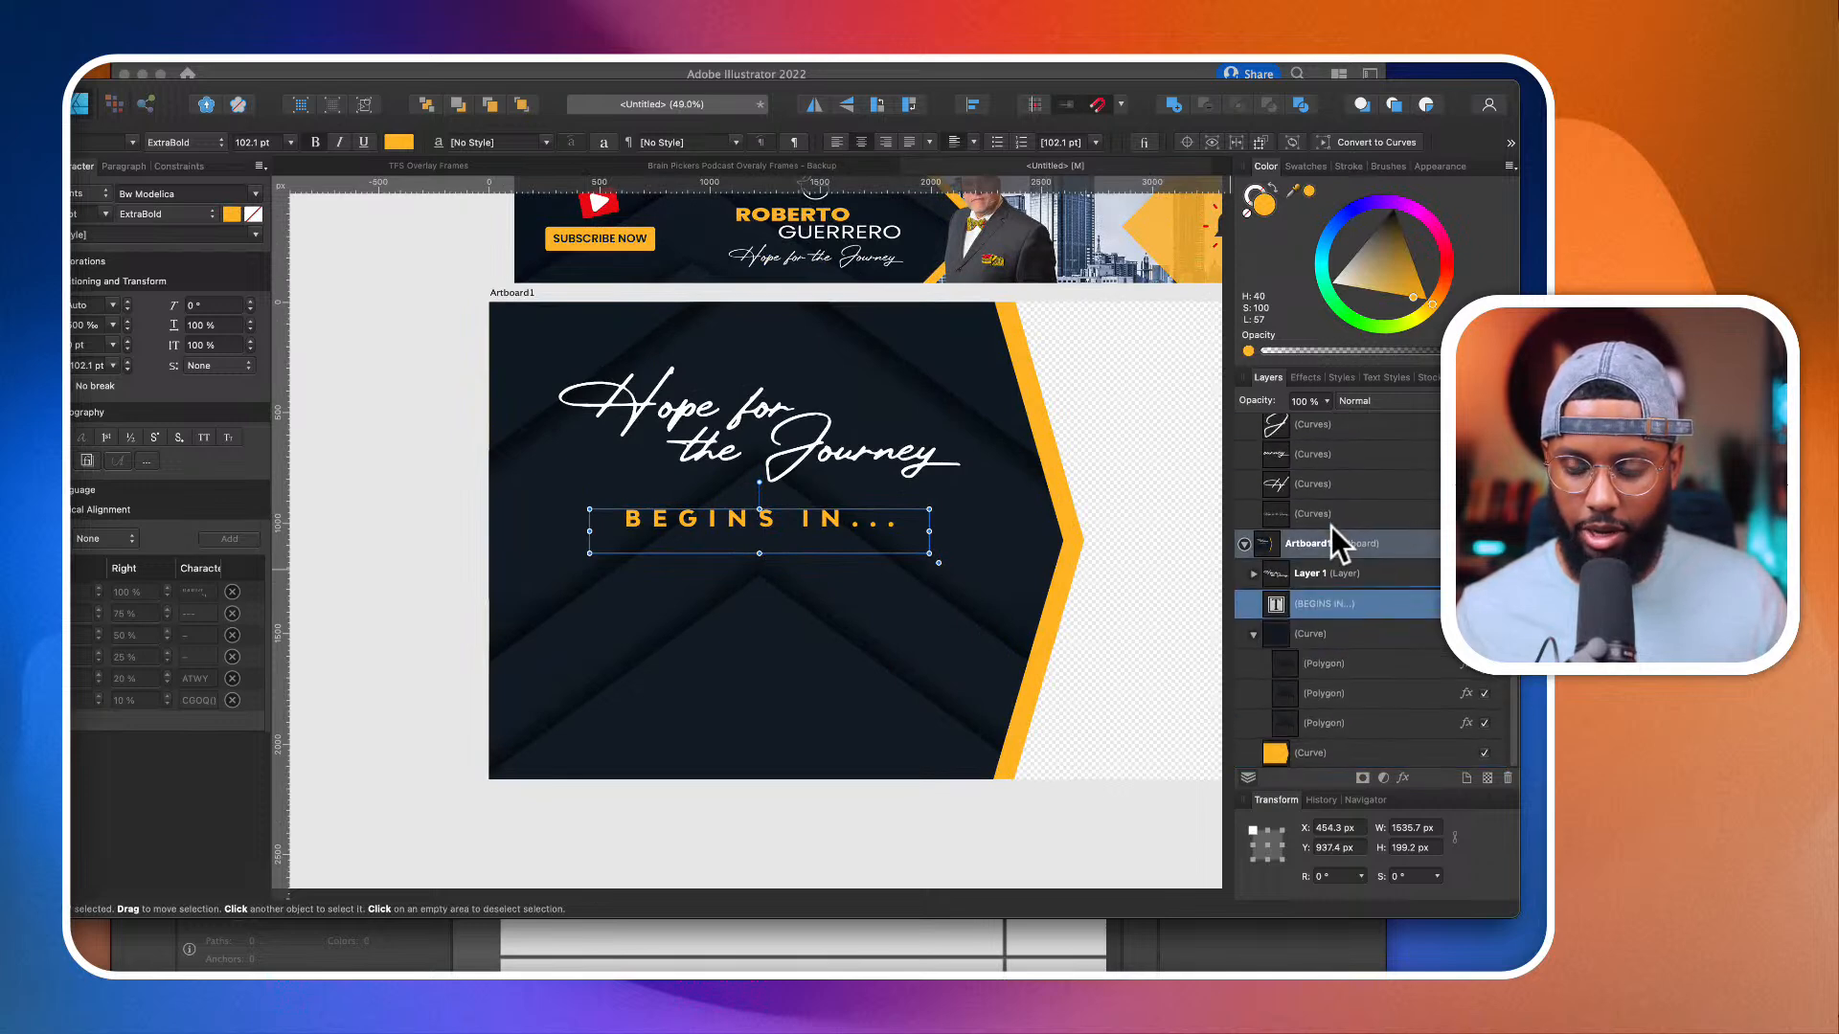
click(1331, 517)
click(1356, 454)
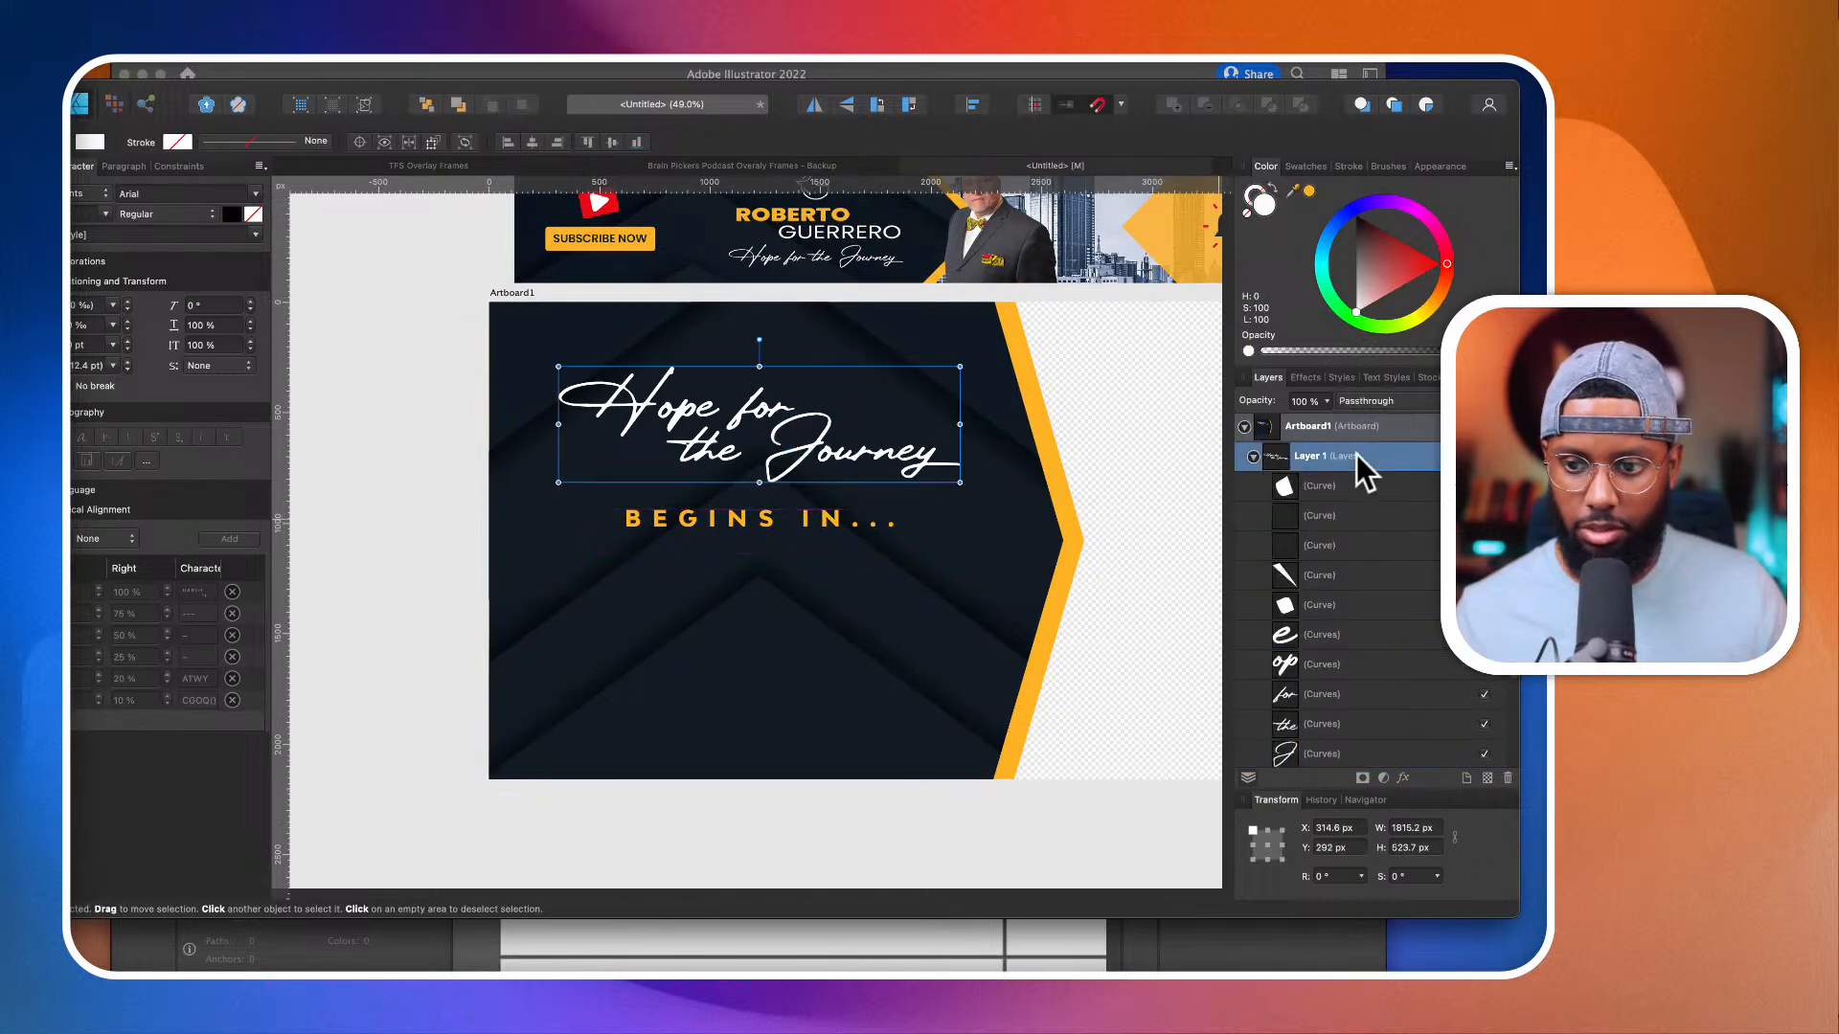
mouse_move(857, 442)
mouse_down()
mouse_move(858, 416)
mouse_move(857, 434)
mouse_up()
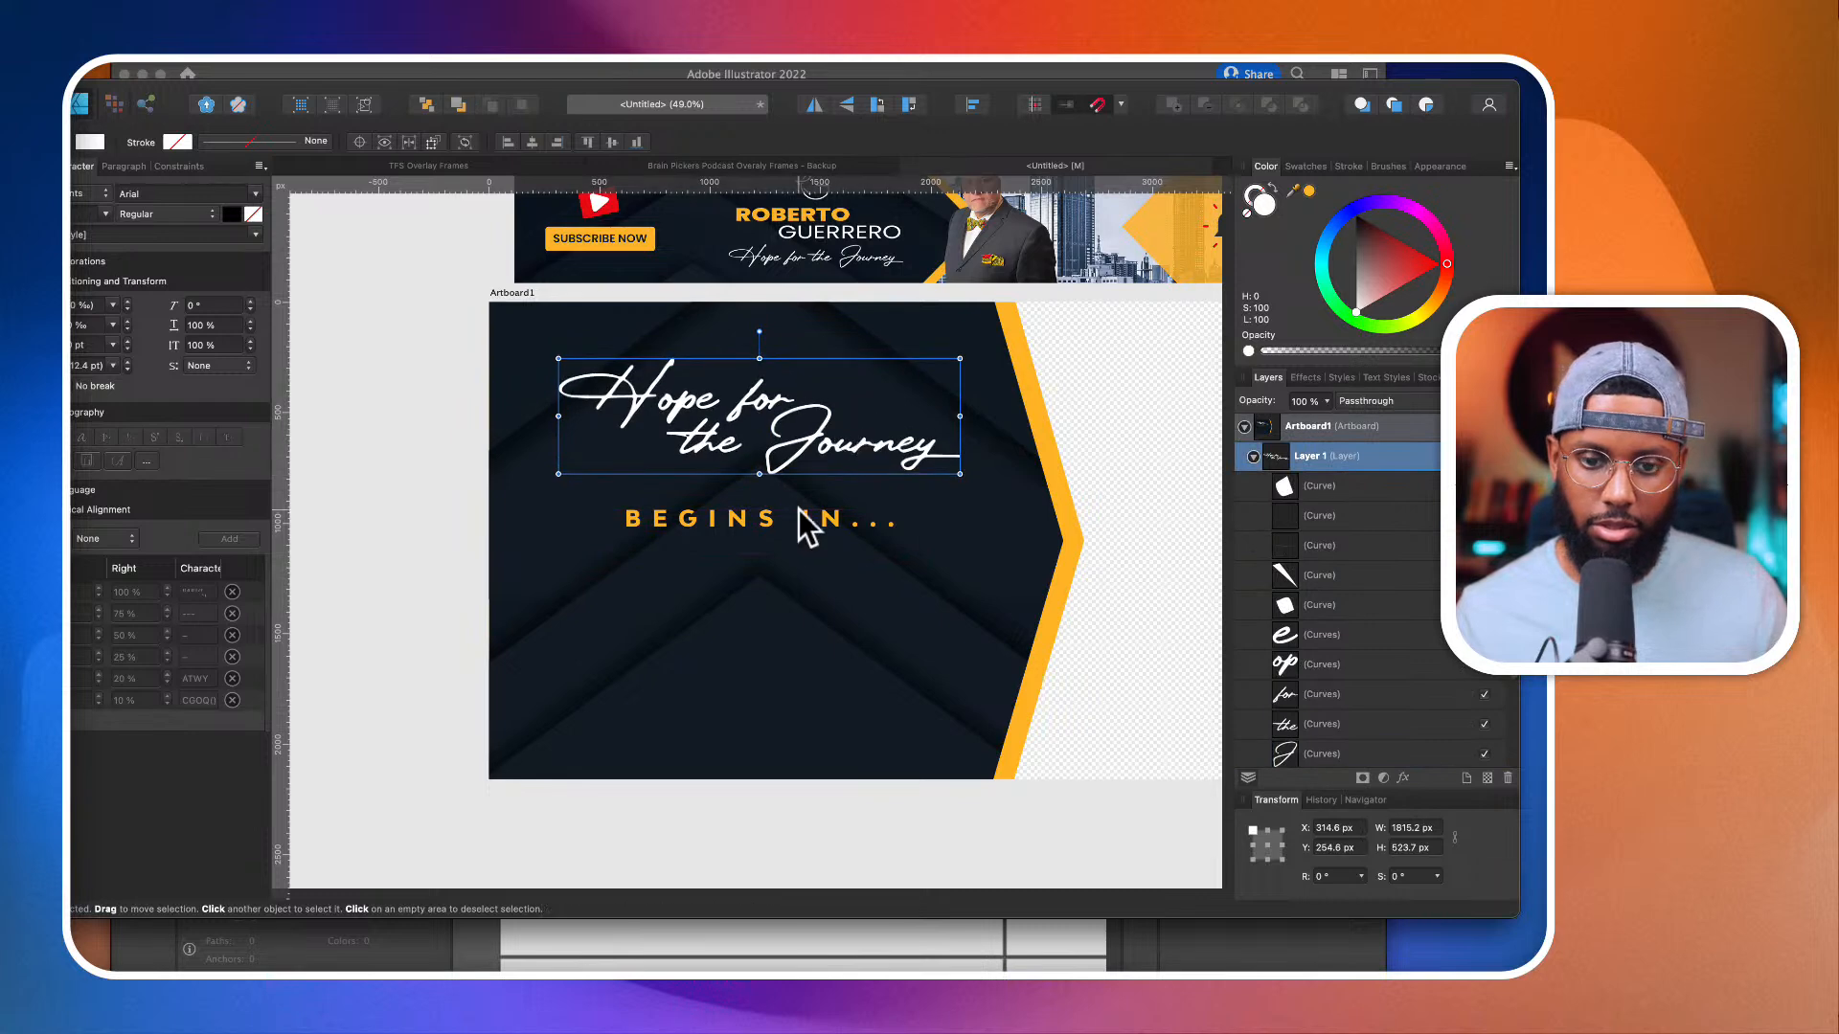
click(786, 529)
drag(786, 528, 789, 521)
scroll(789, 521, down, 3)
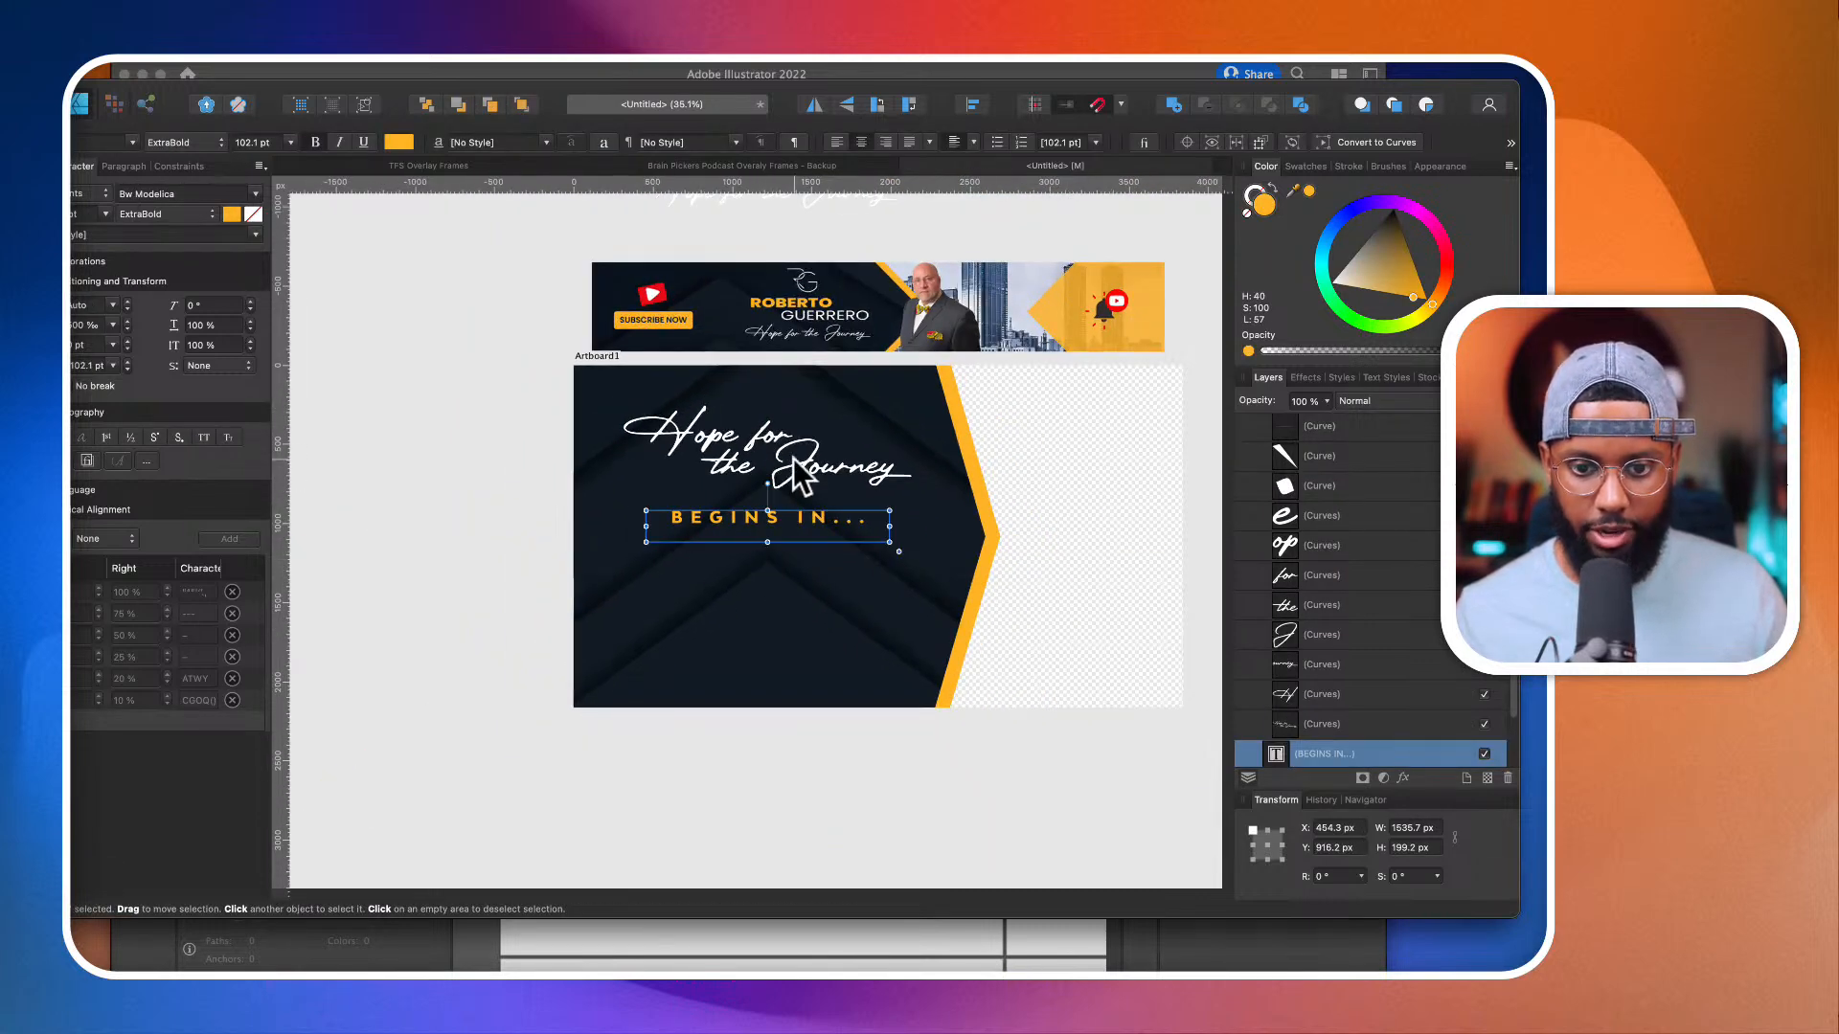
Step: Raise the two-line lettering to about Y 210 px and the "BEGINS IN..." text to about Y 881 px
scroll(1411, 456, up, 5)
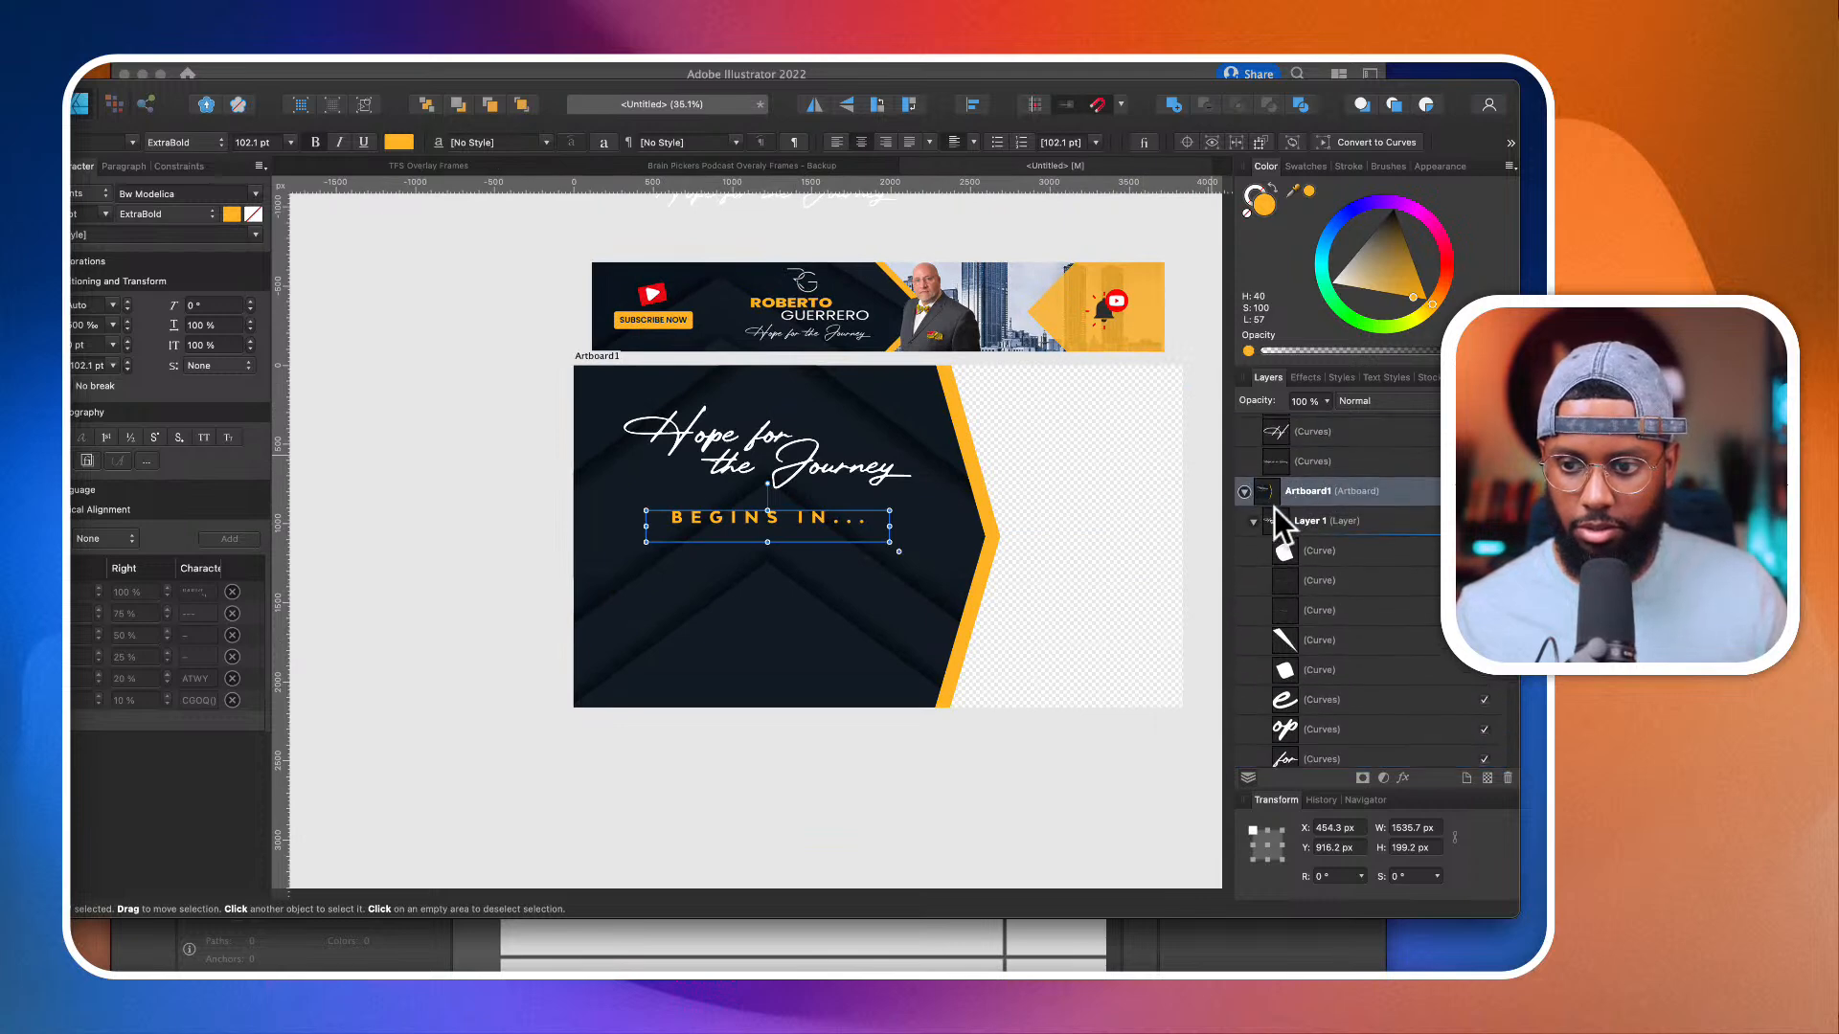
click(1254, 521)
click(1318, 520)
click(854, 476)
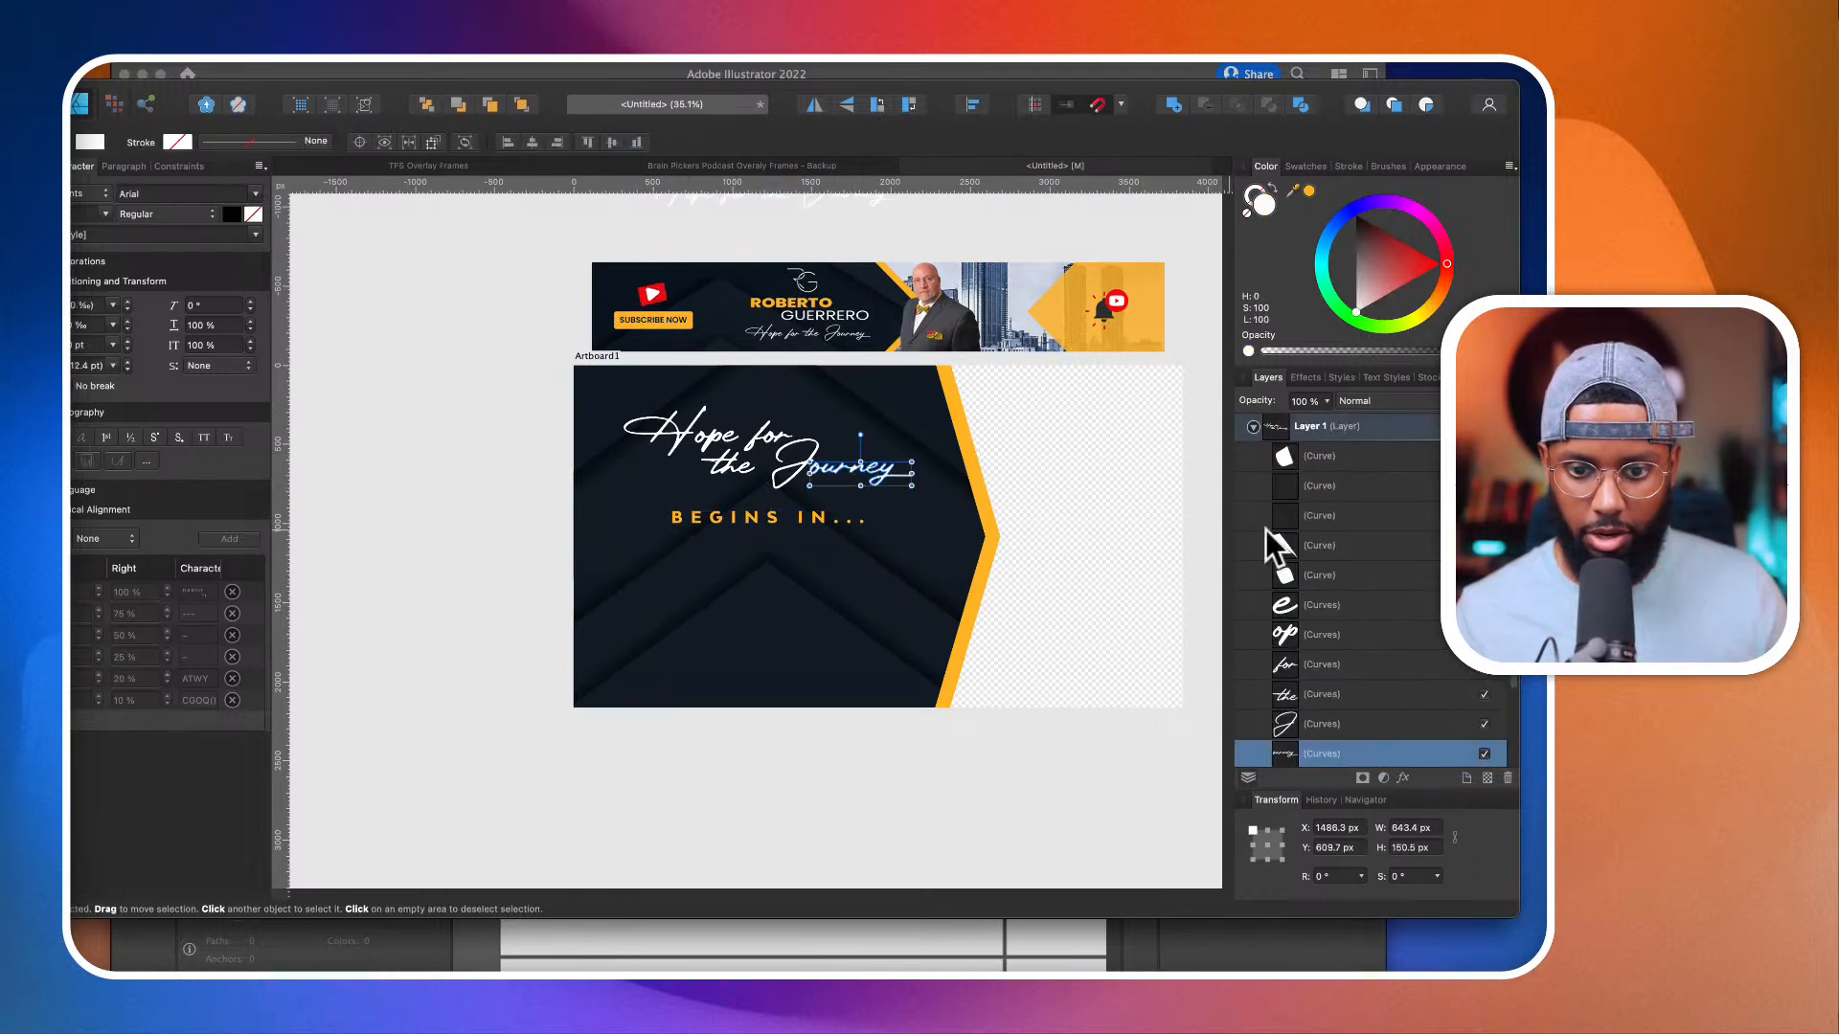
scroll(1406, 492, up, 2)
click(1328, 461)
drag(833, 469, 833, 470)
scroll(841, 483, up, 2)
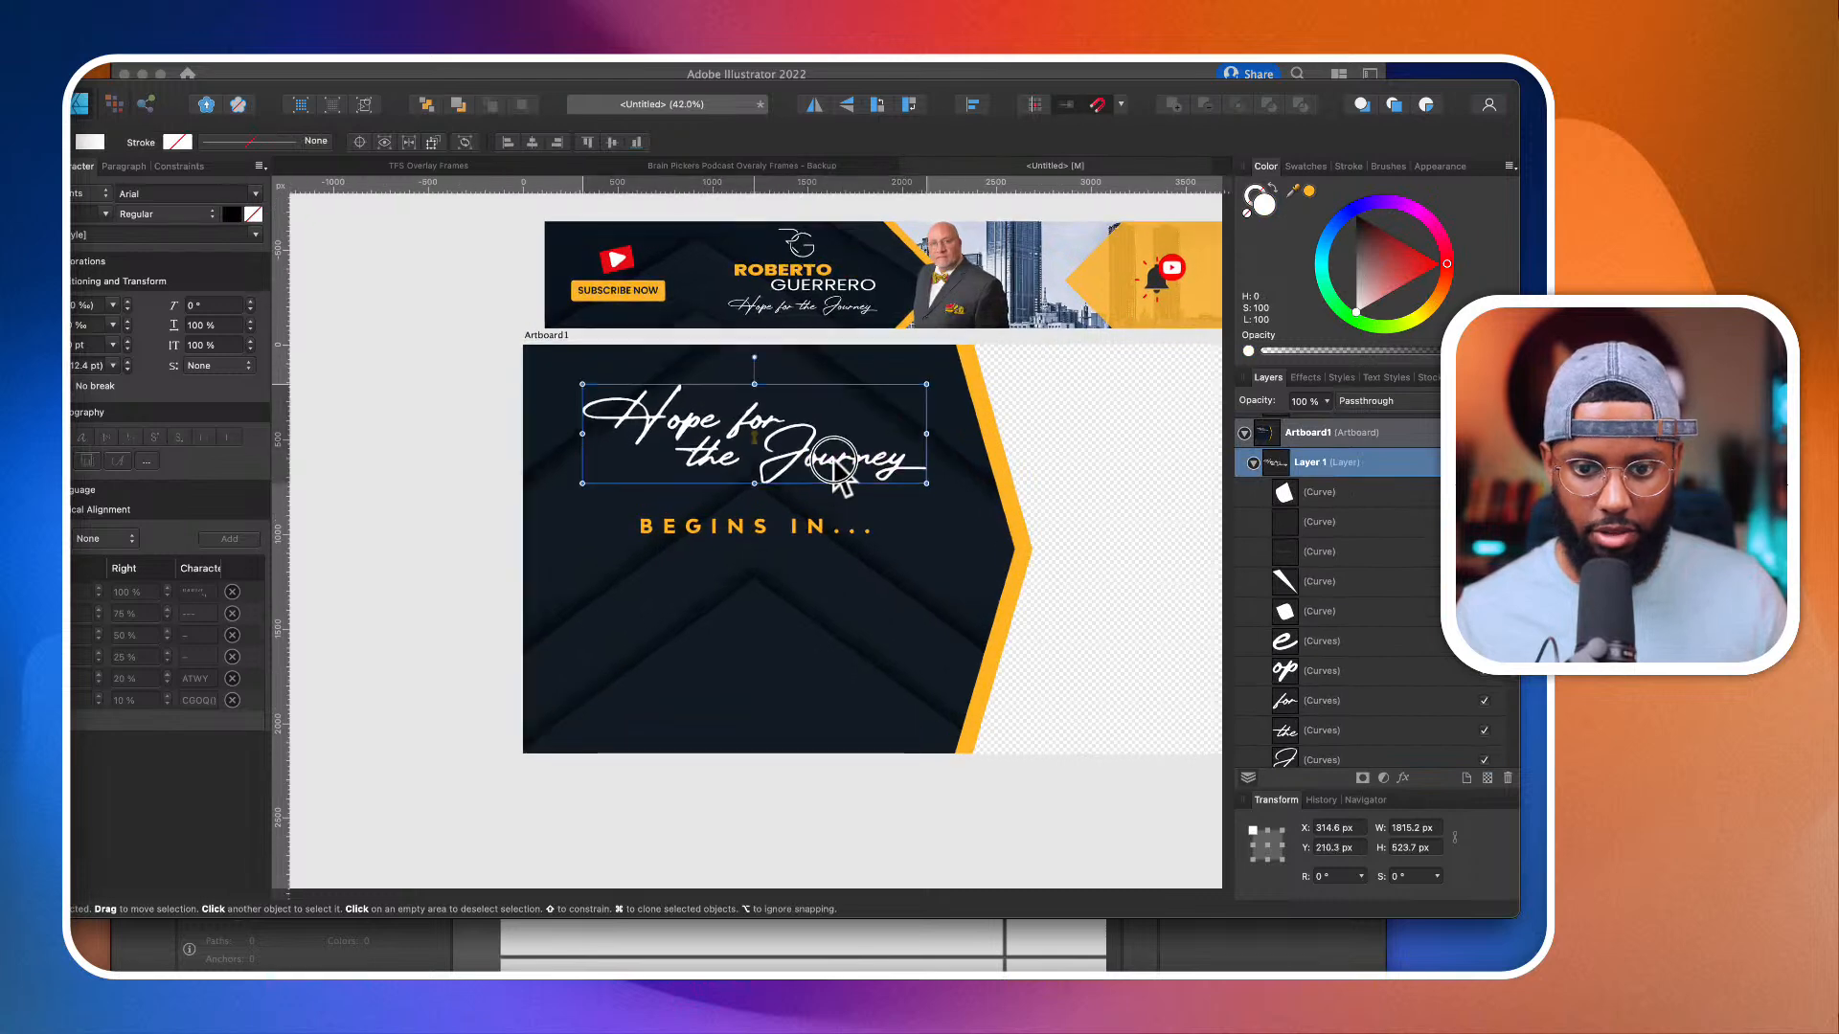
click(801, 537)
drag(801, 540, 795, 533)
scroll(670, 665, down, 2)
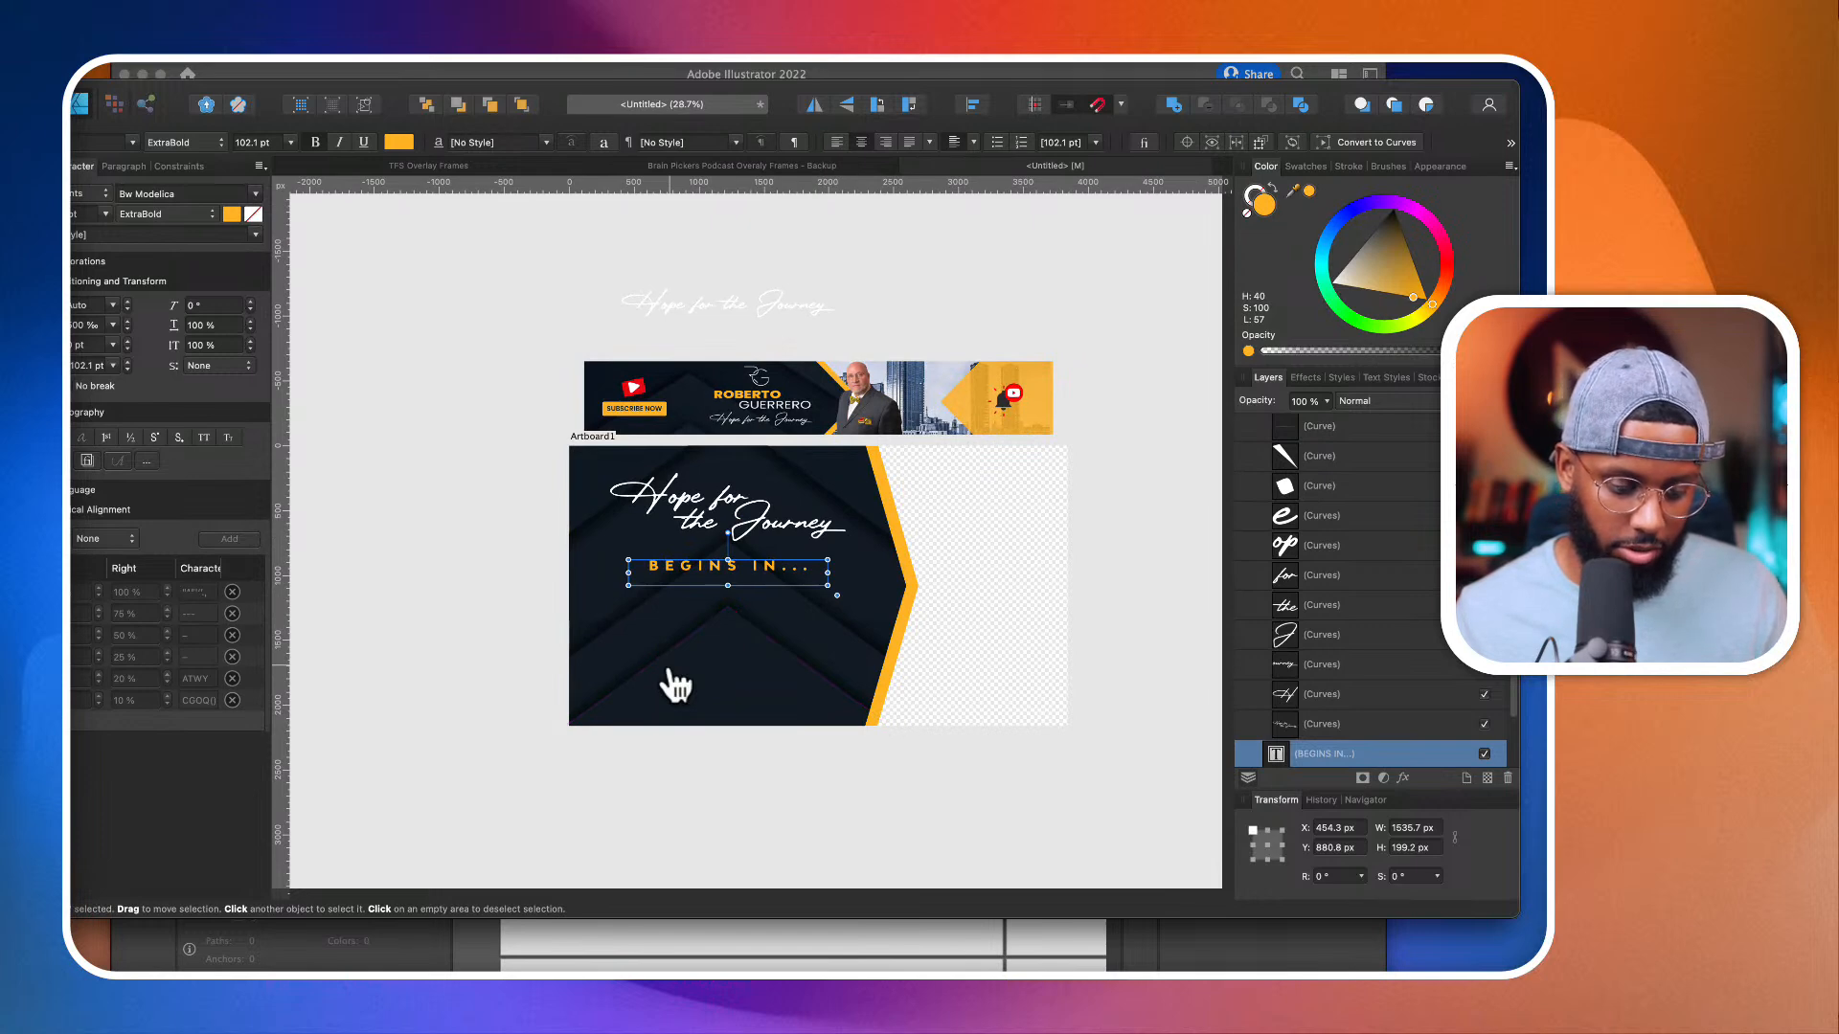
Step: Switch to Illustrator and copy the complete RG logo with the name lettering beneath it for use in Affinity Designer
key(super+Tab)
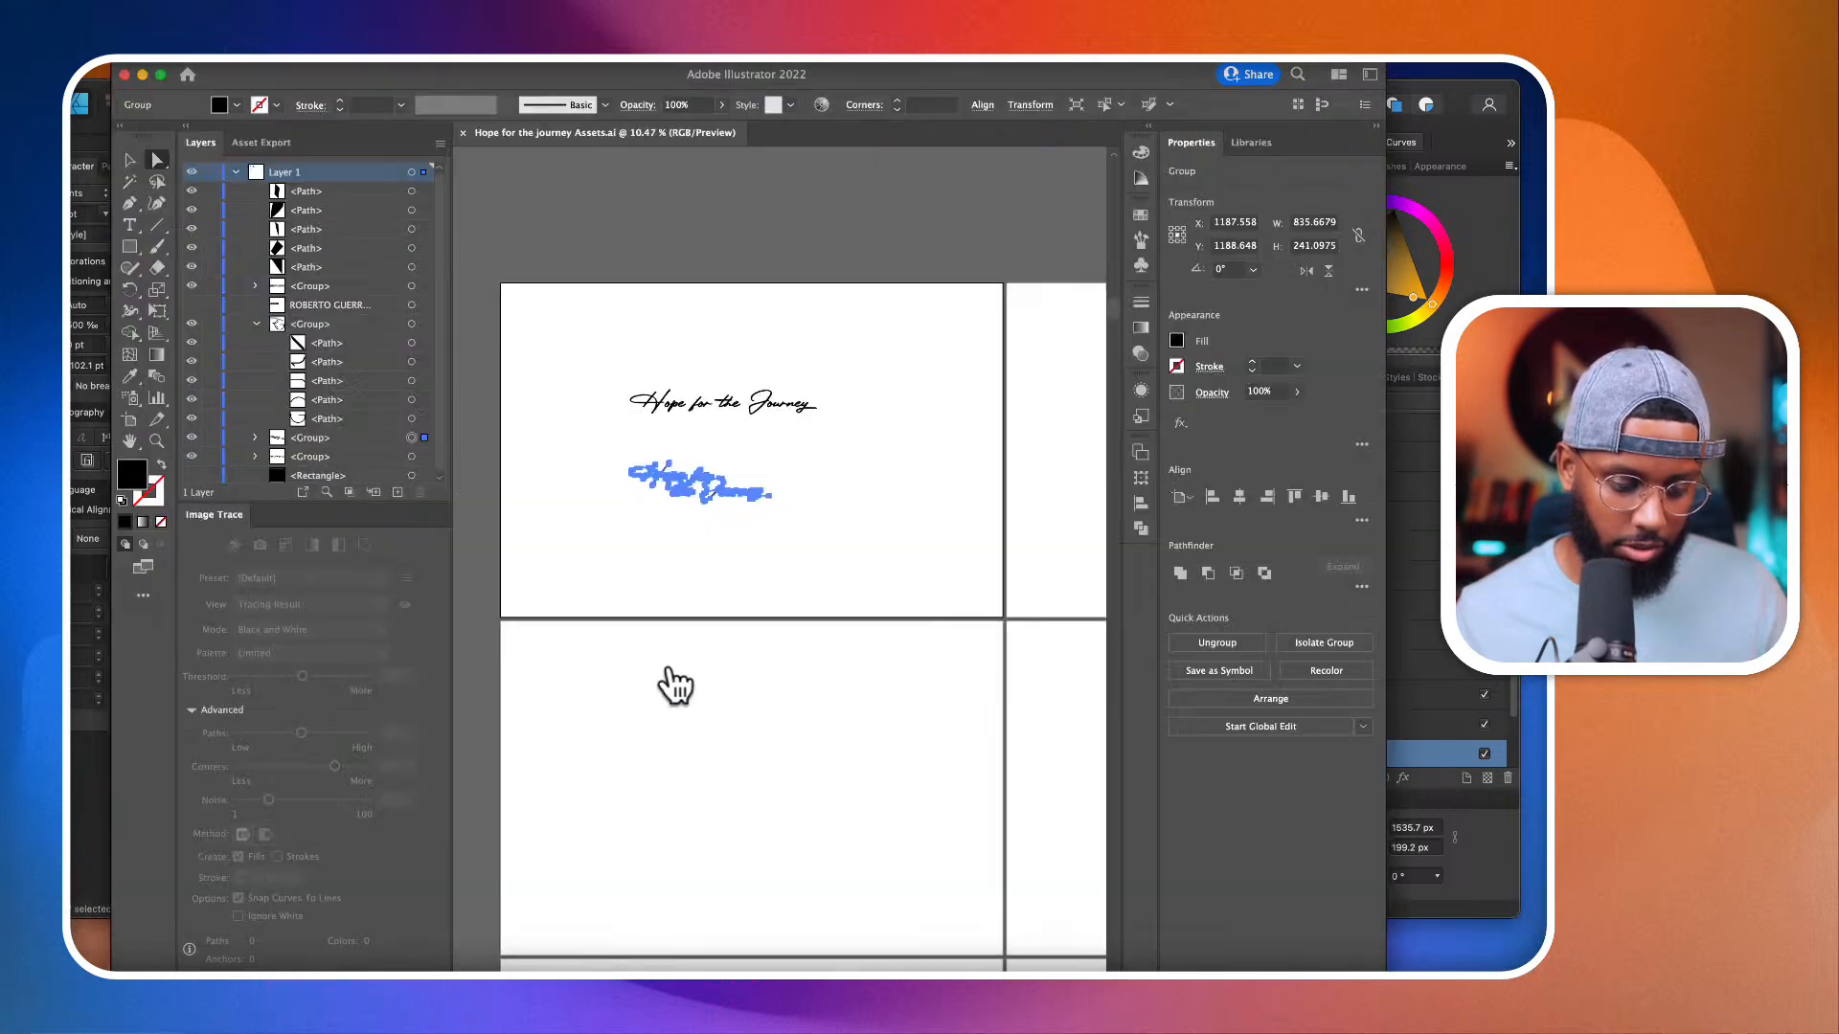
scroll(857, 514, right, 5)
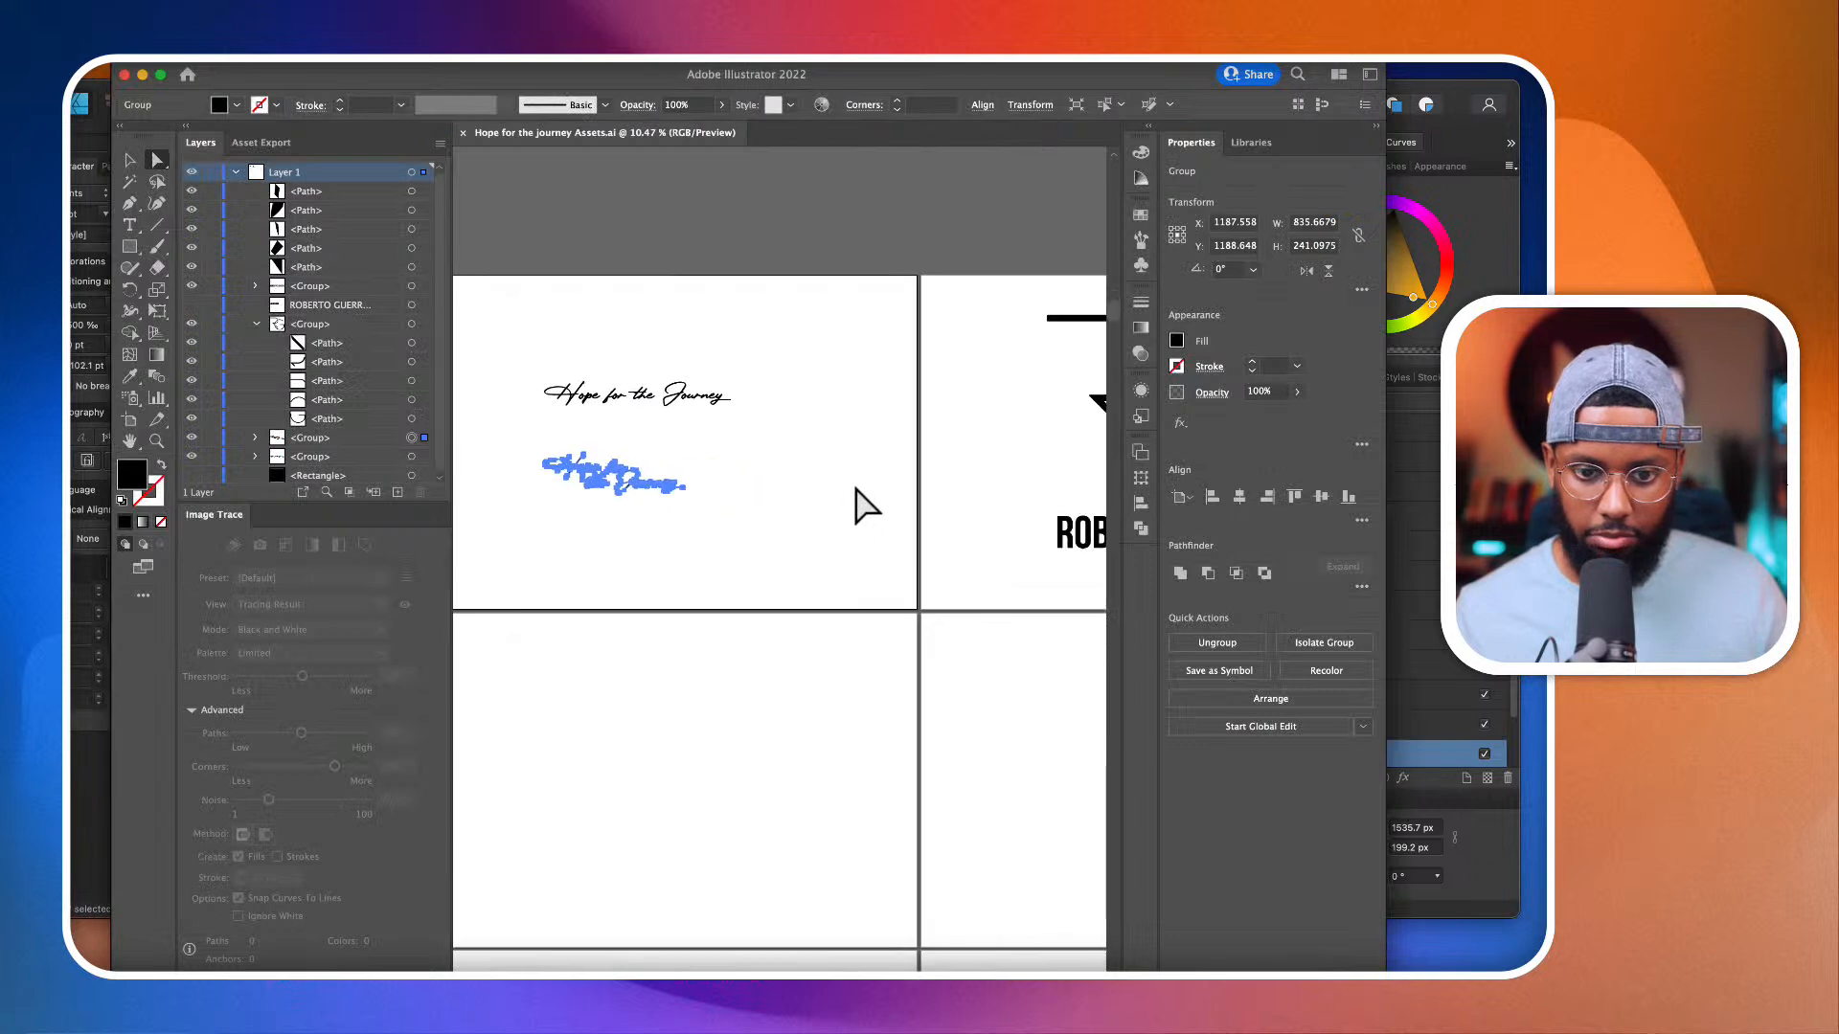
drag(675, 312, 922, 620)
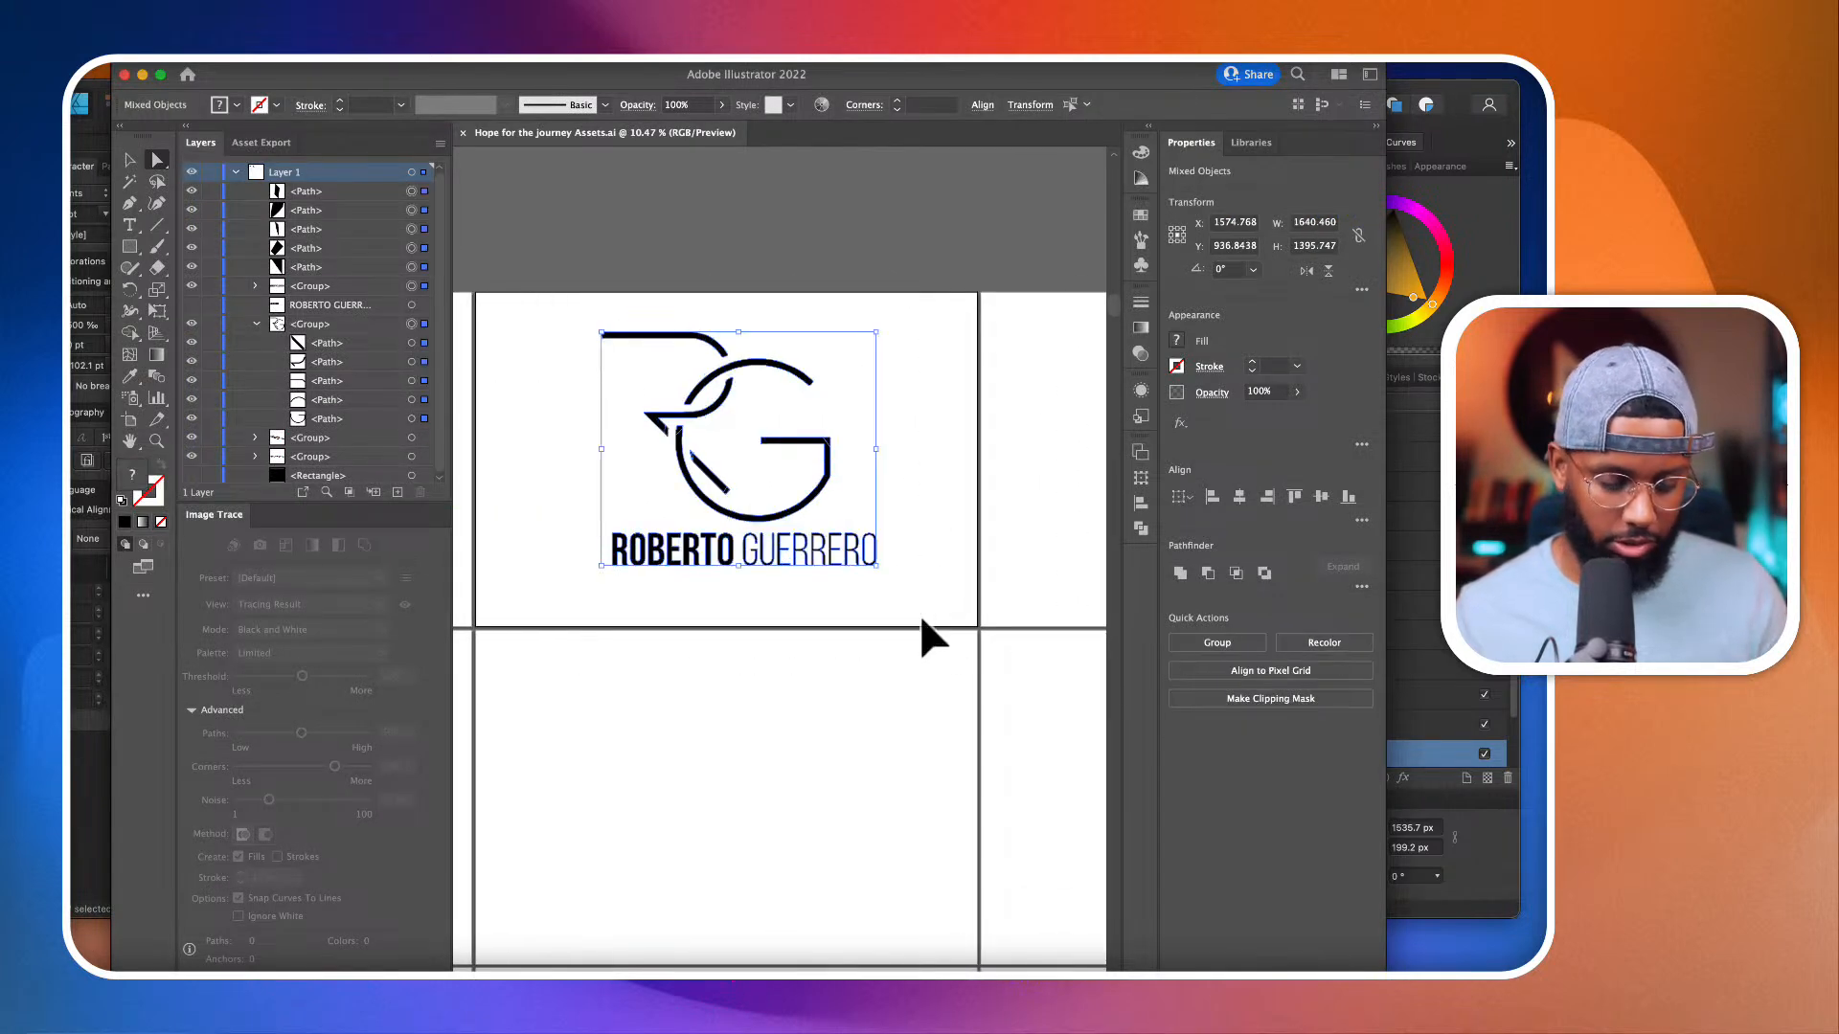
key(super+Tab)
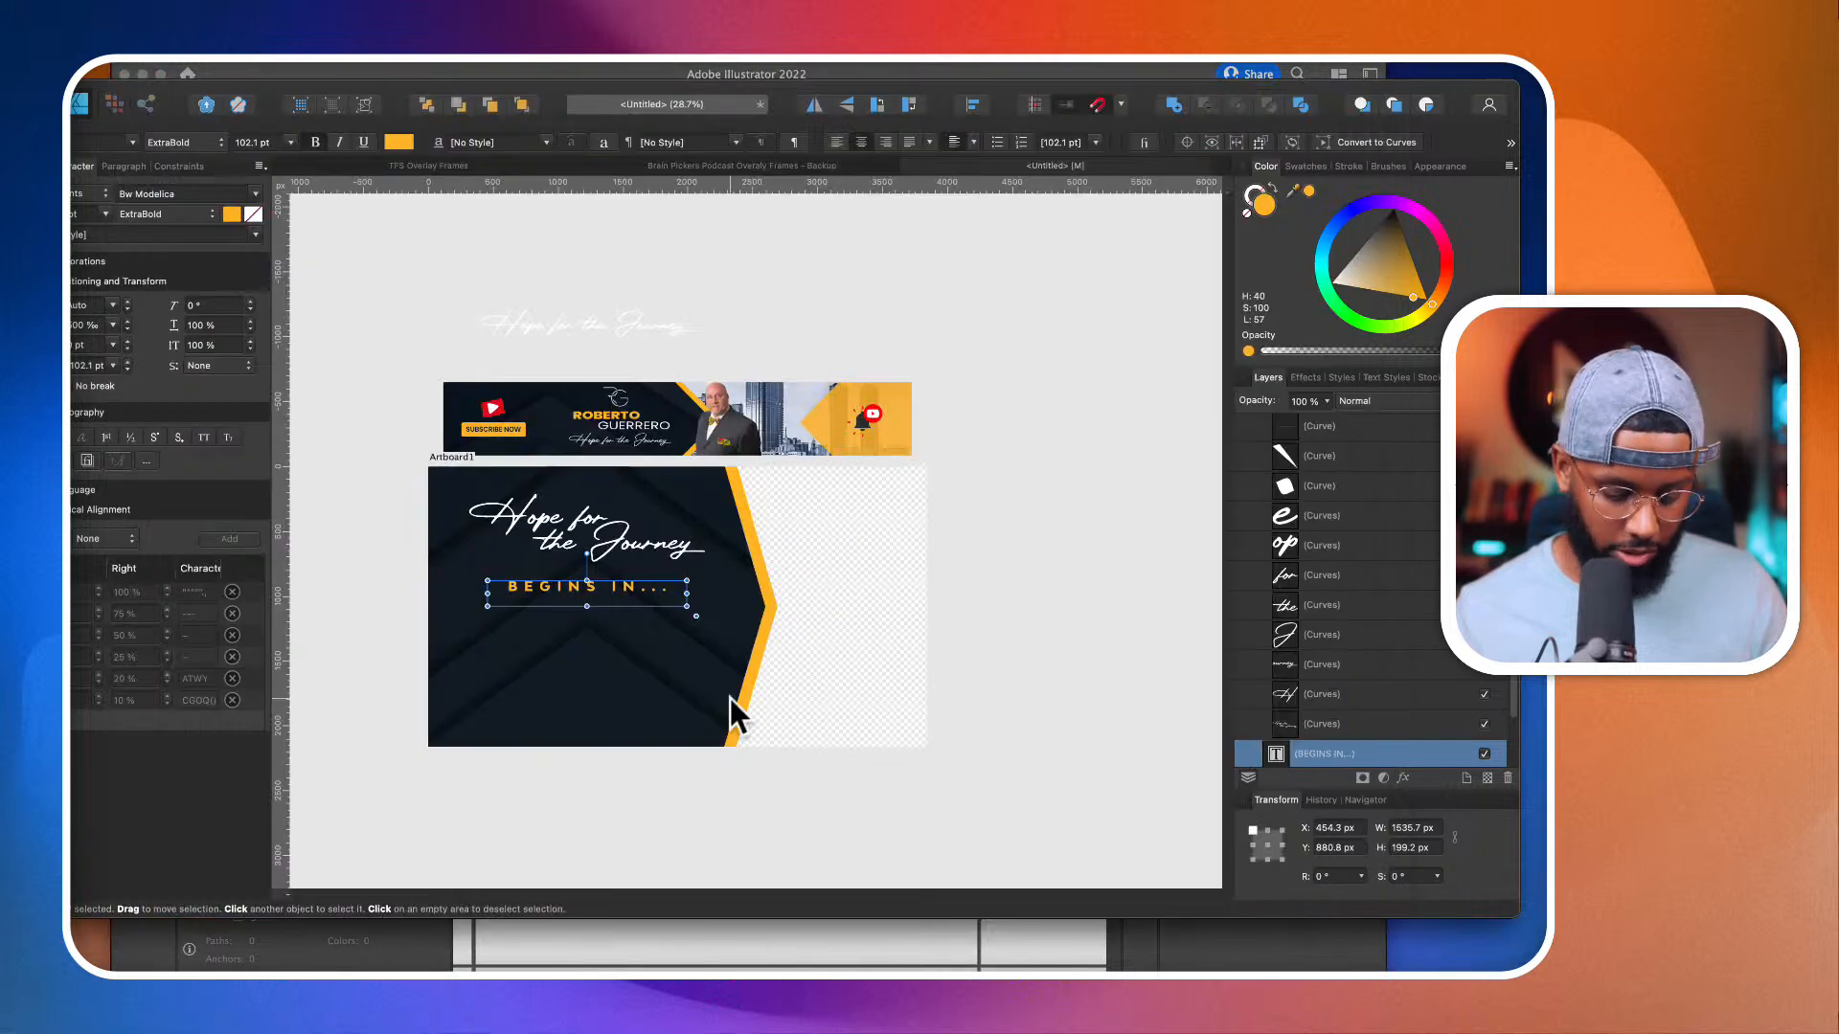
Step: Paste the RG logo in white, shrink it to about 352 × 300 px and place it at about X 1046, Y 1644 px
key(super+v)
drag(642, 648, 418, 623)
drag(467, 483, 621, 735)
click(804, 613)
scroll(665, 684, up, 5)
scroll(621, 740, down, 5)
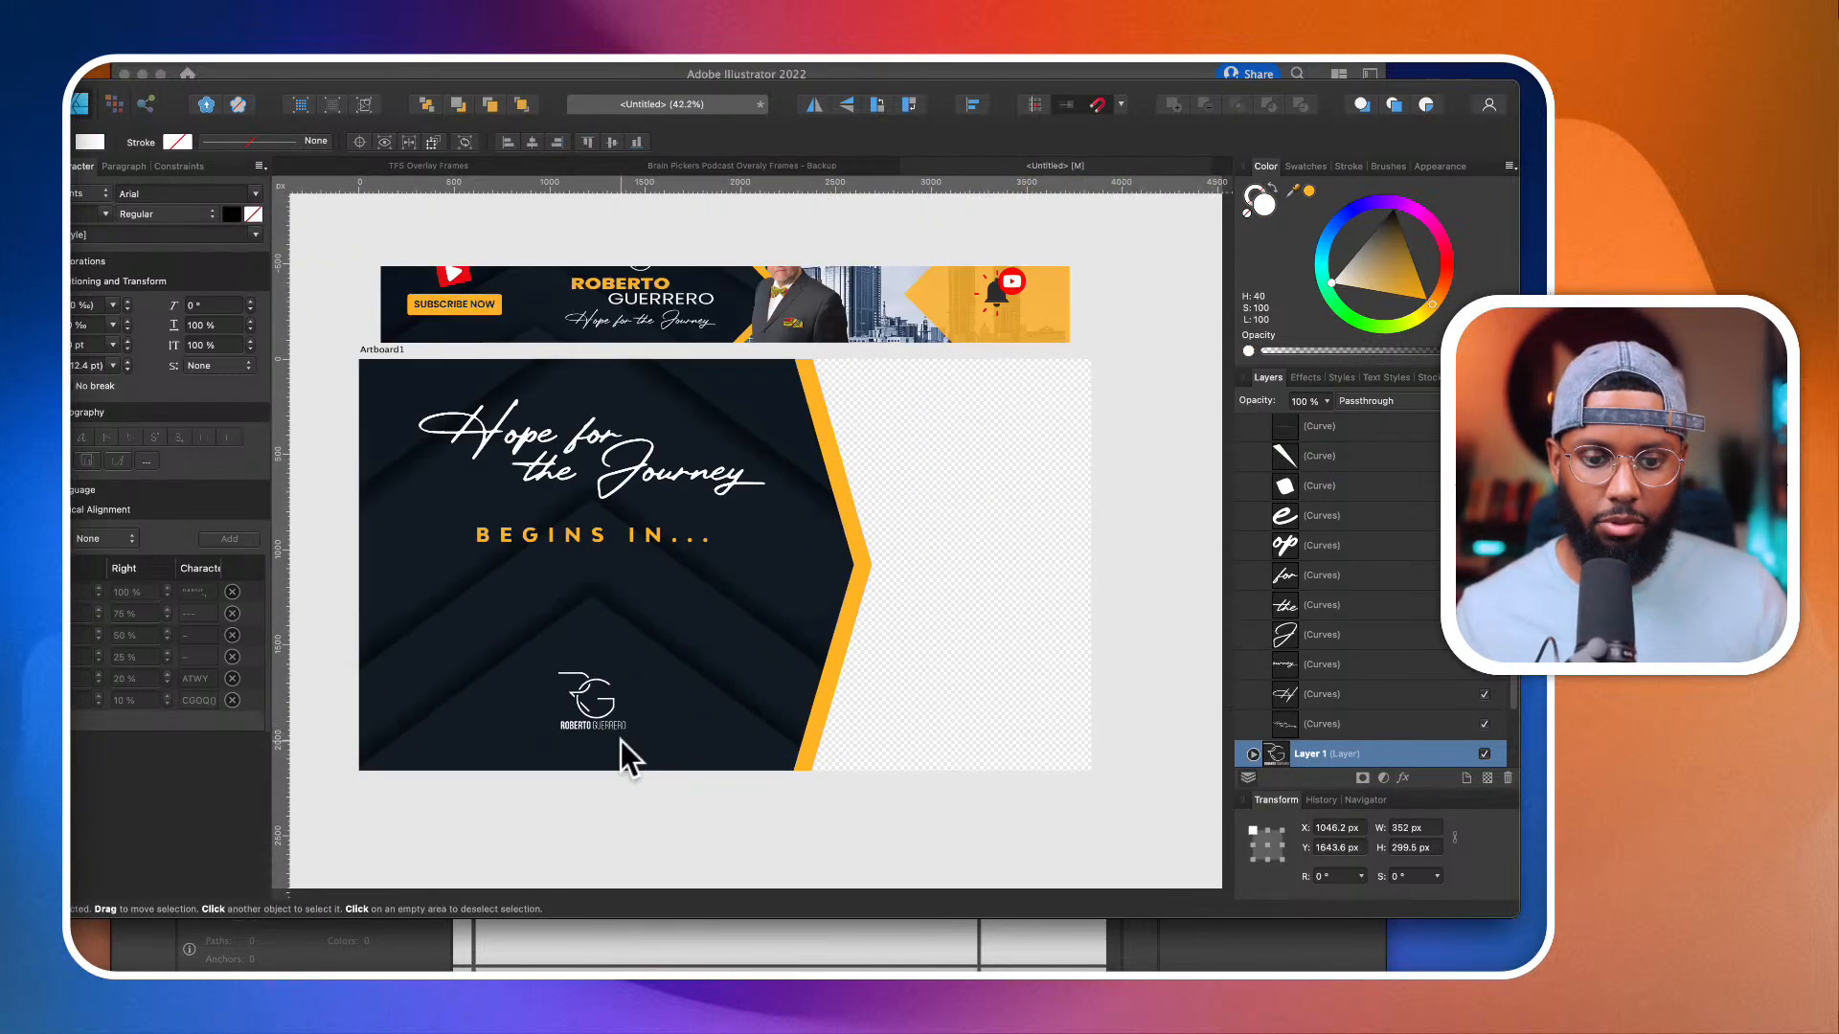
scroll(621, 739, up, 2)
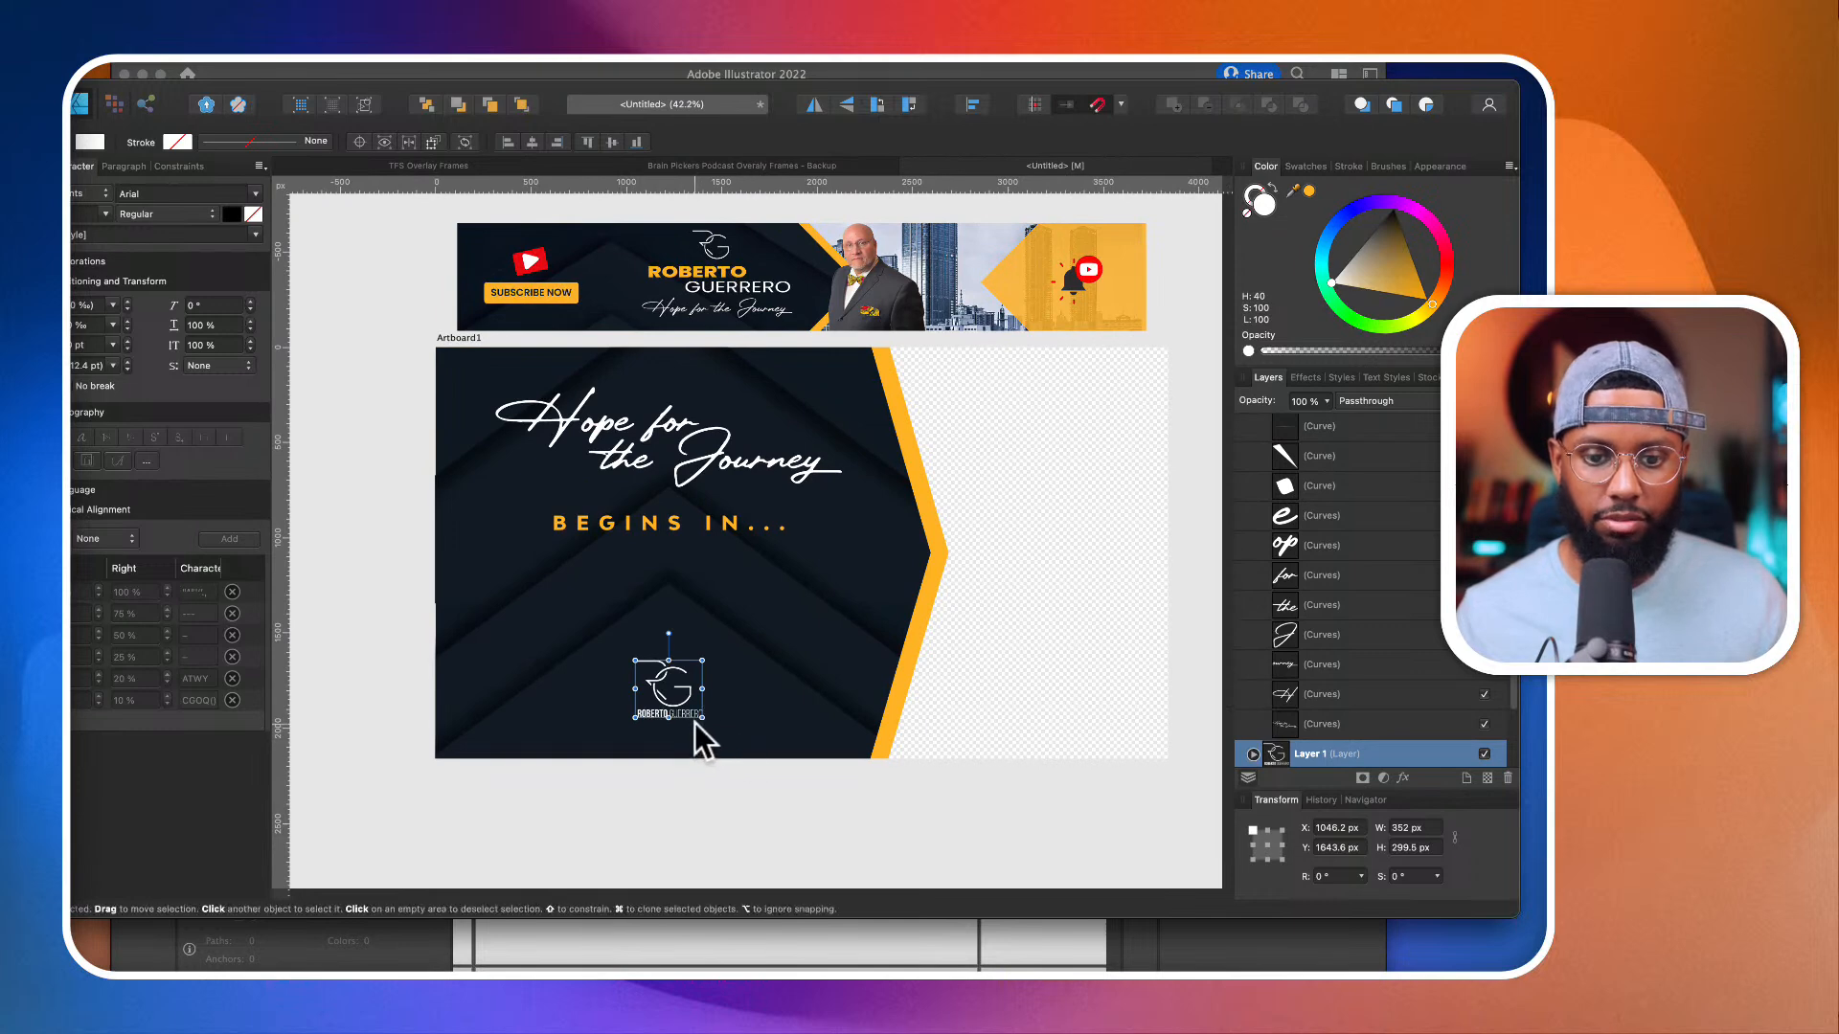
scroll(699, 738, left, 2)
click(714, 751)
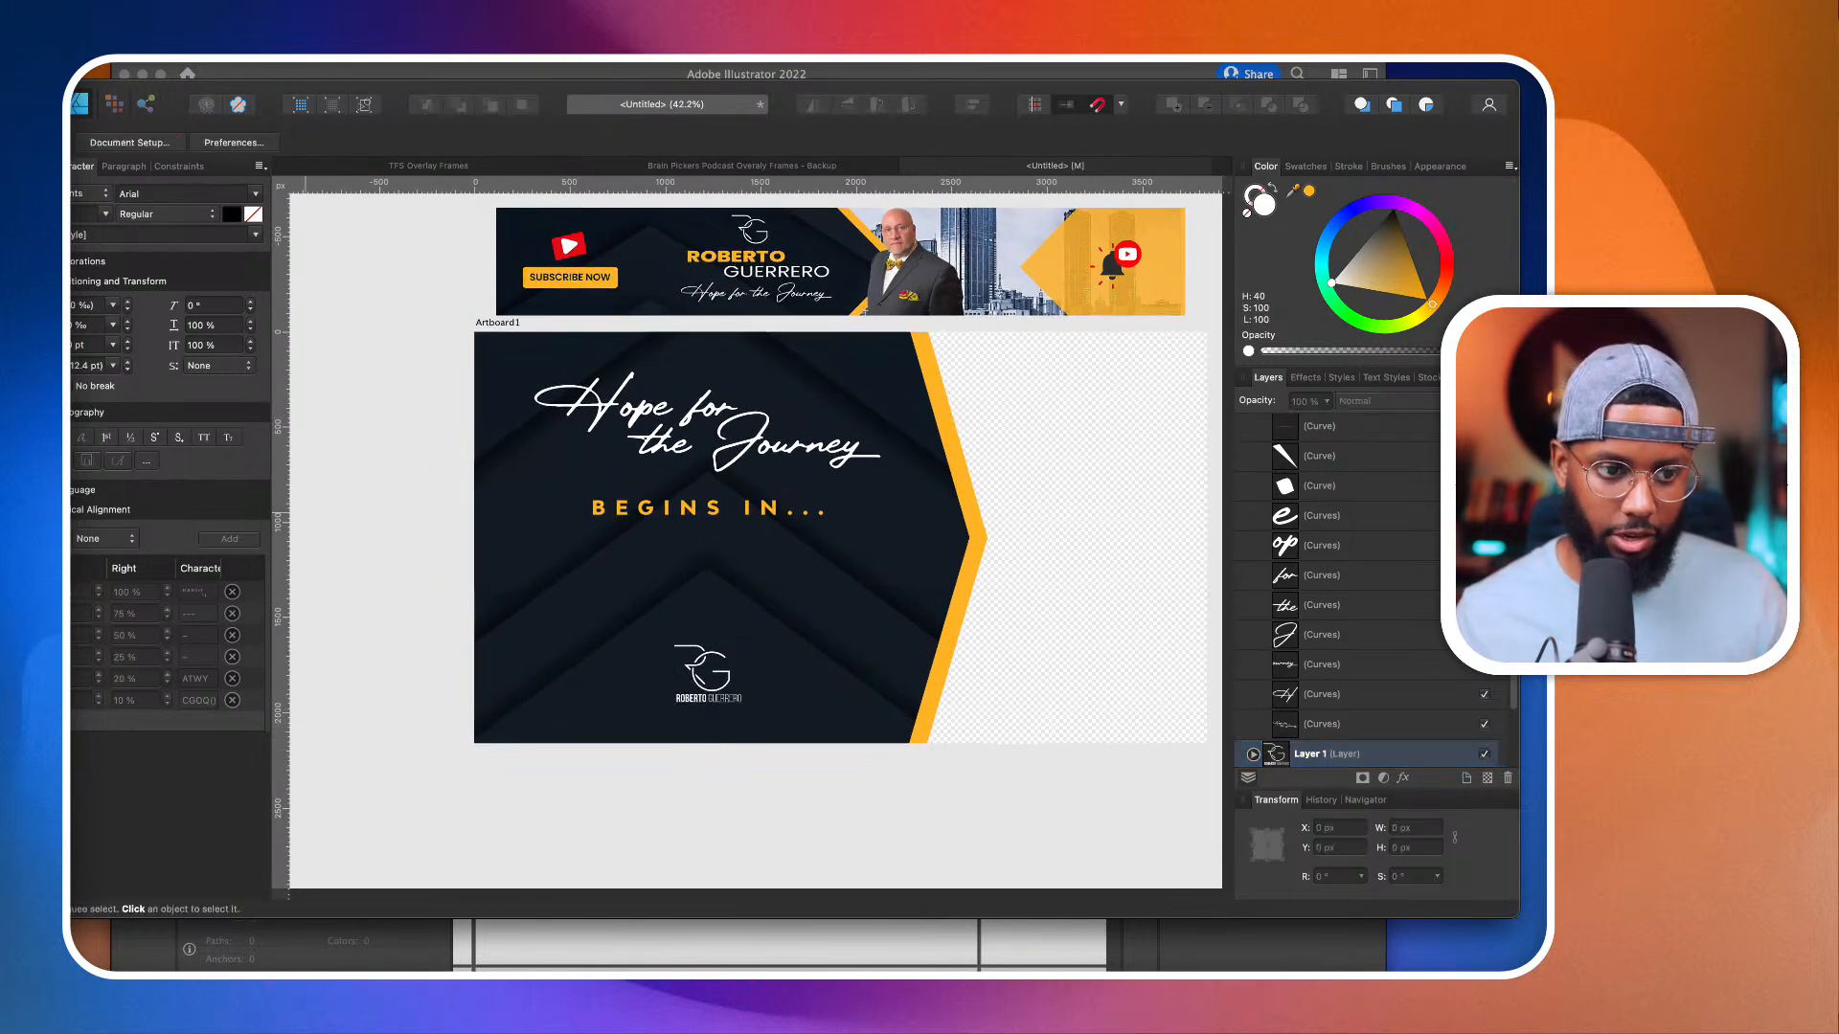
Step: Draw a rectangle with 25% rounded corners below "BEGINS IN...", about 1237 × 440 px at X 571, Y 1080 px
key(m)
drag(568, 538, 828, 622)
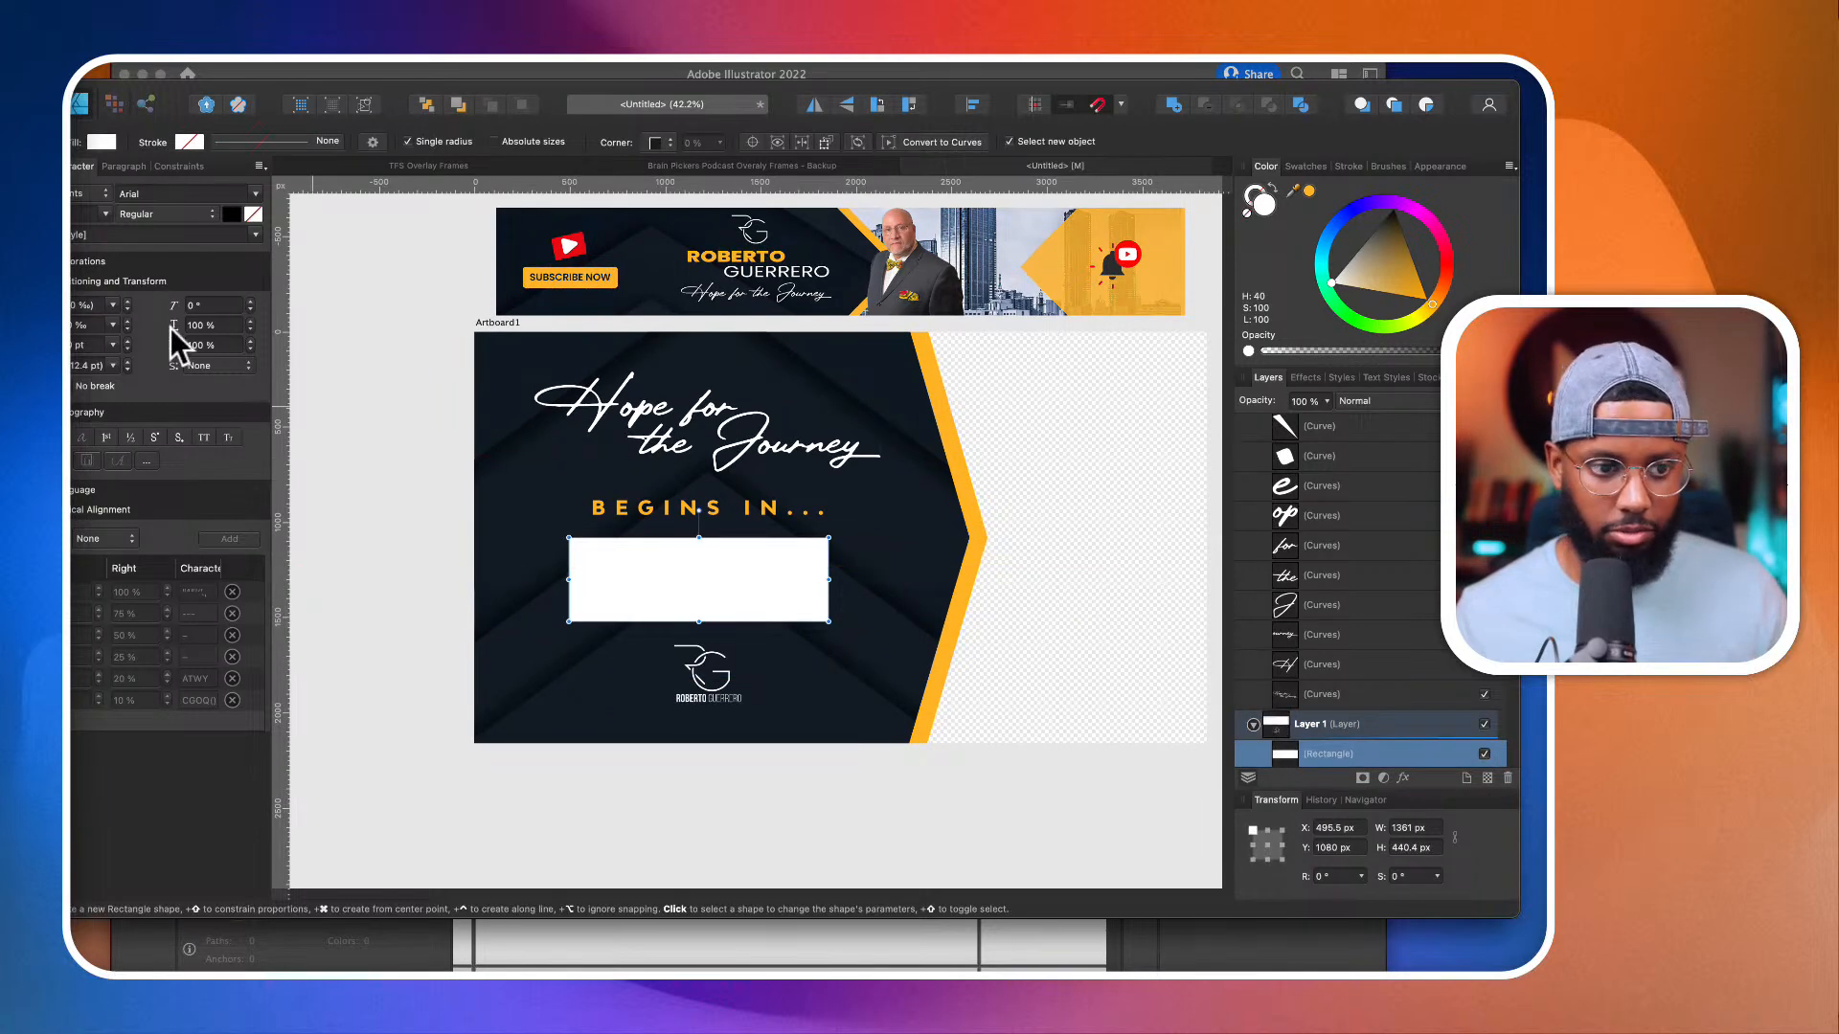
click(652, 141)
click(646, 158)
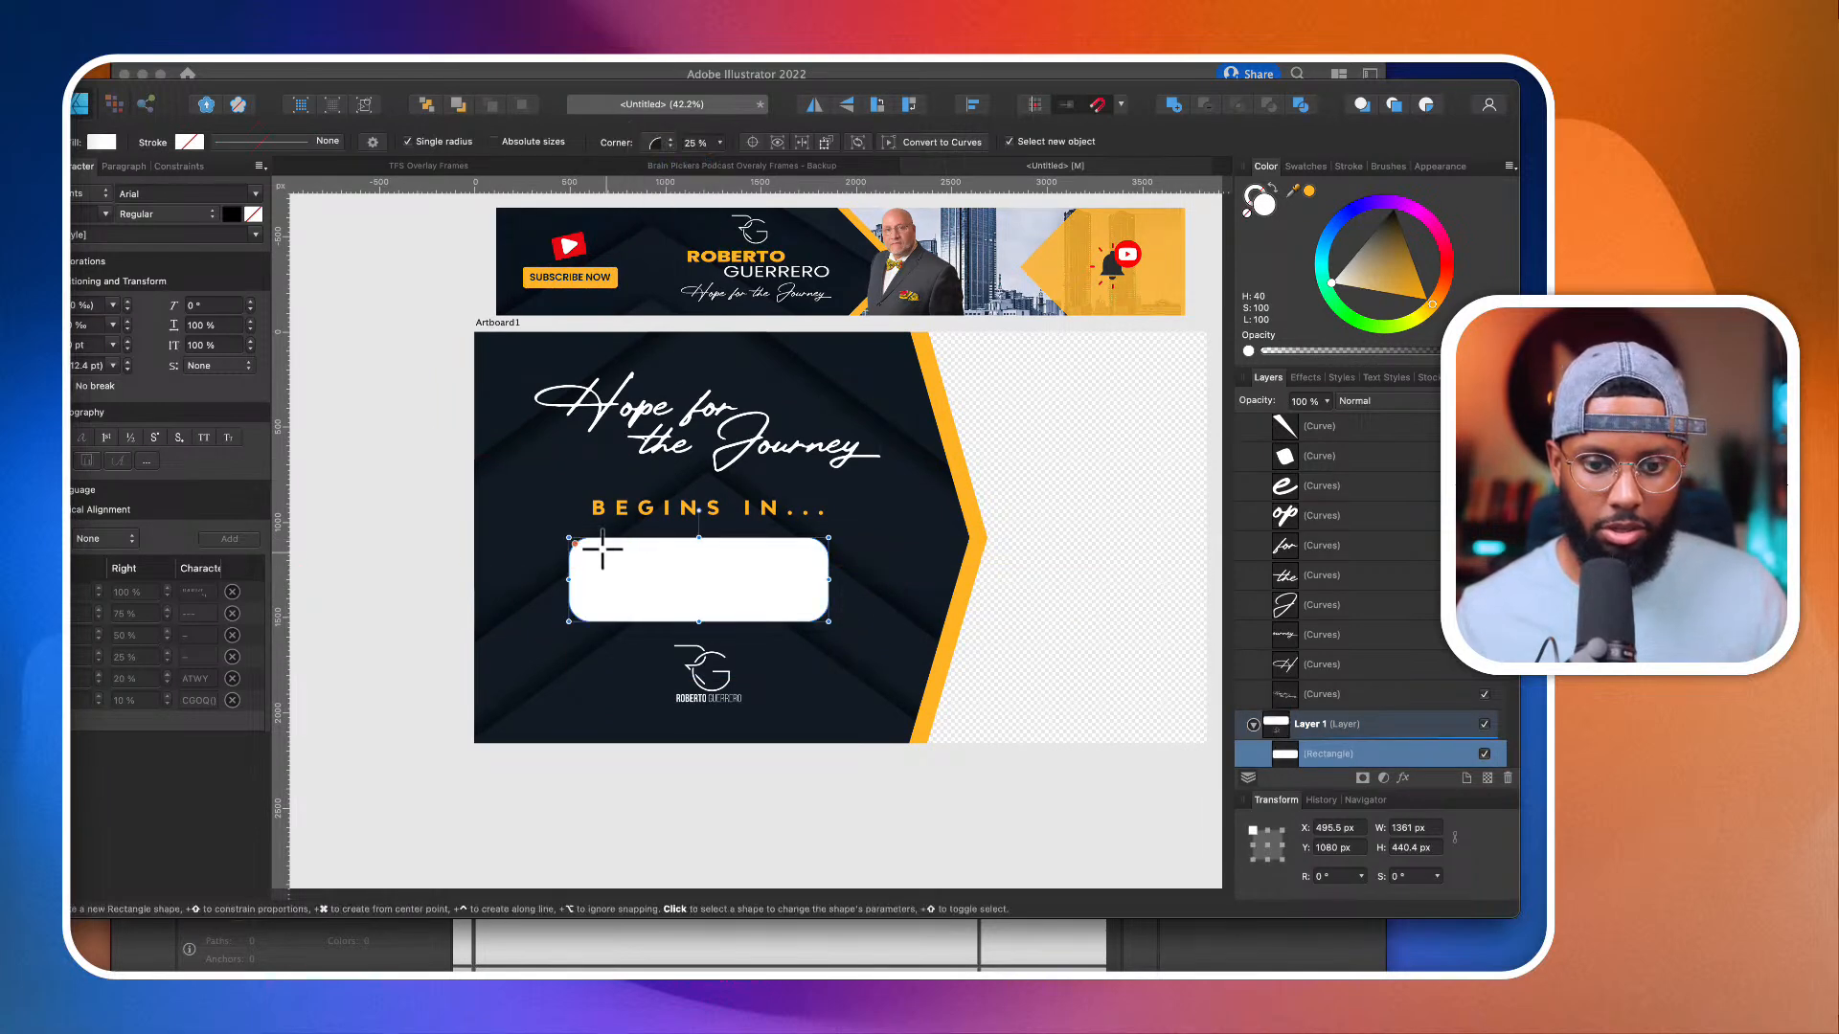
drag(575, 573, 589, 575)
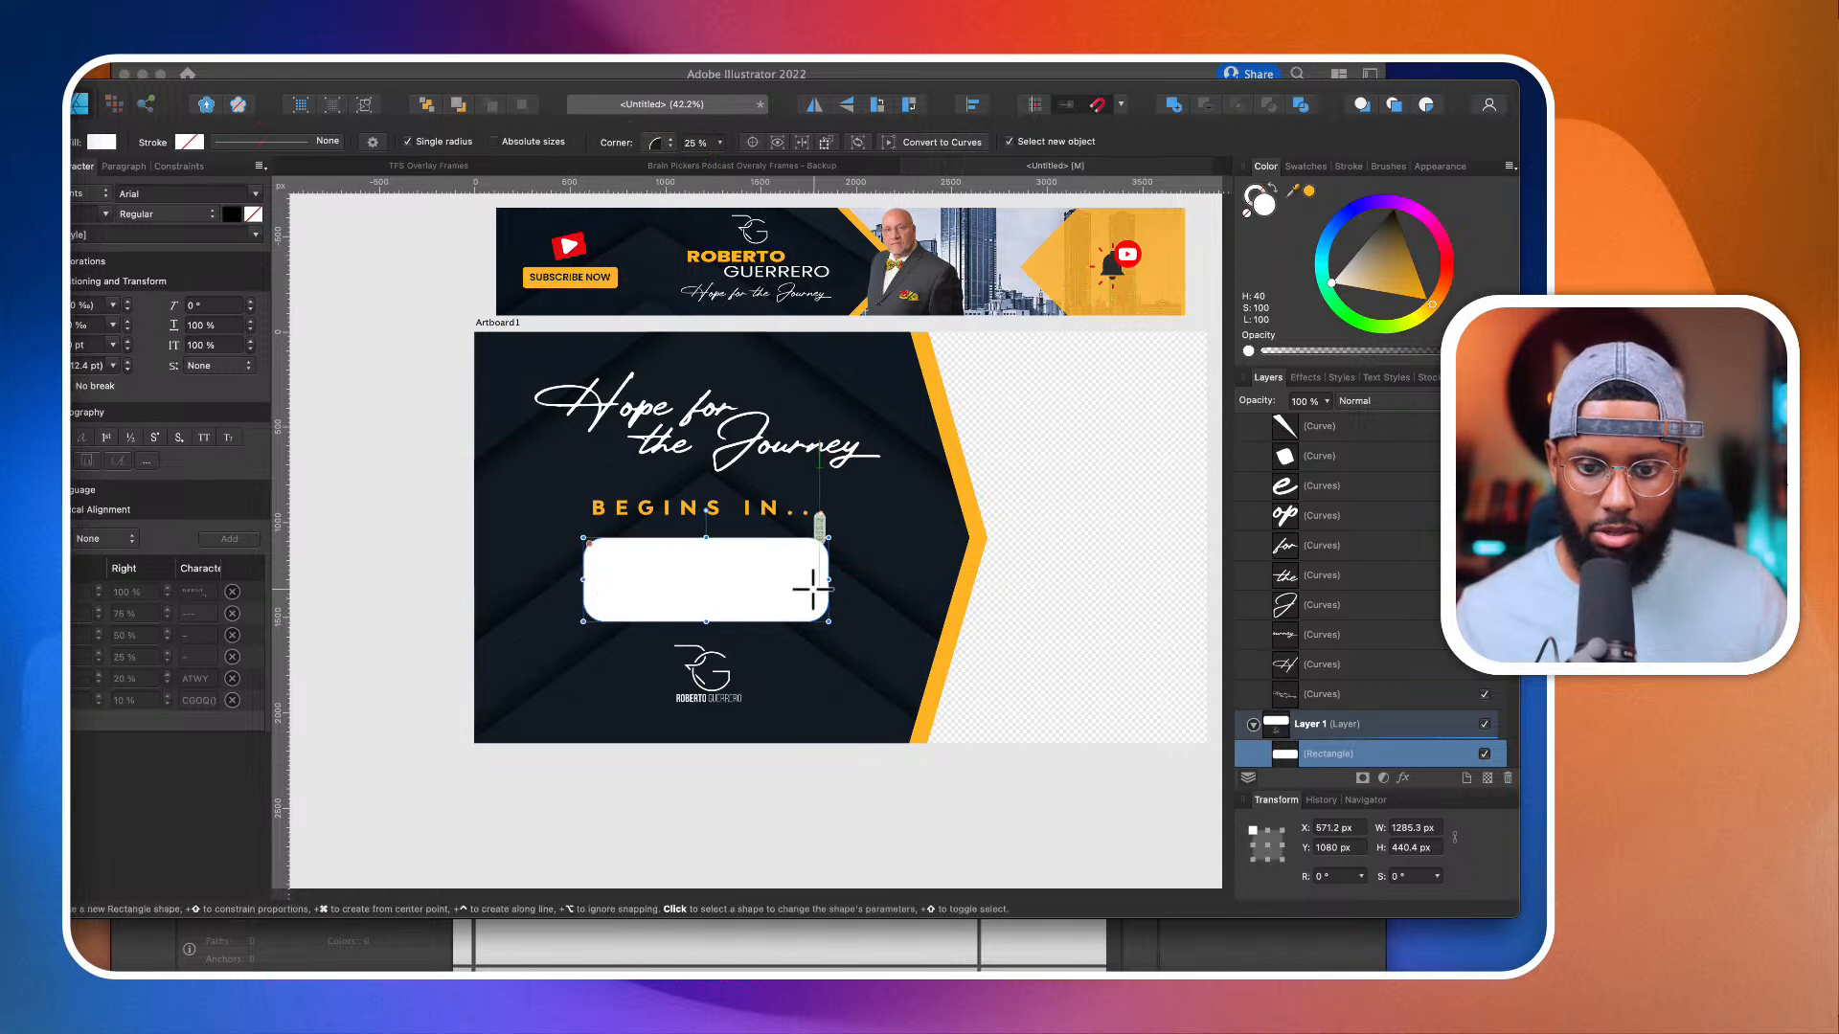
drag(826, 581, 818, 582)
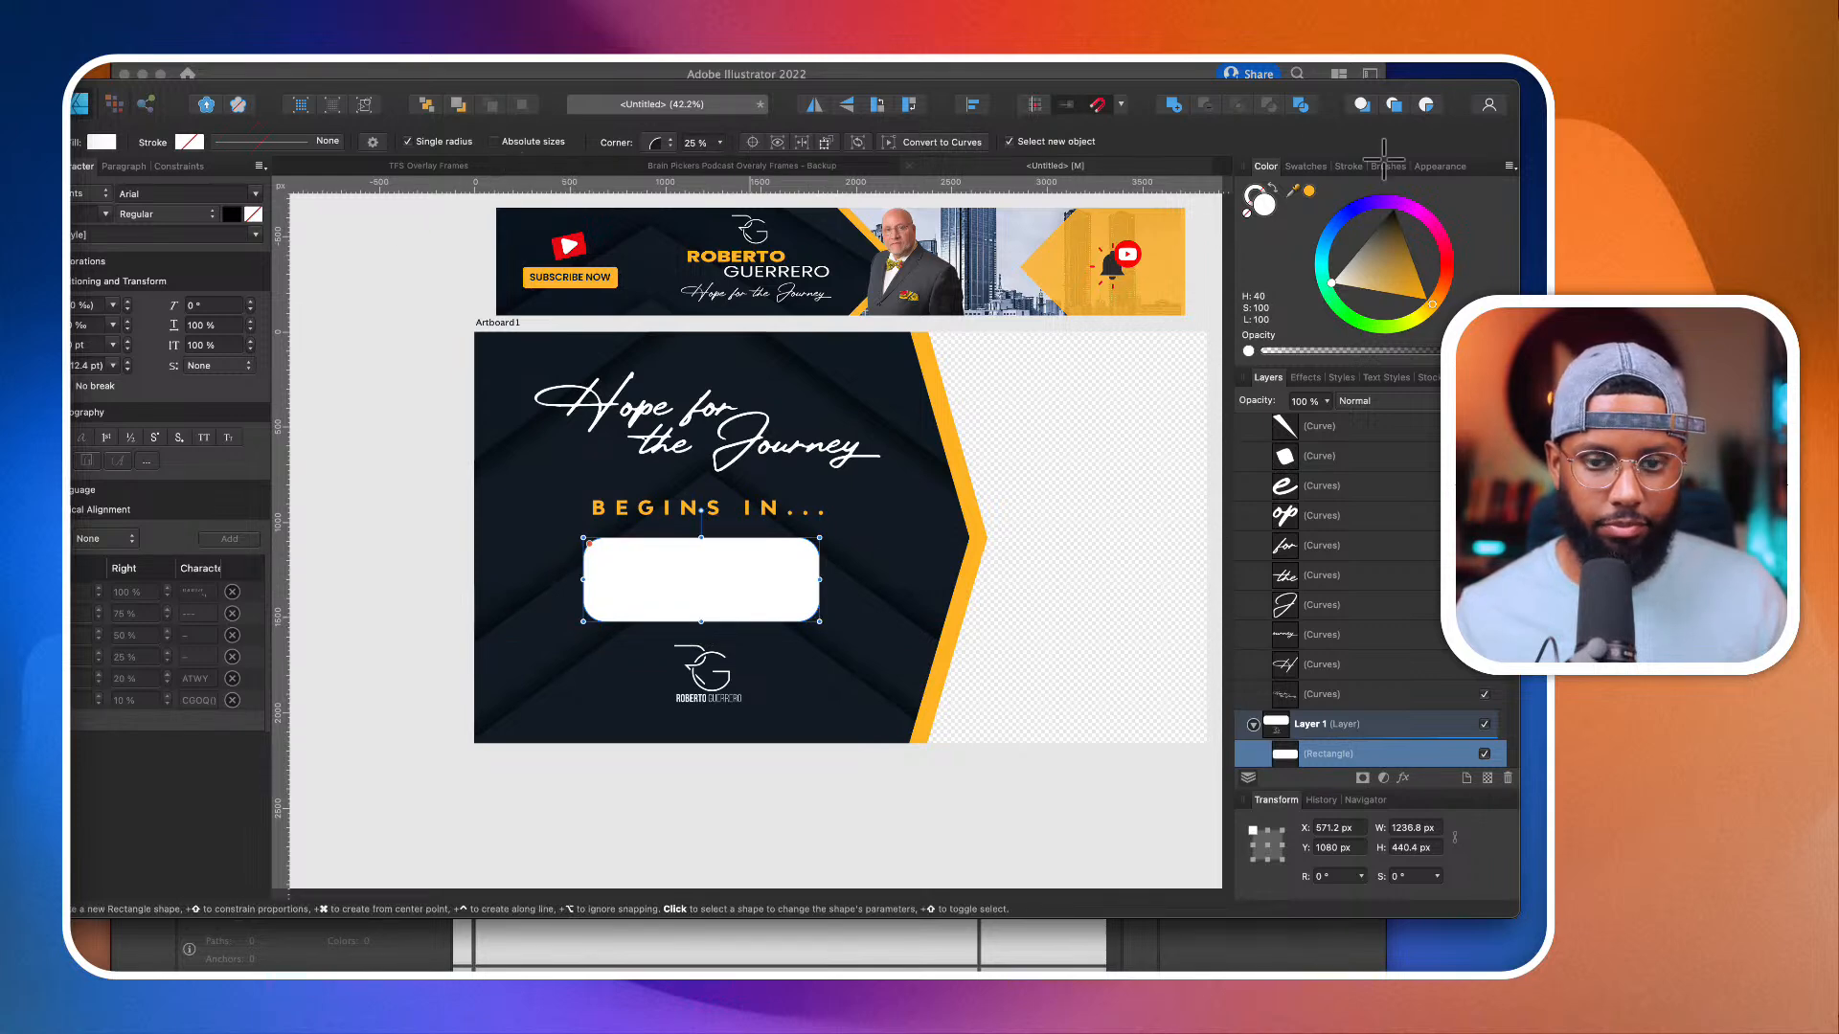
Step: Swap the rounded rectangle's white fill for a white stroke and try a 128 pt Markers brush on the outline
click(1274, 187)
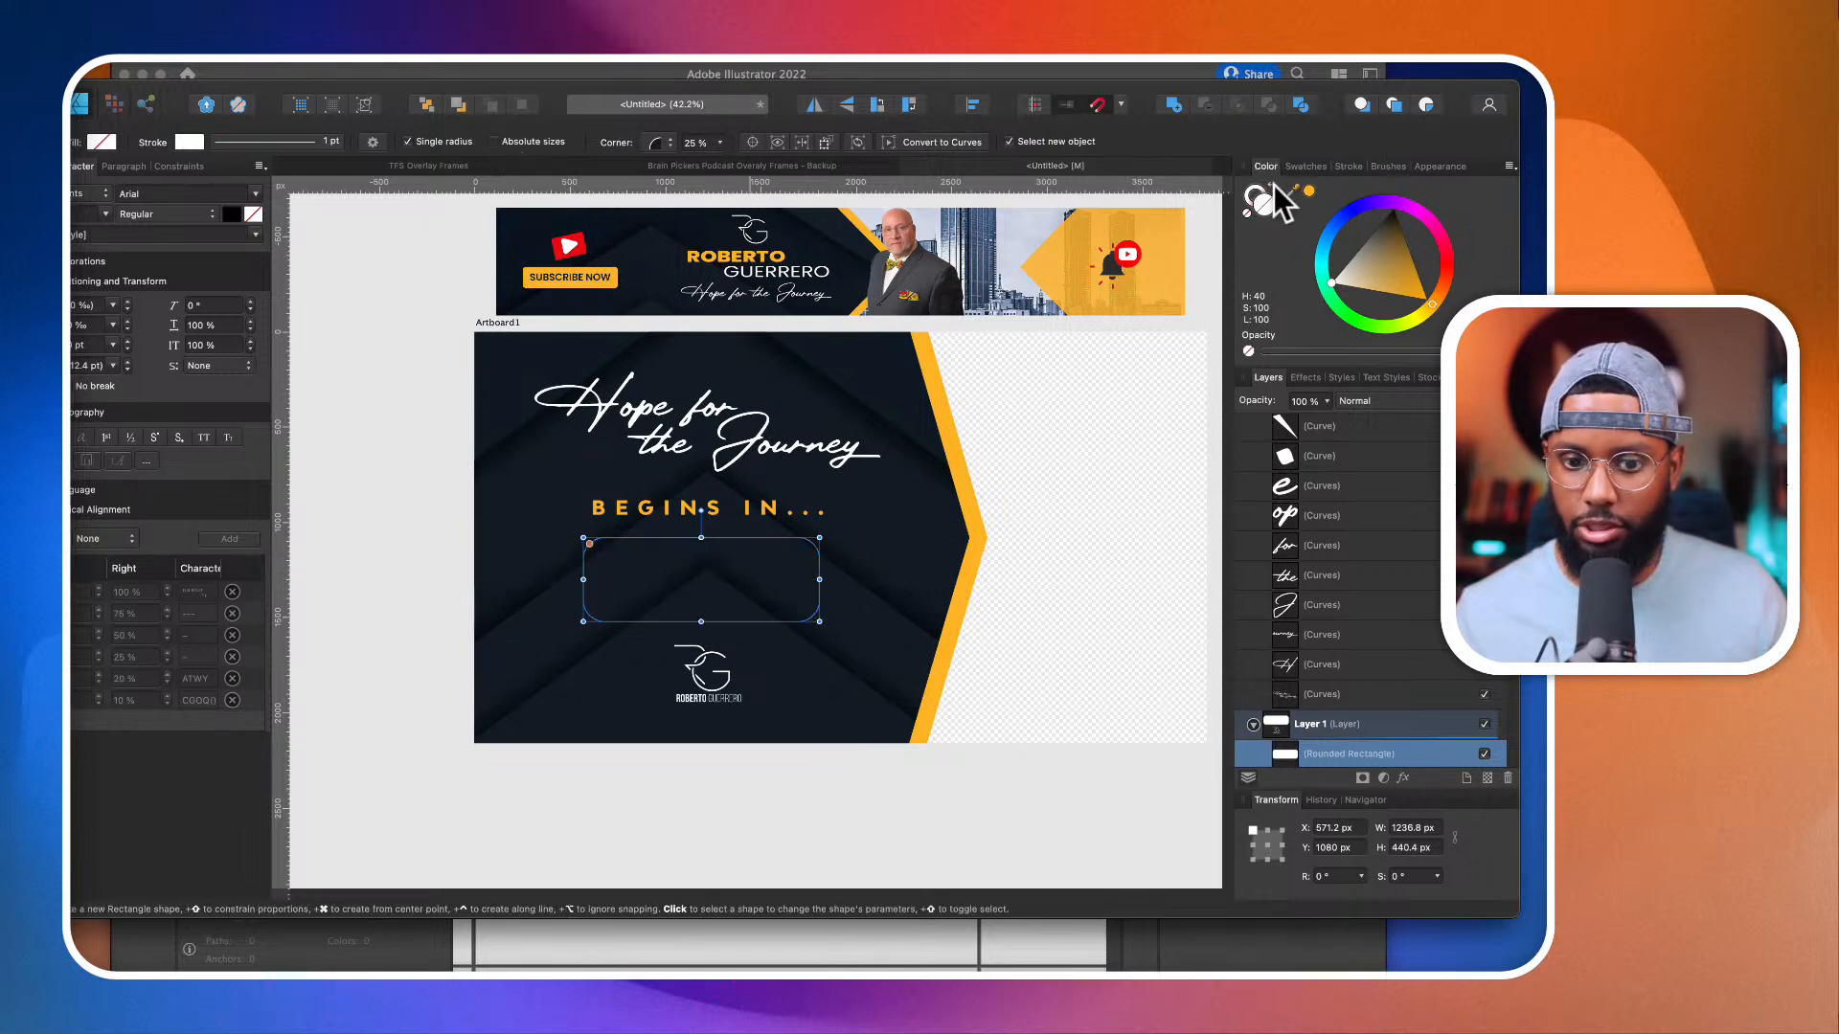
click(1360, 172)
mouse_move(1307, 218)
mouse_down()
mouse_move(1388, 224)
mouse_move(1365, 224)
mouse_up()
click(1387, 166)
click(1385, 284)
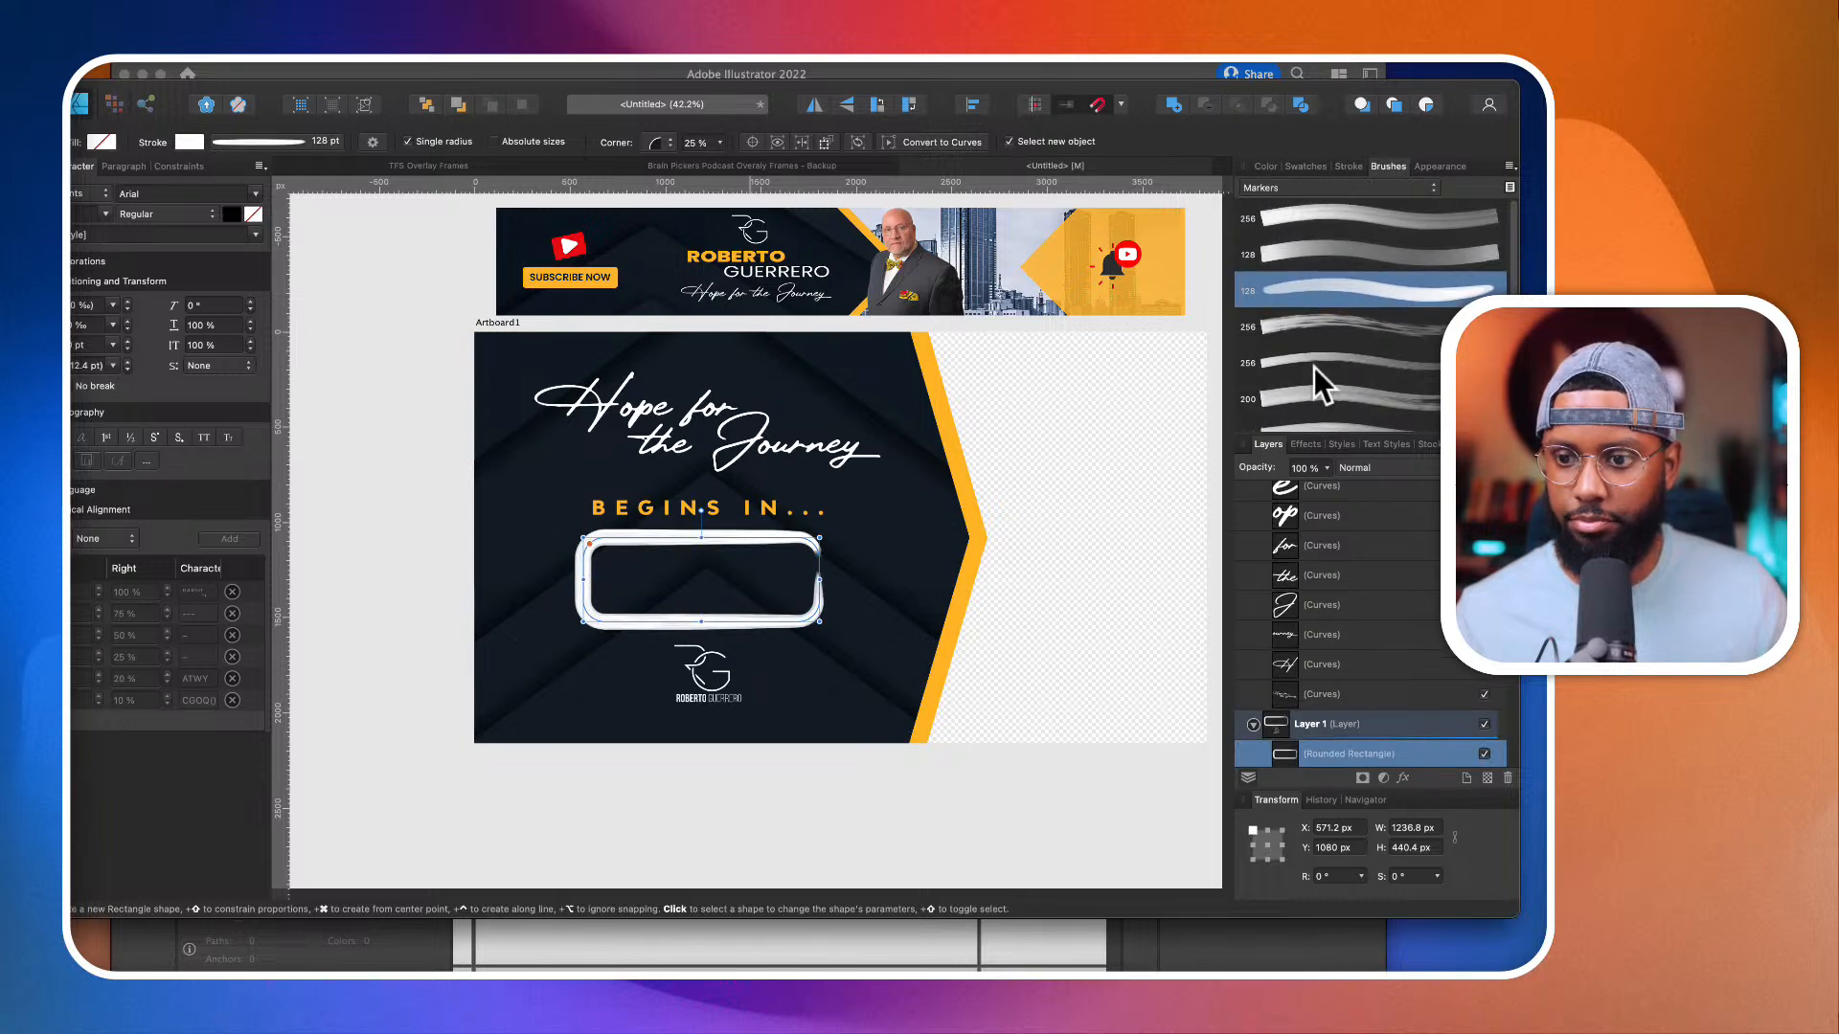
Step: Try a 128 pt Inks brush on the rounded rectangle's outline, and settle on the sketchy 64 pt Inks brush
click(1307, 186)
click(1460, 146)
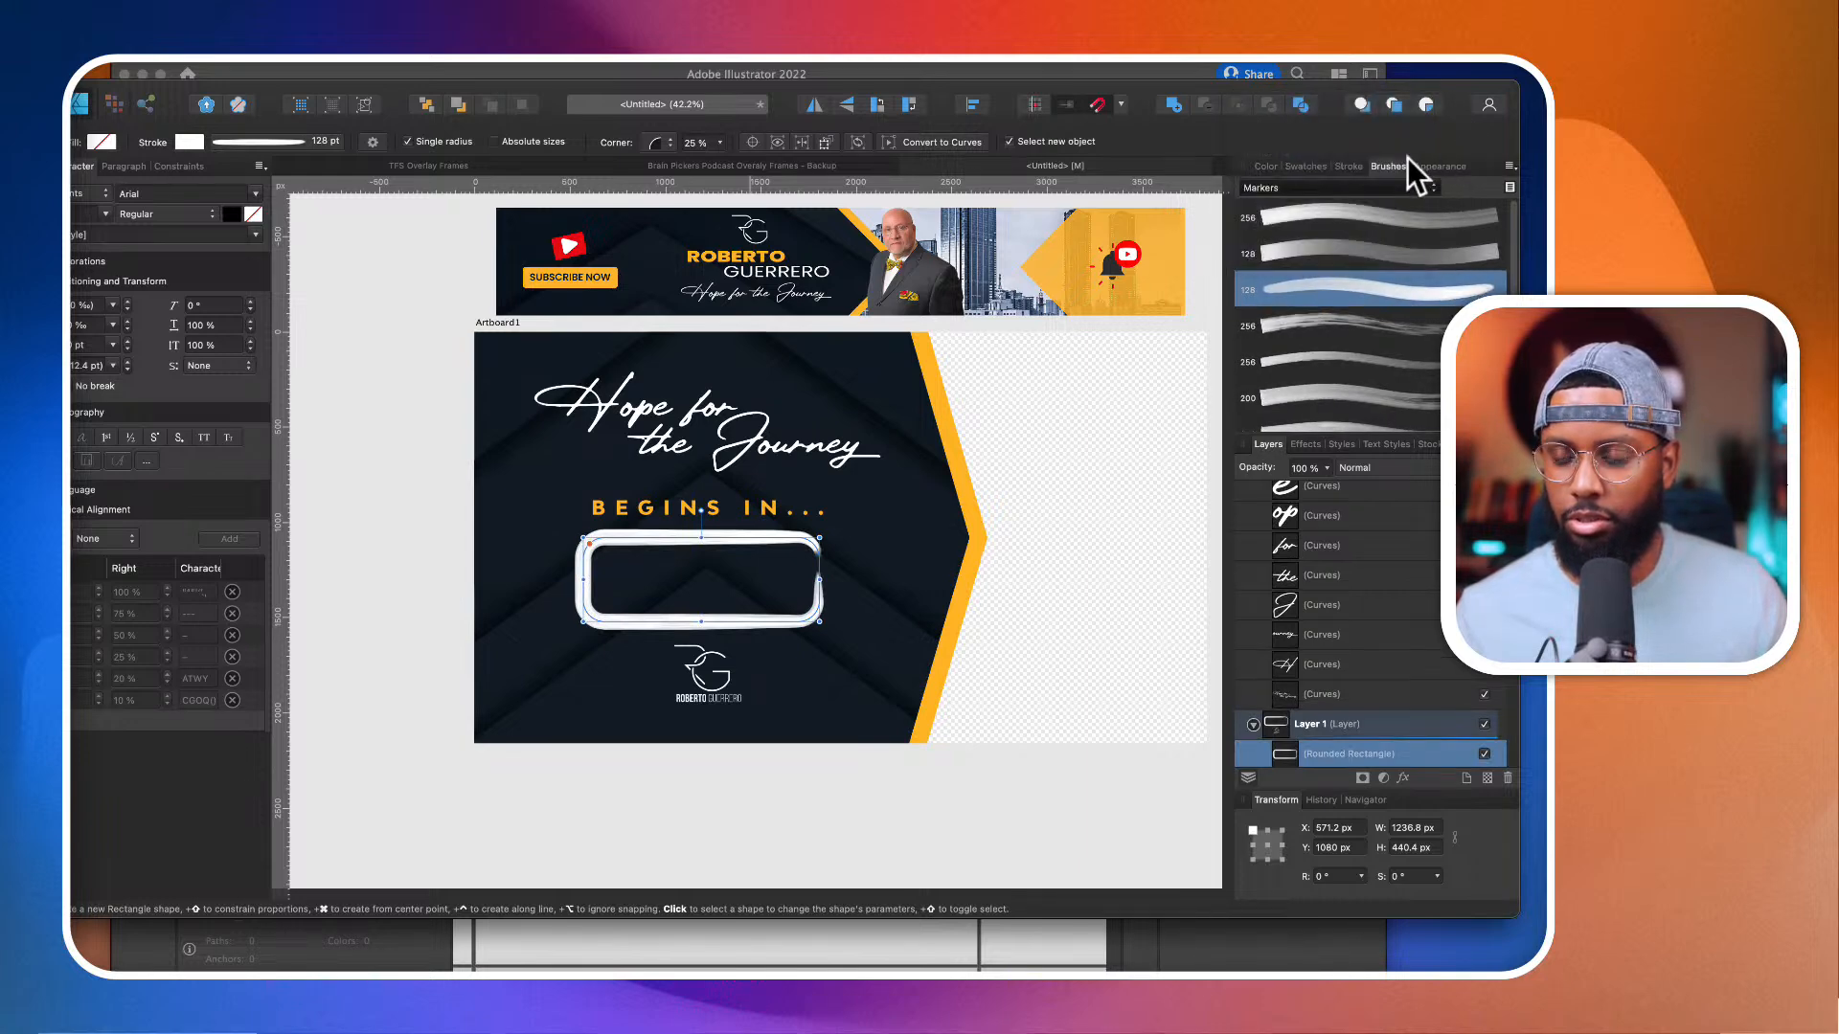
click(1377, 184)
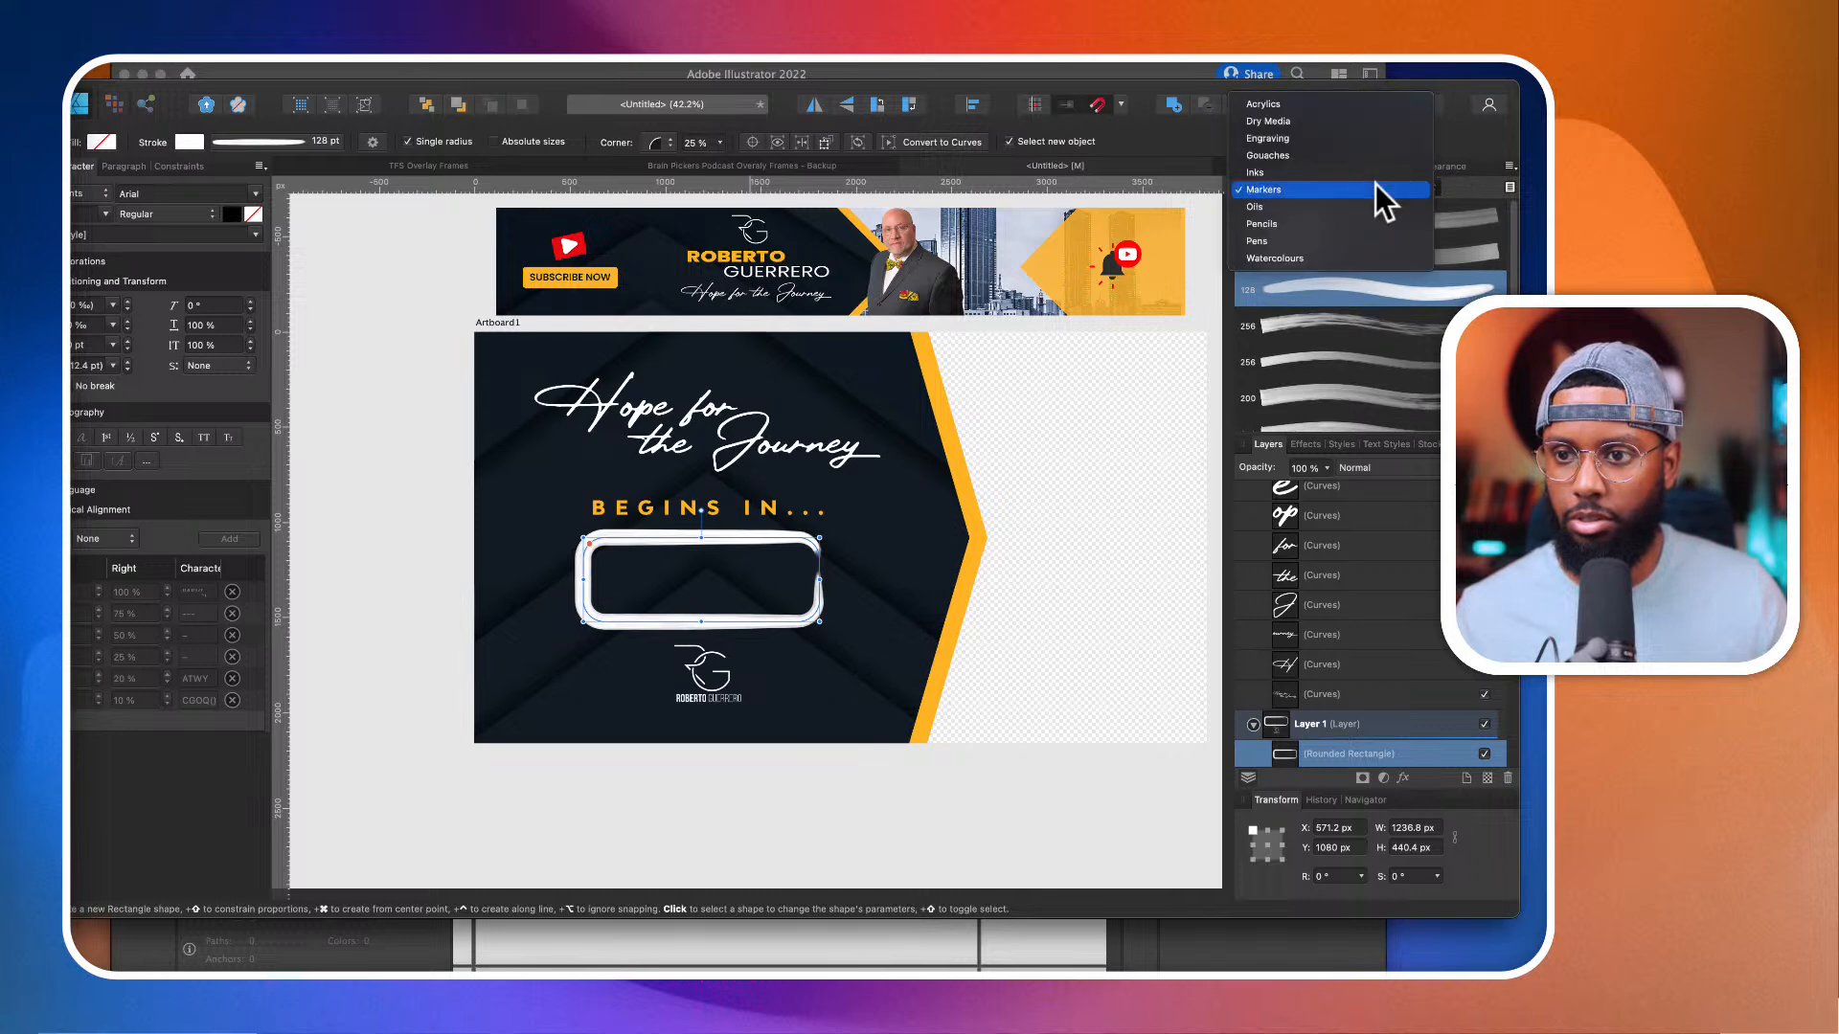
click(1358, 170)
scroll(1339, 277, down, 5)
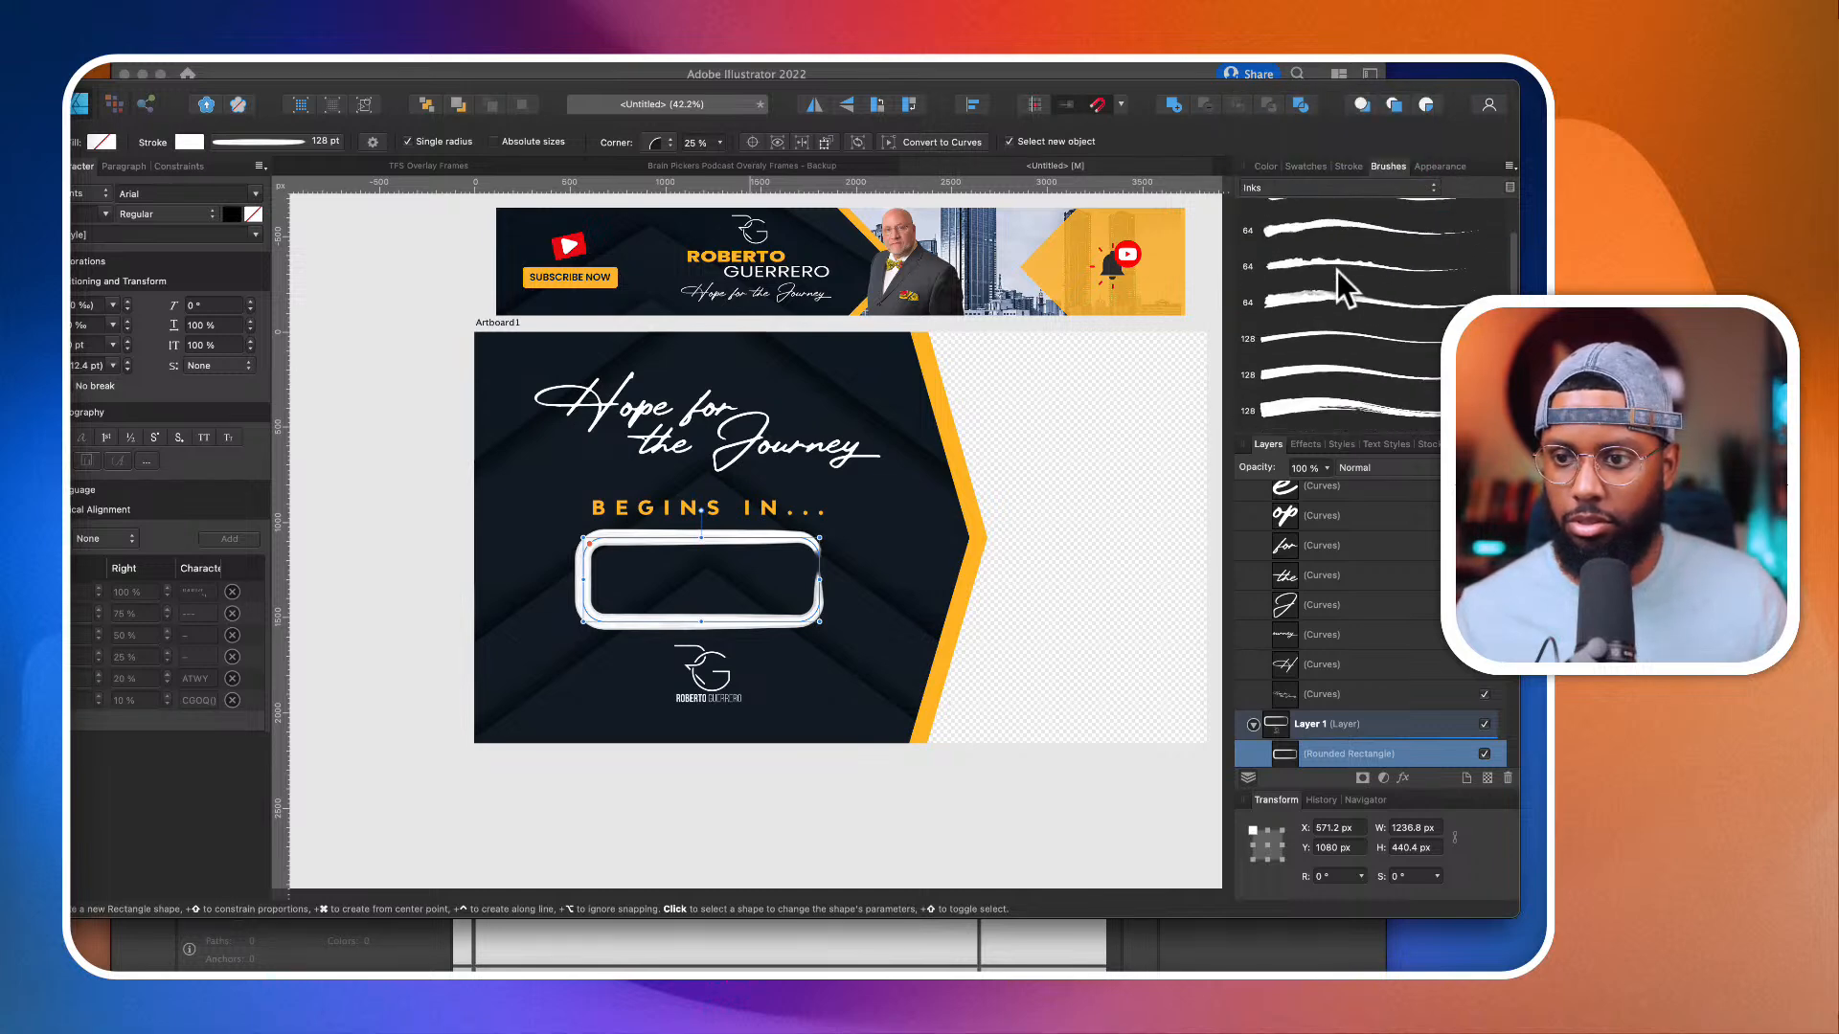
click(1332, 312)
scroll(1330, 291, down, 1)
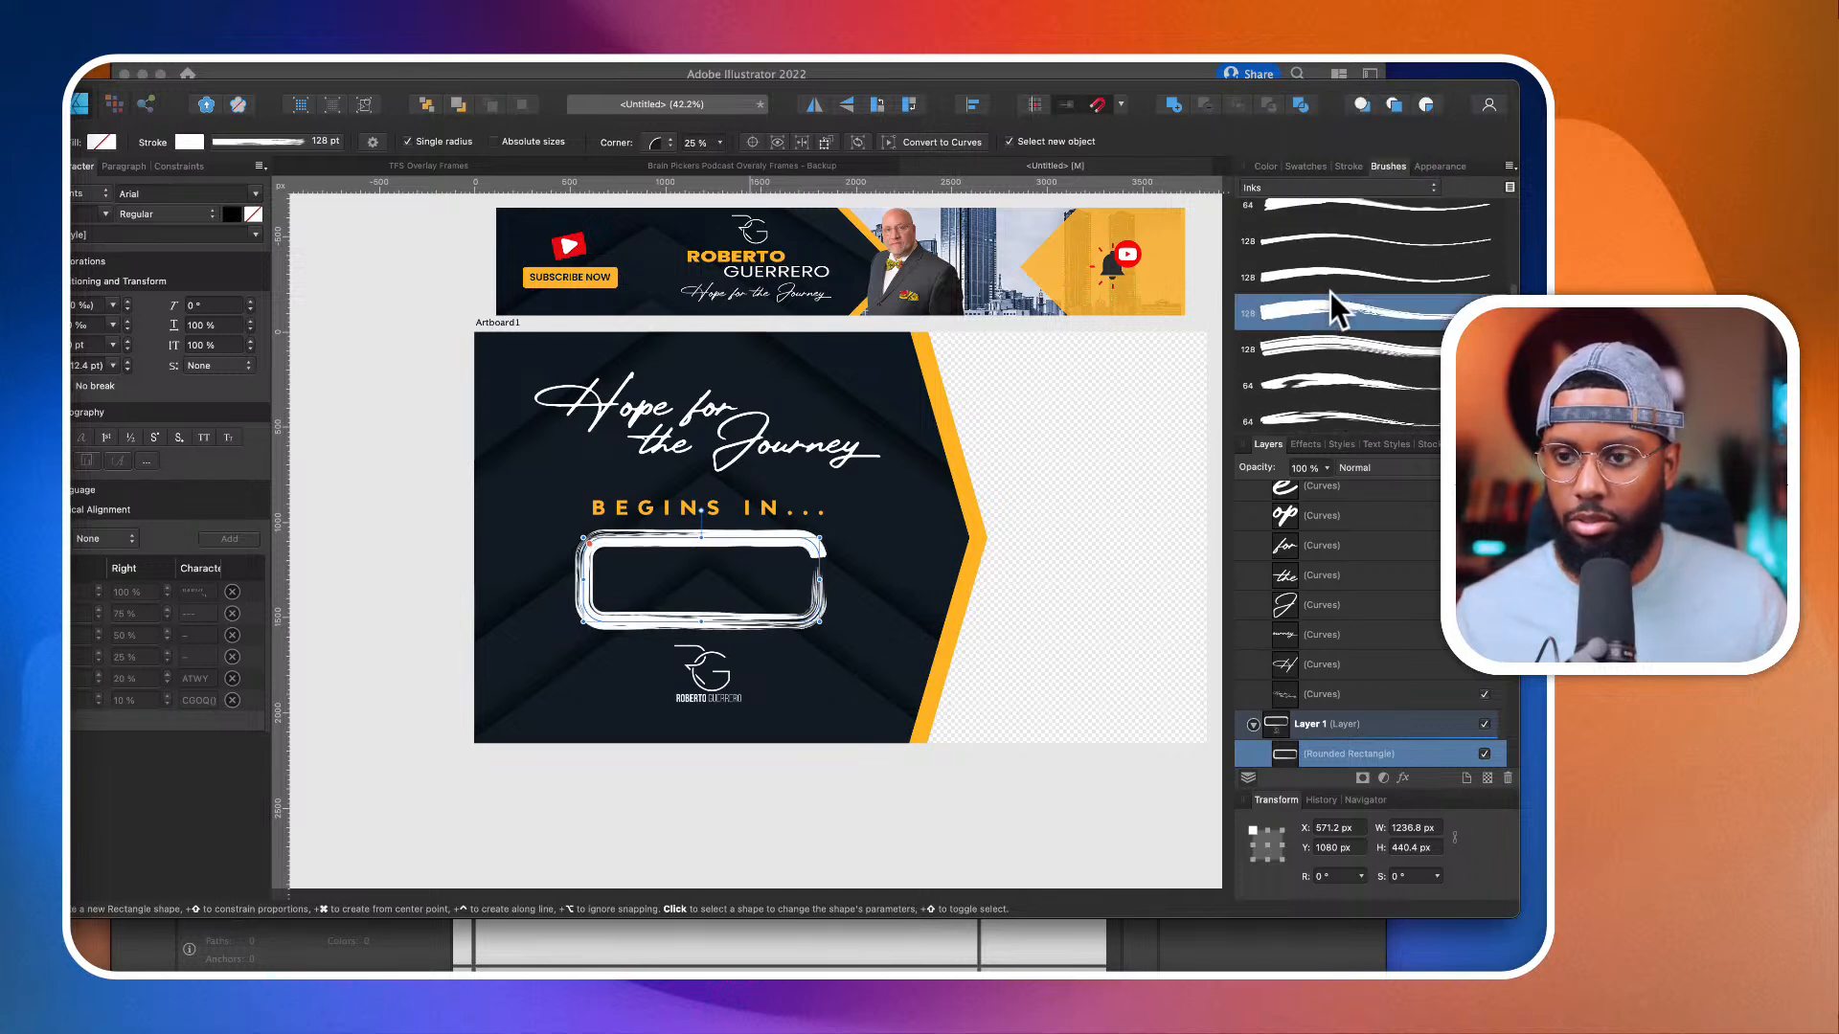
click(1314, 378)
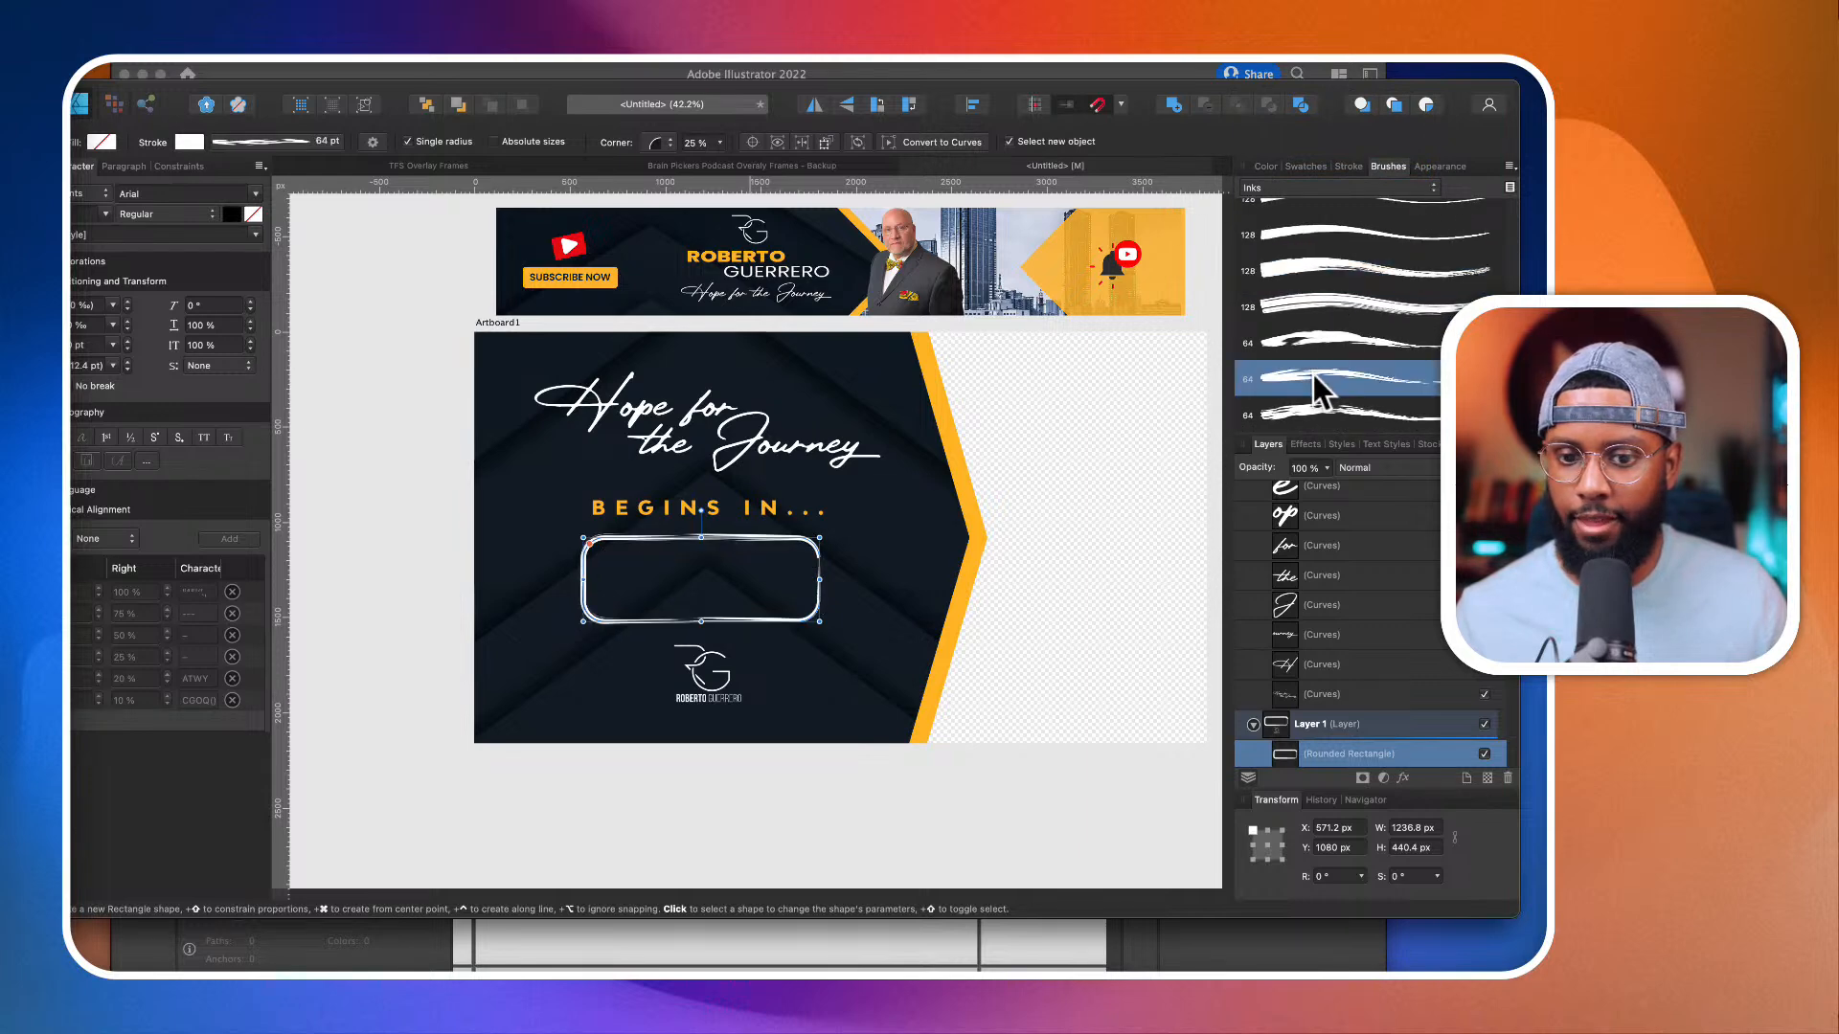
click(412, 534)
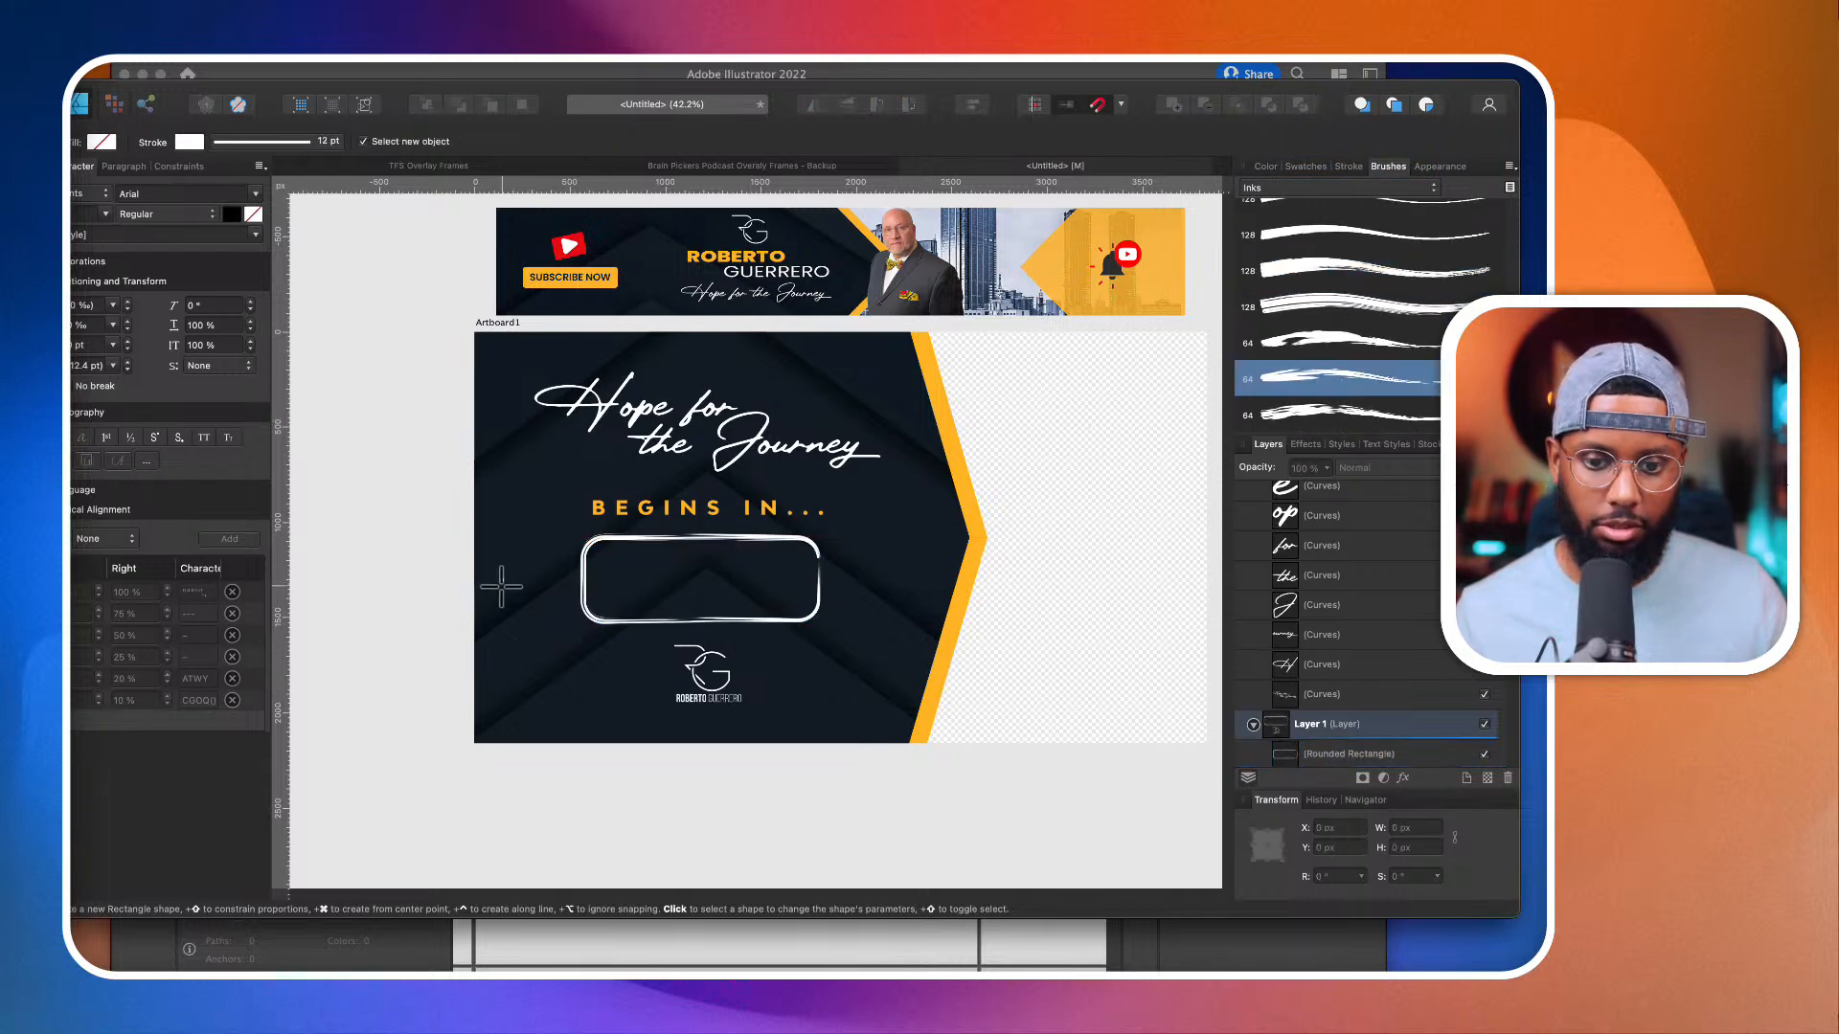
Step: Move the "BEGINS IN..." text up slightly to leave more space above the brushed outline box
key(v)
click(692, 509)
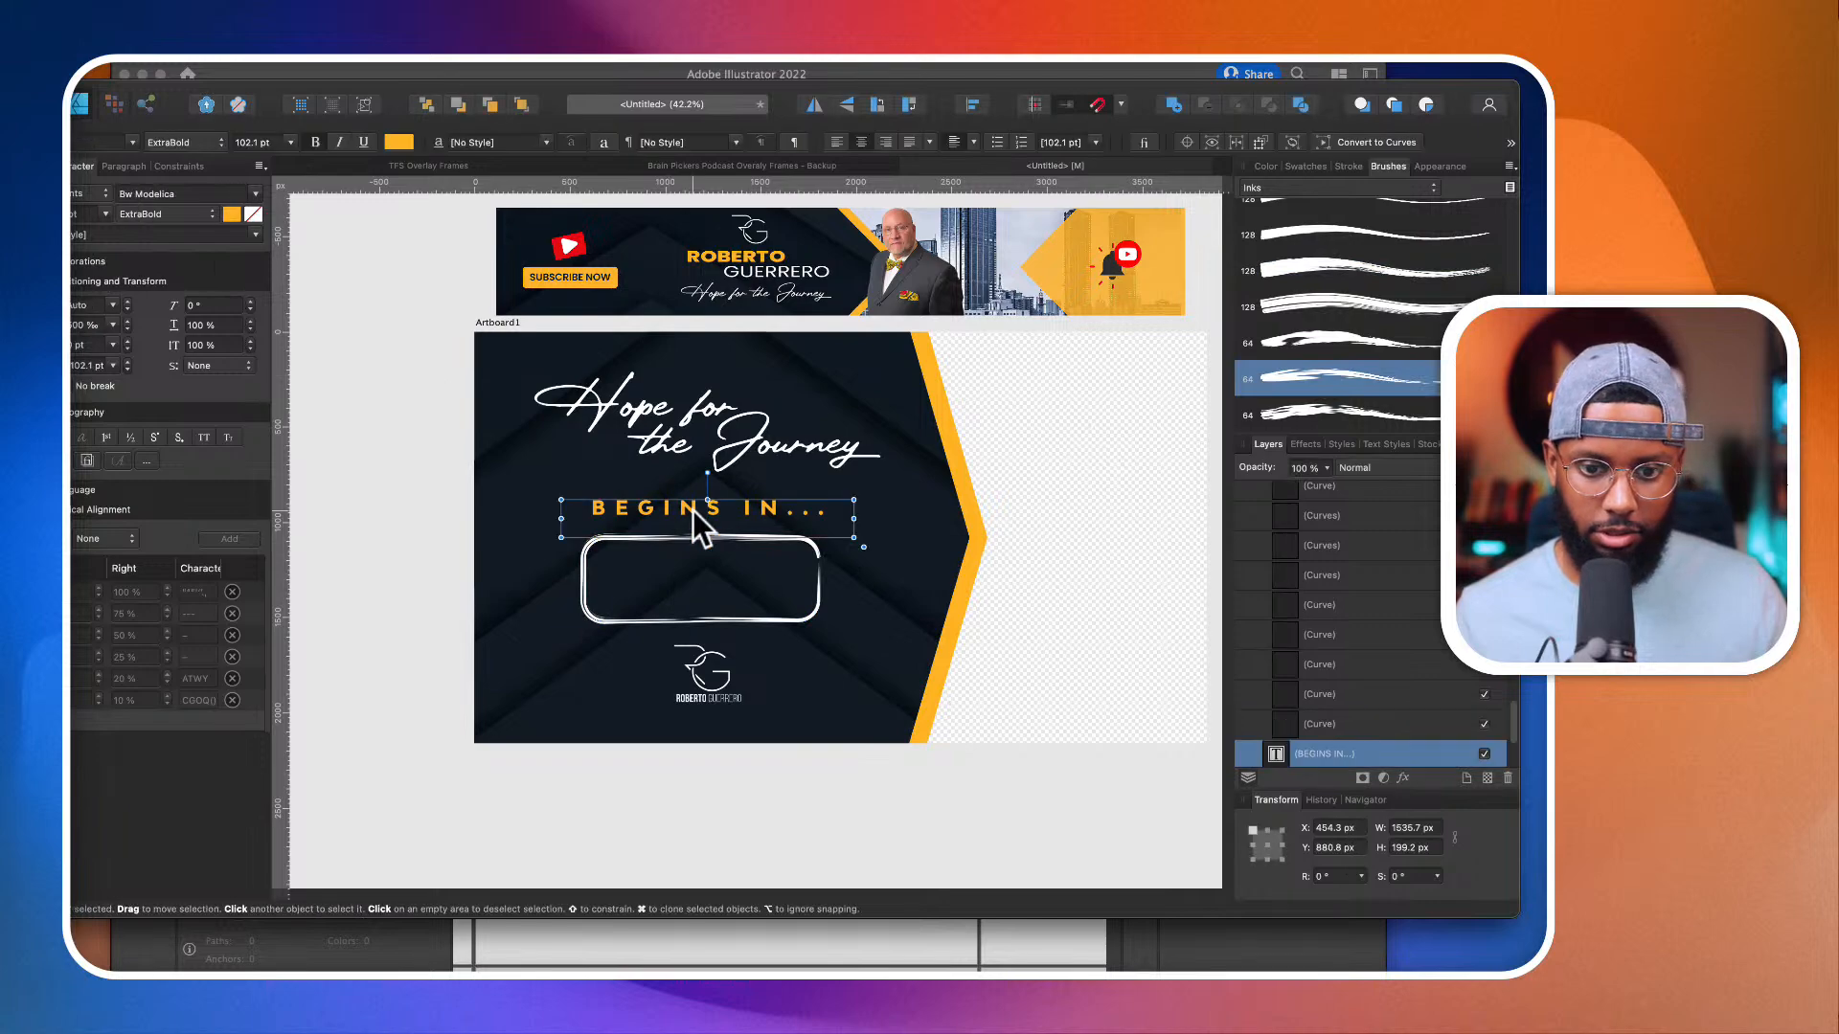
drag(707, 528, 706, 512)
scroll(707, 513, up, 4)
click(703, 550)
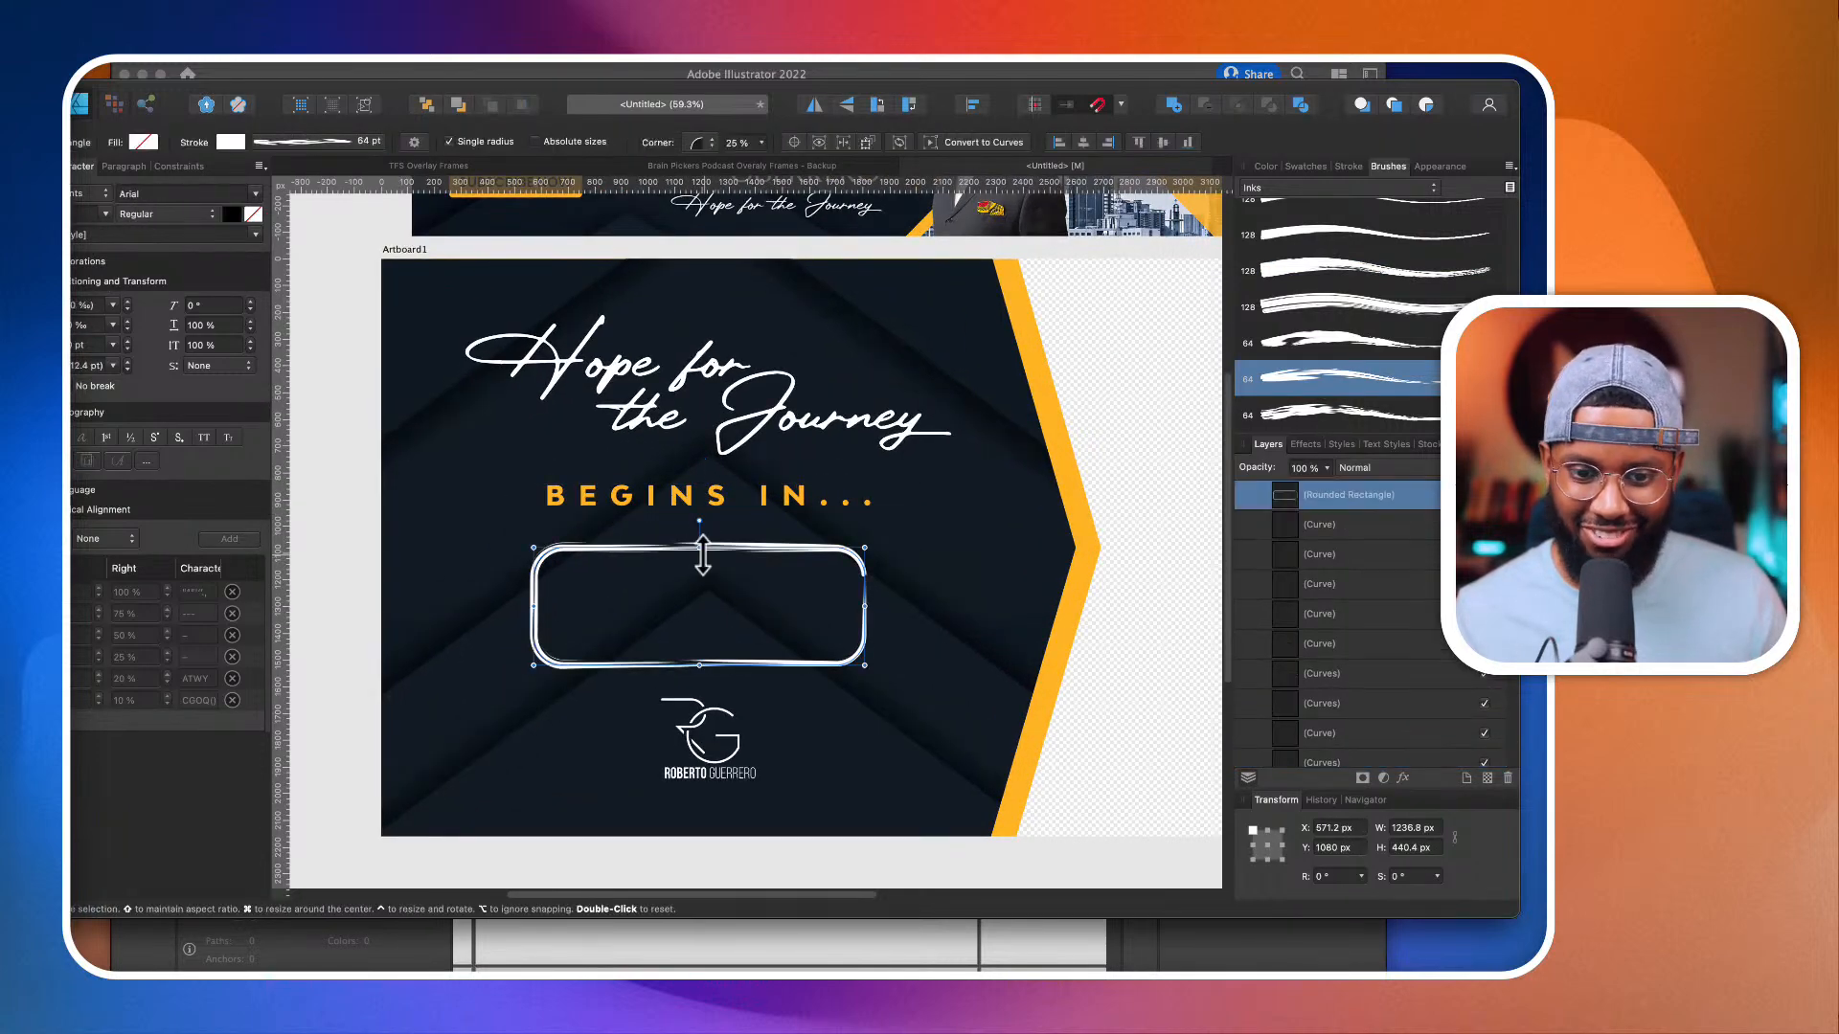
scroll(704, 554, down, 6)
scroll(727, 567, up, 4)
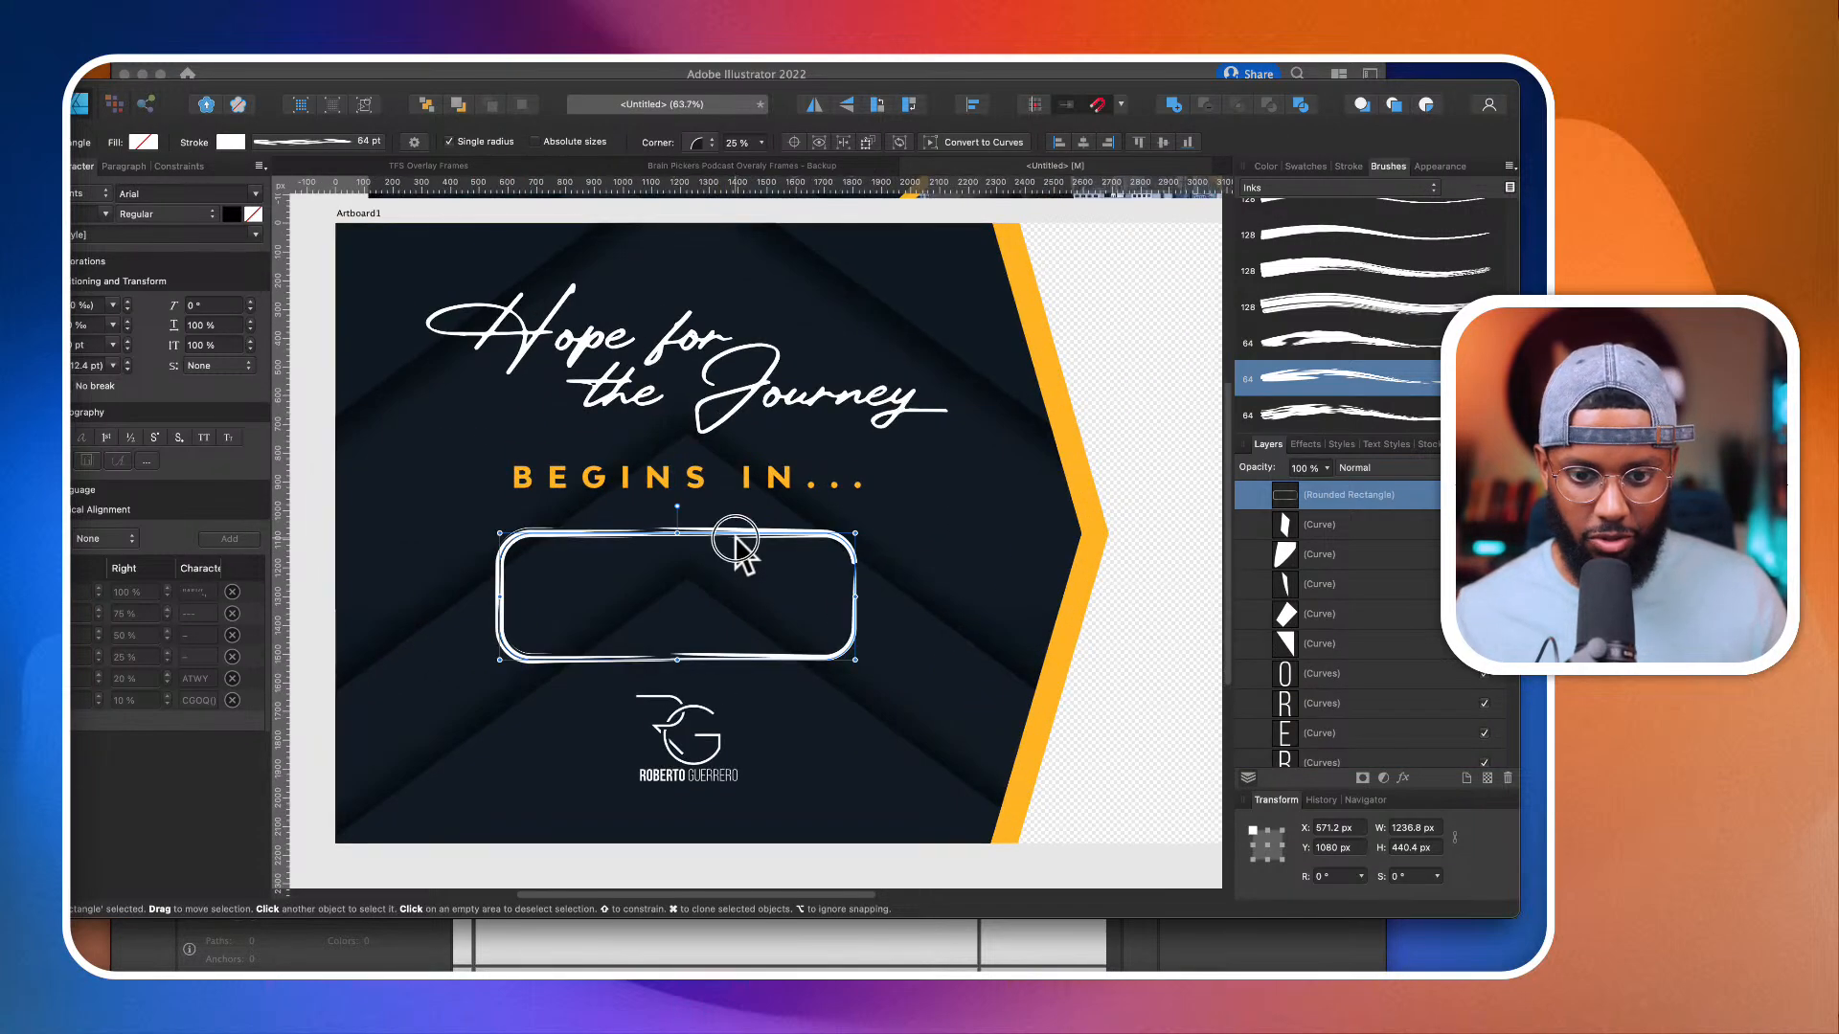
key(Escape)
Step: Draw a rectangle over the transparent side of the artboard and the orange edge, about 1710 × 2245 px at X 2130, Y -85 px
scroll(745, 607, down, 5)
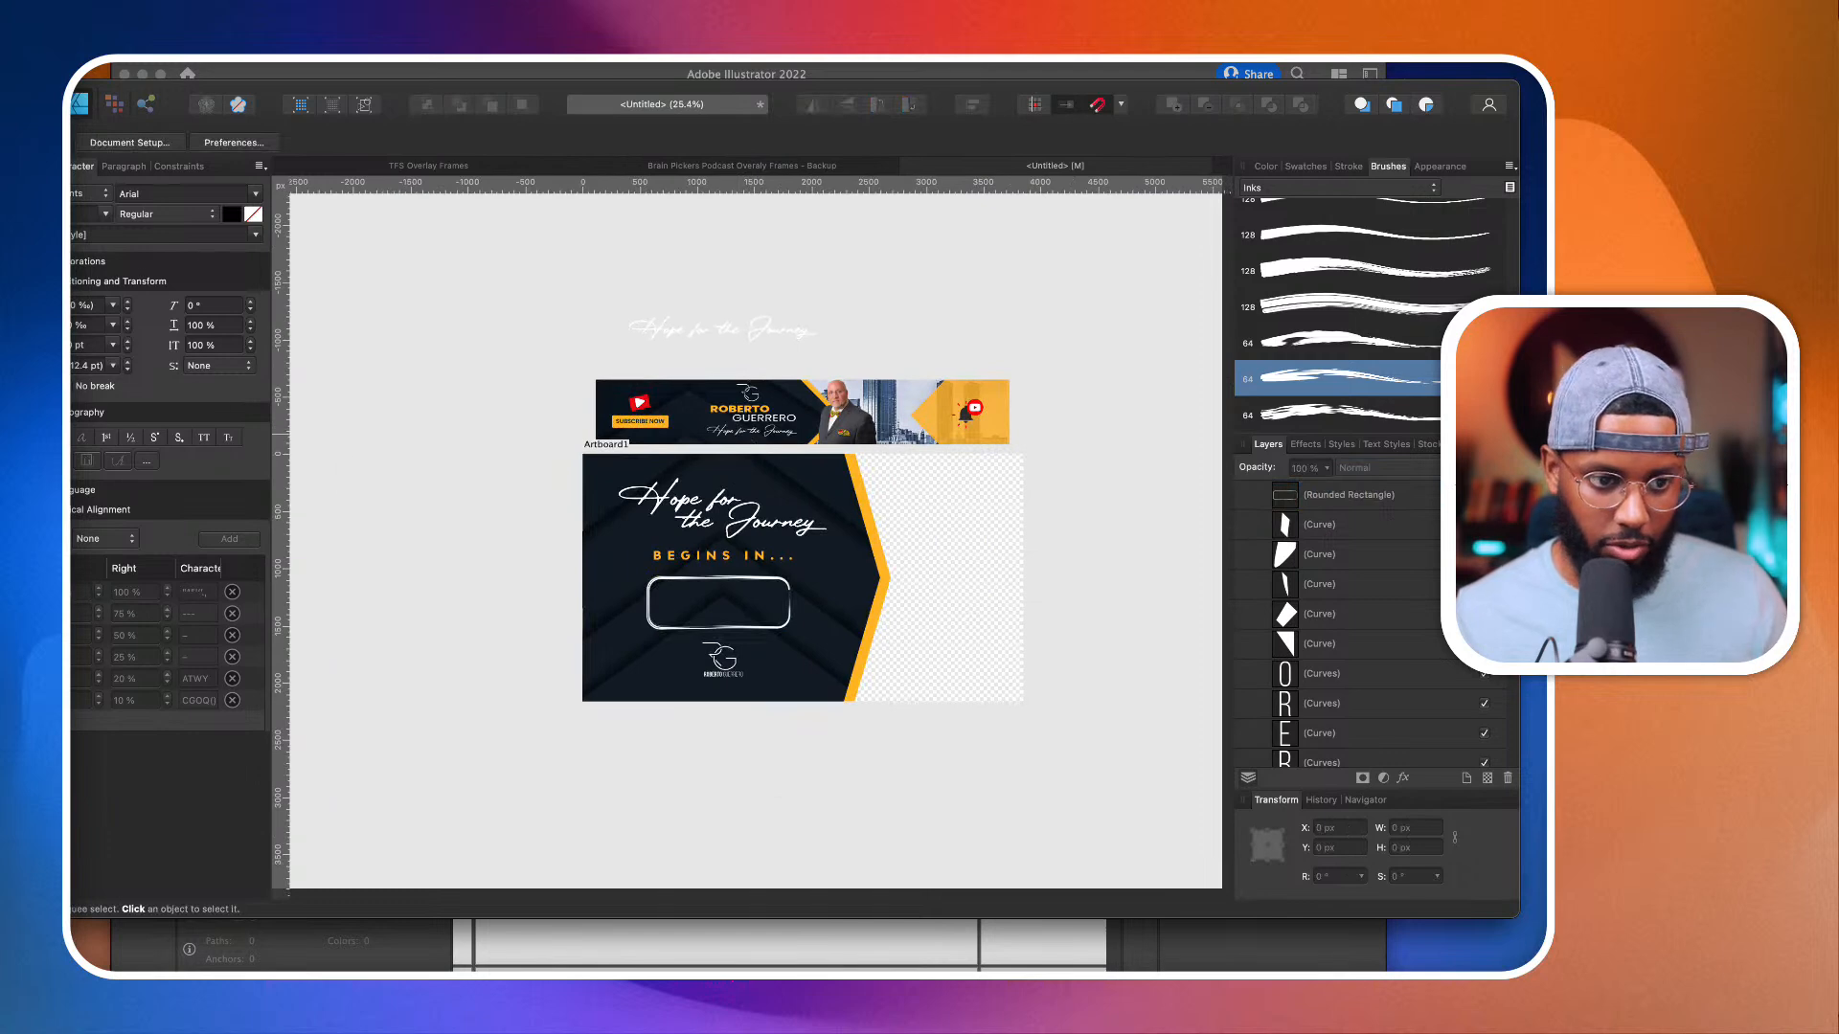
key(m)
mouse_move(1070, 759)
mouse_down()
mouse_move(920, 508)
mouse_move(825, 444)
mouse_up()
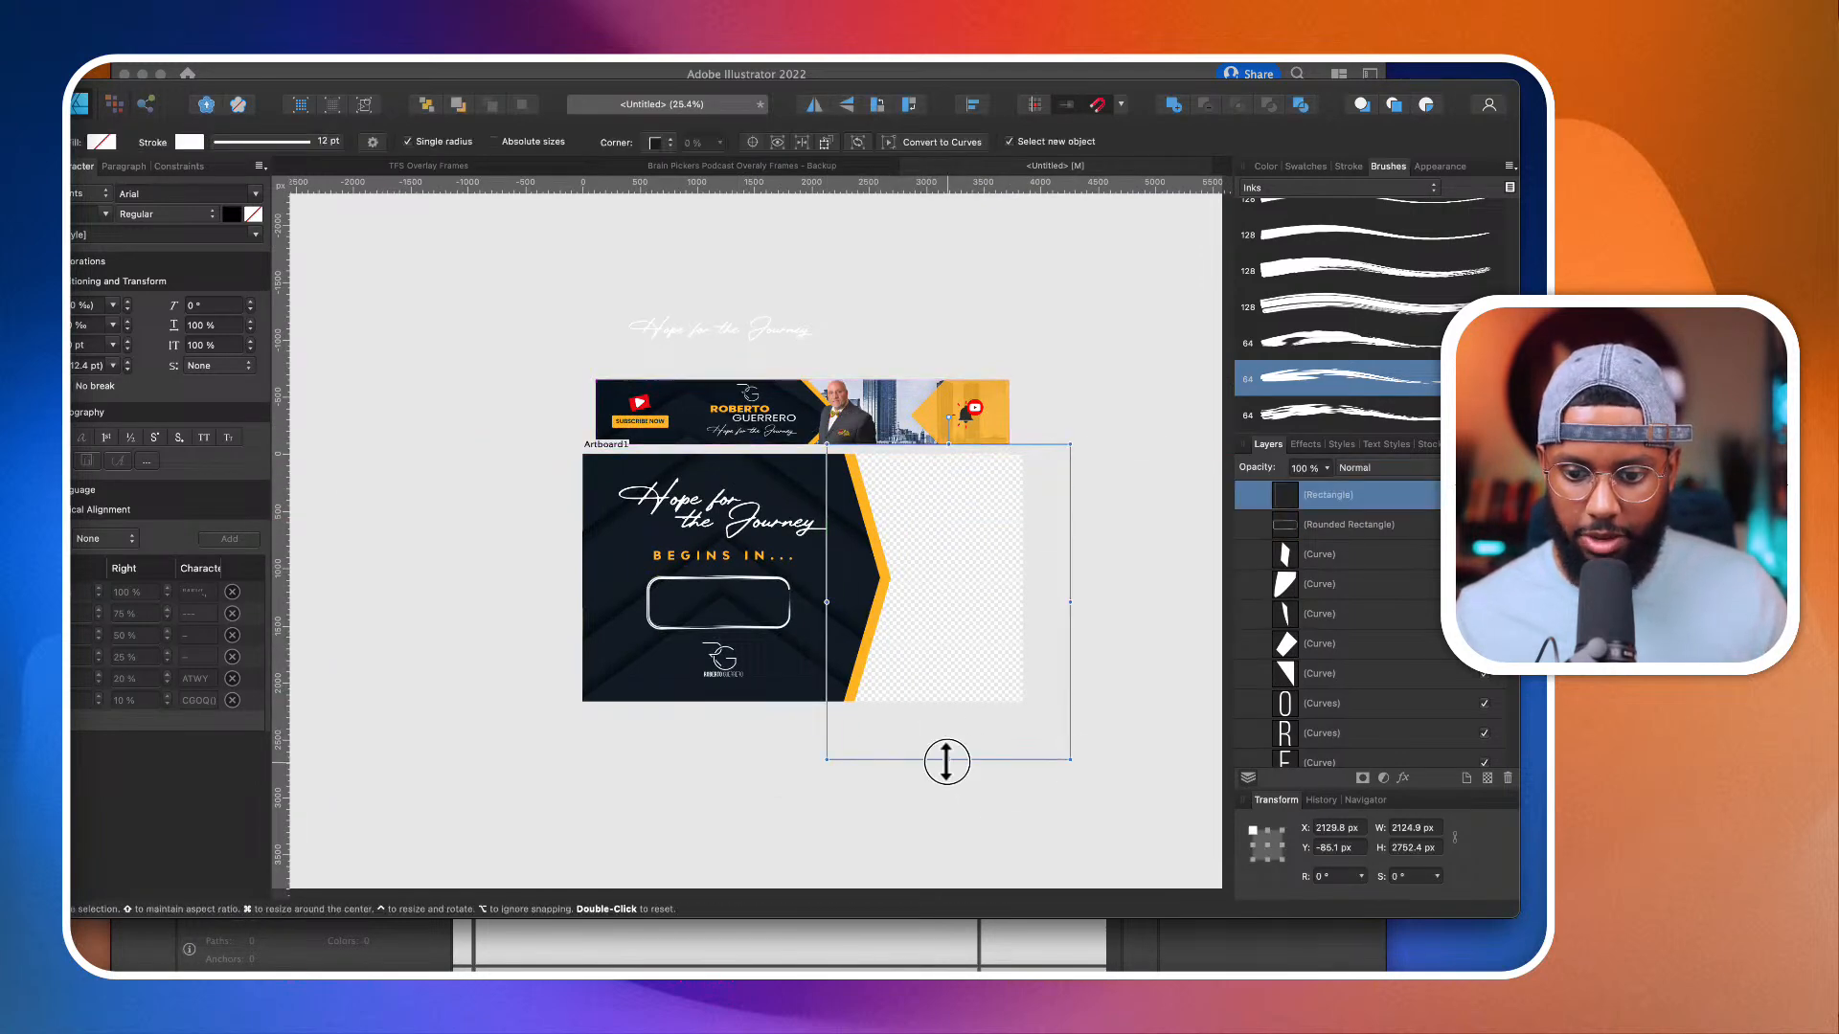
drag(947, 761, 945, 701)
mouse_move(1072, 574)
mouse_down()
mouse_move(995, 575)
mouse_move(1023, 572)
mouse_up()
Step: Fill the new rectangle with black and reduce its layer opacity to about 55%
click(1264, 166)
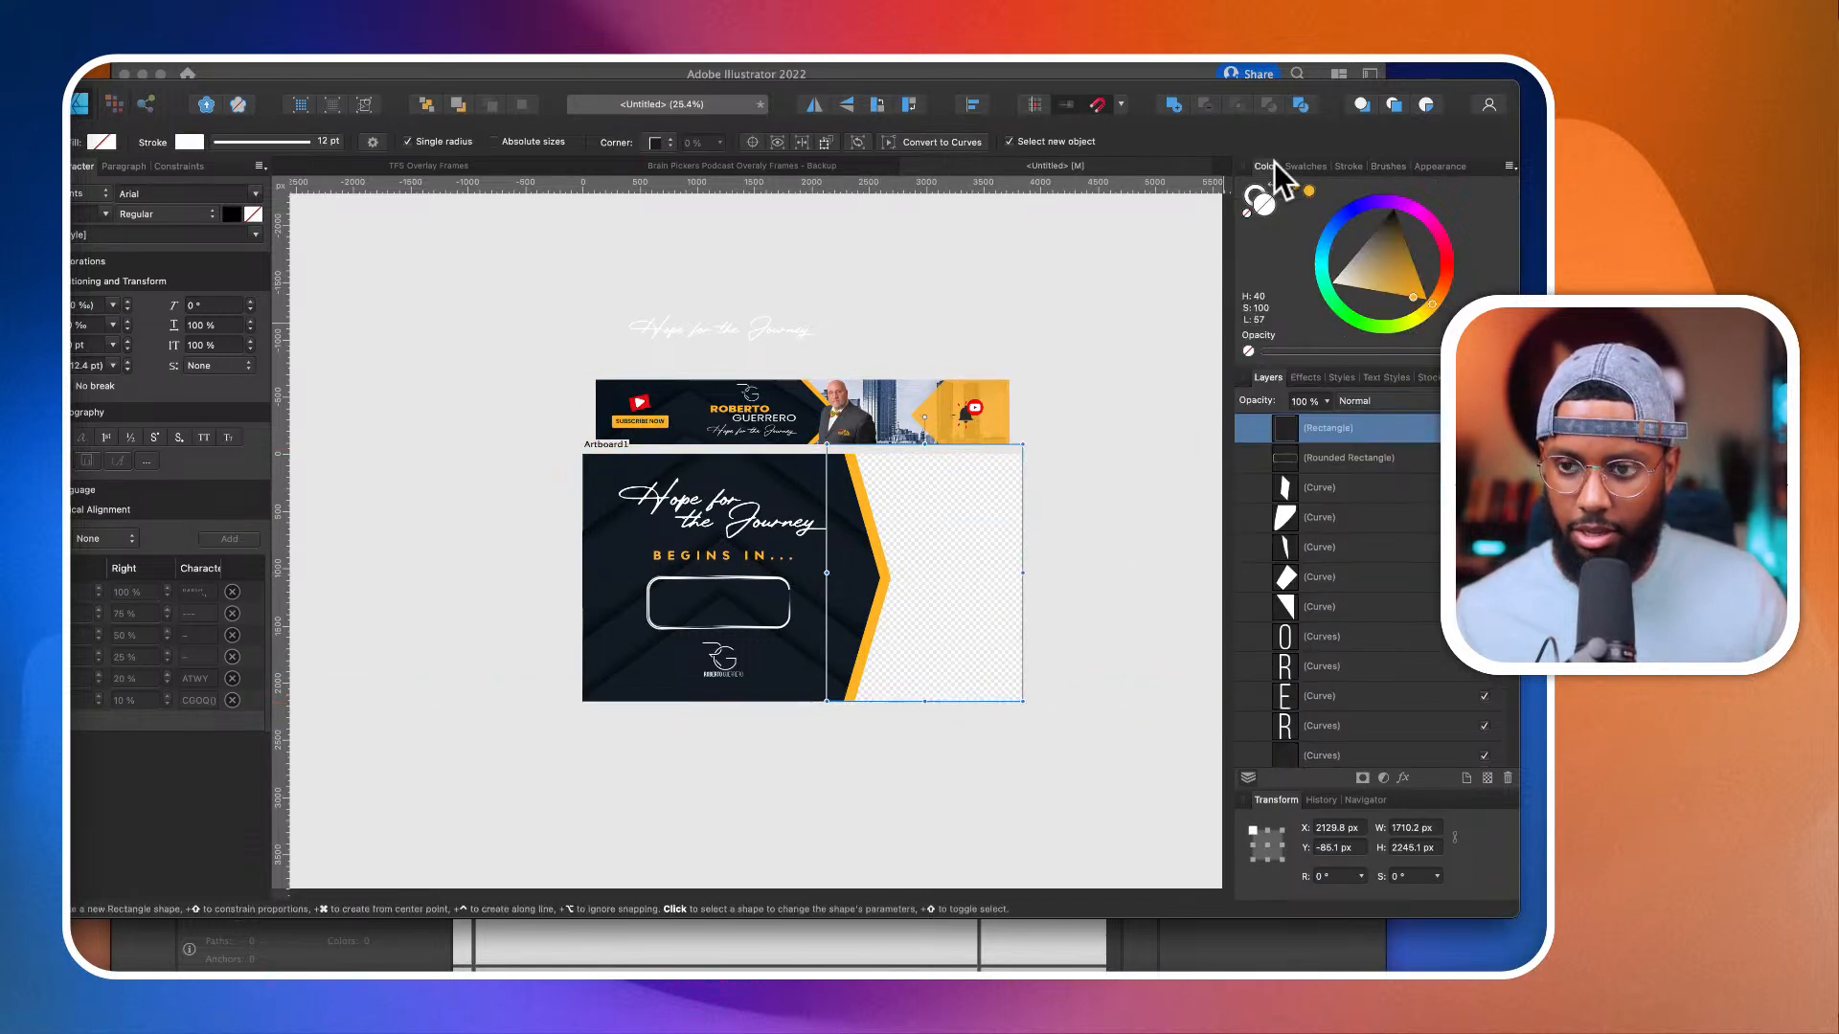
mouse_move(1375, 230)
mouse_down()
mouse_move(1367, 246)
mouse_move(1379, 182)
mouse_up()
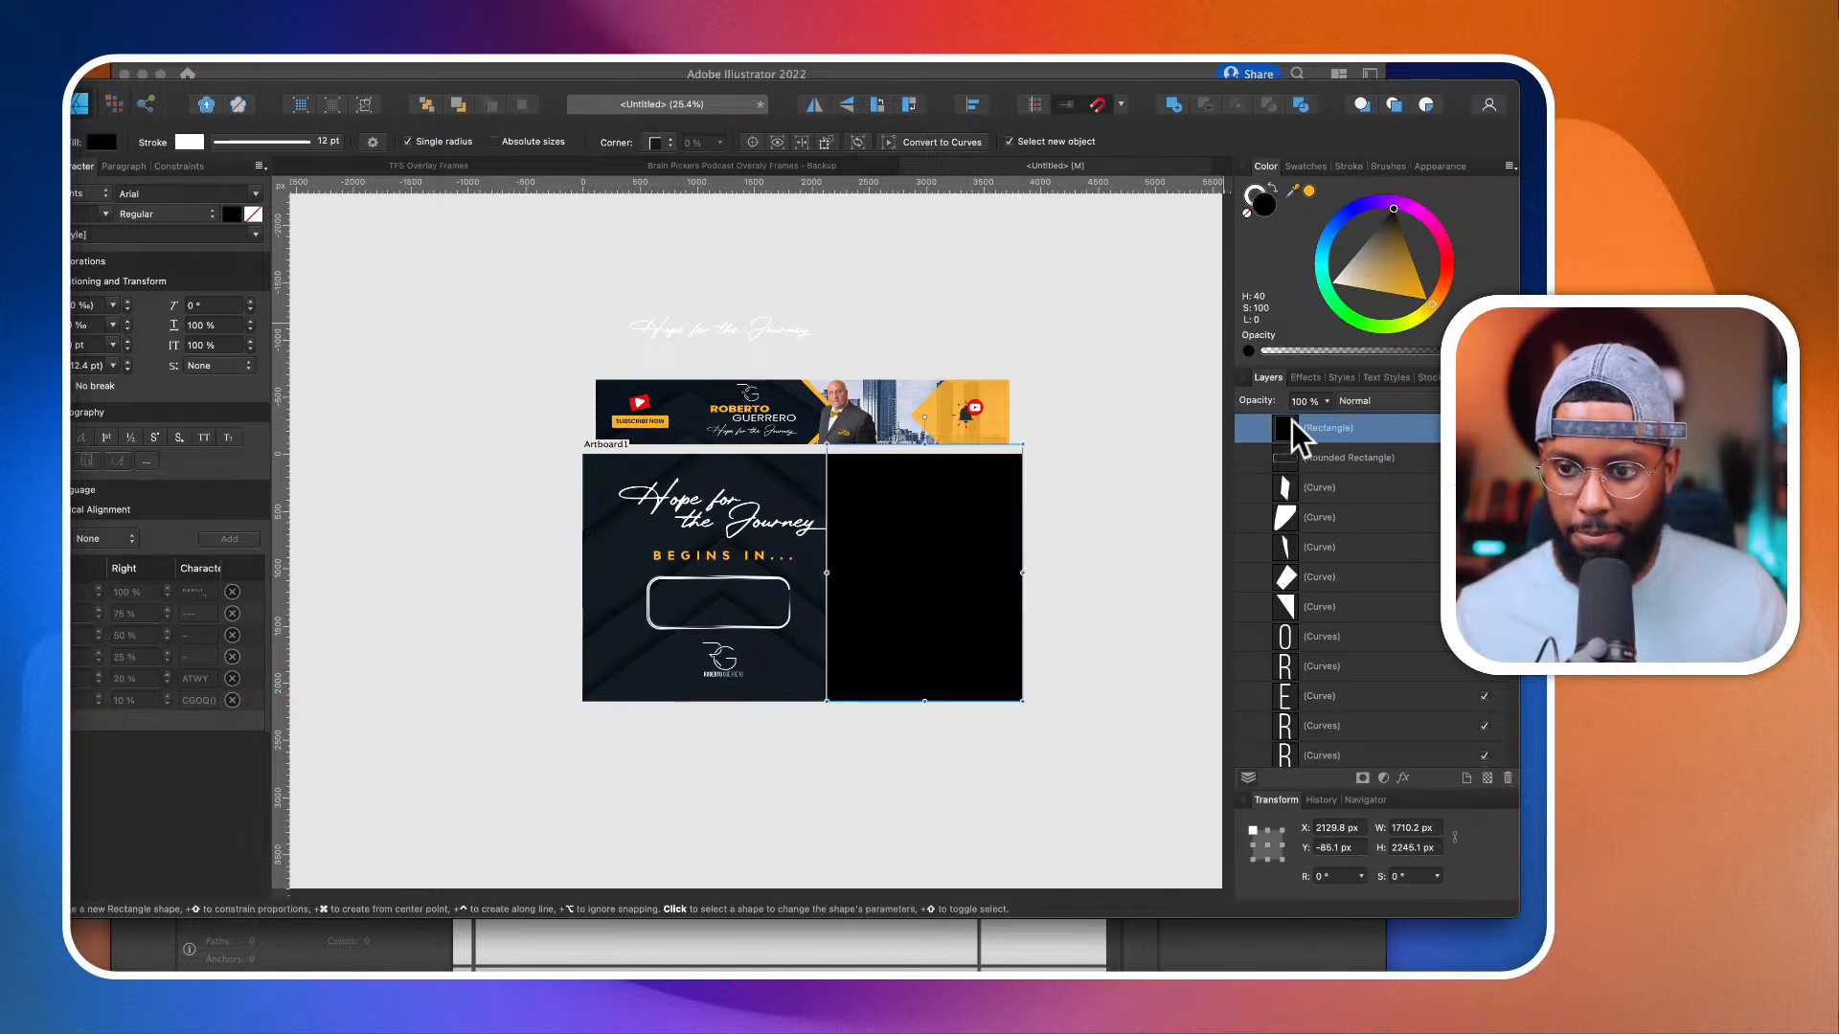
scroll(1296, 435, up, 5)
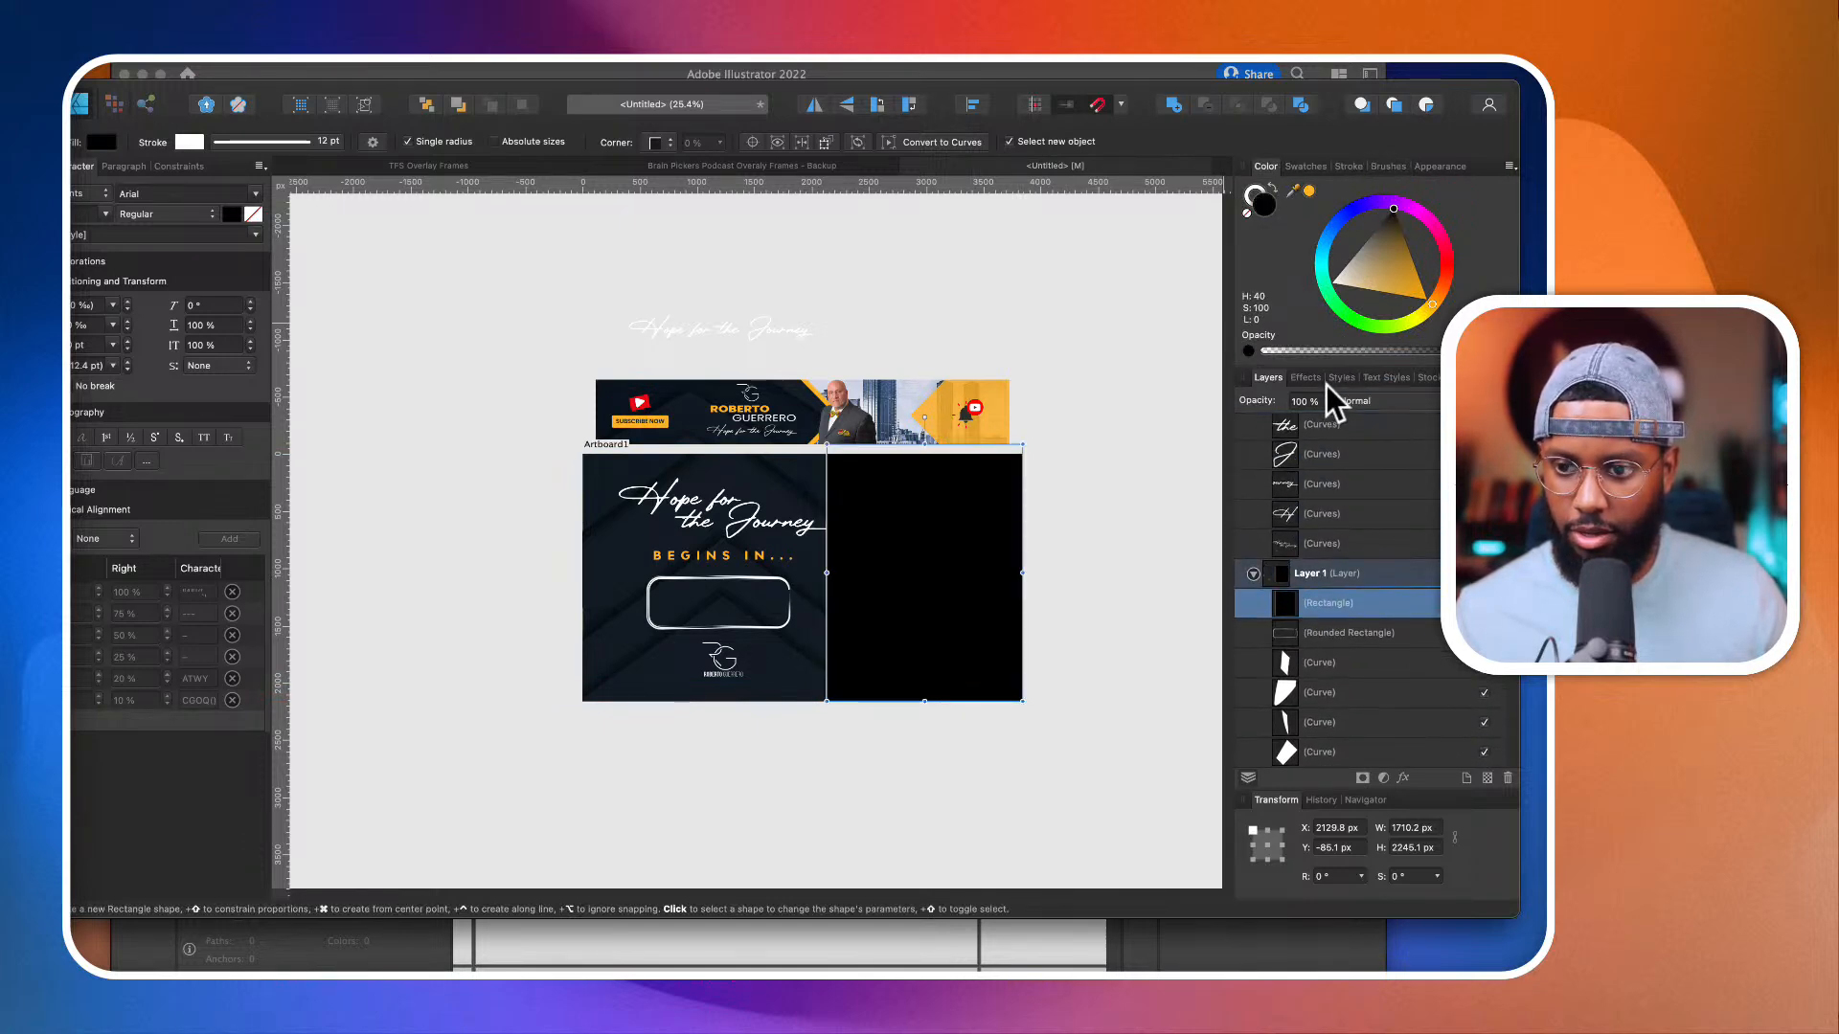
click(1326, 402)
drag(1325, 421, 1259, 429)
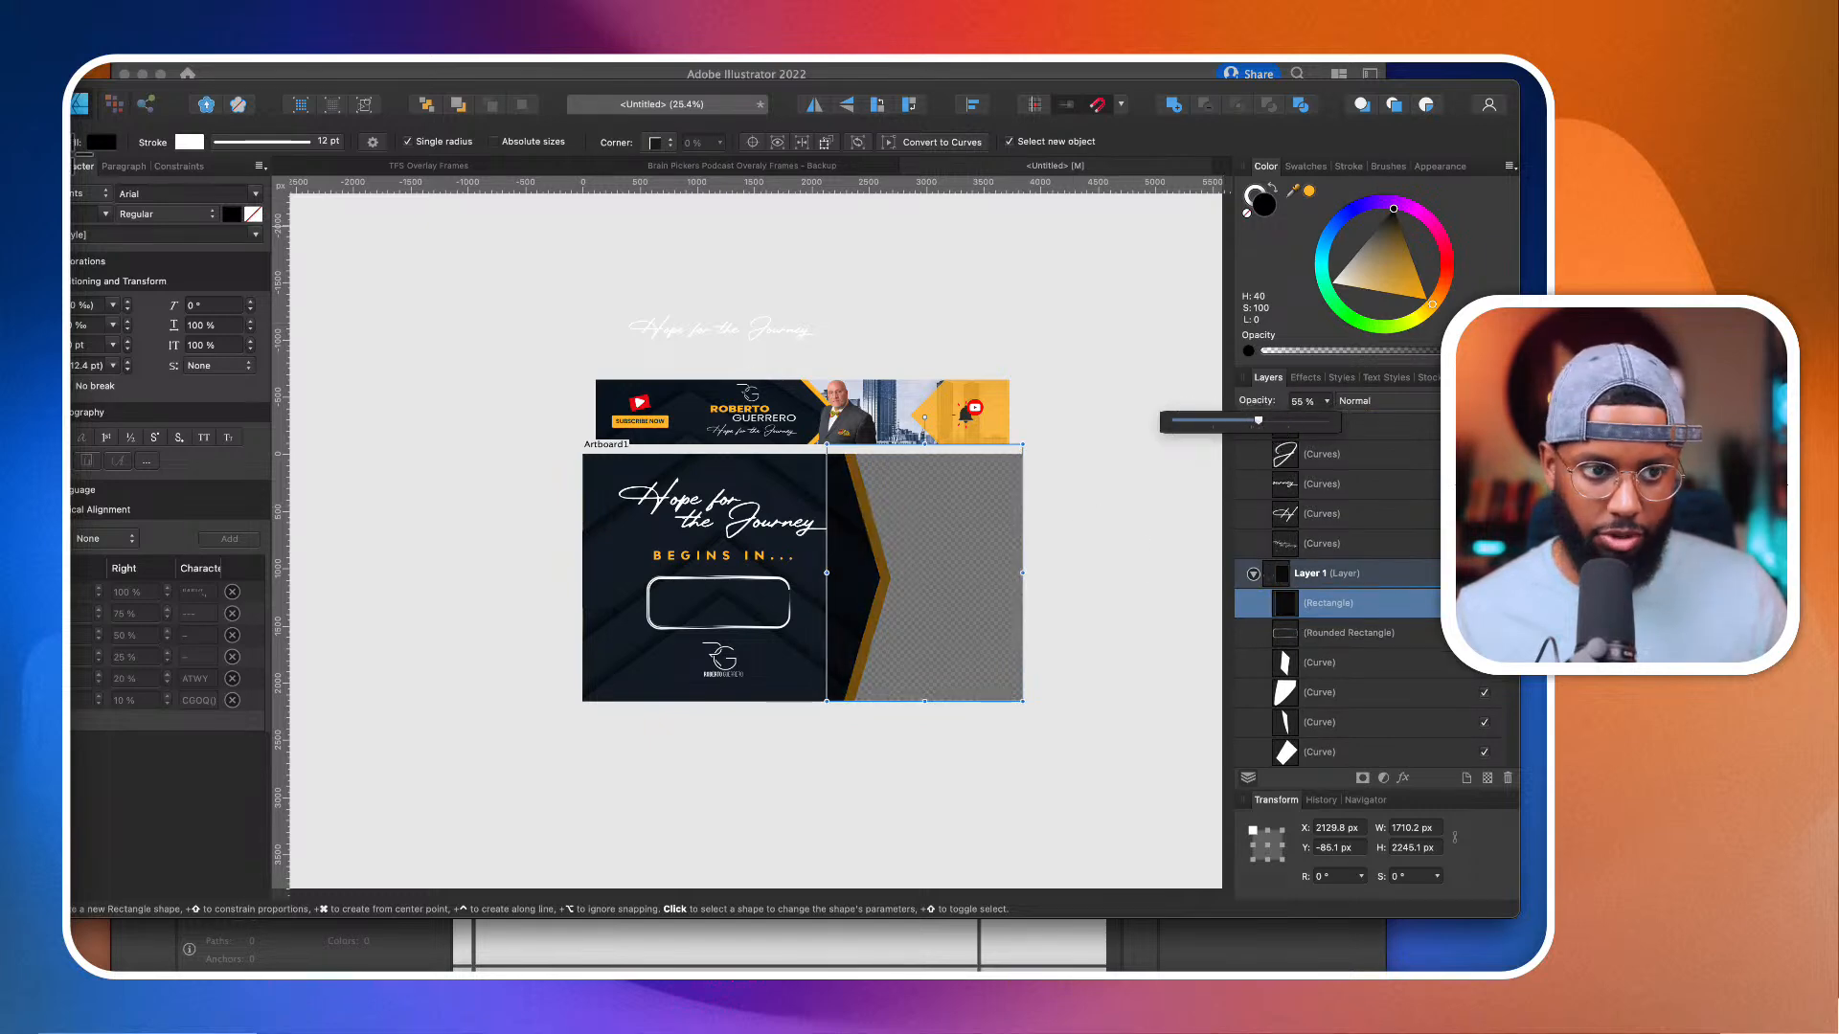
click(53, 175)
Step: Duplicate the banner image onto the artboard at about X 595, Y 592 px
click(838, 388)
drag(843, 392, 898, 534)
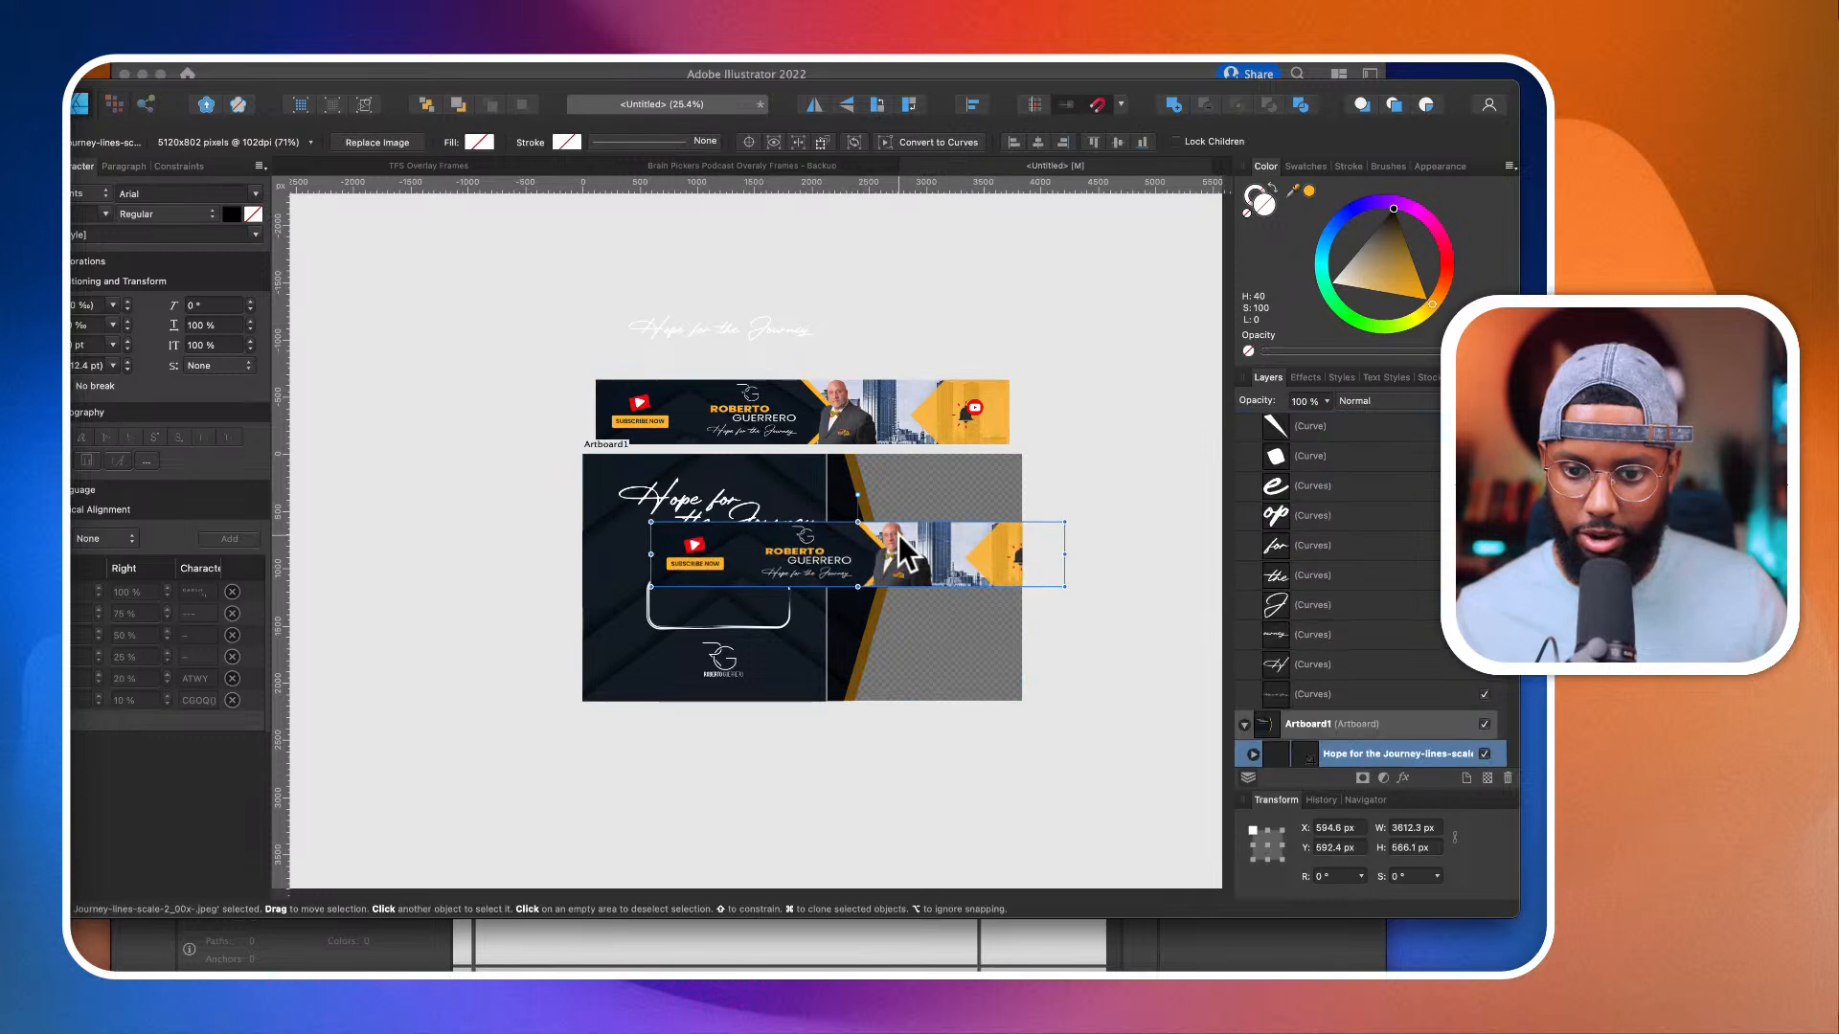
Step: Take the translucent black rectangle out of its layer and move it to the bottom of the artboard's stack, behind the orange shape
scroll(1281, 622, down, 5)
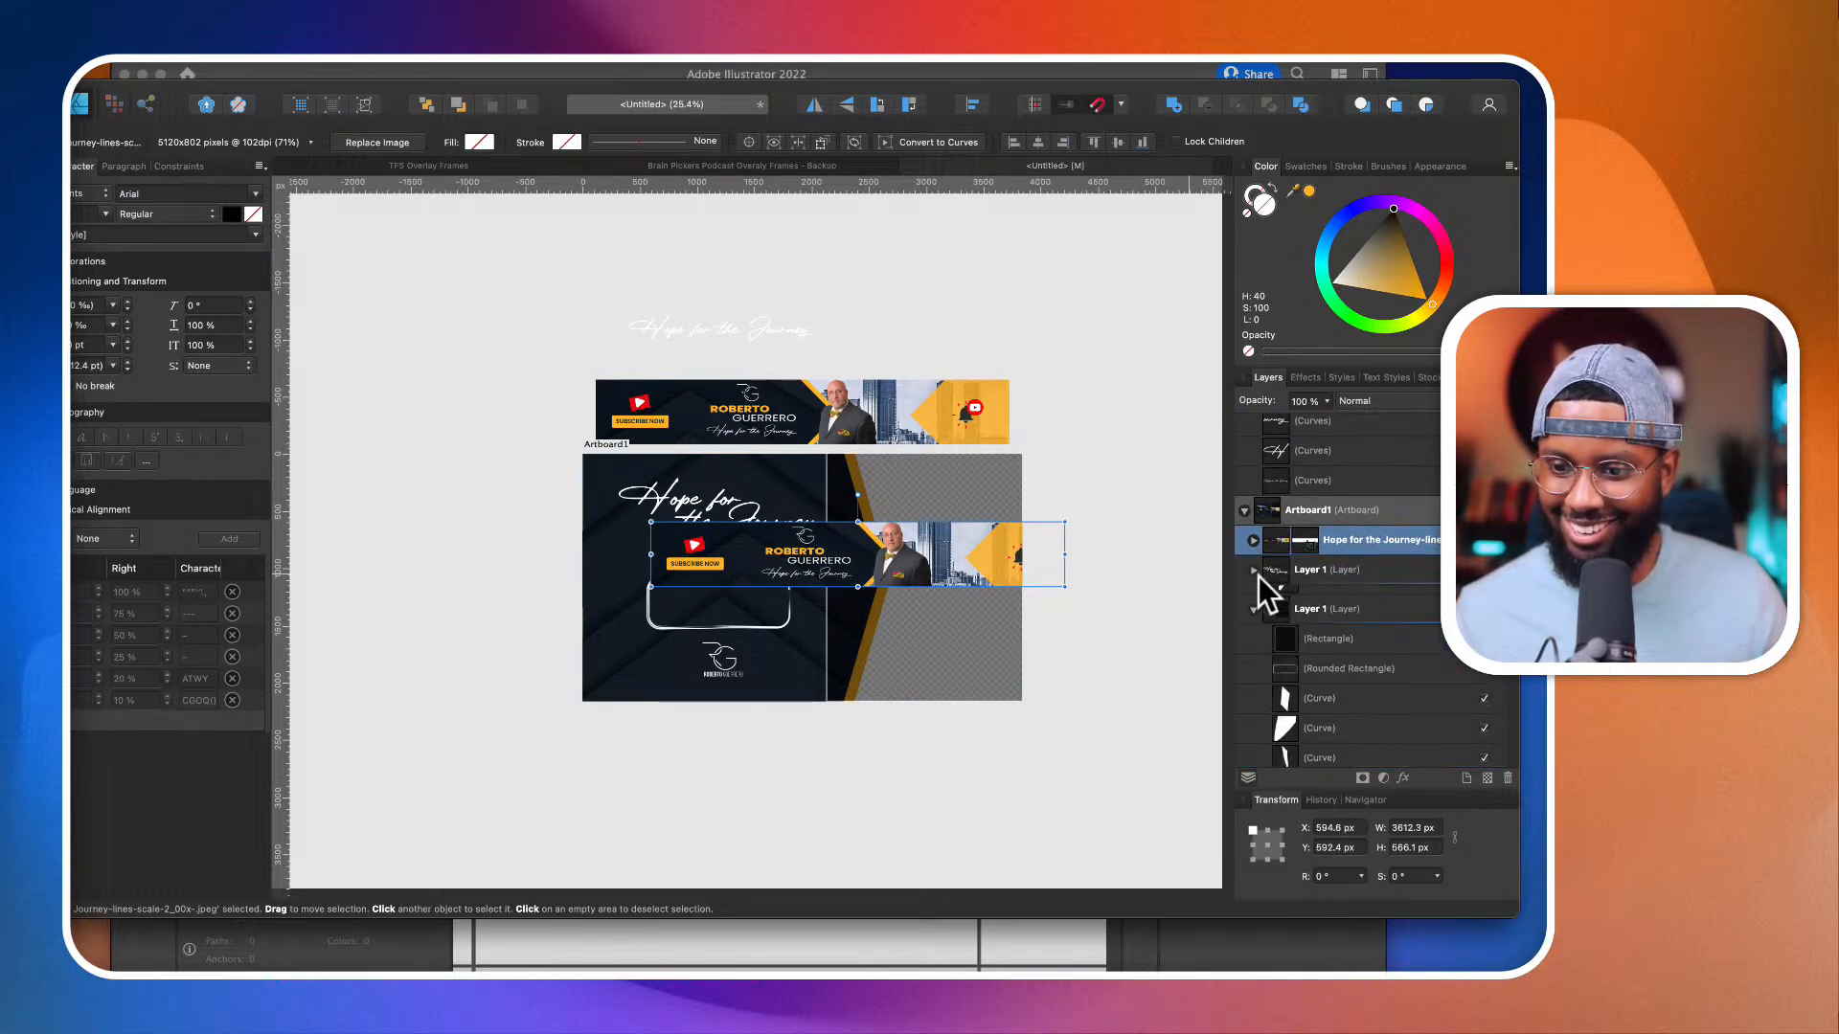
scroll(1274, 548, down, 3)
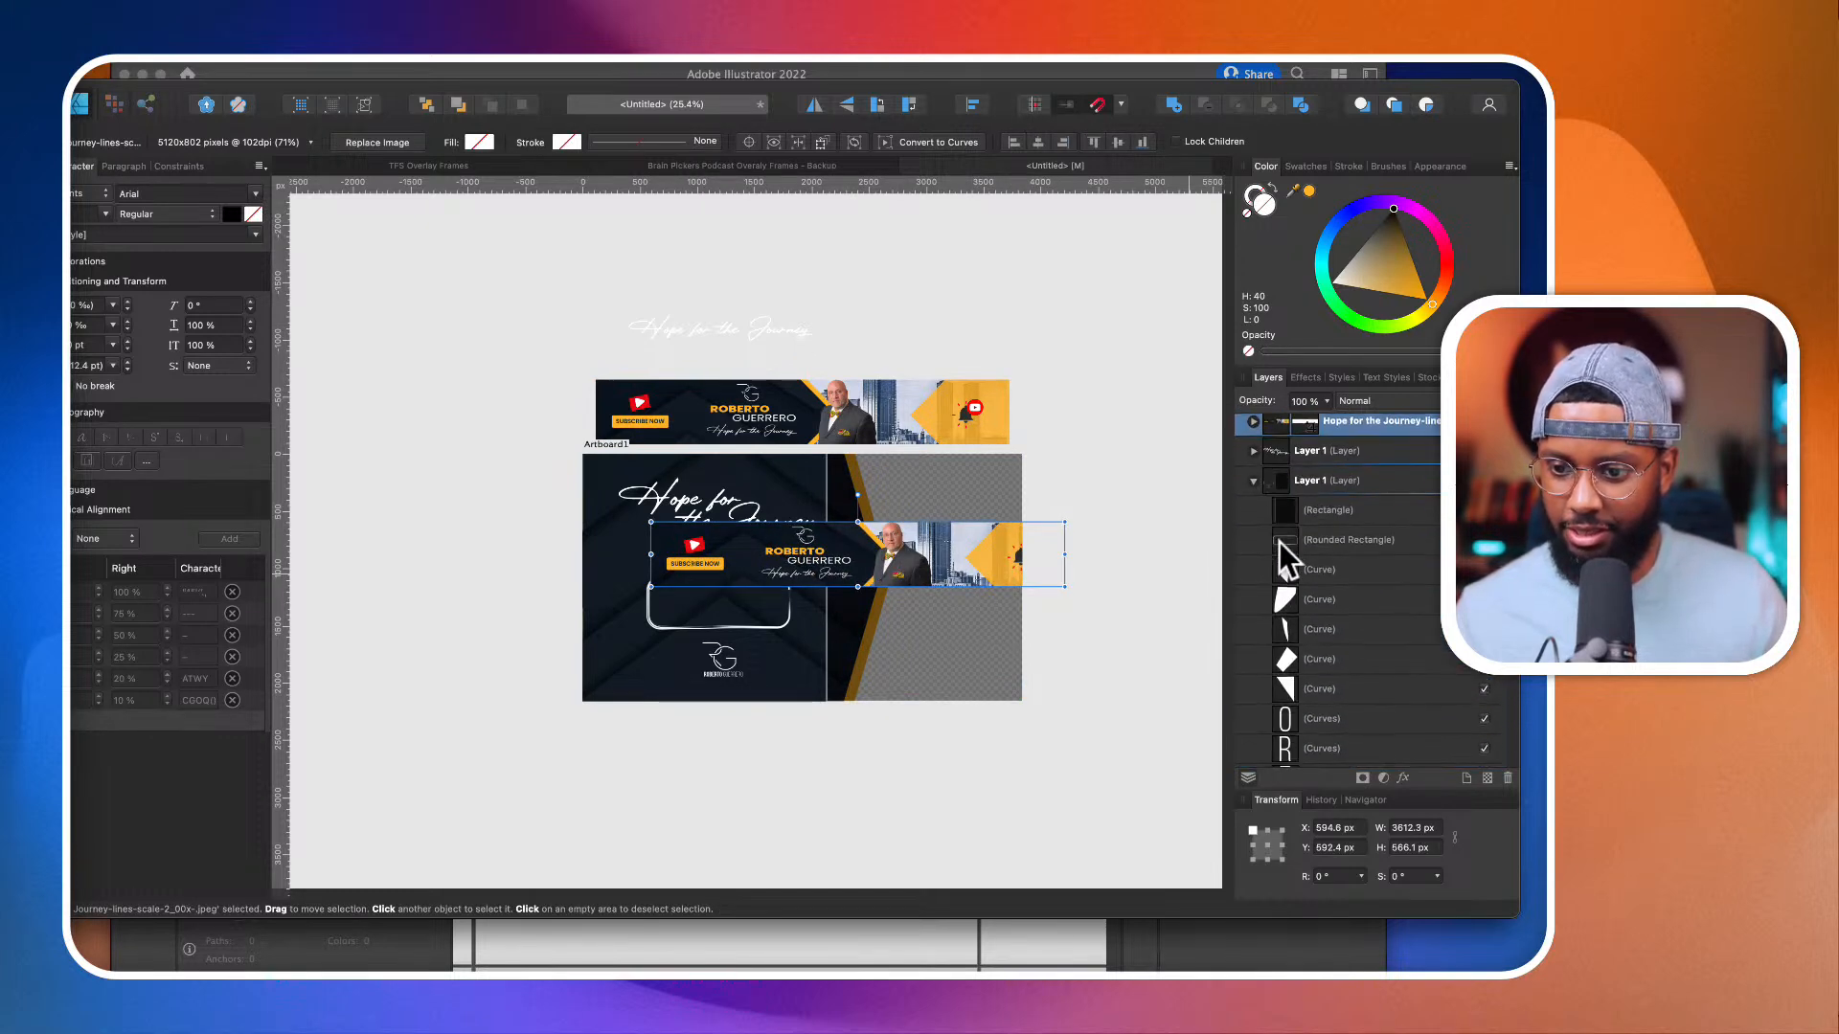
scroll(1281, 536, down, 1)
drag(1276, 490, 1257, 447)
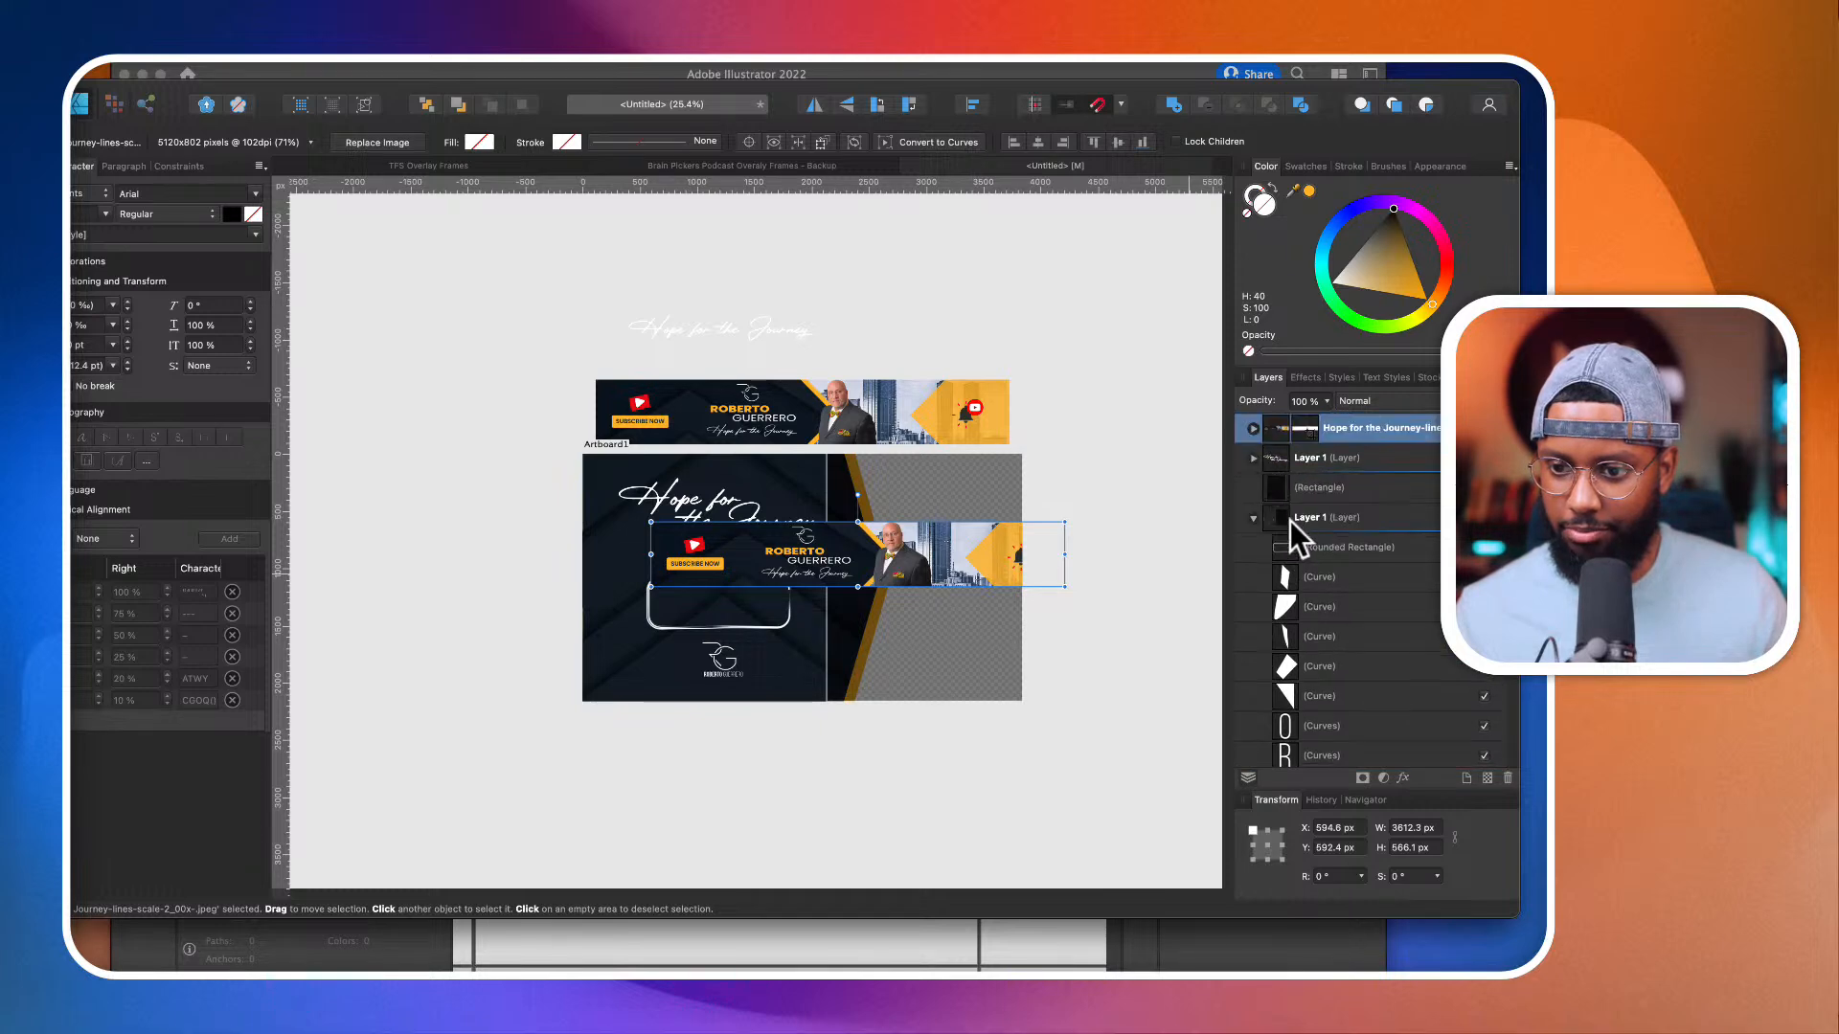
scroll(1285, 525, down, 2)
click(1251, 437)
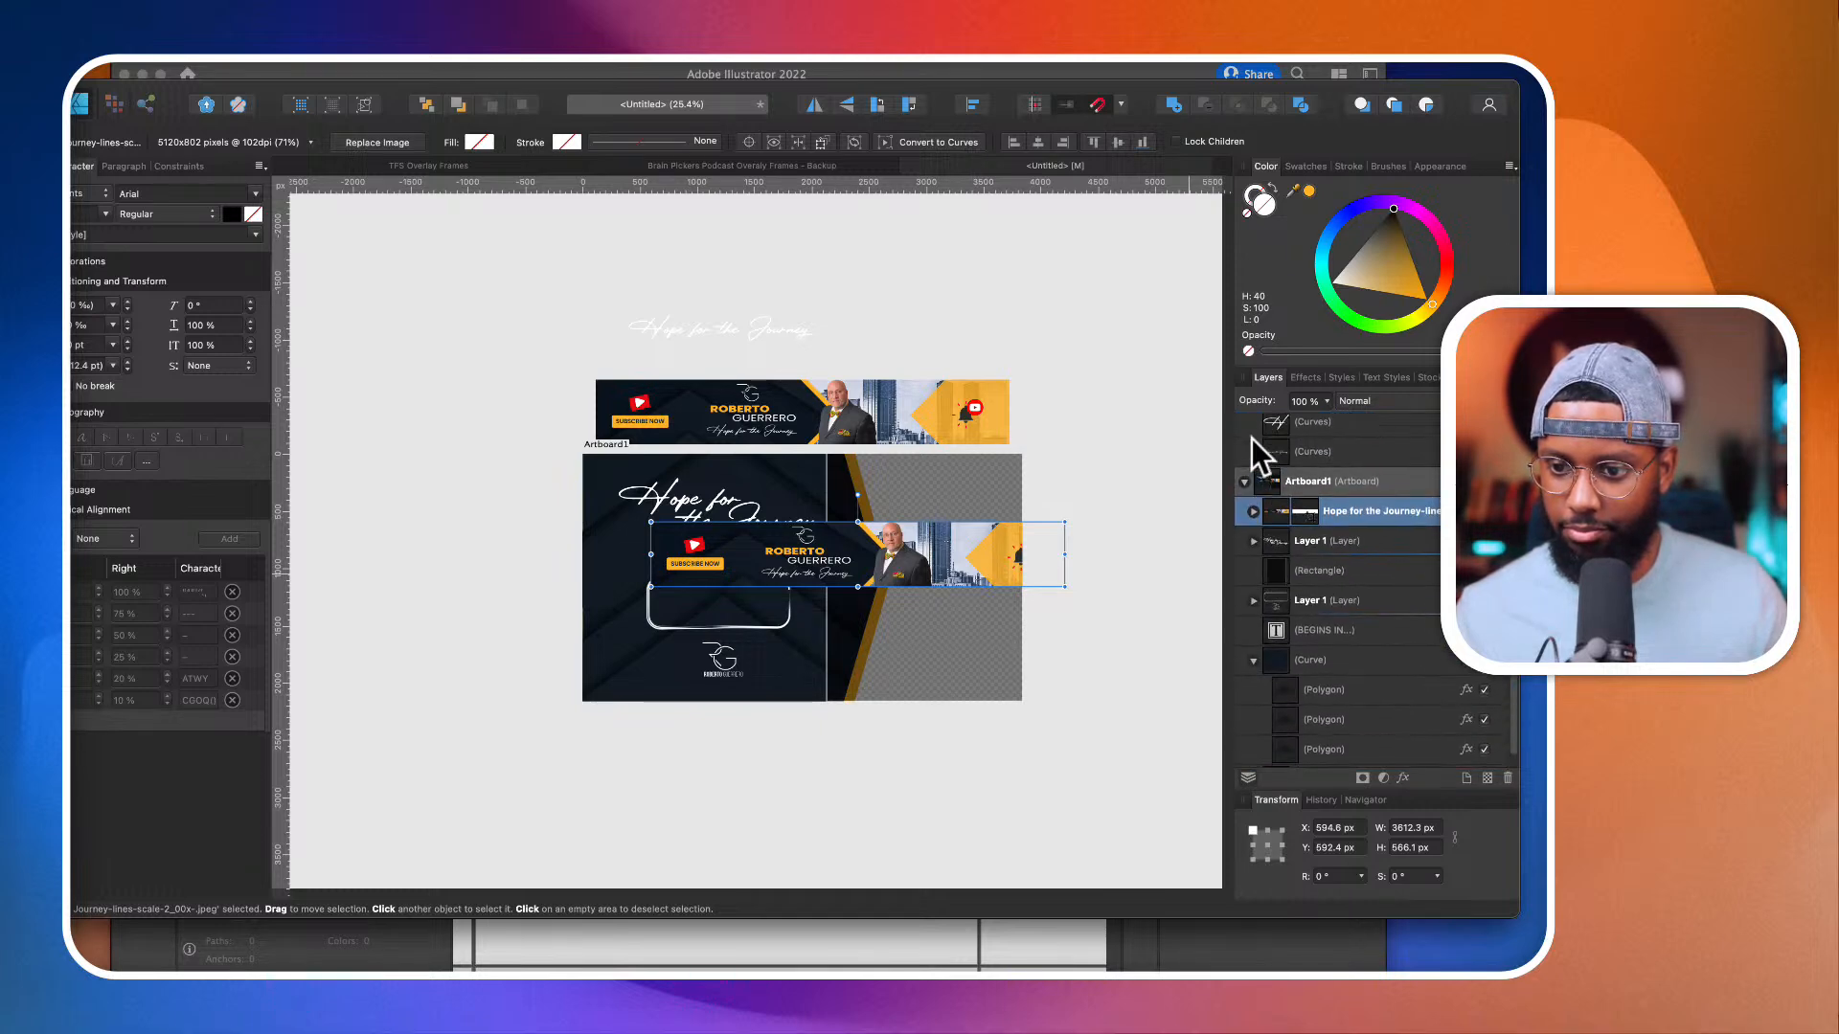
drag(1286, 542, 1274, 764)
Step: Move the banner copy down the layer stack, behind the dark patterned panel and directly above the orange shape
scroll(1308, 641, up, 1)
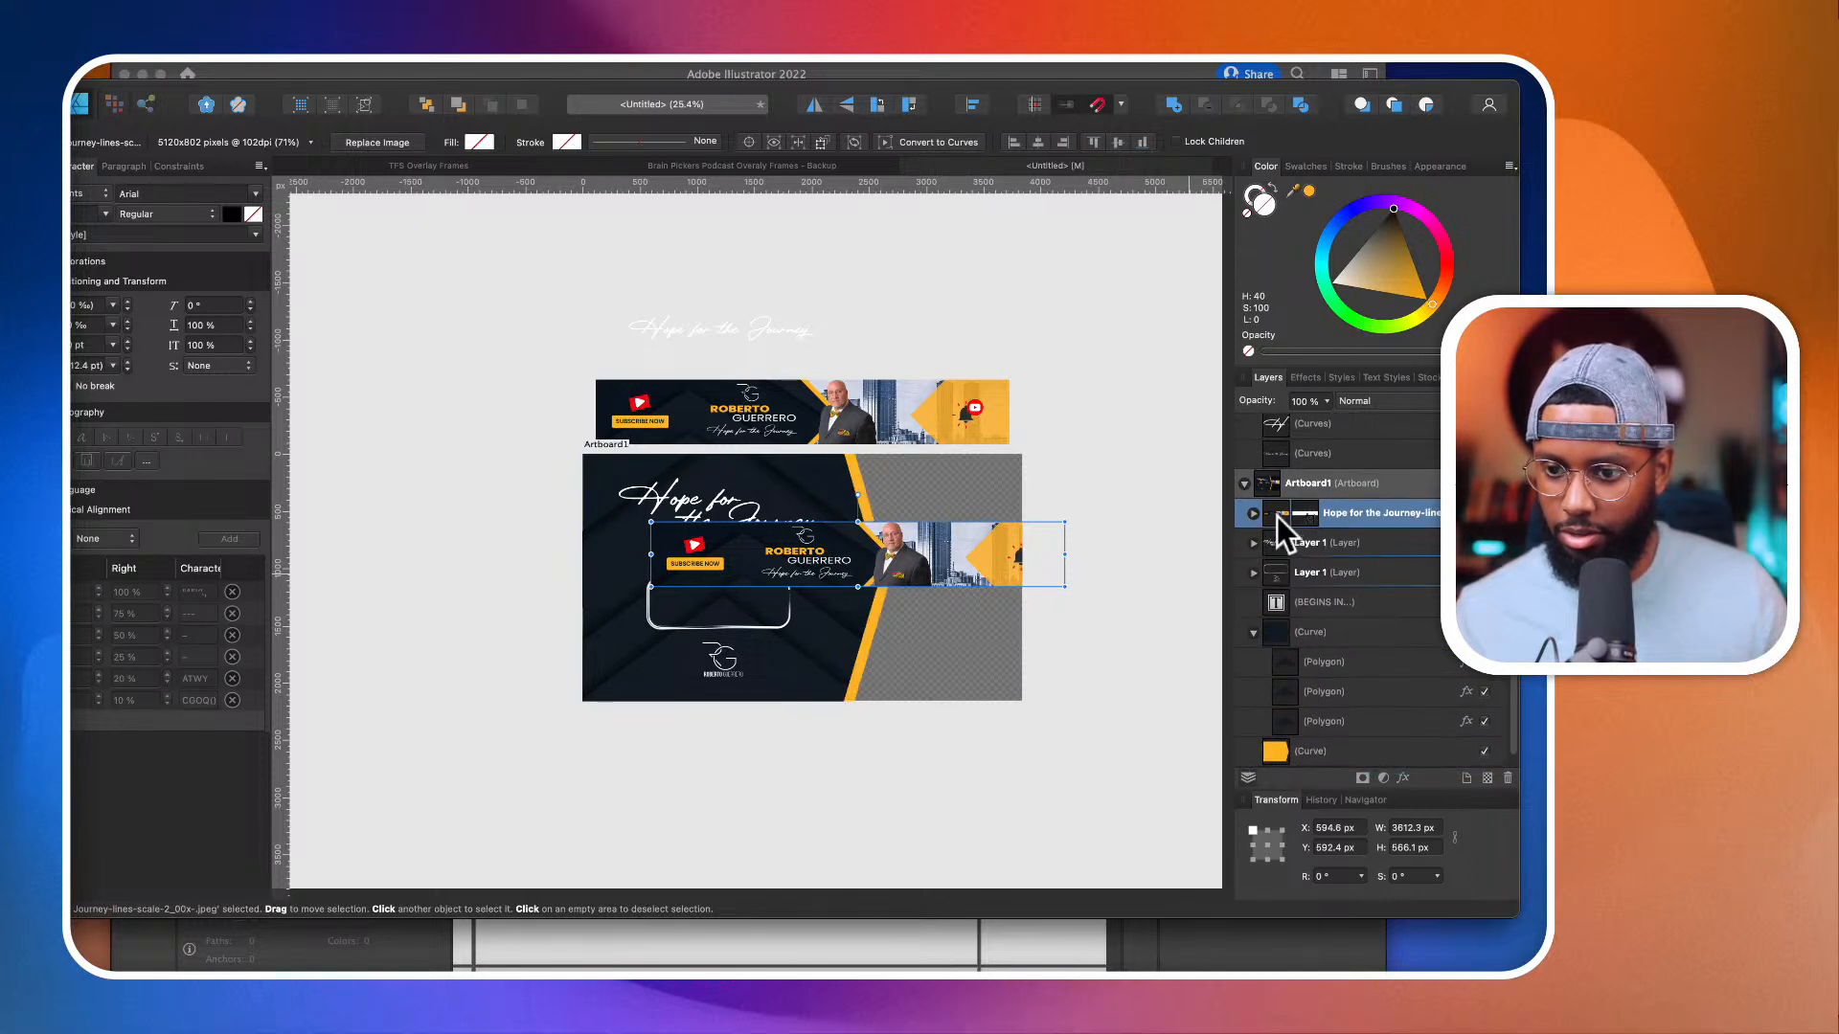
drag(1278, 516, 1257, 732)
drag(1254, 742, 1308, 780)
key(super+z)
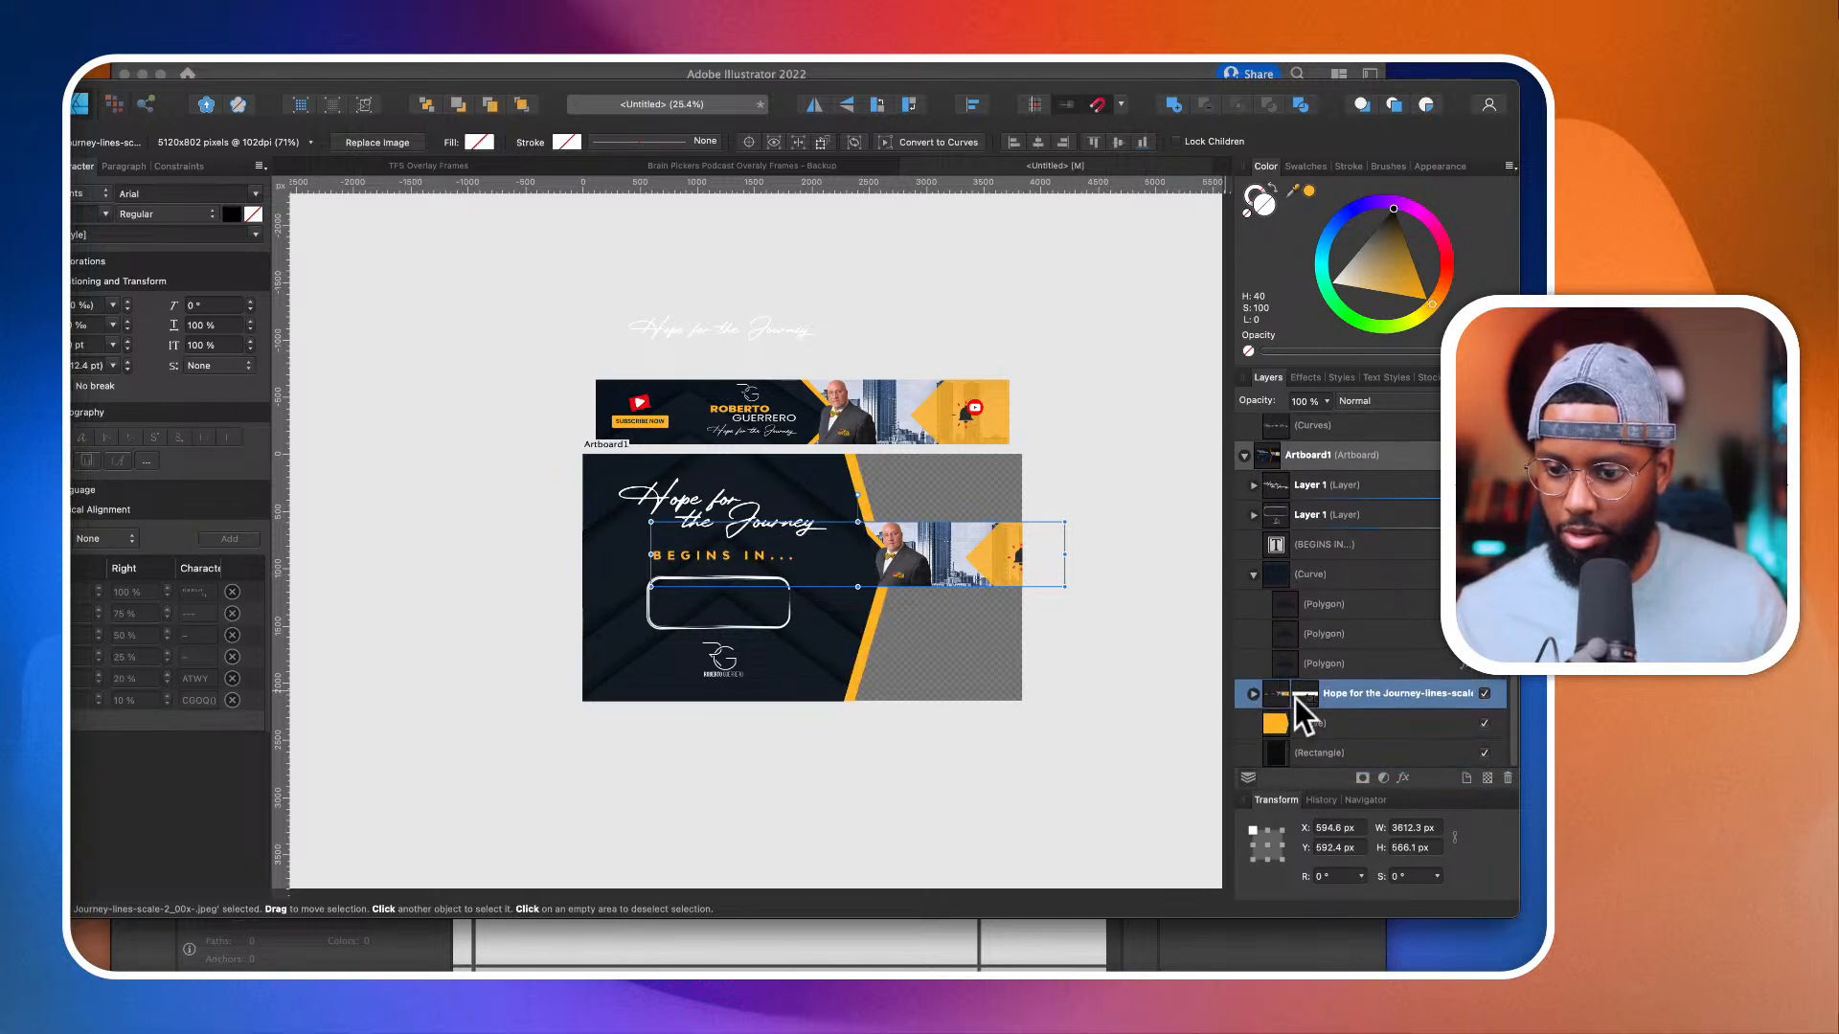
Step: Send the banner copy to the bottom of the artboard's stack, beneath the translucent rectangle, and enlarge it to about 13298 by 2084 px
drag(1284, 697, 1283, 765)
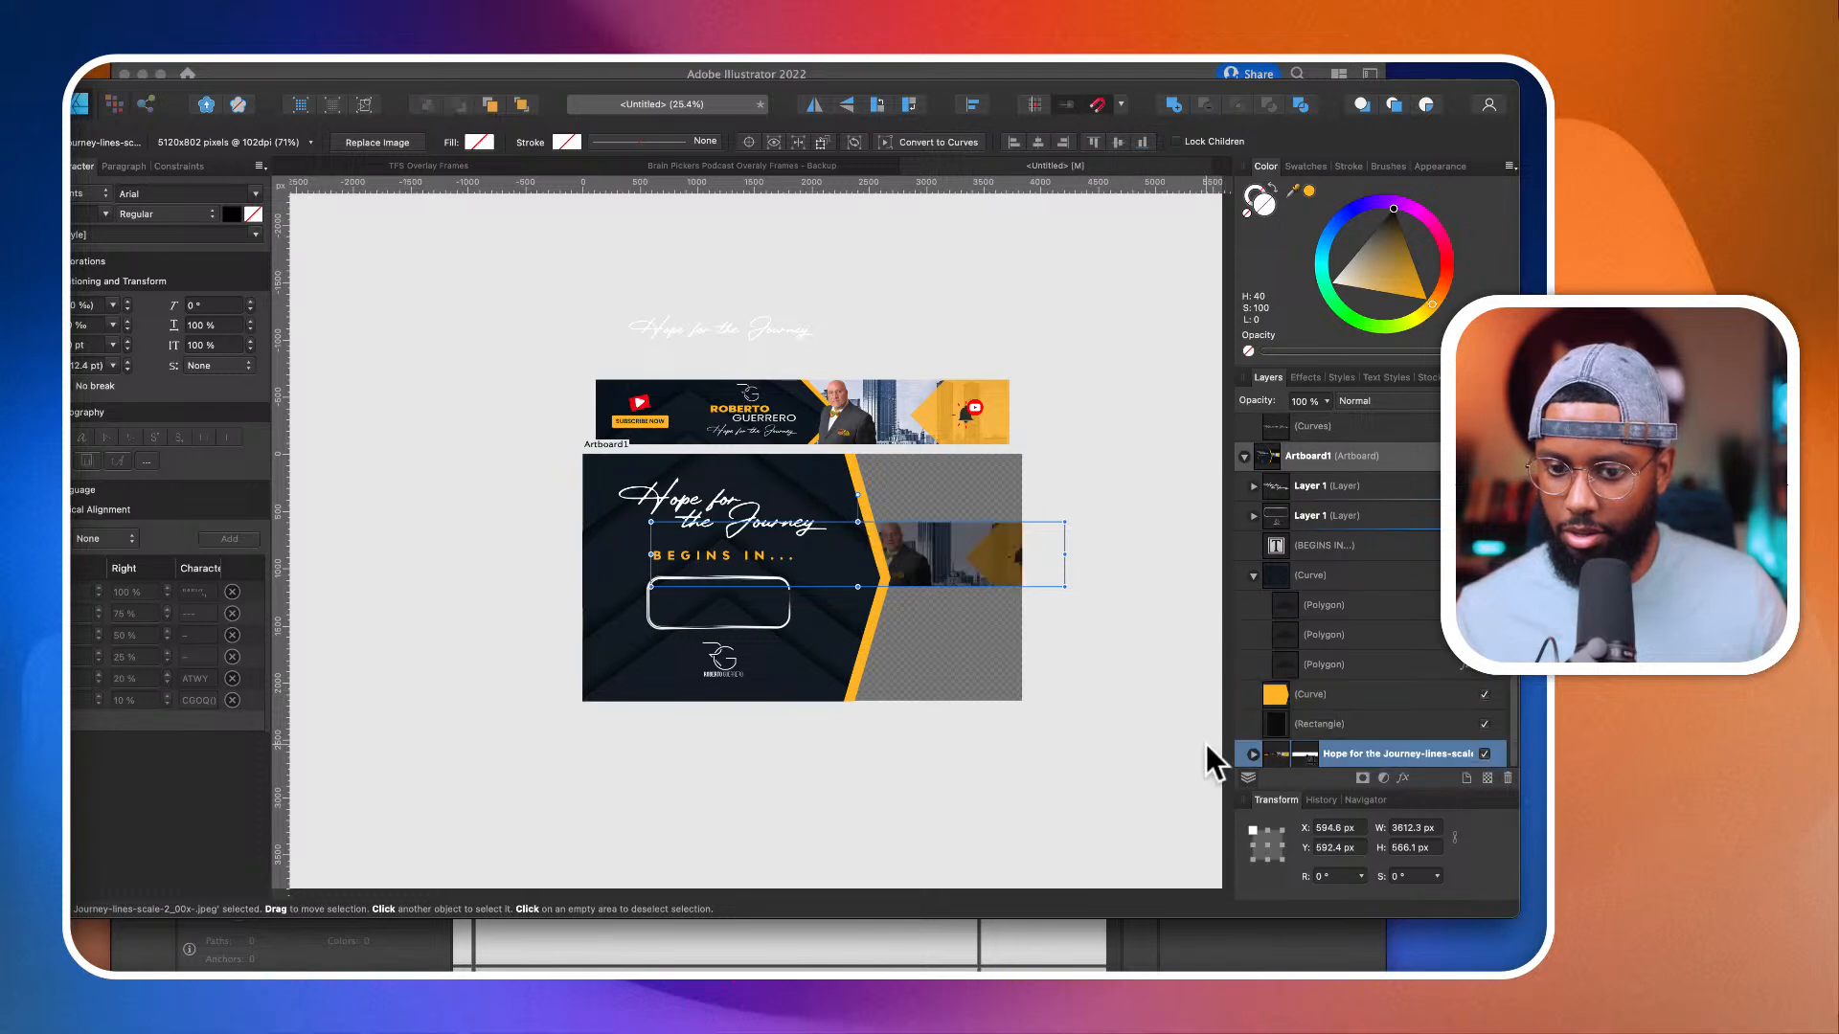
drag(1065, 586, 1106, 735)
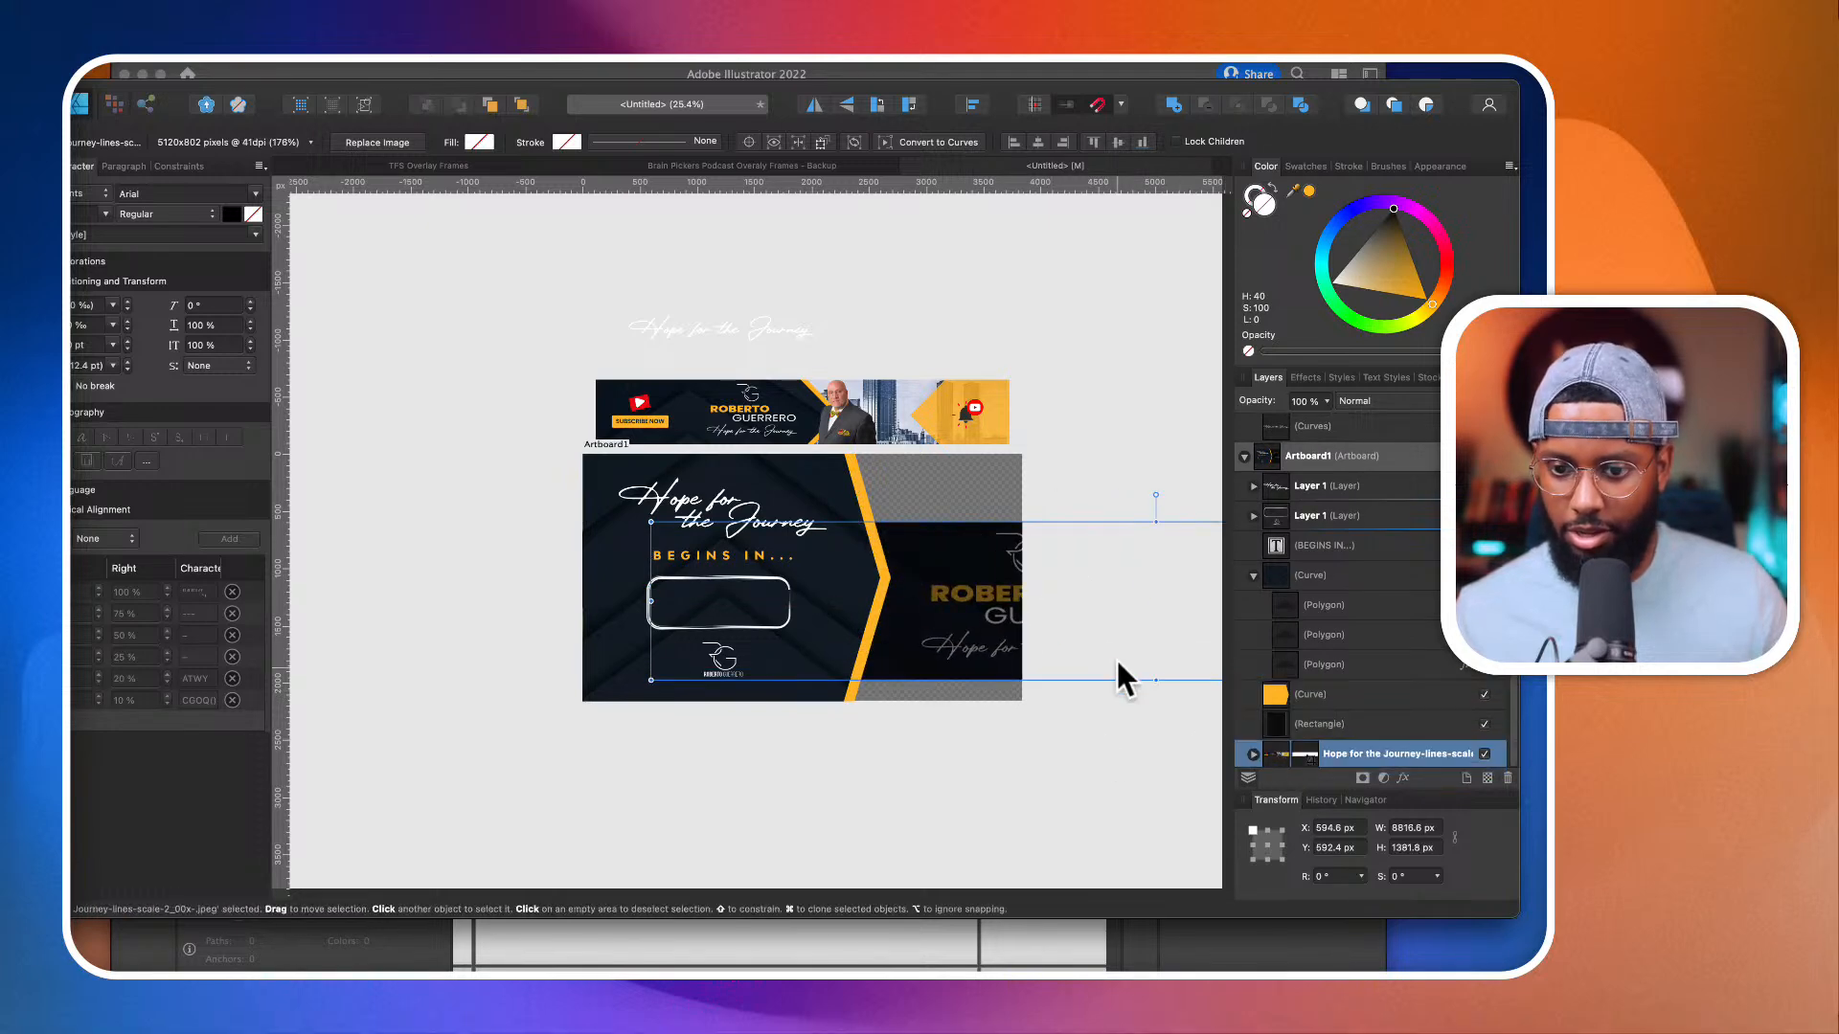
drag(1116, 658, 825, 515)
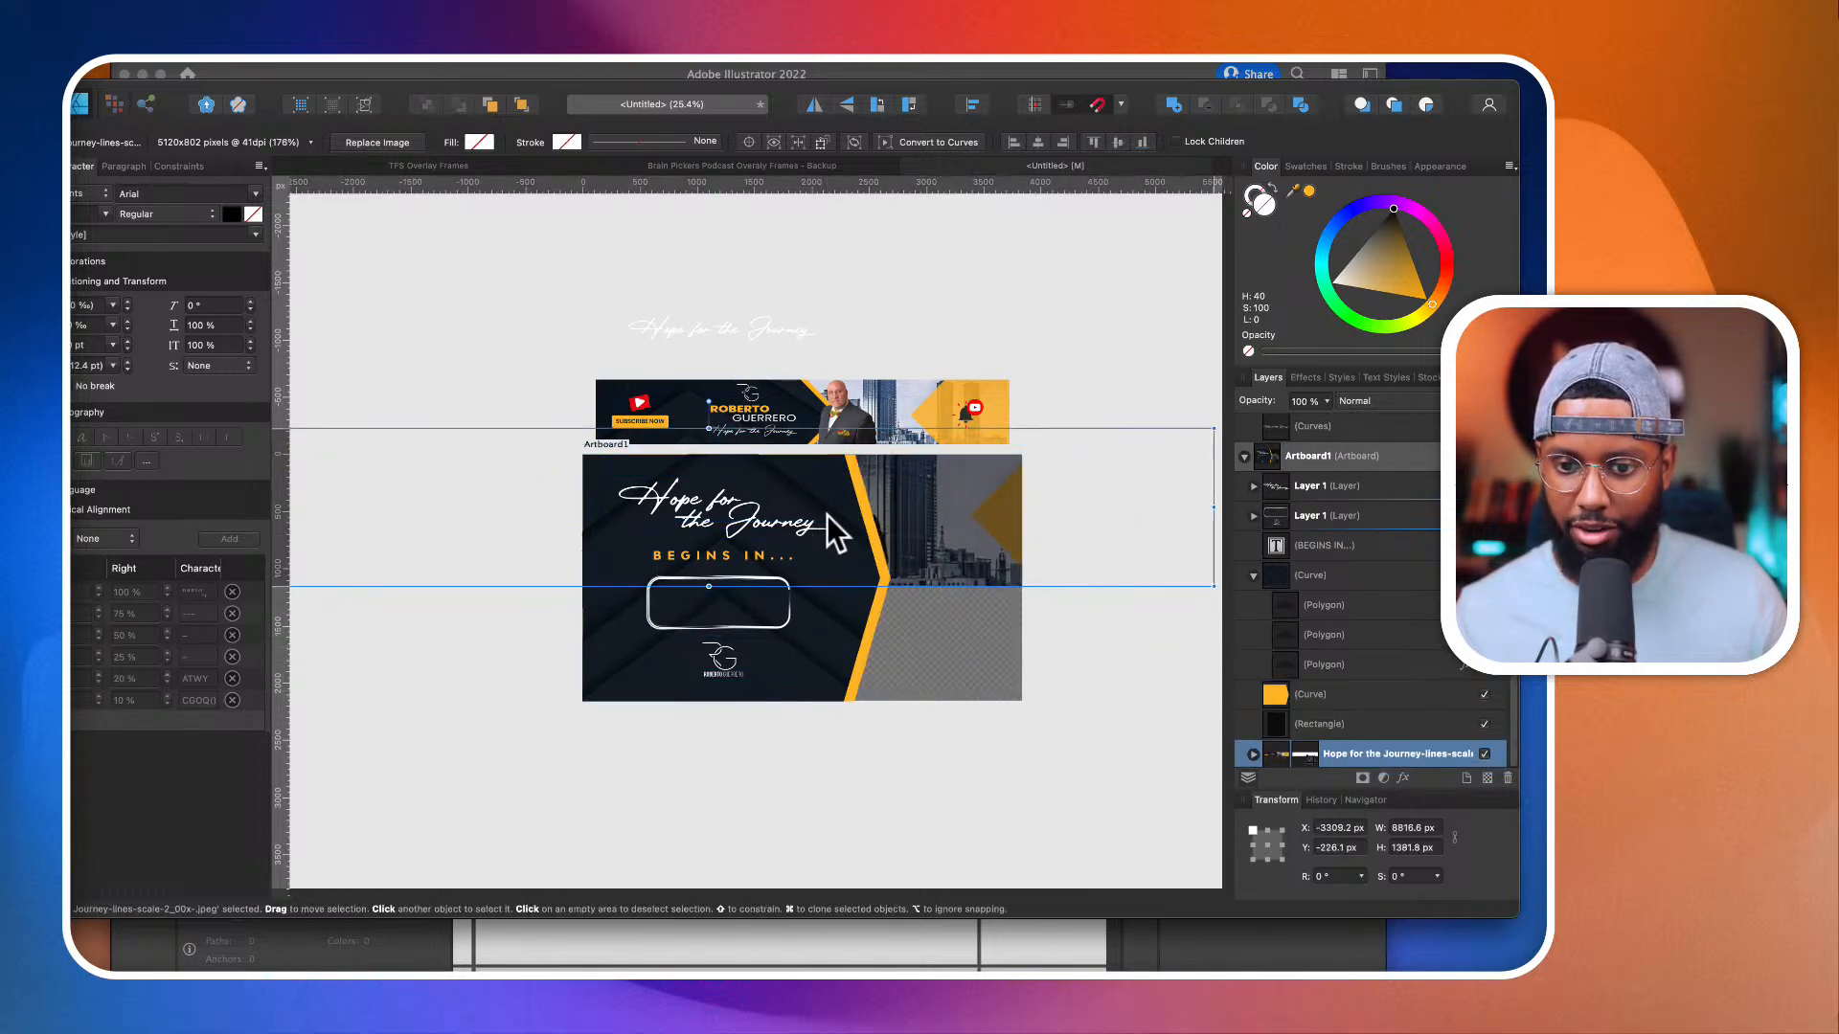
scroll(826, 516, down, 2)
drag(1047, 556, 1283, 598)
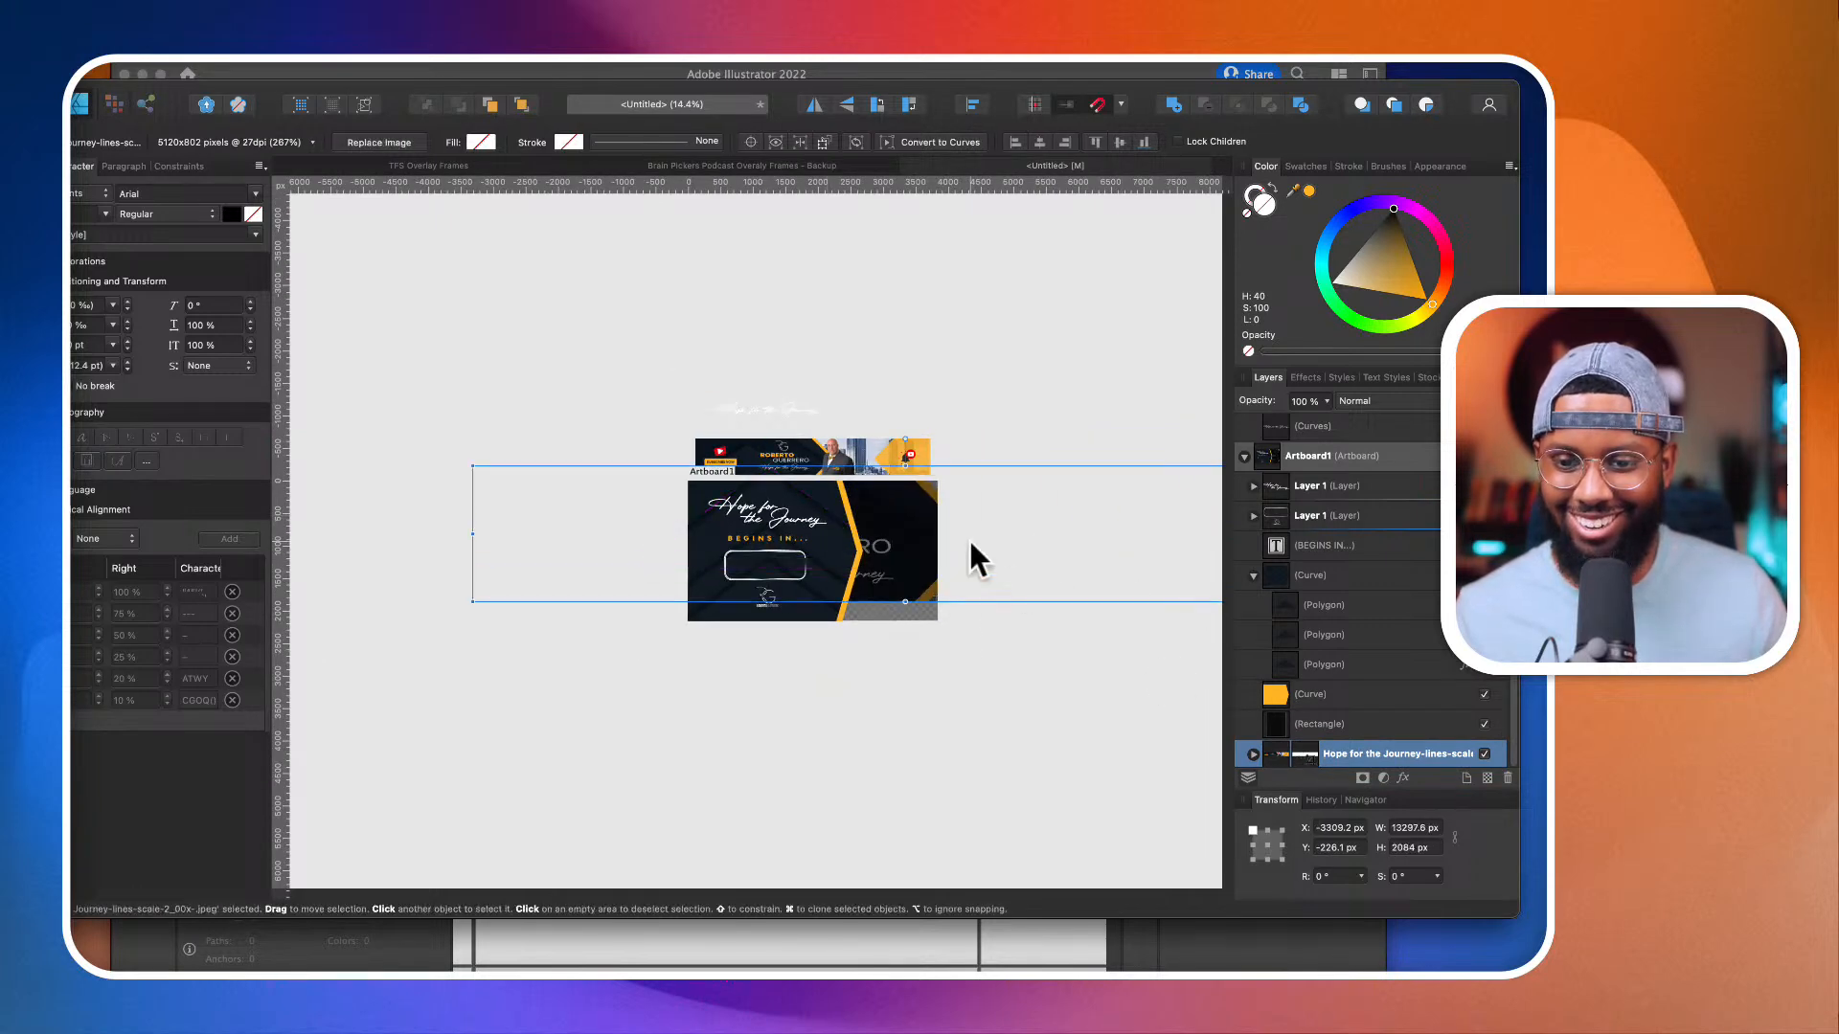
Step: Enlarge the banner copy to about 14977 by 2347 px and shift it until its portrait fills the area beside the orange chevron
drag(968, 537, 926, 540)
scroll(925, 541, down, 1)
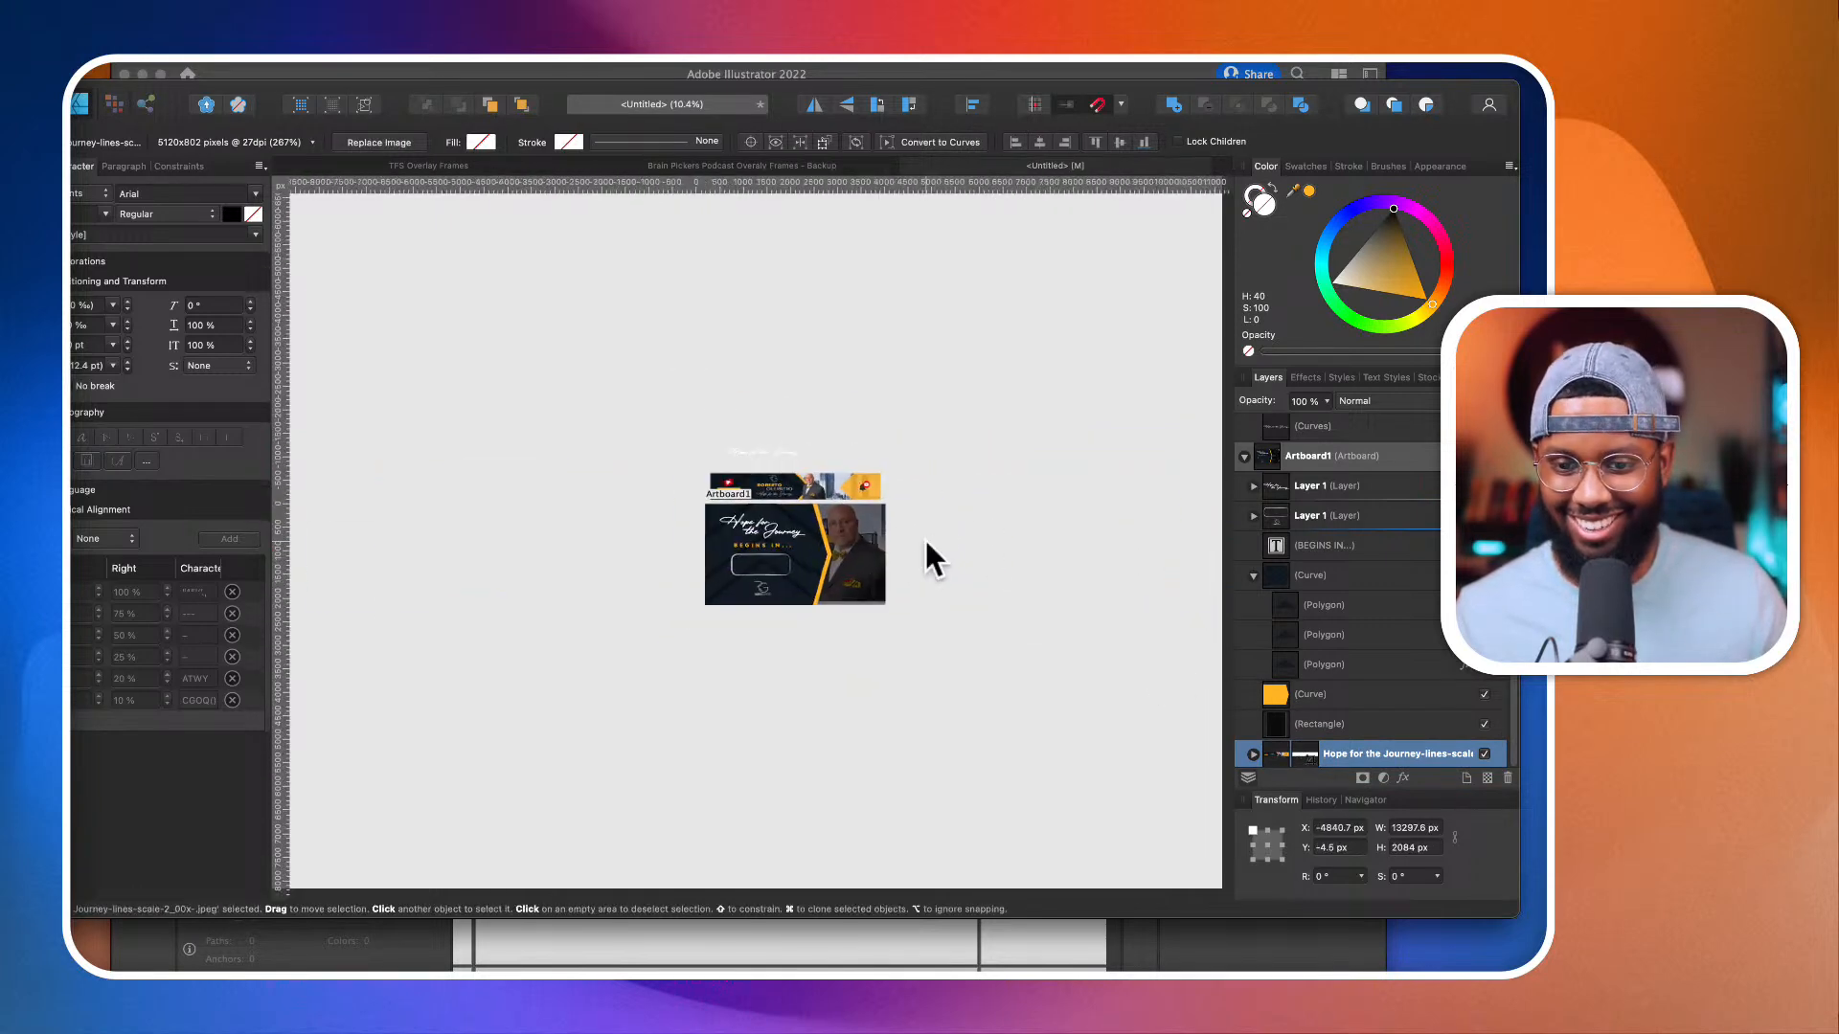
drag(1042, 603, 1112, 657)
scroll(761, 519, up, 2)
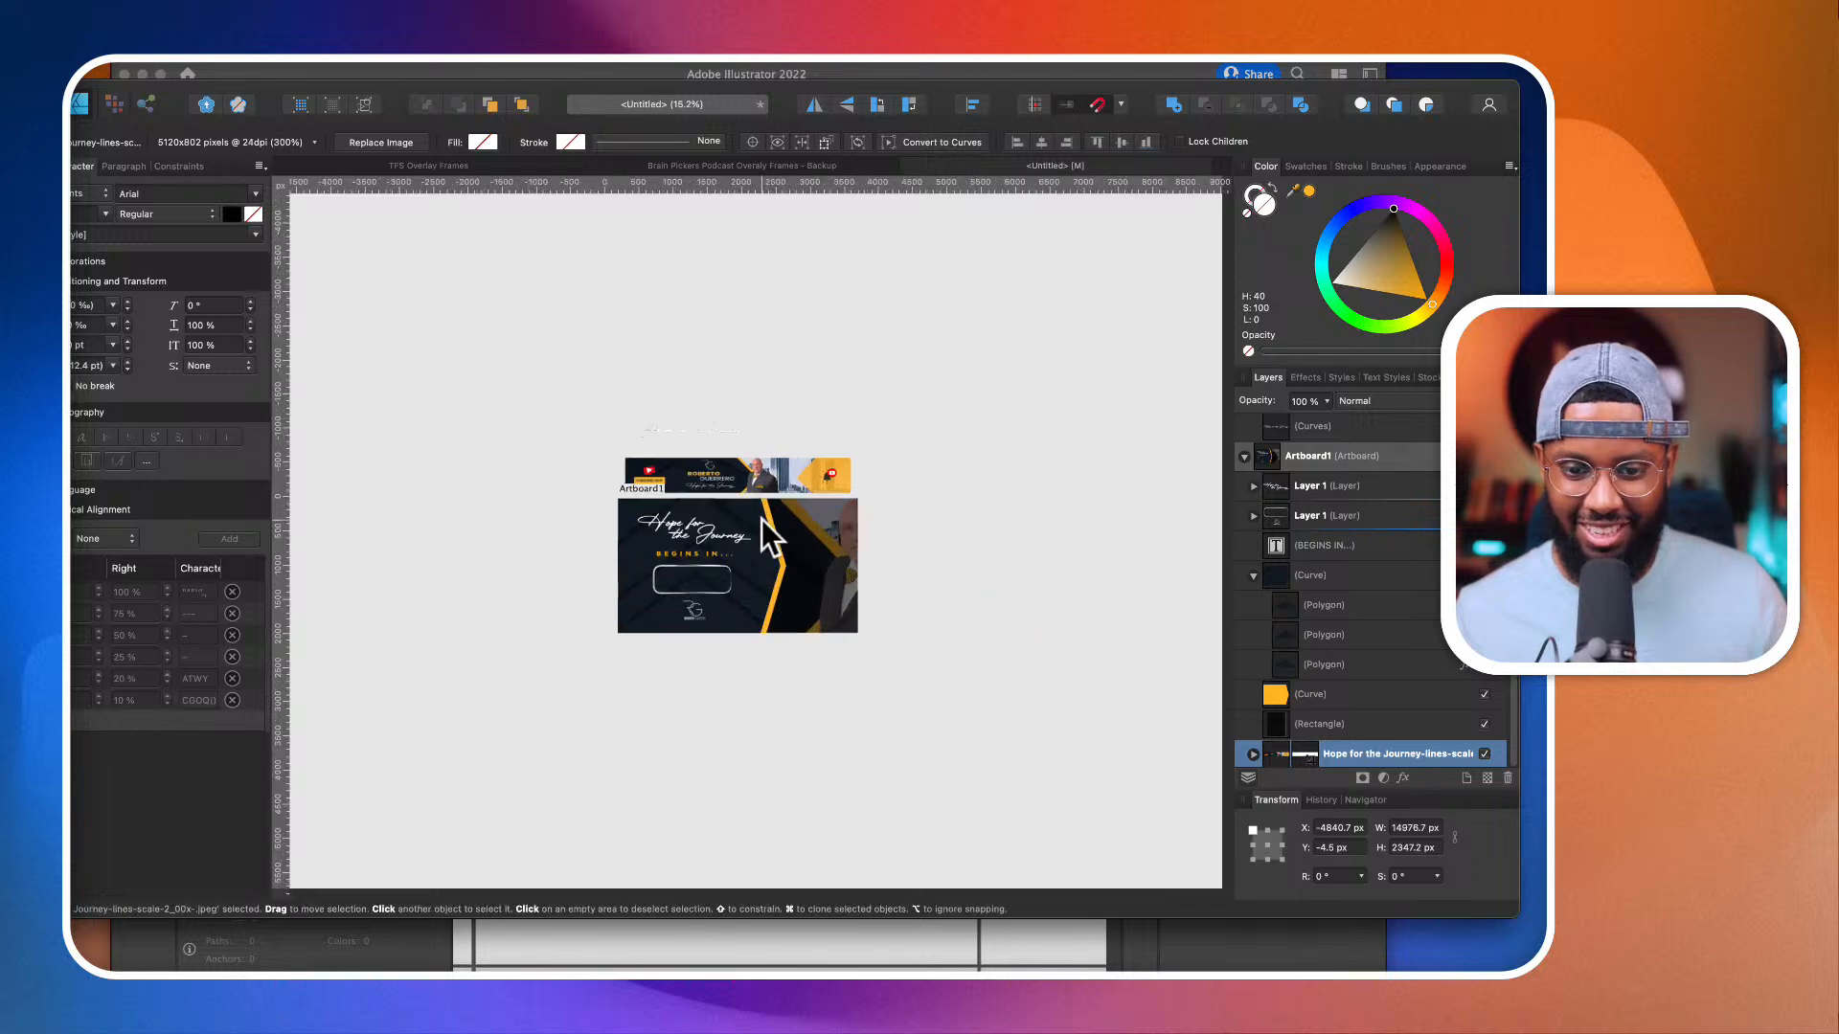
drag(842, 549, 856, 550)
scroll(856, 550, up, 3)
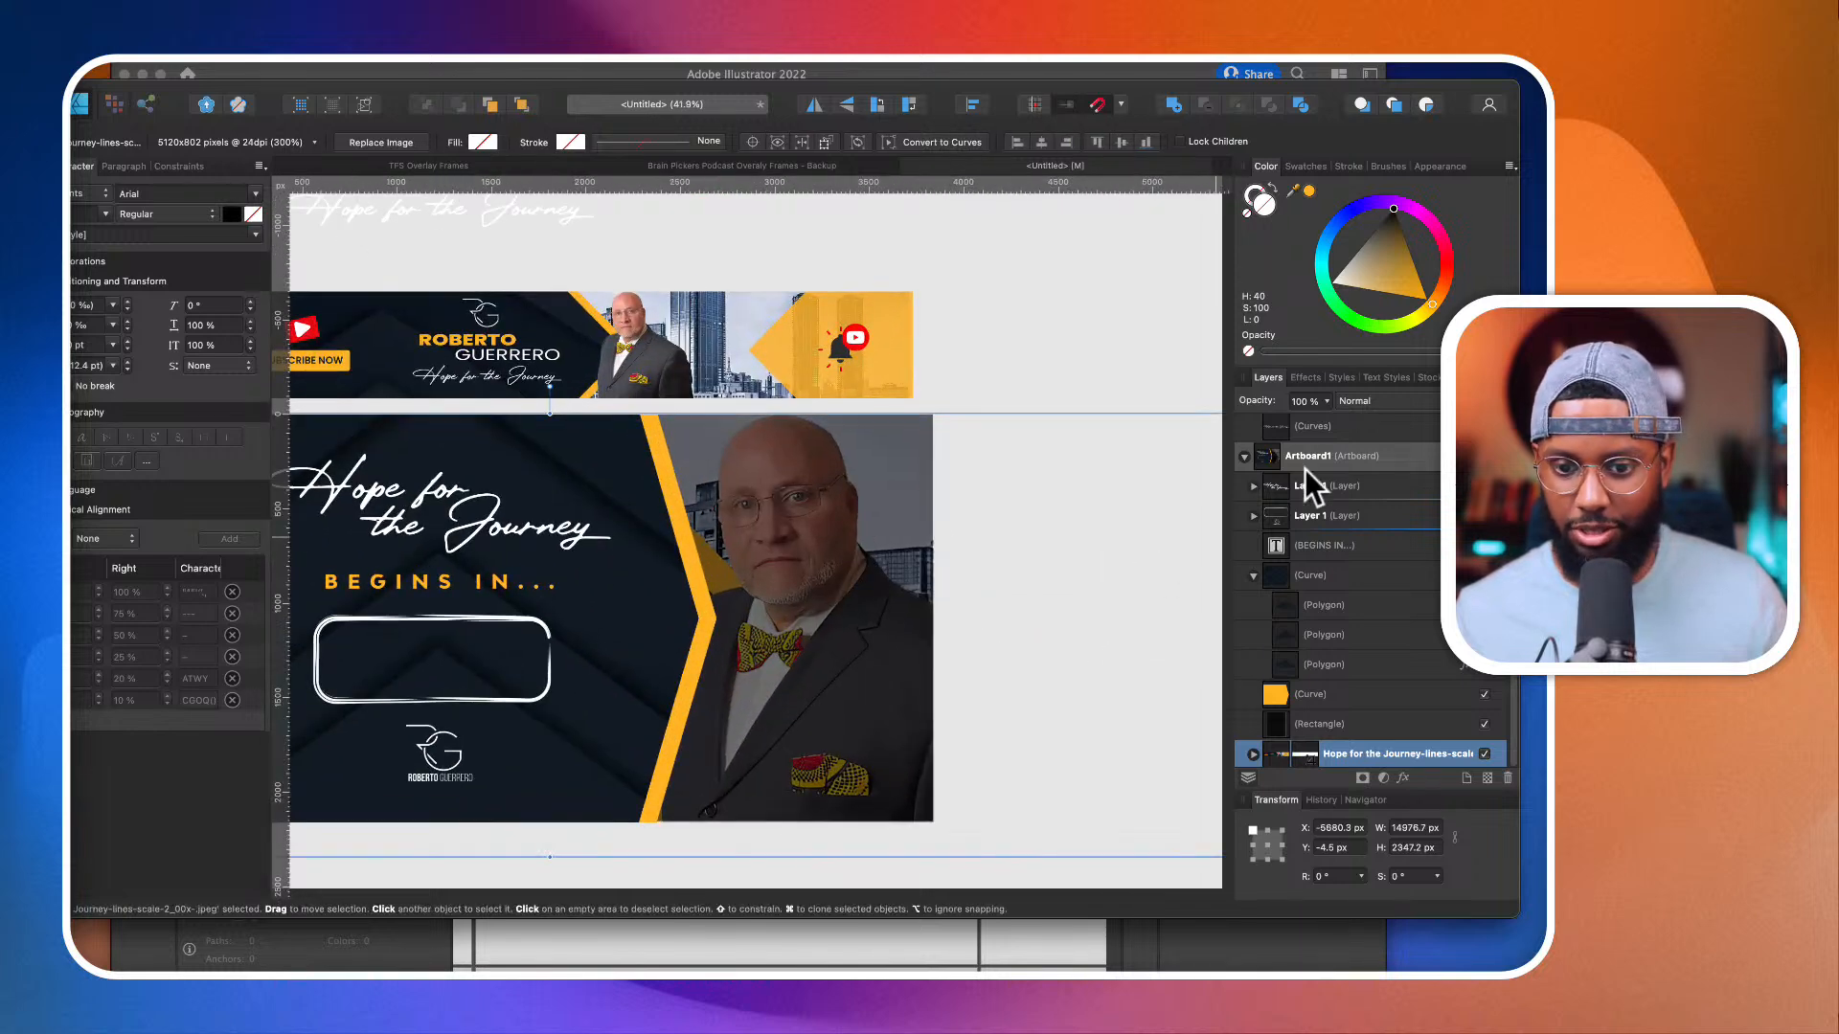
Step: Reduce the translucent black rectangle's layer opacity to about 44%
click(1326, 402)
click(1354, 723)
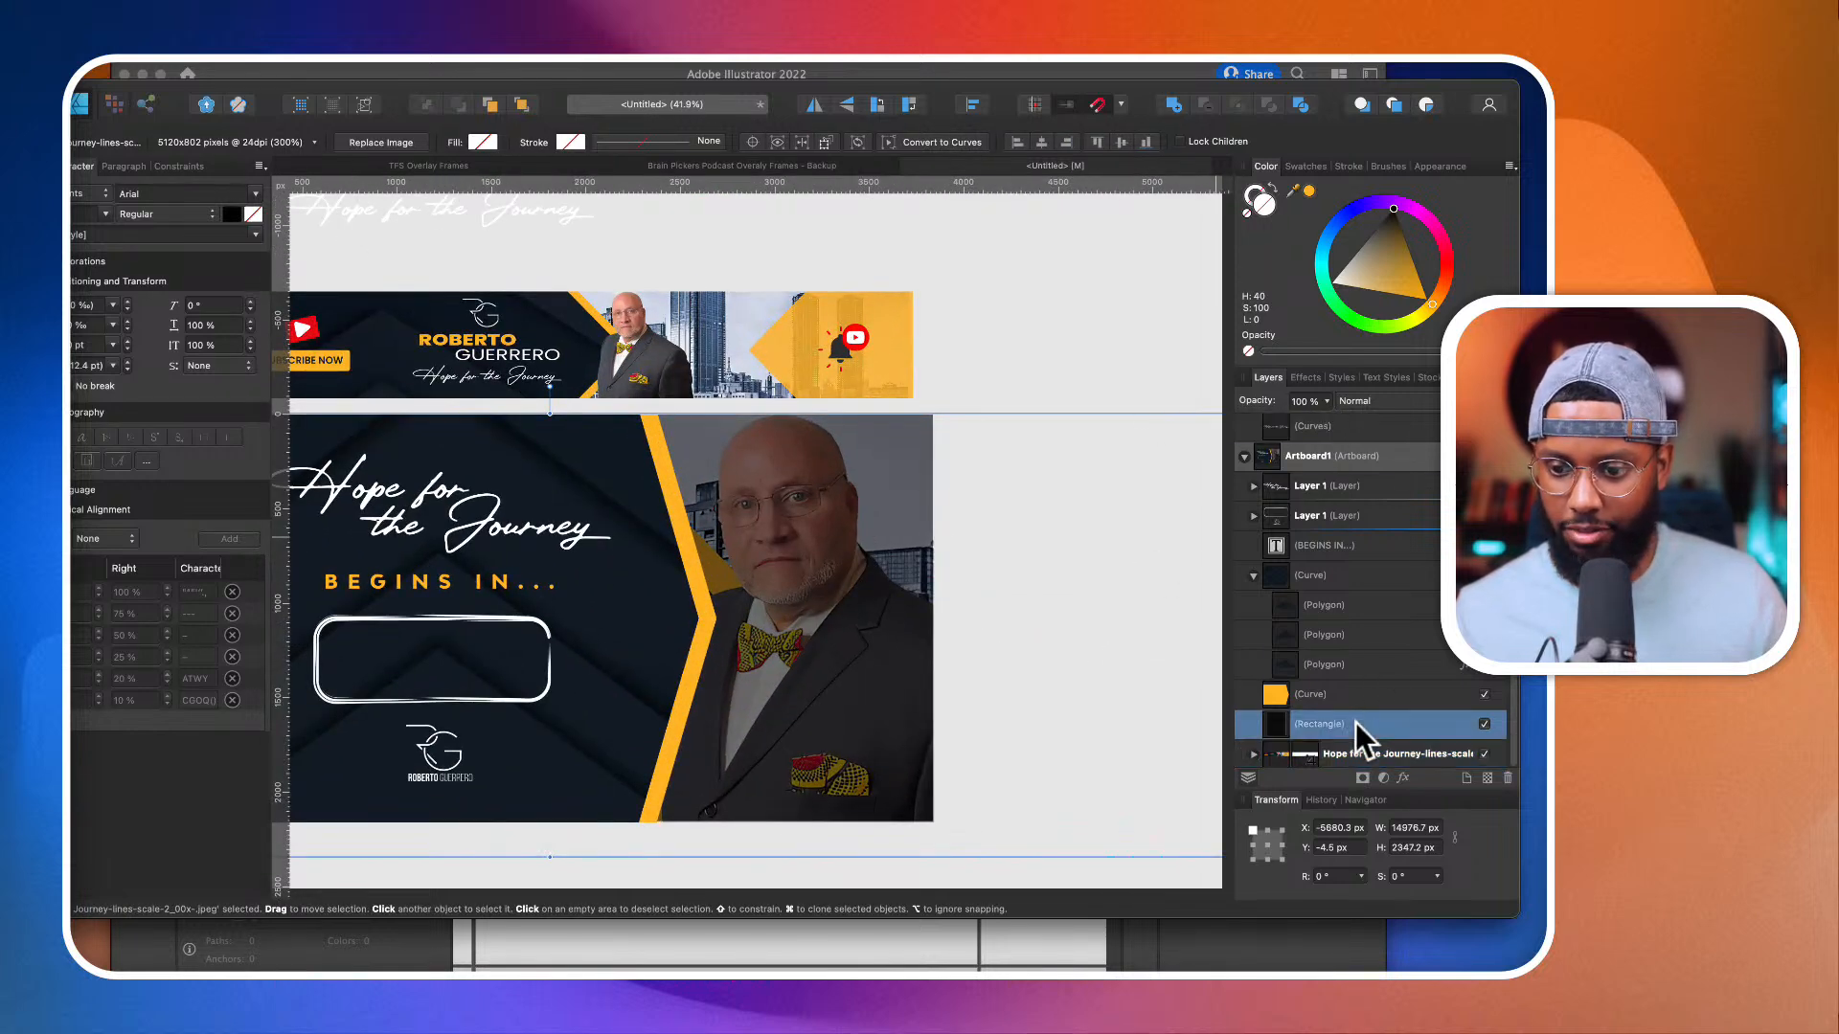
click(1327, 403)
mouse_move(1326, 418)
mouse_down()
mouse_move(1276, 422)
mouse_move(1310, 422)
mouse_up()
scroll(969, 561, down, 3)
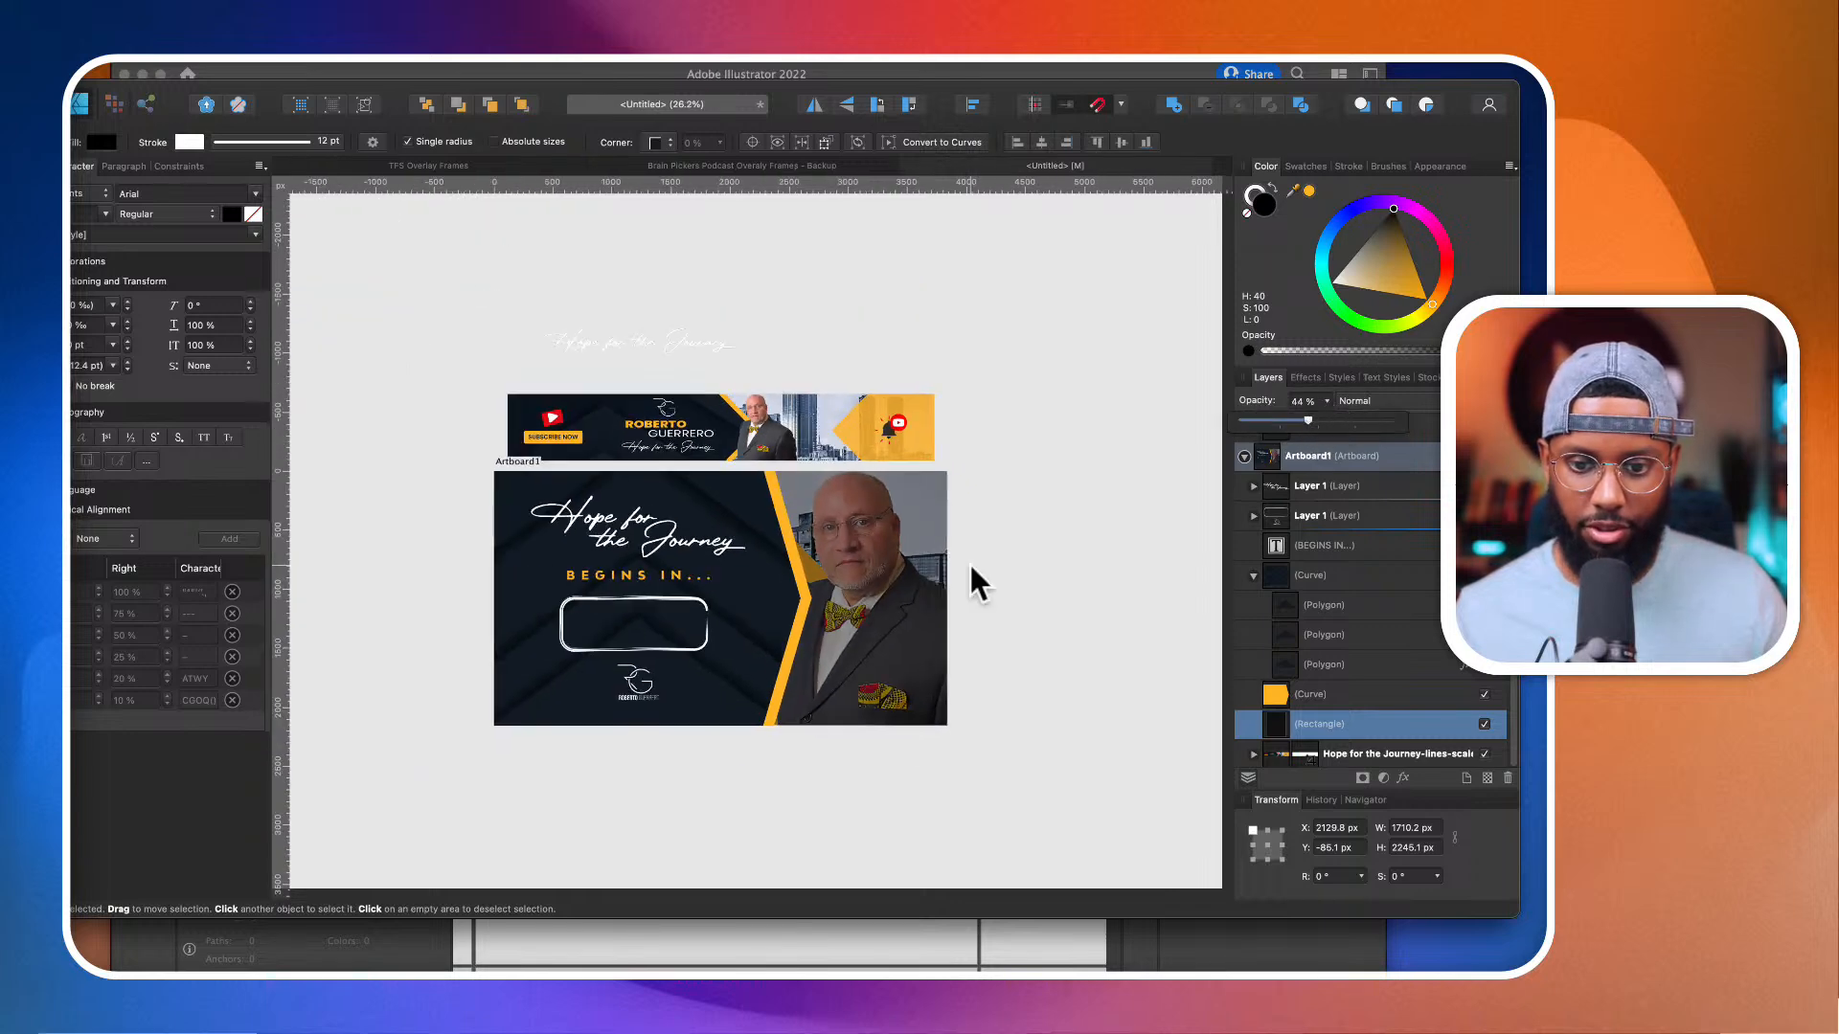
Step: Give the translucent rectangle a vertical linear gradient fill from black to dark grey and select its end stop
key(g)
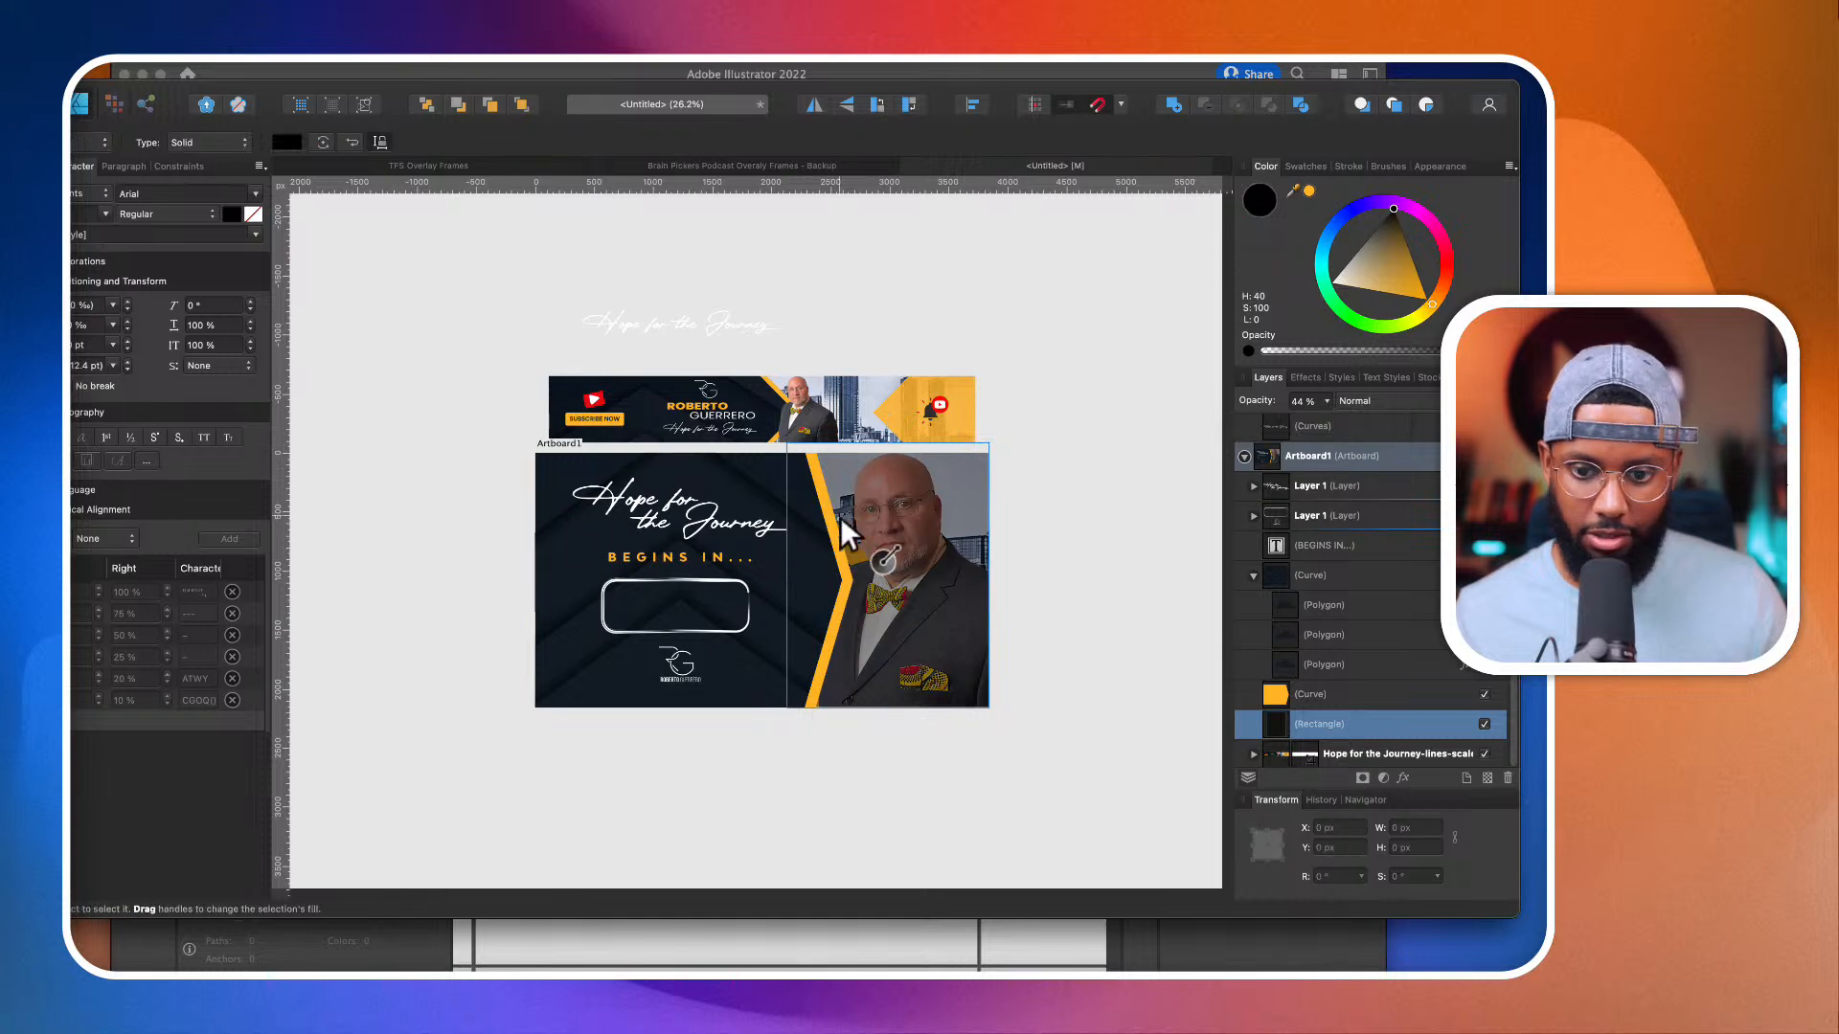
mouse_move(874, 497)
mouse_down()
mouse_move(875, 688)
mouse_move(902, 494)
mouse_up()
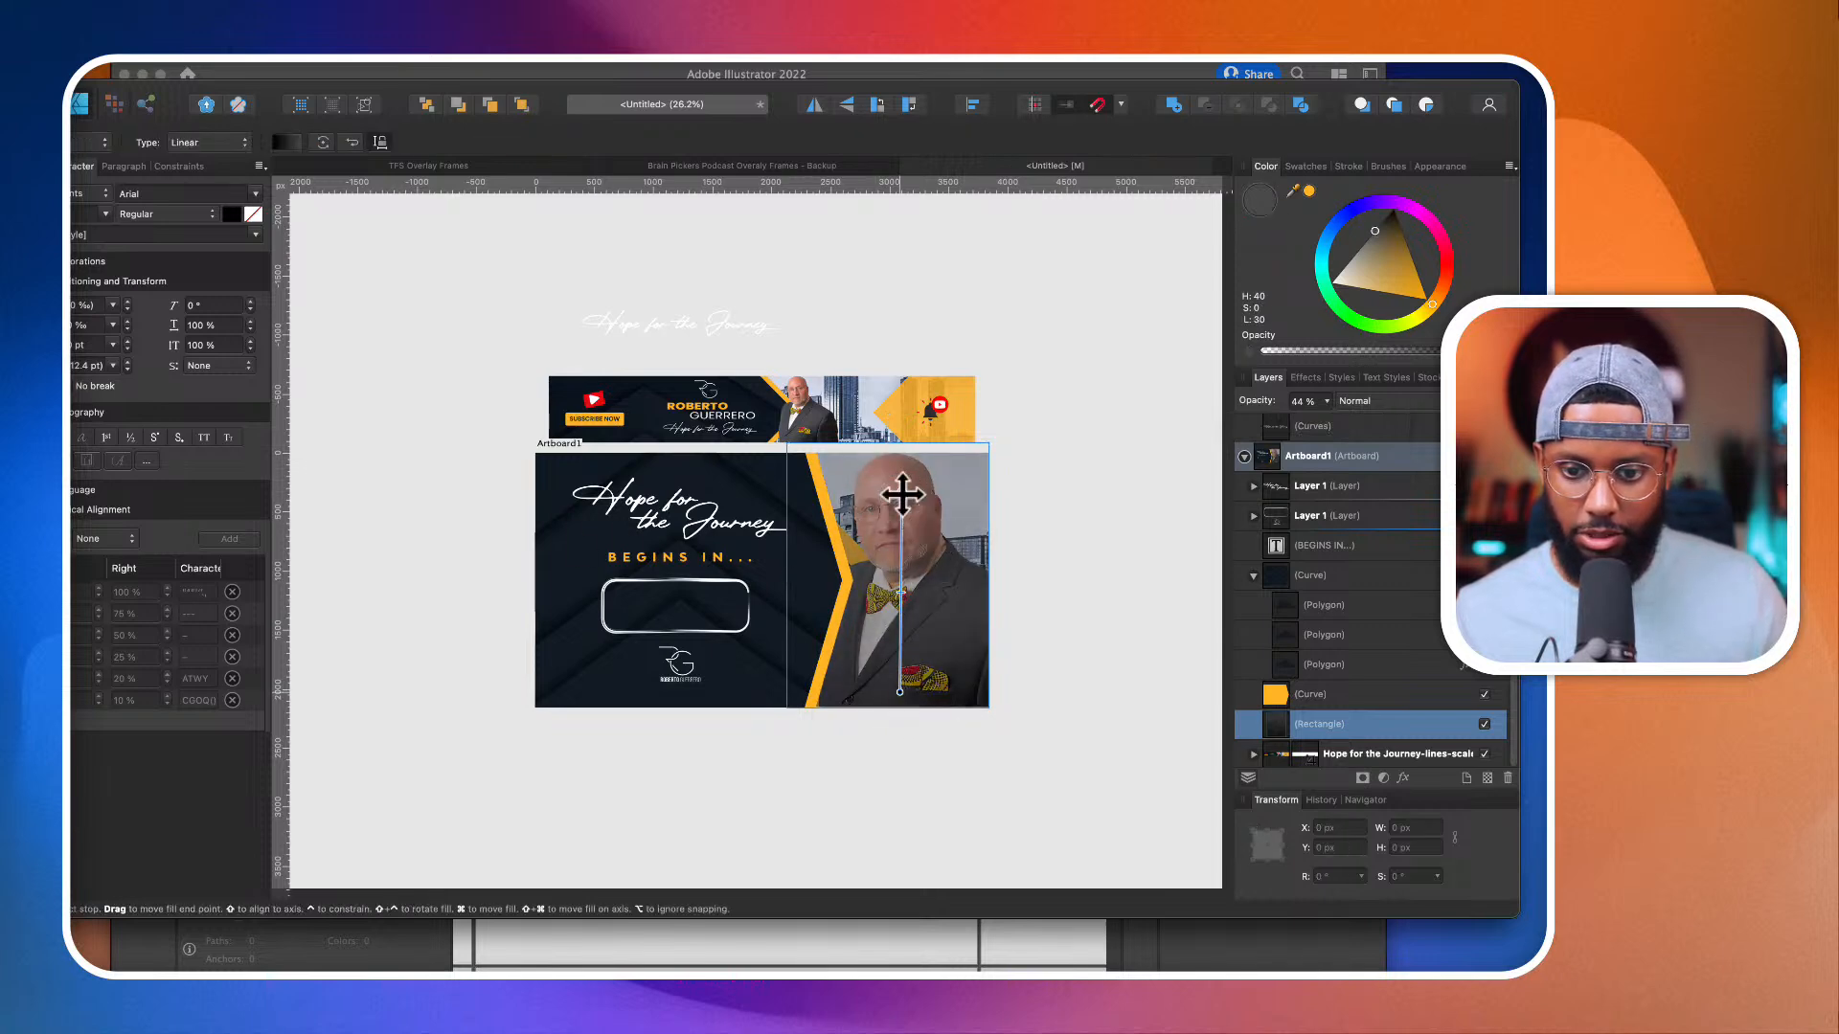
click(196, 145)
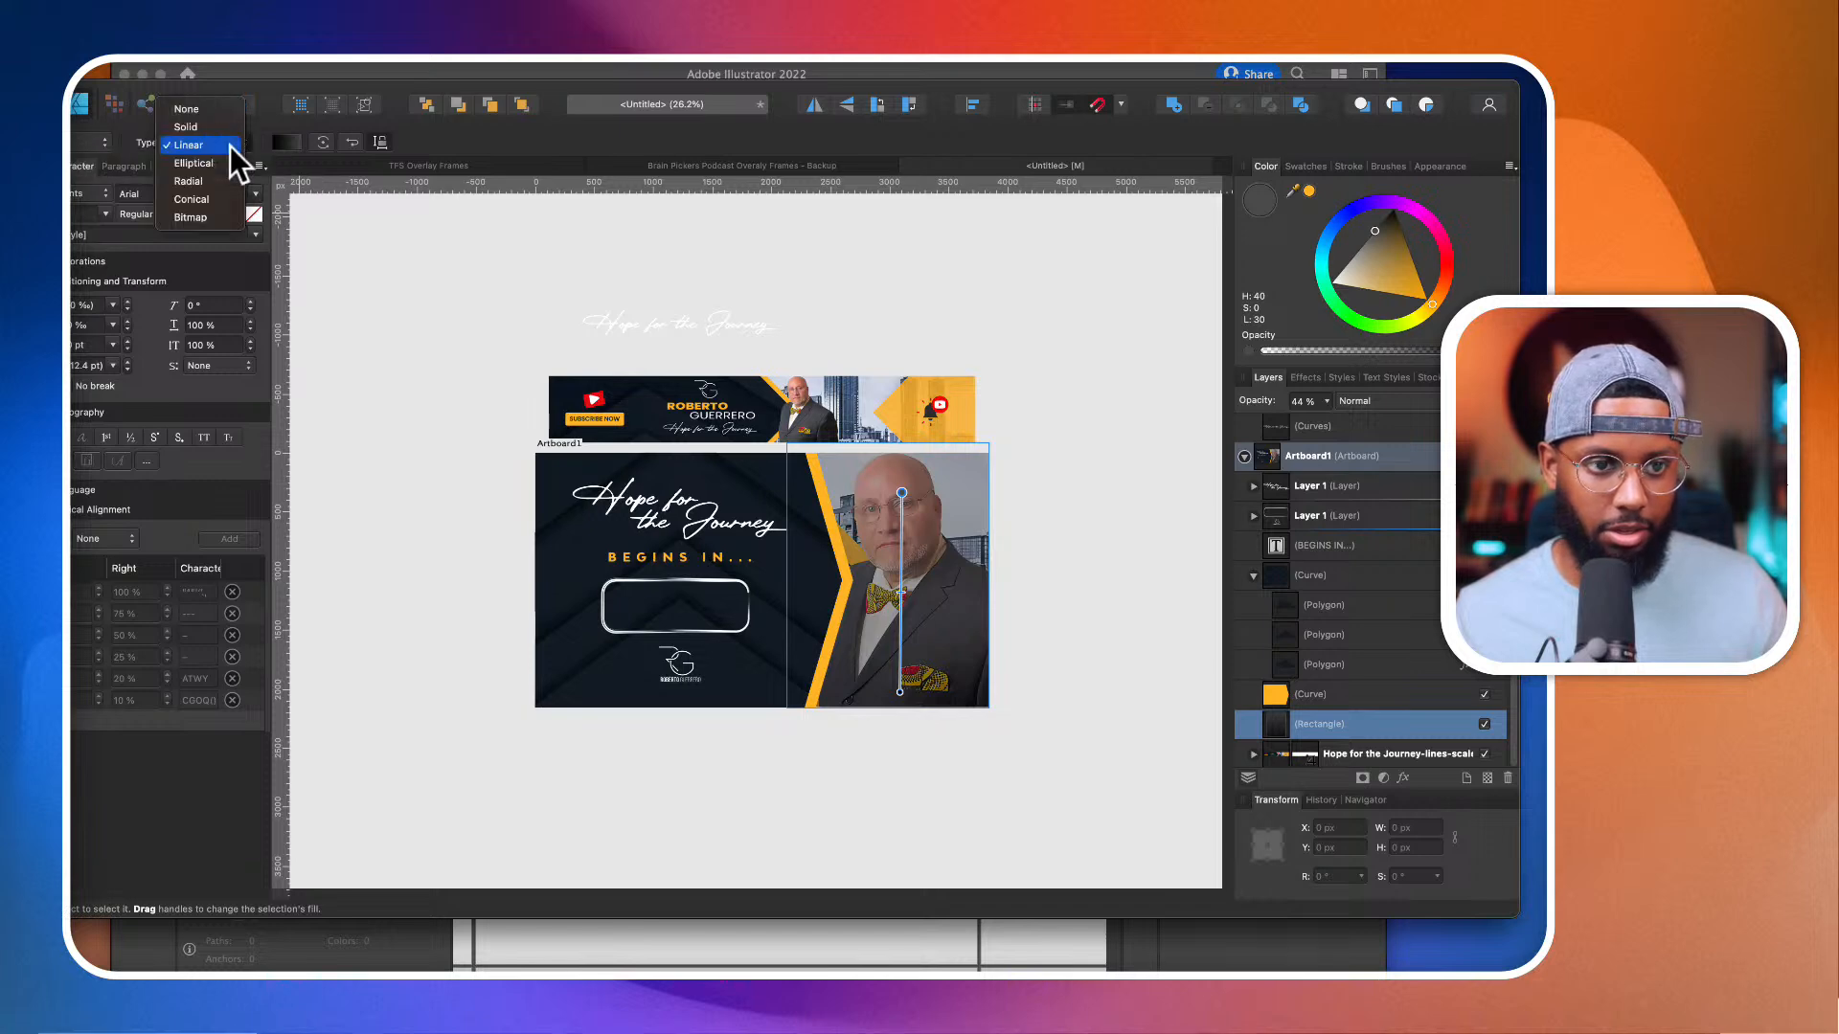
click(285, 137)
click(284, 137)
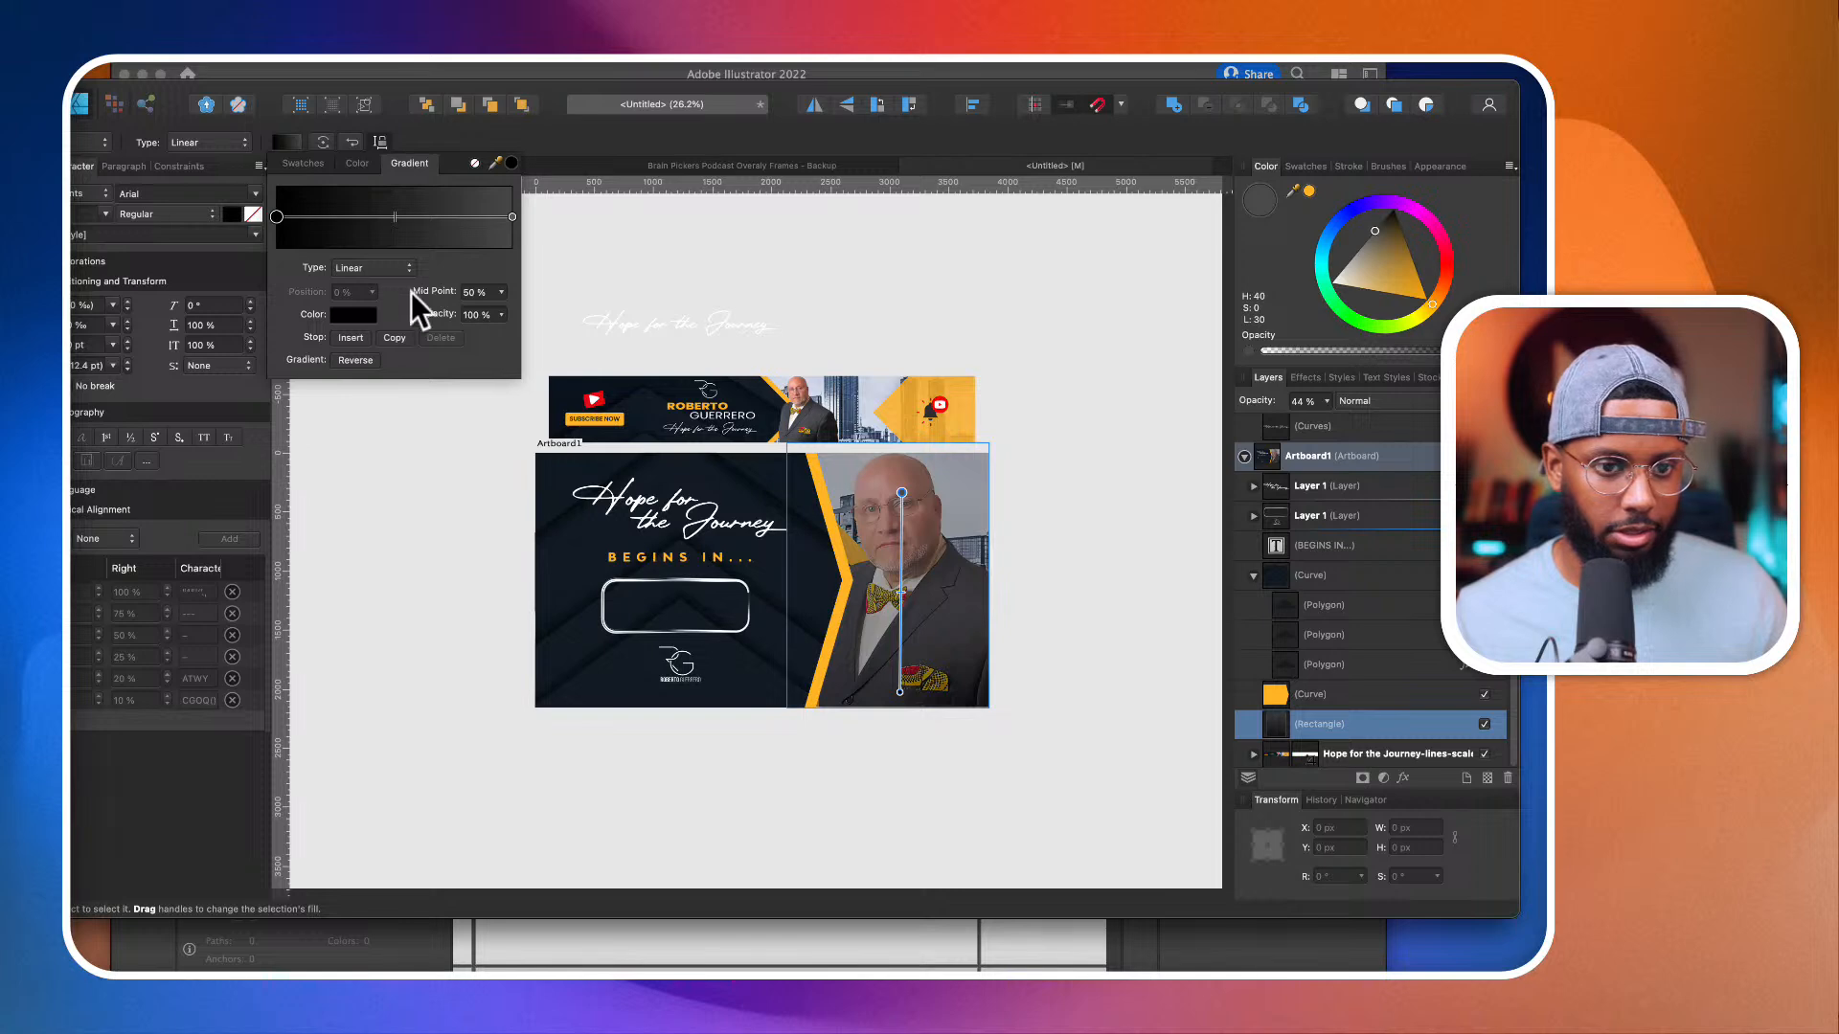
click(514, 217)
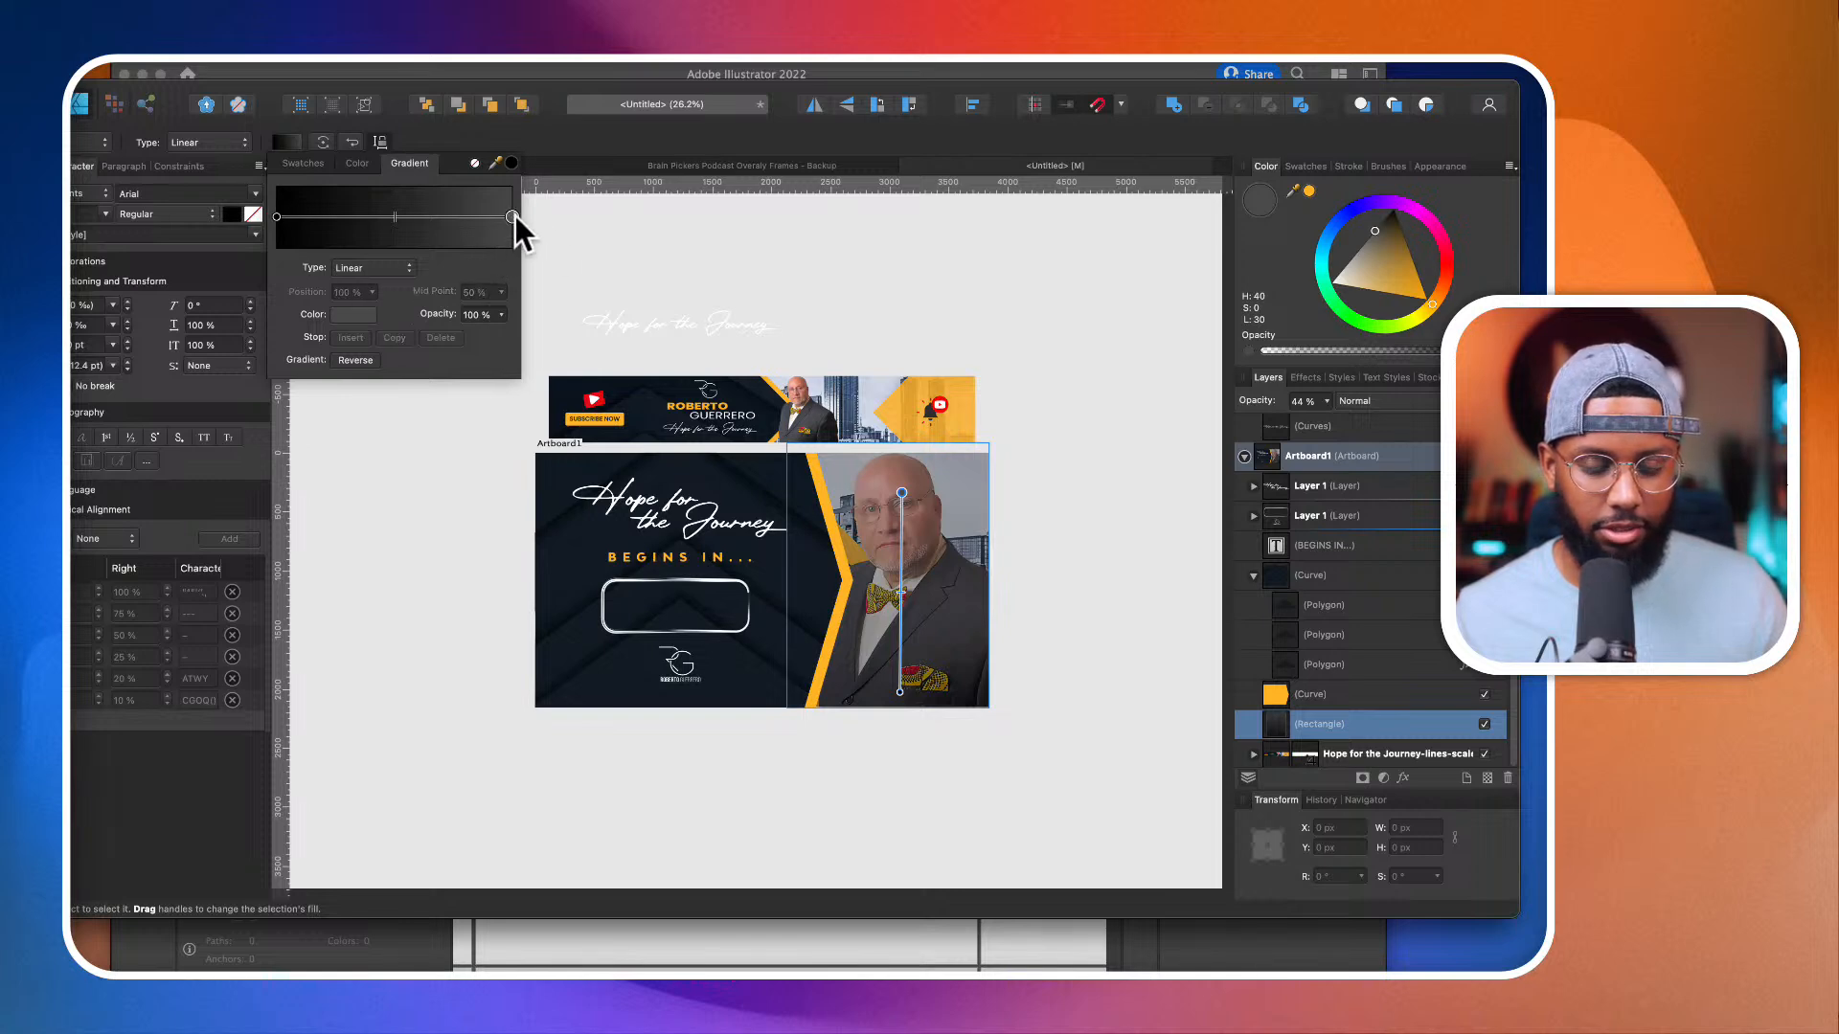
Step: Set the gradient rectangle's layer opacity to 50%
key(v)
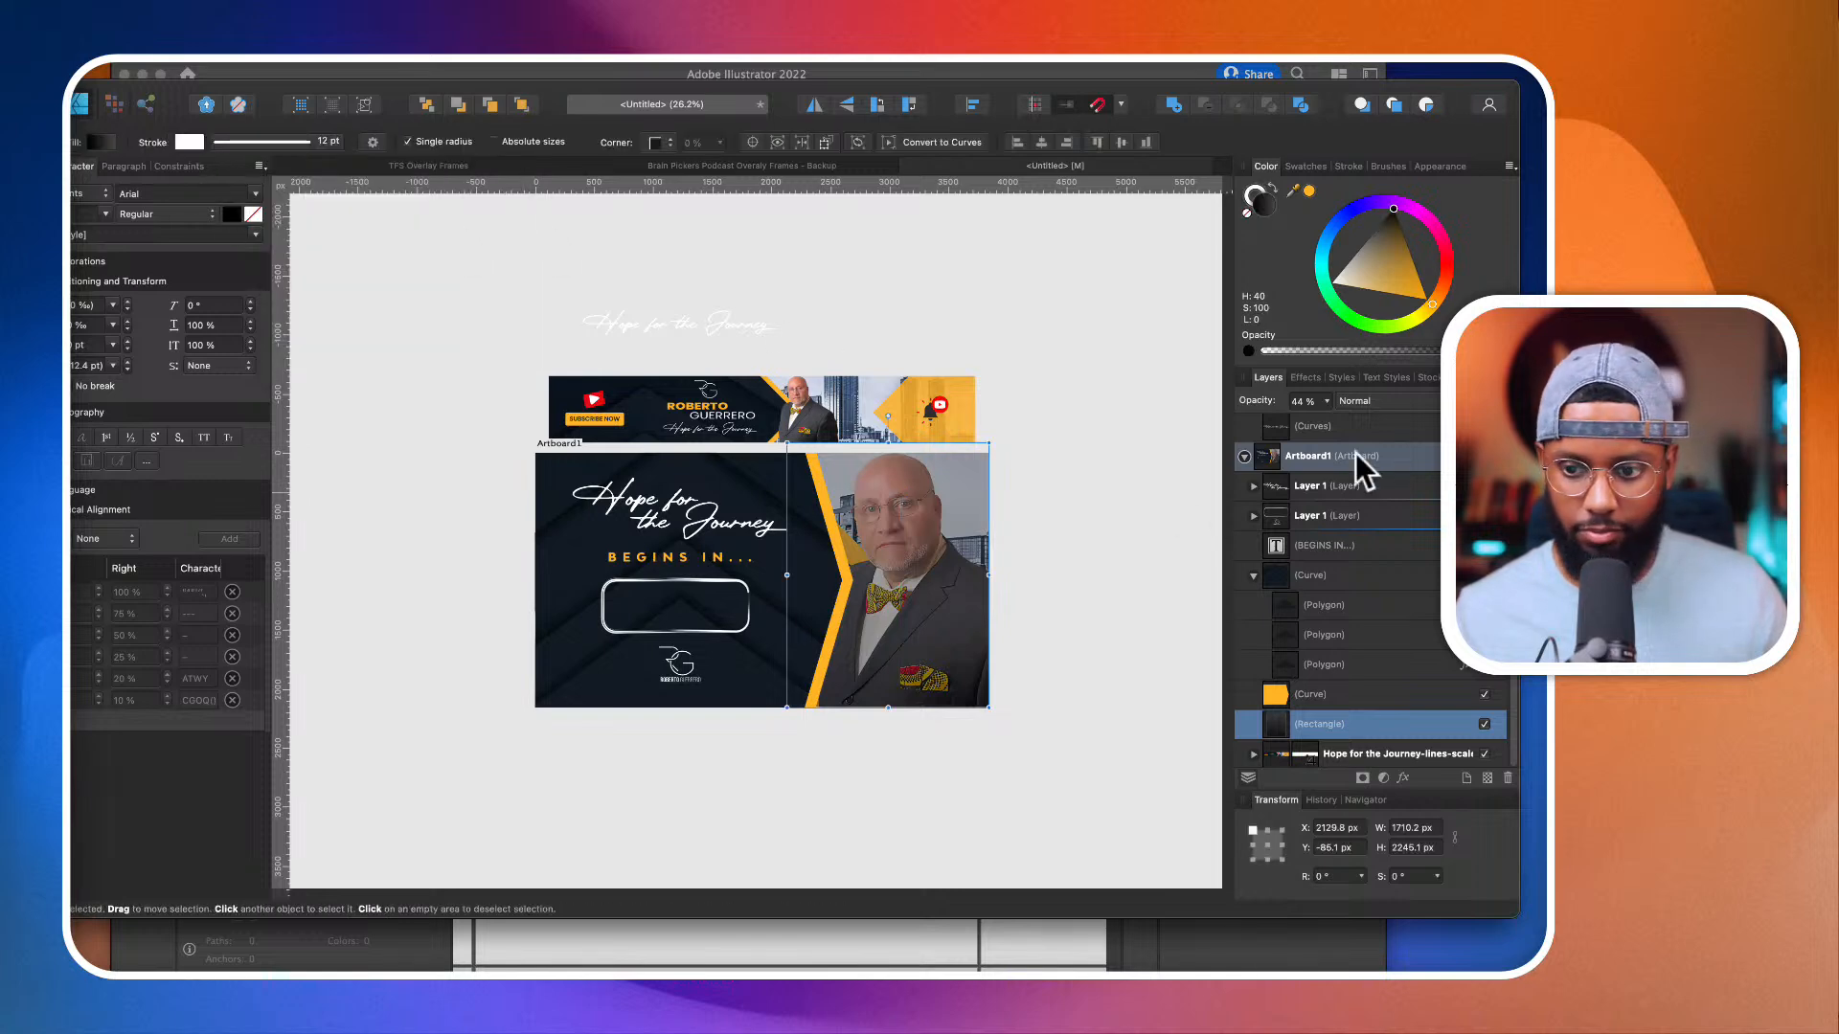
click(1327, 401)
mouse_move(1322, 415)
mouse_down()
mouse_move(1293, 410)
mouse_move(1334, 419)
mouse_up()
Step: Add a black outer shadow with a large radius and offset to the orange chevron shape, keeping the Multiply blend mode at 50% opacity
click(840, 562)
scroll(840, 561, up, 5)
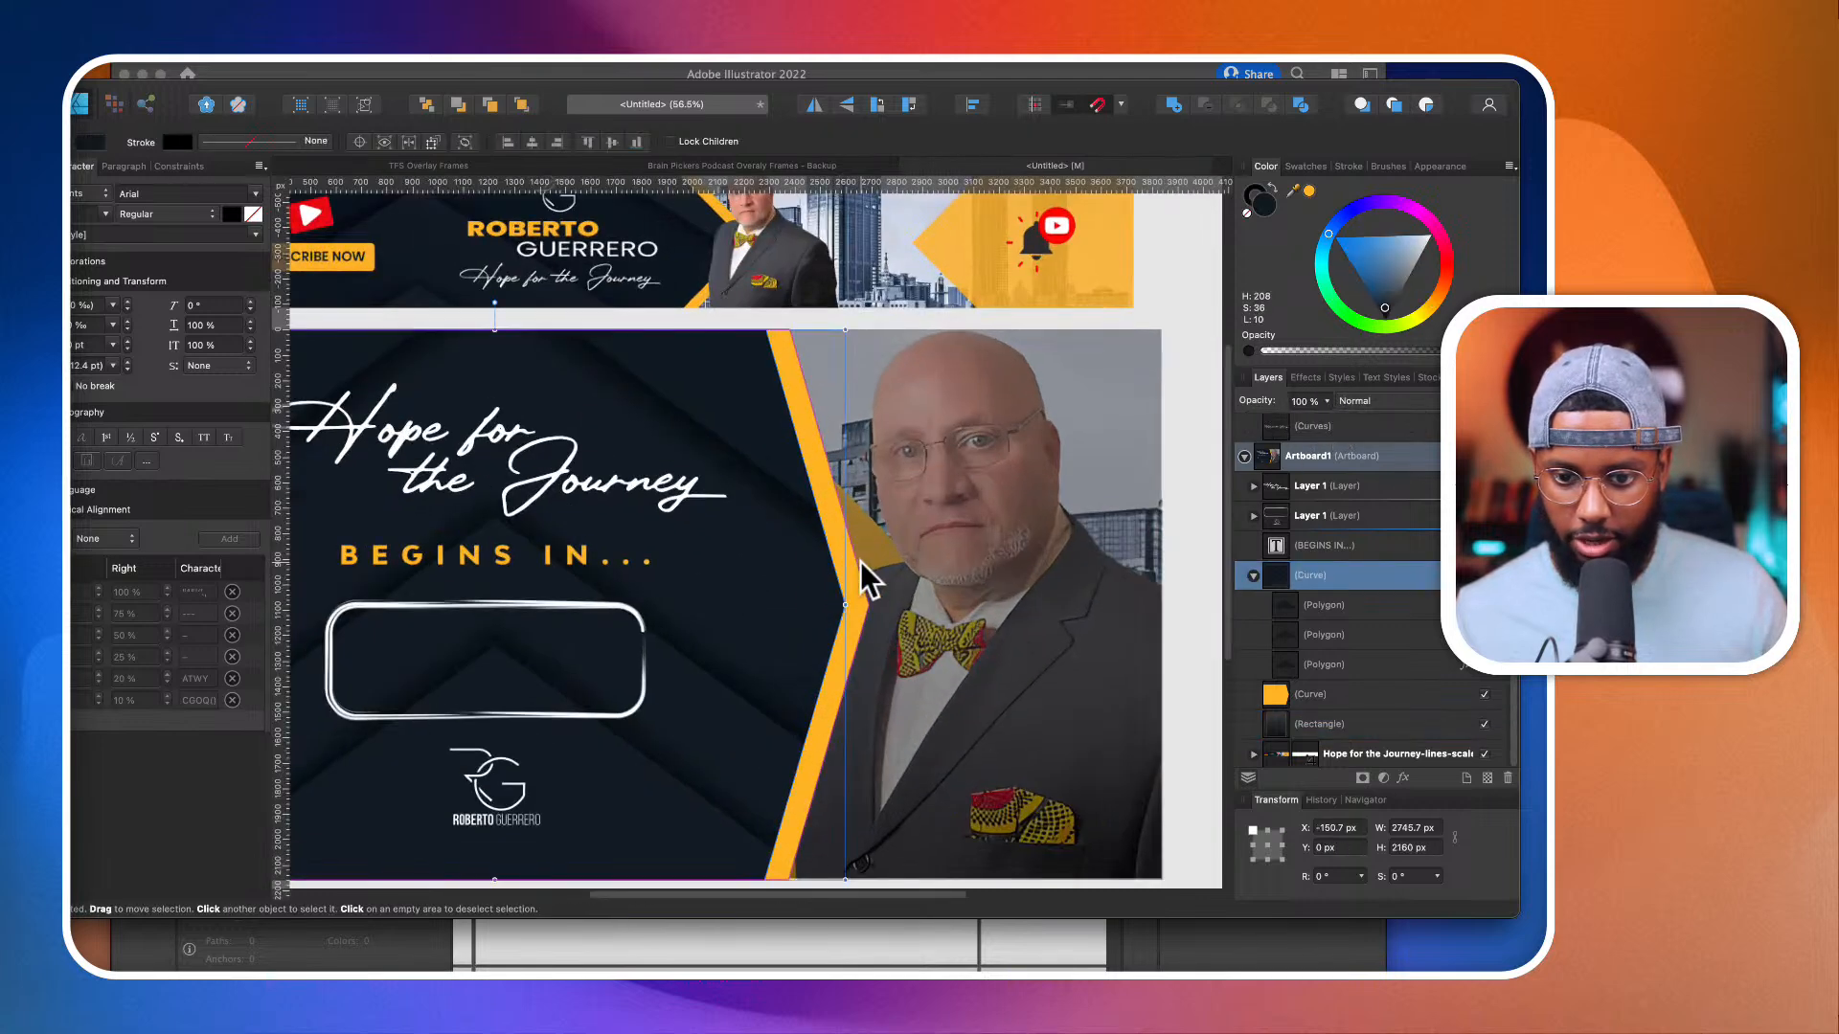
click(854, 563)
click(1403, 778)
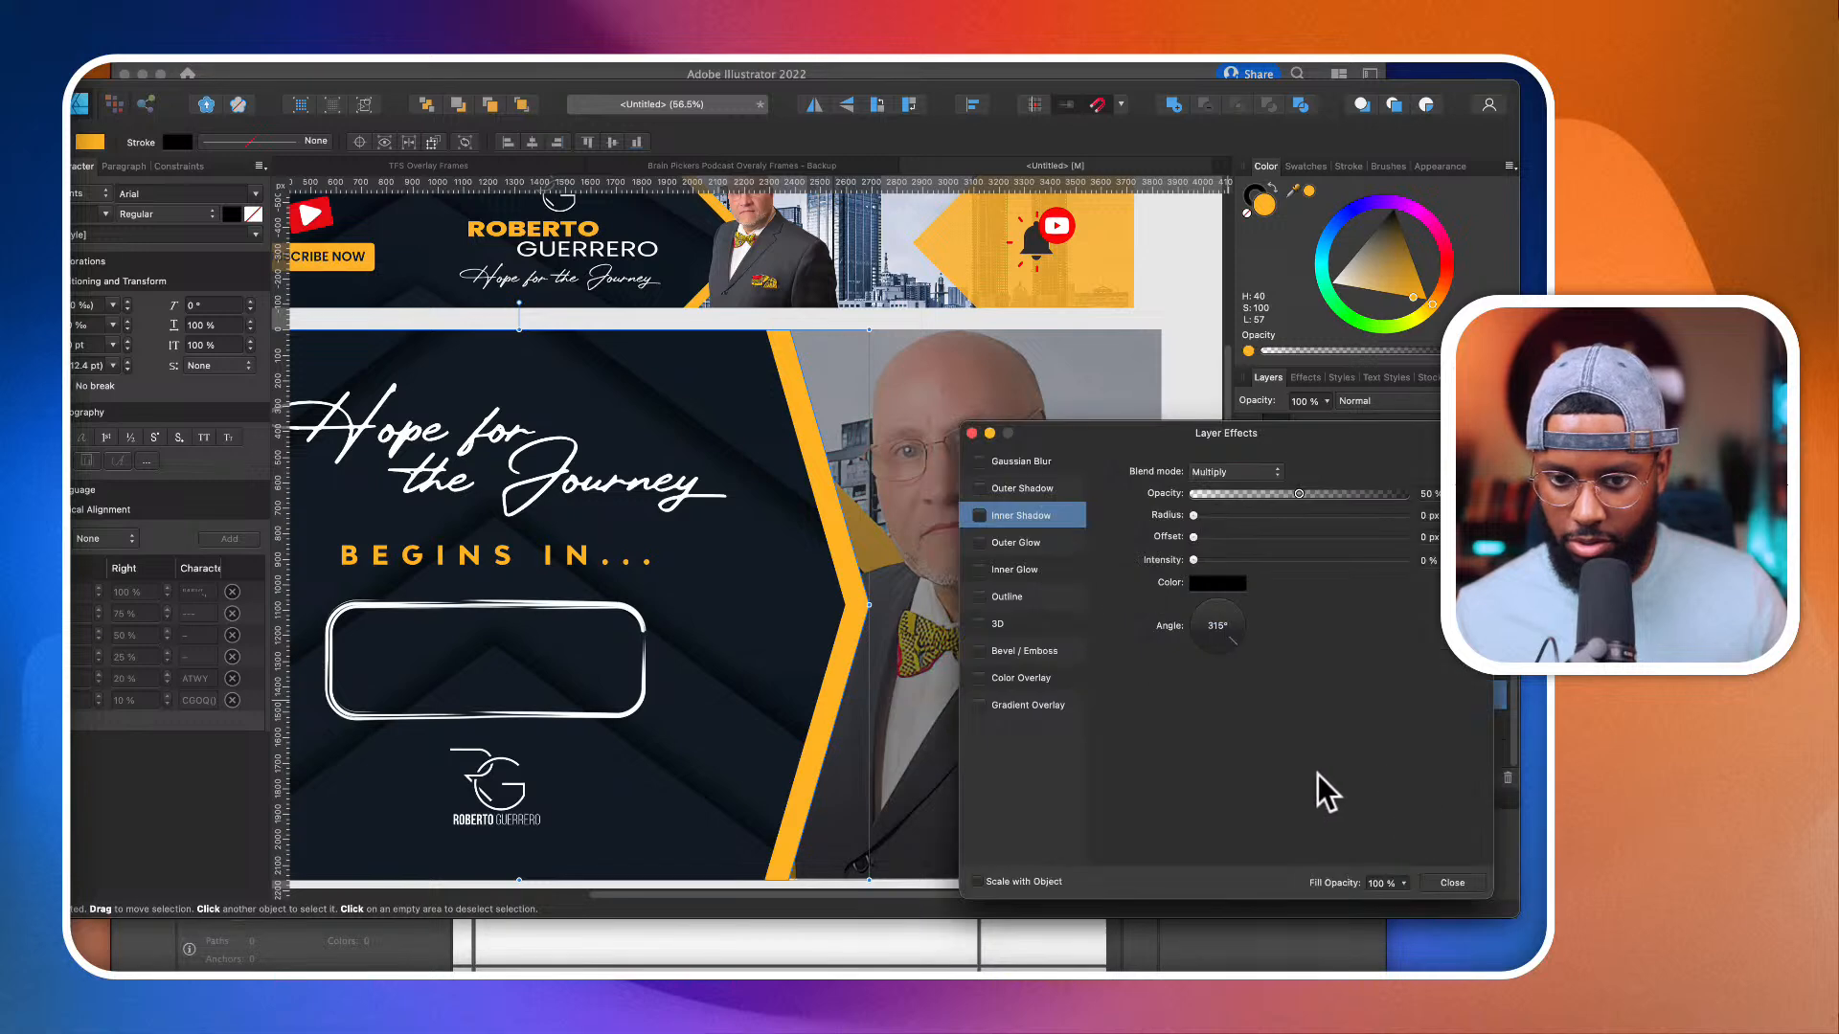
click(979, 489)
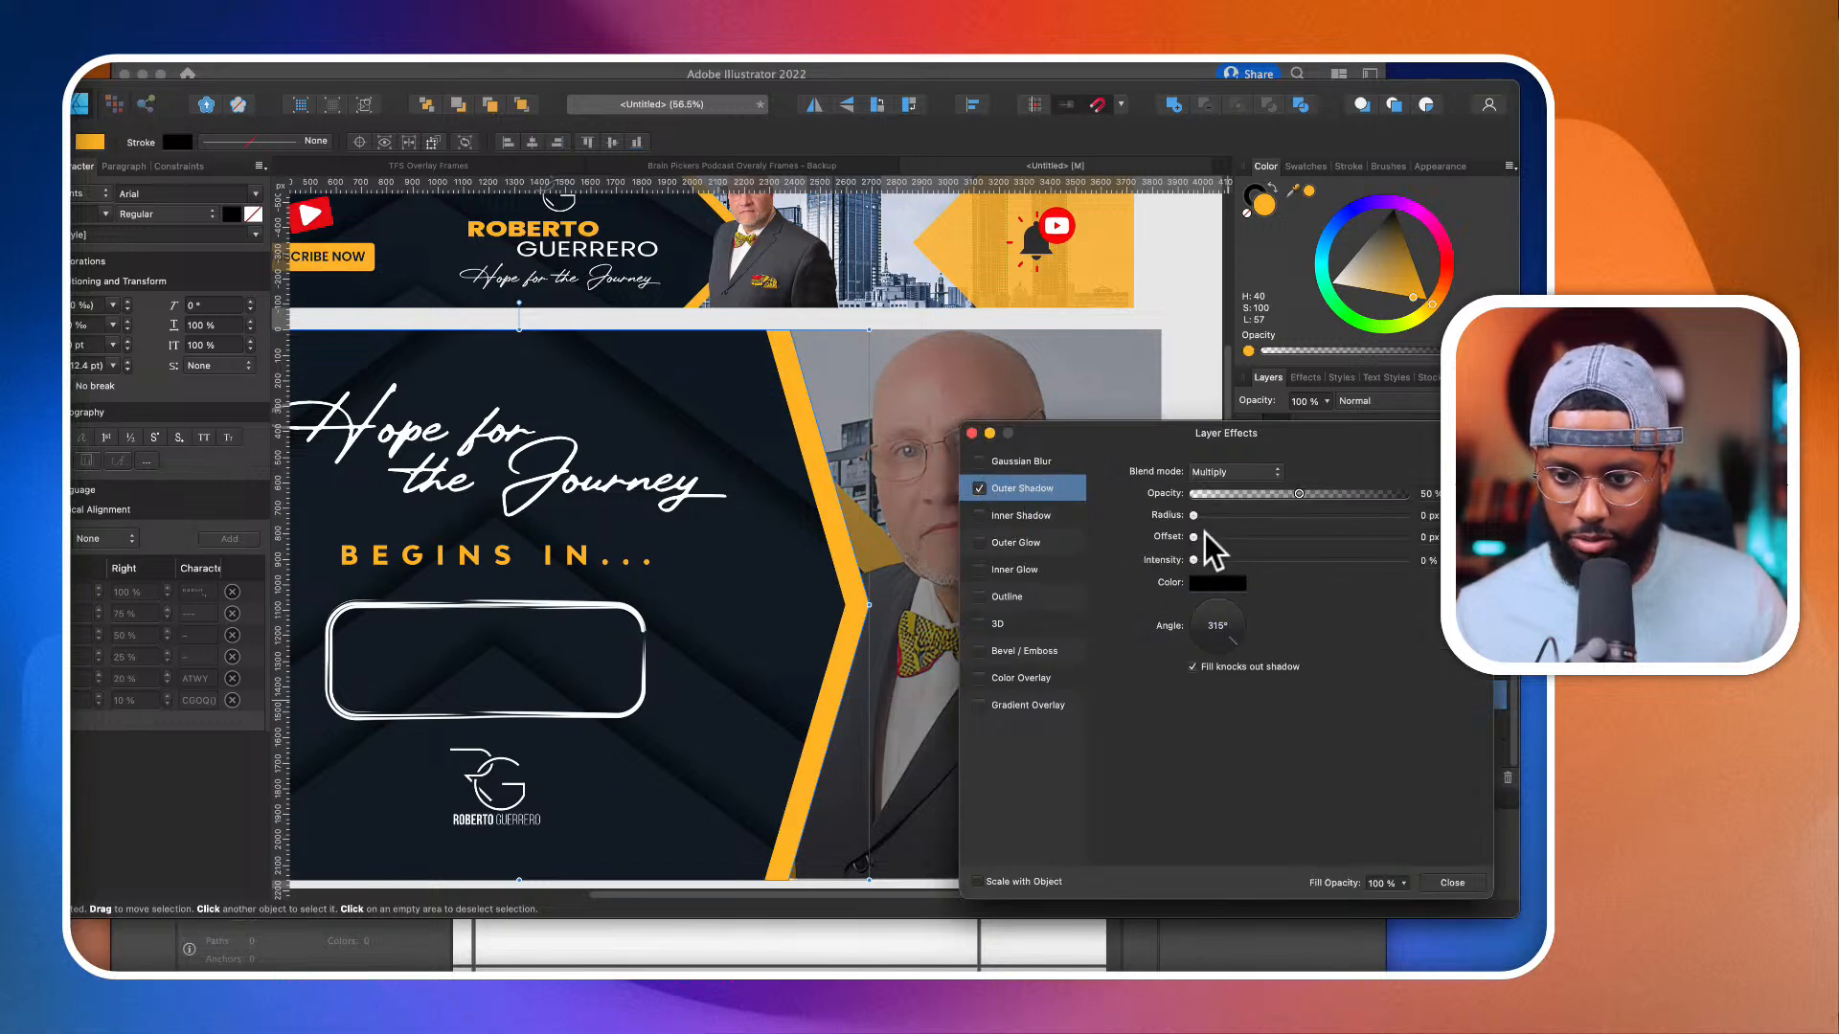
drag(1195, 537, 1344, 538)
drag(1193, 515, 1405, 515)
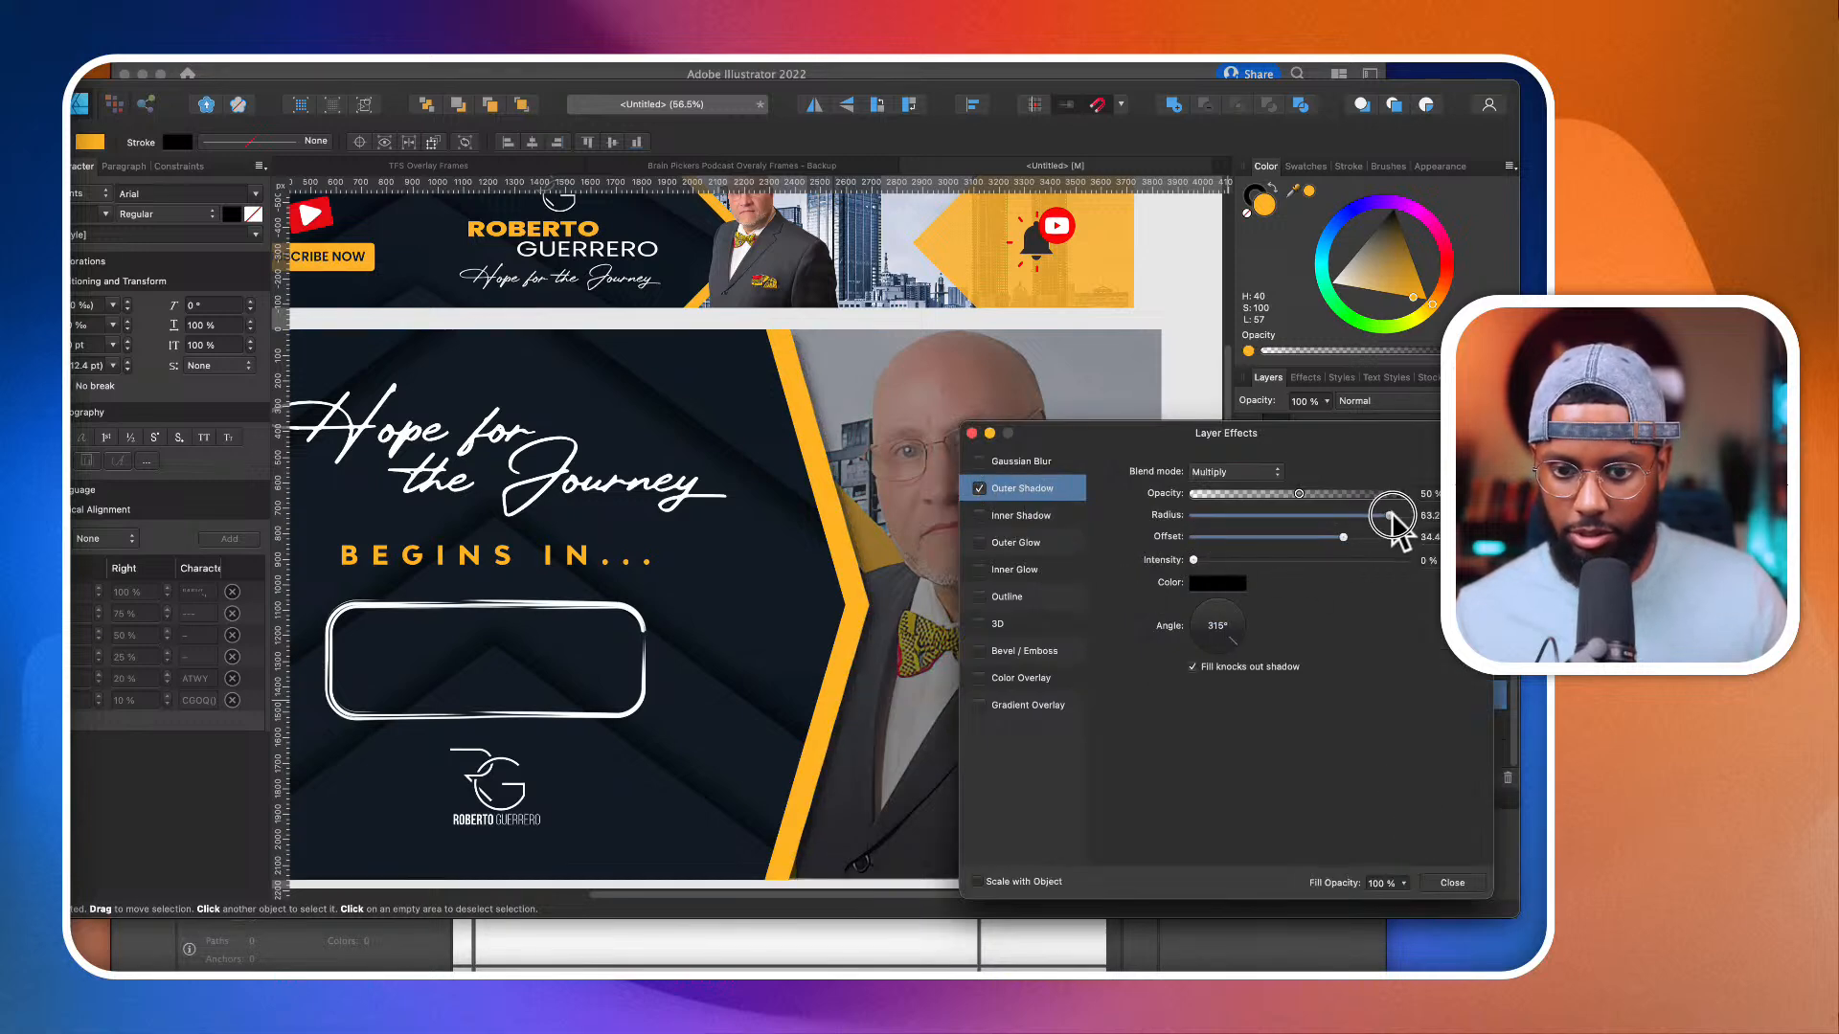
click(1458, 883)
Step: Delete the enlarged banner copy from the bottom of the artboard's layer stack
scroll(989, 720, down, 3)
scroll(988, 720, down, 1)
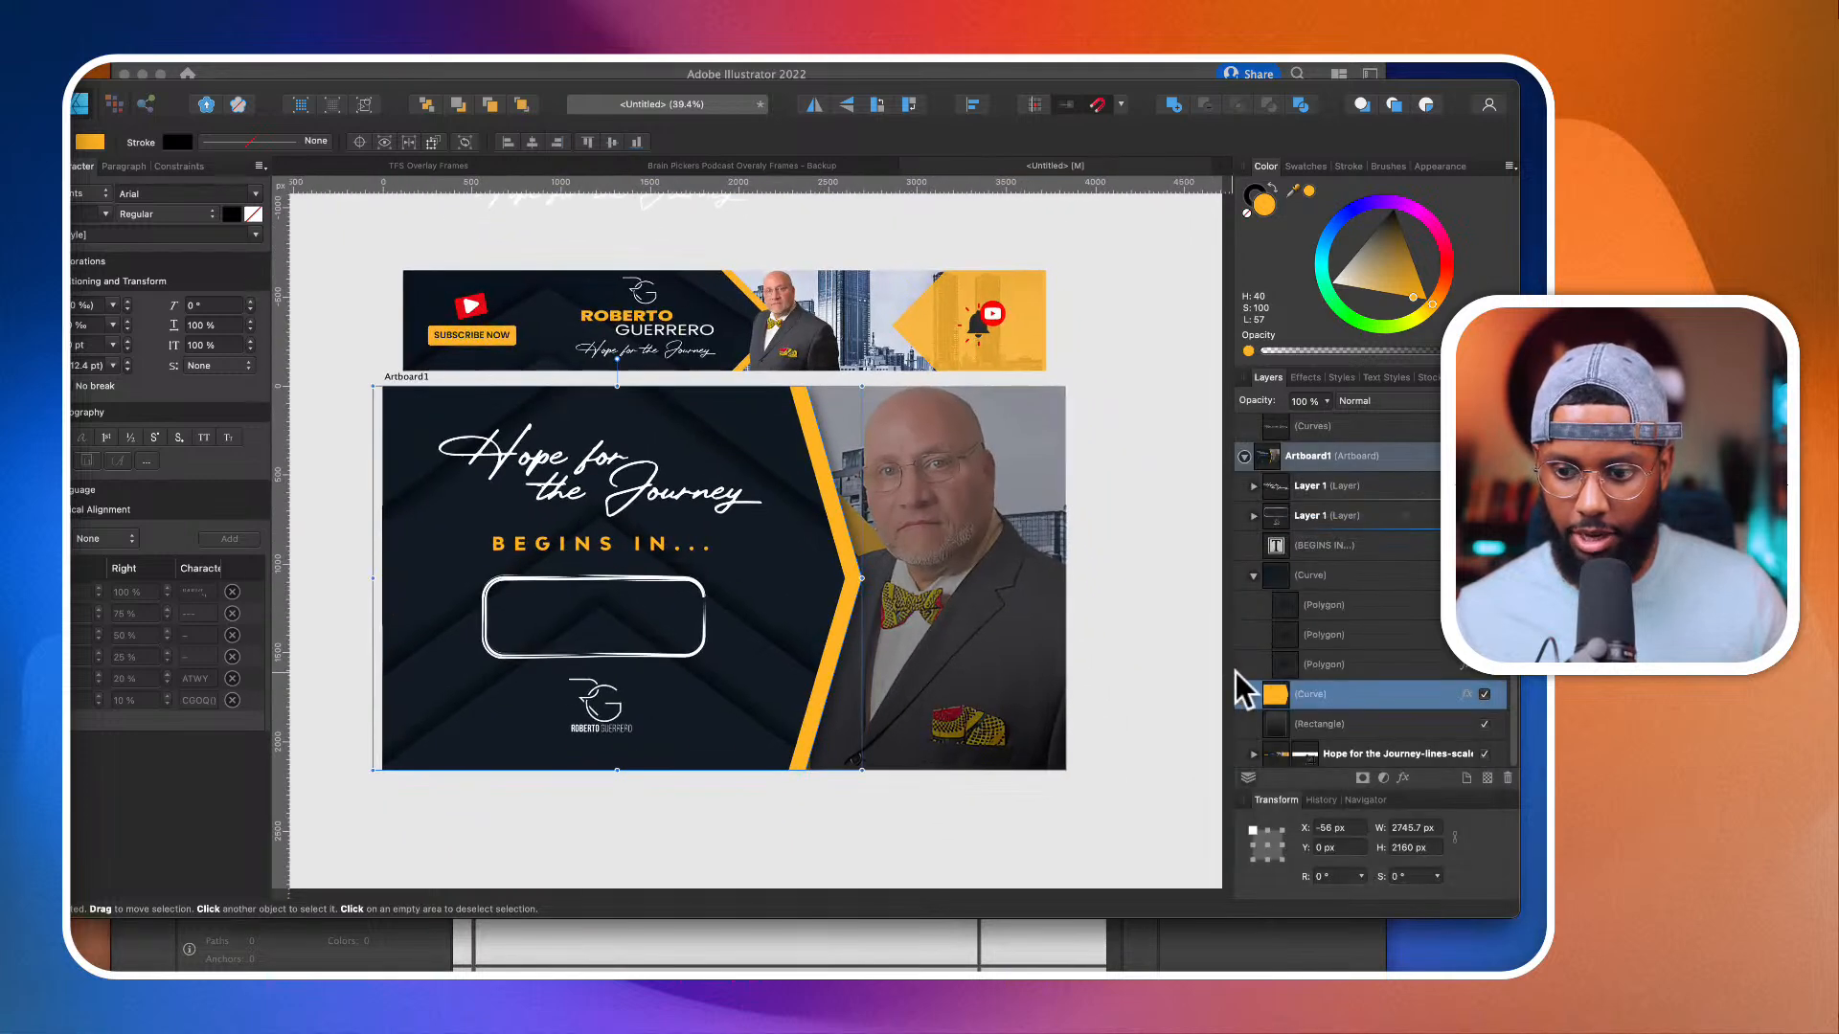
click(1301, 725)
click(1383, 762)
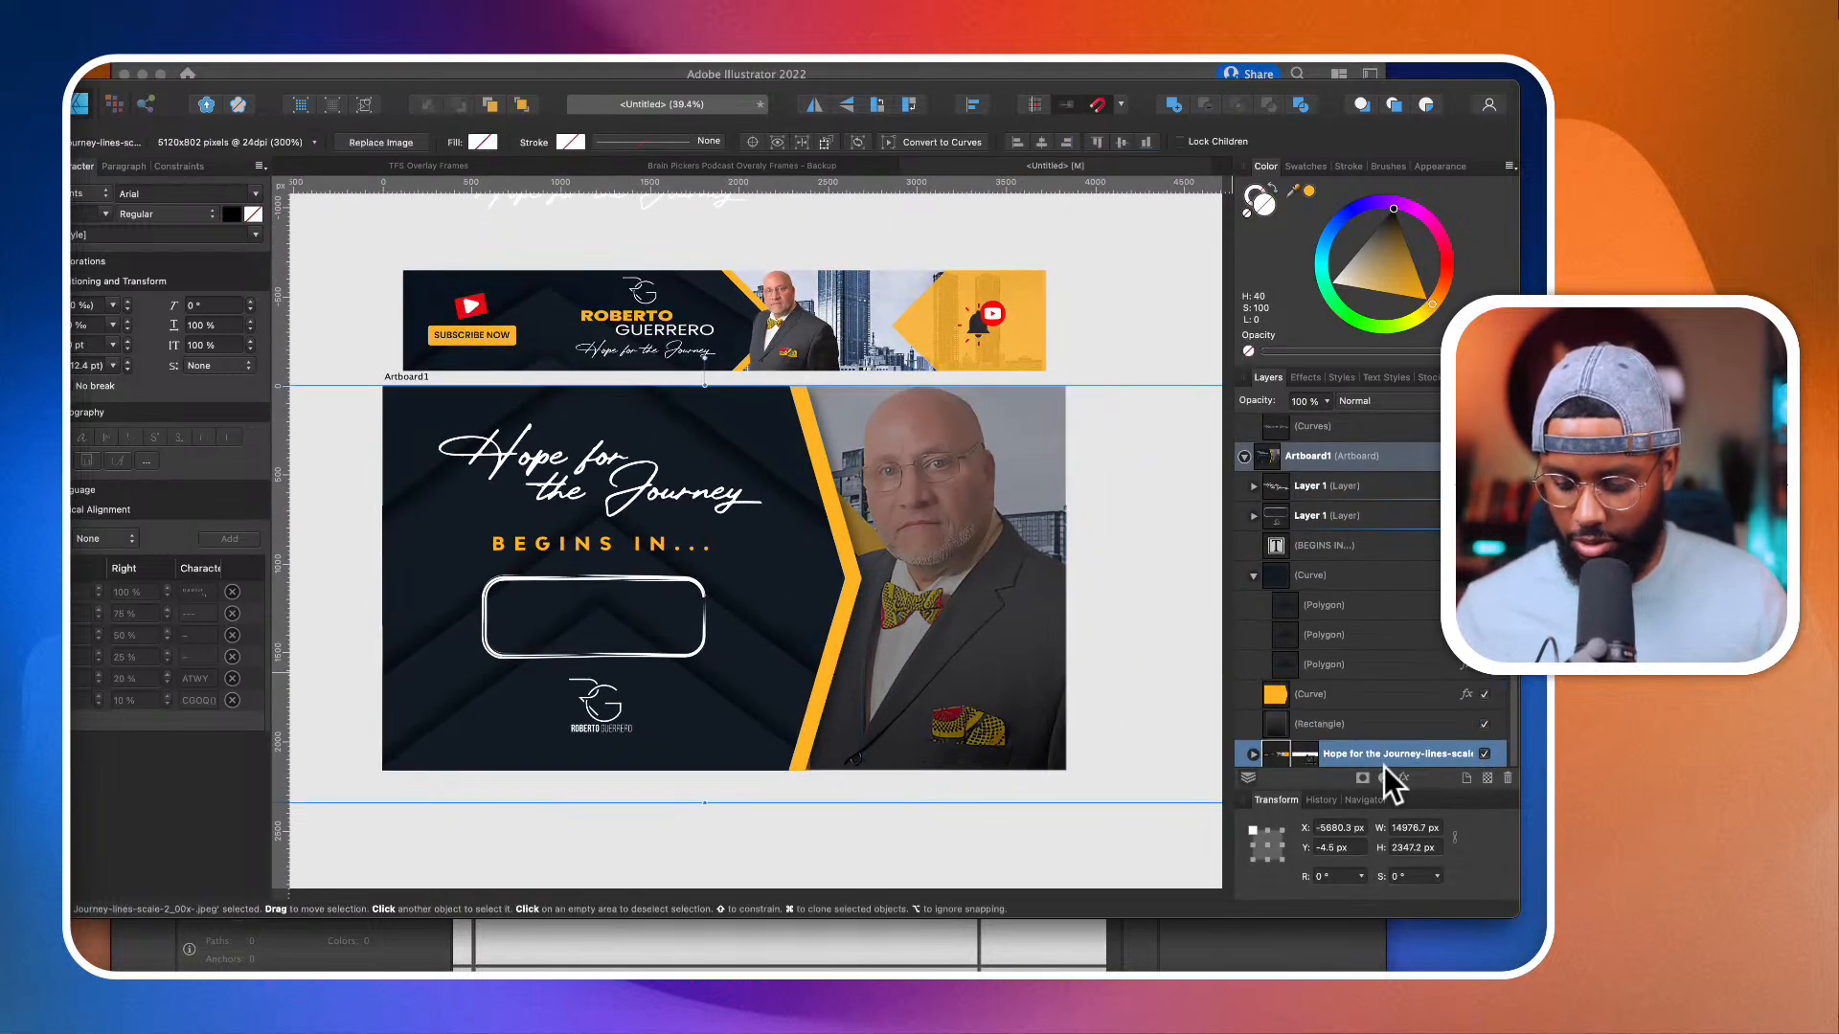
key(Delete)
scroll(778, 480, down, 3)
scroll(804, 479, right, 3)
click(754, 477)
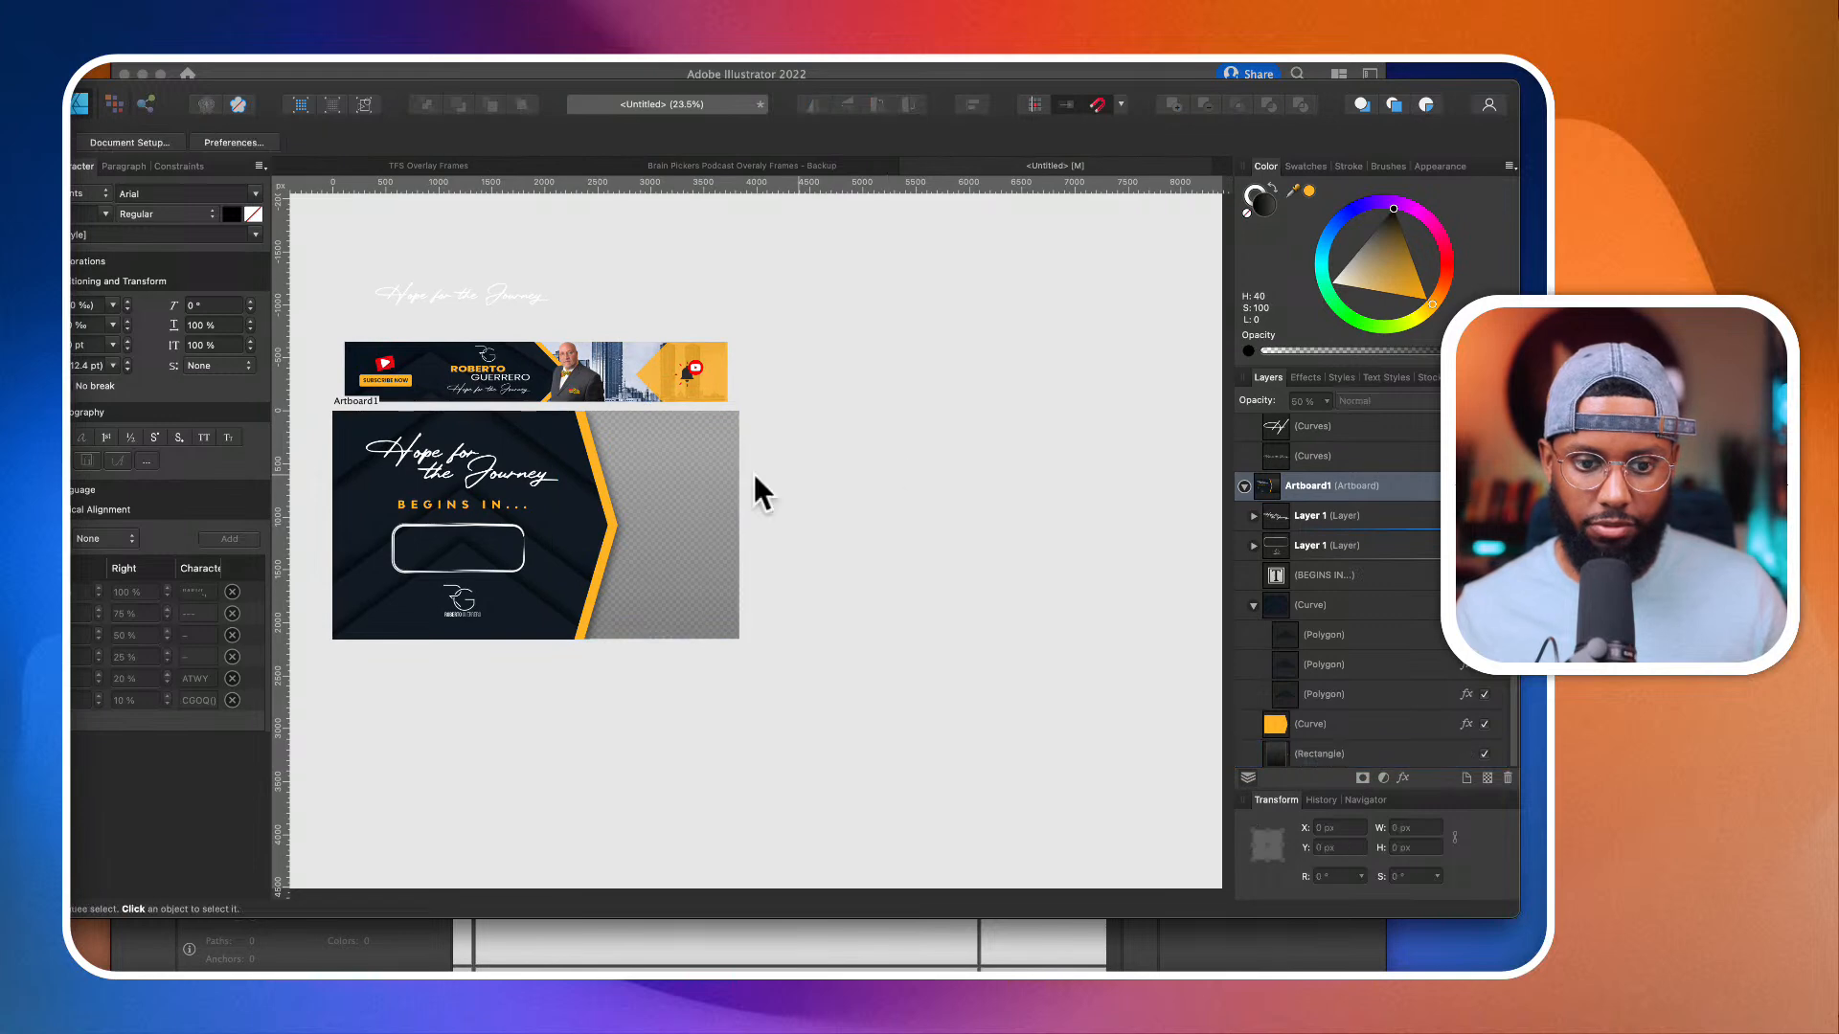
Step: Duplicate the countdown artboard beside the original, leaving a small gap, at about X 3886, Y 0 px
click(546, 411)
drag(546, 411, 951, 484)
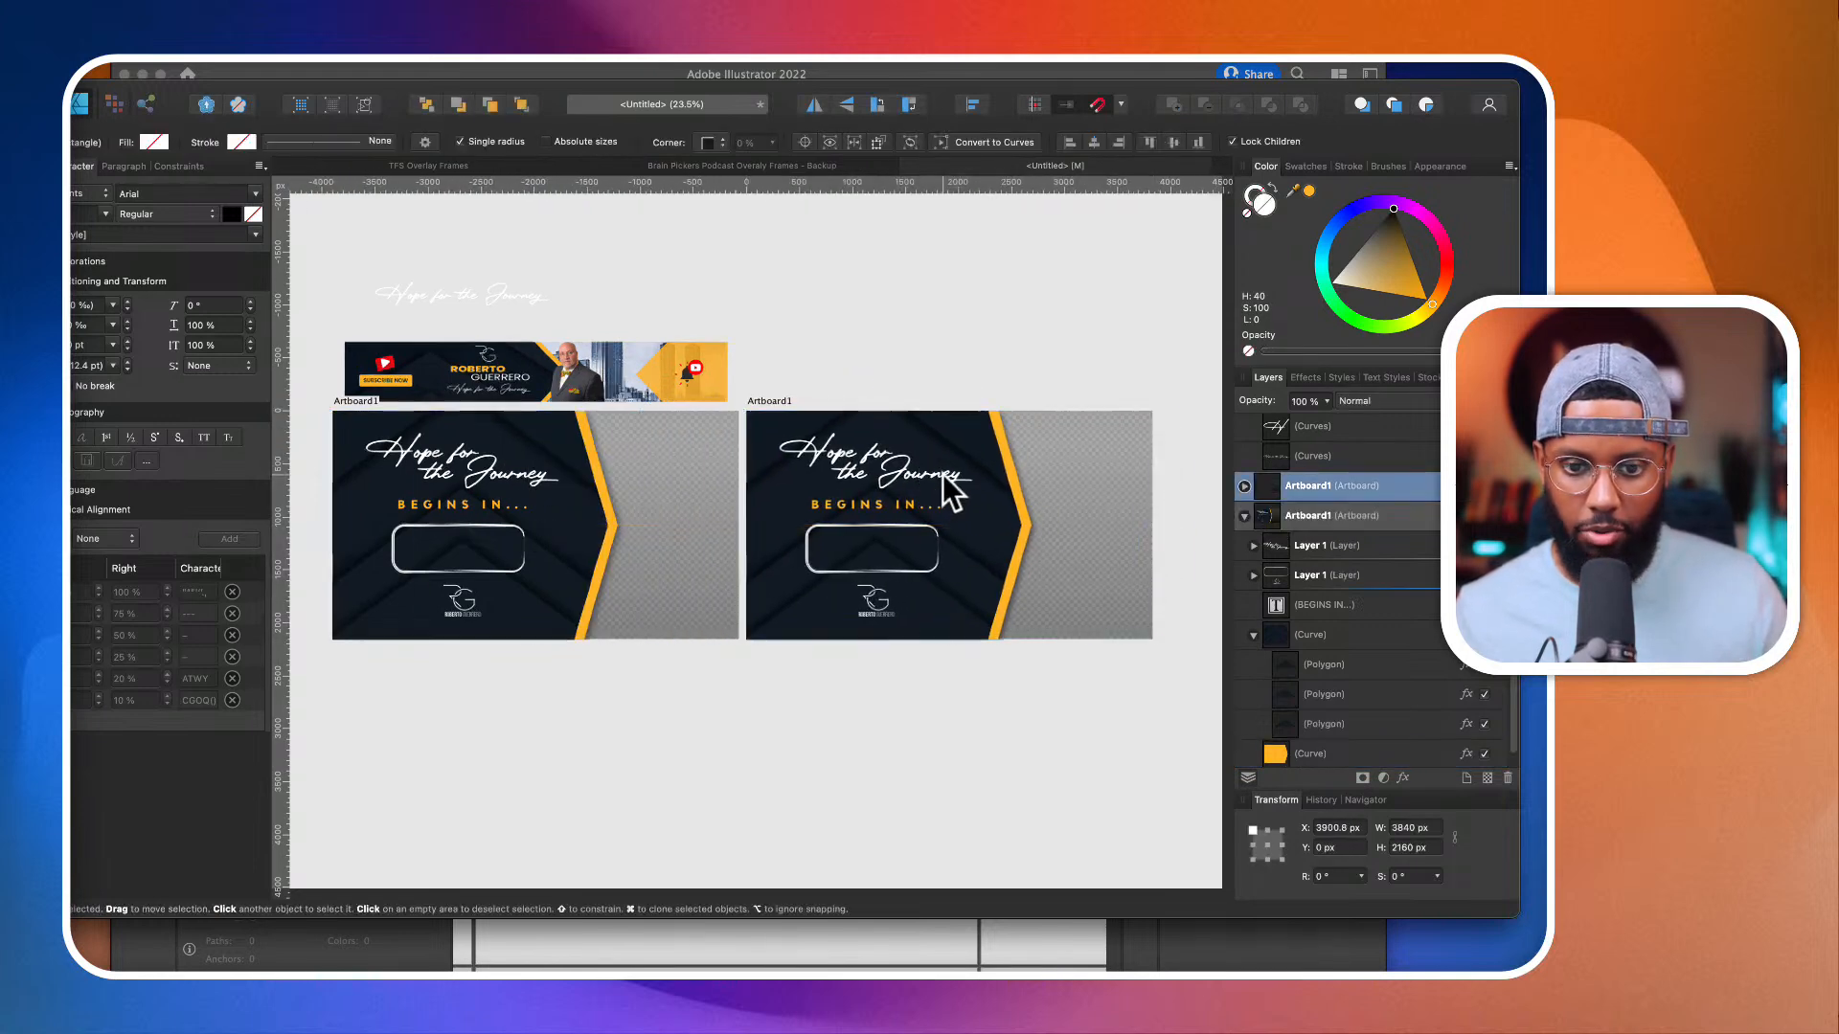
click(1090, 717)
scroll(981, 583, up, 2)
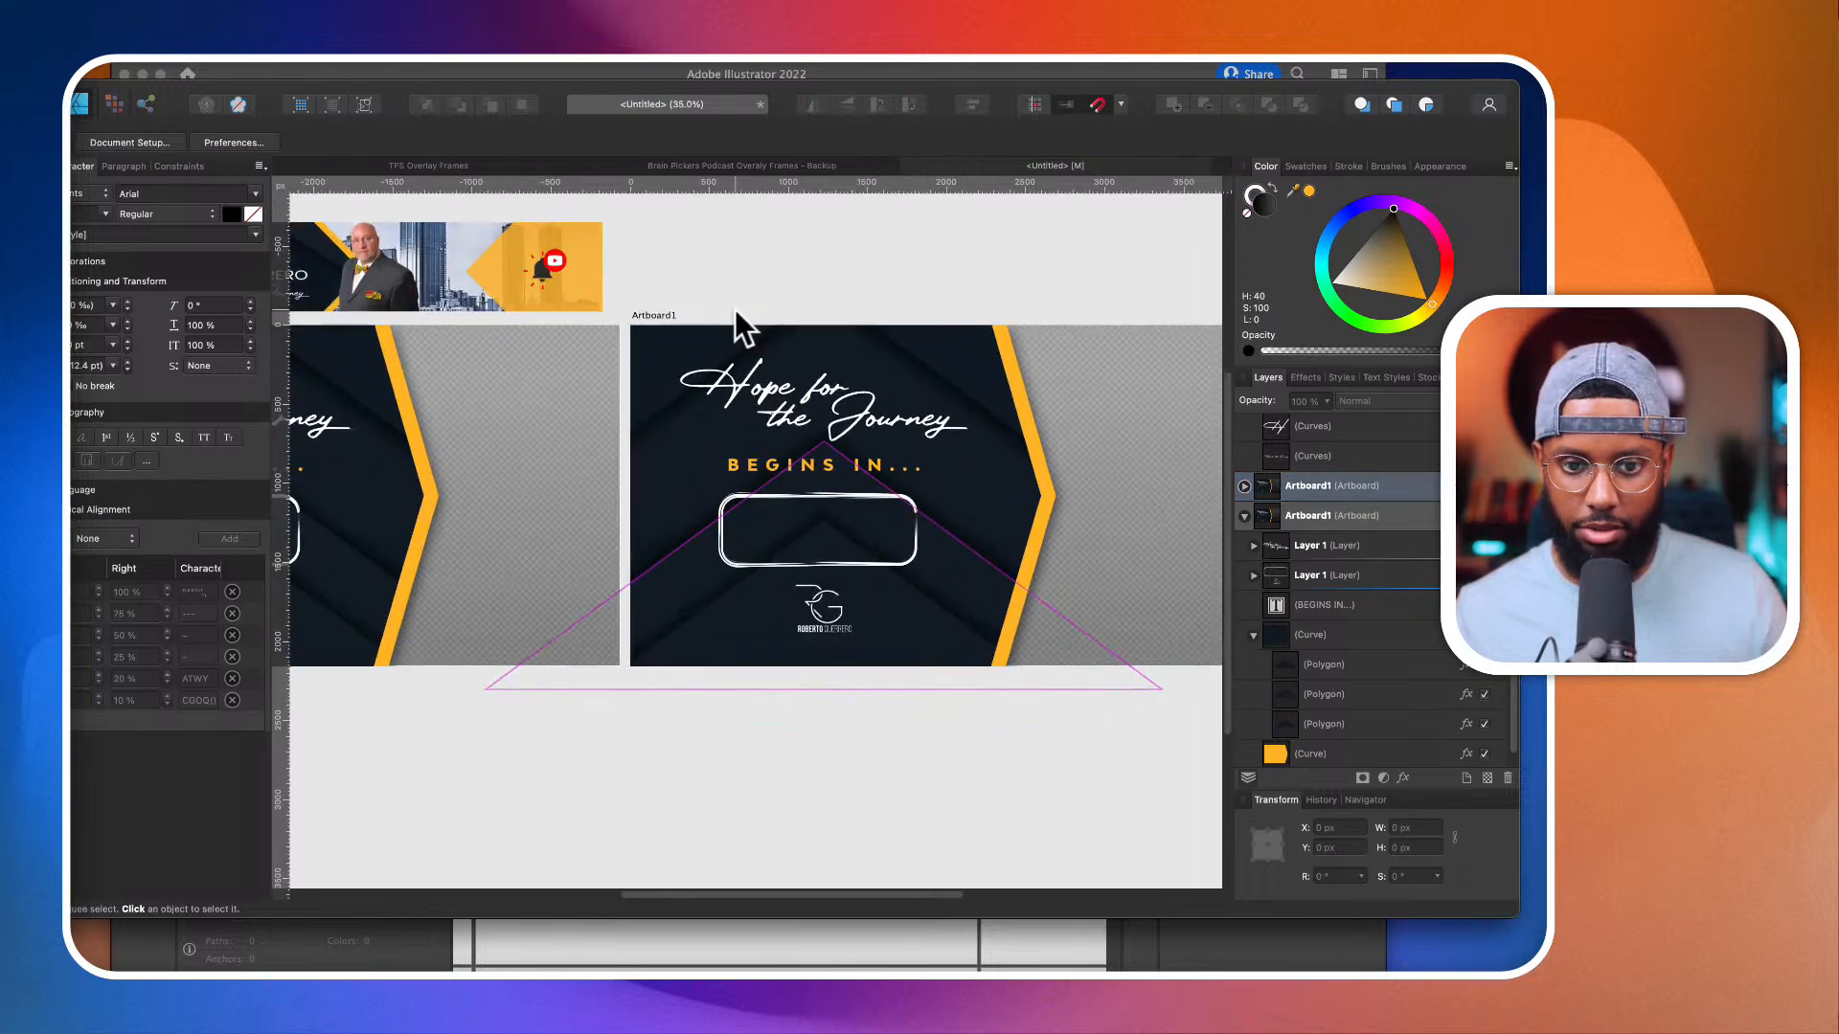
click(751, 331)
drag(748, 324, 746, 326)
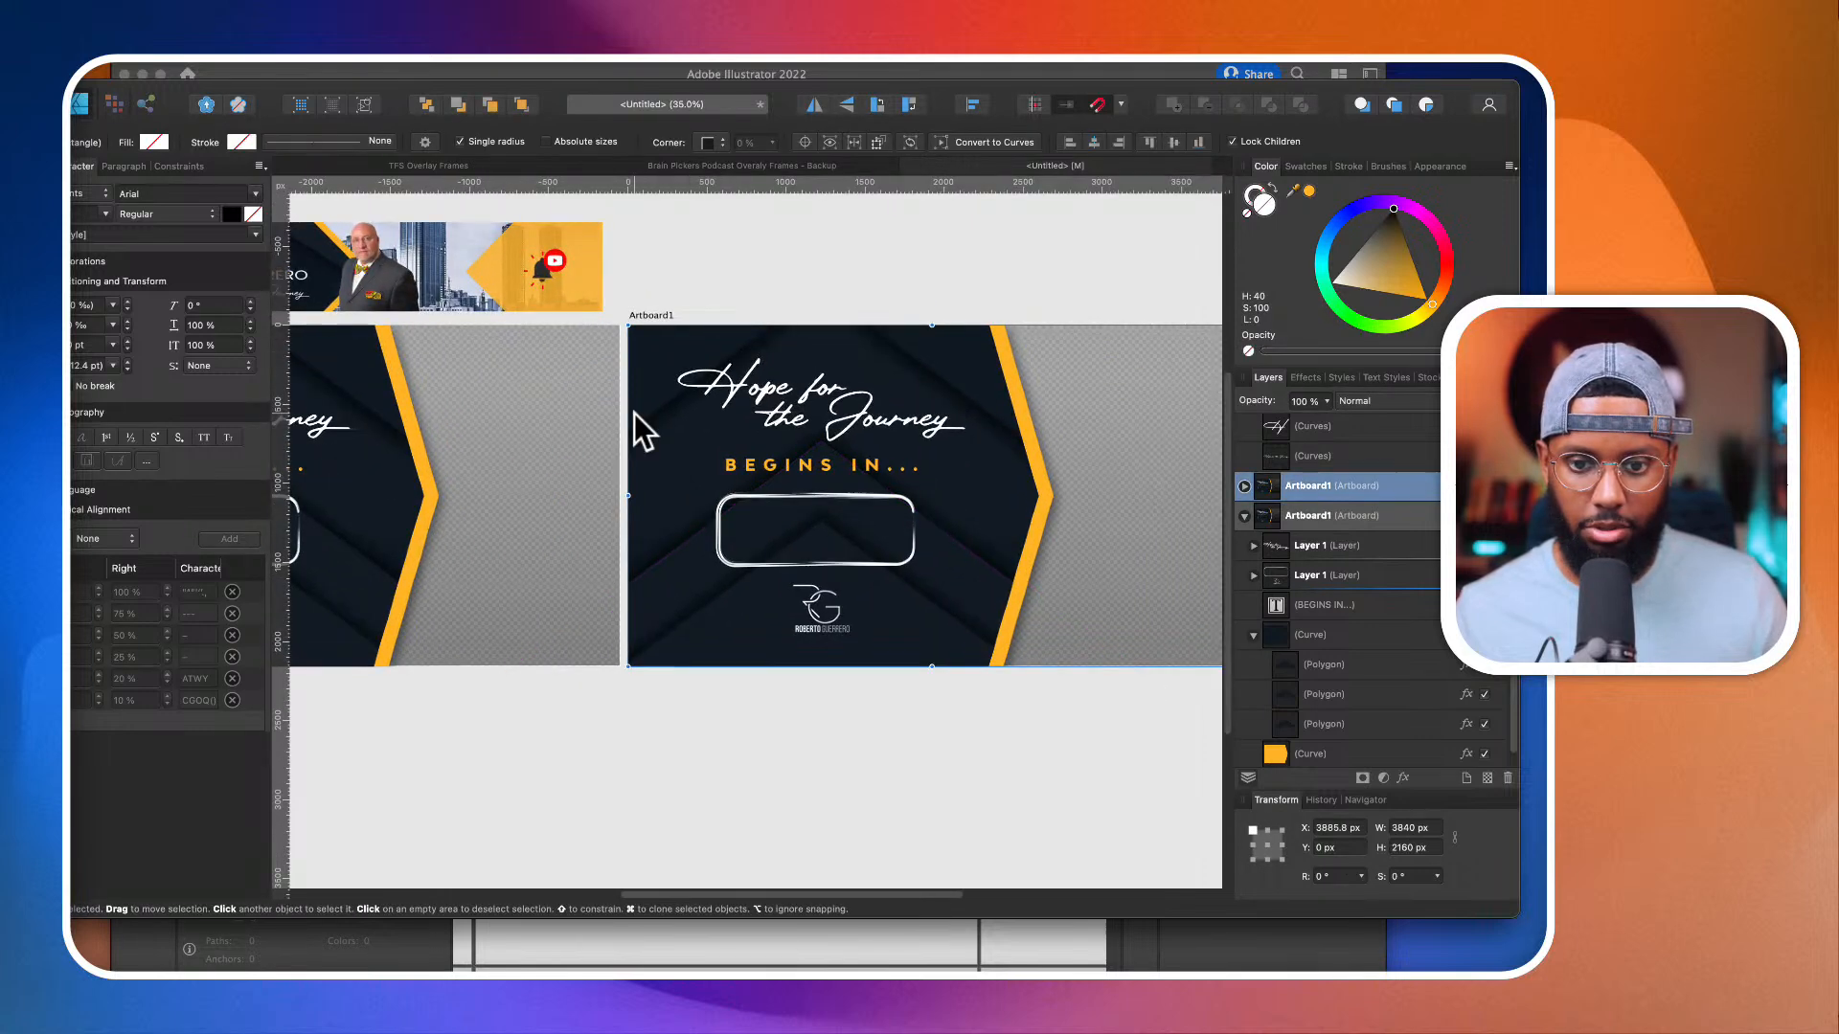
Step: Widen the gradient rectangle on the original artboard to about 1756 px so it extends past the artboard's outer edge
scroll(634, 429, down, 2)
click(558, 427)
scroll(557, 427, up, 5)
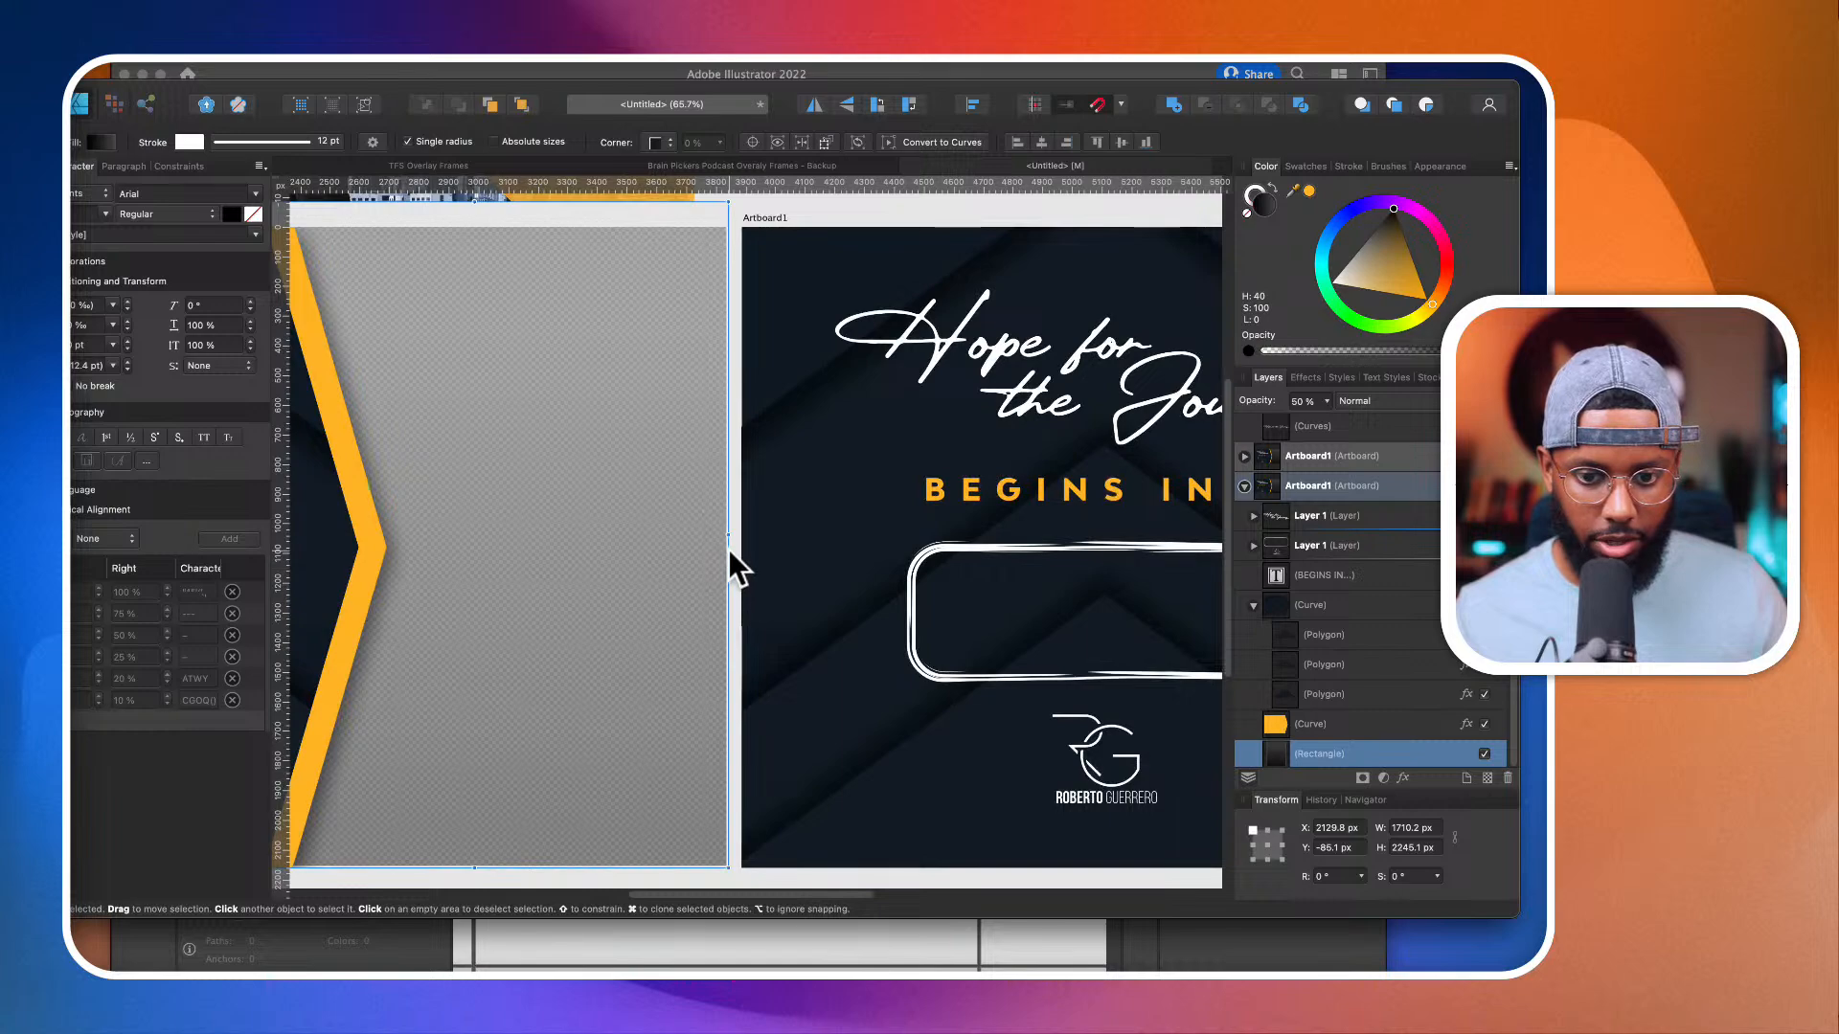
drag(728, 542, 742, 537)
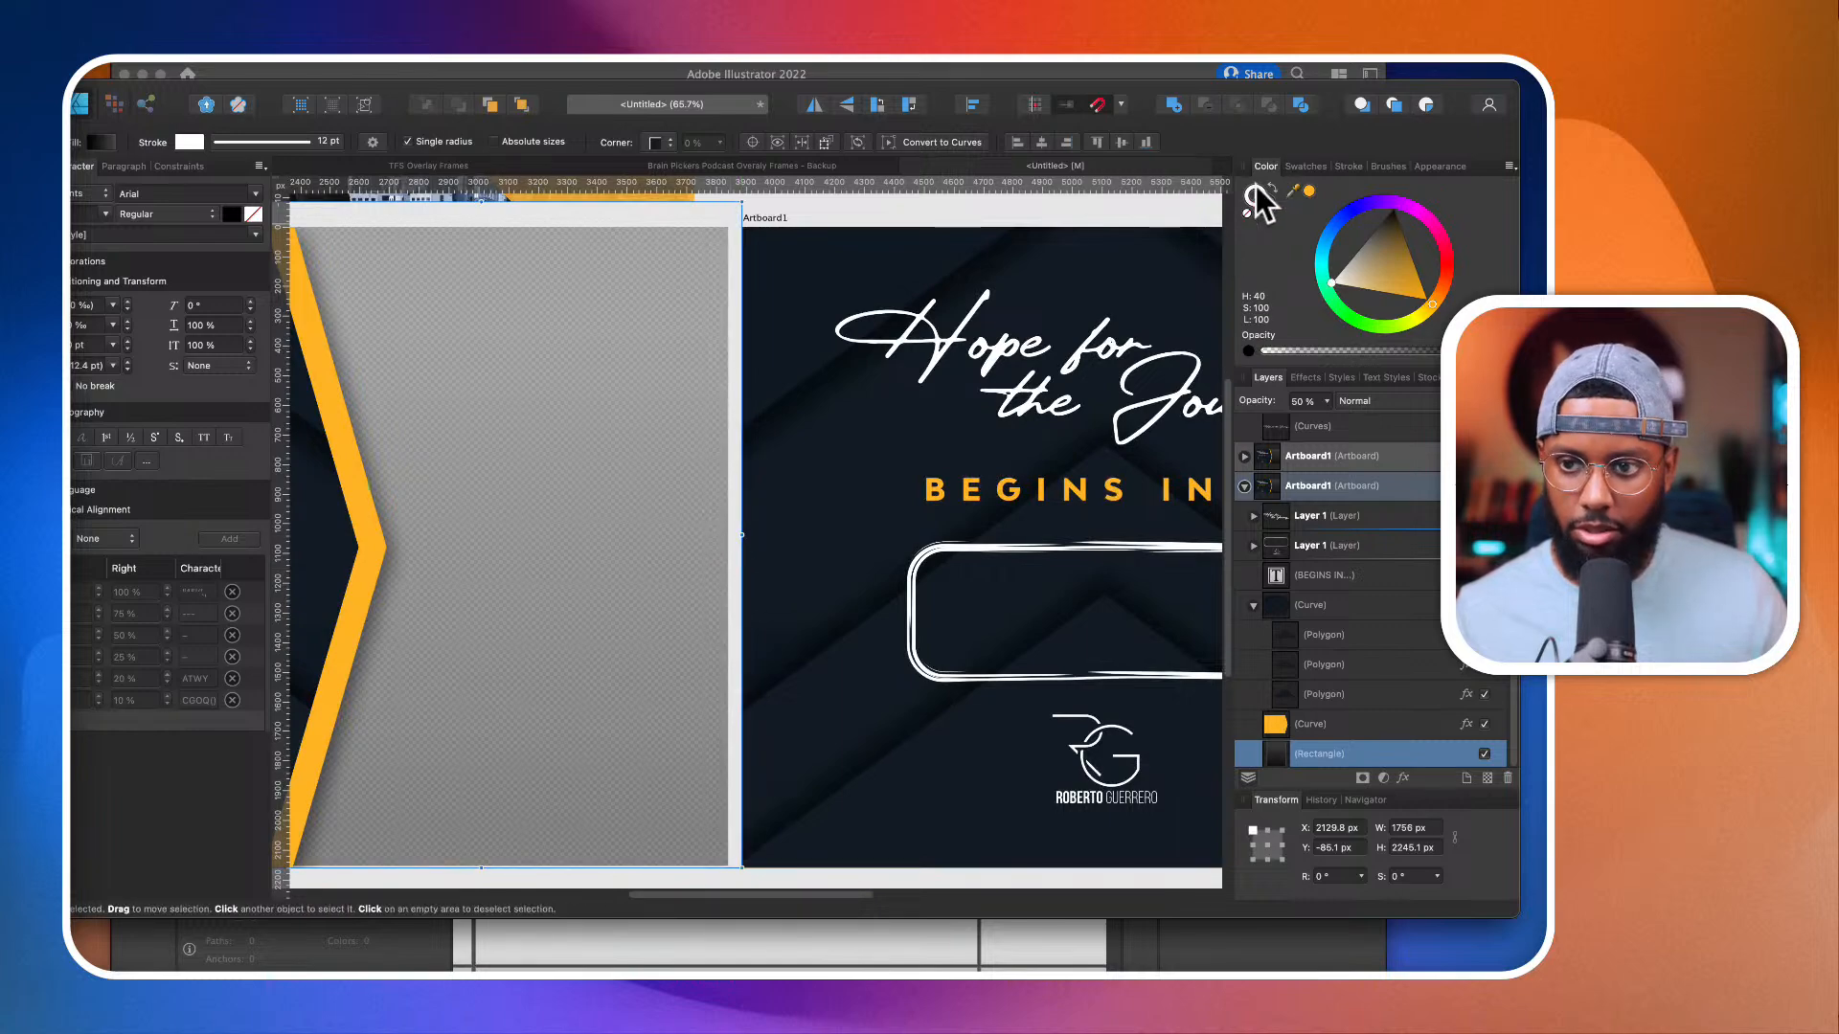
scroll(752, 391, down, 5)
click(850, 661)
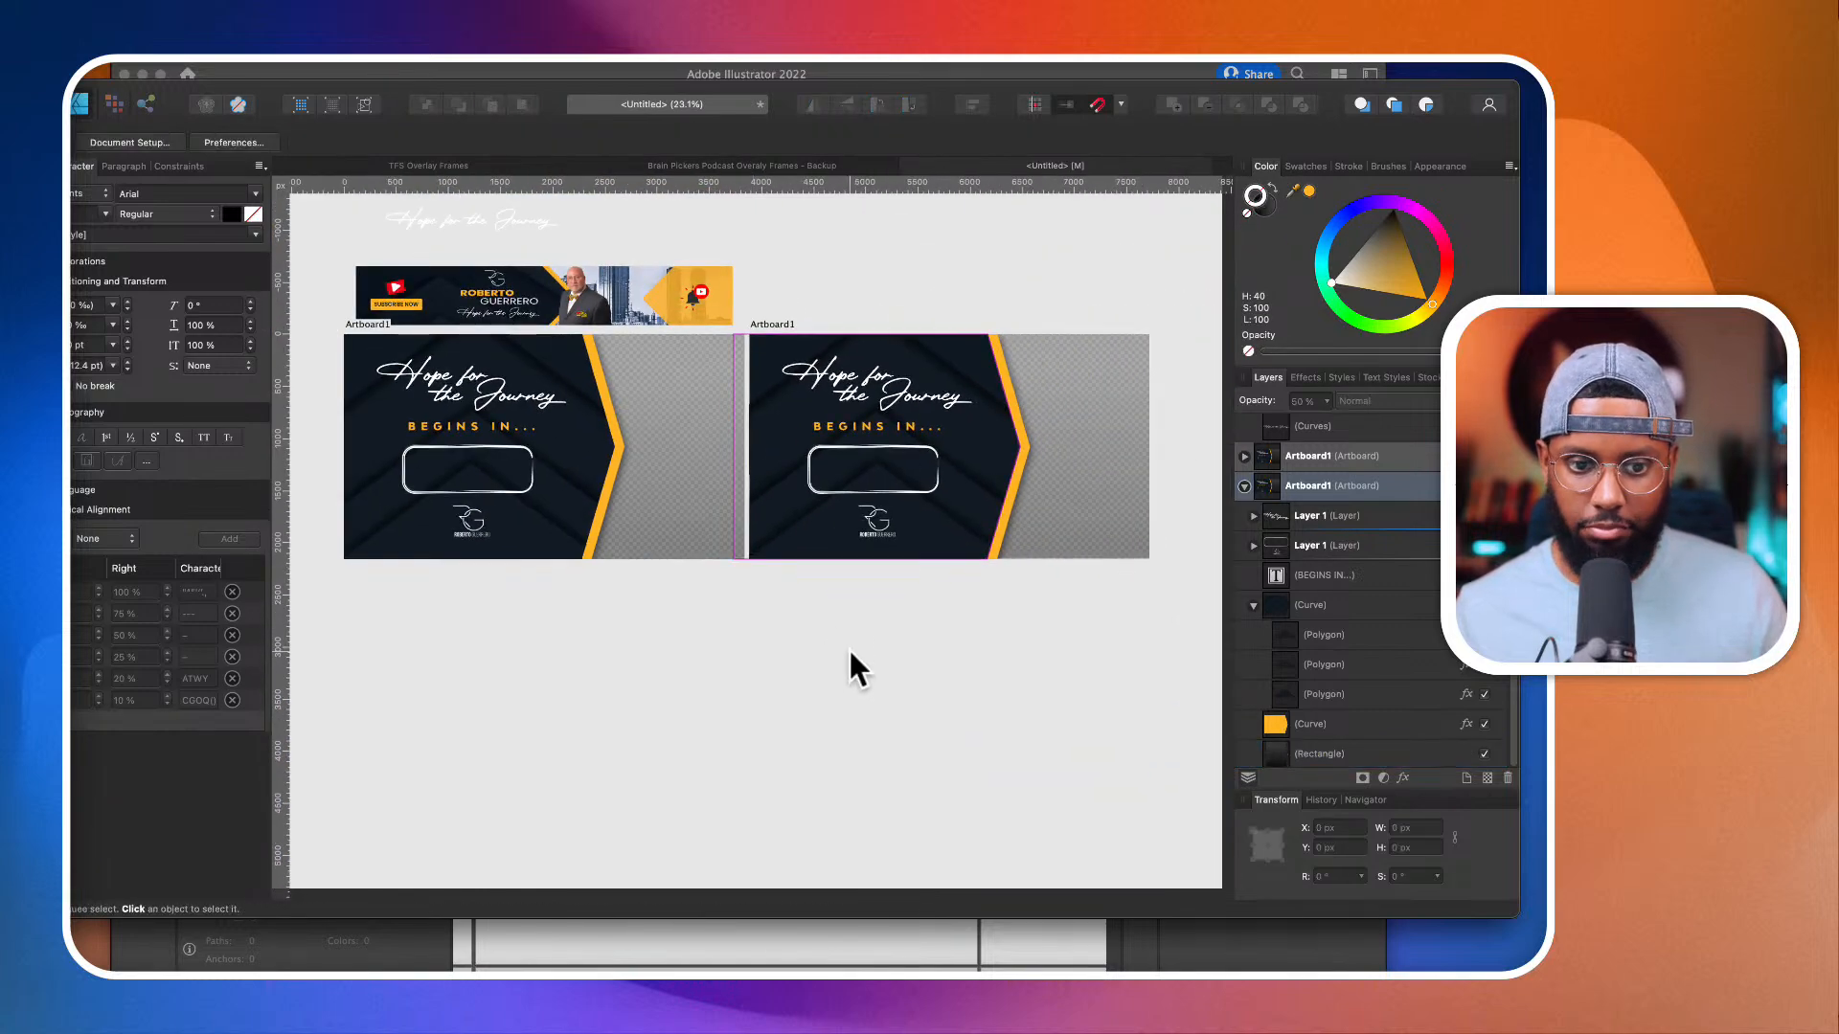
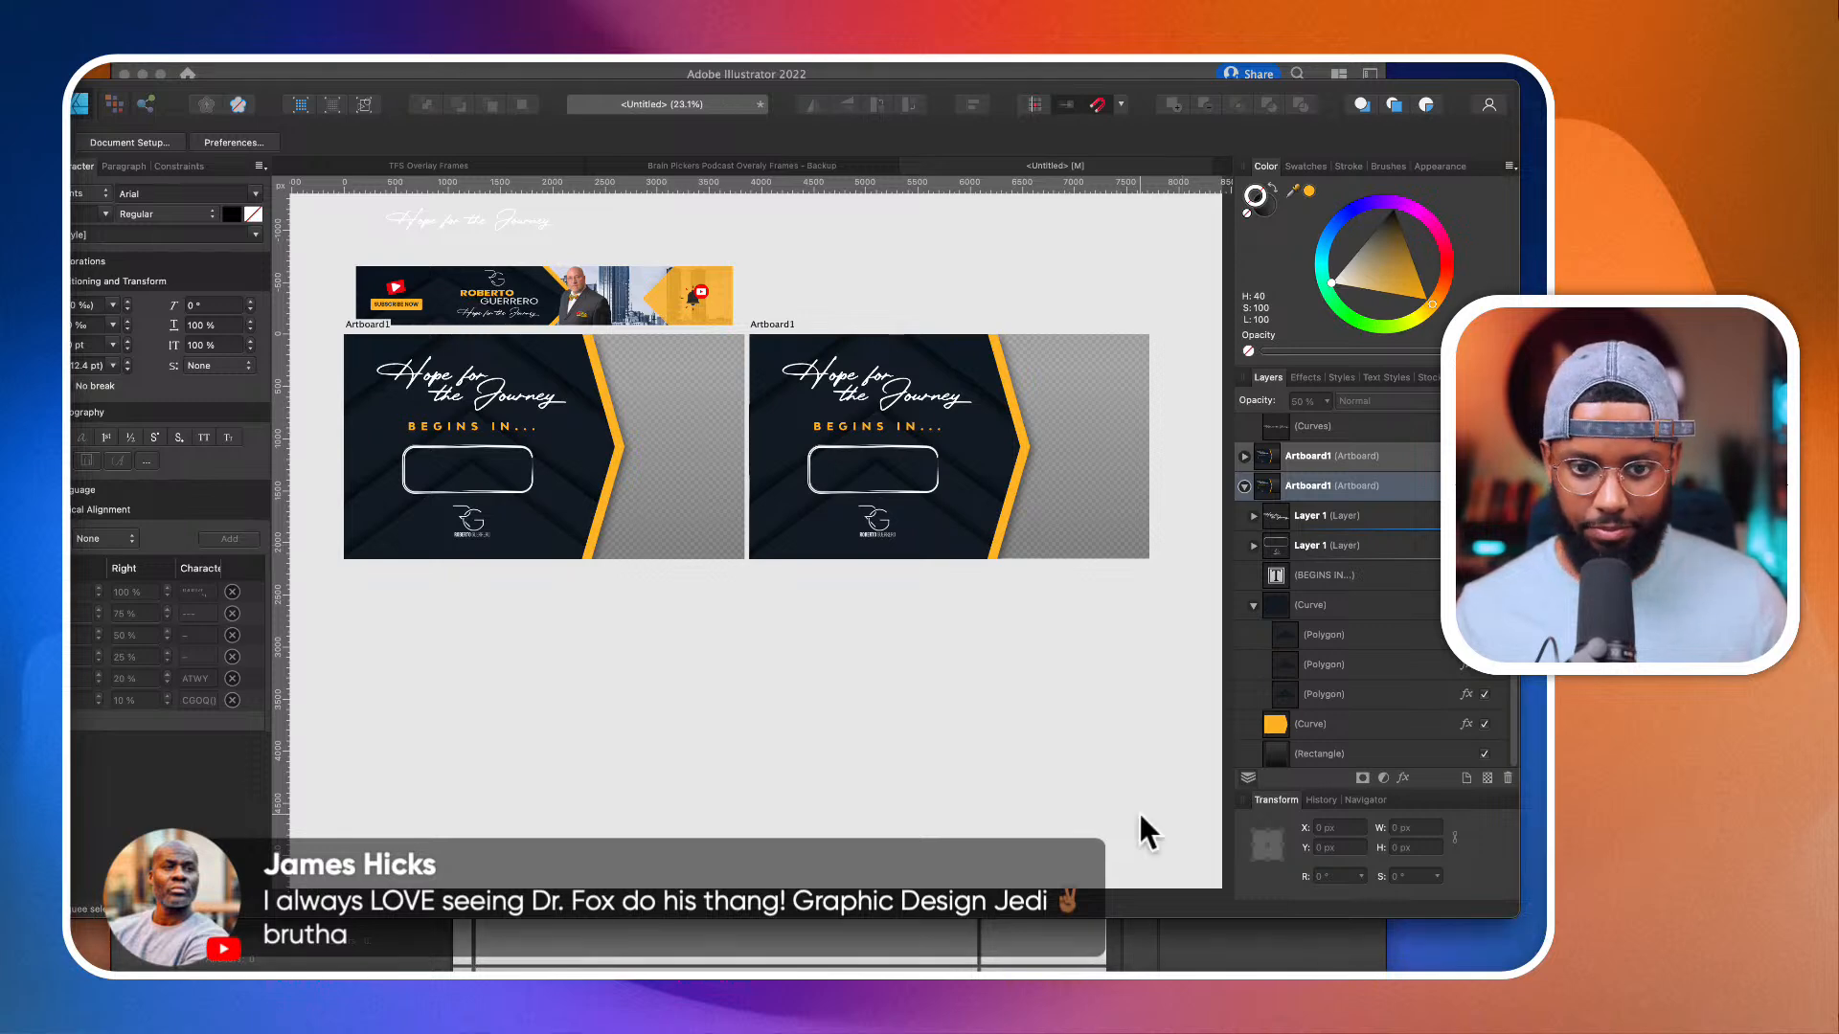
Step: Delete all the artwork from the duplicated countdown artboard, leaving the artboard itself empty
scroll(1059, 365, up, 5)
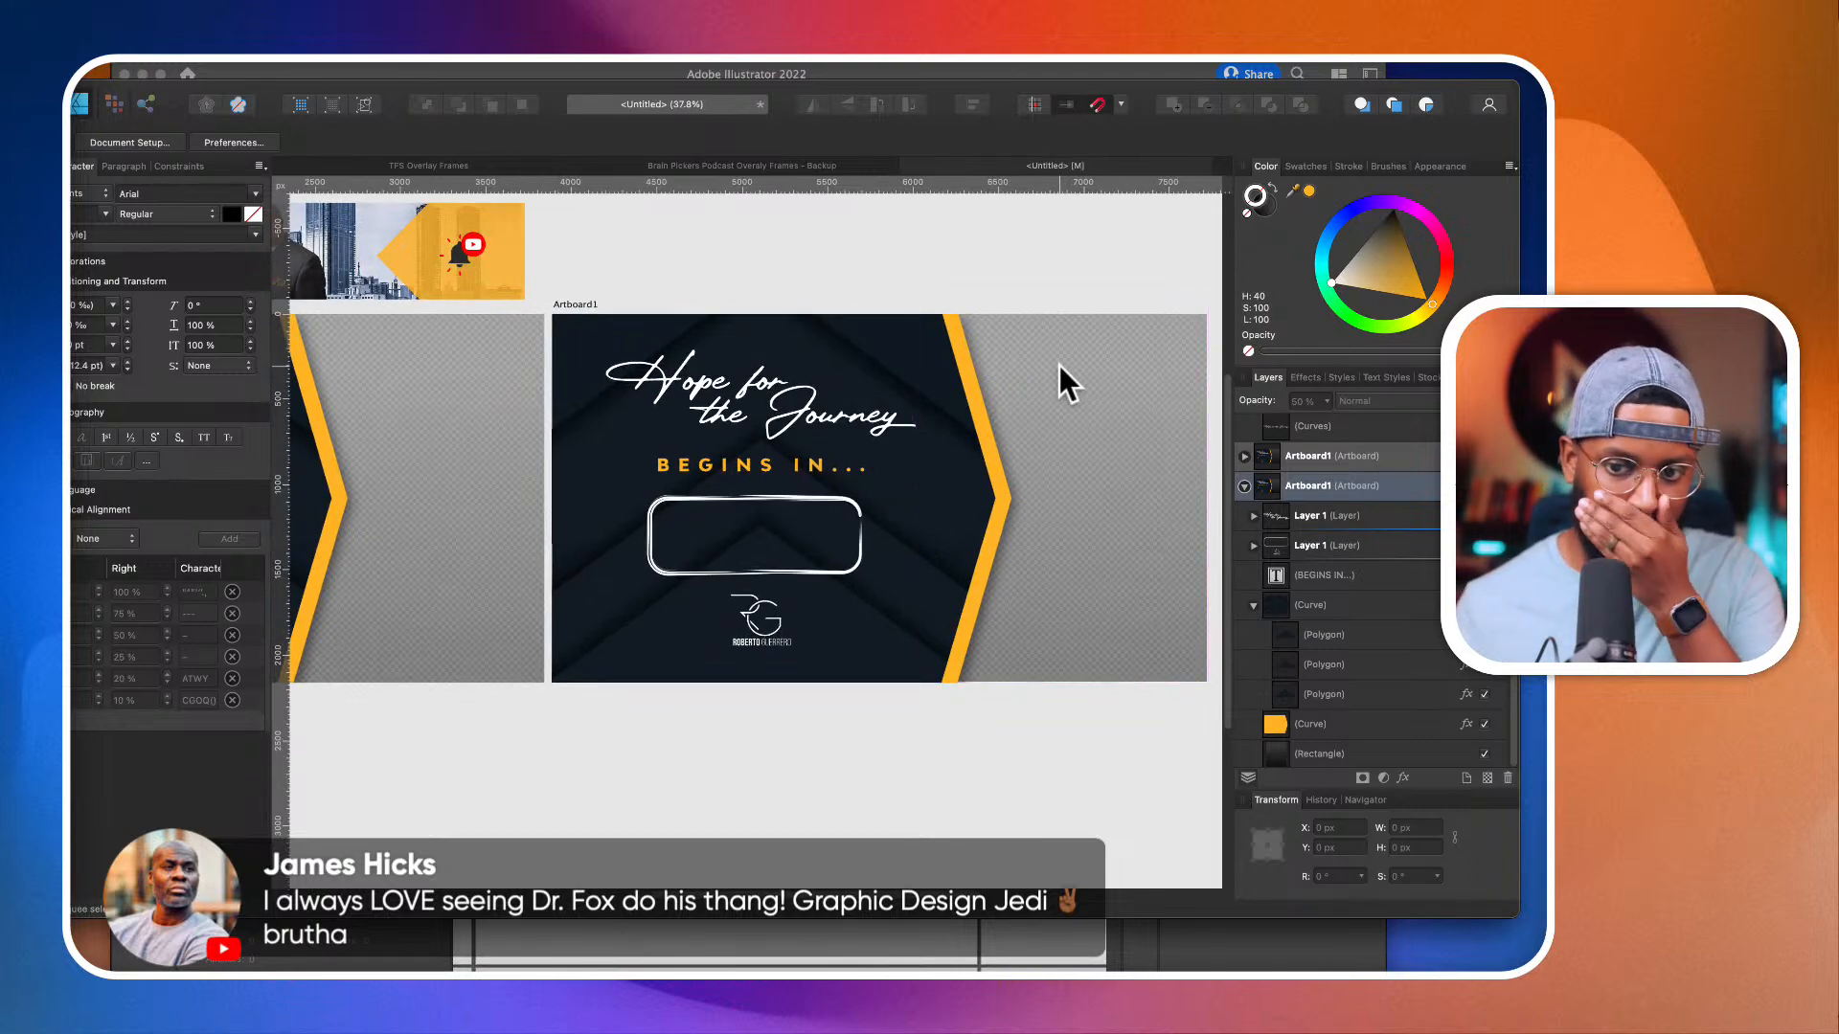
scroll(1060, 365, down, 5)
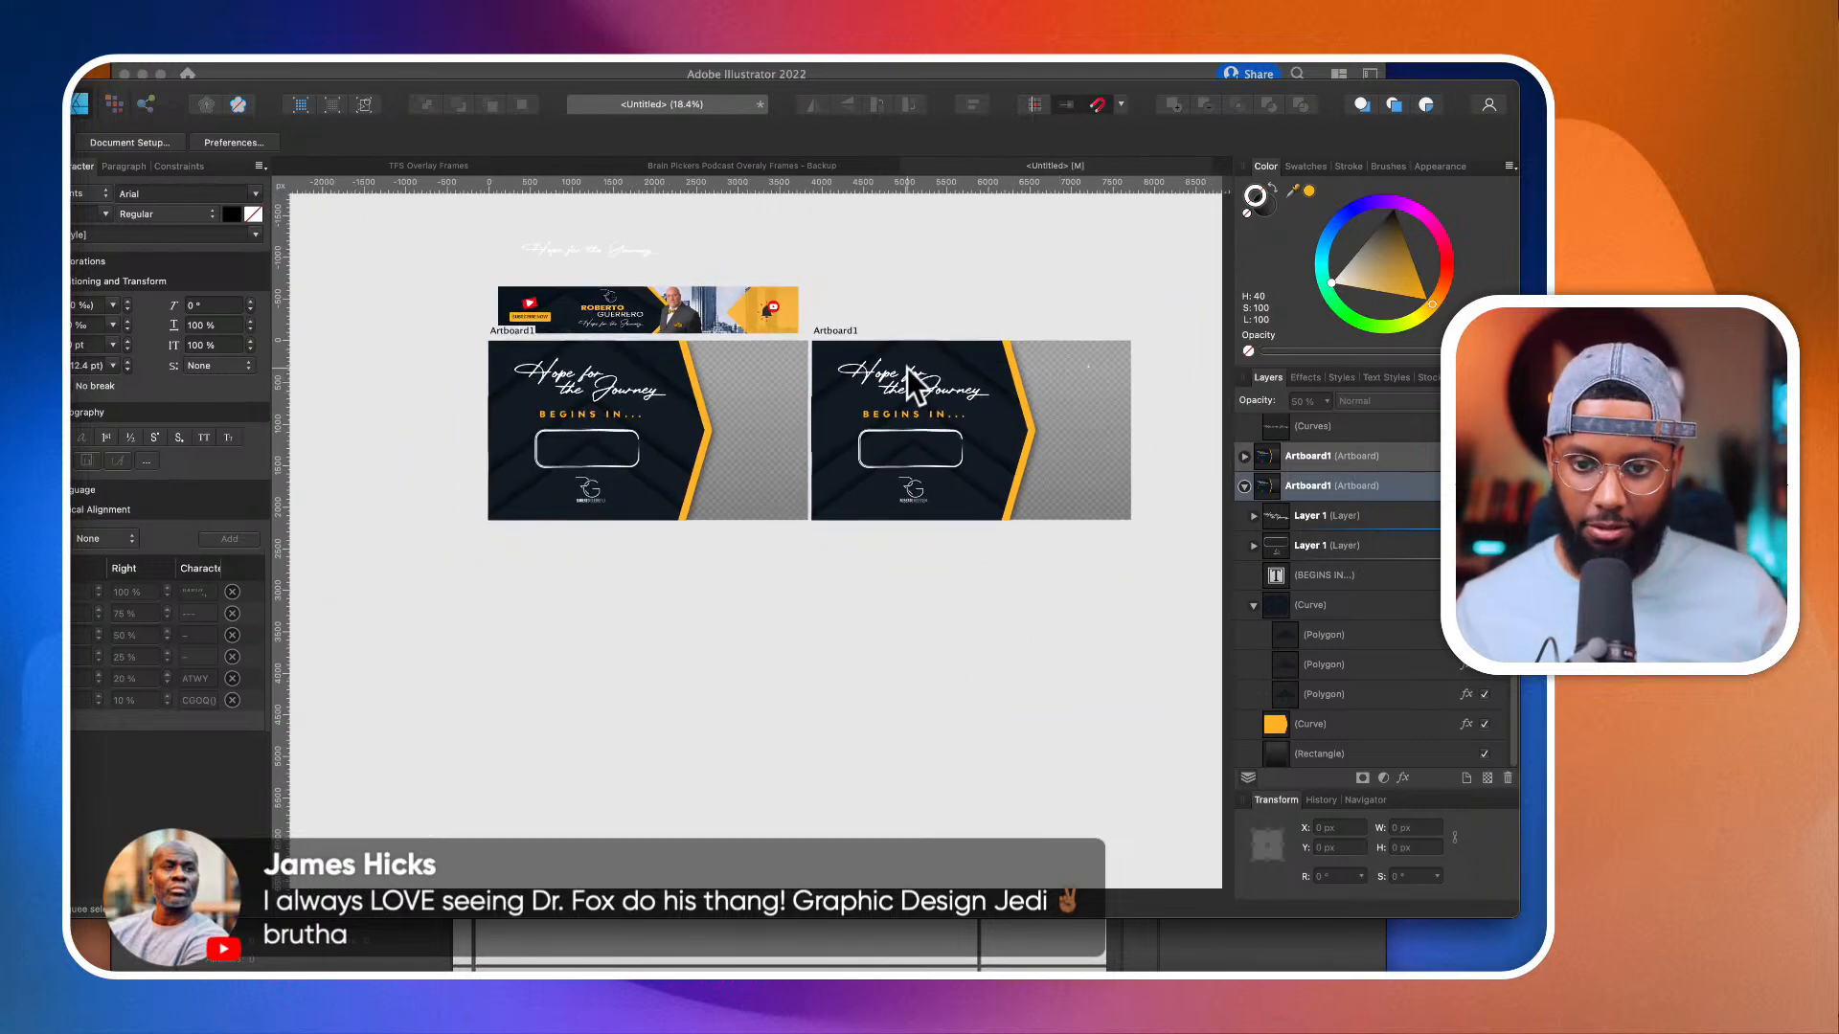
scroll(1077, 426, up, 3)
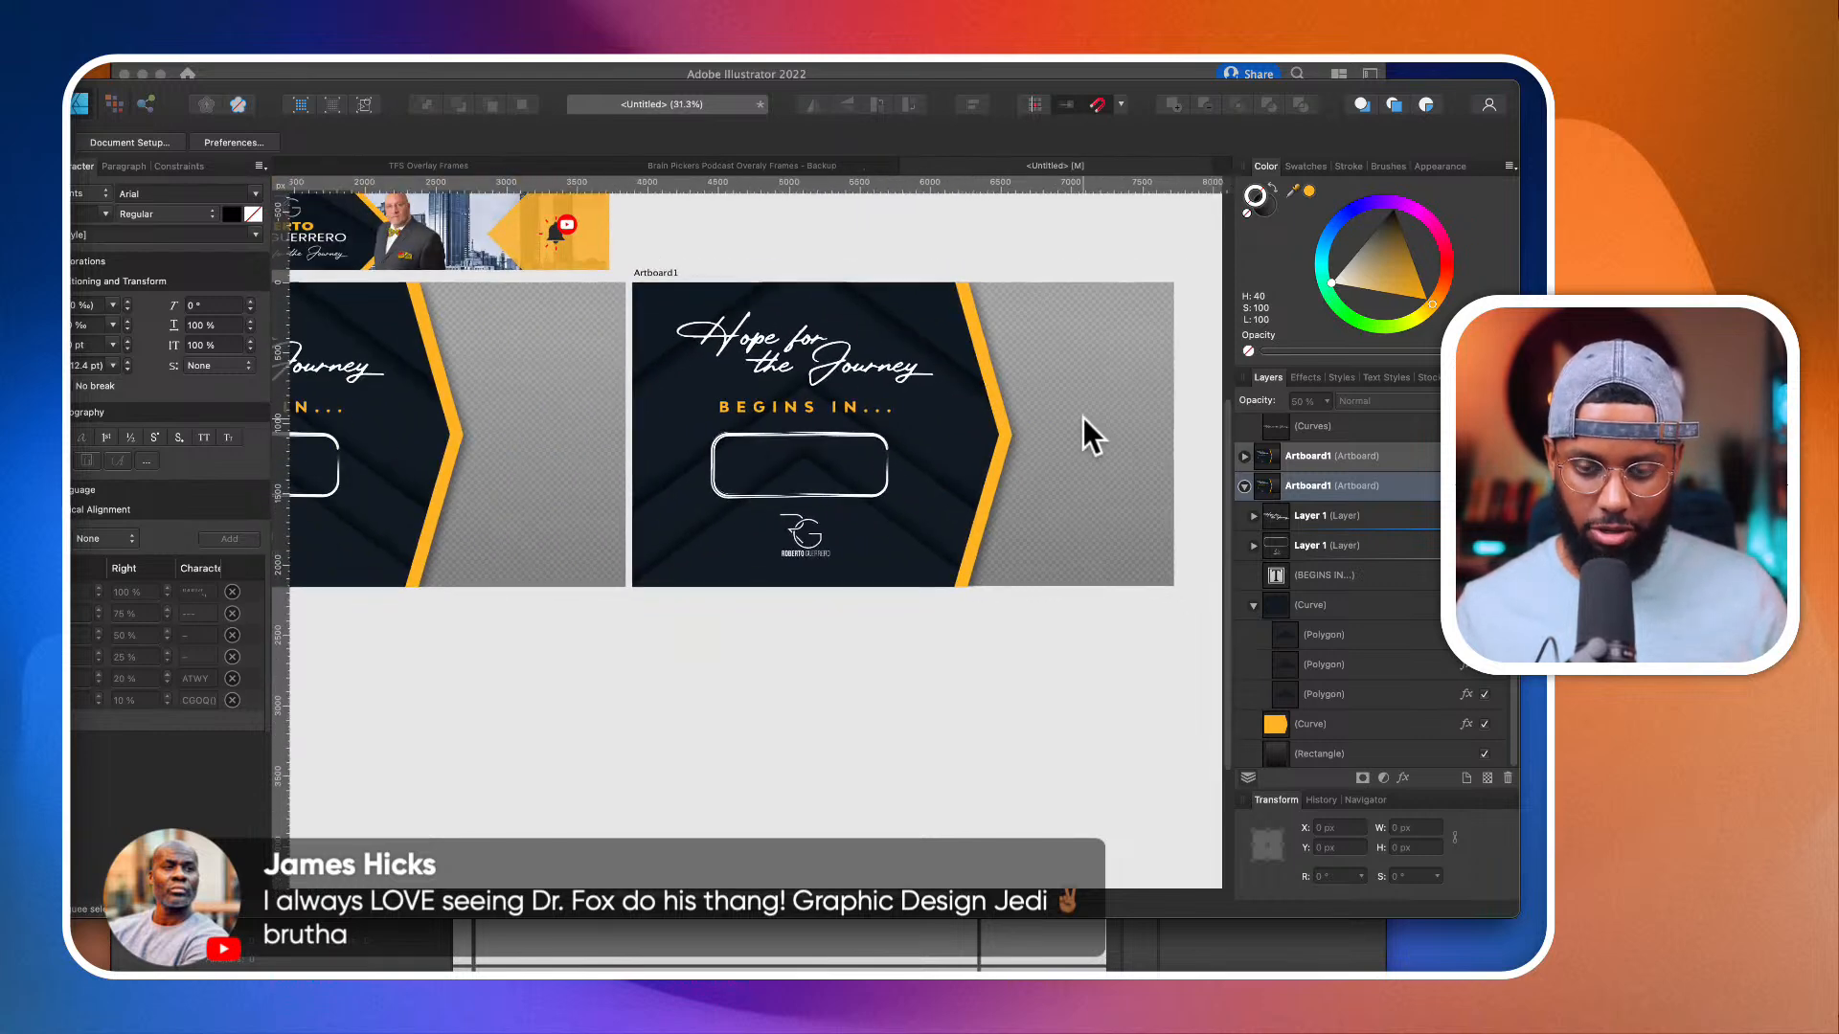
scroll(780, 400, down, 2)
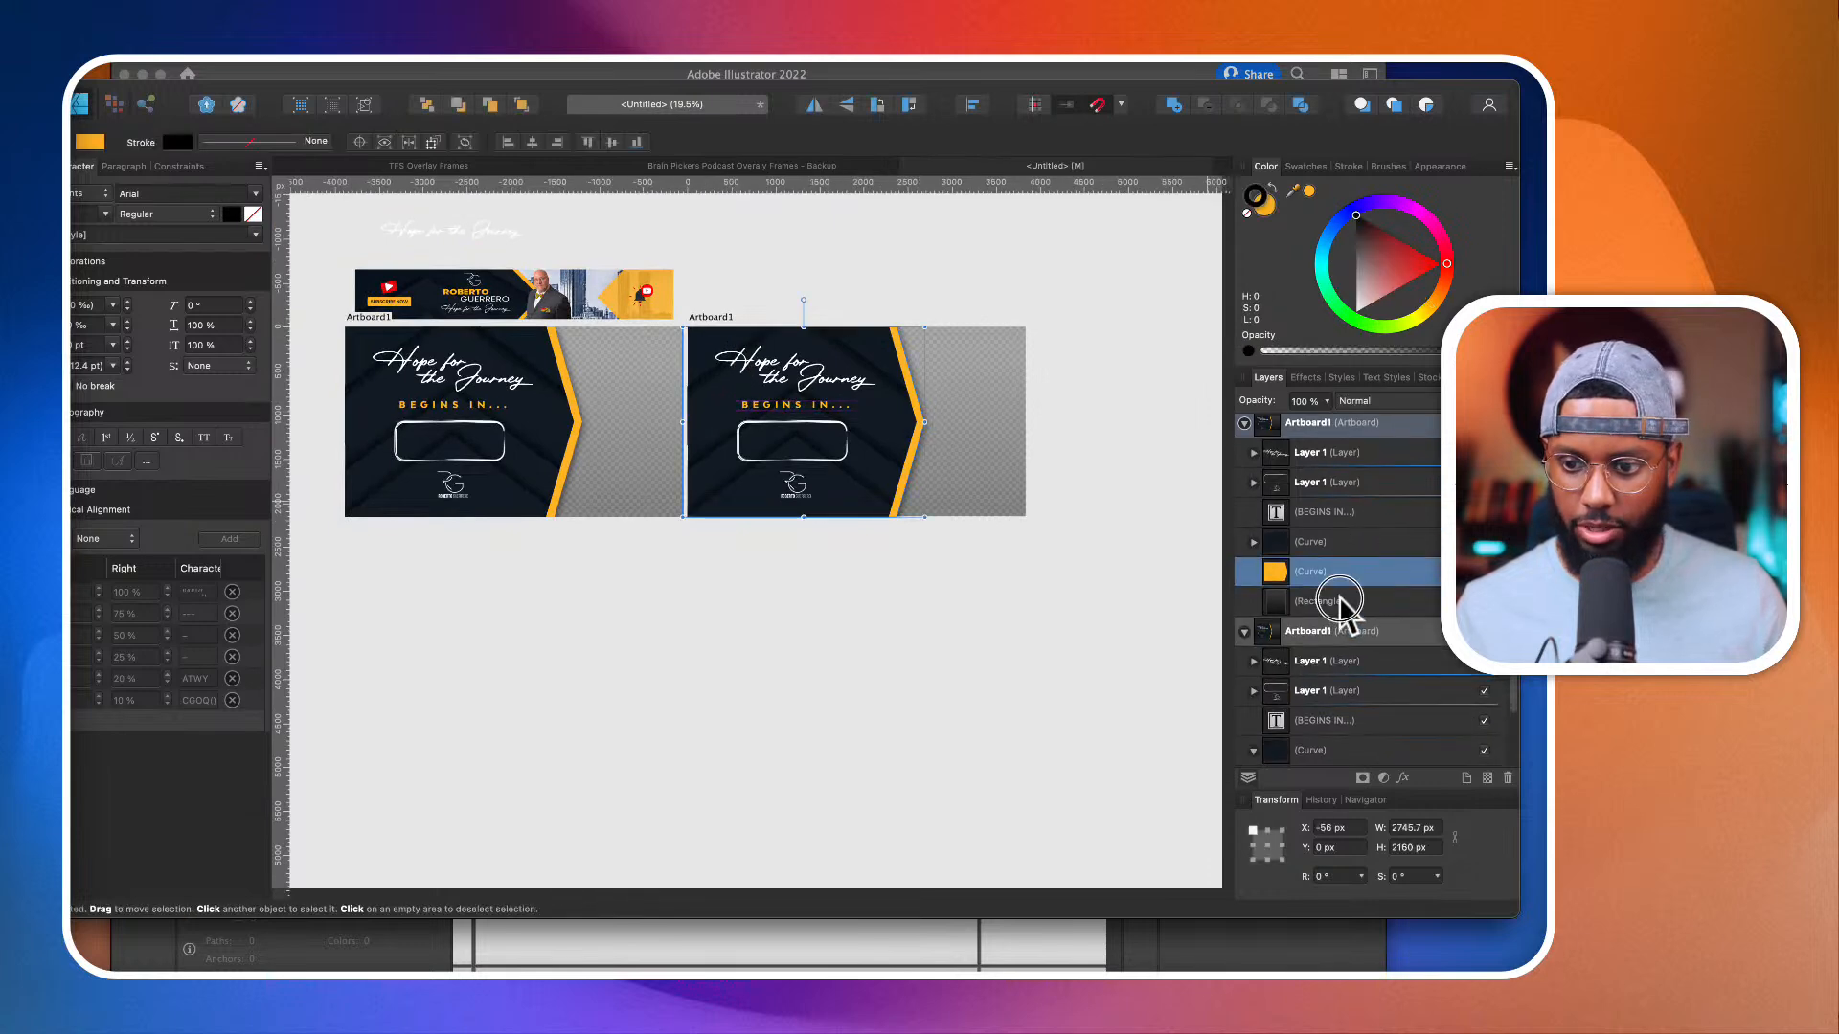
click(1339, 600)
shift+click(1331, 486)
key(Delete)
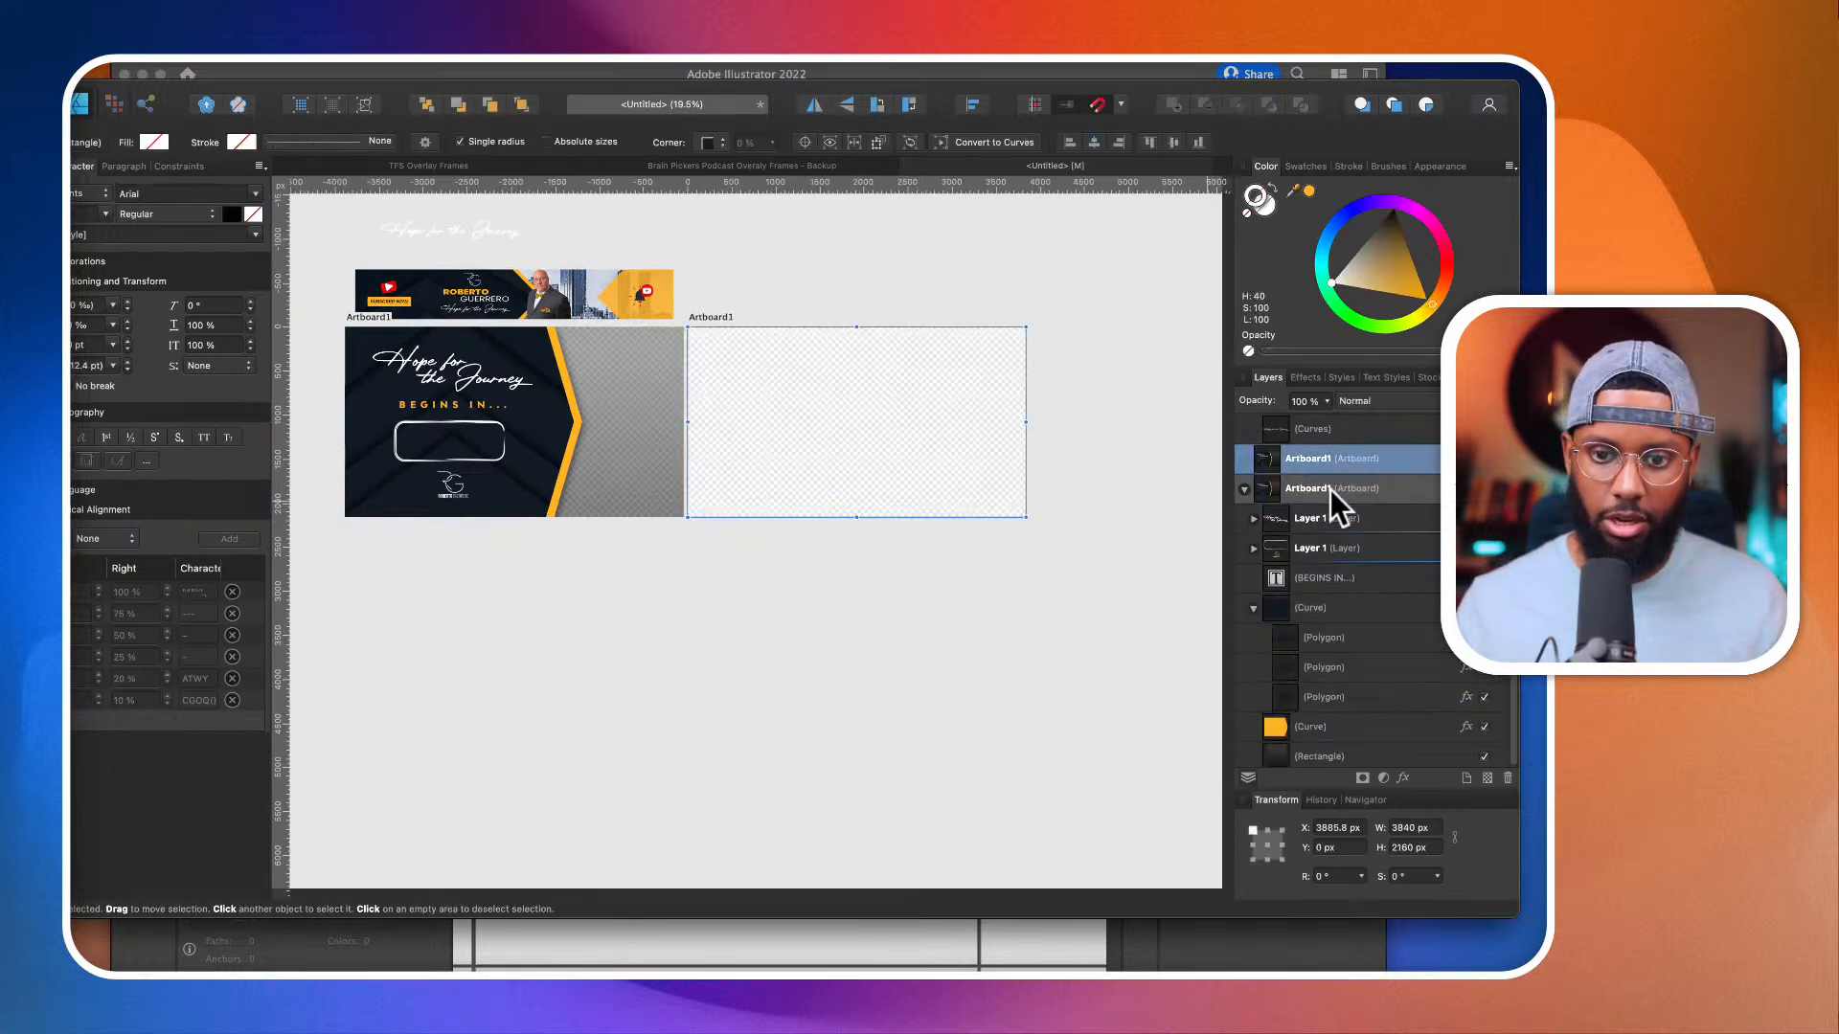
click(819, 618)
Step: Cover the empty artboard with a rectangle of about 3906 × 2375 px and fill it with the dark navy sampled from the countdown frame
scroll(767, 512, up, 1)
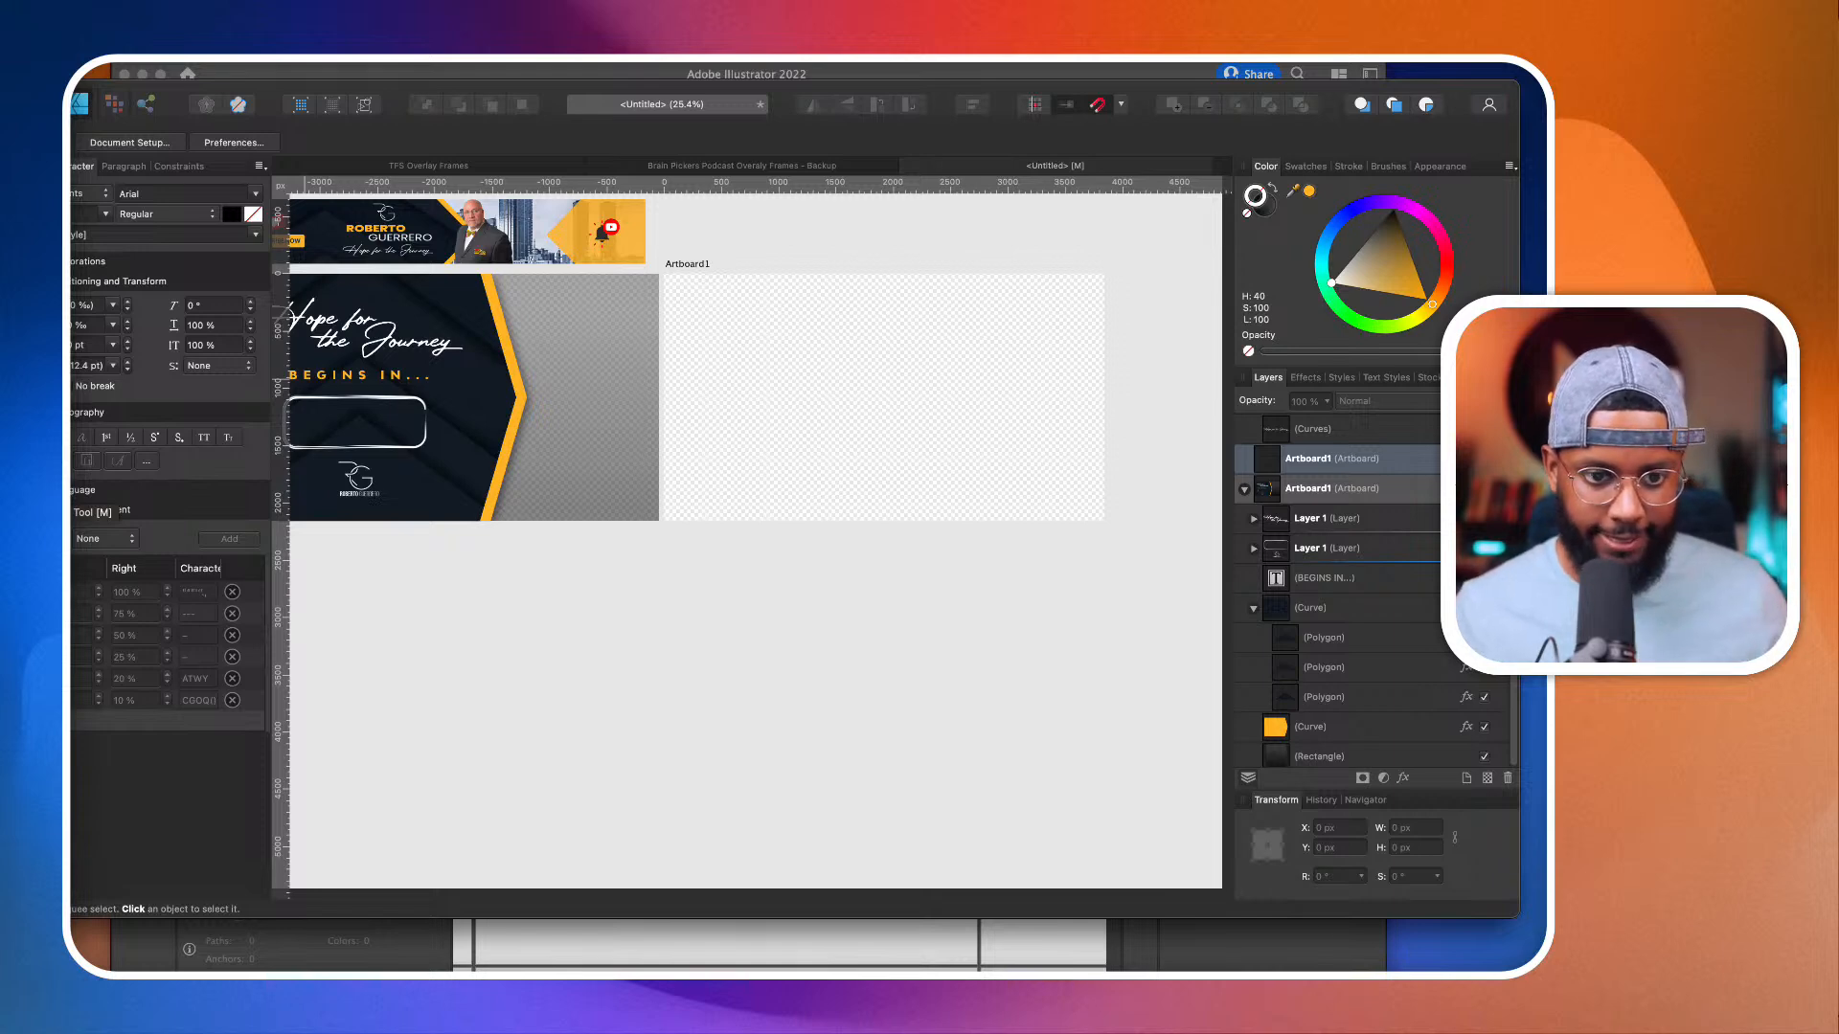
scroll(549, 677, left, 5)
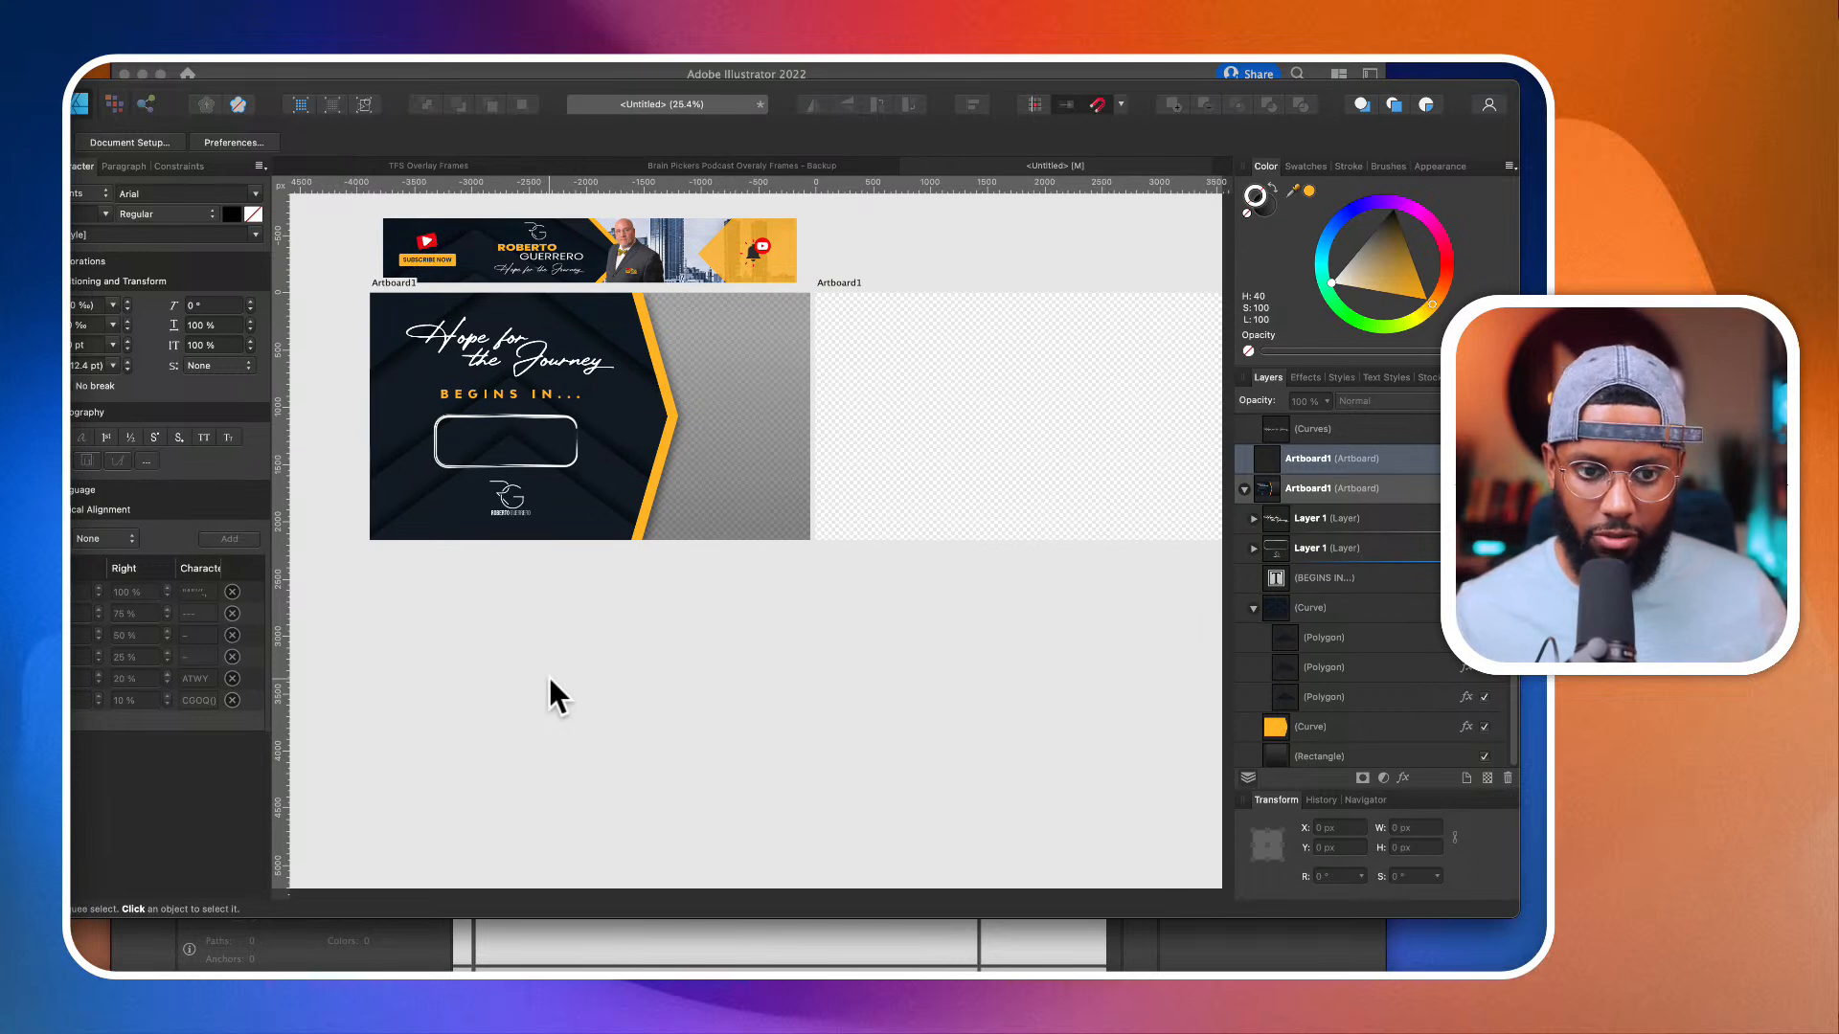
scroll(548, 674, right, 6)
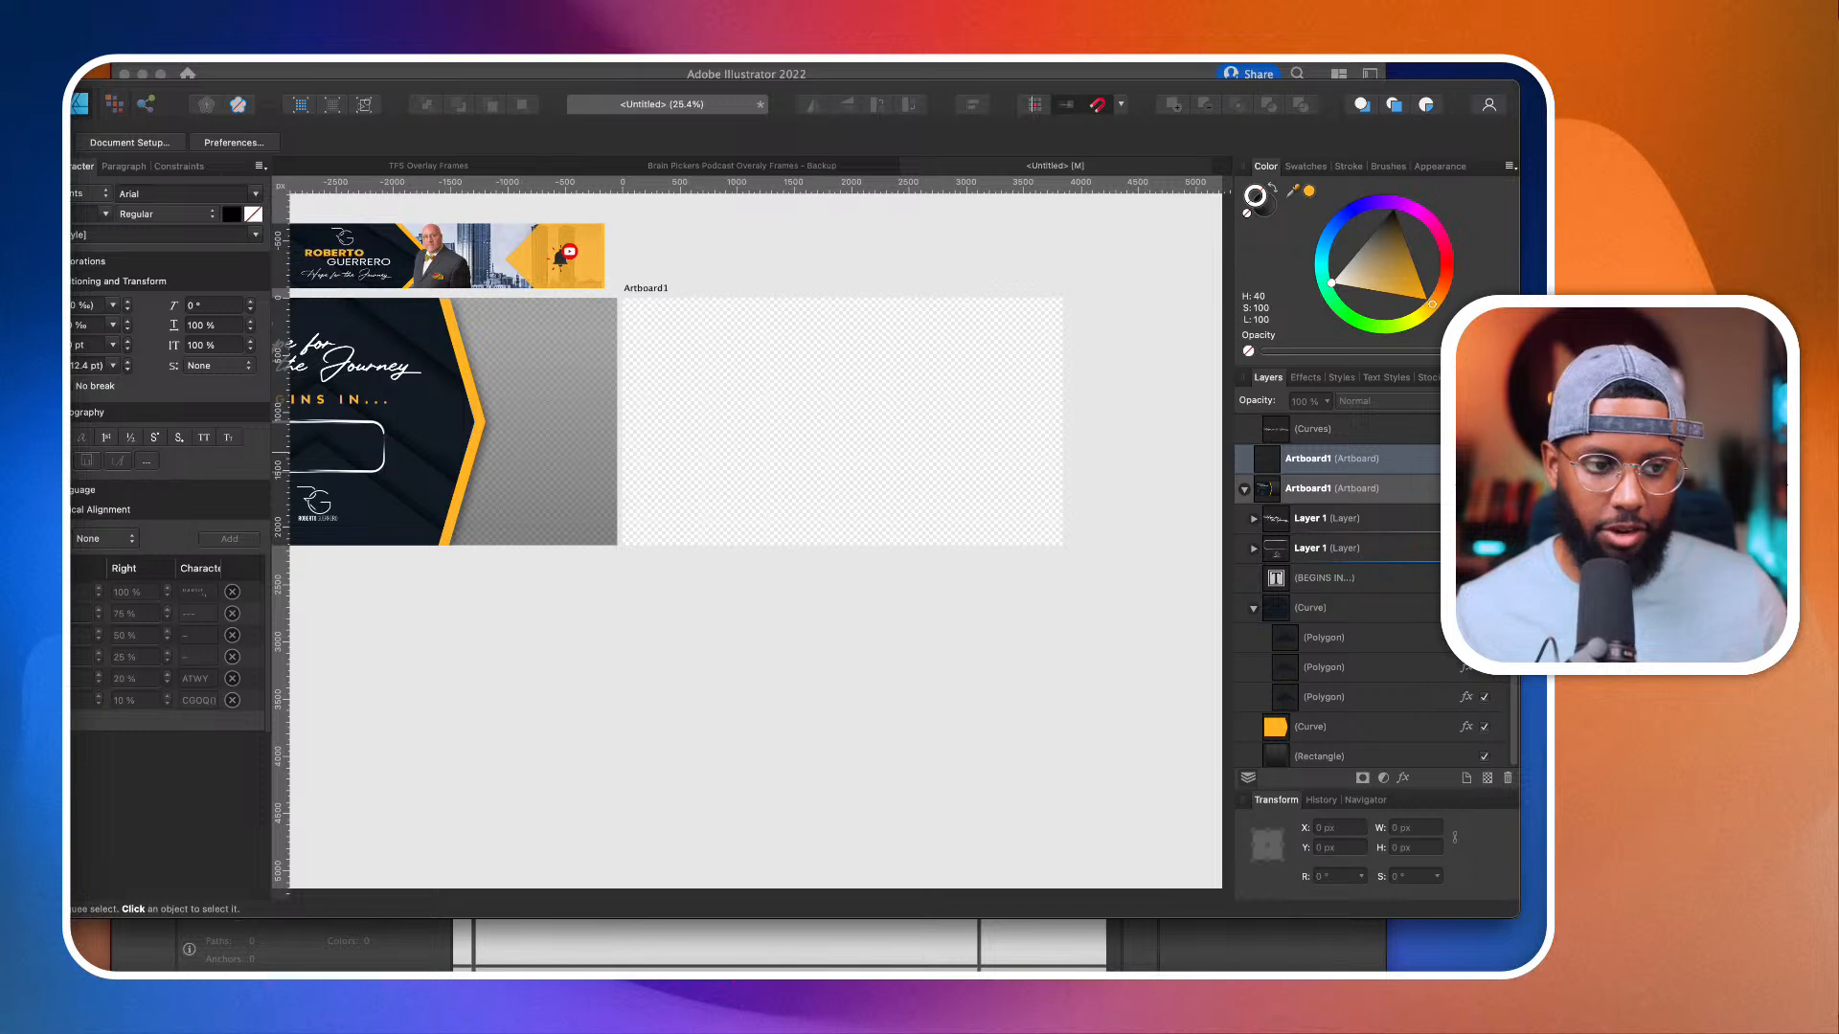
key(m)
mouse_move(621, 299)
mouse_down()
mouse_move(1218, 636)
mouse_move(1029, 560)
mouse_up()
scroll(1026, 550, left, 3)
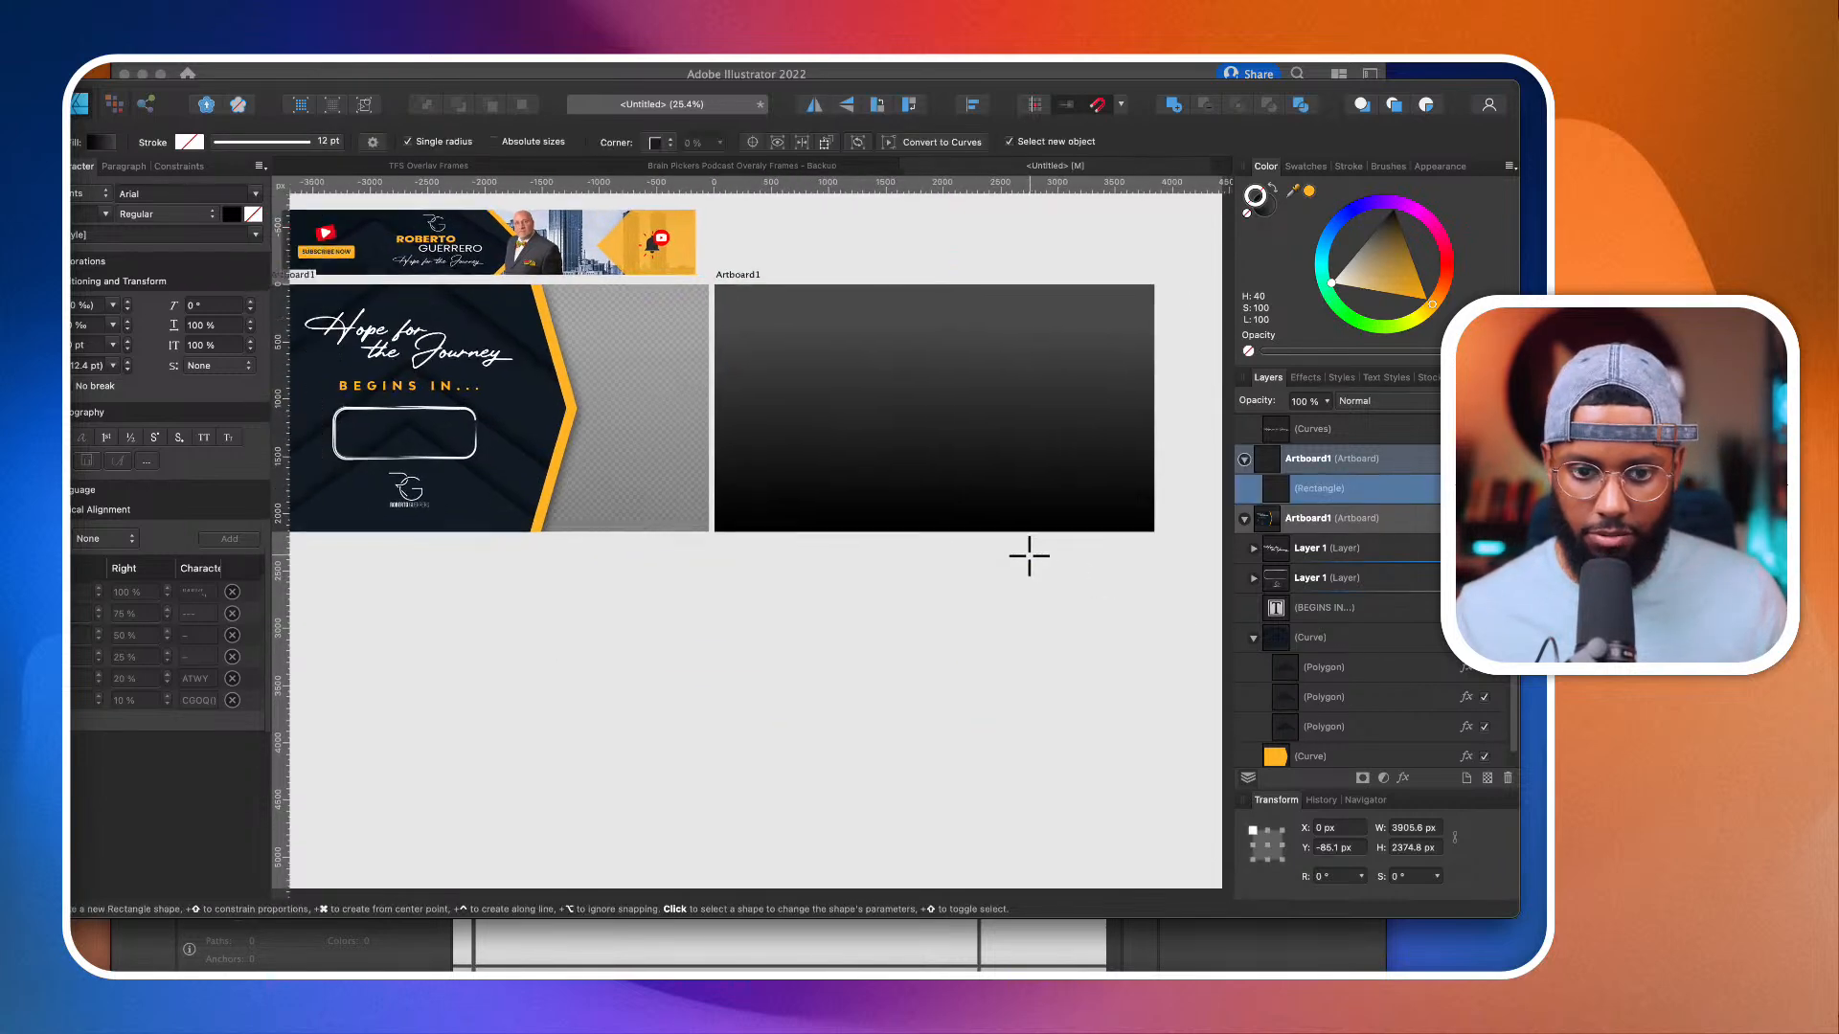
drag(1299, 198, 507, 383)
click(1310, 191)
scroll(1116, 361, right, 1)
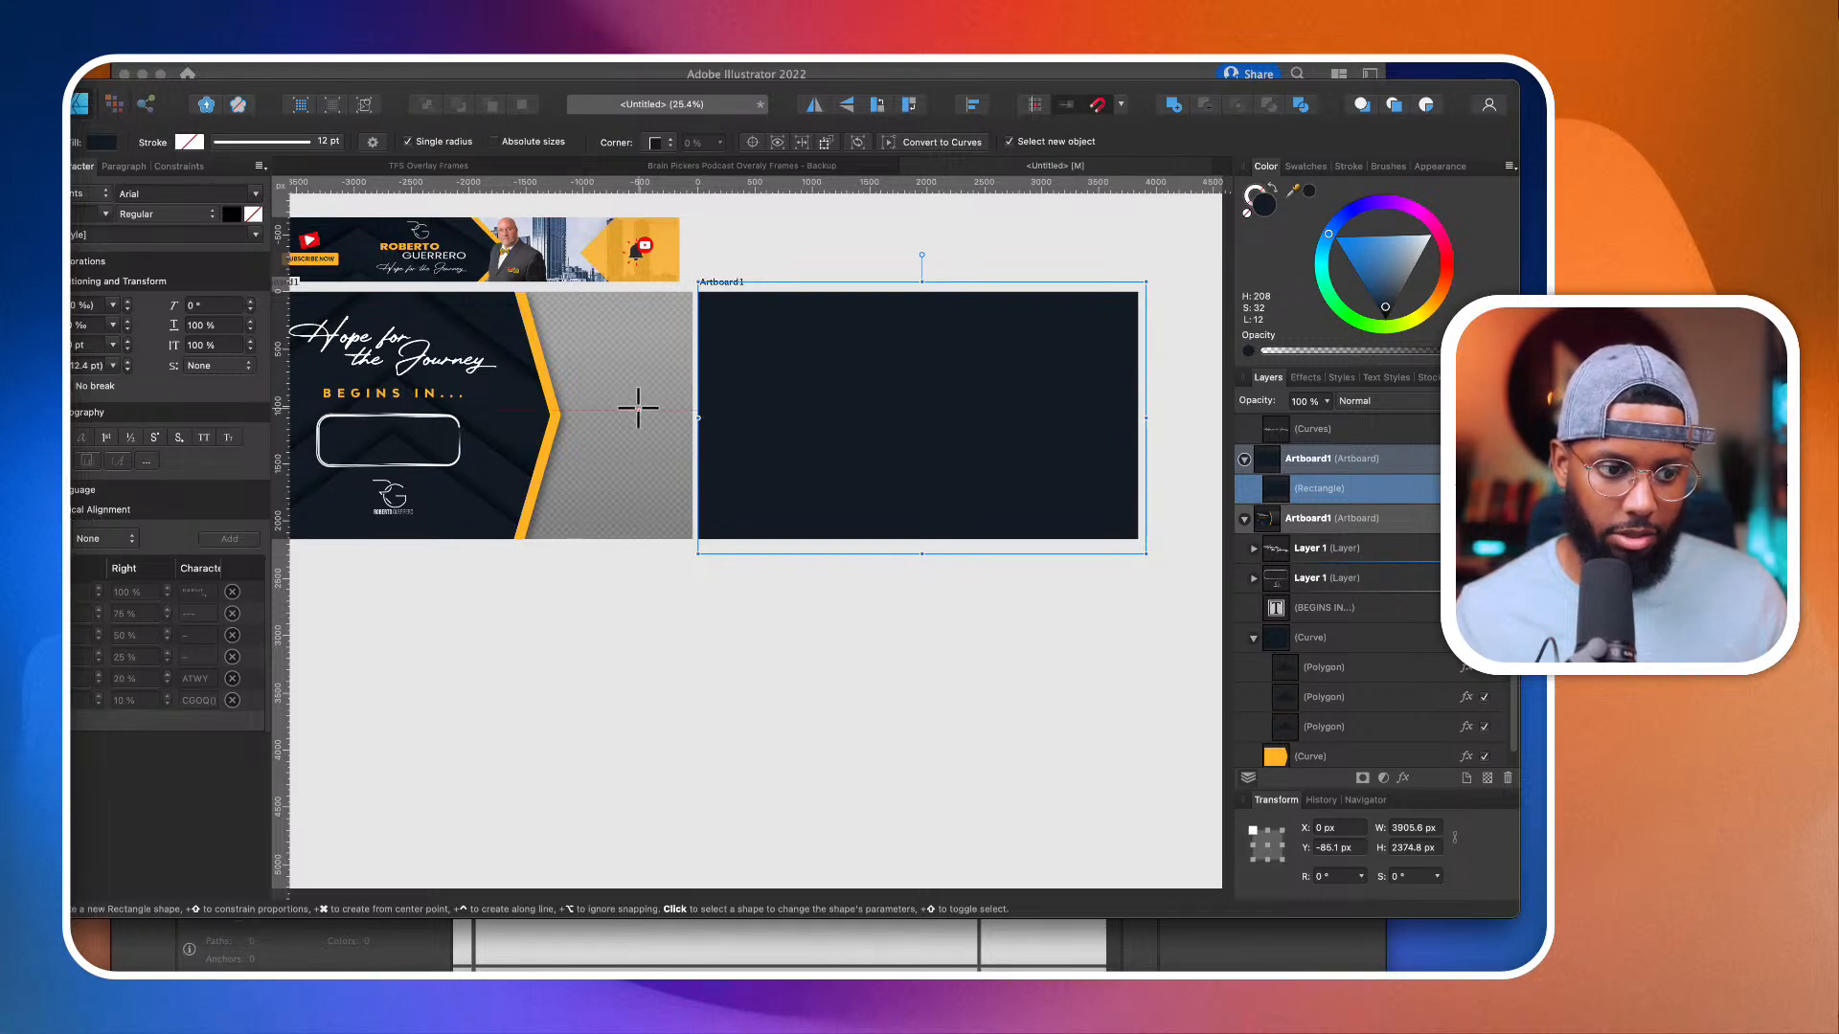
Step: Draw an inset rectangle about 3651 × 1963 px on the navy background with no fill and a 45 pt orange stroke sampled from the chevron
drag(707, 303, 1126, 527)
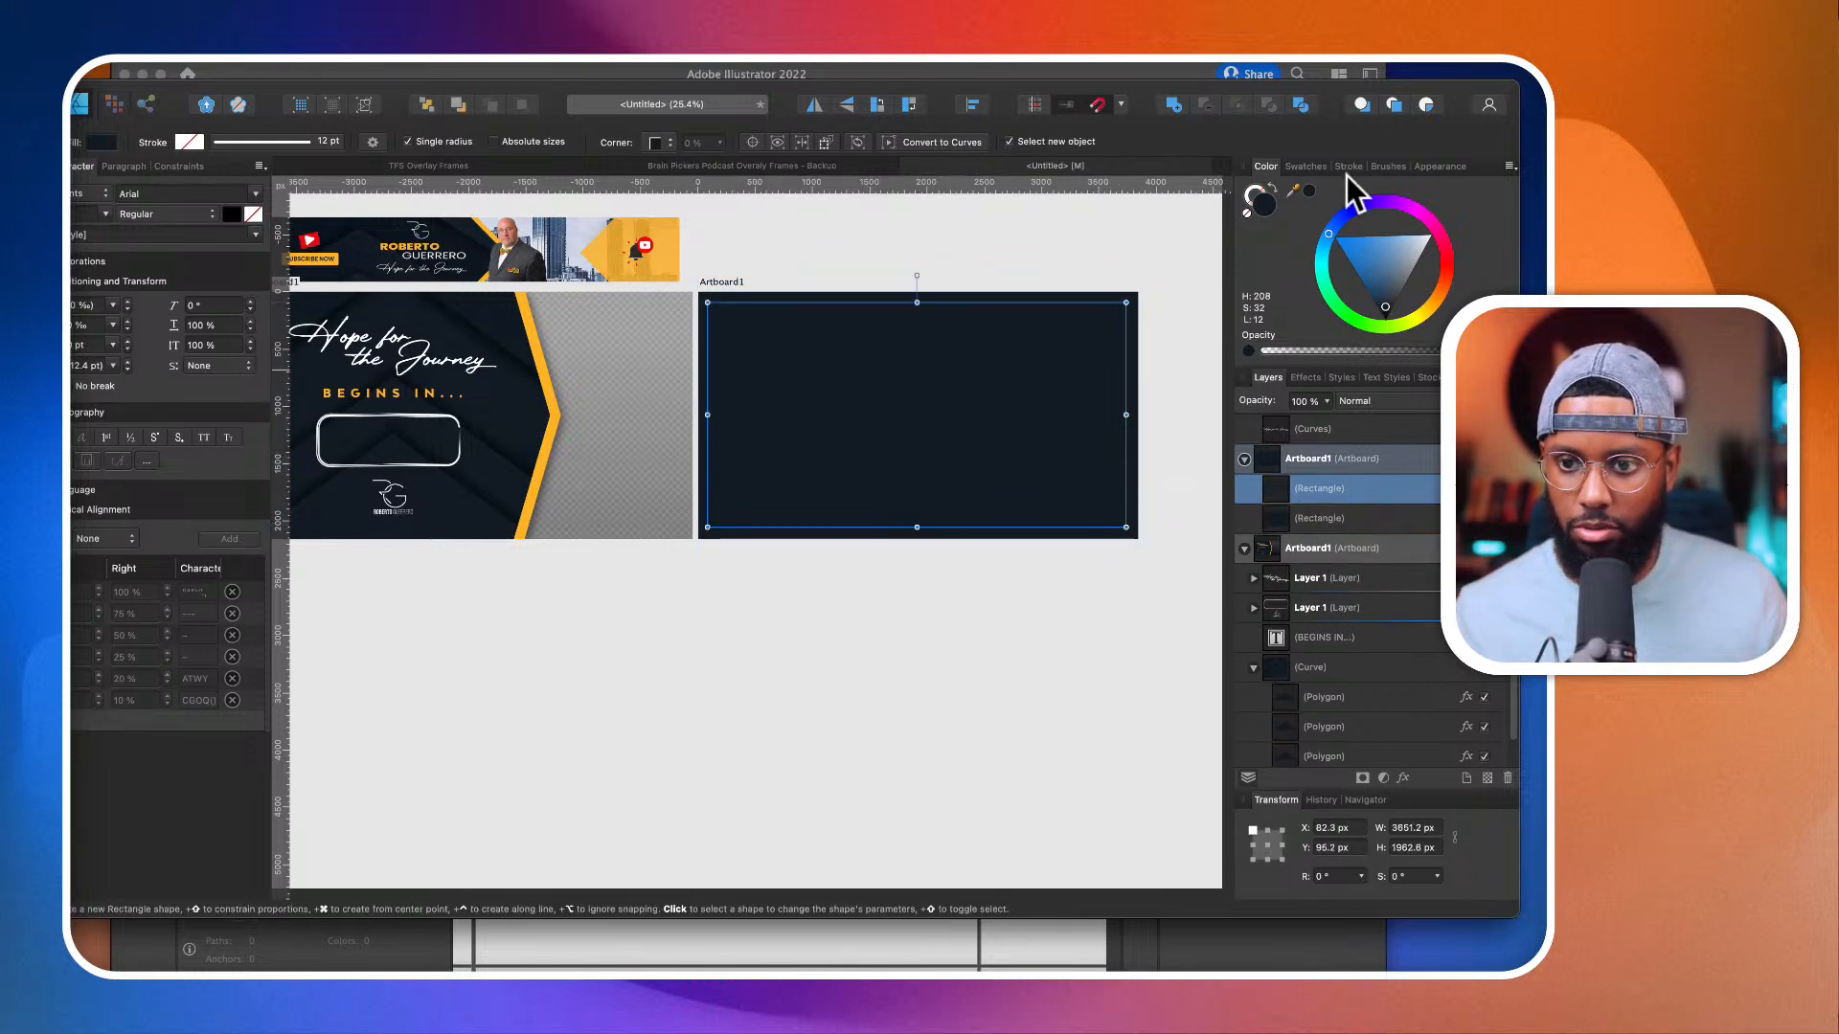
click(1272, 187)
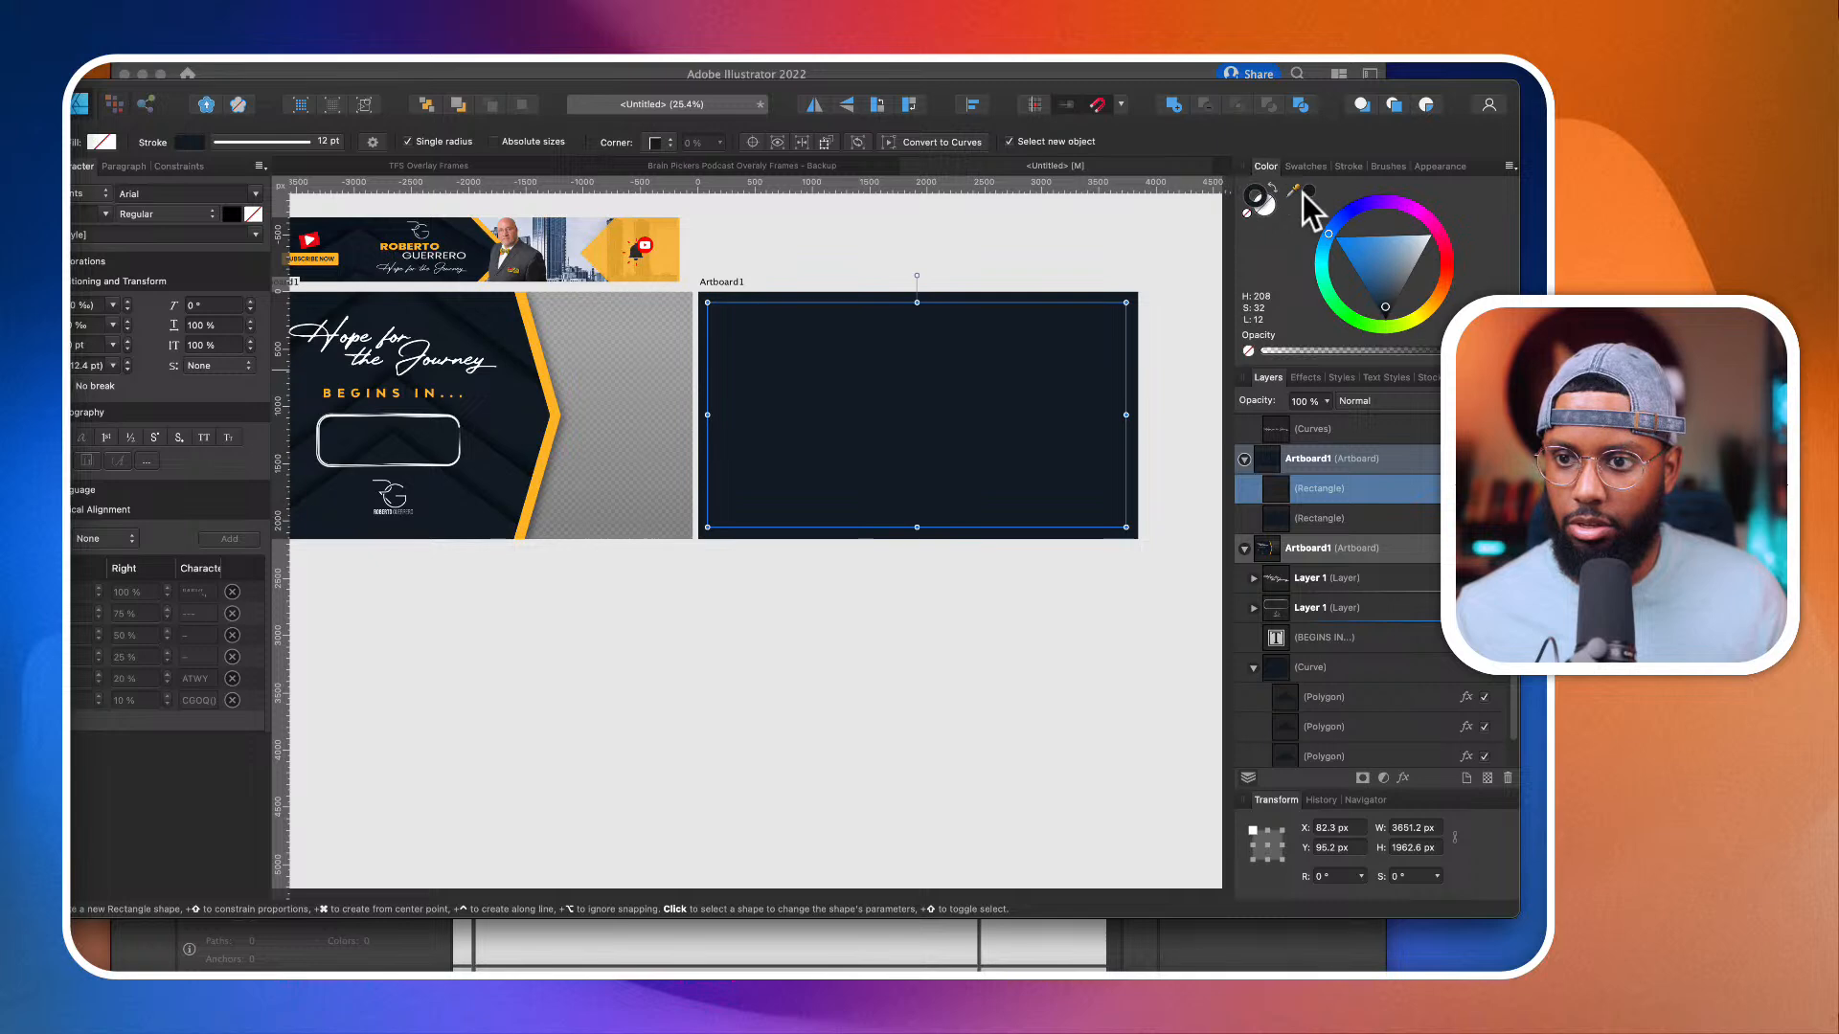
drag(1293, 190, 543, 373)
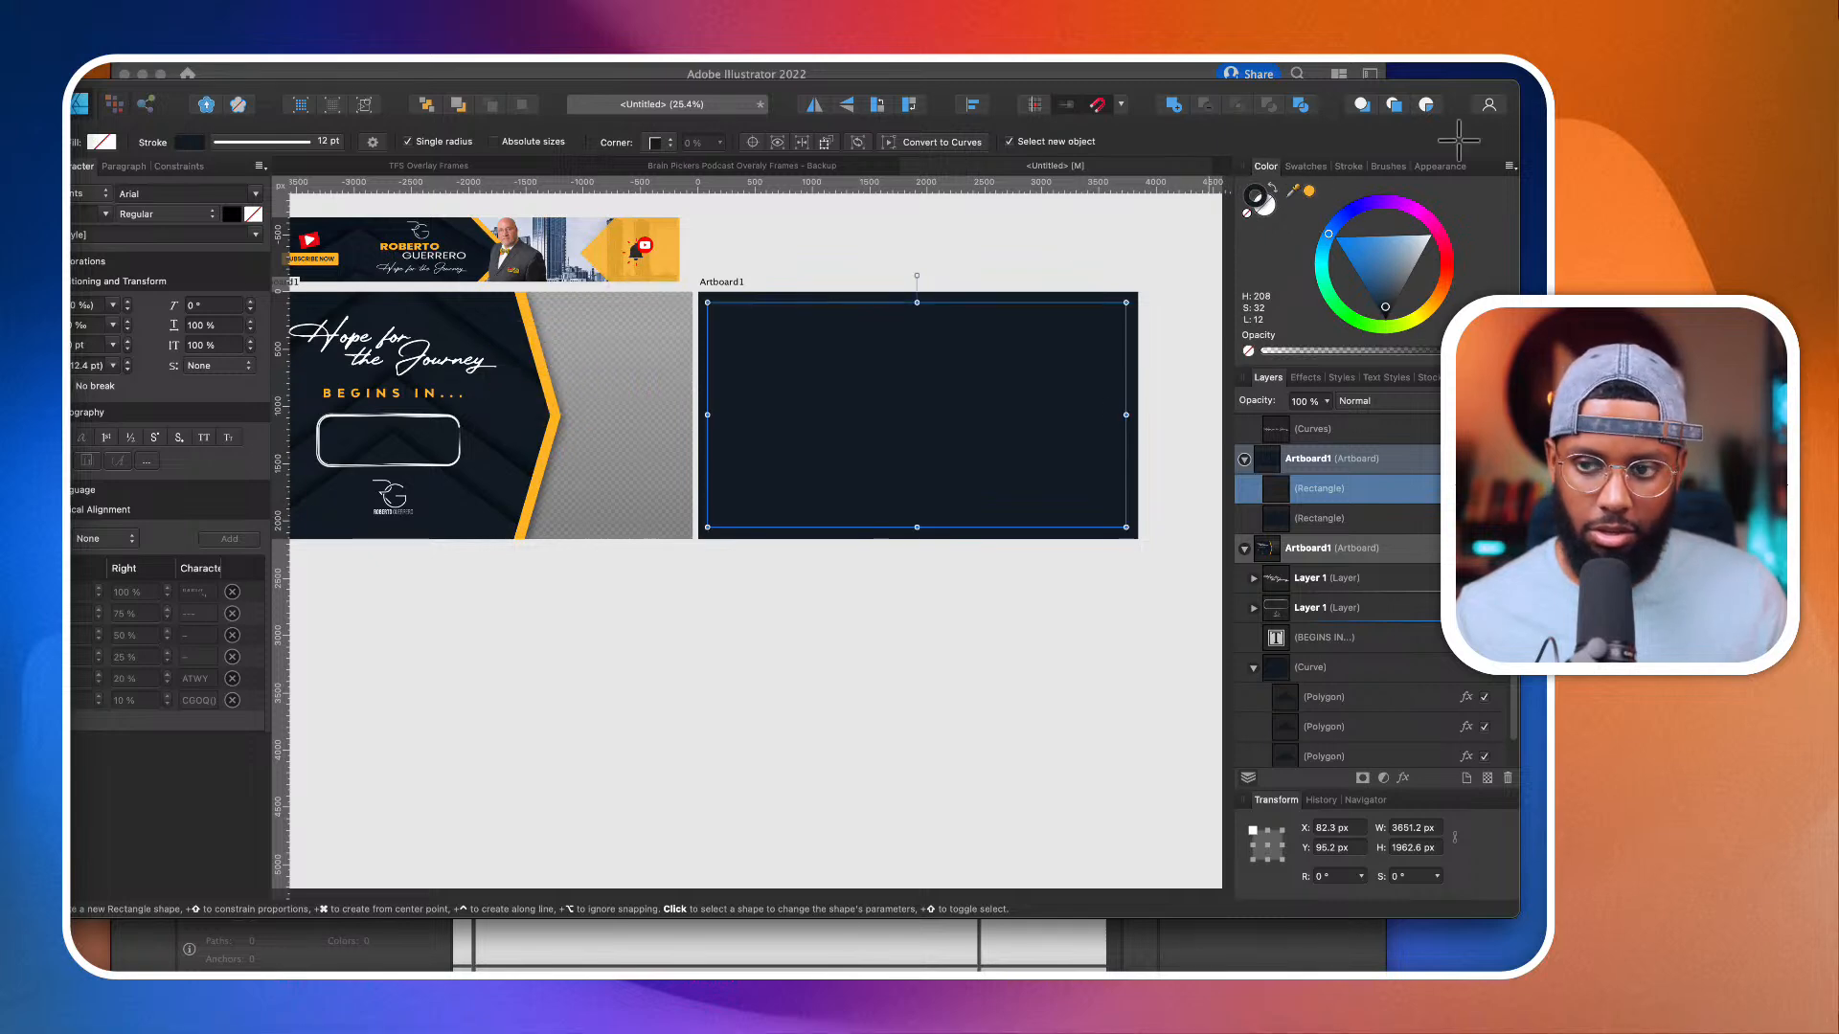
click(1311, 191)
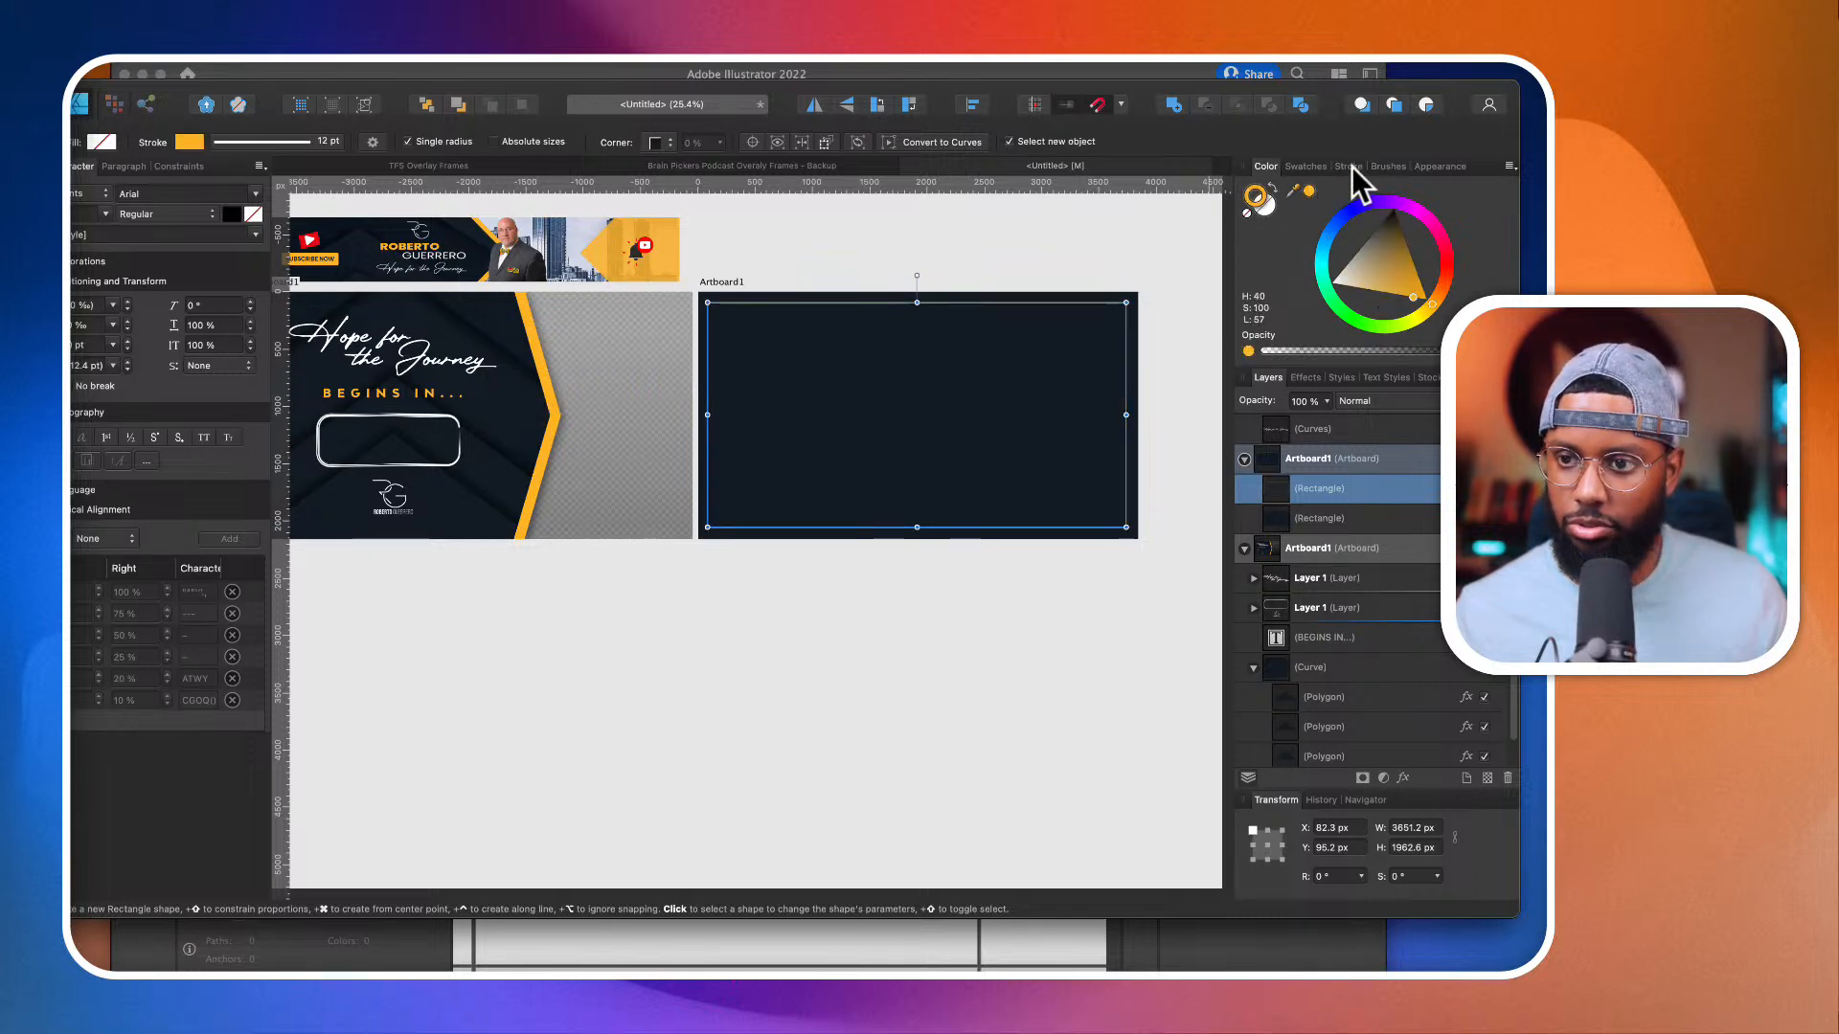
click(1349, 166)
mouse_move(1356, 218)
mouse_down()
mouse_move(1519, 226)
mouse_move(1424, 218)
mouse_up()
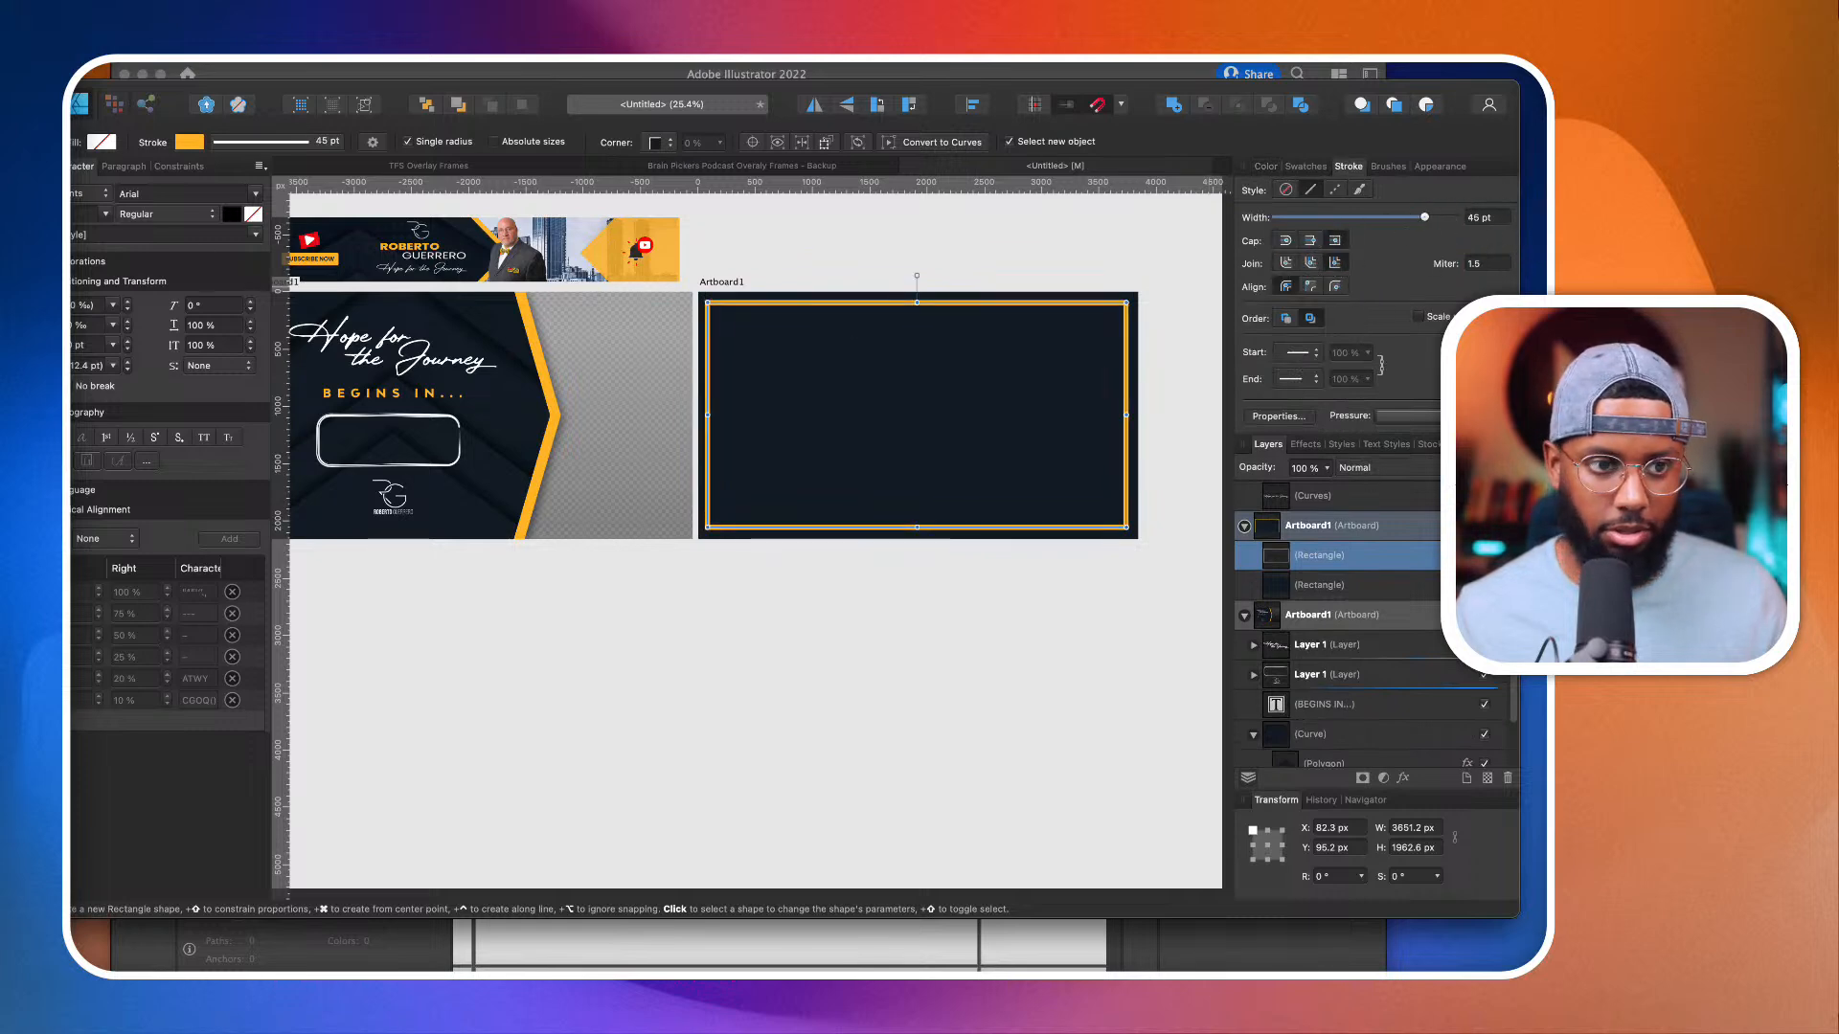
Step: Center the orange frame horizontally on its artboard and shorten it from its lower edge to about 1786 px high
key(v)
scroll(751, 377, up, 5)
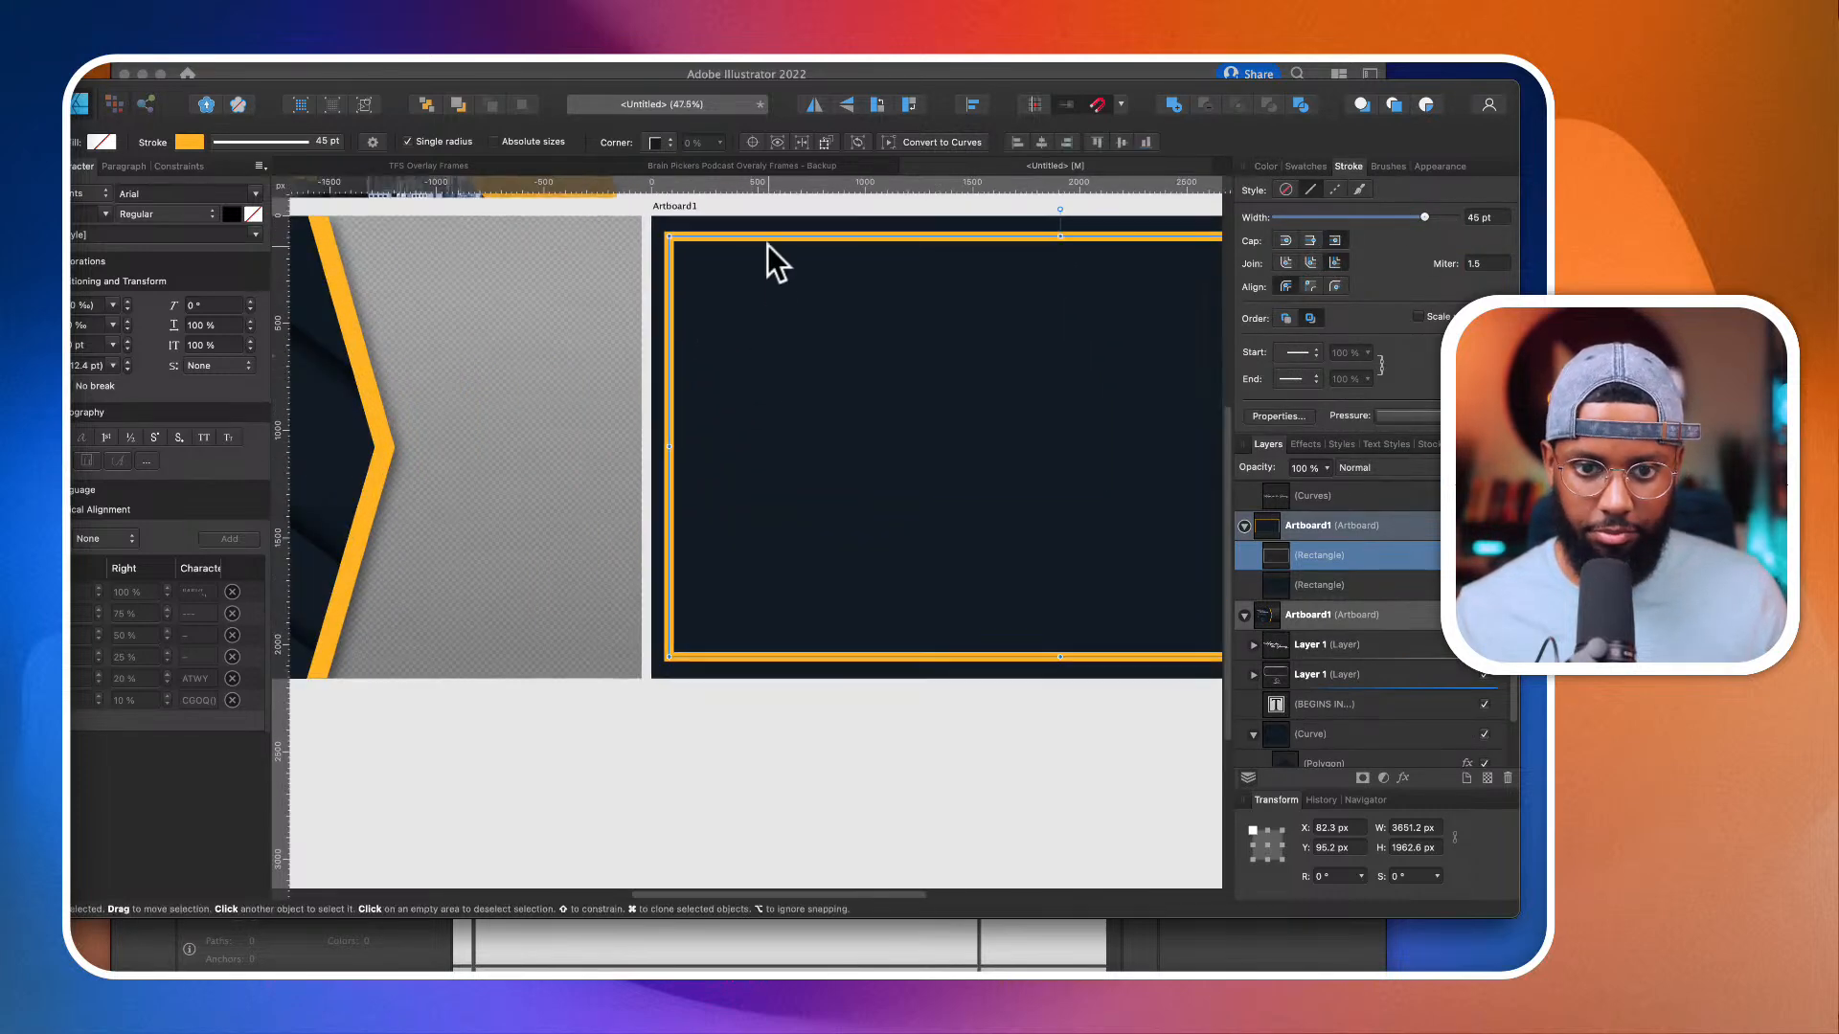
scroll(766, 243, right, 3)
scroll(766, 243, up, 1)
scroll(766, 243, down, 2)
scroll(876, 286, right, 1)
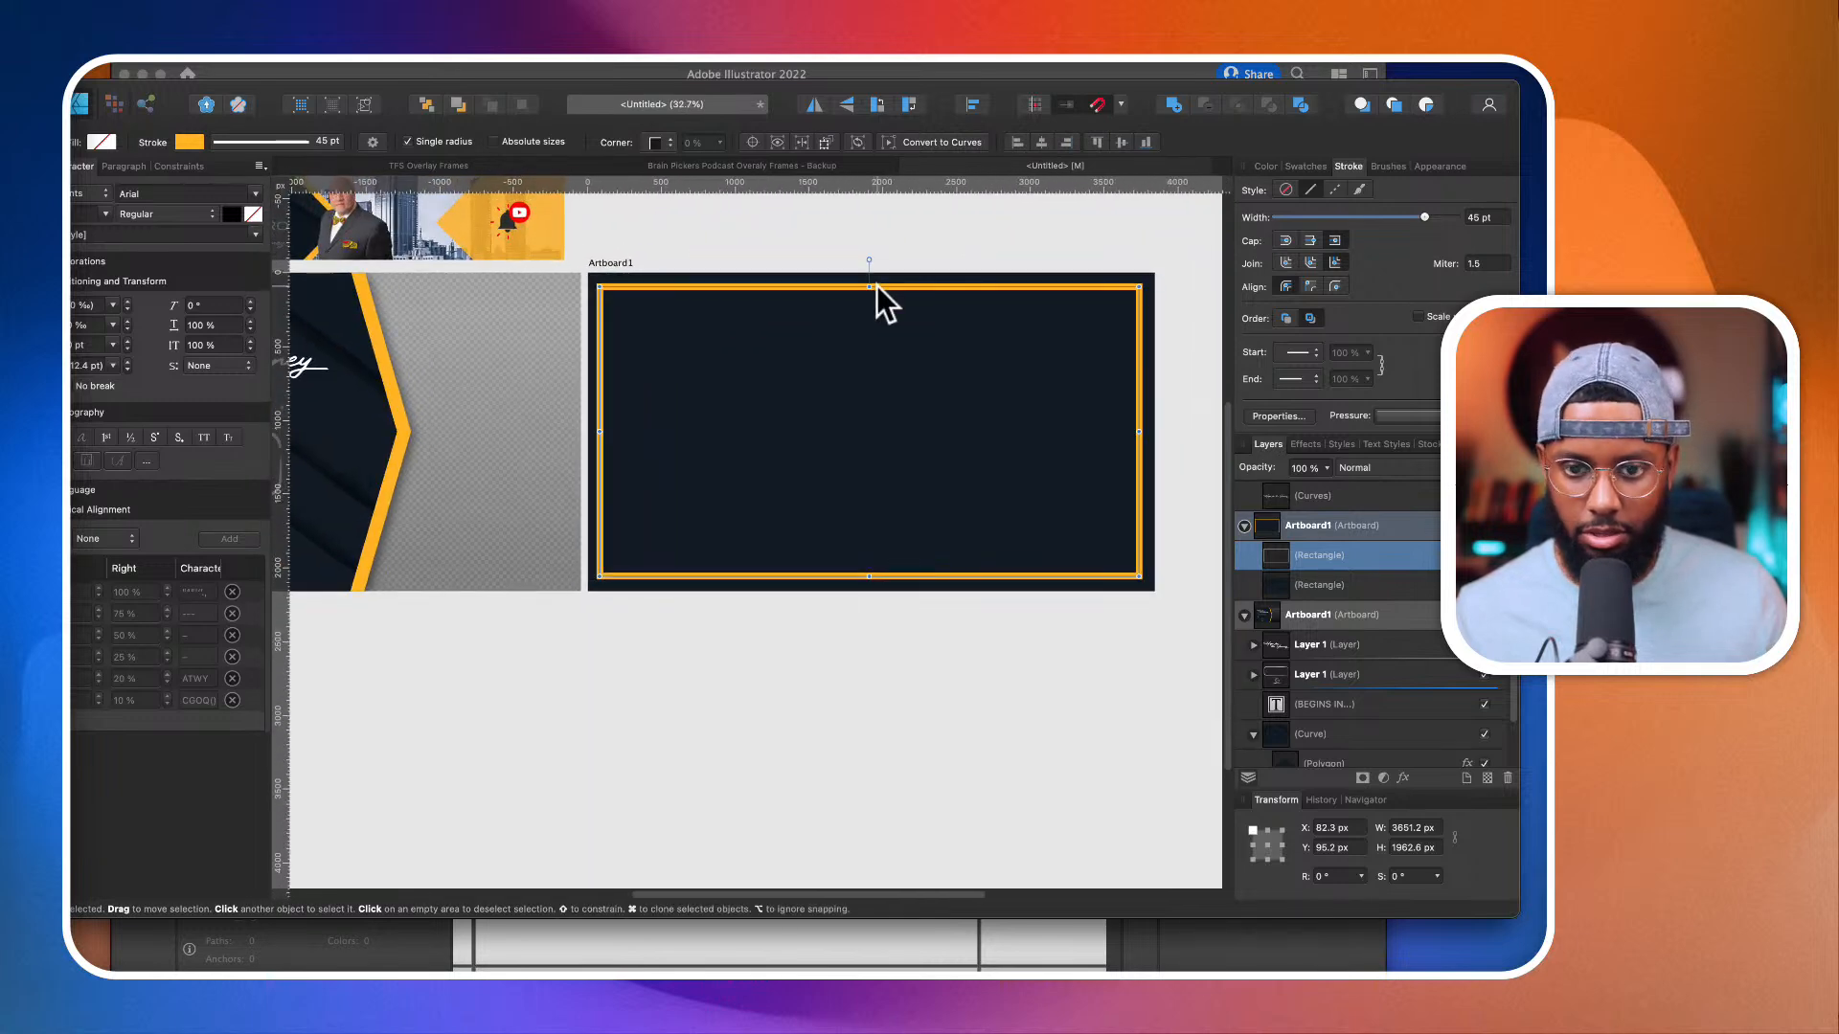
click(1041, 142)
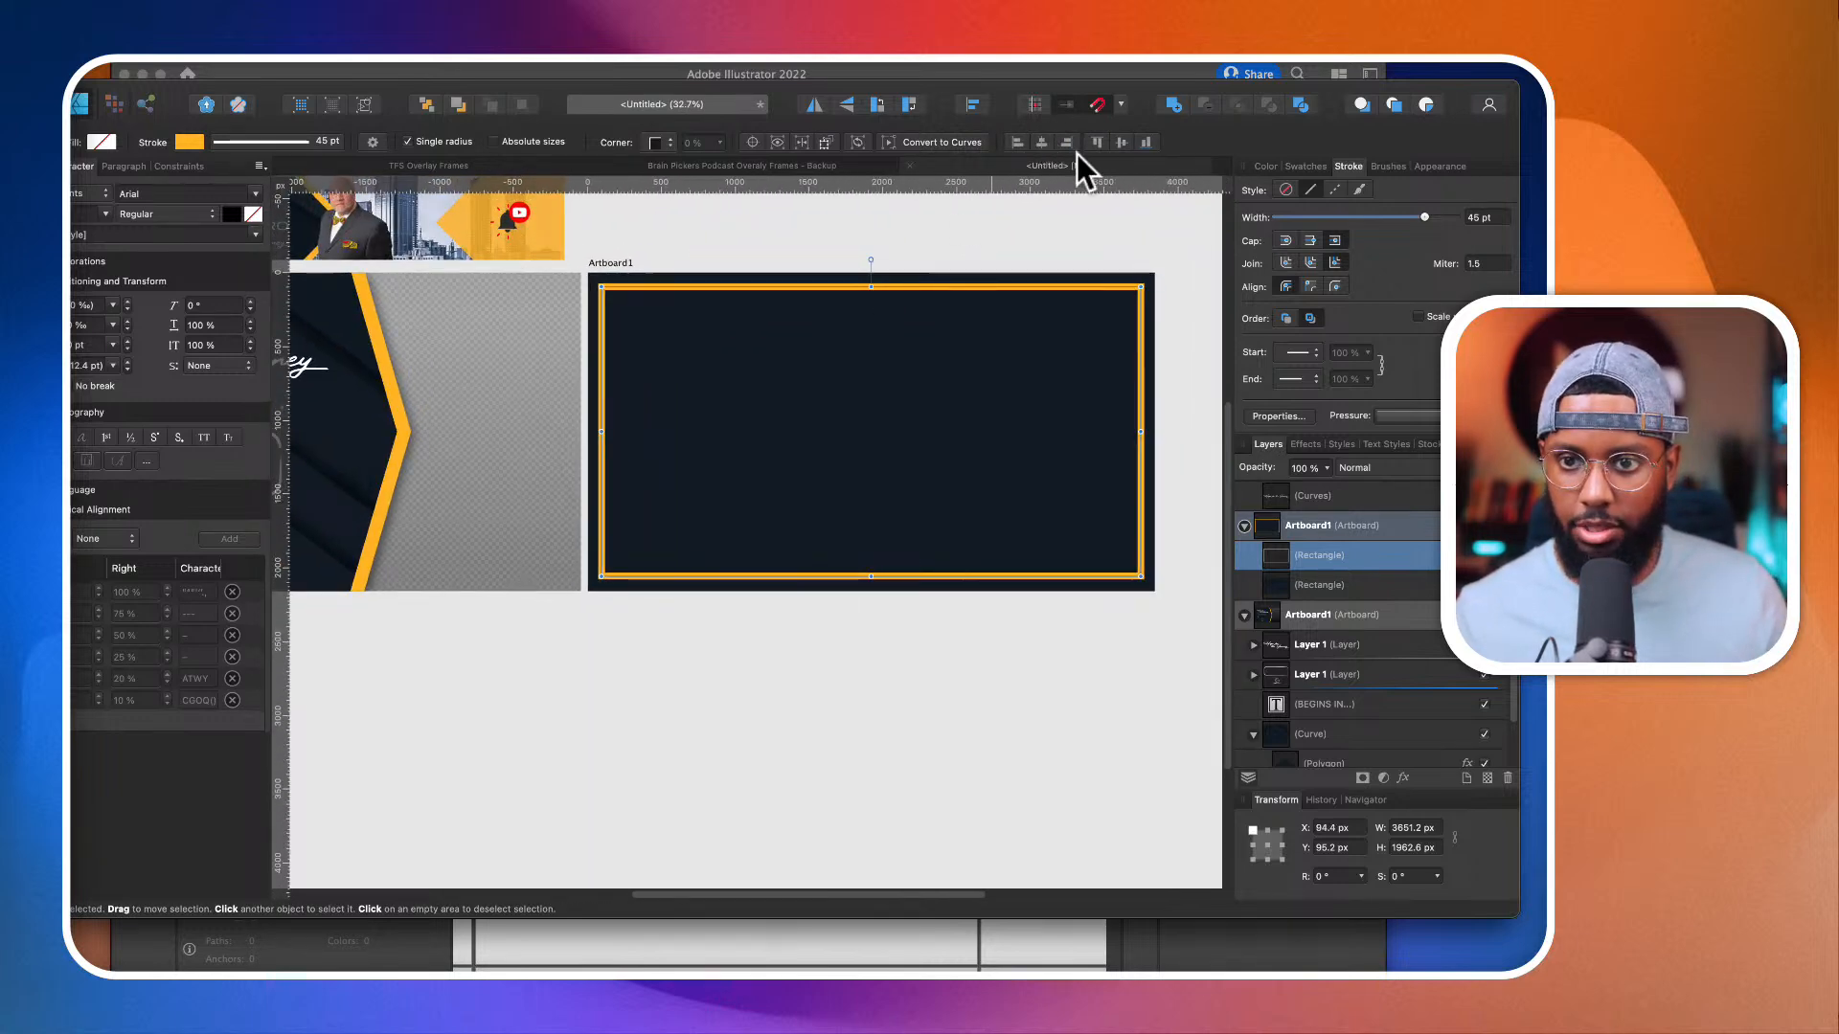
drag(871, 576, 869, 549)
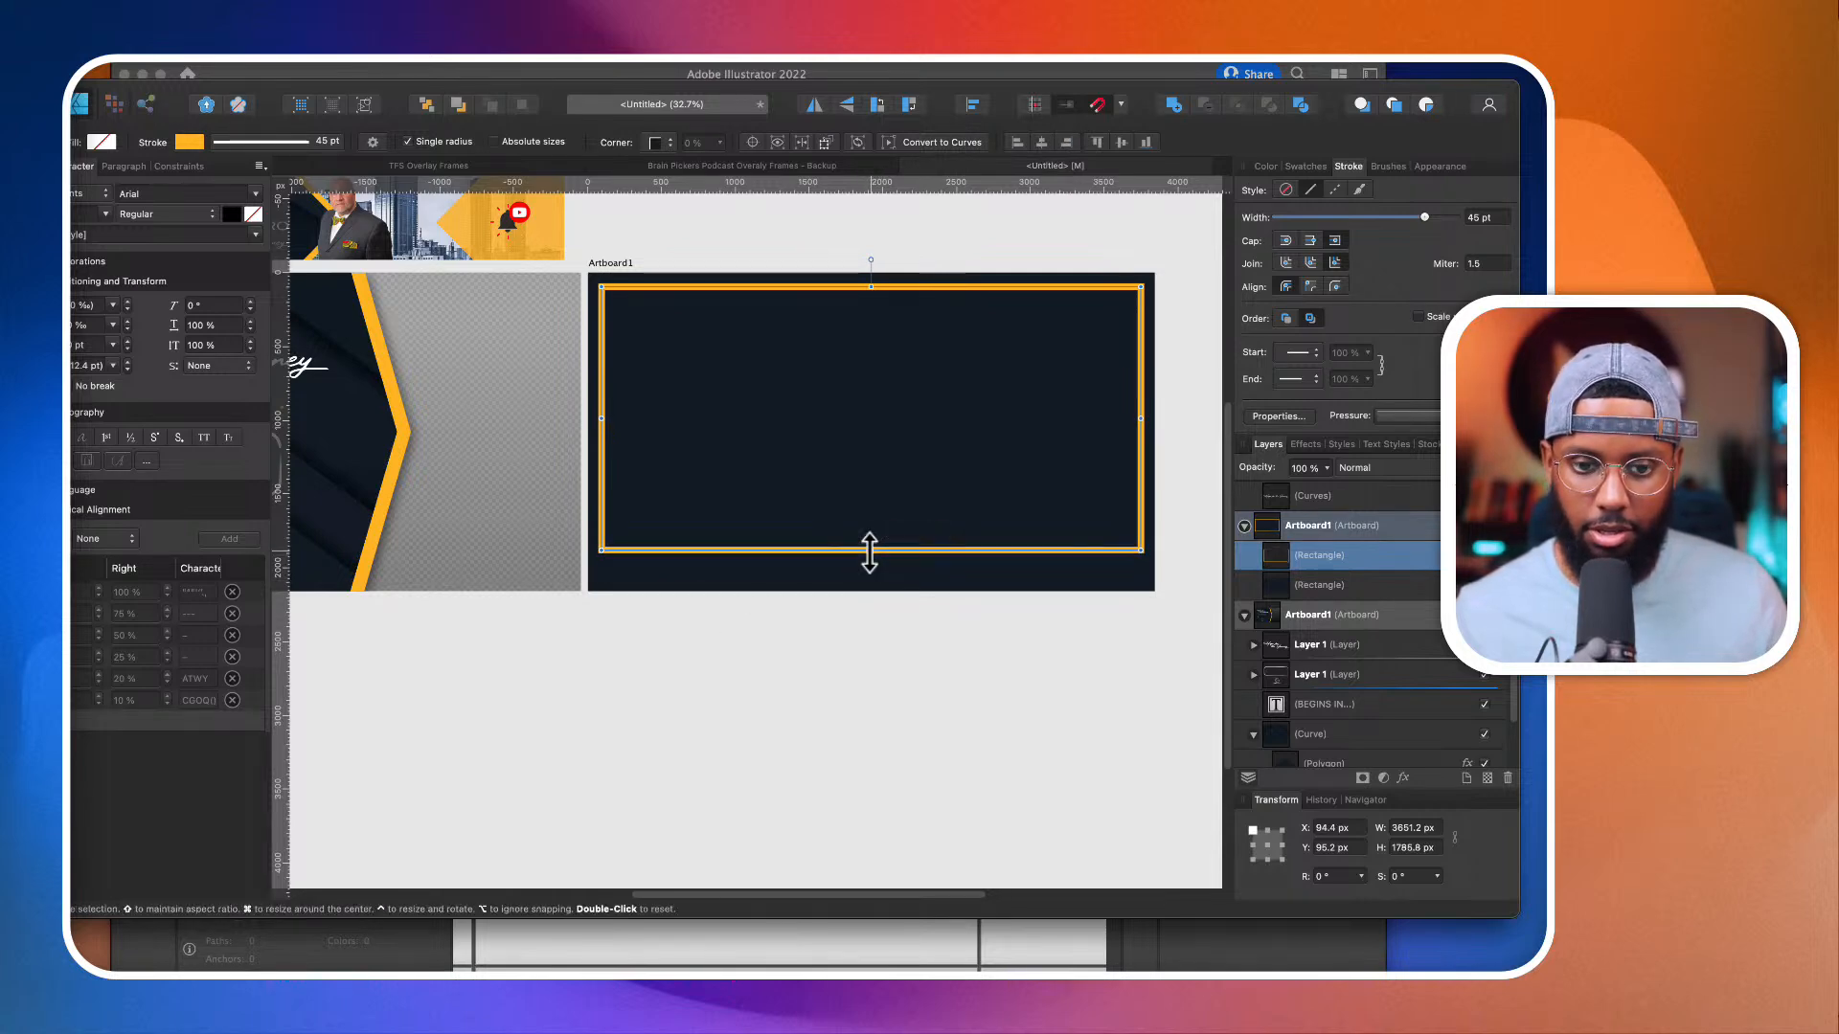
Step: Select all the loose white "Hope for the Journey" script curves above the banner and group them
scroll(860, 471, down, 3)
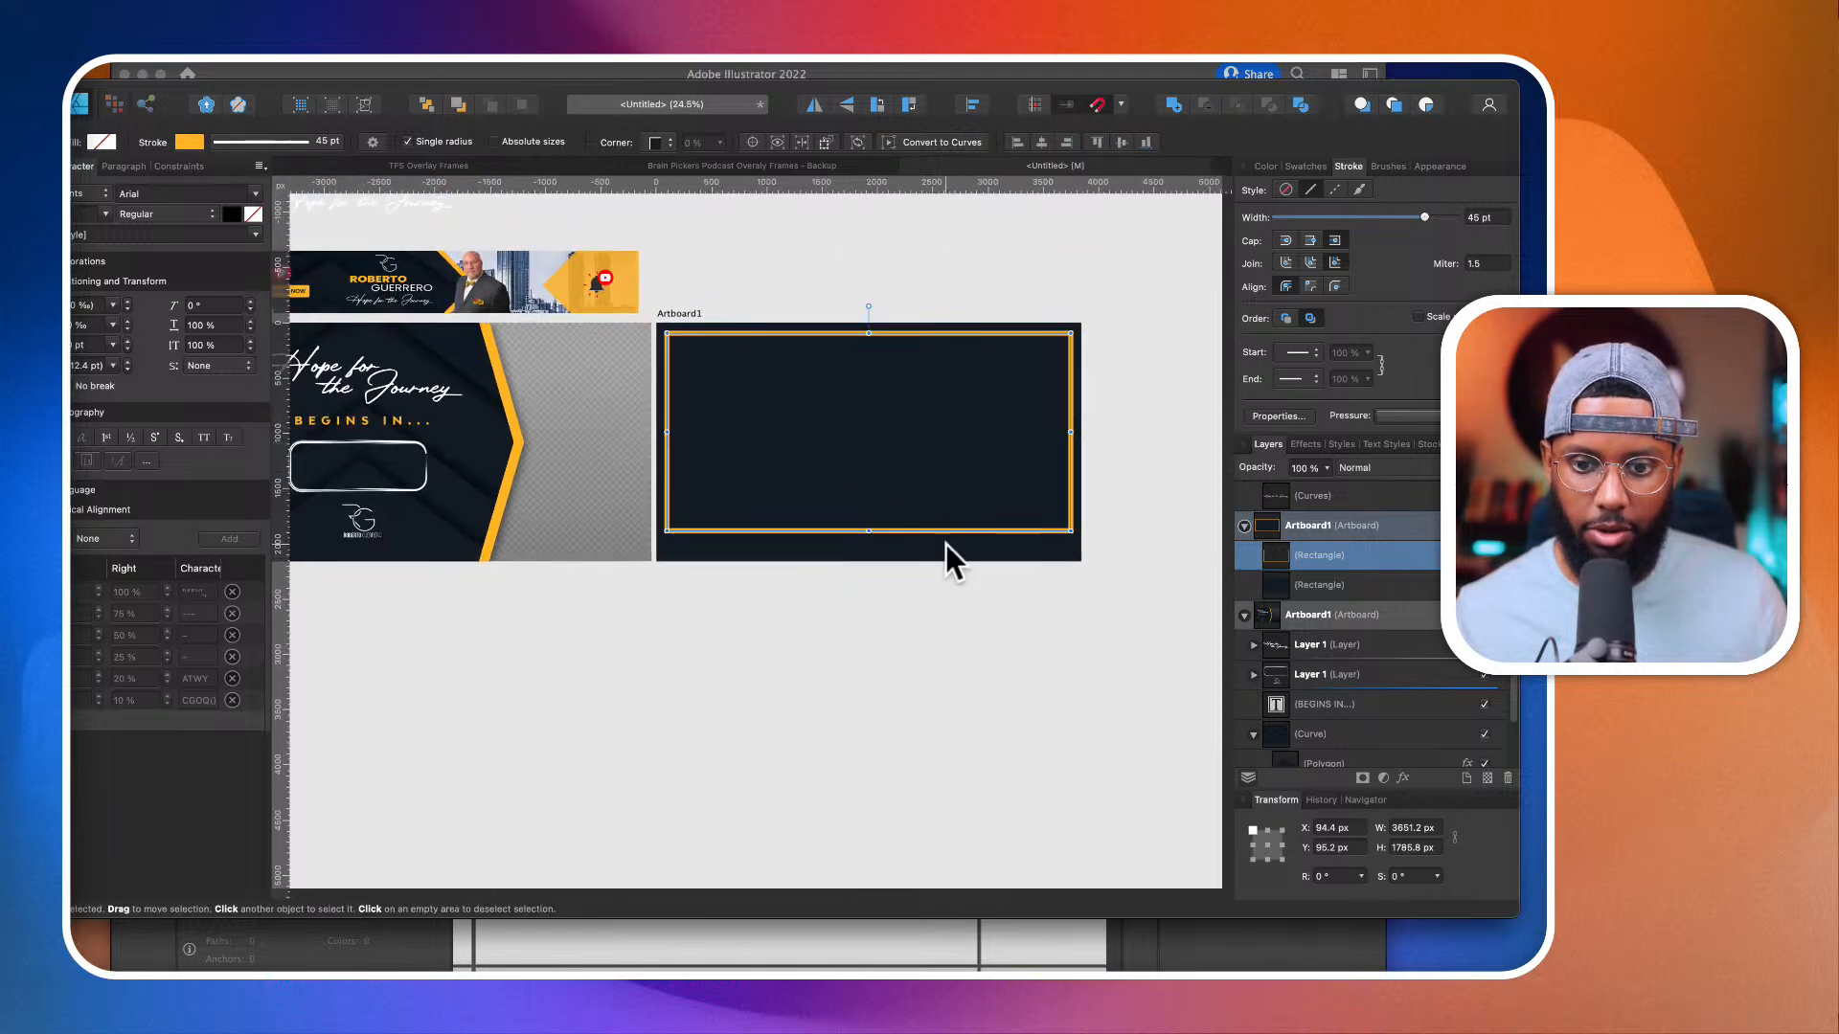
scroll(862, 555, left, 5)
scroll(599, 292, up, 3)
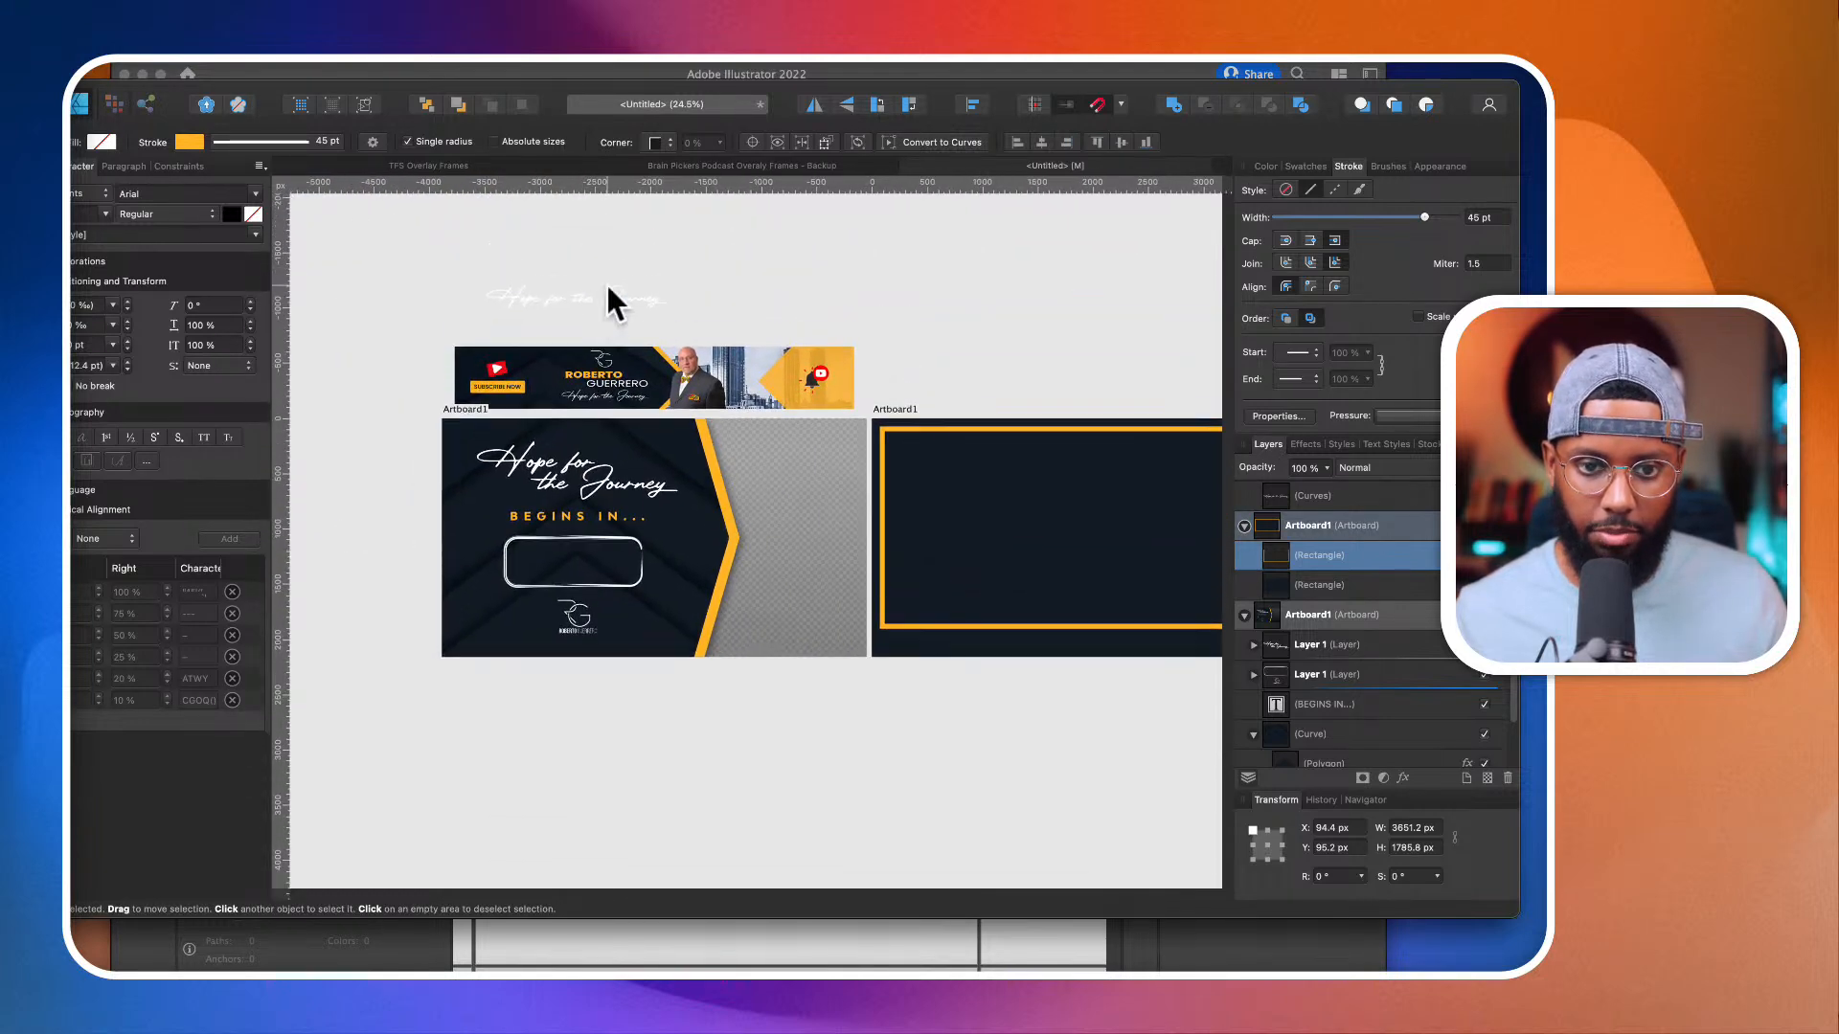
click(602, 285)
drag(443, 255, 656, 298)
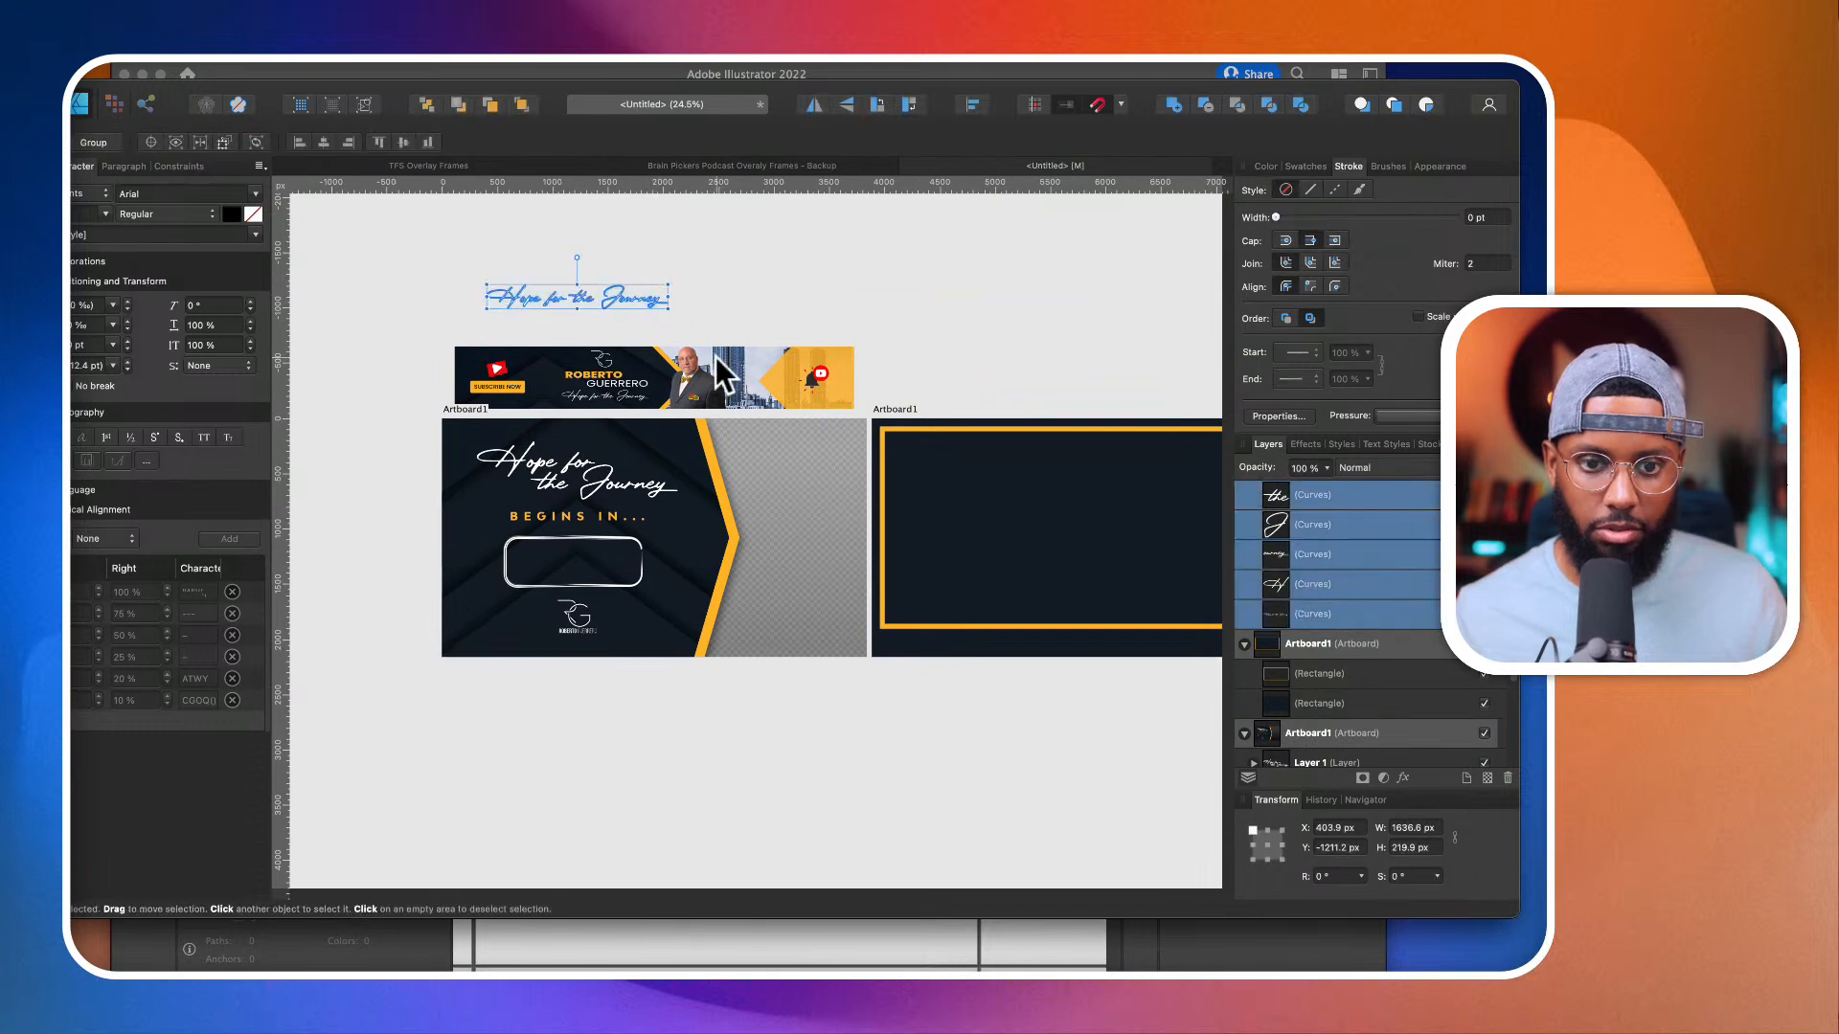
key(super+g)
scroll(768, 514, right, 5)
scroll(768, 514, left, 3)
click(758, 708)
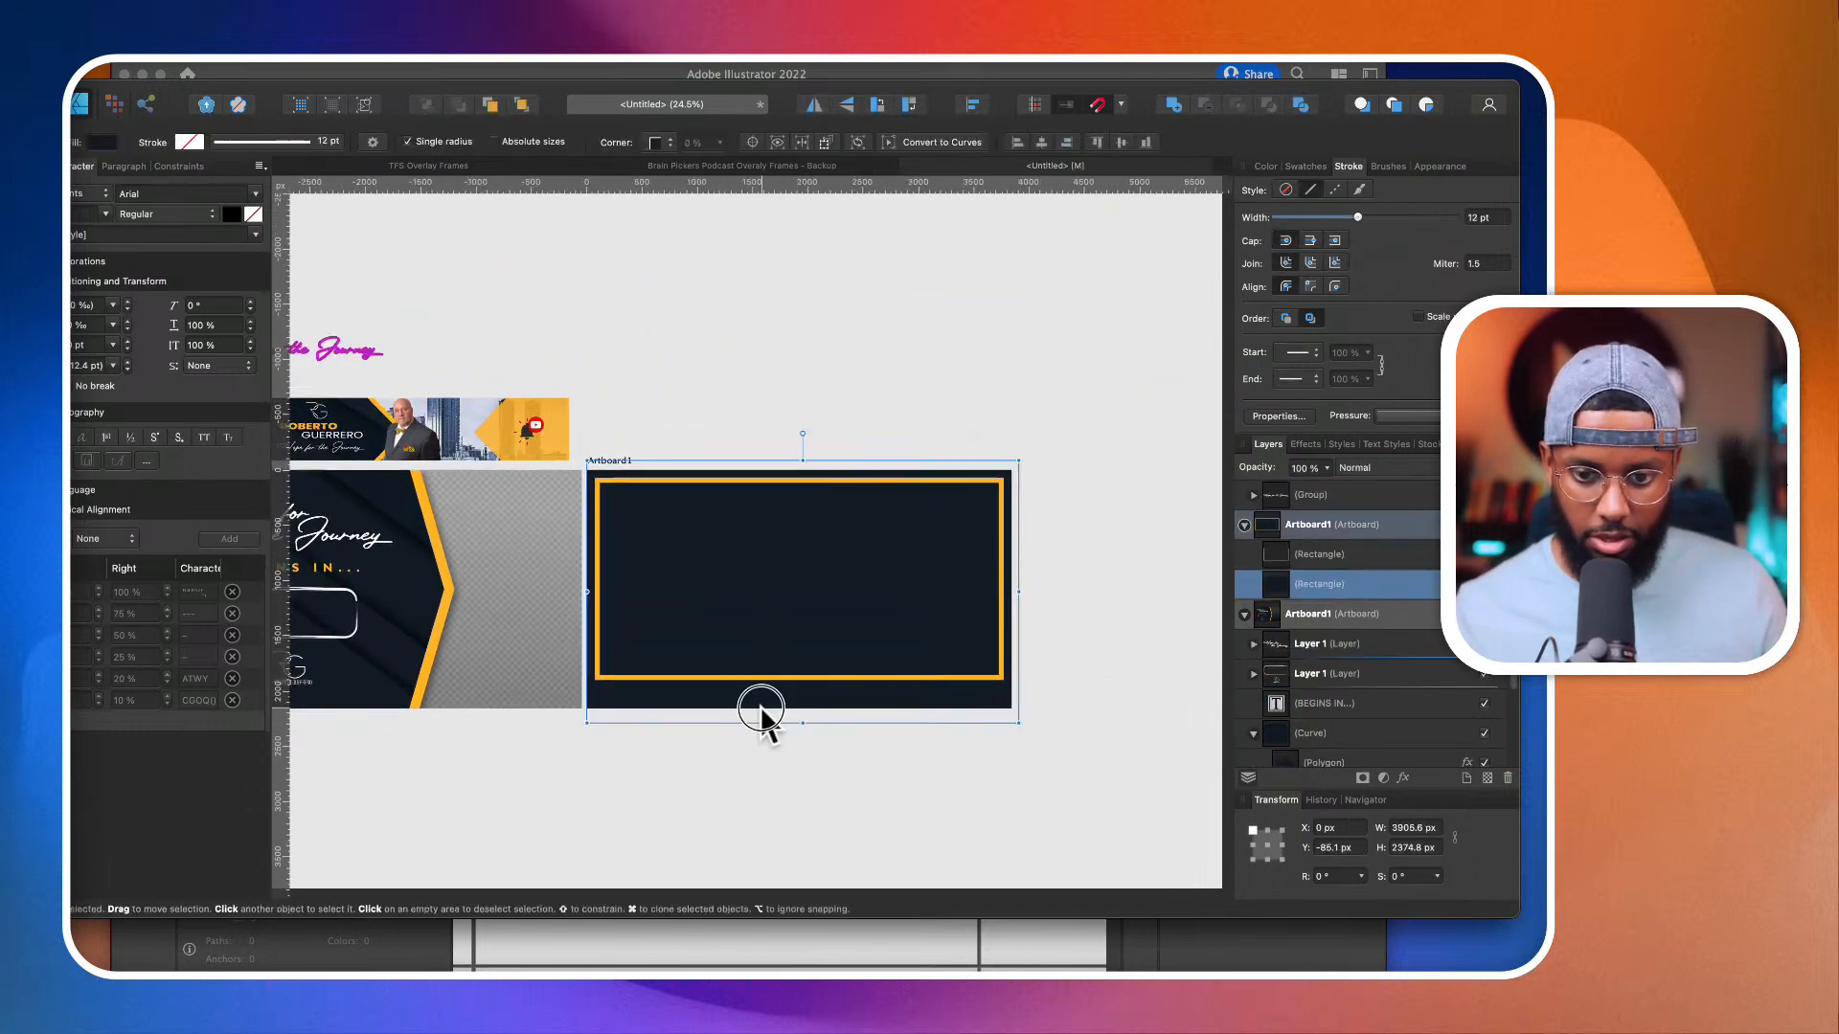
key(super+v)
key(super+z)
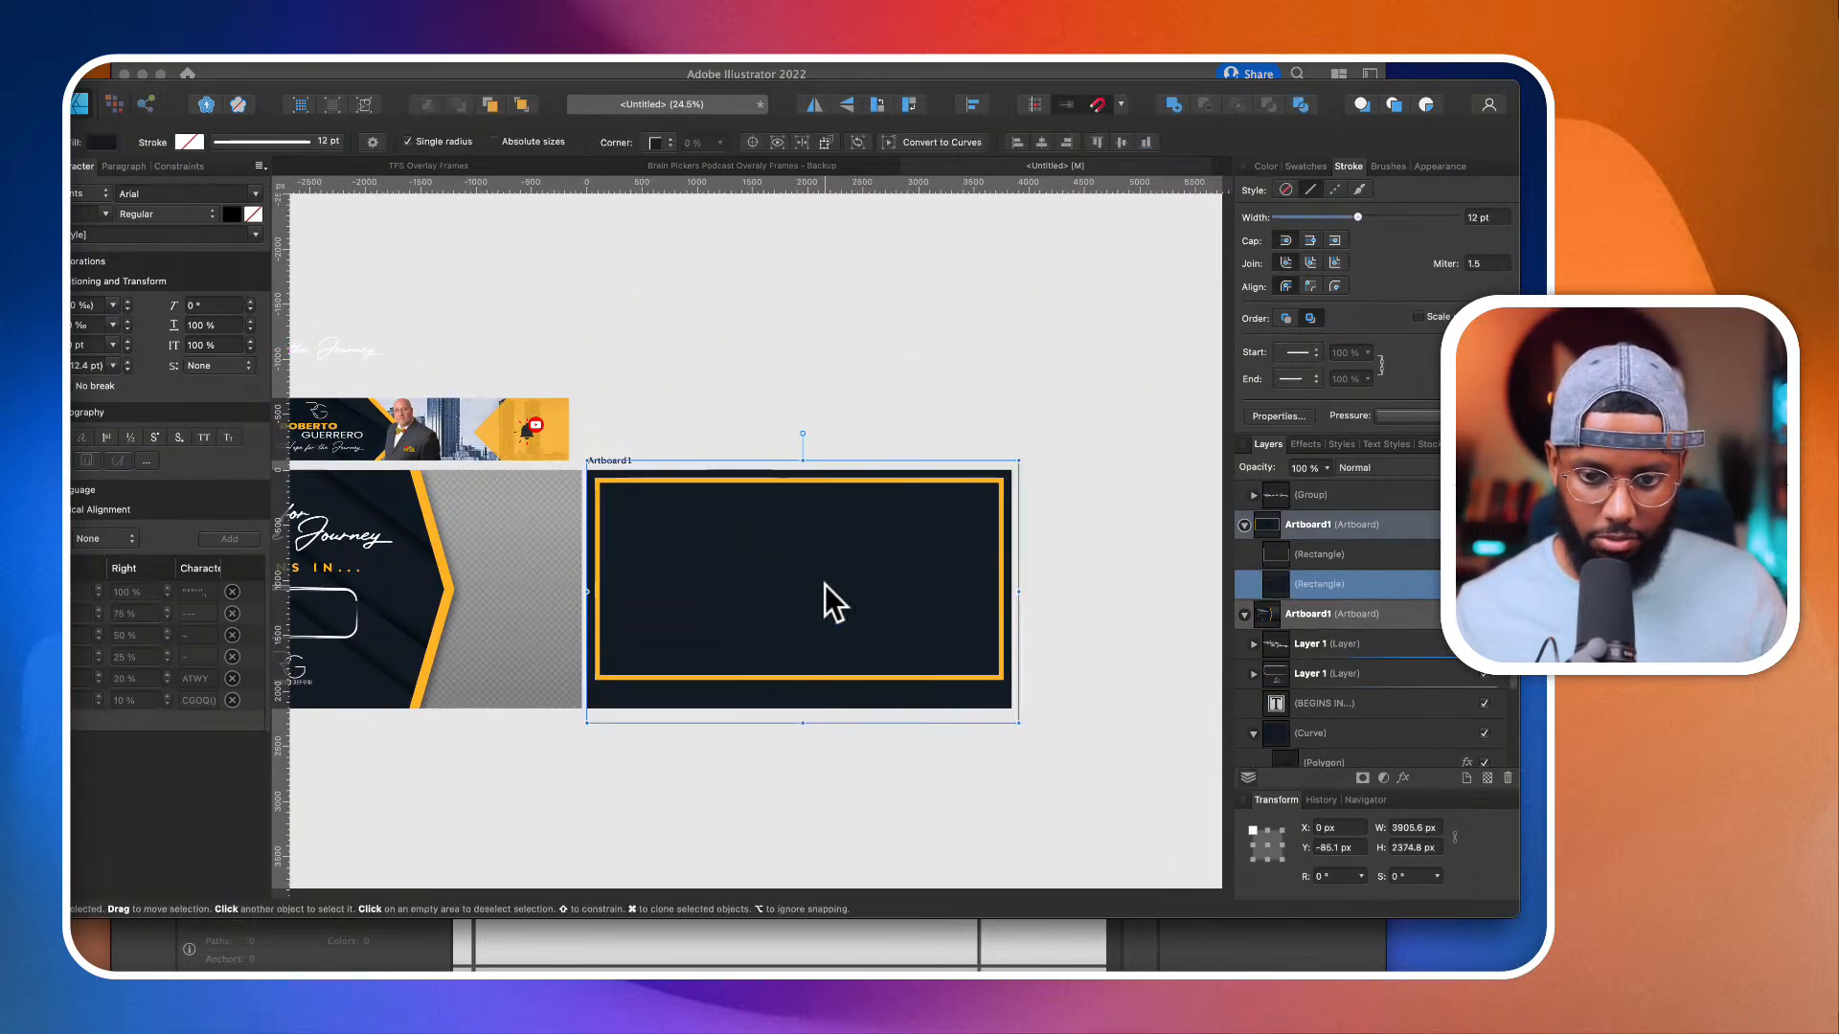
Step: Place a copy of the "Hope for the Journey" group centrally below the orange frame and scale it down to fit the navy margin
scroll(824, 584, left, 5)
click(542, 352)
drag(542, 353, 922, 607)
scroll(923, 603, up, 2)
scroll(923, 603, up, 1)
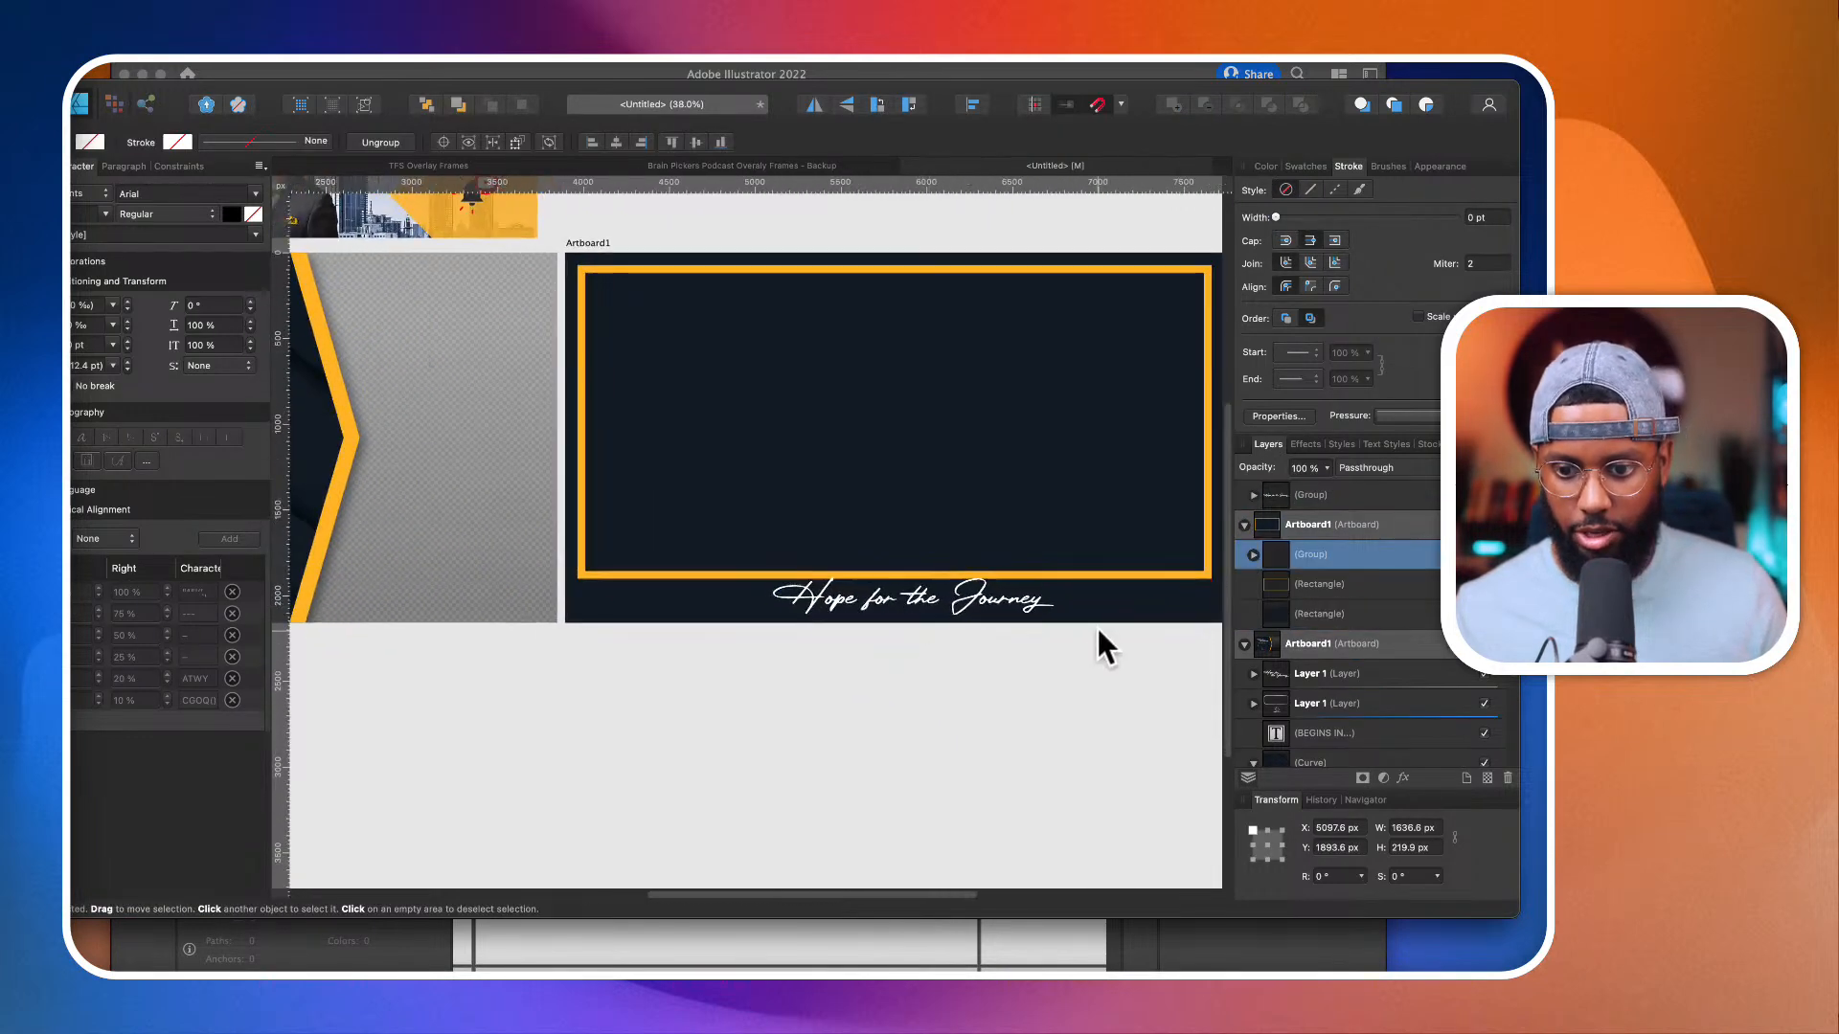
drag(1063, 613, 979, 608)
scroll(979, 602, down, 2)
scroll(979, 602, right, 1)
click(993, 636)
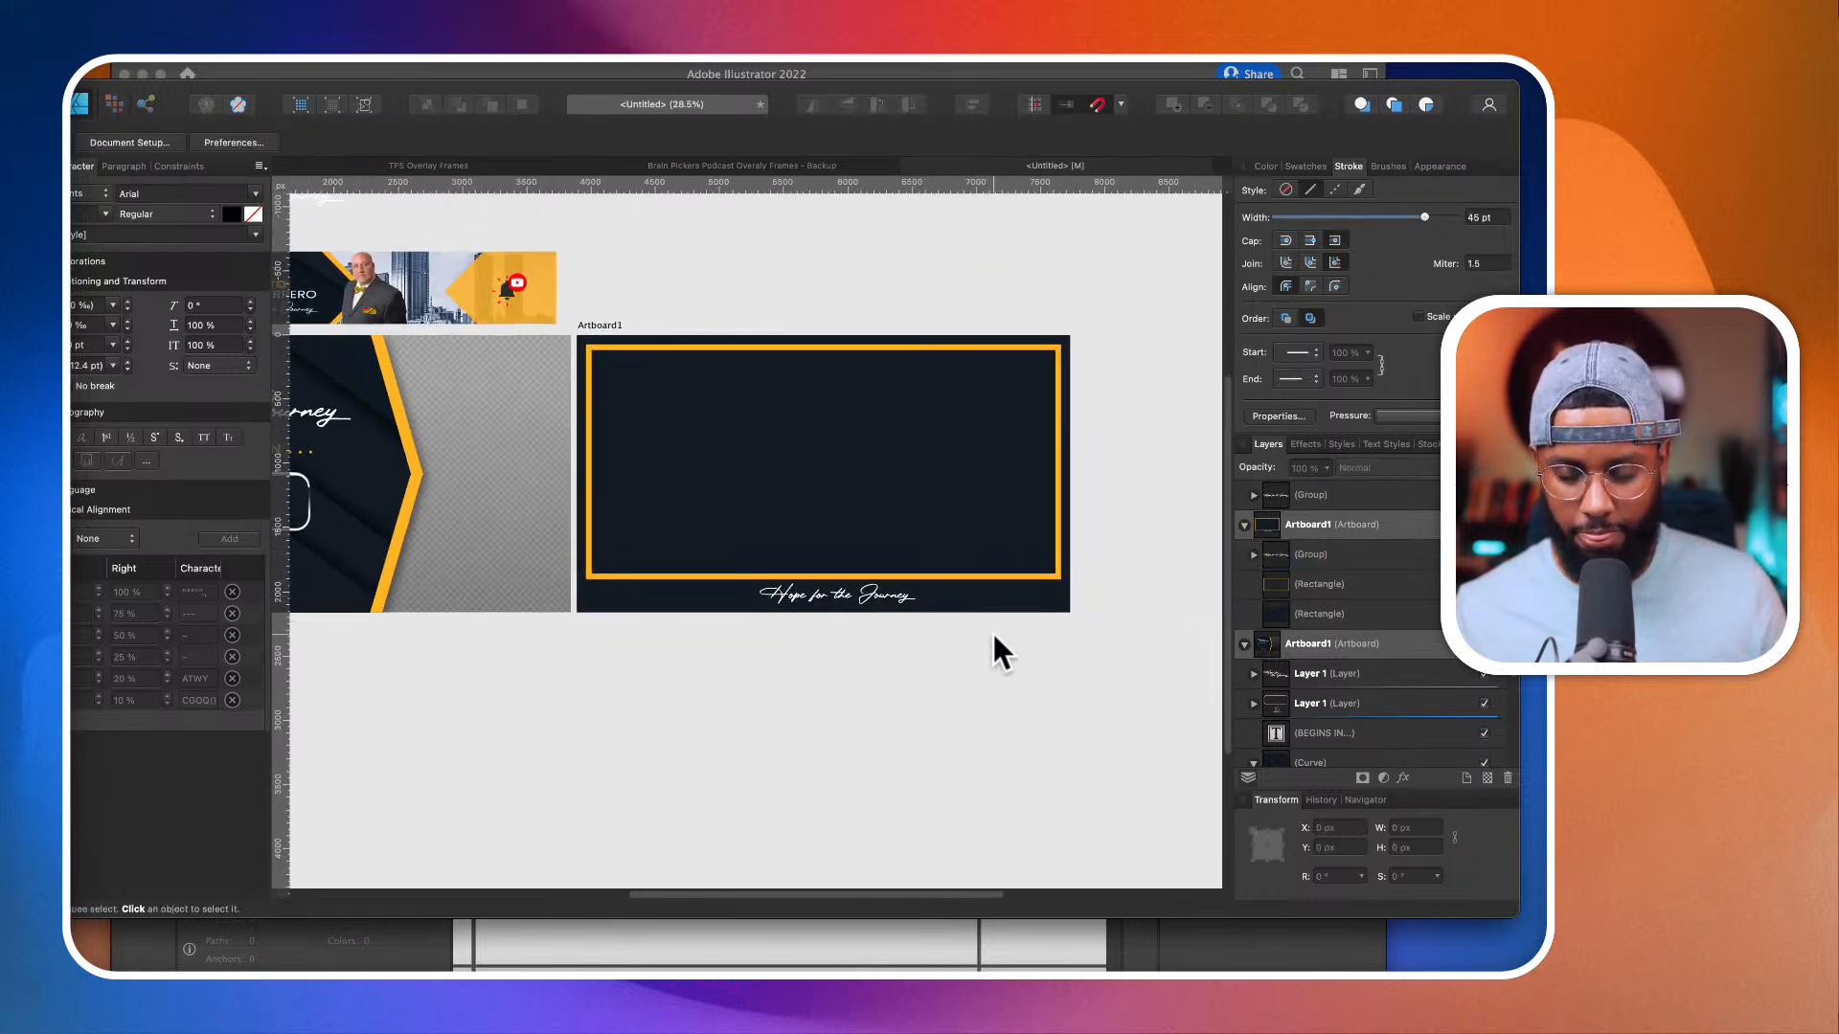
Step: Copy the three shadowed polygons from the countdown frame's navy curve and paste them directly above the second artboard's background rectangle
scroll(895, 598, left, 3)
scroll(895, 598, down, 1)
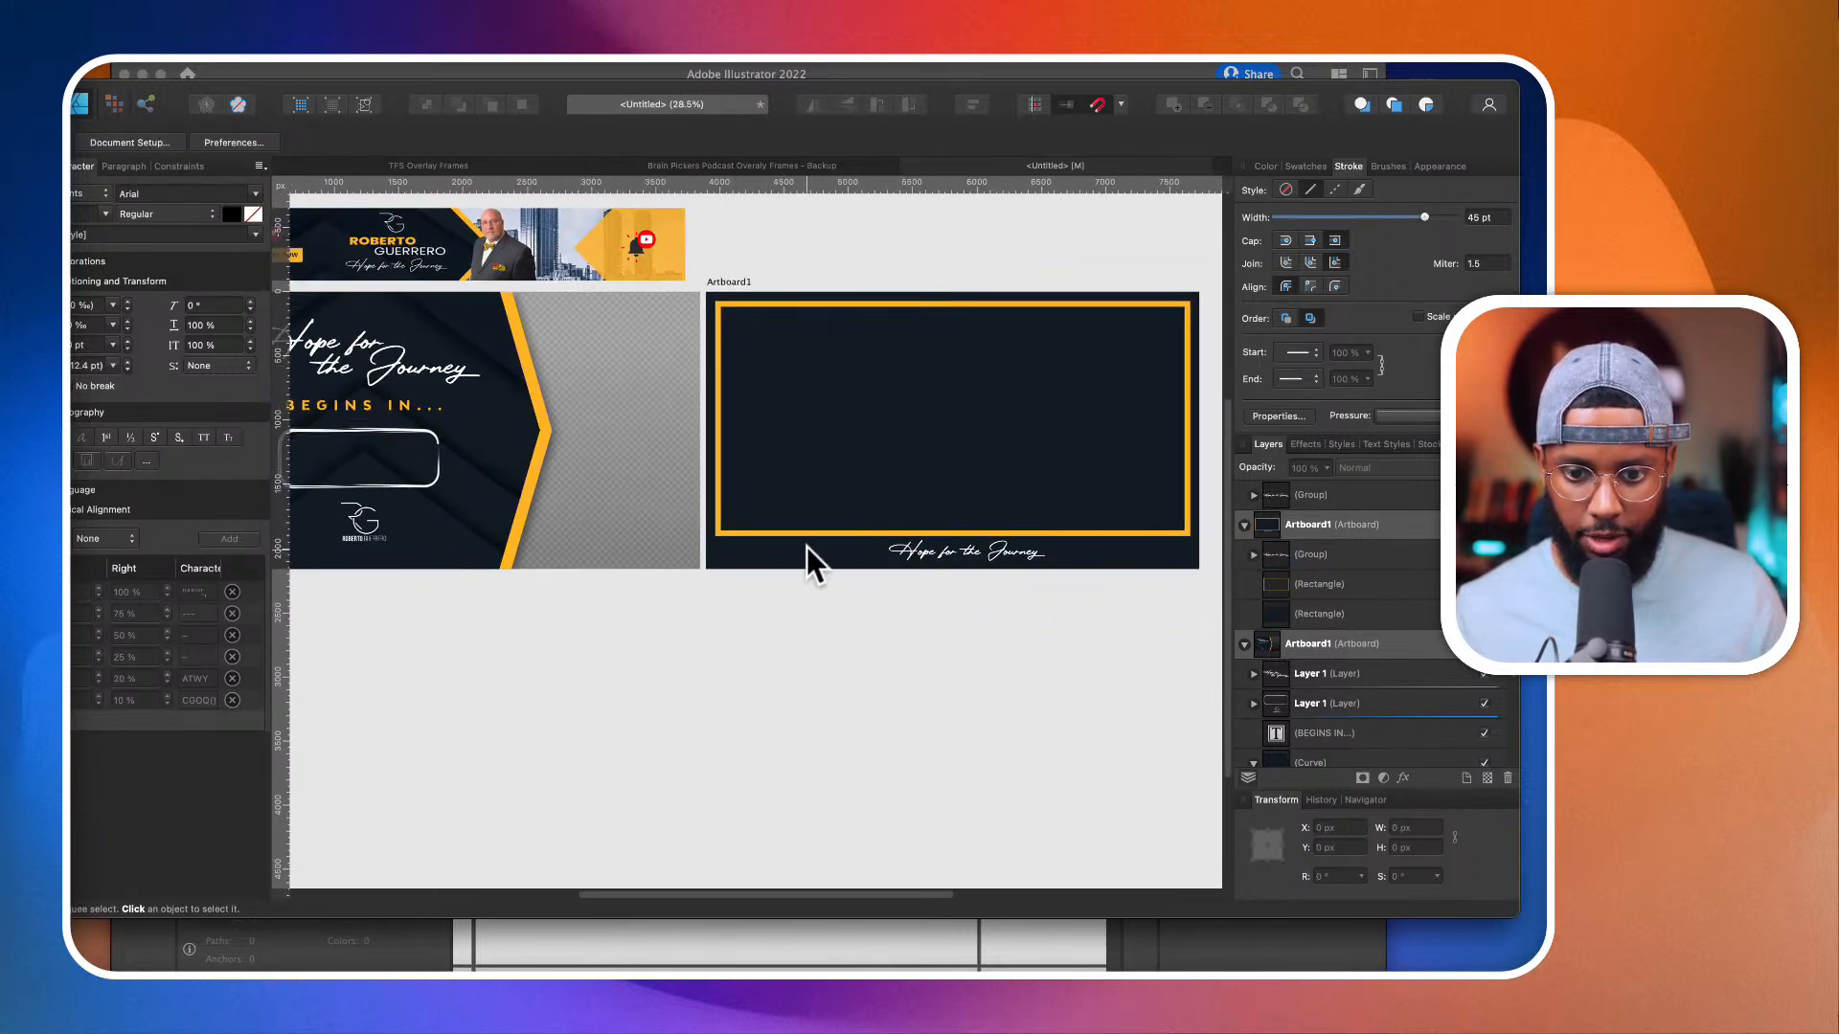
scroll(628, 528, left, 3)
click(628, 529)
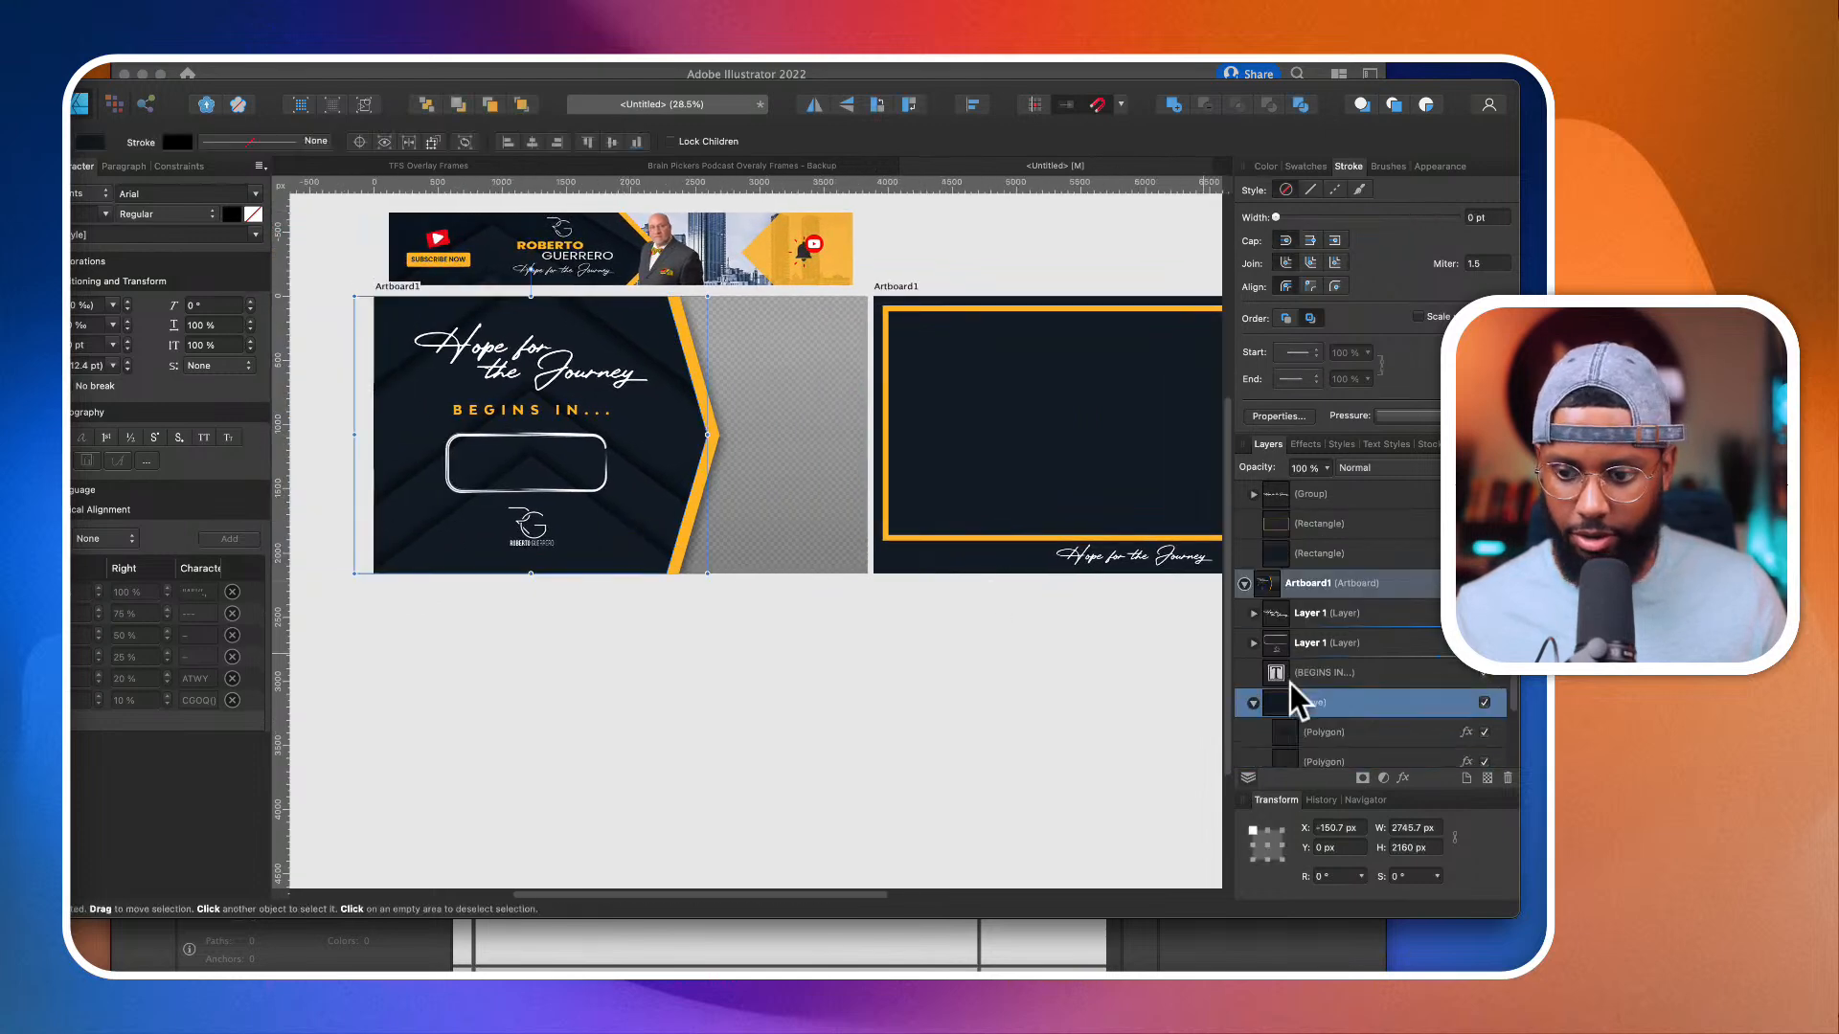
scroll(1341, 685, down, 3)
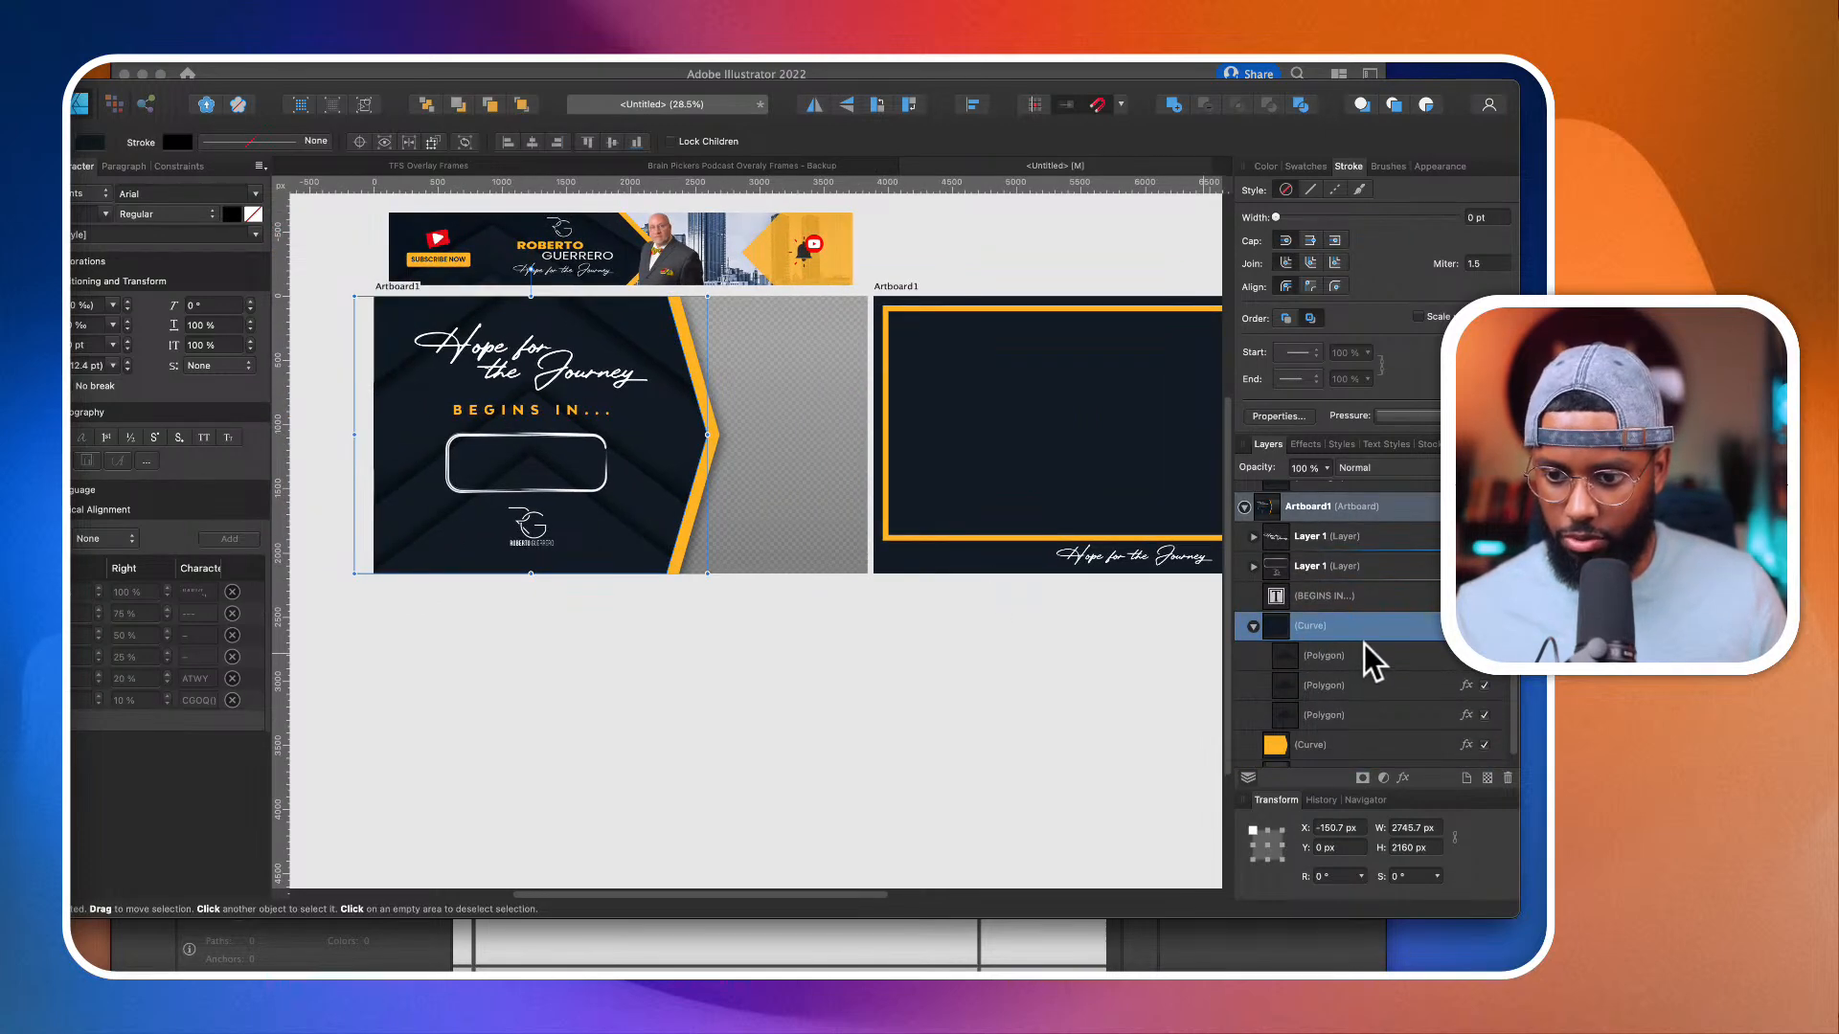
click(1354, 659)
shift+click(1354, 718)
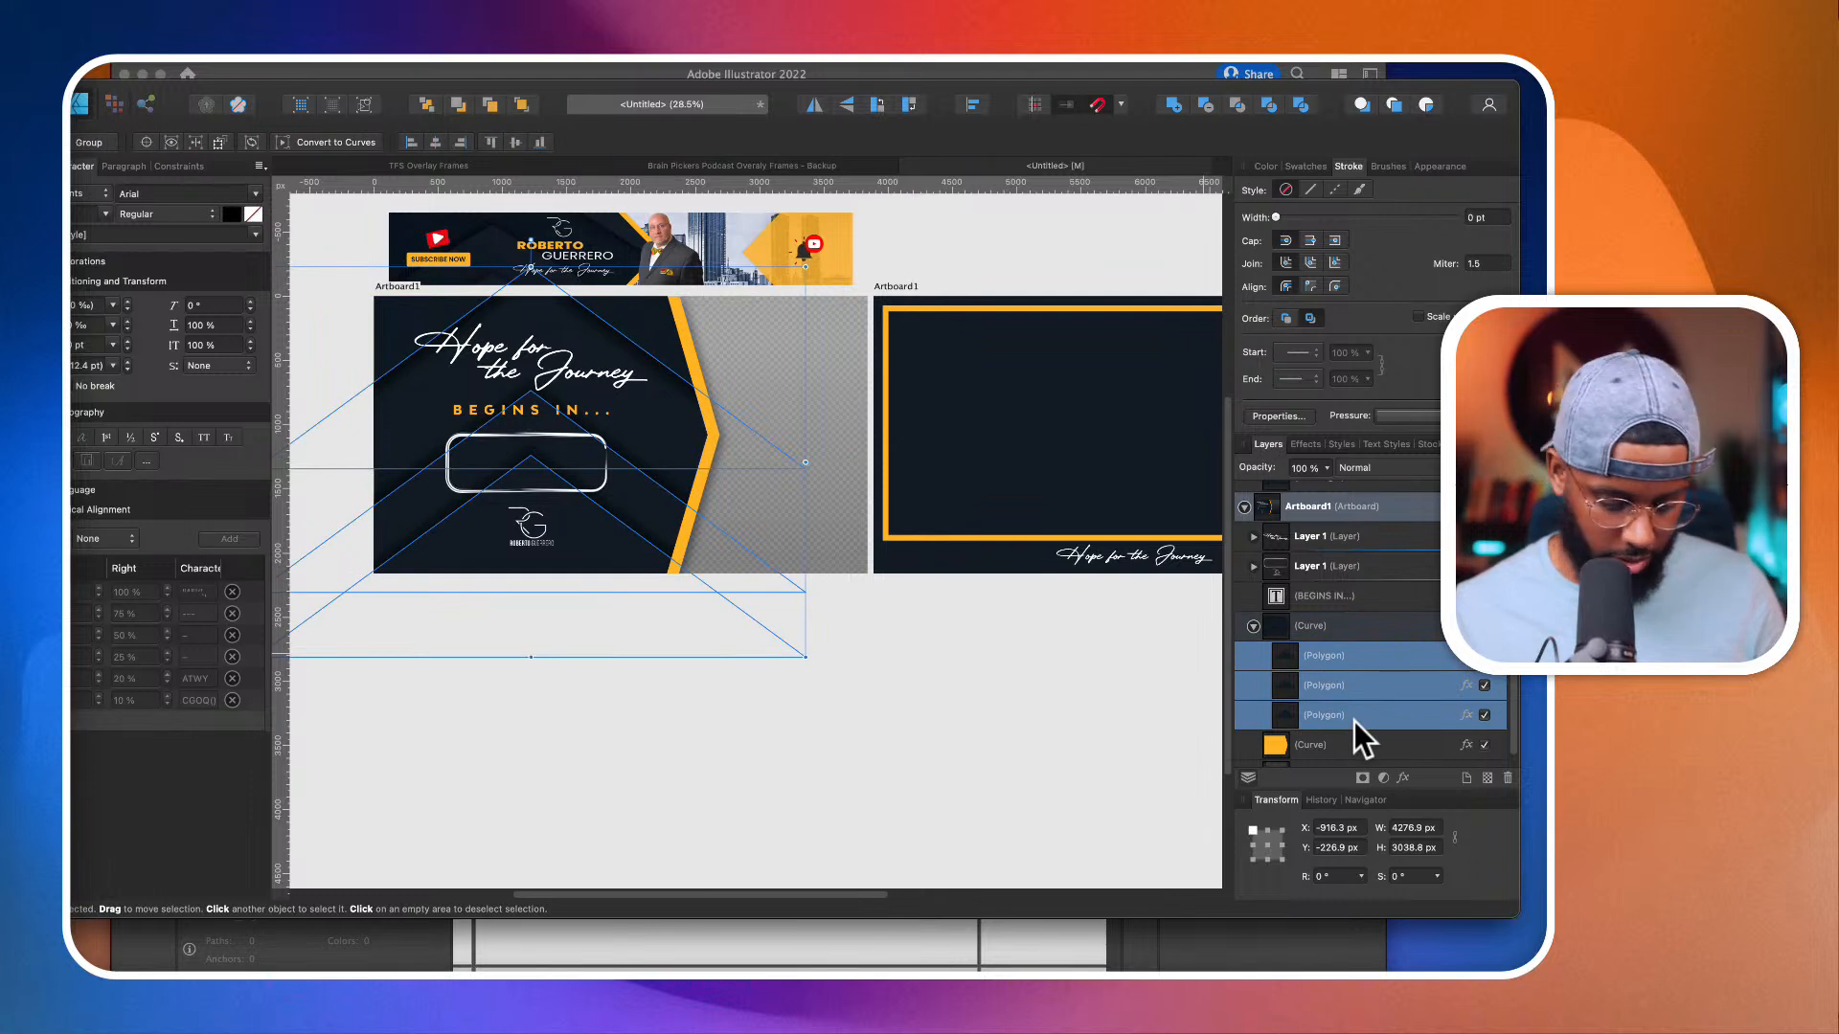
scroll(956, 584, right, 3)
click(1083, 561)
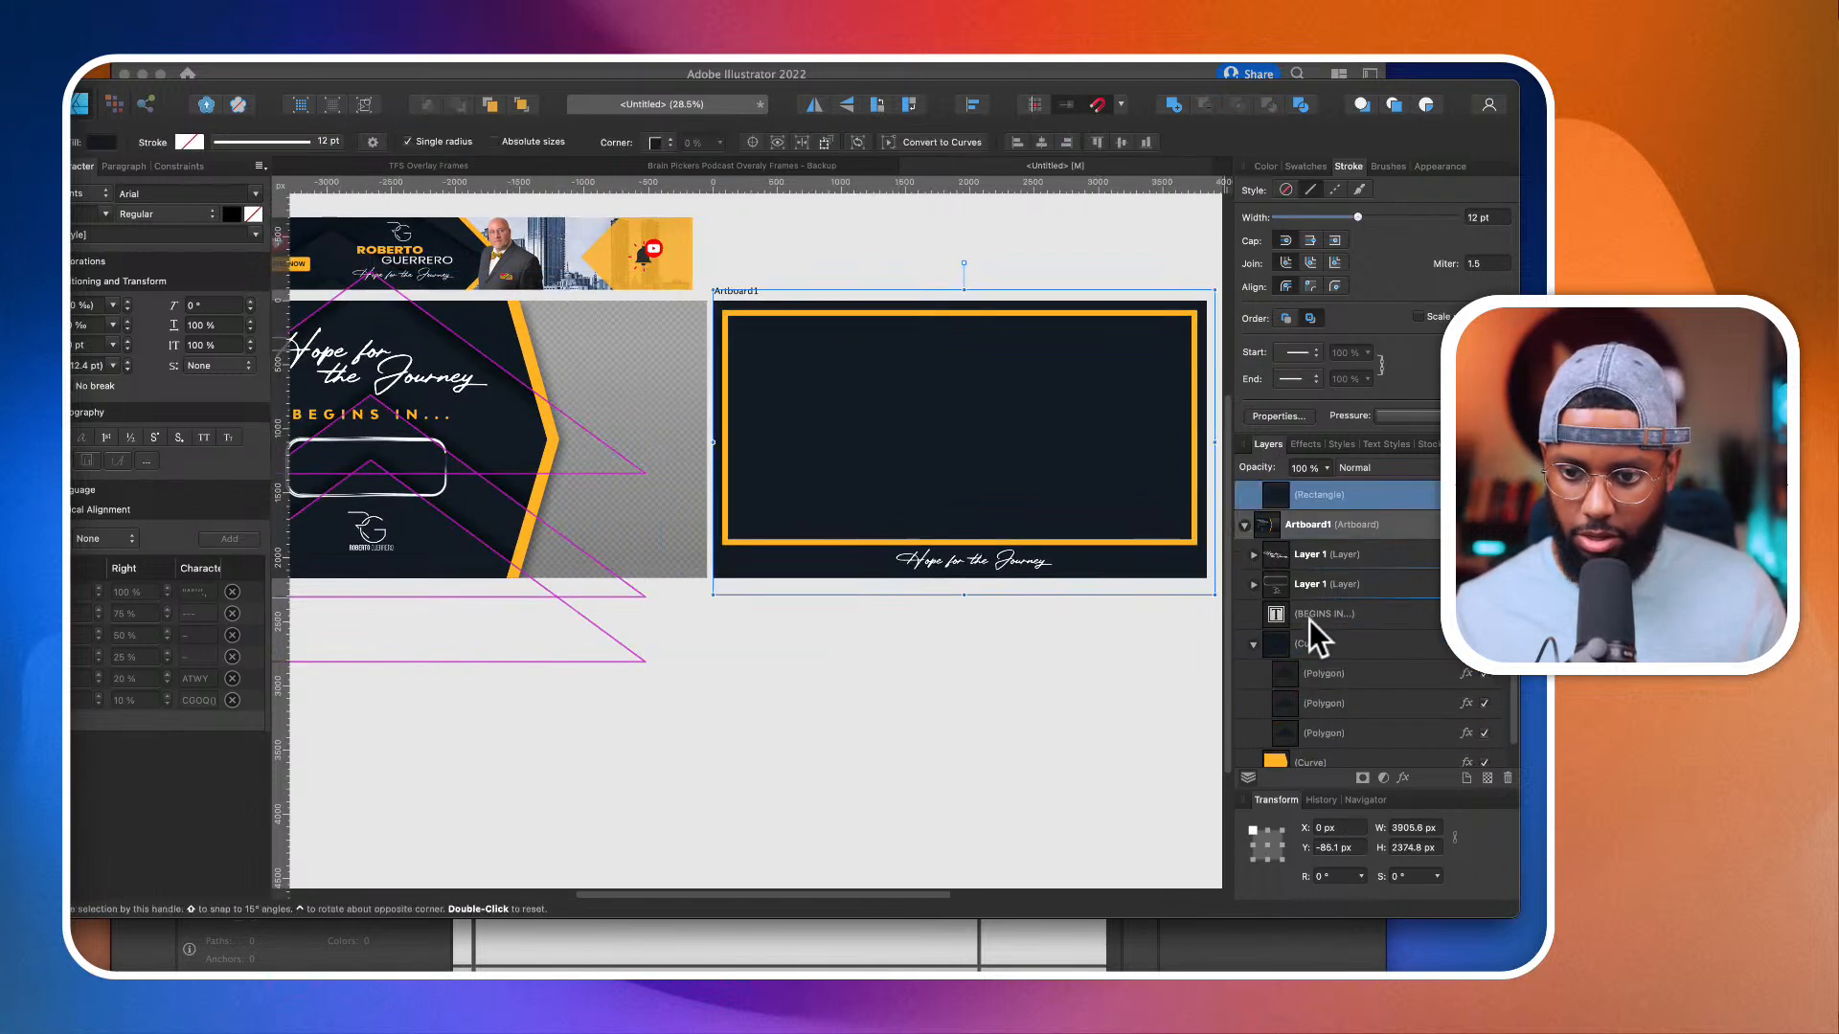
scroll(1335, 624, up, 1)
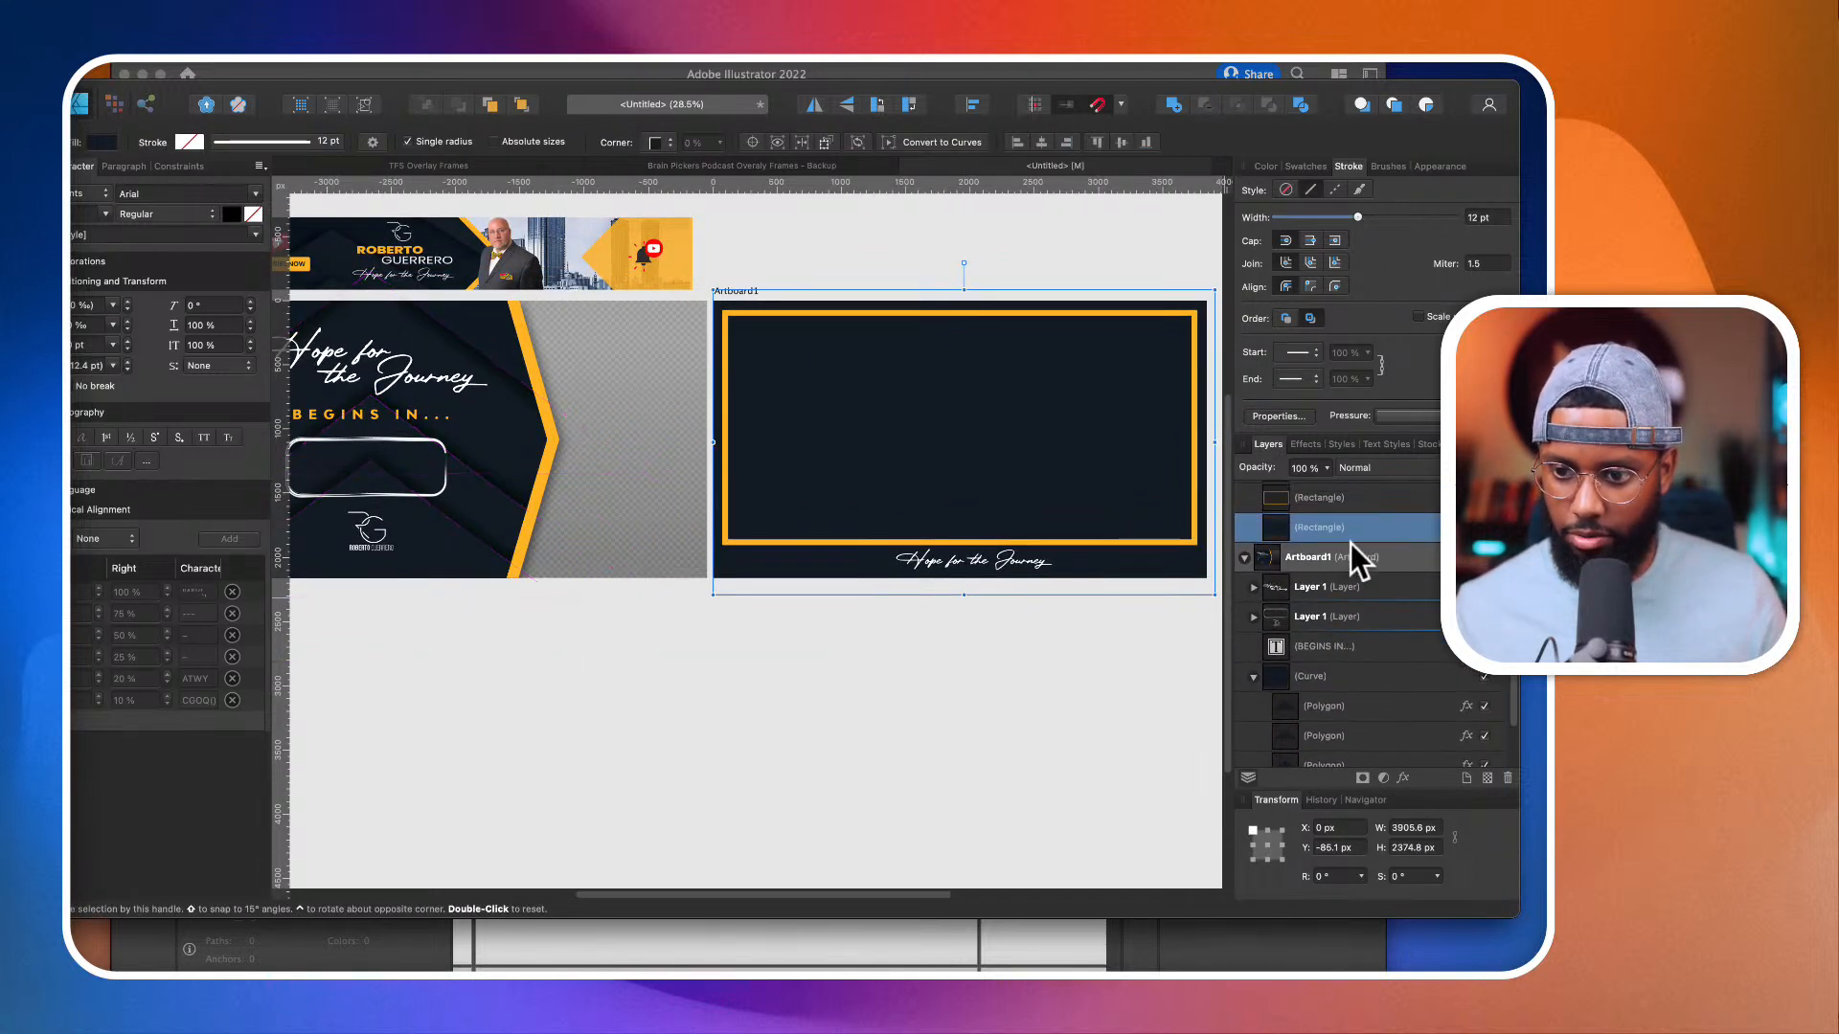
key(super+v)
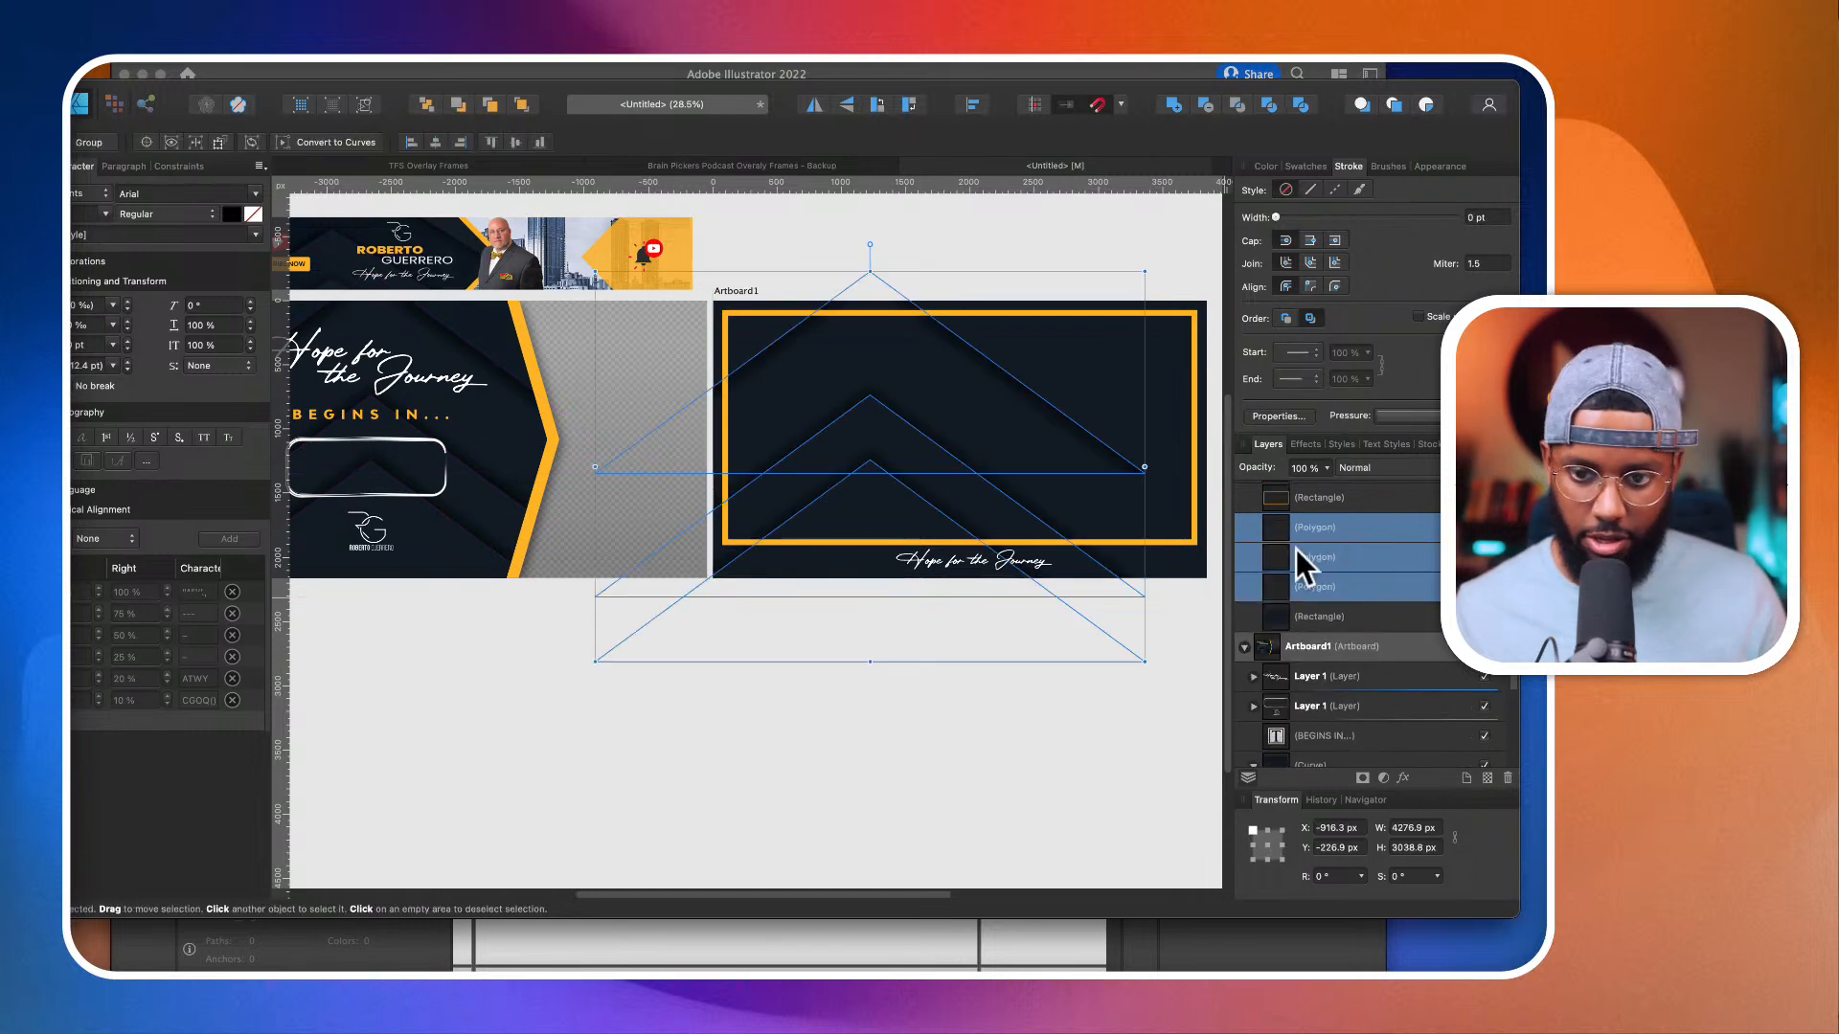
Step: Move the pasted polygons to about X -113, Y 358 px so their peaks sit centrally on the second artboard, and deselect them
drag(1083, 564, 1180, 627)
scroll(1180, 628, down, 2)
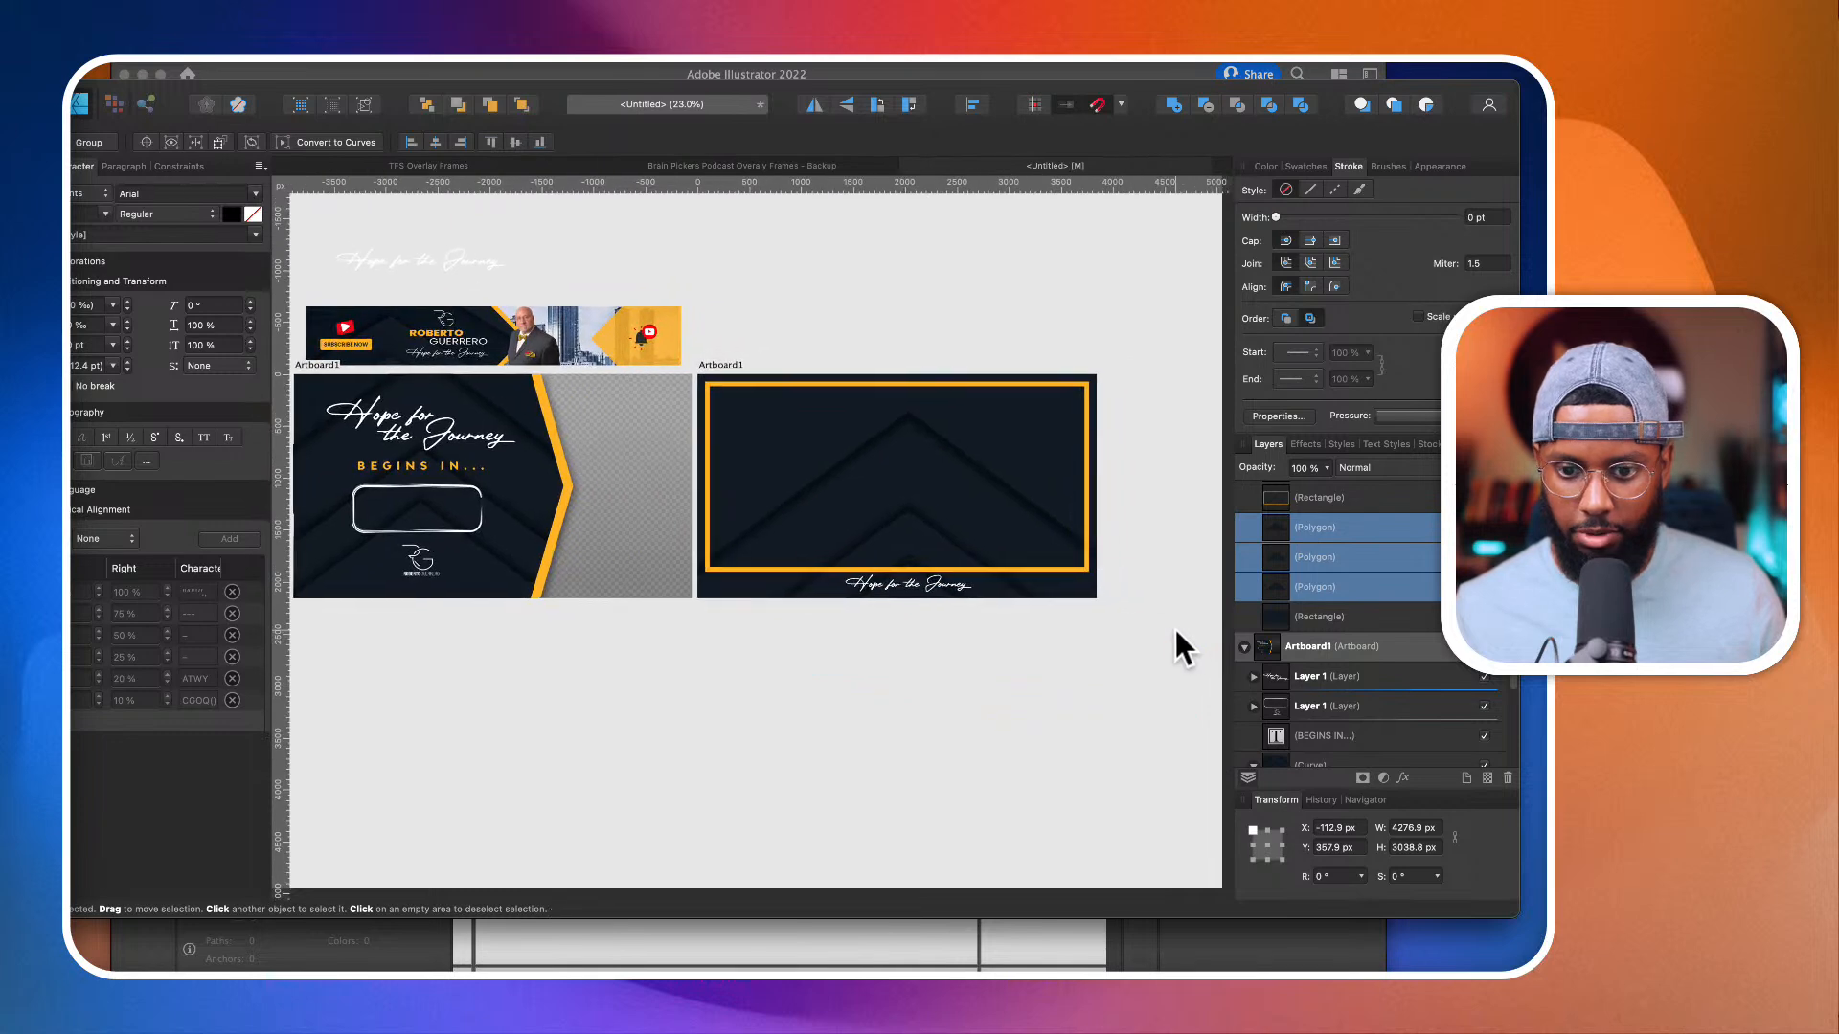
click(1090, 767)
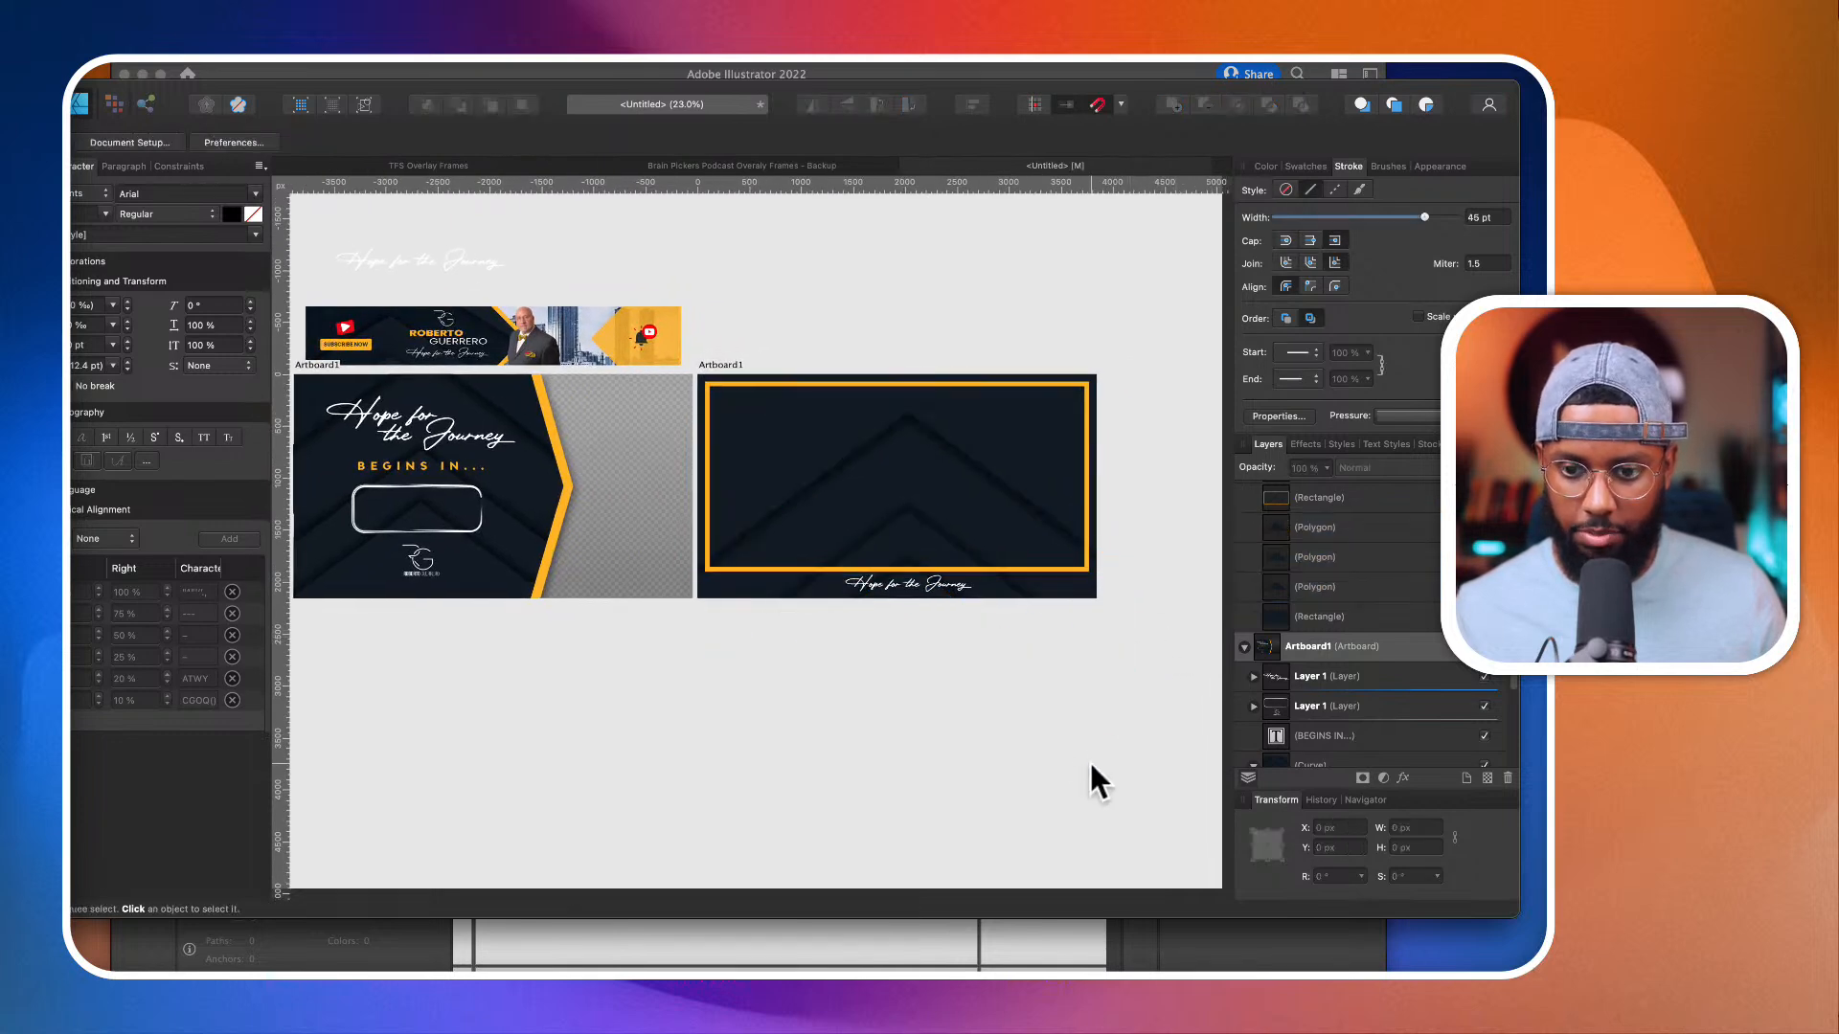
Step: Nest the three loose polygons inside the second artboard's navy background rectangle so it clips them, and deselect
click(1368, 583)
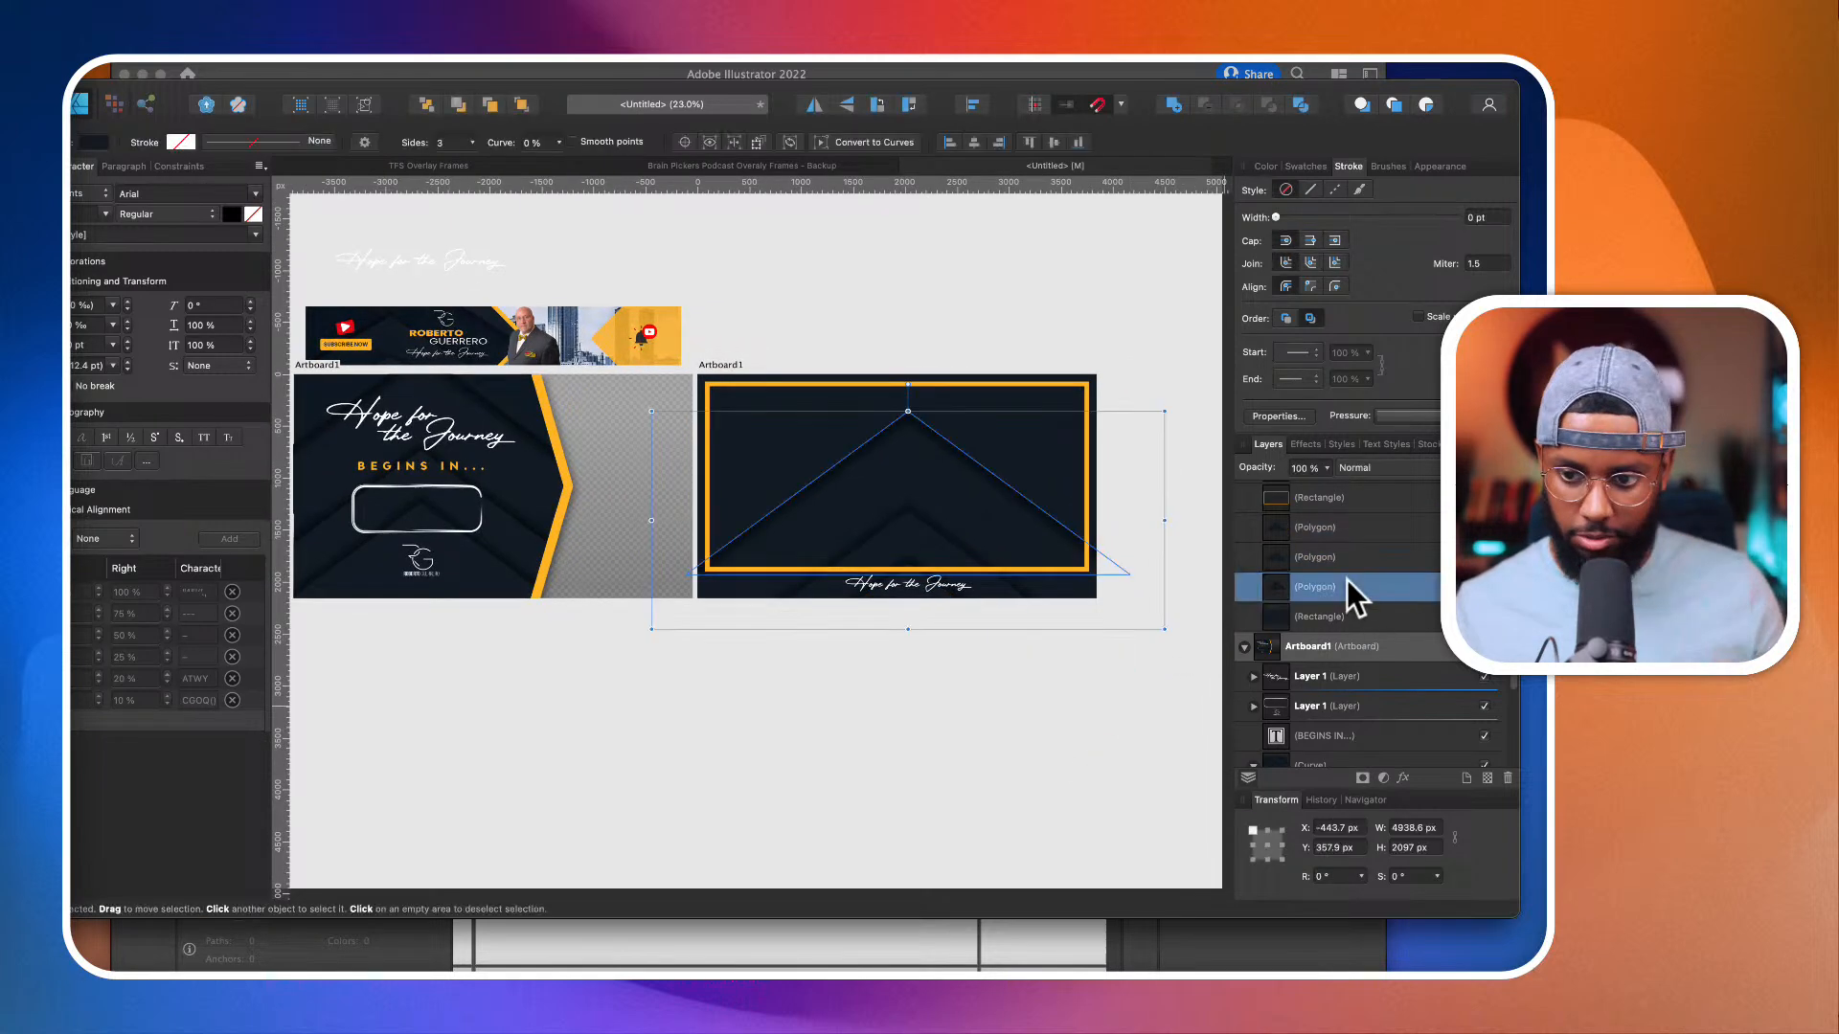
shift+click(1338, 528)
drag(1303, 594, 1377, 625)
click(1094, 707)
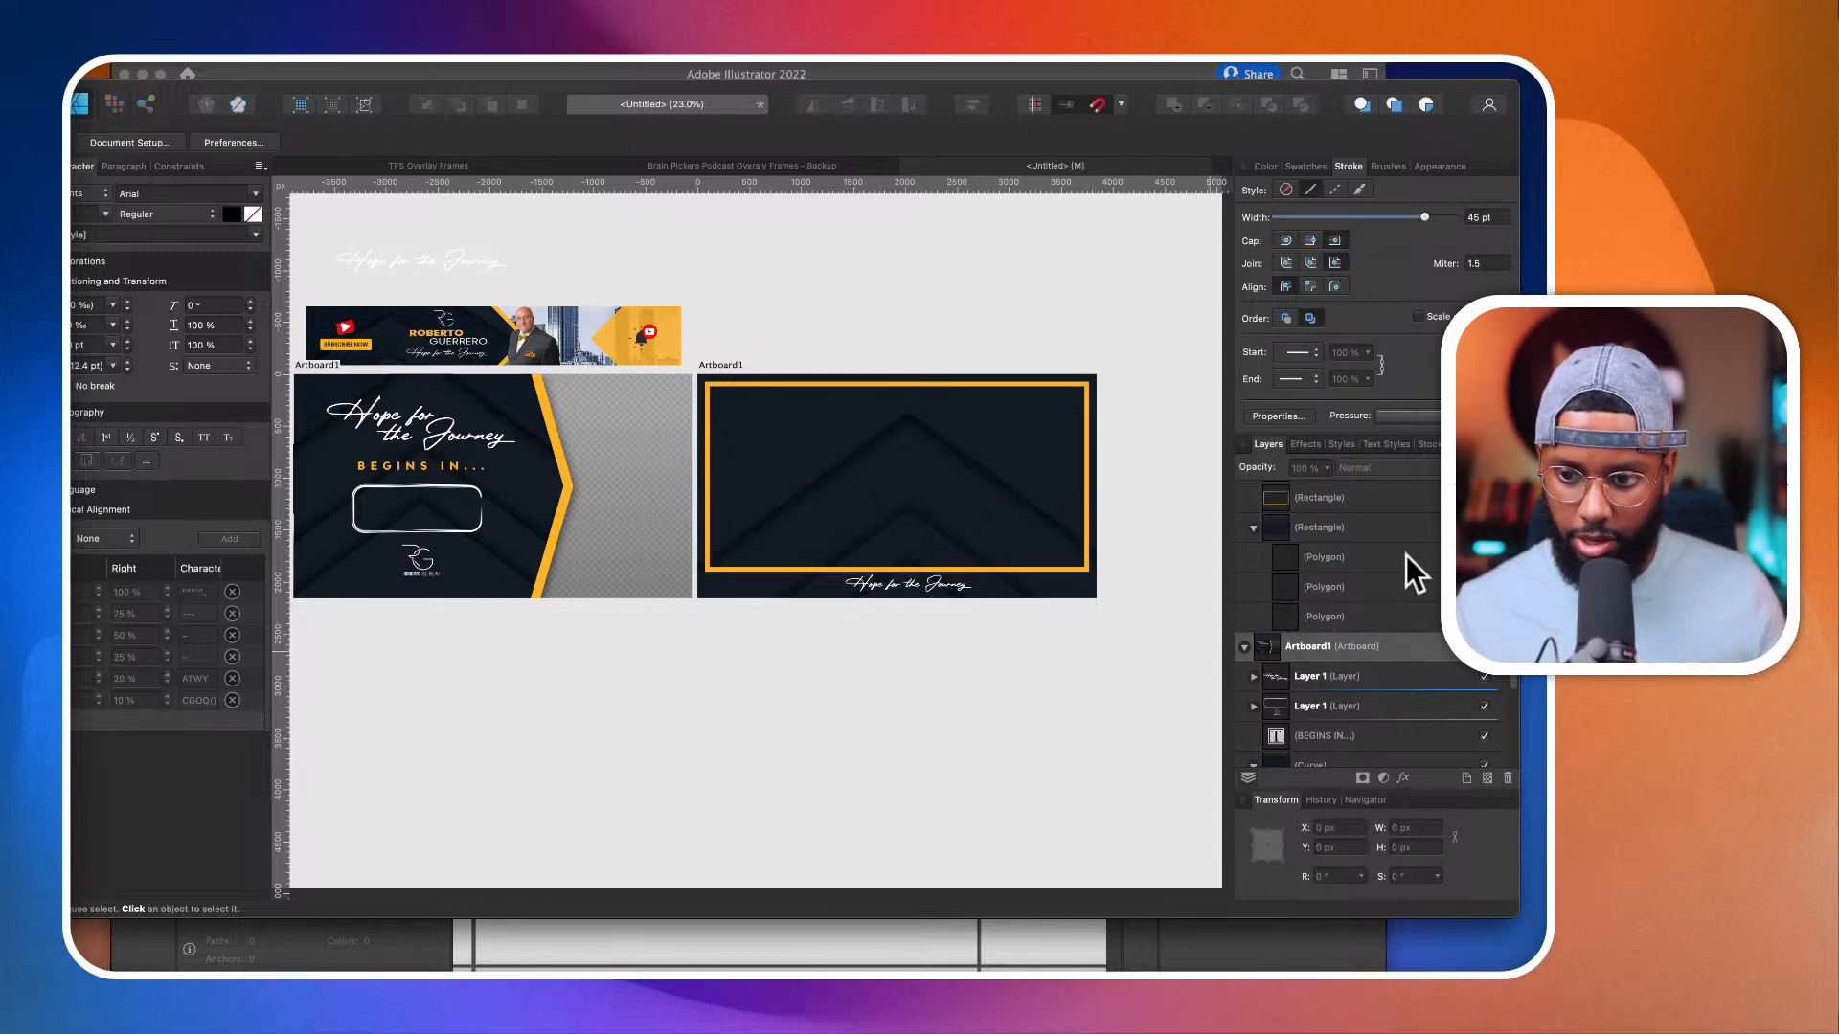
Step: Group the three nested polygons and move the group out of the background rectangle, directly beneath it in the layer order
click(1353, 556)
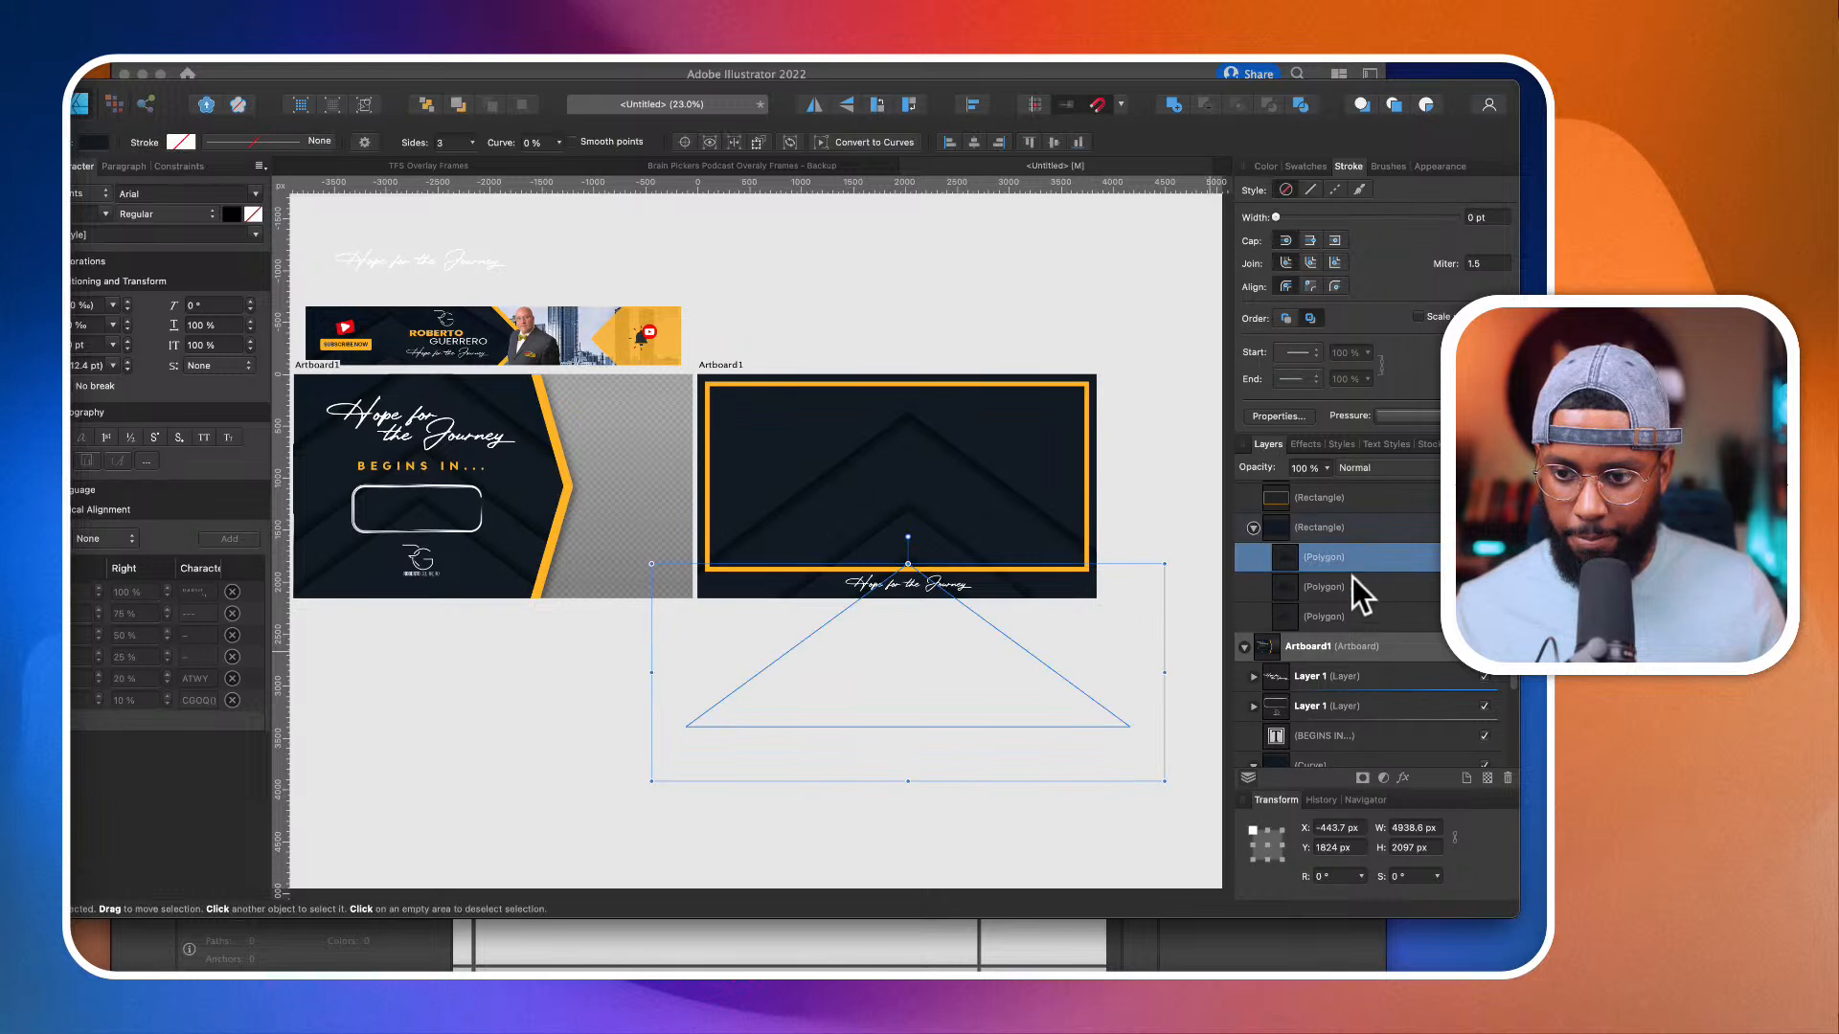
shift+click(1347, 617)
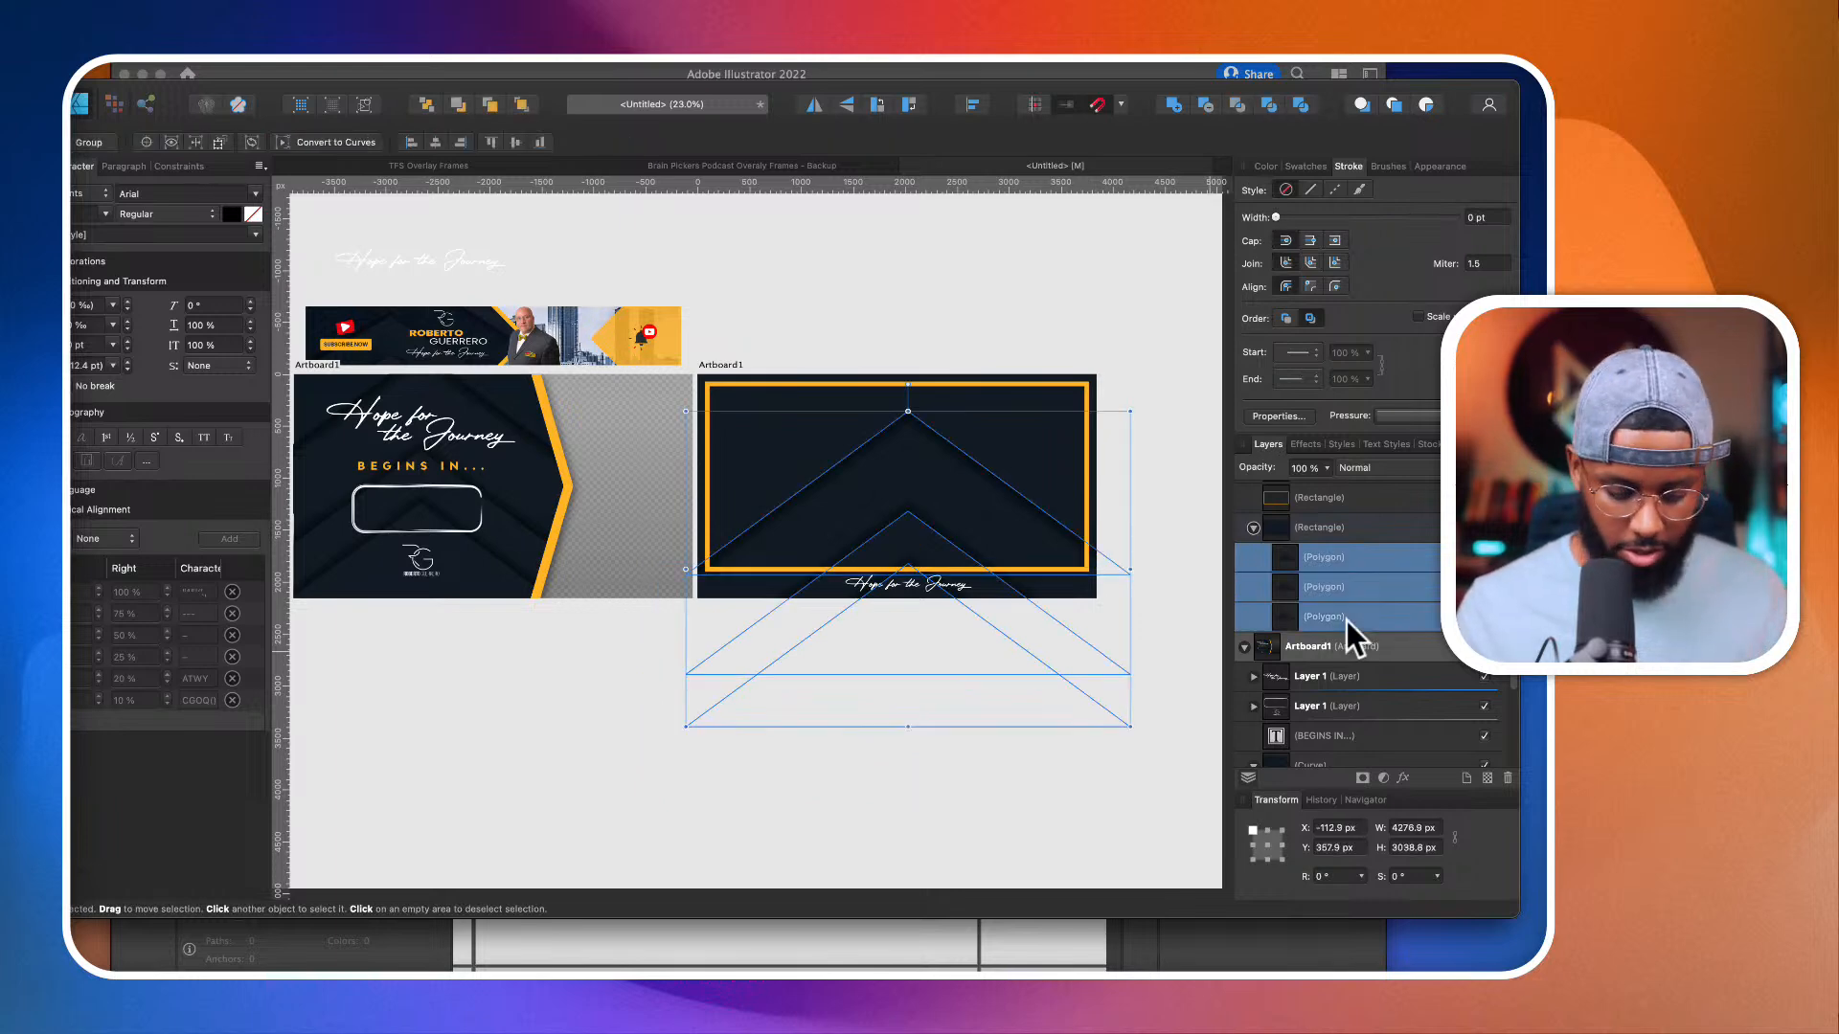
key(super+g)
drag(1287, 559, 1241, 562)
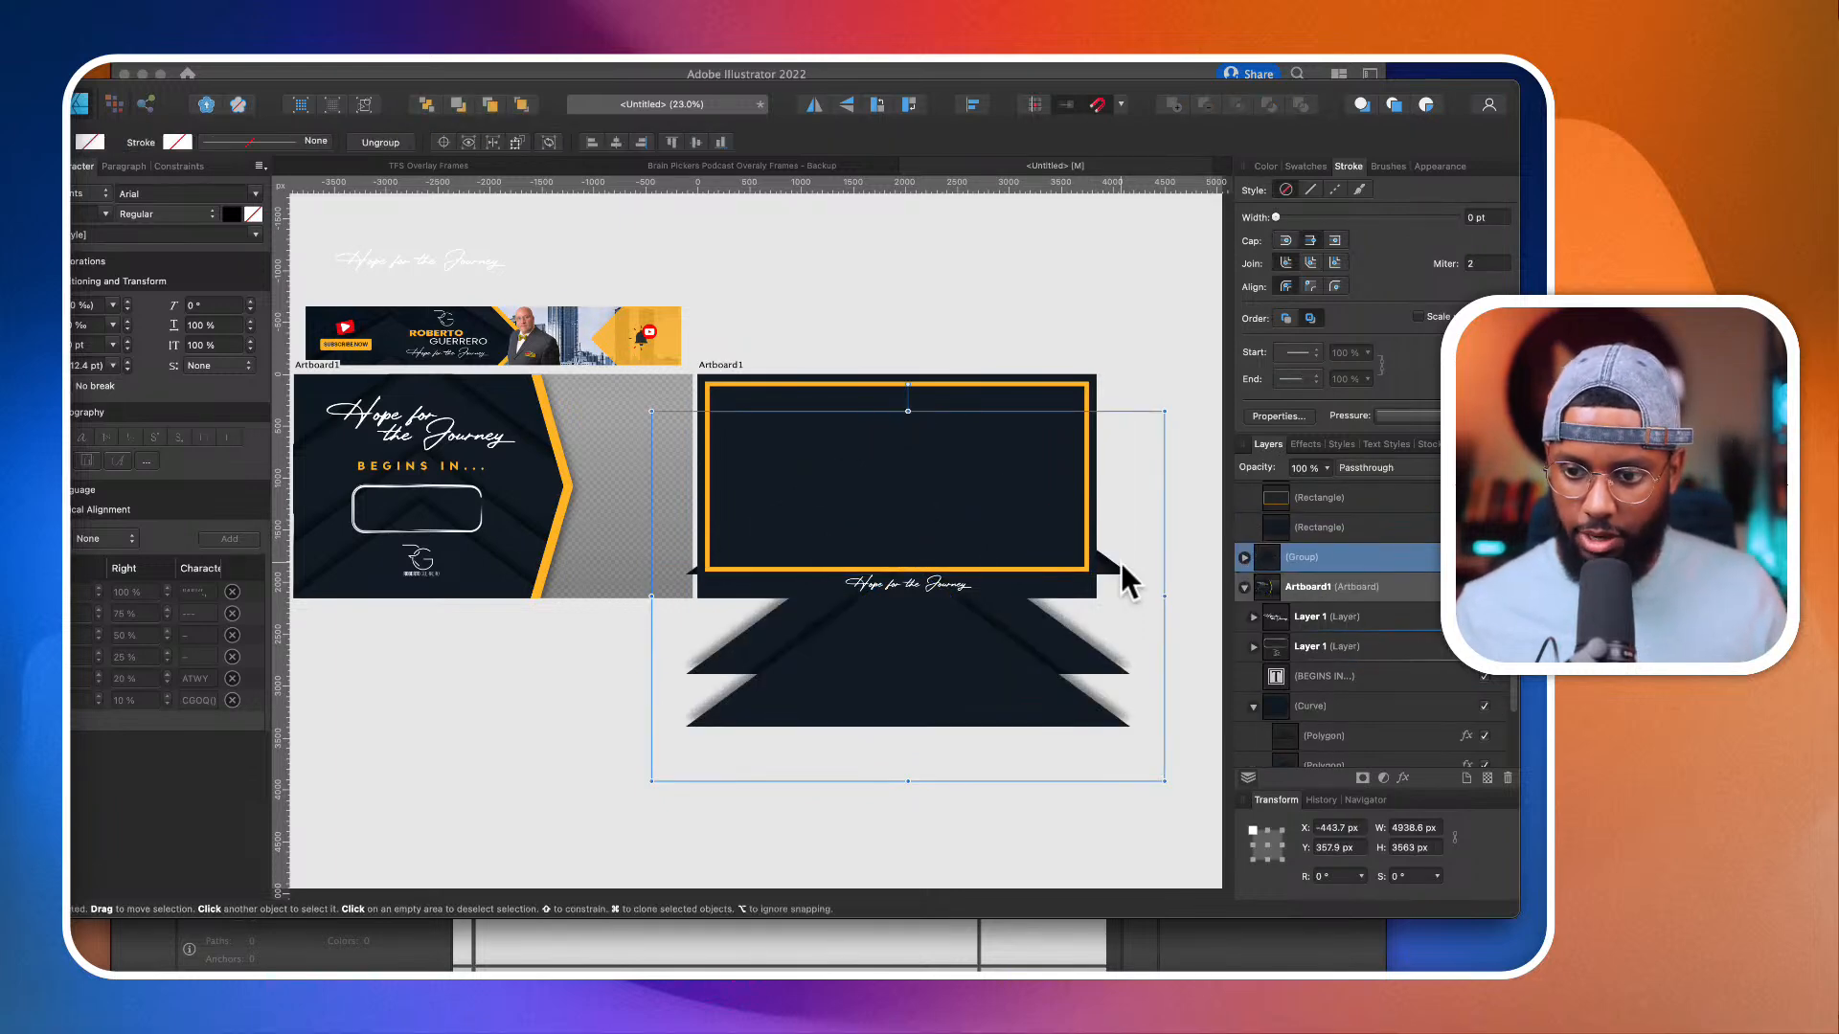
Step: Duplicate the orange-bordered rectangle on the second artboard and fill the copy with solid red
click(1049, 398)
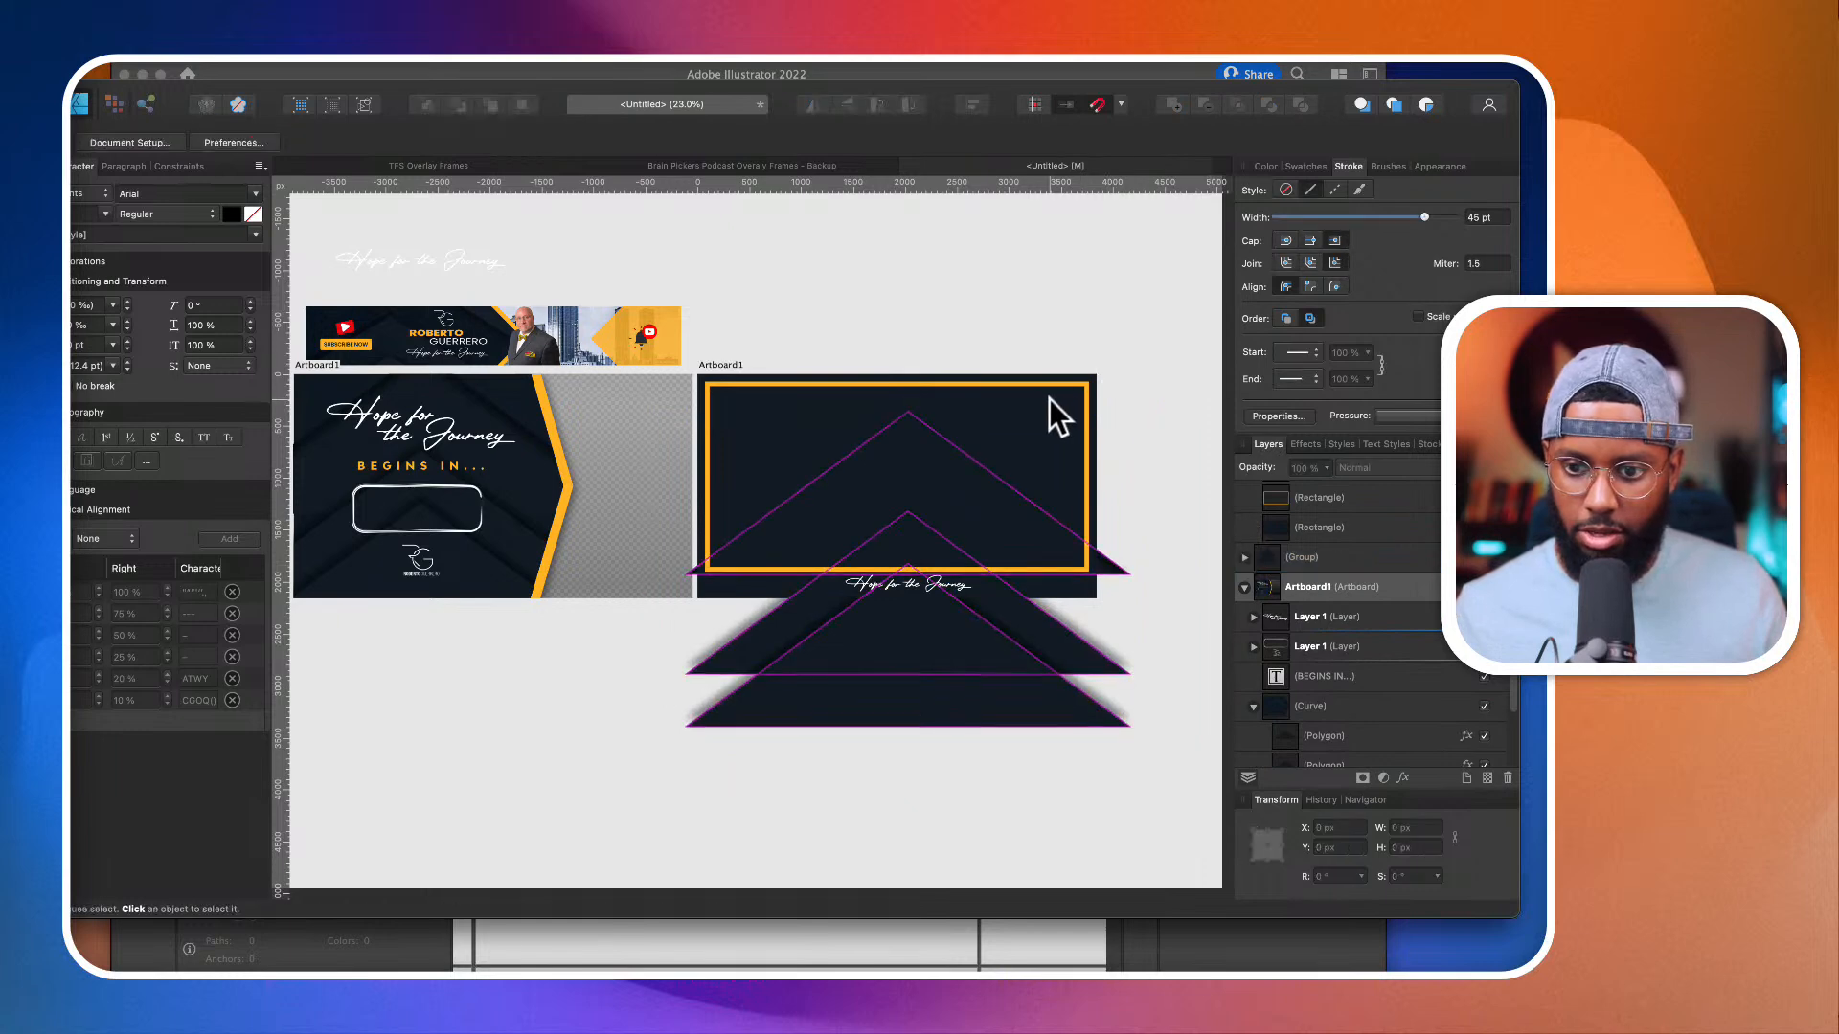
scroll(1050, 386, up, 3)
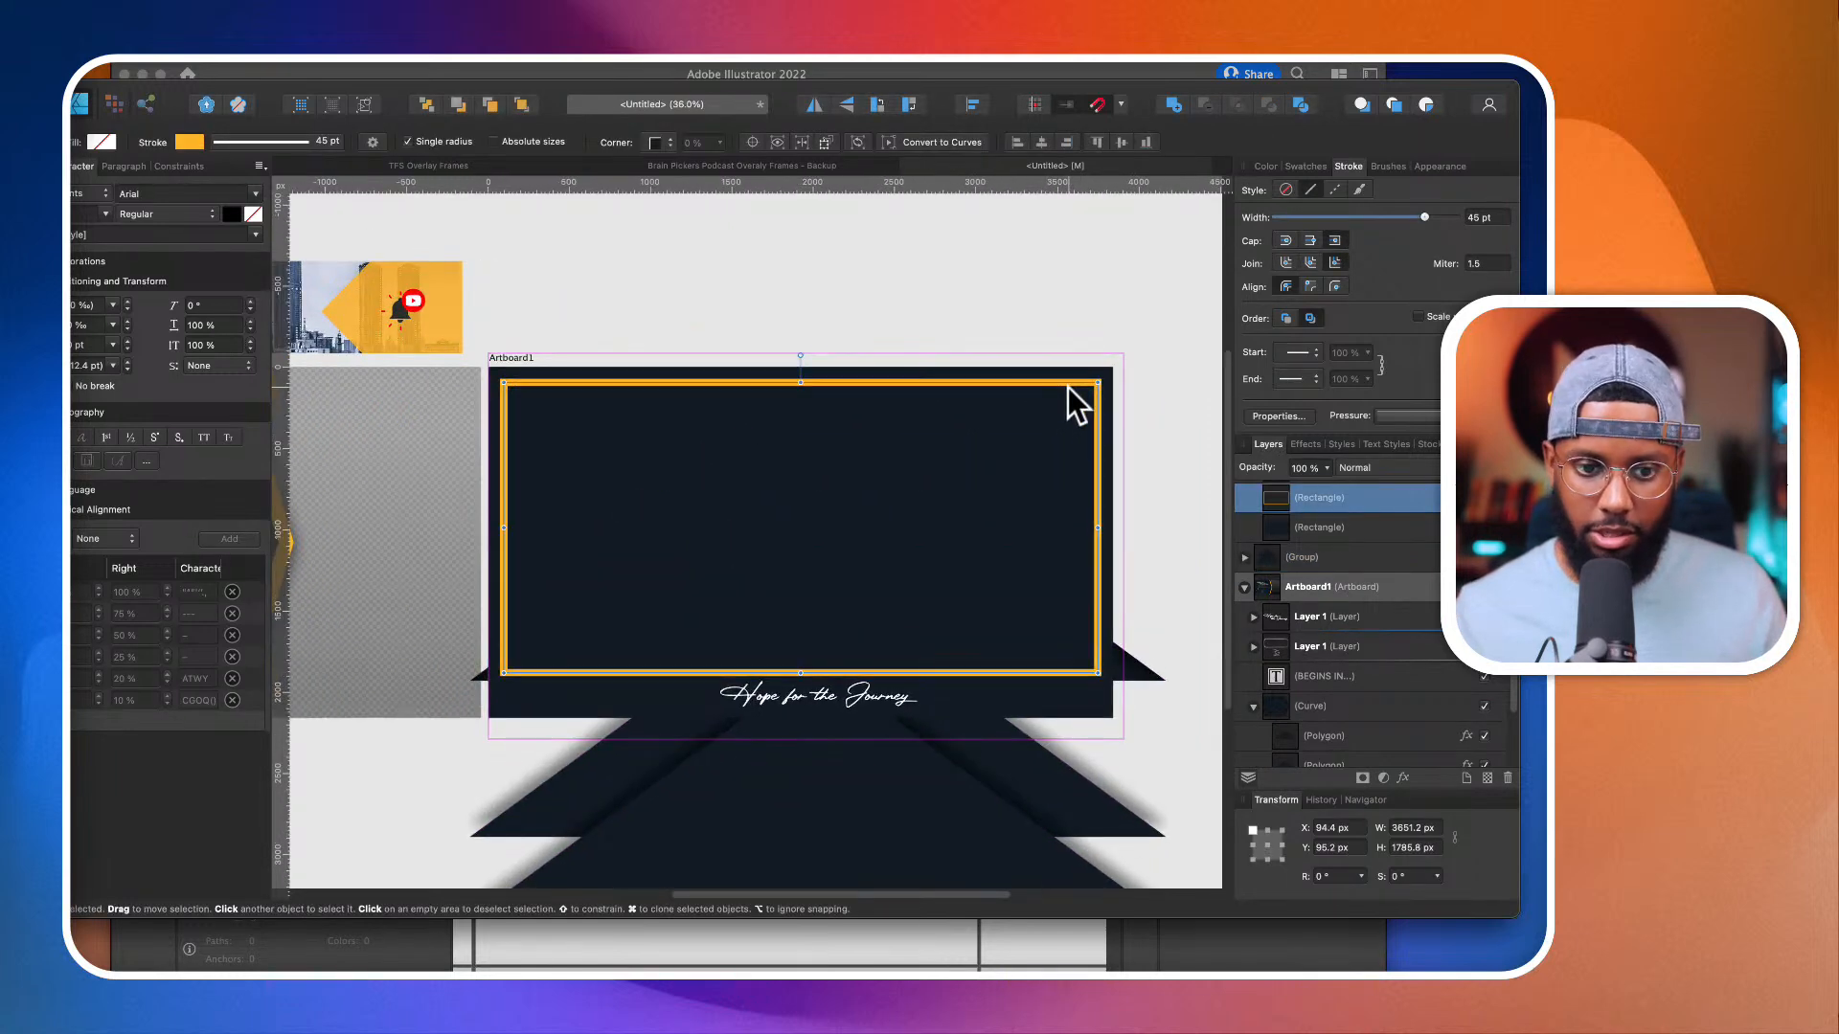
key(super+j)
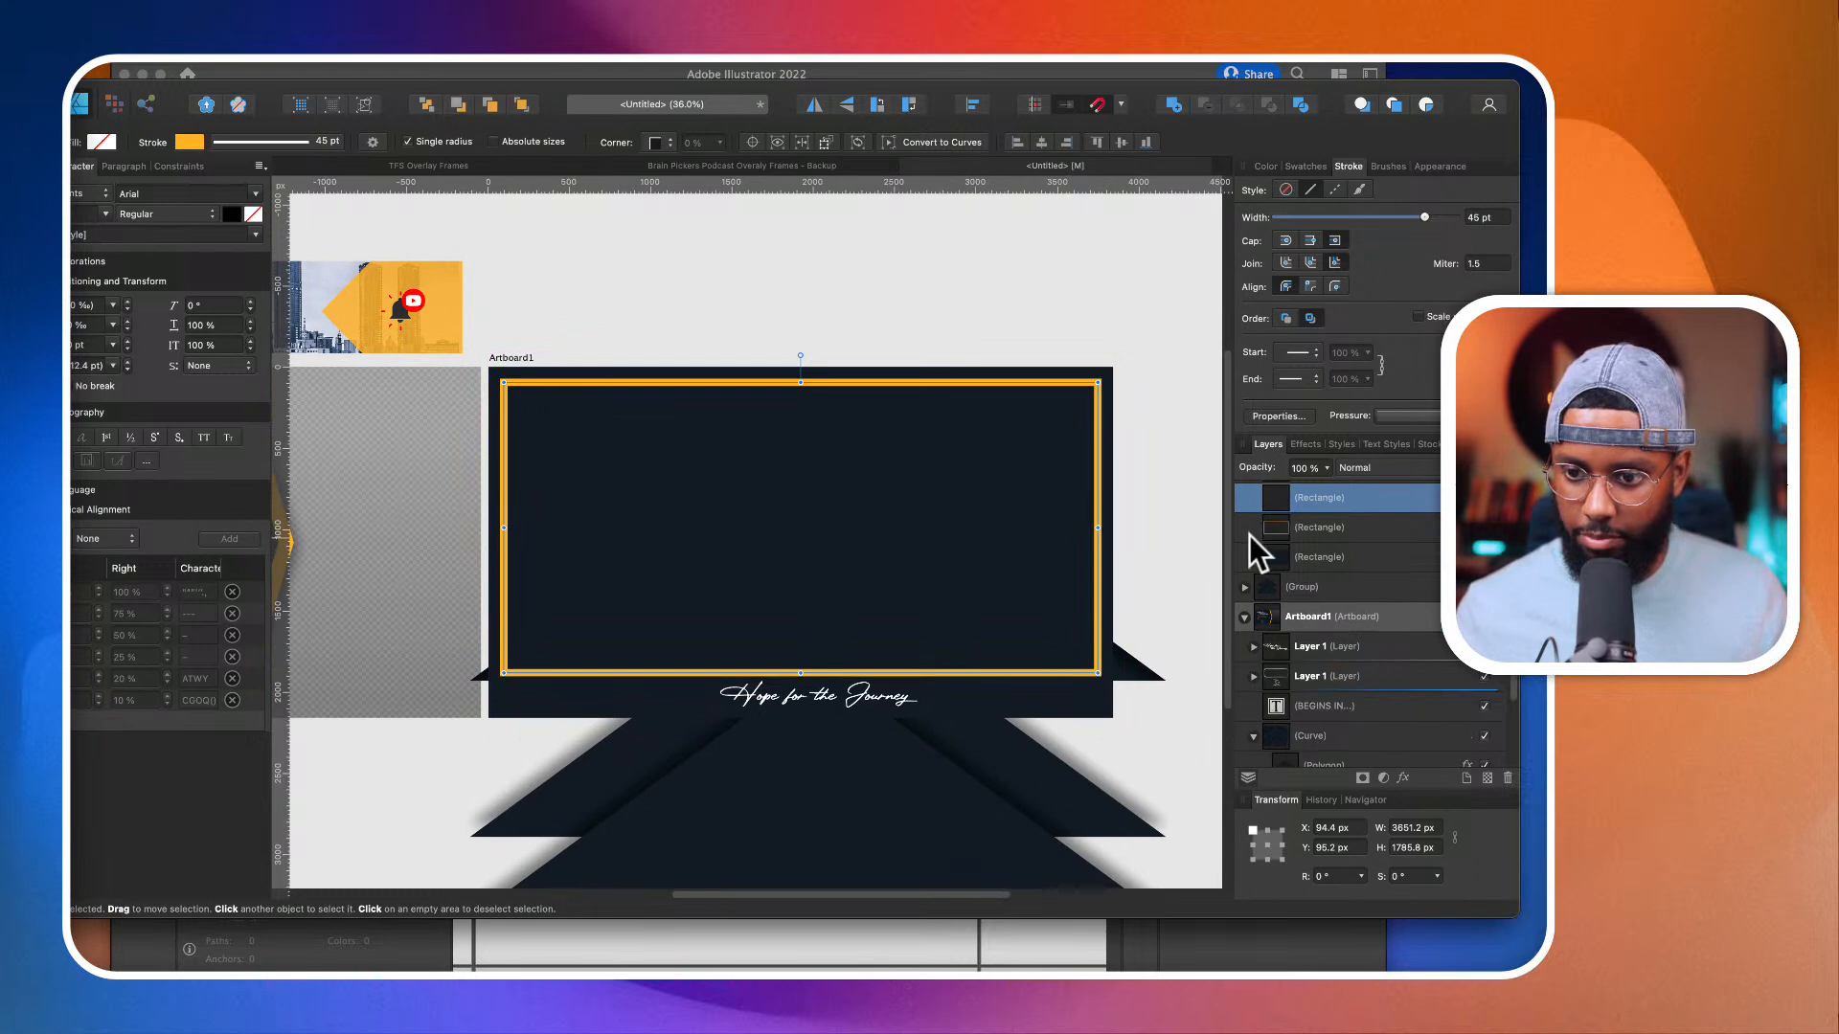
scroll(973, 521, down, 3)
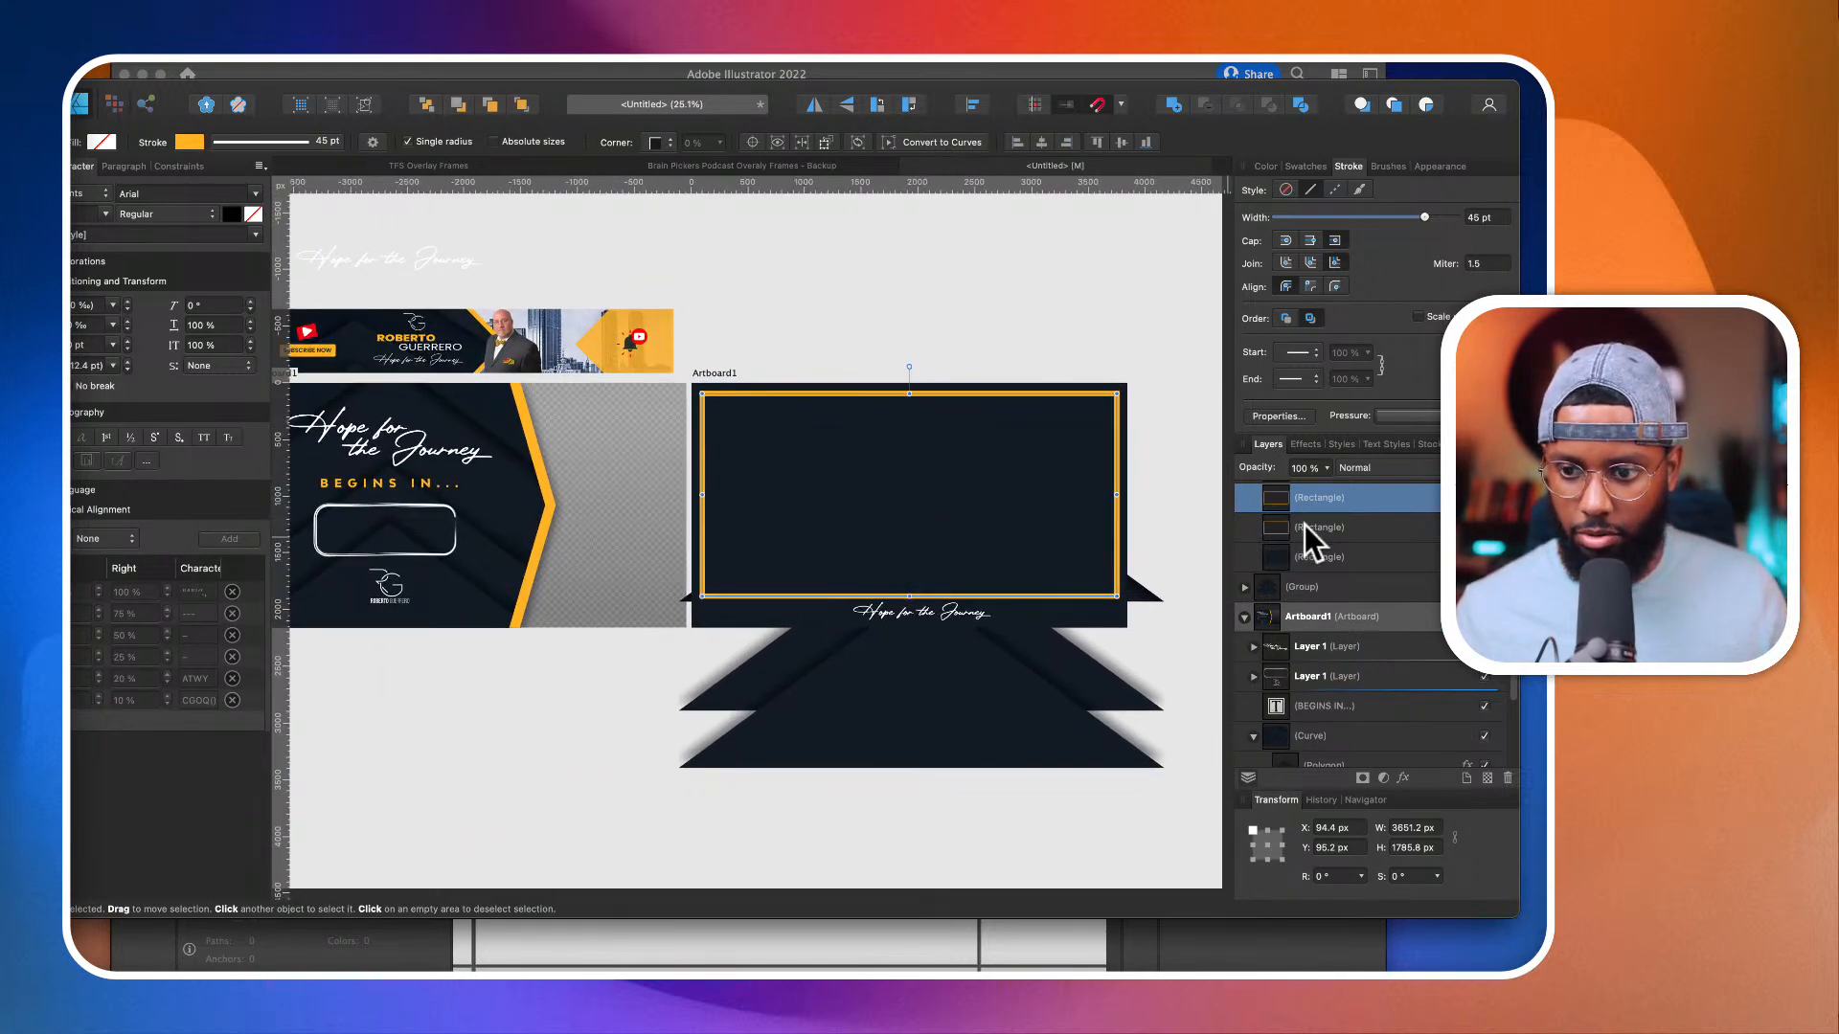
click(1259, 164)
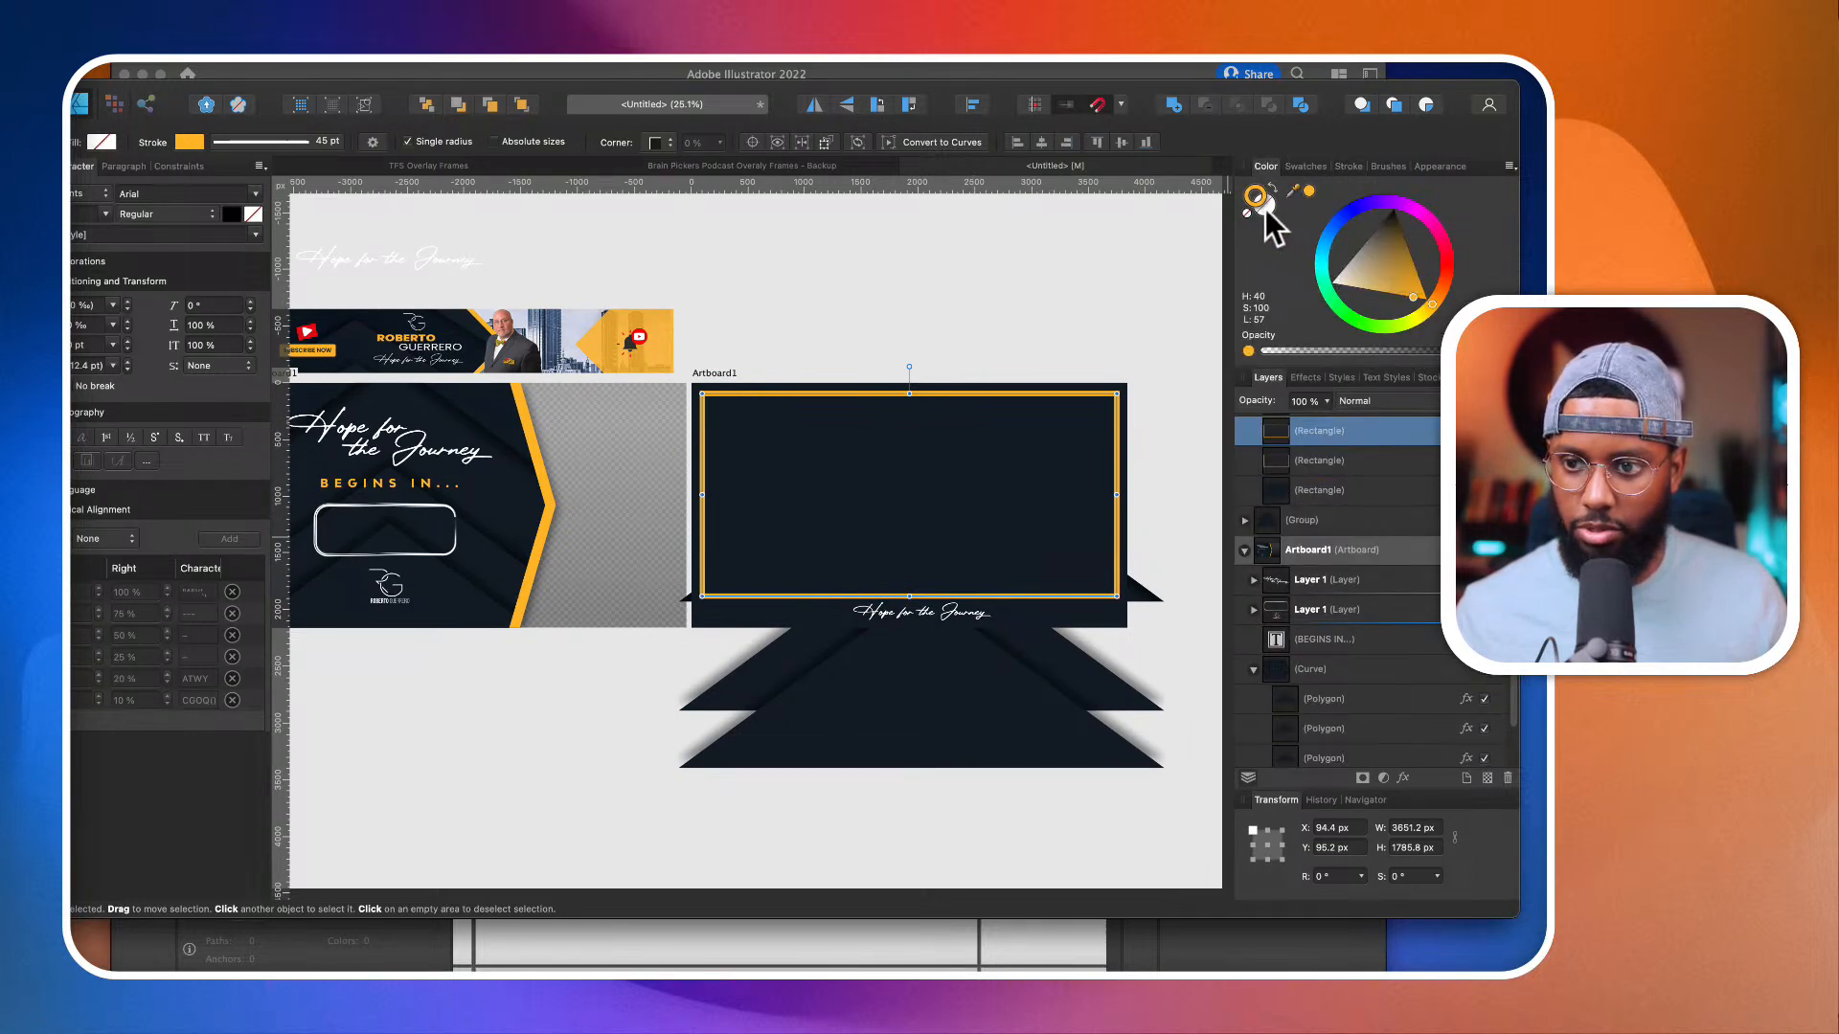
drag(1445, 259, 1500, 262)
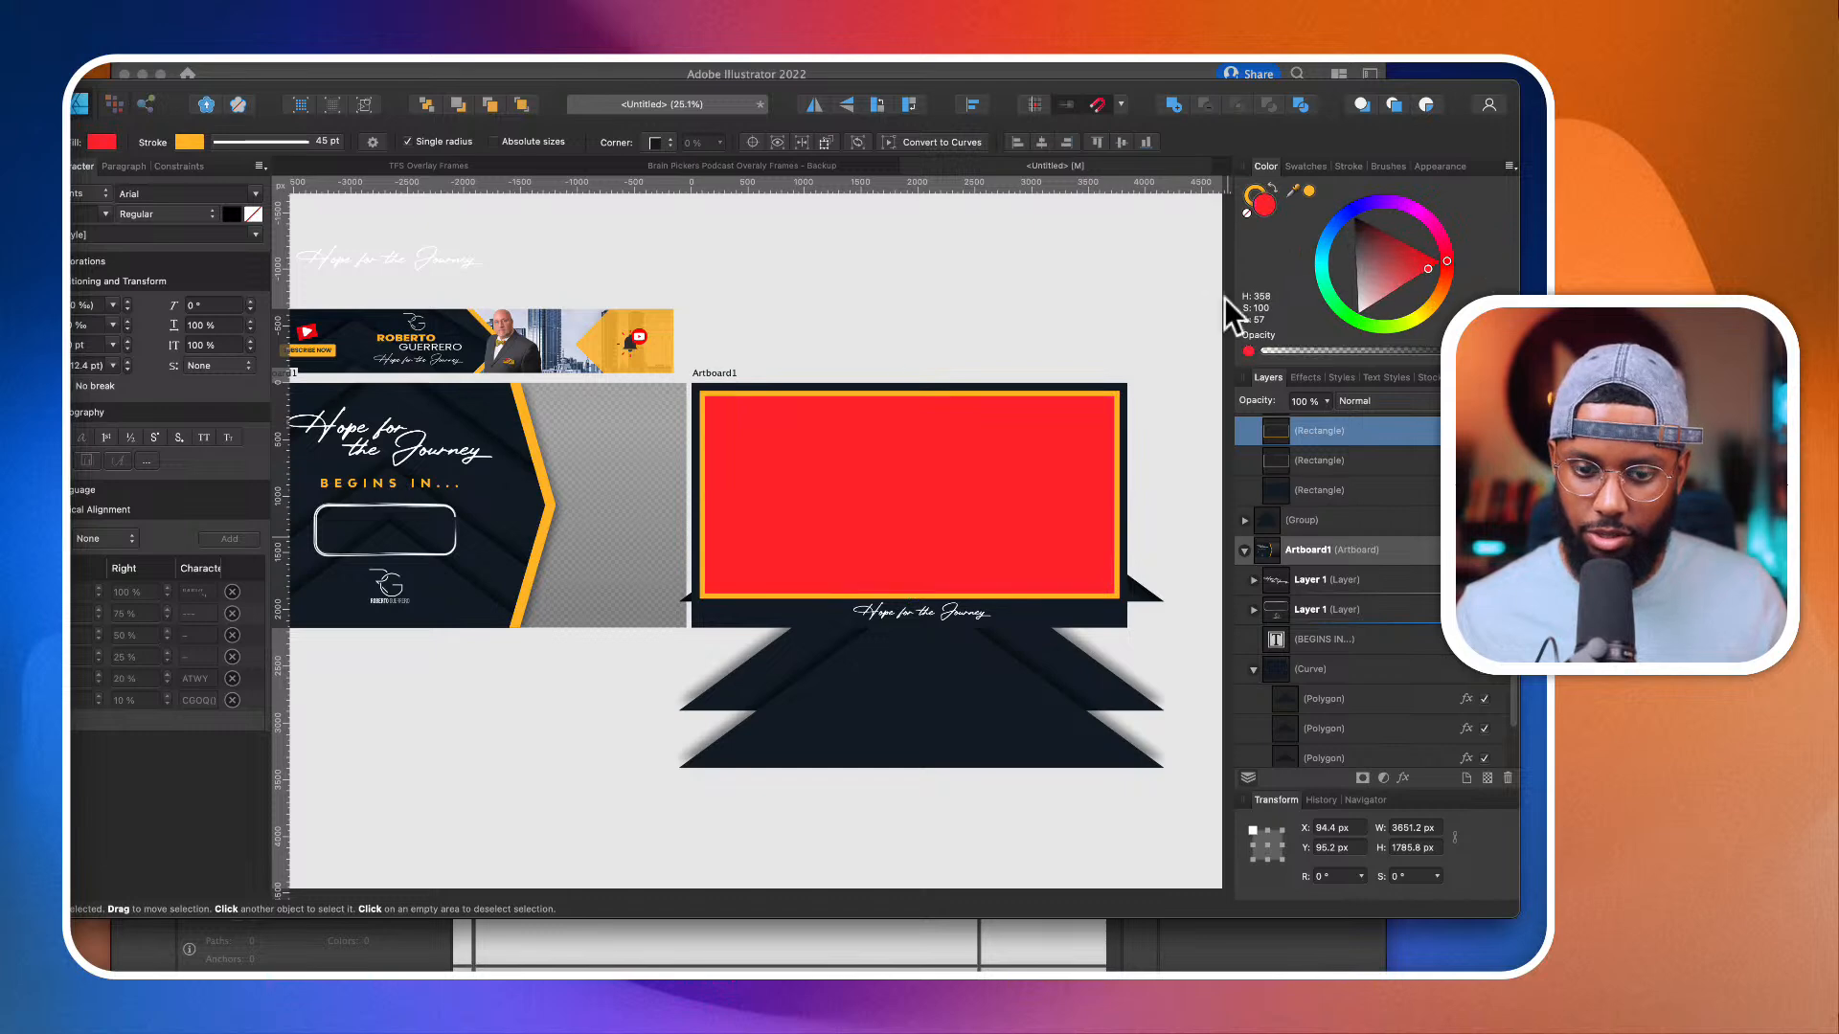
Step: Subtract the red rectangle from the navy background rectangle to cut a transparent camera opening inside the orange border
super+click(1356, 490)
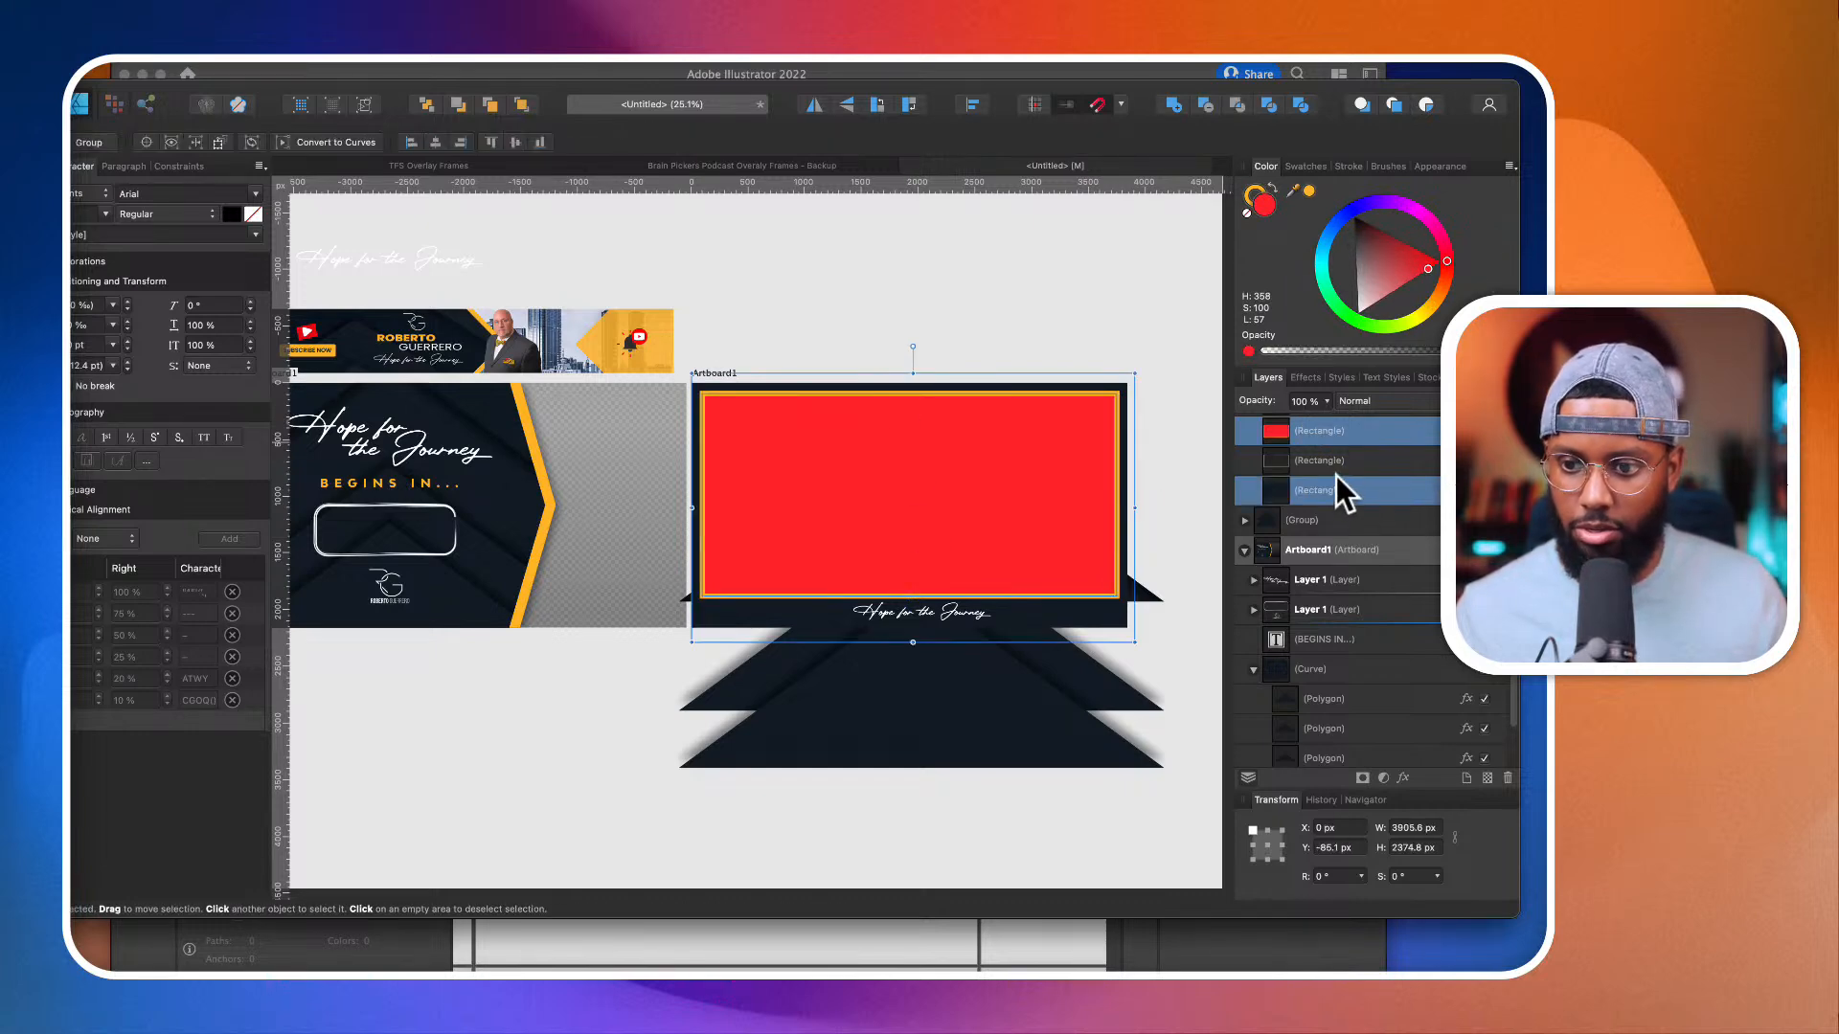
click(1205, 104)
scroll(986, 420, up, 2)
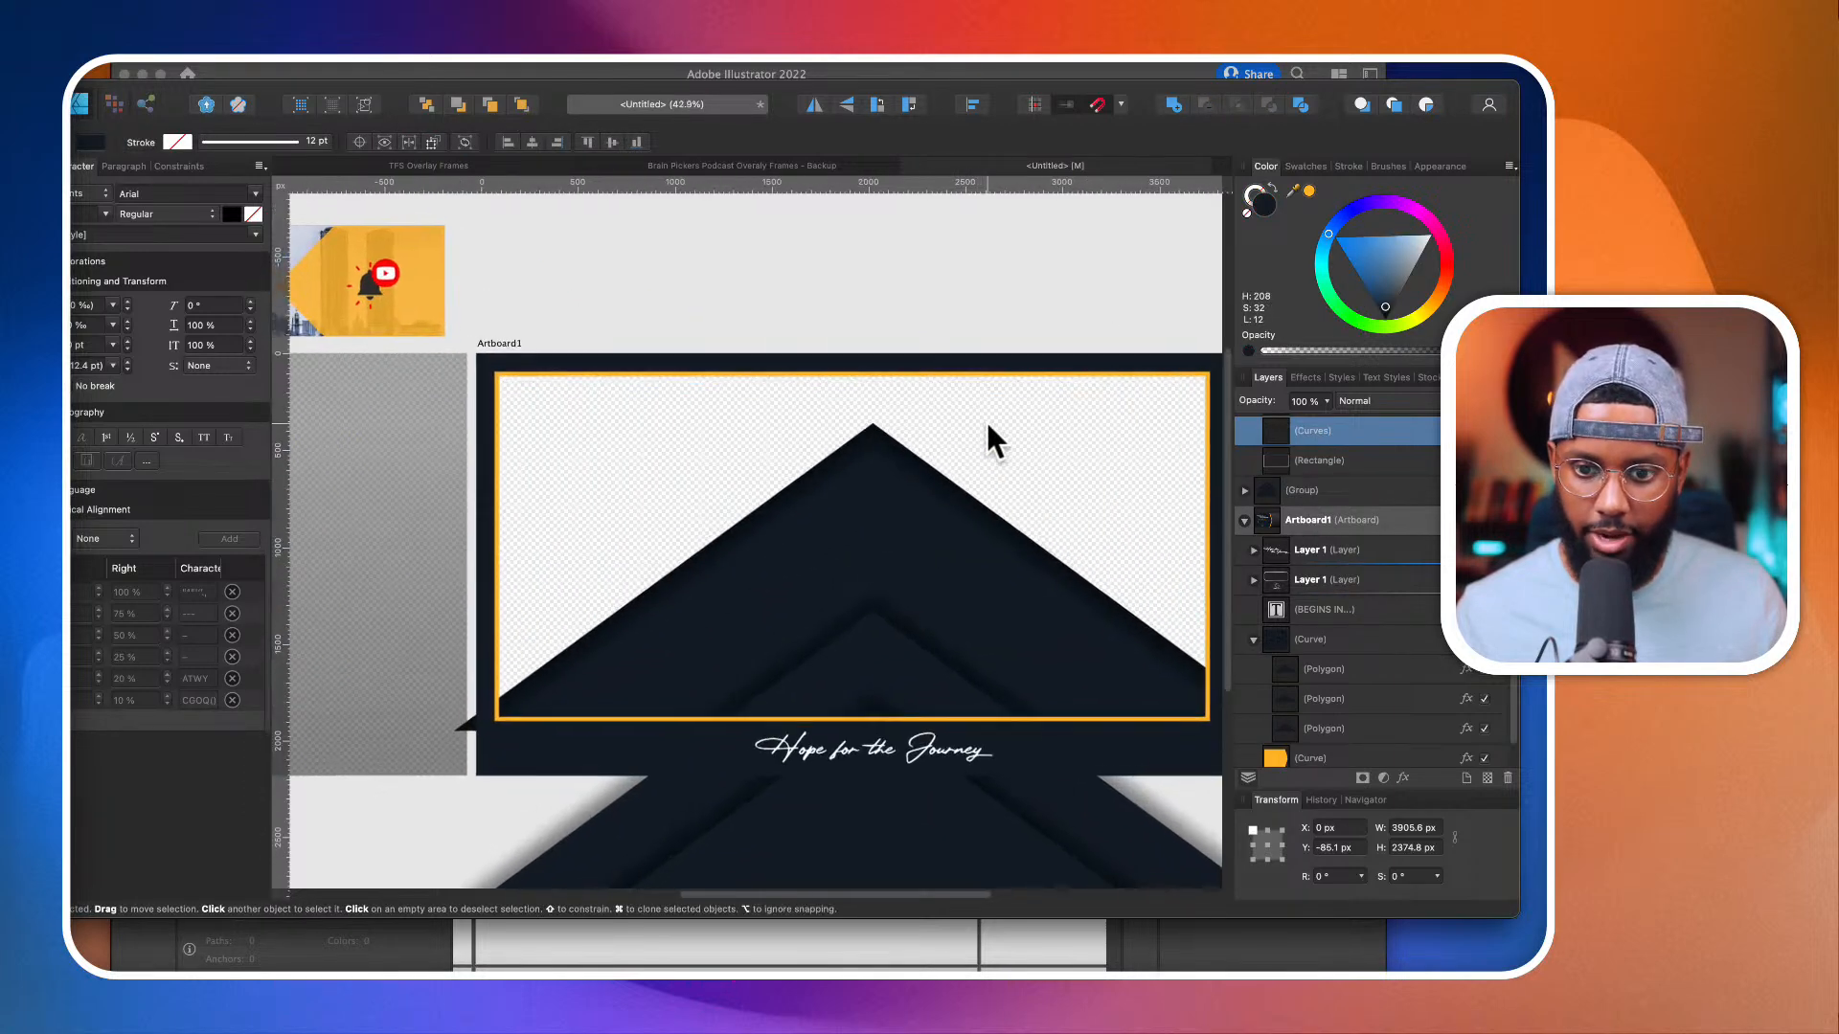
scroll(988, 432, down, 1)
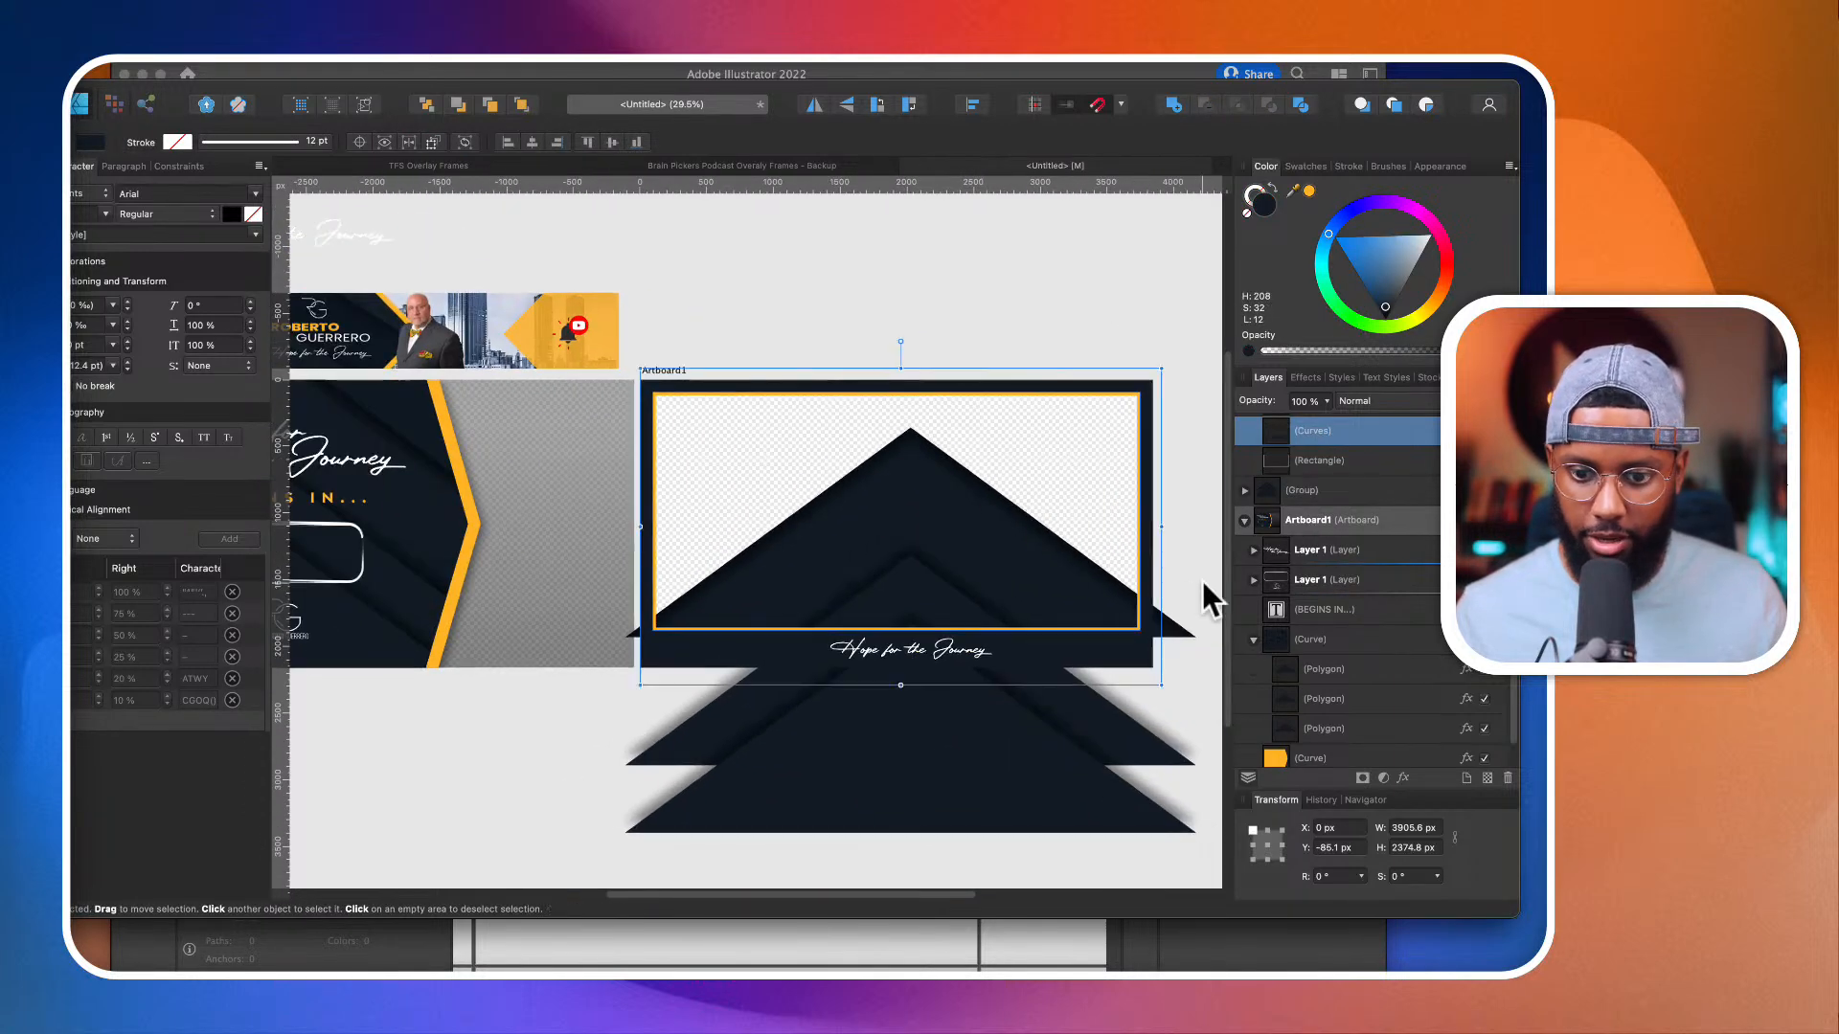
Step: Nest the polygon group inside the cut-out navy frame so the chevrons are clipped to its margins
click(1327, 501)
scroll(1326, 499, up, 1)
drag(1320, 534, 1386, 500)
scroll(1029, 669, up, 5)
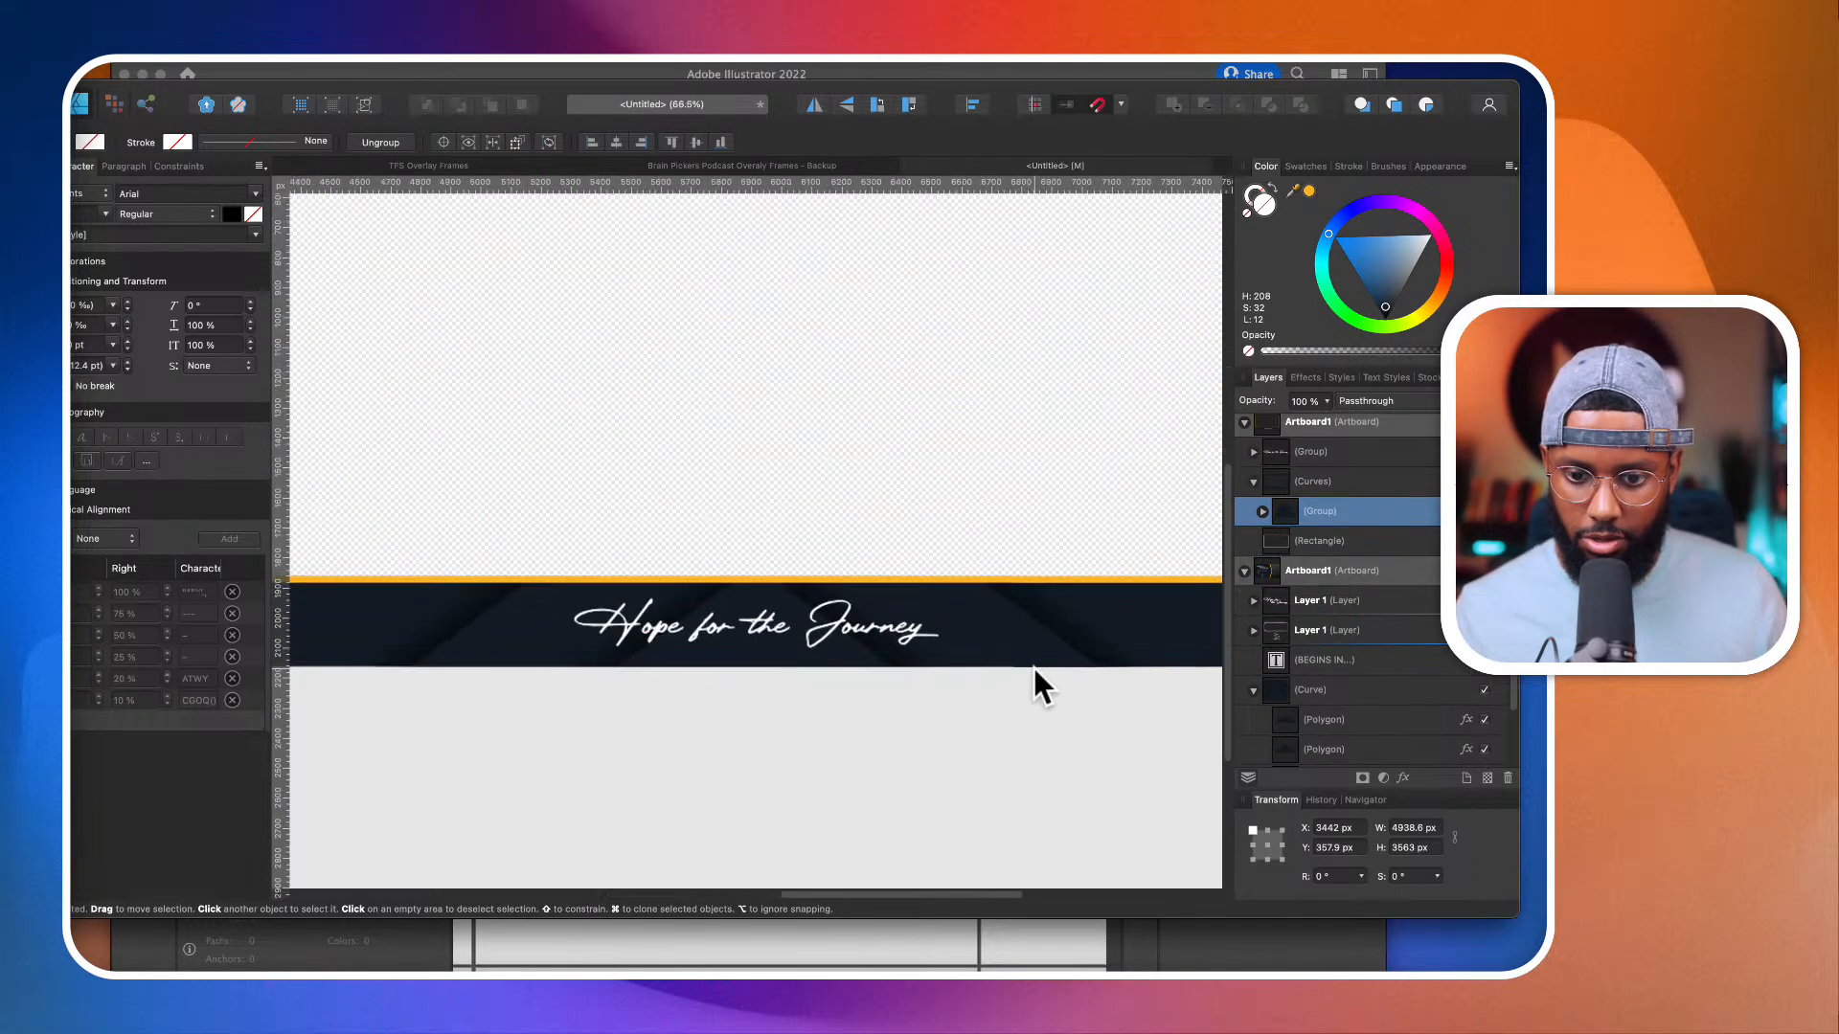
scroll(927, 652, up, 4)
scroll(925, 648, down, 2)
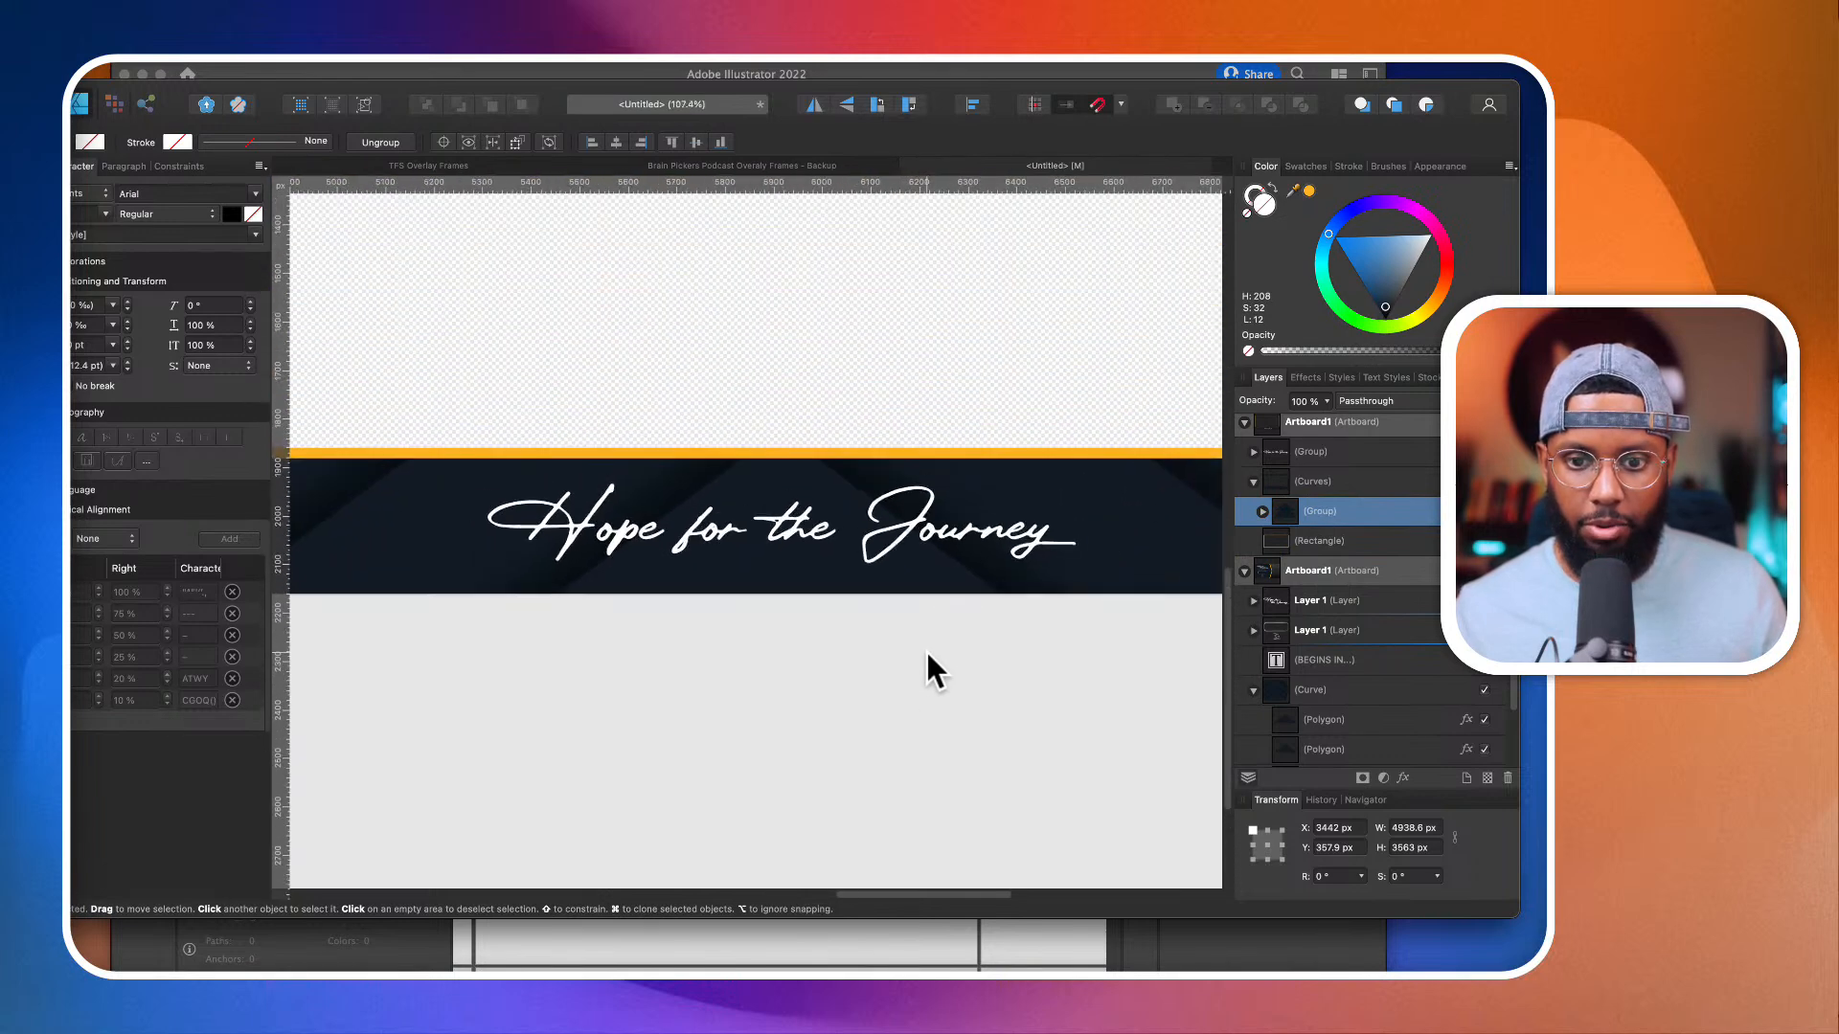
scroll(481, 607, down, 7)
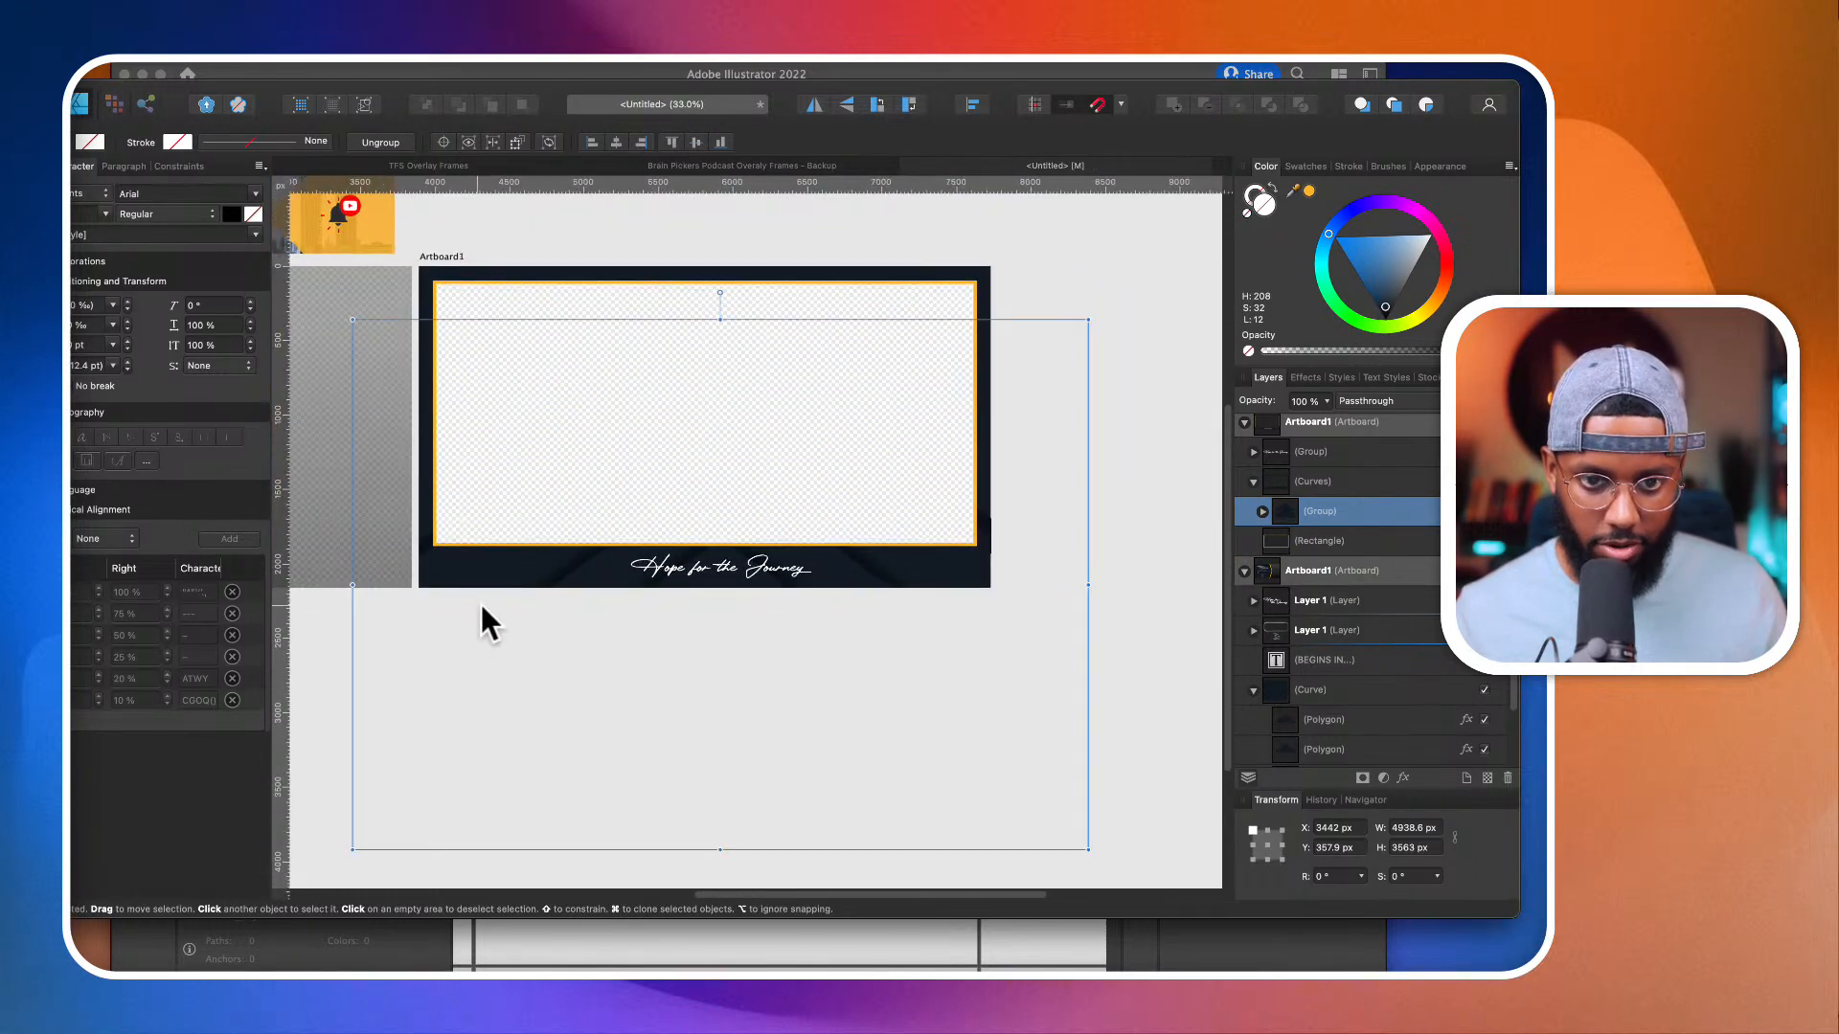
Step: Duplicate the nested polygon group, rotate the copy 180° and move it up over the upper part of the frame
key(super+j)
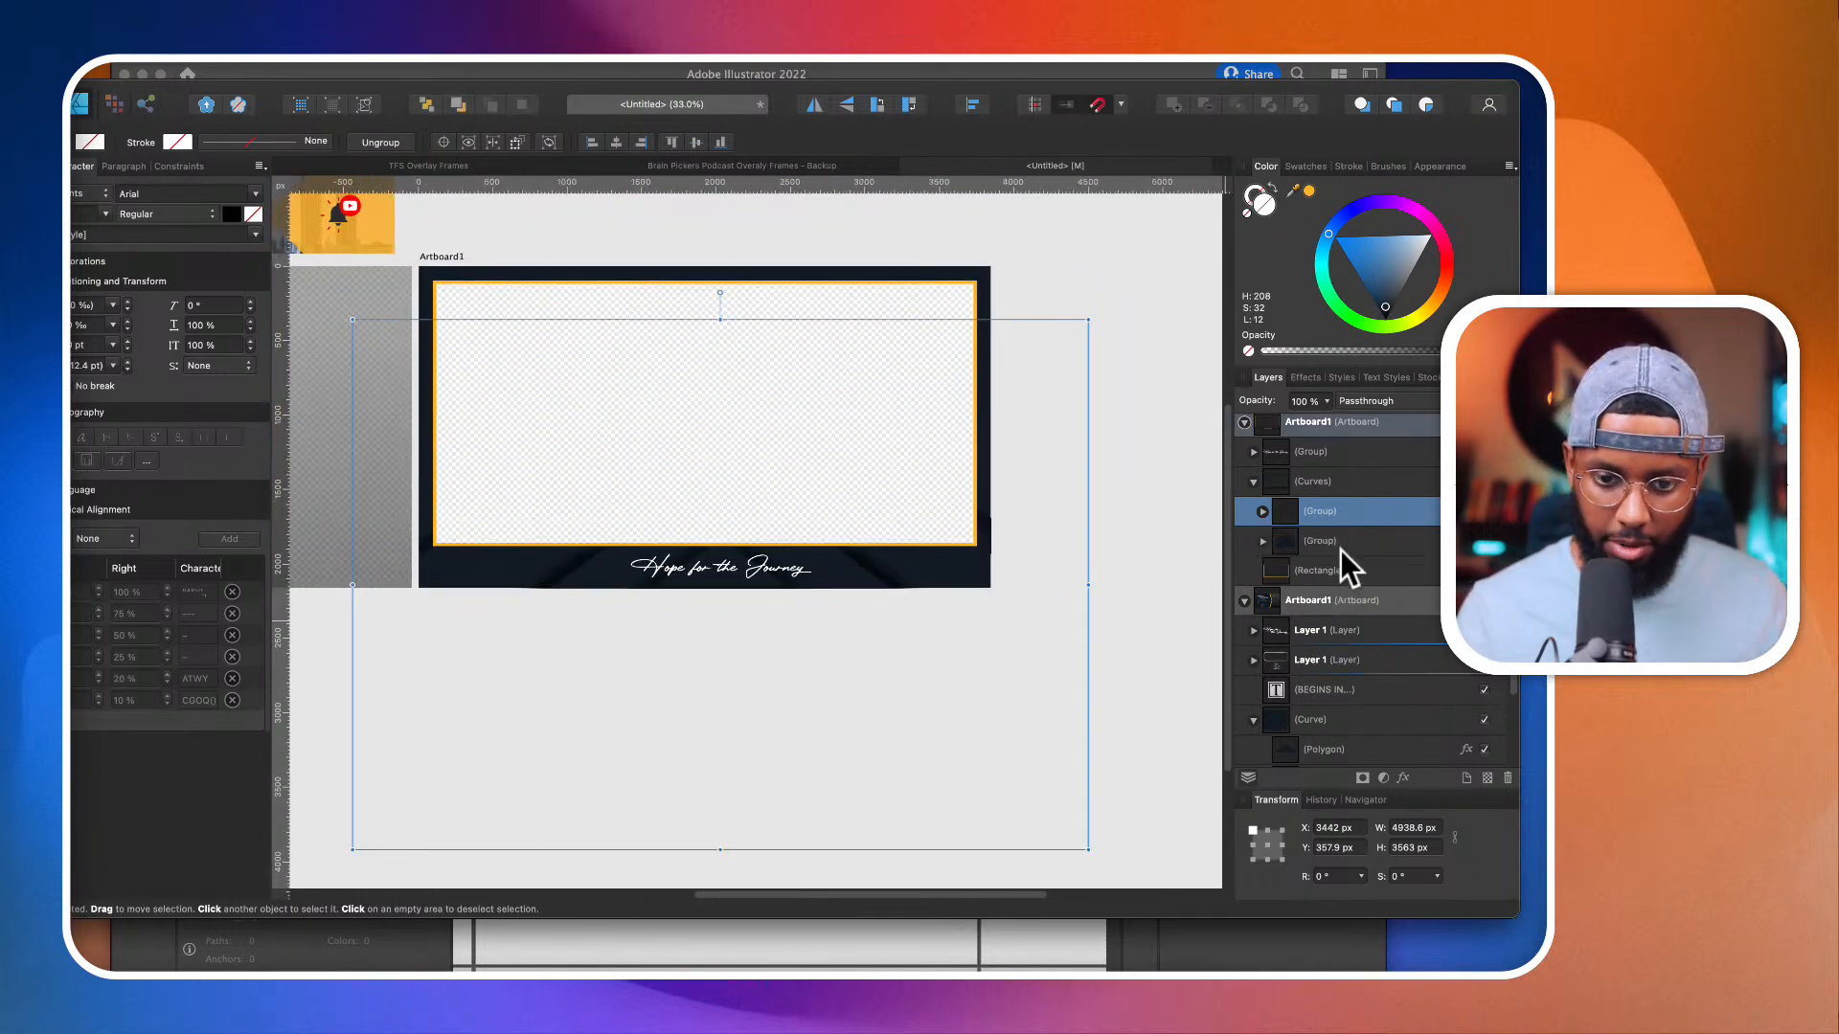
scroll(730, 424, up, 2)
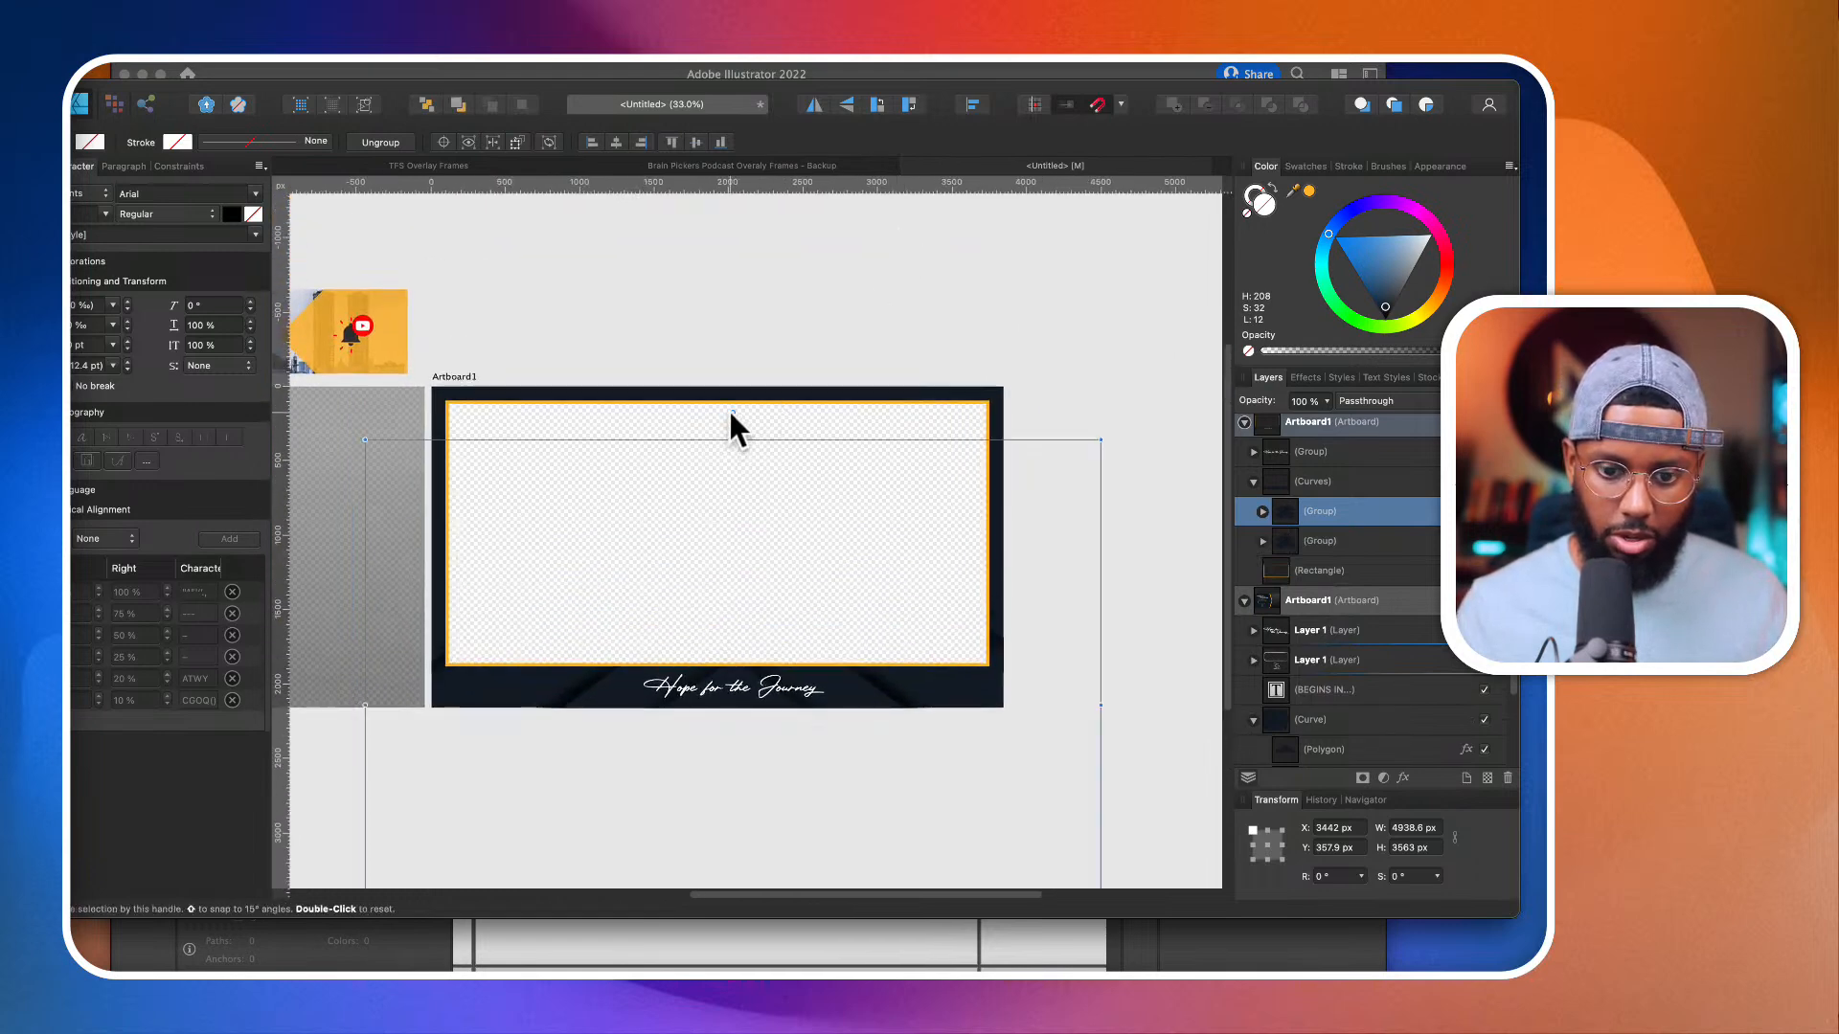
drag(727, 408, 771, 353)
scroll(769, 524, up, 5)
scroll(769, 524, up, 4)
scroll(769, 524, down, 3)
scroll(768, 521, down, 3)
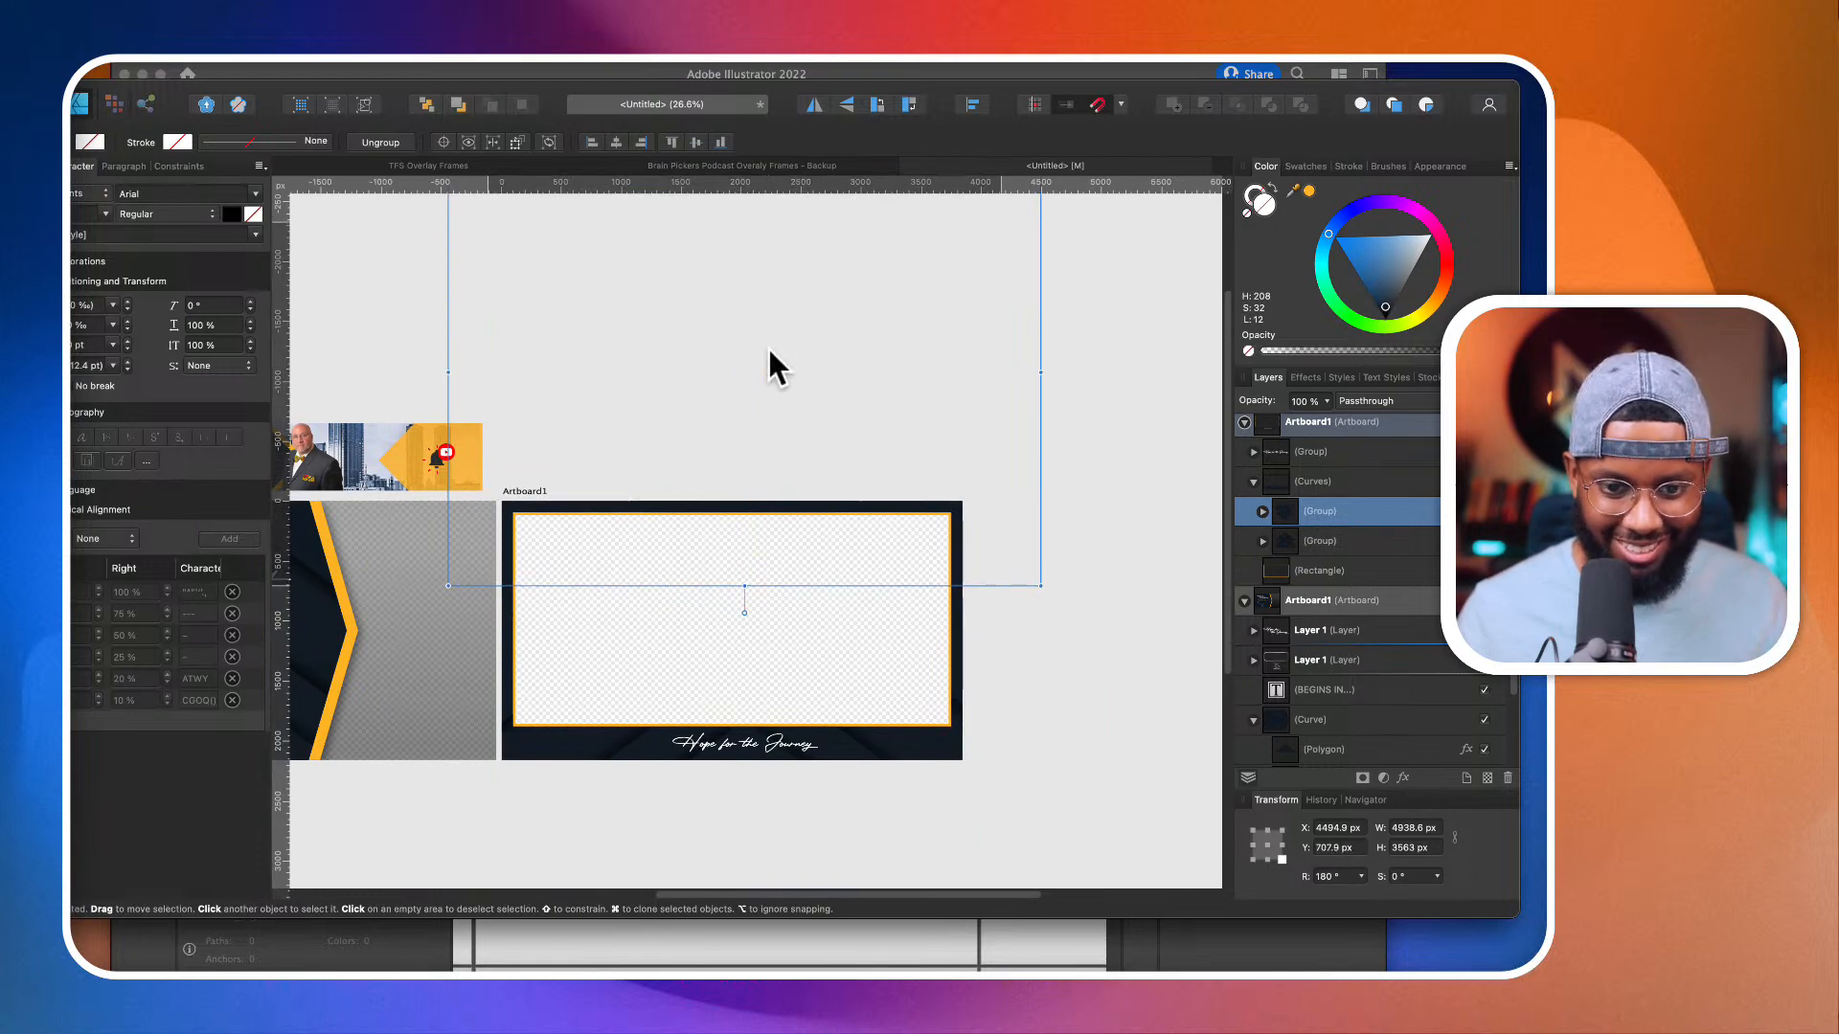
scroll(771, 352, up, 2)
scroll(770, 351, down, 3)
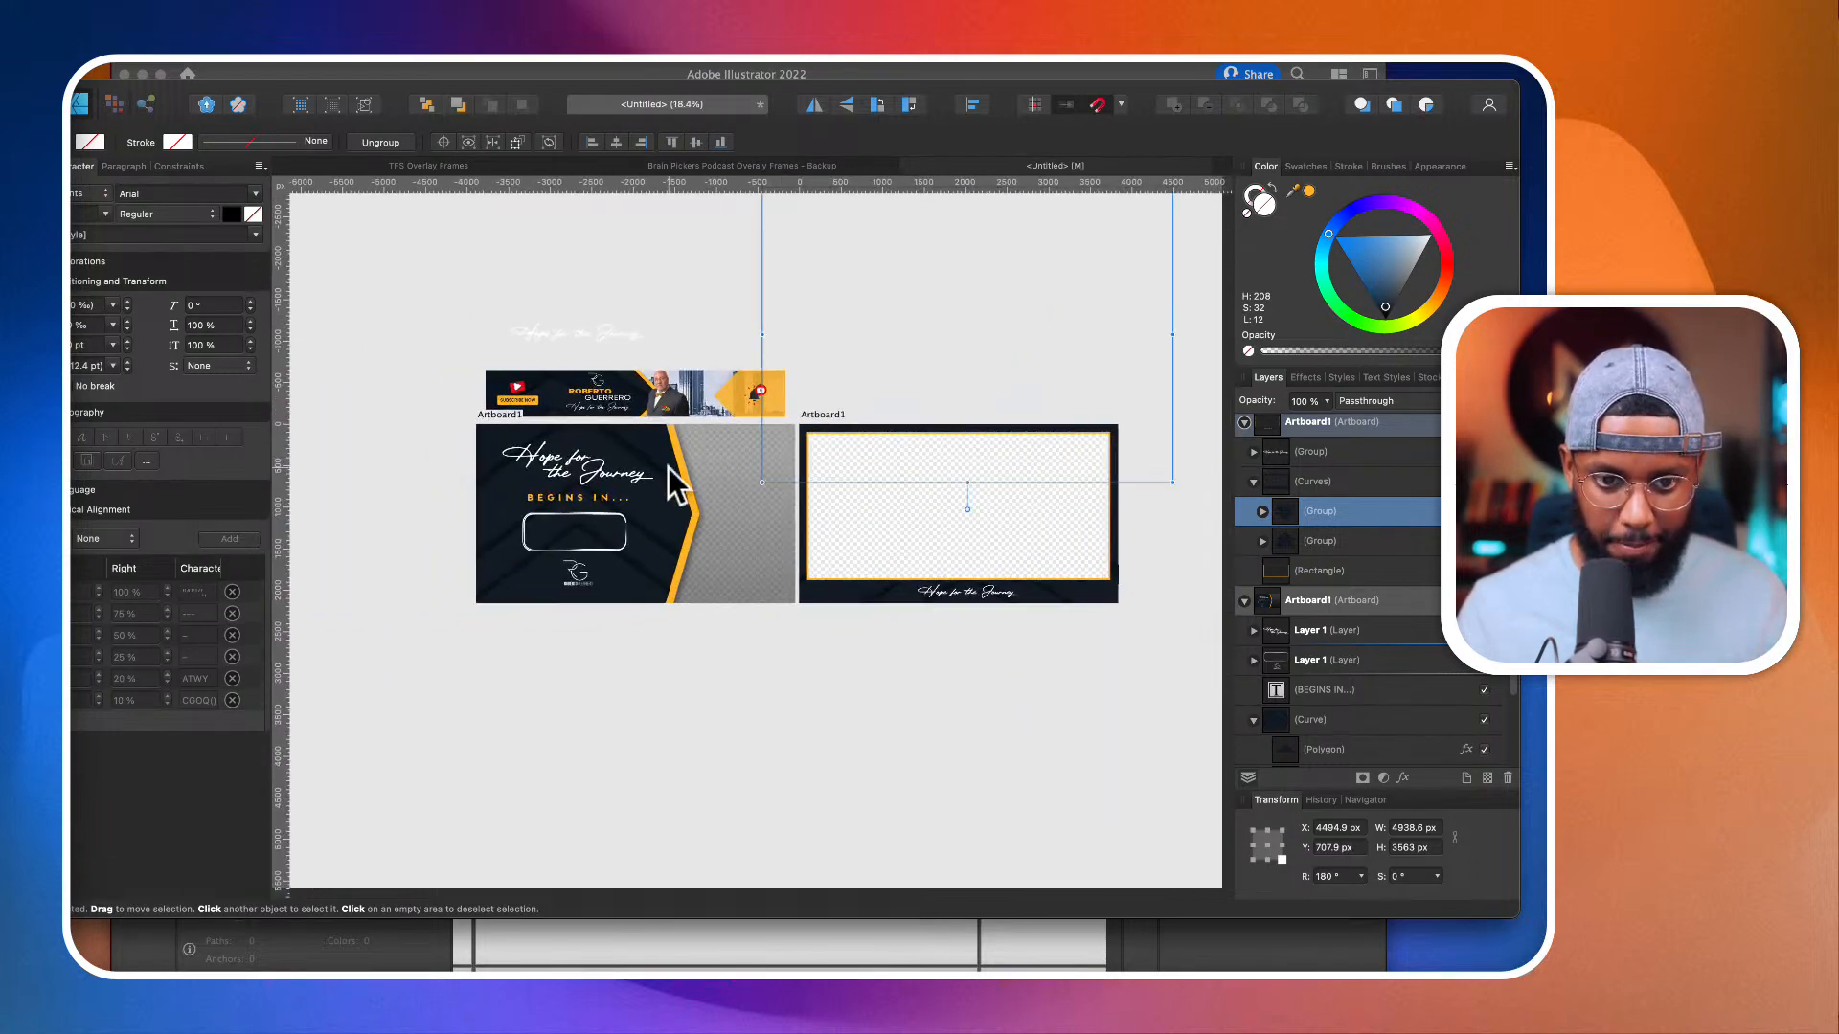
Step: Try to lighten the fill of all three polygons inside the countdown frame's navy curve together
scroll(668, 469, up, 3)
click(665, 549)
scroll(665, 549, left, 2)
scroll(665, 548, down, 1)
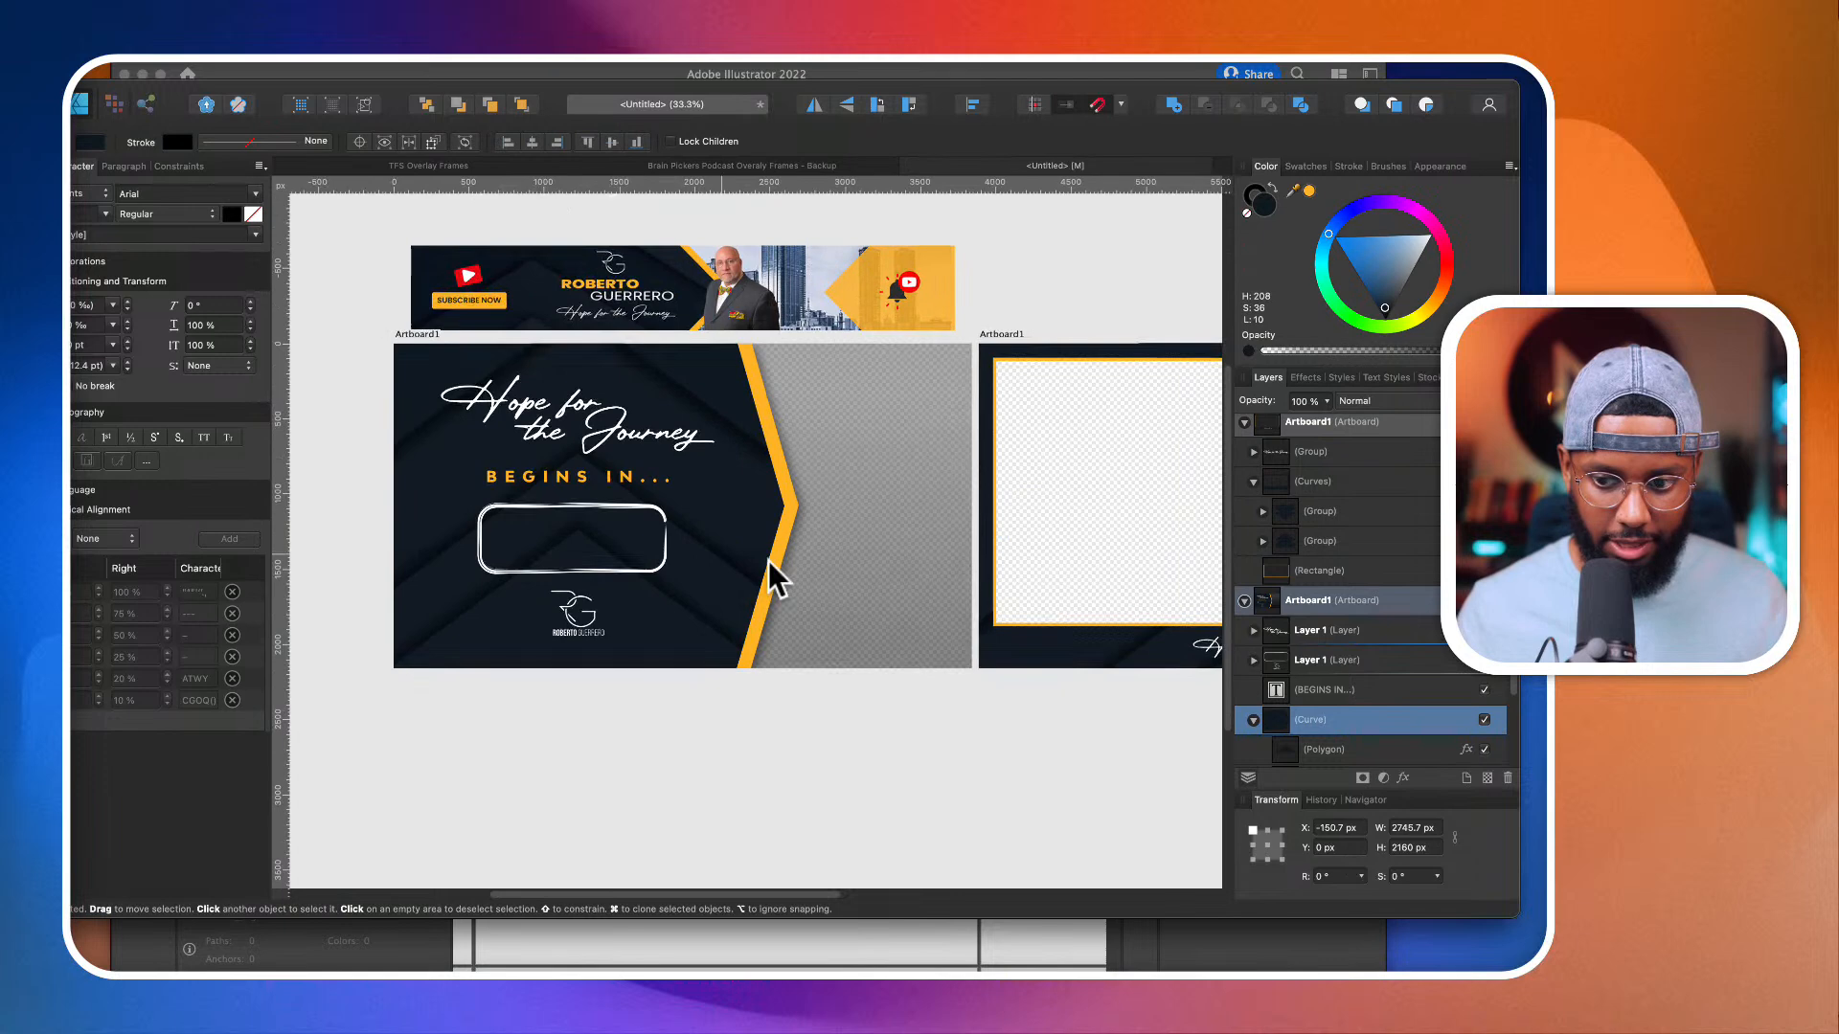
click(1312, 739)
scroll(1312, 739, down, 2)
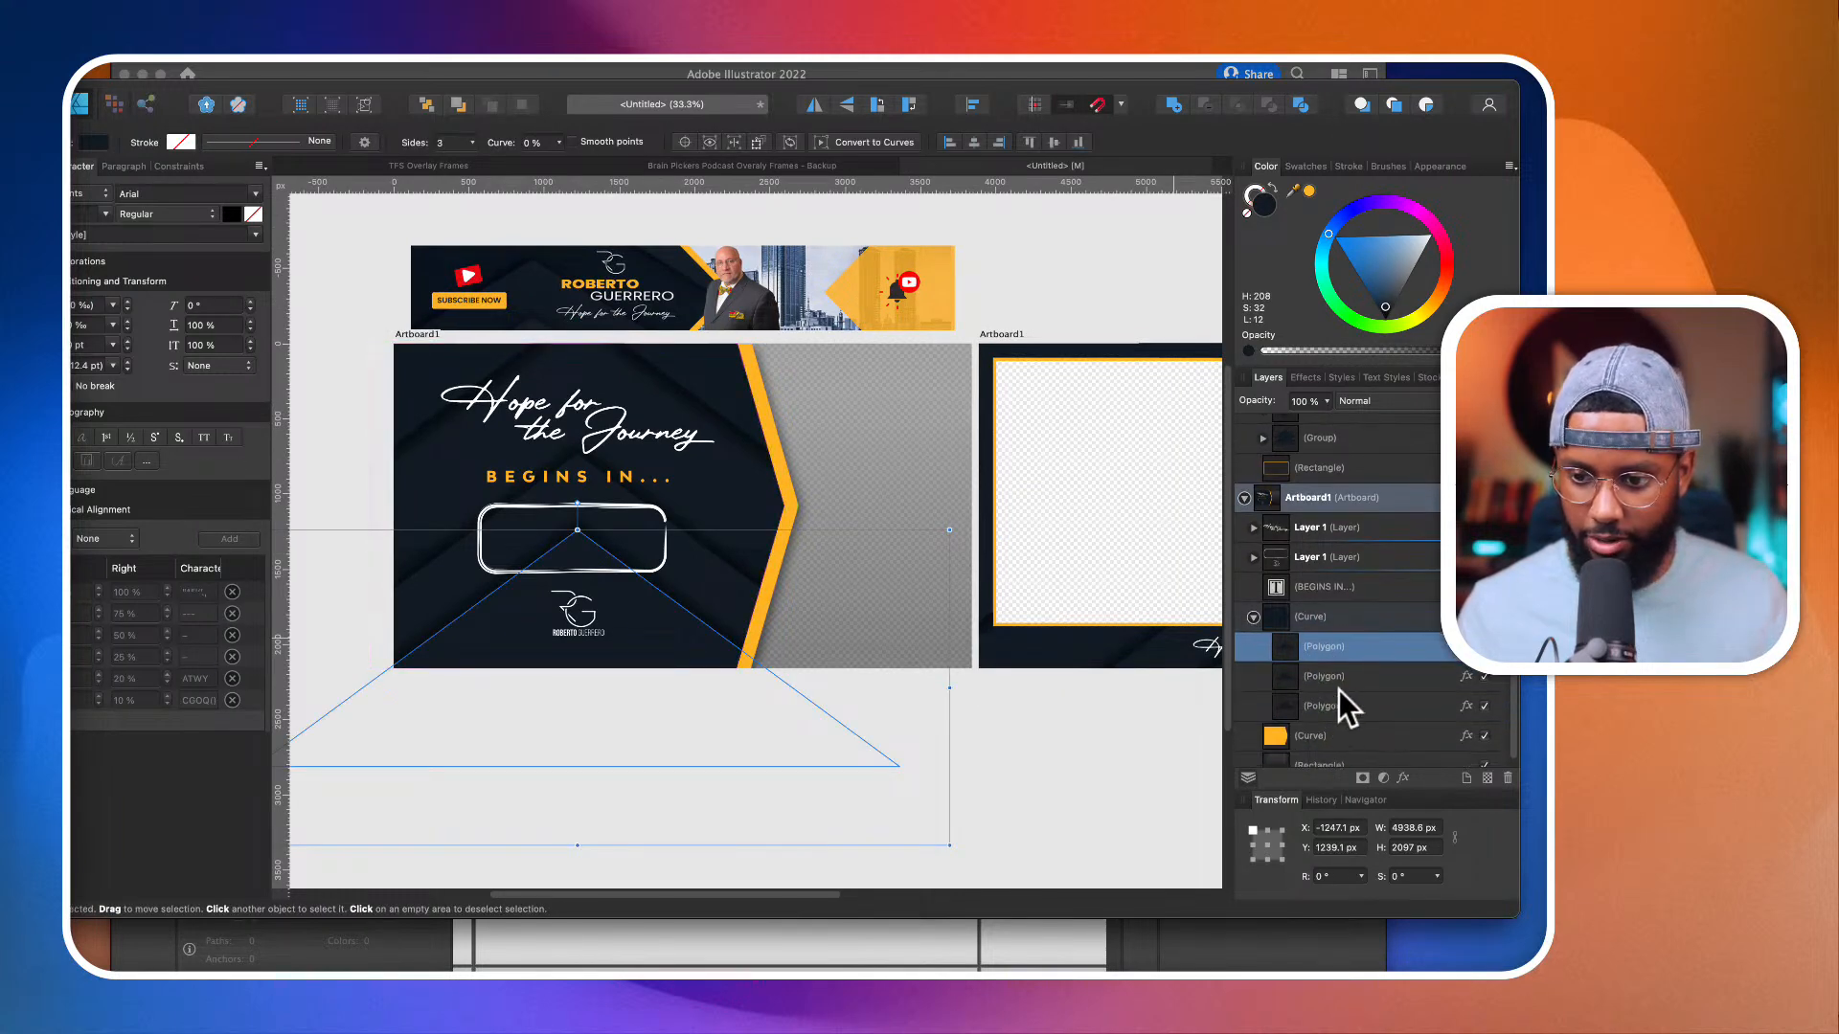
shift+click(1336, 707)
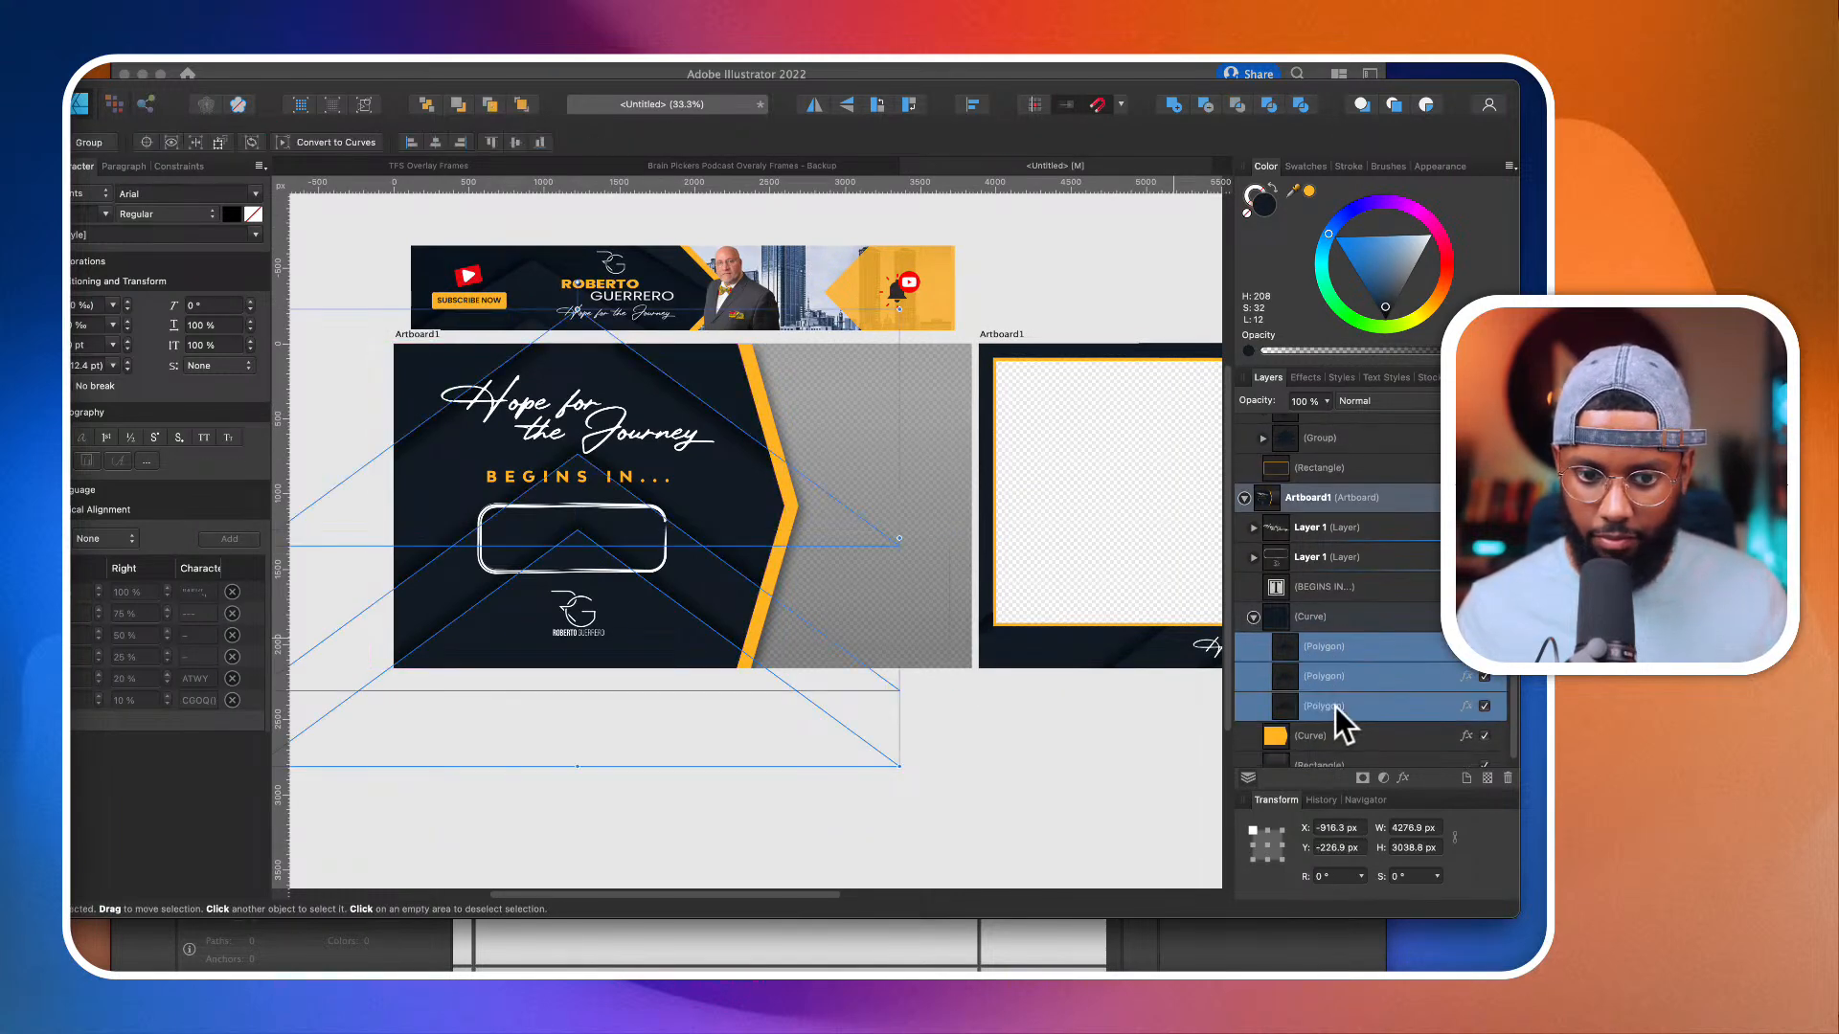
click(1335, 707)
drag(1389, 304, 1388, 299)
Step: Lighten the countdown frame's lowest polygon to a navy fill of H 208, S 25, L 18
click(688, 634)
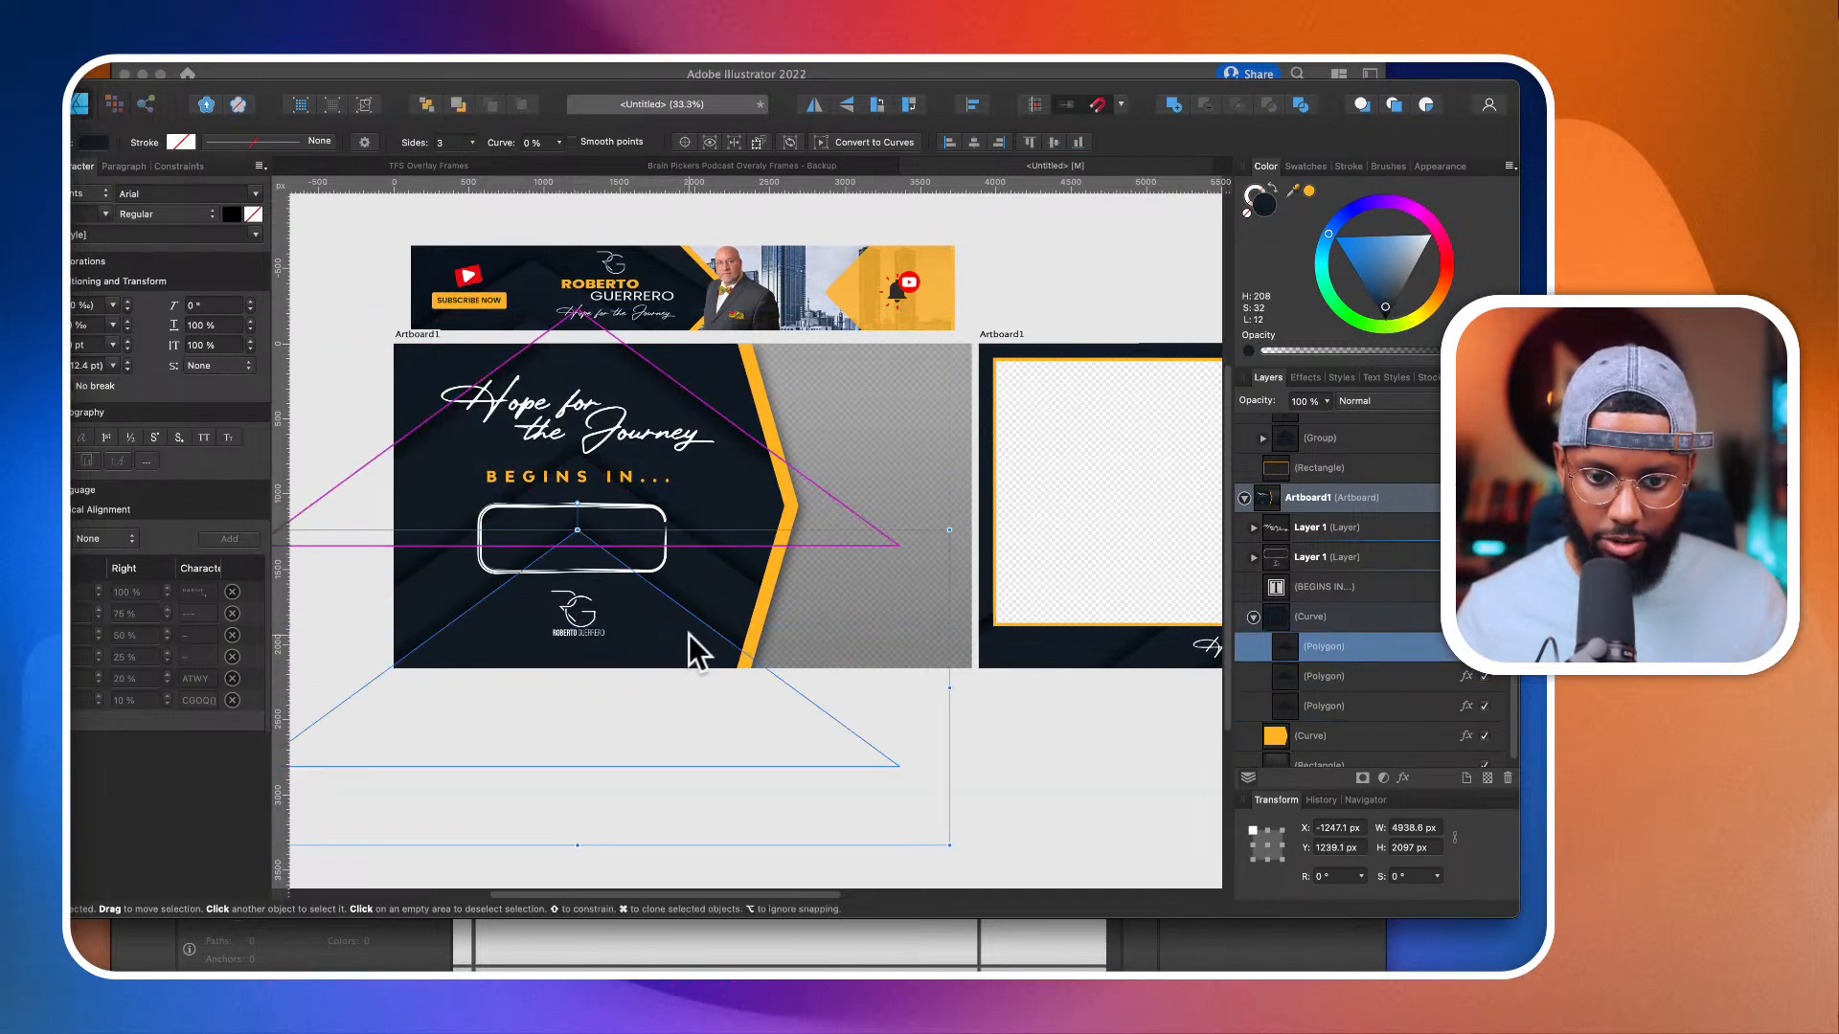
drag(1387, 306, 1387, 303)
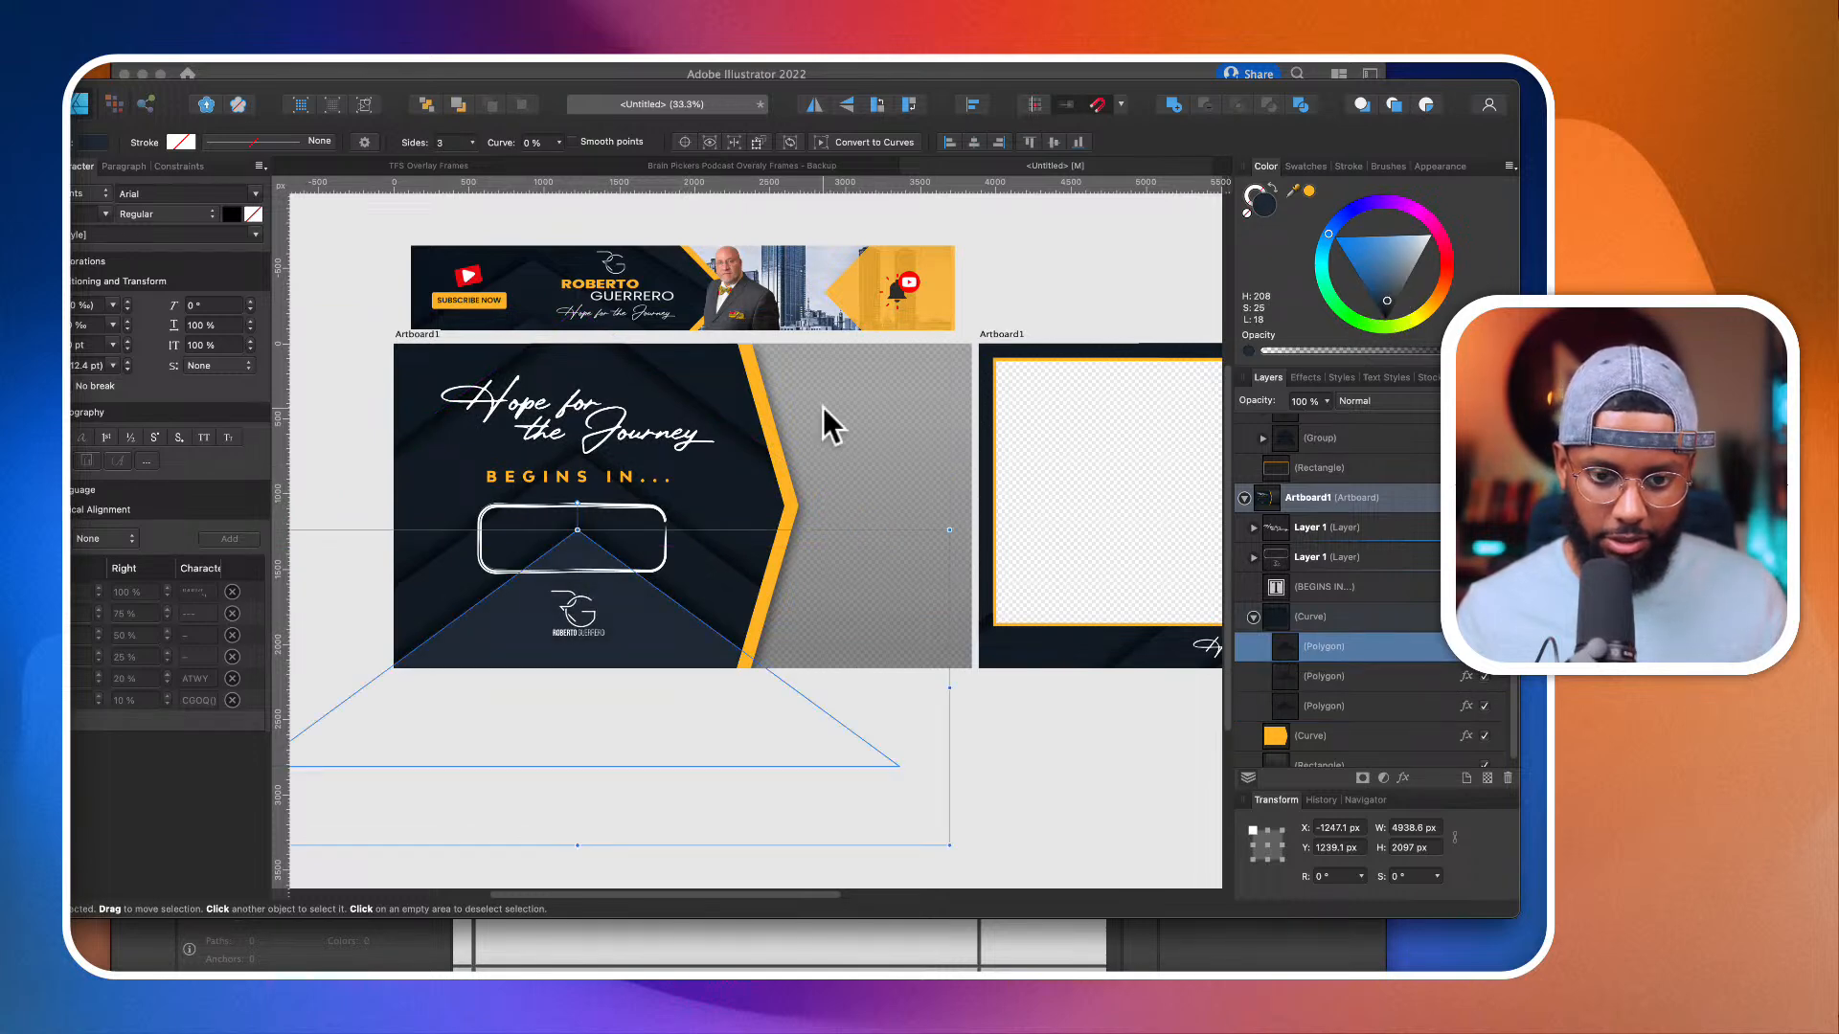
click(710, 394)
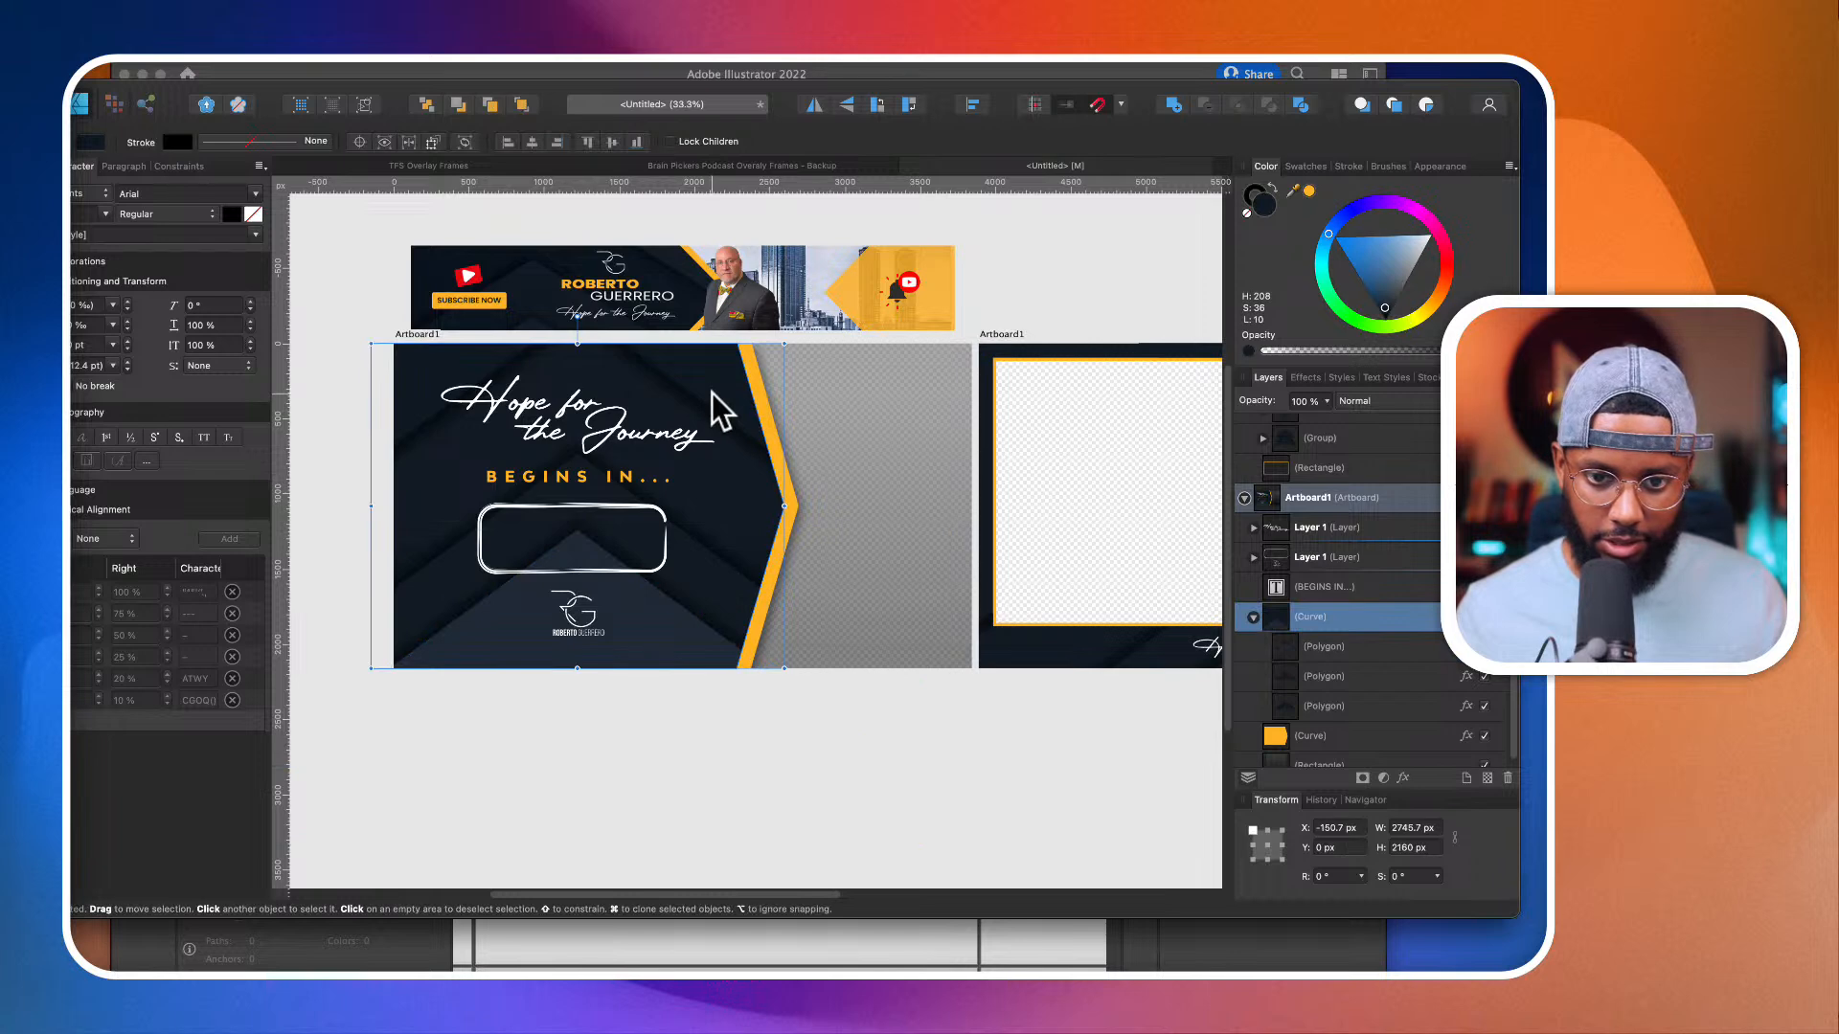
Step: Recolour the countdown frame's uppermost polygon to the lighter navy H 210, S 26, L 18, and deselect it
click(1365, 648)
click(1360, 678)
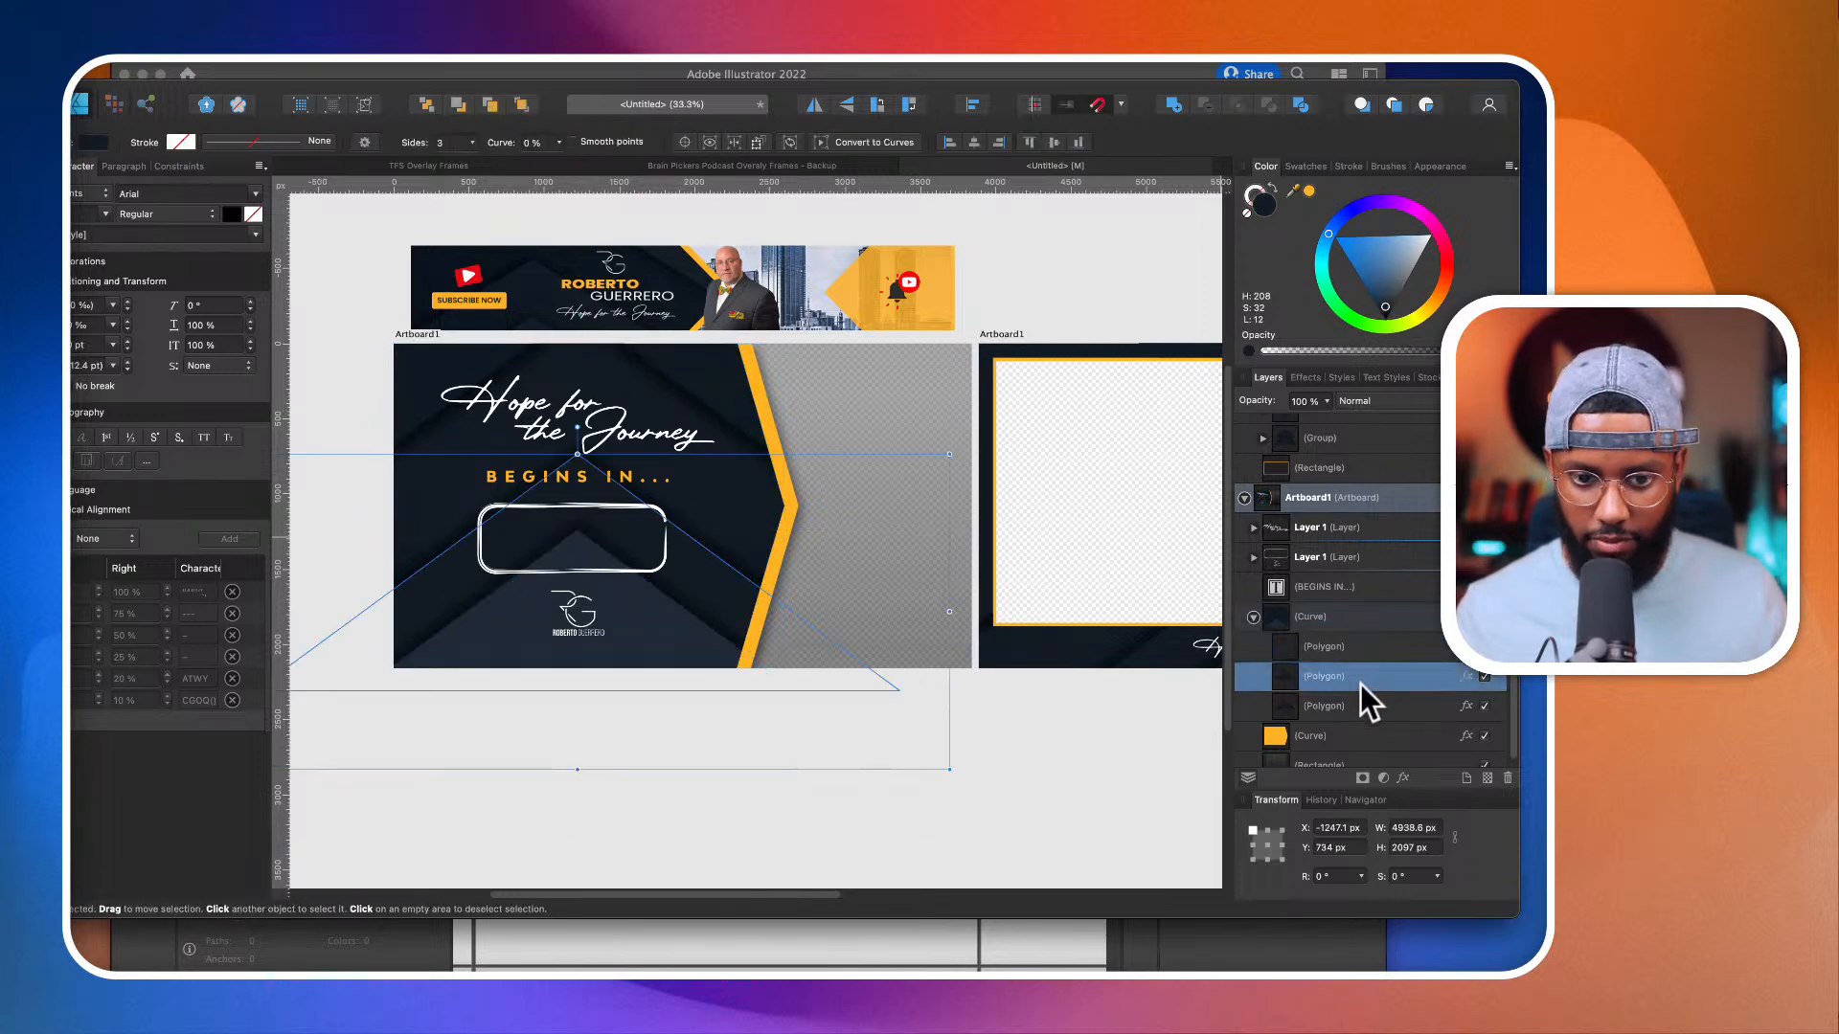
click(1360, 706)
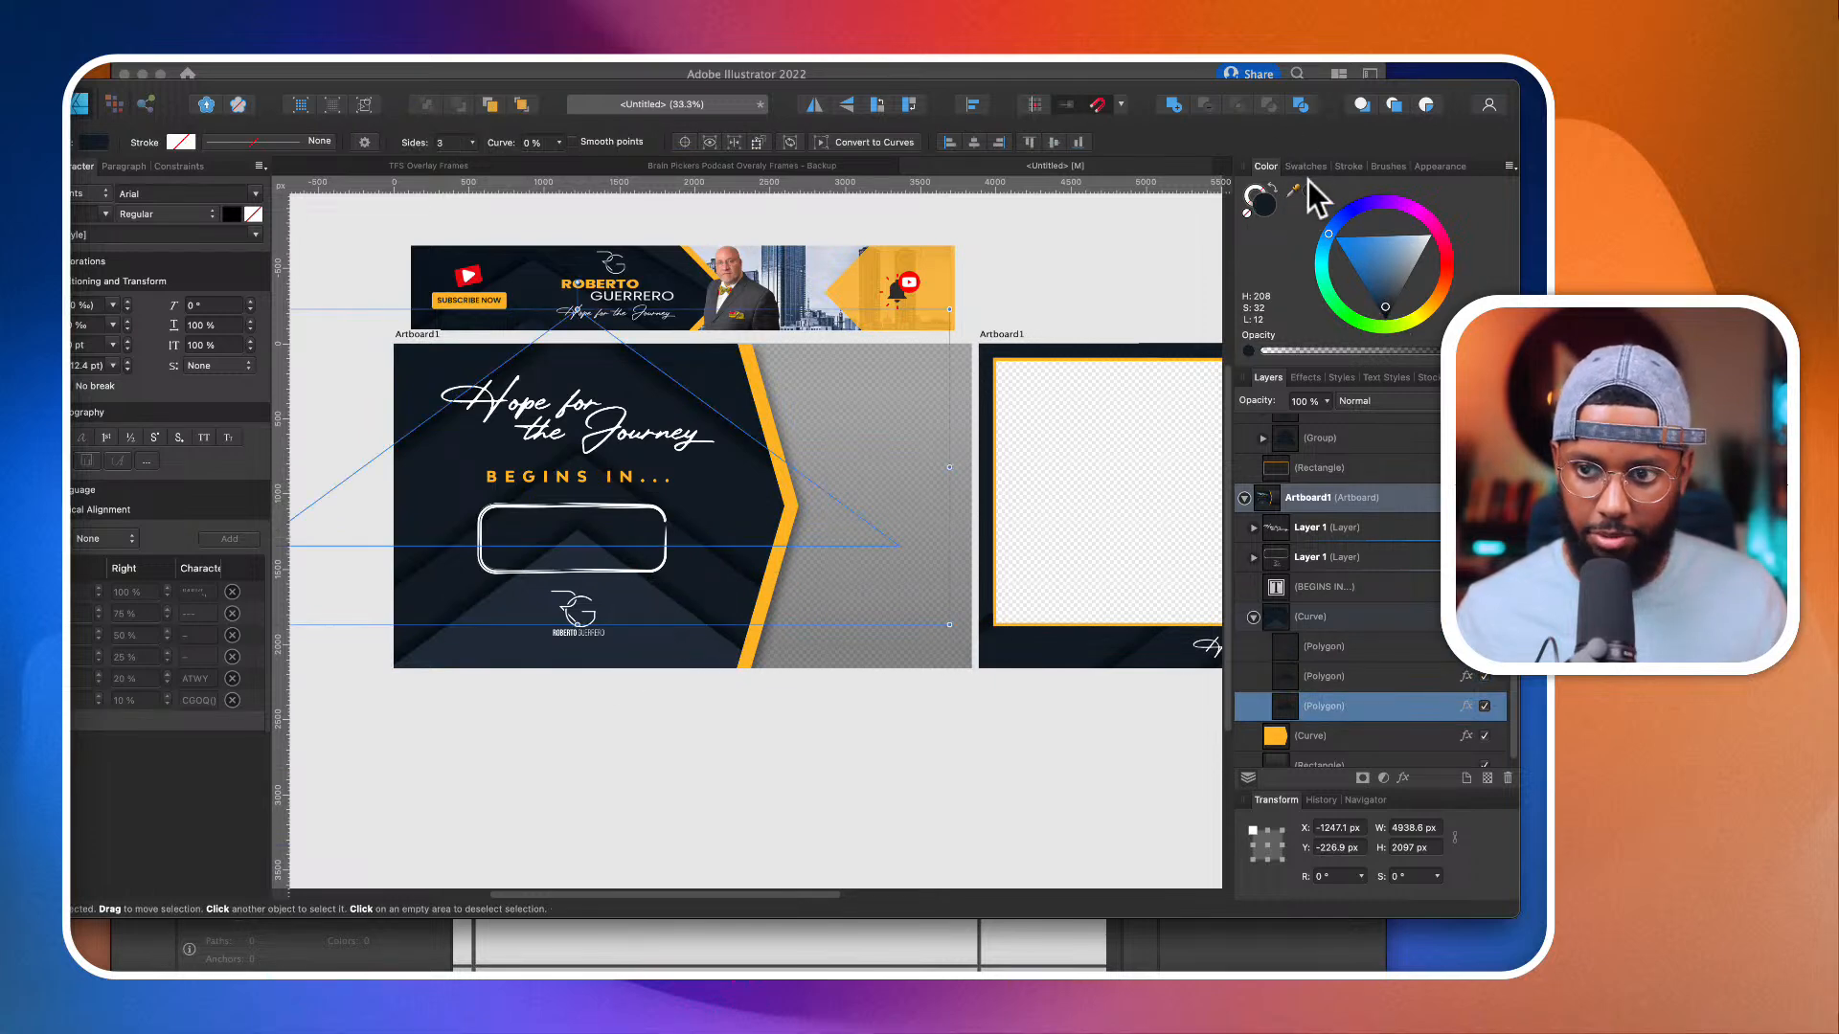
click(883, 743)
Step: Examine the contrast of the lightened chevrons in the countdown frame against the banner above
scroll(883, 742, down, 2)
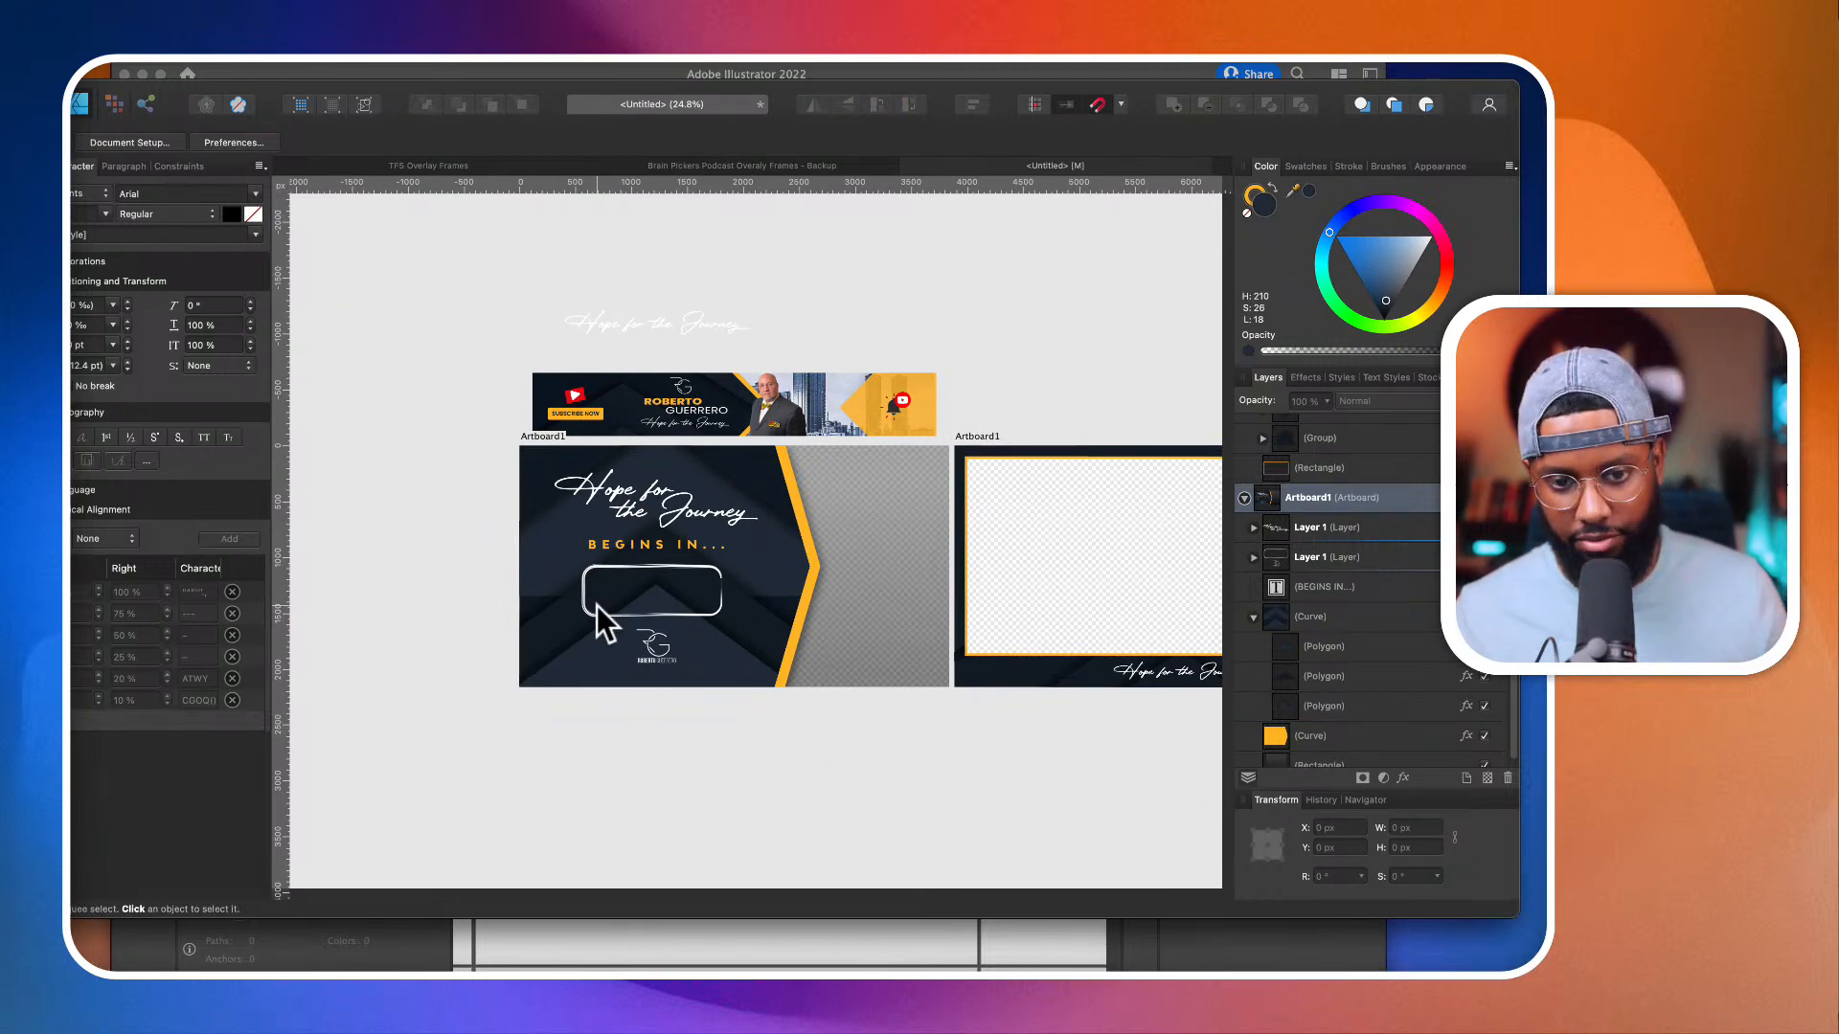
scroll(596, 605, up, 3)
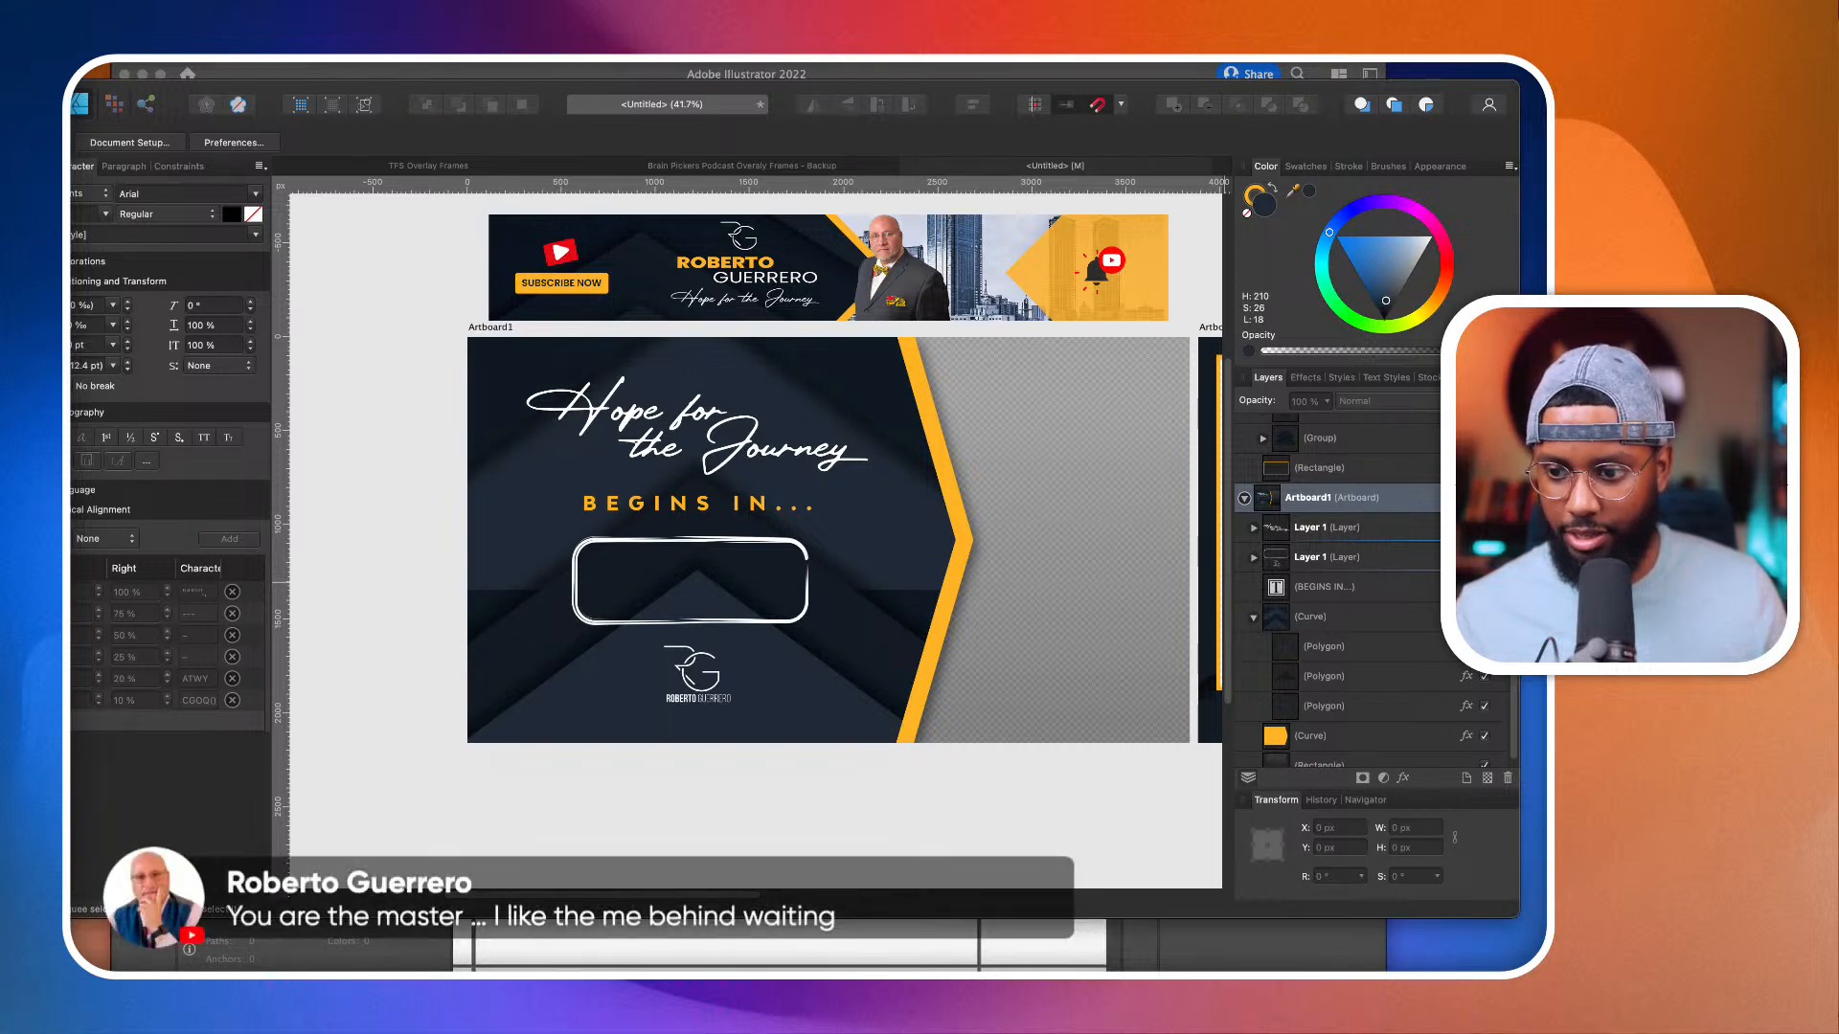
scroll(1047, 788, down, 4)
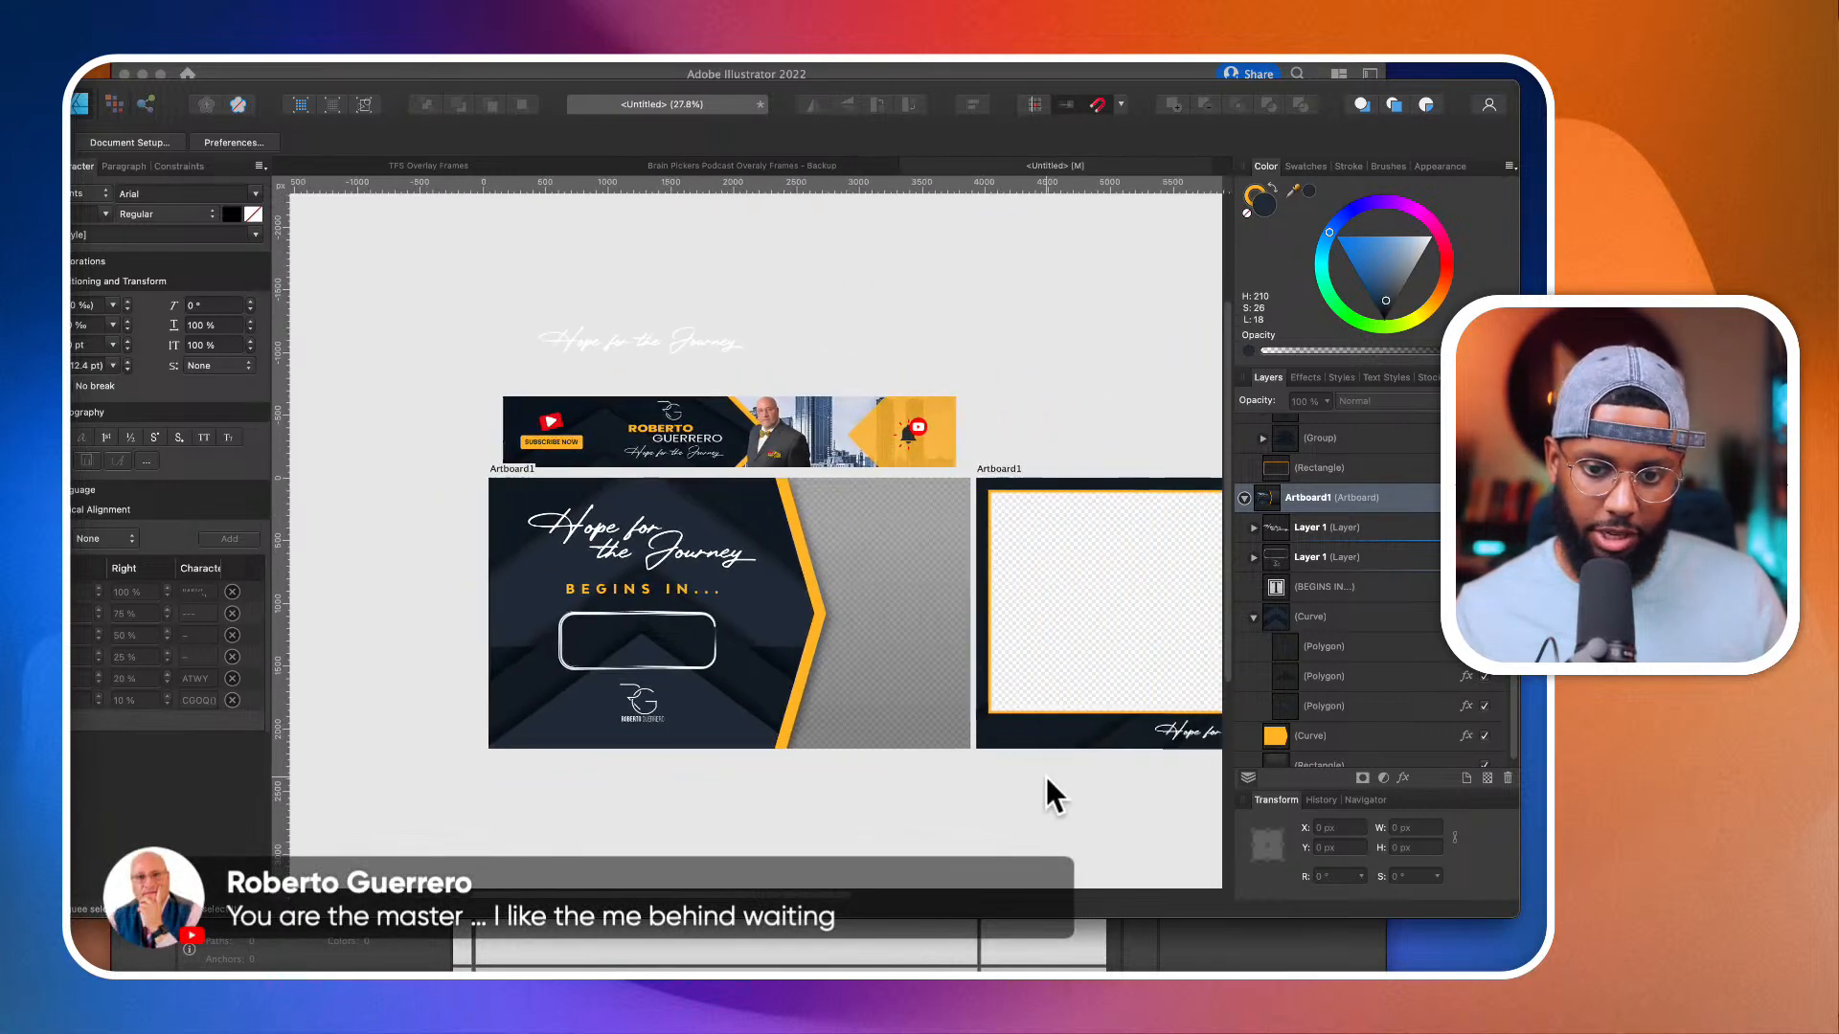
scroll(1045, 778, down, 1)
scroll(556, 498, up, 5)
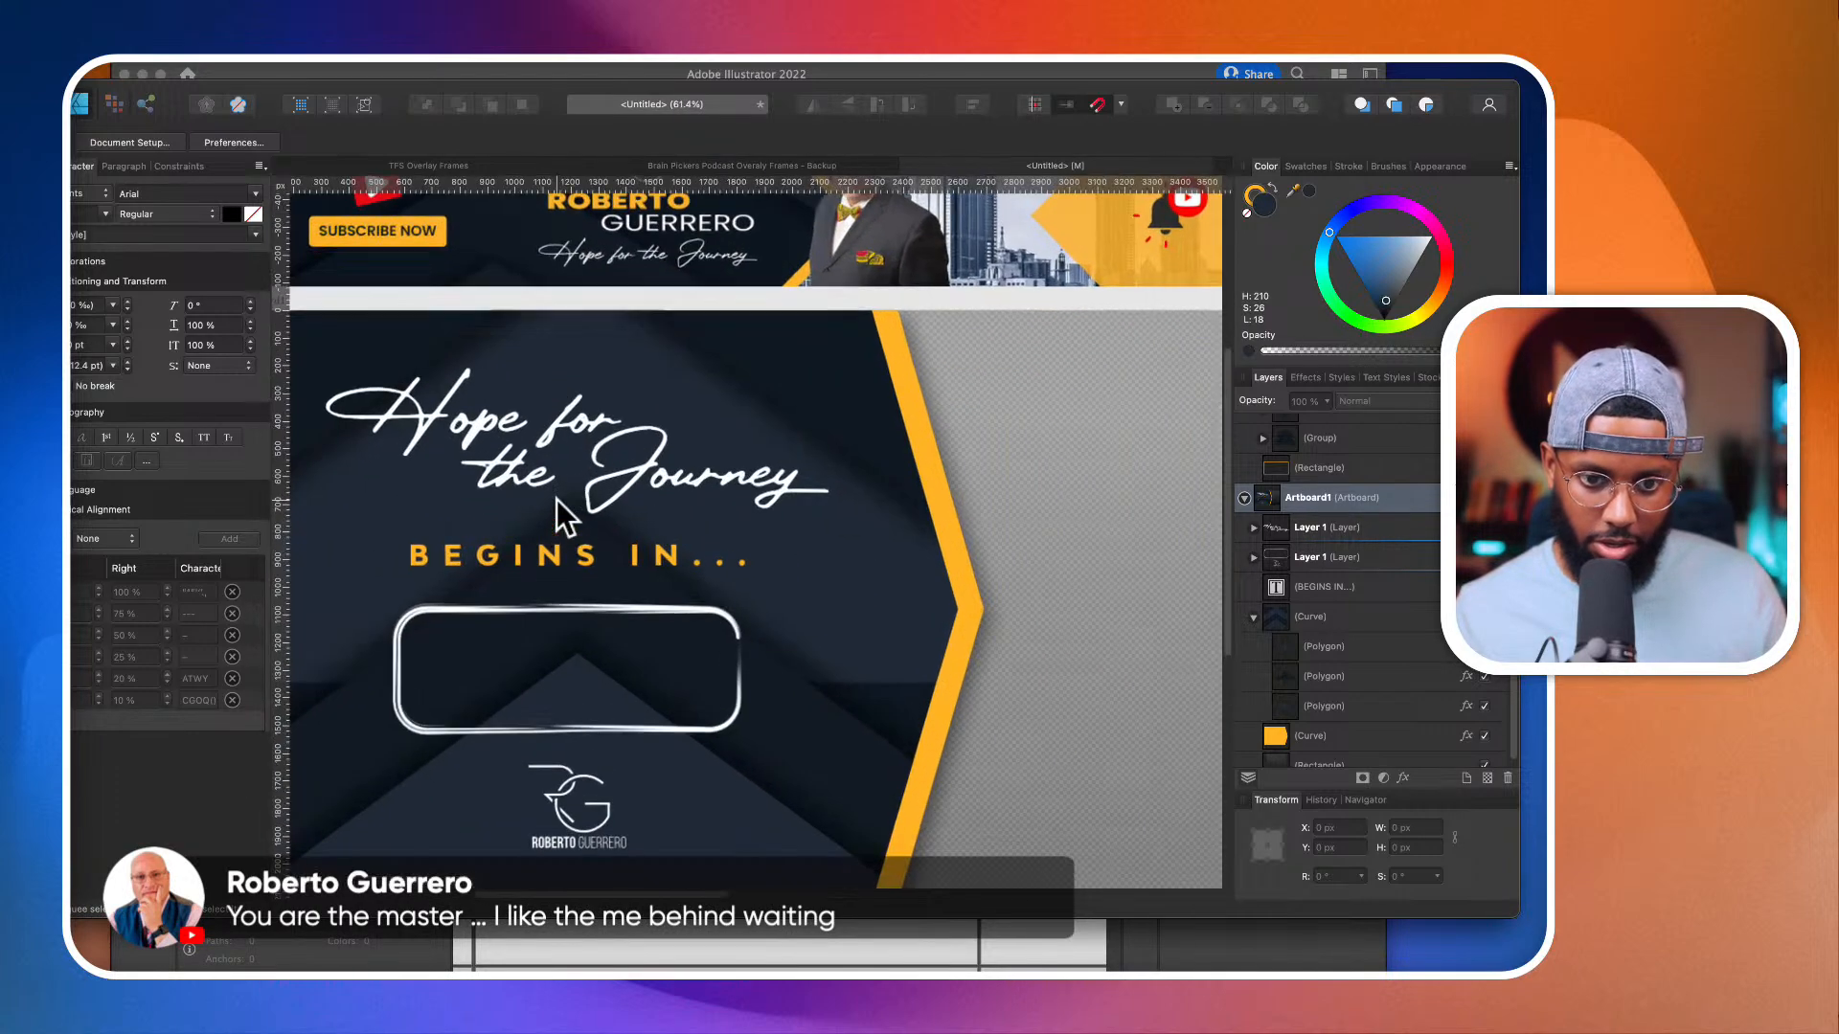
Step: Fade the lower edge of the countdown frame's uppermost chevron with a short vertical transparency gradient, and deselect it
scroll(555, 498, down, 3)
scroll(556, 498, left, 3)
click(495, 564)
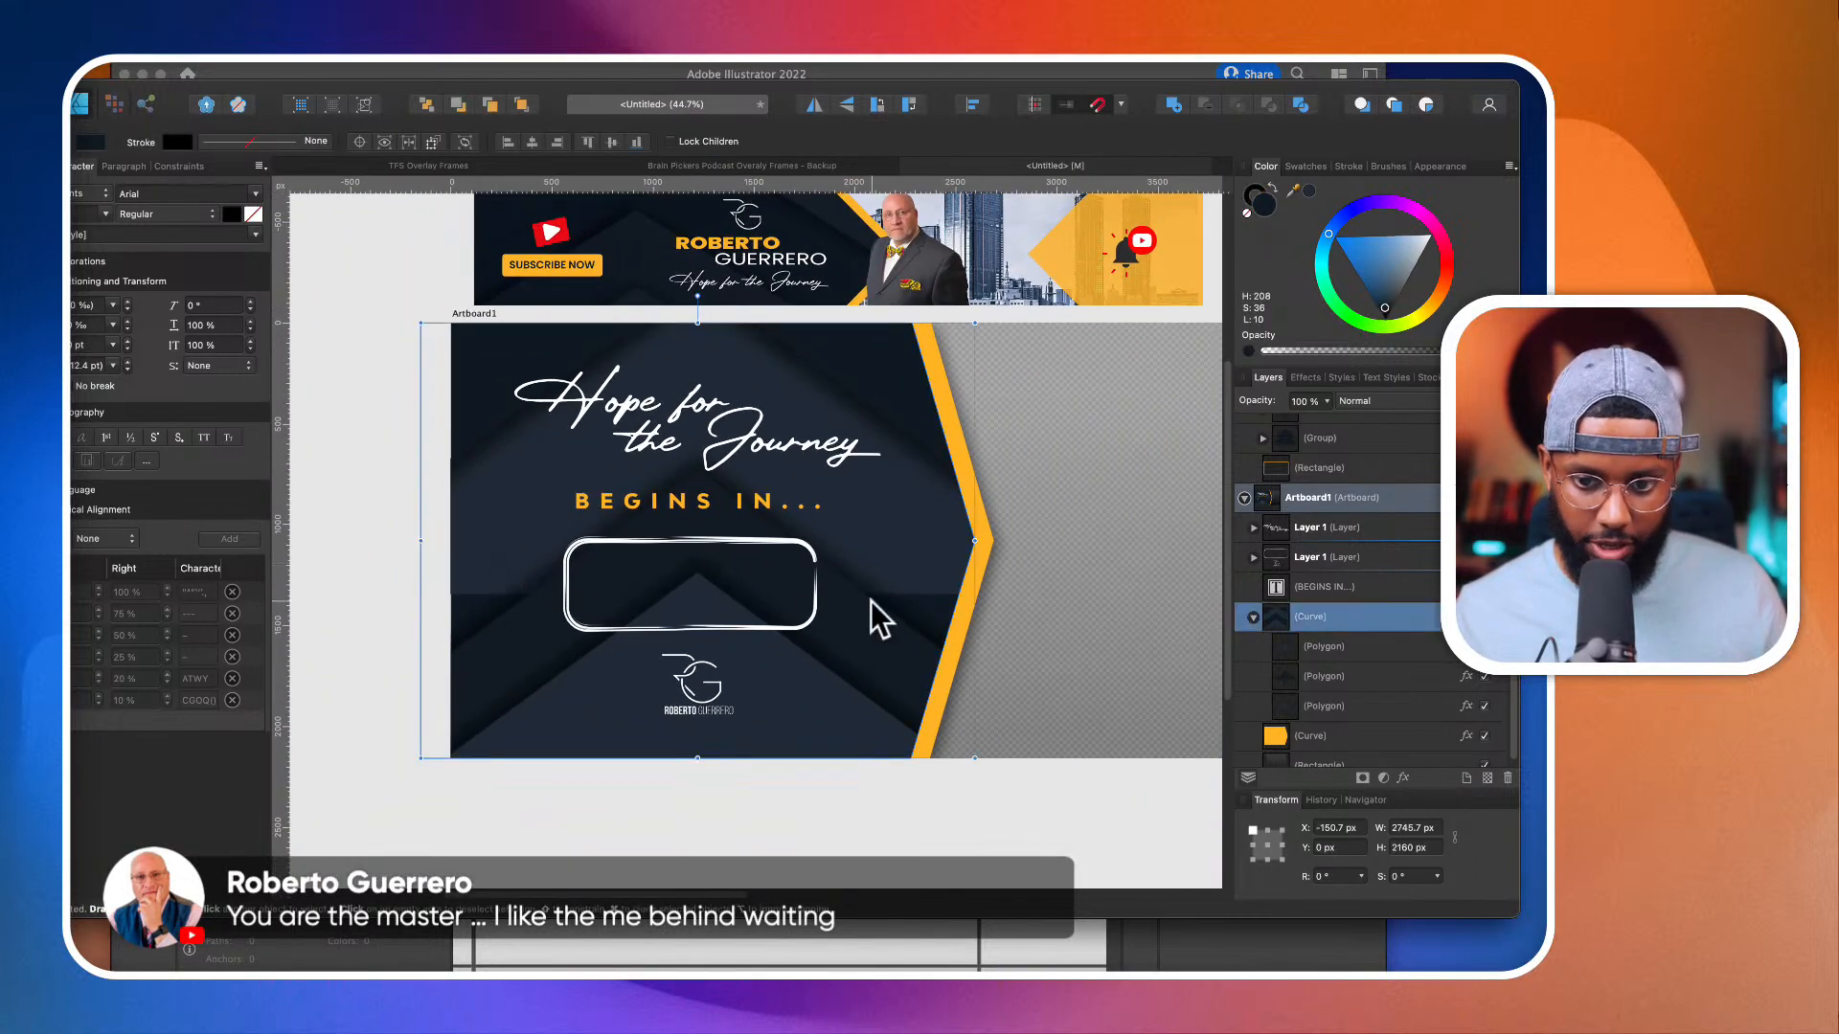
click(1346, 649)
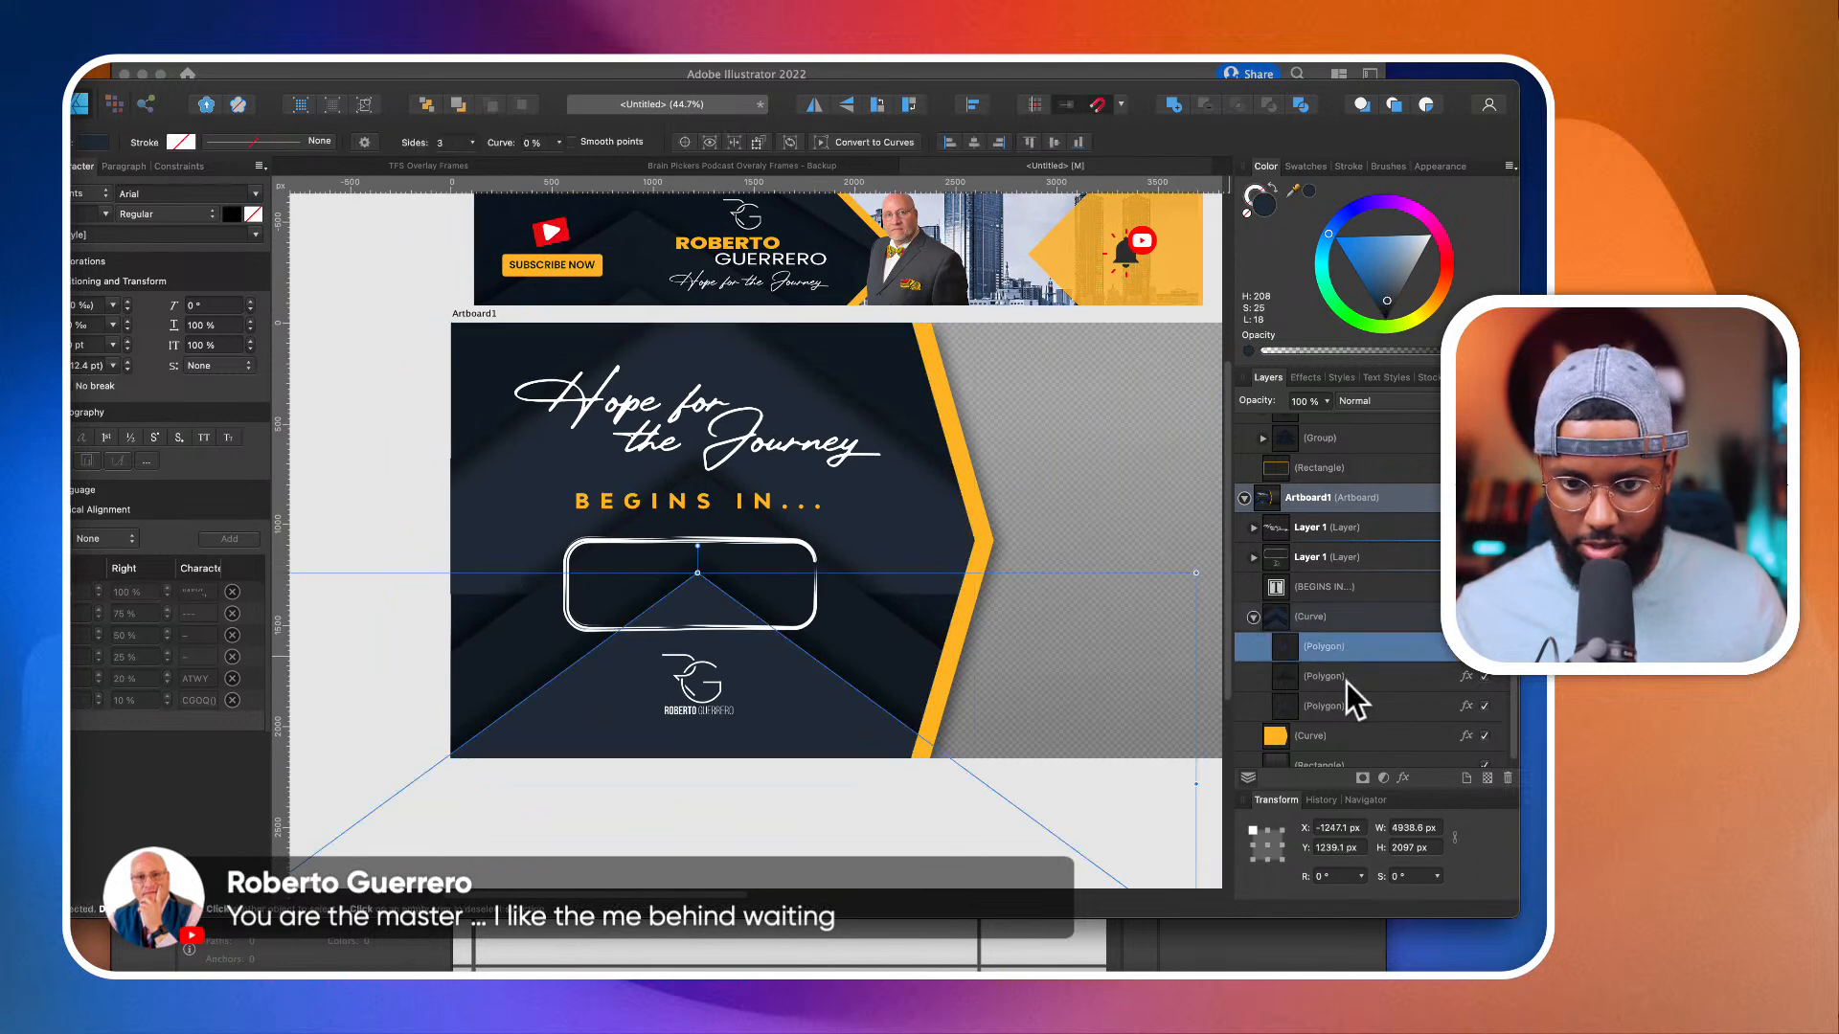
click(1347, 682)
click(1345, 711)
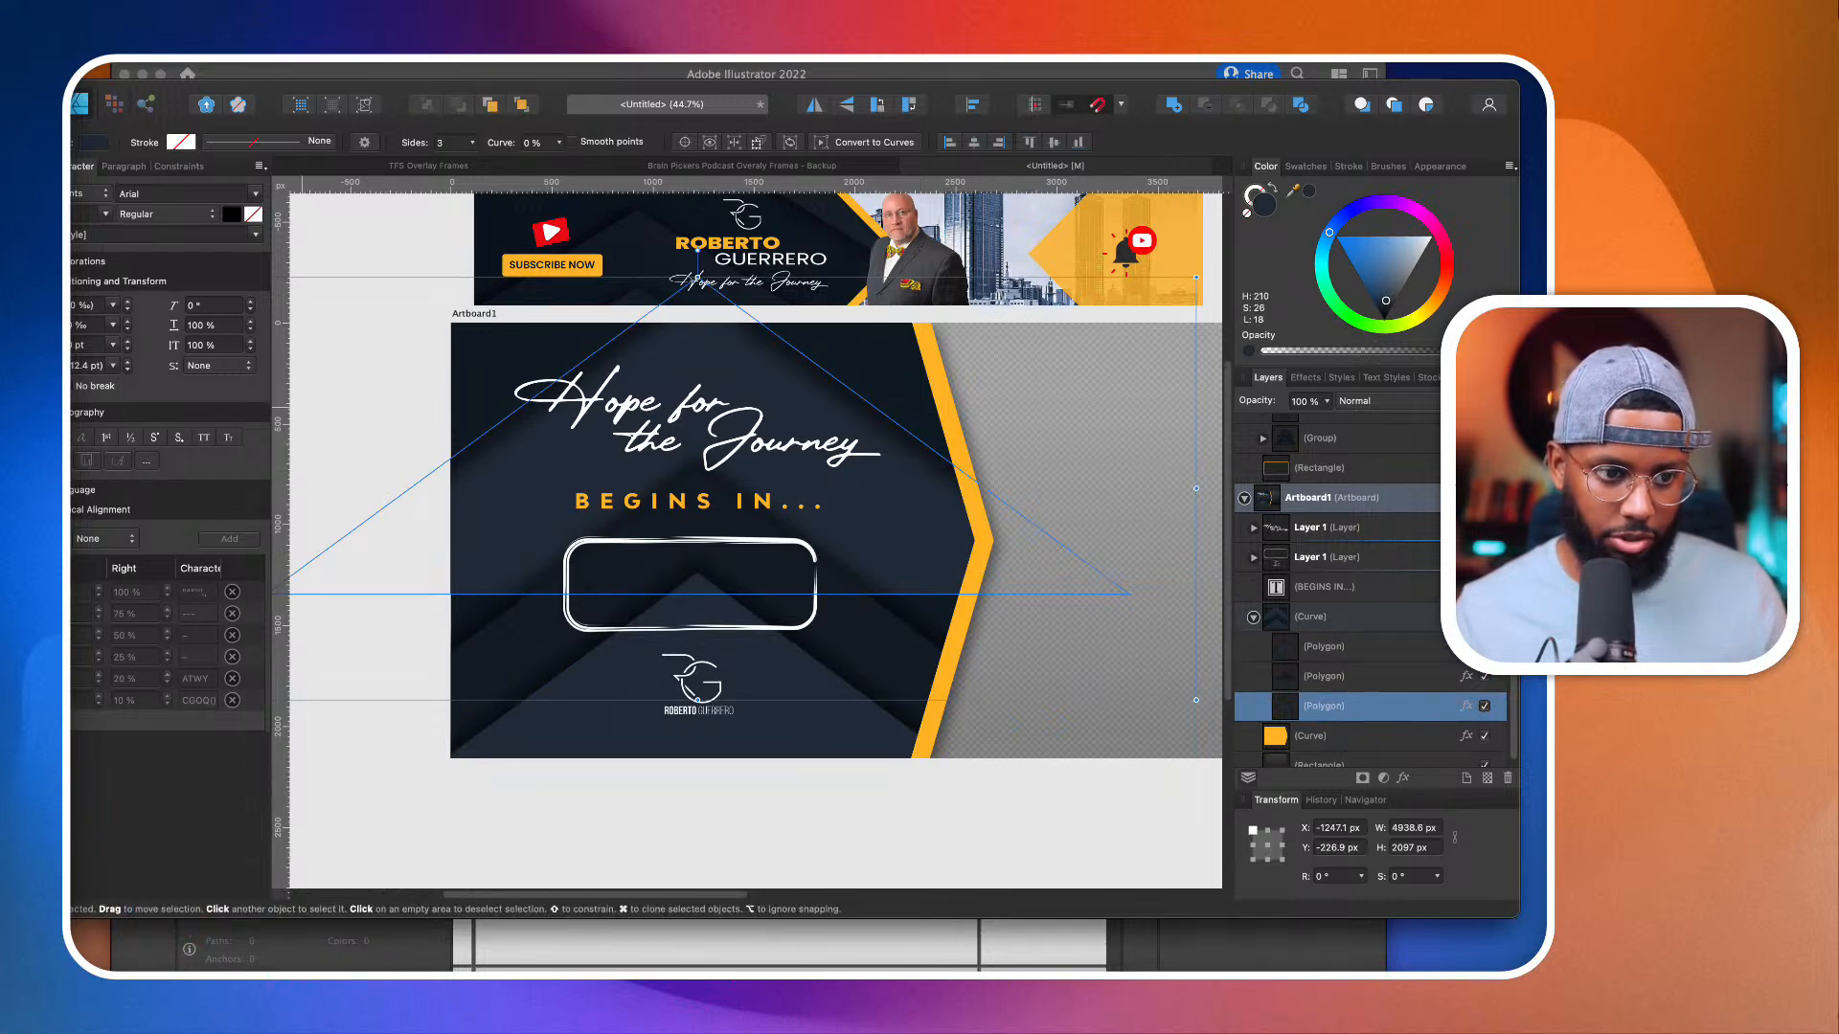
key(y)
scroll(824, 483, up, 5)
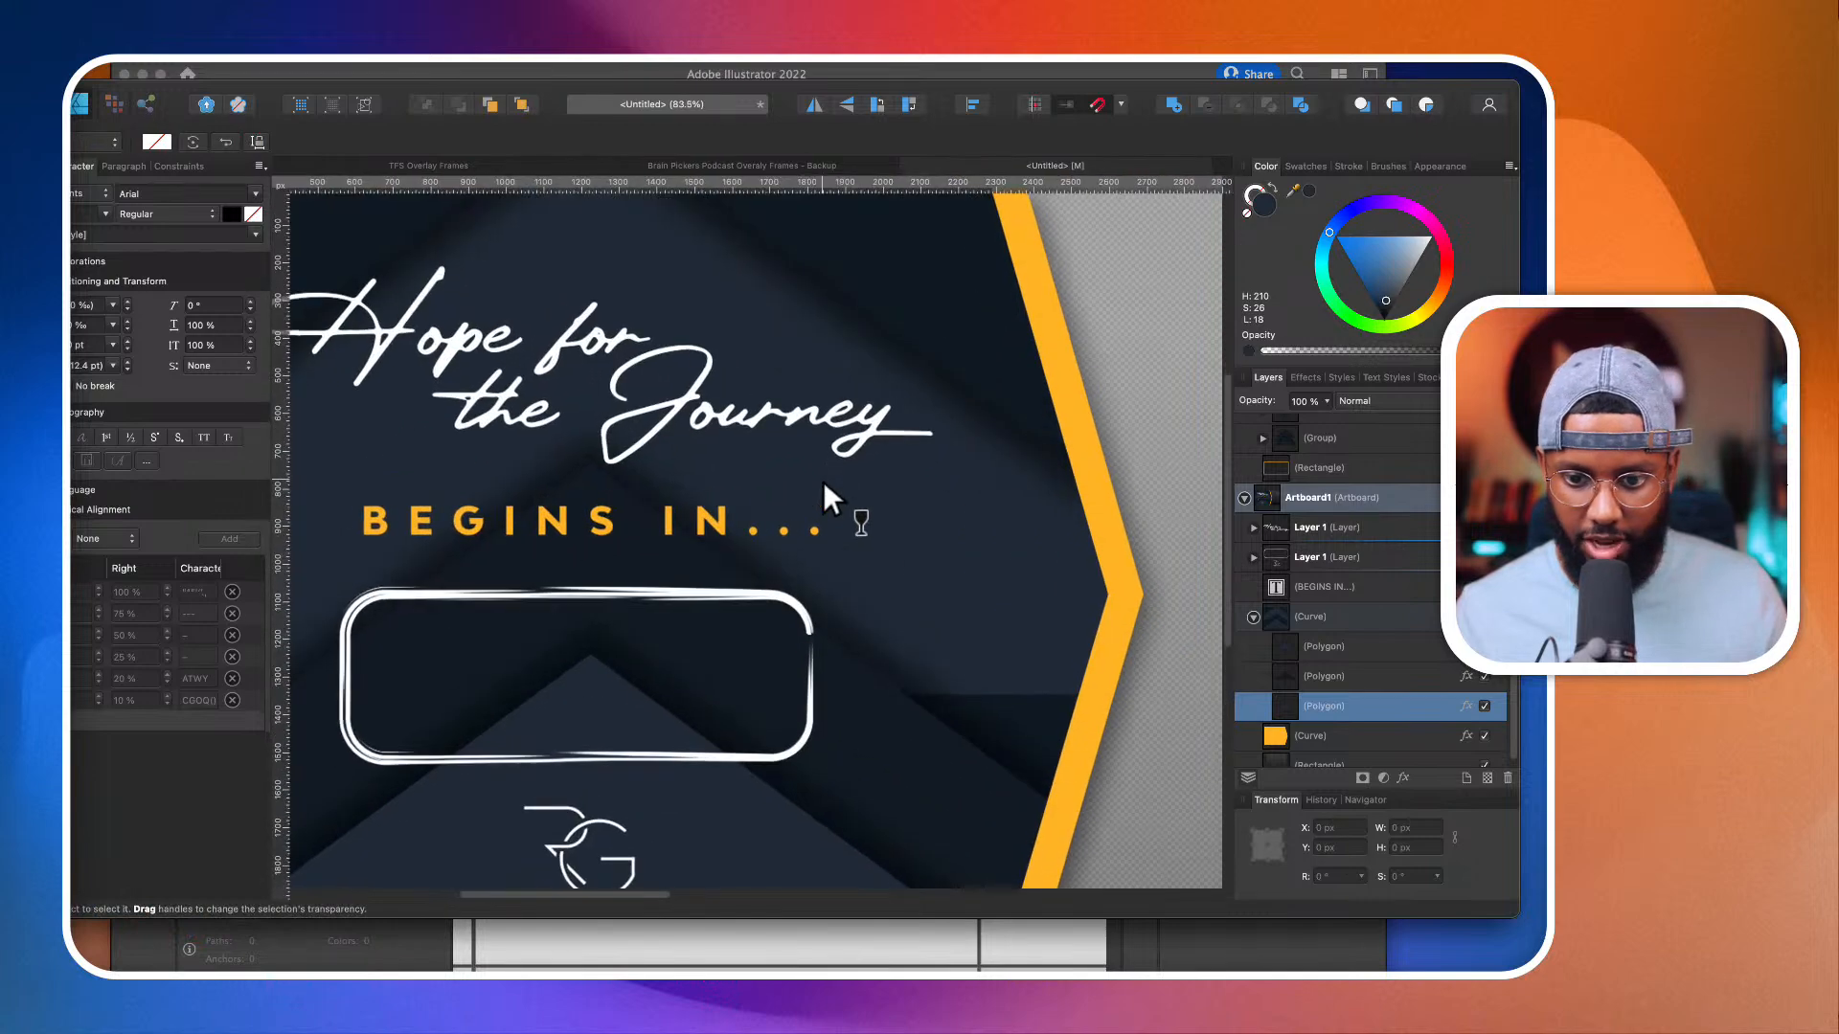
drag(912, 492, 917, 638)
scroll(919, 636, down, 3)
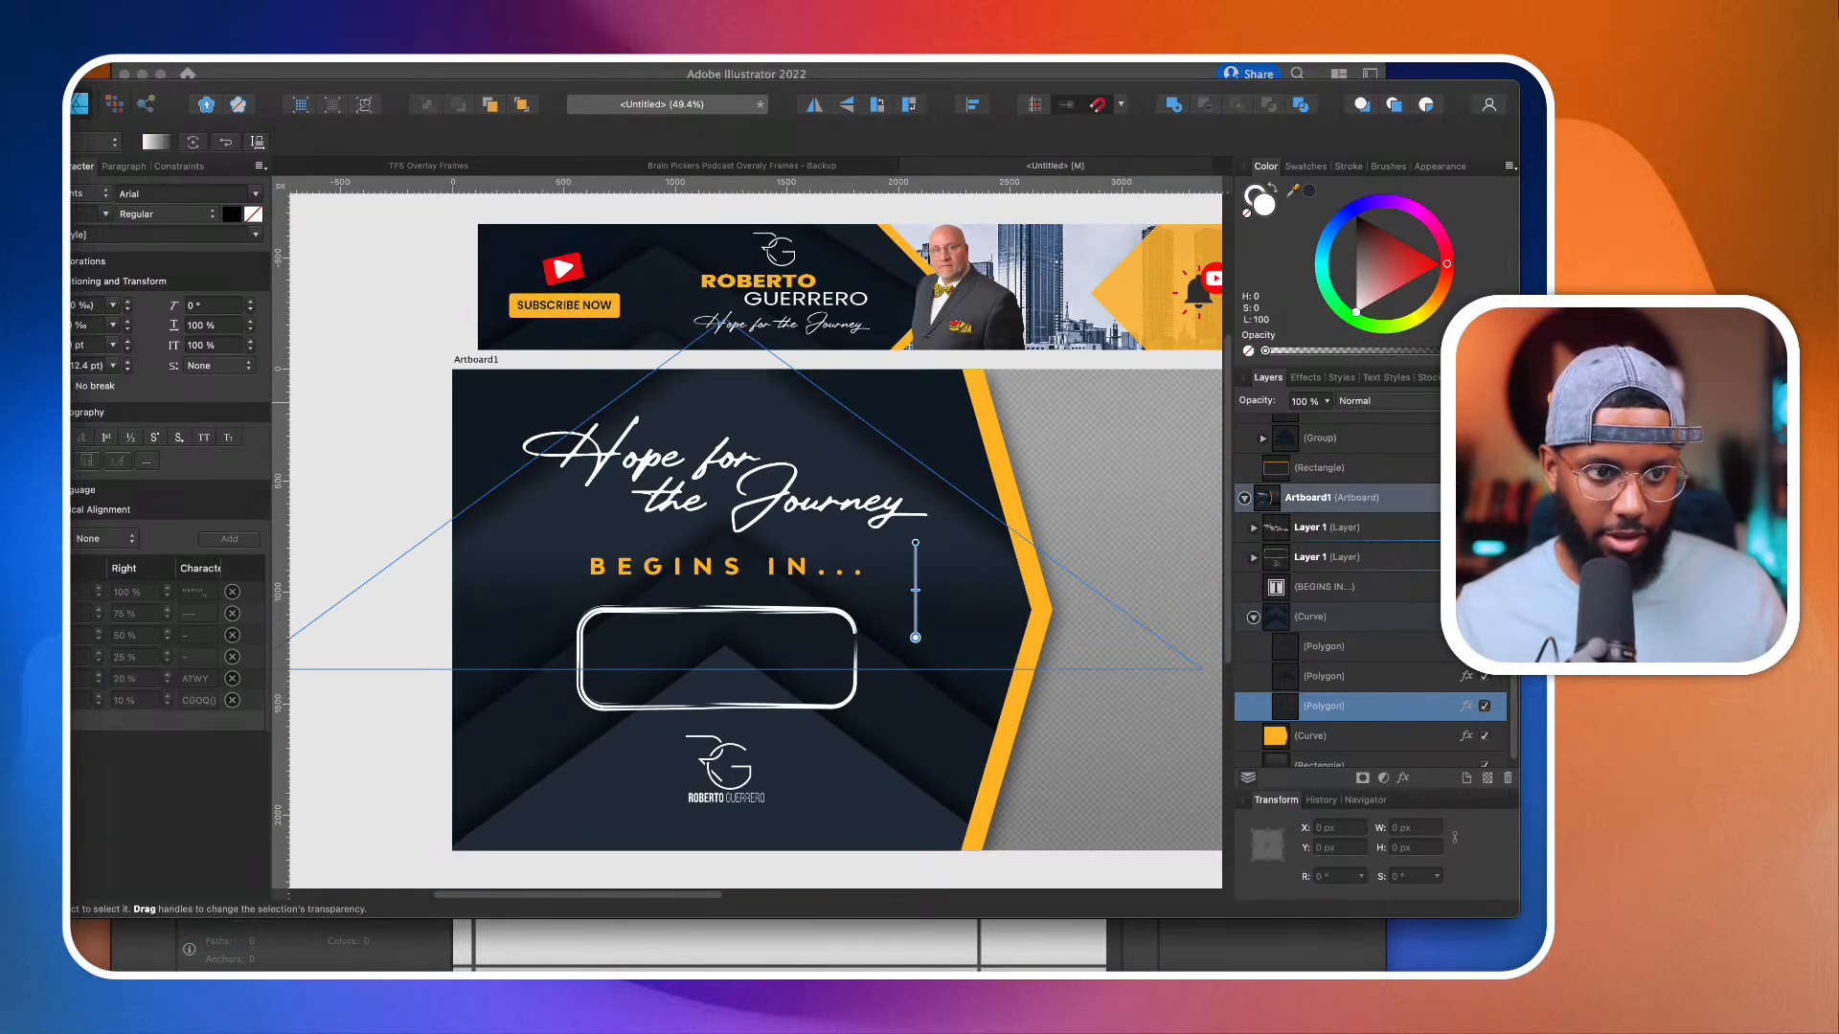
key(v)
click(366, 289)
scroll(368, 292, down, 2)
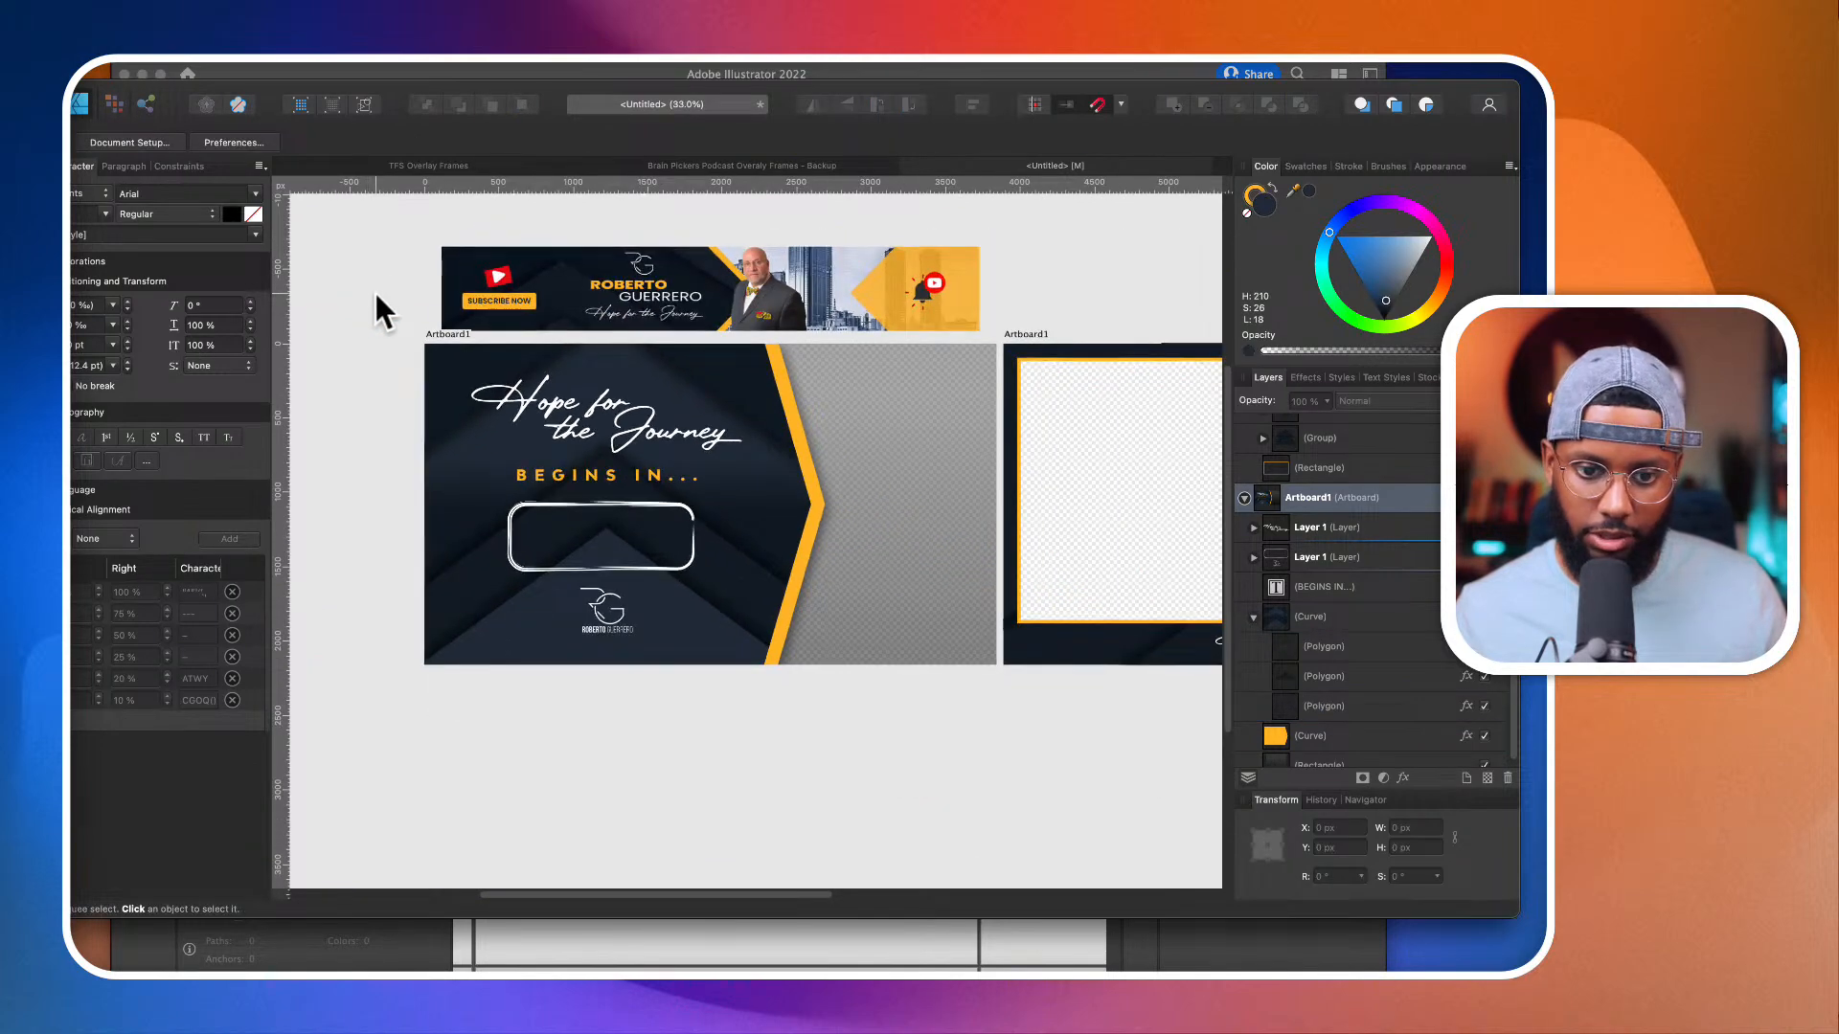
Step: Move the rounded countdown box slightly to the right, to X 603.8 px and Y 1080 px
scroll(636, 525, down, 2)
click(635, 517)
scroll(638, 517, up, 5)
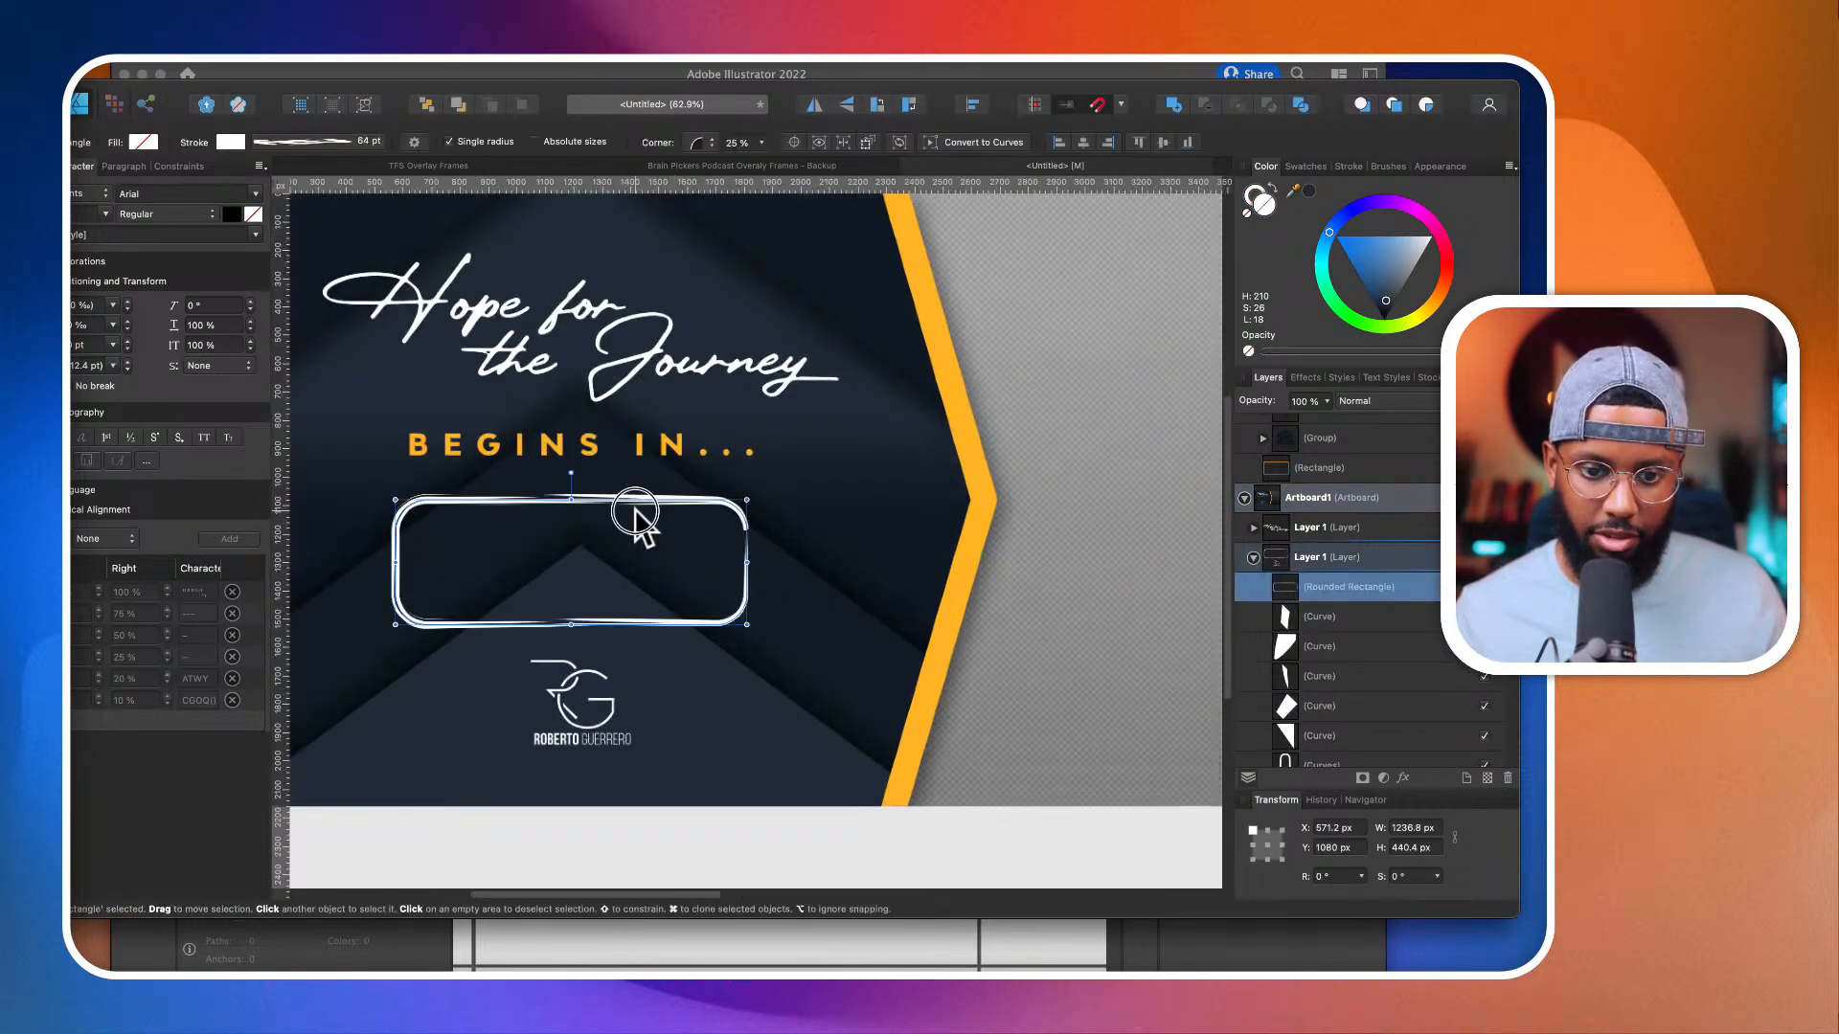
mouse_move(636, 513)
mouse_down()
mouse_move(883, 609)
mouse_move(628, 484)
mouse_move(647, 517)
mouse_up()
scroll(651, 525, down, 2)
scroll(652, 525, down, 1)
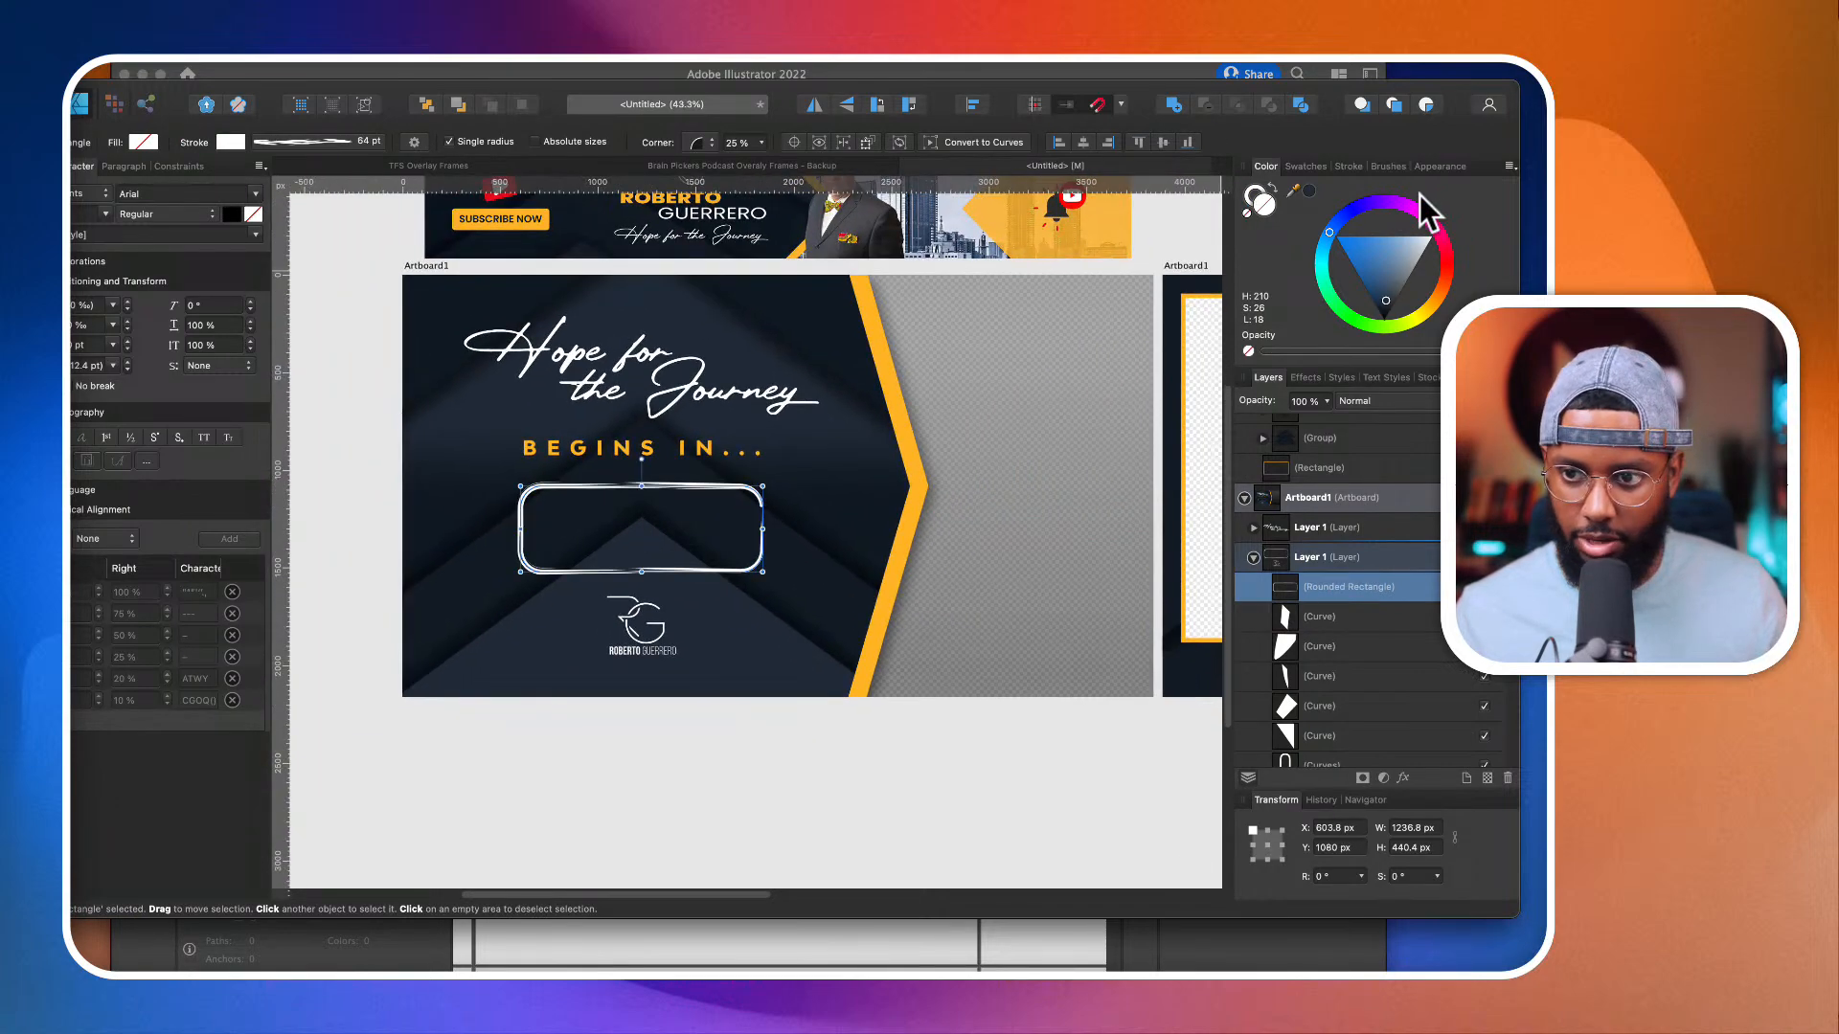
Step: Fill the rounded countdown box with dark navy H 210, S 42, L 10 and set its opacity to 67%
click(1309, 190)
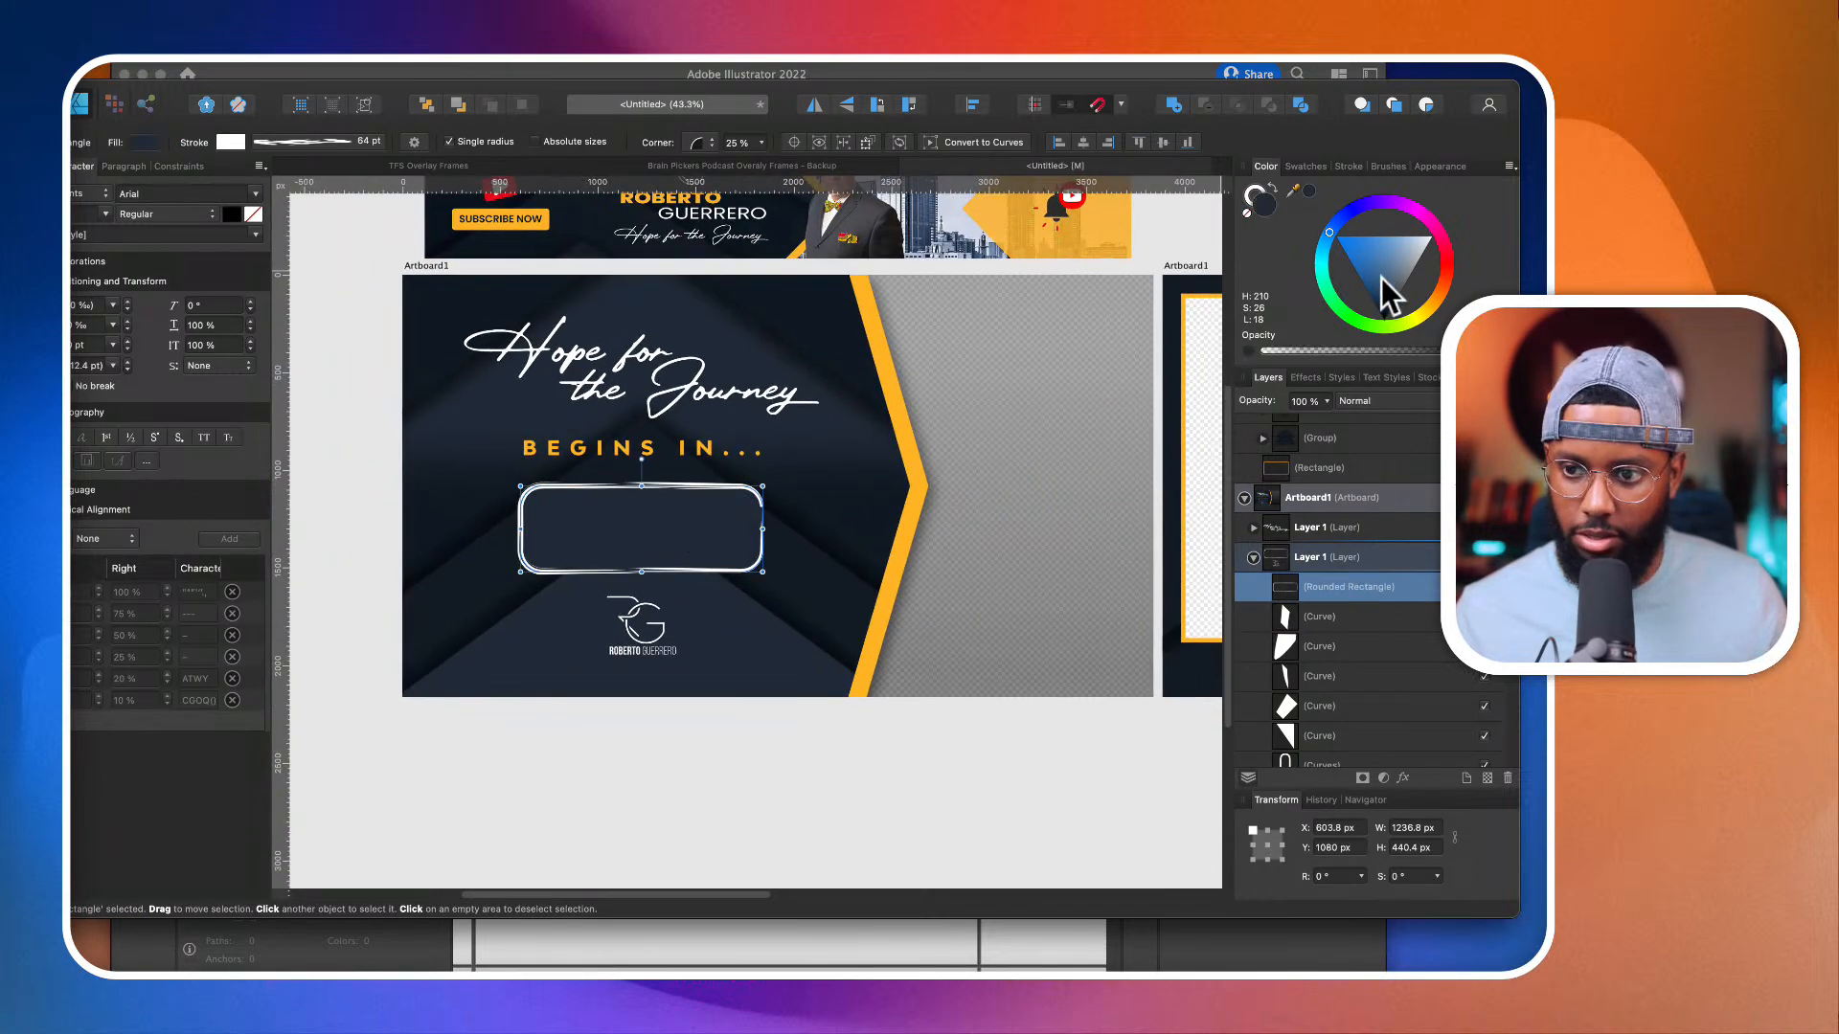
mouse_move(1386, 297)
mouse_down()
mouse_move(1366, 373)
mouse_move(1324, 422)
mouse_move(1226, 436)
mouse_move(1276, 423)
mouse_up()
click(1326, 403)
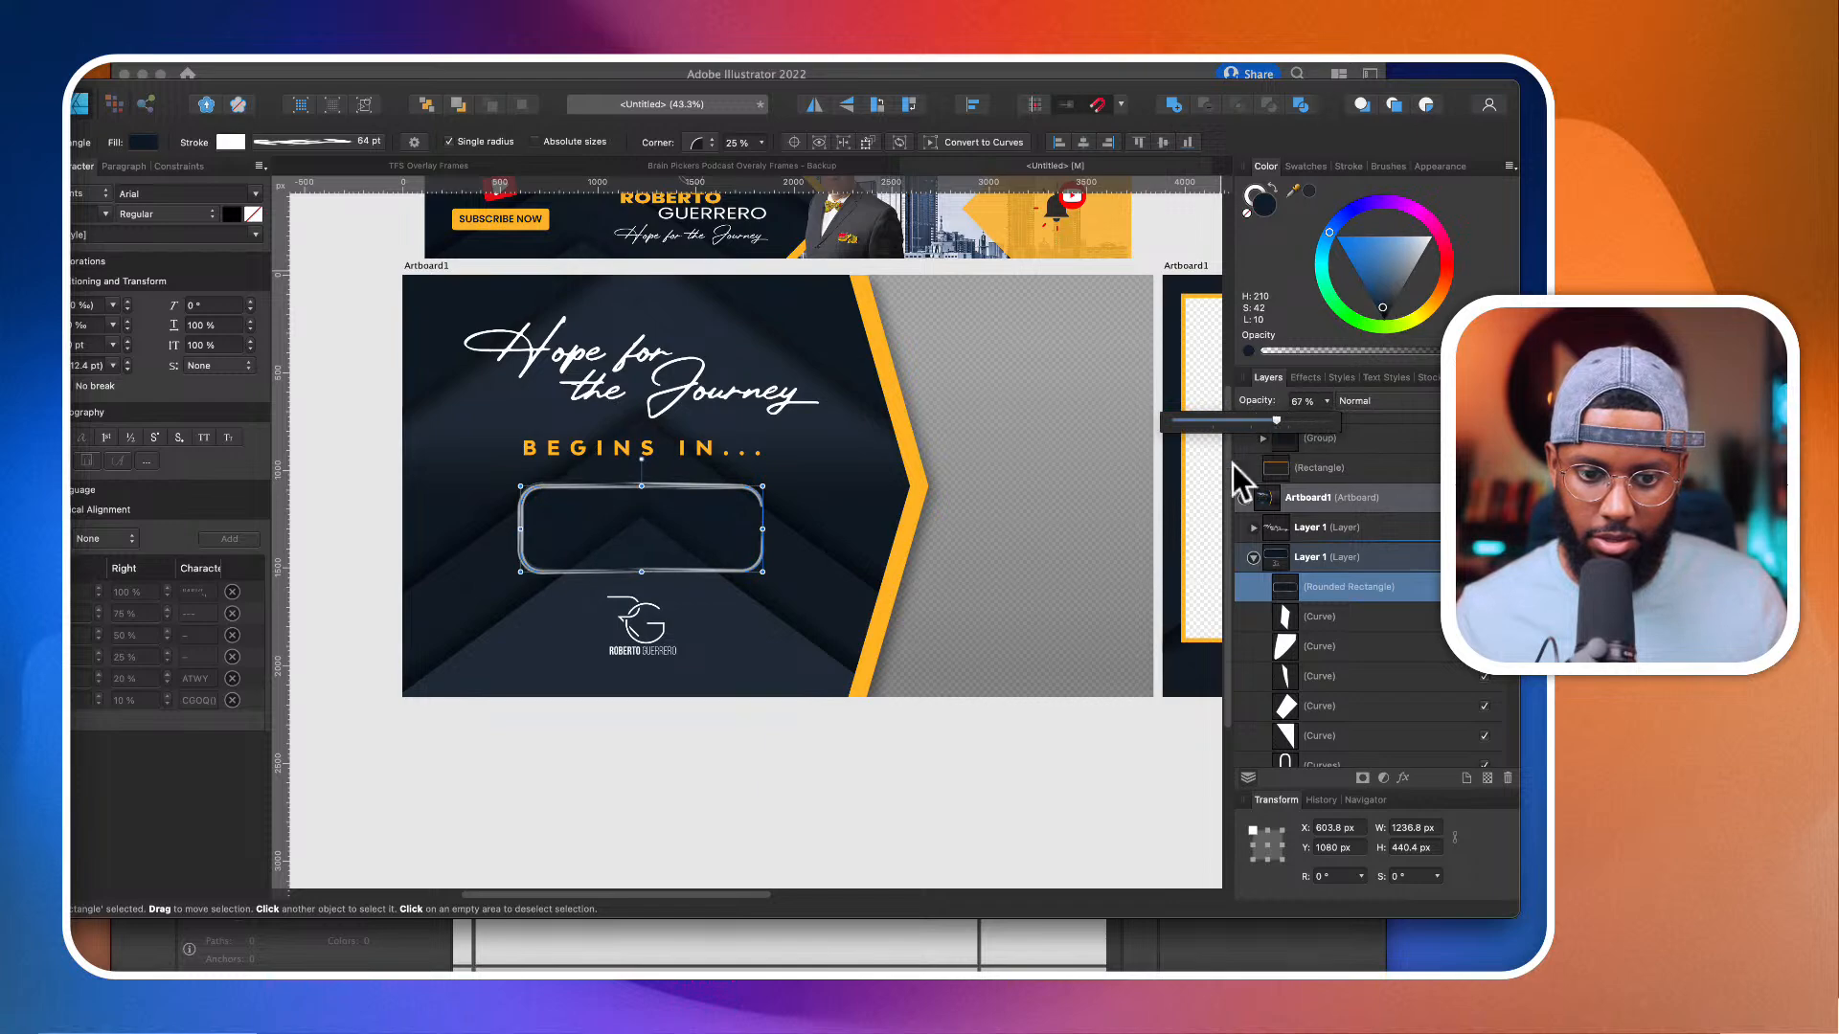
scroll(910, 778, down, 3)
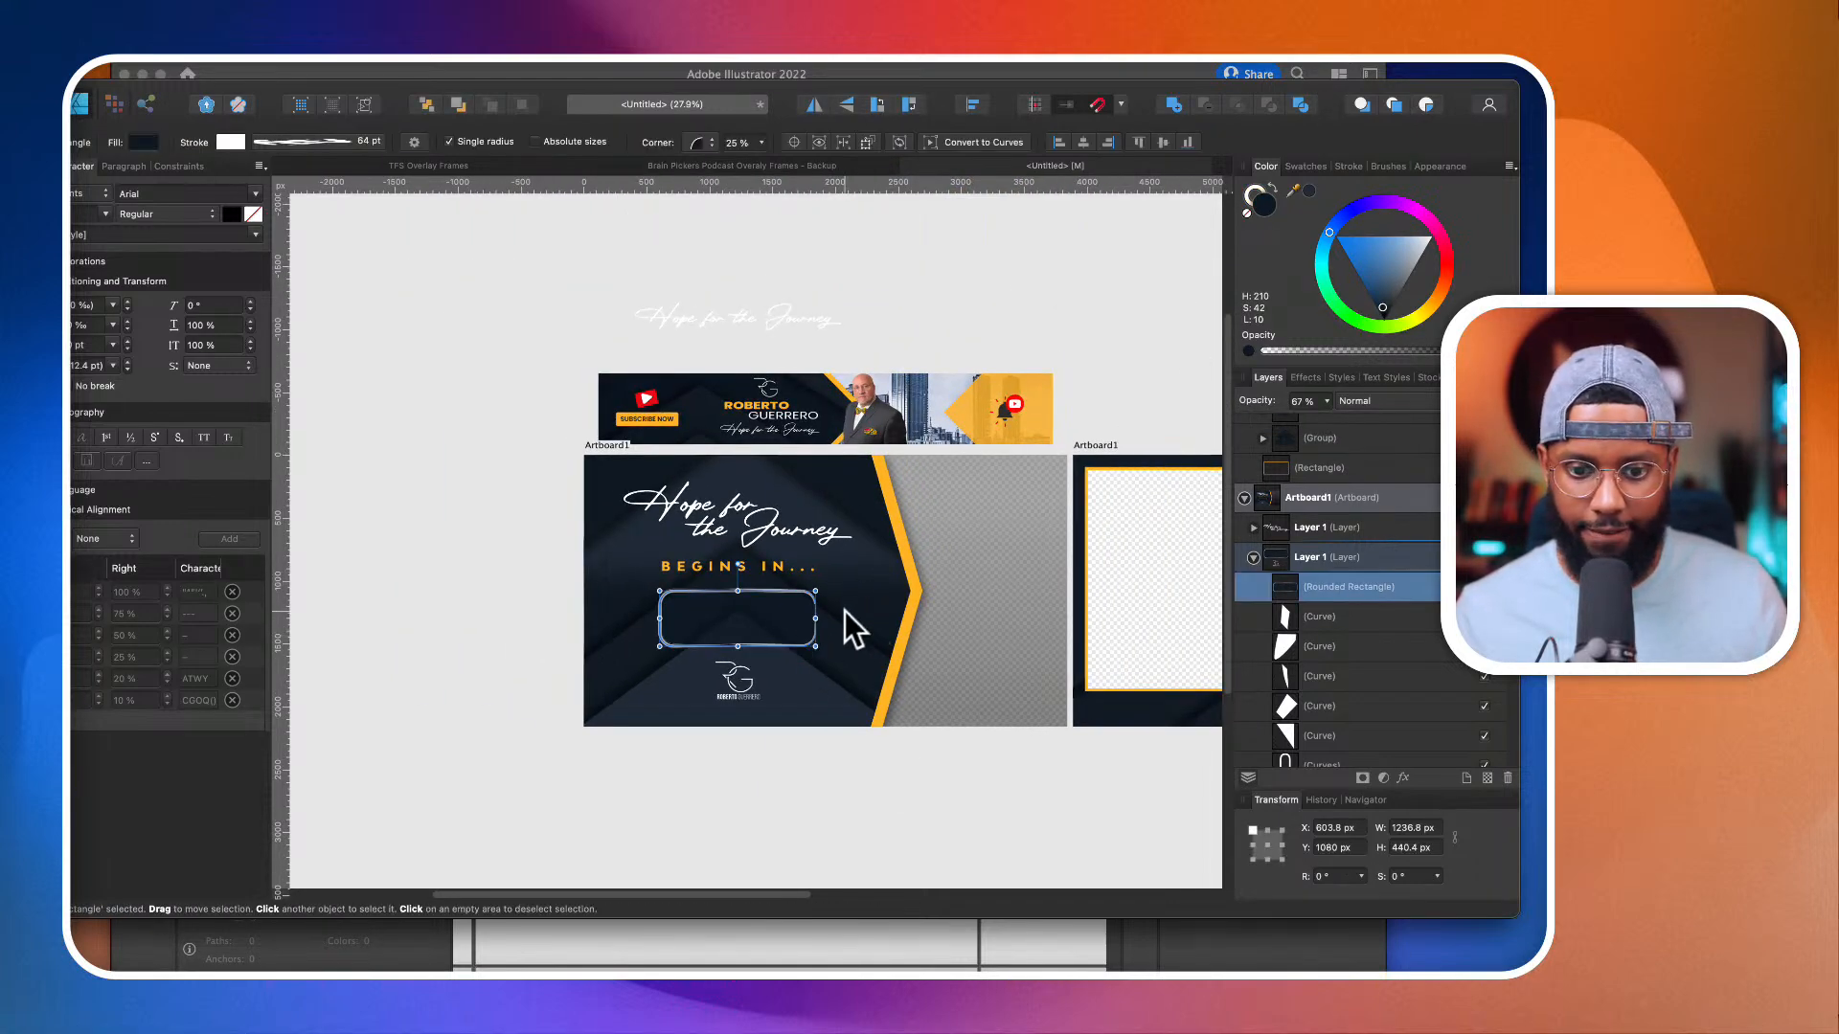
Step: Recolour the middle polygon of the single-camera frame's lower chevron group to lighter navy H 210, S 26, L 18, and deselect
scroll(844, 611, right, 10)
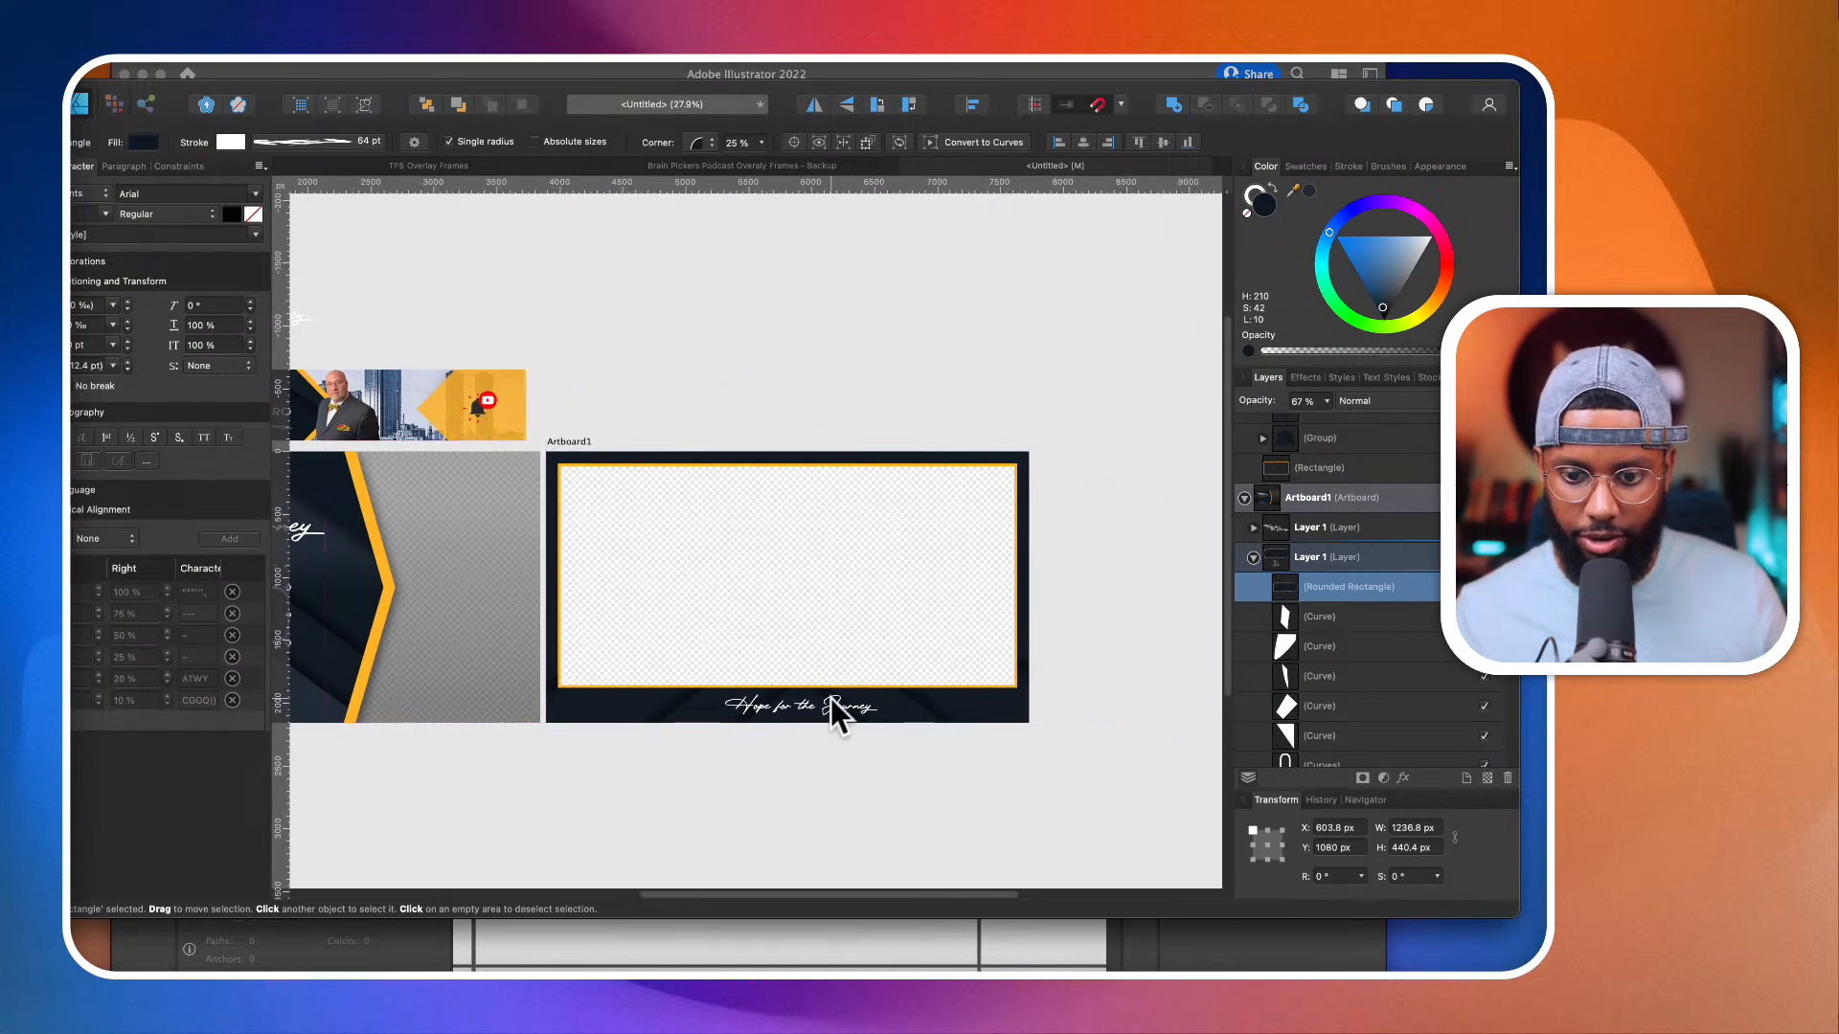
scroll(831, 699, left, 3)
scroll(831, 699, down, 3)
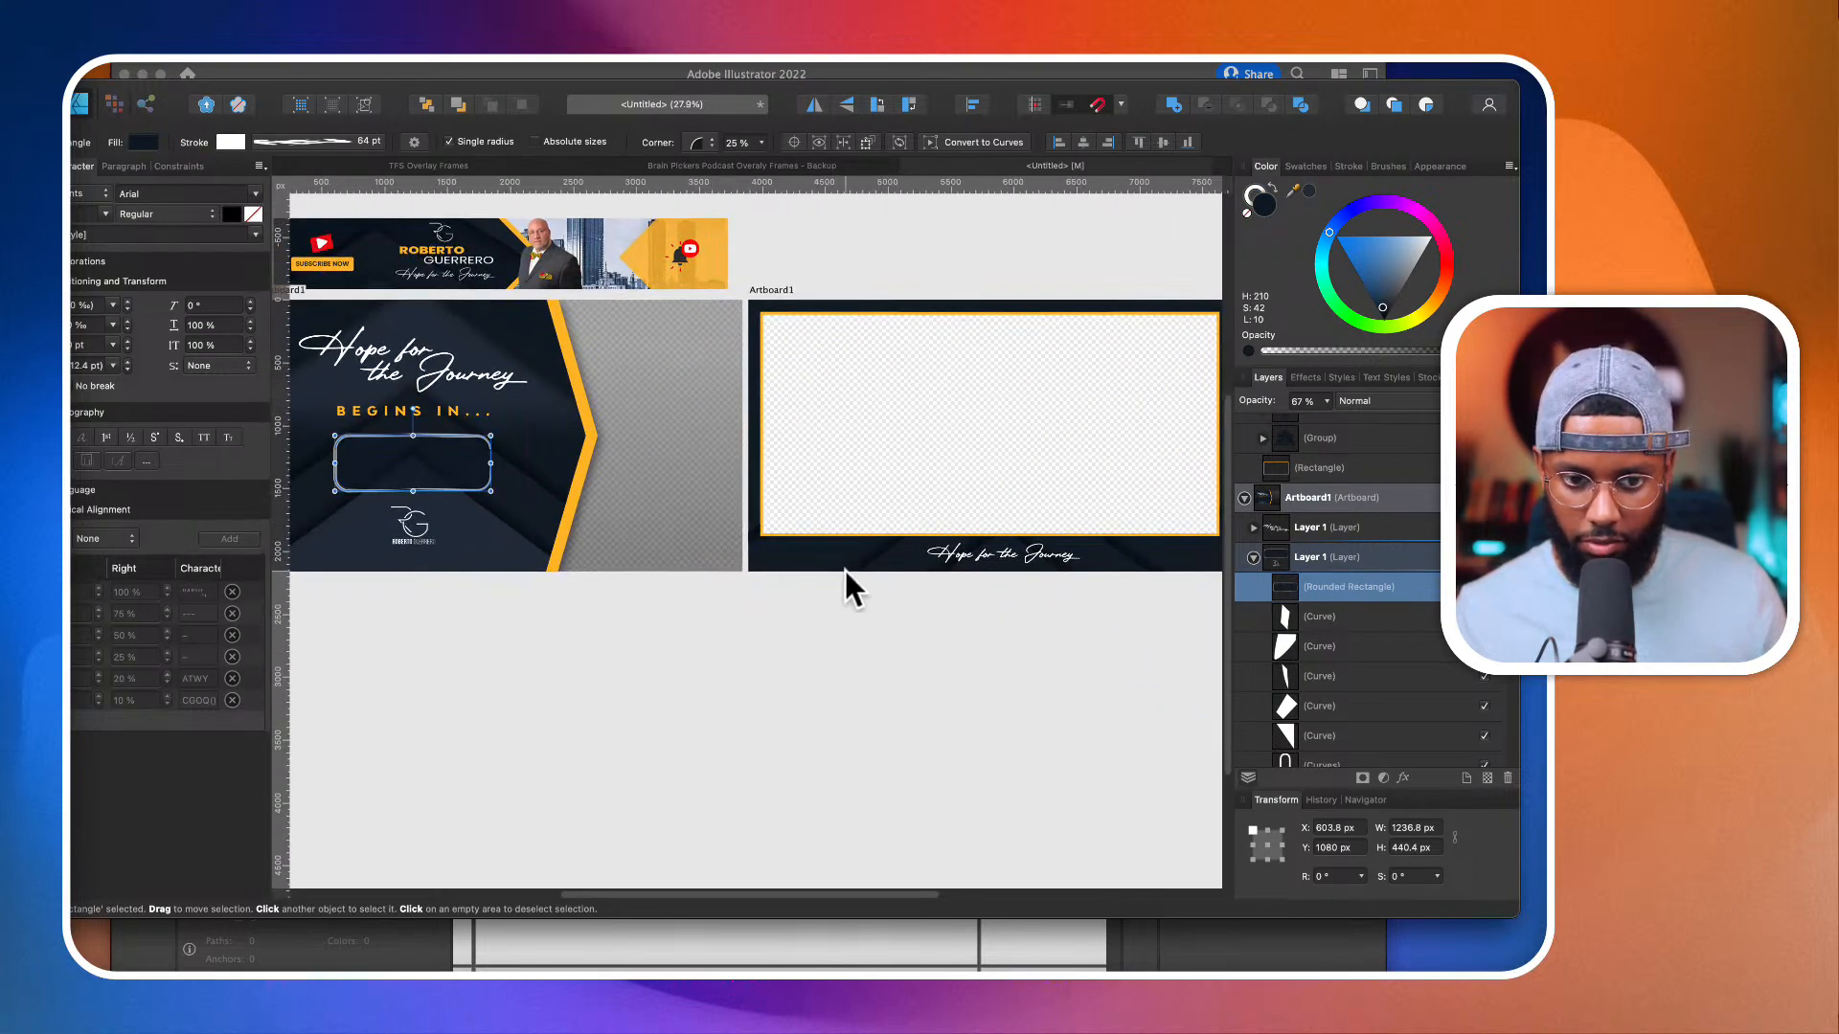
click(1107, 567)
scroll(1108, 561, up, 3)
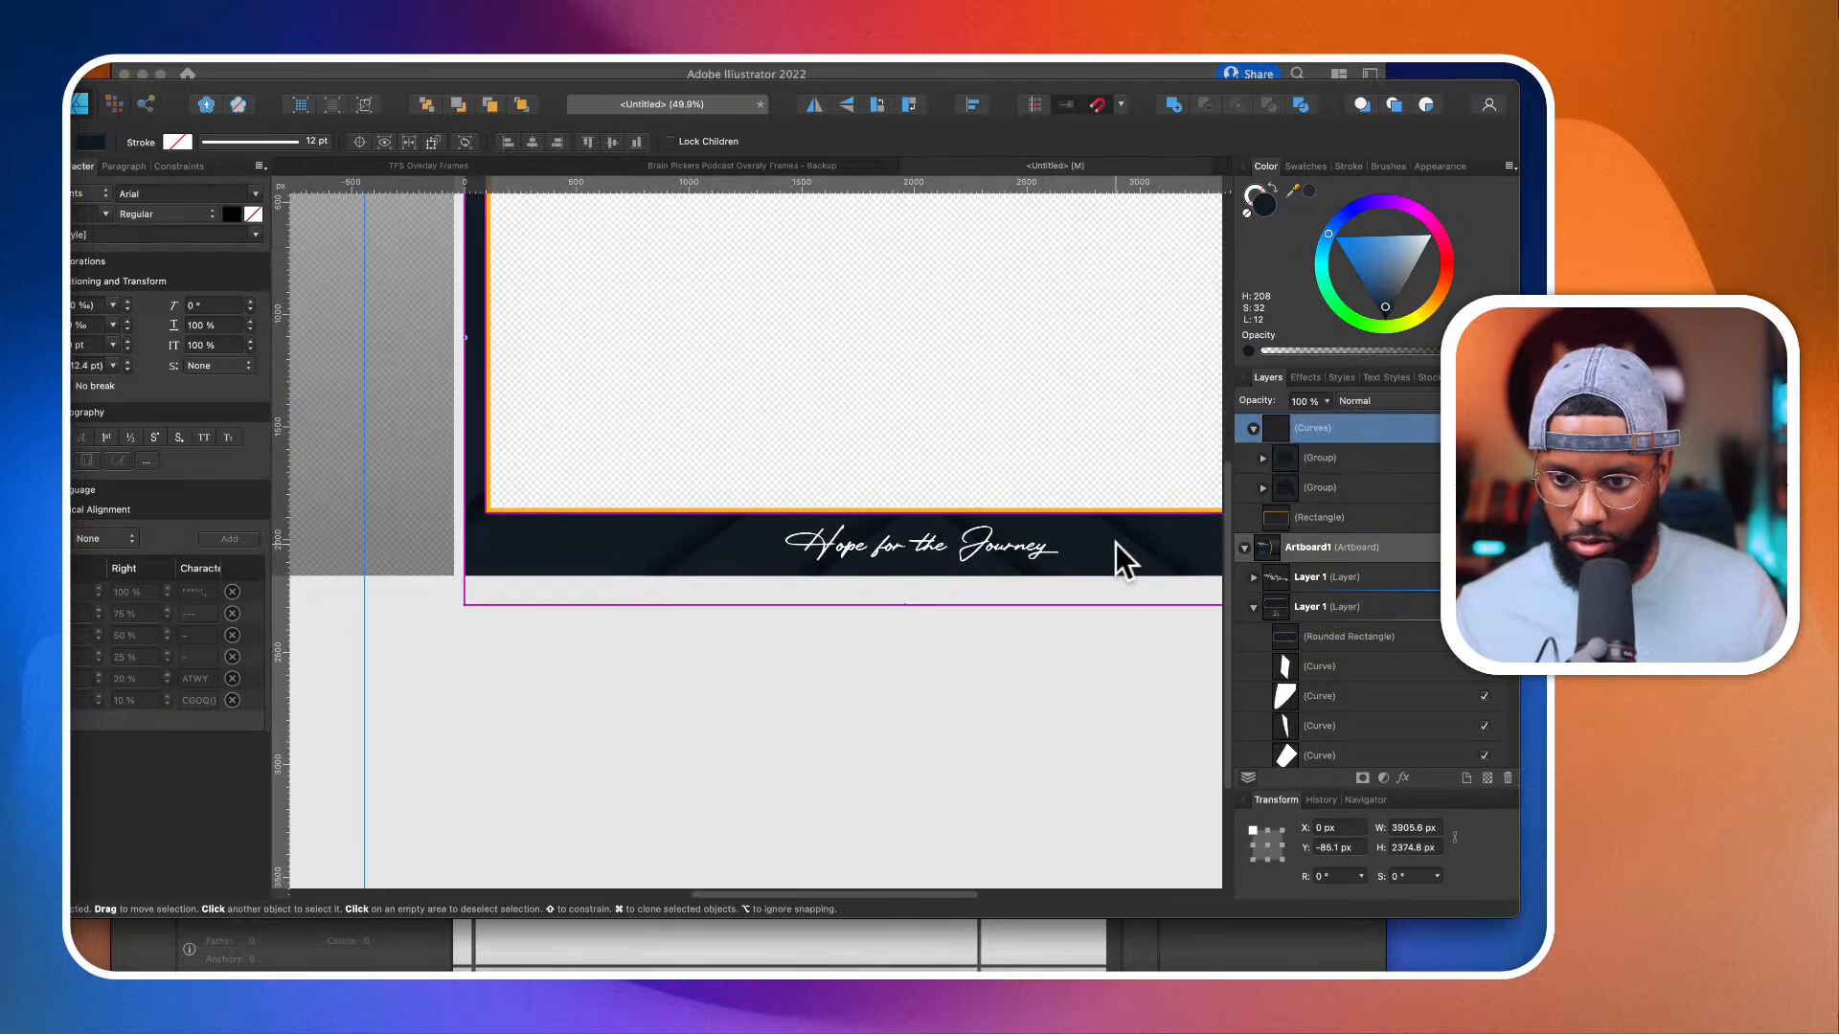
click(1264, 488)
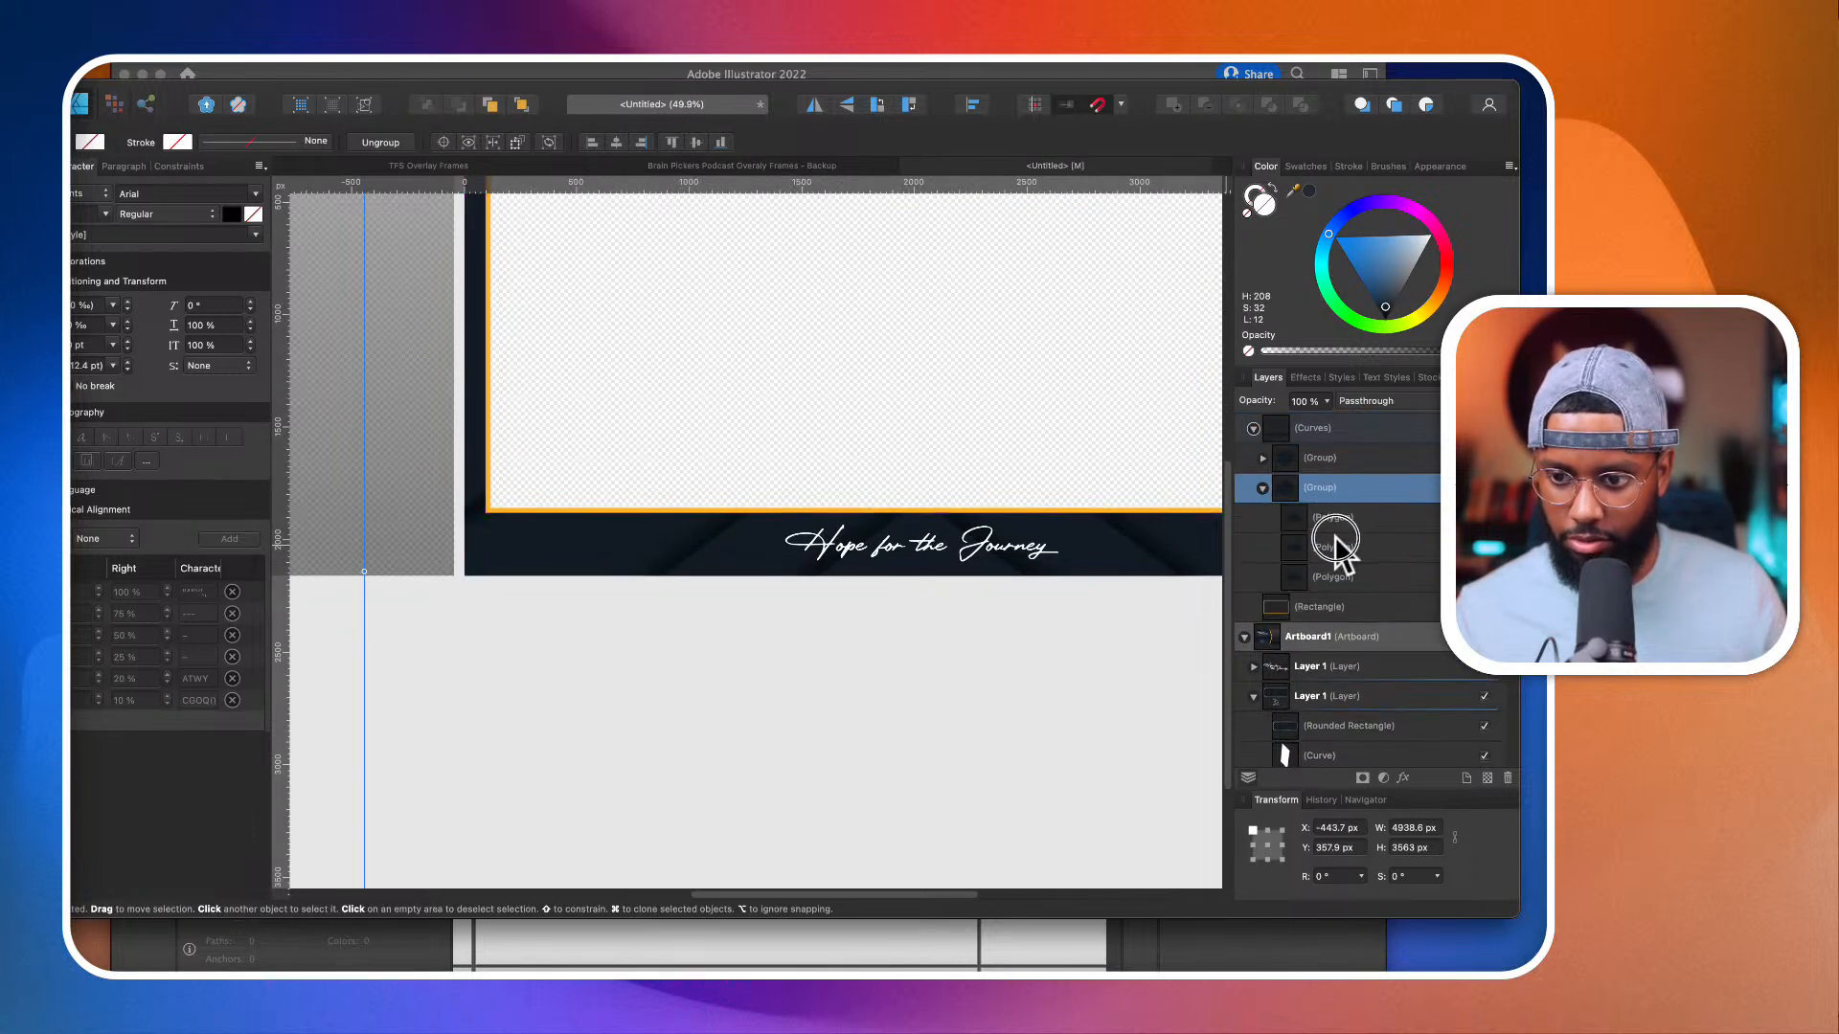
click(1335, 544)
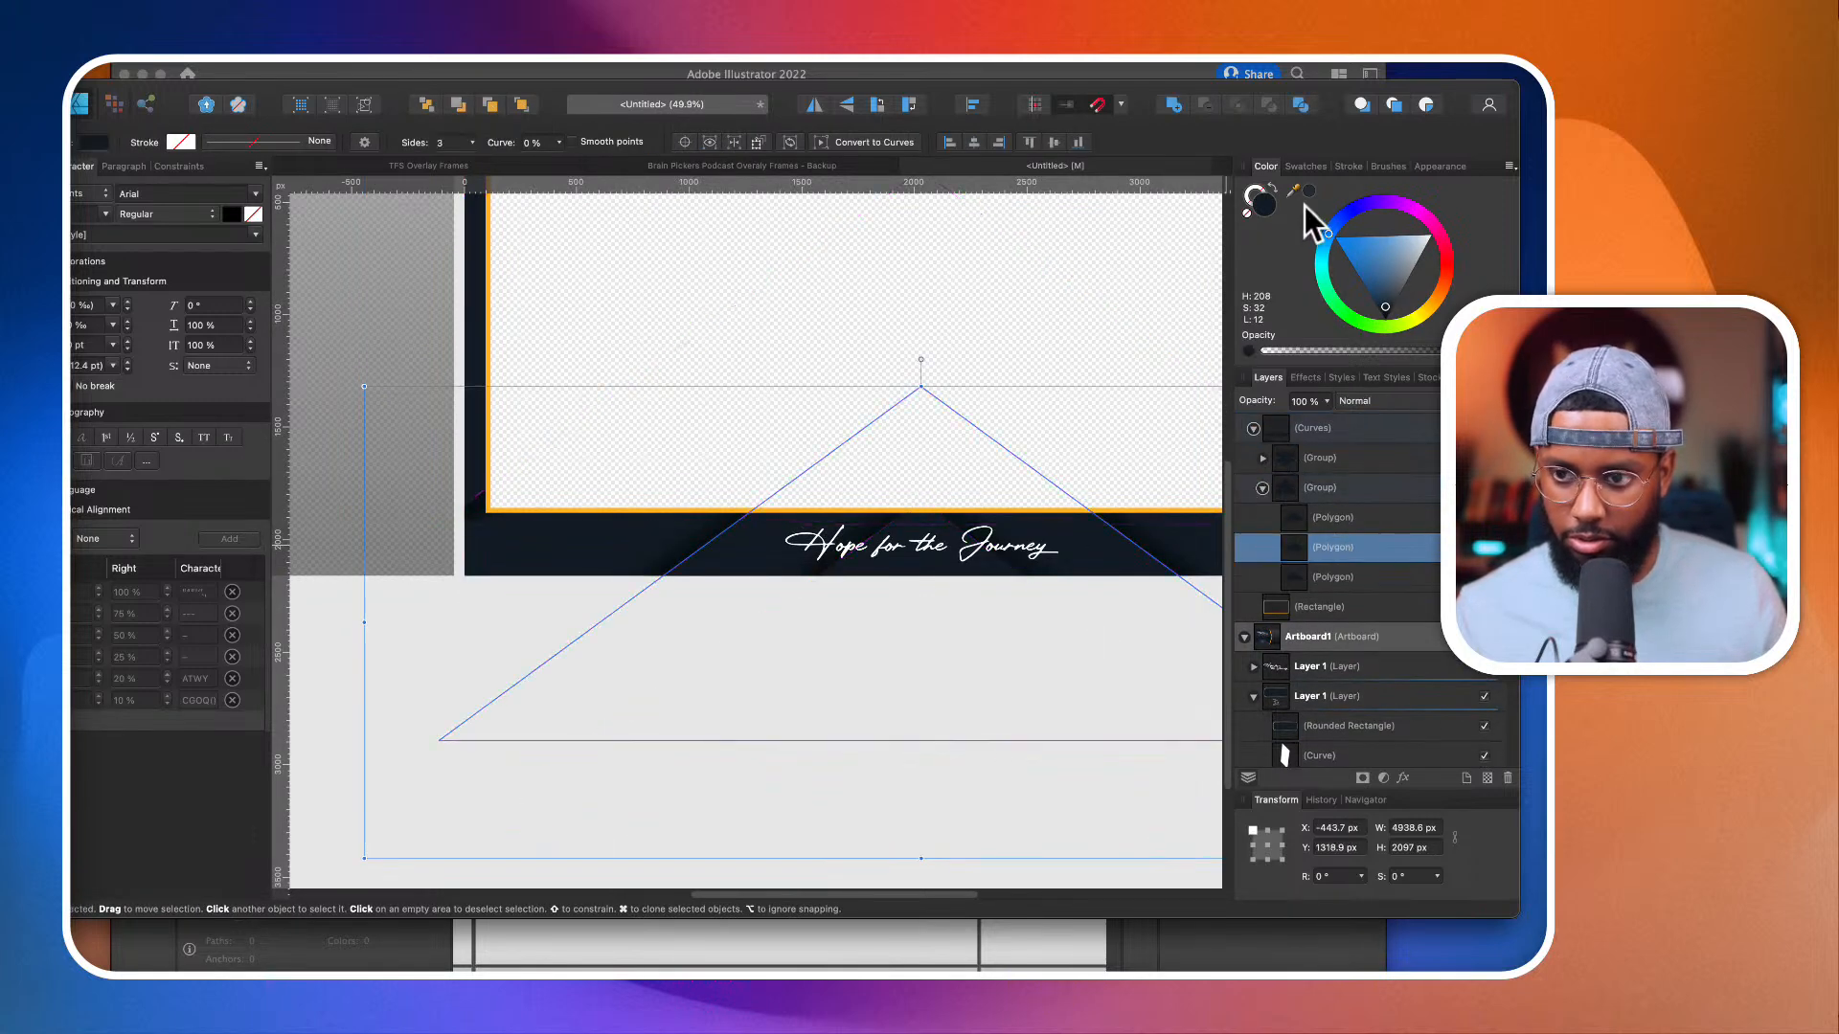
scroll(903, 608, down, 2)
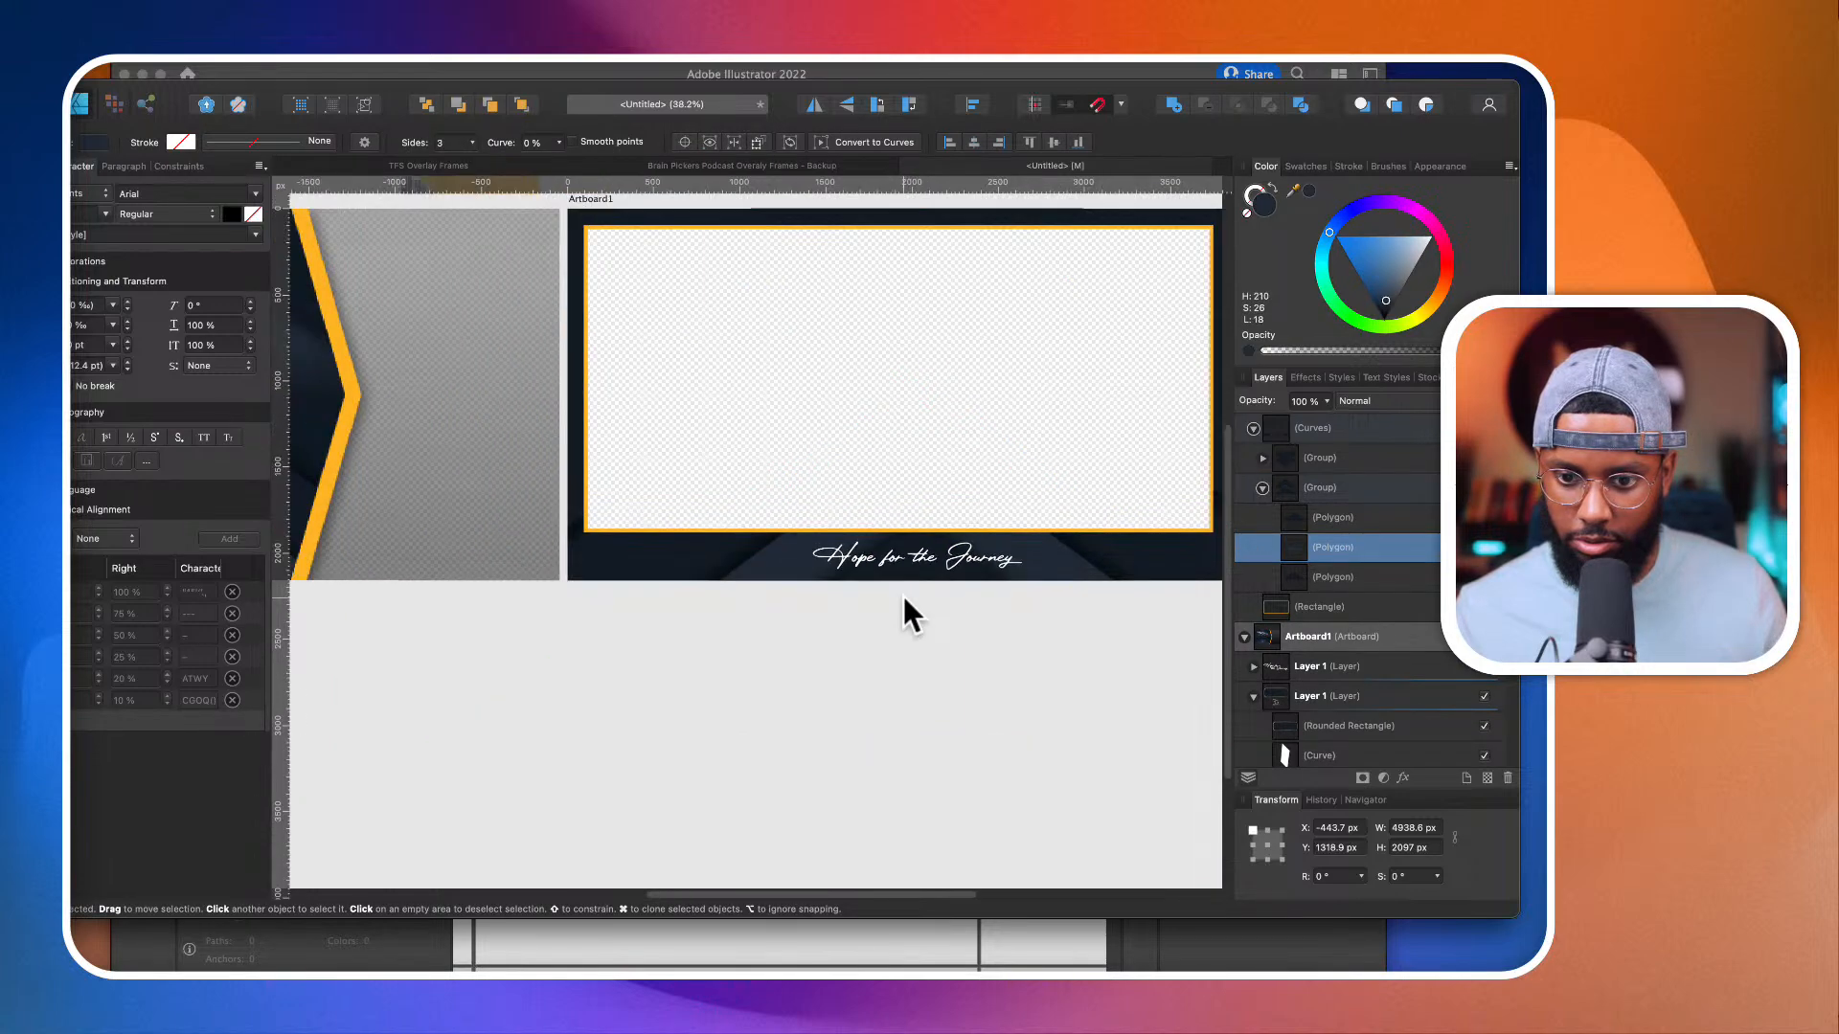
click(1333, 519)
scroll(905, 645, down, 2)
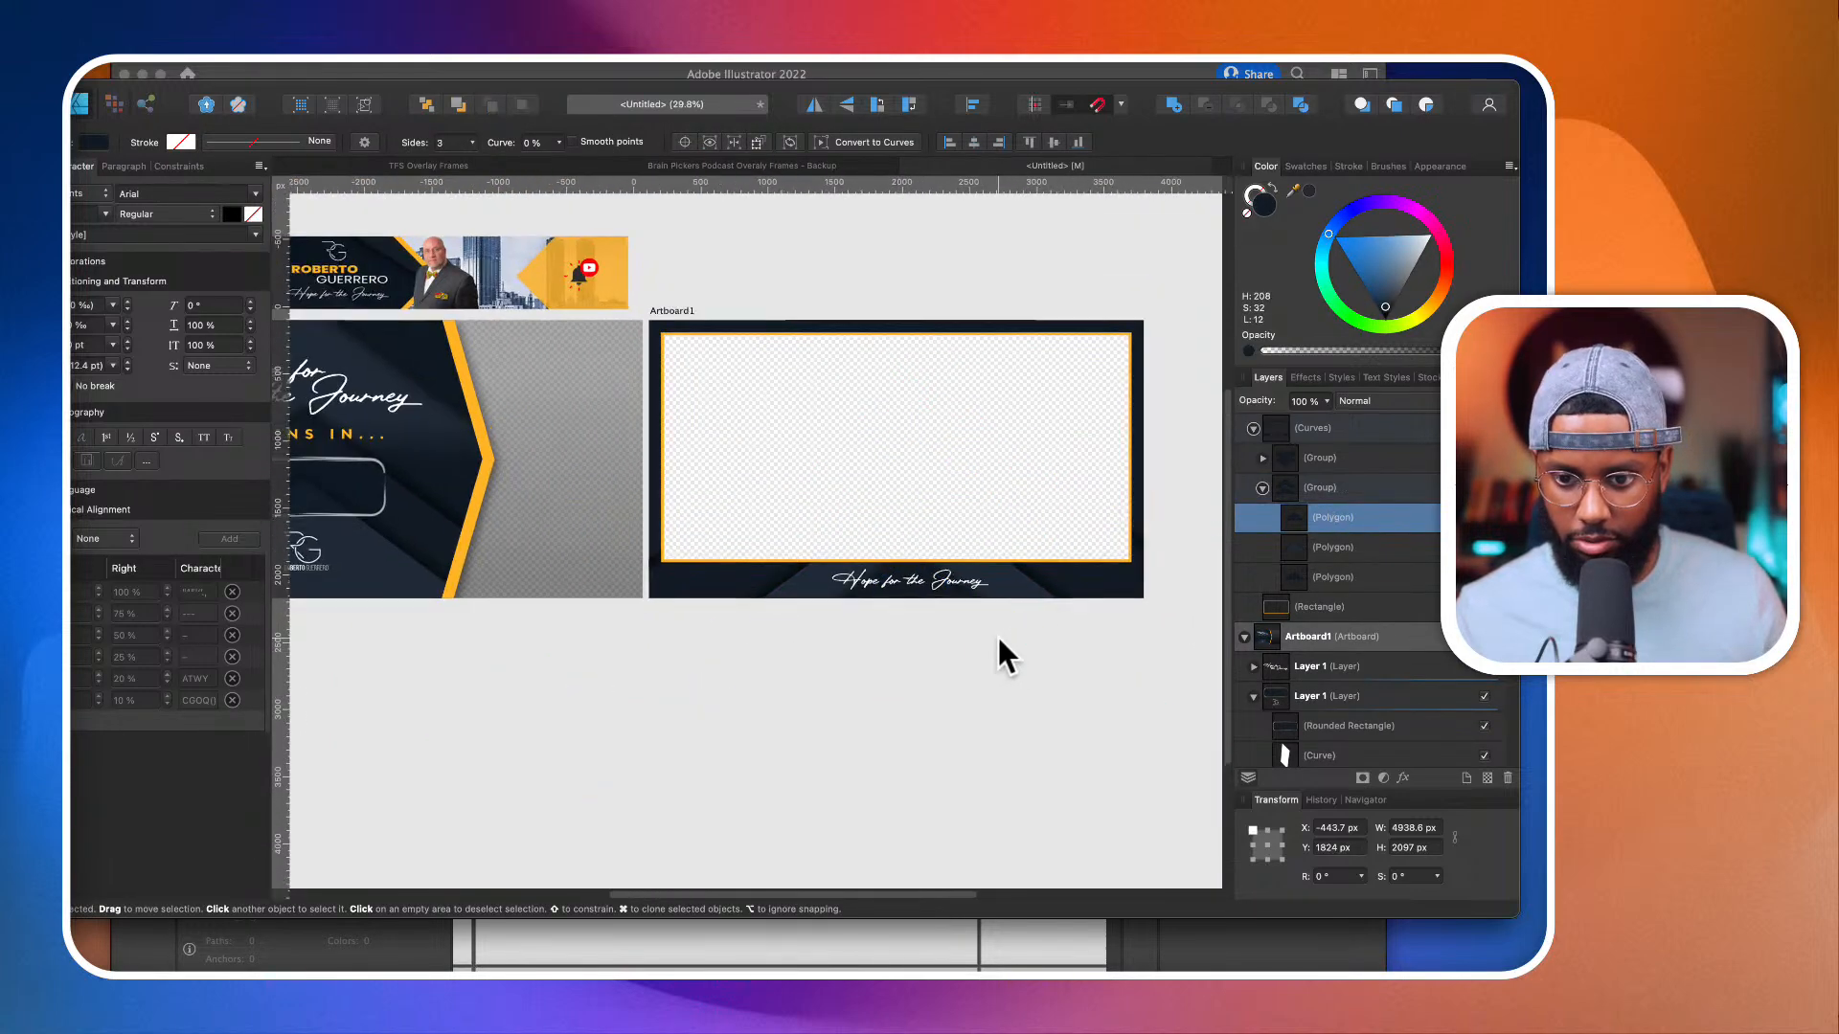
scroll(997, 634, down, 2)
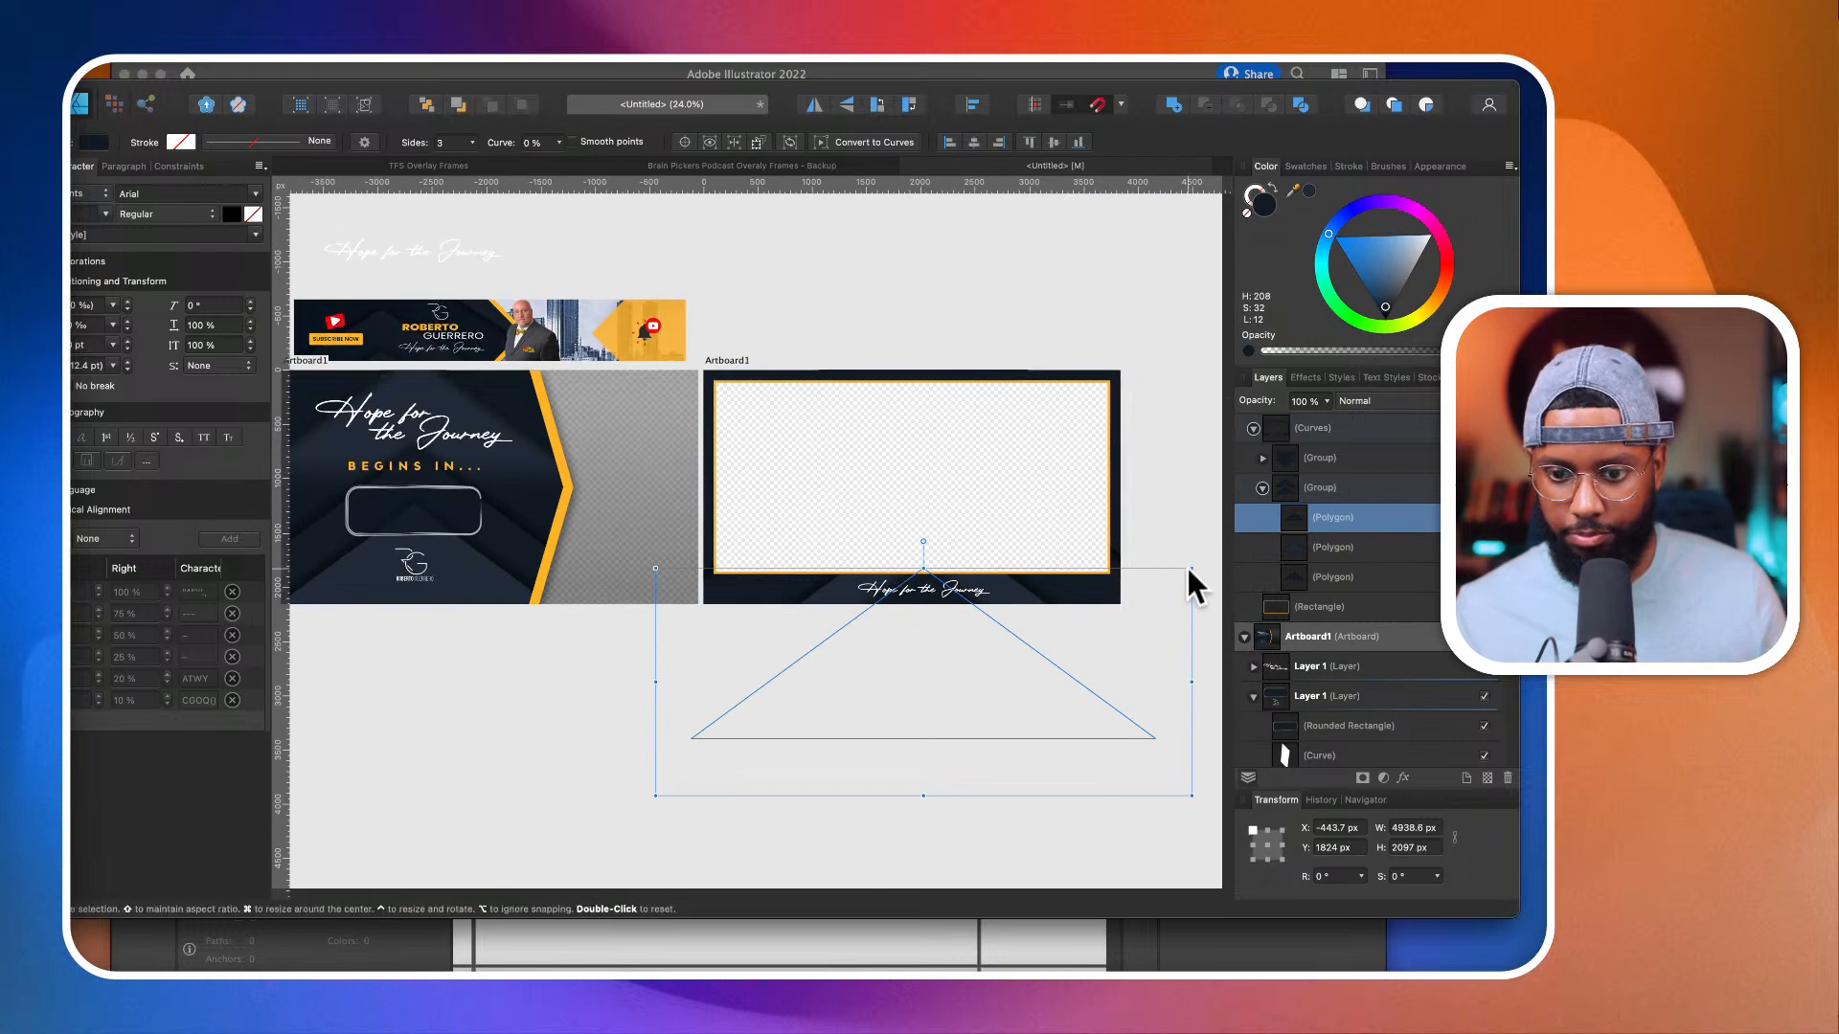
click(1178, 554)
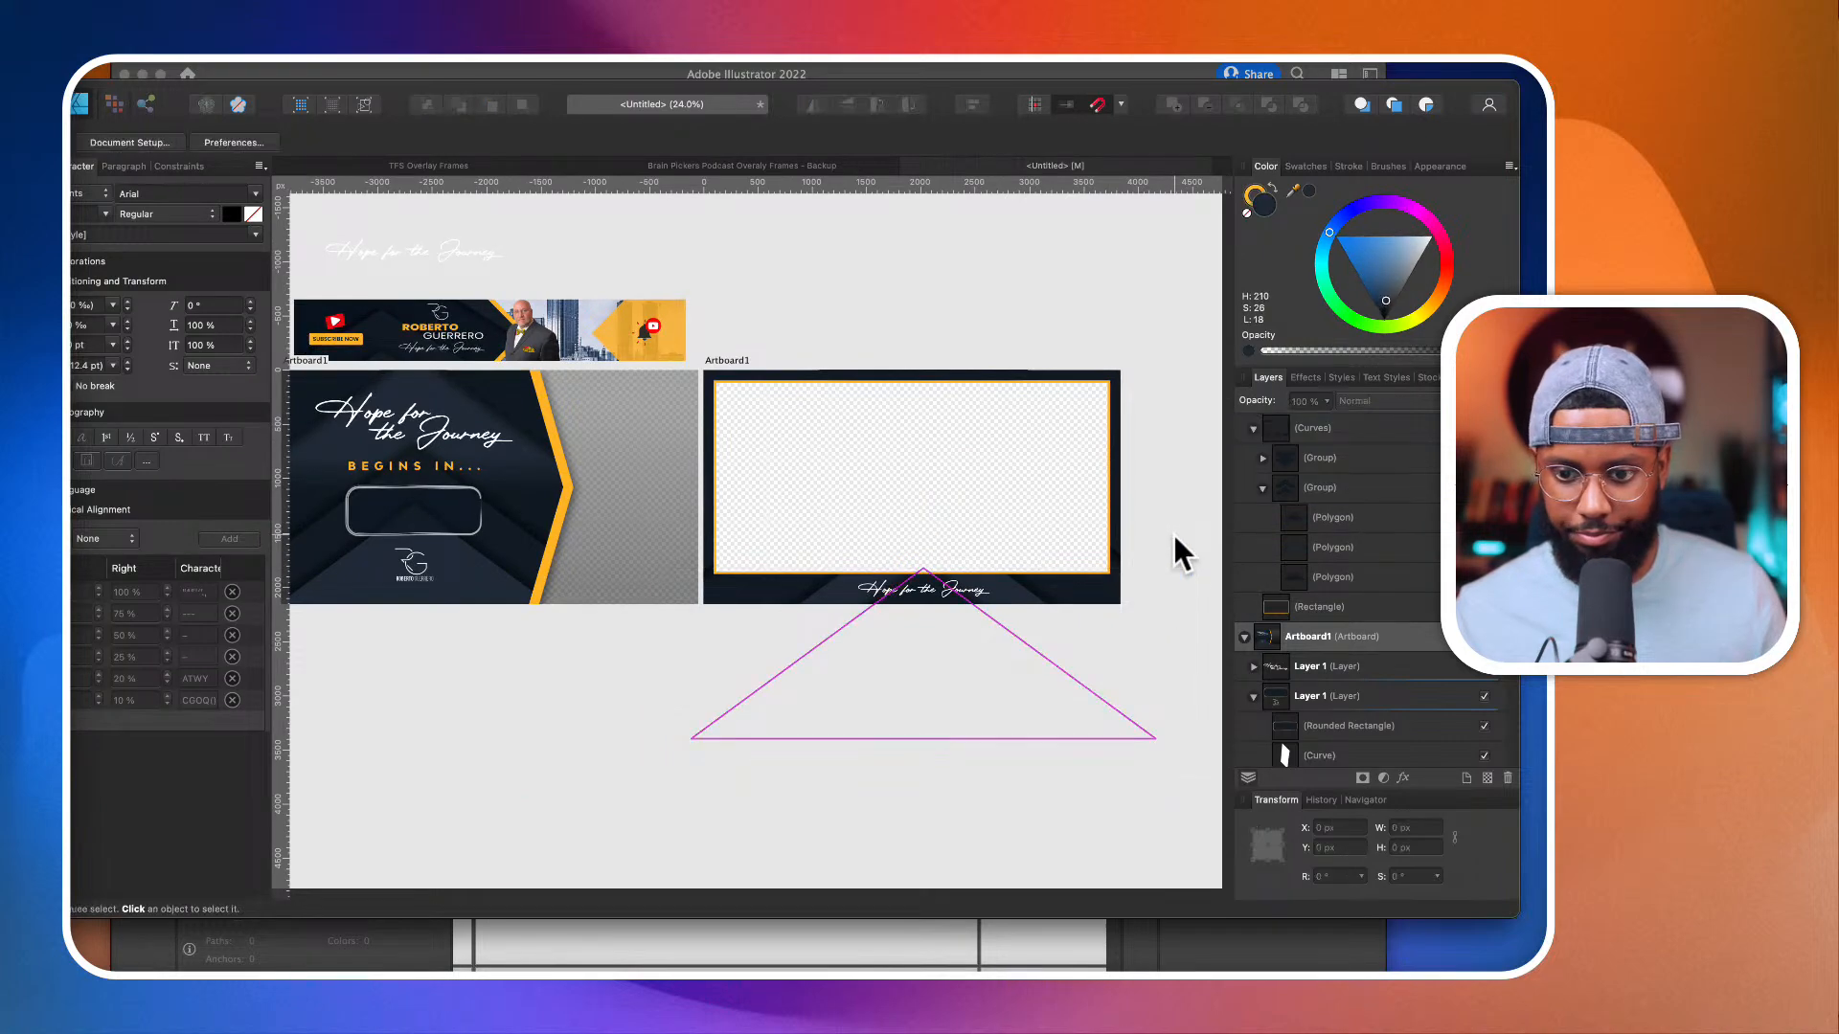
Step: Thicken the orange border rectangle's stroke to 100 pt in the single-camera frame
click(833, 384)
scroll(832, 382, up, 5)
scroll(1337, 502, up, 3)
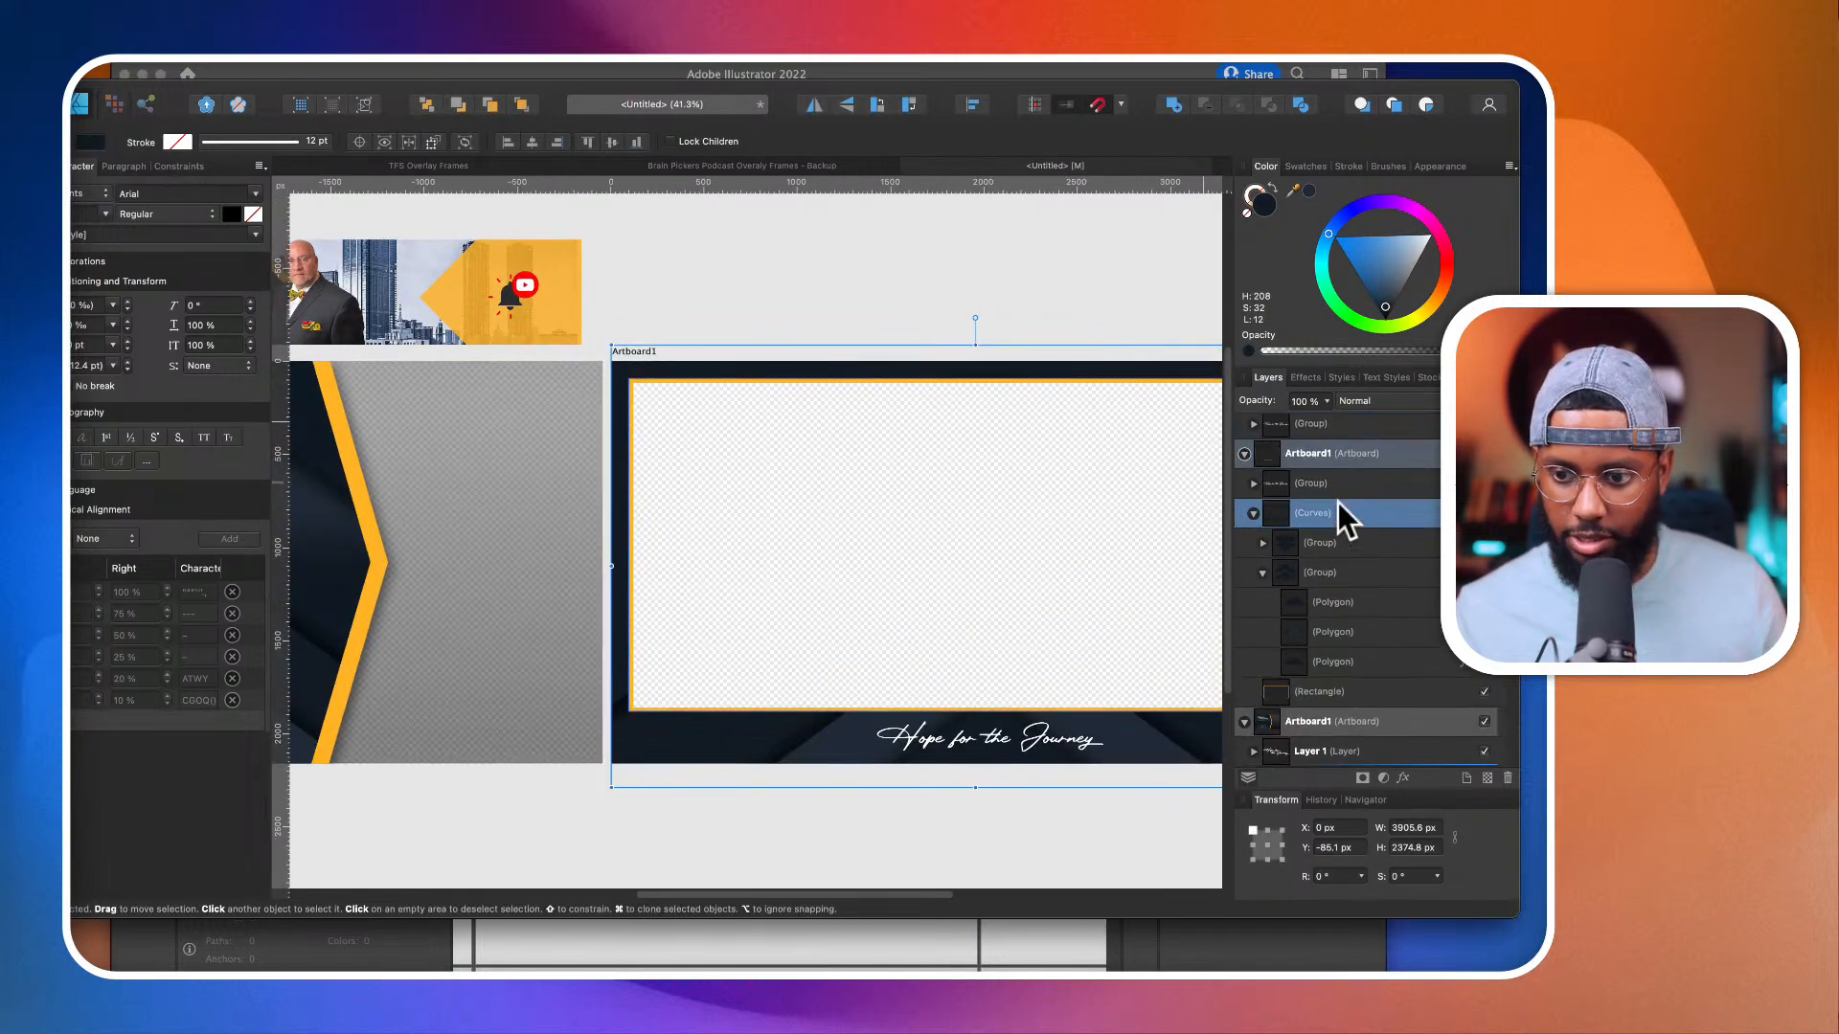
scroll(1337, 502, down, 3)
click(1334, 608)
scroll(935, 397, down, 2)
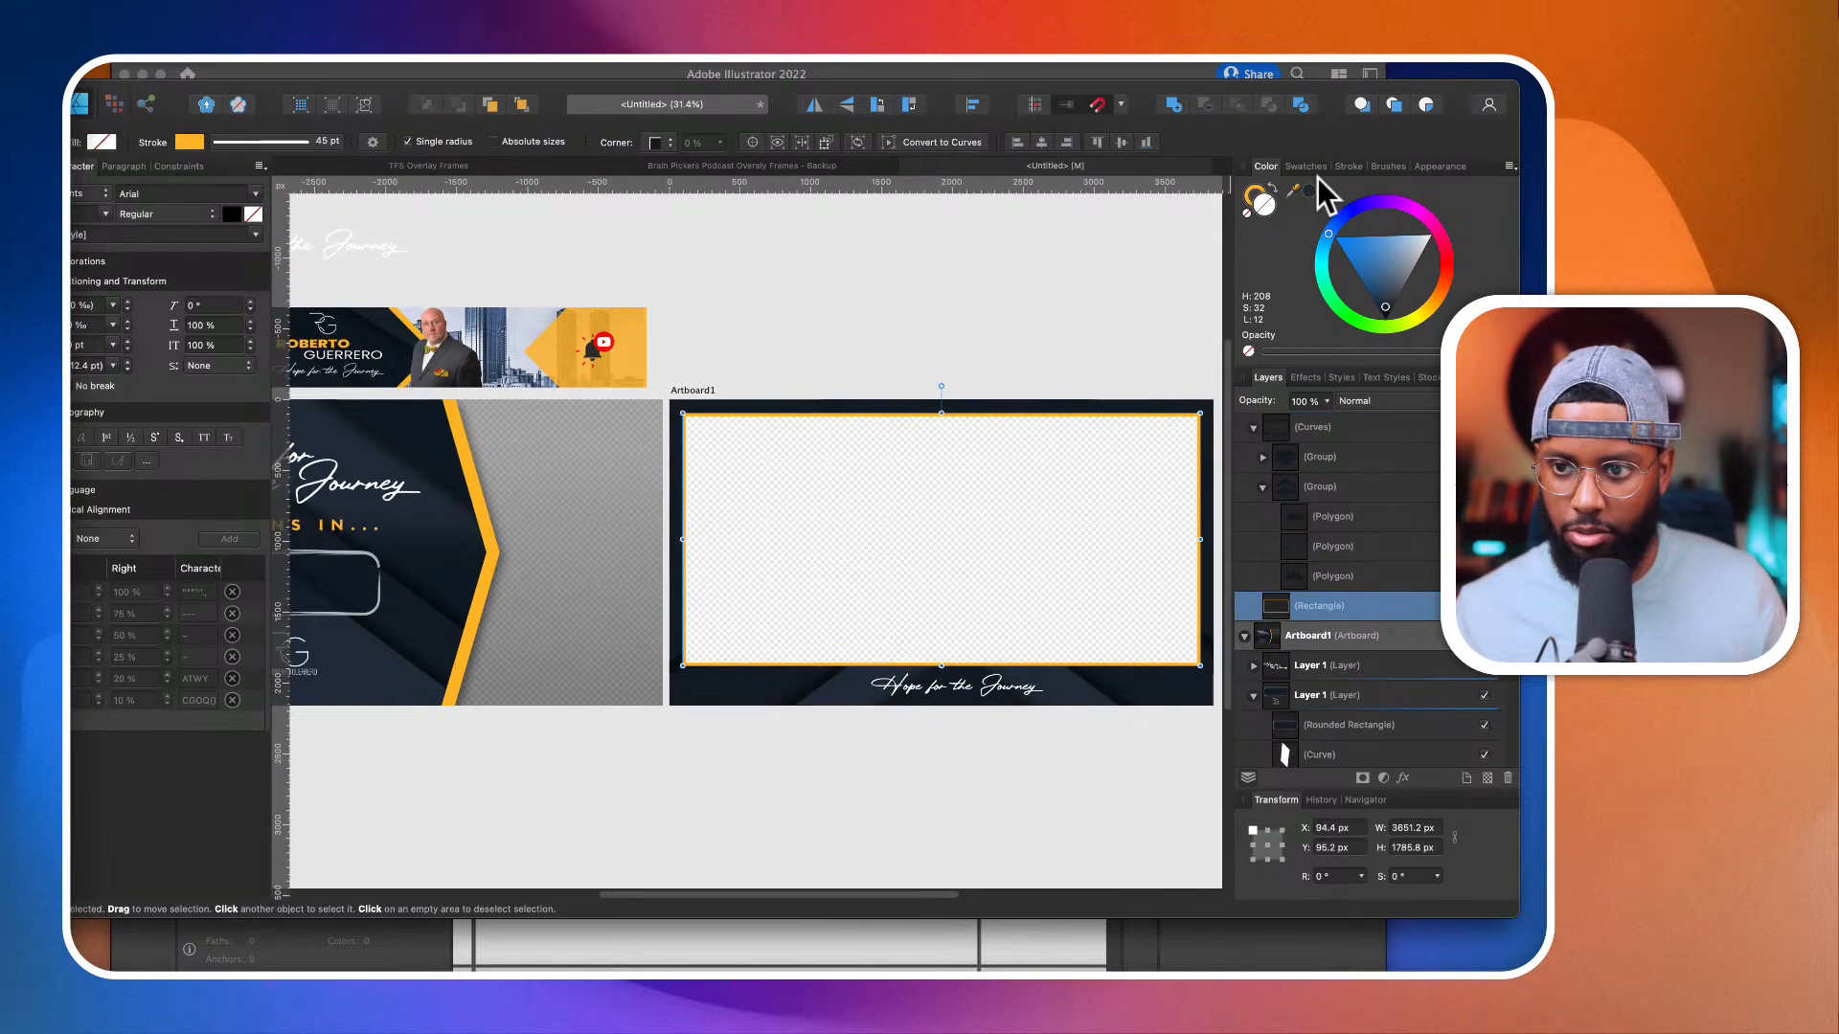
click(1348, 166)
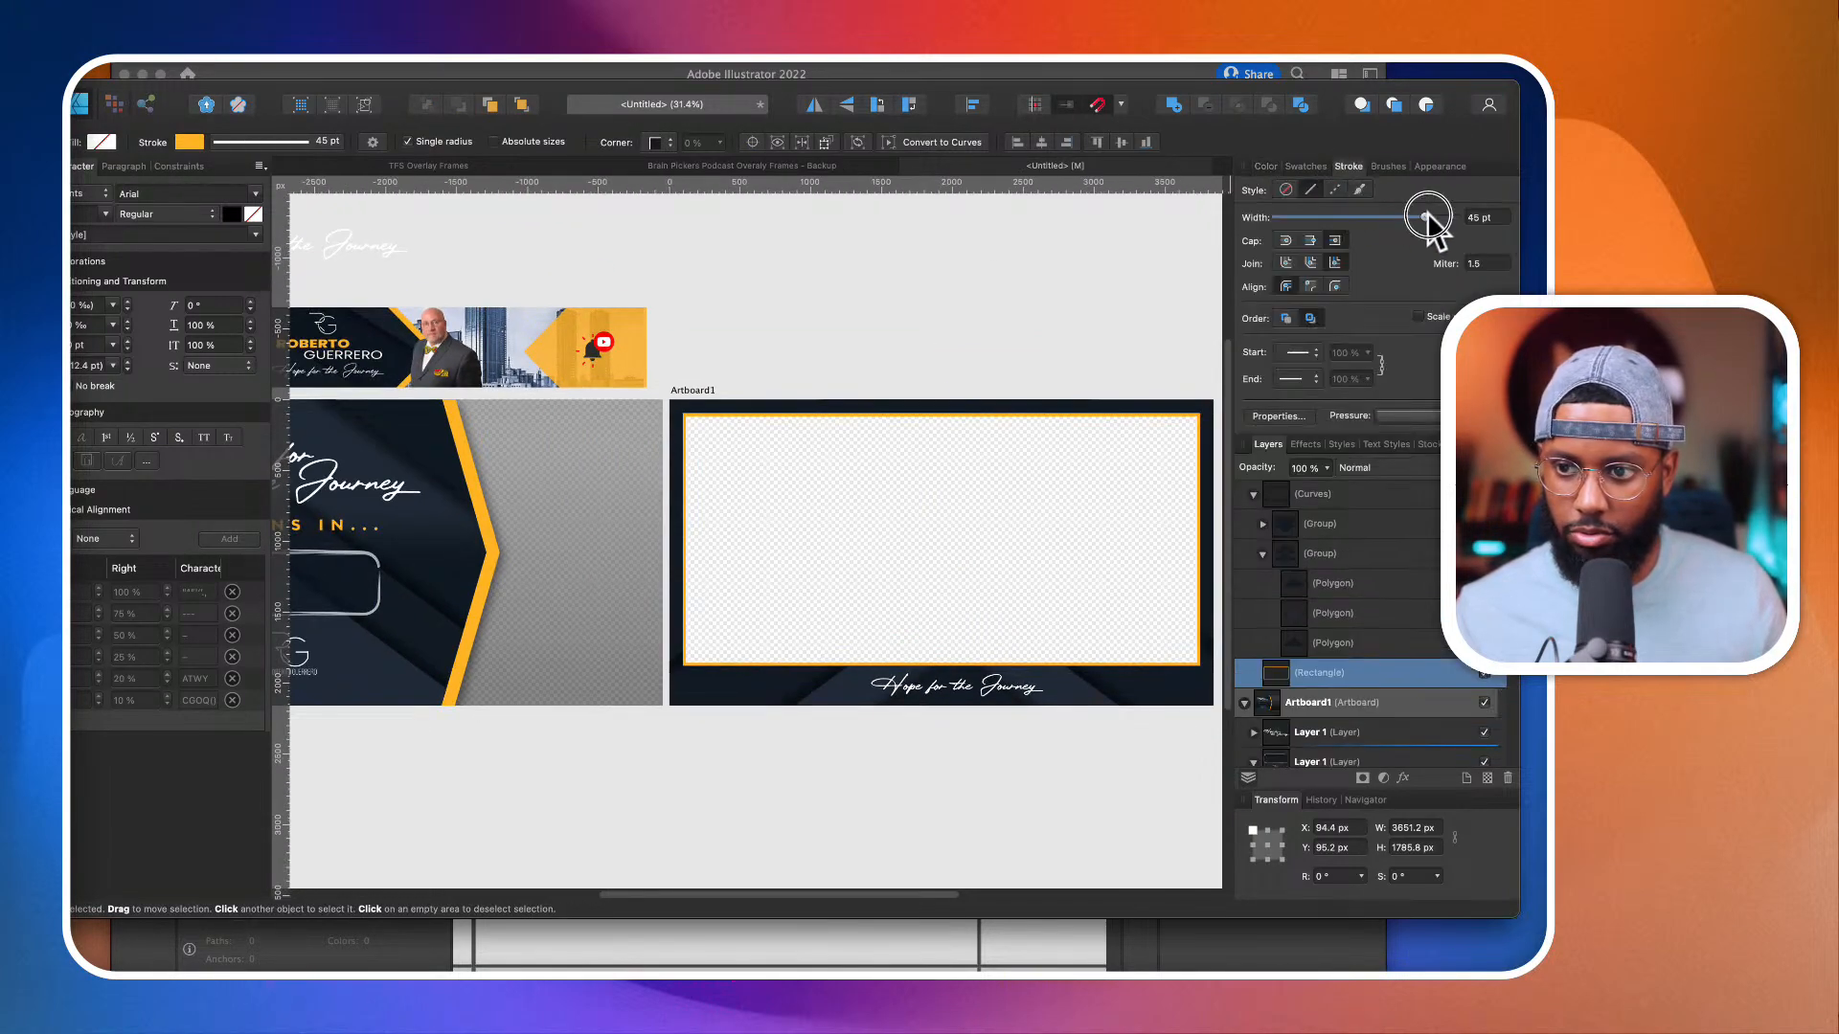
drag(1427, 218, 1482, 239)
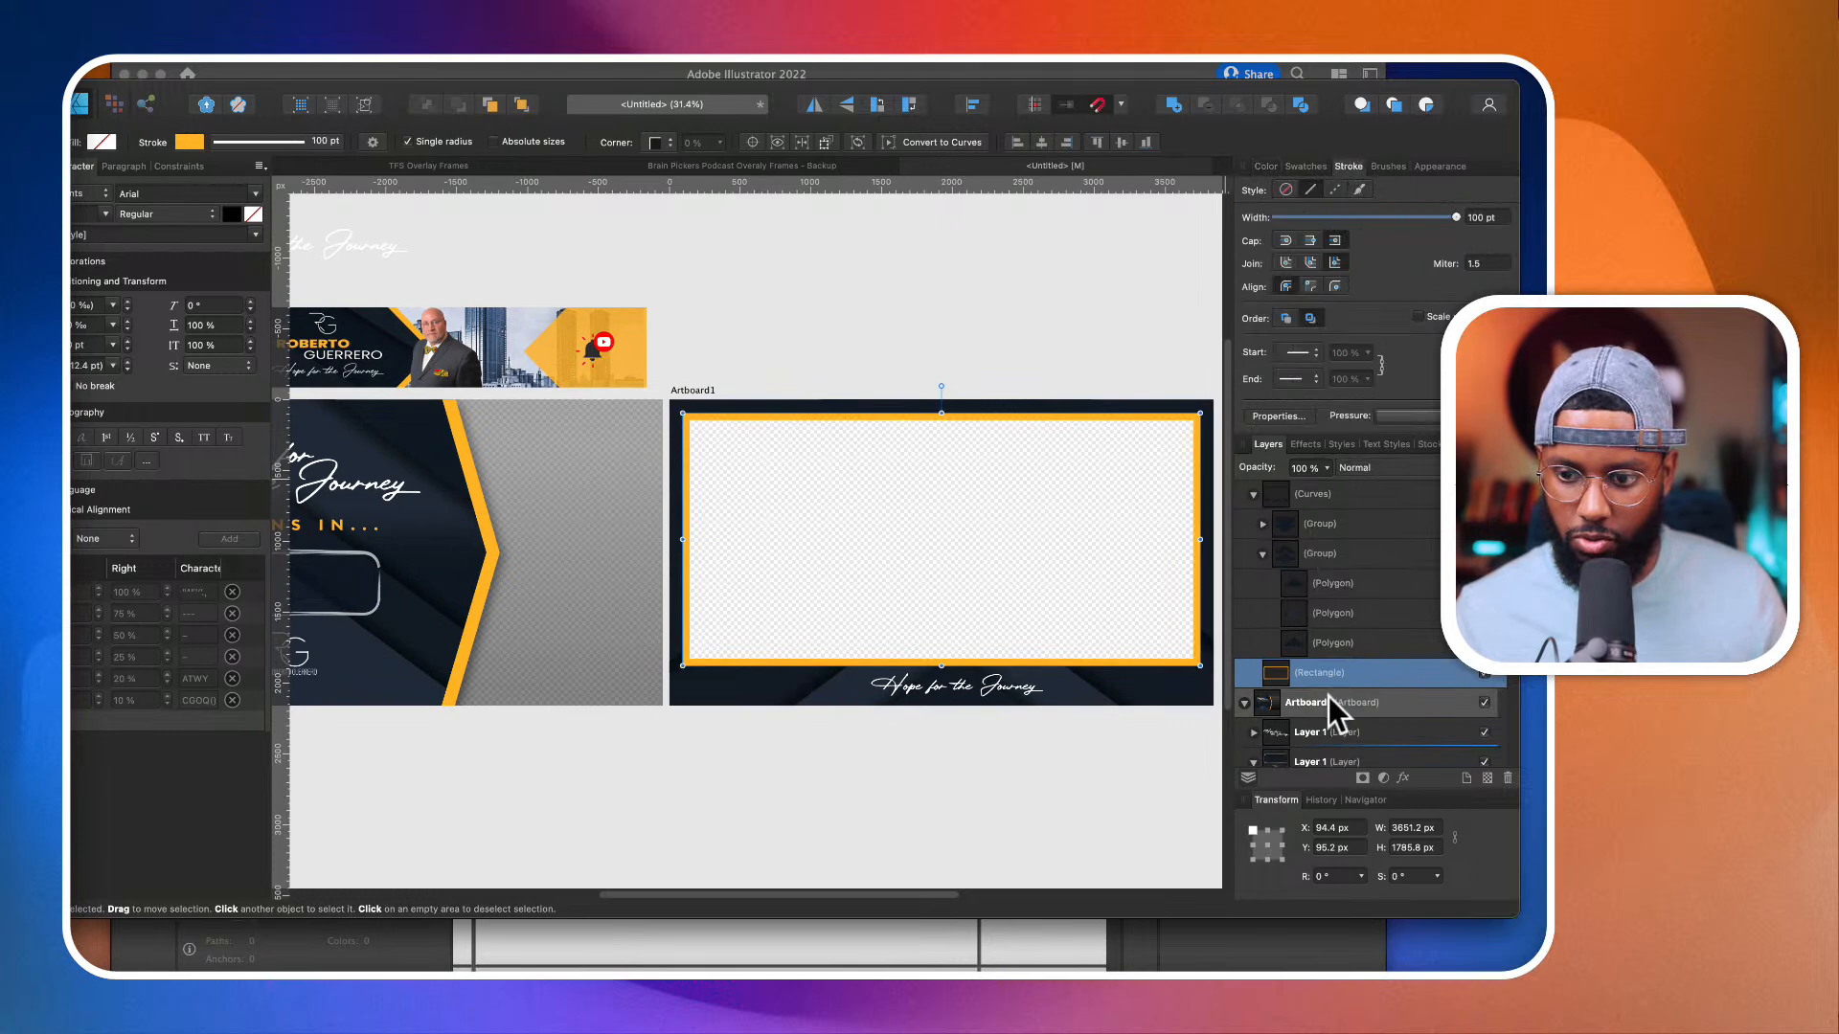
Step: Add a soft outer shadow to the single-camera frame's orange border, with 50% opacity and an offset of about 30.8 px
click(1406, 778)
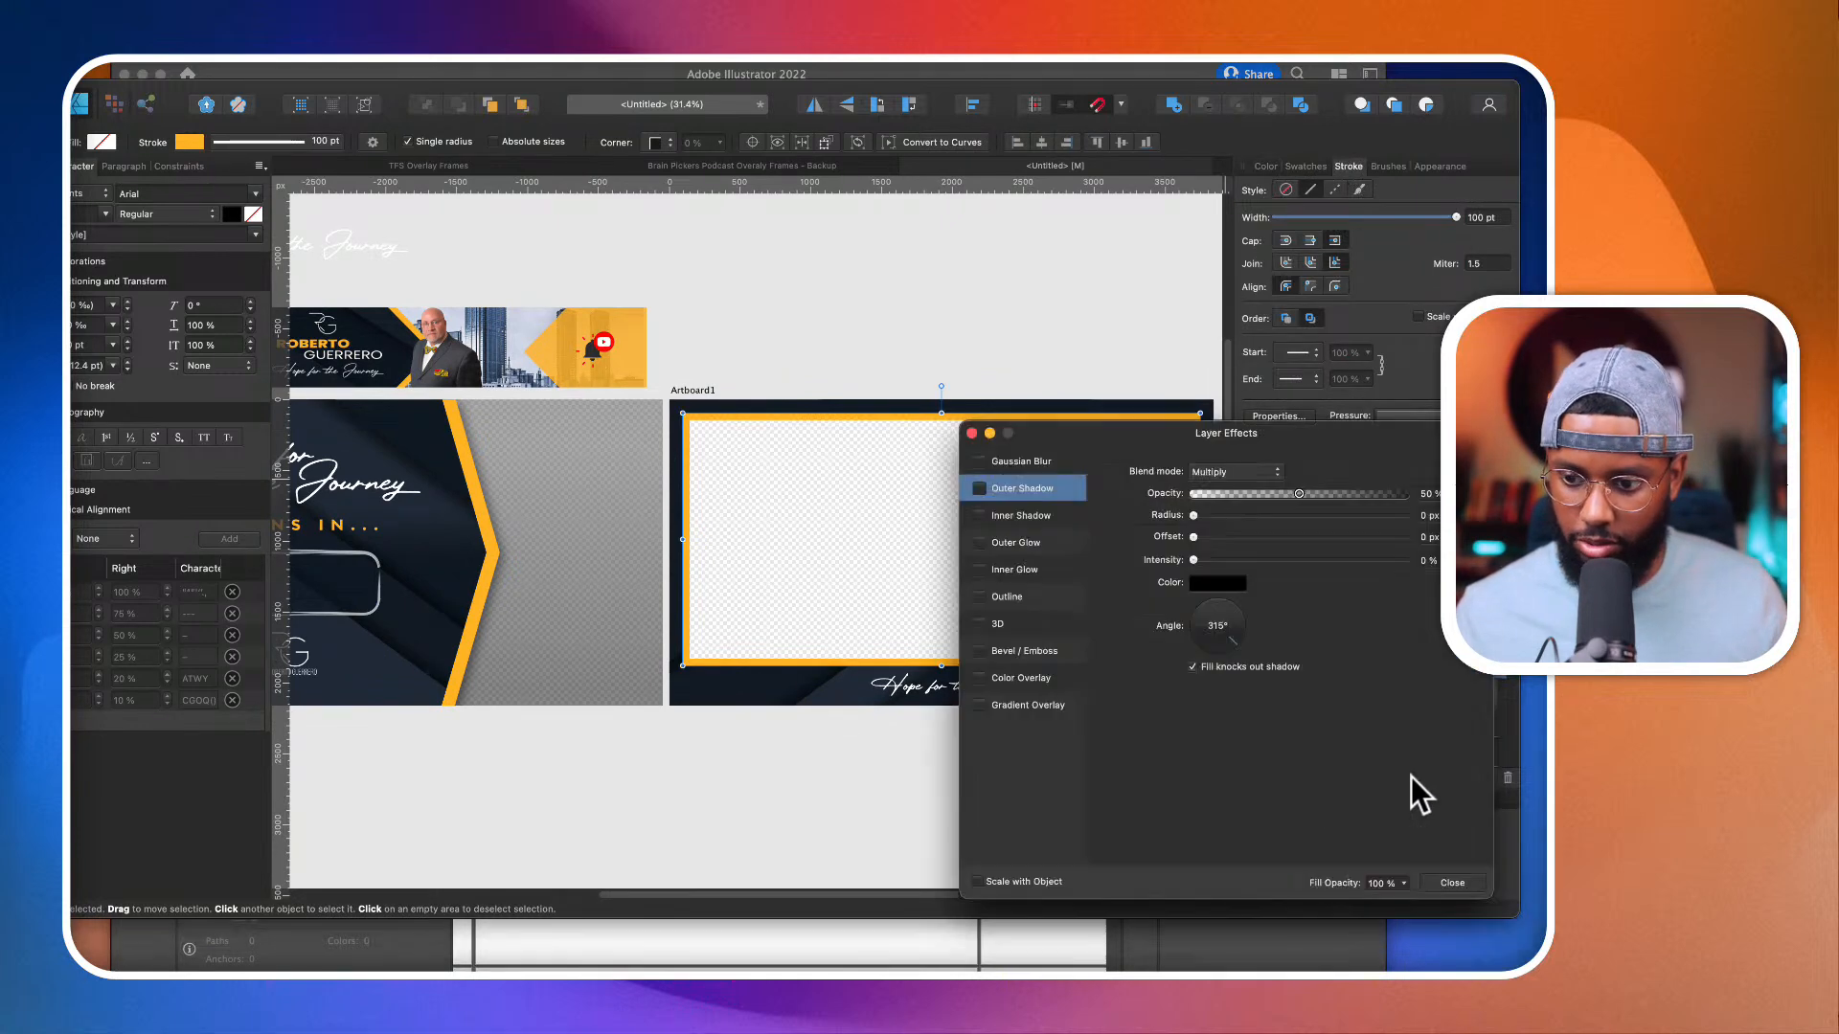
click(979, 490)
drag(1193, 537, 1334, 538)
scroll(887, 580, right, 3)
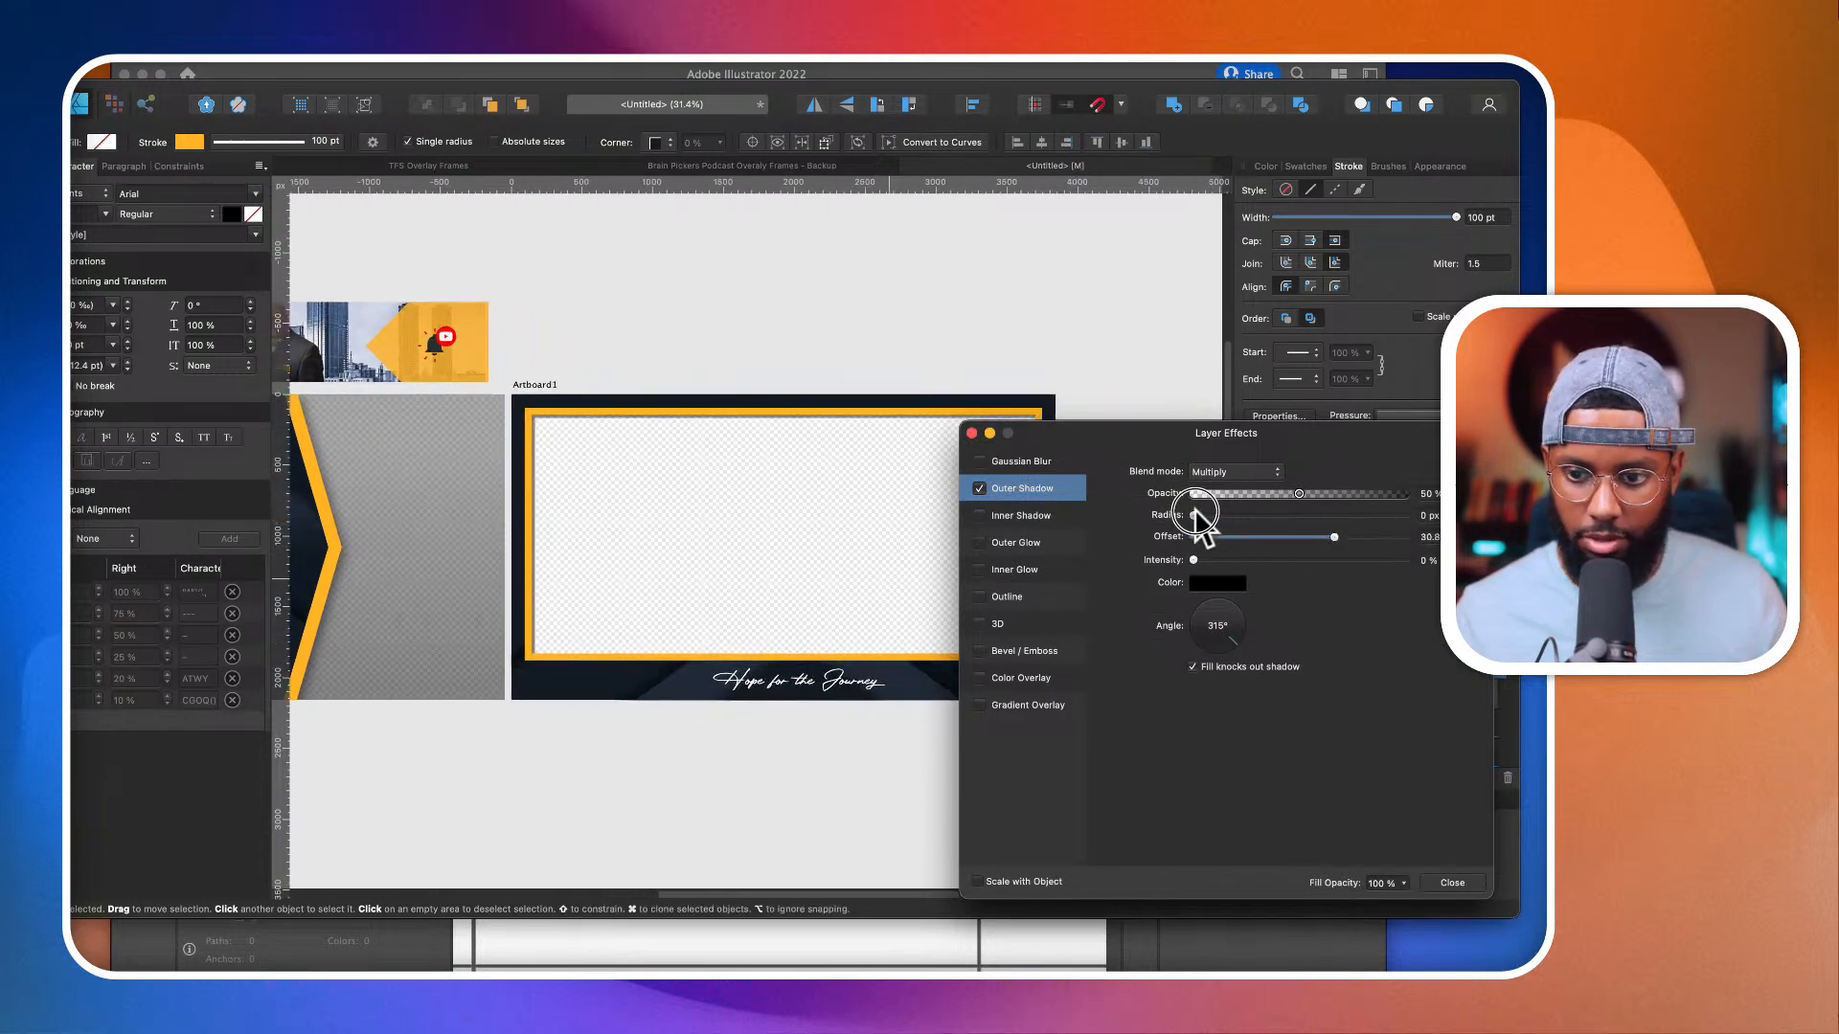
drag(1195, 515, 1380, 517)
click(836, 383)
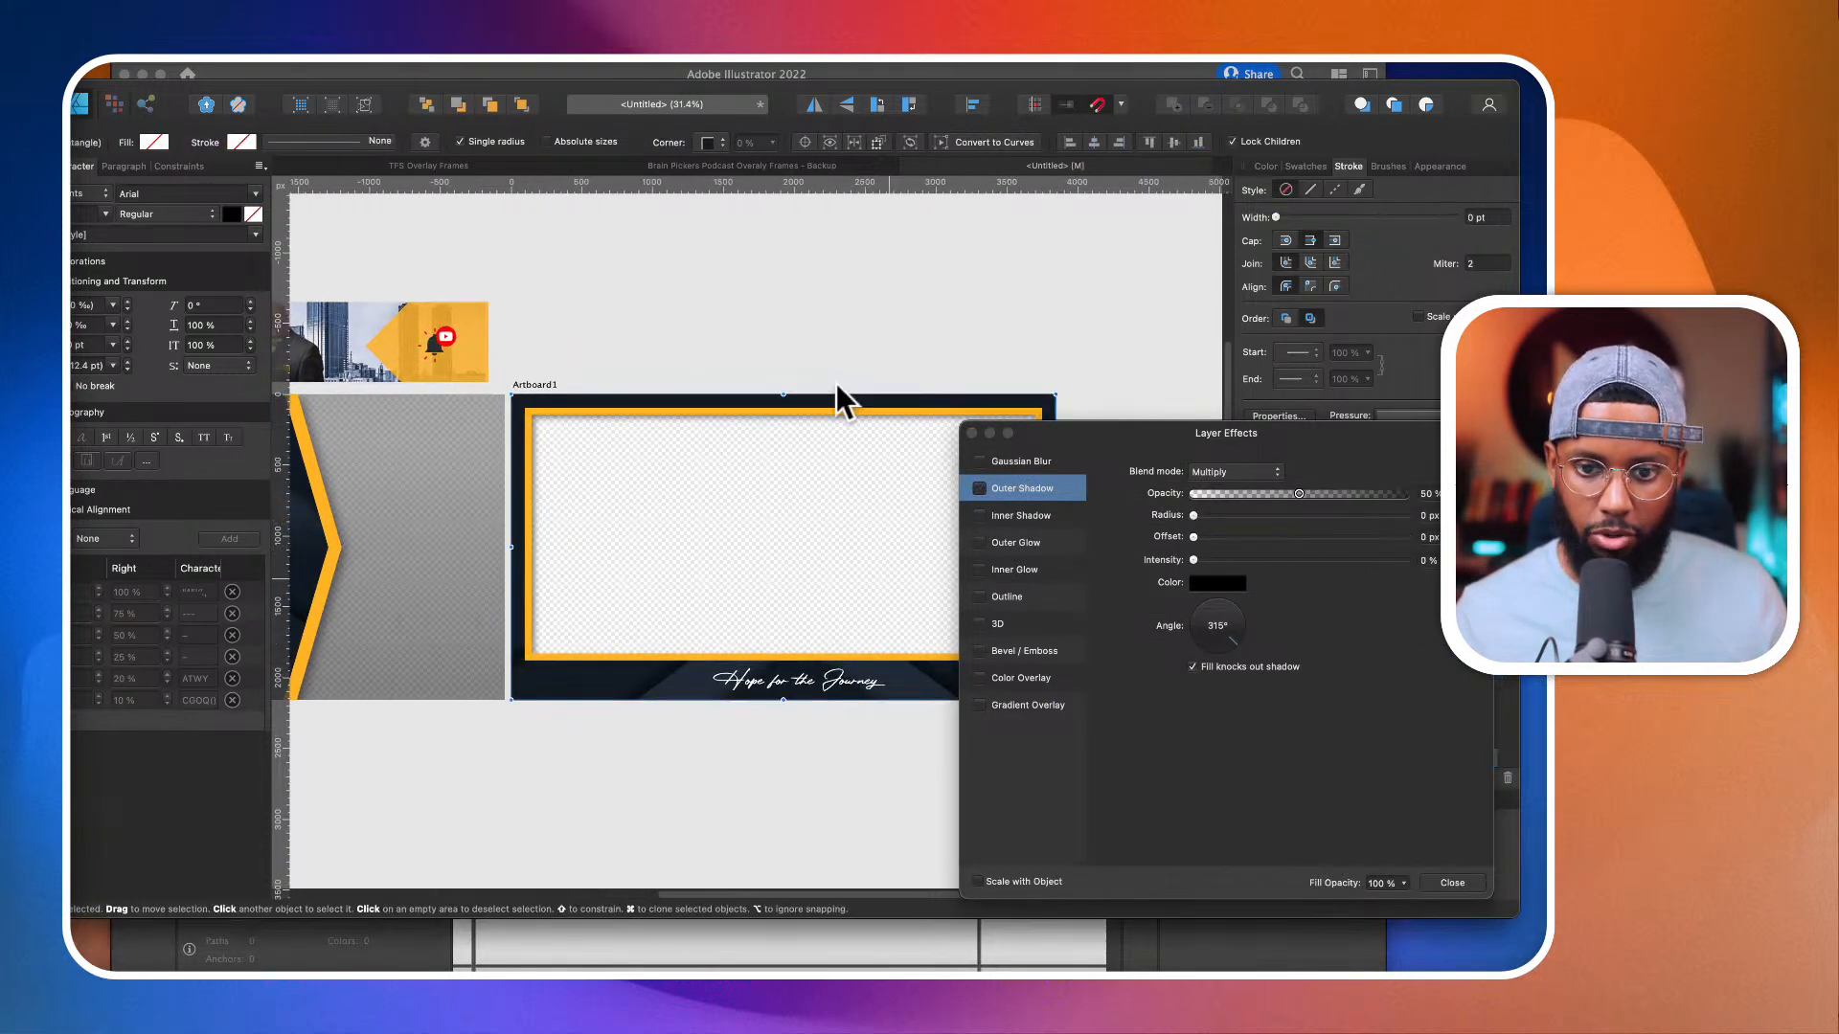
scroll(836, 383, down, 3)
click(899, 341)
scroll(1219, 353, right, 3)
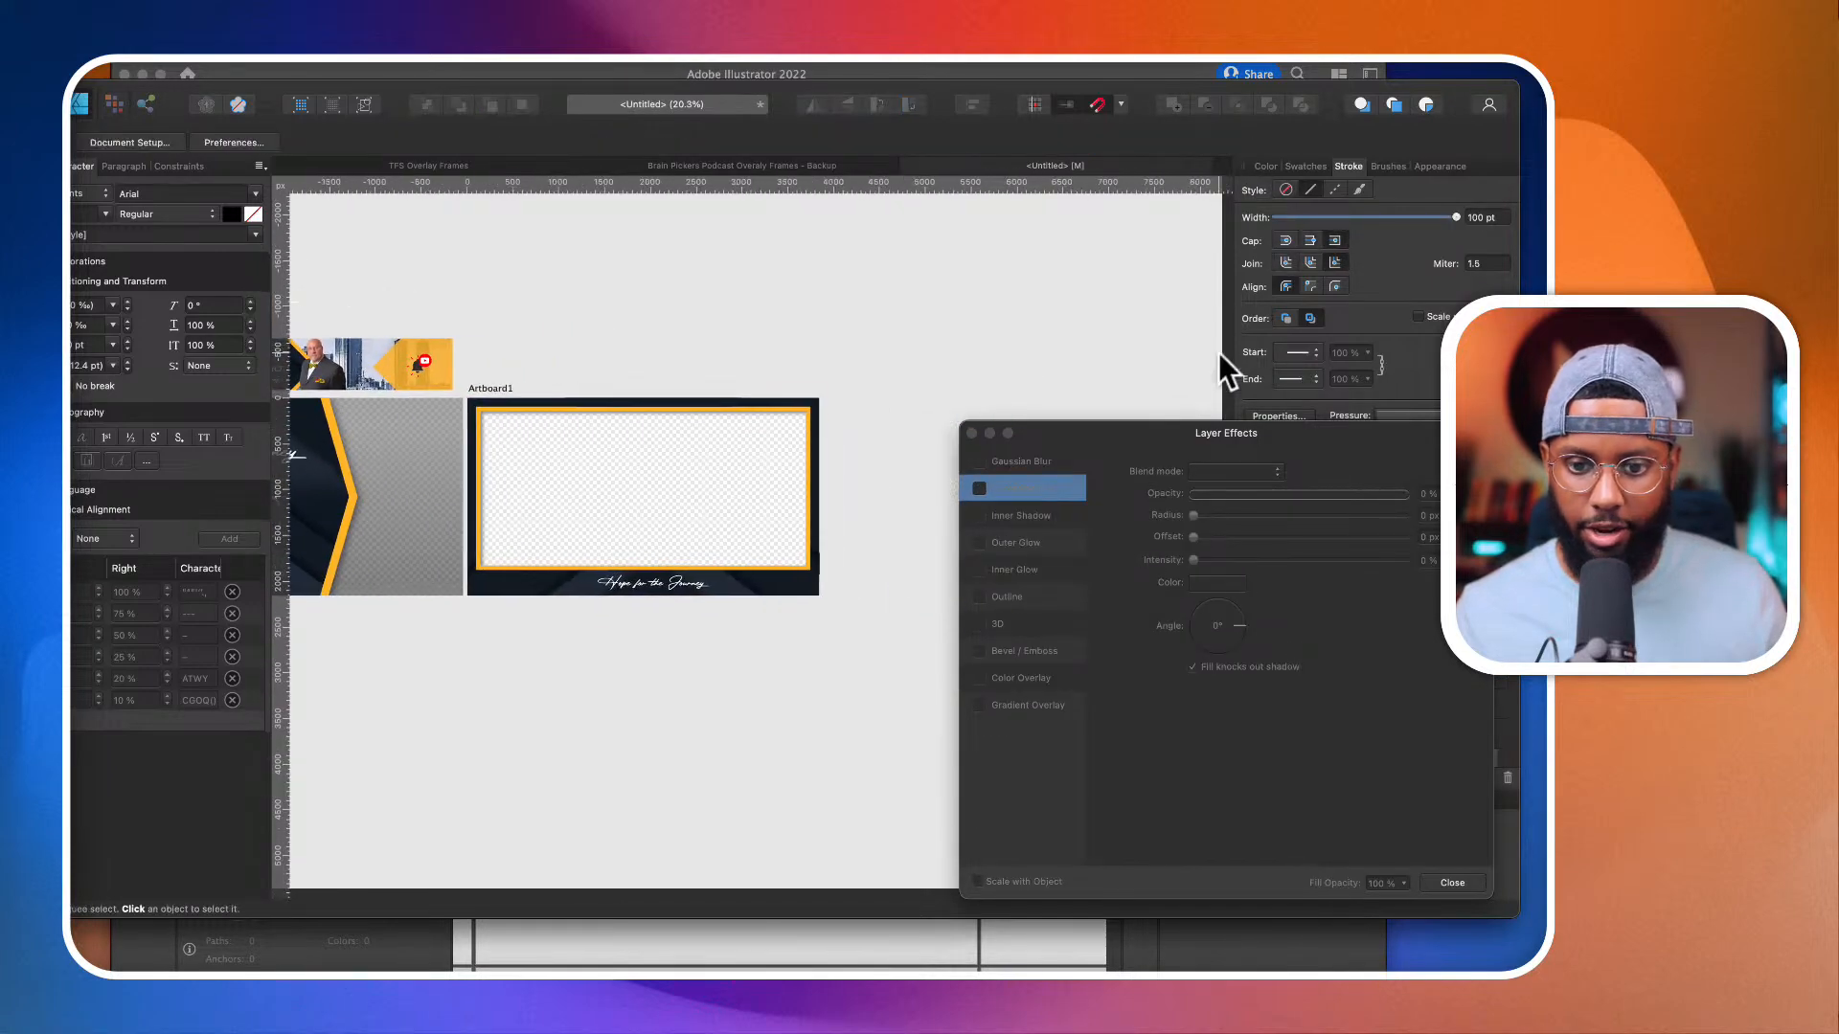
click(971, 433)
Step: Duplicate the single-camera artboard and place the copy beside it on the right, aligned at X 7804.9 px and Y 0 px
click(771, 388)
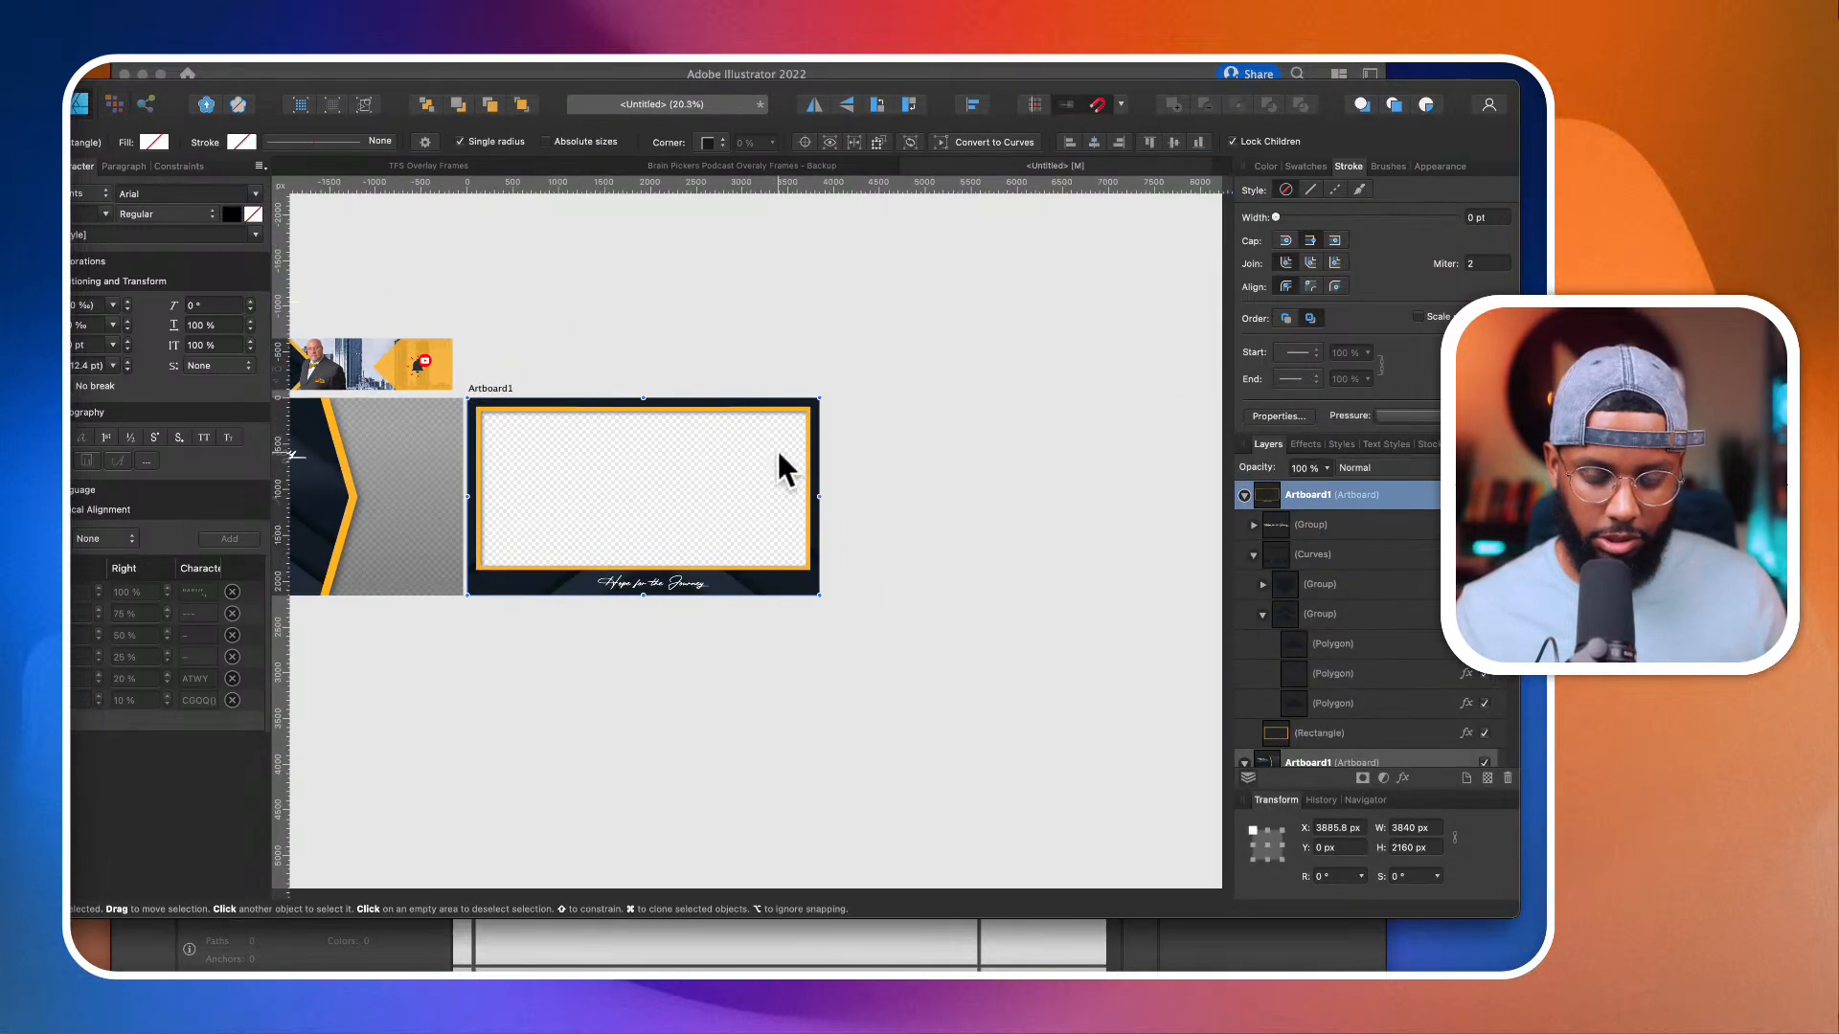
drag(771, 479, 1126, 487)
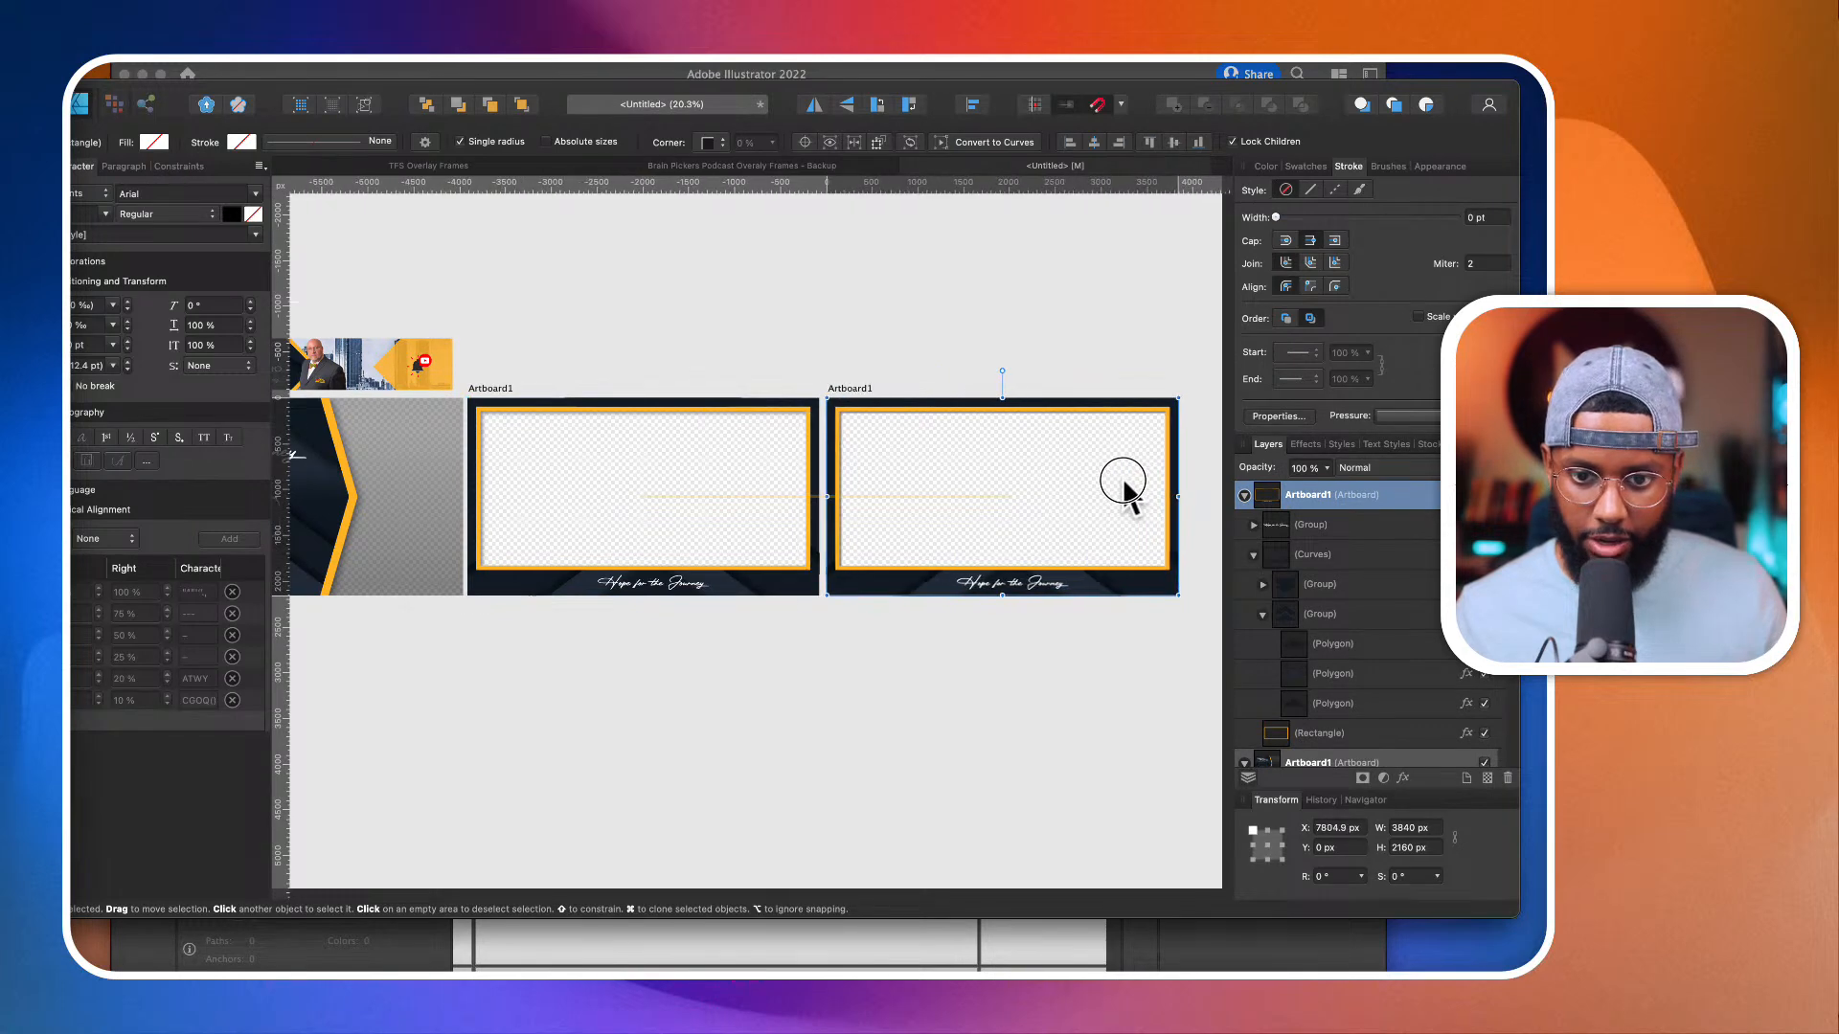
click(1193, 622)
Step: Review the countdown, single-camera and duplicated frames side by side with the banner artwork
scroll(1168, 618, left, 3)
scroll(1168, 619, down, 1)
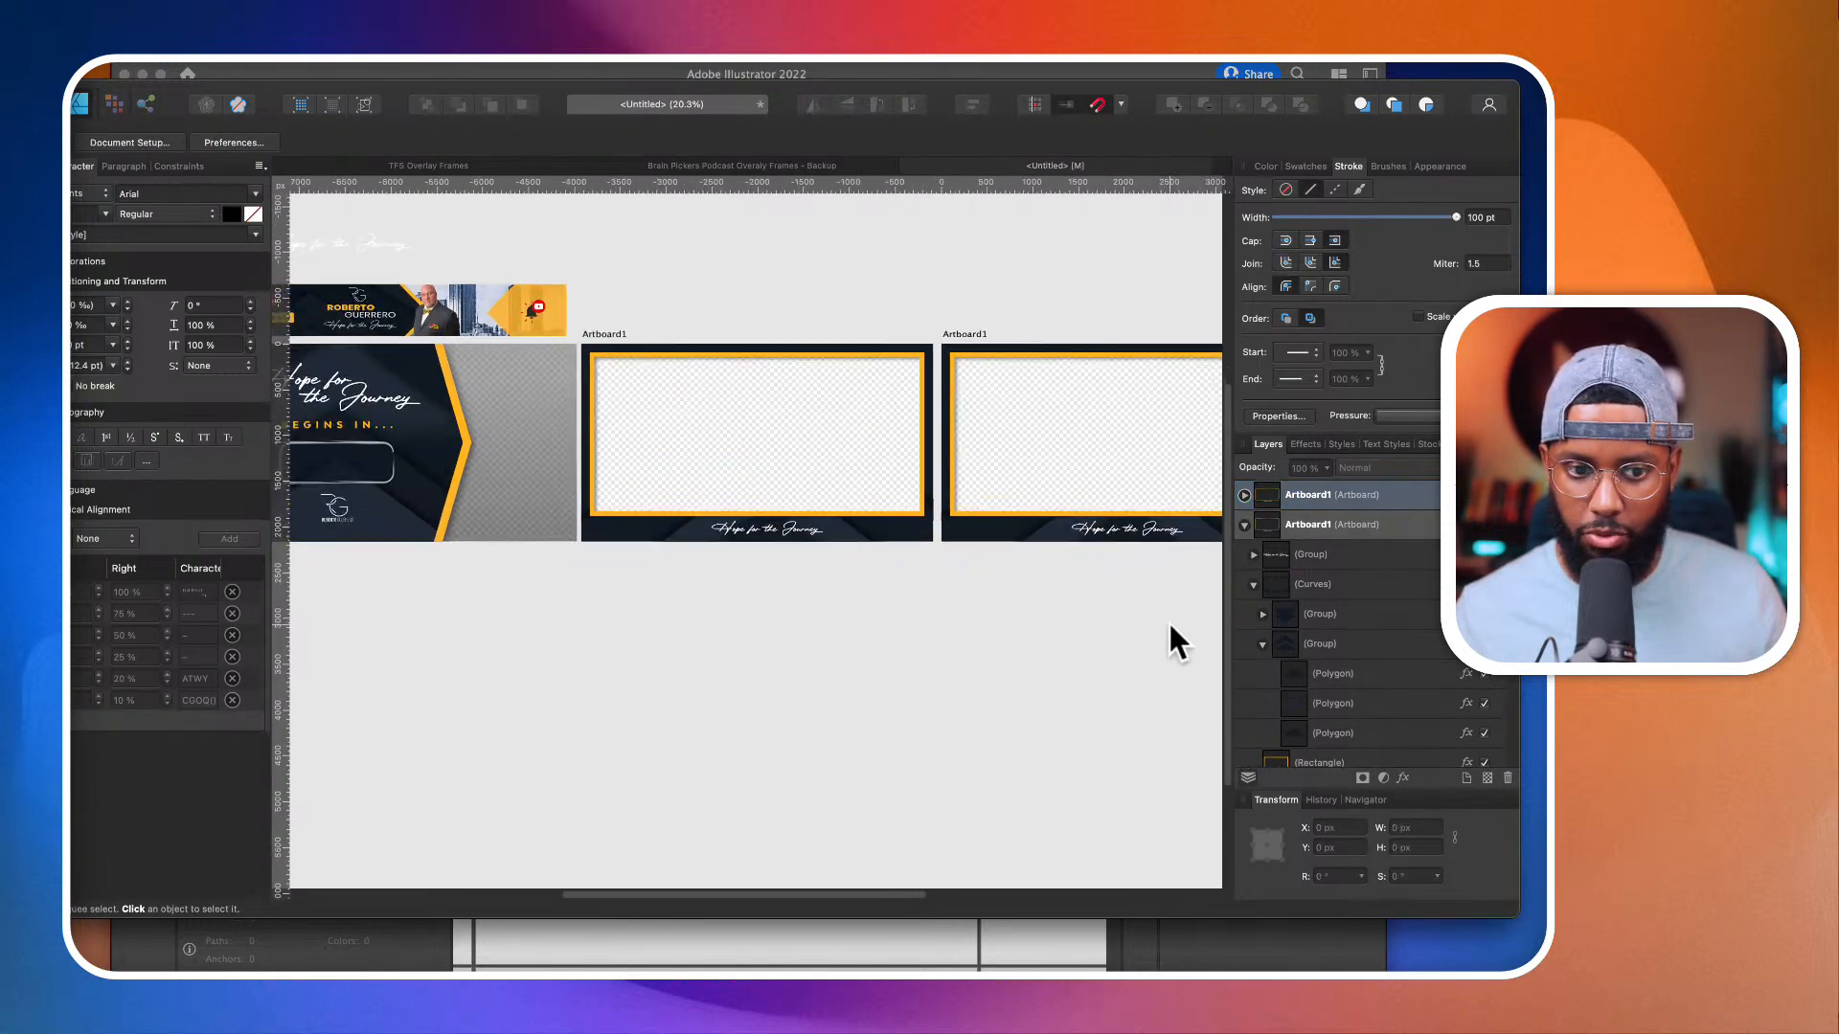
scroll(1170, 627, left, 2)
scroll(1170, 628, down, 1)
scroll(1169, 618, right, 3)
scroll(1168, 619, up, 1)
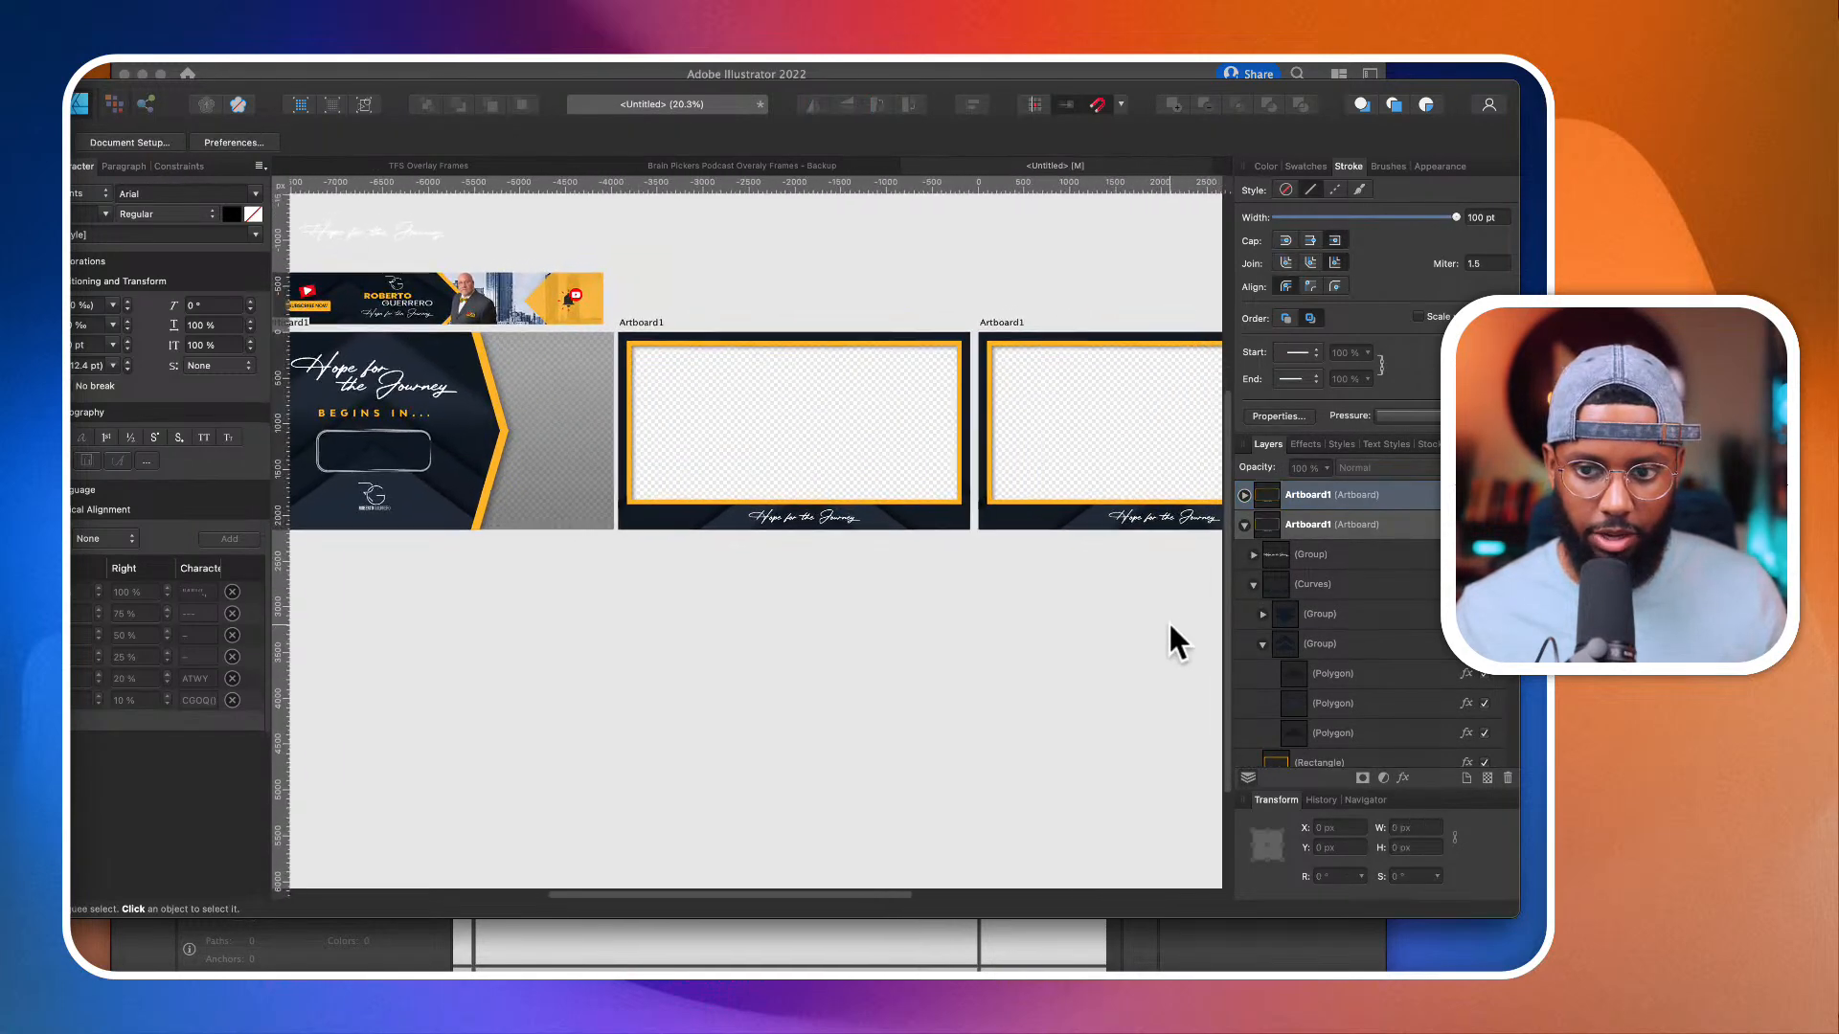
scroll(1169, 618, right, 3)
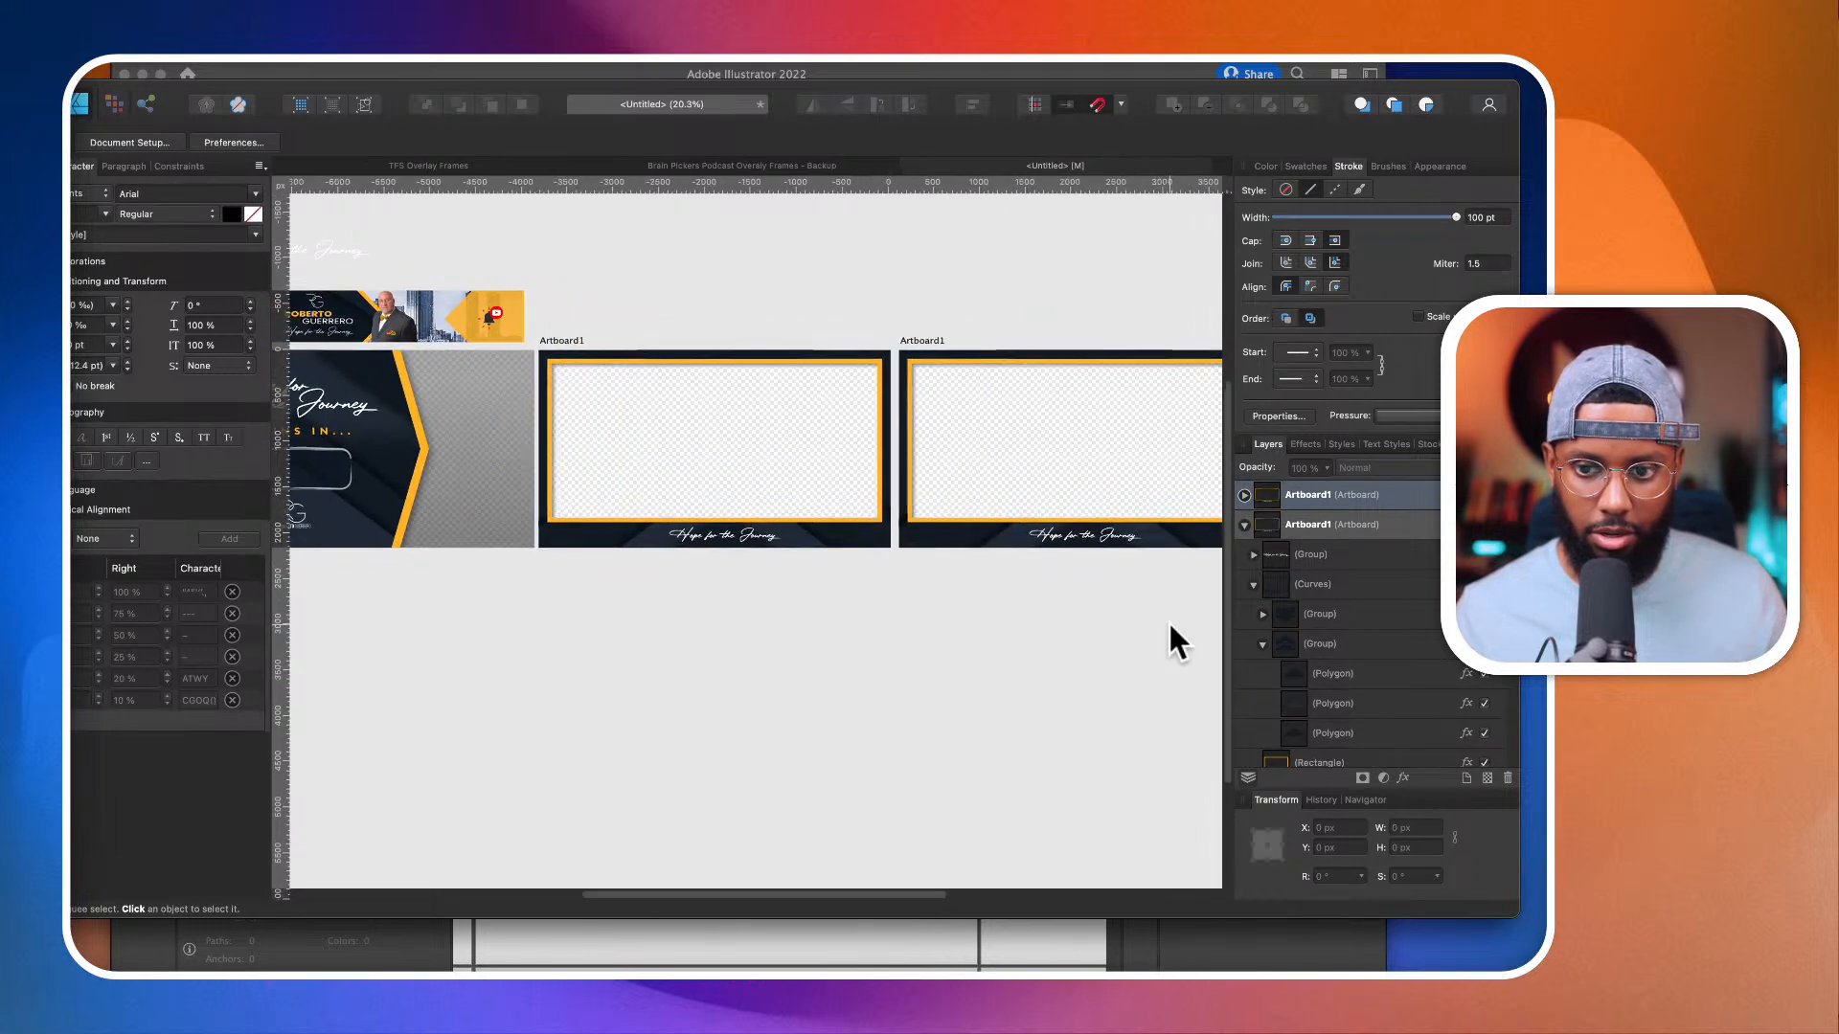
scroll(1102, 555, right, 2)
Step: Draw a vertical navy rectangle without a stroke down the middle of the duplicated frame, about 240 px wide and 1966 px high
click(1109, 479)
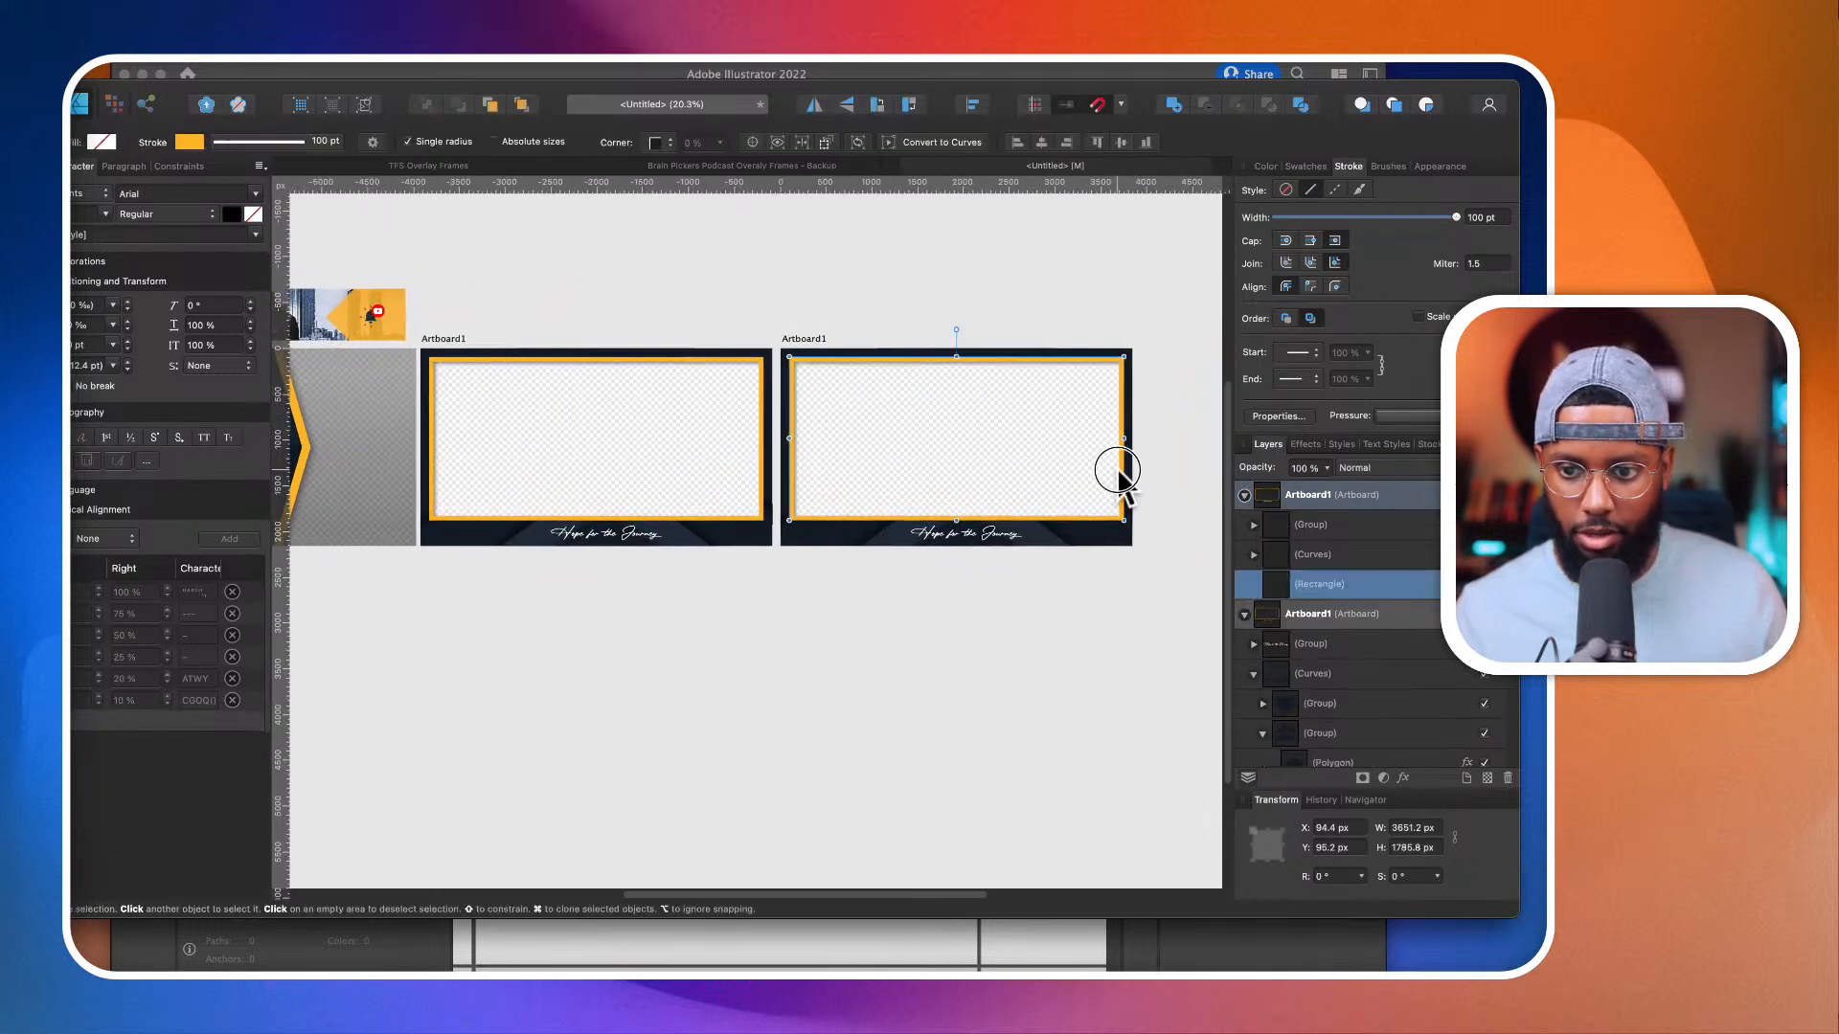
scroll(1119, 469, up, 3)
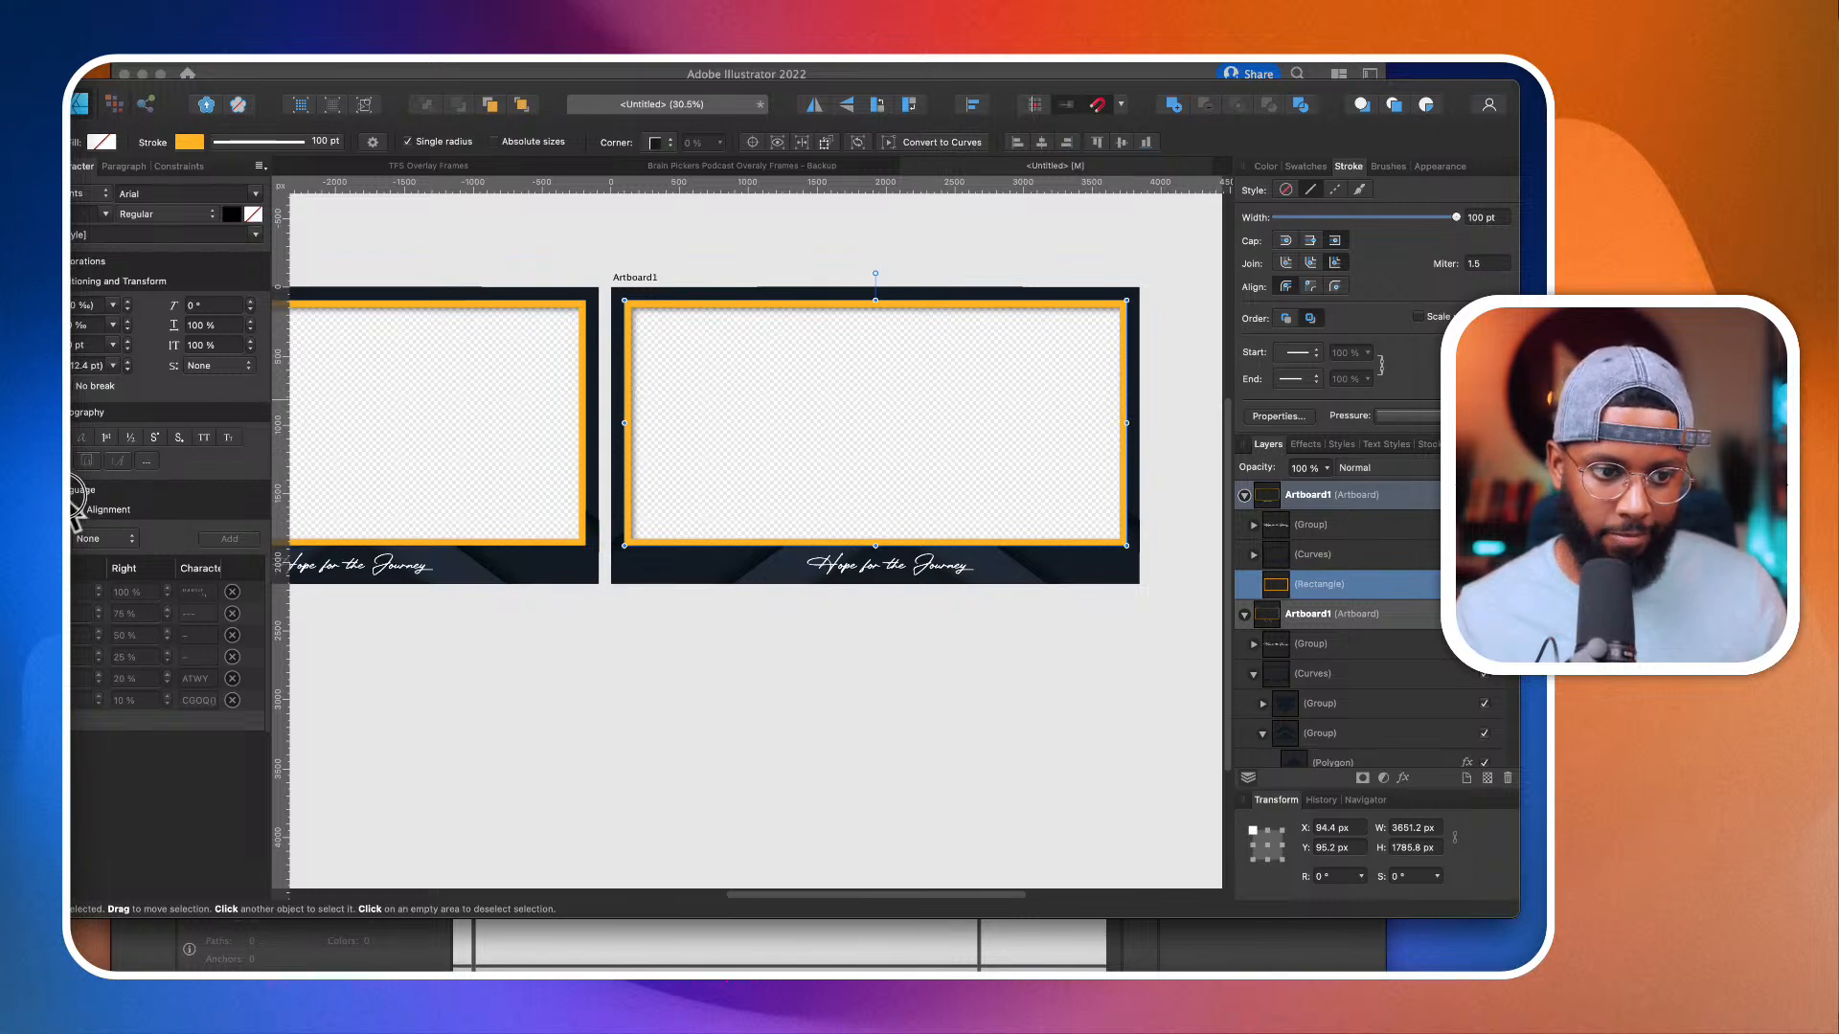
drag(881, 502, 888, 537)
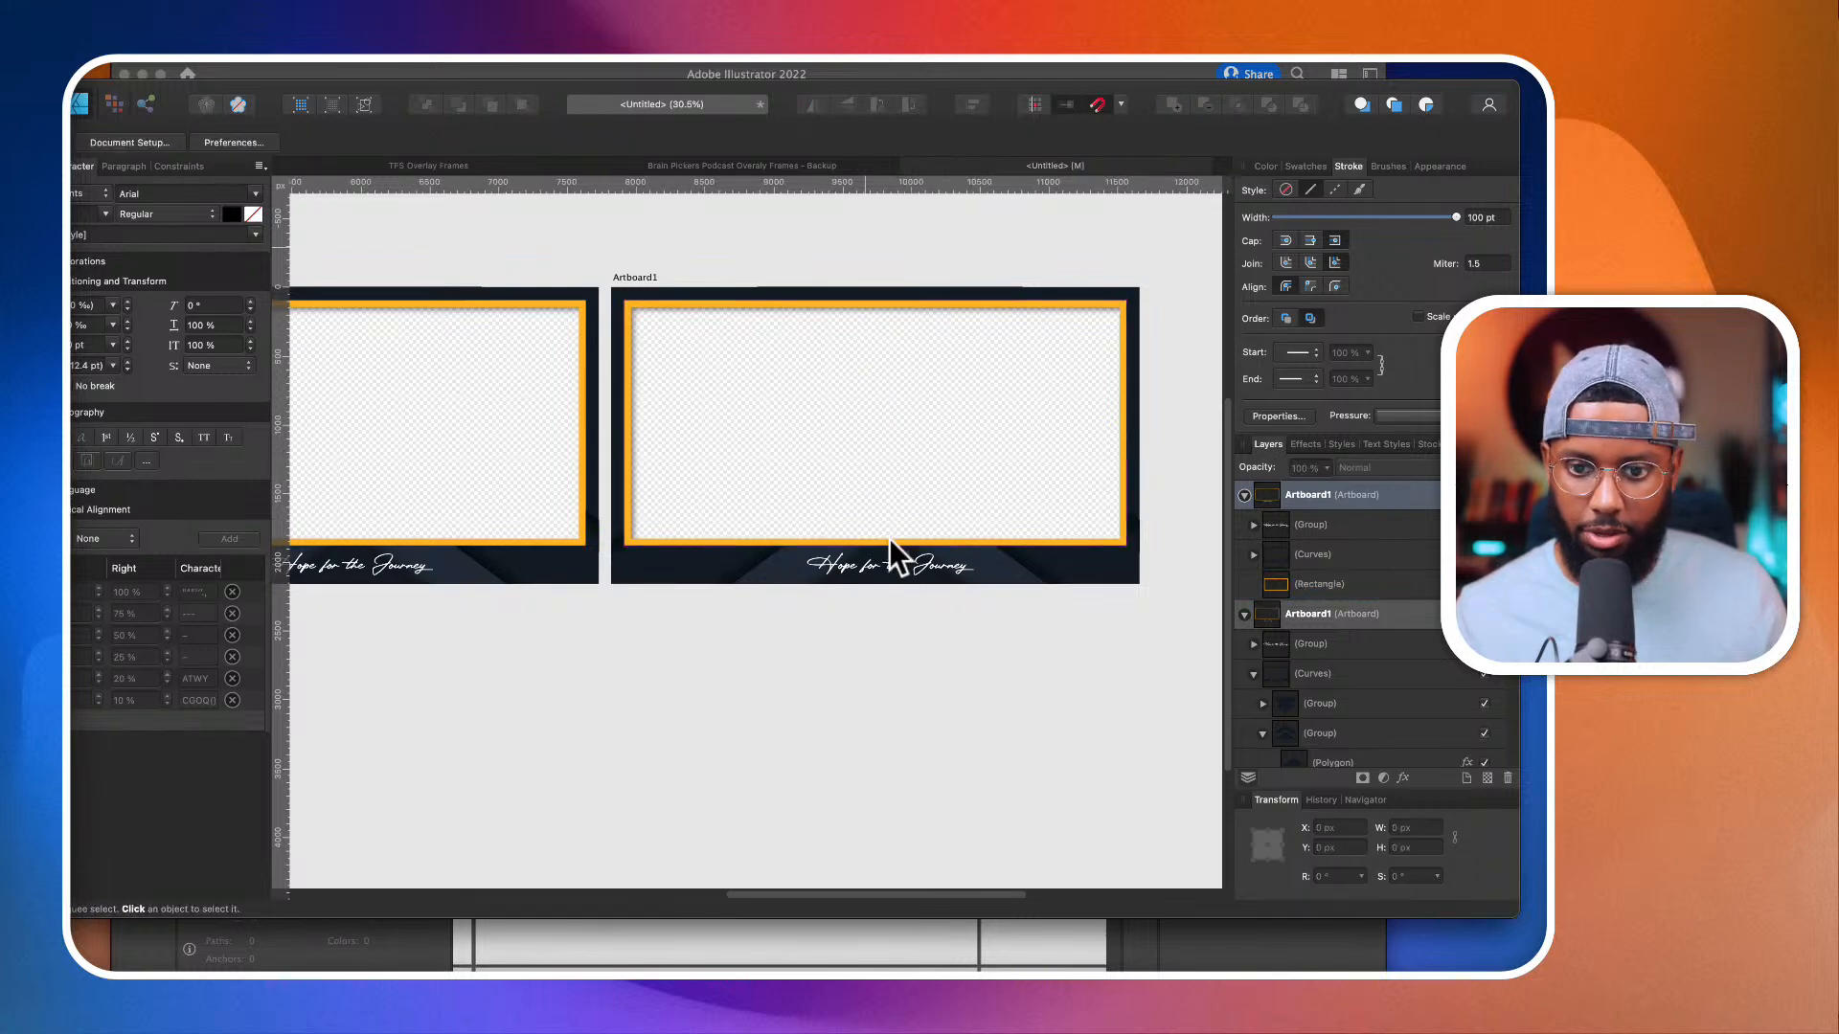
key(m)
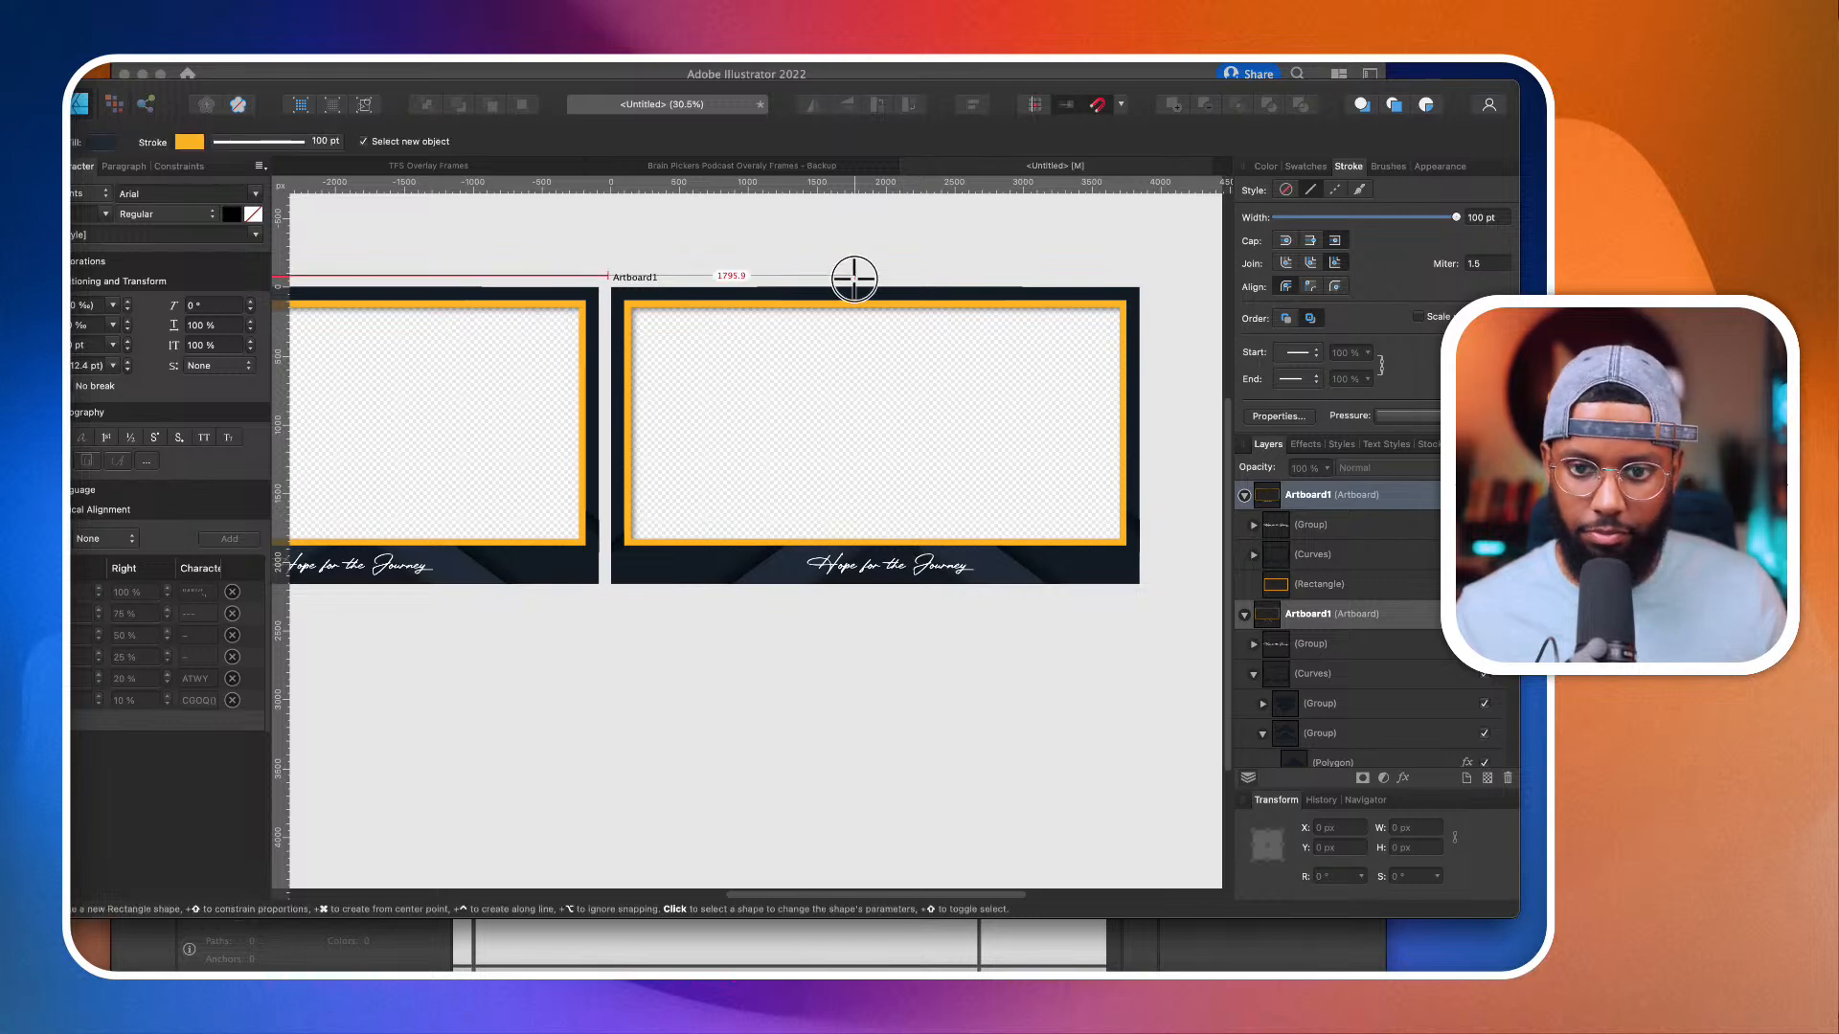
mouse_move(854, 276)
mouse_down()
mouse_move(897, 574)
mouse_move(889, 546)
mouse_up()
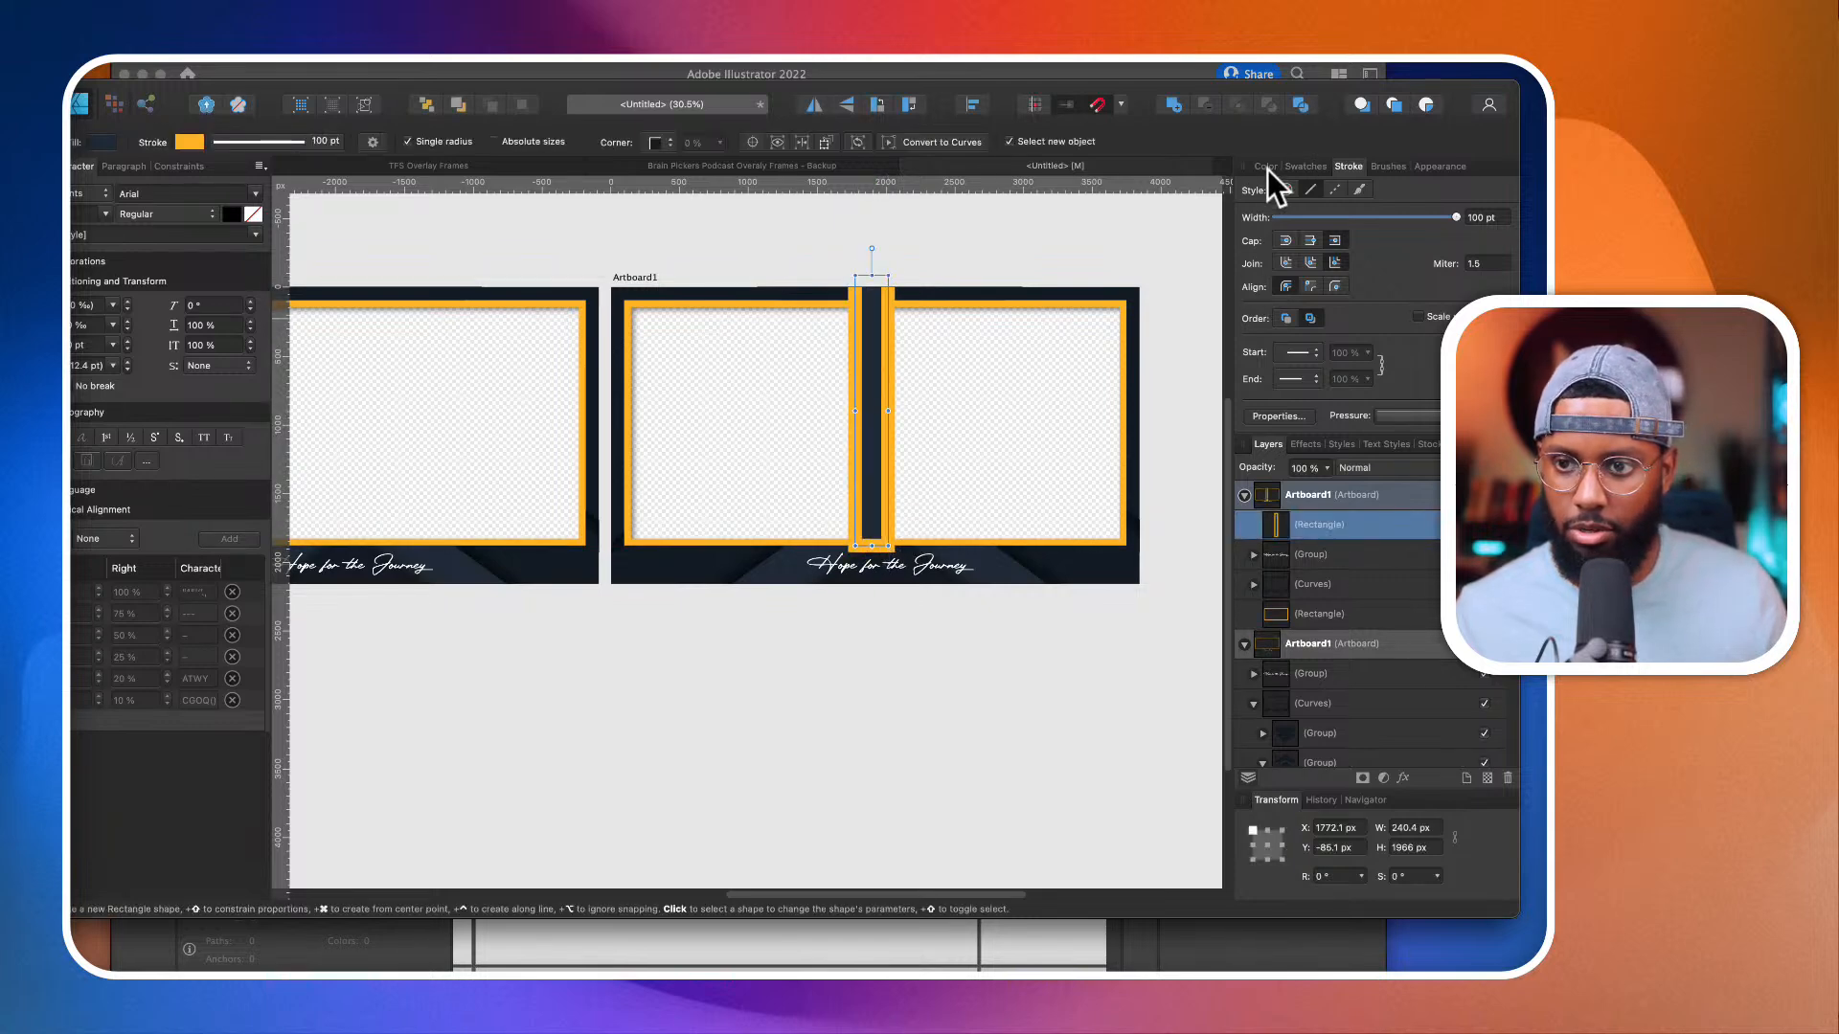
click(1267, 169)
click(1246, 211)
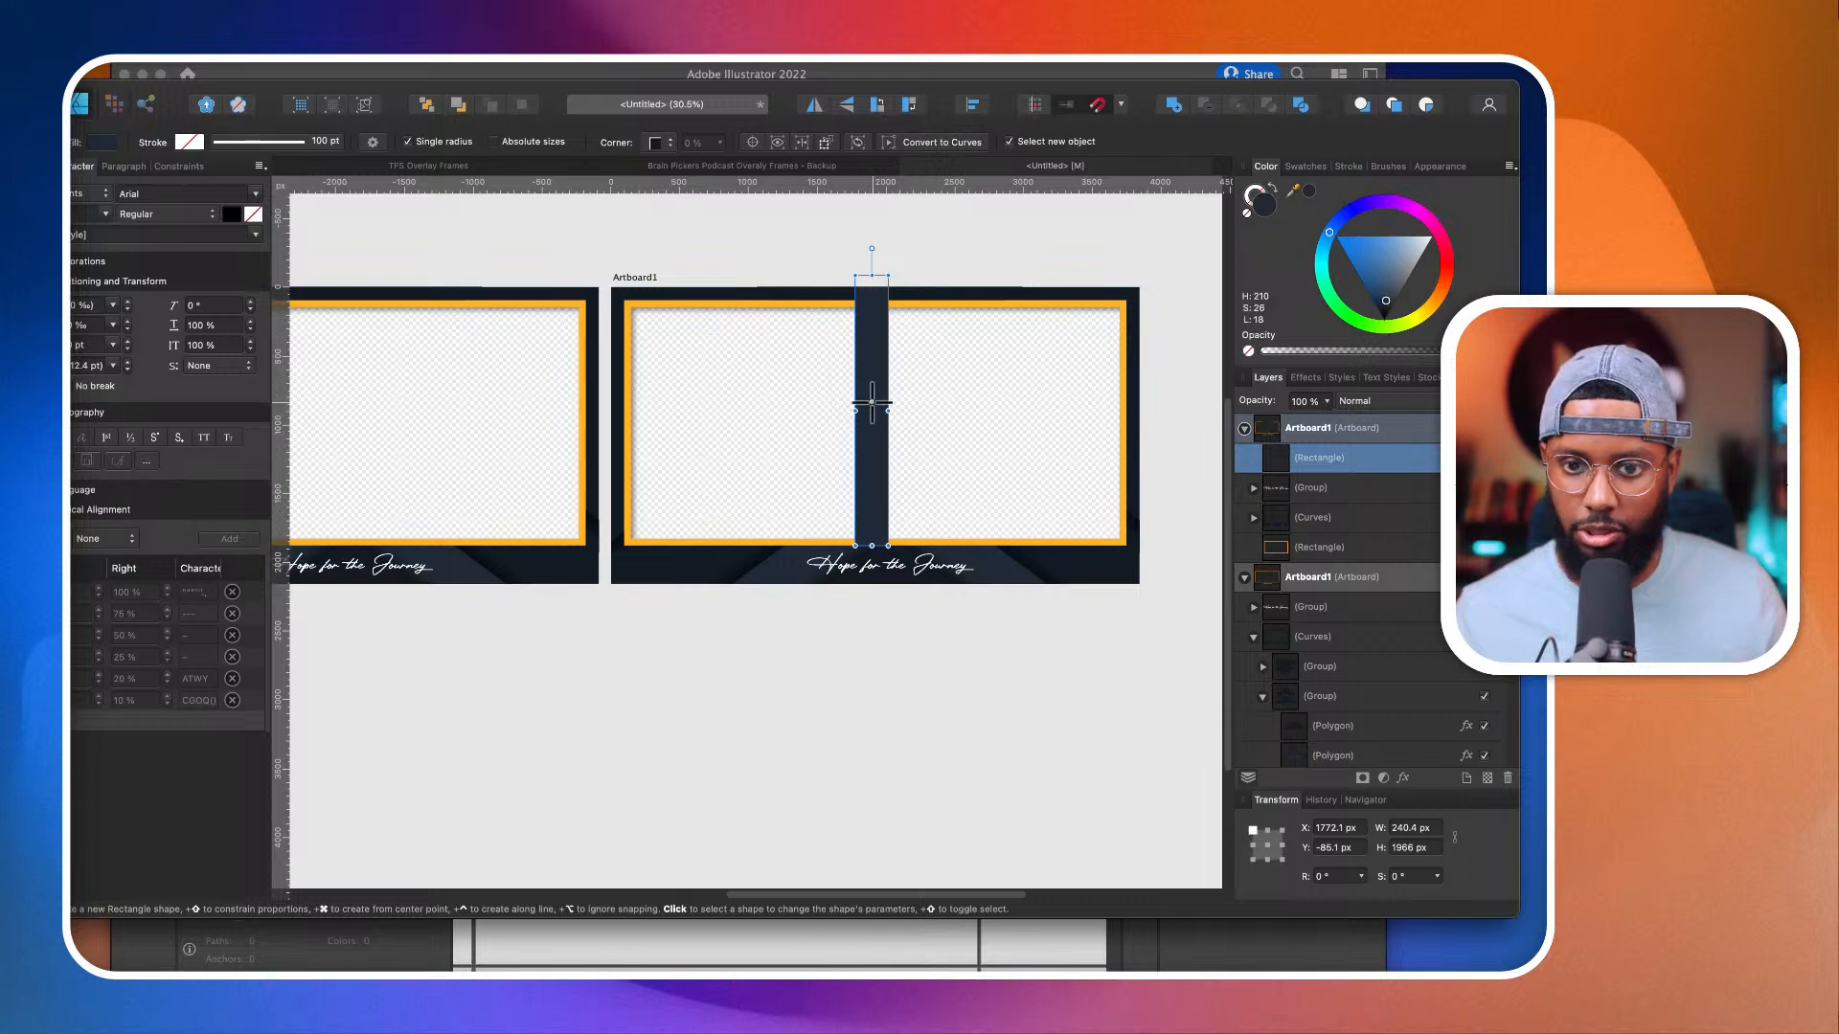
Step: Narrow the navy divider to about 68 px wide and centre it horizontally on the duplicated artboard
key(v)
drag(889, 410, 848, 412)
scroll(873, 412, up, 5)
scroll(850, 410, down, 5)
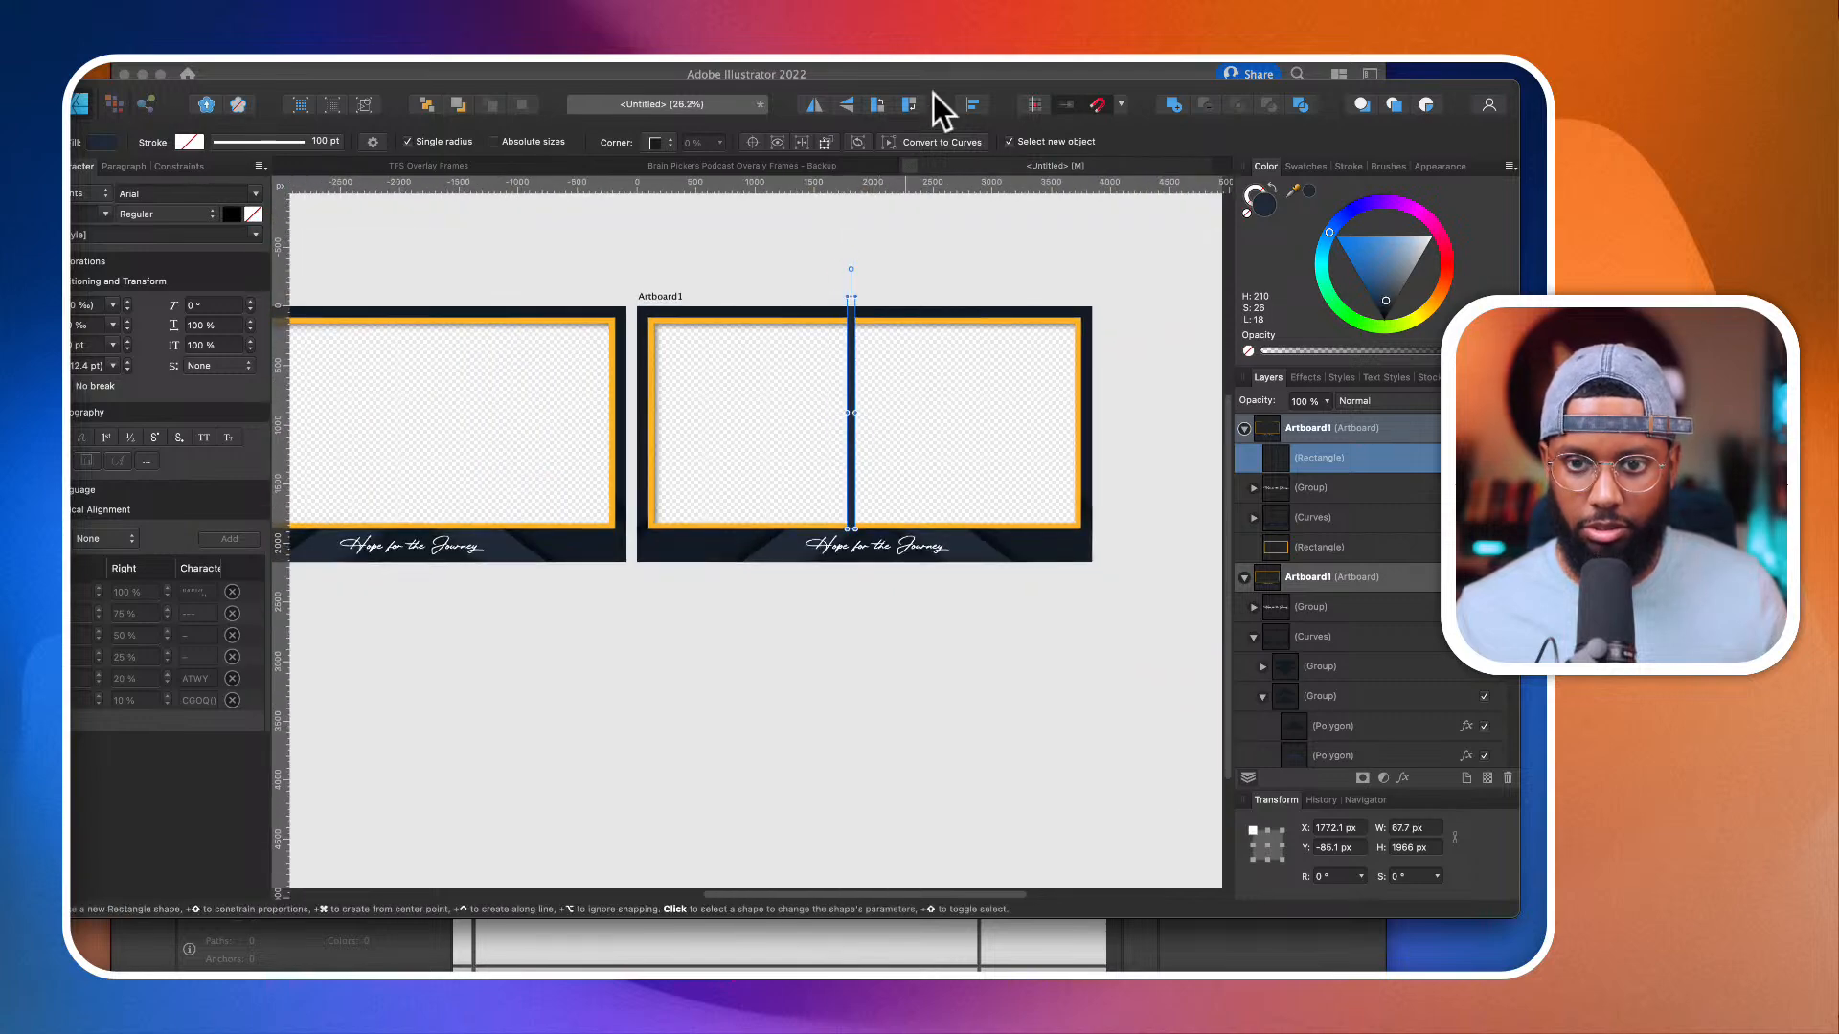
click(965, 106)
click(1008, 158)
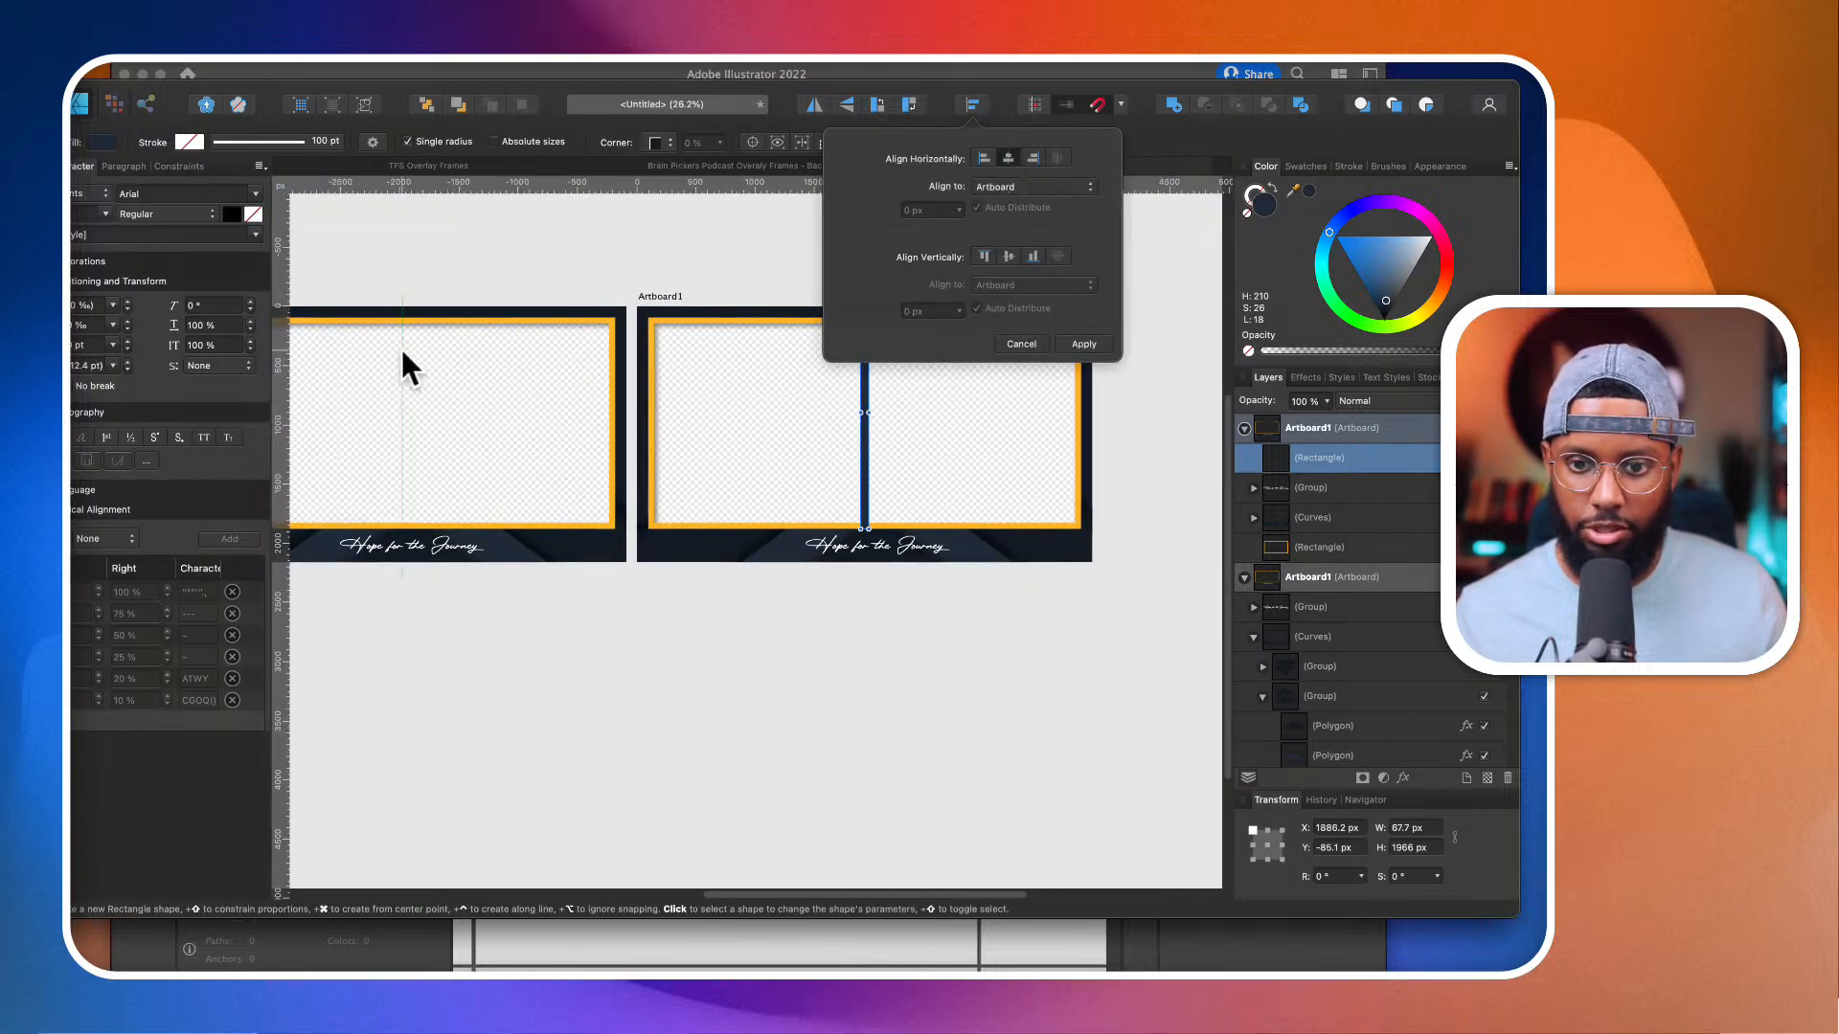
click(63, 190)
click(851, 251)
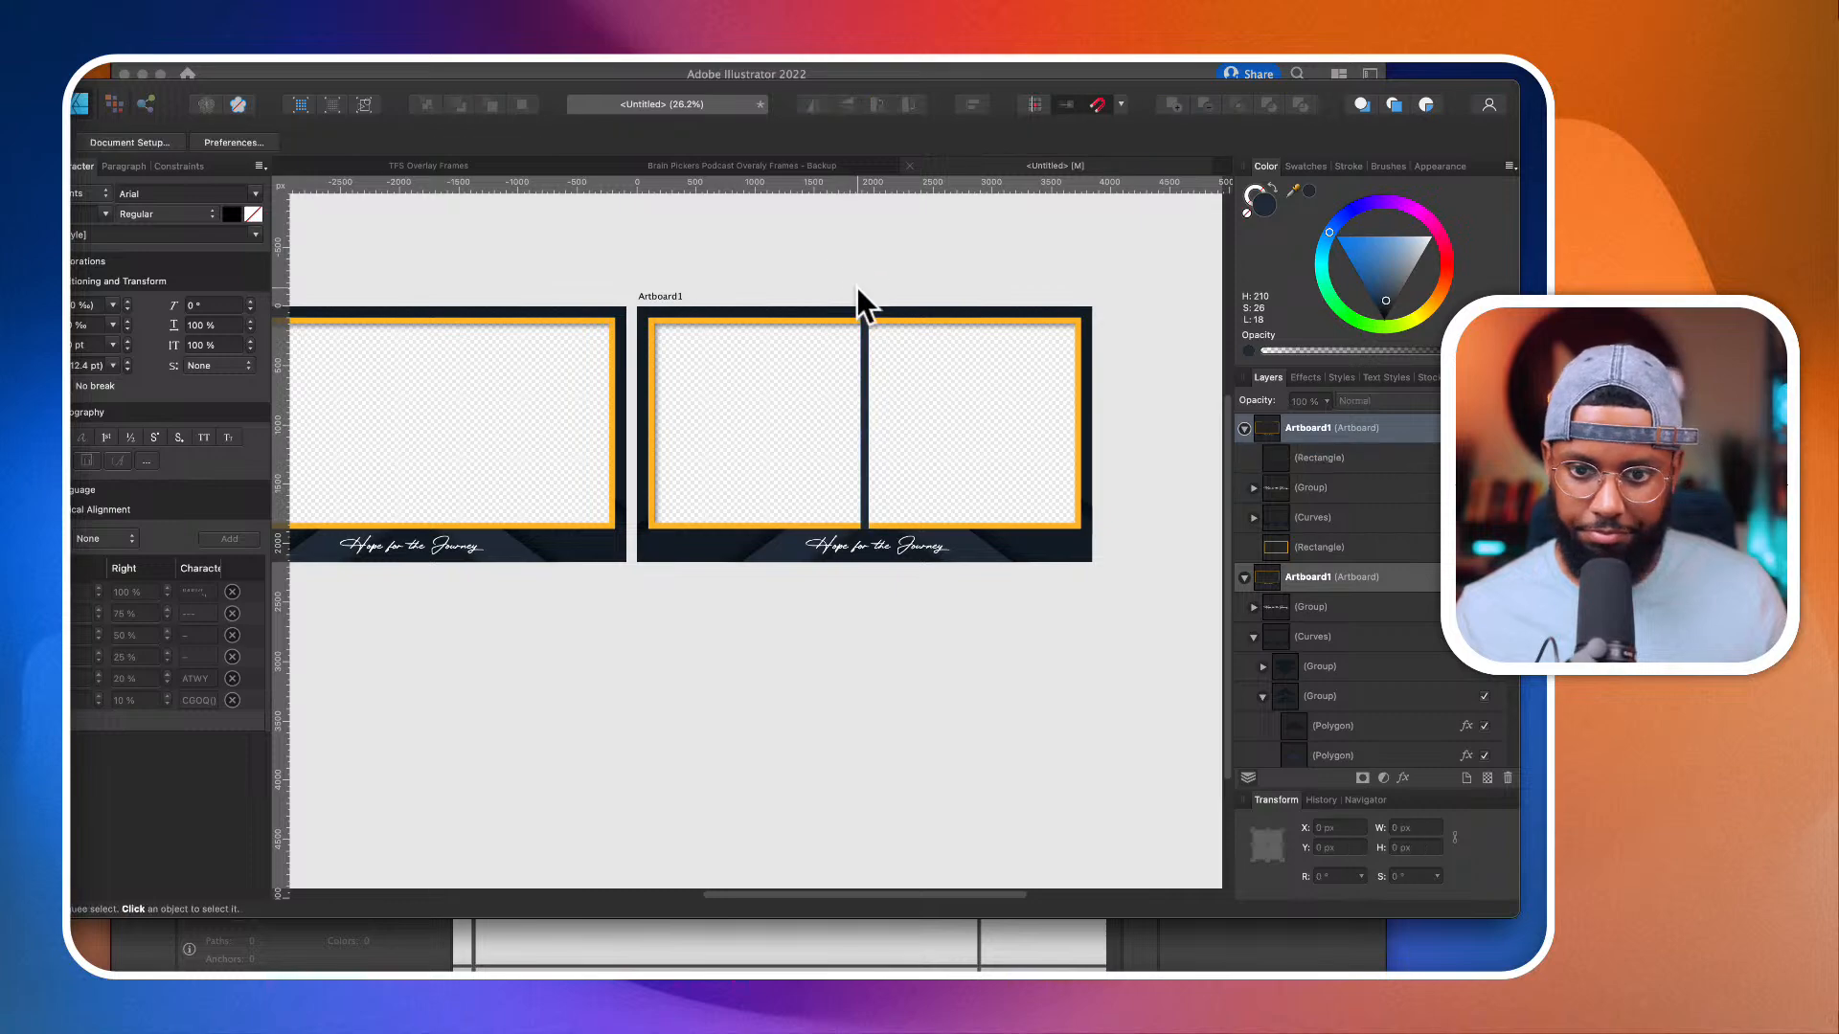
Step: Adjust the divider's ends to start at about Y 49.5 px with a height of about 1874 px, and merge it with the frame curves
scroll(856, 286, up, 3)
click(875, 387)
scroll(875, 387, down, 2)
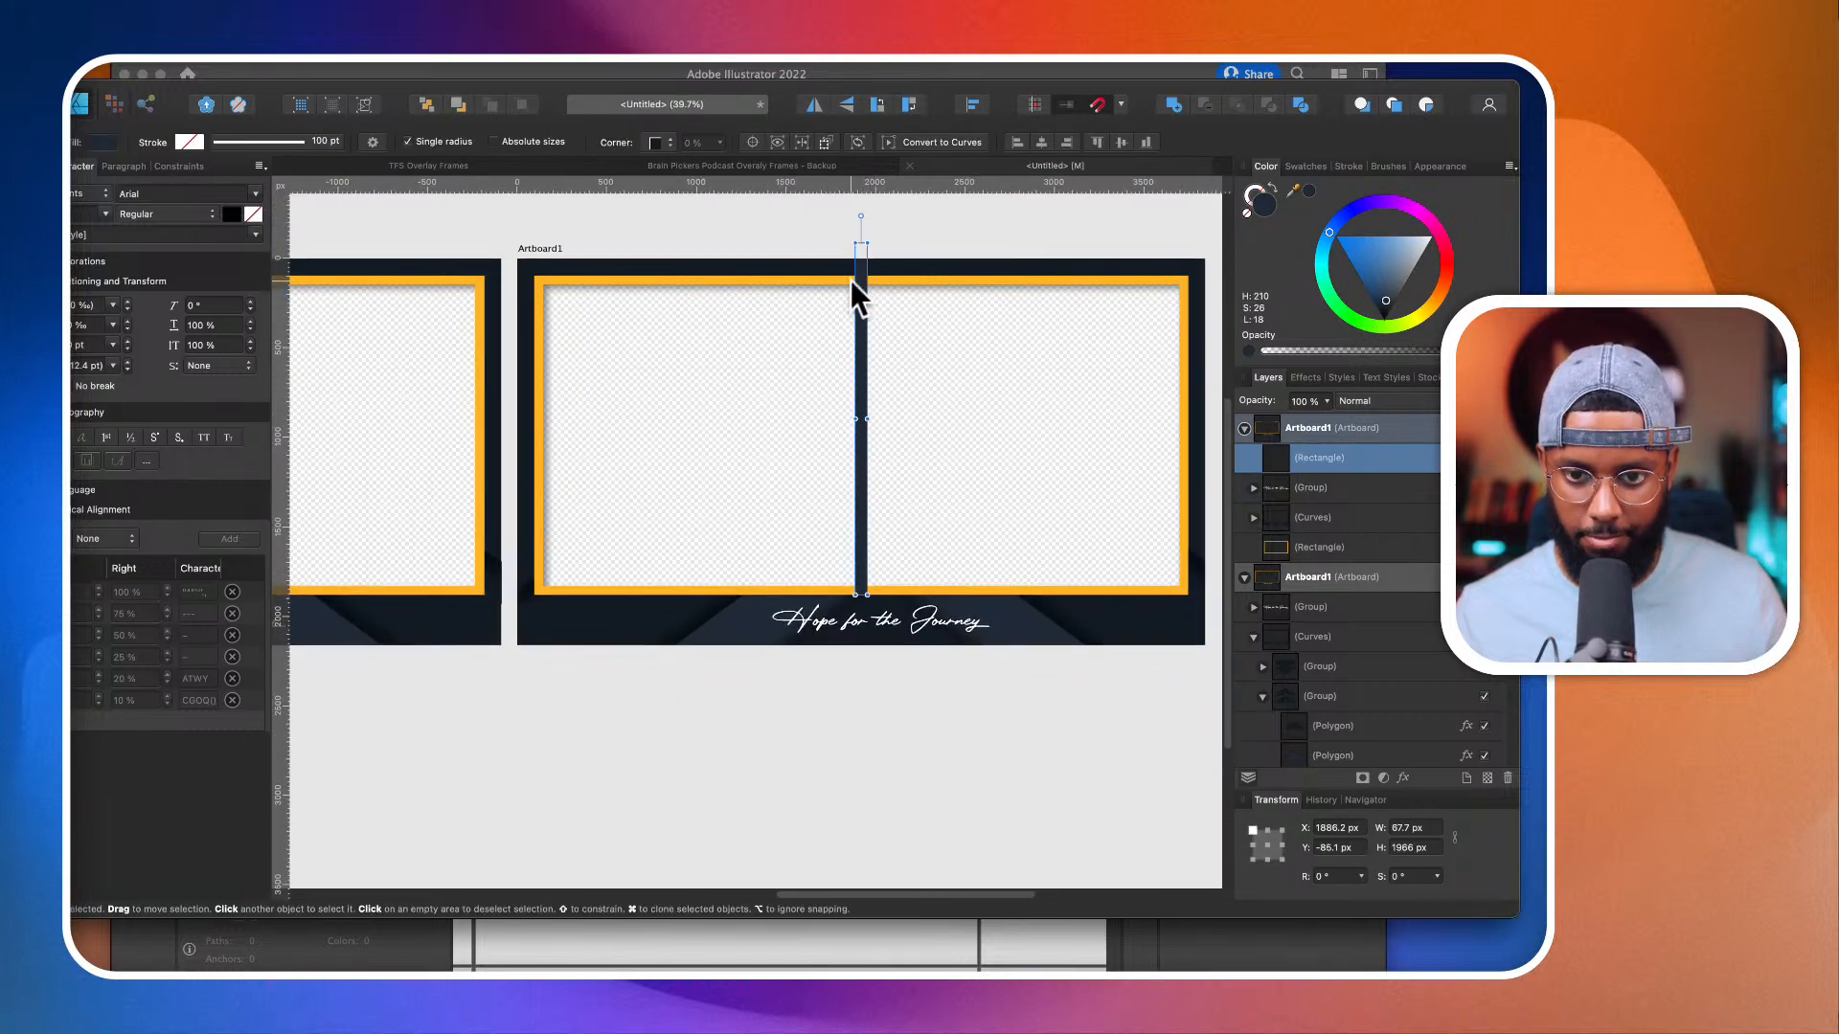
drag(861, 242, 861, 267)
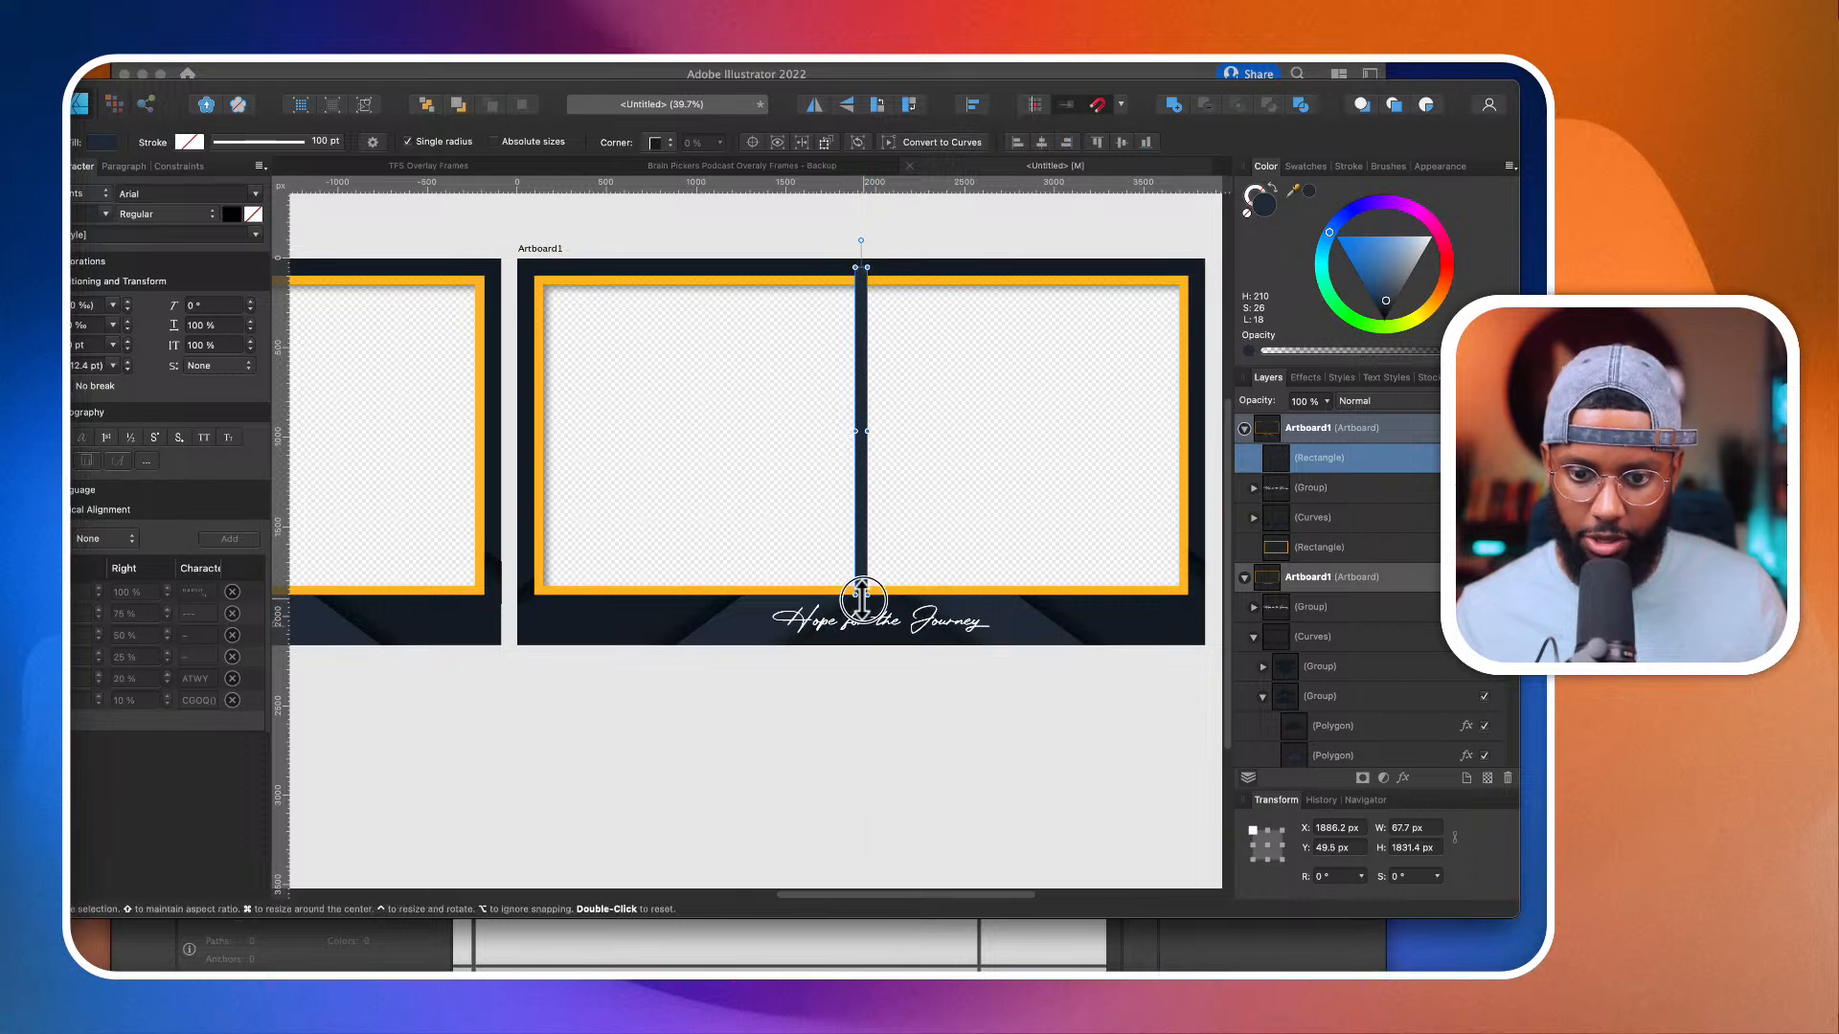
drag(862, 596, 862, 602)
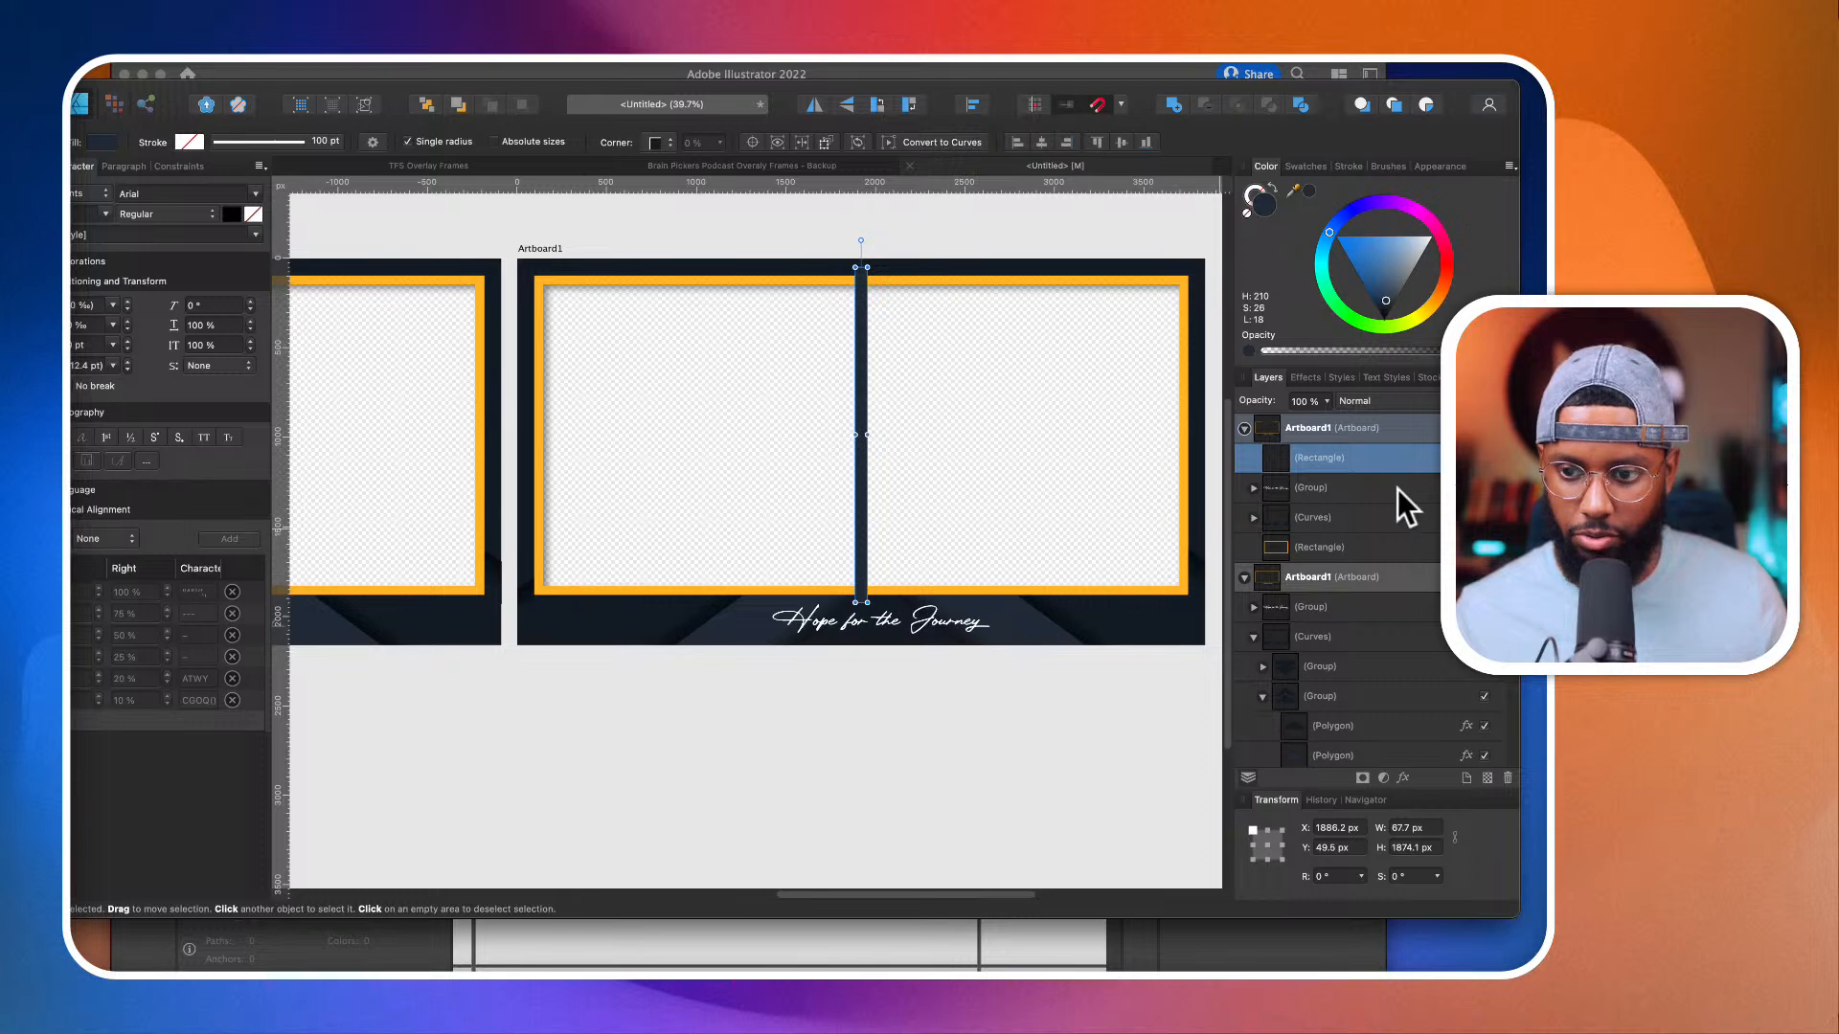
super+click(1366, 522)
click(1175, 103)
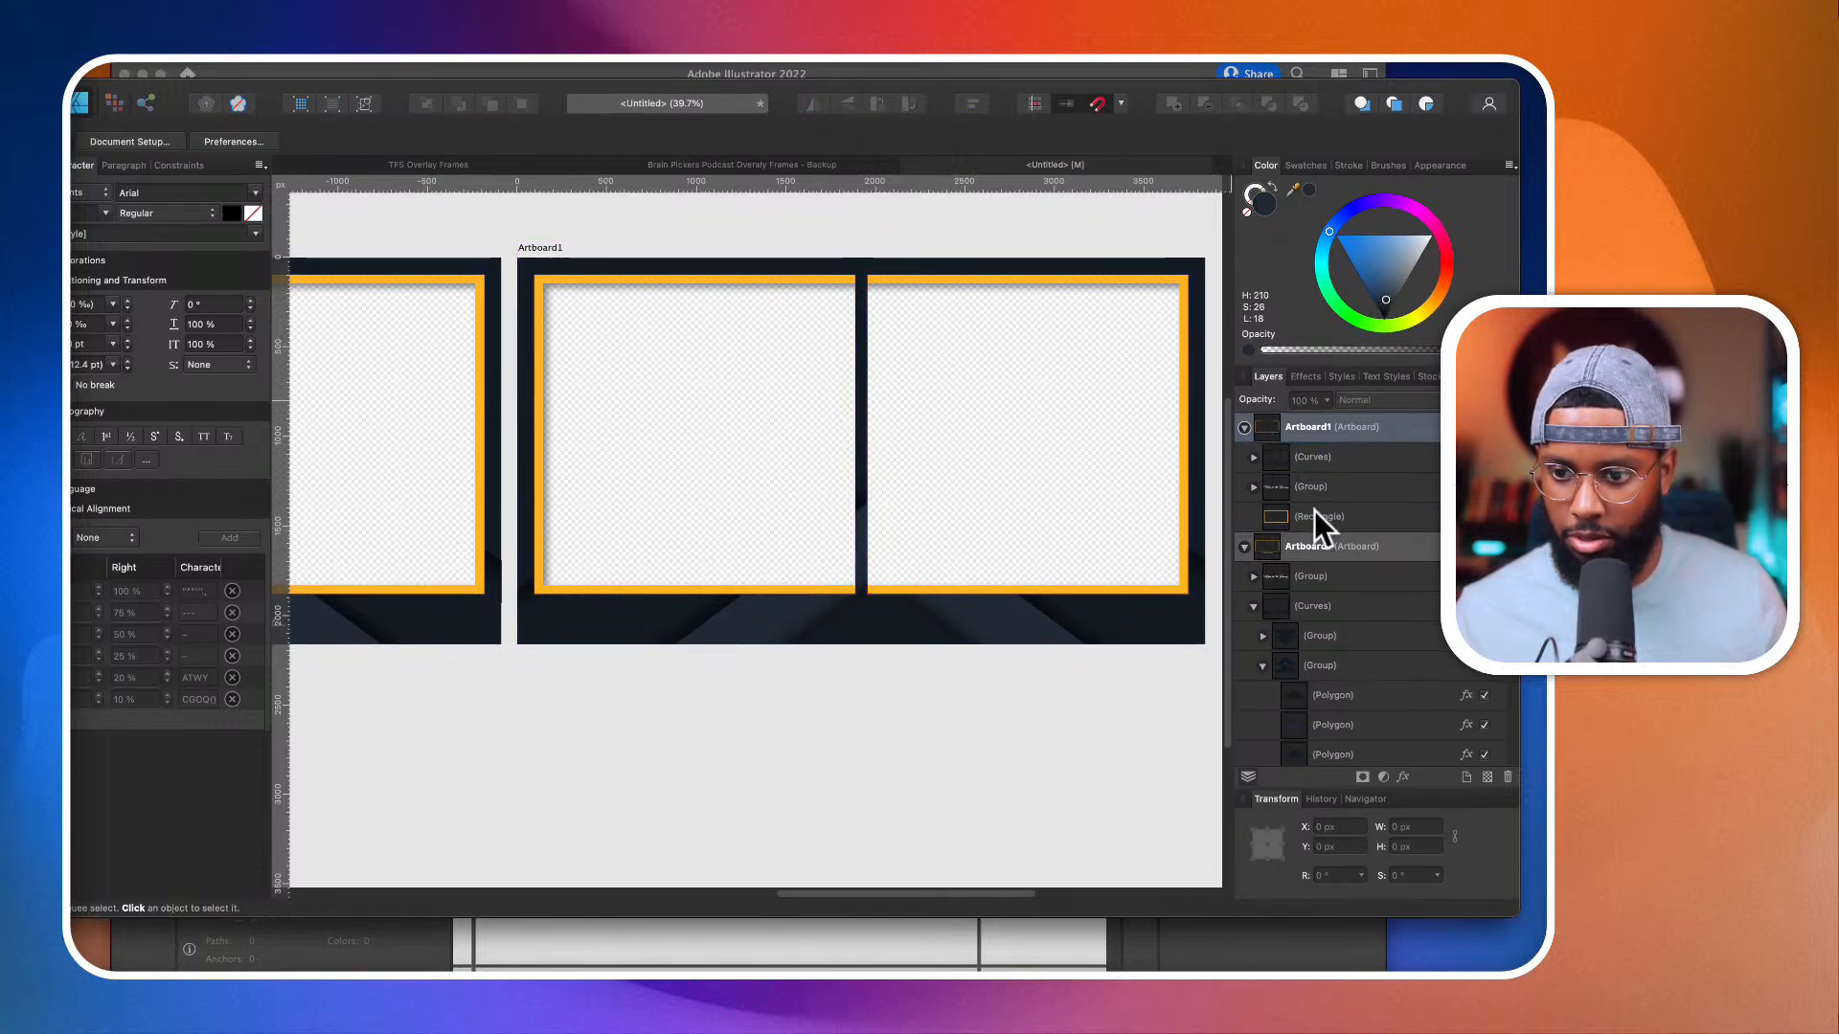
Step: Duplicate the orange border rectangle and narrow the copy so it surrounds only the right-hand opening
click(1314, 517)
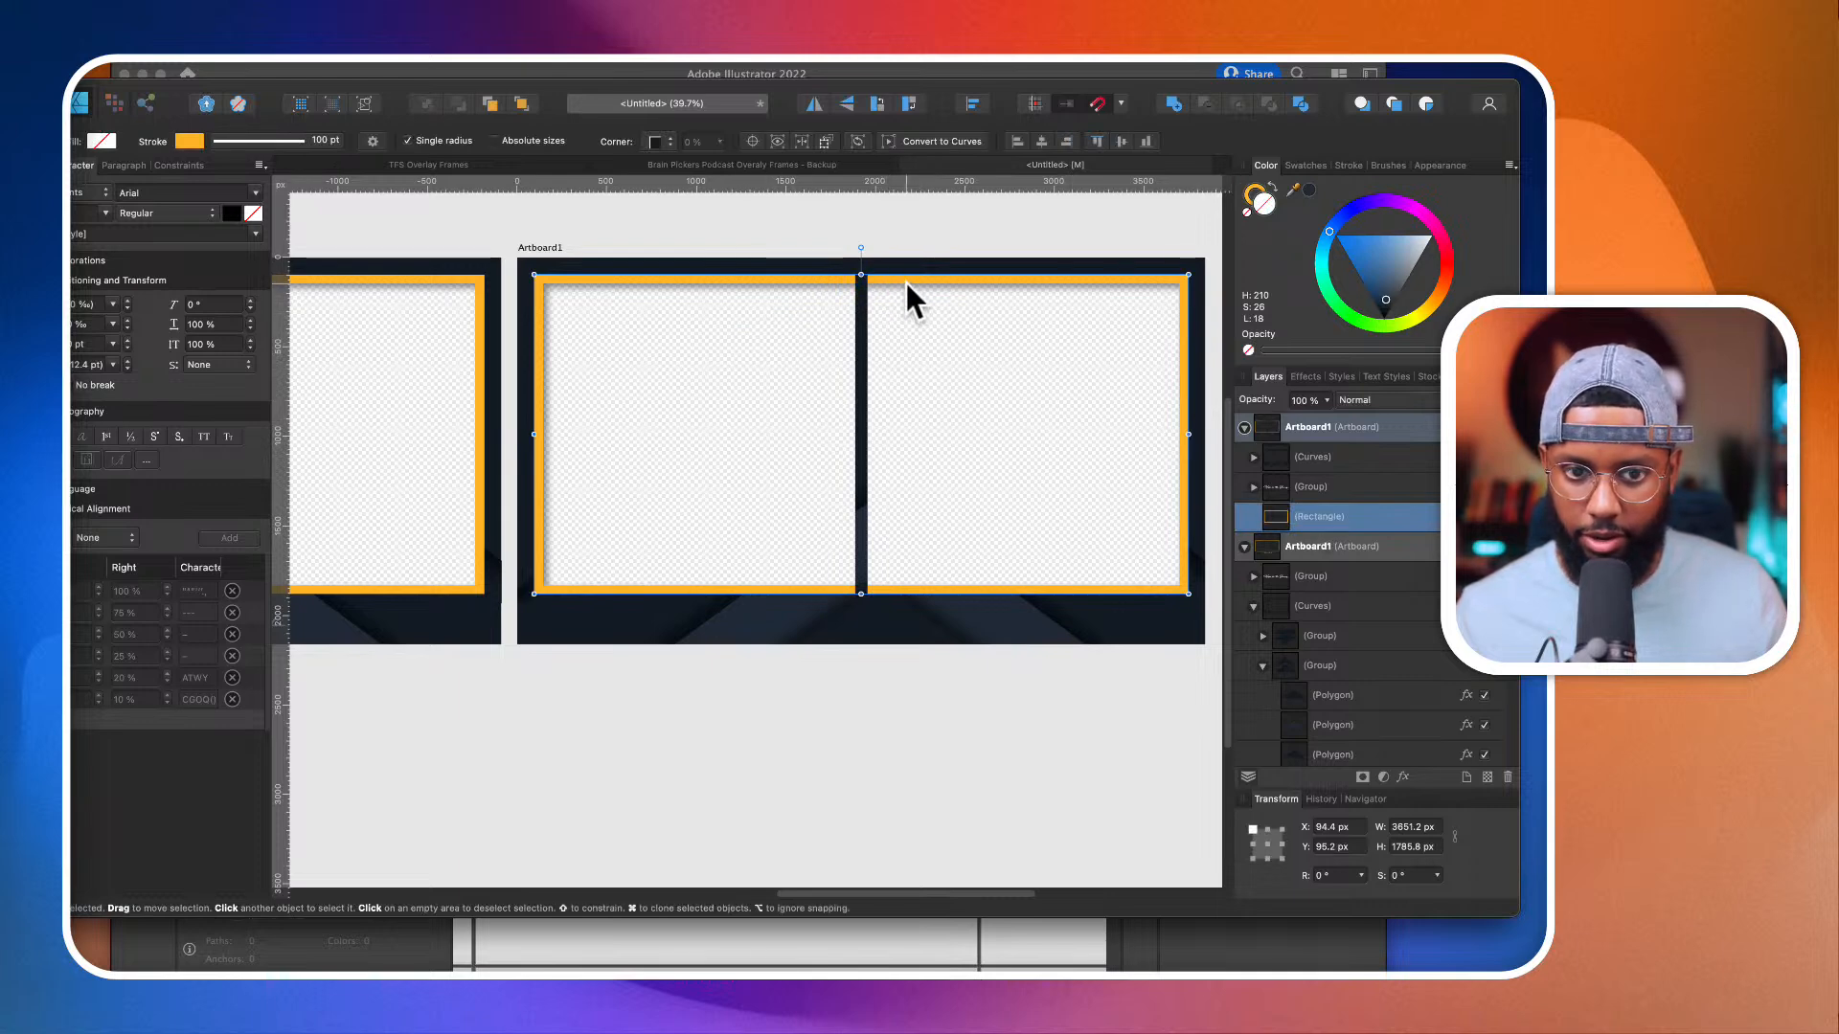
key(super+j)
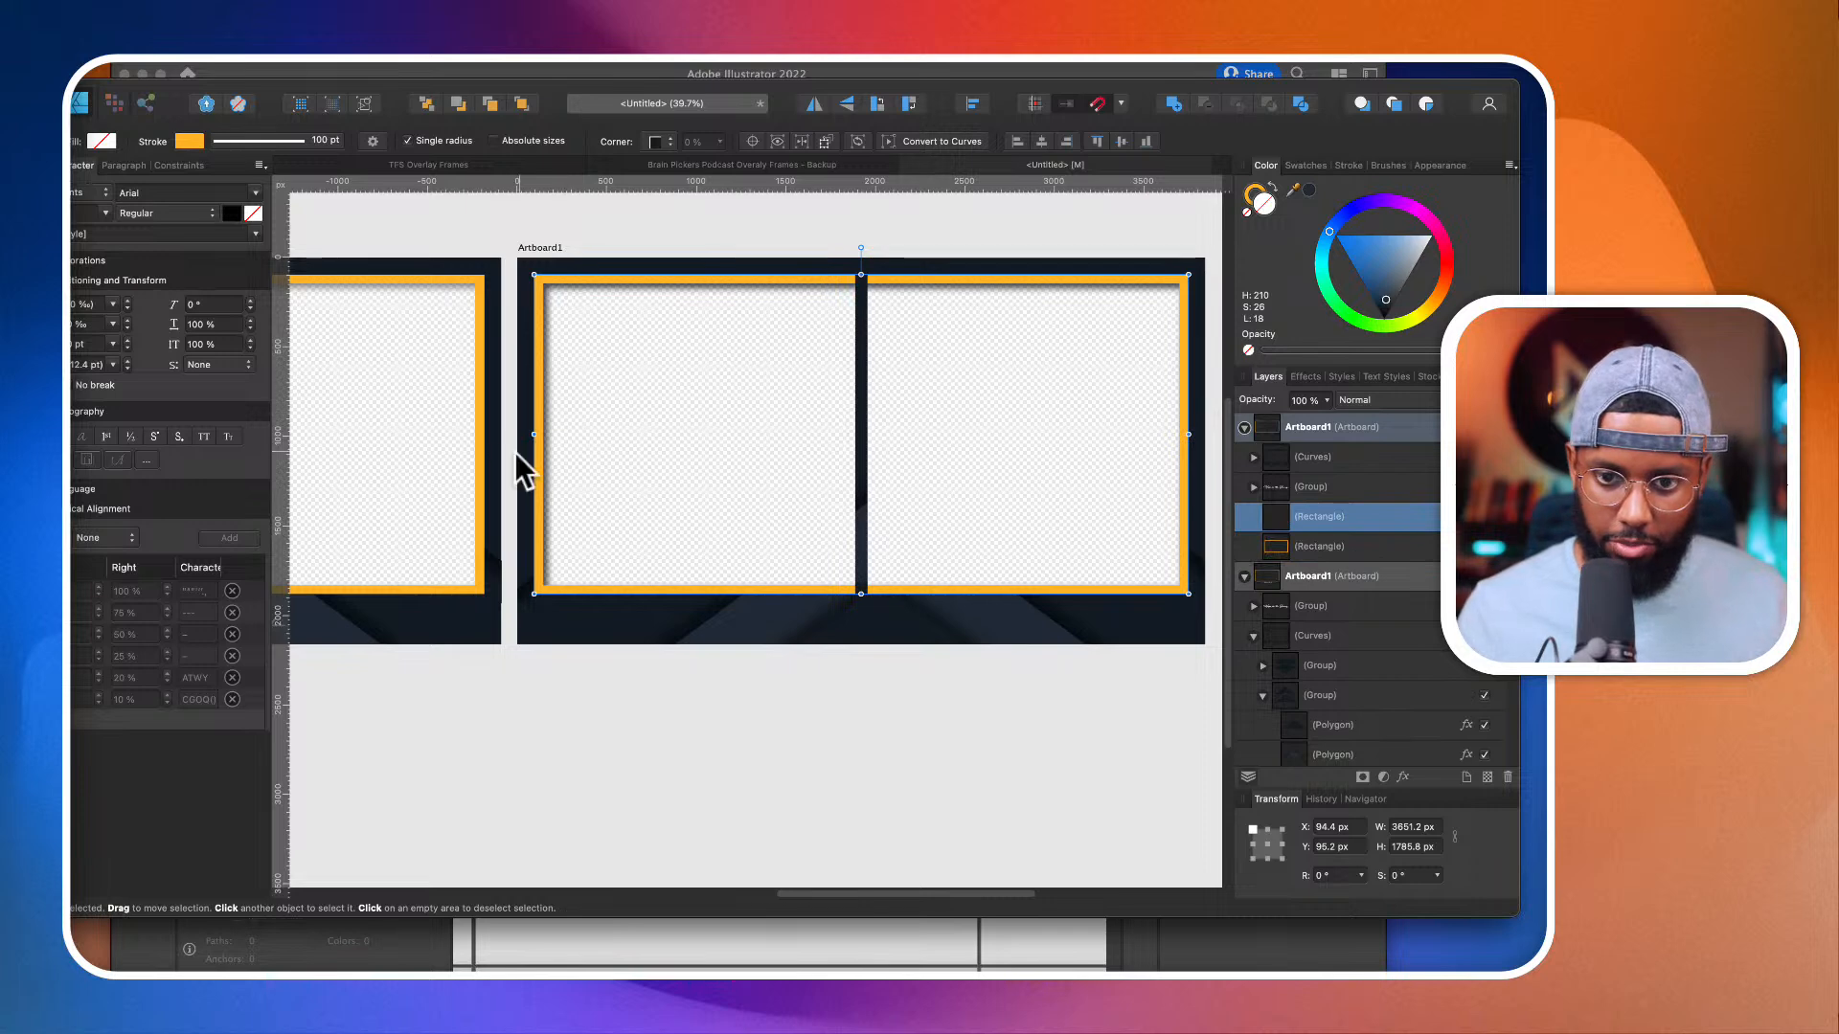
drag(532, 435, 867, 453)
Step: Narrow the original orange border to about 1778 px wide so it surrounds only the left-hand opening, and deselect
click(1308, 546)
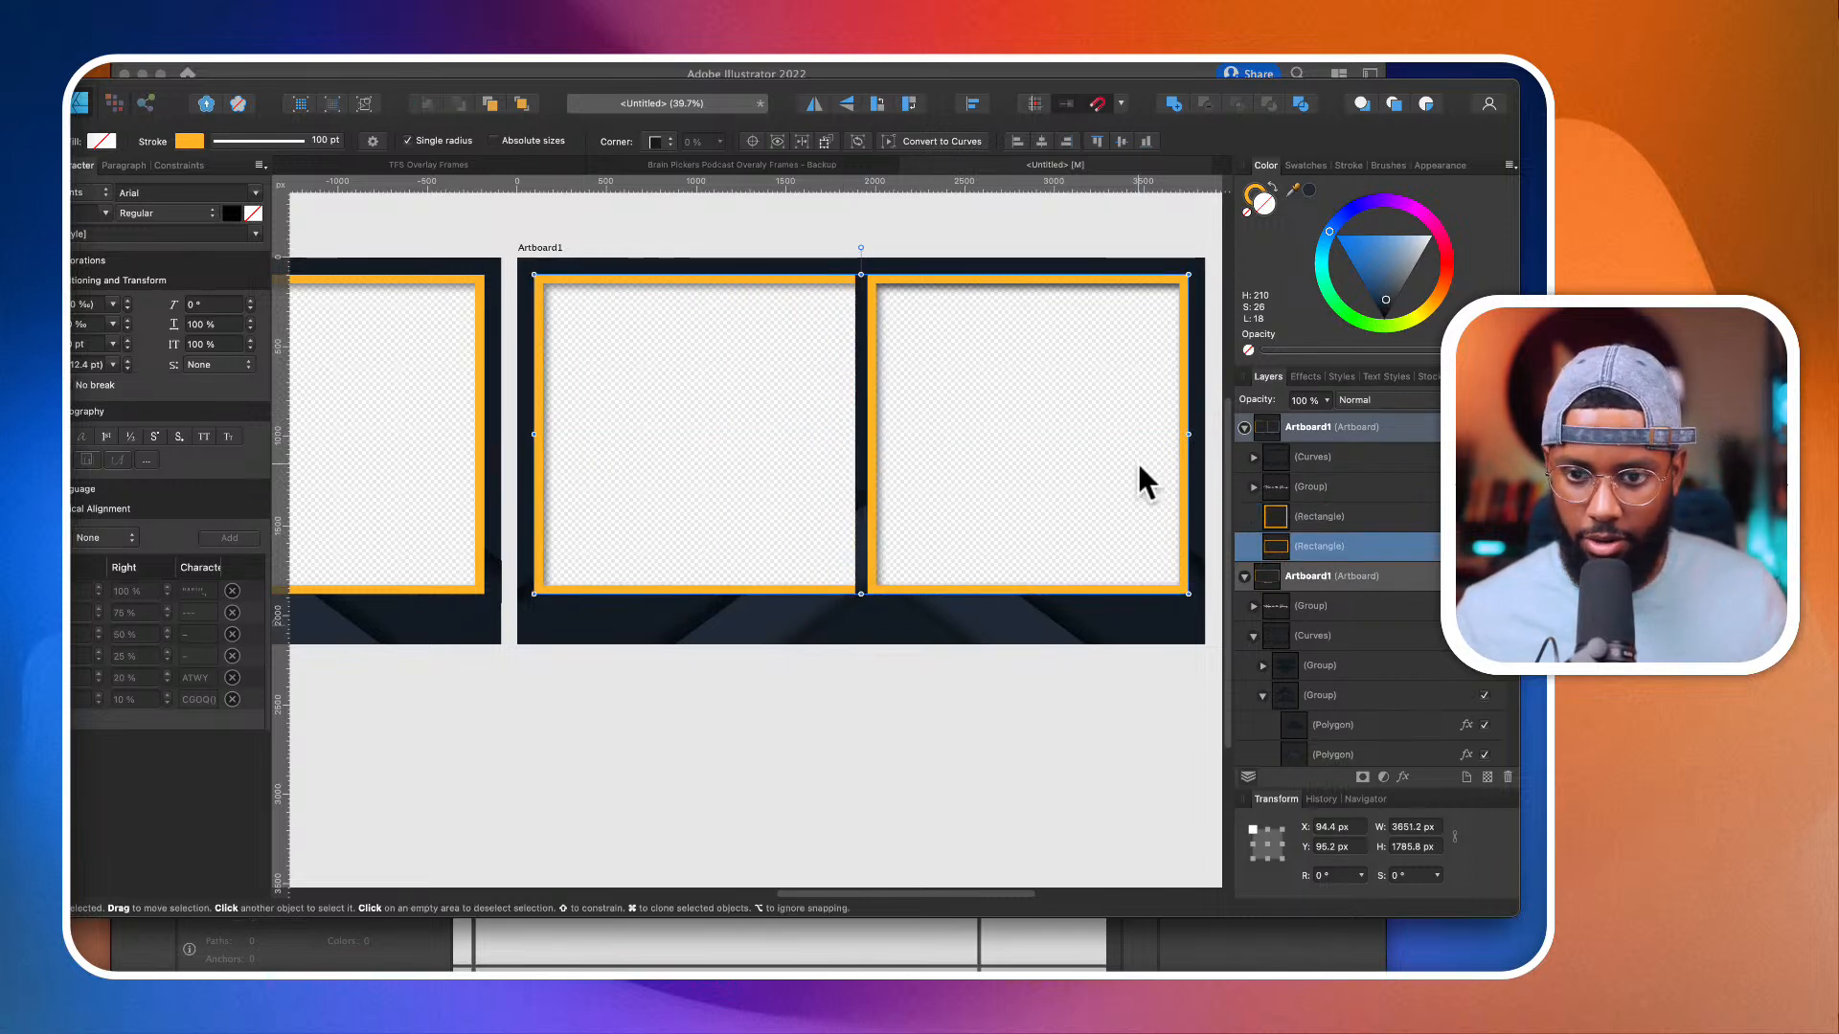
drag(1189, 434, 850, 472)
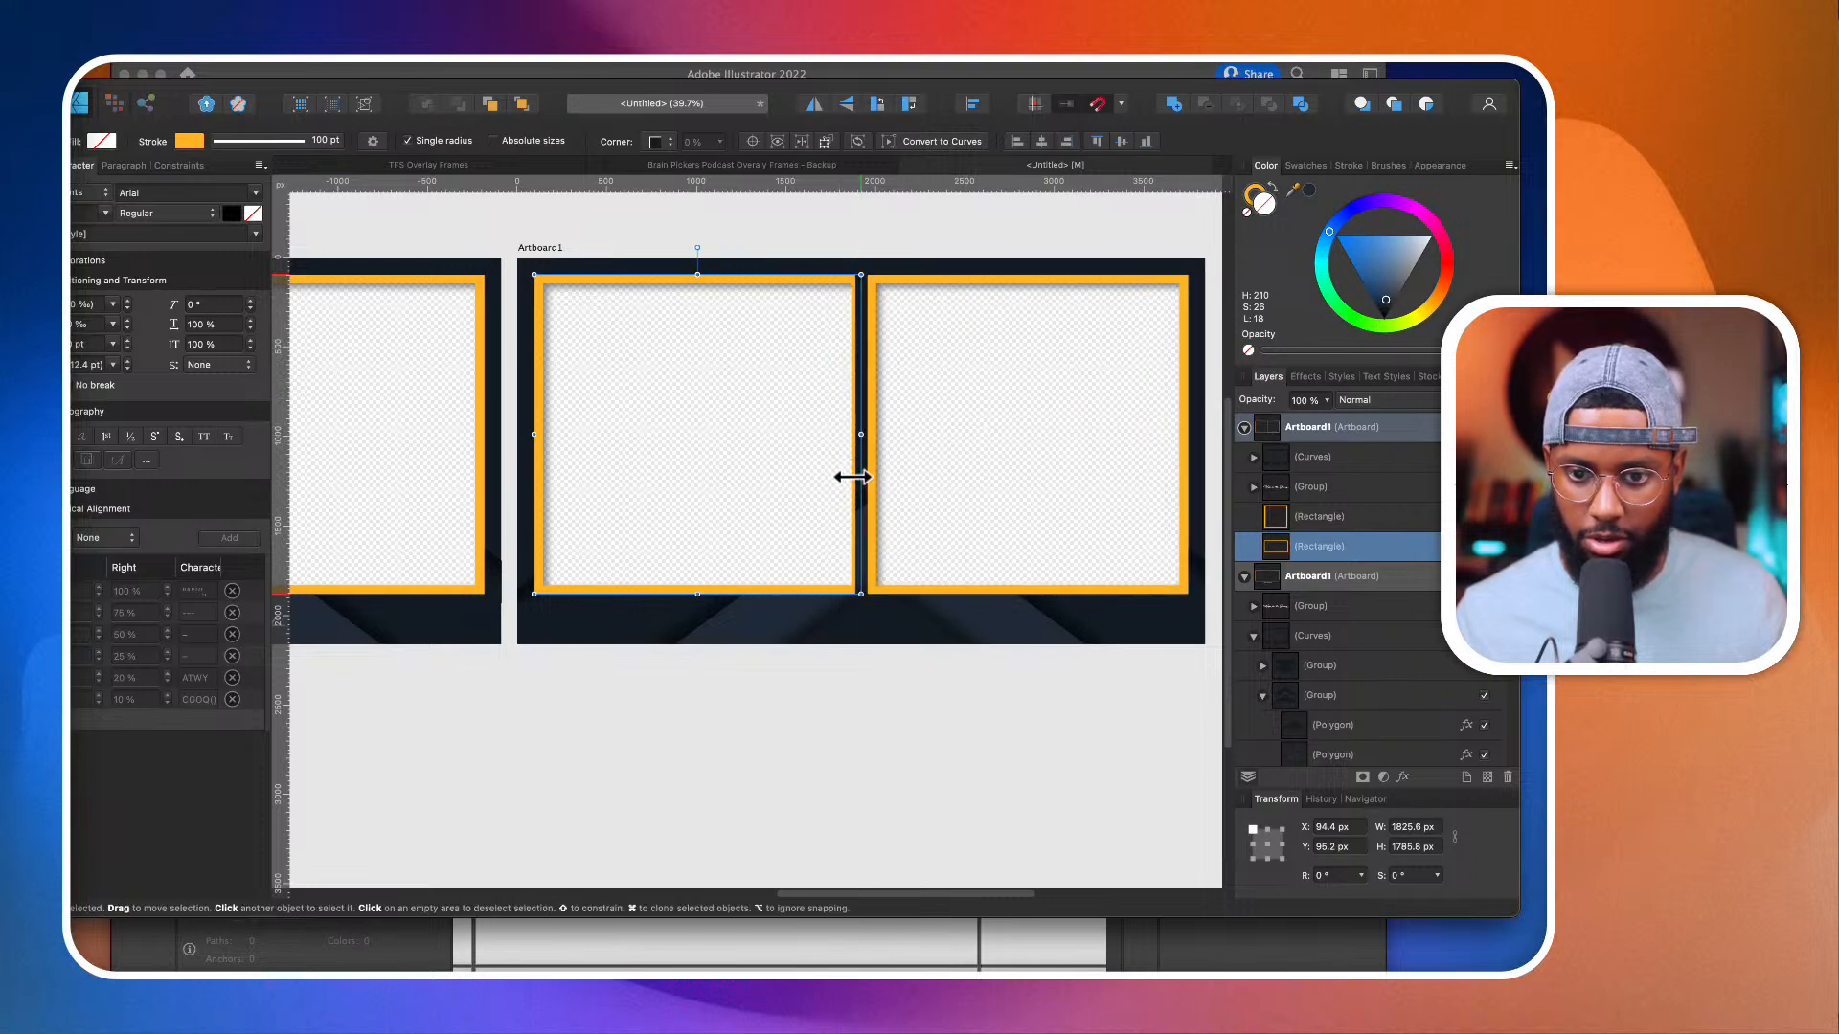
scroll(849, 472, up, 5)
drag(867, 375, 851, 379)
scroll(851, 378, down, 5)
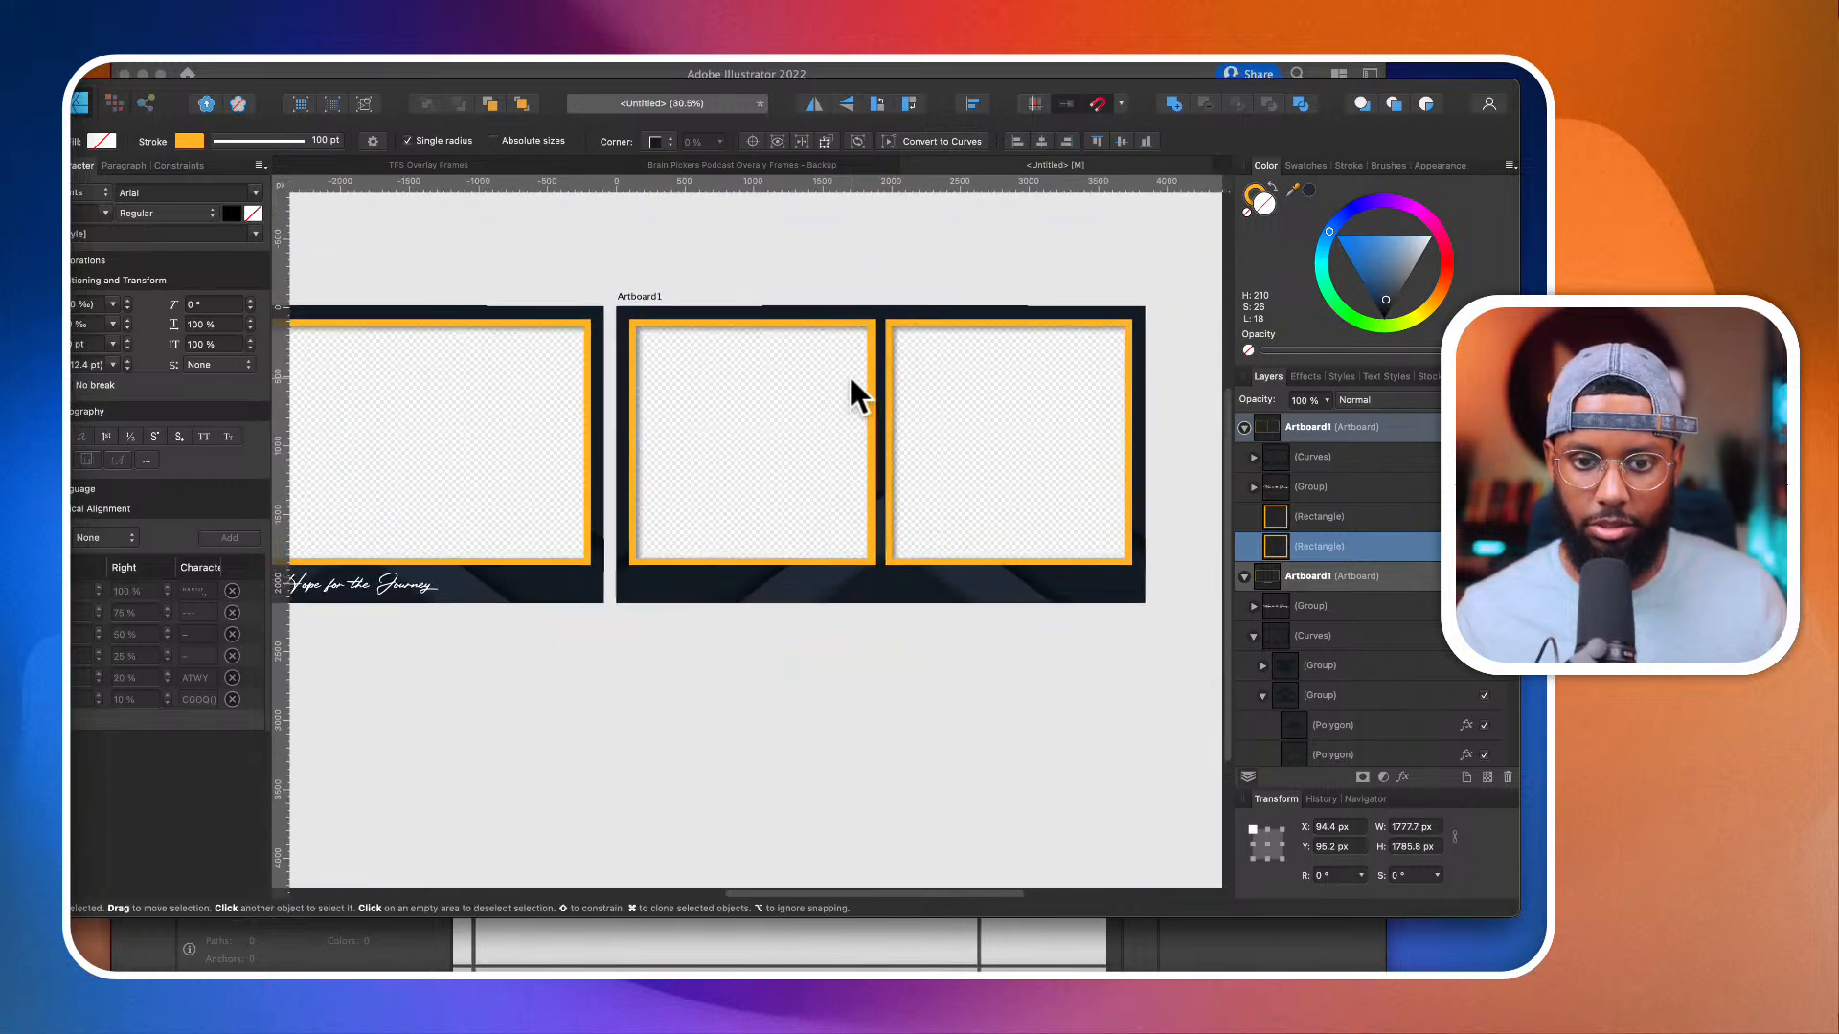
click(981, 228)
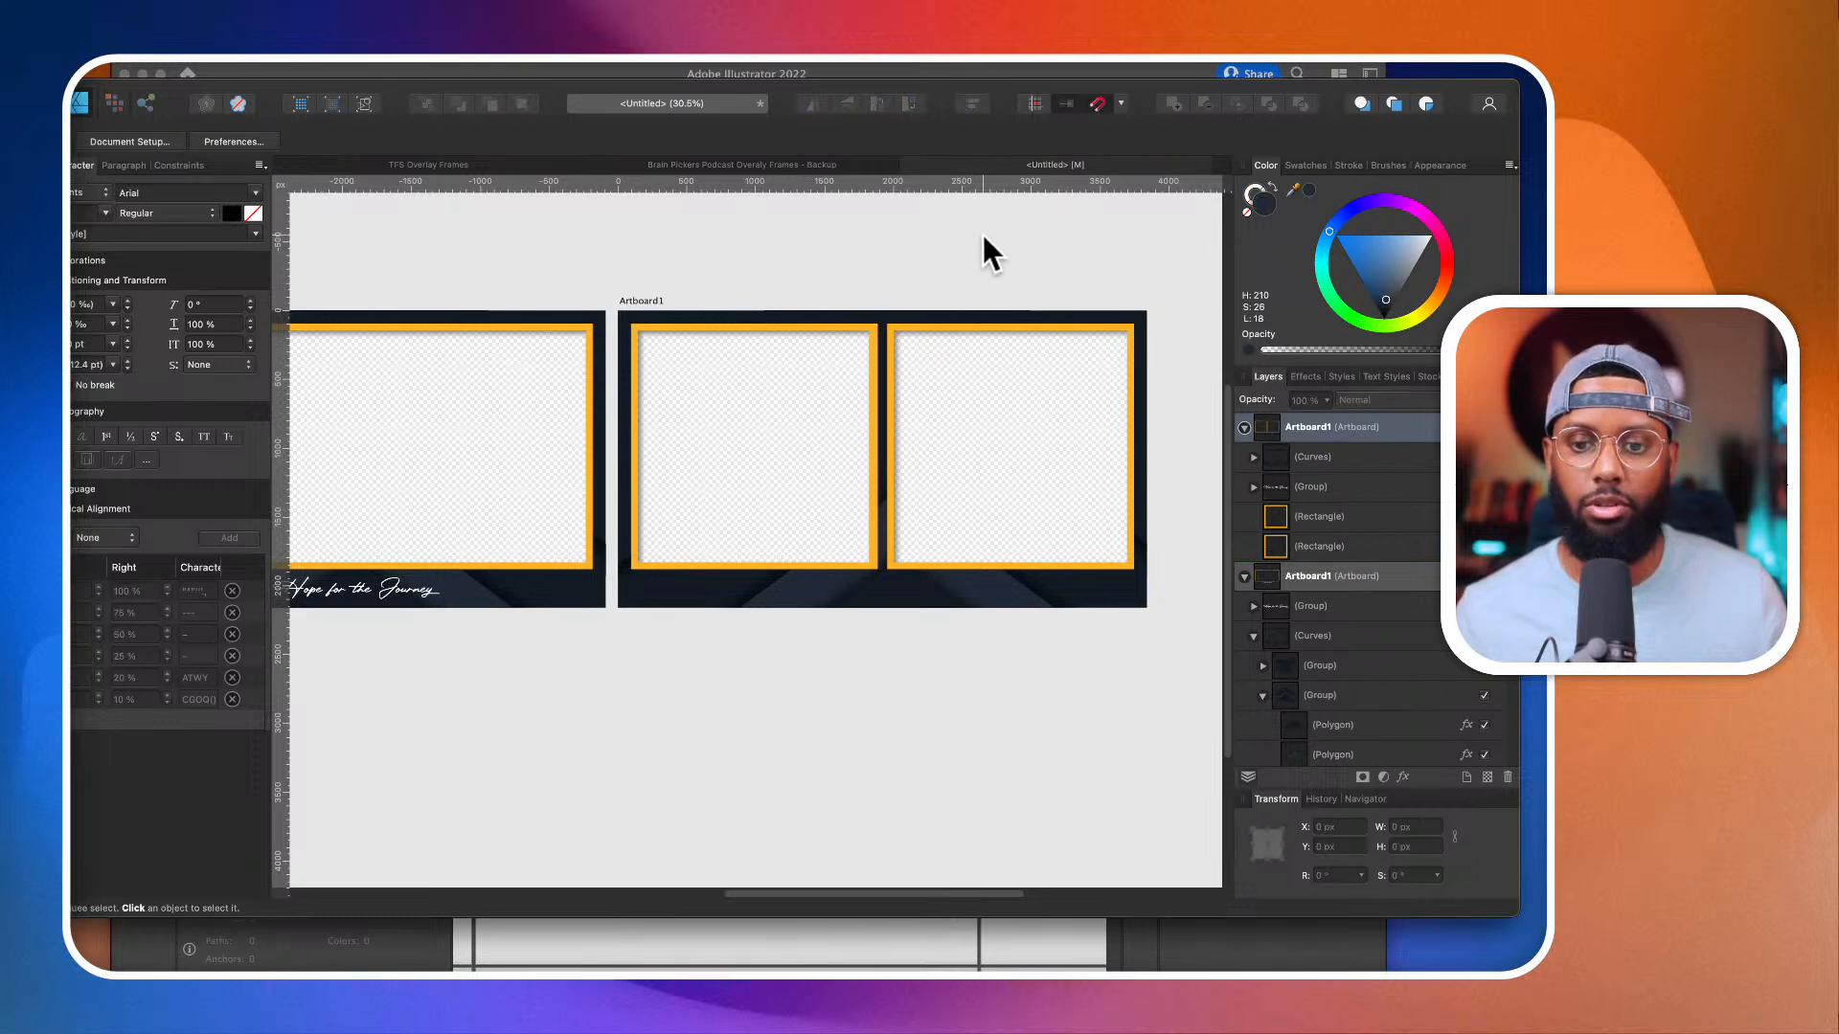
Step: Bring the "Hope for the Journey" group above the merged curves and centre it horizontally on the split-frame artboard
click(930, 599)
drag(1339, 490, 1399, 441)
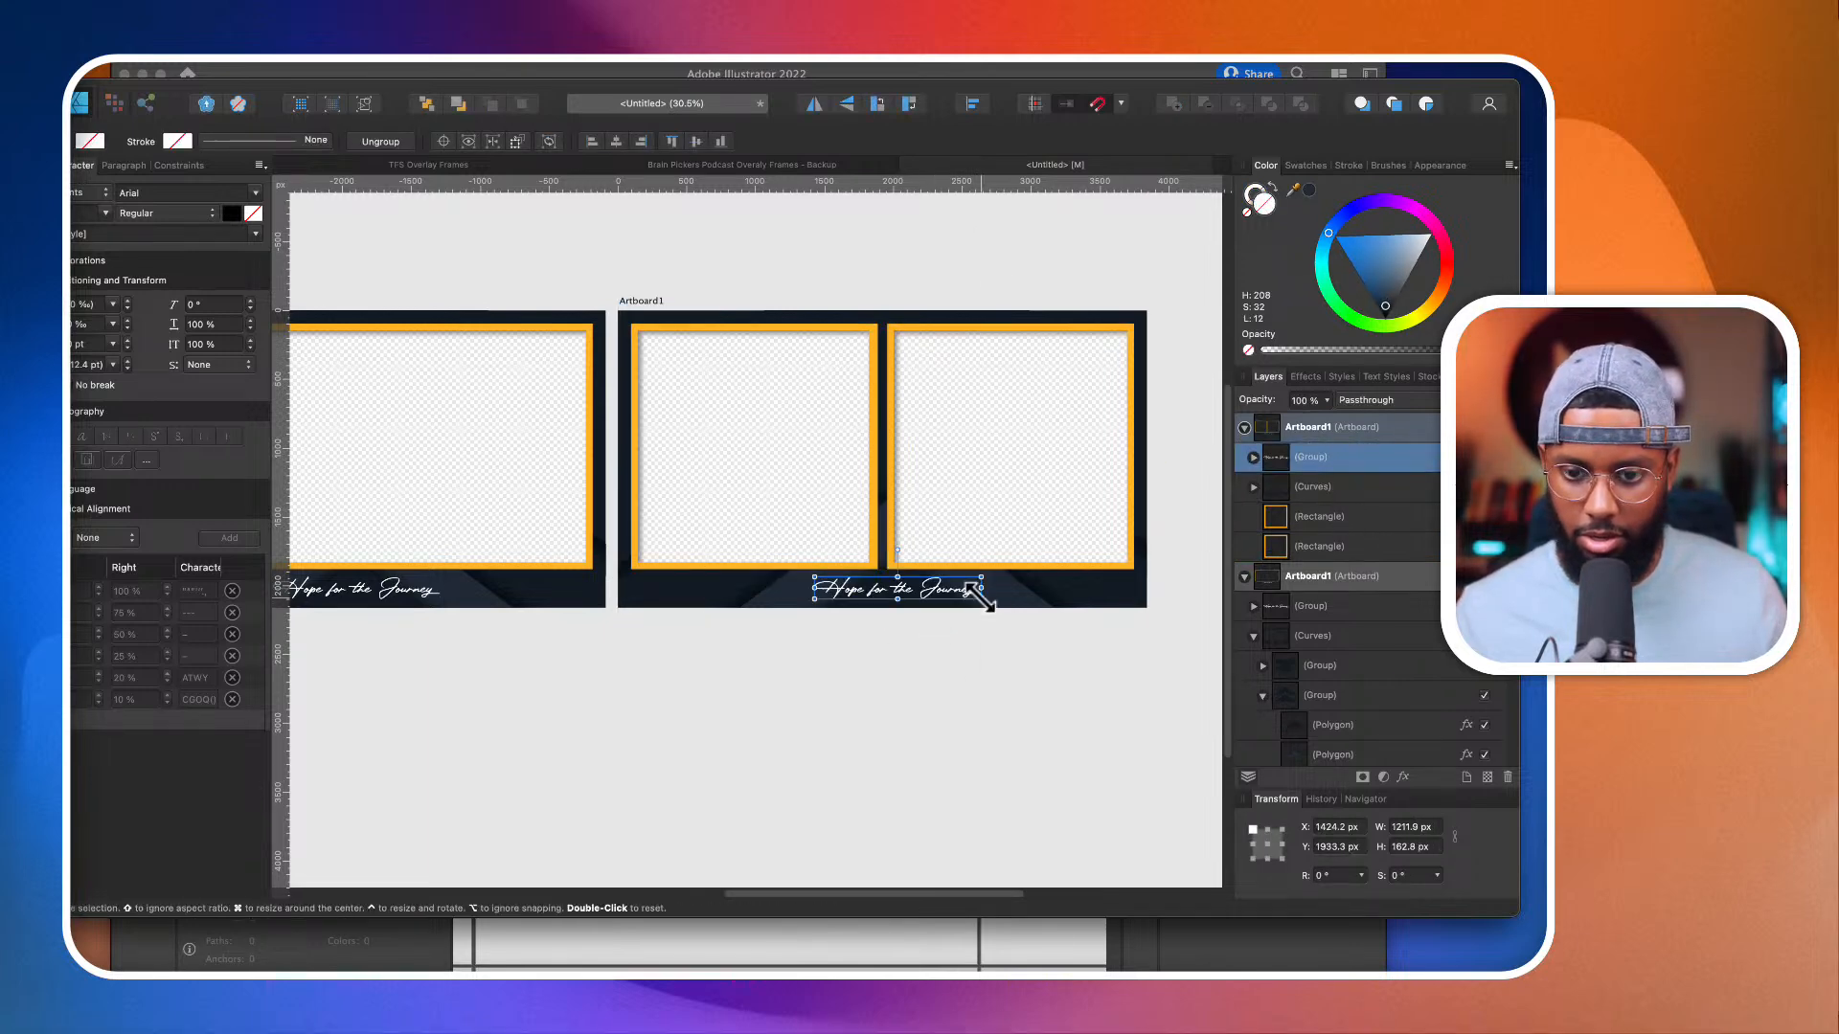
scroll(986, 602, down, 2)
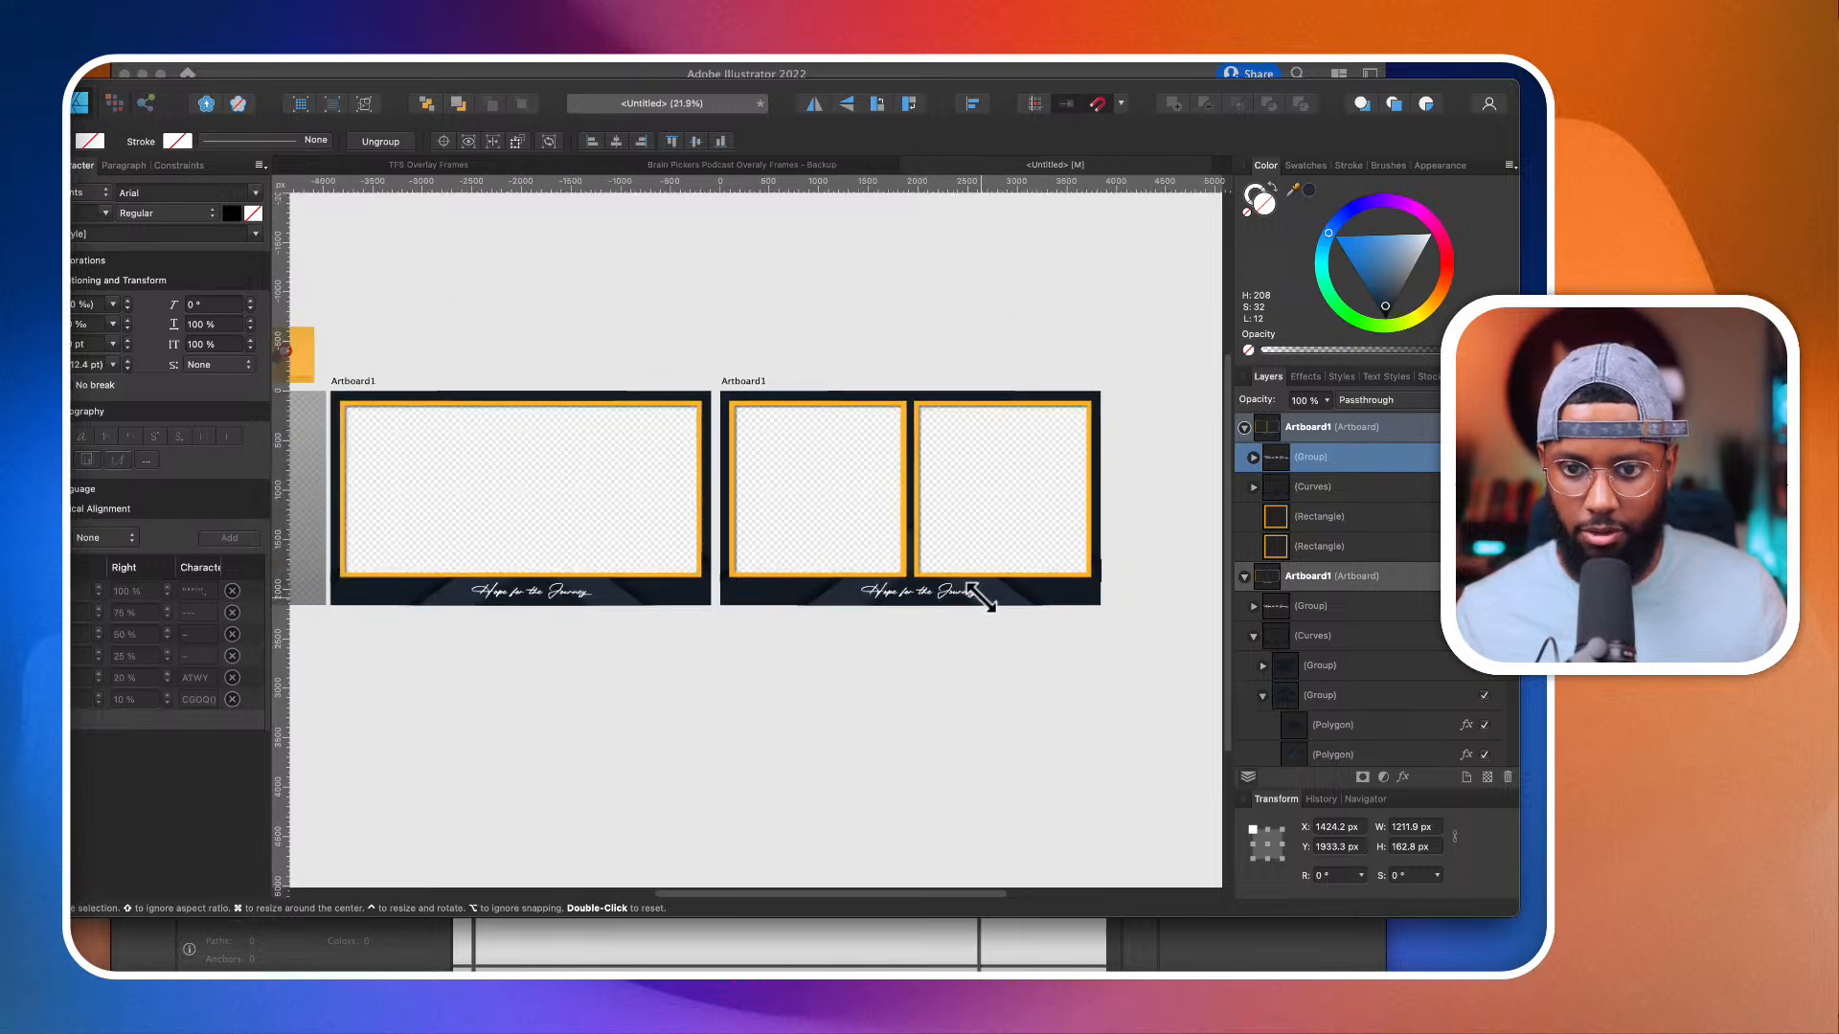
click(973, 105)
click(1004, 152)
click(512, 637)
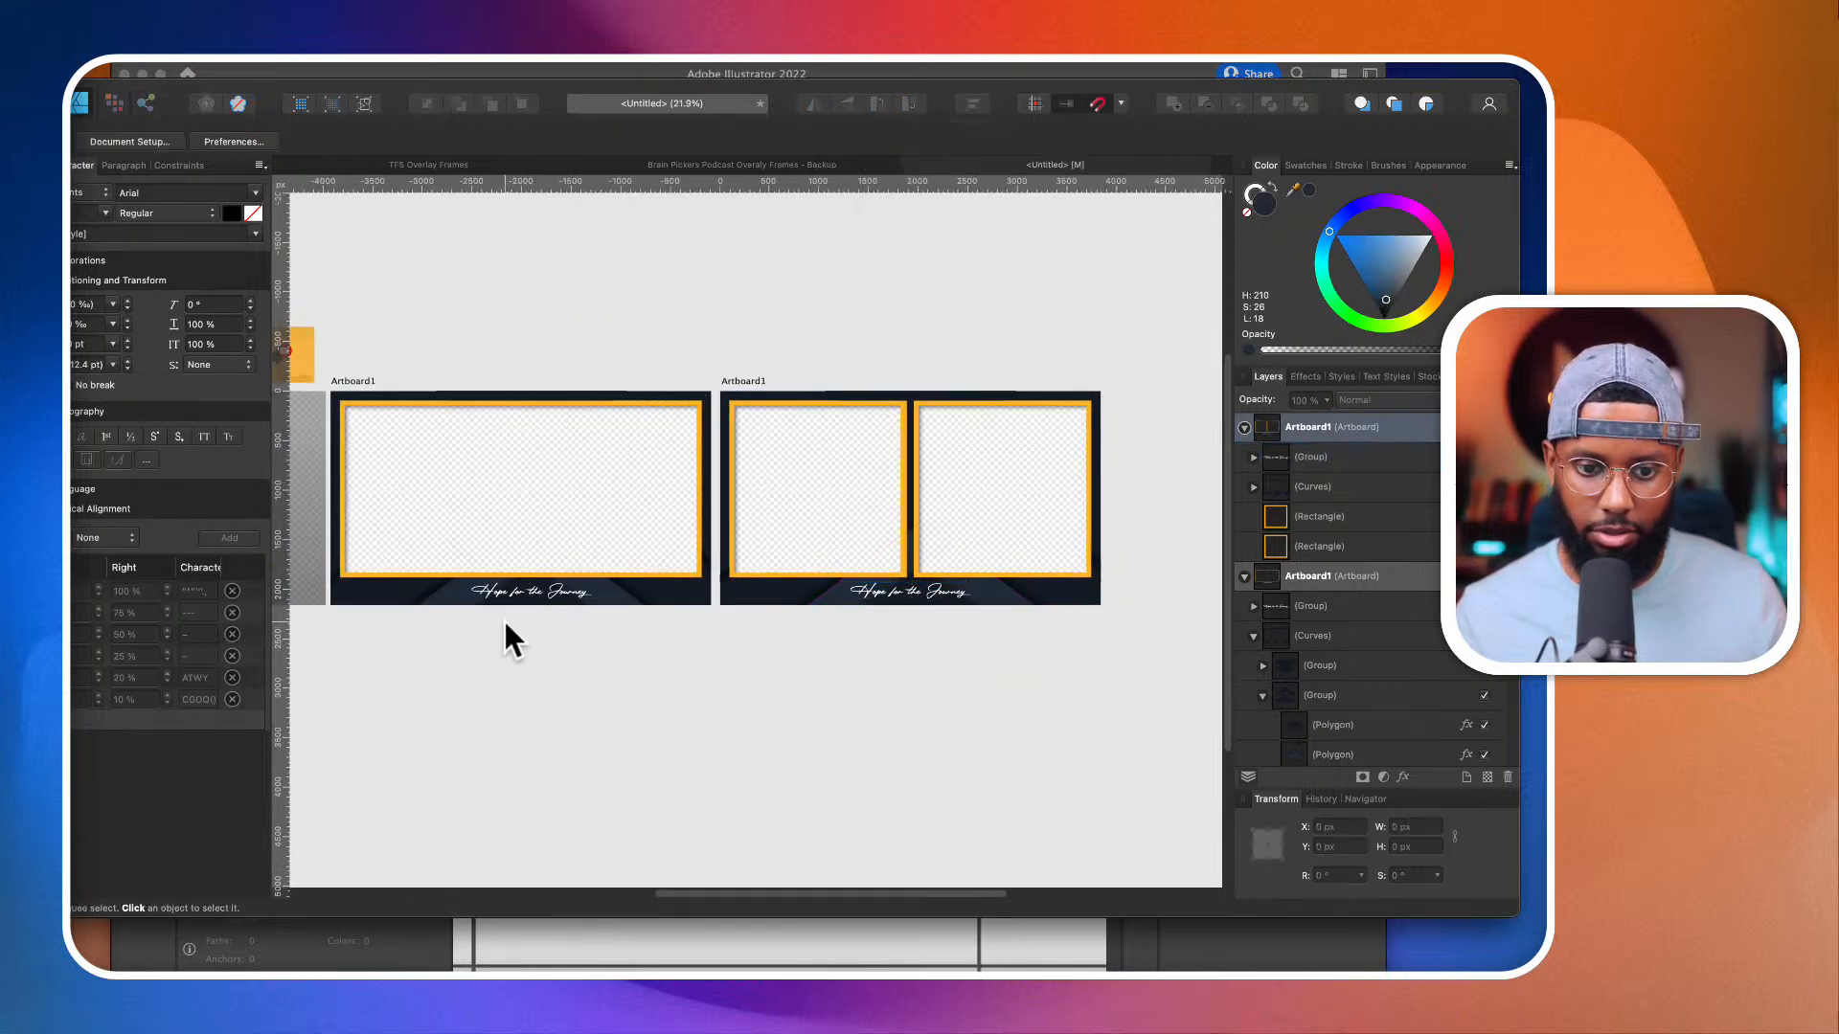
Step: Centre the "Hope for the Journey" group horizontally on the single-camera artboard
click(521, 591)
click(973, 104)
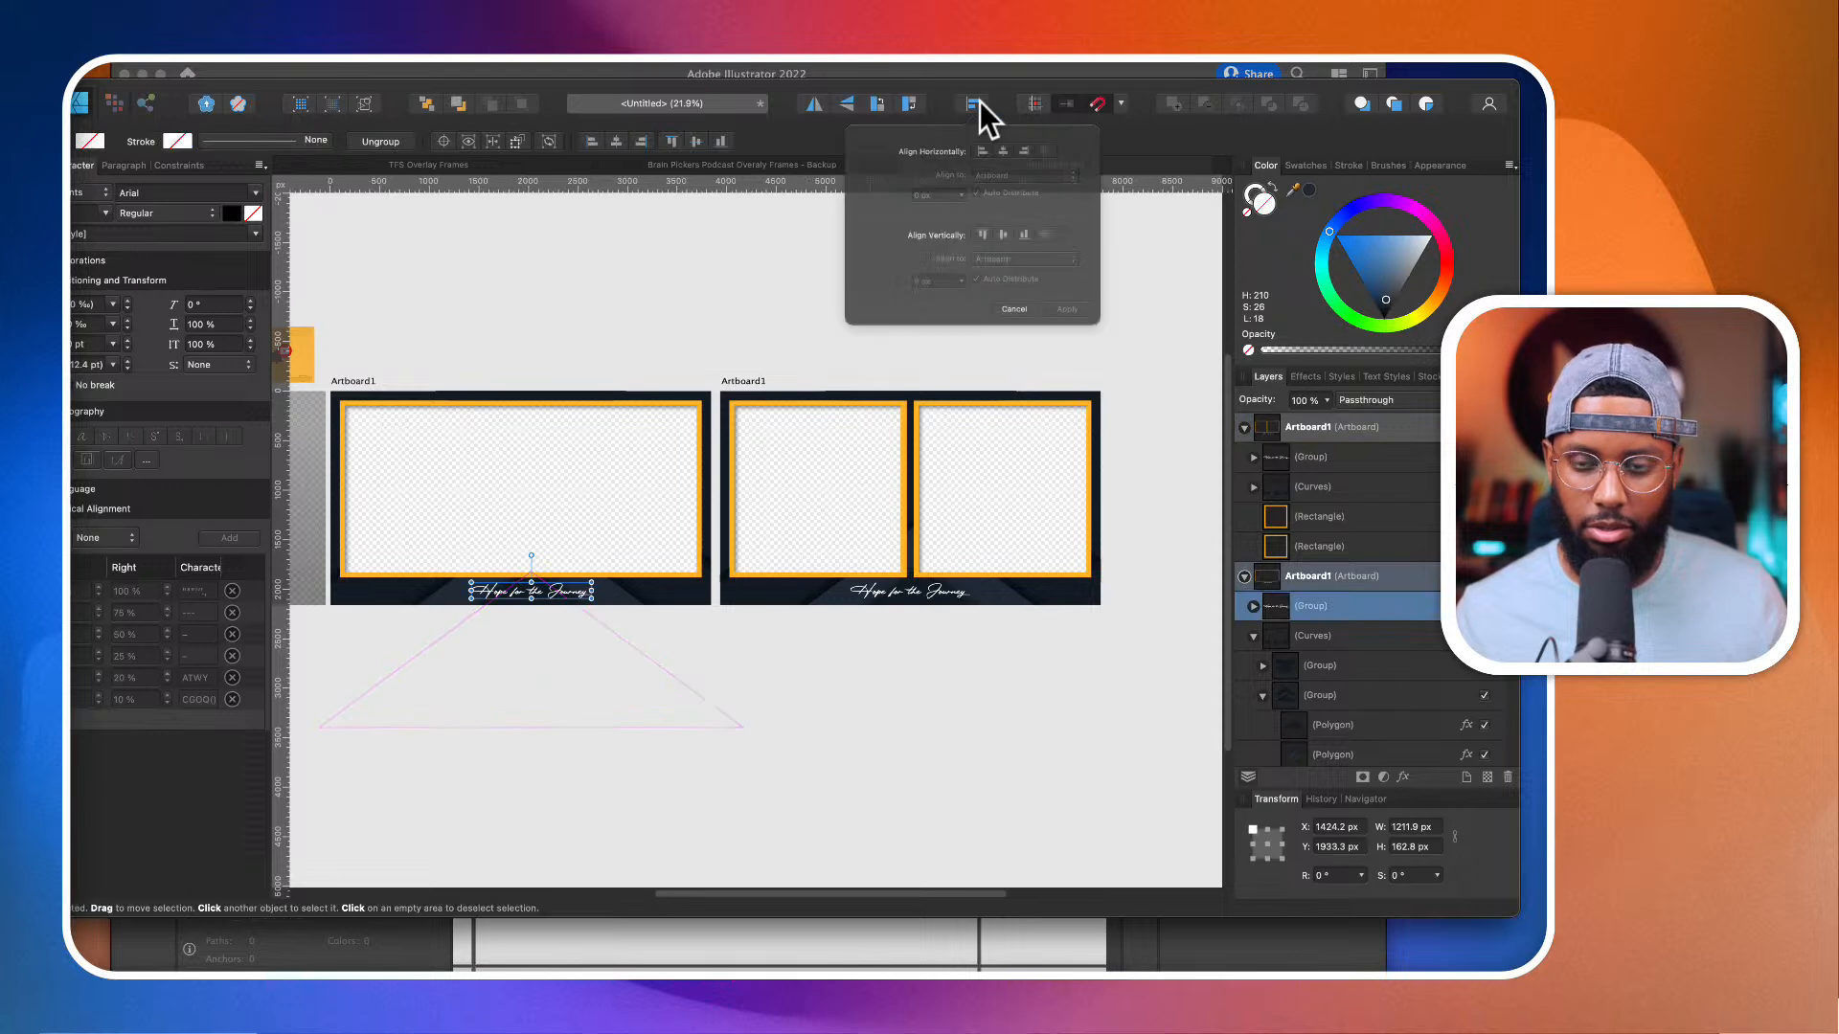
click(1009, 155)
click(764, 228)
Step: Centre the lower chevron group inside the single-camera frame's curves horizontally on its artboard
click(623, 602)
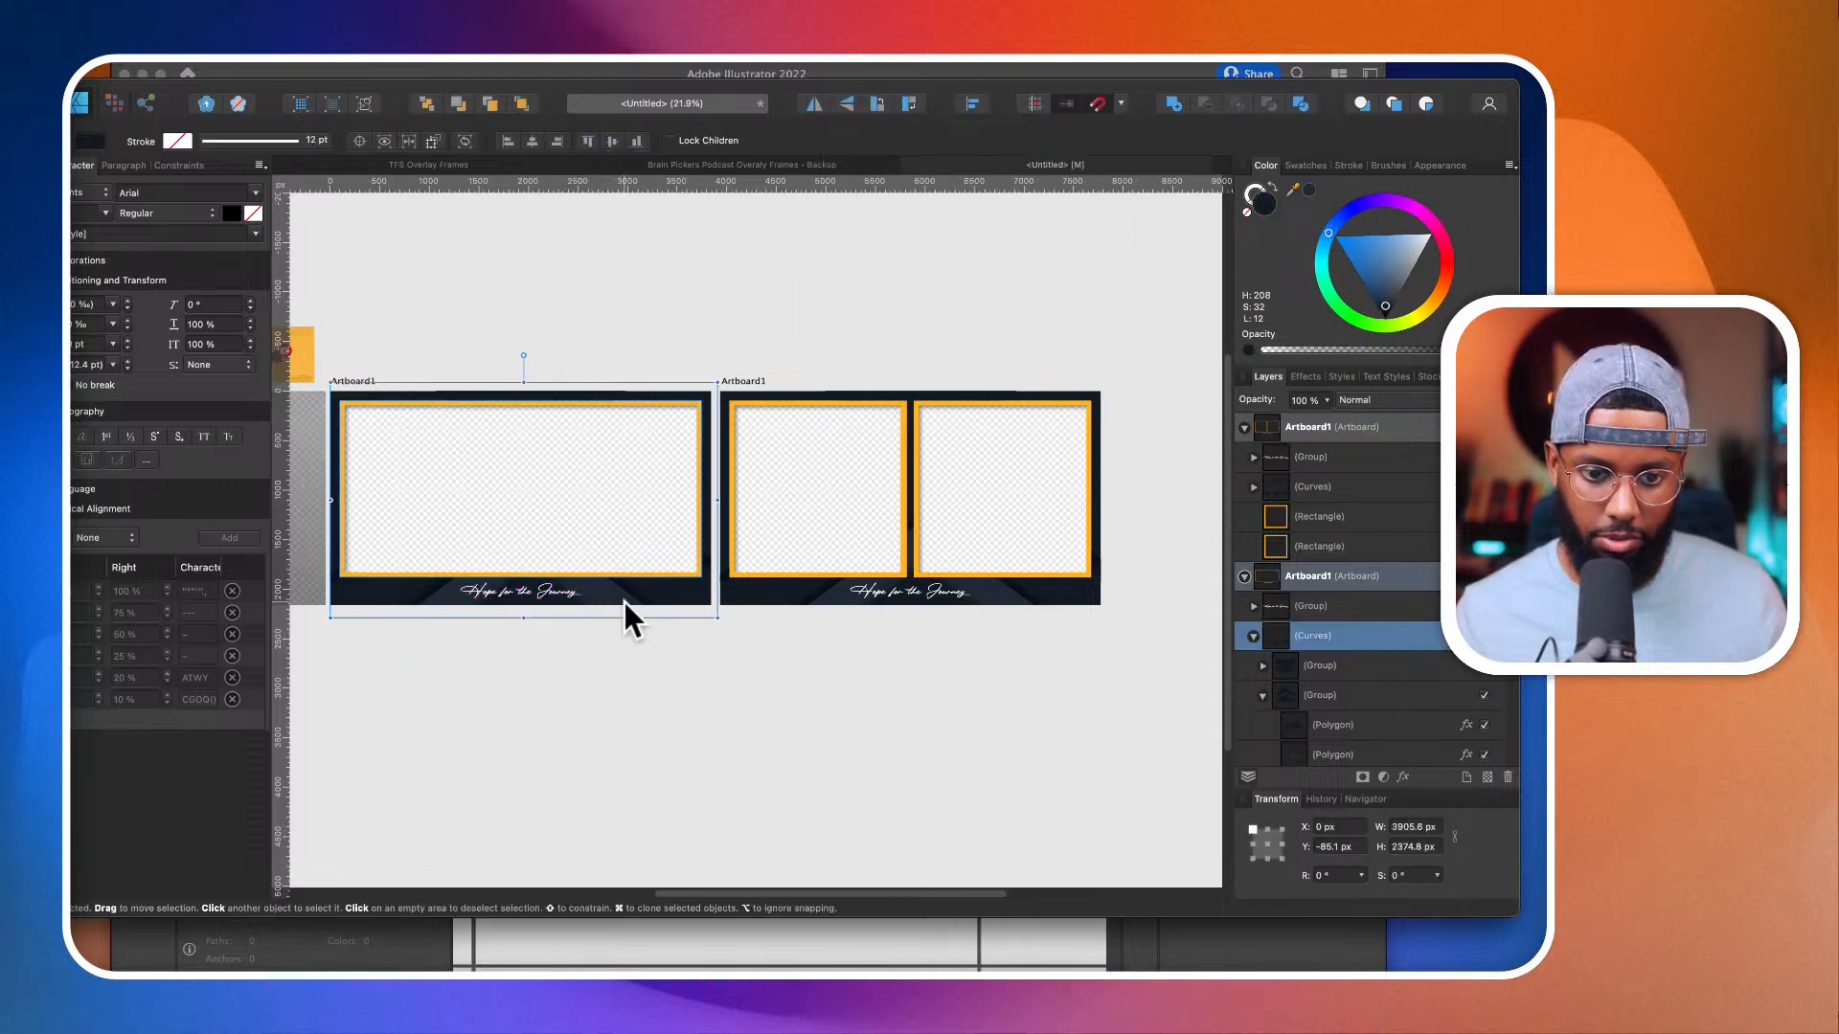
scroll(624, 601, left, 2)
click(1354, 695)
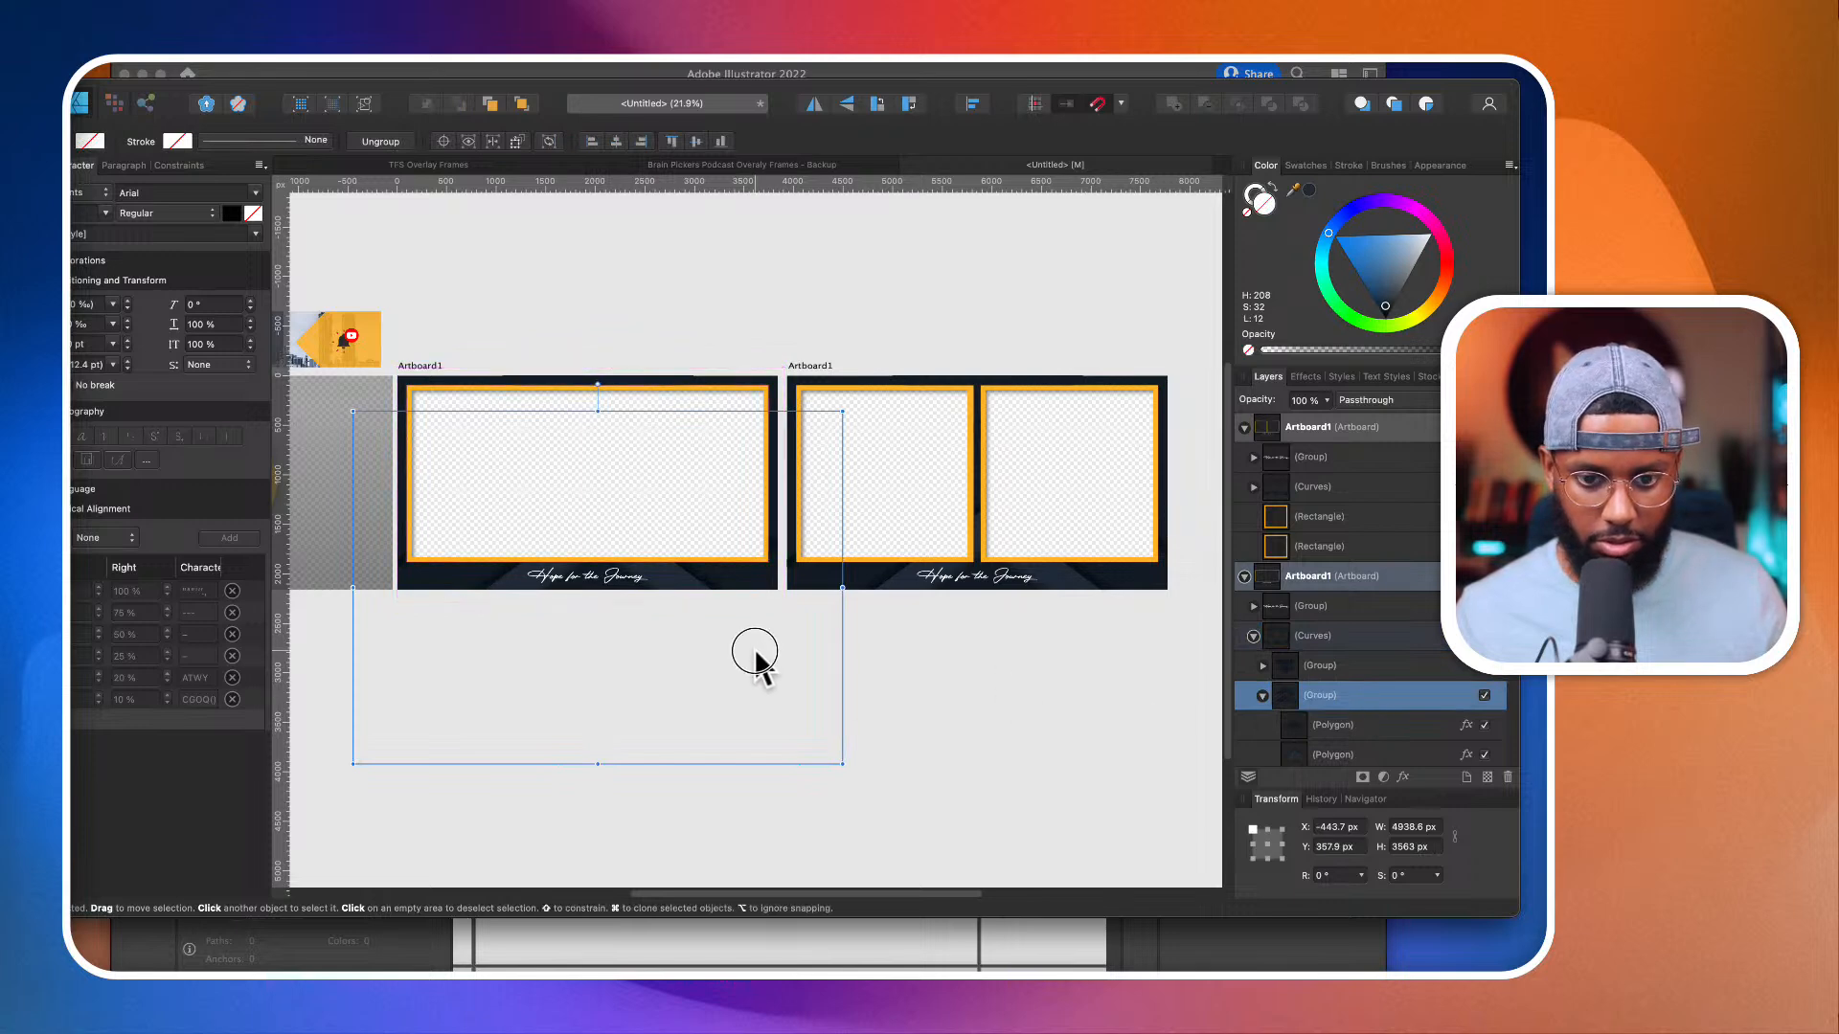
click(972, 104)
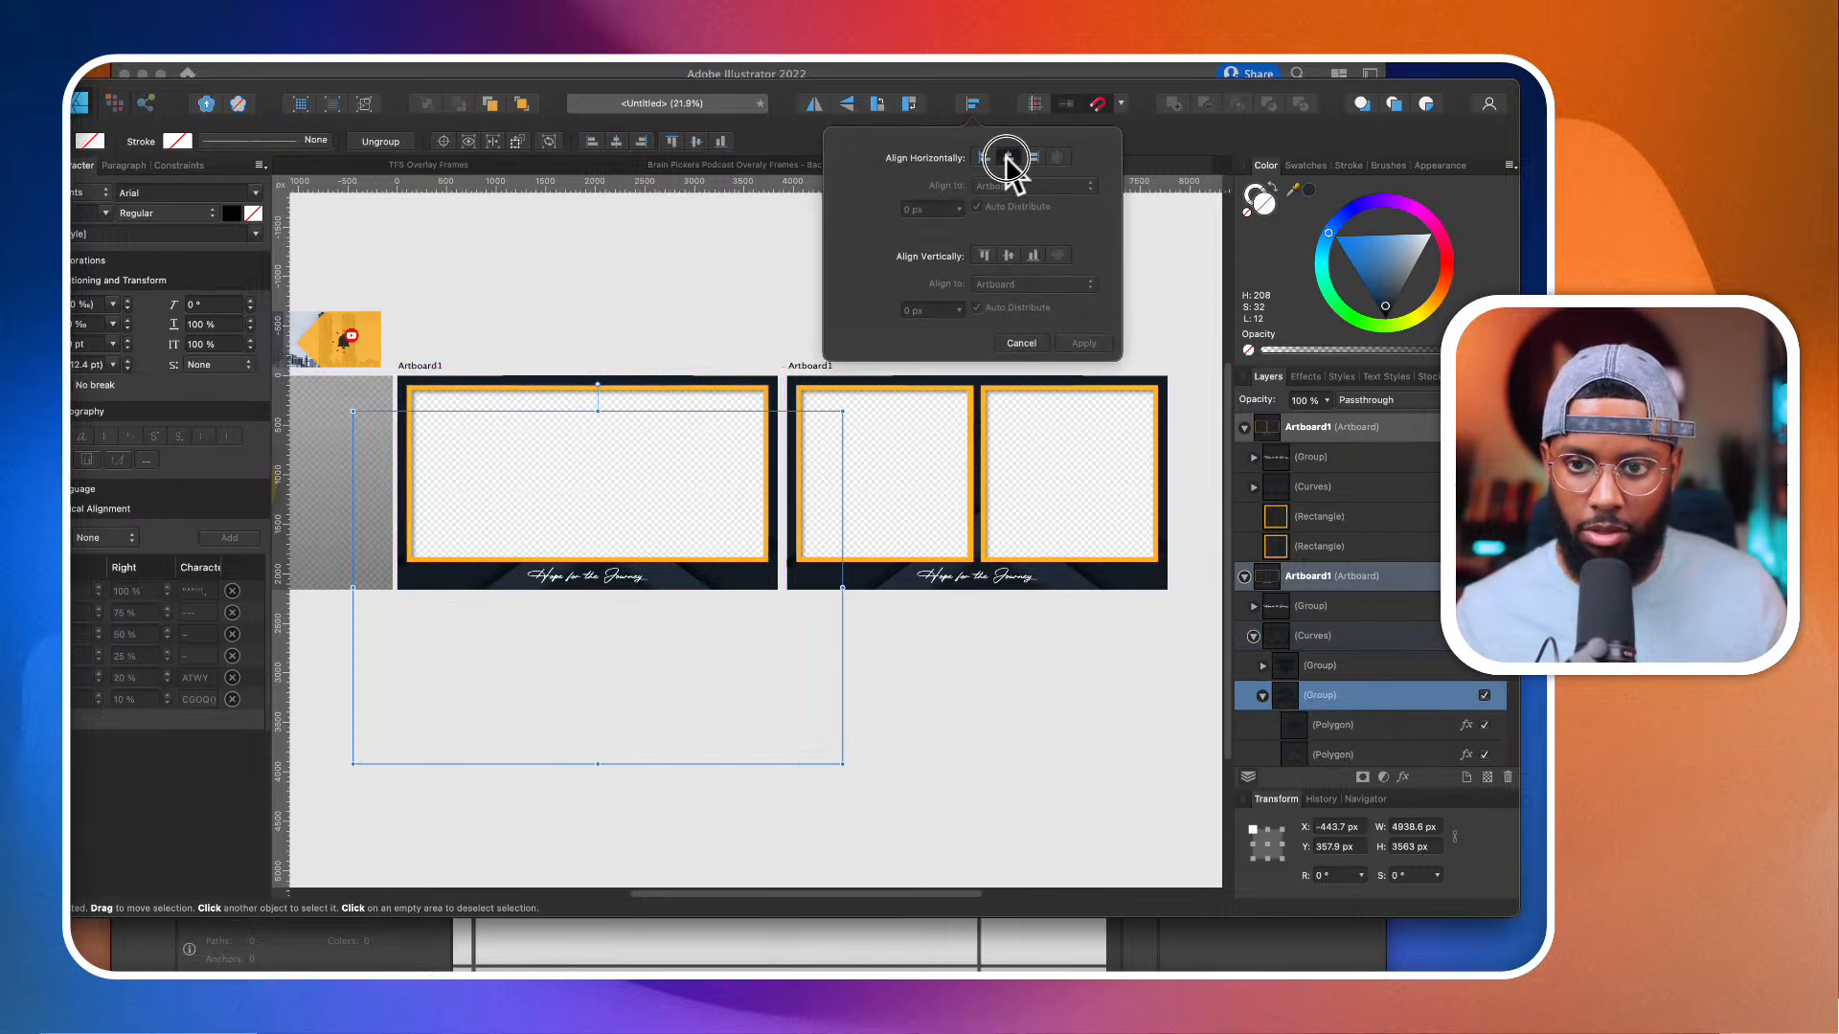
click(1008, 157)
Step: Centre the upper chevron group, rotated 180°, inside the split frame's curves horizontally on its artboard, and deselect
click(1090, 574)
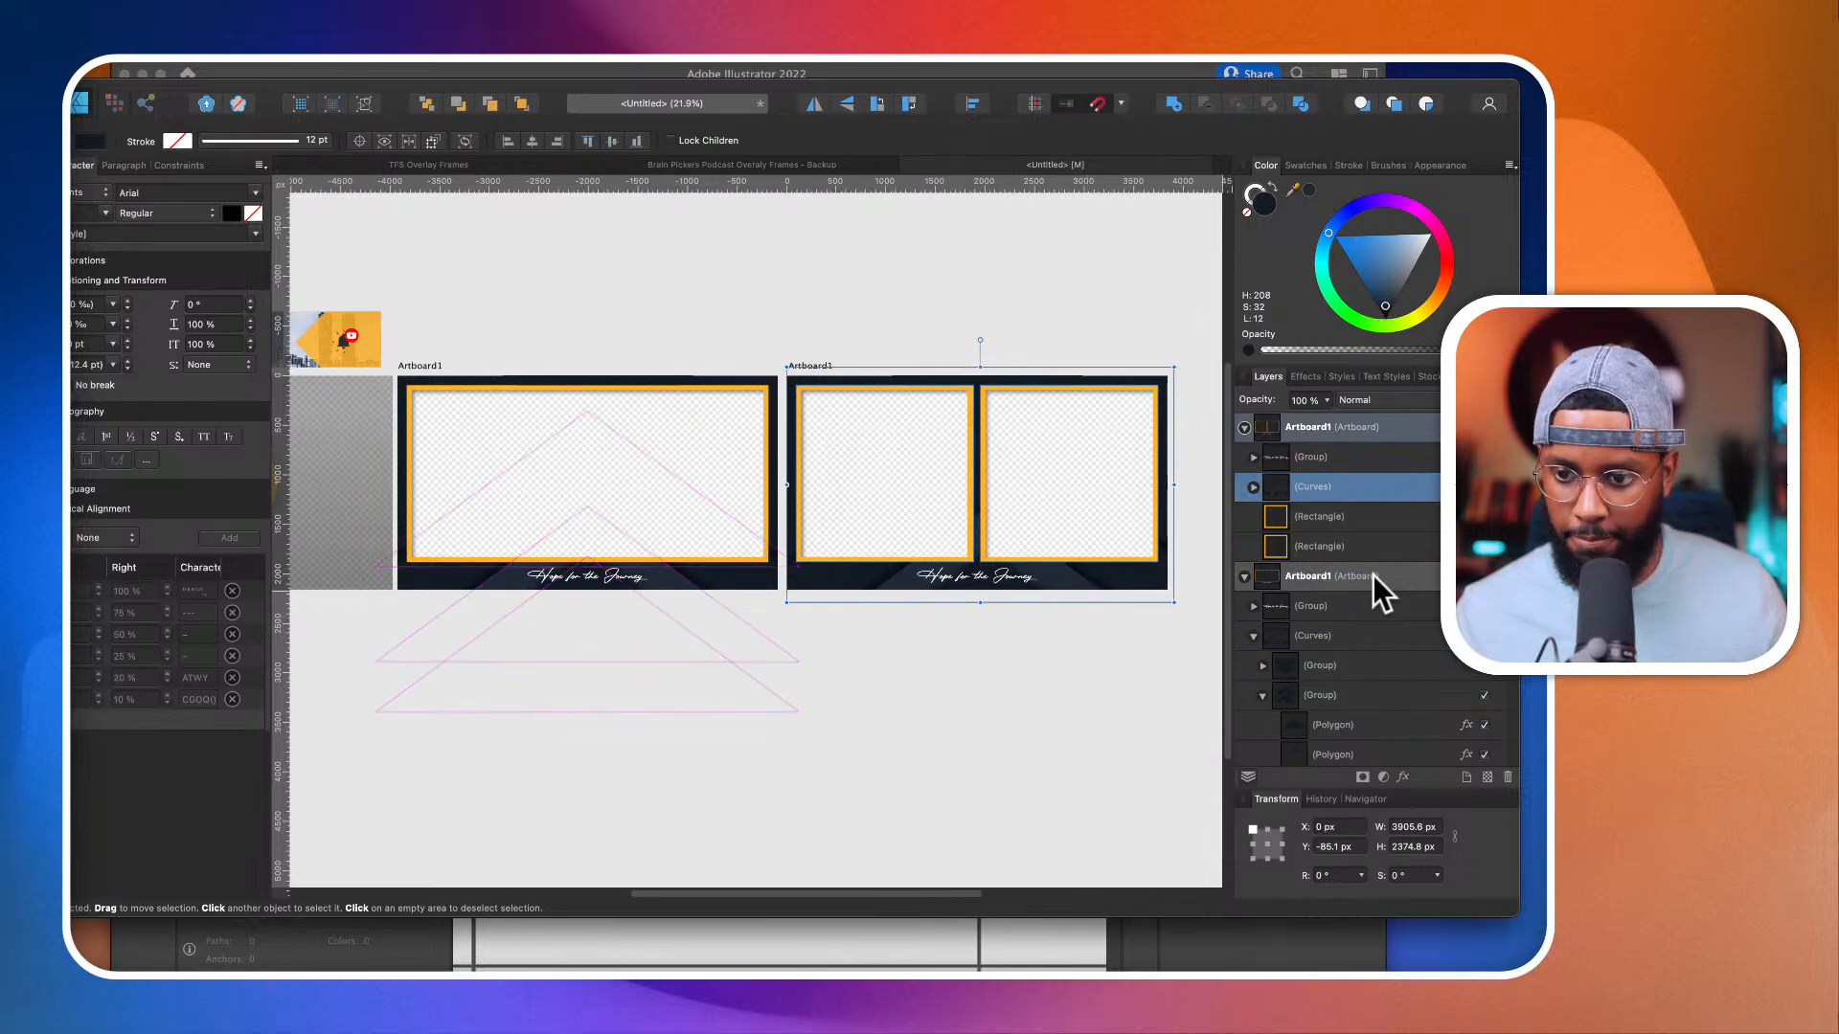
click(1253, 464)
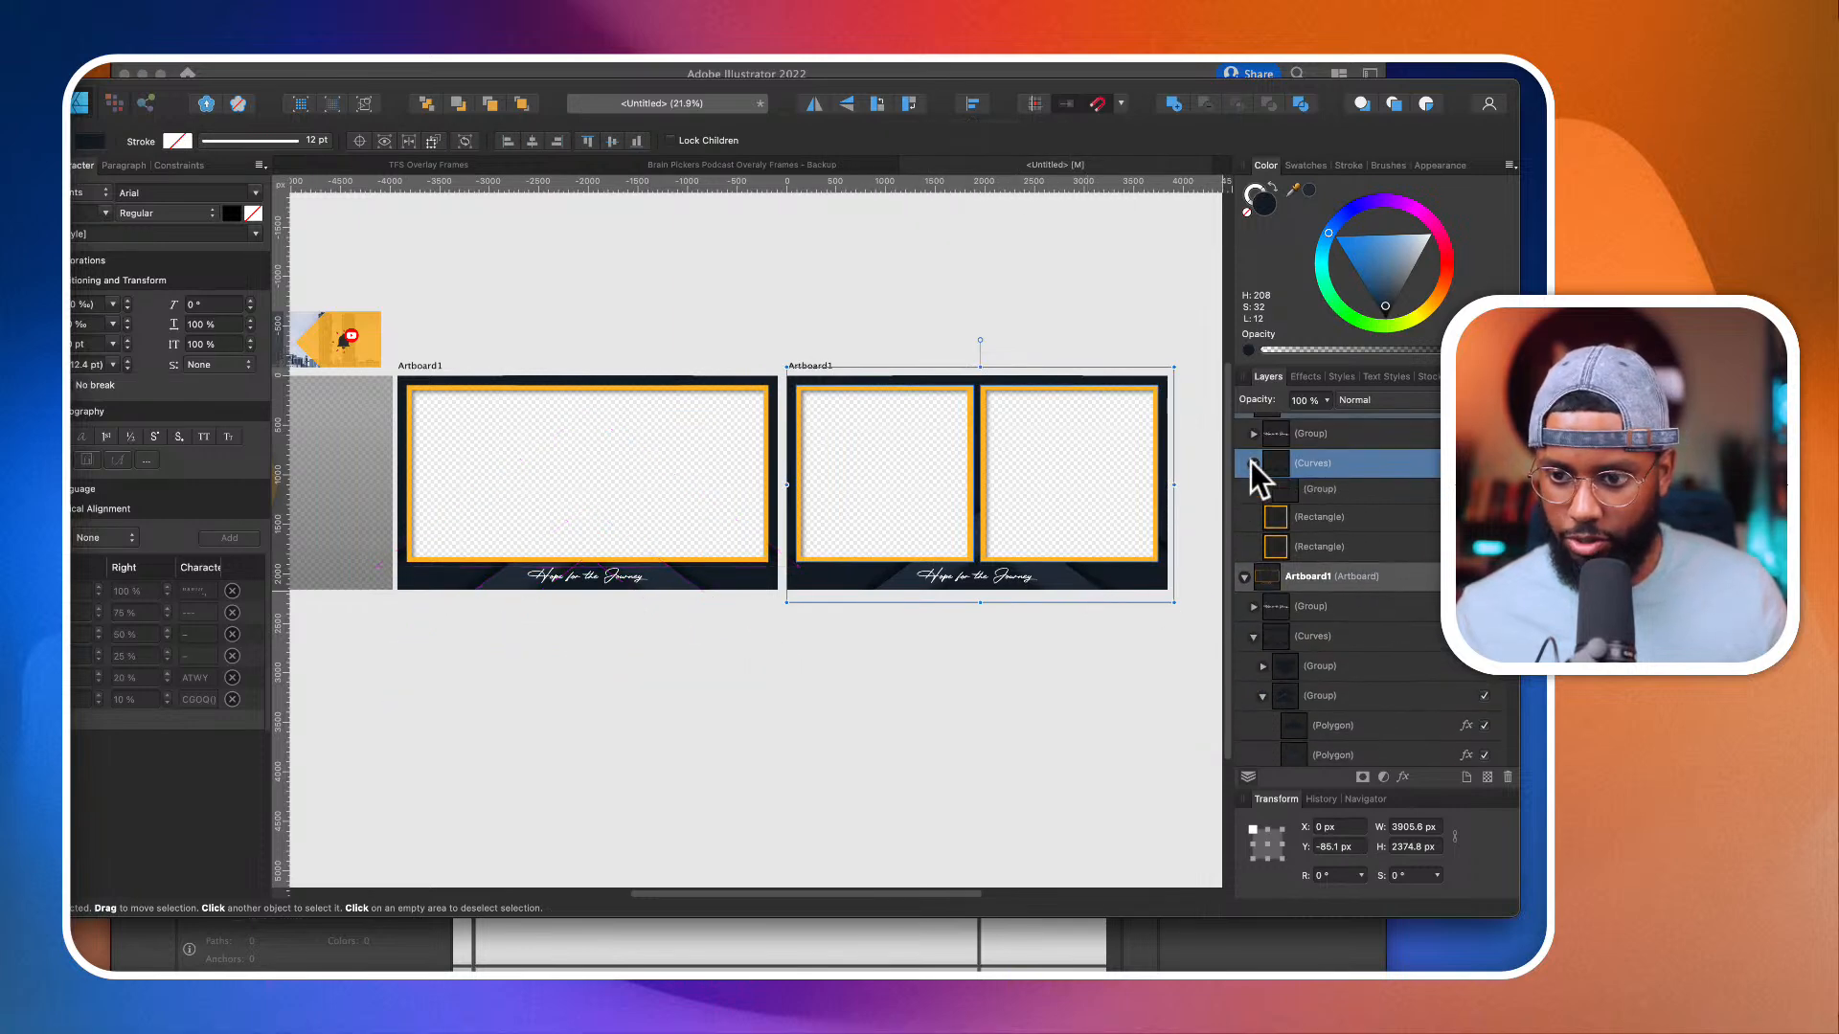
click(1342, 492)
shift+click(1343, 522)
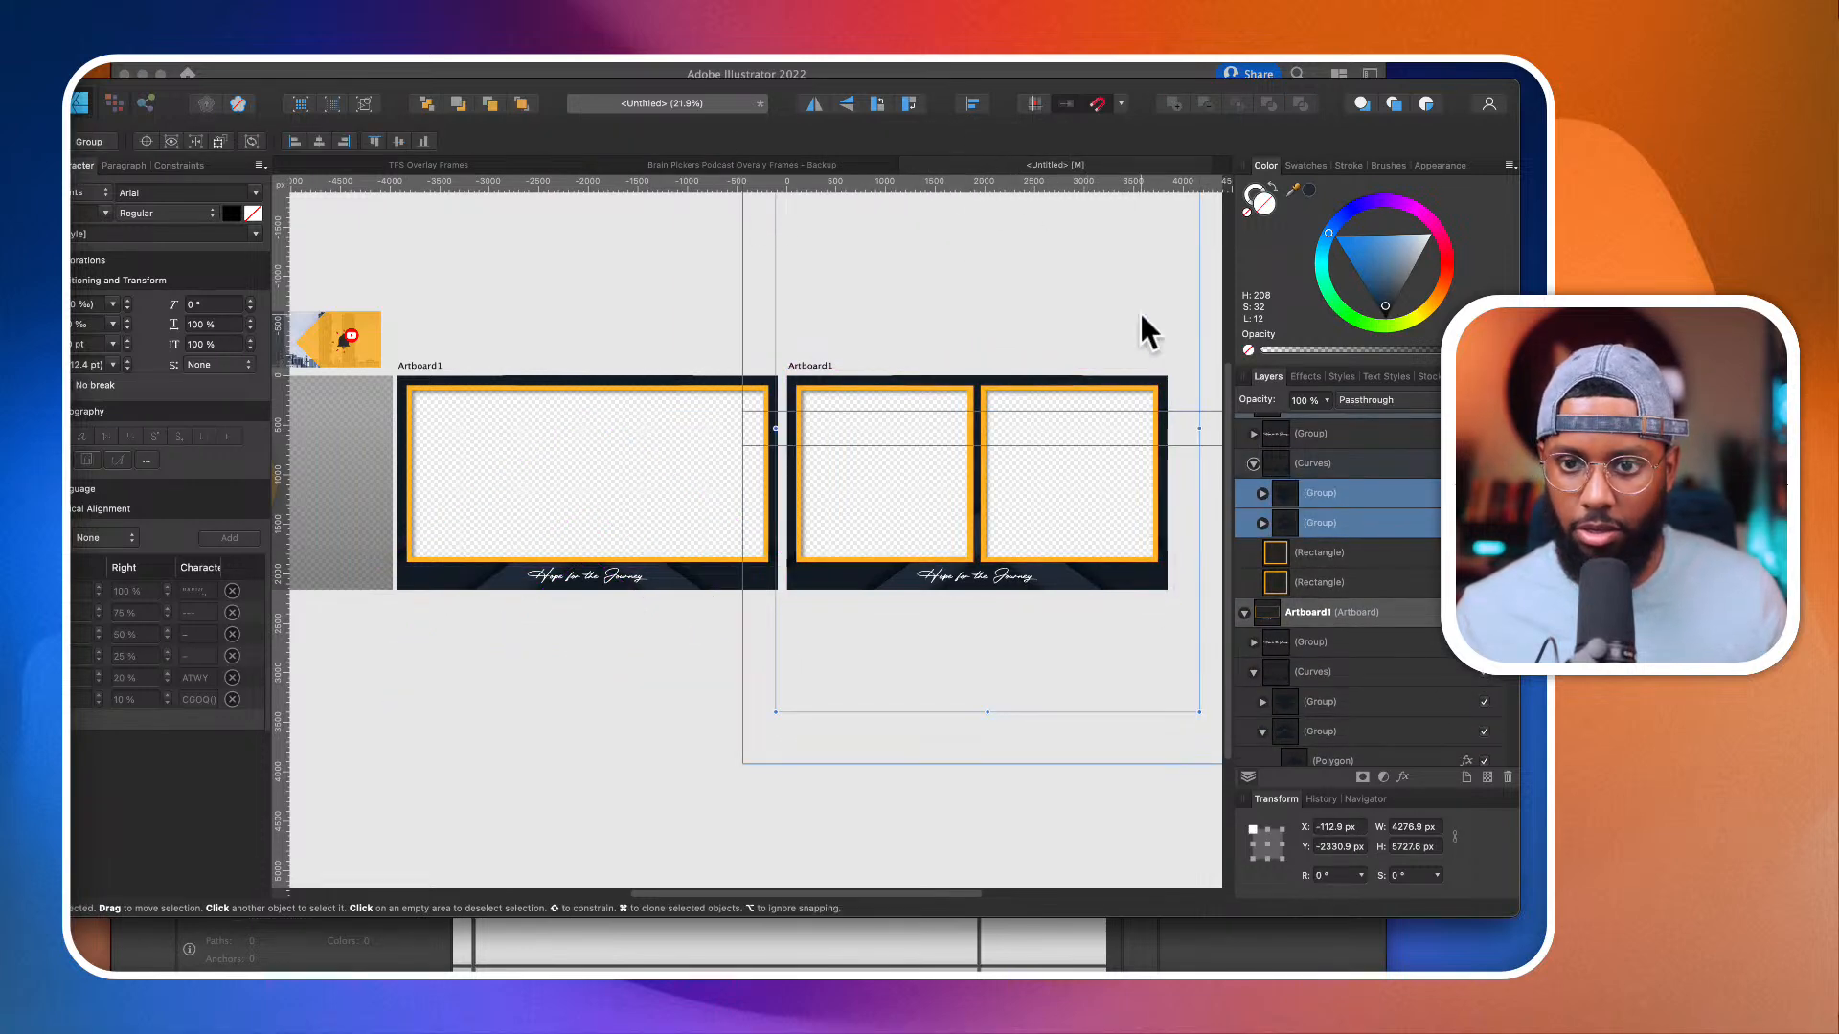
click(1400, 522)
click(1389, 499)
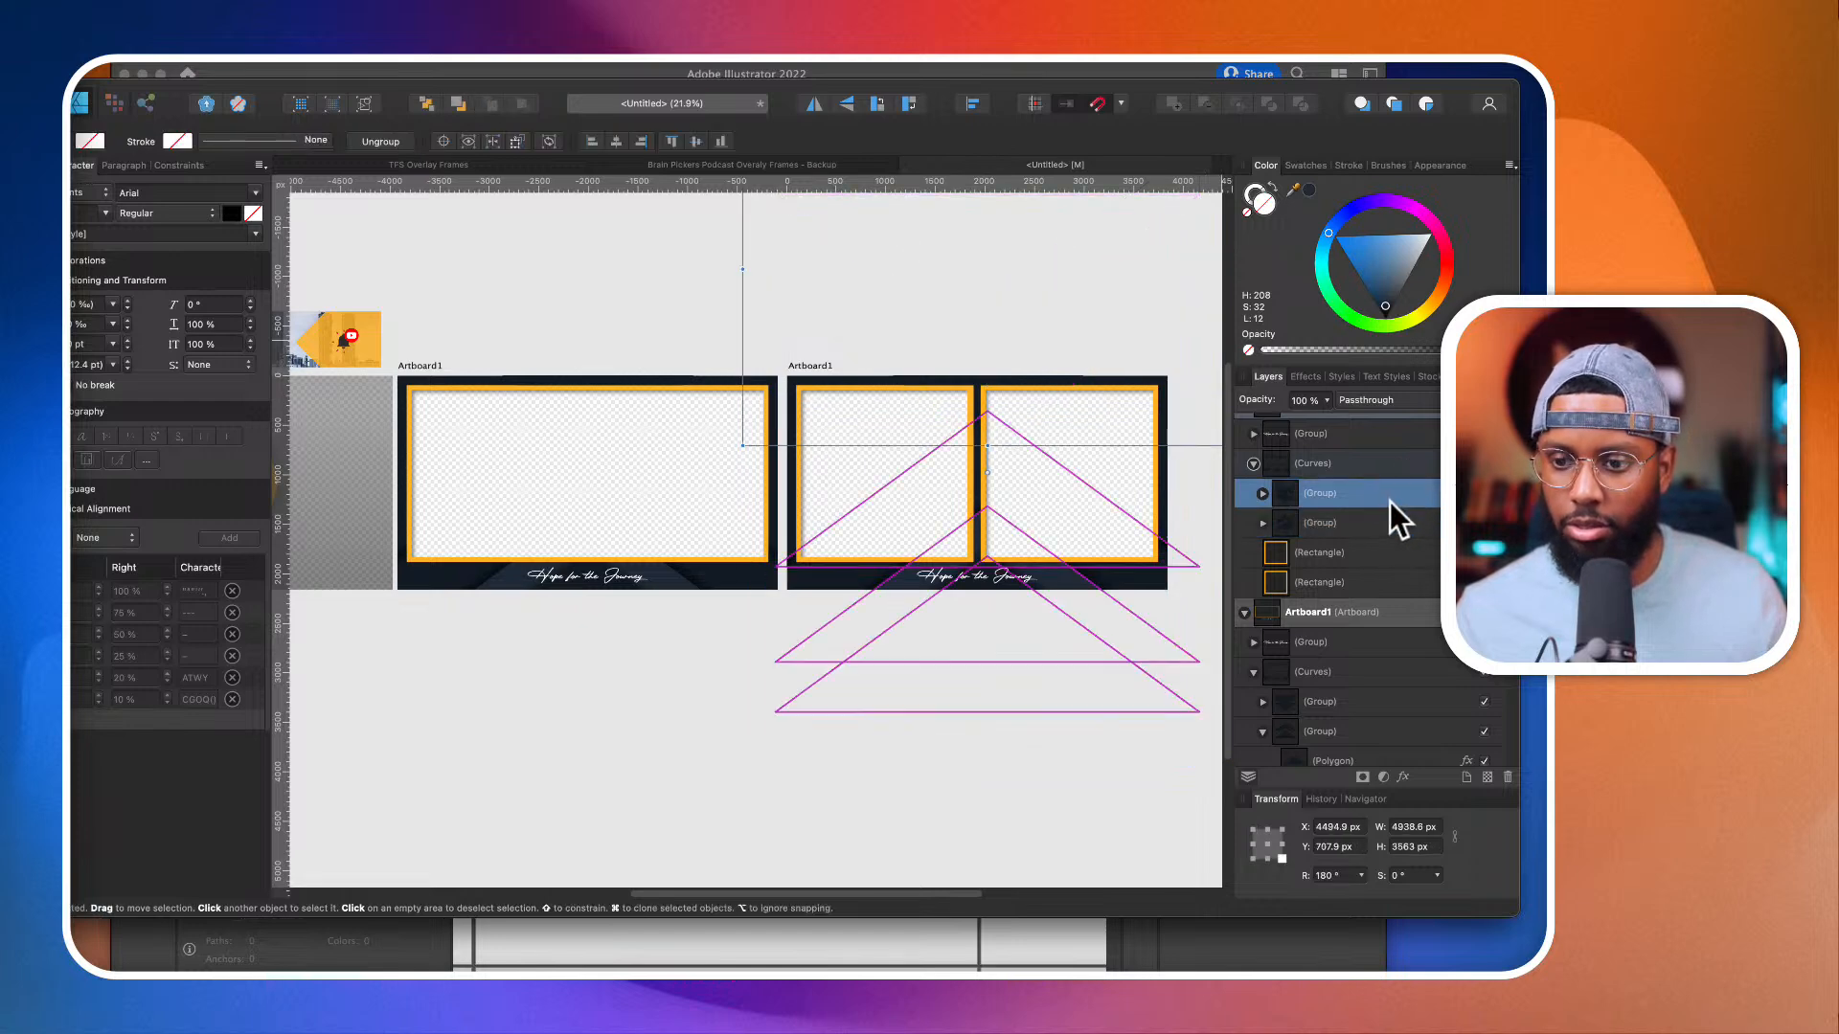
click(975, 105)
click(1008, 159)
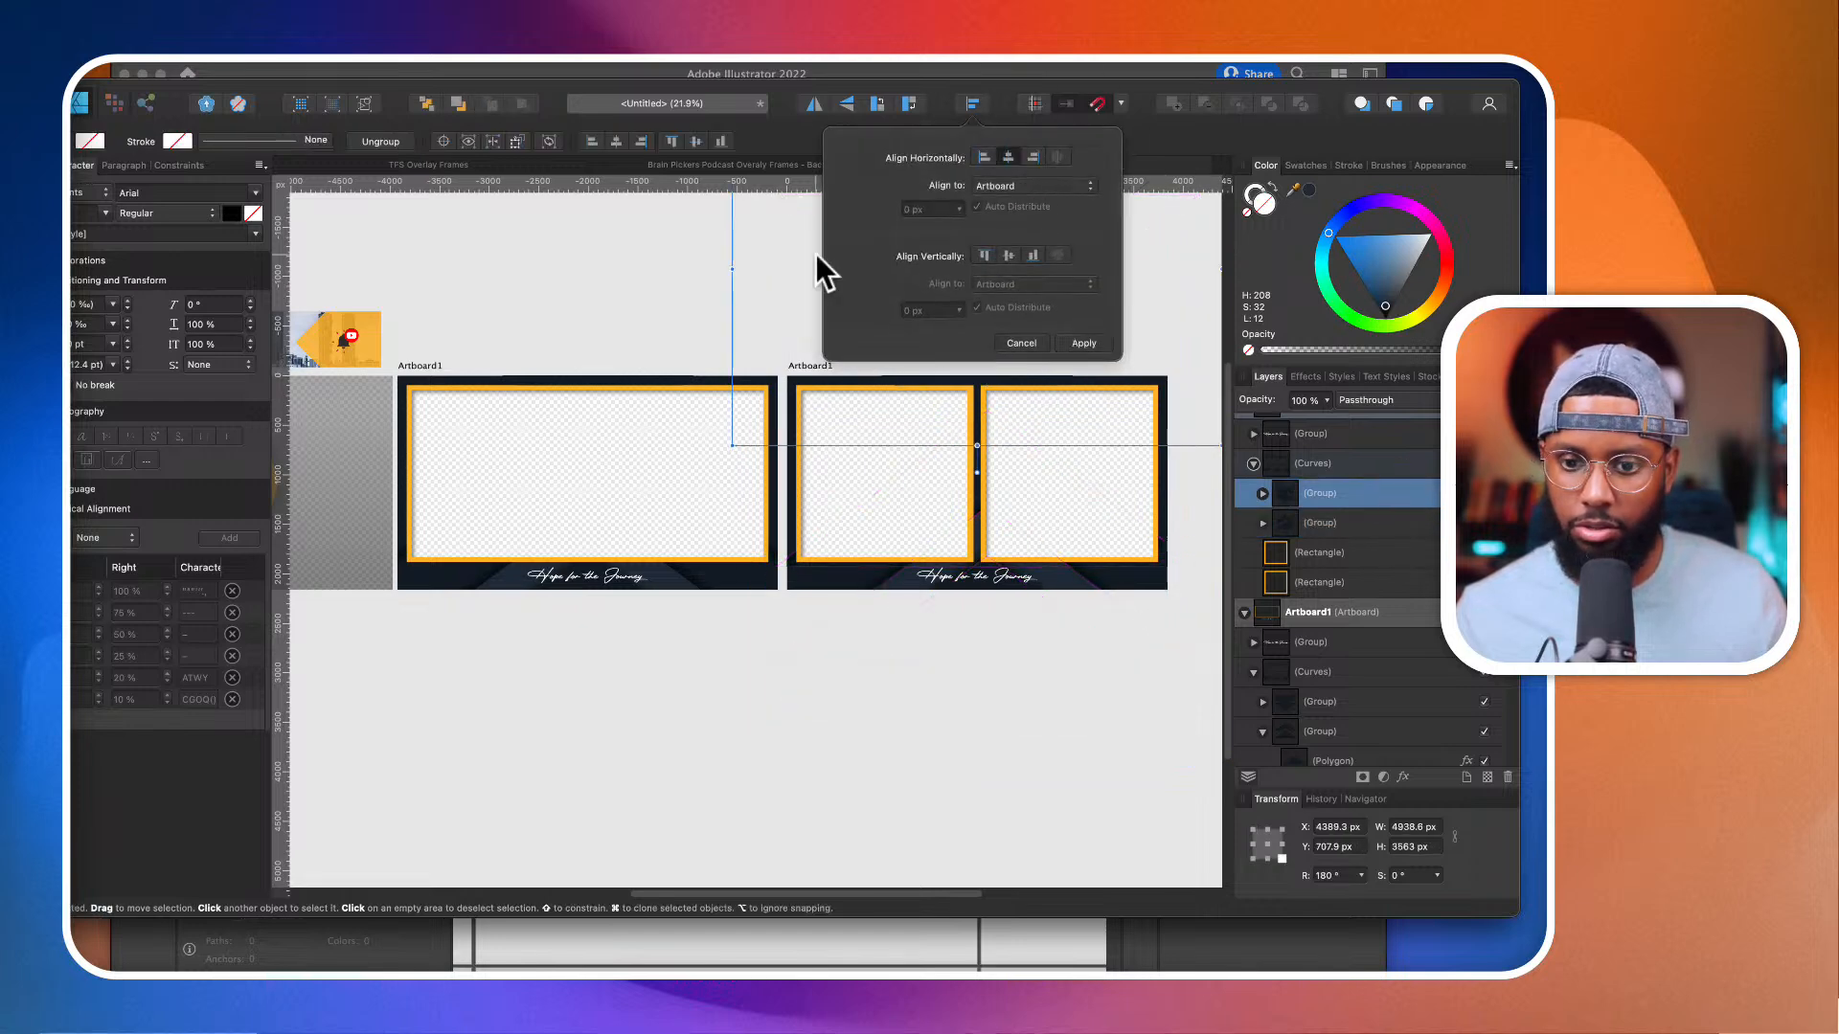
click(730, 264)
scroll(997, 530, up, 5)
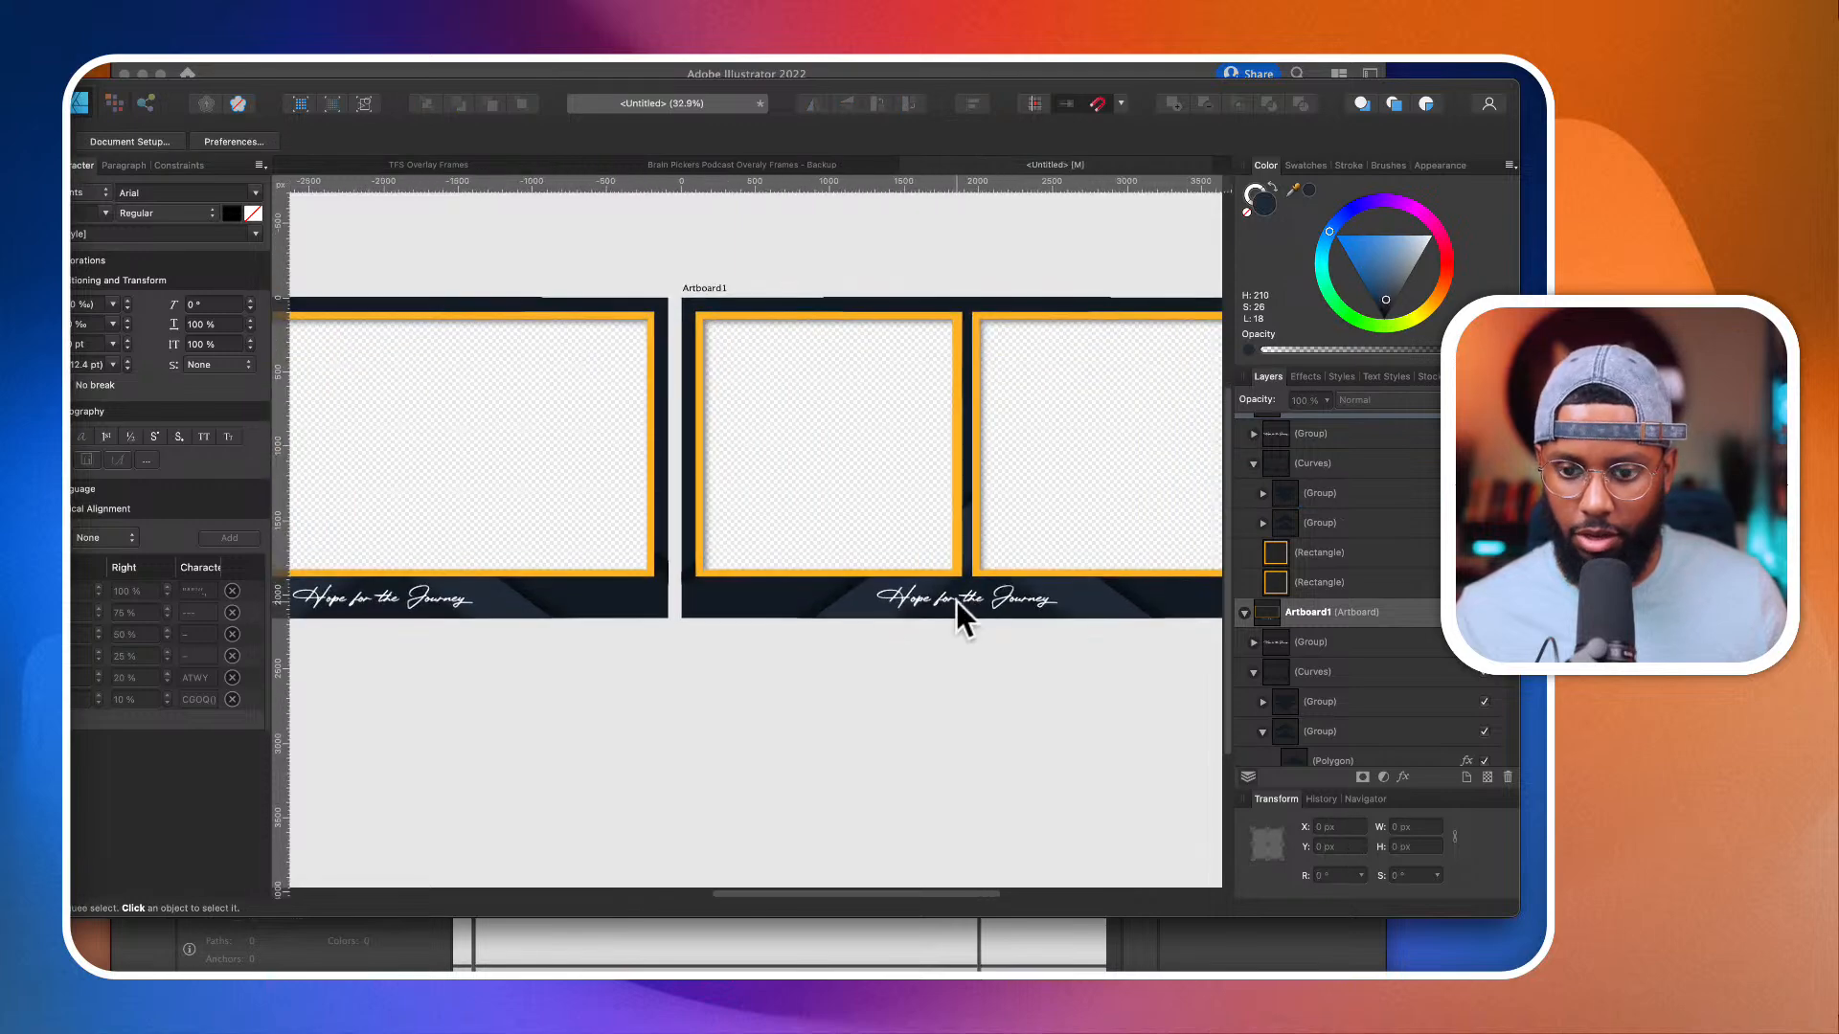
Step: Examine the "Hope for the Journey" lettering on the split frame and compare all the artboards side by side
scroll(1032, 579, up, 5)
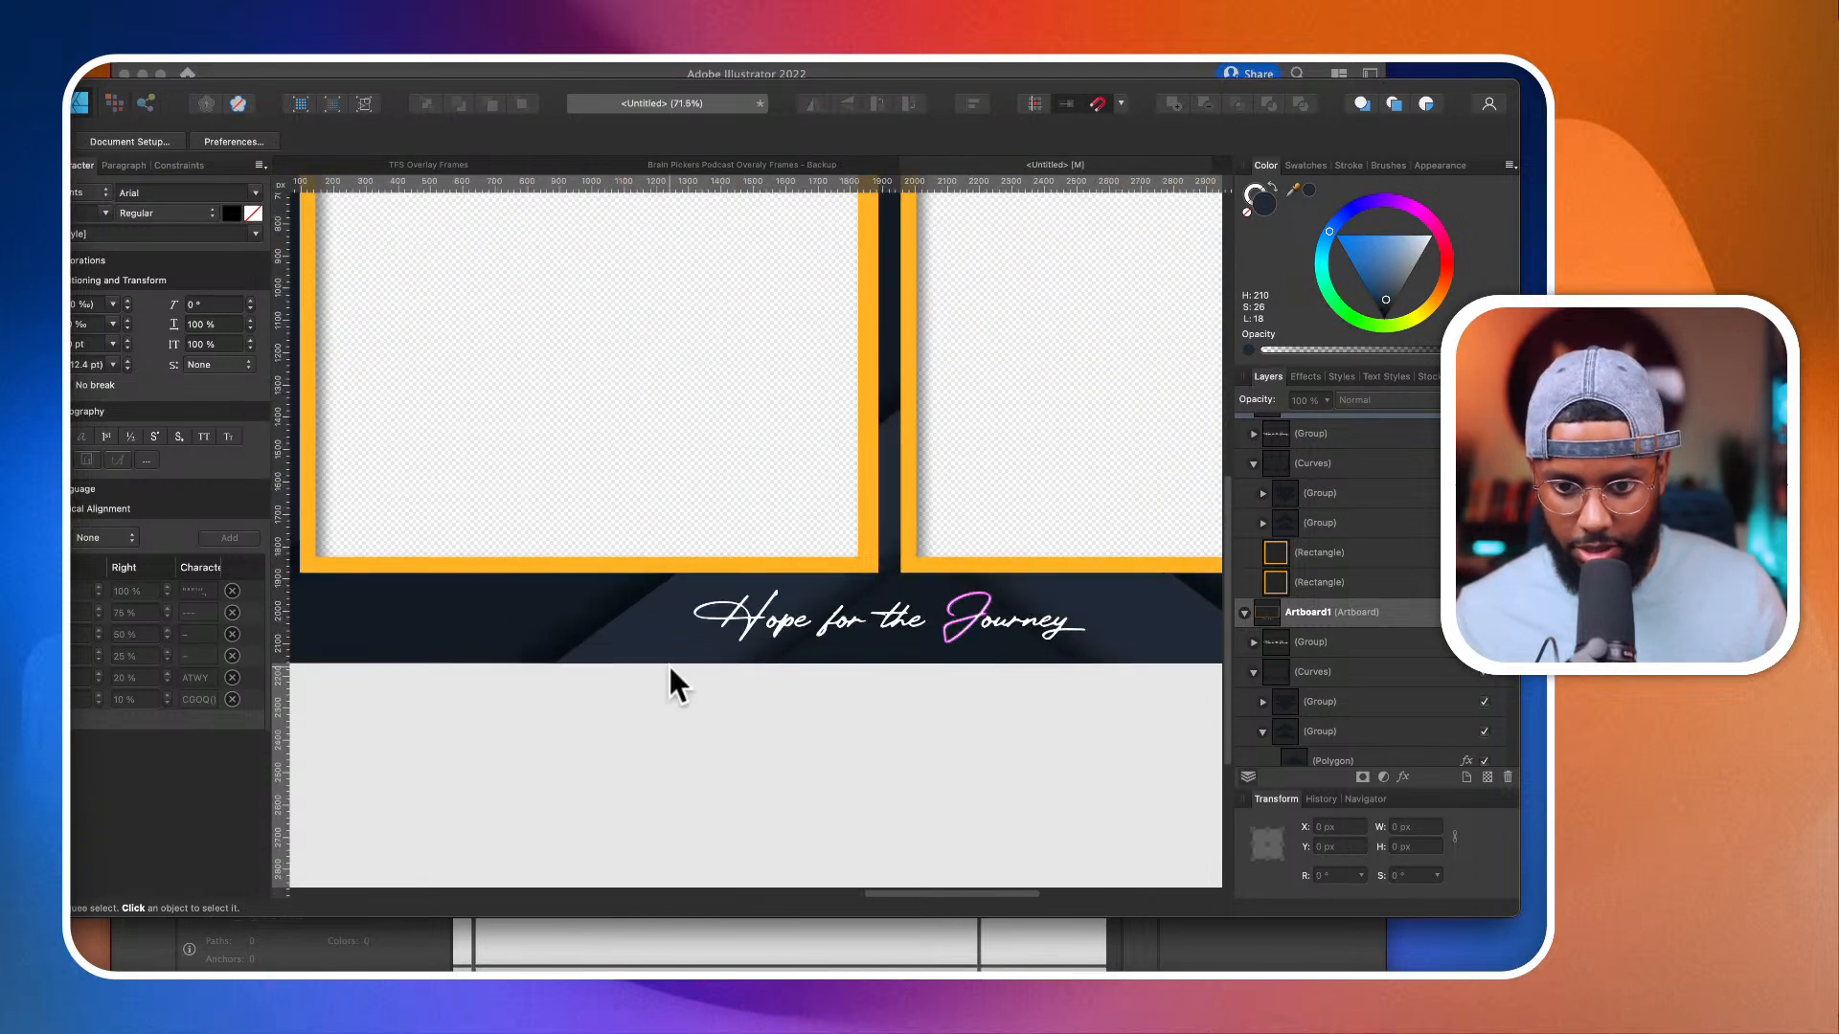
scroll(693, 617, down, 6)
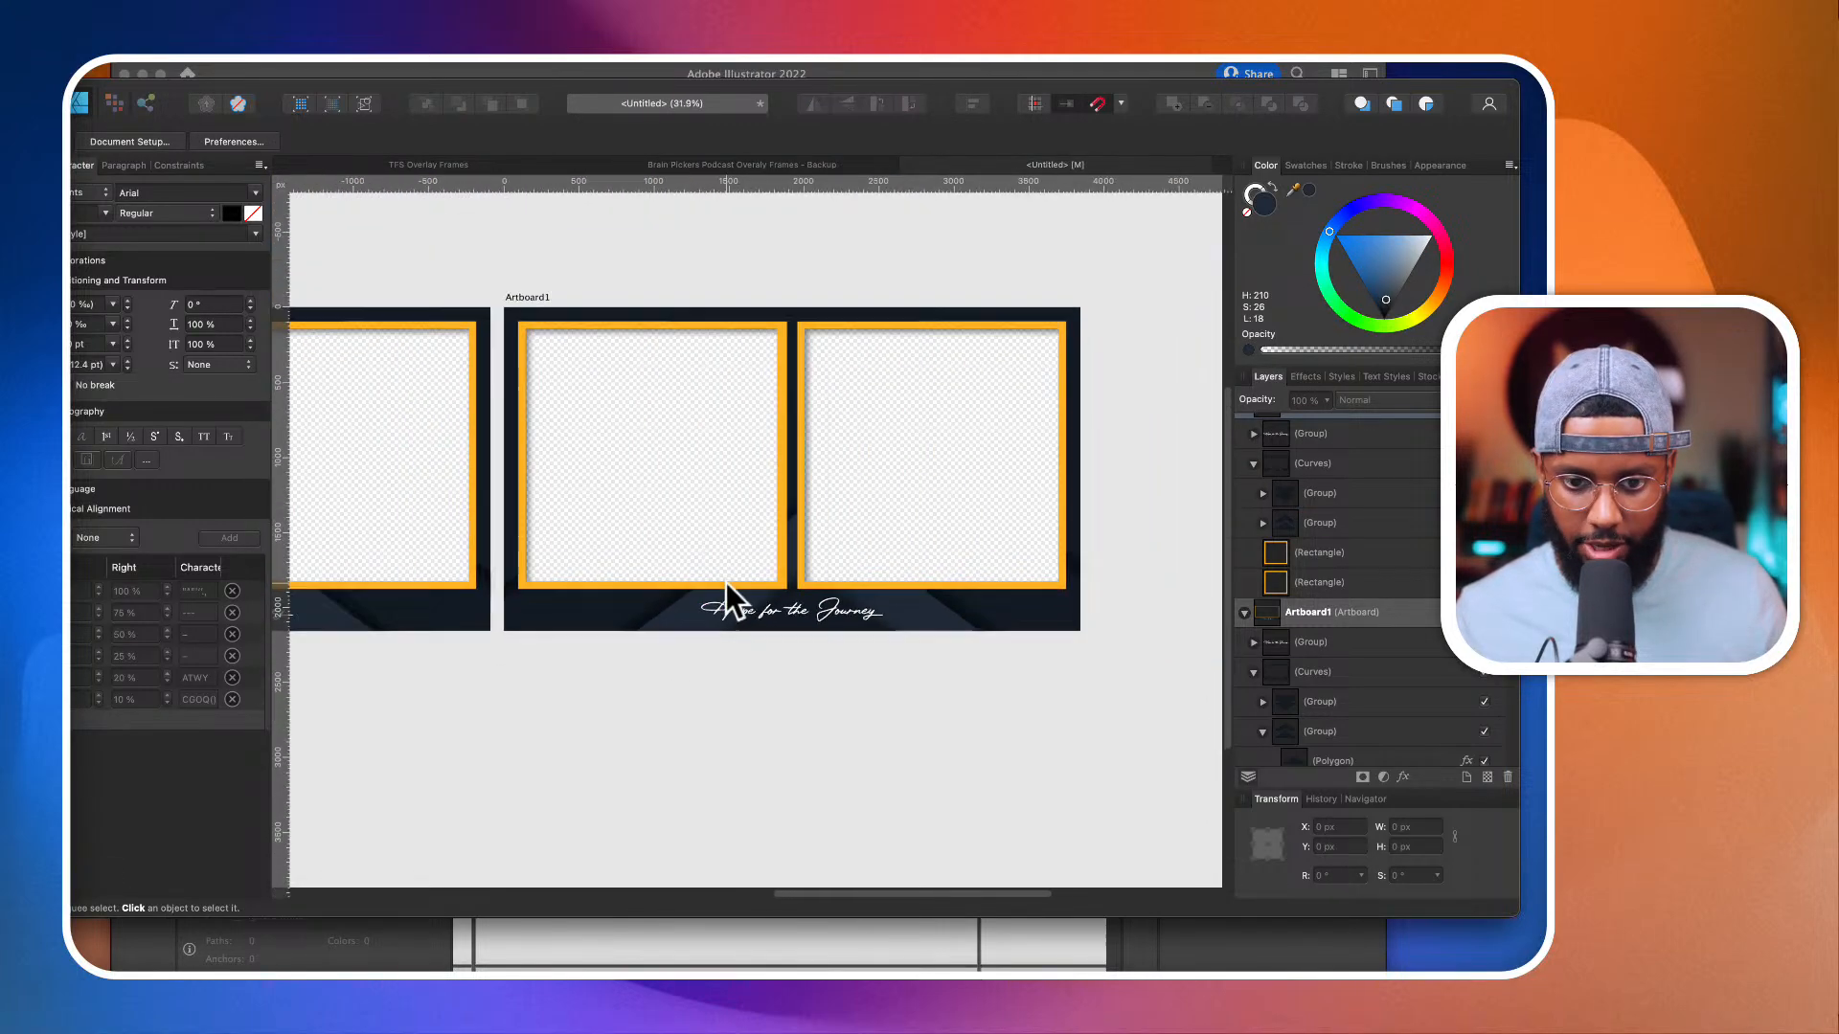
click(814, 611)
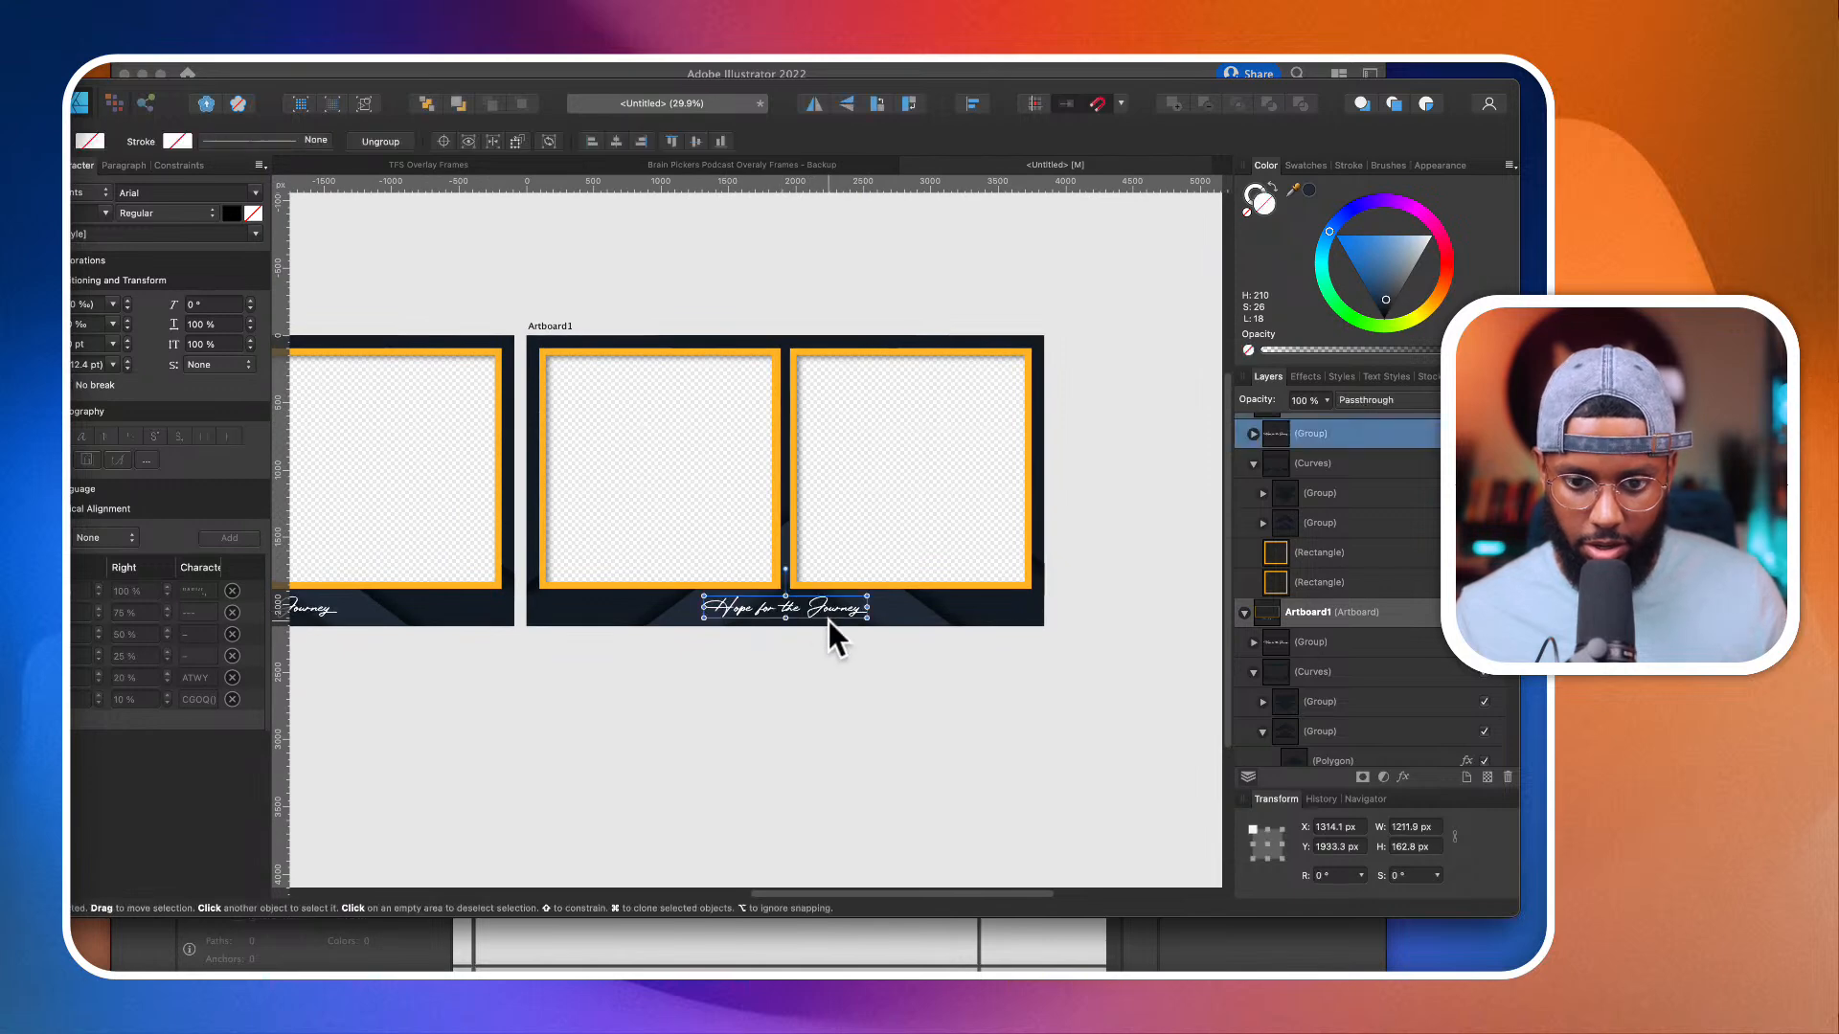
scroll(887, 594, up, 1)
scroll(887, 594, left, 1)
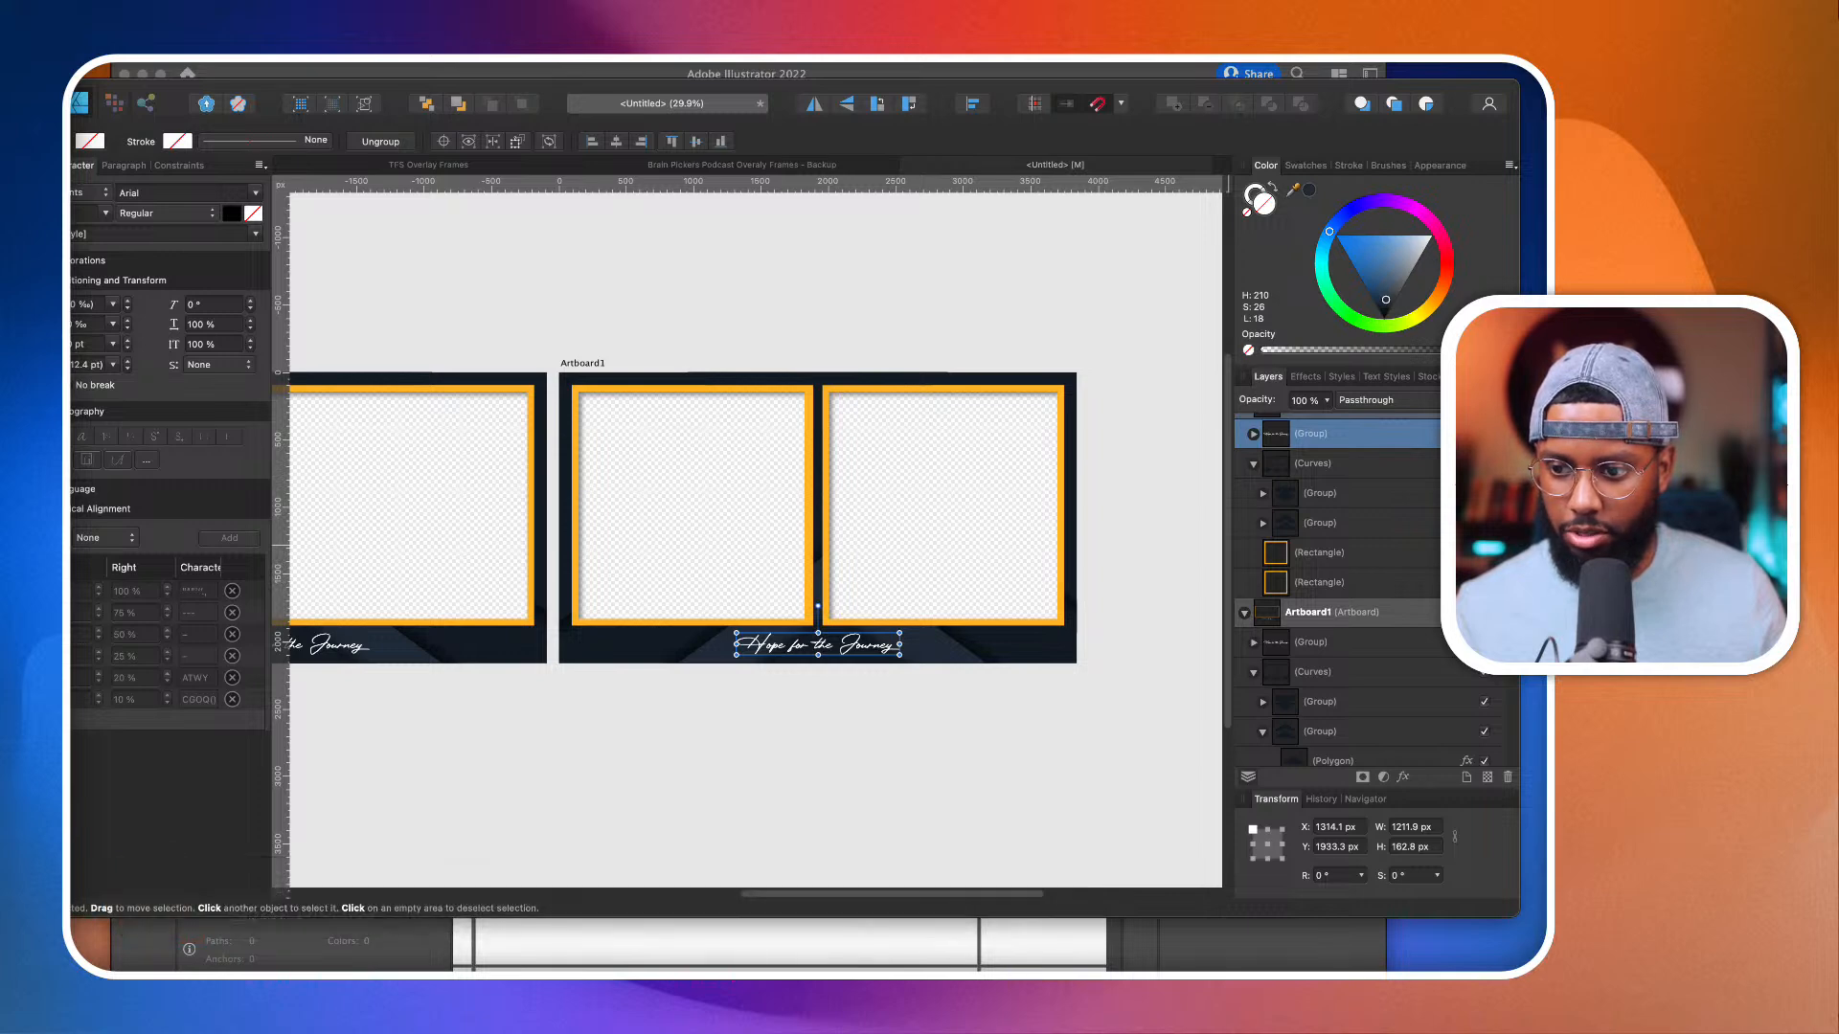
click(1125, 784)
scroll(1021, 613, up, 5)
scroll(1021, 613, down, 8)
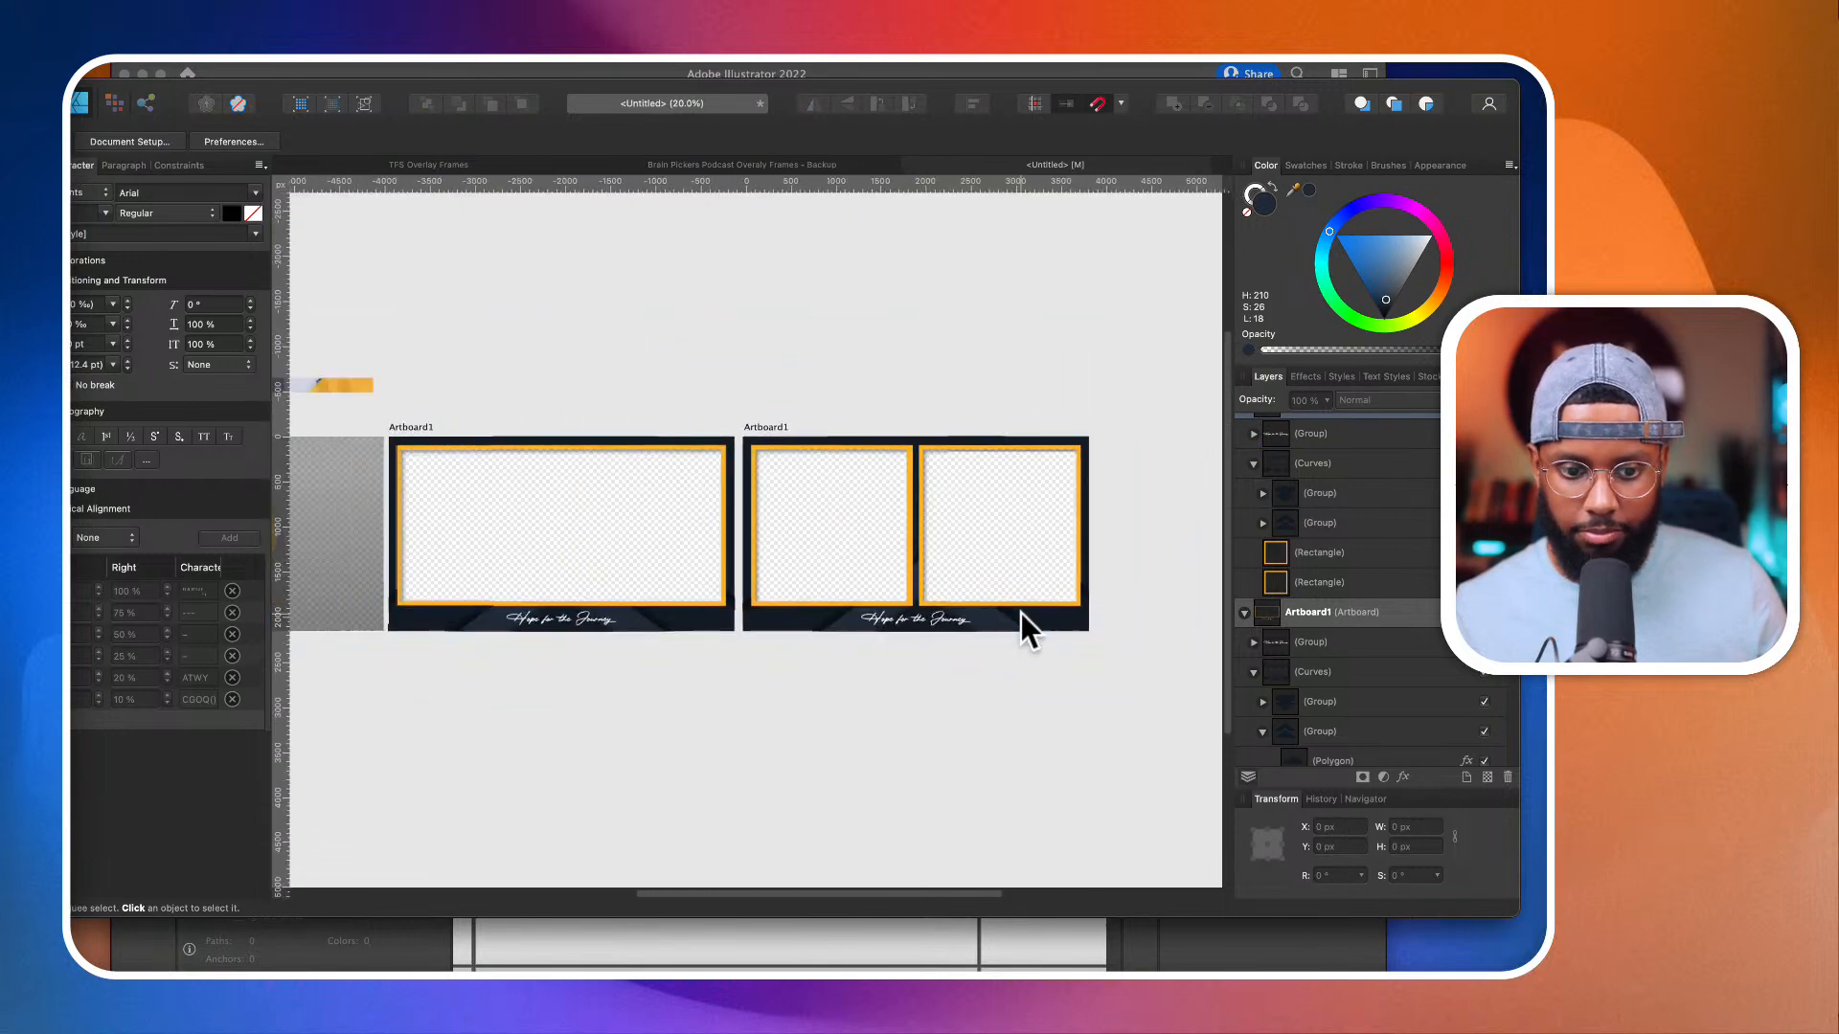
scroll(1021, 613, left, 5)
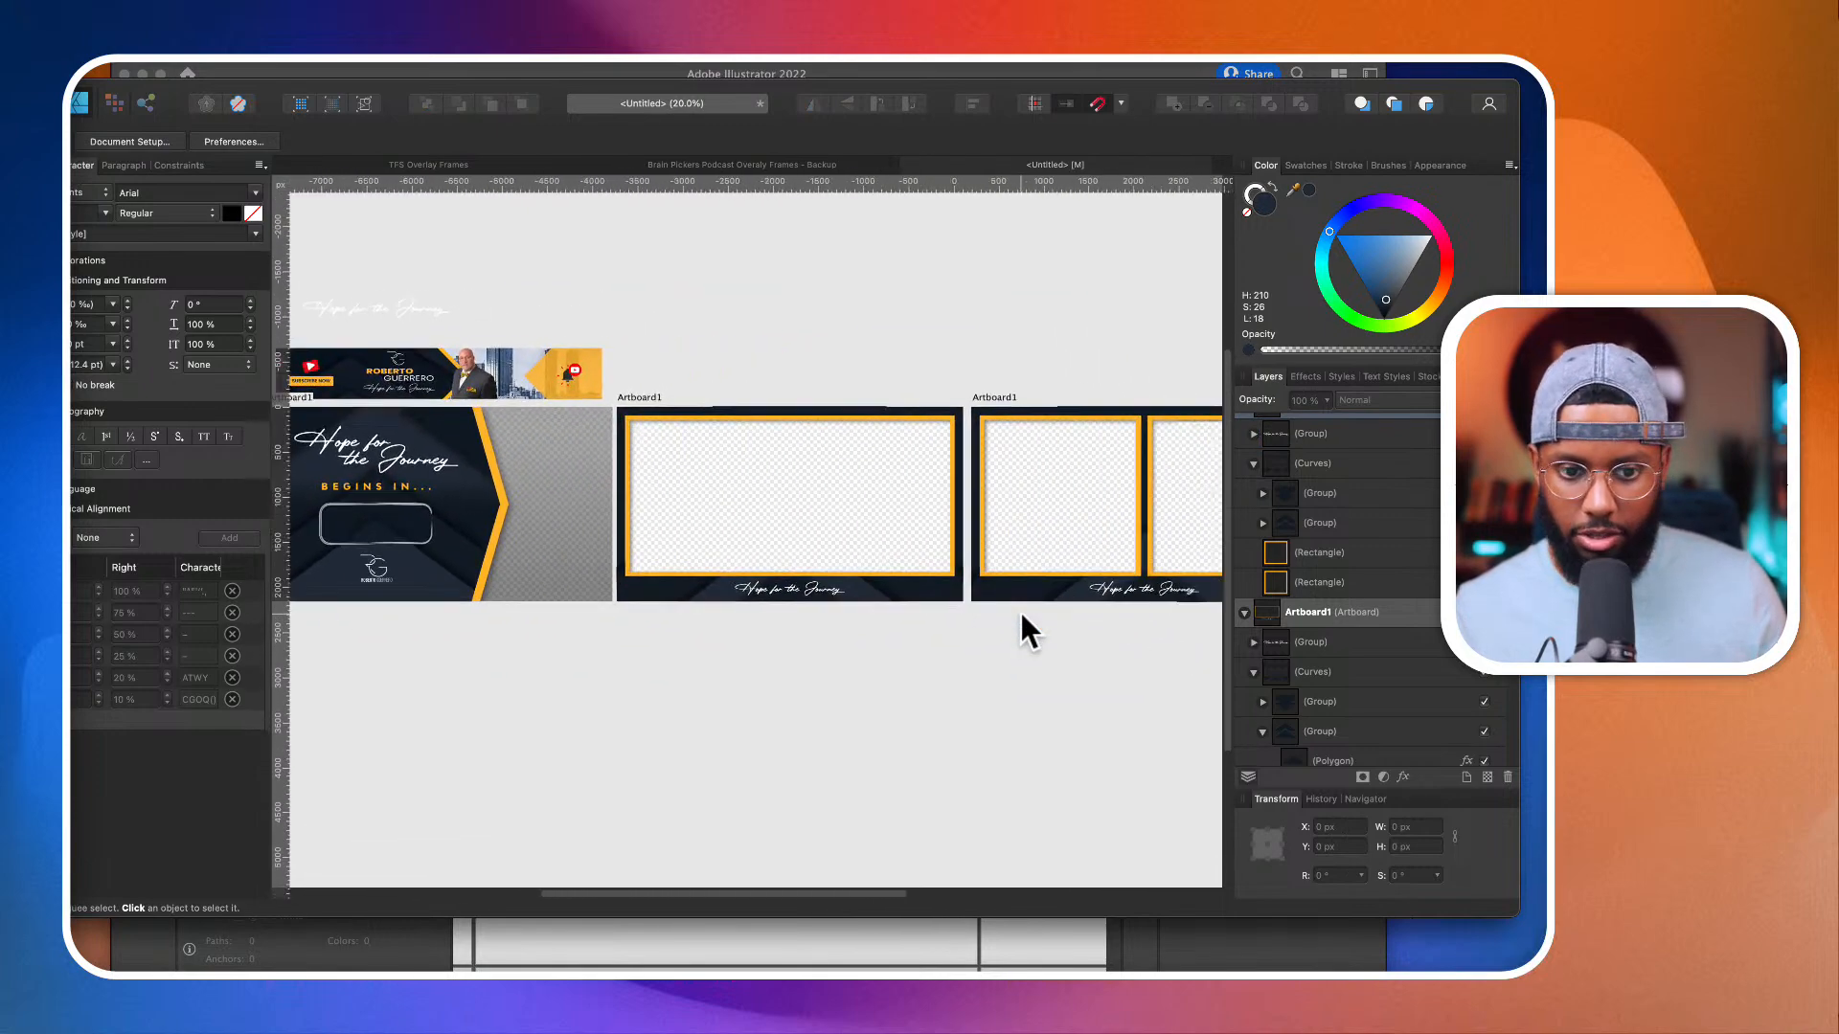
scroll(1020, 609, down, 2)
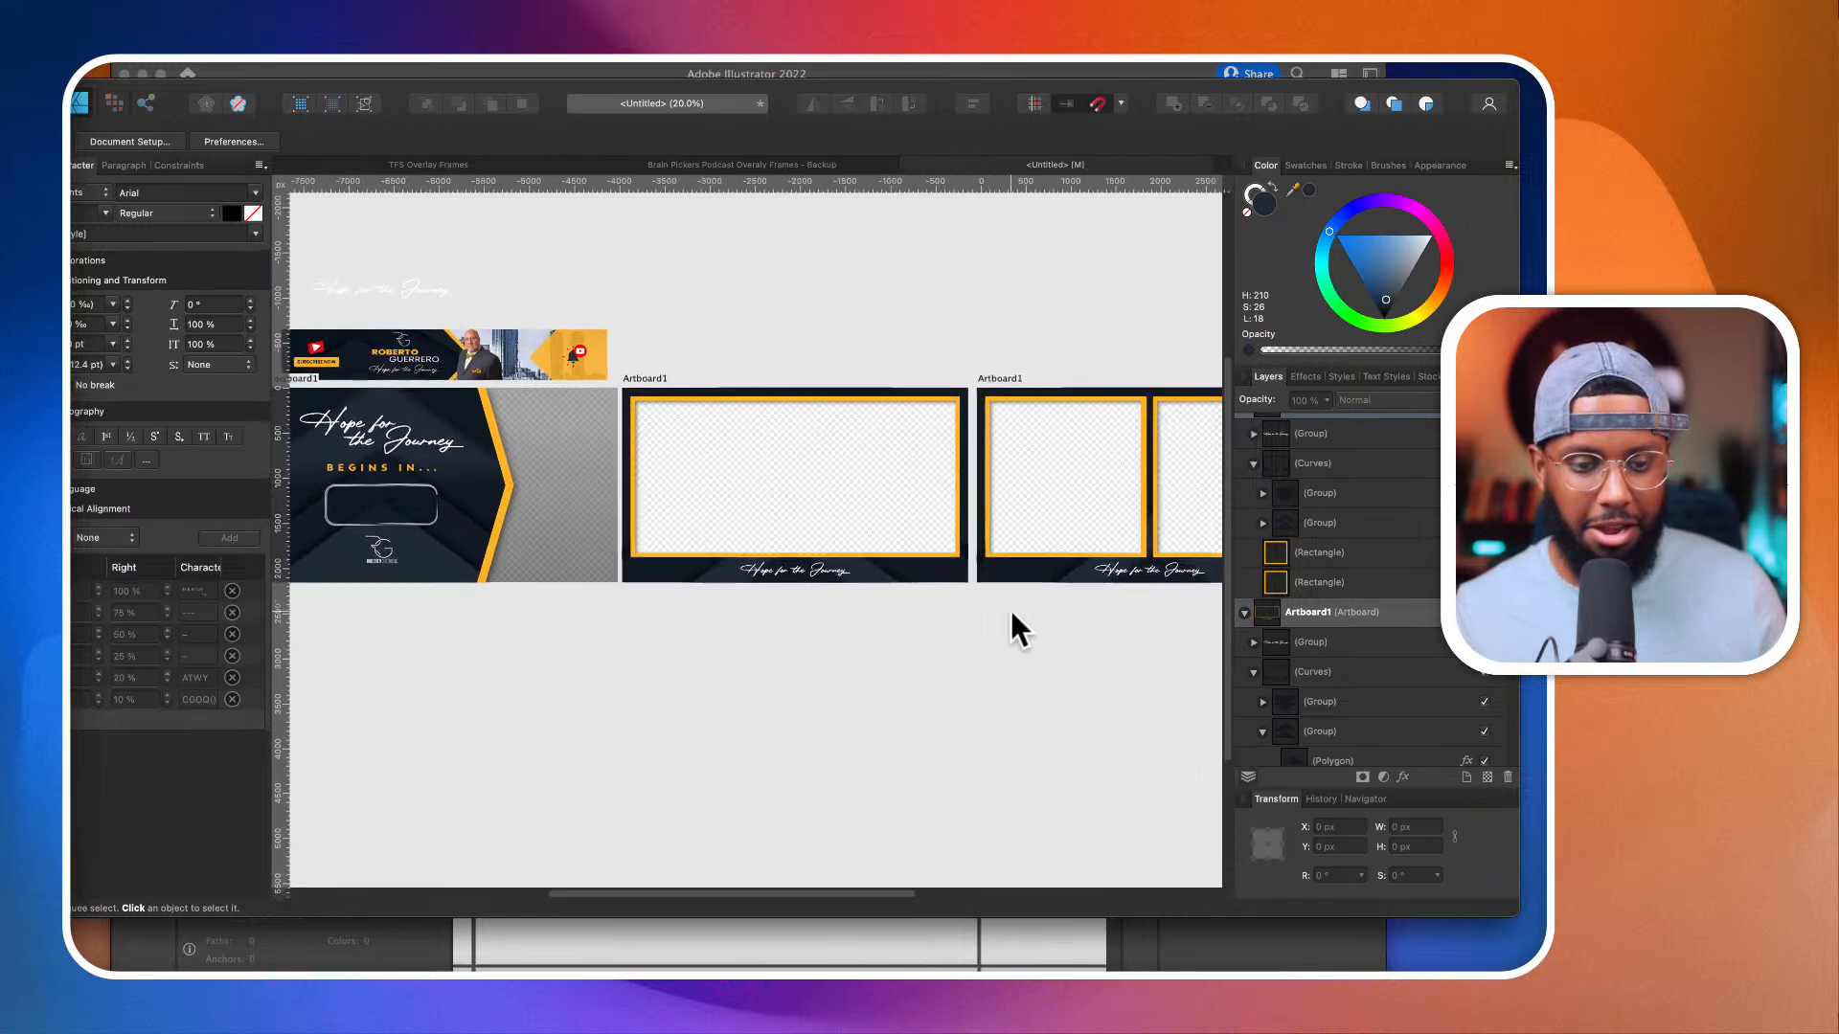
scroll(1010, 608, left, 3)
scroll(1010, 607, down, 1)
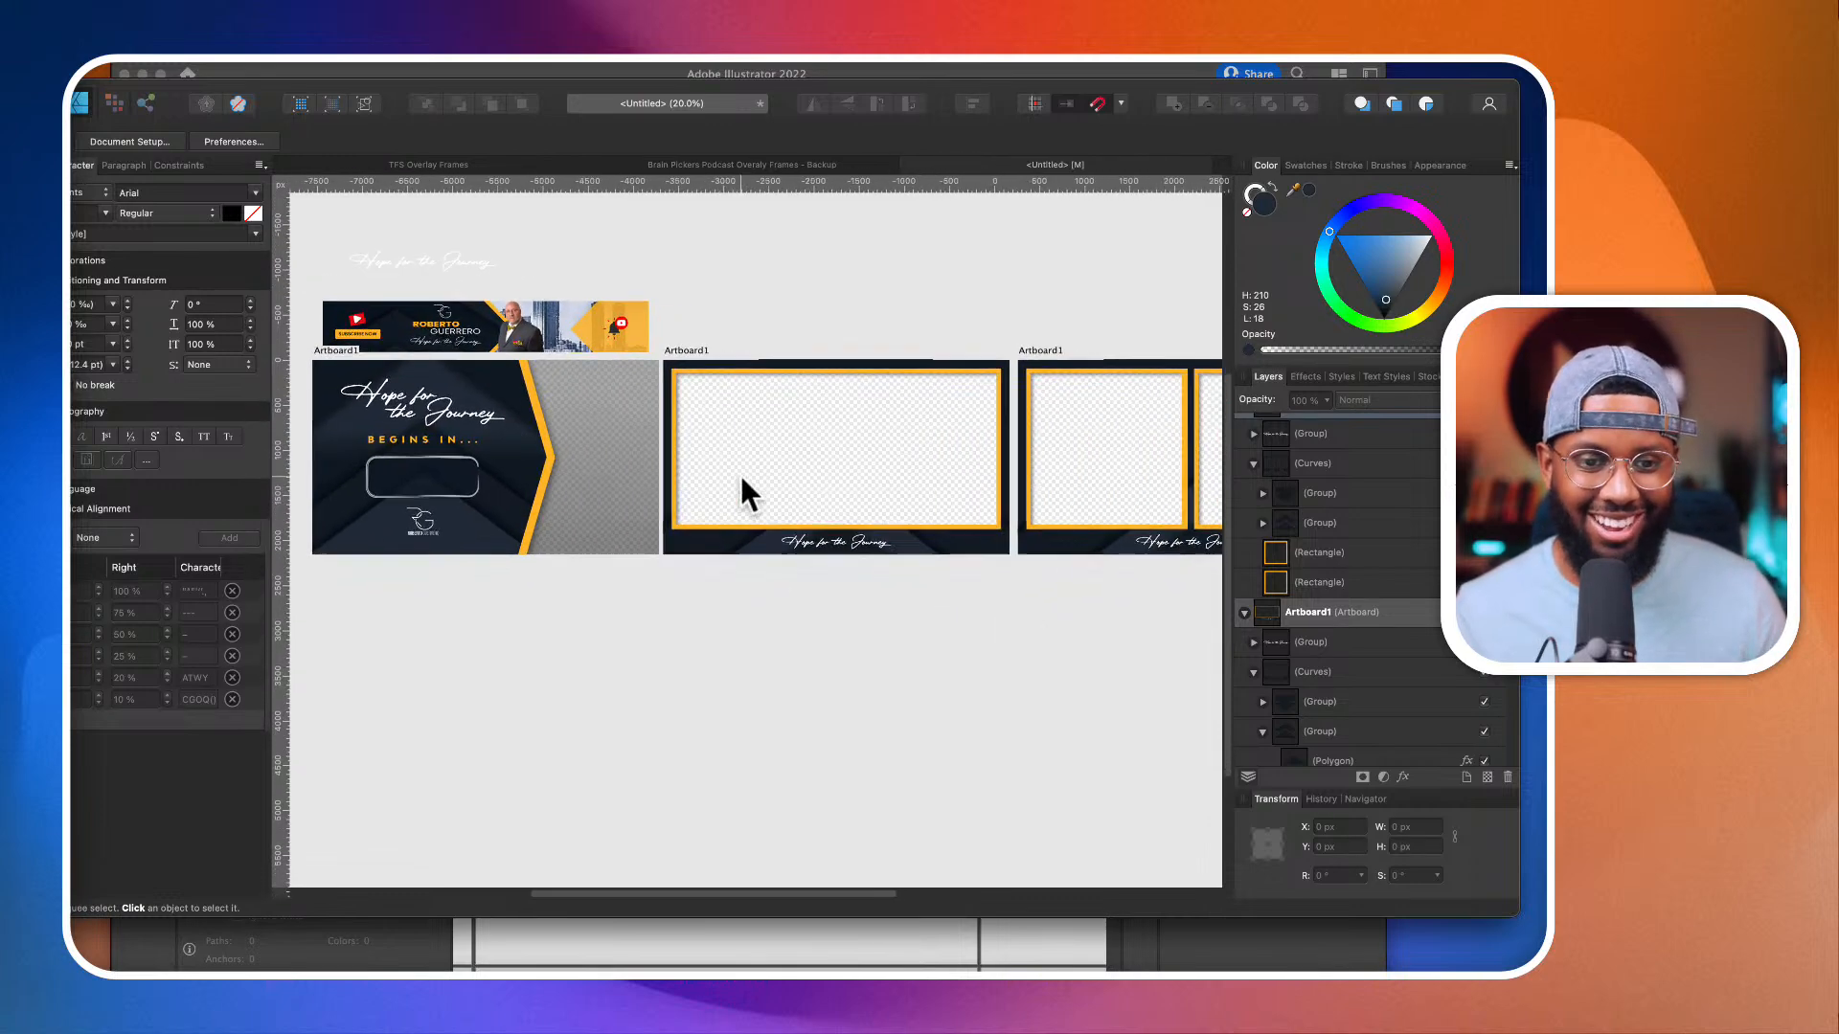
scroll(740, 473, right, 5)
scroll(895, 565, up, 3)
scroll(919, 556, right, 3)
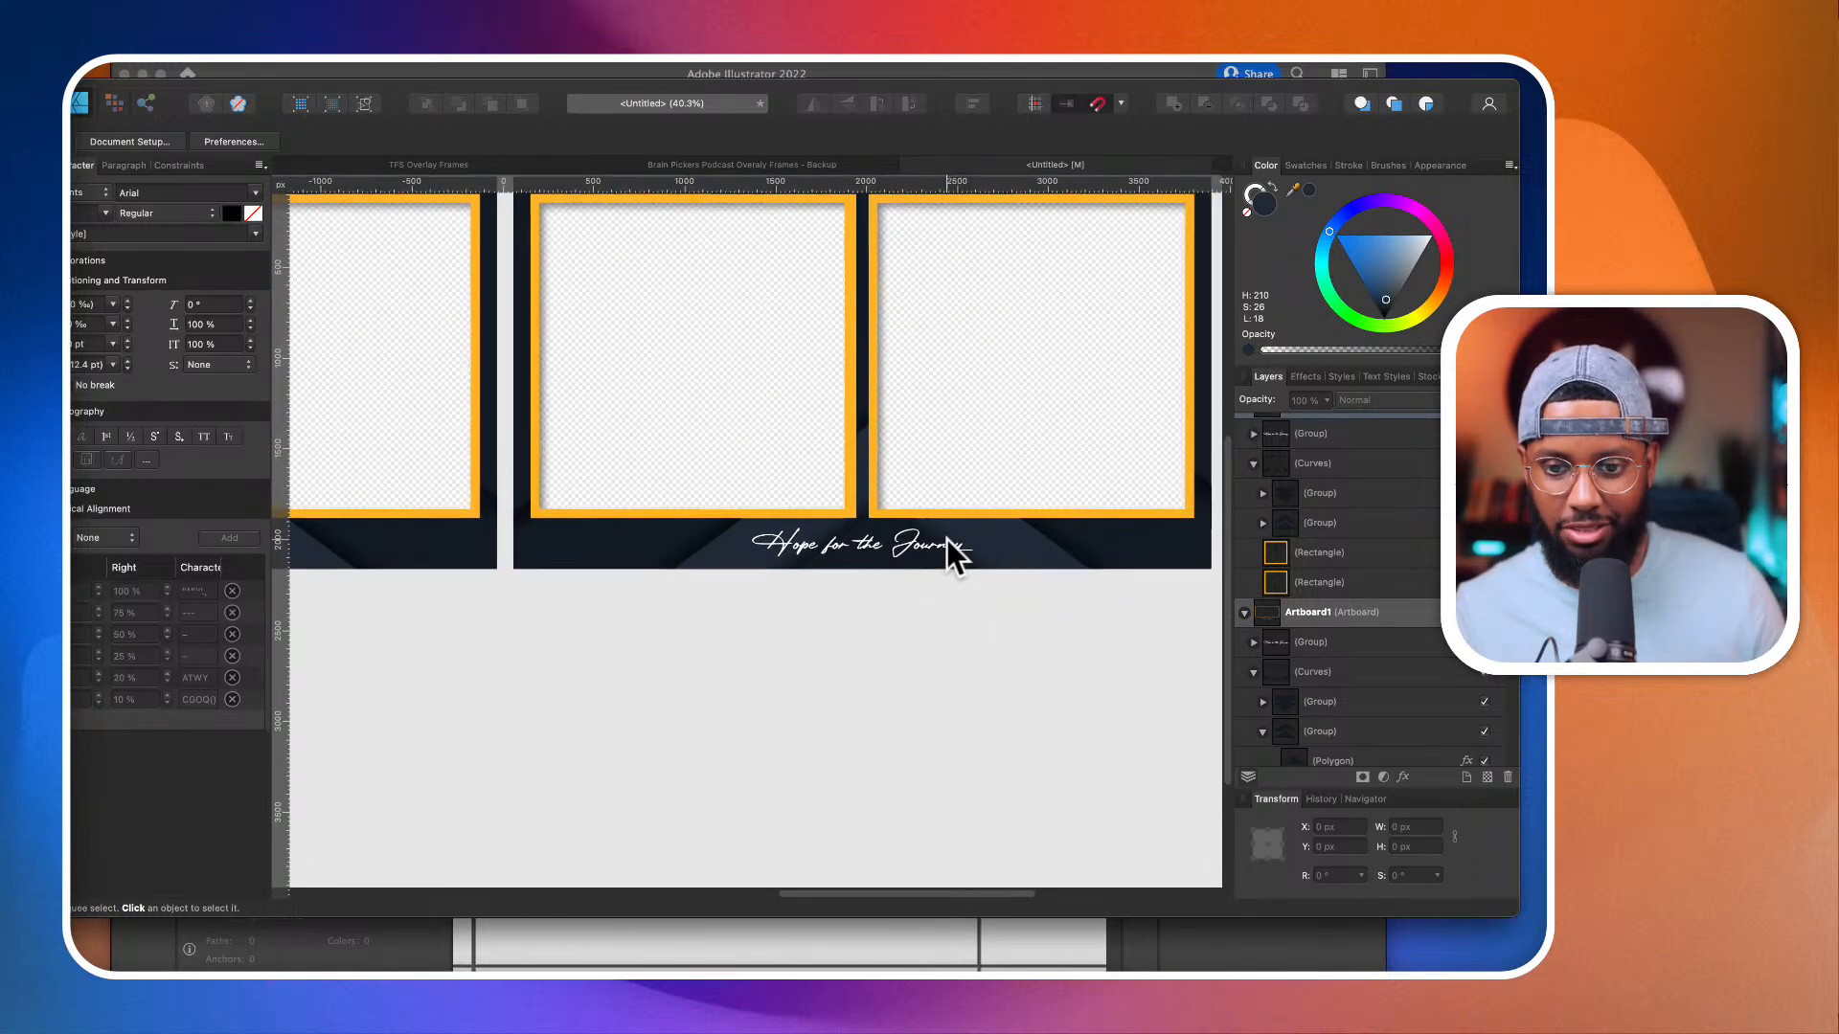
Step: Centre the lower chevron group inside the split frame's curves horizontally on its artboard, and deselect
click(1006, 546)
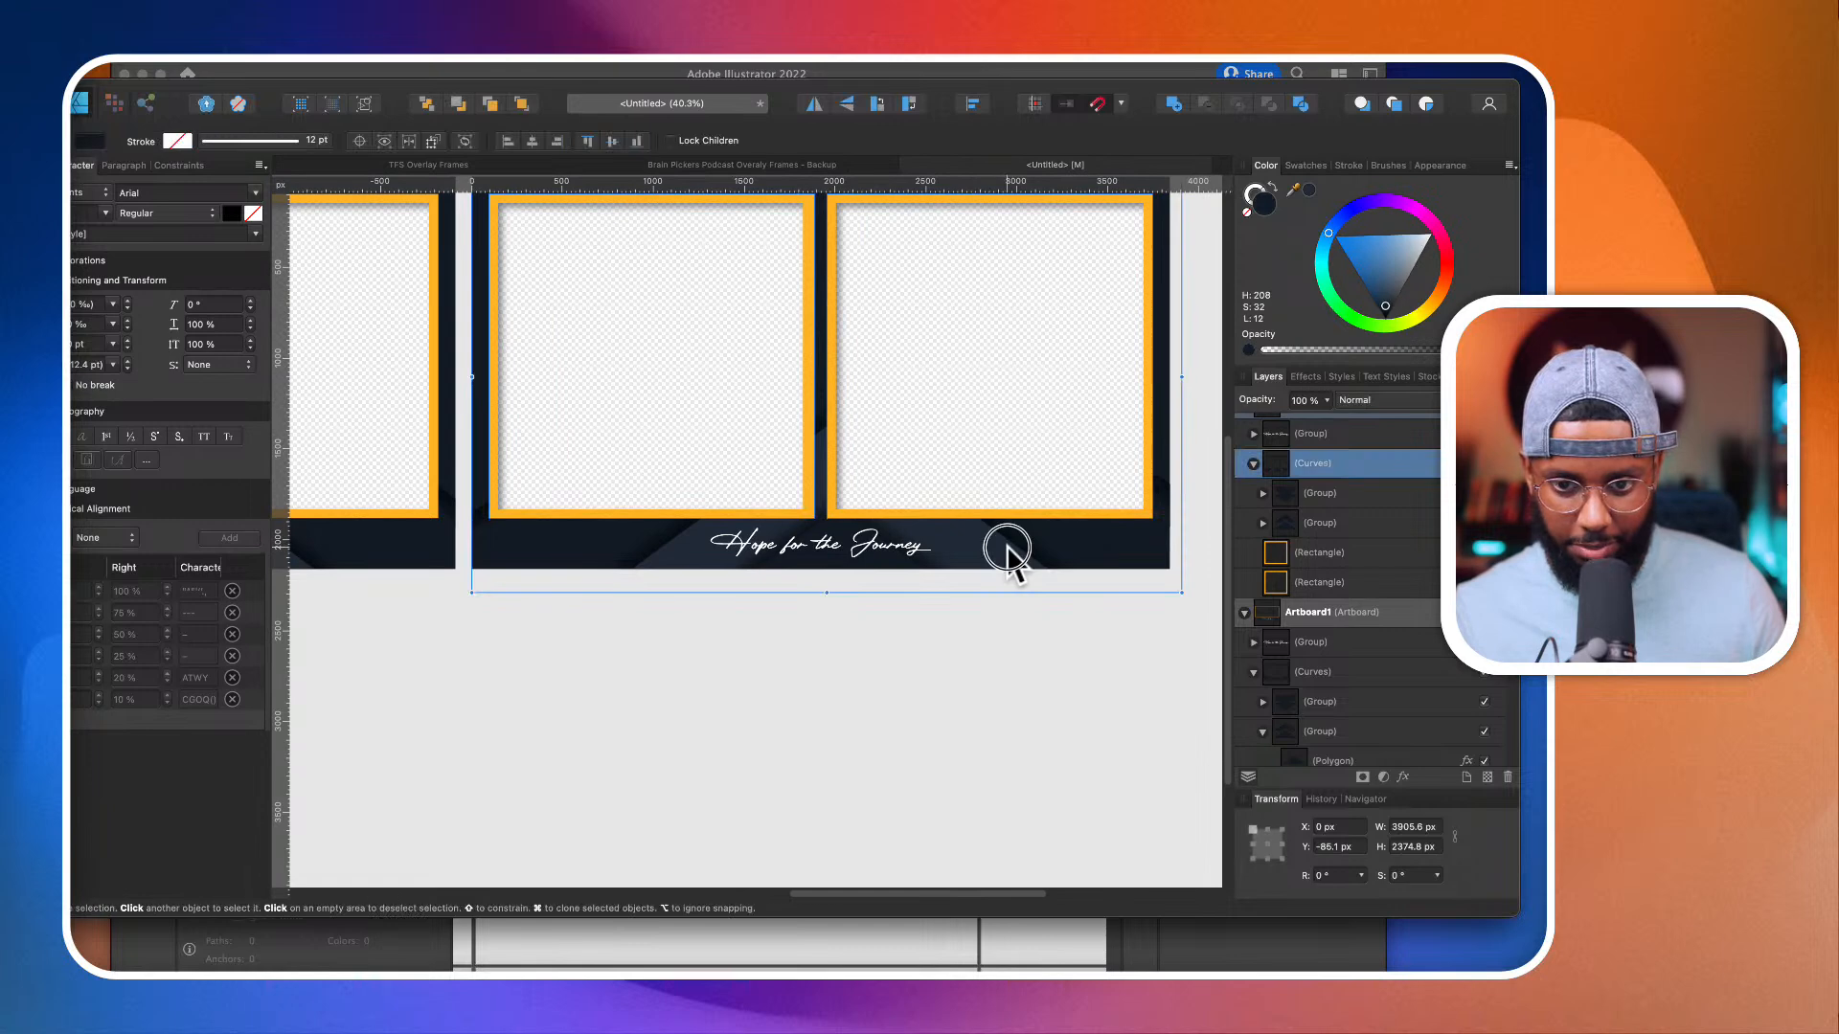
click(1346, 525)
click(972, 103)
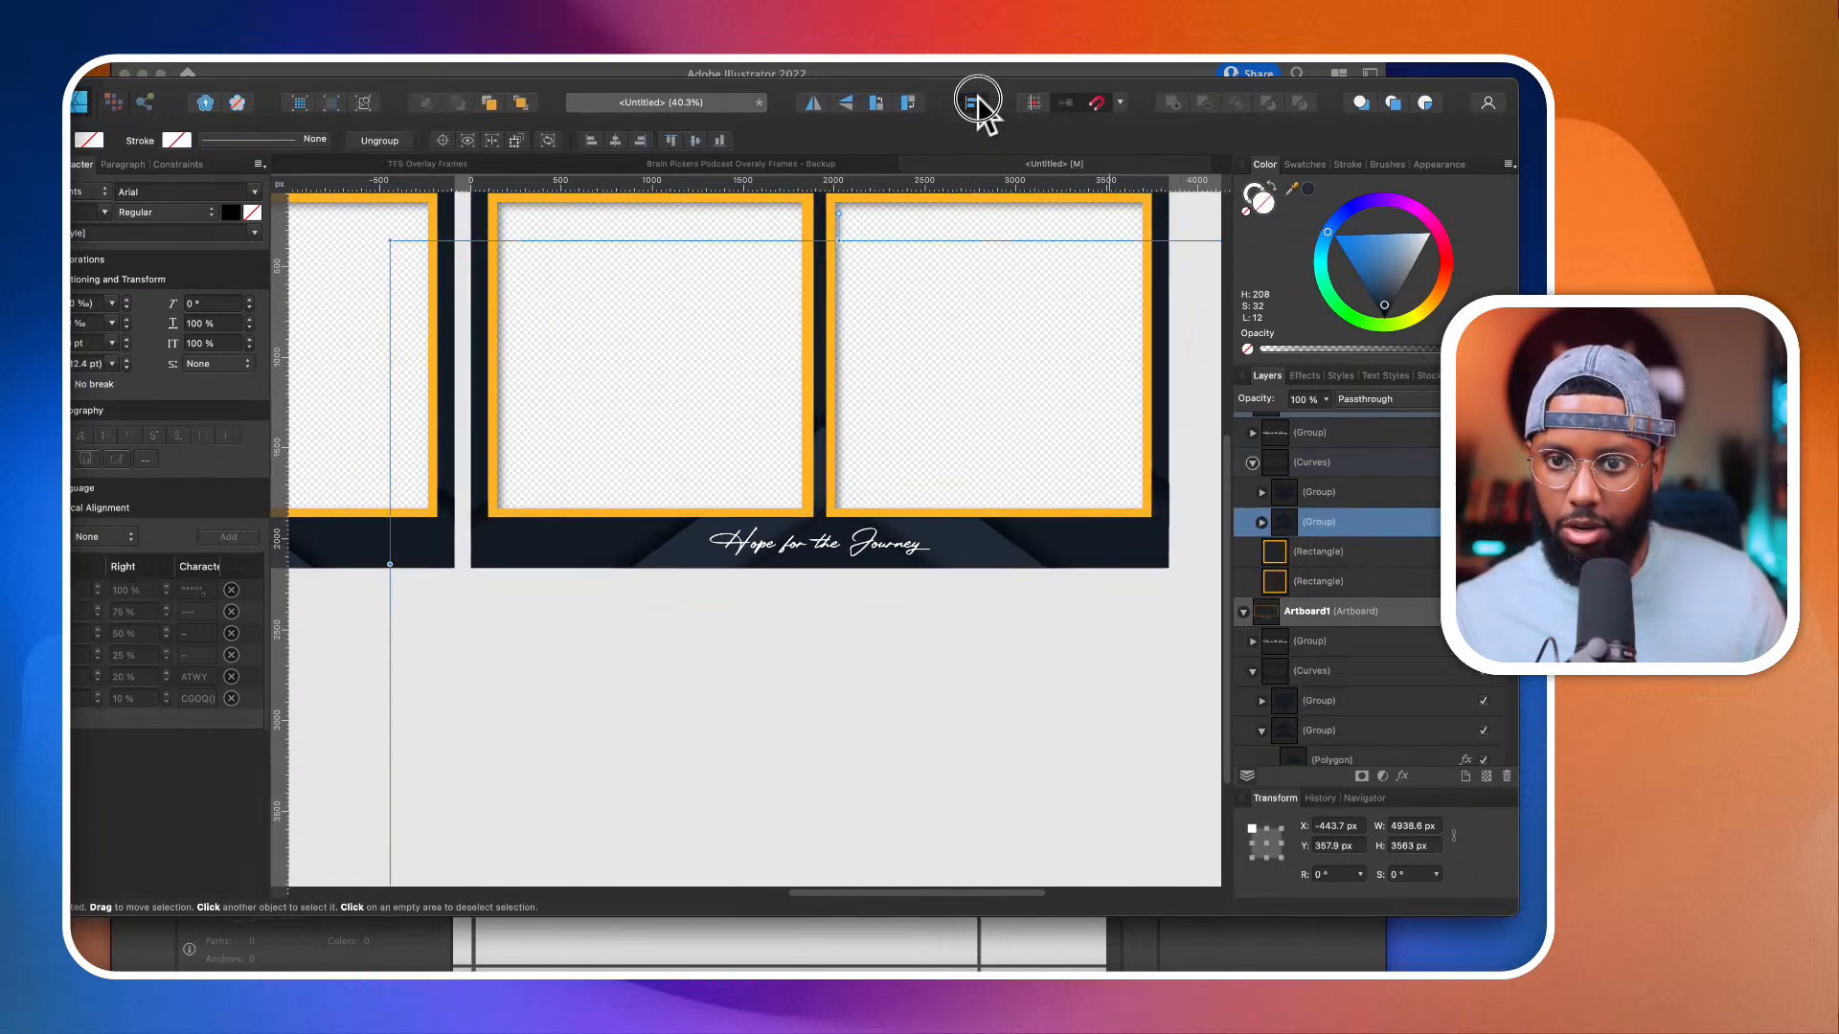
click(1008, 156)
scroll(919, 441, down, 3)
click(935, 642)
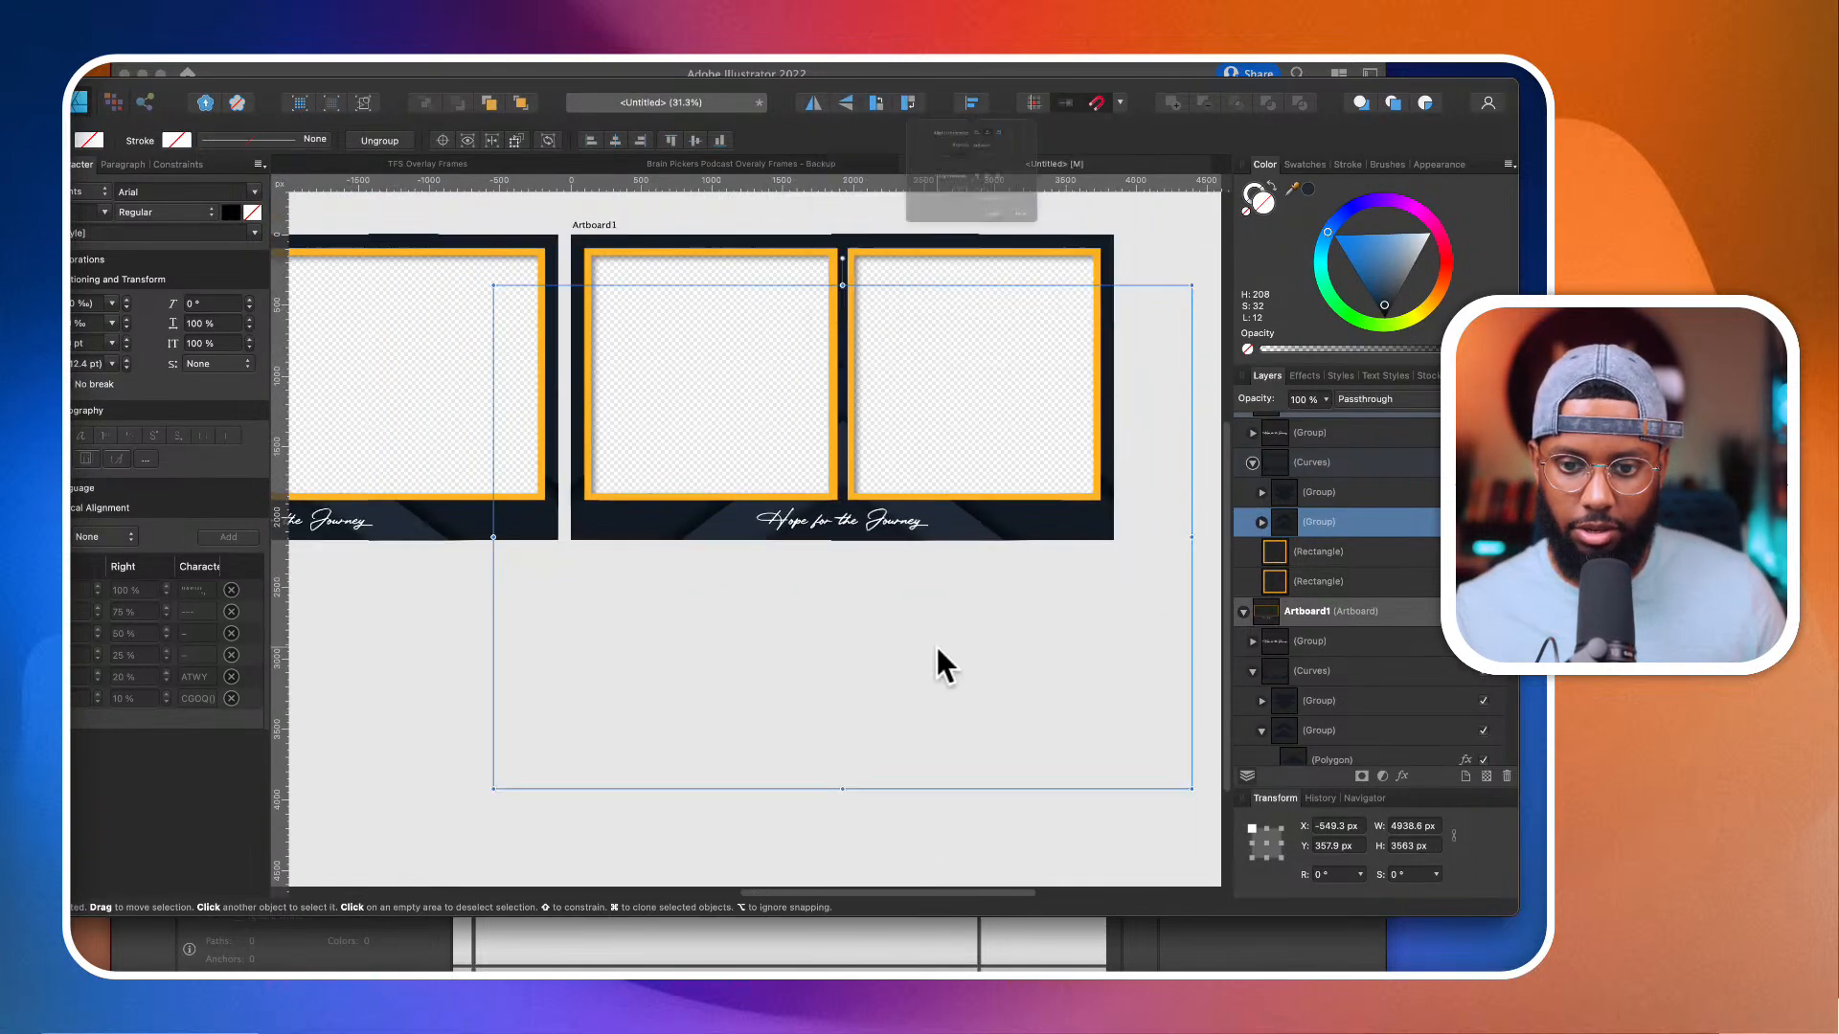
Step: Place a copy of the split frame's lower chevron group above its artboard and rotate it 180°
scroll(900, 628, up, 2)
scroll(881, 612, down, 6)
scroll(881, 612, down, 2)
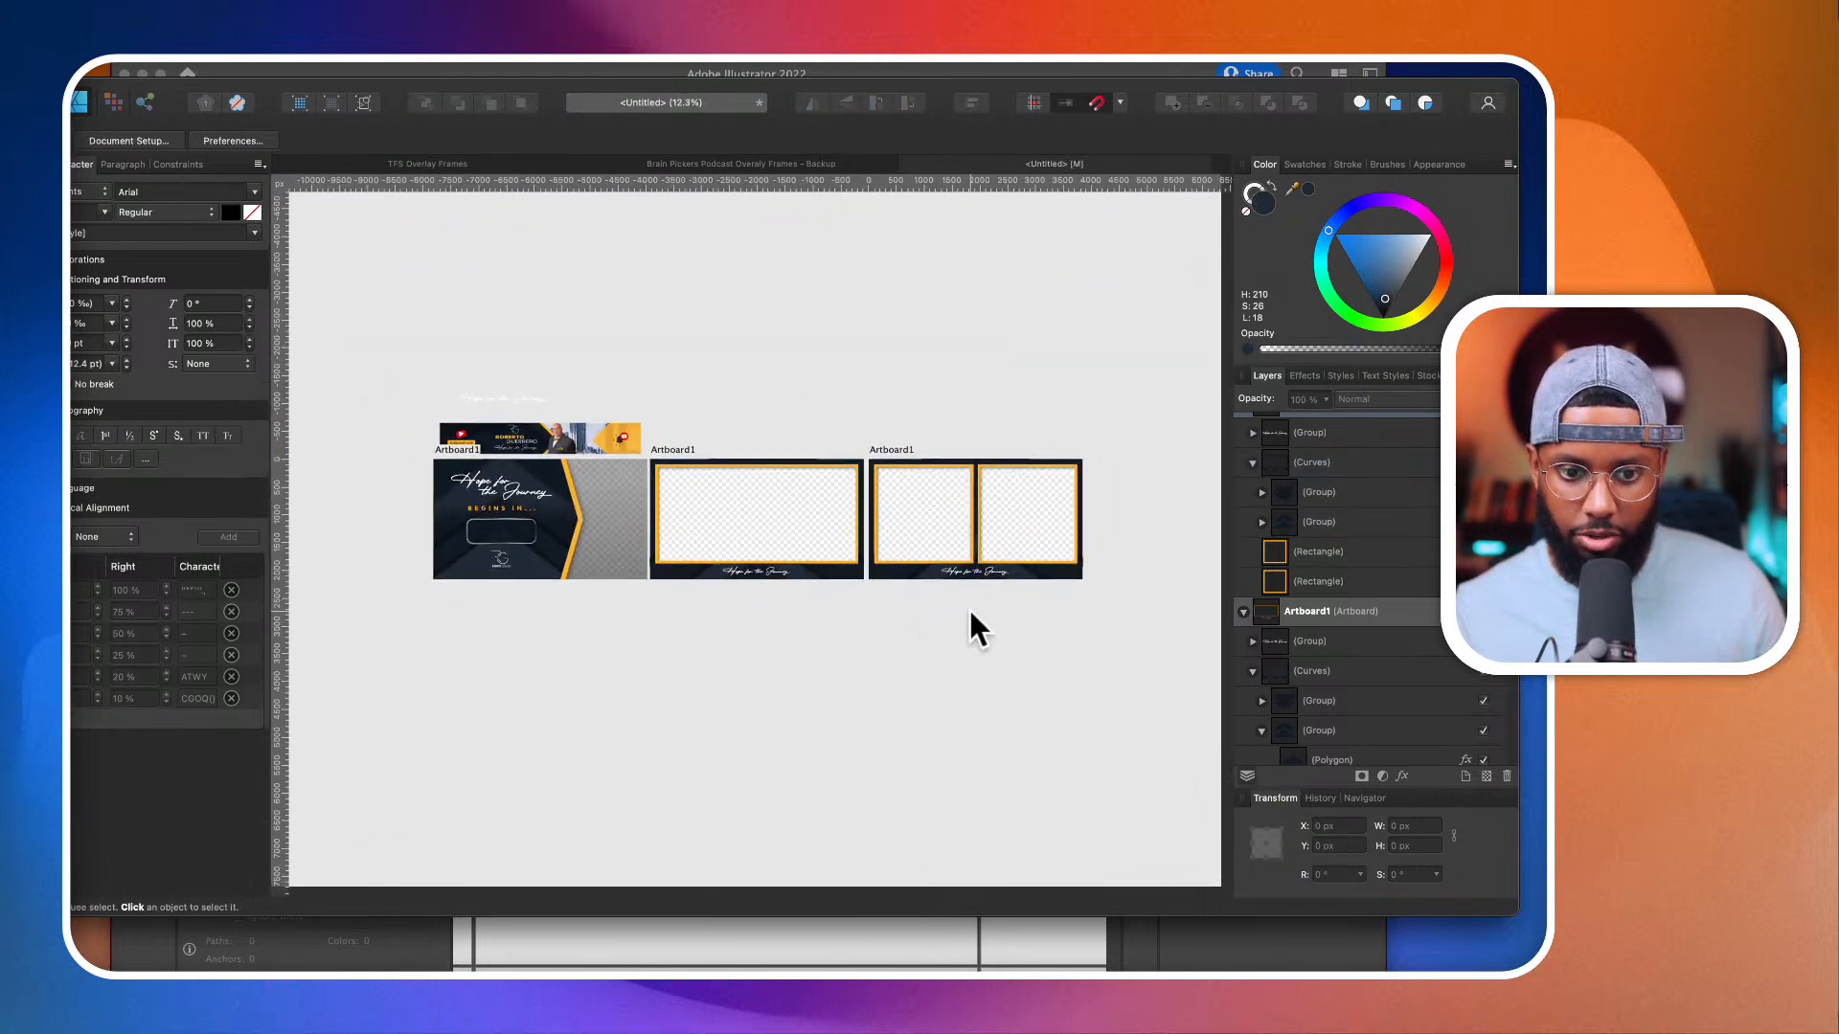
click(1033, 576)
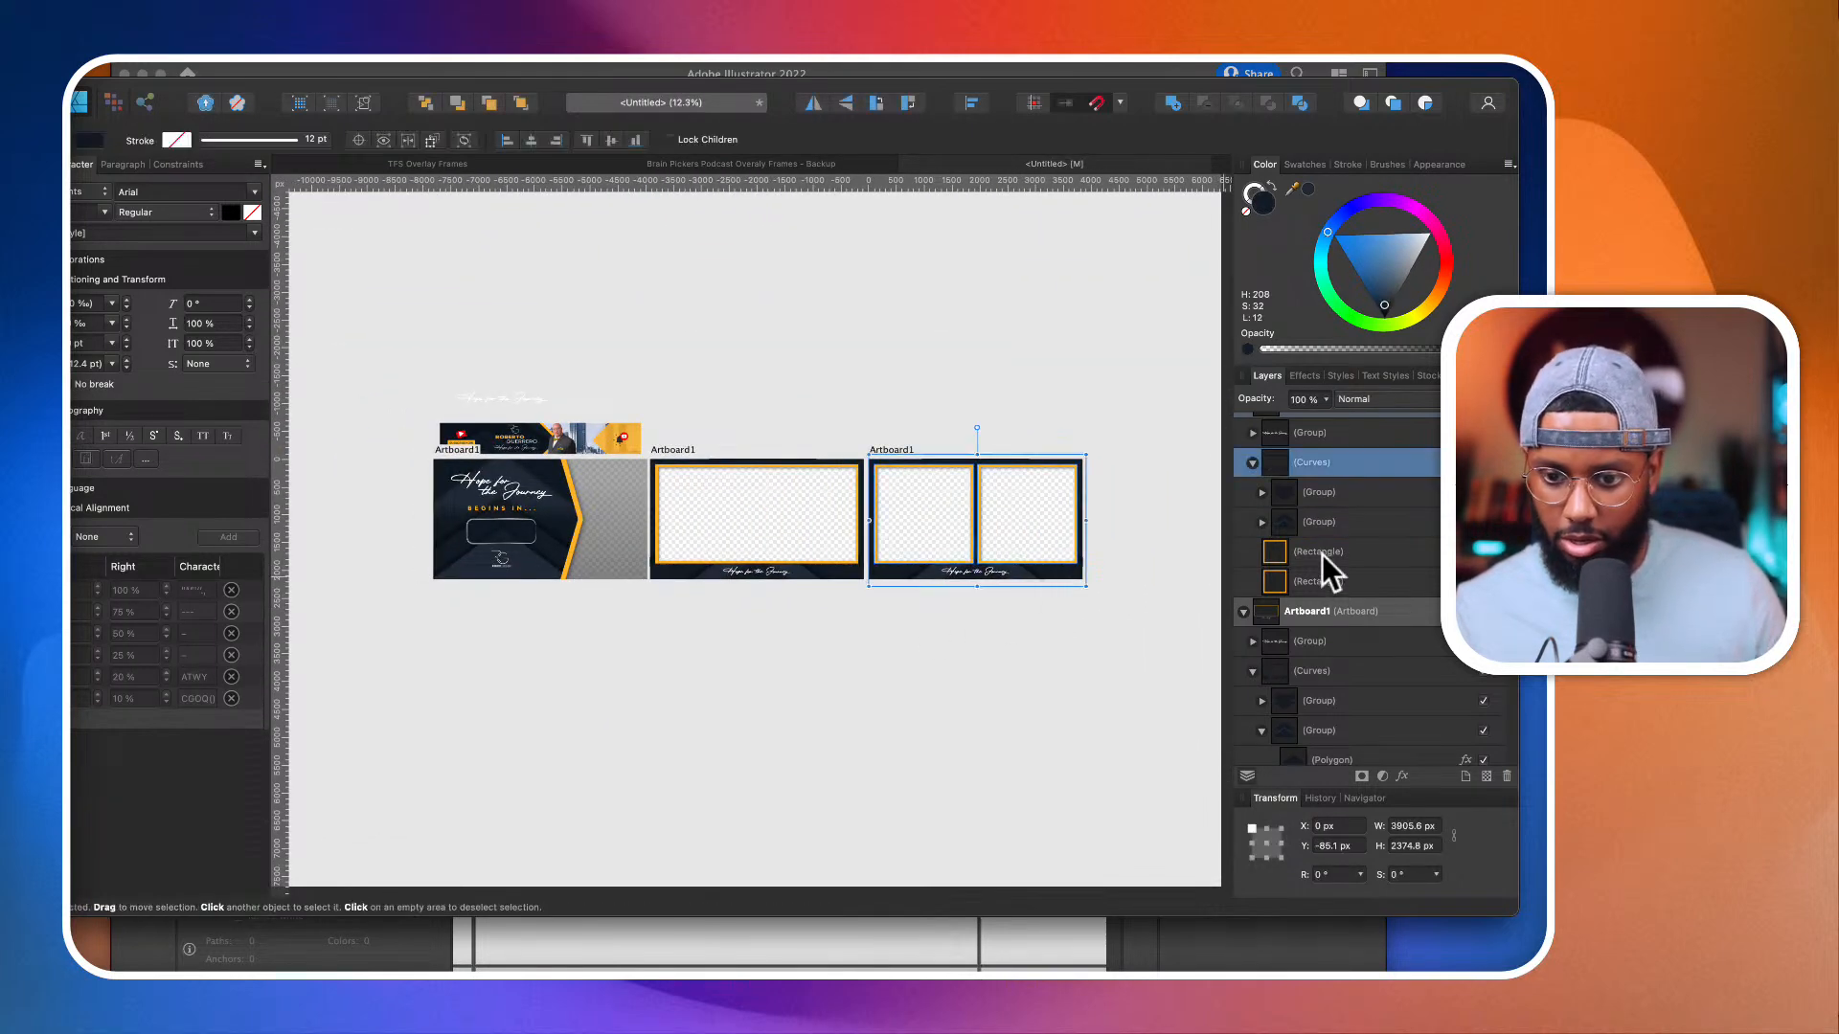
drag(1362, 530, 1018, 320)
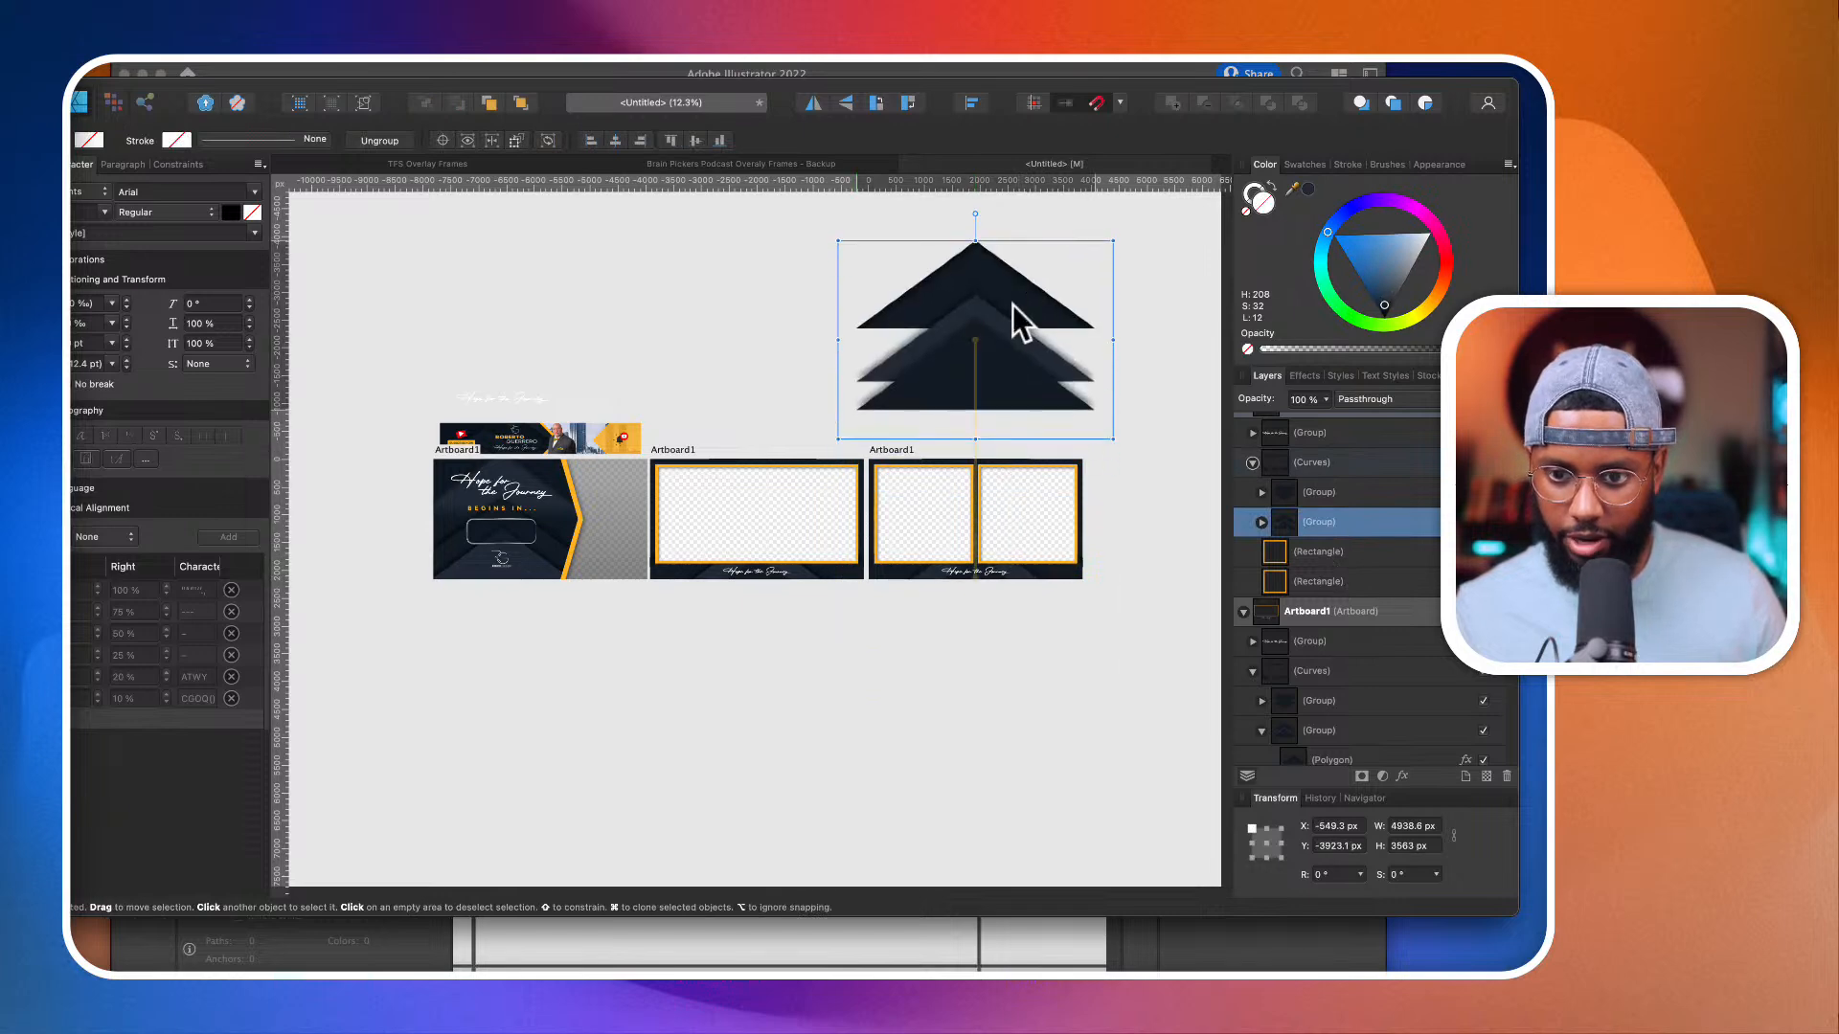
drag(973, 213, 979, 452)
Step: Move the rotated chevron copy slightly closer to the split-frame artboard and select its two upper polygons
scroll(979, 452, up, 3)
scroll(992, 405, down, 4)
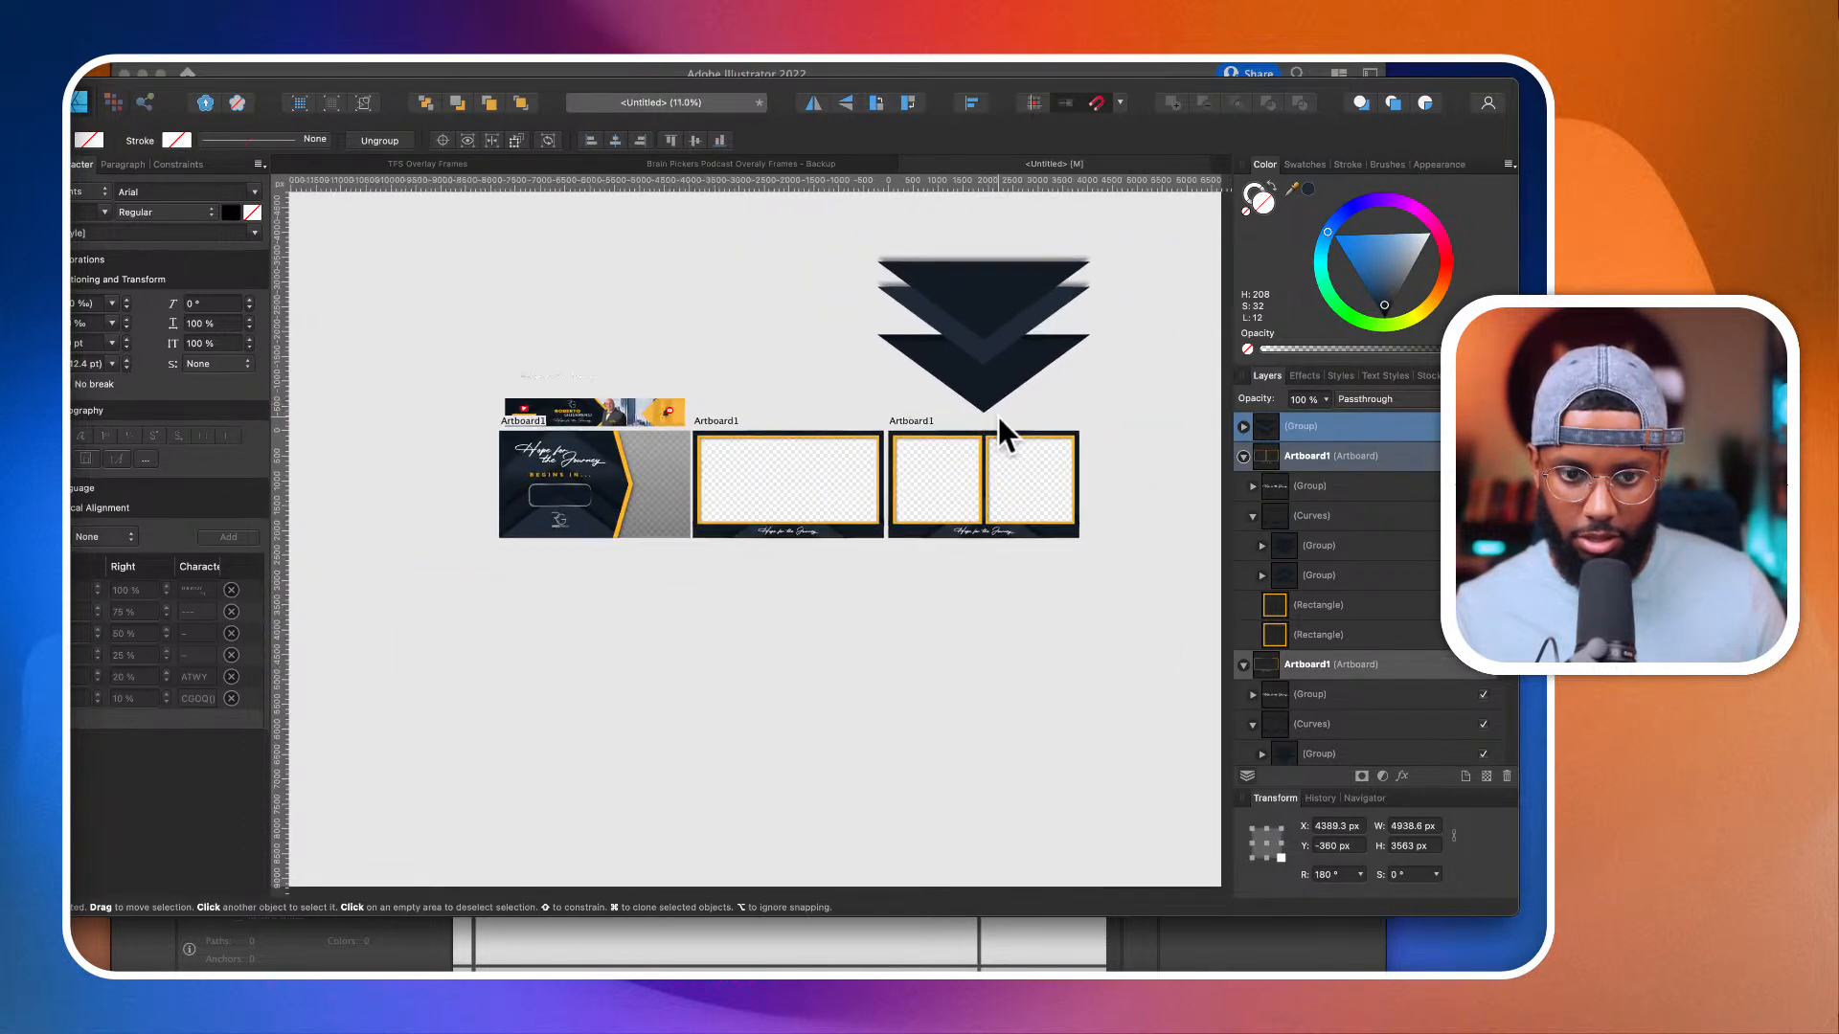
scroll(998, 416, up, 3)
scroll(998, 416, down, 3)
scroll(996, 417, up, 3)
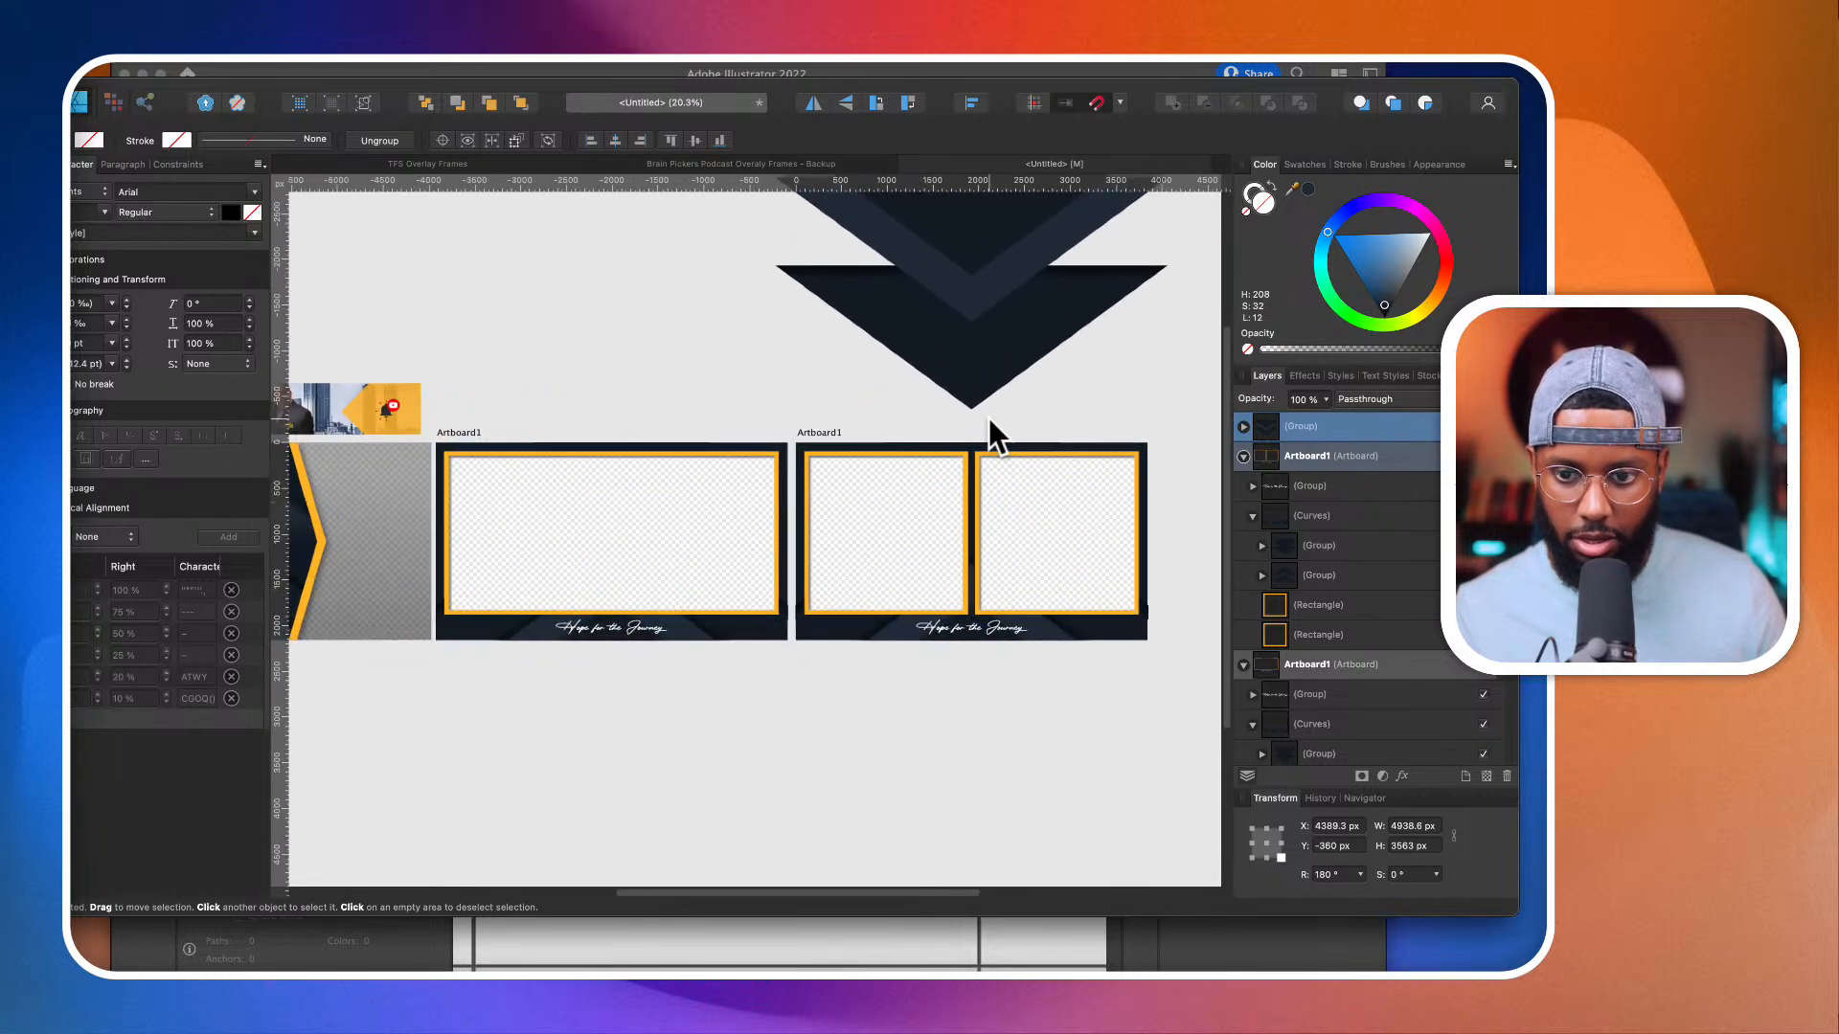
mouse_move(979, 347)
mouse_down()
mouse_move(989, 416)
mouse_move(985, 362)
mouse_up()
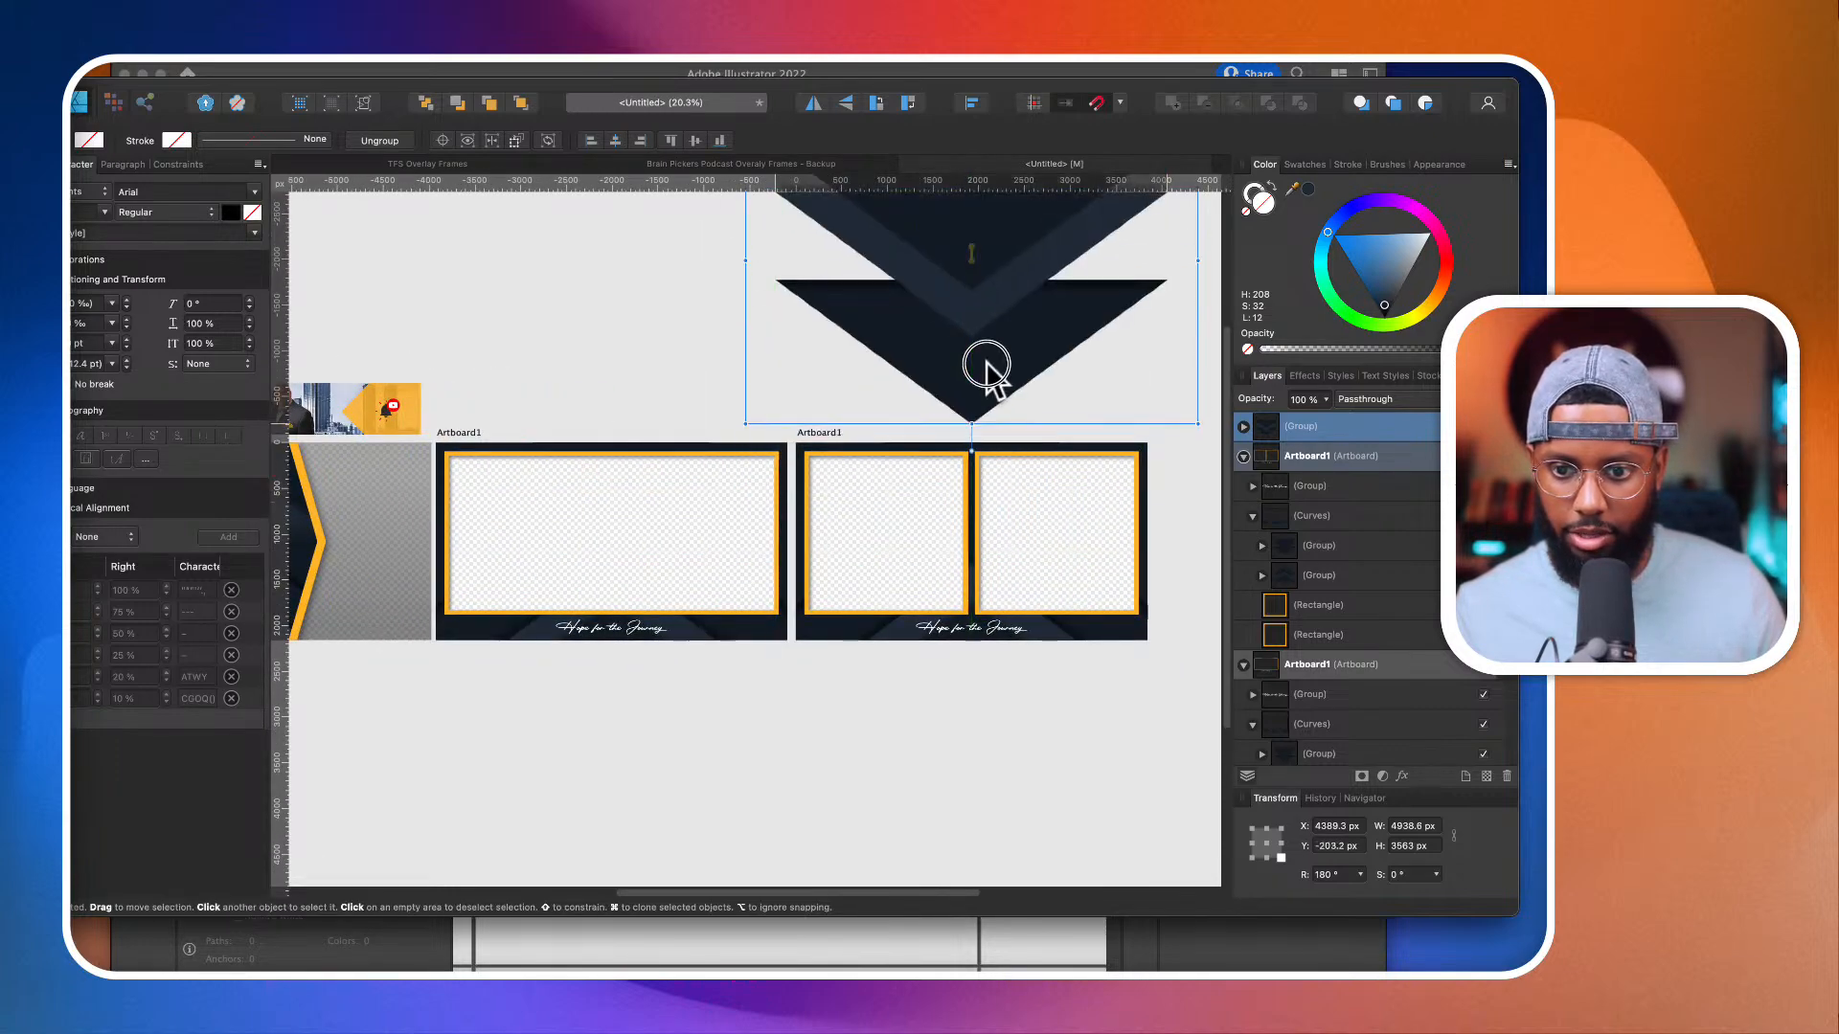
double_click(977, 309)
shift+click(982, 261)
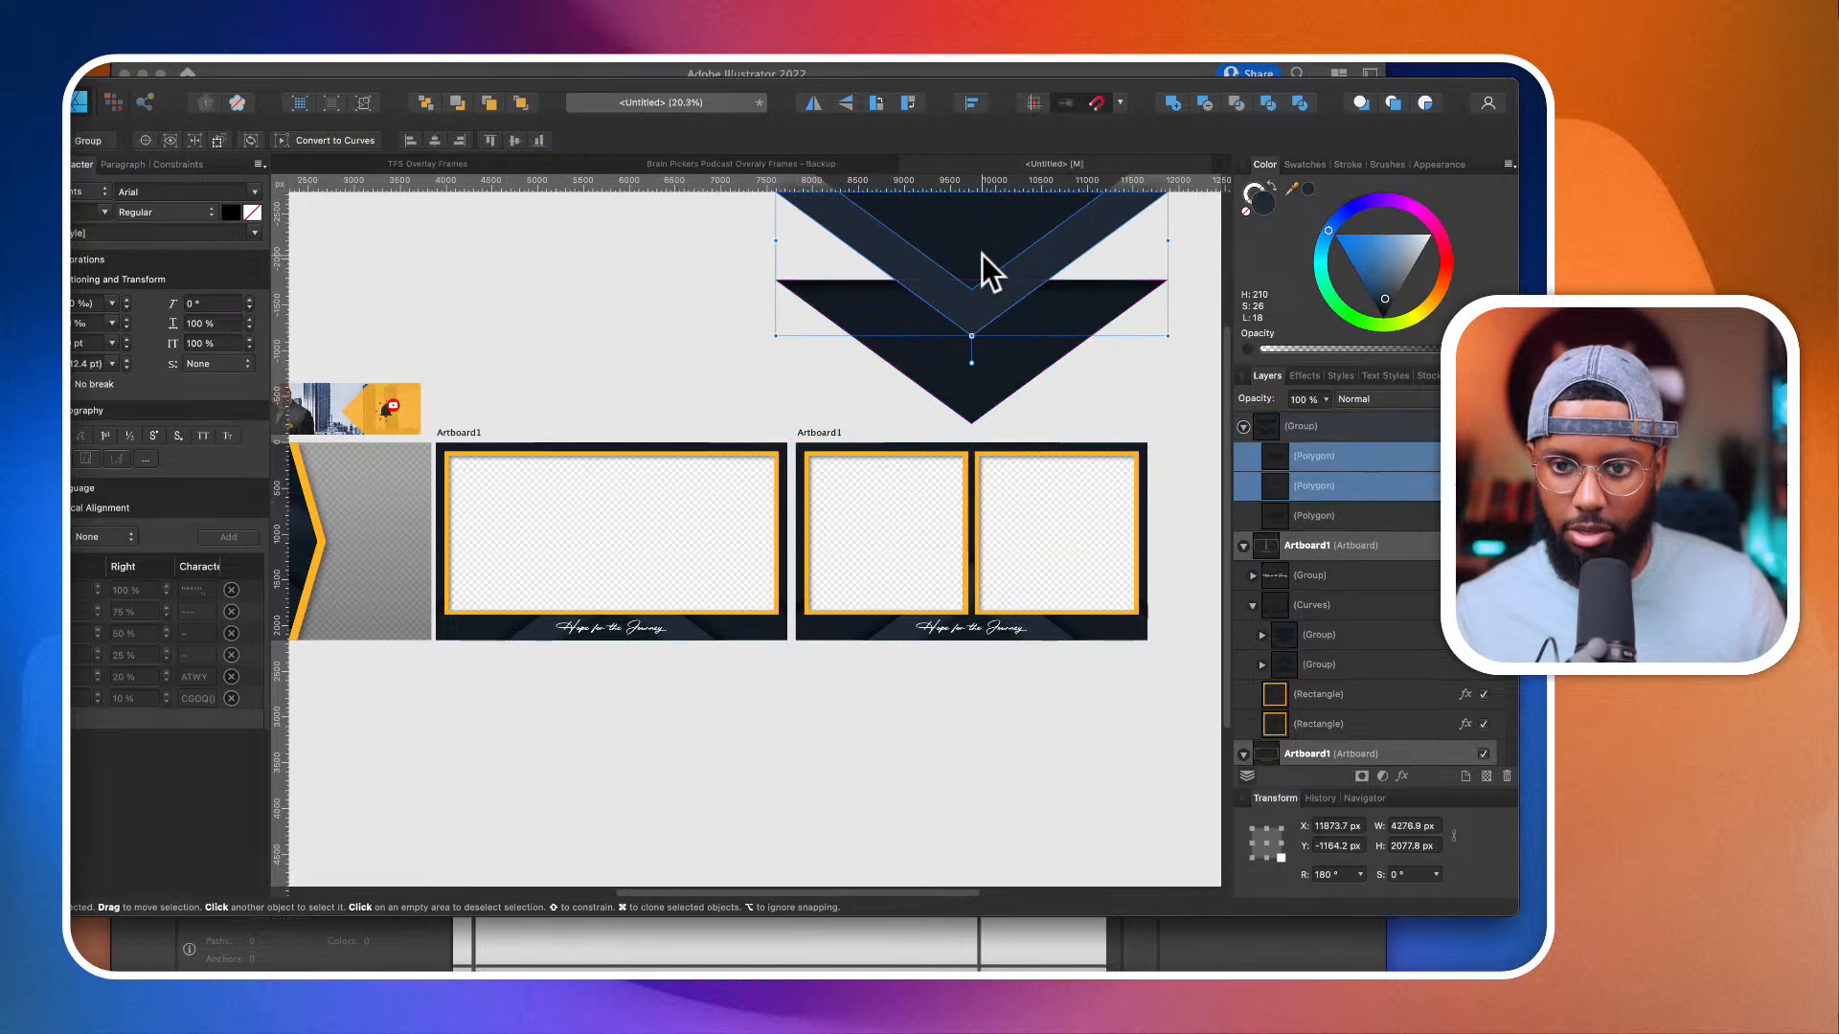
Step: Try to move the two selected polygons down over the split frame, and undo the moves
drag(982, 261, 1020, 572)
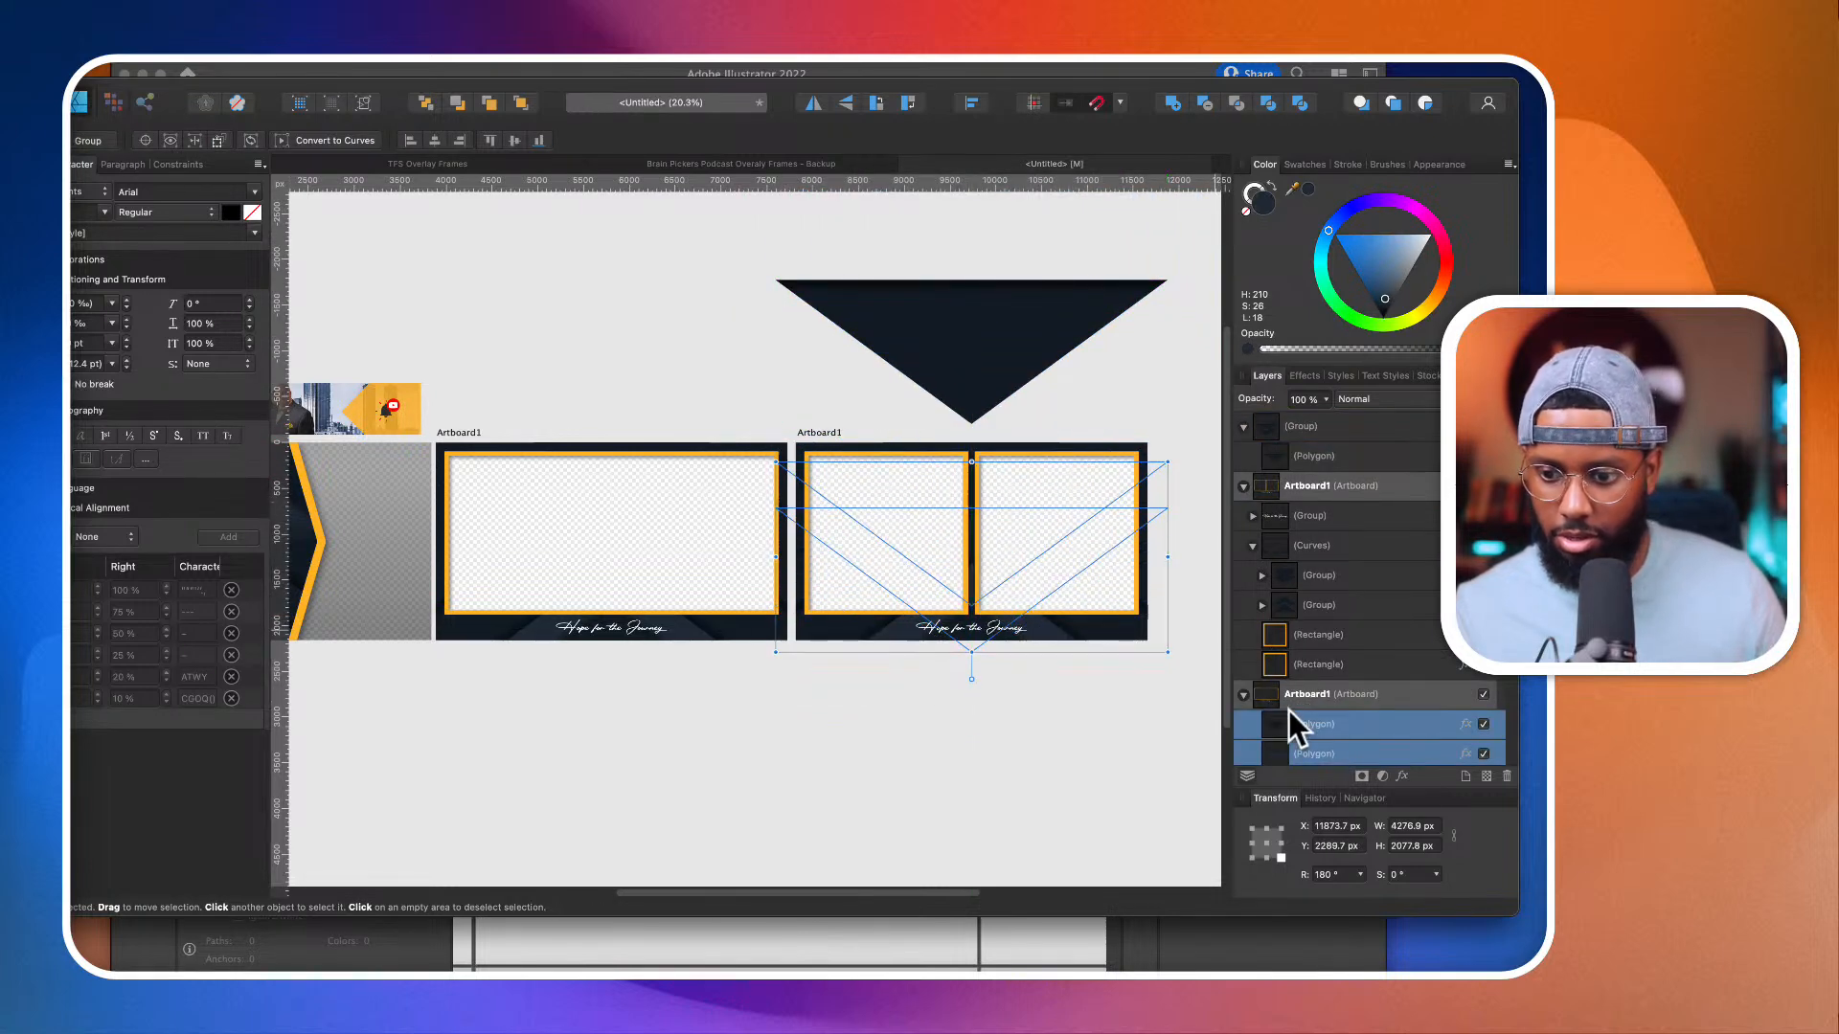
scroll(1289, 710, down, 2)
key(super+z)
key(super+z)
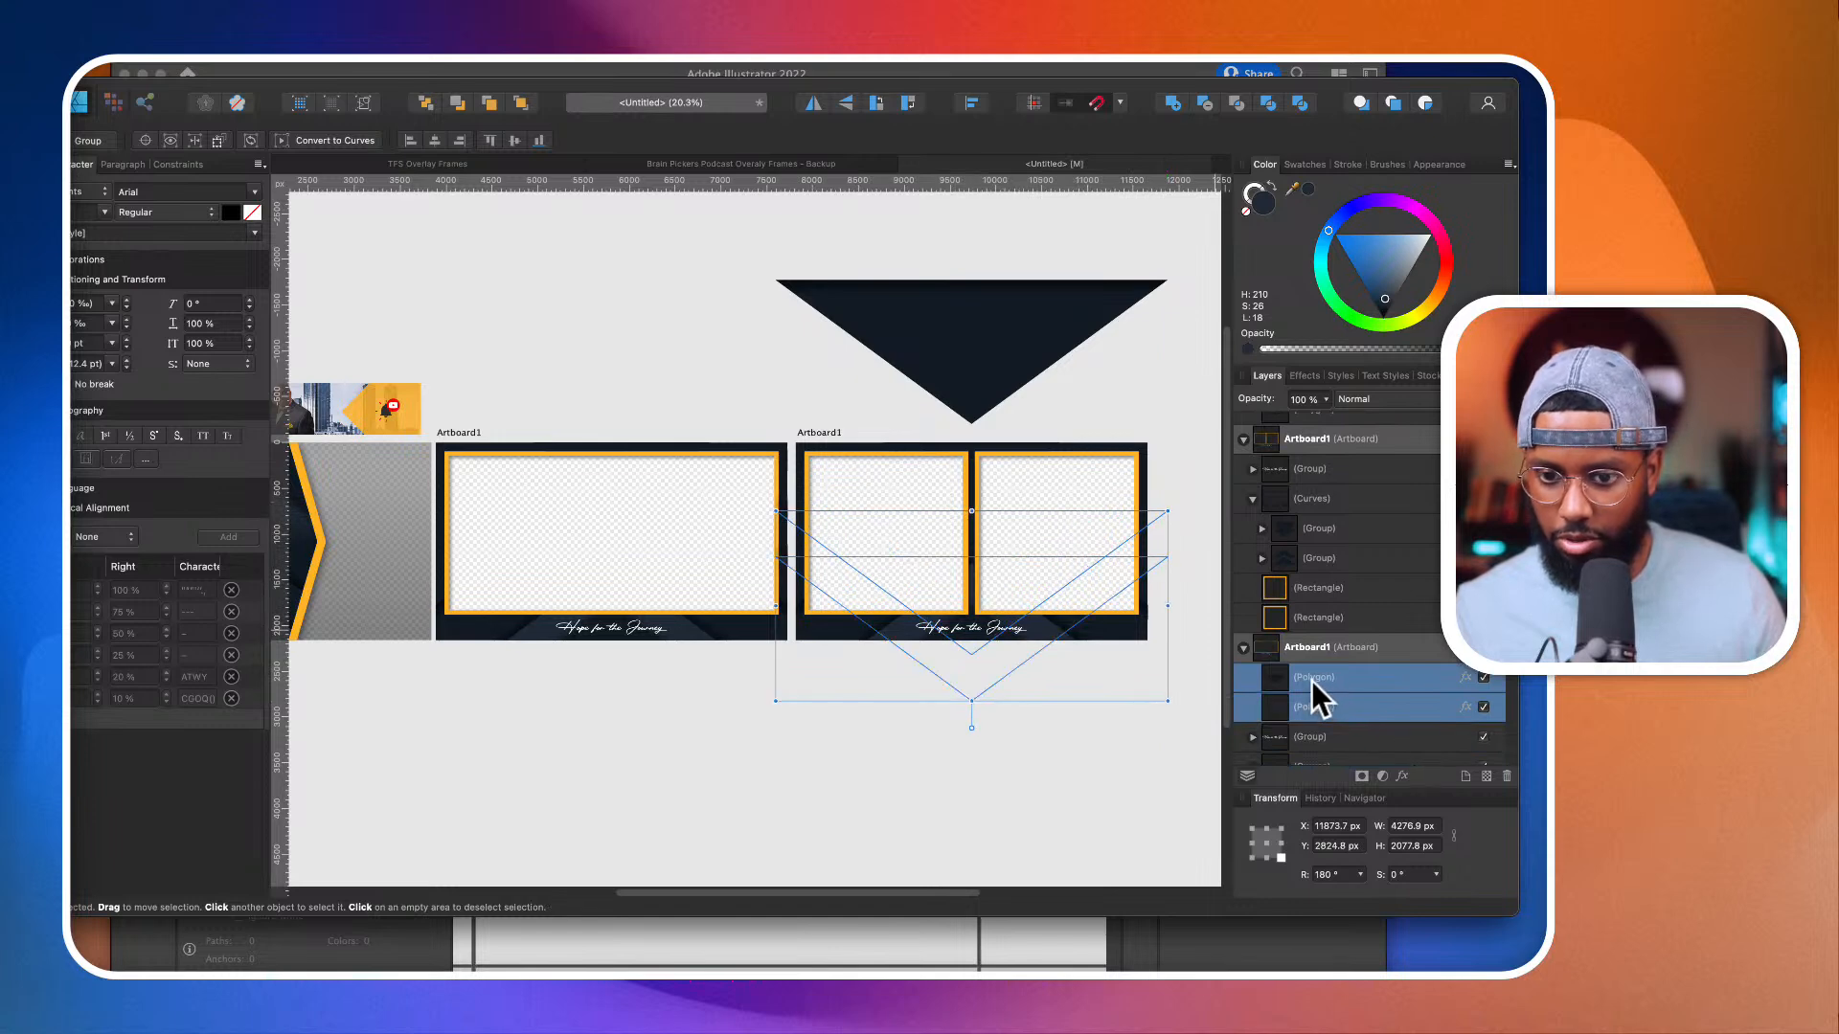
scroll(1009, 632, up, 2)
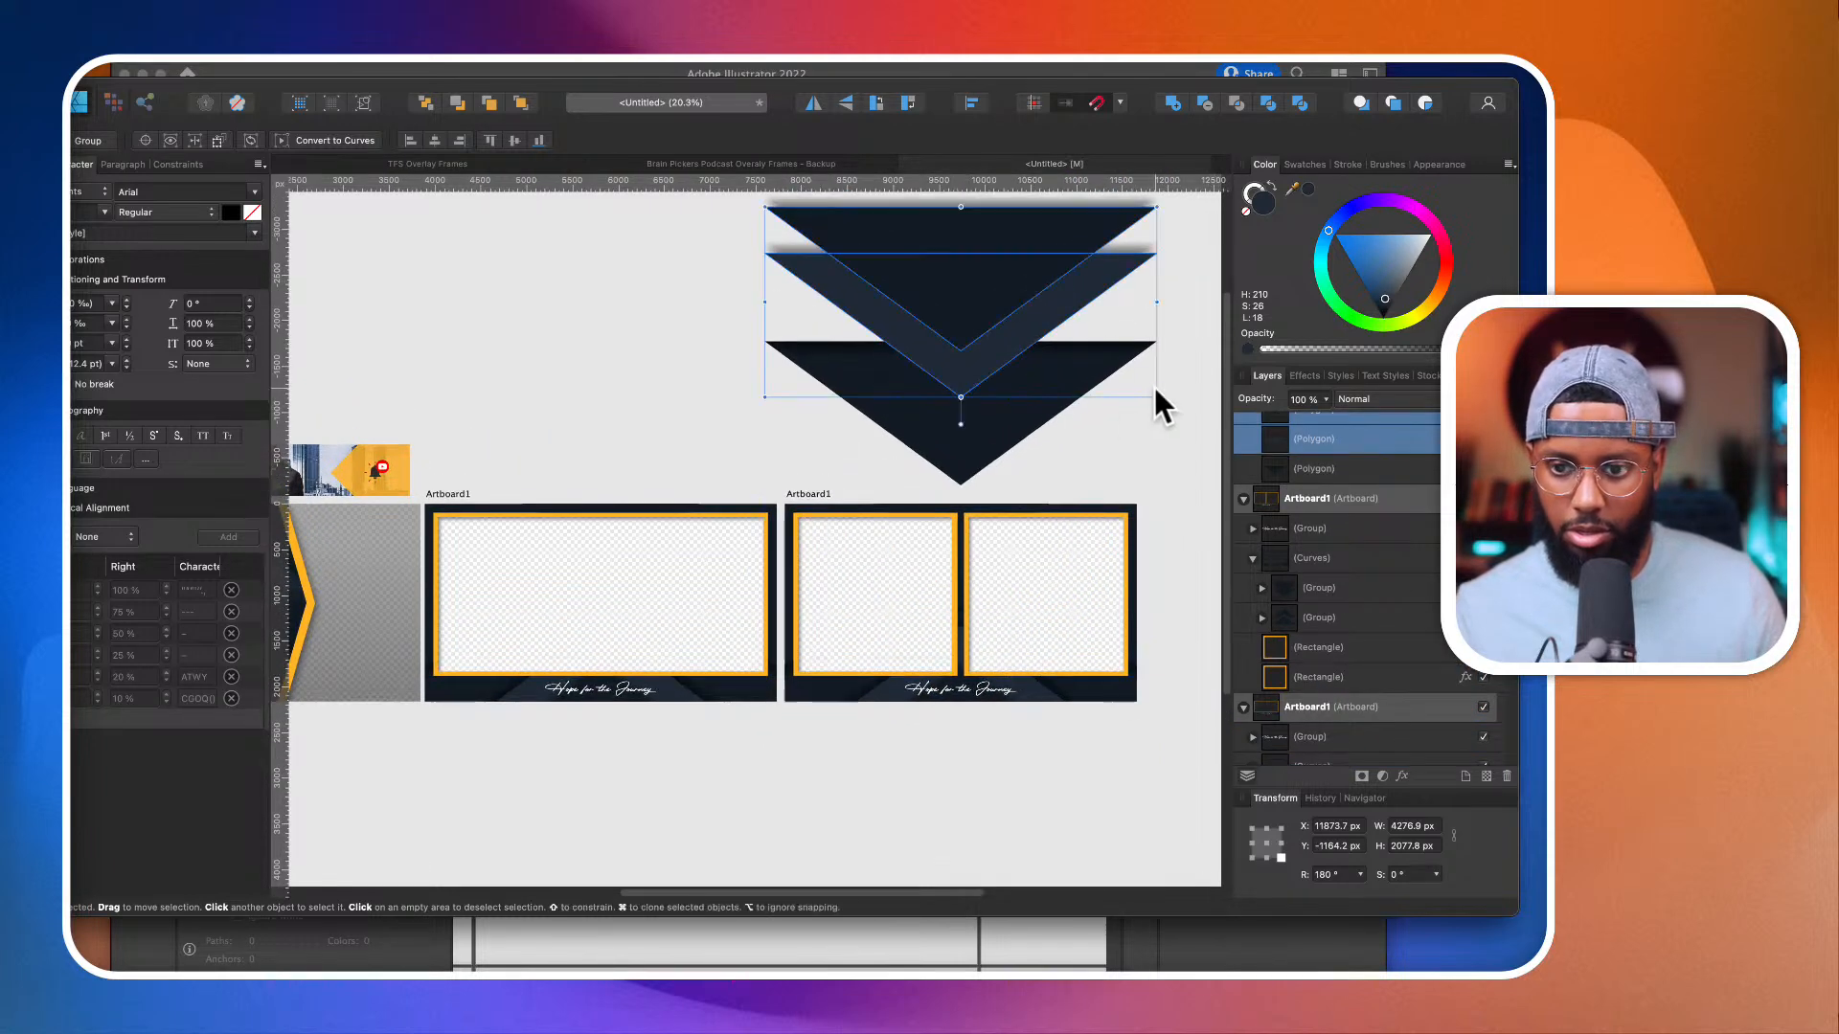
Step: Scale the two rotated polygons down to about 1212 × 589 px and place them at the split frame's top centre, over the divider
drag(1162, 398, 1067, 379)
drag(991, 291, 997, 456)
scroll(991, 574, up, 4)
scroll(997, 455, down, 2)
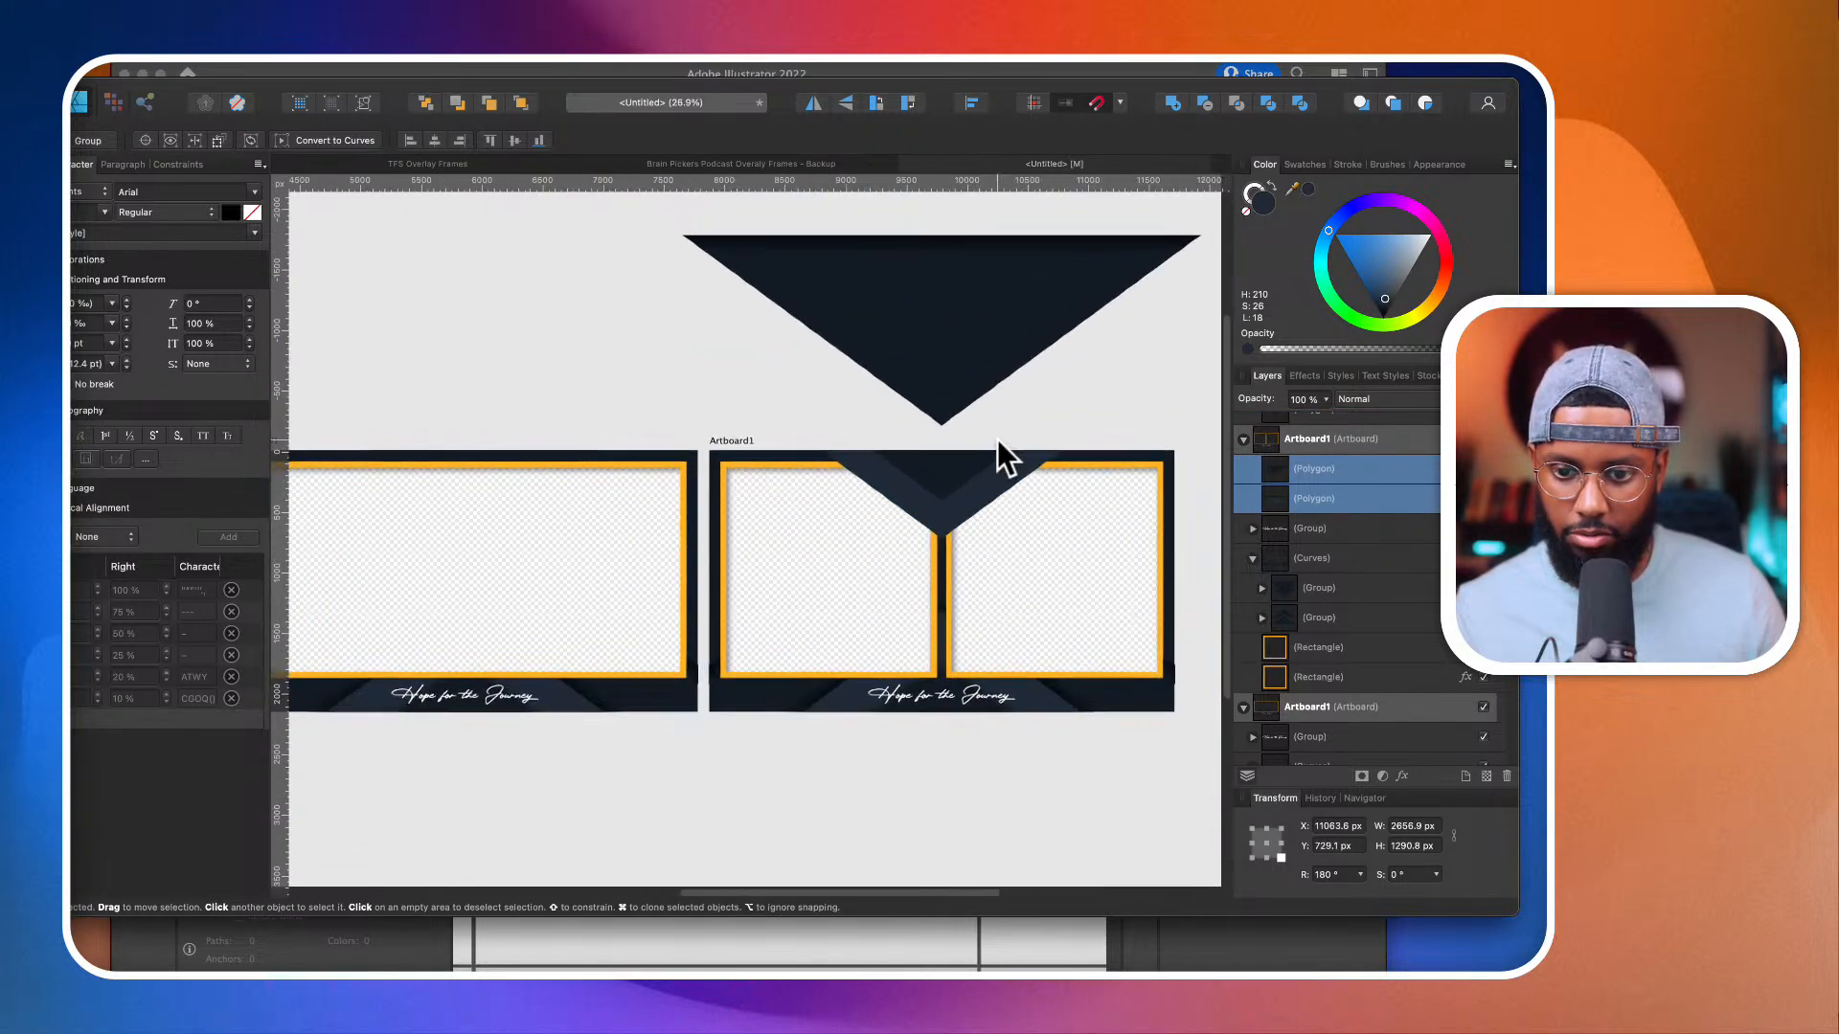
drag(1063, 546, 890, 511)
scroll(891, 511, up, 1)
scroll(923, 467, up, 3)
scroll(927, 458, down, 2)
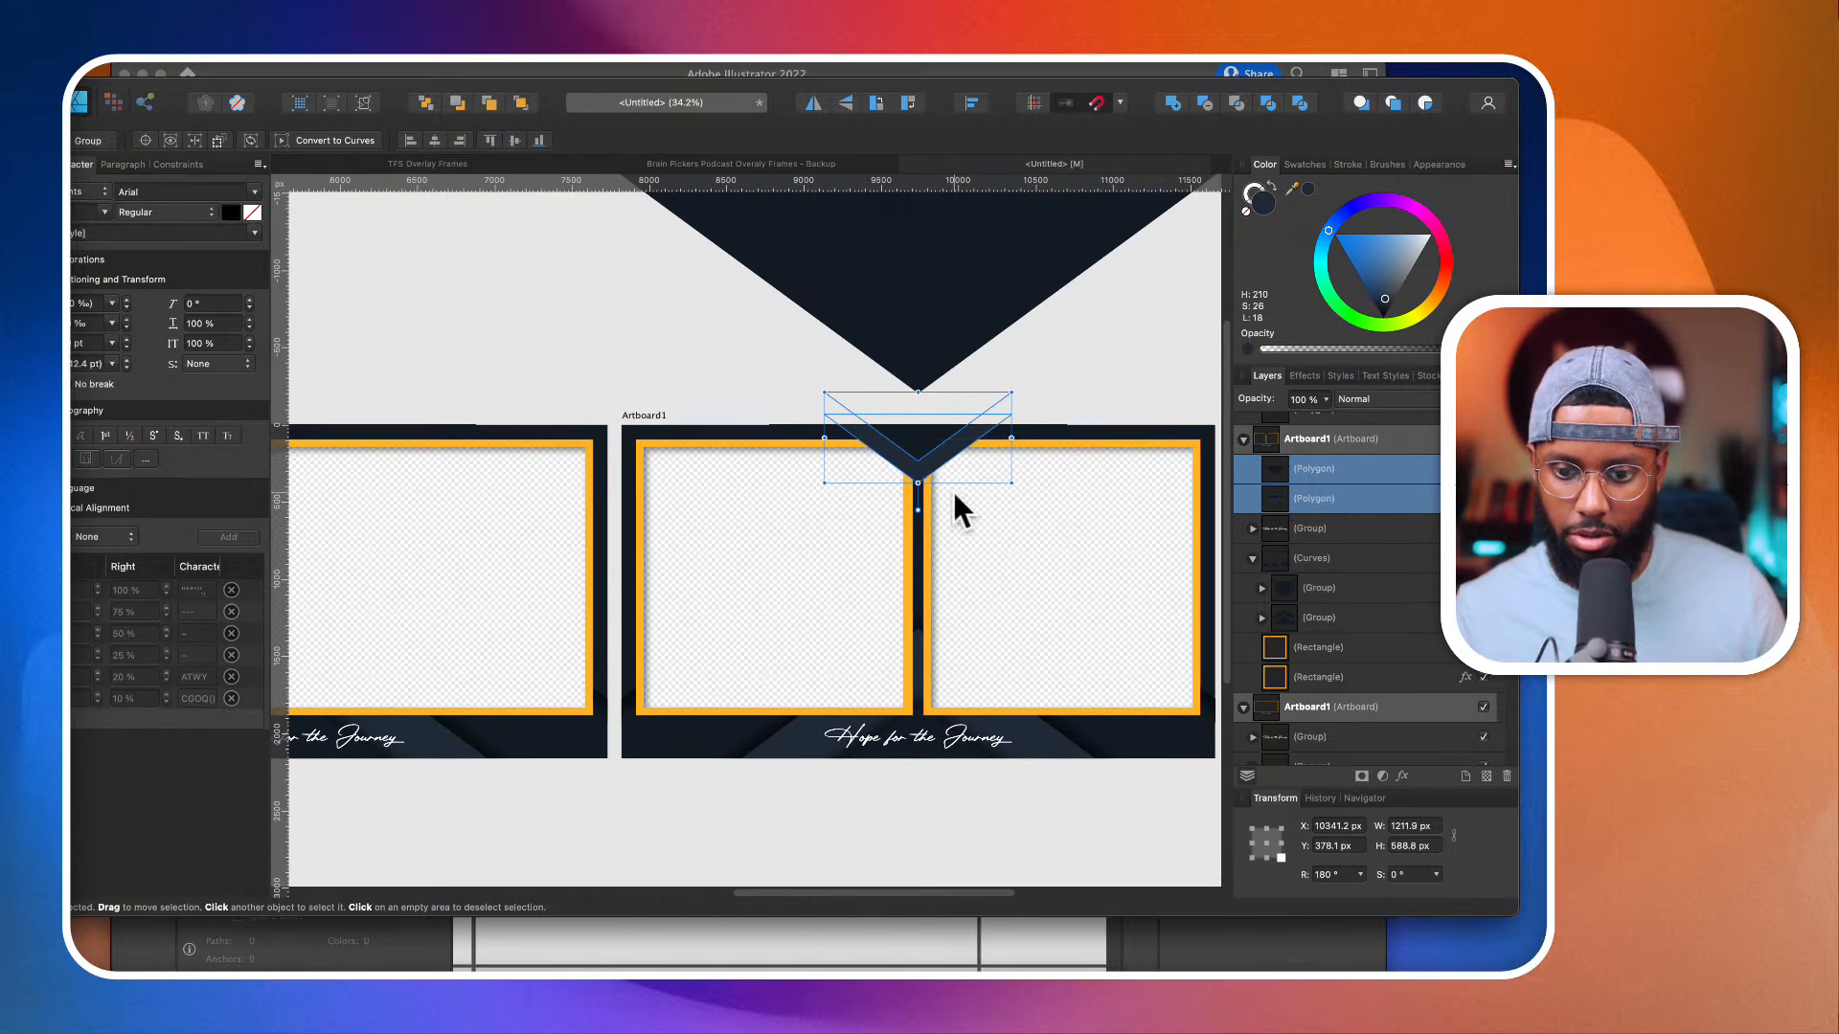
Step: Move the lower chevron group out of the split frame's curves to sit directly above them in the layer order
click(1052, 747)
click(1337, 612)
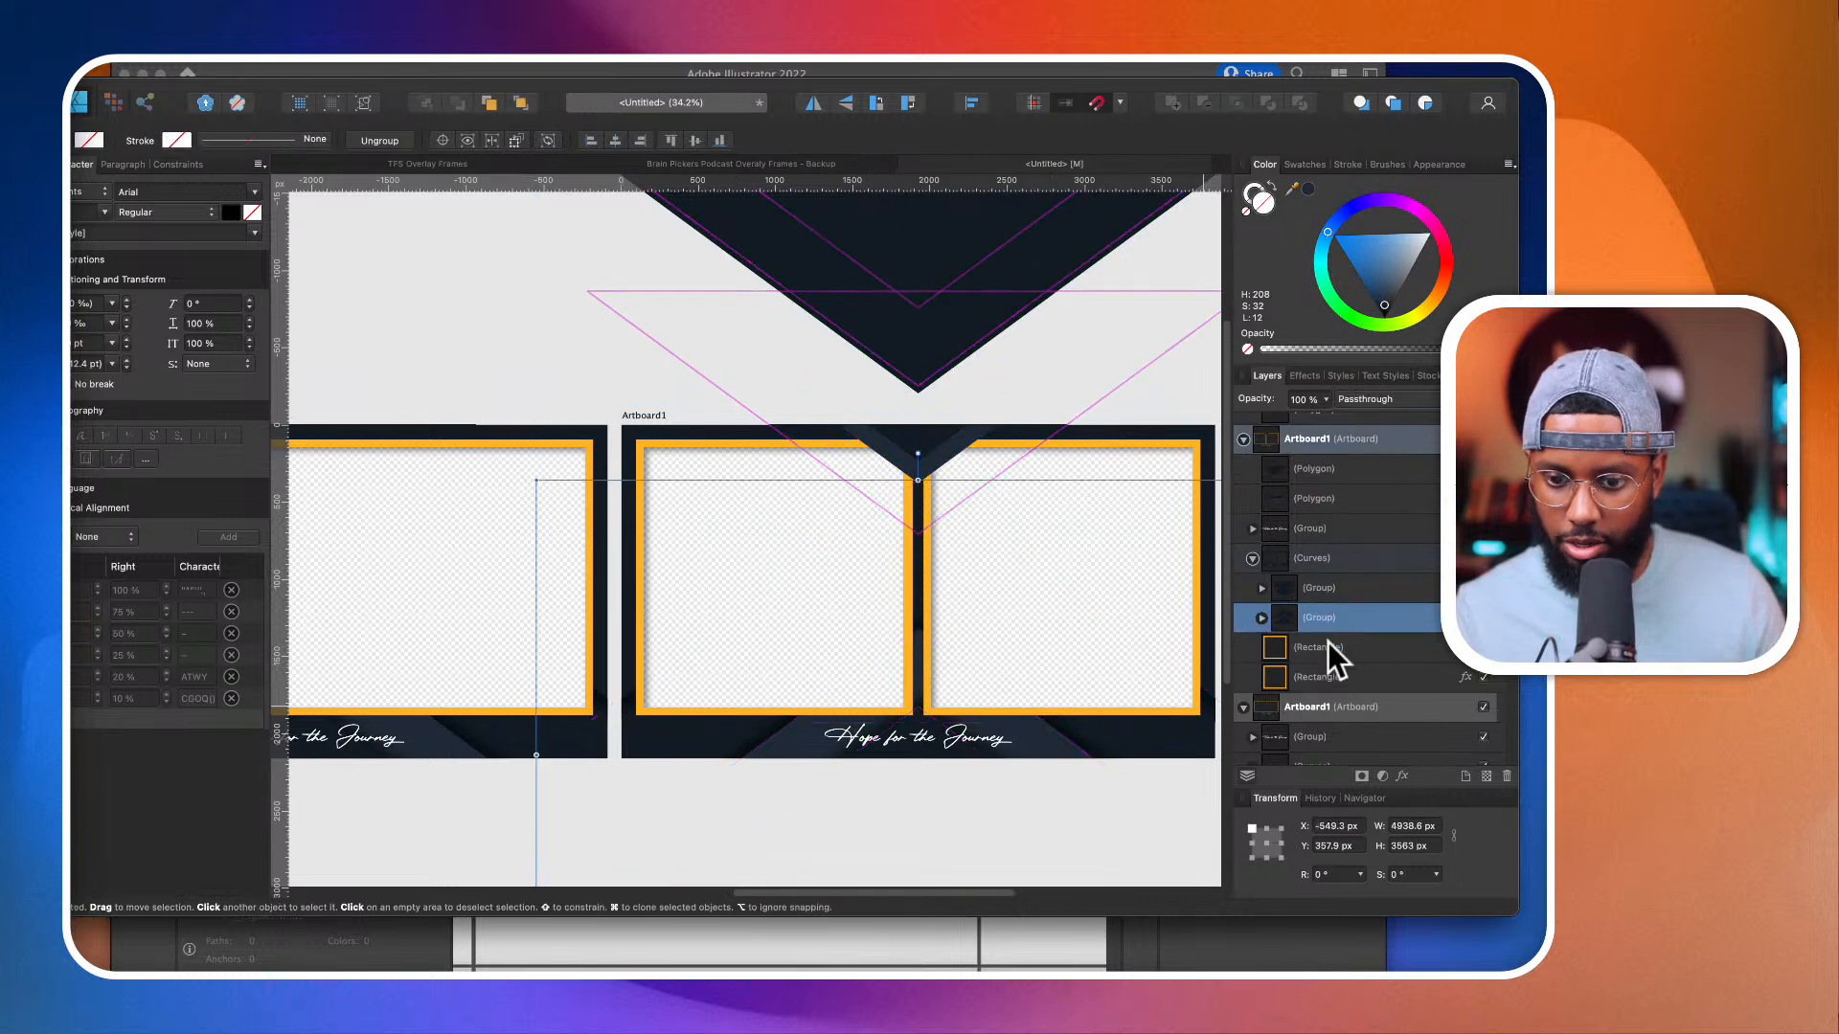
scroll(1329, 642, down, 1)
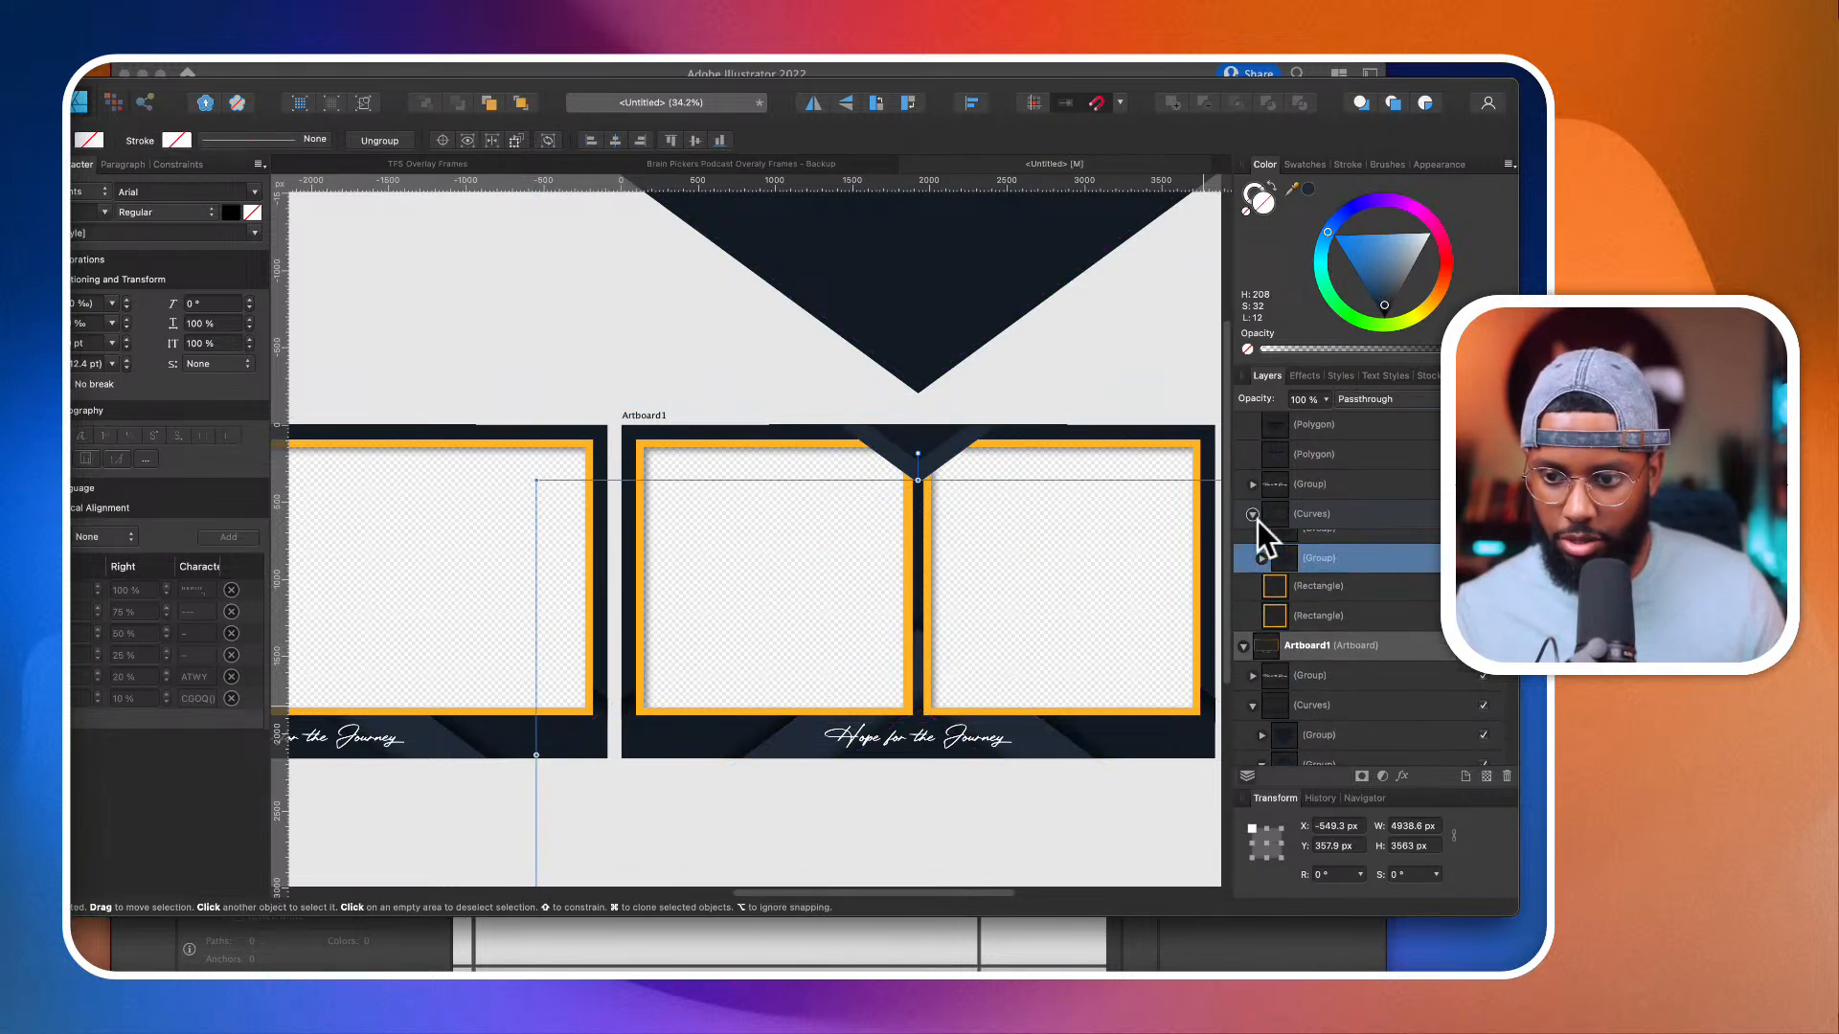
click(1325, 551)
click(1039, 704)
click(1041, 737)
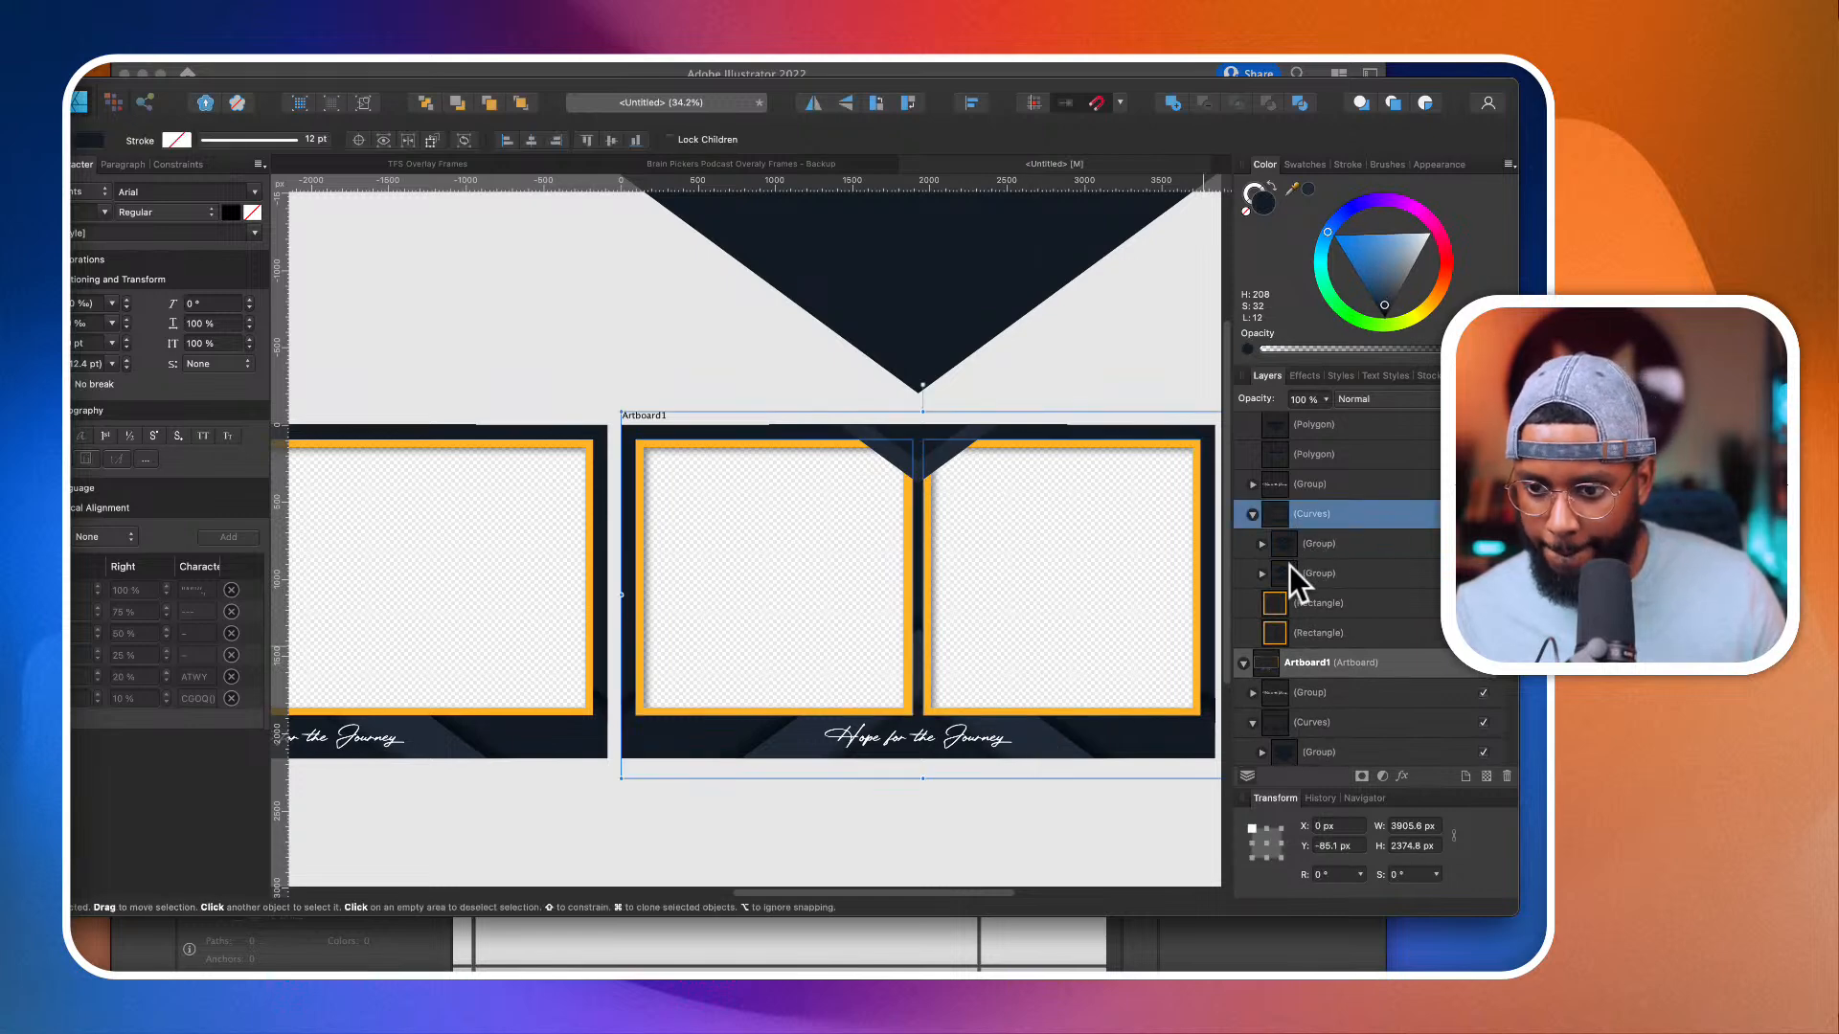
click(1263, 572)
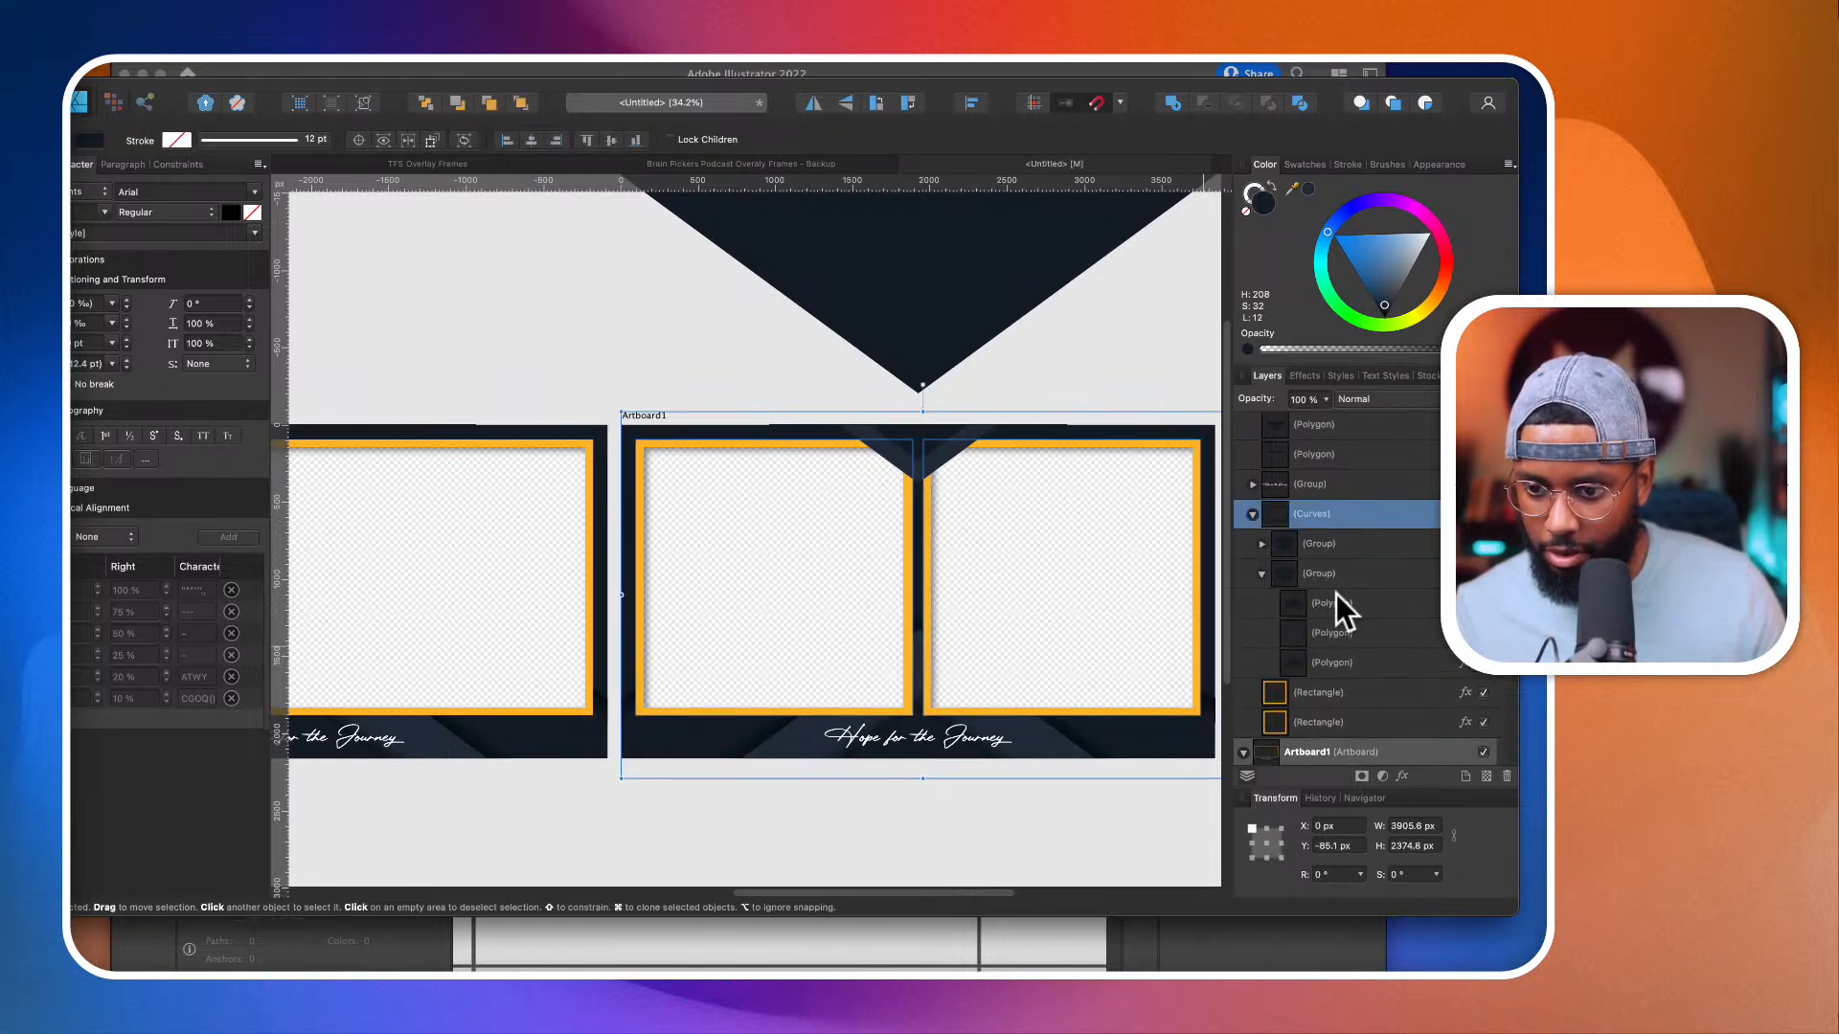
click(1328, 572)
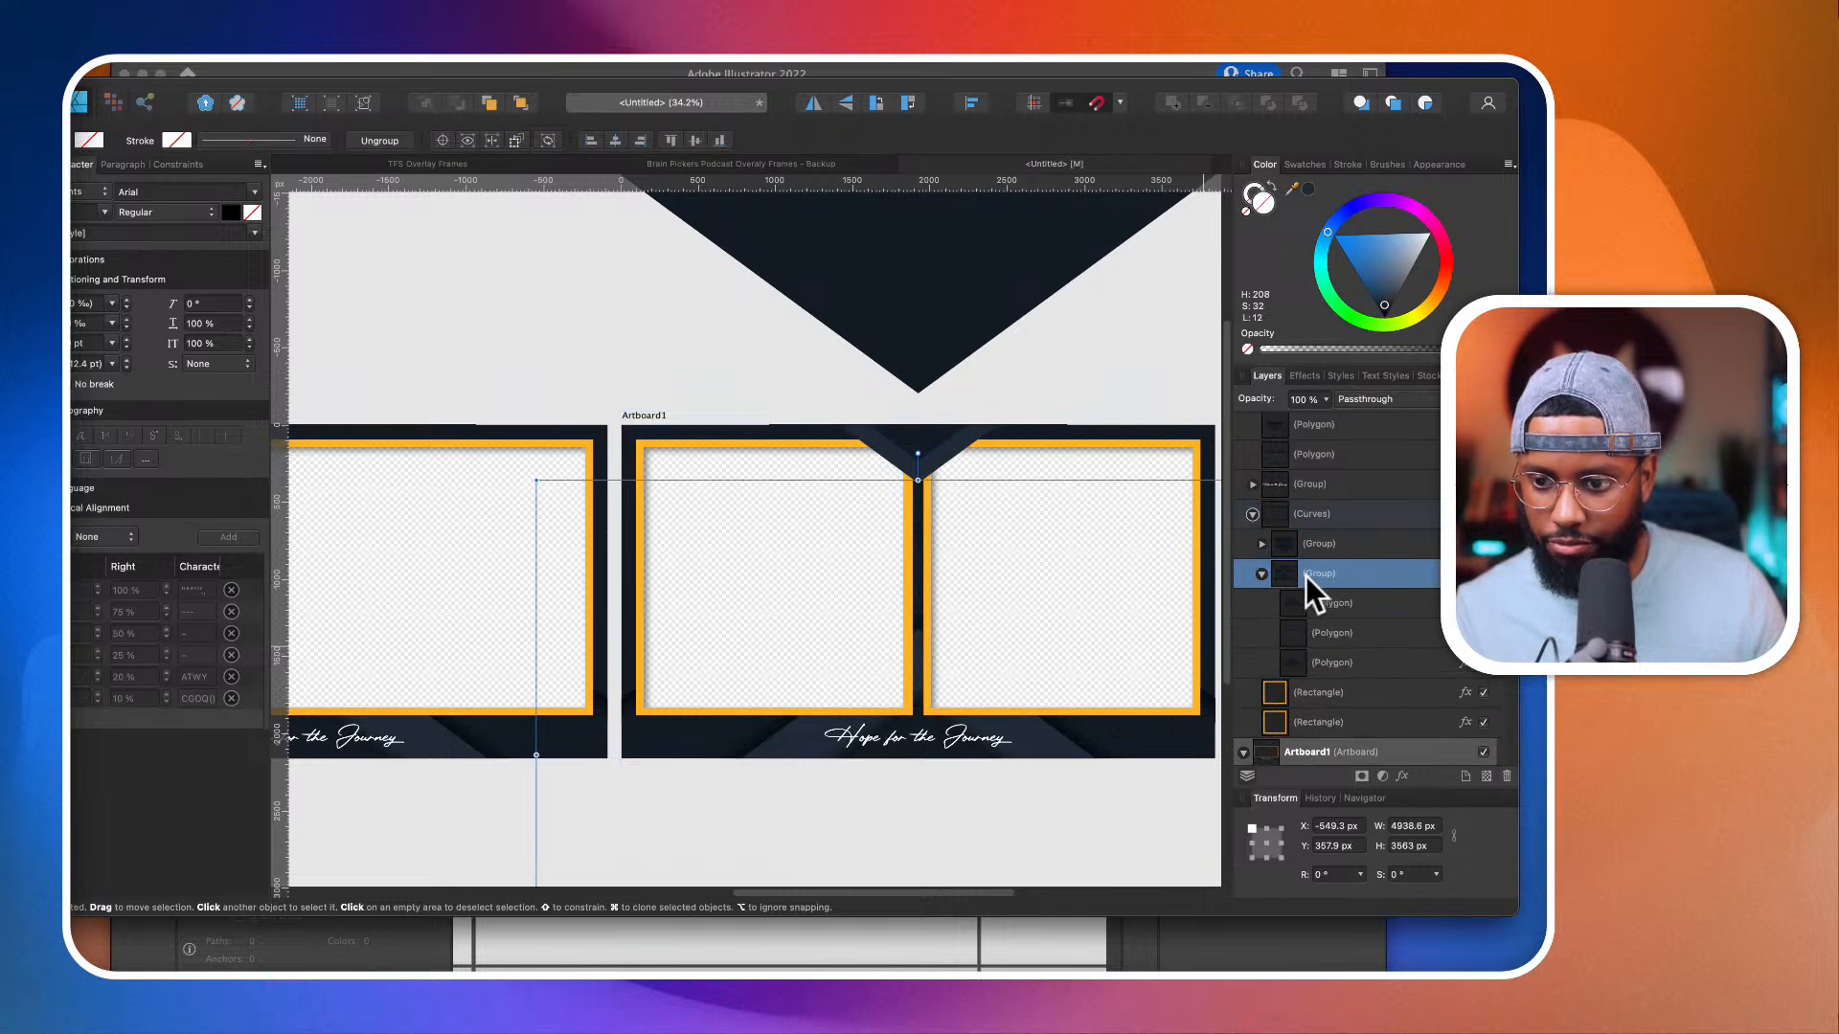
drag(1307, 577, 1237, 502)
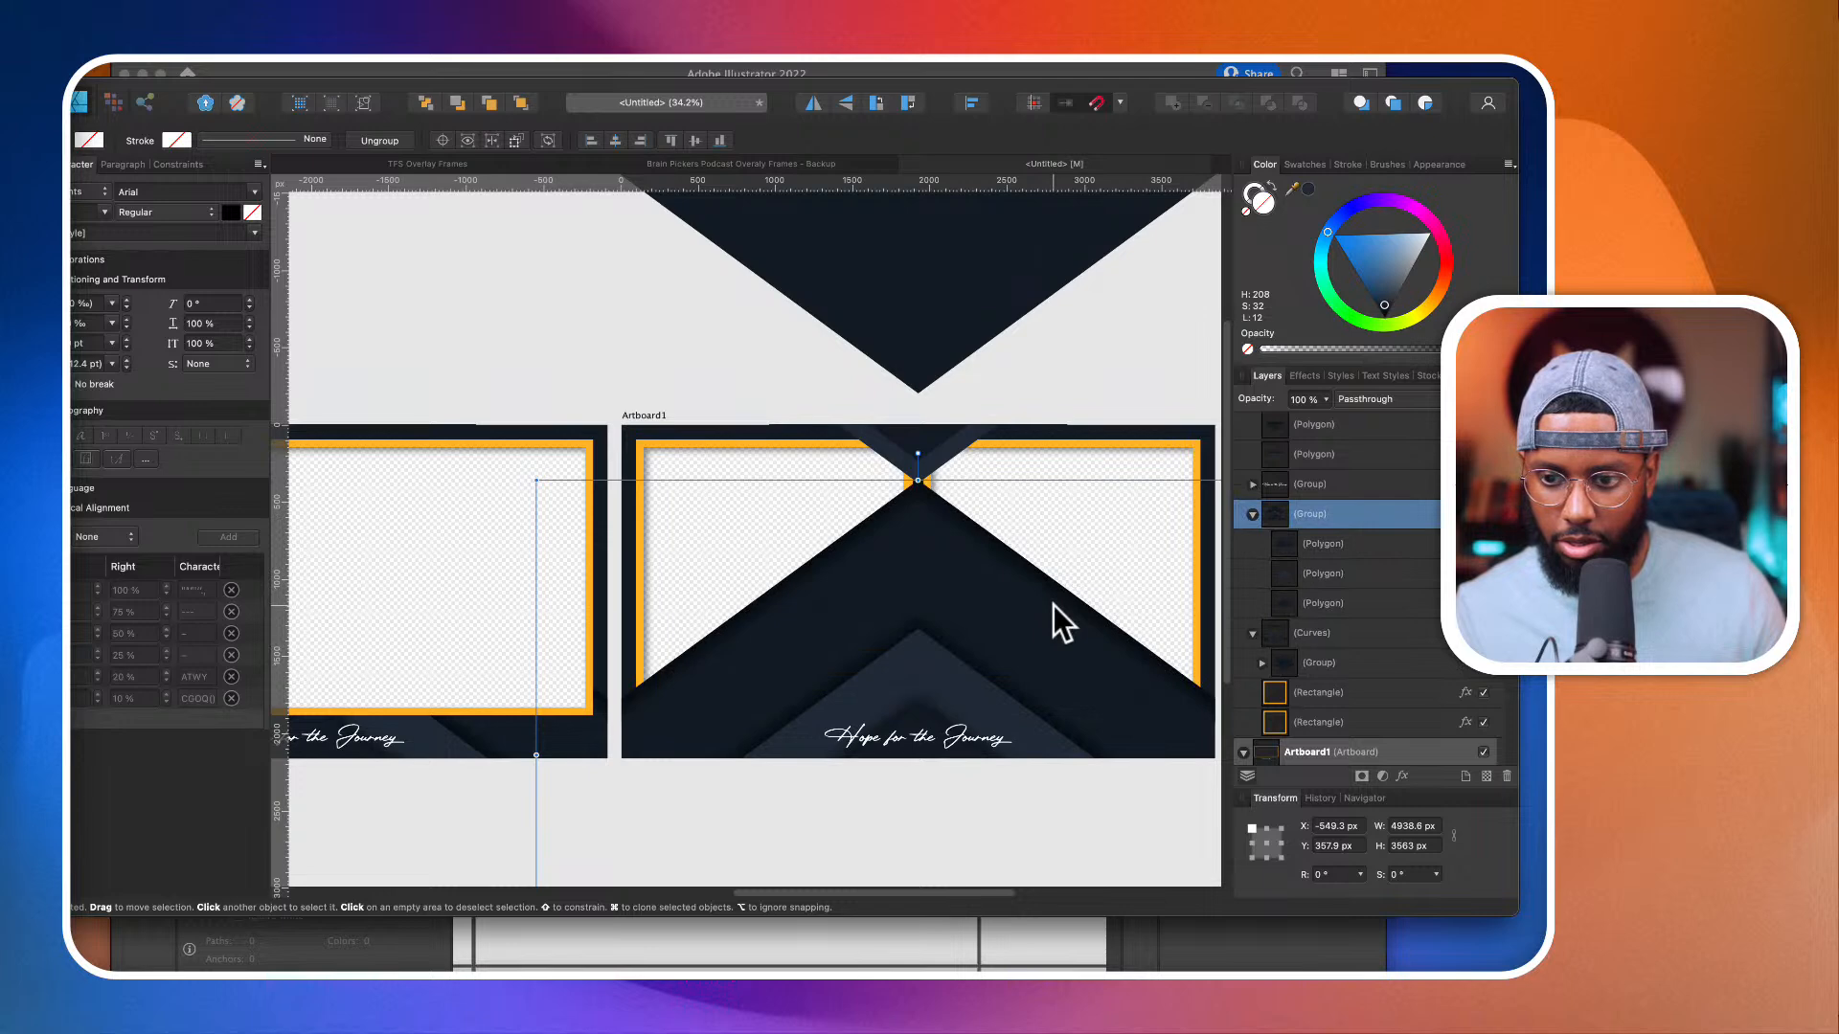
Step: Delete the tallest, rearmost polygon from the lower chevron group on the split frame
scroll(1053, 605, down, 2)
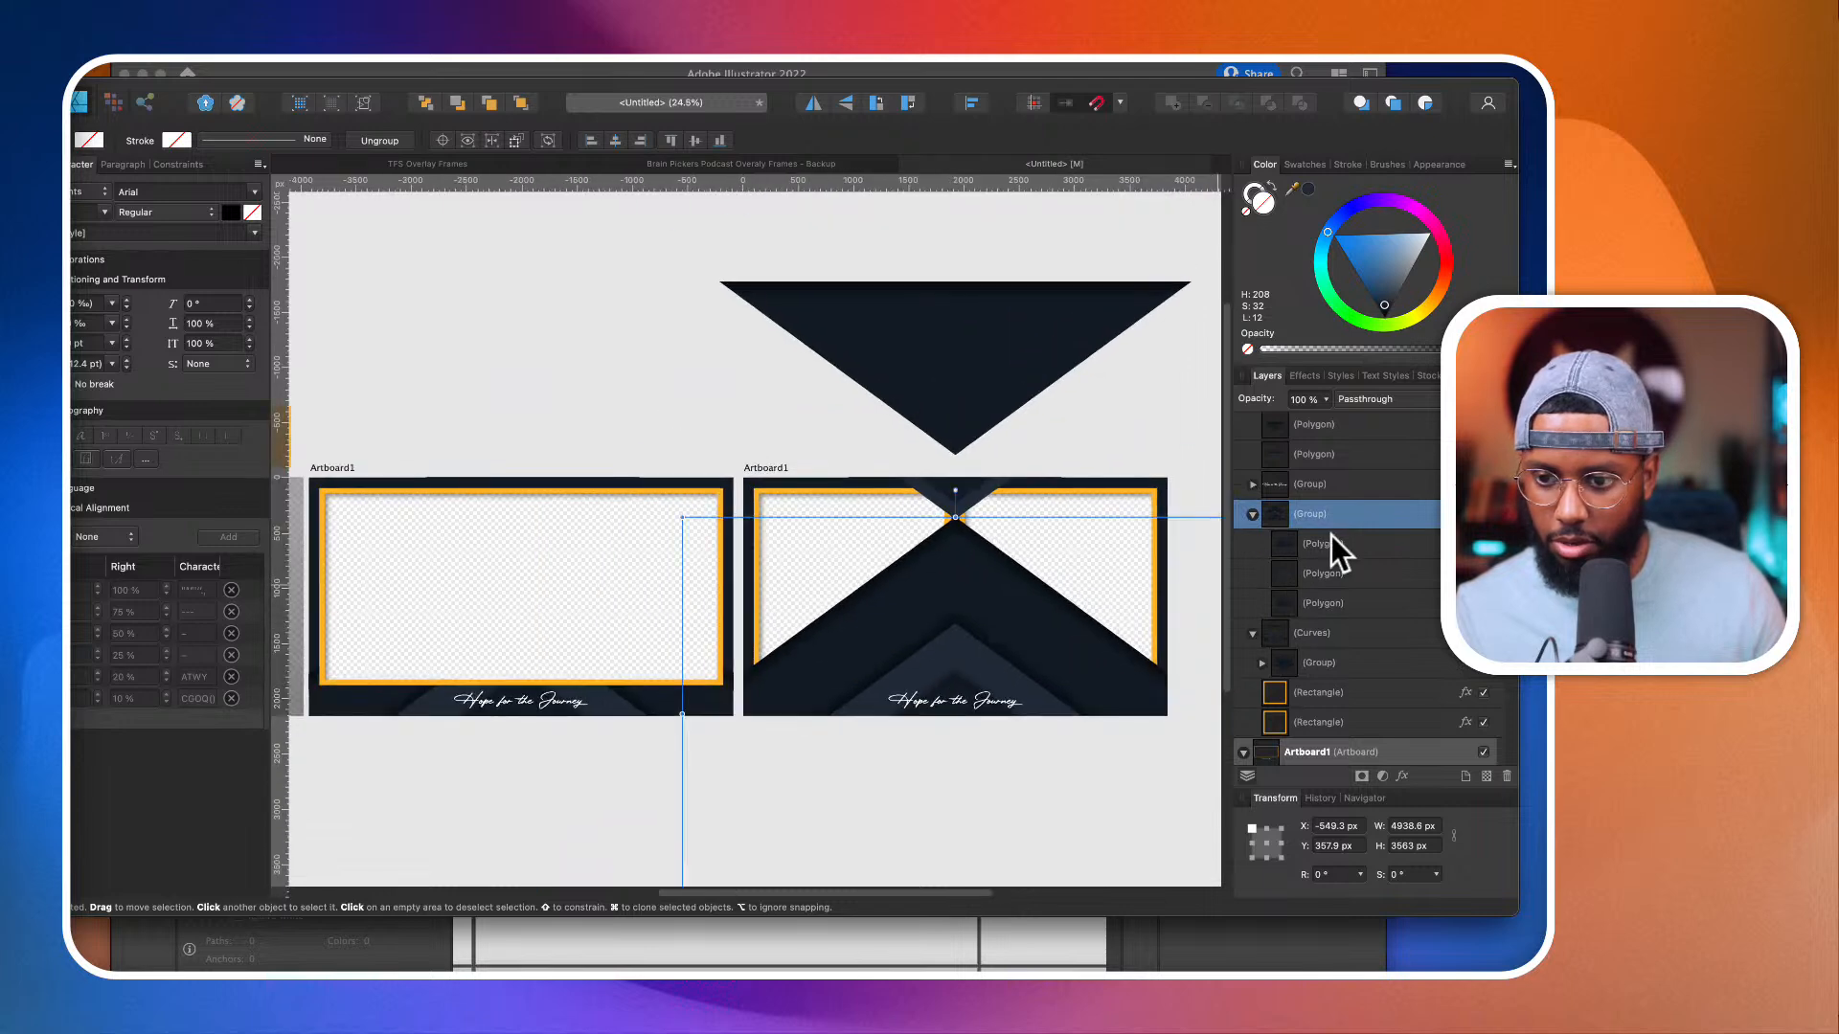
click(1326, 604)
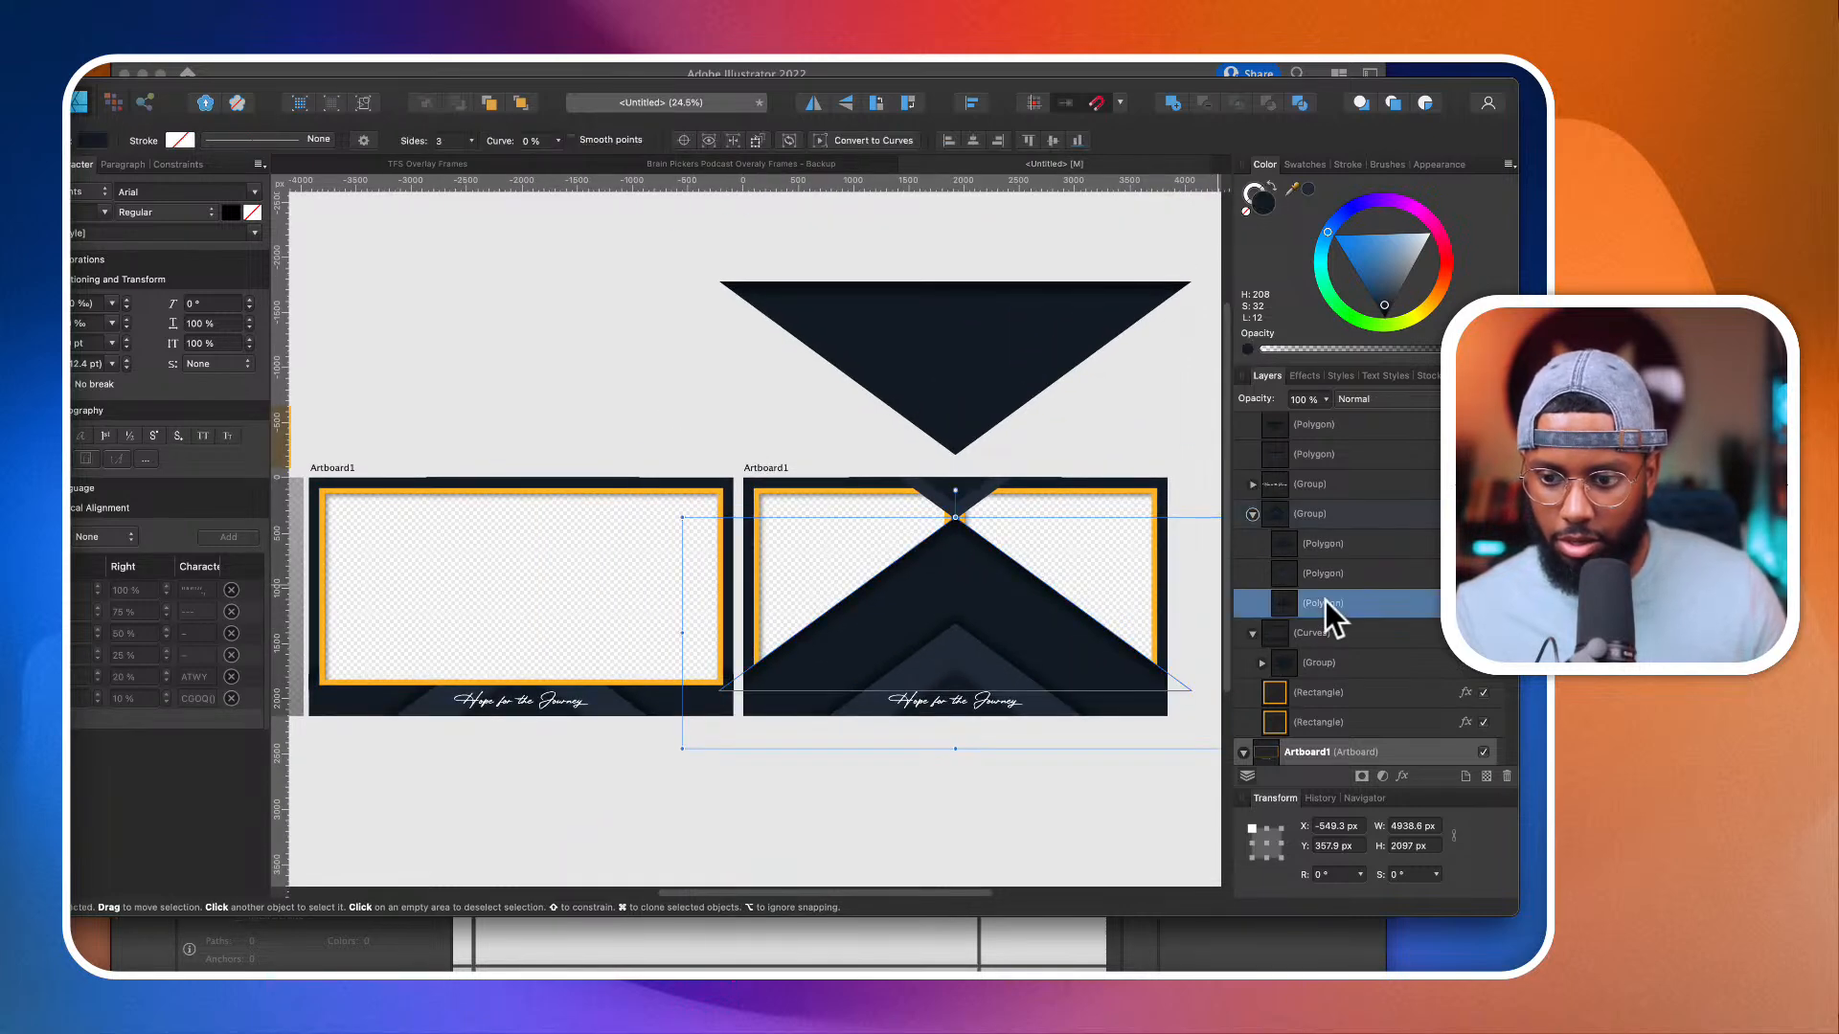
key(Delete)
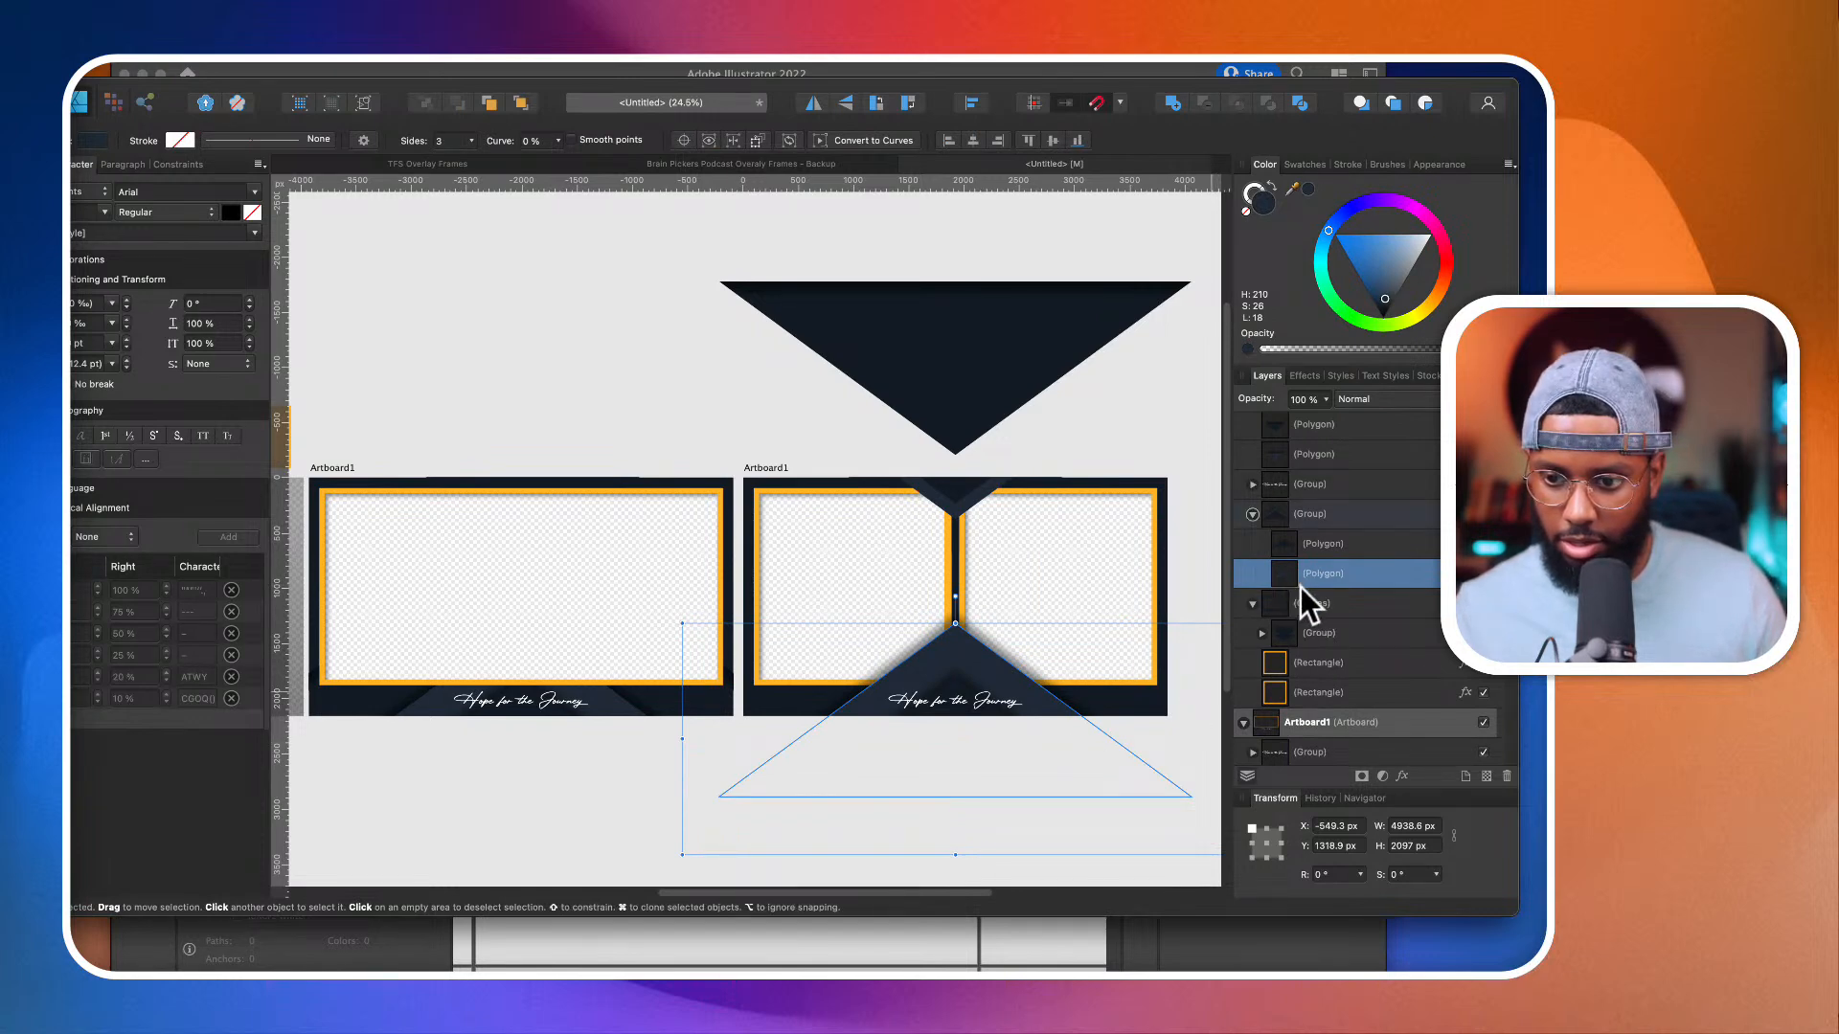
Step: Raise the lower group's front polygon to about Y 1503 px, and move the whole group down to about Y 1570 px
click(1042, 742)
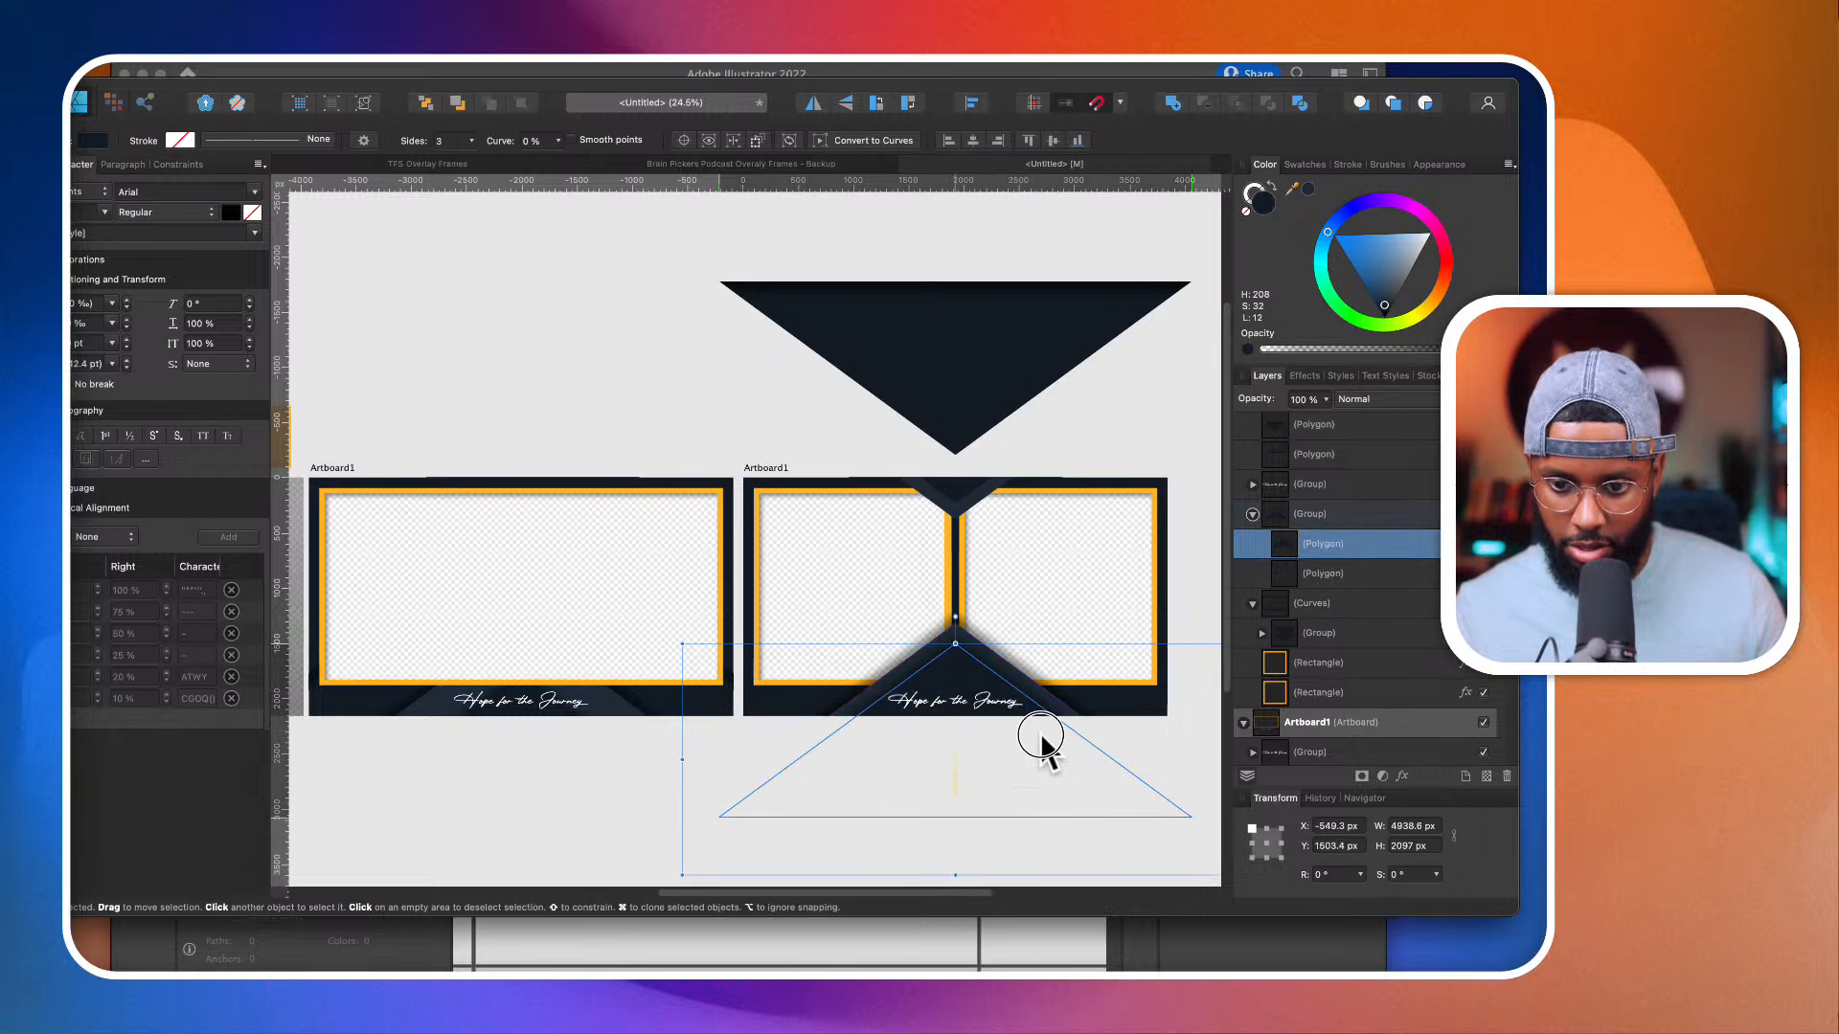
click(1335, 520)
drag(1043, 732, 1048, 756)
scroll(1048, 756, up, 3)
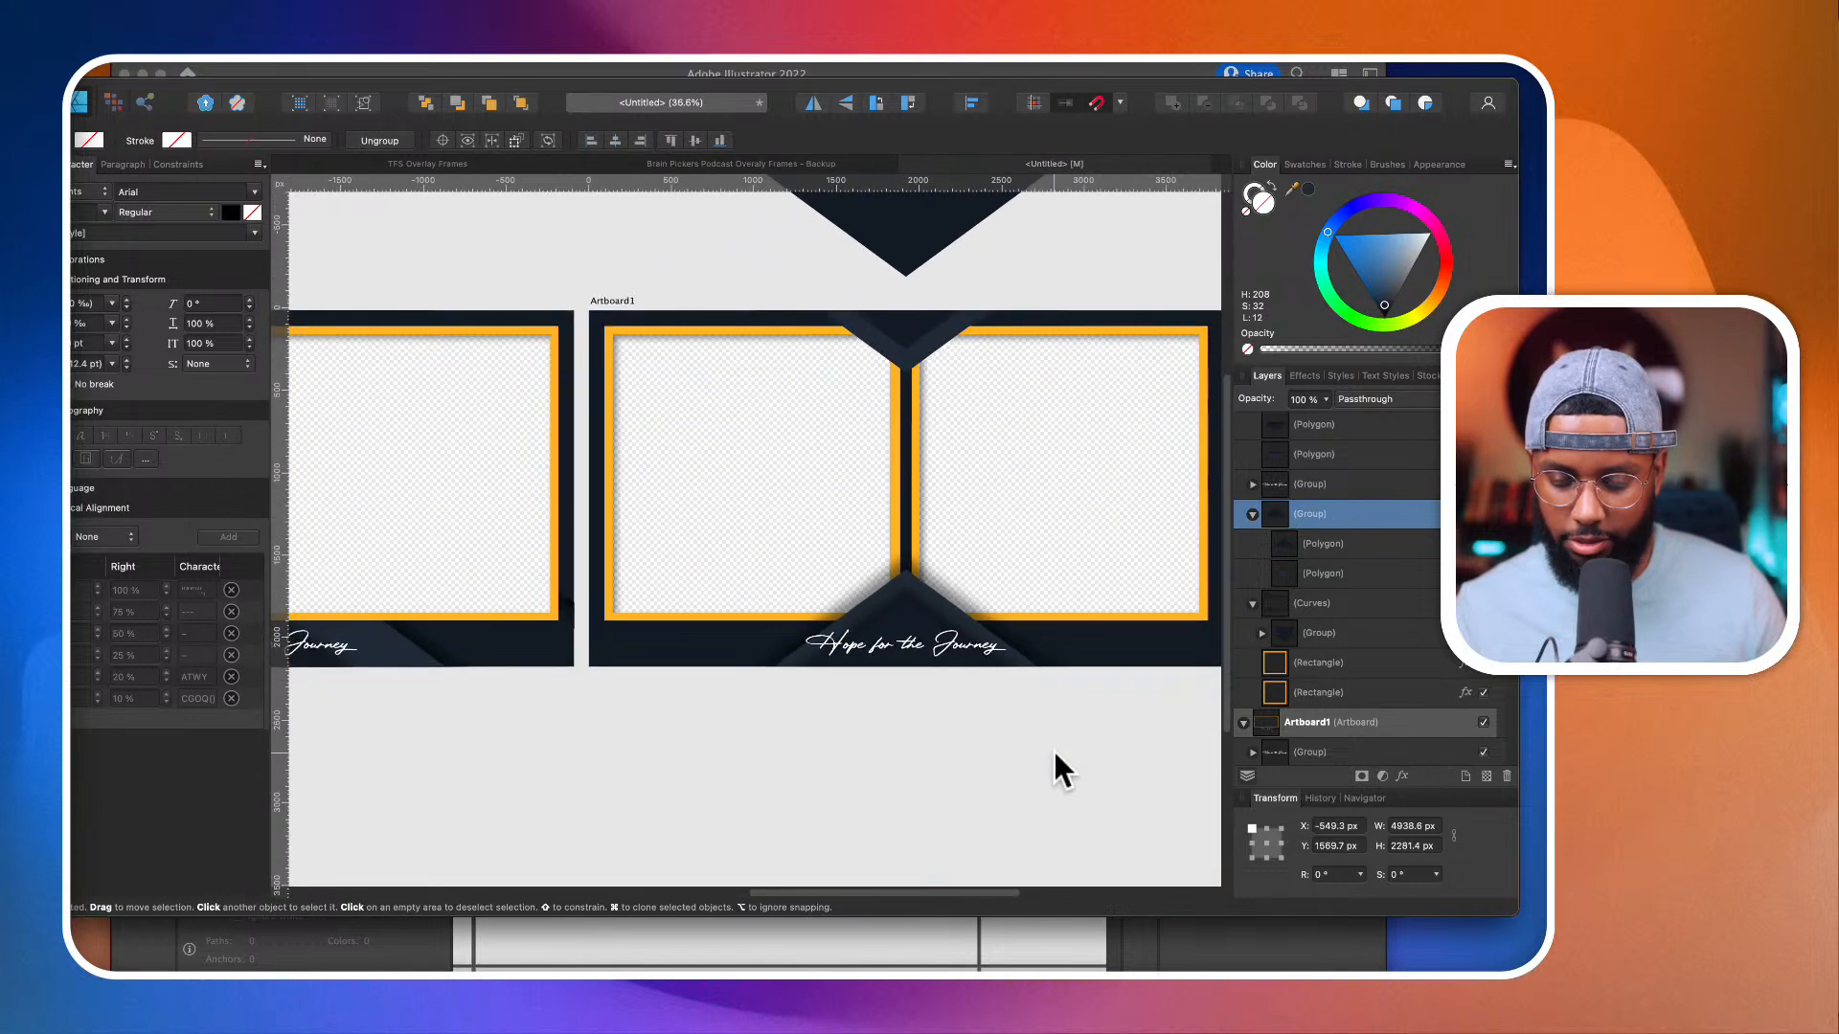
Step: Group all the curves of the logo and its name lettering on the countdown screen
scroll(1054, 749, down, 1)
scroll(894, 729, down, 2)
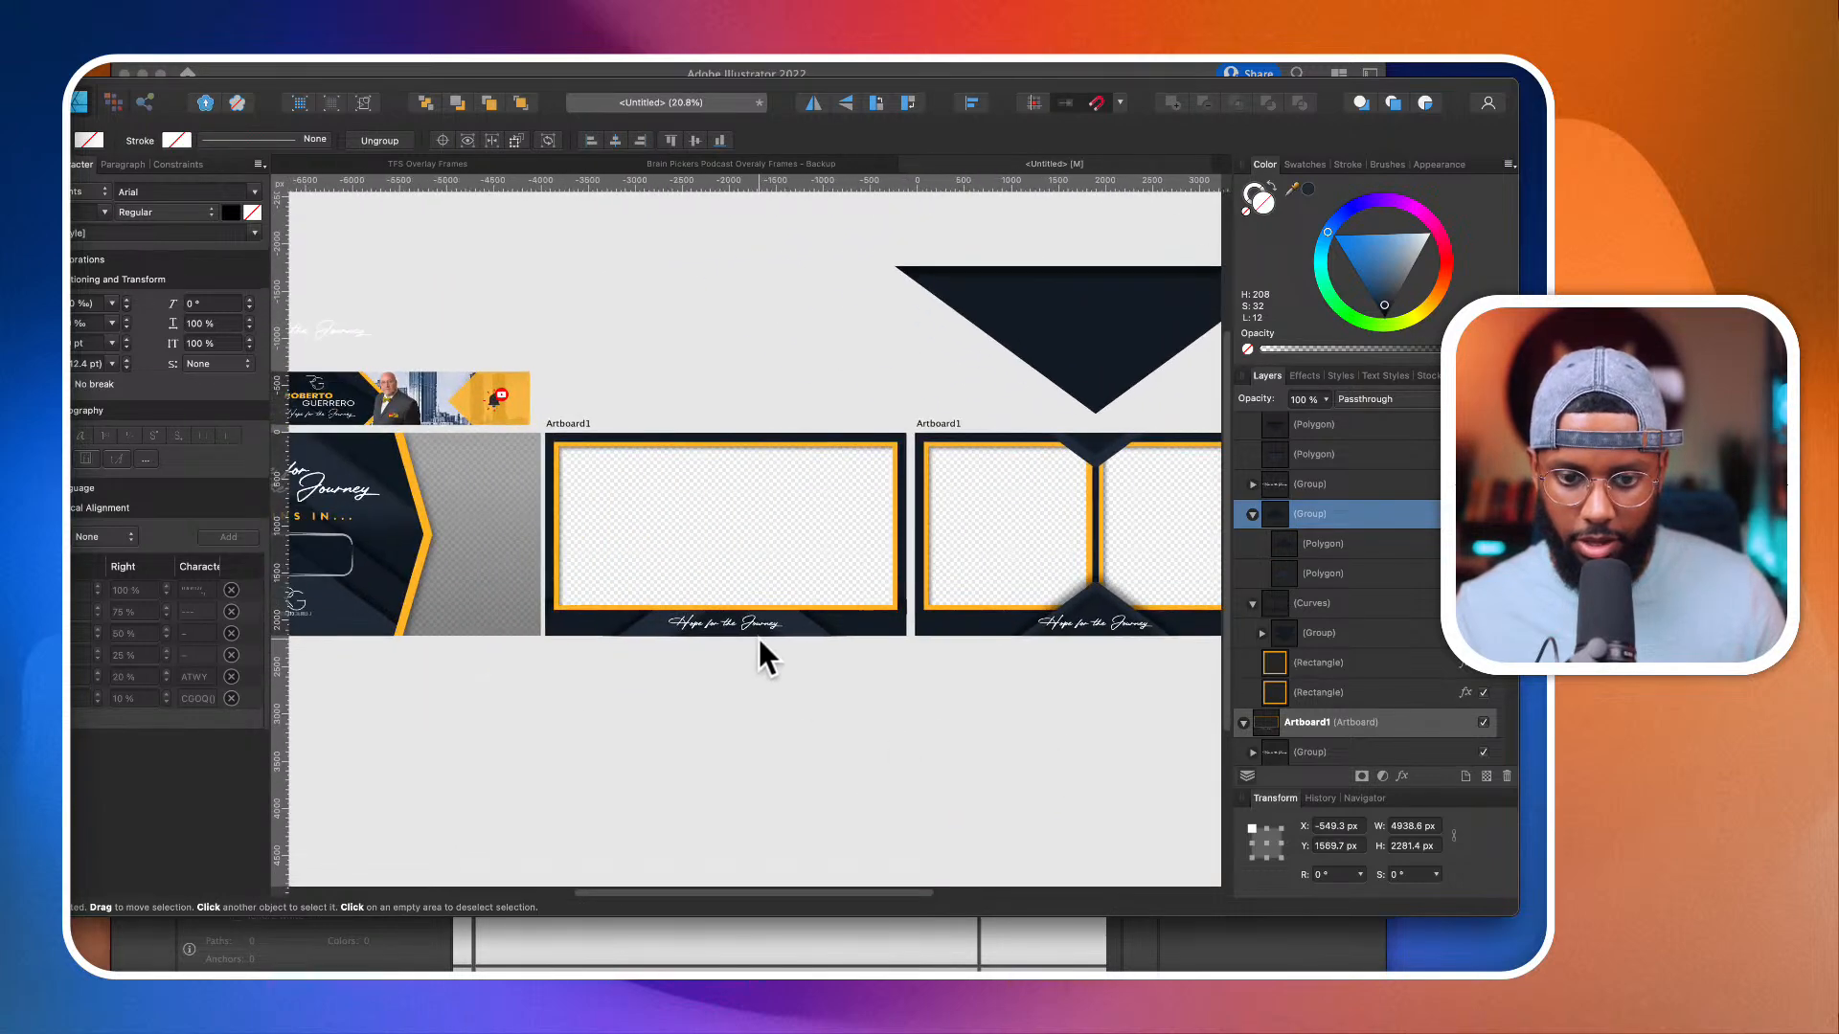
scroll(759, 640, left, 5)
click(469, 579)
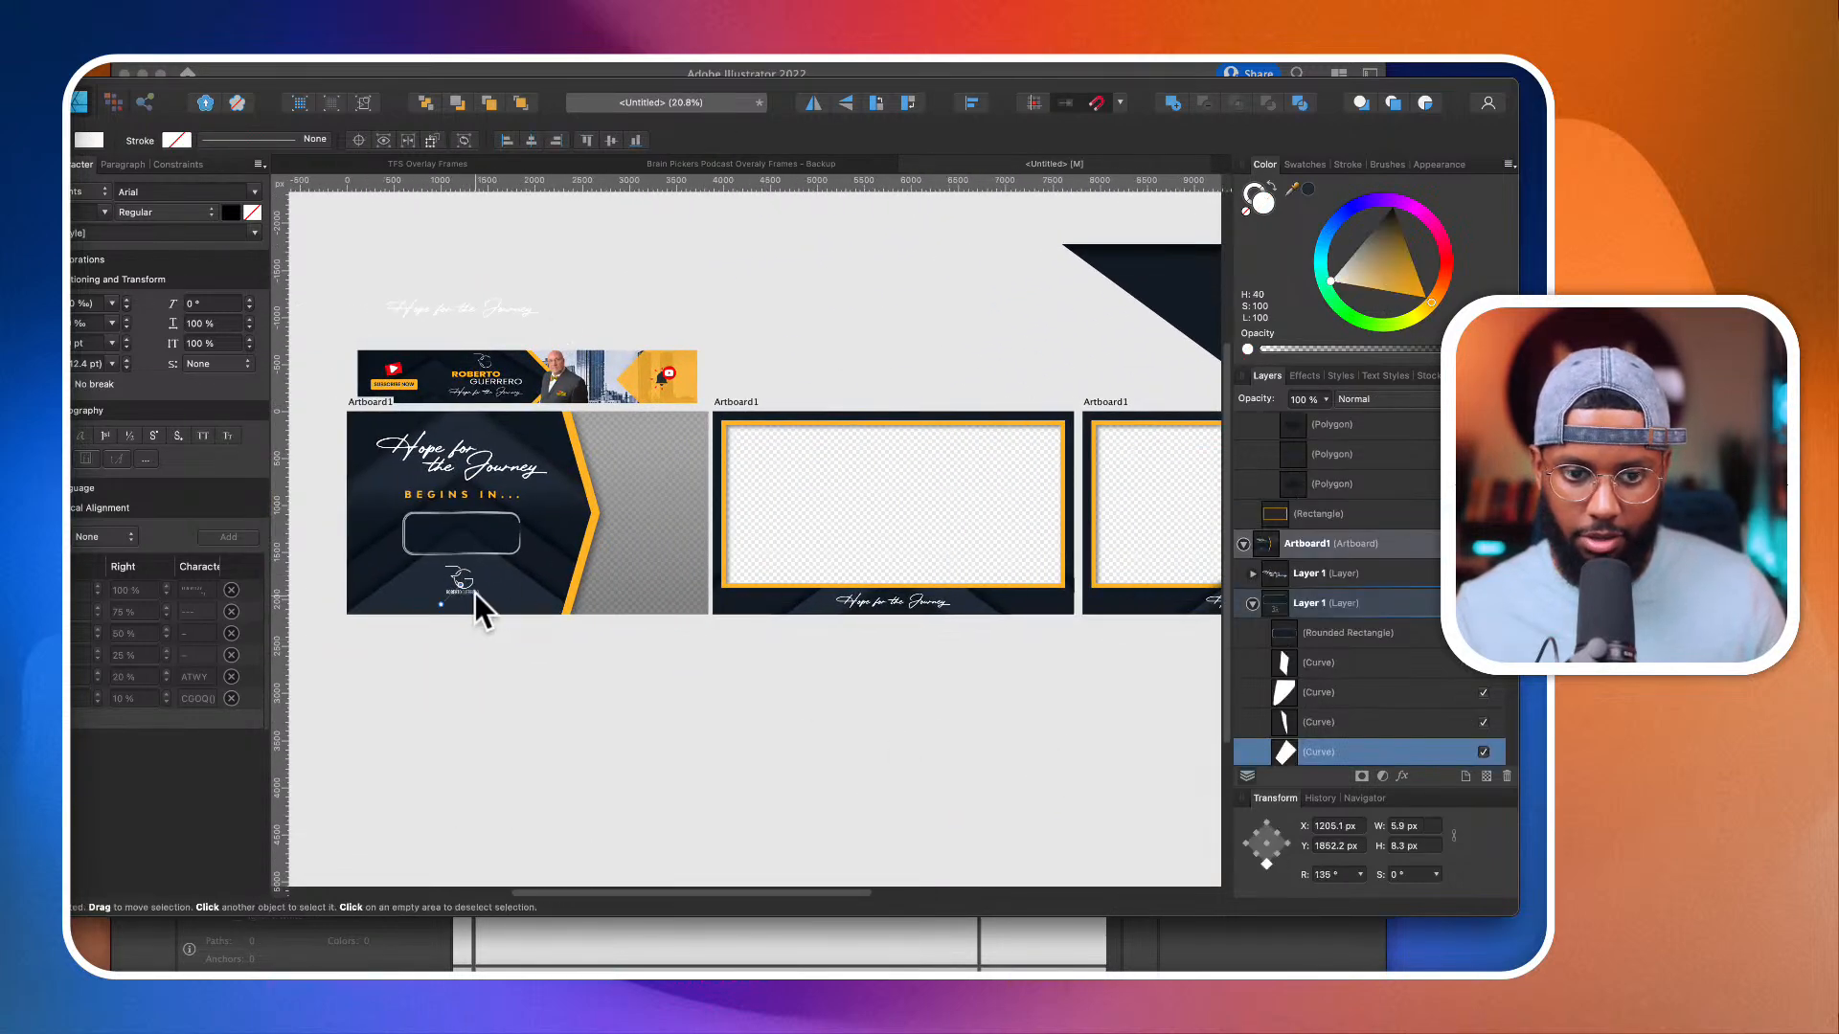
scroll(454, 630, up, 4)
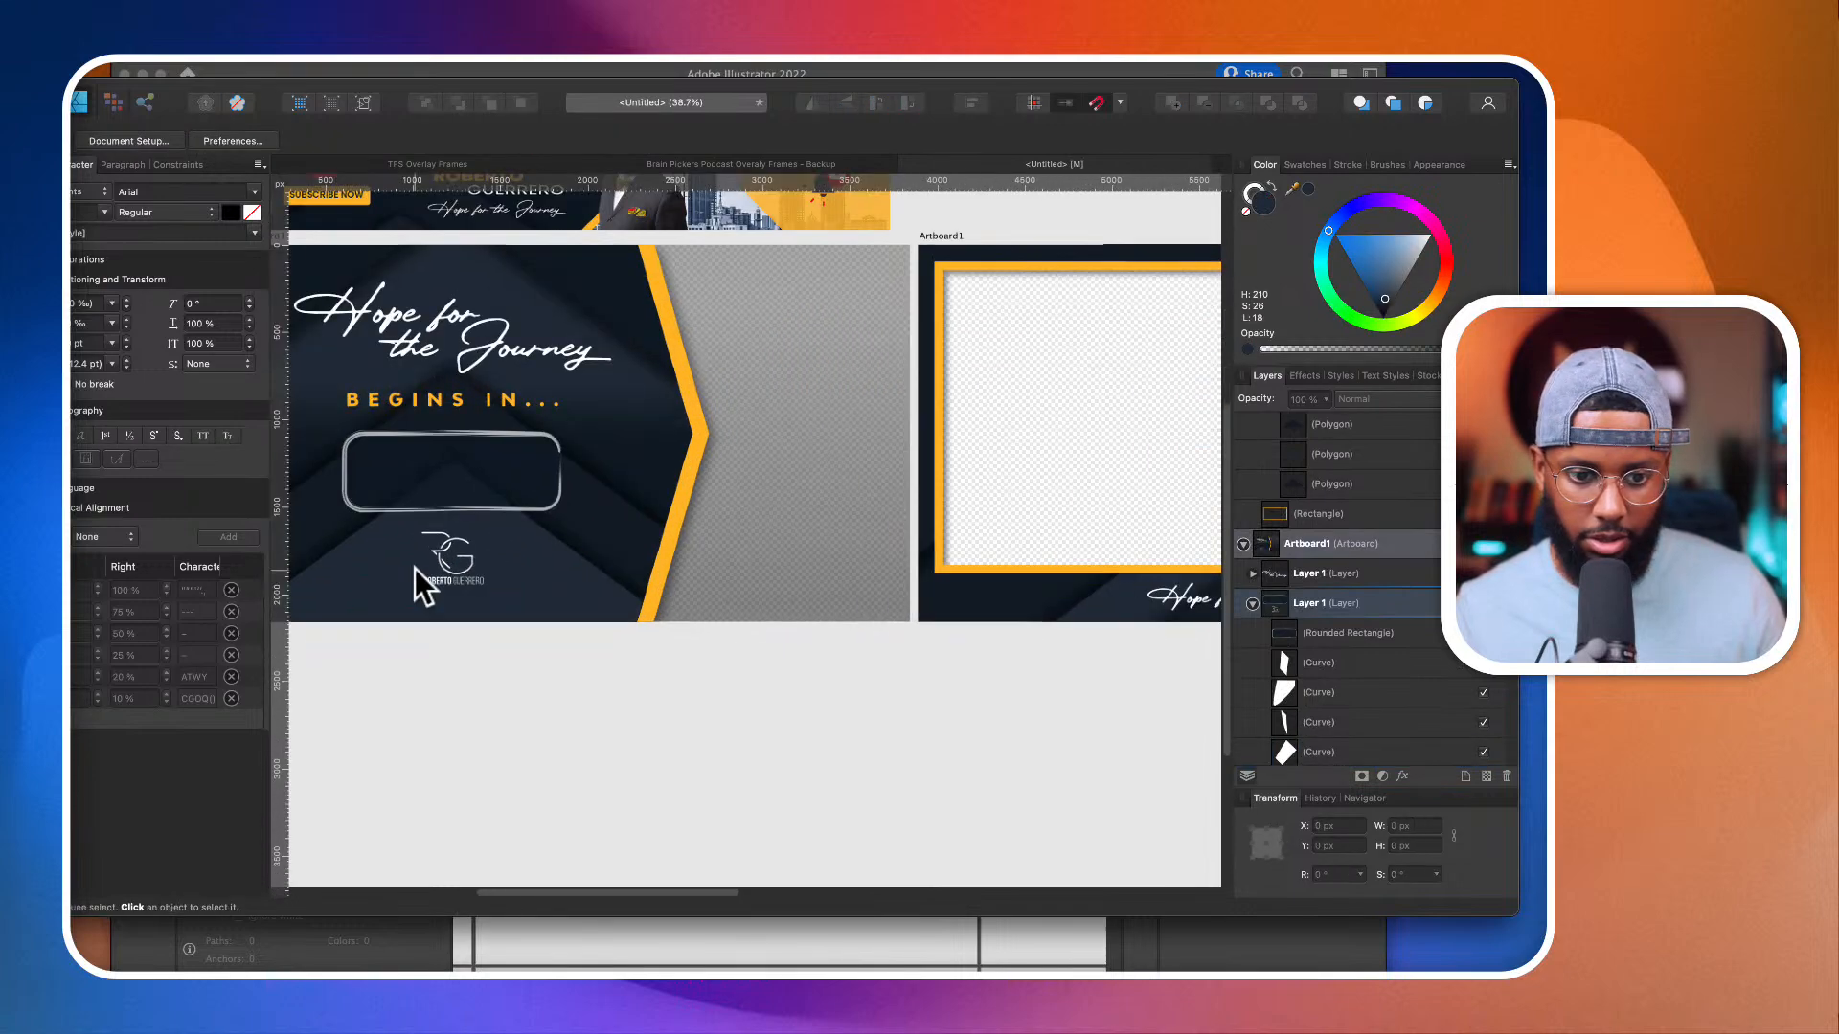
click(459, 541)
scroll(1360, 622, up, 10)
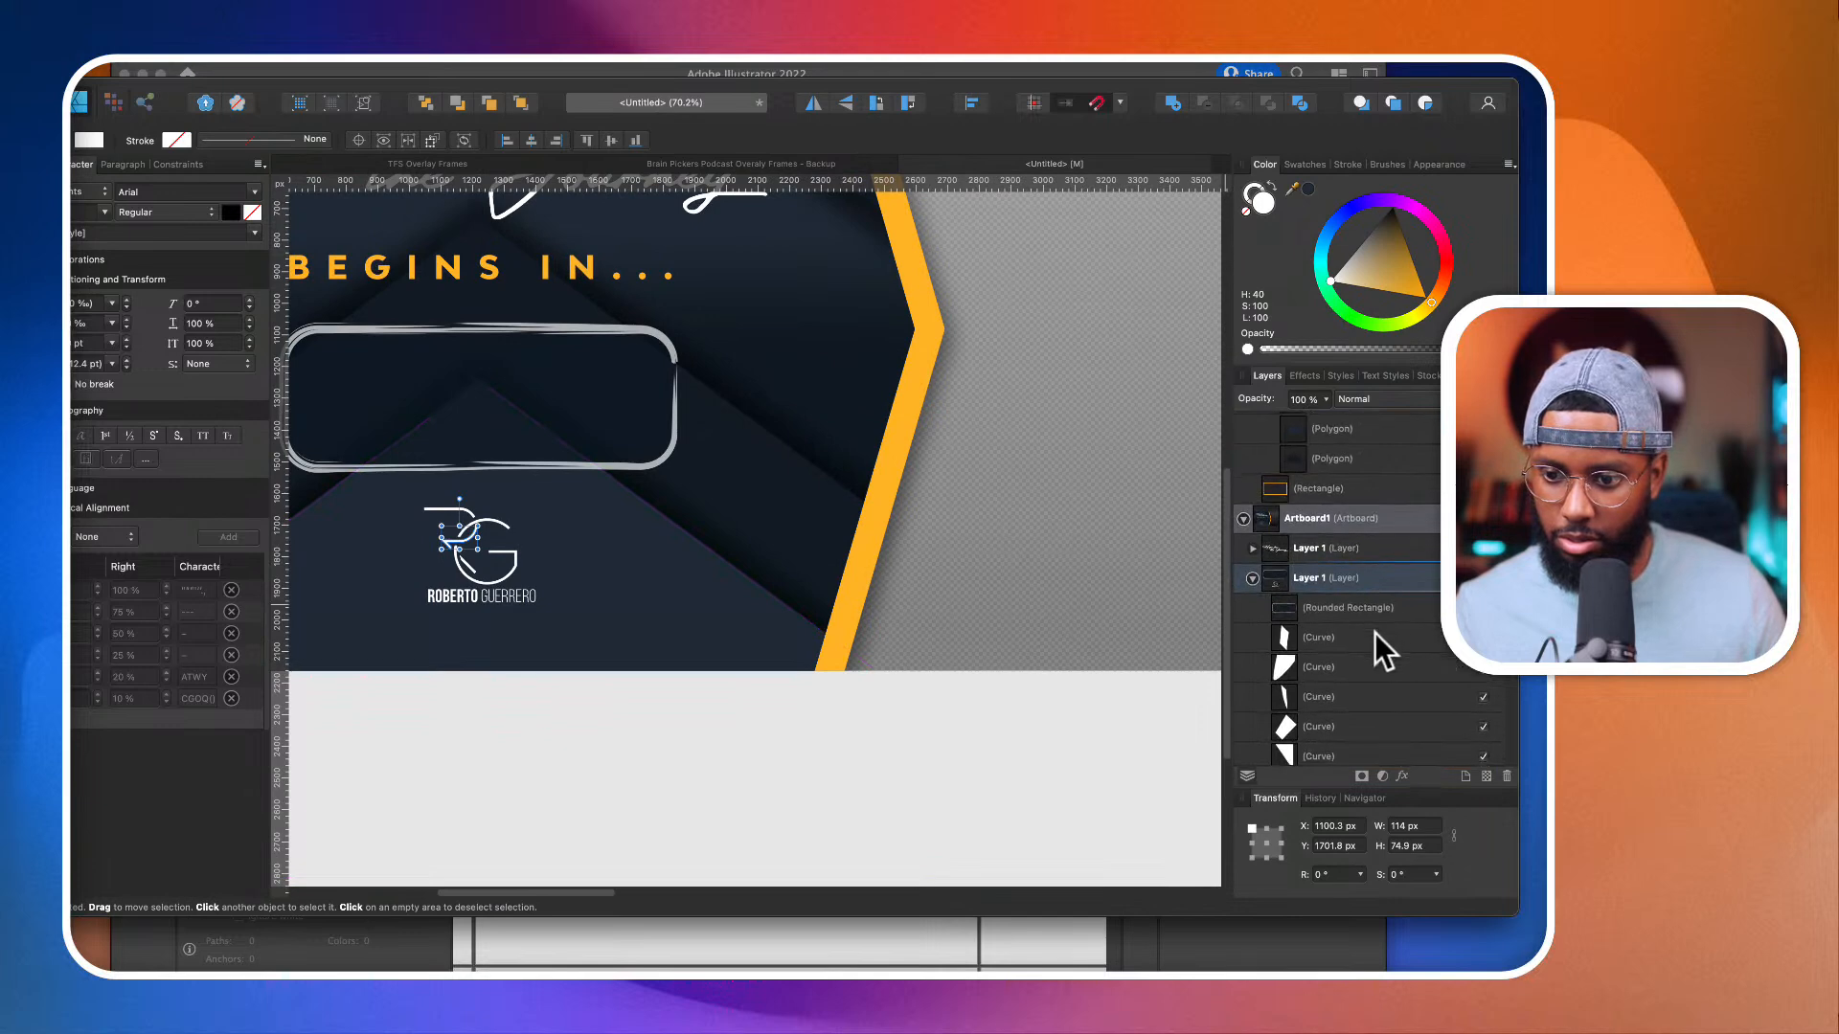
click(1375, 634)
scroll(1370, 654, down, 10)
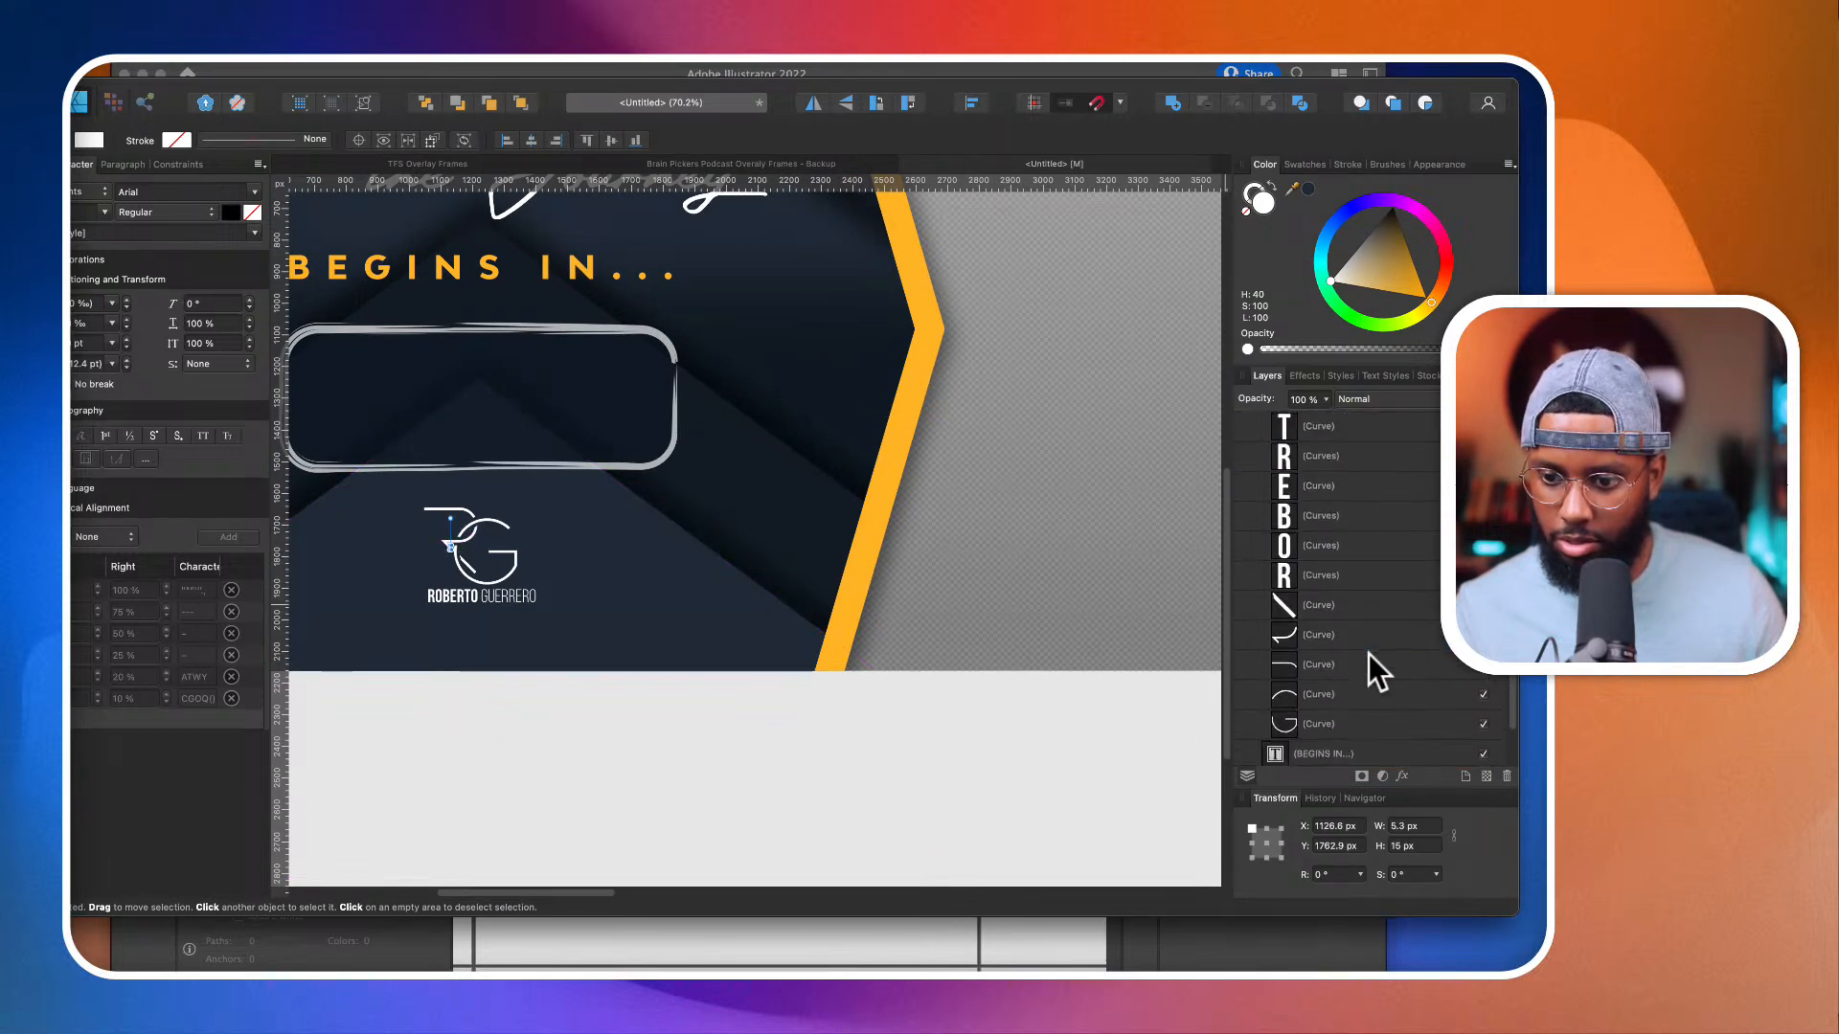
shift+click(1359, 672)
key(super+g)
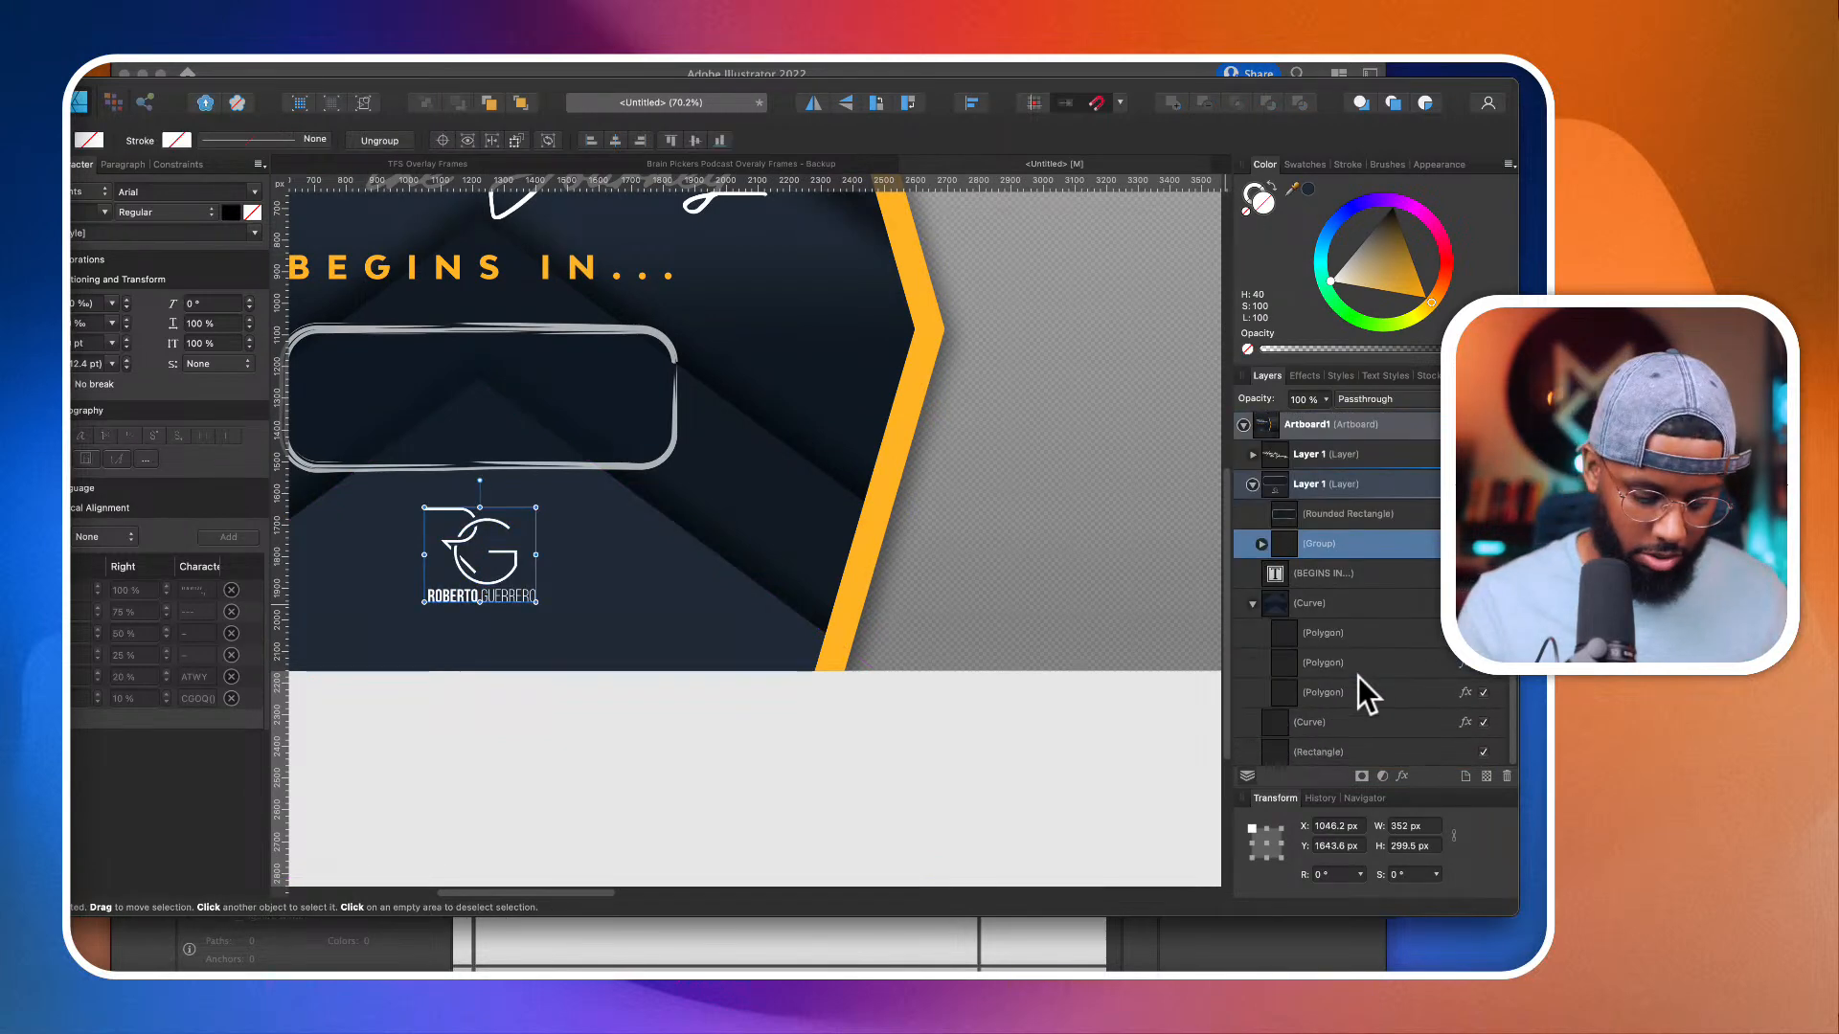
Step: Paste a copy of the logo group onto the split frame's lower chevron and scale it to about 261 × 222 px
scroll(934, 607, down, 5)
scroll(934, 607, right, 15)
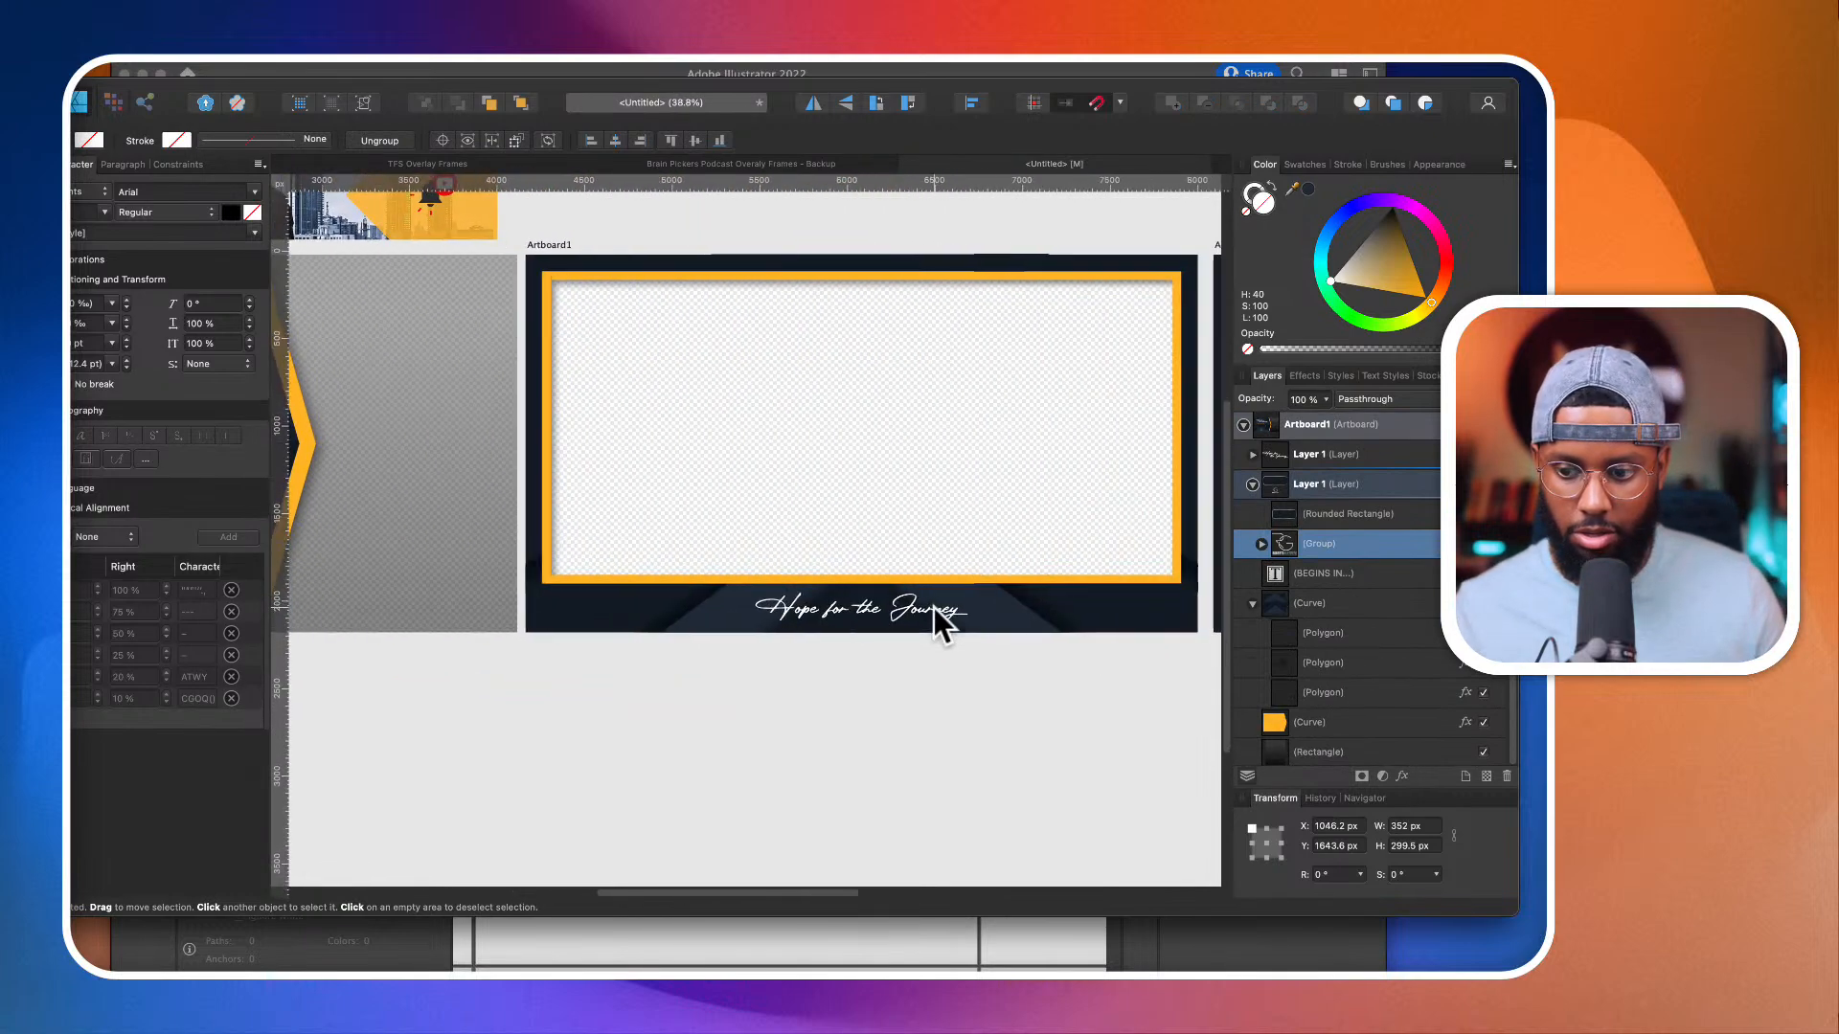
scroll(715, 532, up, 5)
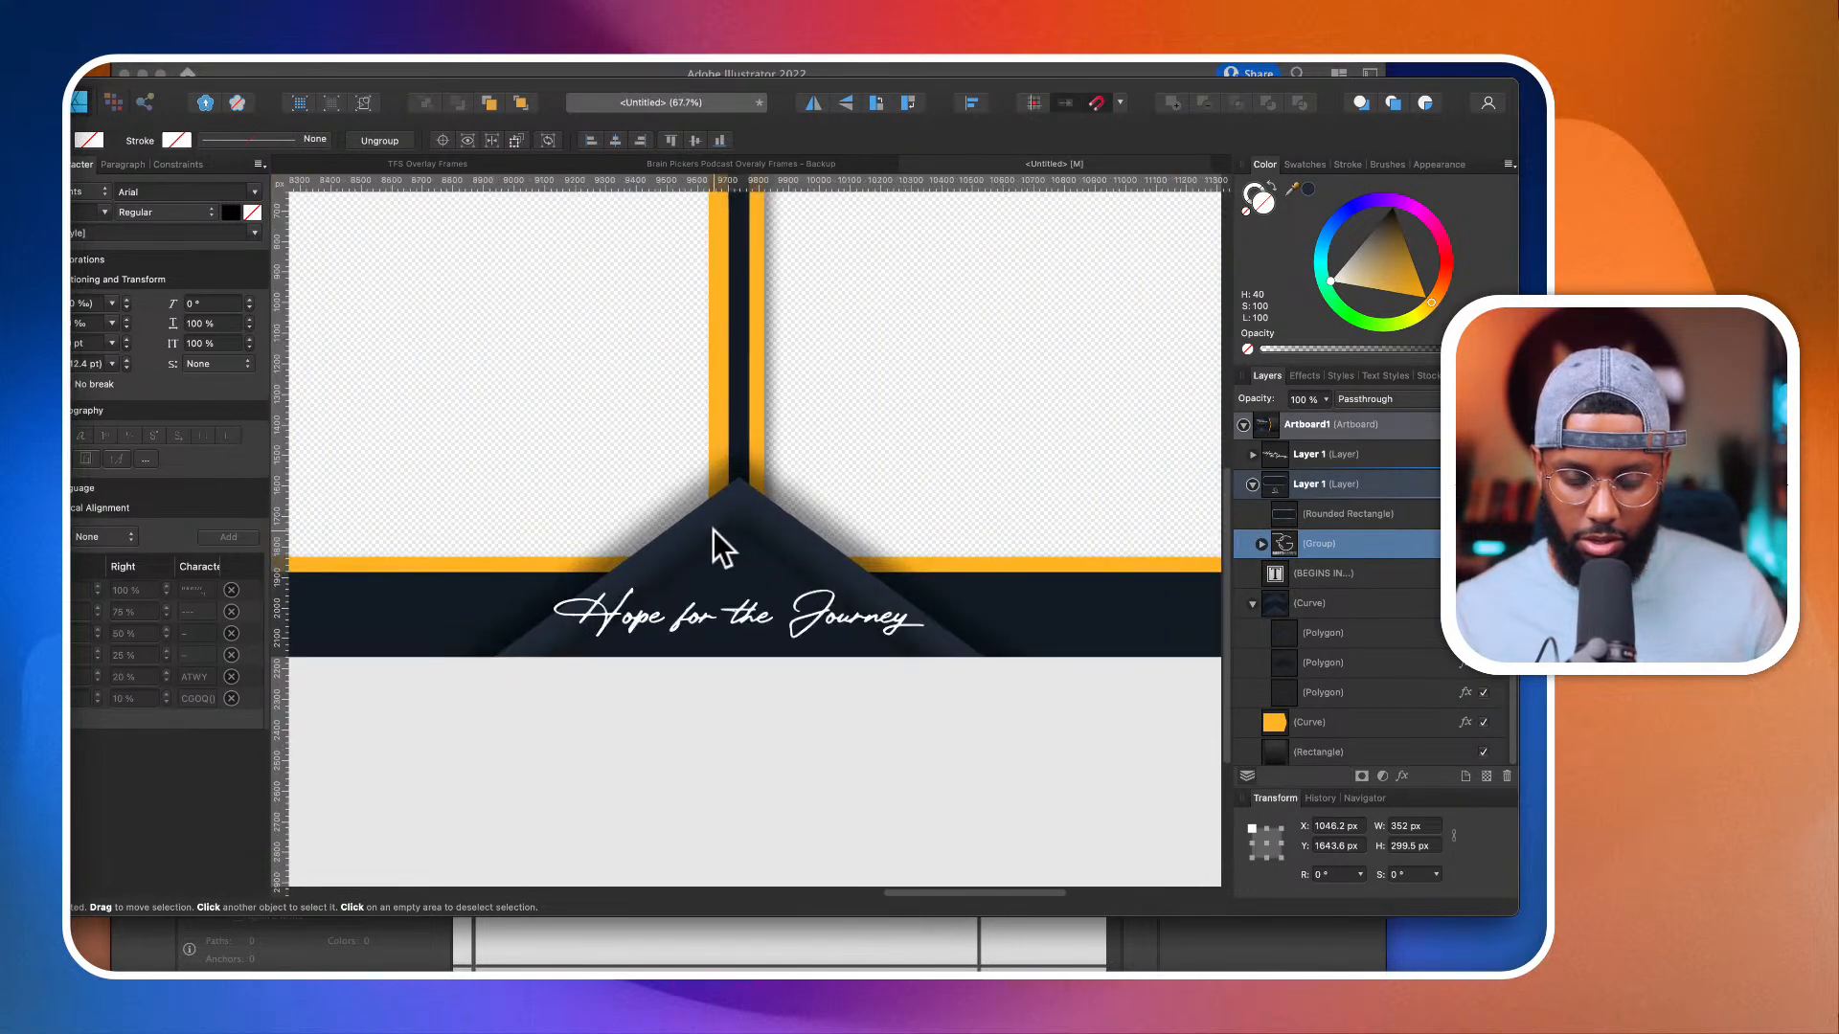
key(super+v)
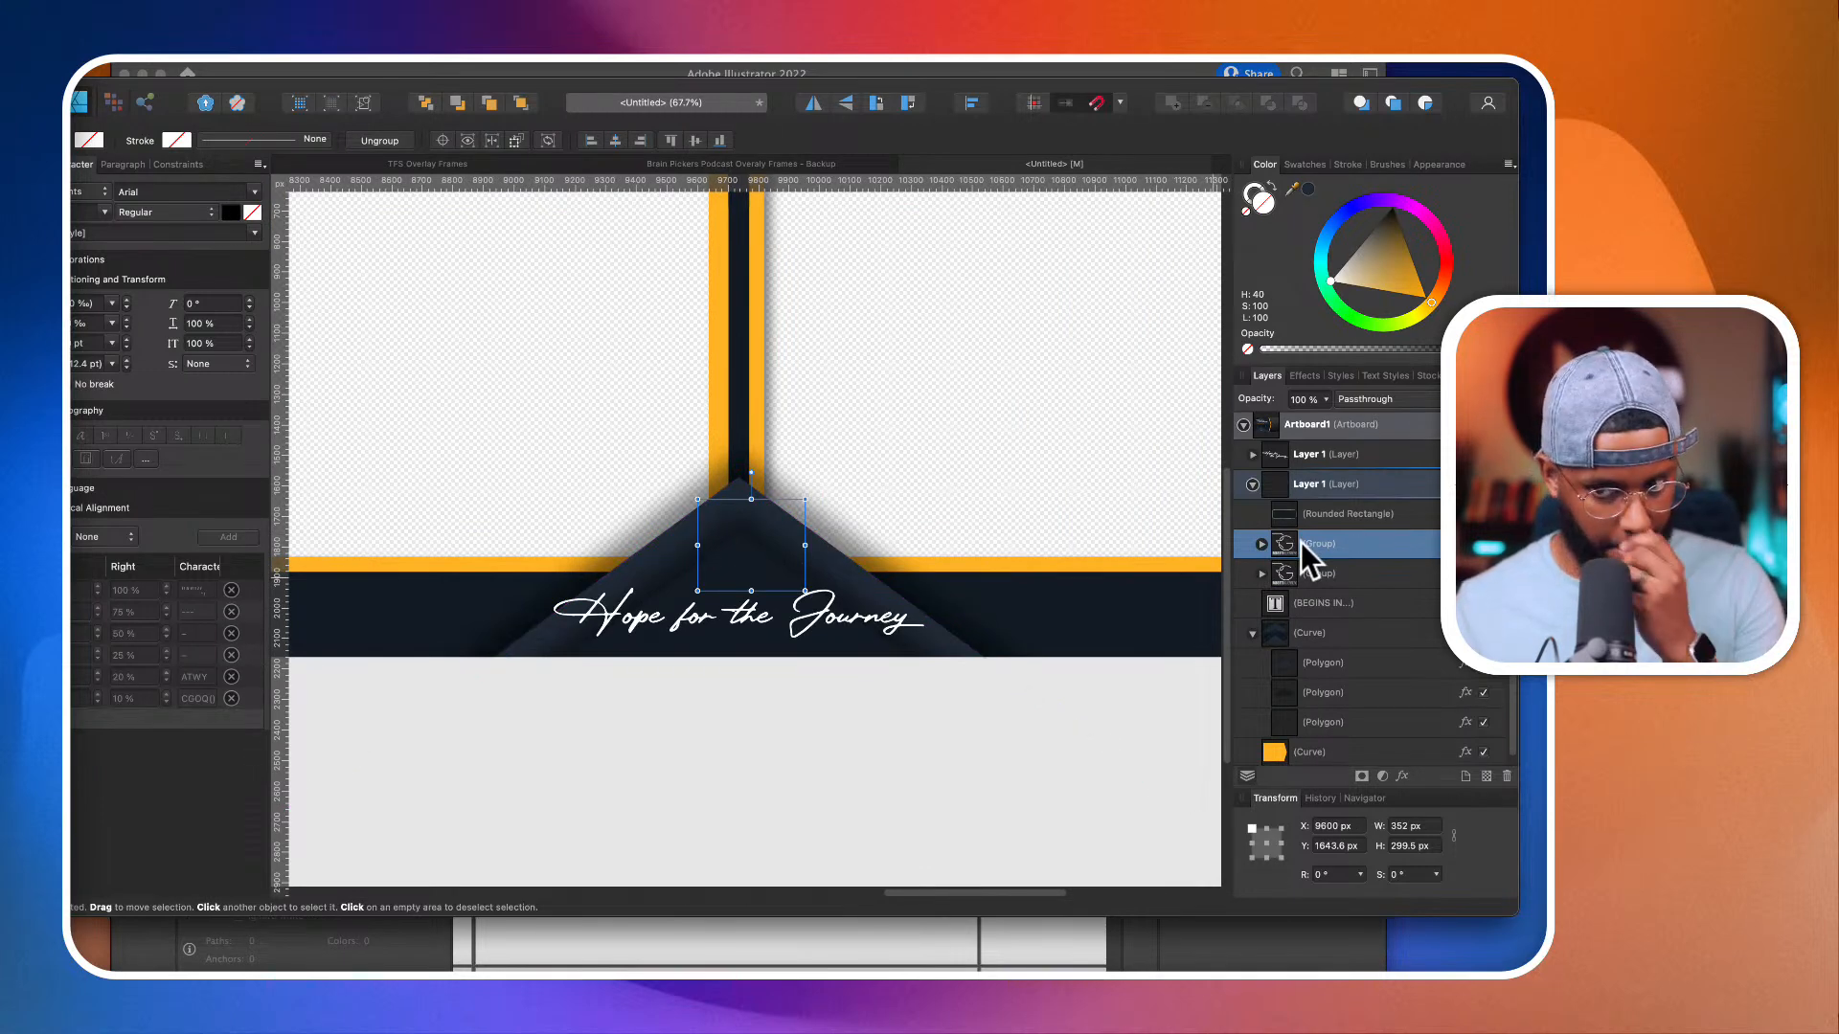
scroll(1296, 544, up, 1)
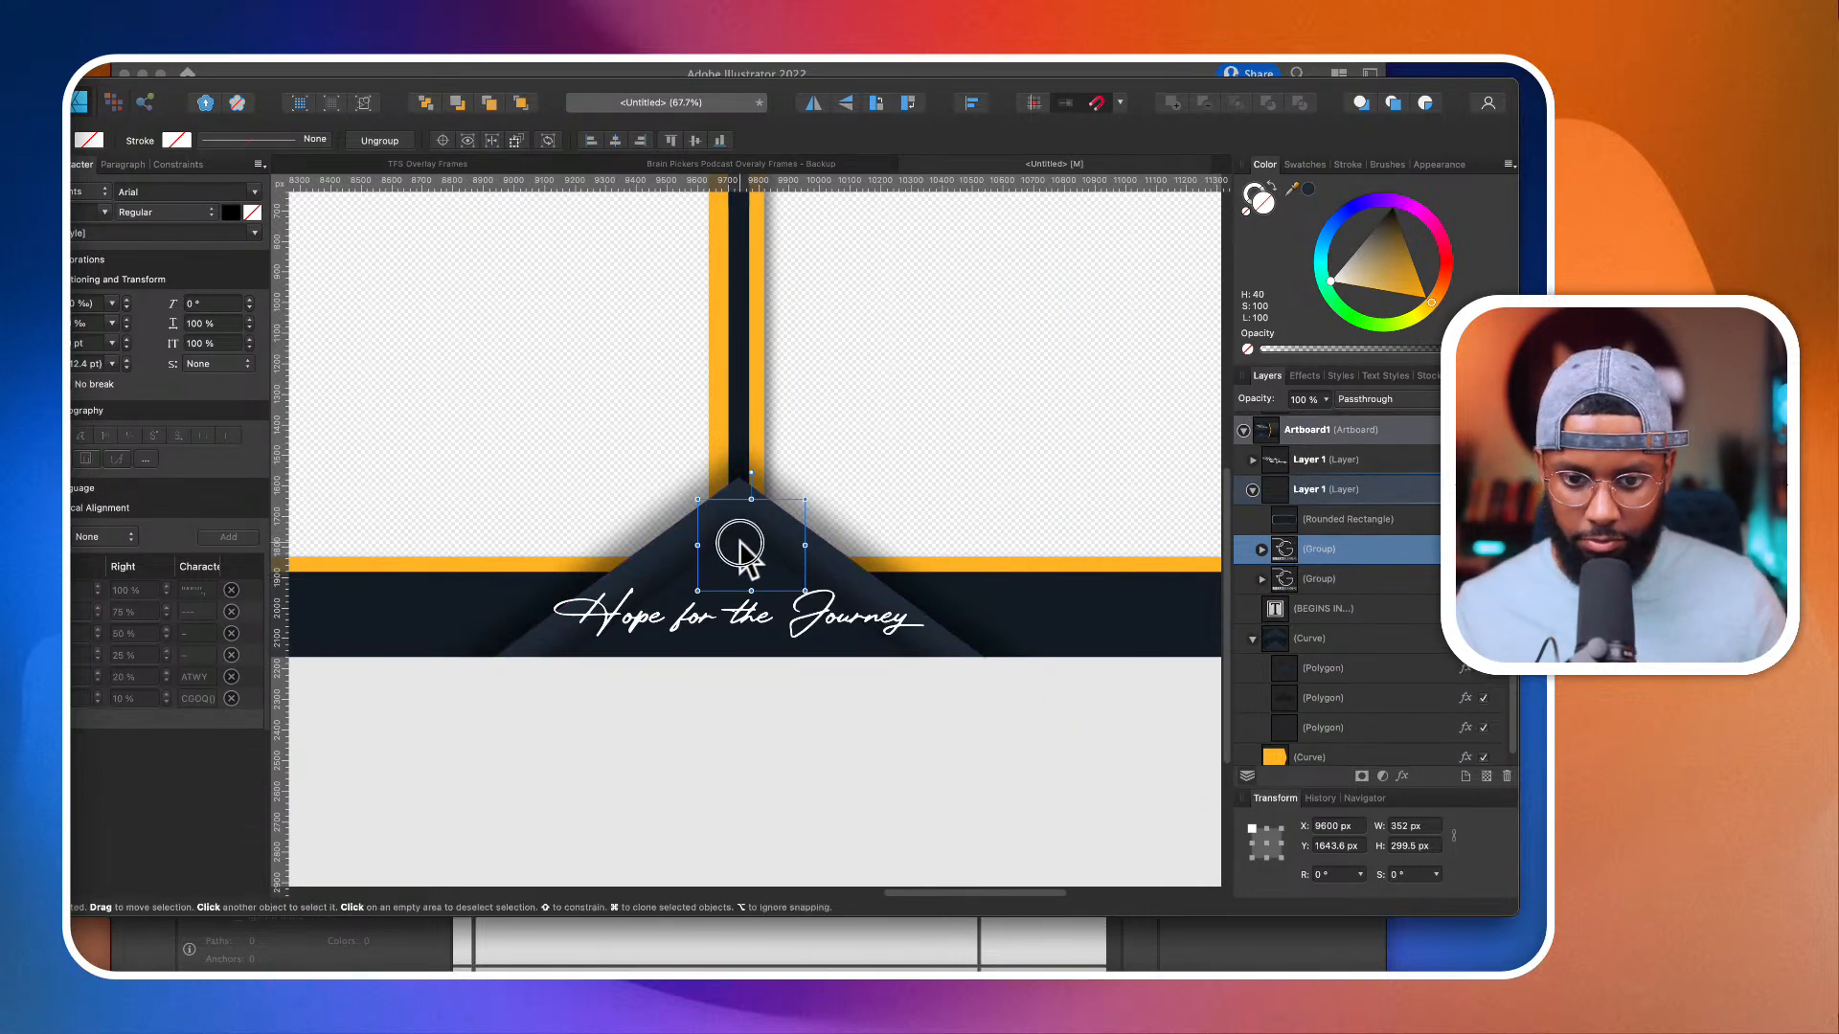
mouse_move(743, 539)
mouse_down()
mouse_move(731, 555)
mouse_move(730, 538)
mouse_up()
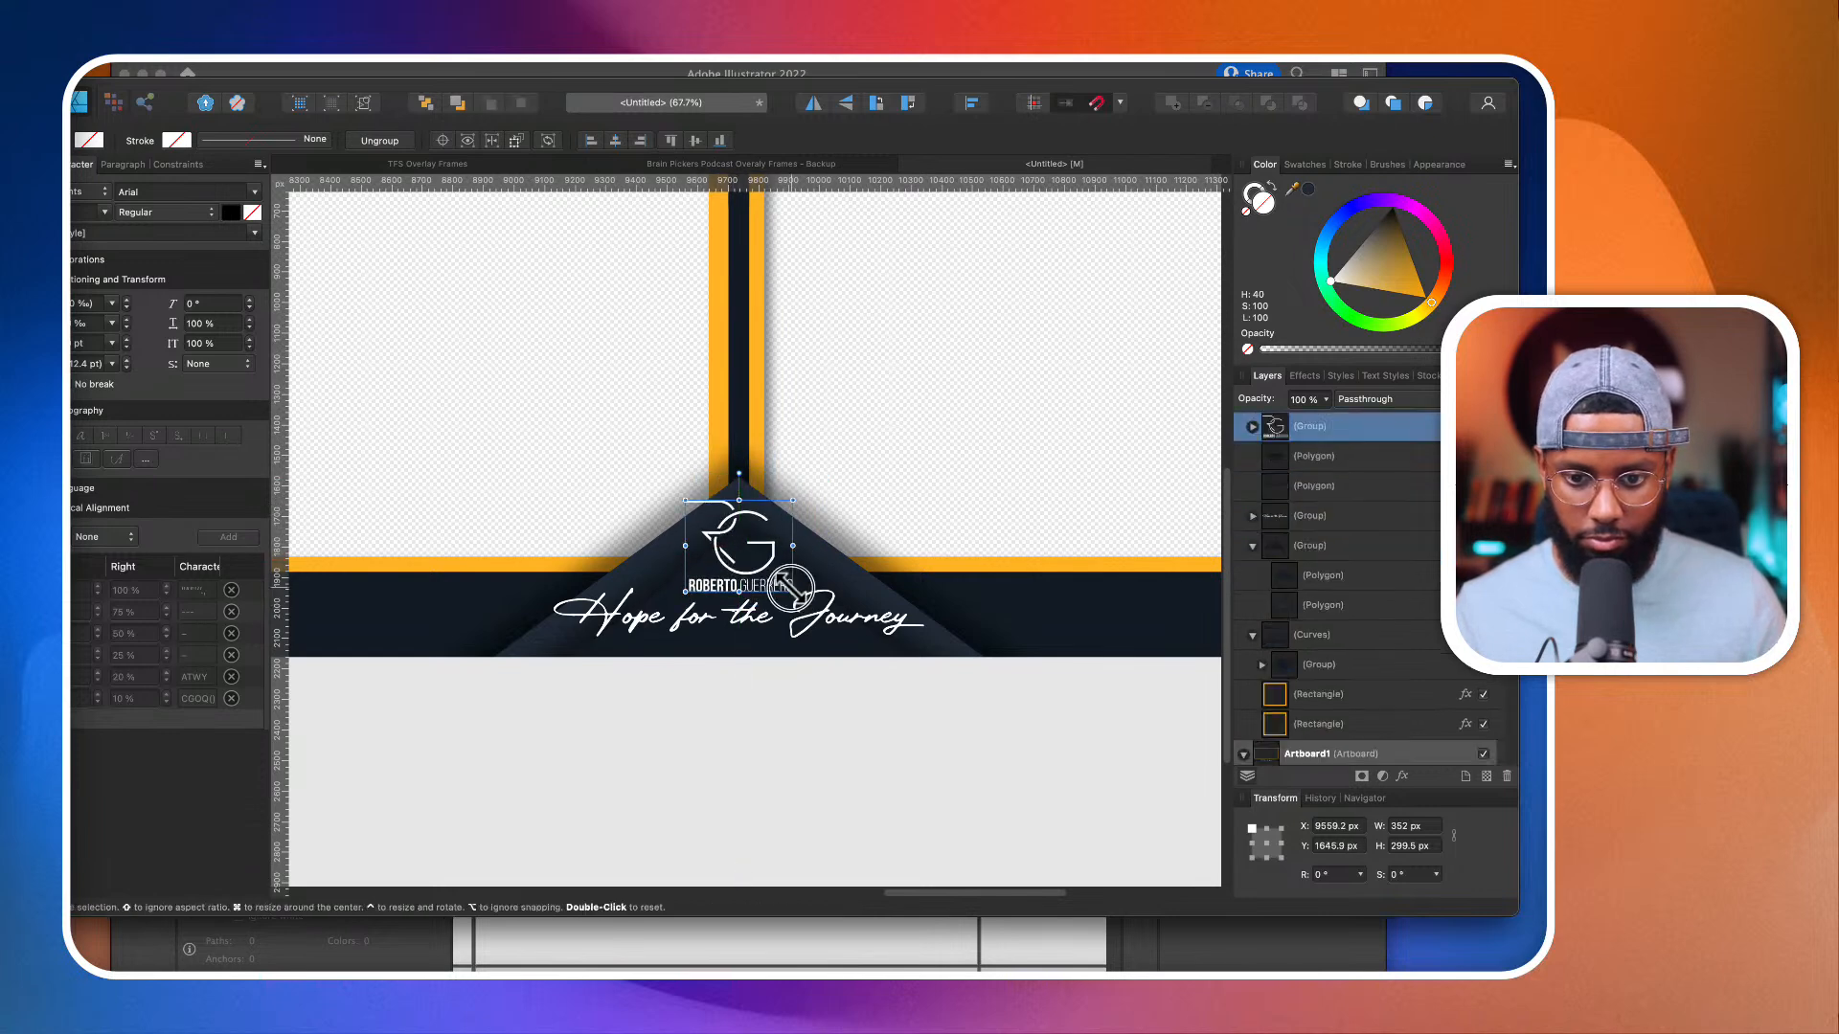
mouse_move(792, 590)
mouse_down()
mouse_move(754, 578)
mouse_move(765, 589)
mouse_up()
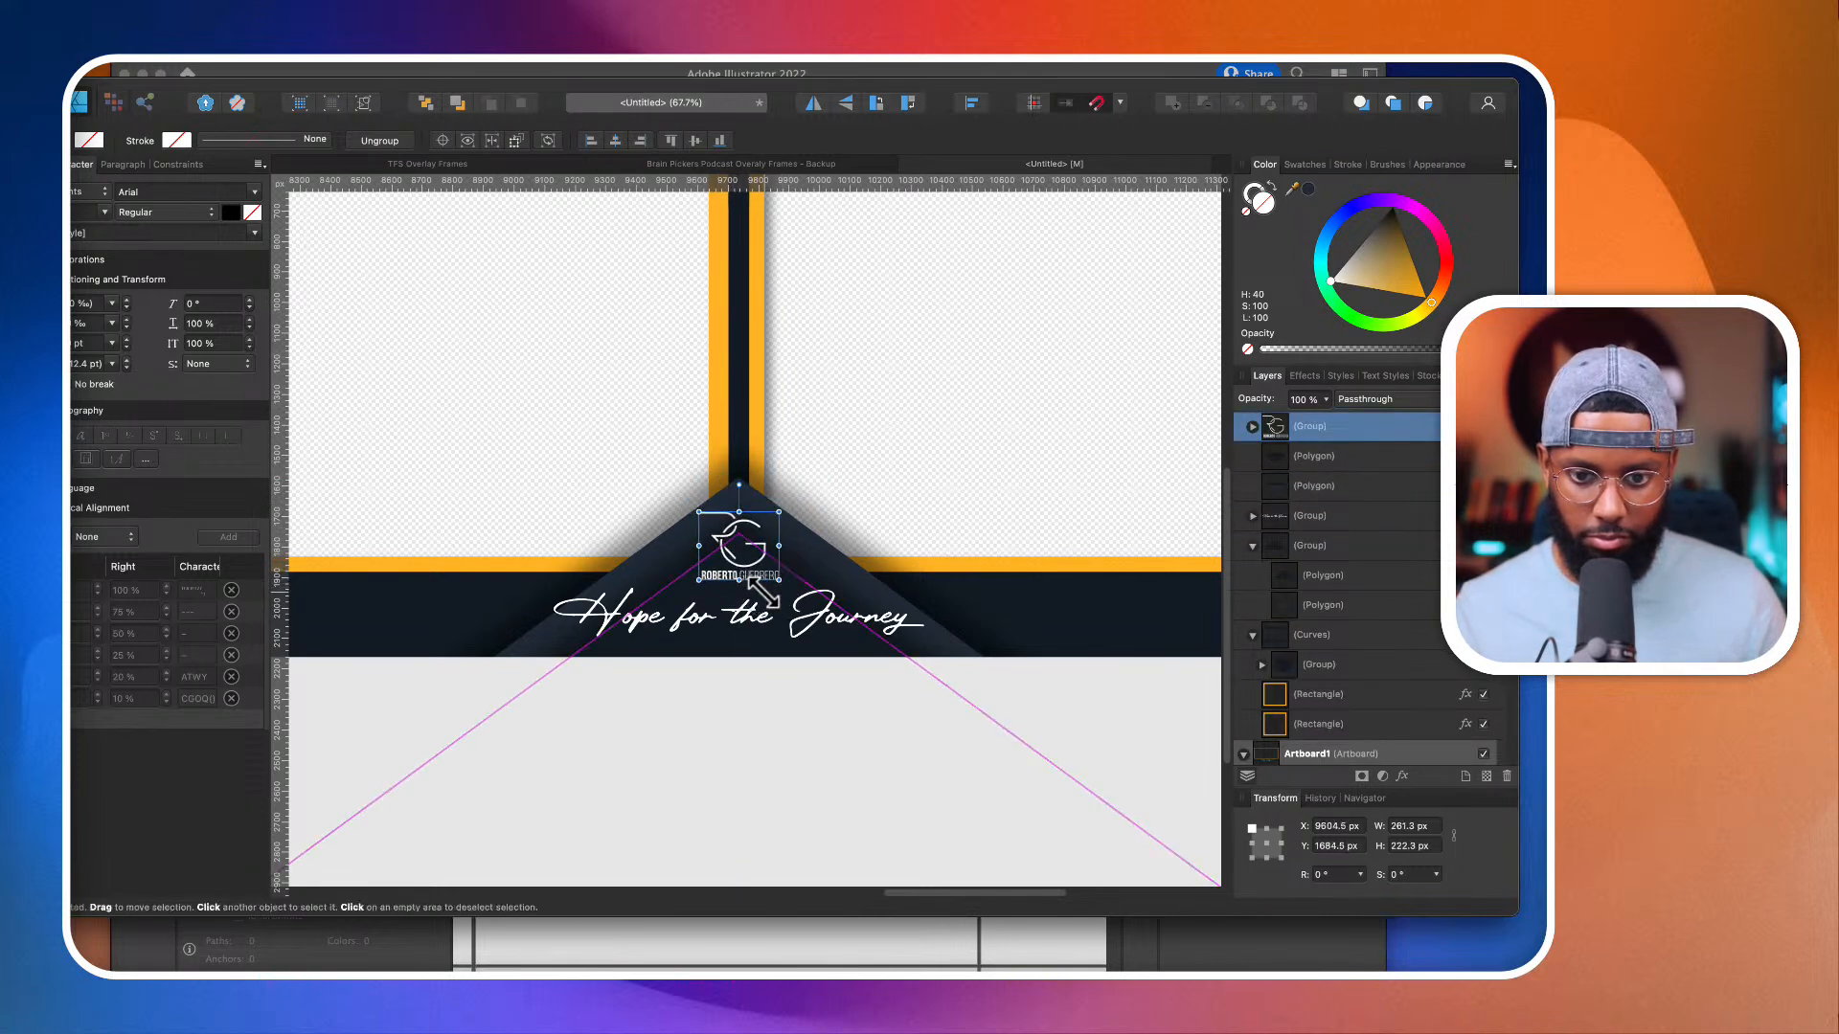
Step: Delete the name lettering from the split frame's logo copy, keeping only the monogram curves
click(1251, 427)
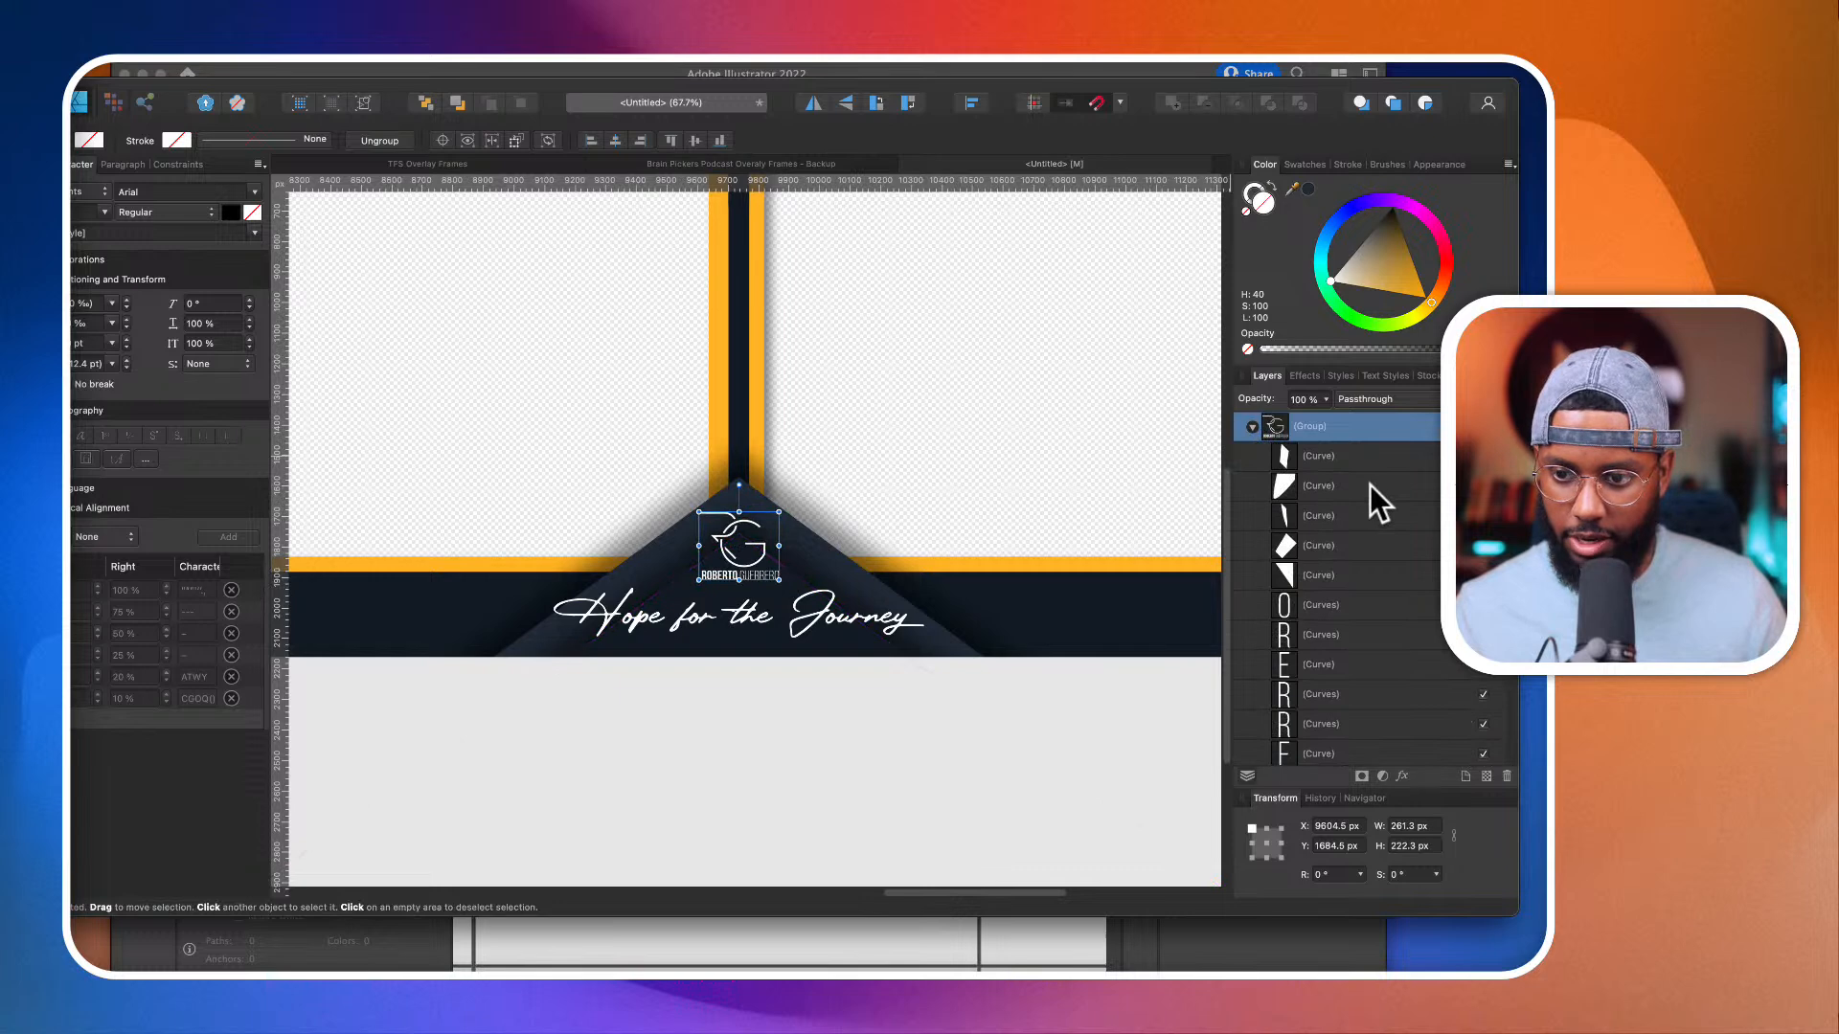
click(1328, 603)
scroll(1326, 605, down, 5)
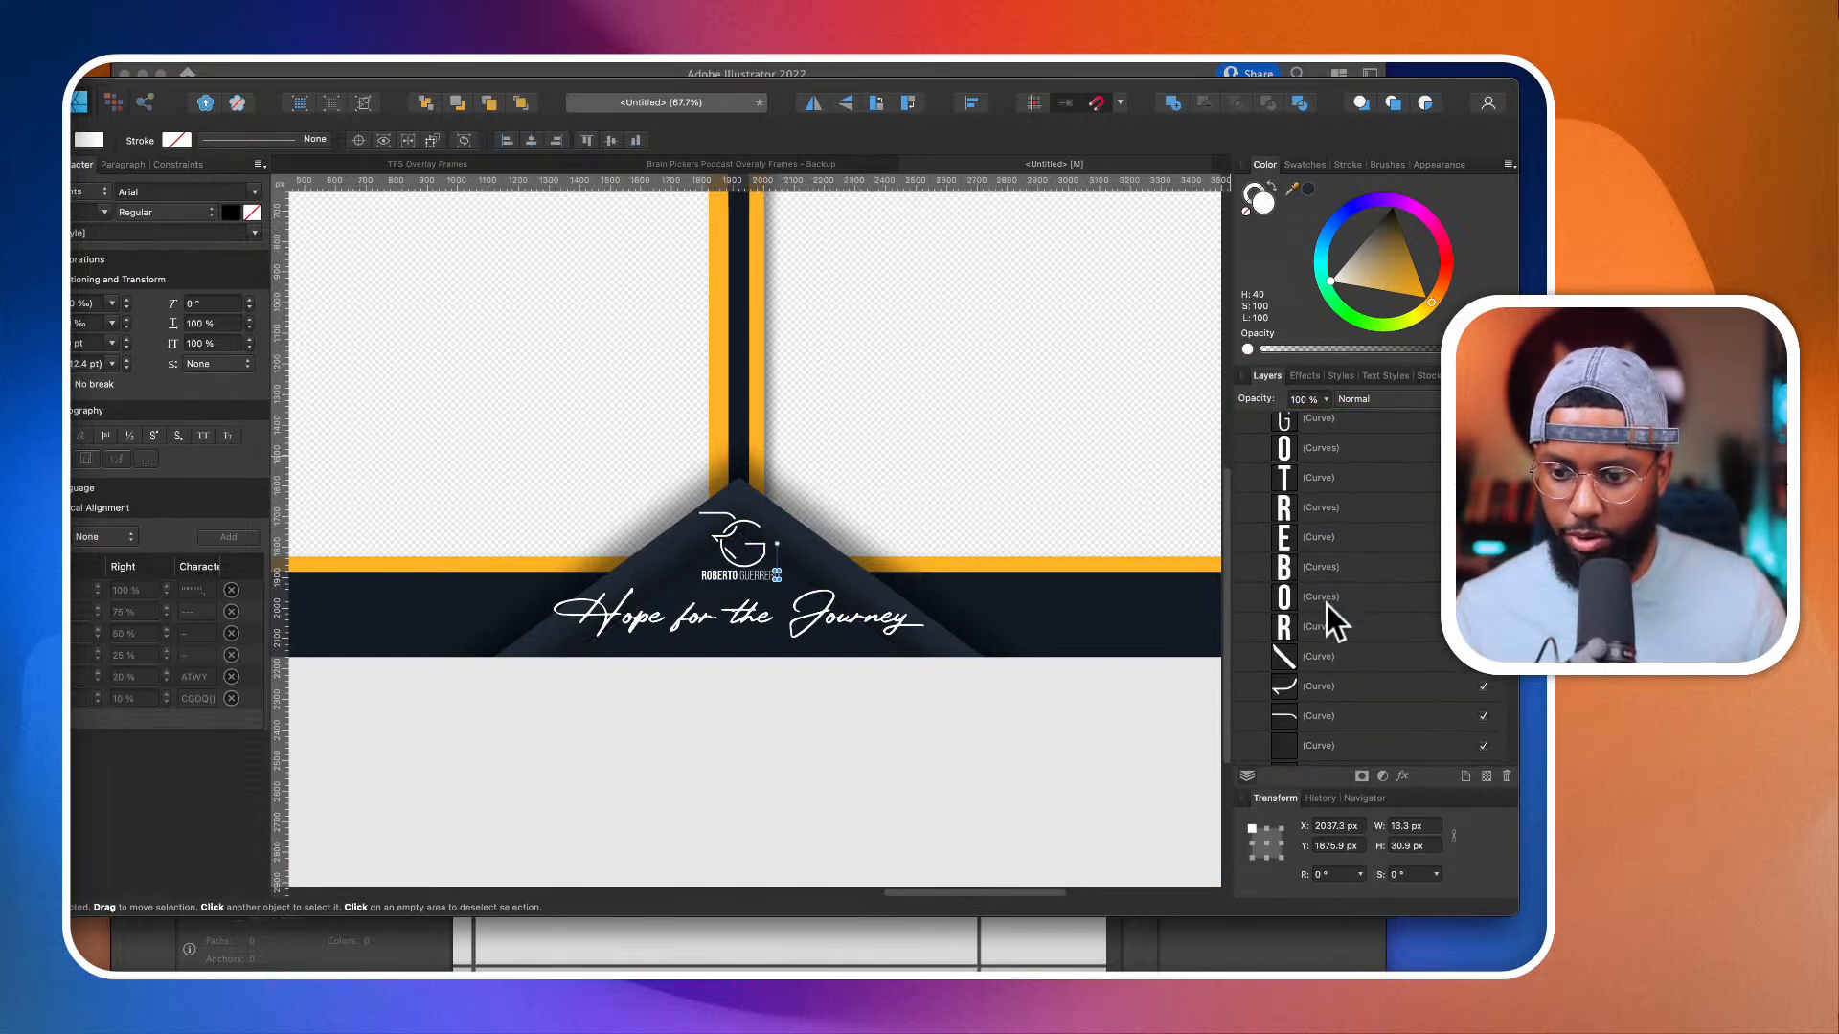
shift+click(1326, 606)
key(Delete)
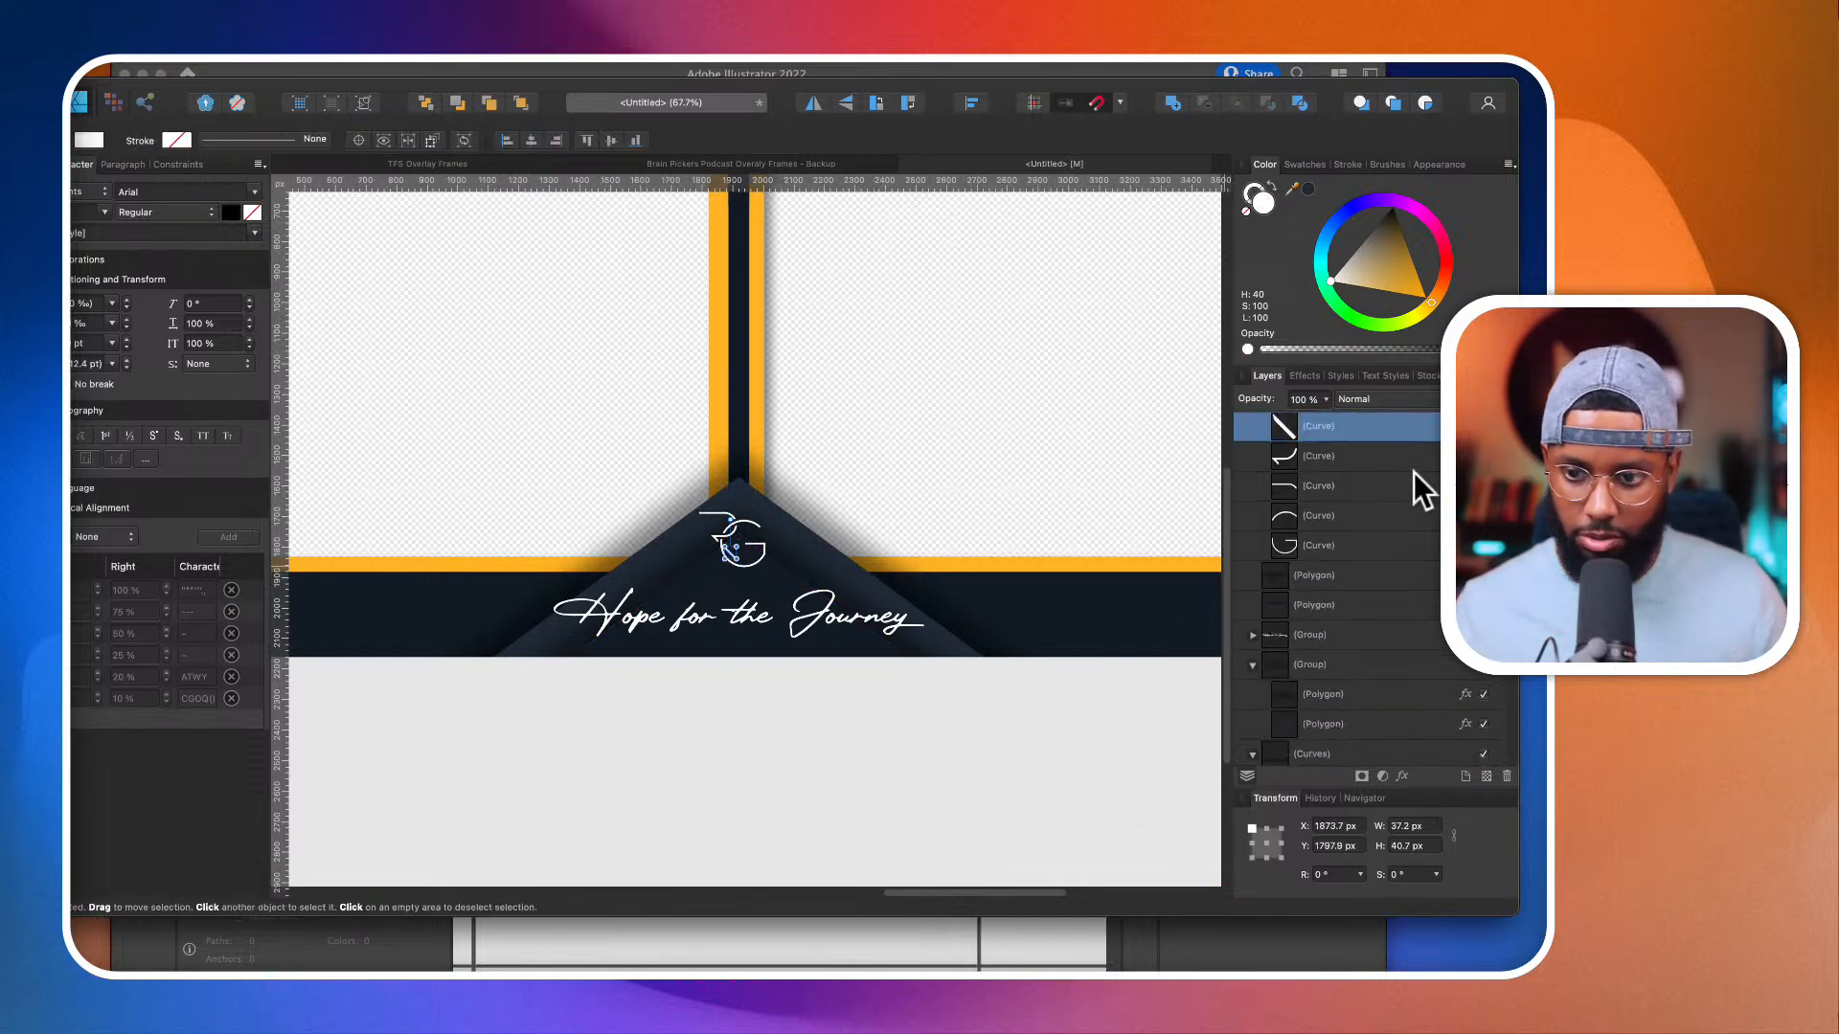
scroll(1412, 470, up, 4)
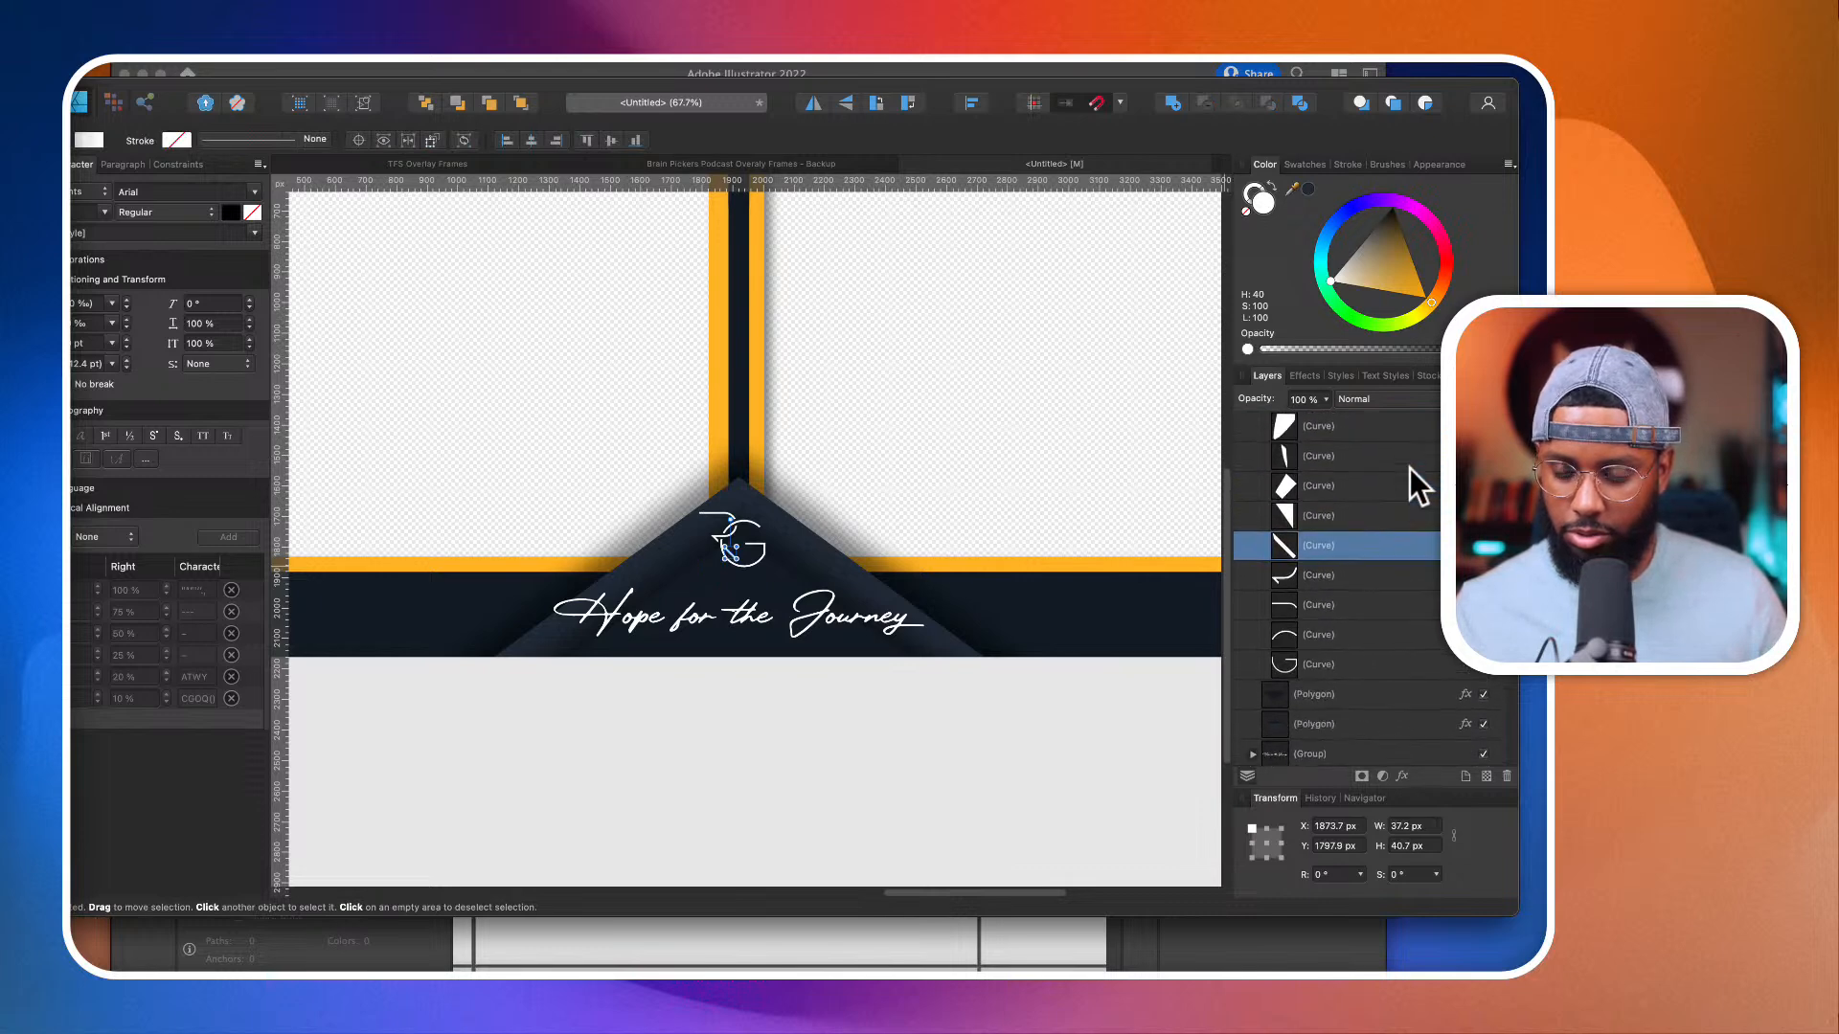
scroll(1365, 529, up, 5)
Step: Move the monogram group up onto the split frame's top chevron, at about X 1811 px, Y 71 px
click(1252, 607)
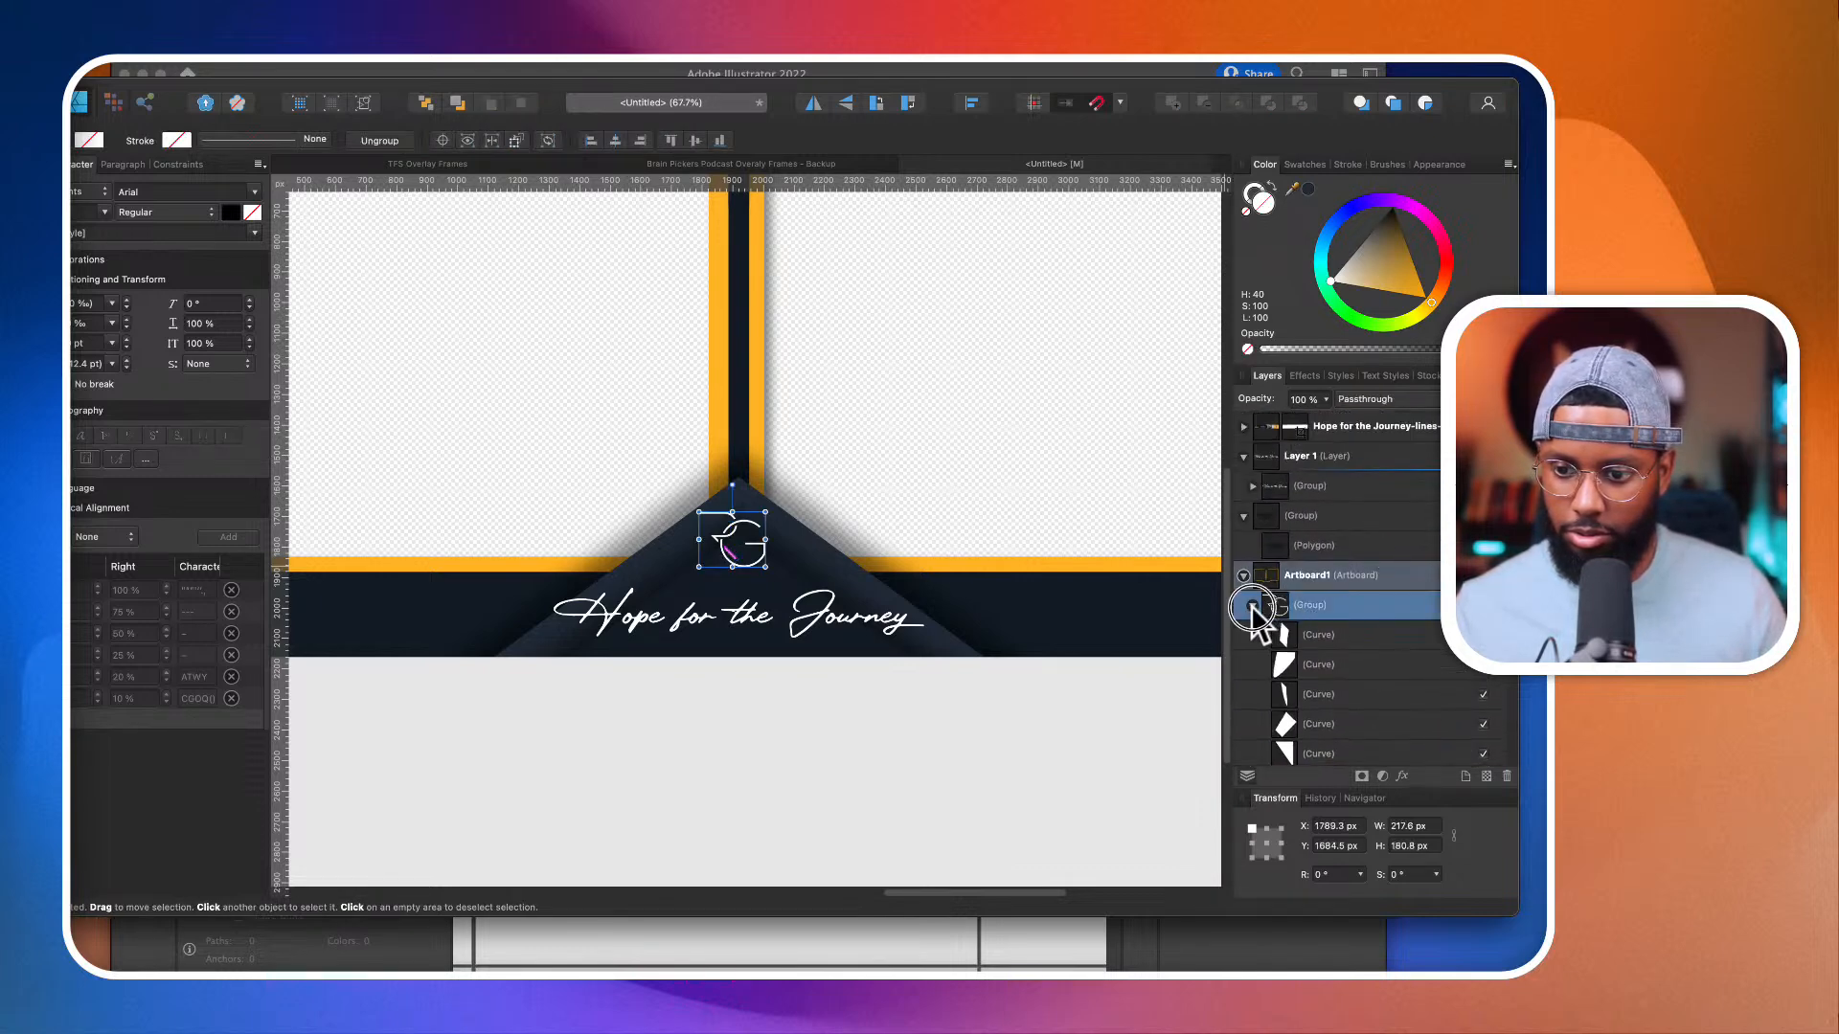
click(1253, 606)
drag(744, 549, 758, 256)
key(super+0)
scroll(759, 256, up, 3)
scroll(759, 256, down, 4)
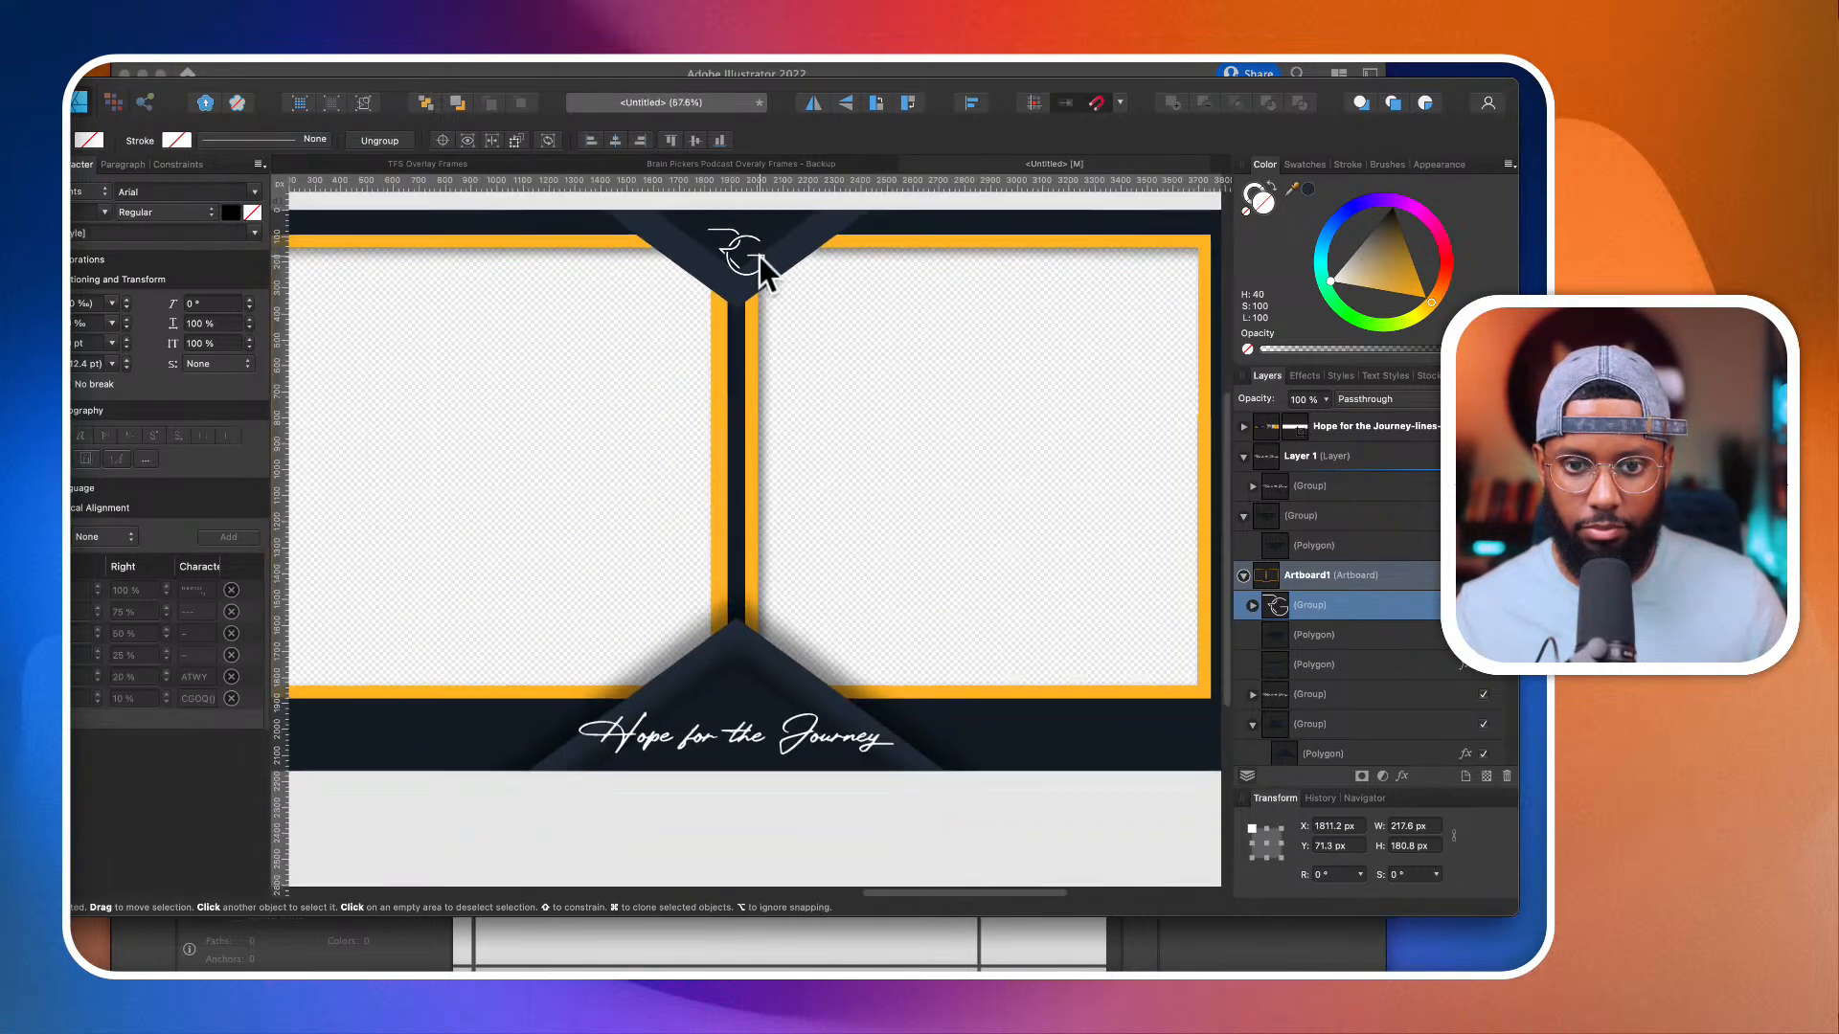
Step: Reduce the outer shadow of the lower chevron's front polygon to 47% opacity, about 43.7 px radius and 9.8 px offset
click(753, 567)
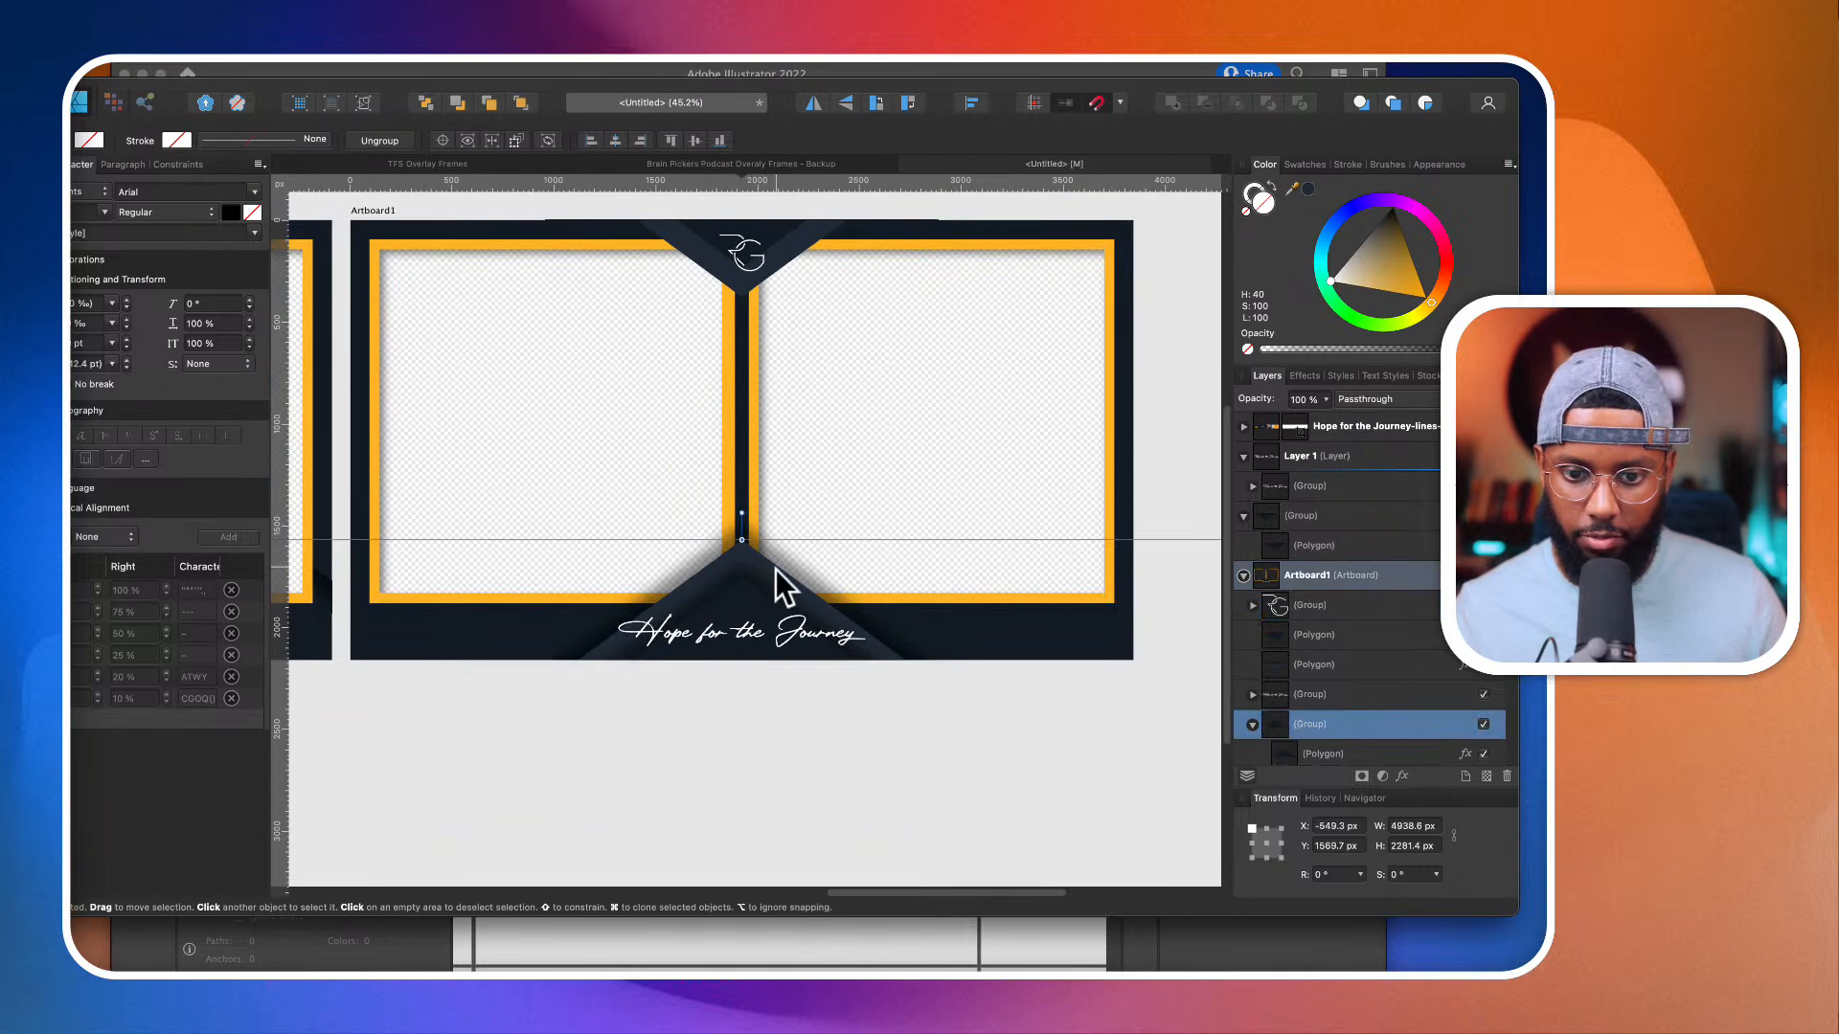
scroll(1371, 682, down, 2)
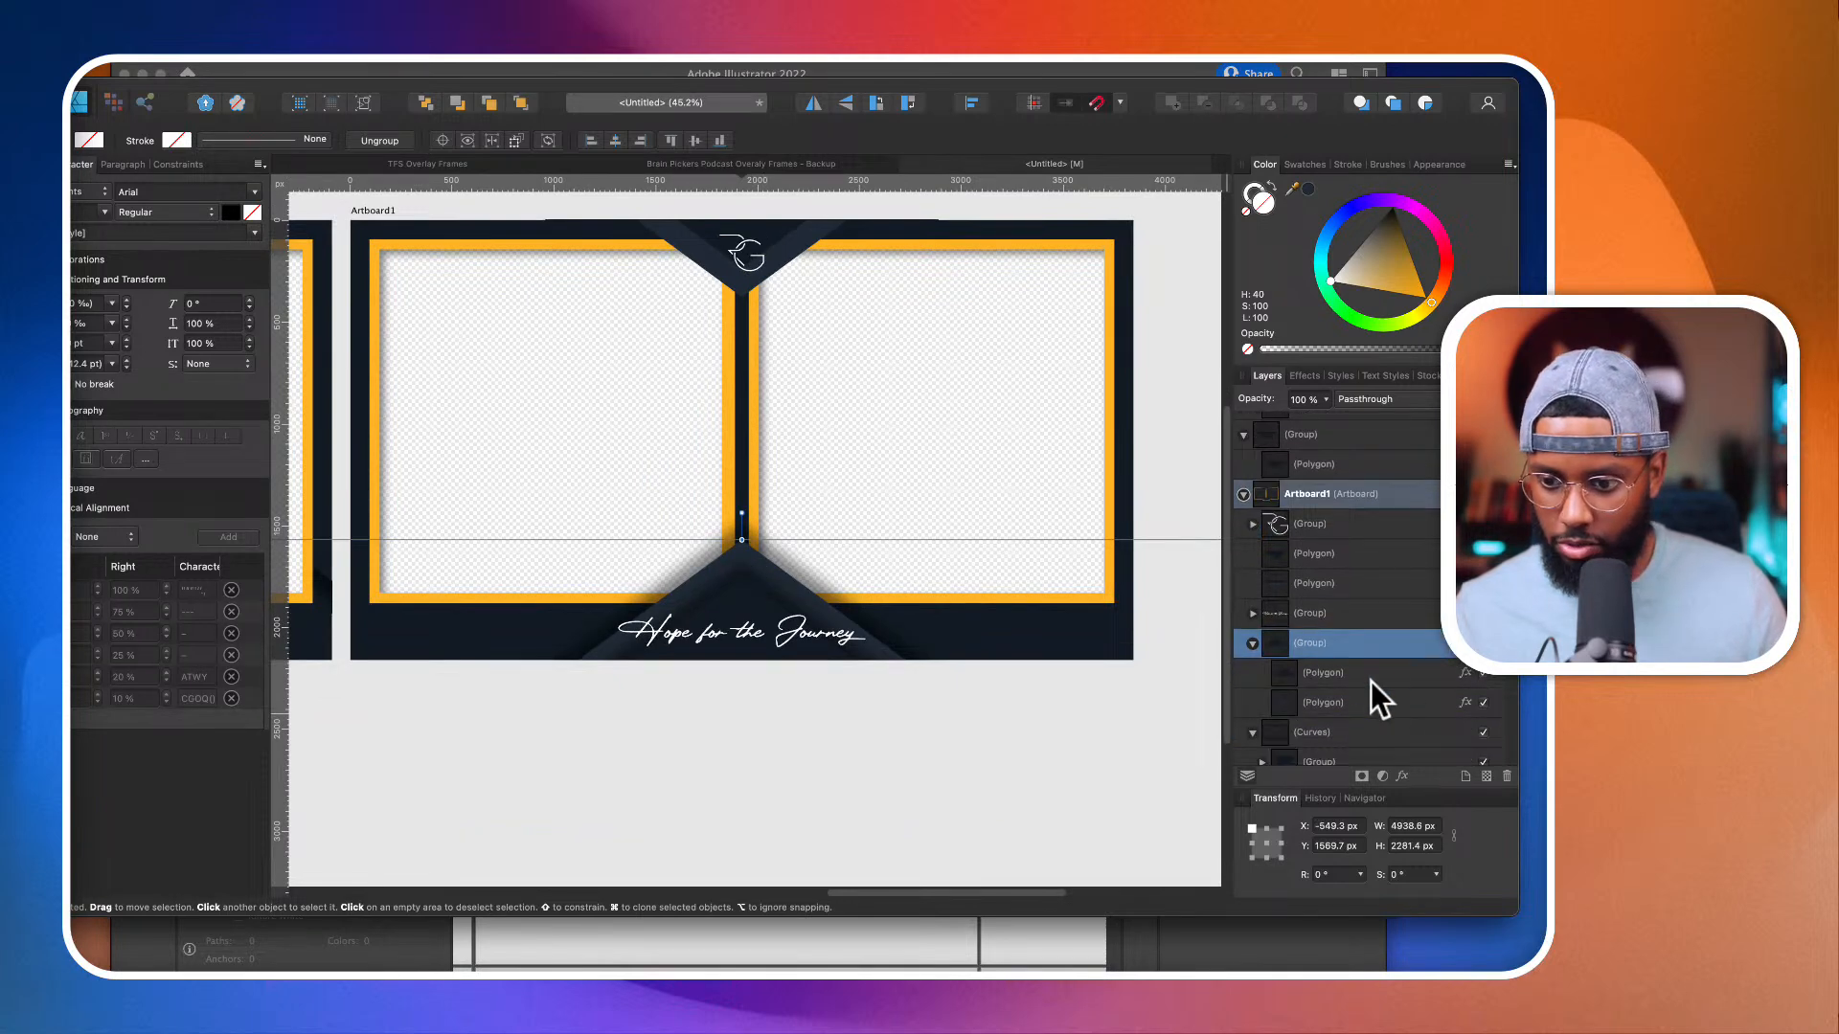
click(1466, 672)
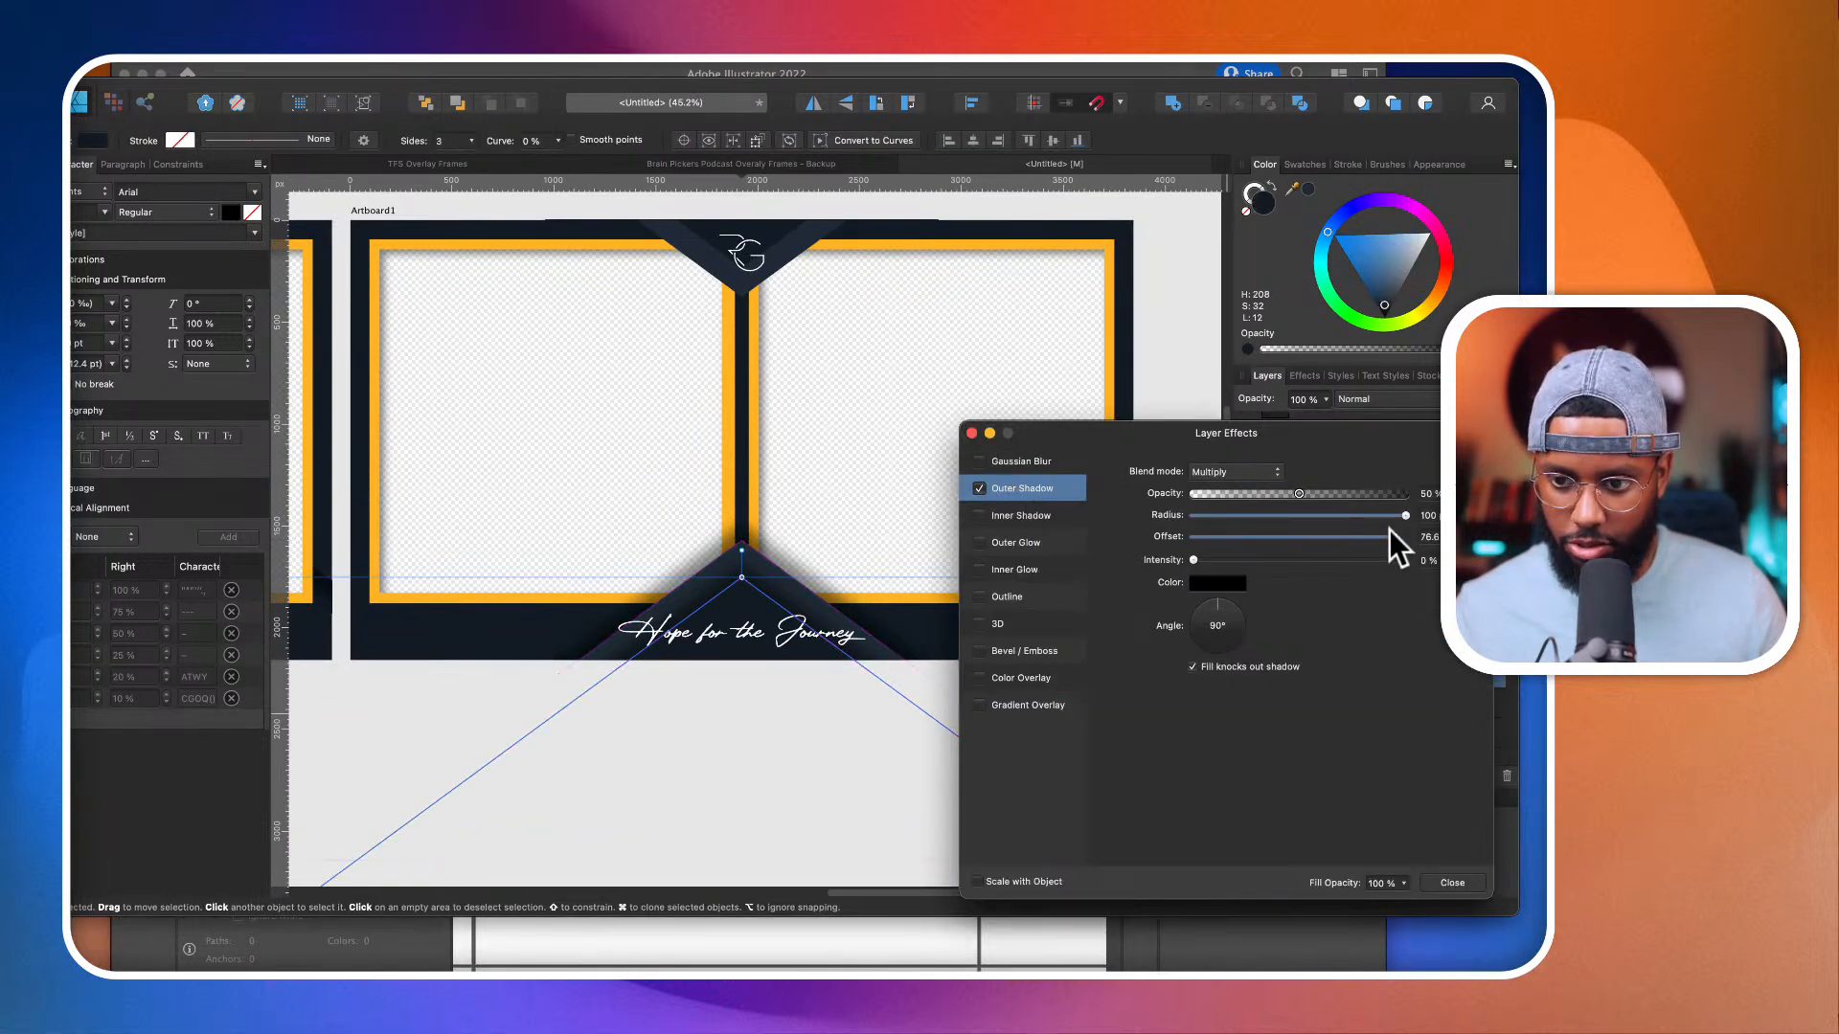
drag(1404, 515, 1294, 495)
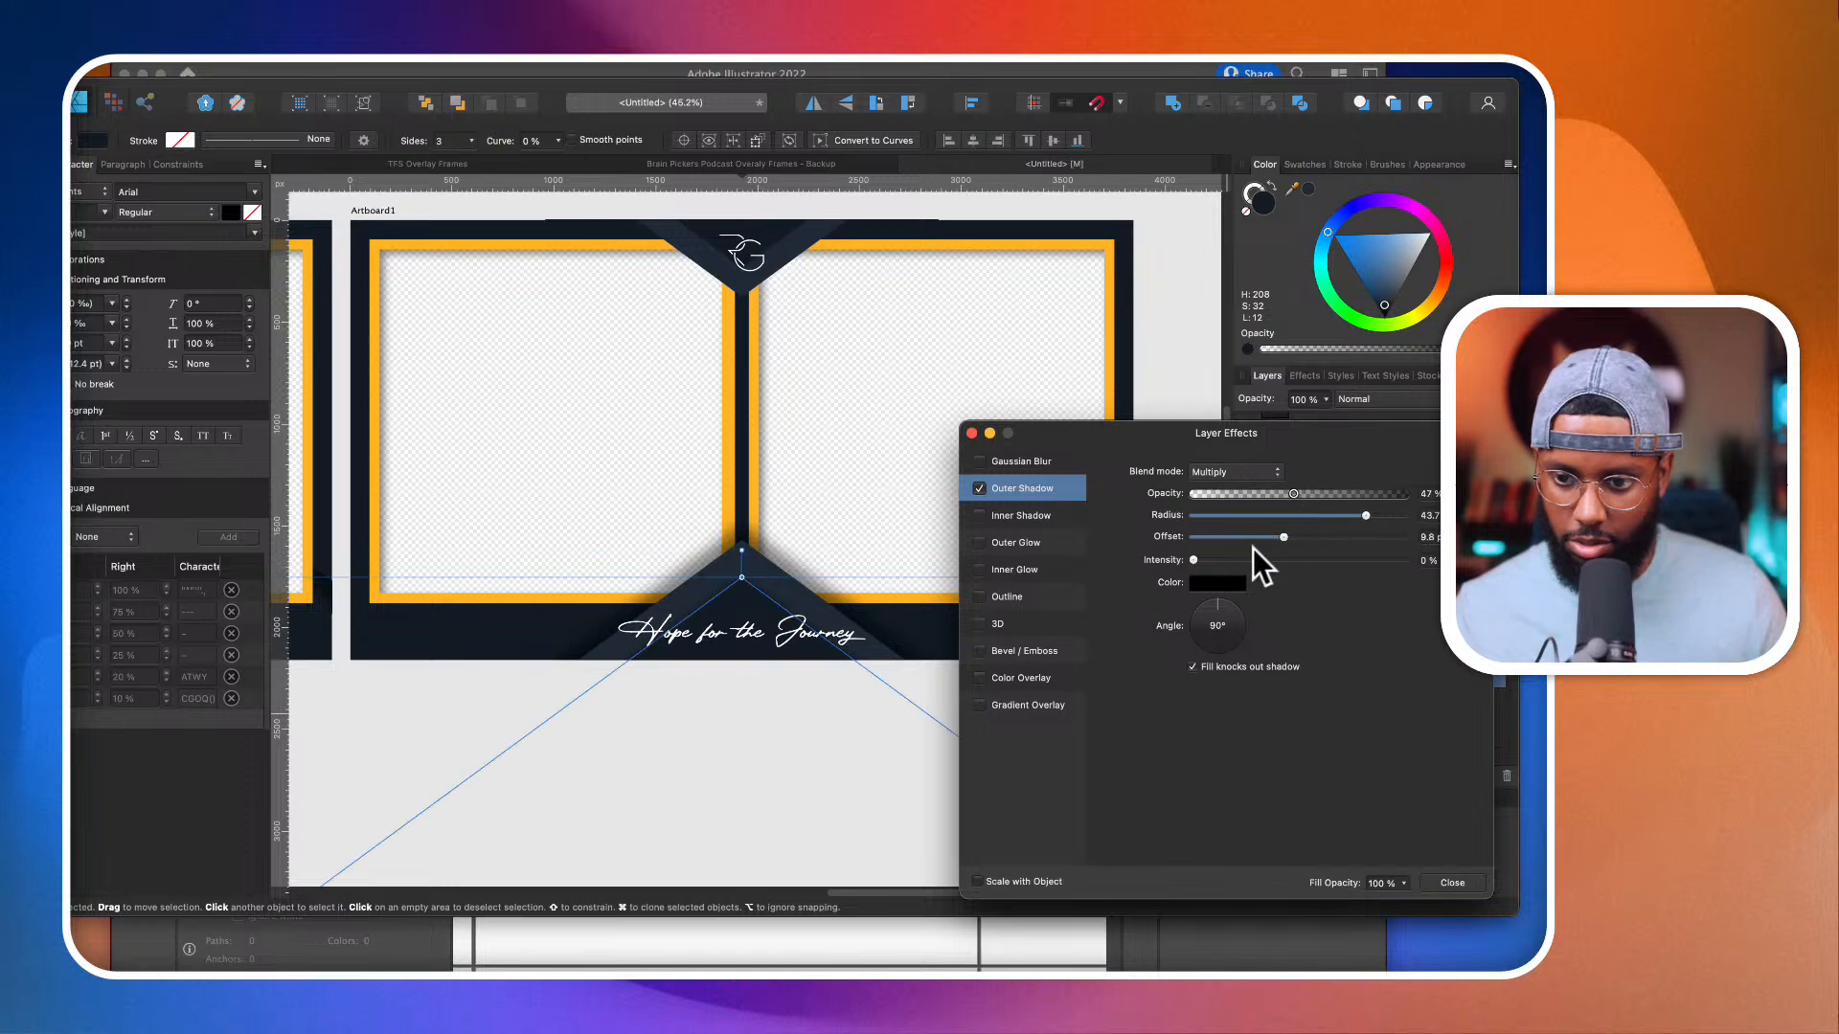
click(971, 432)
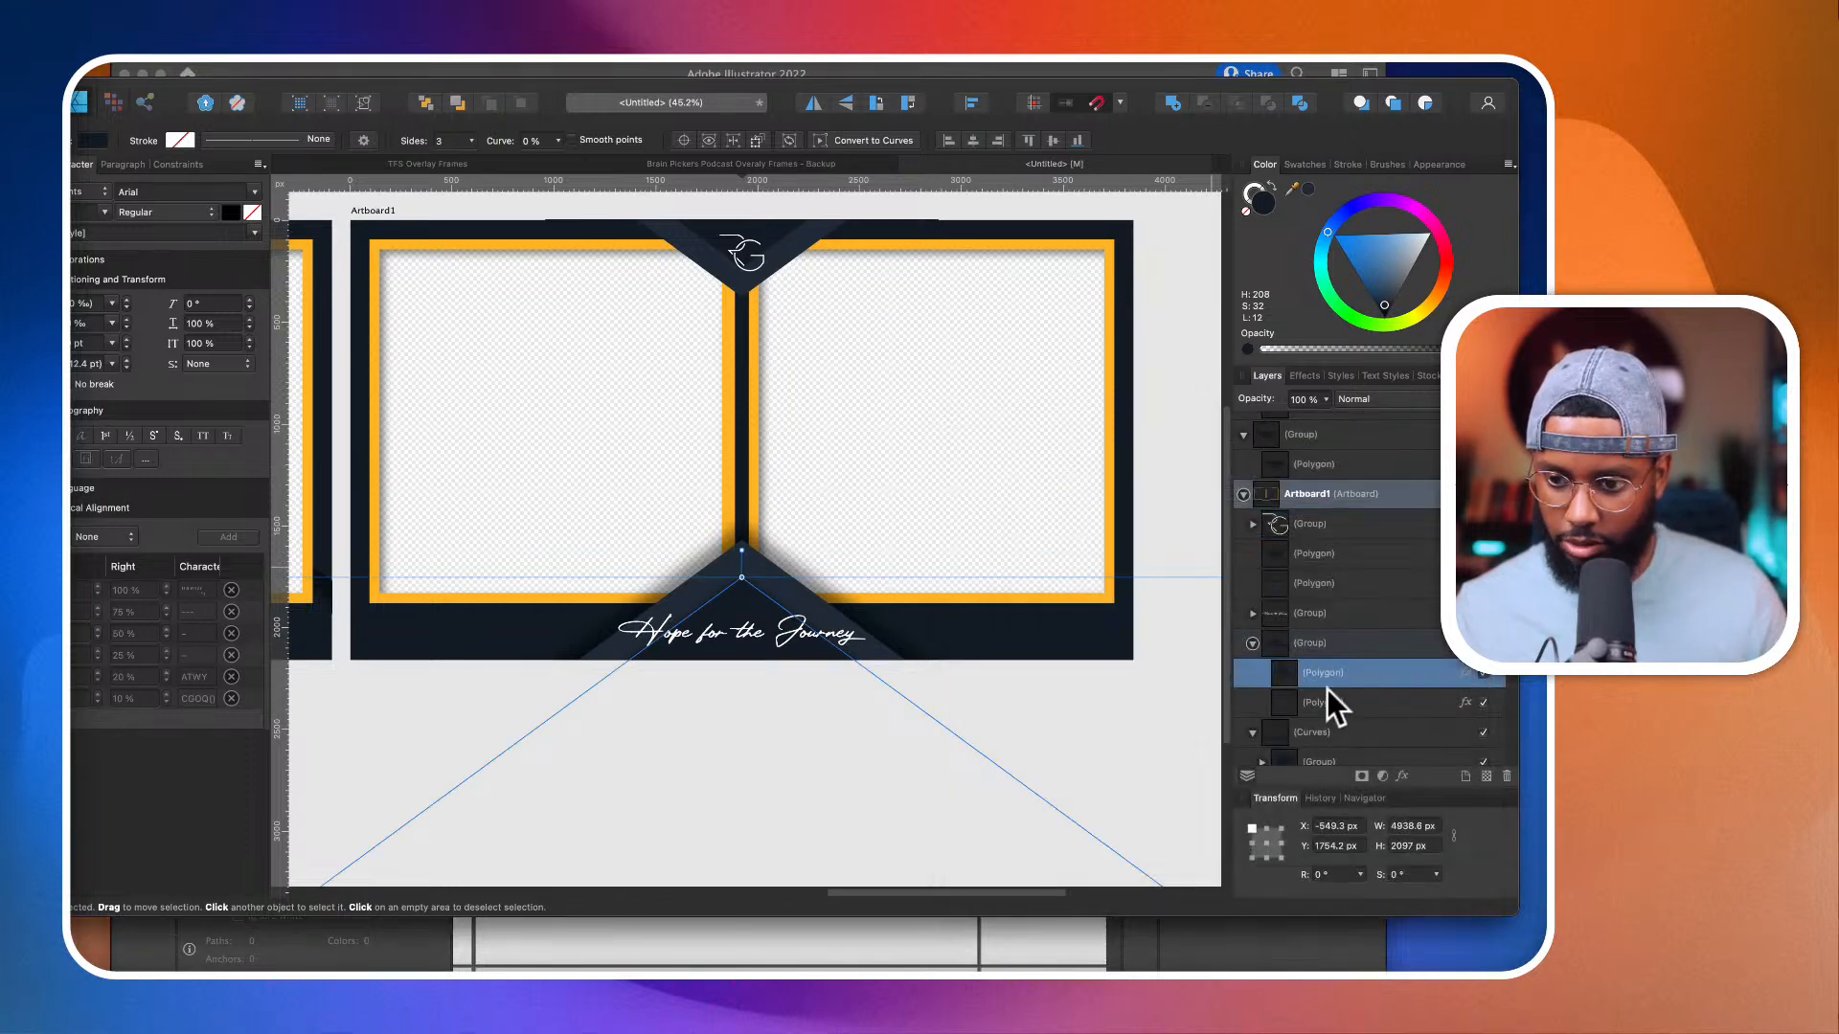
Step: Reduce the outer shadow of the lower chevron's rear polygon to a 14 px radius and about 6.6 px offset
click(1450, 703)
click(1466, 703)
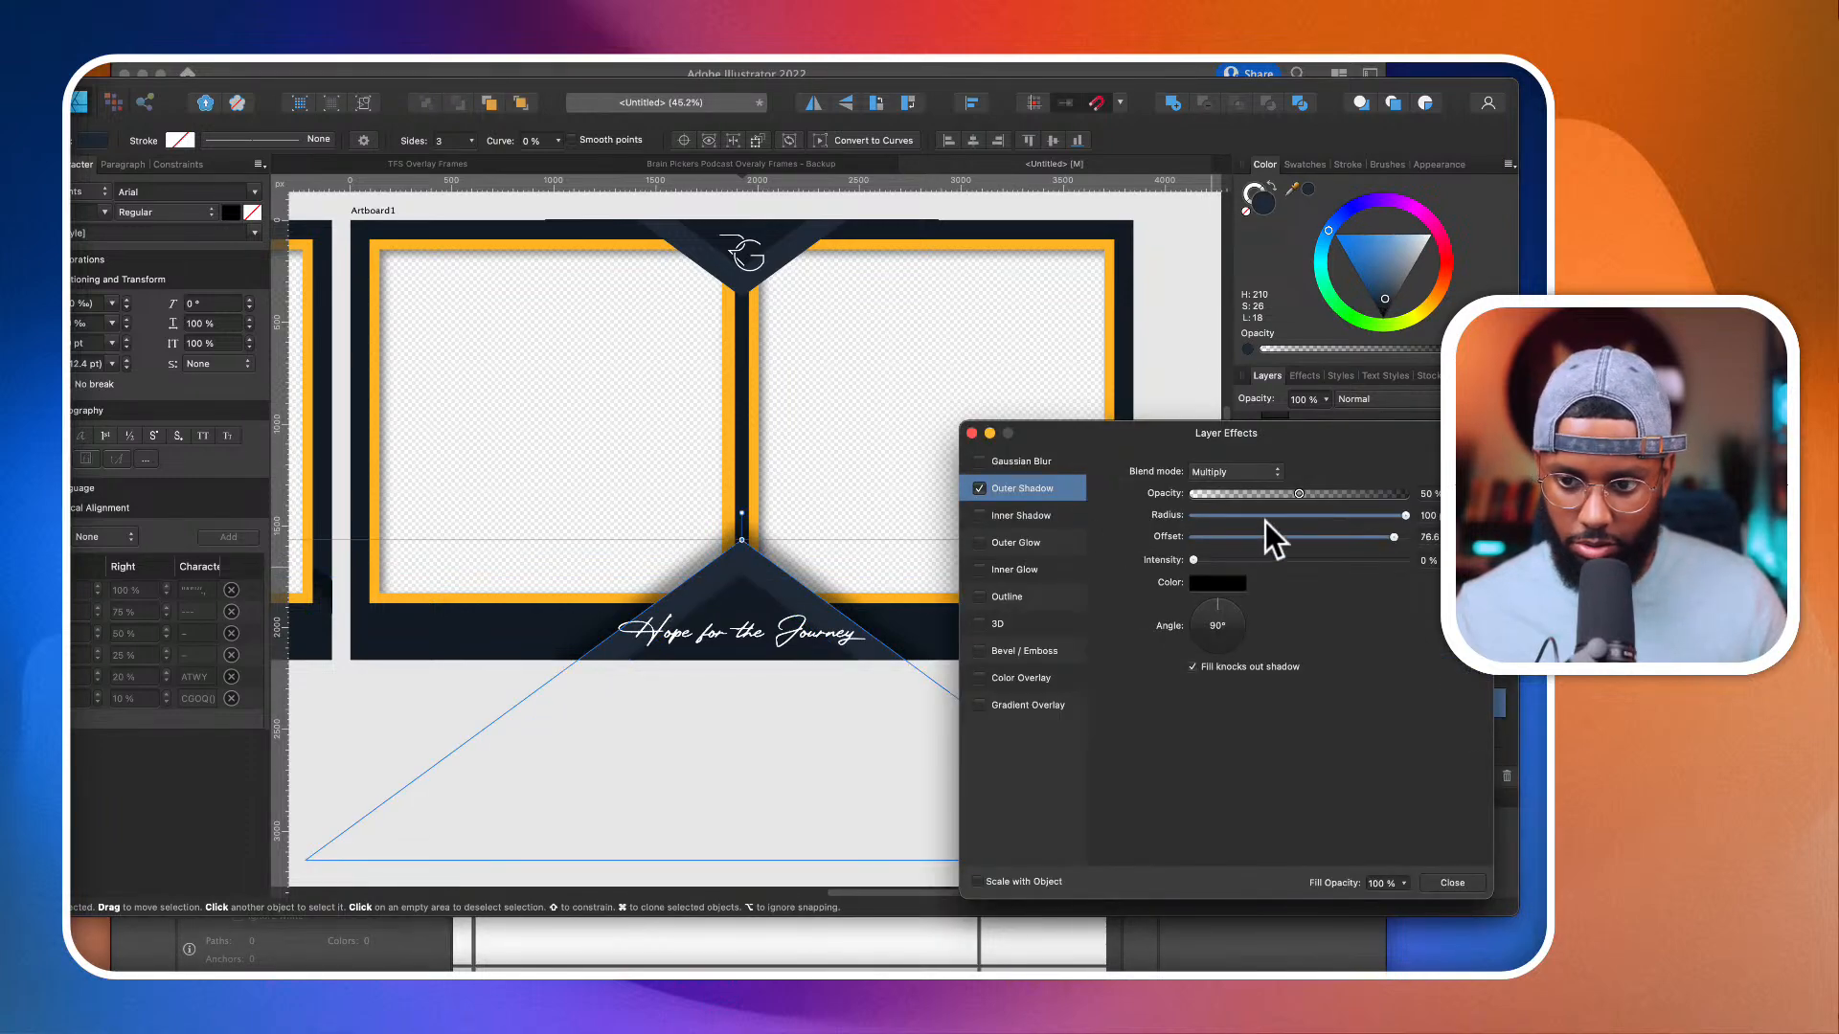
mouse_move(1283, 538)
mouse_down()
mouse_move(1295, 549)
mouse_move(1198, 521)
mouse_move(1388, 521)
mouse_move(1247, 537)
mouse_up()
drag(1371, 516, 1290, 517)
scroll(798, 589, up, 2)
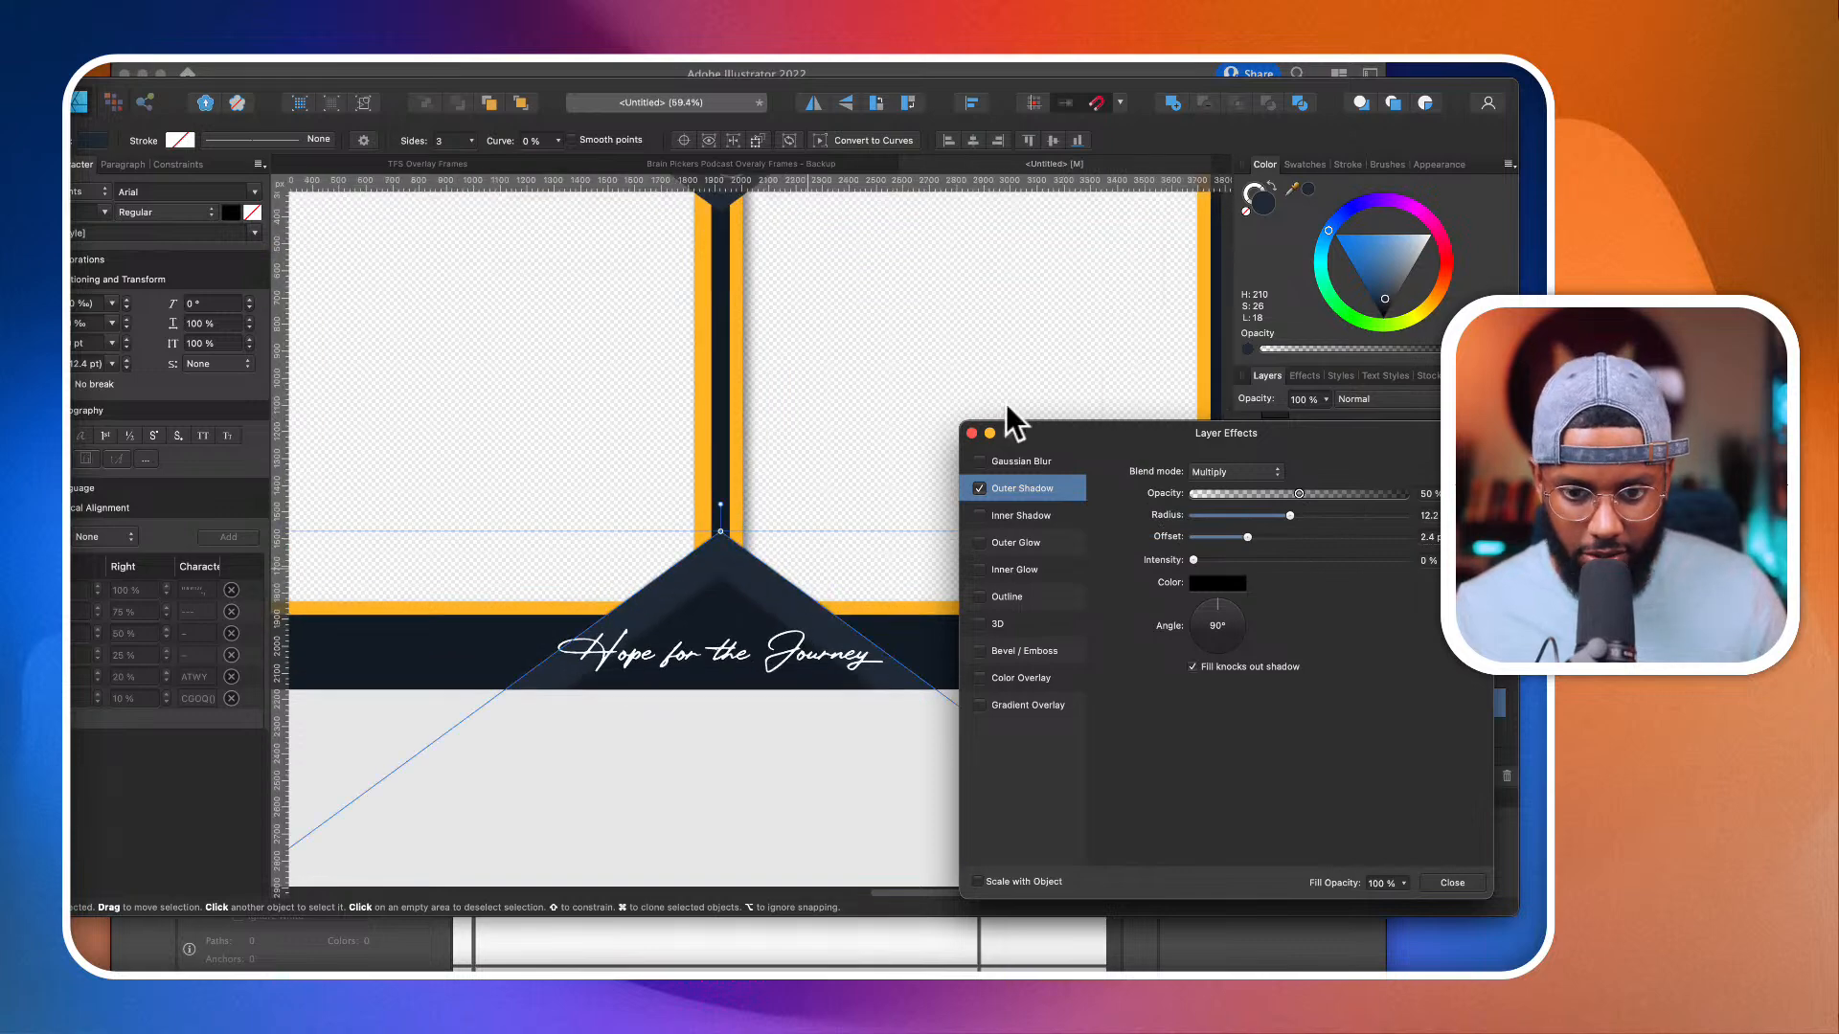
scroll(836, 629, up, 5)
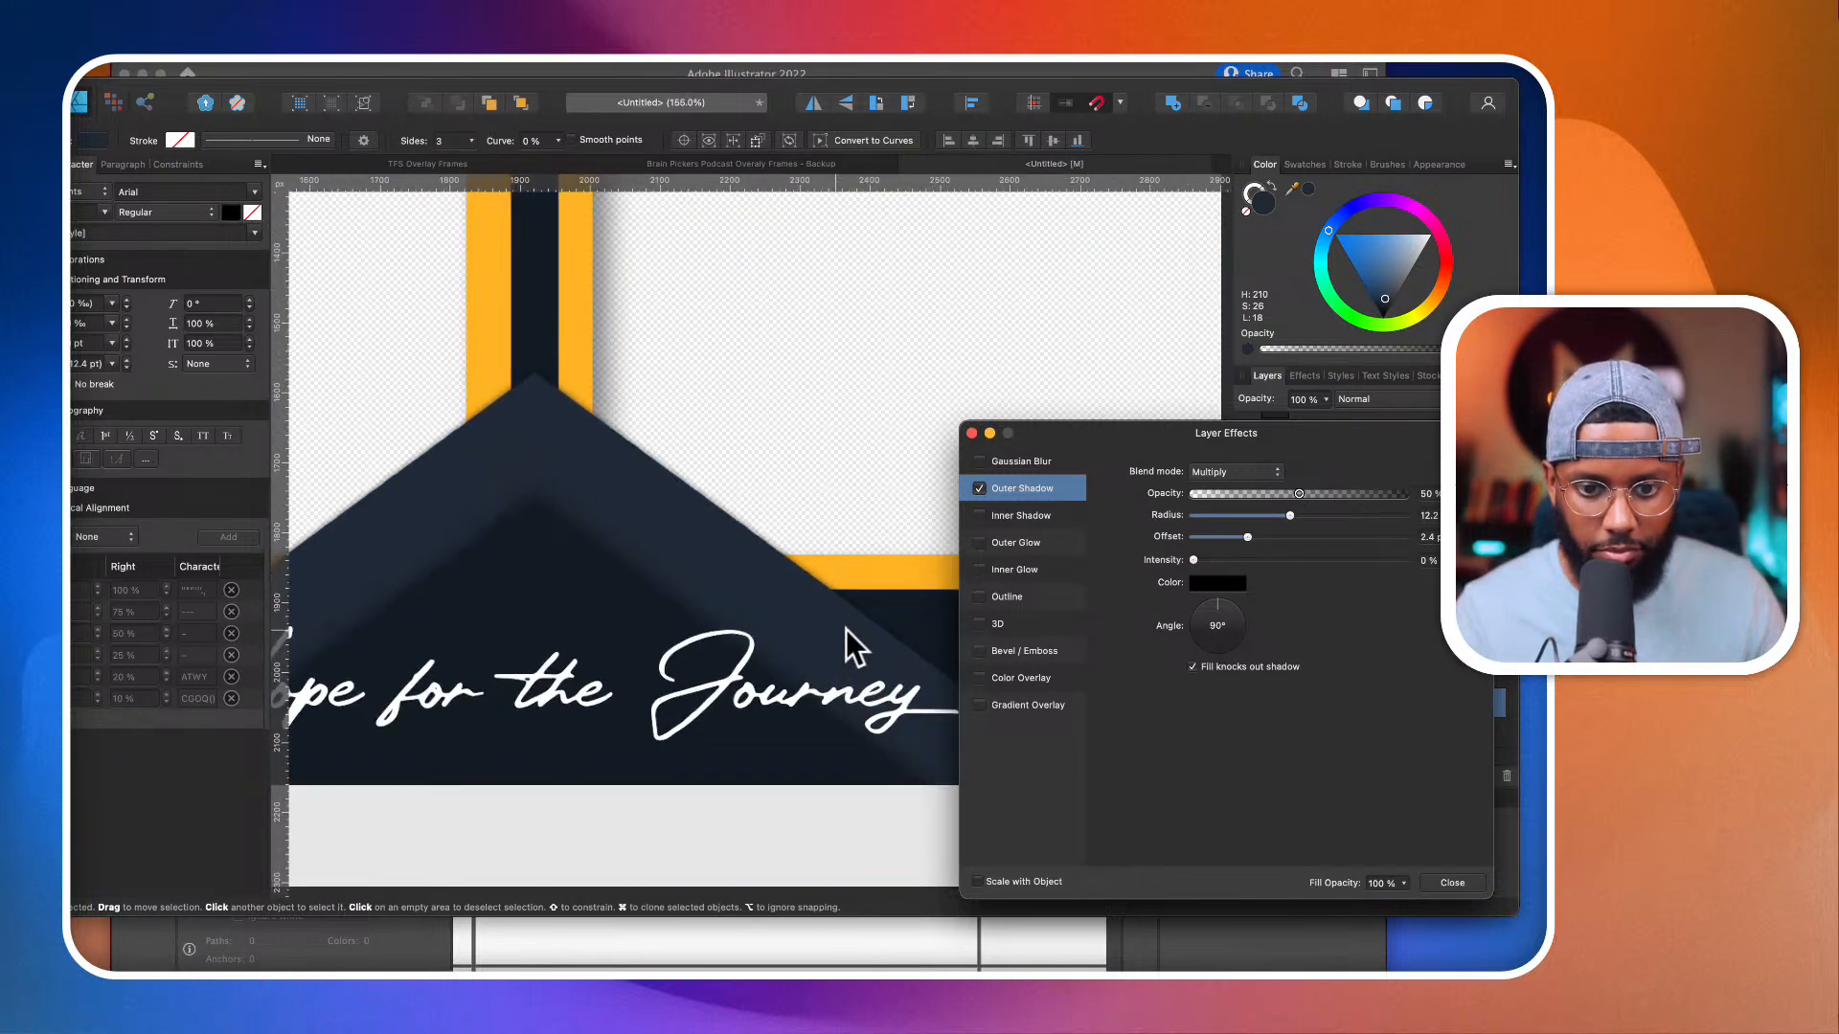
mouse_move(1290, 515)
mouse_down()
mouse_move(1341, 521)
mouse_move(1263, 519)
mouse_move(1294, 518)
mouse_move(1265, 539)
mouse_up()
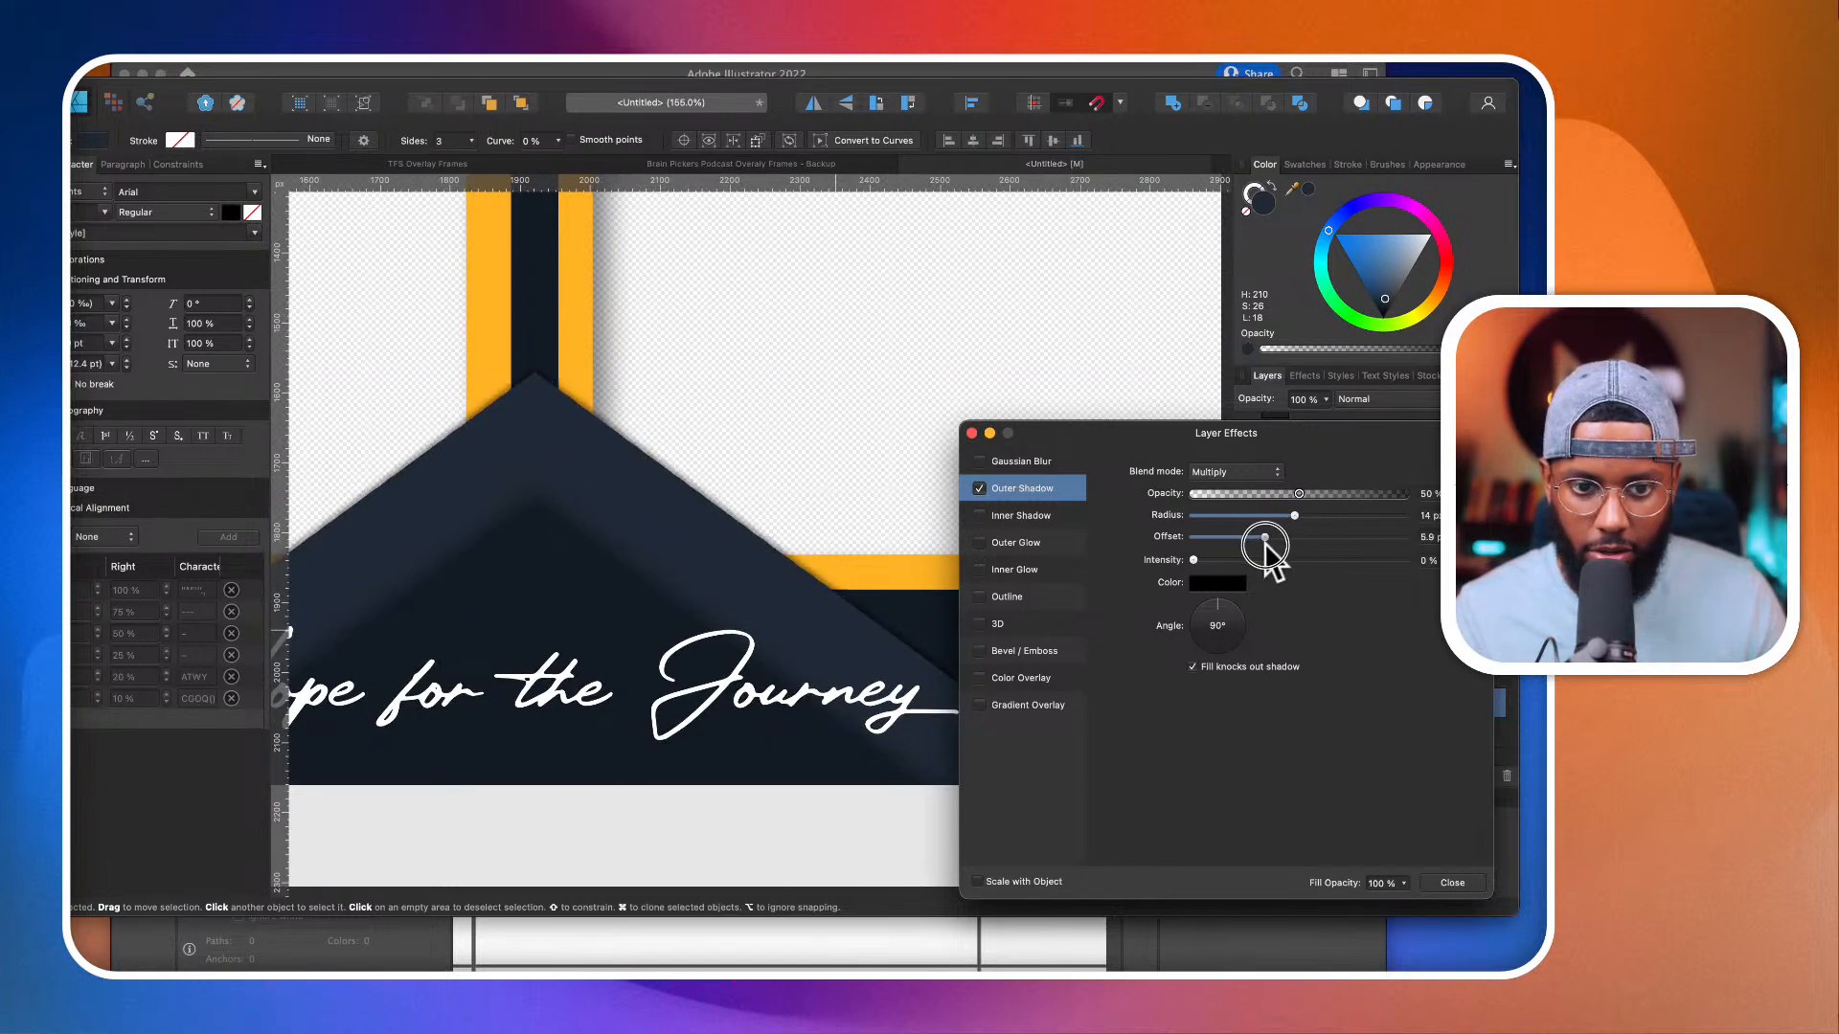
scroll(709, 600, down, 8)
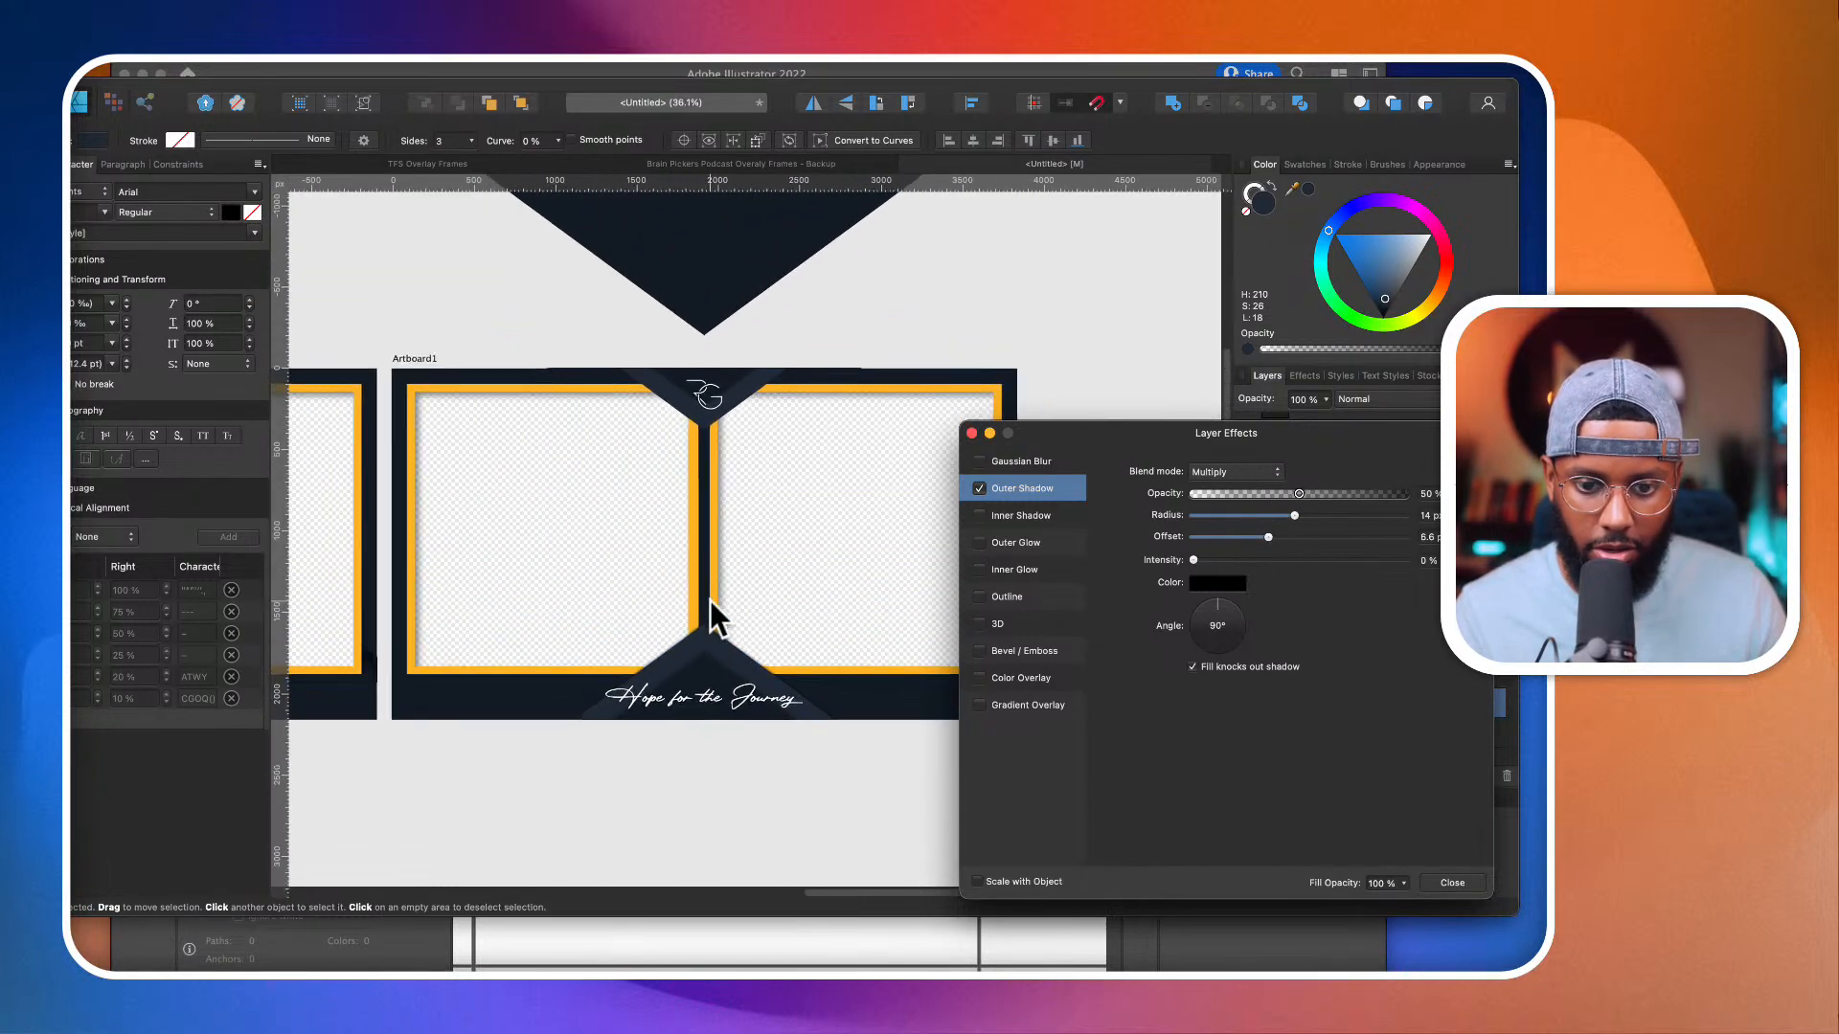
Step: Set the outer shadow of the top chevron's rear polygon to a 270° angle, about 2.5 px offset and 30 px radius
scroll(740, 594, up, 3)
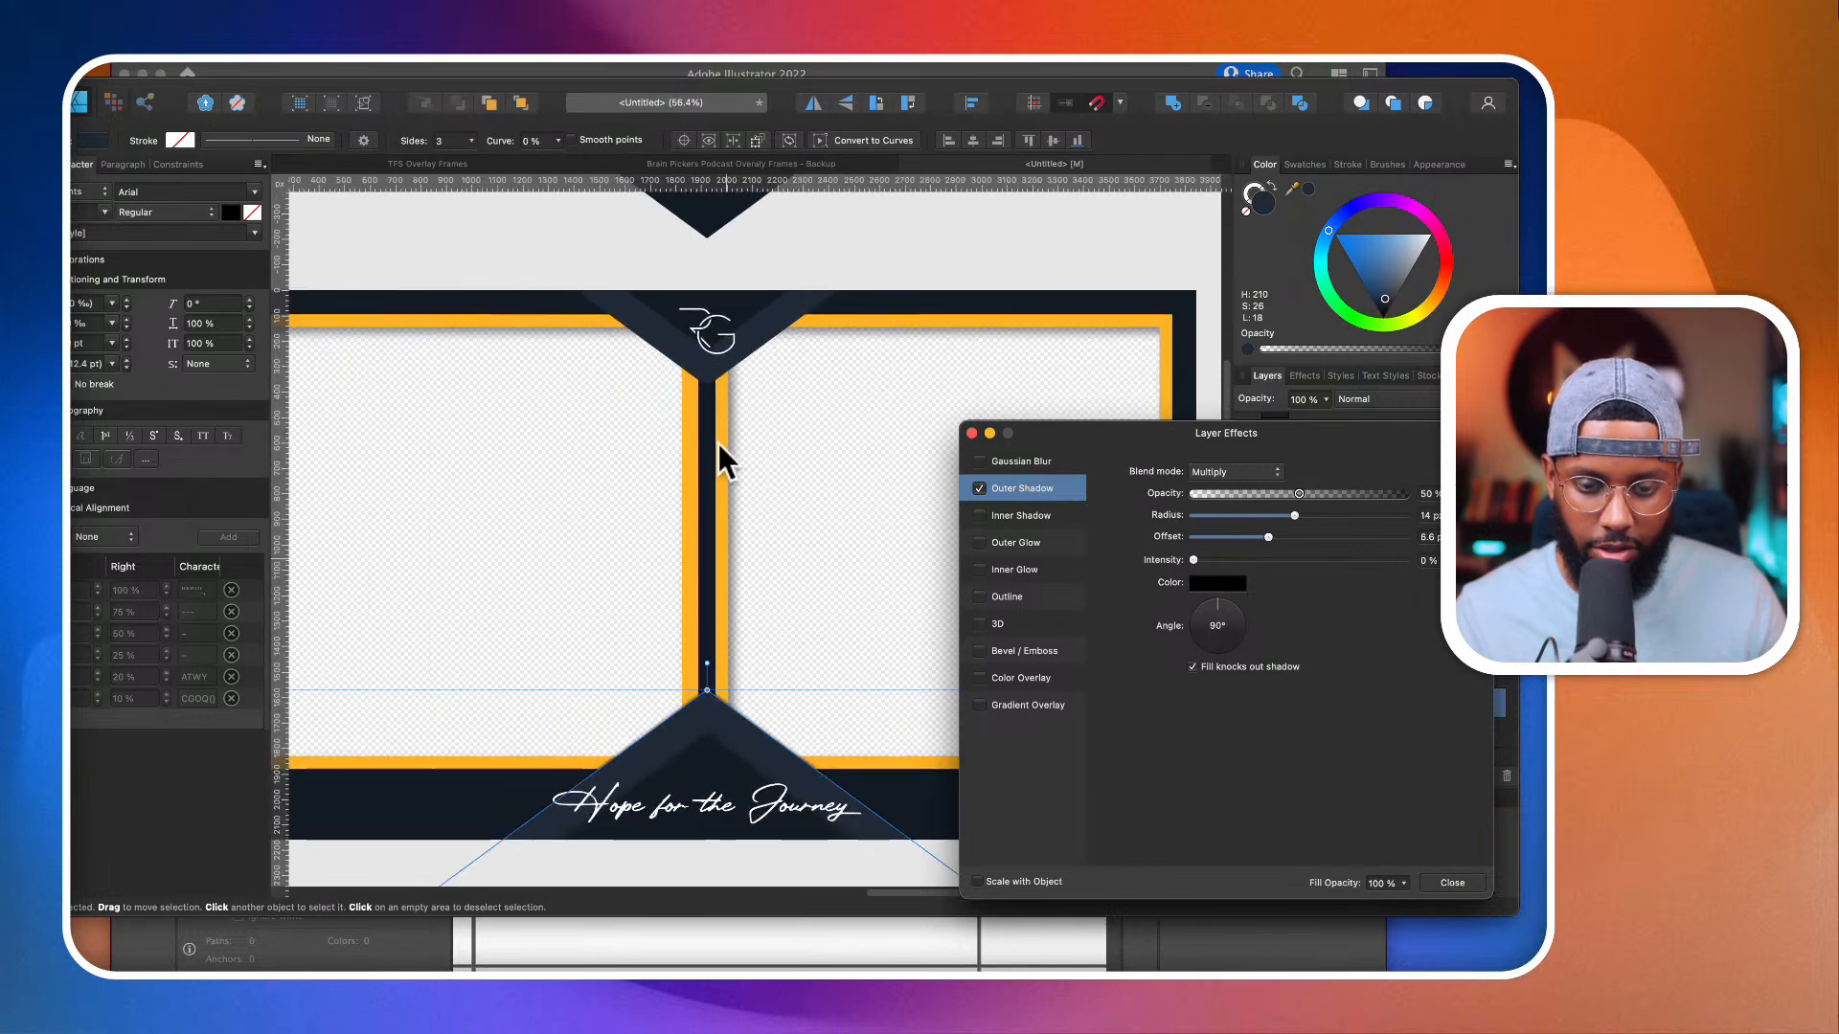
click(749, 314)
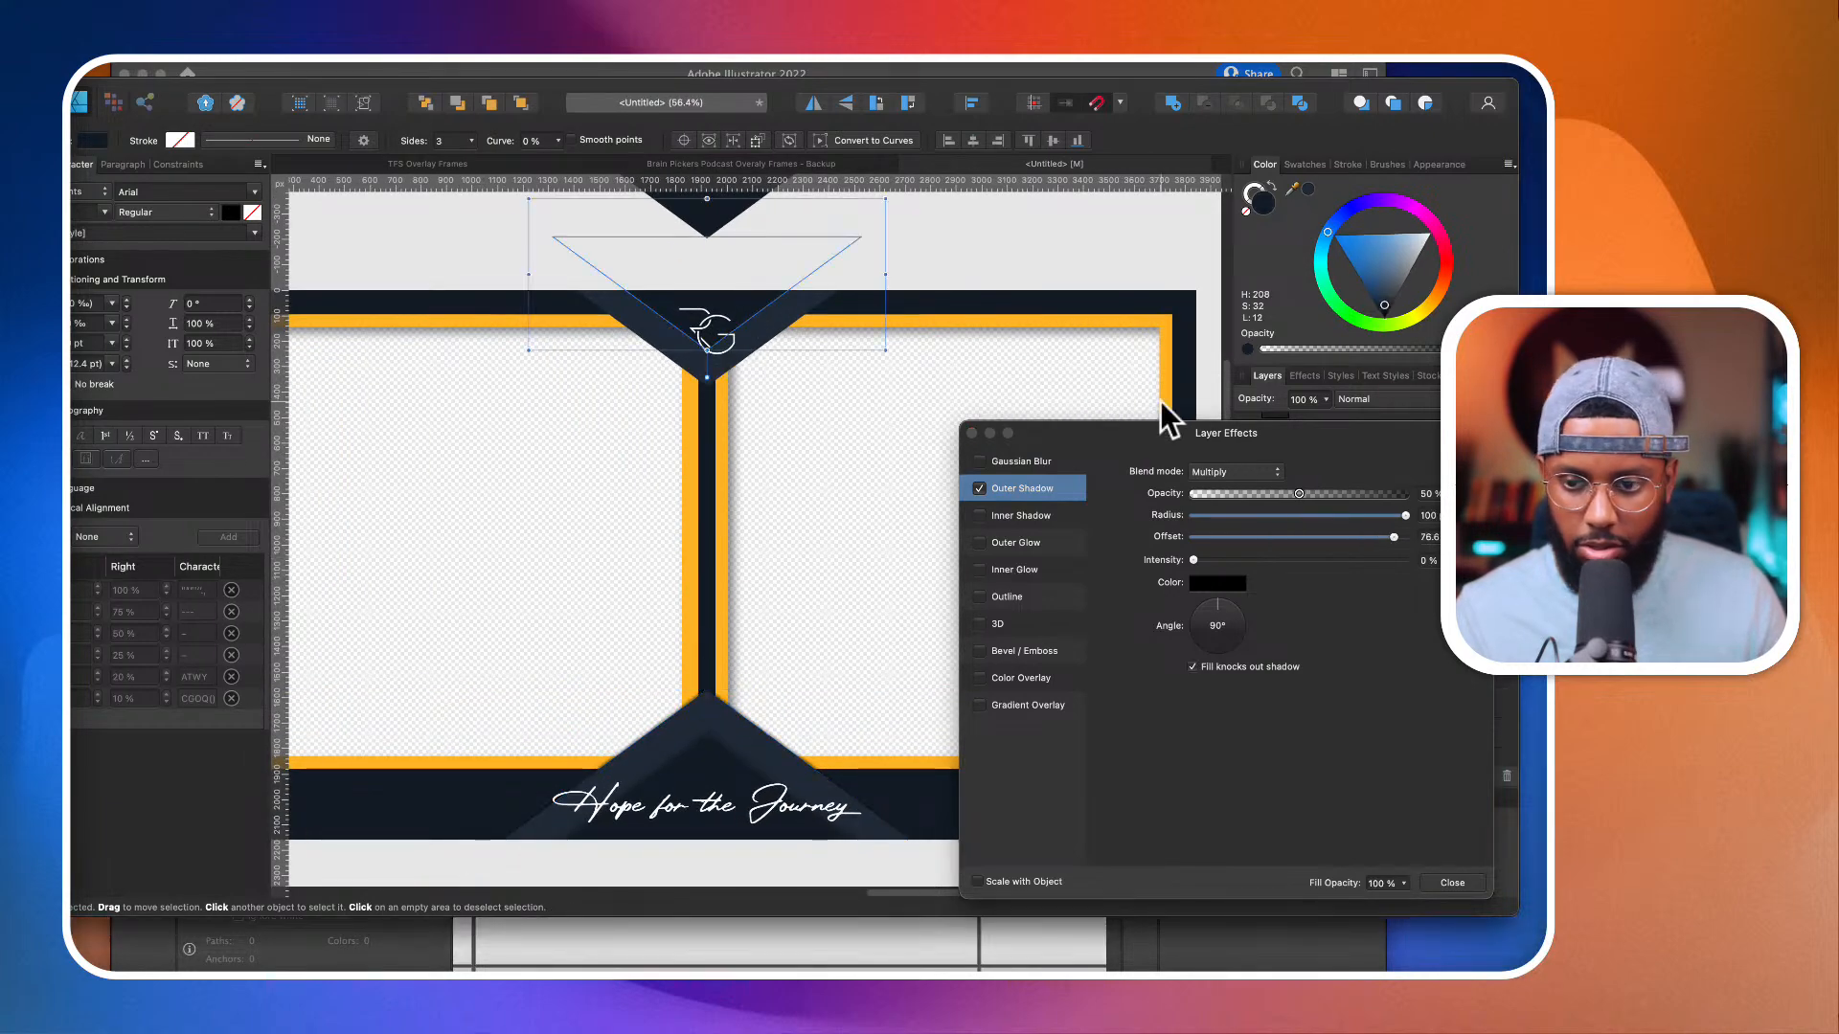
click(972, 433)
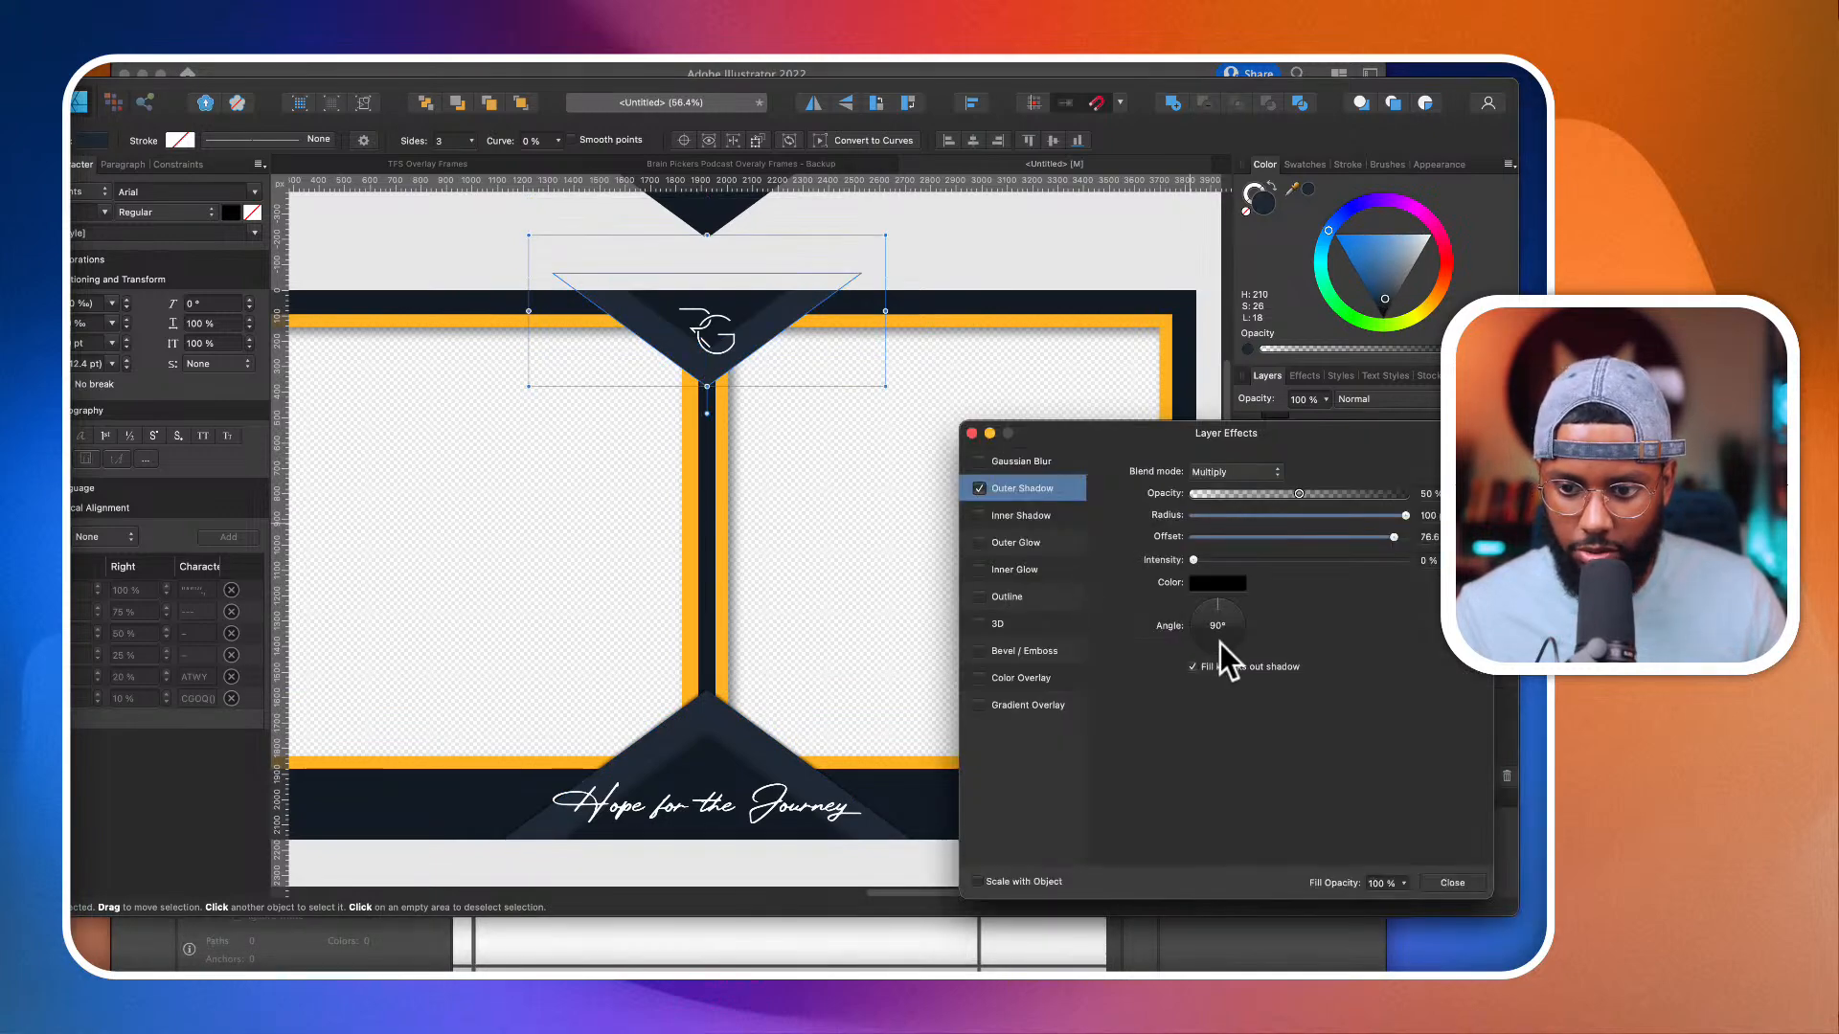
click(1220, 642)
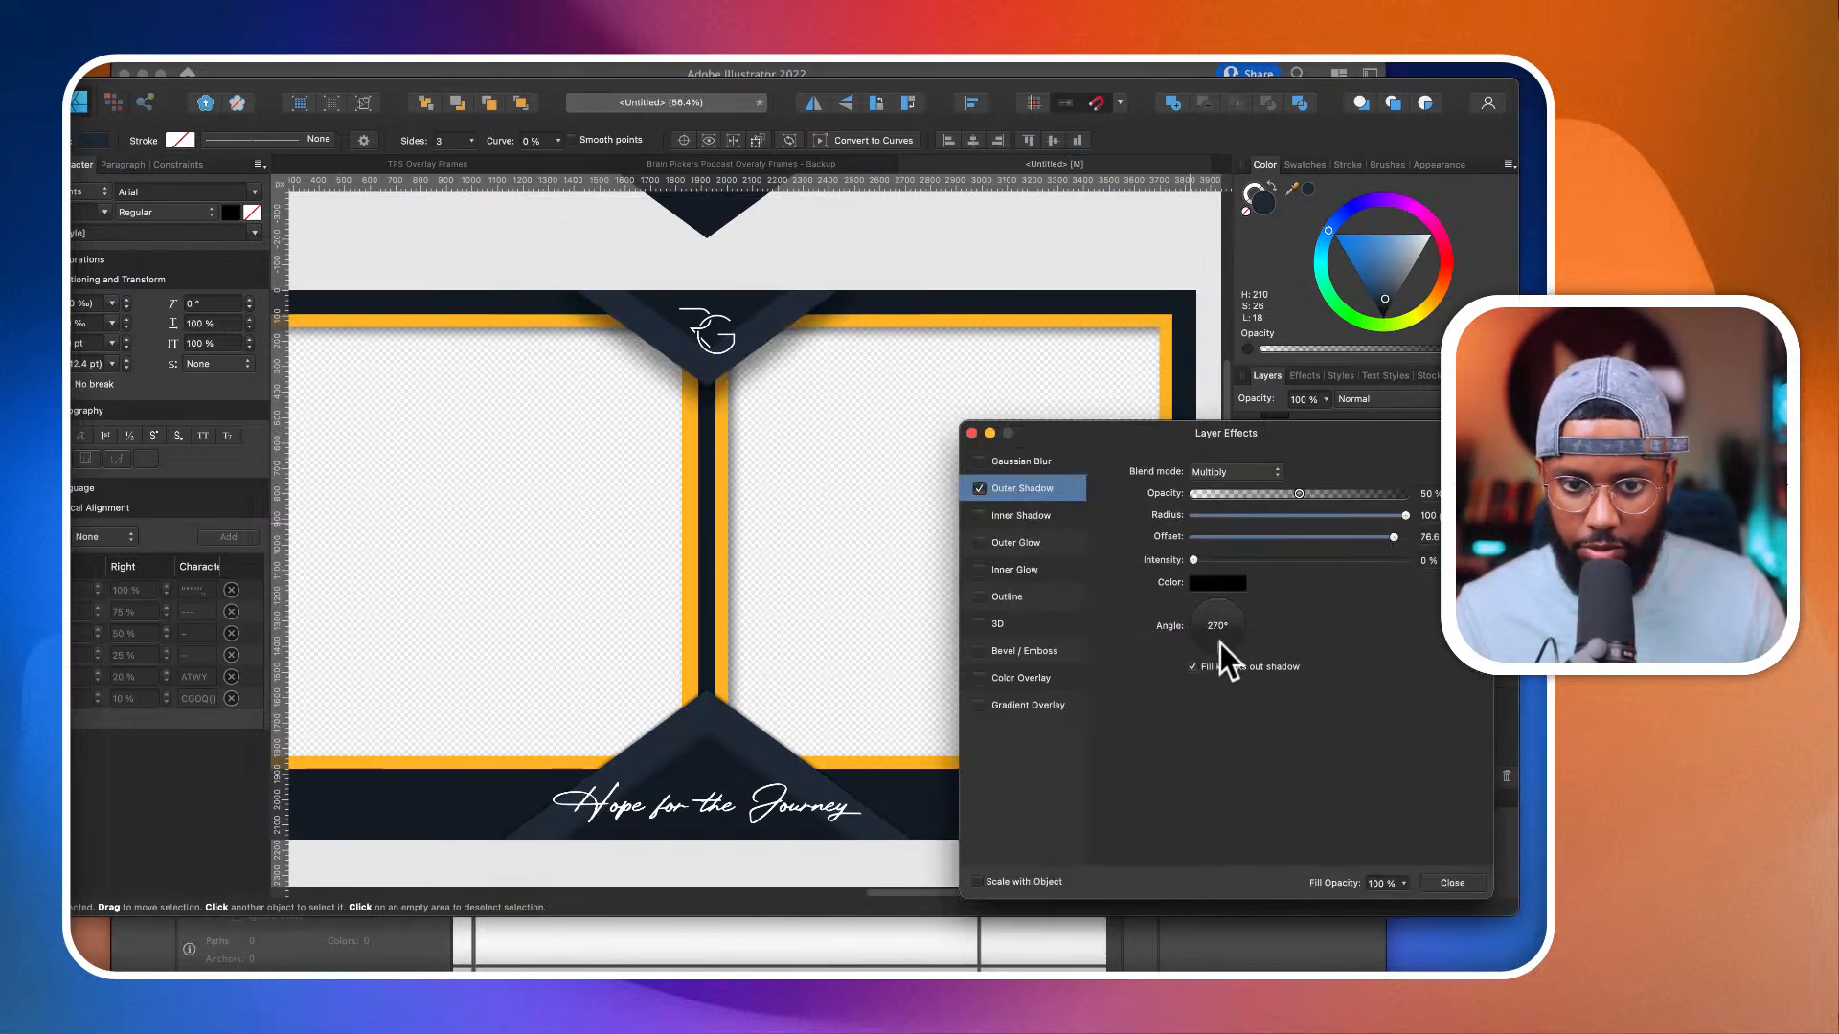
click(1249, 538)
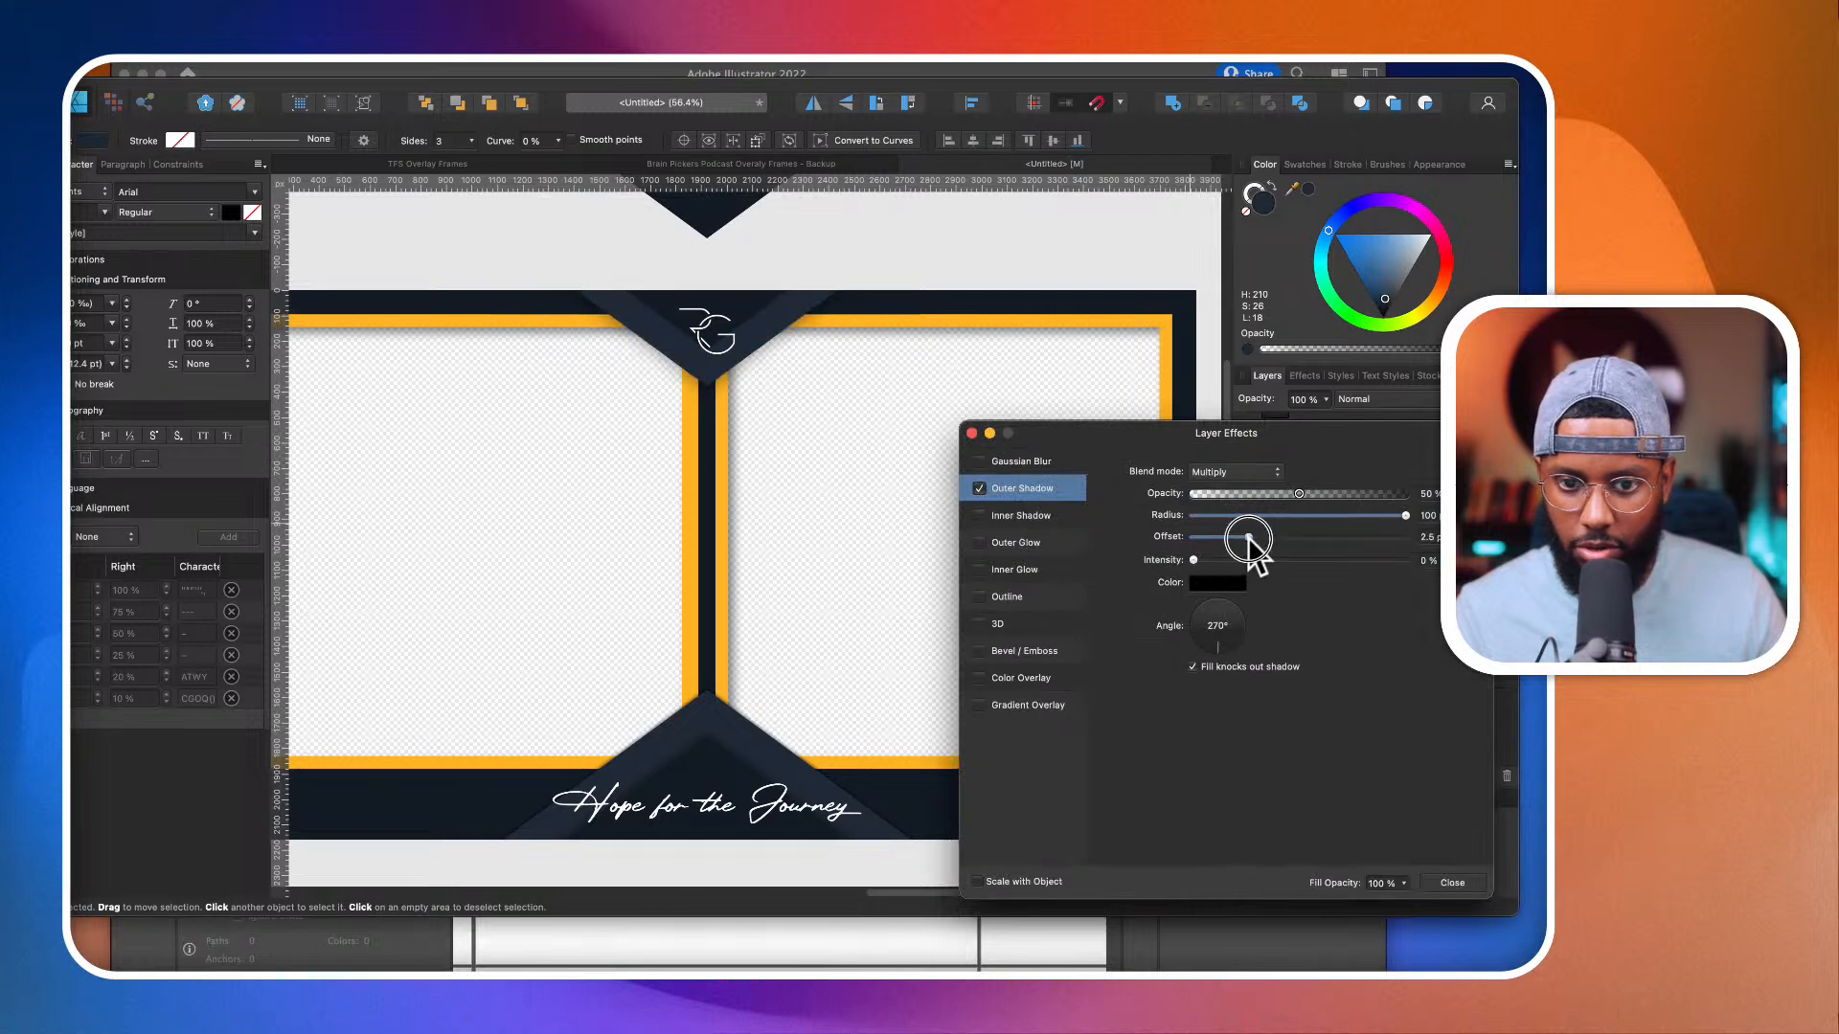
drag(1285, 515, 1333, 517)
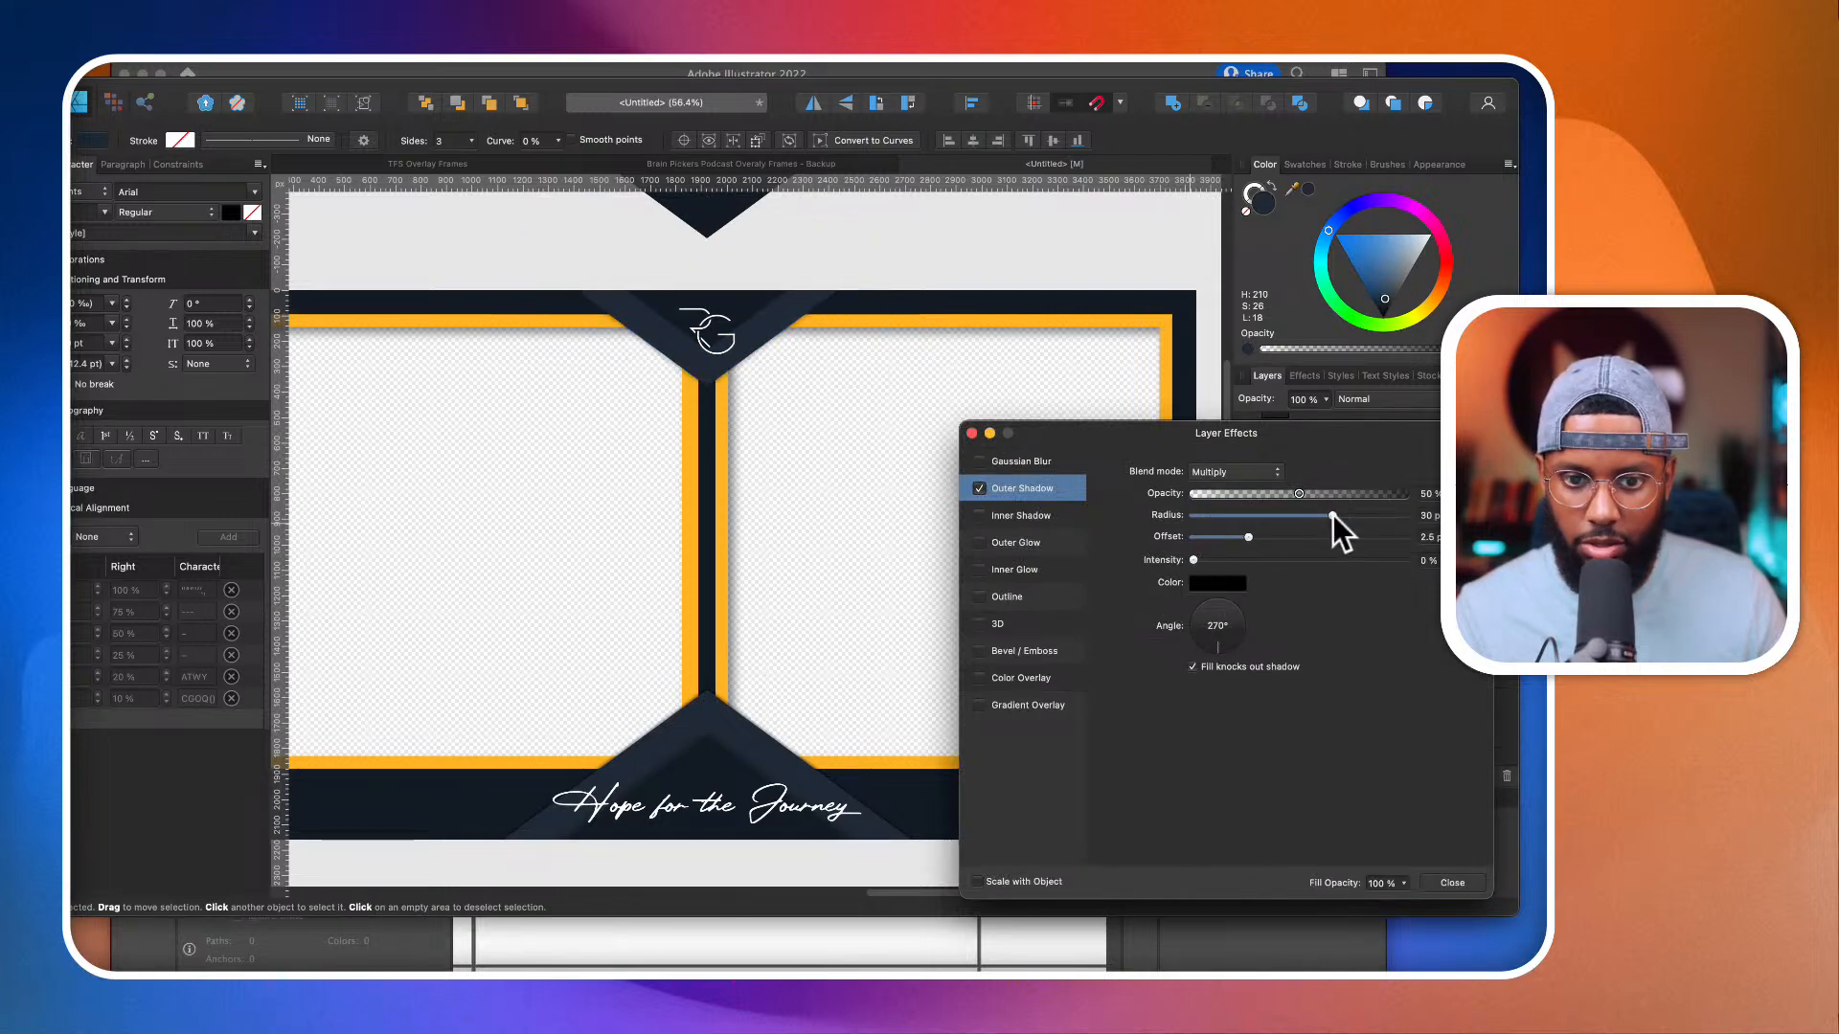
click(972, 433)
scroll(967, 427, down, 5)
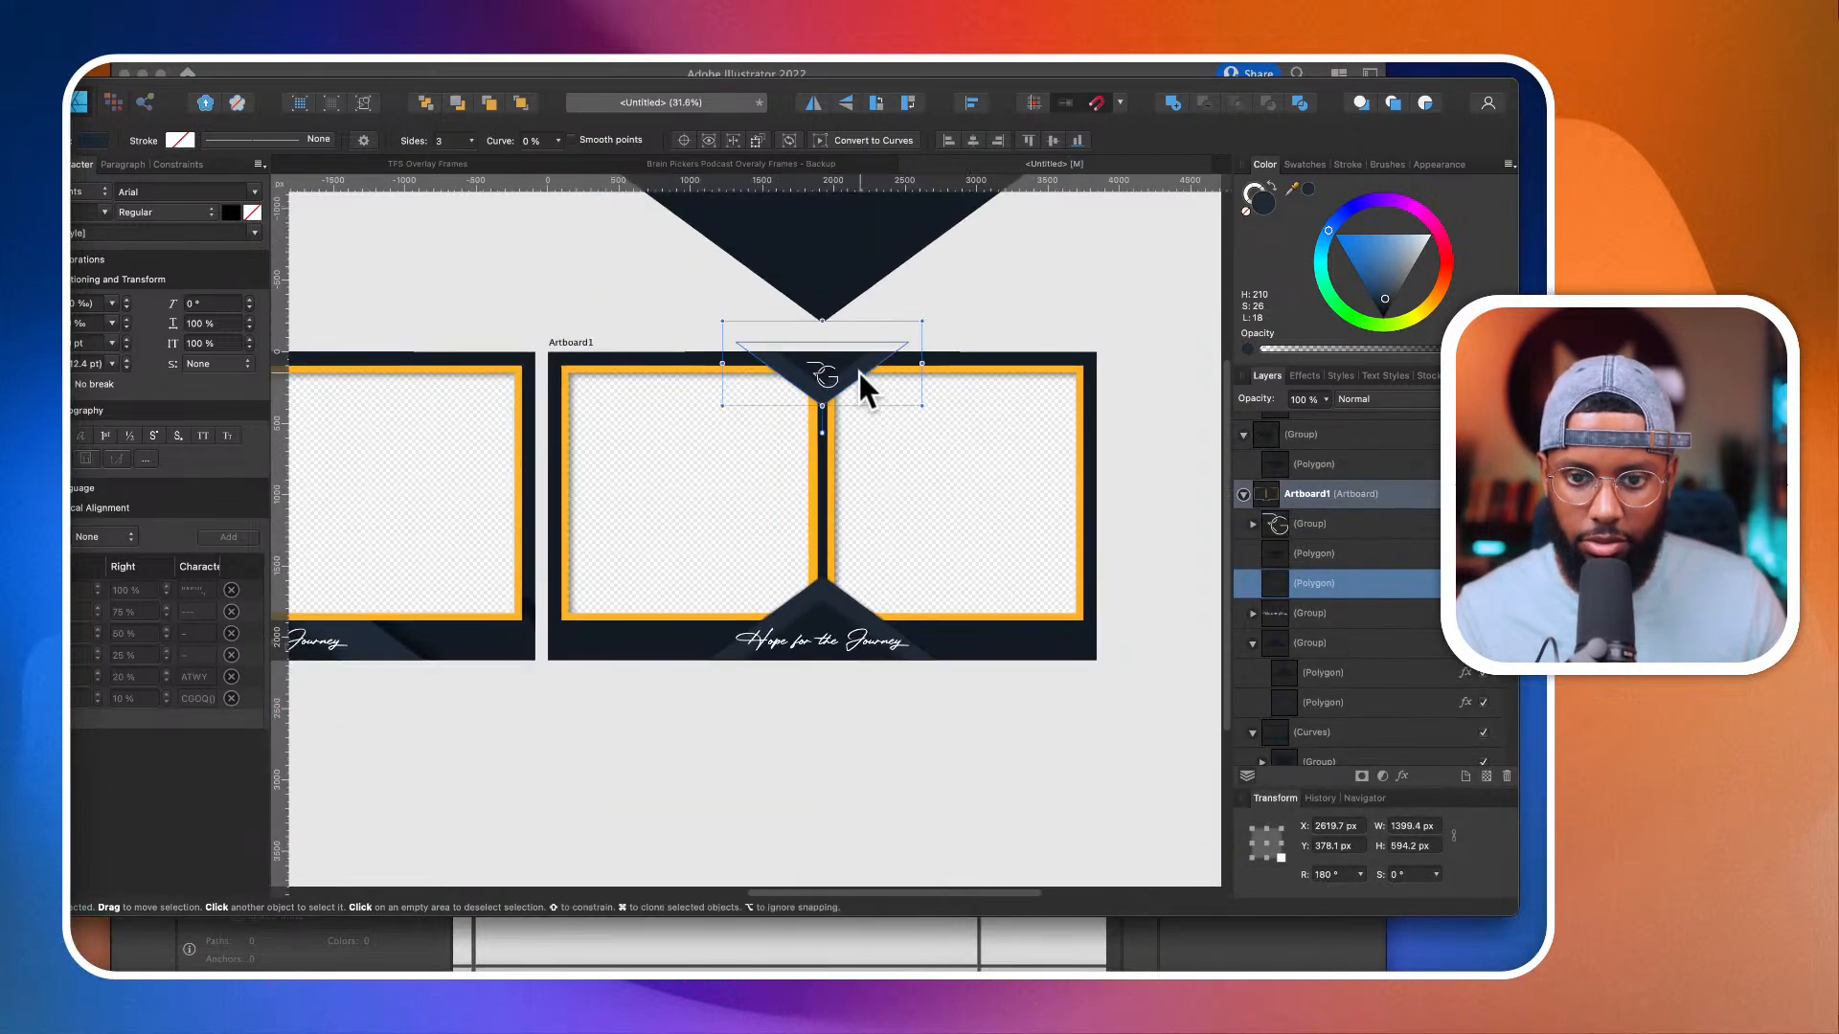
Step: Draw a straight line about 482 px long along the right slope of the split frame's lower chevron, with a 70 pt stroke
click(1111, 264)
scroll(1111, 265, down, 4)
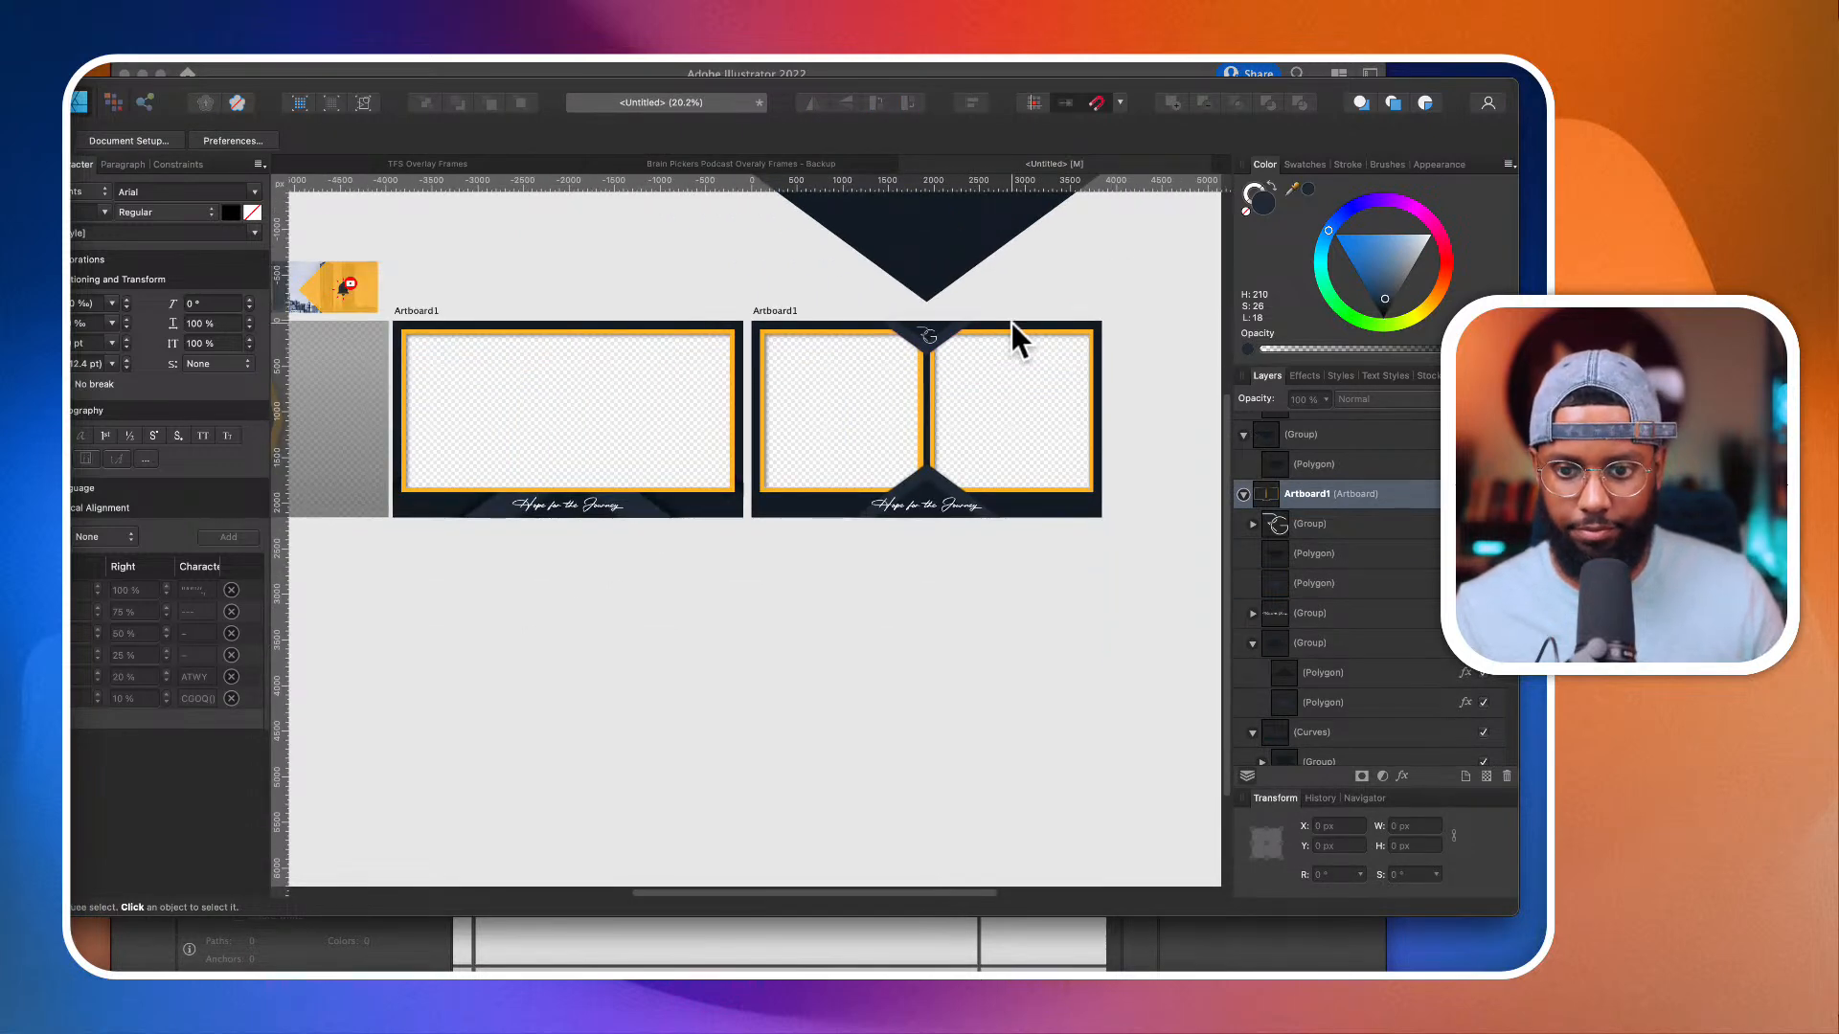
scroll(958, 439, up, 4)
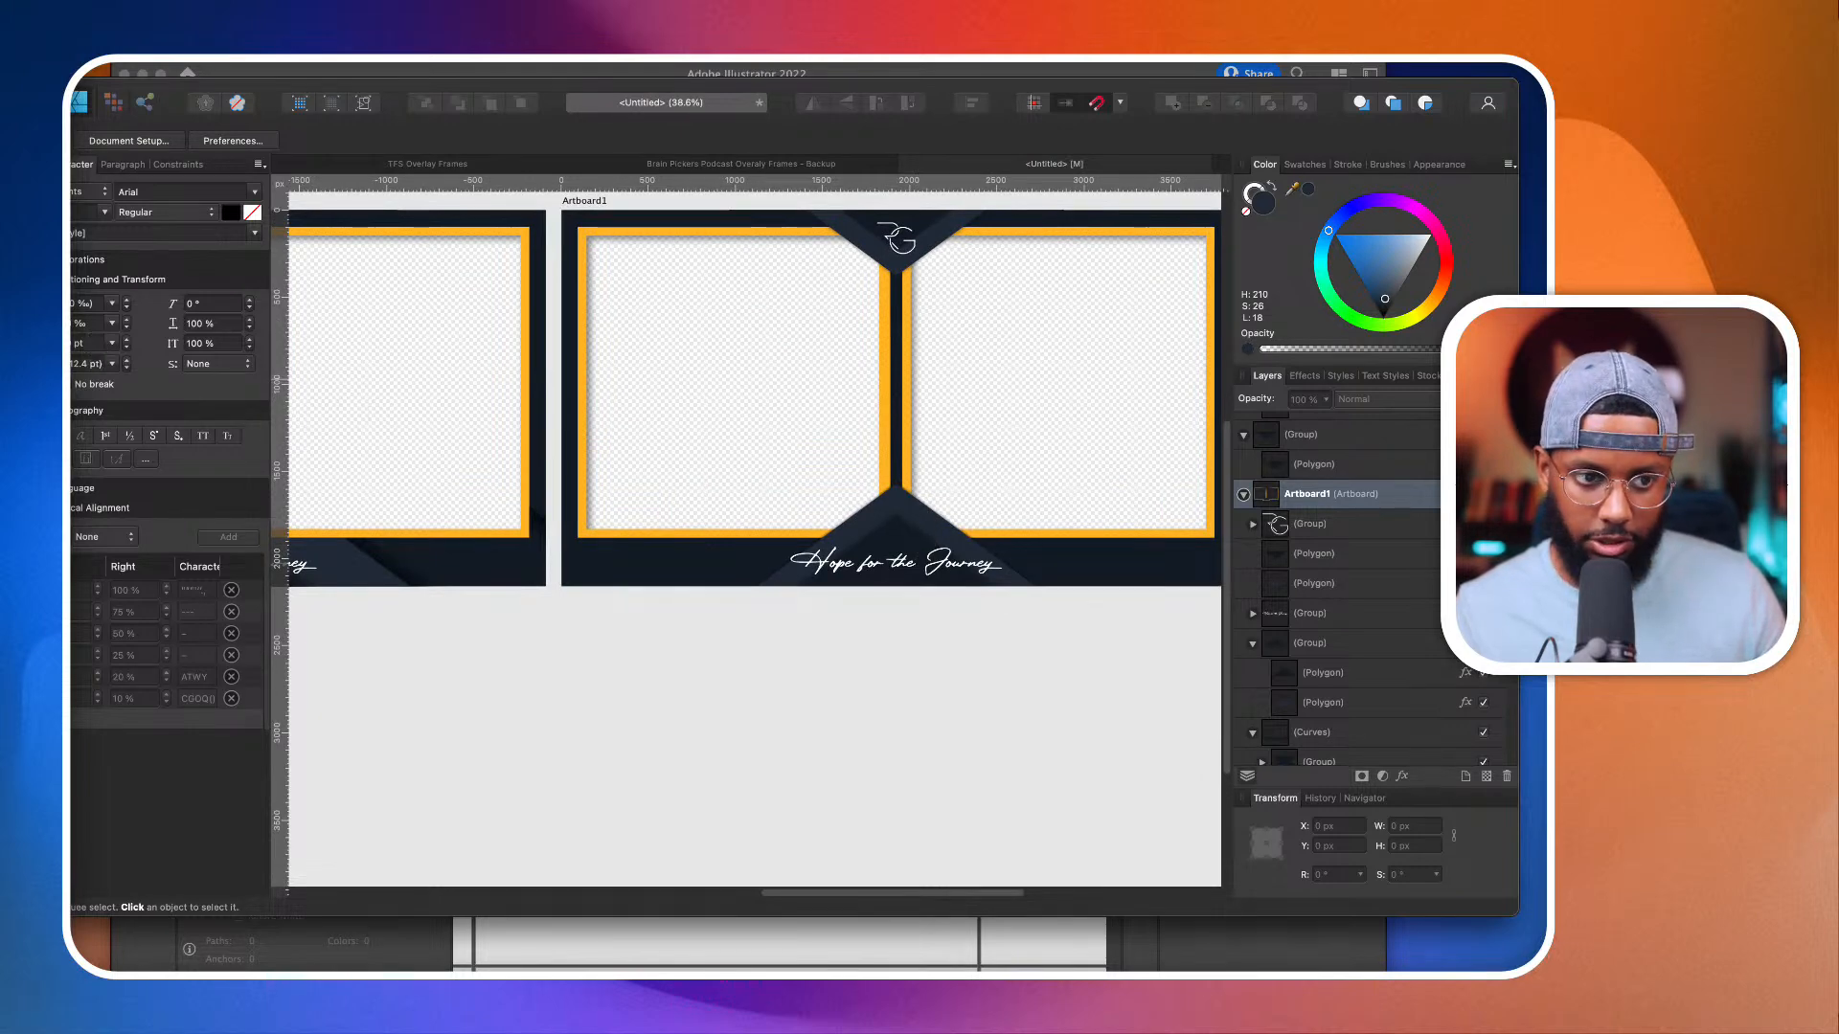
key(p)
scroll(900, 490, up, 4)
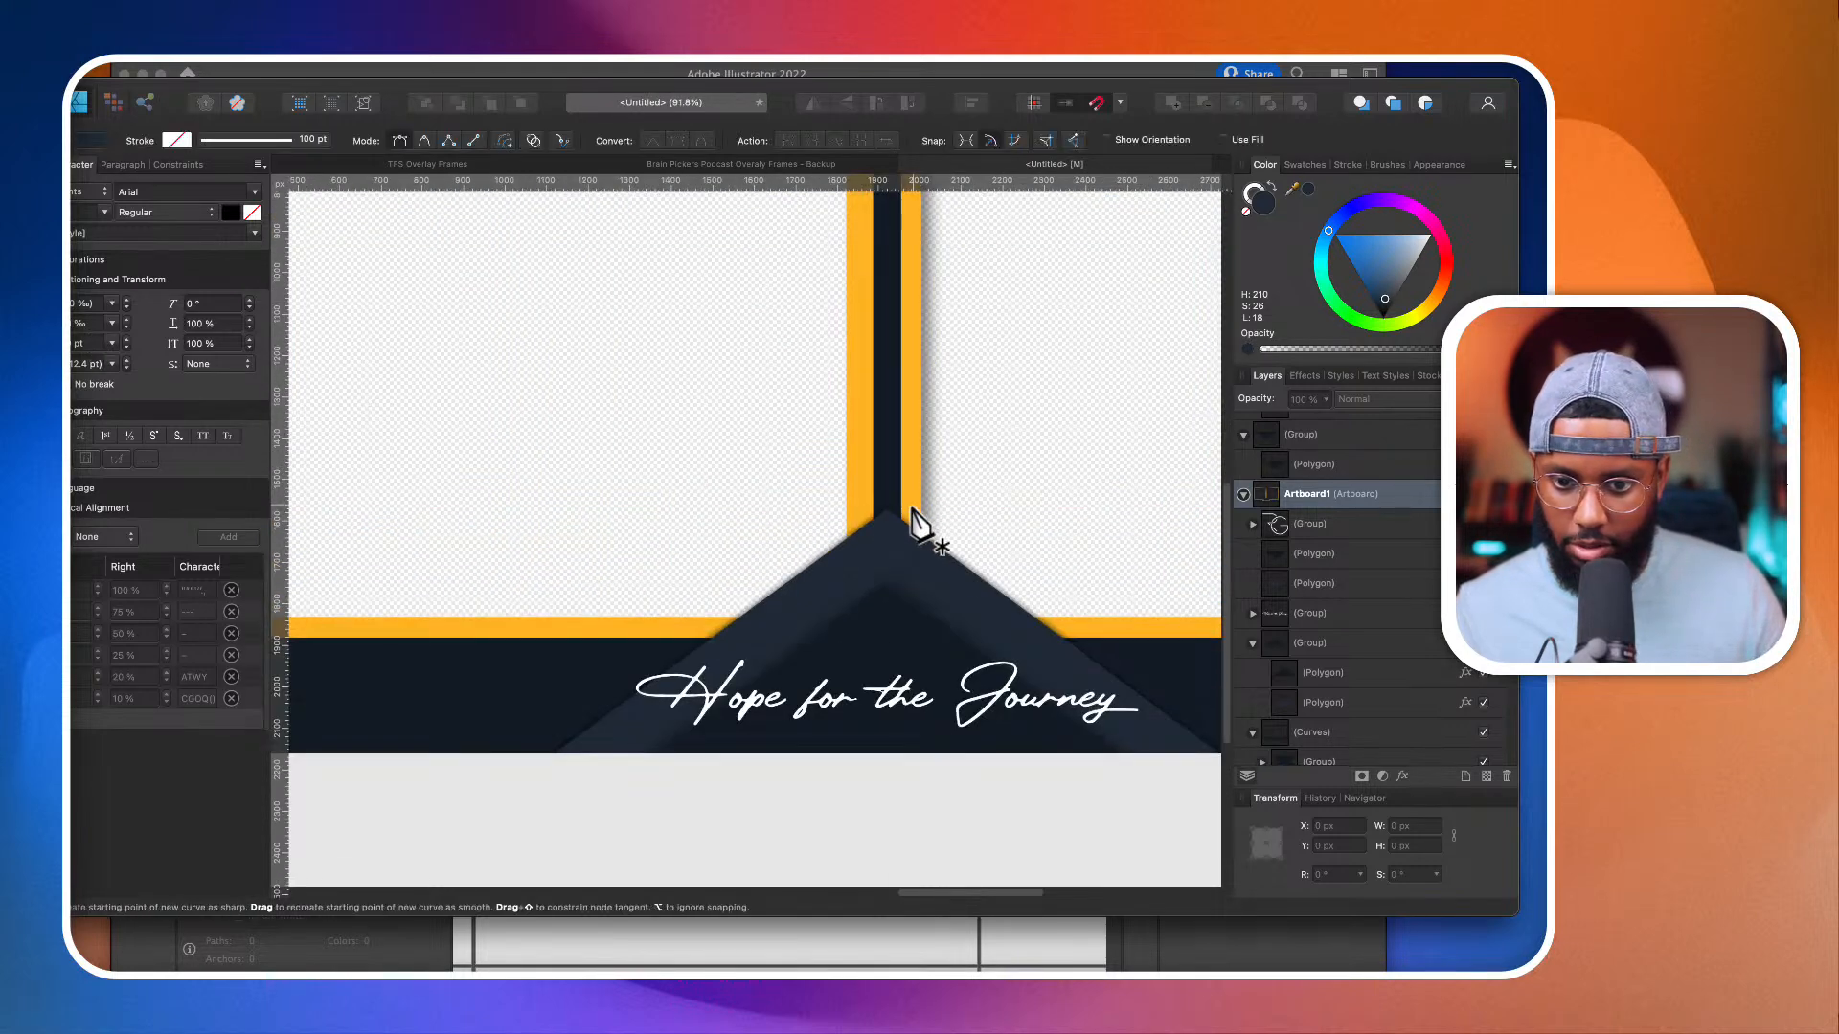
click(913, 509)
click(1073, 629)
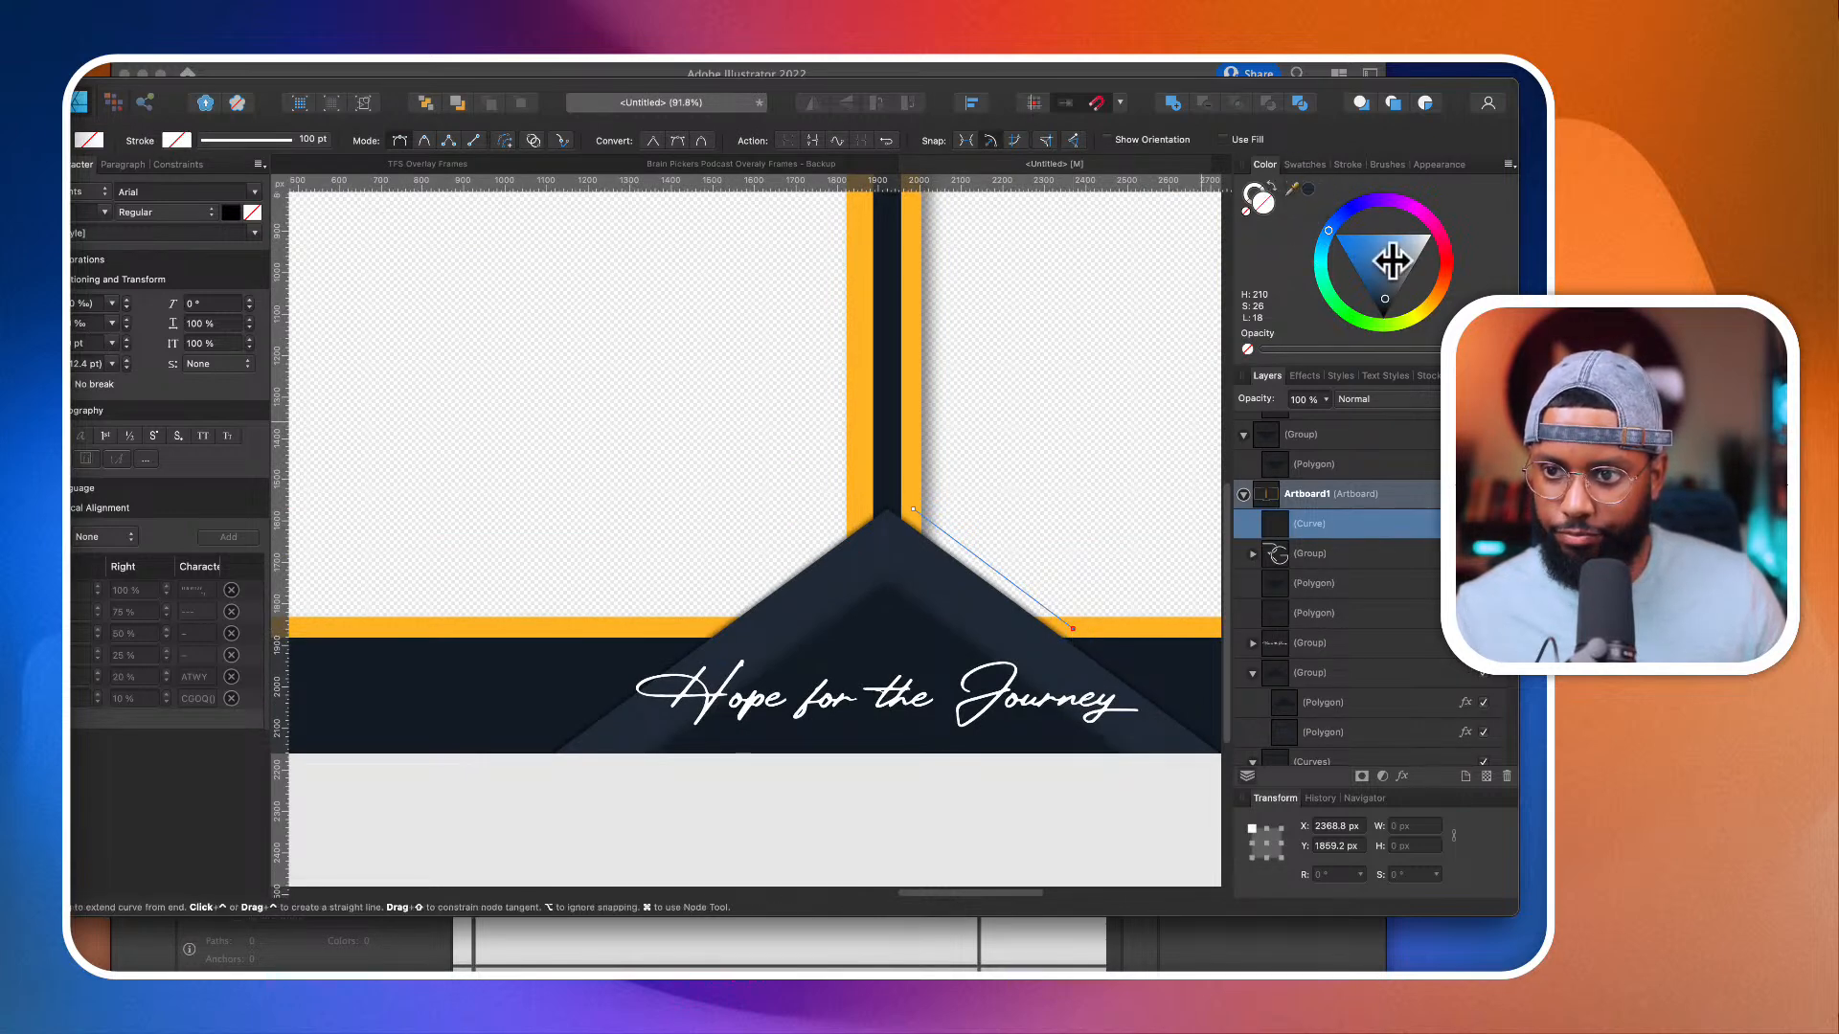
click(1334, 167)
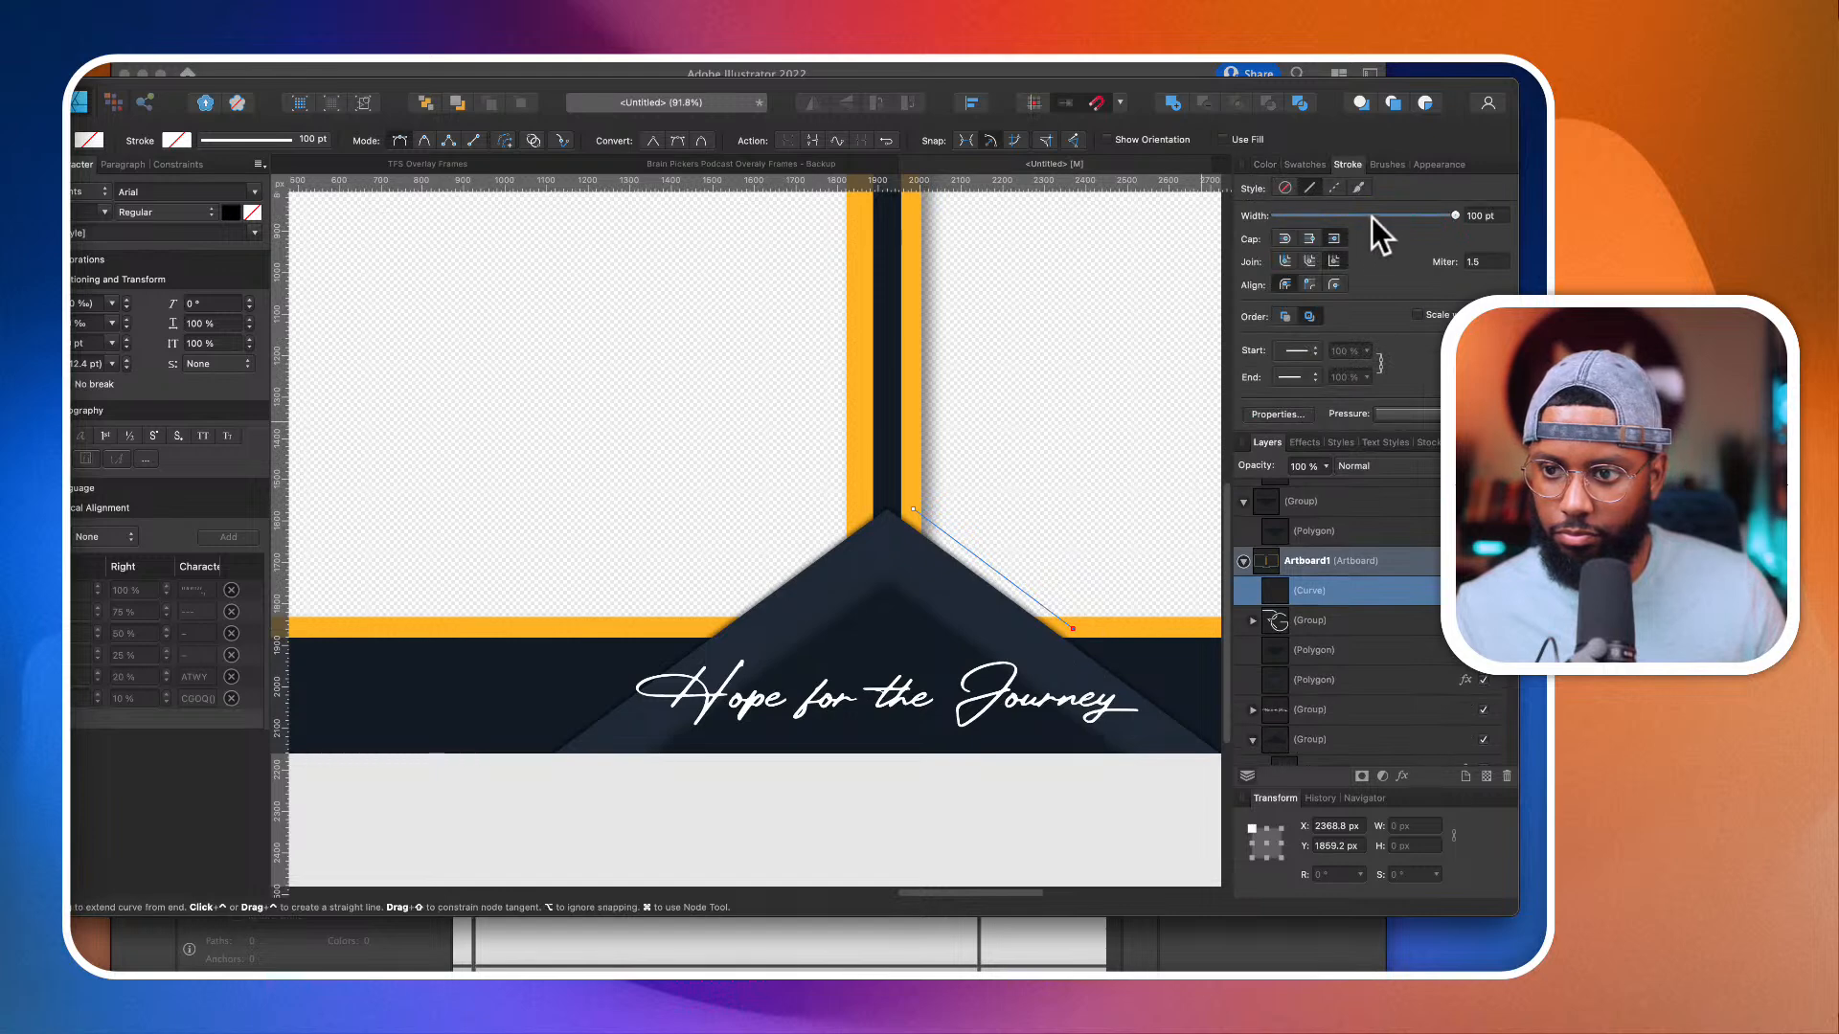
mouse_move(1372, 217)
mouse_down()
mouse_move(1326, 220)
mouse_move(1467, 220)
mouse_move(1428, 221)
mouse_move(1443, 216)
mouse_up()
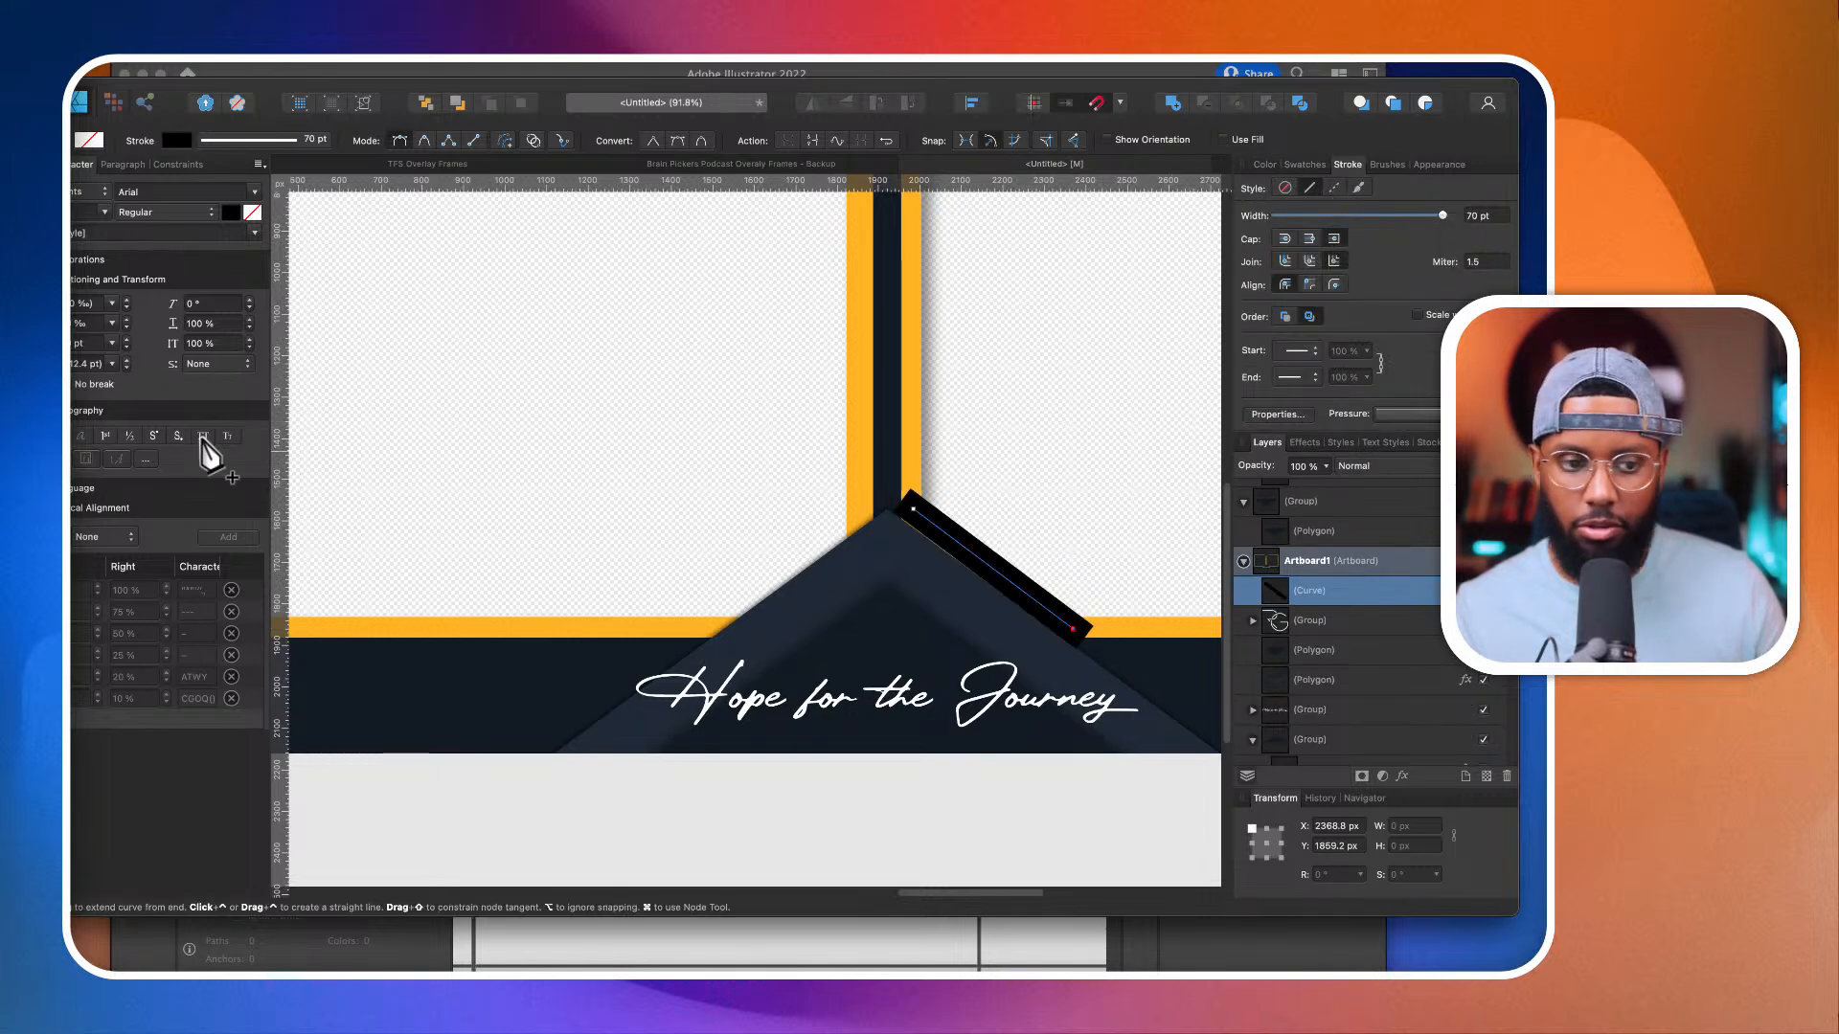
Step: Sample the orange of the camera frame border and apply it to the diagonal line's stroke
key(i)
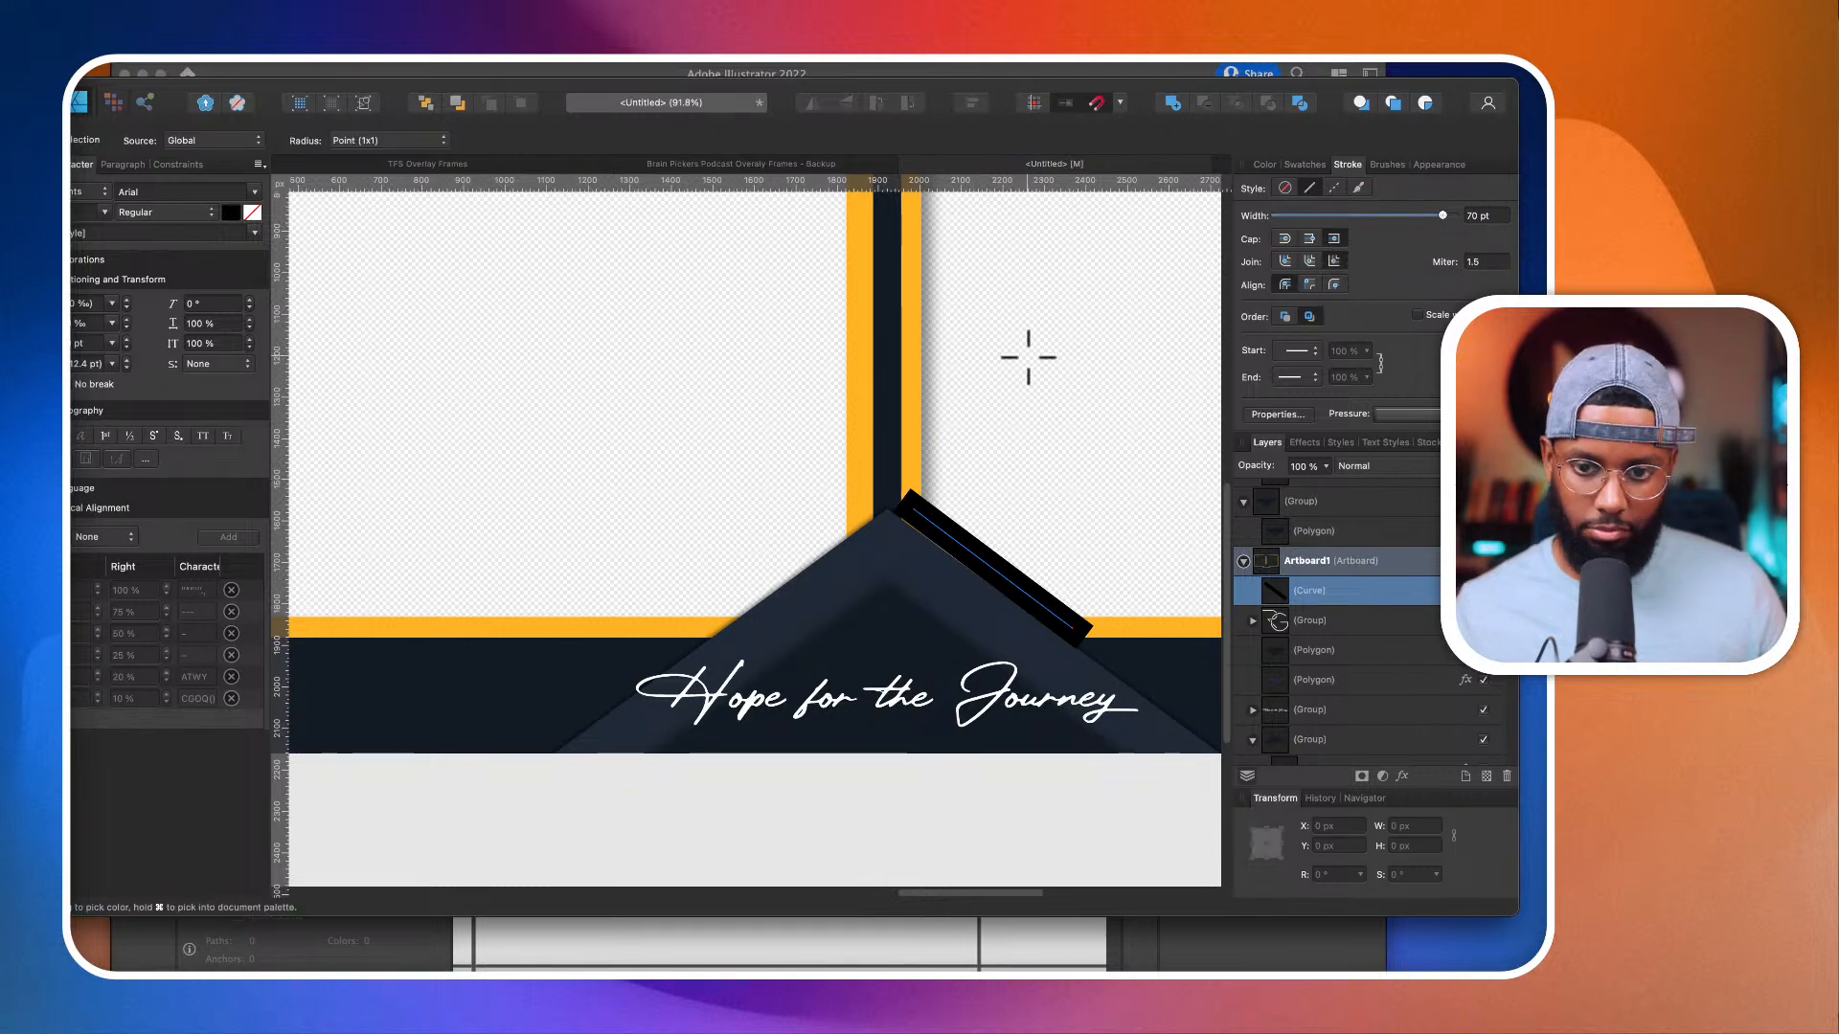
click(1262, 164)
mouse_move(1292, 188)
mouse_down()
mouse_move(905, 325)
mouse_move(923, 336)
mouse_up()
click(1308, 188)
scroll(849, 456, down, 2)
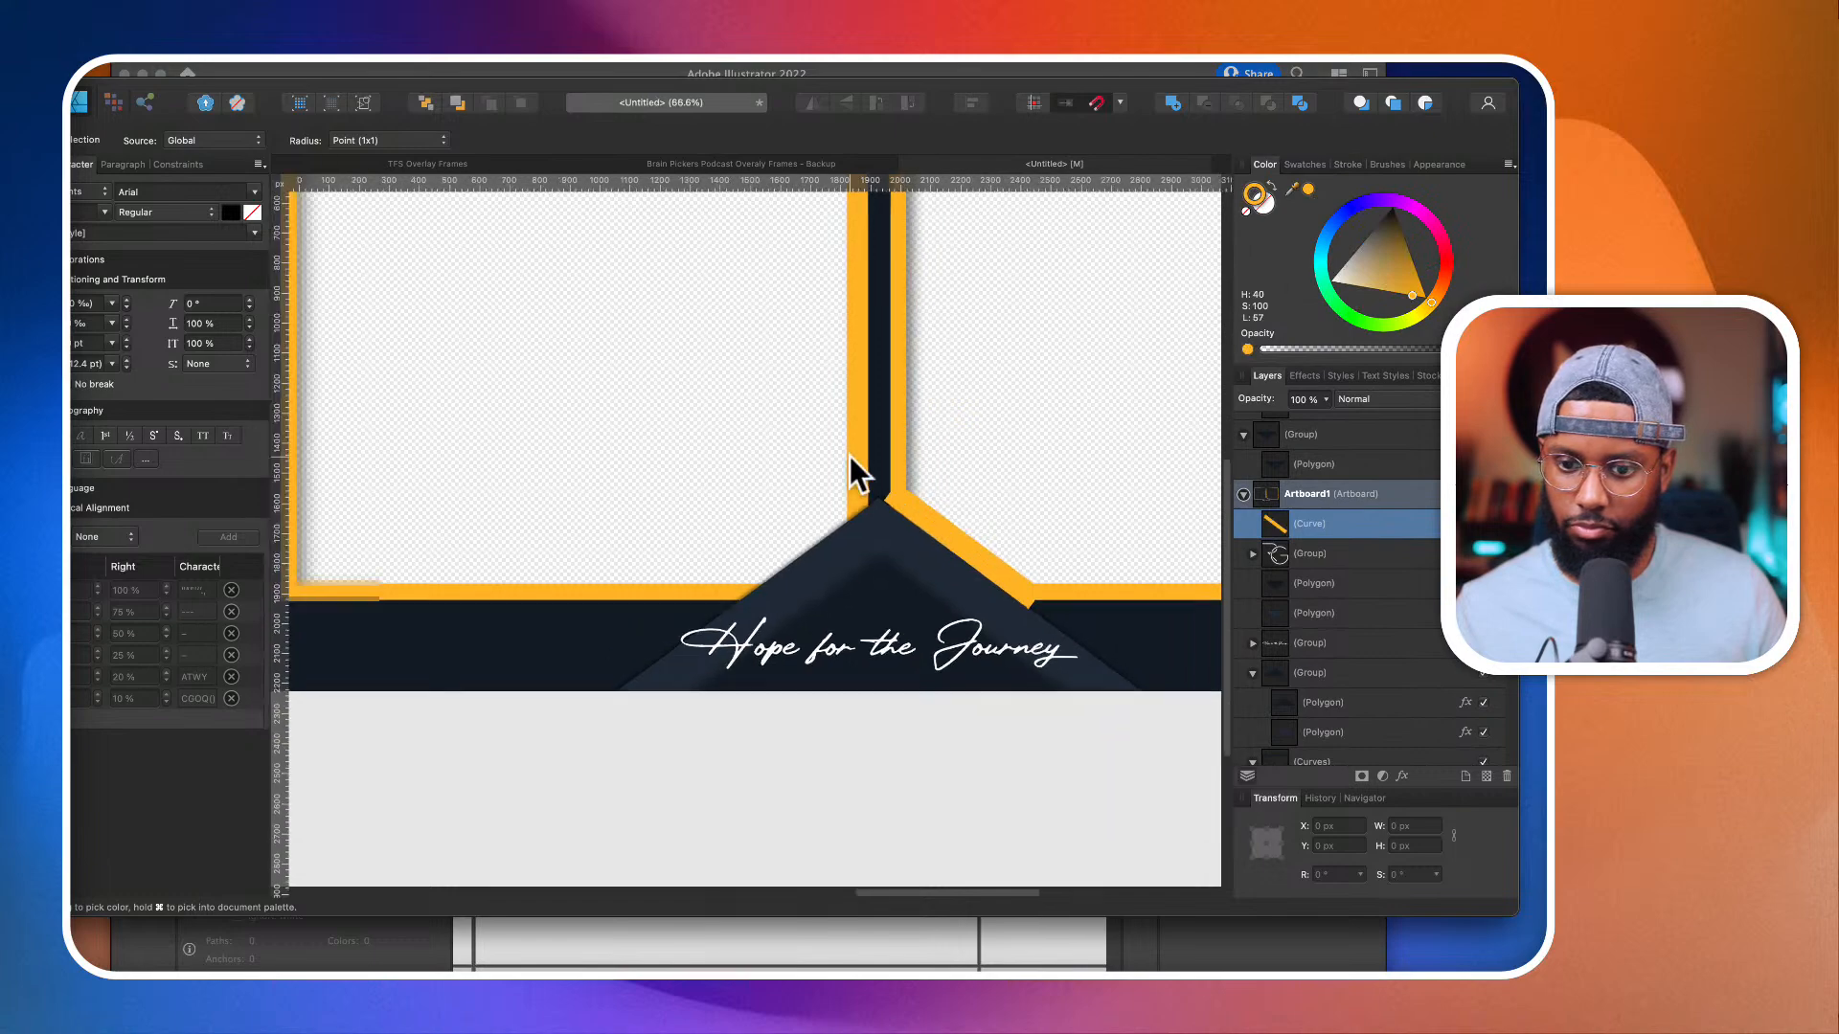
scroll(849, 456, down, 4)
scroll(911, 532, up, 2)
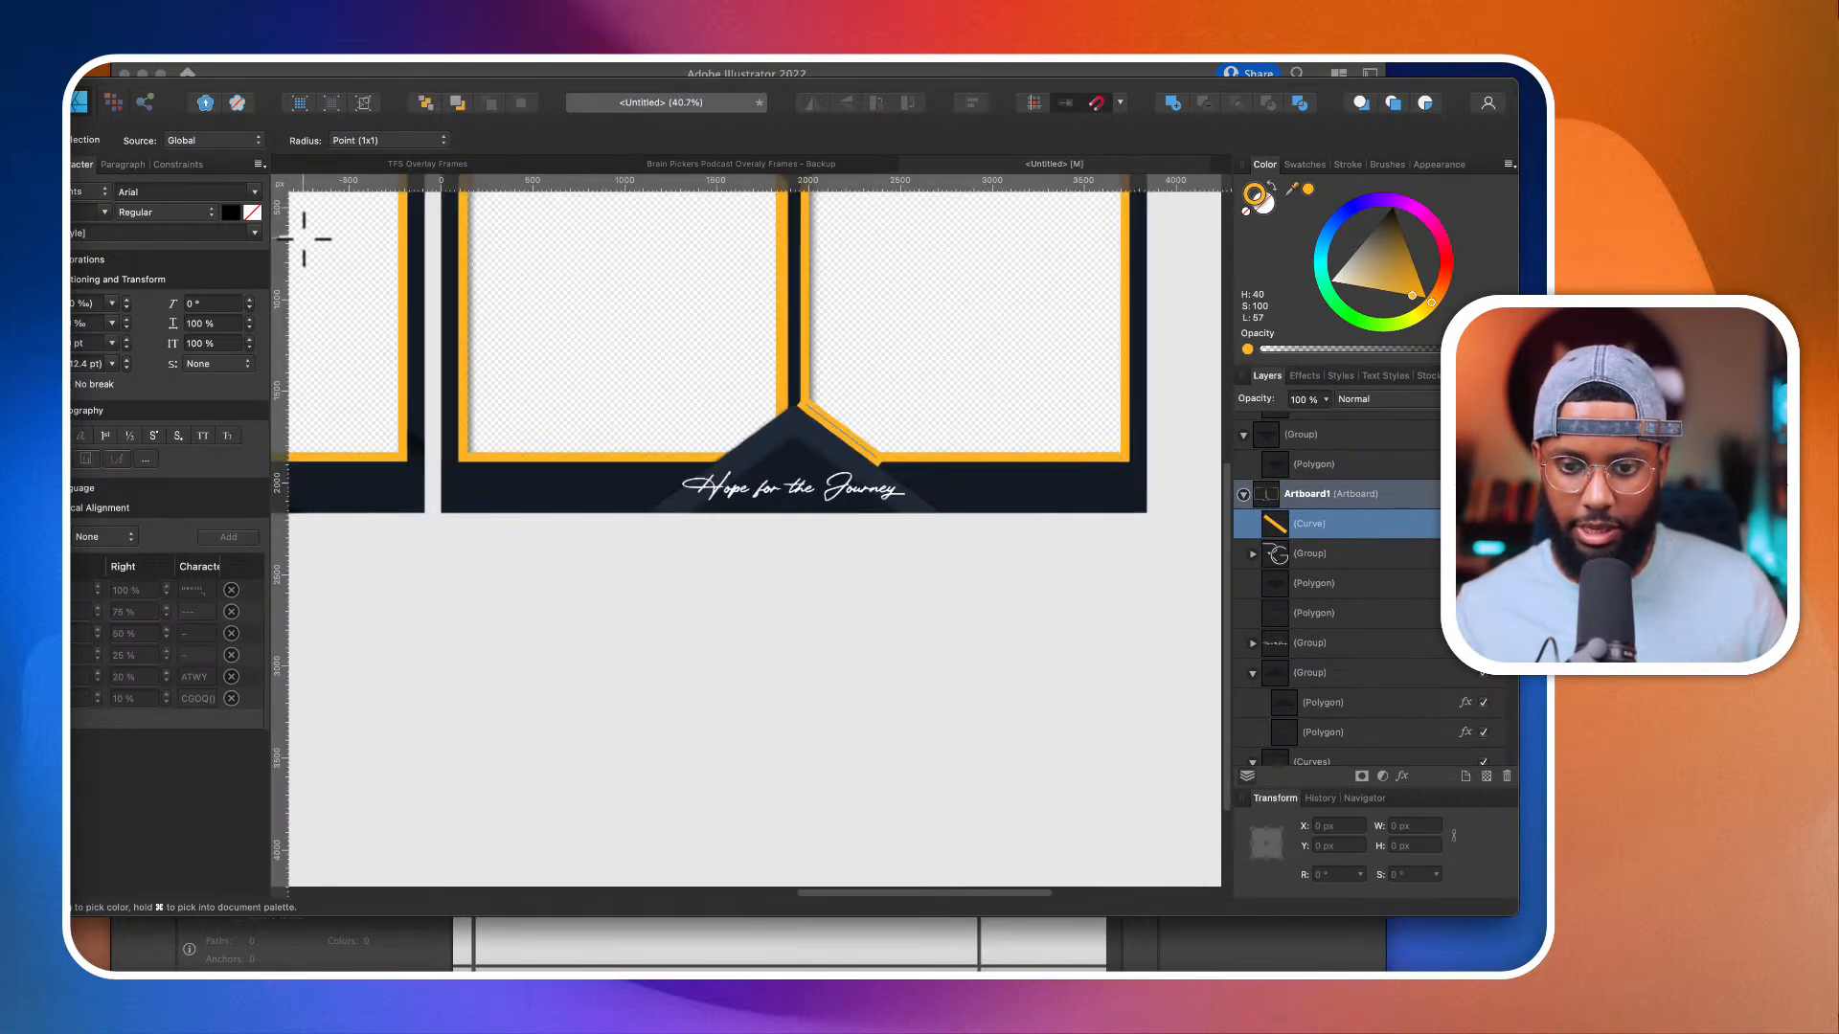
Step: Shorten the orange diagonal line from both ends to about 402 px long
key(v)
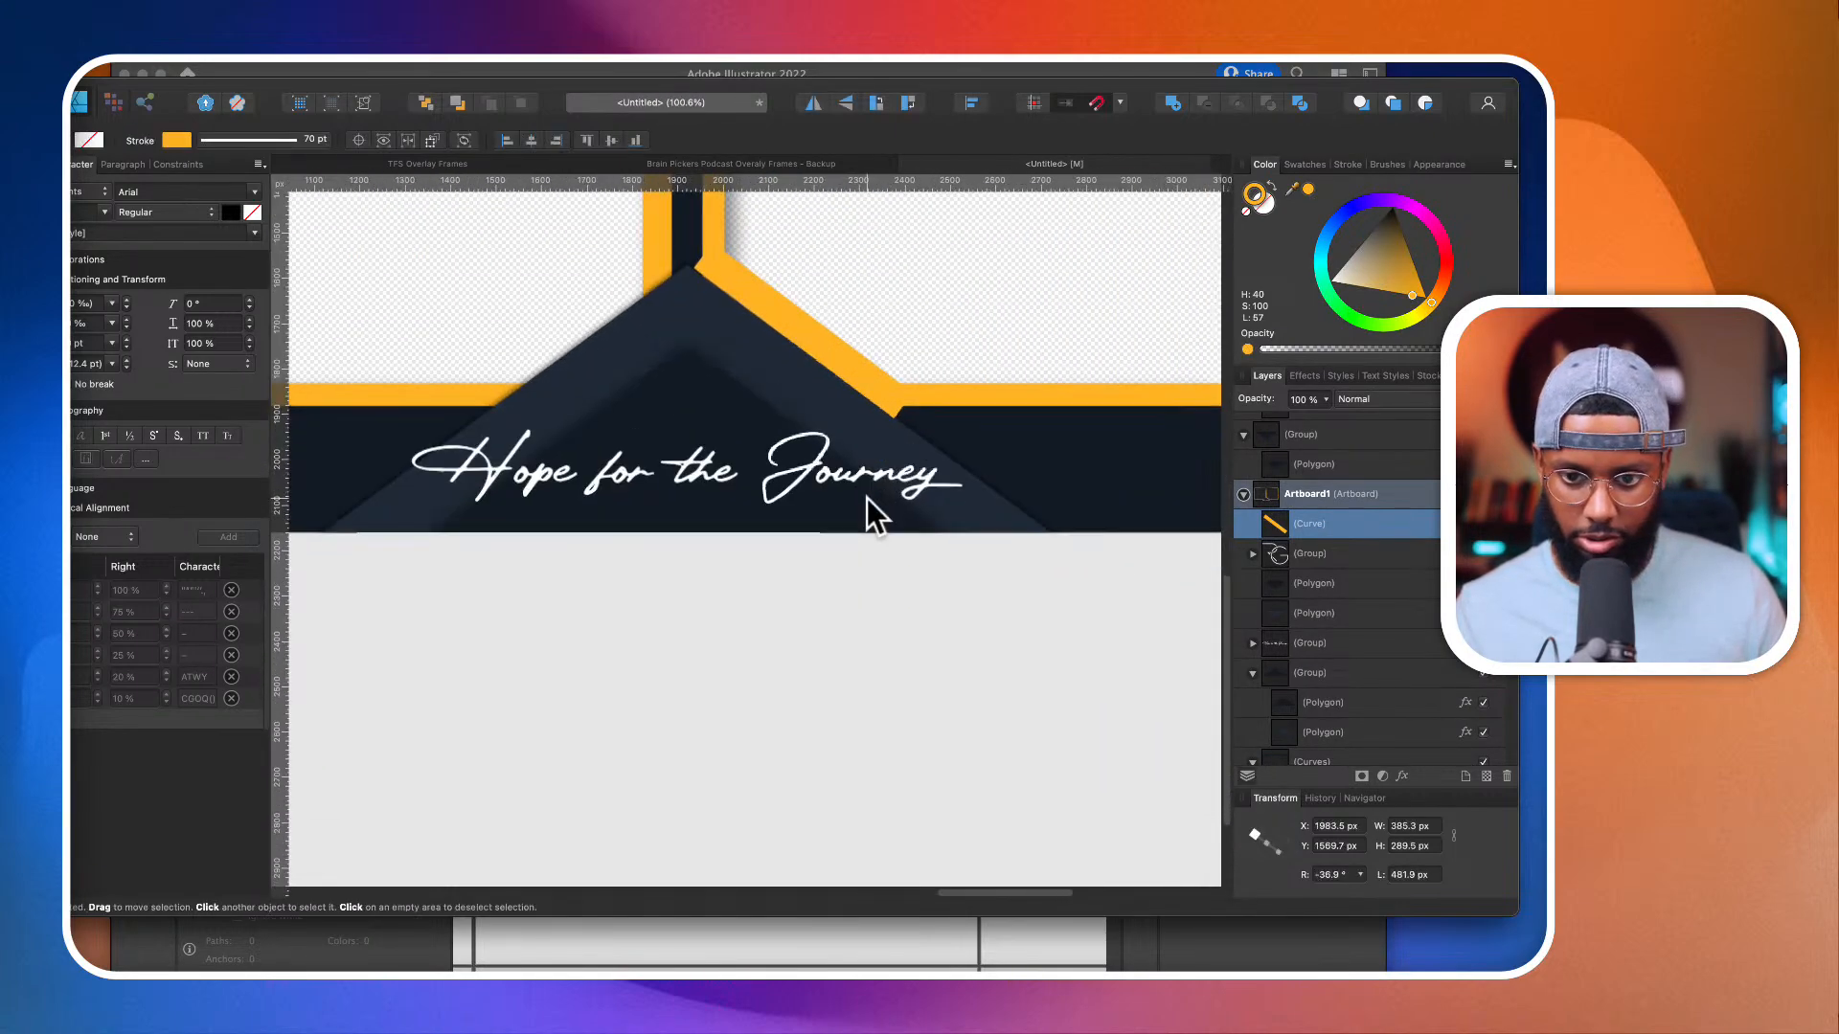
scroll(866, 498, up, 3)
drag(894, 397, 872, 382)
drag(715, 268, 733, 282)
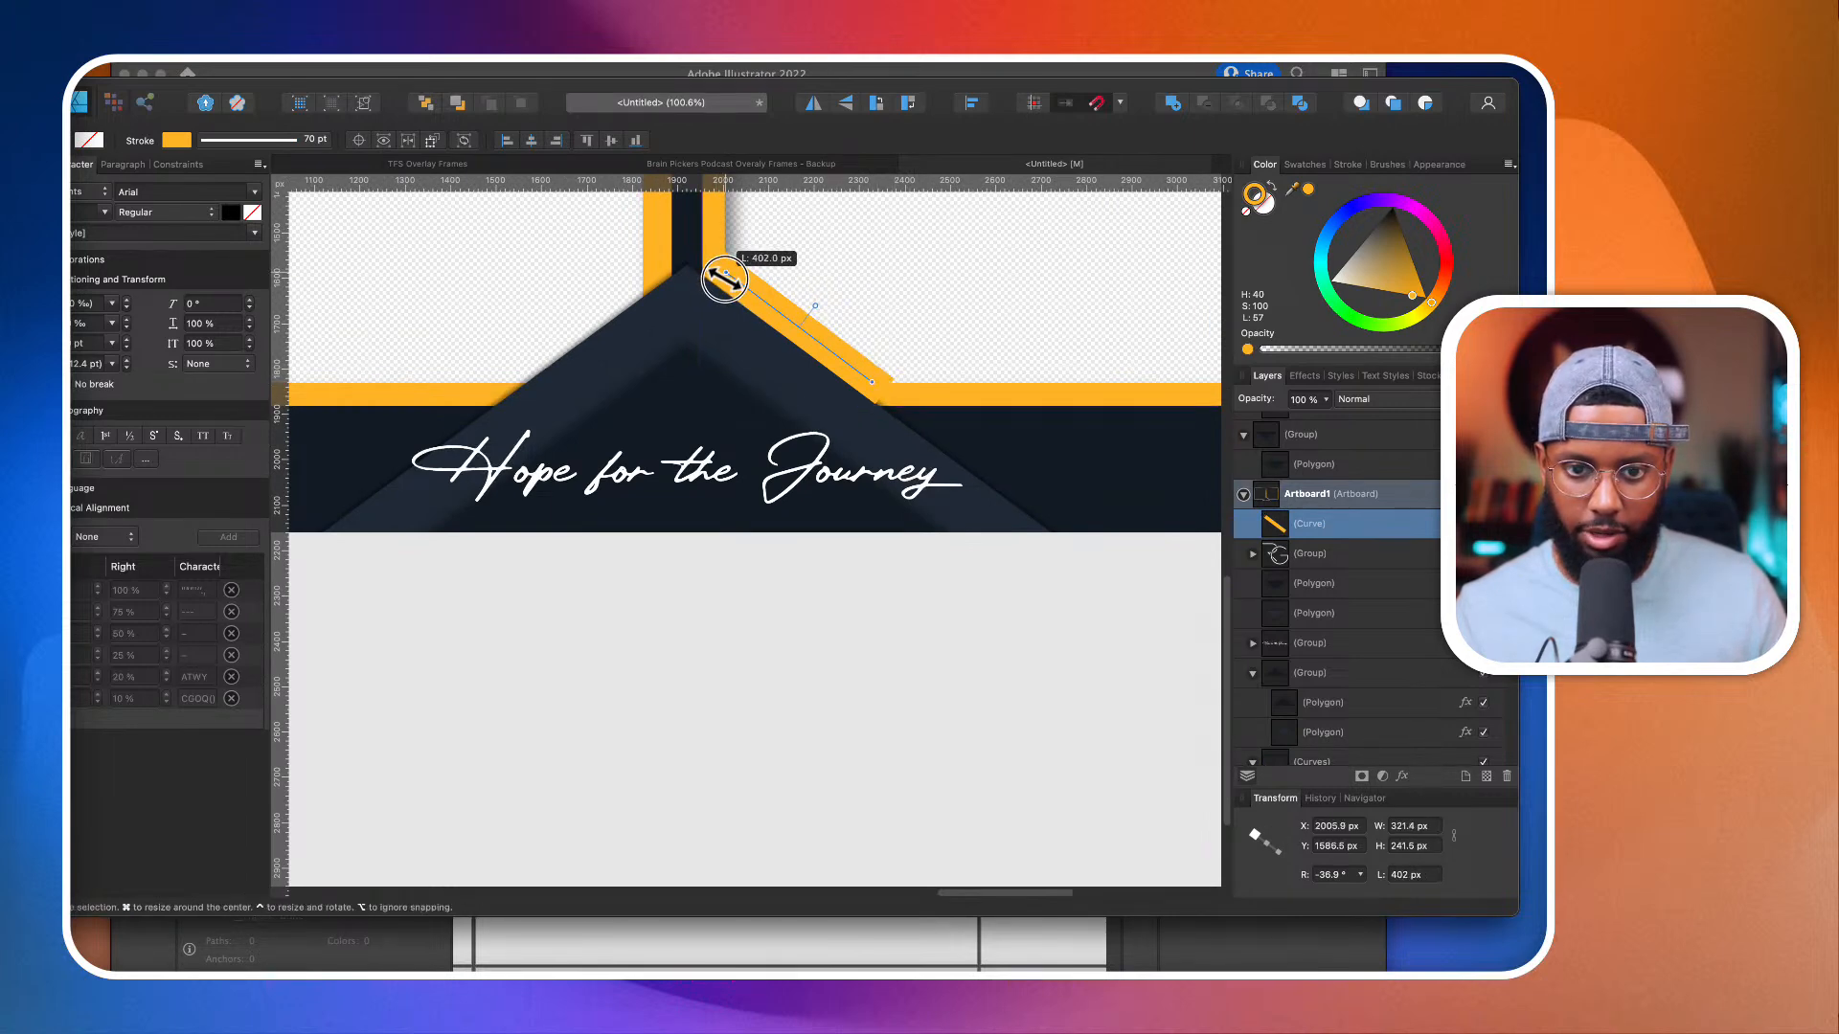
scroll(728, 280, down, 4)
scroll(756, 383, up, 5)
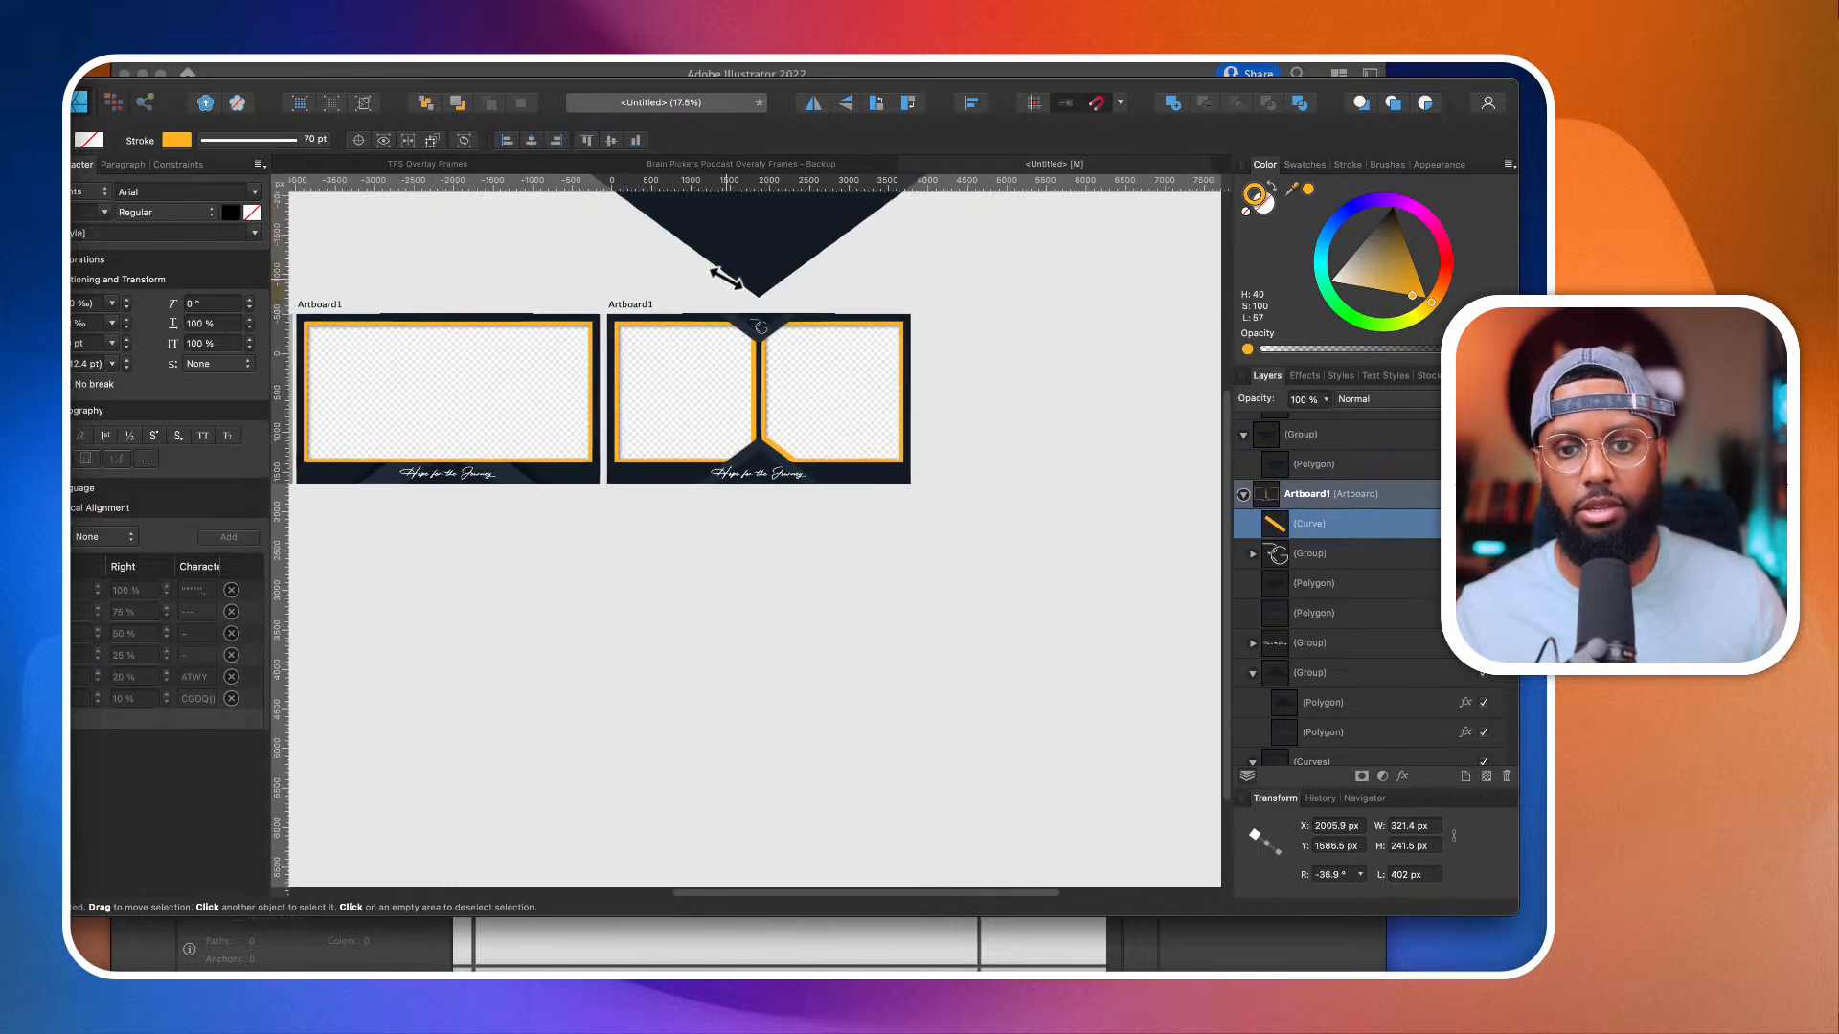
Step: Delete the orange diagonal line from the lower chevron's right slope
scroll(768, 475, up, 2)
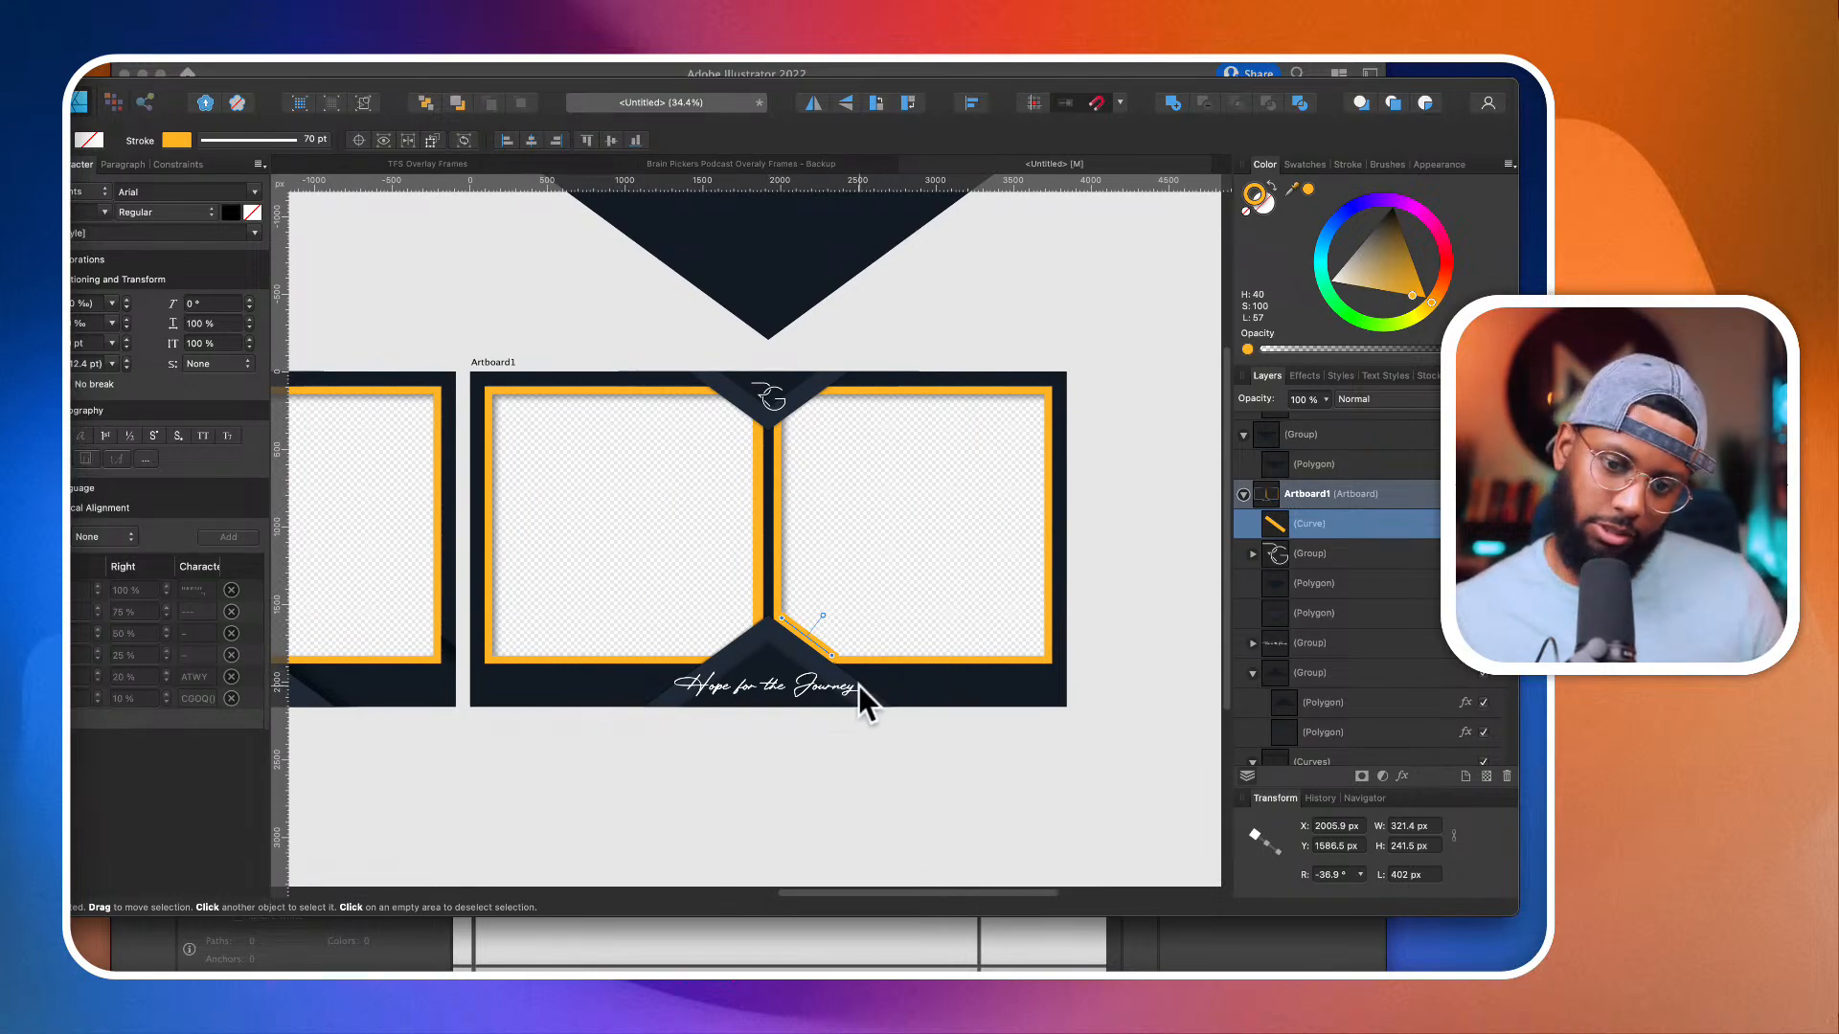
scroll(858, 686, down, 2)
scroll(809, 665, up, 4)
scroll(809, 665, up, 1)
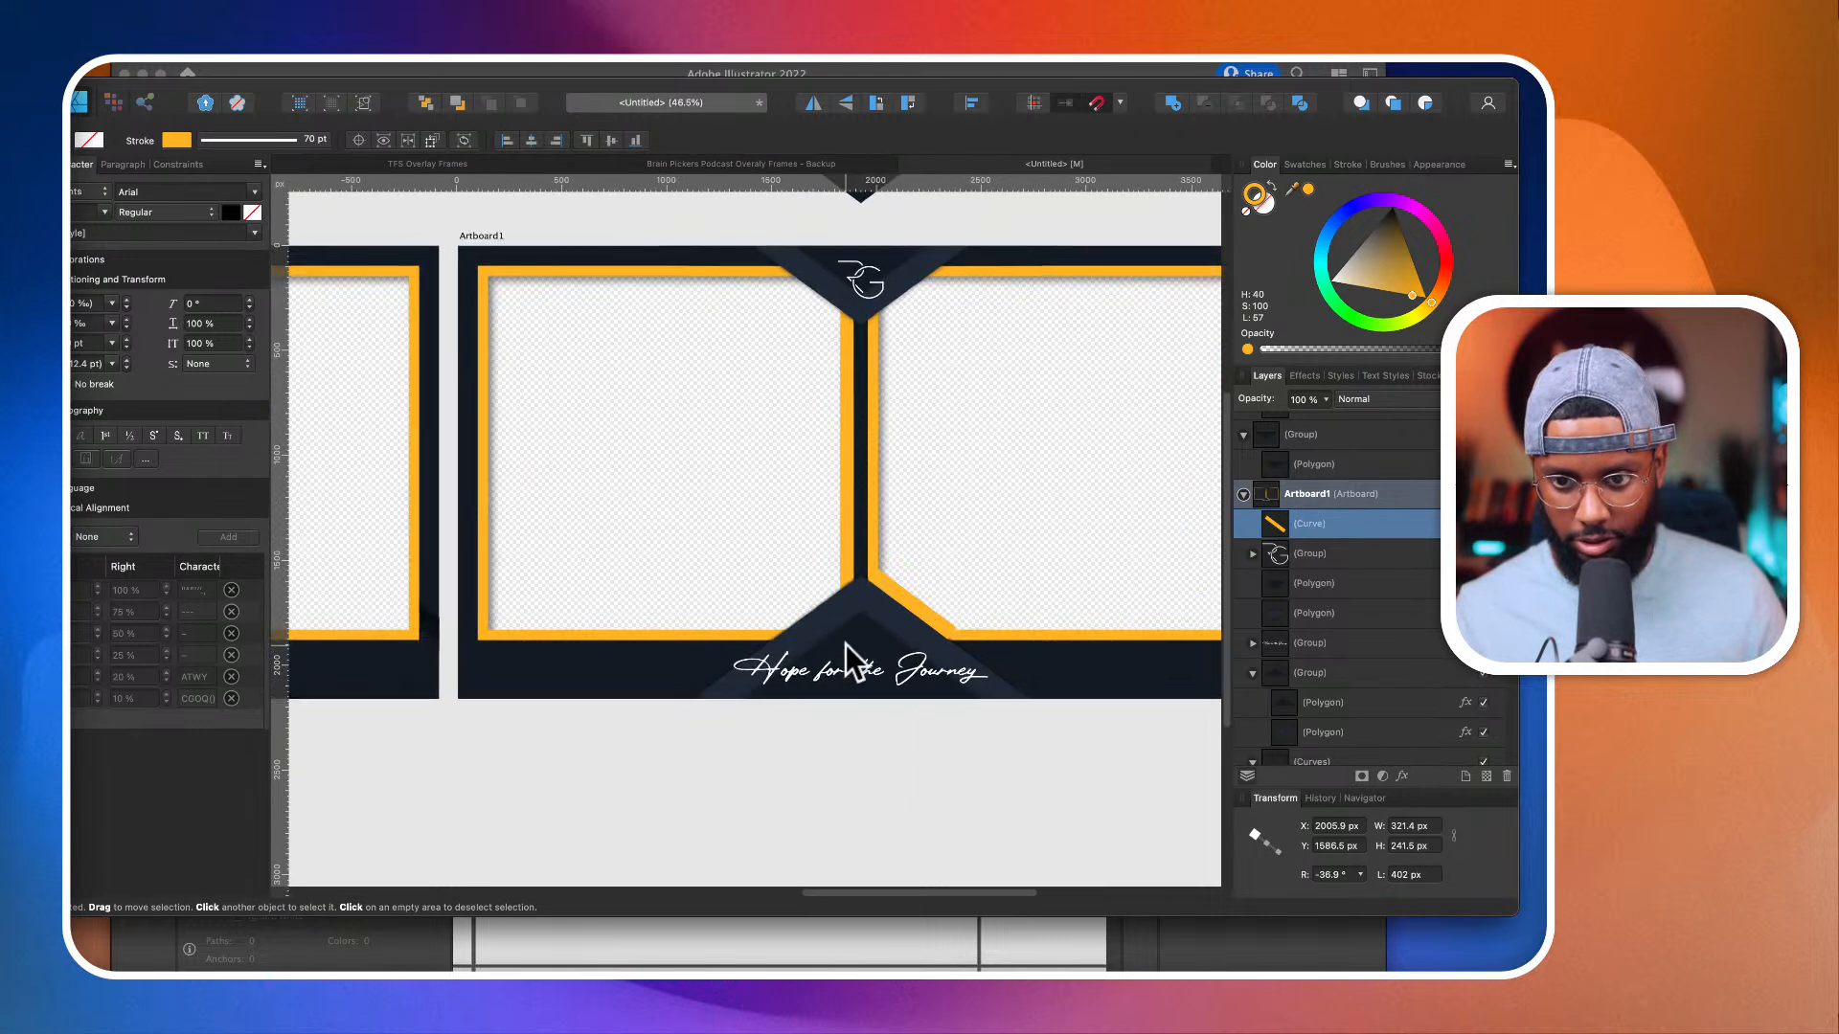
scroll(847, 646, right, 3)
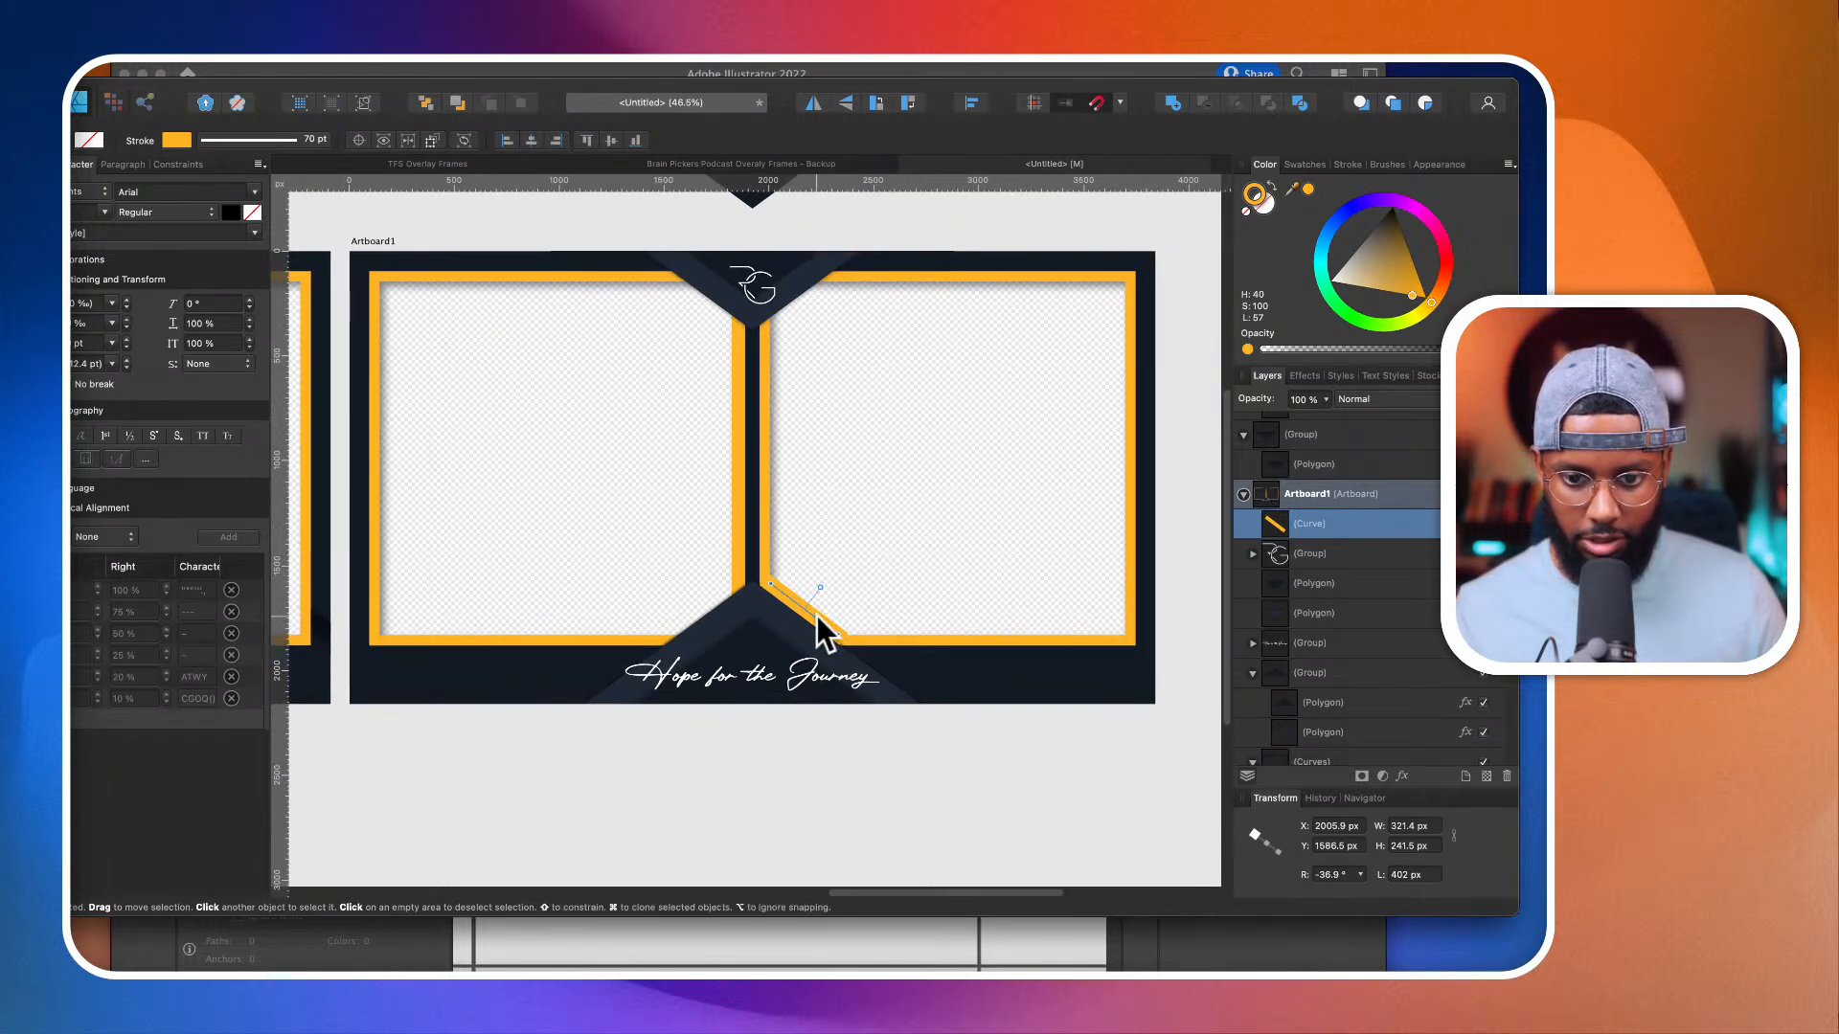
key(Delete)
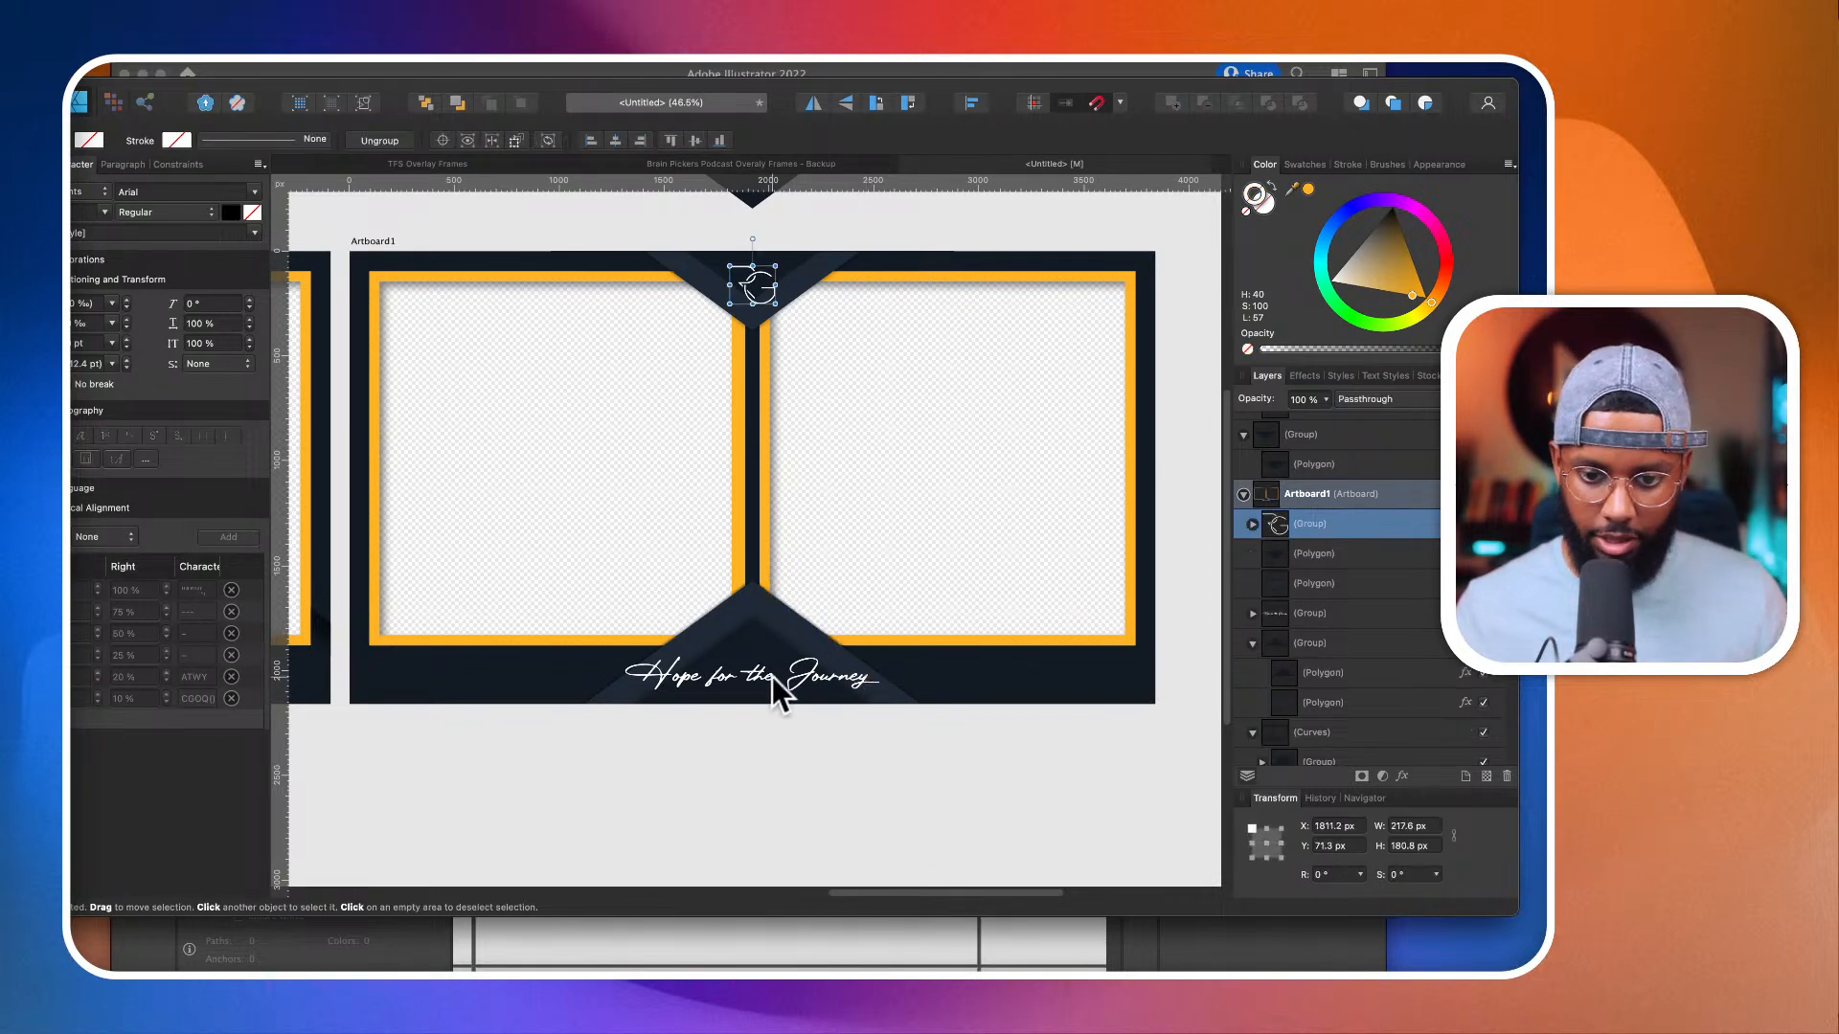
Step: Duplicate the two-camera split frame artboard to its right, at about X 11717 px, Y 0 px
scroll(772, 676, down, 3)
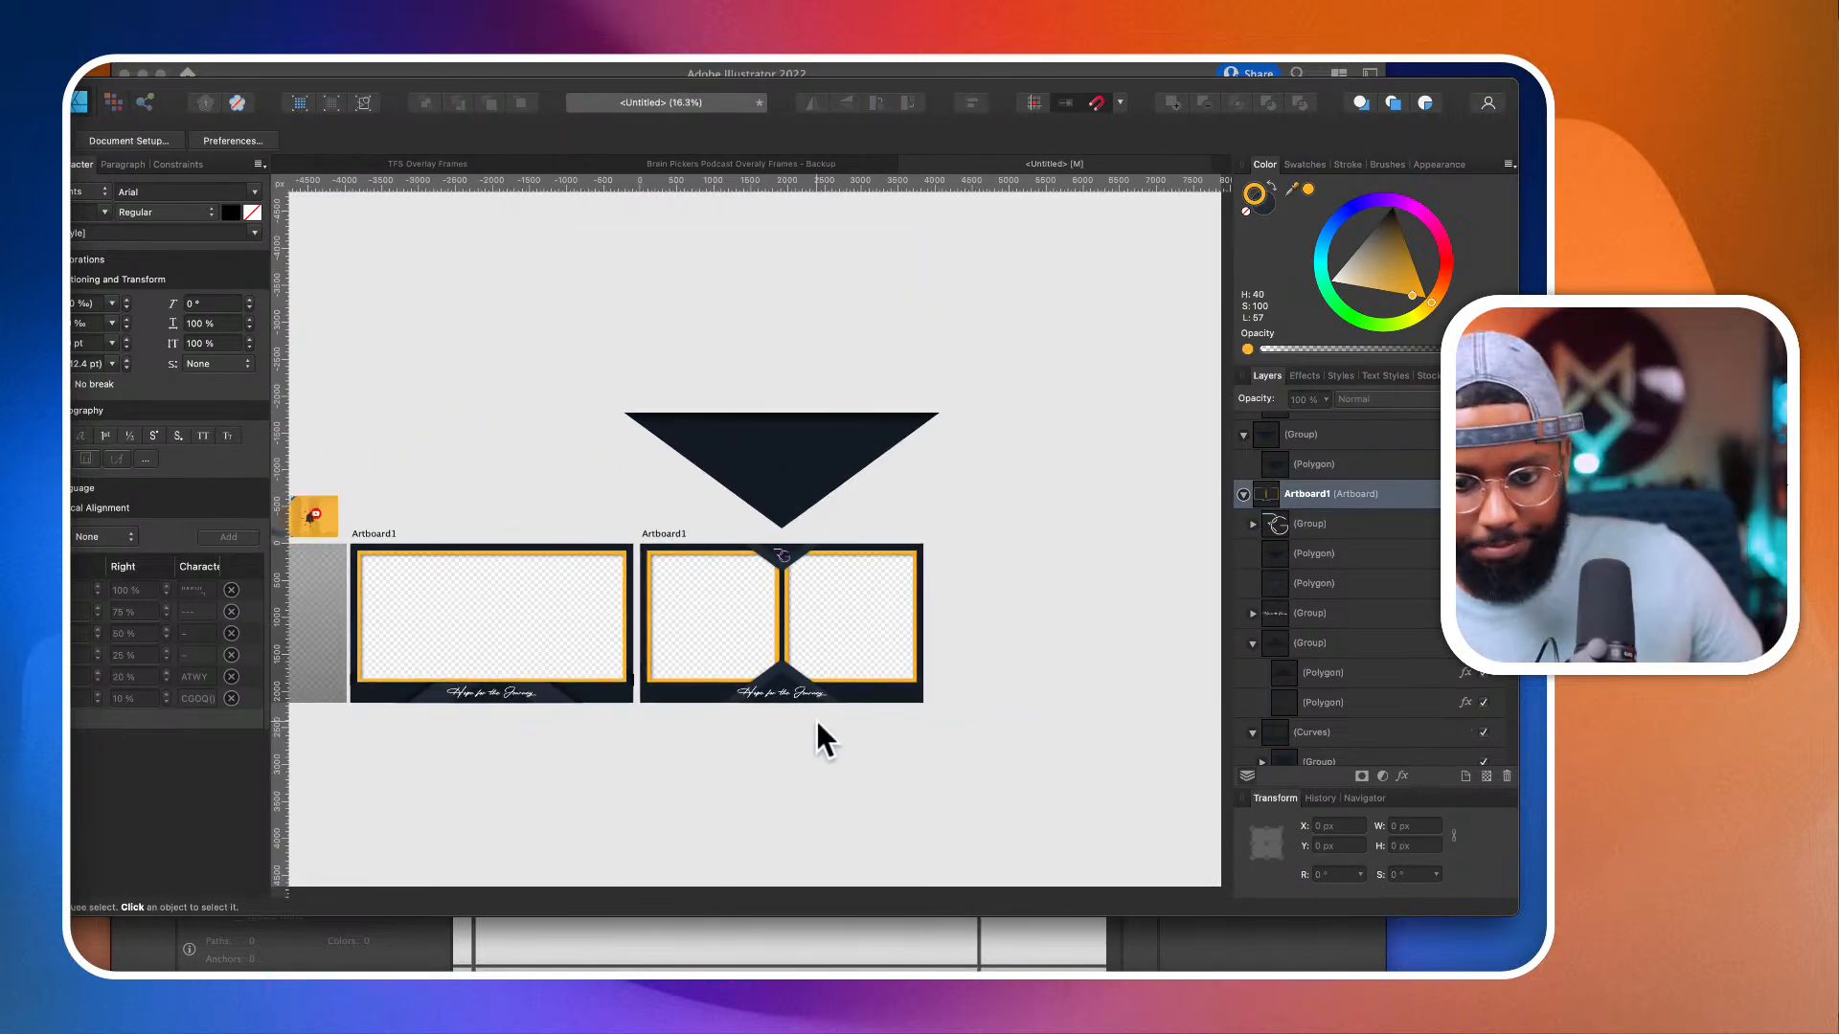
scroll(776, 666, up, 1)
scroll(778, 669, down, 2)
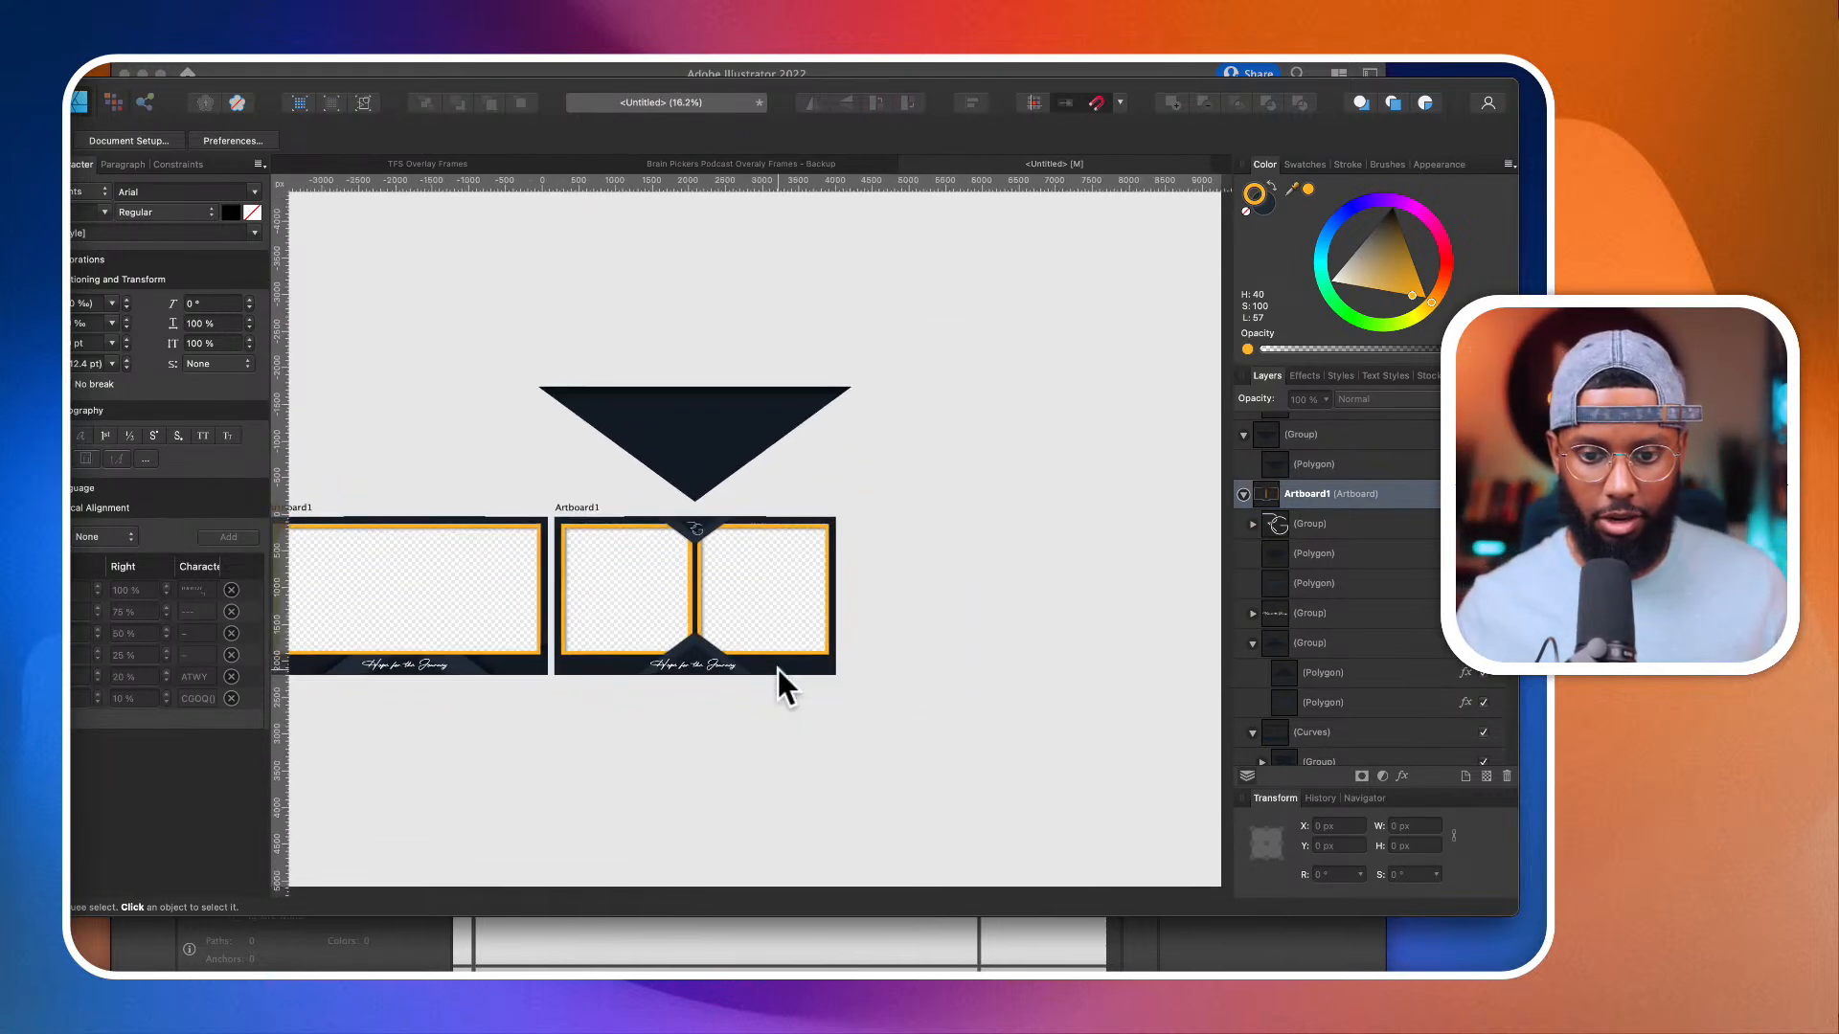
click(763, 503)
scroll(762, 502, down, 2)
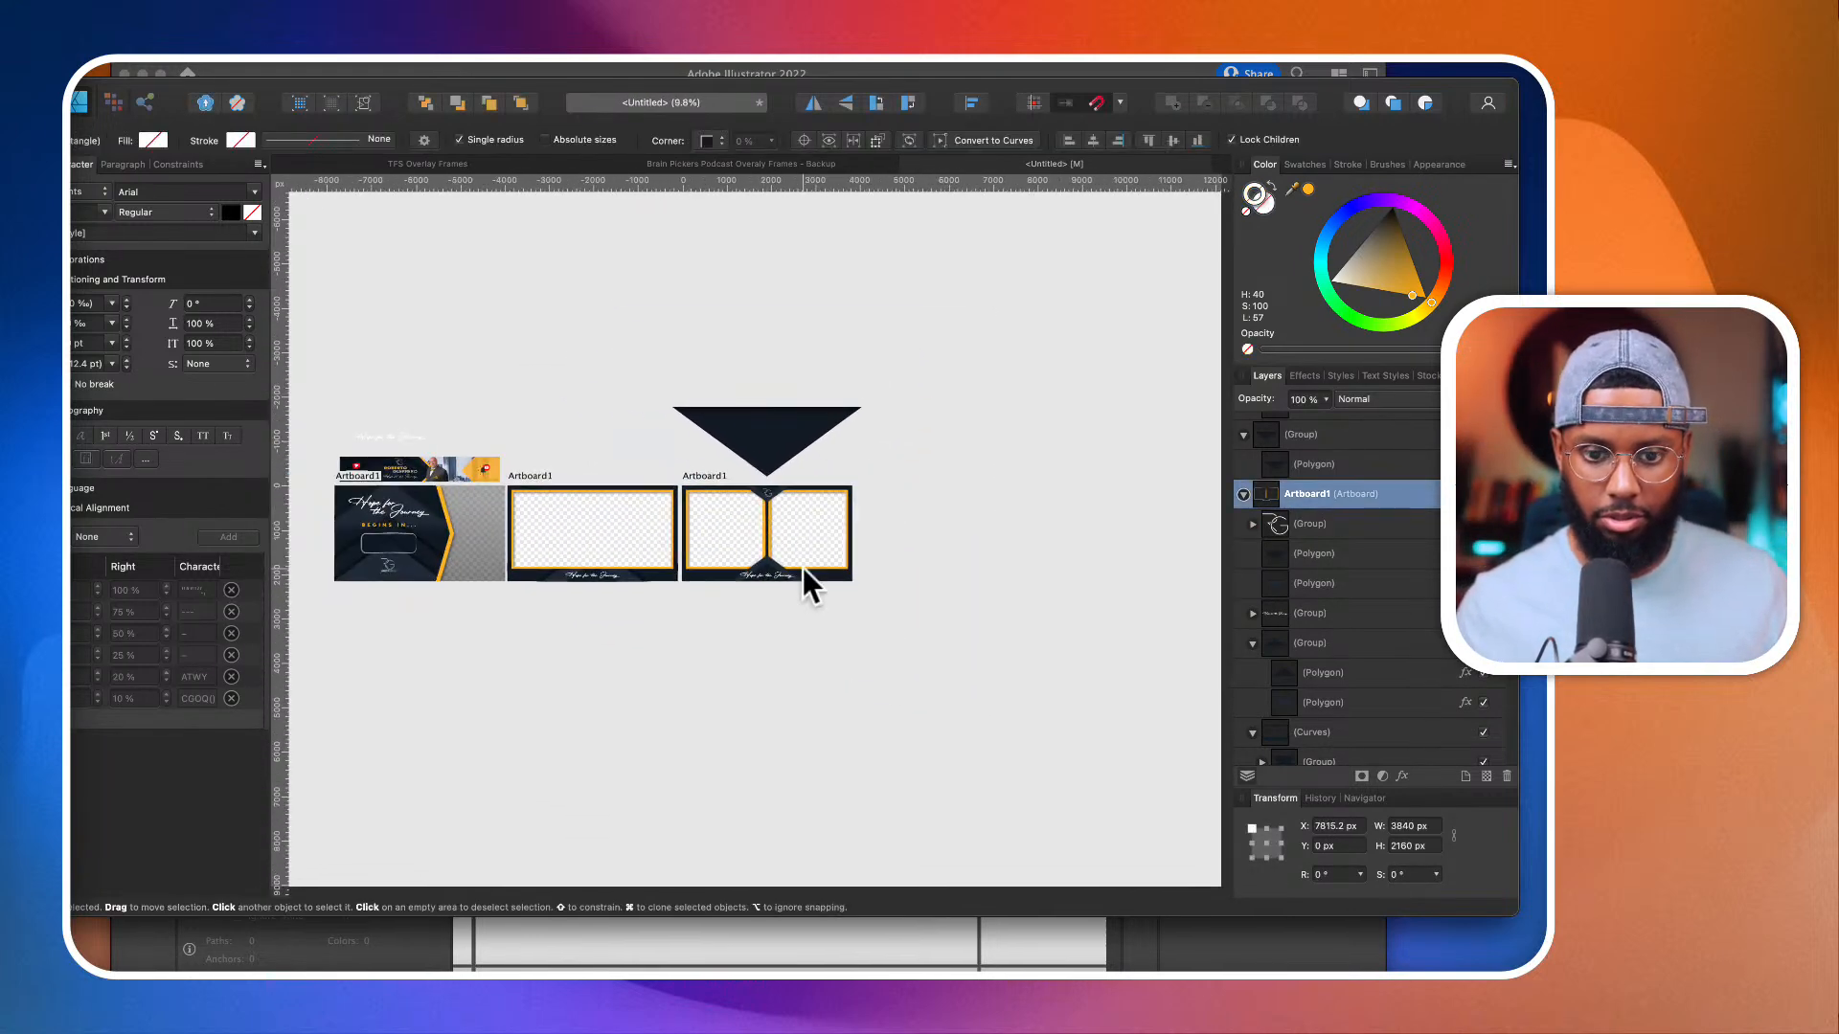
scroll(804, 567, left, 1)
drag(814, 550, 986, 566)
Step: Select the group nested inside the dark background curves of the duplicated split frame
scroll(968, 583, up, 3)
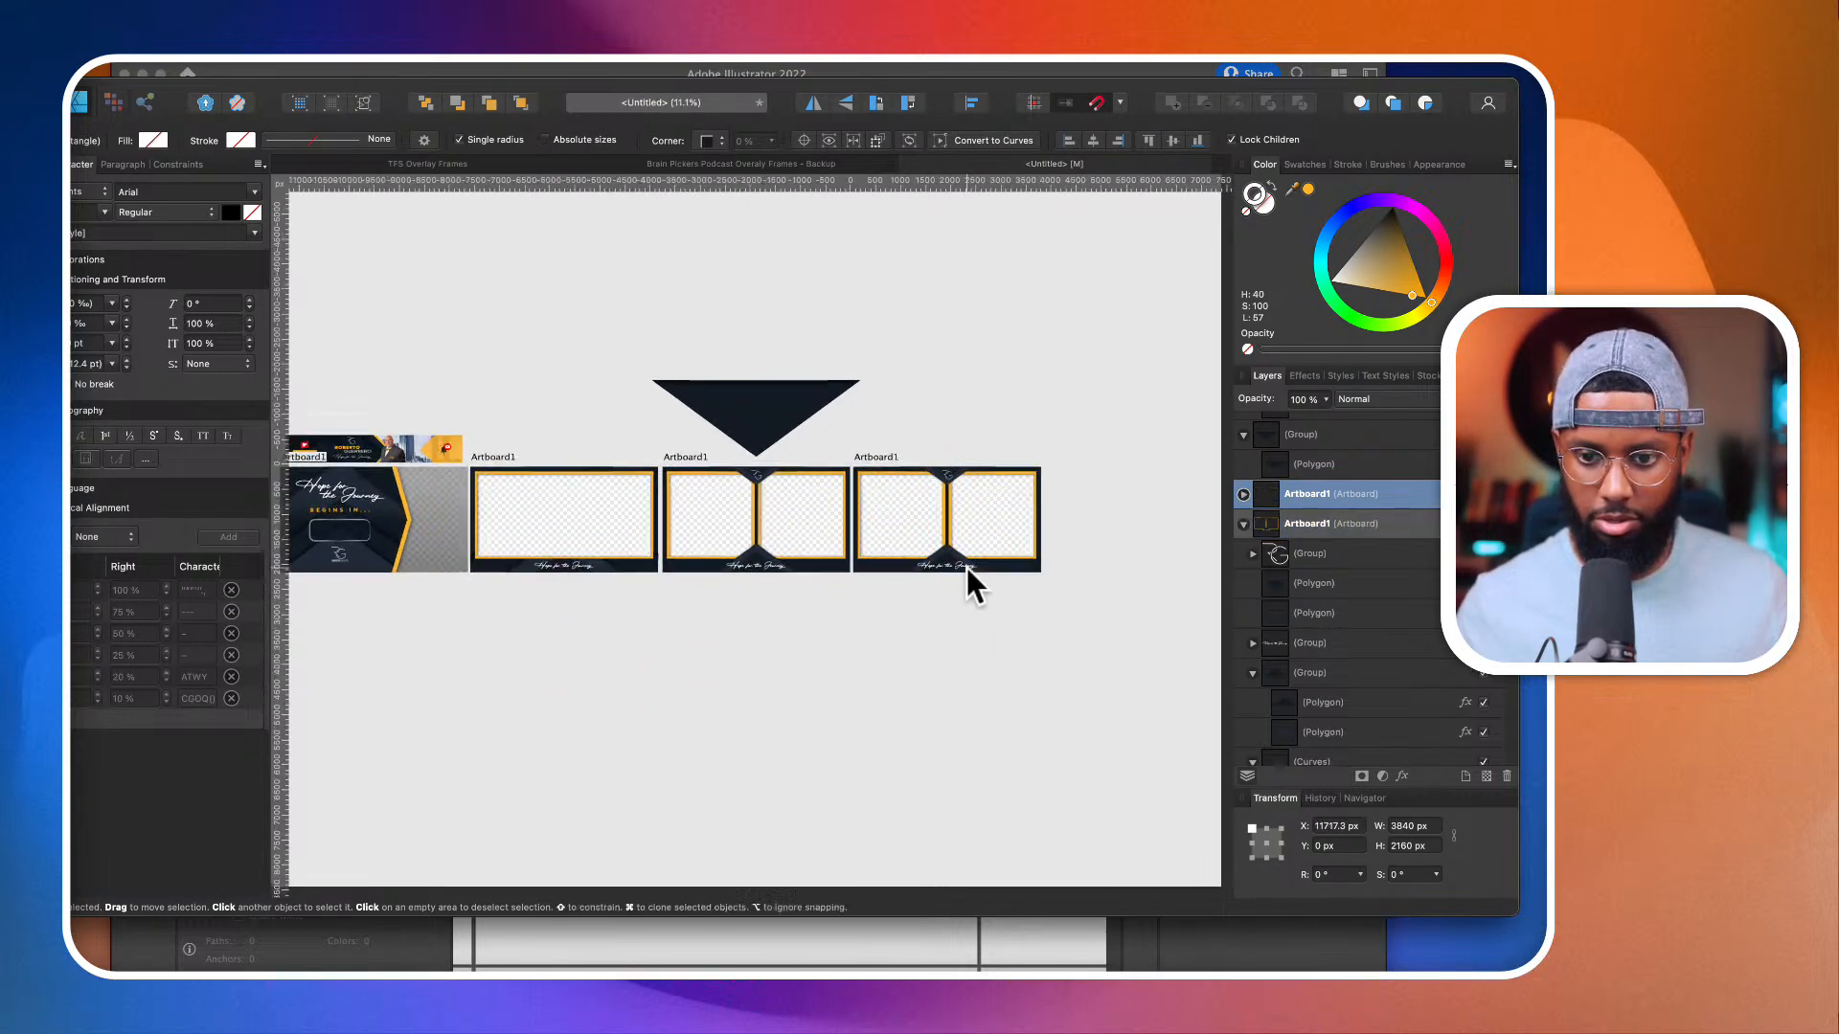
scroll(902, 496, up, 3)
click(902, 496)
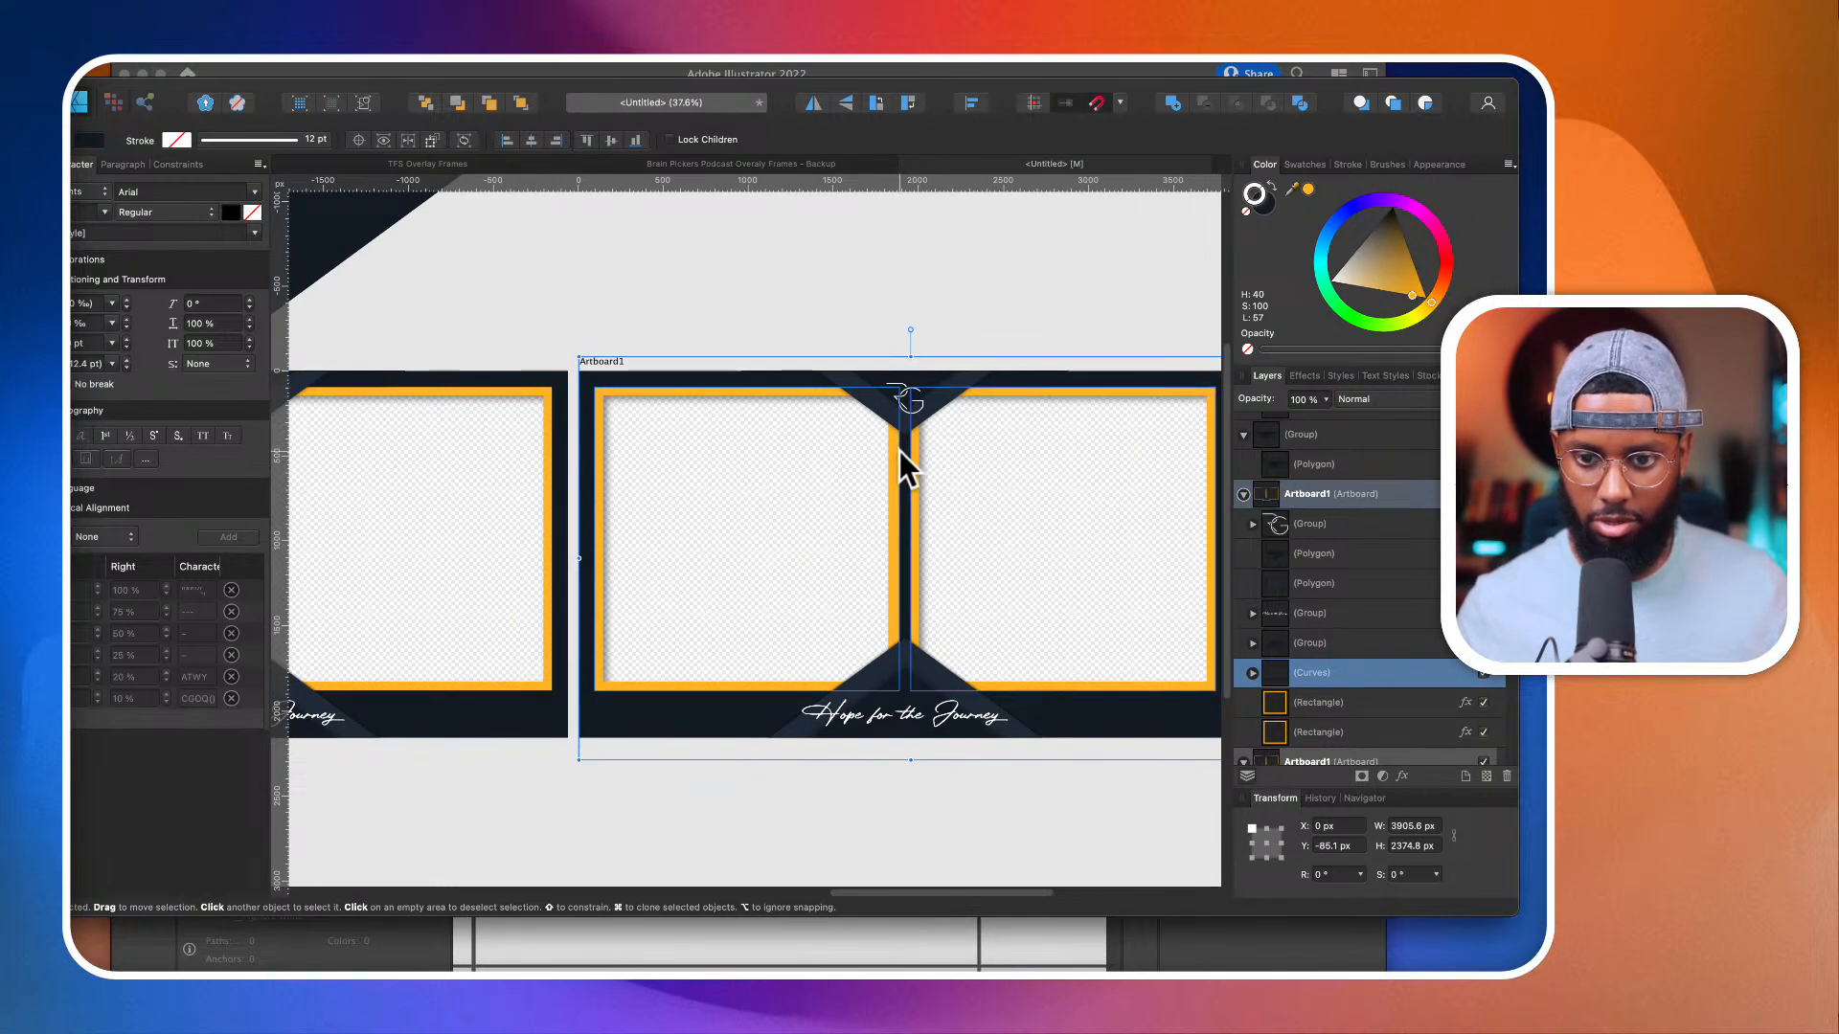
double_click(898, 454)
scroll(862, 421, down, 2)
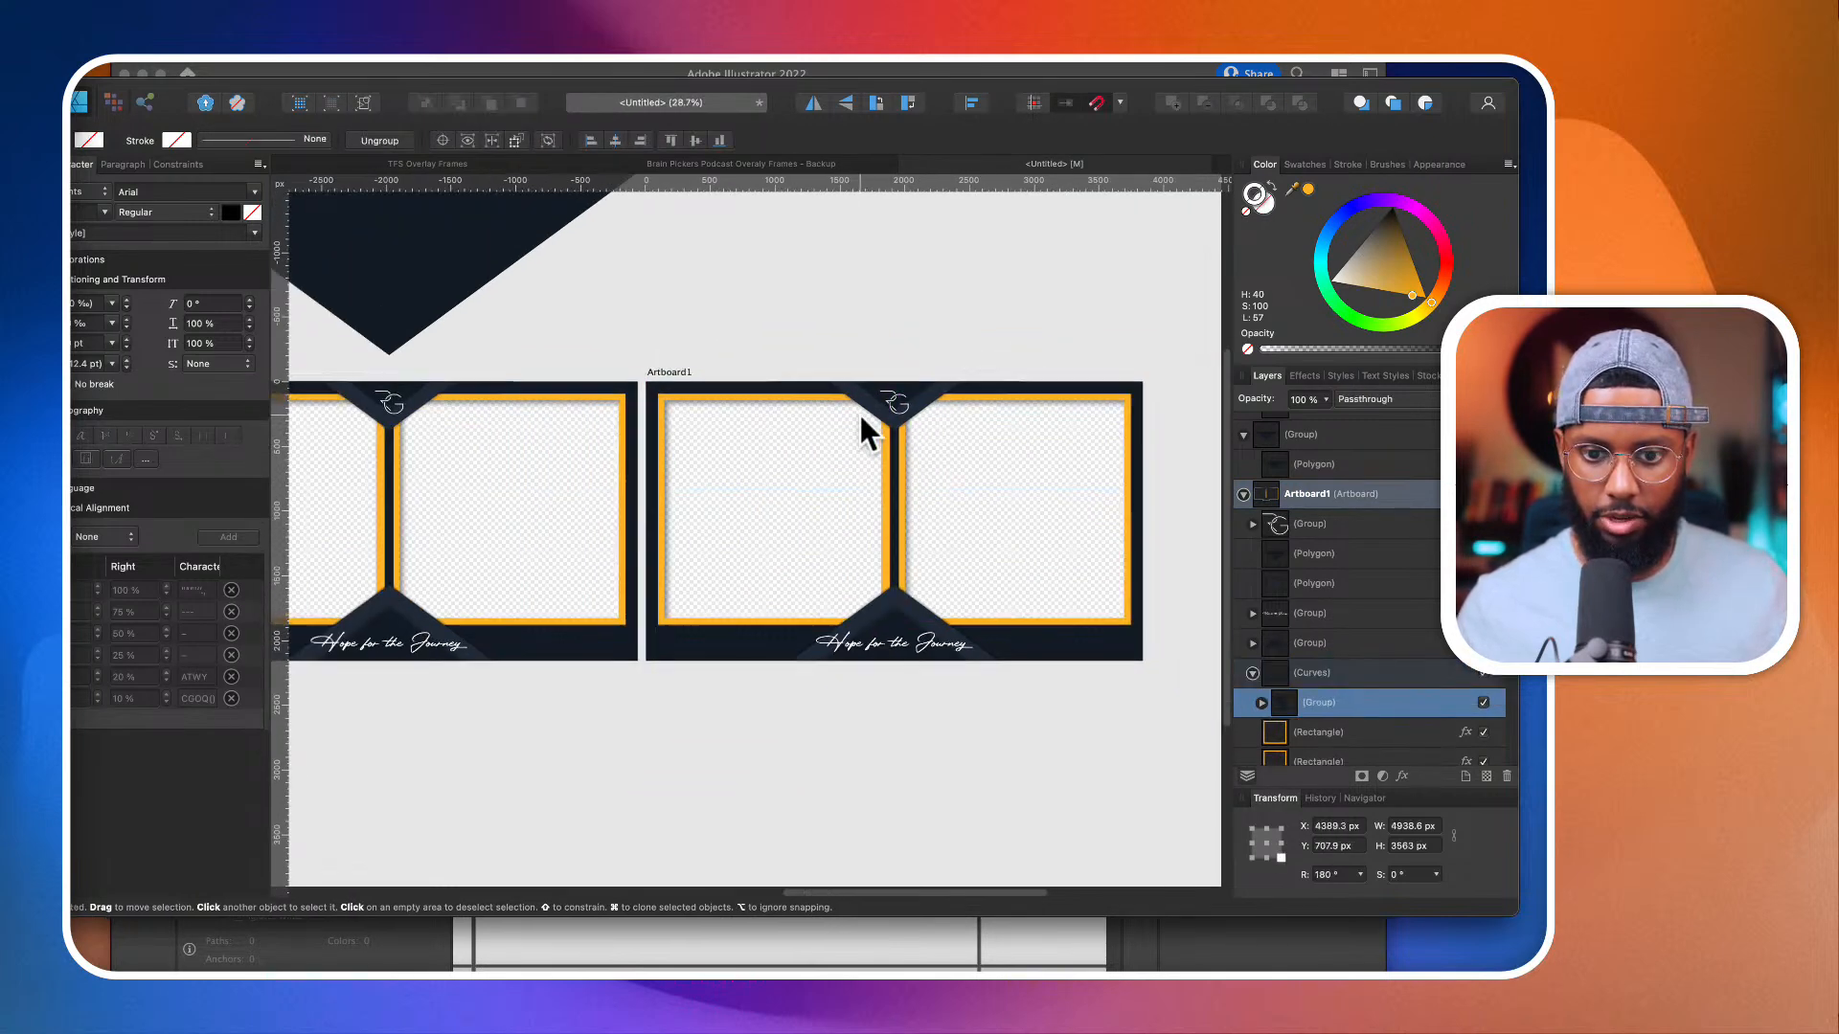
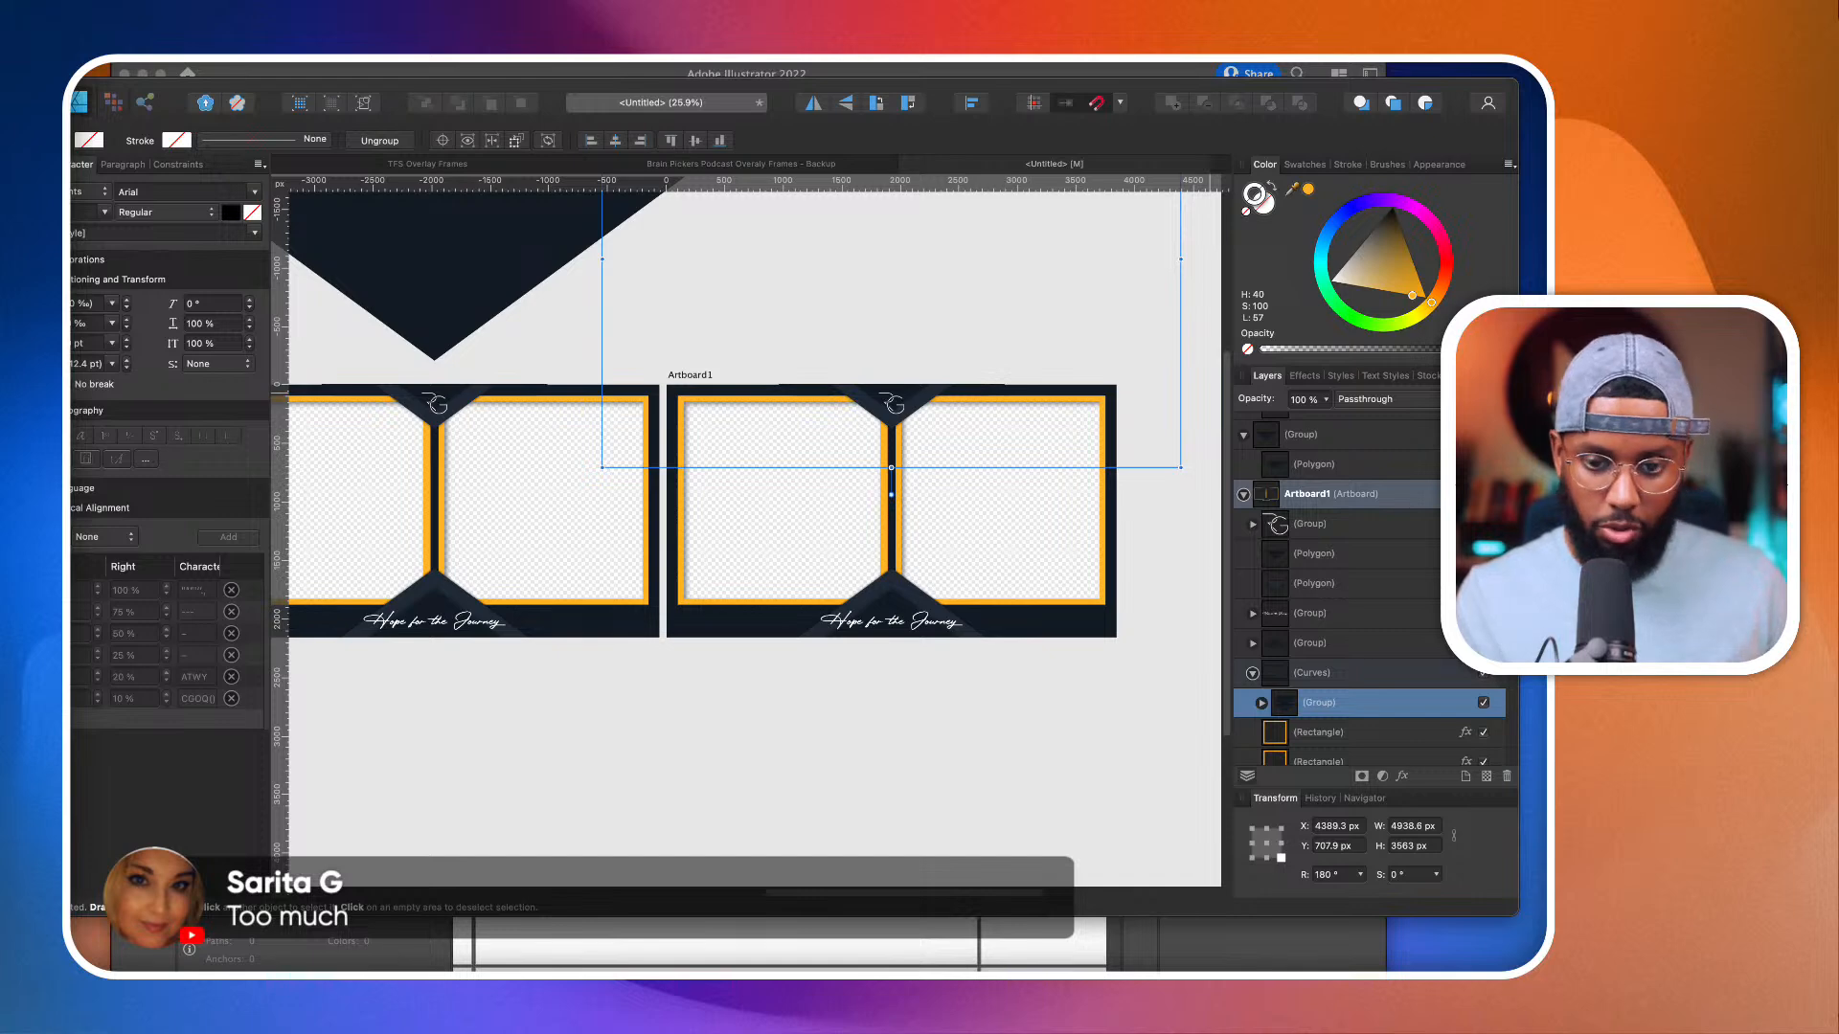
click(998, 756)
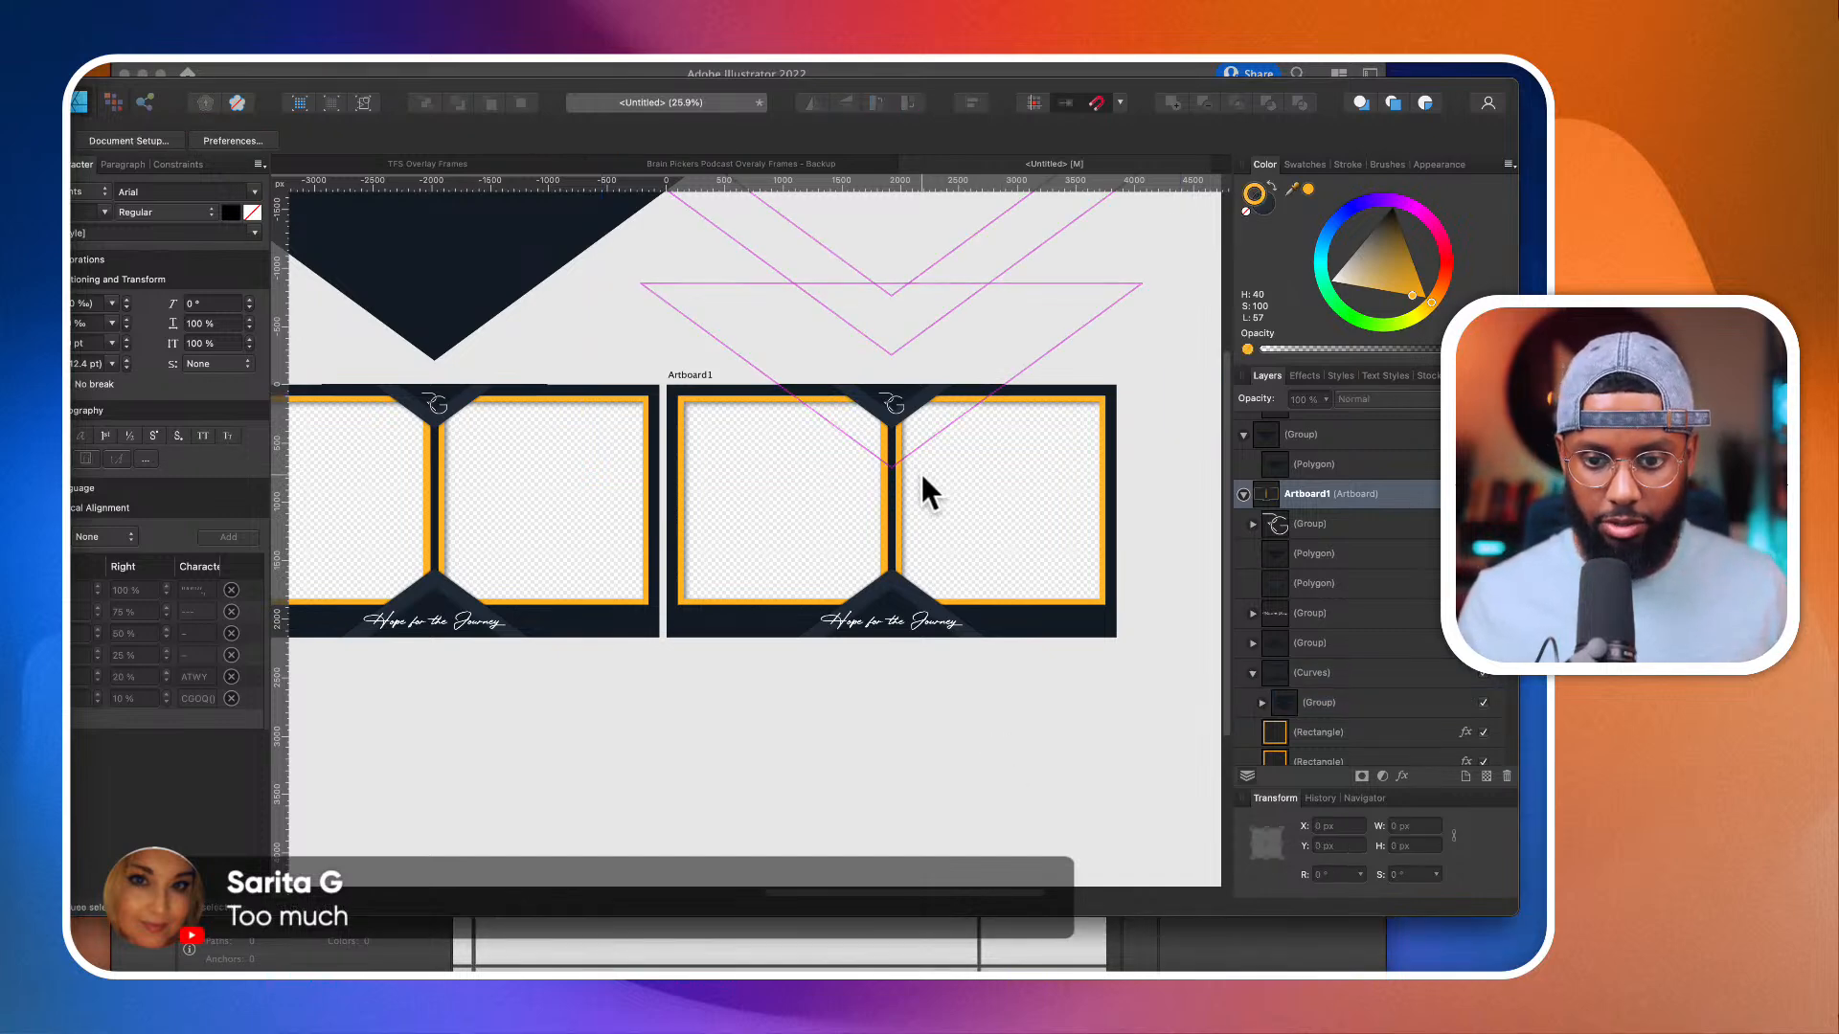
scroll(923, 483, up, 2)
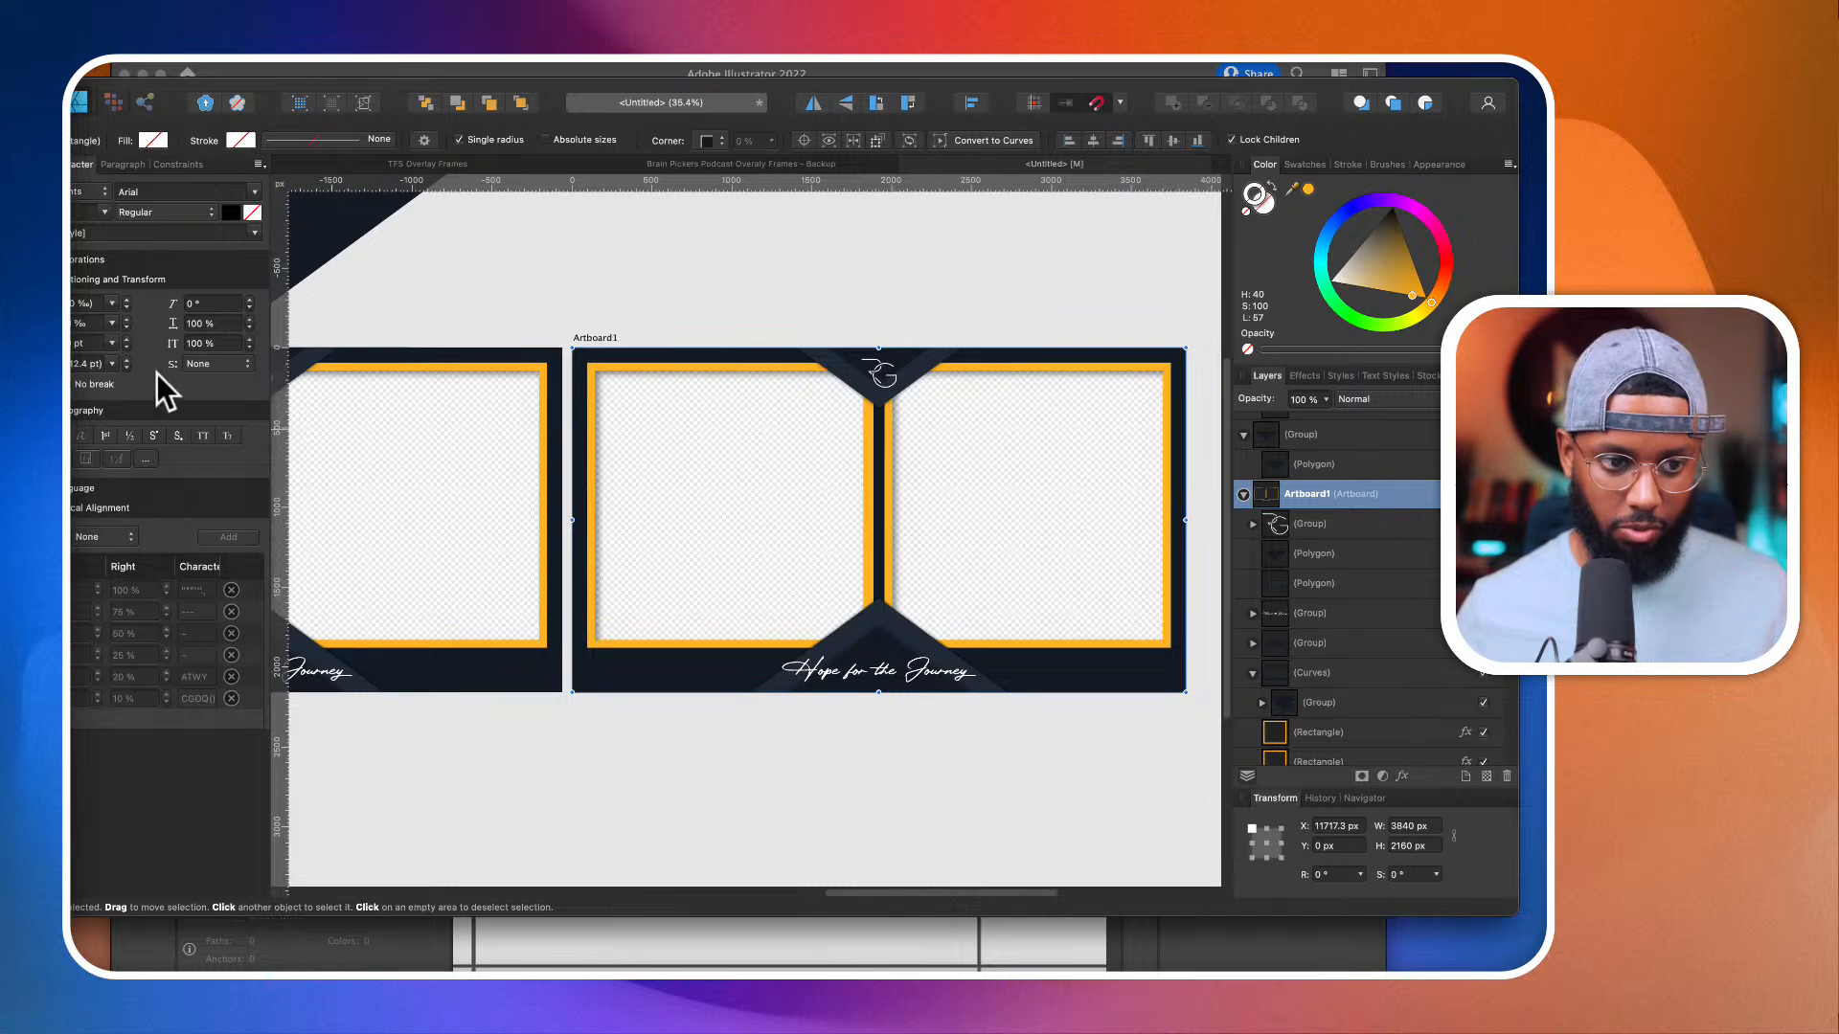
key(p)
click(742, 335)
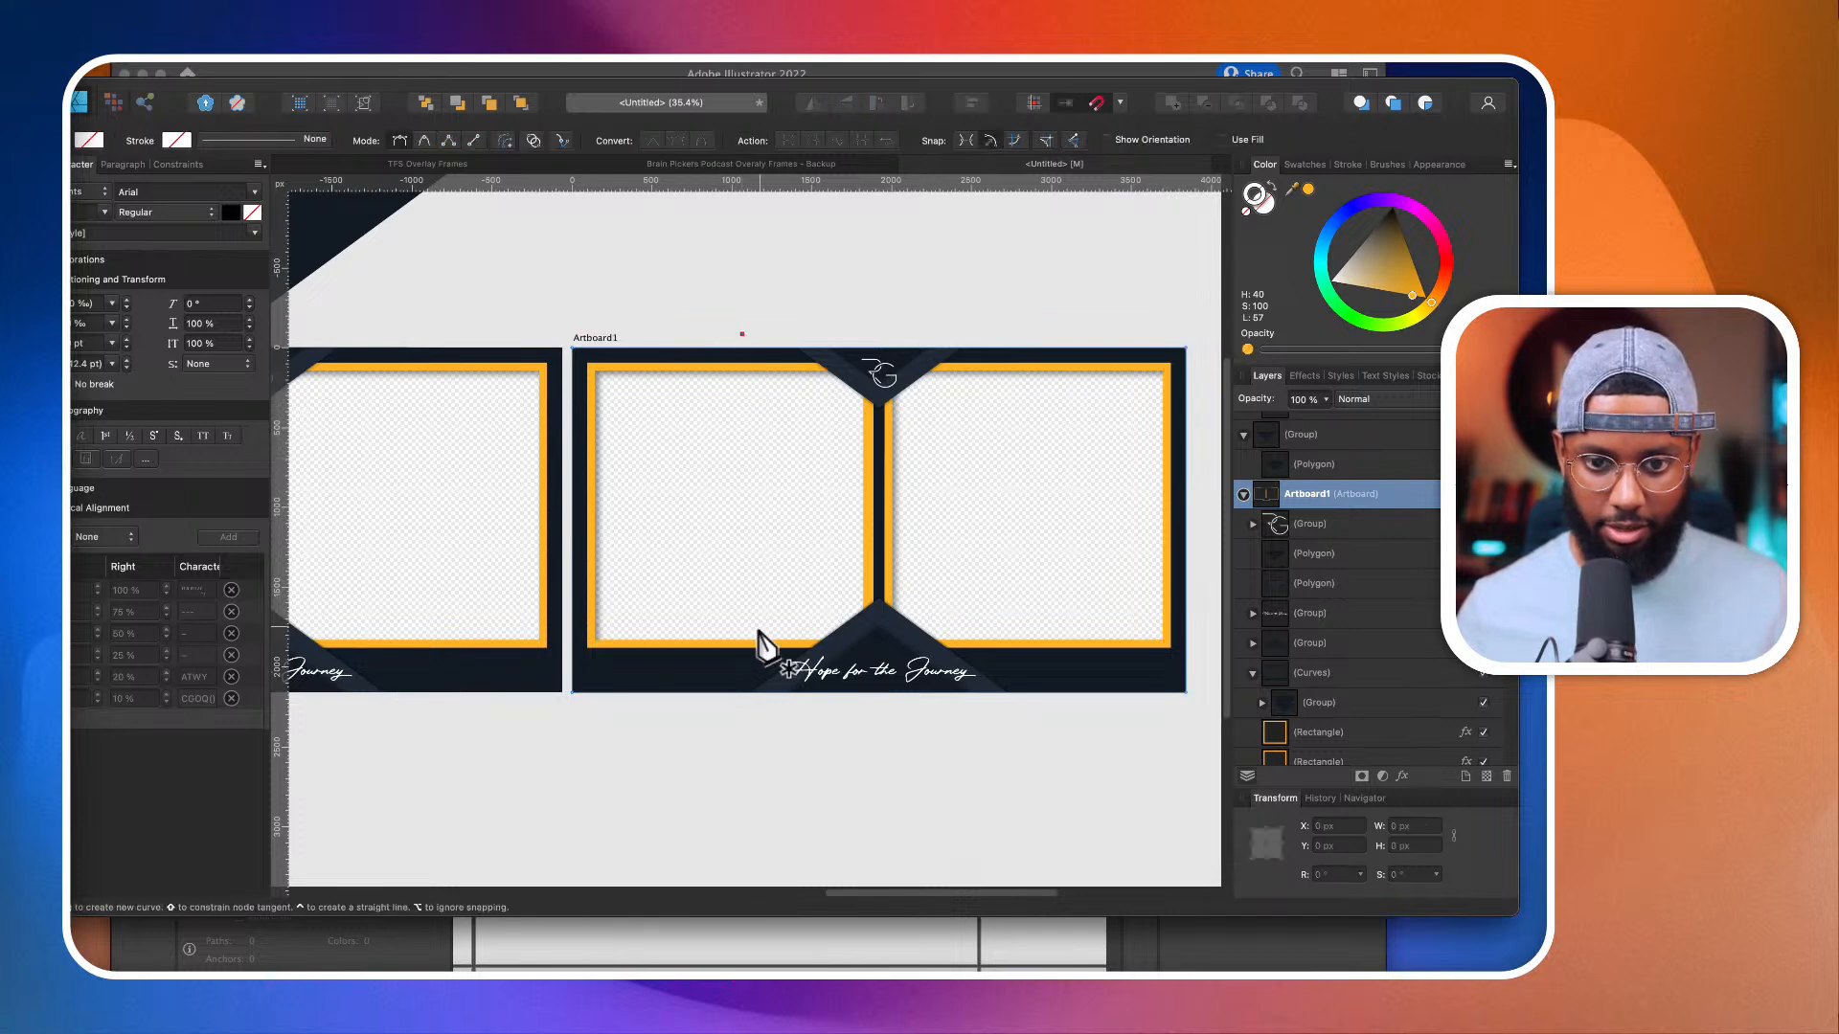
click(759, 663)
key(super+z)
key(super+z)
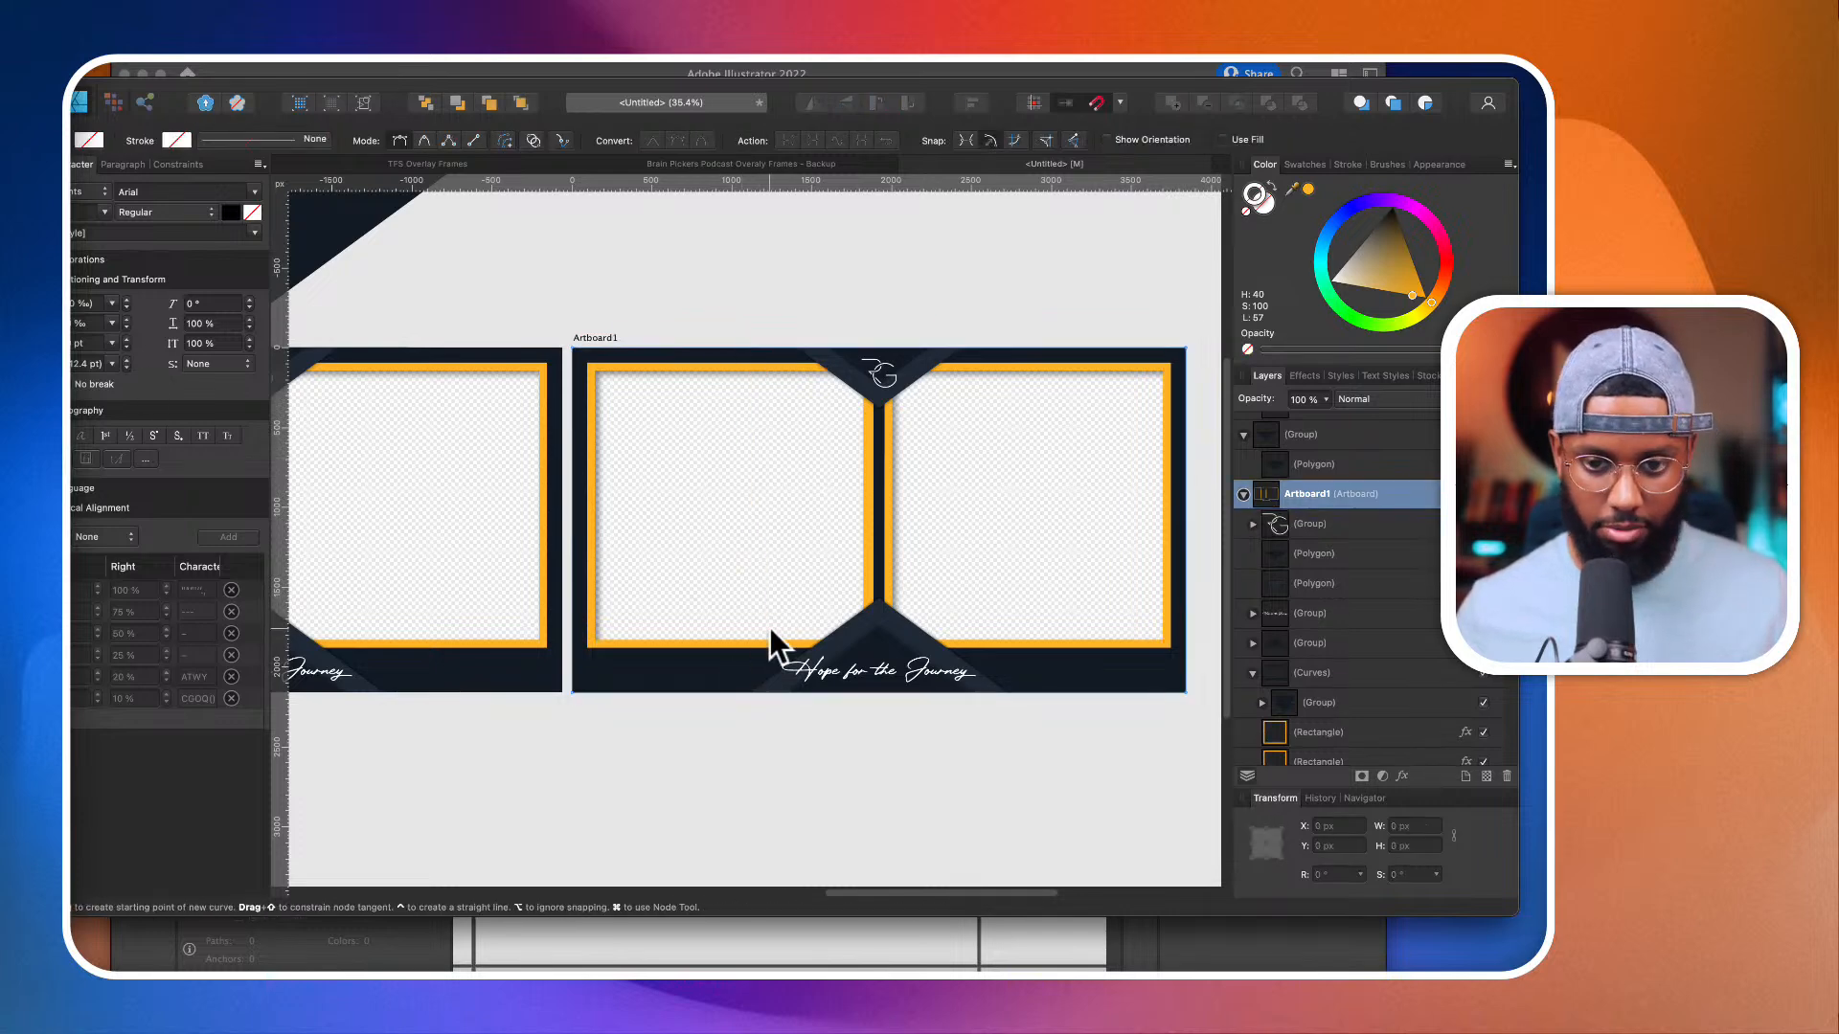
Step: Draw a vertical orange line about 2136 px long through the duplicated frame's left camera window with the Pen tool
click(757, 336)
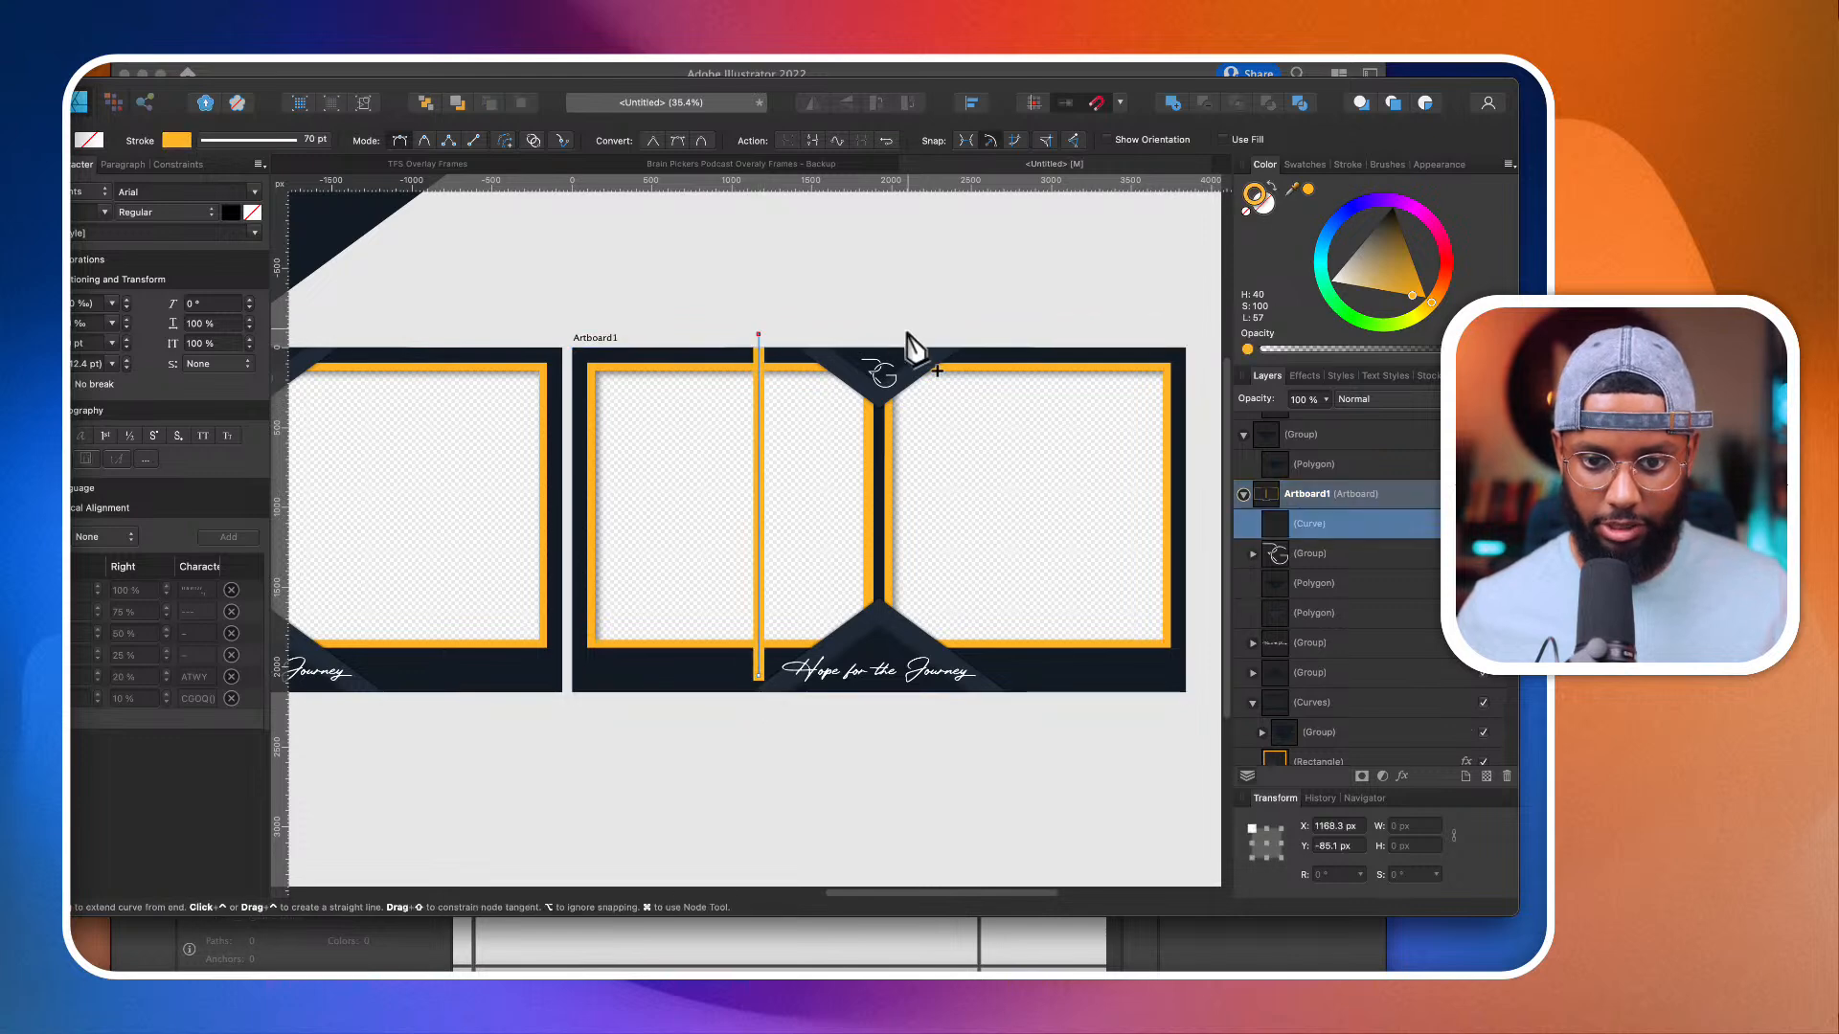
click(1323, 821)
text(1280)
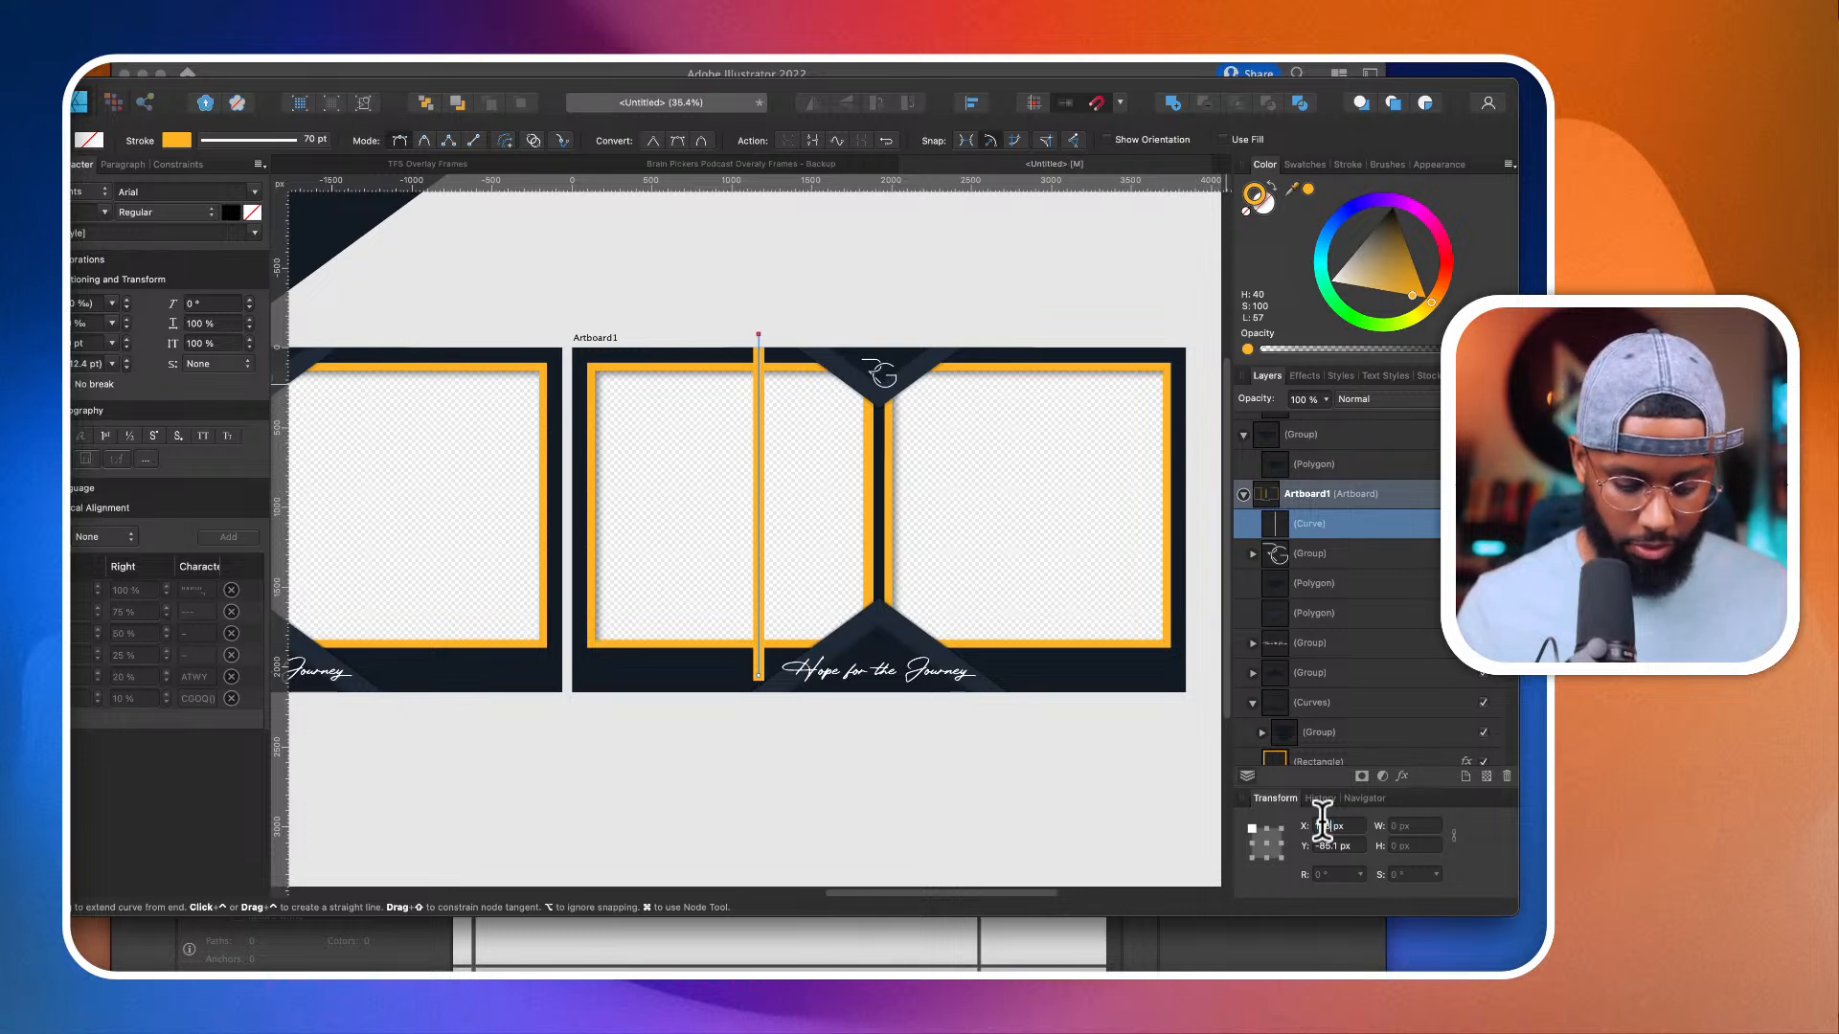
key(Return)
key(super+z)
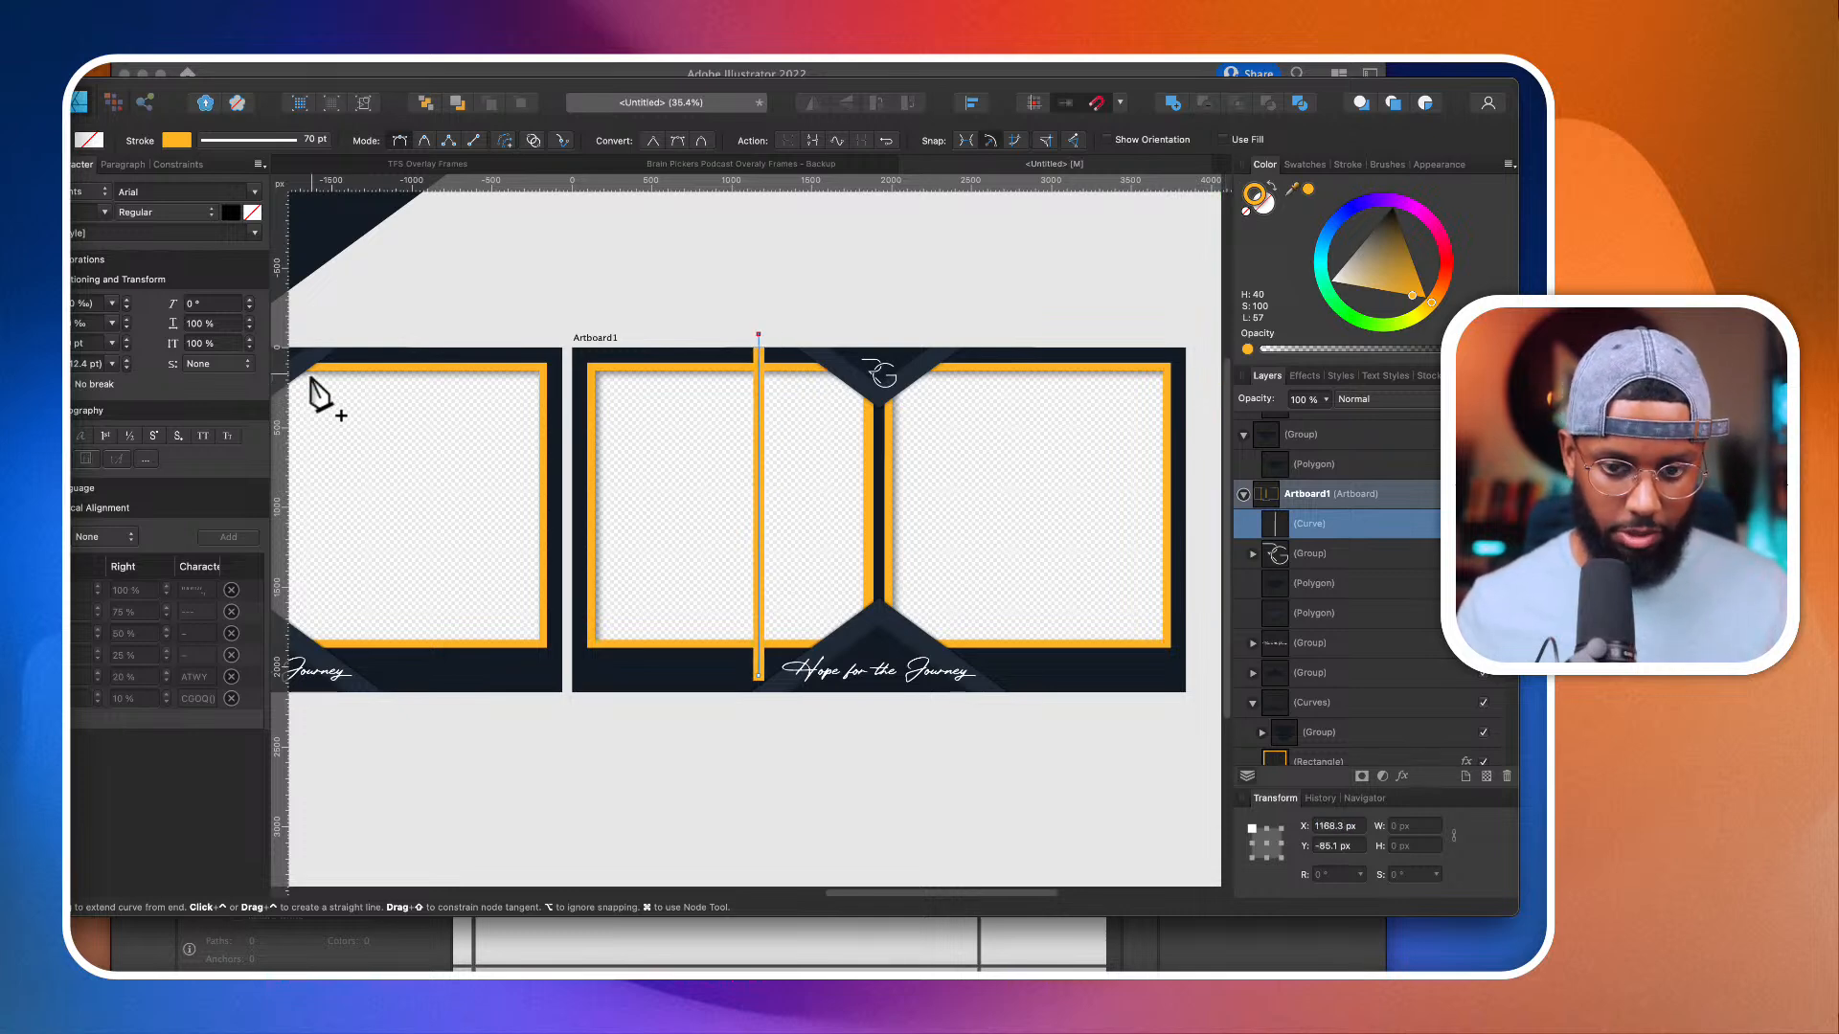
Step: Set the vertical orange line's X position to 1280 px
key(v)
click(642, 255)
click(760, 408)
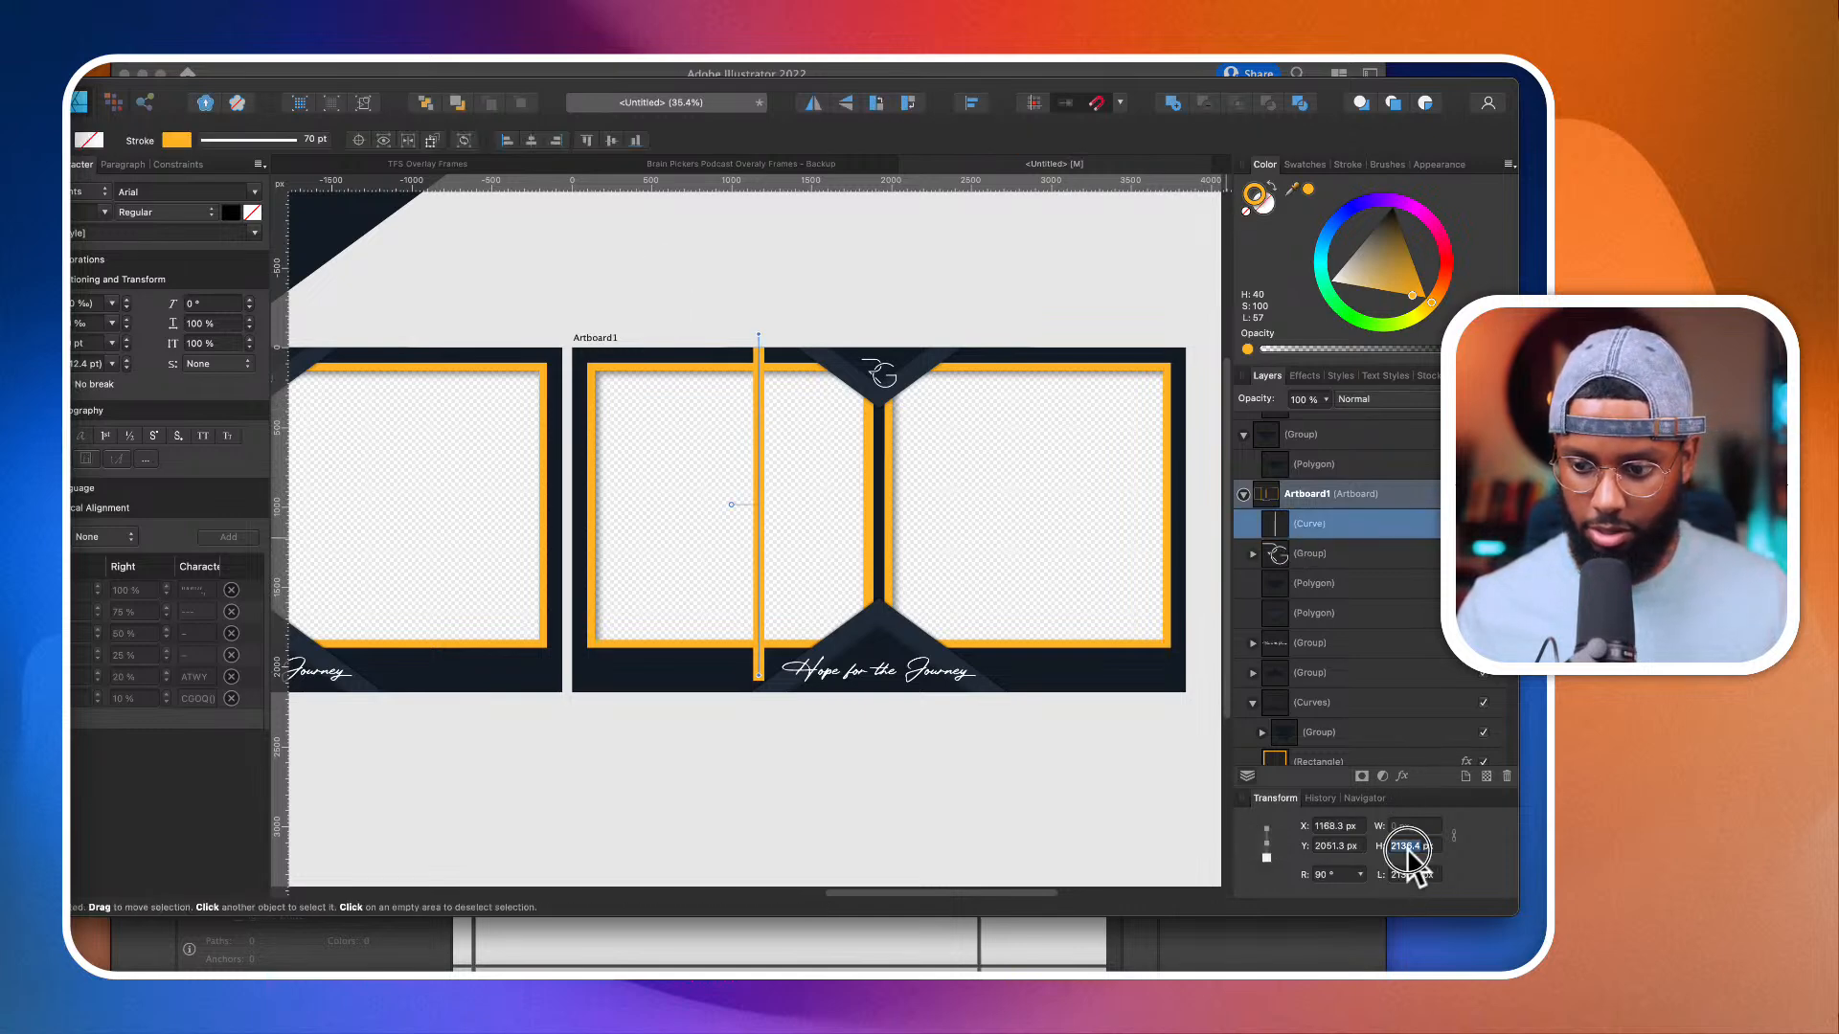
click(1322, 827)
text(19)
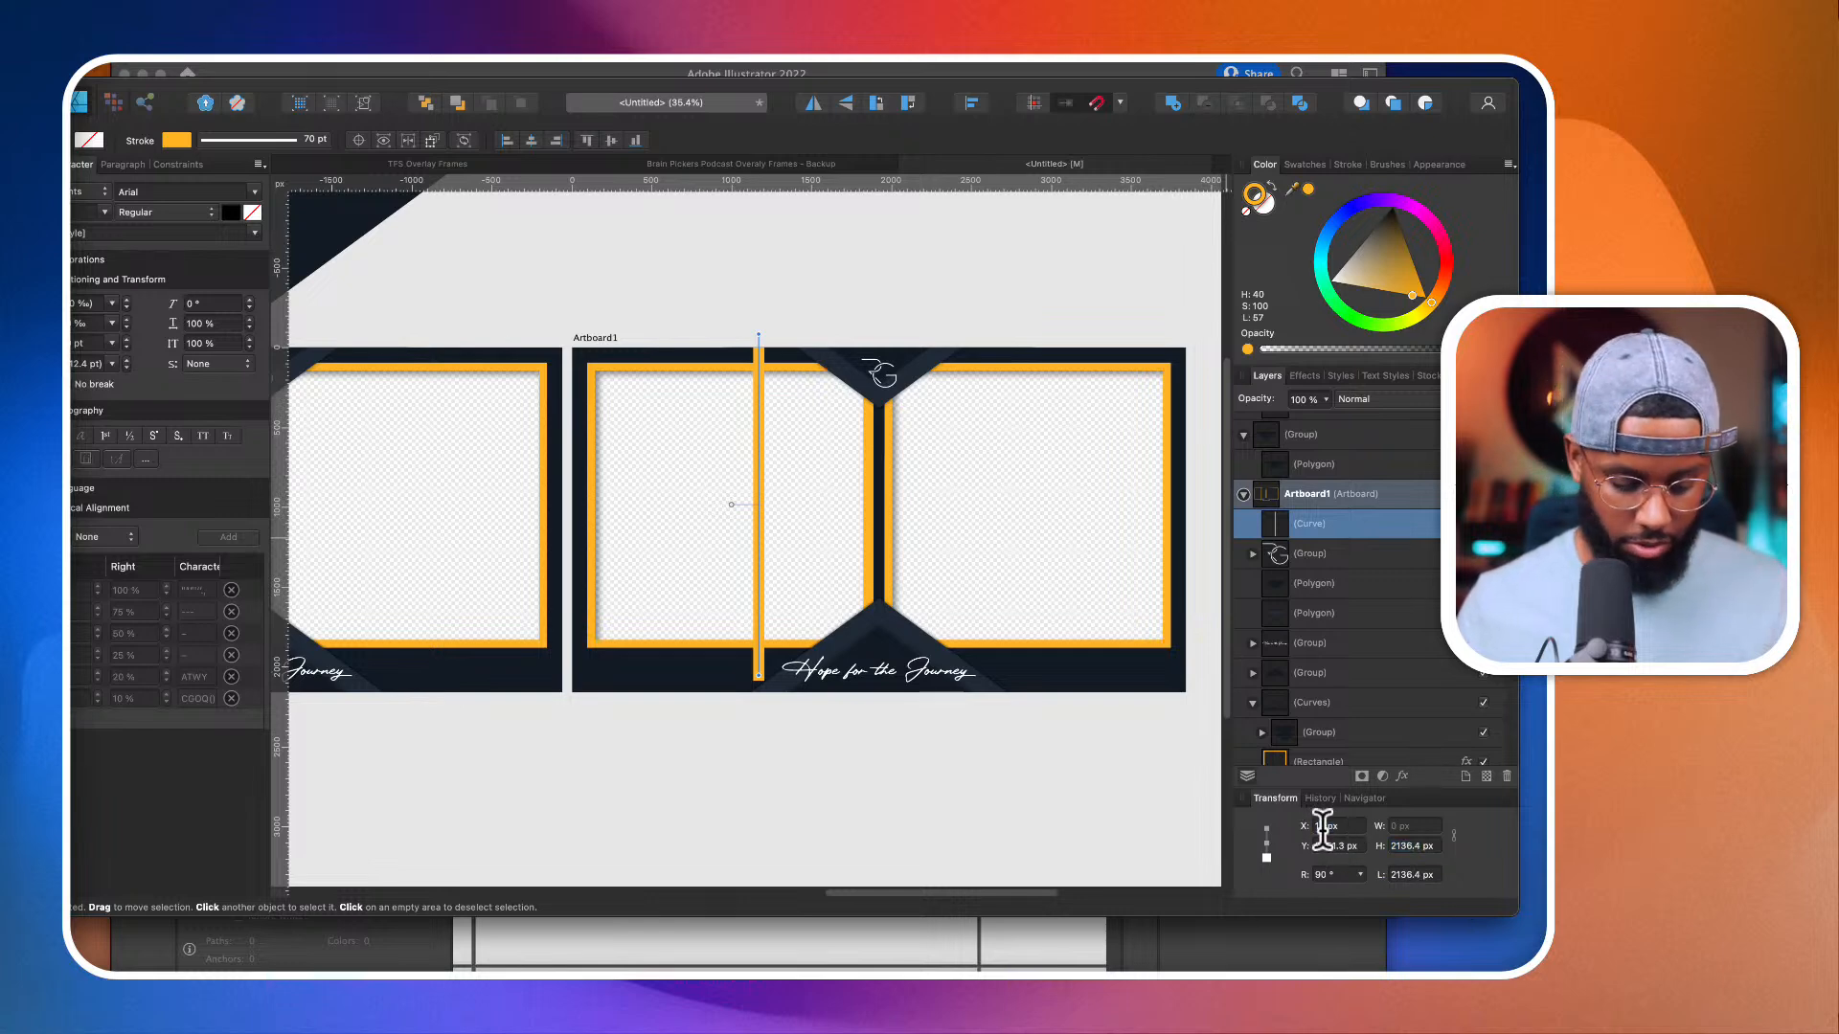
text(80)
key(Return)
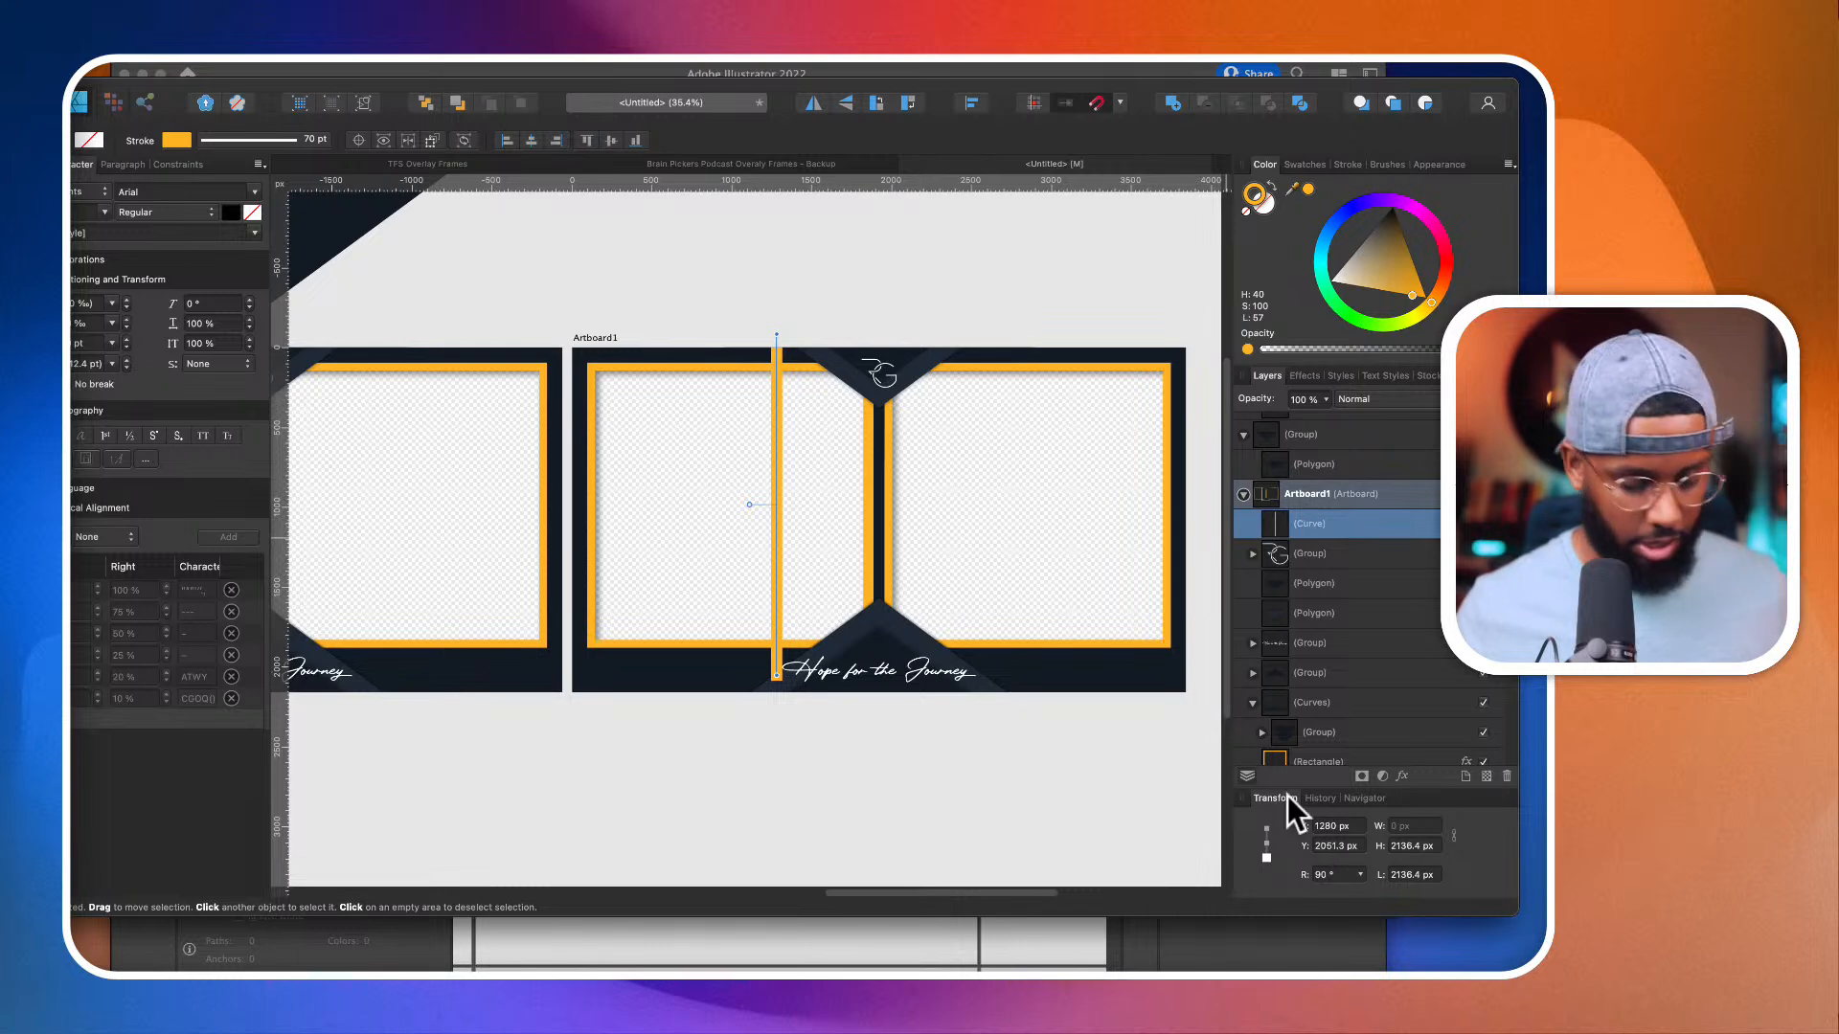
Step: Duplicate the vertical orange line into the right camera window and set the copy's X position to 2560 px
drag(779, 542, 1014, 550)
text(256)
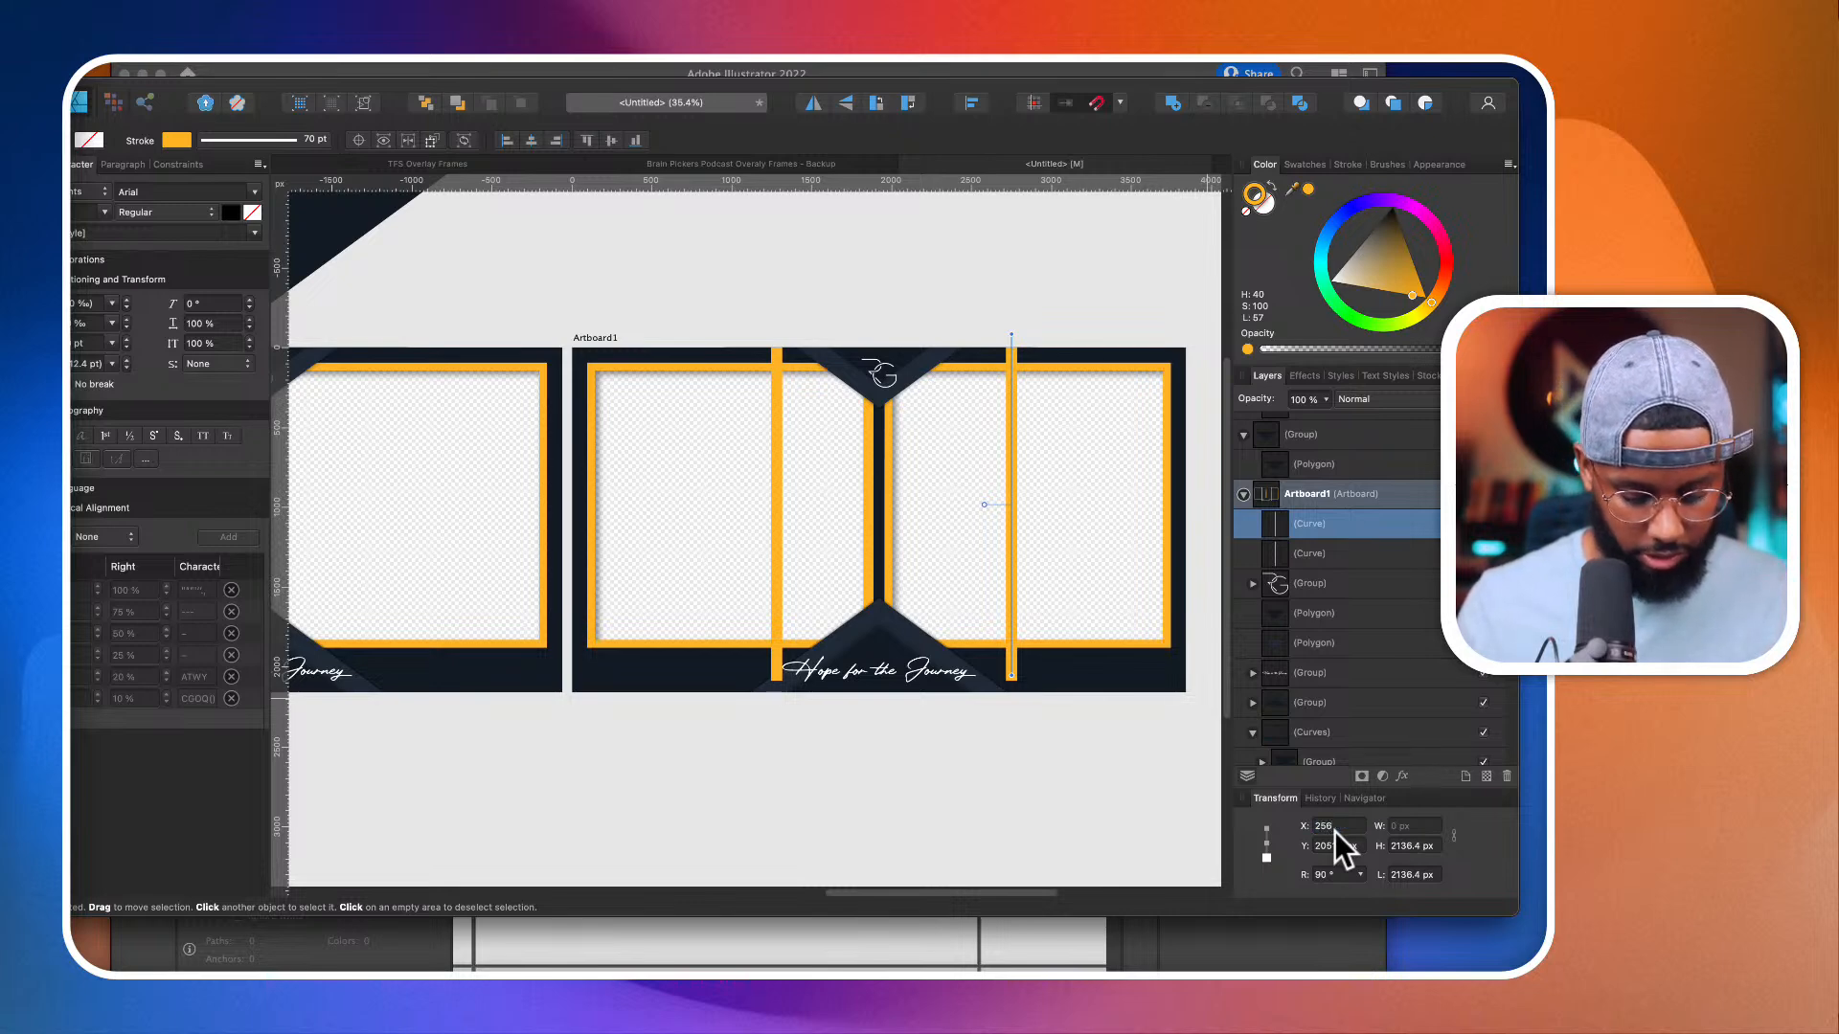
text(0)
key(Return)
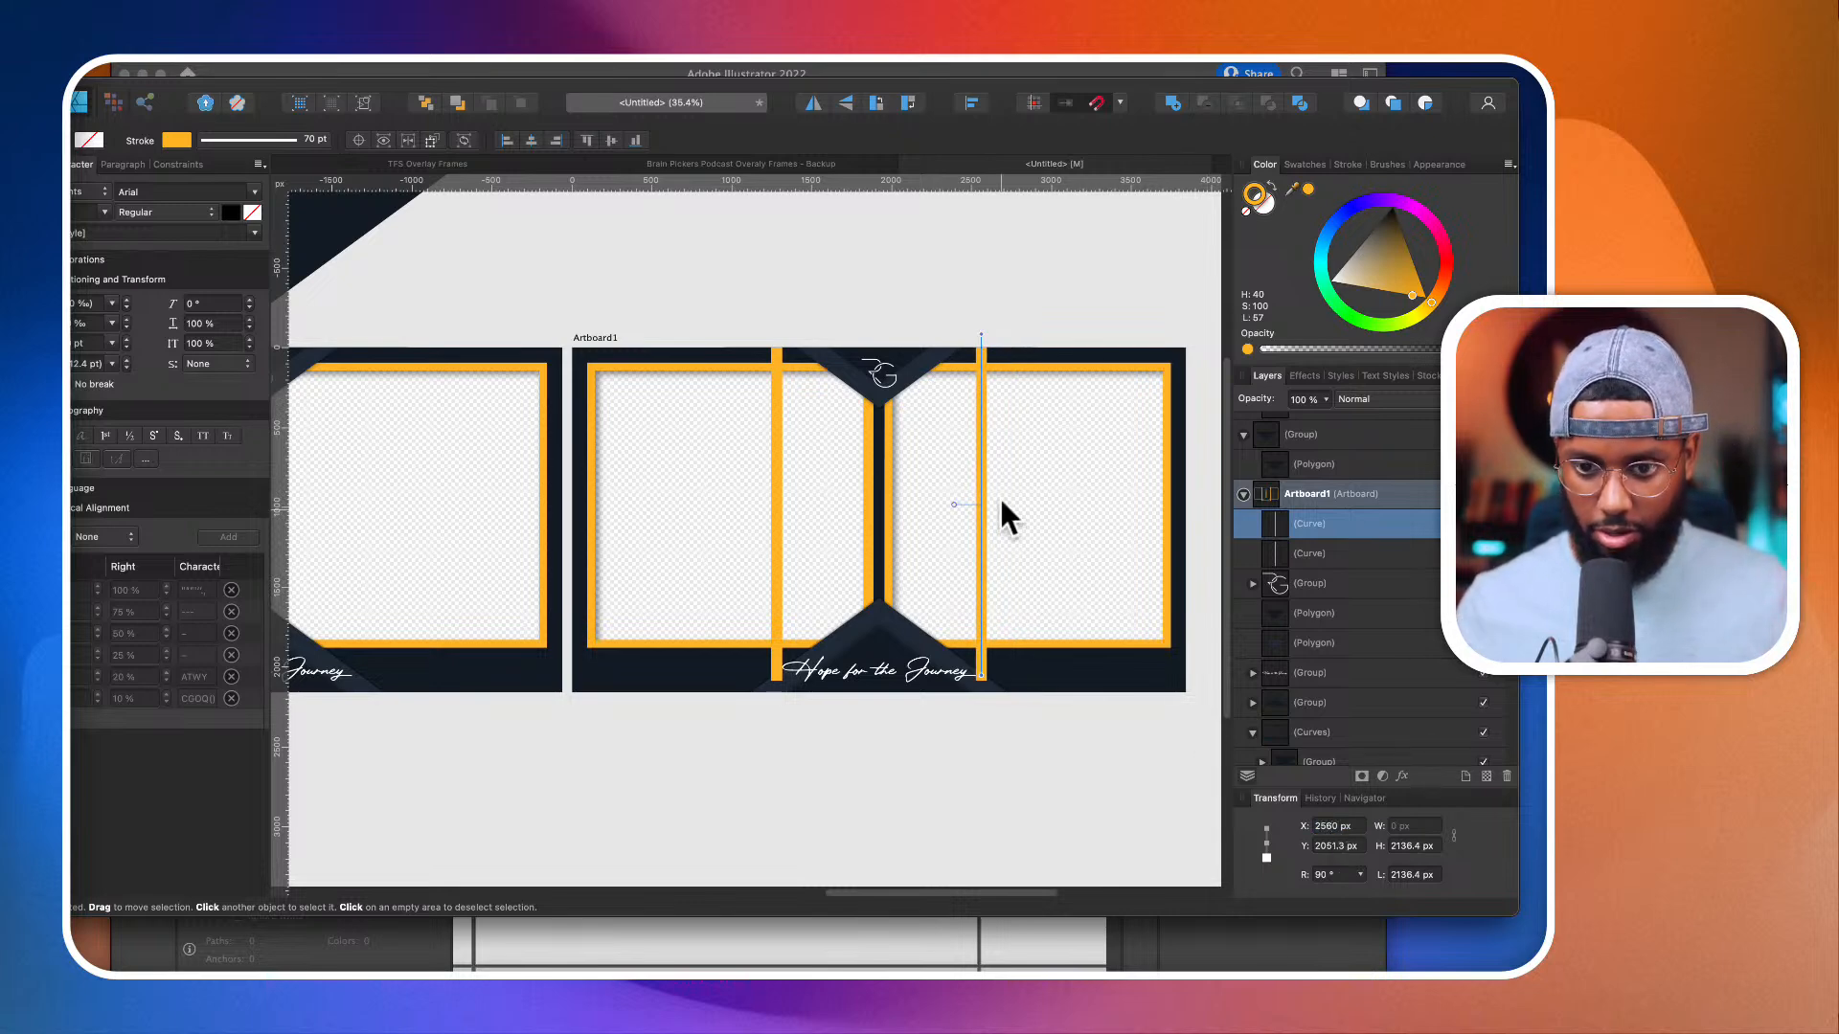
click(887, 427)
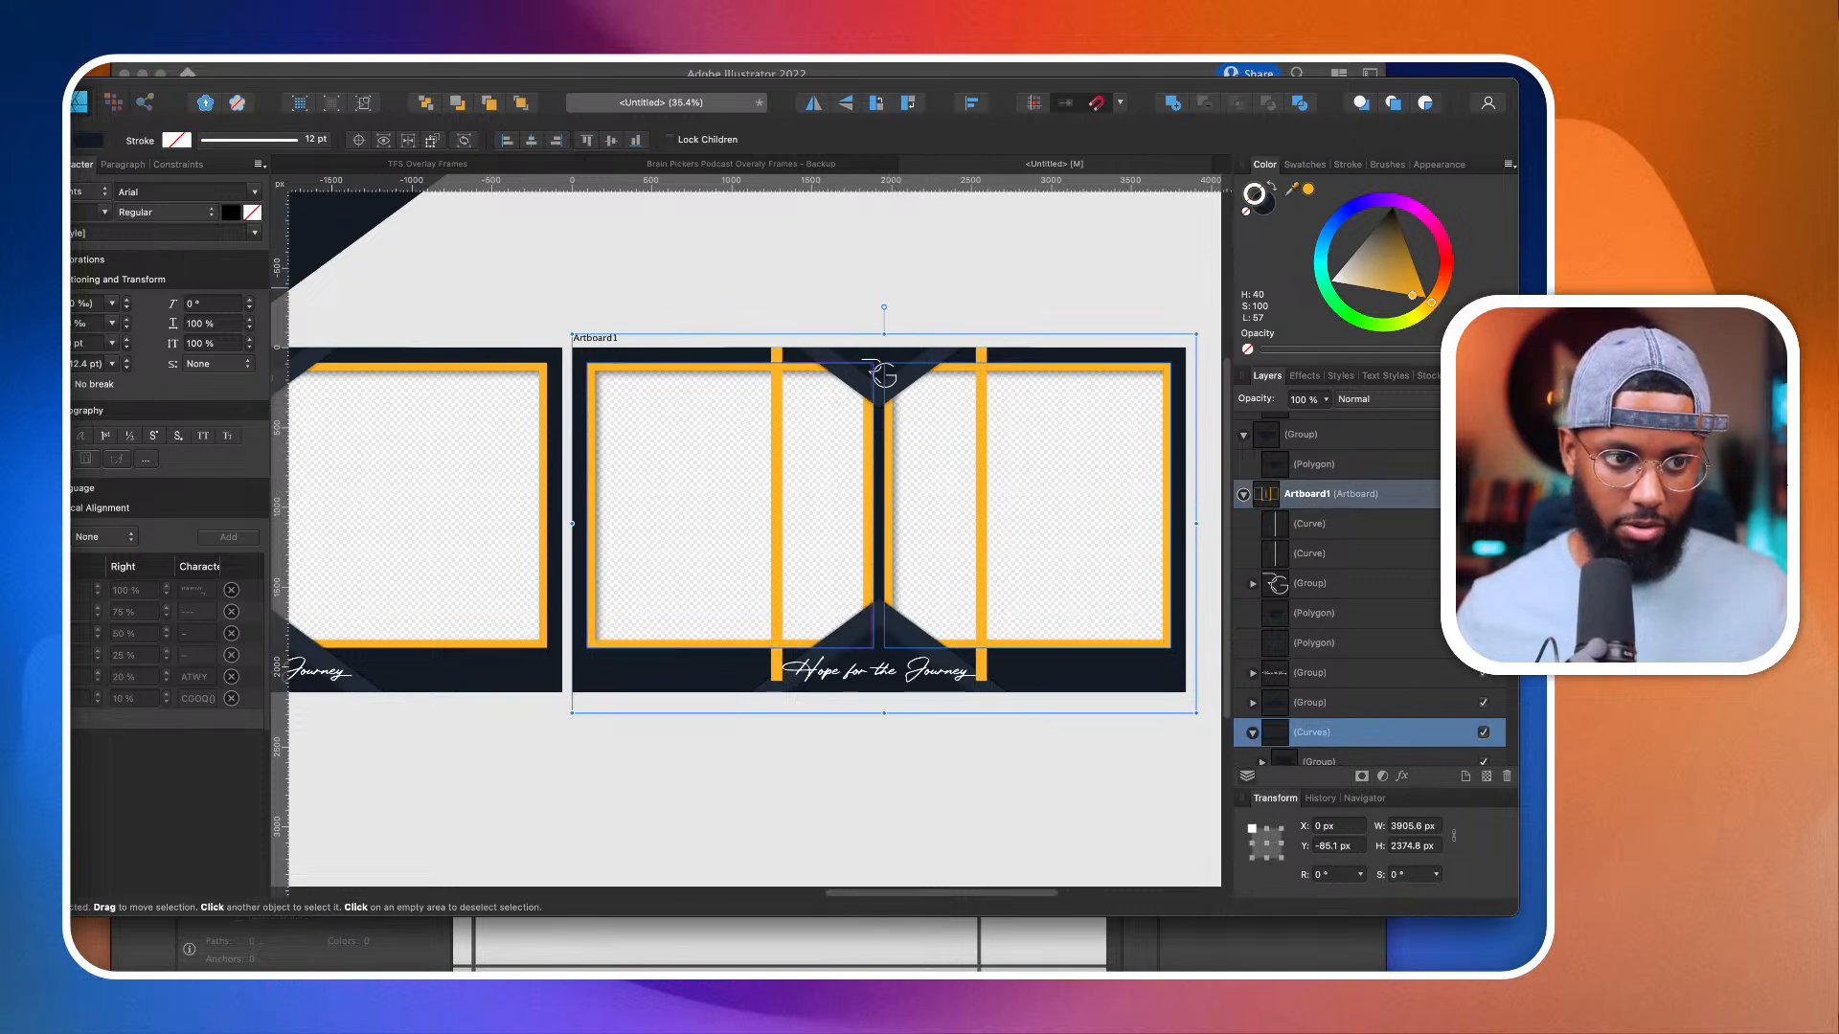
key(a)
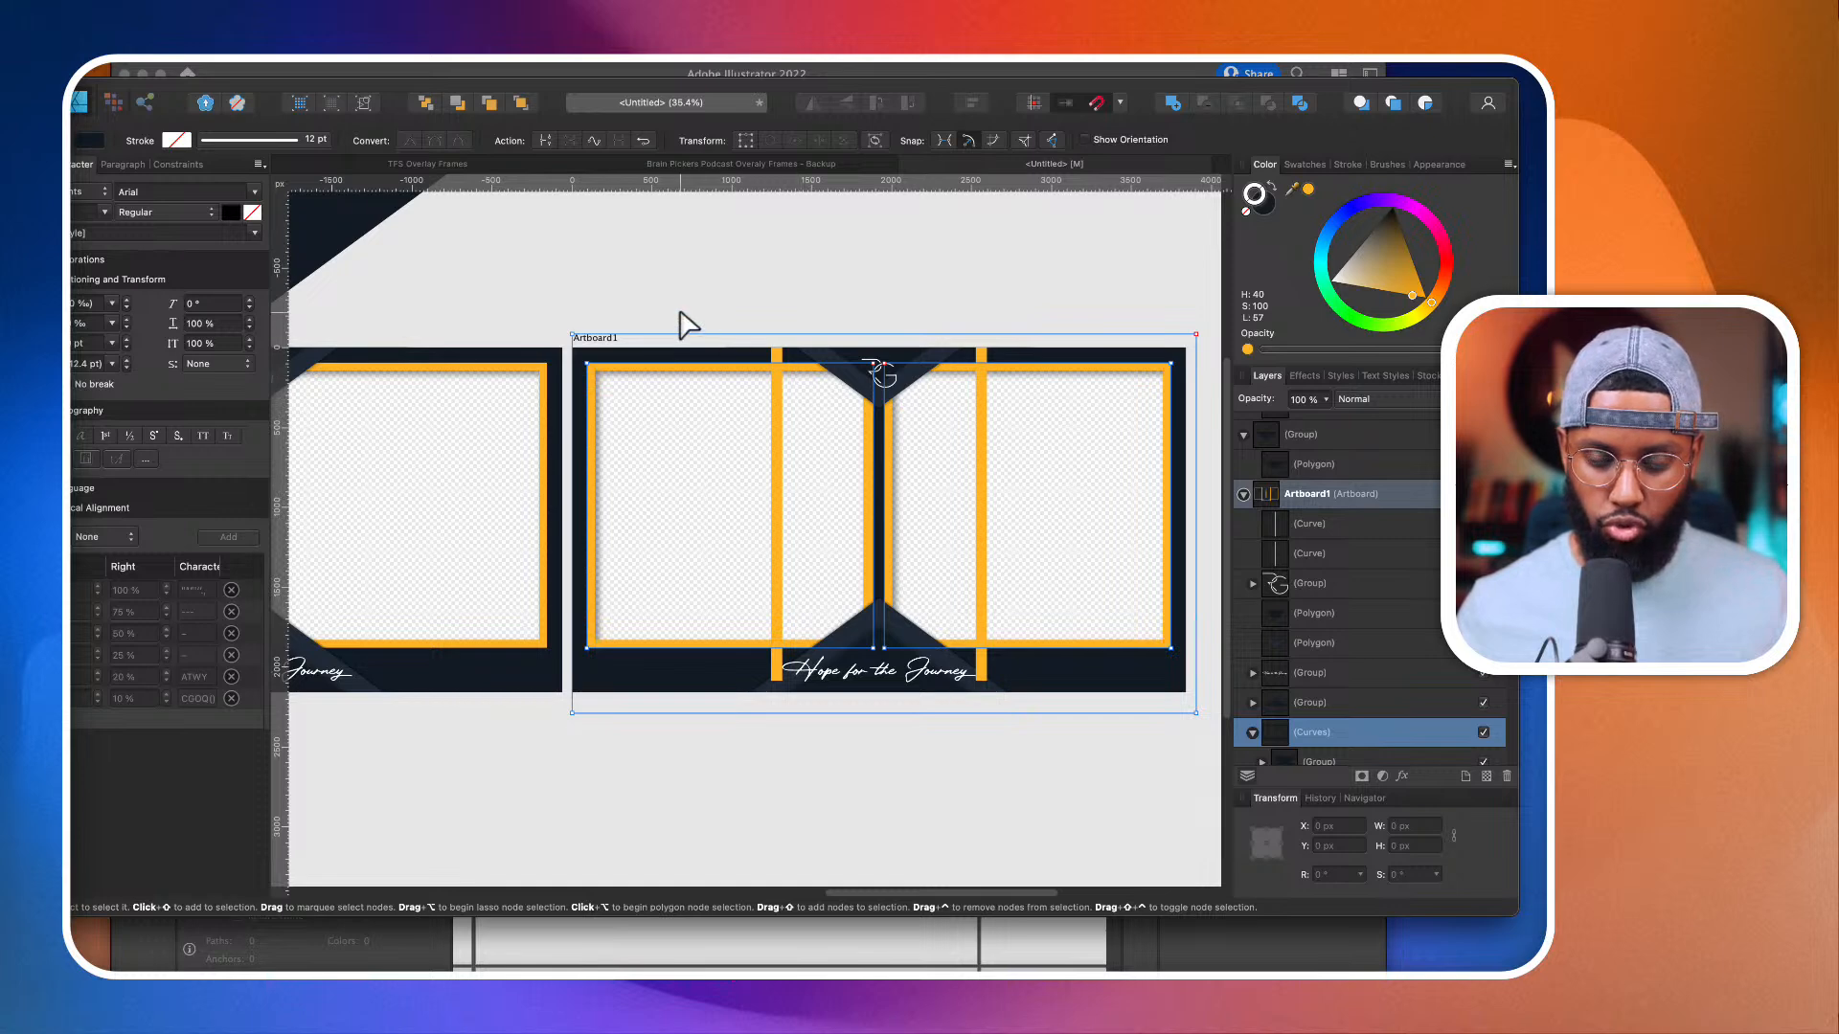
key(v)
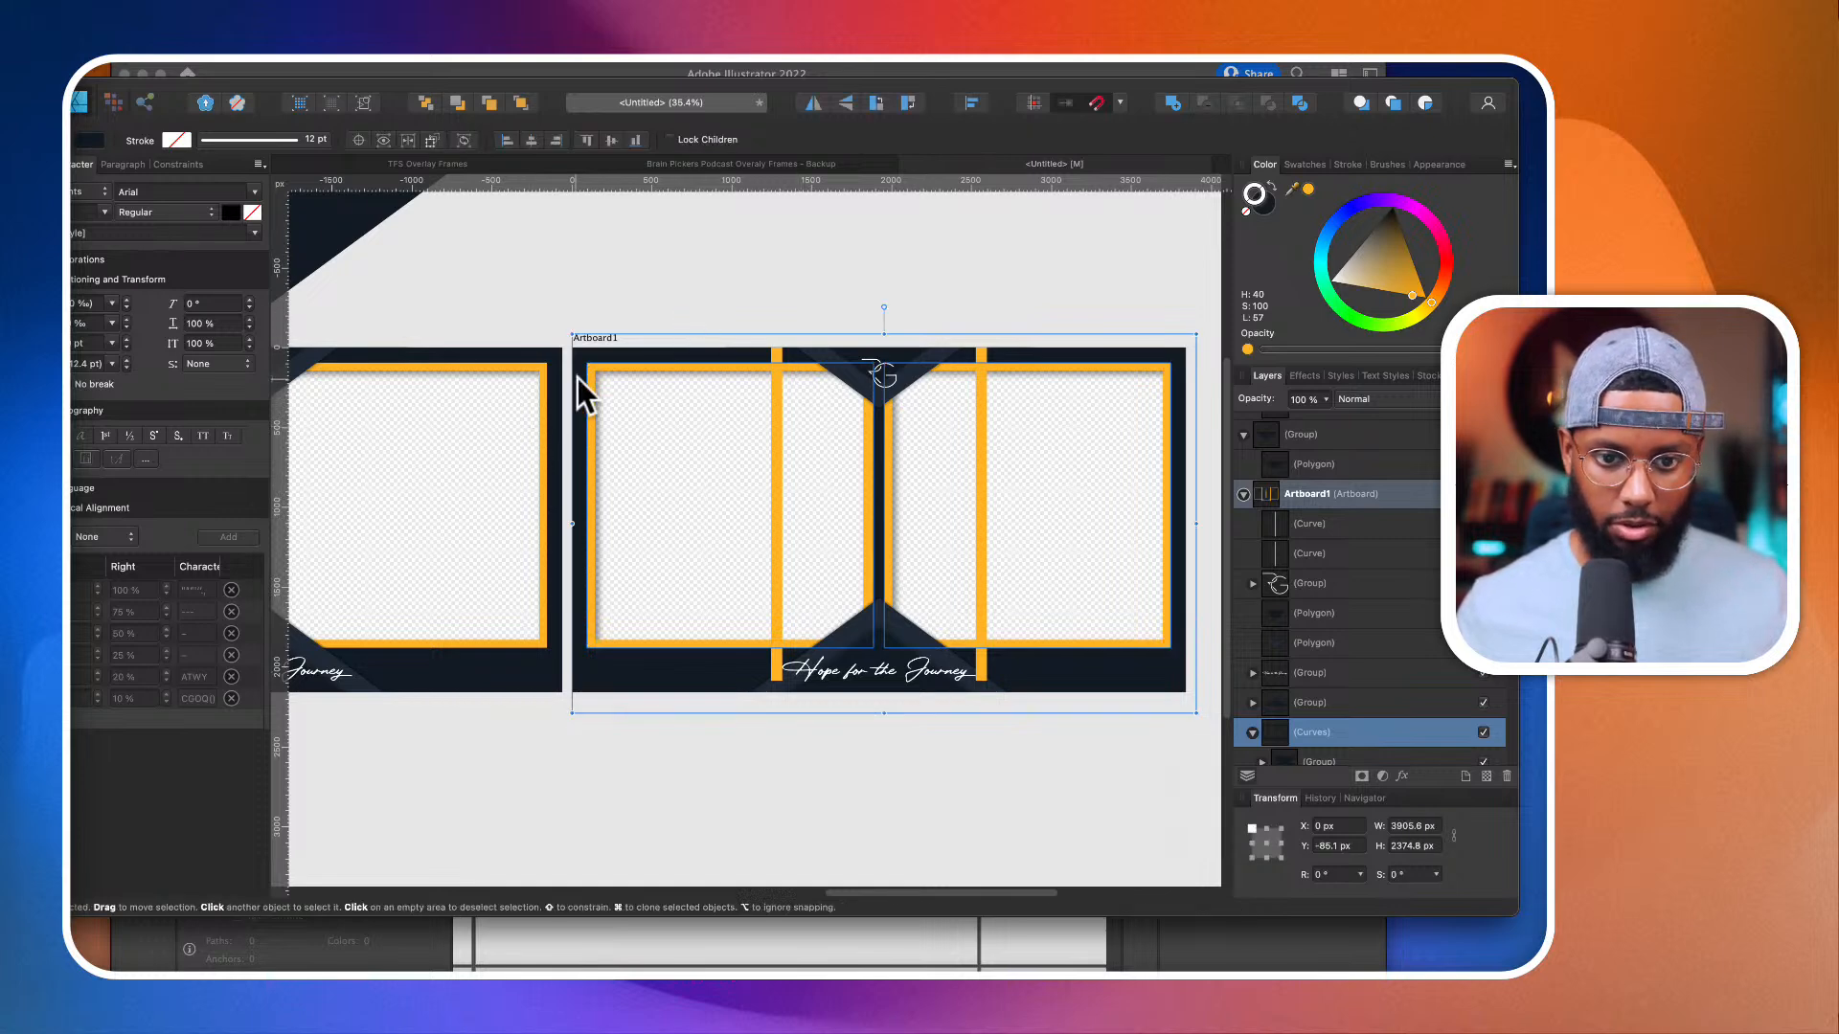
key(a)
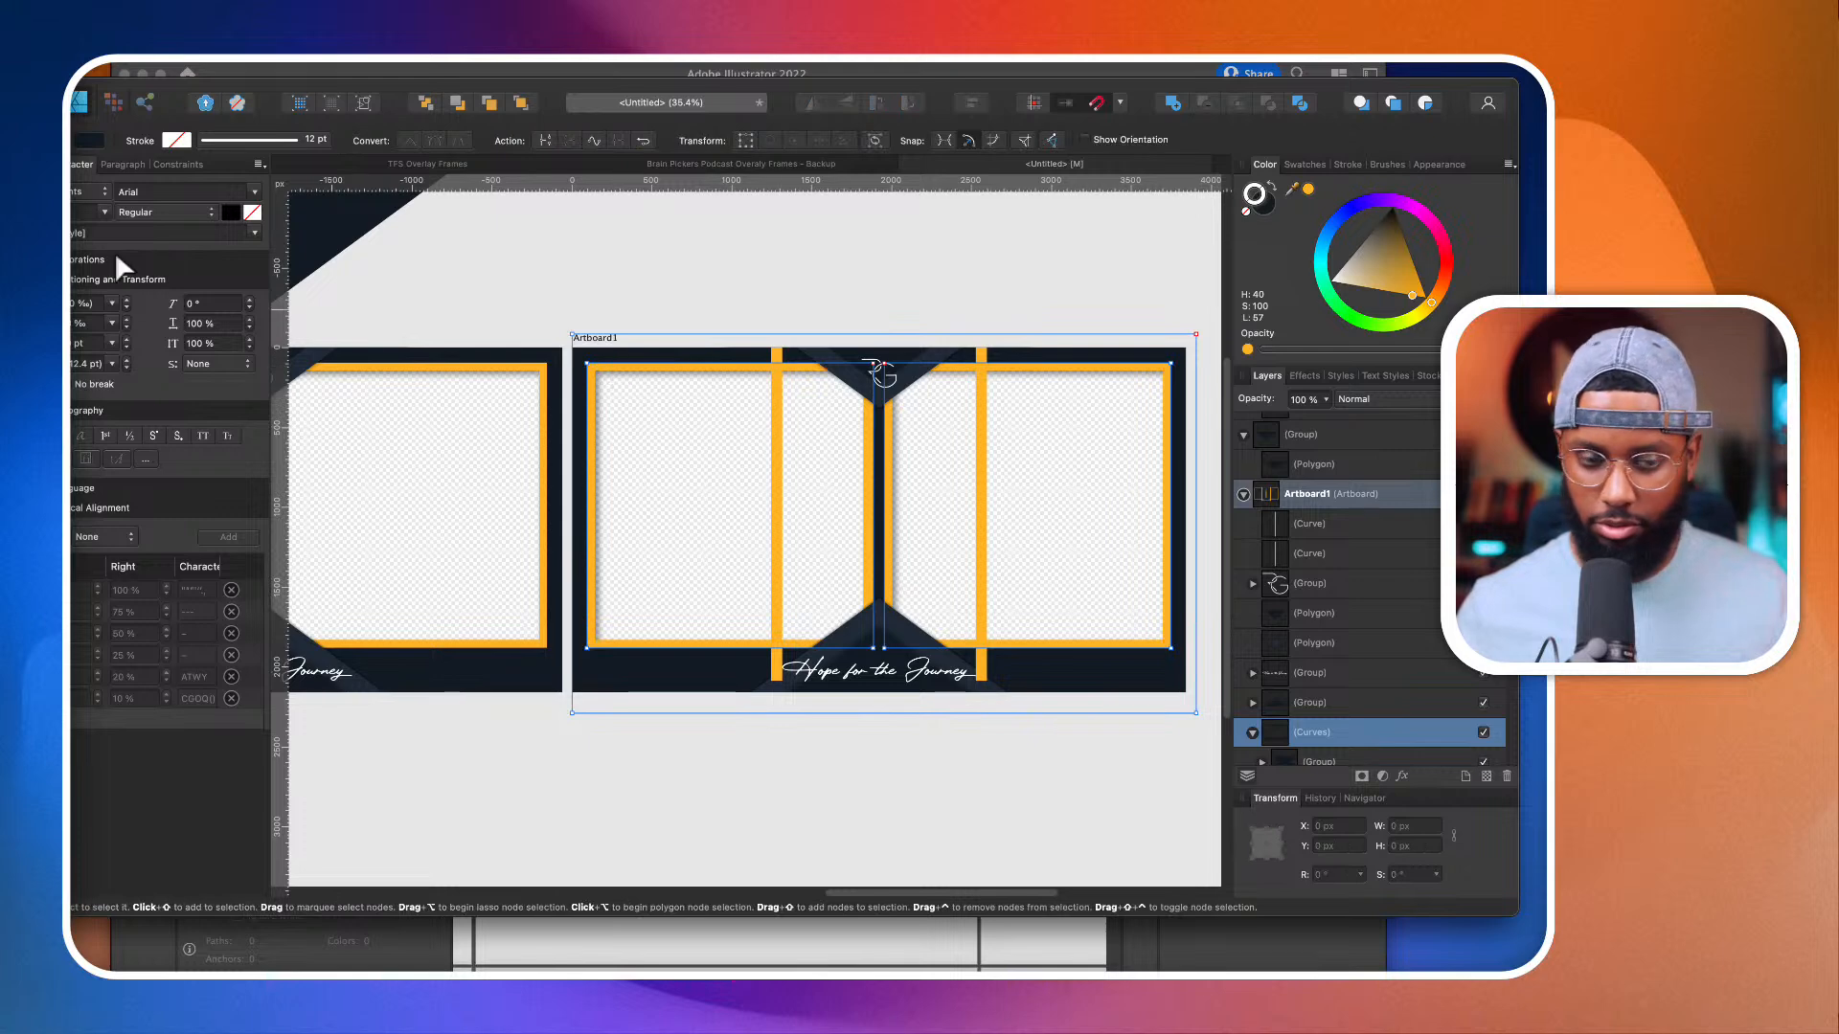
key(v)
Step: Narrow the right orange rectangle by moving its left edge to the vertical line at X 2560 px
scroll(552, 460, down, 3)
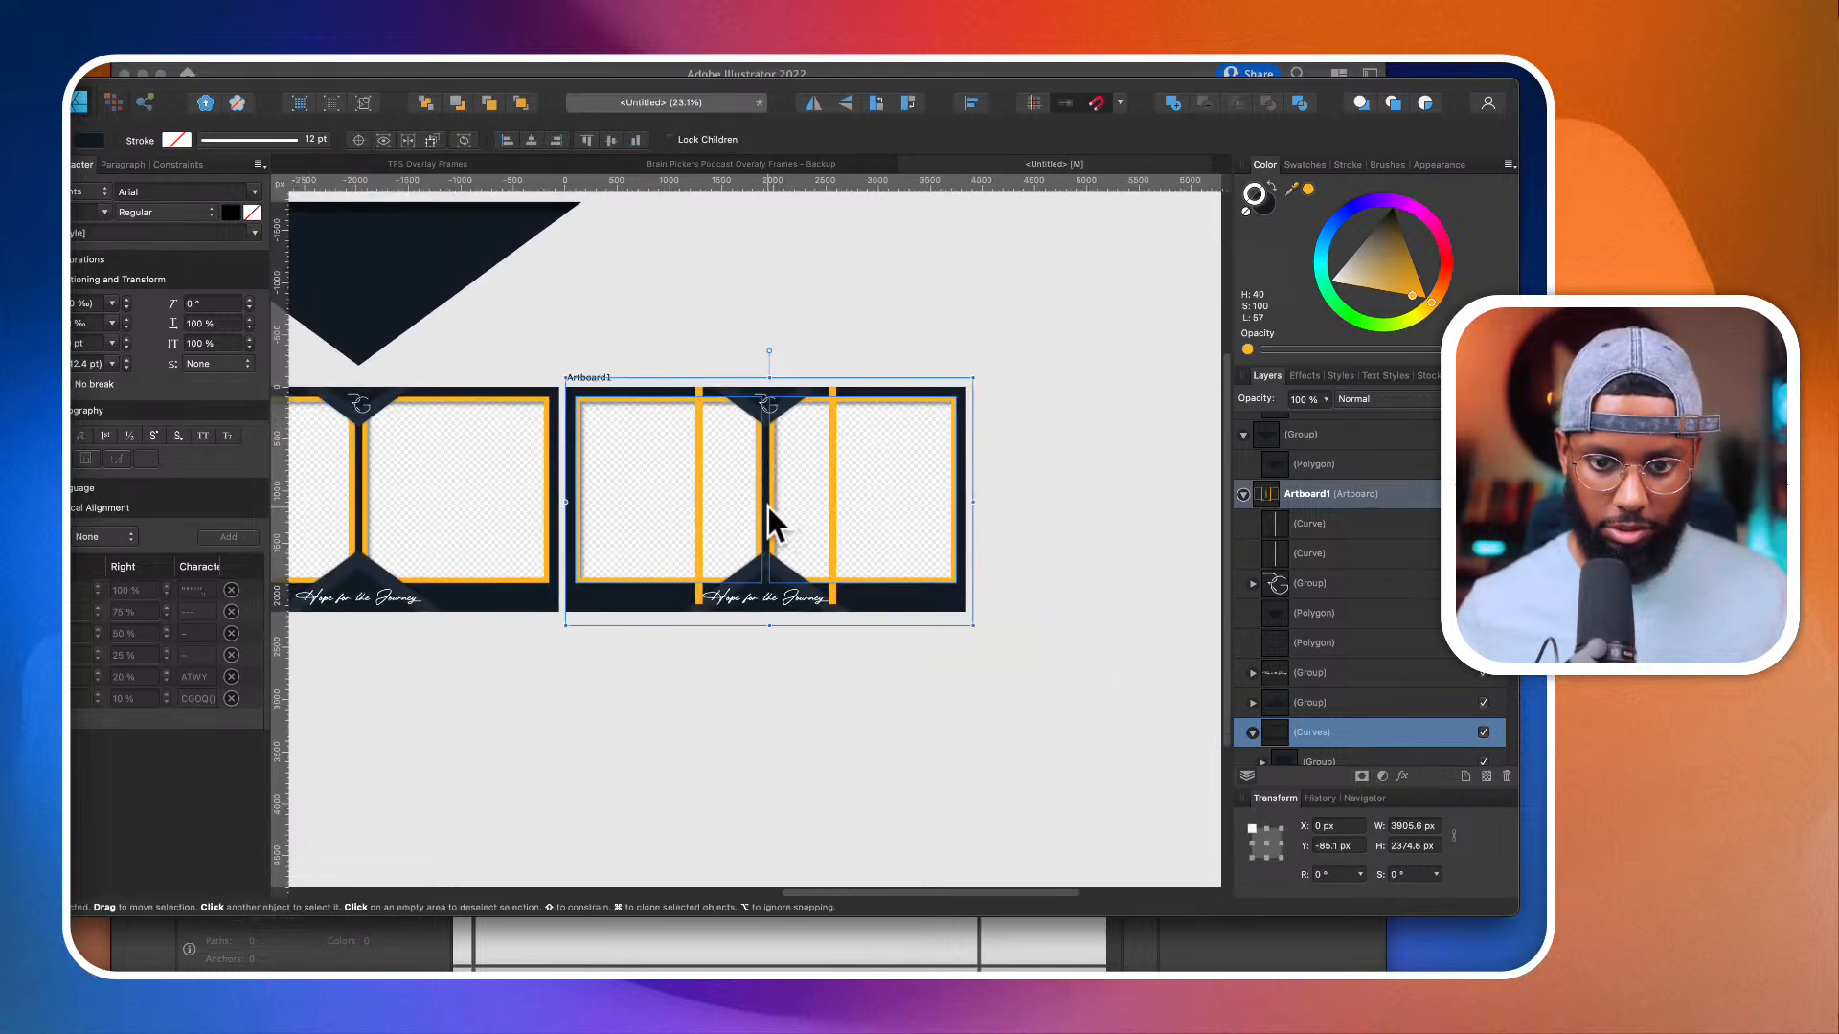
scroll(1343, 707, down, 3)
click(1342, 667)
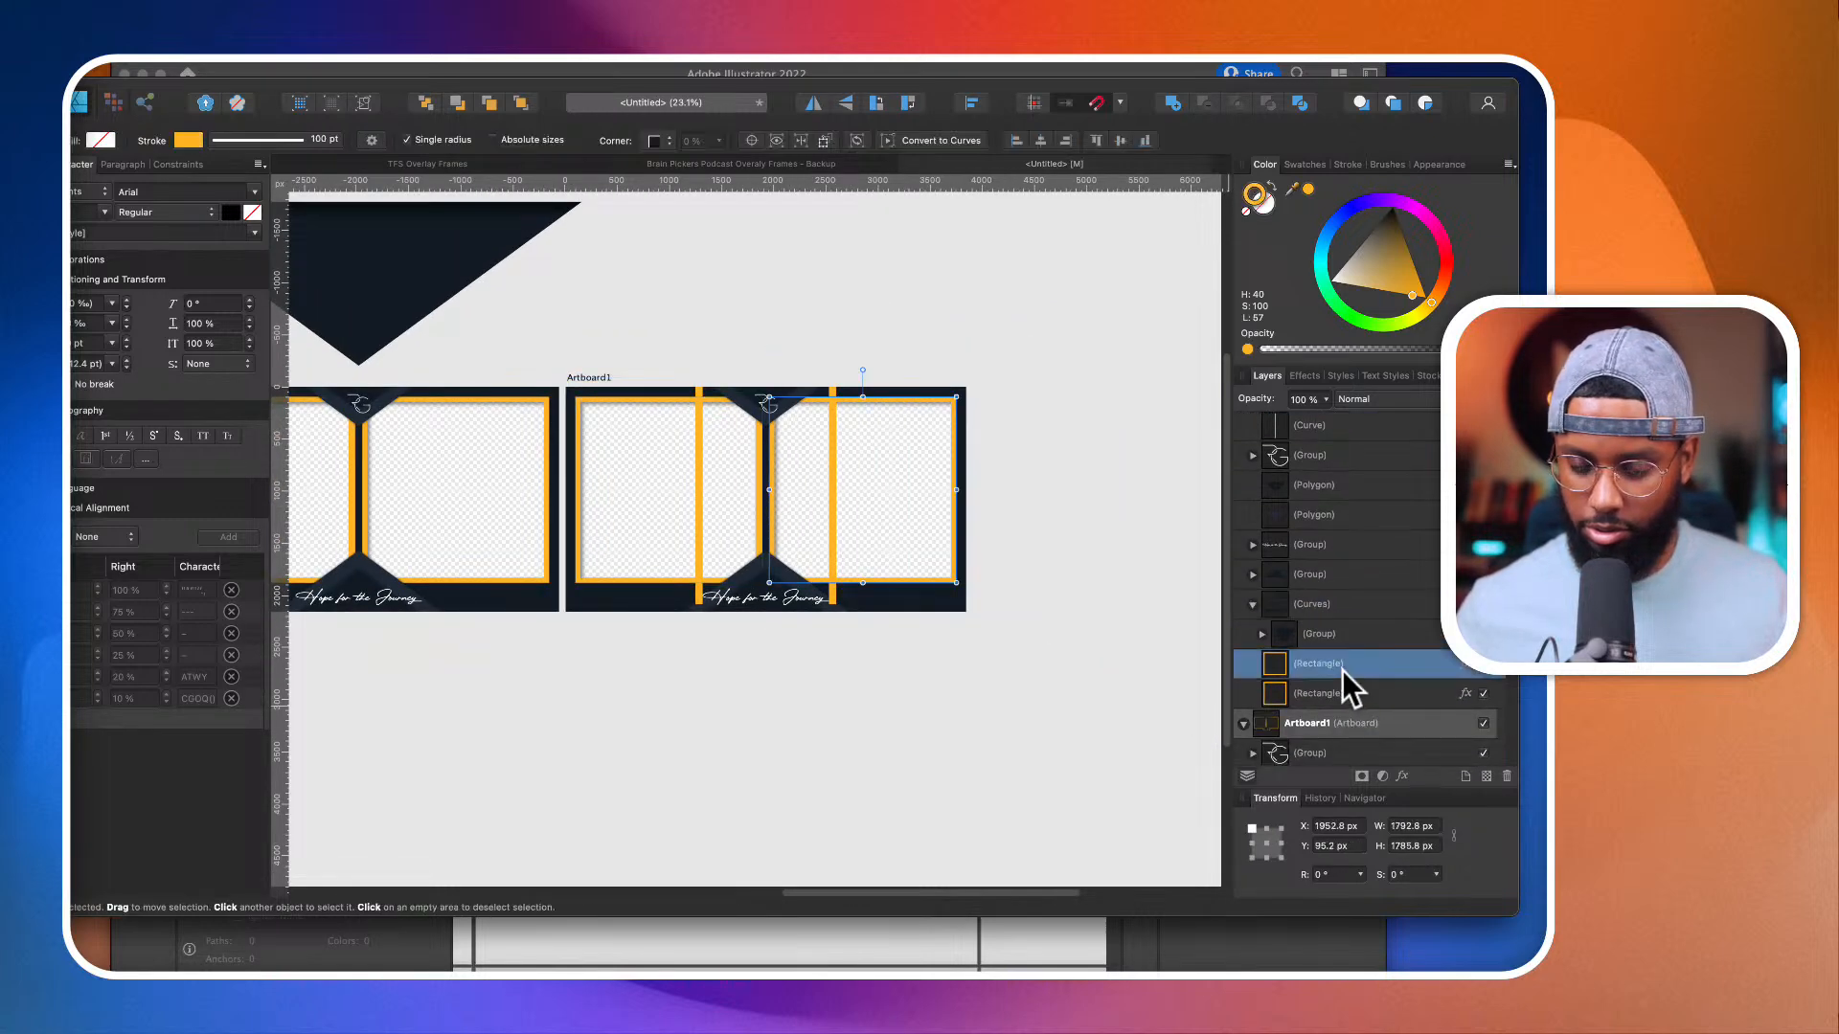
scroll(793, 475, up, 2)
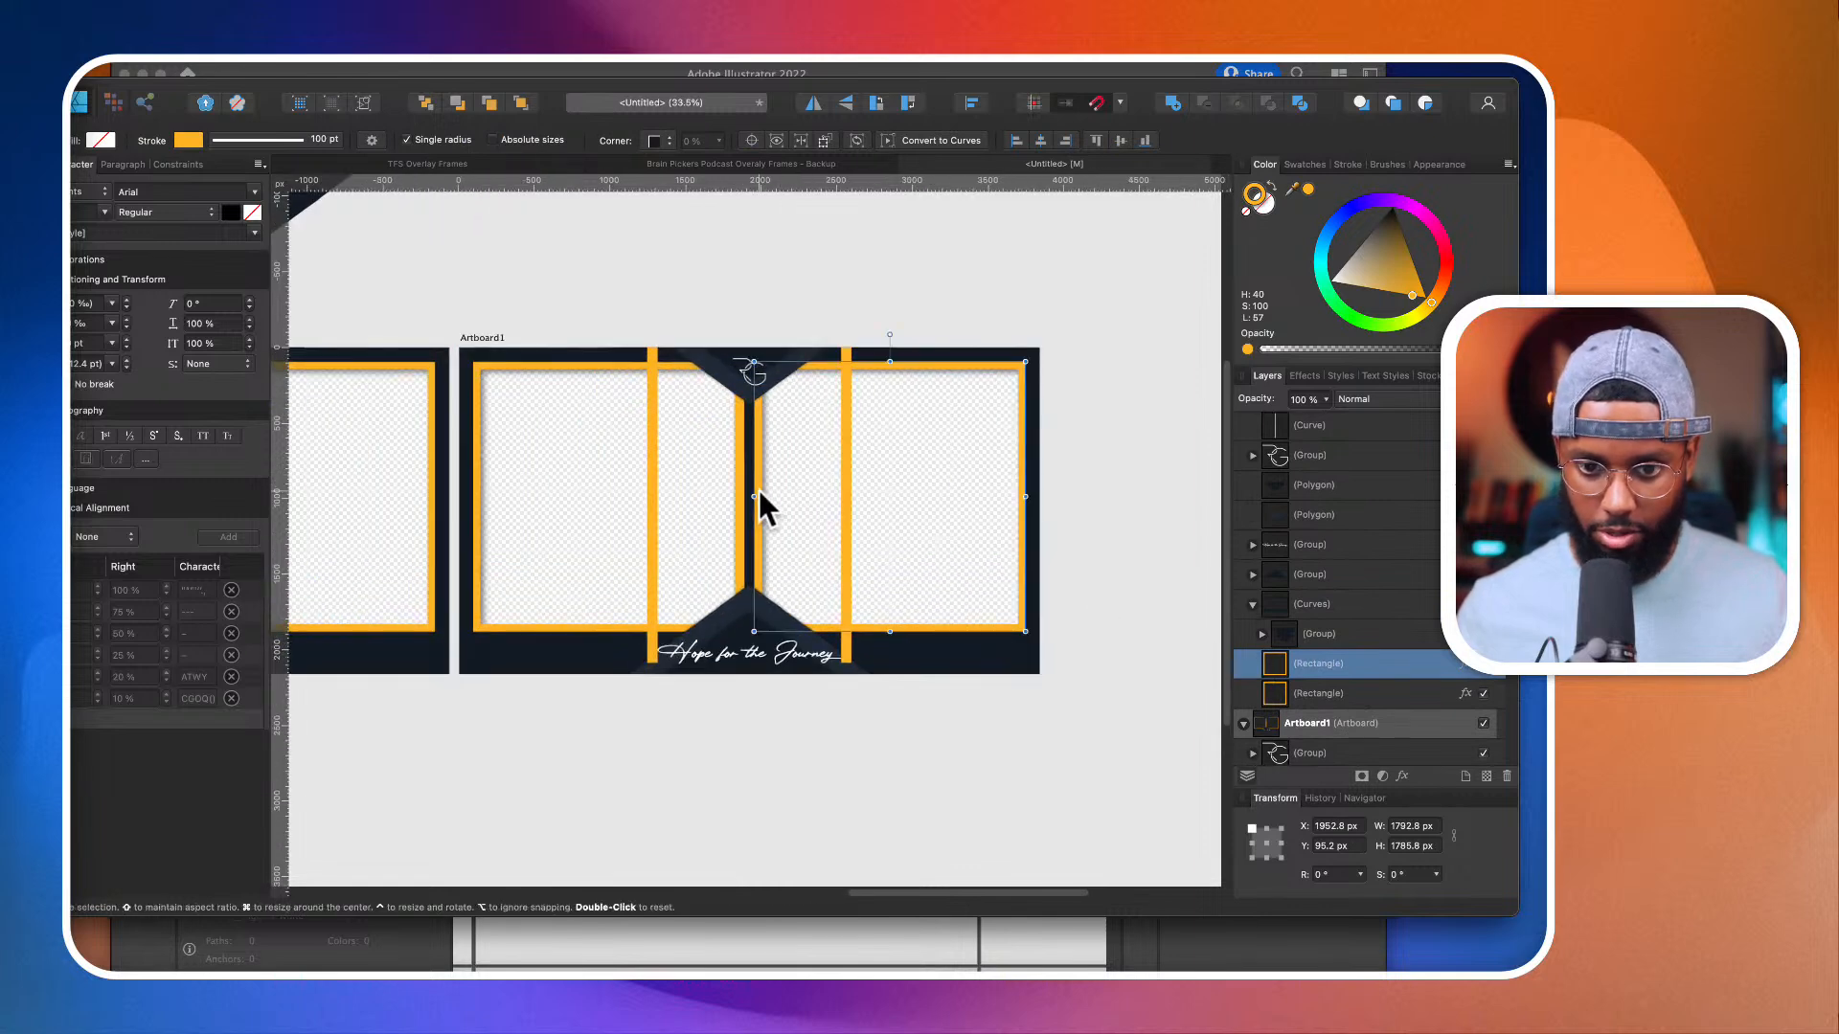
mouse_move(755, 496)
mouse_down()
mouse_move(846, 496)
mouse_move(653, 500)
mouse_move(842, 513)
mouse_up()
Step: Narrow the left orange rectangle to match, and add a middle rectangle about 1186 px wide, centred horizontally on the artboard
click(737, 484)
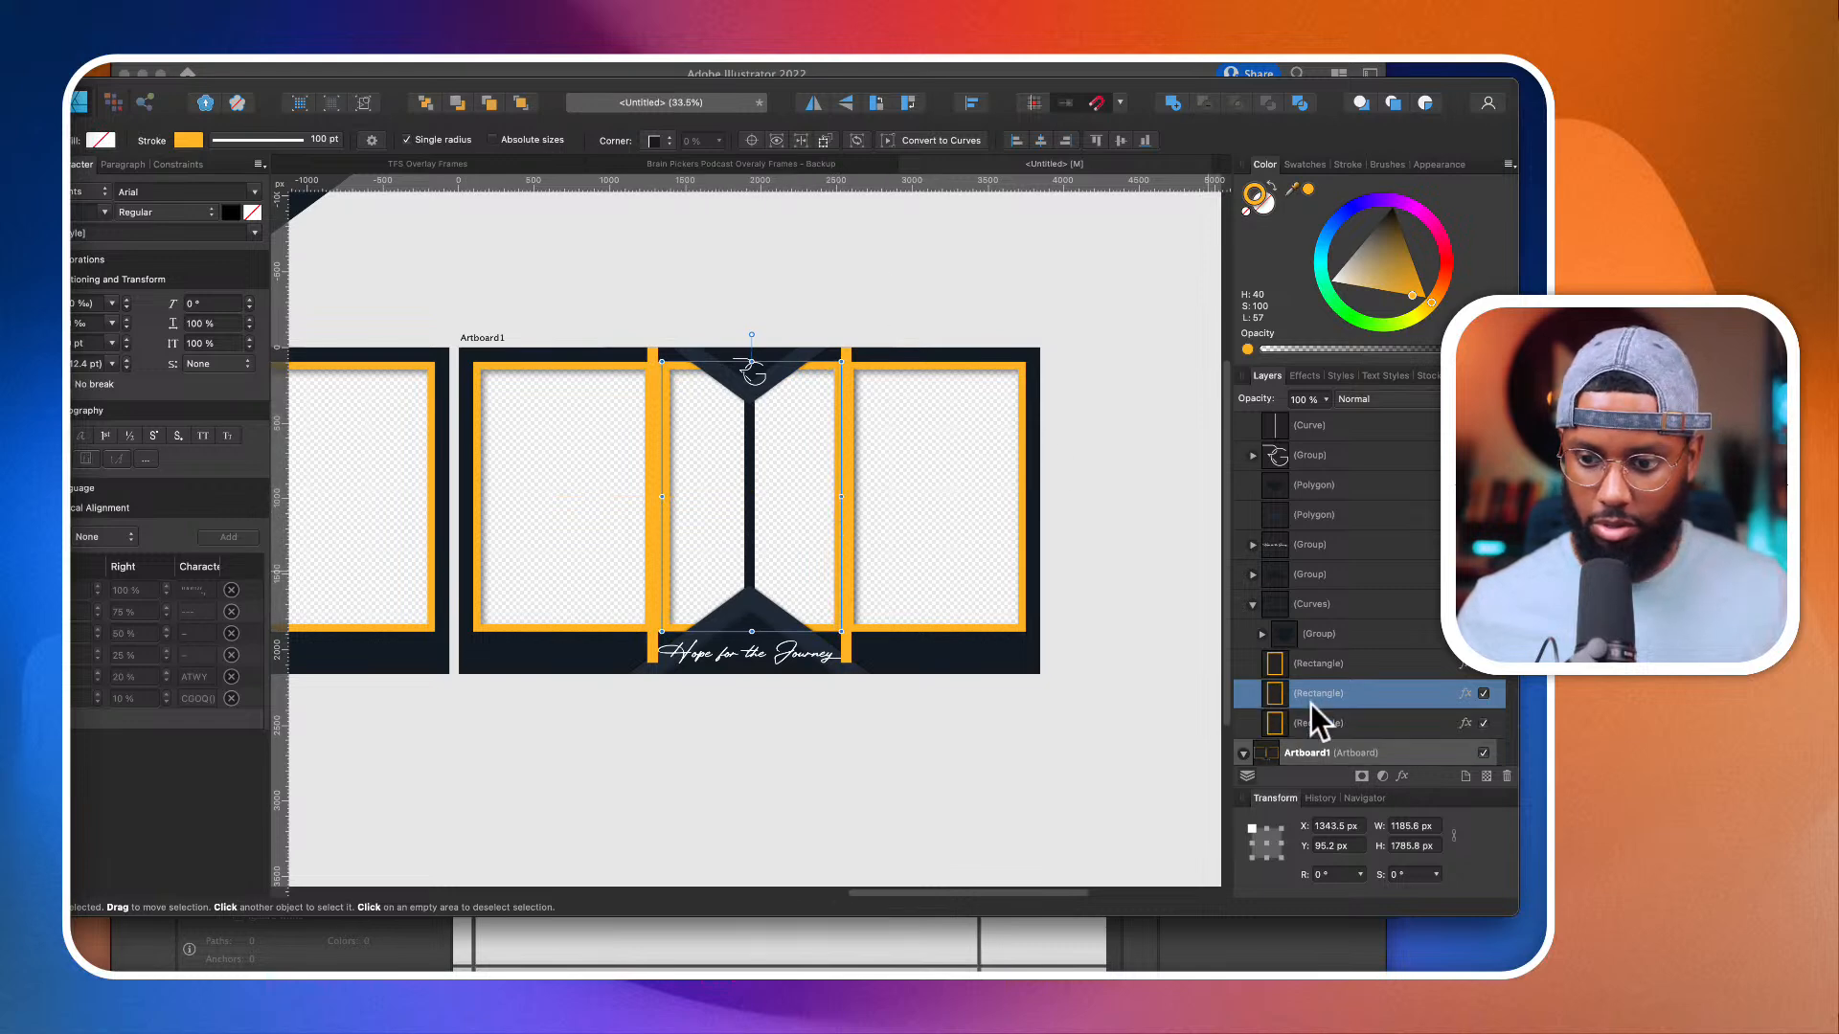
click(1043, 140)
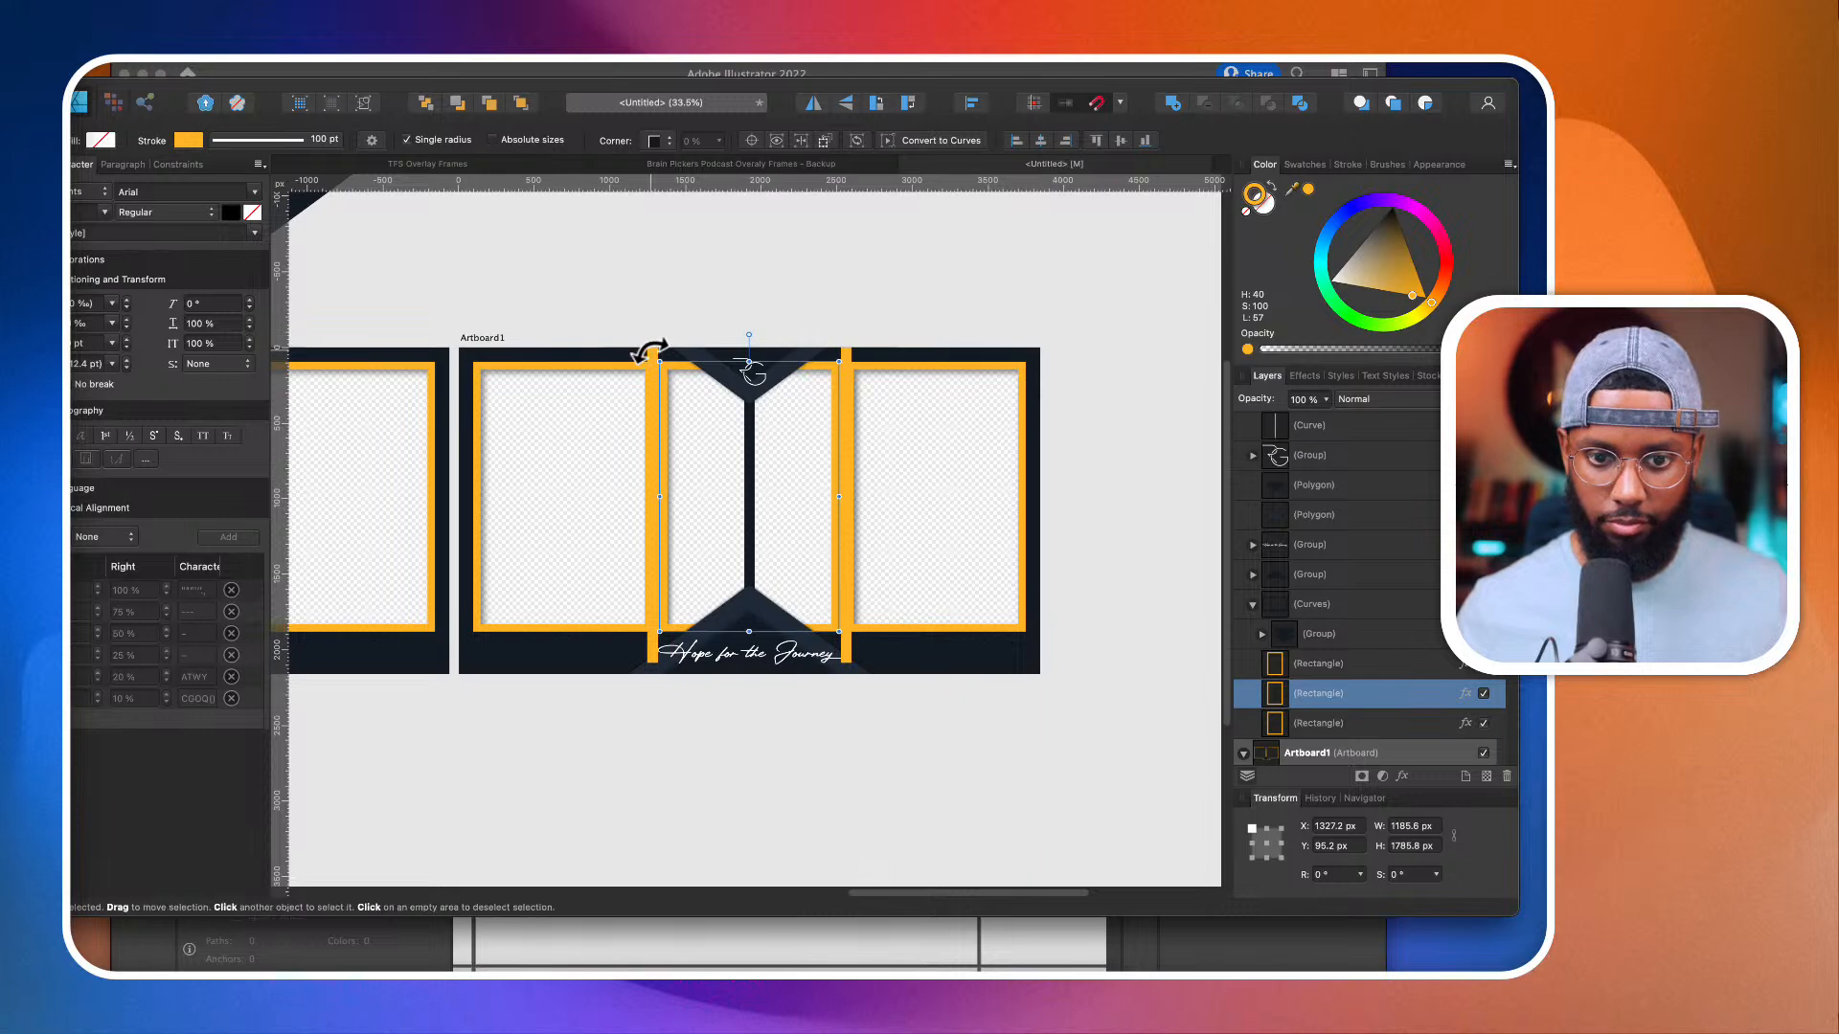
Step: Delete both vertical orange guide lines from the duplicated frame
scroll(849, 353, up, 3)
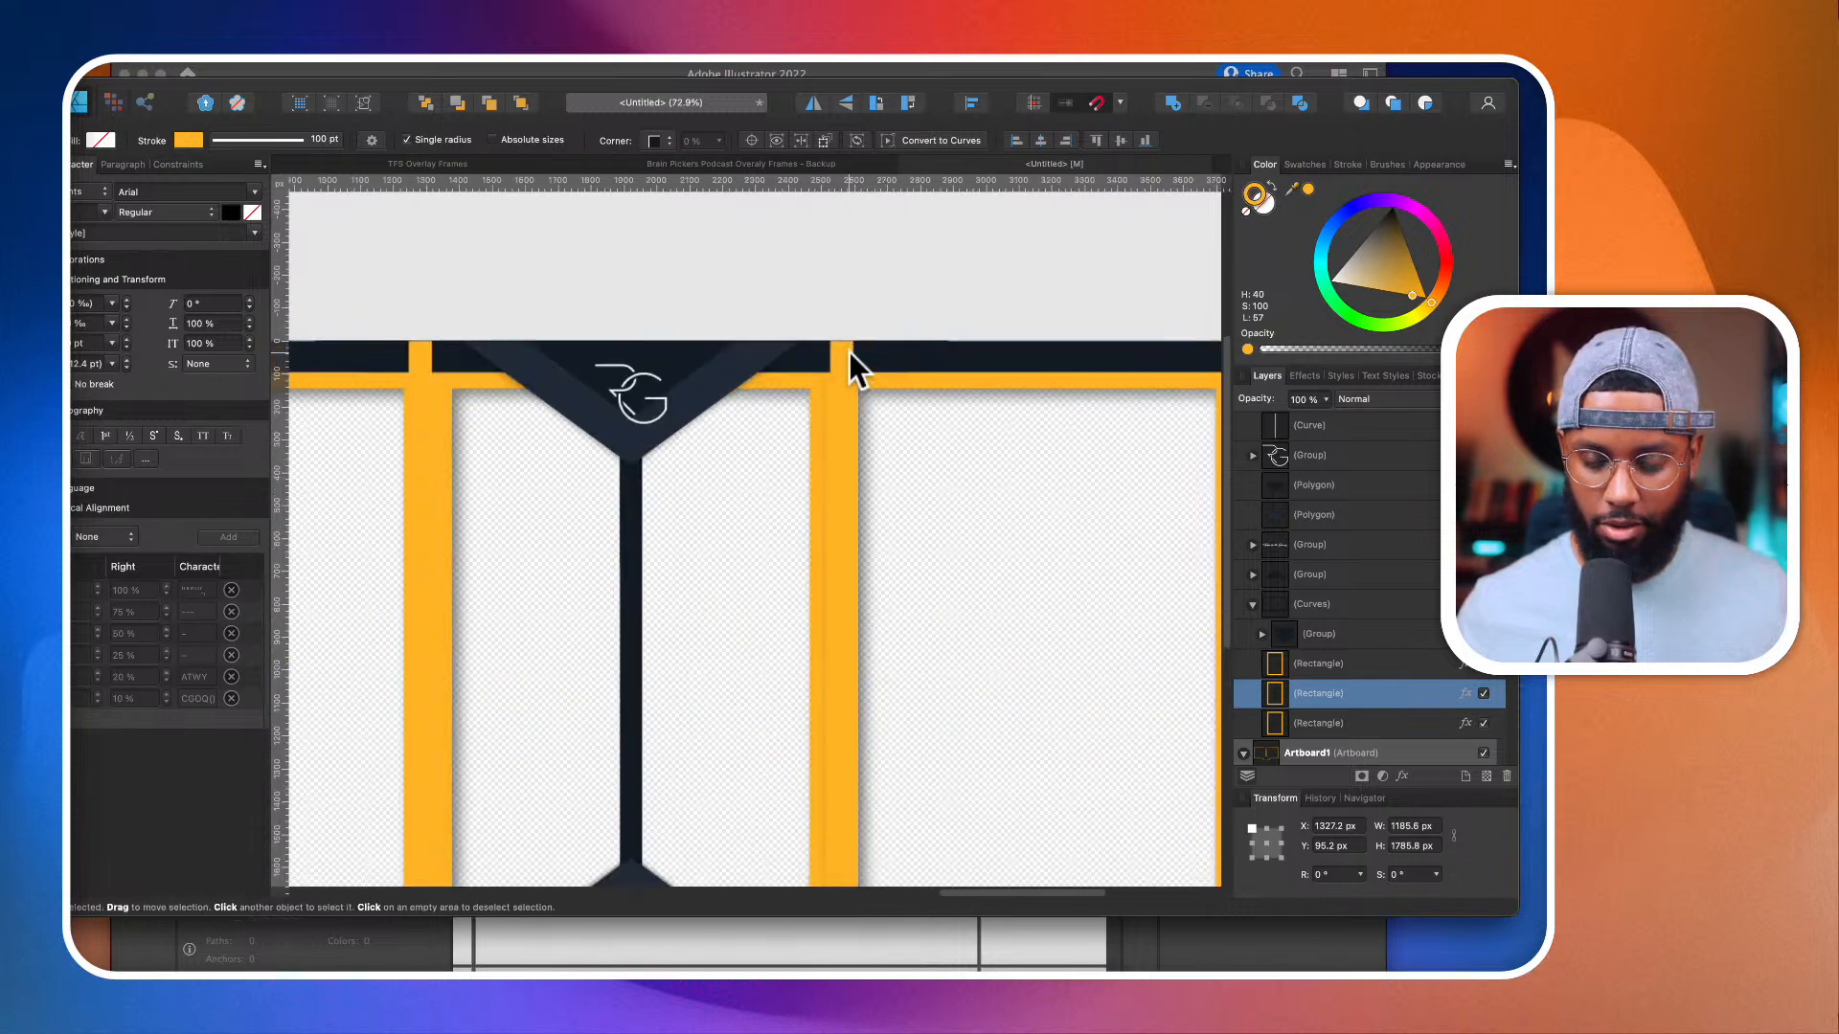
click(849, 353)
scroll(848, 353, down, 1)
key(Delete)
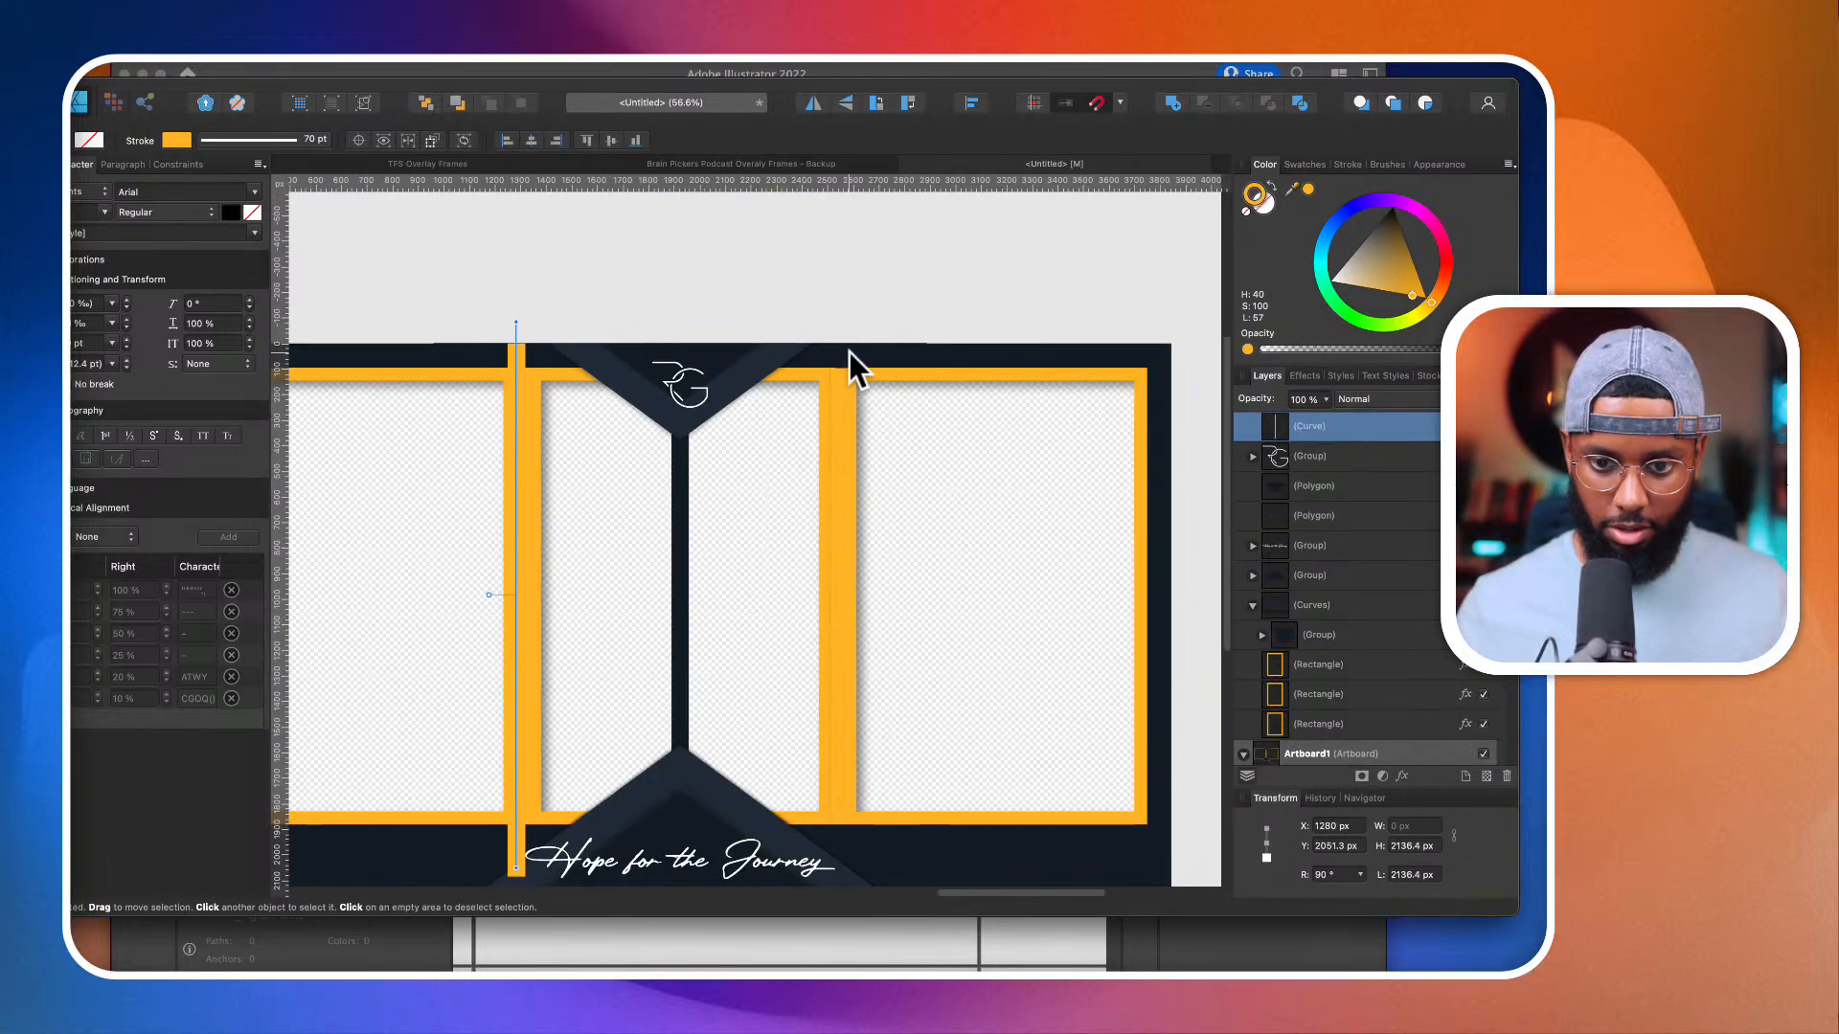
key(Delete)
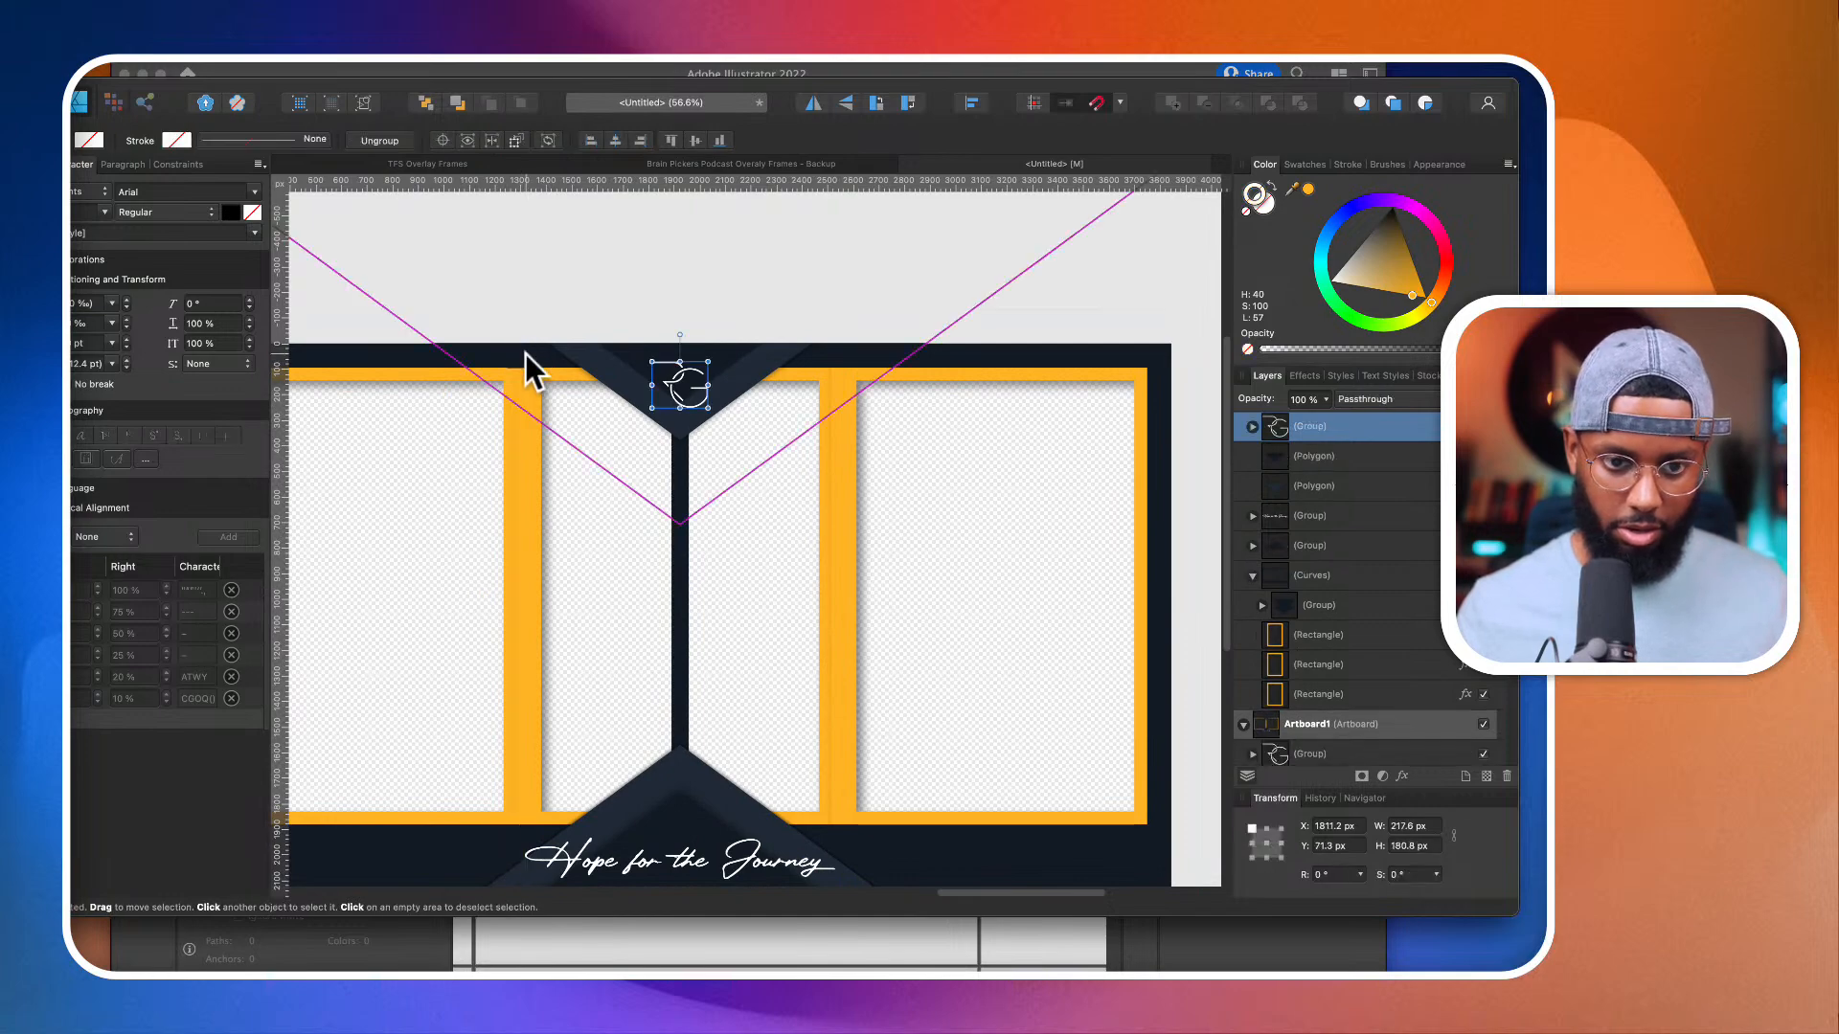
Step: Examine how the middle orange rectangle's edges line up with the two side rectangles
scroll(525, 353, down, 2)
click(525, 458)
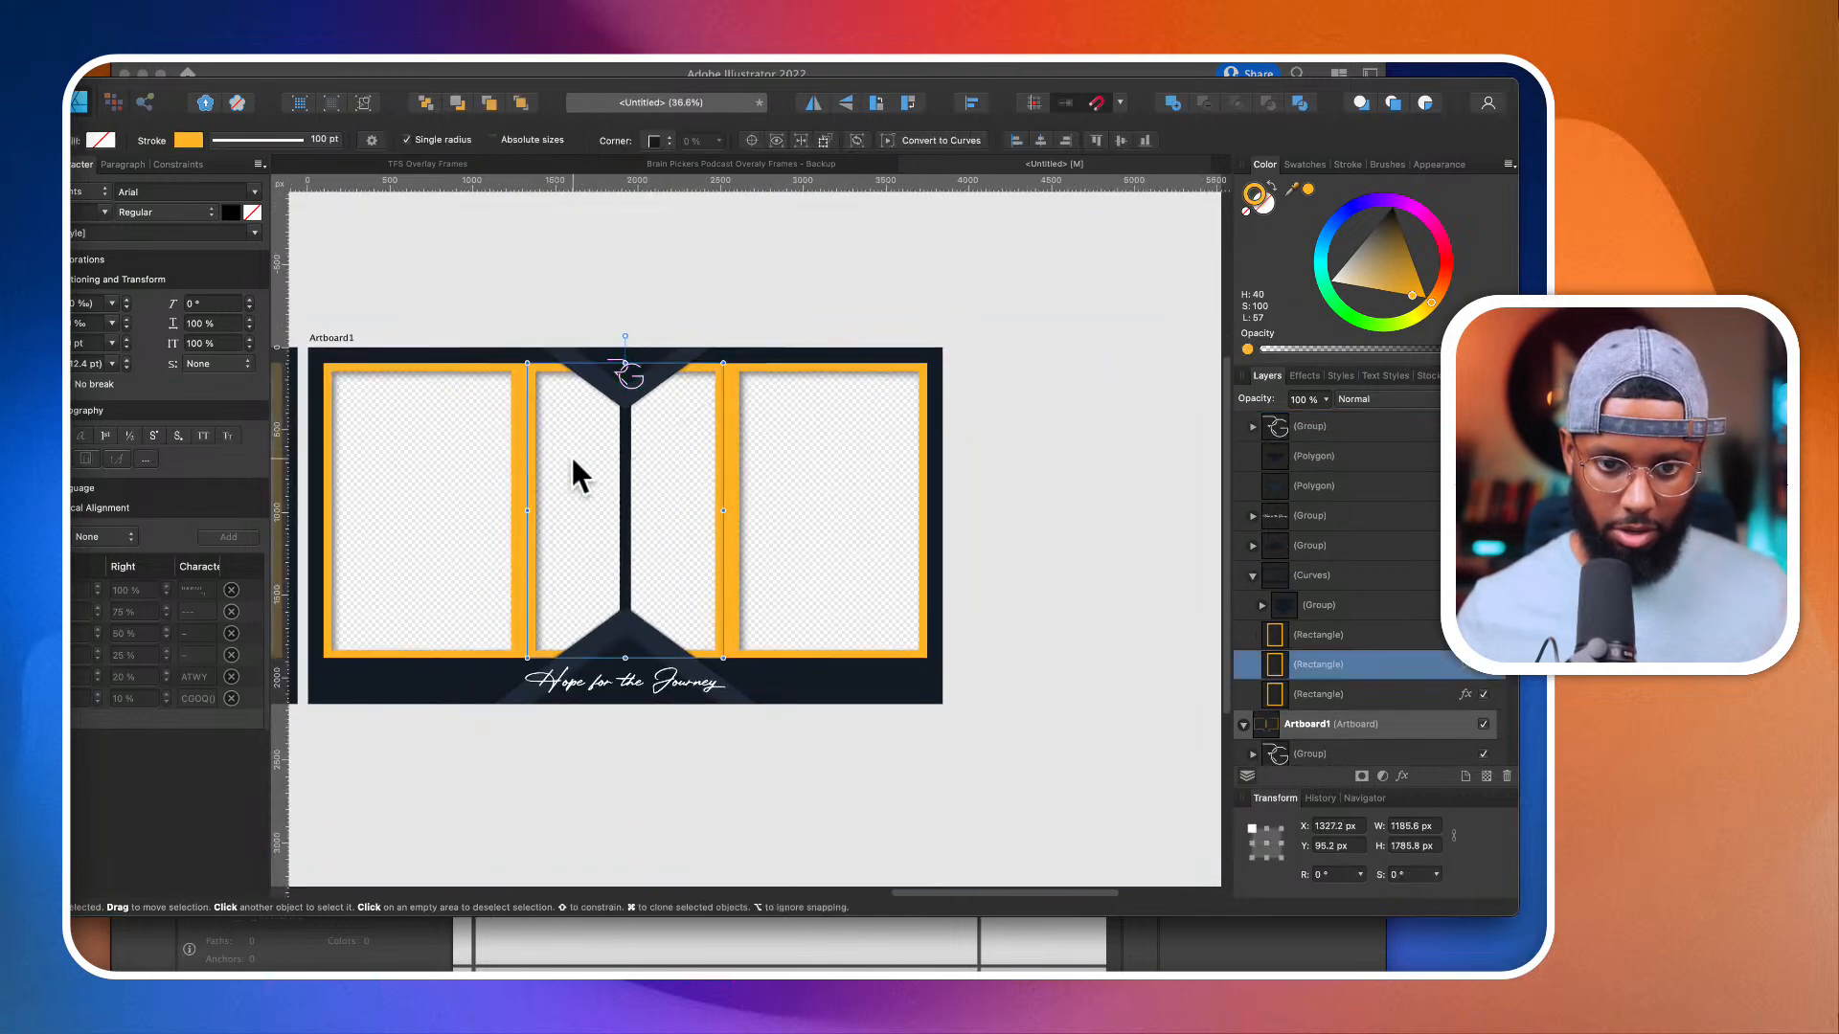
shift+click(728, 458)
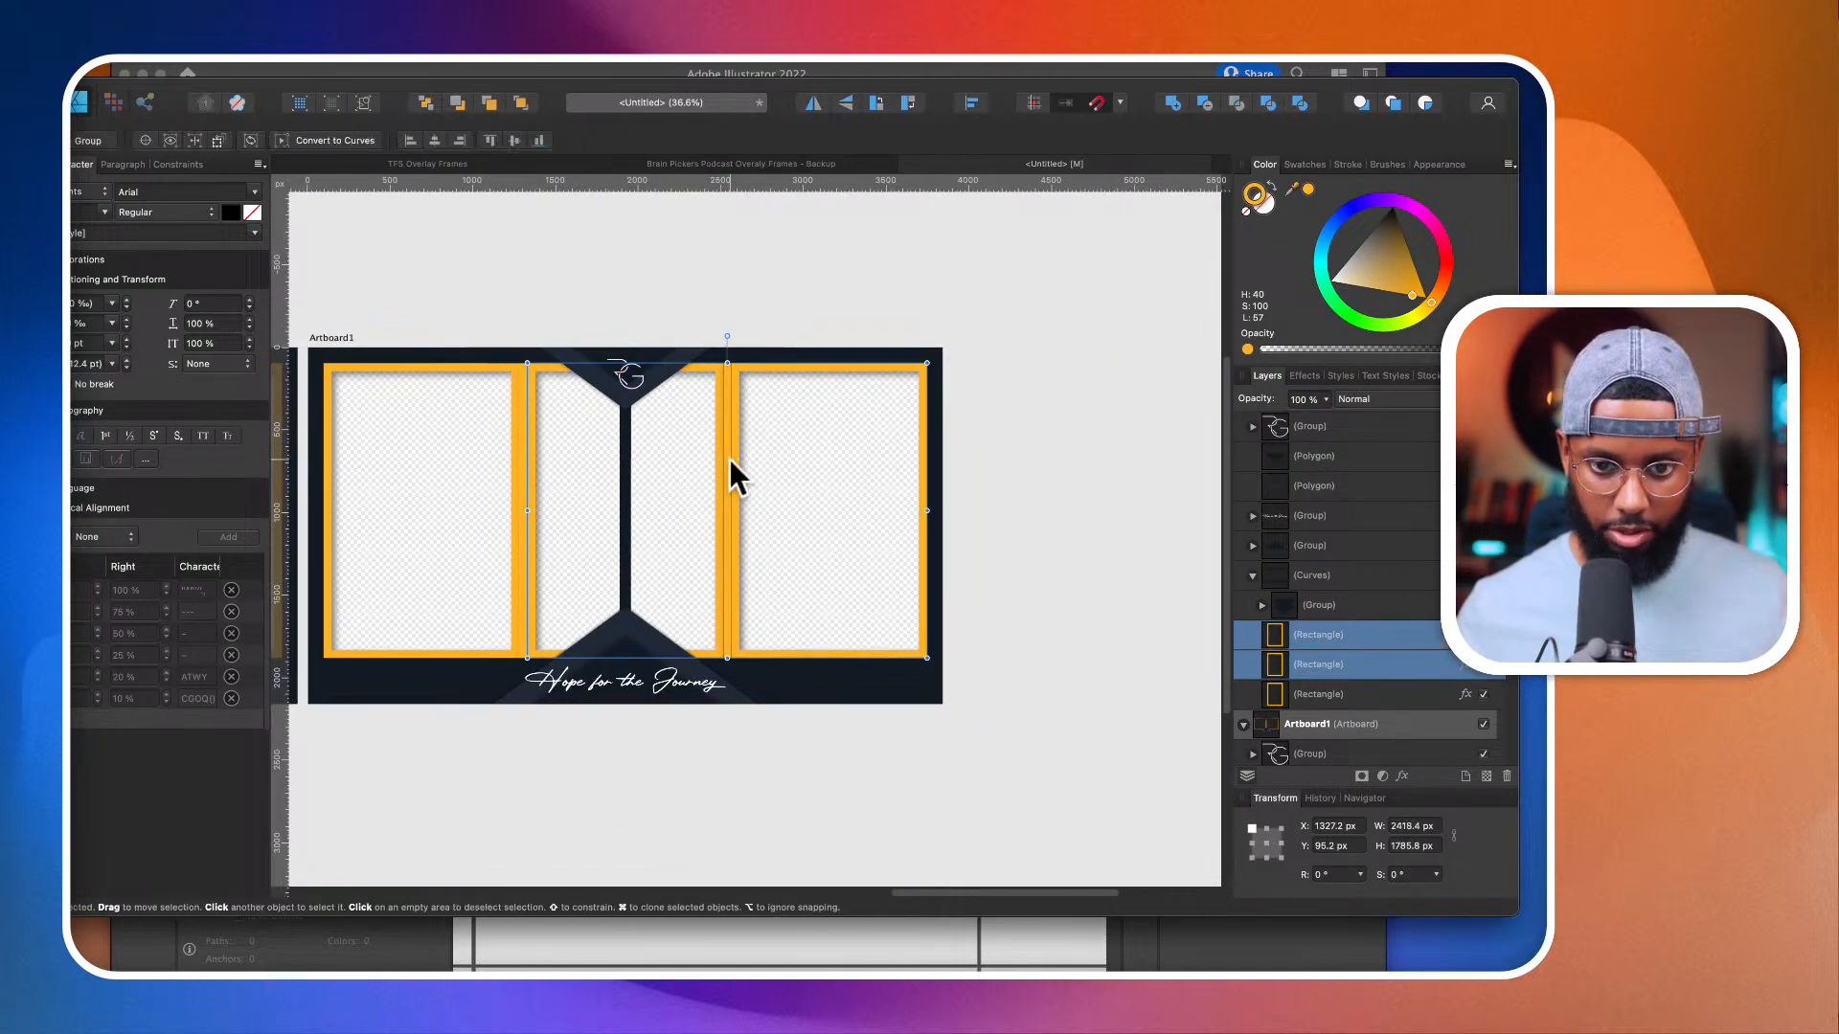
shift+click(520, 446)
click(521, 442)
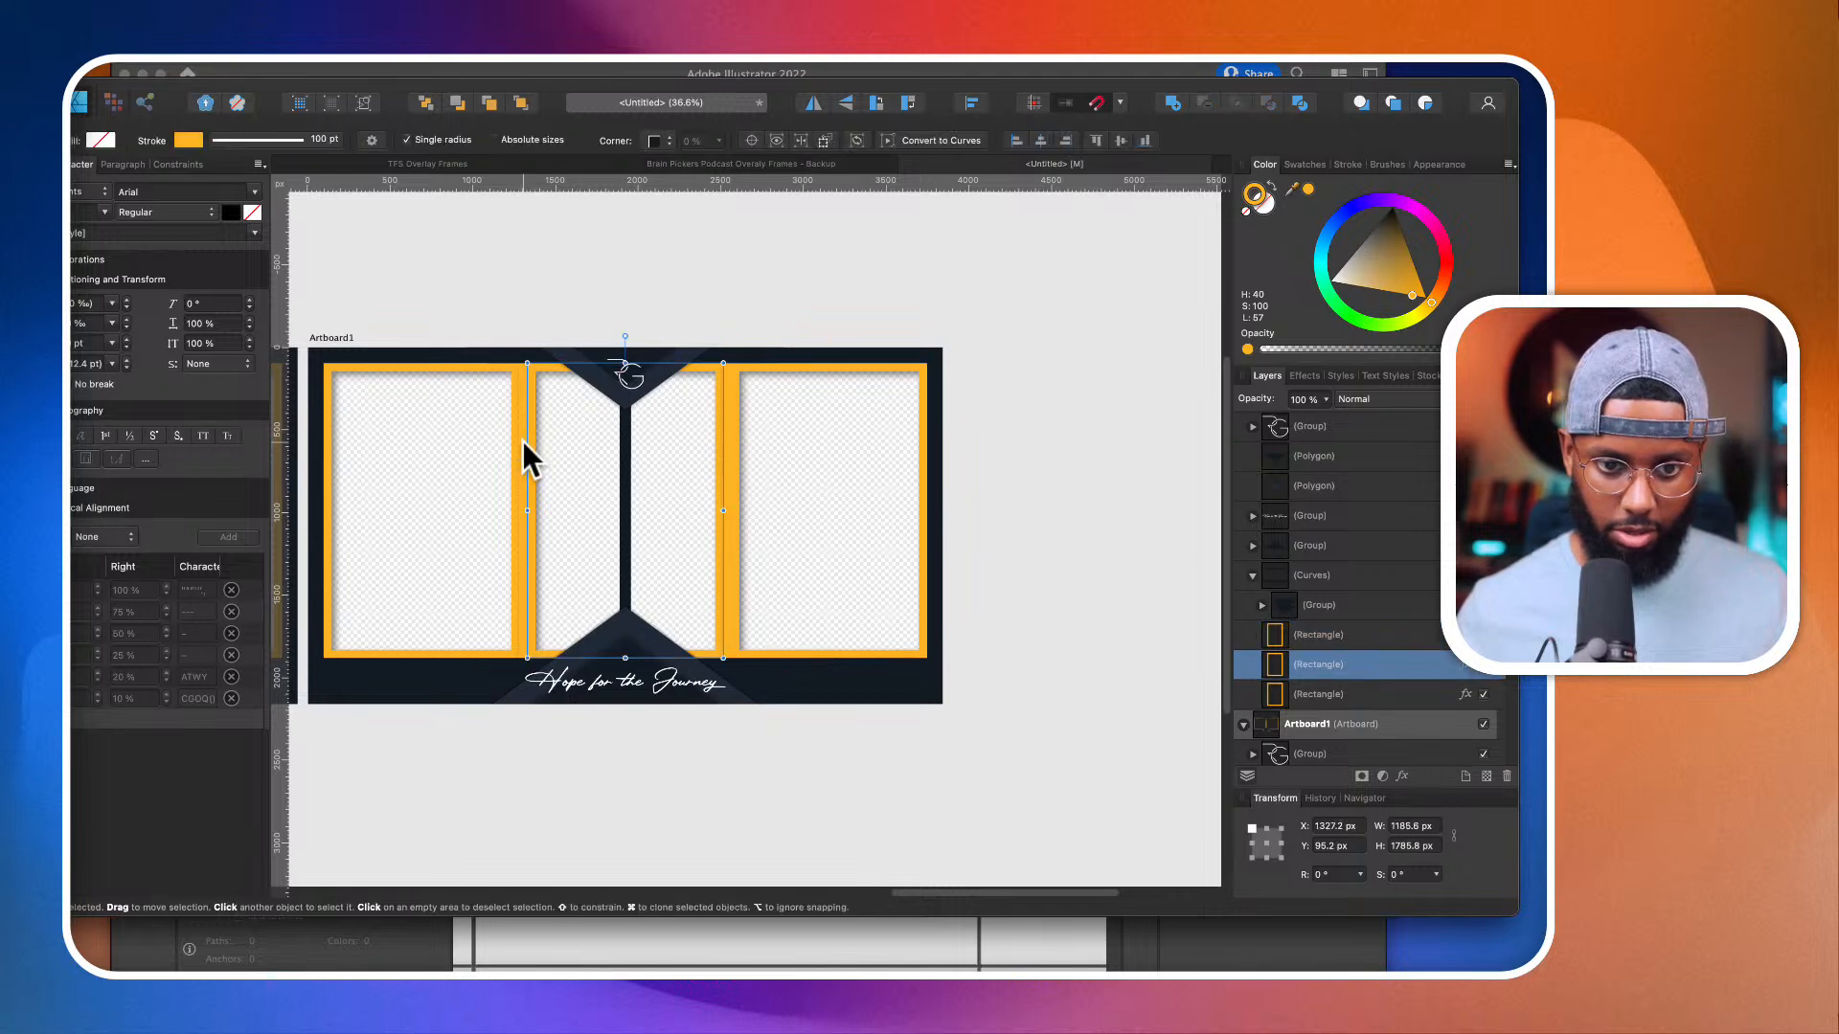
click(483, 376)
scroll(515, 372, left, 3)
scroll(515, 371, down, 1)
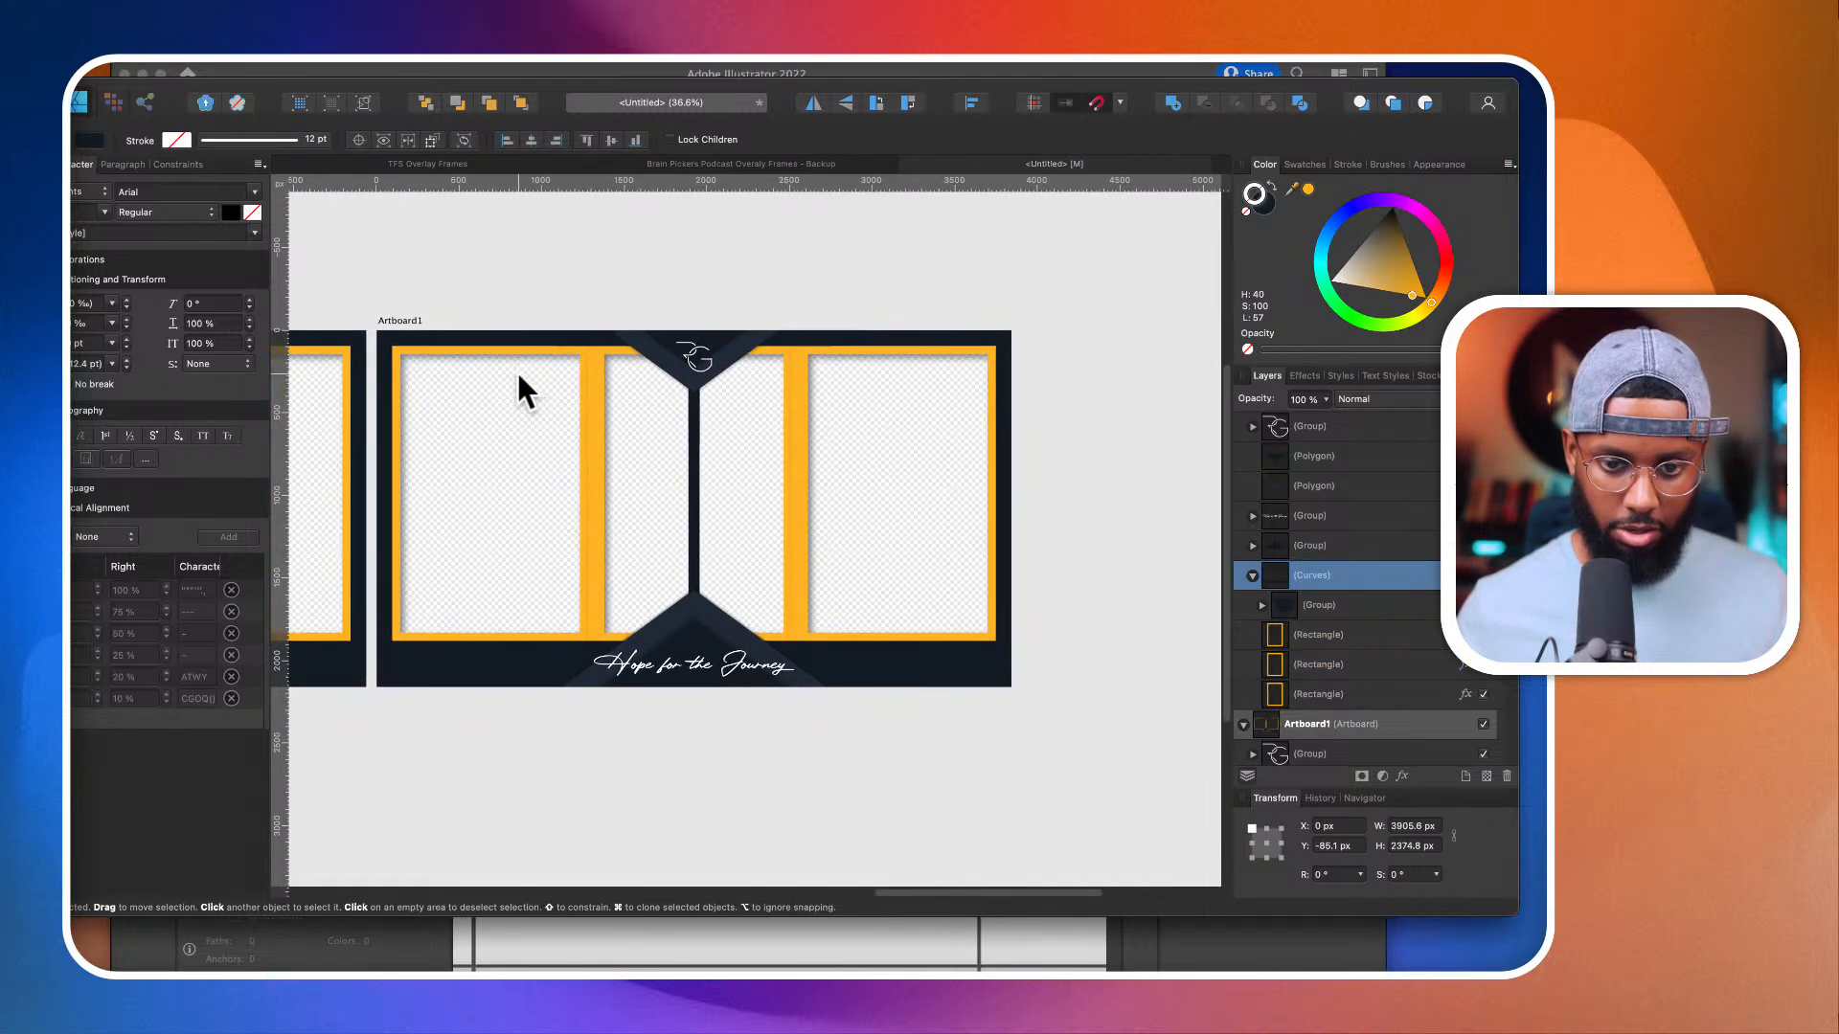
scroll(597, 441, up, 3)
click(617, 450)
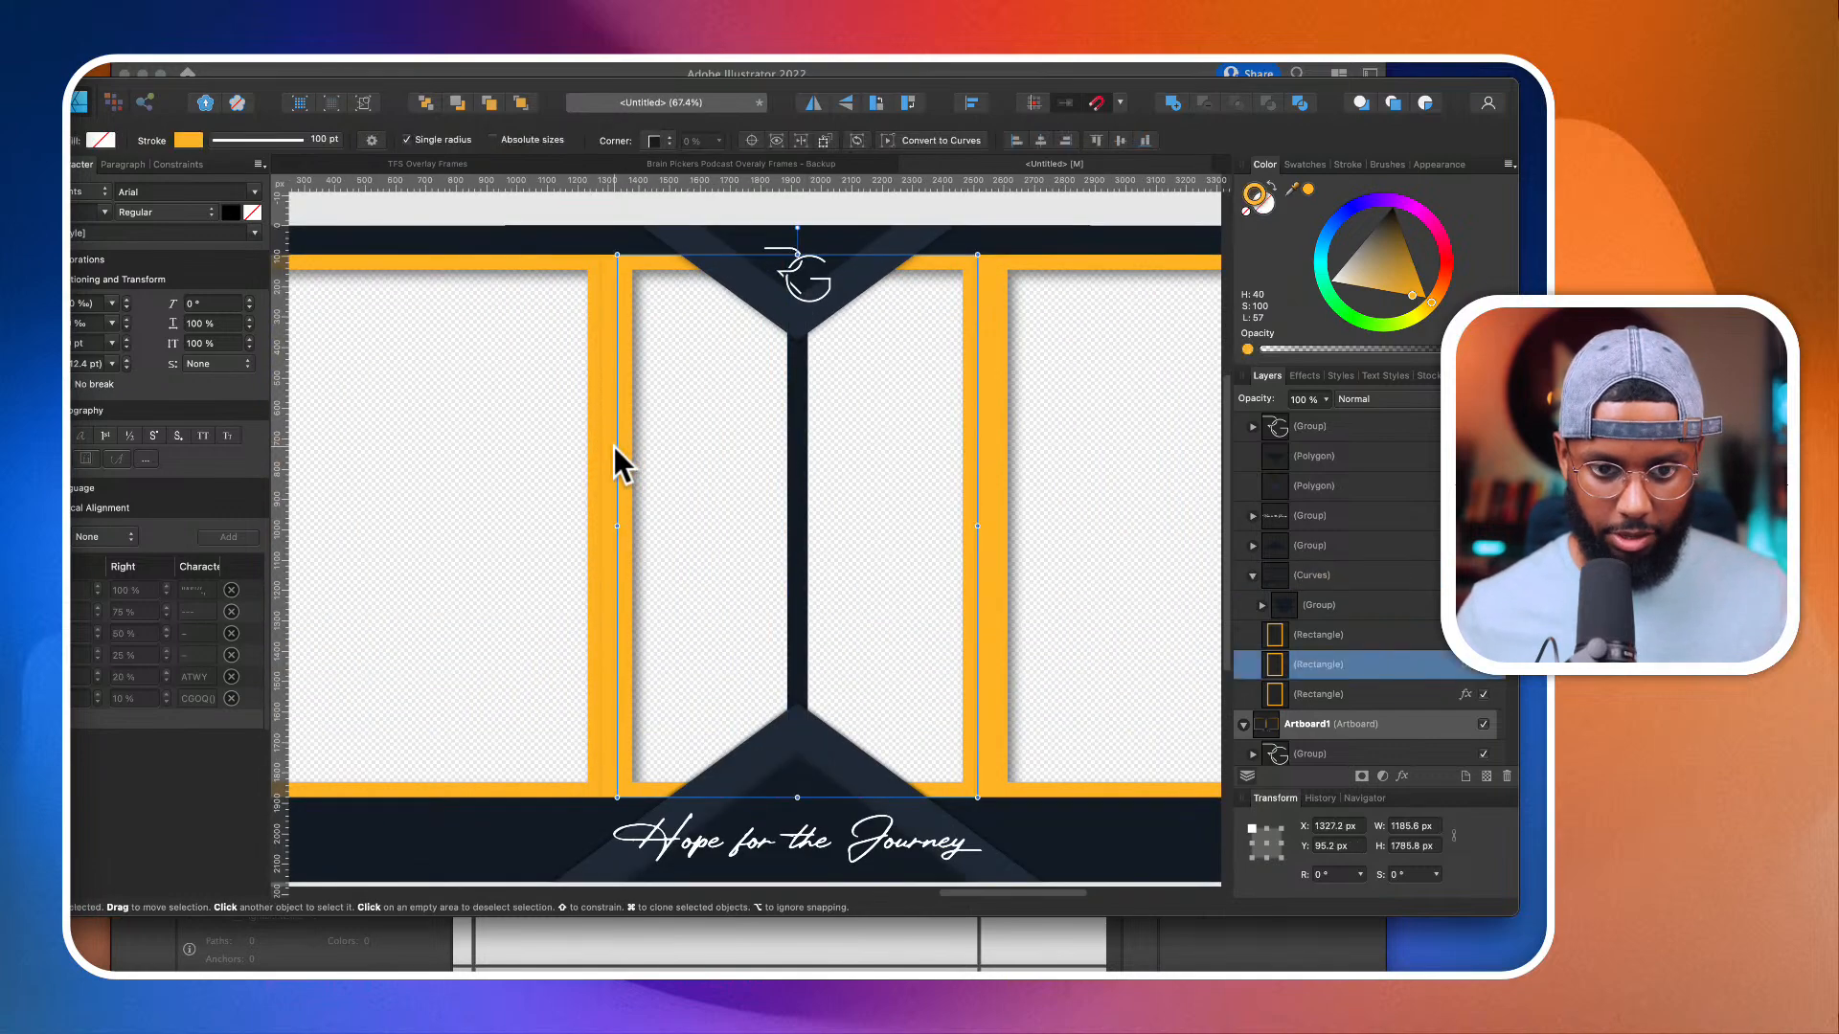
Step: Undo the deletion of the two vertical orange lines
key(super+z)
key(super+z)
key(super+z)
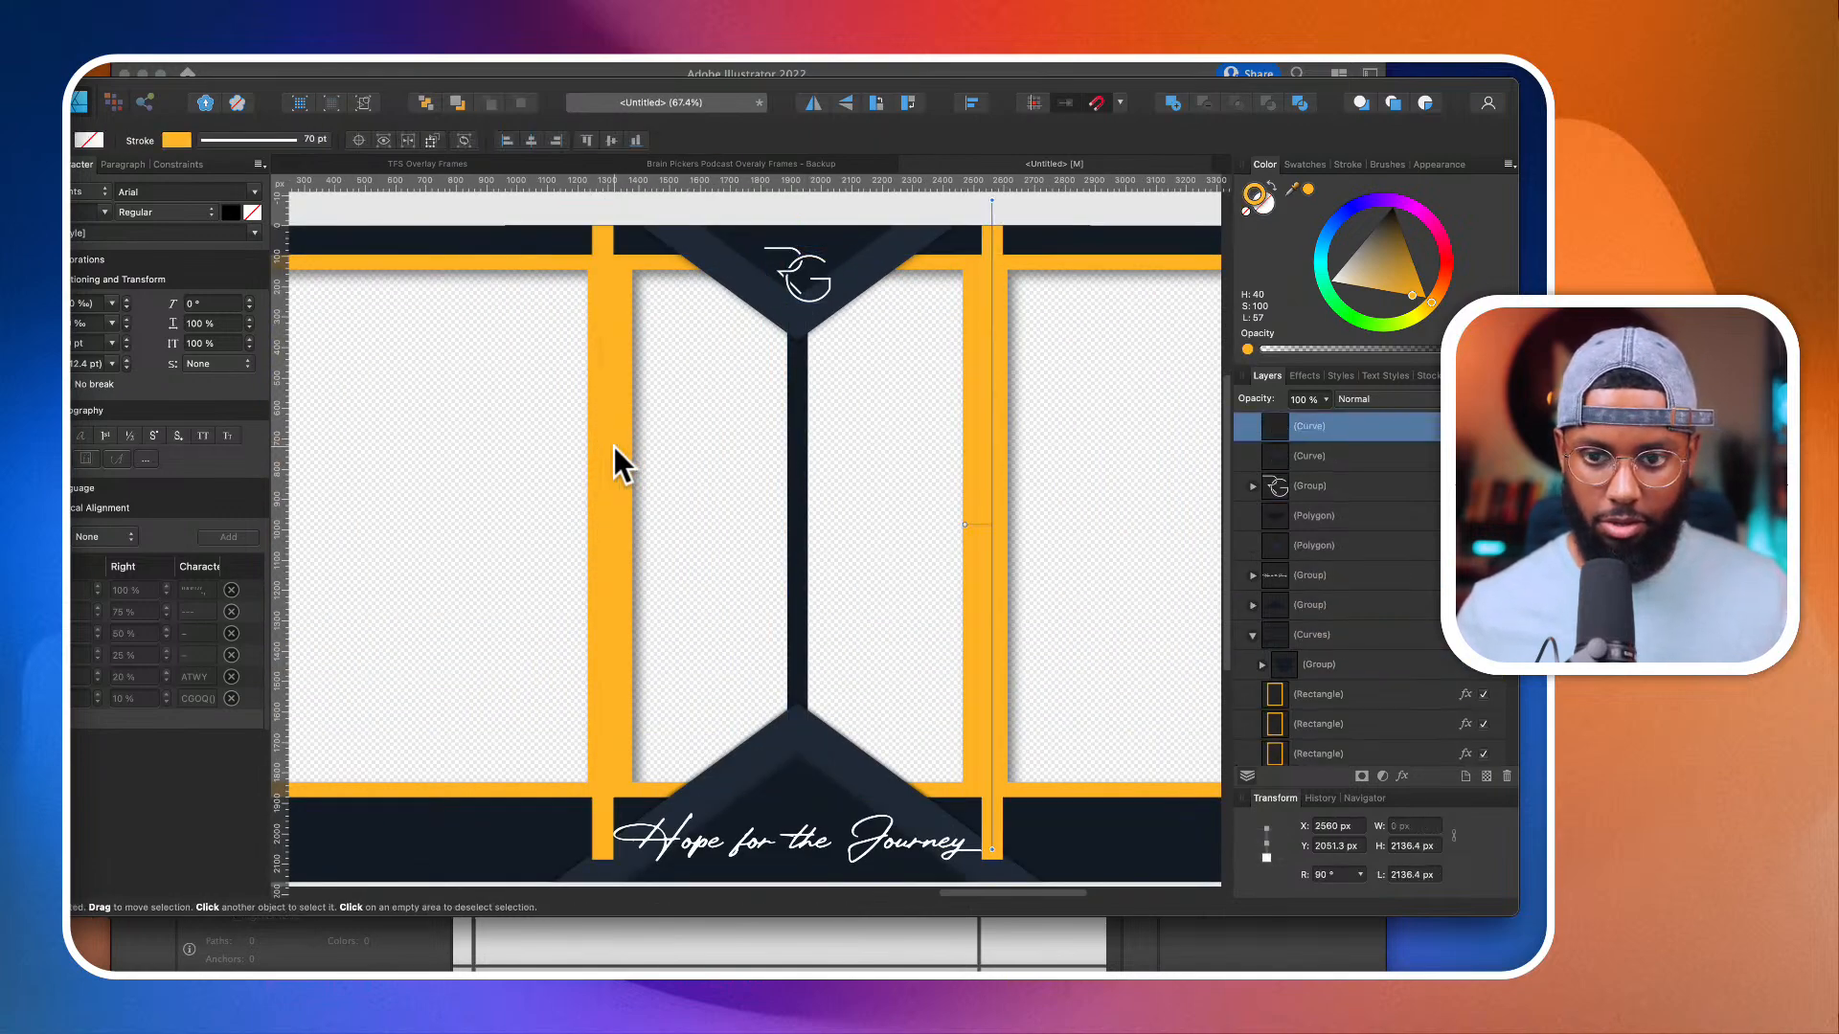
Step: Divide the duplicated frame's dark background curves into separate pieces
scroll(837, 319, down, 2)
drag(688, 279, 651, 278)
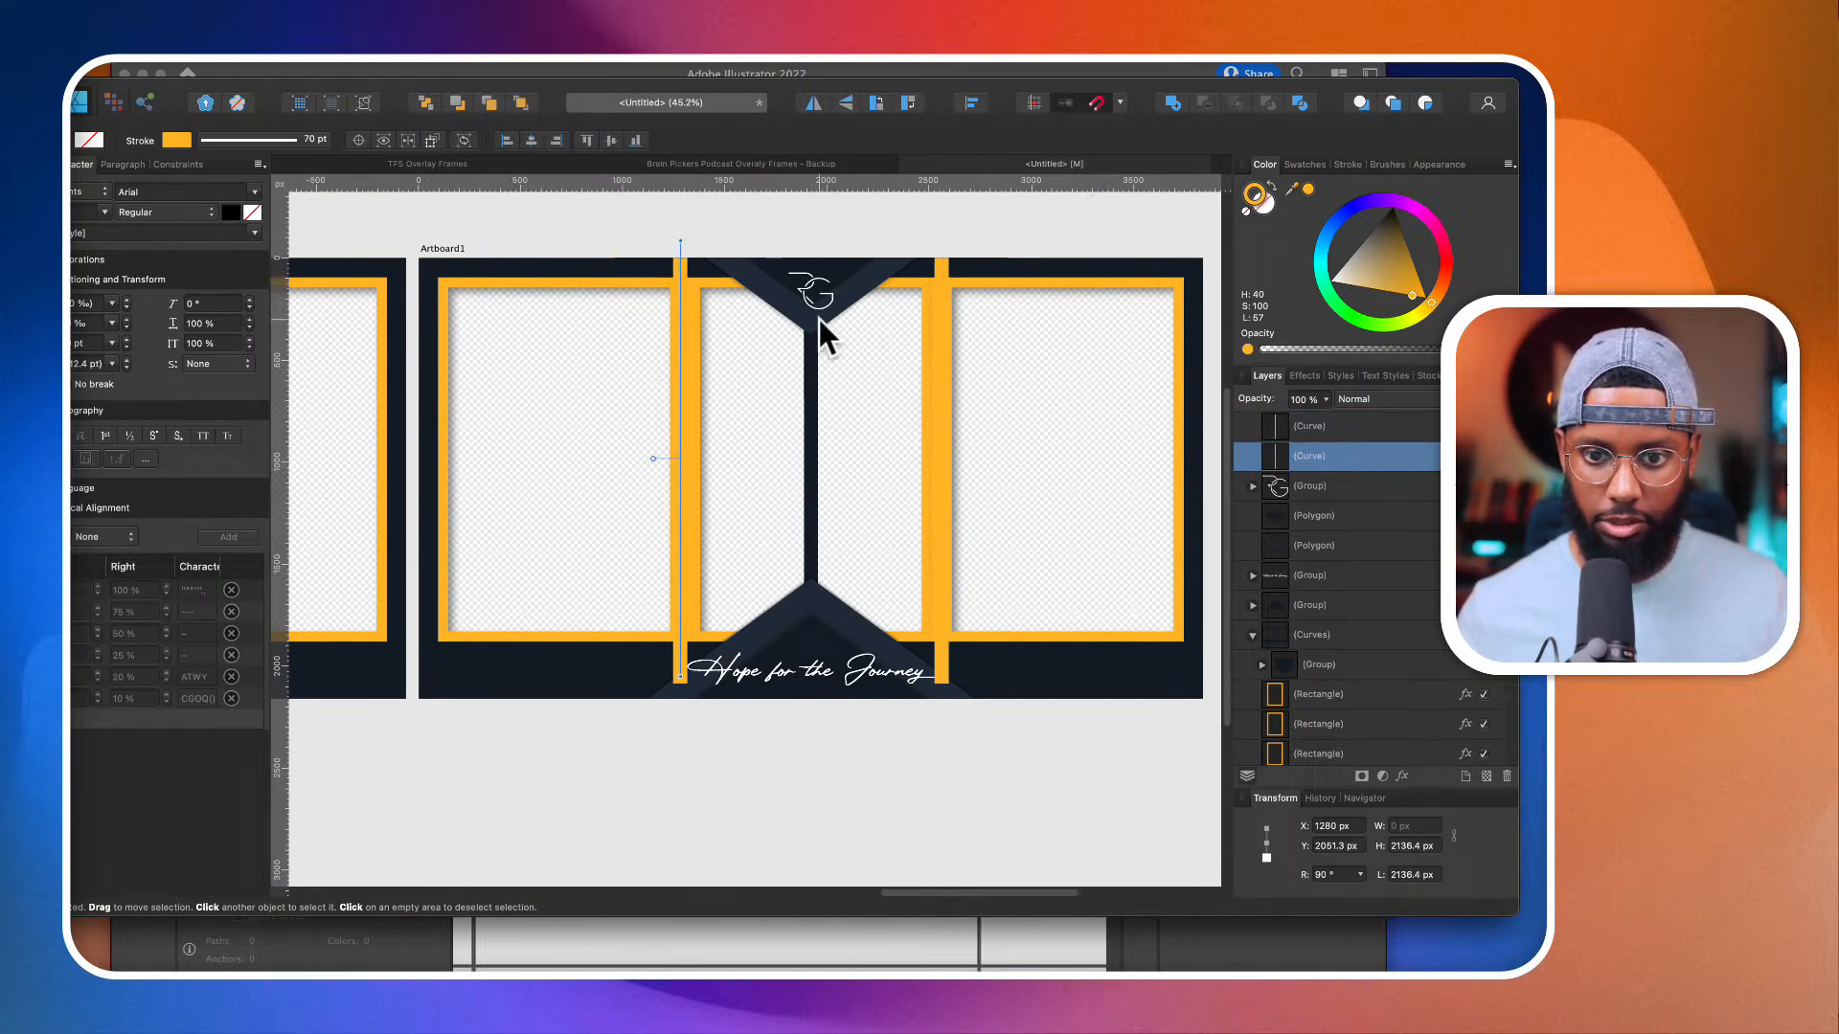
click(1048, 266)
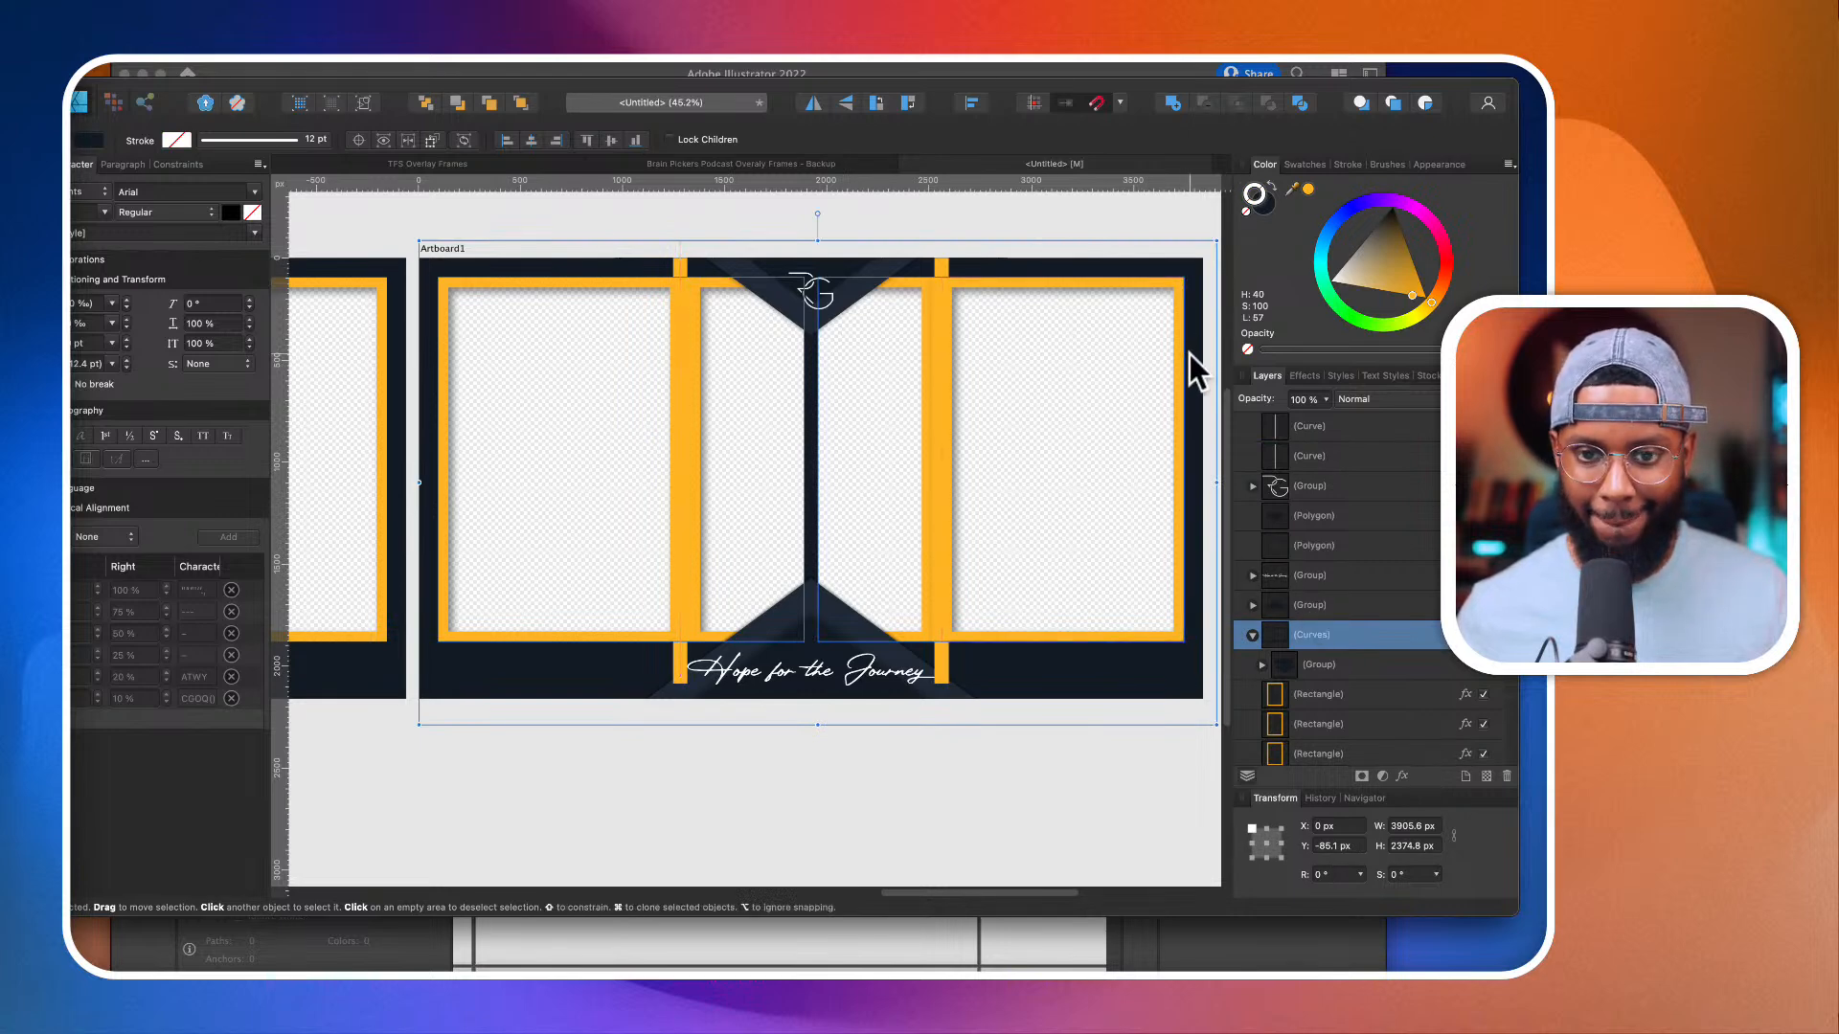
click(1295, 102)
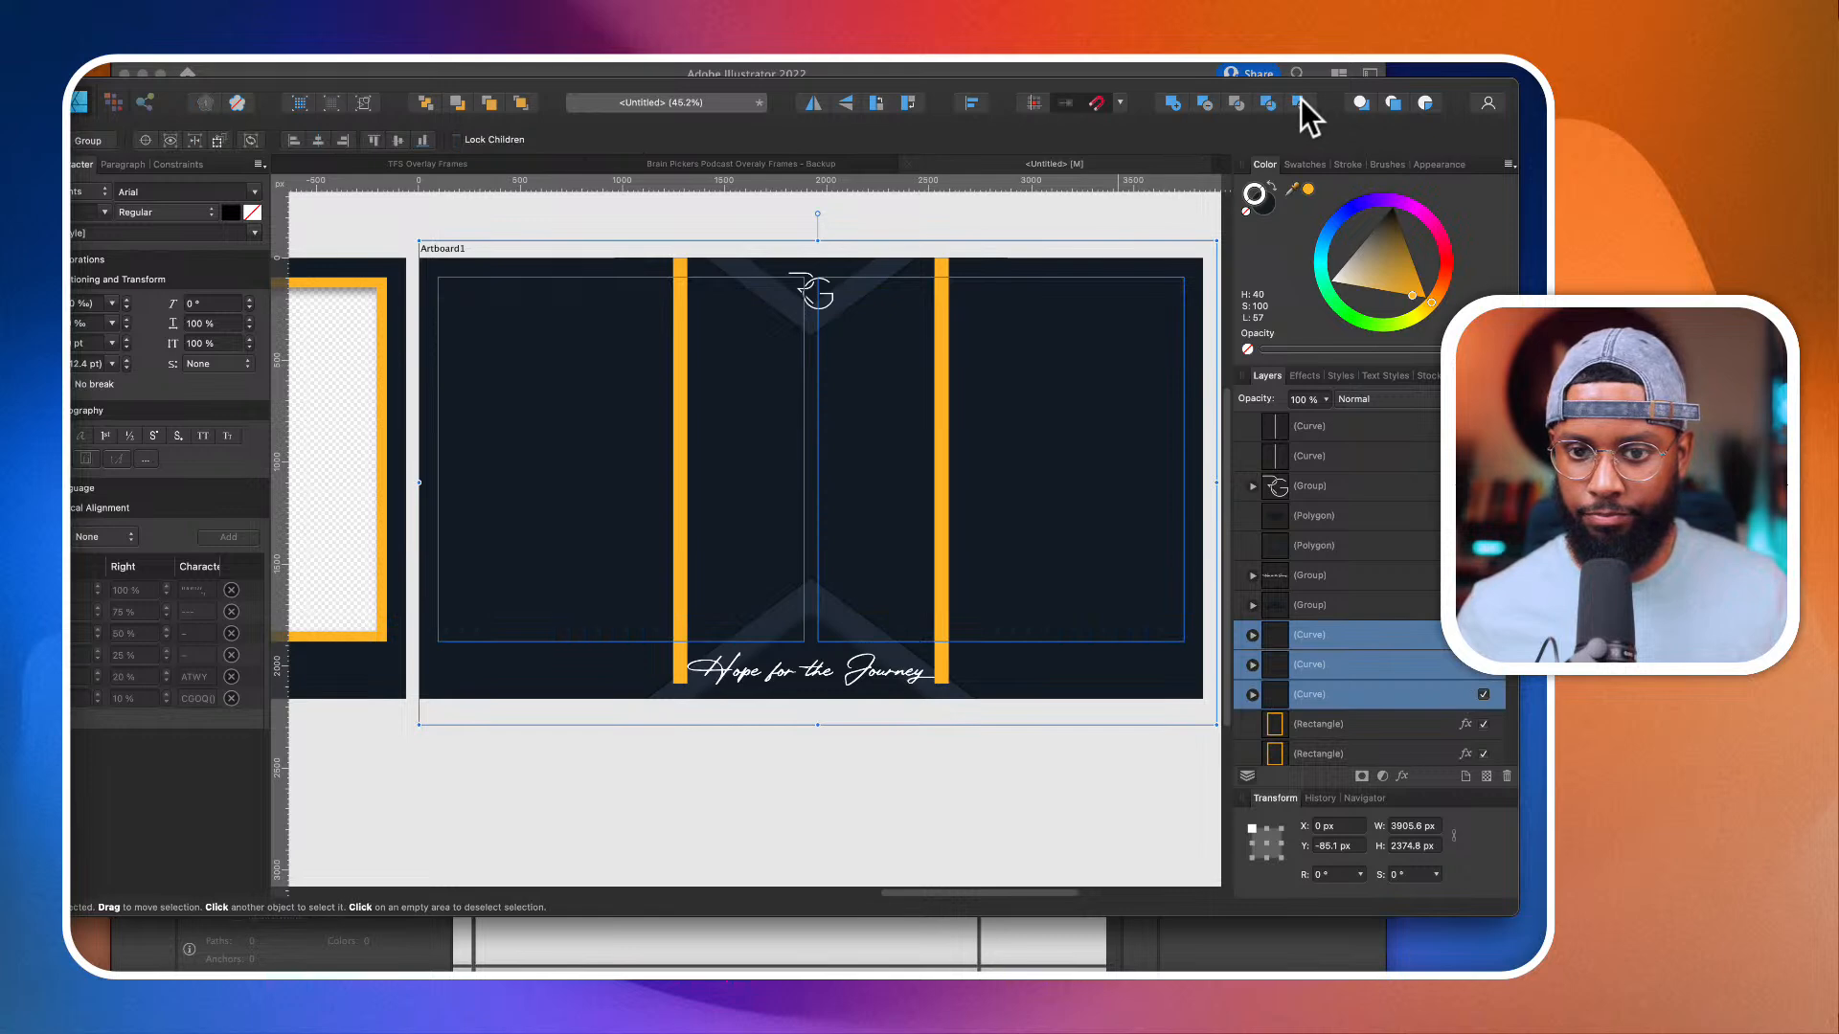
Step: Delete the two surplus divided pieces and move the remaining solid background curve beneath the three orange rectangles
super+click(1341, 694)
key(Delete)
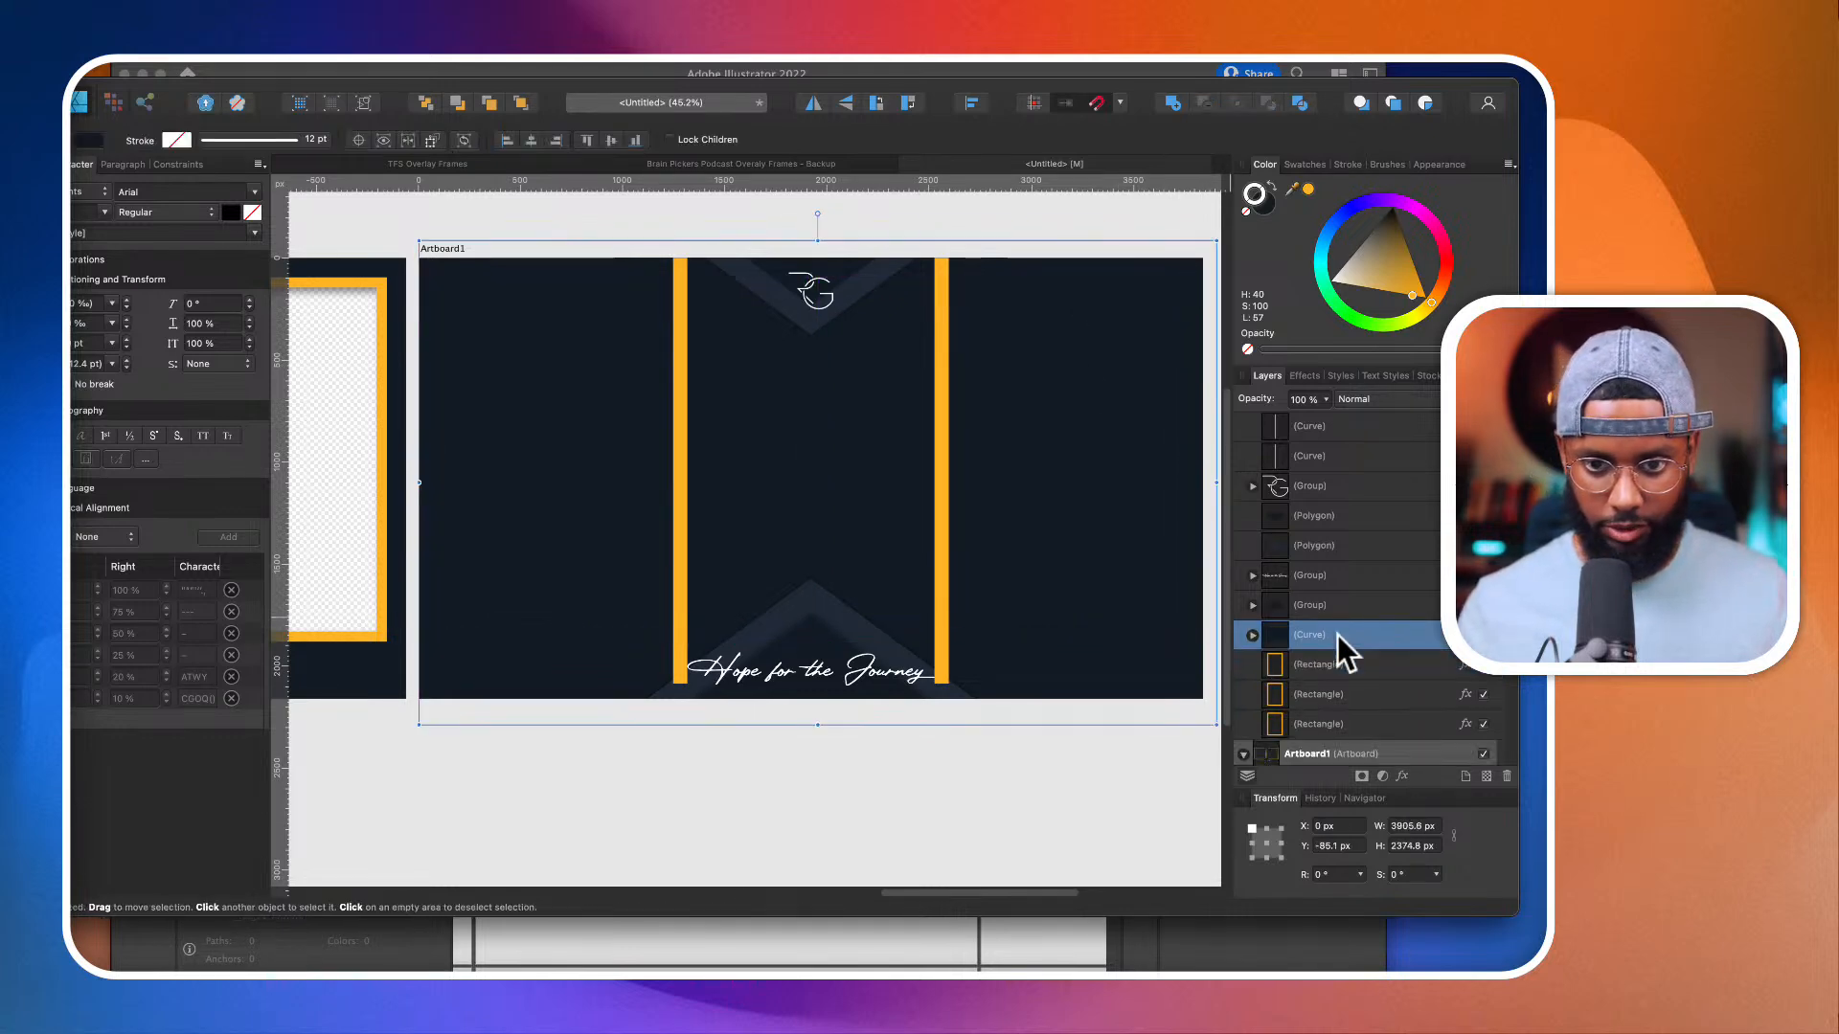
drag(1274, 640, 1270, 697)
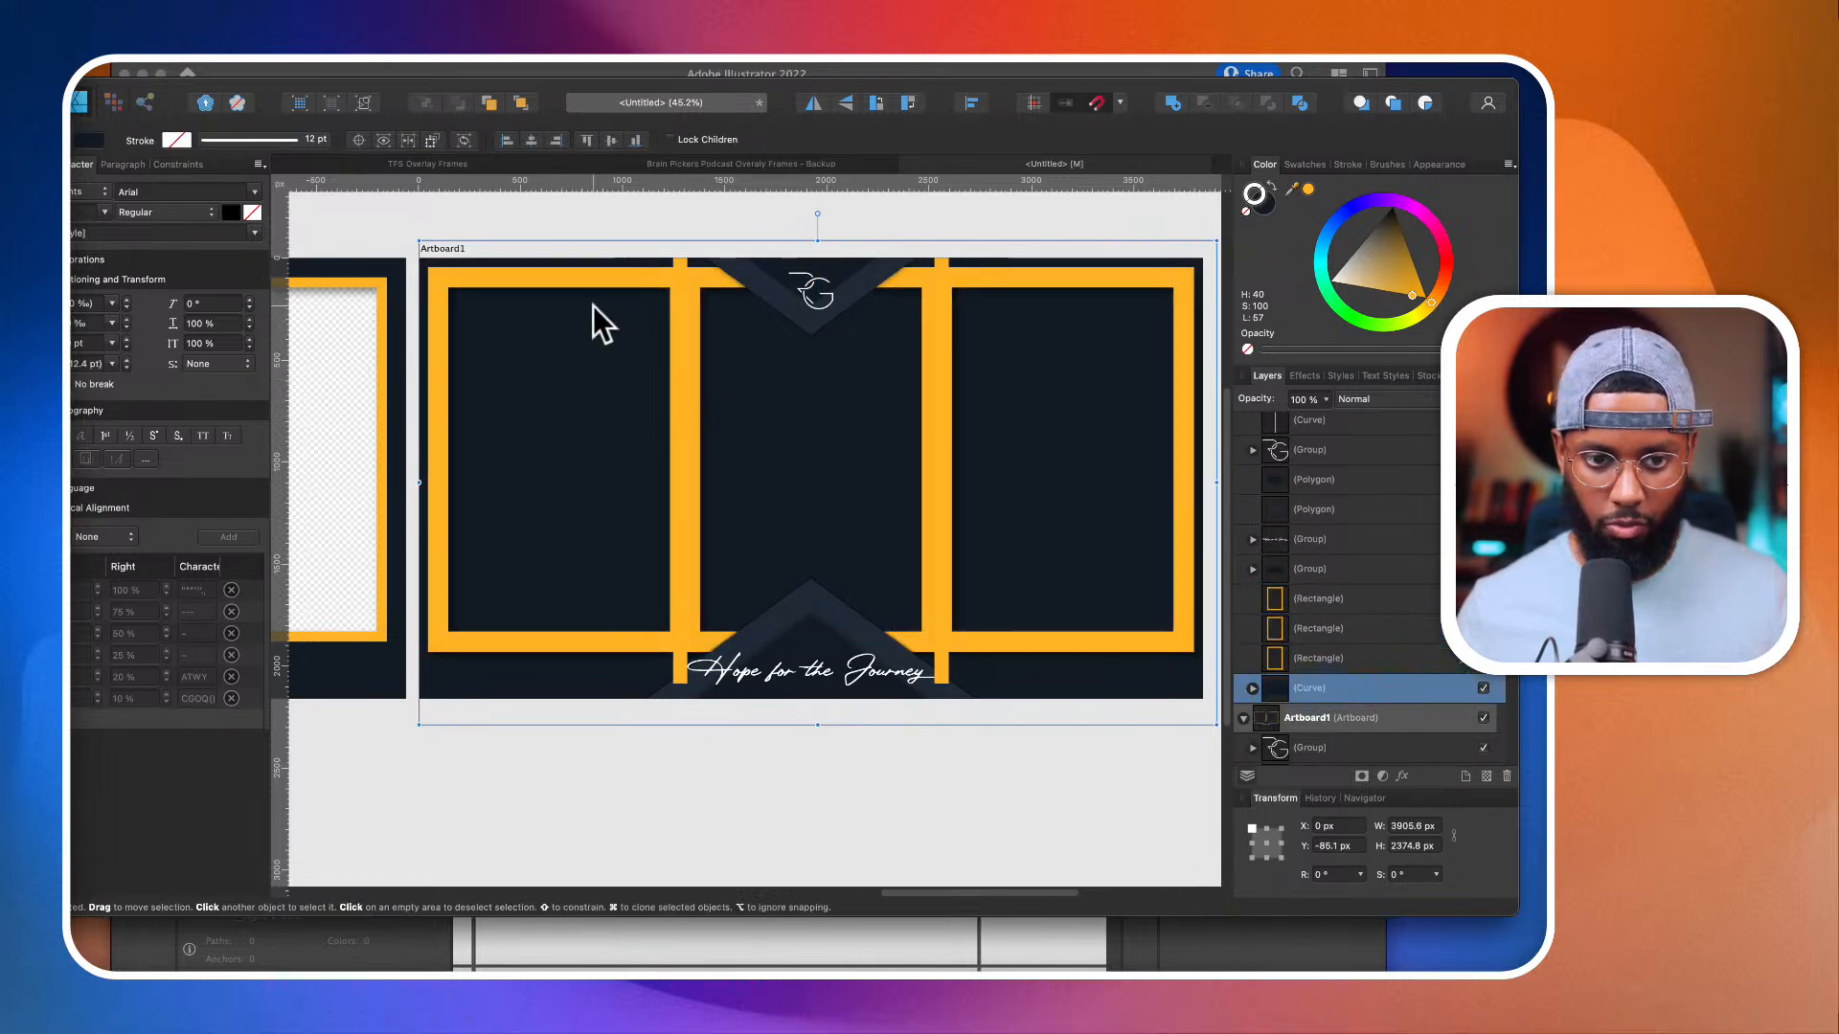
Step: Compare the stroke settings of the three-camera frame's left orange rectangle with those of the neighbouring two-camera frame's rectangle
click(589, 279)
scroll(588, 280, left, 2)
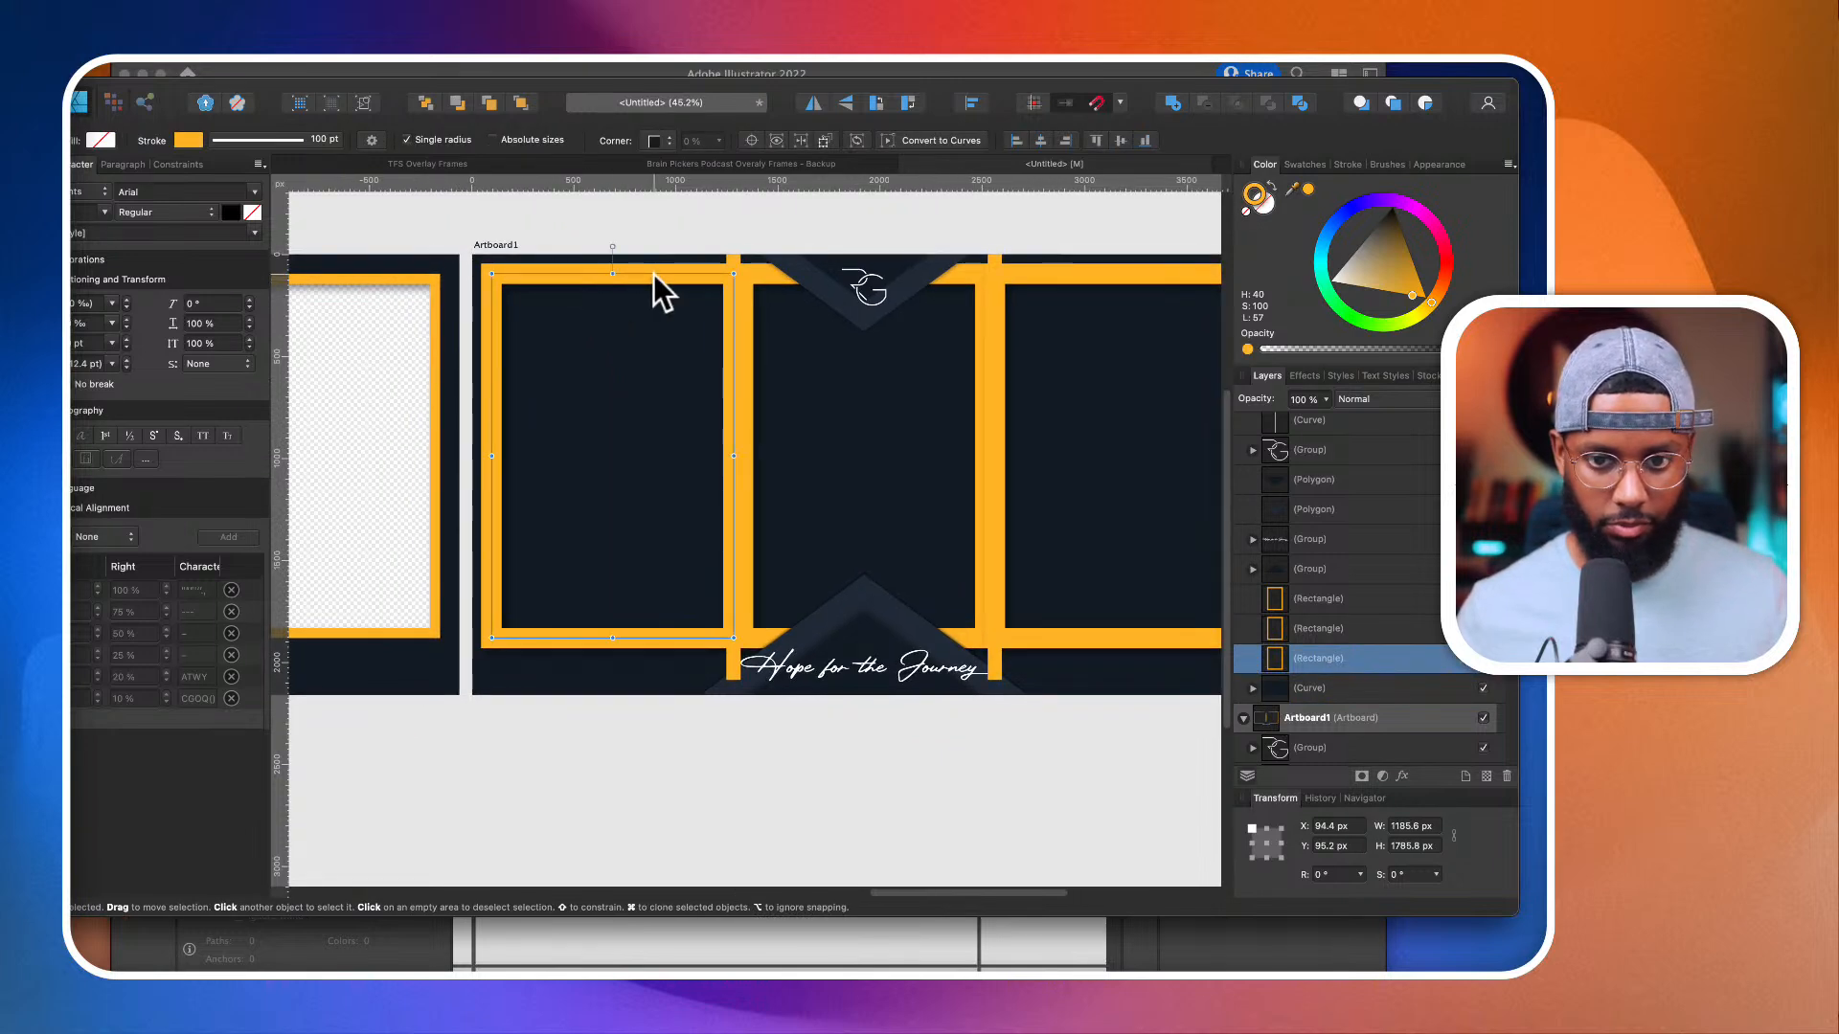
scroll(1121, 331, right, 2)
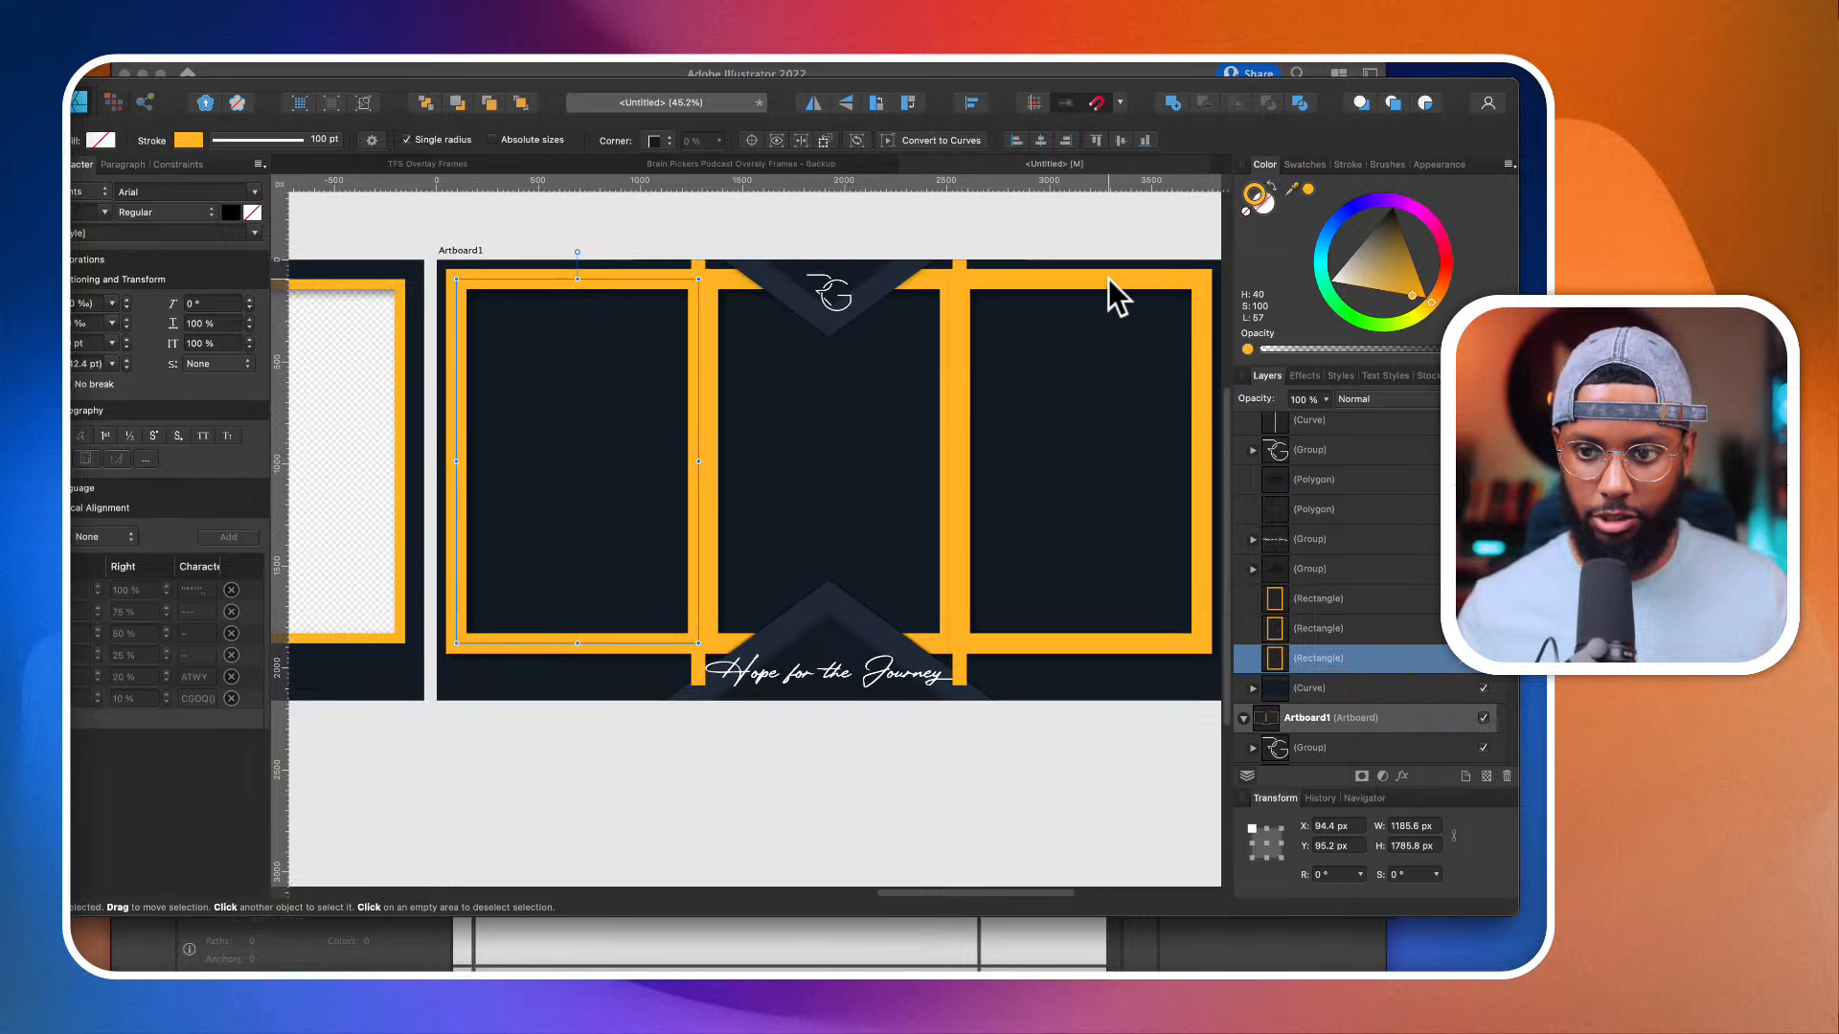
click(1345, 163)
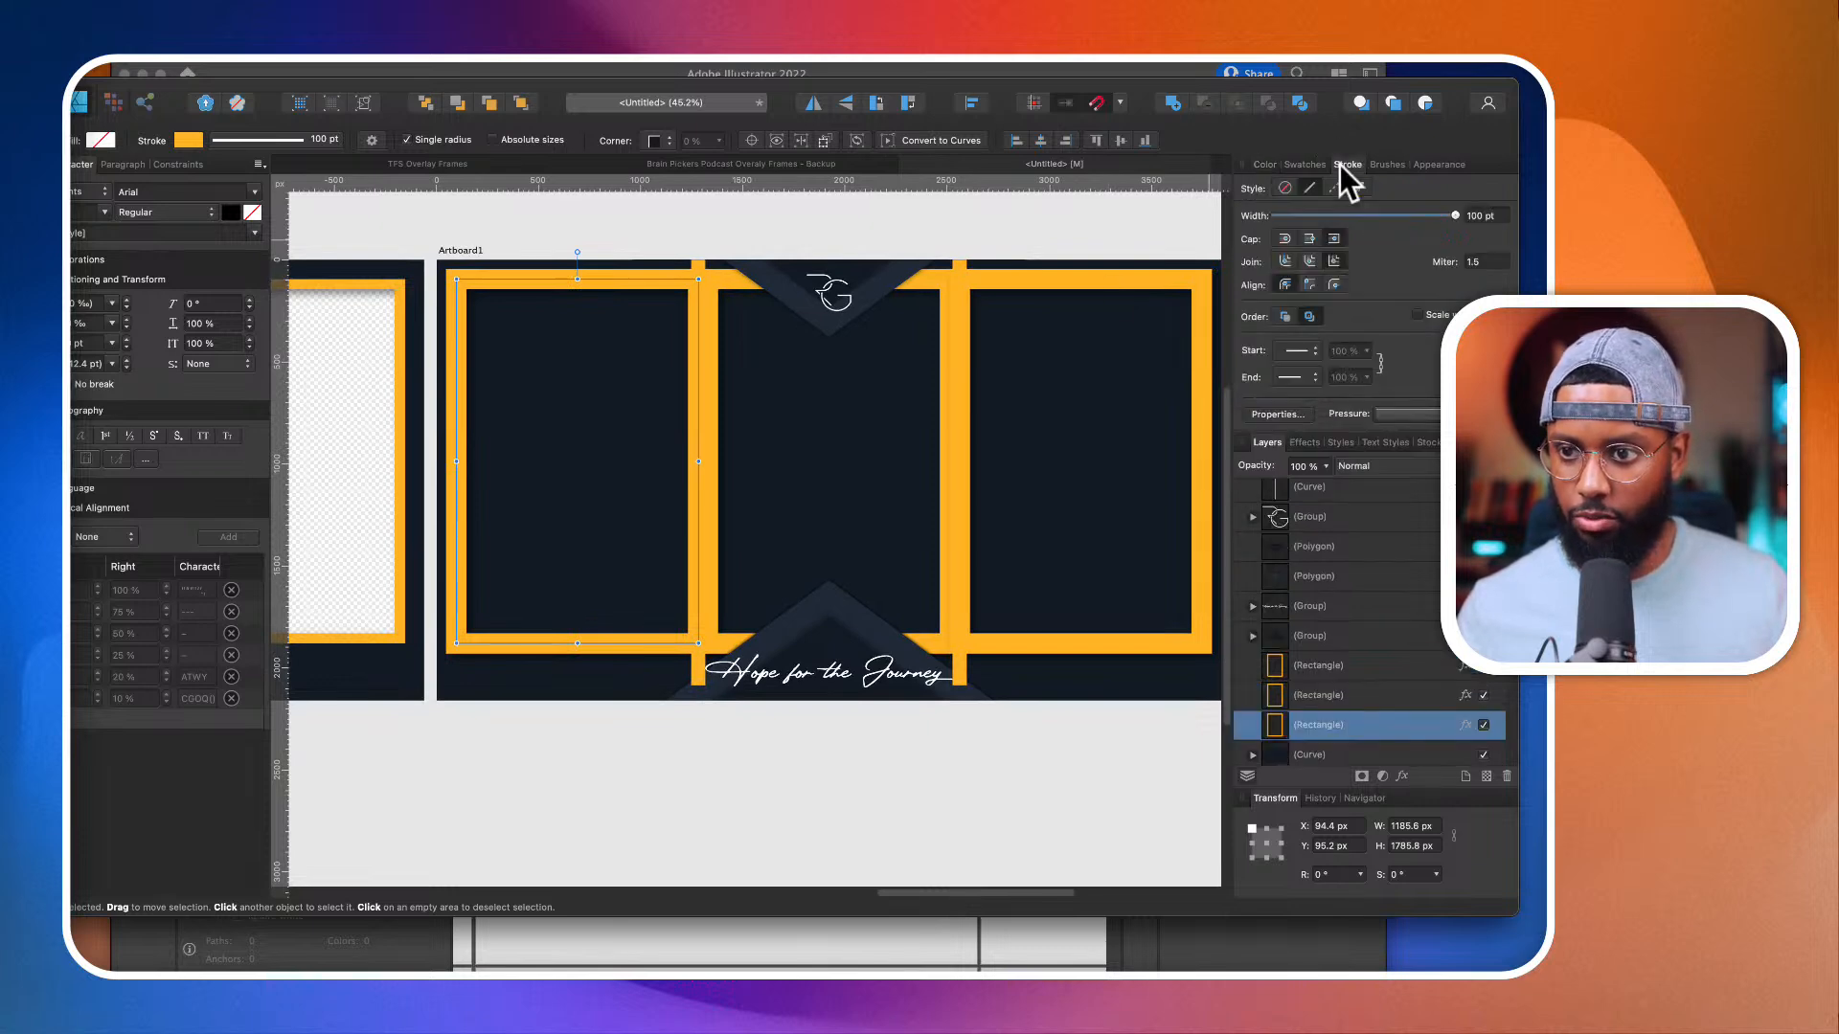
click(831, 297)
scroll(833, 301, left, 3)
click(558, 274)
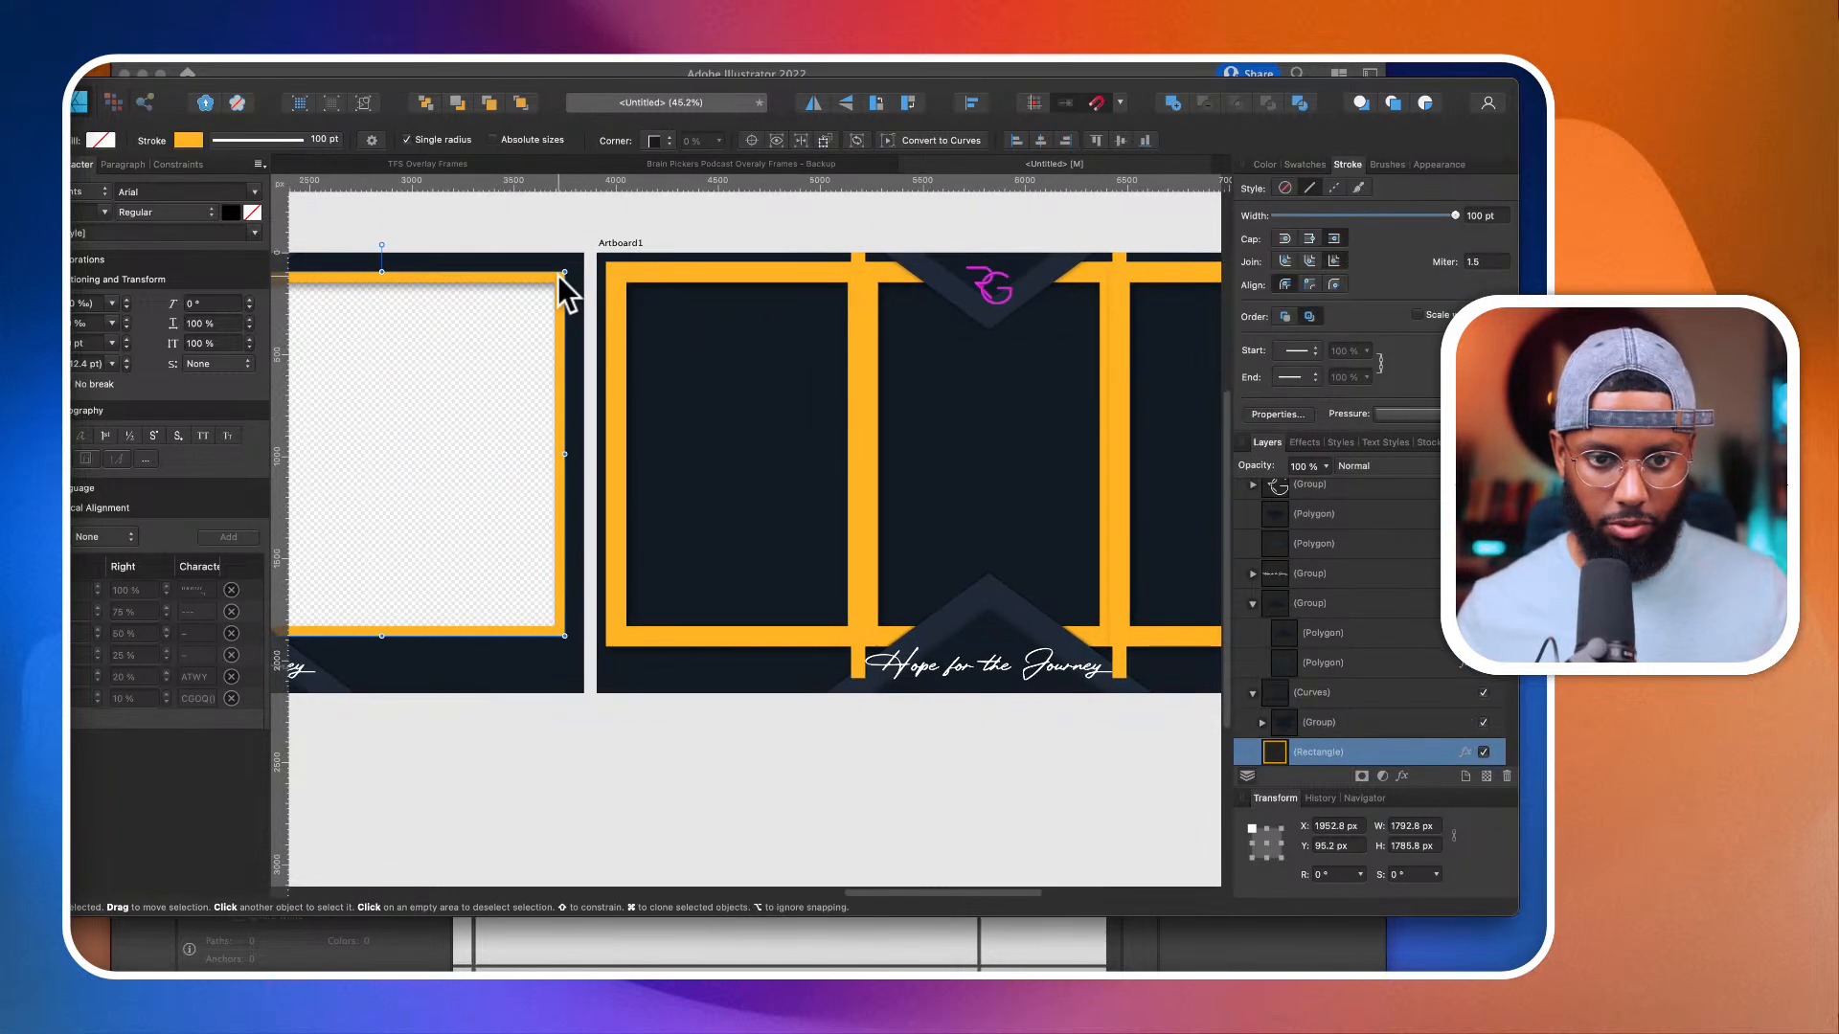
scroll(825, 307, right, 2)
click(738, 276)
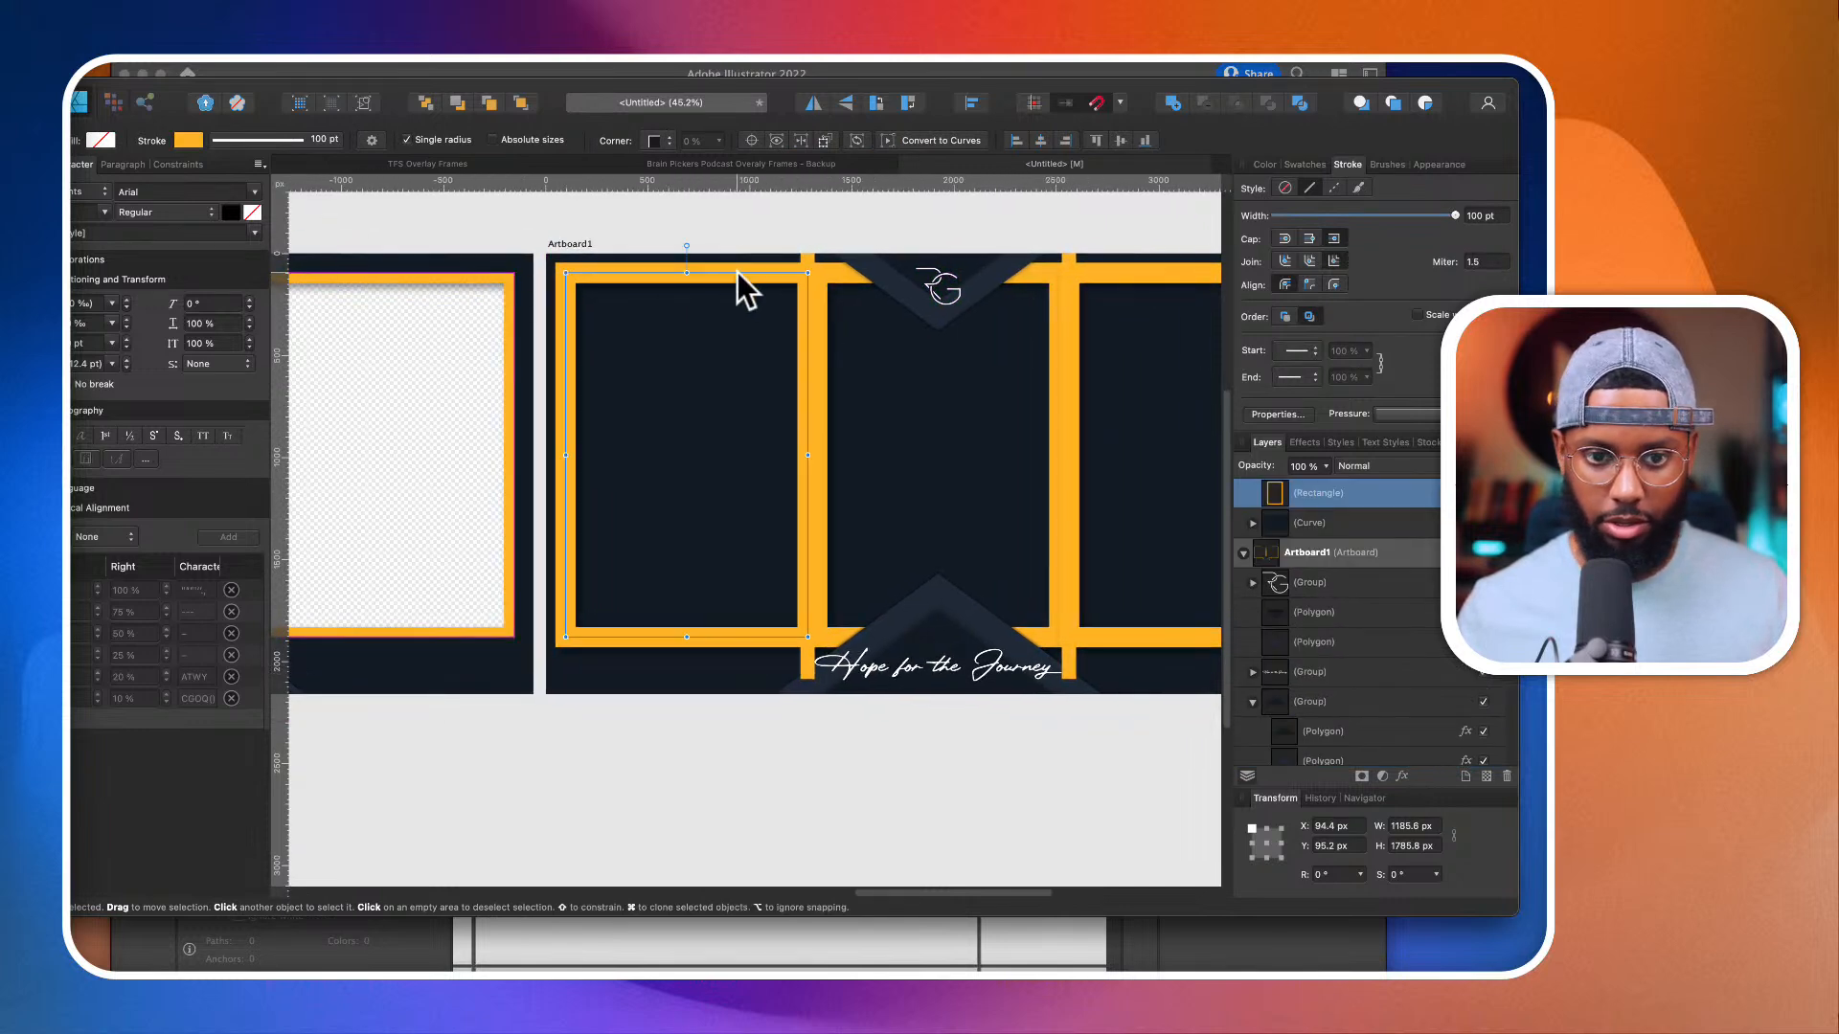
scroll(895, 302, down, 3)
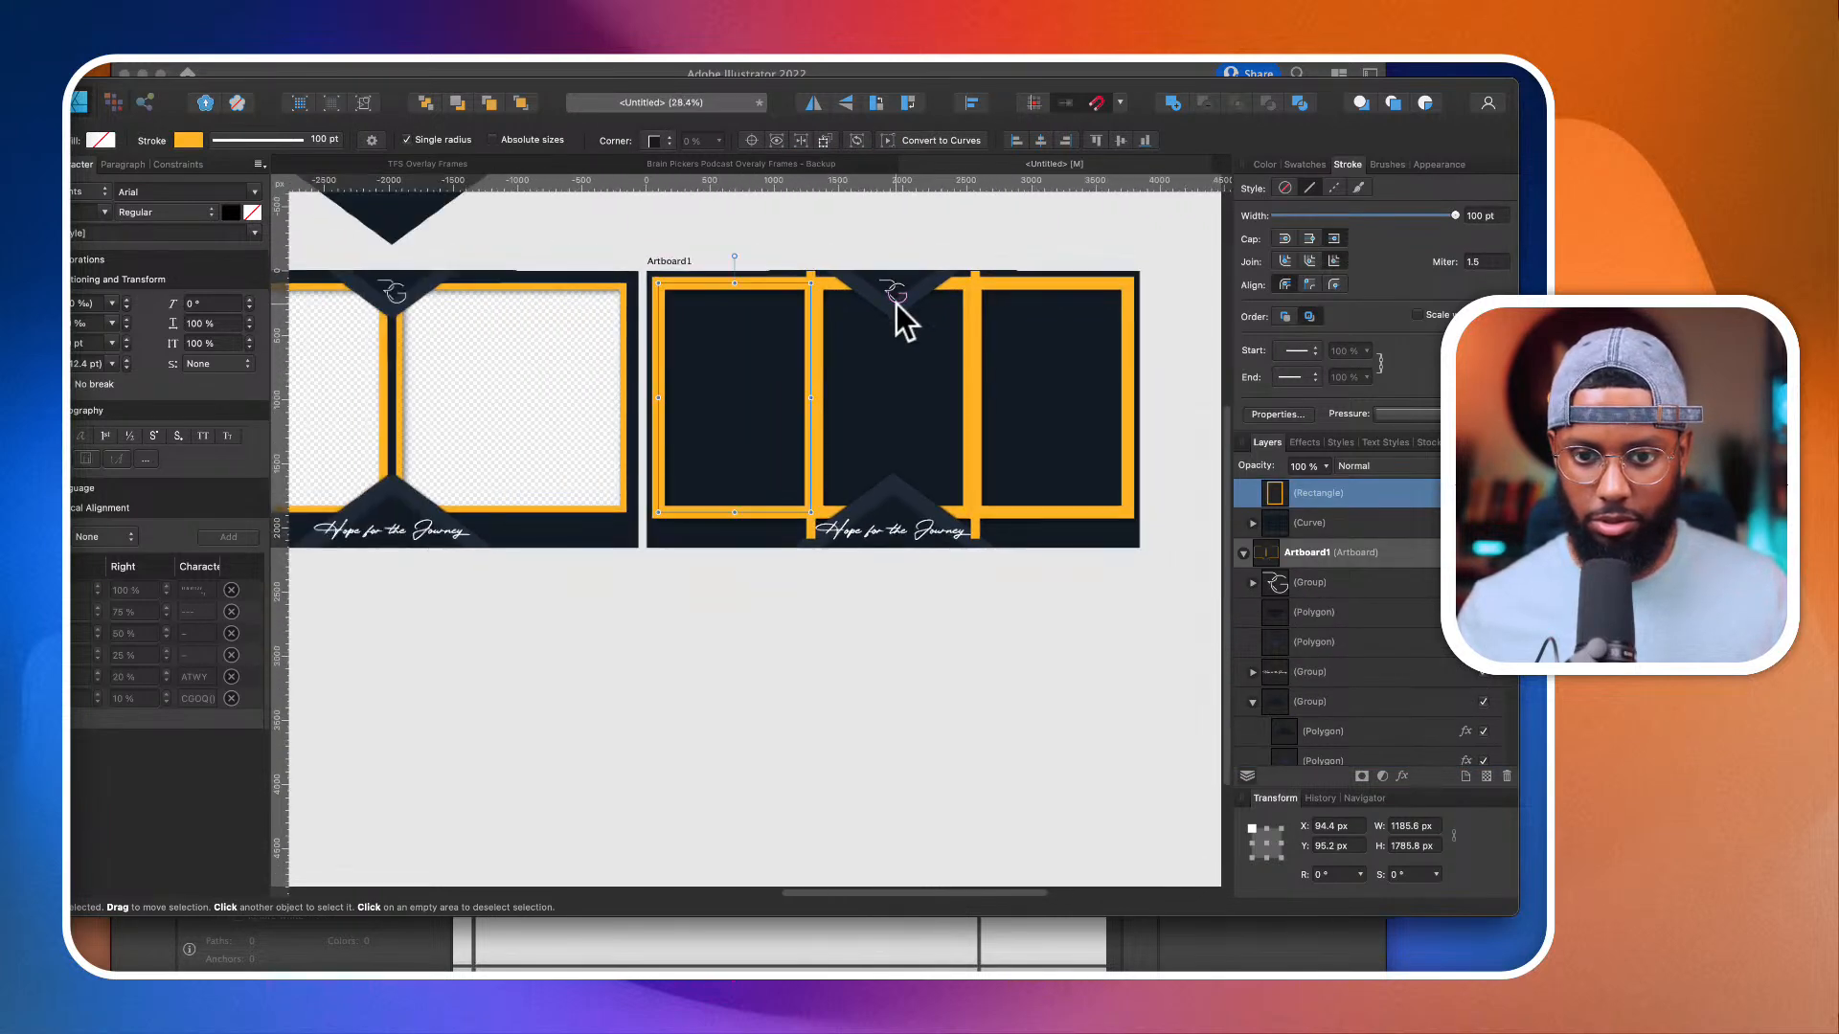
Step: Align the strokes of all three orange rectangles to the inside and set their width to 49 pt
scroll(1336, 503, up, 3)
shift+click(1336, 507)
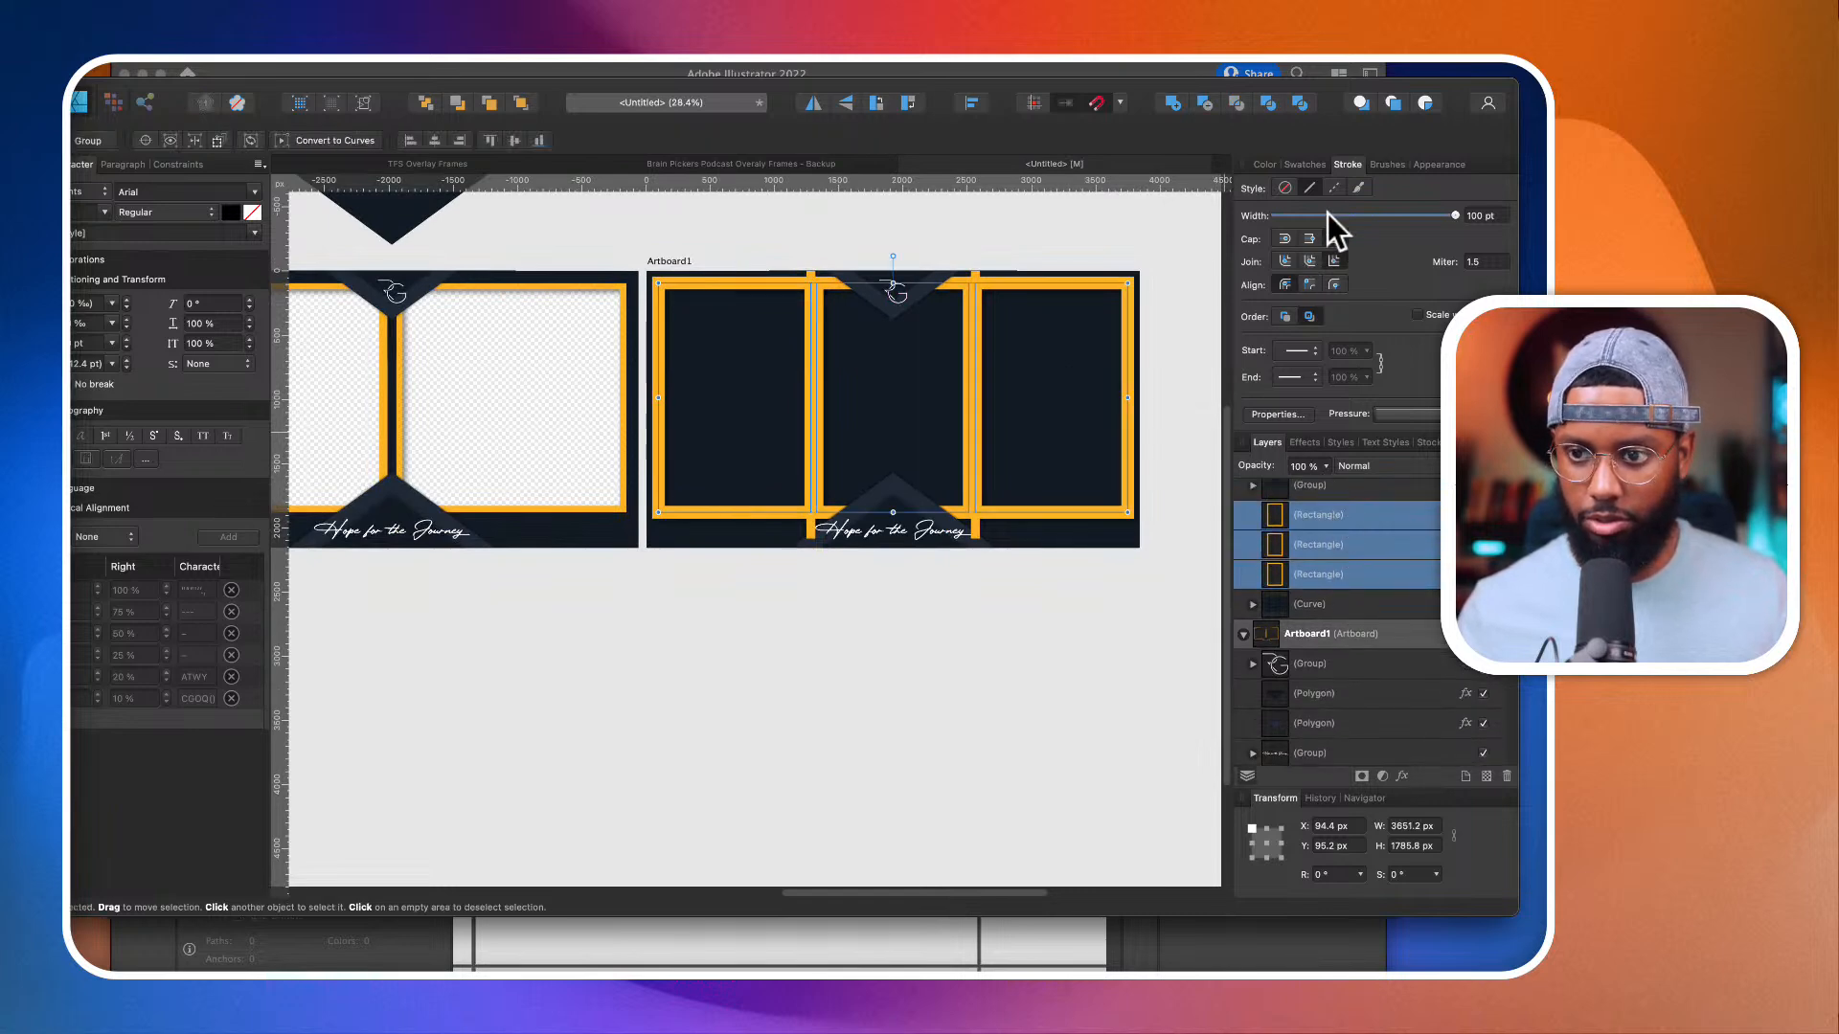
mouse_move(1447, 217)
mouse_down()
mouse_move(1375, 218)
mouse_move(1405, 217)
mouse_up()
click(1331, 286)
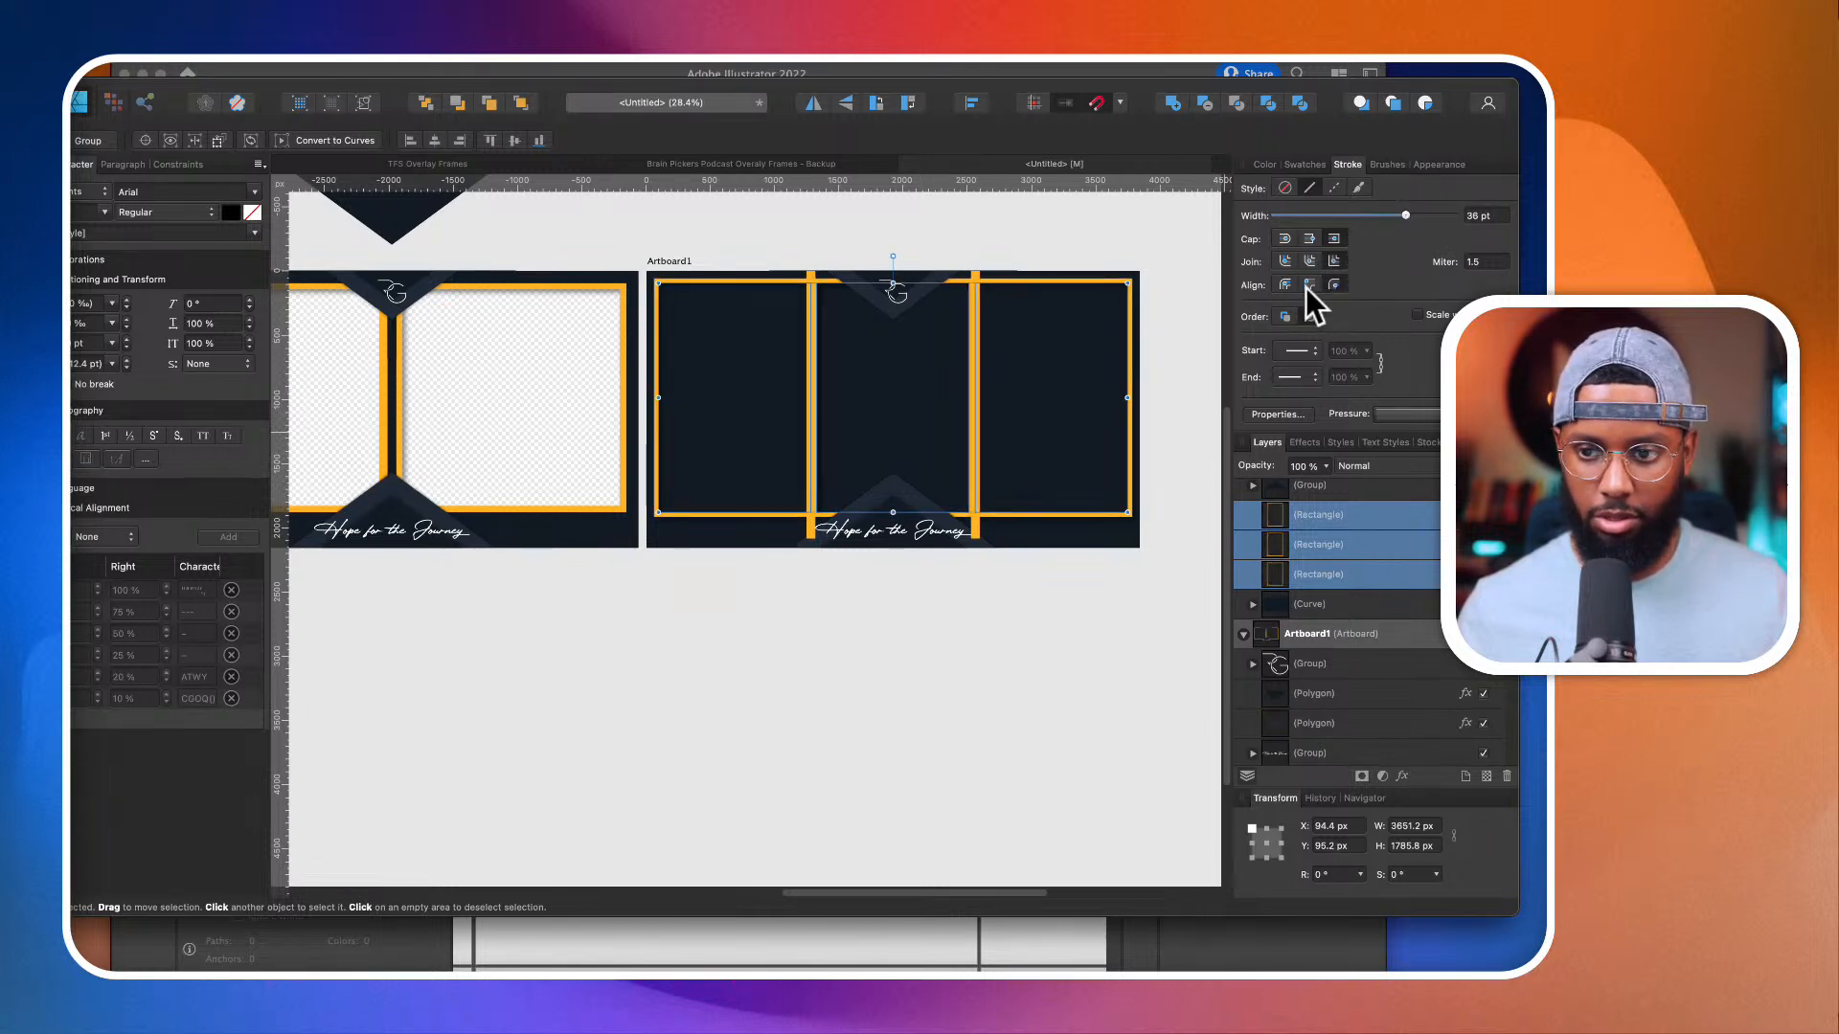
click(1307, 285)
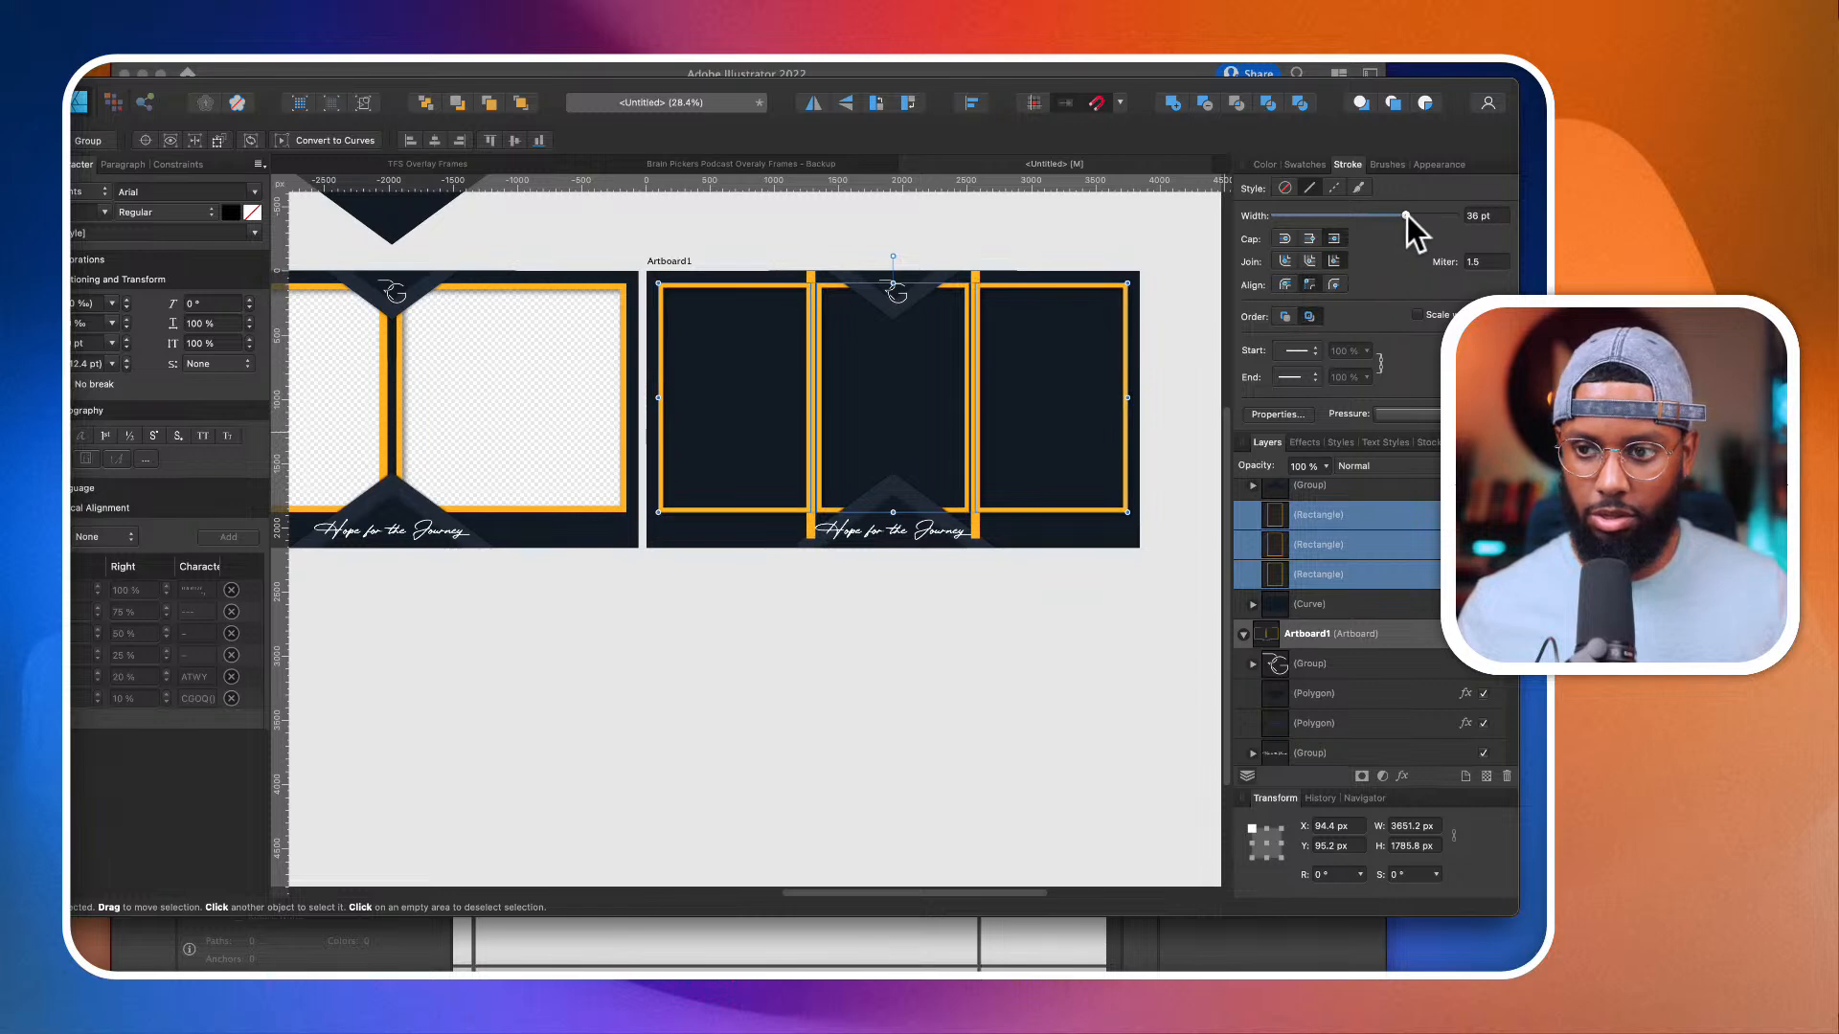
drag(1406, 215, 1434, 218)
Step: Recolour the two vertical orange divider lines red
scroll(899, 358, up, 1)
click(793, 253)
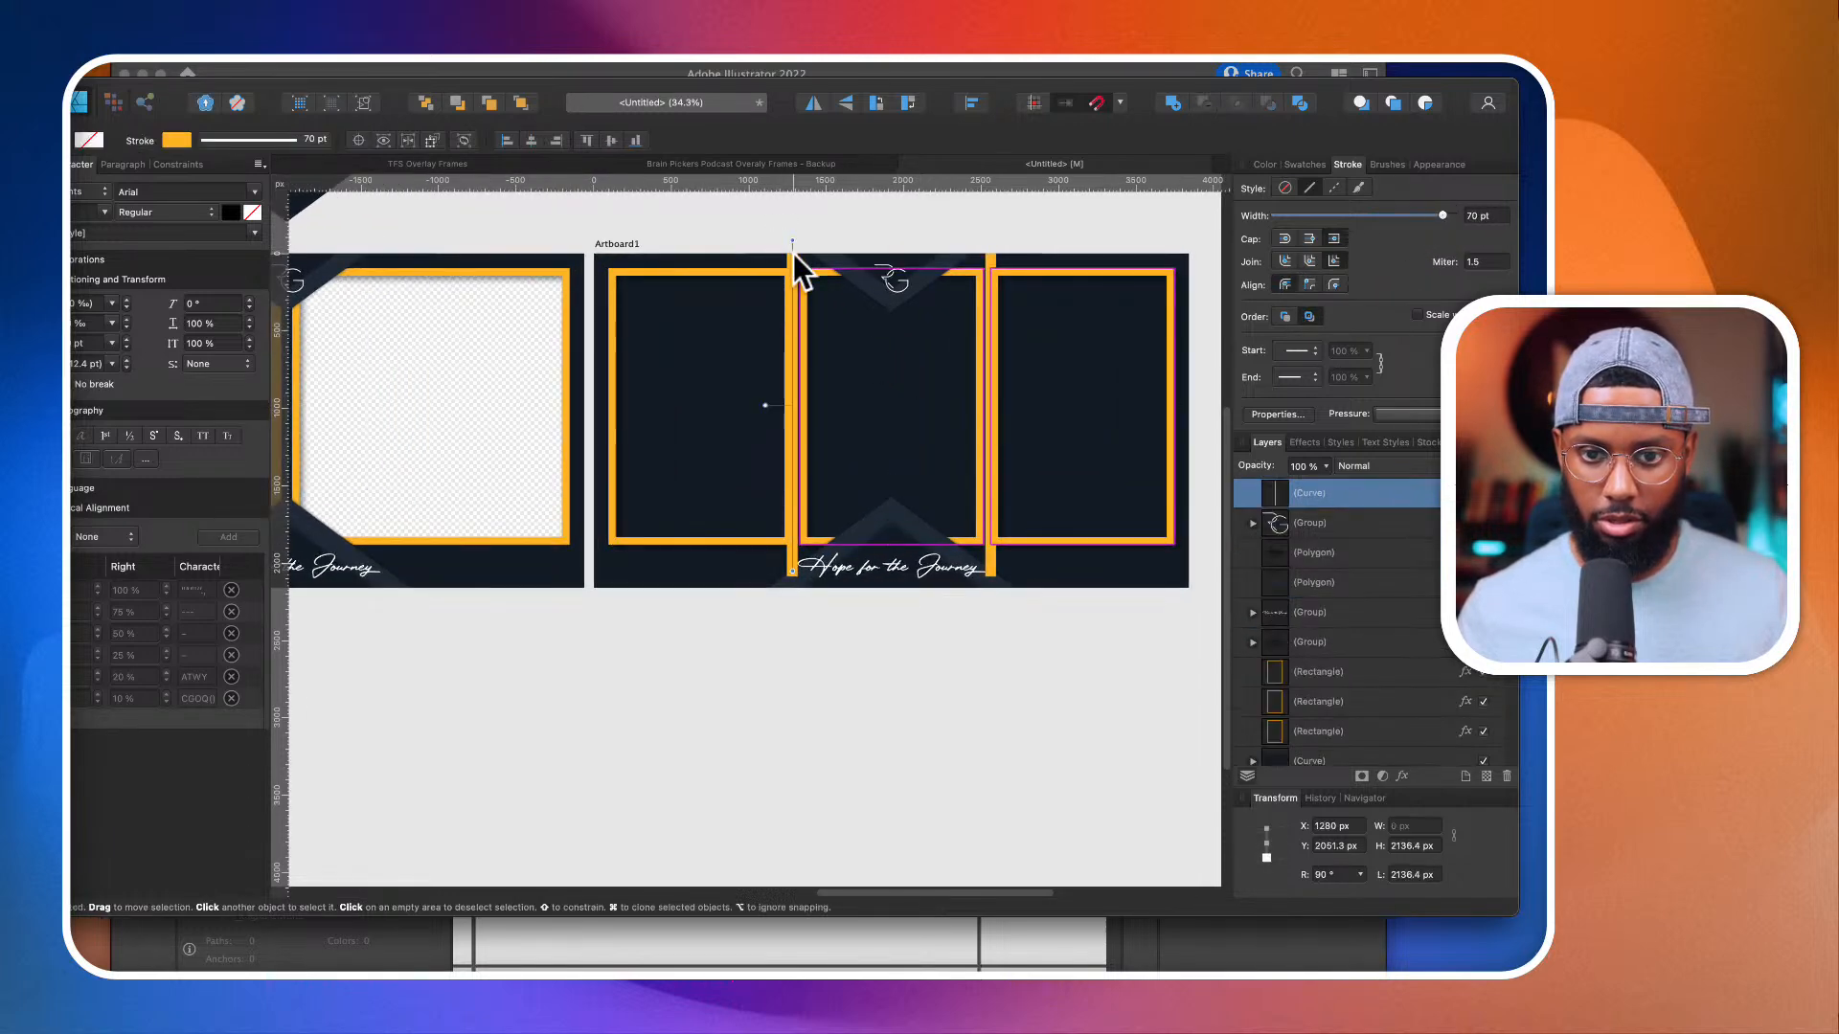
scroll(805, 330, up, 2)
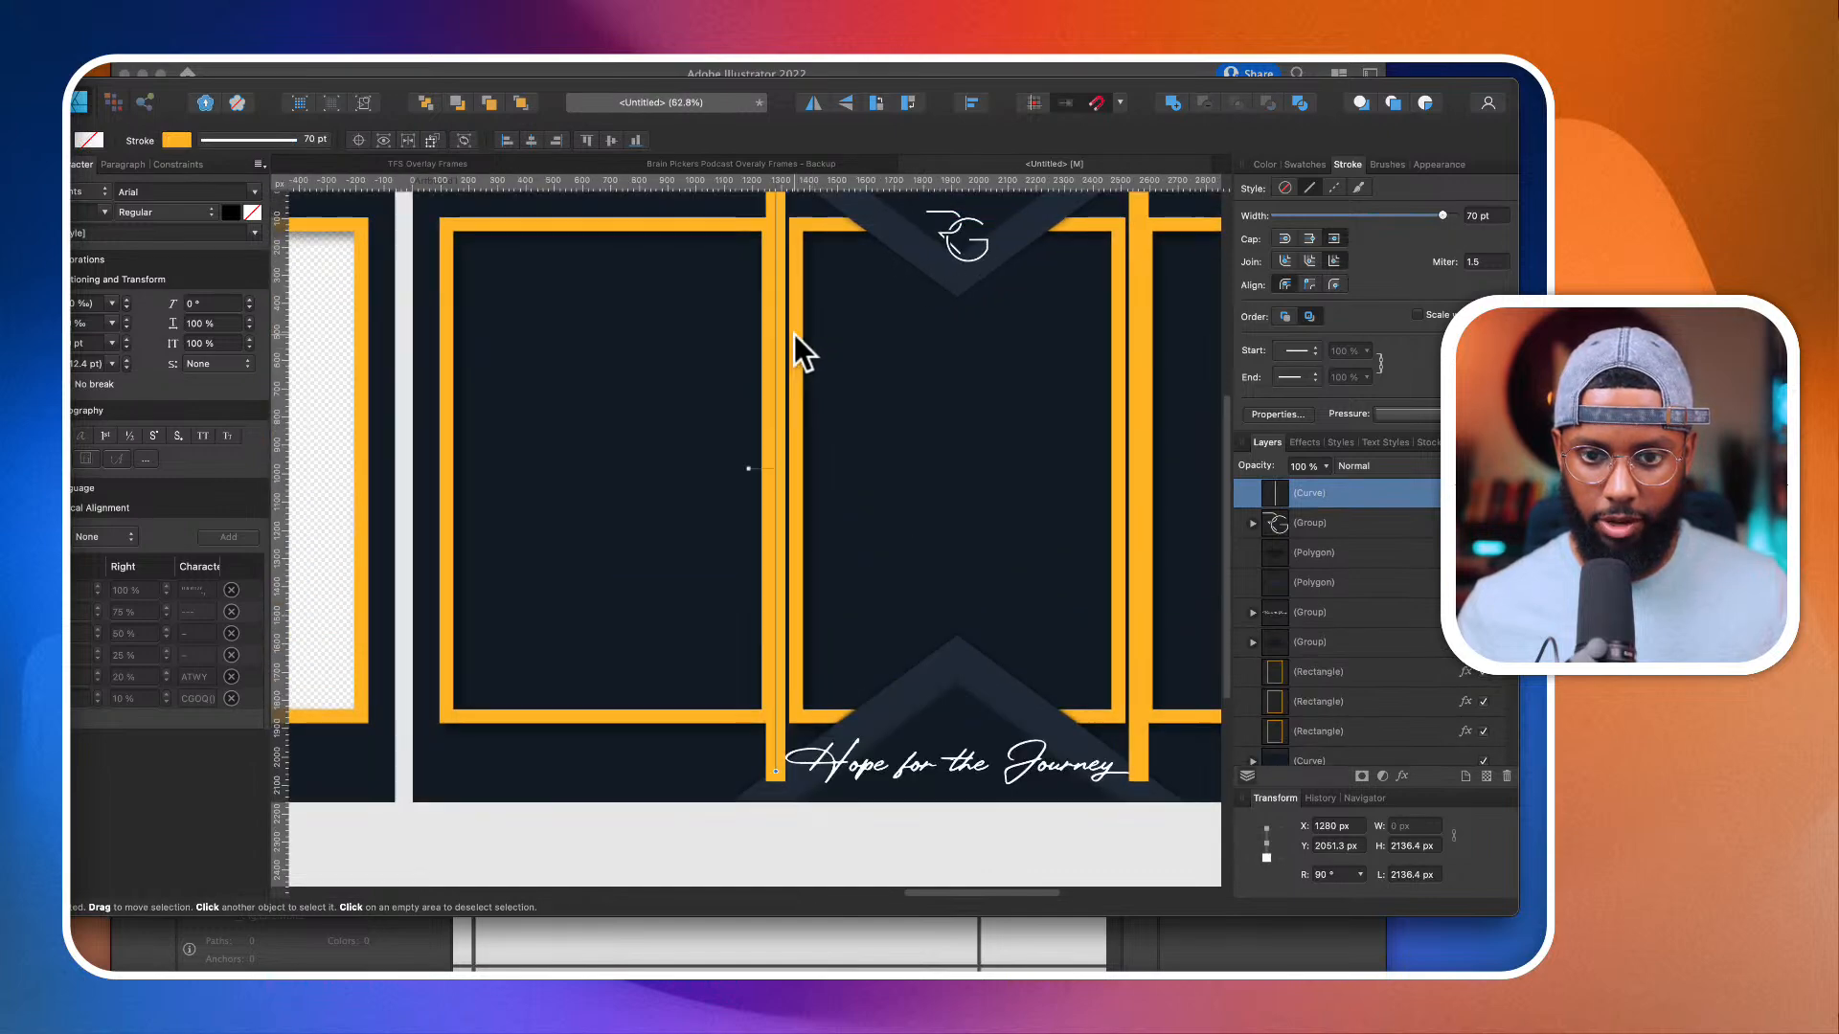
scroll(795, 335, left, 2)
scroll(1034, 289, right, 4)
shift+click(1039, 255)
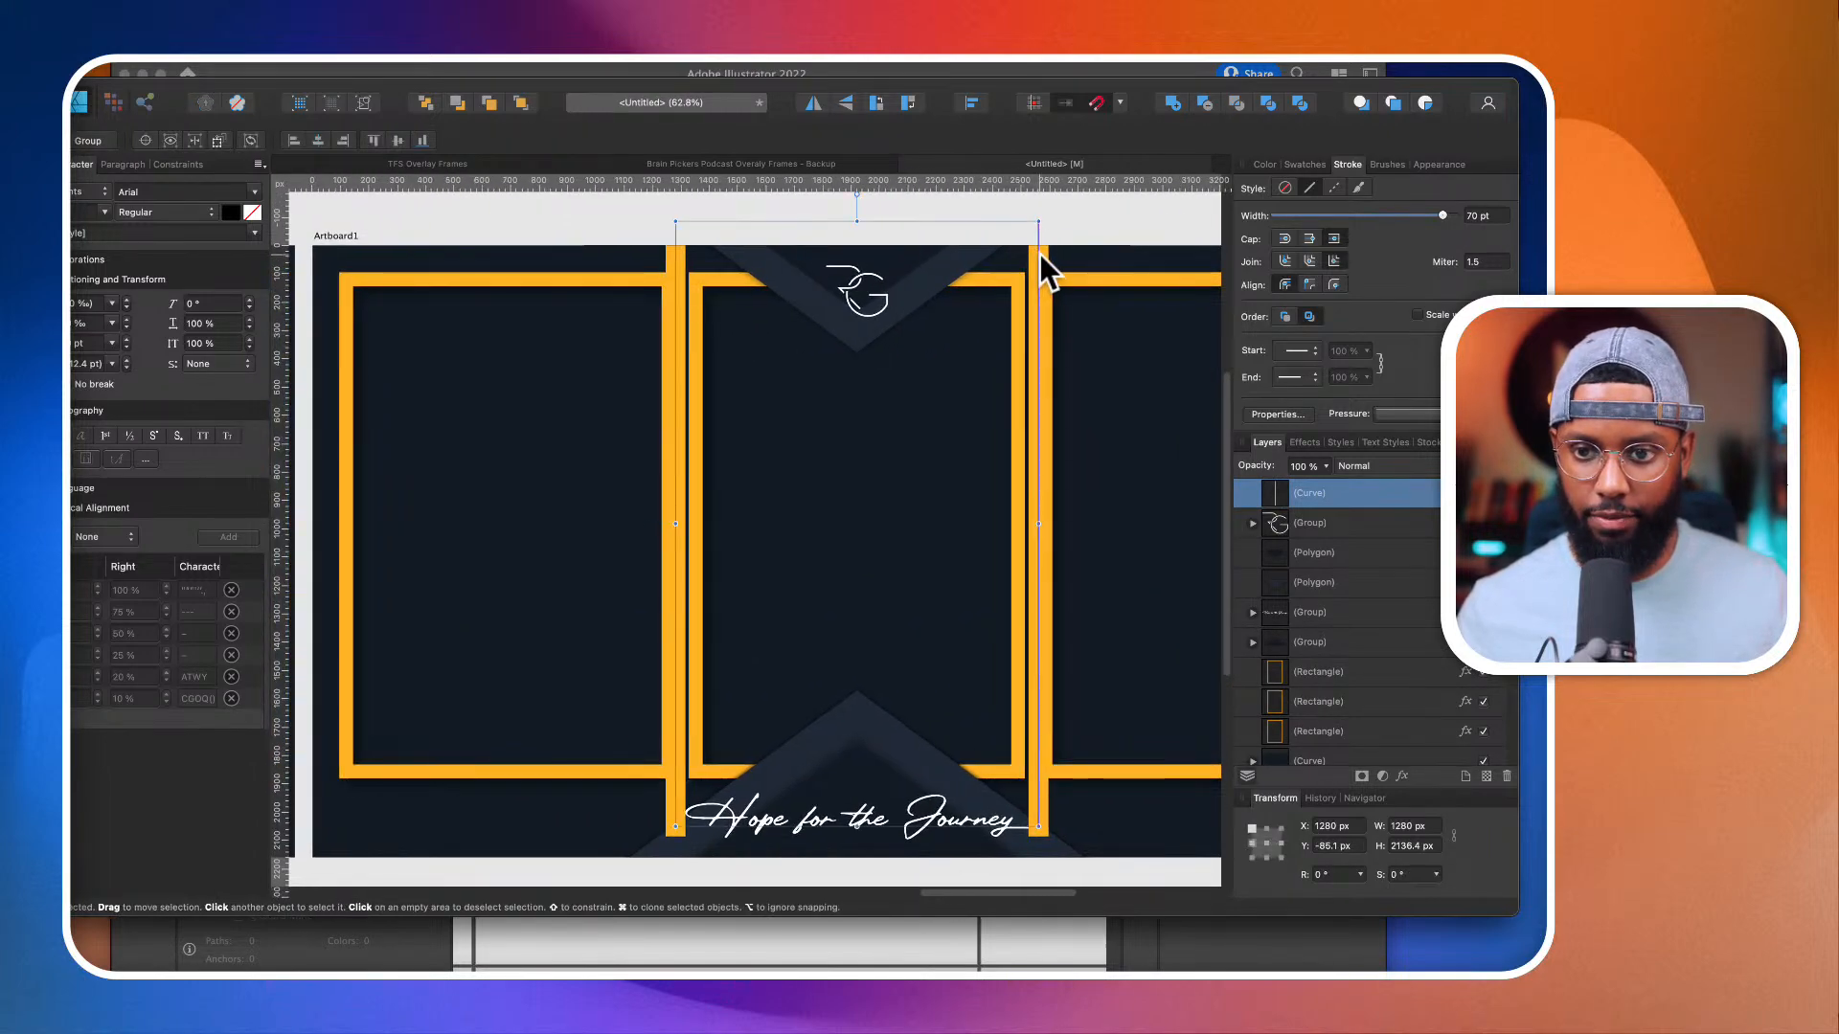
click(1300, 167)
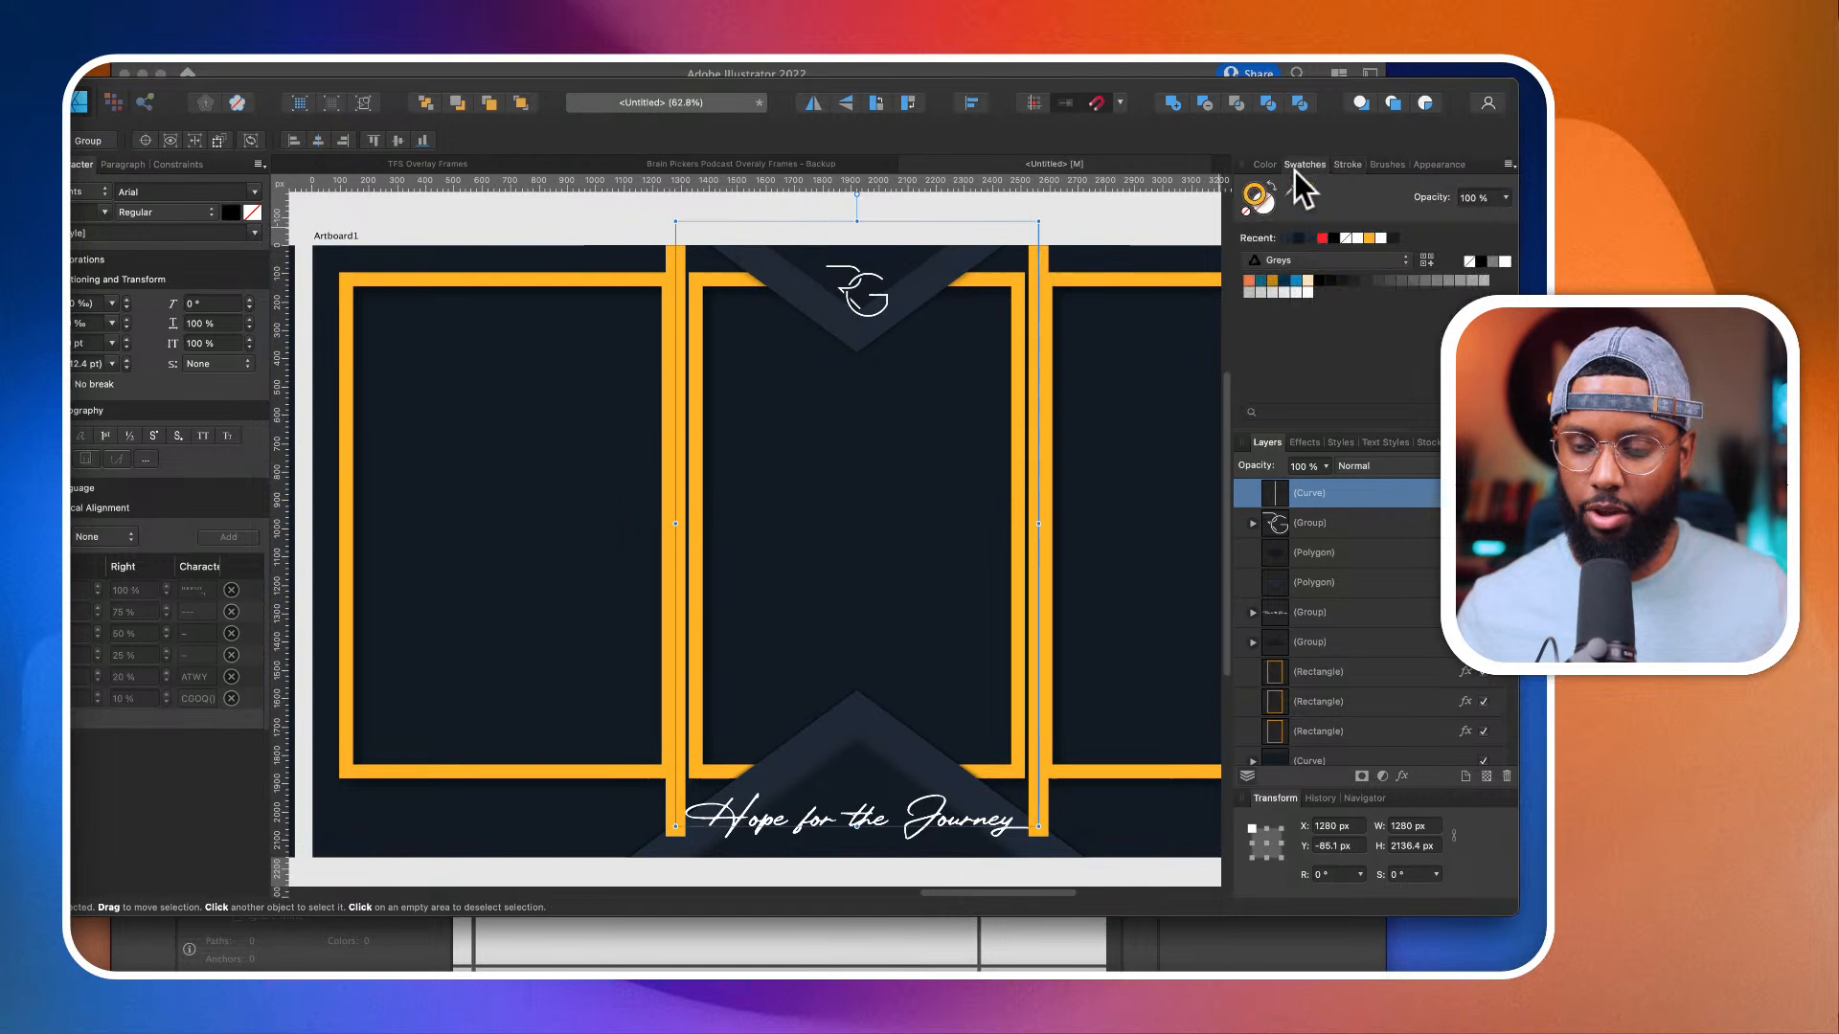
click(1323, 238)
Step: Set the stroke width of the two red divider lines to 26 pt
scroll(916, 291, down, 5)
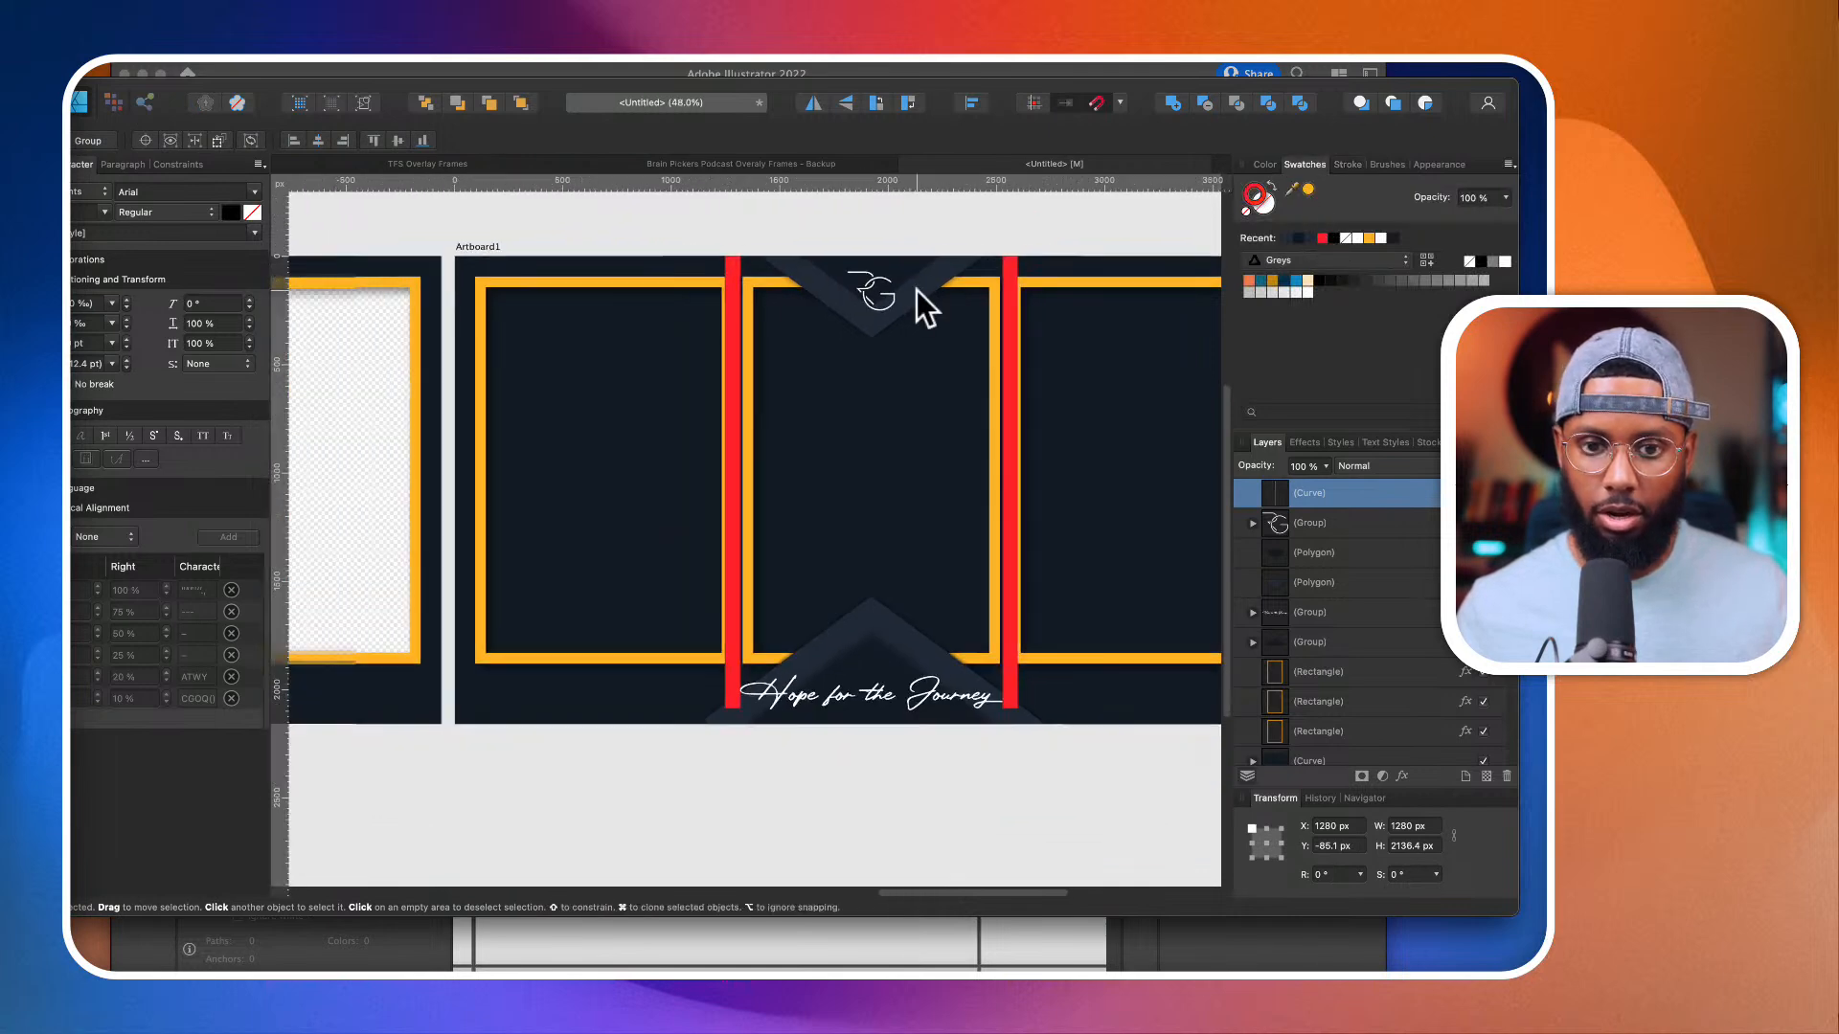
scroll(917, 290, down, 2)
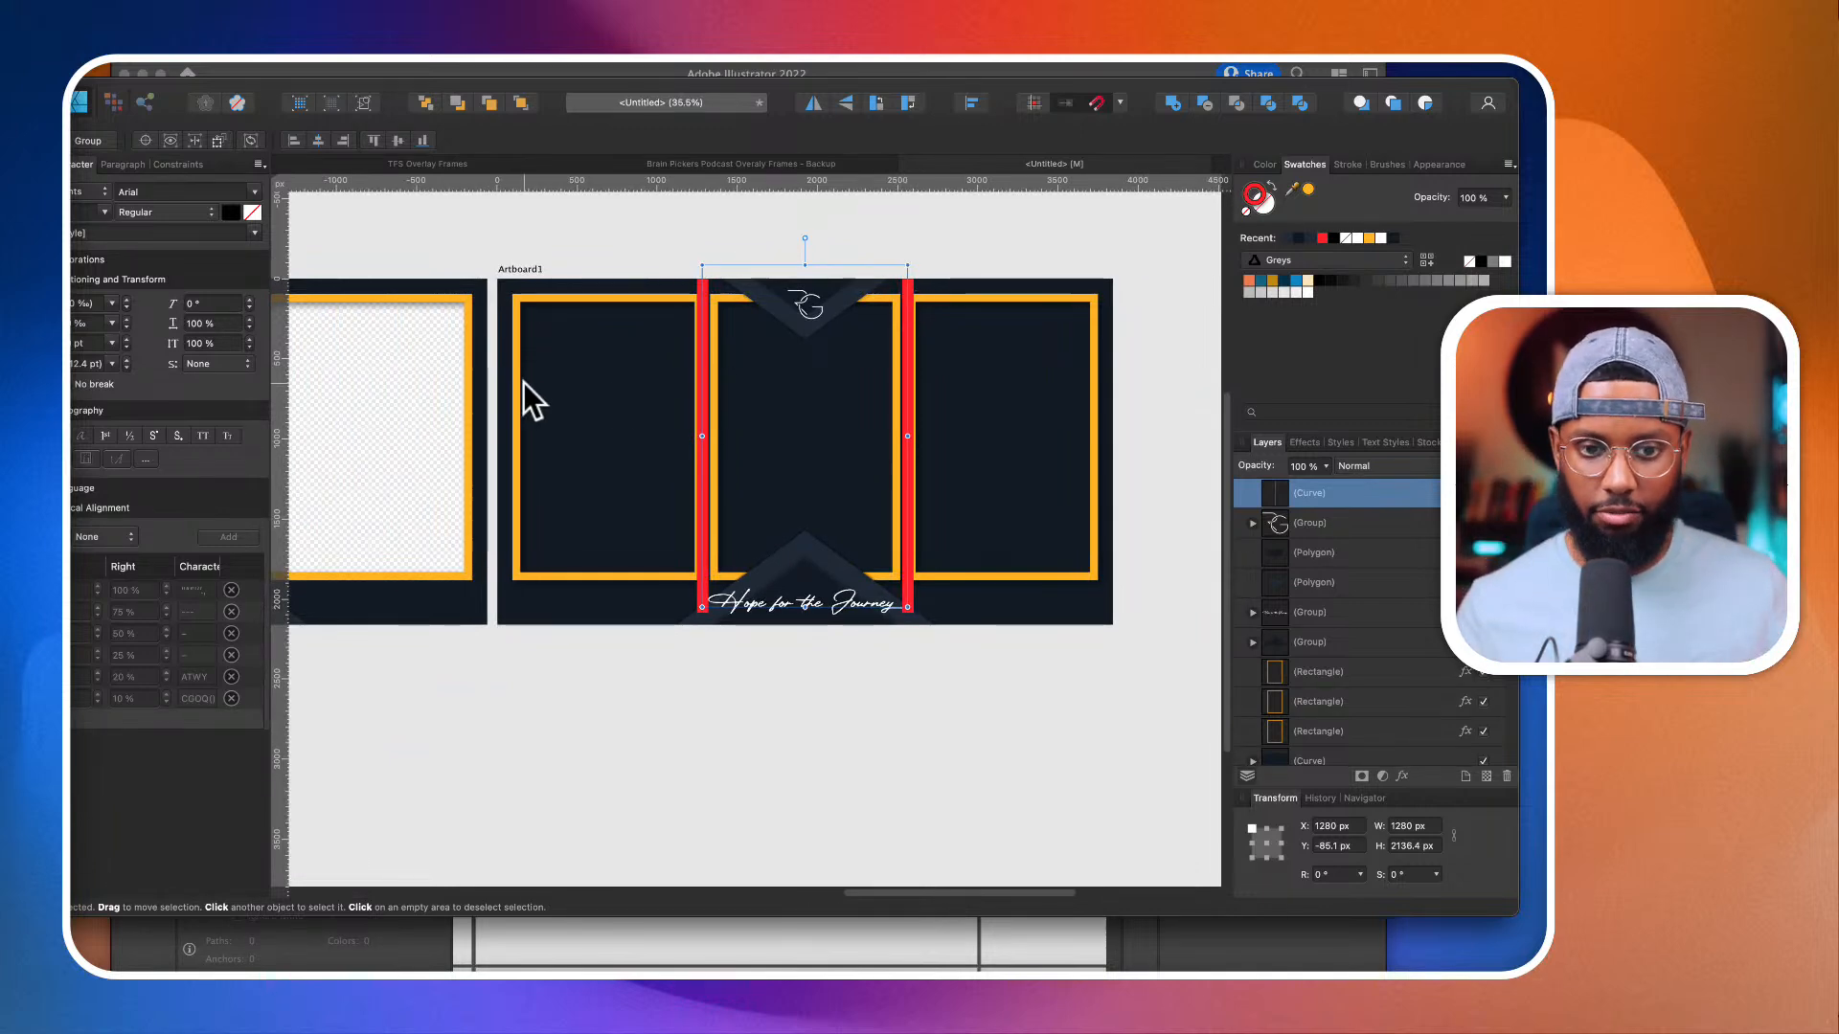
scroll(493, 402, up, 12)
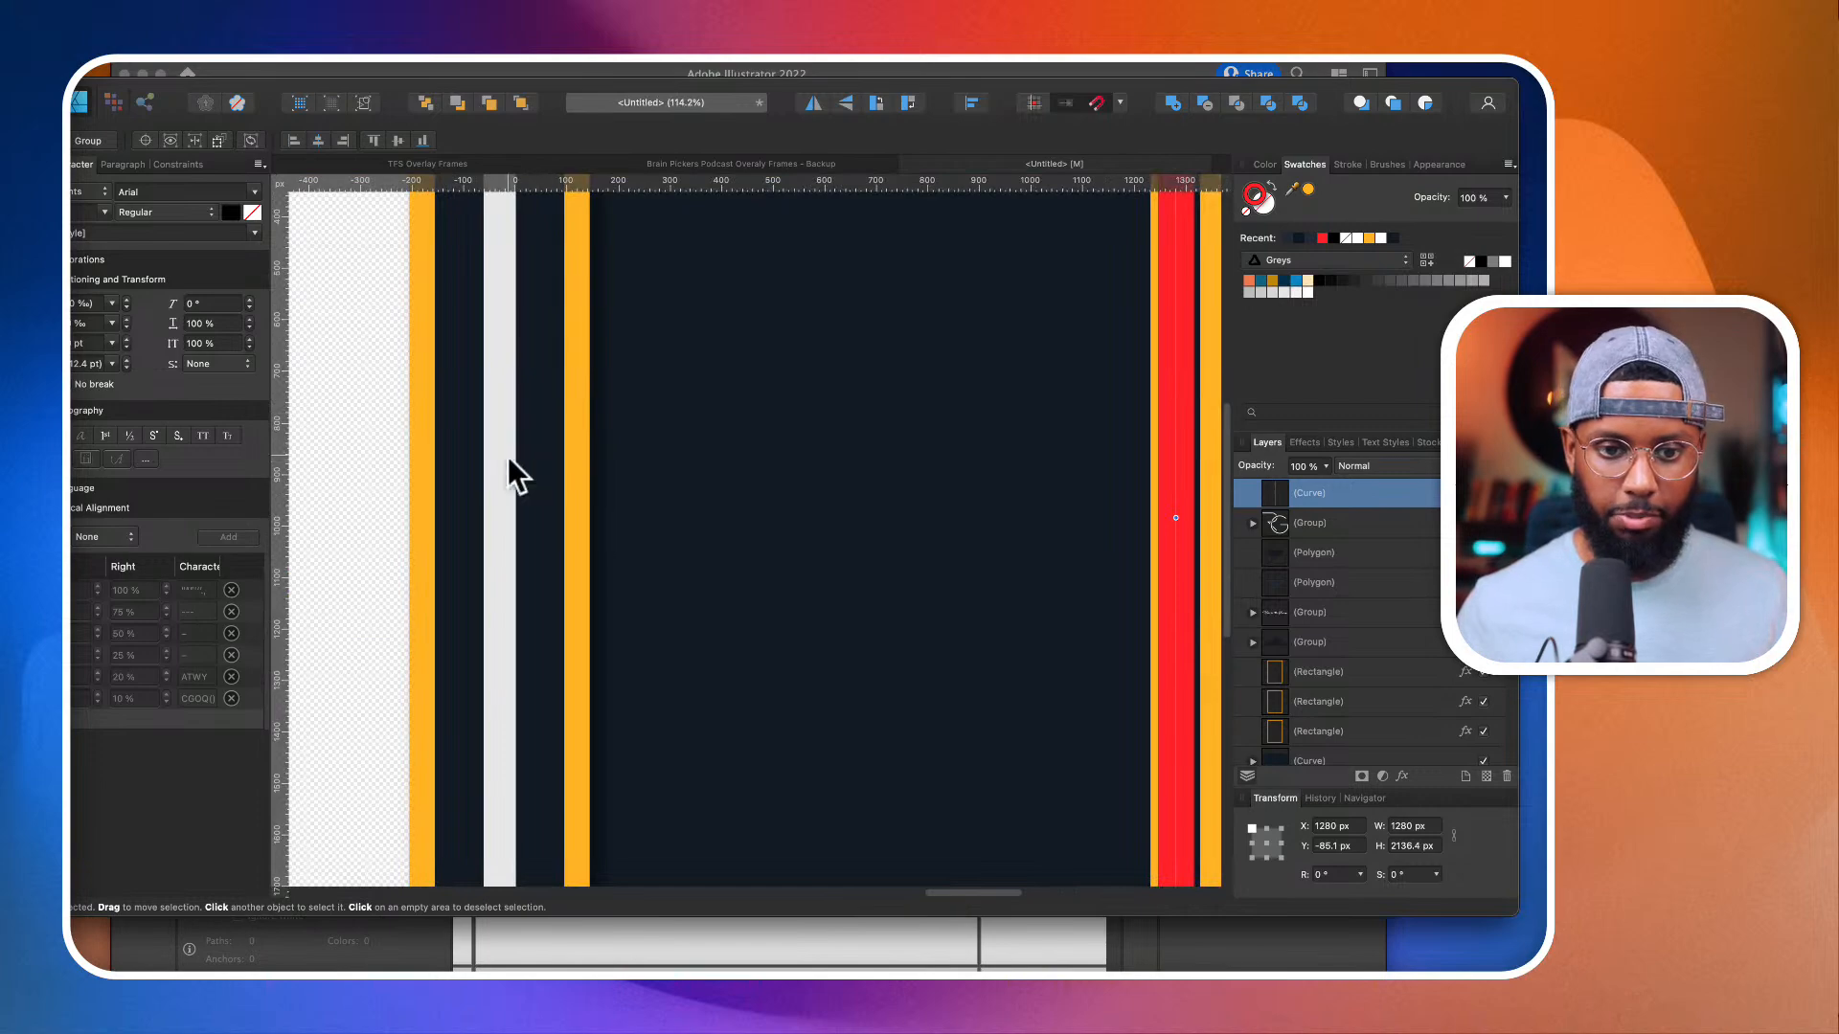
scroll(537, 450, down, 12)
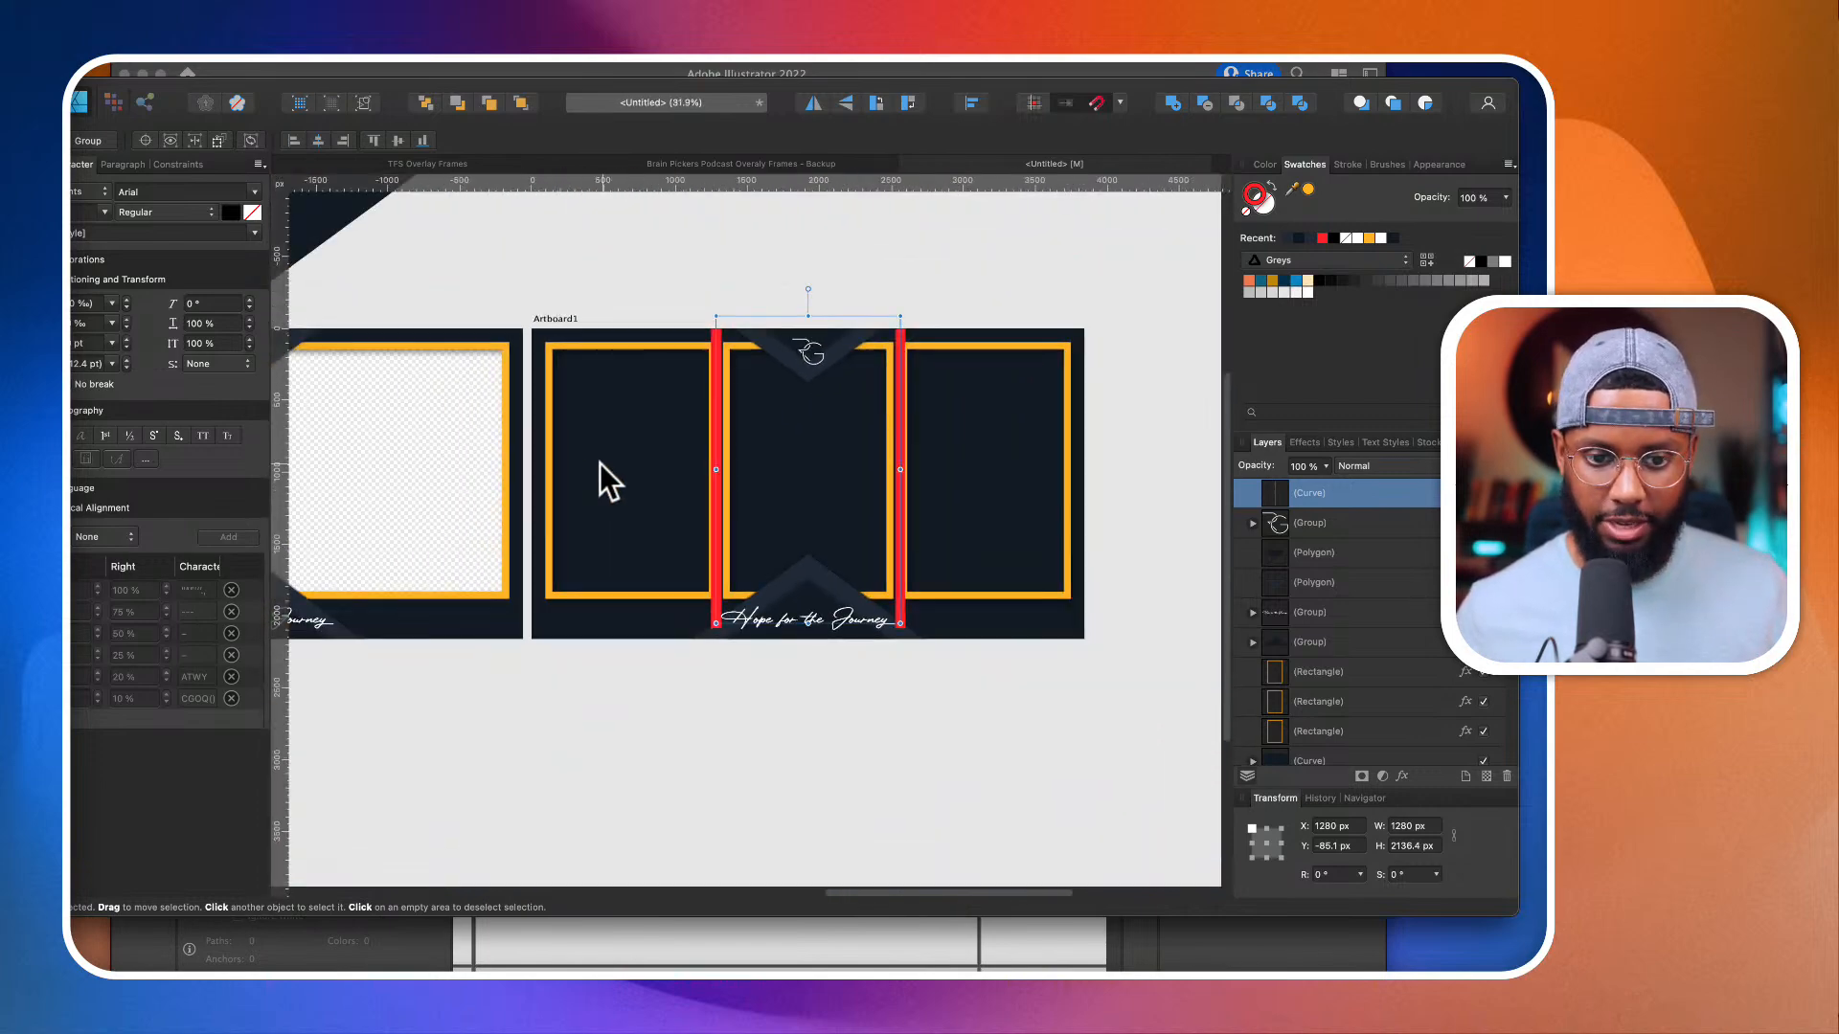
scroll(779, 410, up, 8)
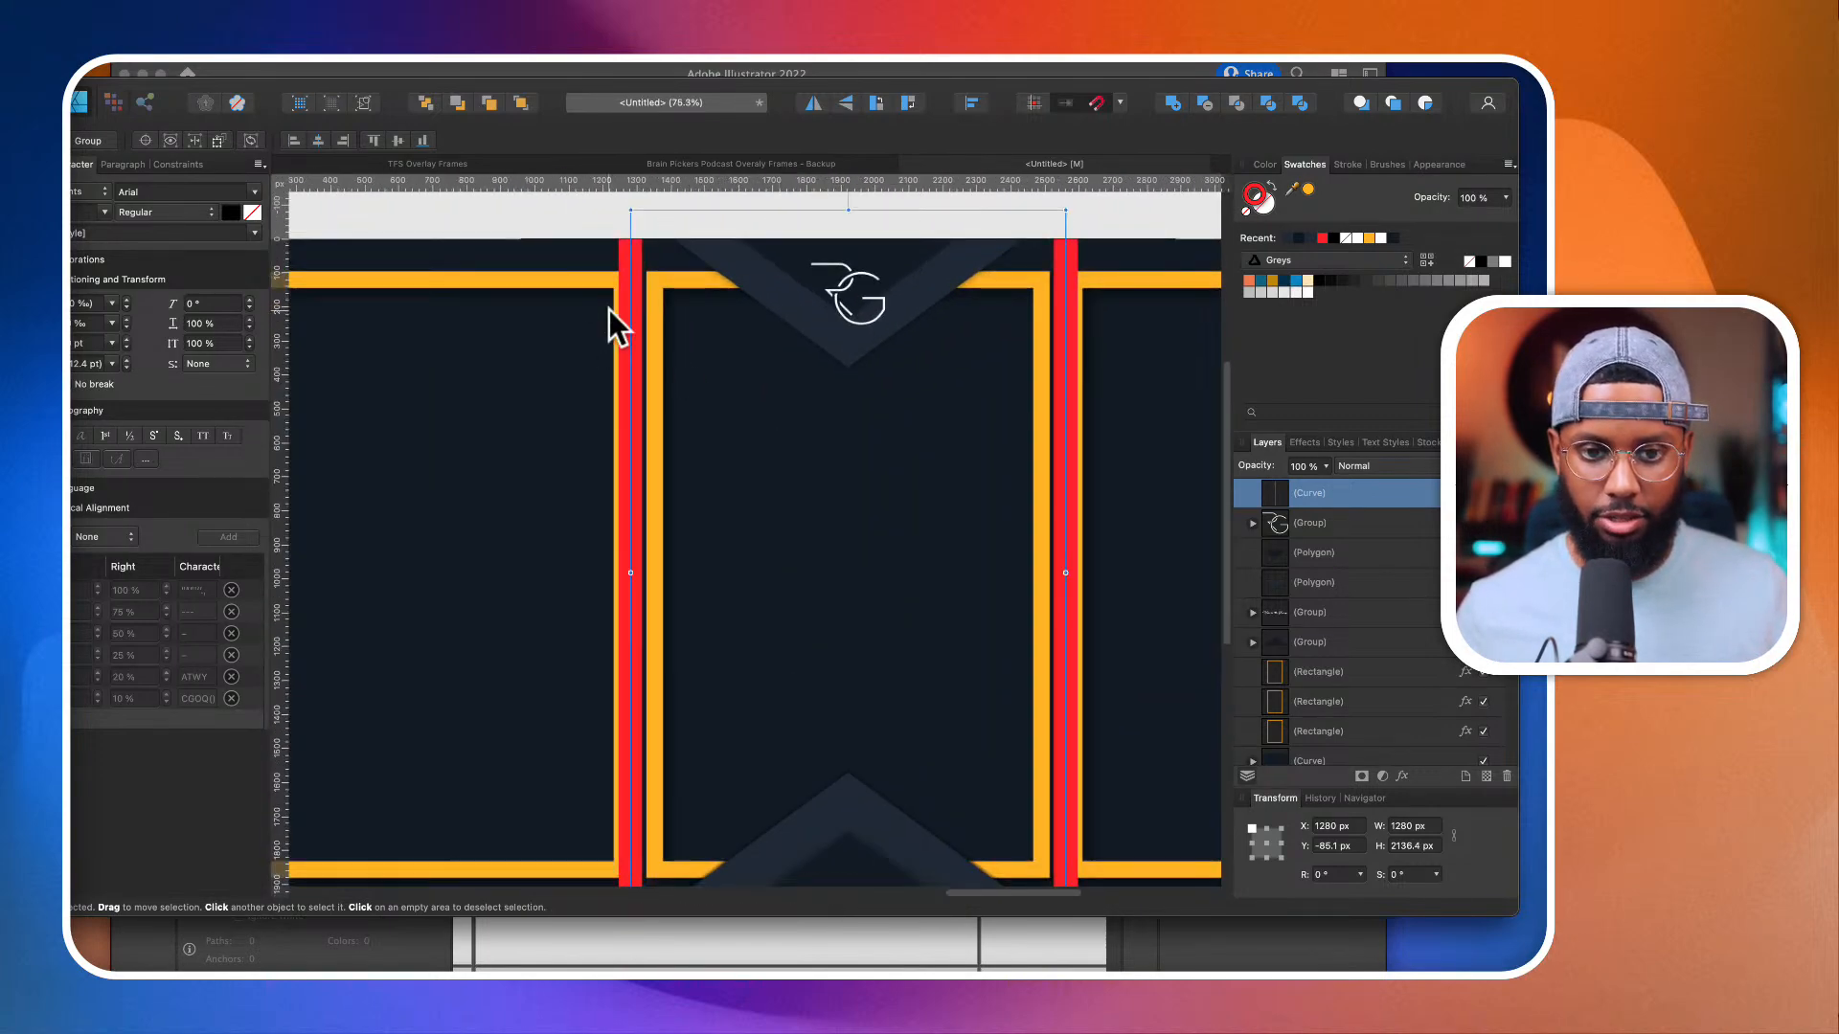
scroll(671, 269, down, 3)
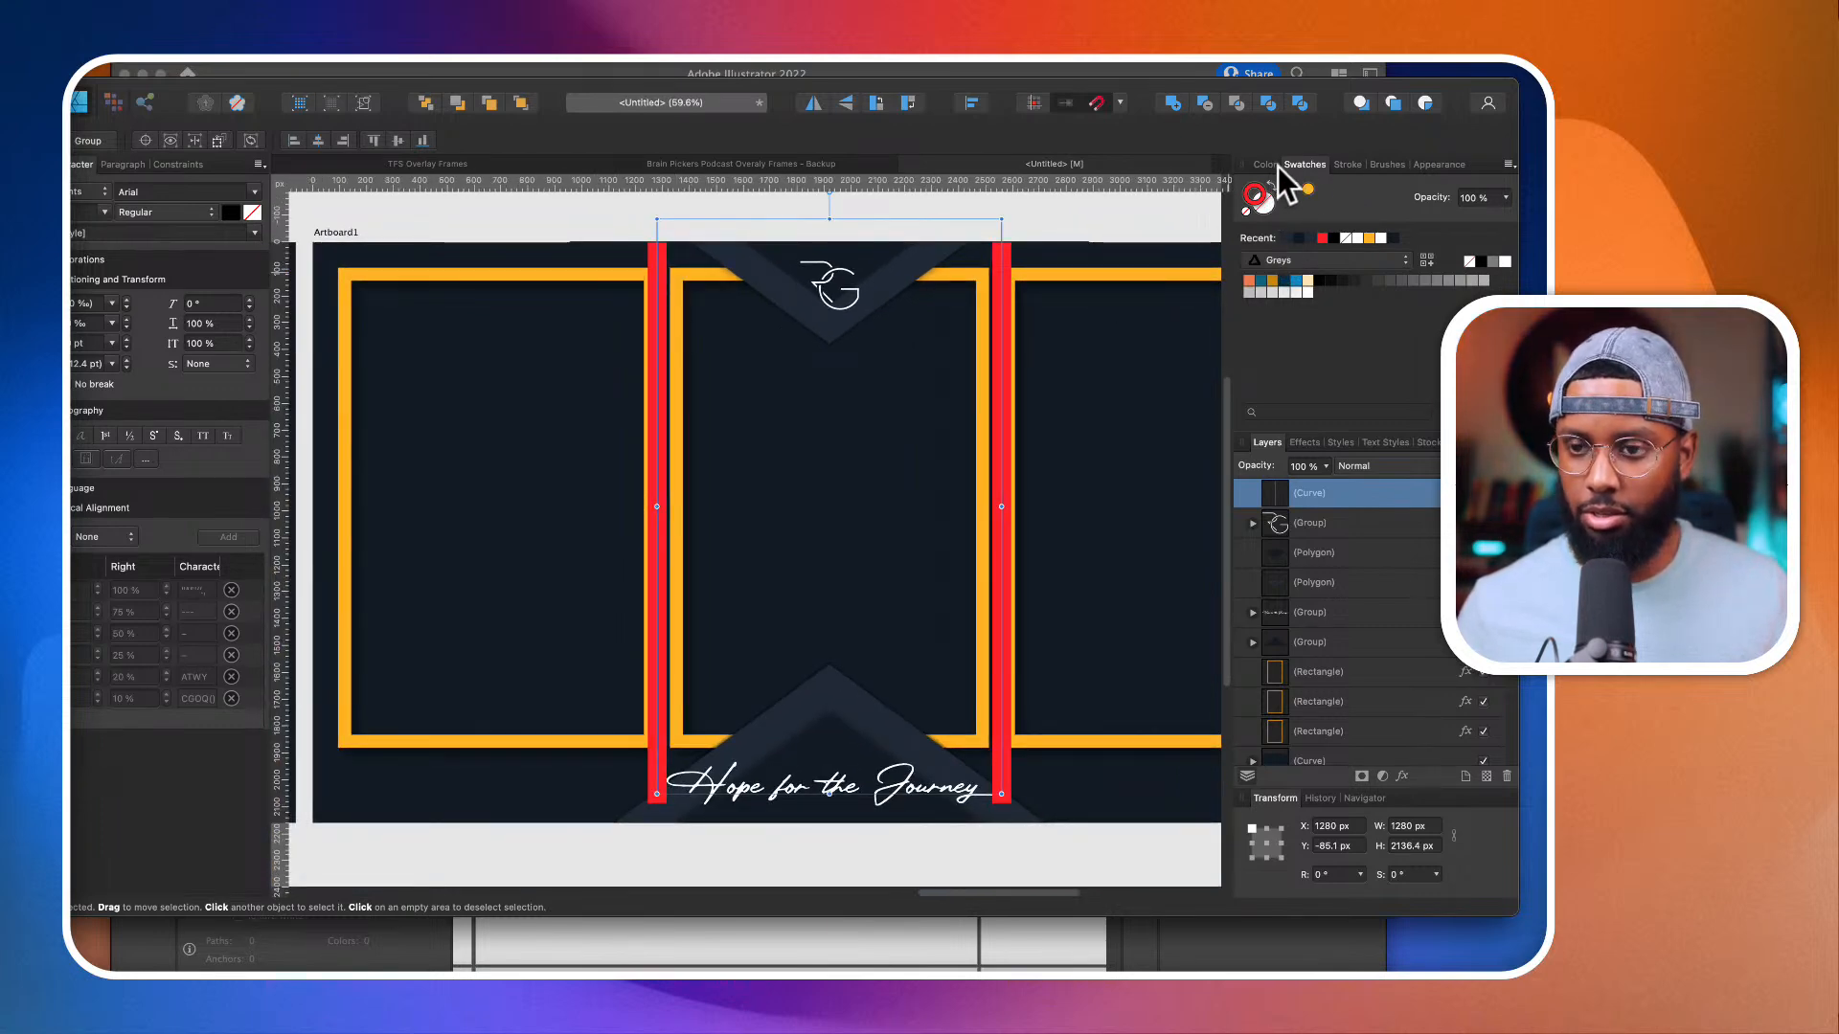
click(1350, 164)
drag(1379, 215, 1385, 216)
Step: Examine the spacing between the orange rectangles, the two red divider lines and the frame's outer edges
scroll(860, 303, left, 2)
scroll(861, 303, left, 2)
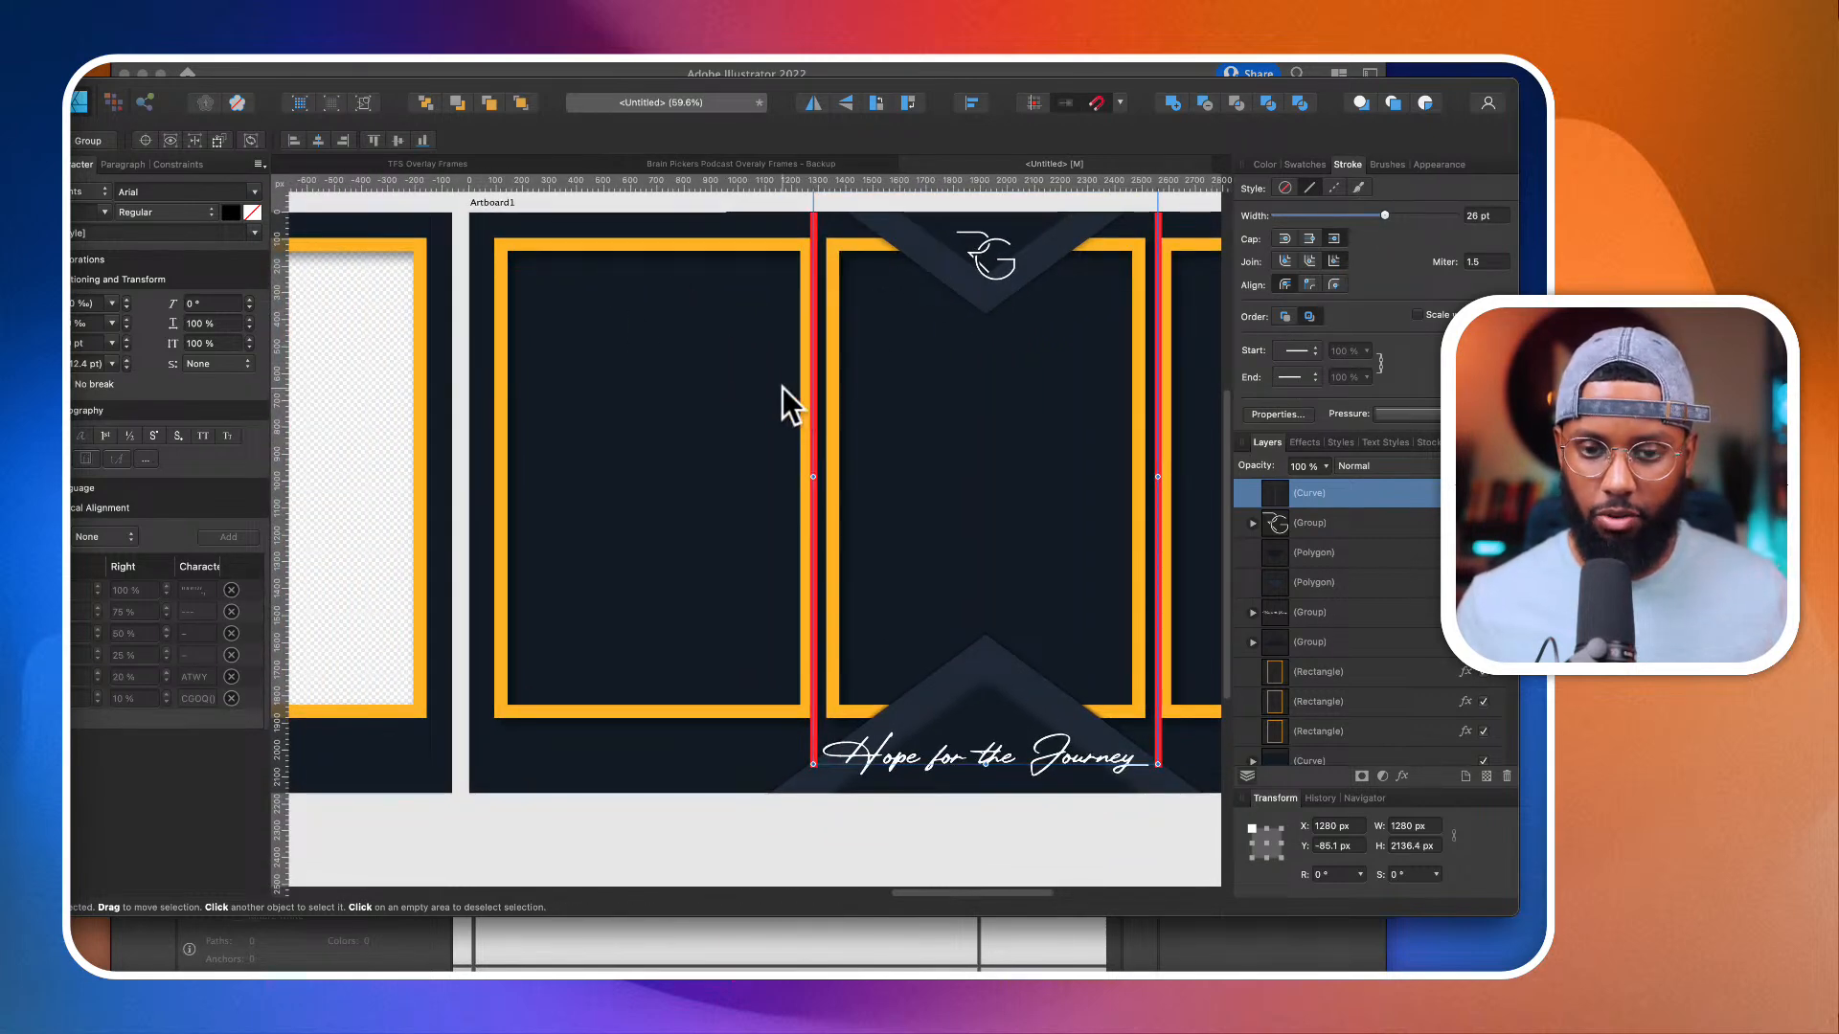
scroll(555, 464, right, 2)
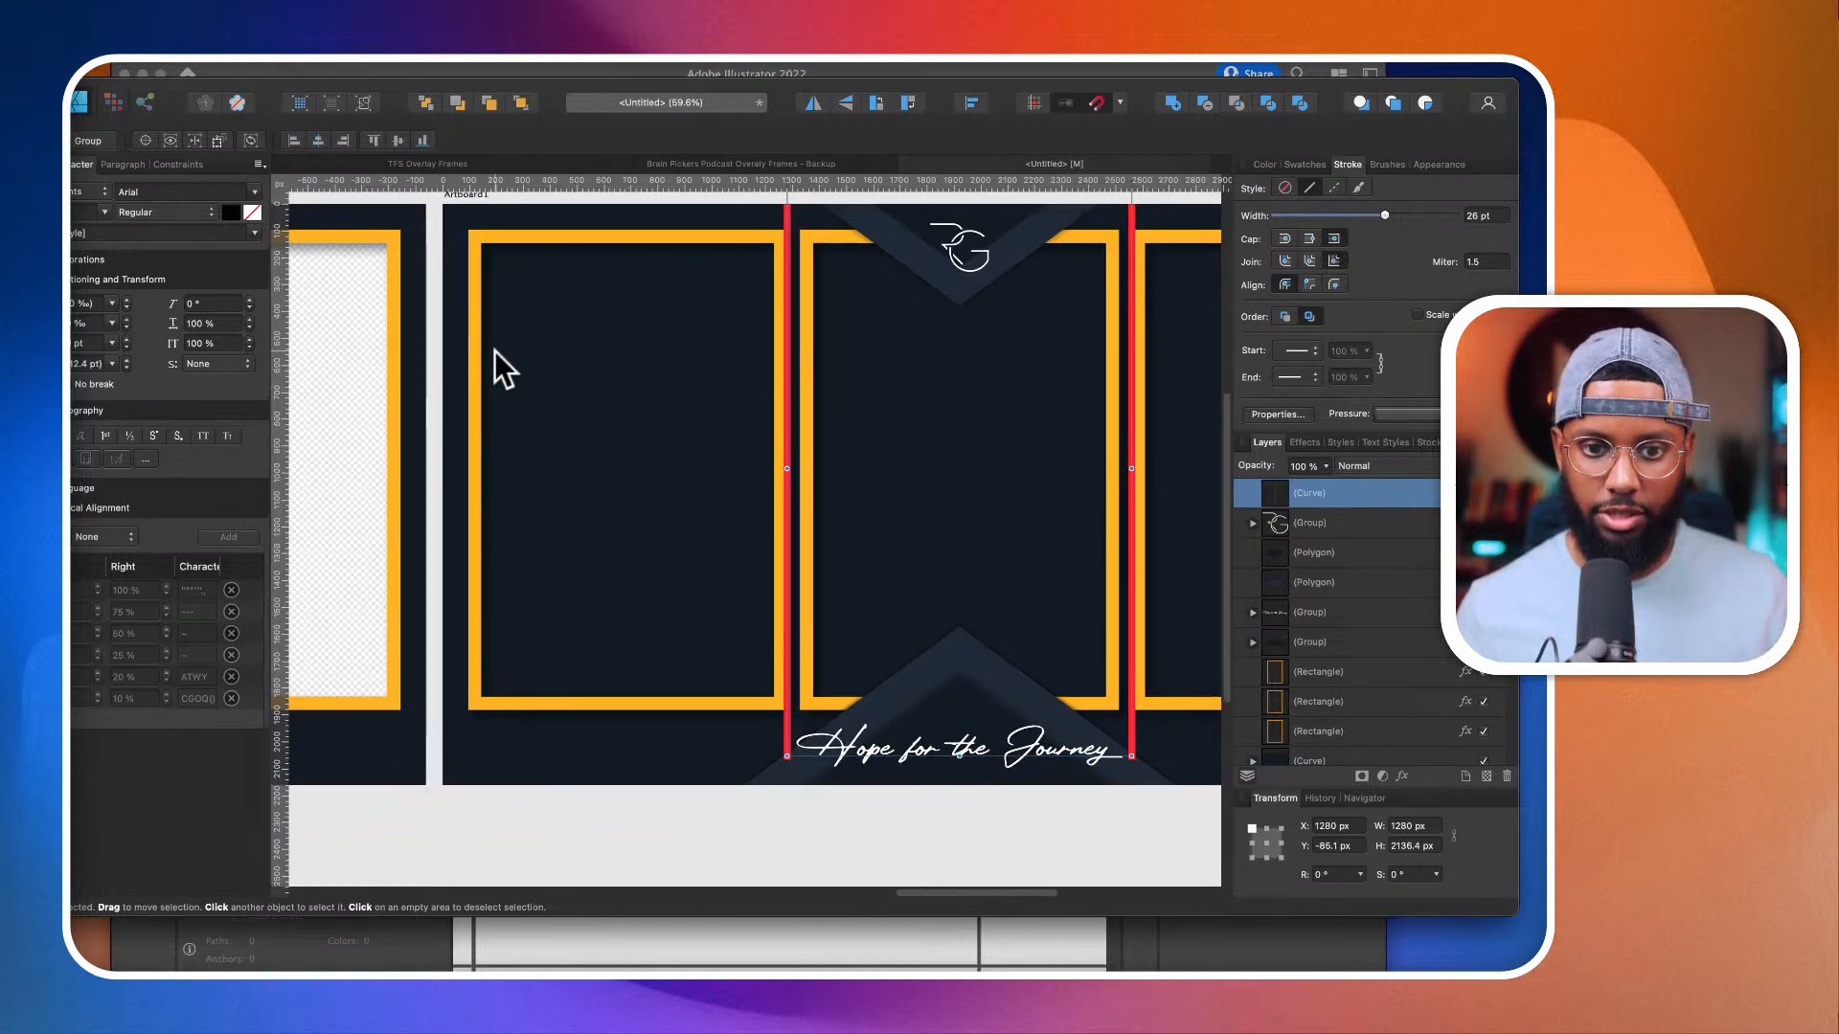
scroll(467, 305, up, 4)
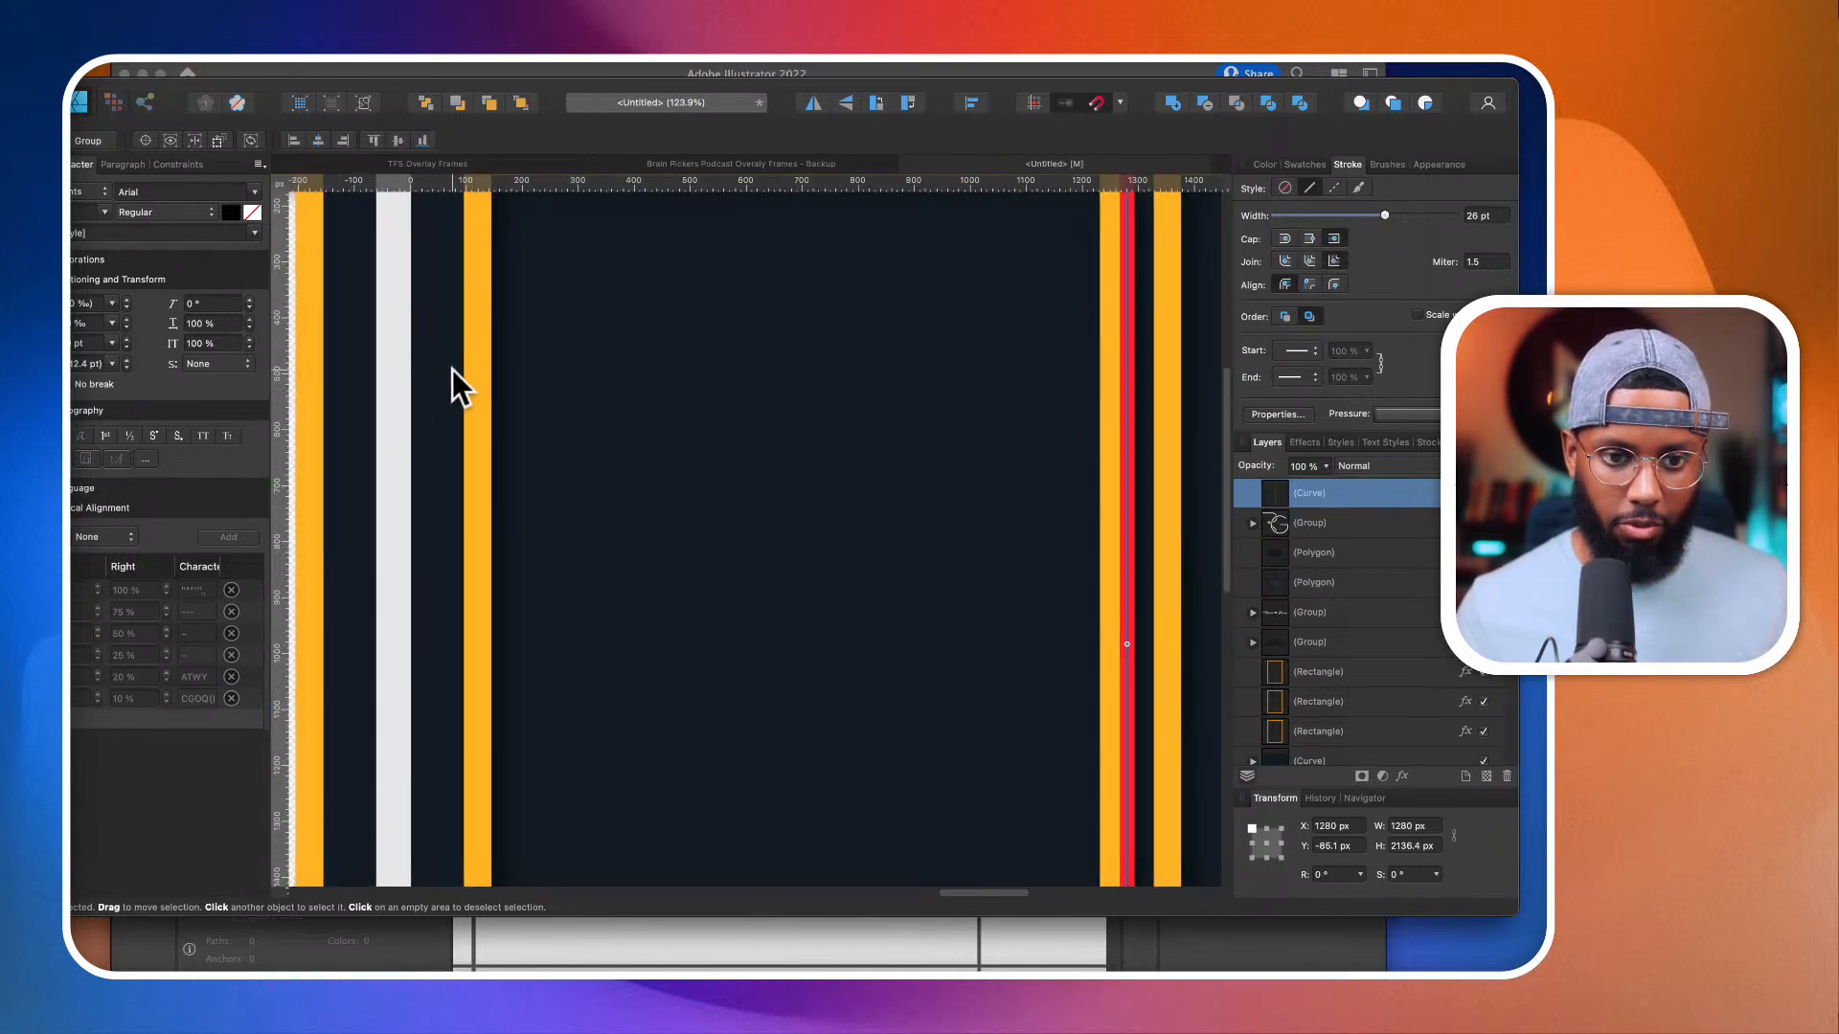
scroll(469, 406, down, 4)
scroll(795, 383, right, 3)
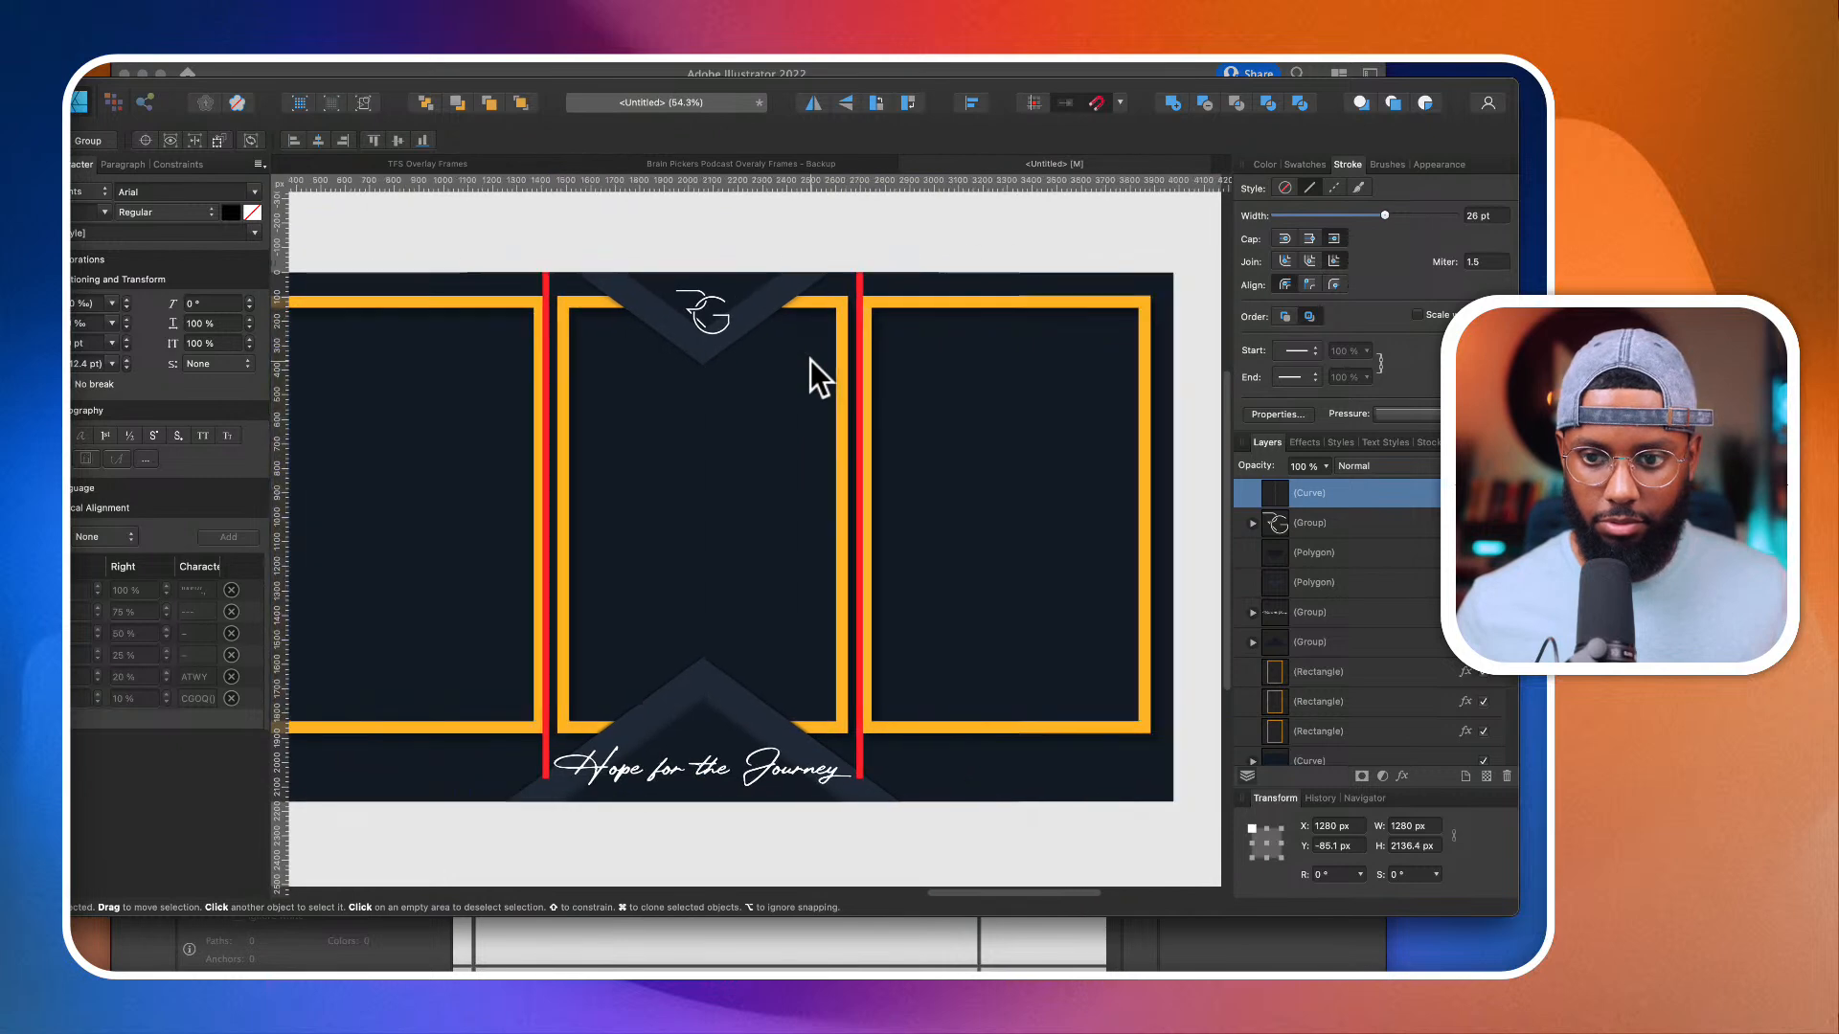
scroll(810, 360, left, 1)
scroll(497, 383, left, 2)
scroll(498, 376, up, 5)
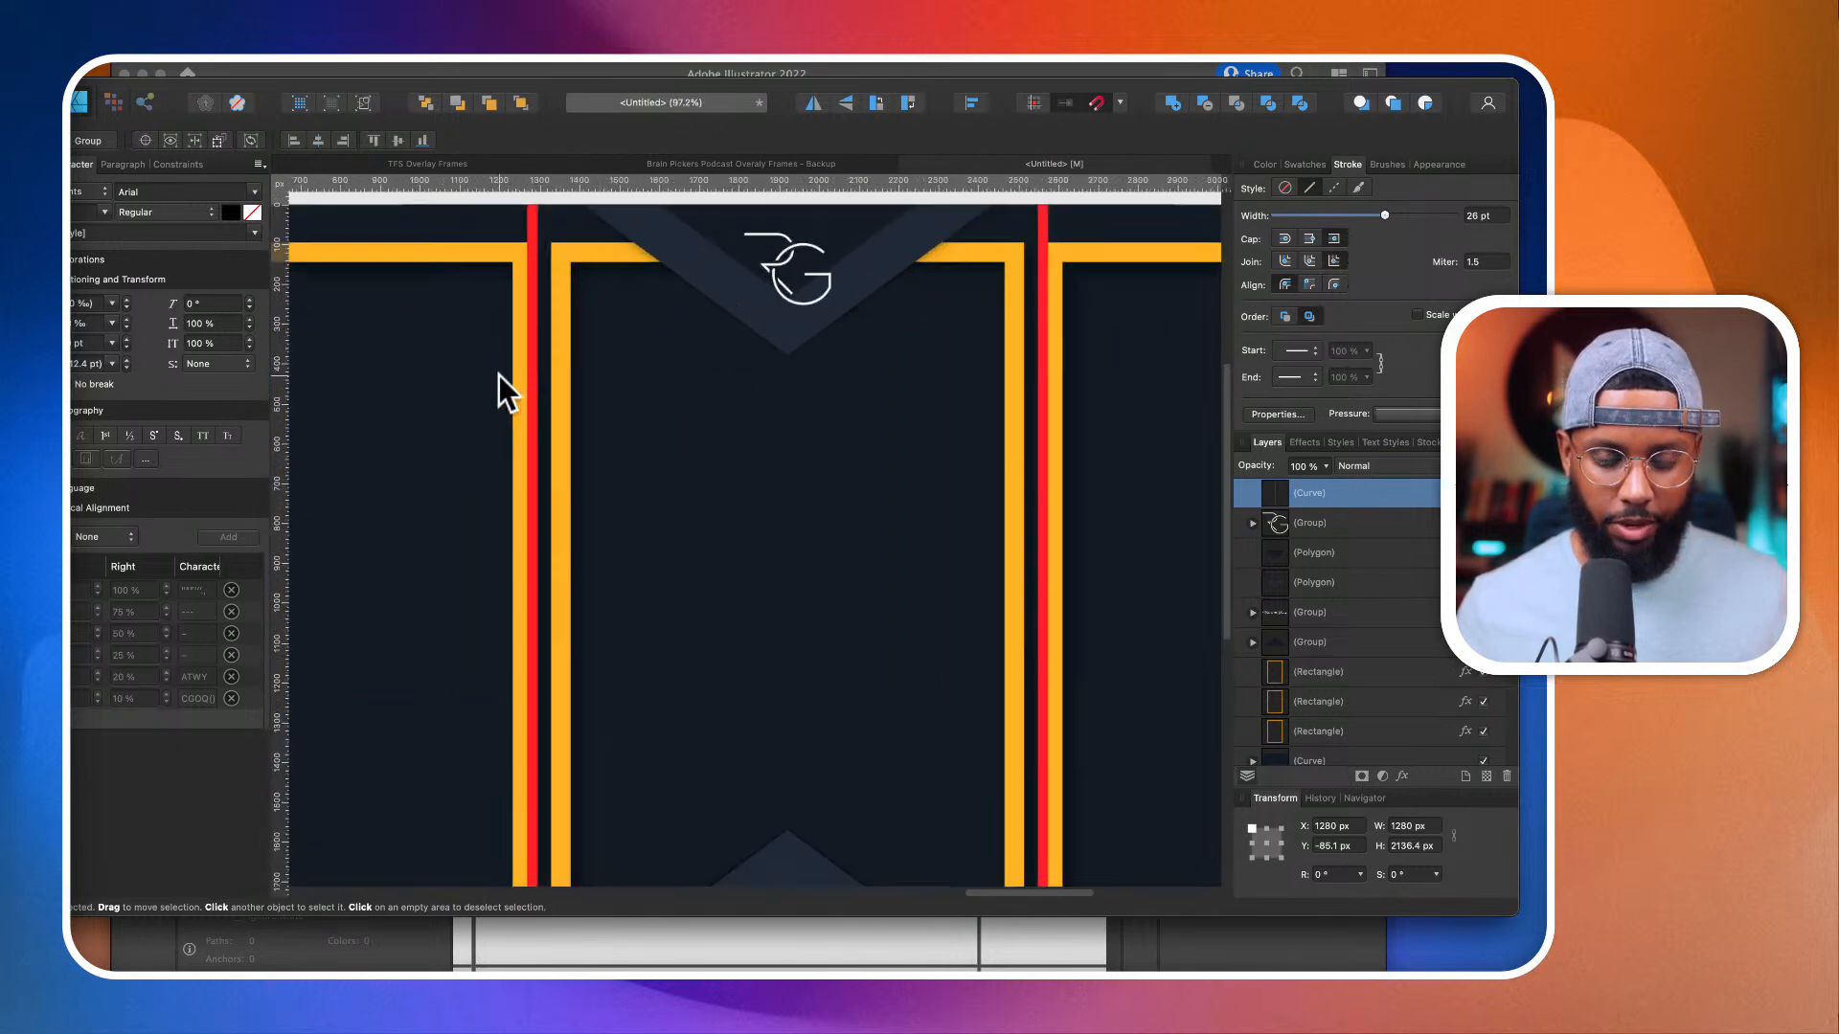
Step: Narrow the left orange rectangle so its inner side meets the near edge of the first red divider
click(529, 397)
click(529, 398)
scroll(529, 396, down, 2)
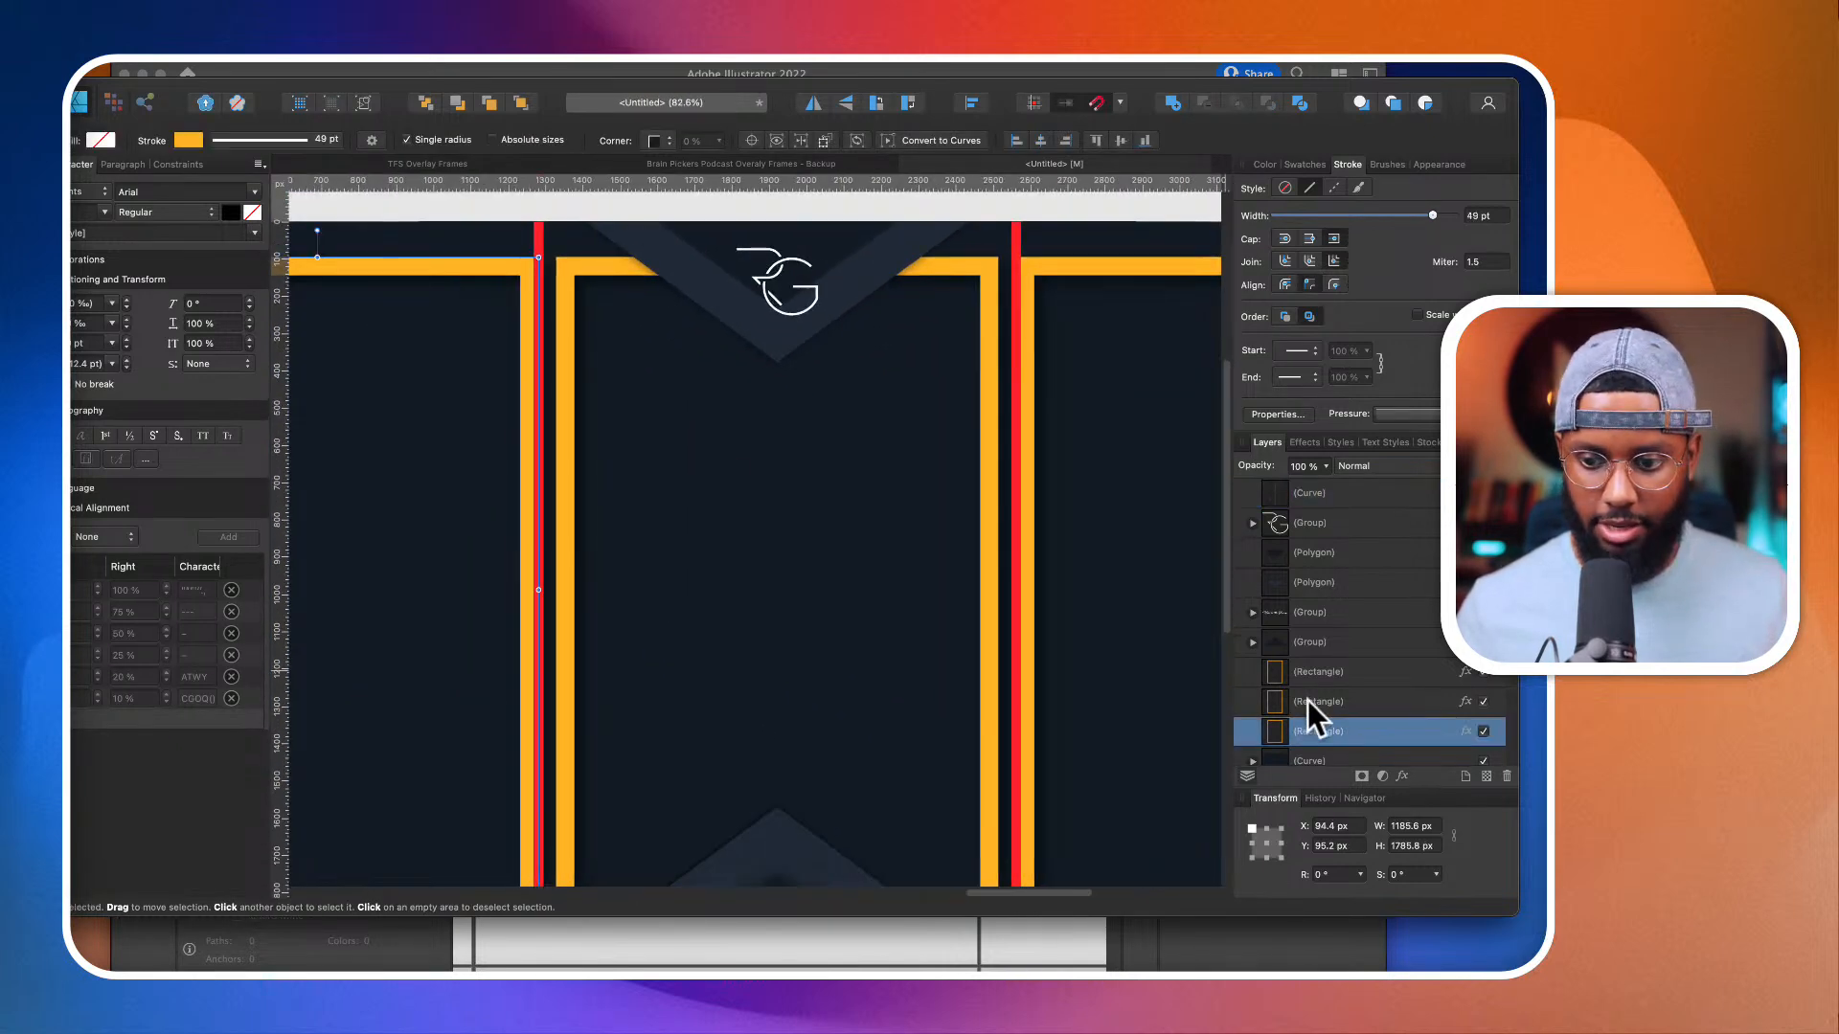
scroll(1308, 672, down, 2)
scroll(830, 670, down, 2)
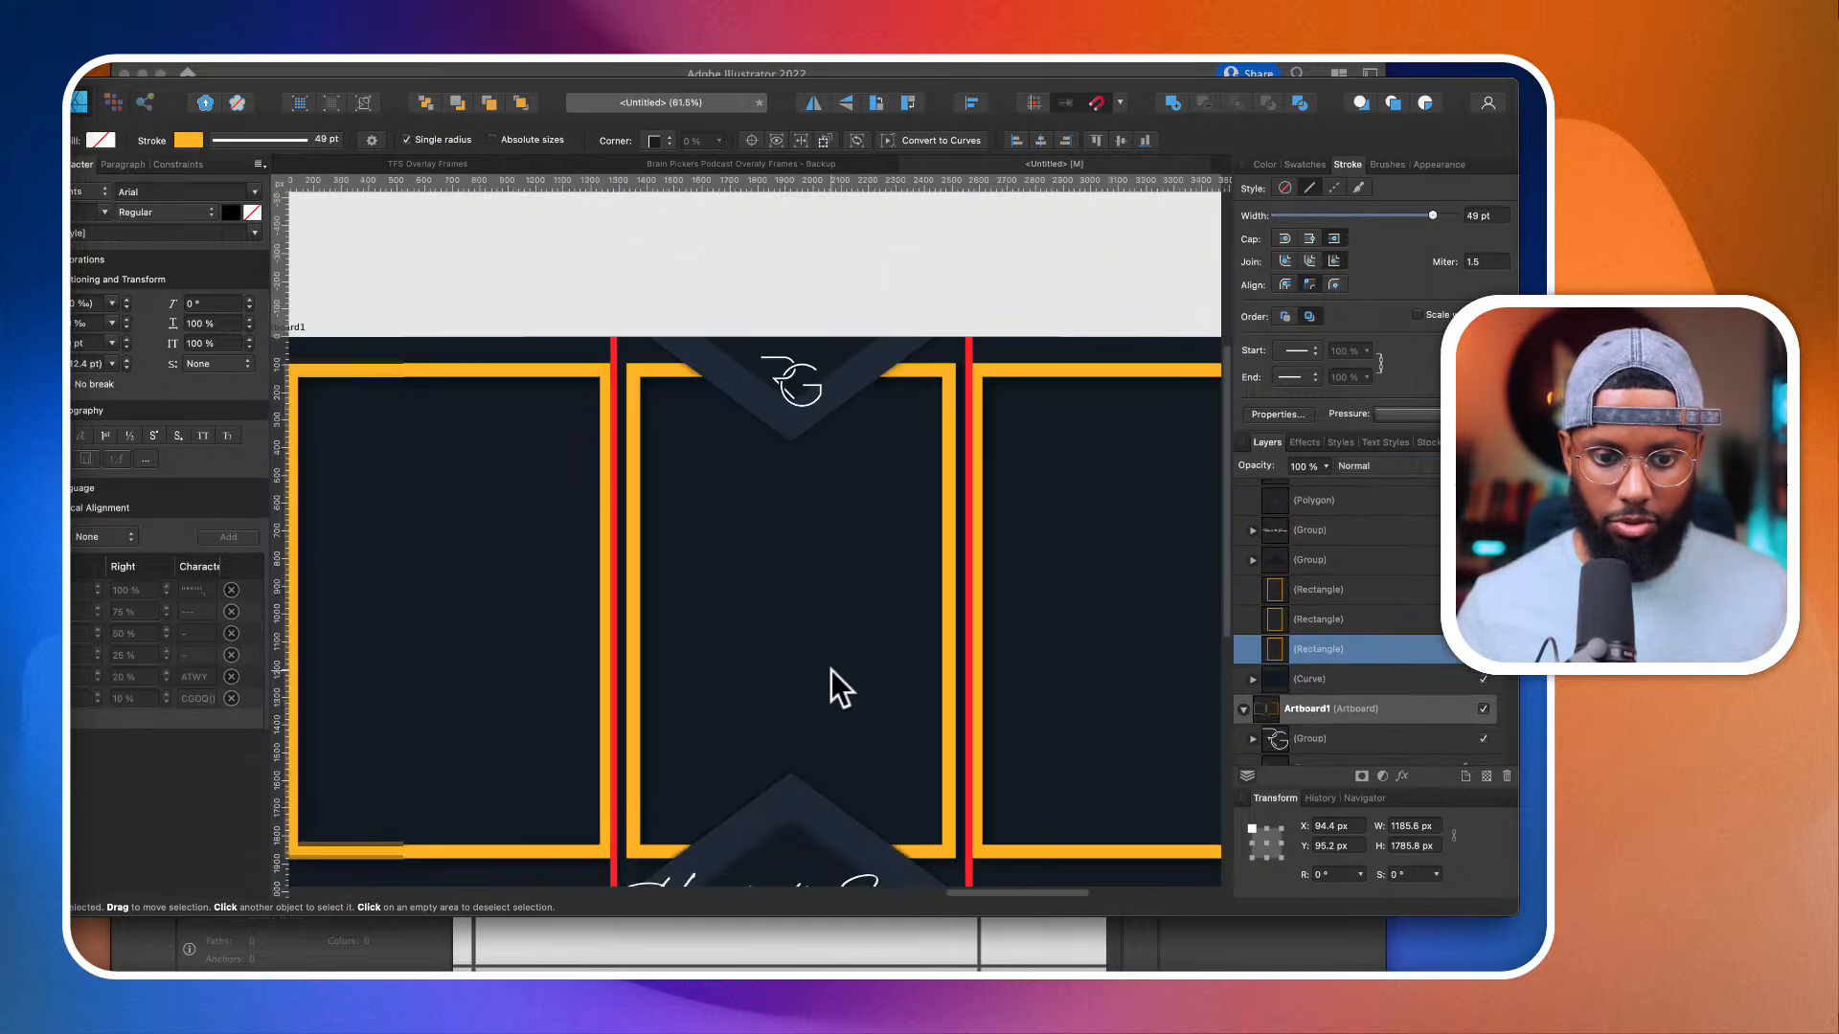
scroll(830, 669, left, 2)
scroll(830, 669, down, 1)
scroll(694, 573, up, 2)
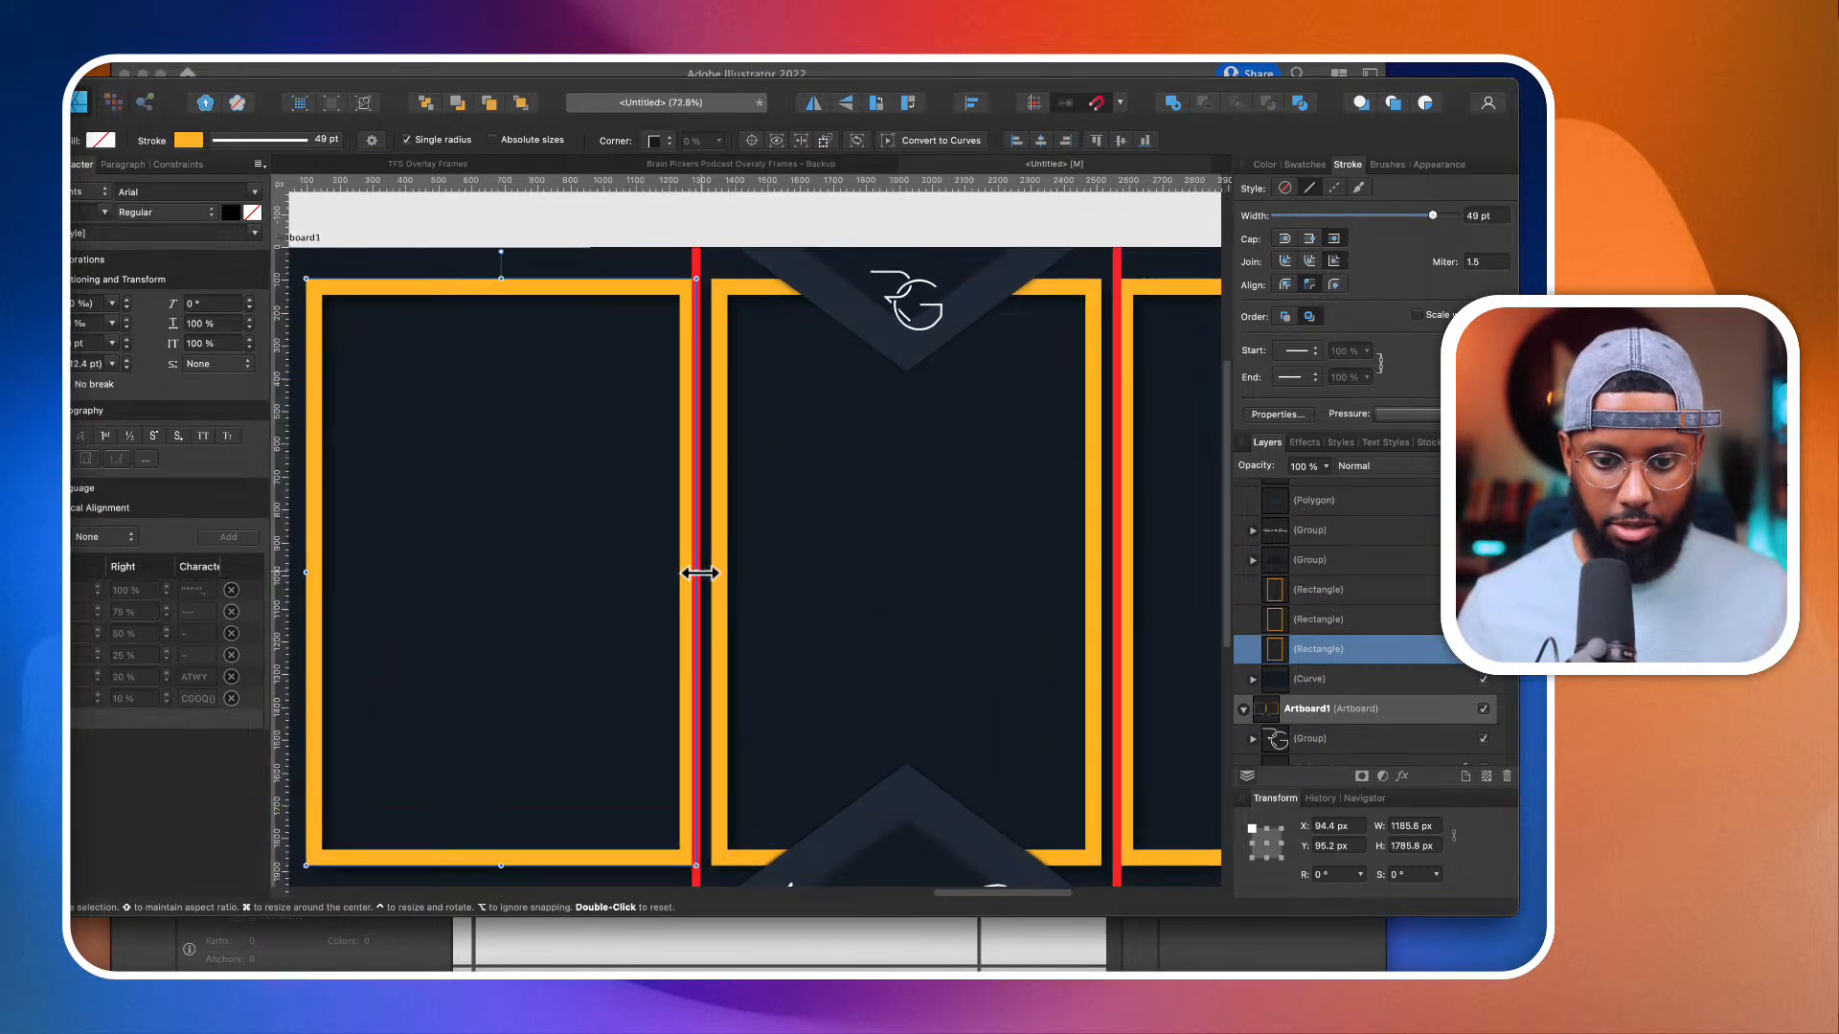
scroll(698, 567, up, 3)
drag(689, 572, 718, 575)
Step: Widen the middle orange rectangle on both sides towards the red dividers, giving it X 1296.8 px and width 1247.9 px
click(737, 567)
scroll(737, 567, down, 2)
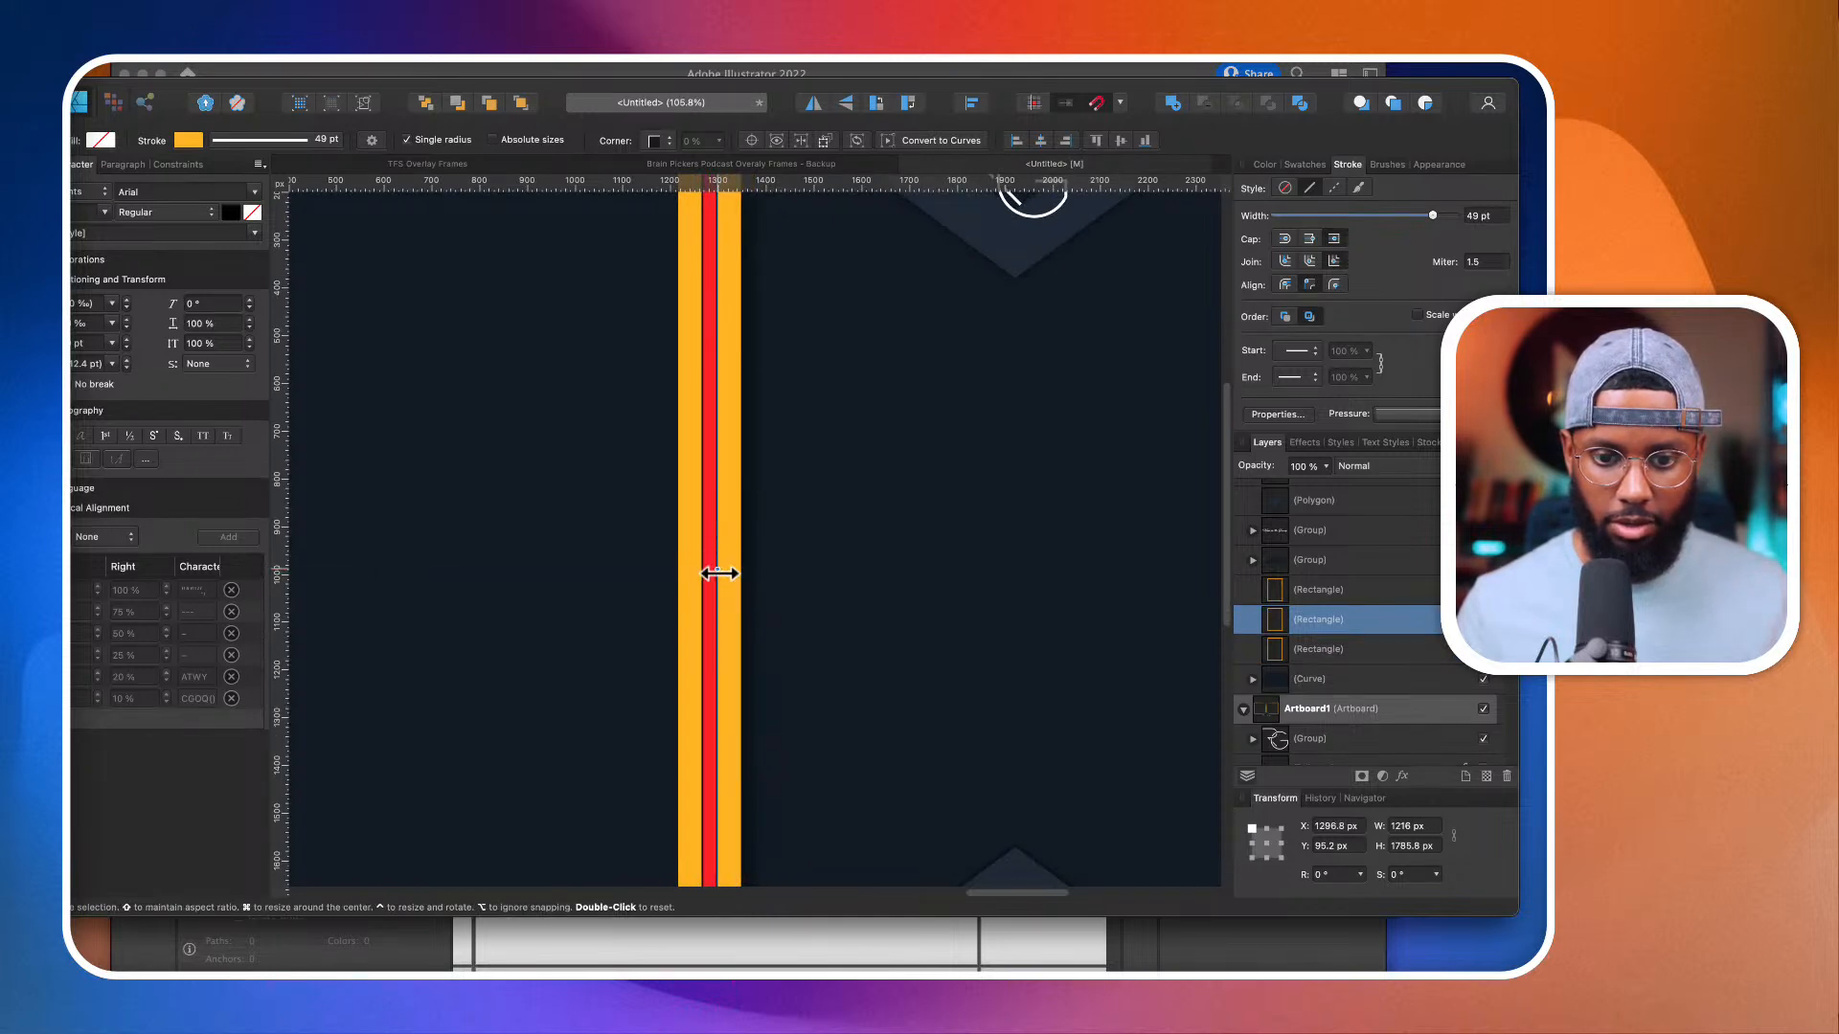
scroll(718, 575, down, 4)
scroll(839, 571, up, 1)
scroll(839, 571, up, 3)
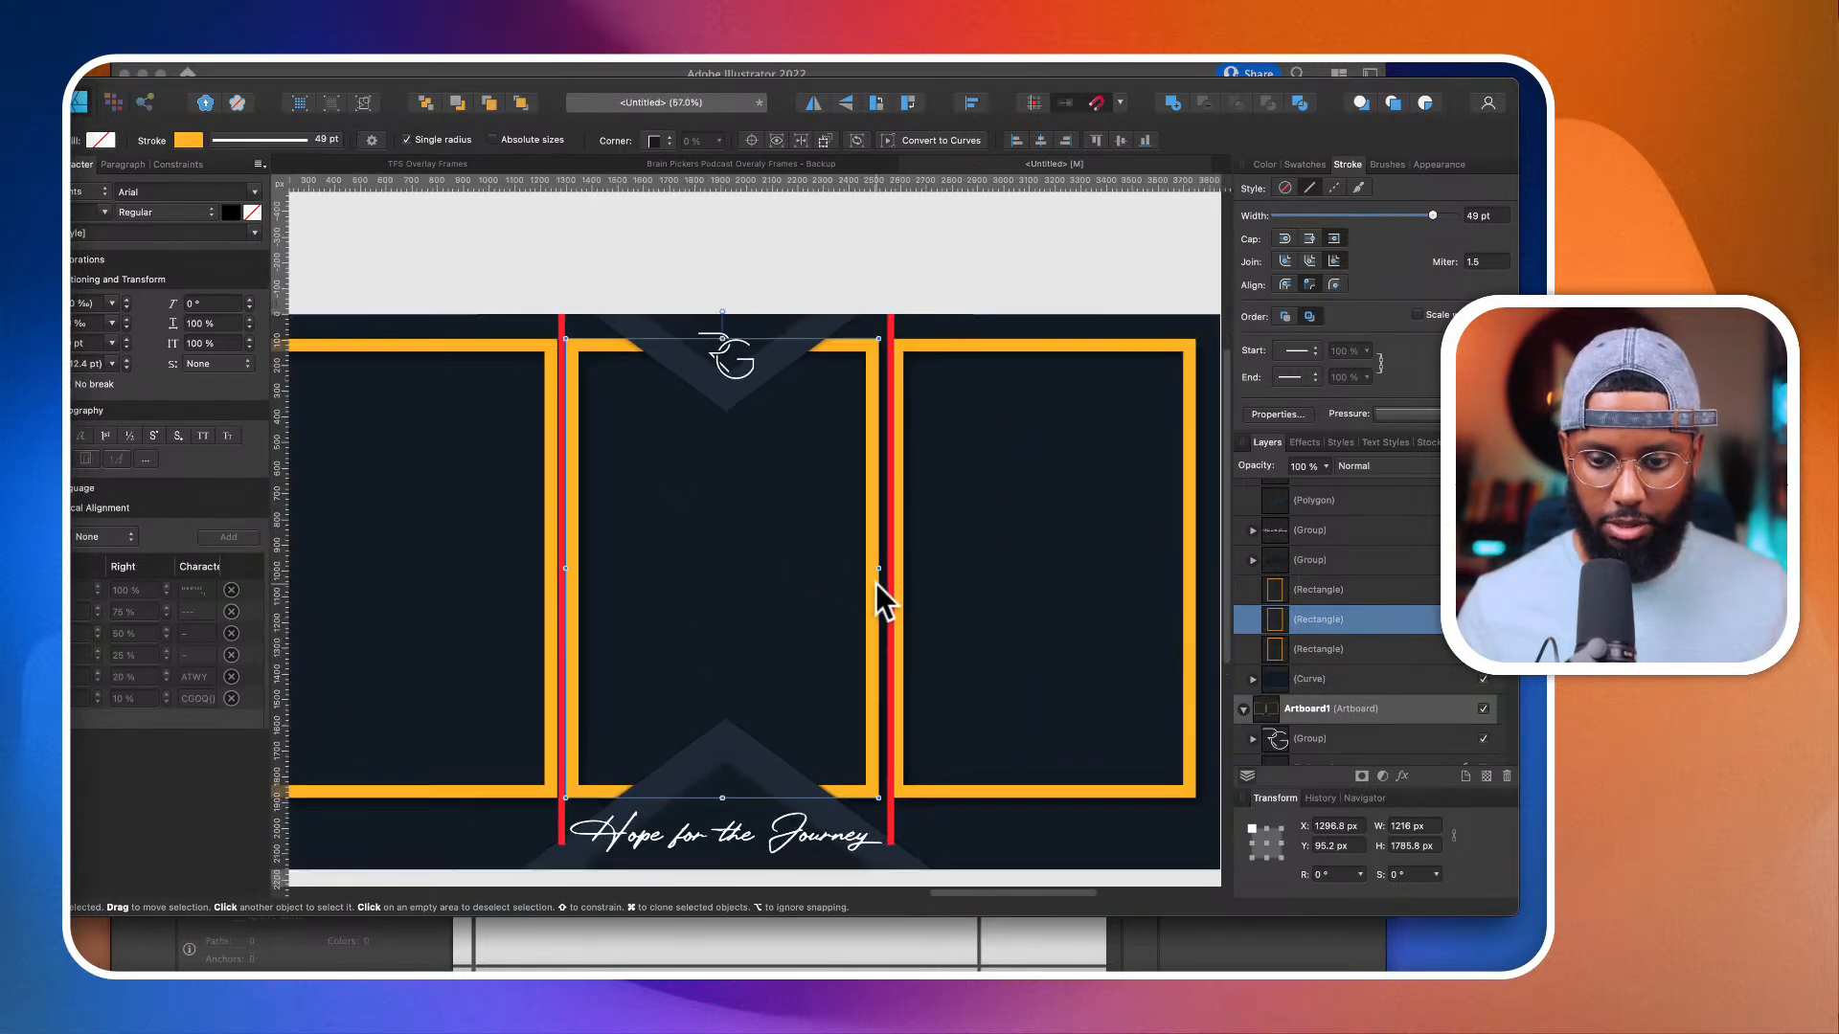
drag(883, 563, 883, 563)
scroll(892, 563, up, 5)
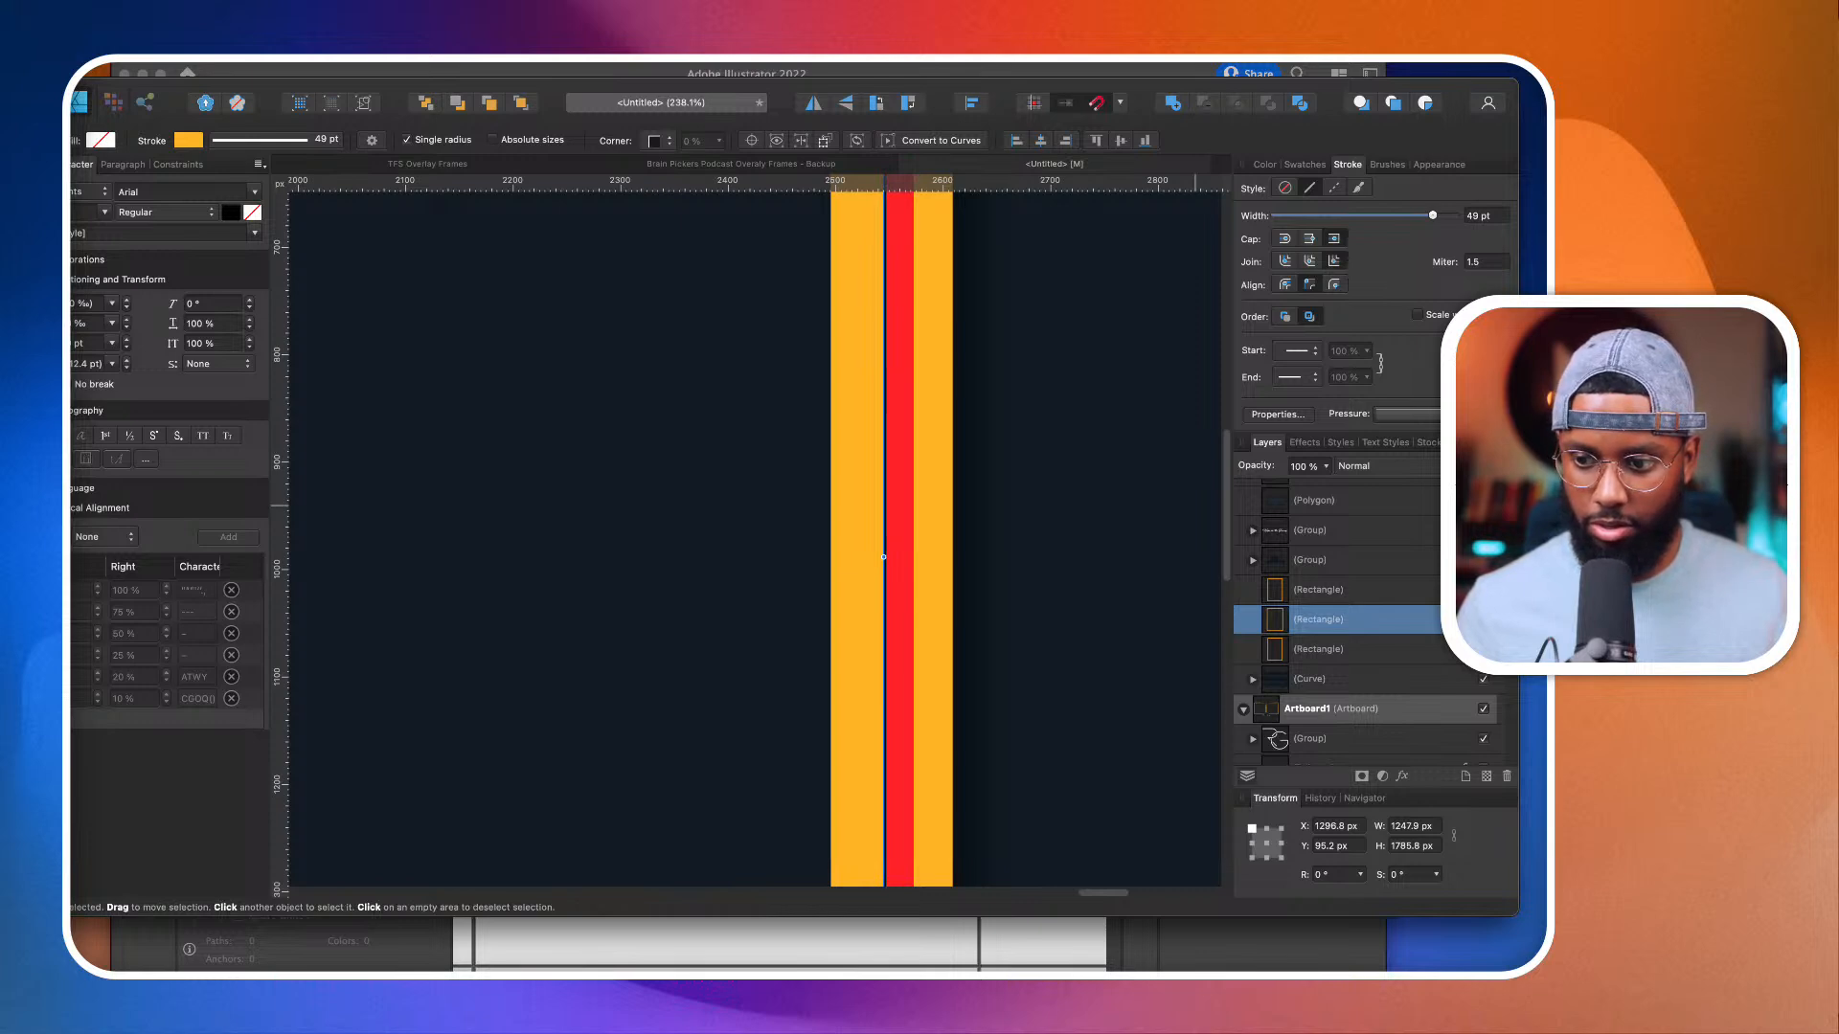
Step: Move the right orange rectangle's inner side to the far edge of the second red divider, giving X 2573.5 px and width 1172.1 px
scroll(1019, 674, down, 5)
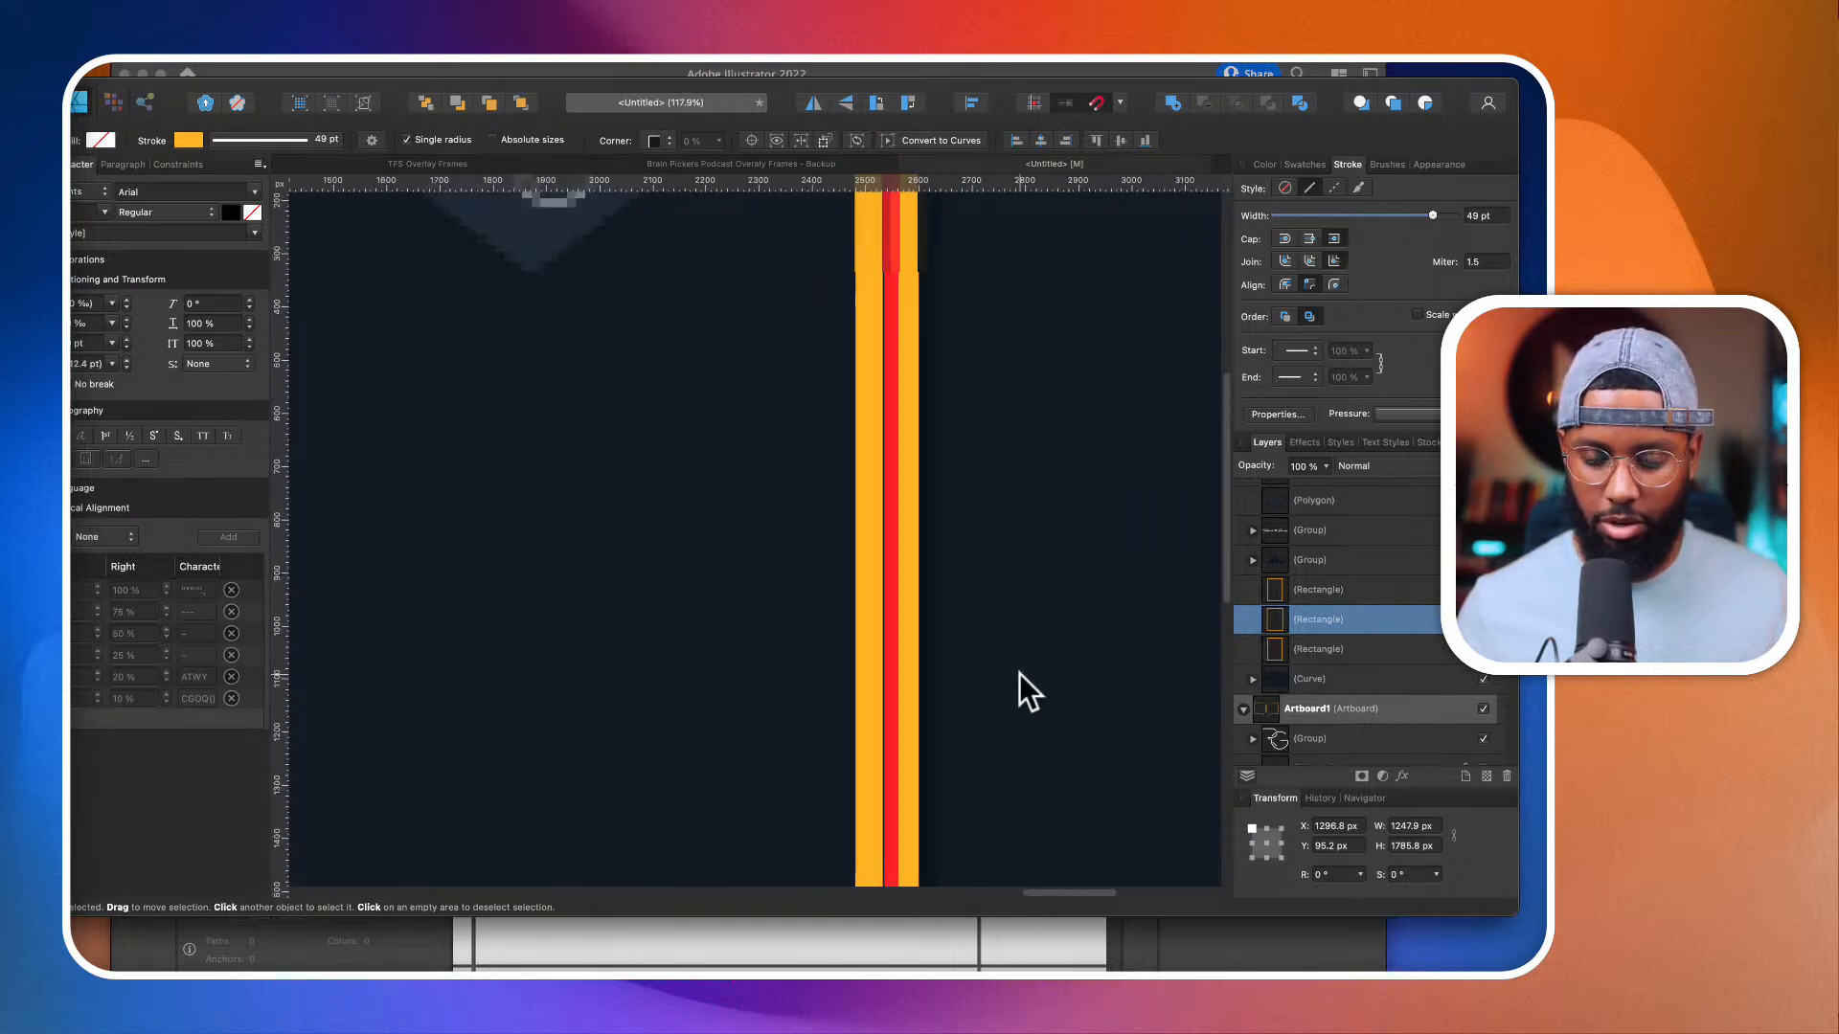
scroll(1019, 674, down, 2)
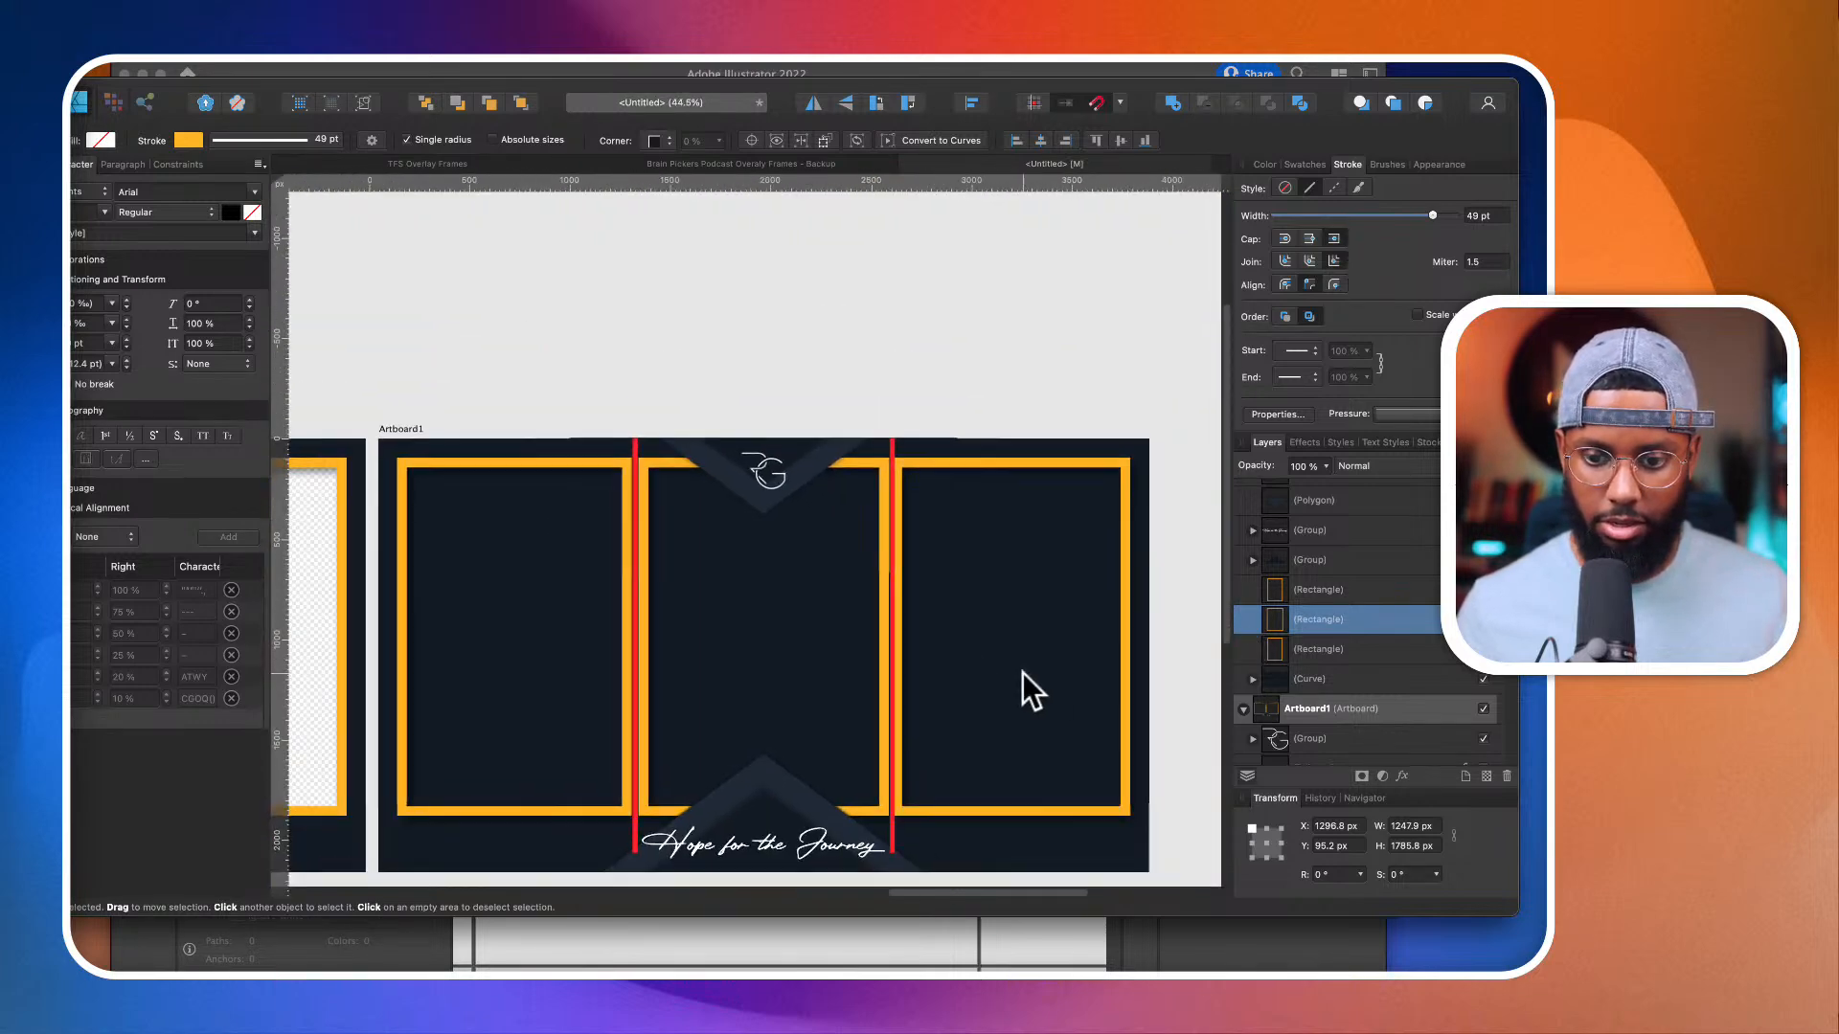
click(917, 459)
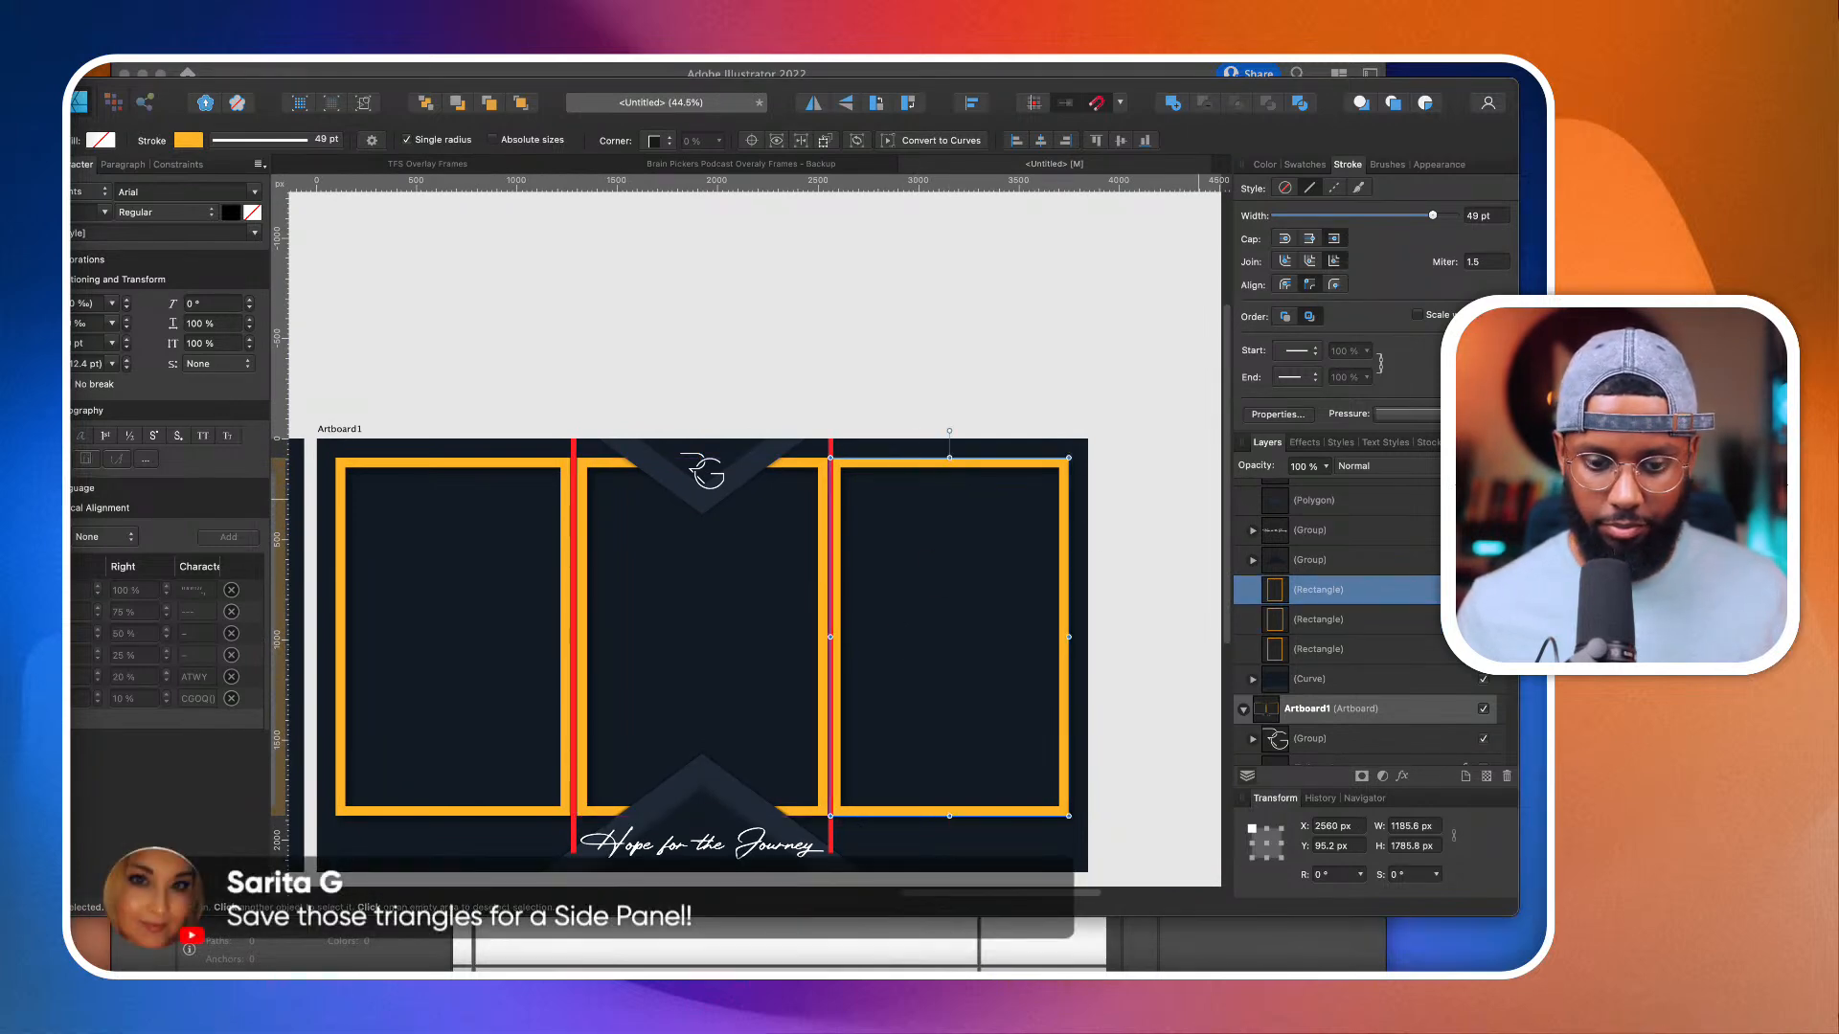
click(1088, 807)
scroll(998, 718, up, 2)
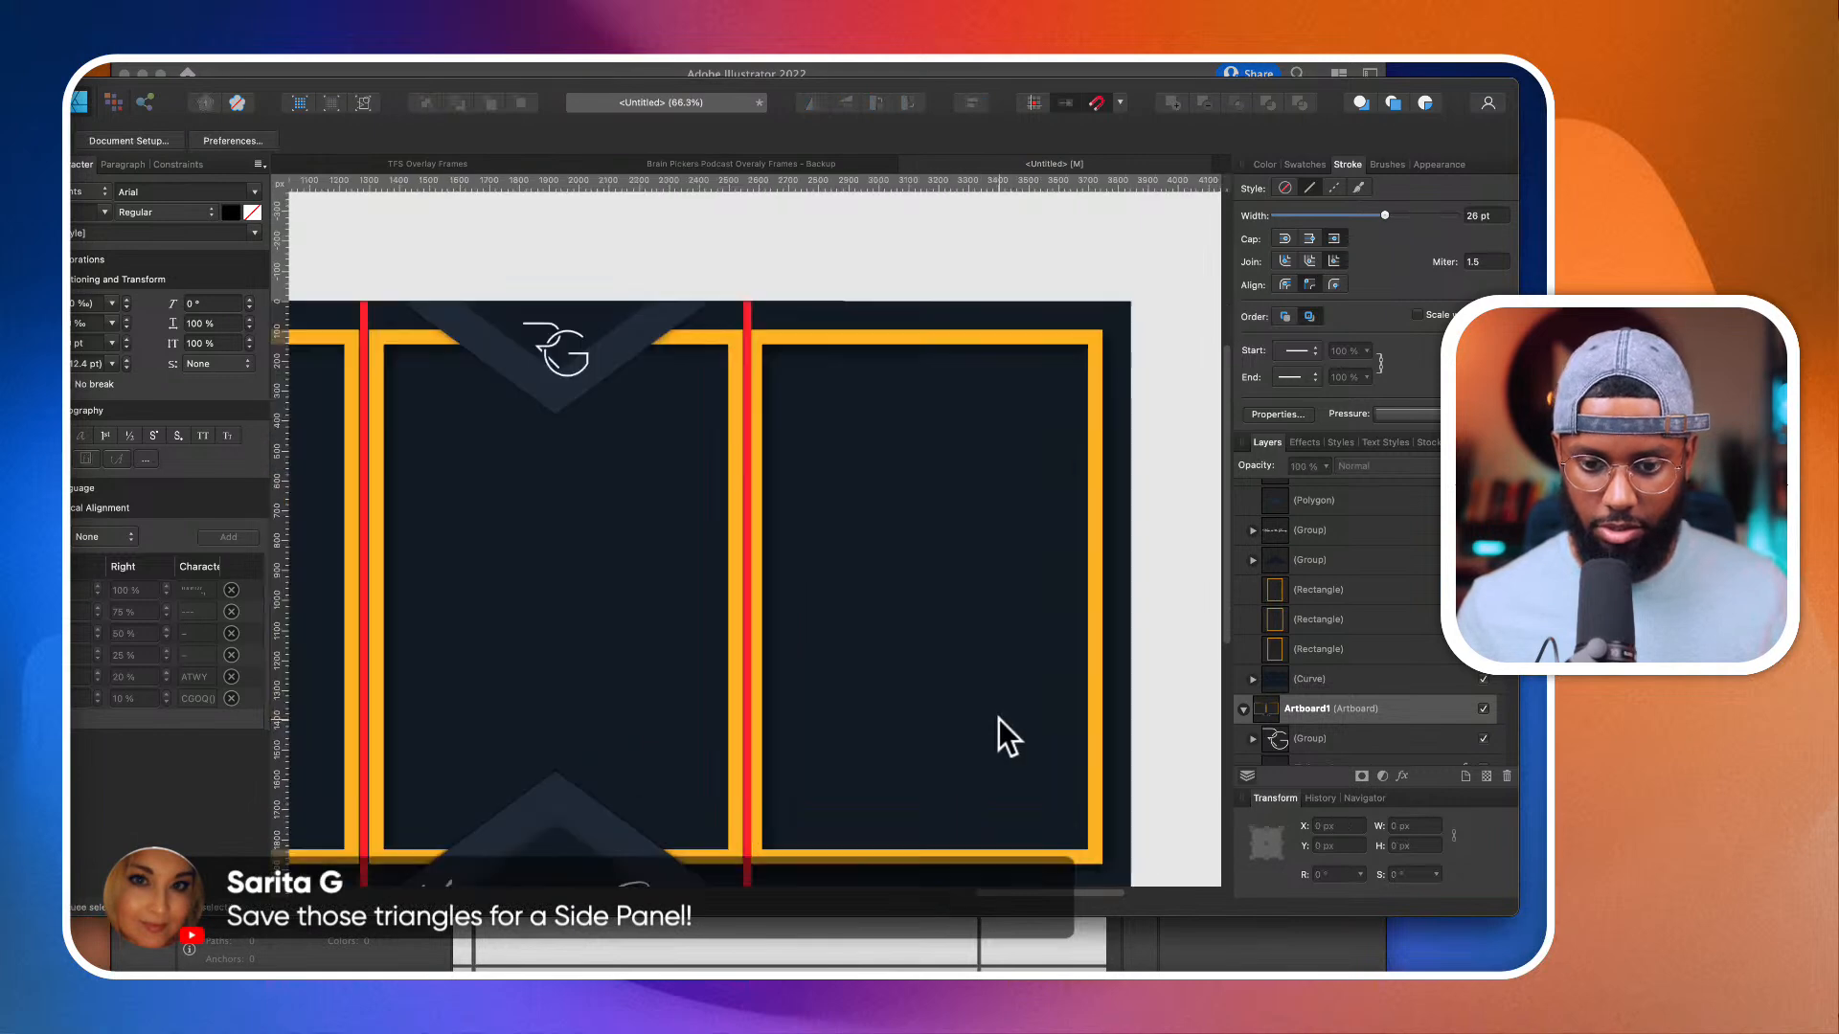
click(776, 339)
scroll(774, 348, up, 7)
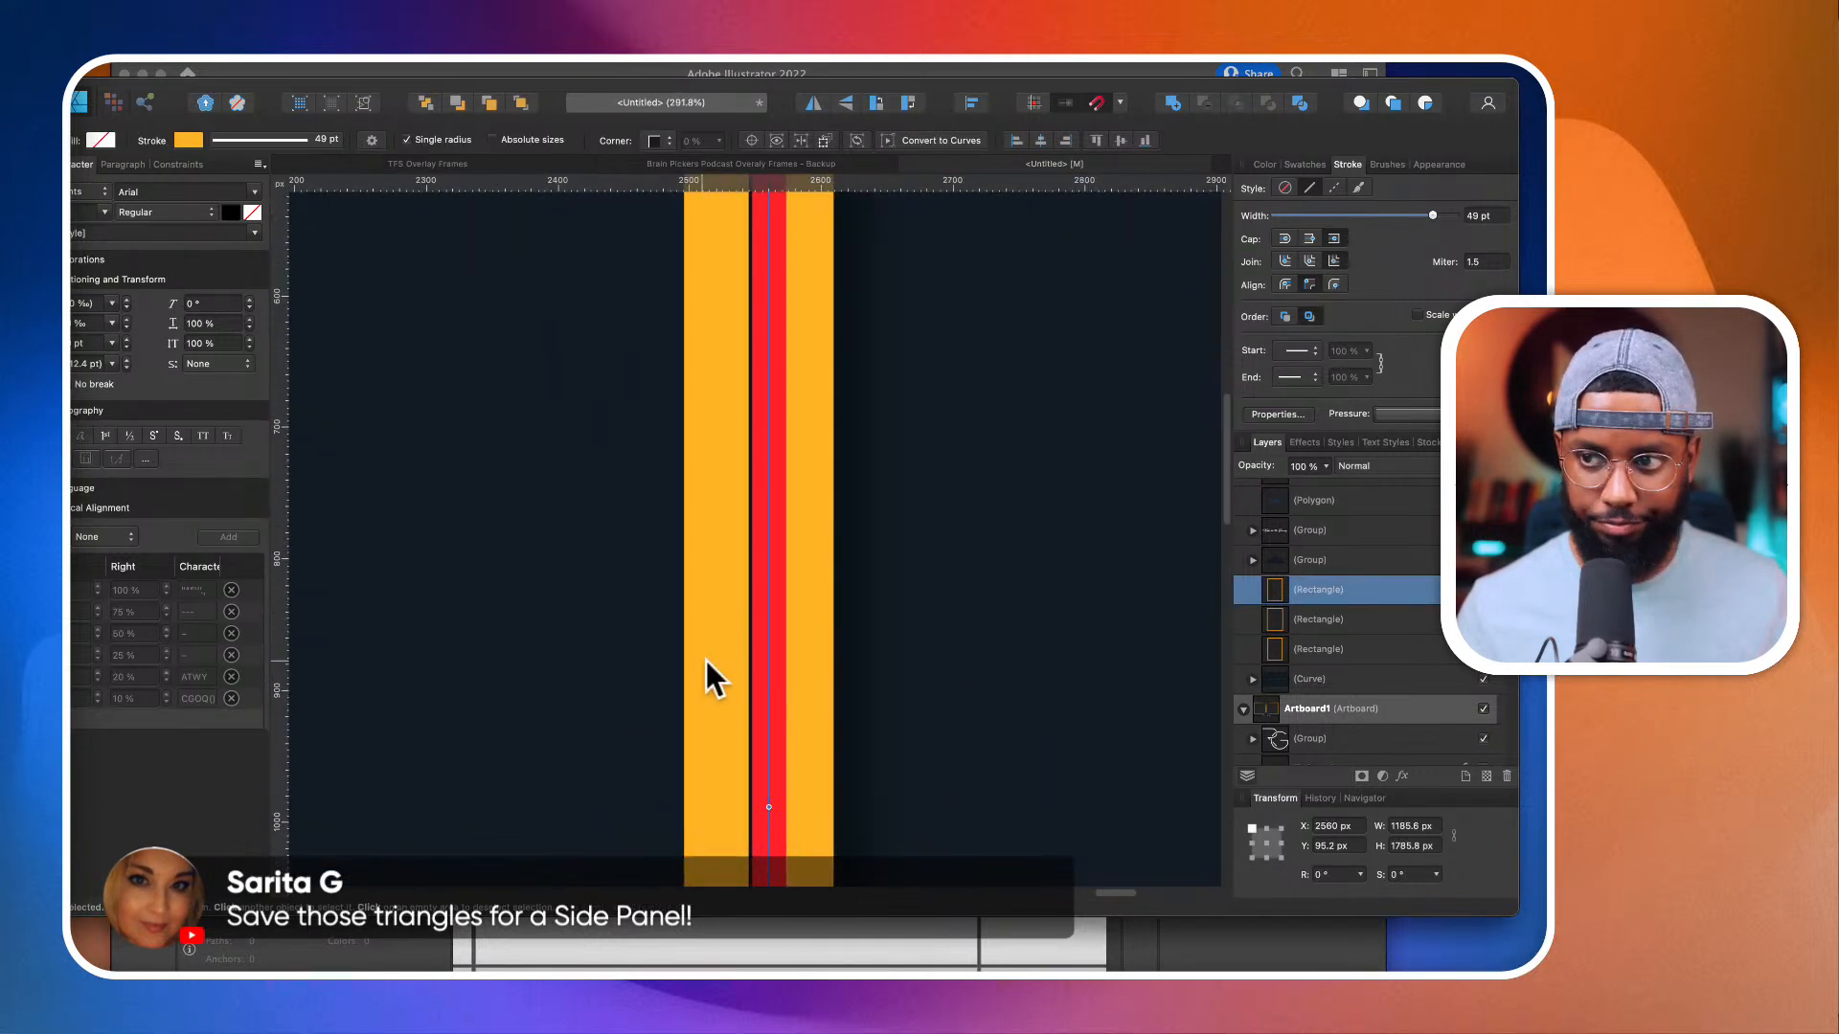
scroll(757, 699, down, 3)
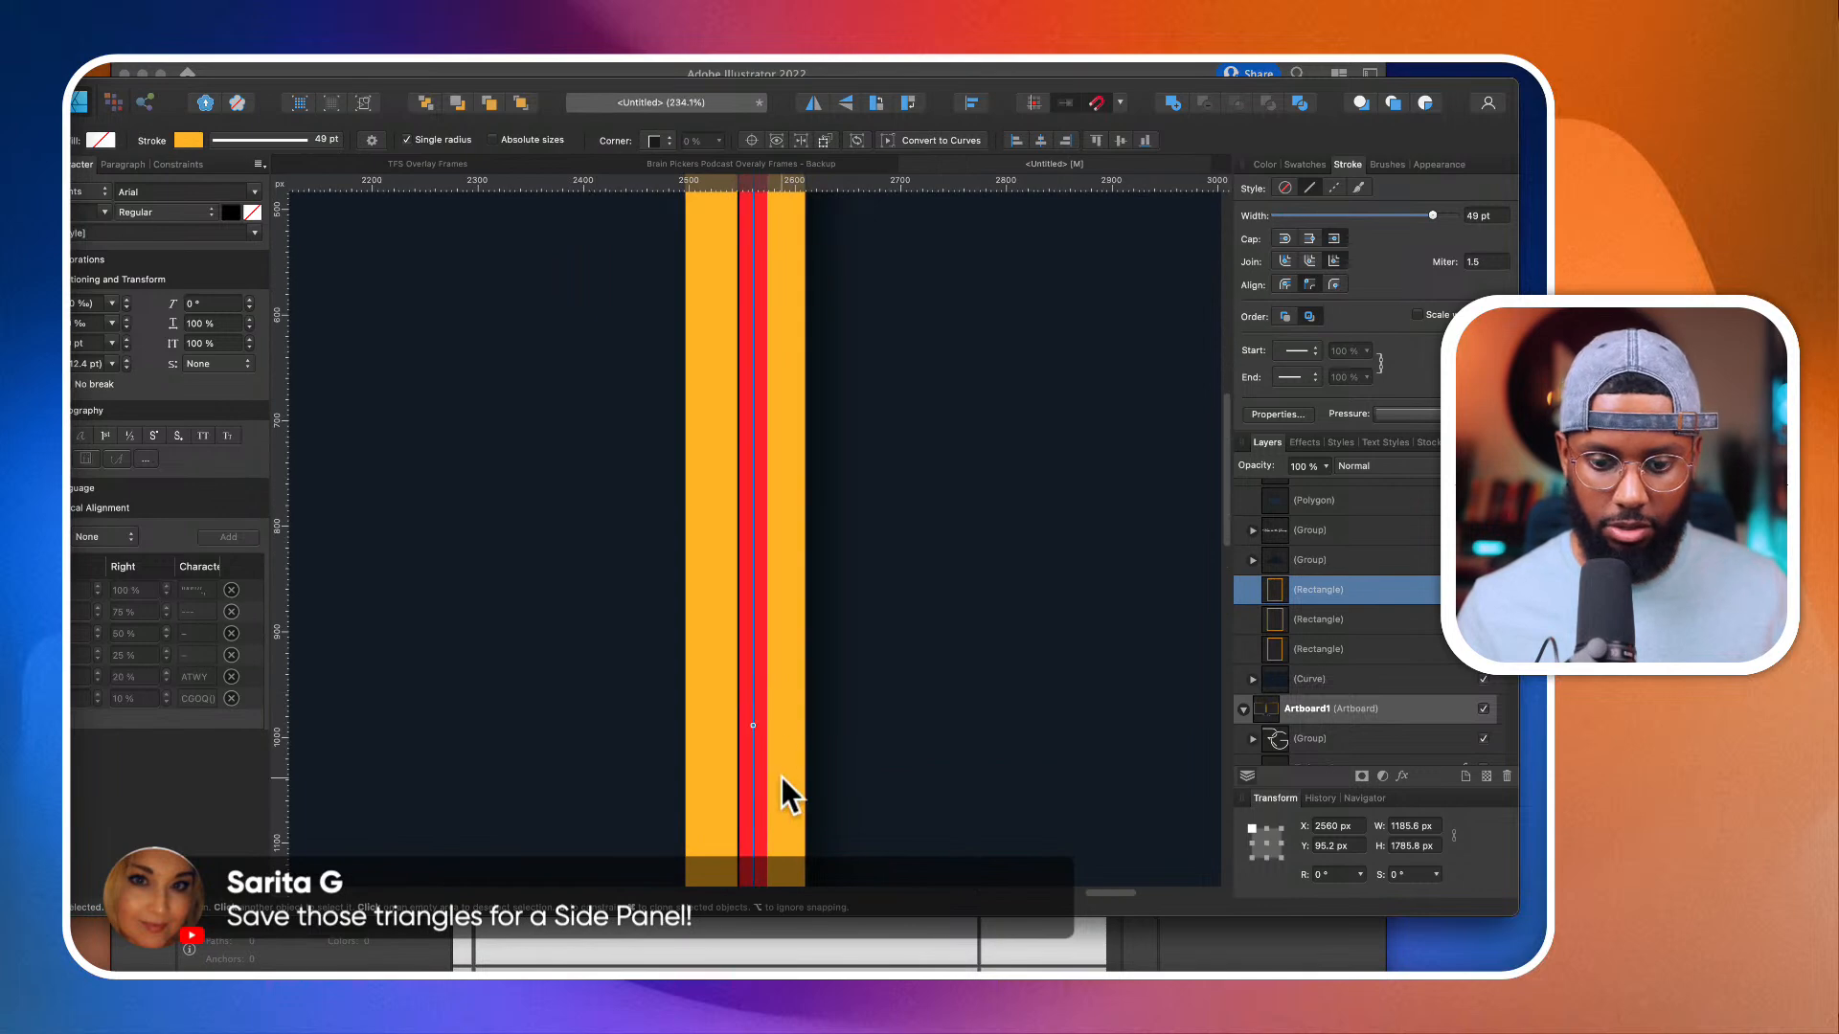
mouse_move(753, 725)
mouse_down()
mouse_move(792, 727)
mouse_move(764, 726)
mouse_up()
Step: Extend the middle orange rectangle's right side to the second red divider, giving it a width of 1249.7 px
click(691, 704)
scroll(696, 698, up, 4)
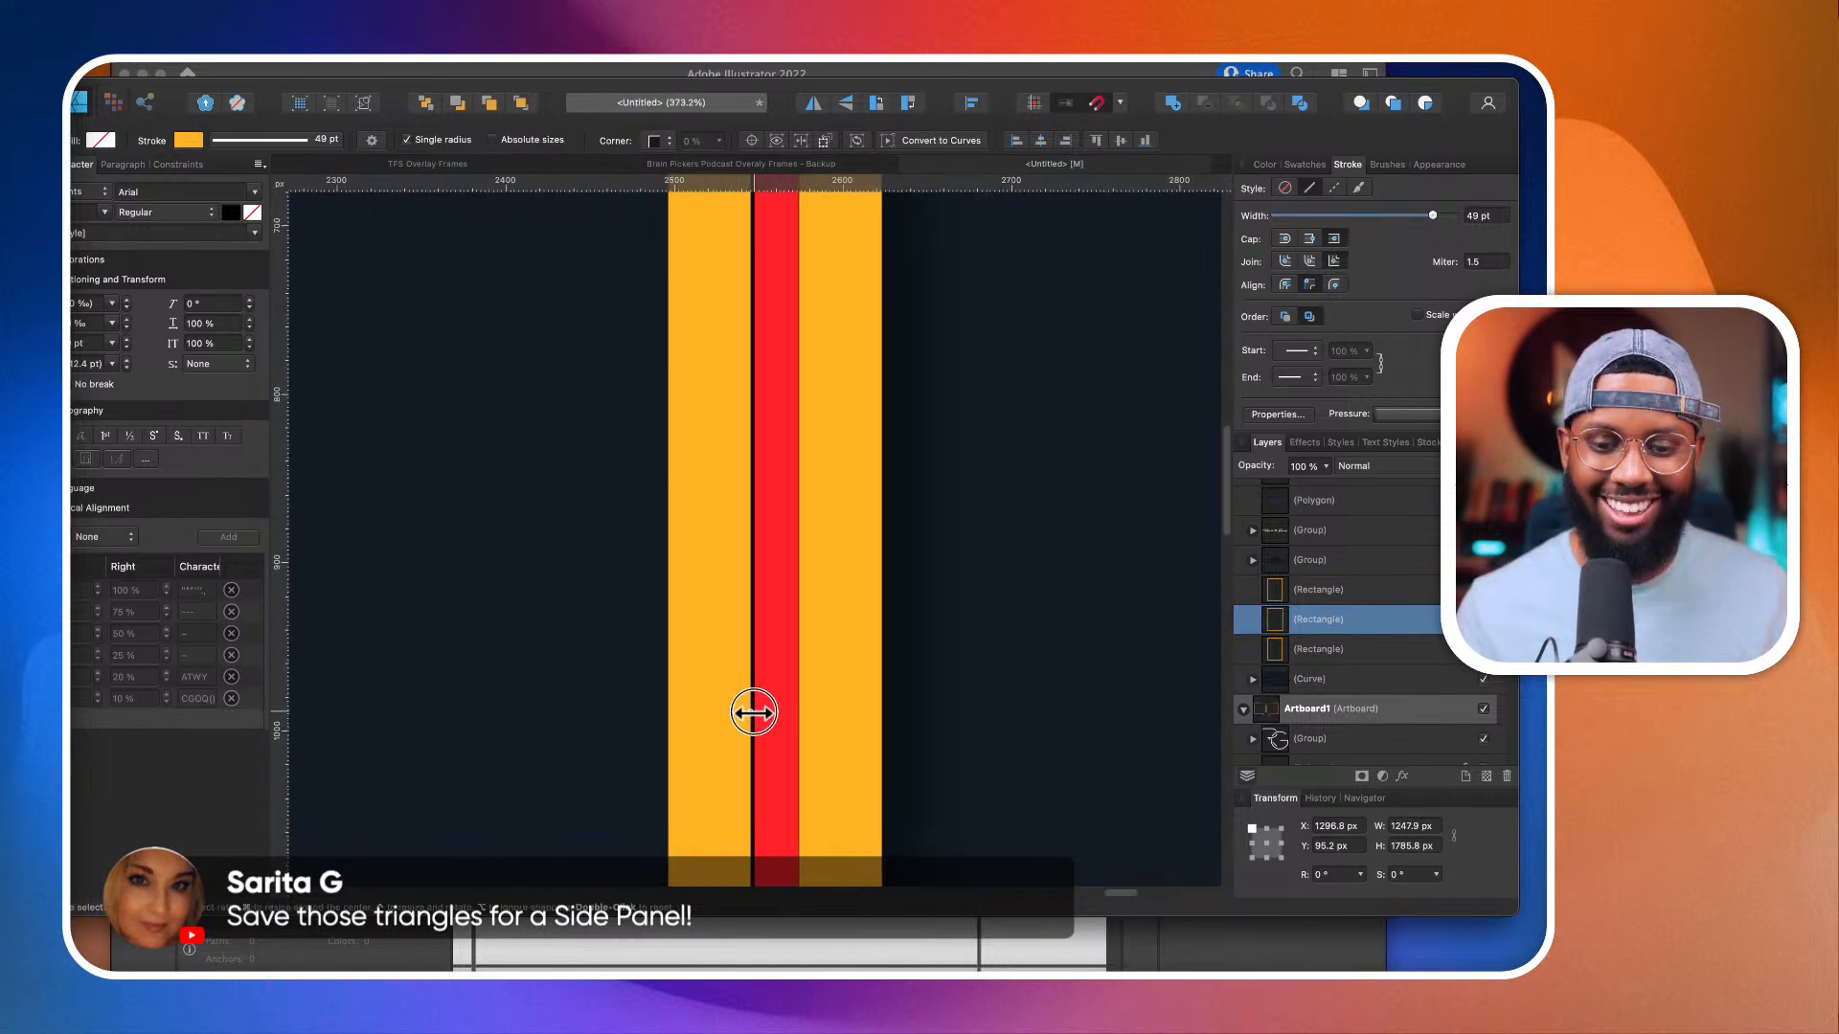
drag(751, 710, 753, 711)
Step: Hide the two red divider lines on the three-camera frame's artboard
scroll(754, 713, down, 15)
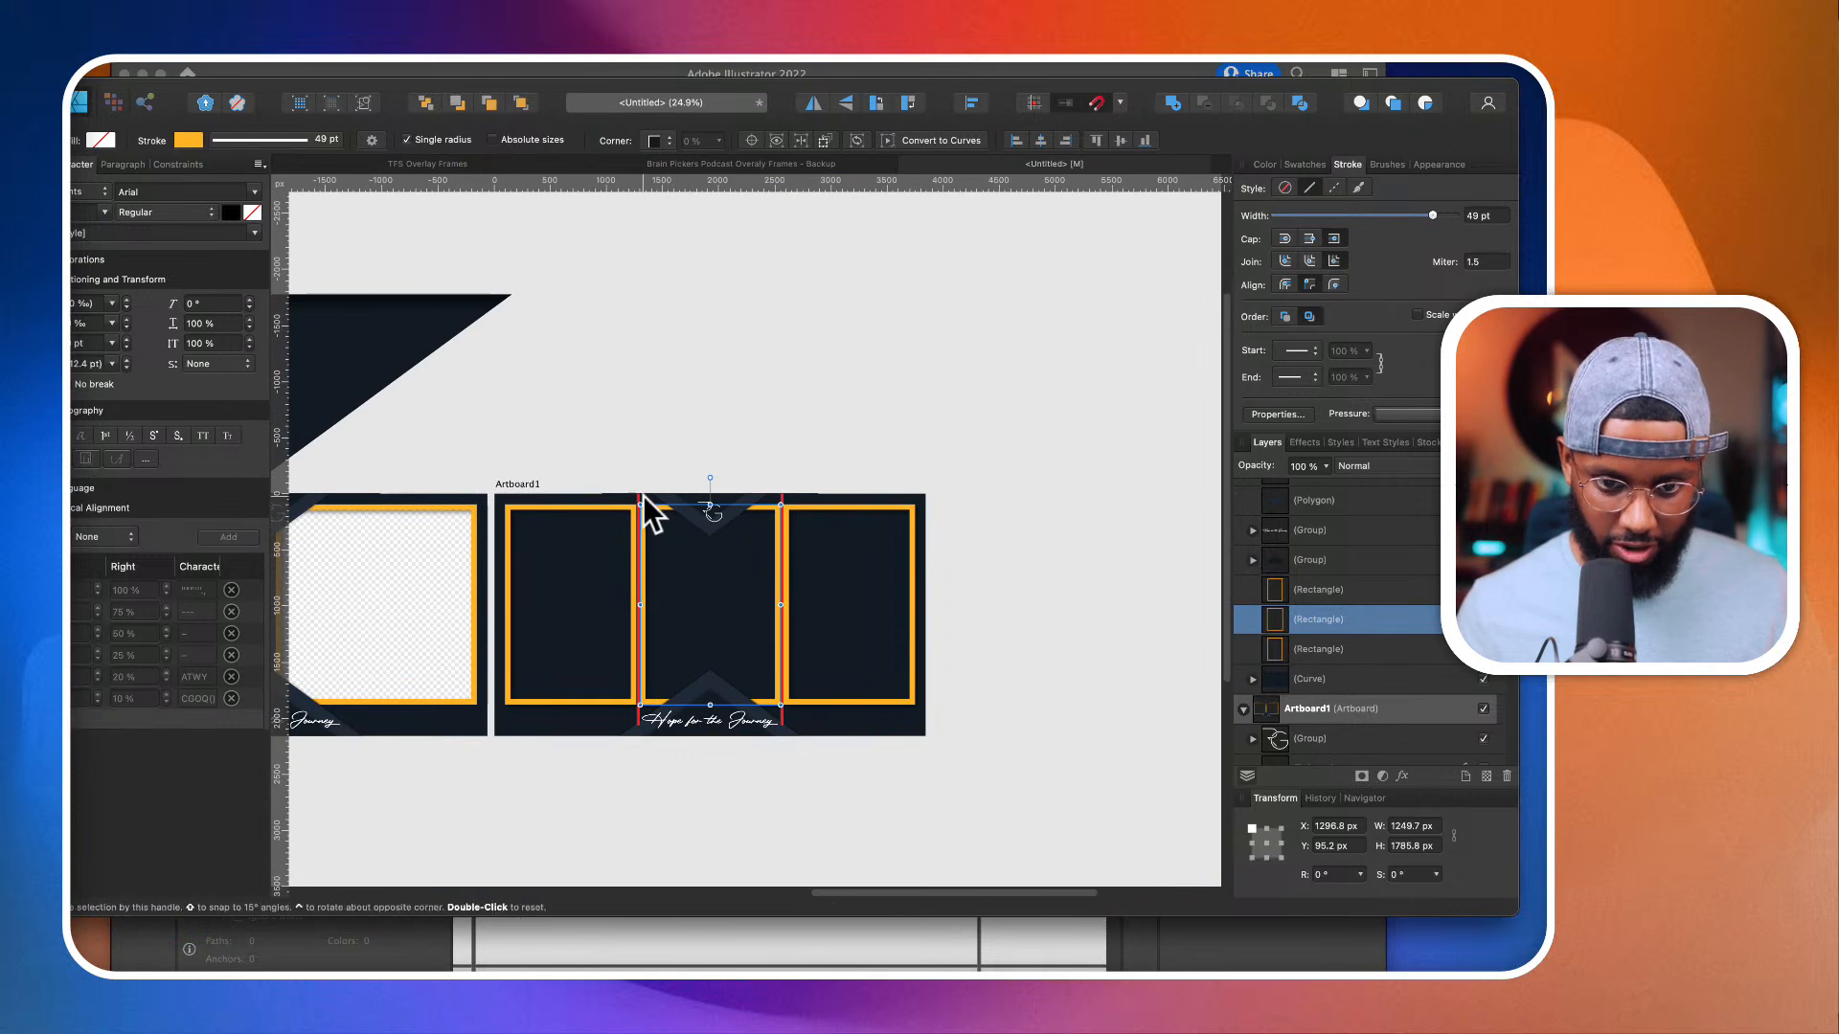
scroll(651, 500, up, 2)
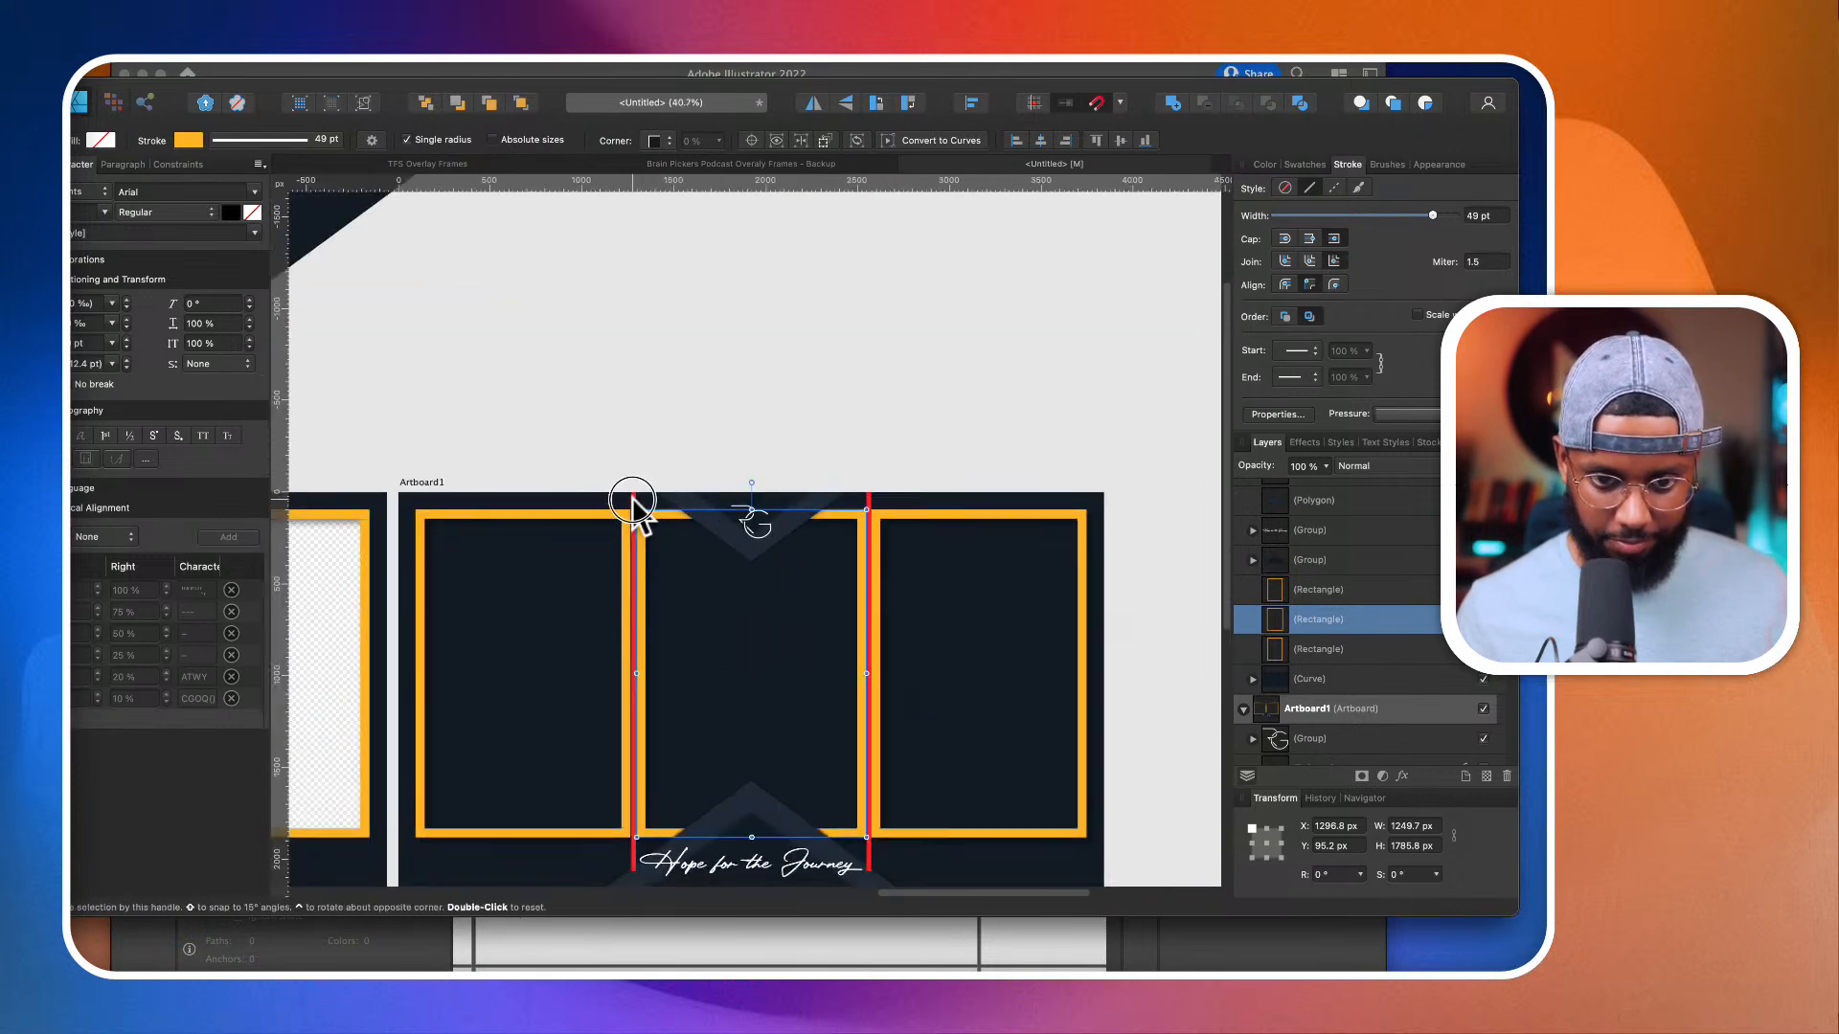
scroll(870, 496, up, 2)
click(867, 499)
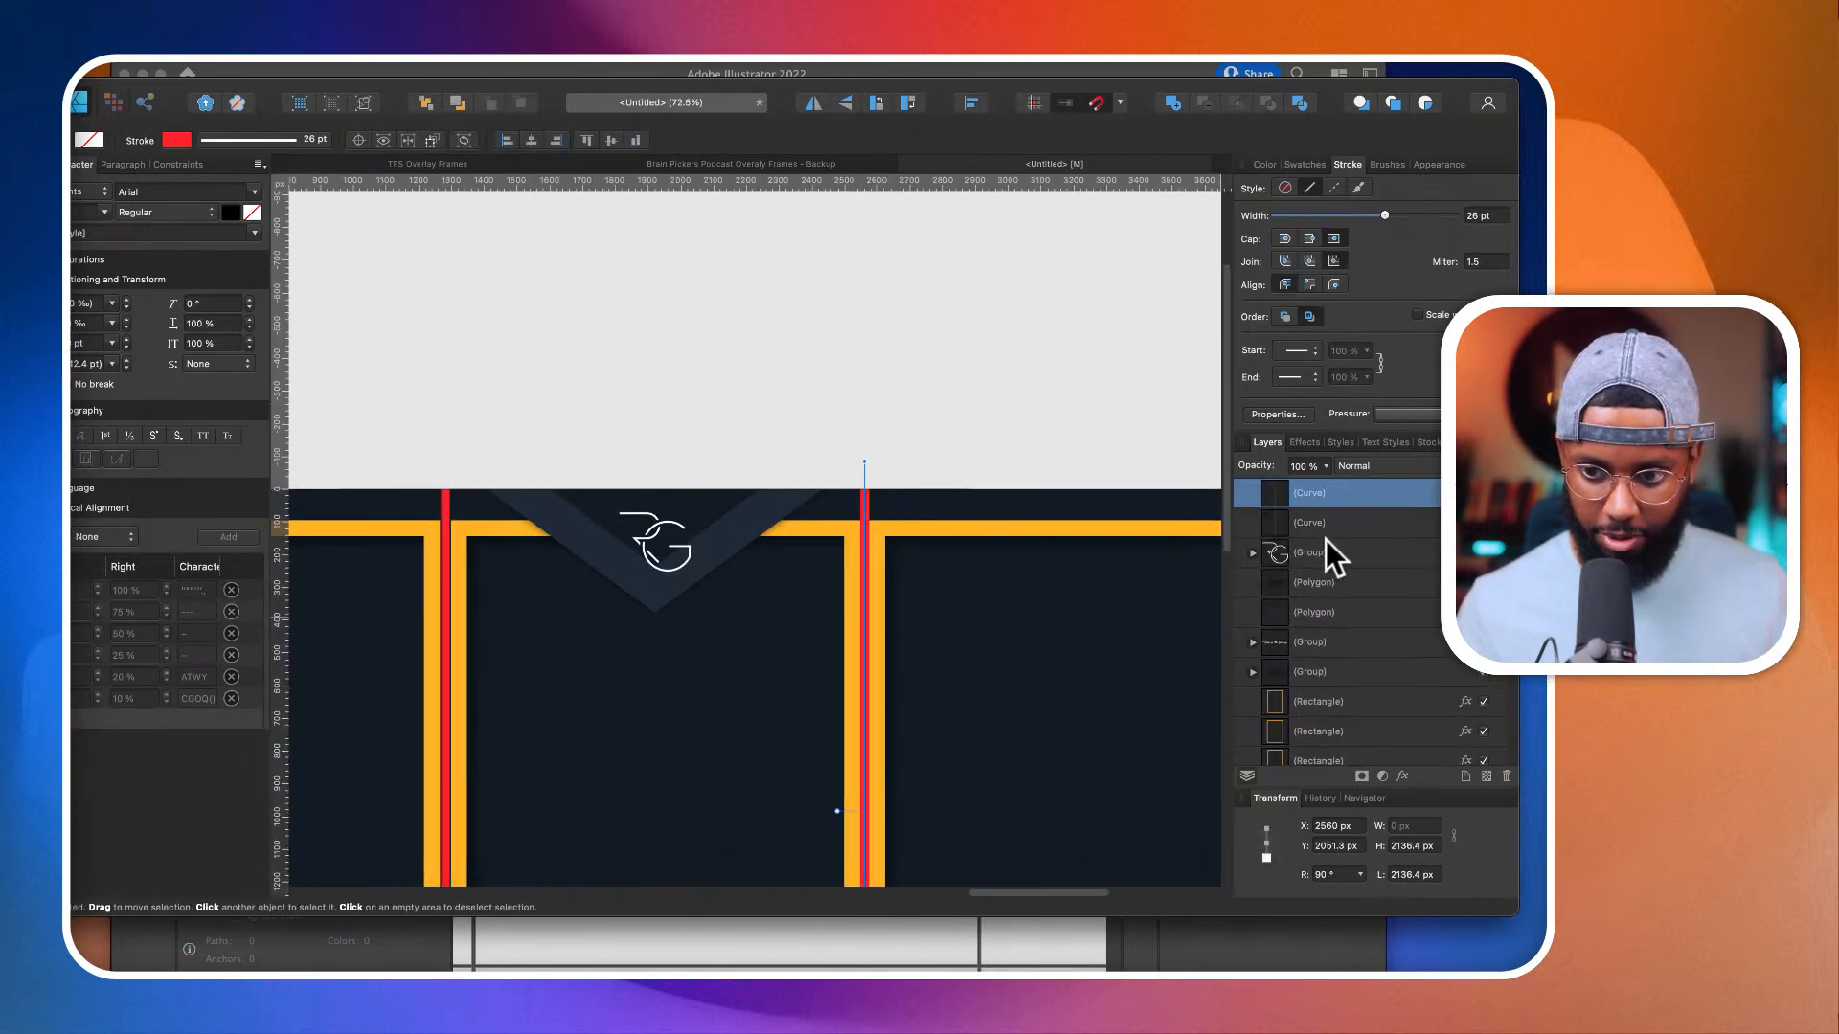
scroll(1326, 553, up, 1)
shift+click(1318, 586)
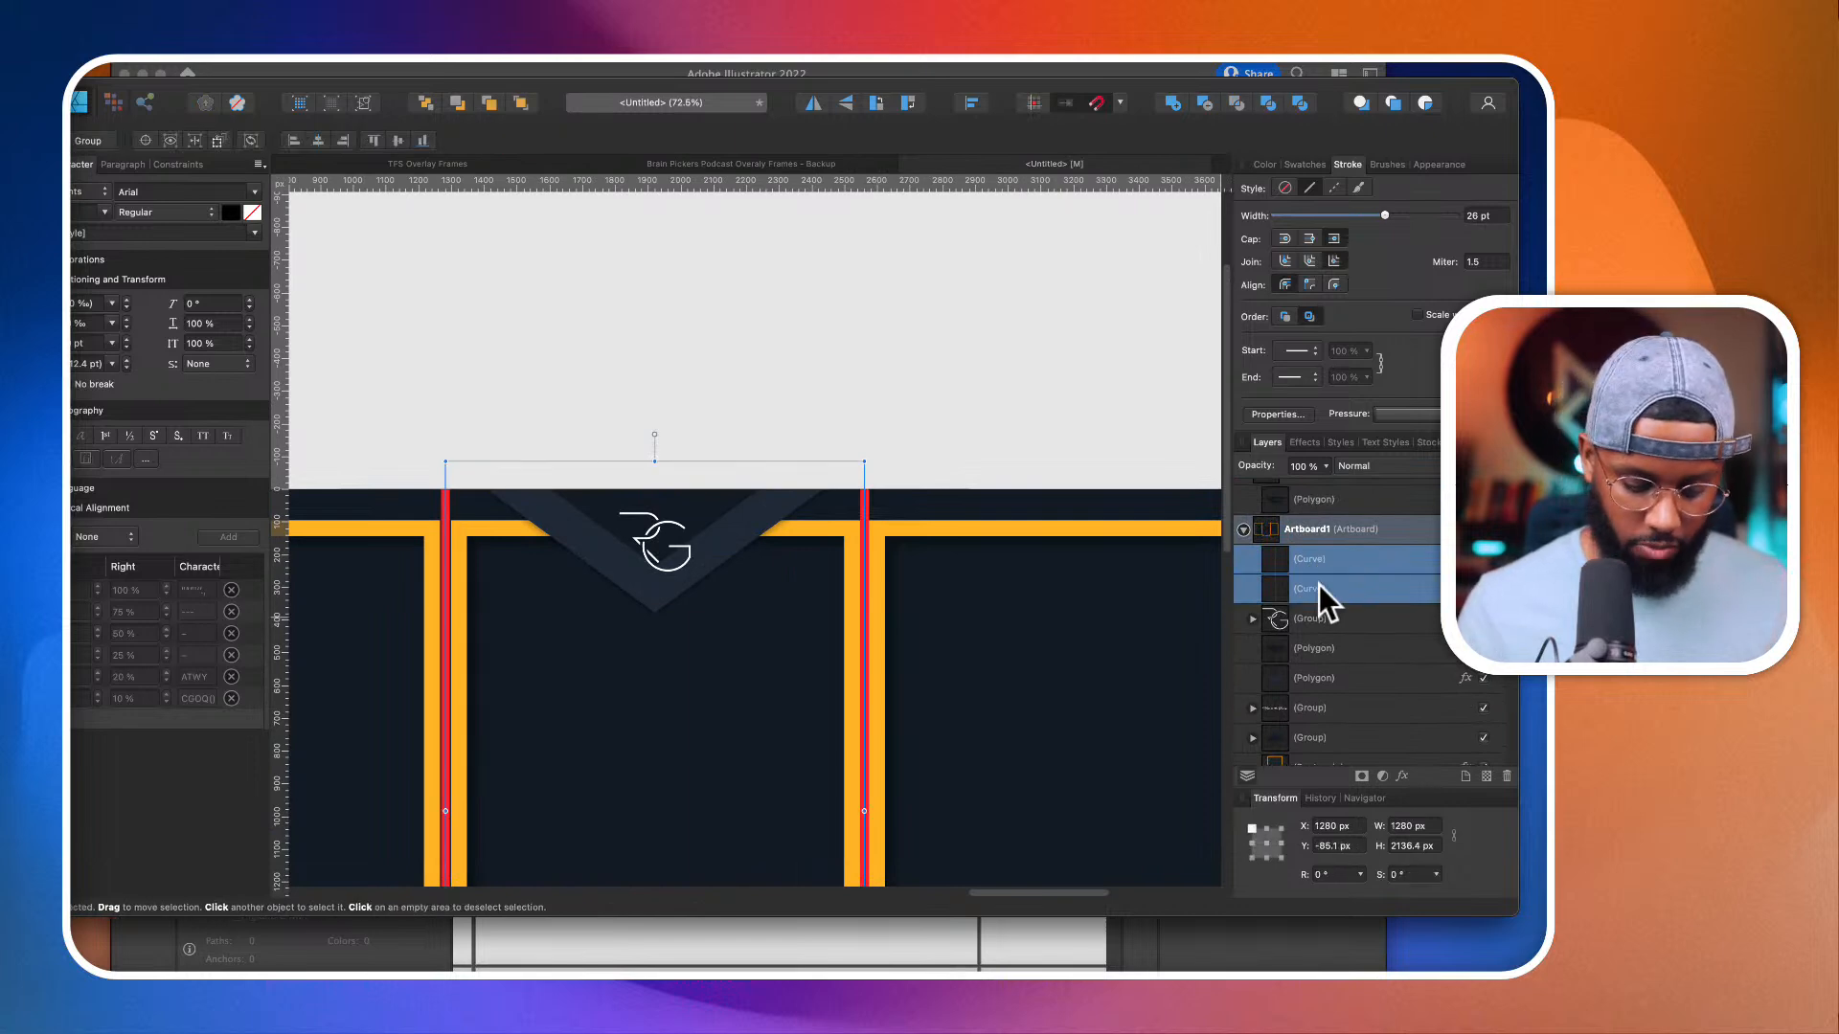
scroll(922, 521, down, 2)
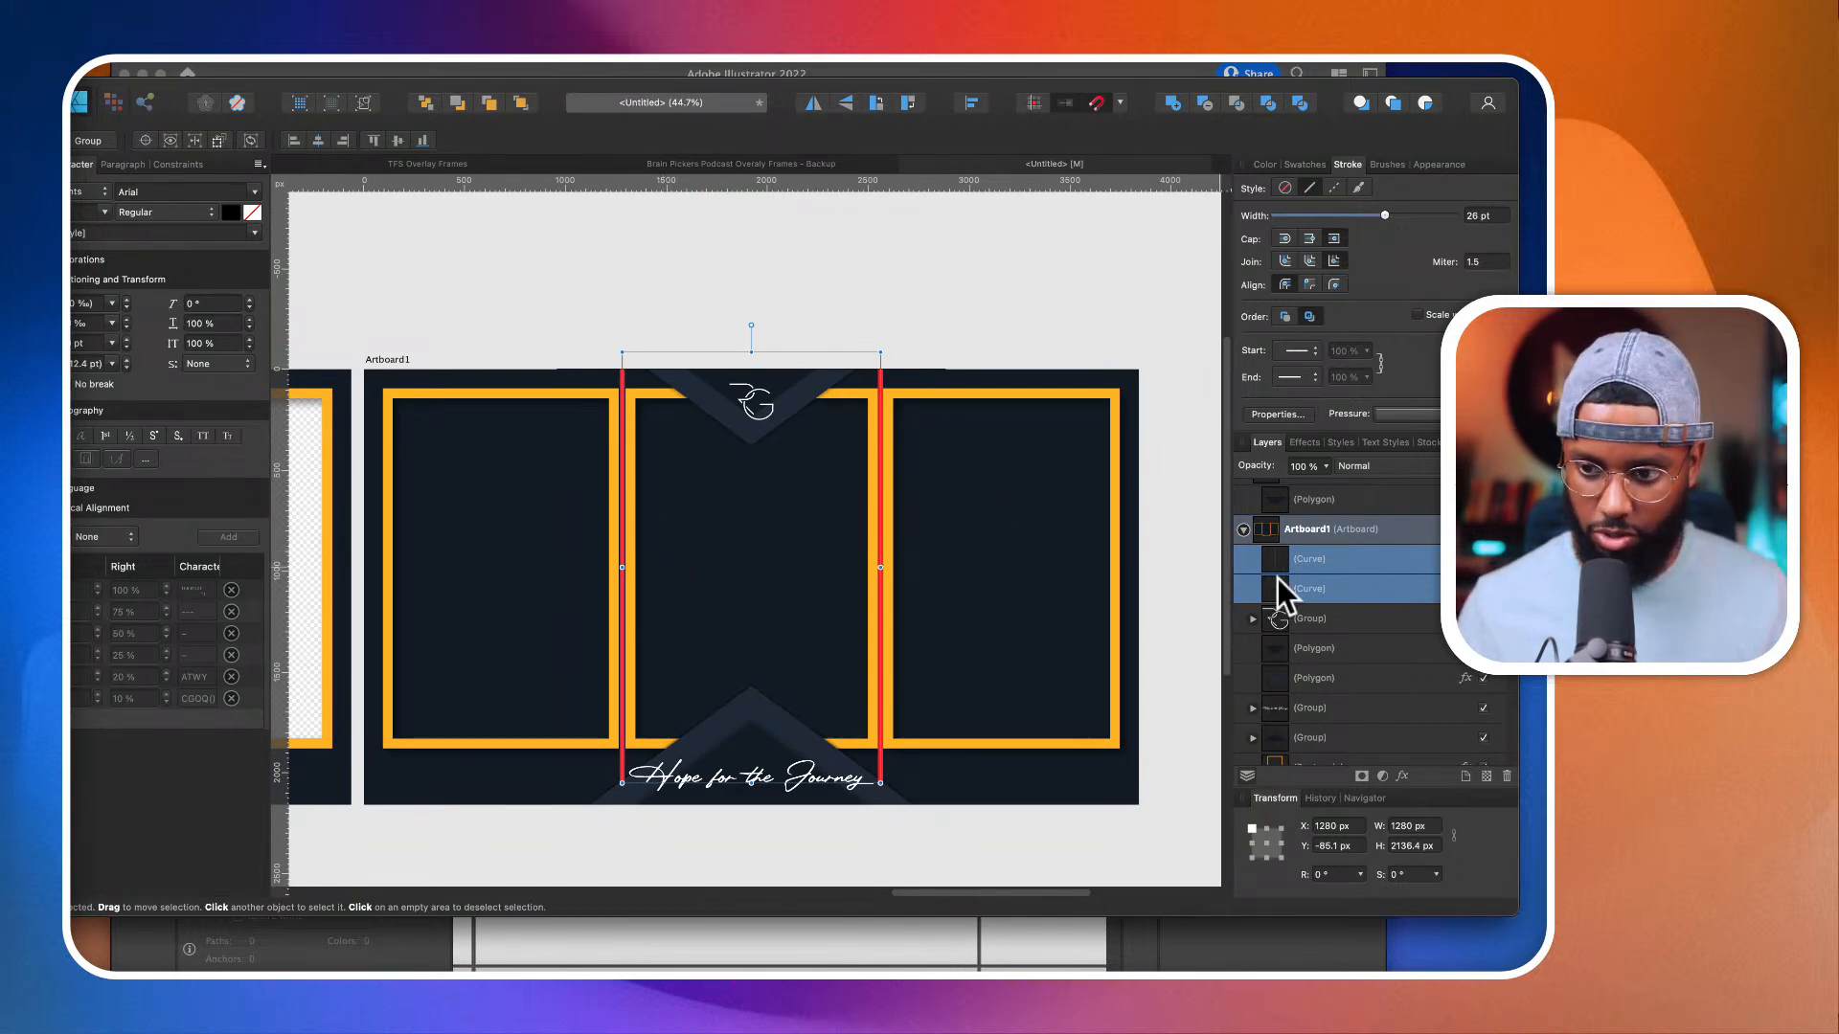
click(1484, 588)
click(1066, 314)
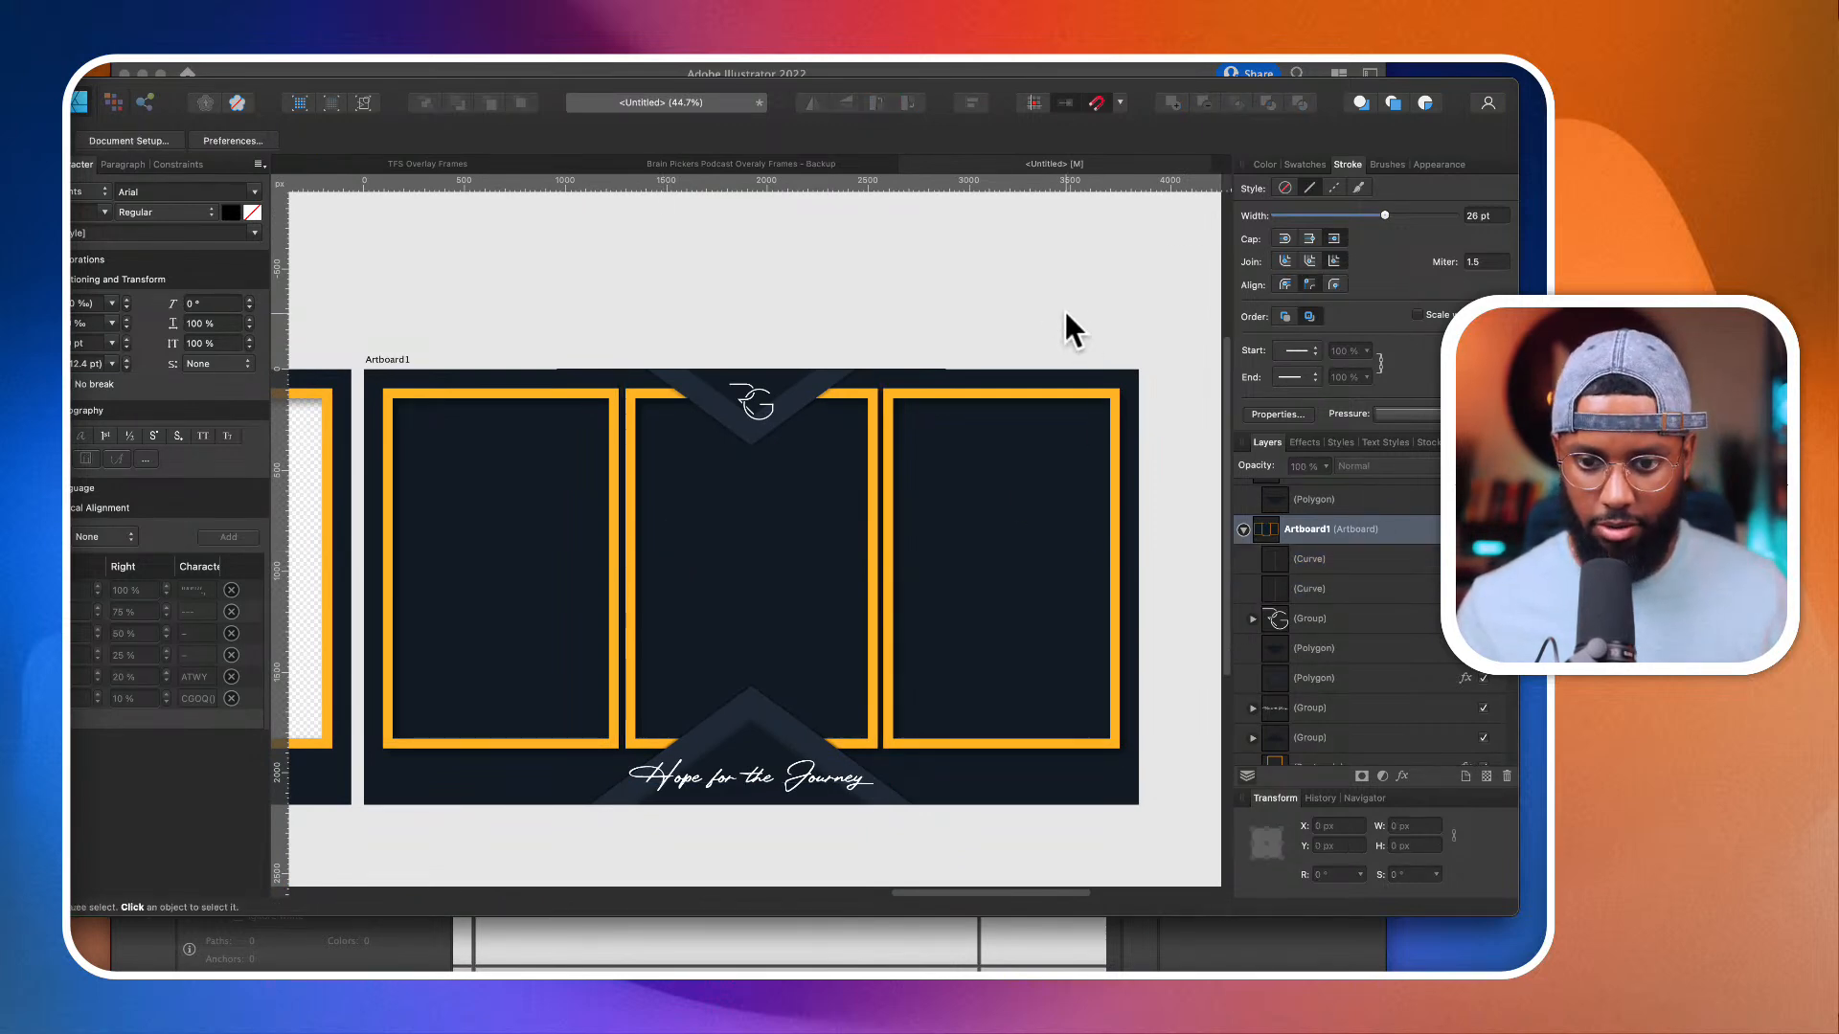
Step: Group the three orange rectangles and duplicate the group
scroll(1054, 343, down, 2)
click(781, 457)
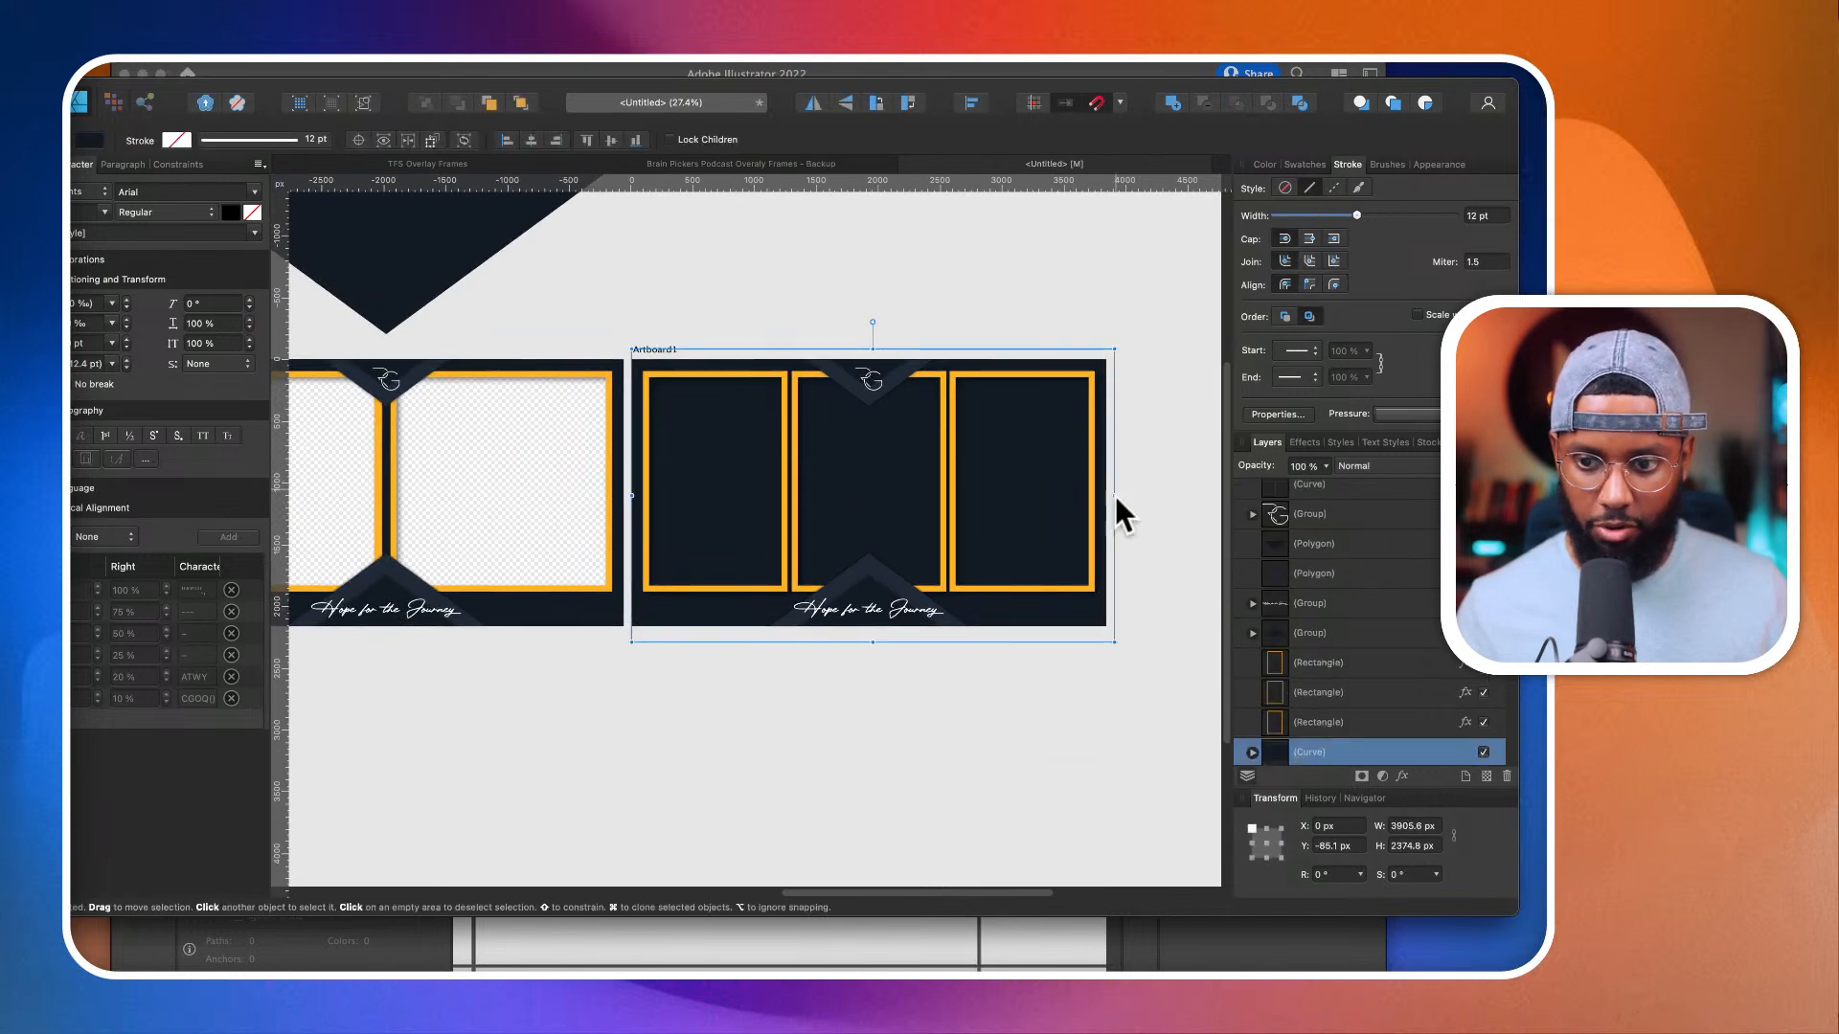
click(1351, 663)
shift+click(1348, 722)
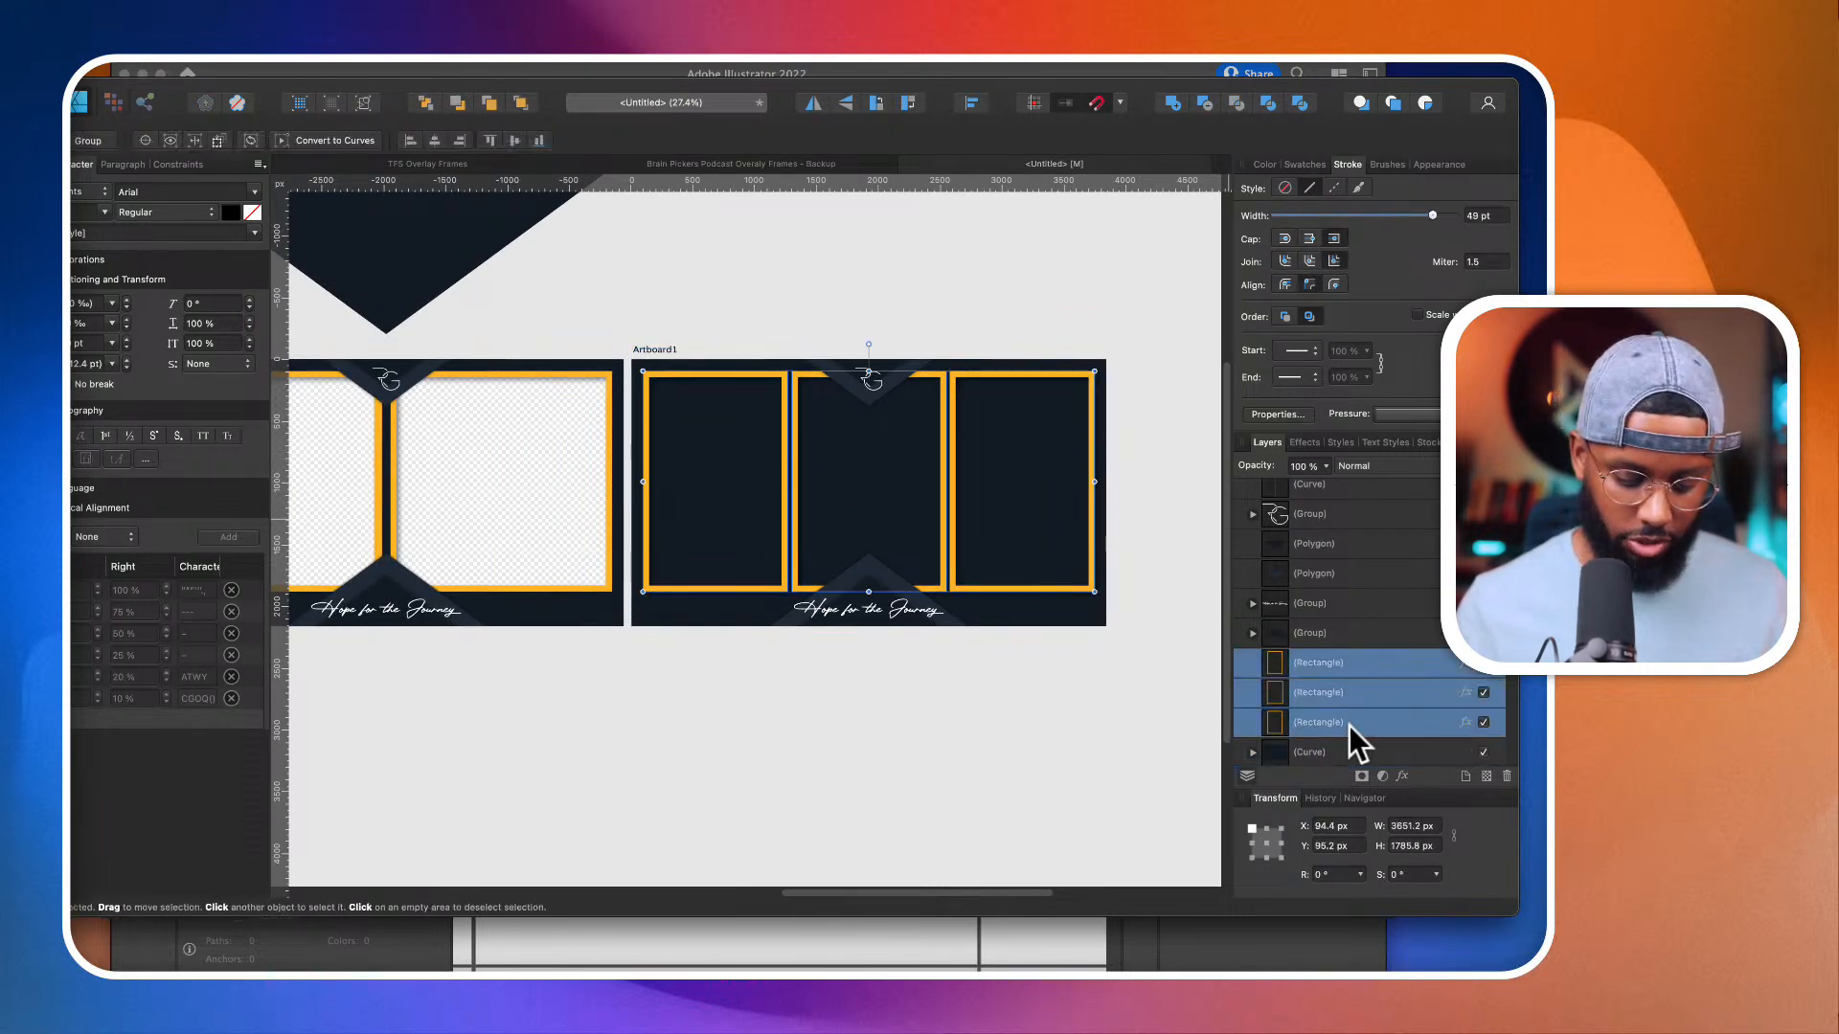
key(super+g)
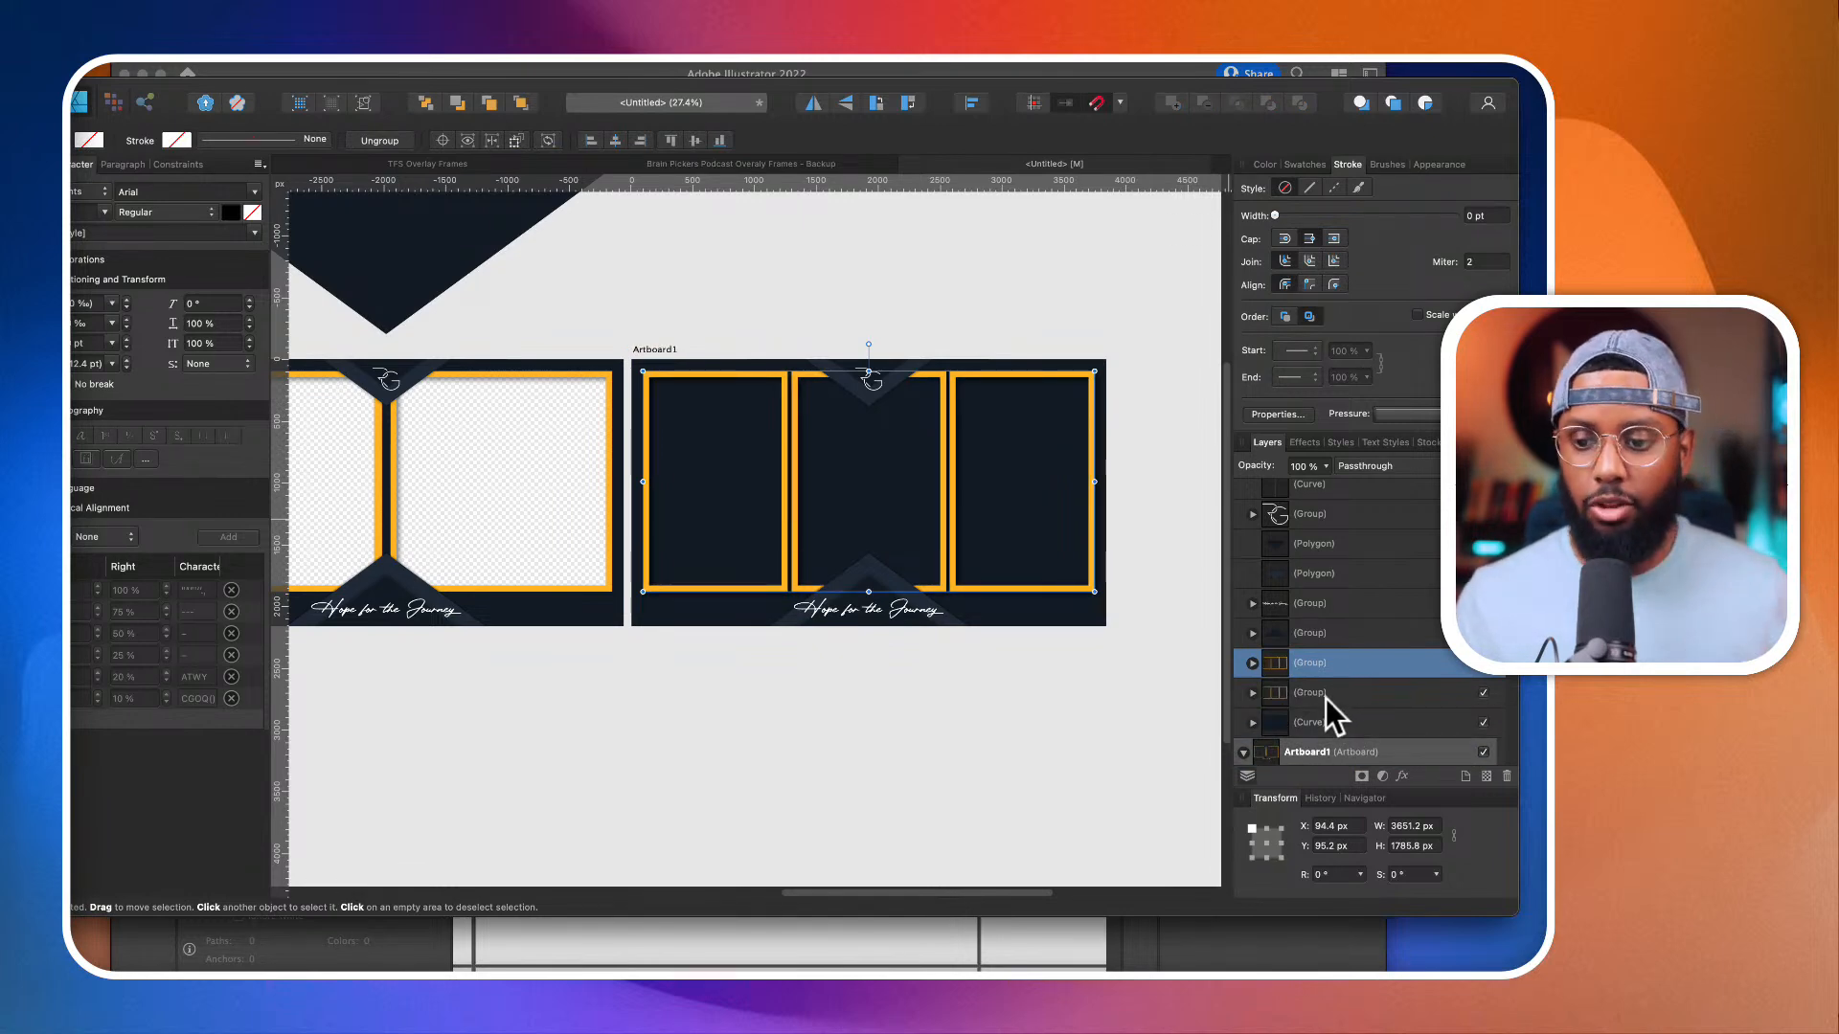
Step: Merge the three orange rectangles inside the lower of the two groups into a single compound shape
scroll(1325, 694, down, 2)
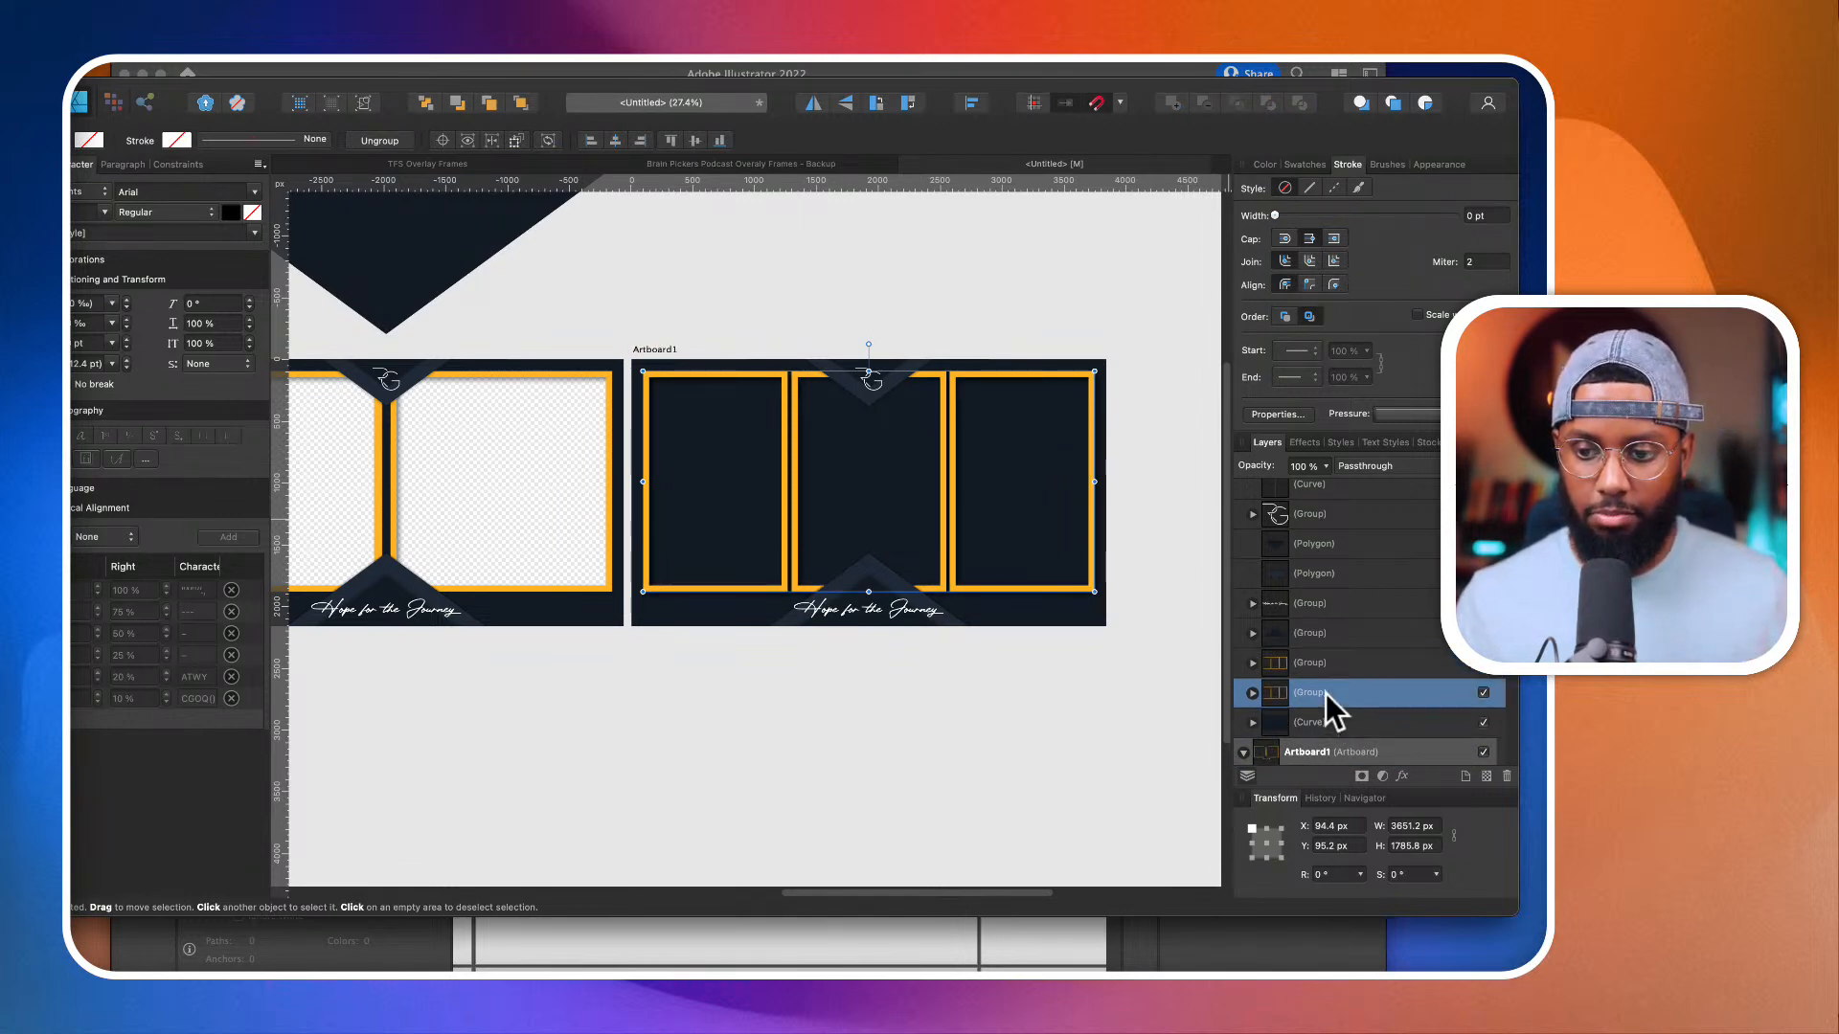
shift+click(1329, 659)
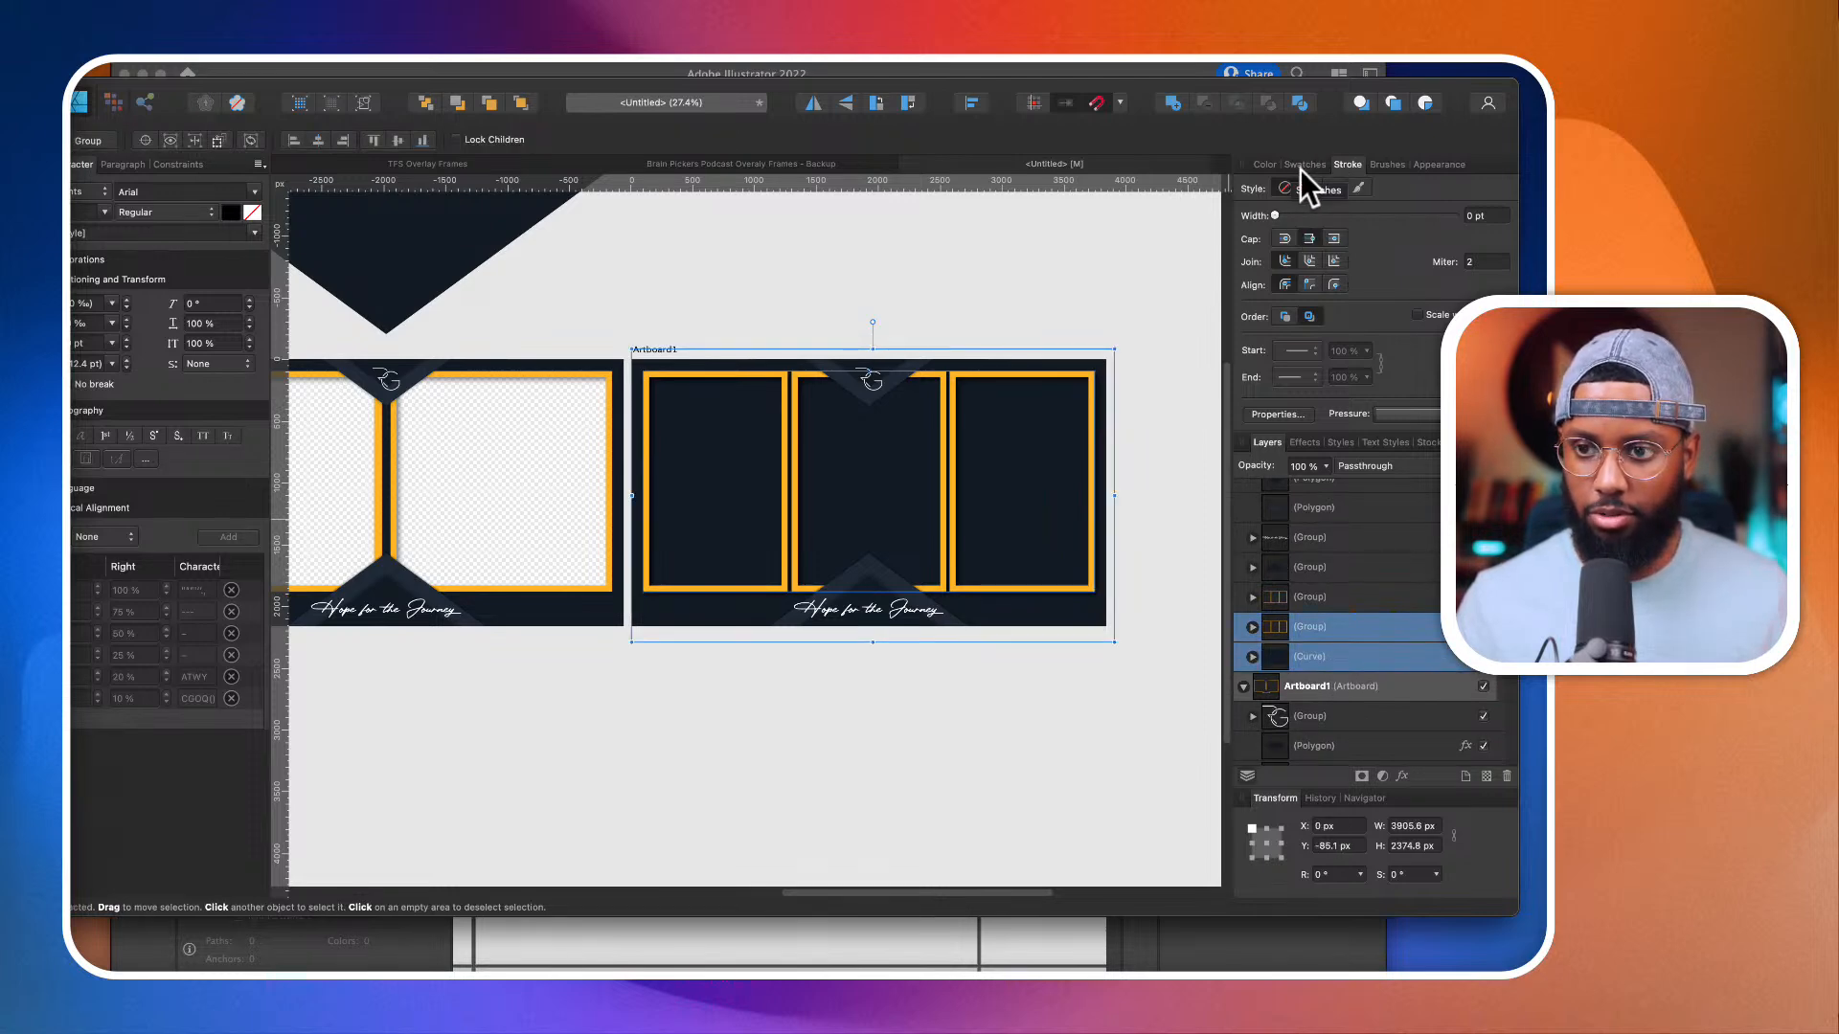
click(1268, 634)
click(1252, 628)
click(1297, 657)
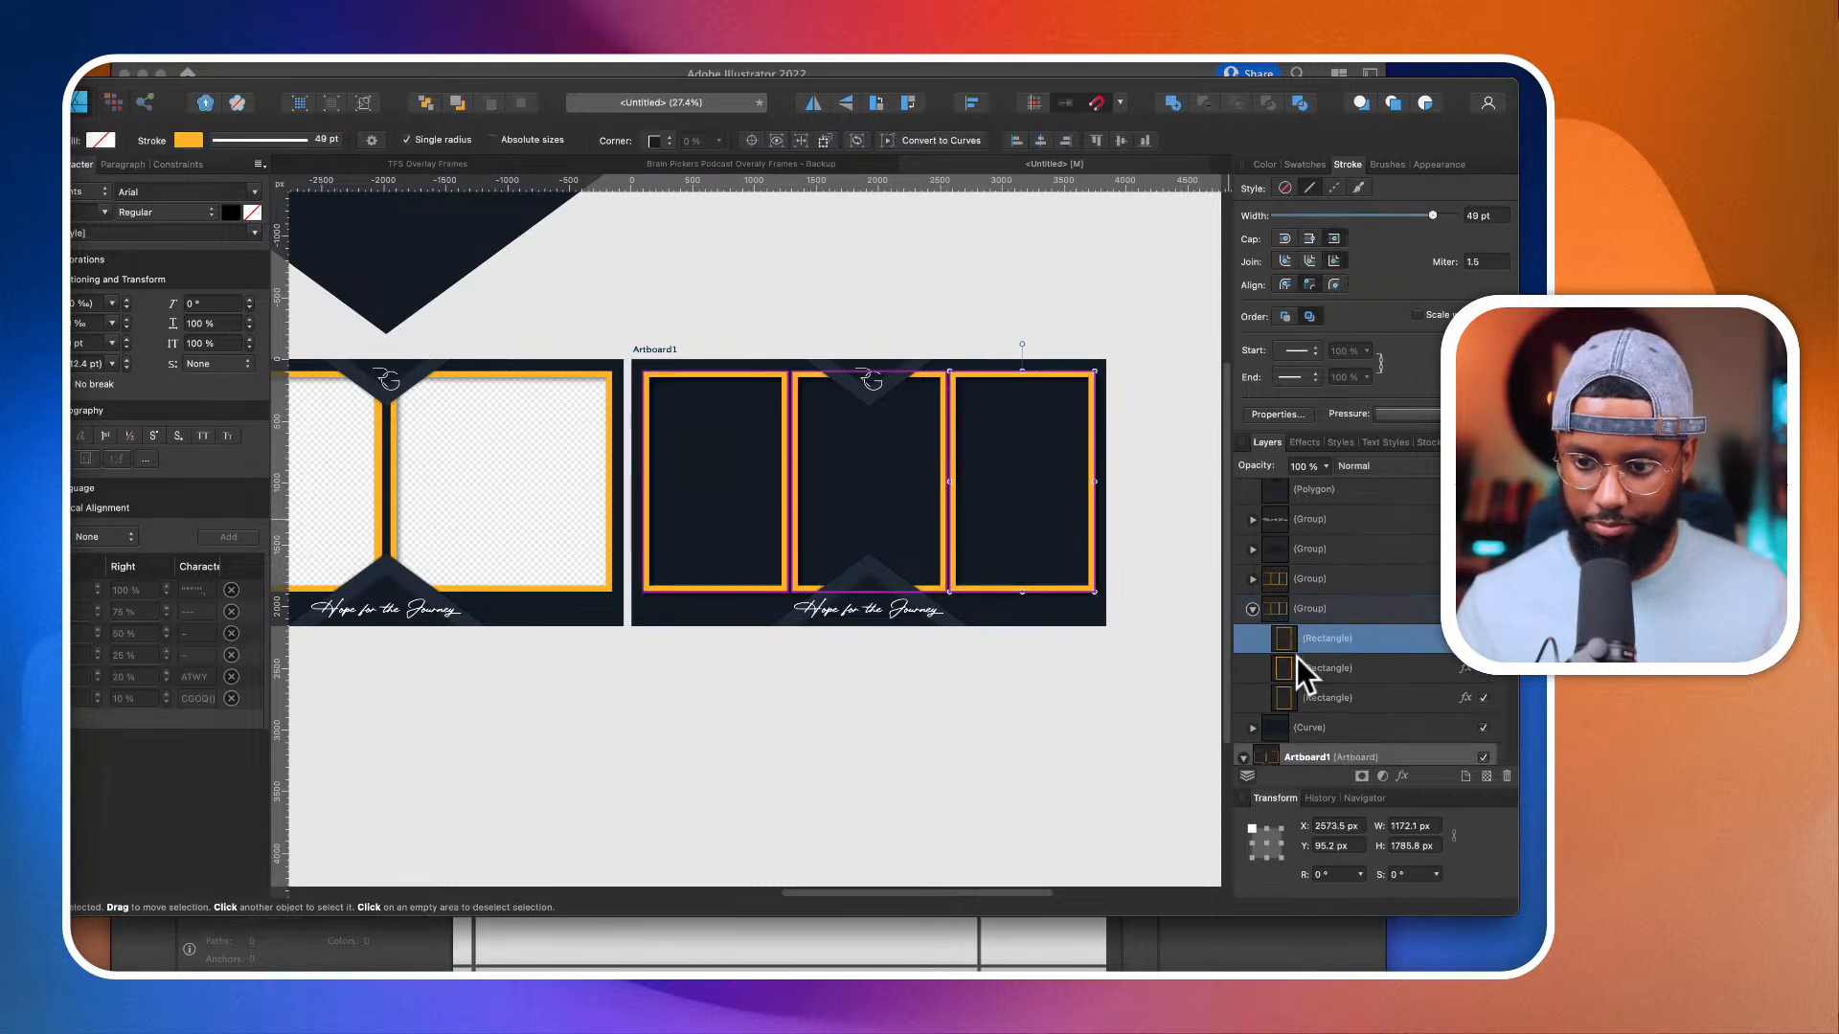
scroll(1296, 657, down, 2)
click(1252, 668)
shift+click(1324, 637)
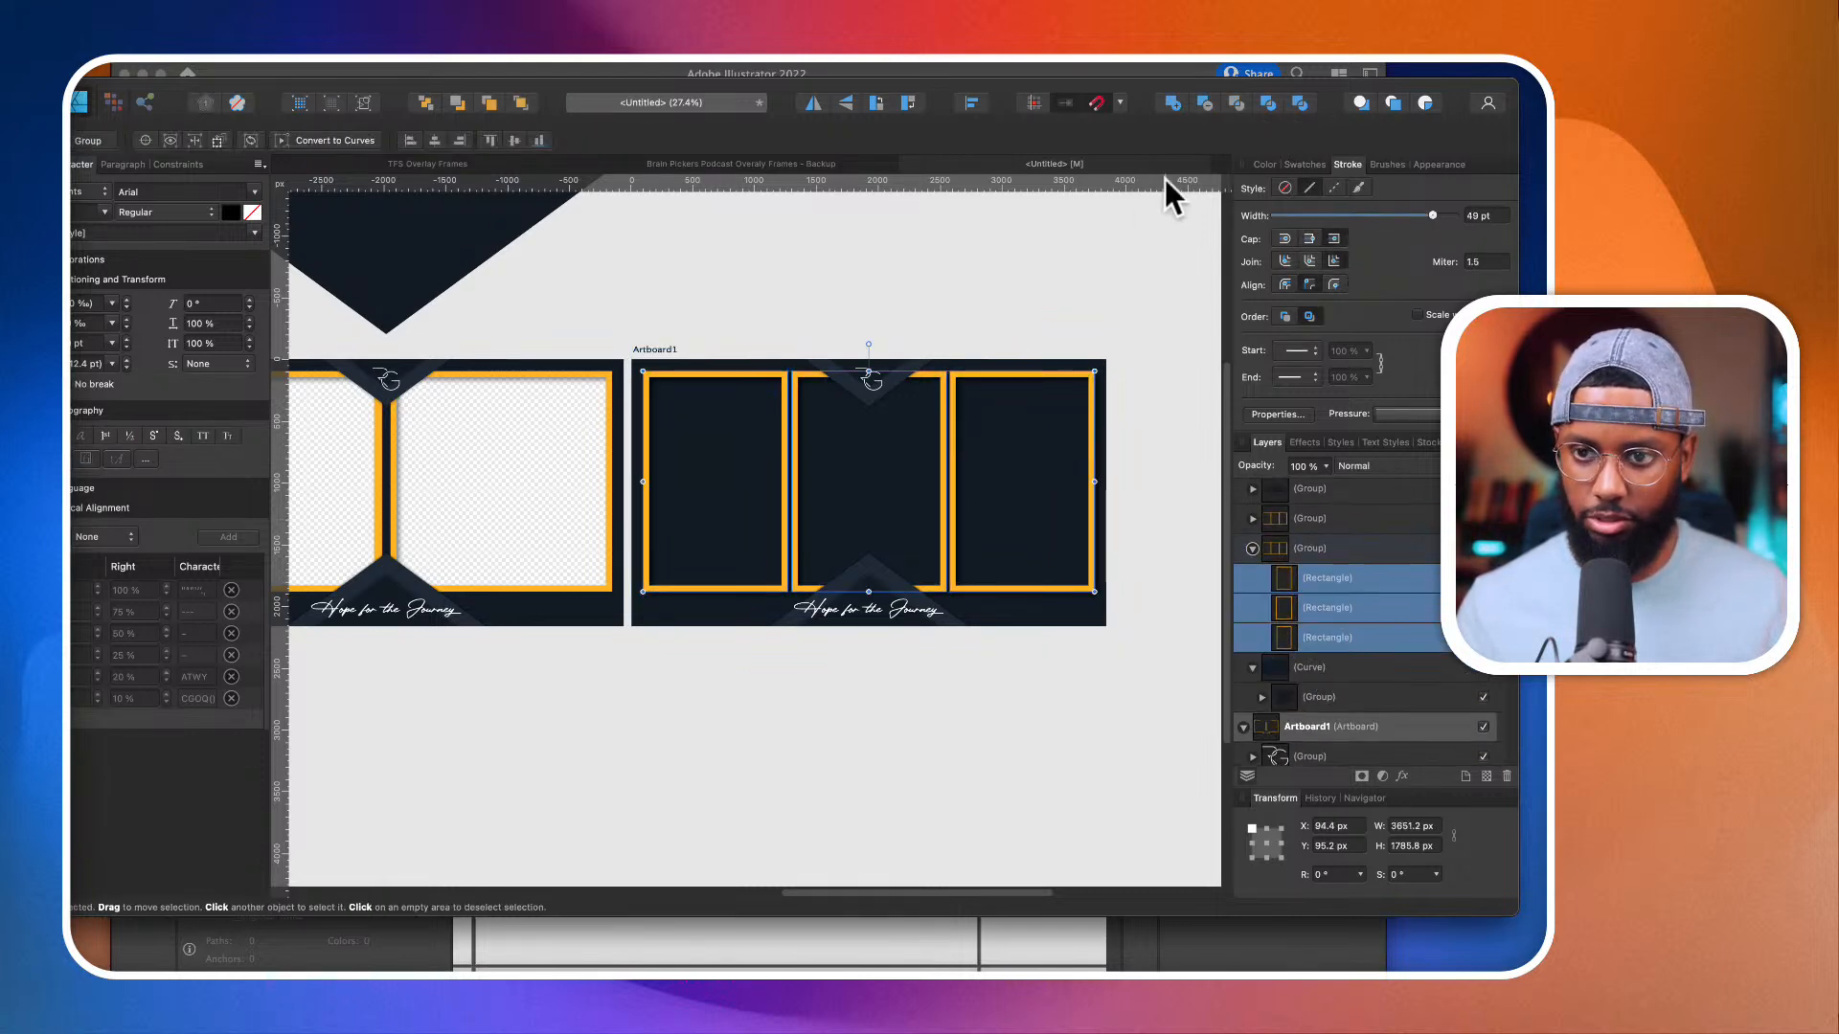
click(1199, 105)
Step: Subtract the merged rectangles from the dark background curve to cut three transparent camera openings
shift+click(1327, 607)
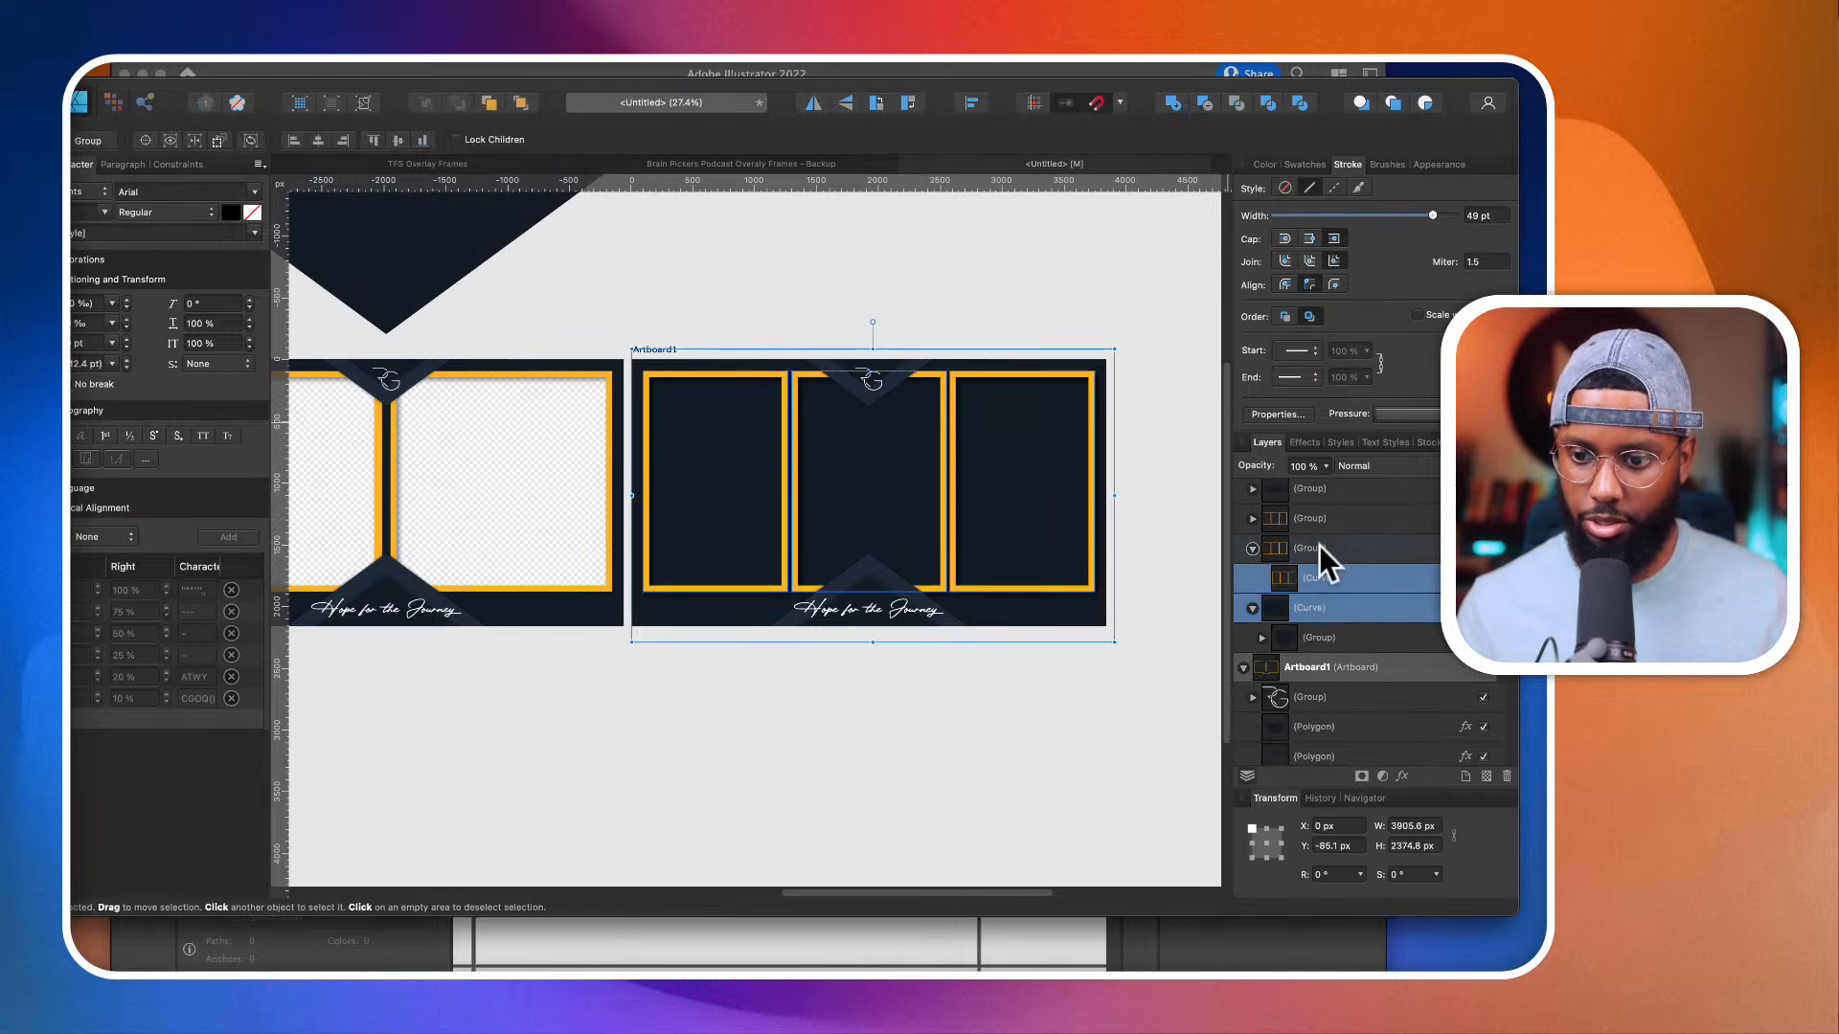
click(1205, 102)
click(1073, 286)
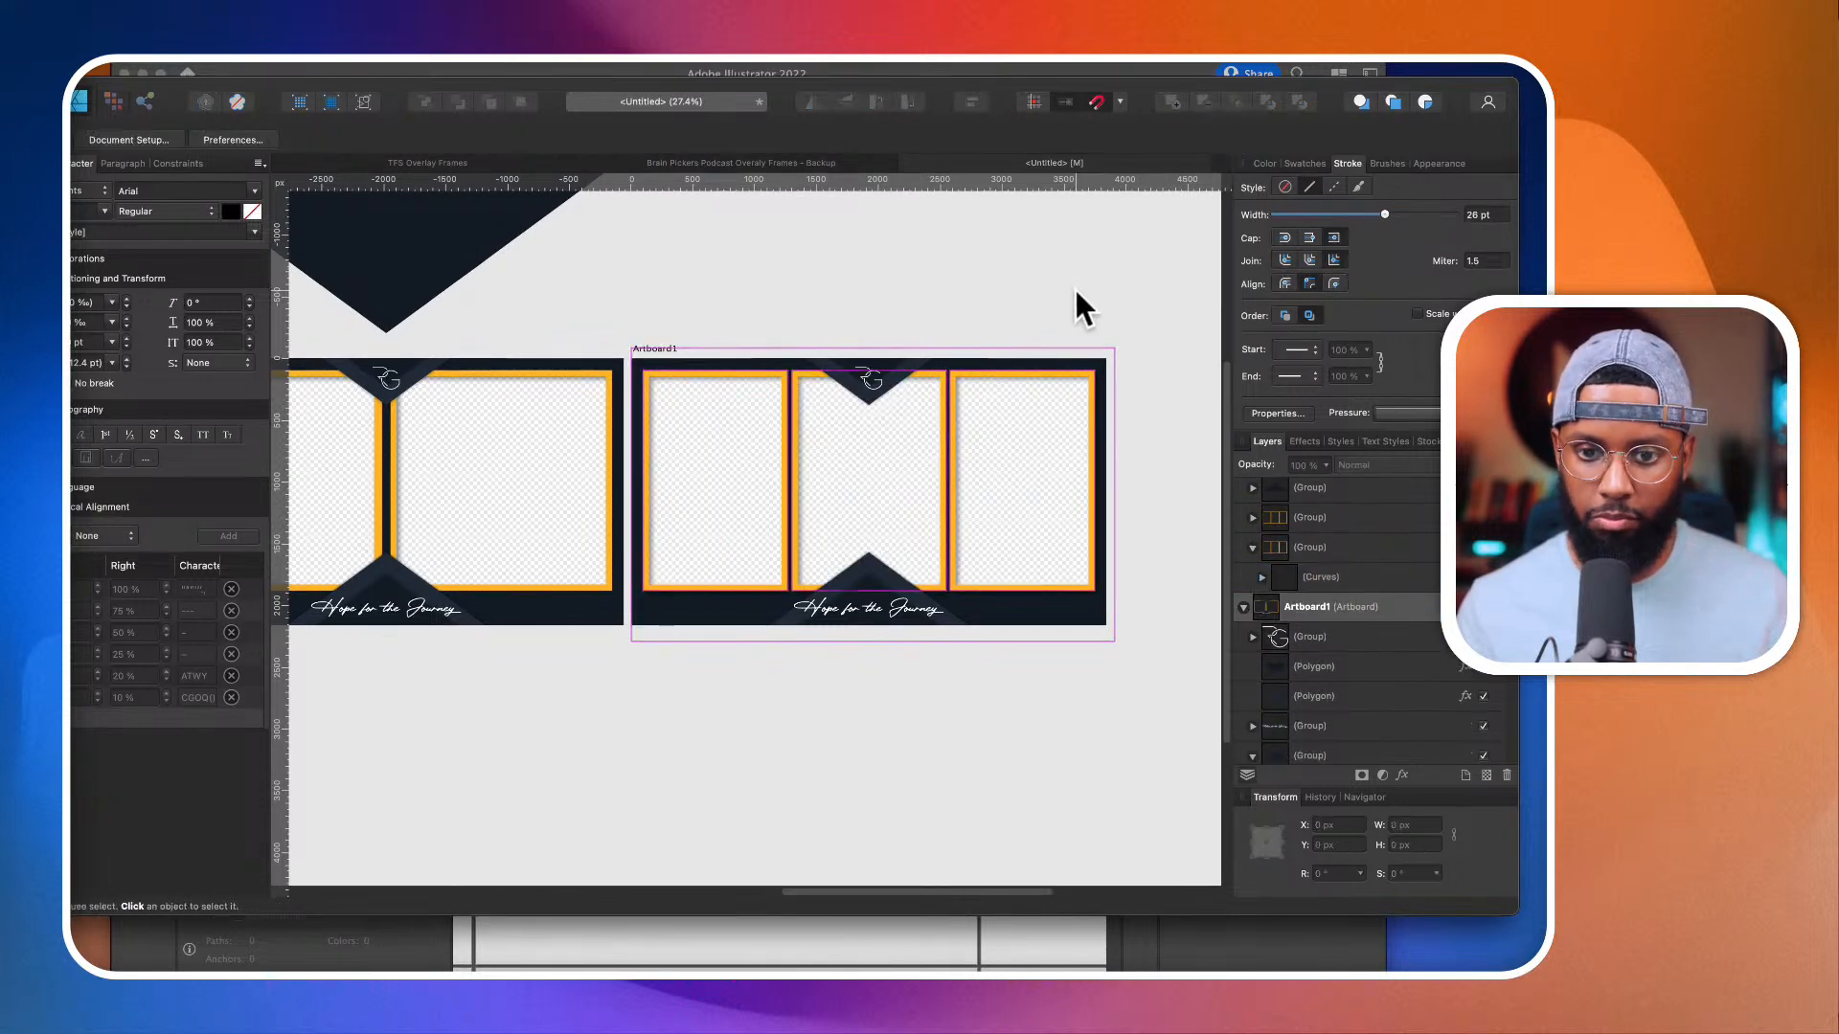
Step: Lower the triangle group behind the "Hope for the Journey" text to Y 1780.5 px
scroll(933, 385, down, 3)
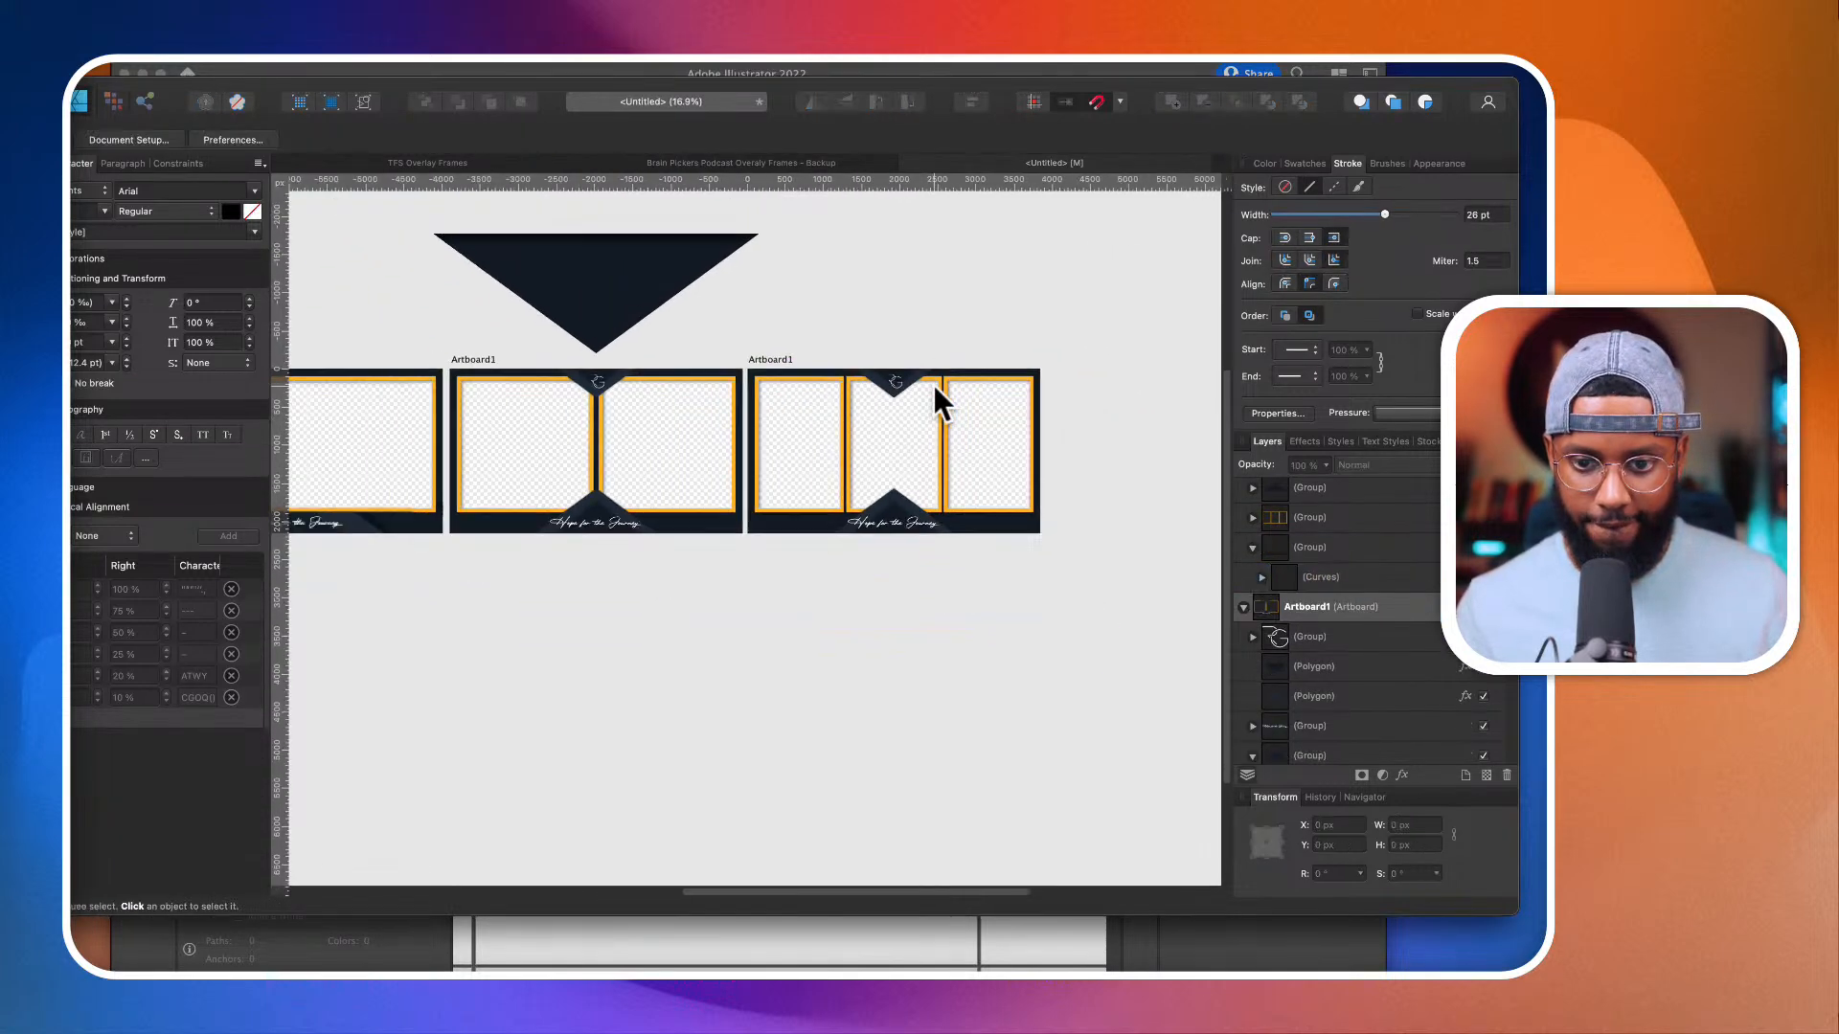
scroll(858, 537, up, 4)
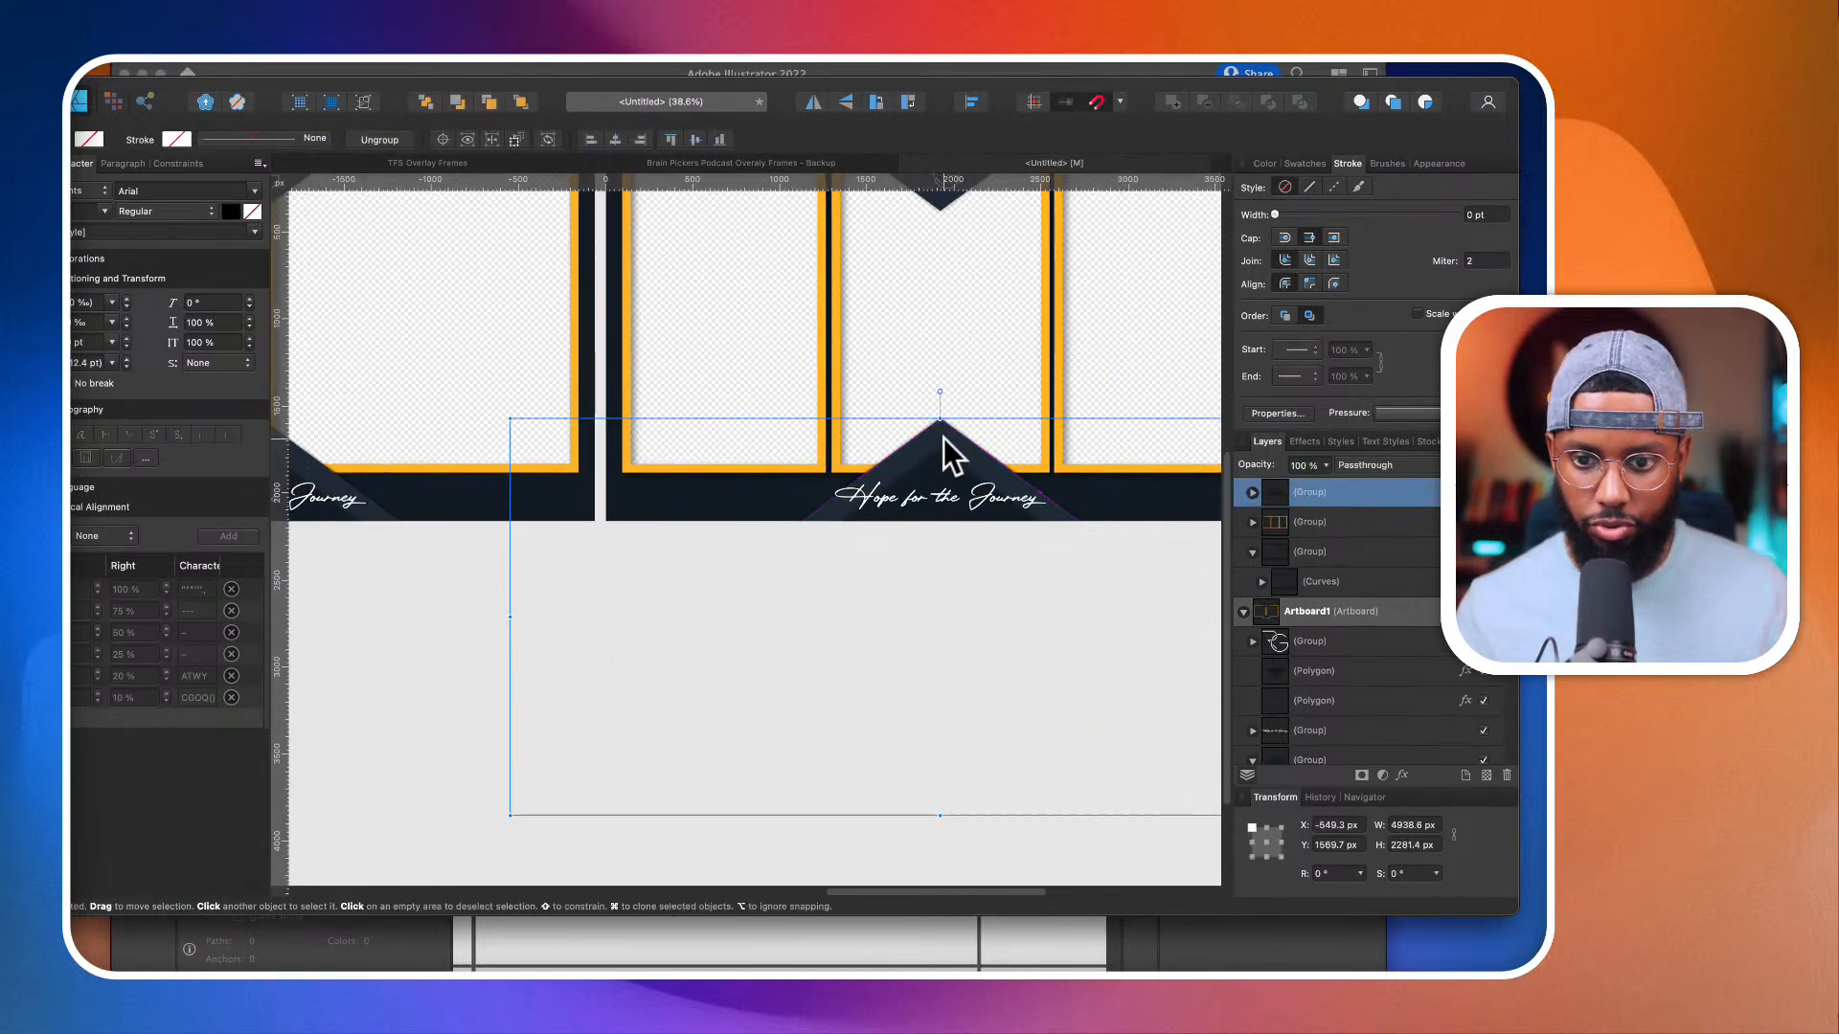
click(943, 477)
drag(943, 477, 944, 474)
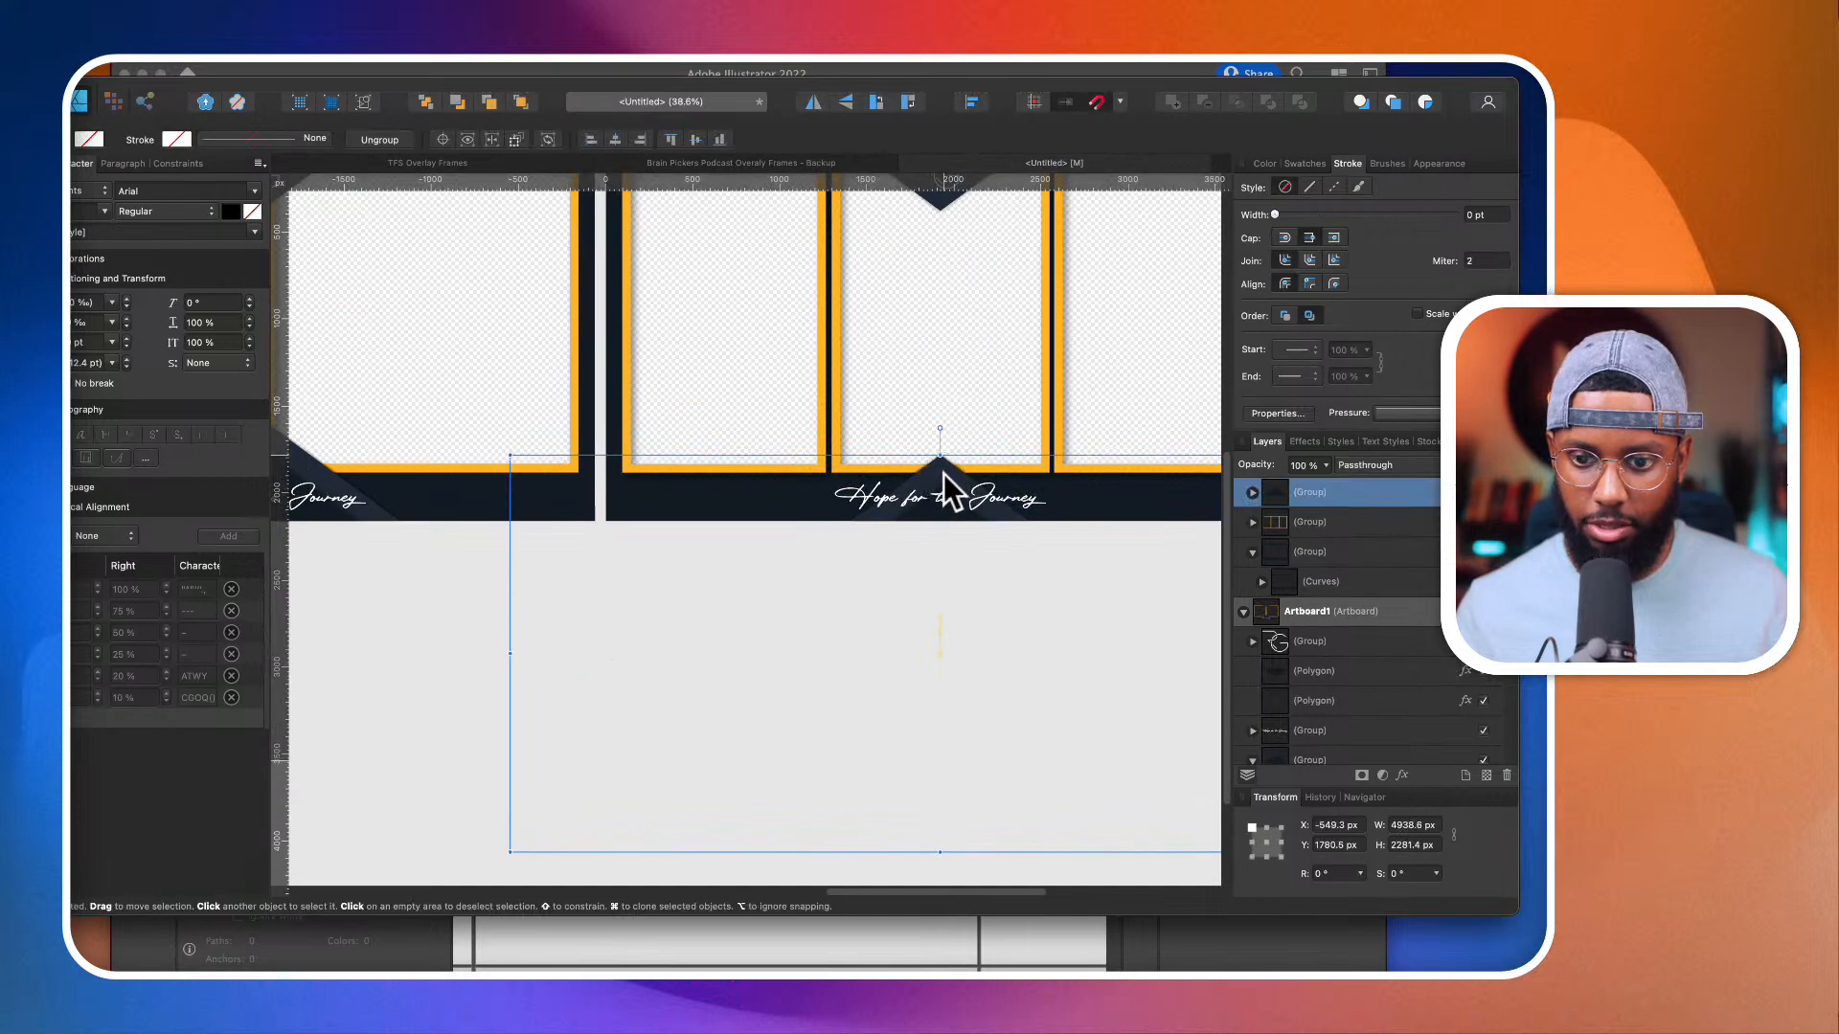
scroll(944, 473, down, 2)
Step: Try to raise the top centre triangle and move it towards the frame's upper-right corner, and undo the change
scroll(945, 473, up, 1)
drag(956, 308, 956, 291)
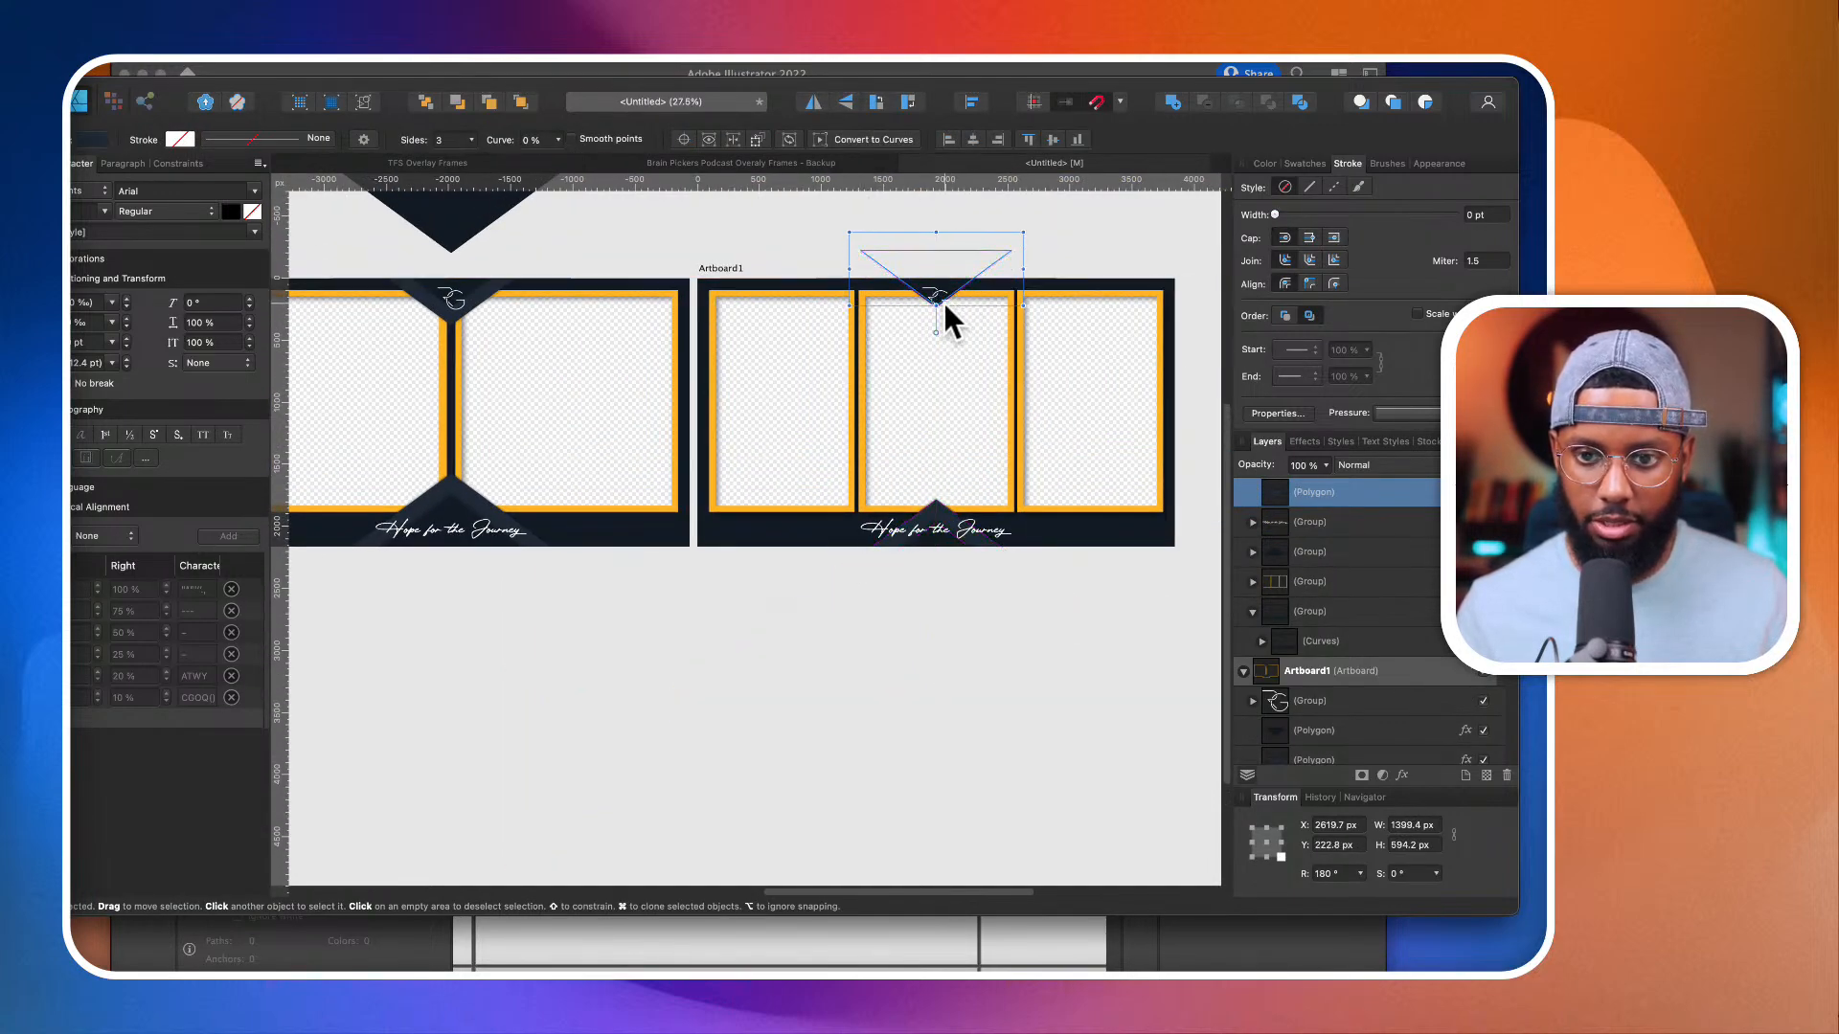
scroll(945, 303, right, 3)
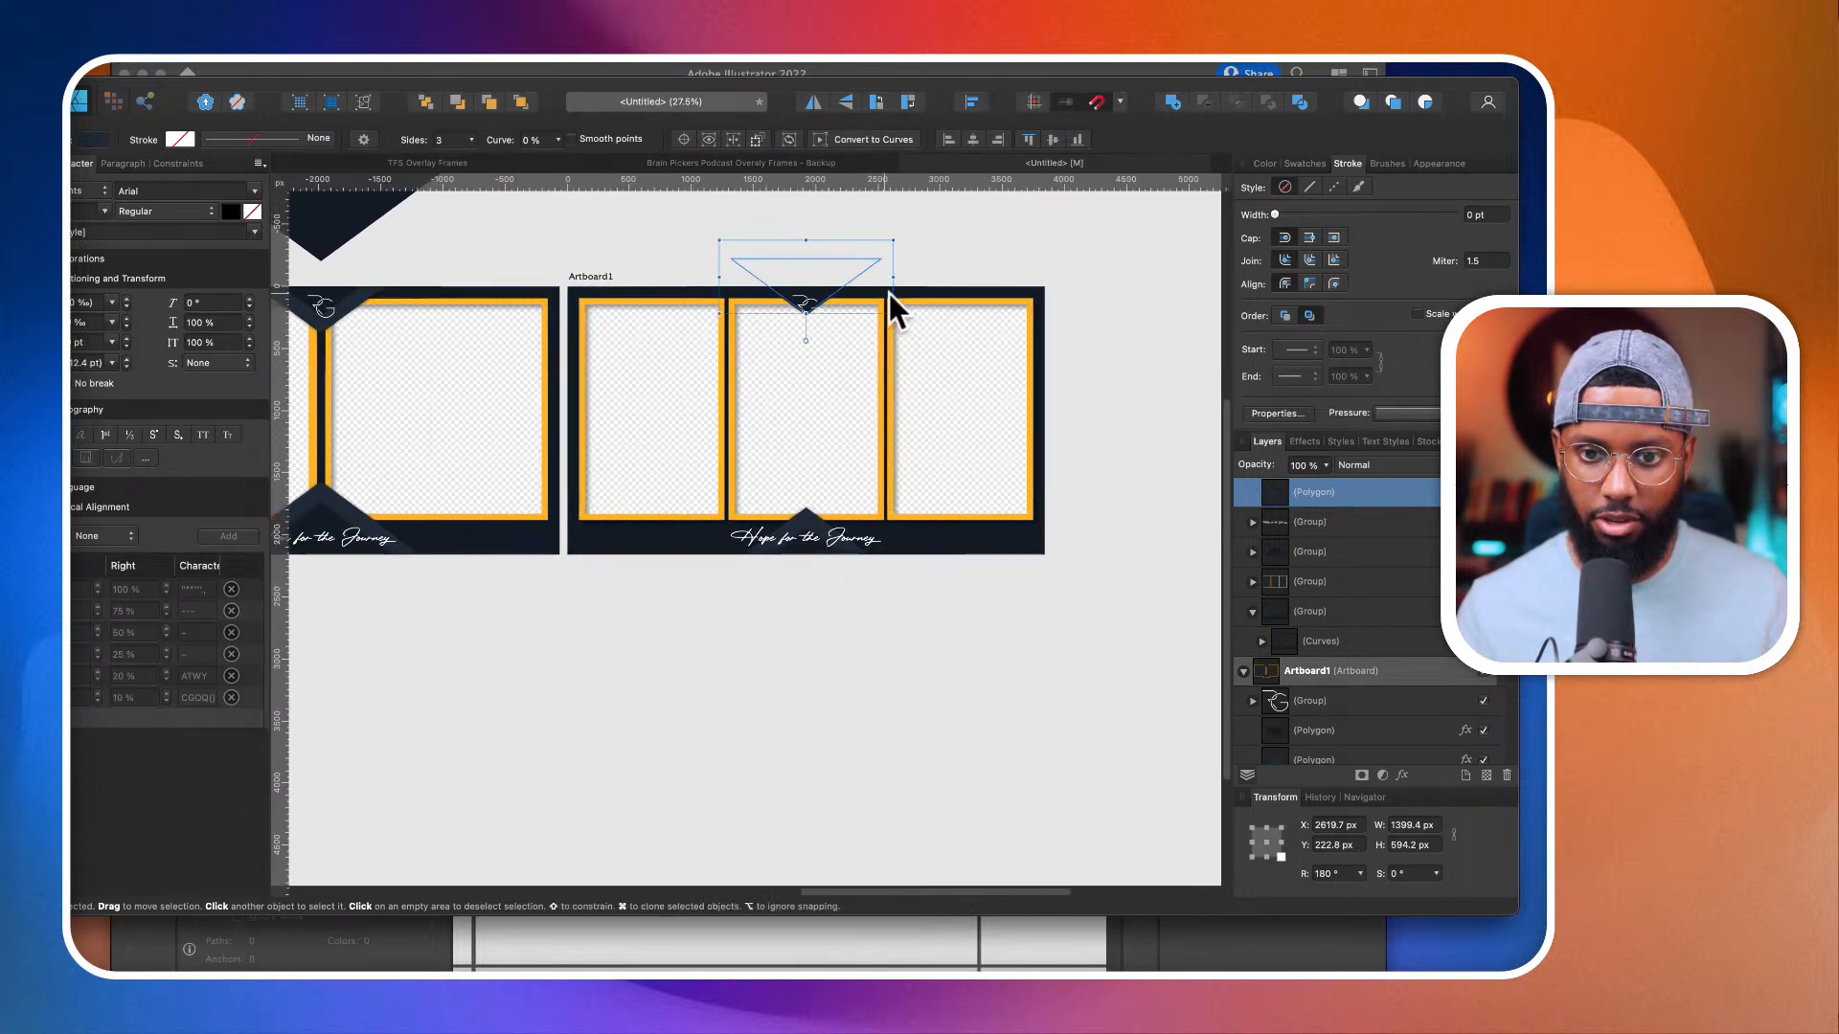
drag(844, 282, 1060, 301)
key(super+z)
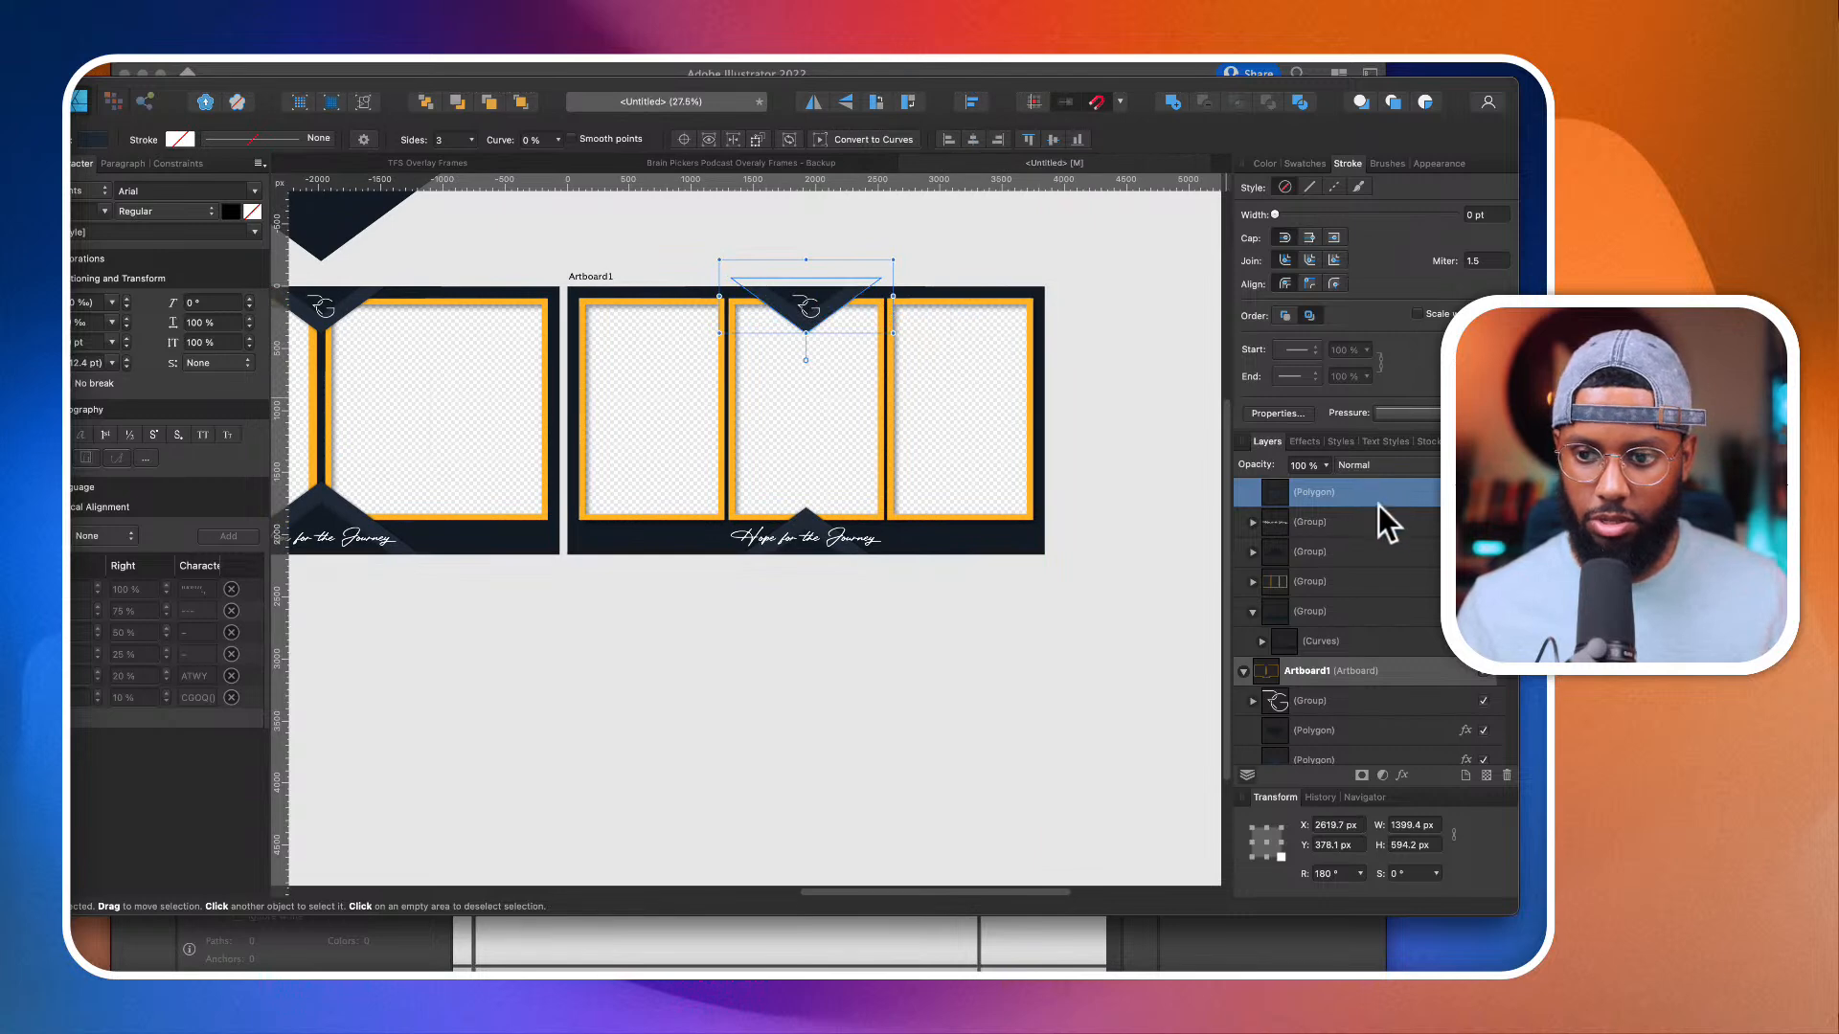
Step: Move the top triangle to the frame's upper-right corner at X 4539.7, Y 457.8 px and place the logo on it at X 3565.4, Y 54.1 px
drag(847, 313, 1060, 310)
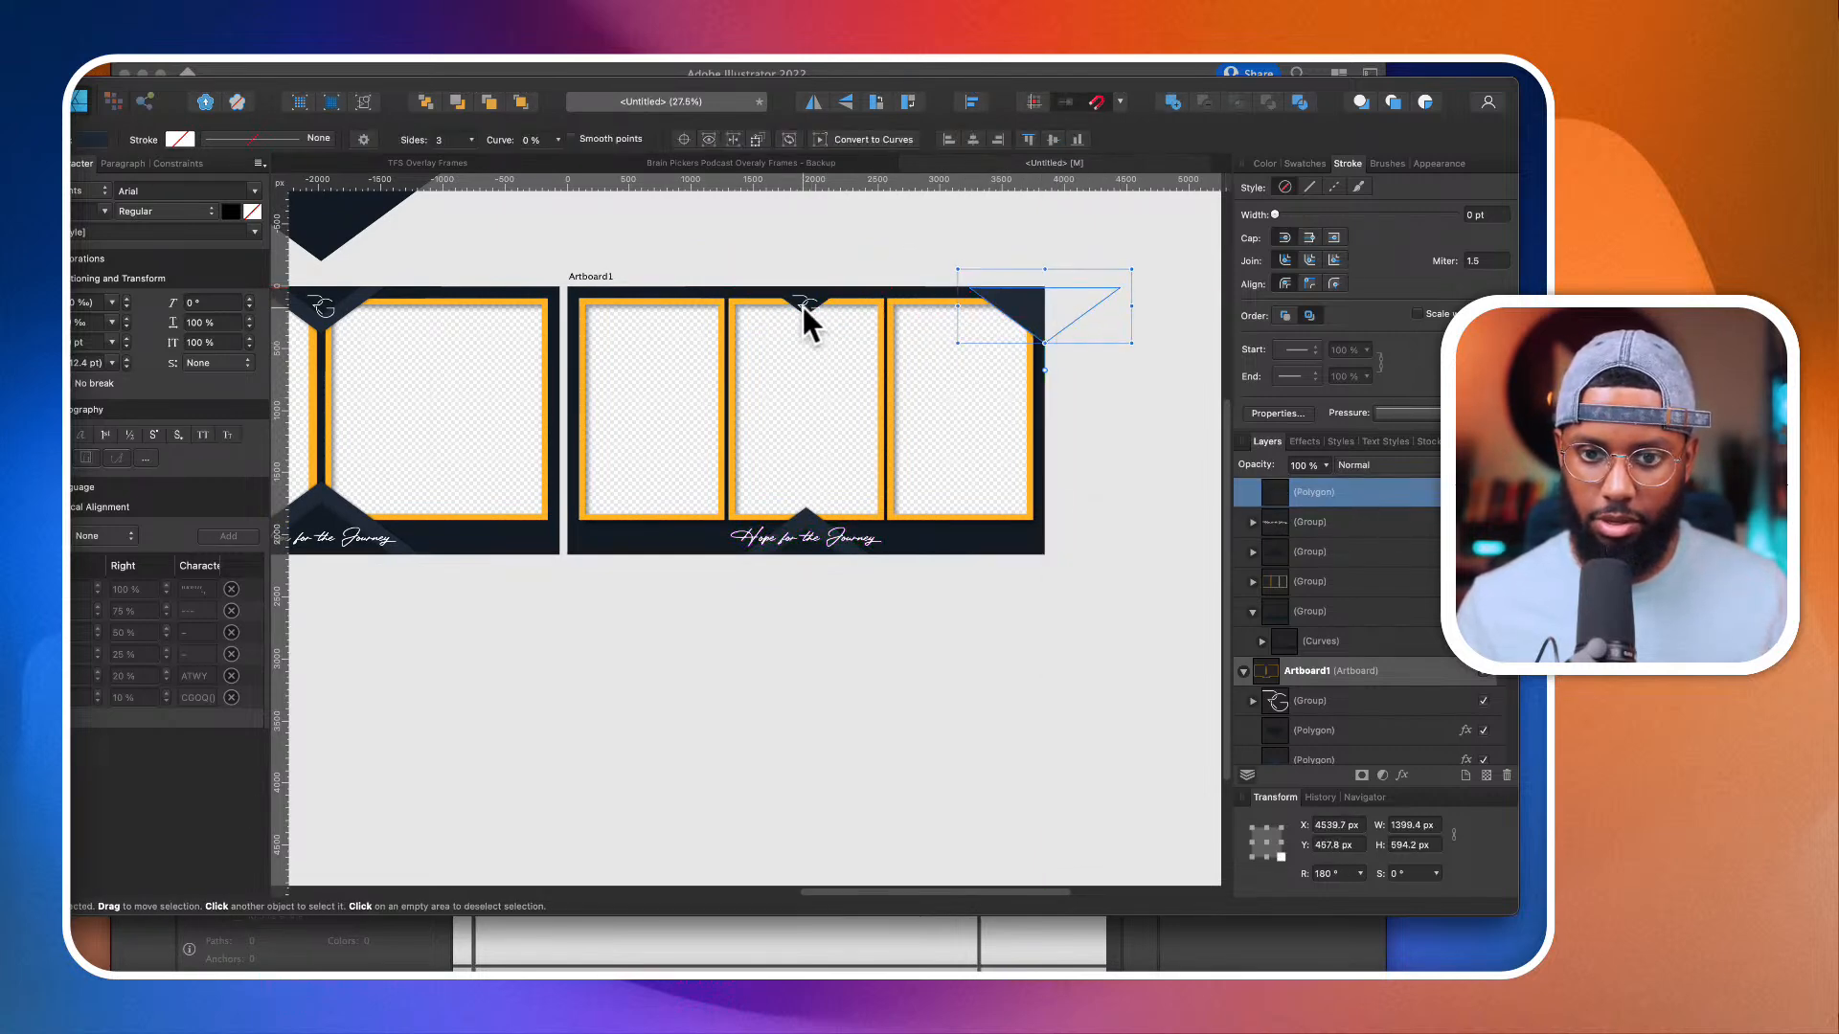
drag(802, 307, 1021, 308)
scroll(1021, 308, up, 3)
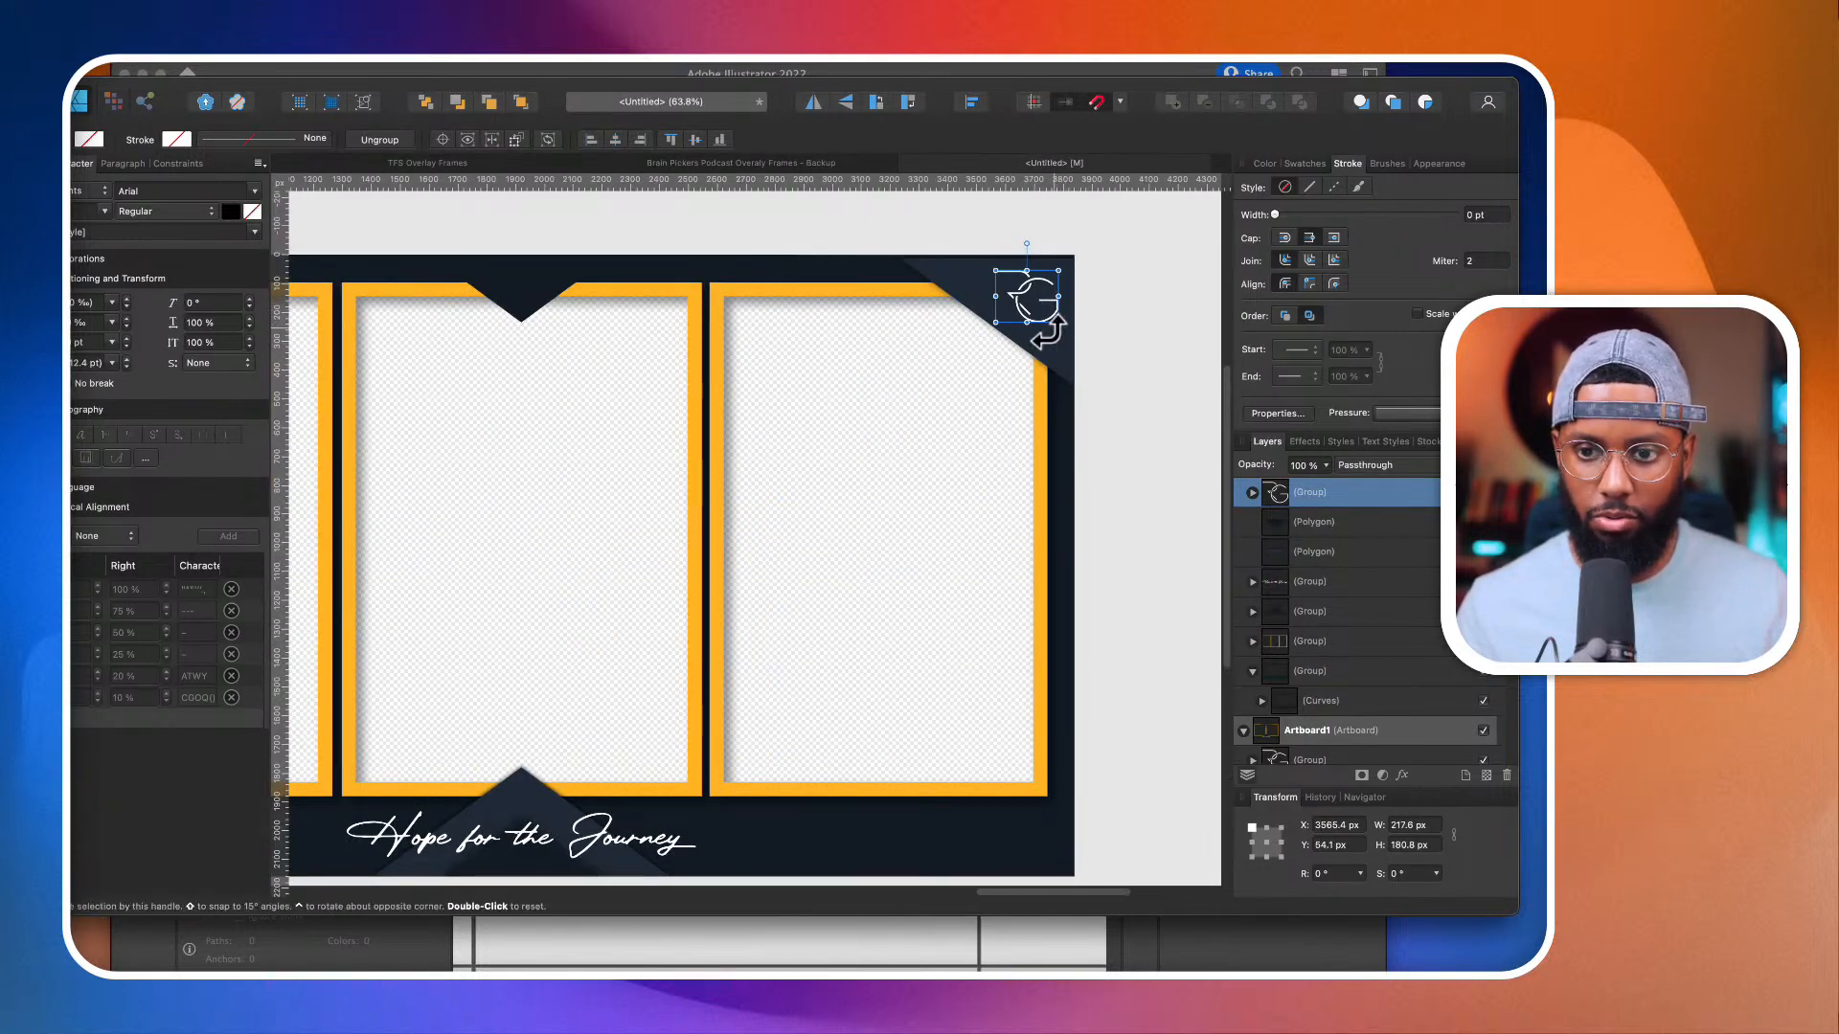
scroll(980, 307, down, 2)
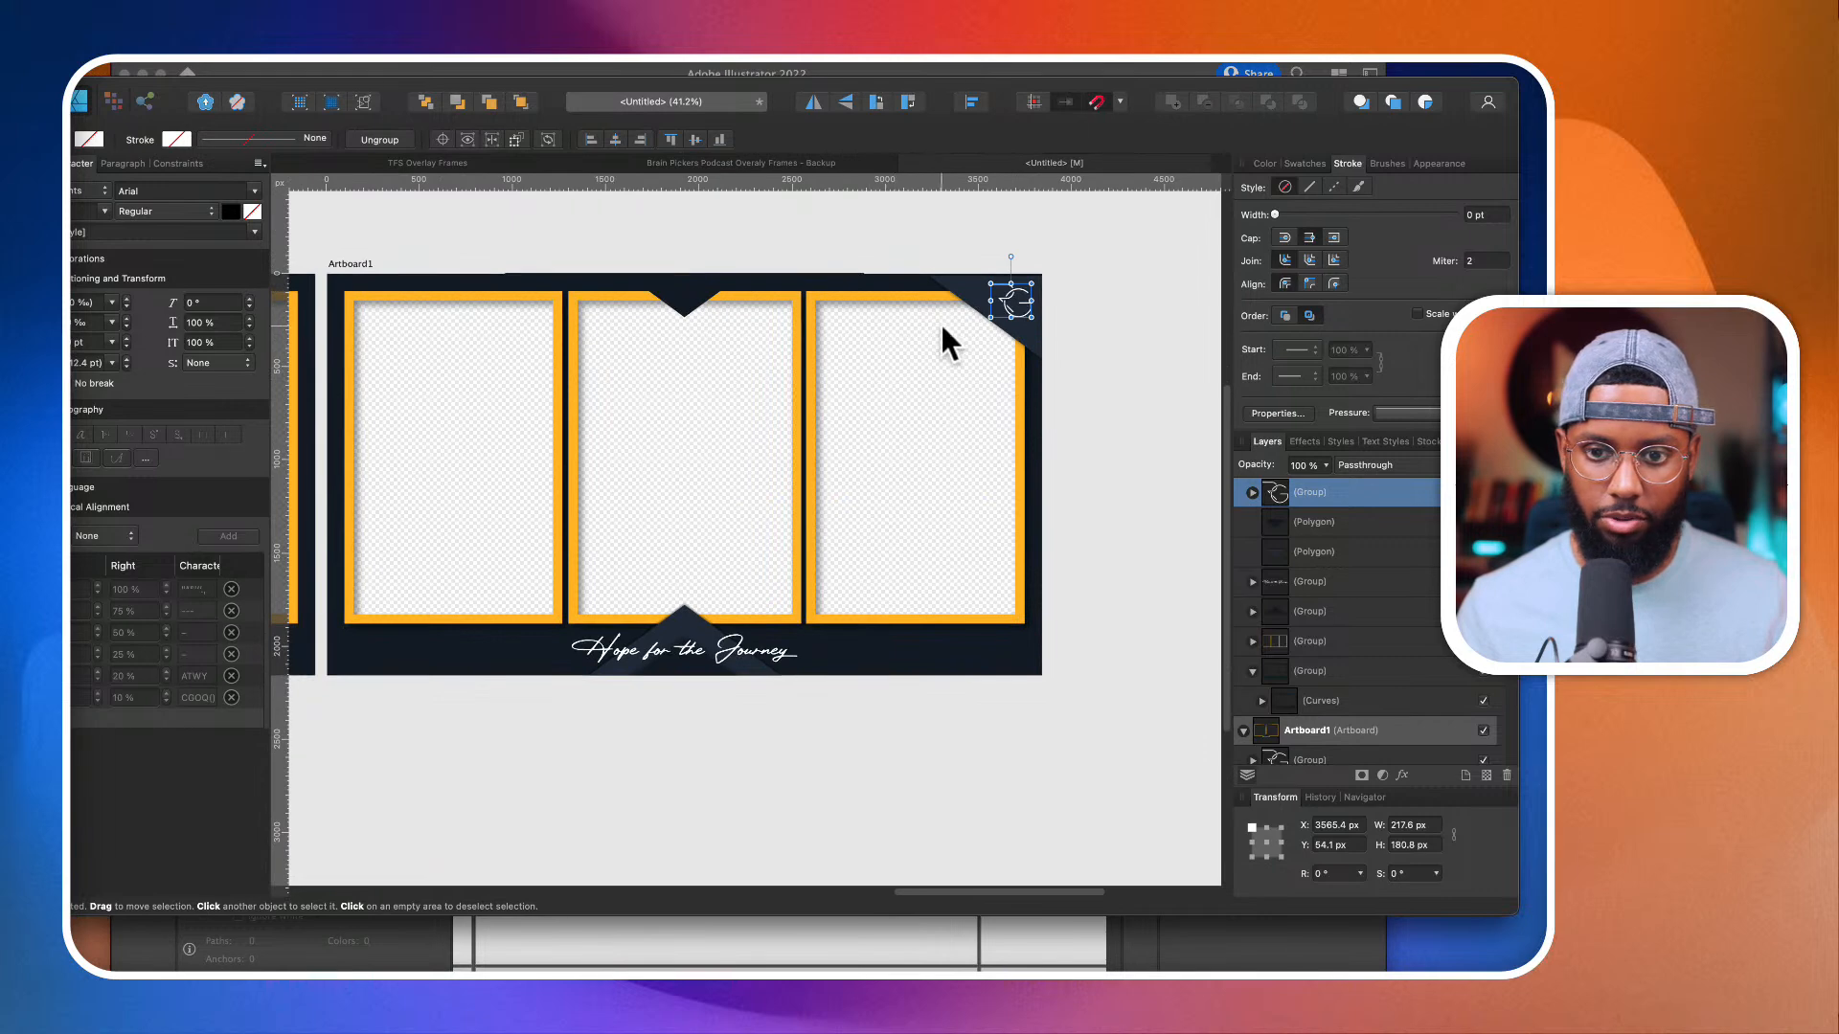
Step: Delete the remaining top centre triangle and the bottom centre triangle group from the three-camera frame
click(693, 287)
key(Delete)
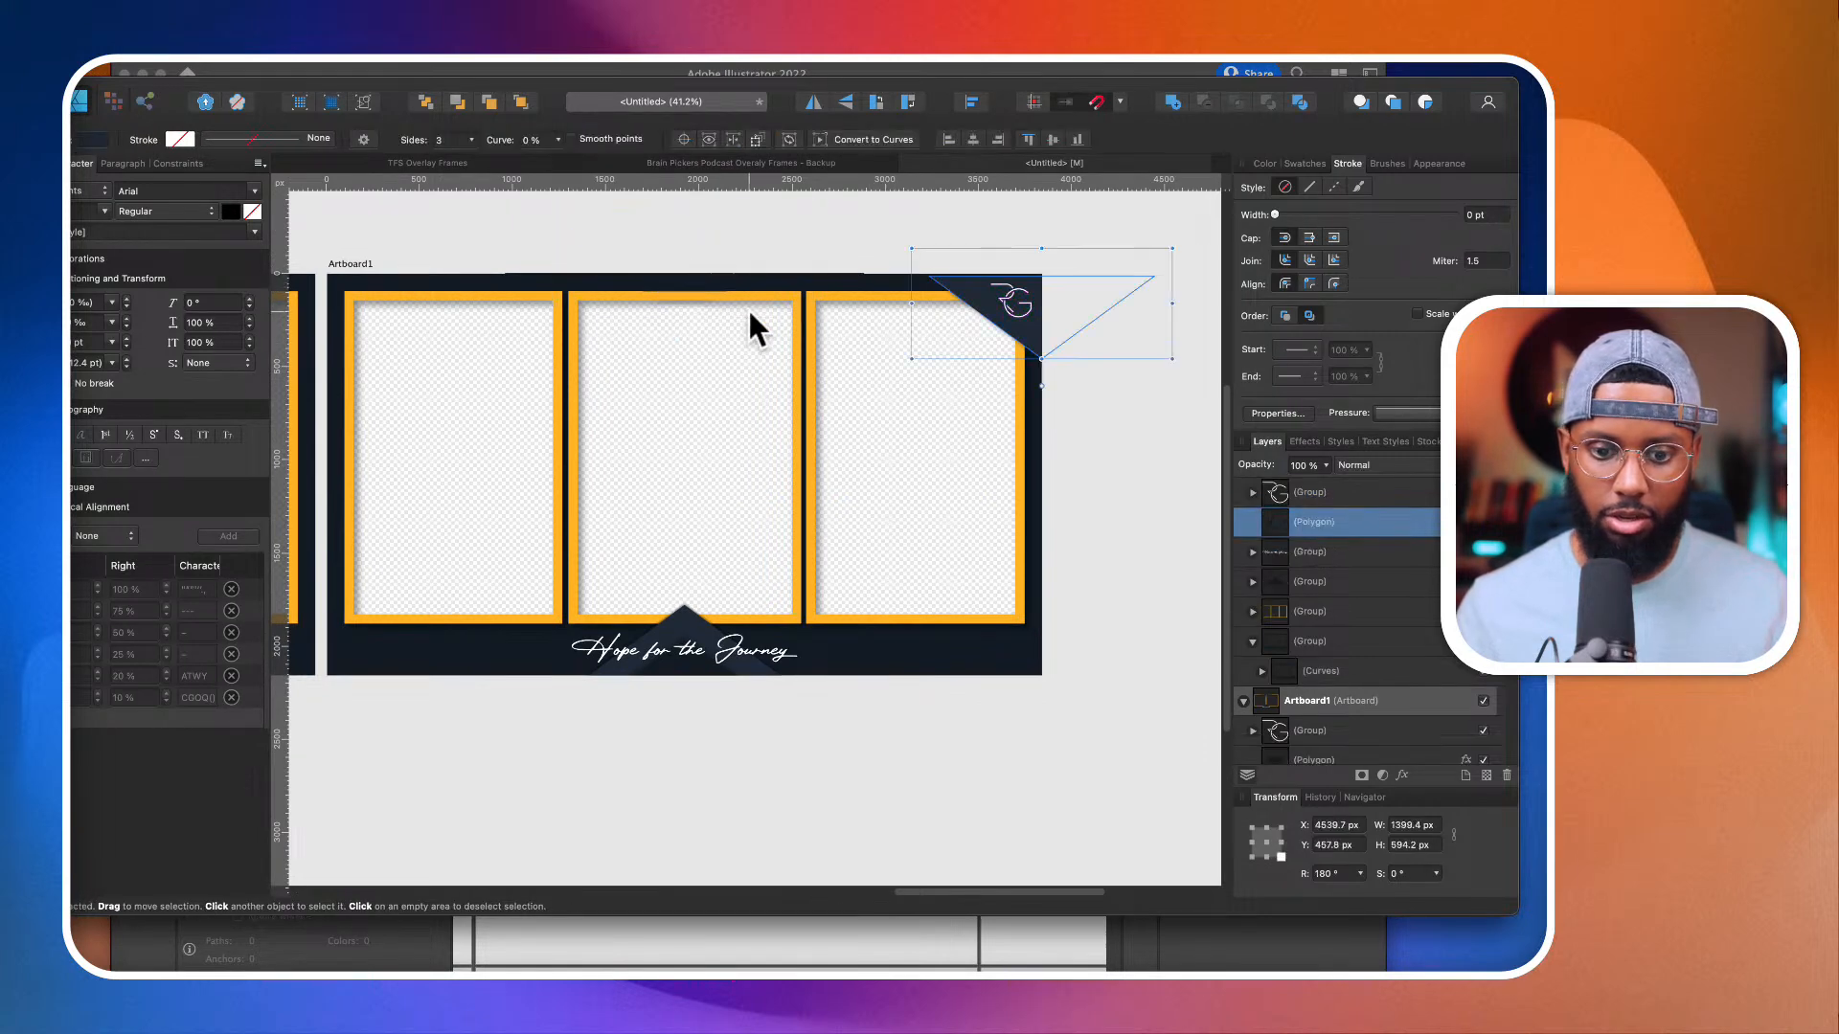
double_click(675, 619)
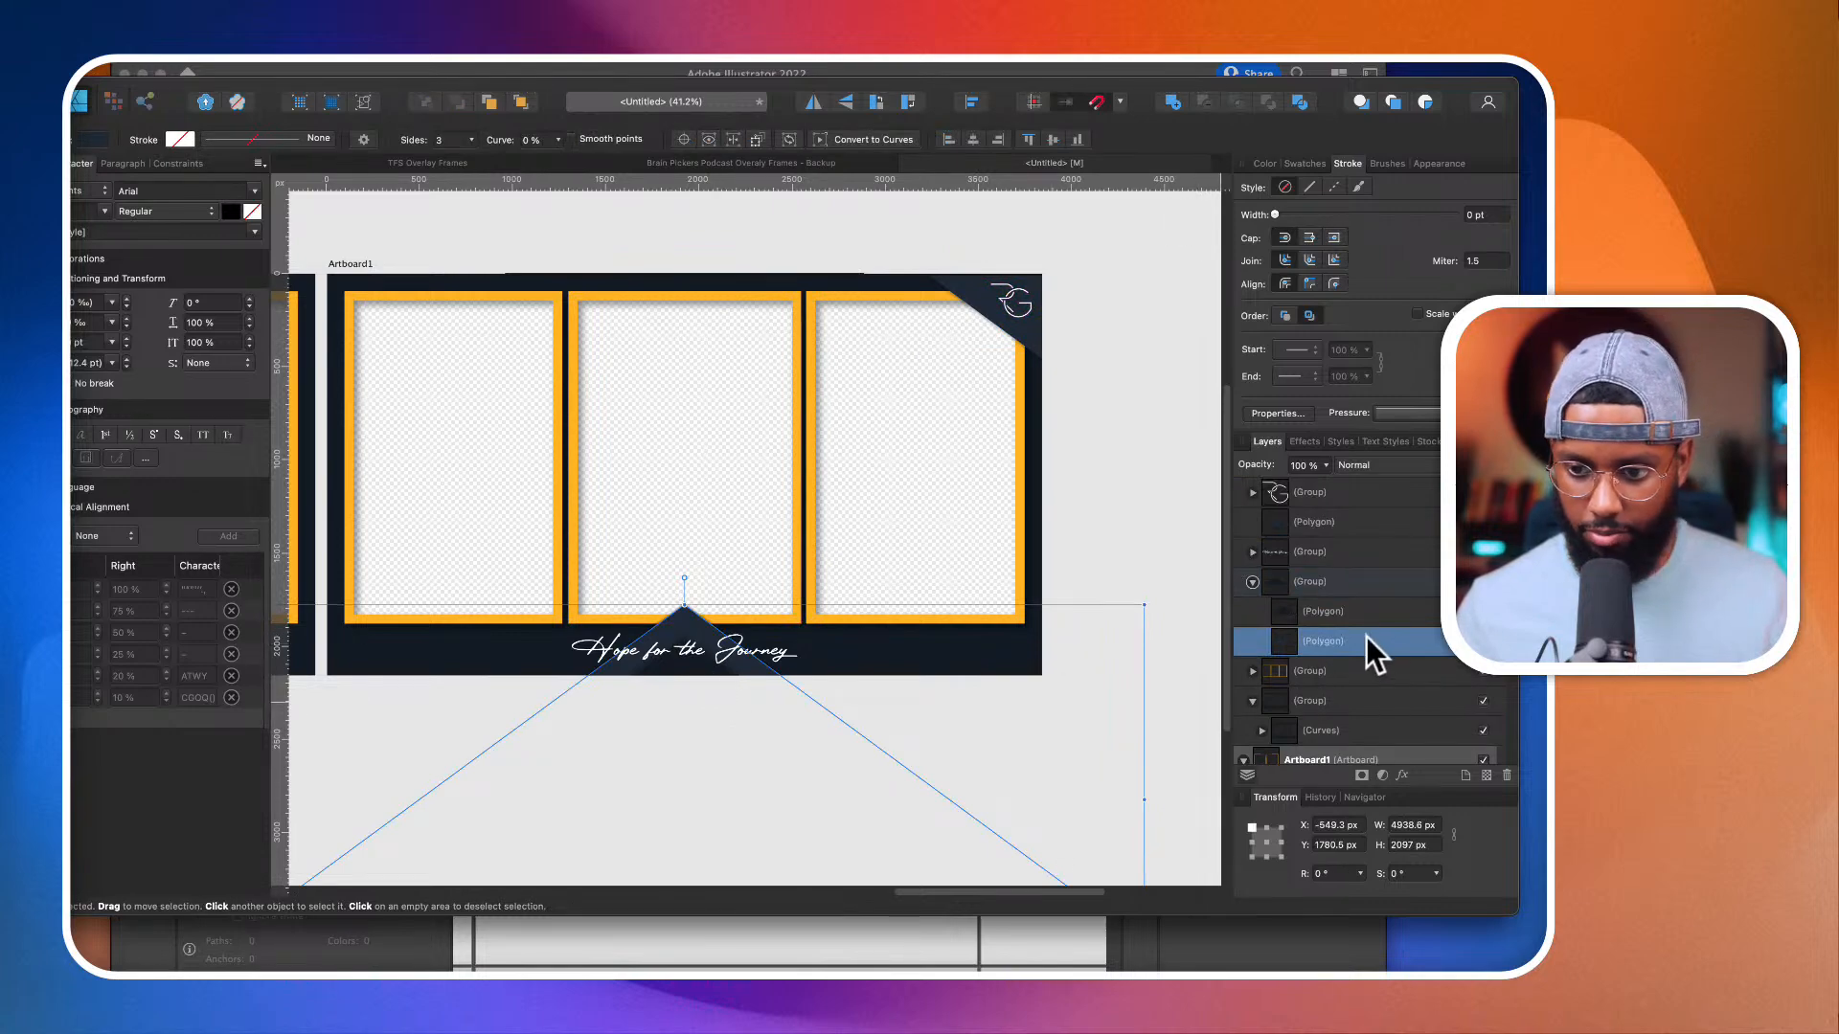
click(1356, 591)
key(Delete)
Step: Copy the triangle group nested in the background curves of the single-camera frame
scroll(651, 777, down, 3)
scroll(651, 778, left, 5)
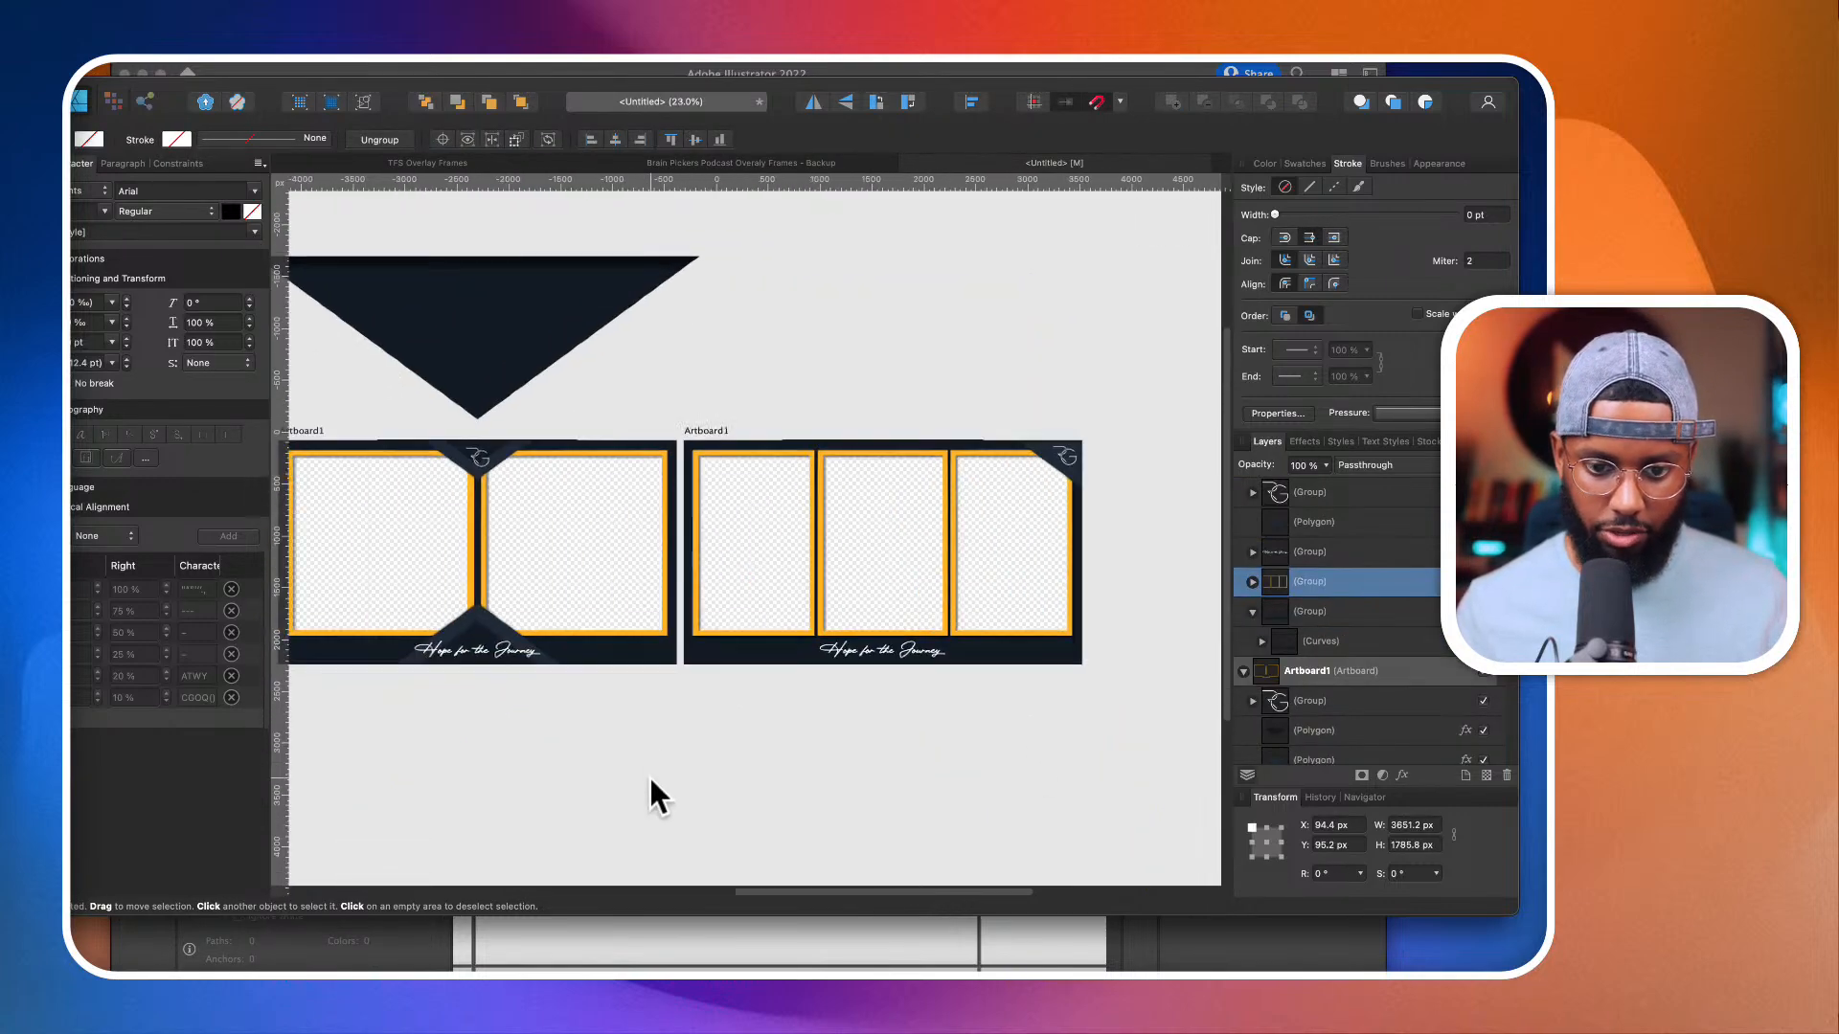
scroll(628, 757, left, 3)
click(674, 555)
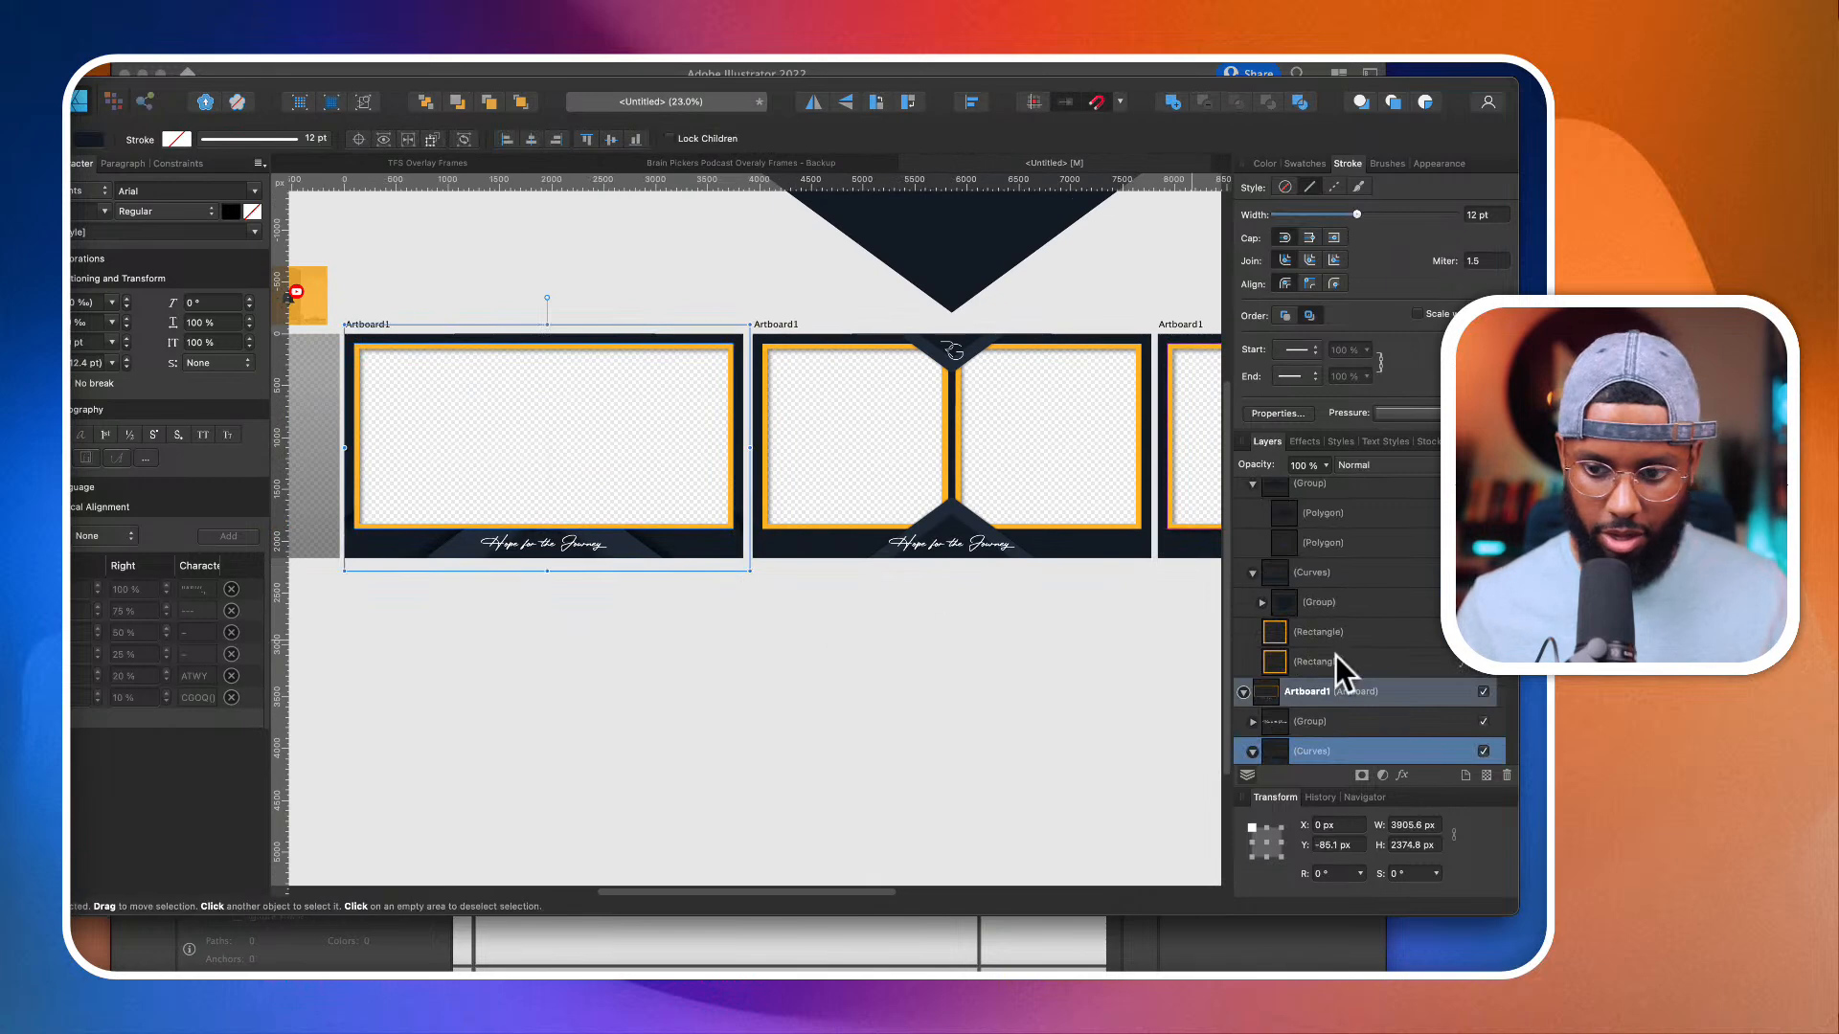
scroll(1335, 655, down, 3)
scroll(1335, 655, down, 3)
click(1341, 613)
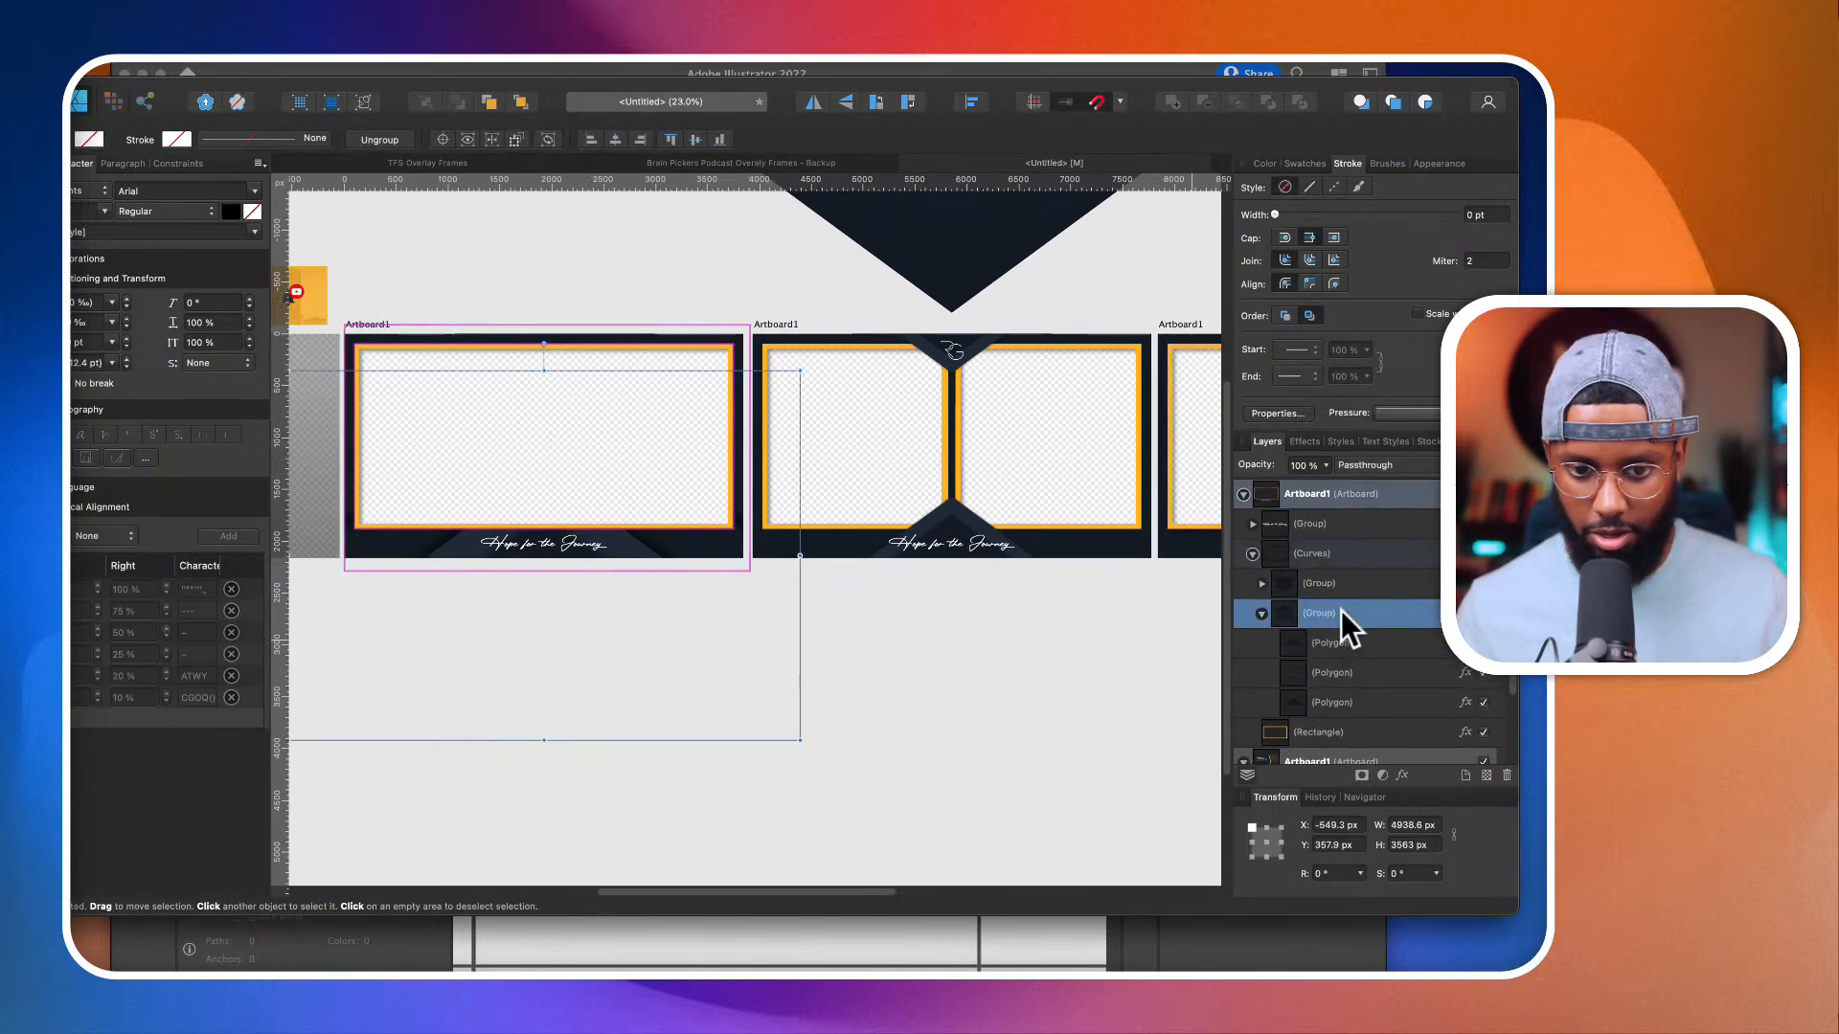
scroll(1019, 561, right, 5)
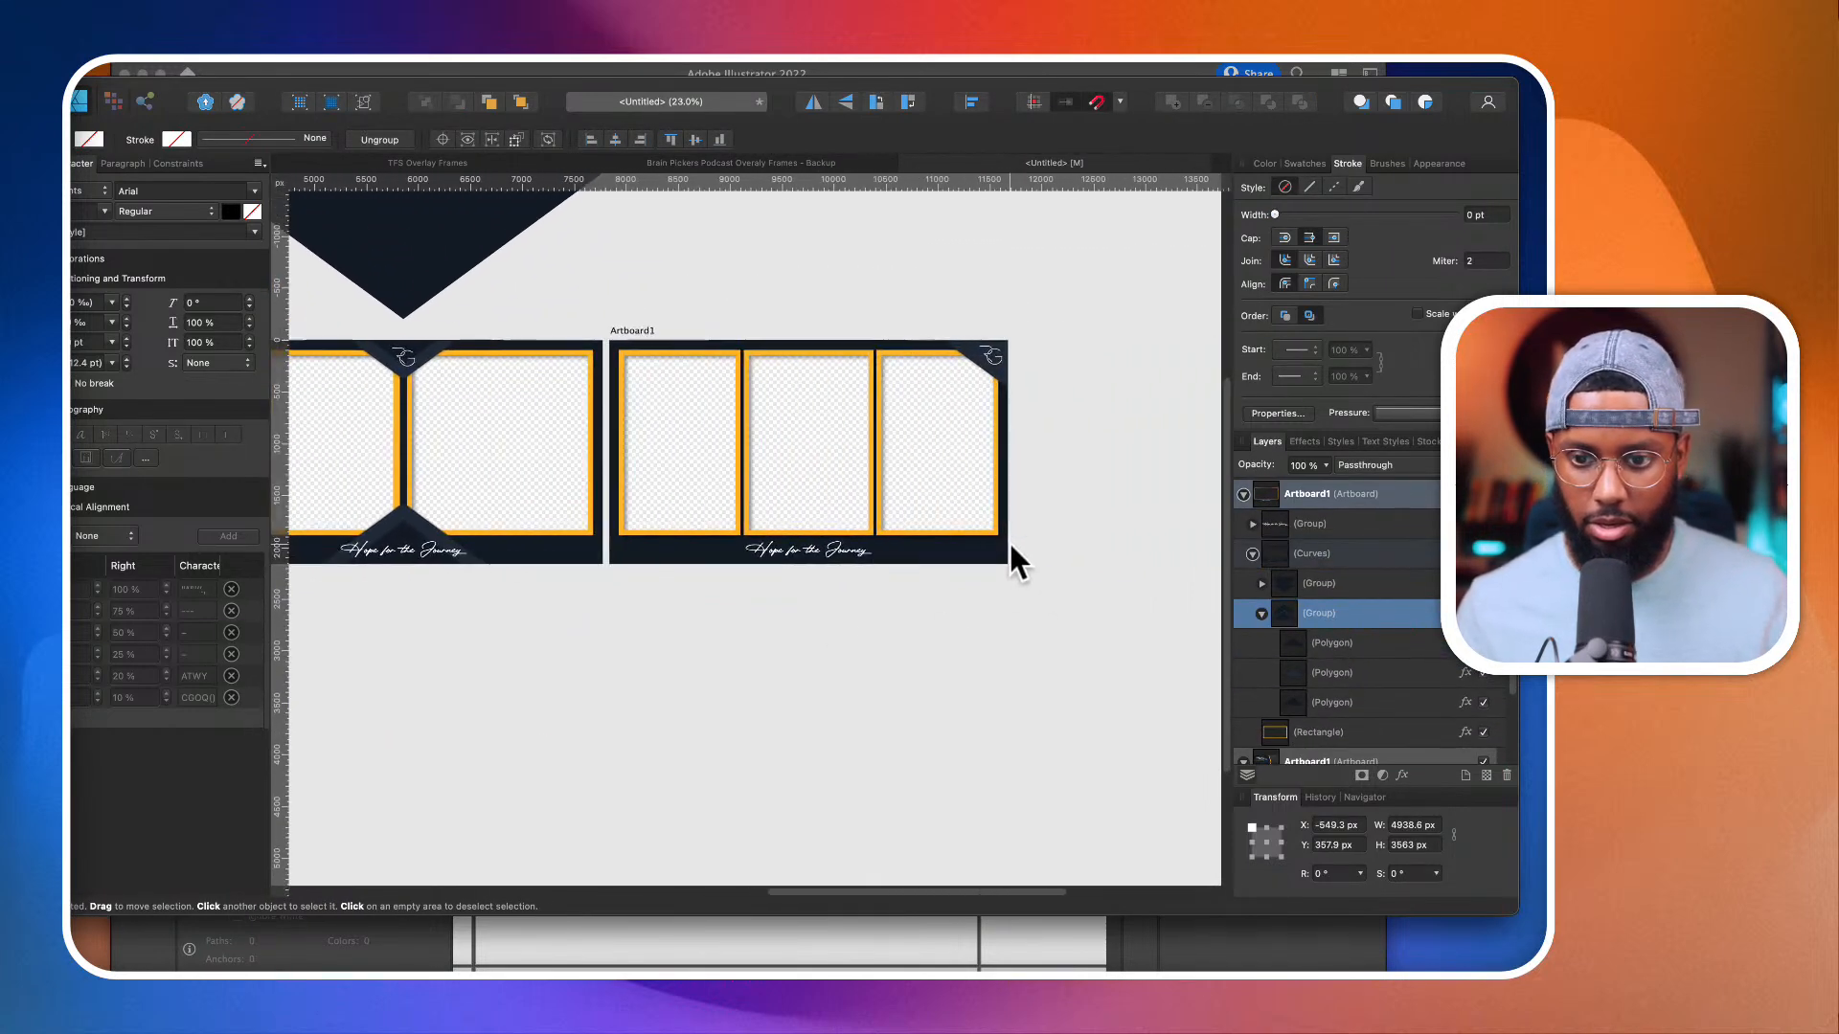
Step: Paste the copied triangle group into the background curves of the three-camera frame, above the existing nested group, and deselect it
click(920, 341)
scroll(1354, 639, down, 2)
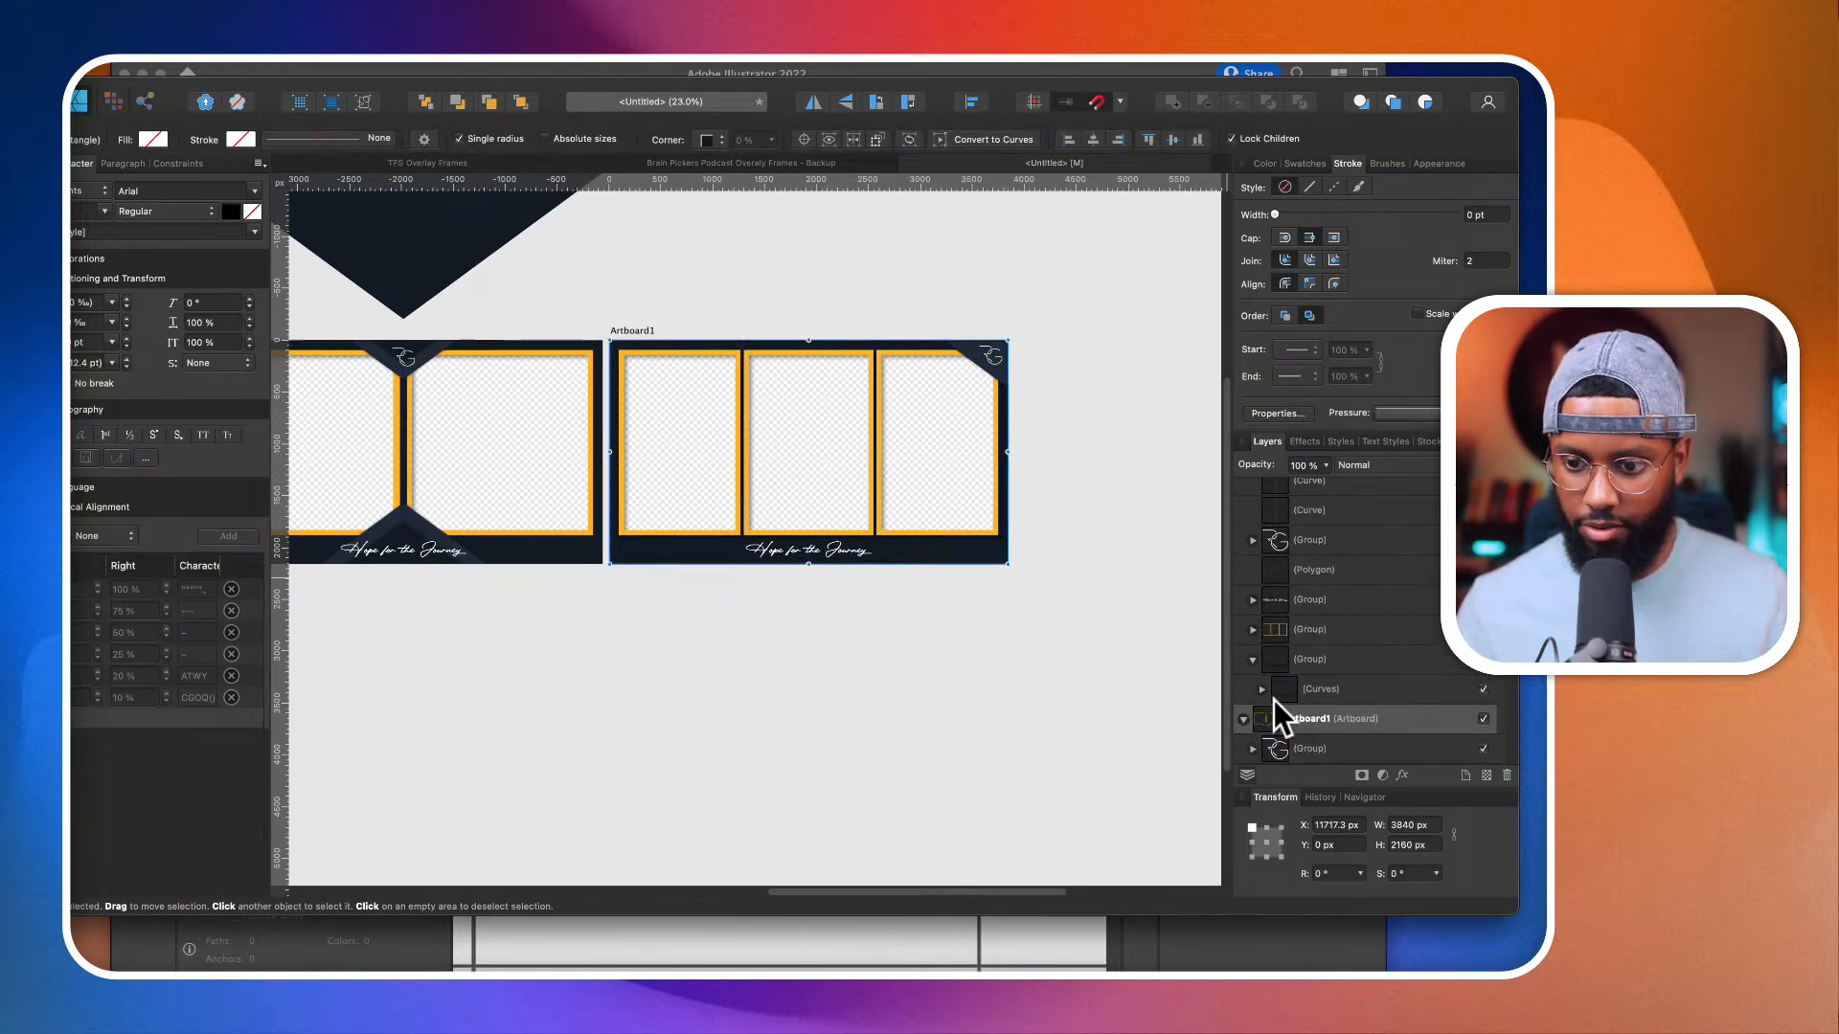
click(1263, 689)
scroll(1307, 697, down, 1)
click(1339, 670)
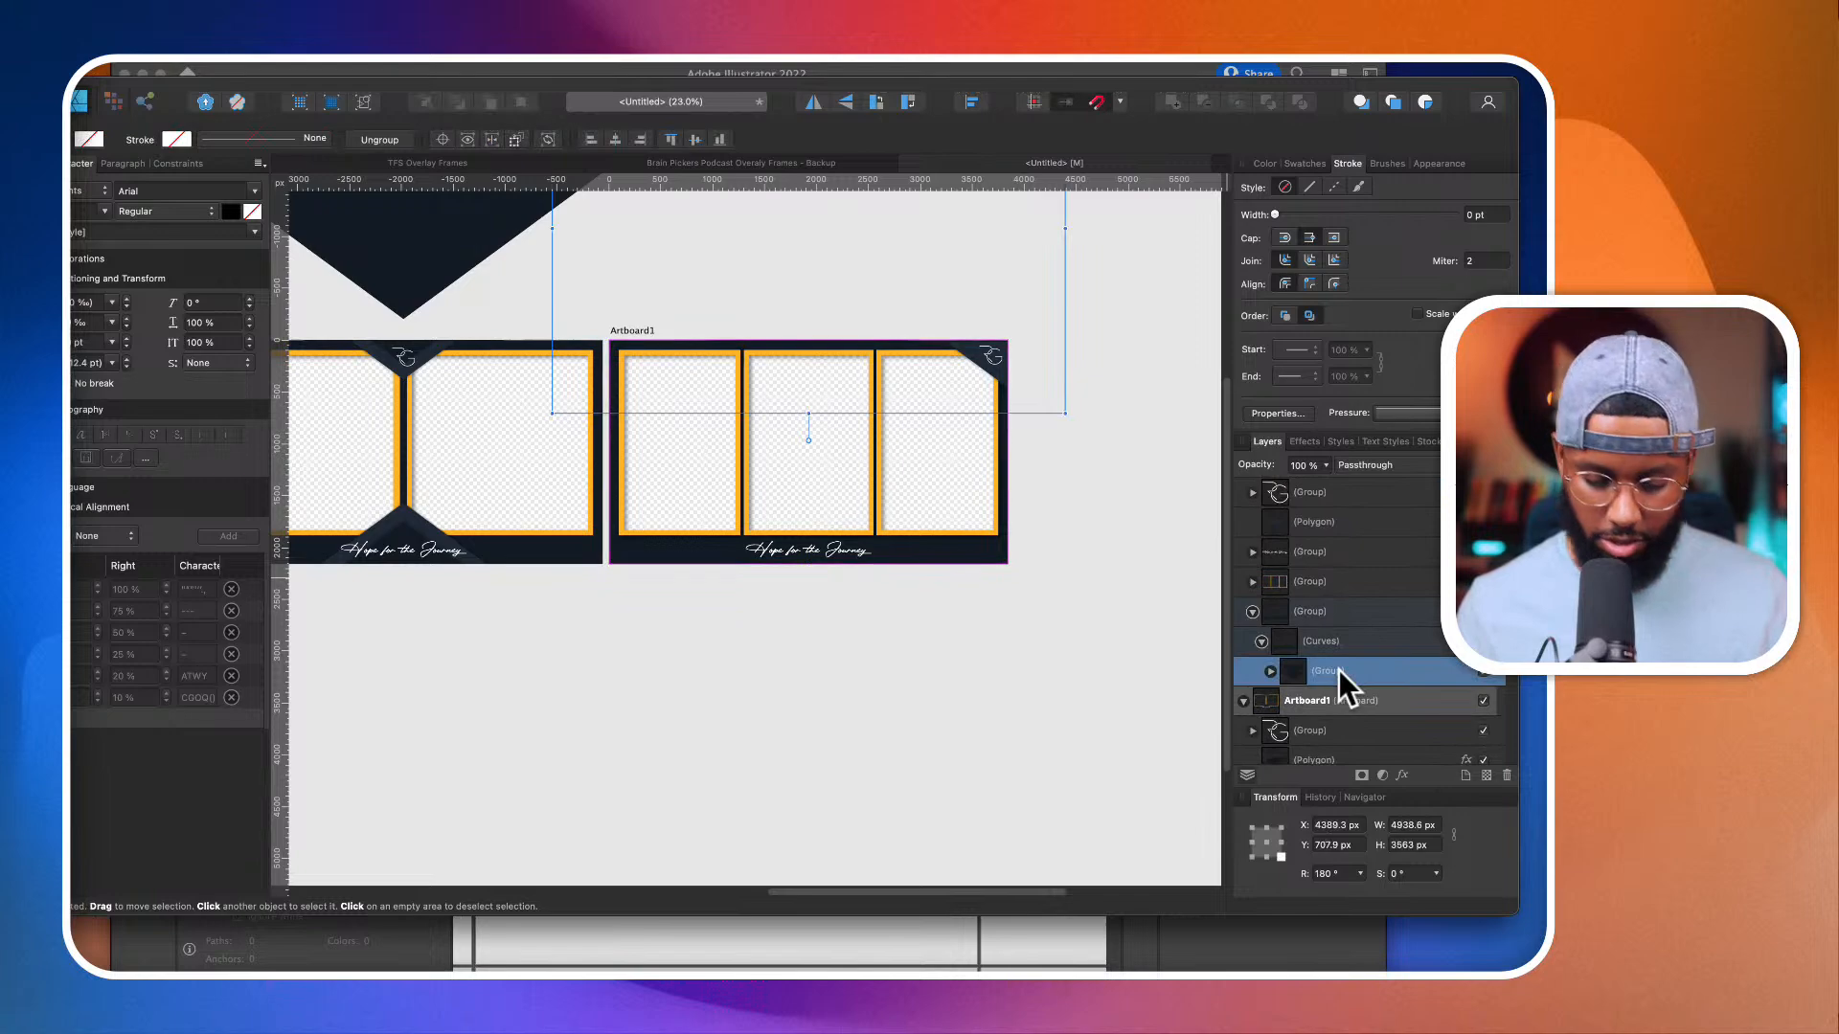
key(super+v)
scroll(999, 596, down, 3)
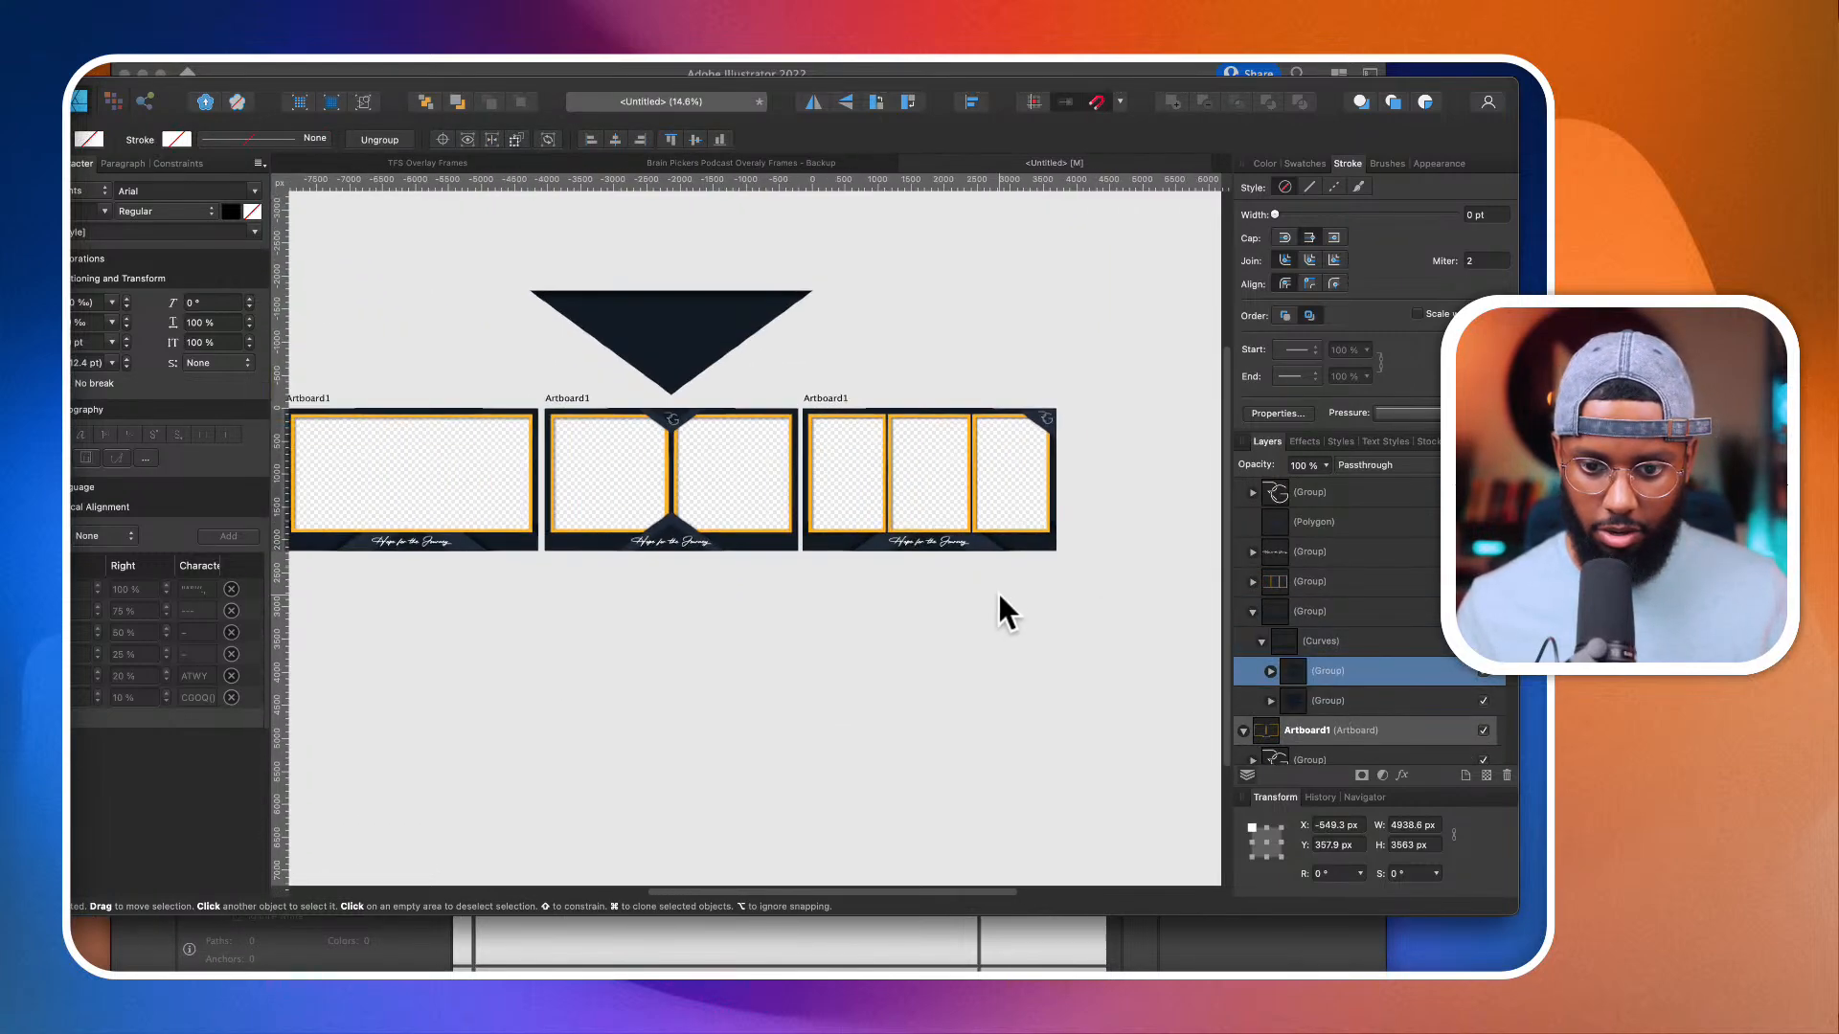
scroll(999, 593, down, 3)
click(1069, 669)
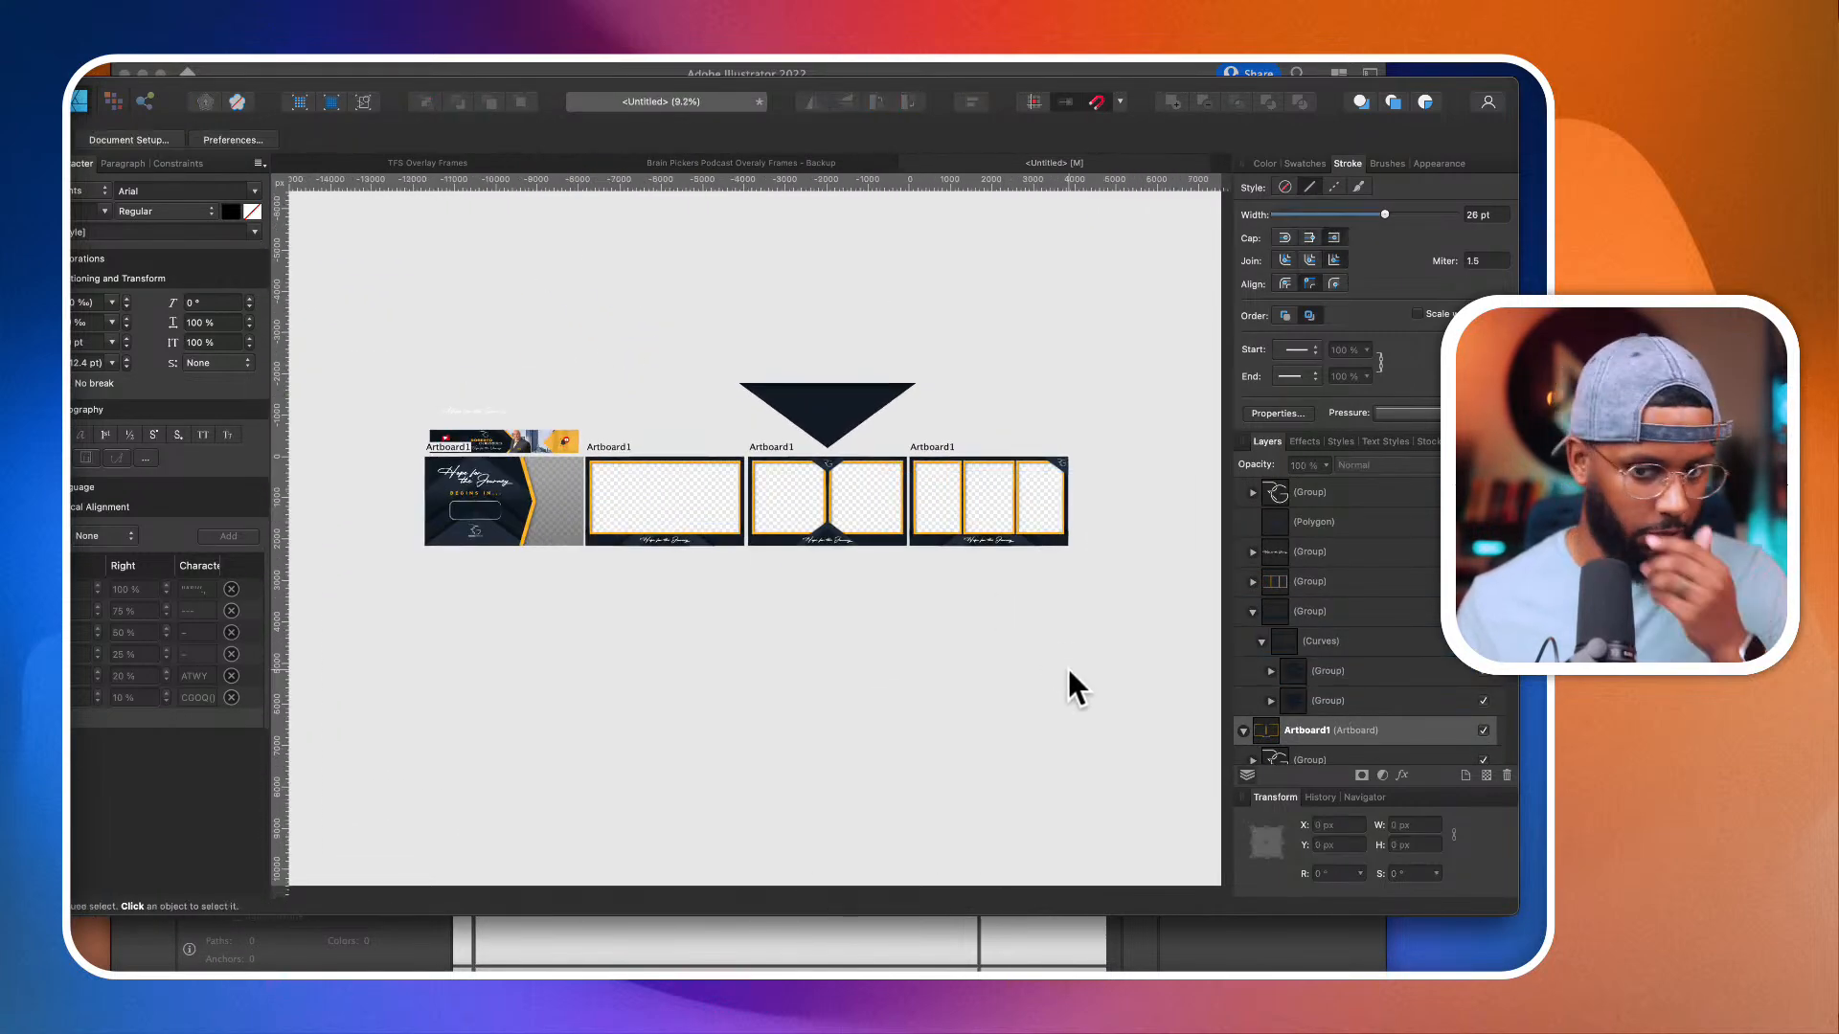
Step: Duplicate the two-camera artboard directly below the original at X 7815.2, Y 2295.1 px
scroll(894, 480, up, 3)
click(833, 426)
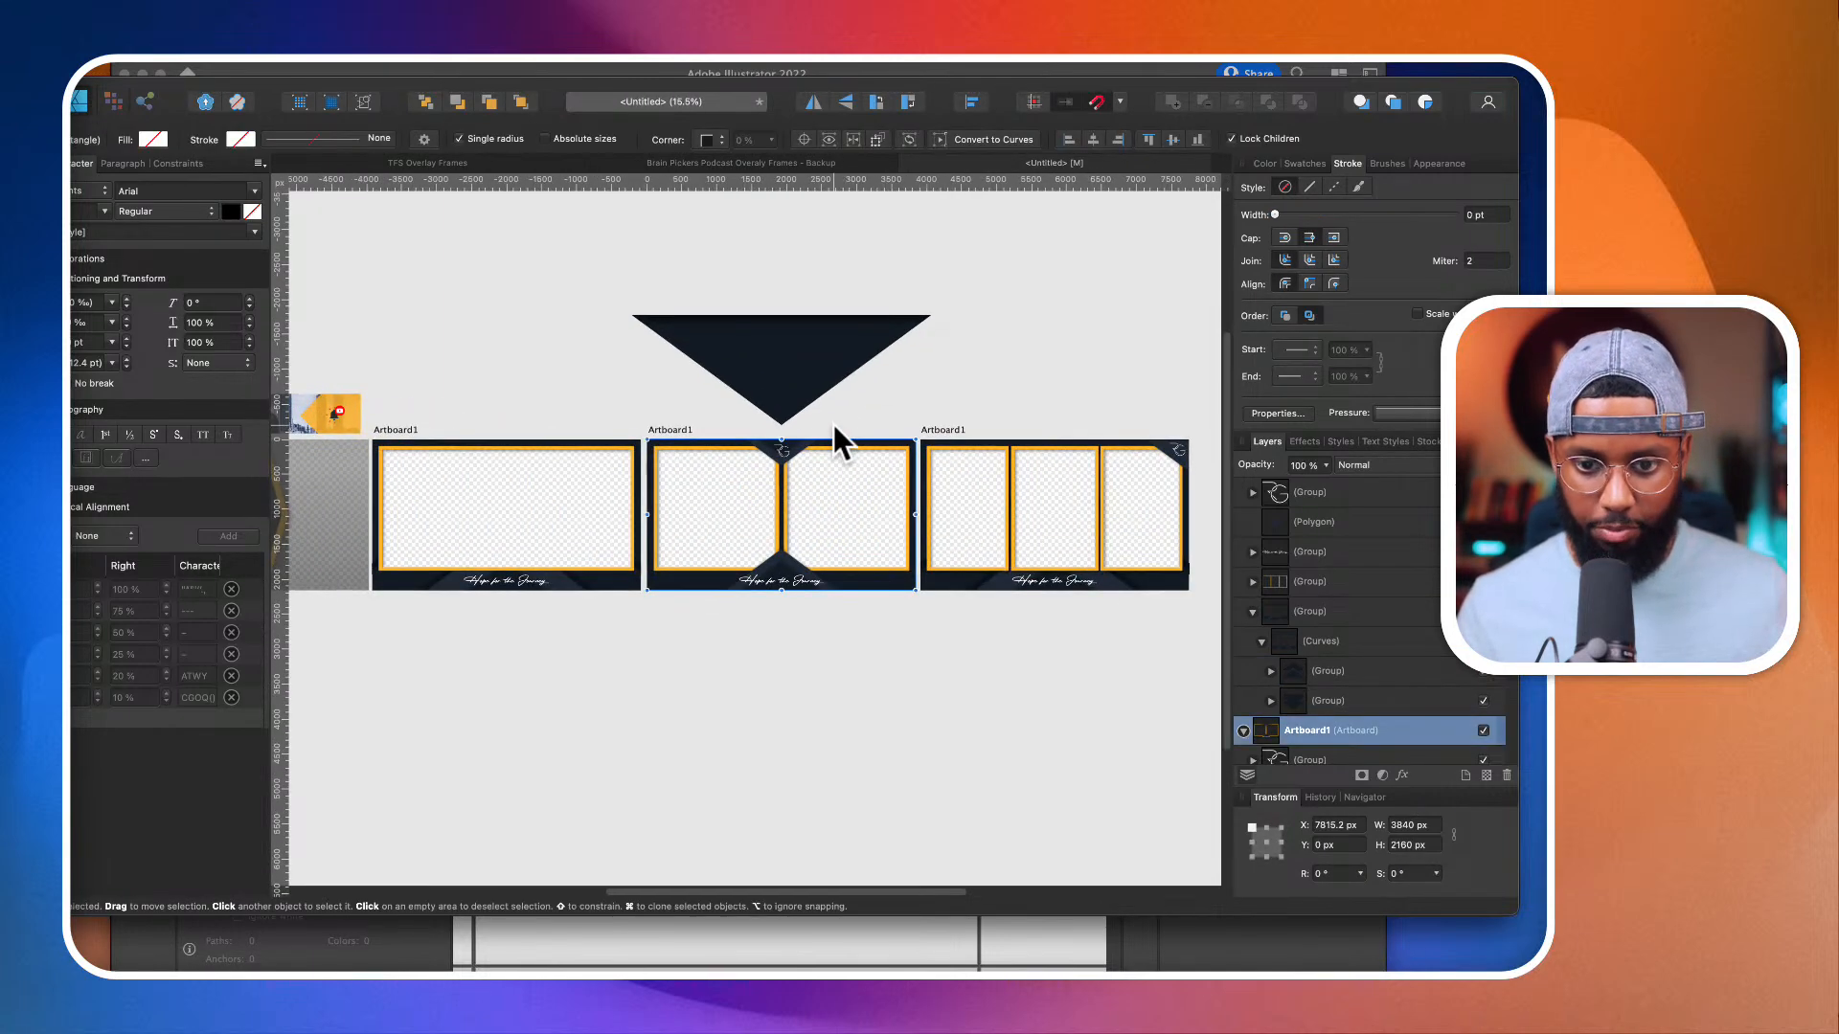
scroll(833, 423, up, 3)
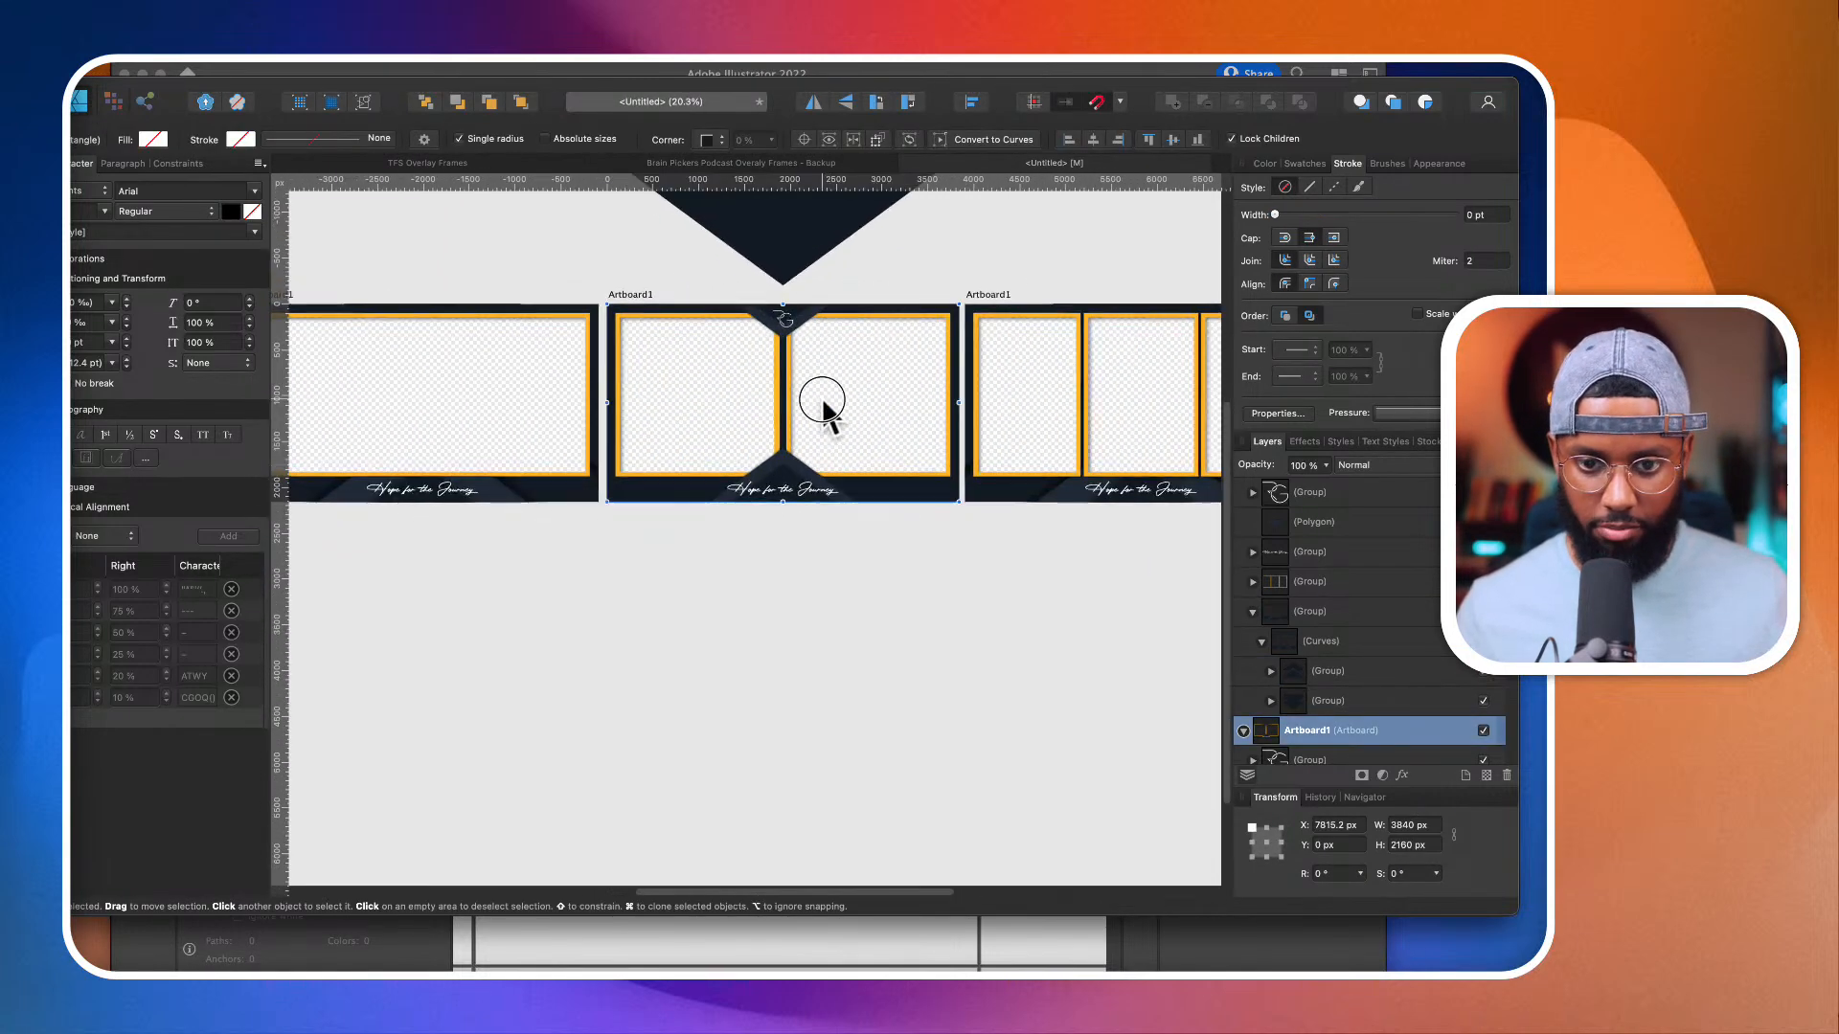
drag(823, 407, 825, 616)
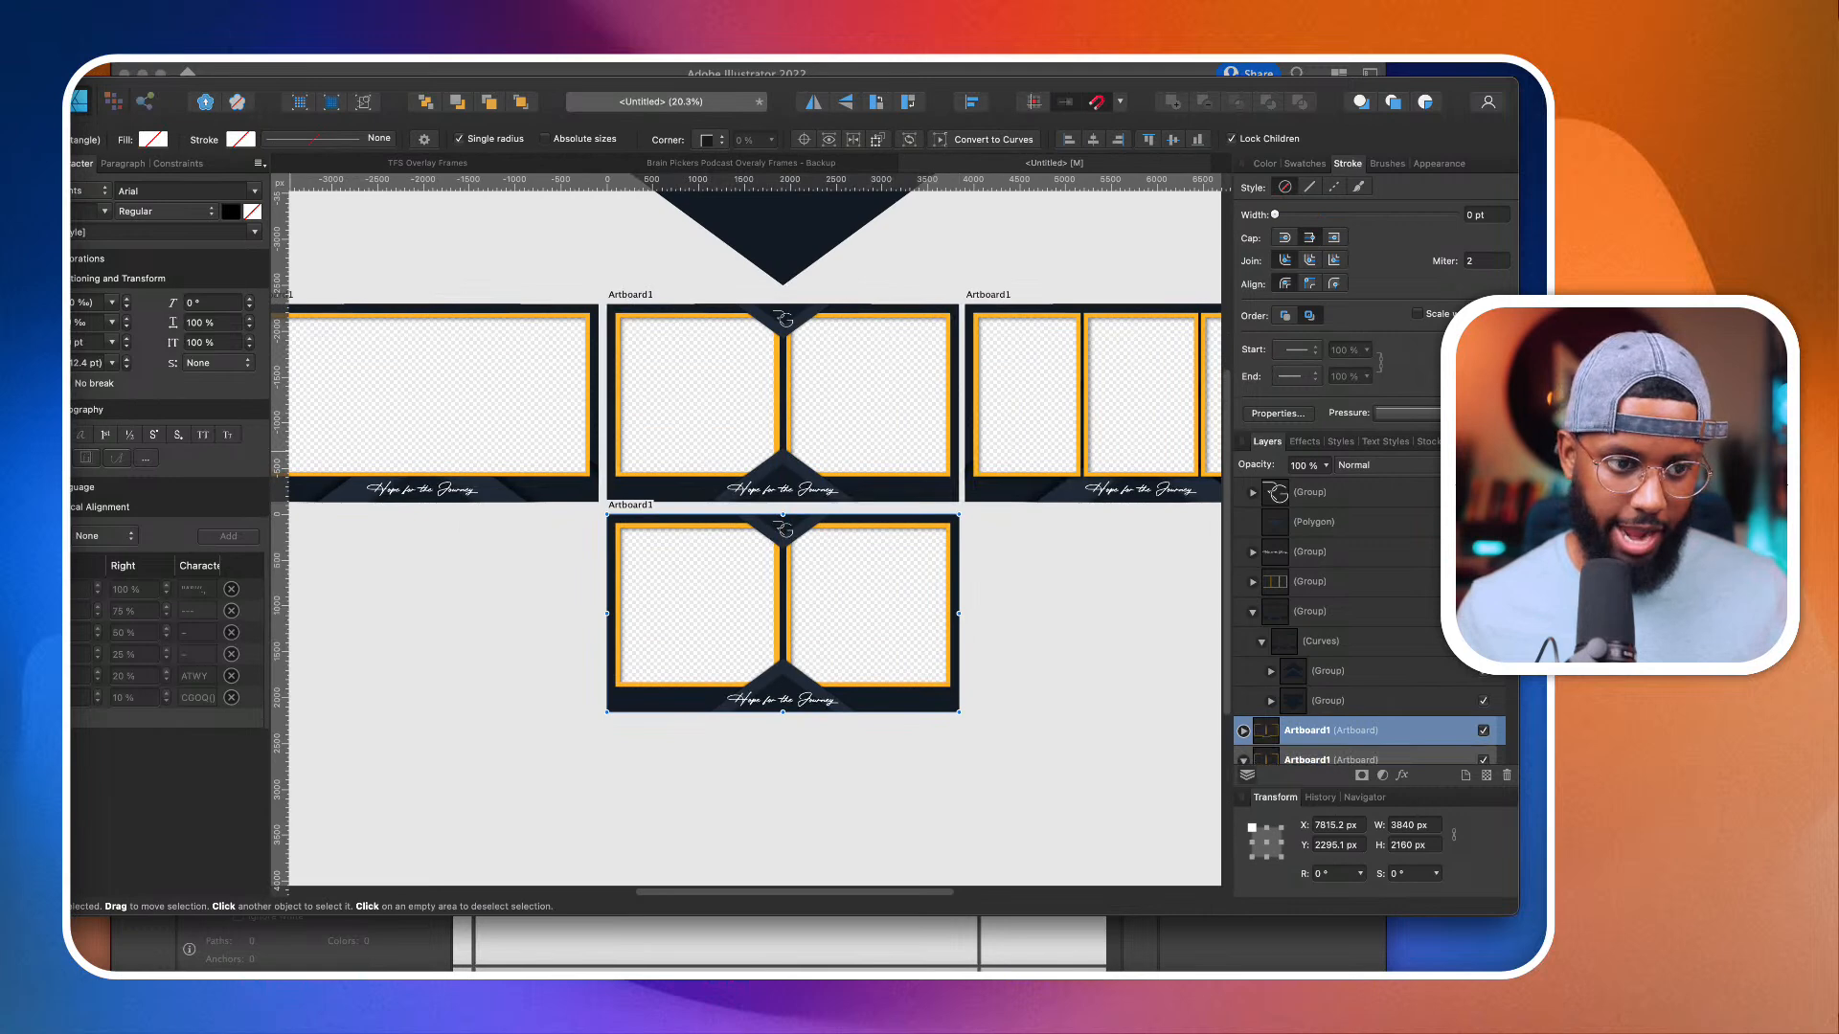
Step: Draw a horizontal bar about 4020 × 182 px across the middle of the duplicated artboard and remove its red stroke
key(m)
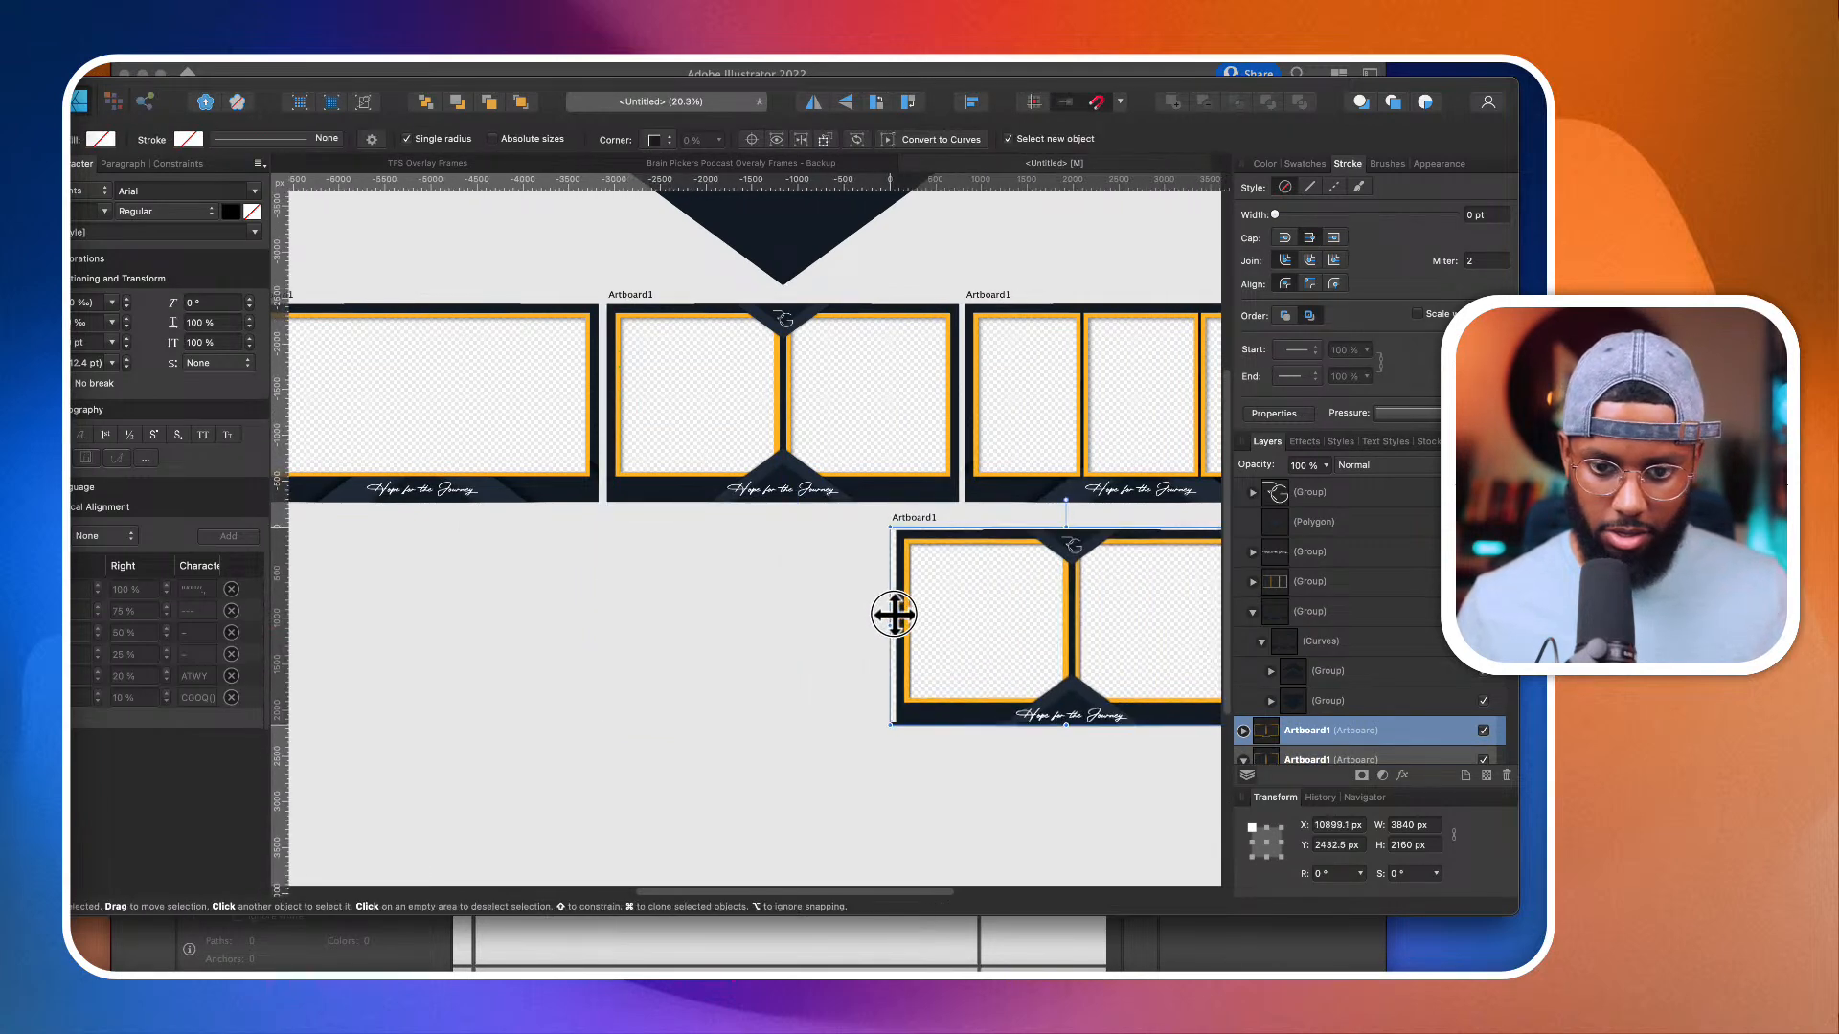
drag(973, 621, 598, 605)
click(1265, 163)
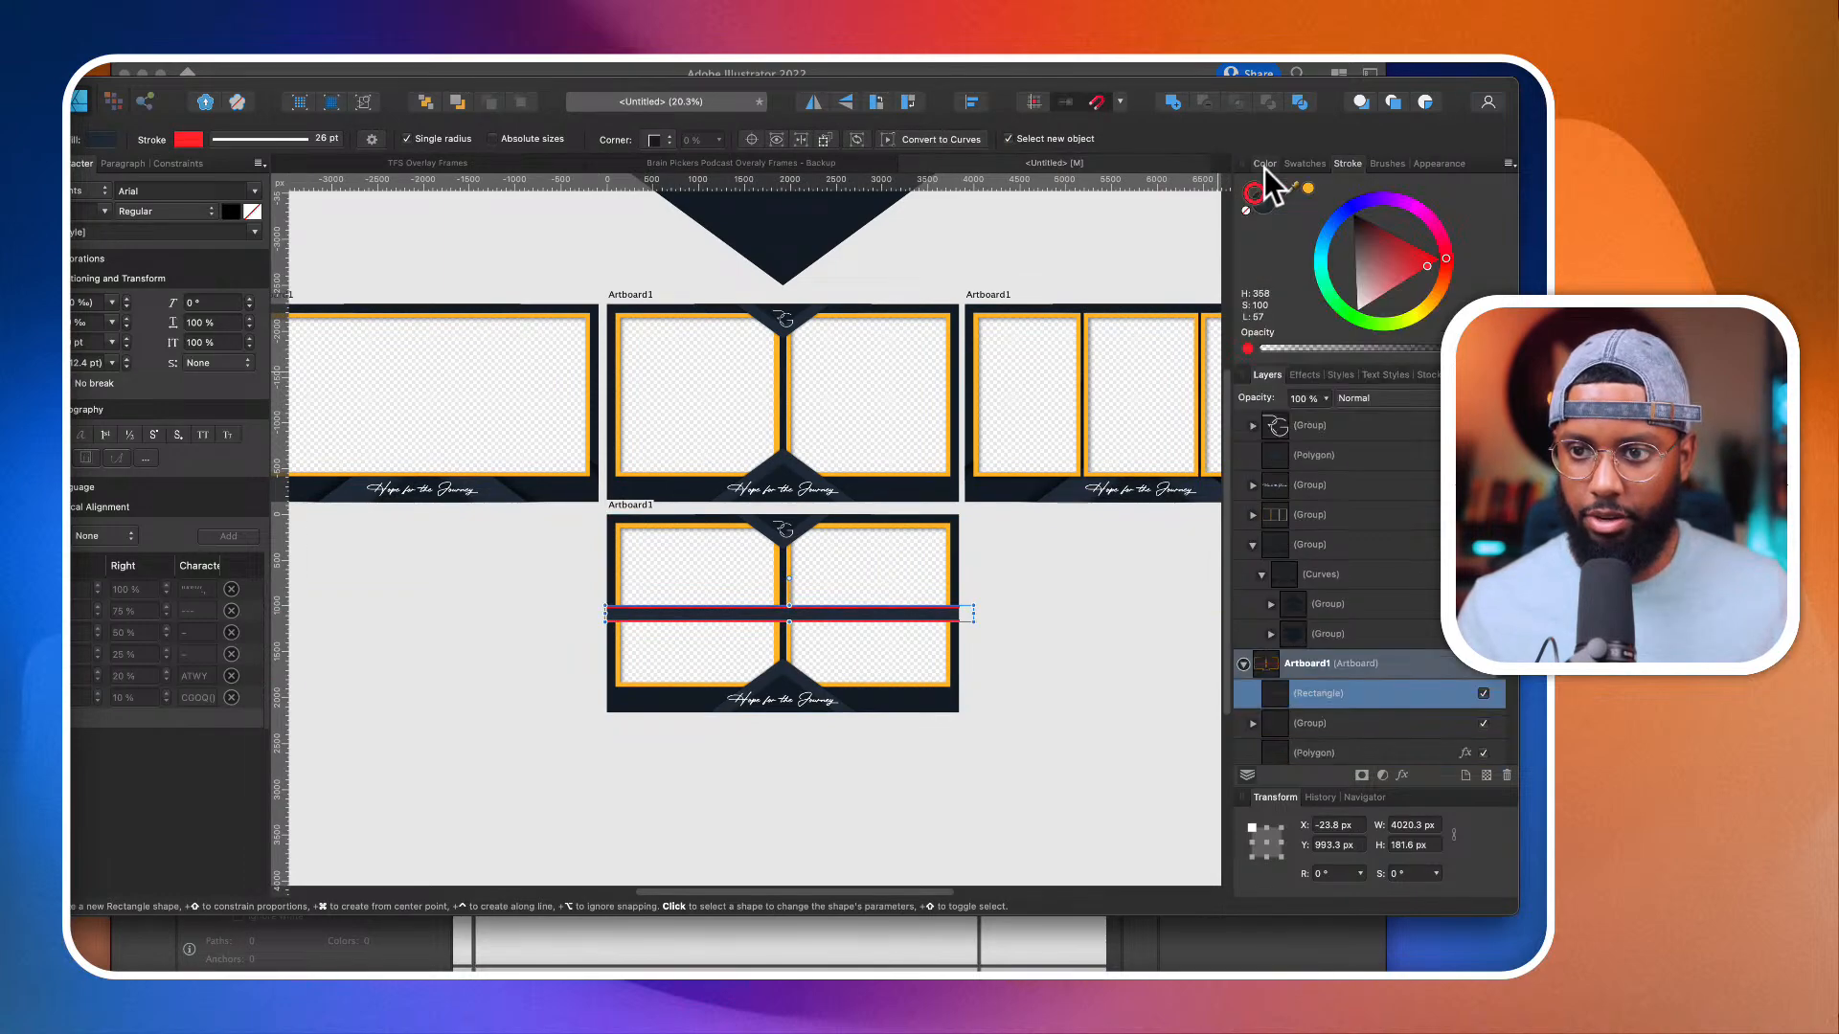
click(1246, 209)
Step: Shrink the bar to about 3864 × 108 px and centre it horizontally and vertically on the artboard
scroll(795, 749, up, 5)
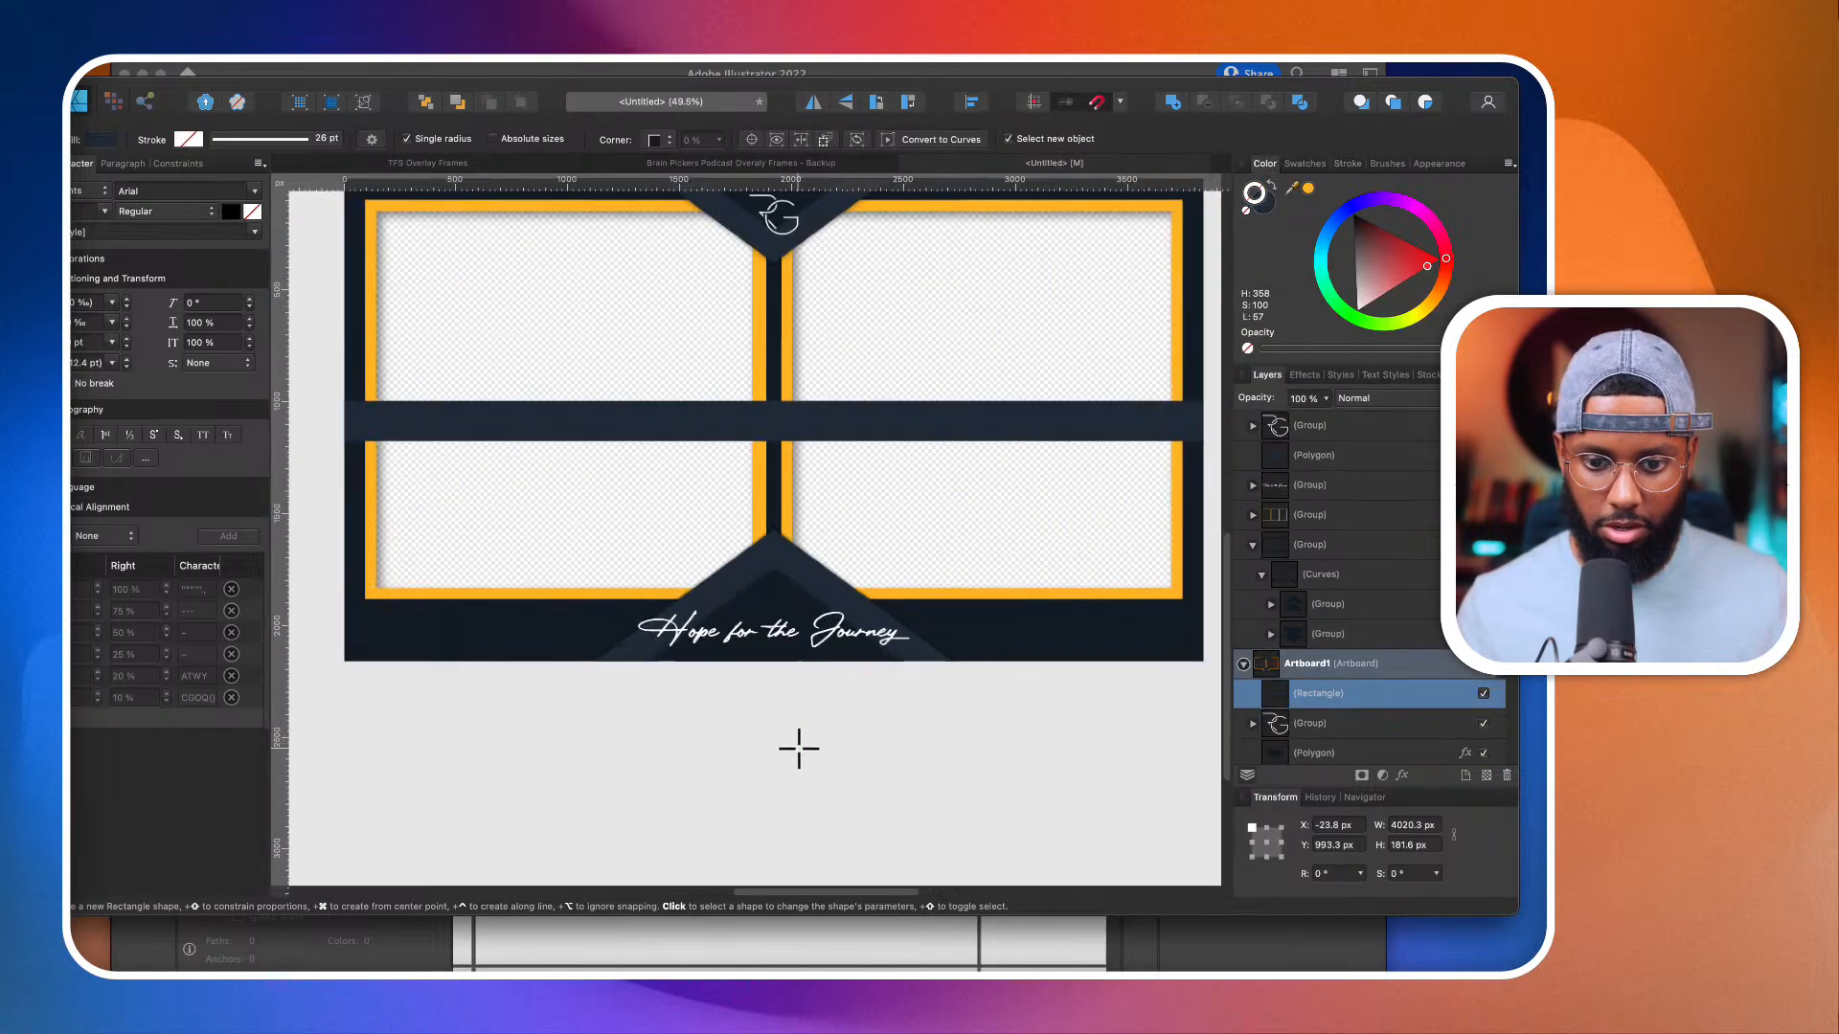
scroll(814, 575, up, 1)
scroll(821, 518, down, 2)
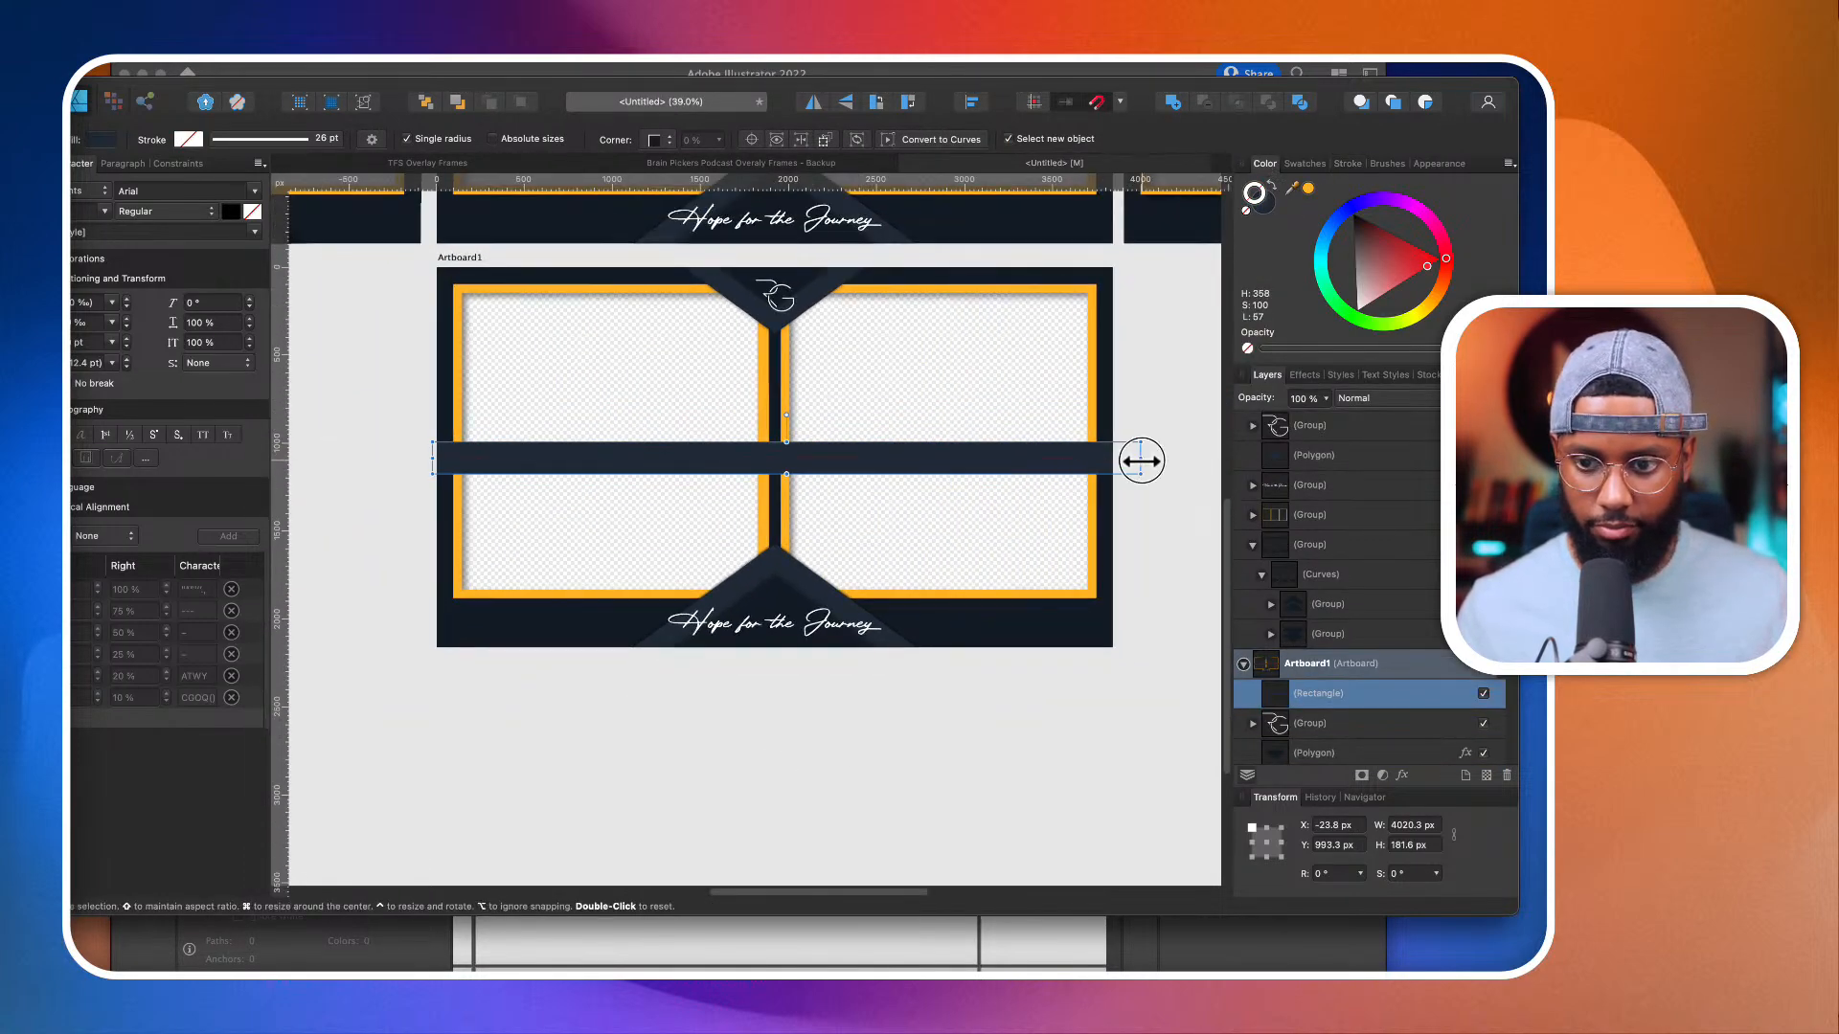
drag(1141, 460, 1113, 459)
drag(772, 474, 772, 462)
click(971, 101)
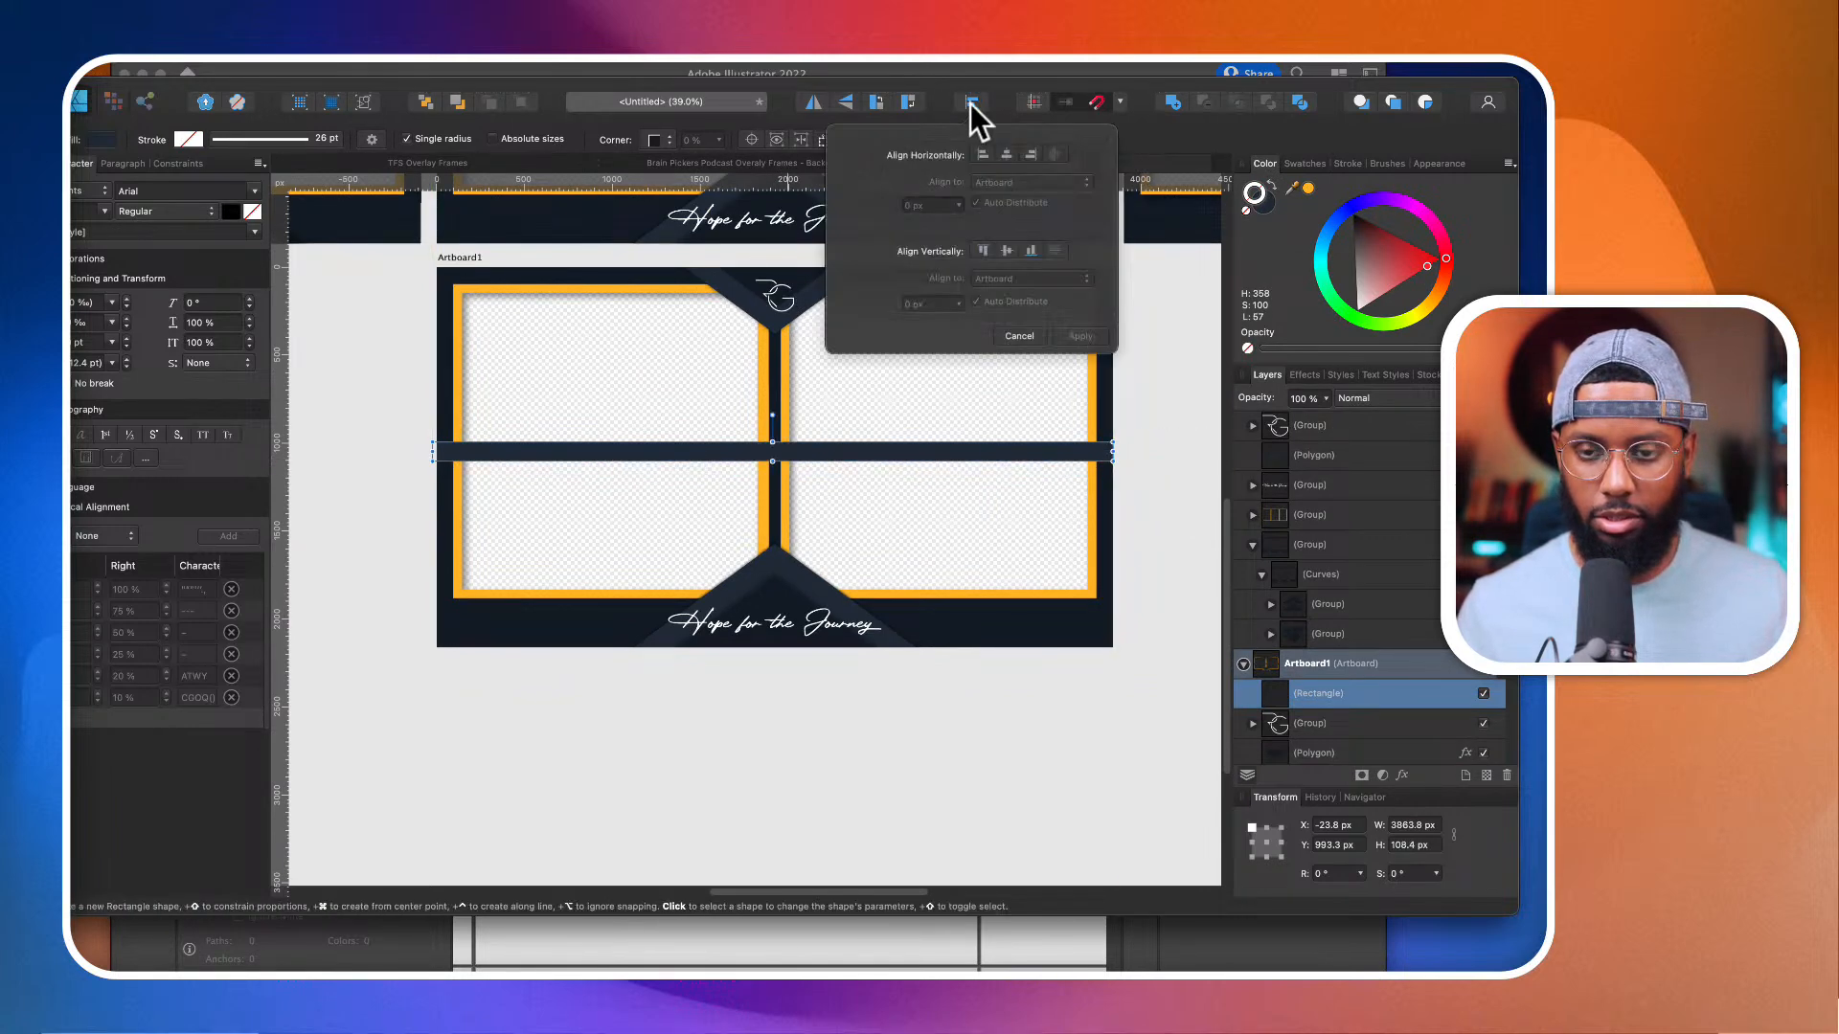
click(1006, 155)
click(1007, 252)
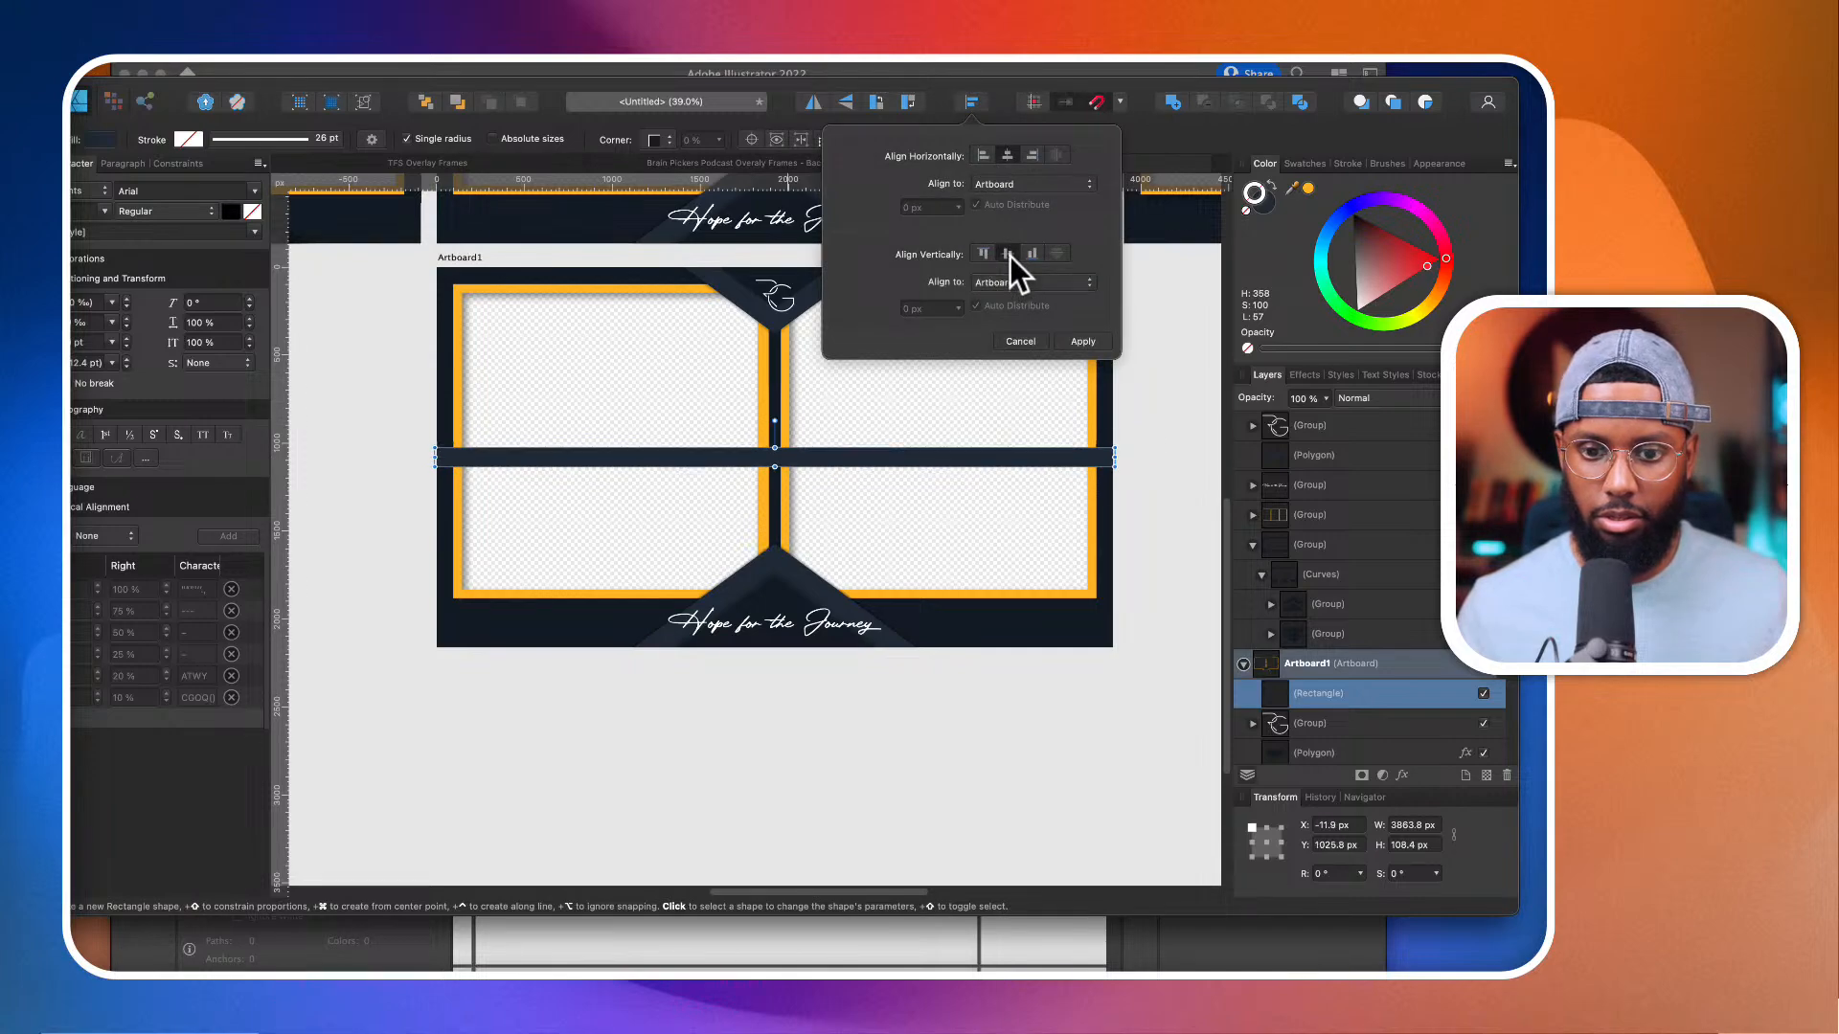
Step: Reduce the horizontal bar's height to about 76 px
scroll(776, 477, up, 5)
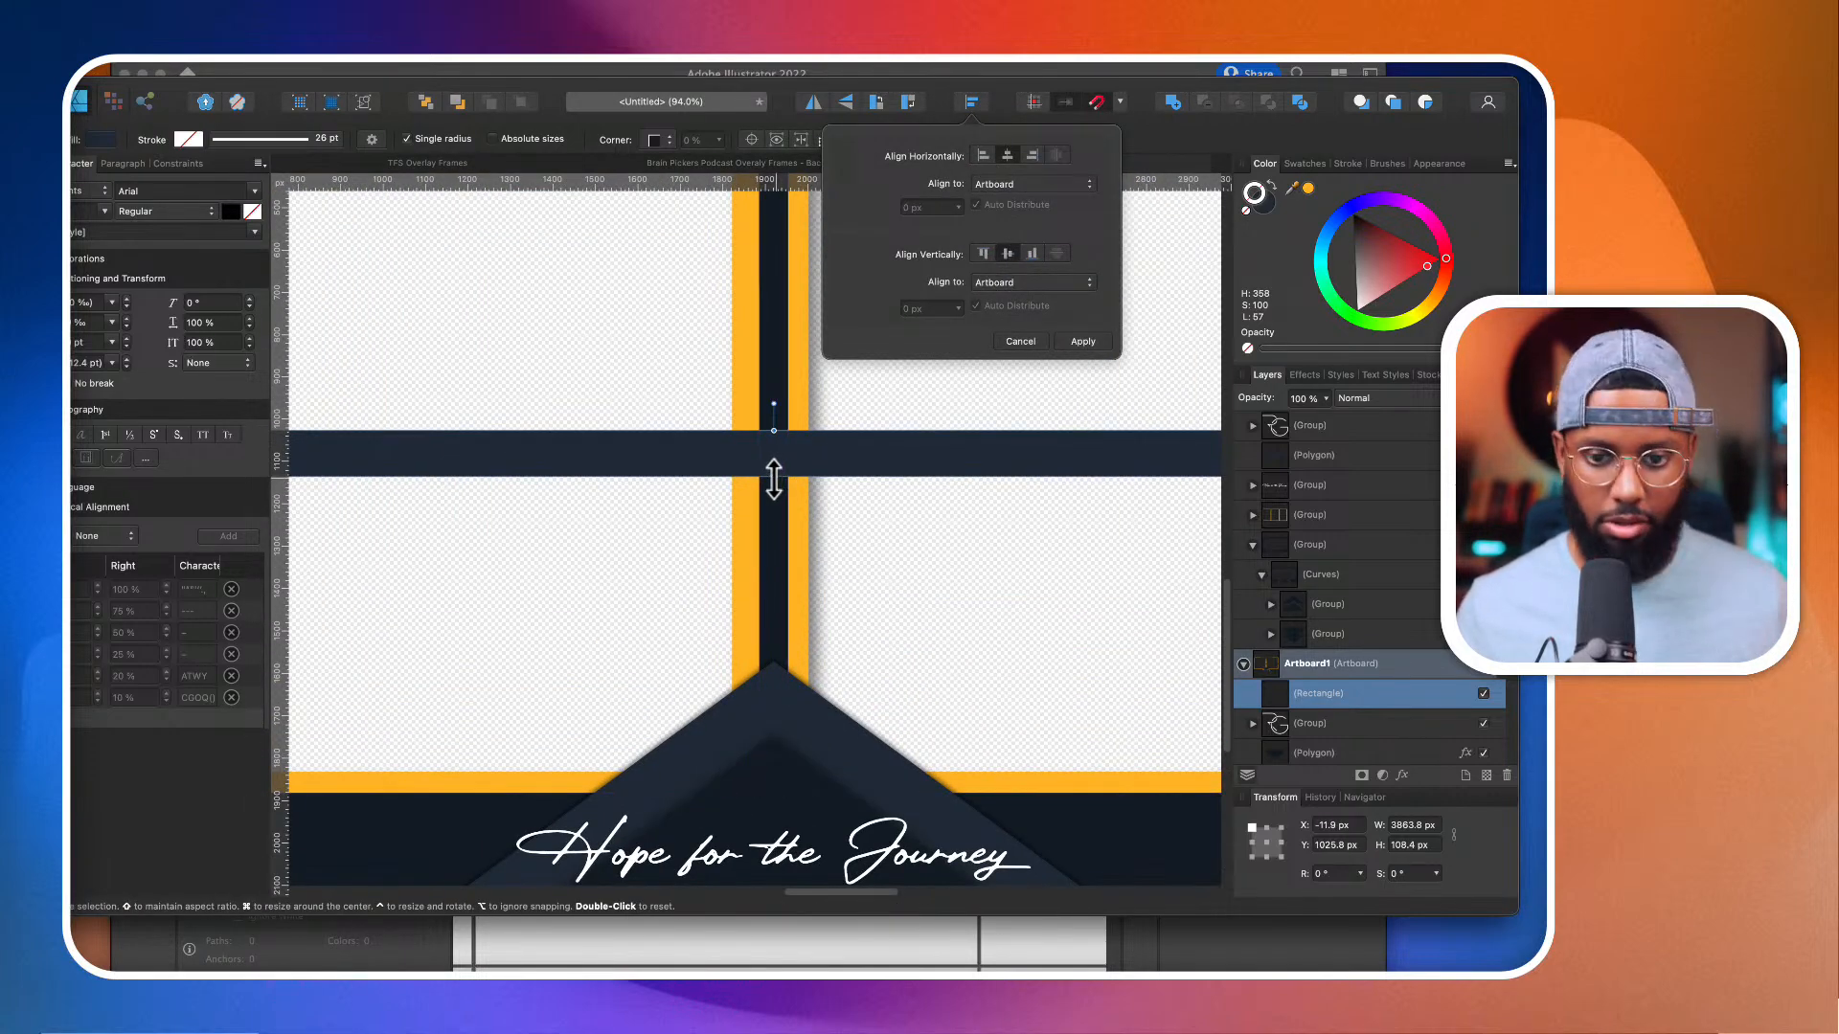
drag(774, 476, 773, 464)
scroll(773, 463, down, 5)
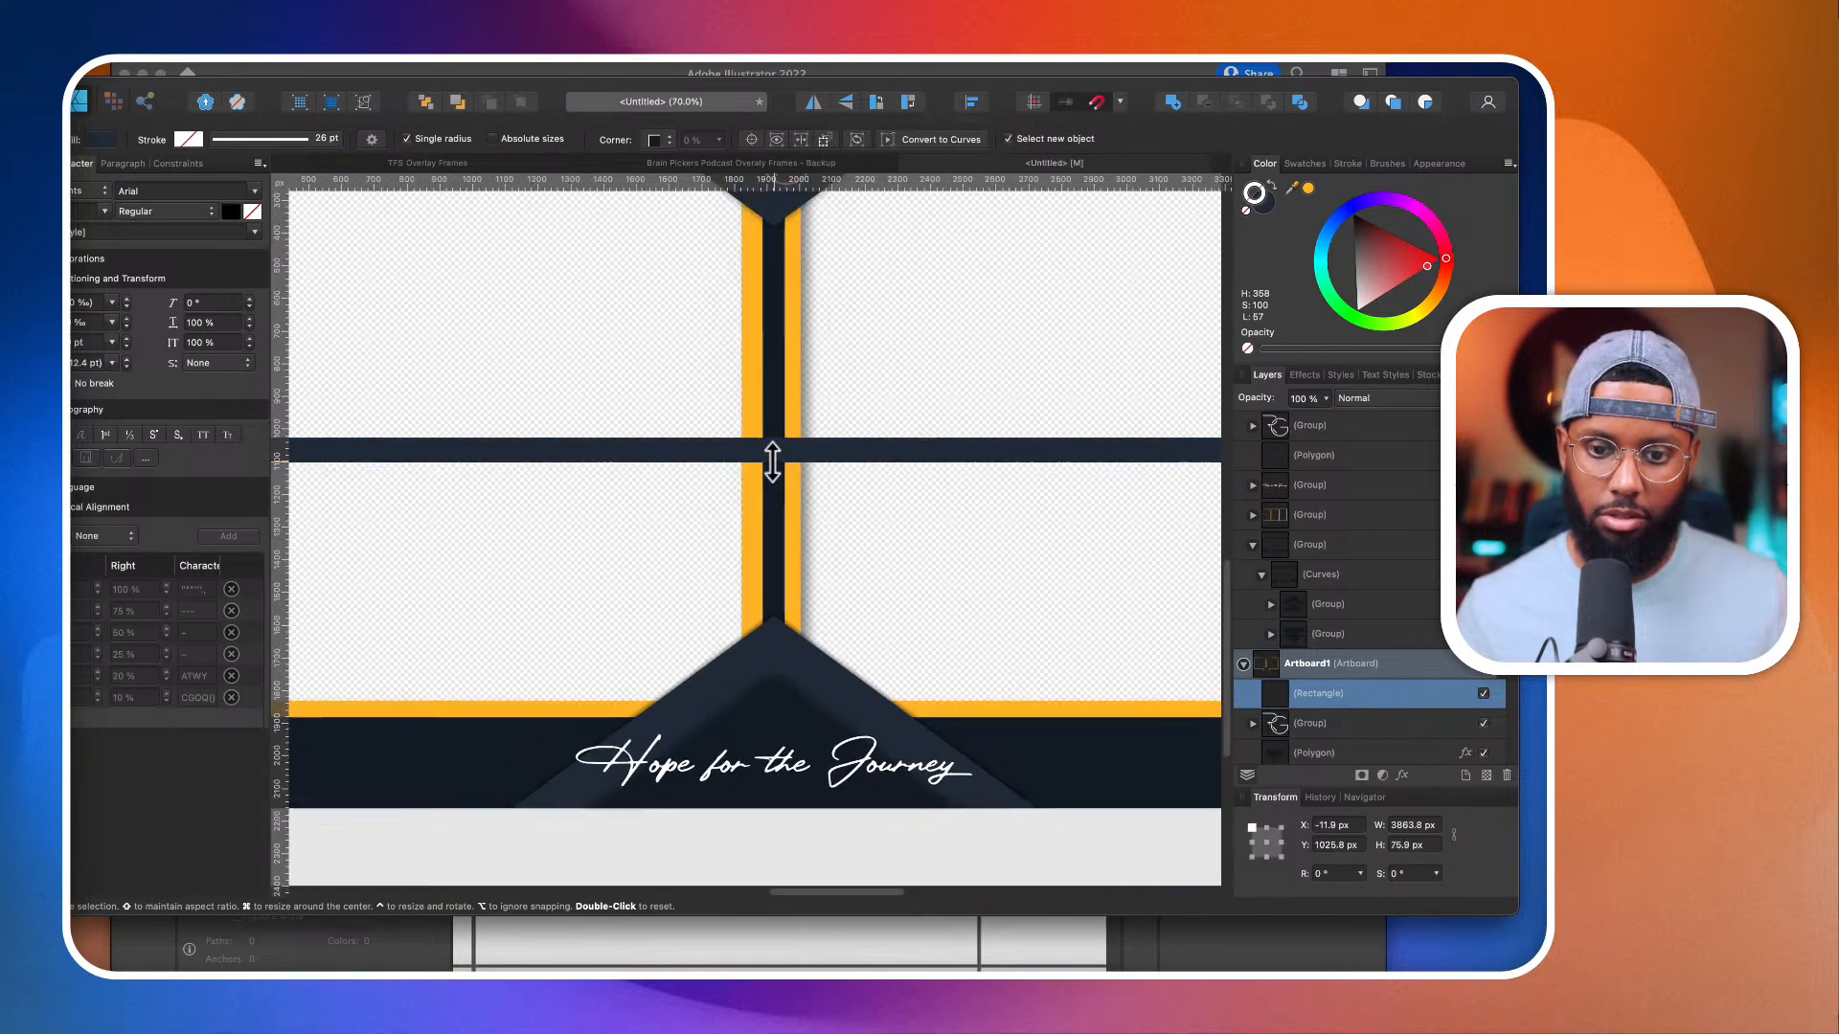
key(m)
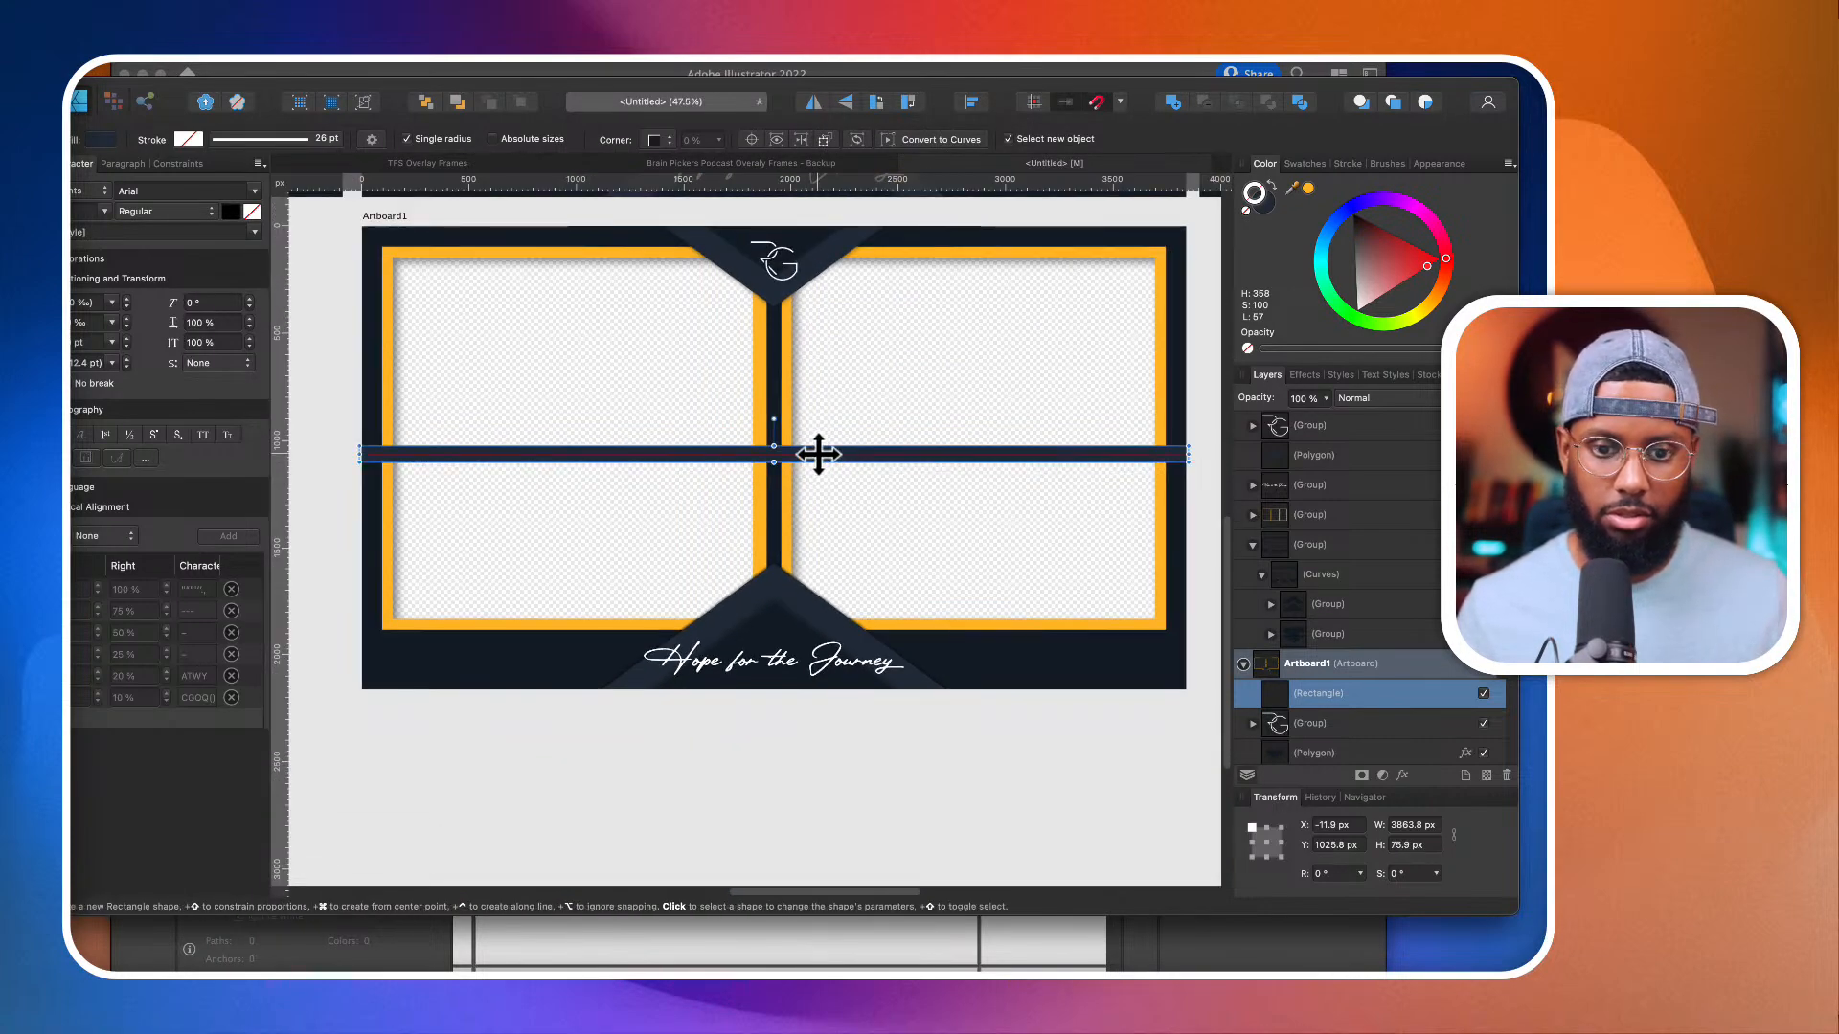
key(v)
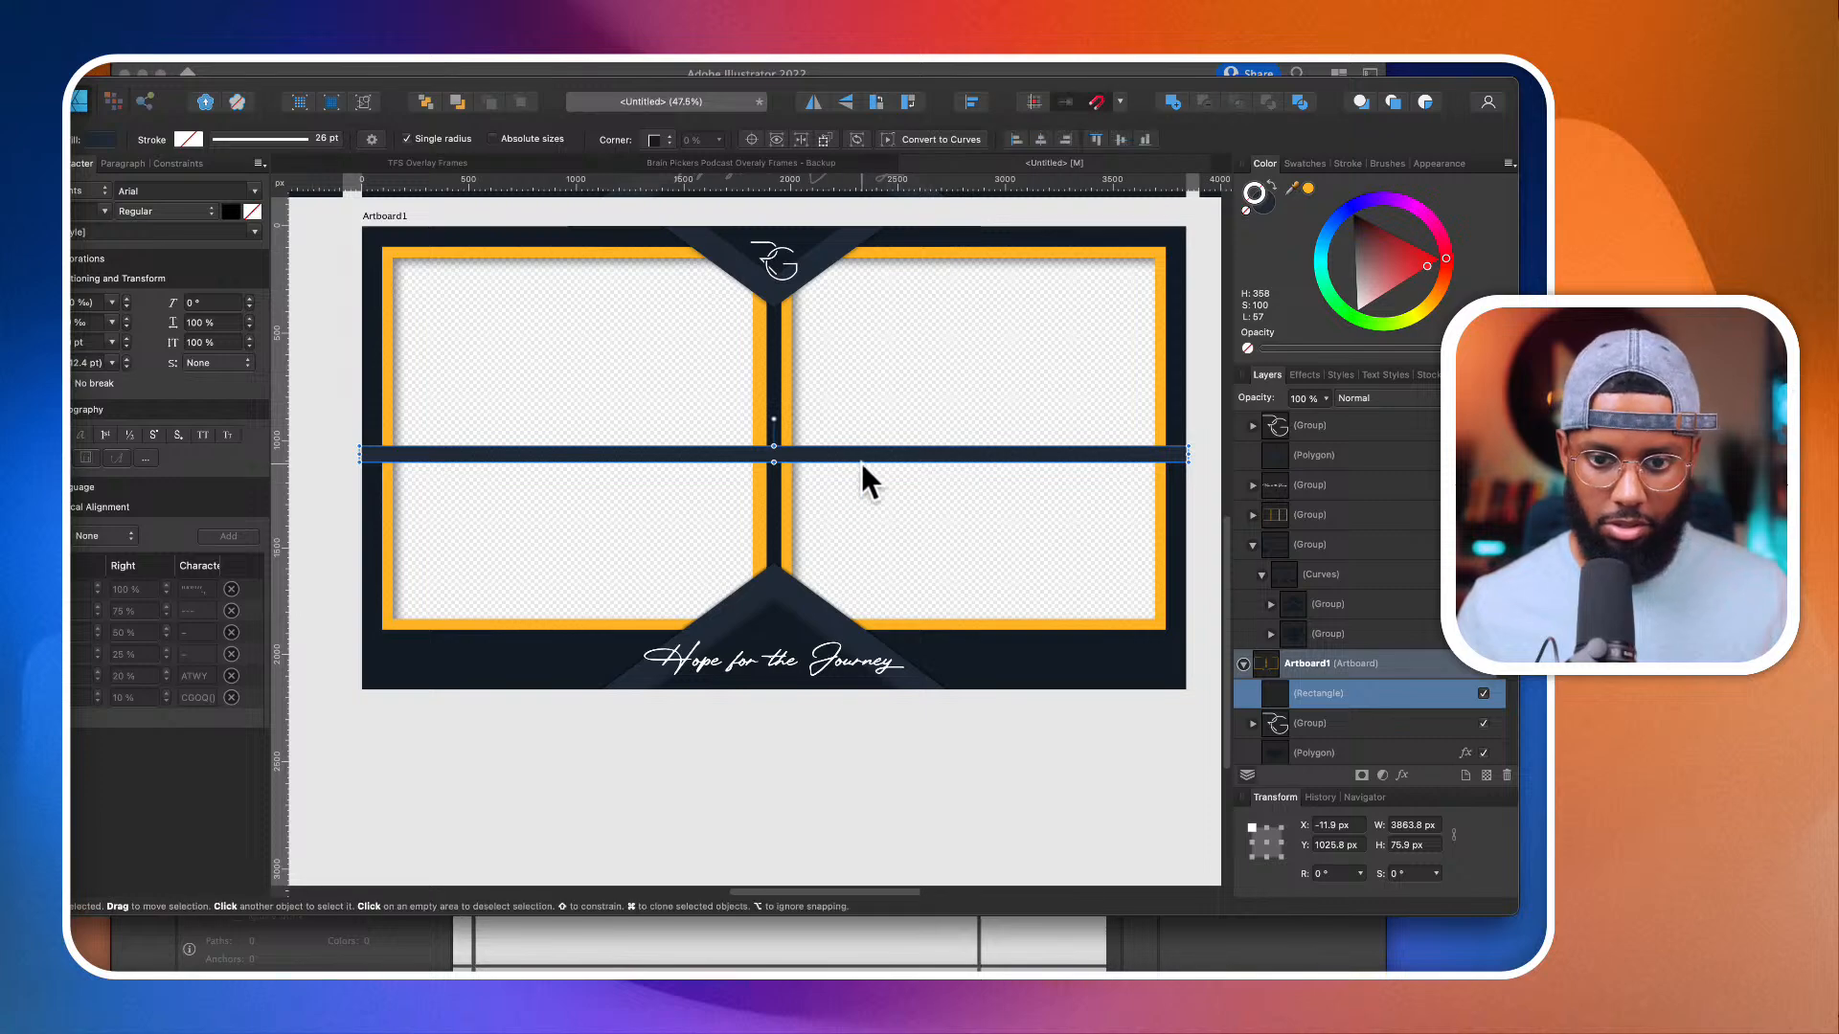
Step: Delete the bottom triangle group behind the "Hope for the Journey" text on the duplicated artboard
scroll(858, 458, down, 2)
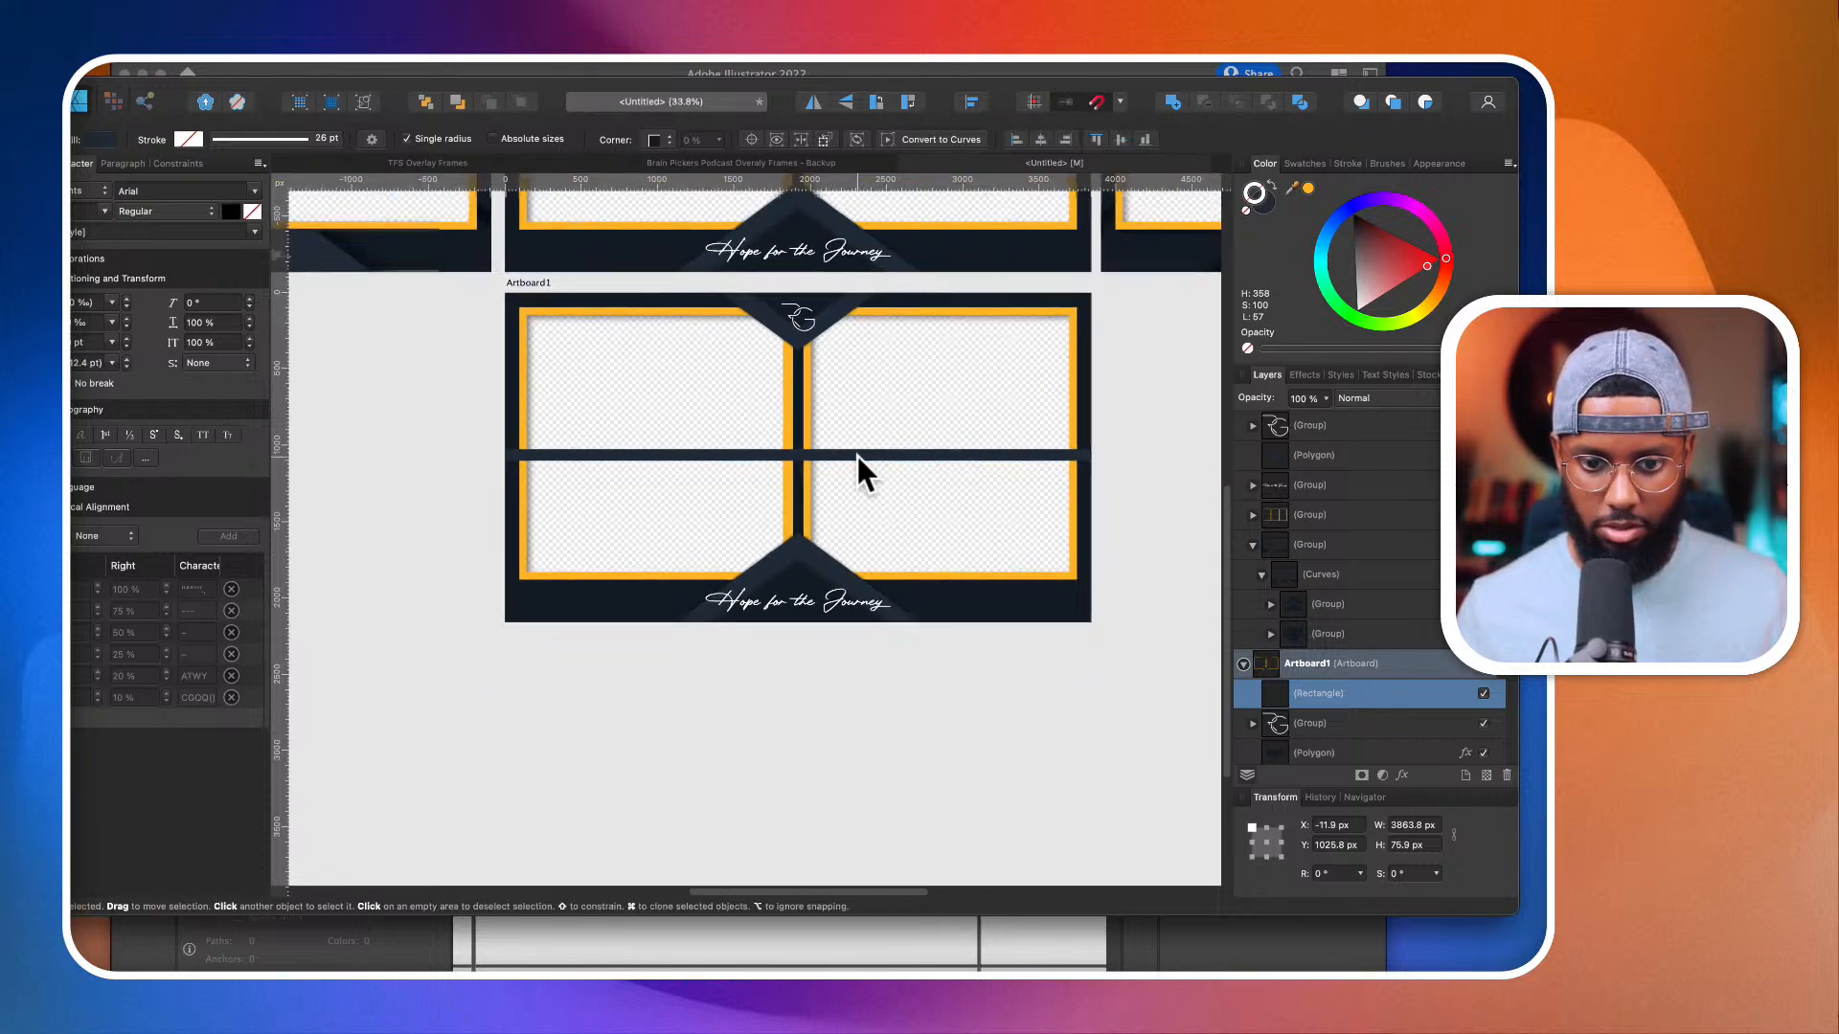
click(845, 577)
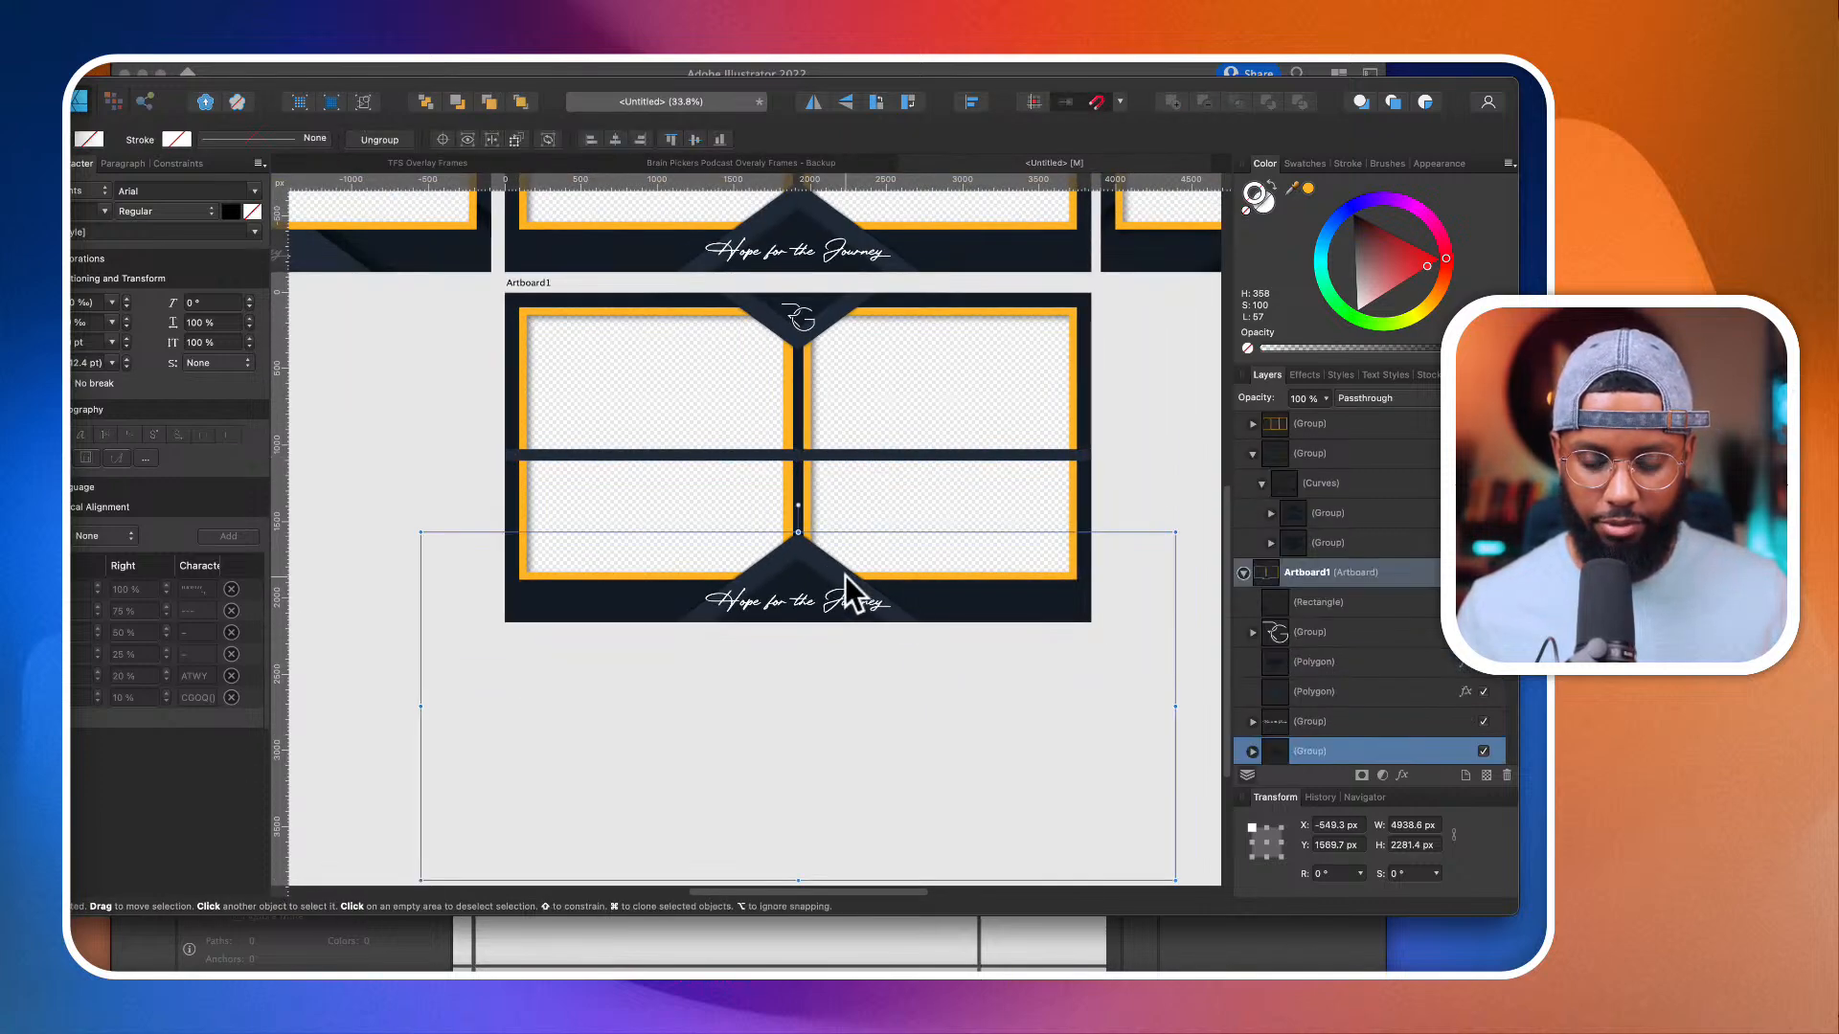
key(Delete)
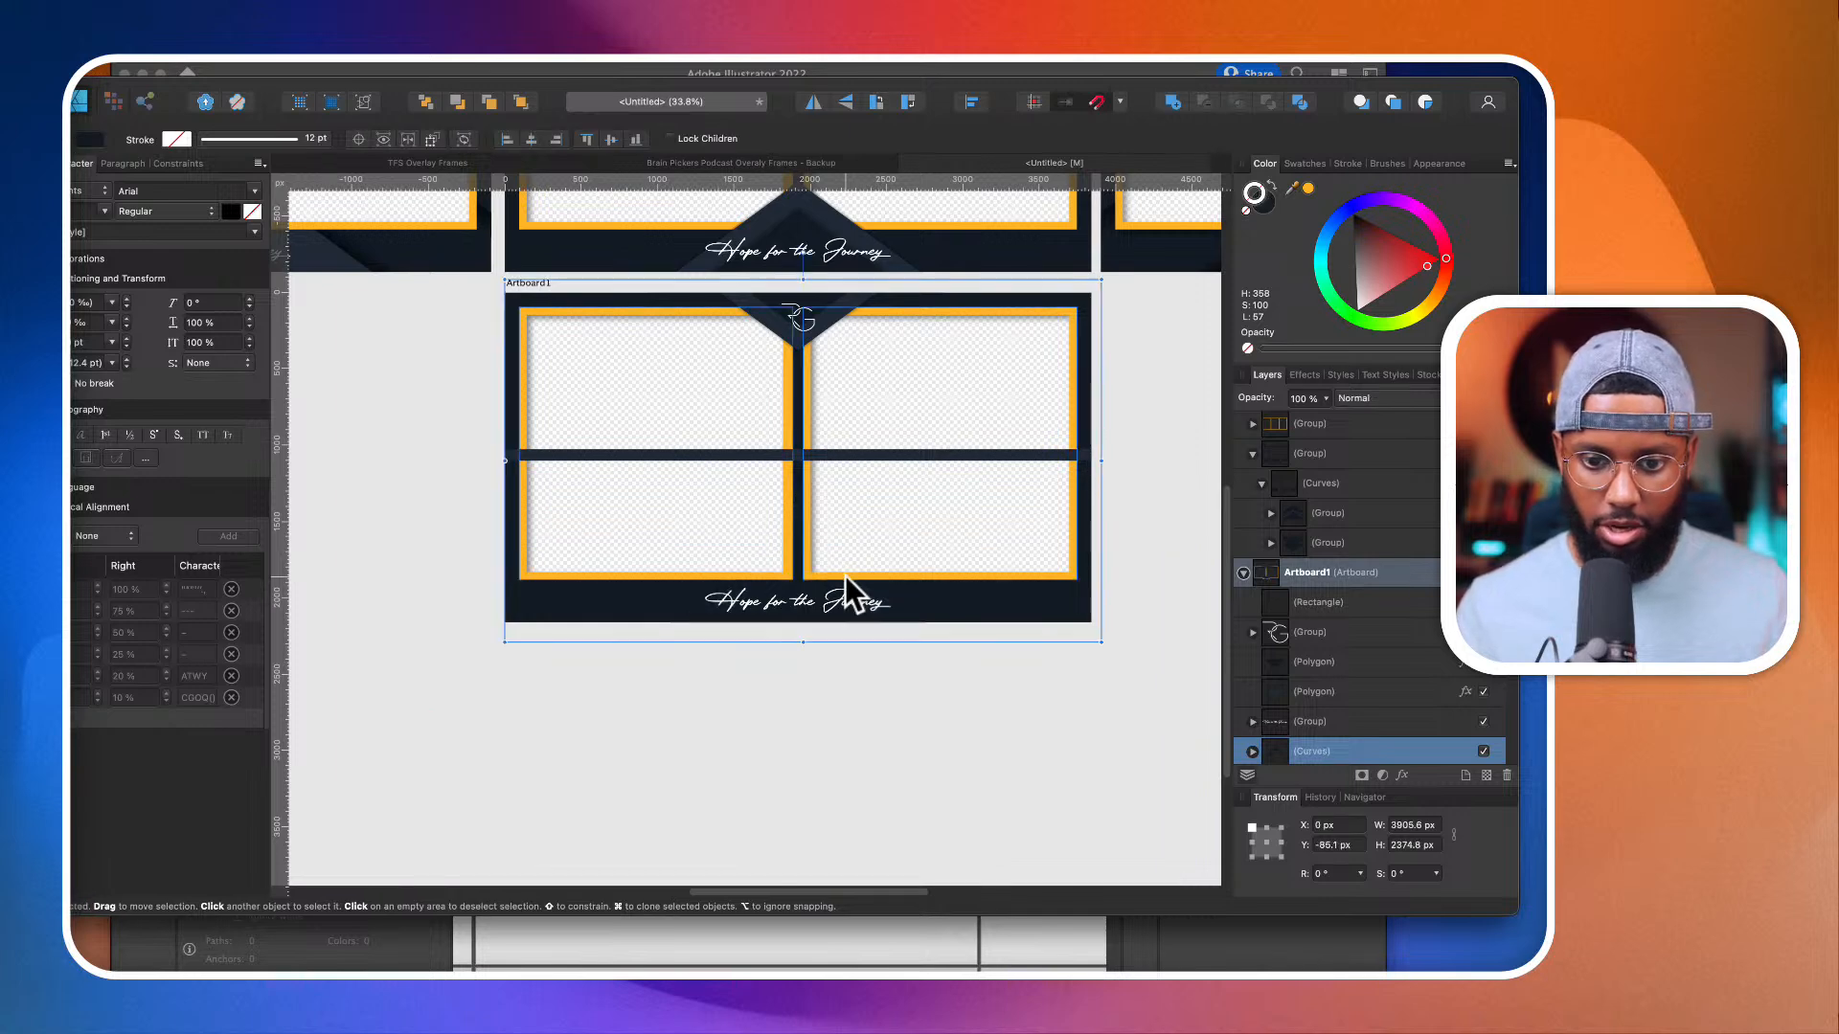
key(super+z)
key(Delete)
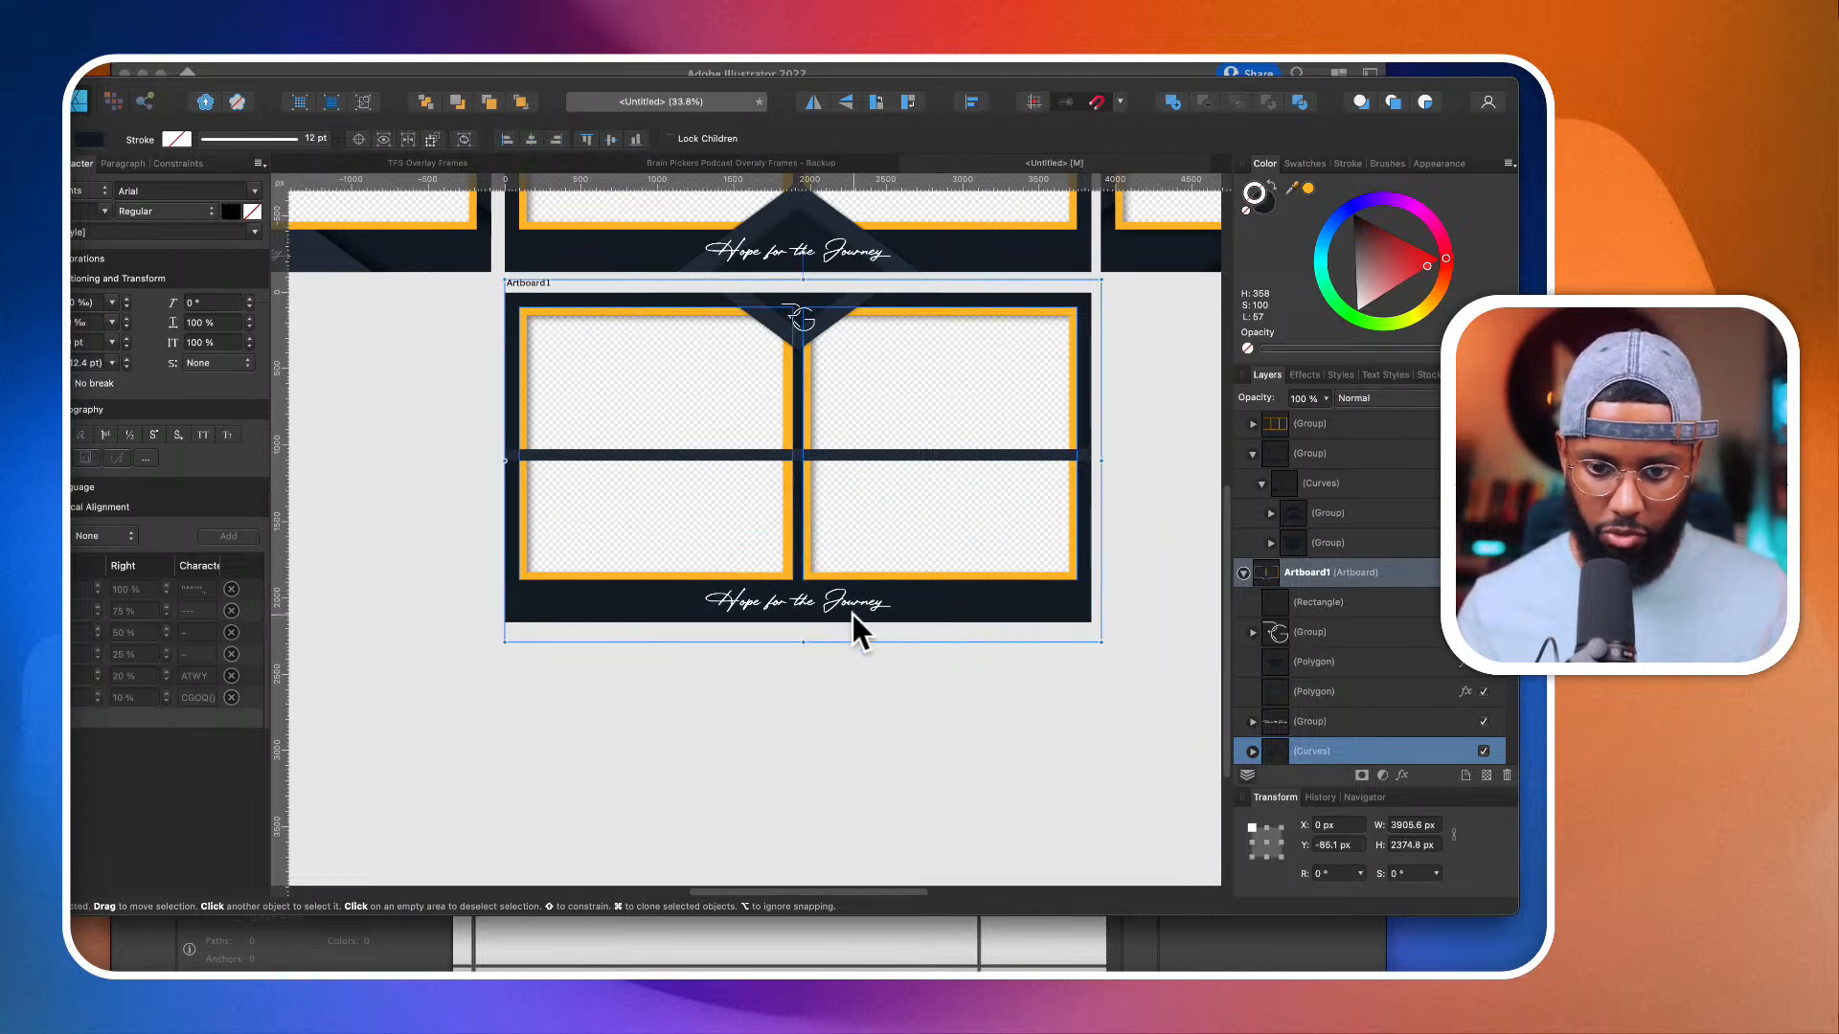
Step: Select the triangle group nested in the single-camera frame's background curves again
scroll(852, 618, down, 2)
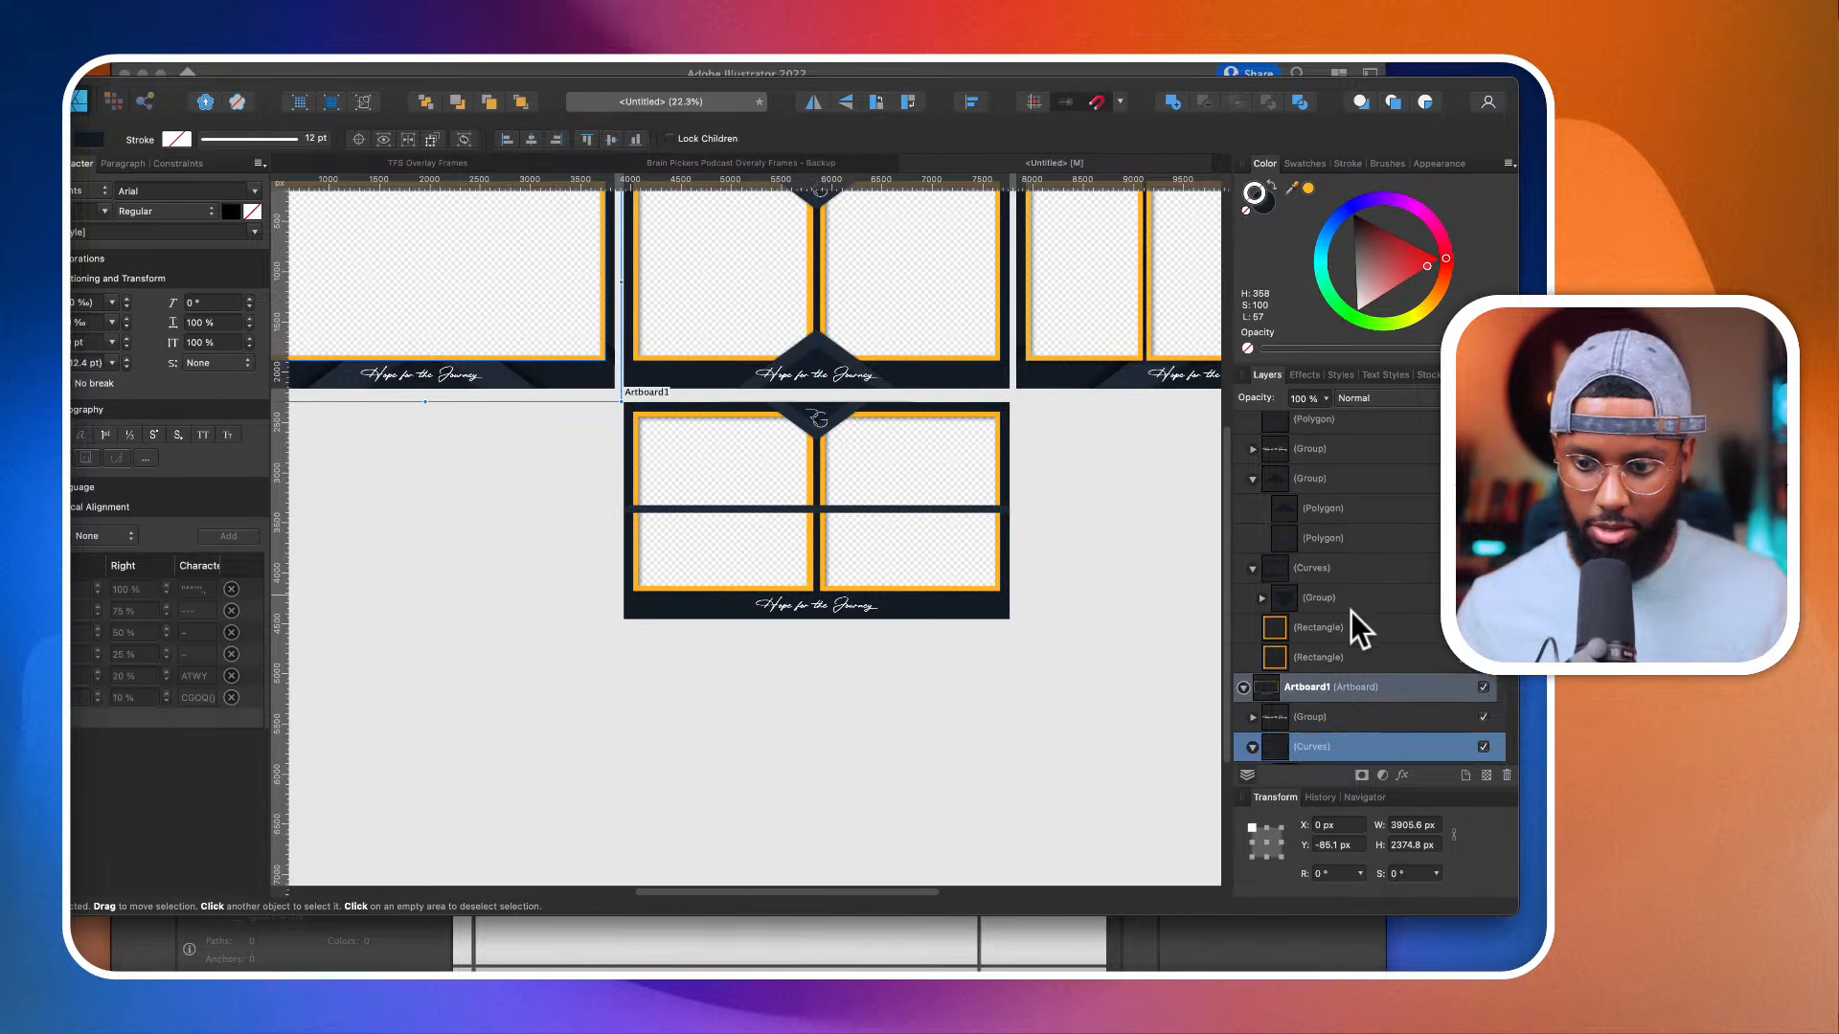
scroll(1351, 611, down, 5)
click(1343, 621)
click(1337, 604)
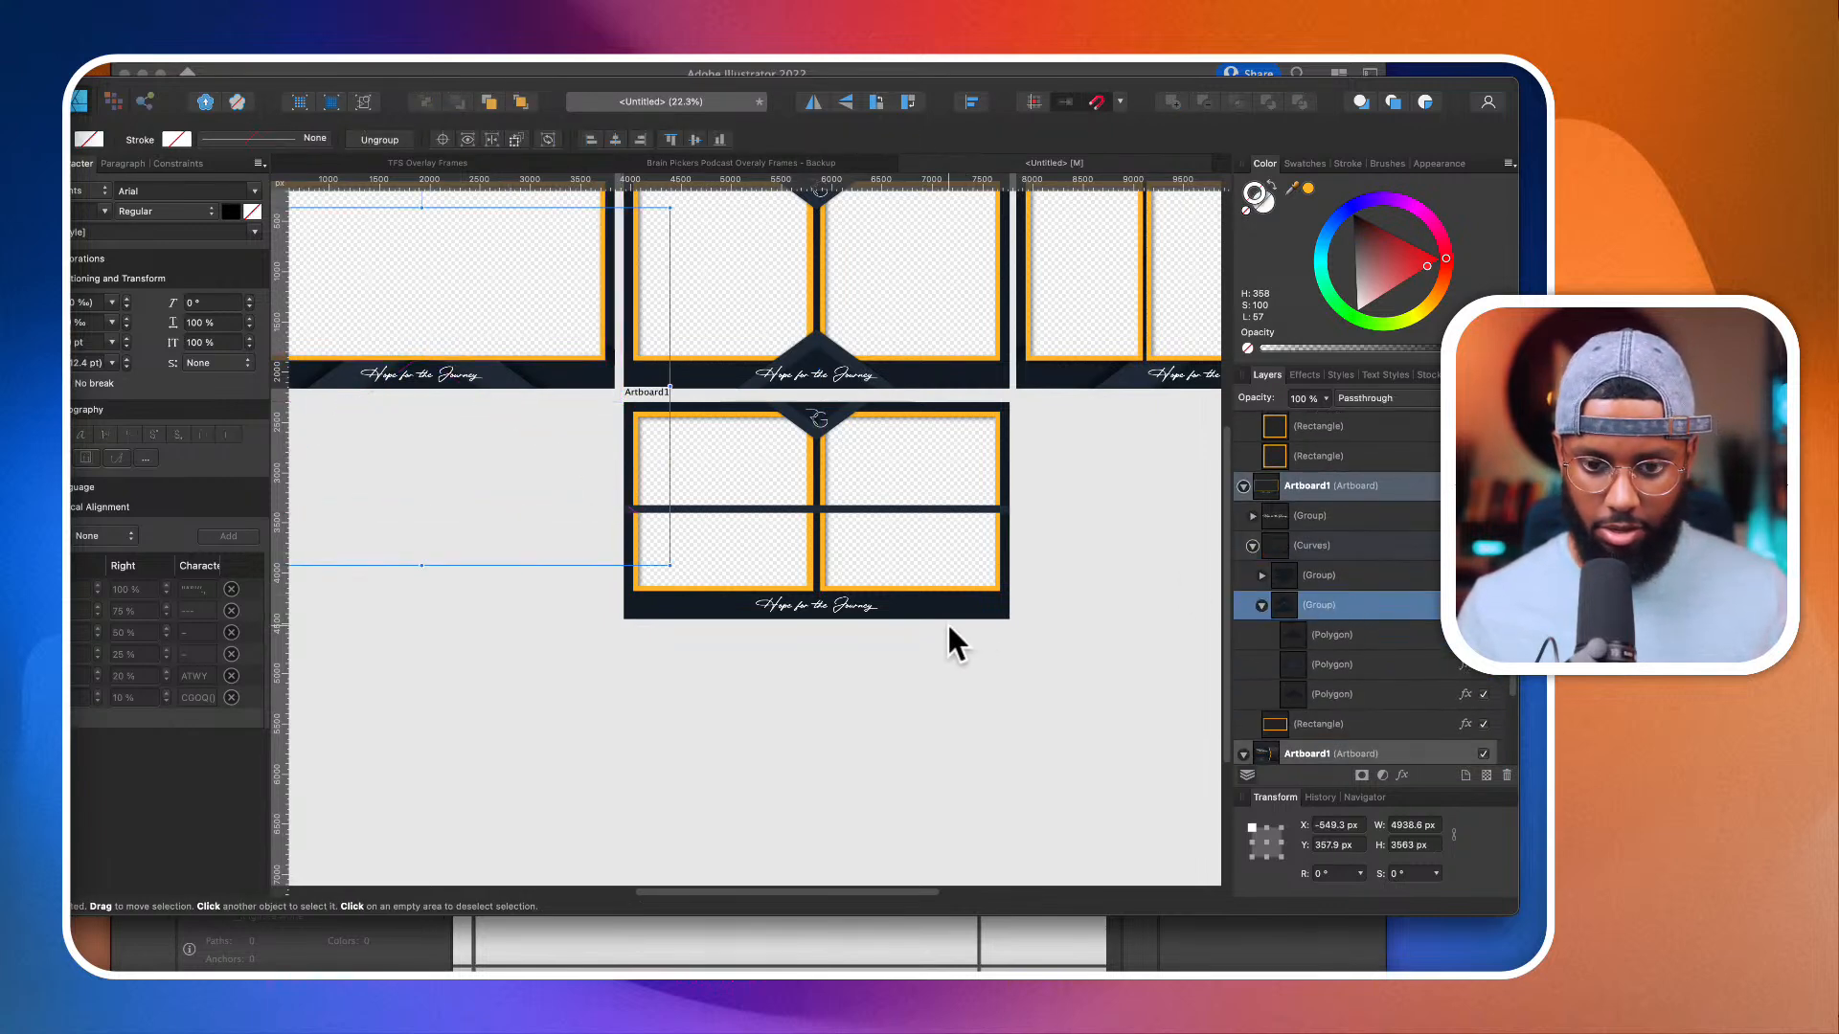
Step: Delete the "Hope for the Journey" text from the duplicated artboard
scroll(867, 551, up, 3)
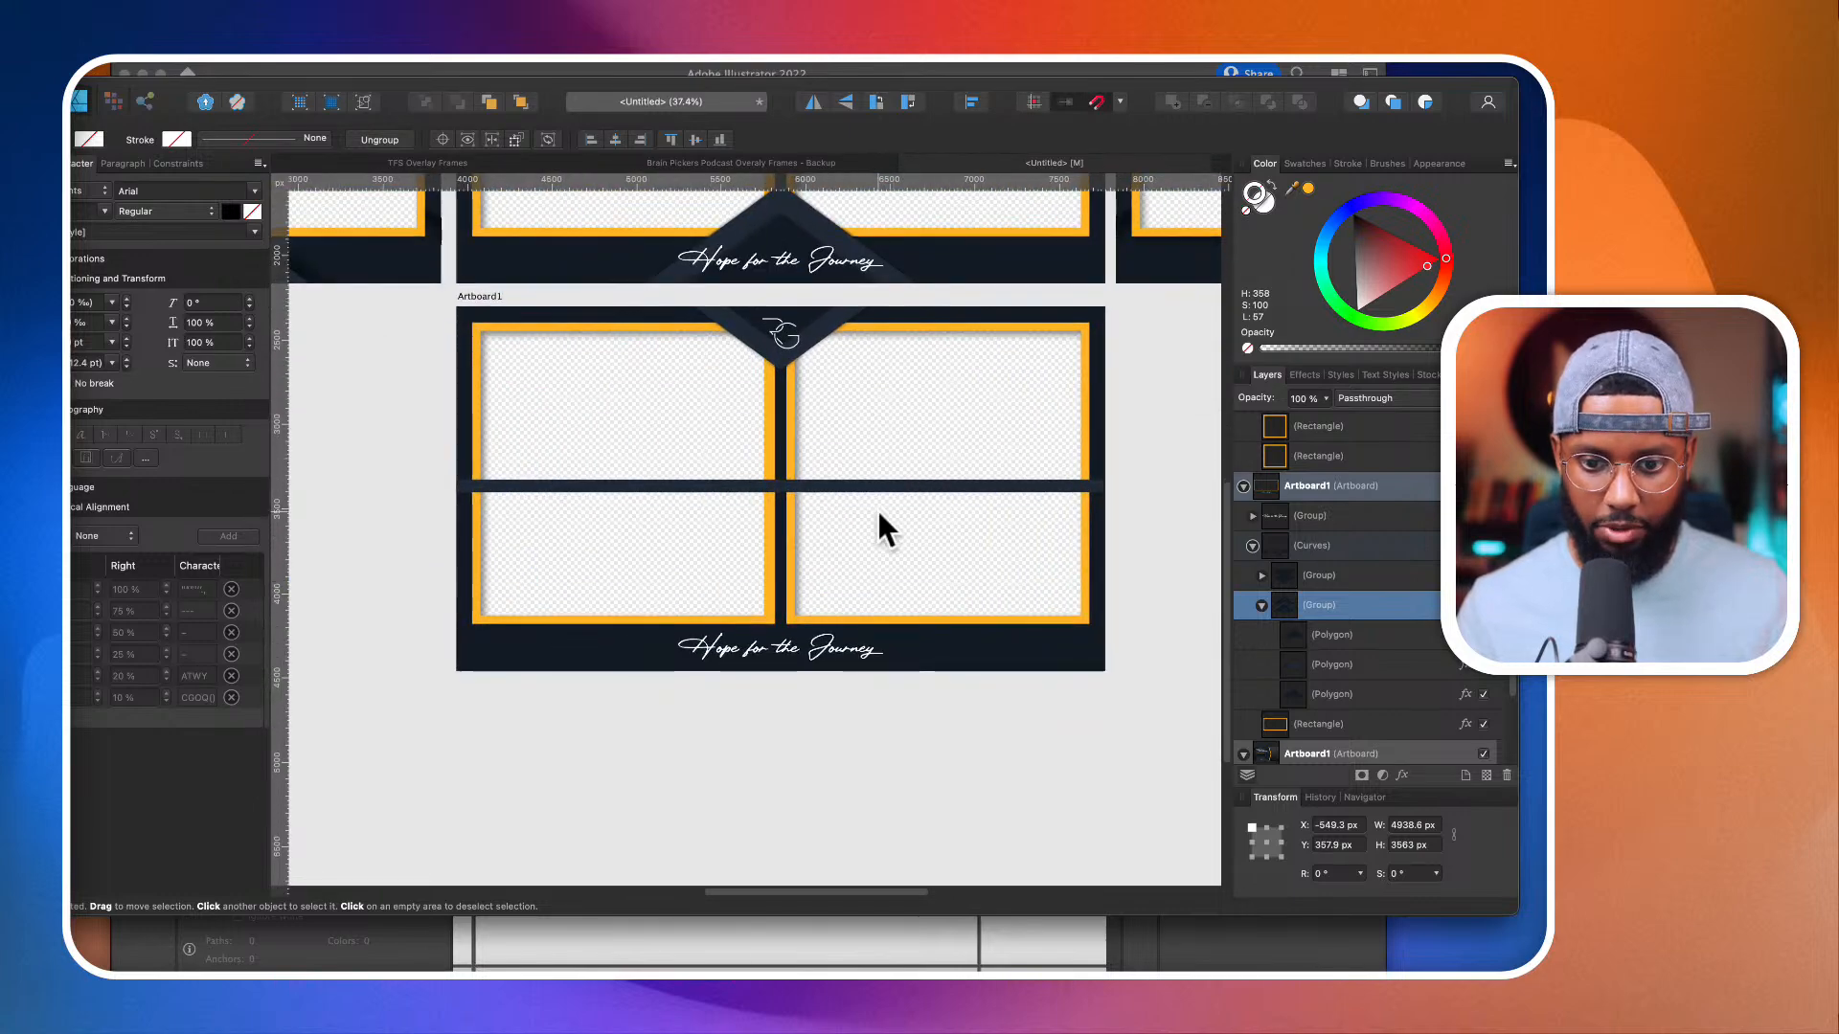
scroll(876, 536, down, 2)
click(818, 588)
key(Delete)
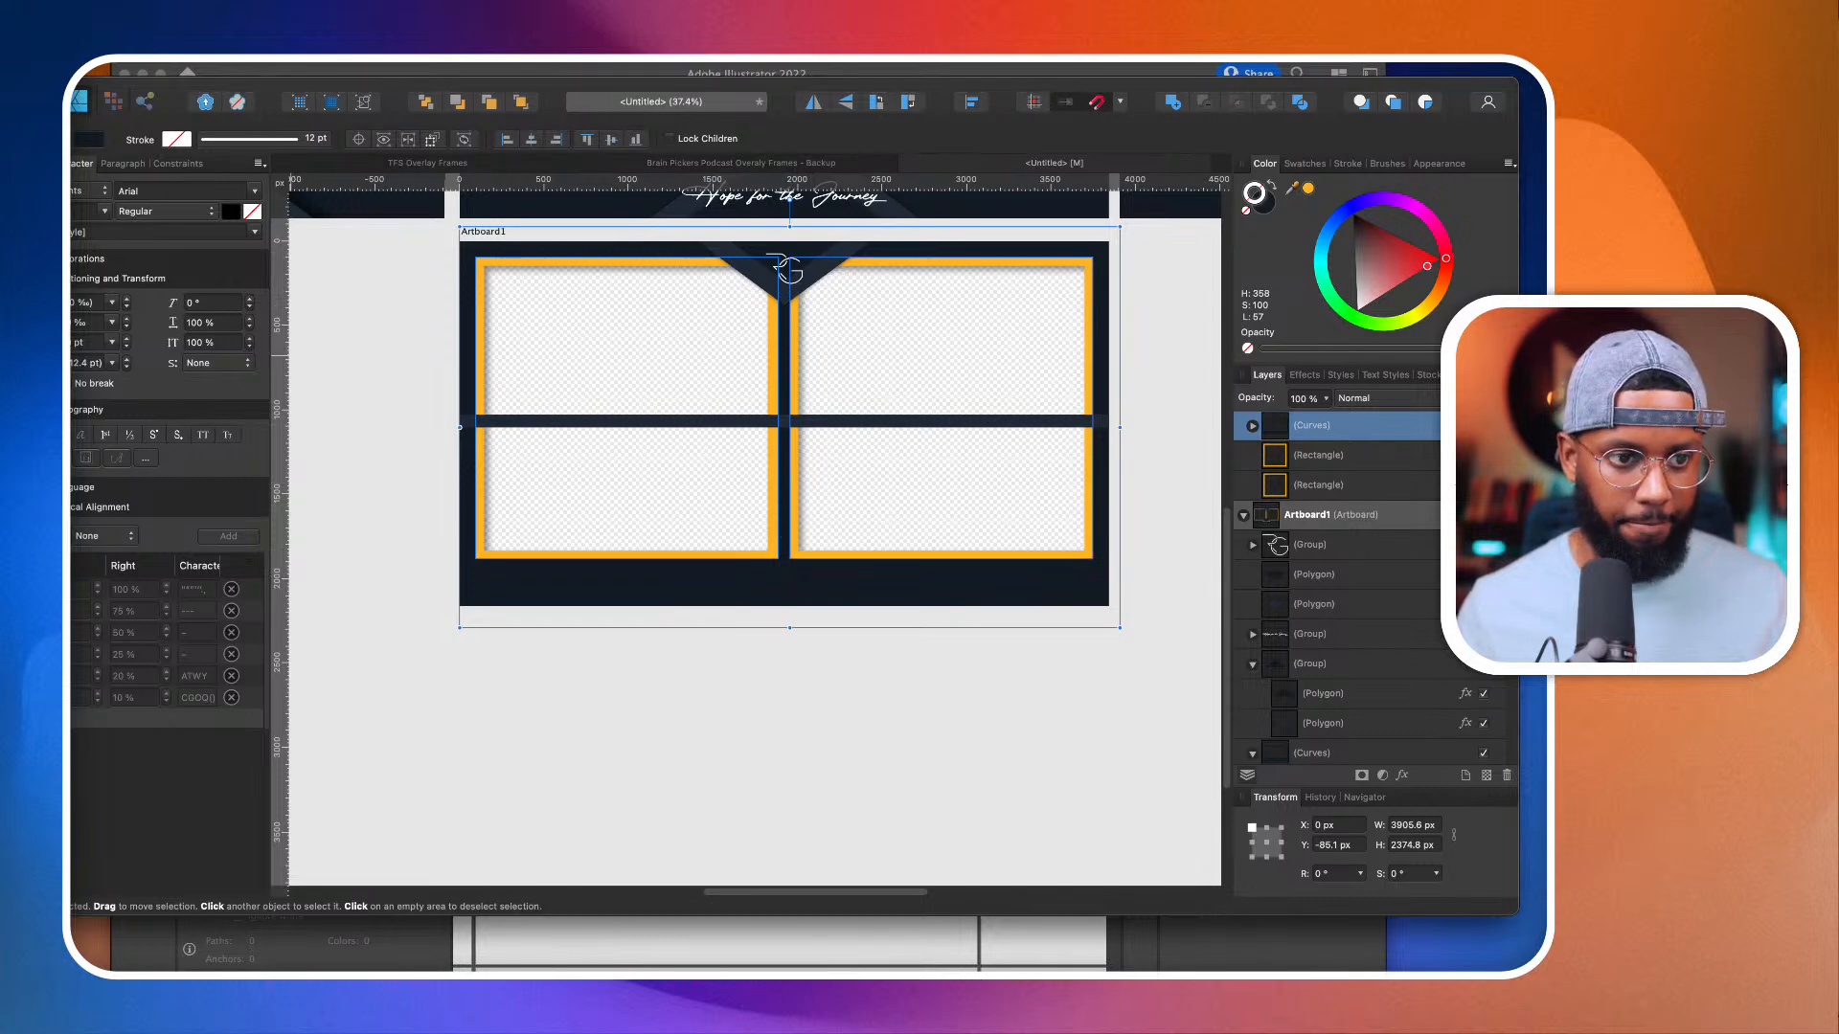
Step: Move the bottom nodes of both cutouts in the background curves down to leave a thinner lower border
key(a)
click(475, 556)
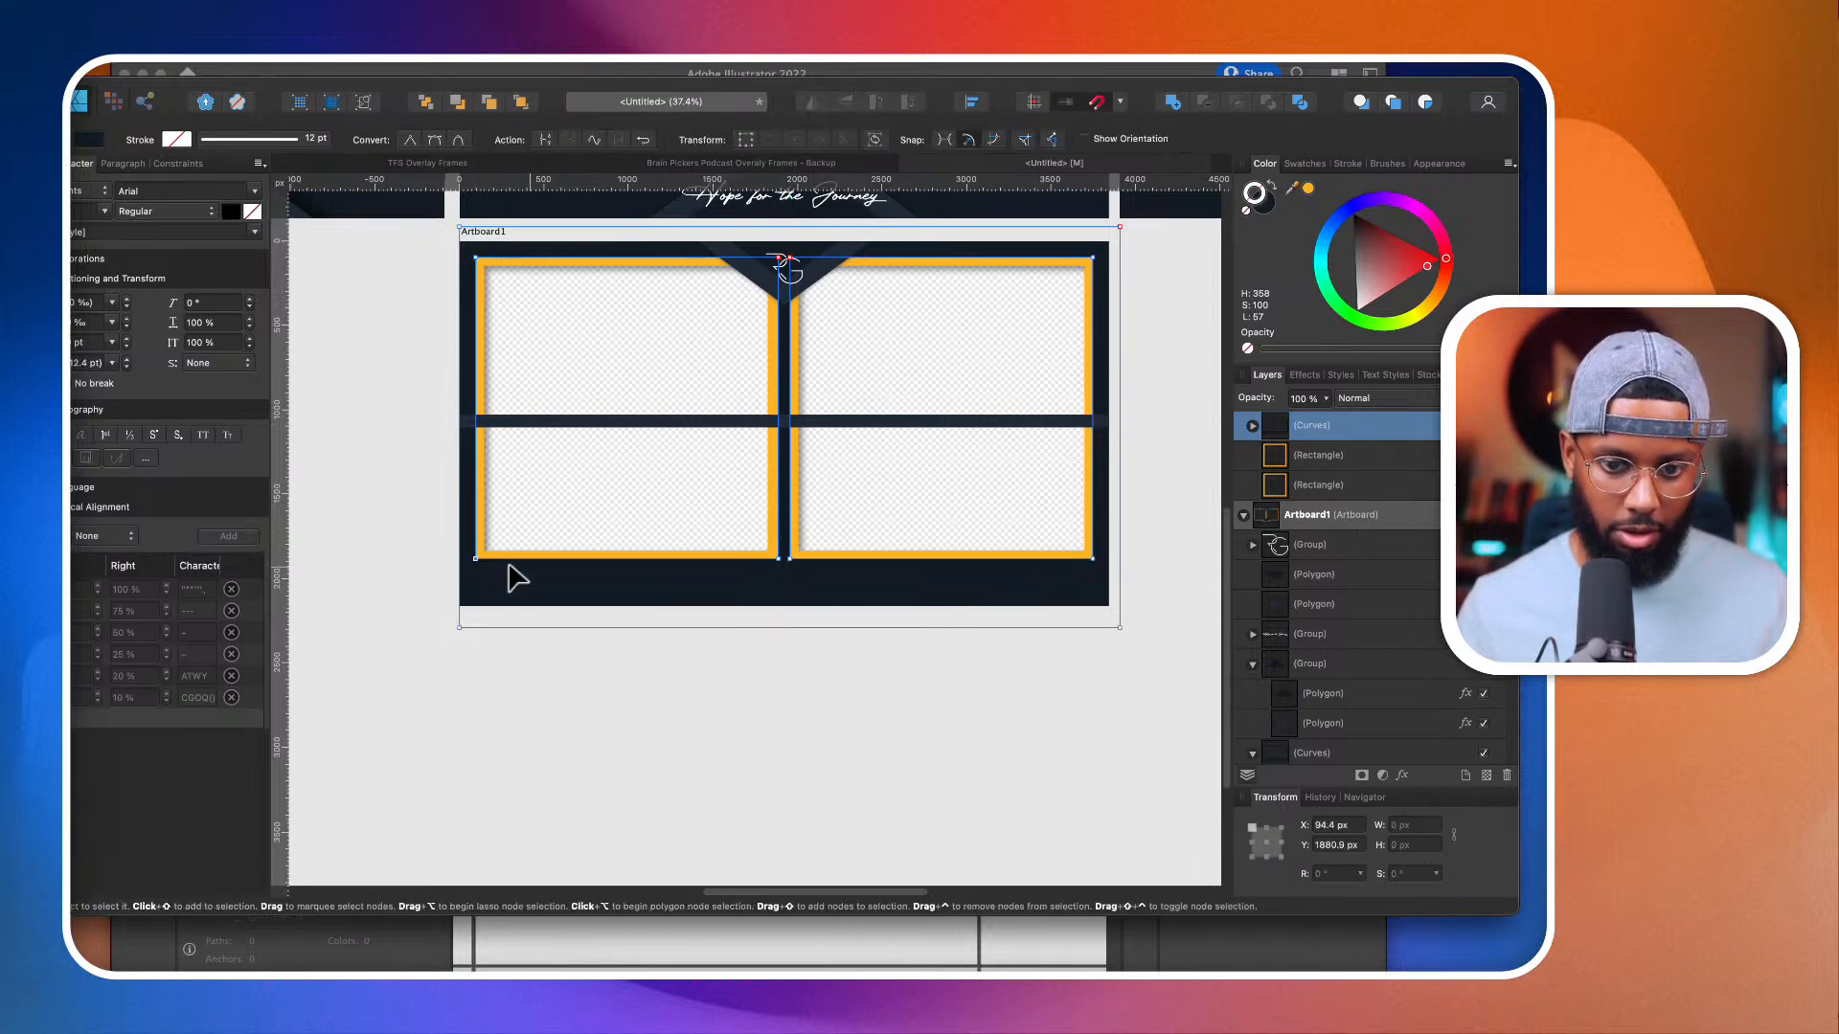
shift+click(777, 558)
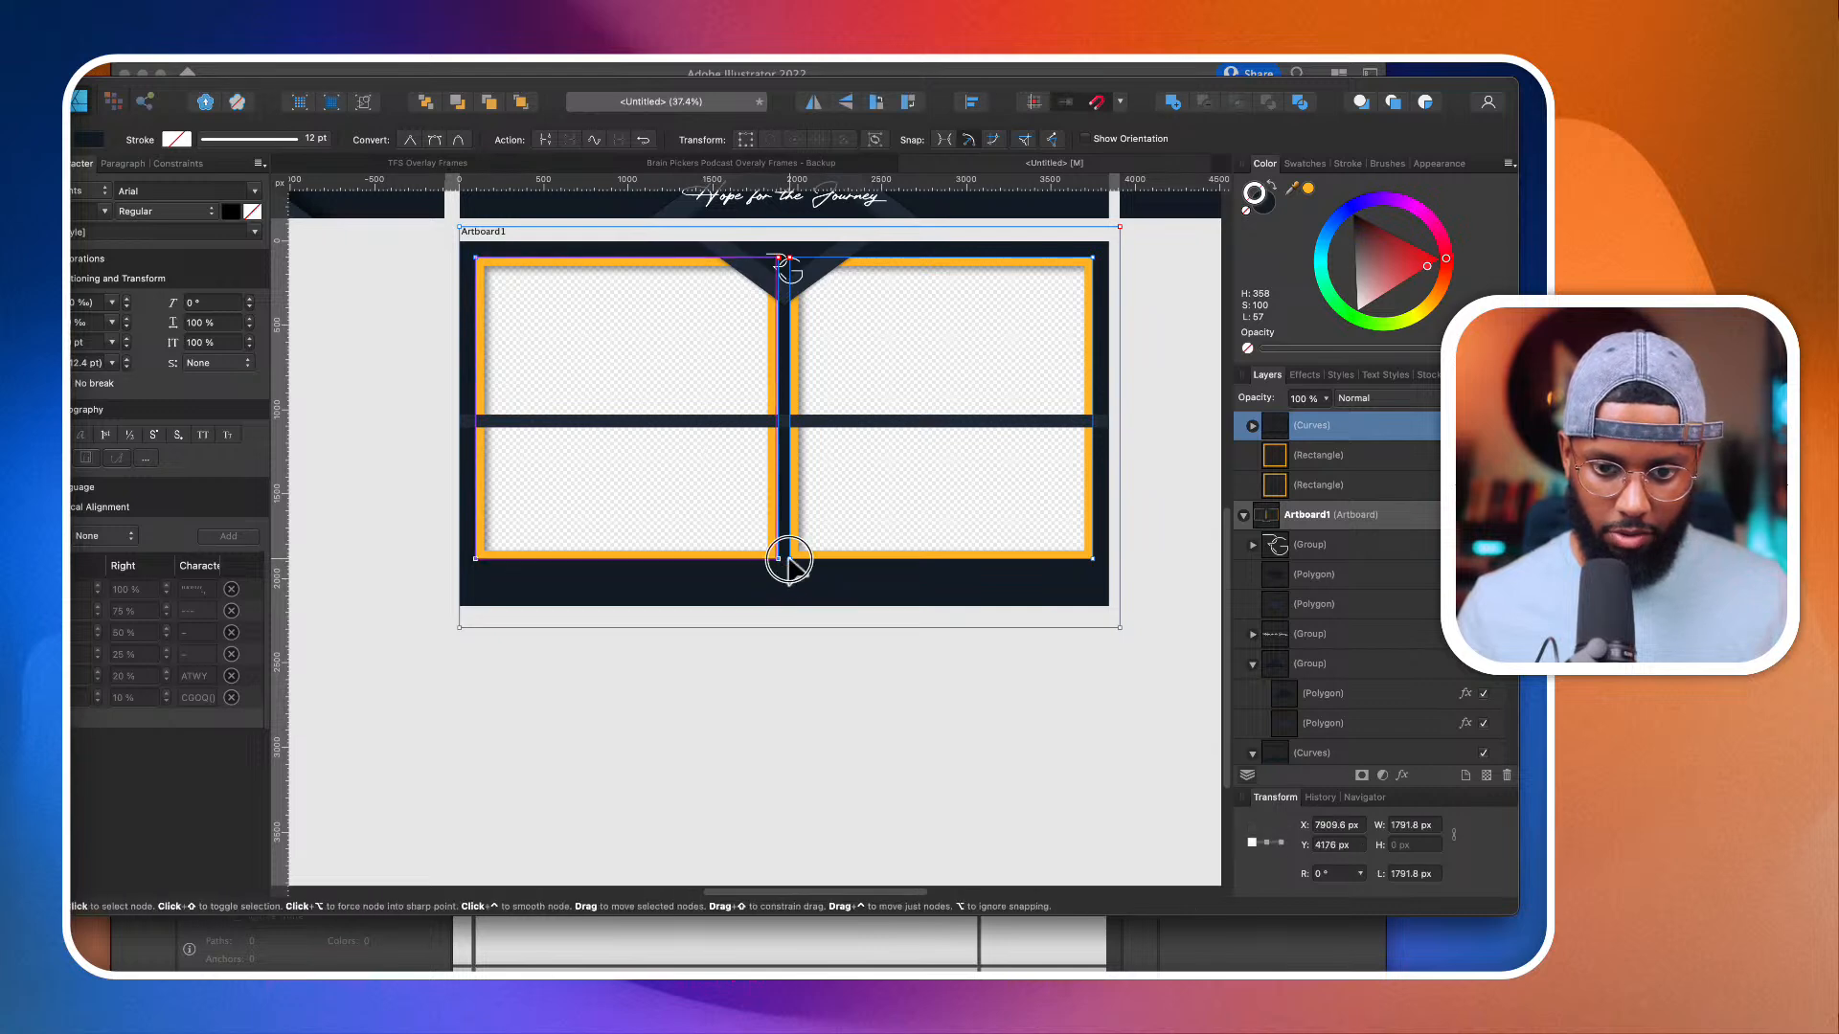
drag(1092, 559, 1093, 585)
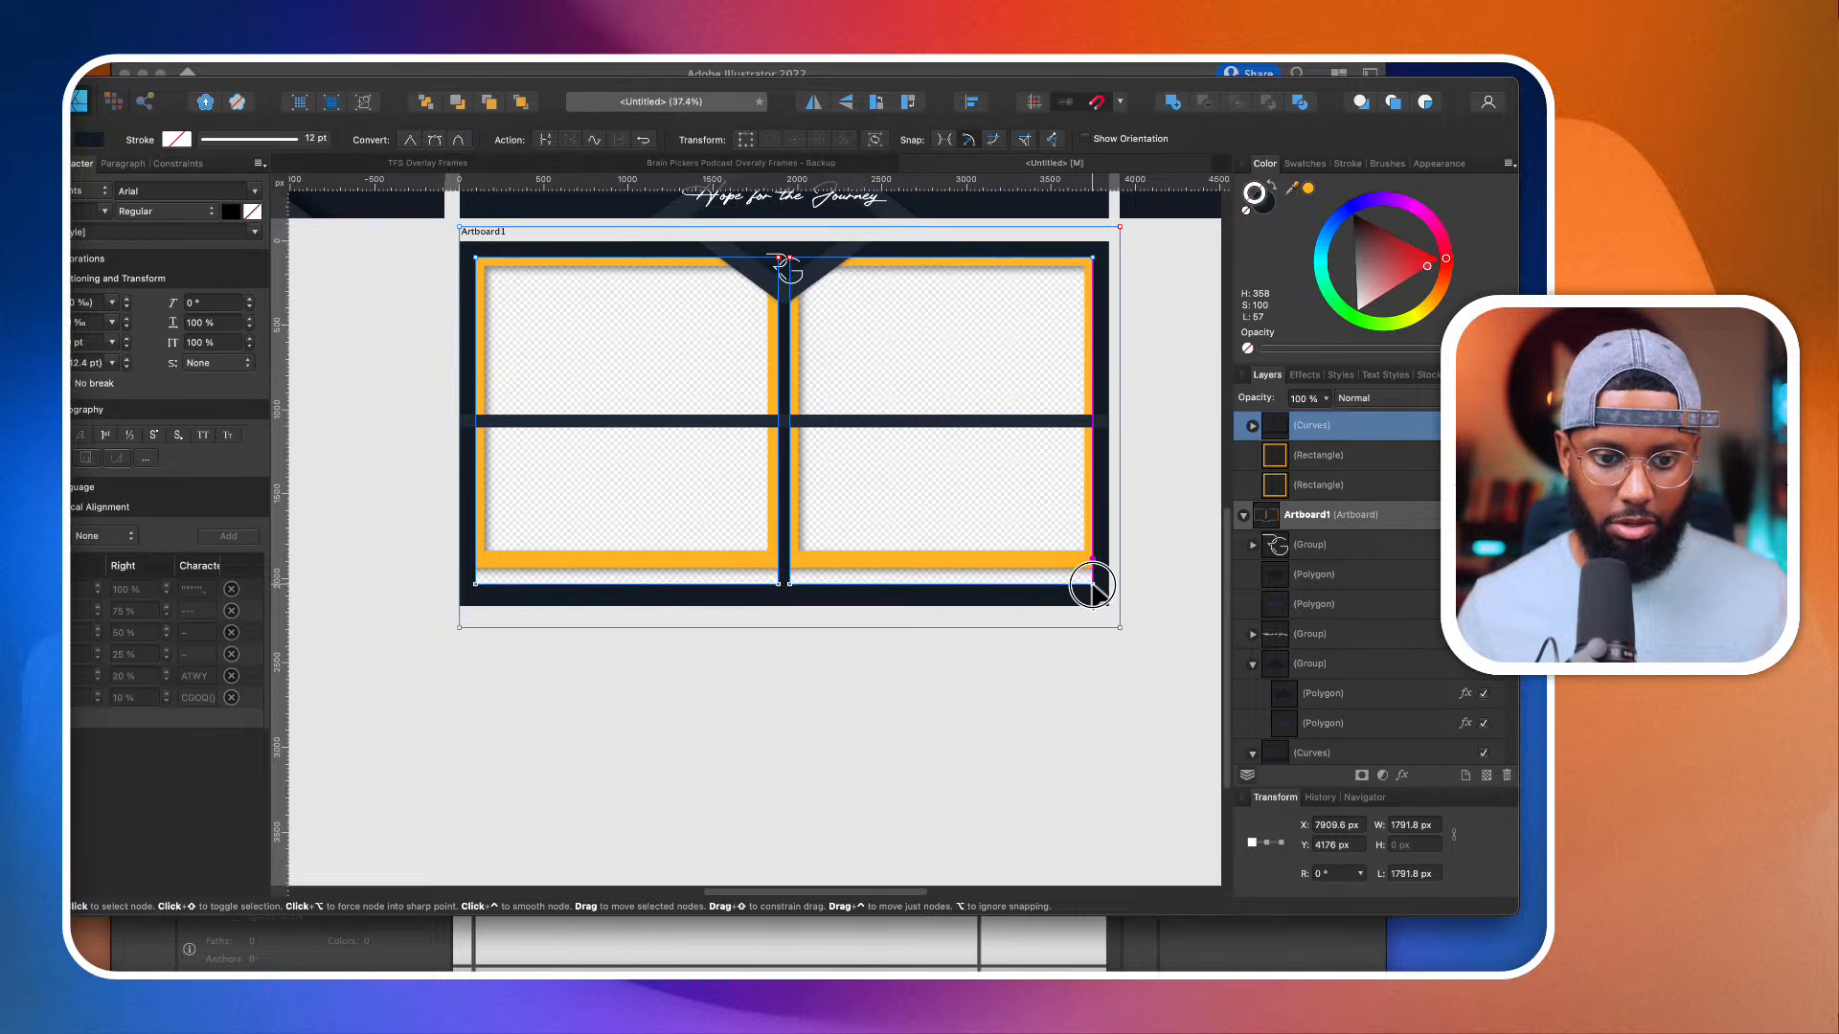
Step: Extend both orange frame rectangles down to the lowered bottom edge of the cutouts and deselect them
click(769, 558)
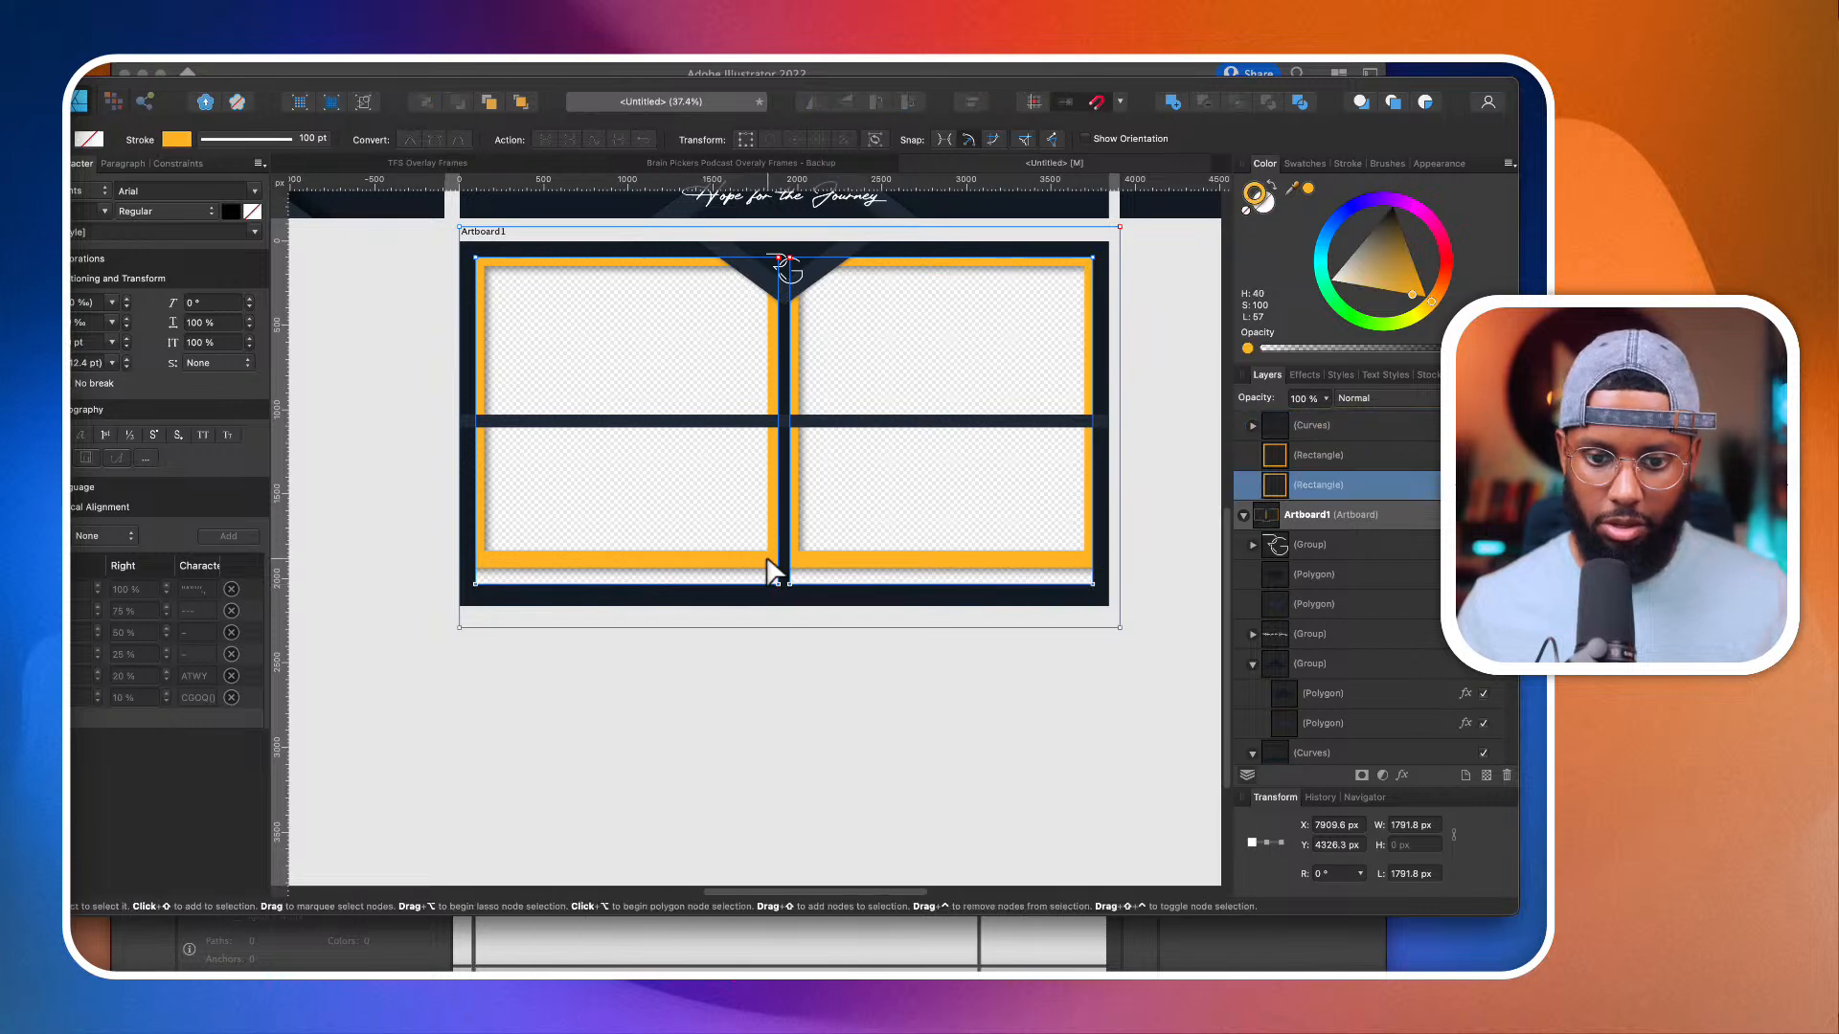
shift+click(943, 569)
drag(784, 559, 788, 584)
click(862, 698)
Step: Merge the horizontal bar with the background curves into a single shape that divides the frame into four windows
click(870, 426)
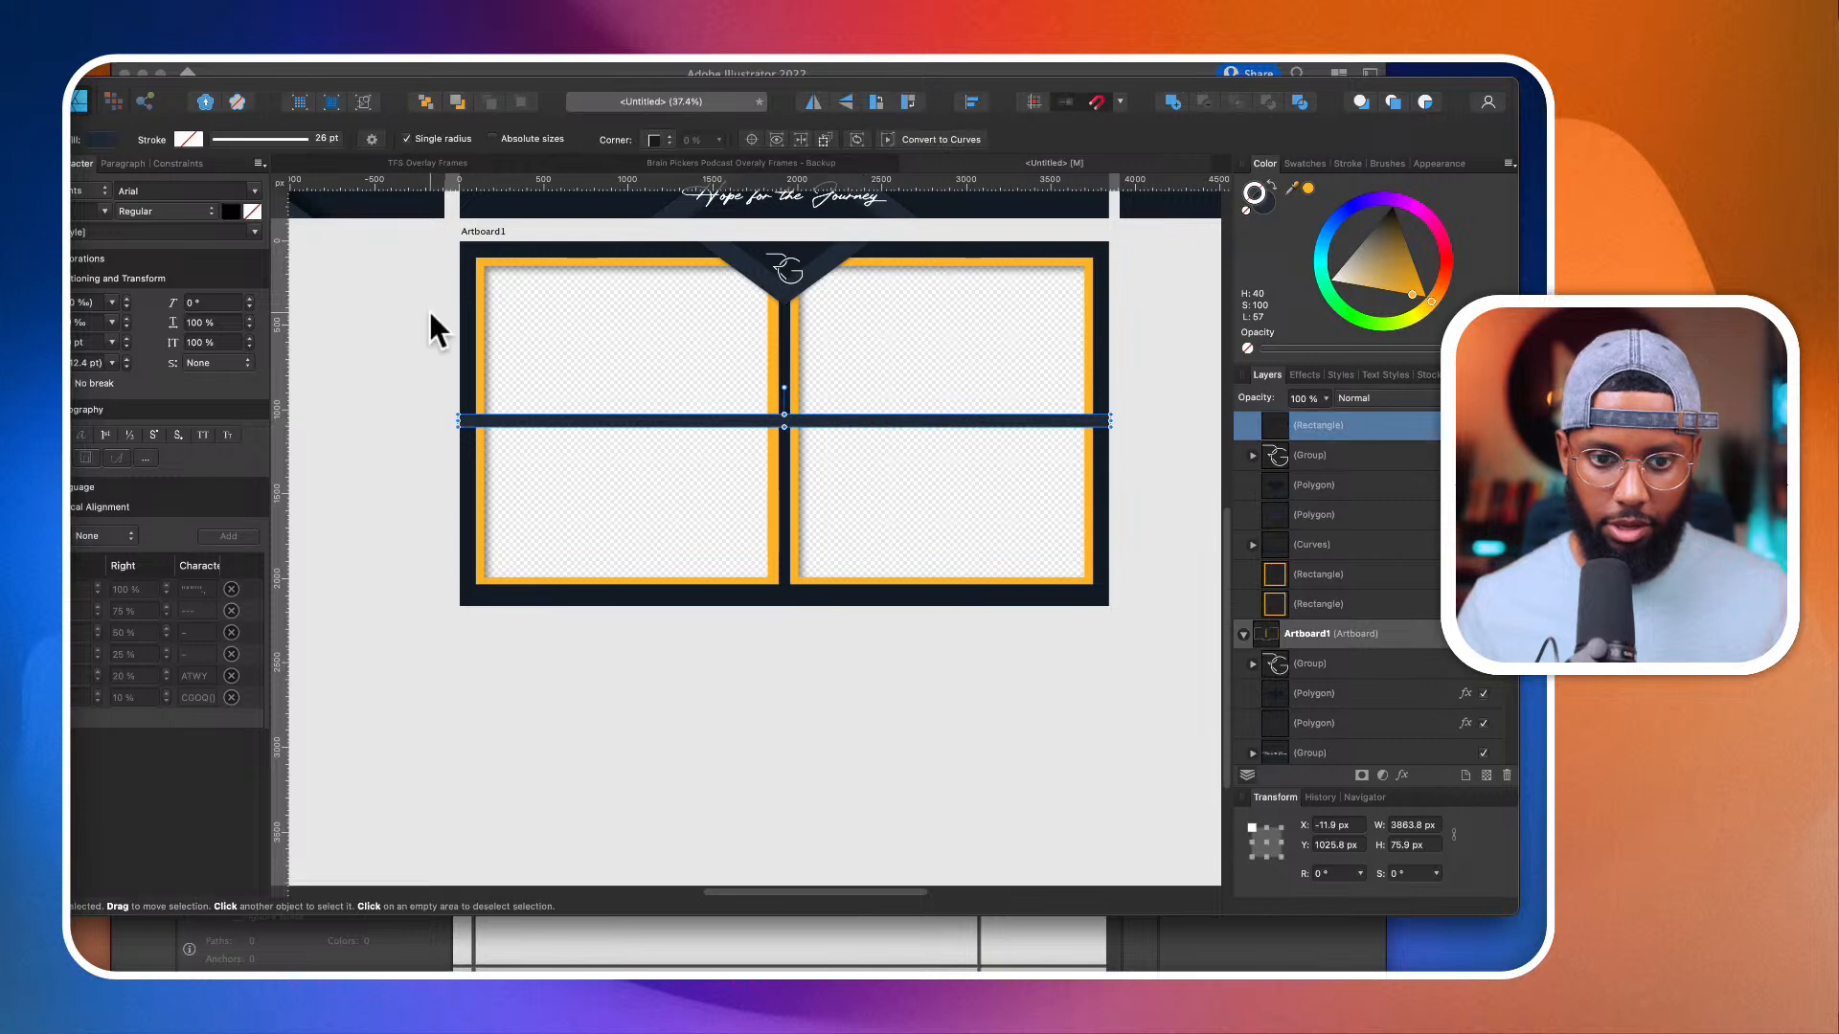
super+click(1373, 550)
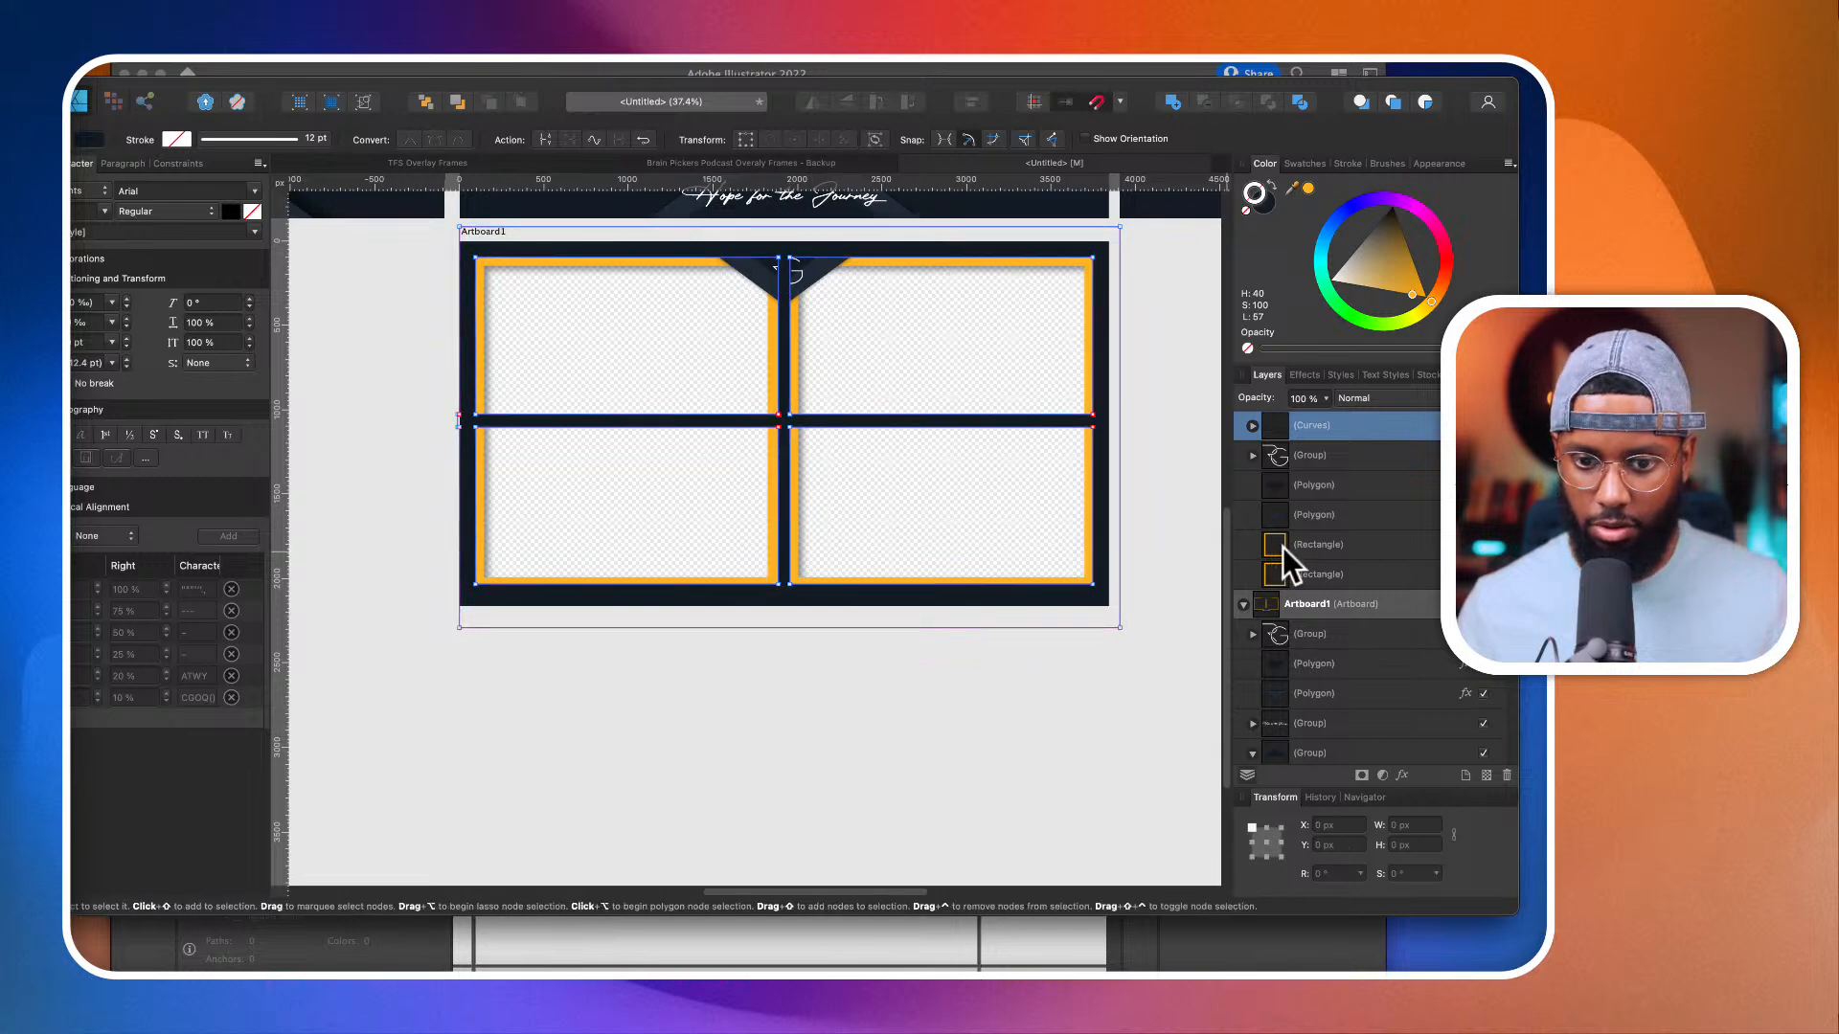
Step: Shorten both orange frame rectangles so they surround only the two upper windows of the four-camera artboard
click(1320, 546)
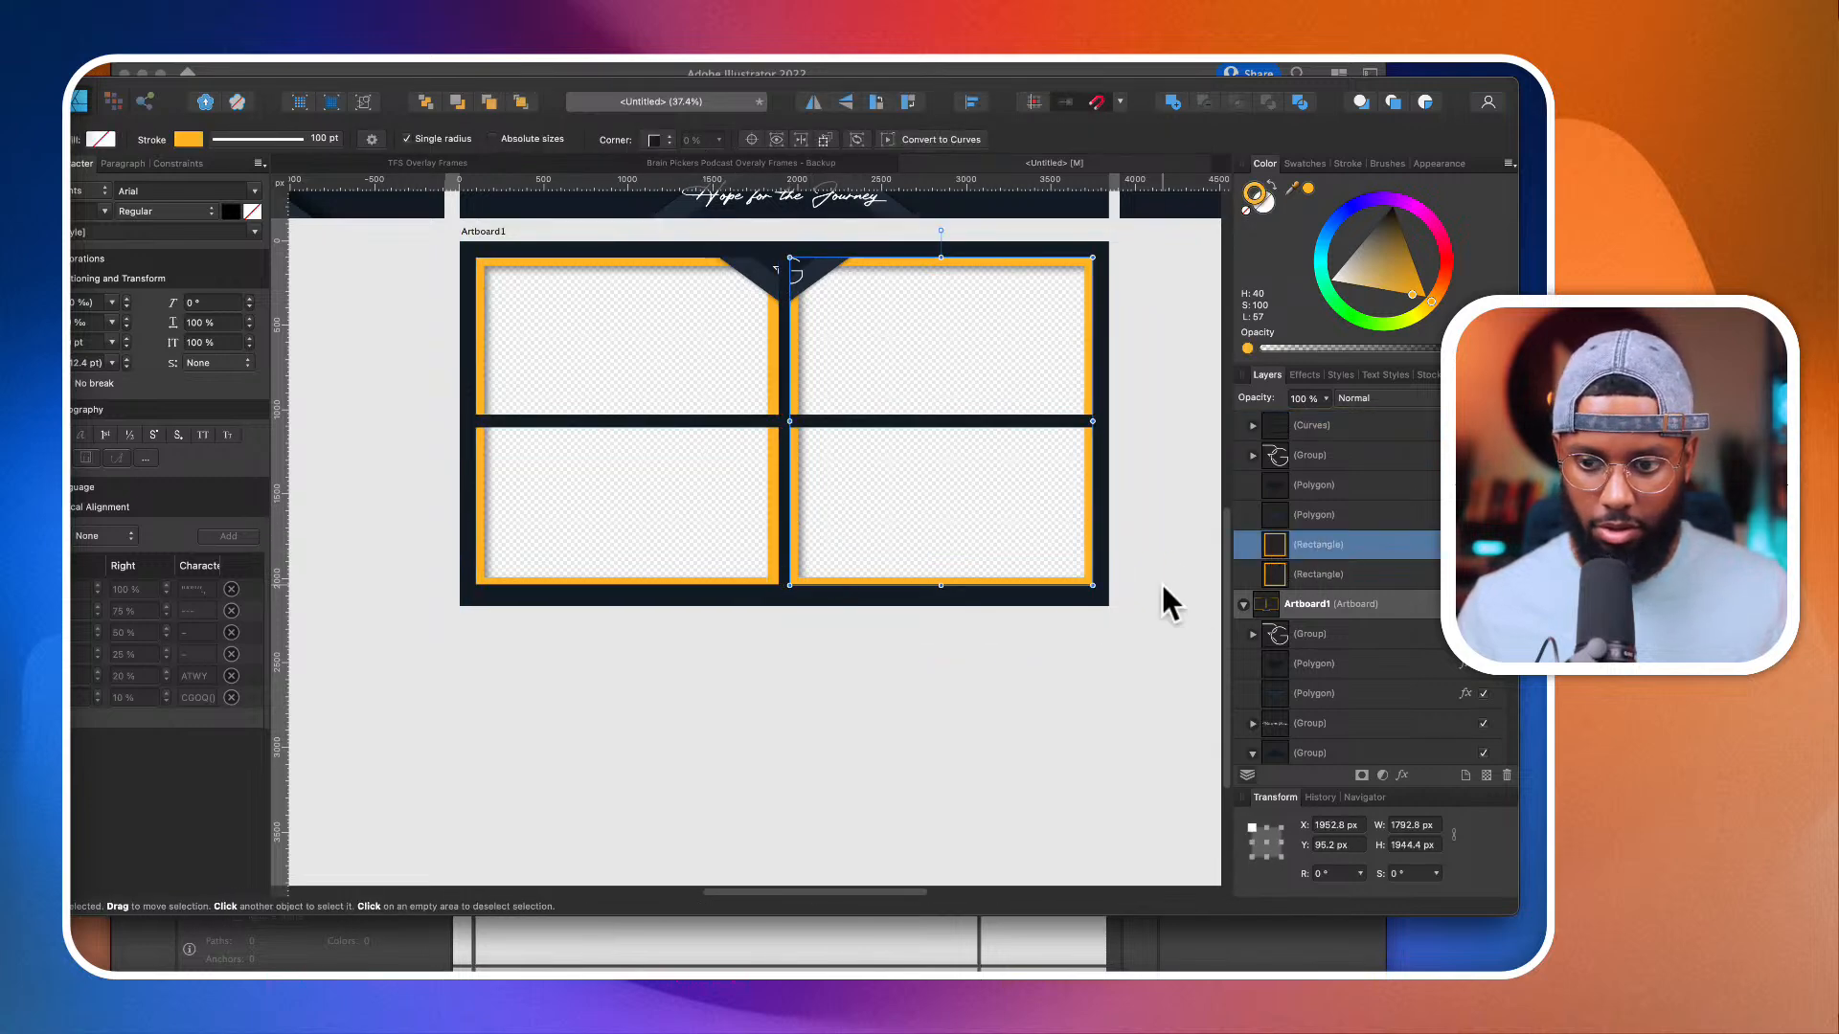
shift+click(1321, 575)
drag(784, 584, 809, 420)
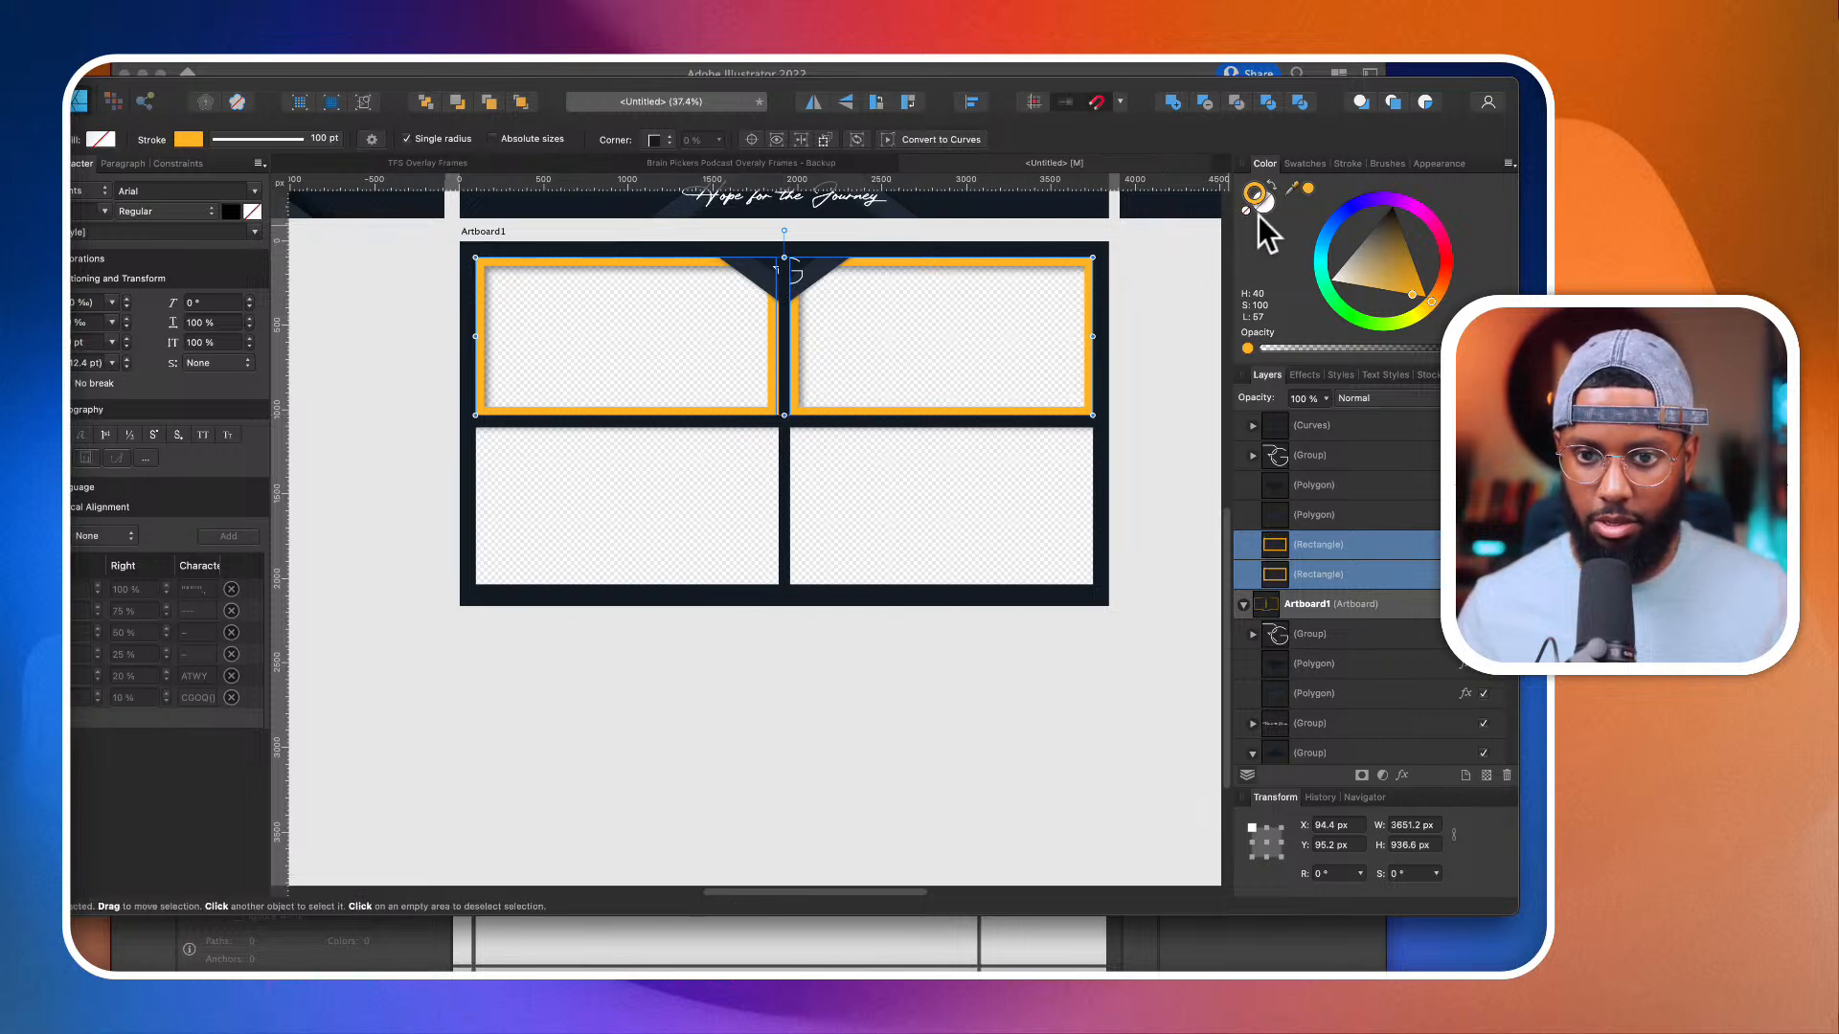
Step: Thin both orange frames to a 50 pt stroke and duplicate them down onto the two lower windows
click(1352, 164)
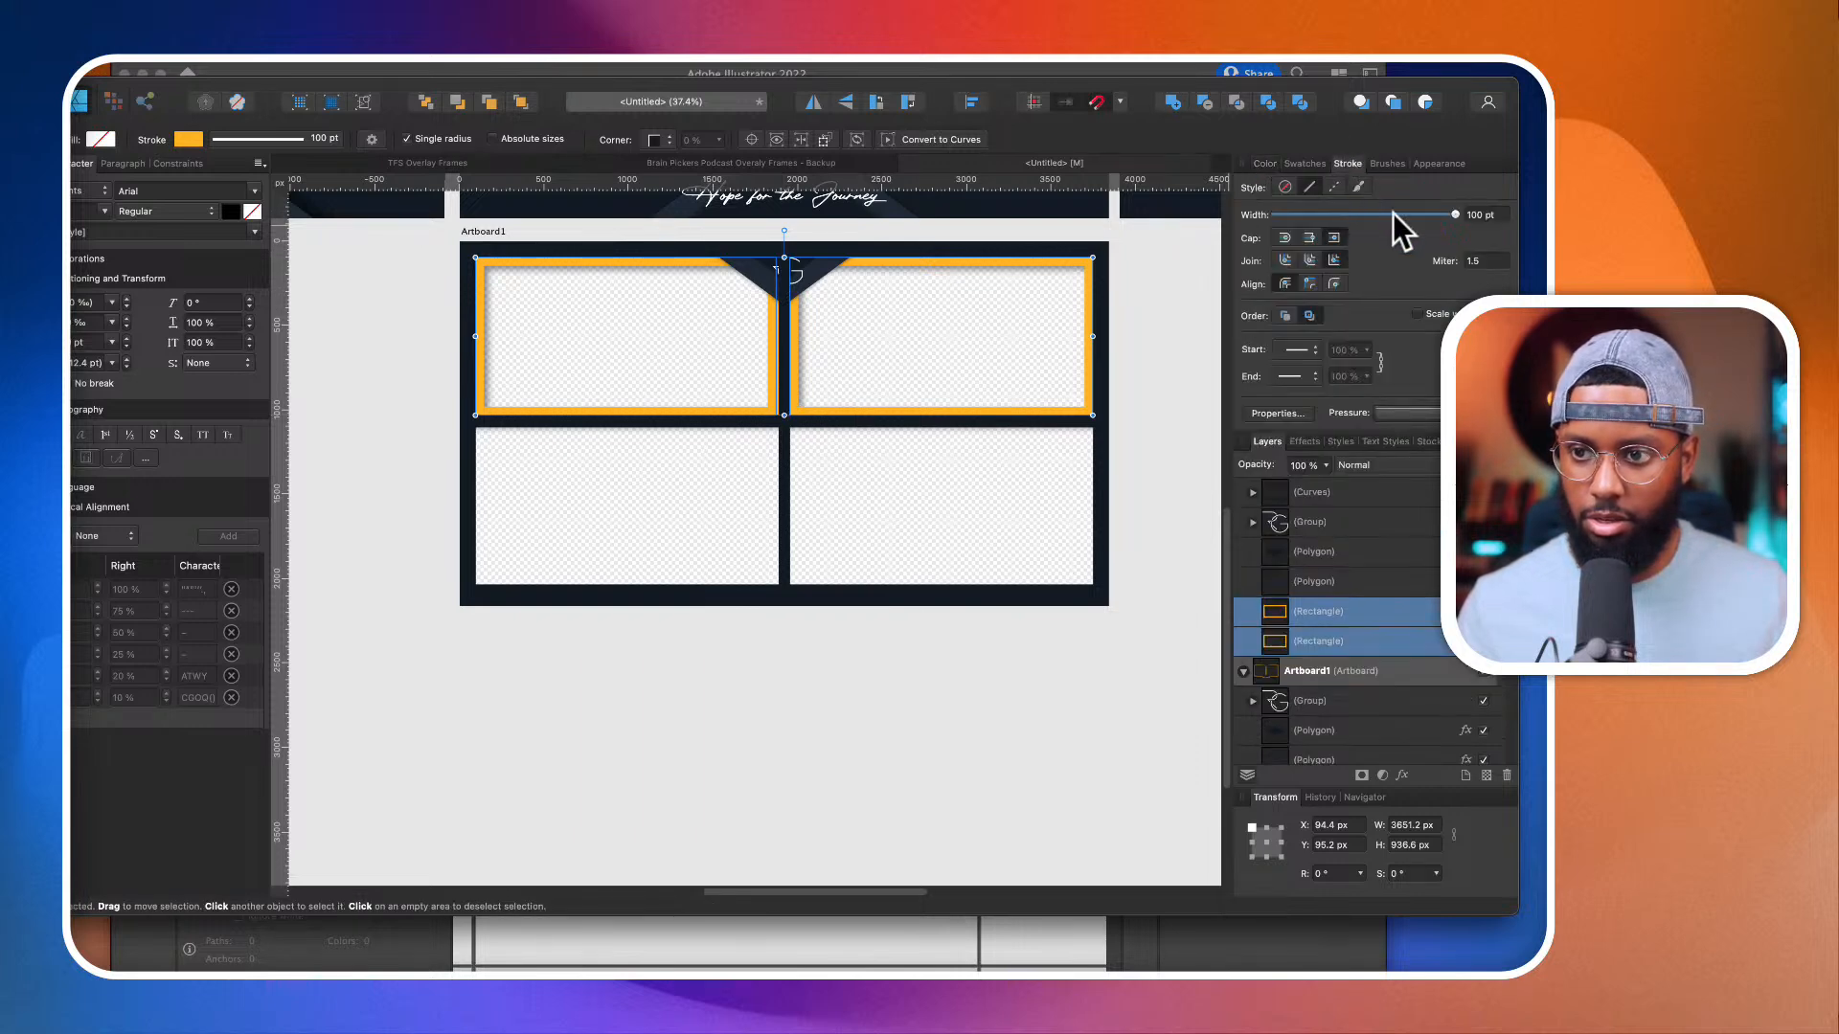
mouse_move(1394, 216)
mouse_down()
mouse_move(1372, 216)
mouse_move(1435, 216)
mouse_up()
key(v)
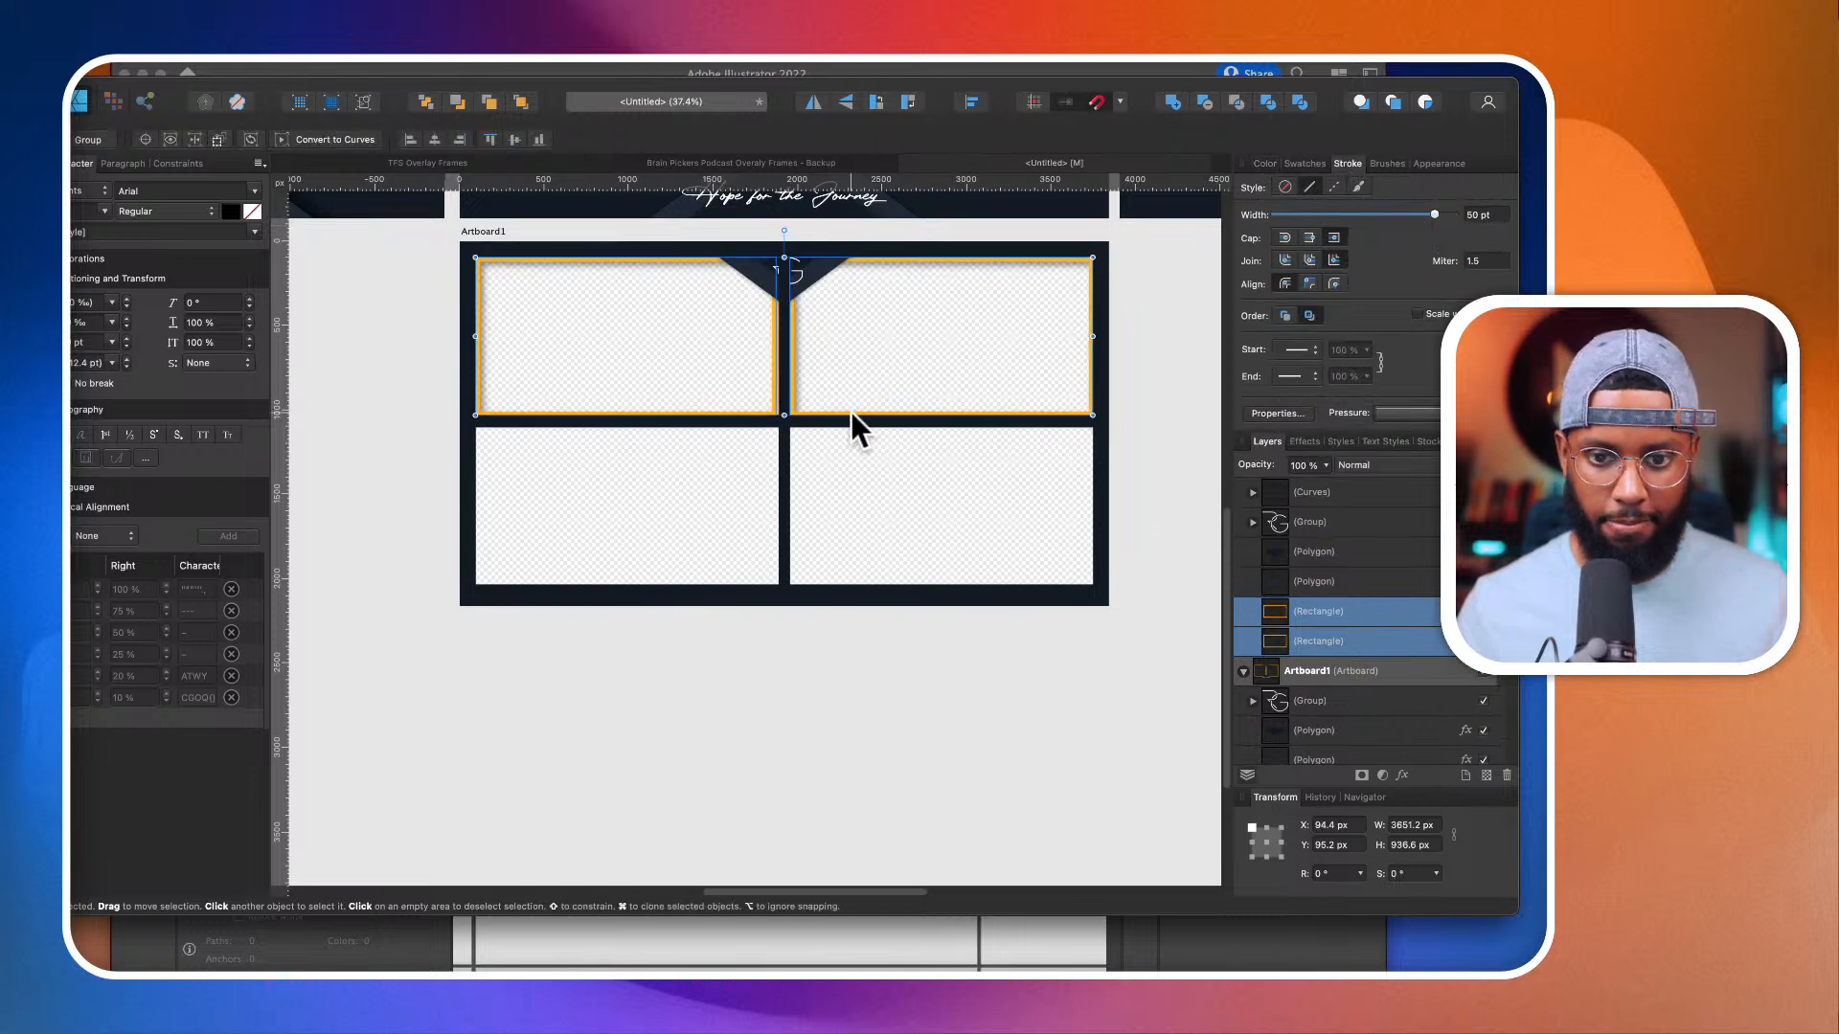
drag(850, 414, 858, 579)
Step: Bring the two dark polygons to the front, flip them vertically and move them to the artboard's bottom-right corner
click(797, 265)
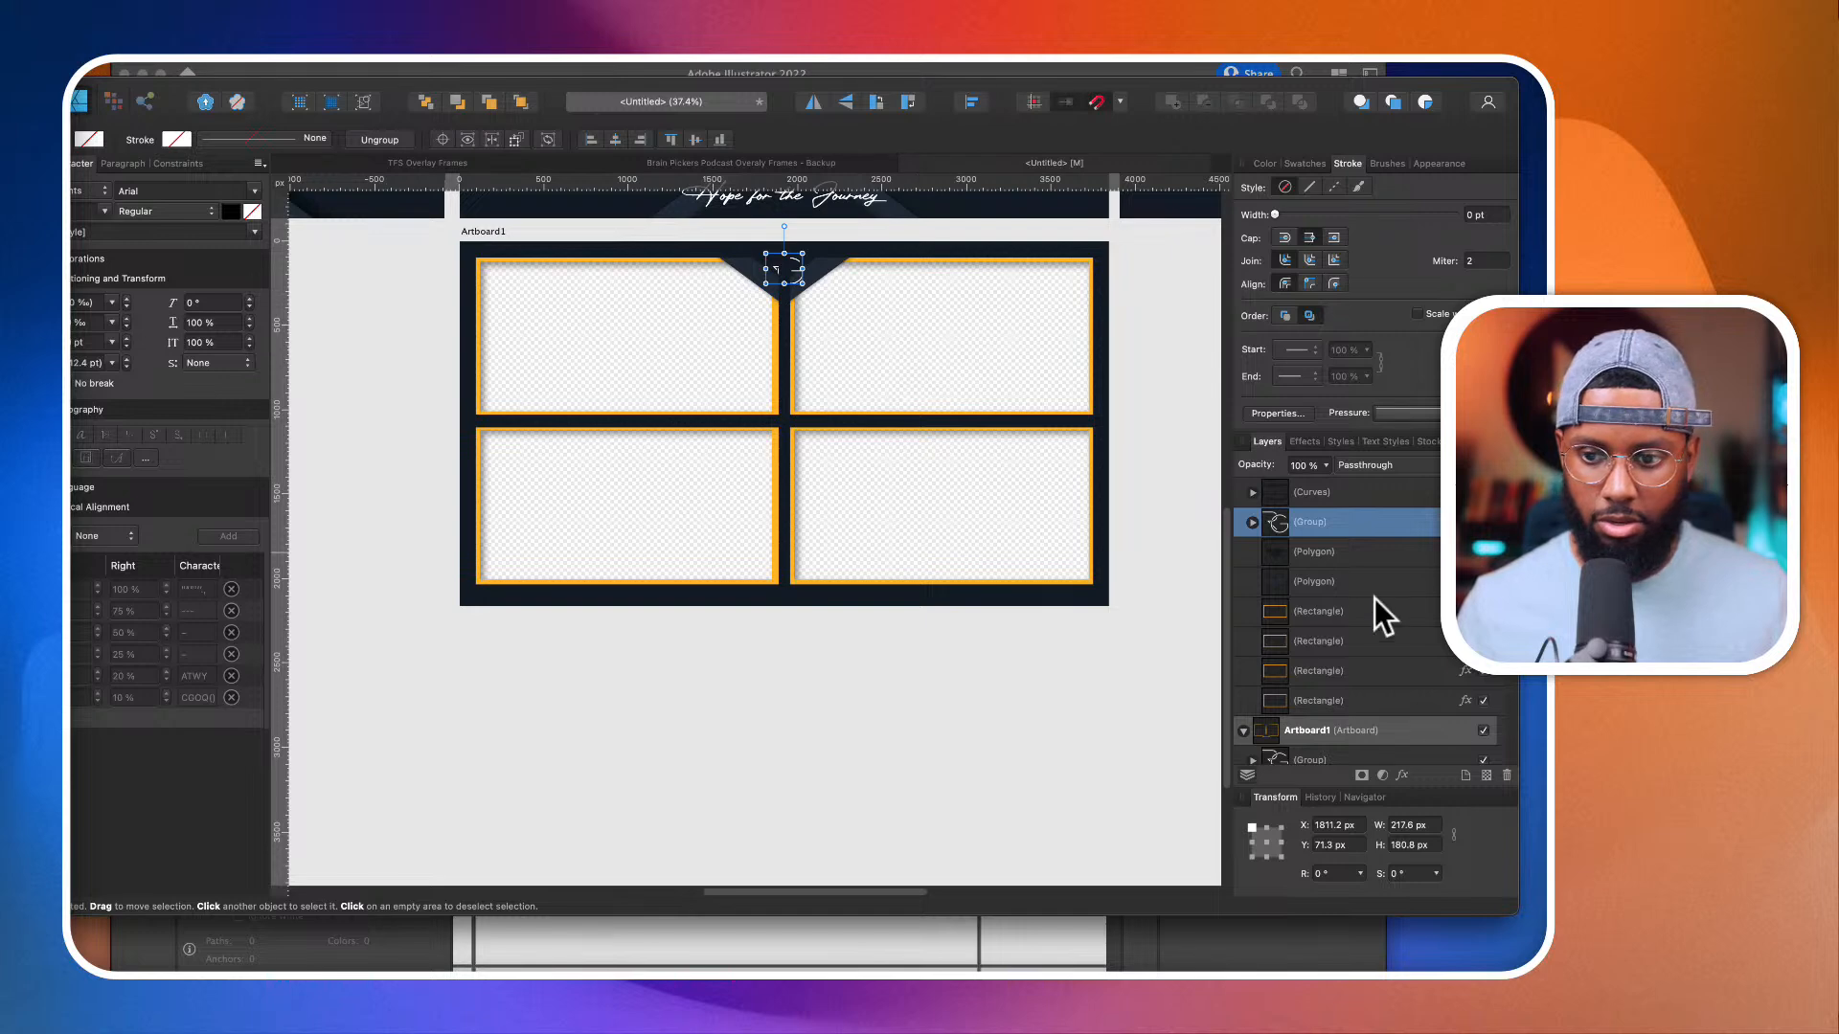
click(1338, 553)
shift+click(1335, 575)
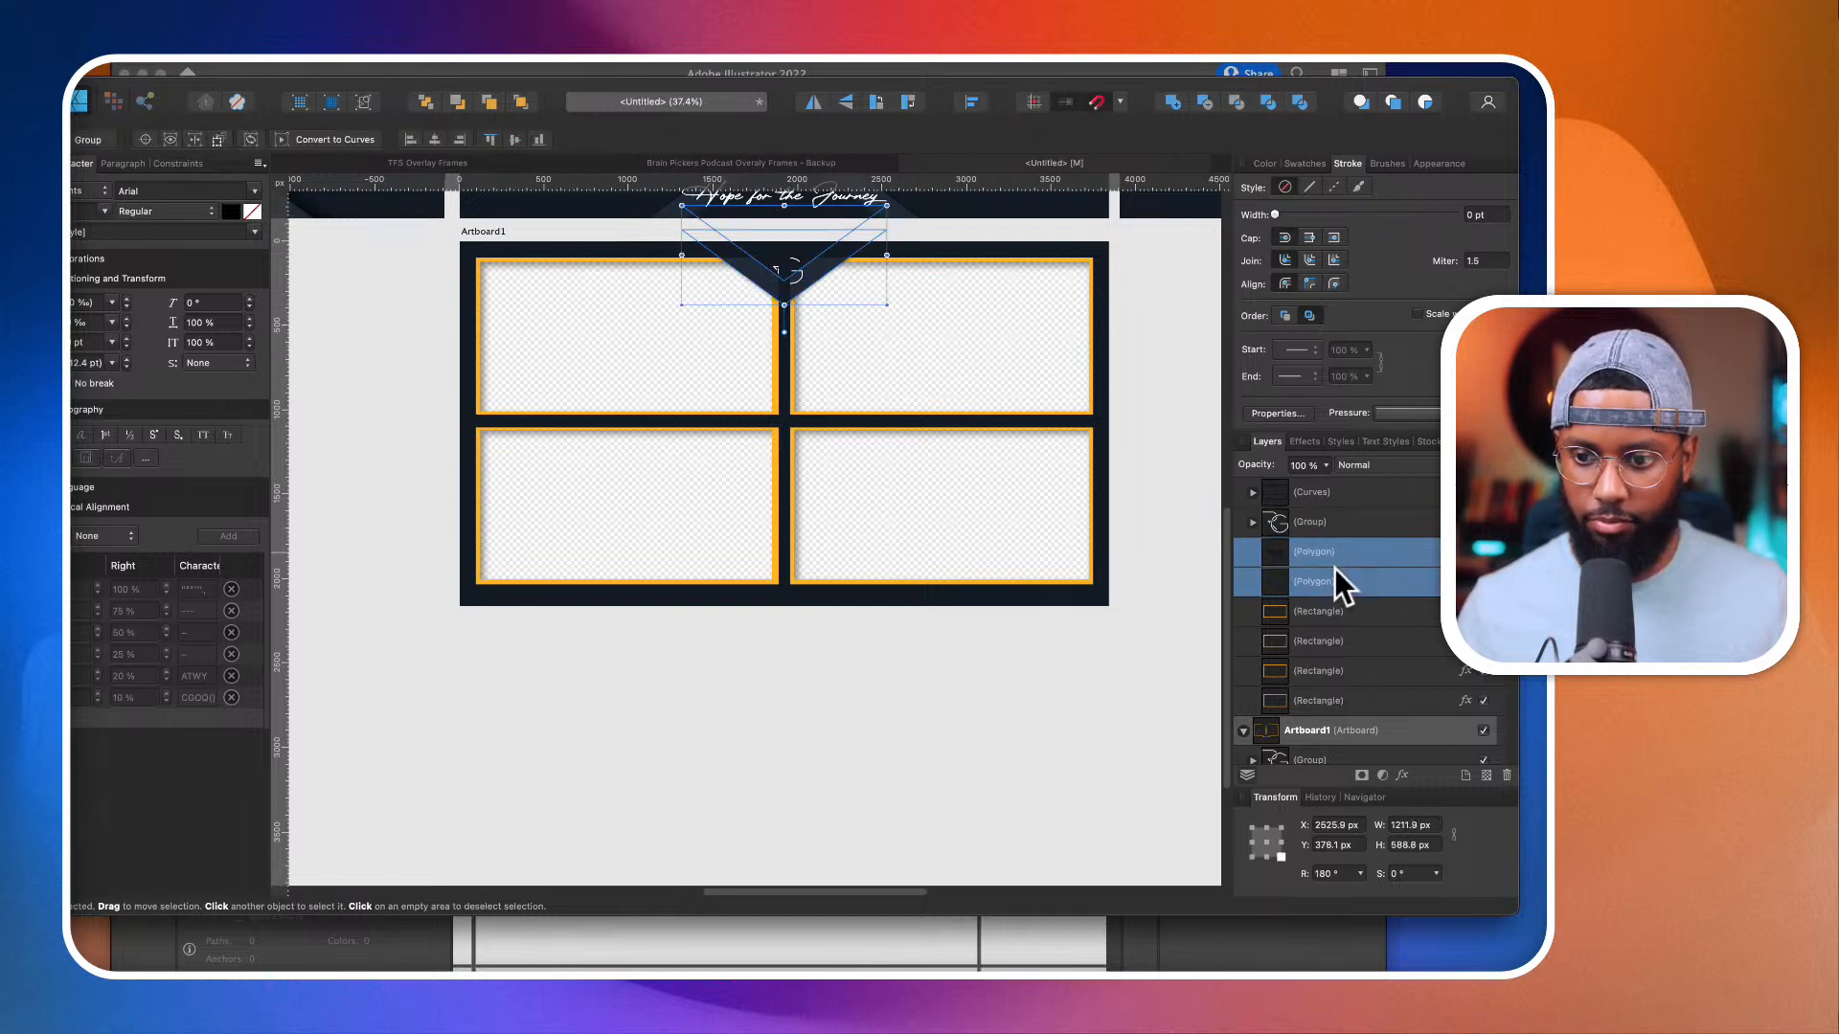
drag(1307, 606, 1362, 550)
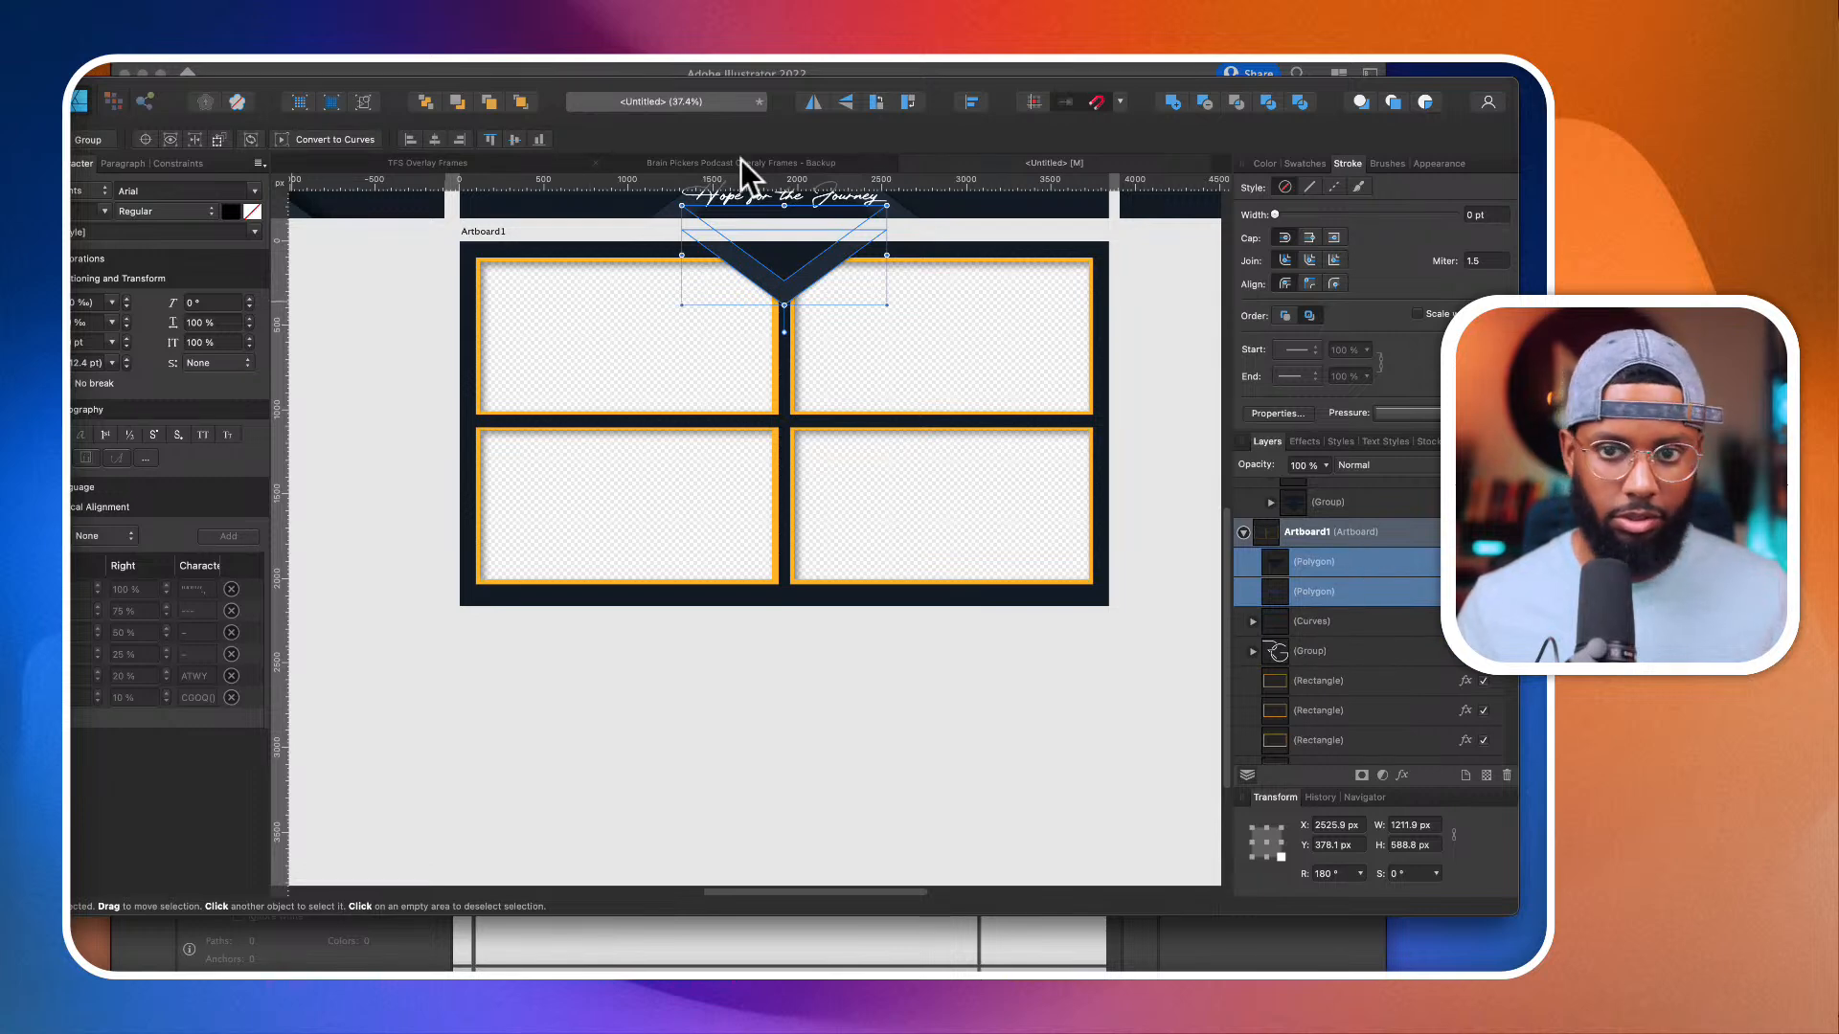
click(846, 102)
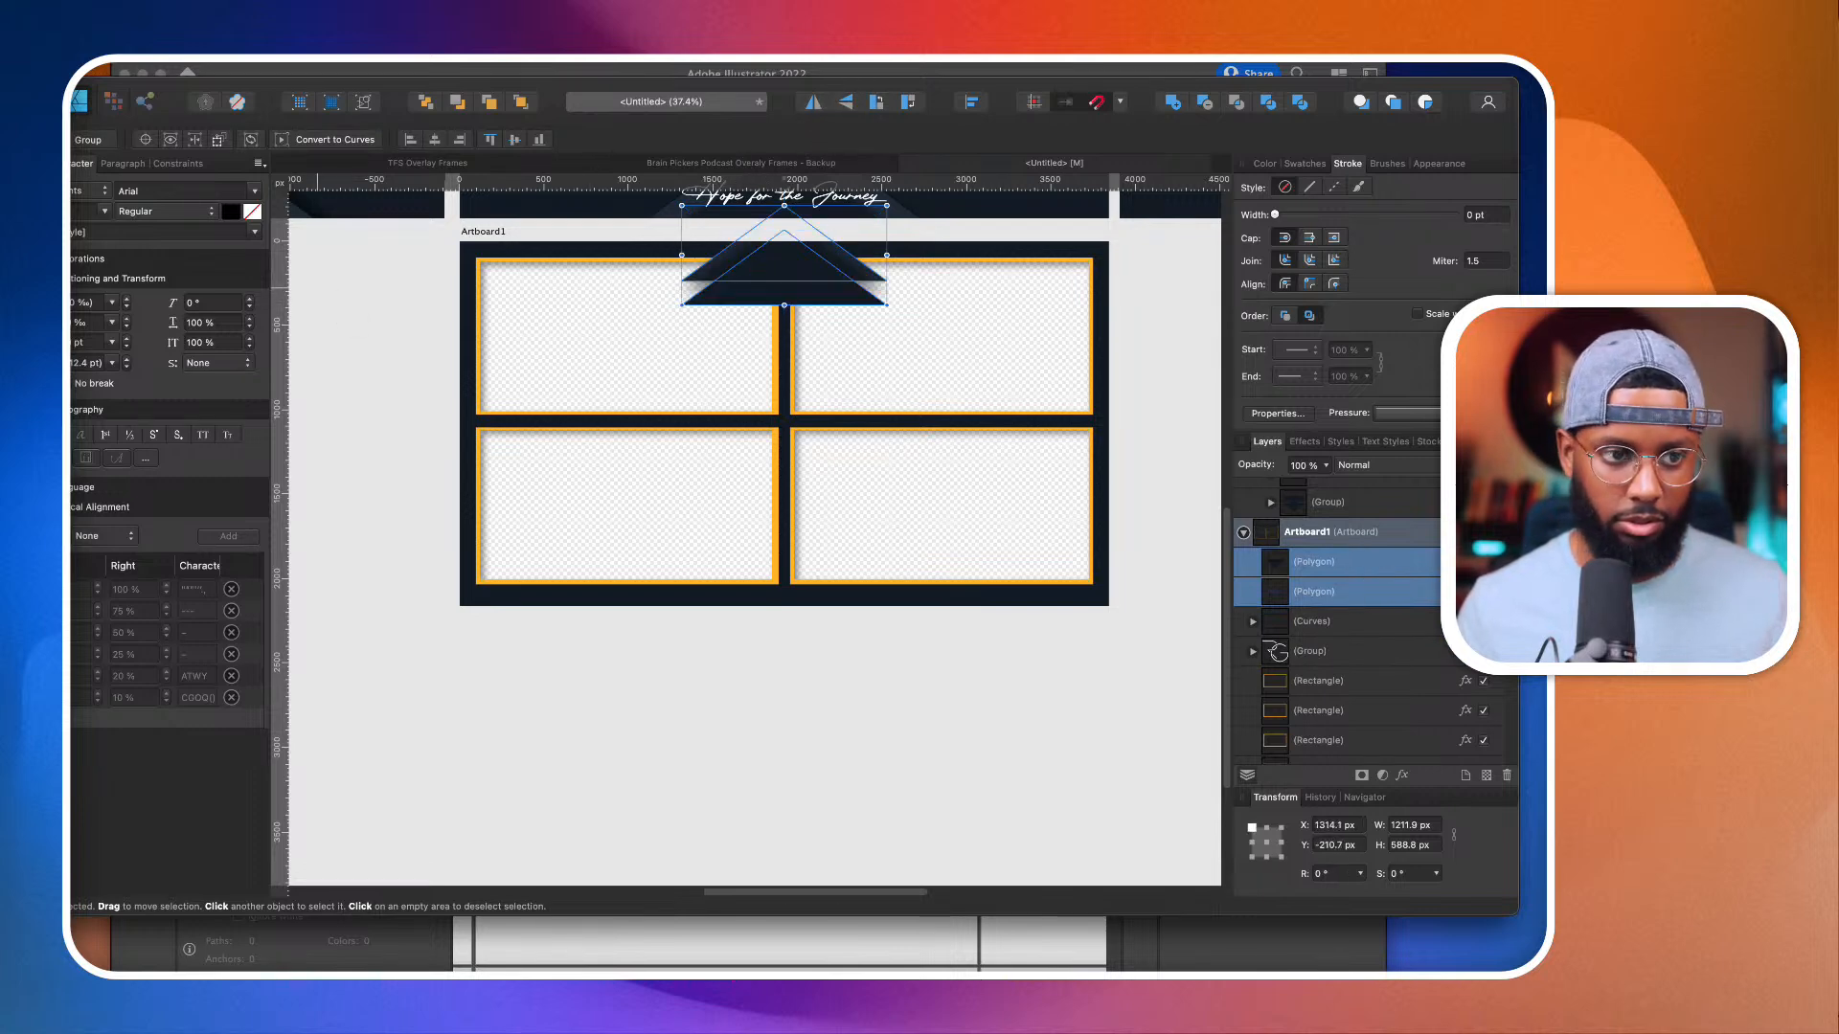
drag(837, 255, 1123, 575)
Step: Reorder the artboard's layers so the logo group is on top and the background curves sit above both polygons
click(1308, 651)
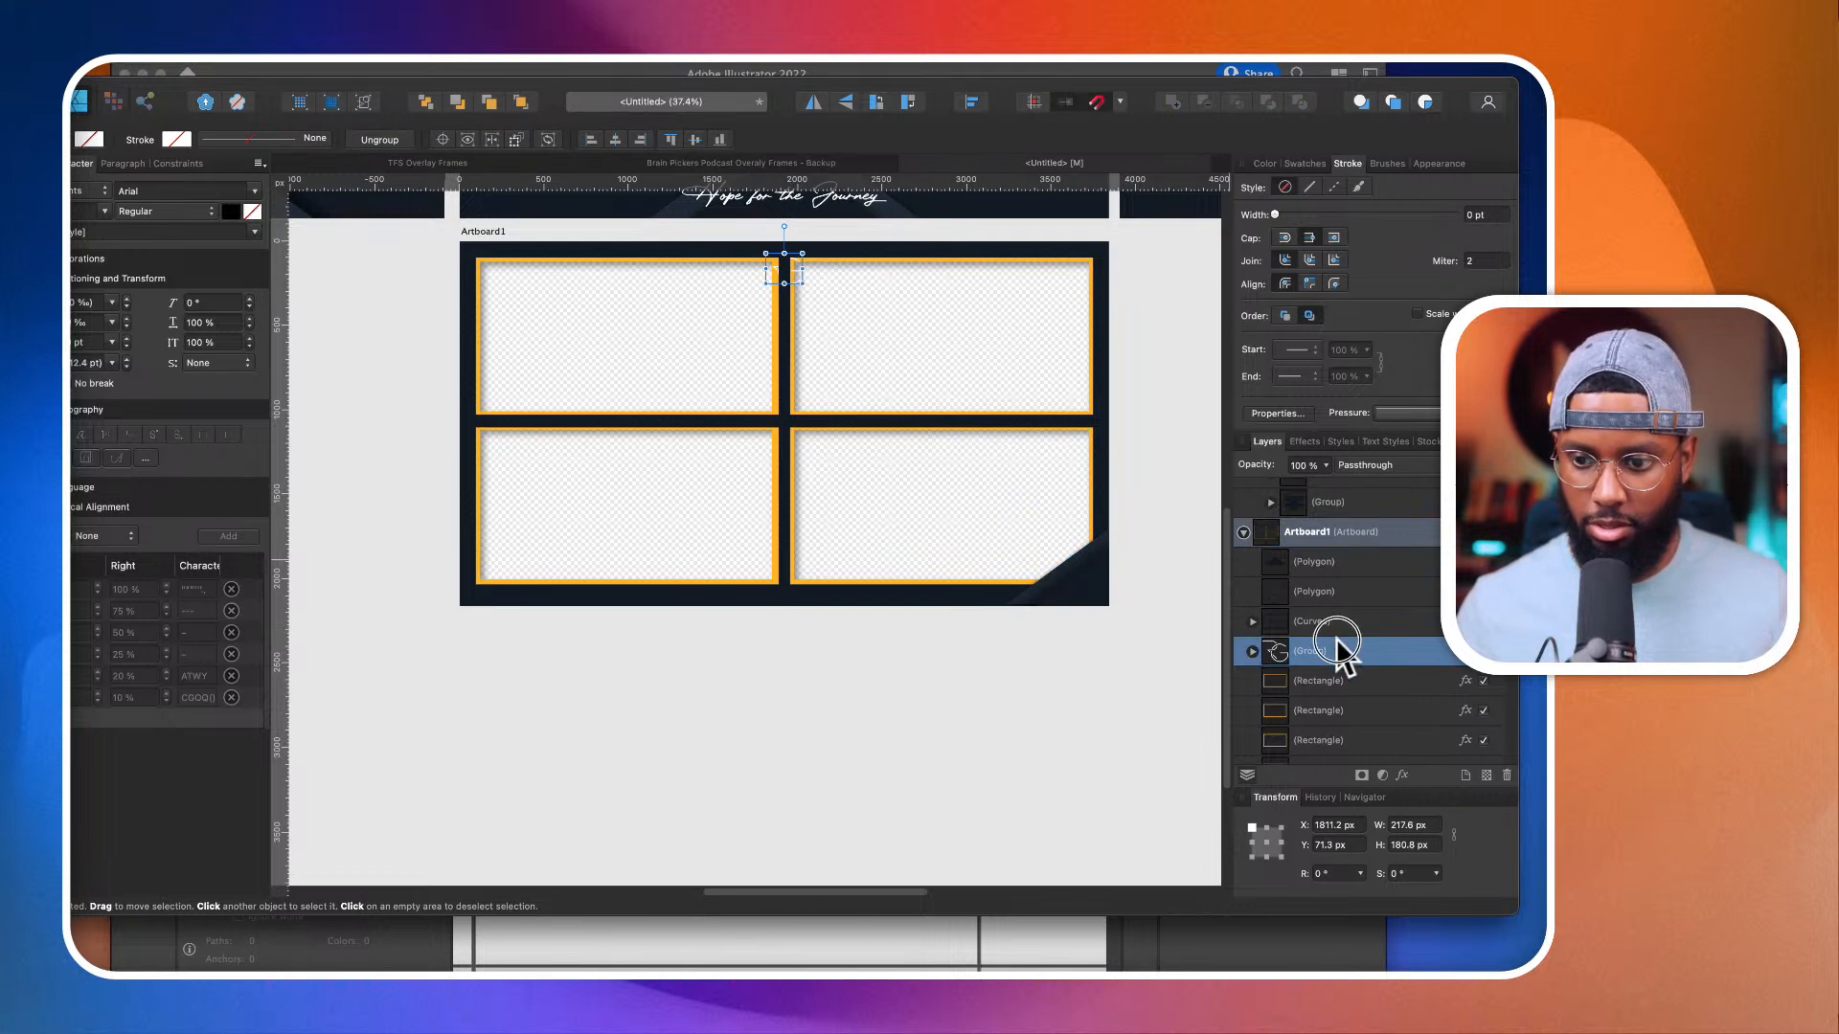
drag(1338, 649, 1413, 548)
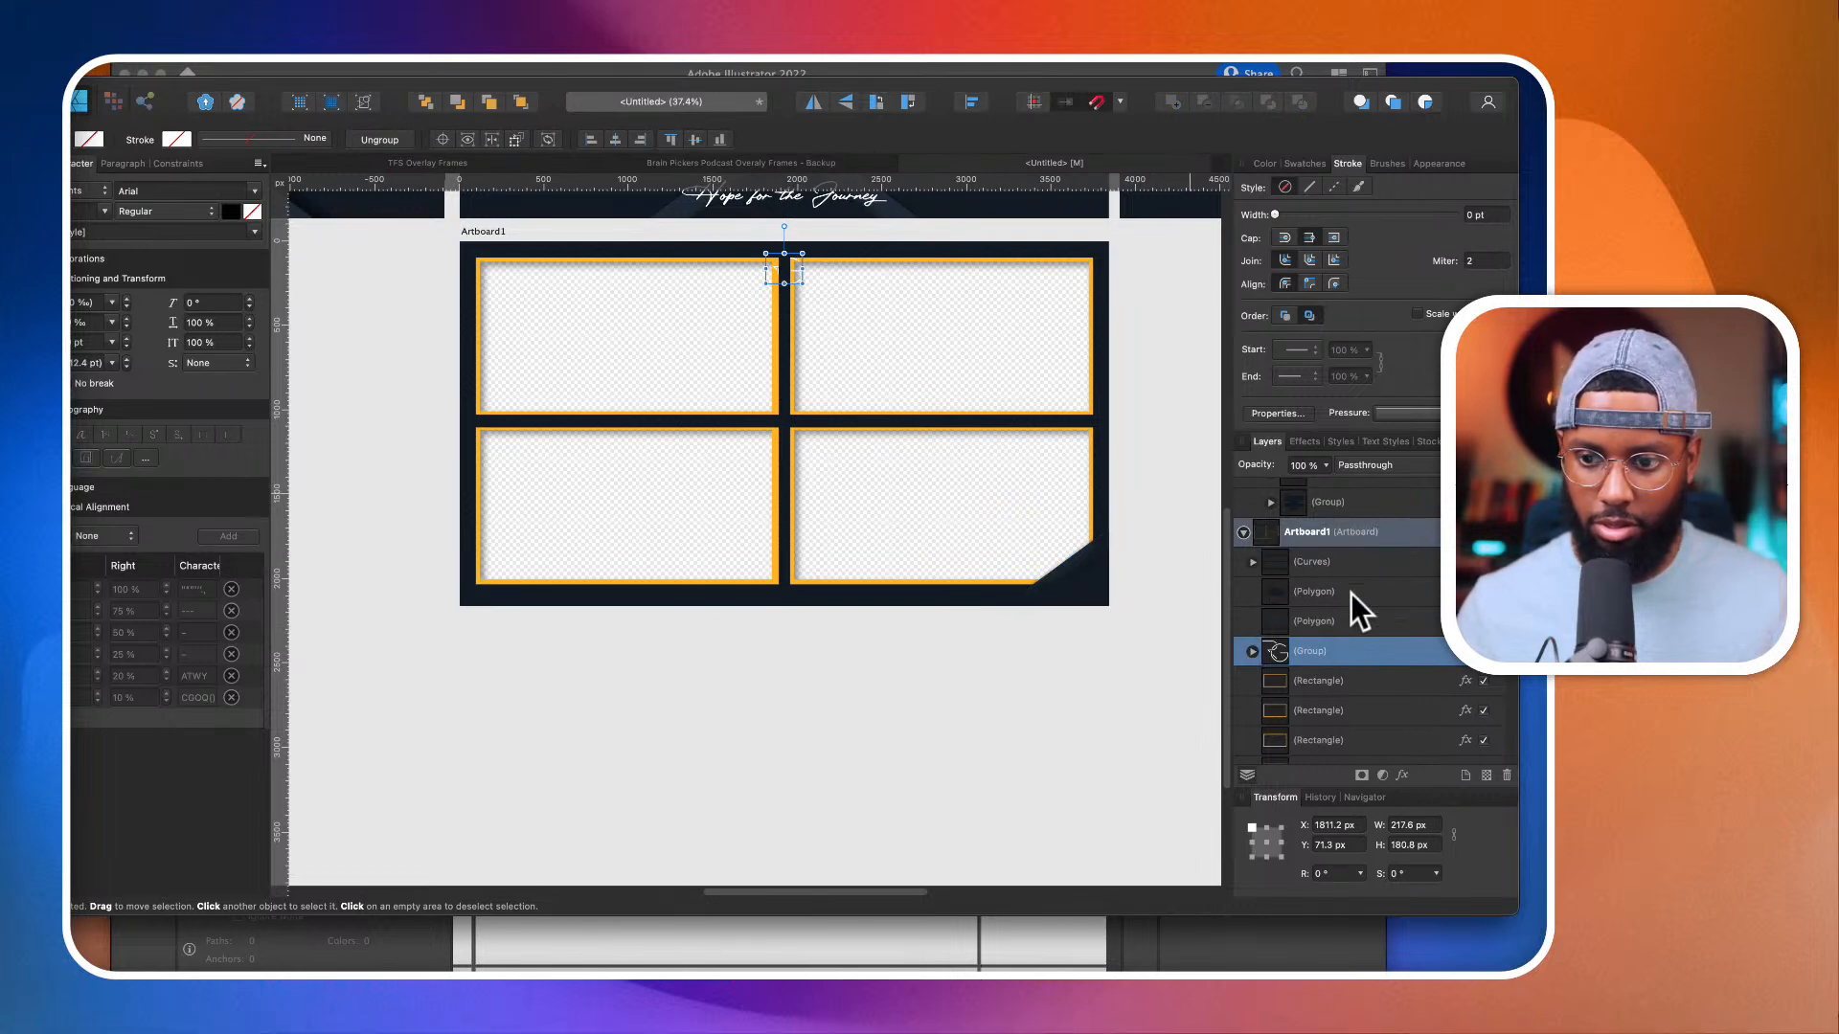
drag(1332, 652, 1413, 544)
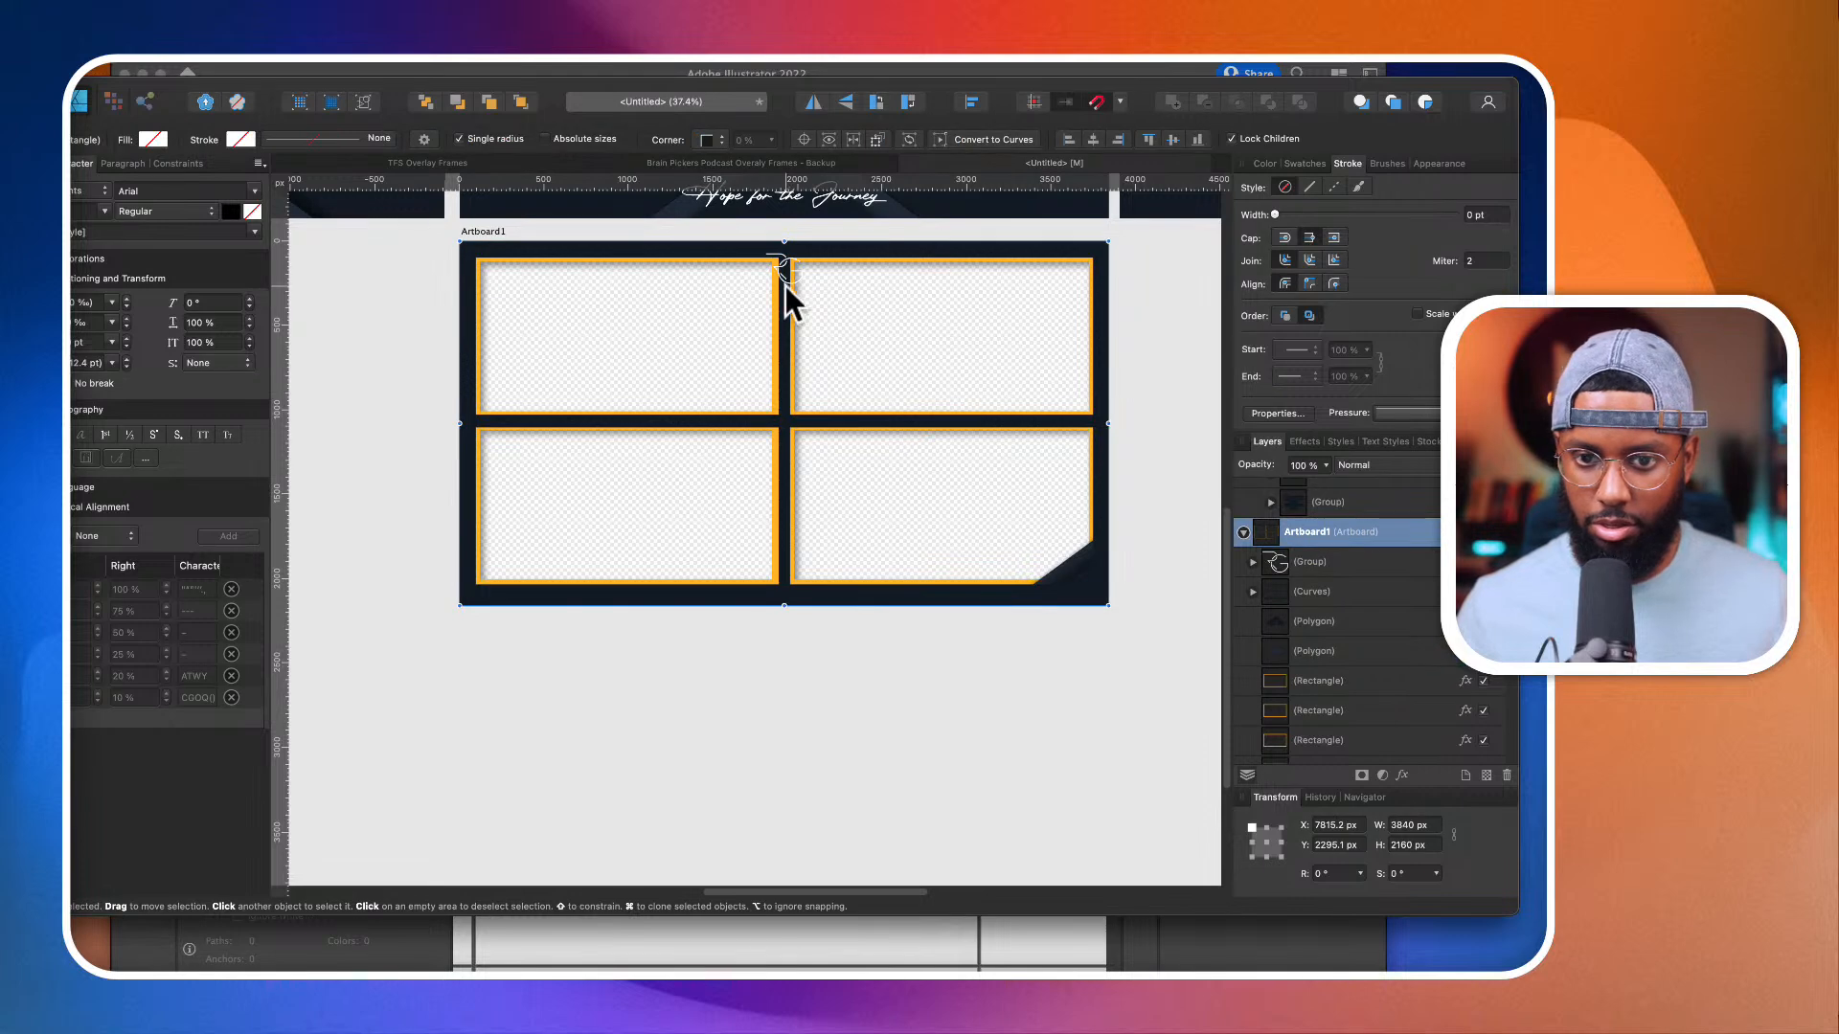
Step: Move the logo group onto the dark triangle in the bottom-right corner of the four-camera artboard
click(1370, 565)
drag(785, 266, 1077, 576)
scroll(1077, 577, up, 3)
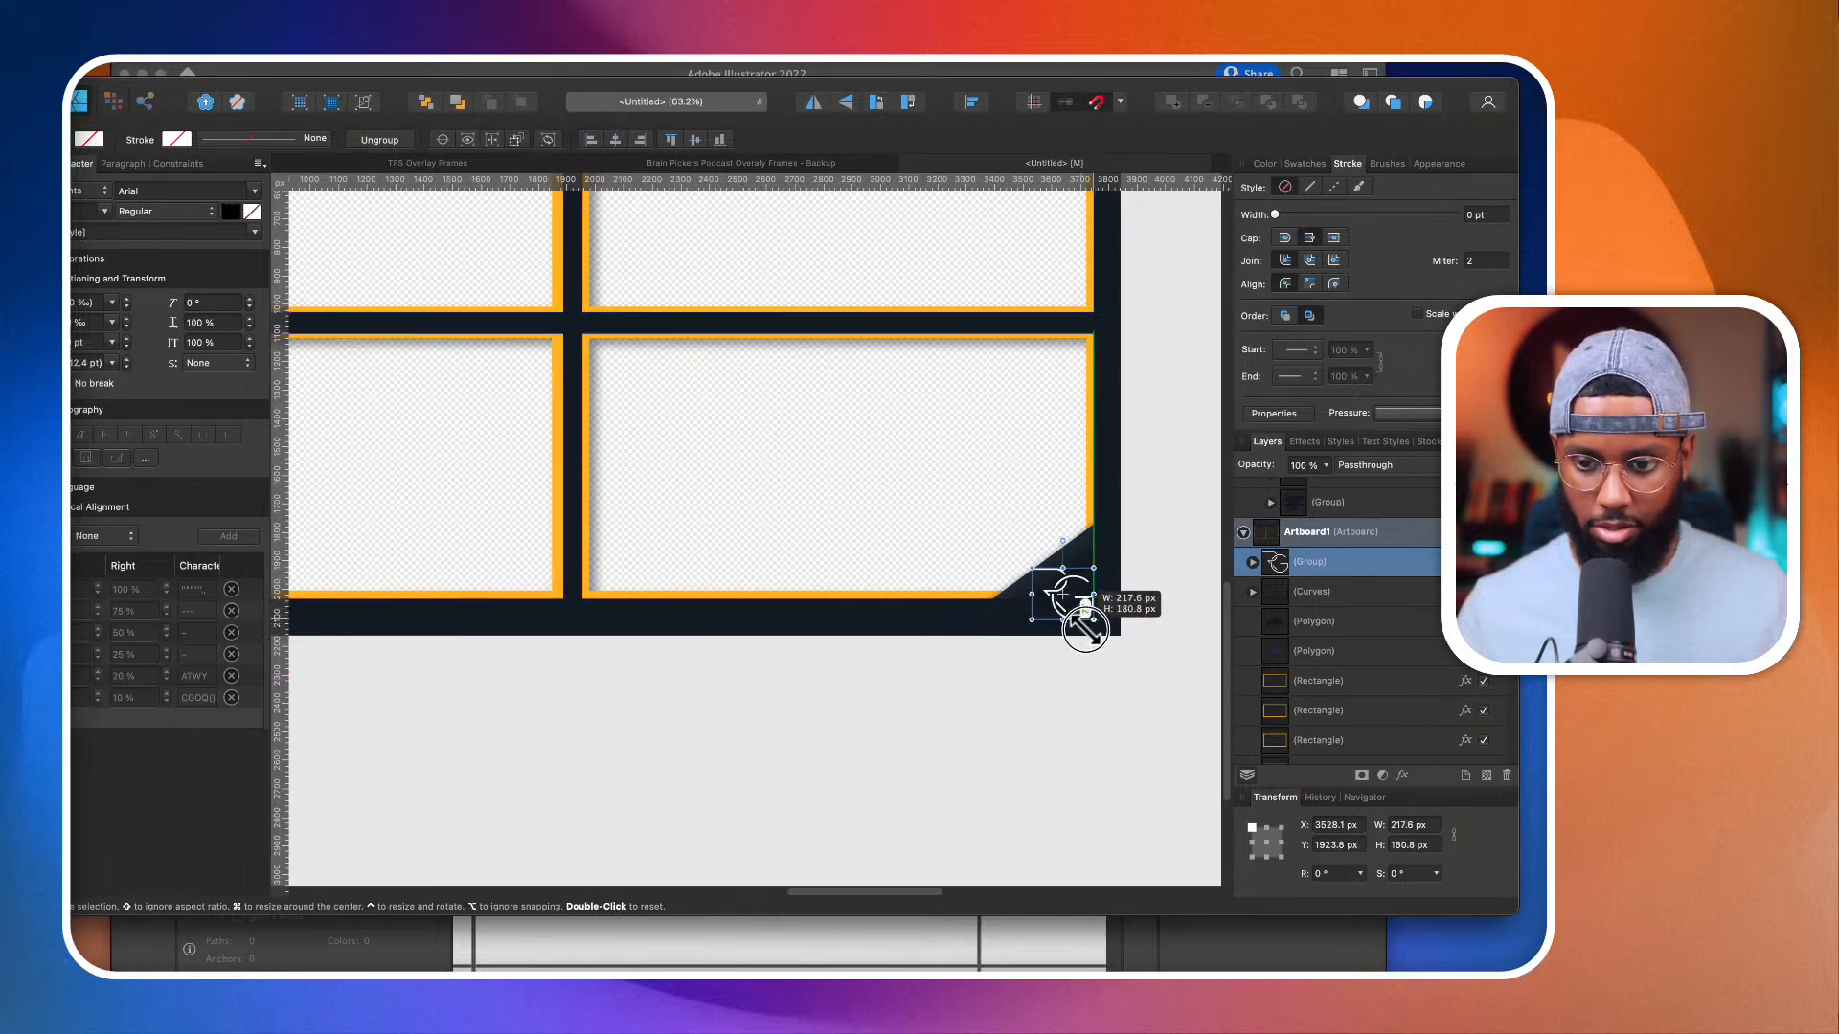
scroll(1087, 623, up, 1)
scroll(1085, 627, up, 3)
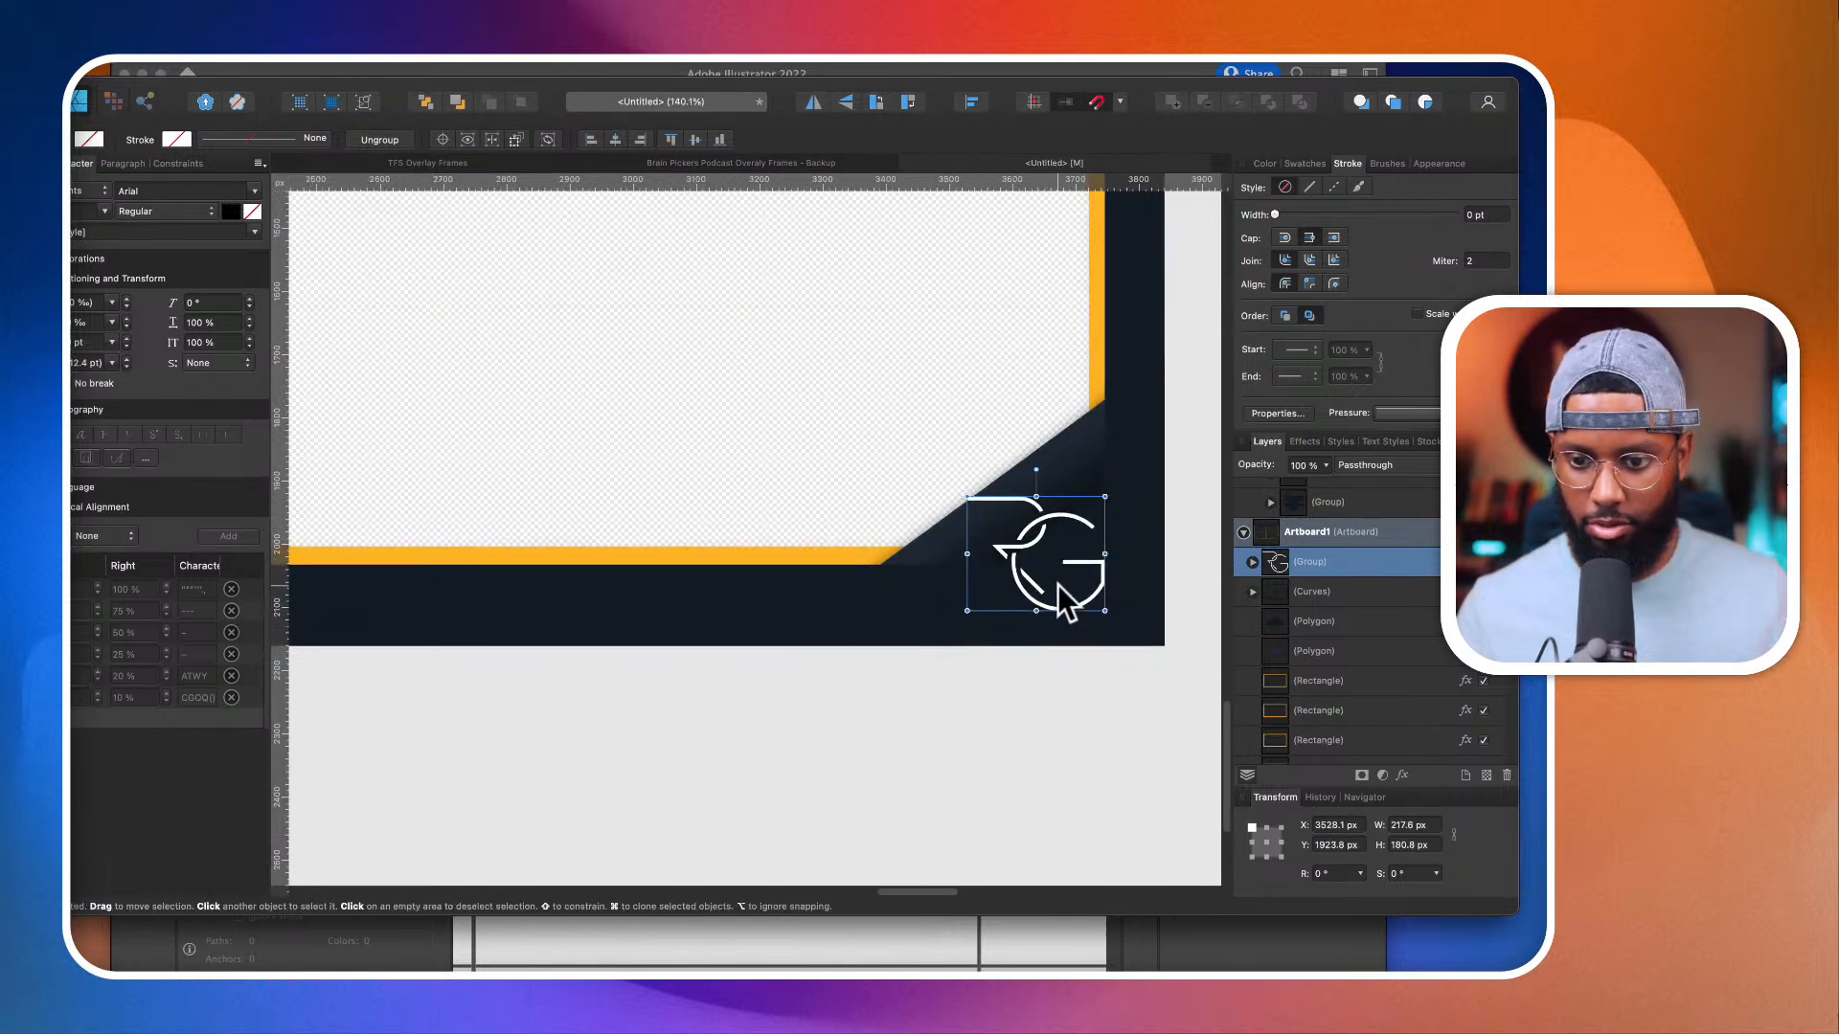
Step: Shift both corner polygons left and slightly down to fit behind the logo, and deselect them
click(1360, 624)
shift+click(1360, 655)
drag(1001, 568, 959, 589)
scroll(960, 588, down, 3)
click(1032, 682)
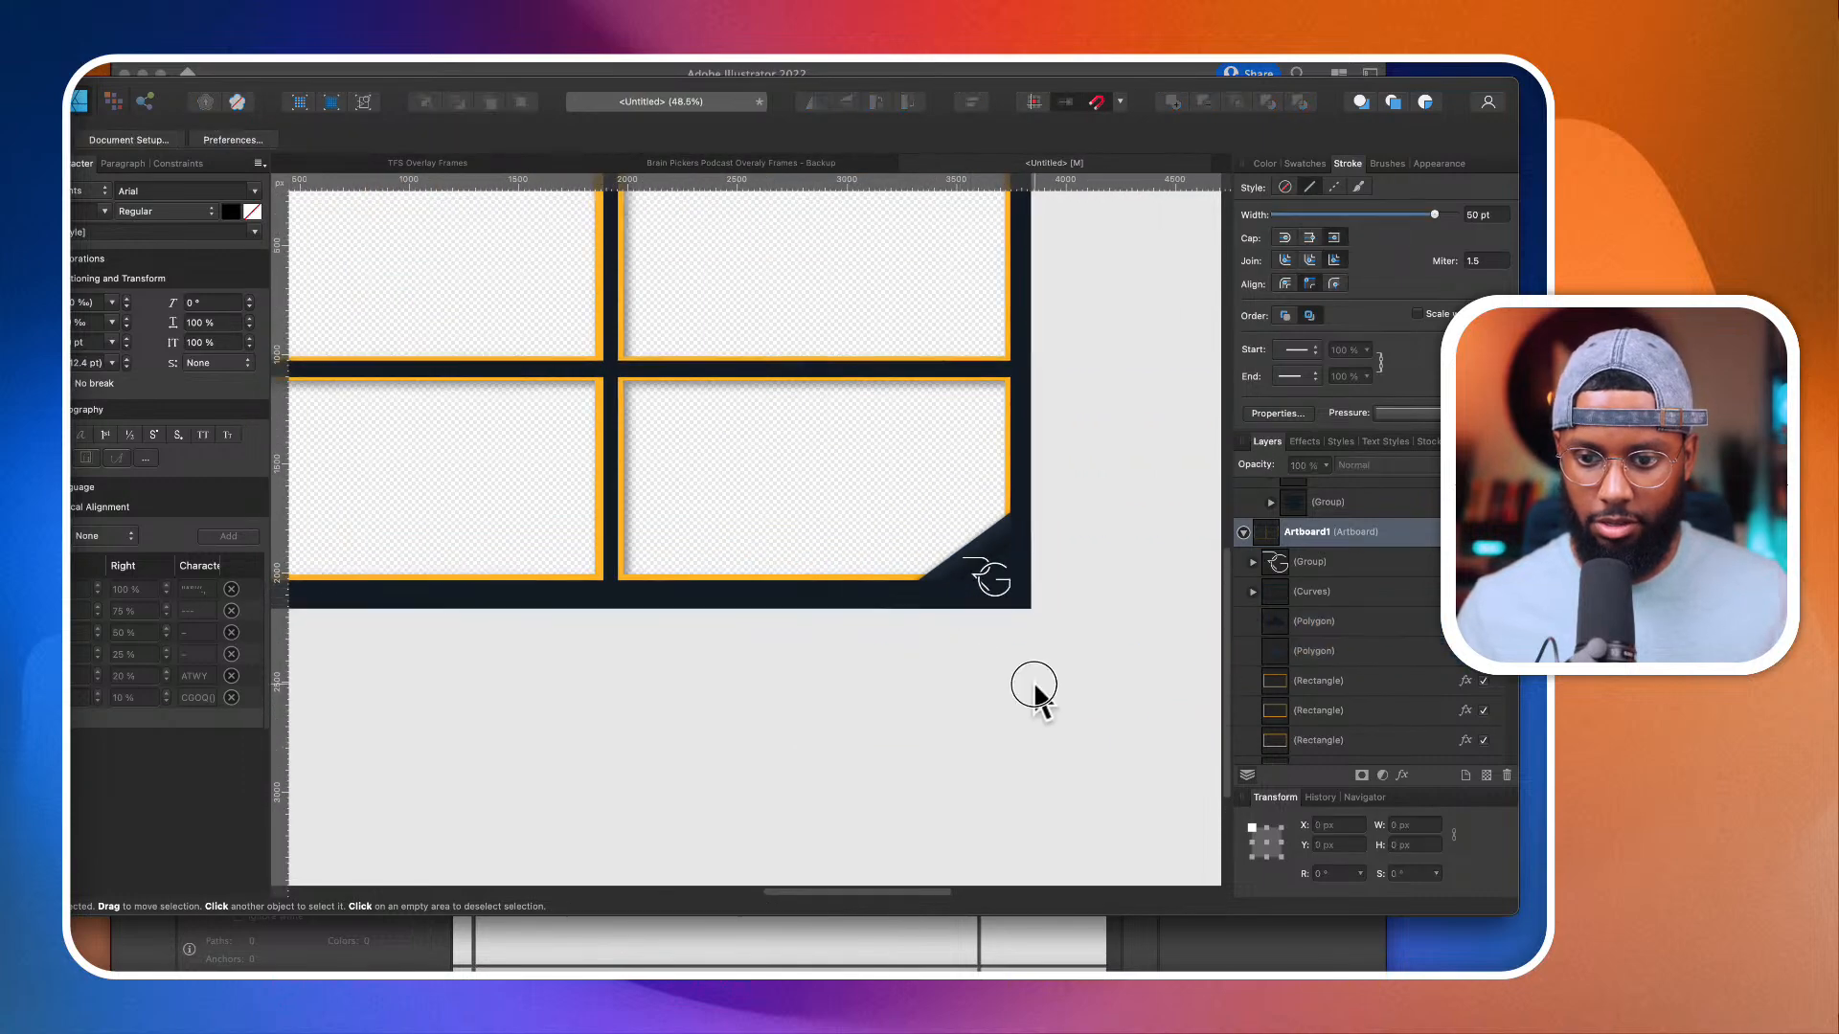
Step: Duplicate the four-window artboard to its left, below the single-camera artboard
scroll(1033, 682, down, 4)
scroll(1033, 680, down, 3)
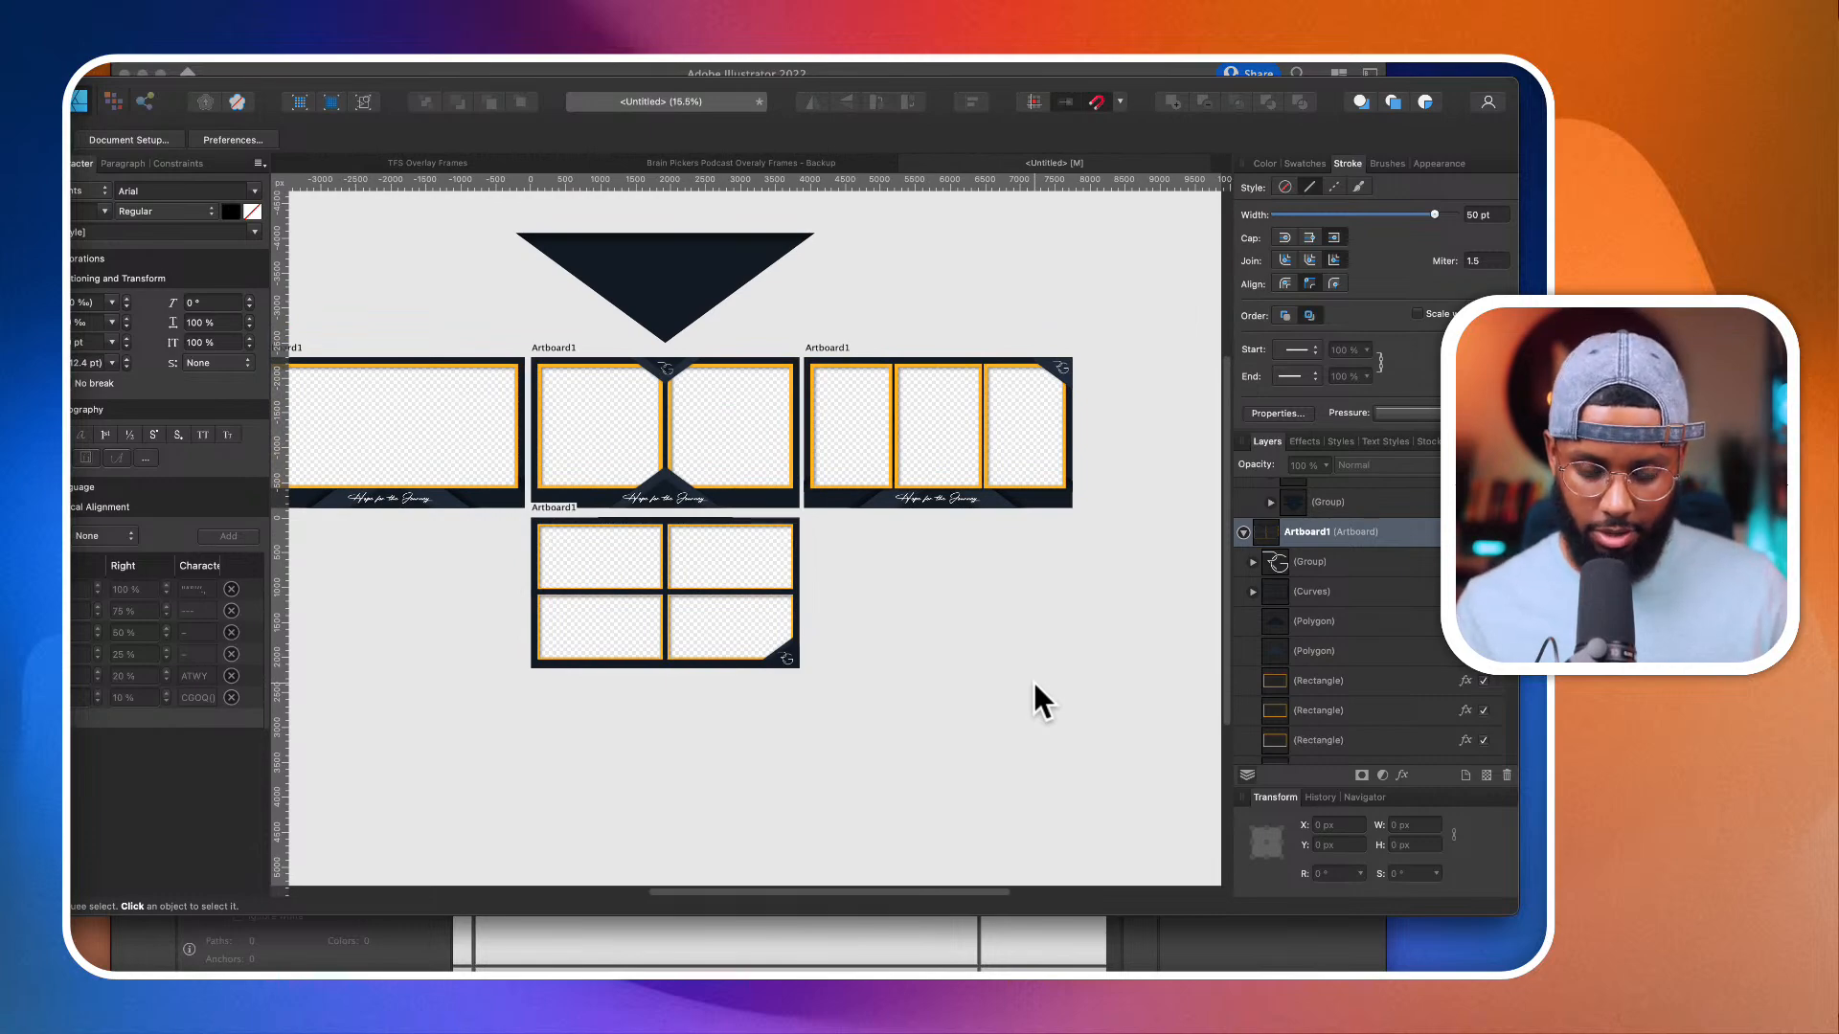
scroll(1032, 680, left, 5)
scroll(841, 648, down, 2)
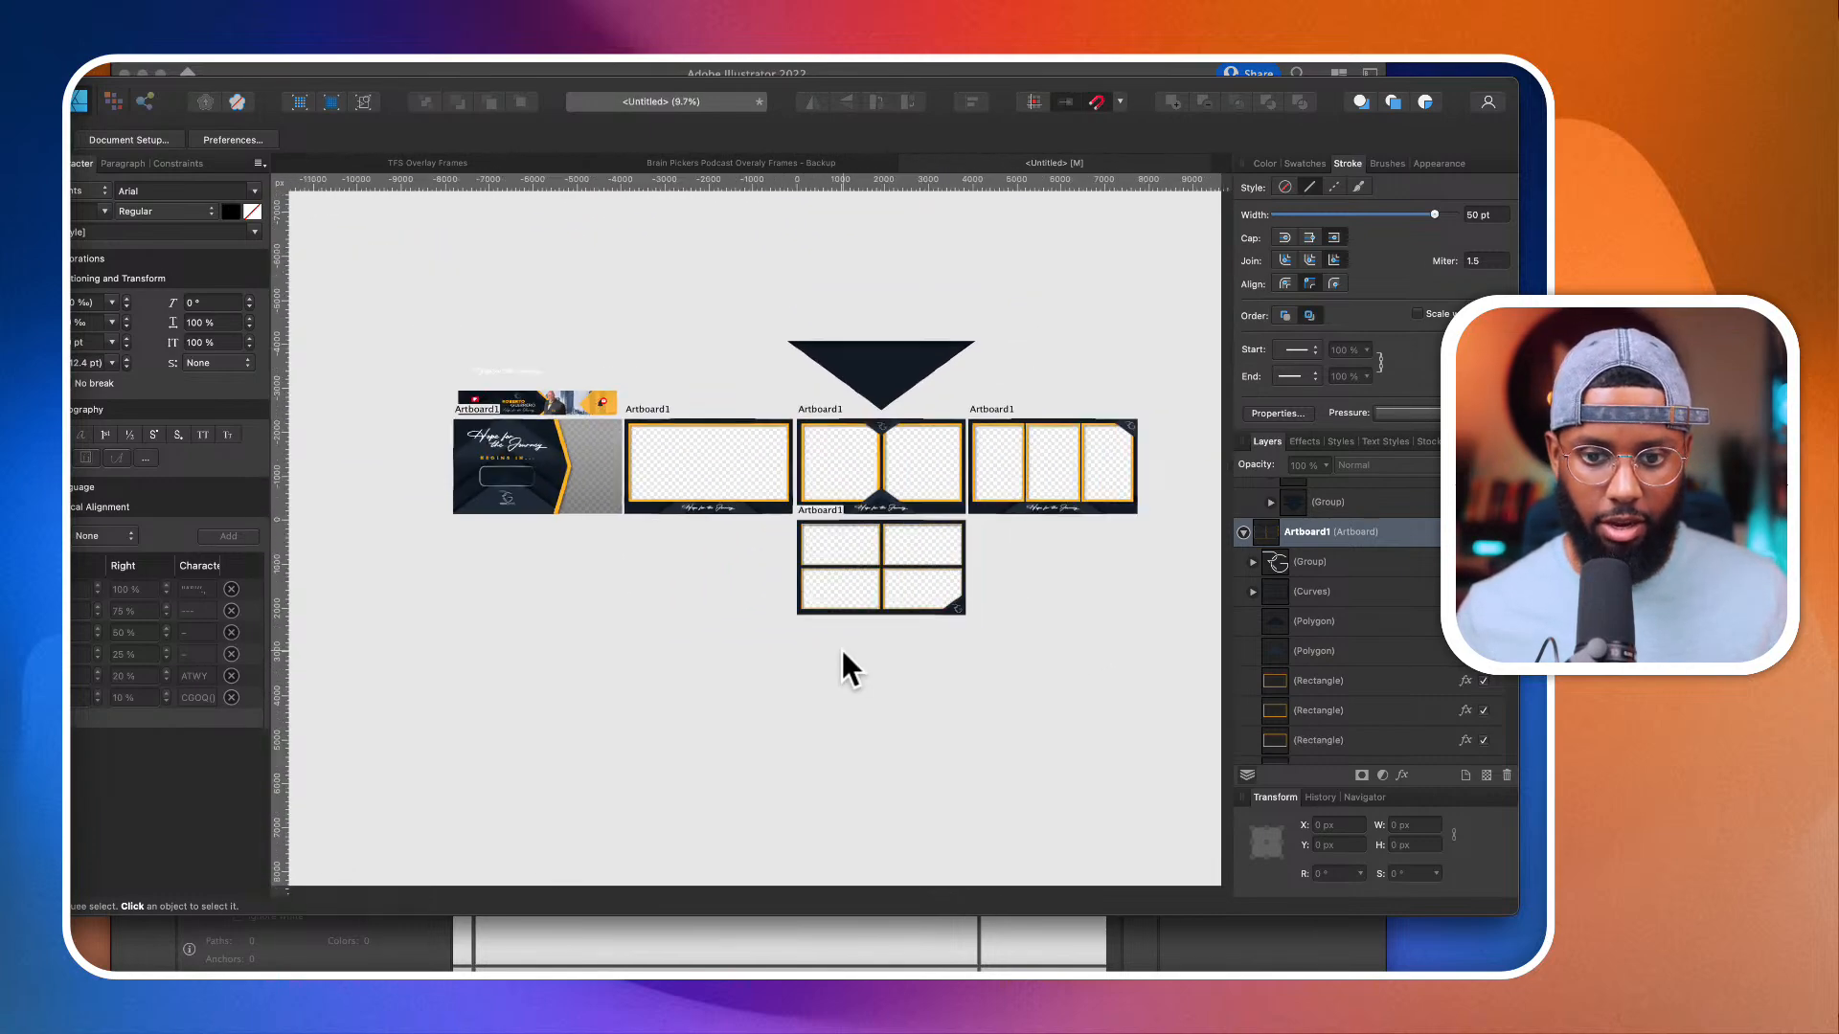
scroll(842, 652, left, 2)
scroll(831, 544, up, 3)
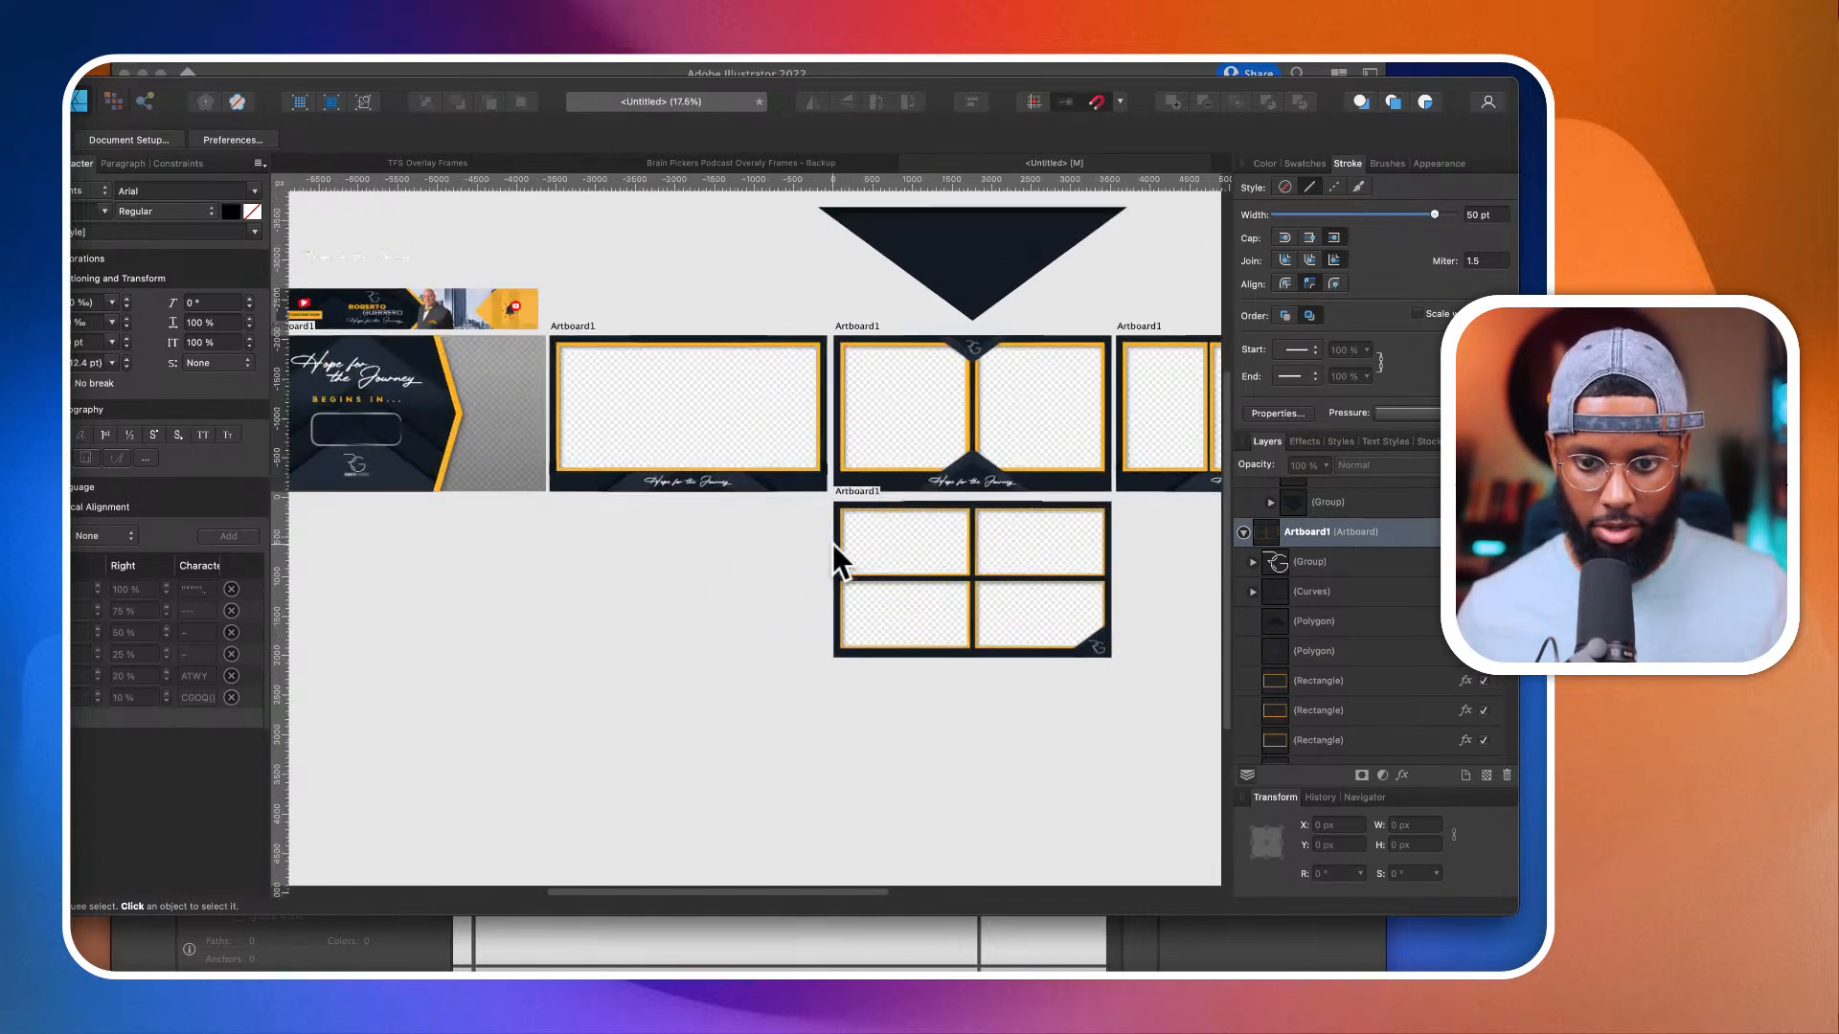
click(877, 489)
scroll(950, 530, down, 2)
drag(950, 531, 767, 591)
scroll(642, 541, up, 3)
scroll(643, 543, up, 1)
scroll(733, 200, down, 3)
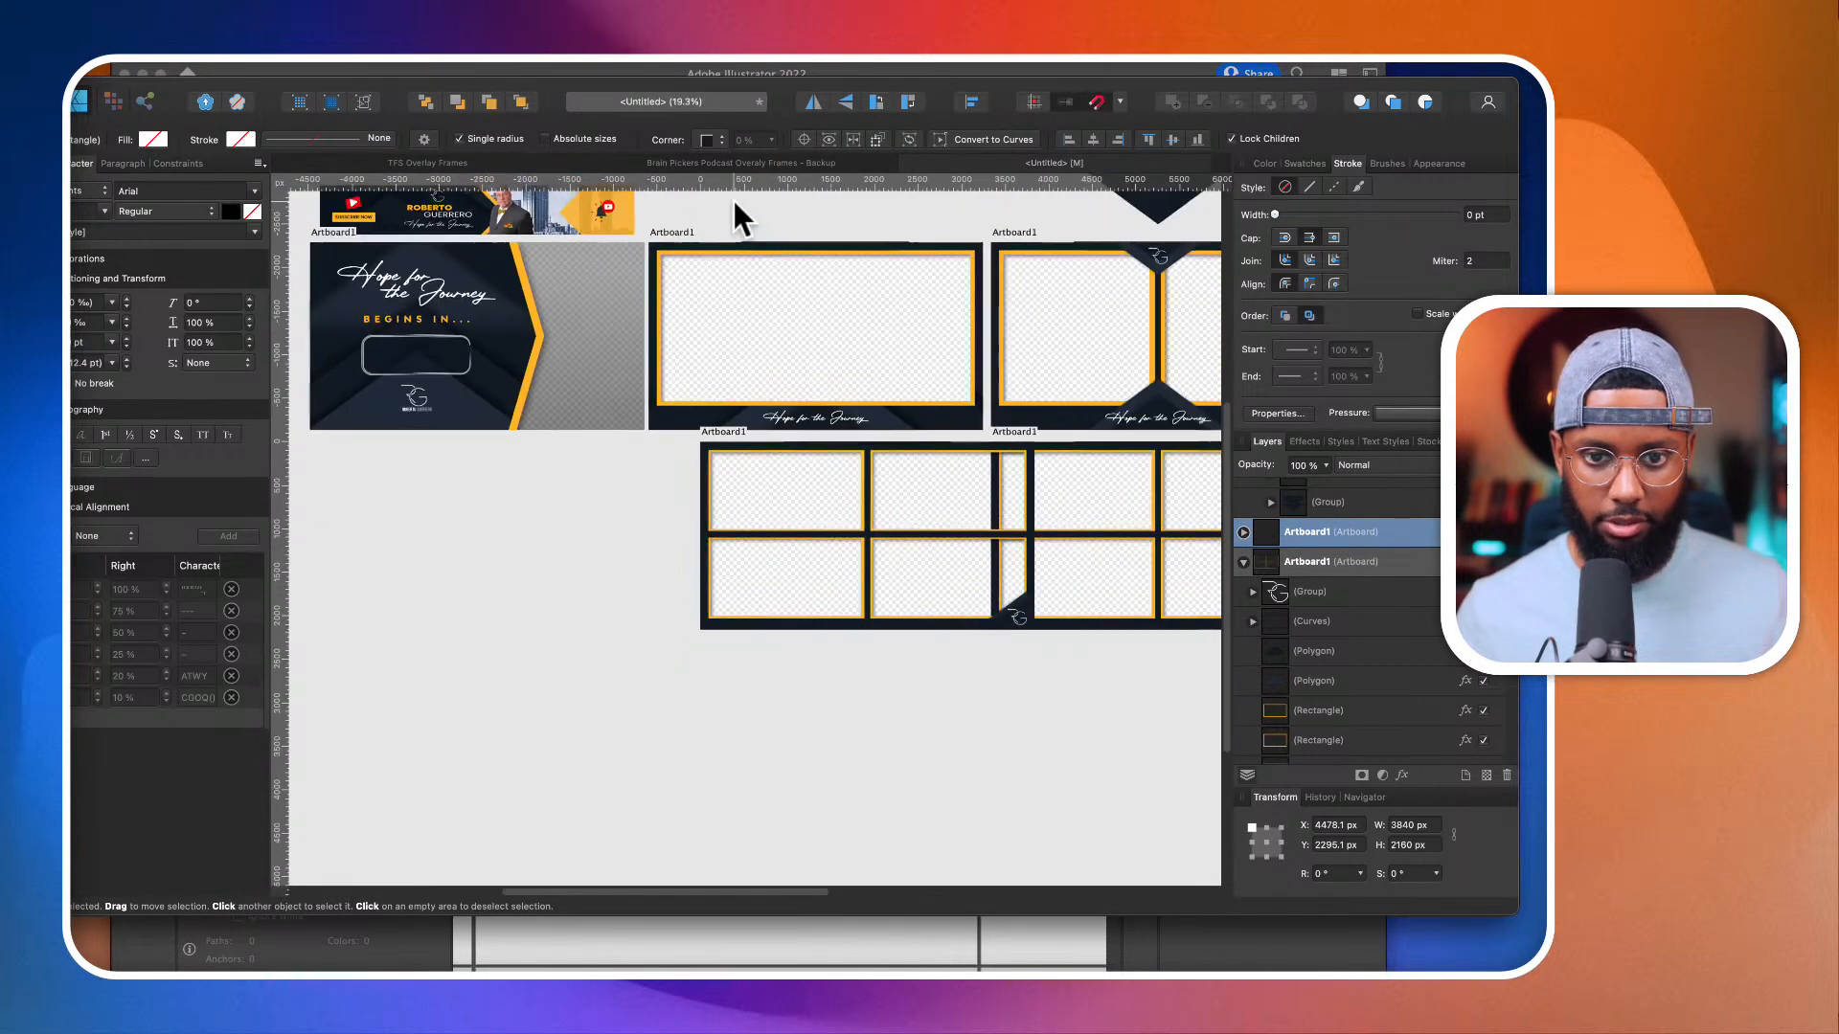
Step: Align the duplicated artboard's left edge with the single-camera artboard above it and deselect both
shift+click(733, 233)
click(973, 95)
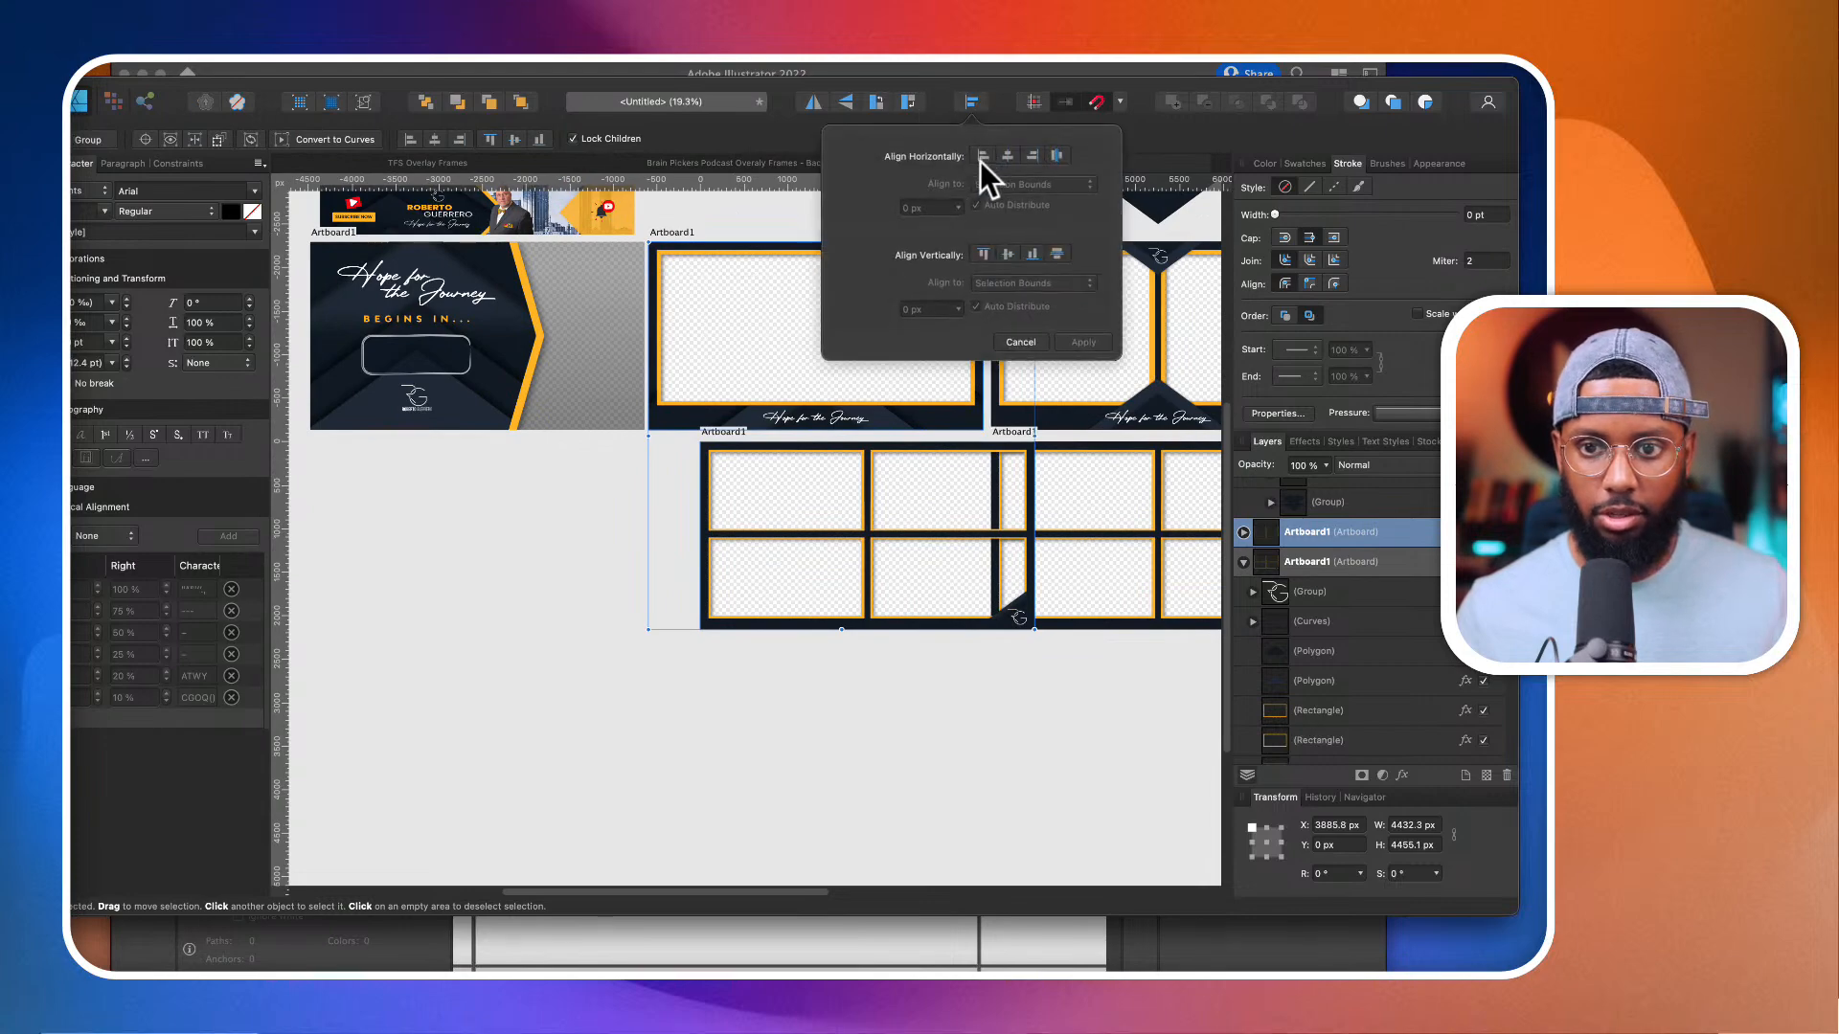
click(975, 152)
click(797, 703)
scroll(790, 577, up, 2)
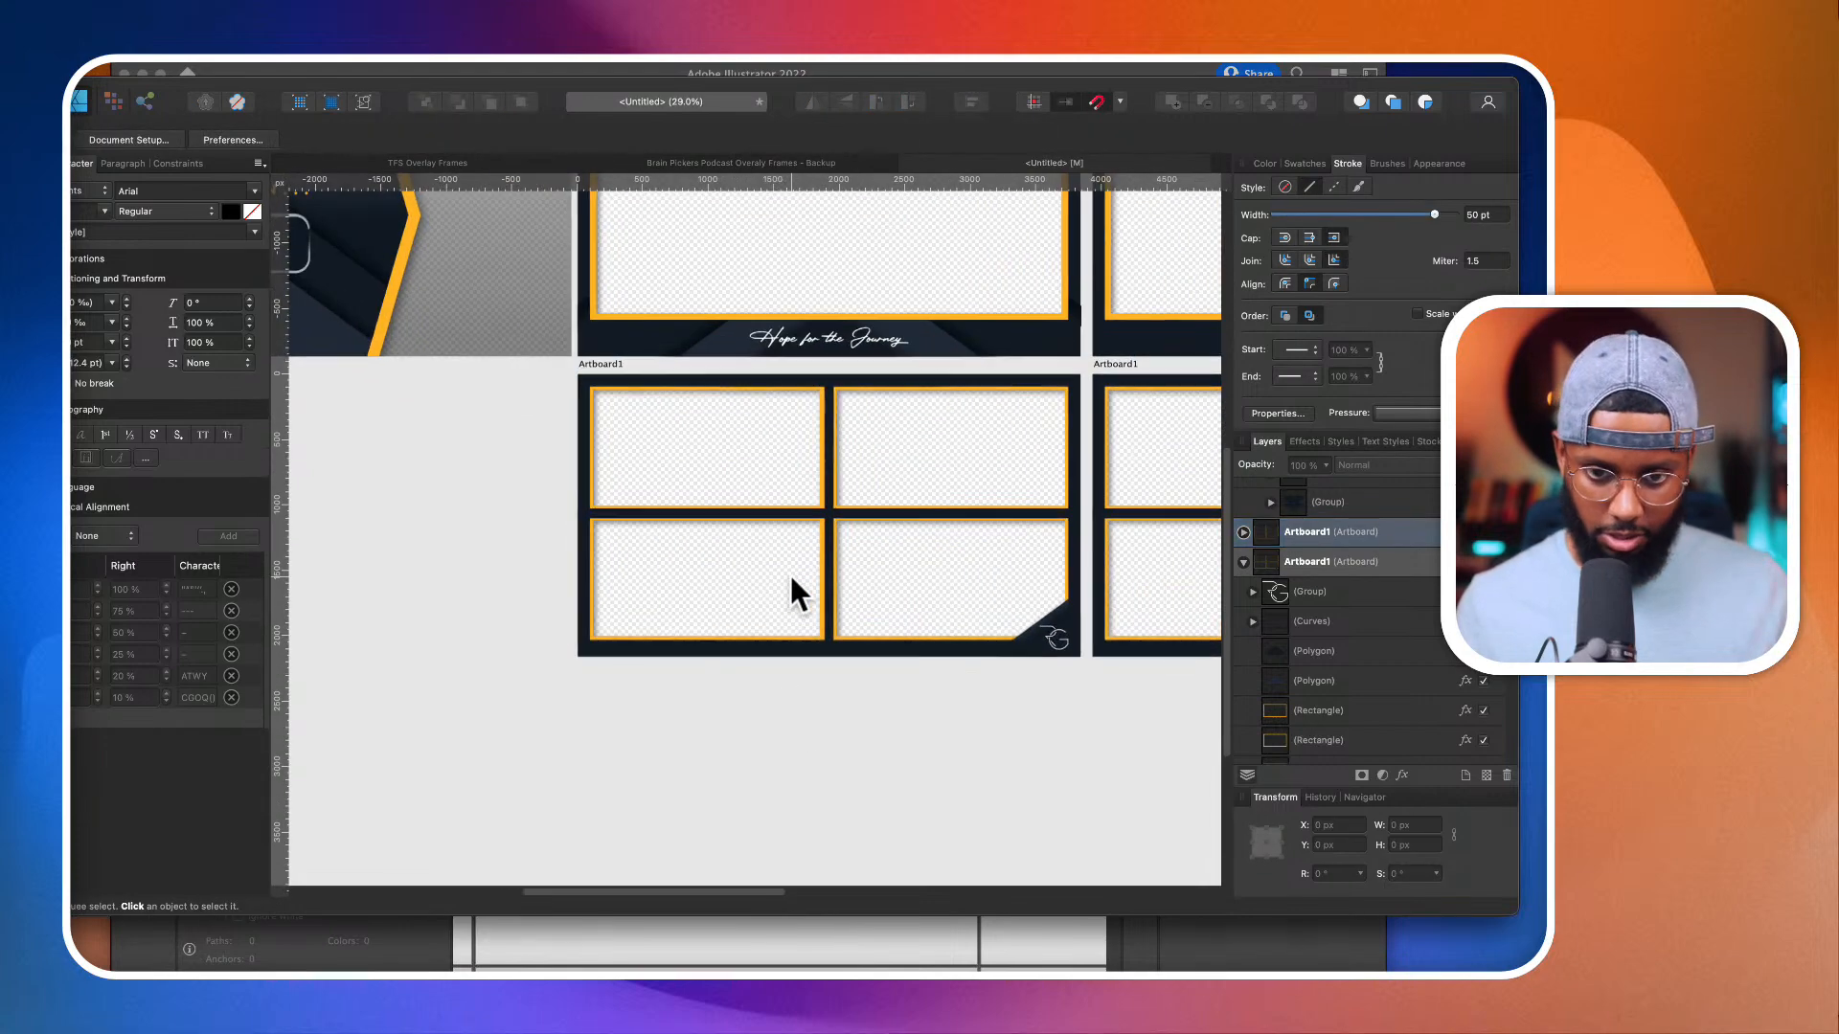
scroll(789, 572, down, 3)
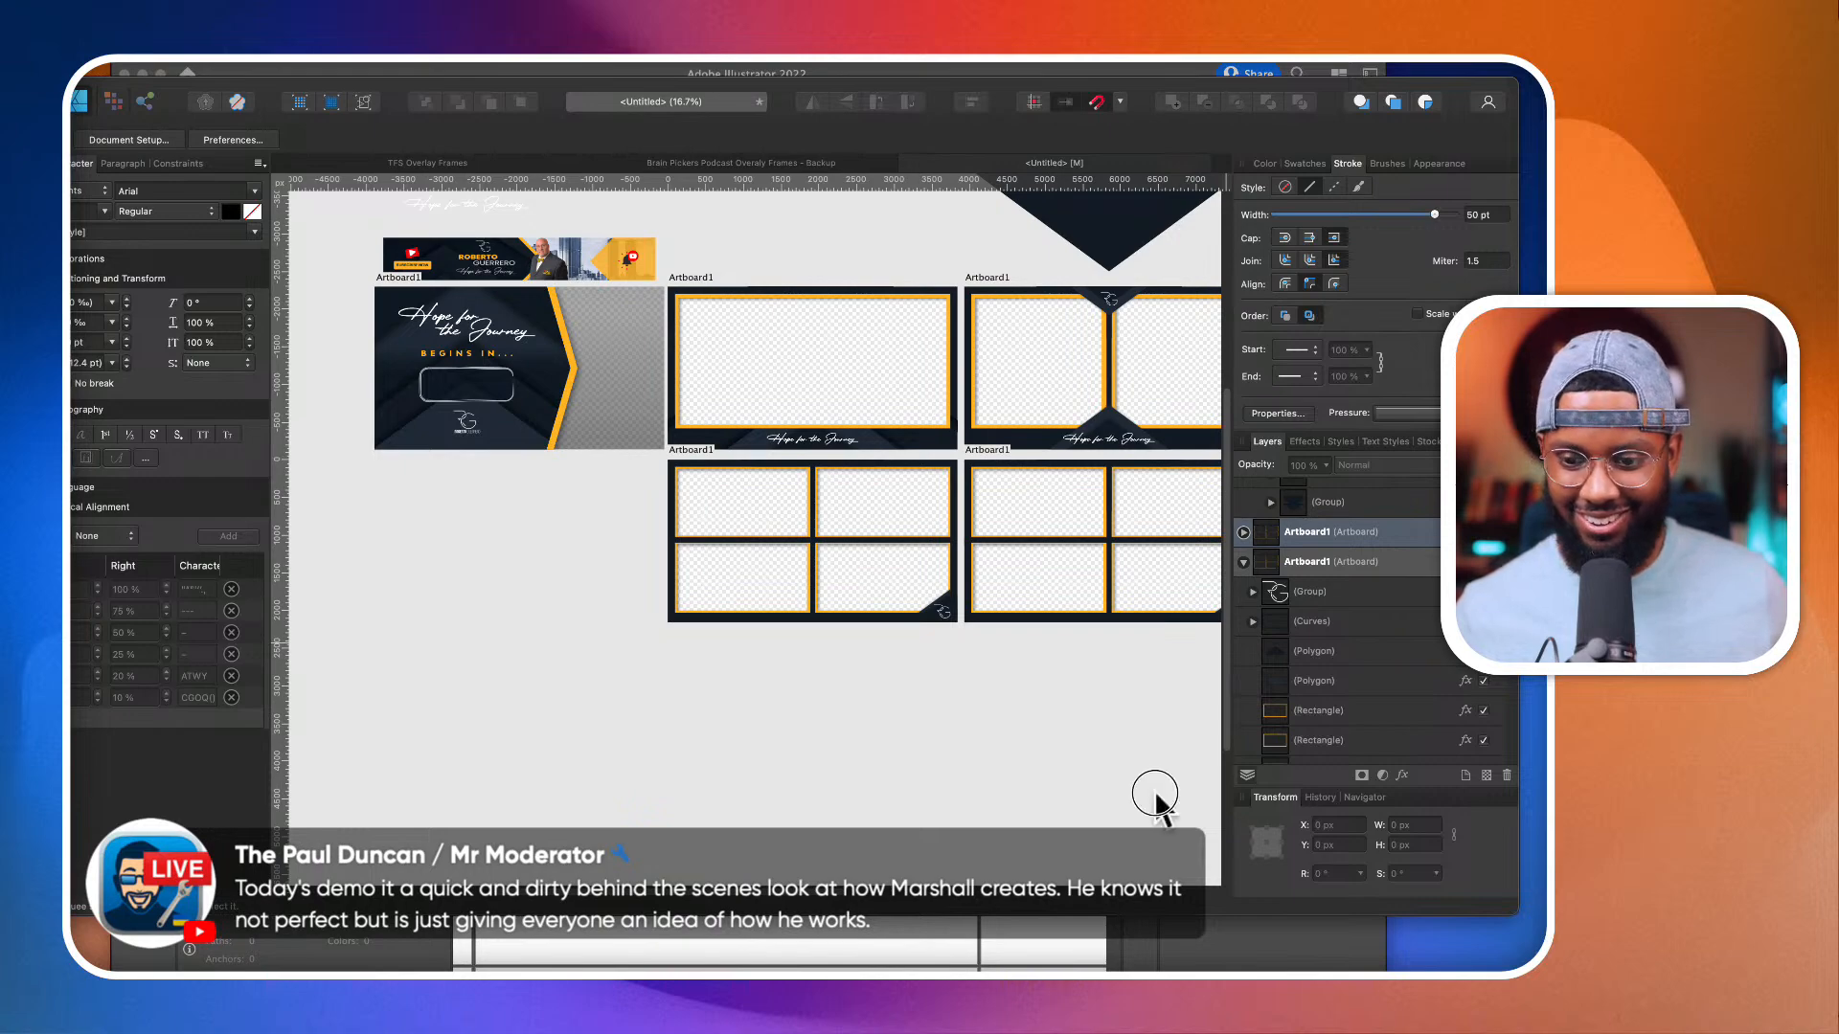
scroll(898, 601, right, 5)
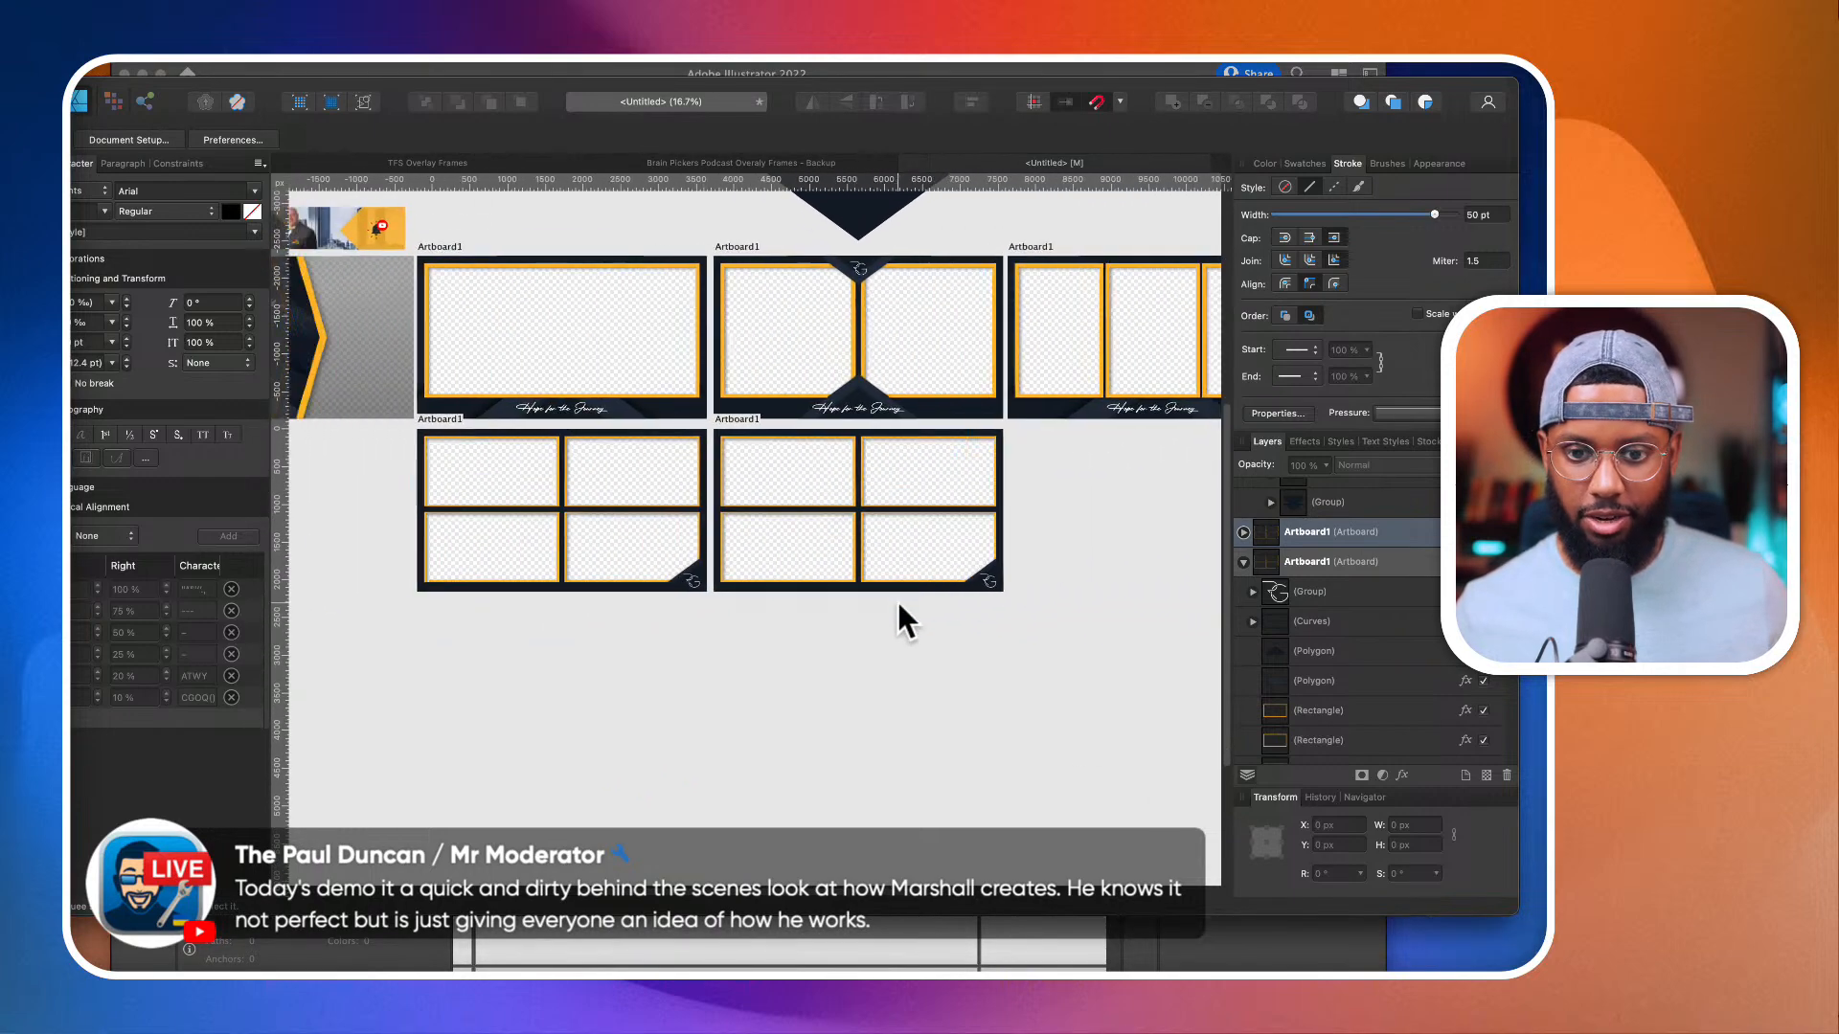
scroll(899, 621, left, 3)
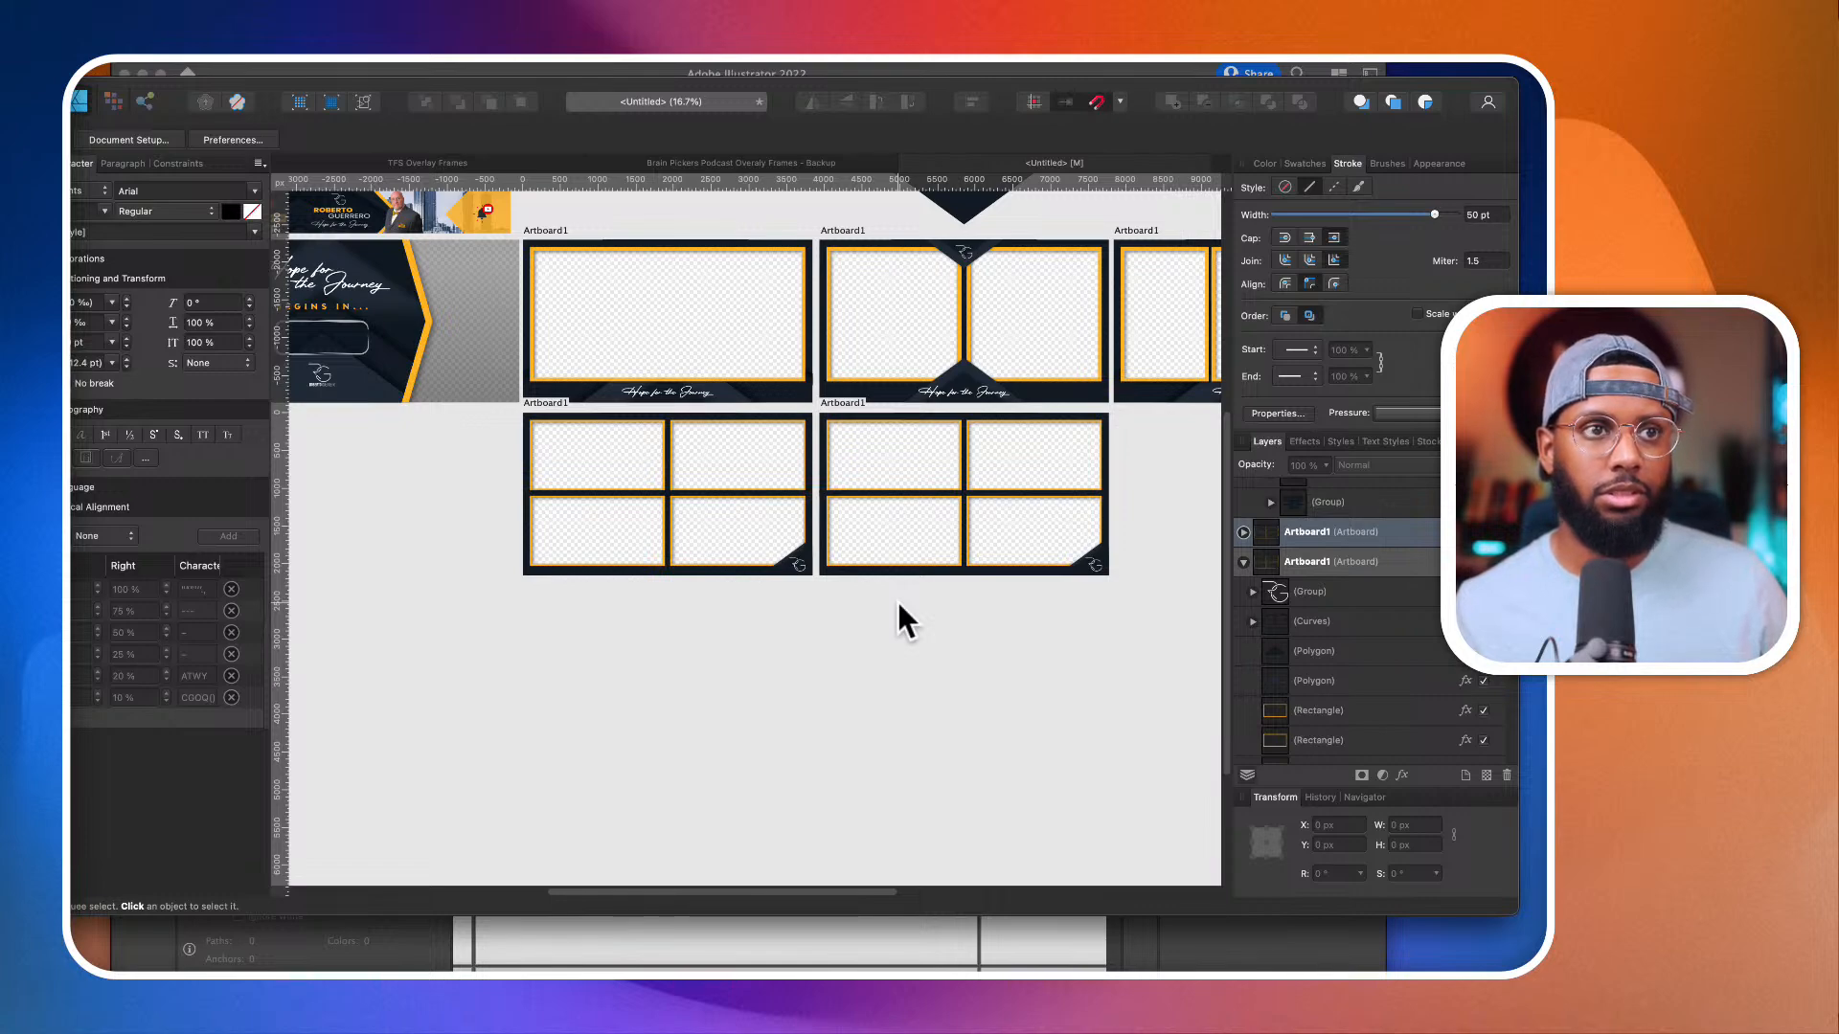
scroll(897, 599, left, 2)
scroll(896, 600, up, 2)
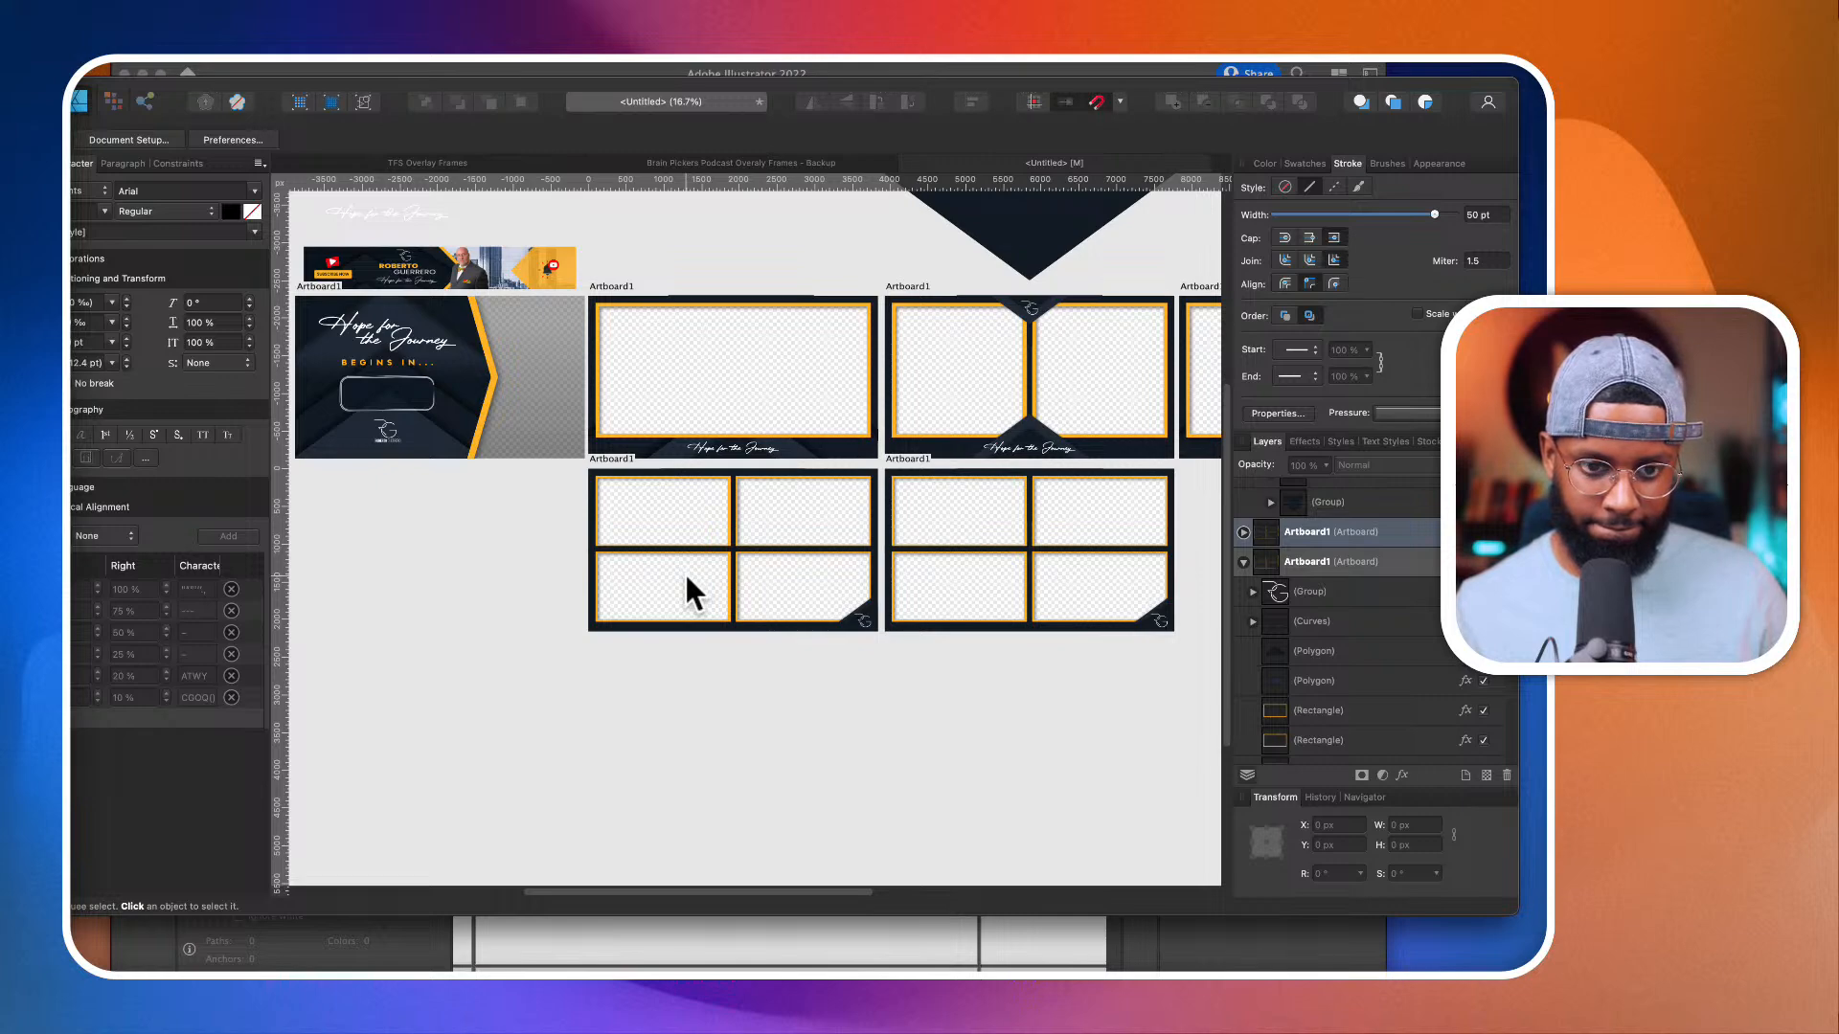
Step: Draw a diamond about 1295 × 1198 px with the Diamond Tool in the empty area beside the duplicated artboard
scroll(643, 552, up, 3)
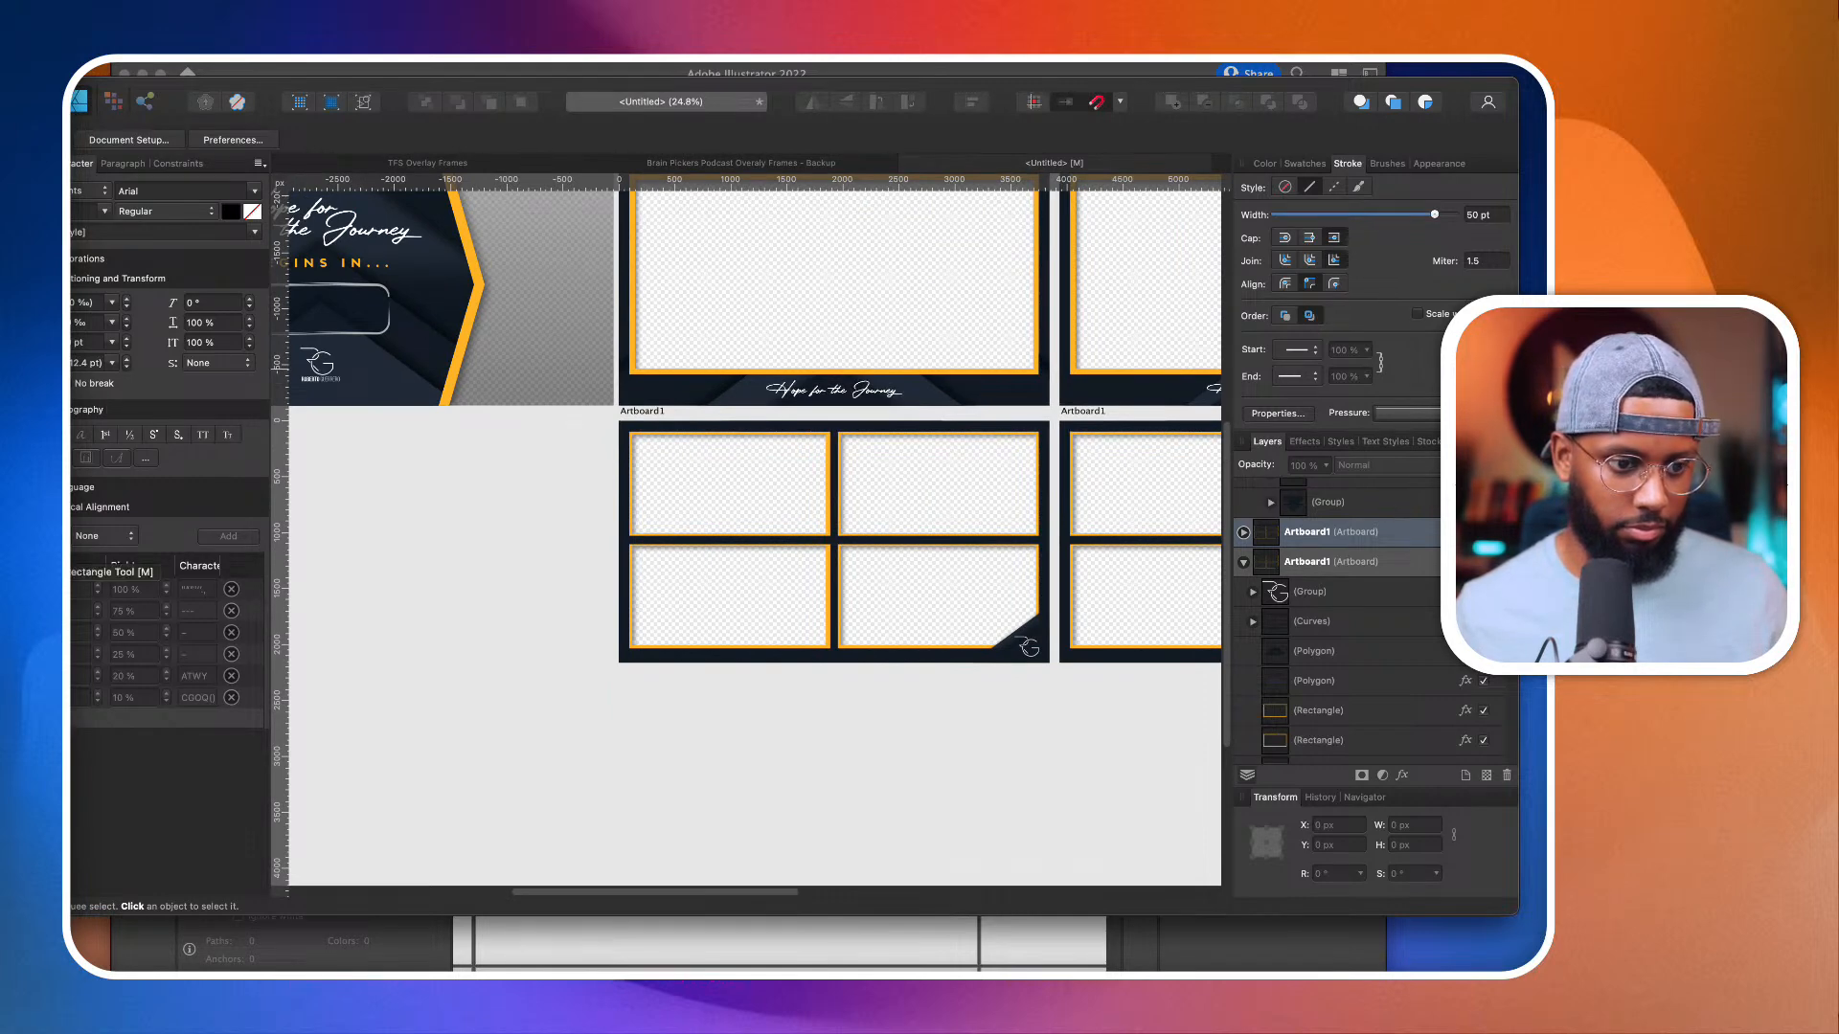
click(36, 573)
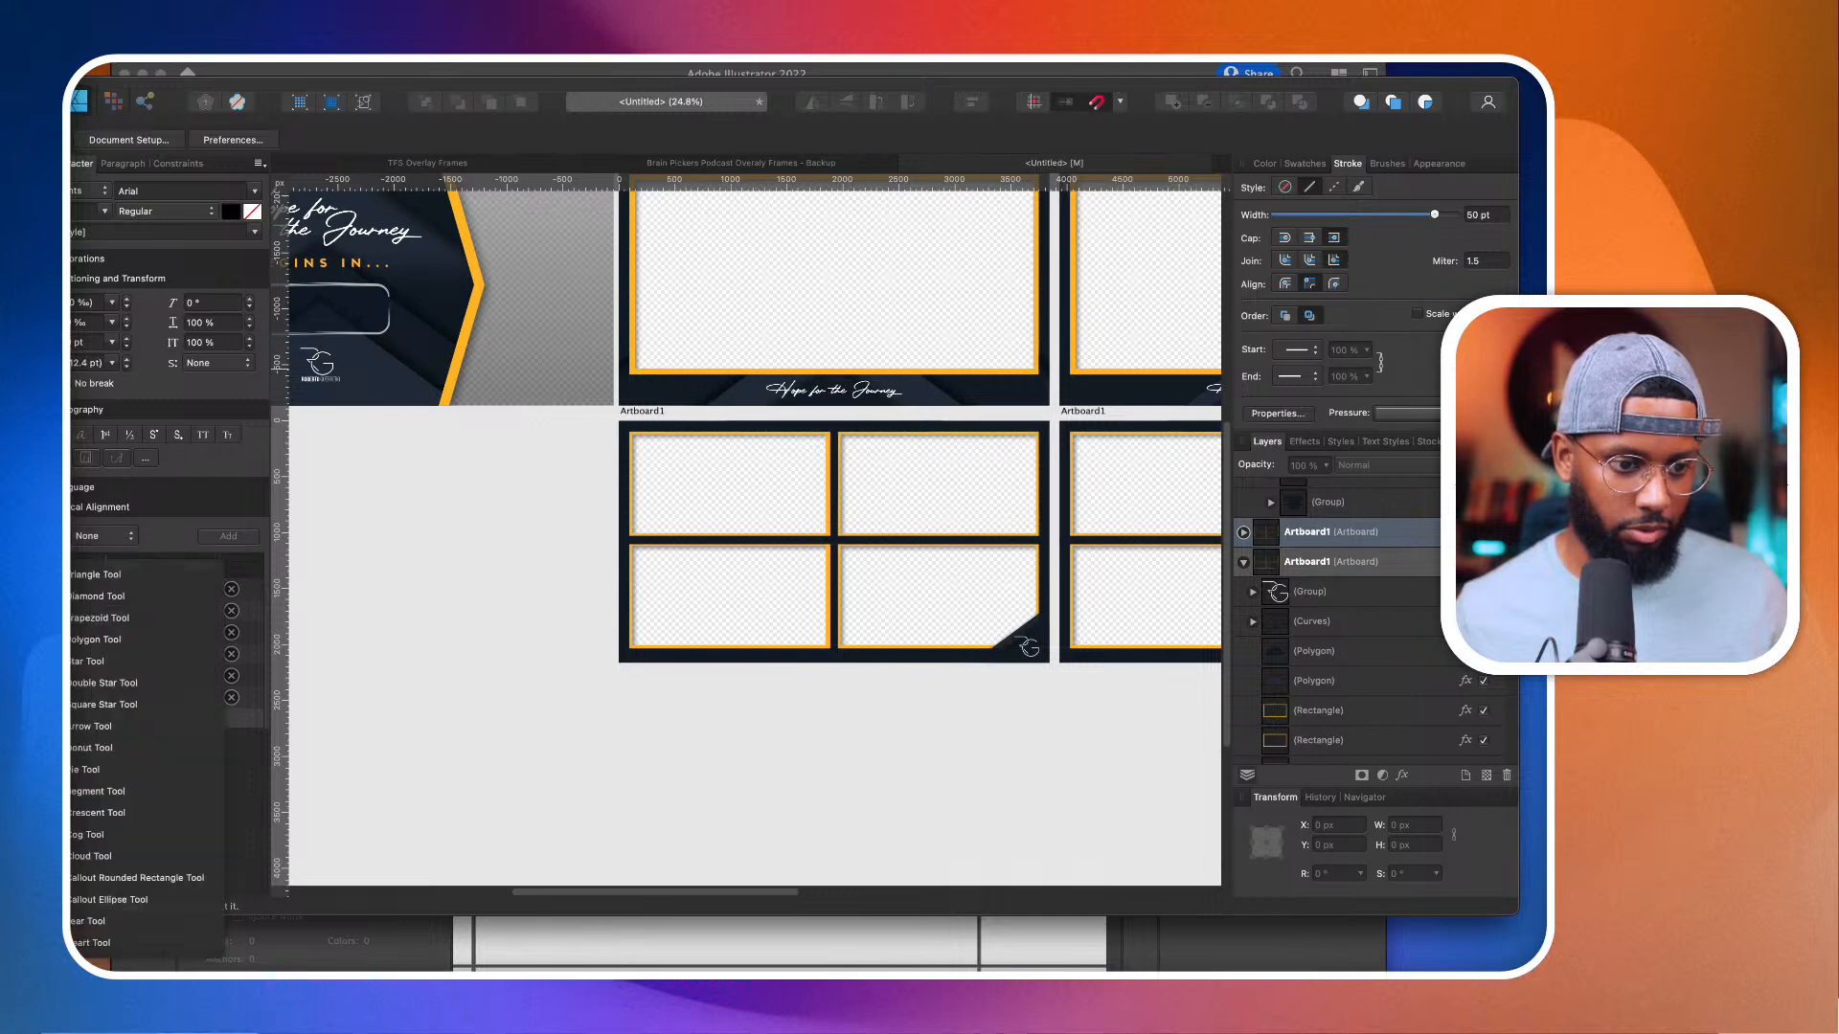
click(77, 596)
drag(640, 523, 548, 580)
click(82, 225)
Step: Divide the duplicated artboard's background curves into separate pieces and delete the four window pieces, leaving a solid background
click(718, 551)
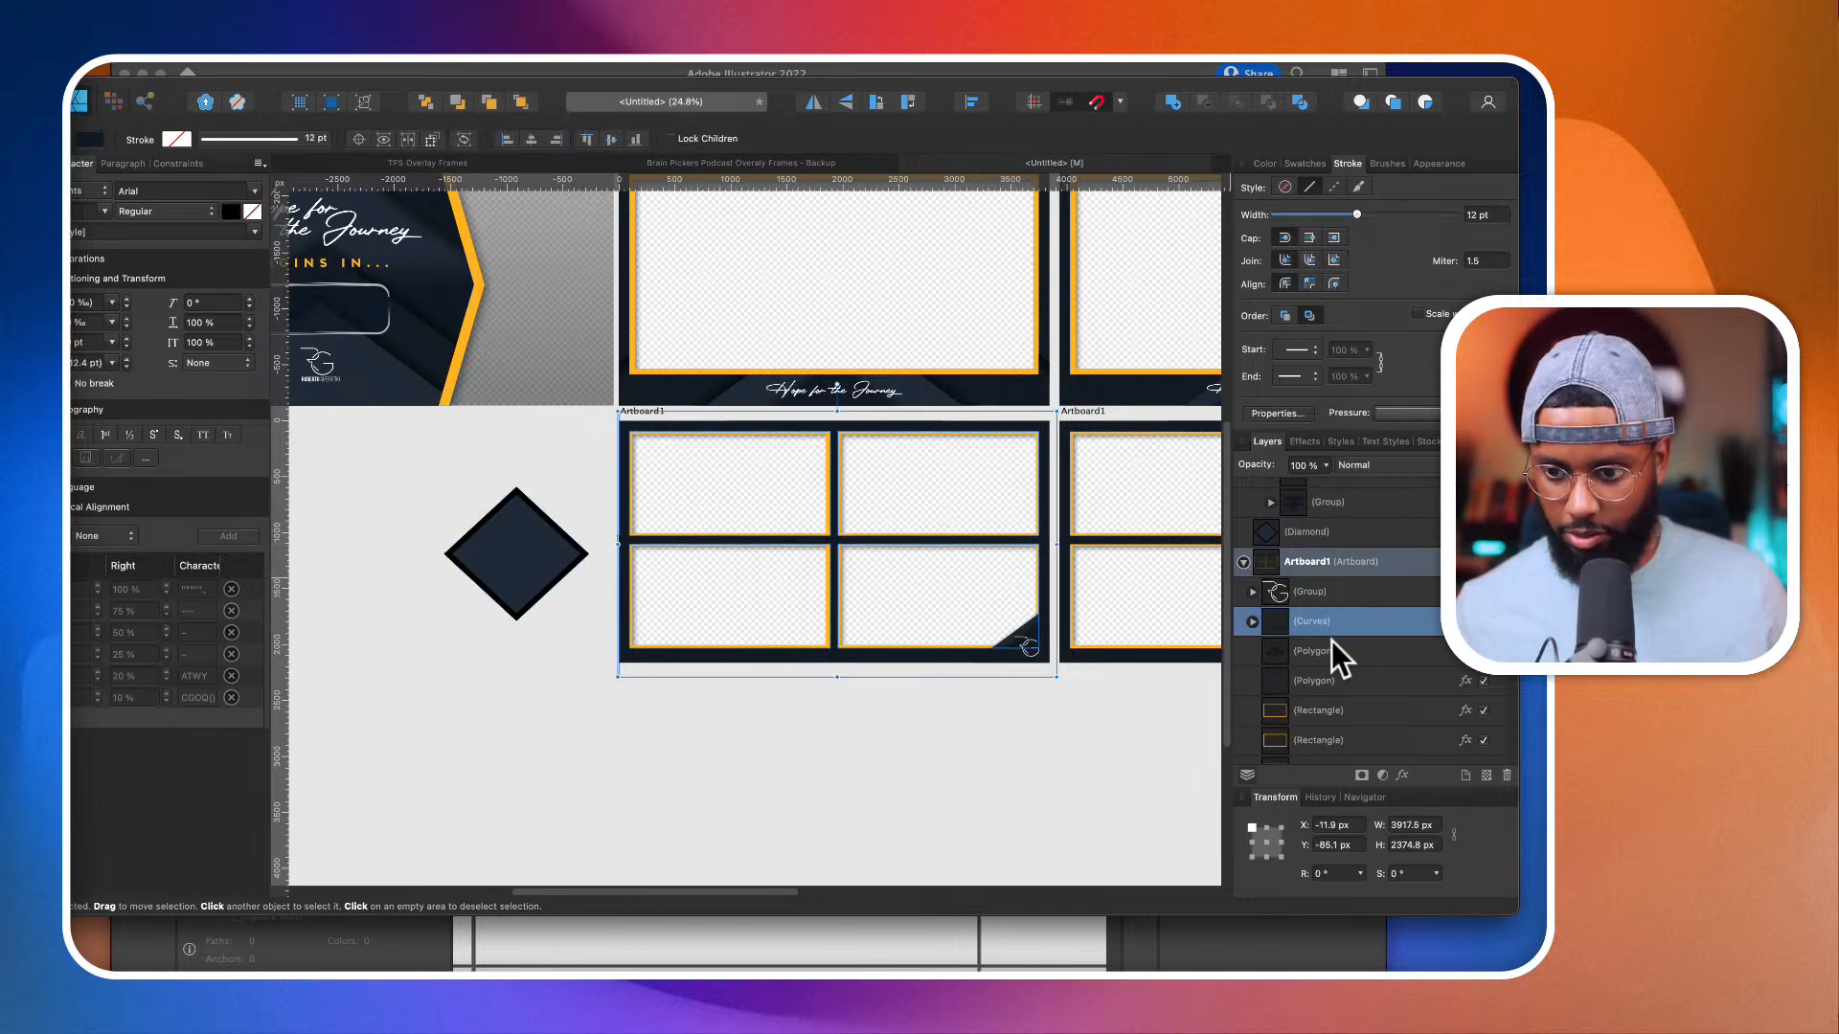
click(1298, 102)
scroll(1358, 671, down, 3)
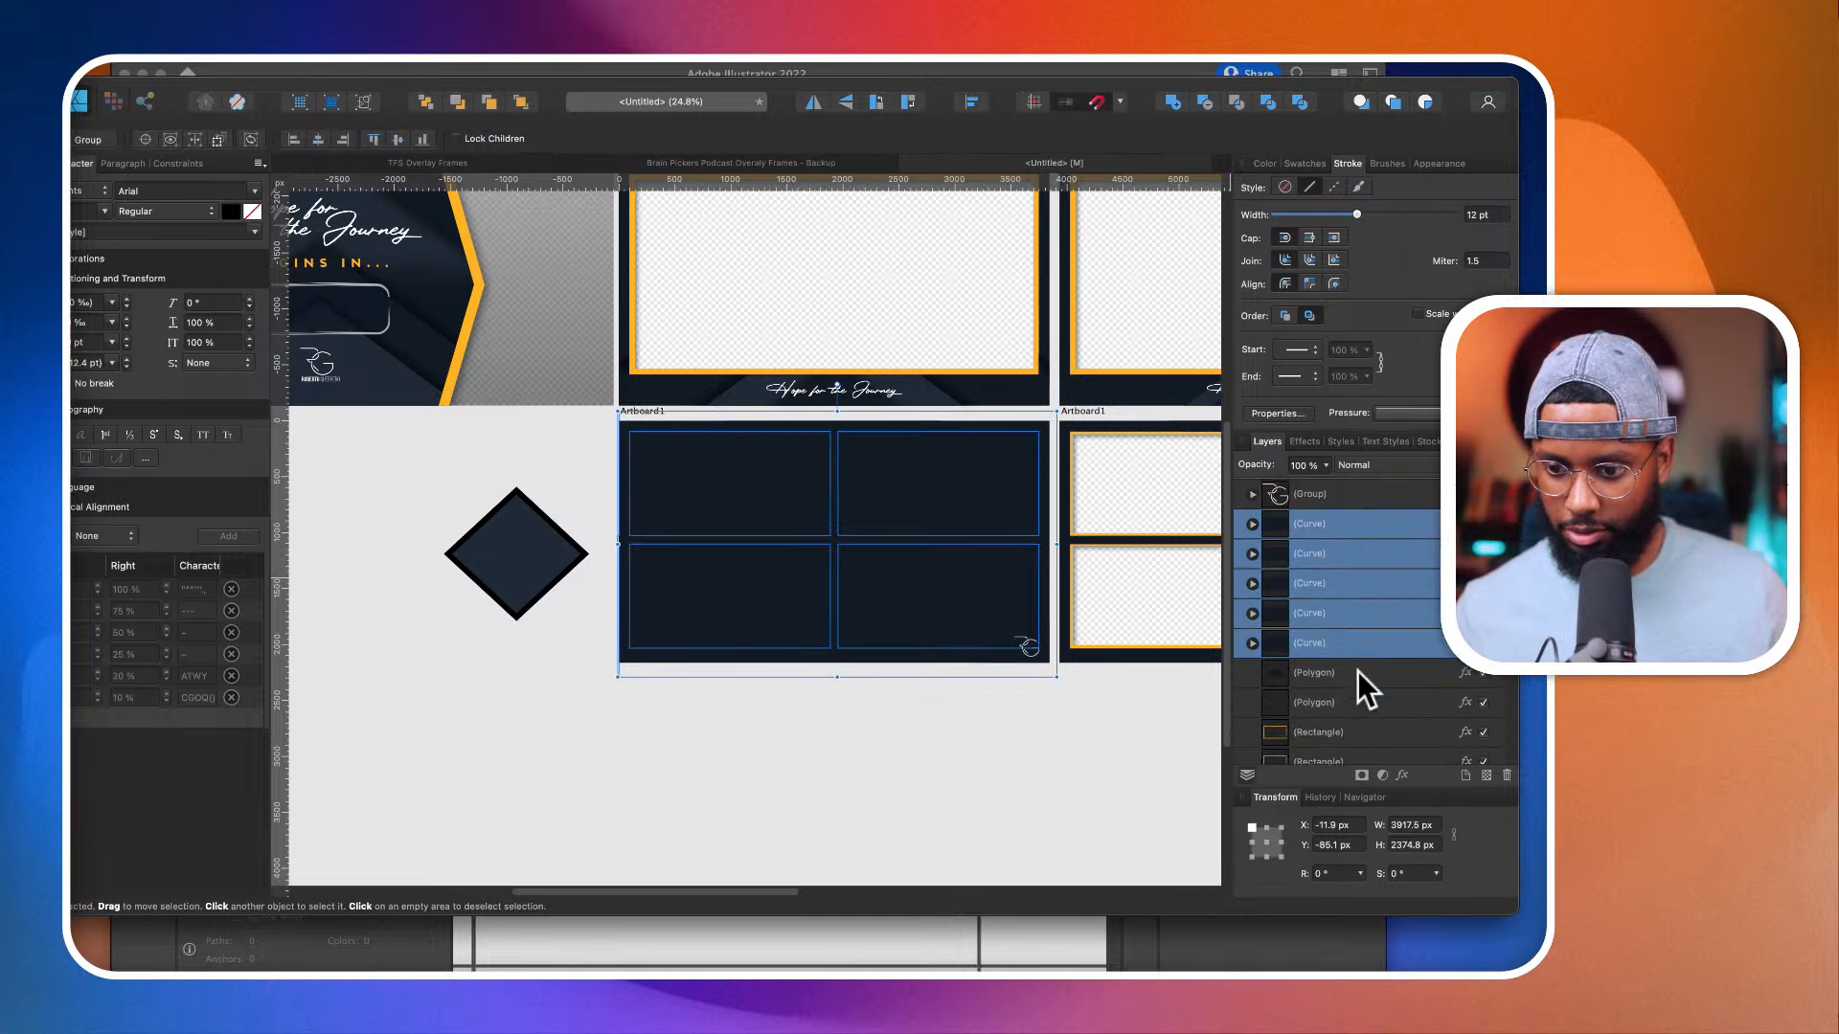
click(1350, 618)
shift+click(1337, 524)
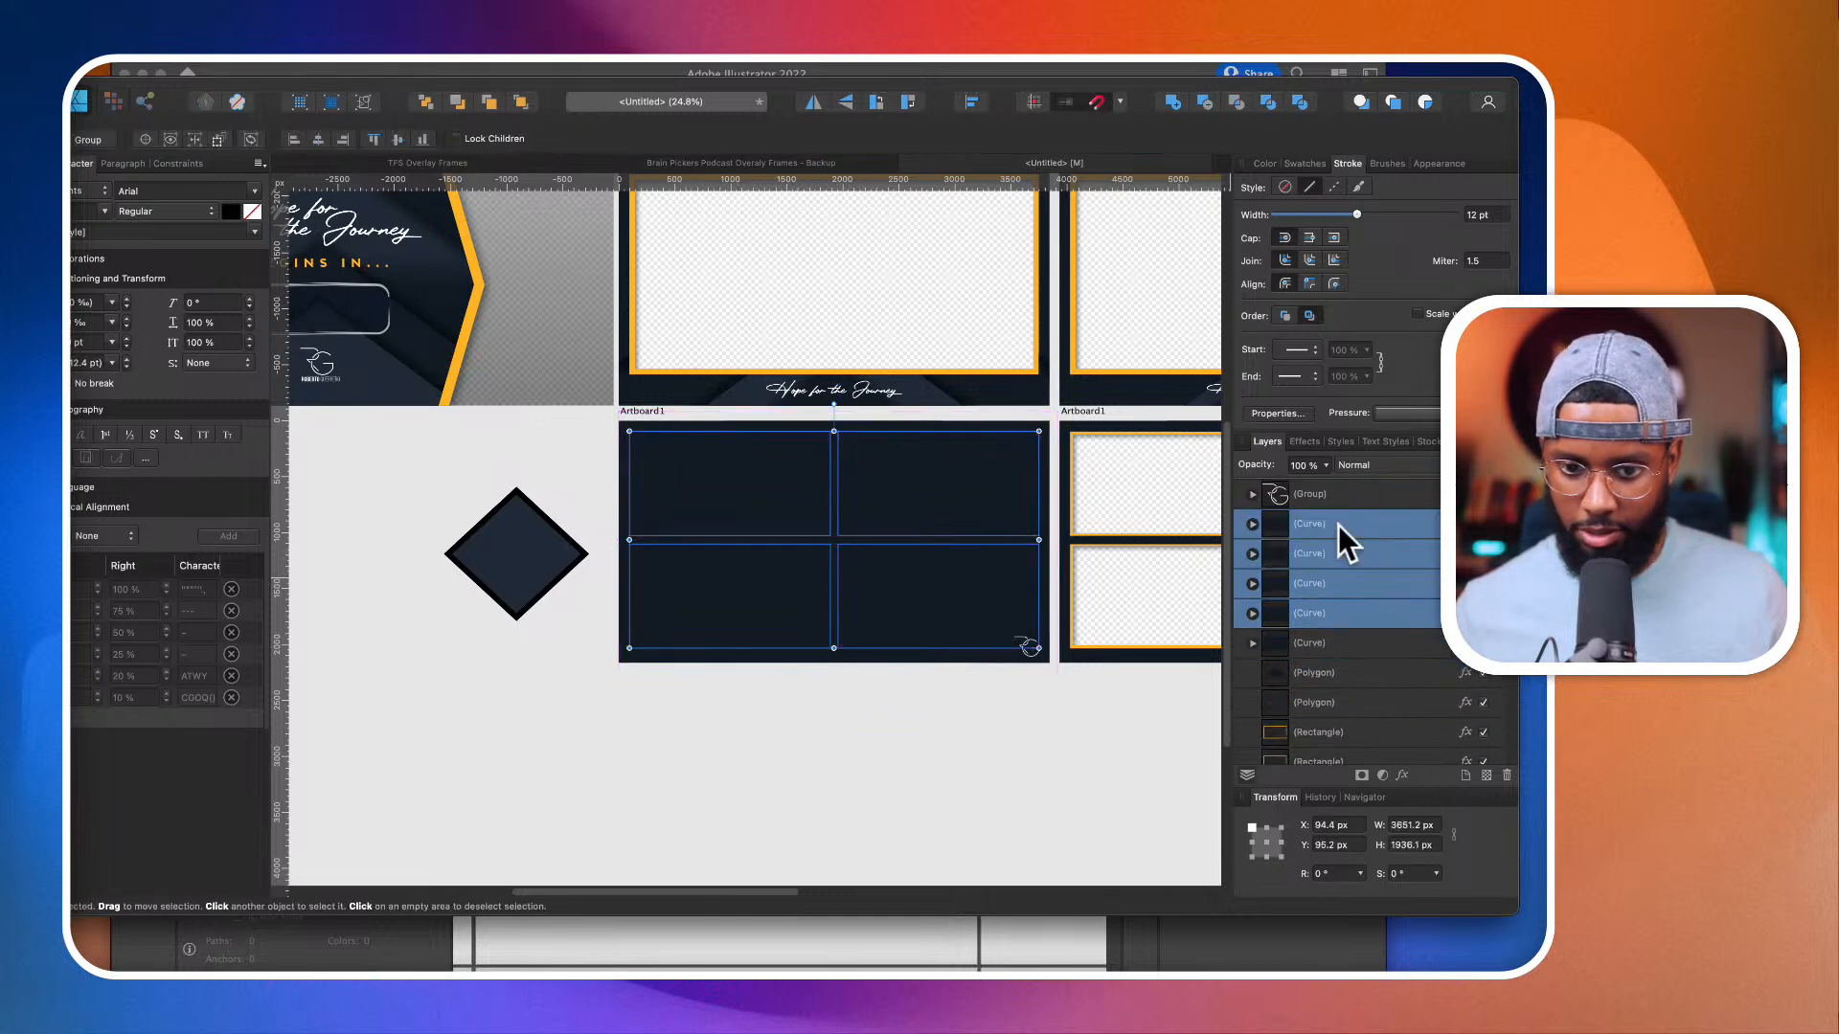
key(Delete)
Step: Move the diamond onto the solid artboard, fill it white and colour its stroke with the sampled orange
drag(517, 582, 708, 573)
click(1264, 163)
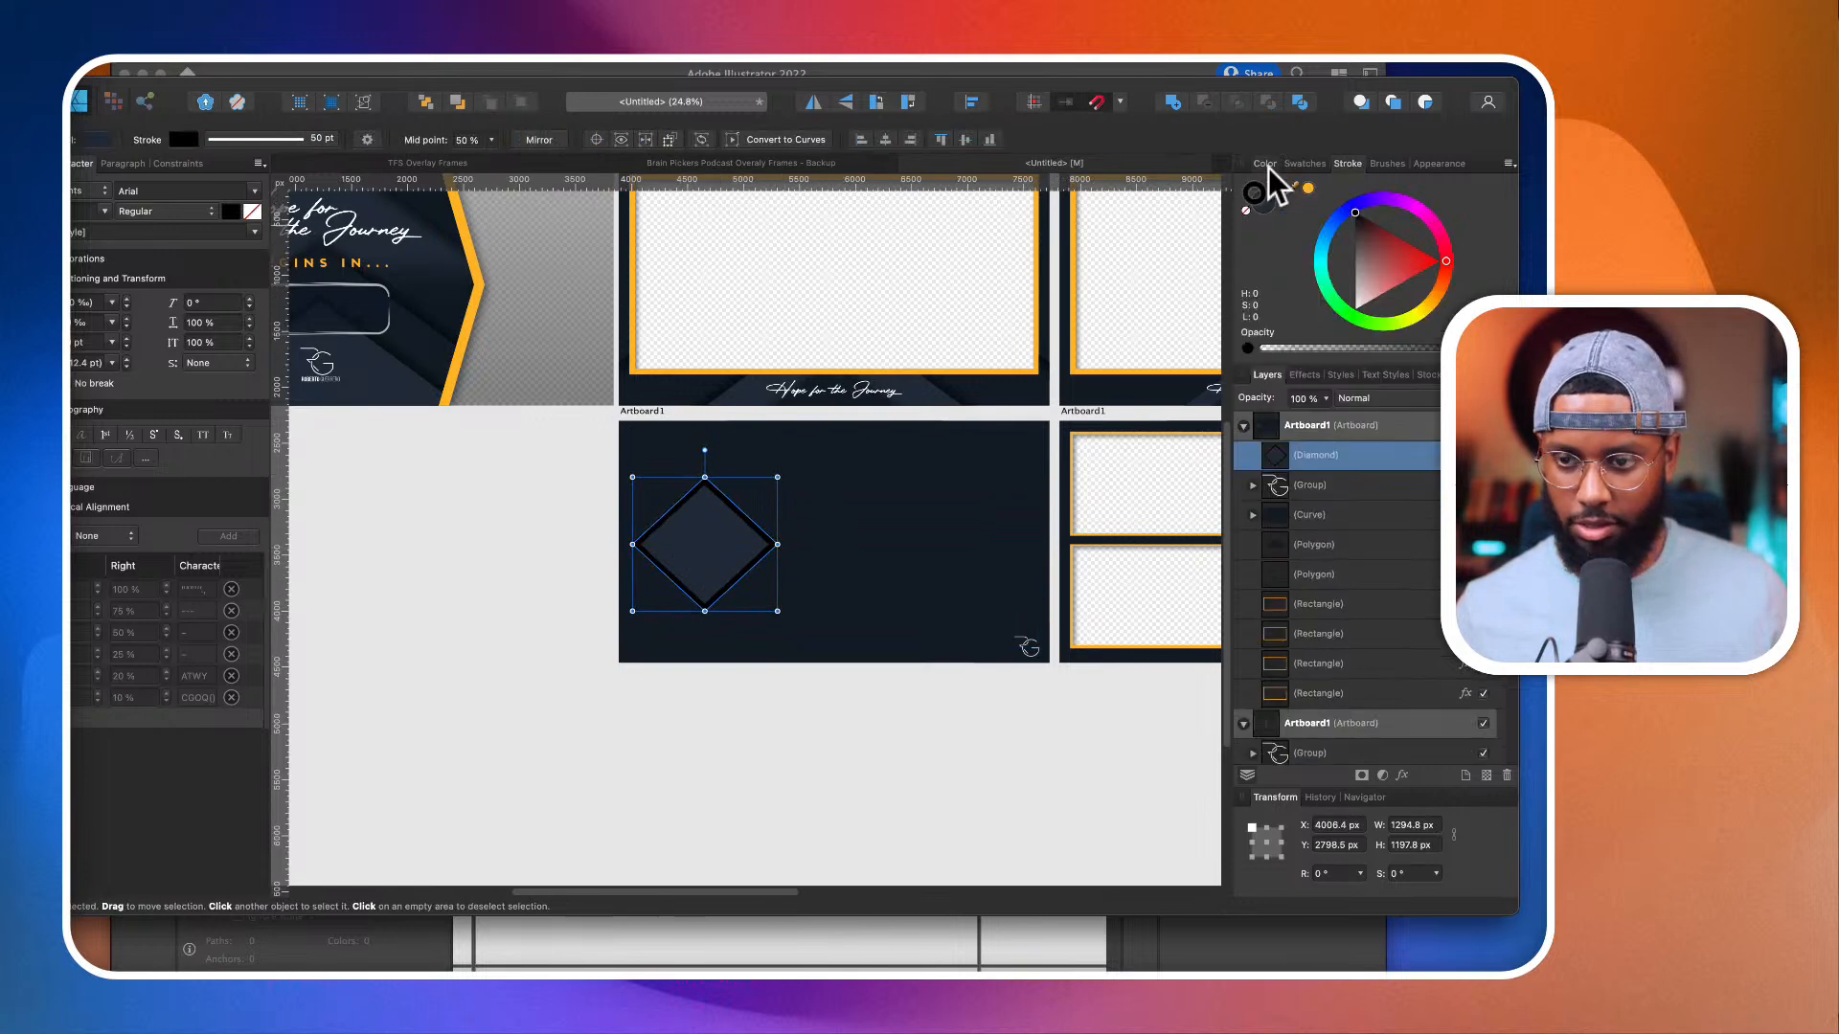
click(1267, 201)
drag(1382, 259, 1471, 174)
click(1255, 191)
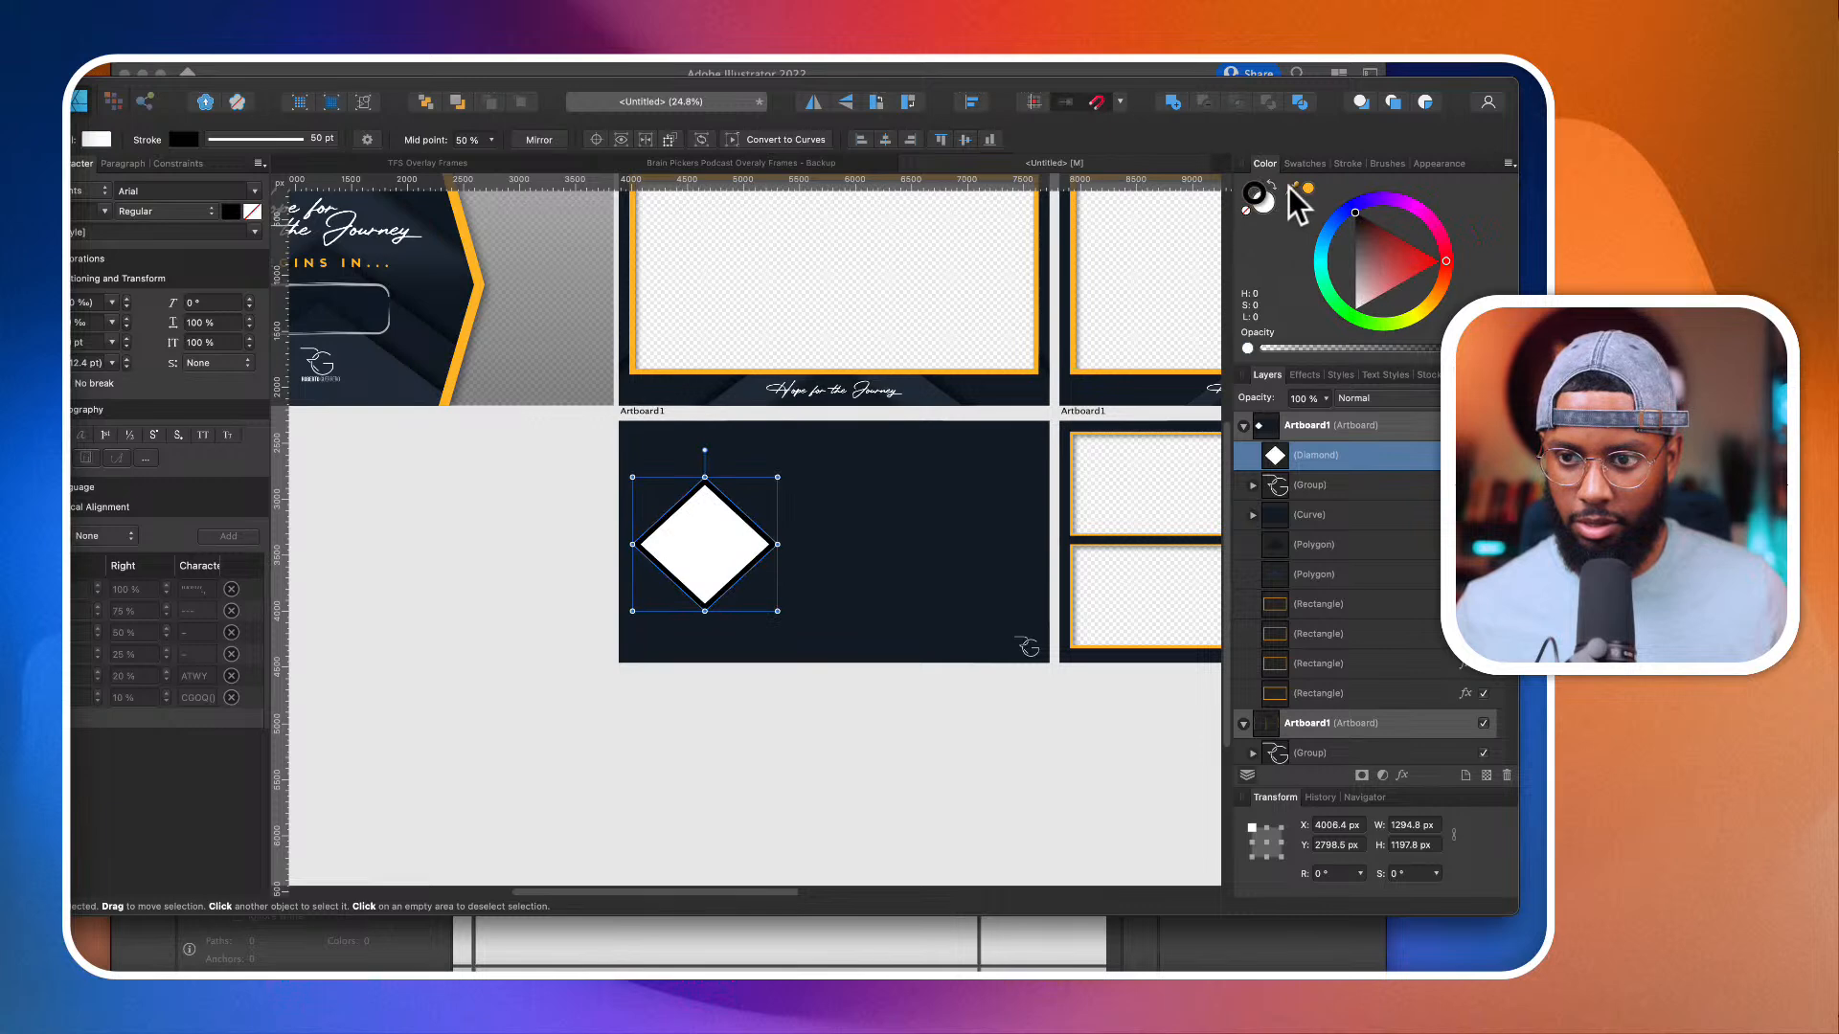
click(1308, 188)
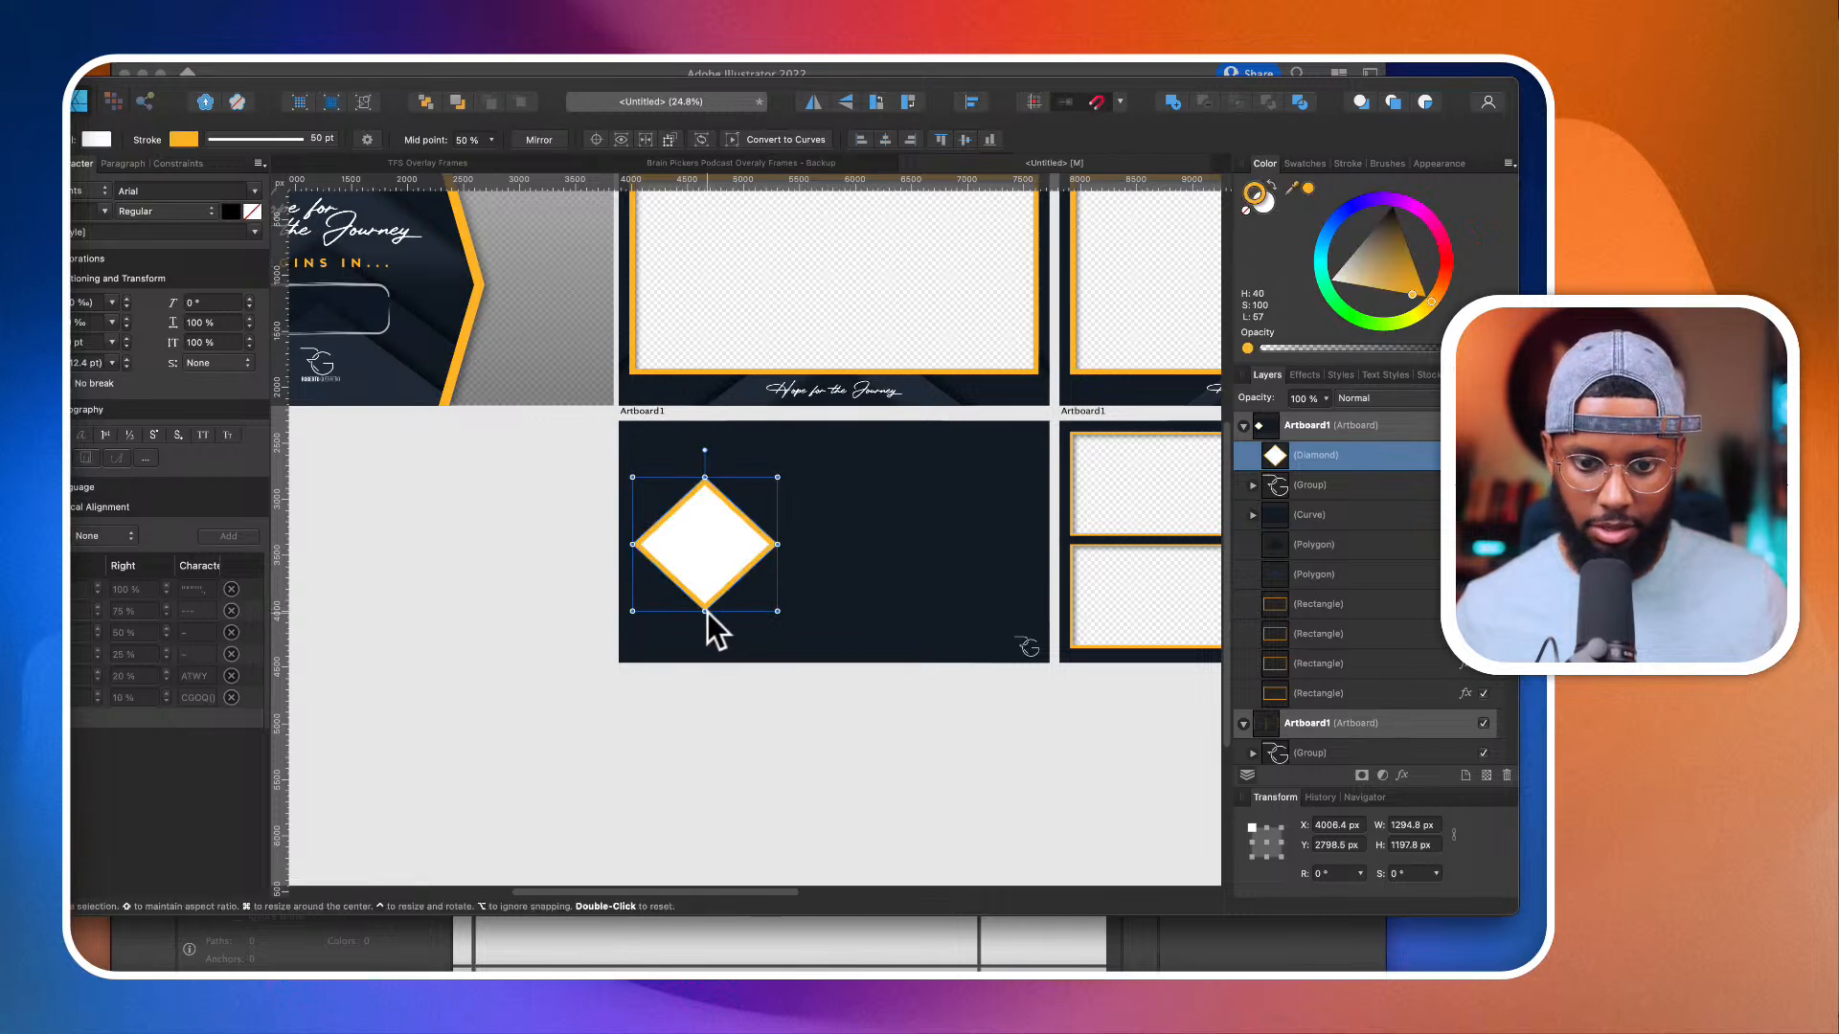
Step: Adjust the diamond's size and place it at mid-height near the left edge of the artboard
drag(705, 611, 706, 643)
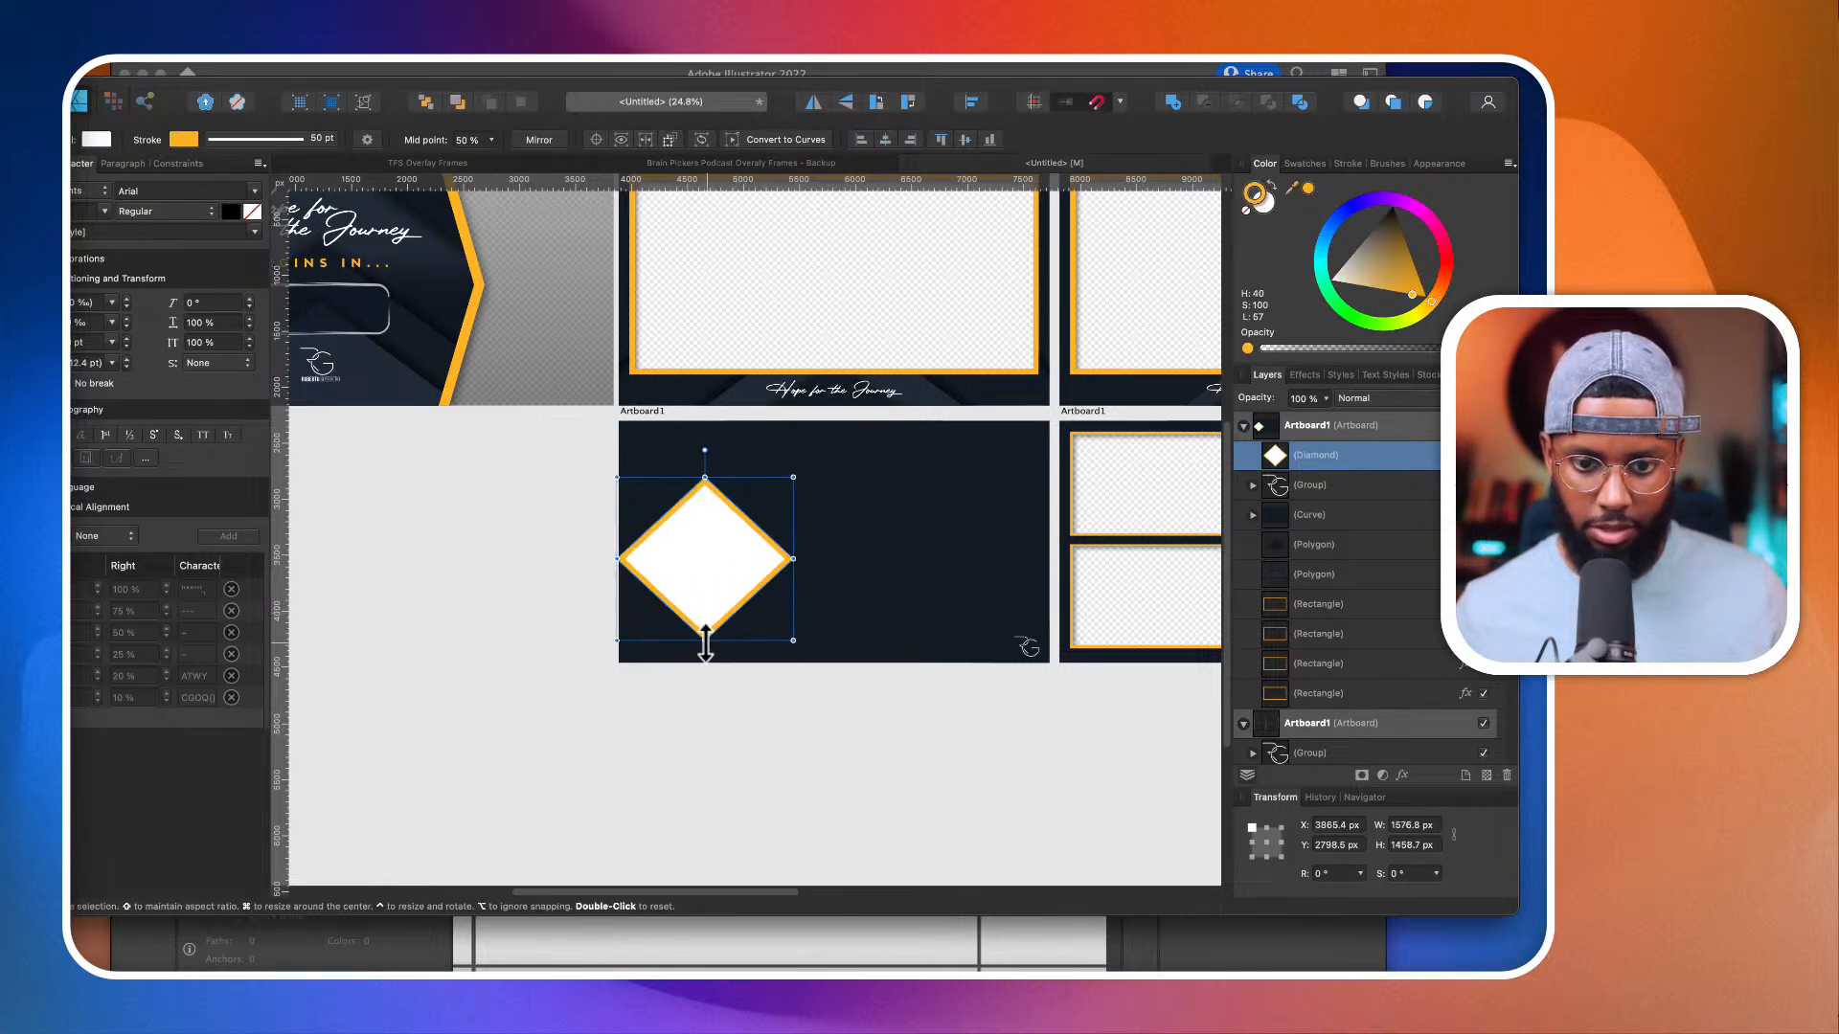
key(super+z)
mouse_move(734, 573)
mouse_down()
mouse_move(718, 572)
mouse_move(743, 567)
mouse_up()
scroll(717, 572, down, 2)
scroll(743, 568, up, 2)
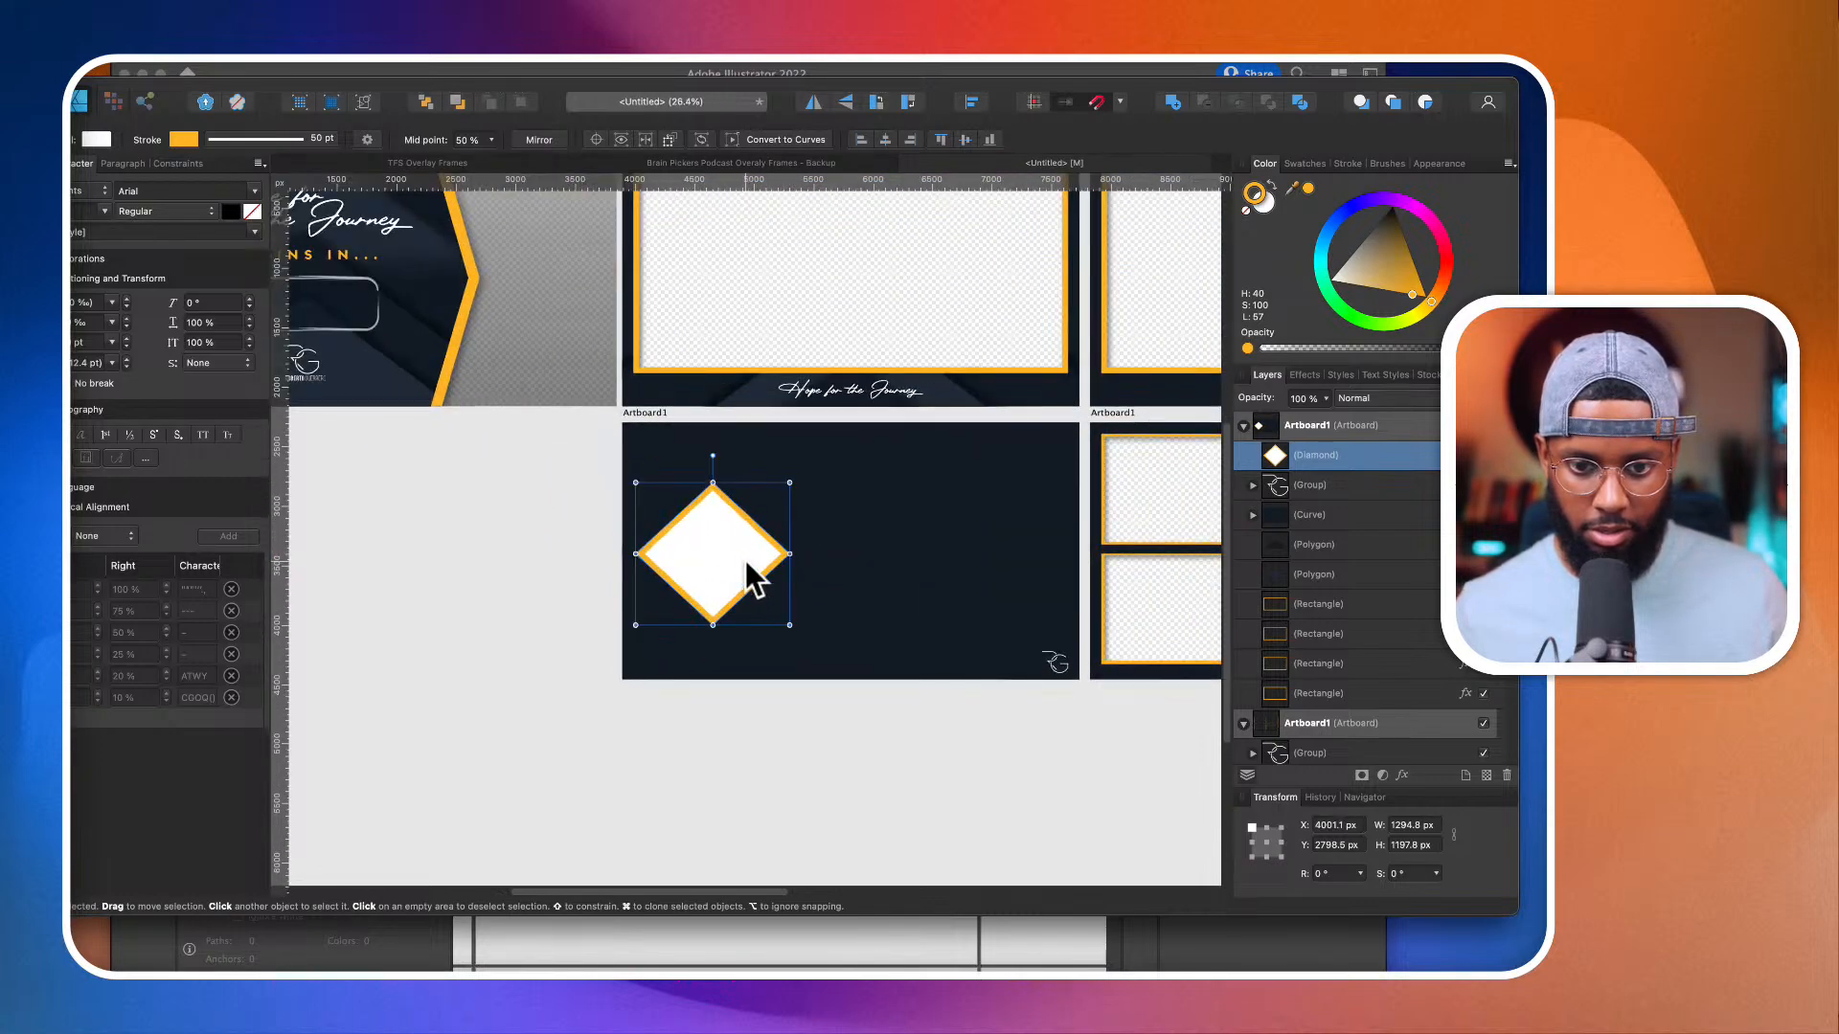
drag(788, 625, 758, 663)
drag(714, 575, 713, 561)
Step: Place a copy of the countdown artboard's patterned background curve, with its nested polygons, on the diamond artboard
scroll(714, 565, down, 2)
click(534, 422)
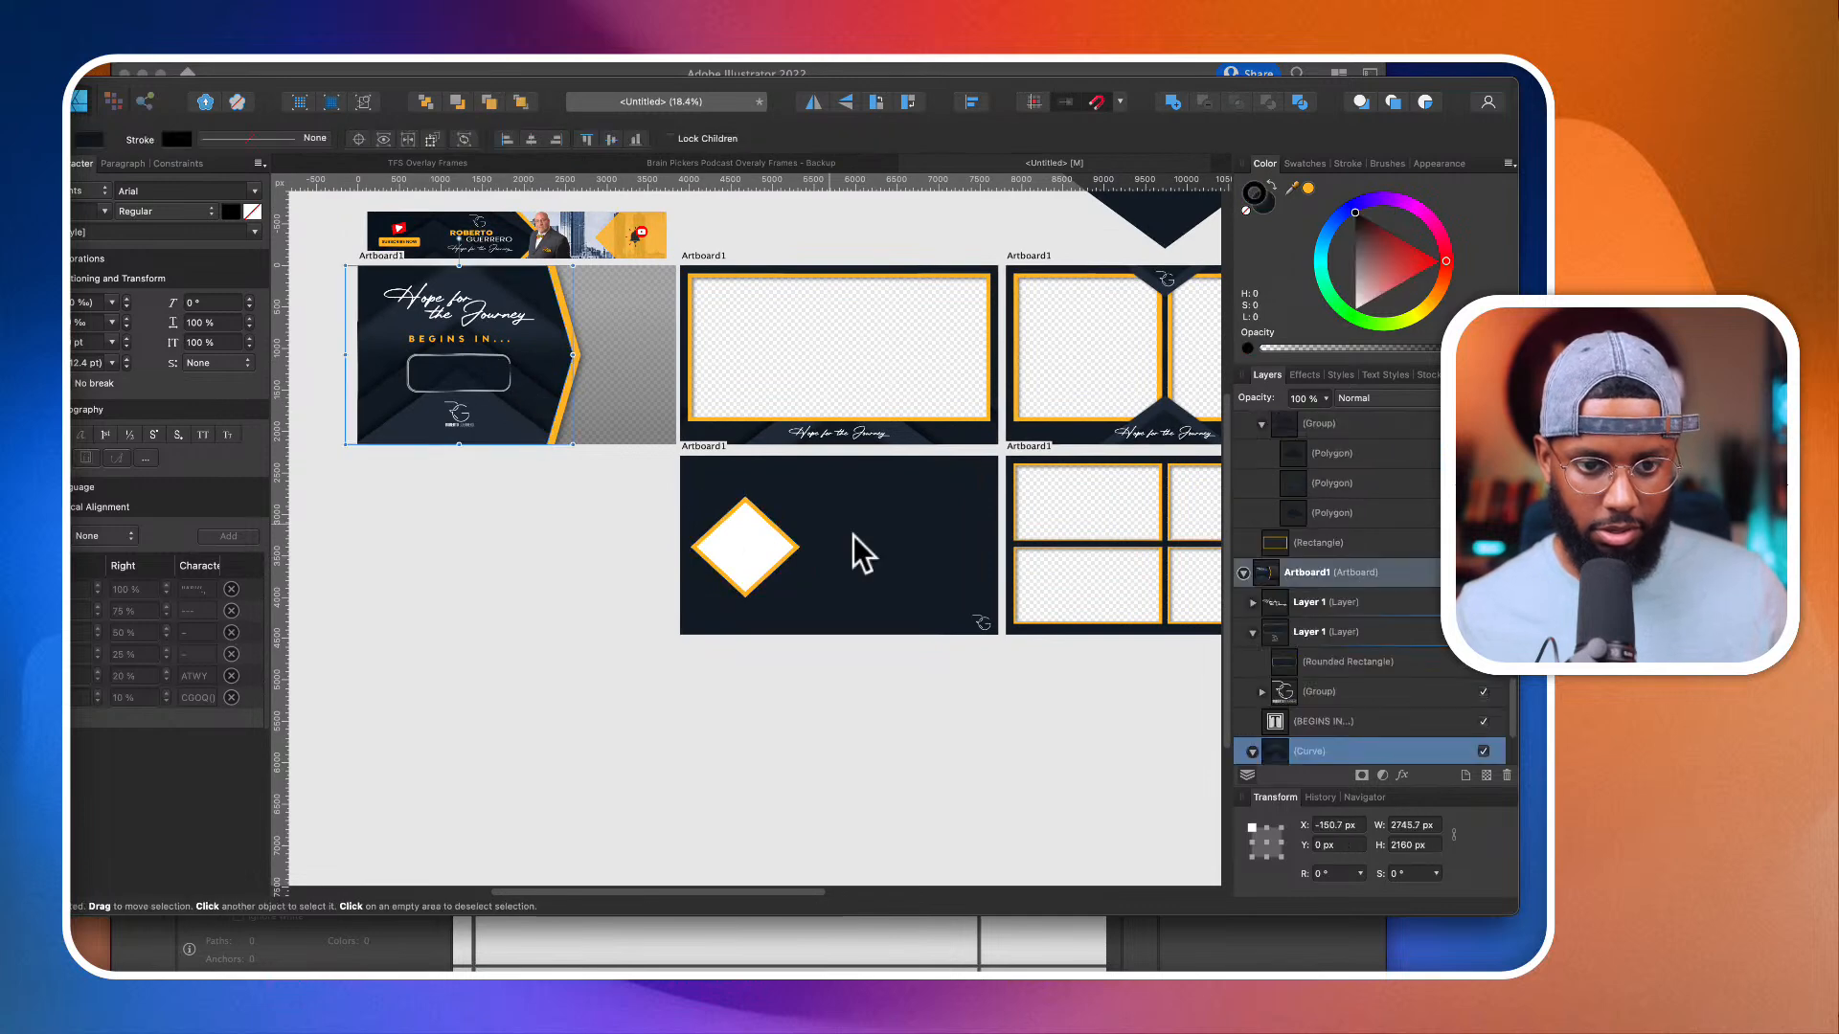
scroll(1312, 677, down, 2)
click(1332, 682)
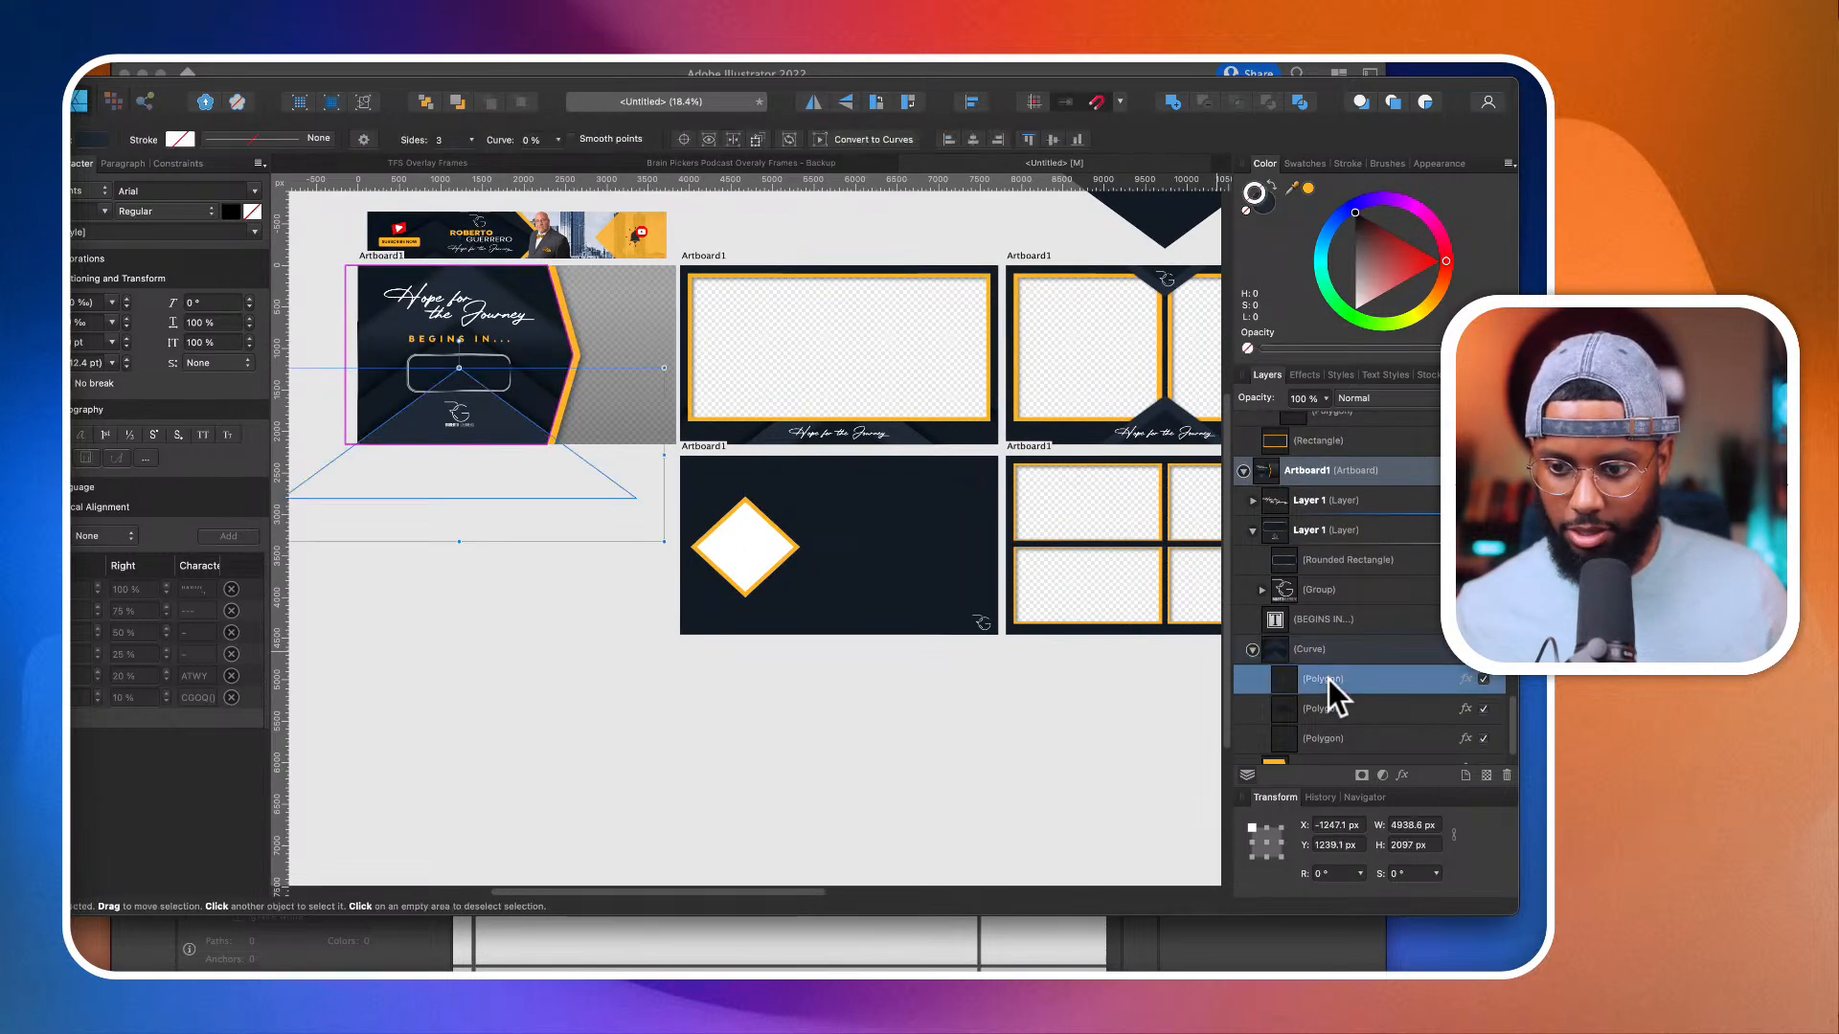
click(1320, 652)
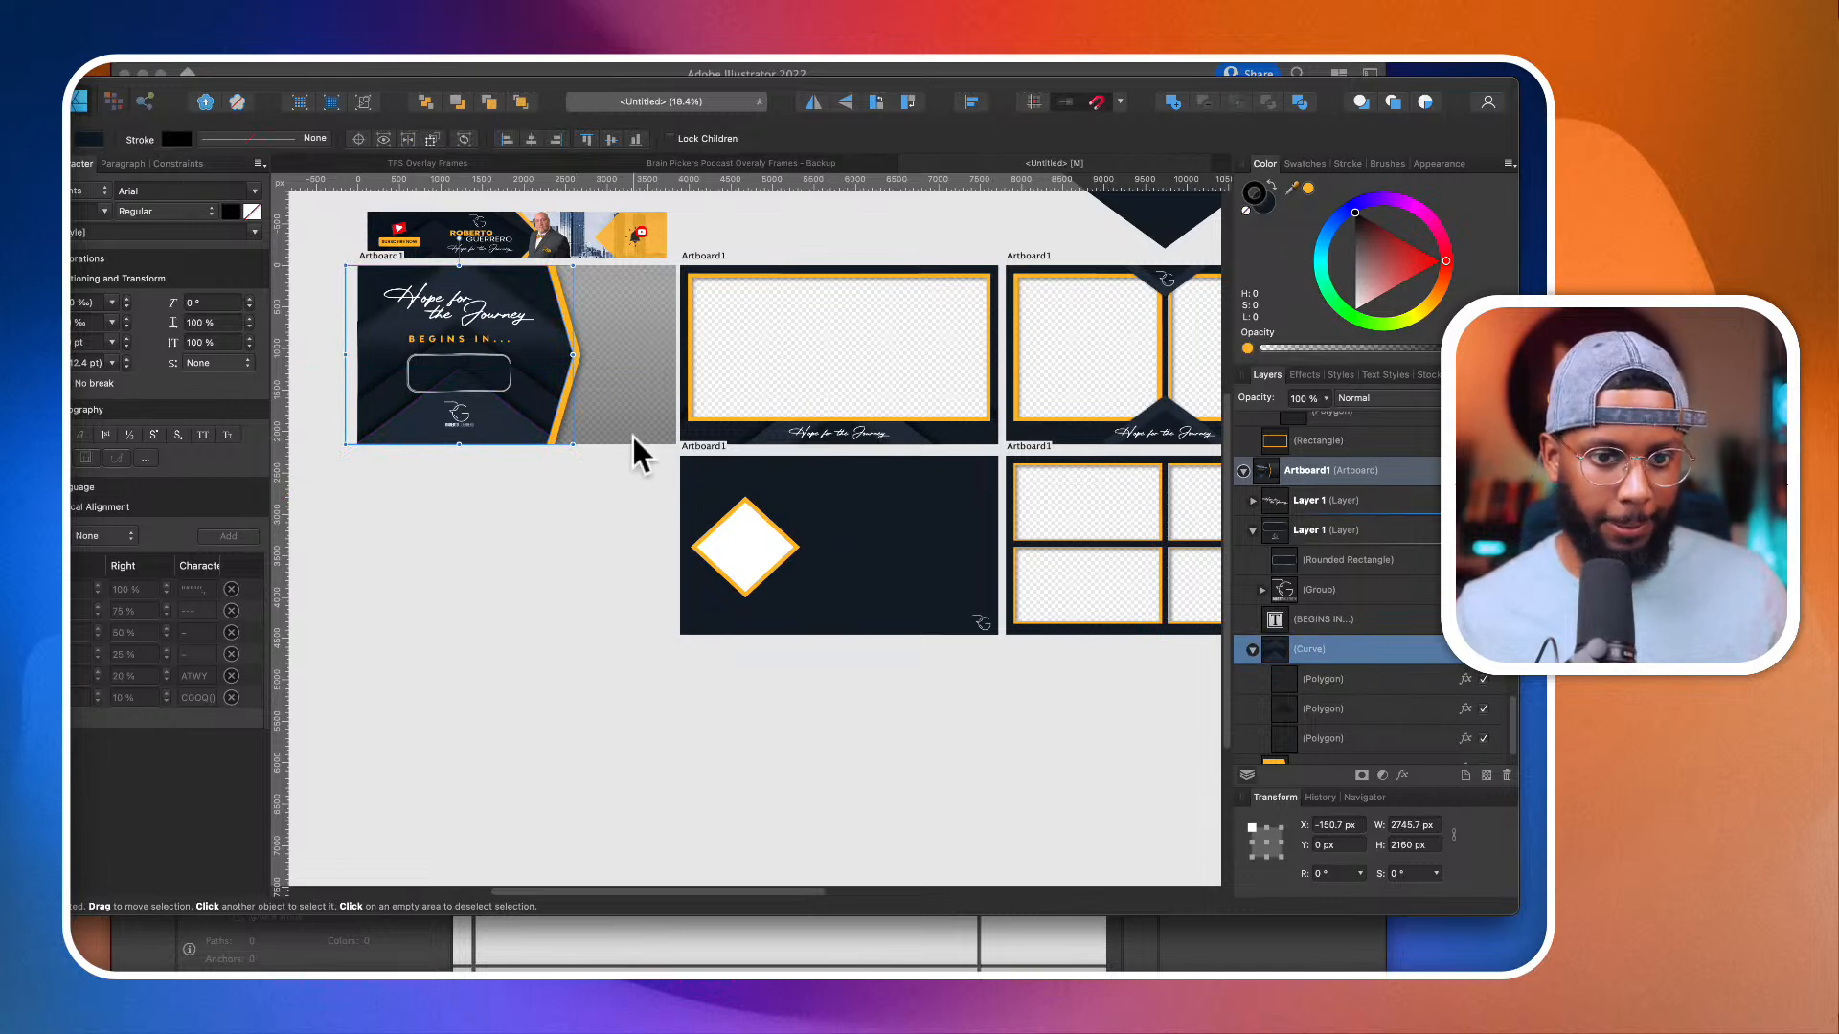
drag(489, 369, 837, 616)
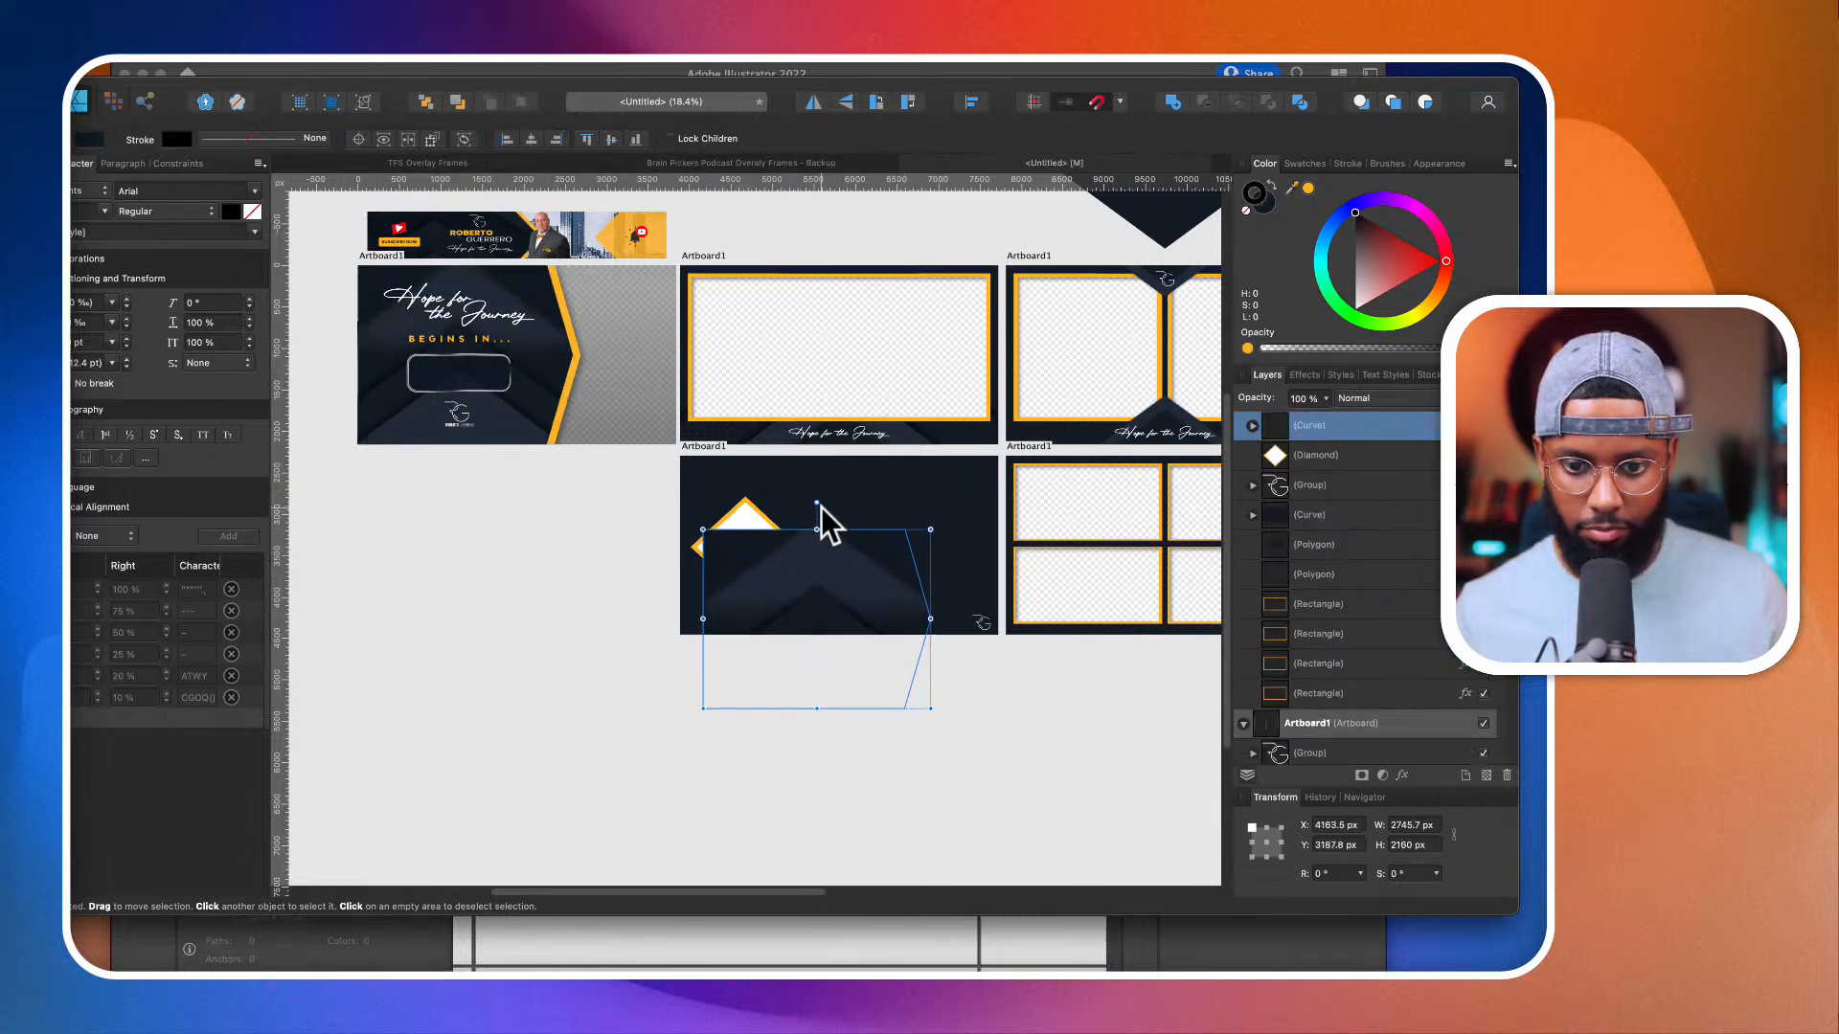
Step: Rotate the copied background curve to -90°, set it against the artboard's left edge, and layer it beneath the diamond and logo
drag(820, 506, 831, 604)
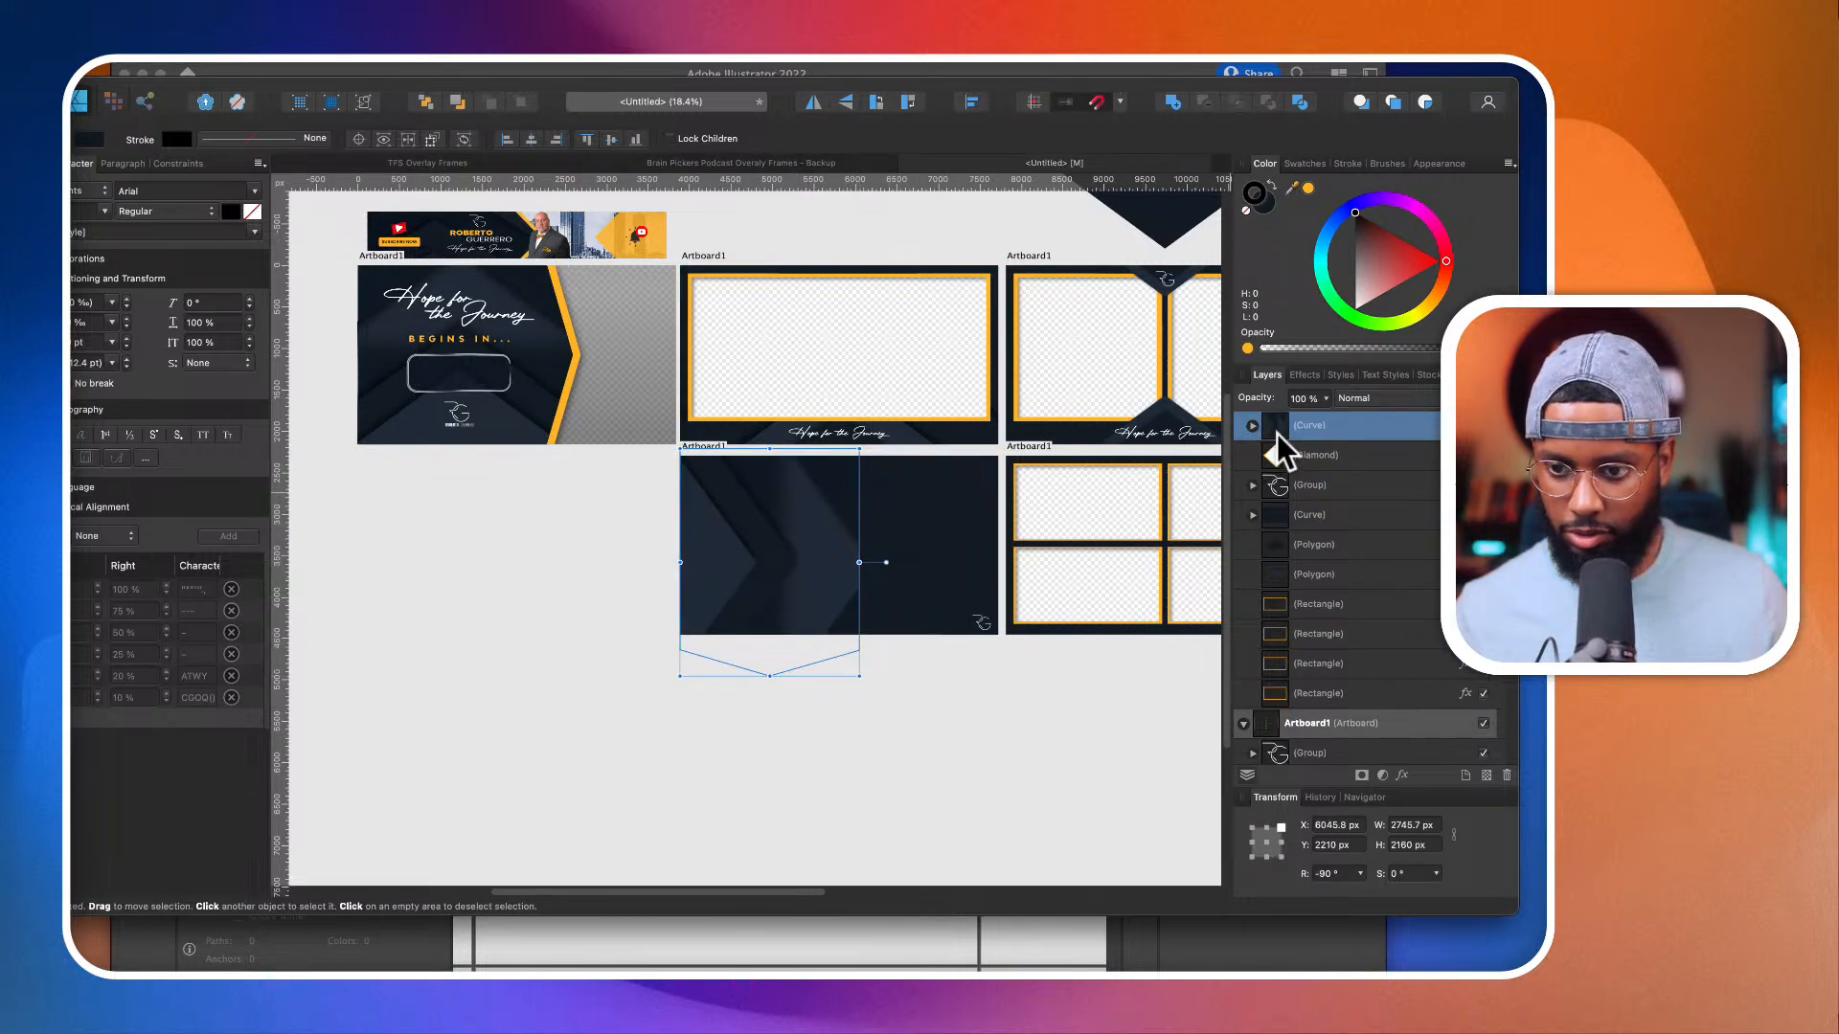
drag(1282, 451, 1280, 505)
click(834, 713)
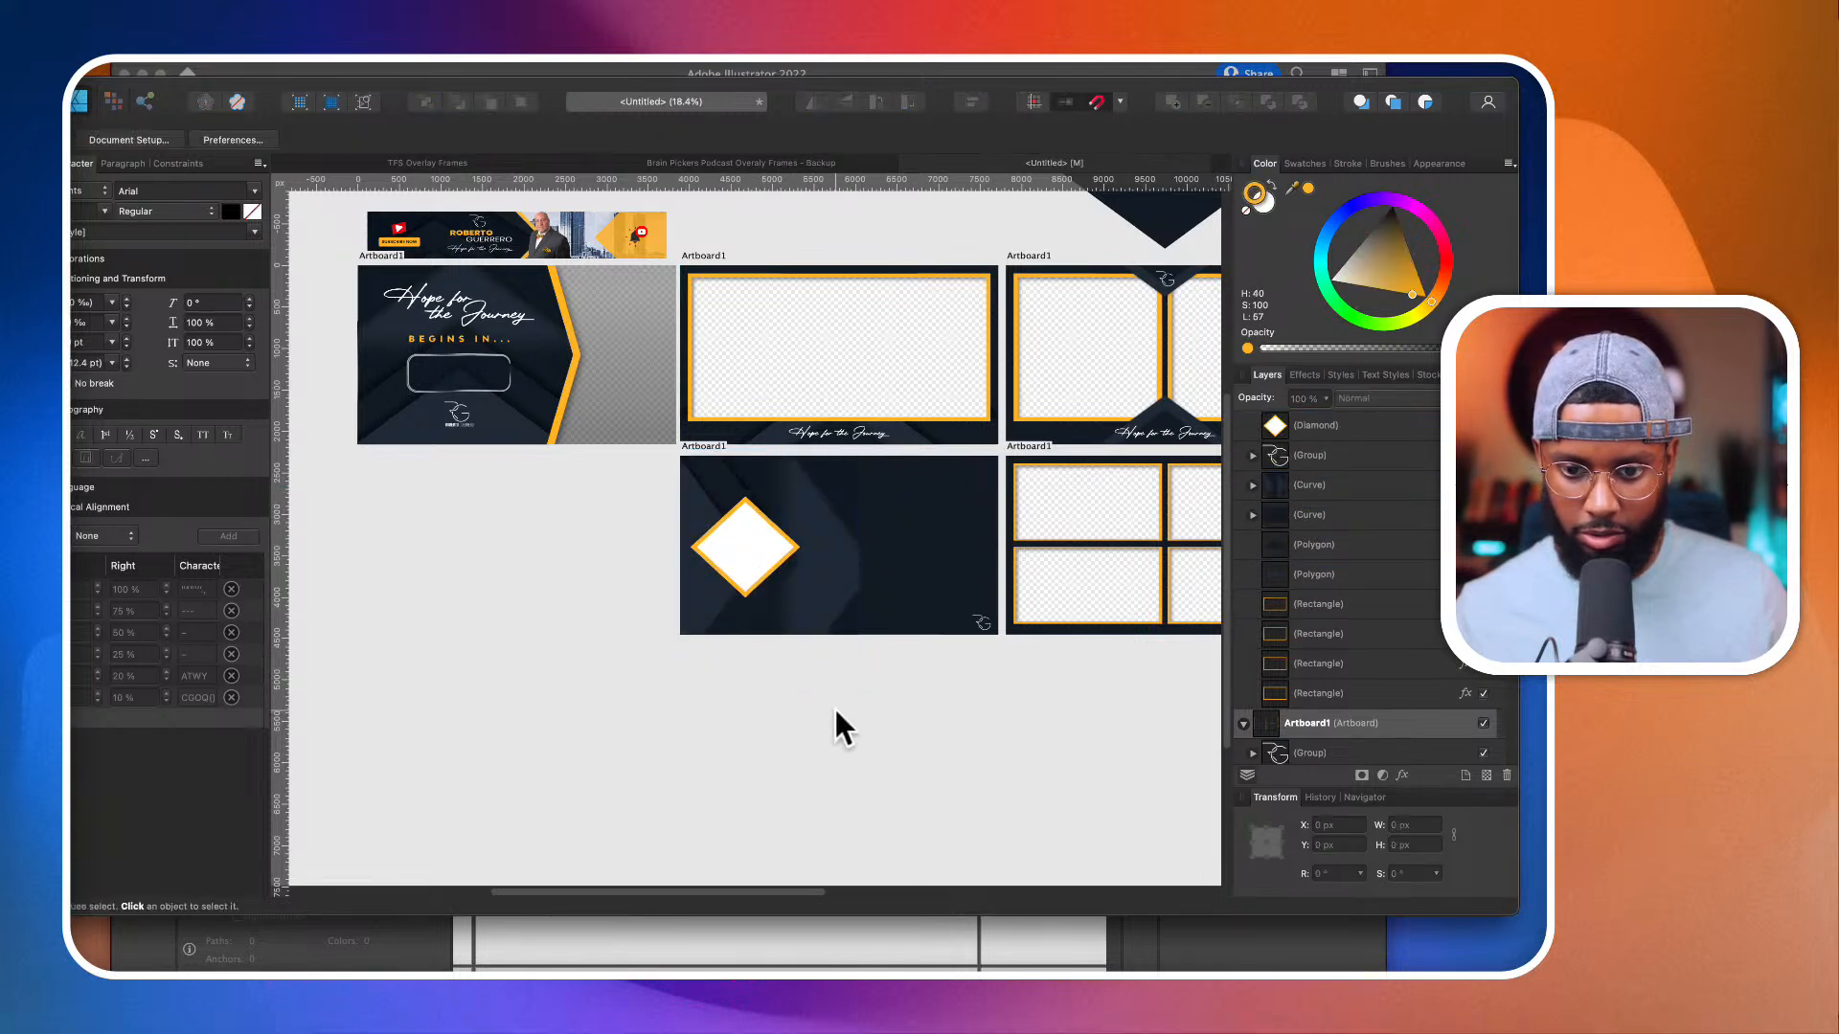
scroll(847, 601, up, 2)
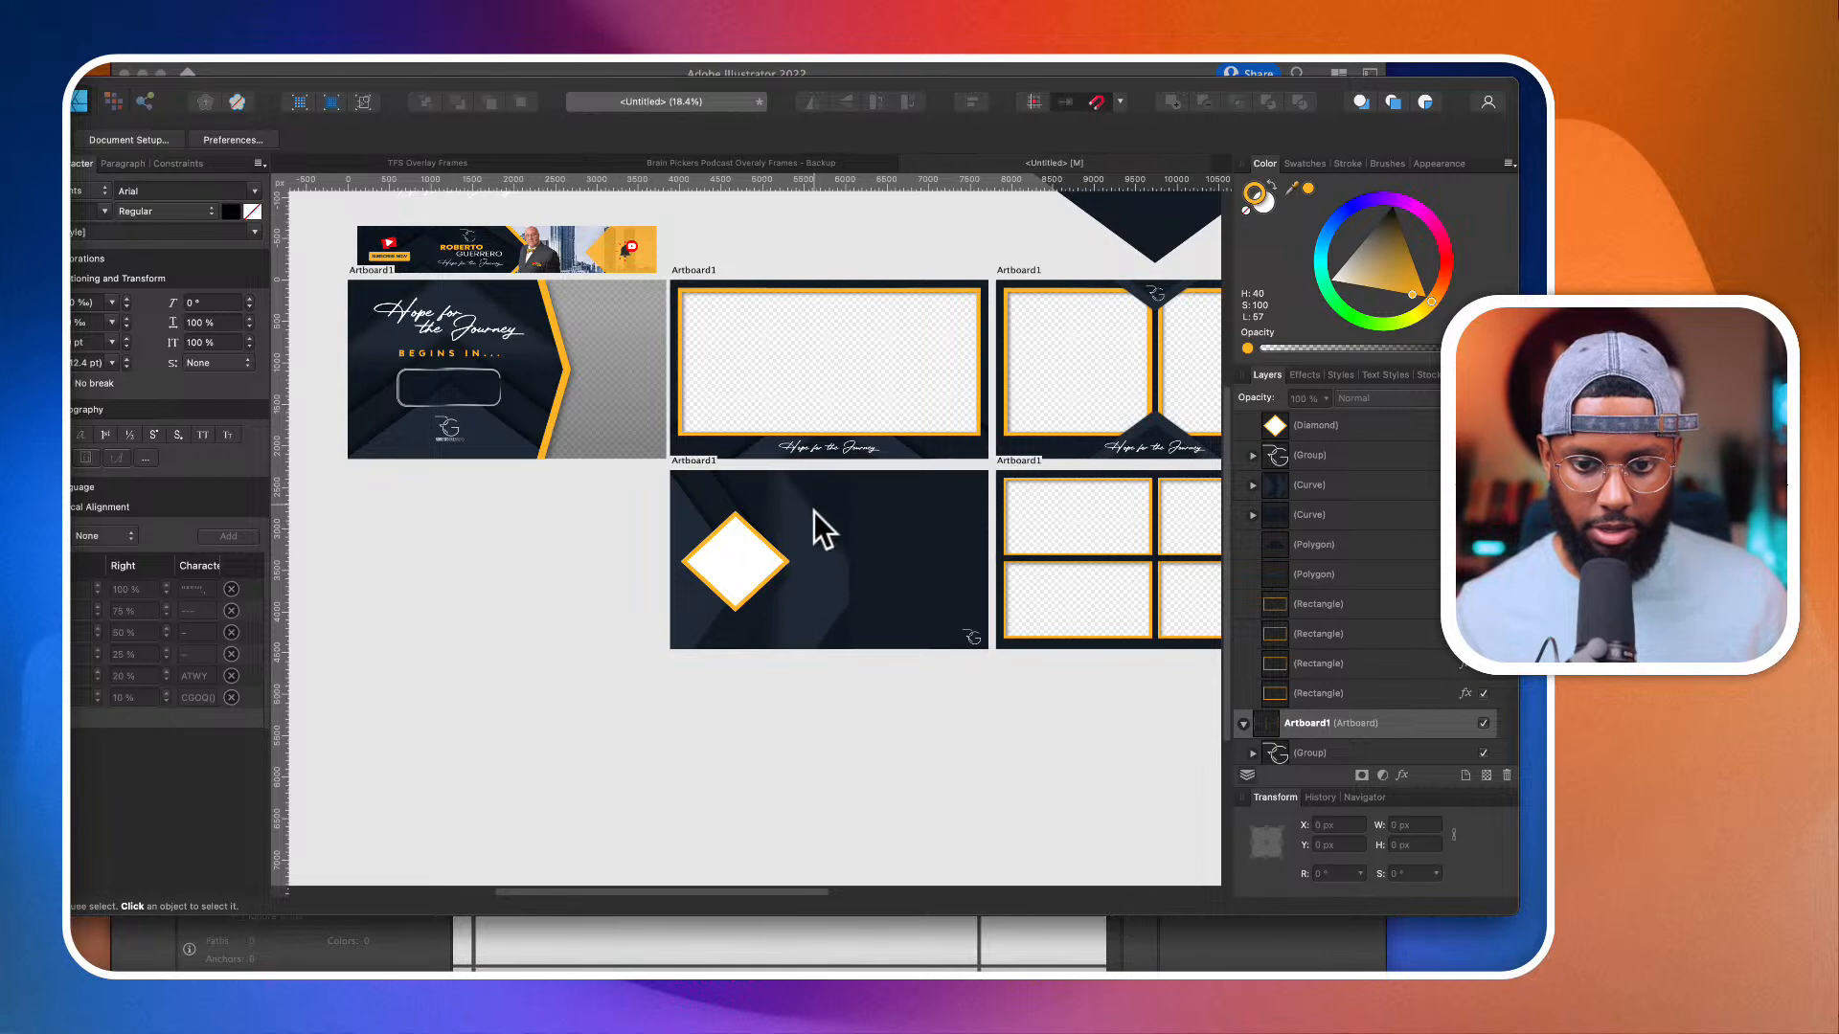
scroll(813, 566, up, 3)
scroll(813, 566, down, 3)
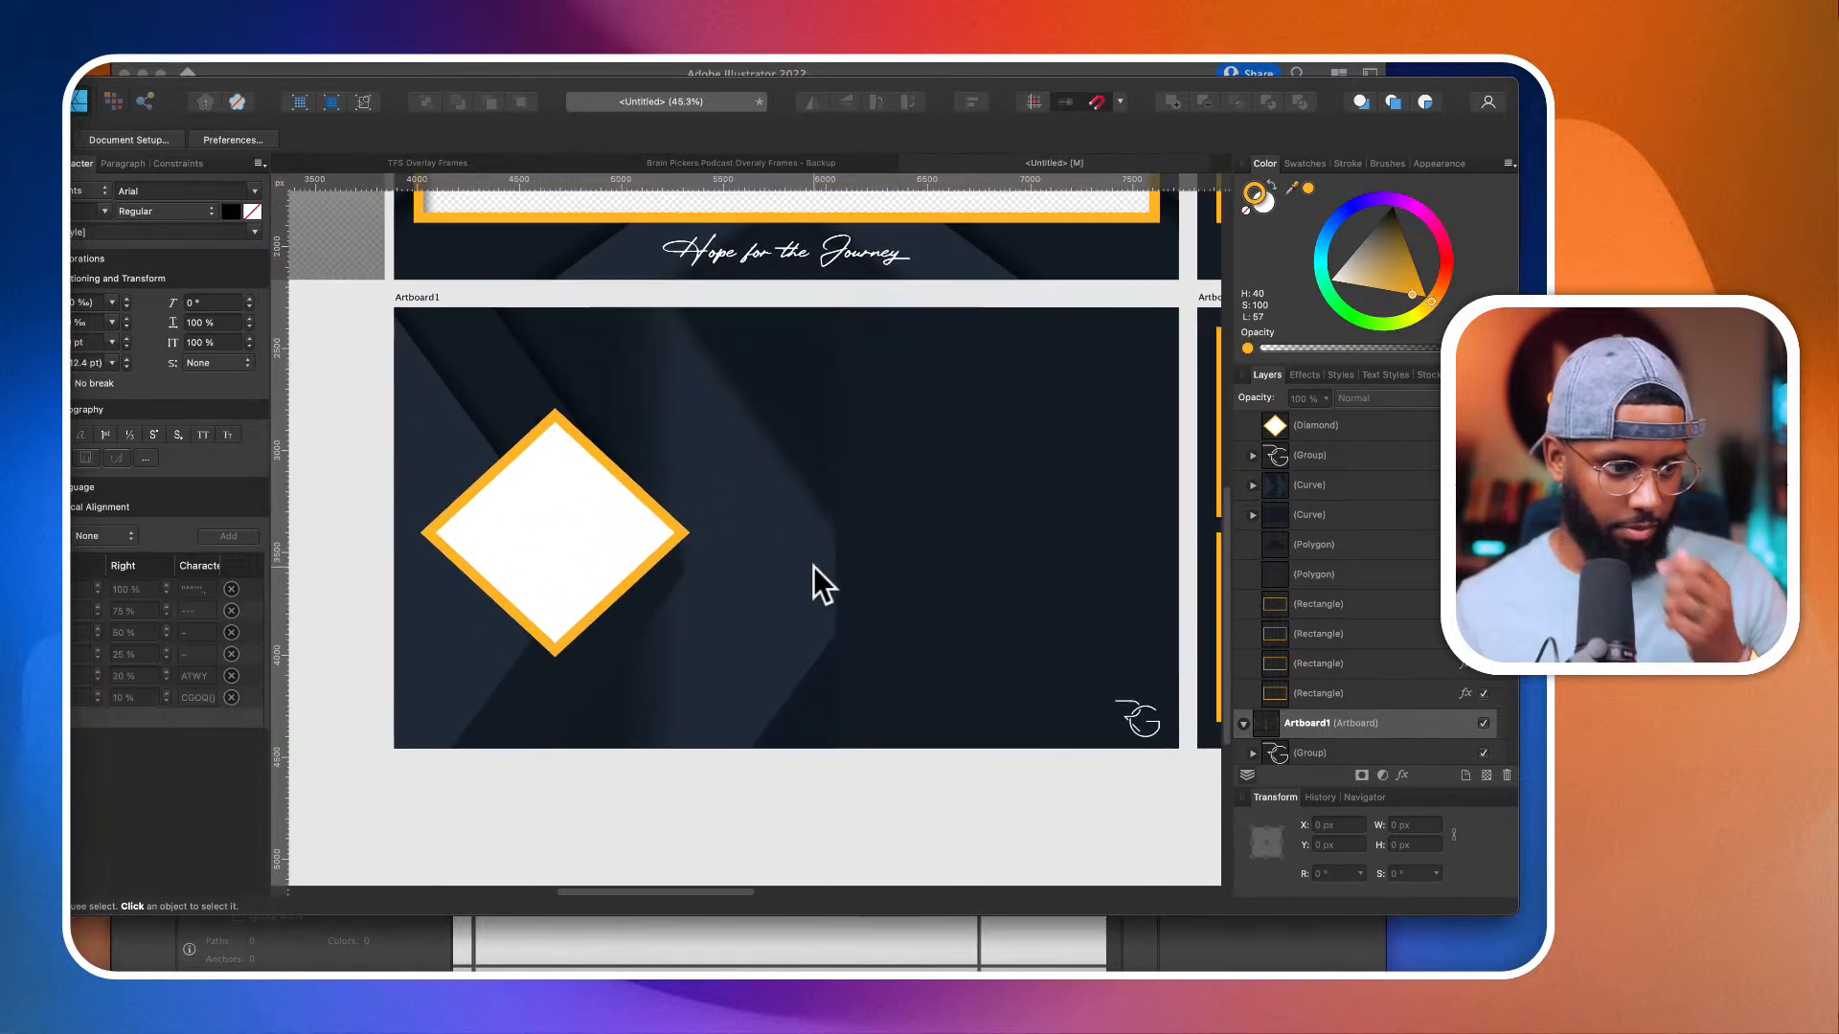
scroll(795, 488, down, 2)
click(793, 496)
scroll(792, 496, down, 2)
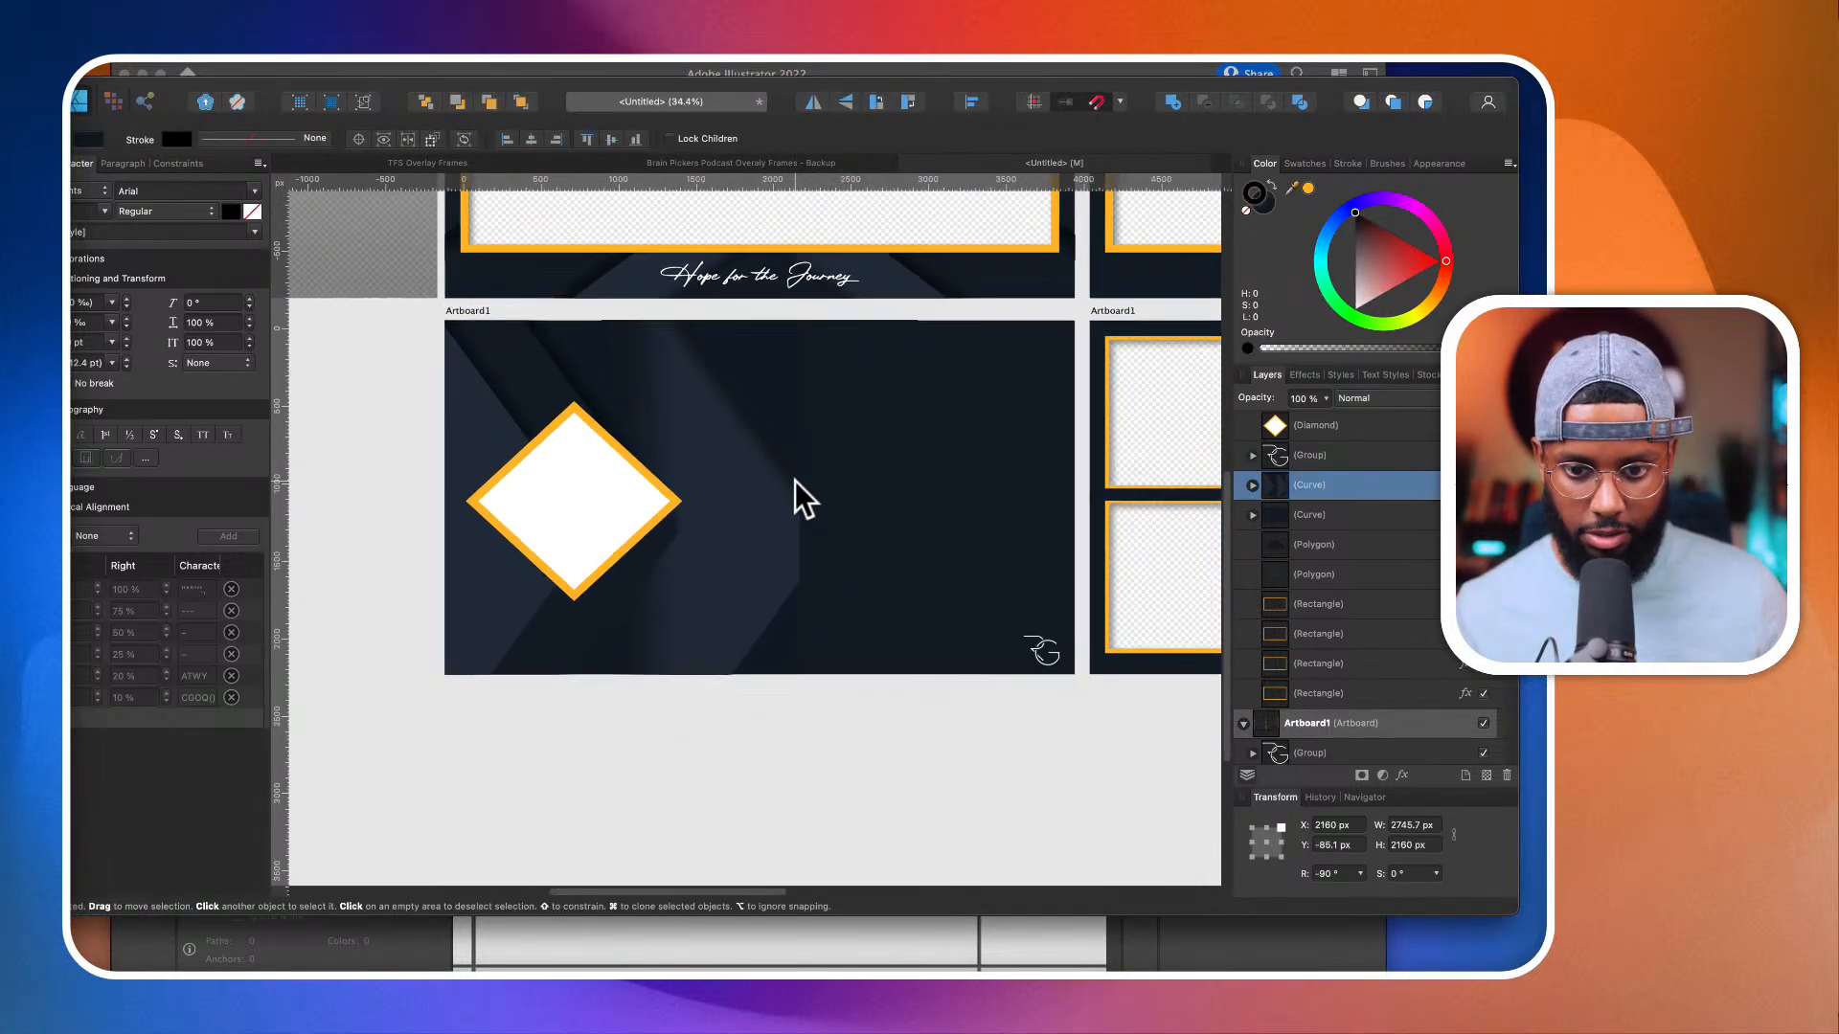
key(m)
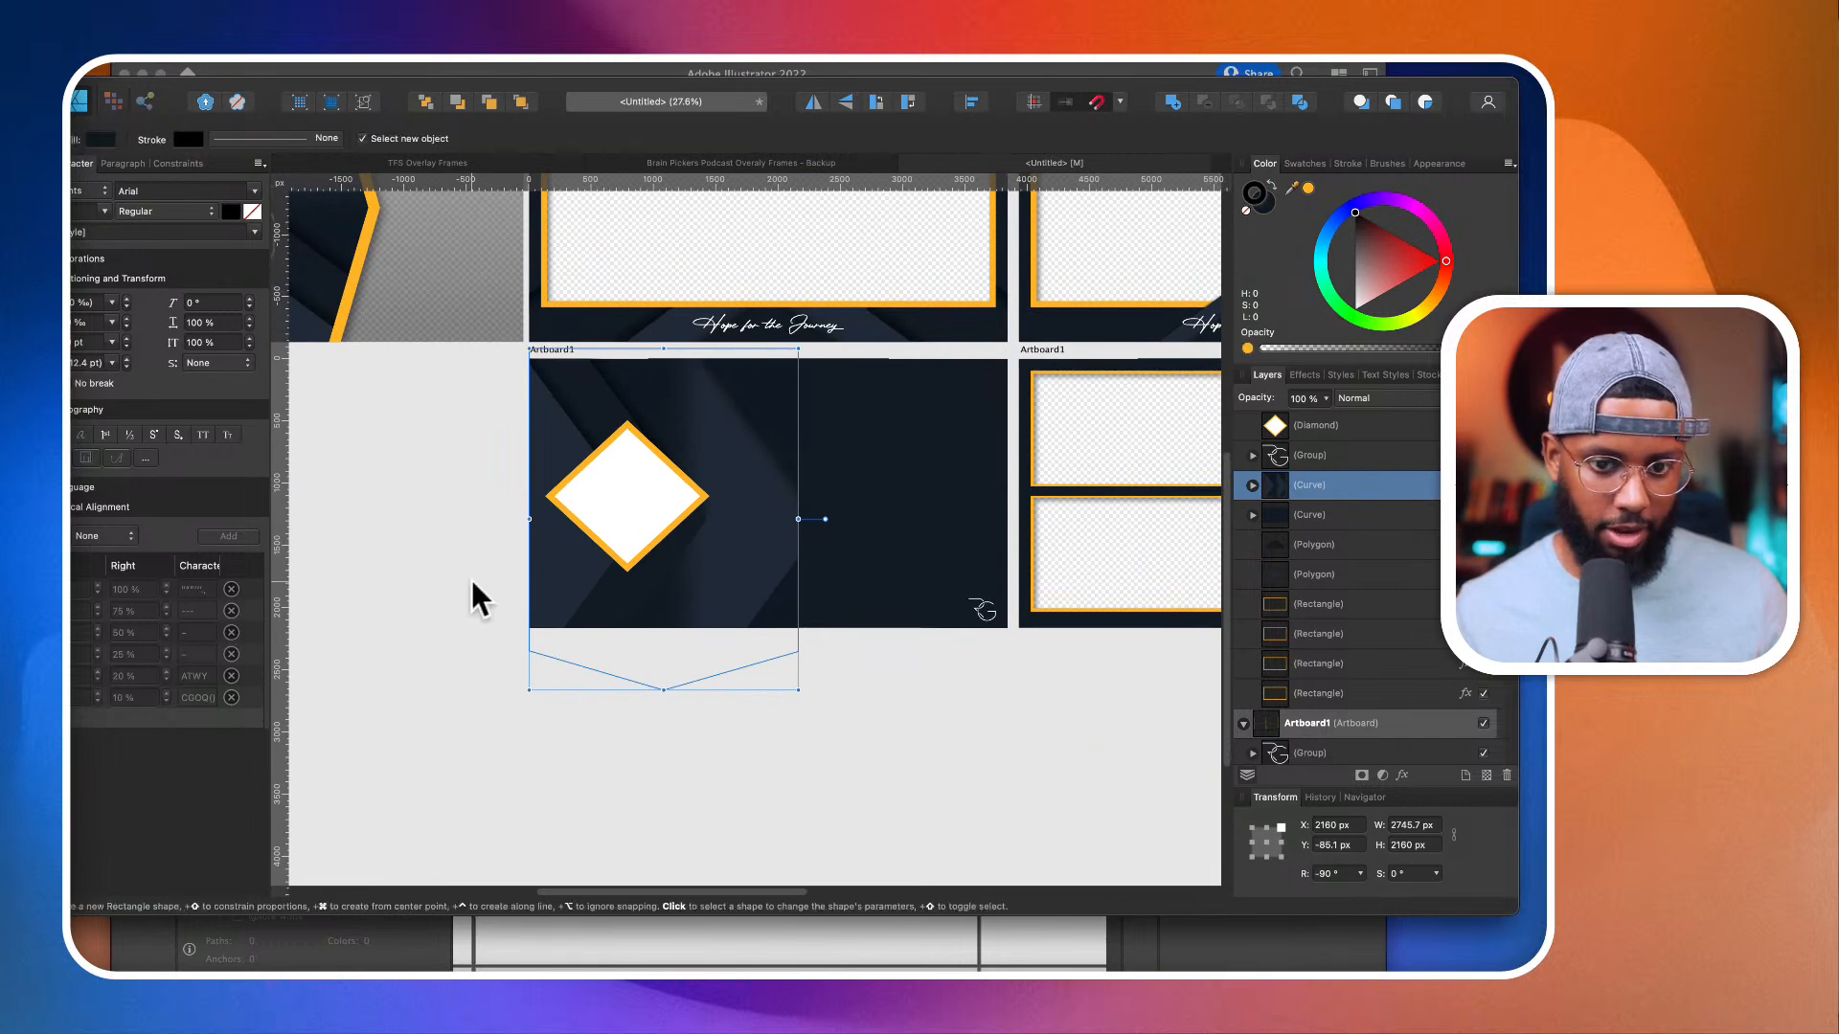
scroll(472, 589, down, 2)
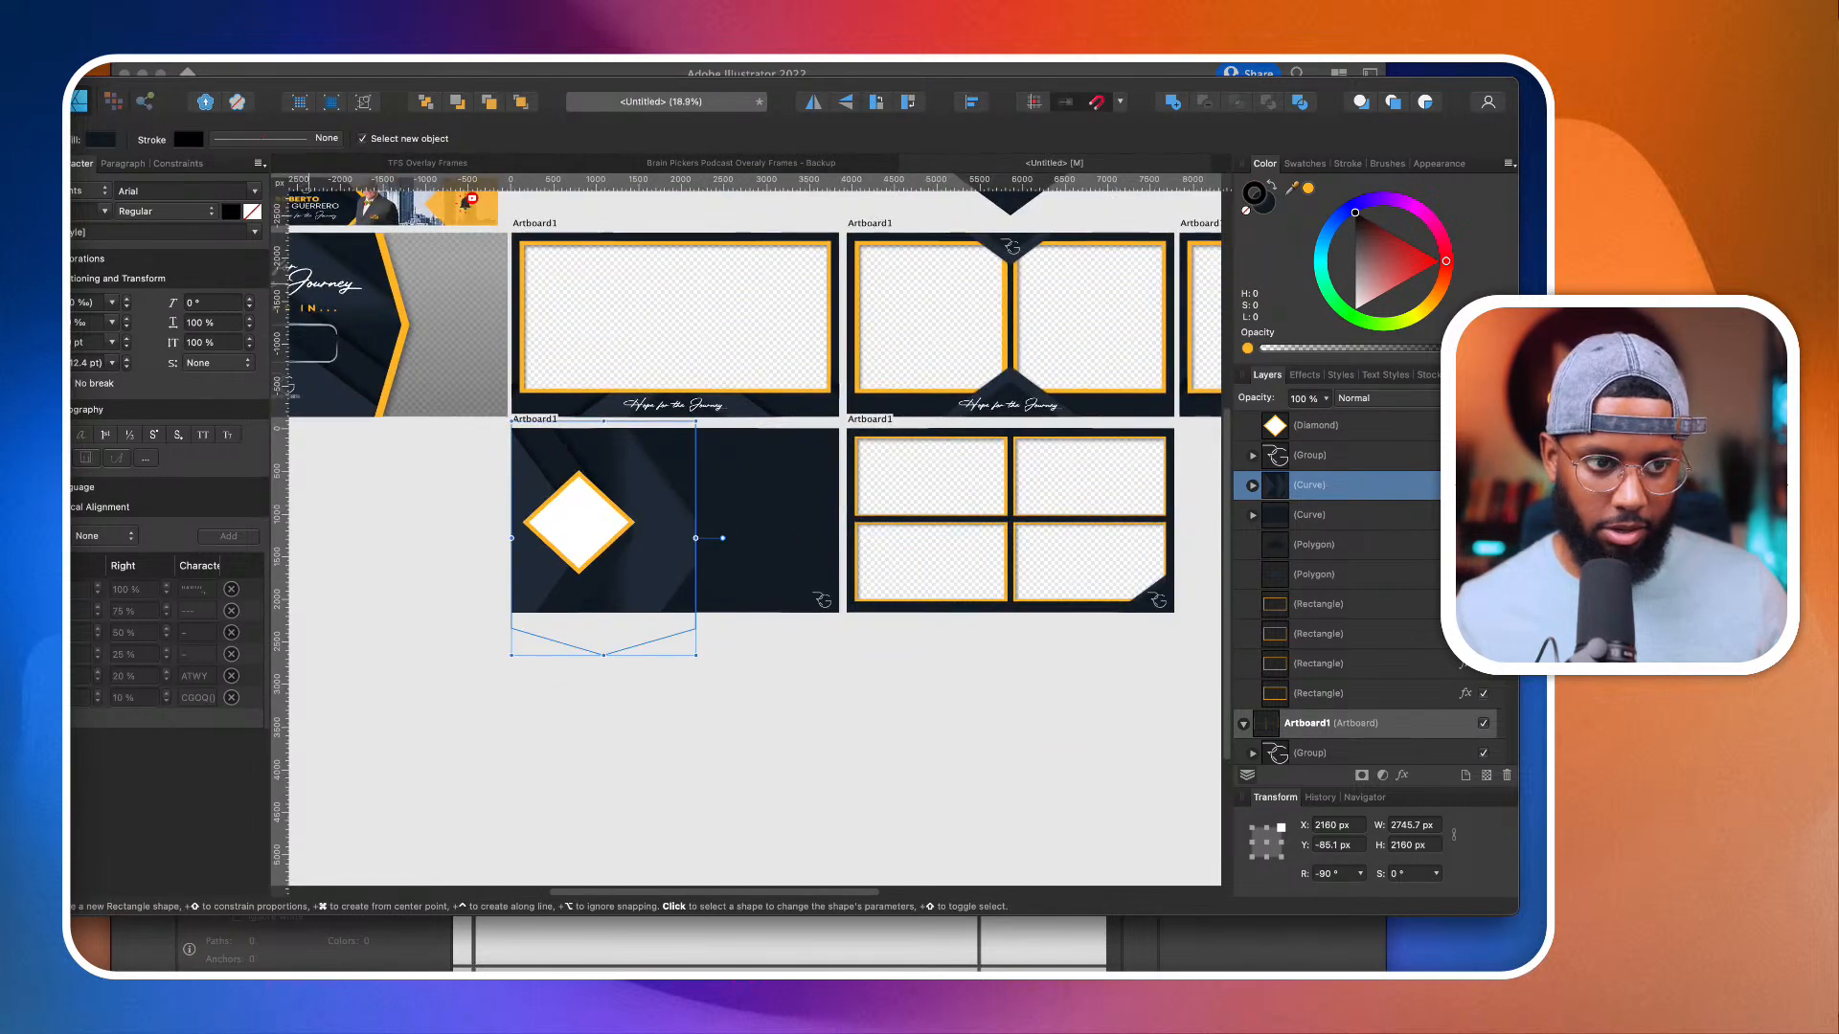
Step: Copy the orange-outlined left window rectangle from the two-camera frame to the empty area beside the diamond
key(v)
click(547, 247)
key(a)
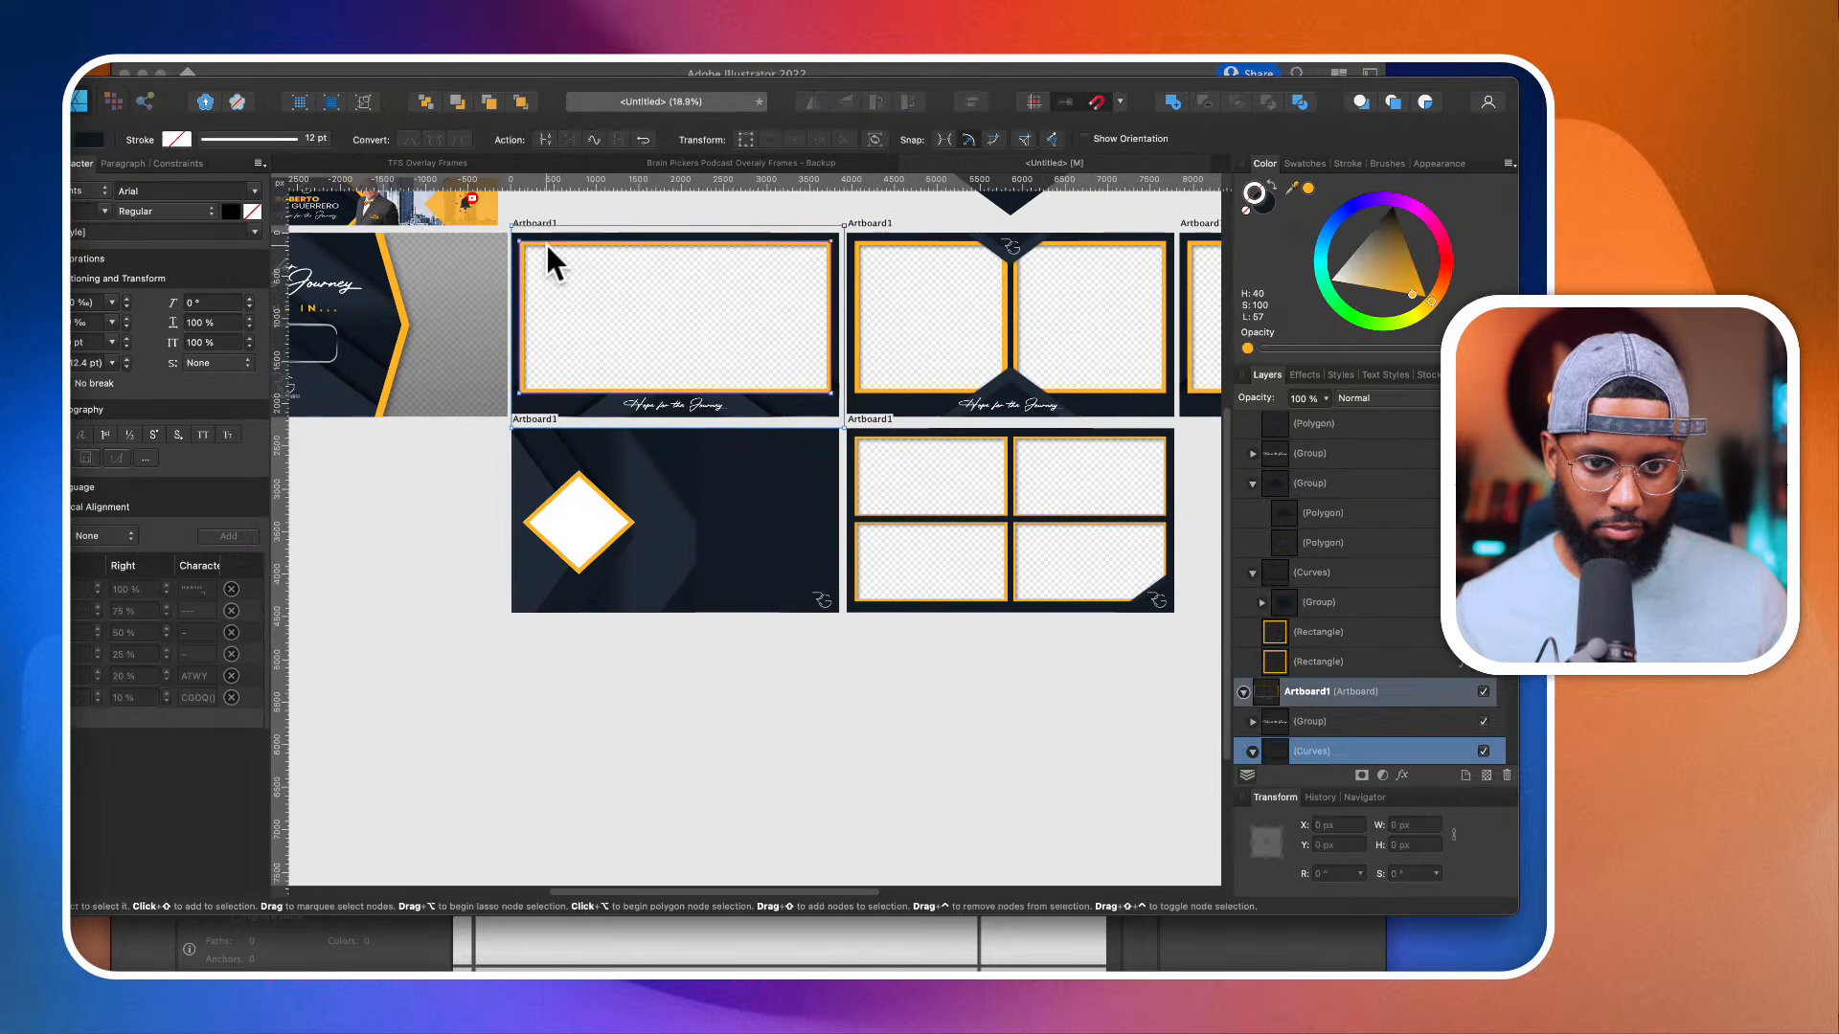
key(v)
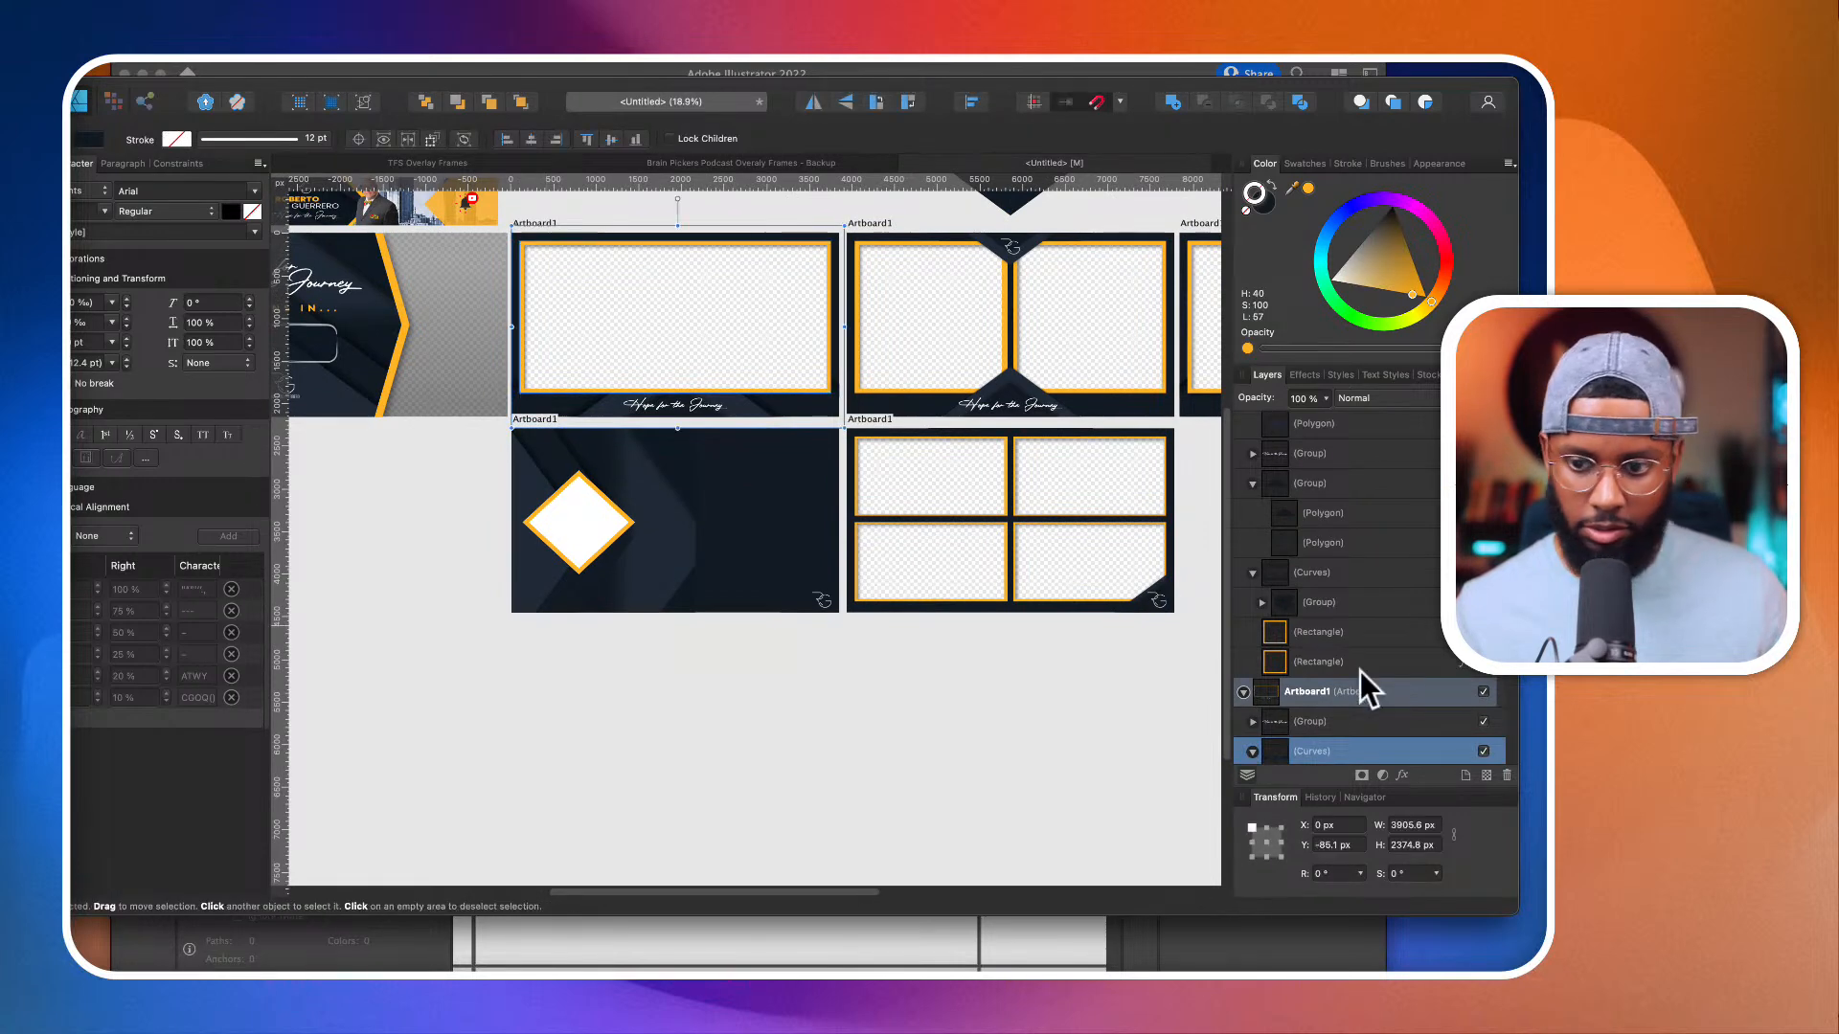
click(1359, 666)
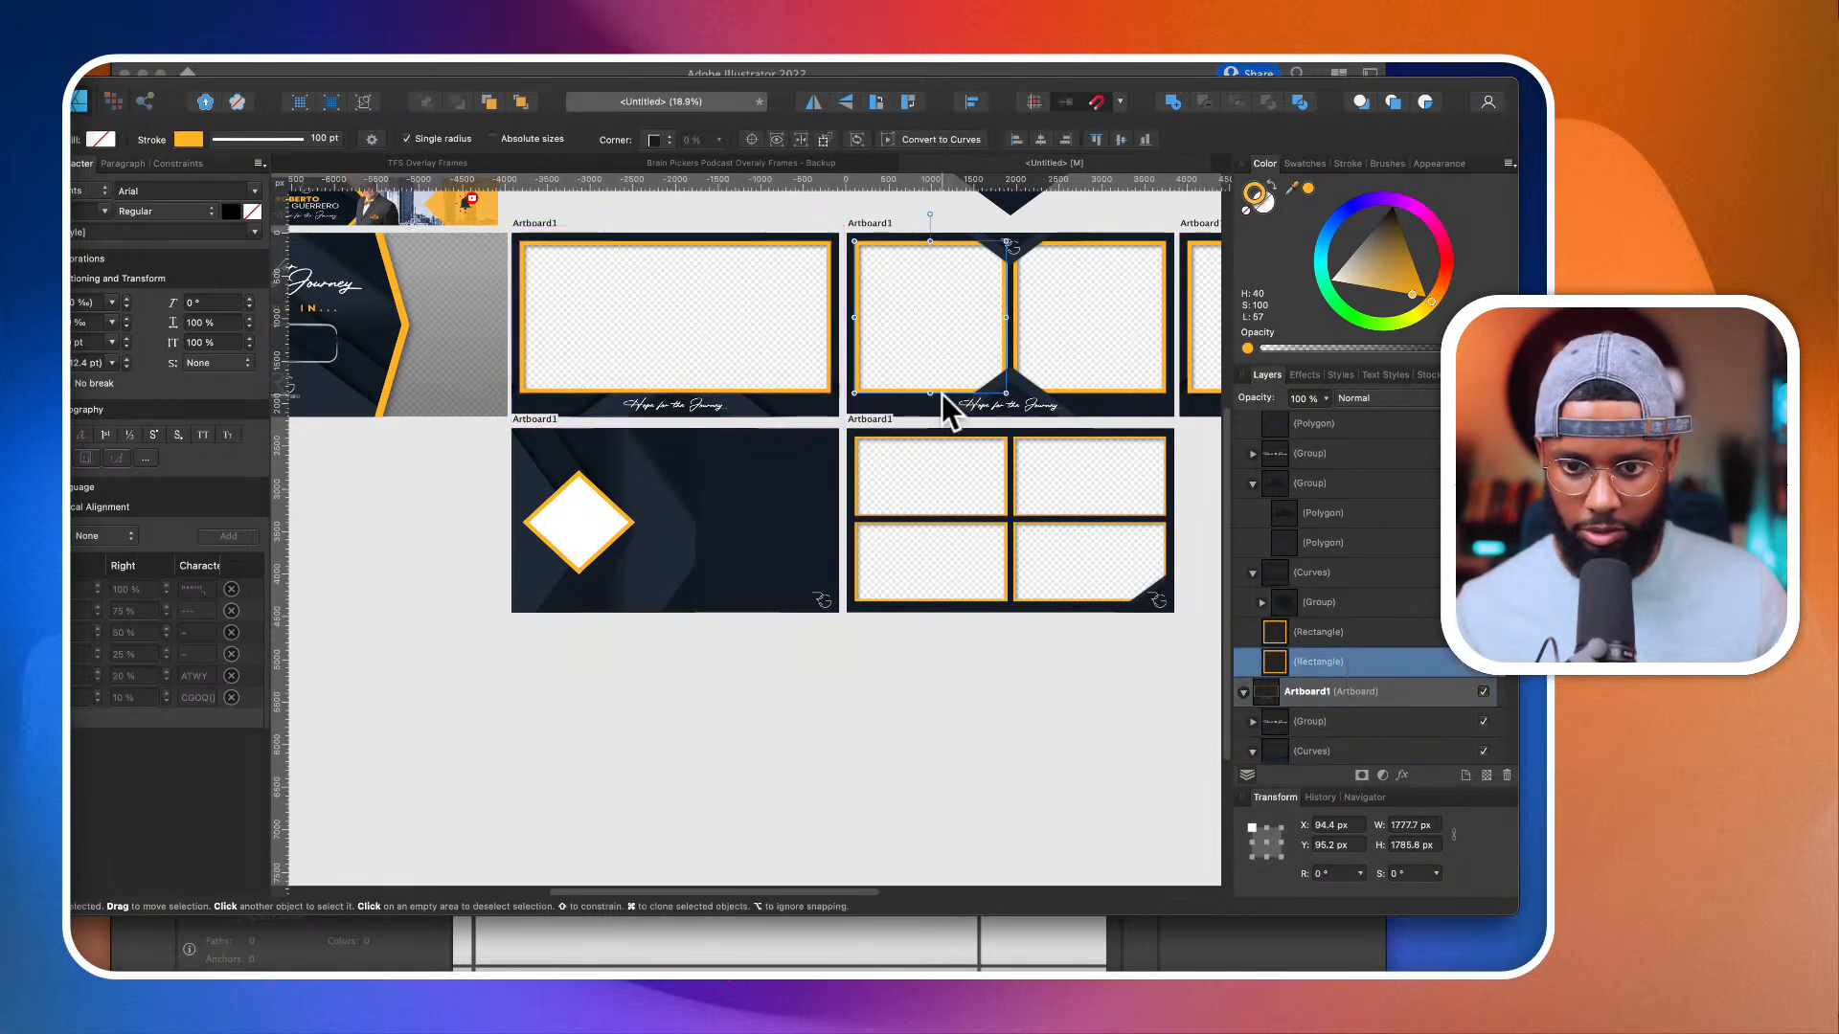
drag(941, 394, 720, 551)
scroll(739, 600, up, 3)
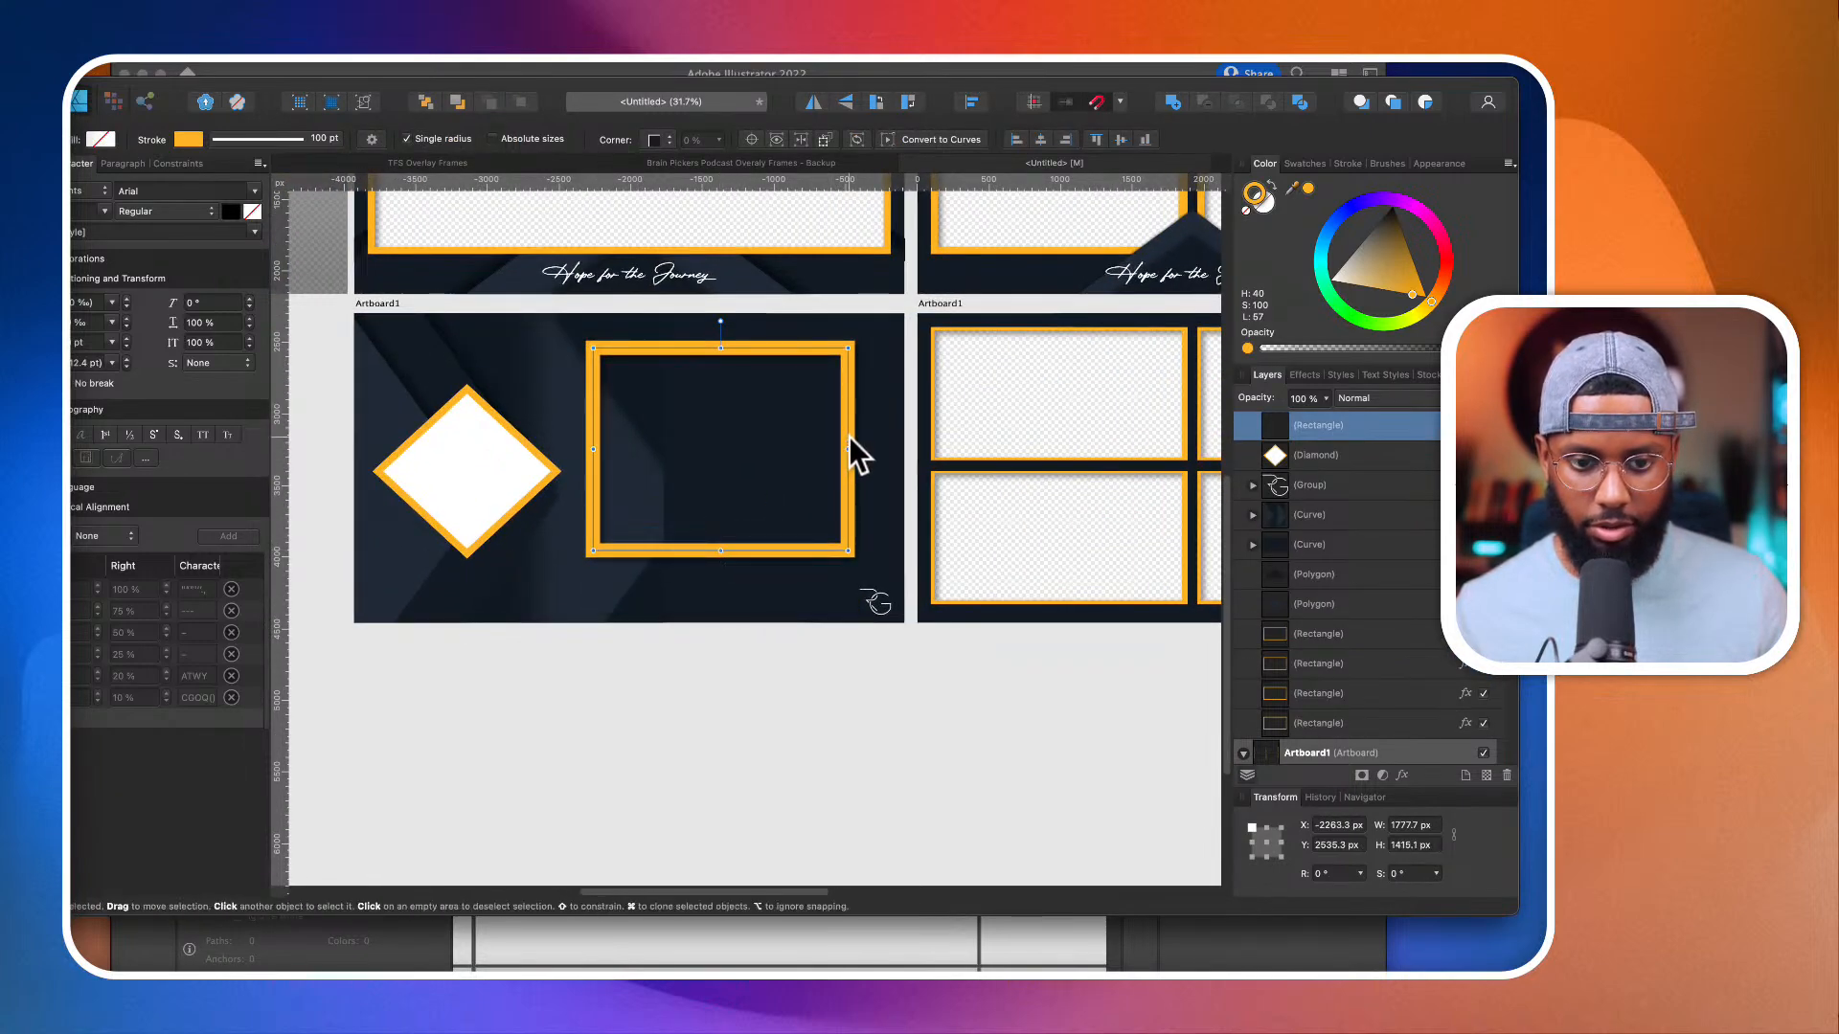
Step: Resize the copied rectangle to about 2112 × 1597 px and place it beneath the diamond in the layer order
drag(850, 446, 864, 469)
drag(727, 551, 724, 577)
drag(593, 466, 554, 464)
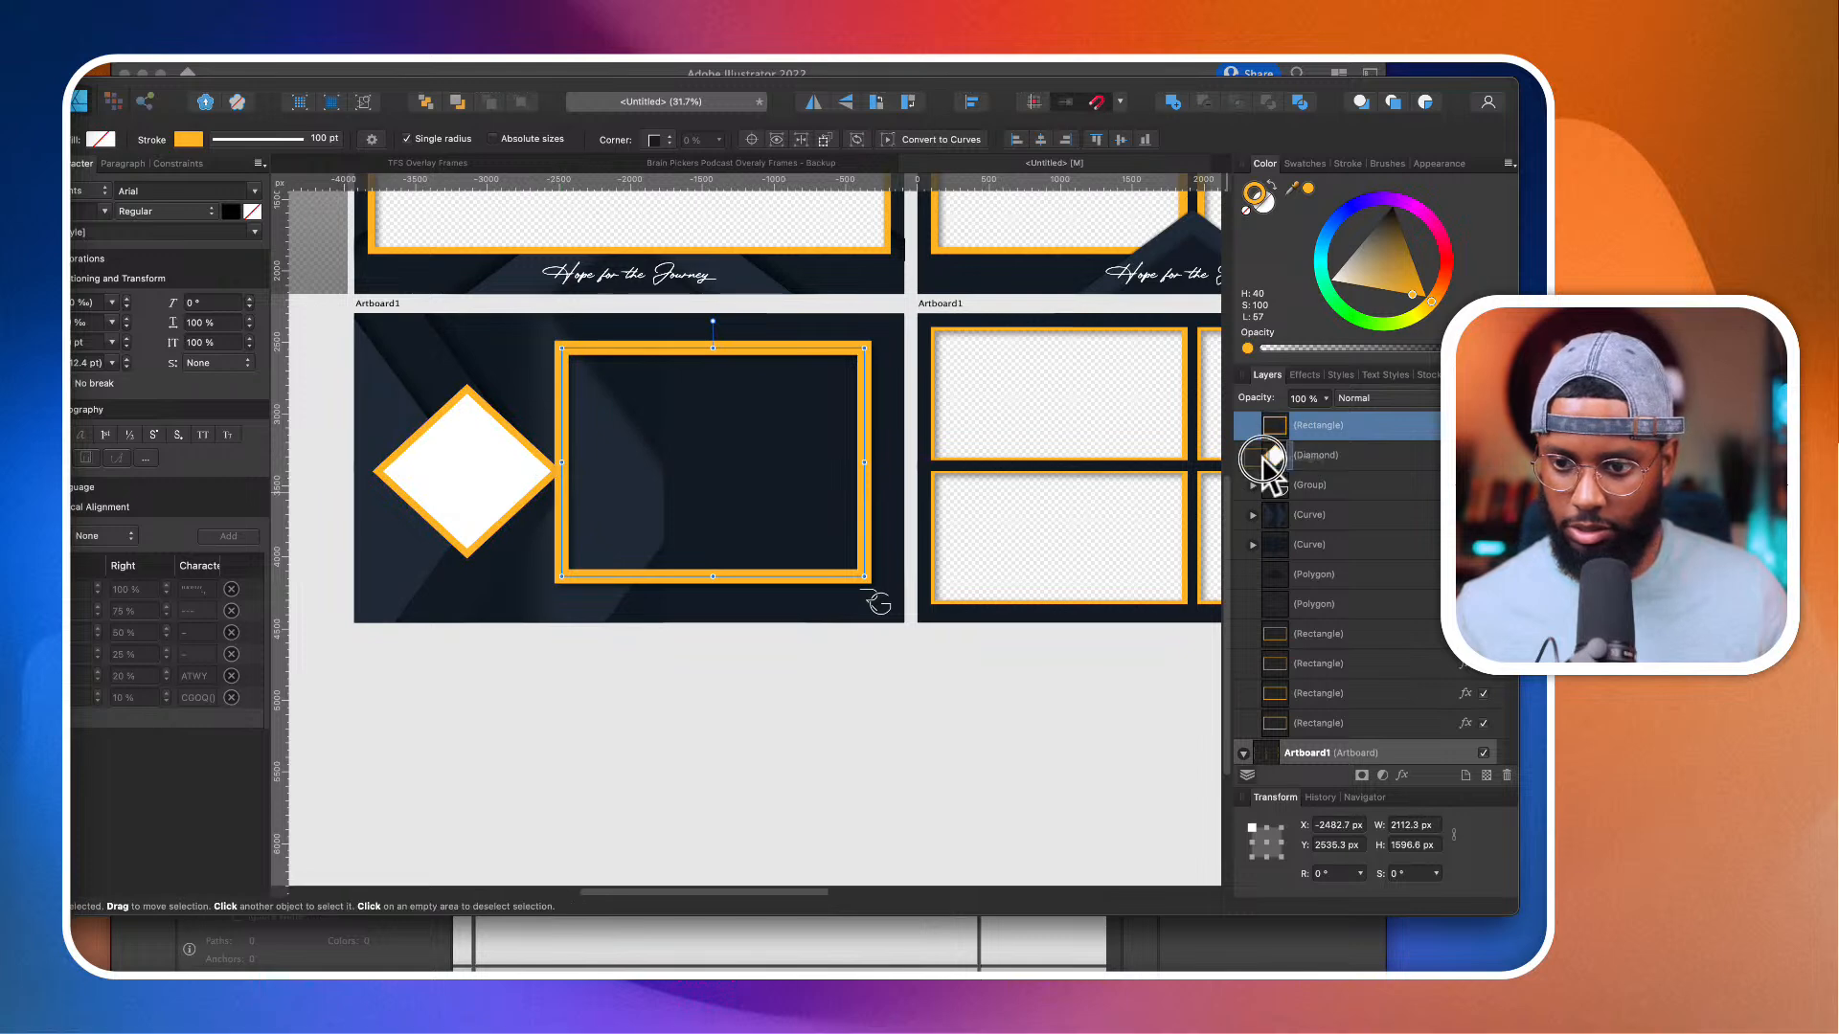
drag(1269, 460, 1269, 421)
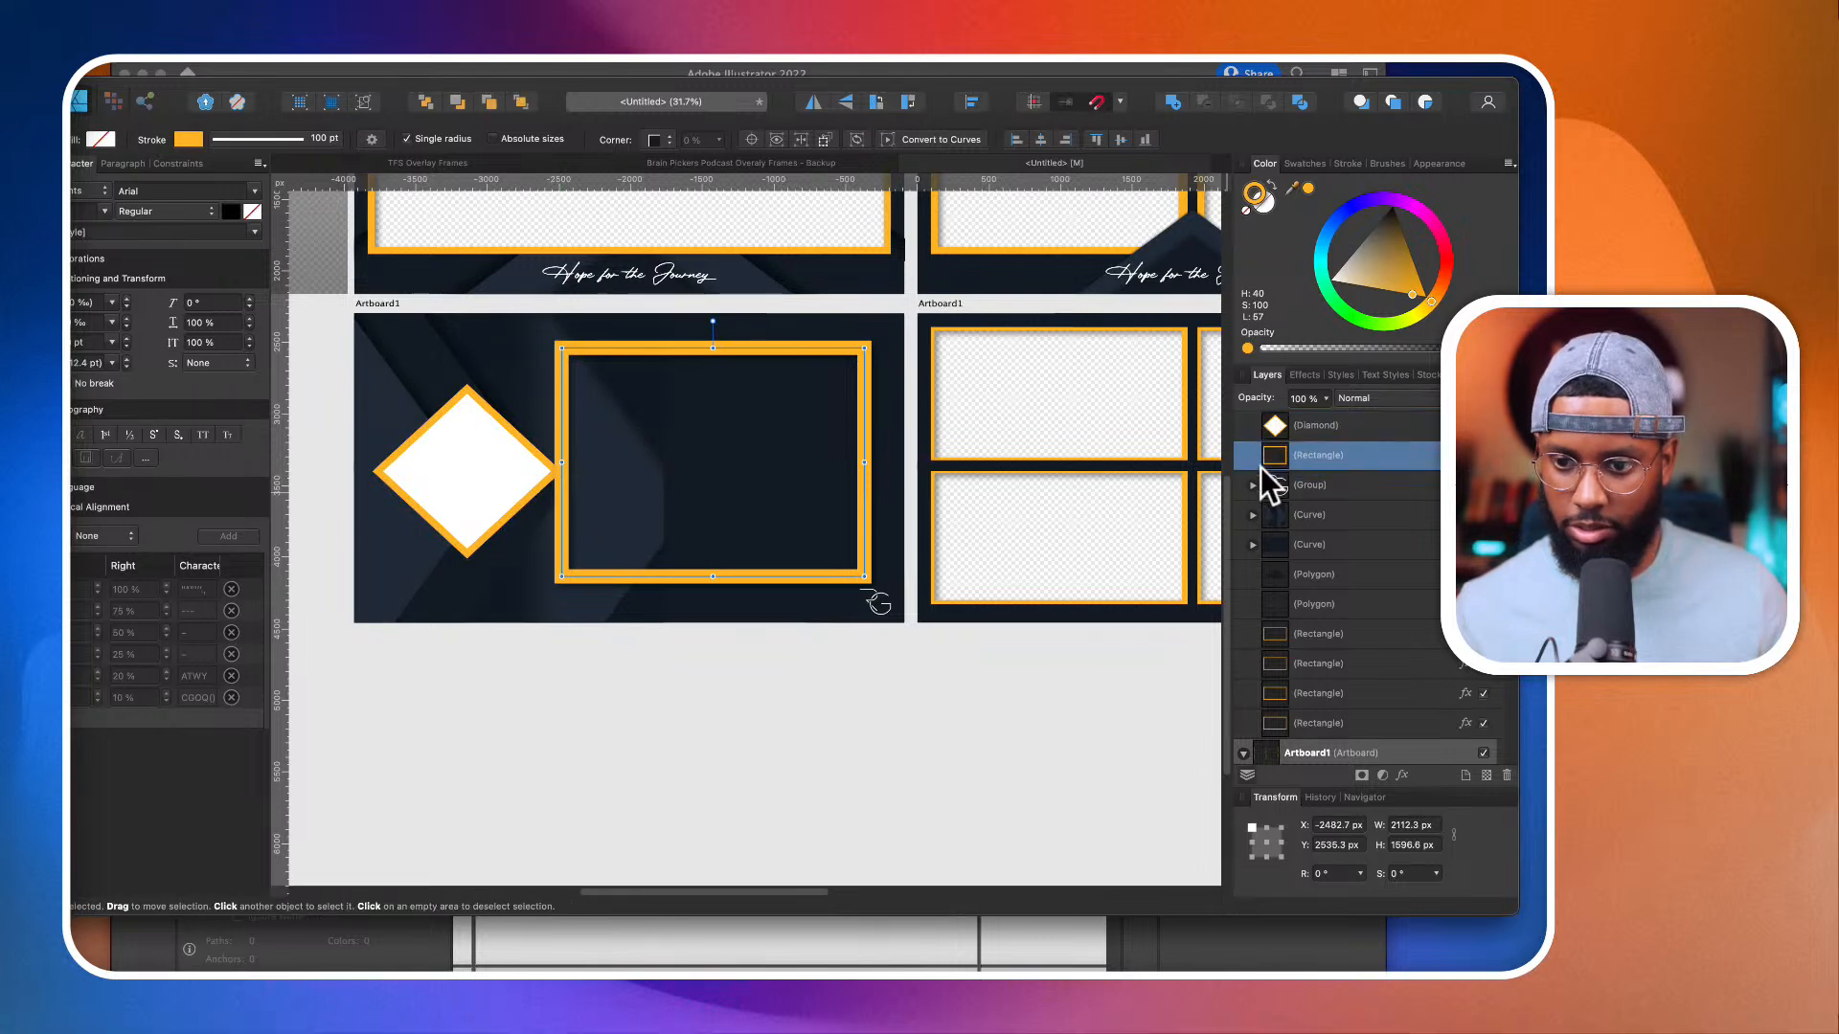
Step: Set the rectangle's stroke width to 45 pt and adjust its upper and lower edges to a height of about 1614 px
click(1348, 163)
mouse_move(1411, 213)
mouse_down()
mouse_move(1388, 215)
mouse_move(1424, 215)
mouse_up()
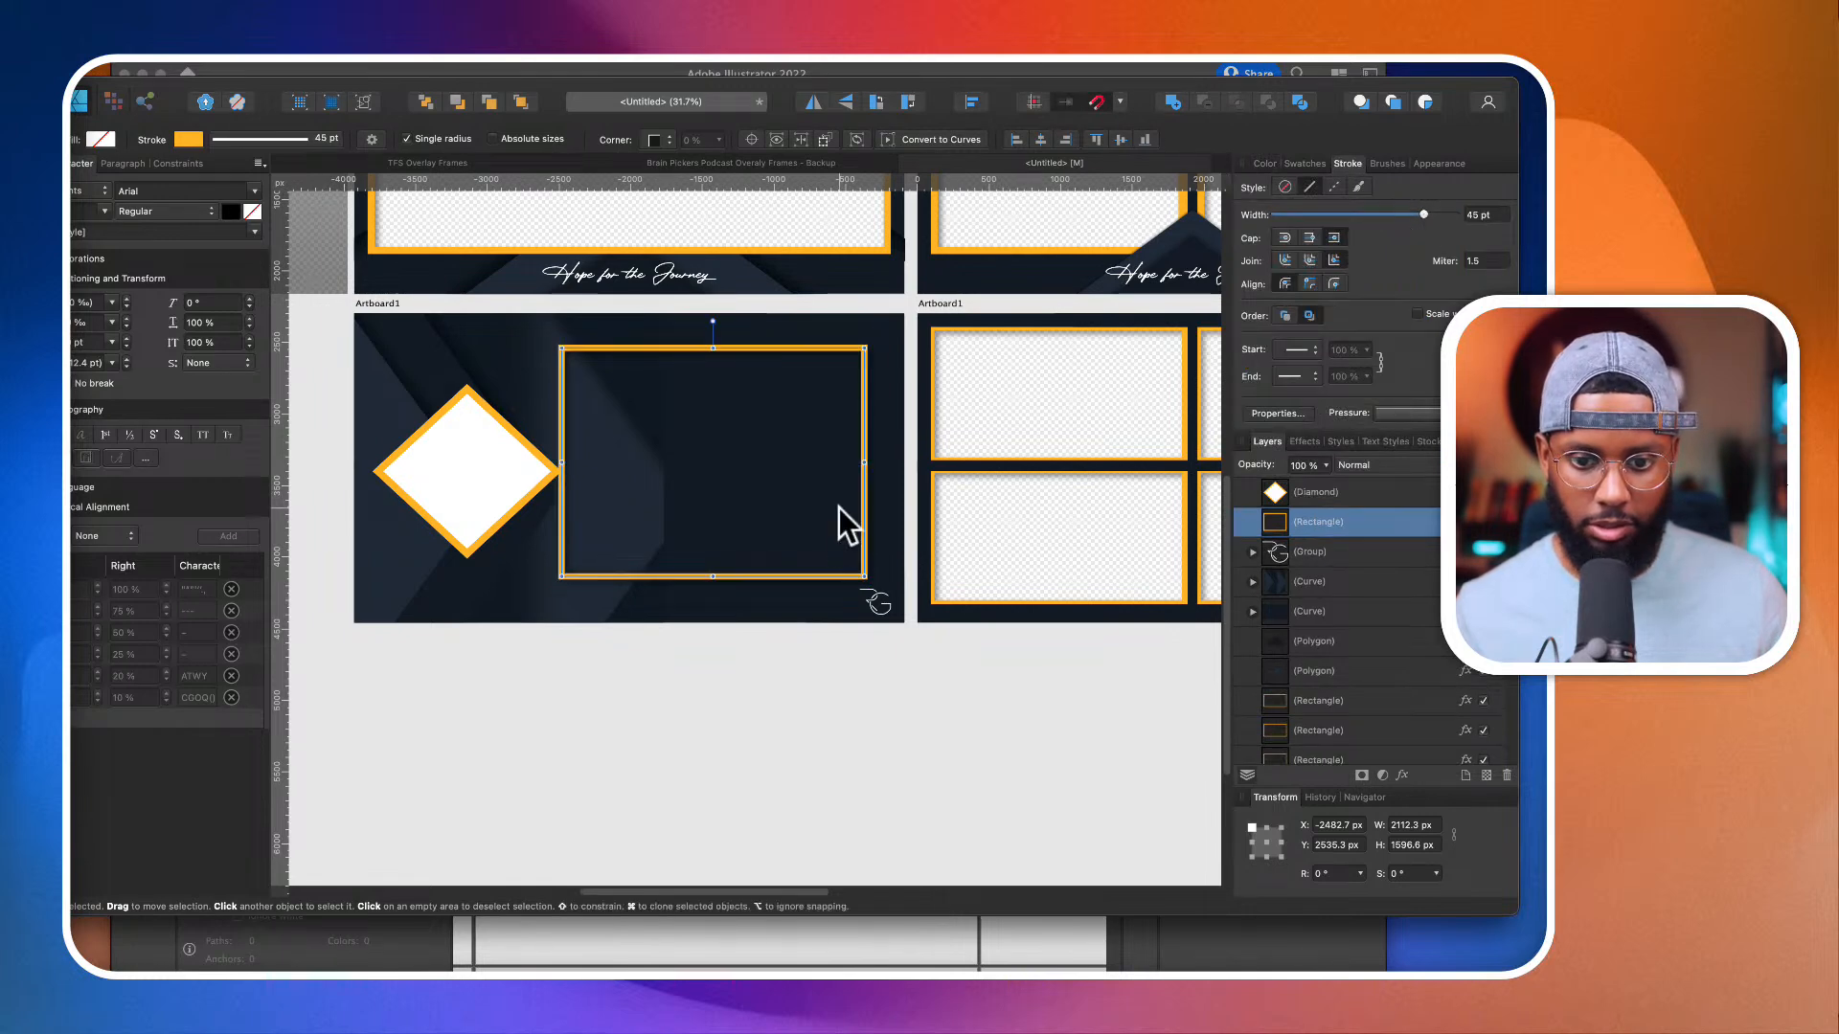
drag(713, 577, 714, 584)
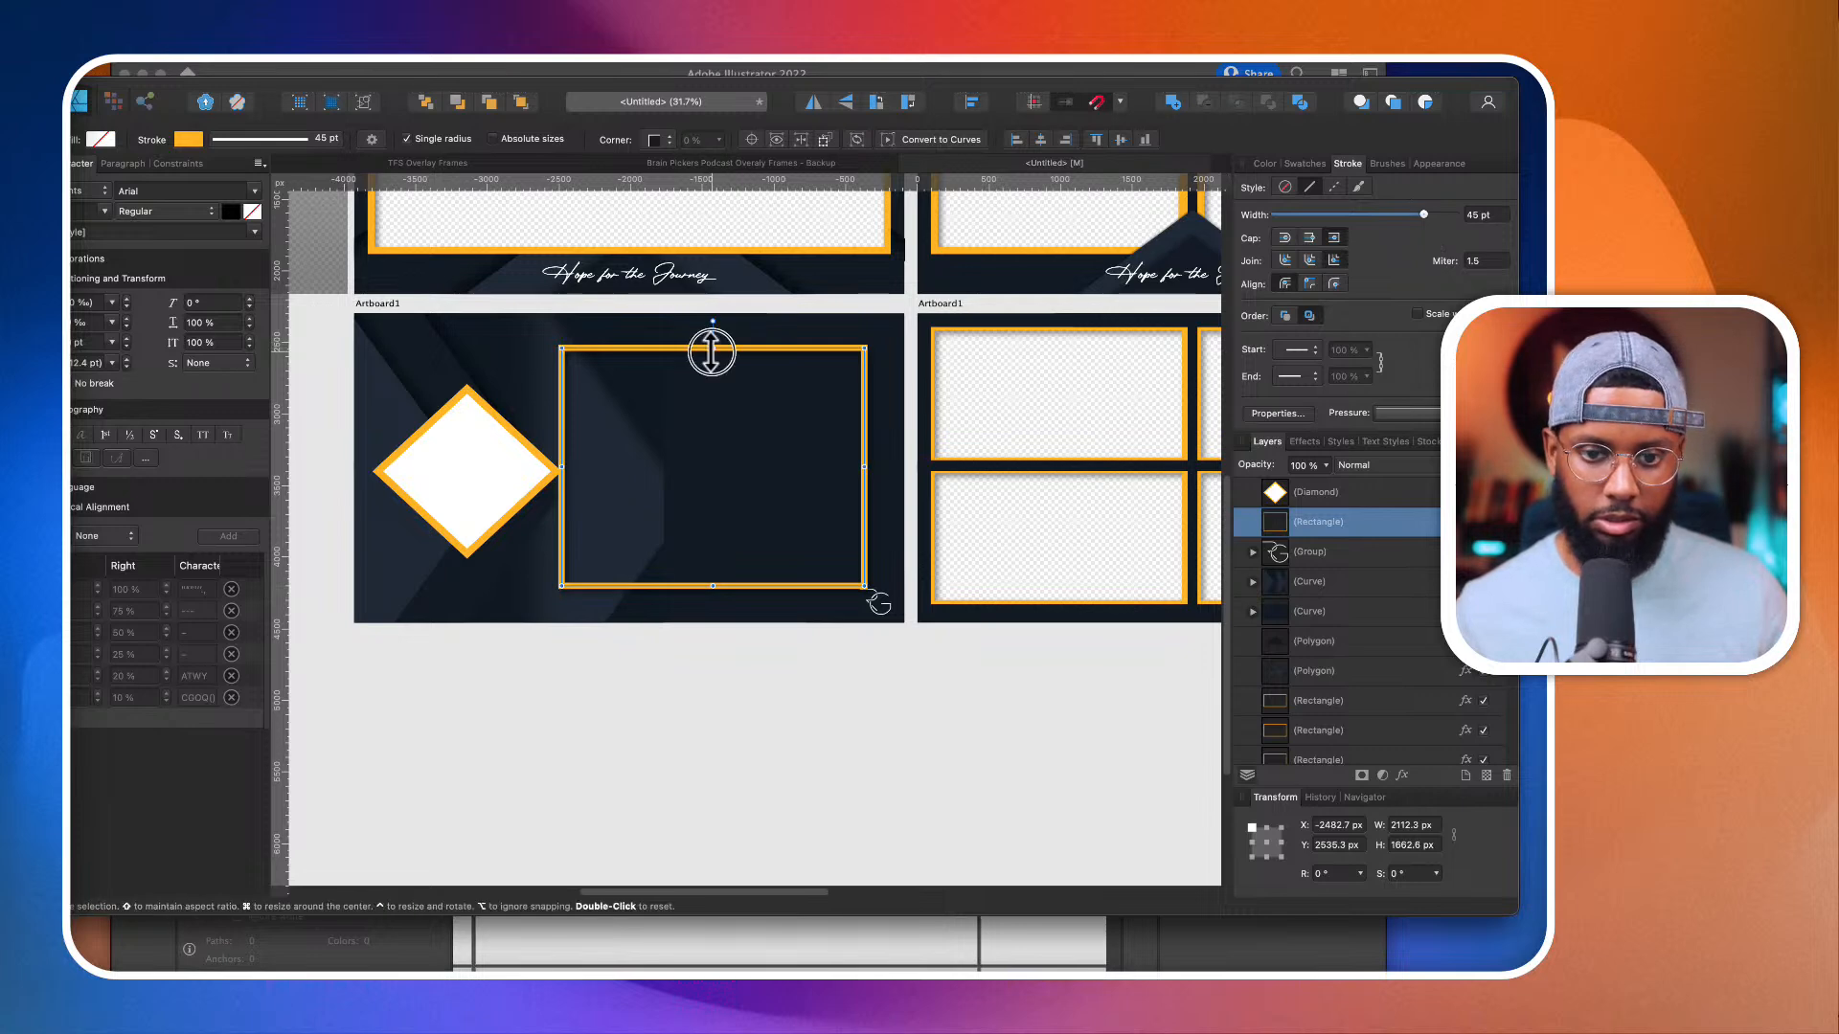
drag(712, 350, 710, 342)
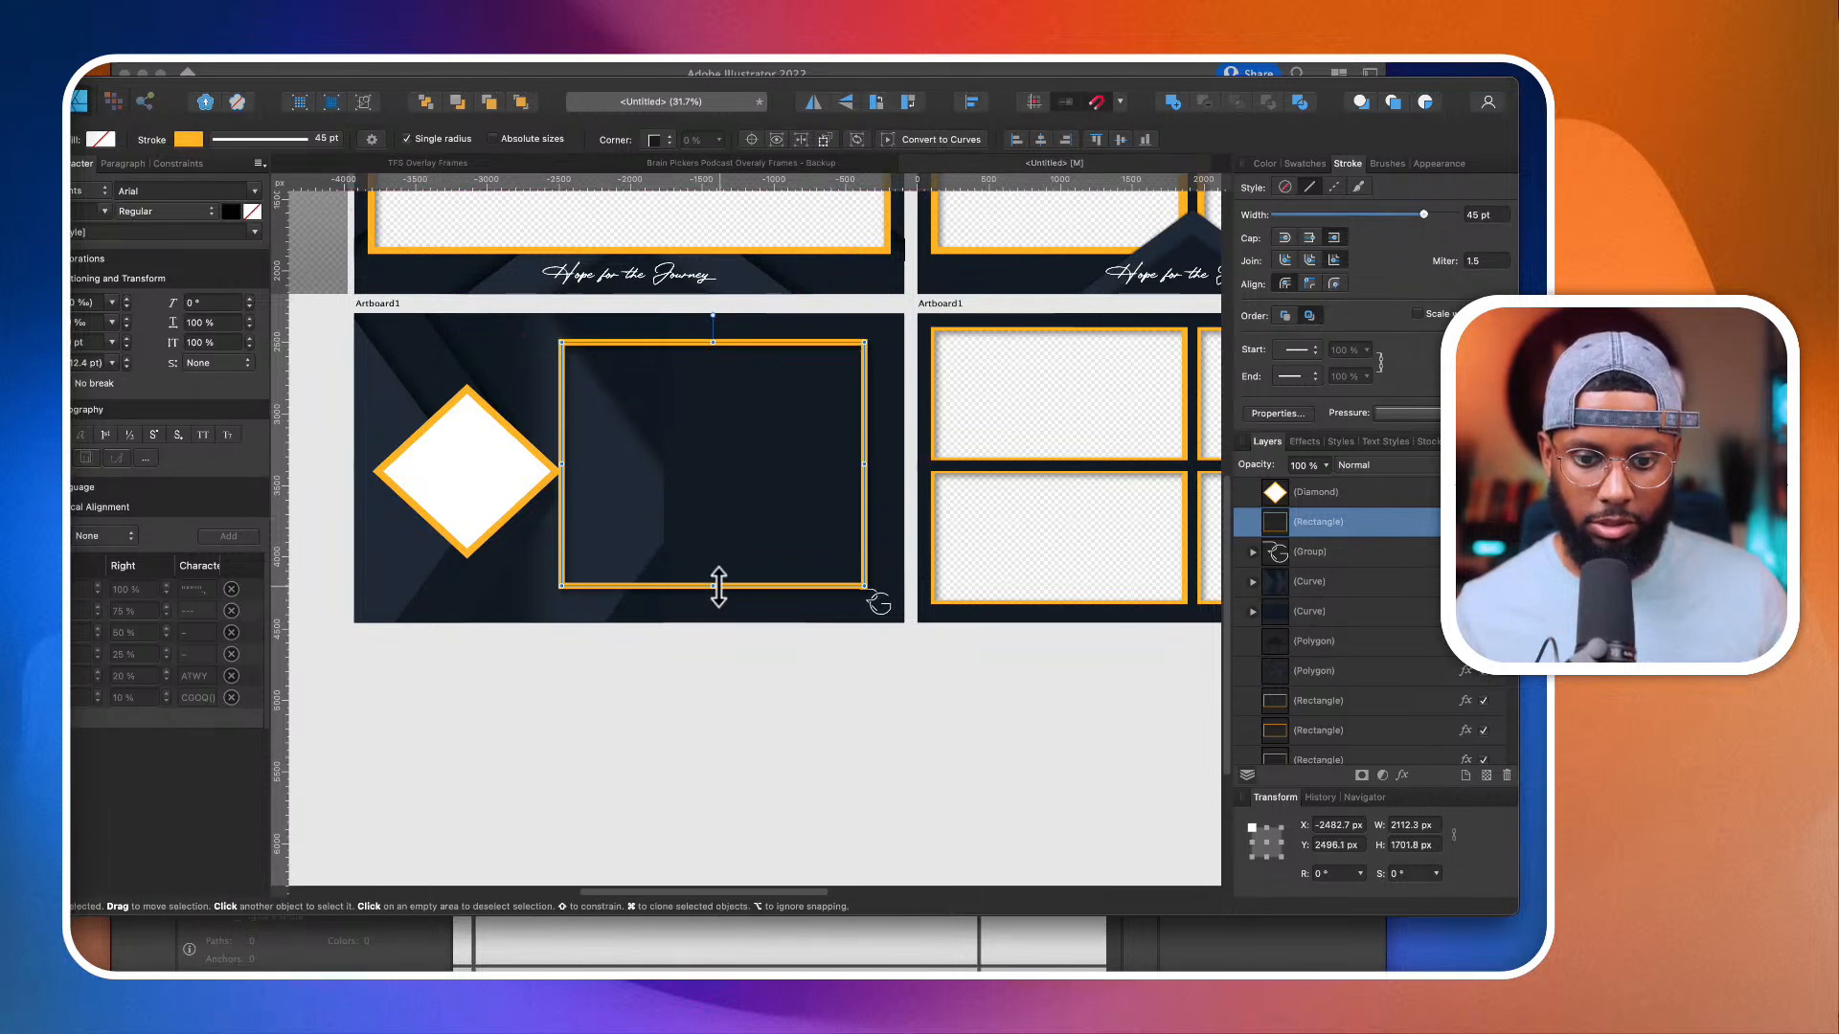
drag(719, 586, 720, 573)
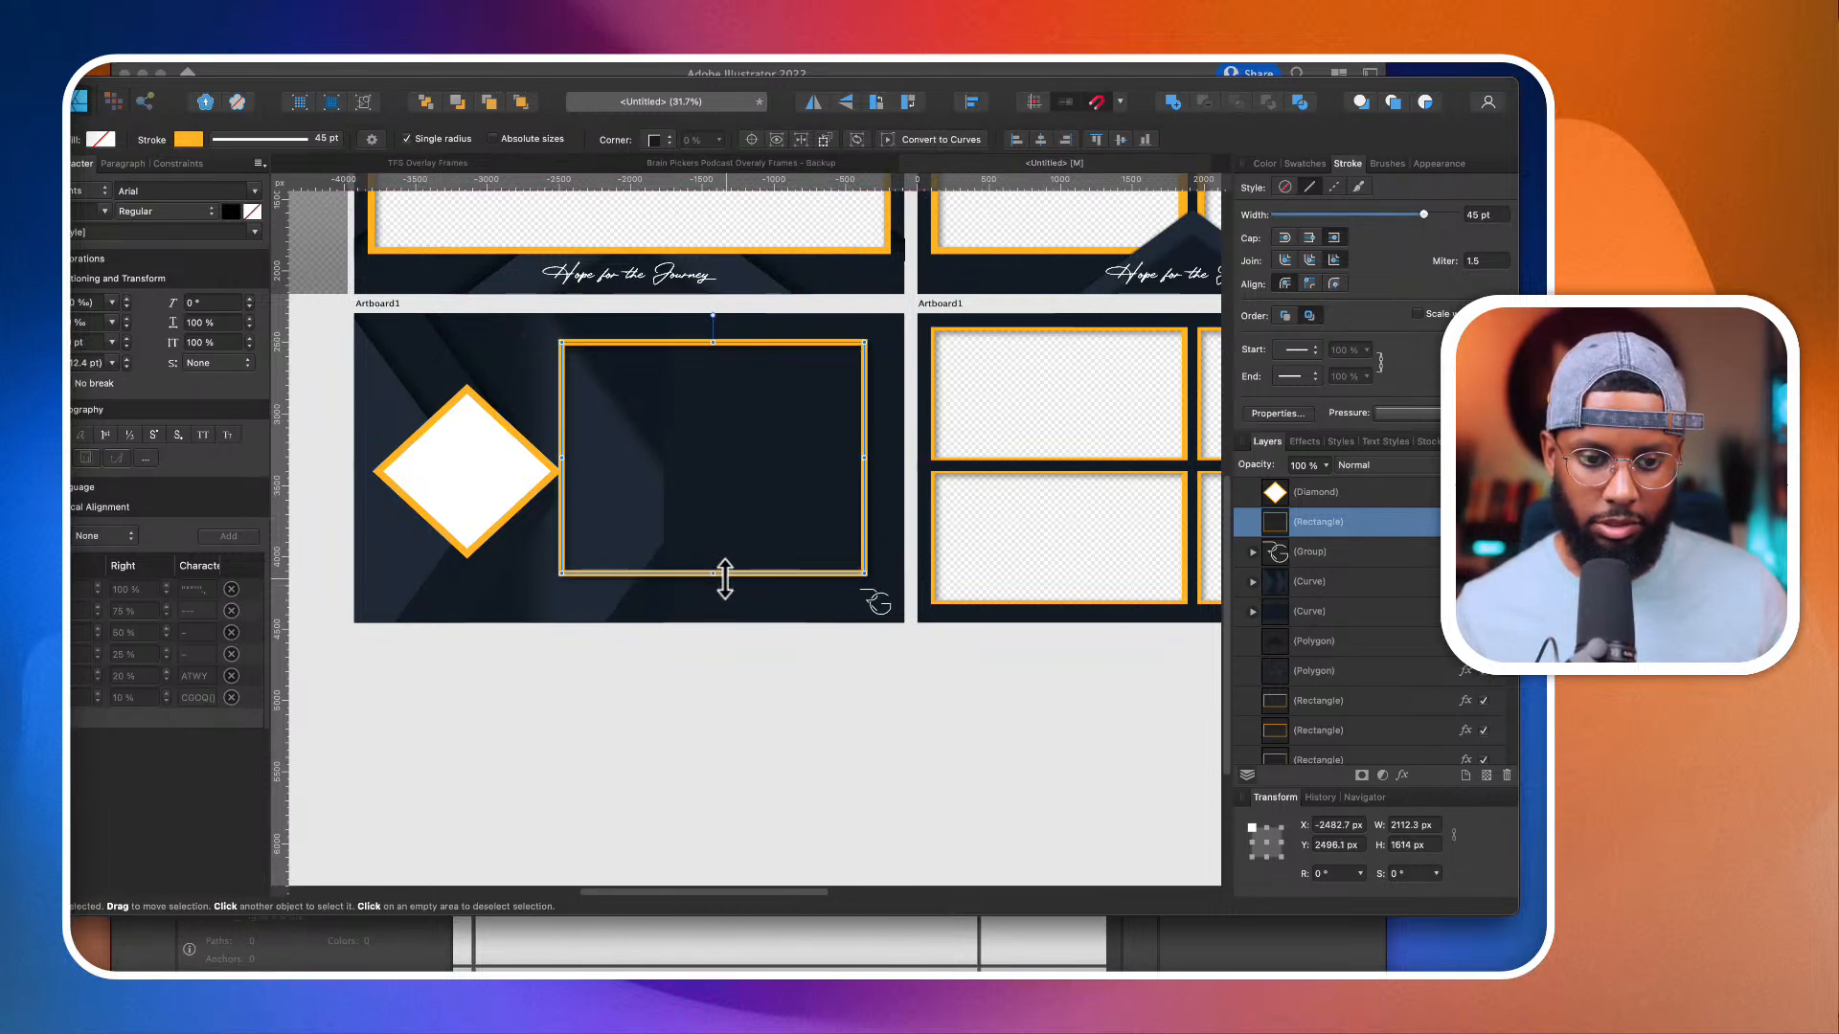
Step: Move the diamond up to about Y 259 px and shift the rectangle slightly away from it to about X 1488 px
drag(451, 463, 438, 421)
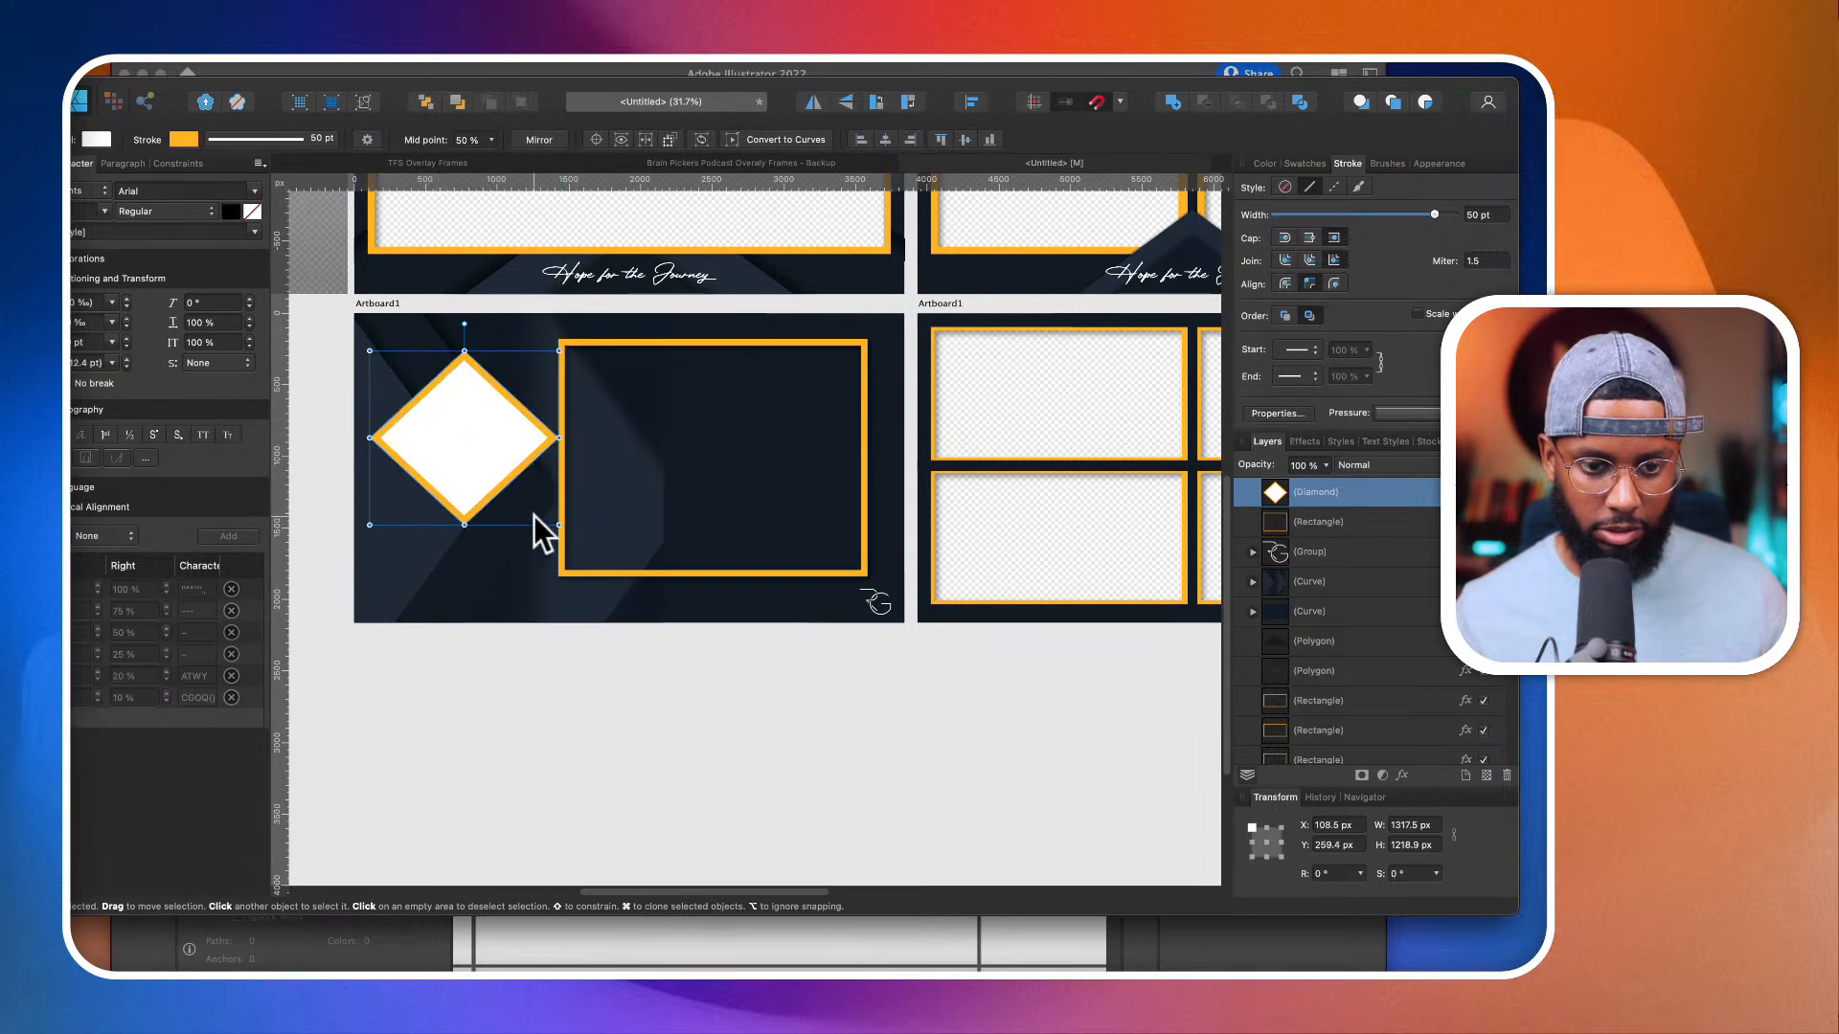
scroll(704, 542, down, 1)
scroll(704, 543, left, 1)
click(805, 551)
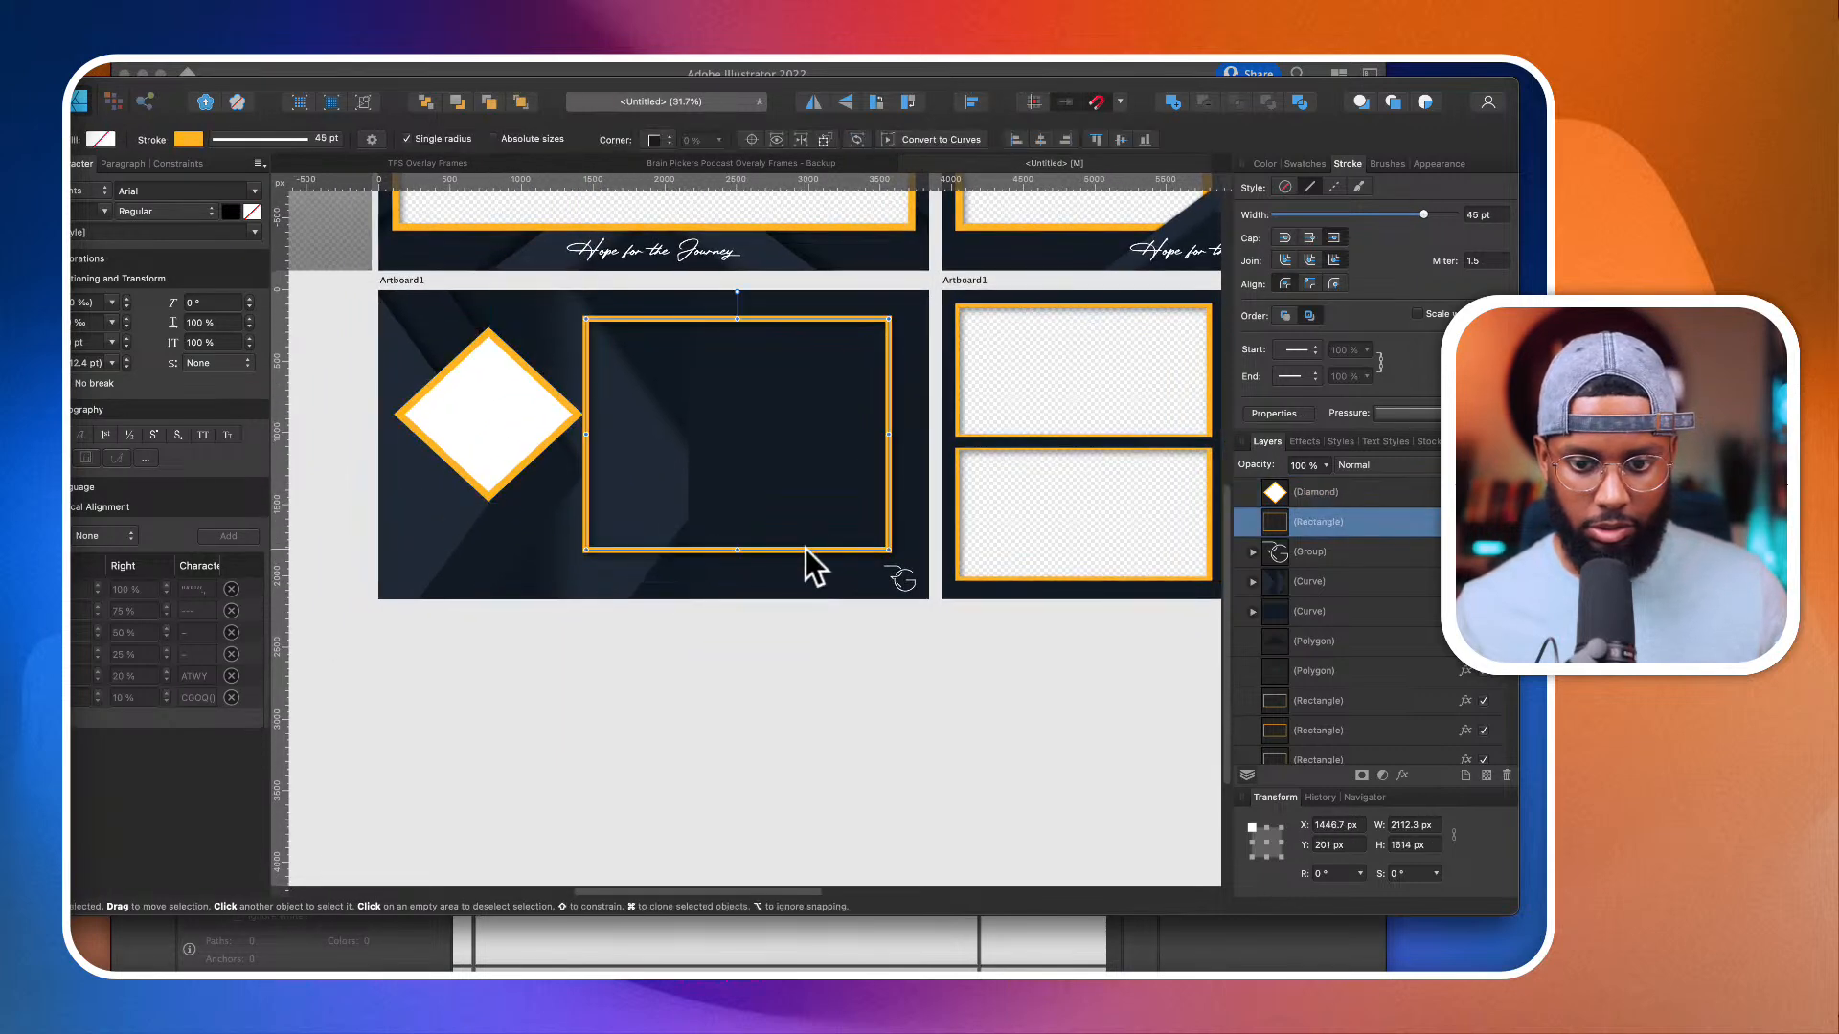
drag(887, 410, 893, 410)
Step: Give the large rectangle straight-cut corners with a size of 9%
click(656, 141)
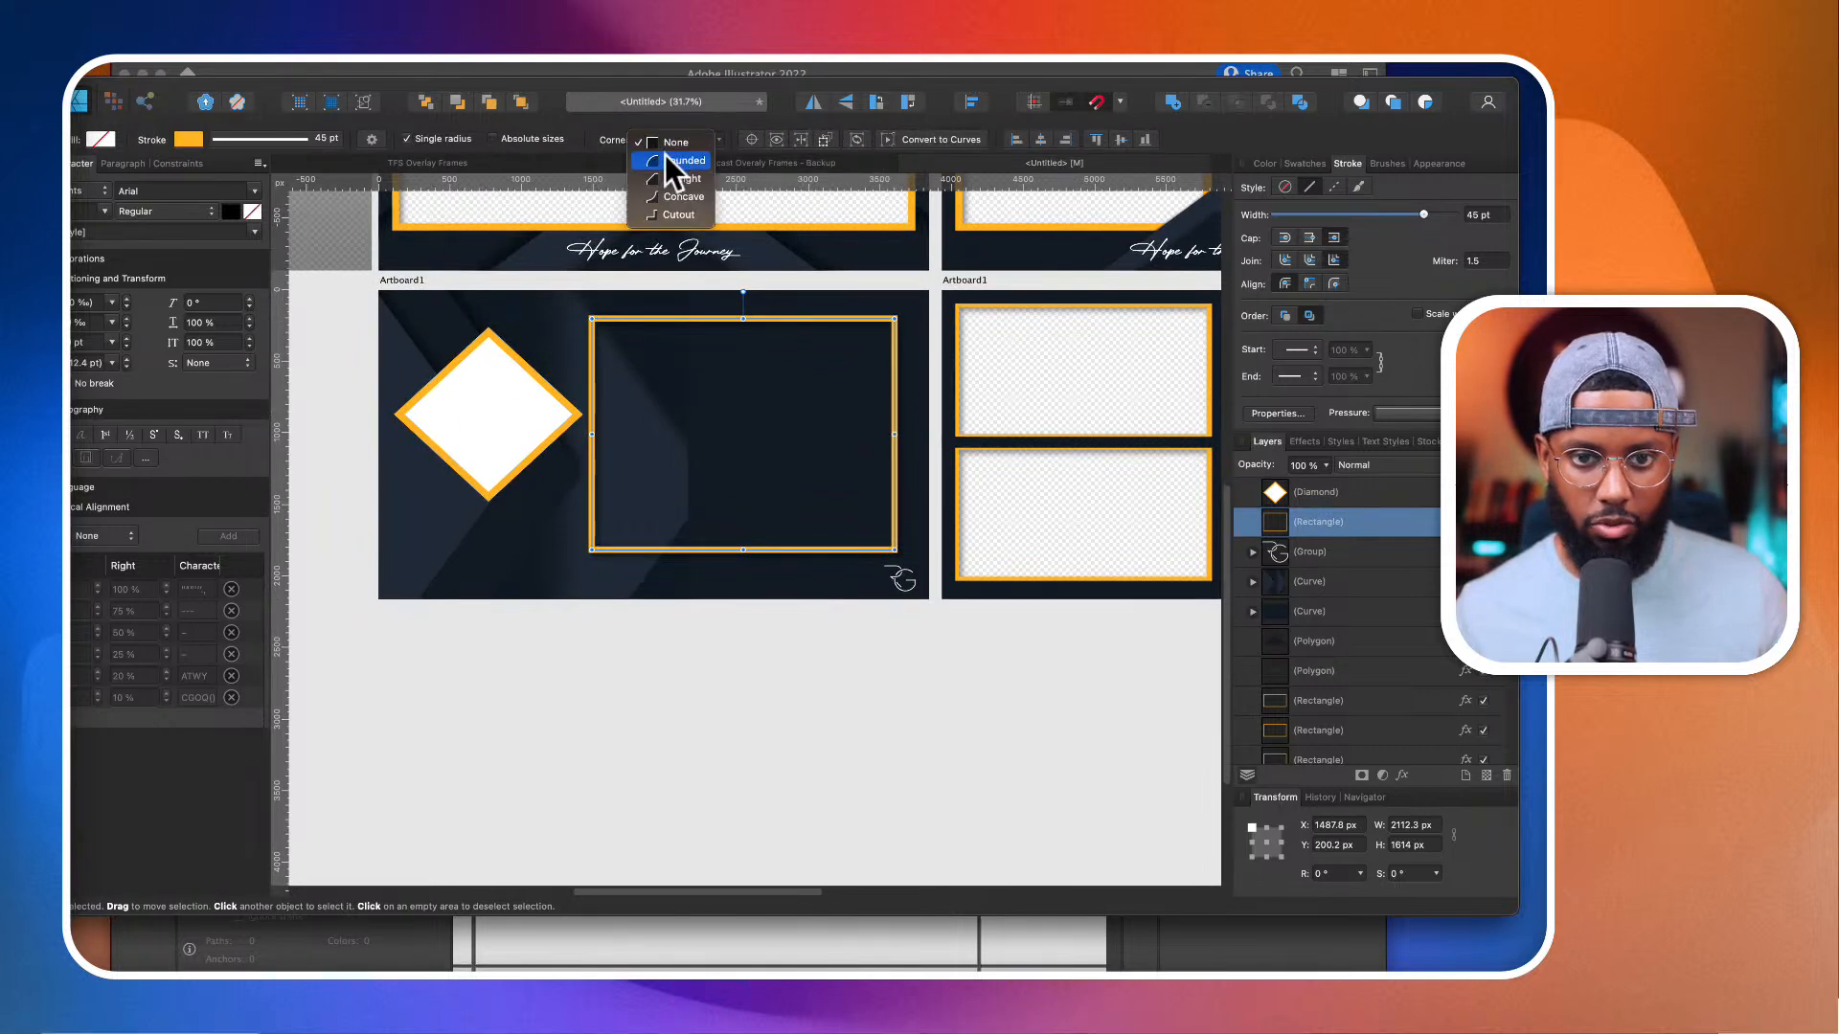
click(666, 179)
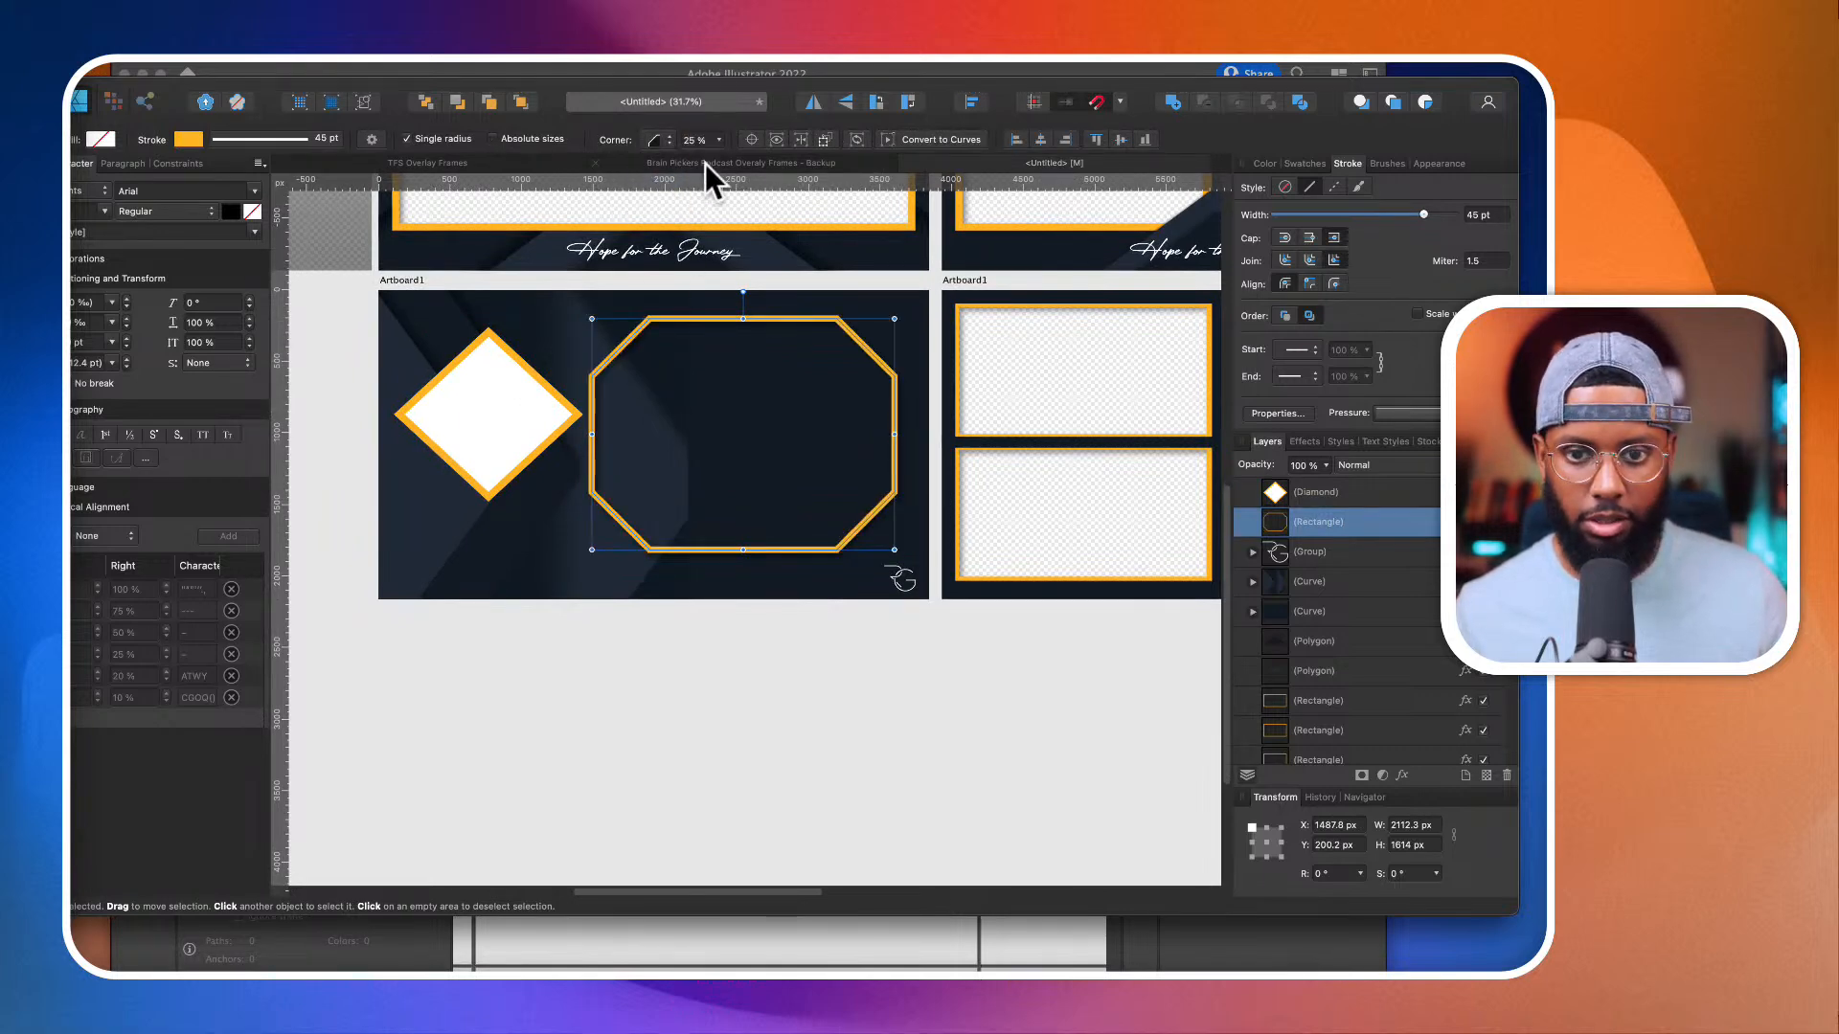
click(719, 141)
drag(719, 158, 694, 161)
Step: Duplicate the cut-corner rectangle and subtract the duplicate from the solid background curve to open a window
key(super+j)
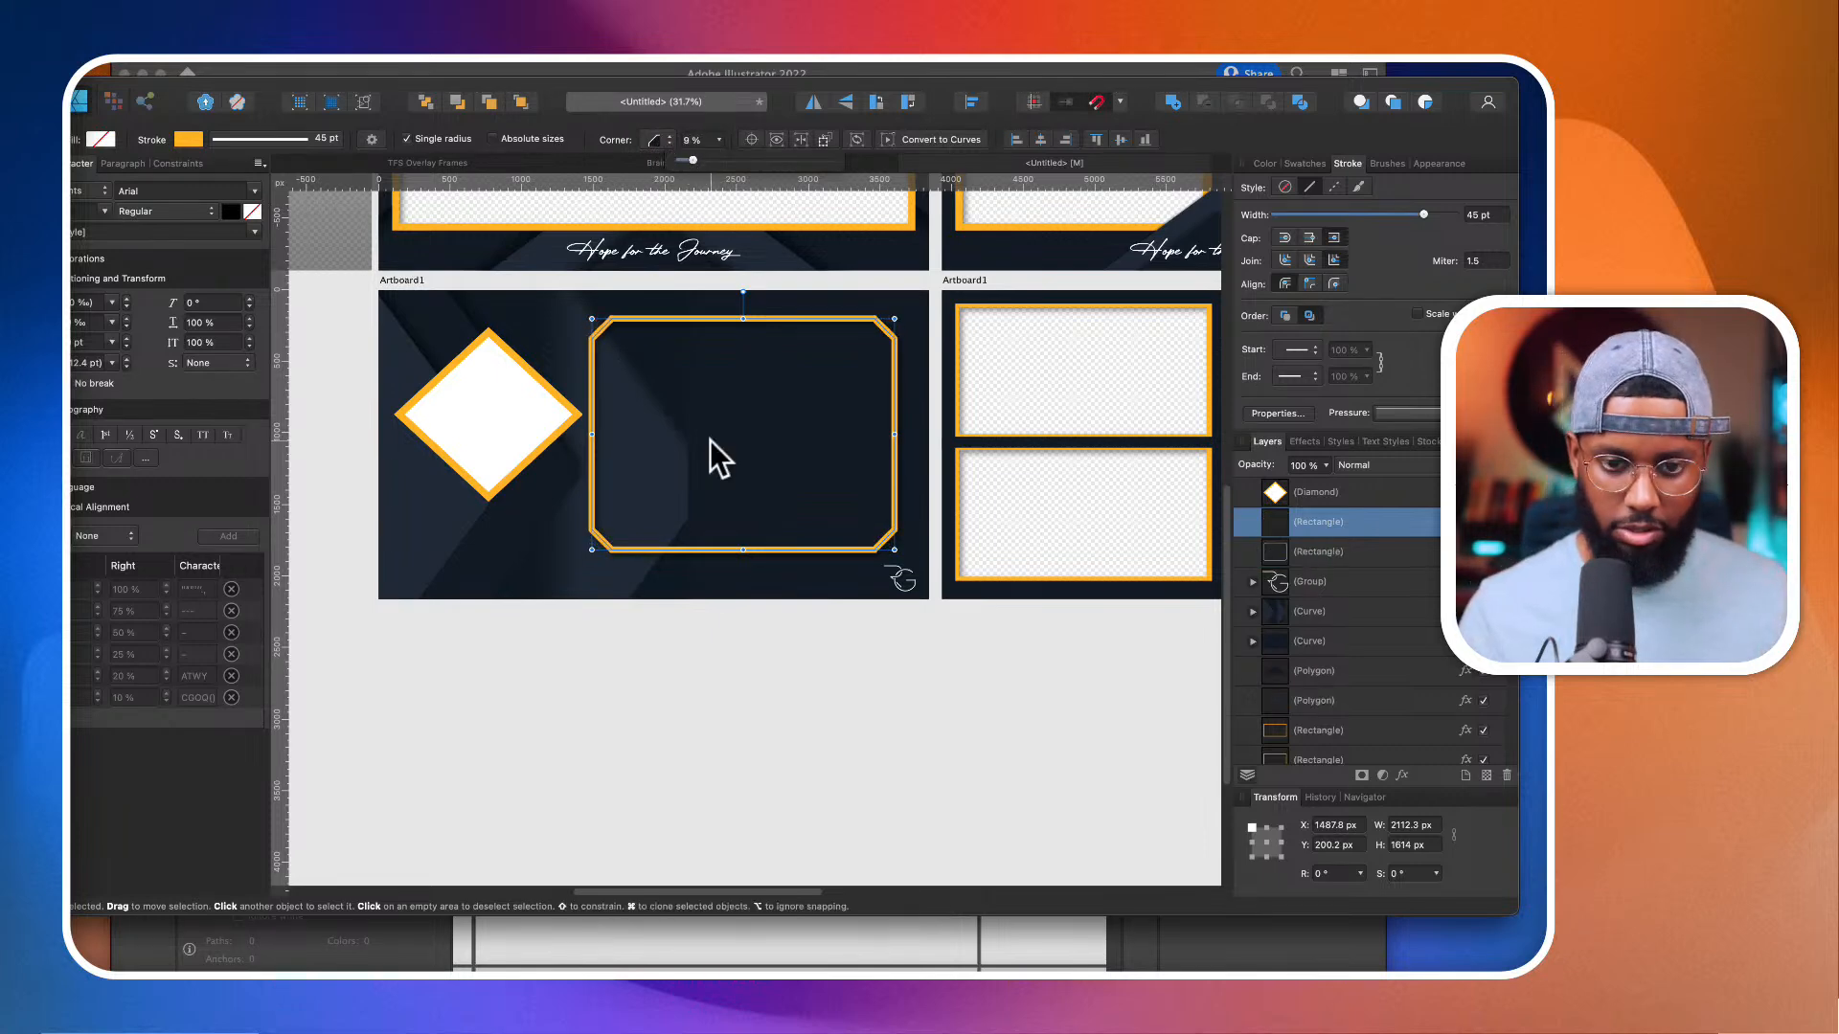
super+click(1377, 636)
click(1209, 102)
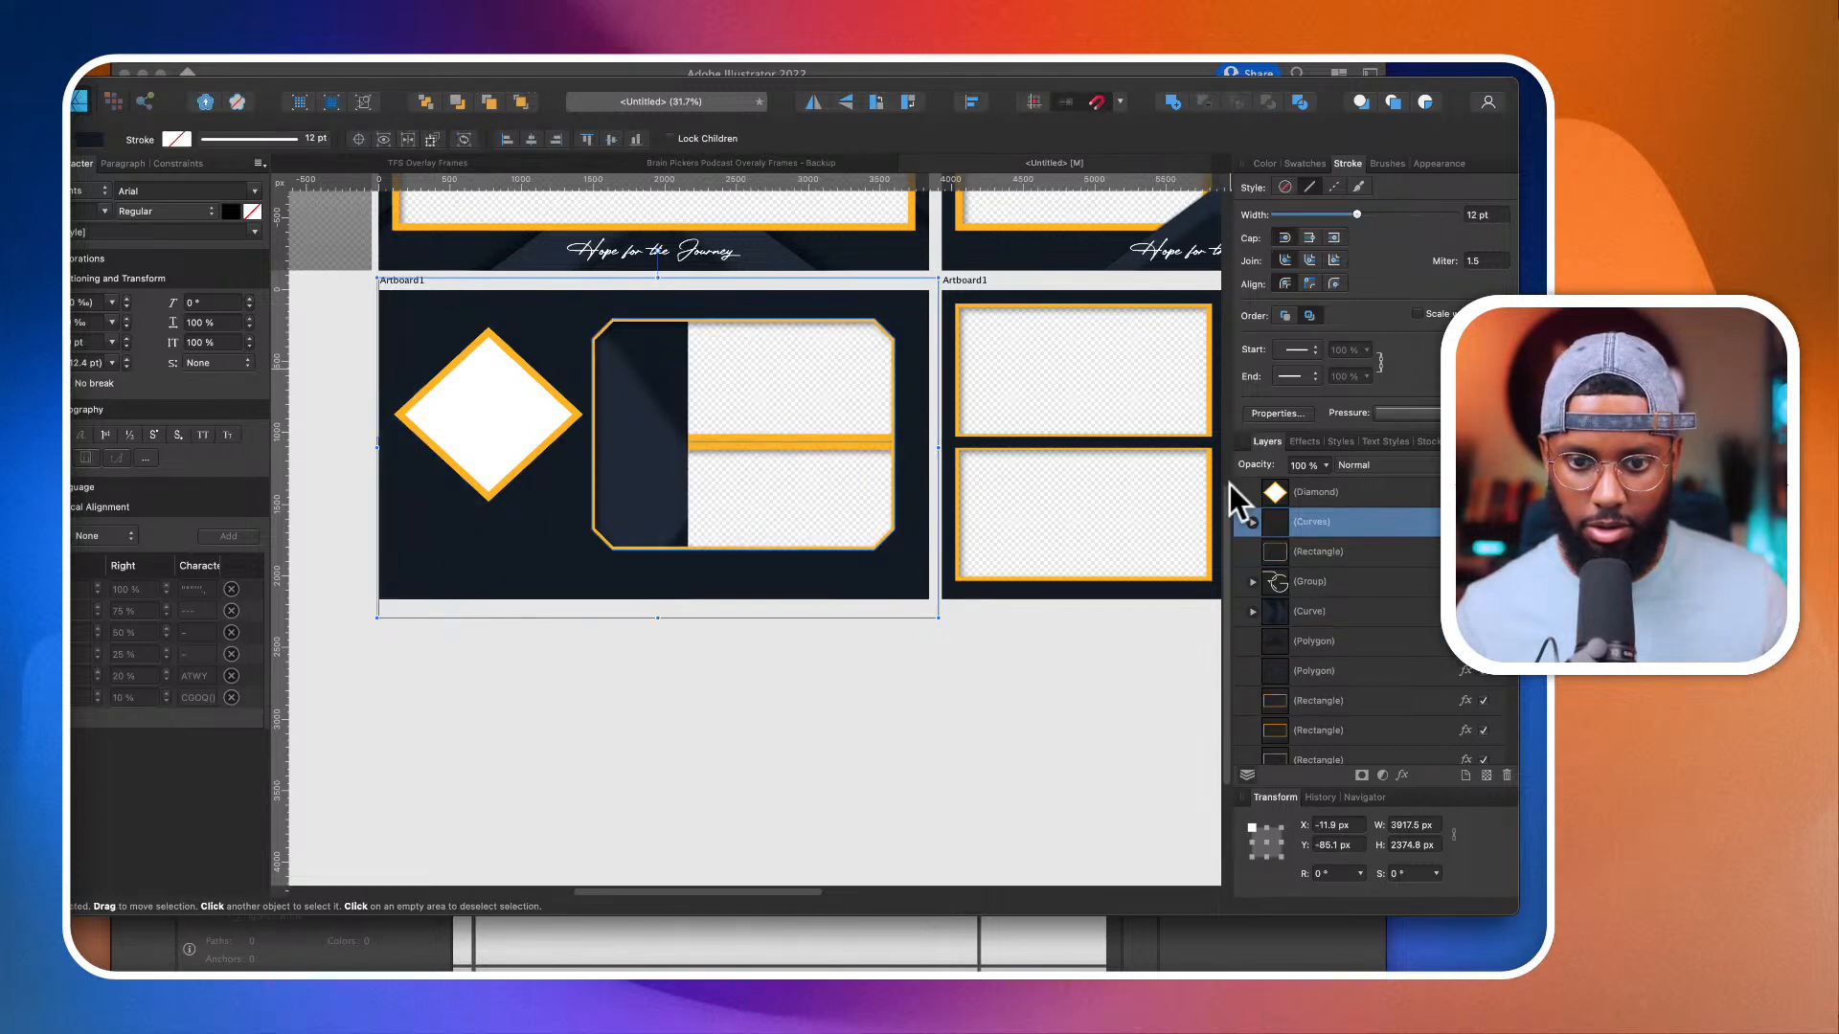
Step: Layer the orange rectangle above the cut background and nest the patterned curve inside that background so the window clips it
click(1324, 553)
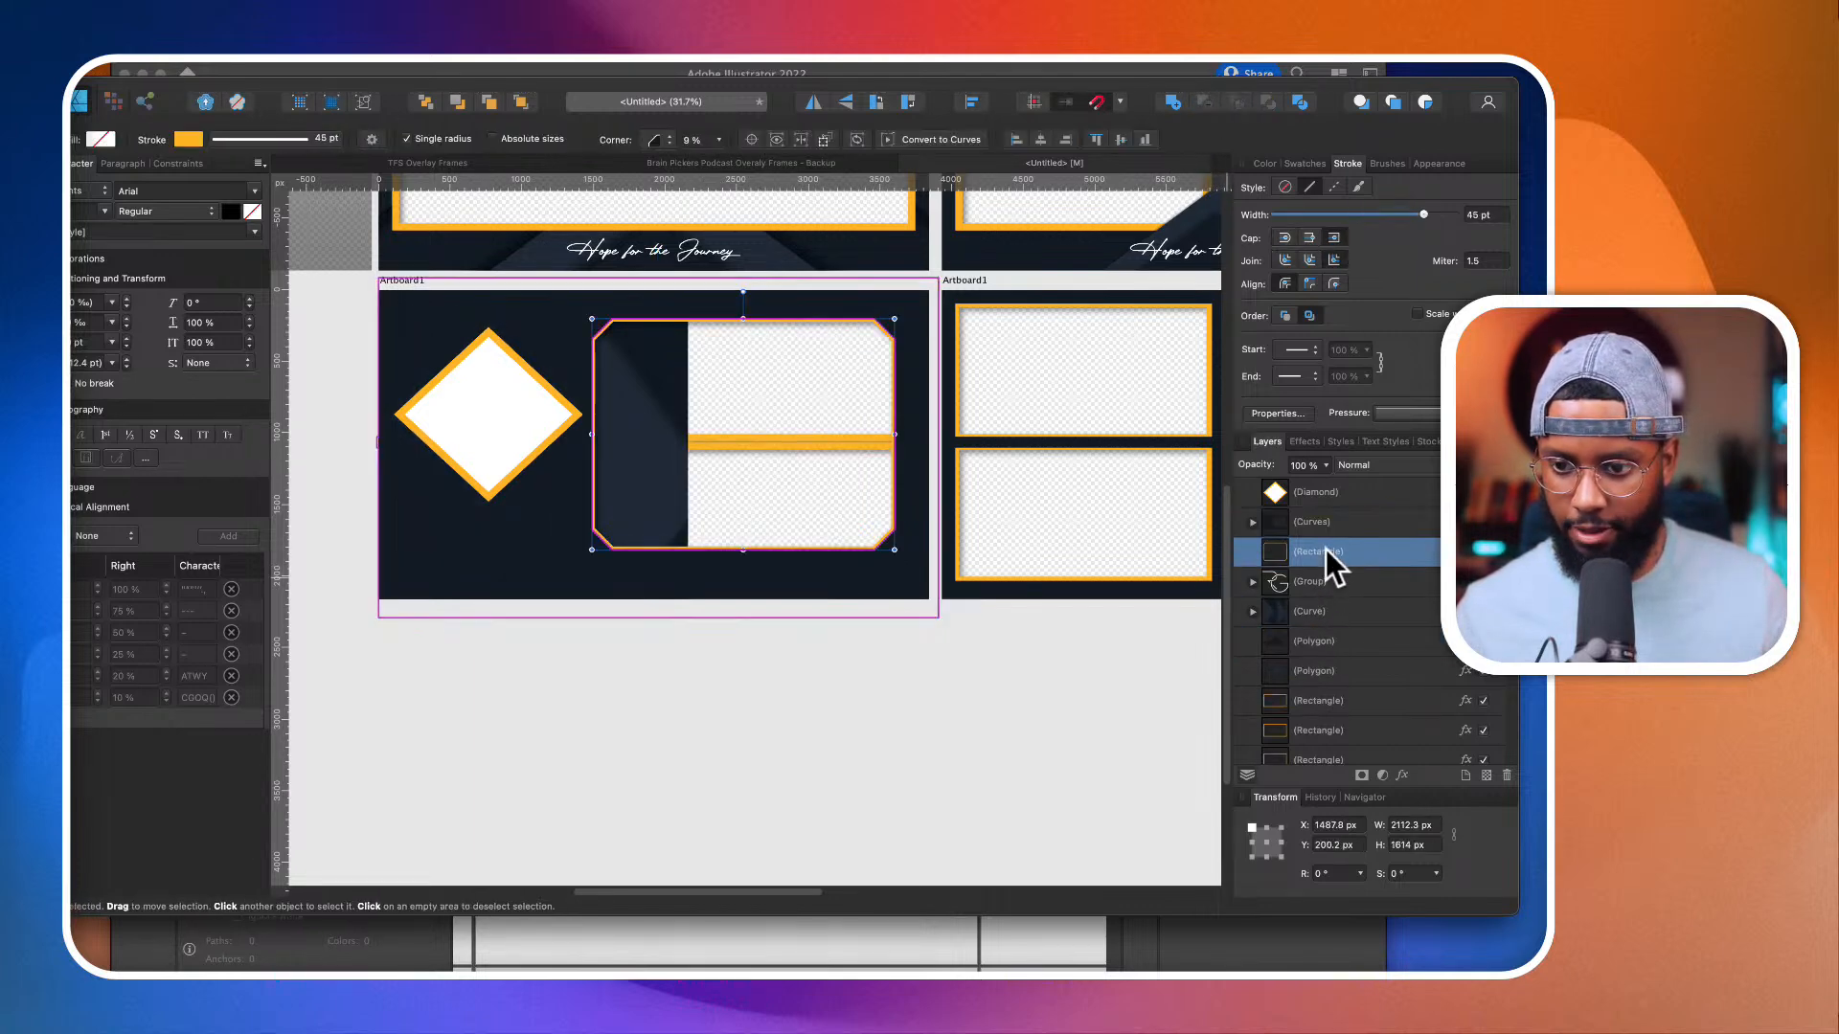
drag(1276, 552, 1266, 522)
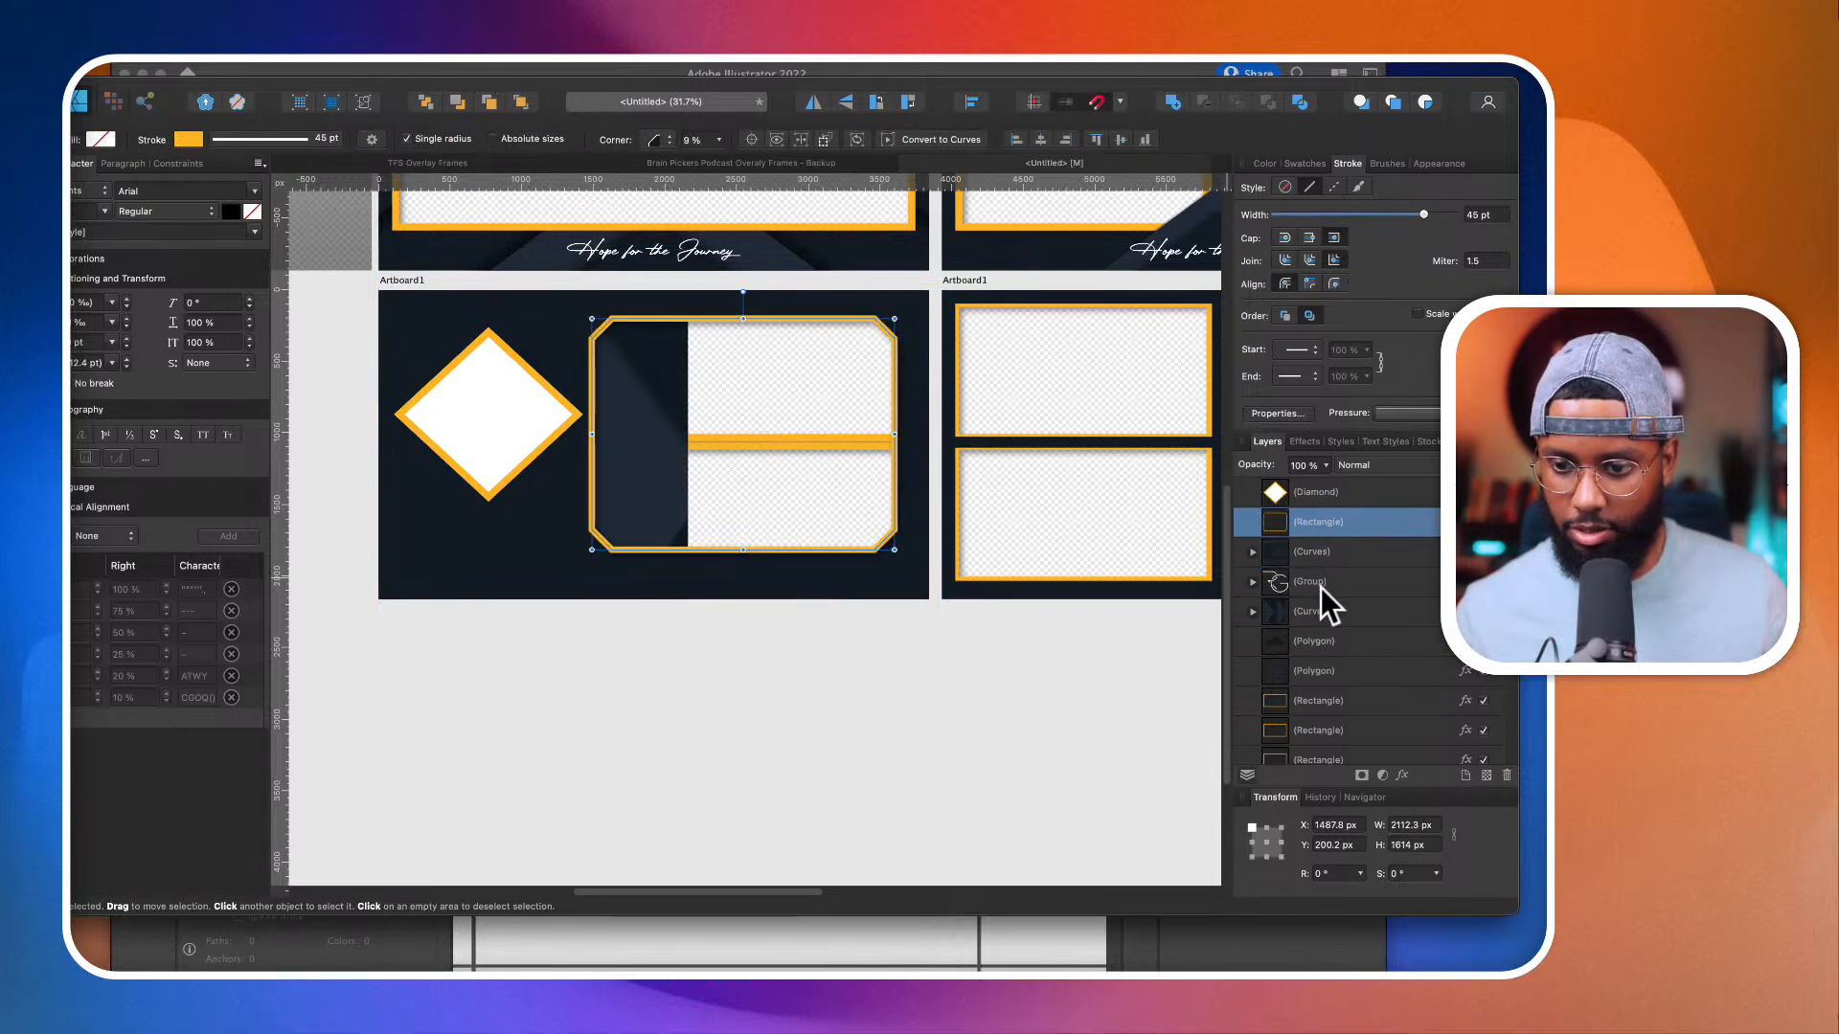
drag(1322, 620, 1351, 584)
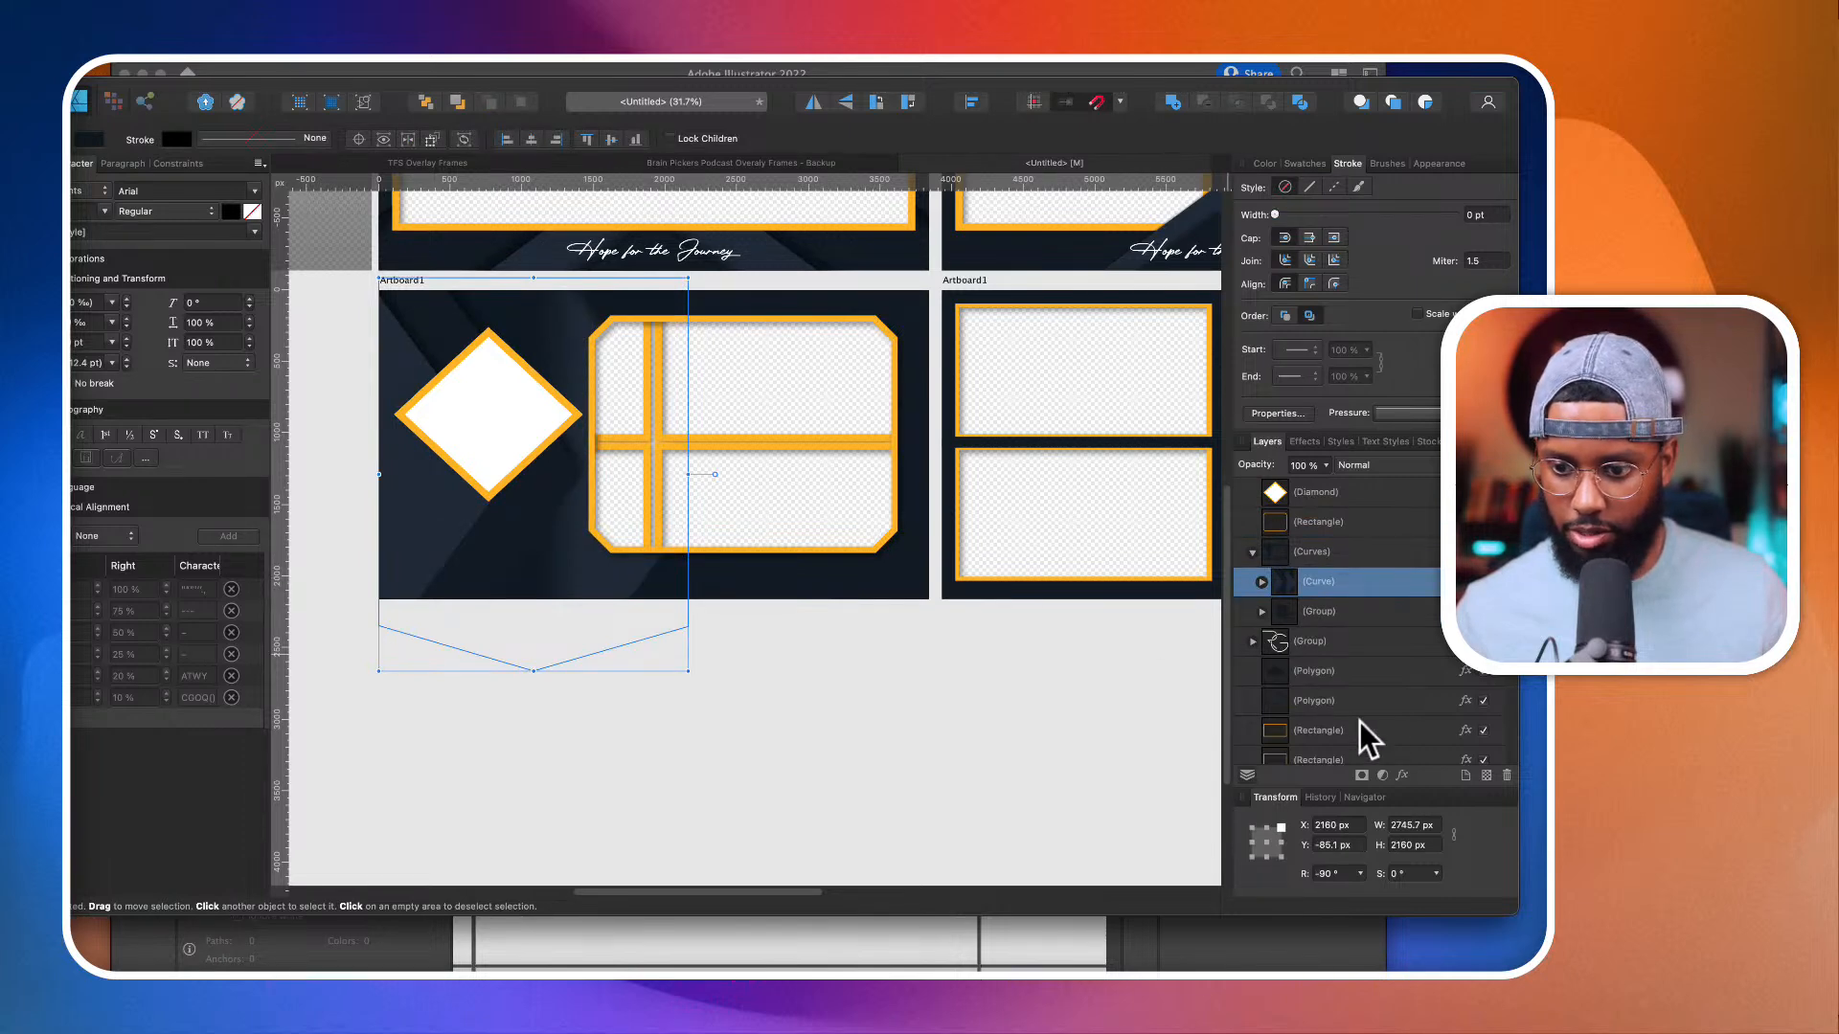
Step: Delete the four leftover camera-window rectangles from the diamond artboard
scroll(1341, 709, down, 3)
click(1329, 624)
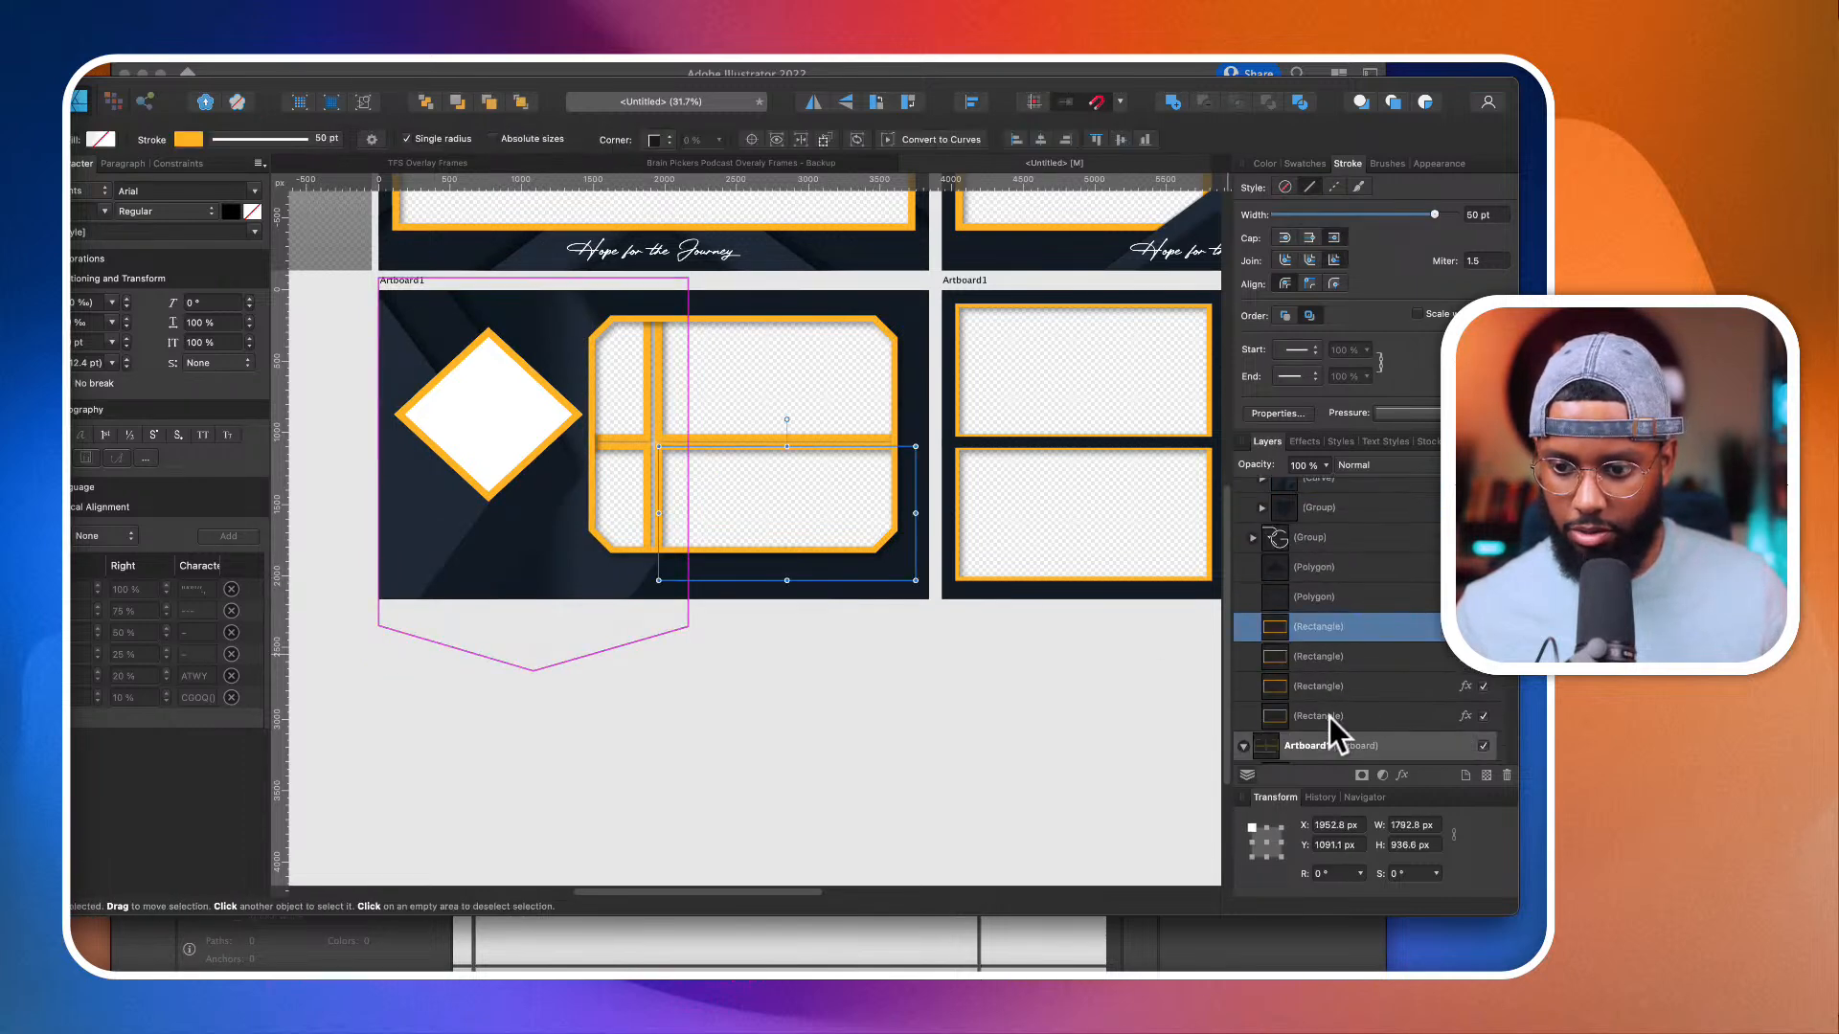
shift+click(1330, 716)
key(Delete)
scroll(905, 683, down, 3)
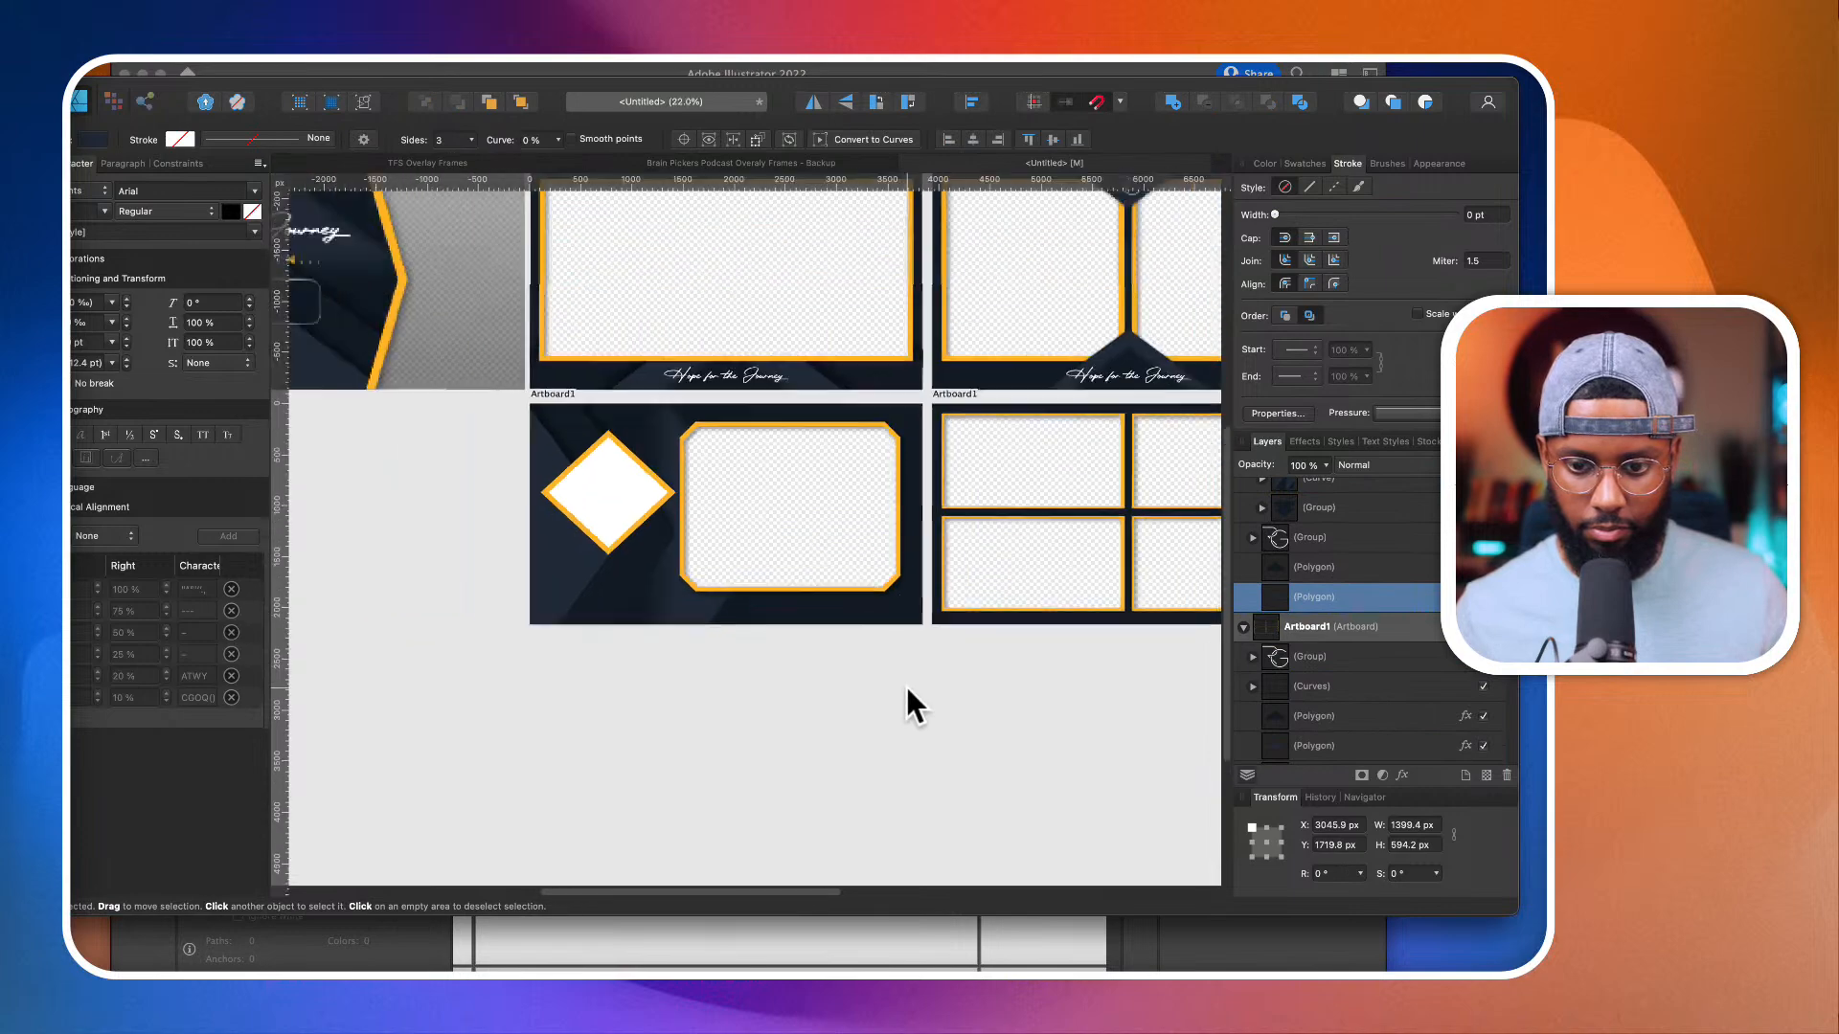
Step: Duplicate the white diamond and subtract the copy from the background curves to open a diamond-shaped window
click(654, 498)
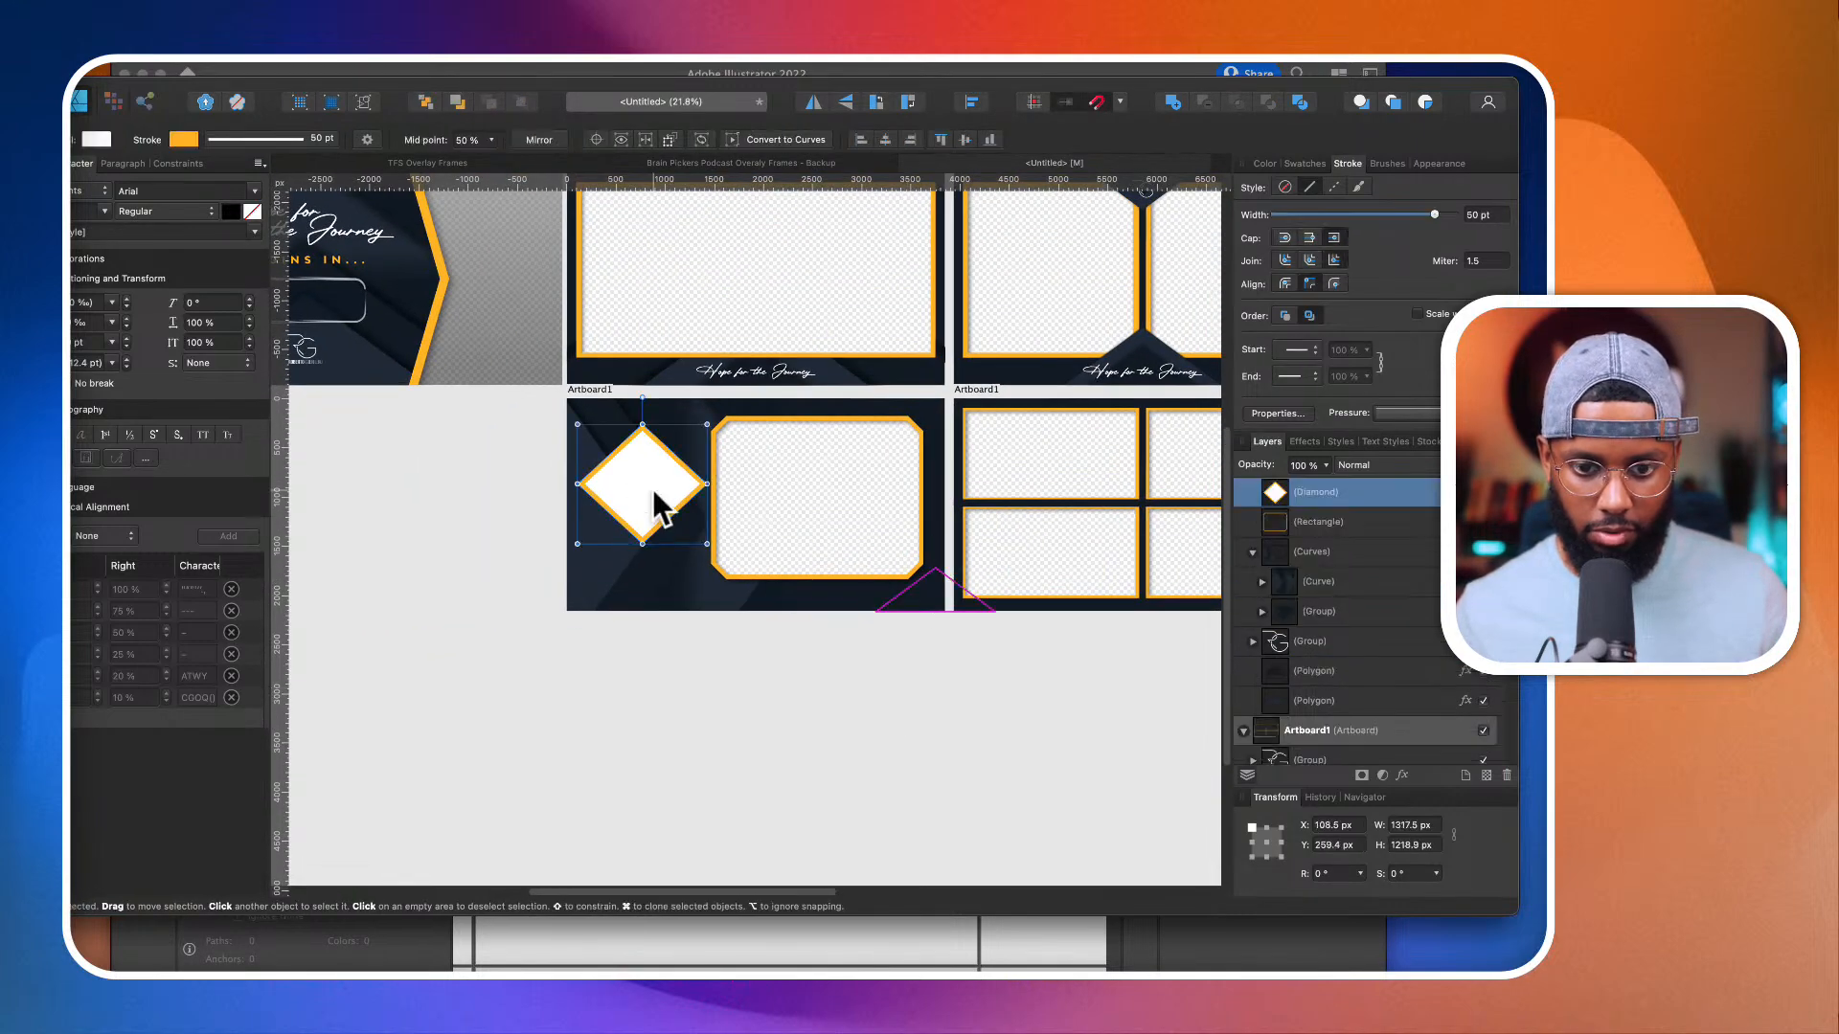
key(super+j)
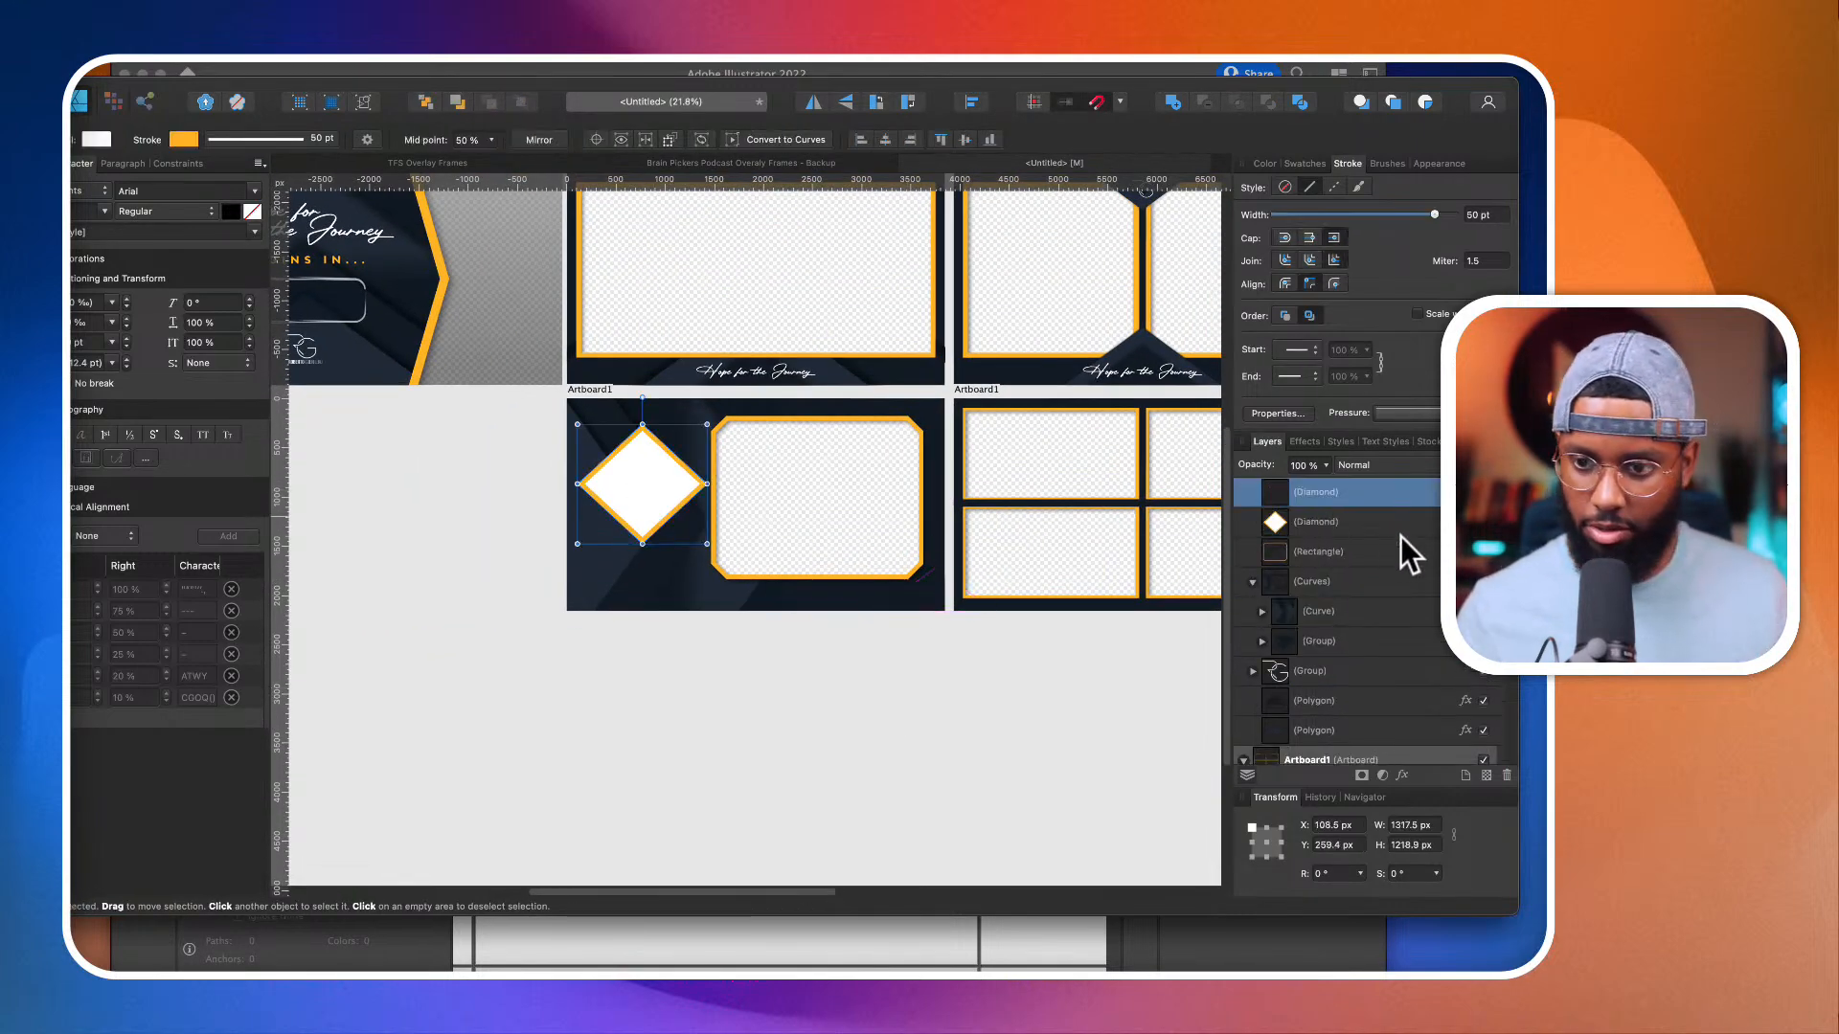
super+click(1354, 577)
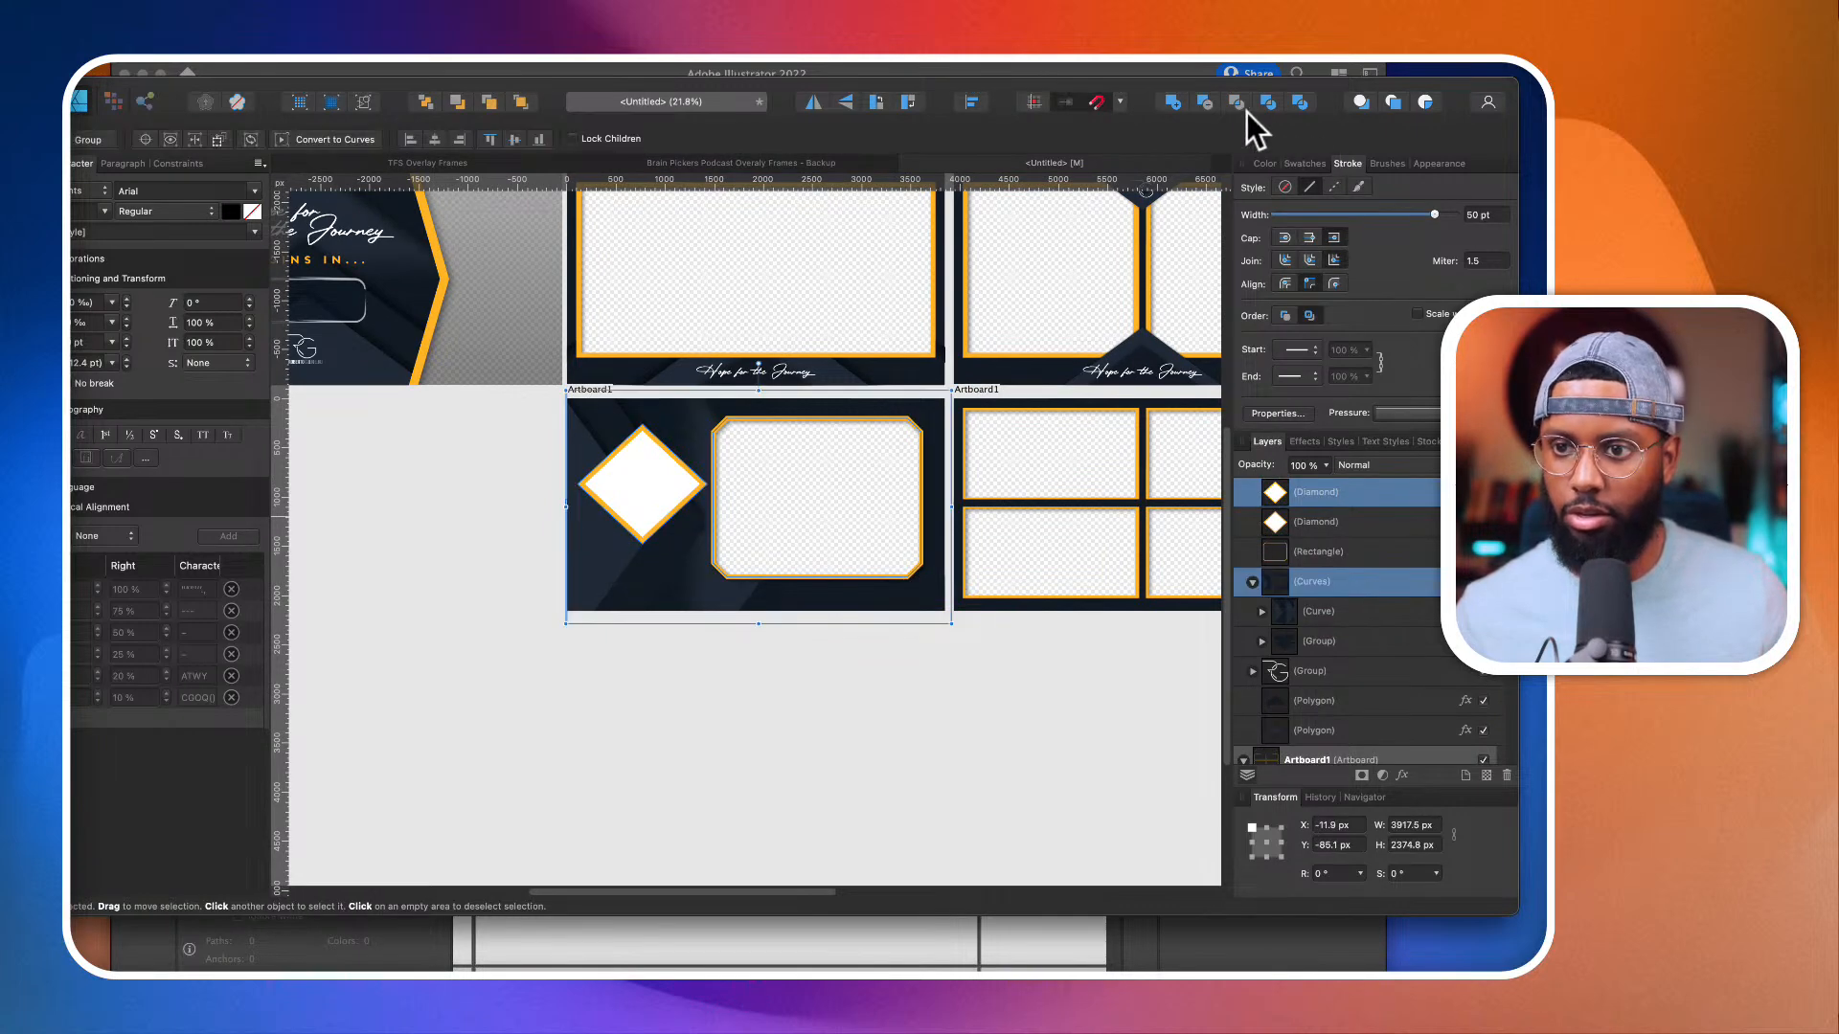
click(1205, 102)
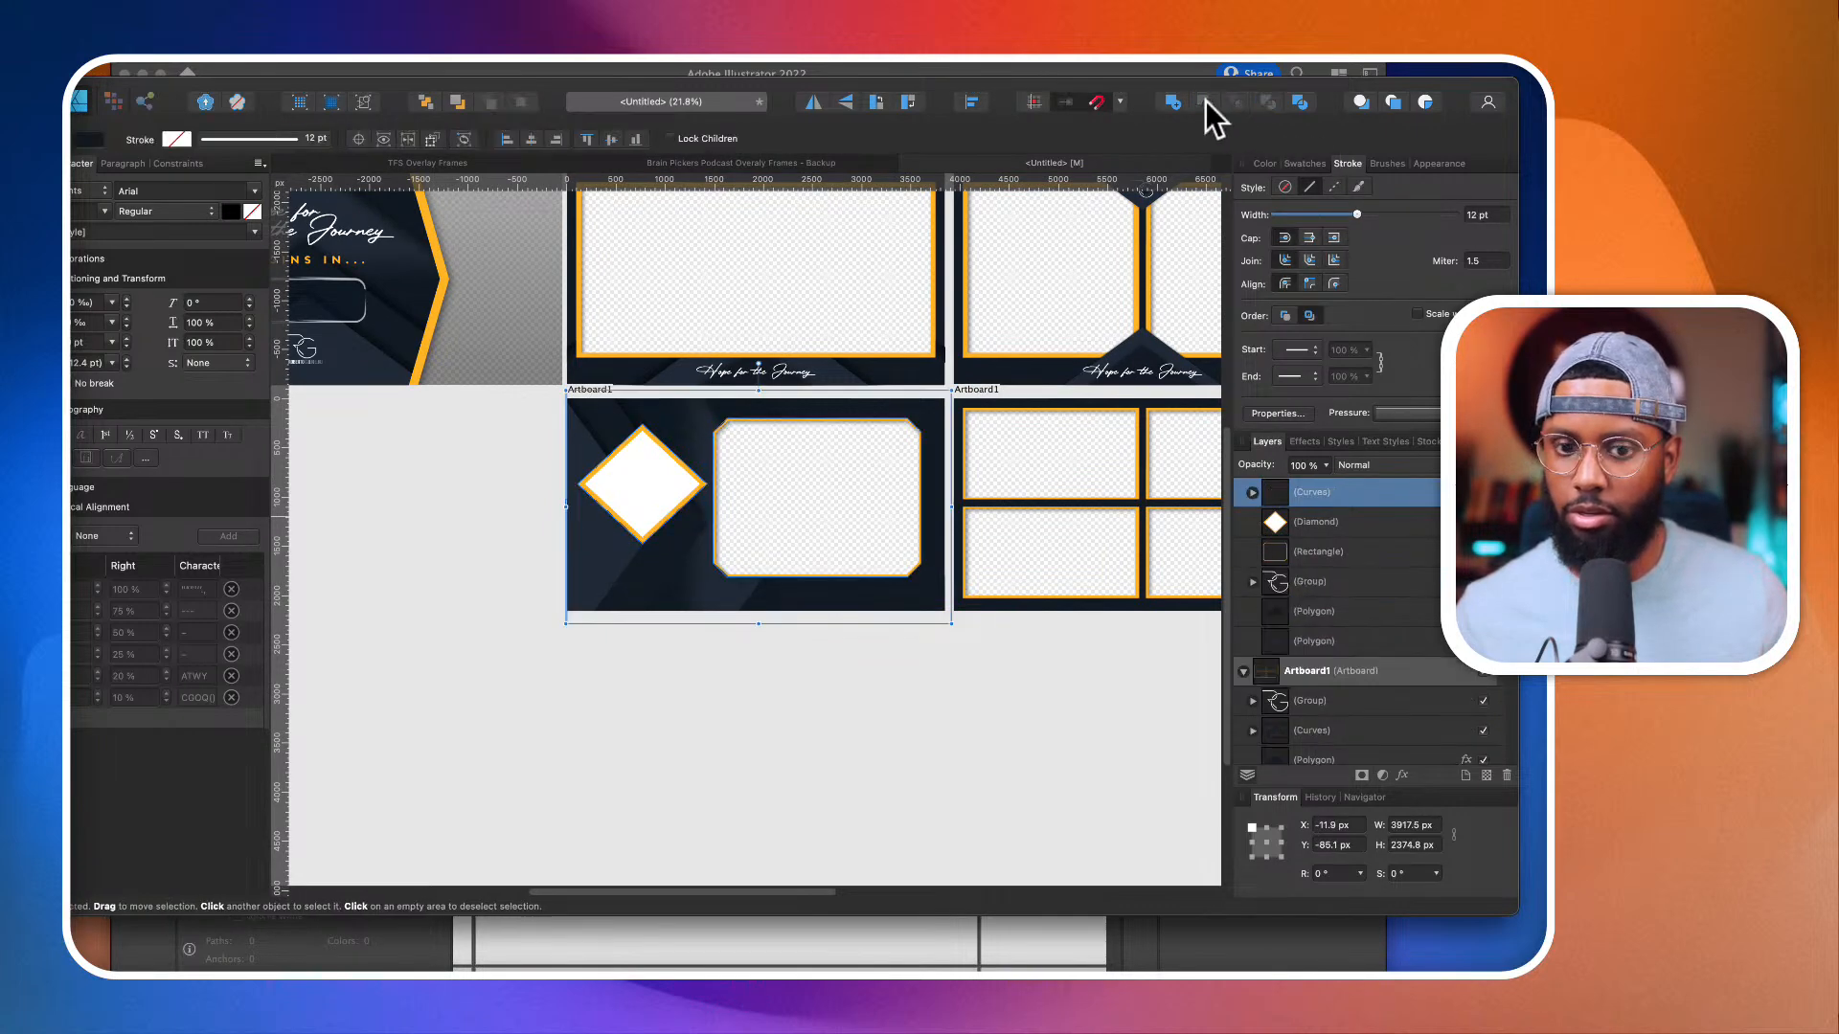
Step: Remove the white fill from the remaining diamond, keeping its orange outline around the transparent window
click(1304, 527)
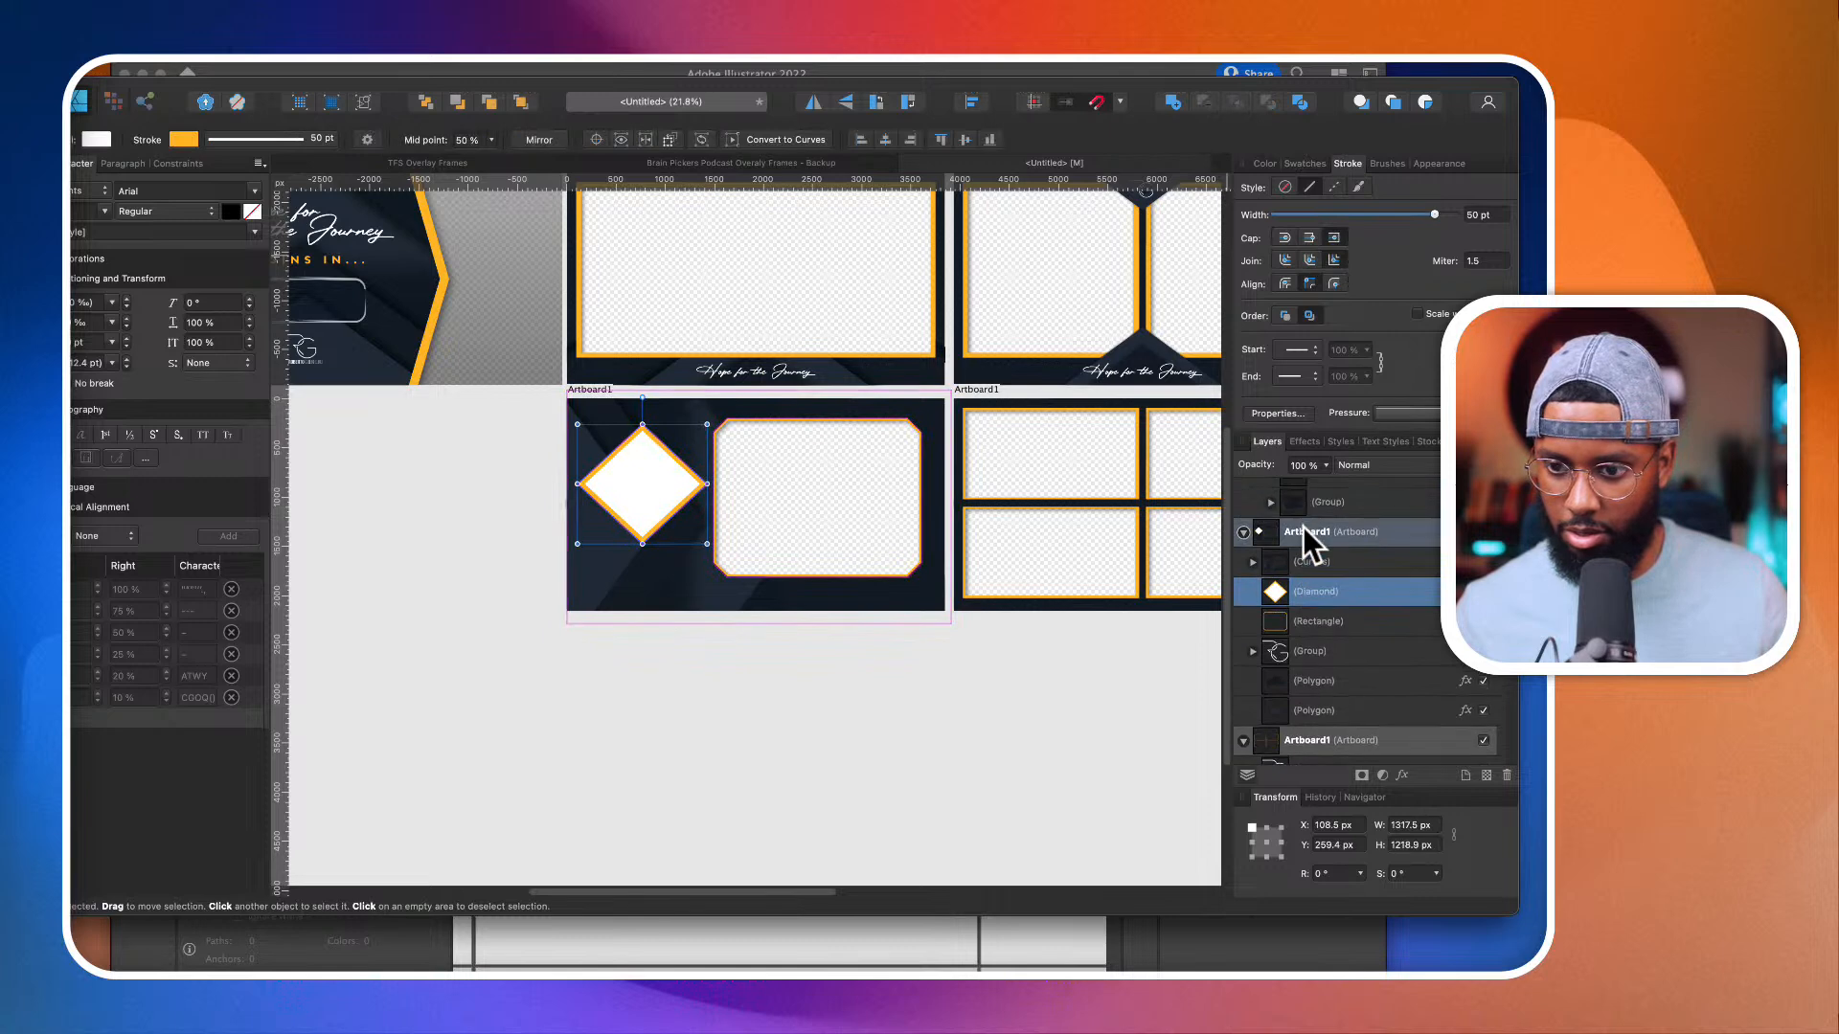
click(1265, 159)
click(1263, 204)
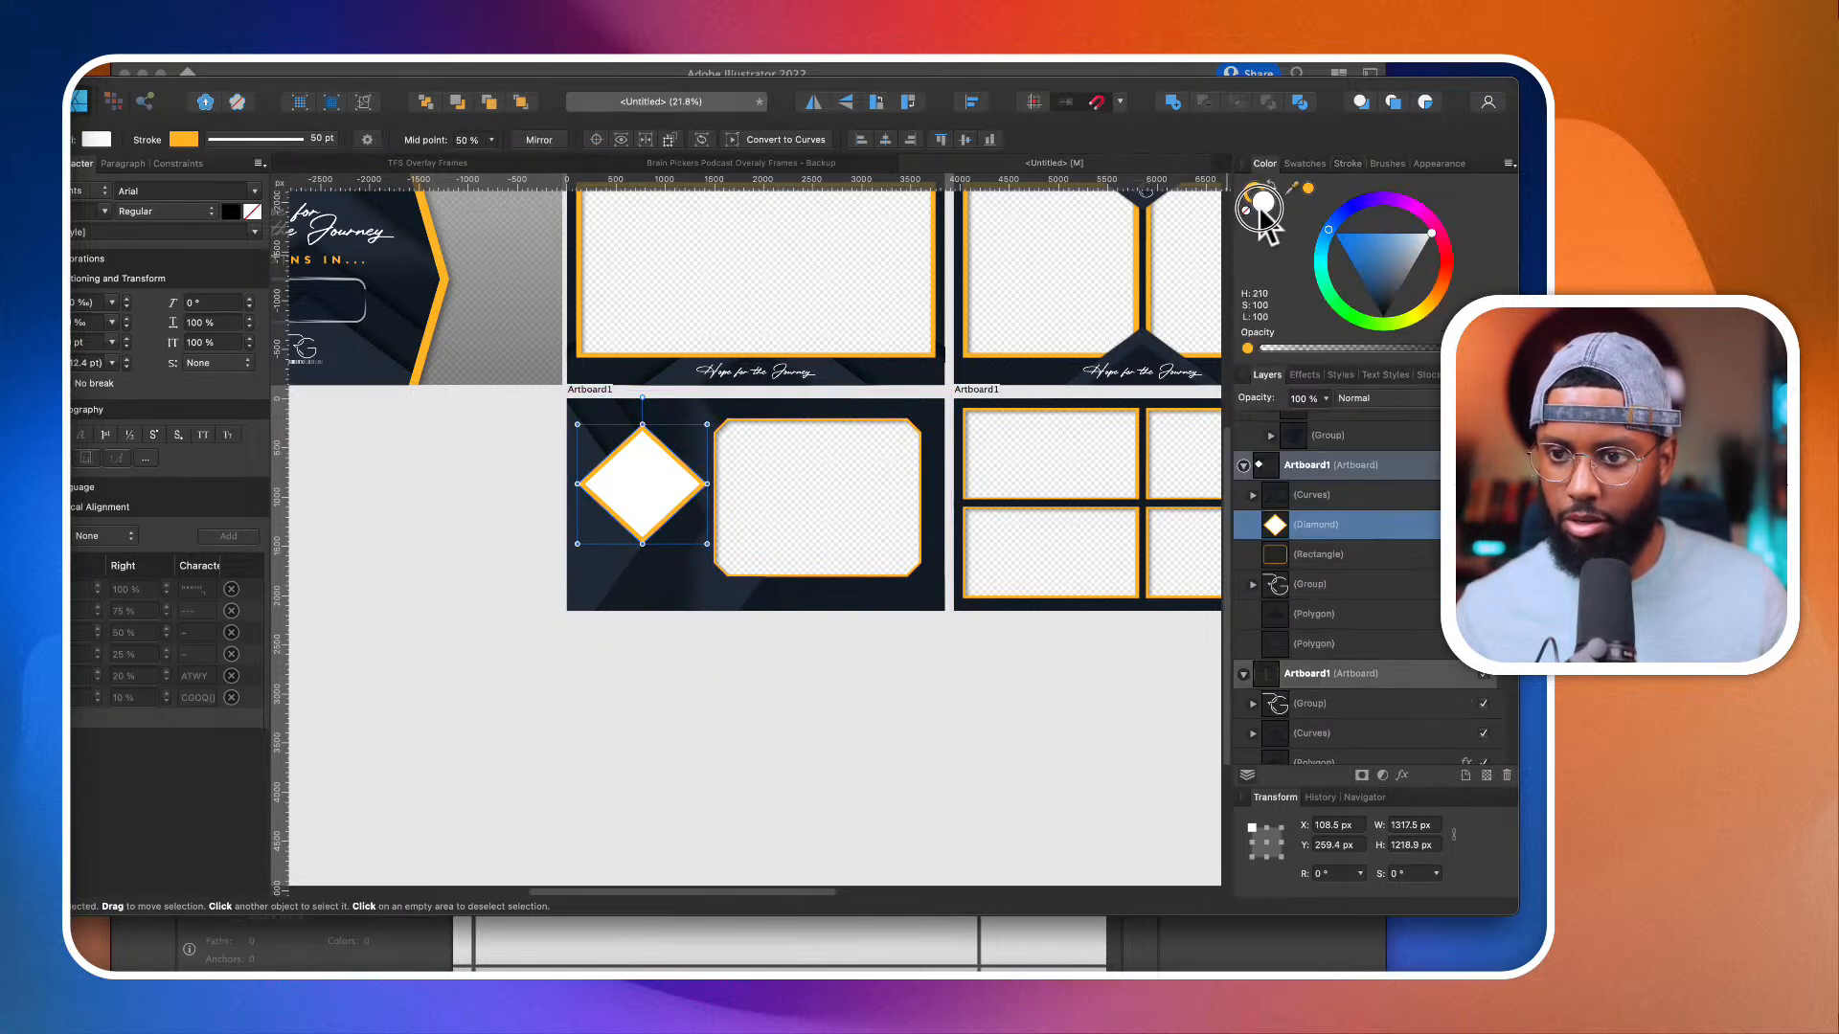
click(1245, 208)
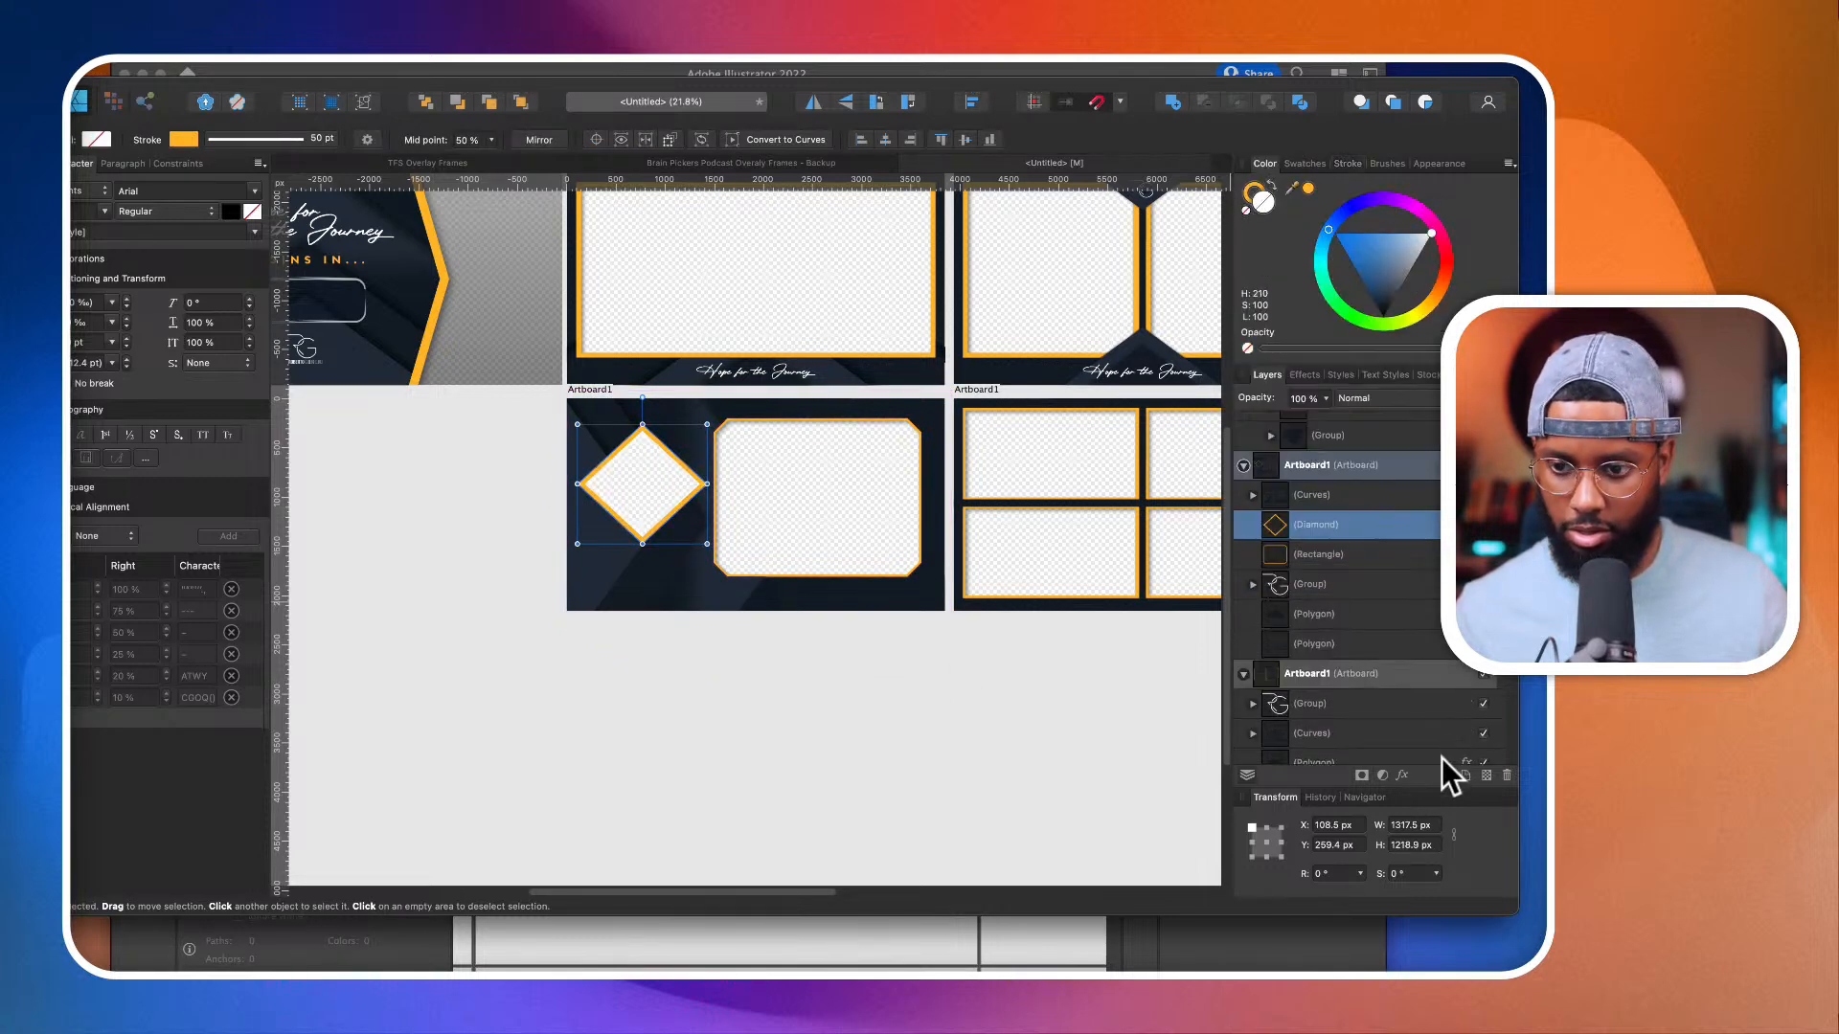
Step: Enable inner and outer shadows on the diamond outline and set the inner shadow's offset to about 15.2 px
click(1403, 775)
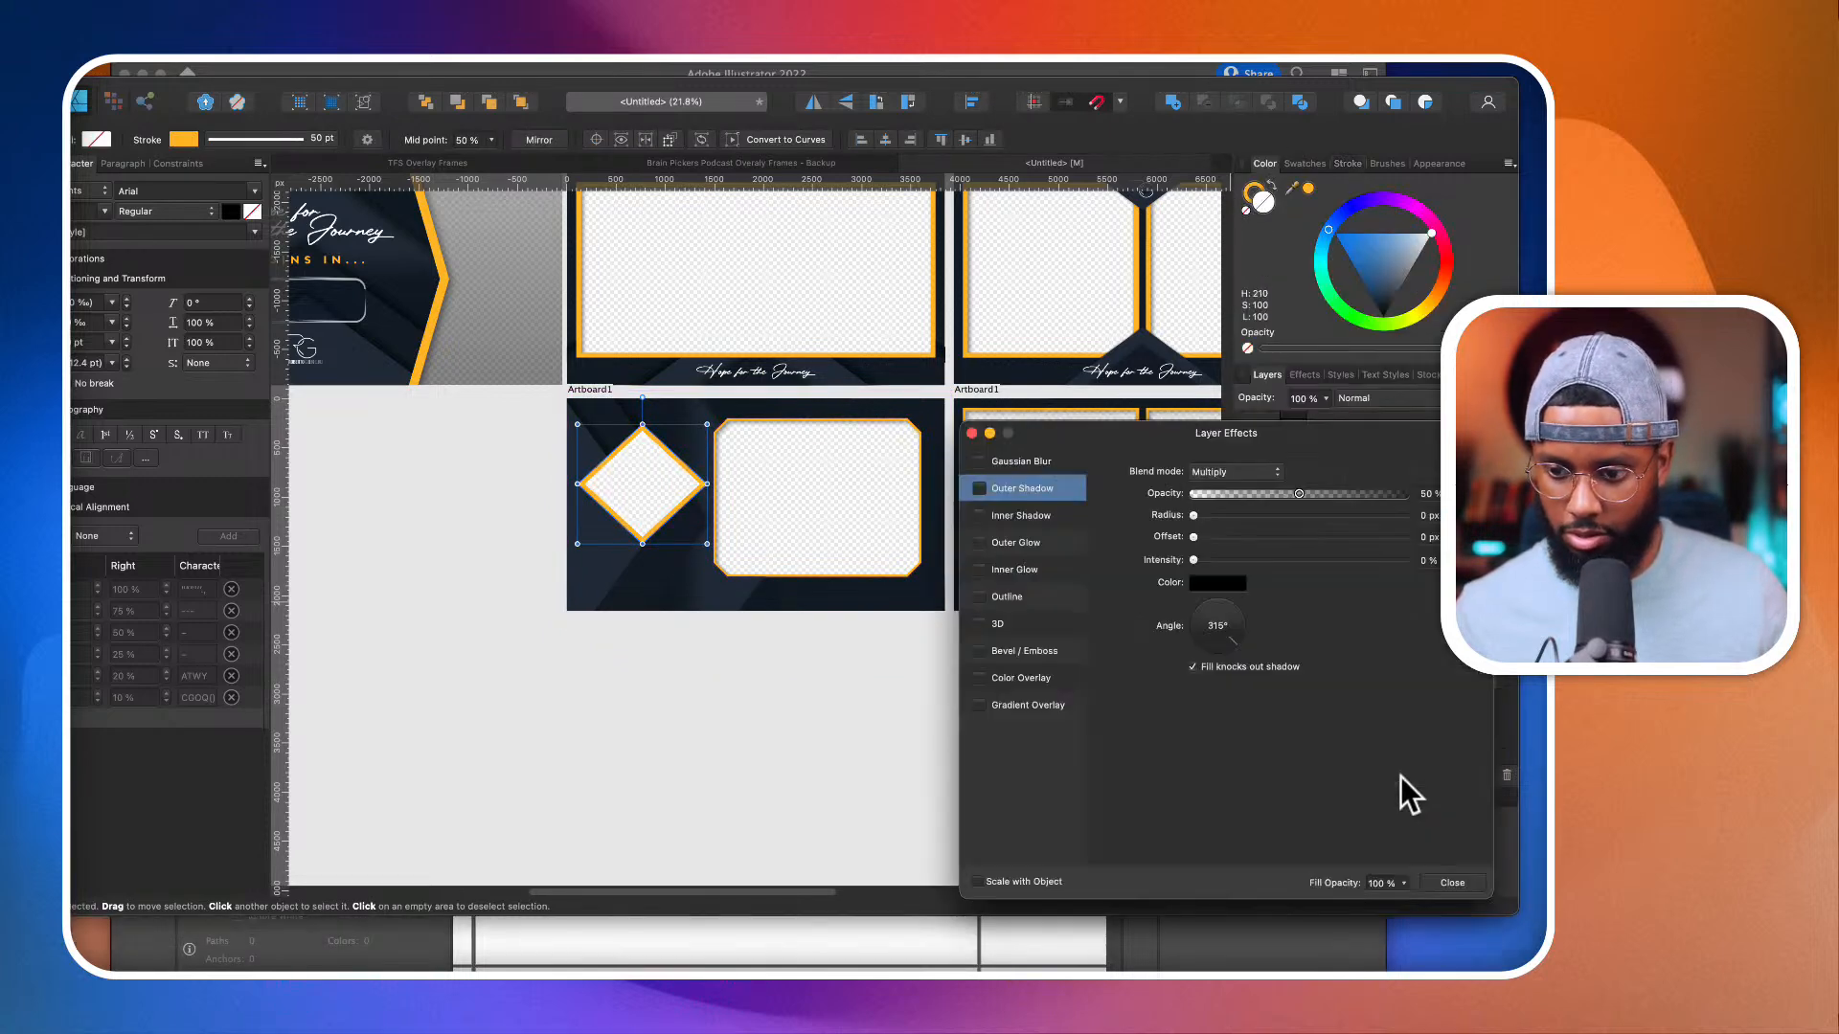
click(985, 514)
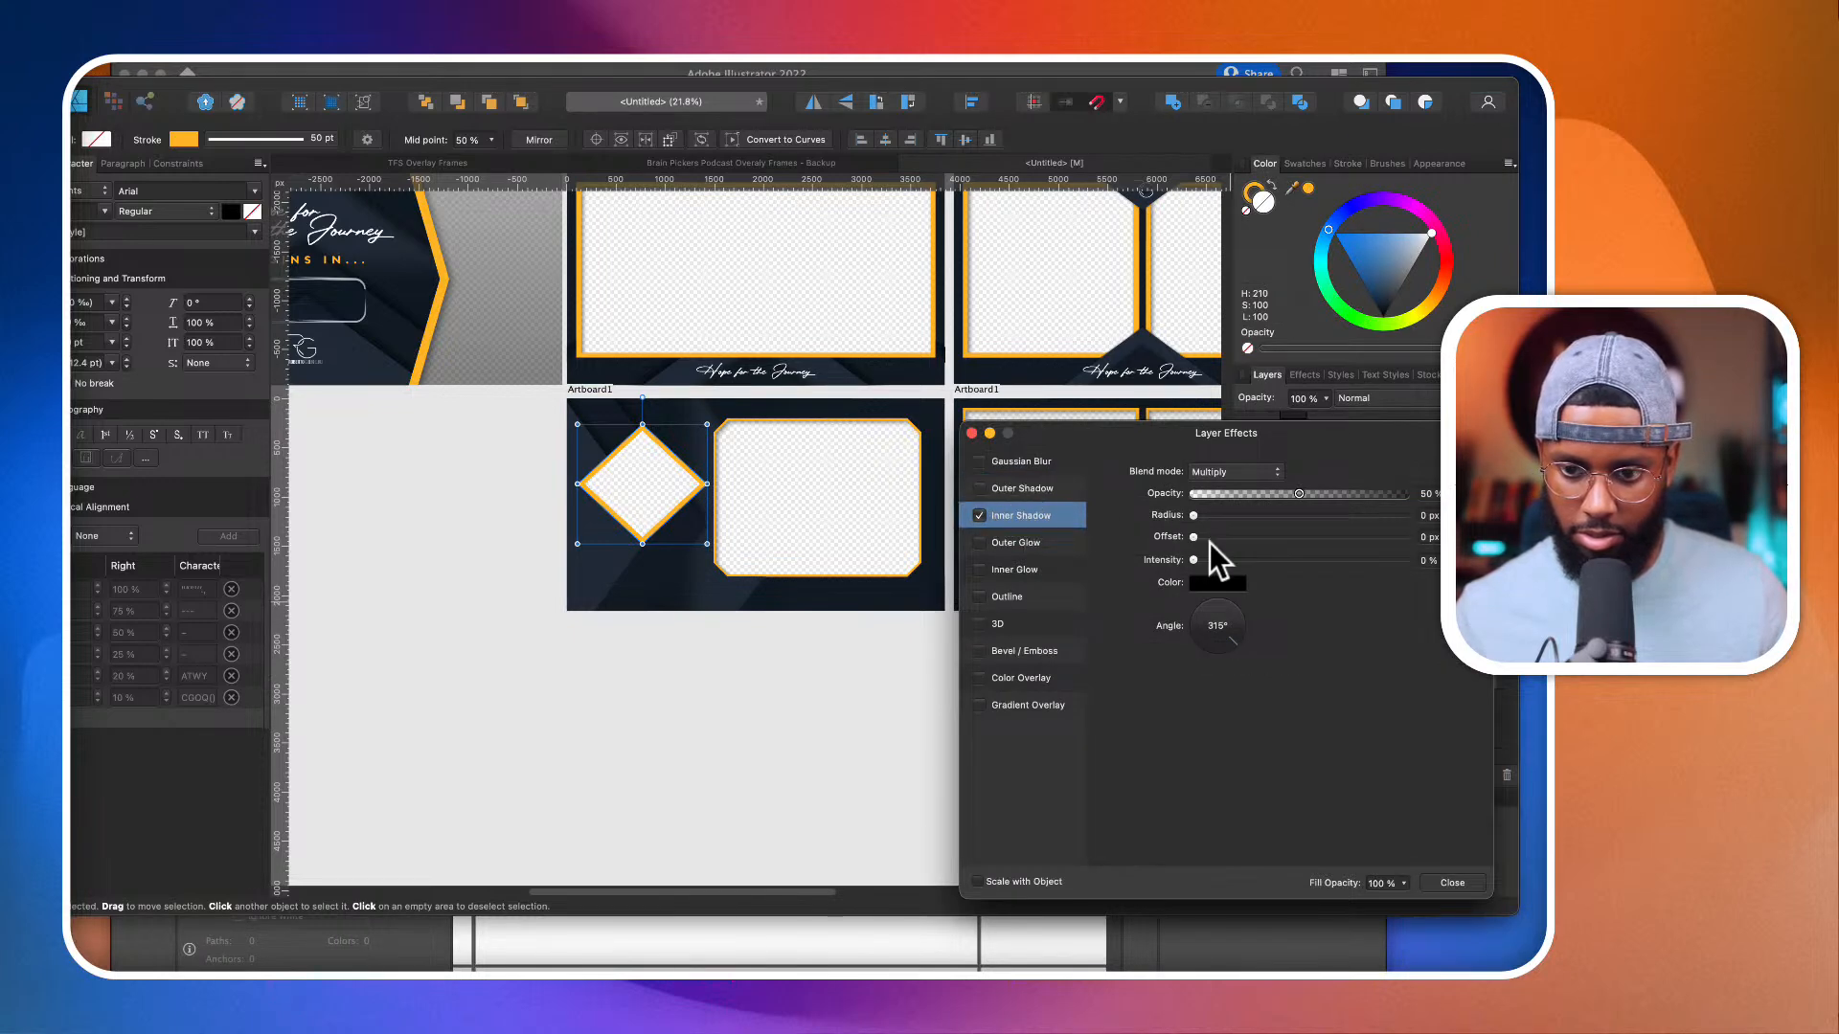
click(979, 488)
drag(1193, 536, 1299, 539)
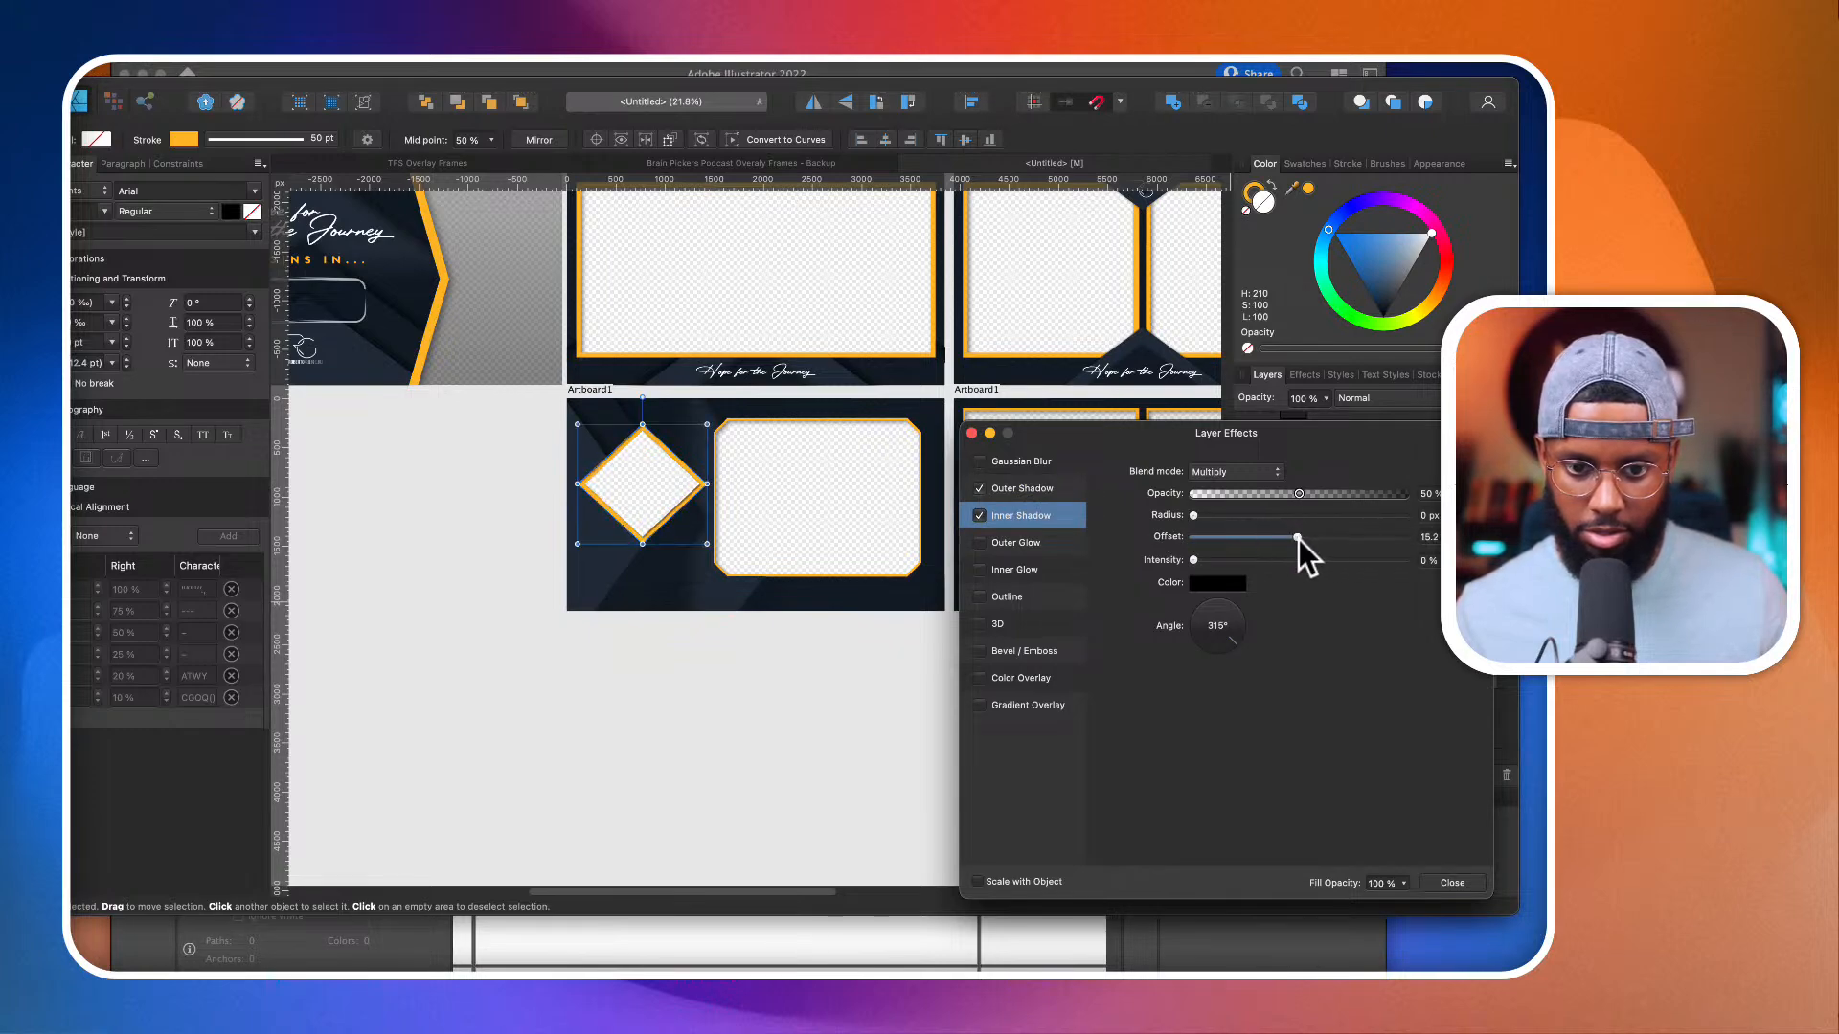
click(972, 433)
scroll(646, 502, up, 4)
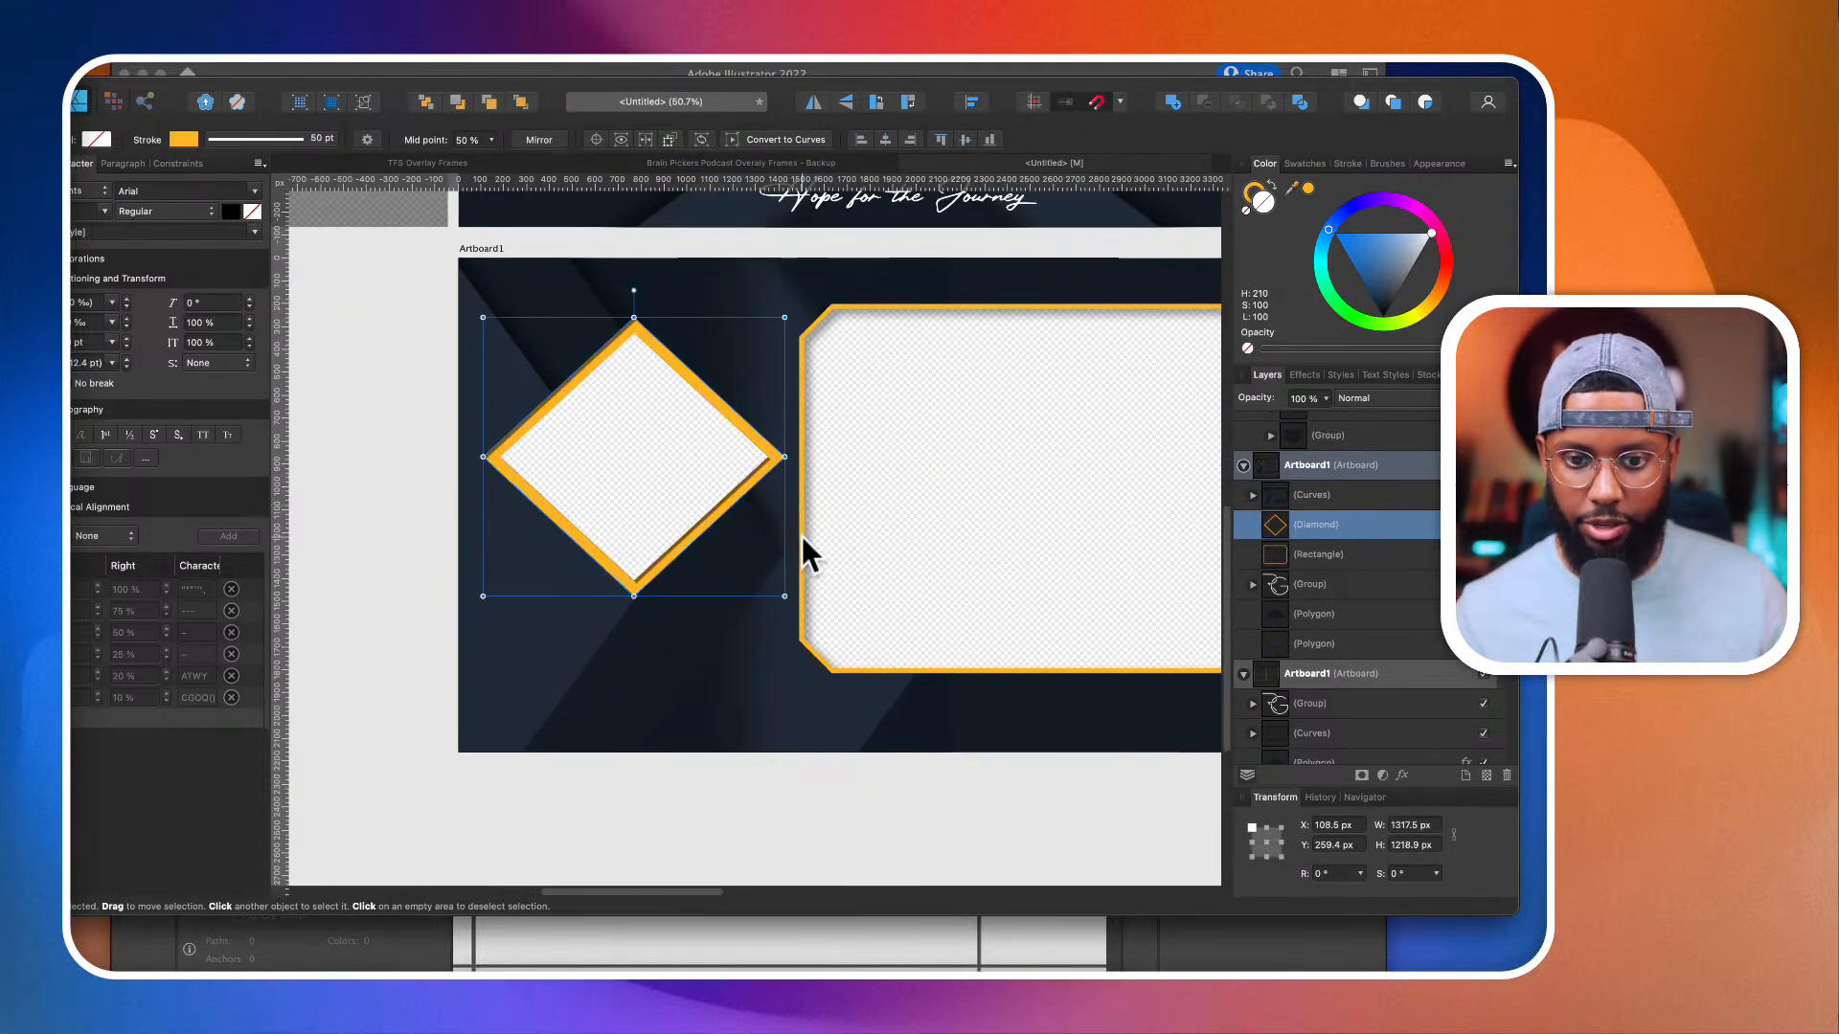
scroll(801, 538, down, 2)
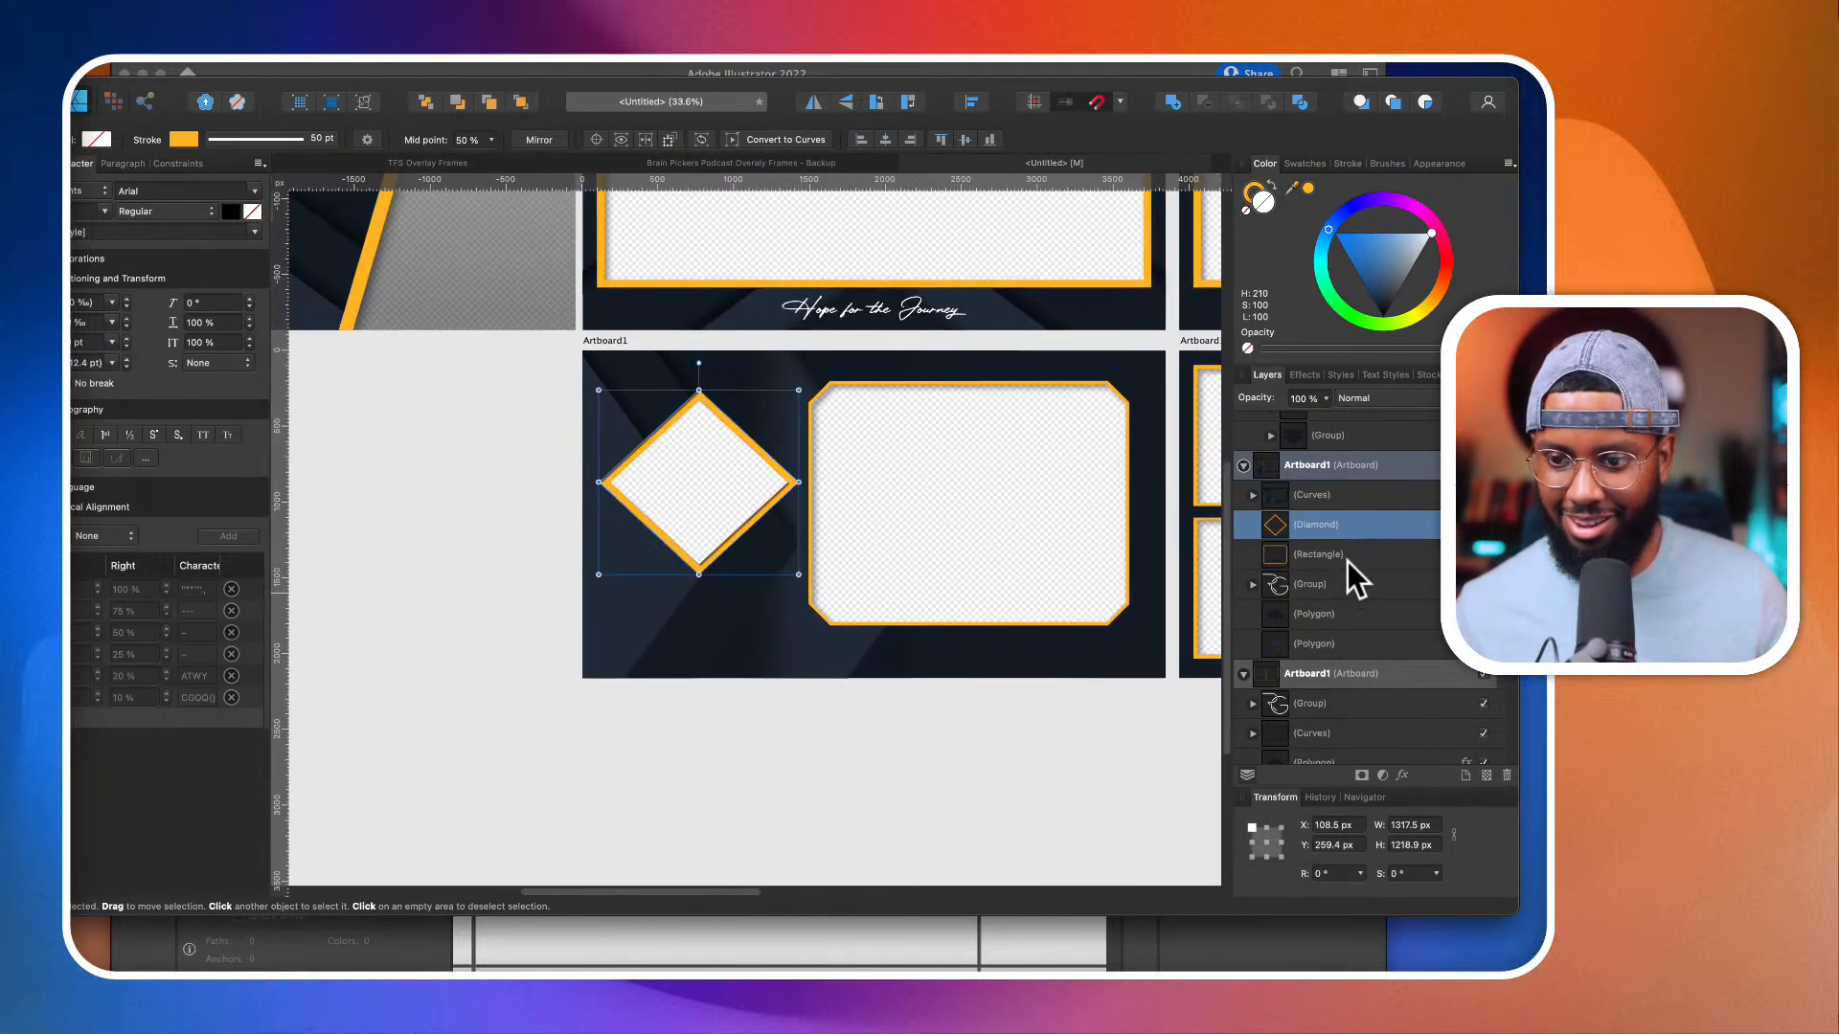
Step: Set the diamond's inner shadow radius to about 30.4 px and its outer shadow to about 34.8 px radius and 15.1 px offset
click(1466, 525)
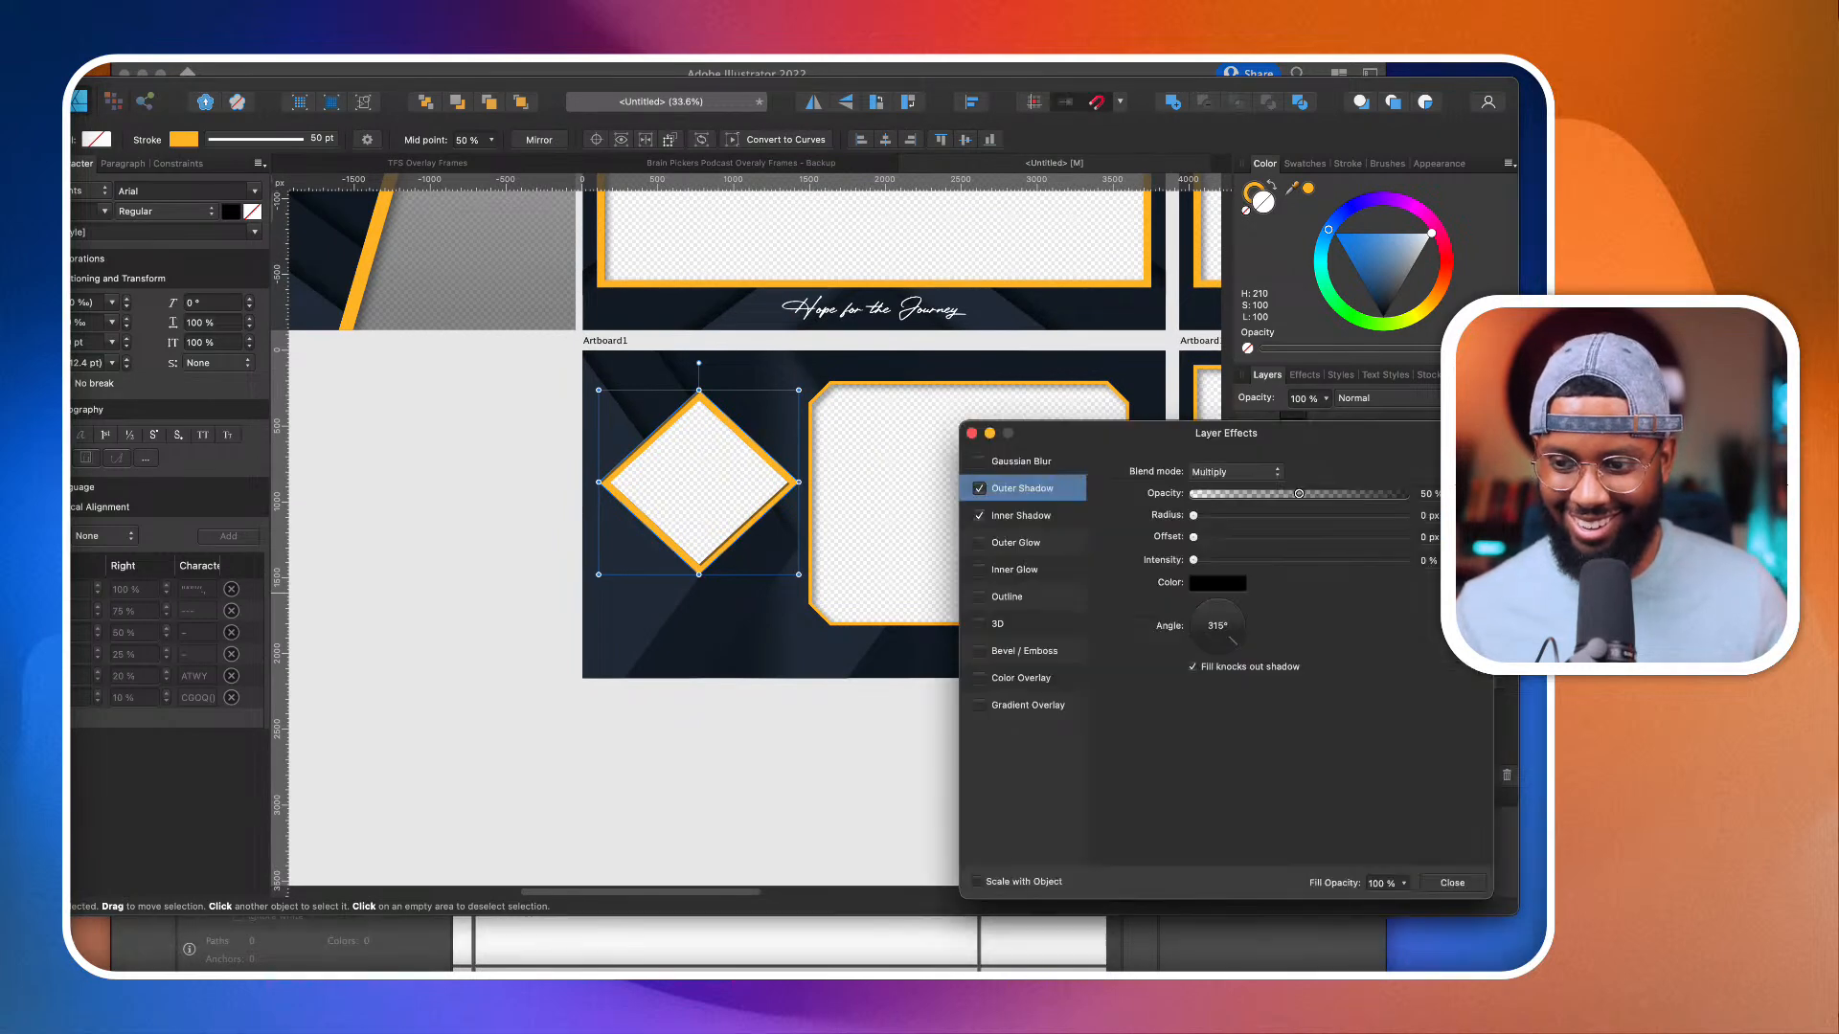
click(1027, 515)
drag(1208, 515, 1338, 518)
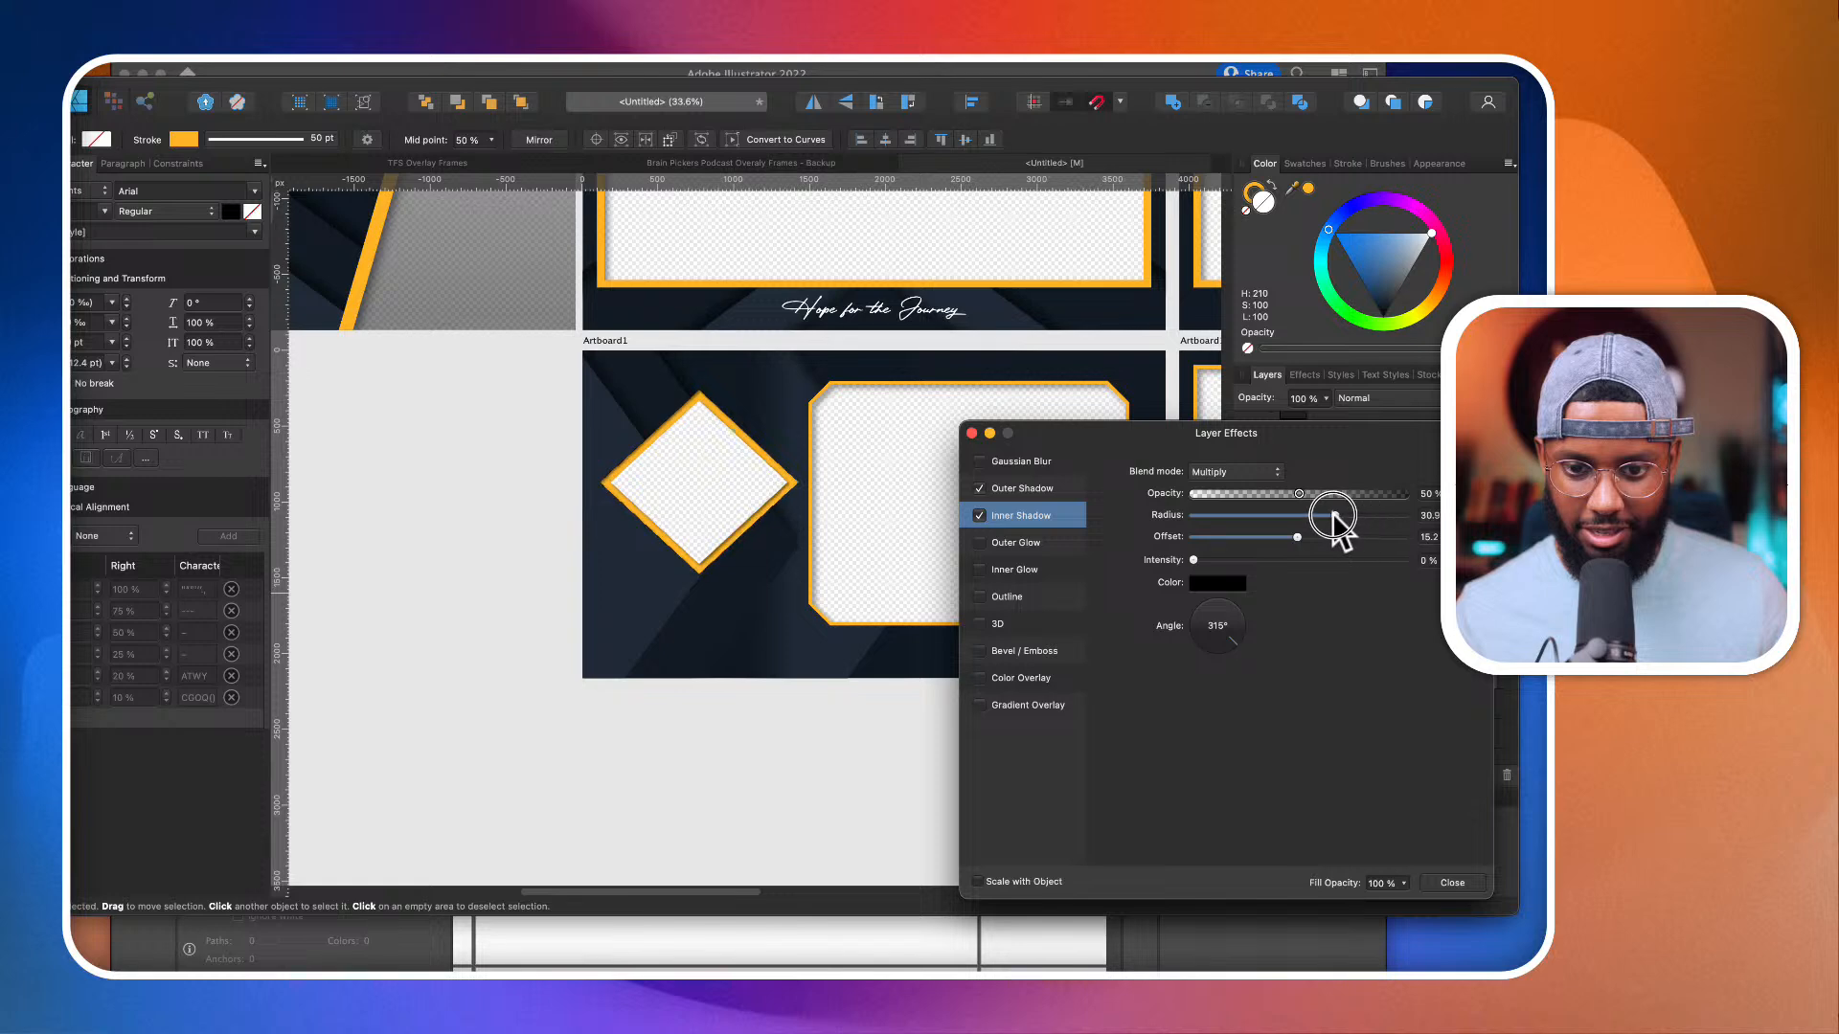
click(1065, 492)
drag(1194, 536, 1347, 521)
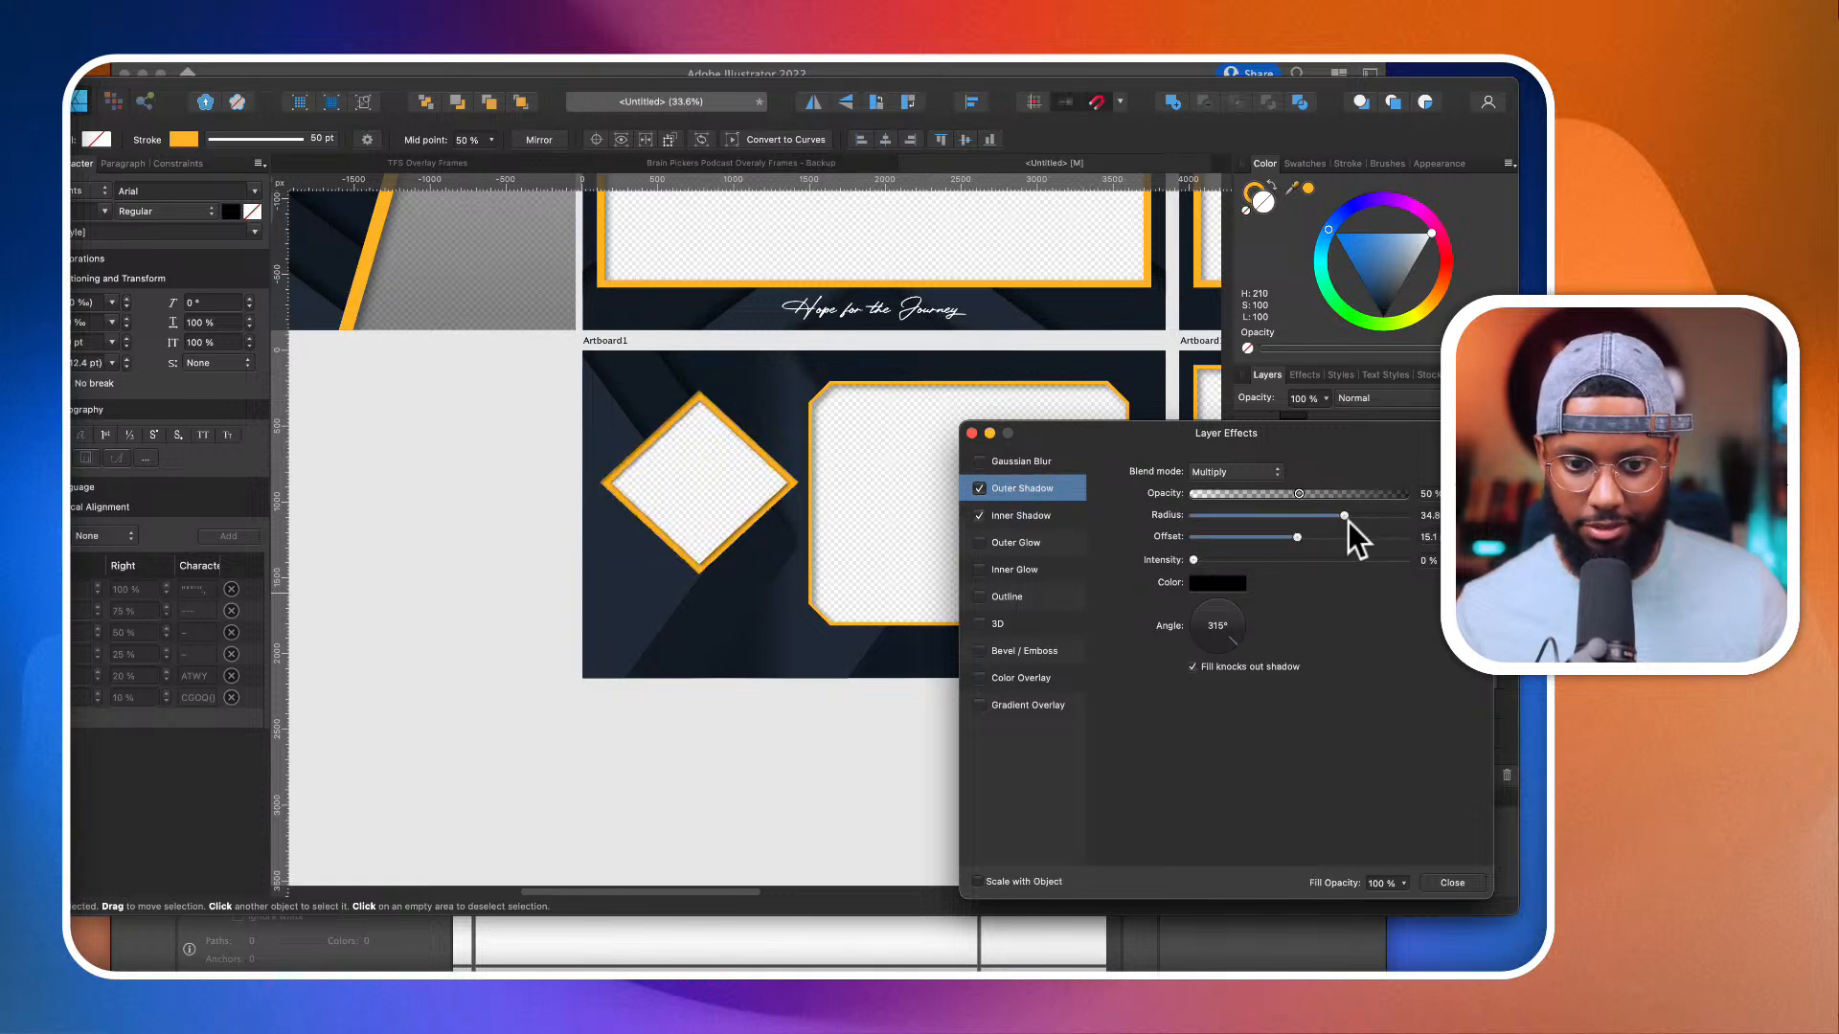
click(1451, 881)
Step: Thicken the orange stroke of the large cut-corner rectangle to 100 pt
click(1049, 742)
click(1119, 613)
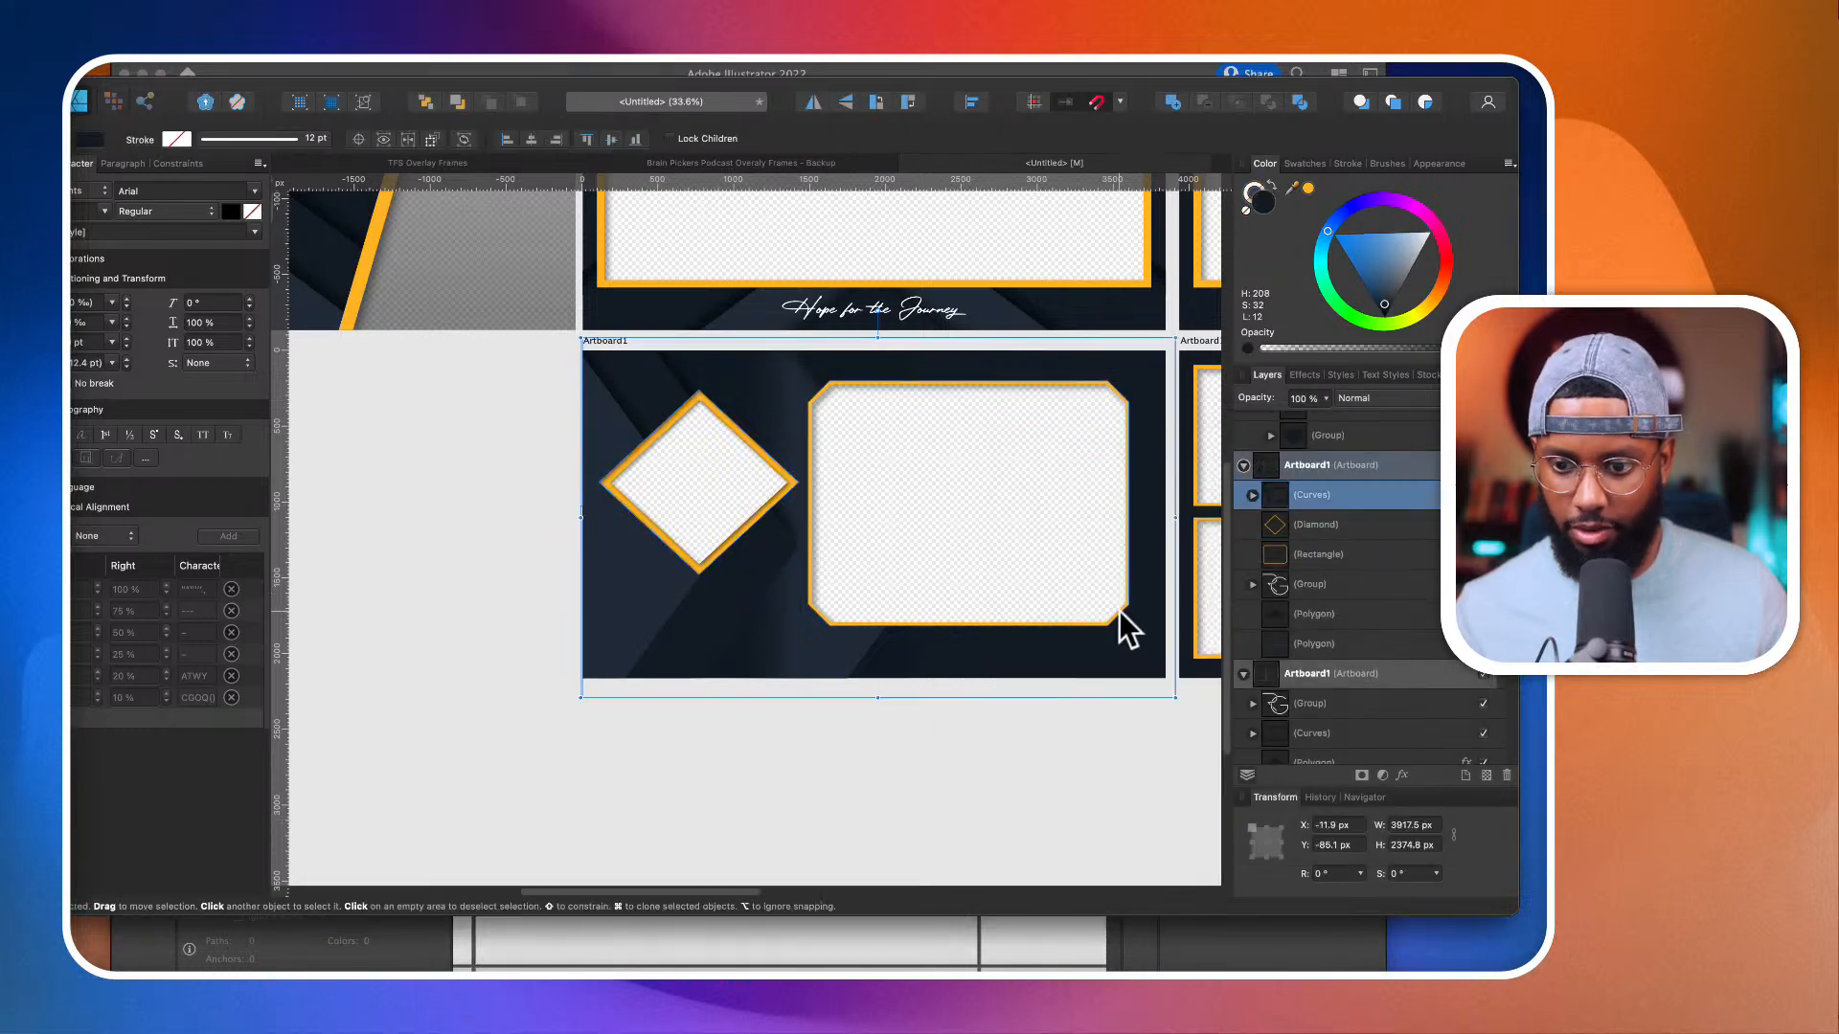
click(1329, 558)
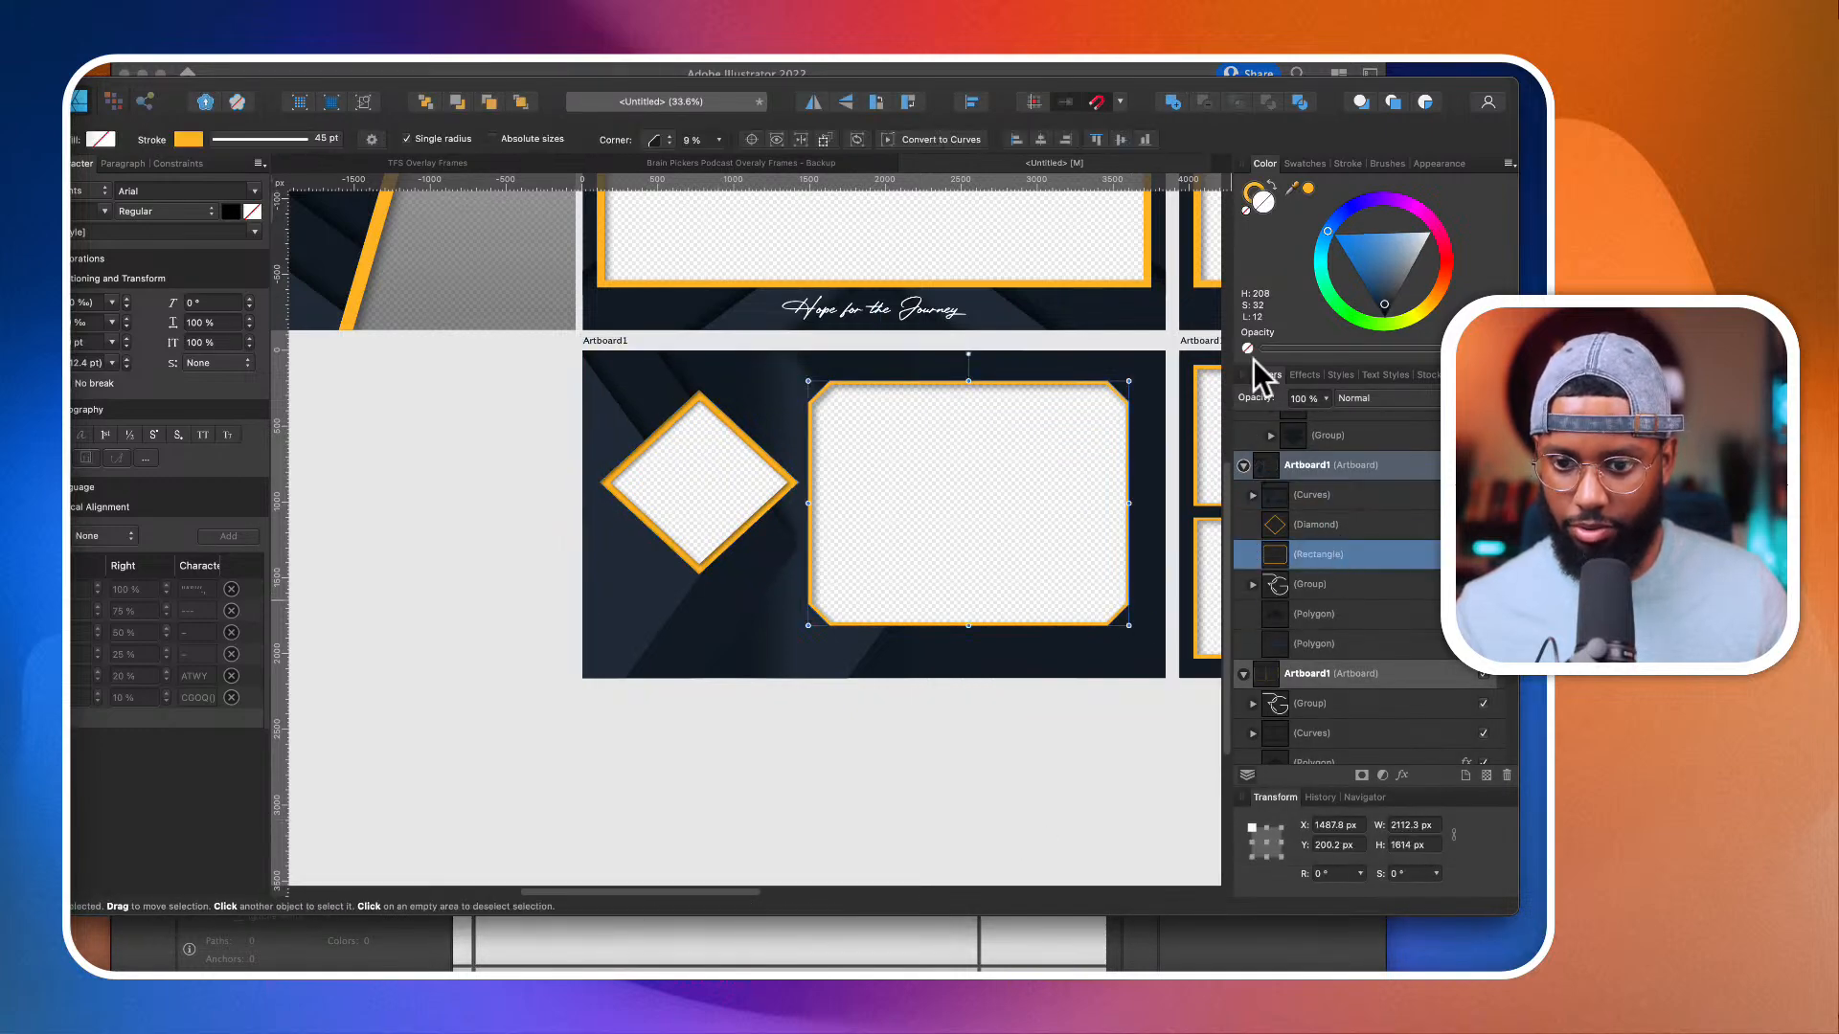
click(1260, 195)
click(1348, 163)
drag(1379, 214, 1462, 215)
scroll(697, 667, down, 6)
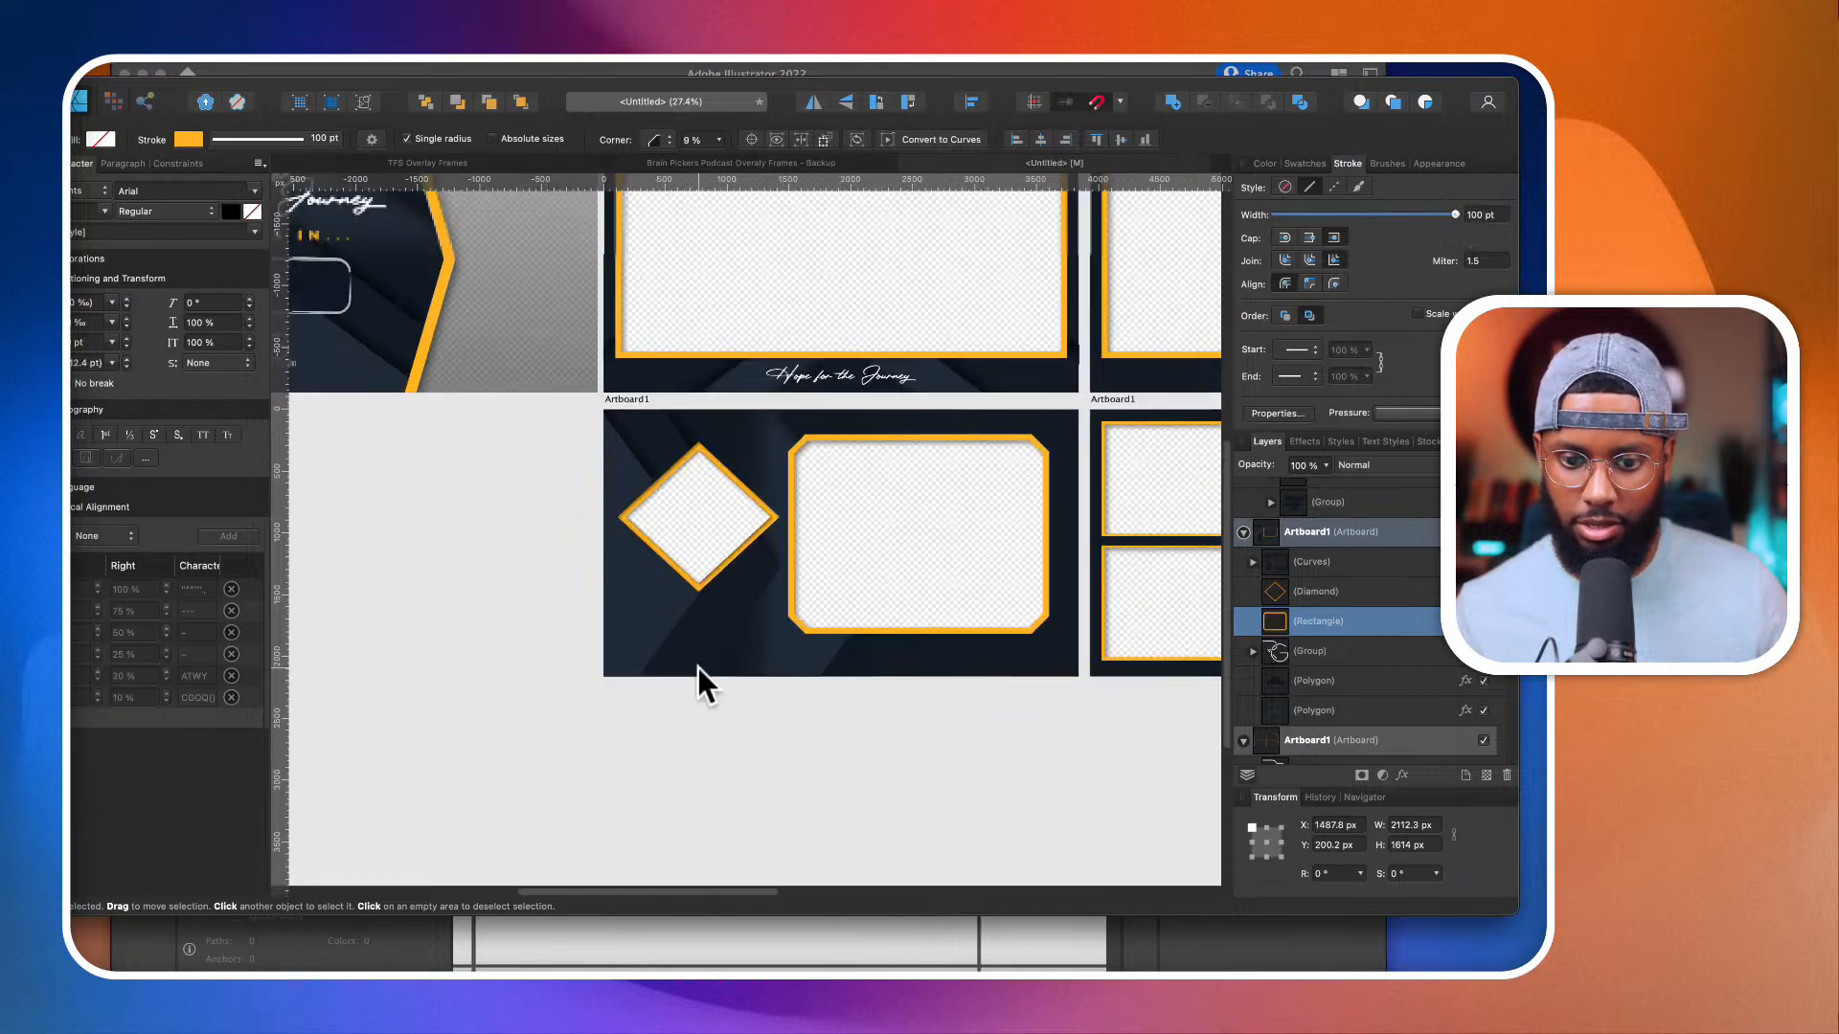
scroll(775, 651, right, 3)
scroll(776, 652, down, 1)
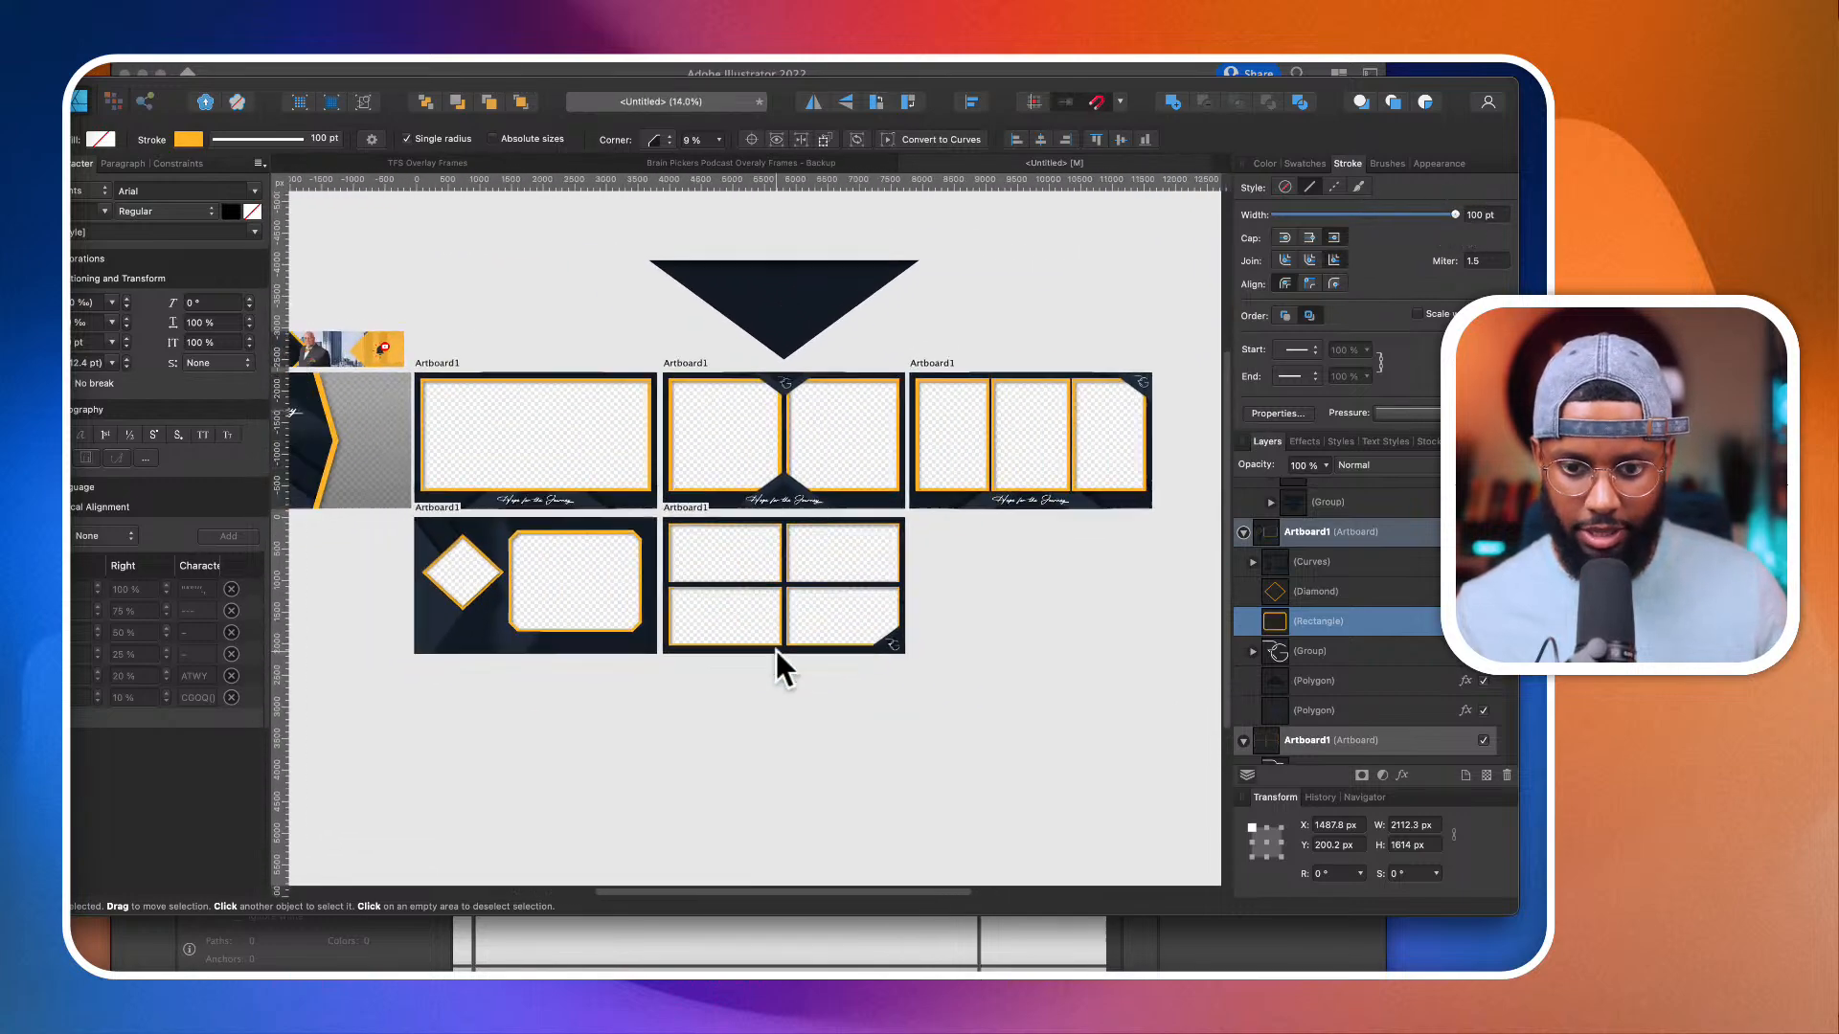
scroll(776, 651, left, 2)
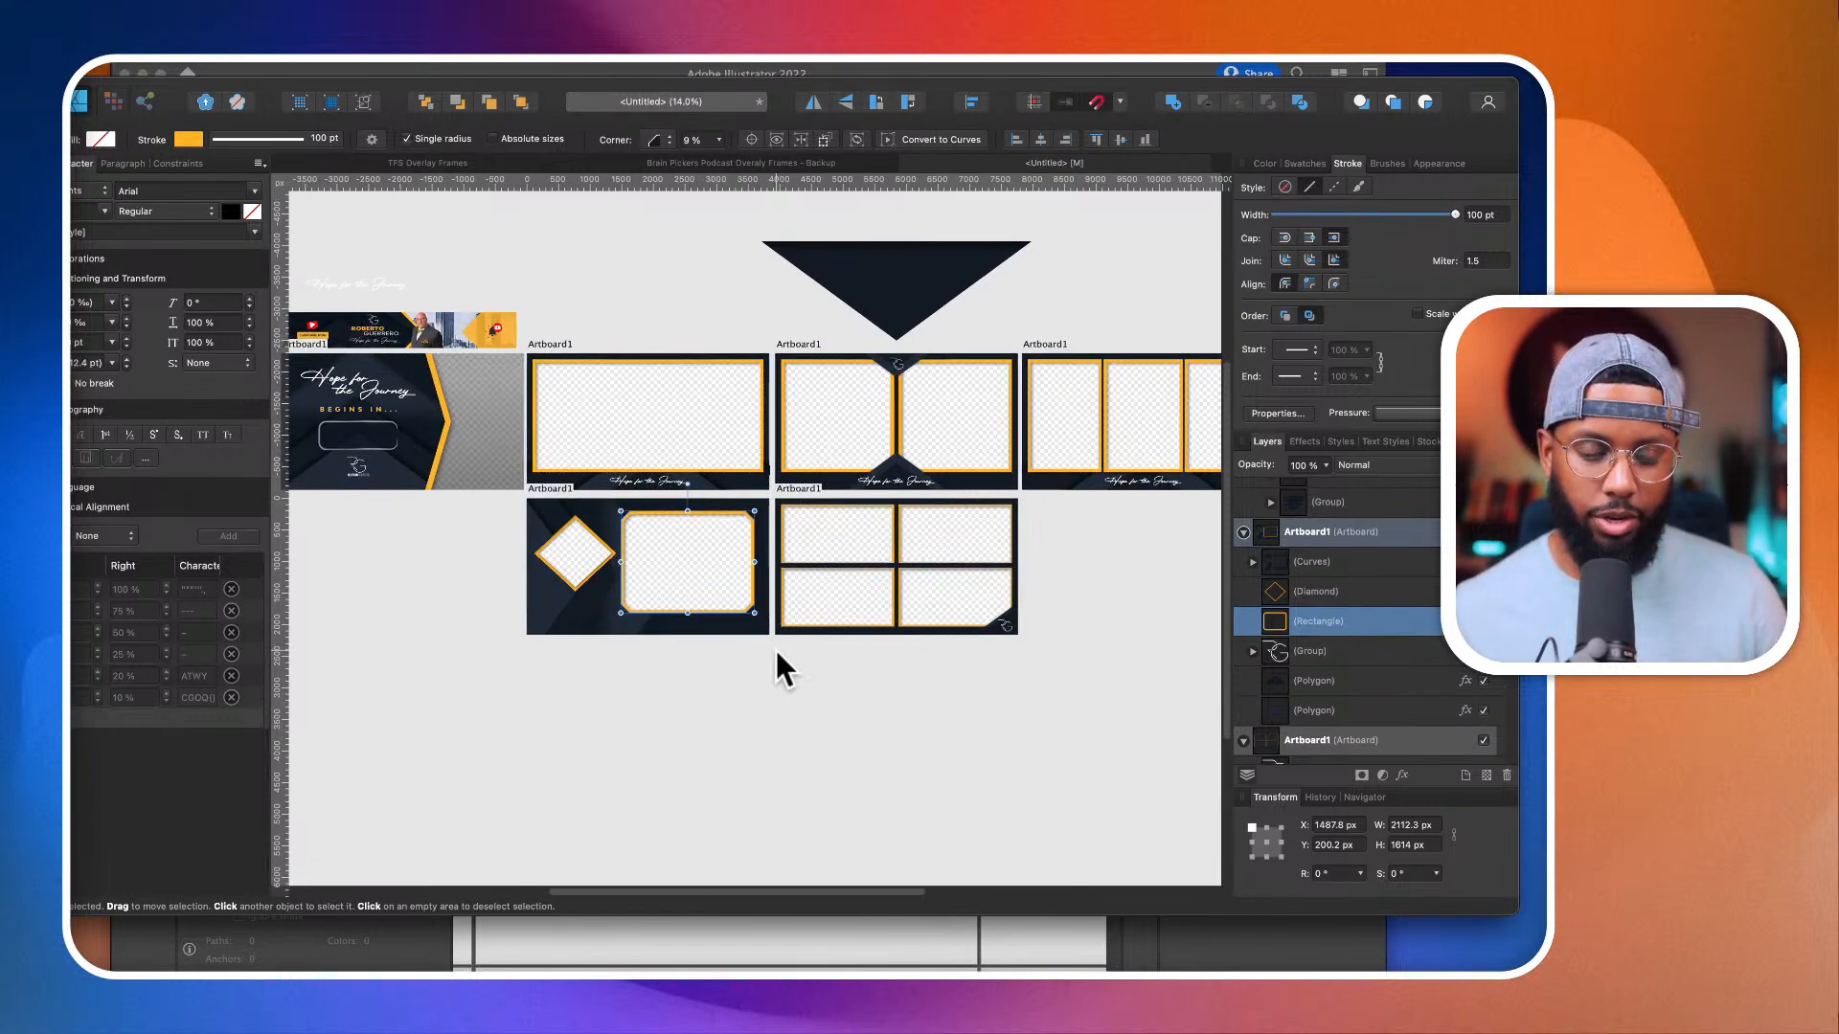
scroll(774, 648, left, 3)
scroll(774, 647, down, 1)
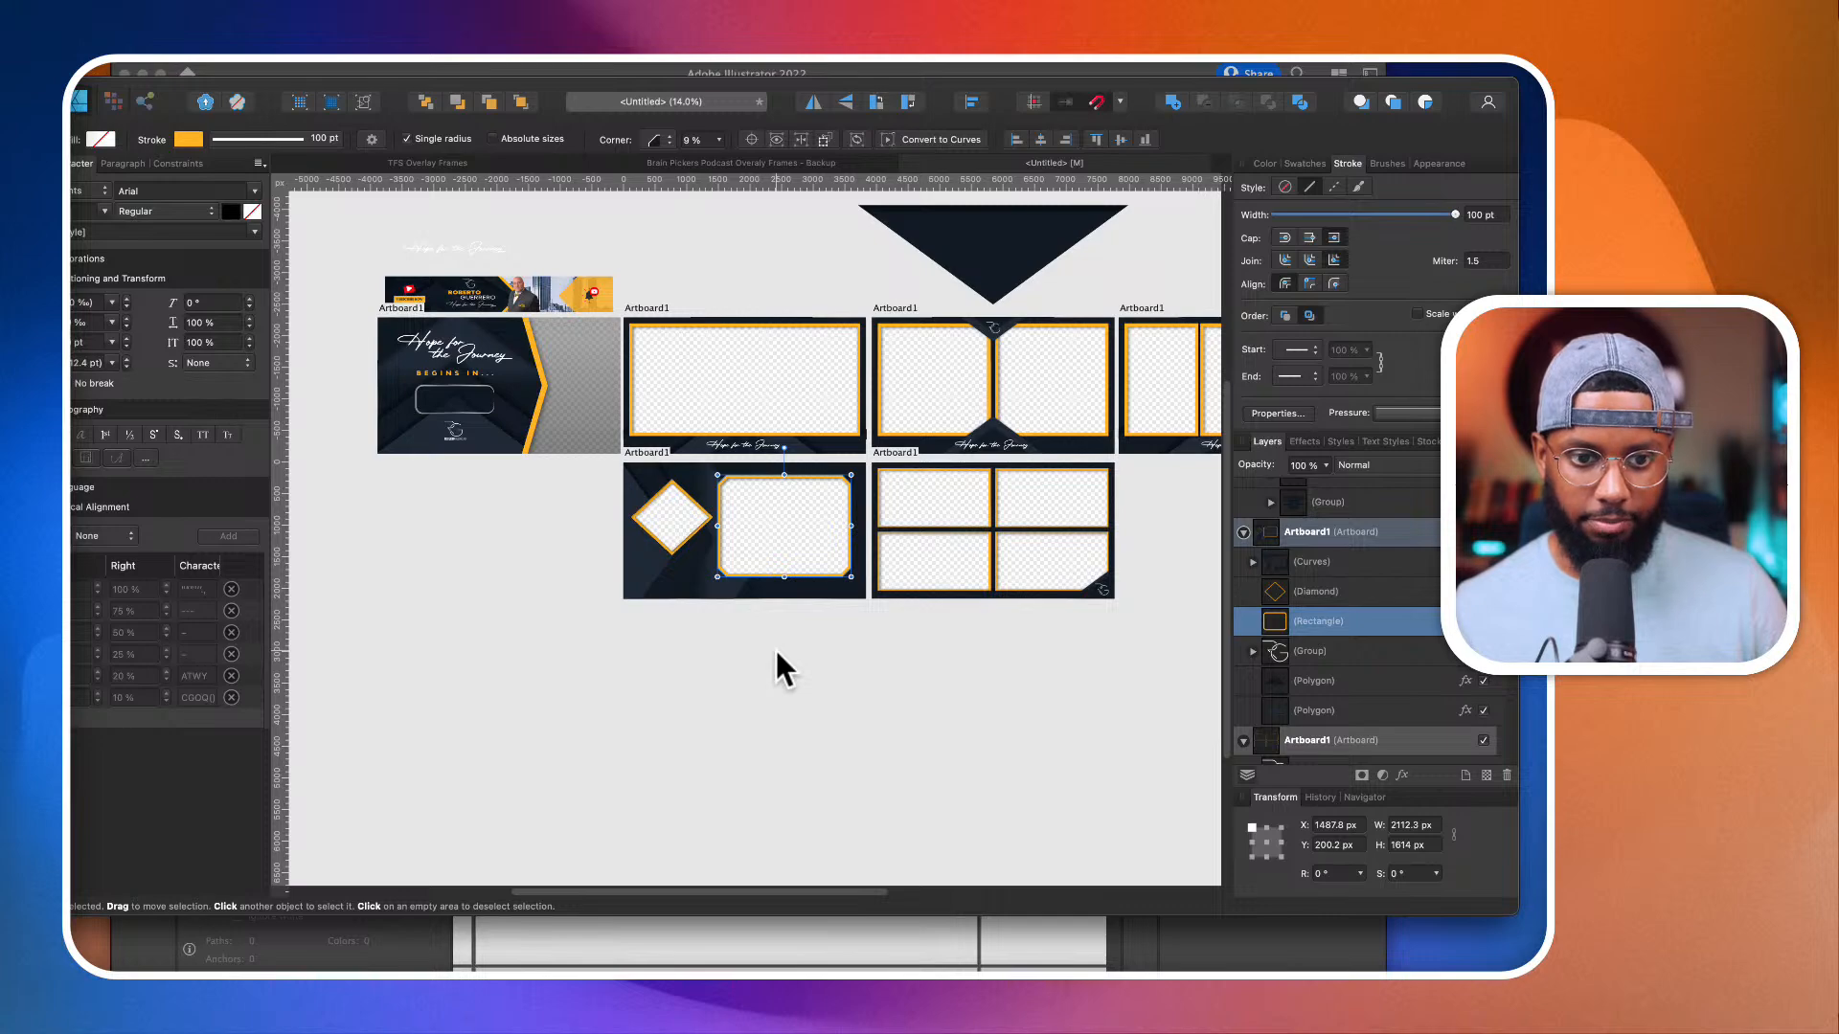
Step: Add an outer shadow to the whole "Hope for the Journey" title layer, with a radius of about 26.3 px and offset of about 27.7 px
scroll(416, 360, up, 5)
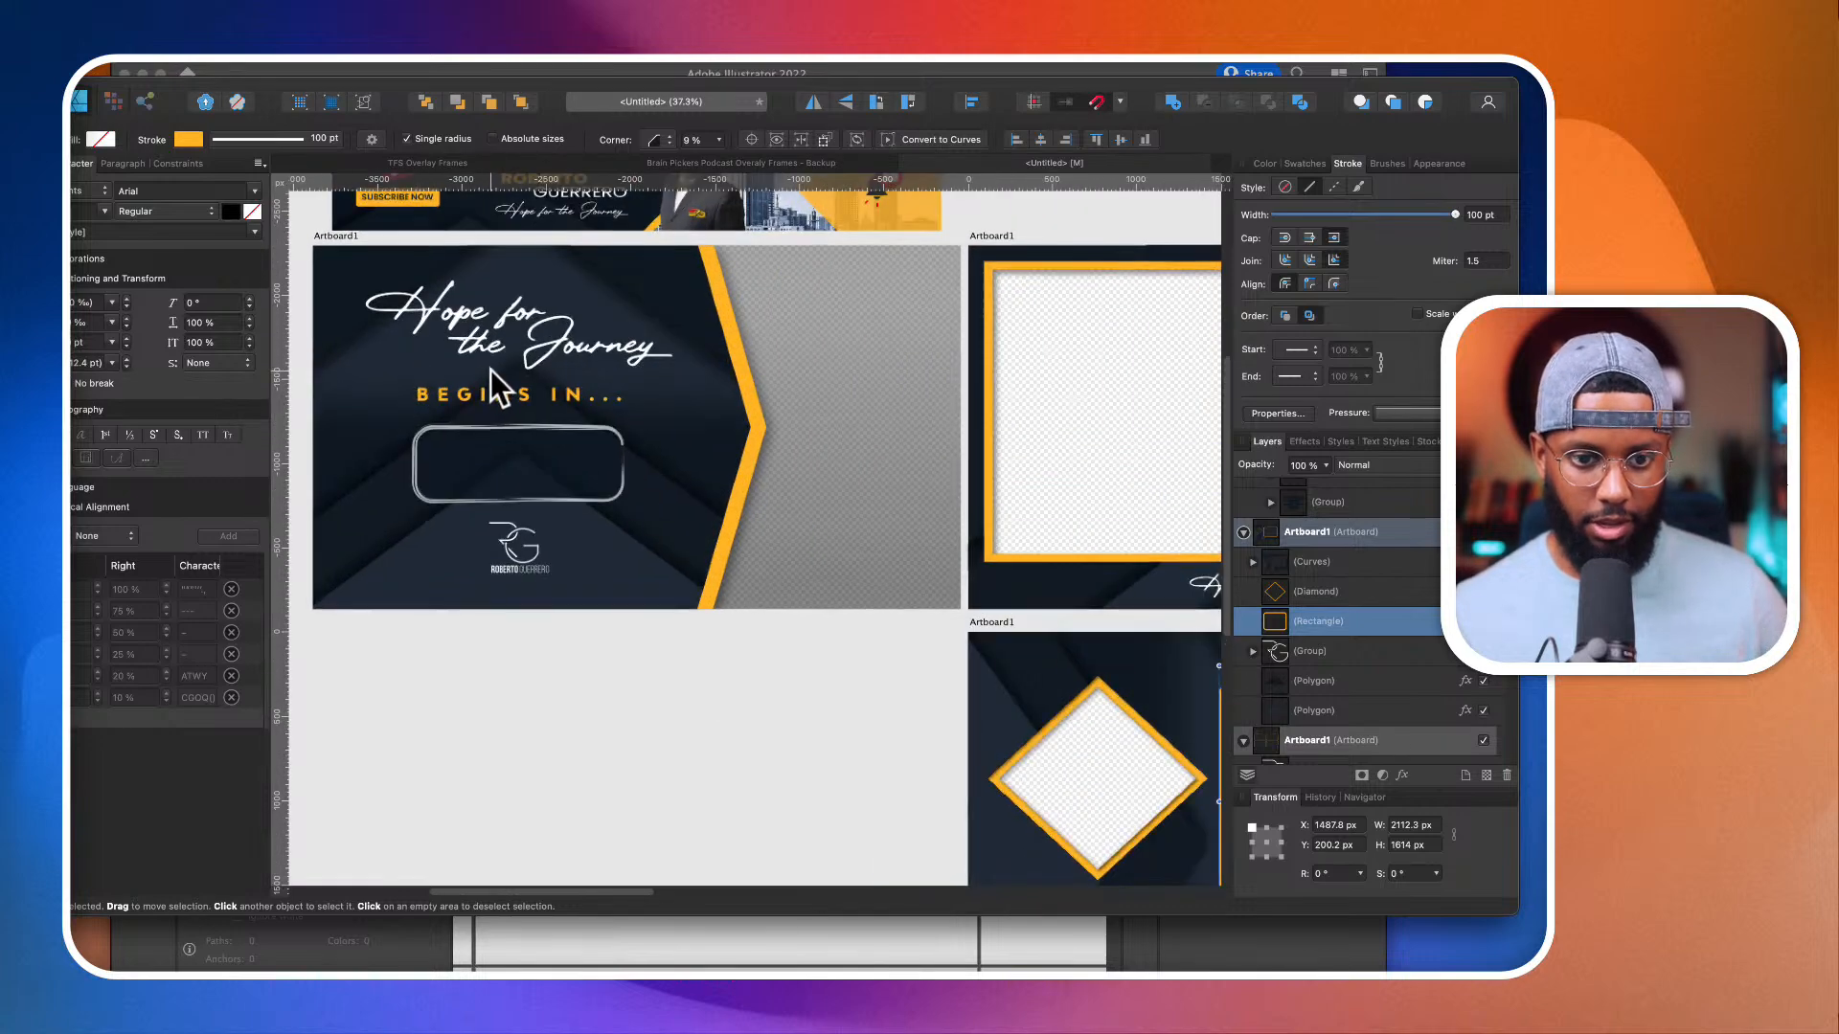
click(491, 348)
scroll(1389, 603, up, 1)
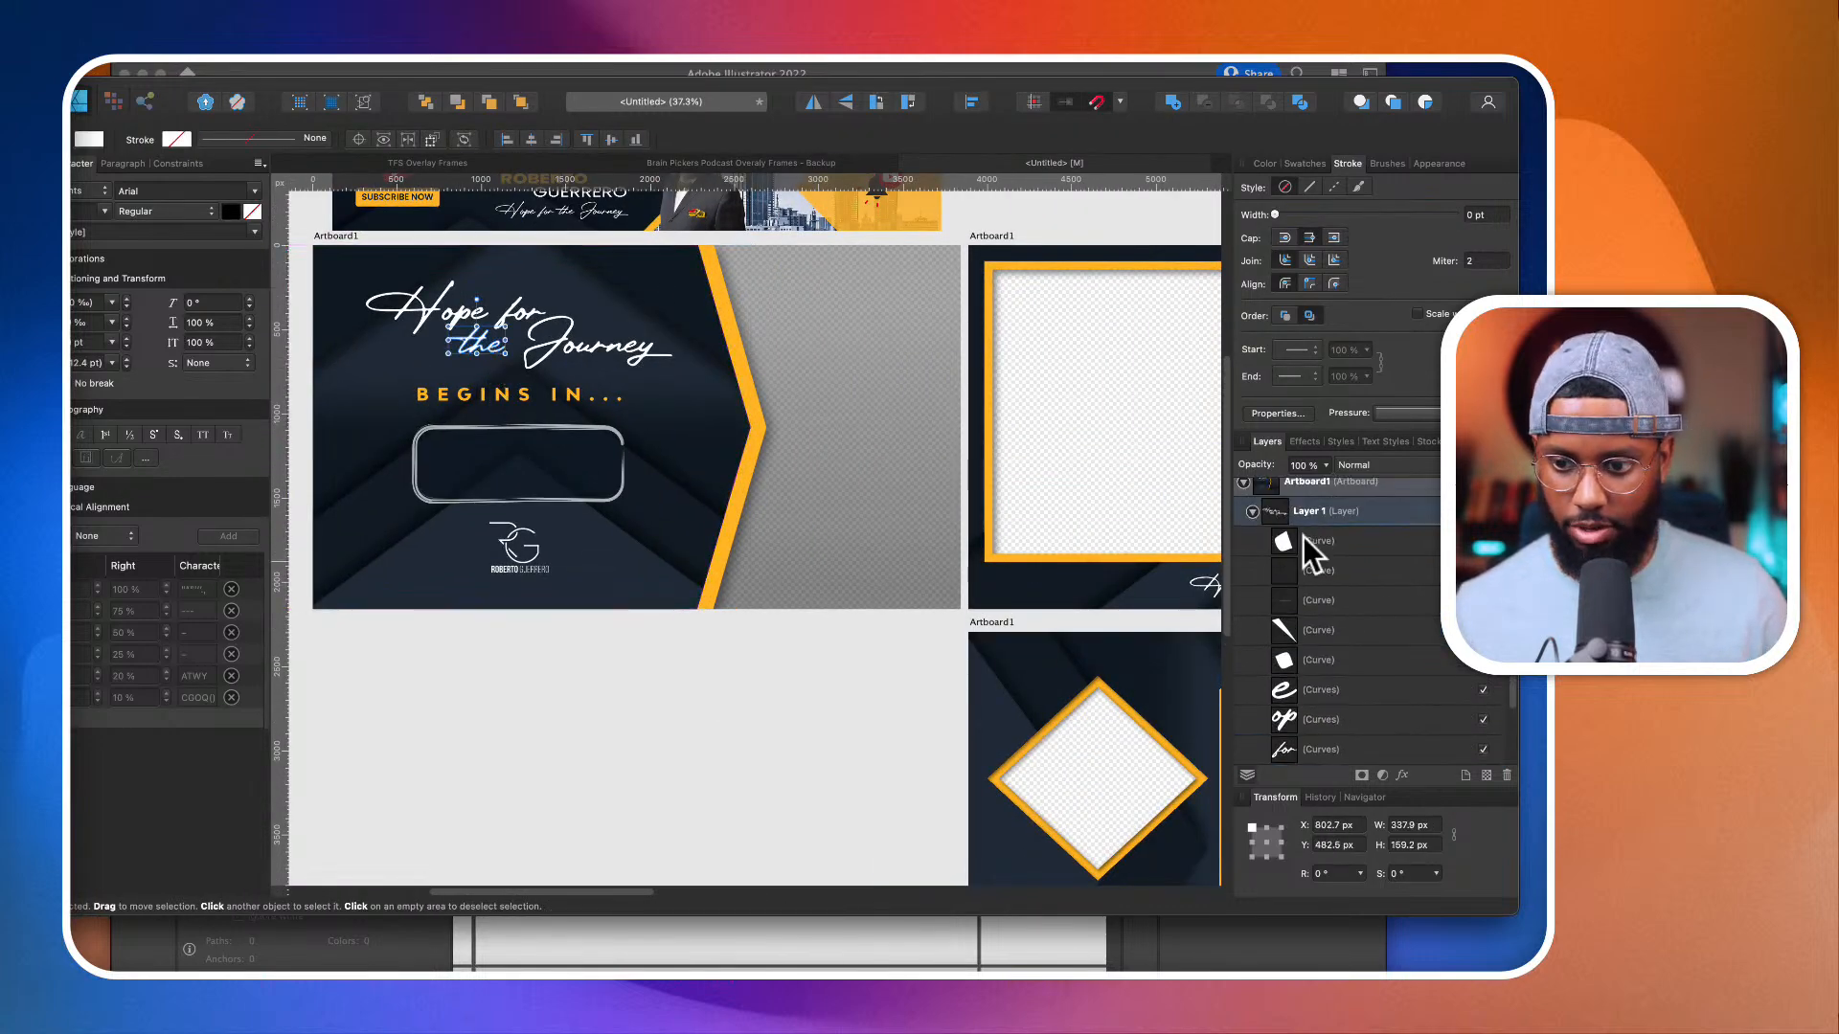
click(1308, 514)
scroll(551, 358, up, 3)
scroll(552, 358, up, 2)
scroll(552, 358, left, 2)
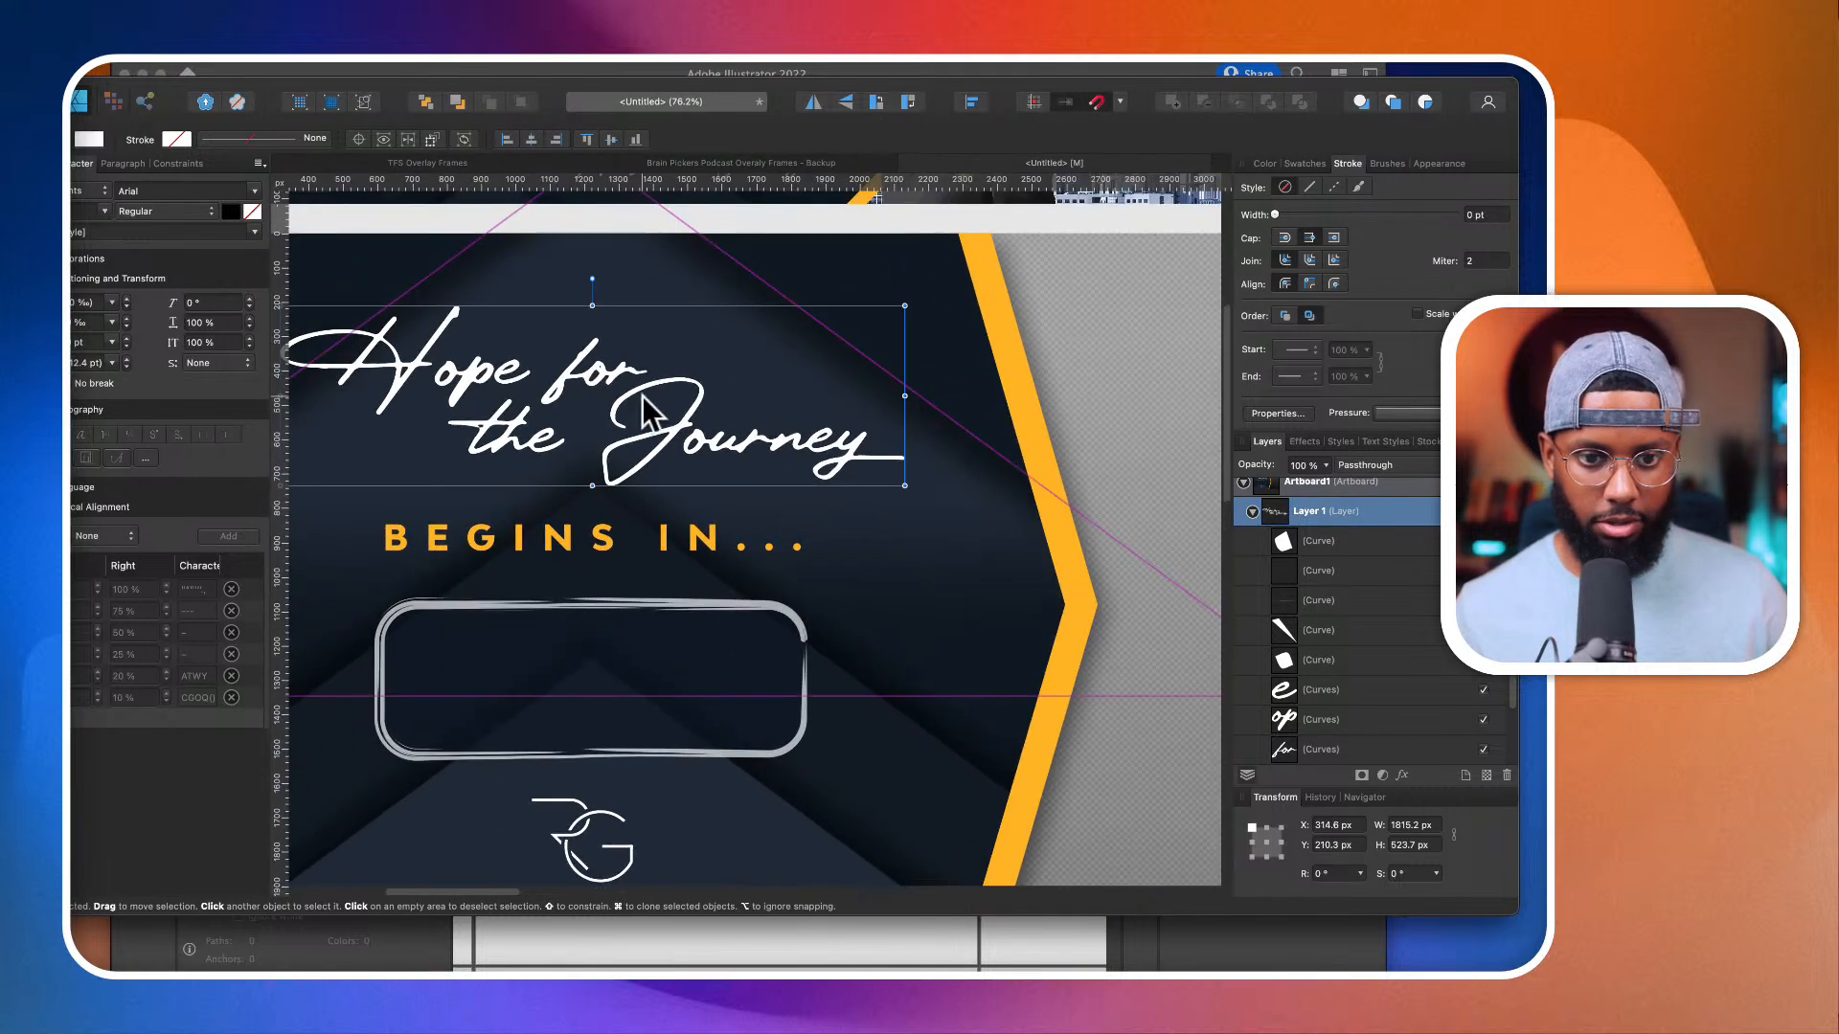
click(1402, 776)
click(981, 489)
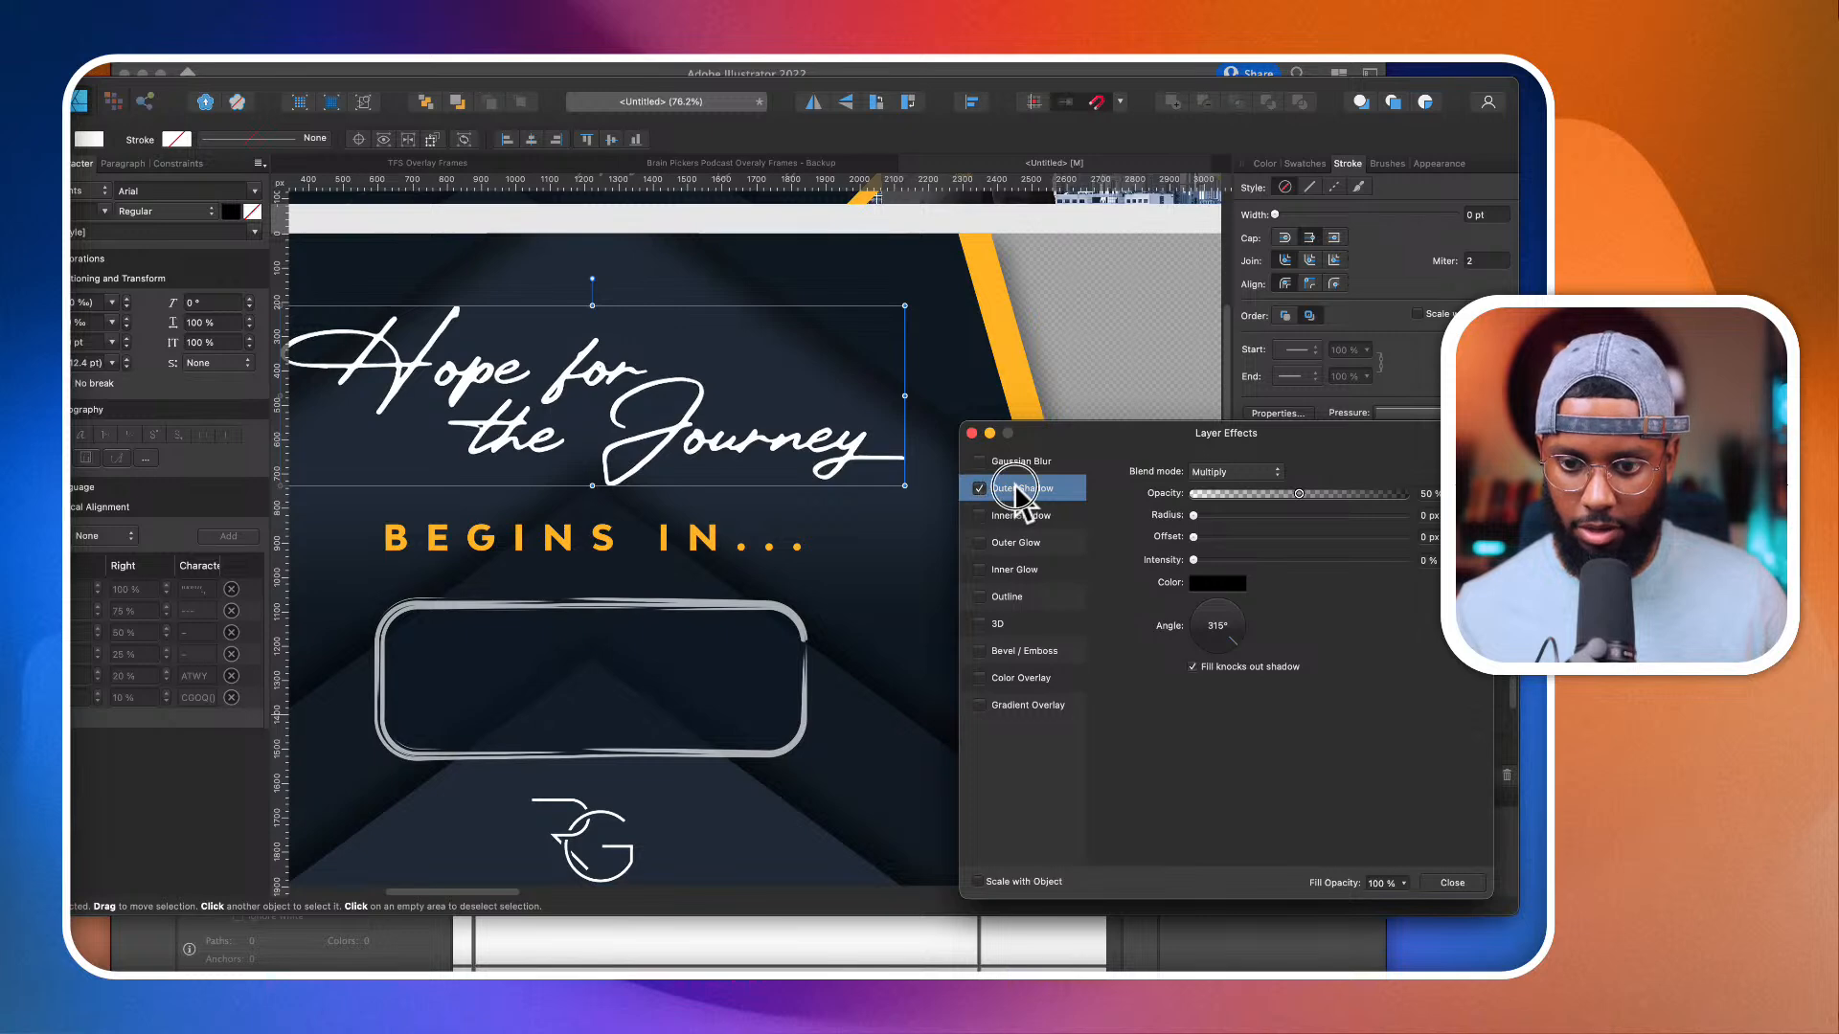
drag(1194, 537, 1325, 558)
drag(1195, 515, 1324, 516)
Step: Move the rounded countdown box slightly down beneath the "BEGINS IN..." text, and hide it
scroll(725, 547, down, 3)
scroll(724, 547, down, 4)
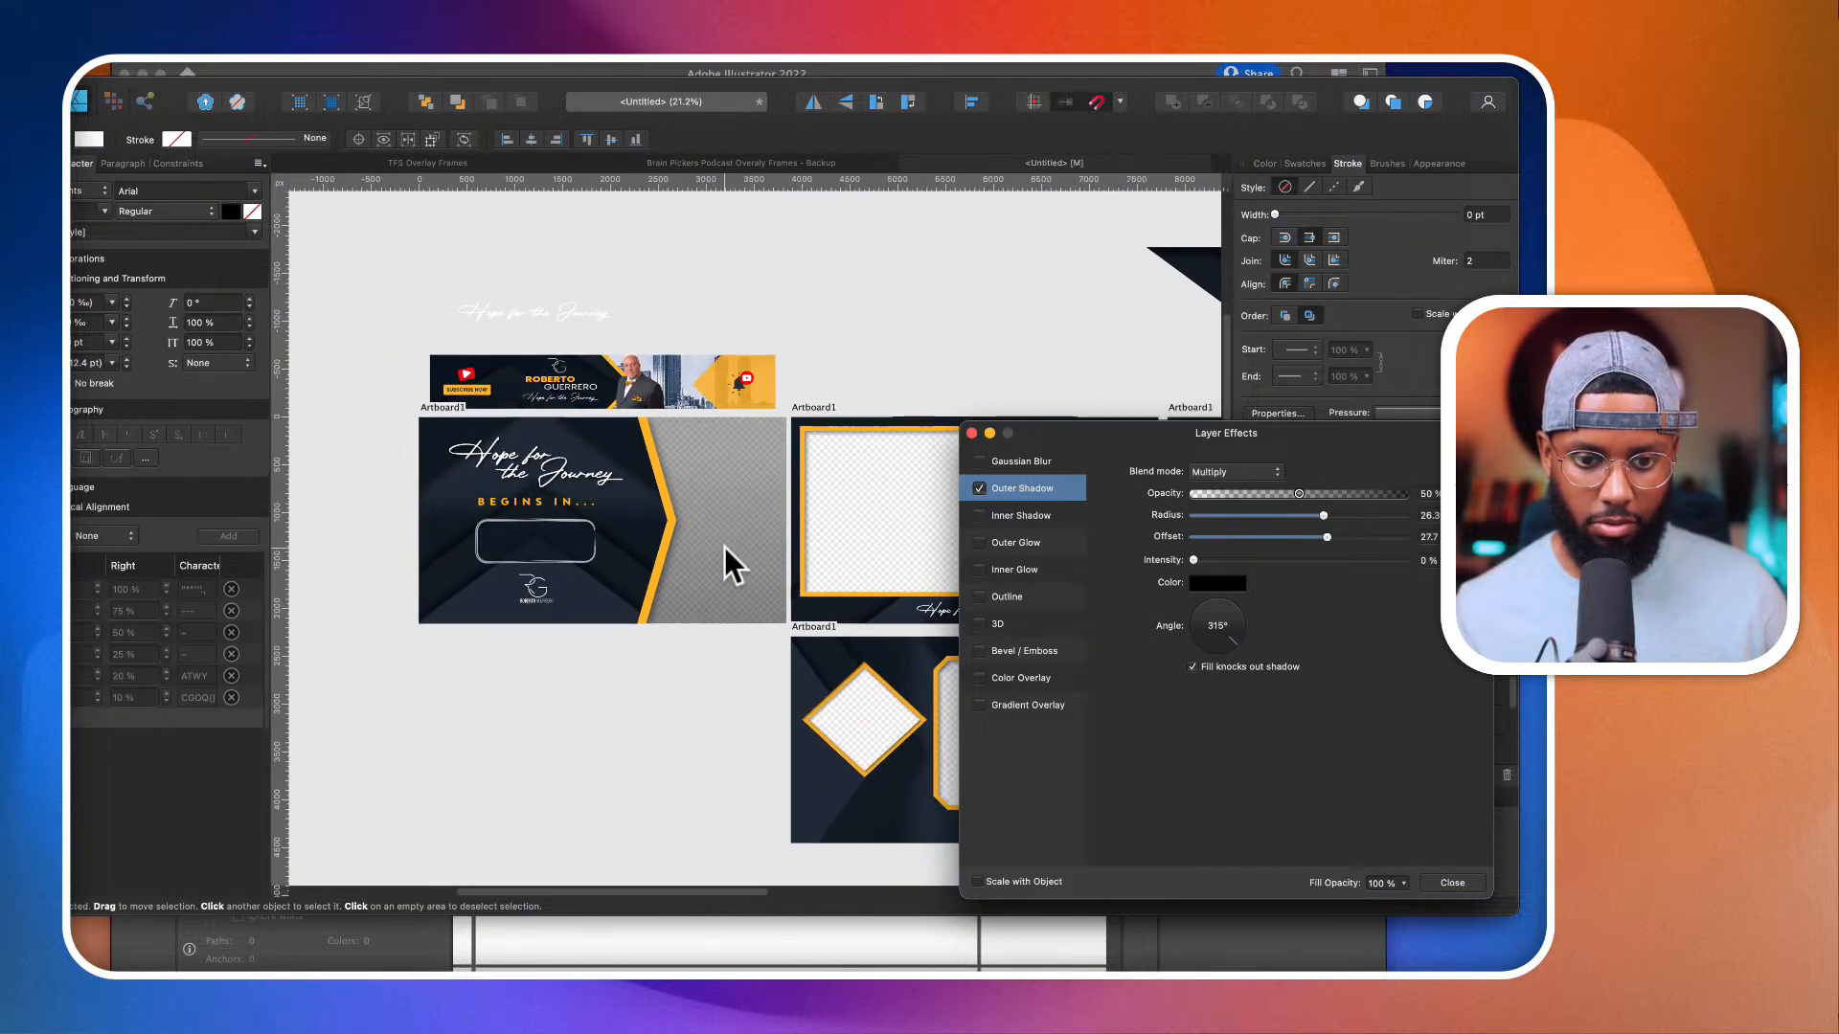
click(540, 520)
scroll(540, 520, up, 3)
drag(540, 520, 548, 518)
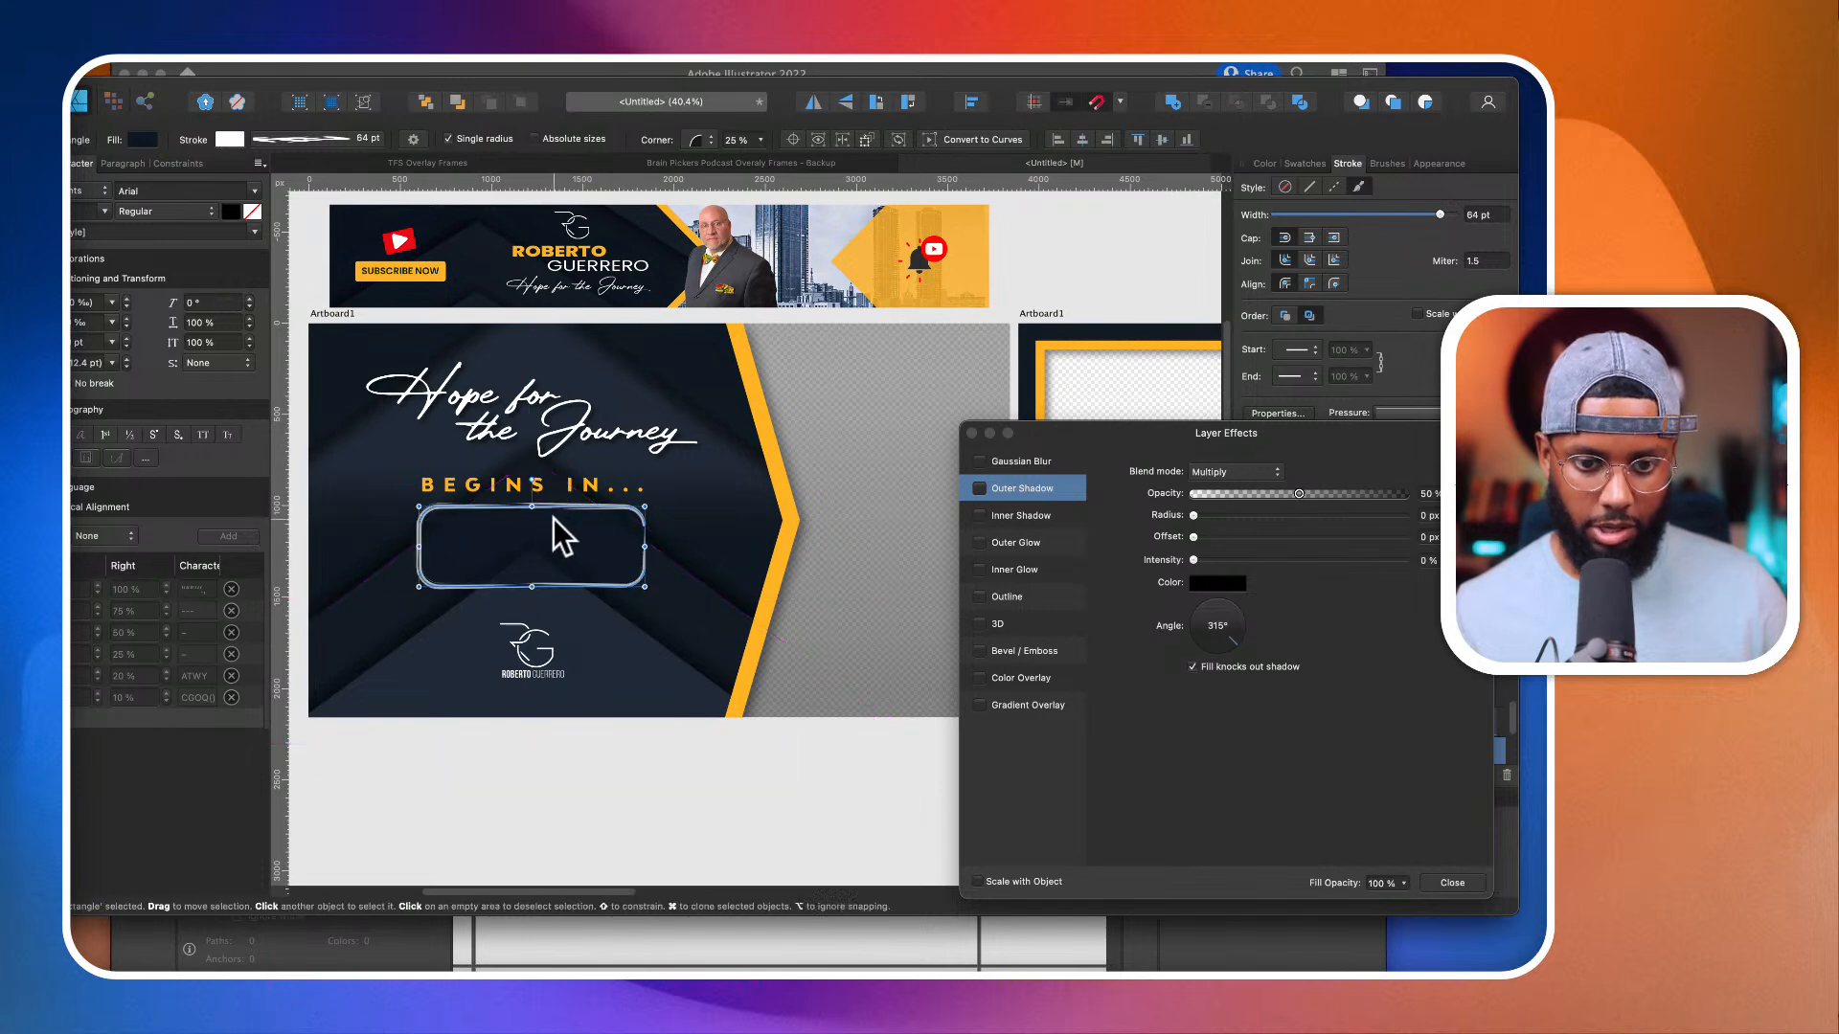
drag(552, 582, 553, 596)
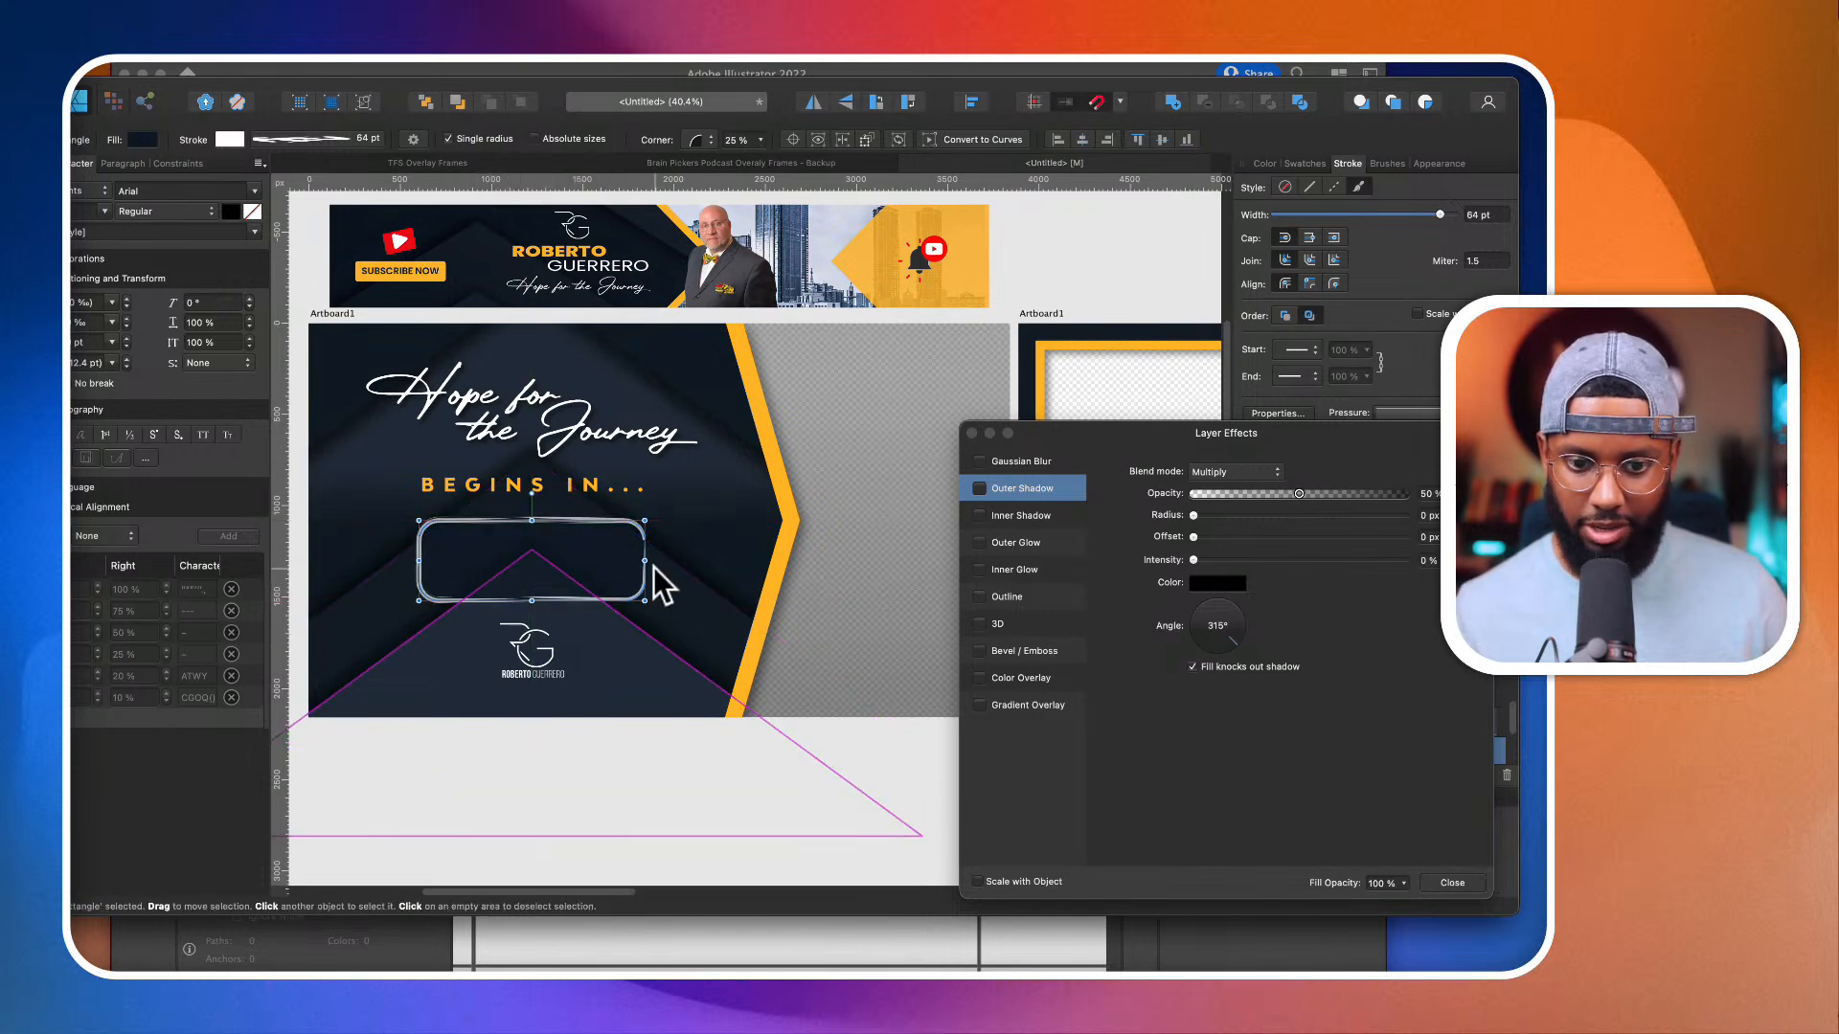
click(973, 433)
click(1482, 751)
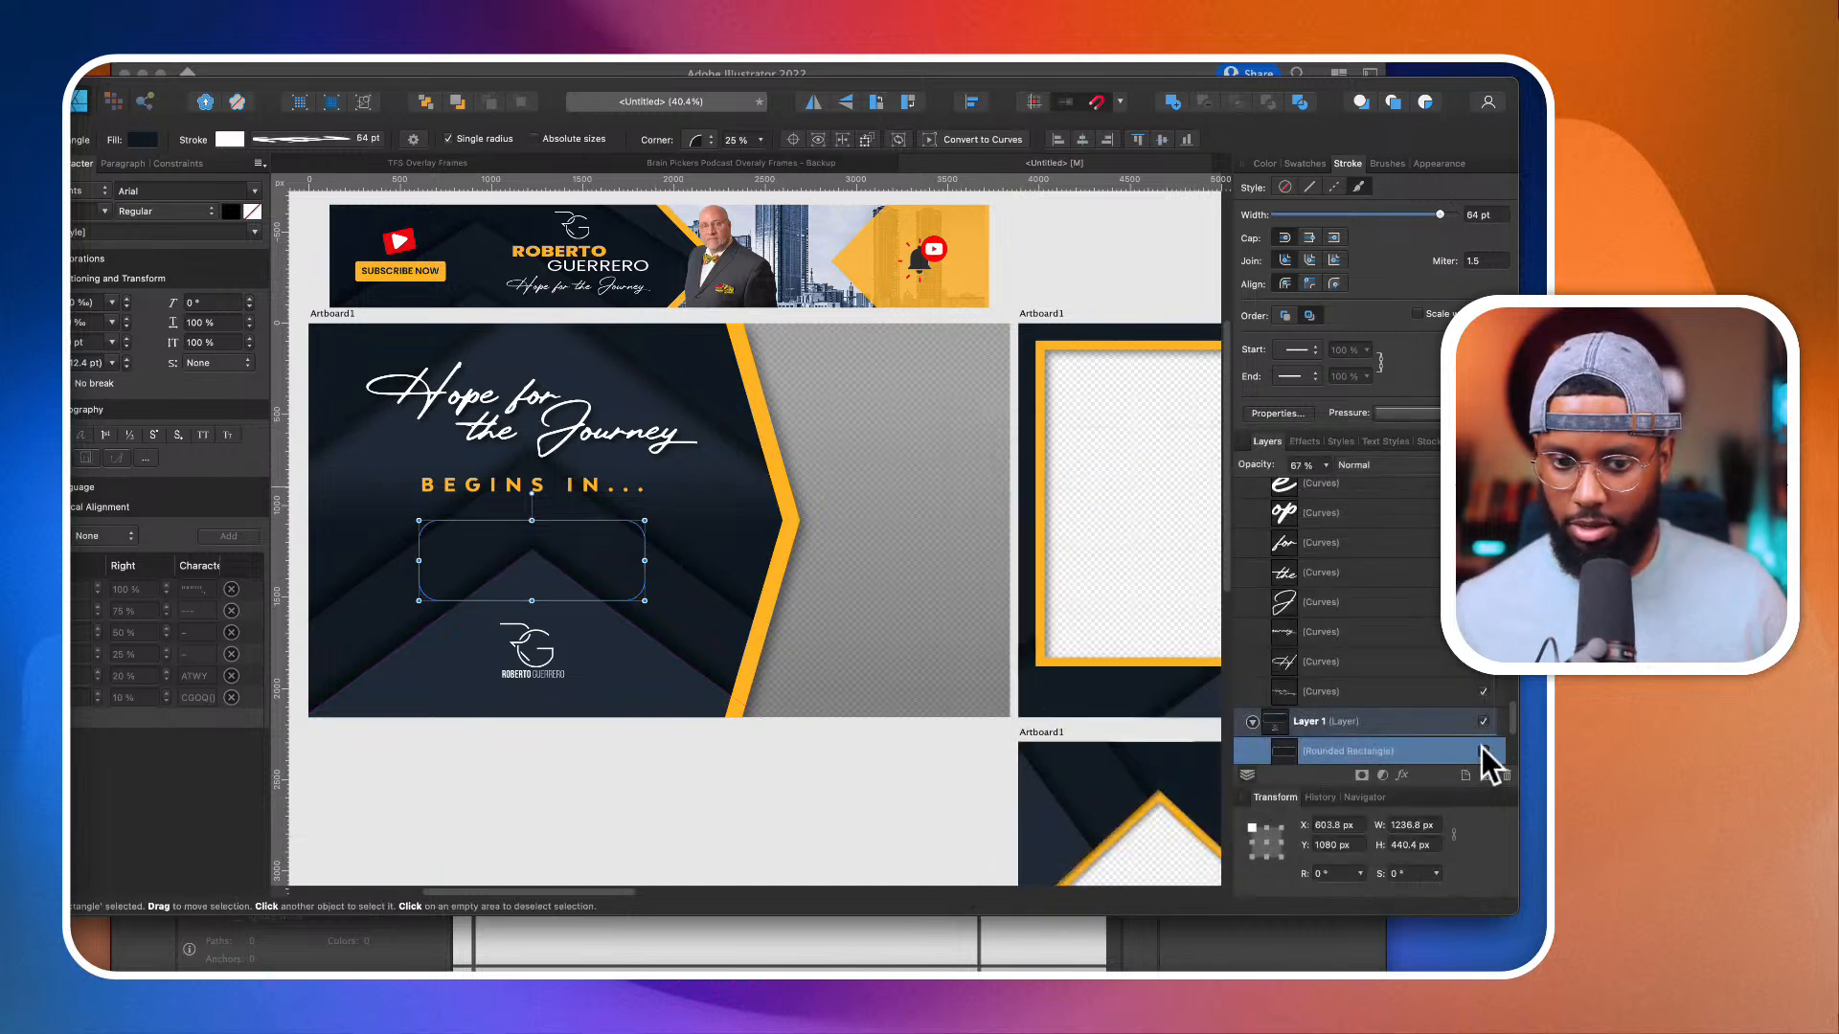
click(964, 802)
Step: Review the countdown screen, the banner and all overlay frame artboards for a consistent look
scroll(607, 588, down, 5)
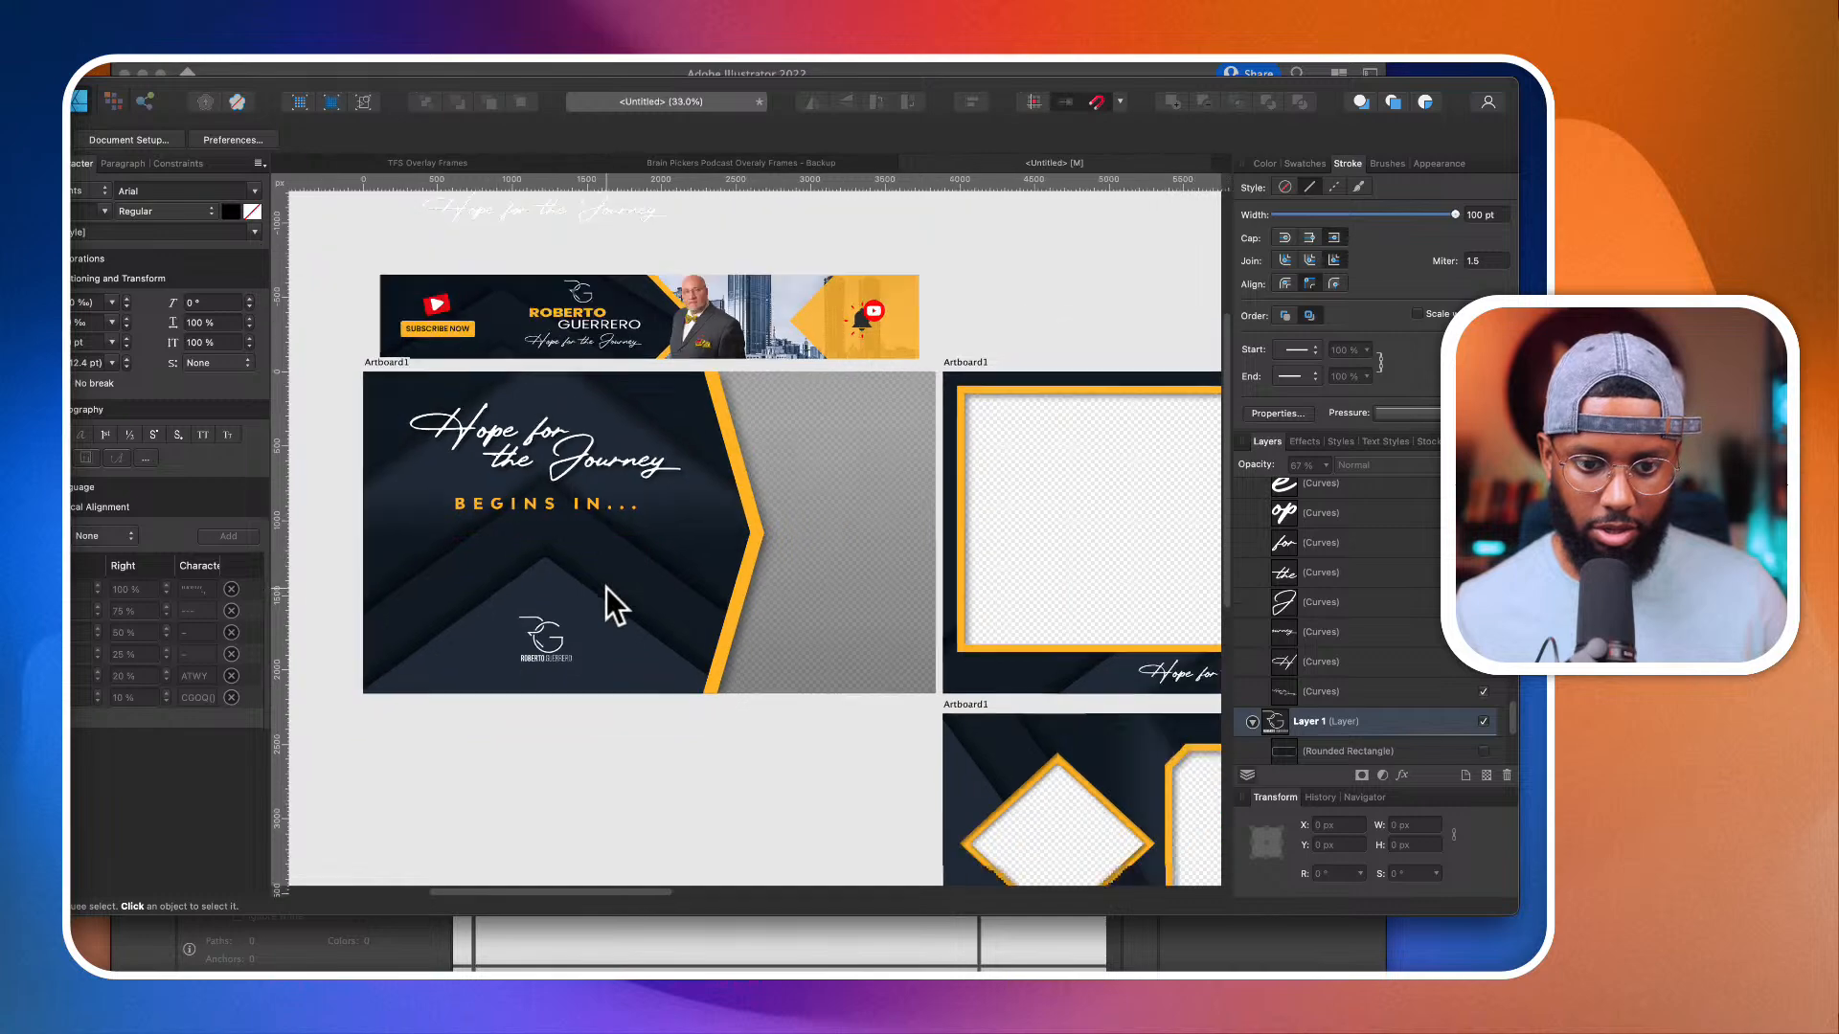
scroll(606, 589, right, 5)
scroll(607, 588, down, 2)
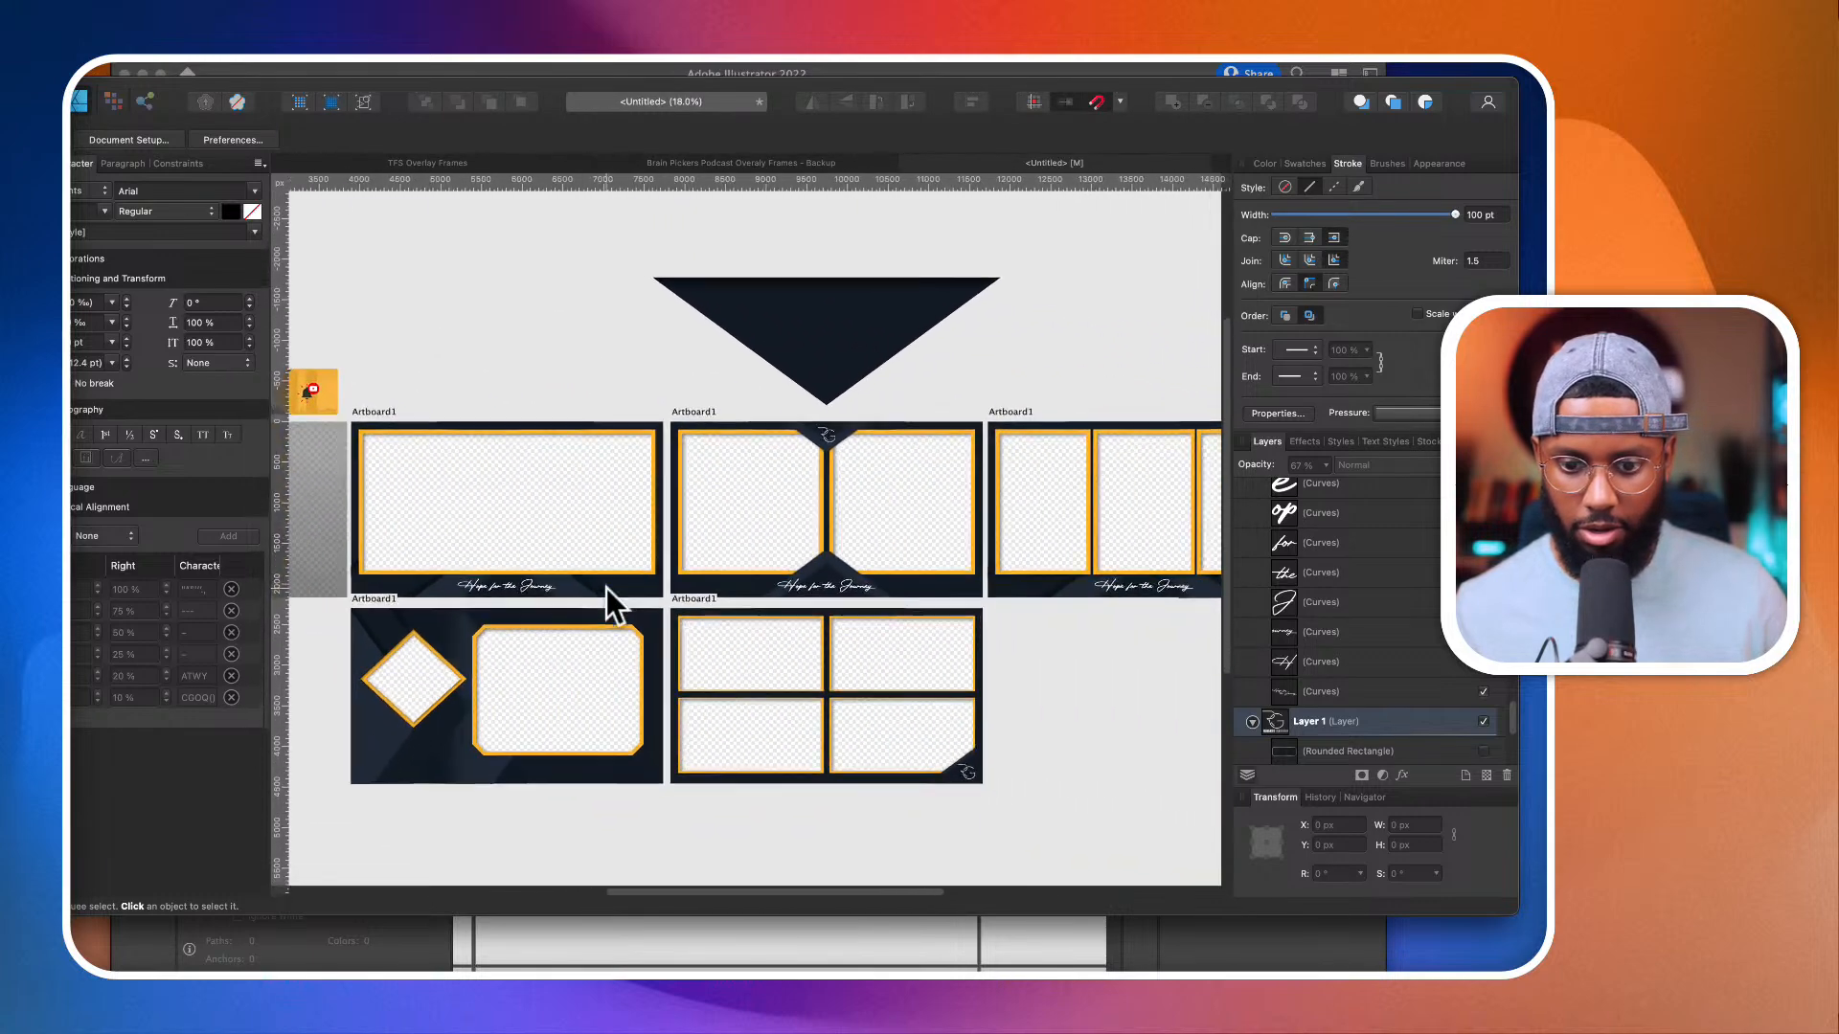
scroll(606, 588, left, 7)
scroll(606, 588, down, 2)
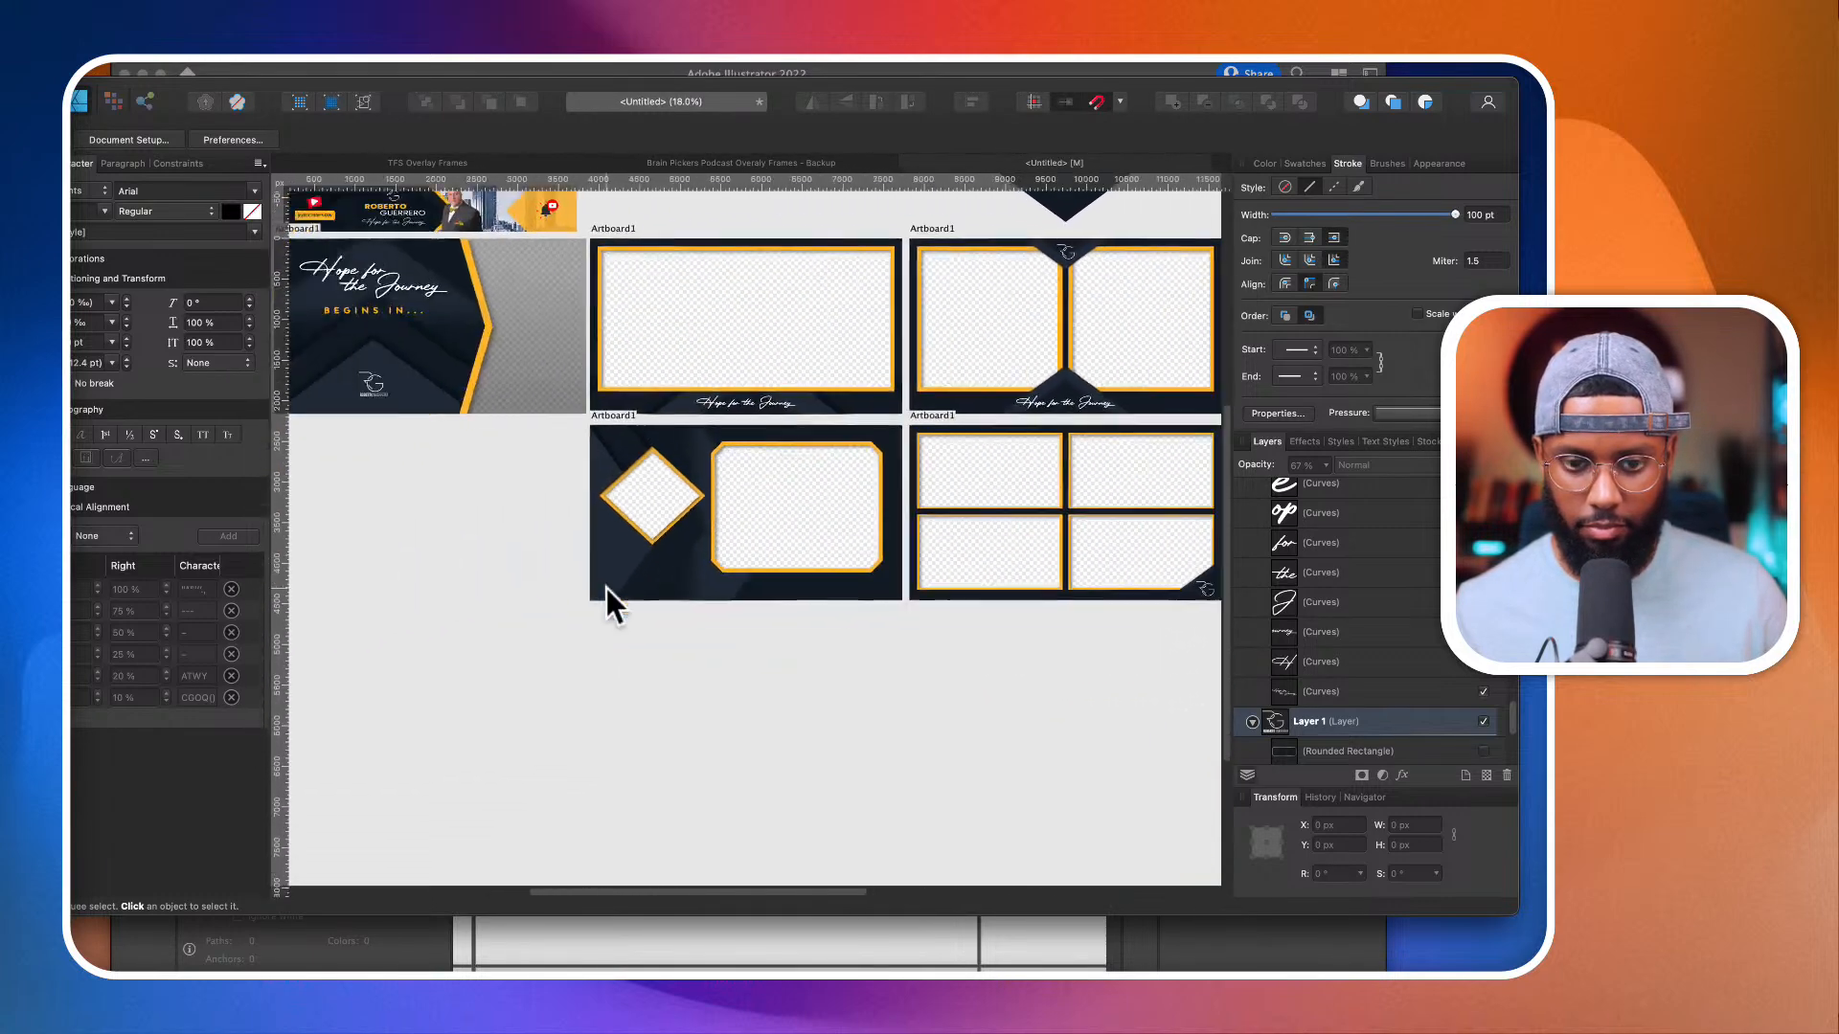
scroll(607, 589, up, 3)
scroll(493, 491, up, 6)
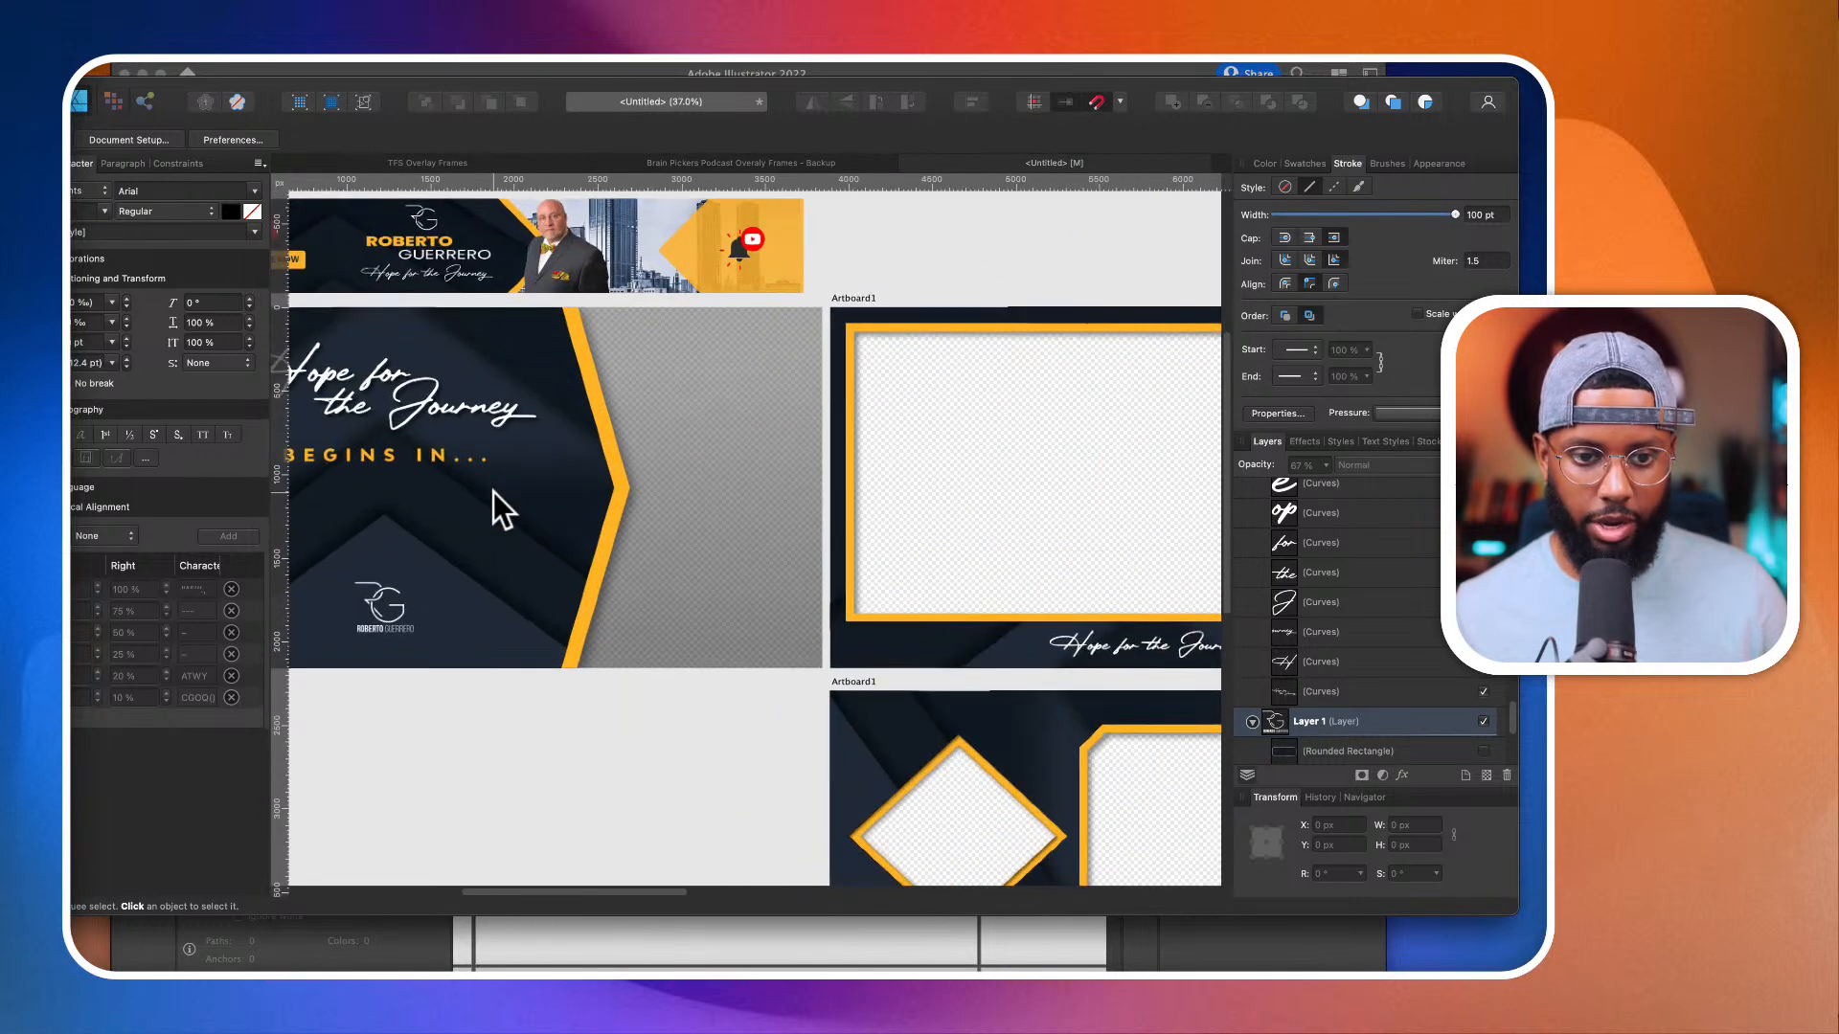
scroll(492, 492, up, 1)
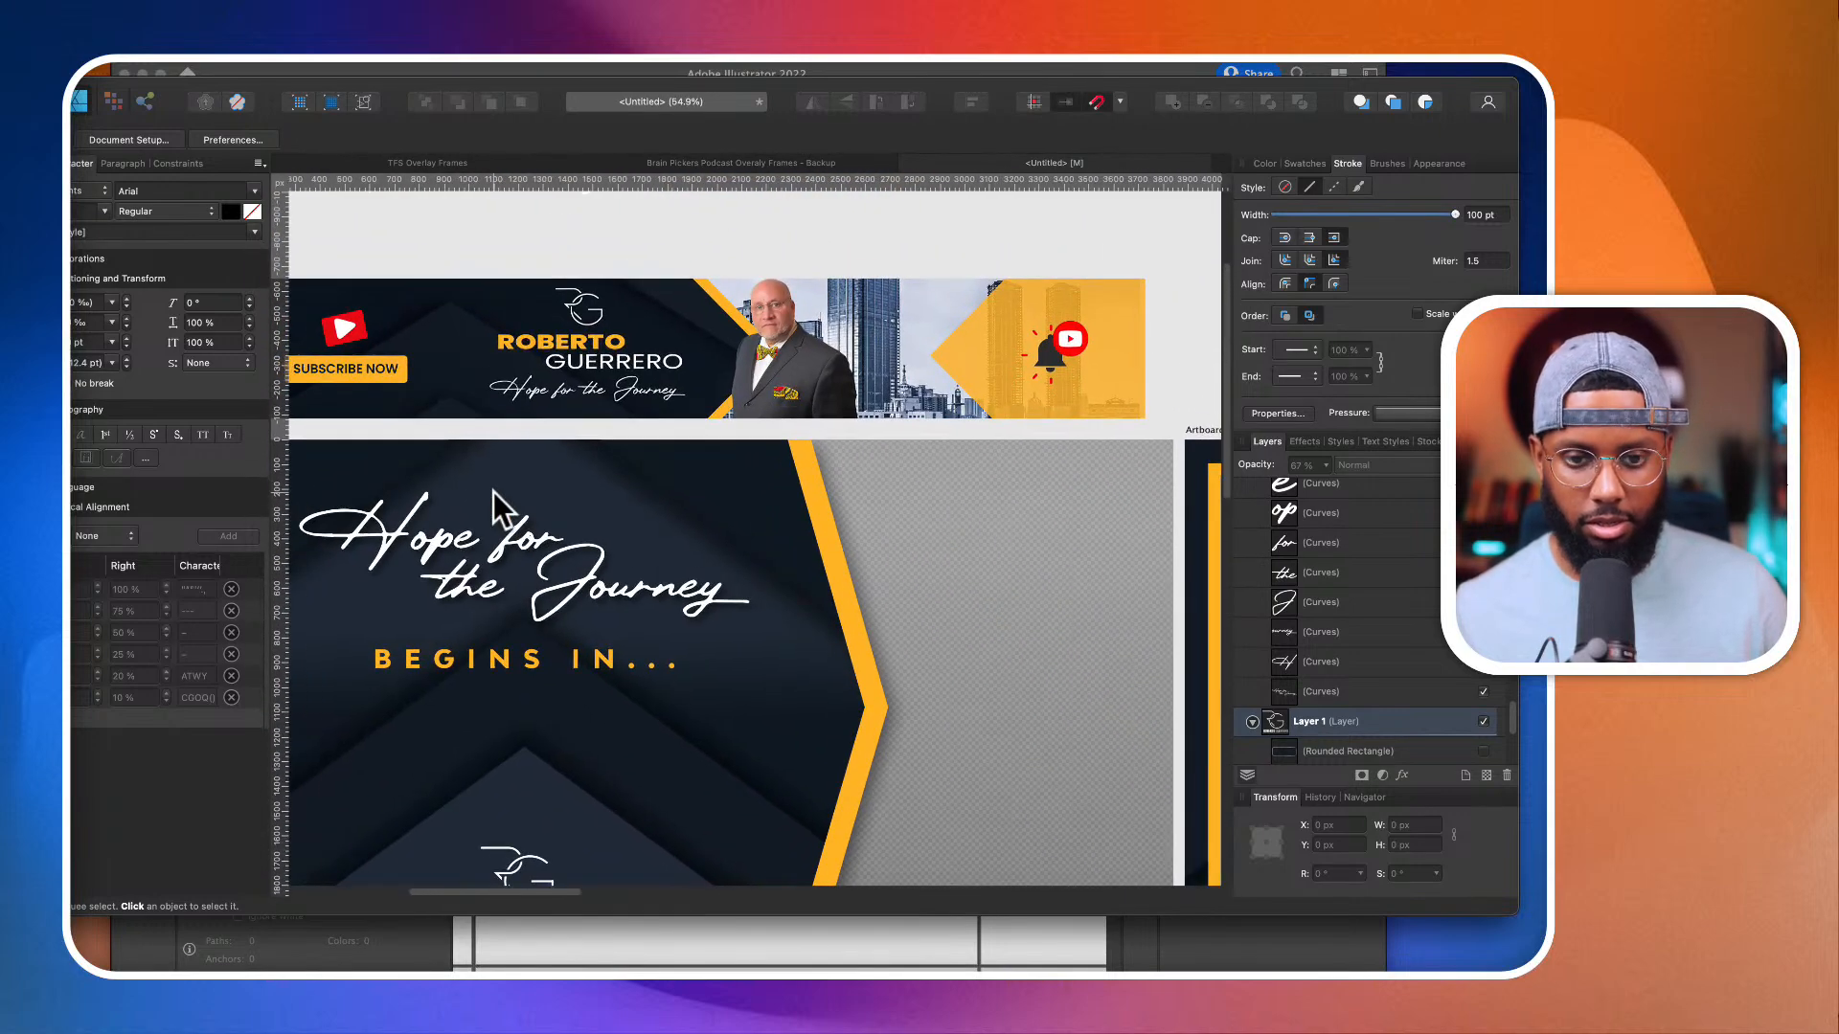
scroll(492, 491, down, 5)
scroll(492, 491, up, 2)
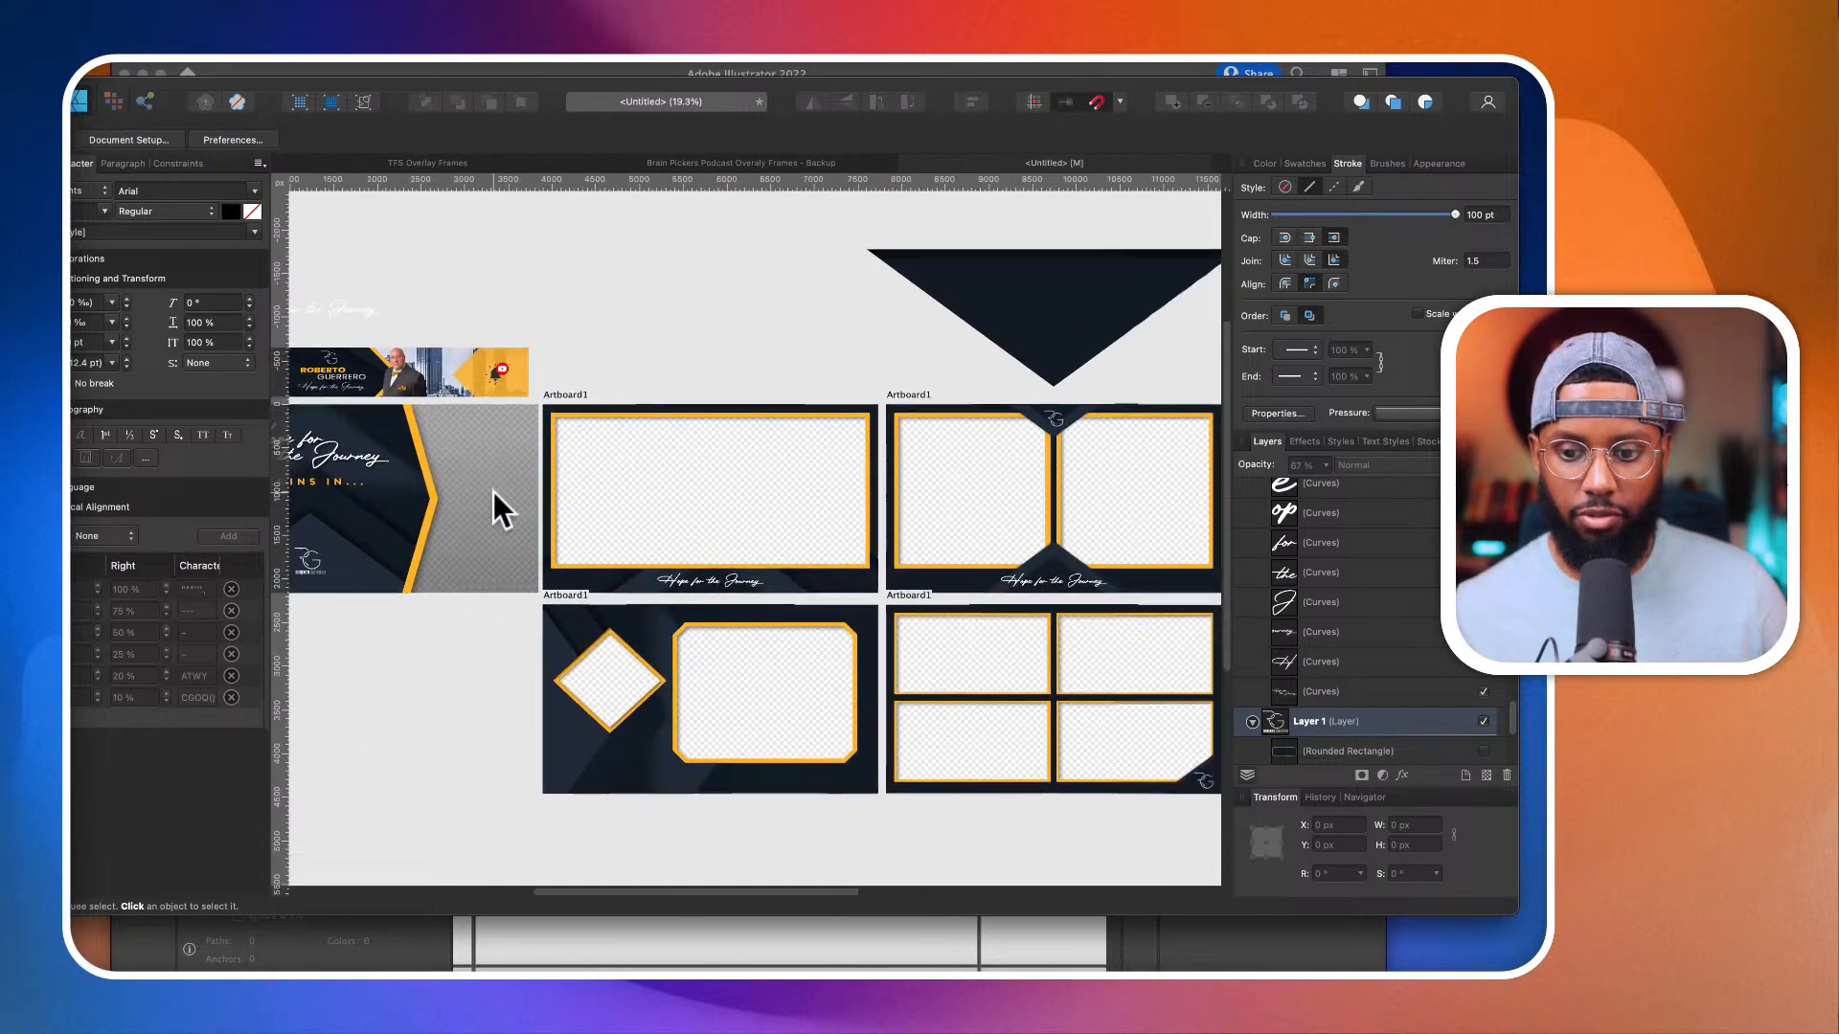
Step: Apply a diagonal white-to-light-grey linear gradient across the whole "Hope for the Journey" title layer on the countdown screen
scroll(493, 492, left, 2)
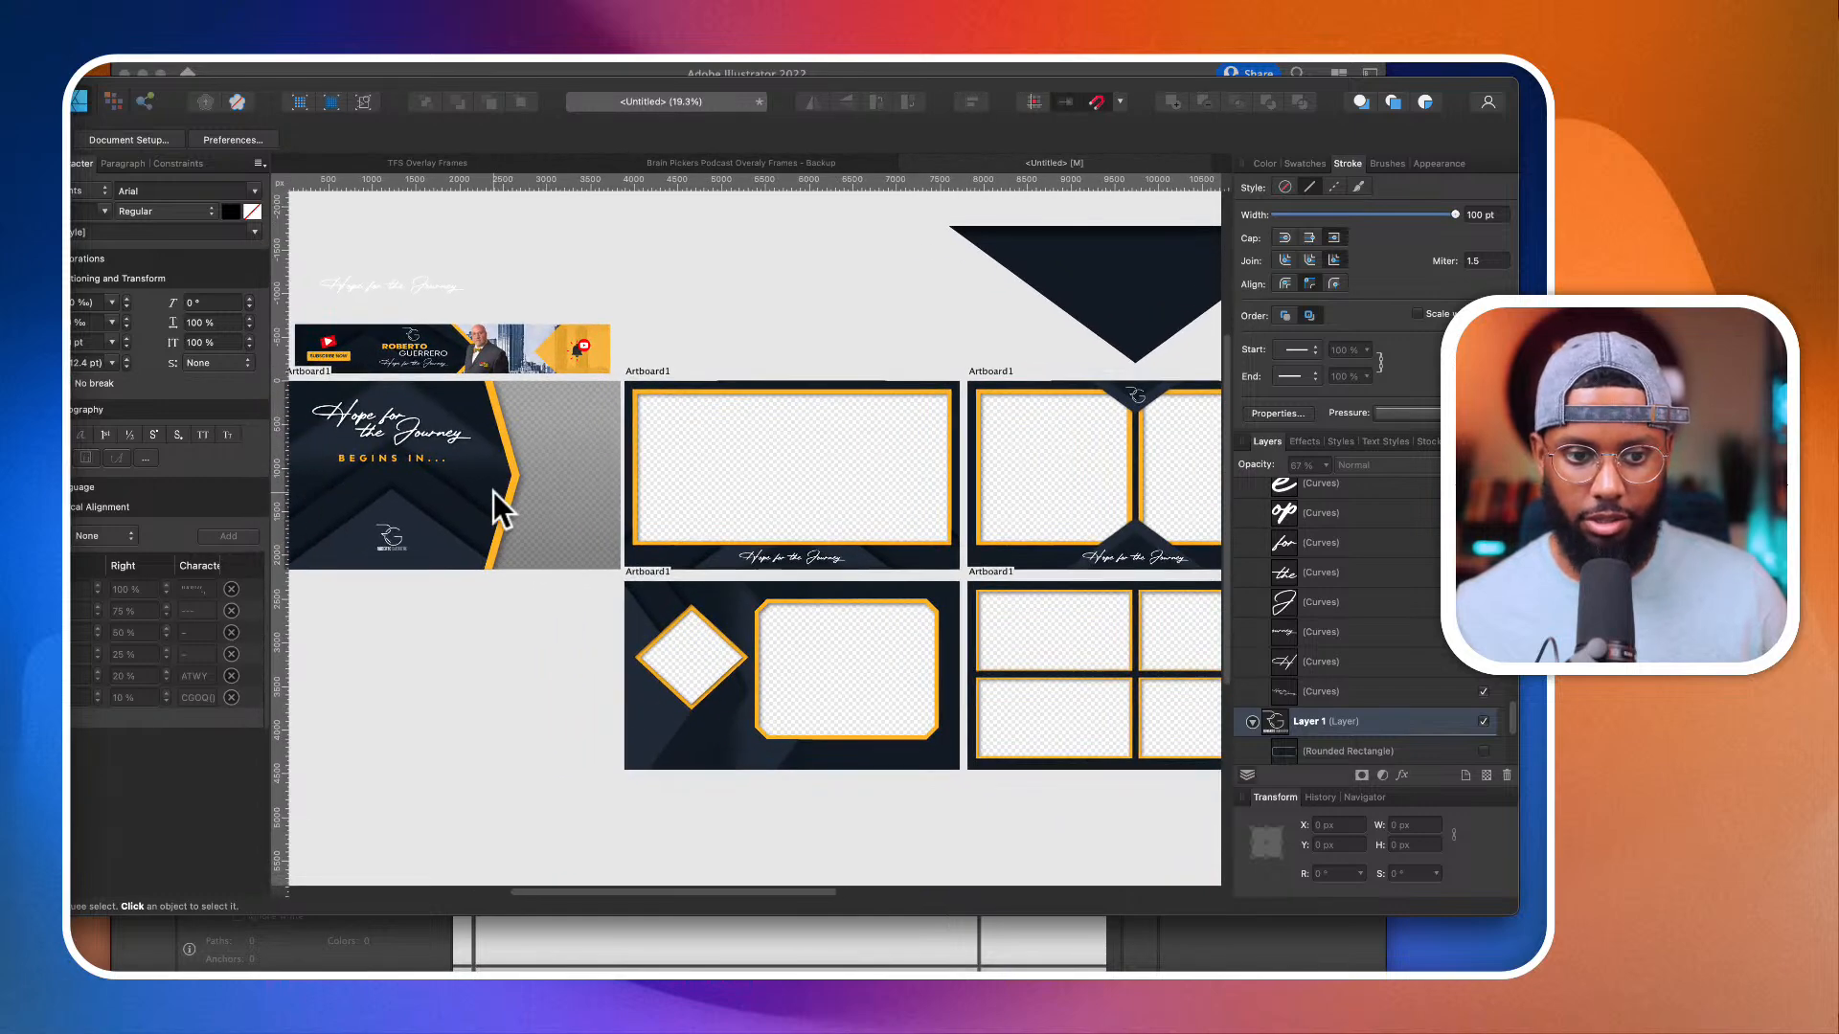
scroll(373, 459, up, 5)
click(387, 421)
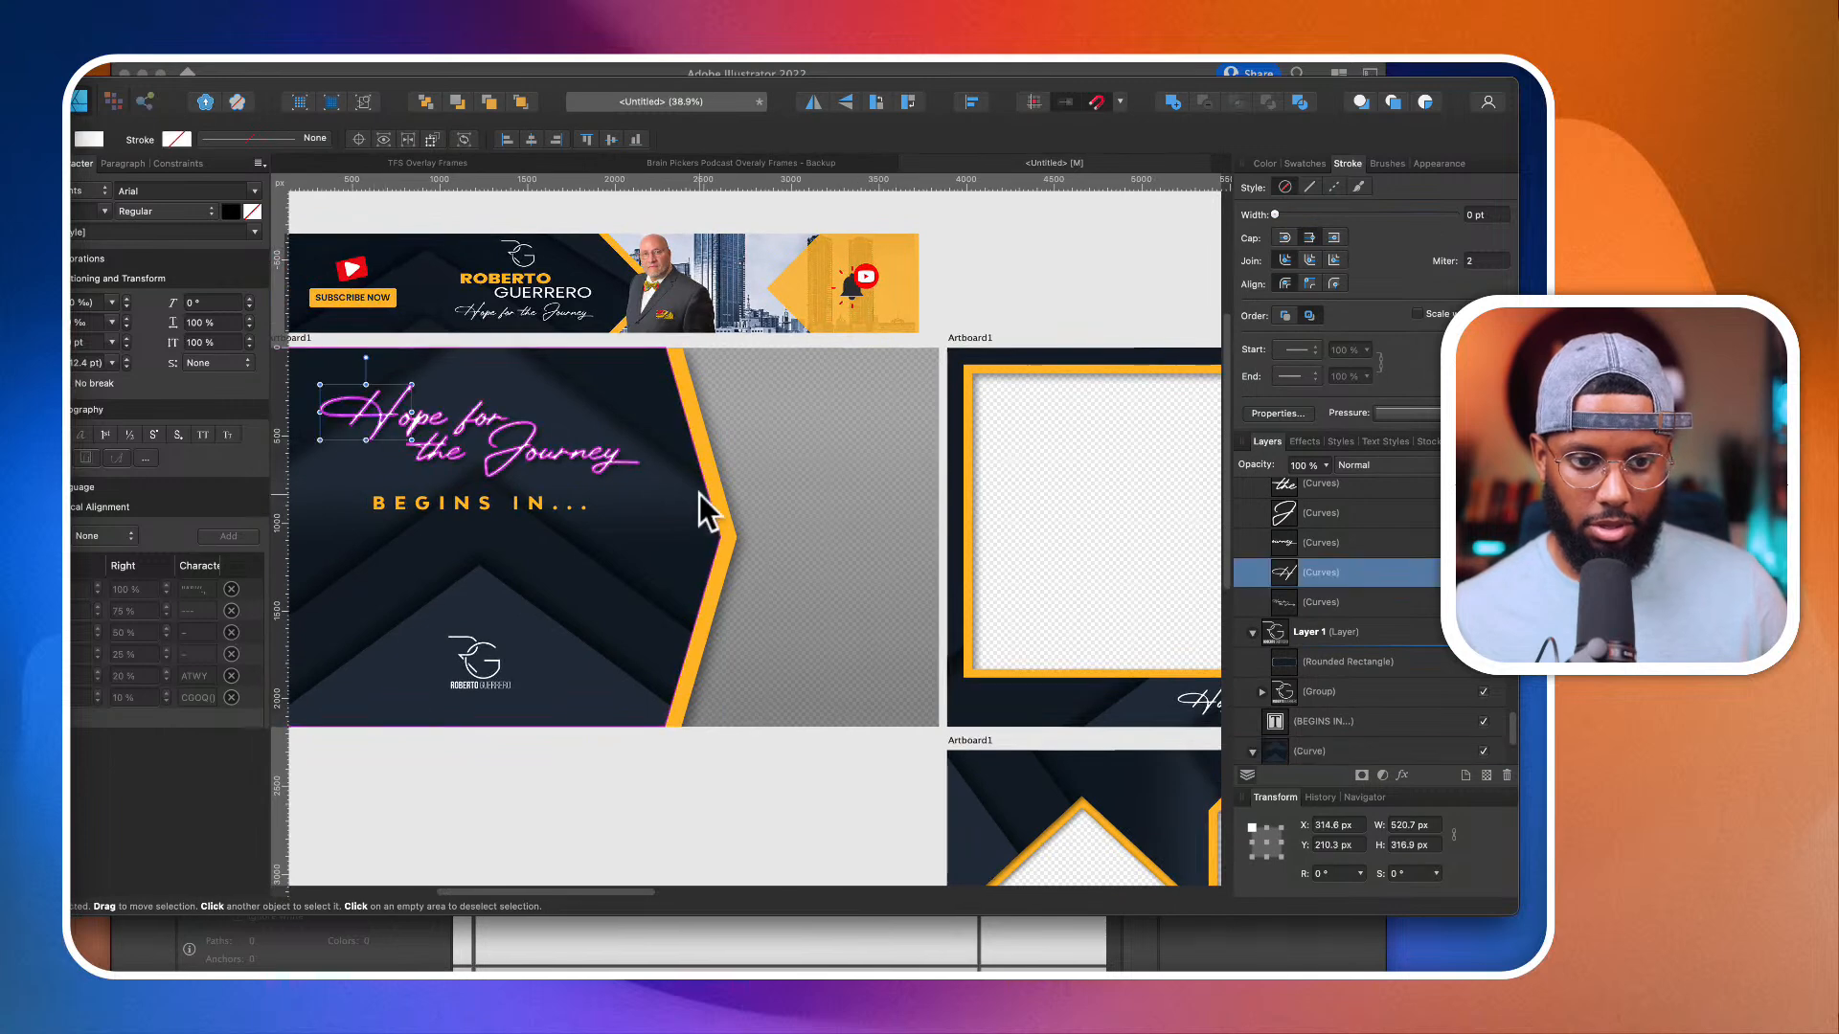
scroll(1260, 537, up, 5)
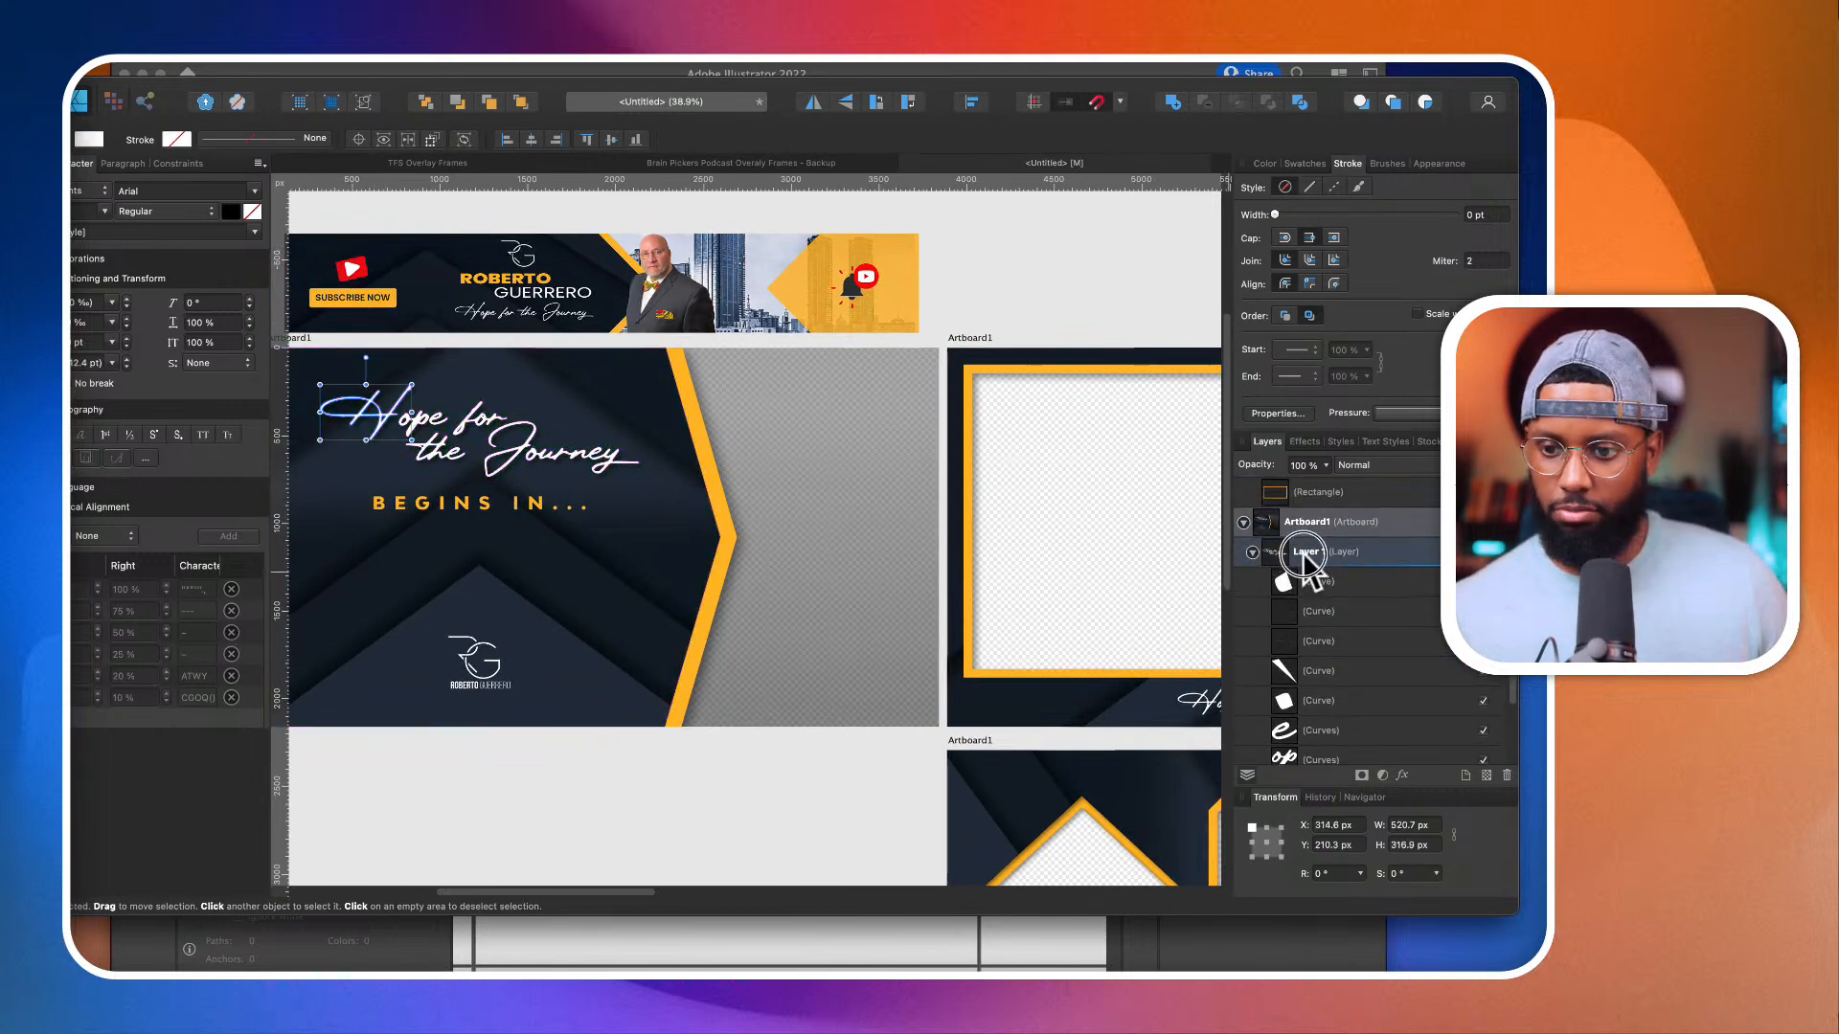
click(1303, 552)
key(g)
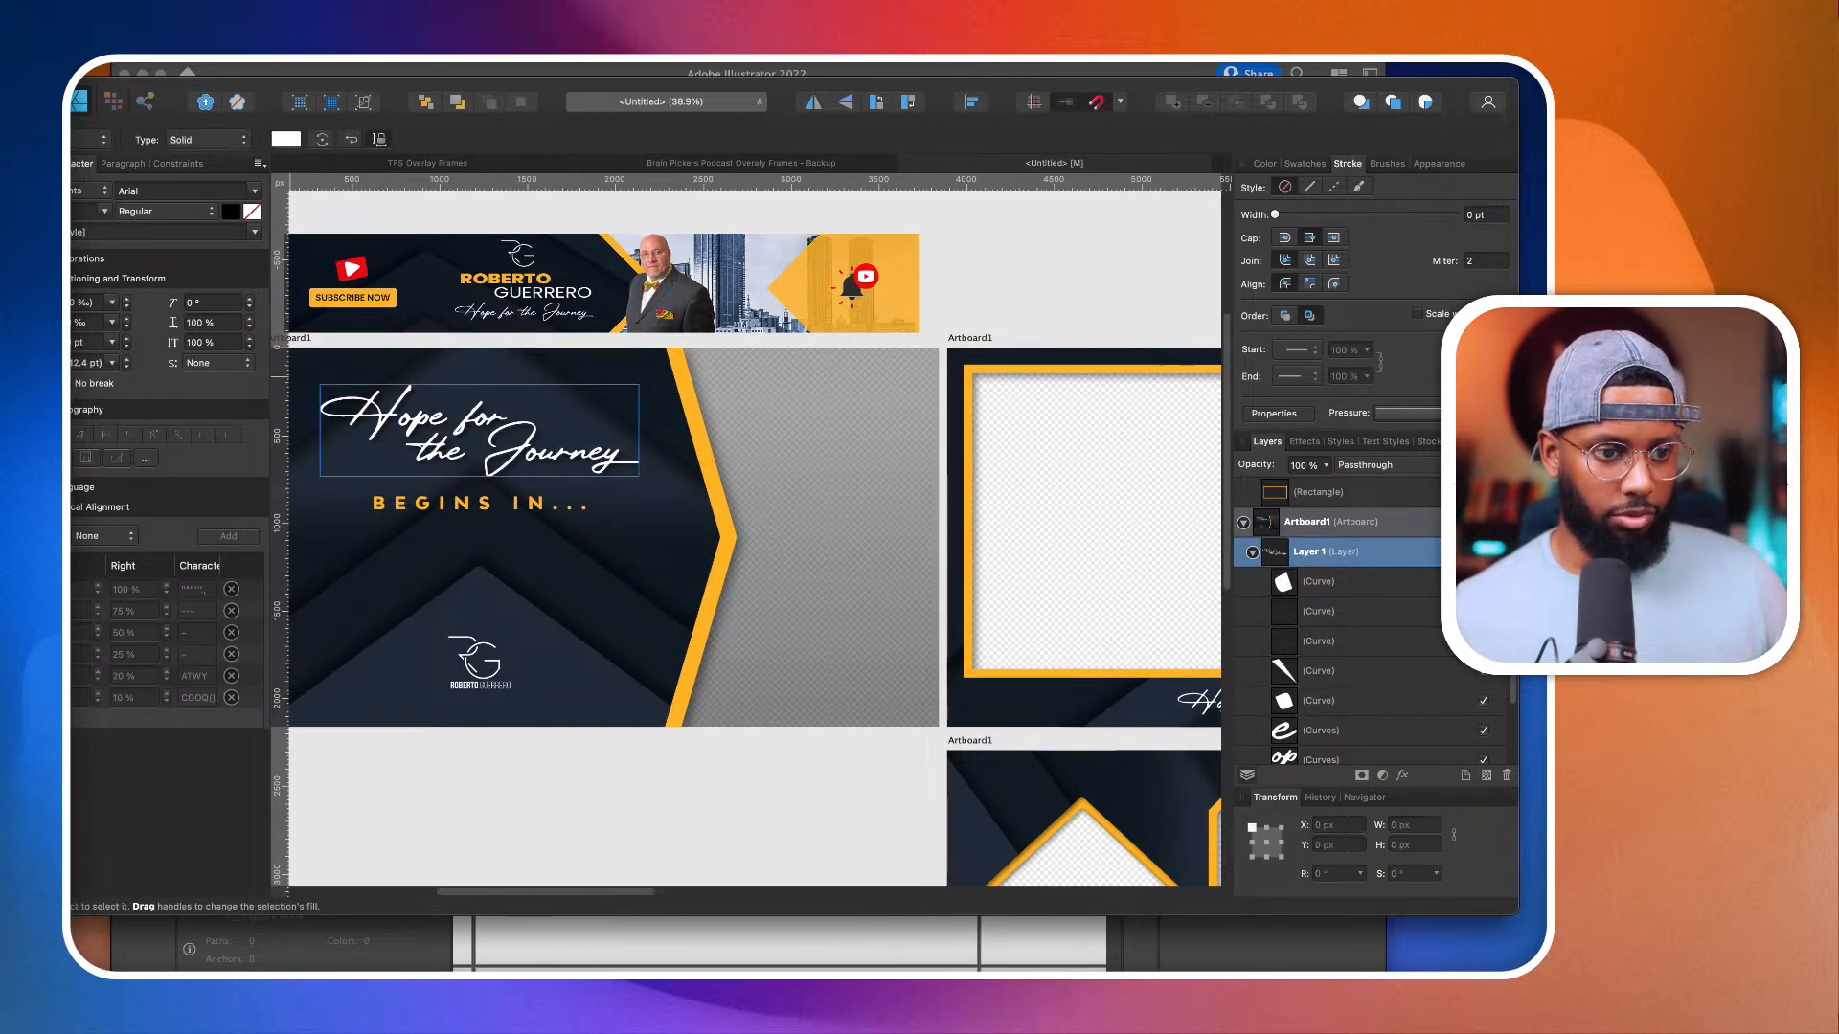
scroll(446, 442, up, 3)
scroll(446, 442, left, 1)
drag(403, 407, 757, 488)
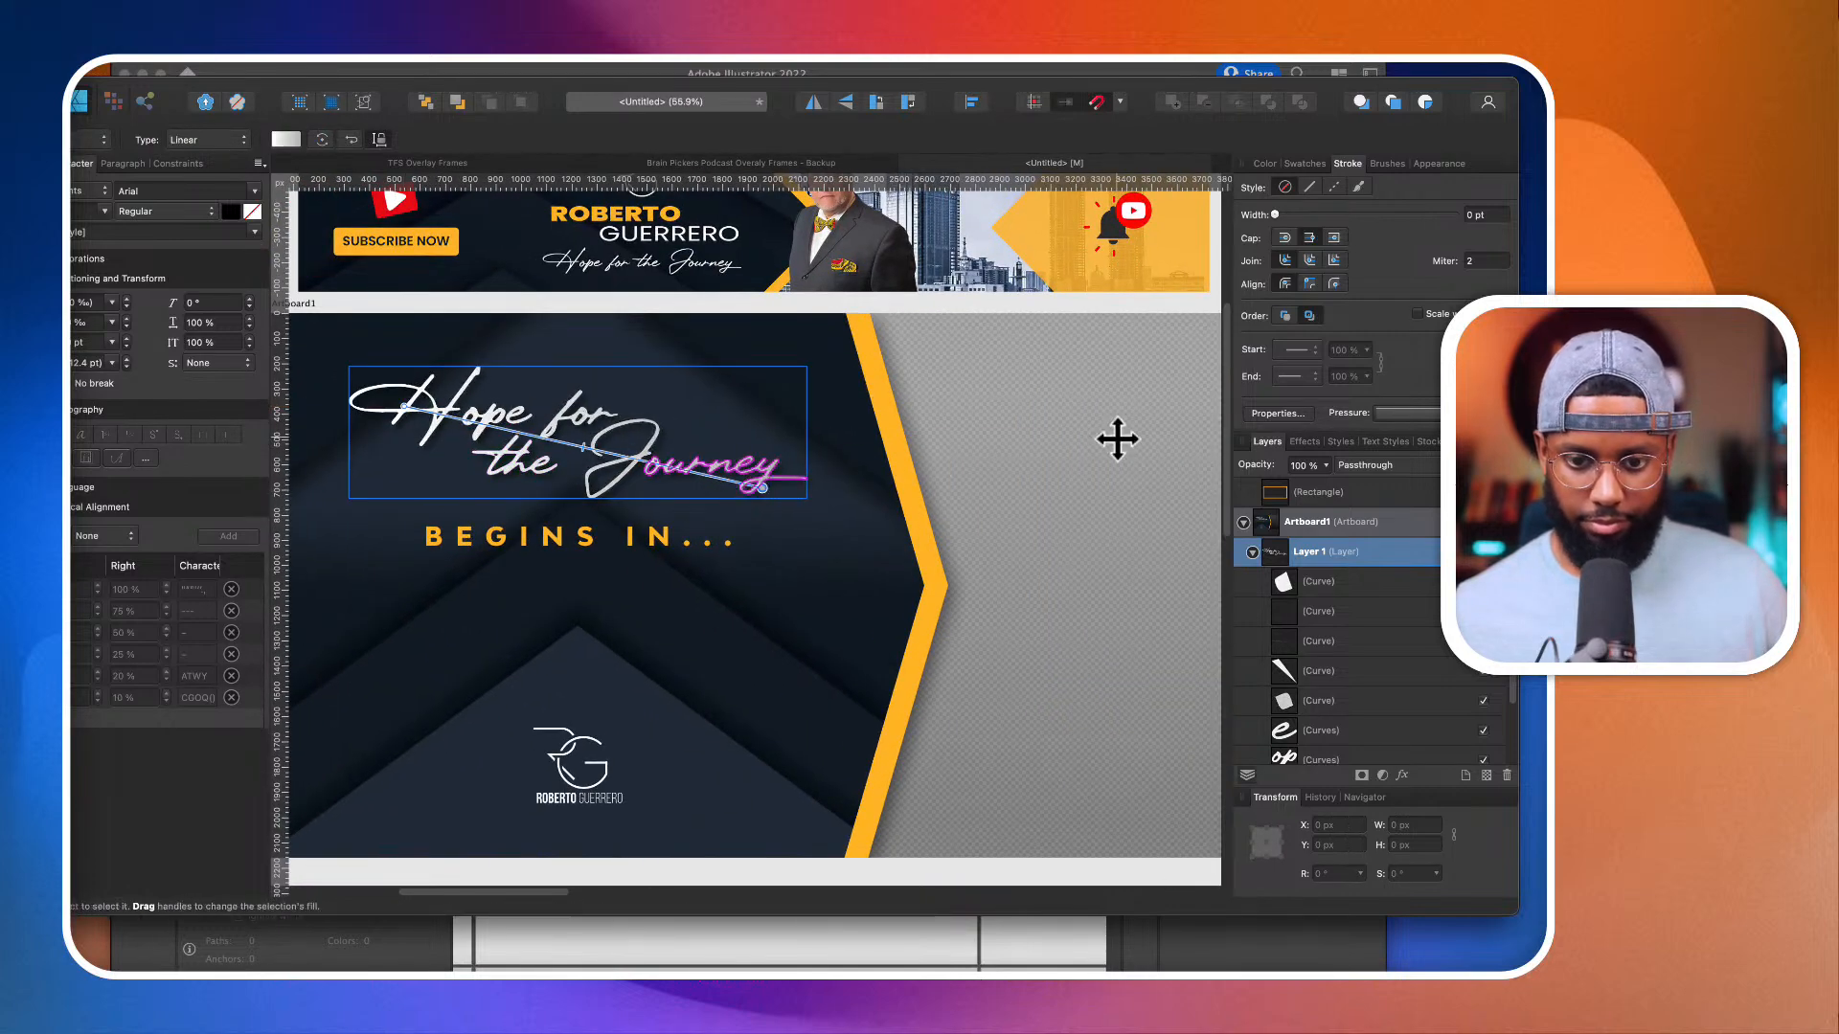
scroll(704, 479, down, 2)
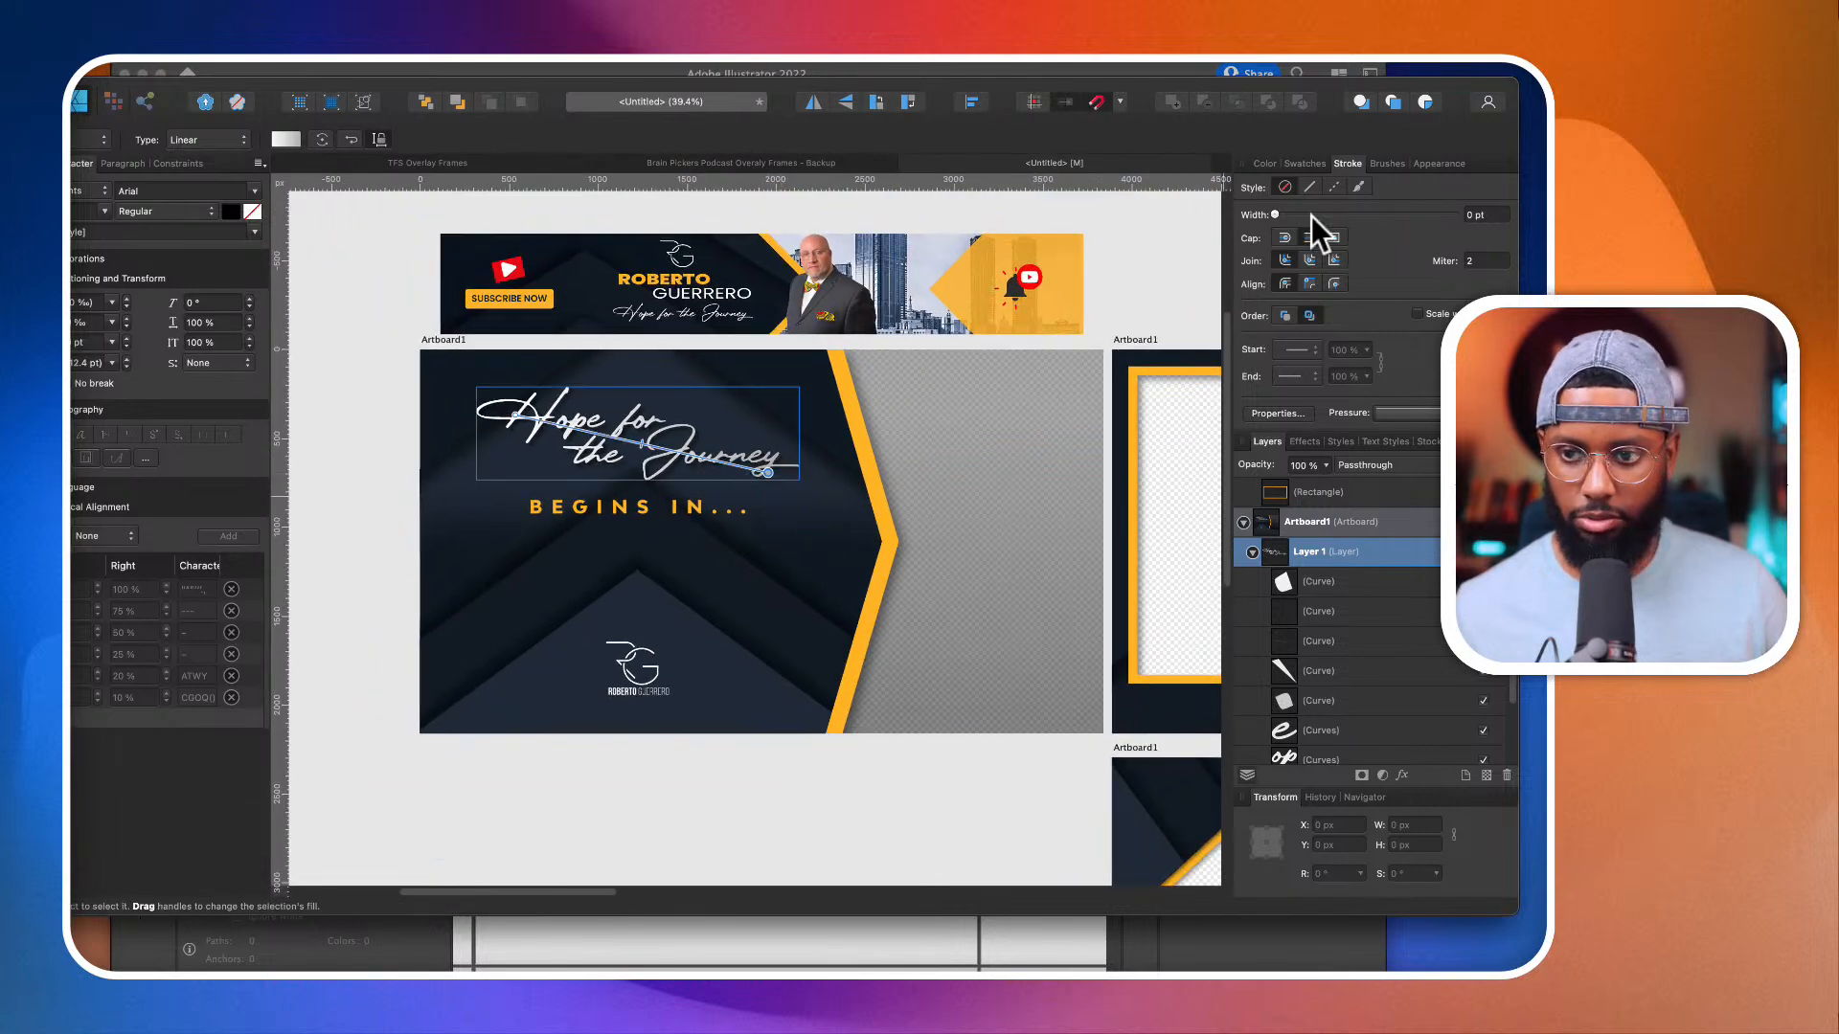
Step: Tint the grey end stop of the title's gradient light blue, at about H 210, S 34, L 81
click(1265, 164)
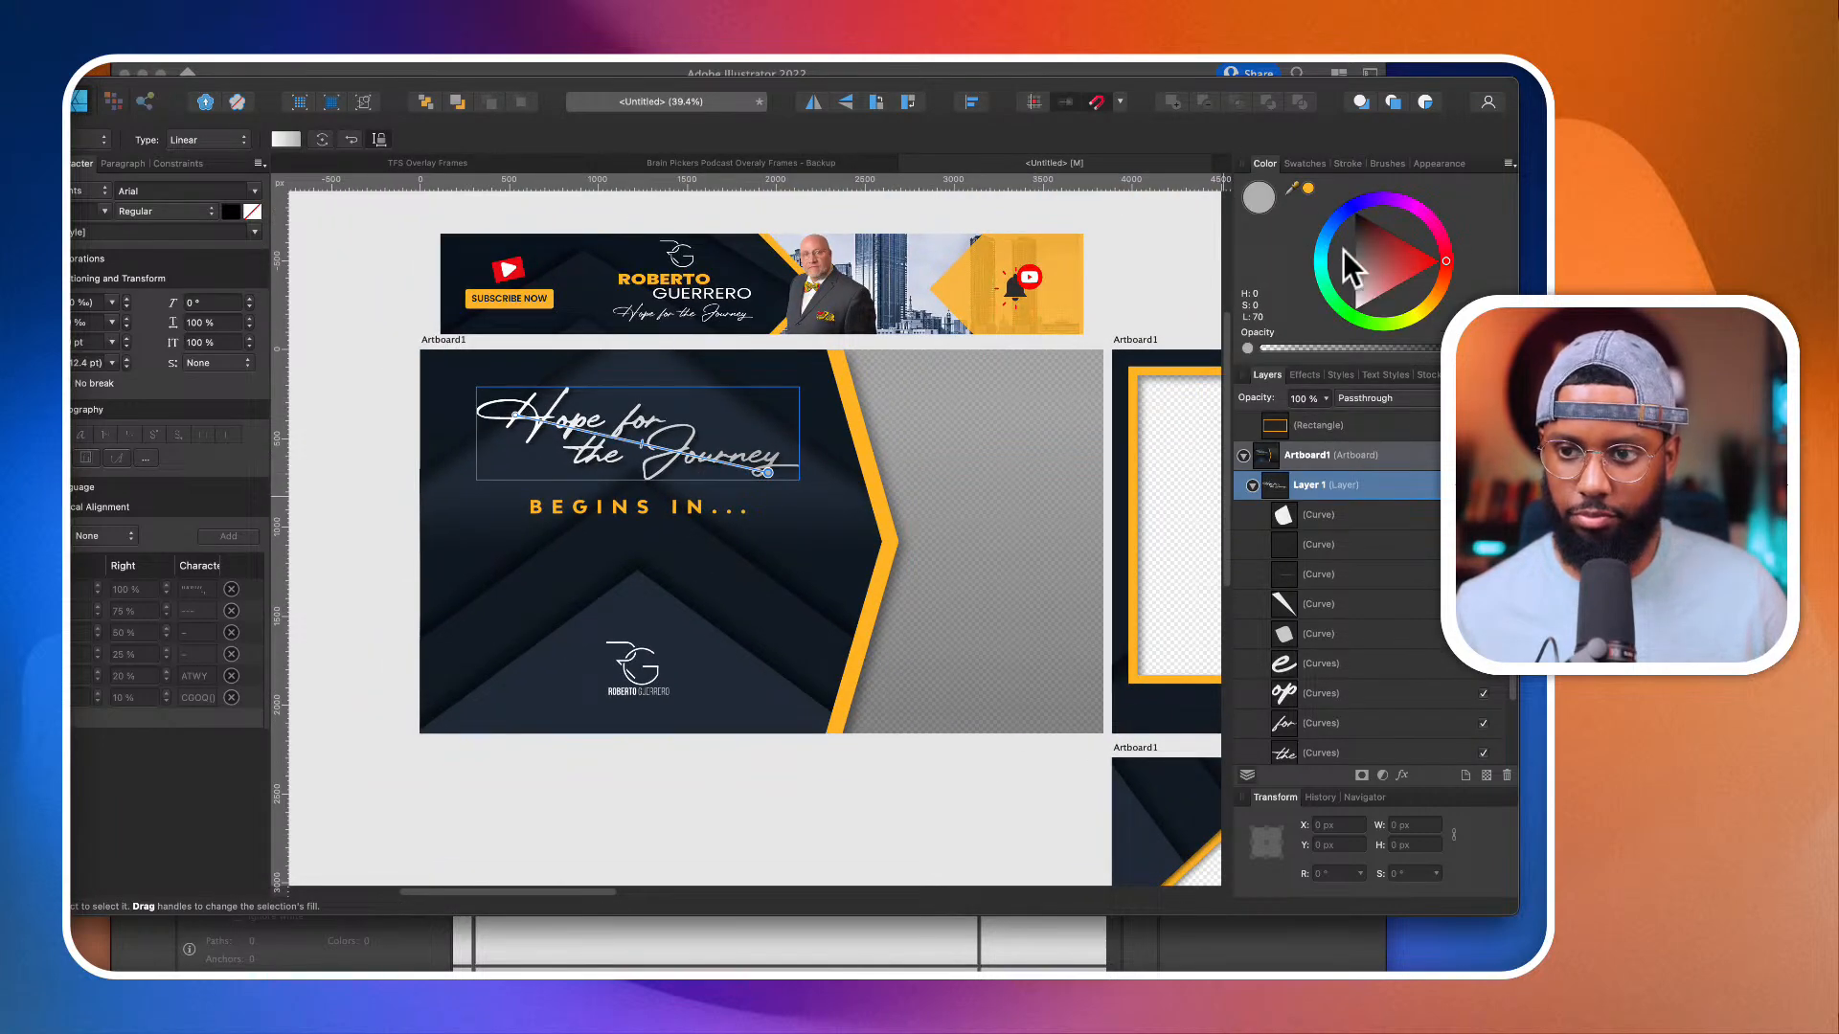
drag(1291, 188, 827, 543)
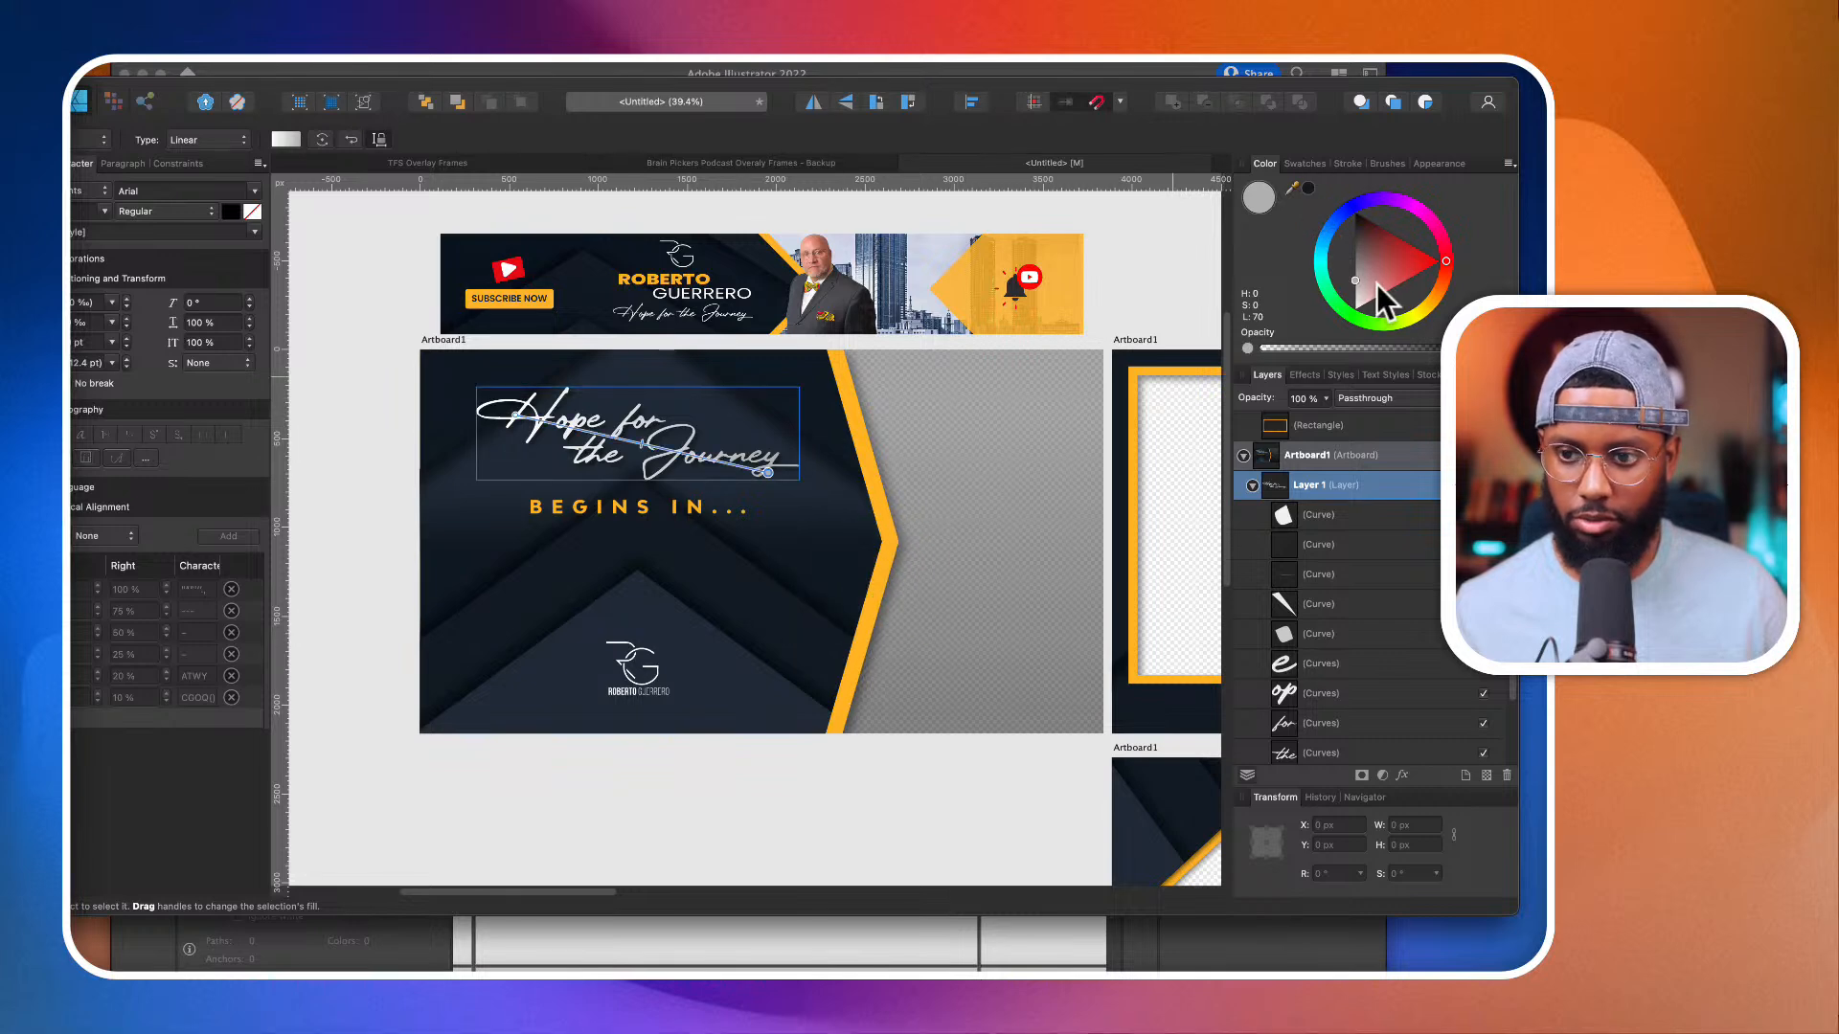
click(1308, 187)
drag(1389, 312, 1415, 243)
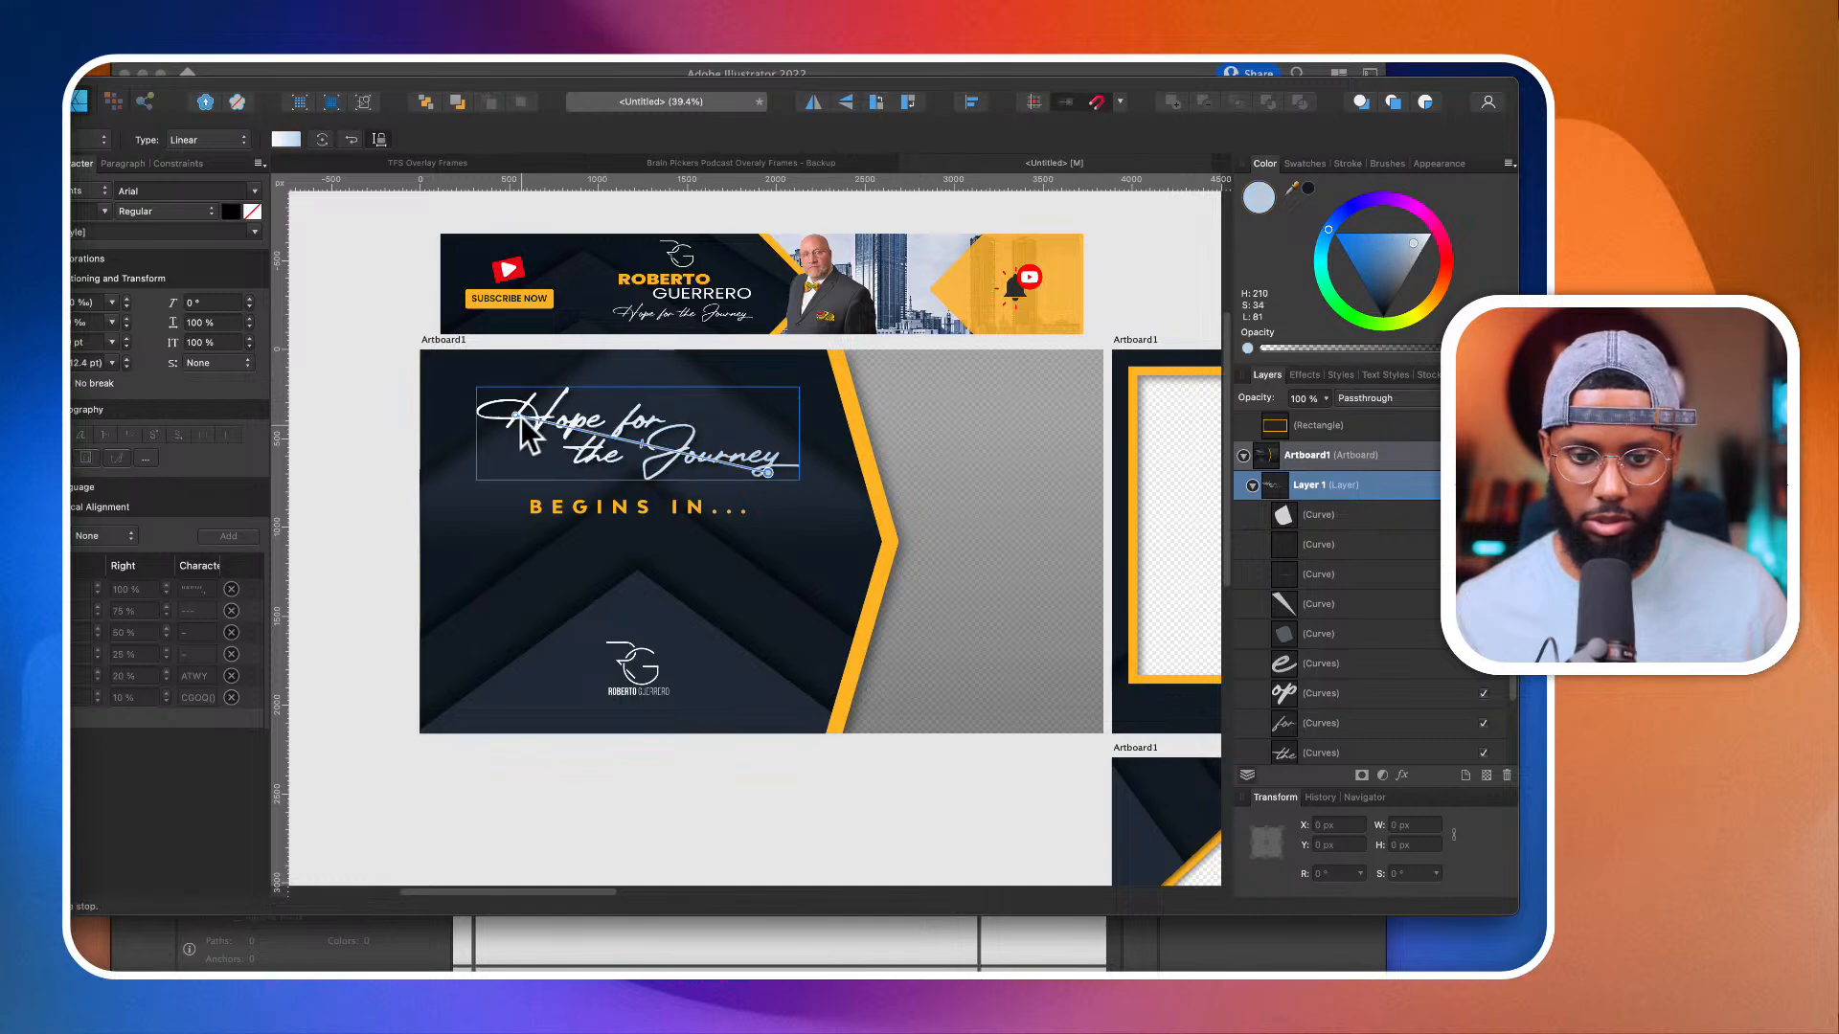
key(v)
scroll(671, 756, down, 1)
scroll(671, 756, down, 2)
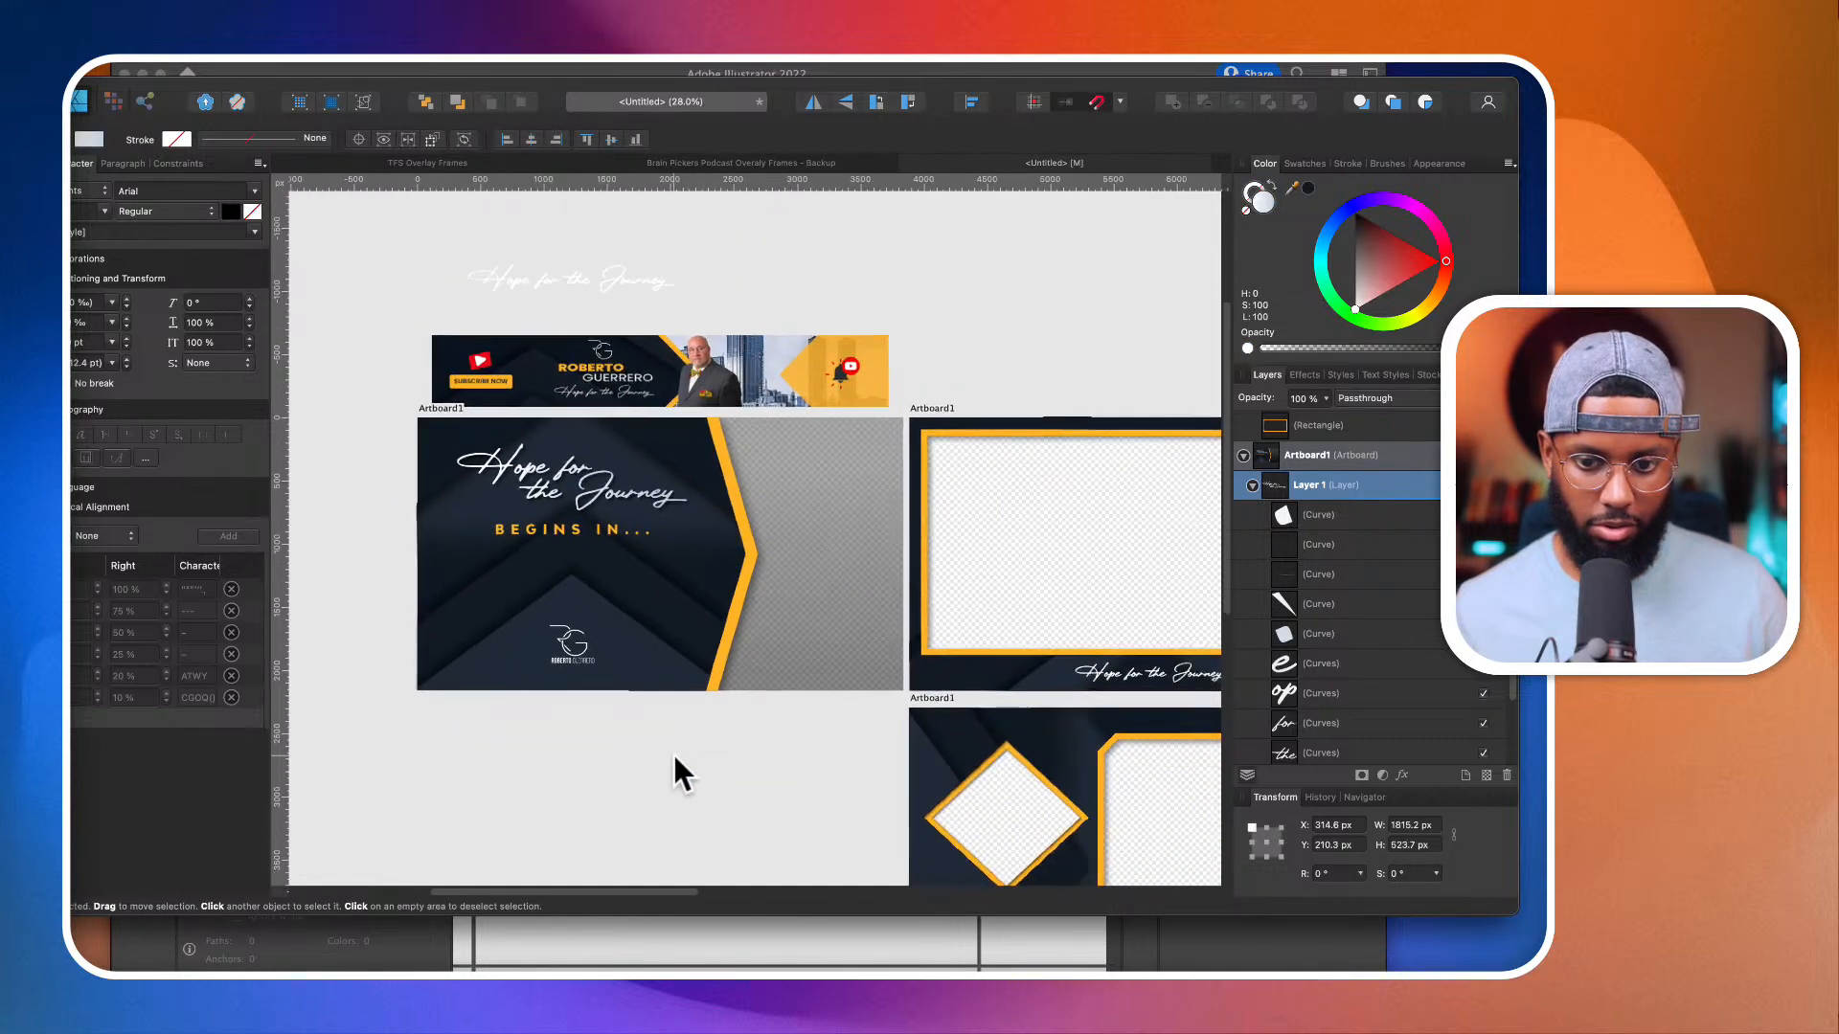
Step: Give the orange edge curve a vertical gradient running down to a darker orange, at H 40, S 100, L 41
click(750, 554)
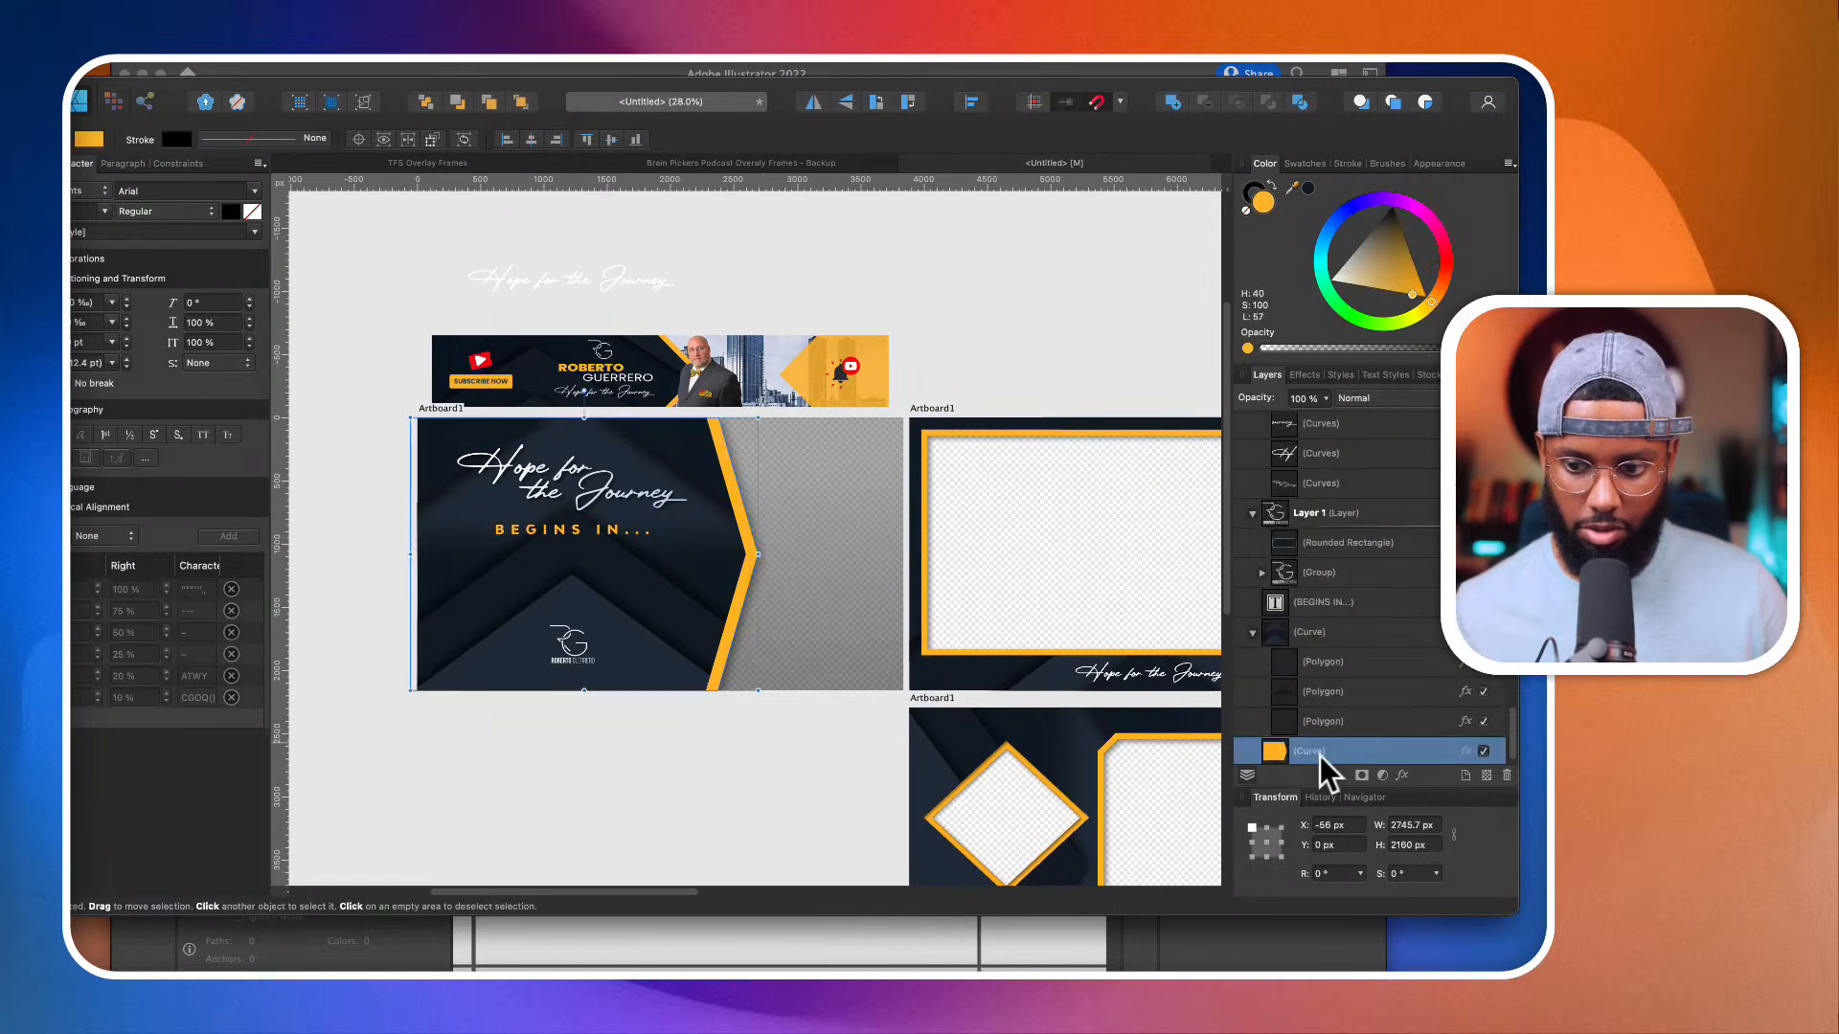
scroll(1379, 759, down, 1)
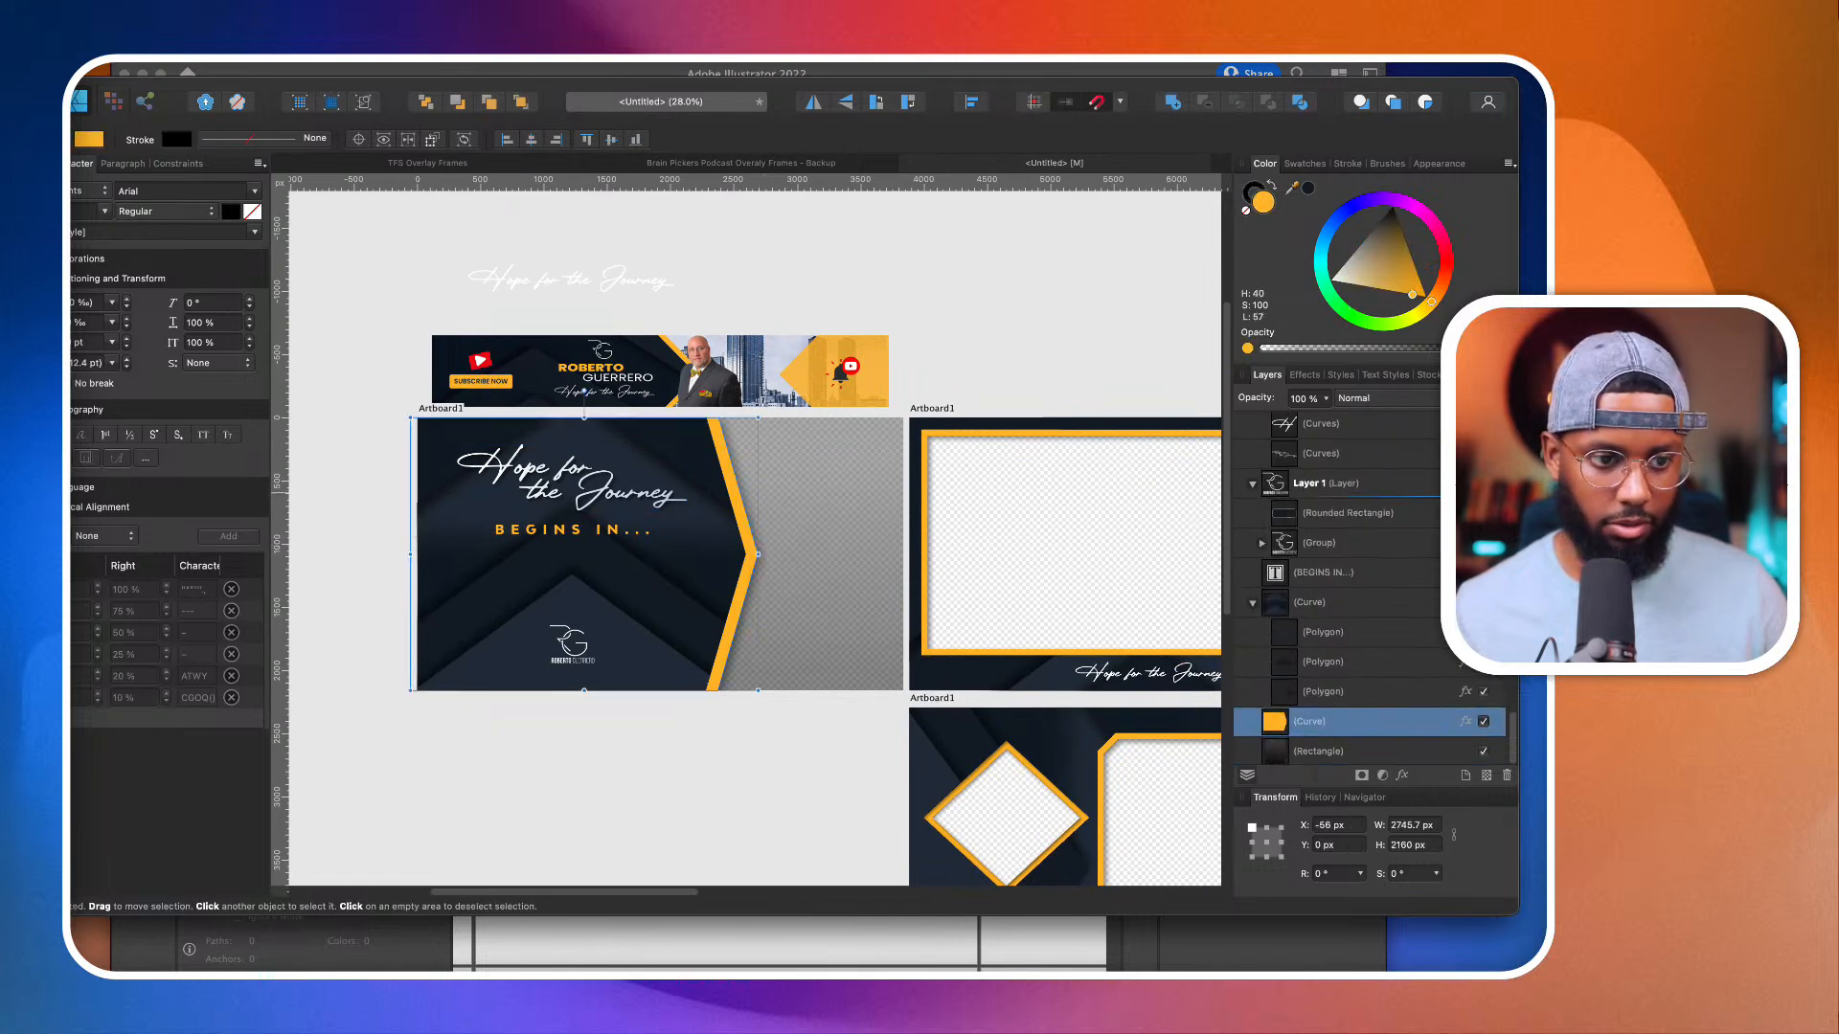
key(g)
drag(713, 444, 715, 689)
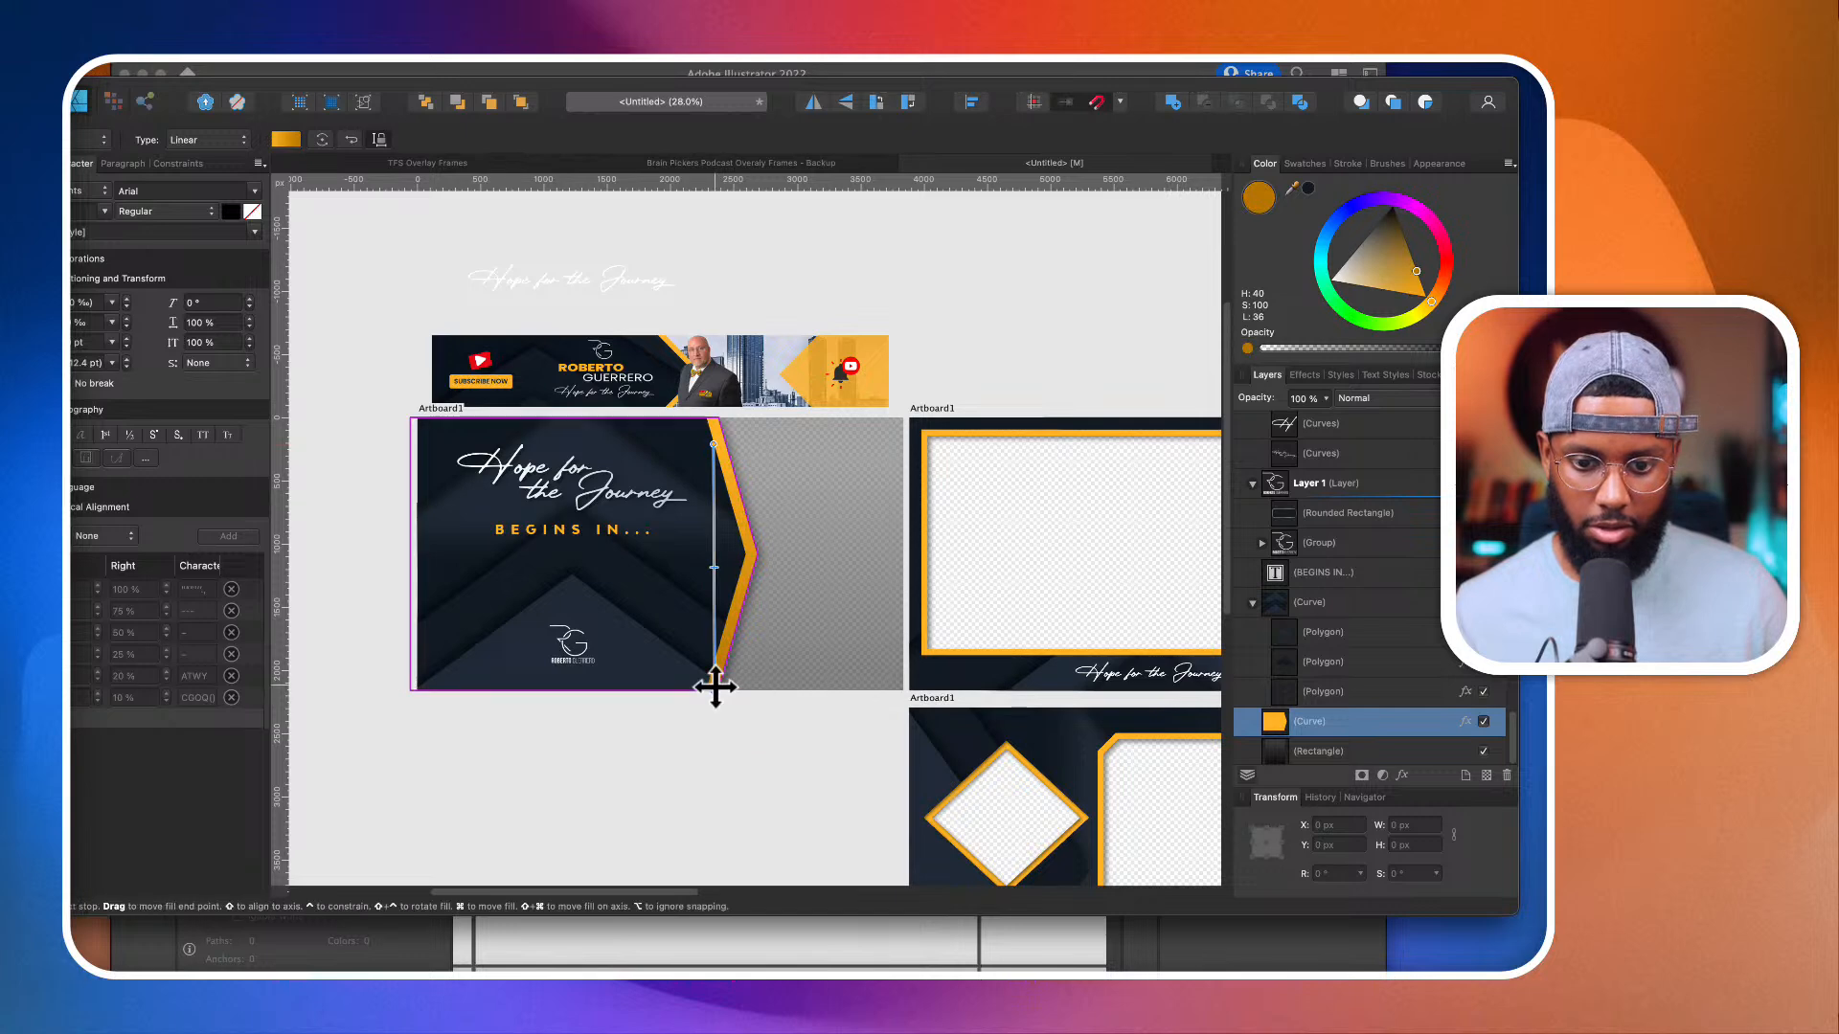
drag(1417, 272, 1423, 278)
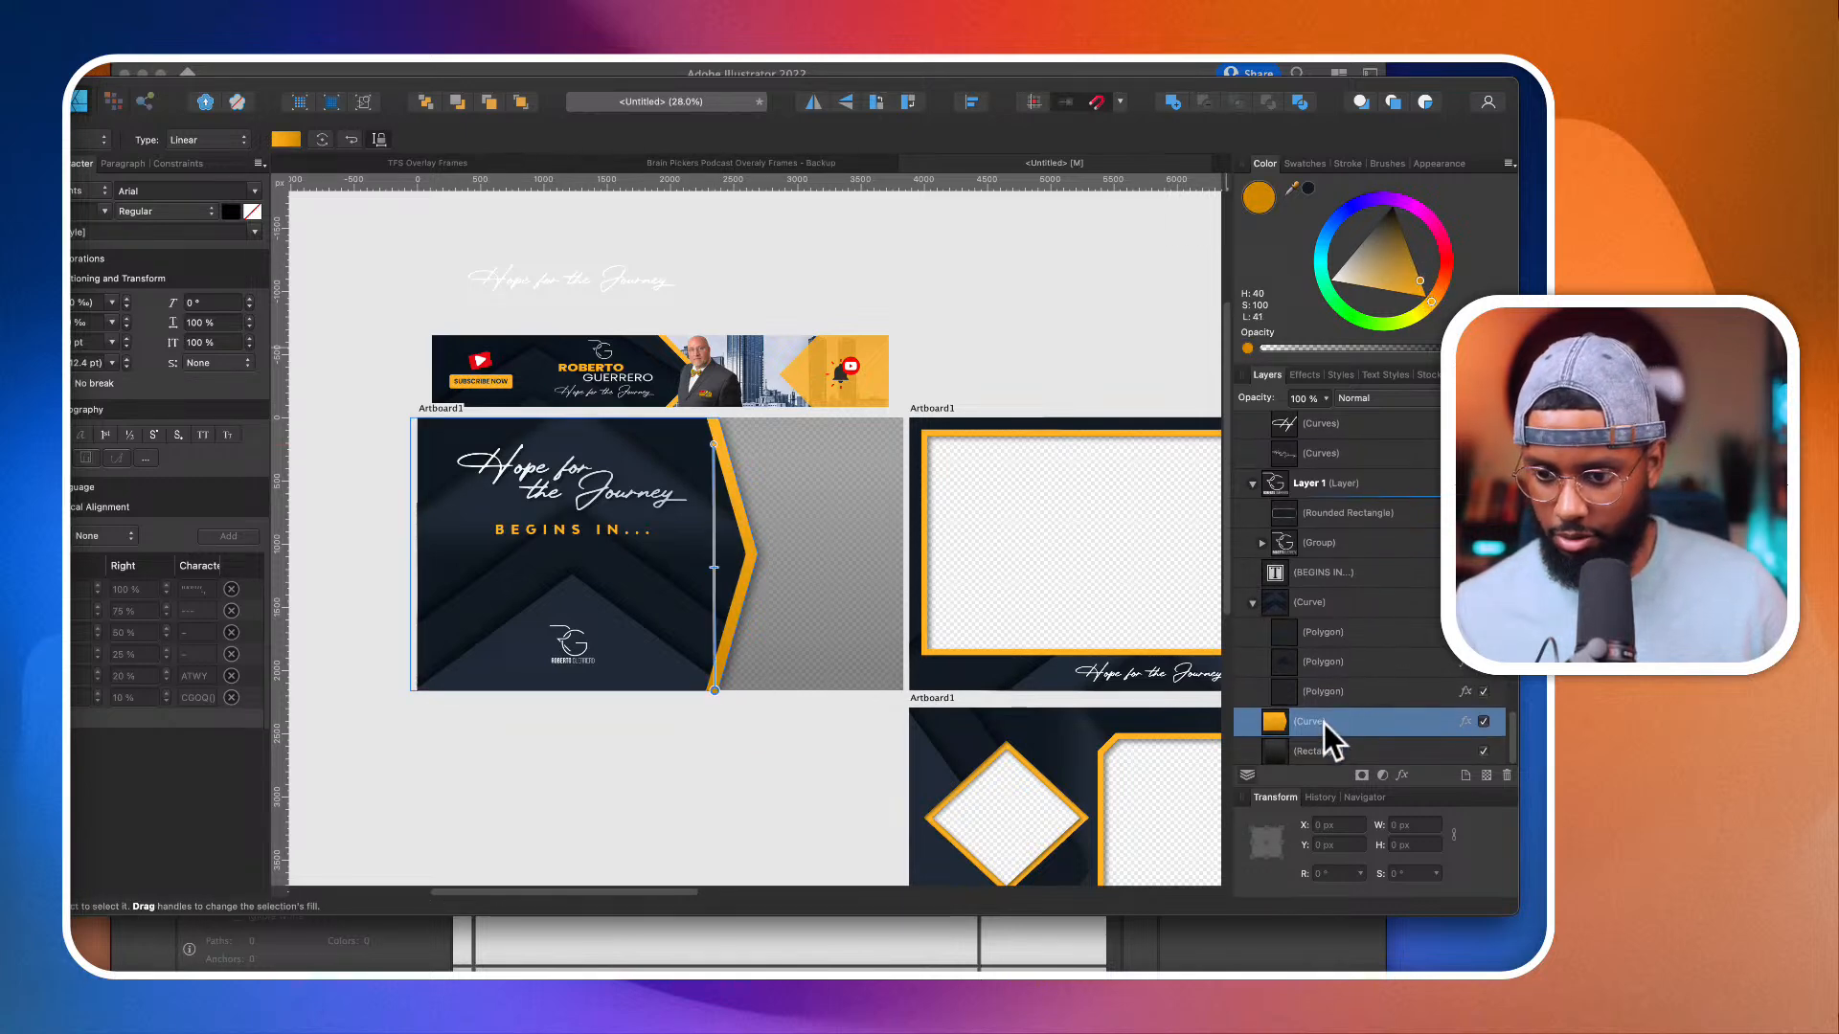
Step: Add an outer shadow to the navy curve above the orange edge, with offset about 24.4 px and radius about 29.6 px
click(1335, 603)
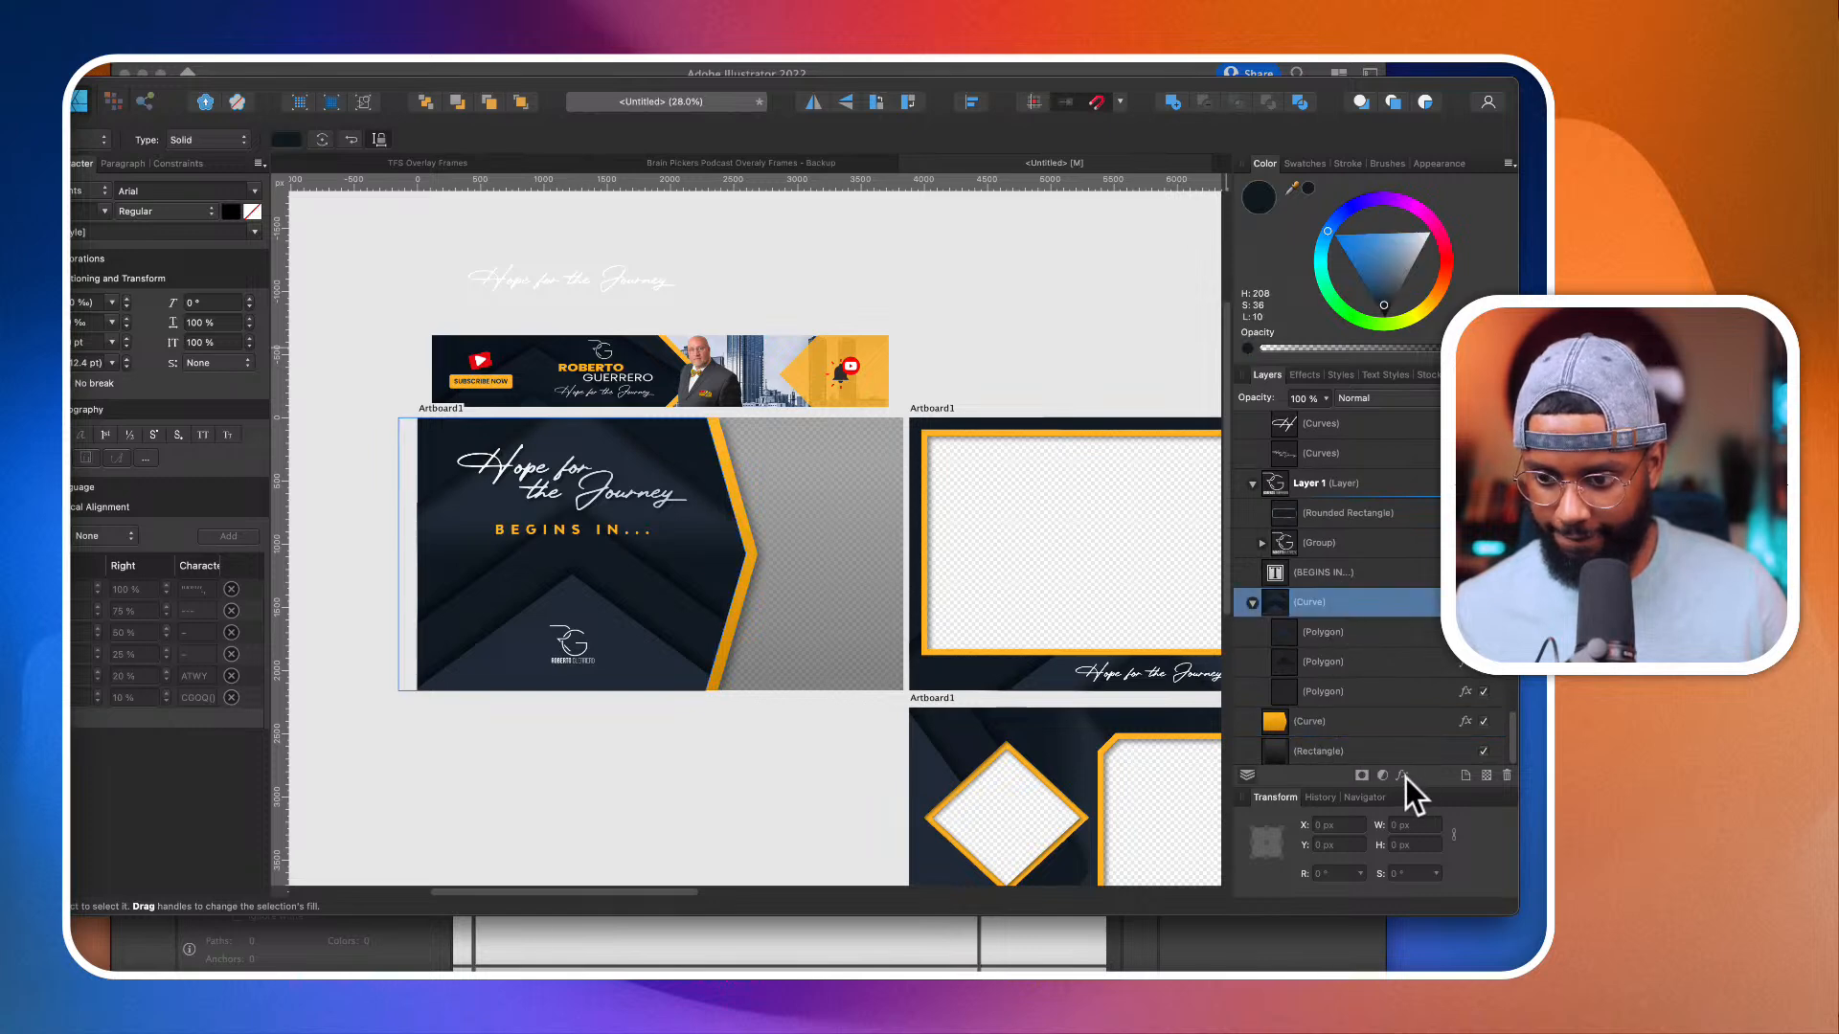
click(1403, 775)
click(980, 489)
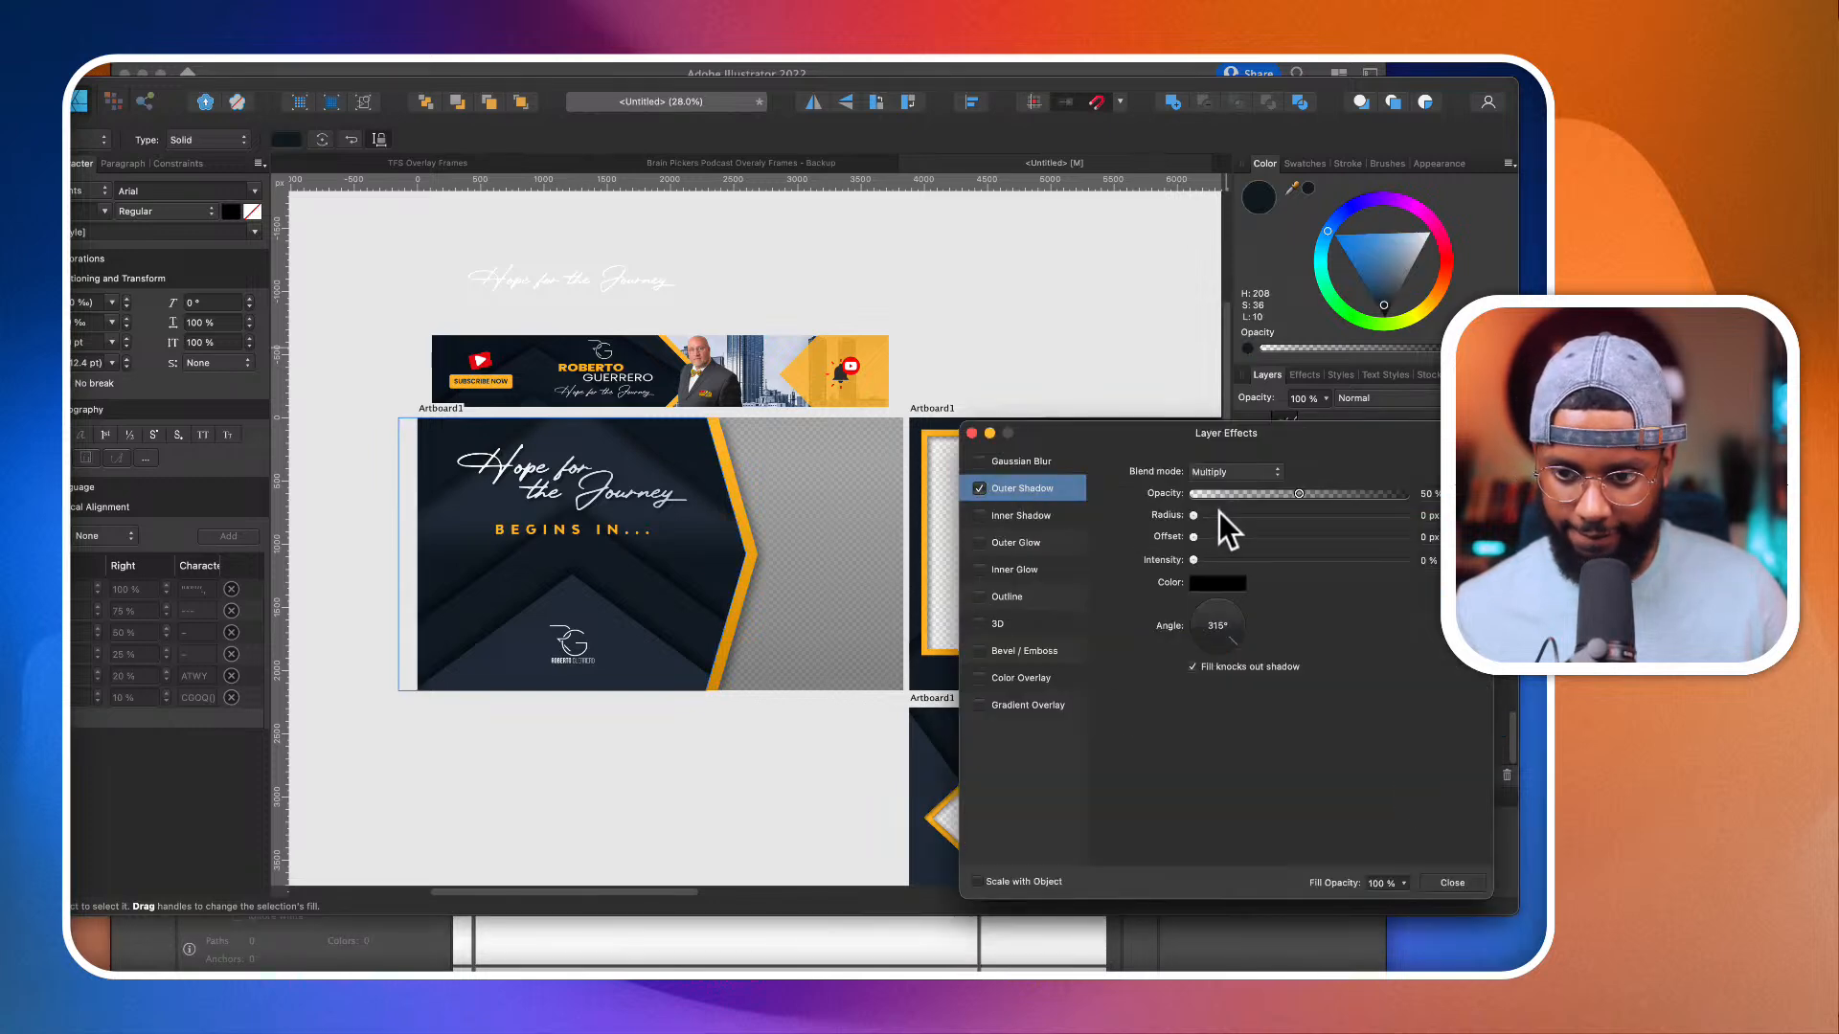
drag(1193, 537, 1319, 544)
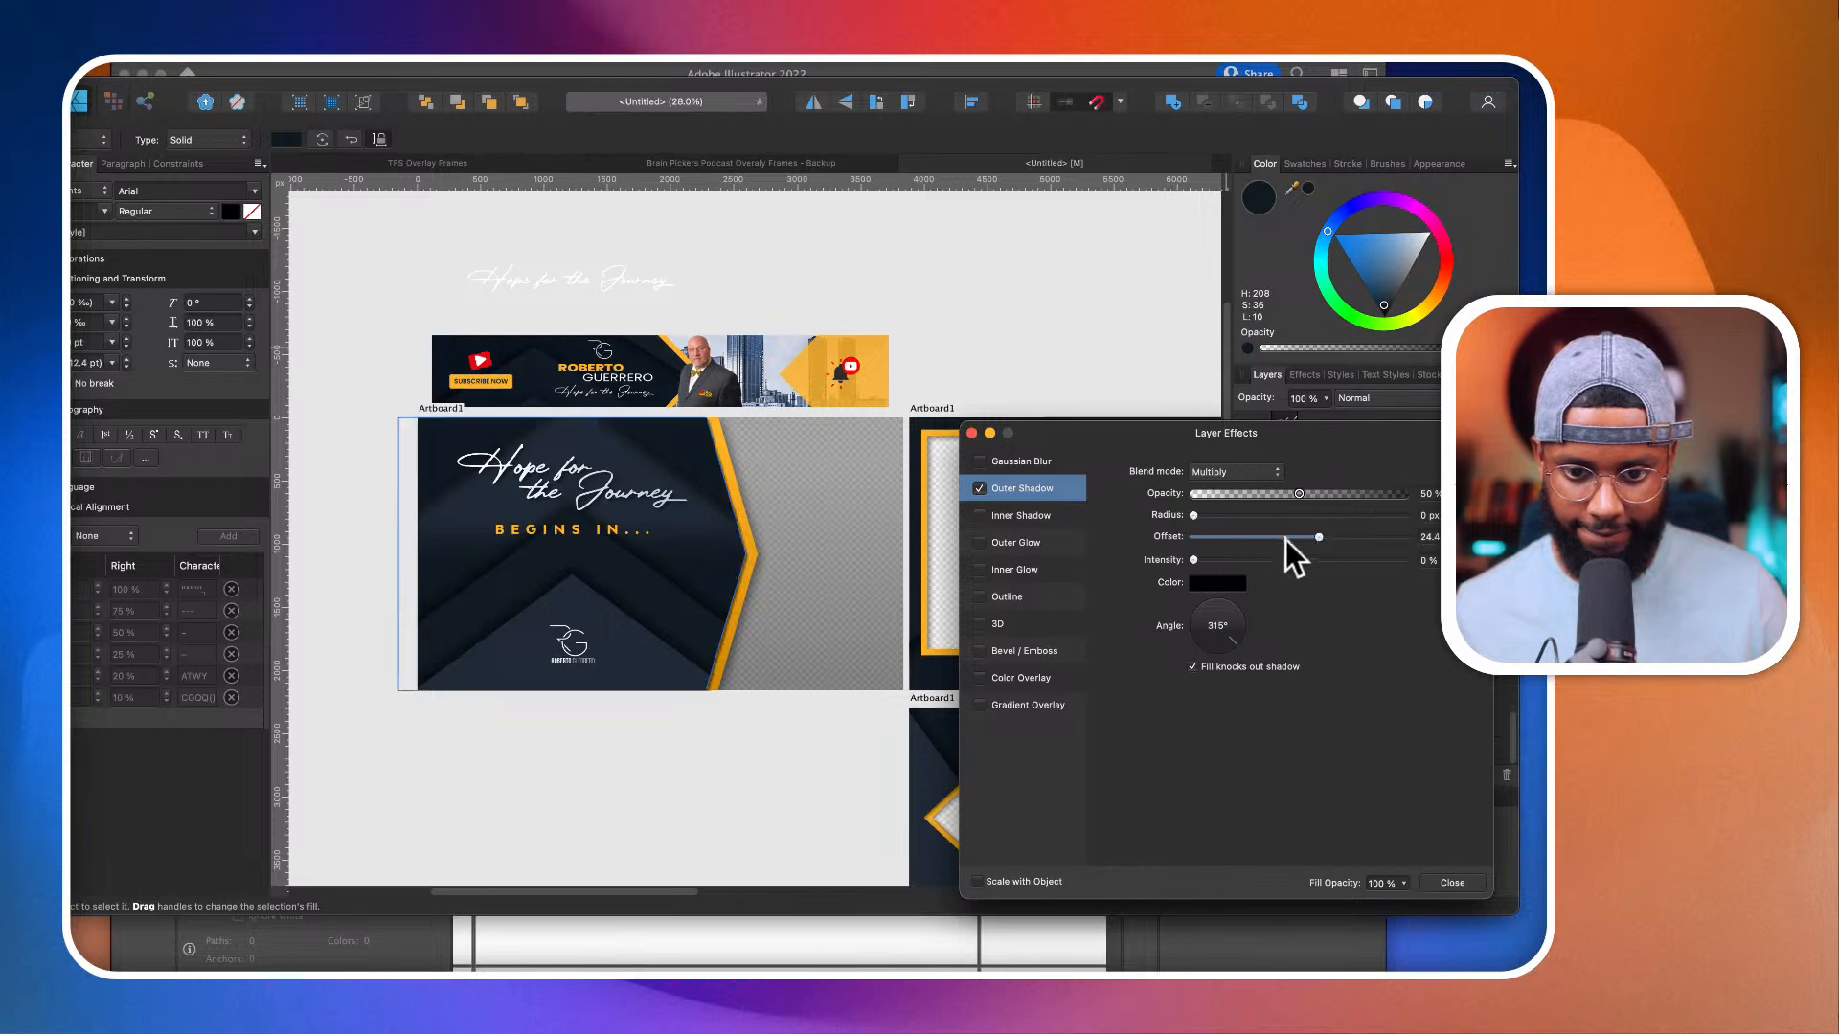
drag(1195, 518, 1332, 515)
scroll(766, 579, up, 4)
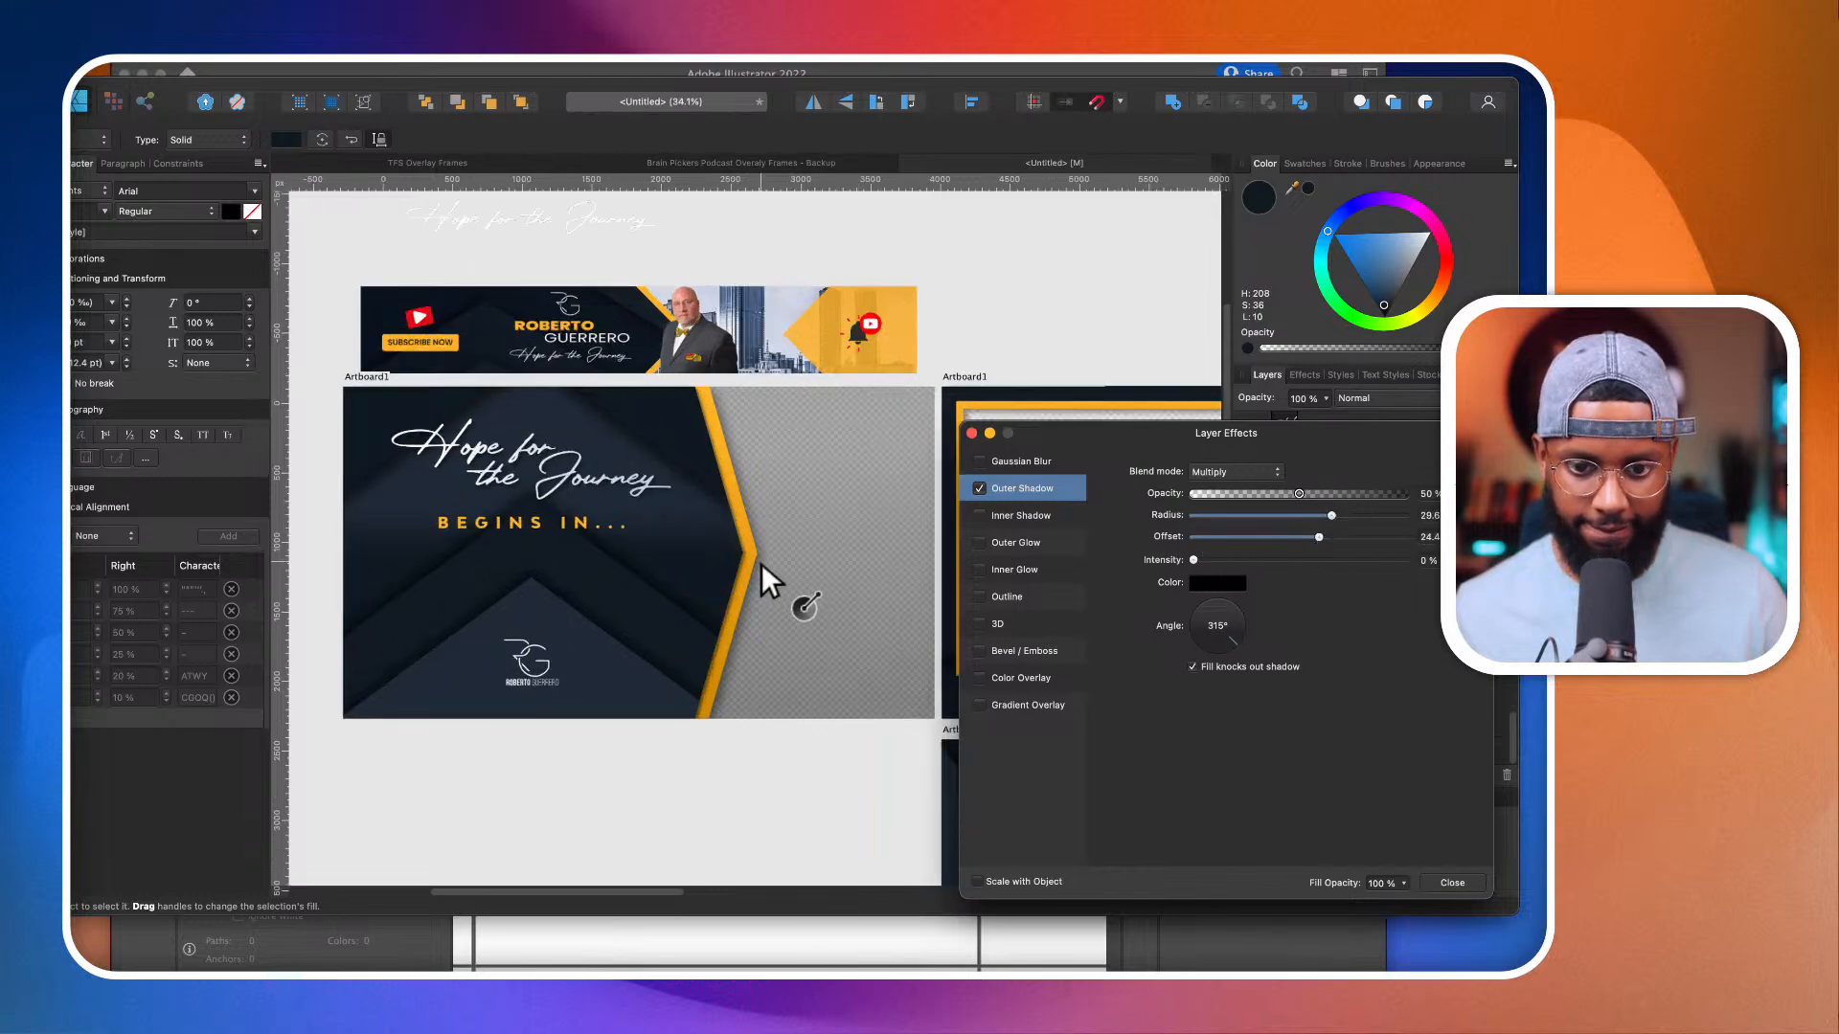
scroll(760, 563, down, 8)
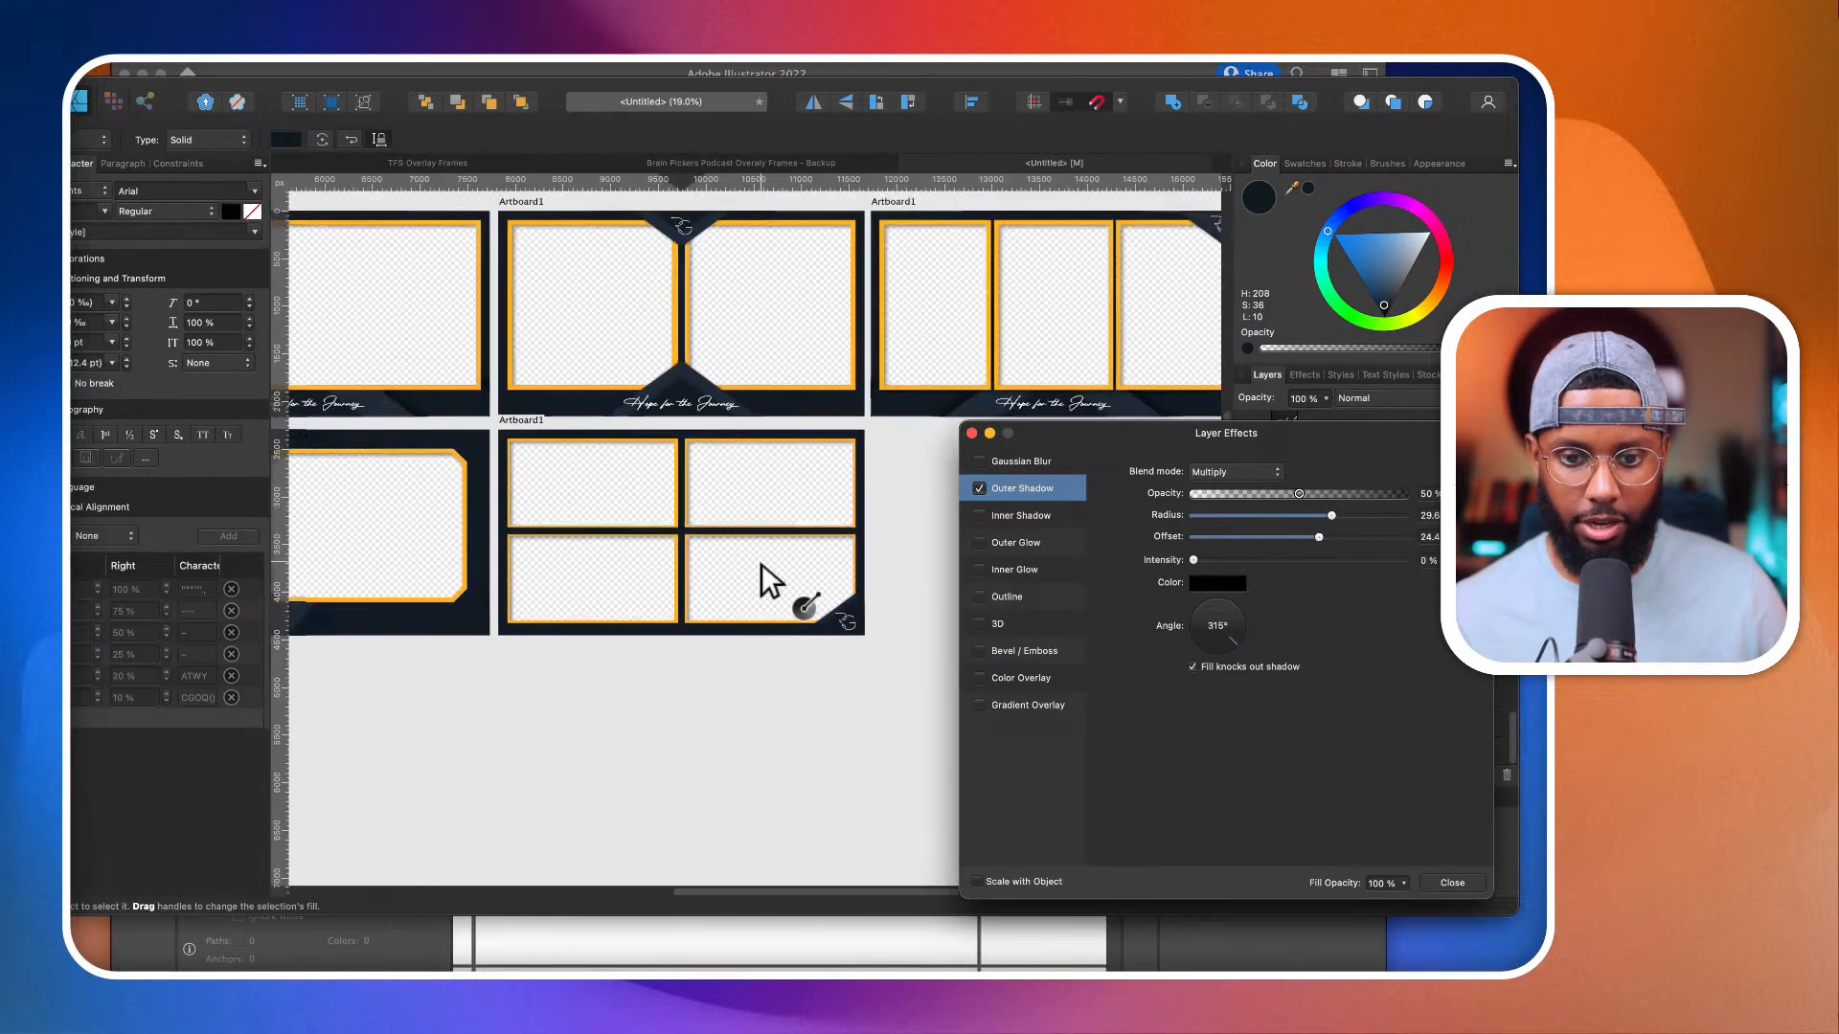
click(972, 433)
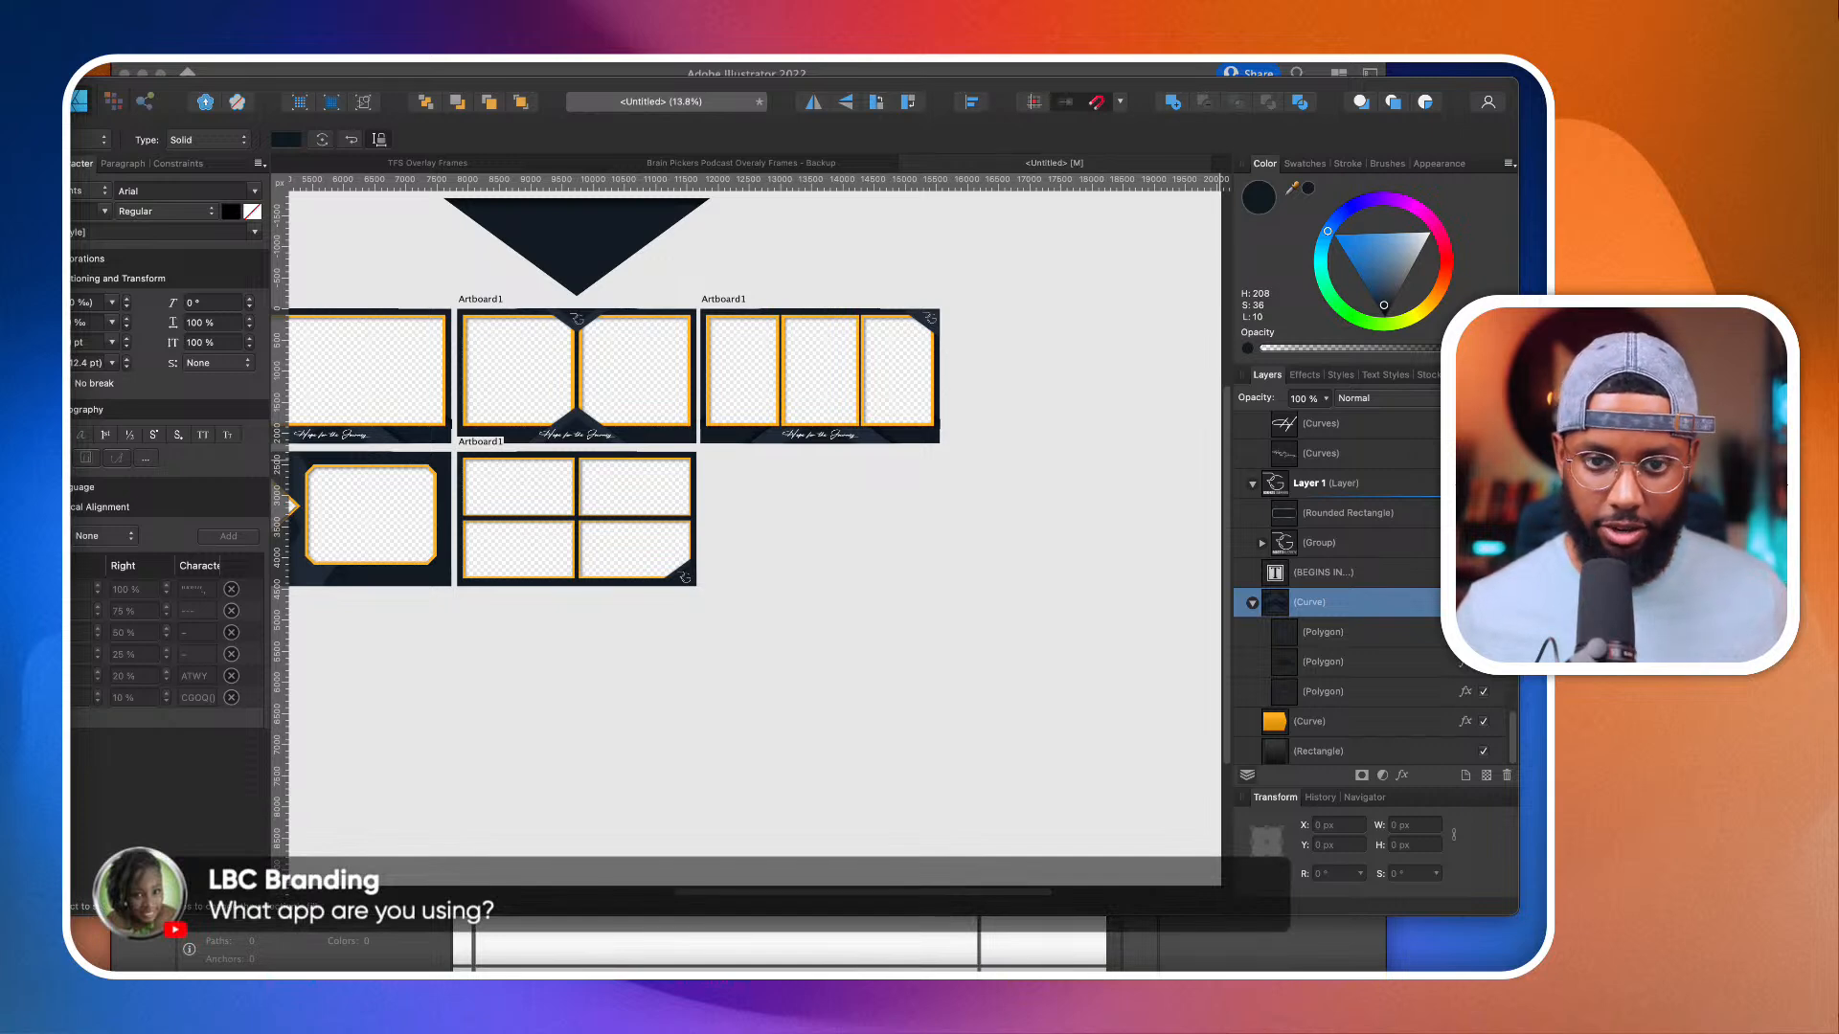
Step: Switch to the Safari browser and search the web for "Affinity designer" in a new tab
key(super+Tab)
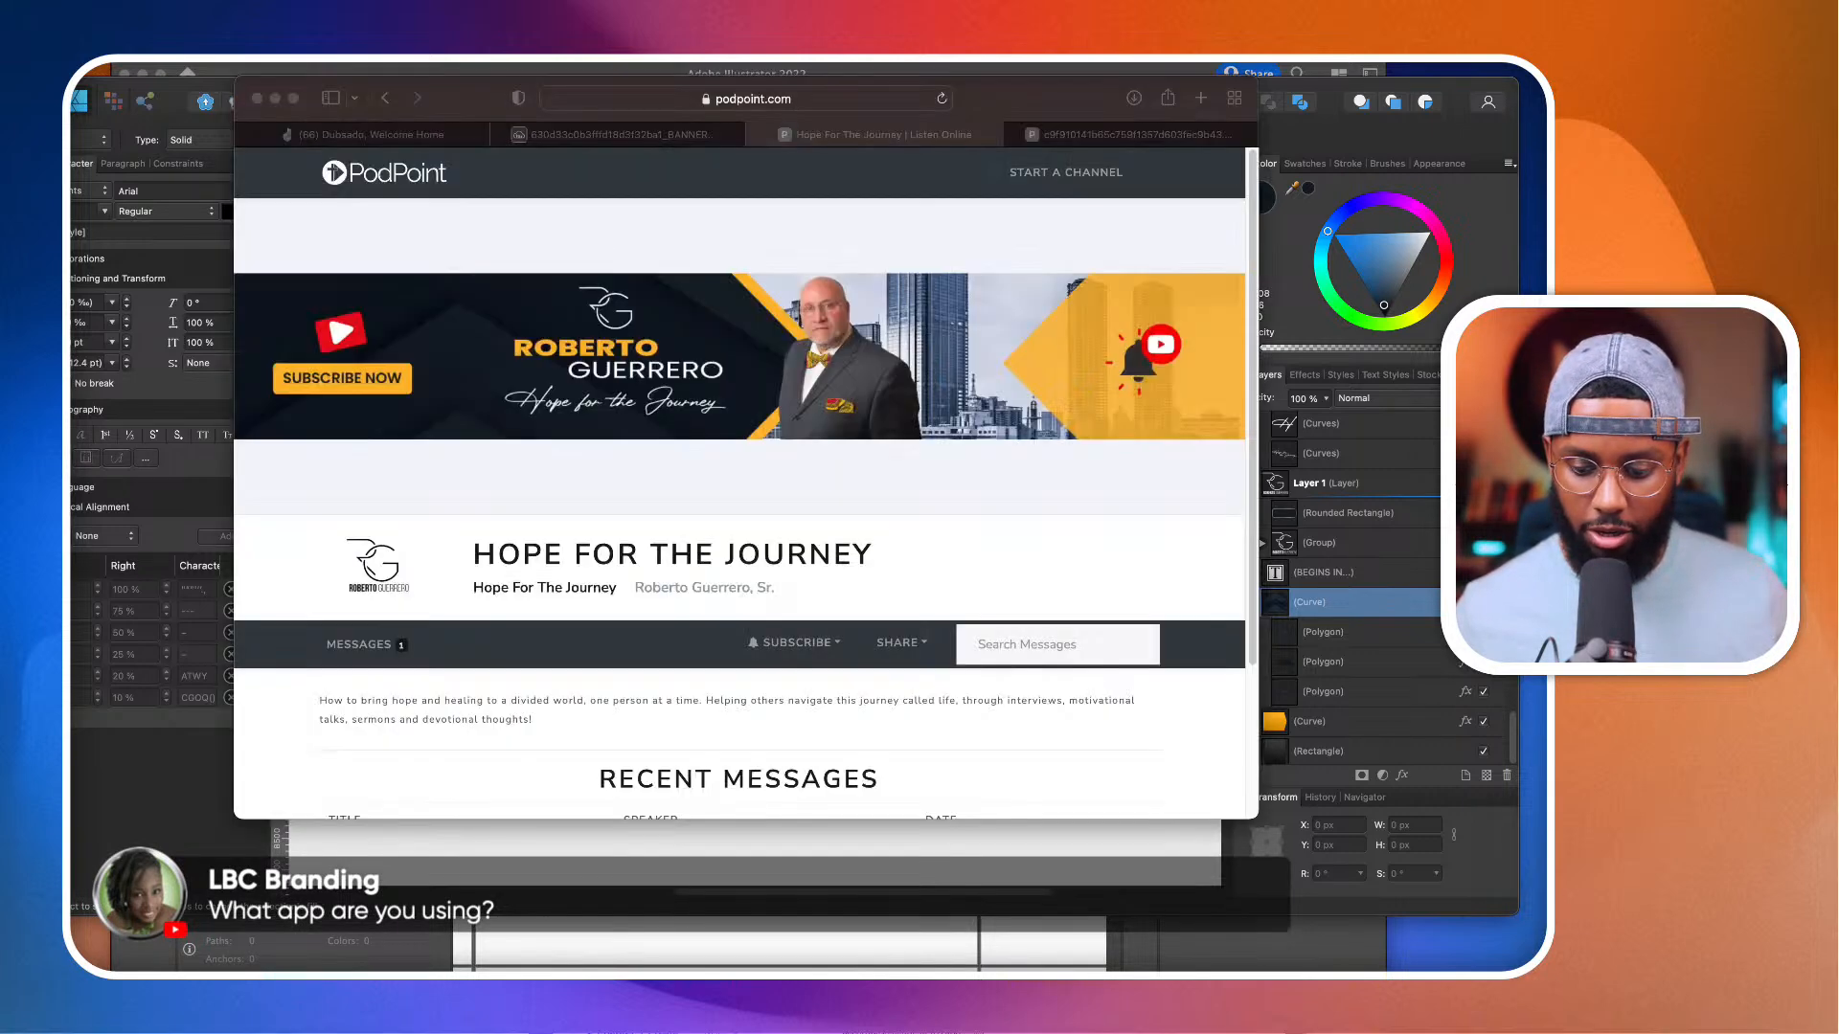
click(1202, 98)
text(AFFINi)
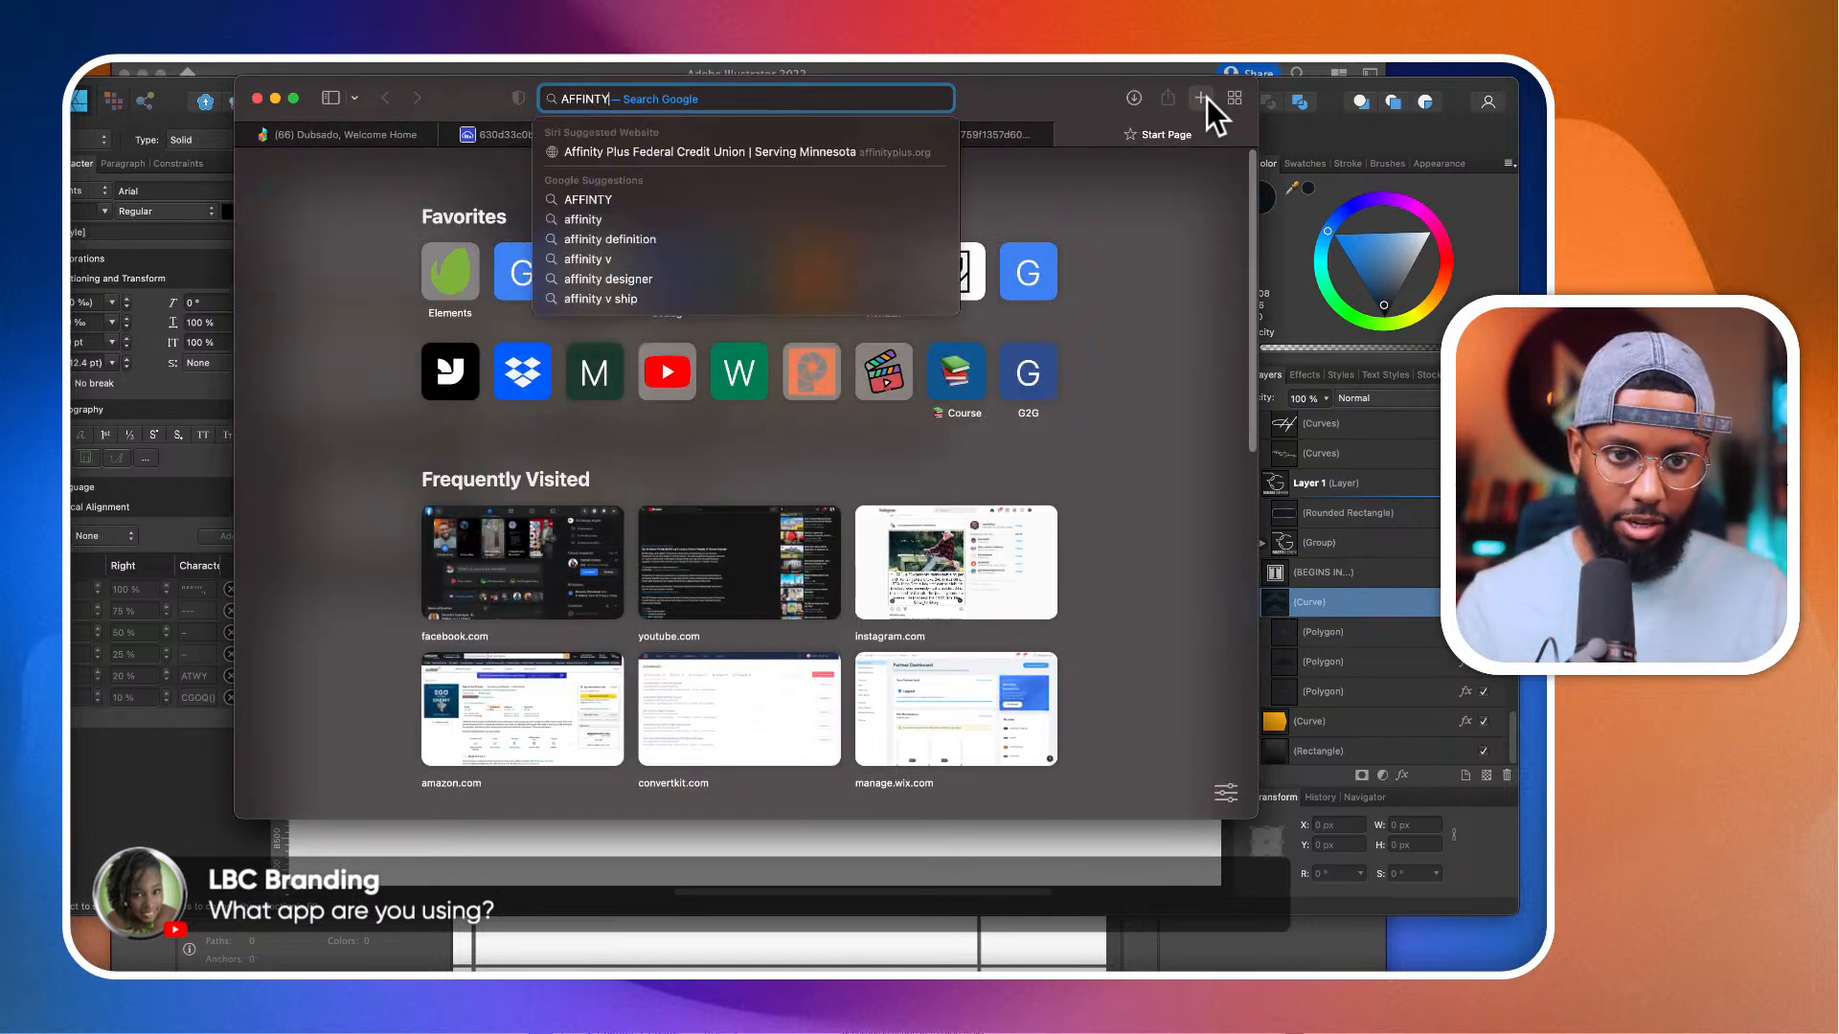
text(ty designer)
key(Return)
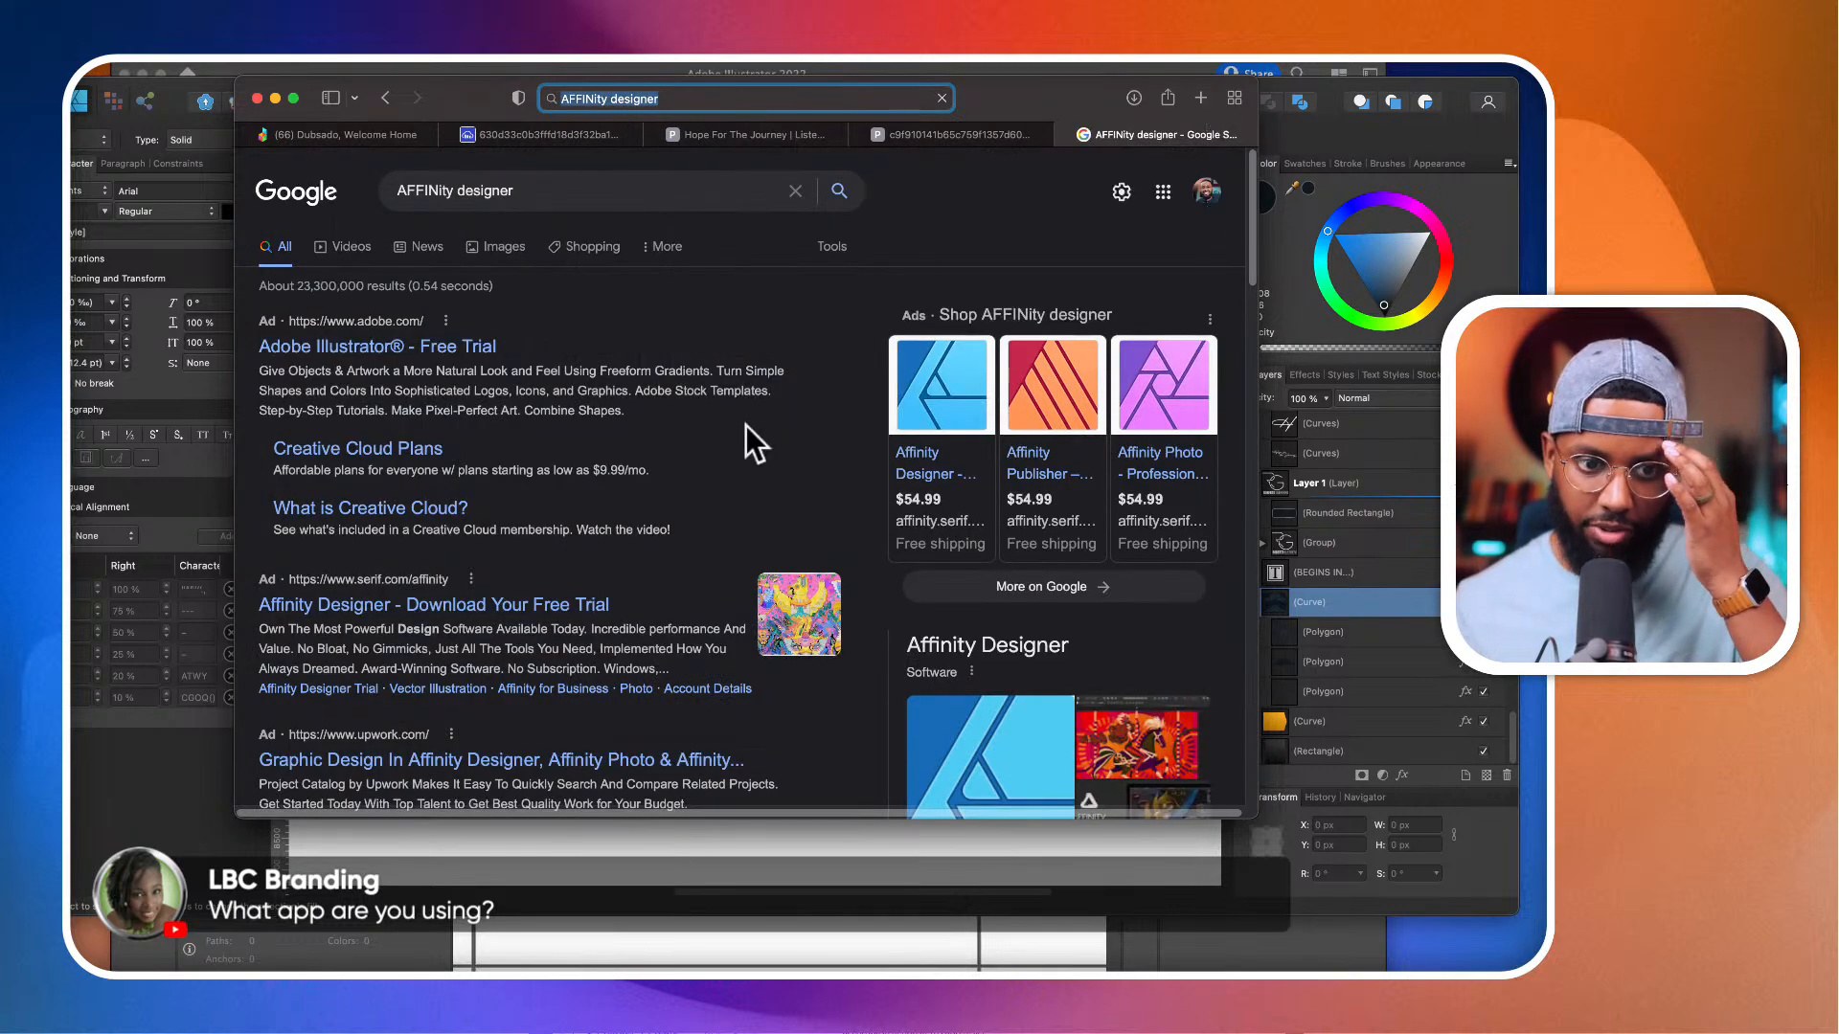
Step: Open the official Affinity Designer site from the search results and allow all cookies
scroll(744, 427, down, 3)
scroll(743, 427, down, 3)
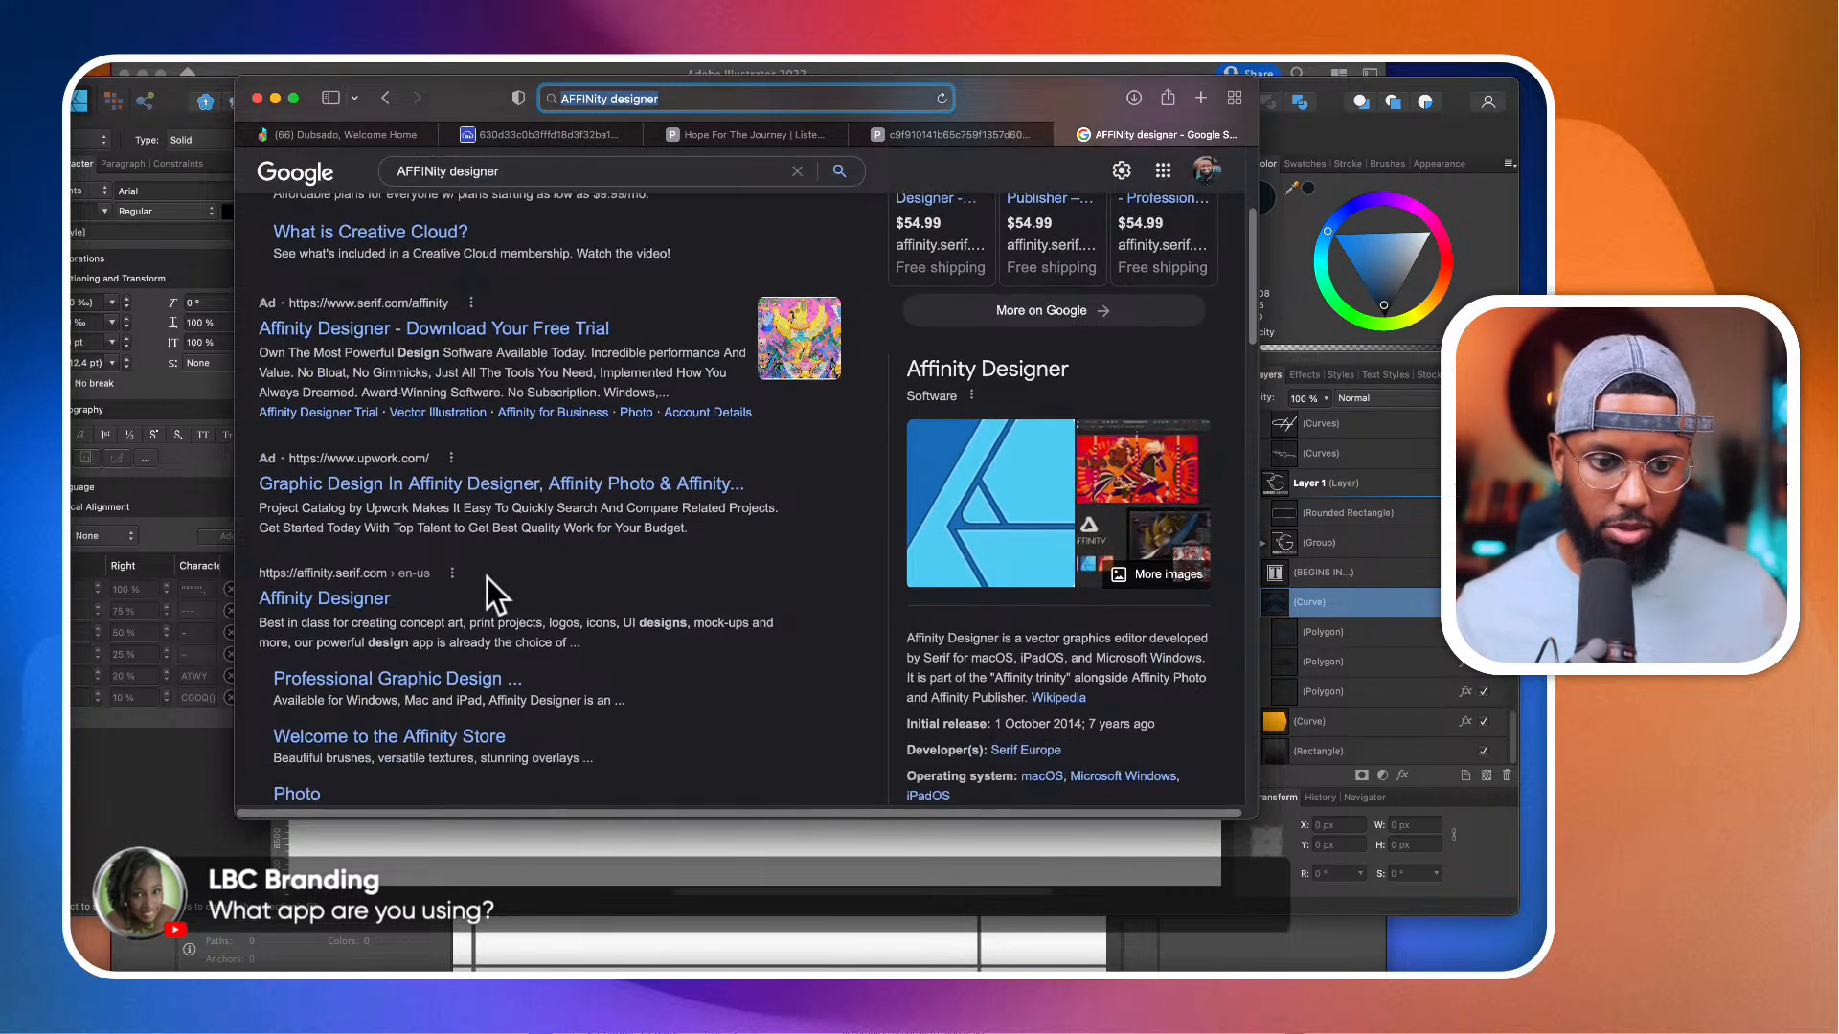
click(355, 599)
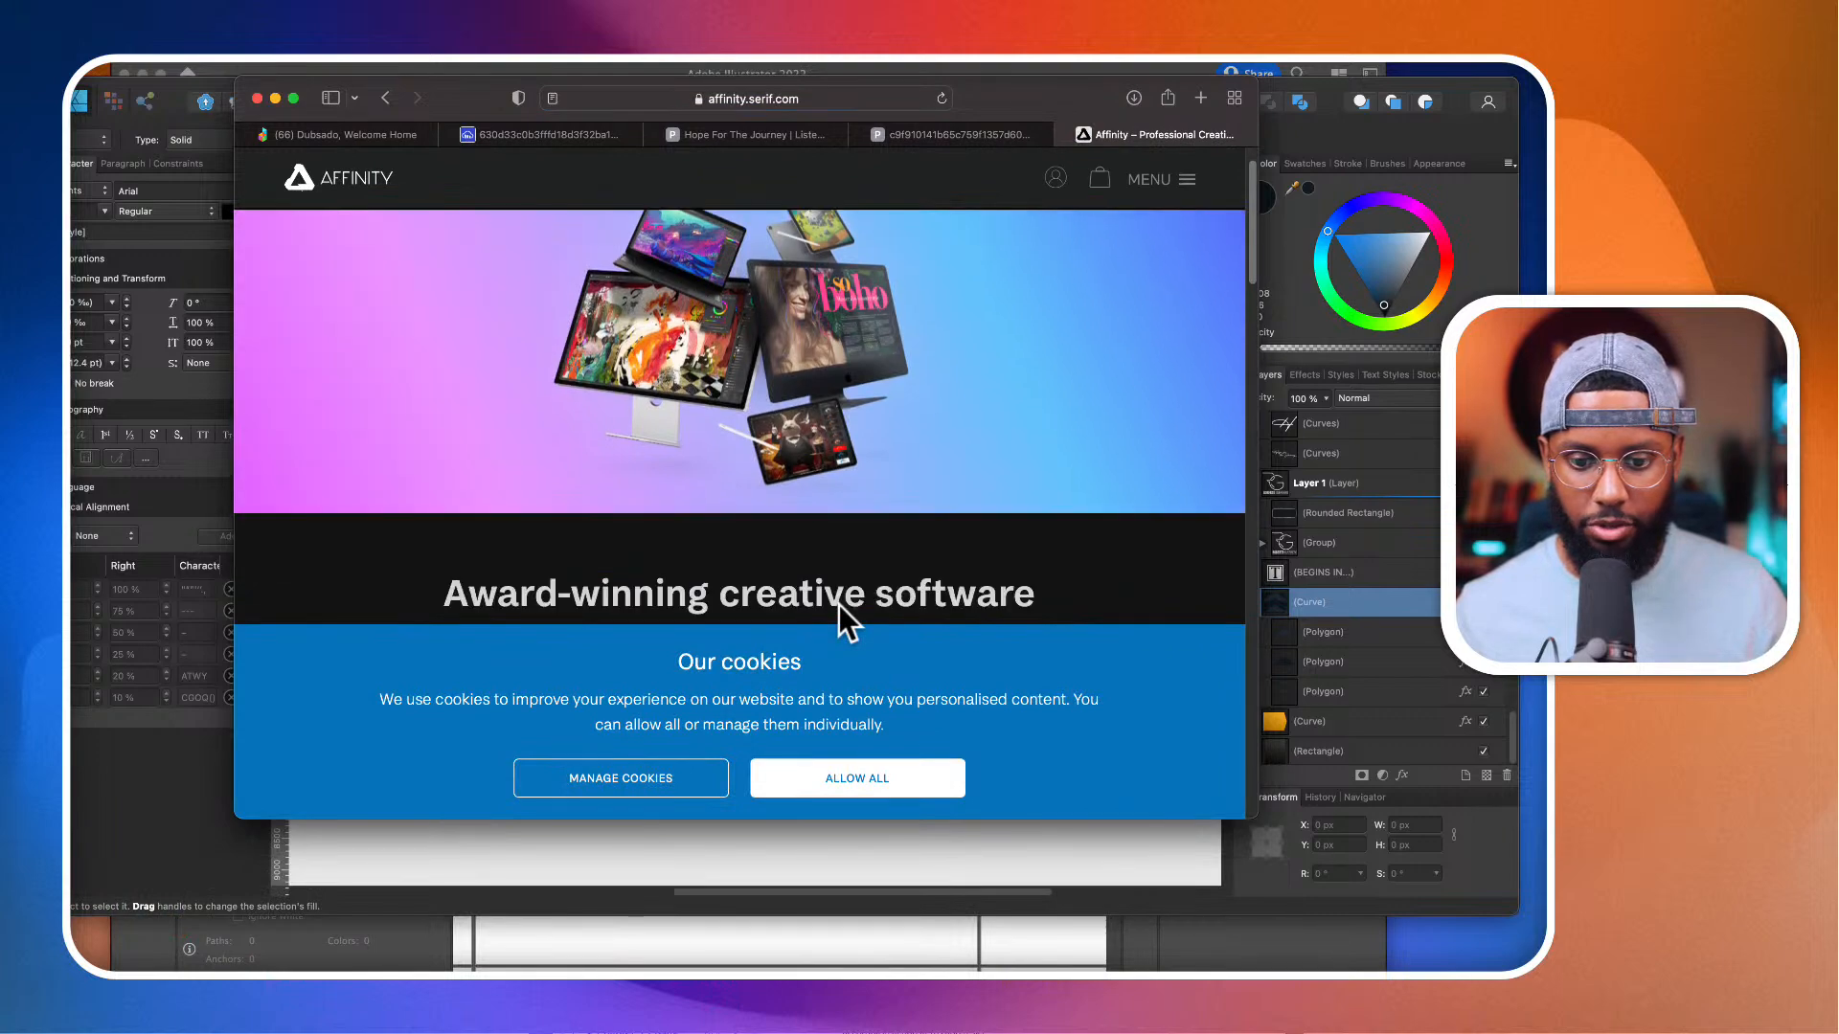
click(839, 776)
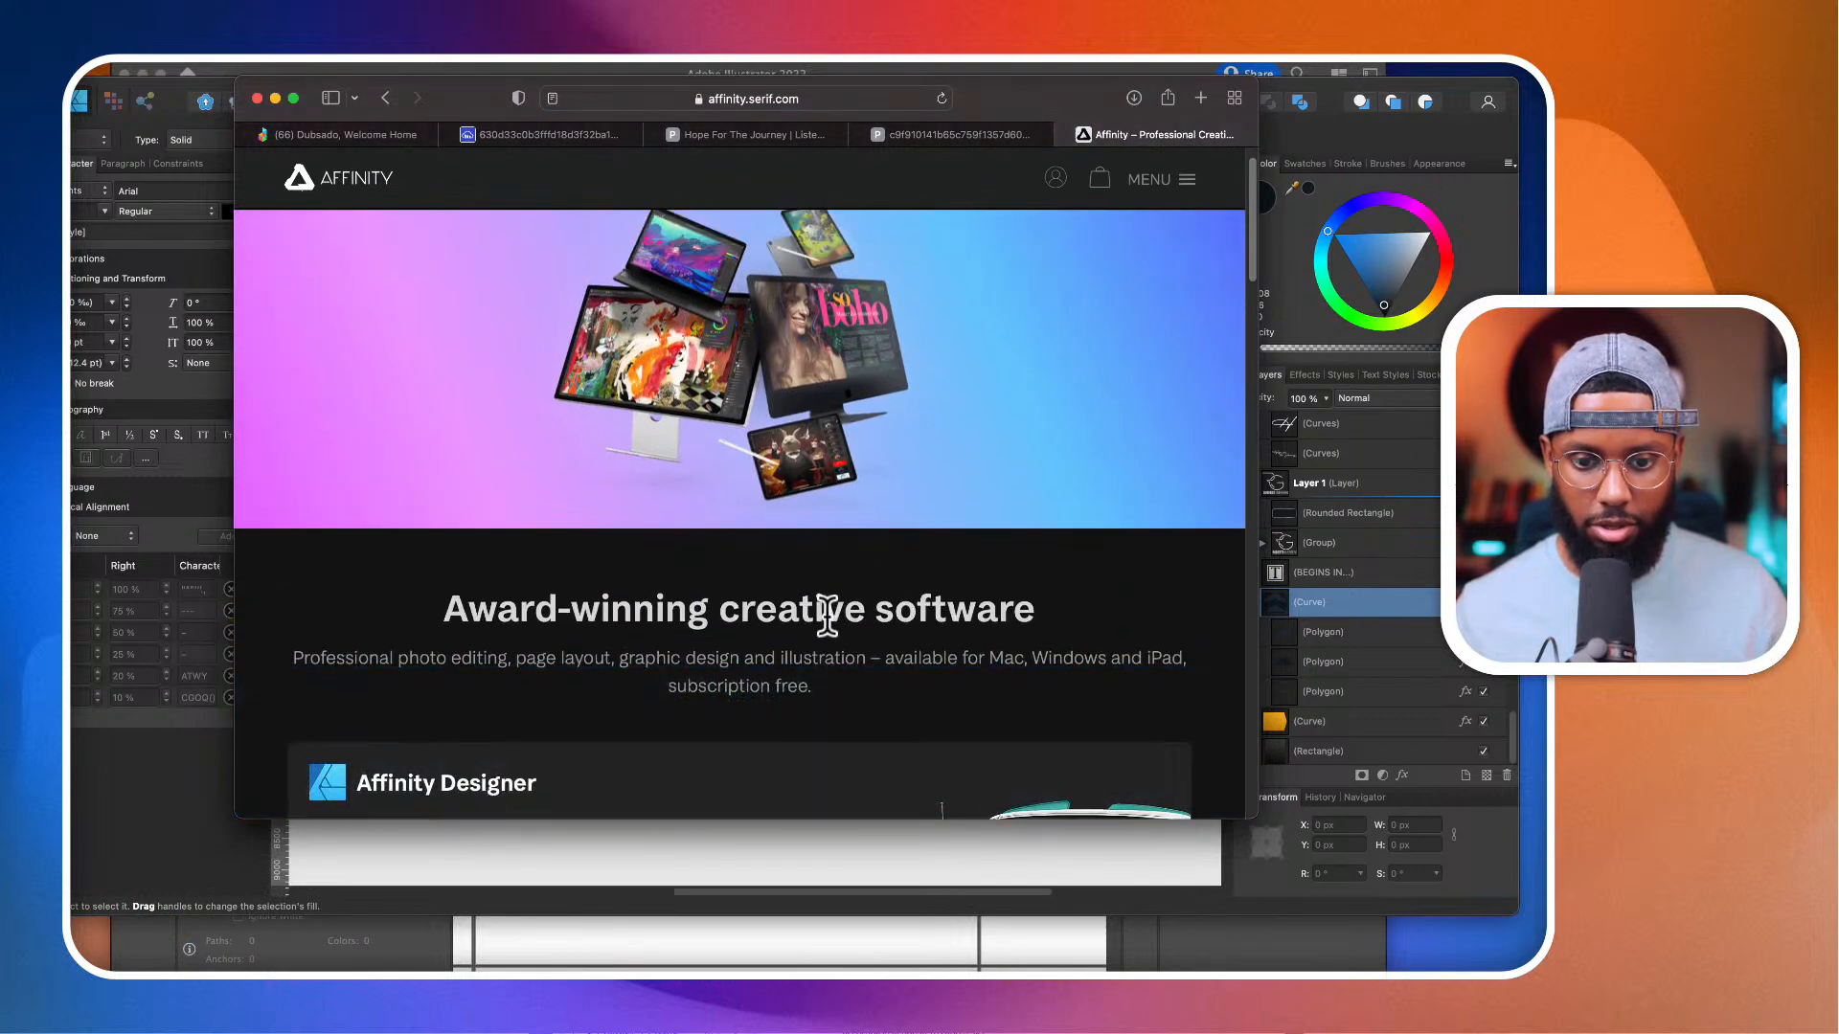
Step: Examine the Affinity homepage for its desktop apps, iPad versions, prices and creative add-ons
scroll(826, 618, down, 10)
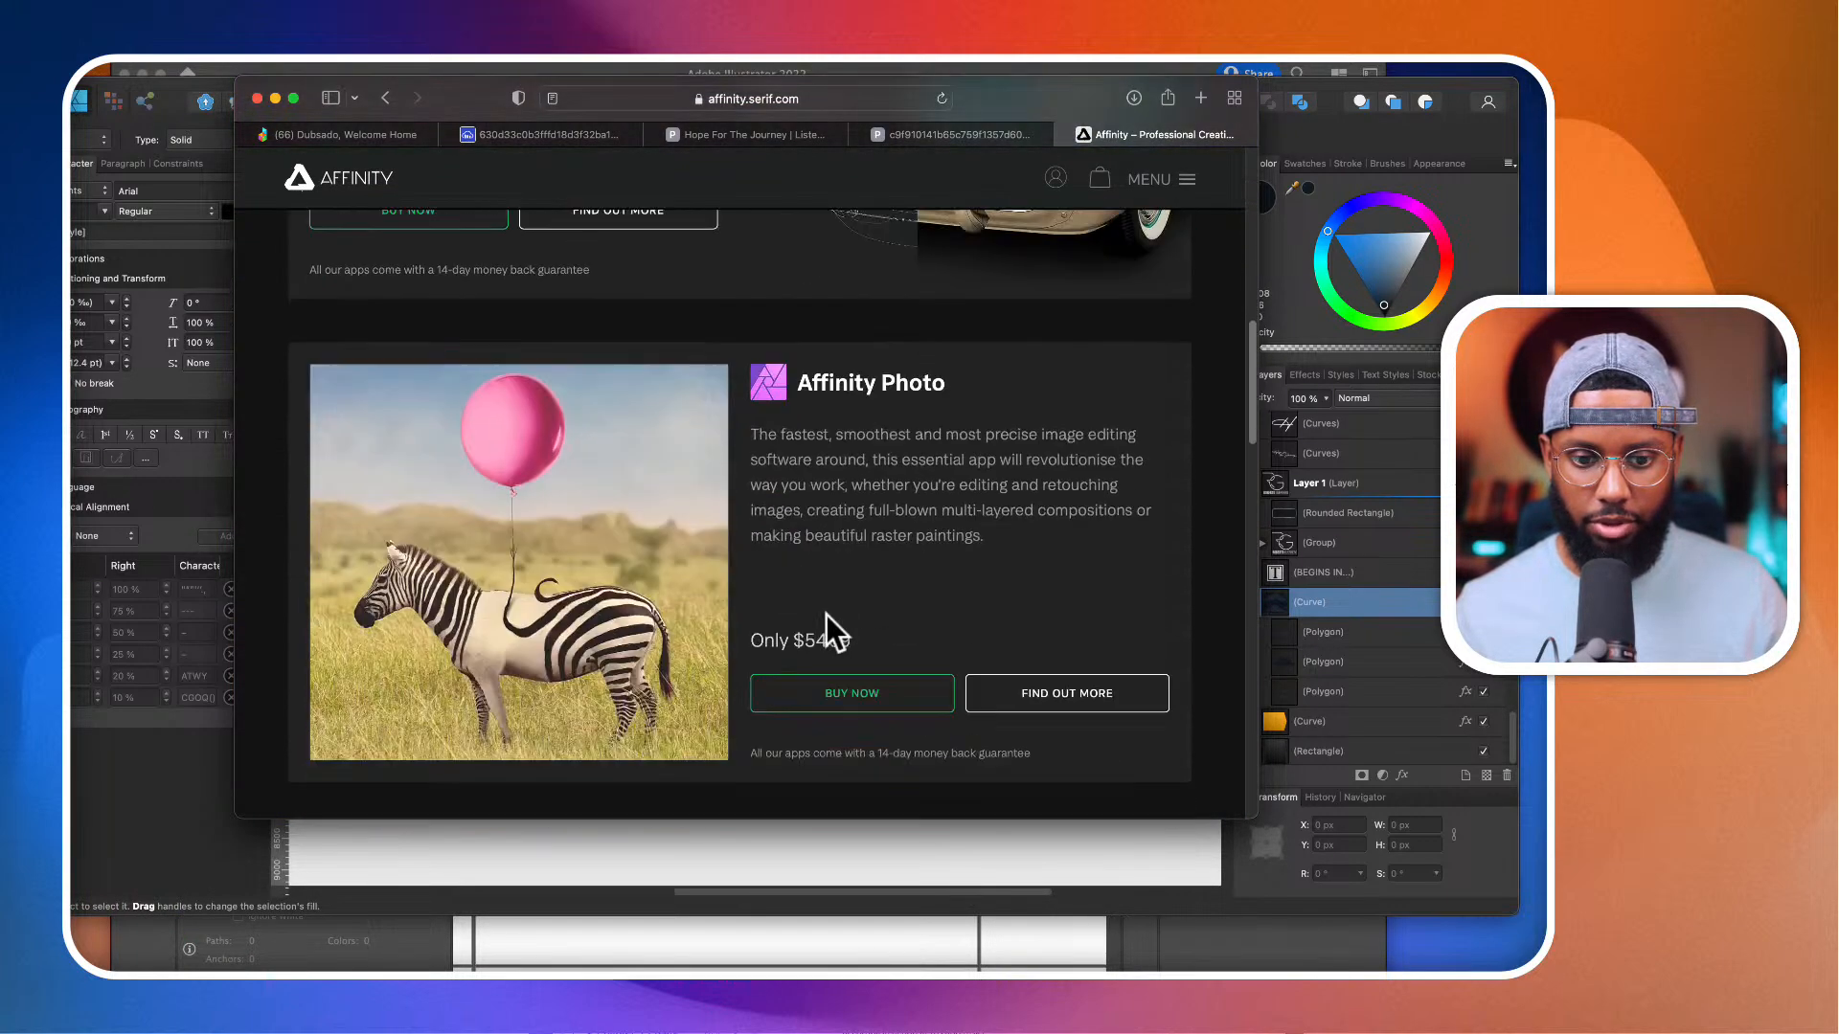
scroll(826, 613, down, 5)
scroll(843, 479, up, 2)
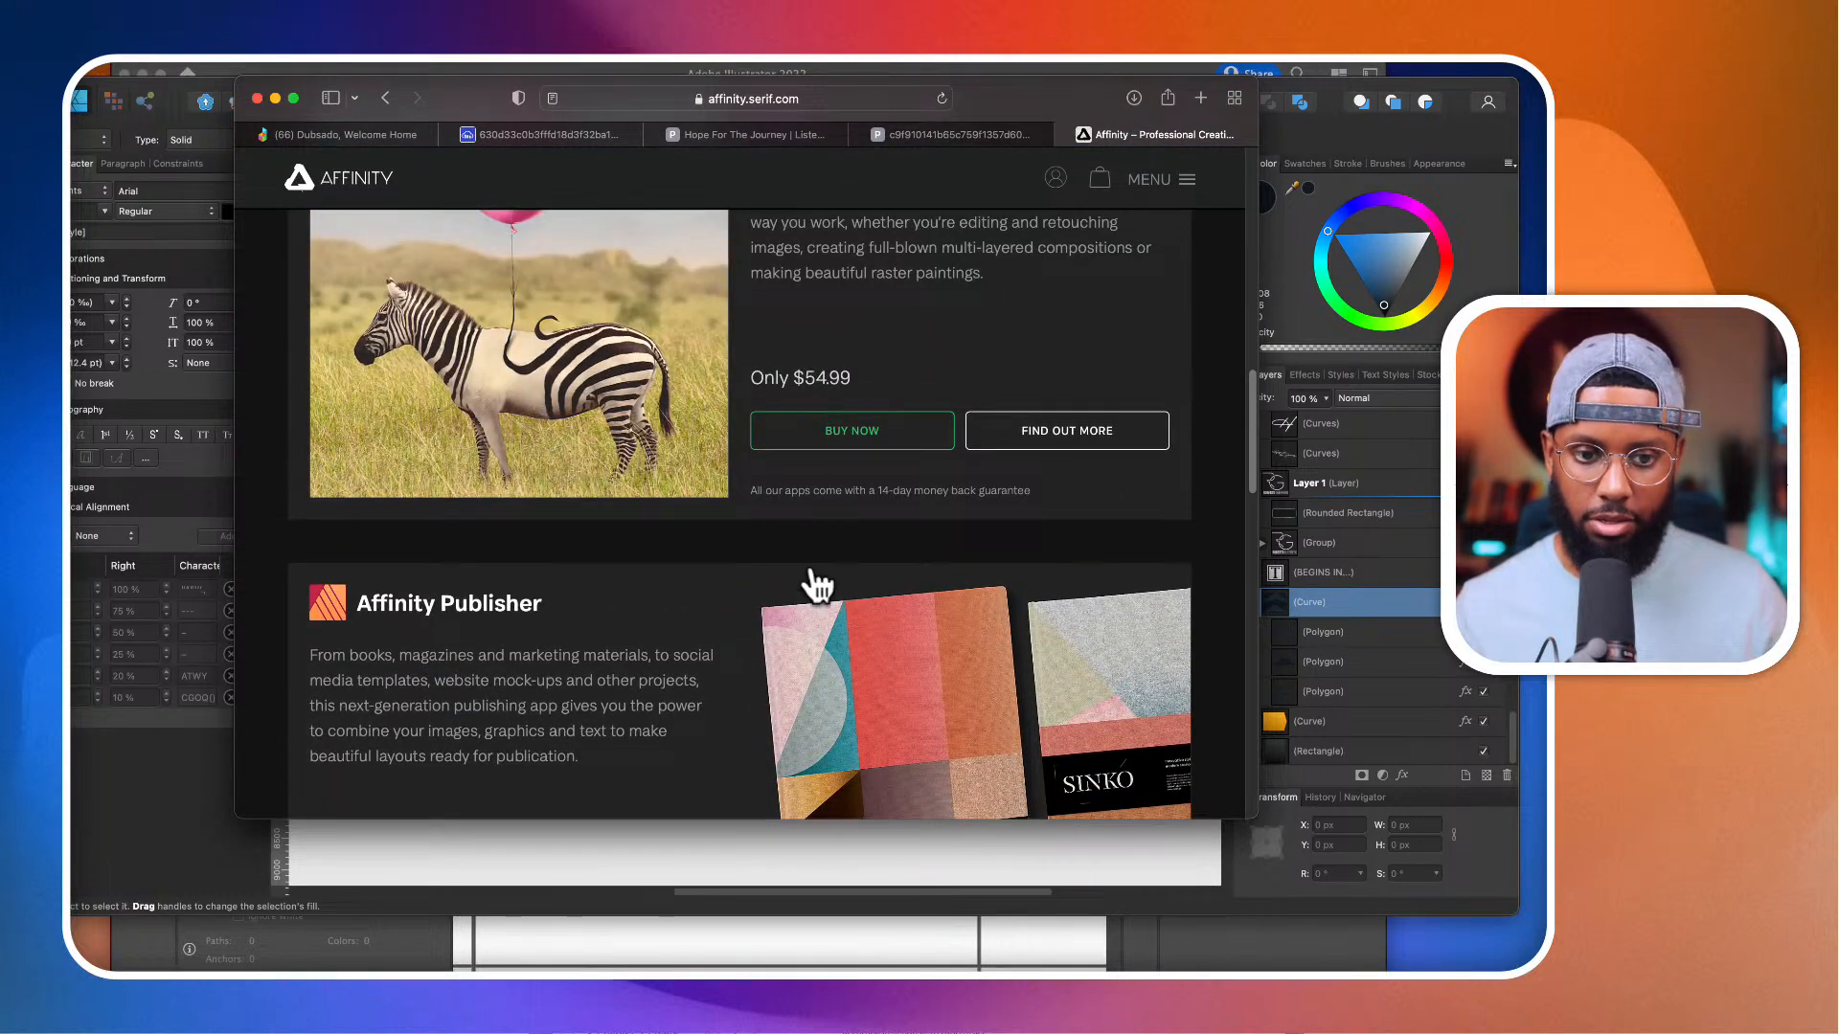
scroll(812, 575, down, 5)
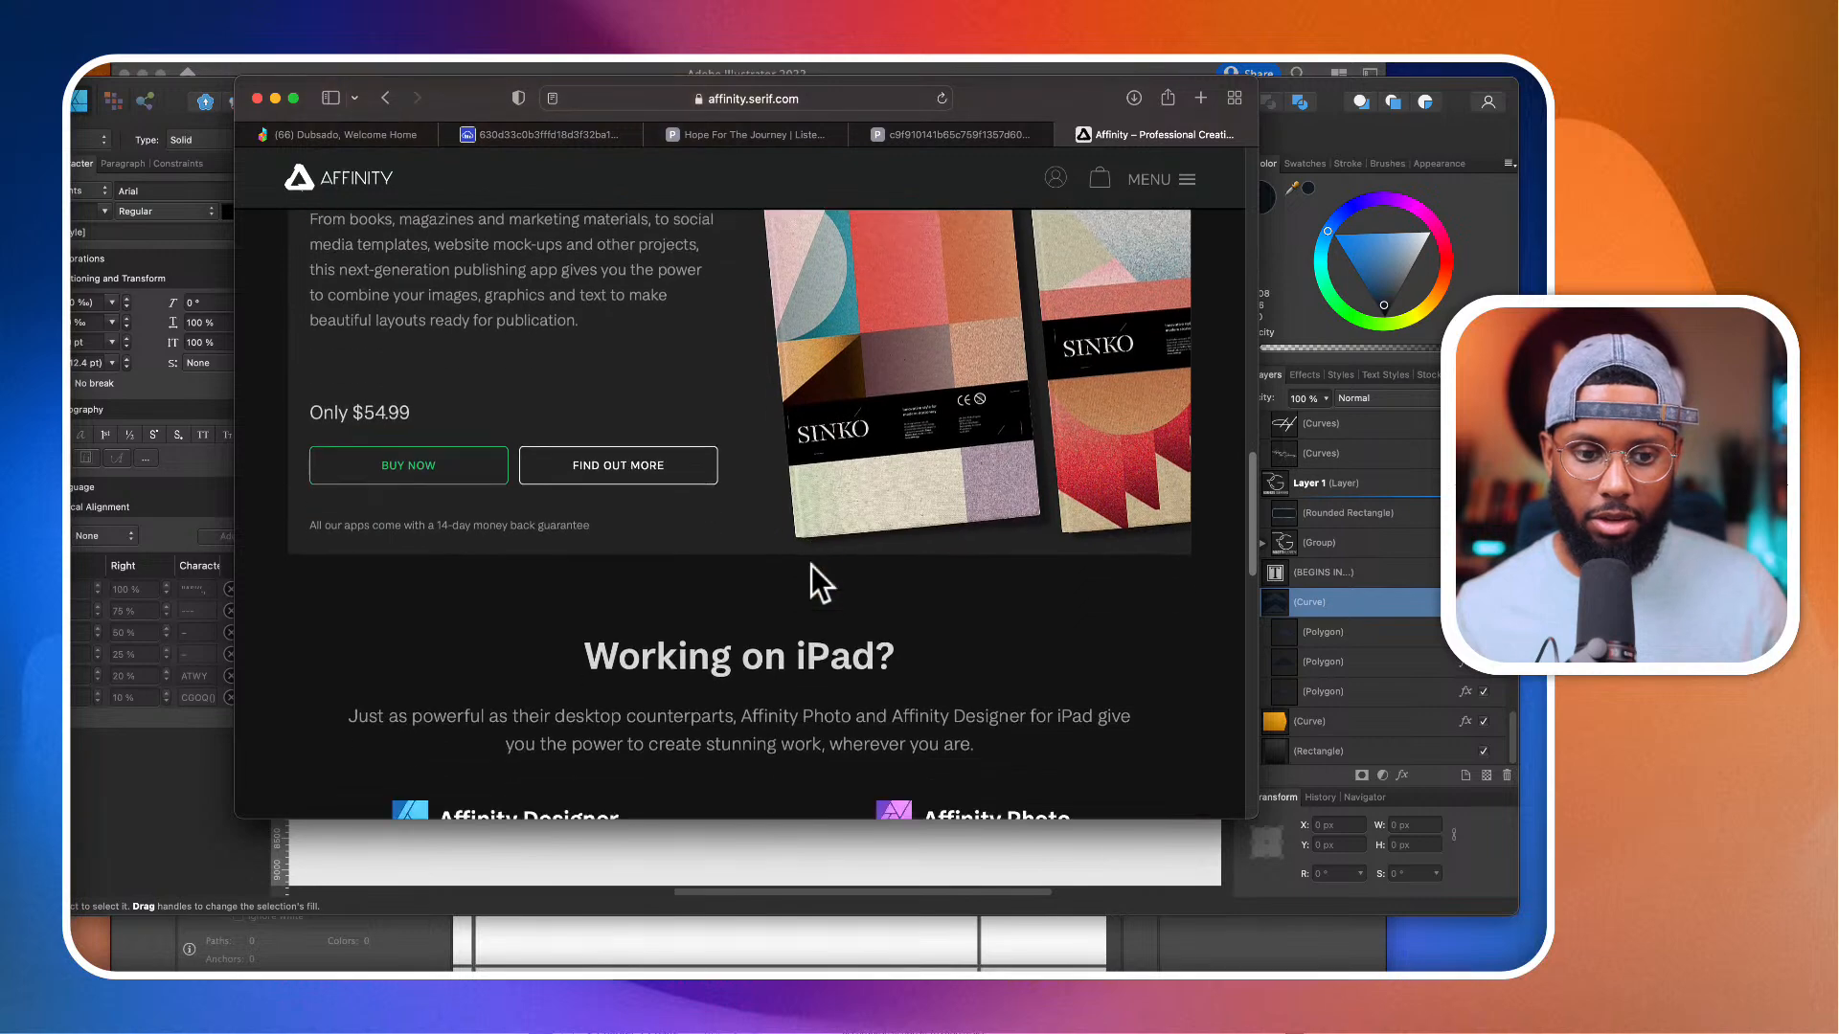
scroll(812, 567, down, 6)
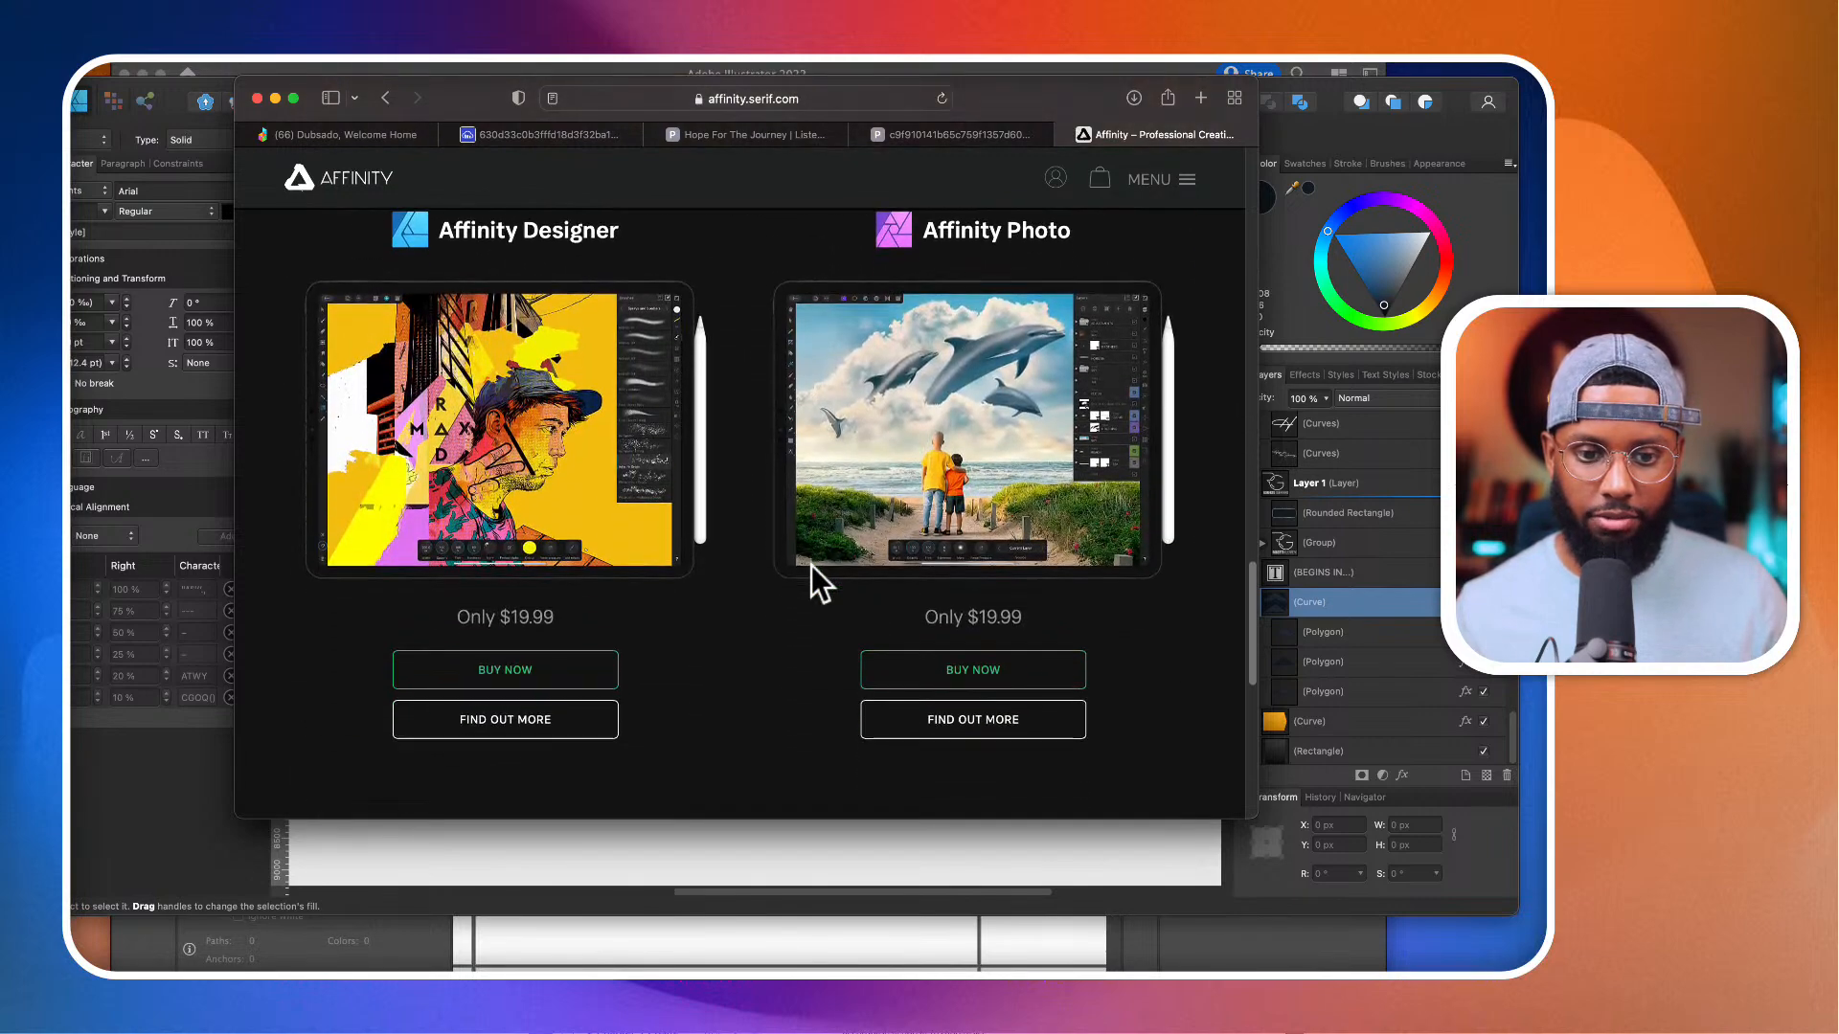
scroll(812, 567, down, 6)
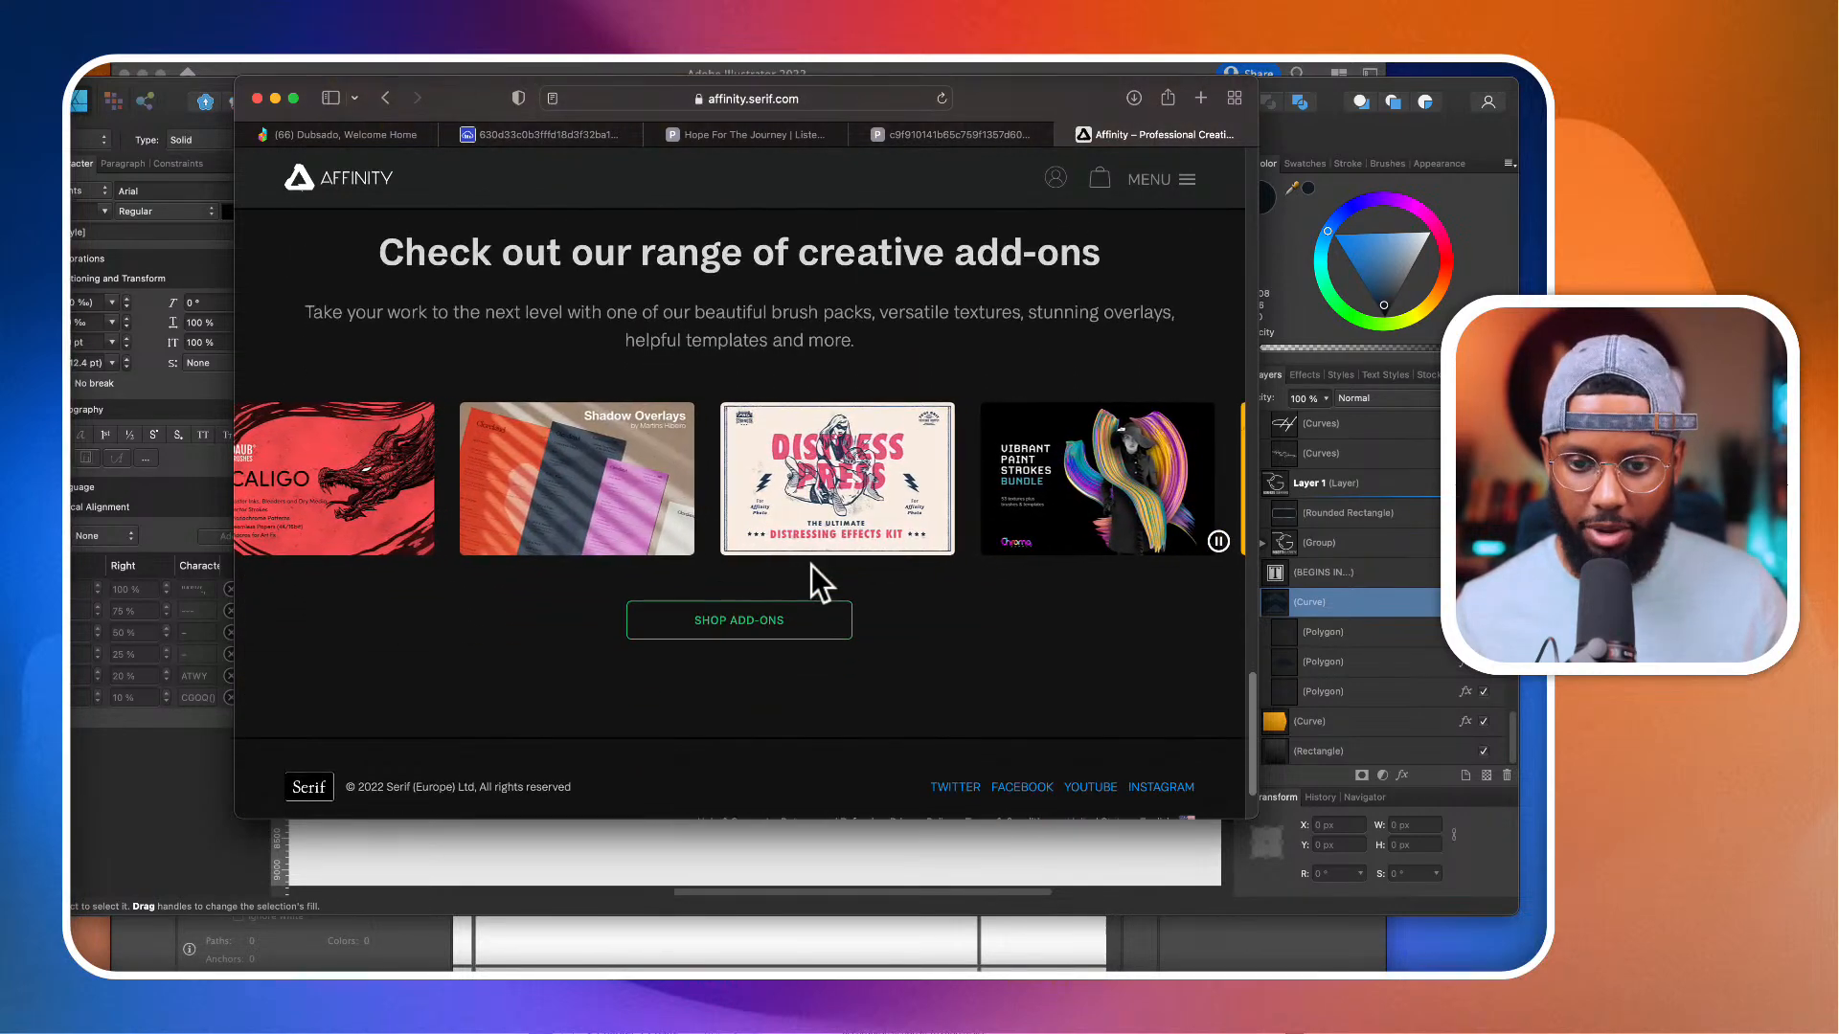
scroll(812, 567, up, 6)
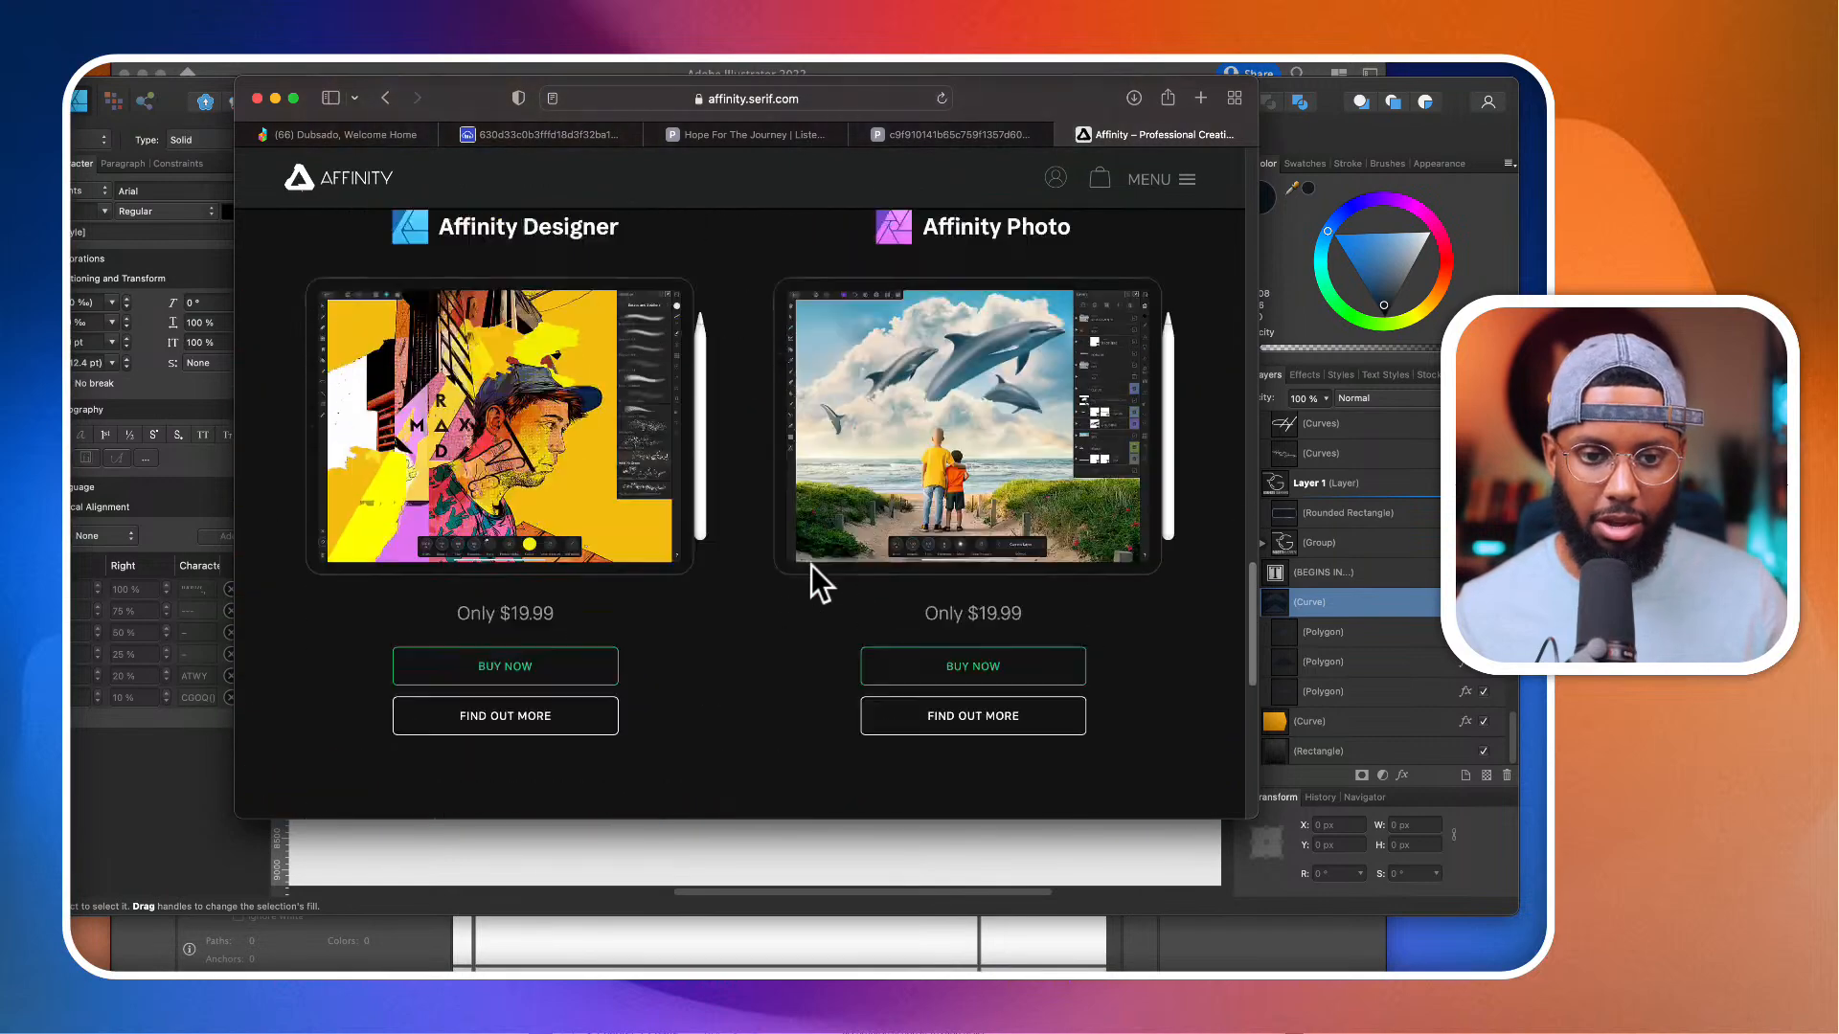
scroll(812, 567, up, 8)
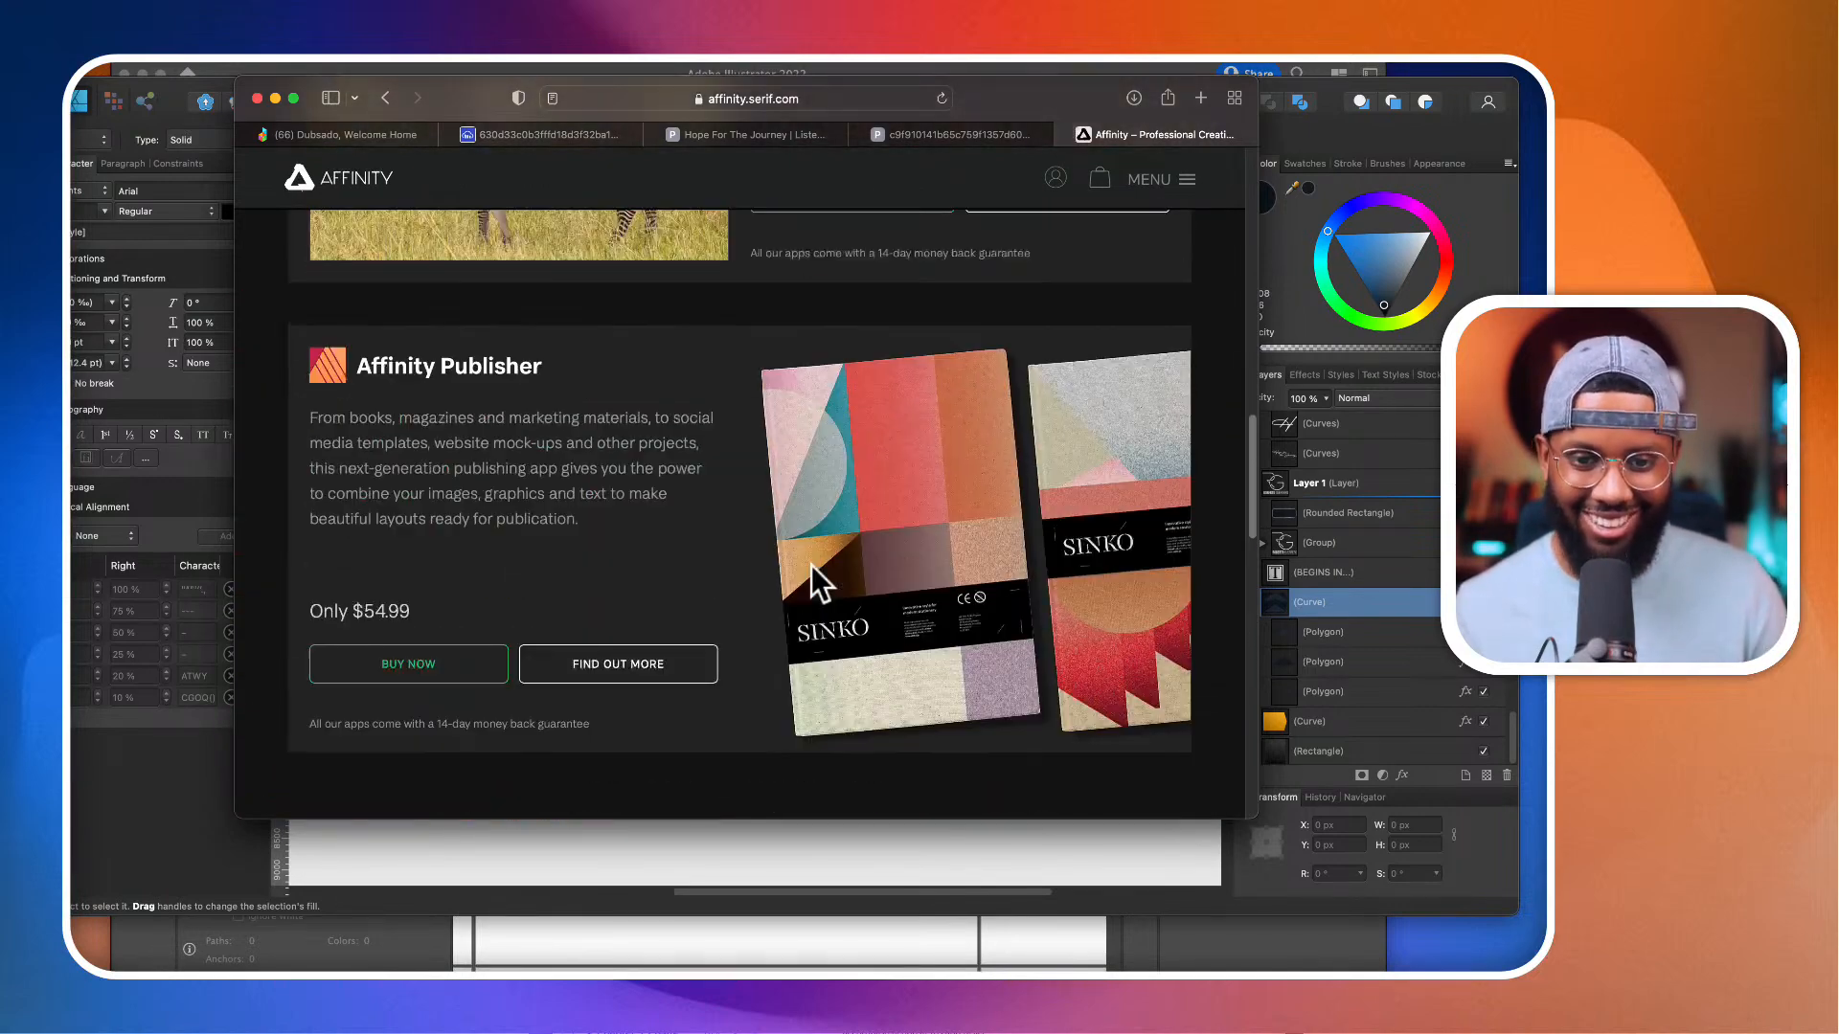
scroll(812, 565, up, 5)
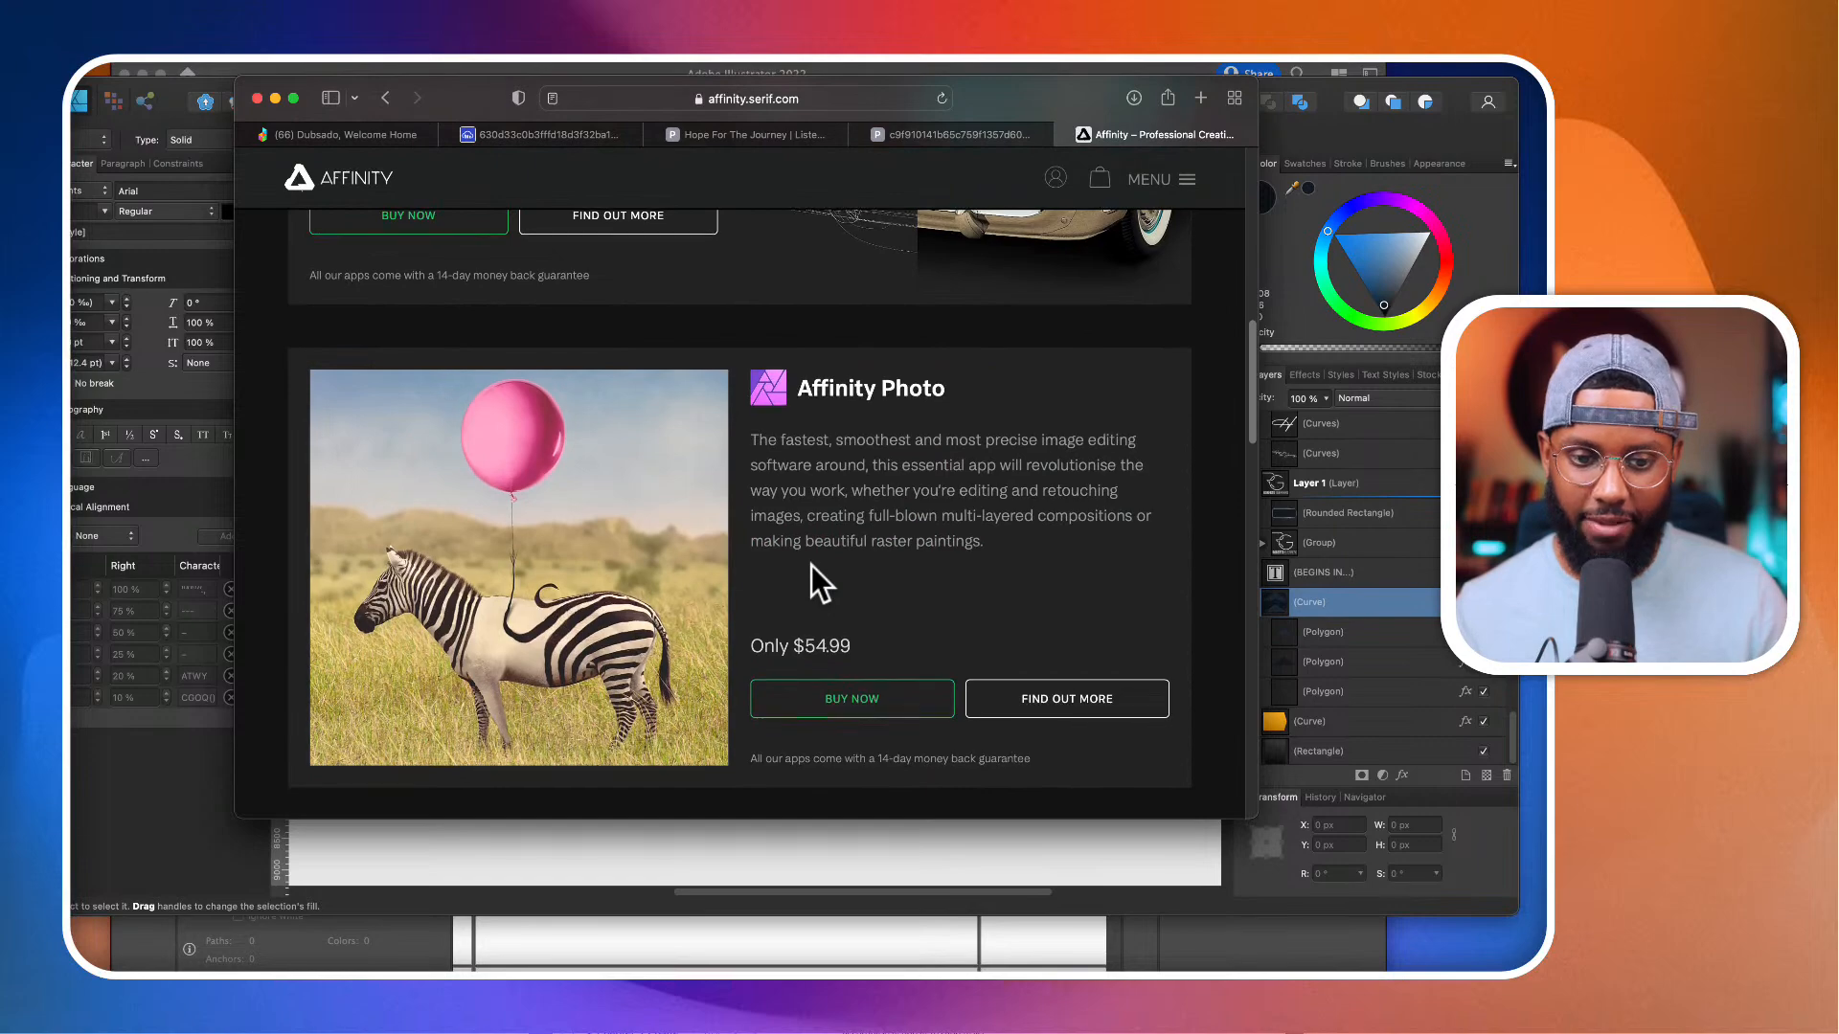
scroll(812, 565, up, 8)
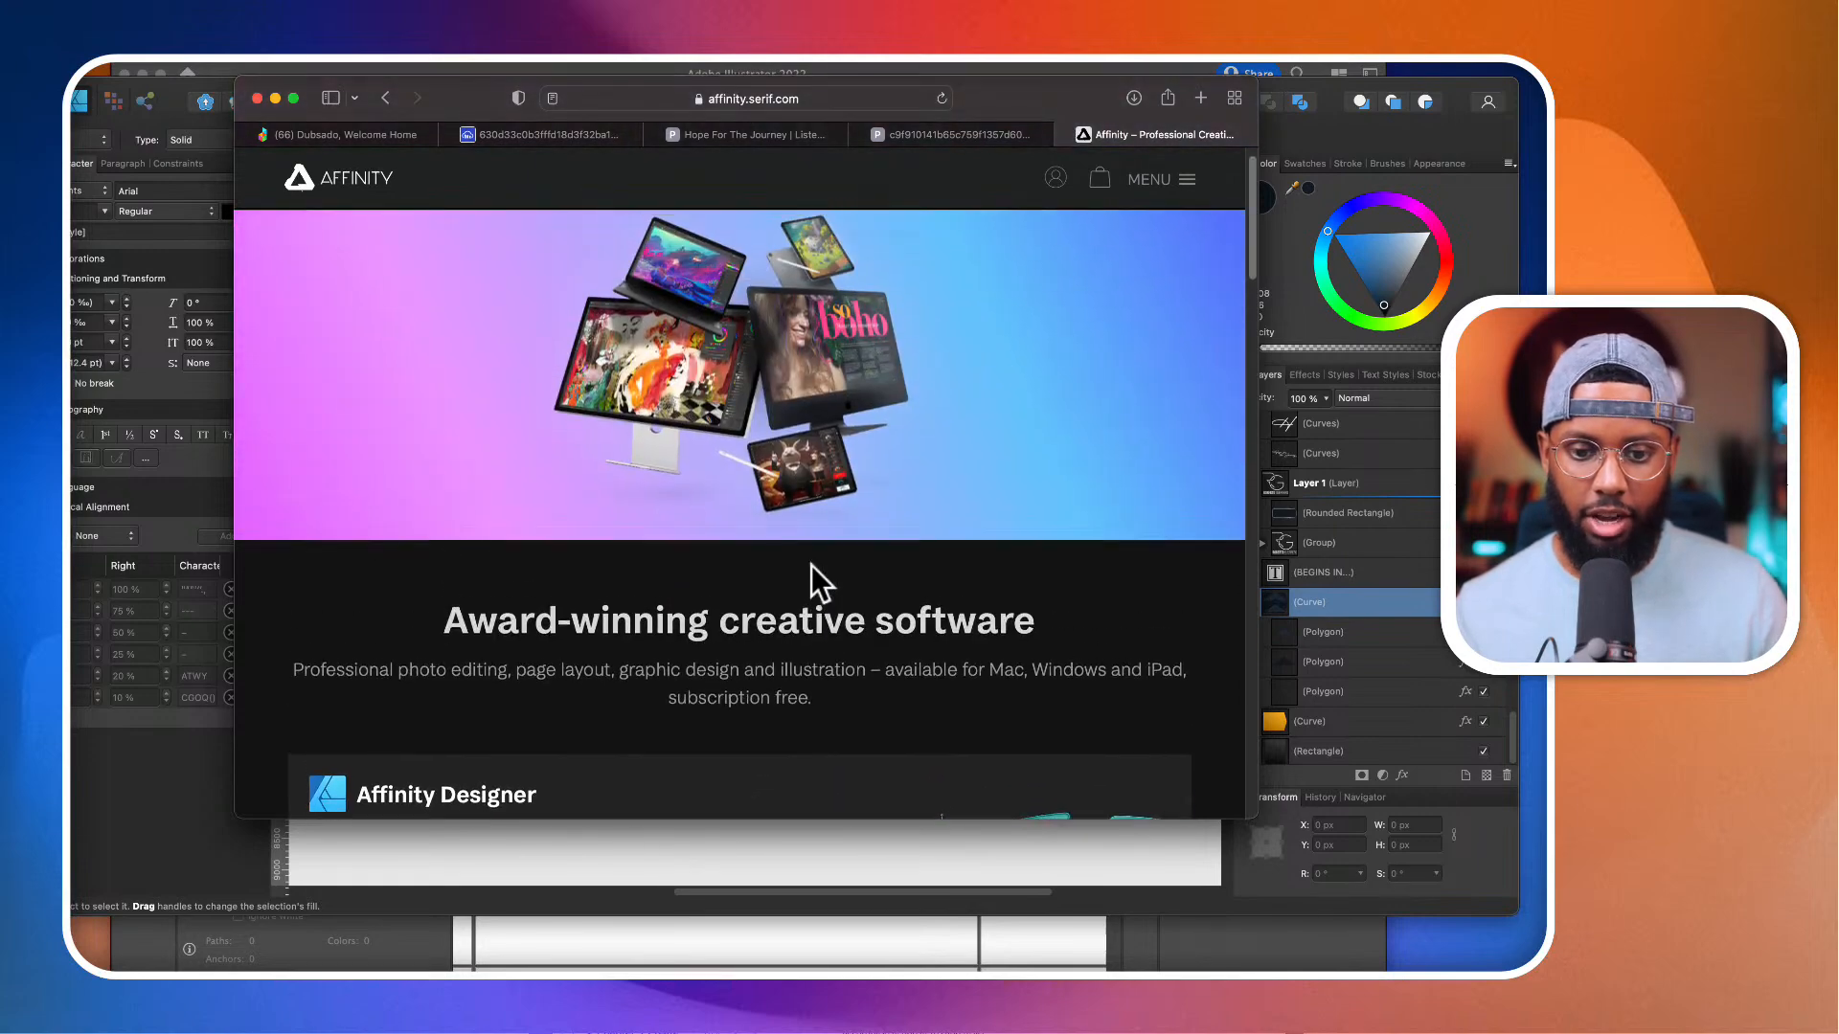
Step: Look through the Affinity Designer and Affinity Photo product listings, and switch back to the overlay document in Affinity Designer
scroll(812, 565, down, 3)
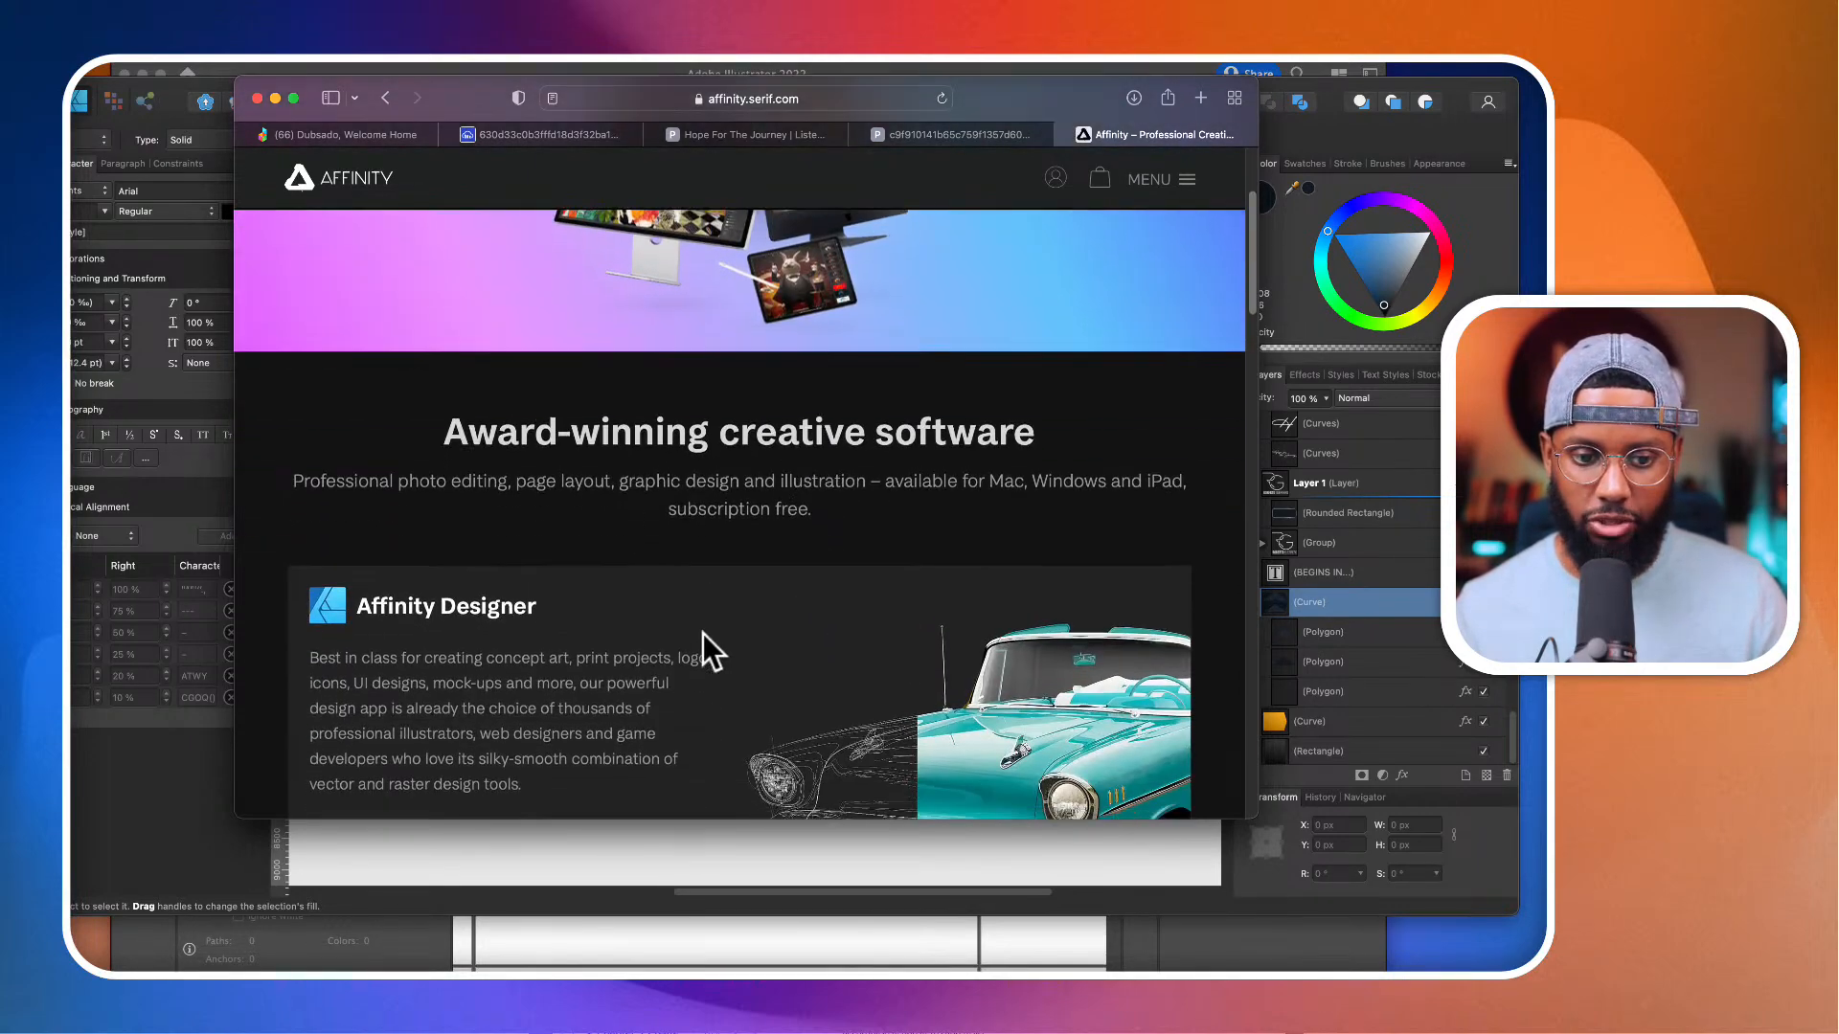
scroll(703, 634, down, 7)
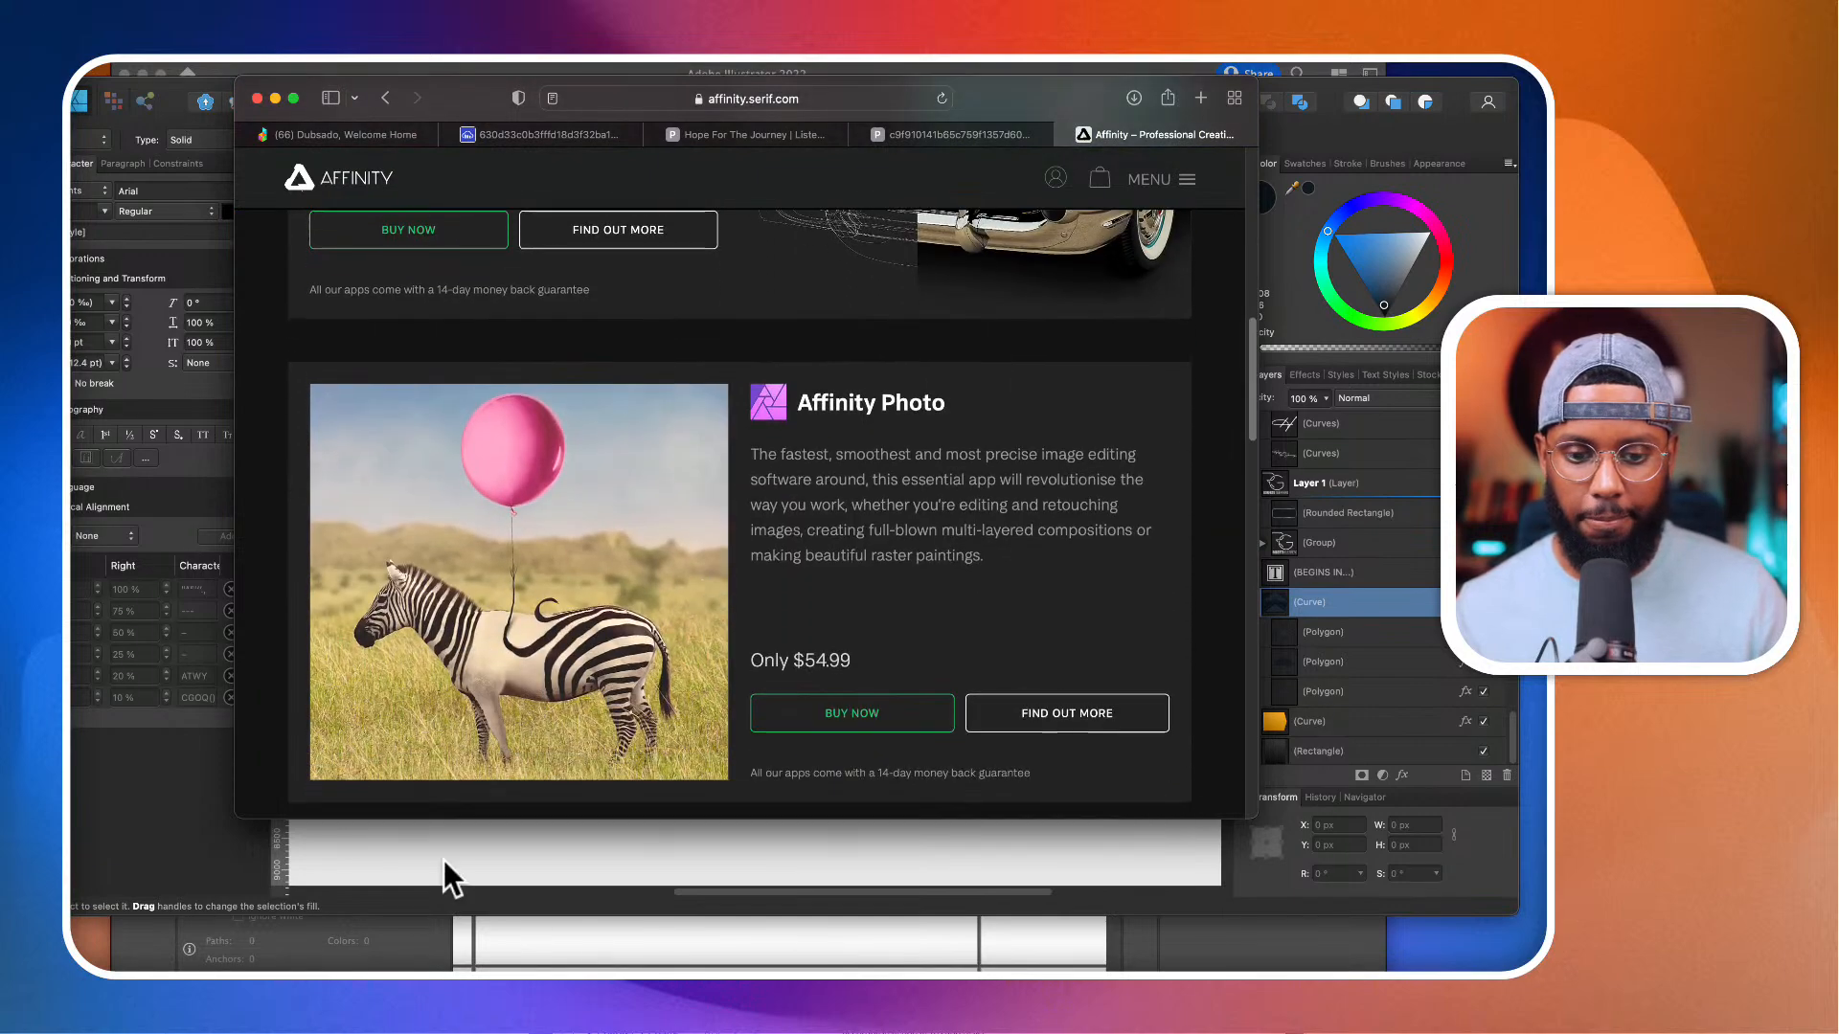
click(429, 858)
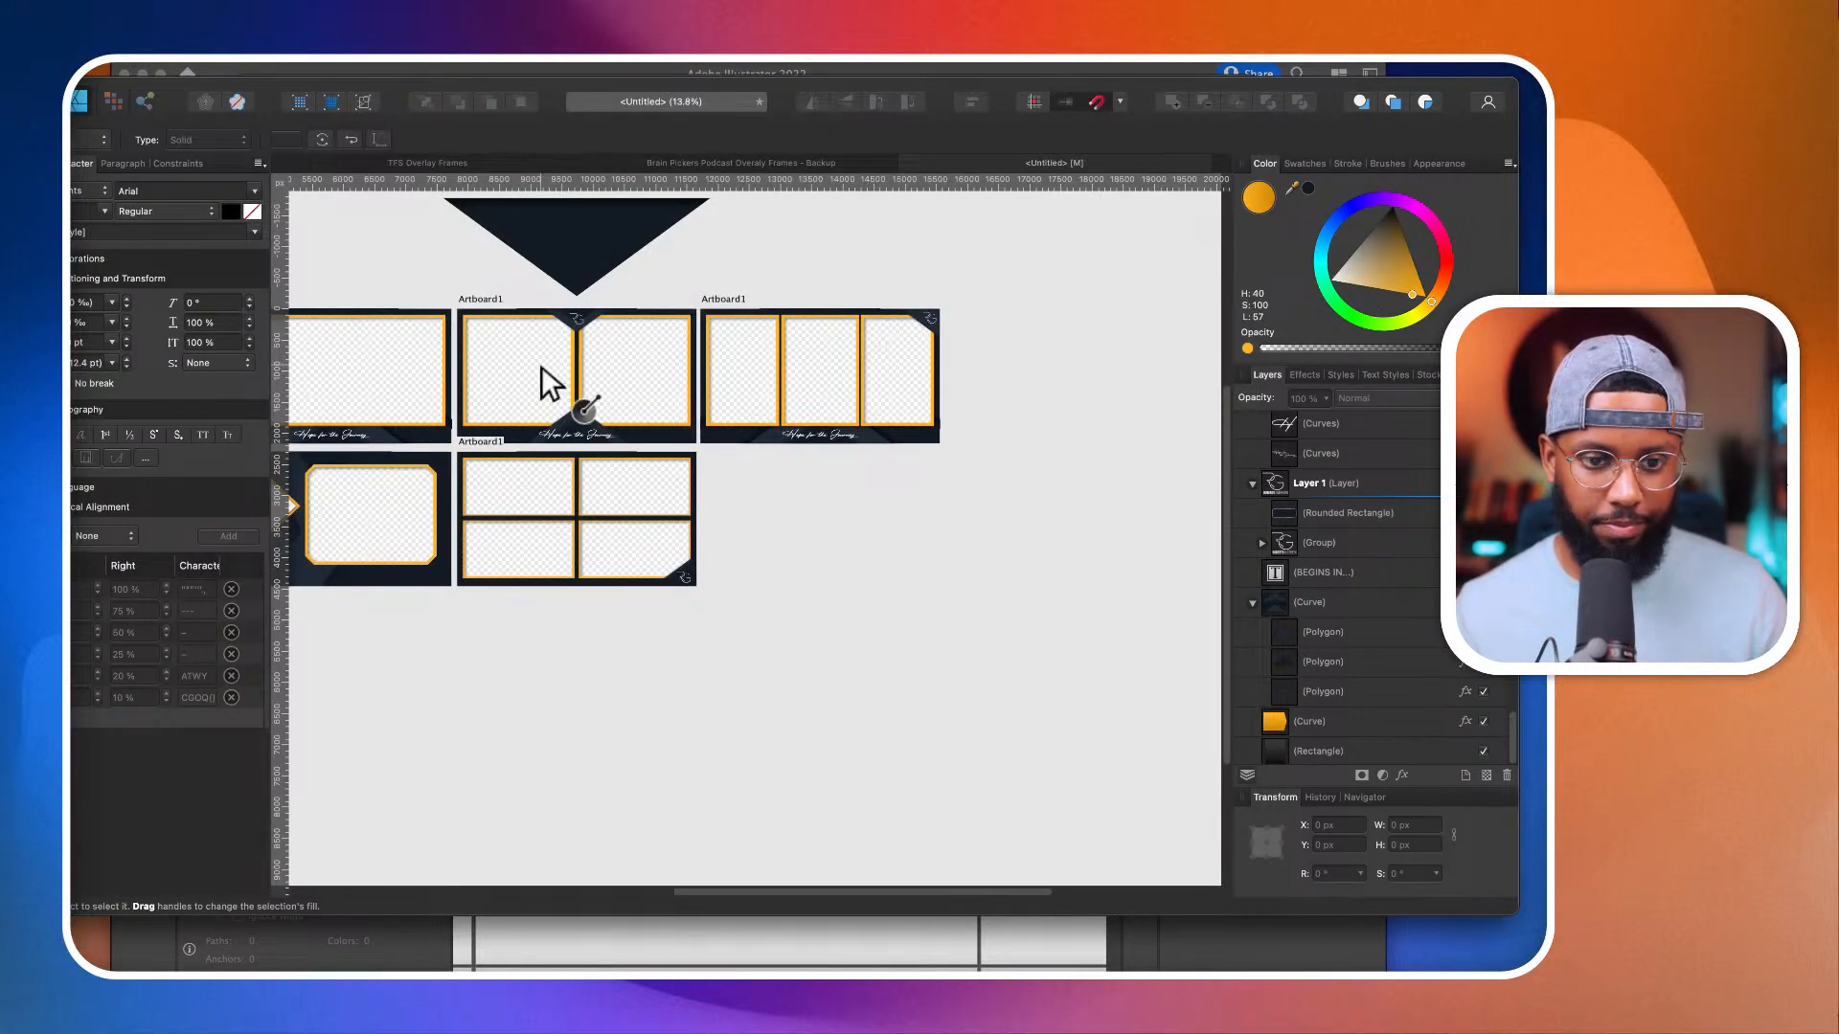
Step: Narrow the Affinity Designer window from both sides so all side panels fit on screen, and view the overlay frame artboards
drag(2, 145, 77, 144)
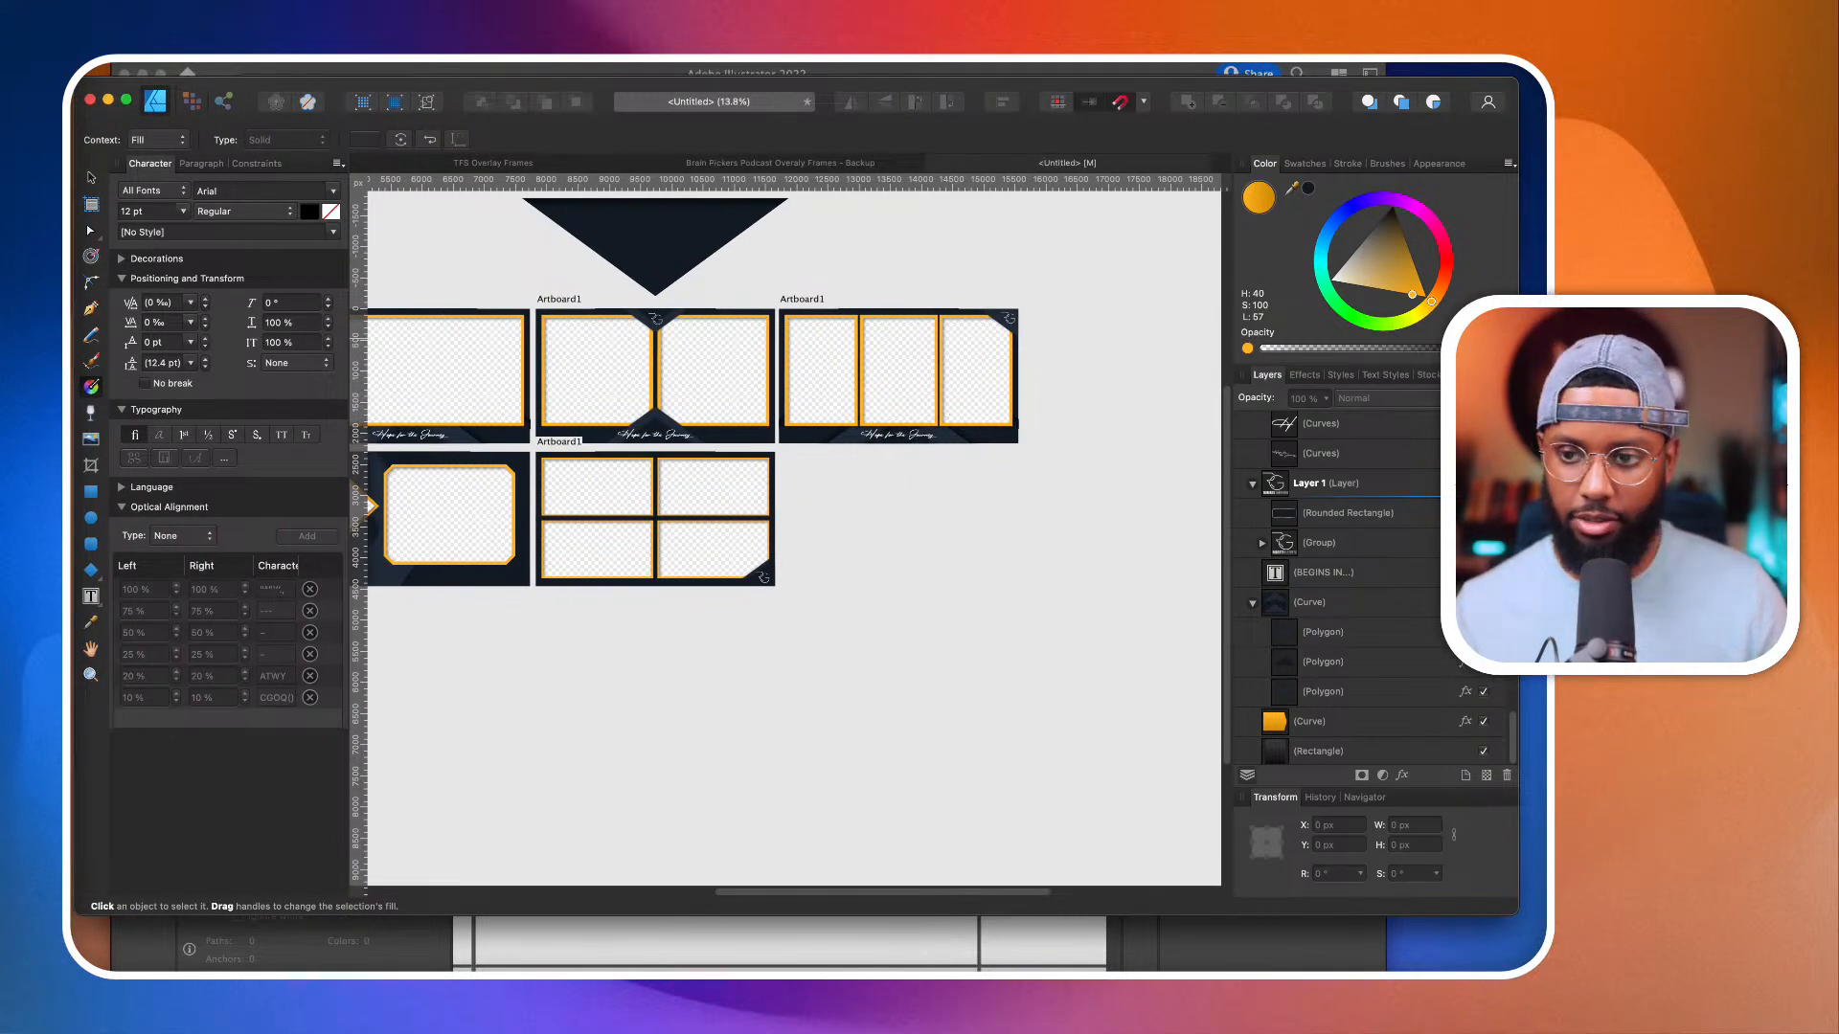
drag(1520, 320, 1434, 320)
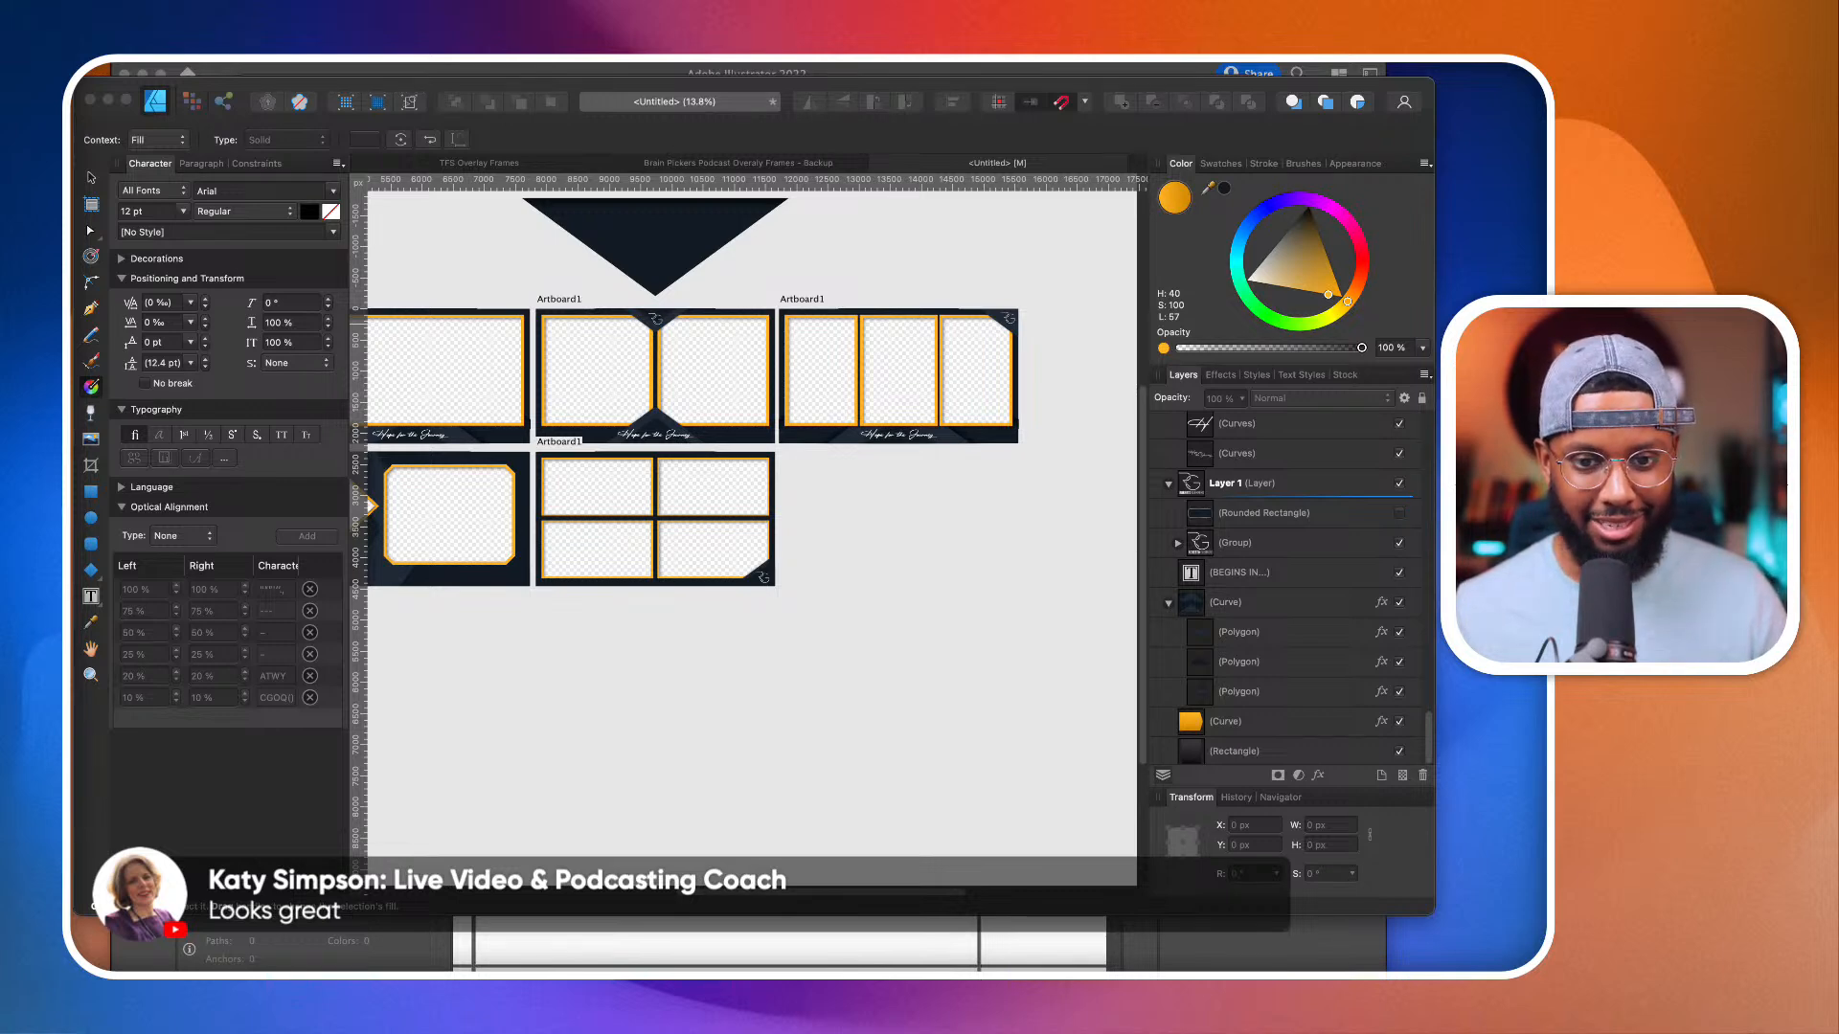
click(814, 580)
scroll(814, 580, left, 5)
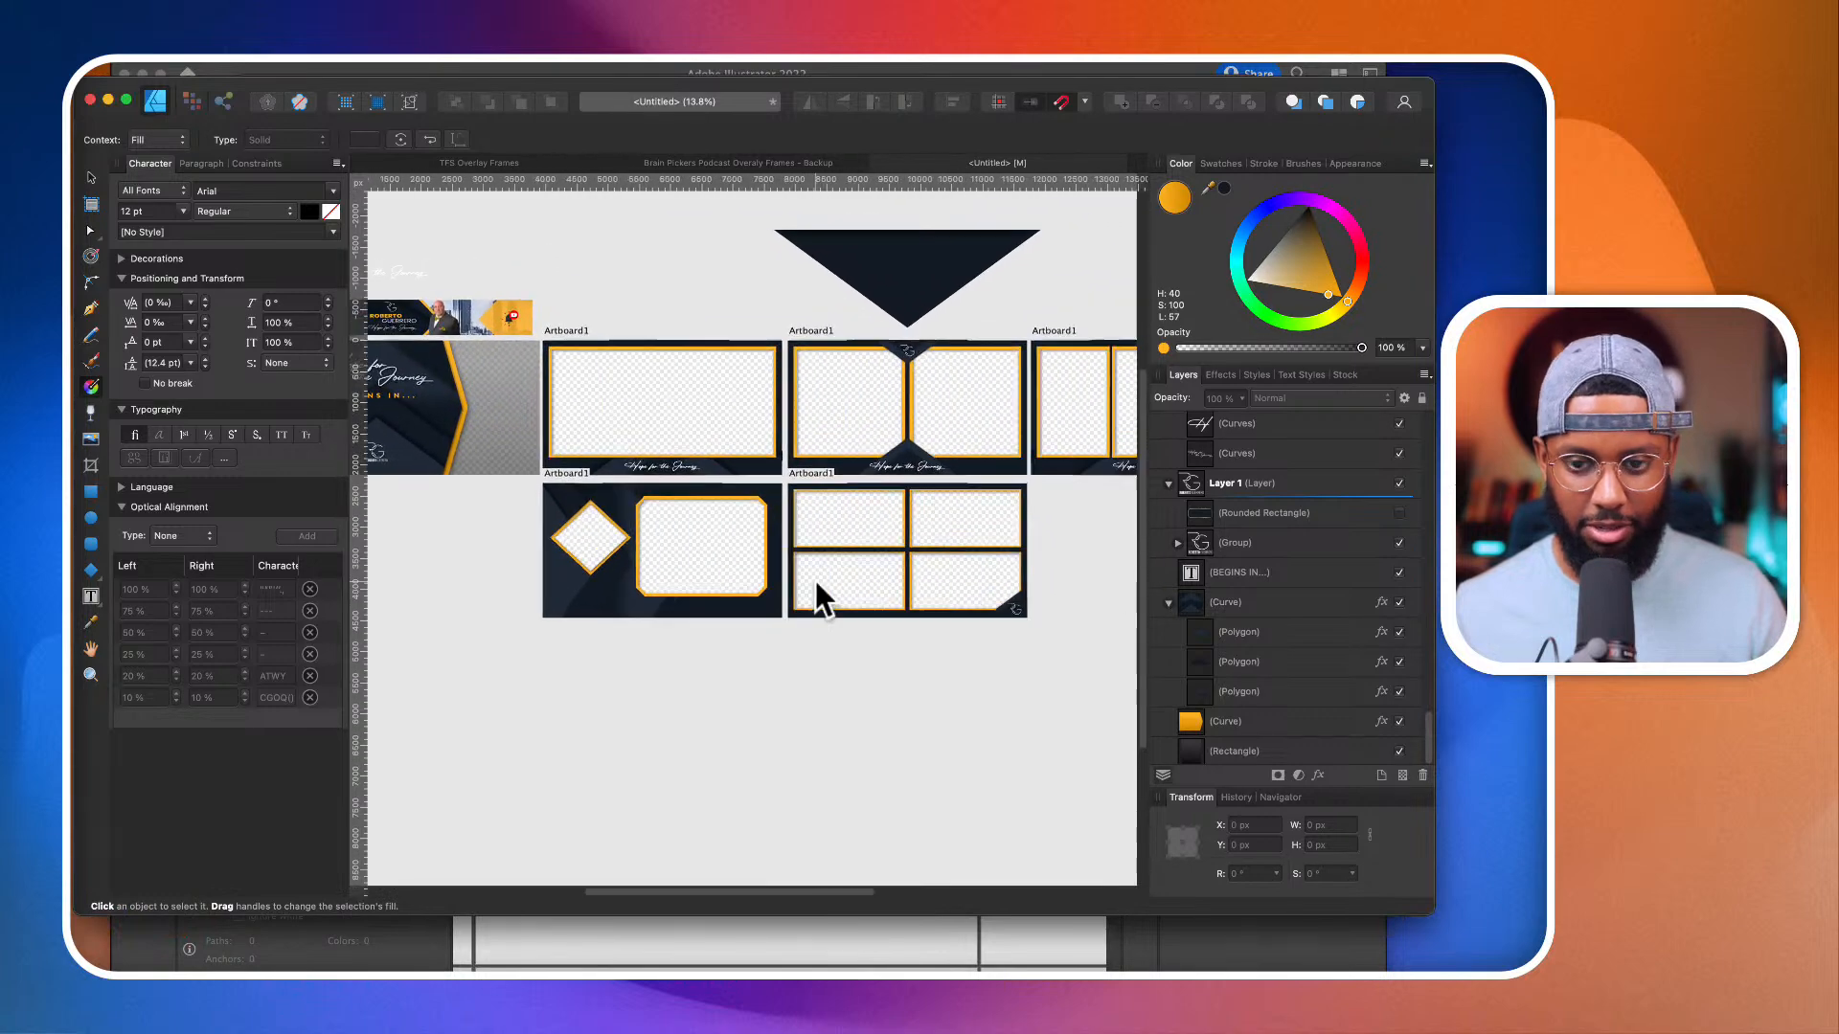
scroll(814, 580, right, 5)
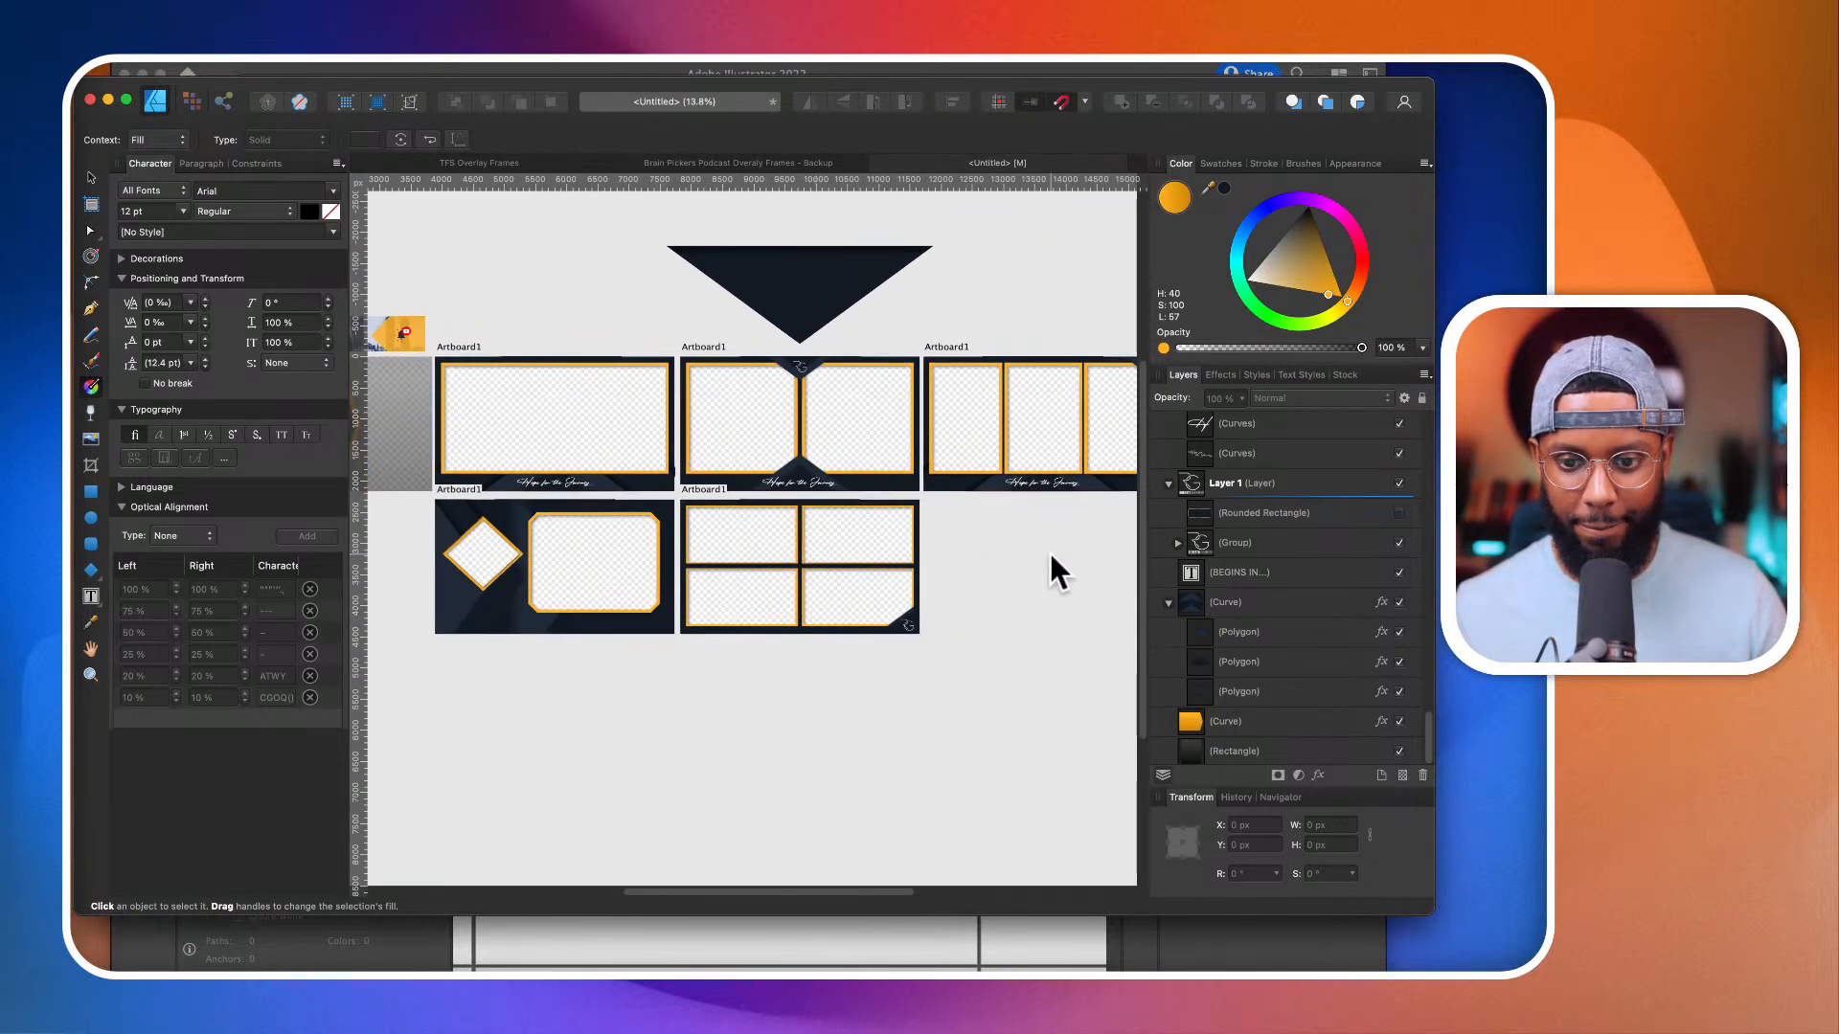